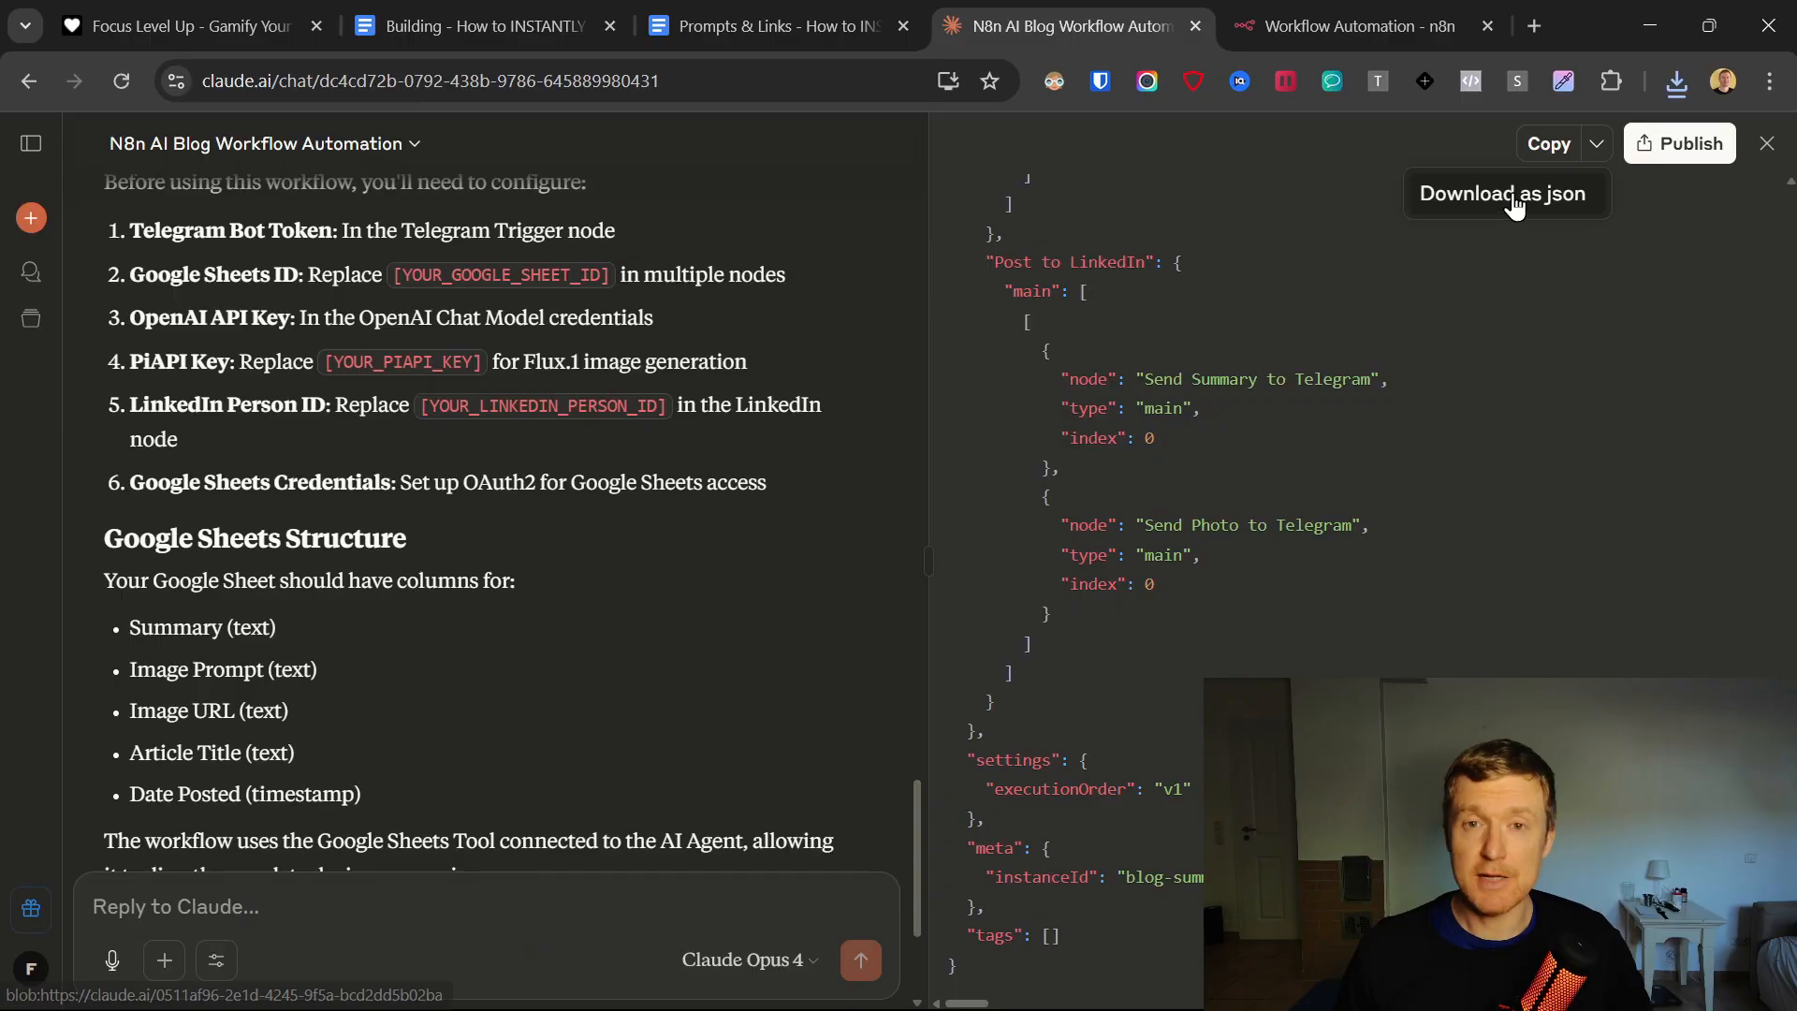
Switch to n8n and paste the Claude-generated workflow JSON into the empty workflow.
{"action": "left_click", "coordinate": [1320, 21]}
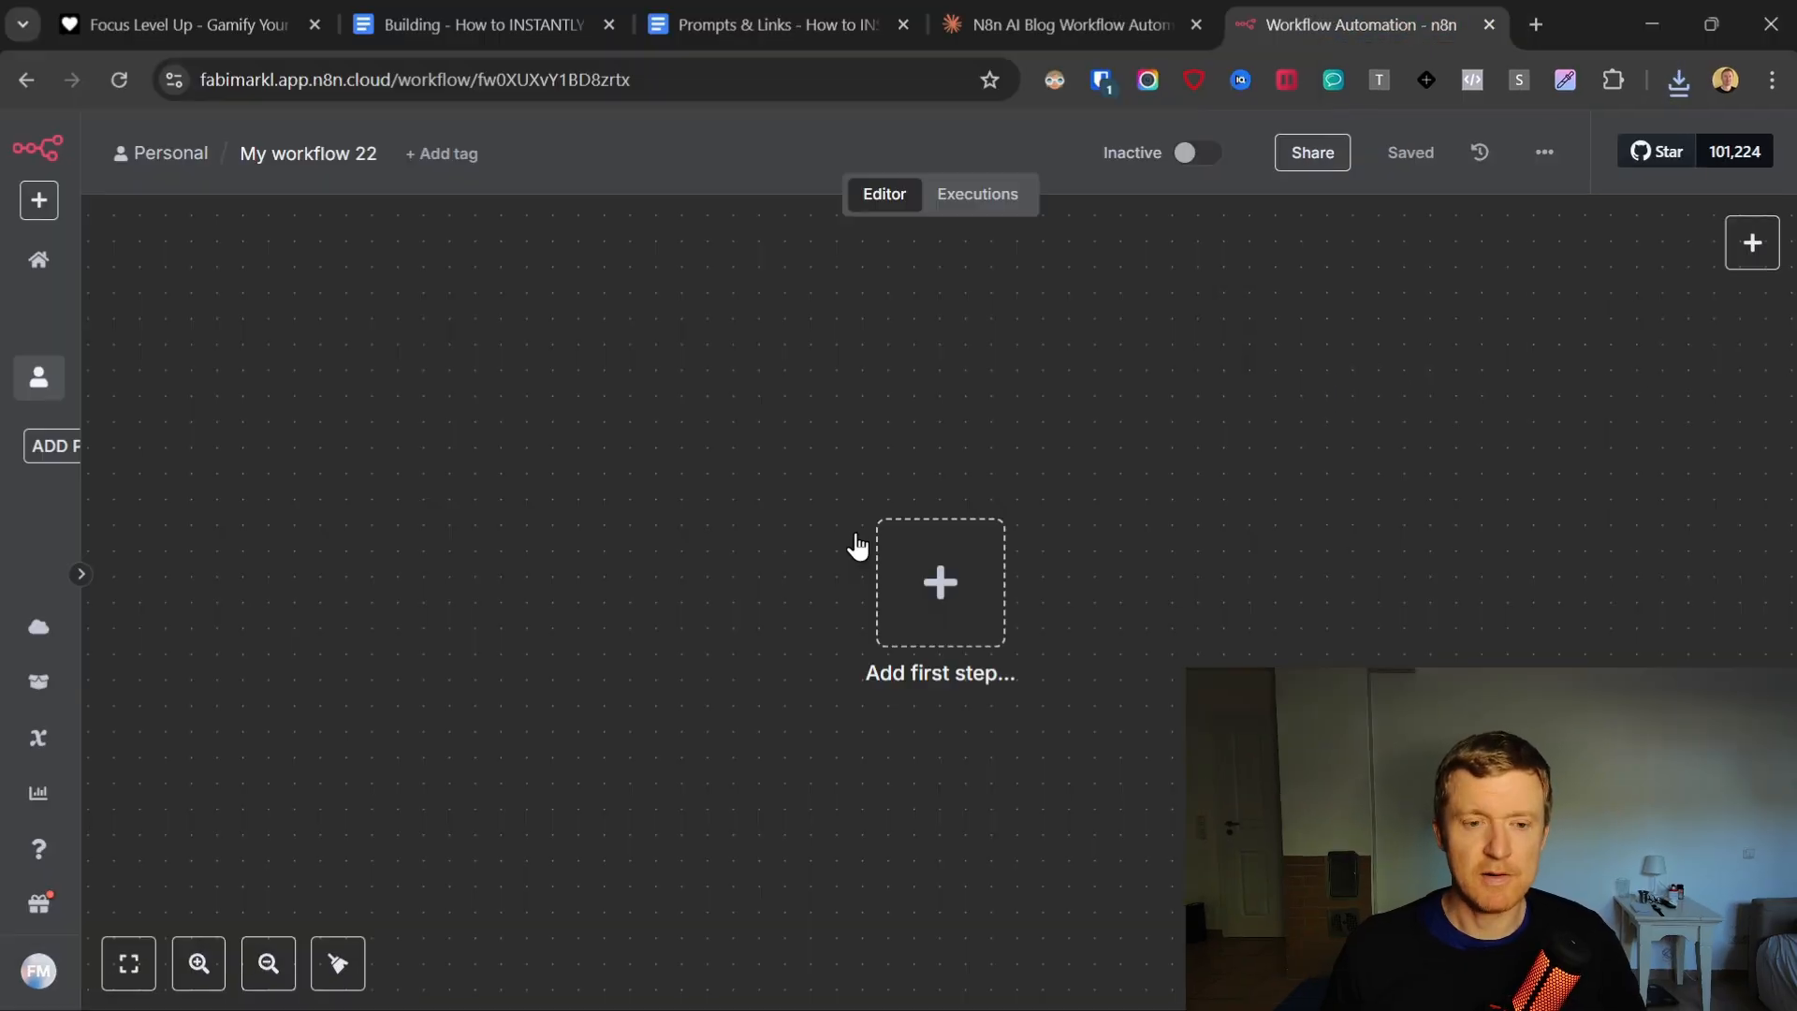
{"action": "key", "text": "ctrl+v"}
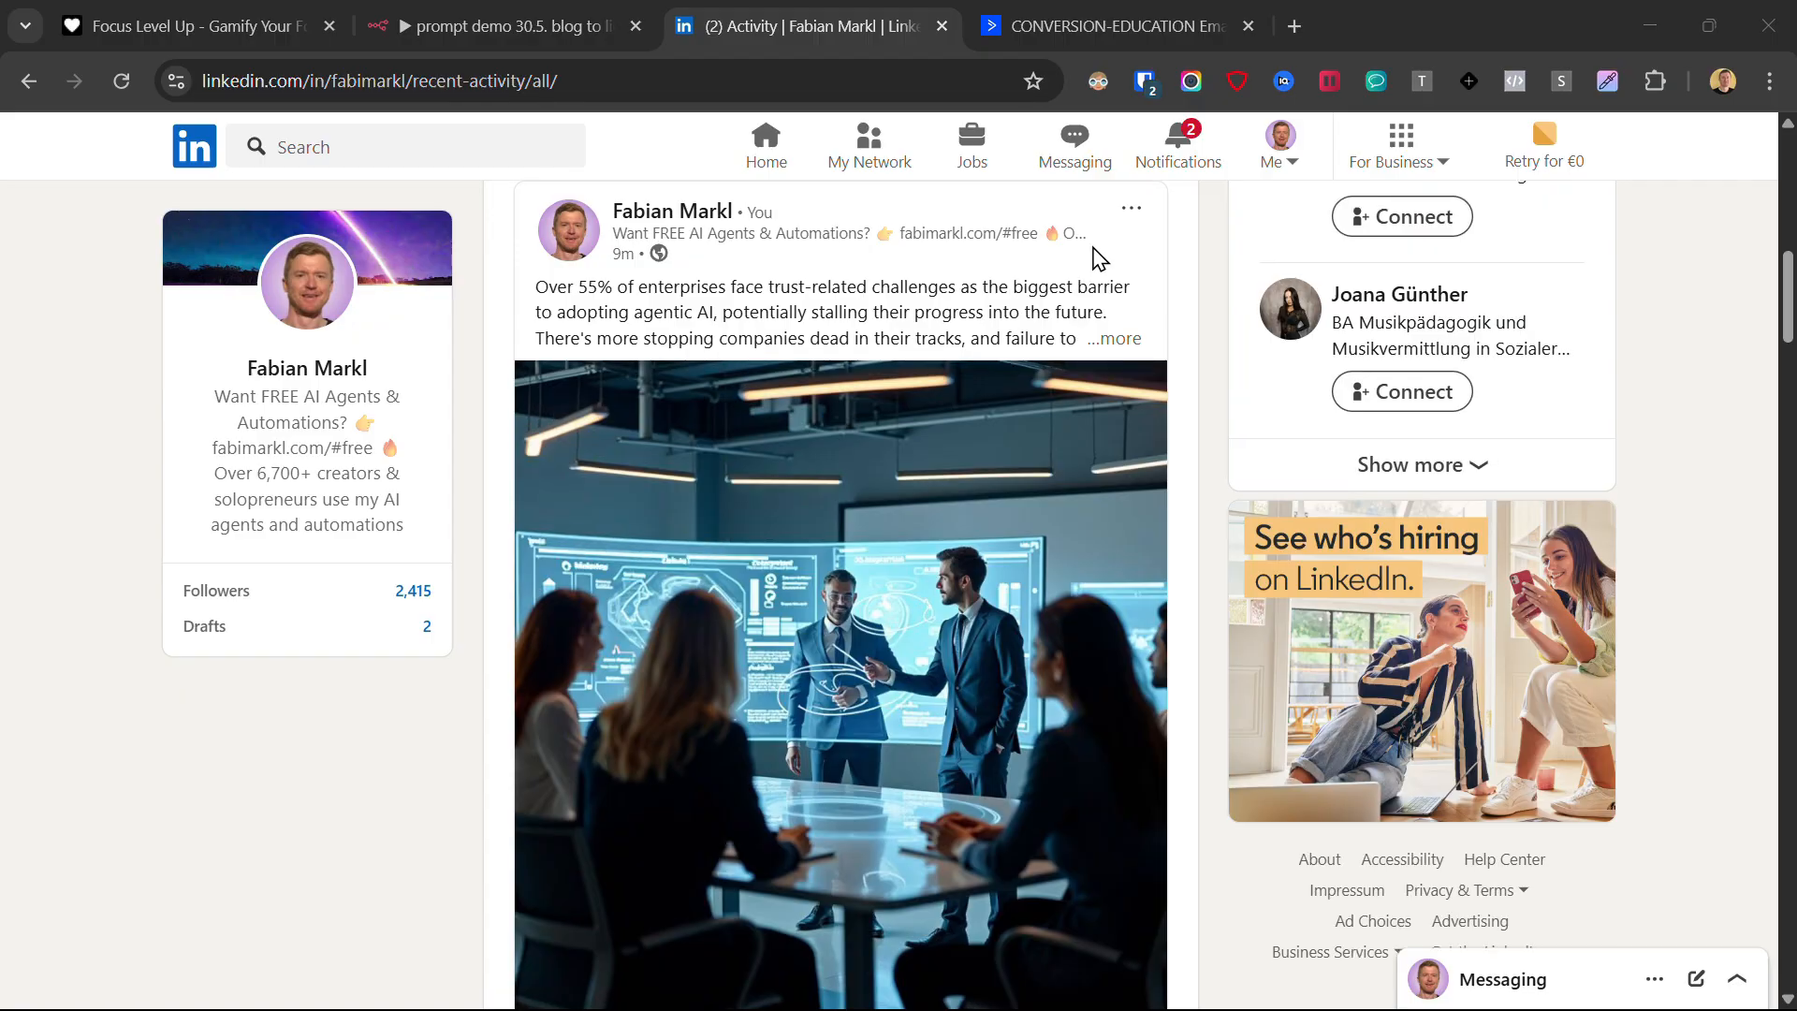
Examine the article summary and generated image sent by the BlogtoLIPost bot in Telegram.
{"action": "scroll", "coordinate": [1117, 217], "scroll_direction": "down", "scroll_amount": 2}
{"action": "scroll", "coordinate": [1117, 217], "scroll_direction": "down", "scroll_amount": 3}
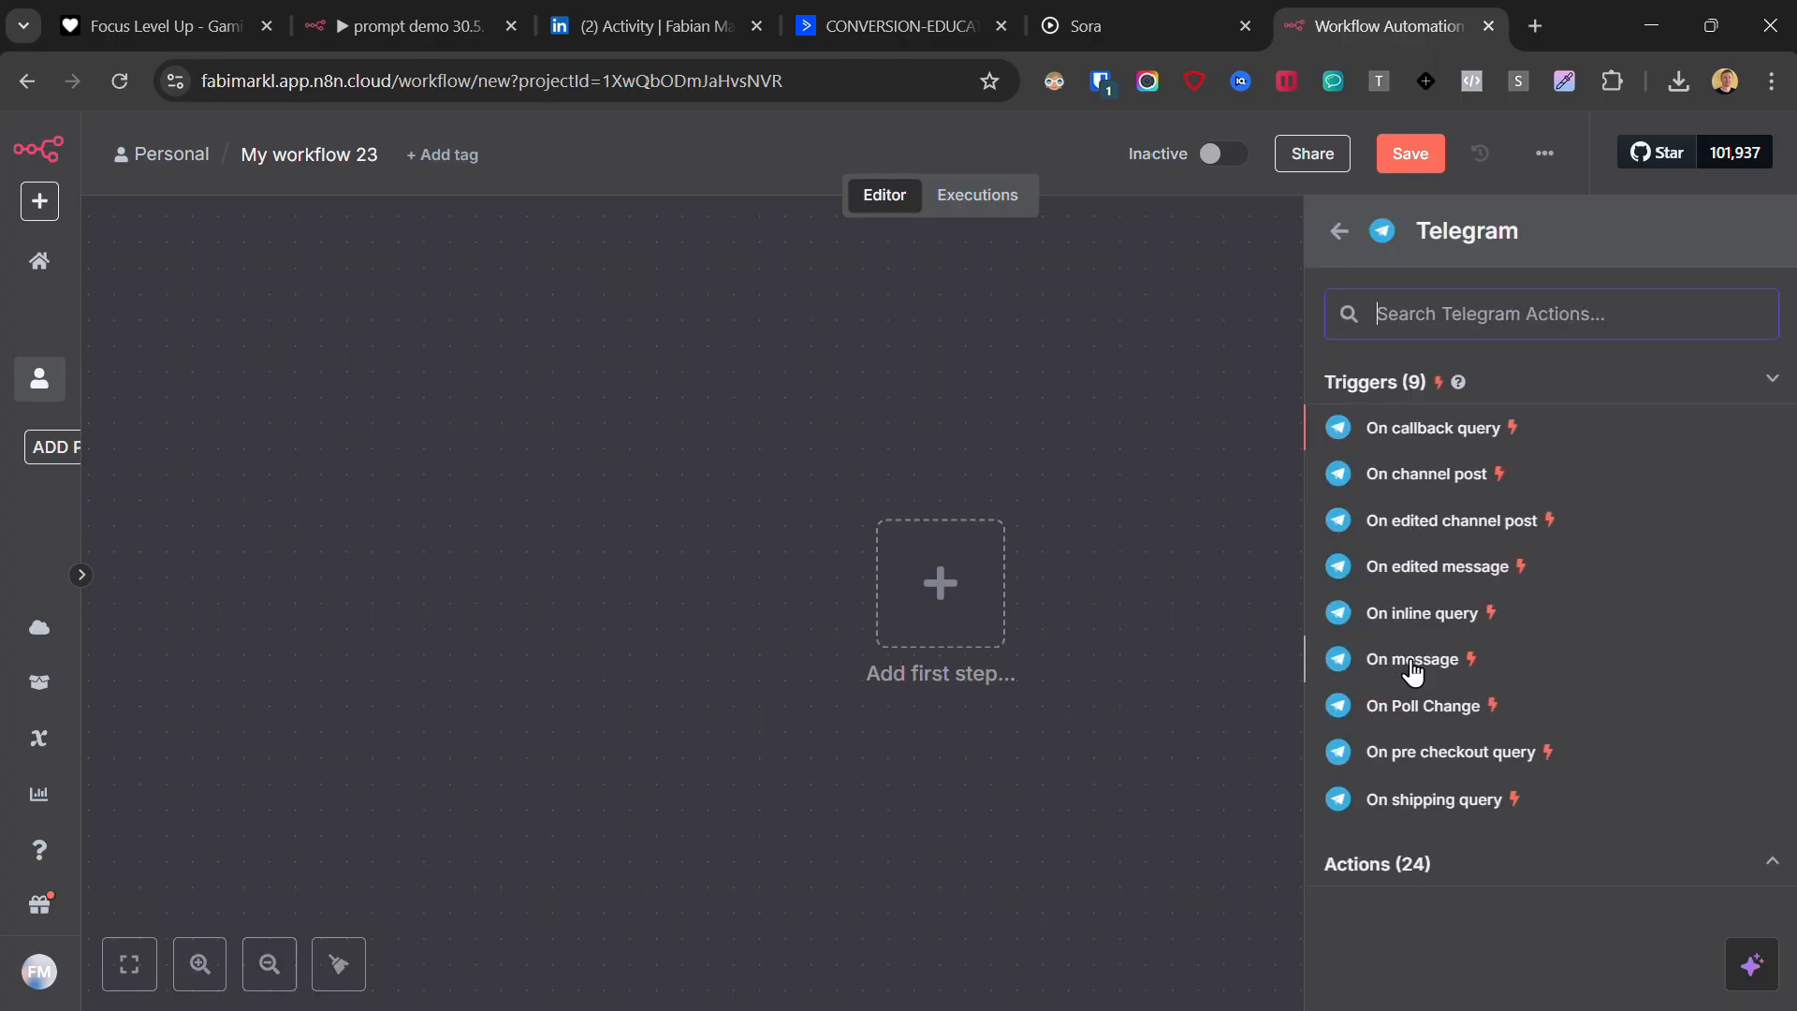
Add a Telegram "On message" trigger to the empty n8n workflow and connect an AI Agent node after it.
{"action": "left_click", "coordinate": [1412, 670]}
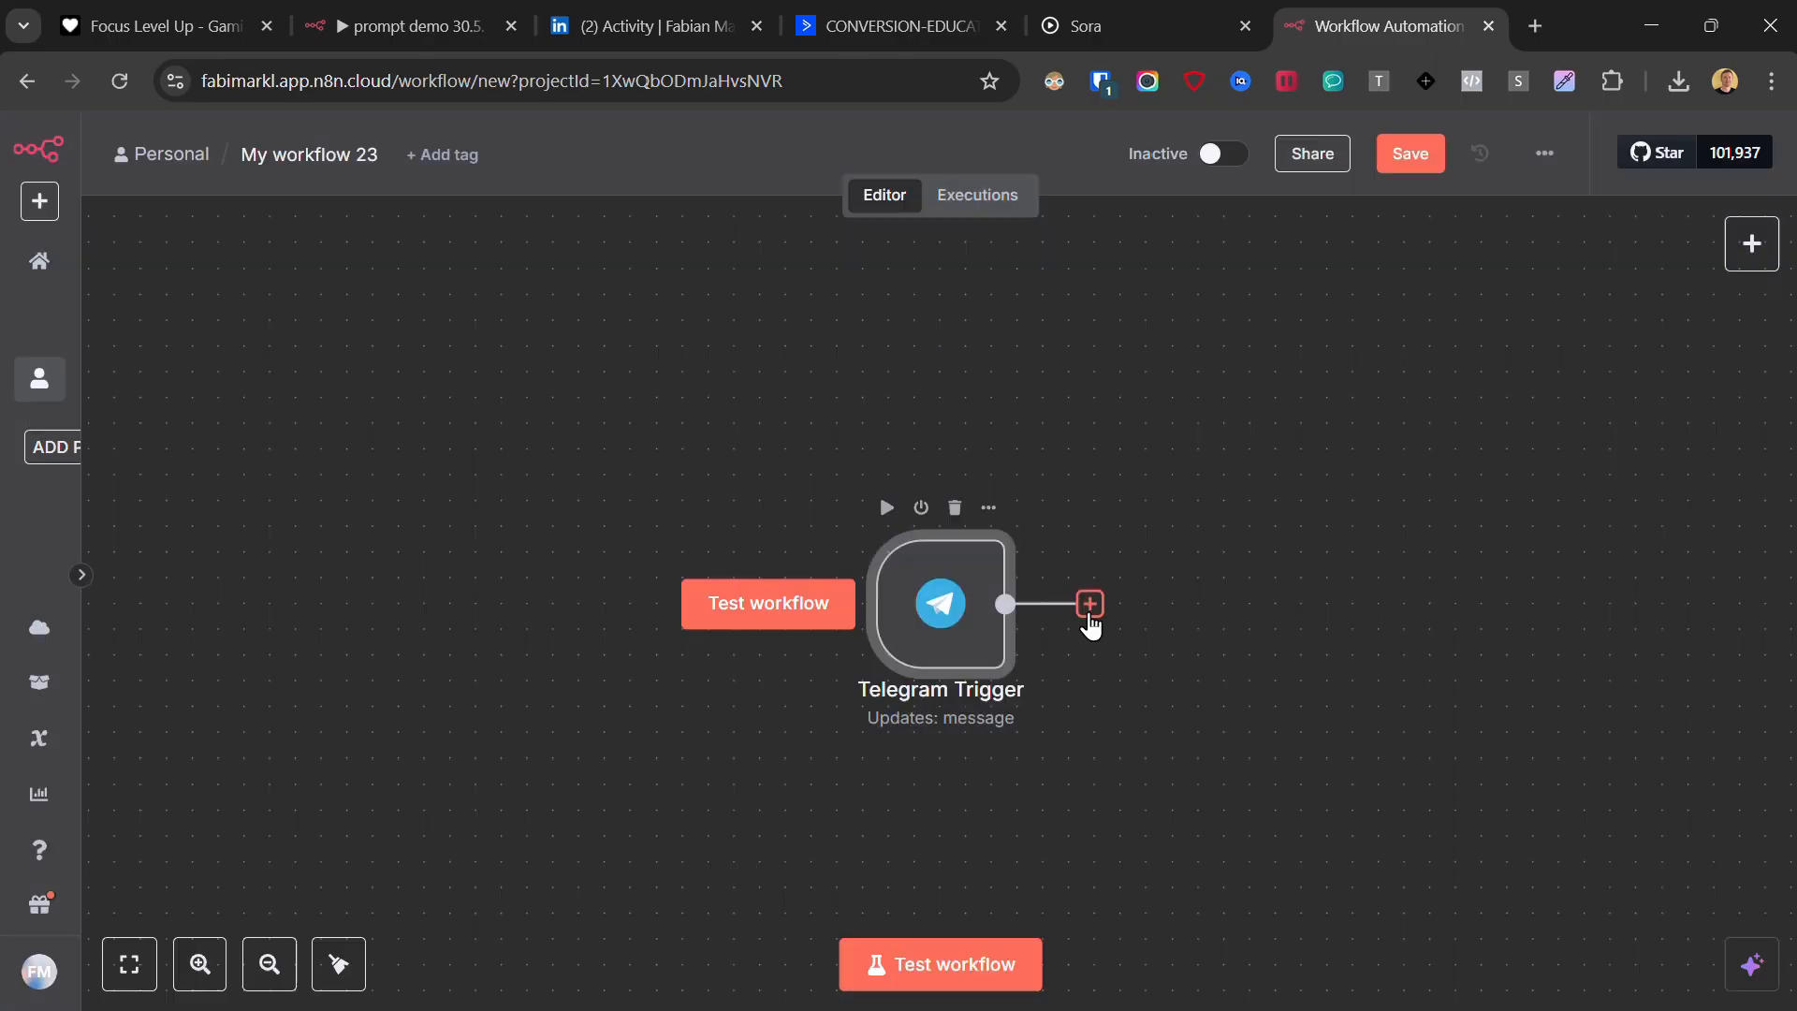
{"action": "left_click", "coordinate": [1090, 604]}
{"action": "type", "text": "ai agent"}
{"action": "key", "text": "Return"}
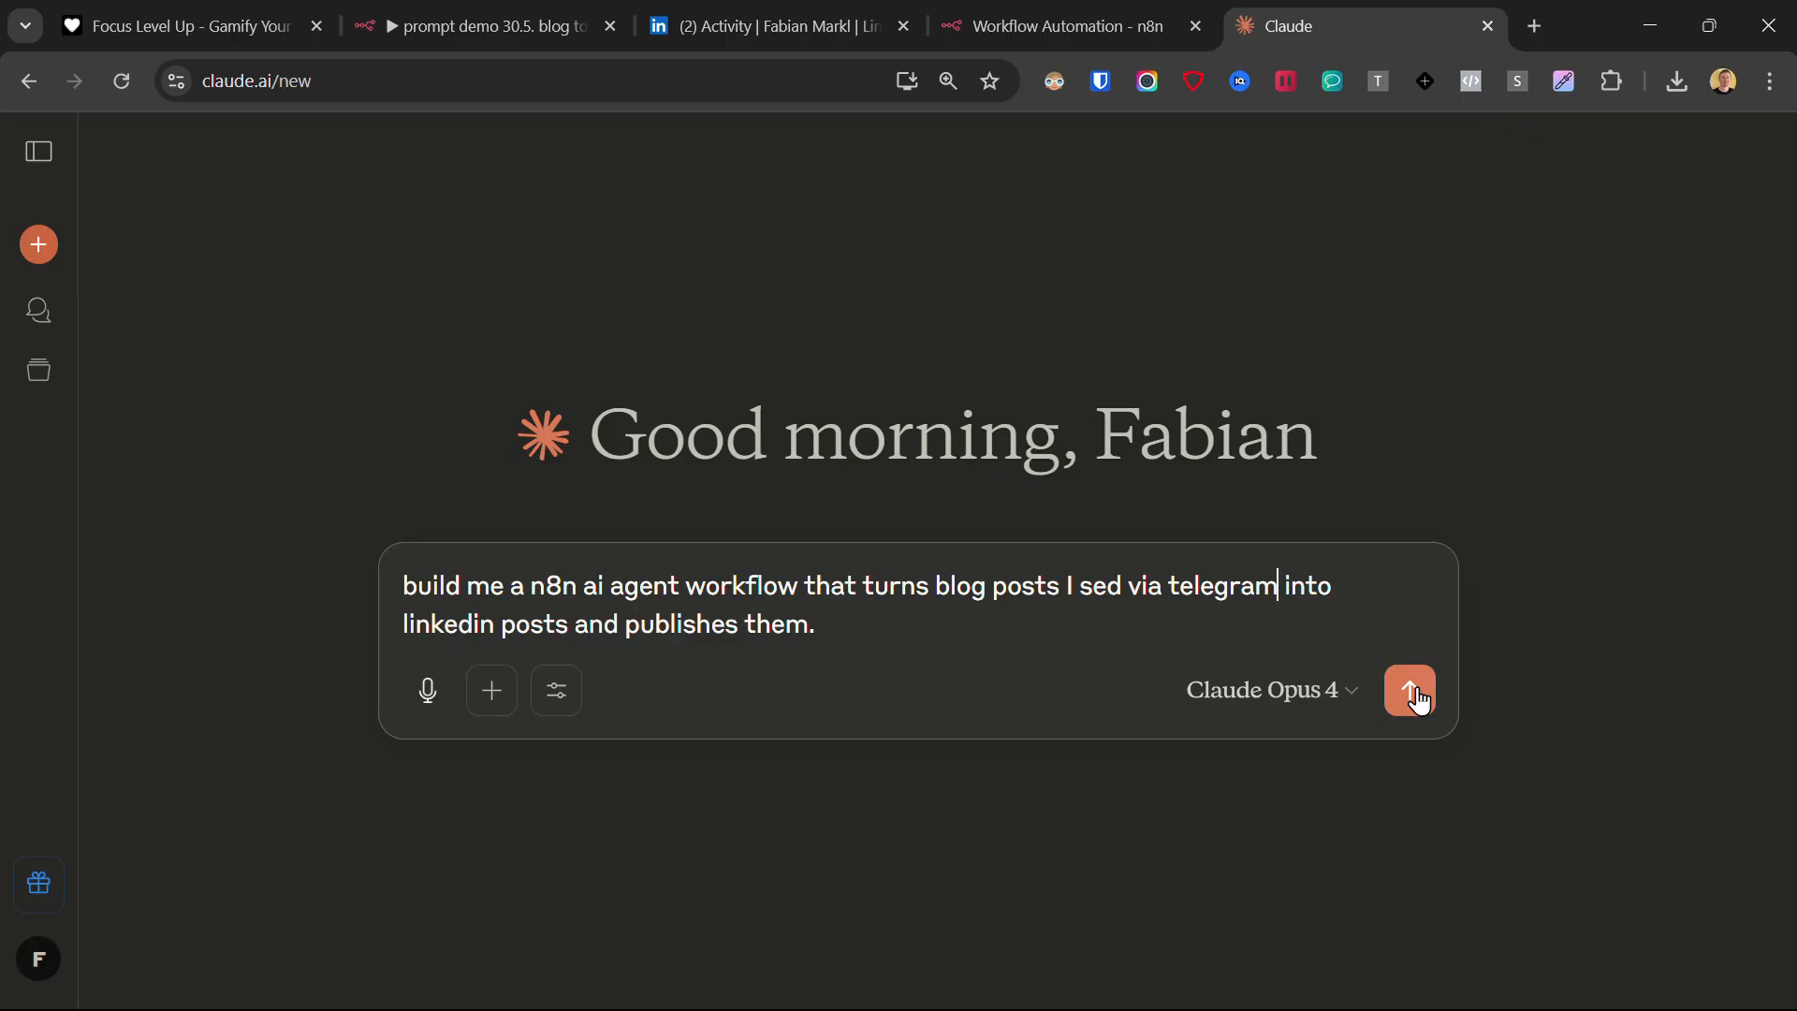
Submit the Claude prompt for an n8n AI agent workflow turning Telegram blog posts into LinkedIn posts, and paste the generated workflow into n8n.
{"action": "left_click", "coordinate": [1416, 689]}
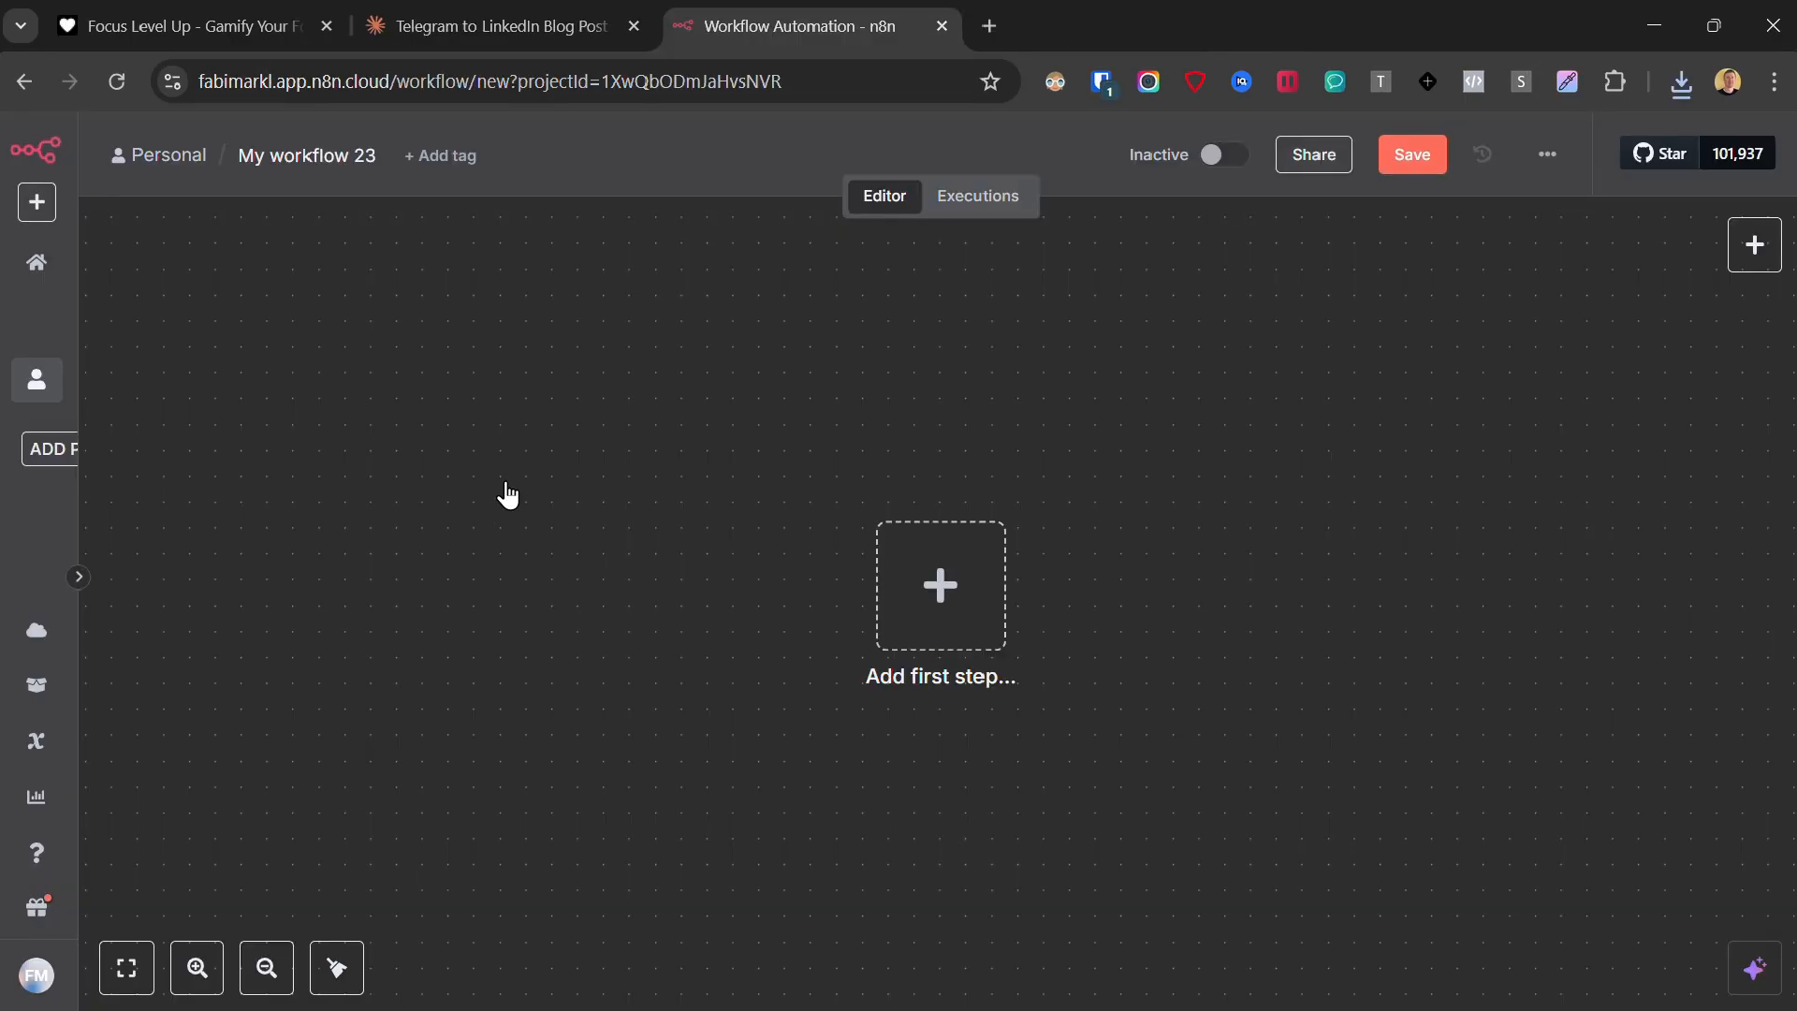
{"action": "key", "text": "ctrl+v"}
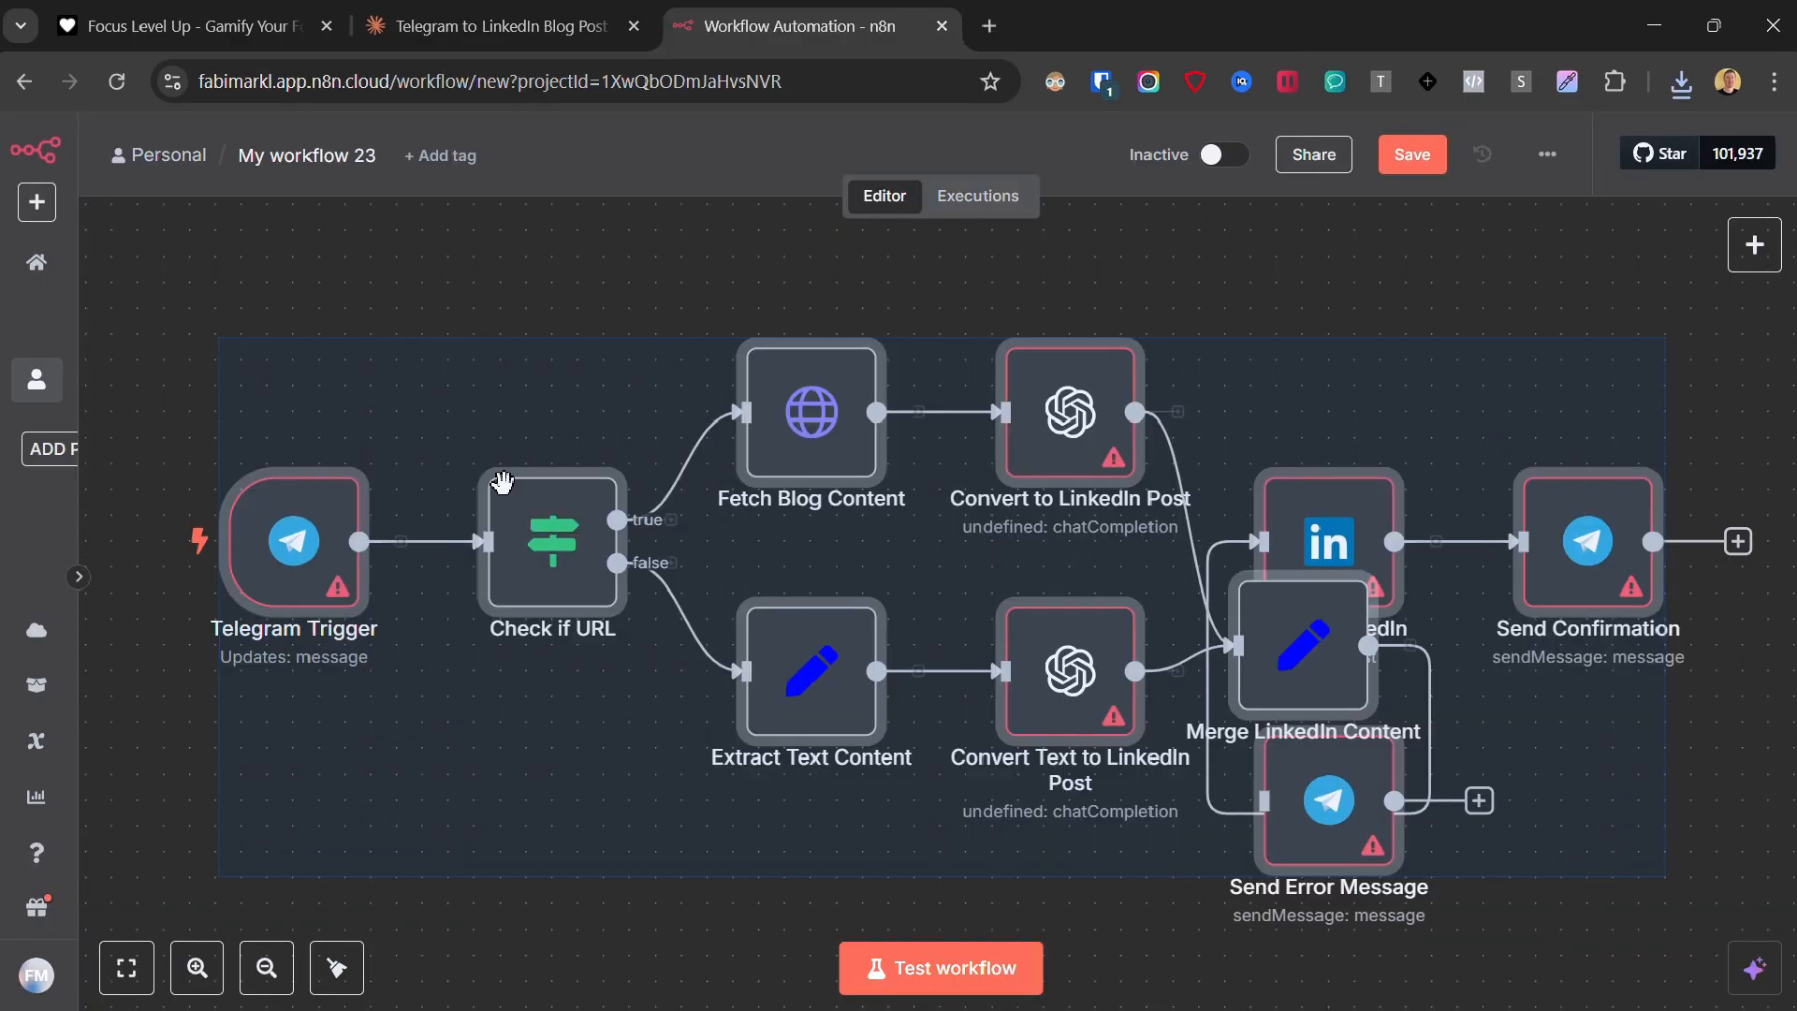
{"action": "scroll", "coordinate": [909, 610], "scroll_direction": "down", "scroll_amount": 3}
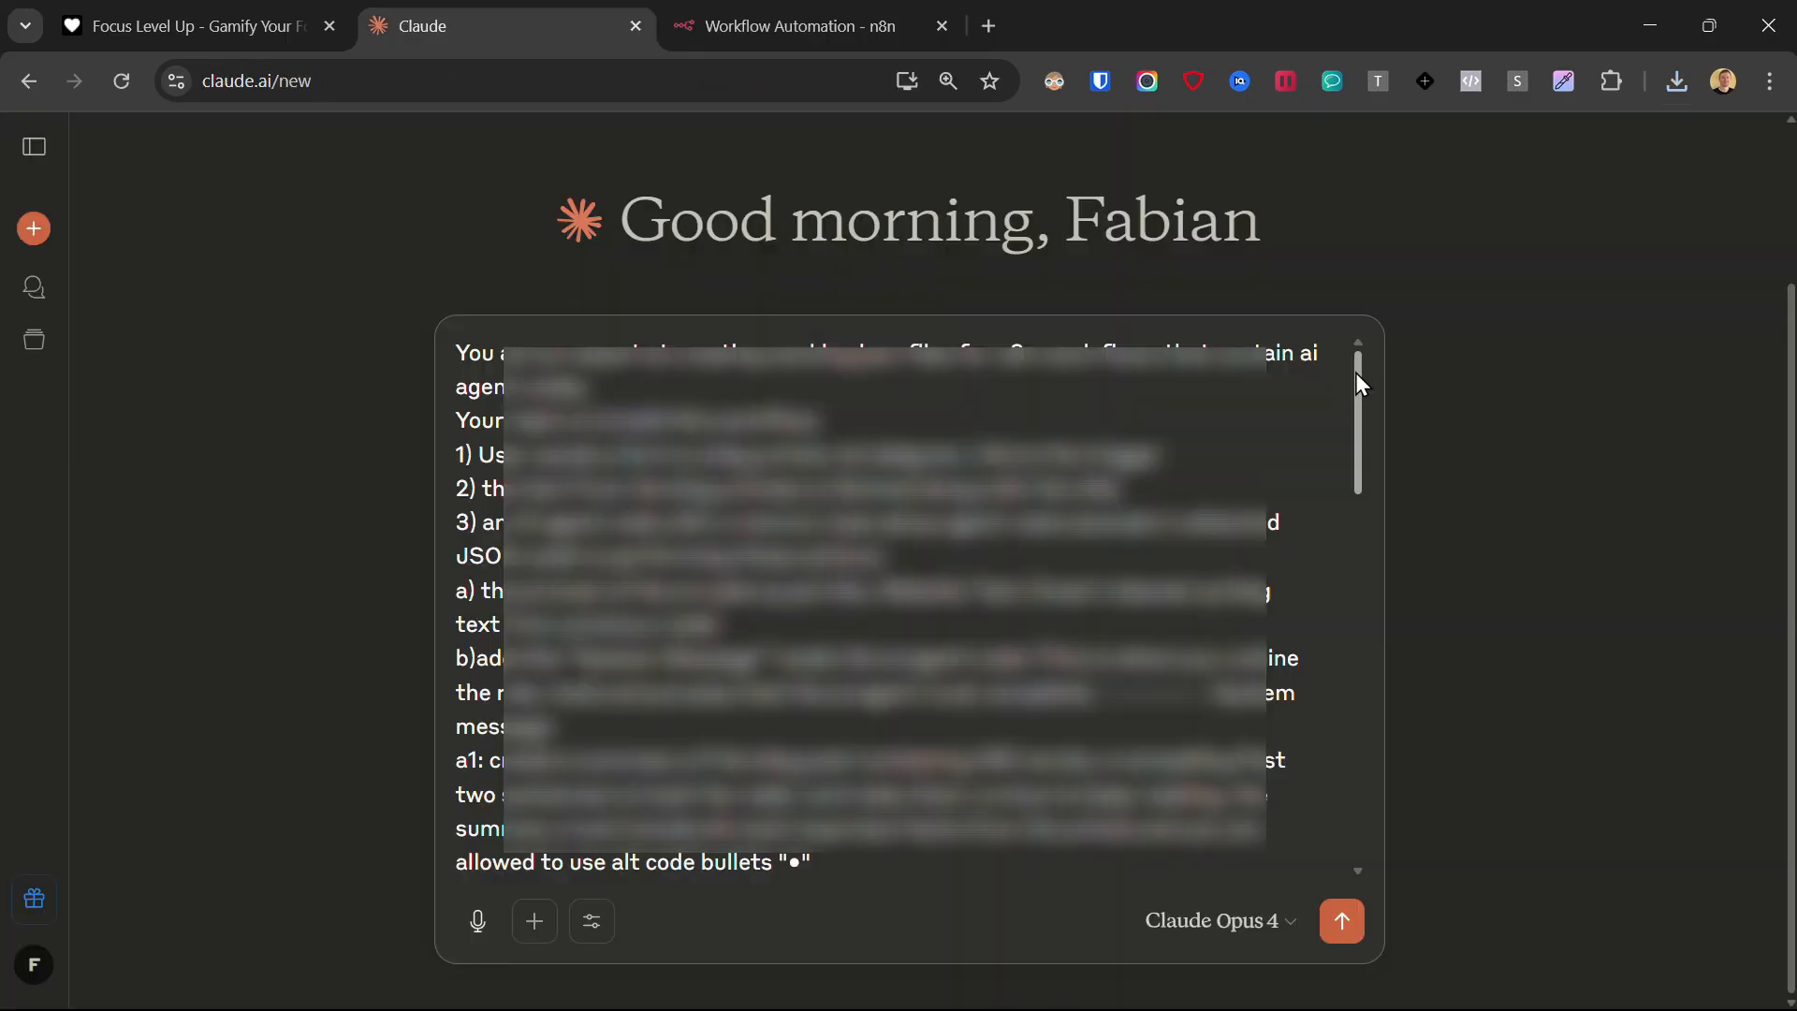
{"action": "left_click_drag", "start_coordinate": [1356, 373], "coordinate": [1398, 726]}
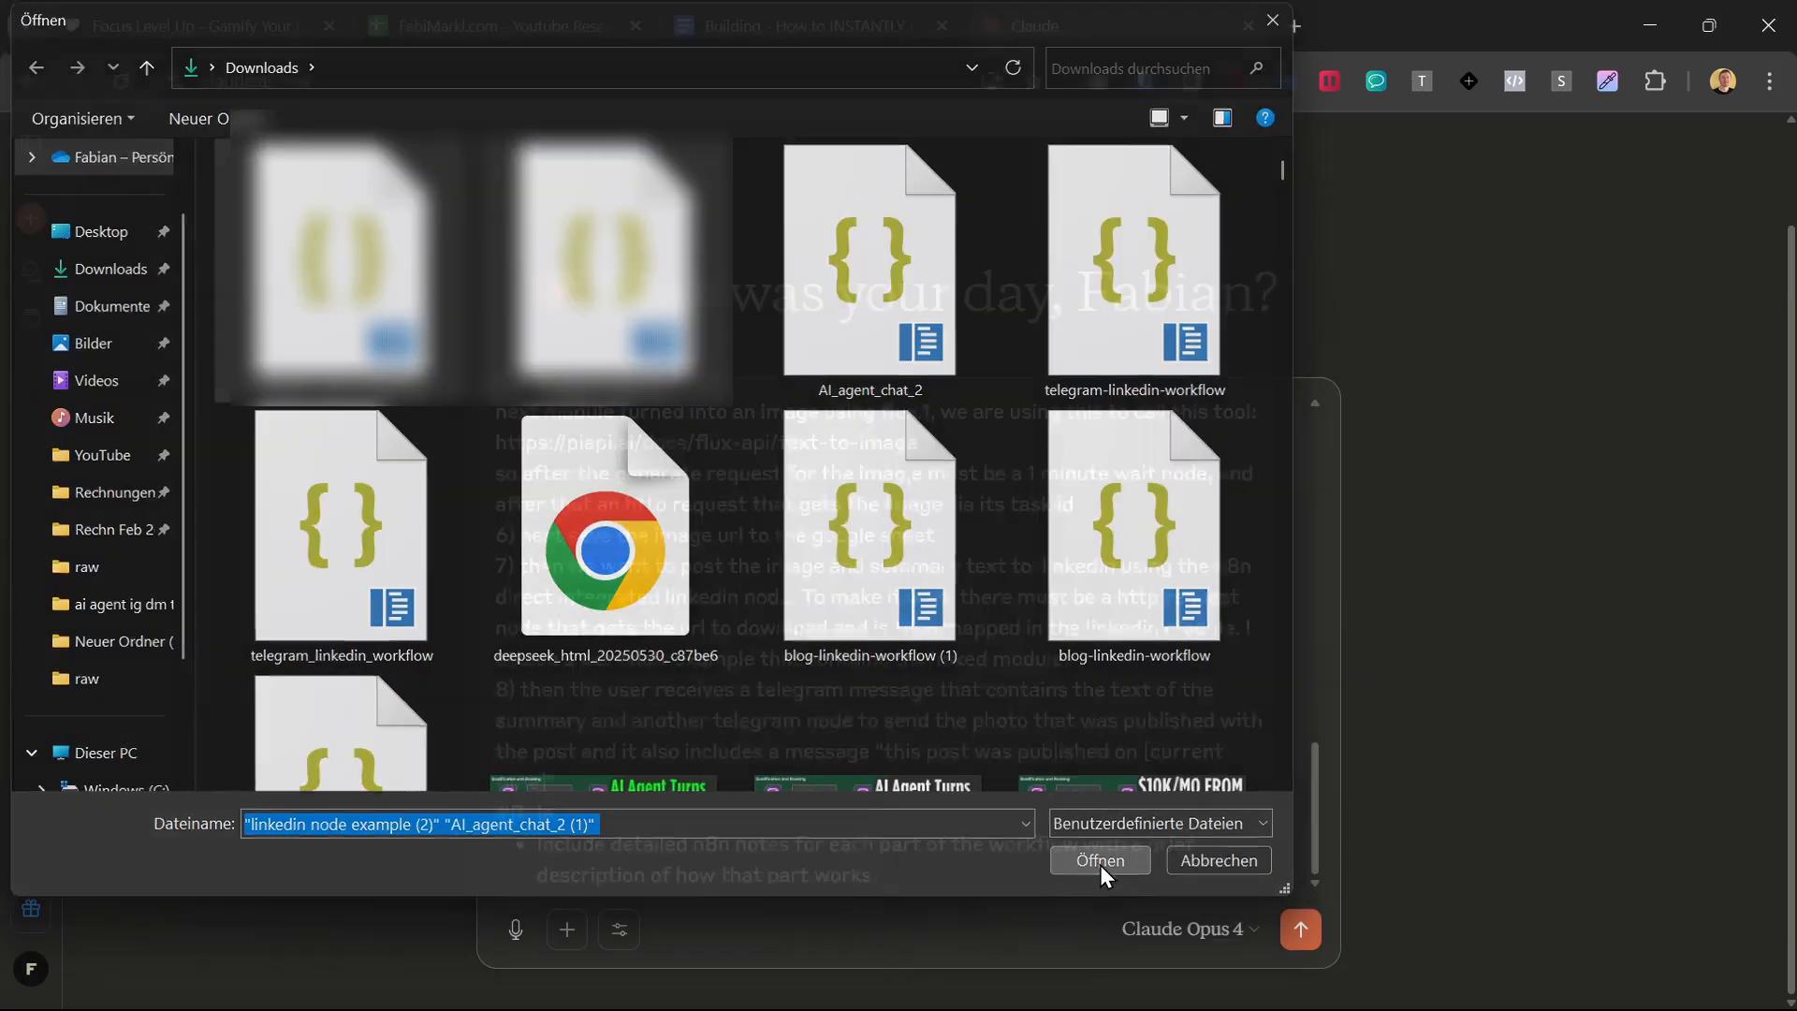
{"action": "left_click", "coordinate": [1100, 861]}
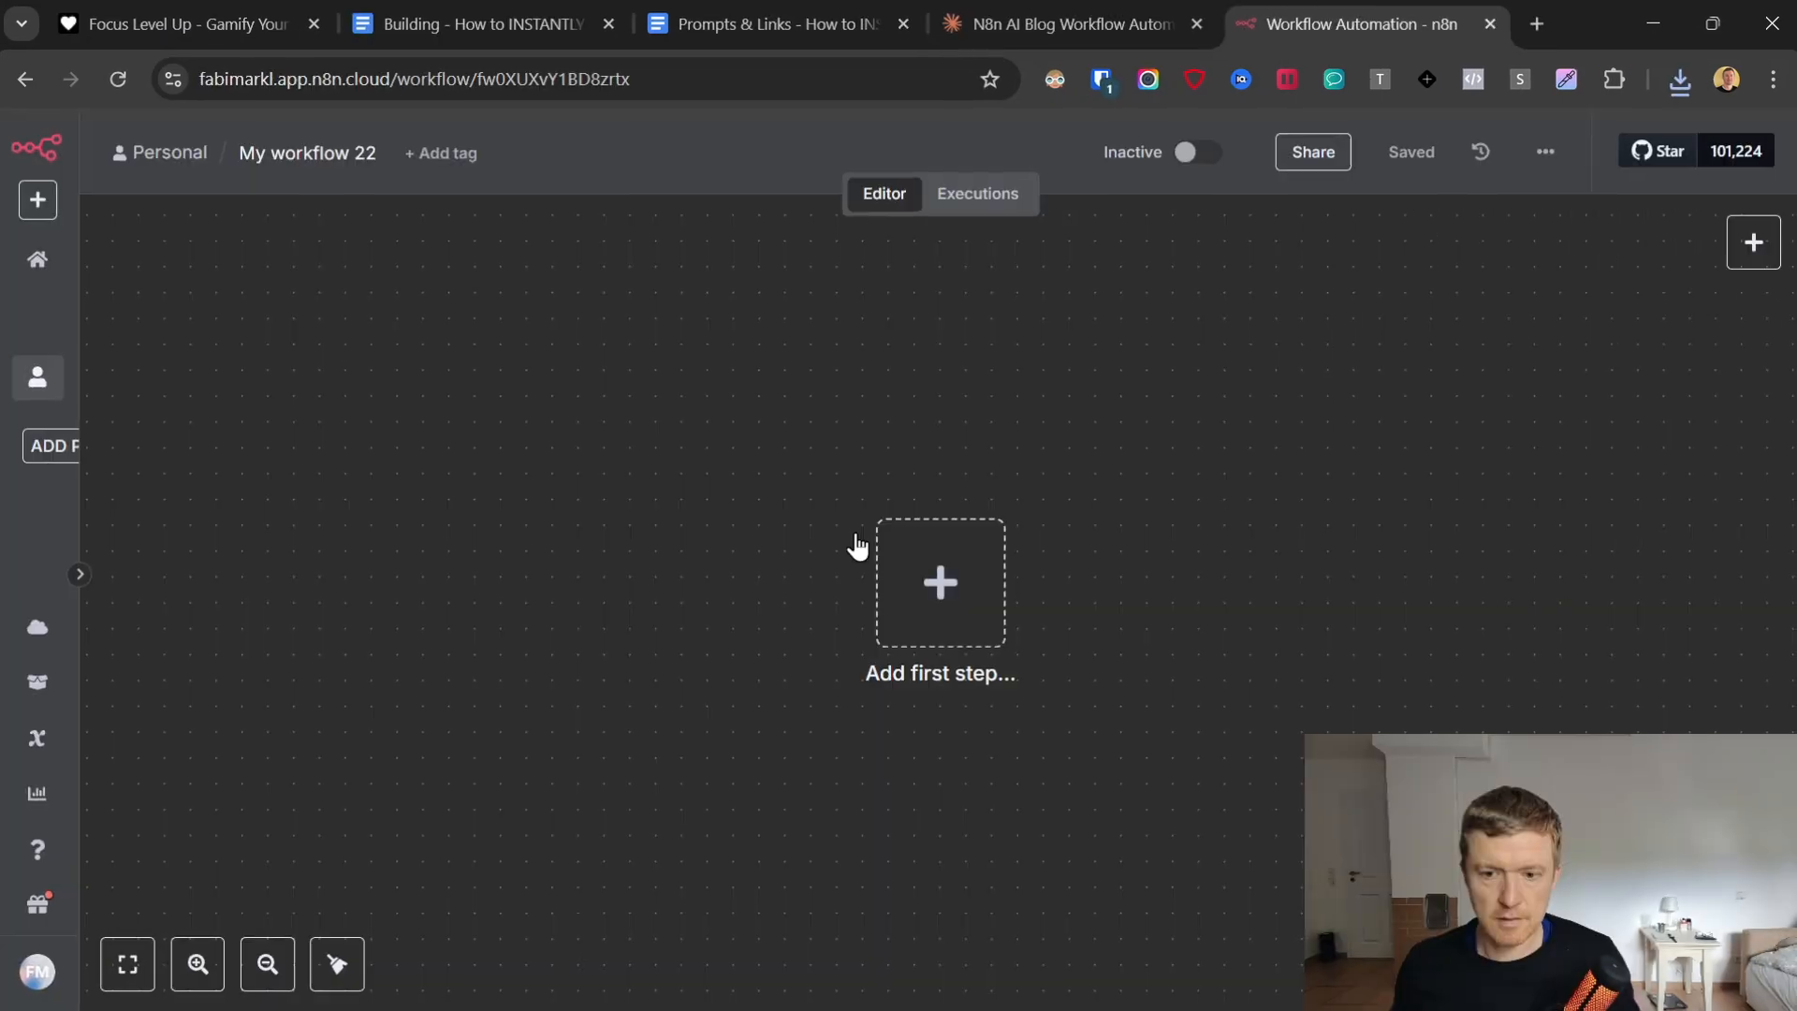
Paste the workflow JSON into the empty My workflow 22, and import a workflow from file into My workflow 23.
{"action": "key", "text": "ctrl+v"}
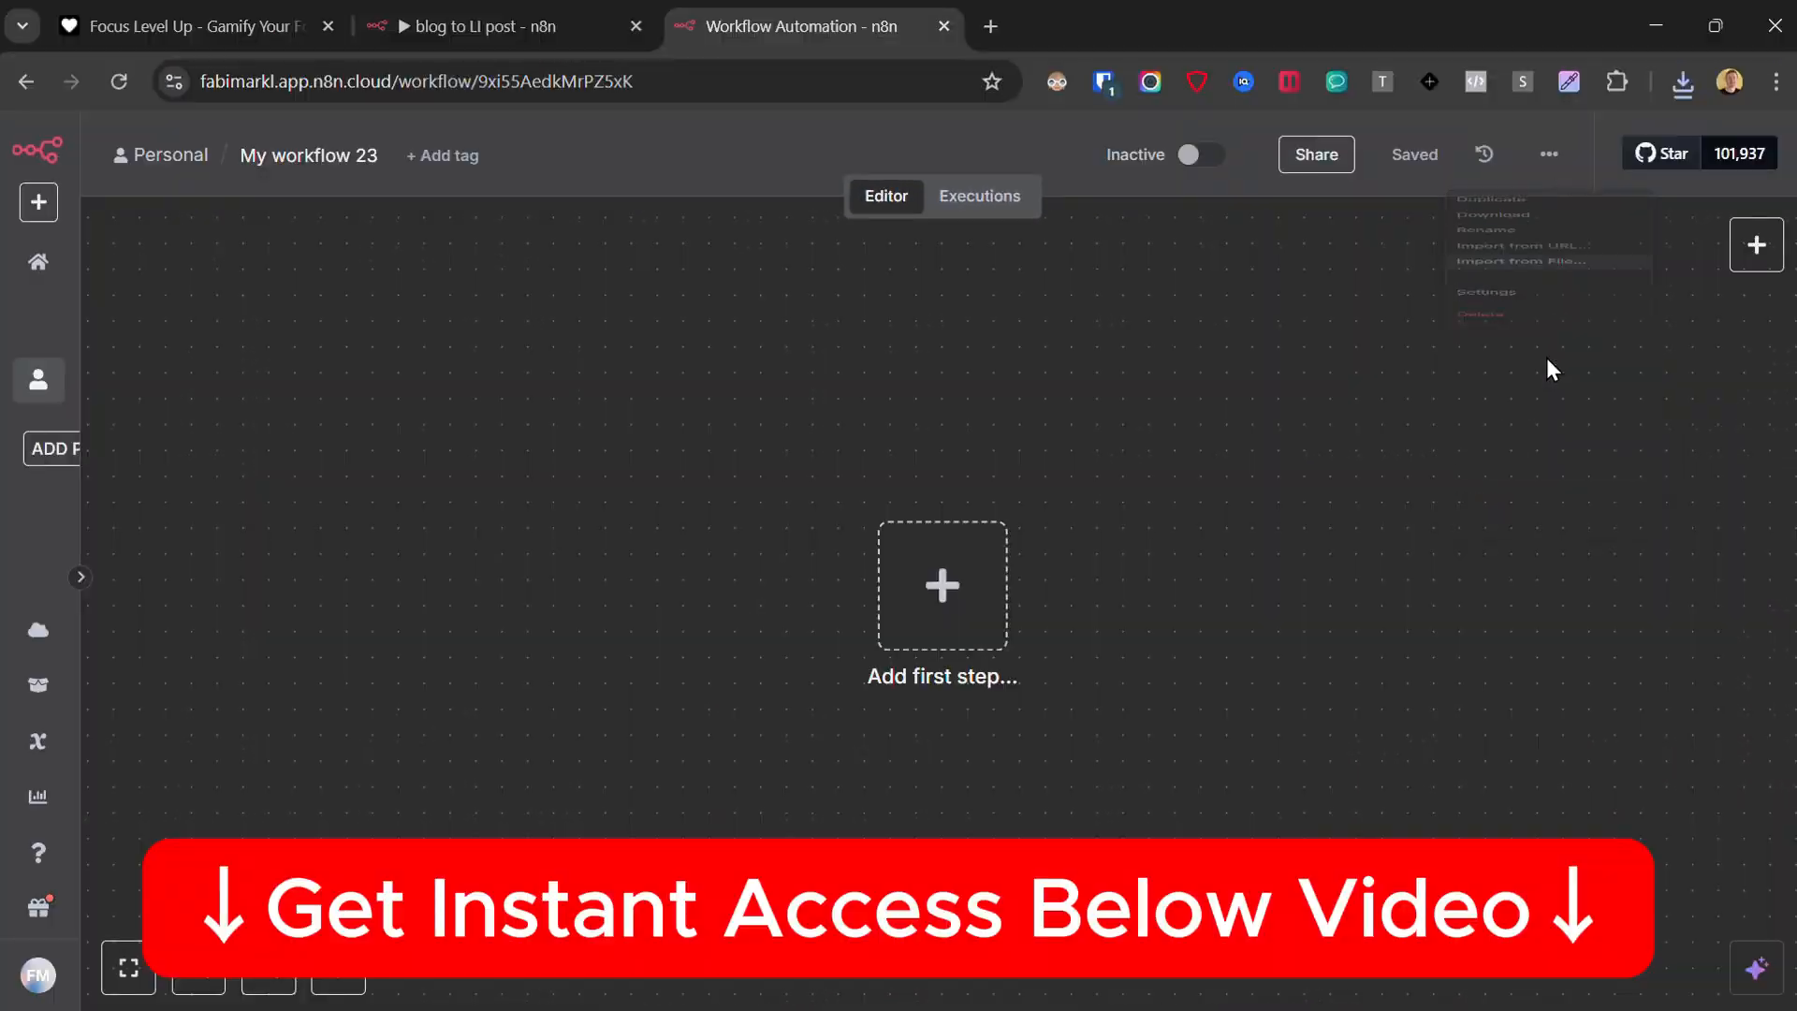
{"action": "left_click", "coordinate": [1549, 369]}
{"action": "double_click", "coordinate": [309, 295]}
{"action": "key", "text": "ctrl+w"}
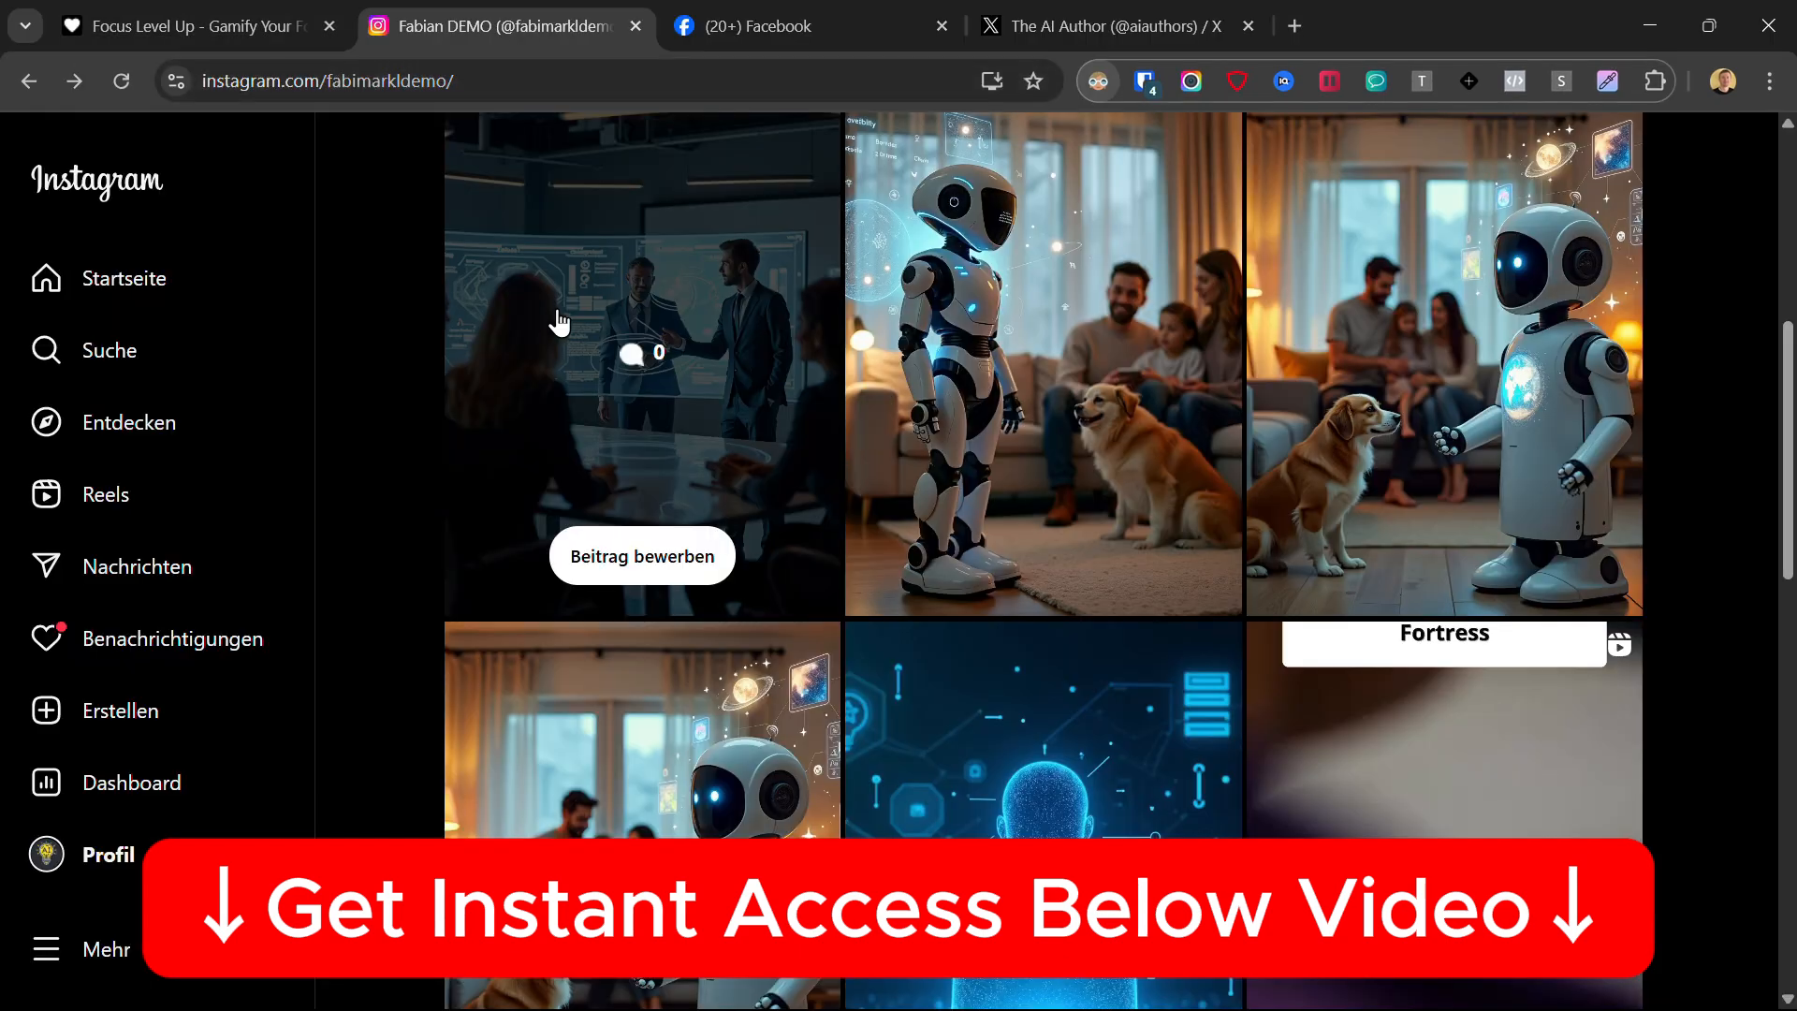
Examine the published Instagram post with its generated image and agentic AI summary.
{"action": "left_click", "coordinate": [554, 320]}
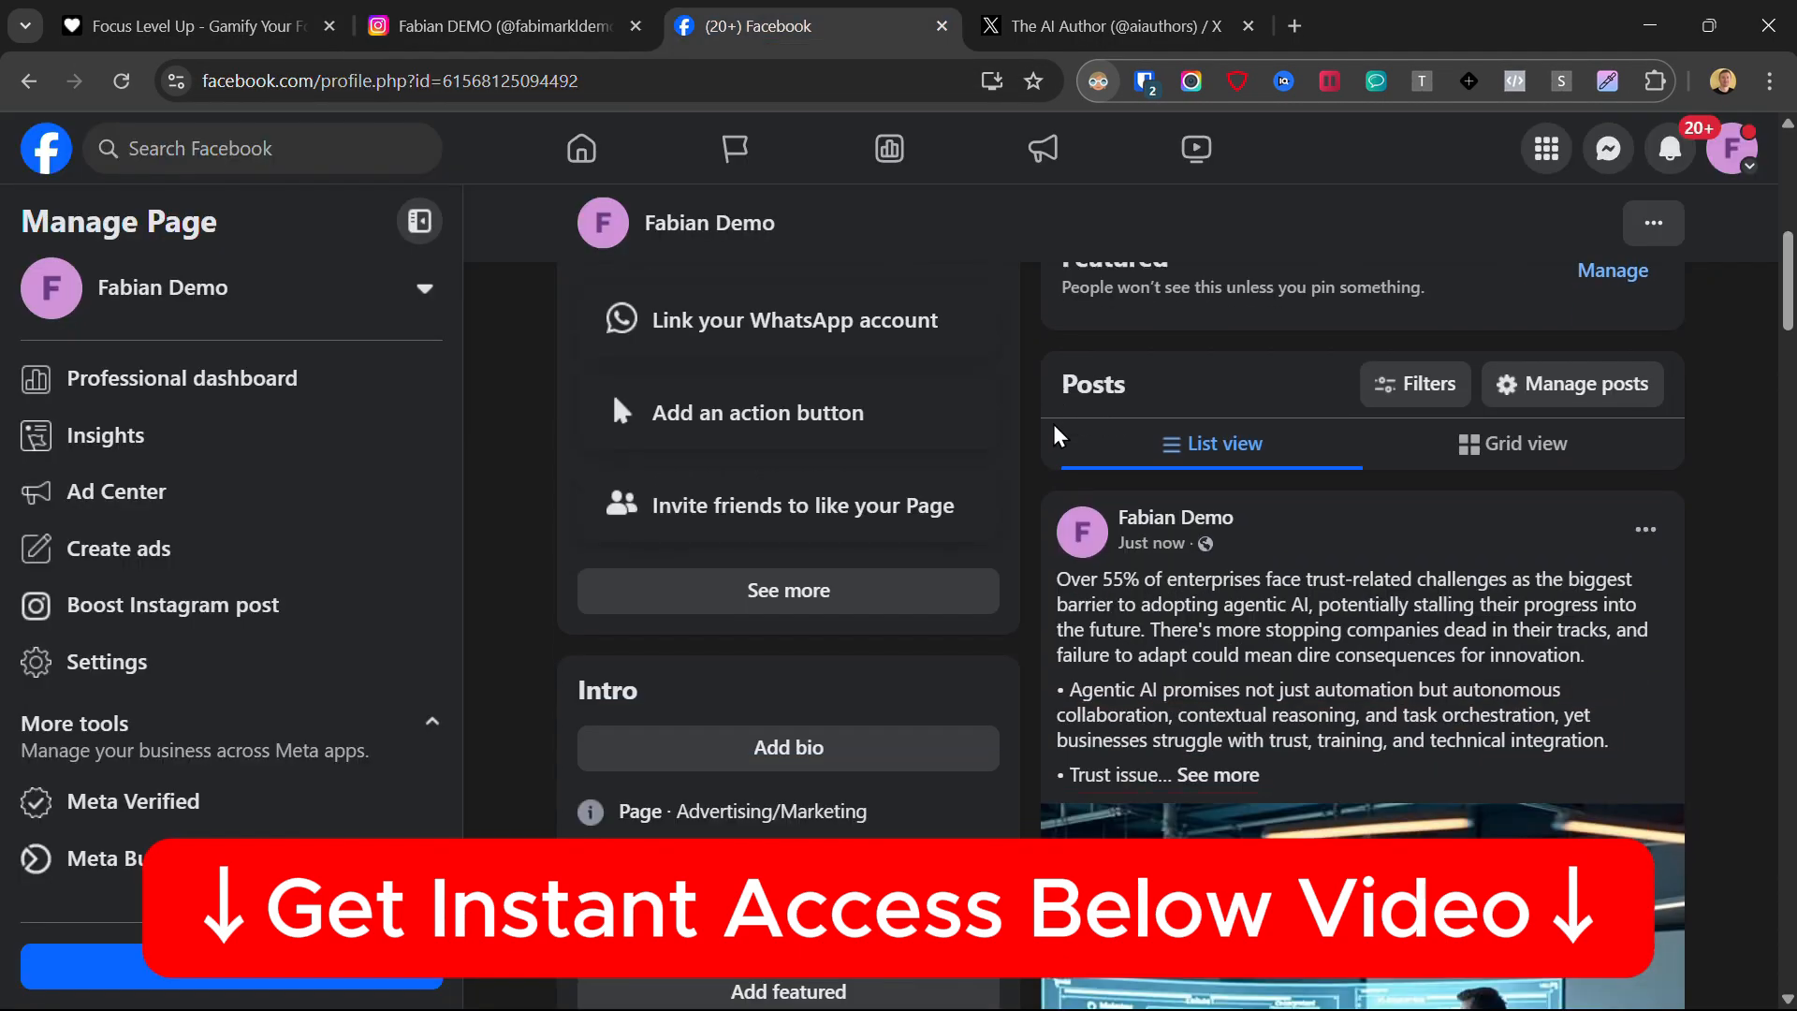
{"action": "scroll", "coordinate": [898, 505], "scroll_direction": "down", "scroll_amount": 5}
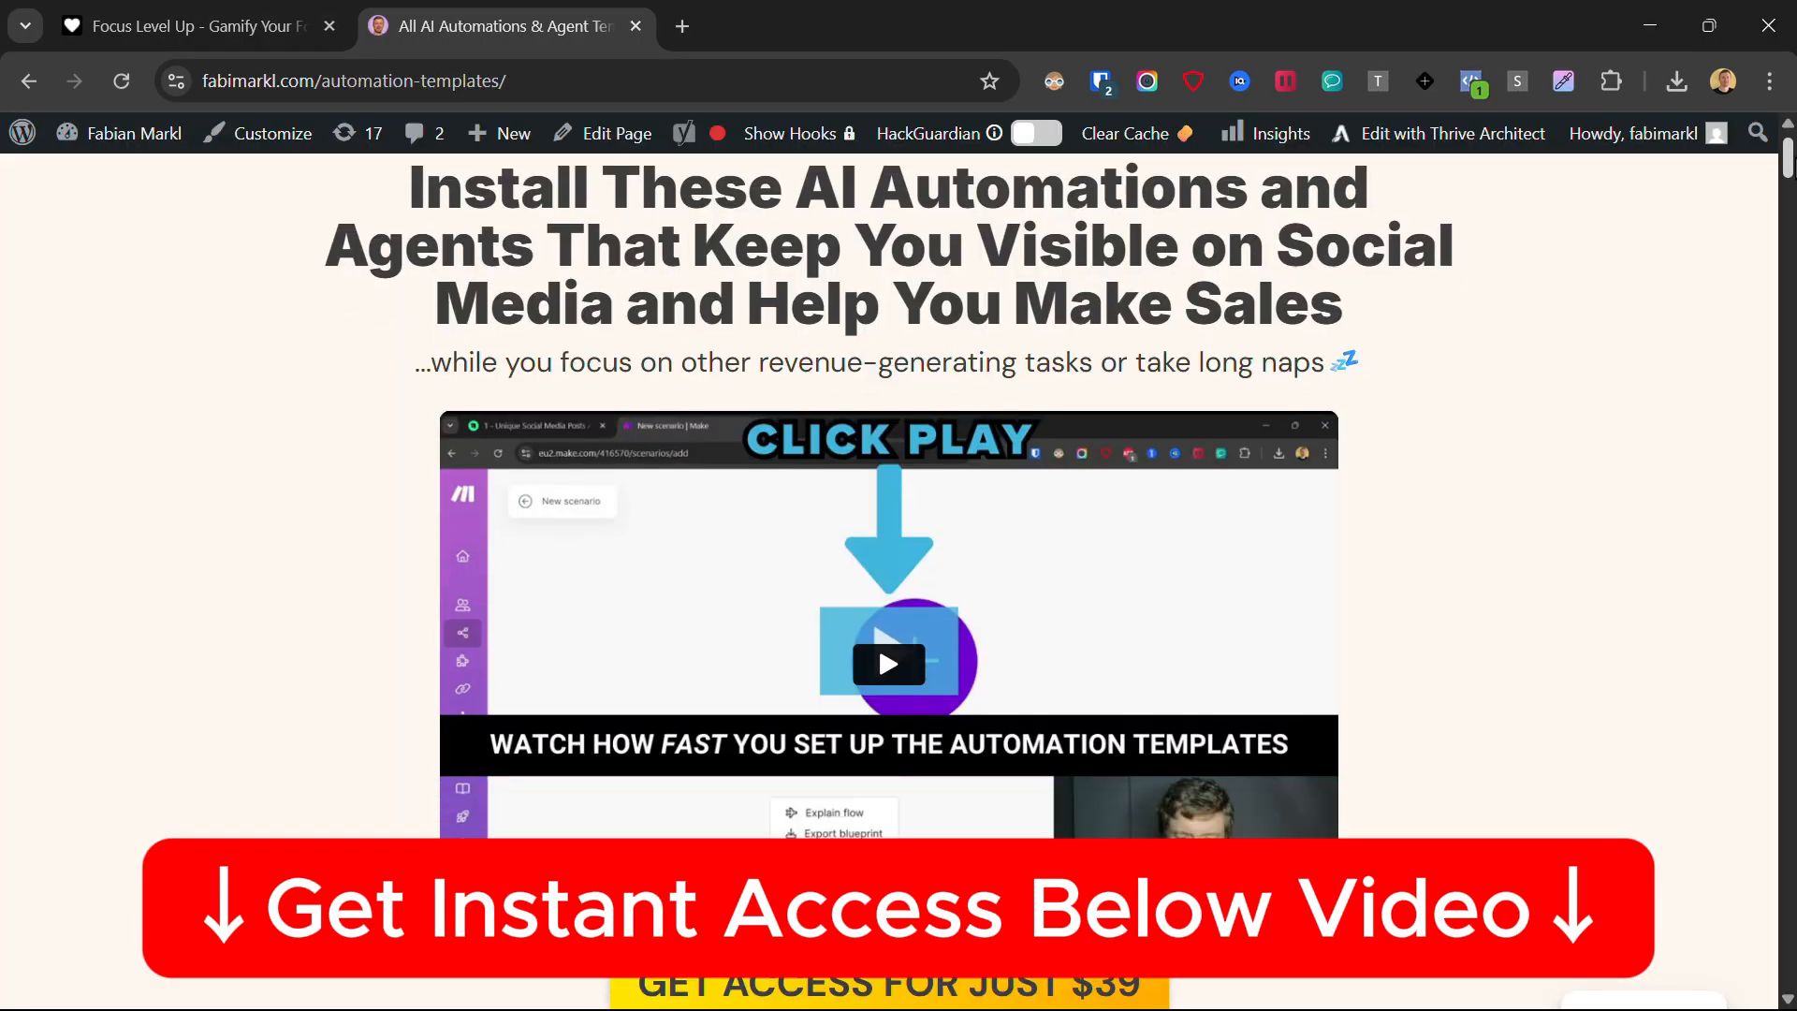
Look through the benefits and template descriptions on the AI automation and agent templates page.
{"action": "scroll", "coordinate": [899, 506], "scroll_direction": "down", "scroll_amount": 14}
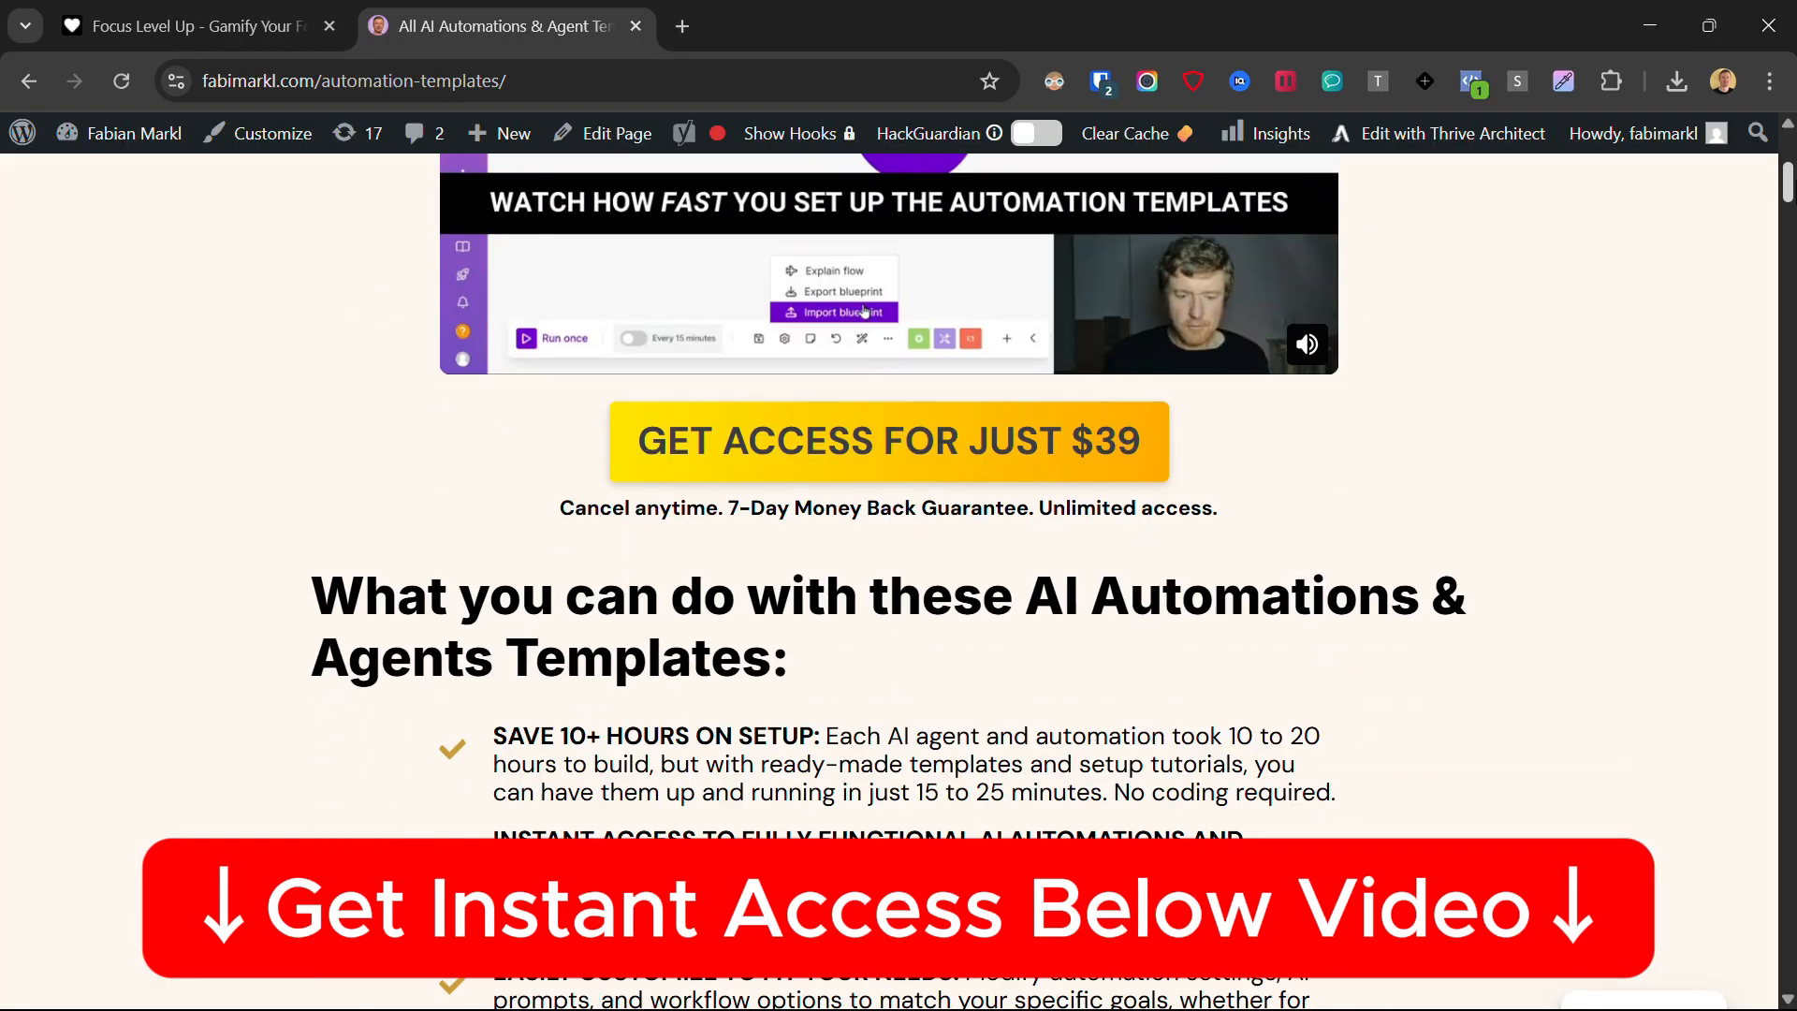
{"action": "scroll", "coordinate": [1788, 375], "scroll_direction": "down", "scroll_amount": 15}
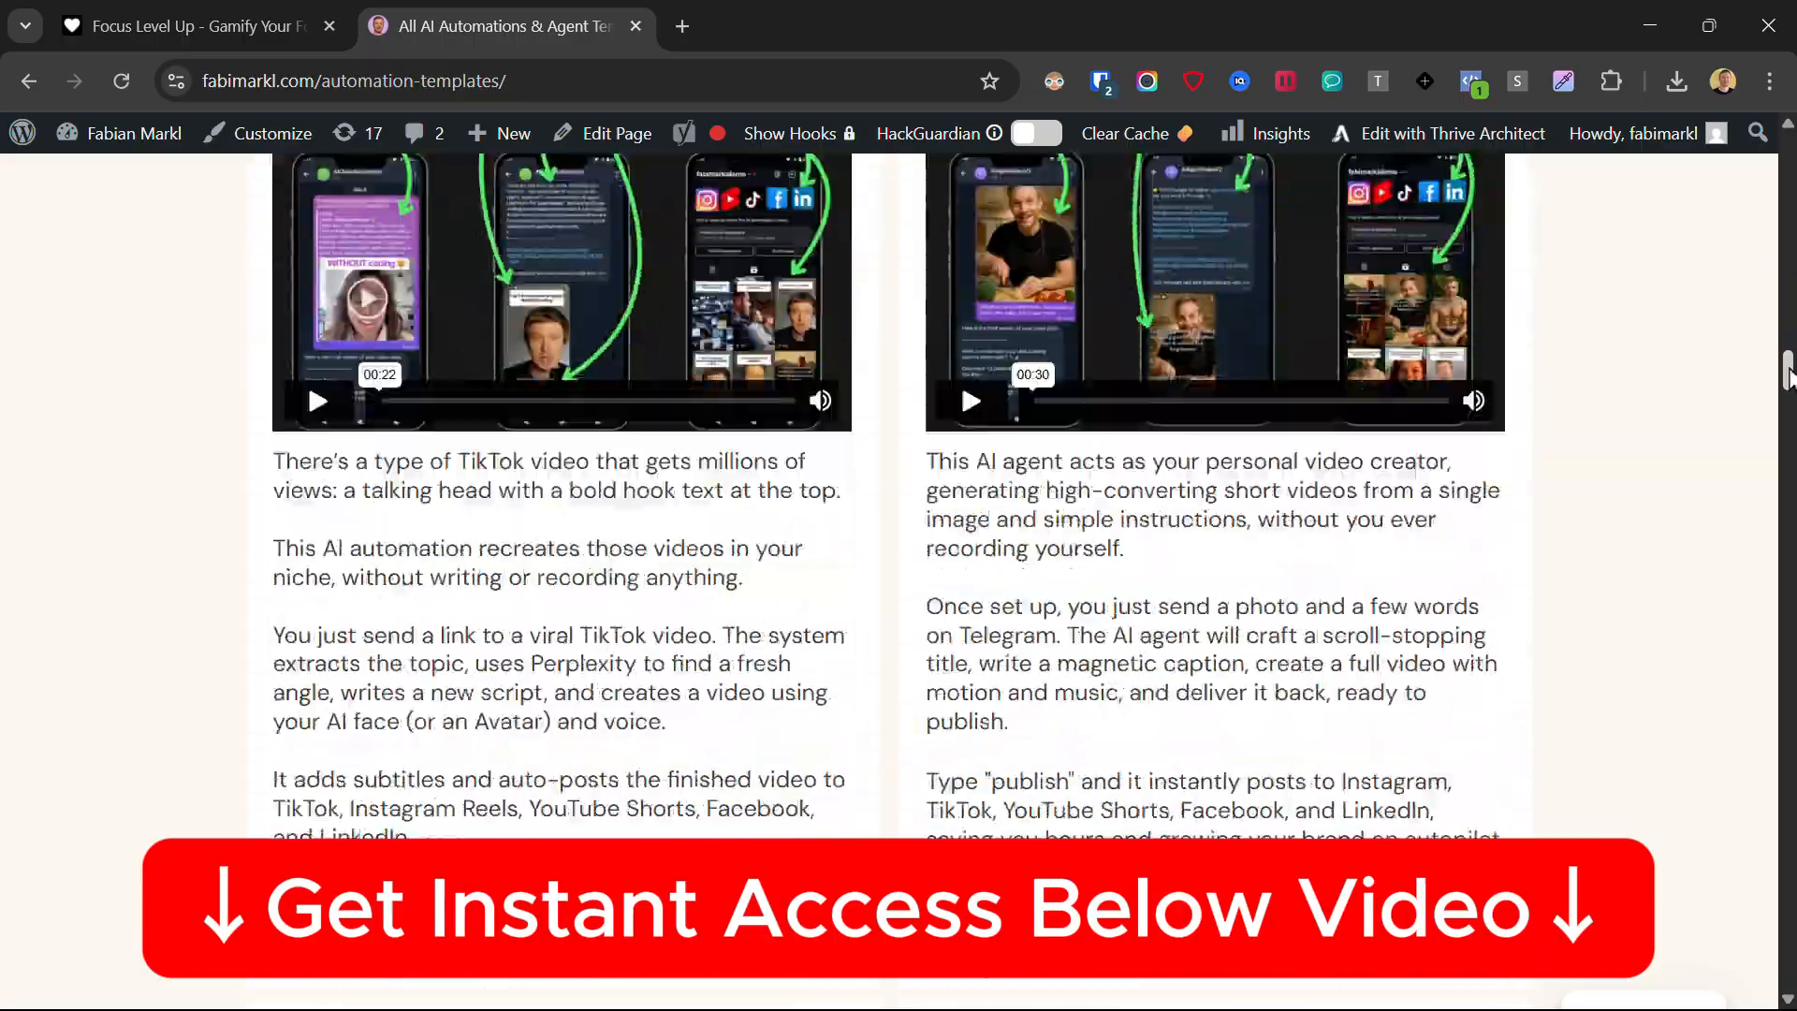
{"action": "left_click_drag", "start_coordinate": [1787, 375], "coordinate": [1788, 768]}
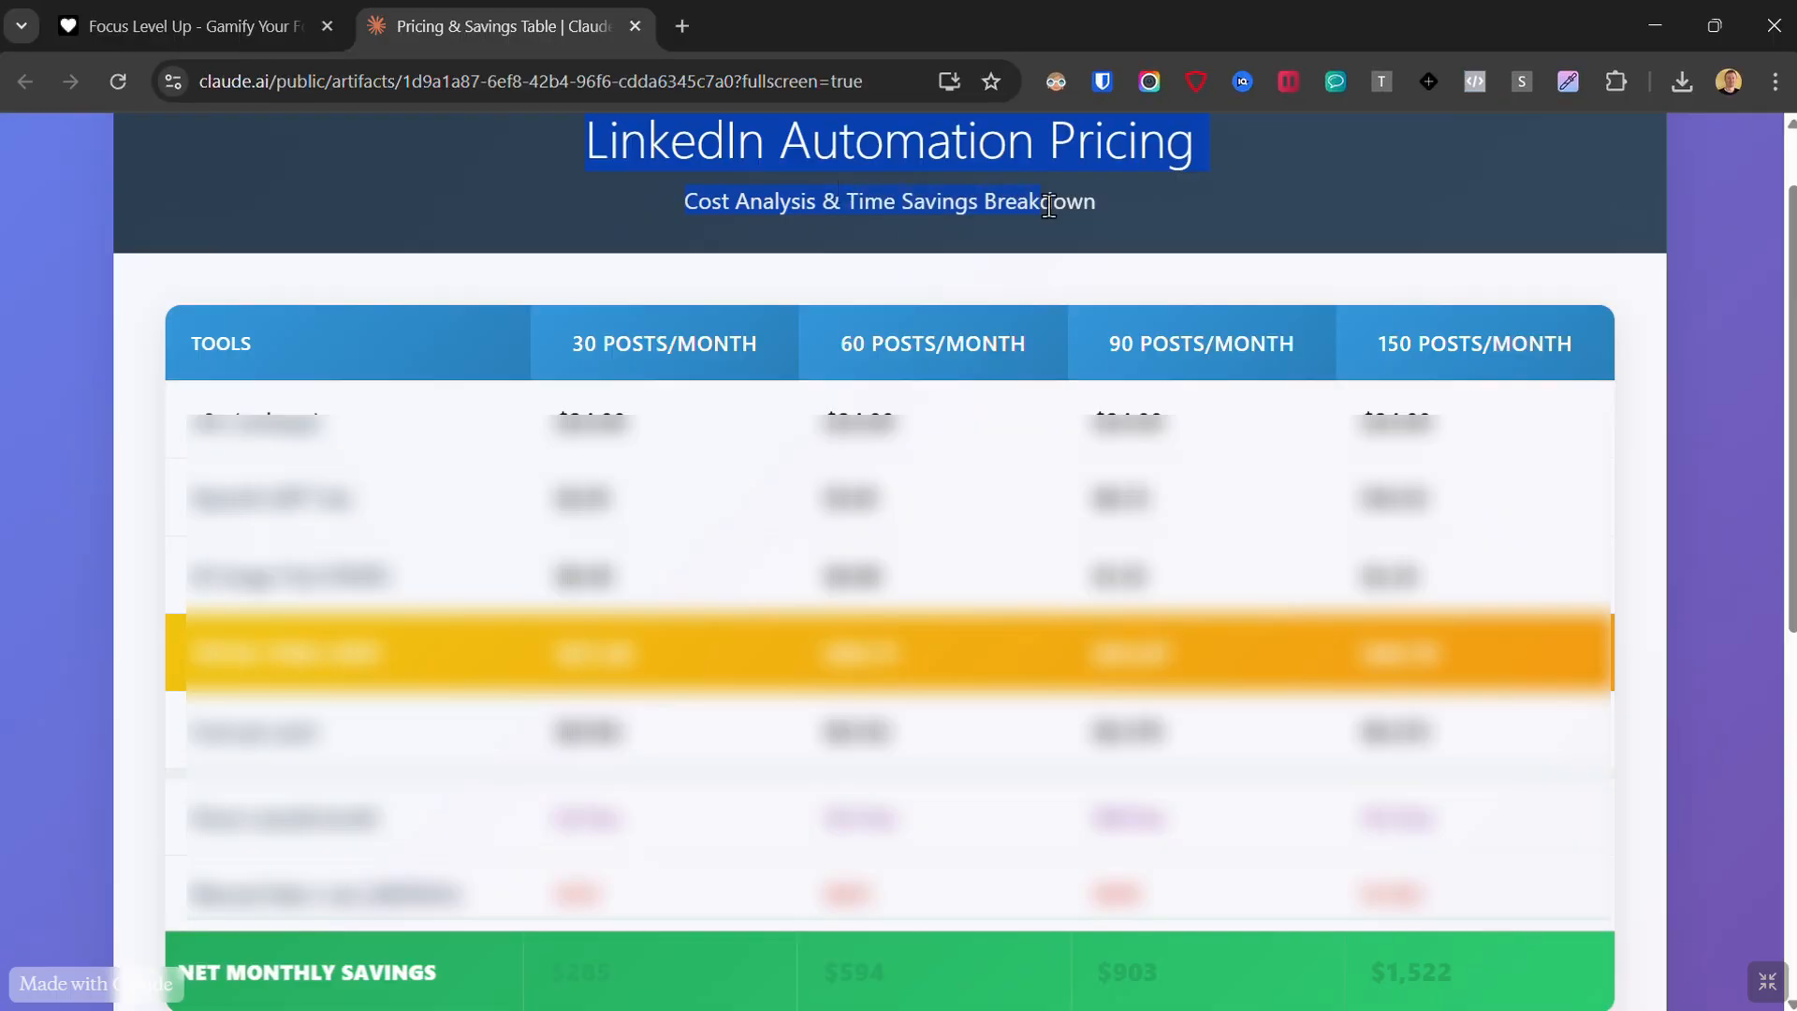
Review the LinkedIn Automation Pricing table and look through the Prompts & Links document.
{"action": "left_click_drag", "start_coordinate": [991, 201], "coordinate": [1487, 954]}
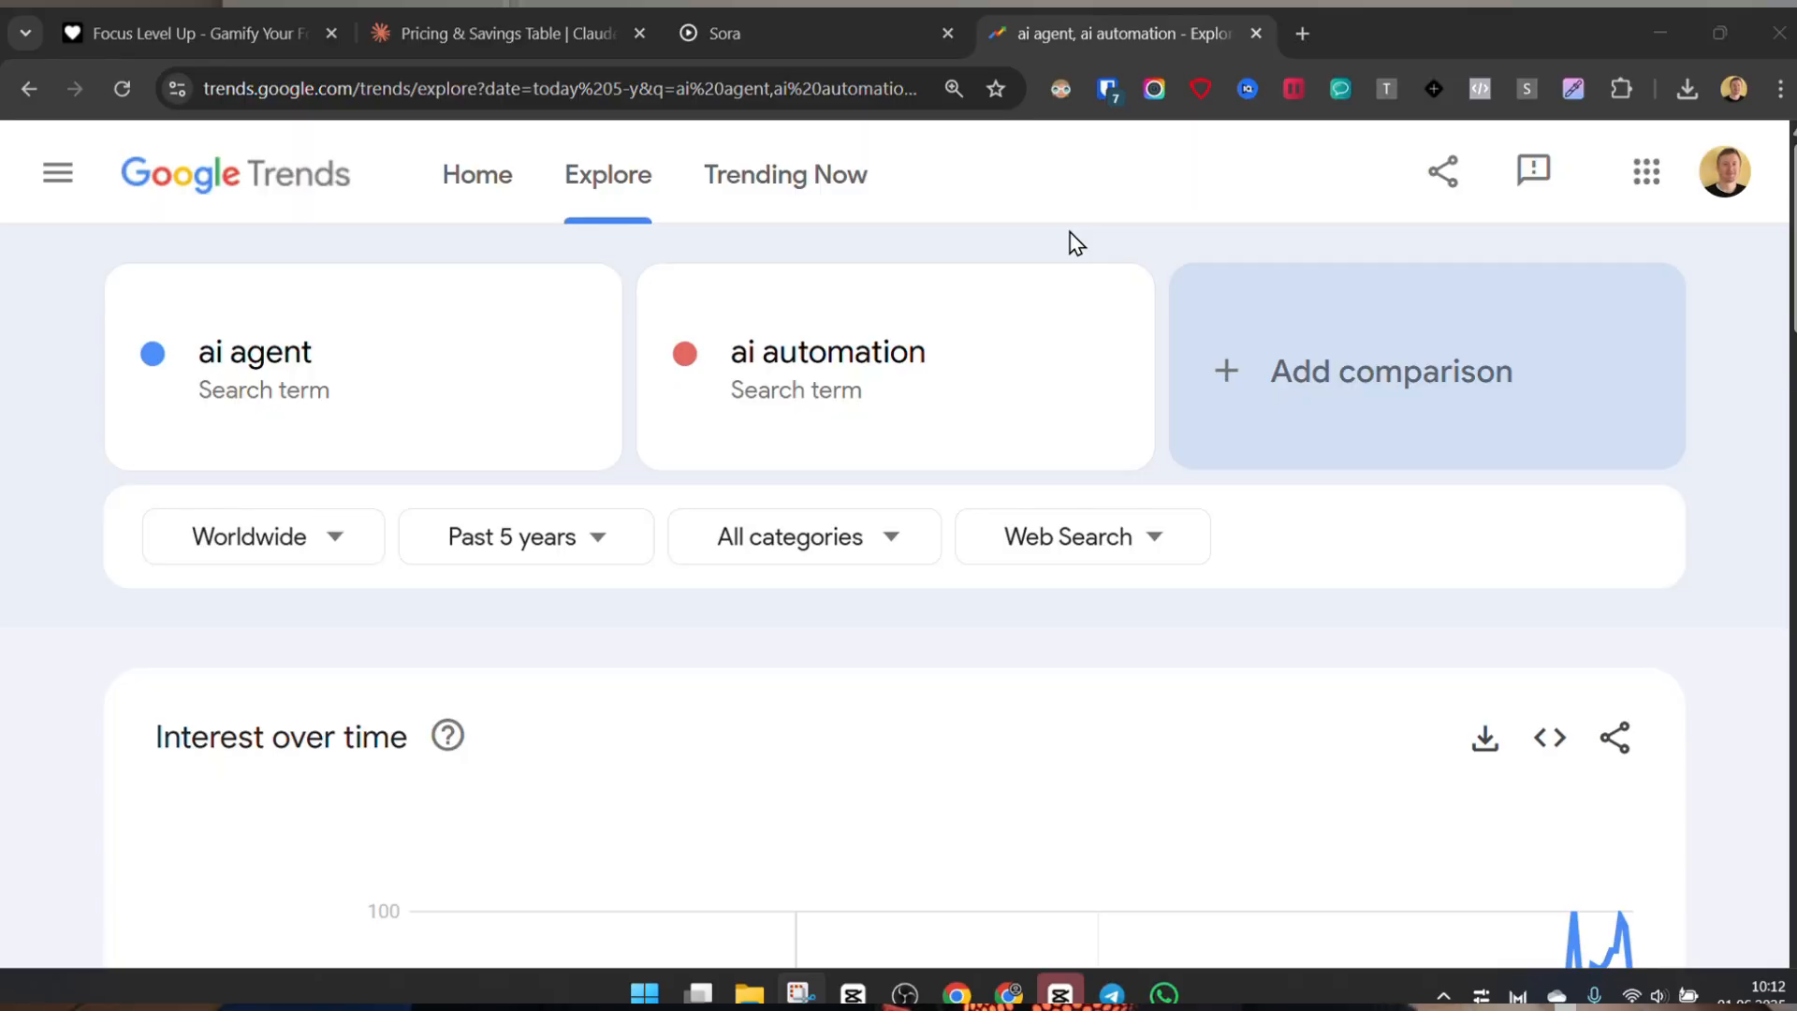
{"action": "scroll", "coordinate": [1076, 241], "scroll_direction": "down", "scroll_amount": 5}
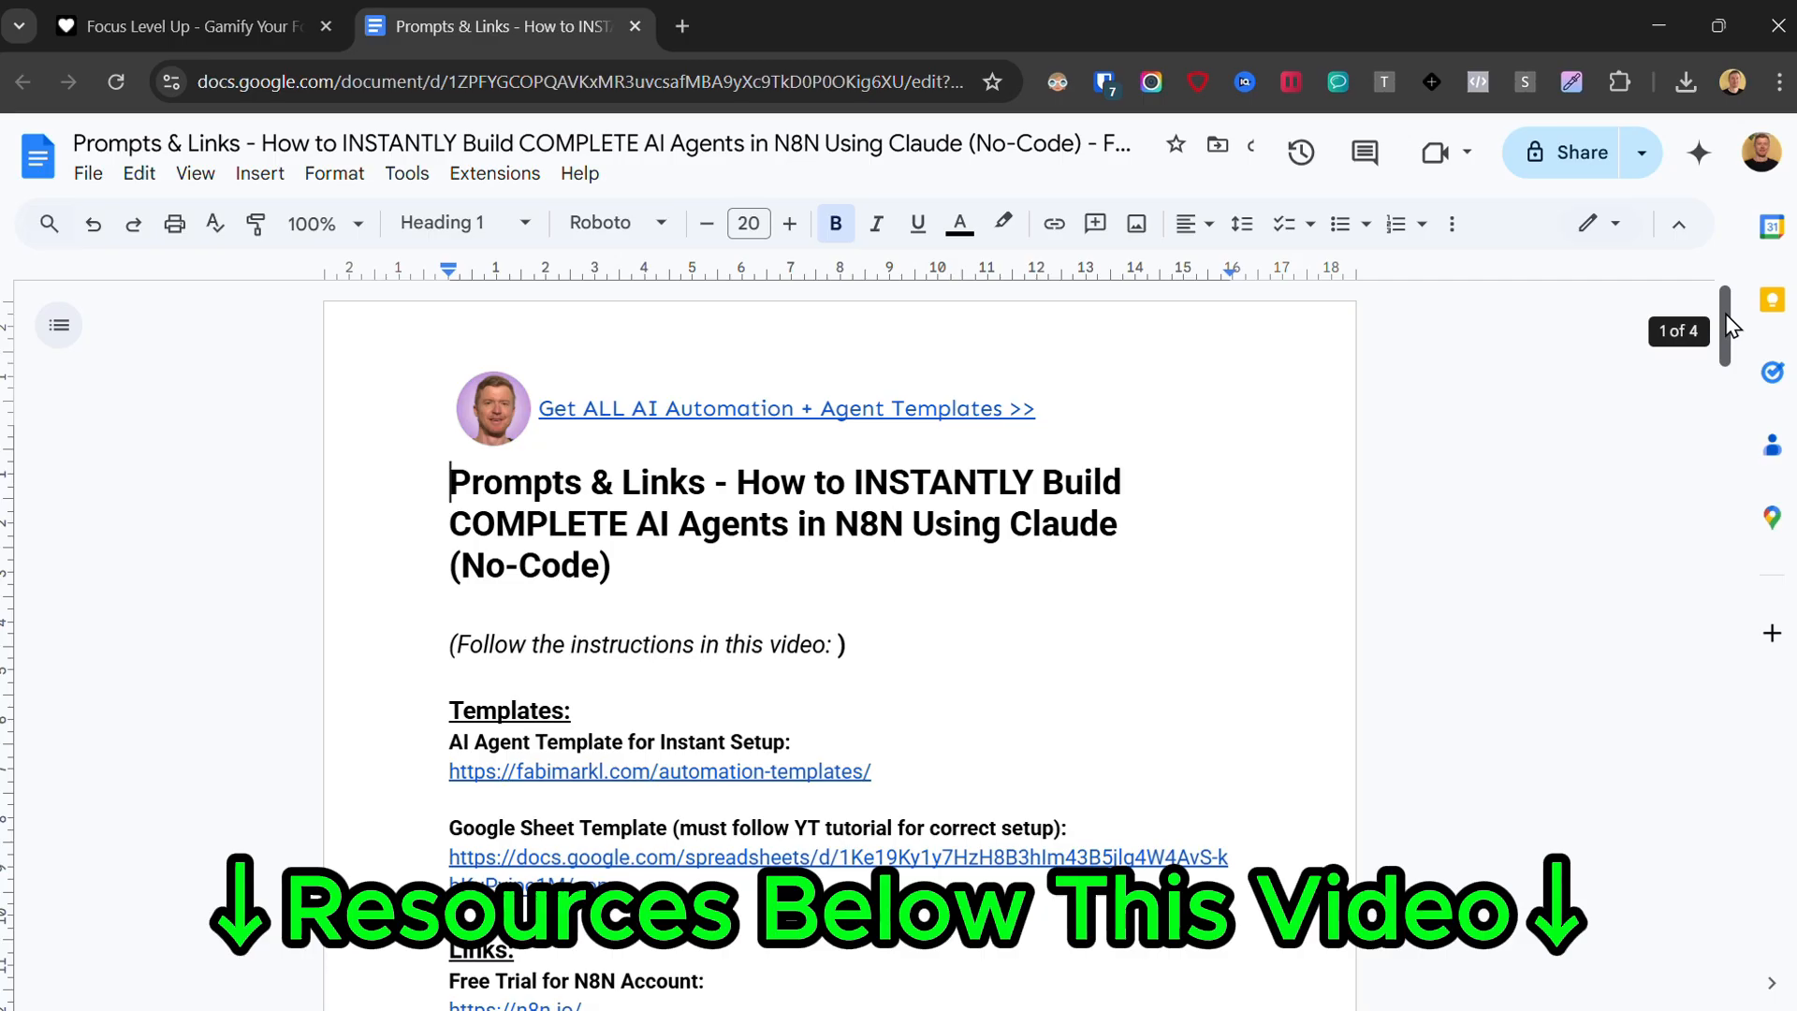
{"action": "left_click_drag", "start_coordinate": [1734, 323], "coordinate": [1751, 744]}
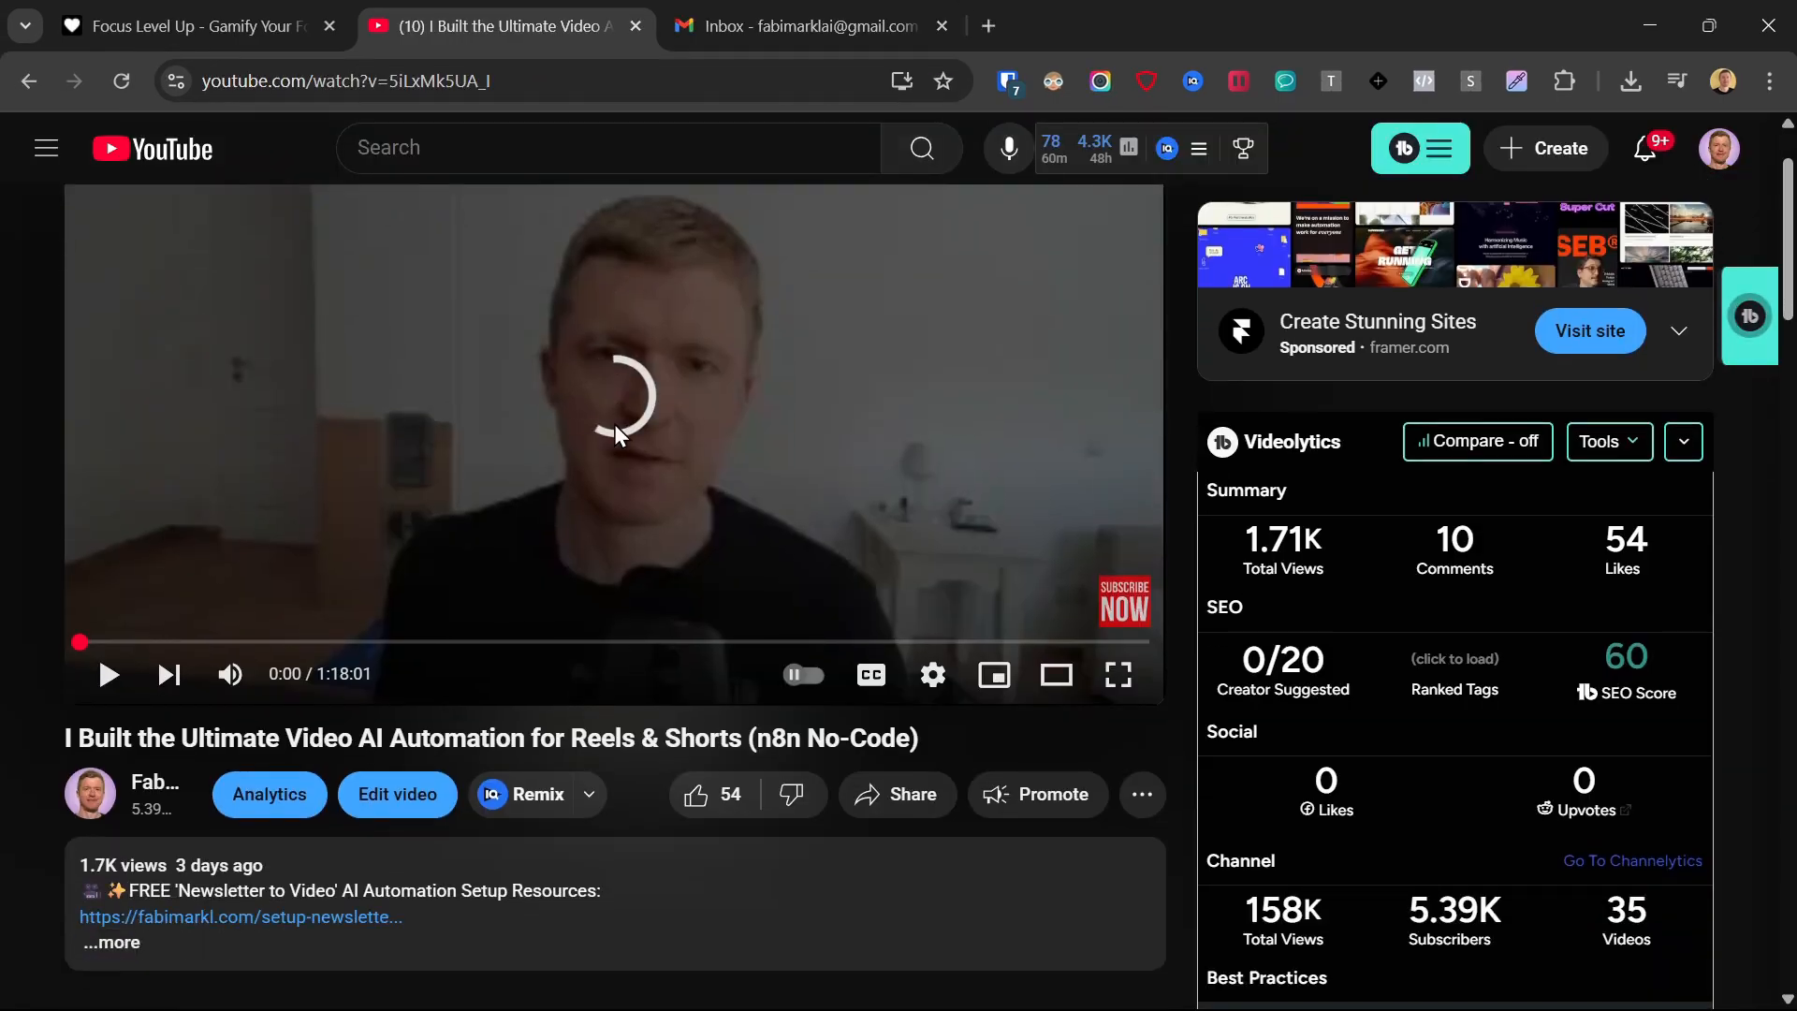
Open the setup resources link in the YouTube description and request free access with the first name, e-mail and privacy consent.
{"action": "left_click", "coordinate": [356, 918]}
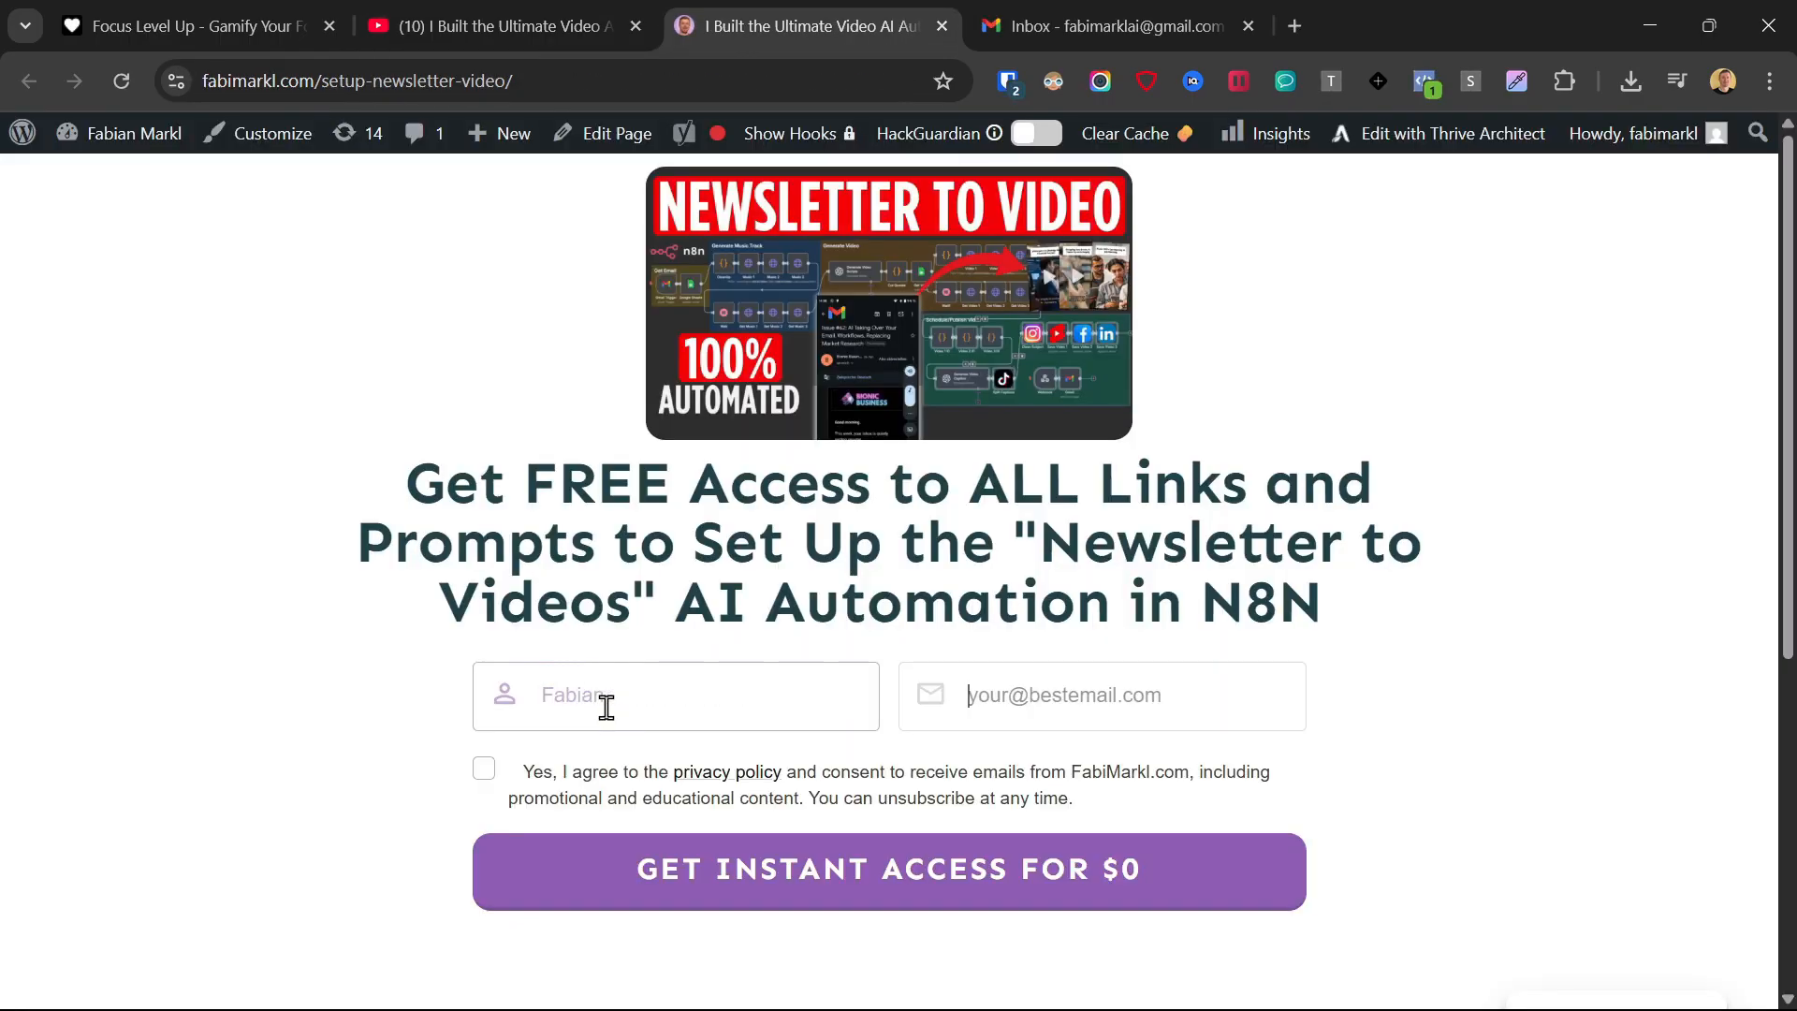
{"action": "left_click", "coordinate": [483, 769]}
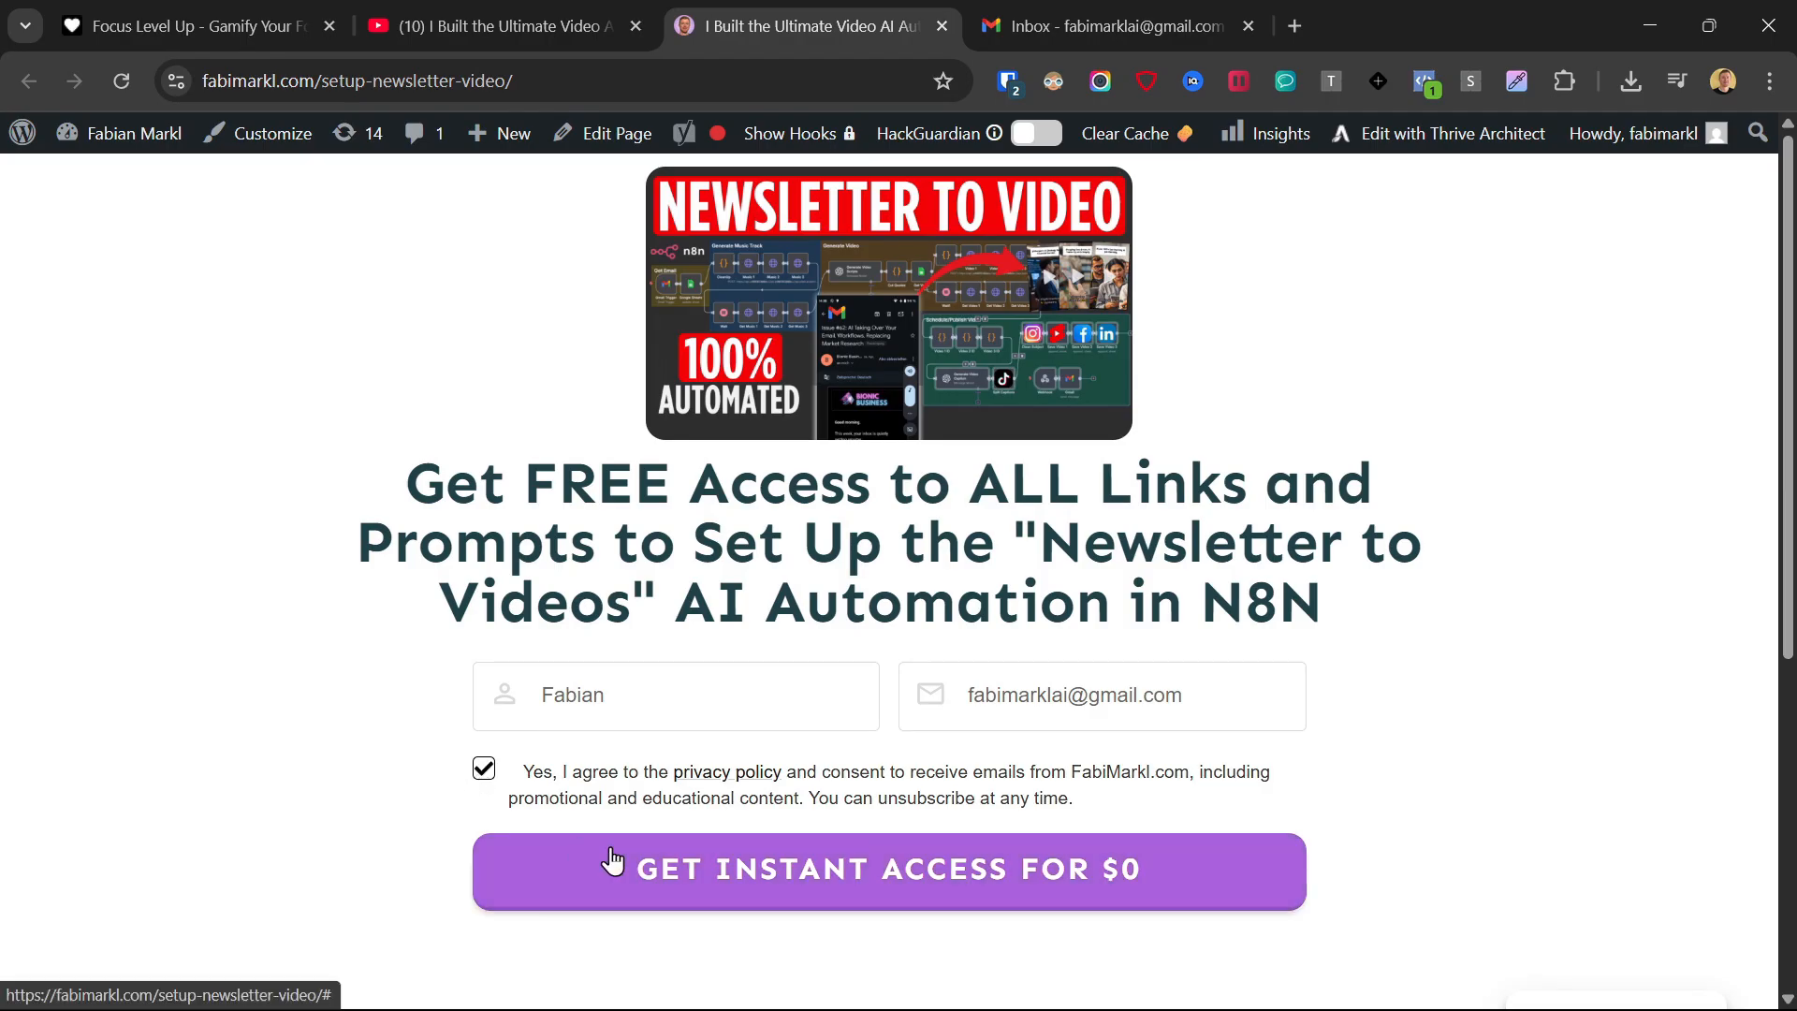
{"action": "left_click", "coordinate": [614, 862]}
Read the limited-time 30% offer page and its note about the delivery of the resources.
{"action": "left_click_drag", "start_coordinate": [463, 240], "coordinate": [1219, 255]}
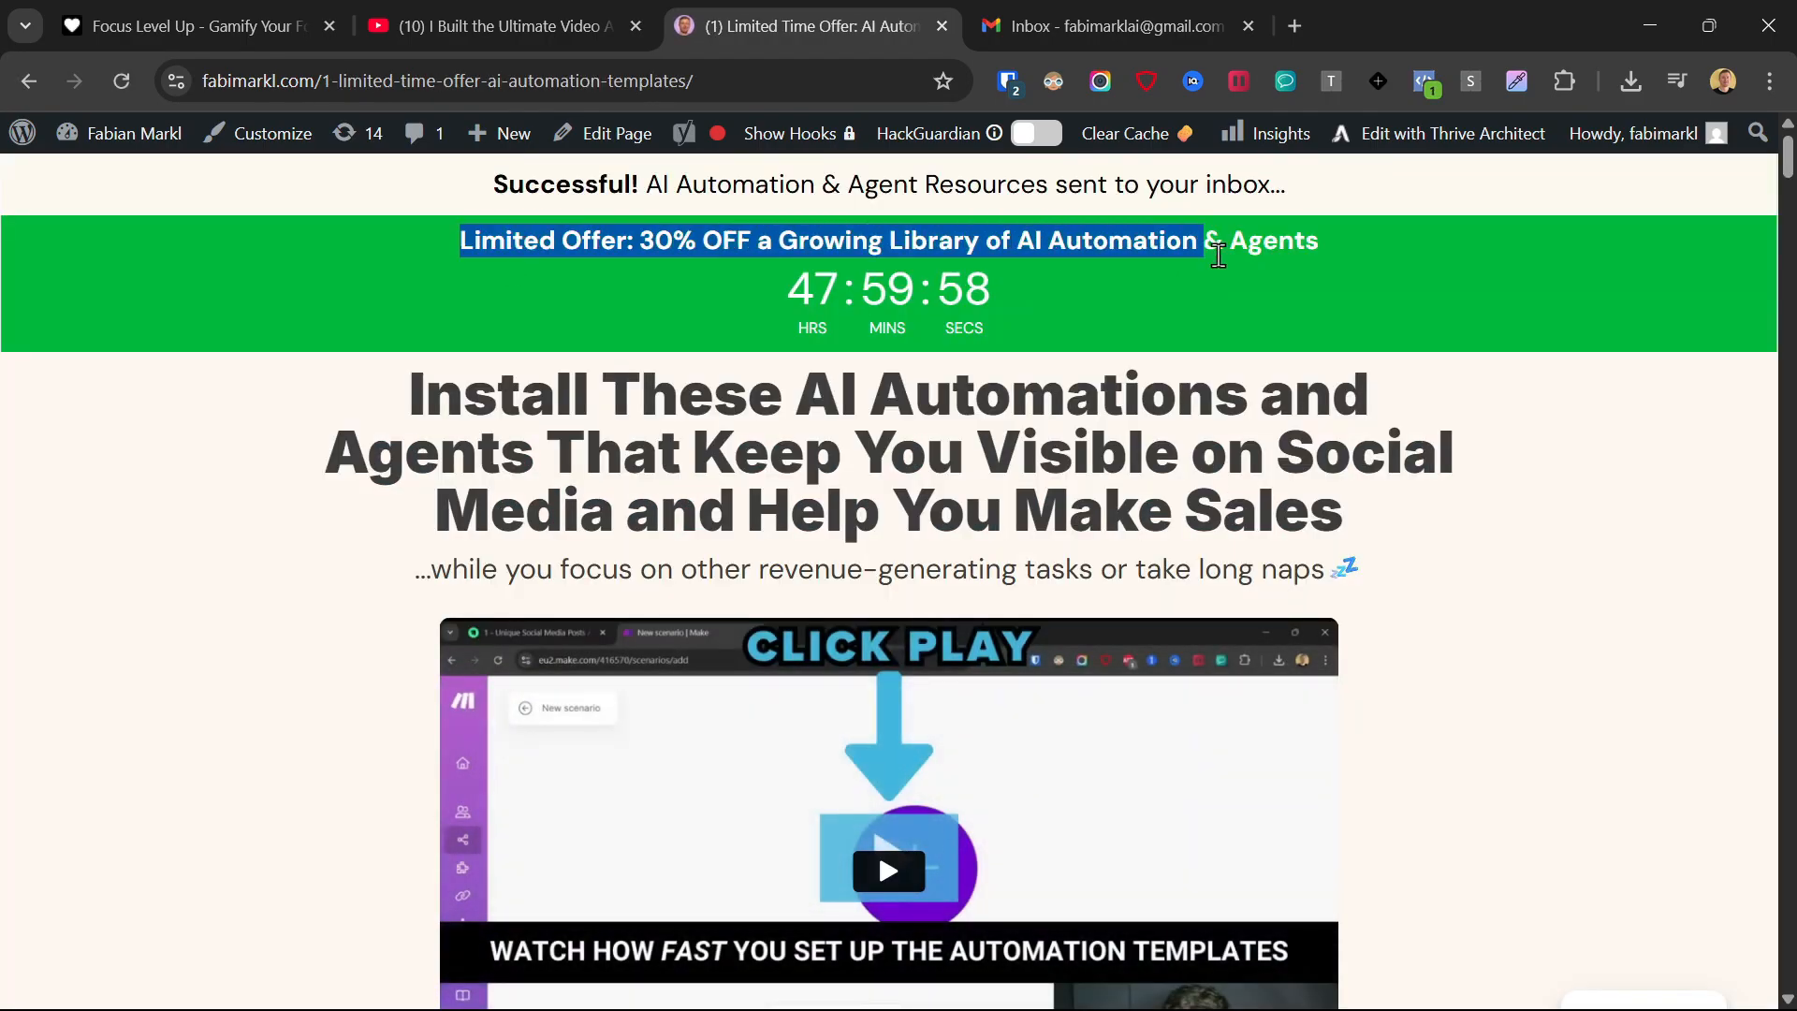
{"action": "scroll", "coordinate": [786, 456], "scroll_direction": "down", "scroll_amount": 10}
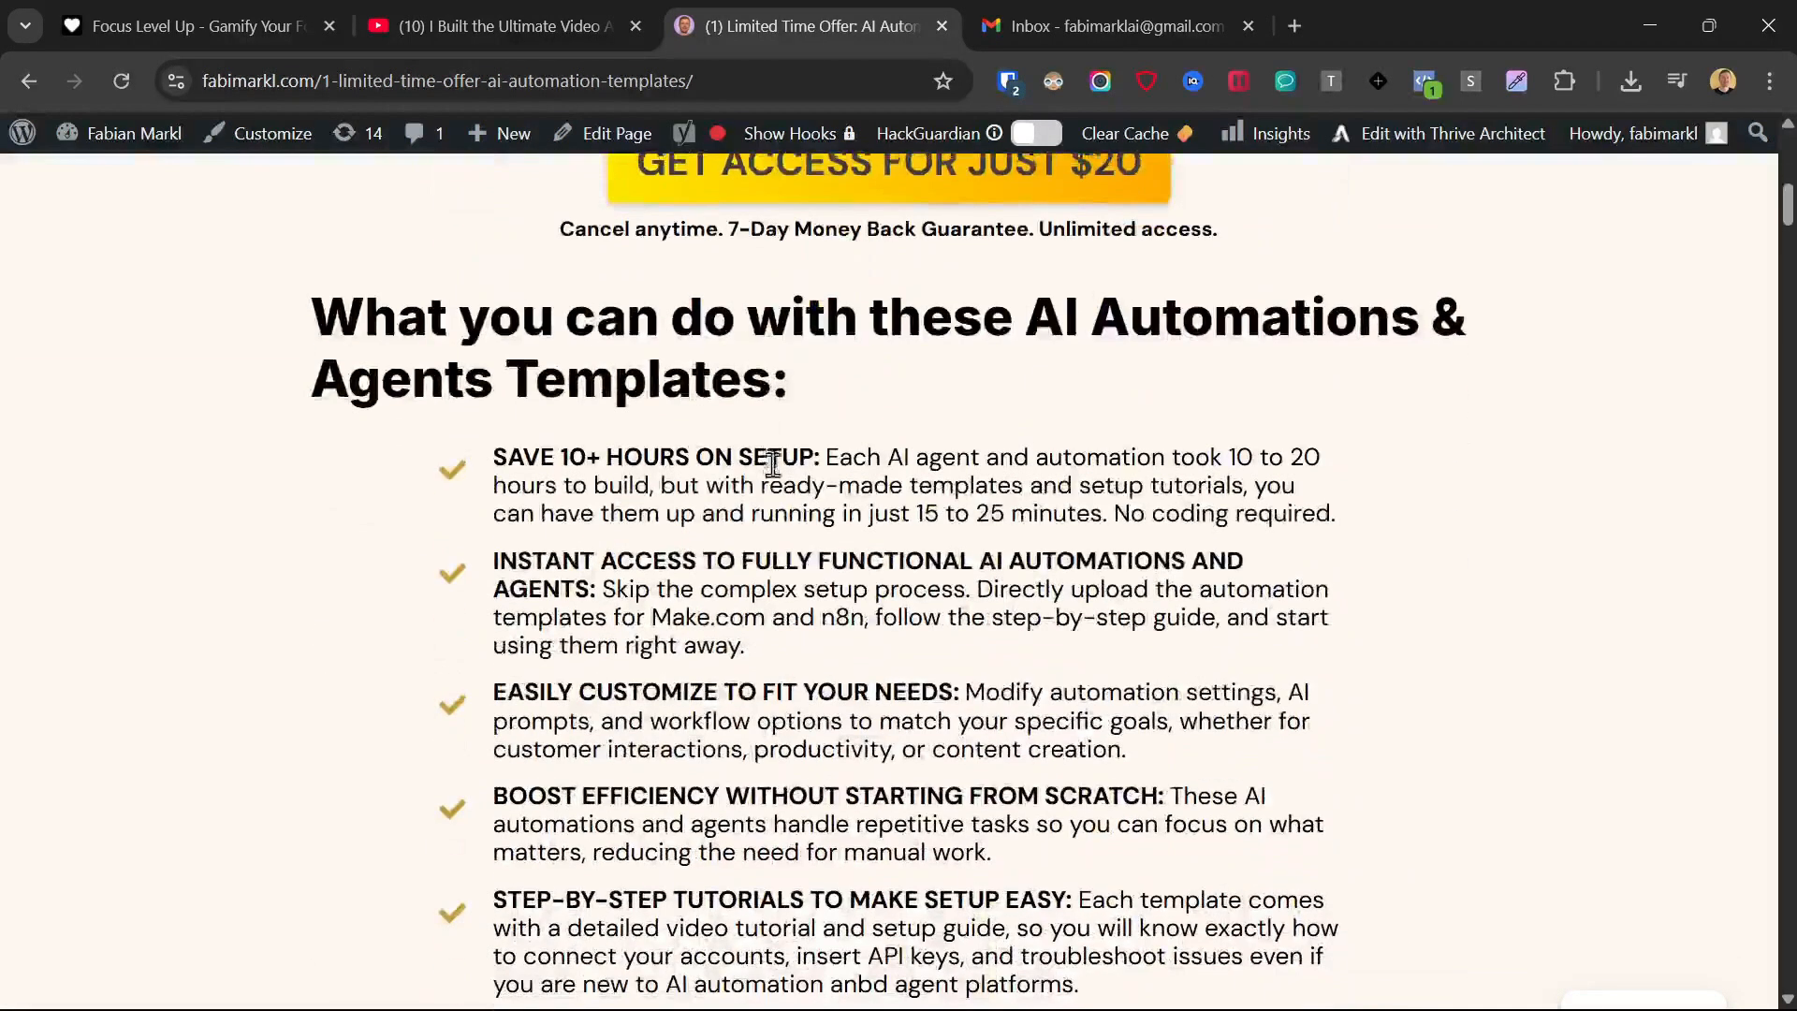
{"action": "scroll", "coordinate": [786, 468], "scroll_direction": "up", "scroll_amount": 10}
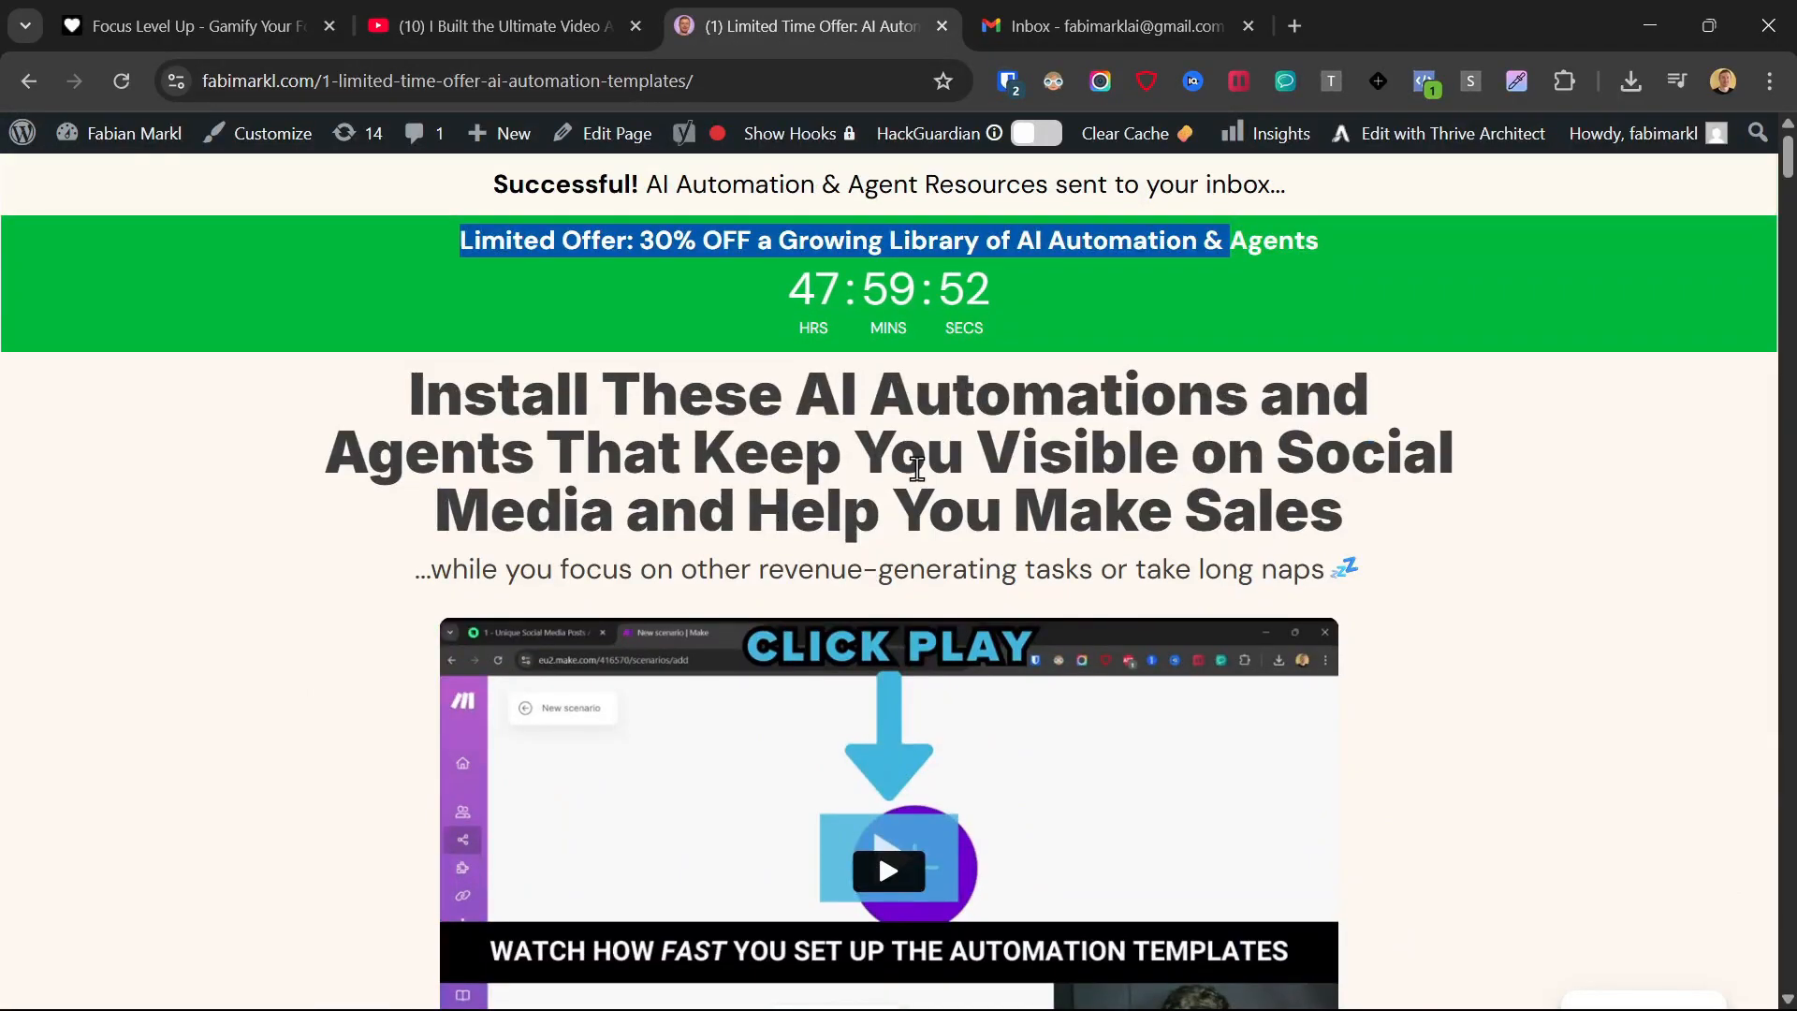
{"action": "left_click_drag", "start_coordinate": [493, 185], "coordinate": [1243, 187]}
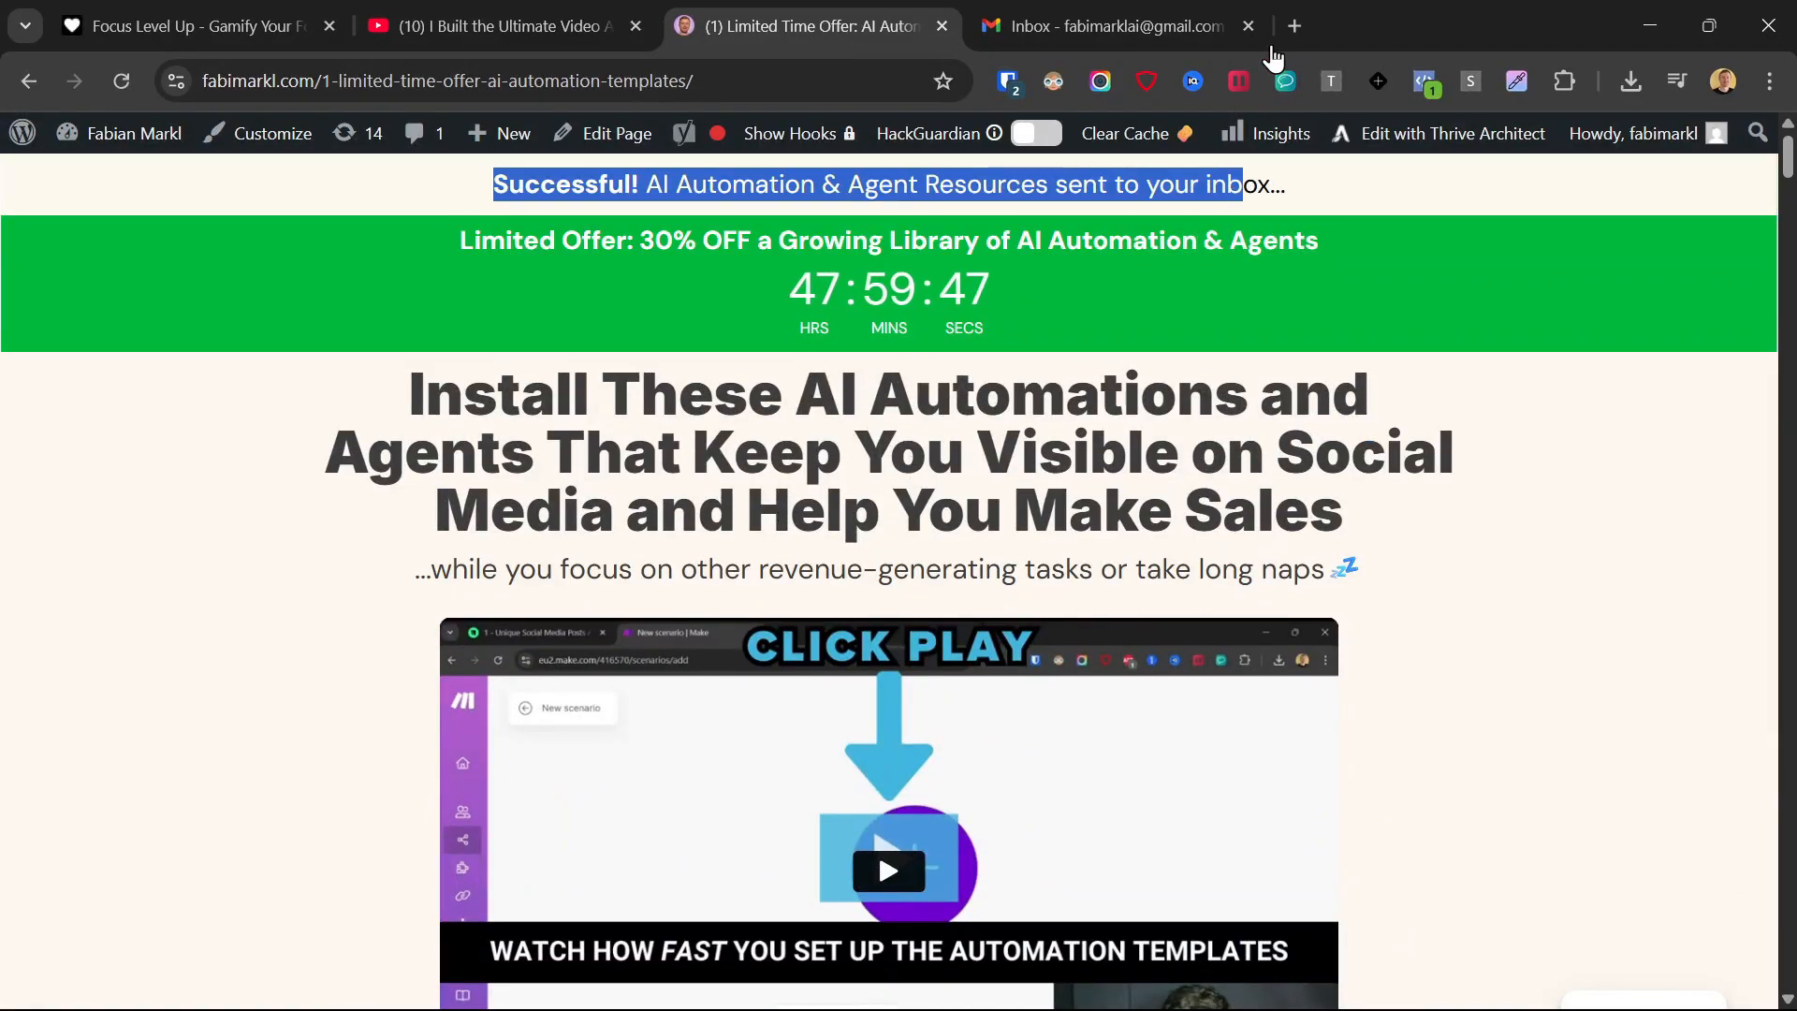
In Gmail, move the "Download: AI Automation Resources" message from Promotions to Primary and apply this to future messages from the sender.
{"action": "left_click", "coordinate": [1027, 11]}
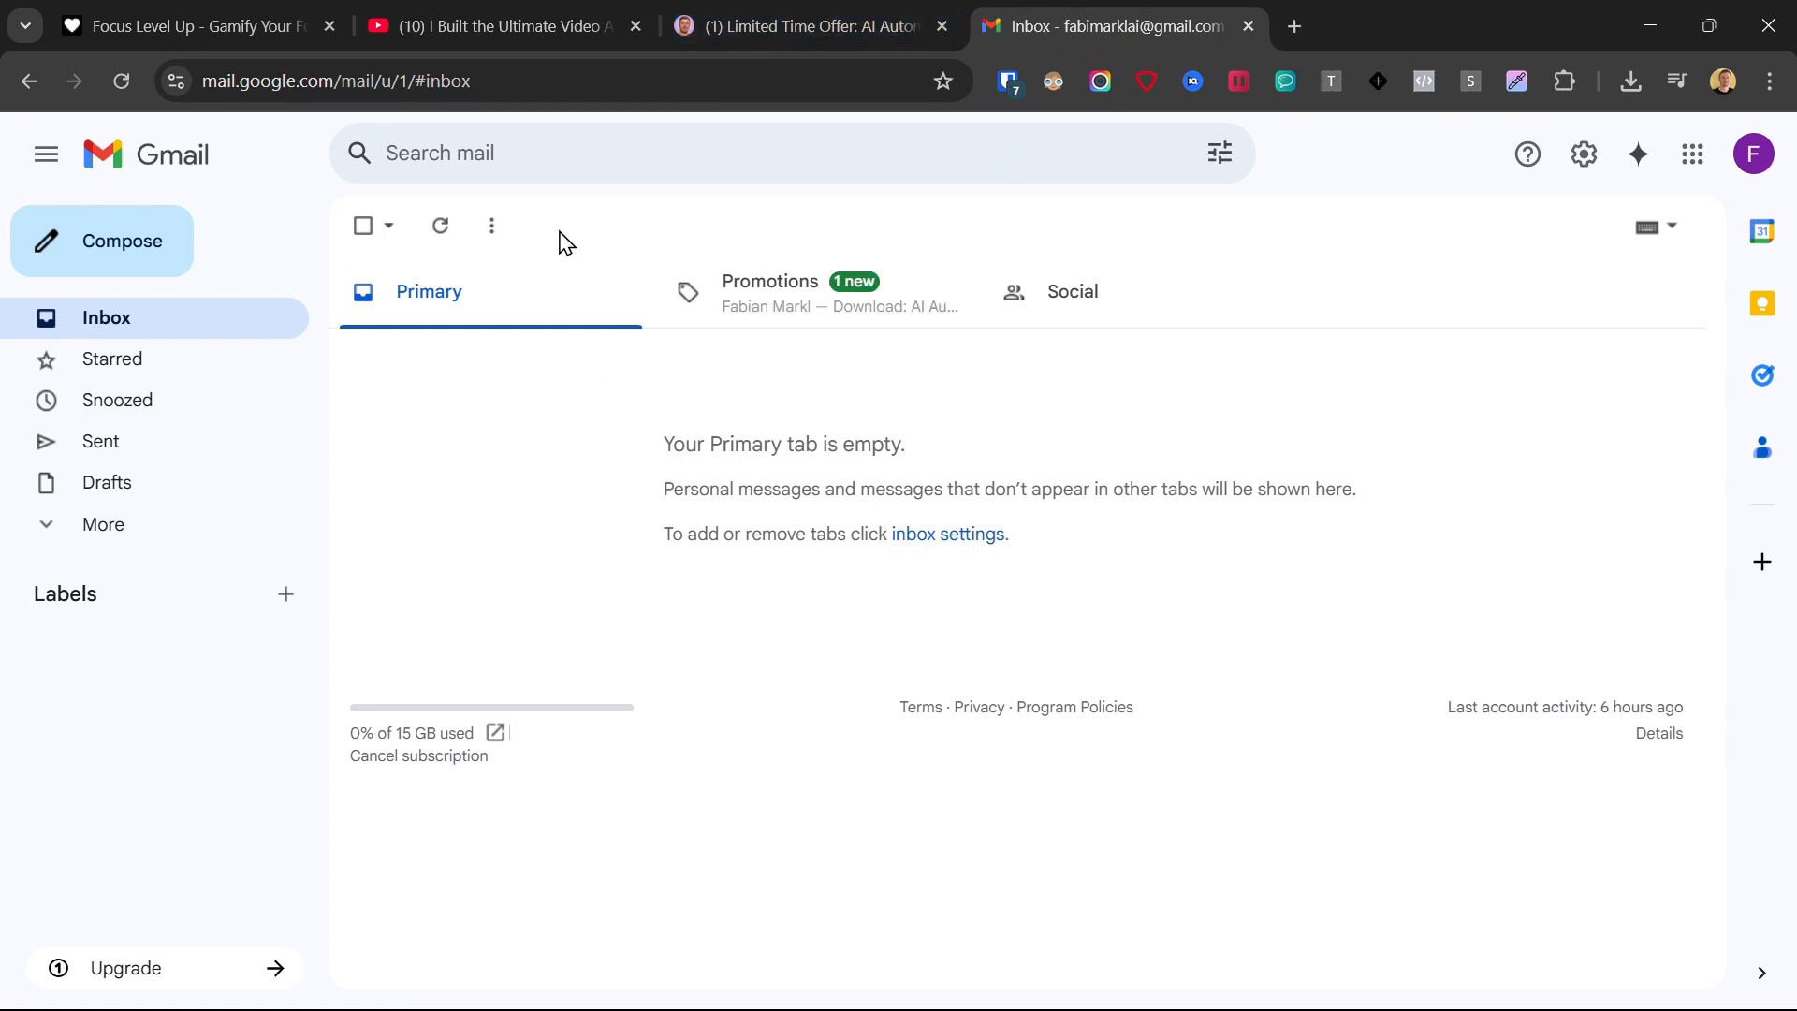
{"action": "left_click", "coordinate": [752, 298]}
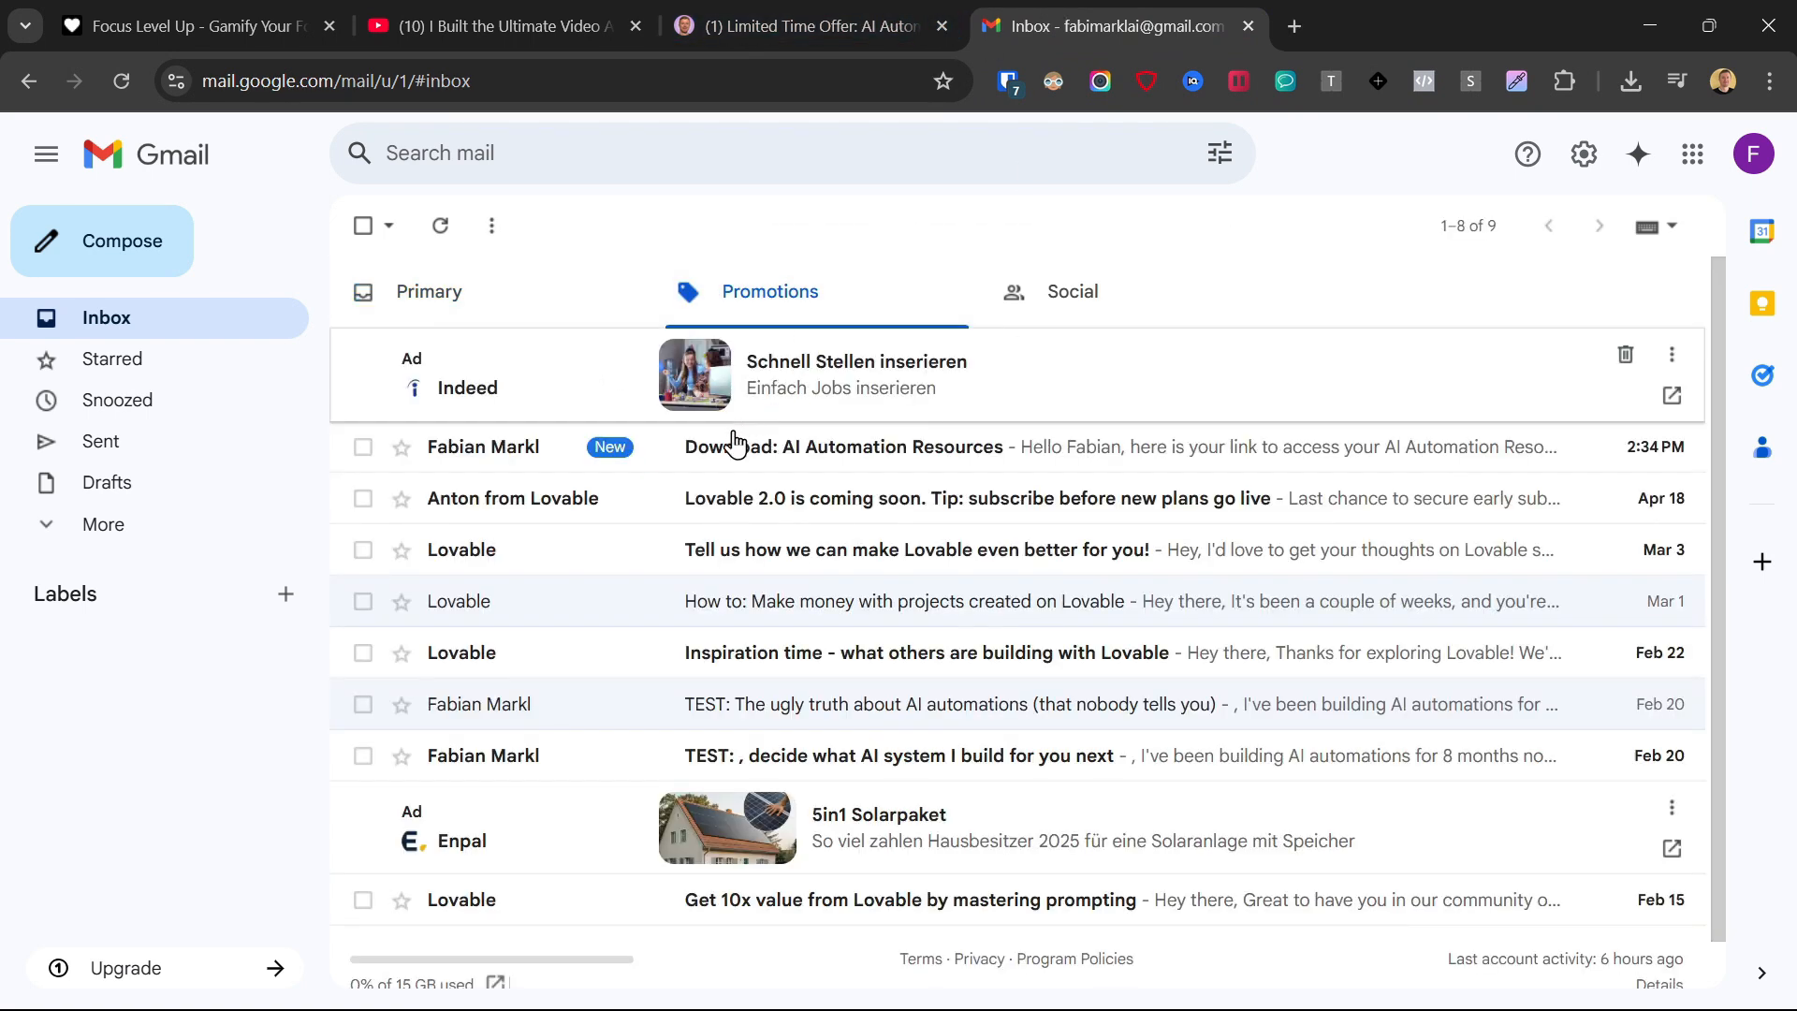
{"action": "left_click_drag", "start_coordinate": [735, 447], "coordinate": [463, 301]}
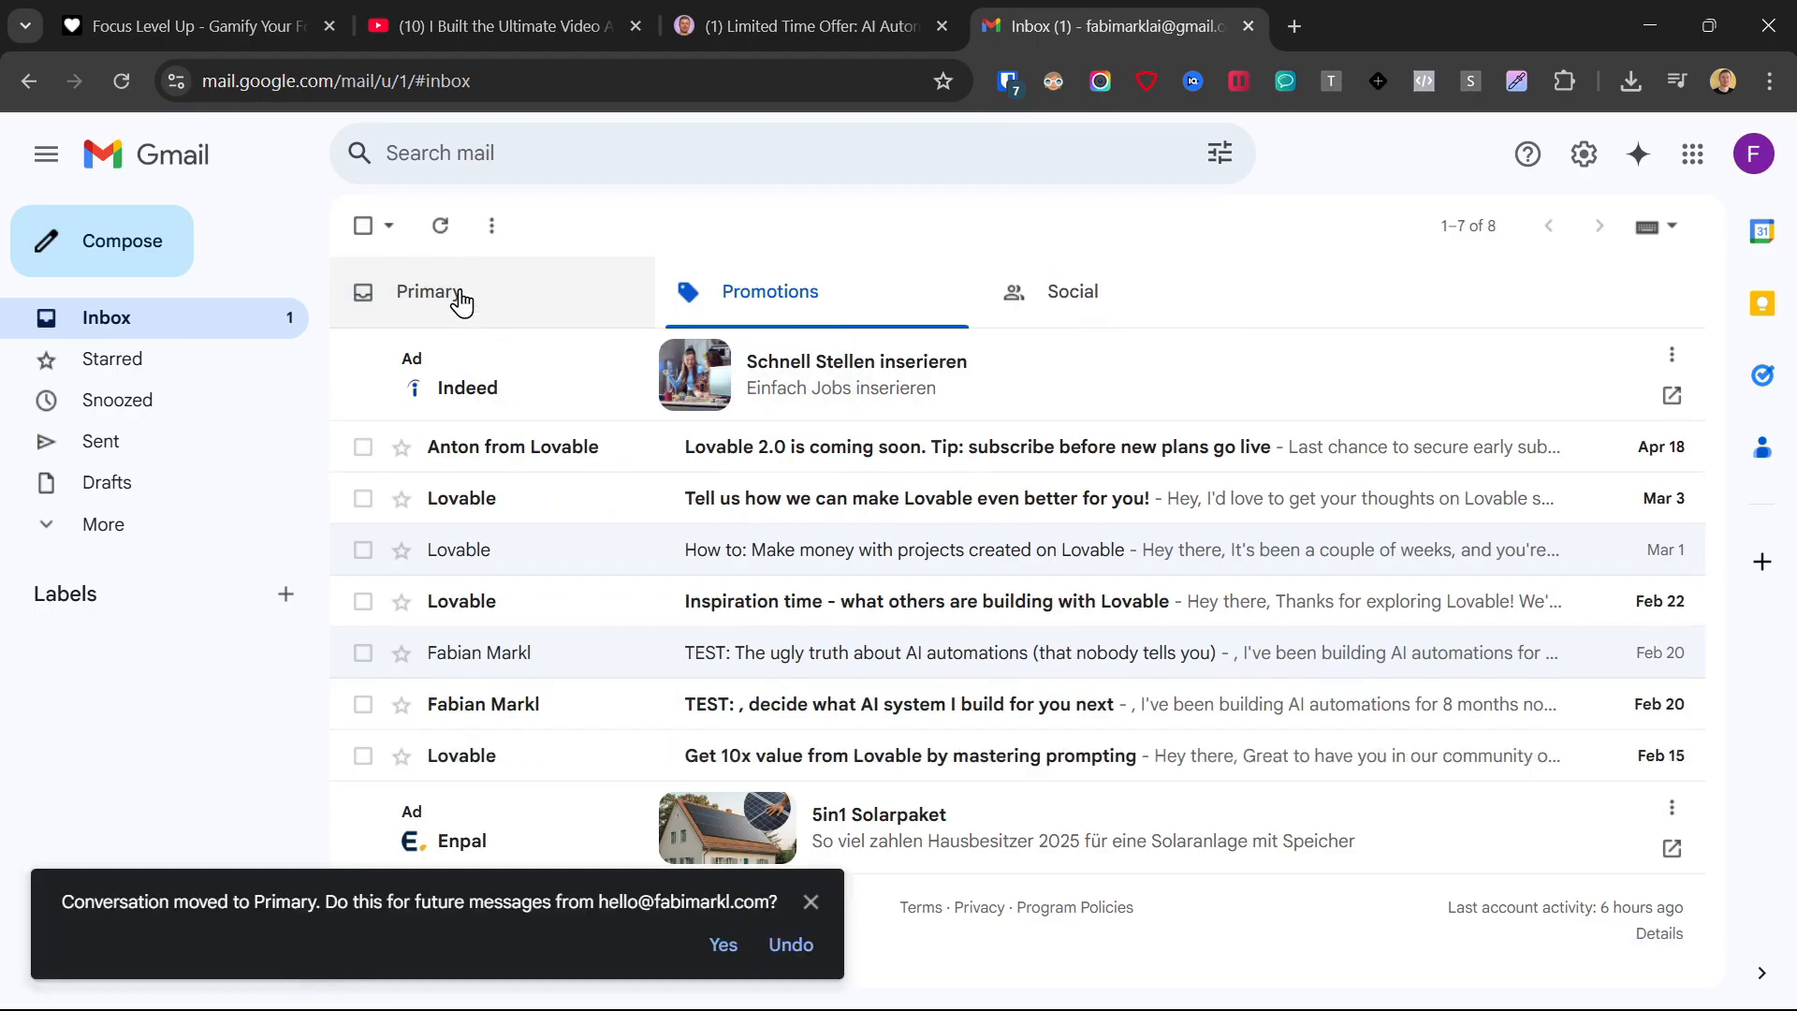
{"action": "left_click", "coordinate": [724, 947]}
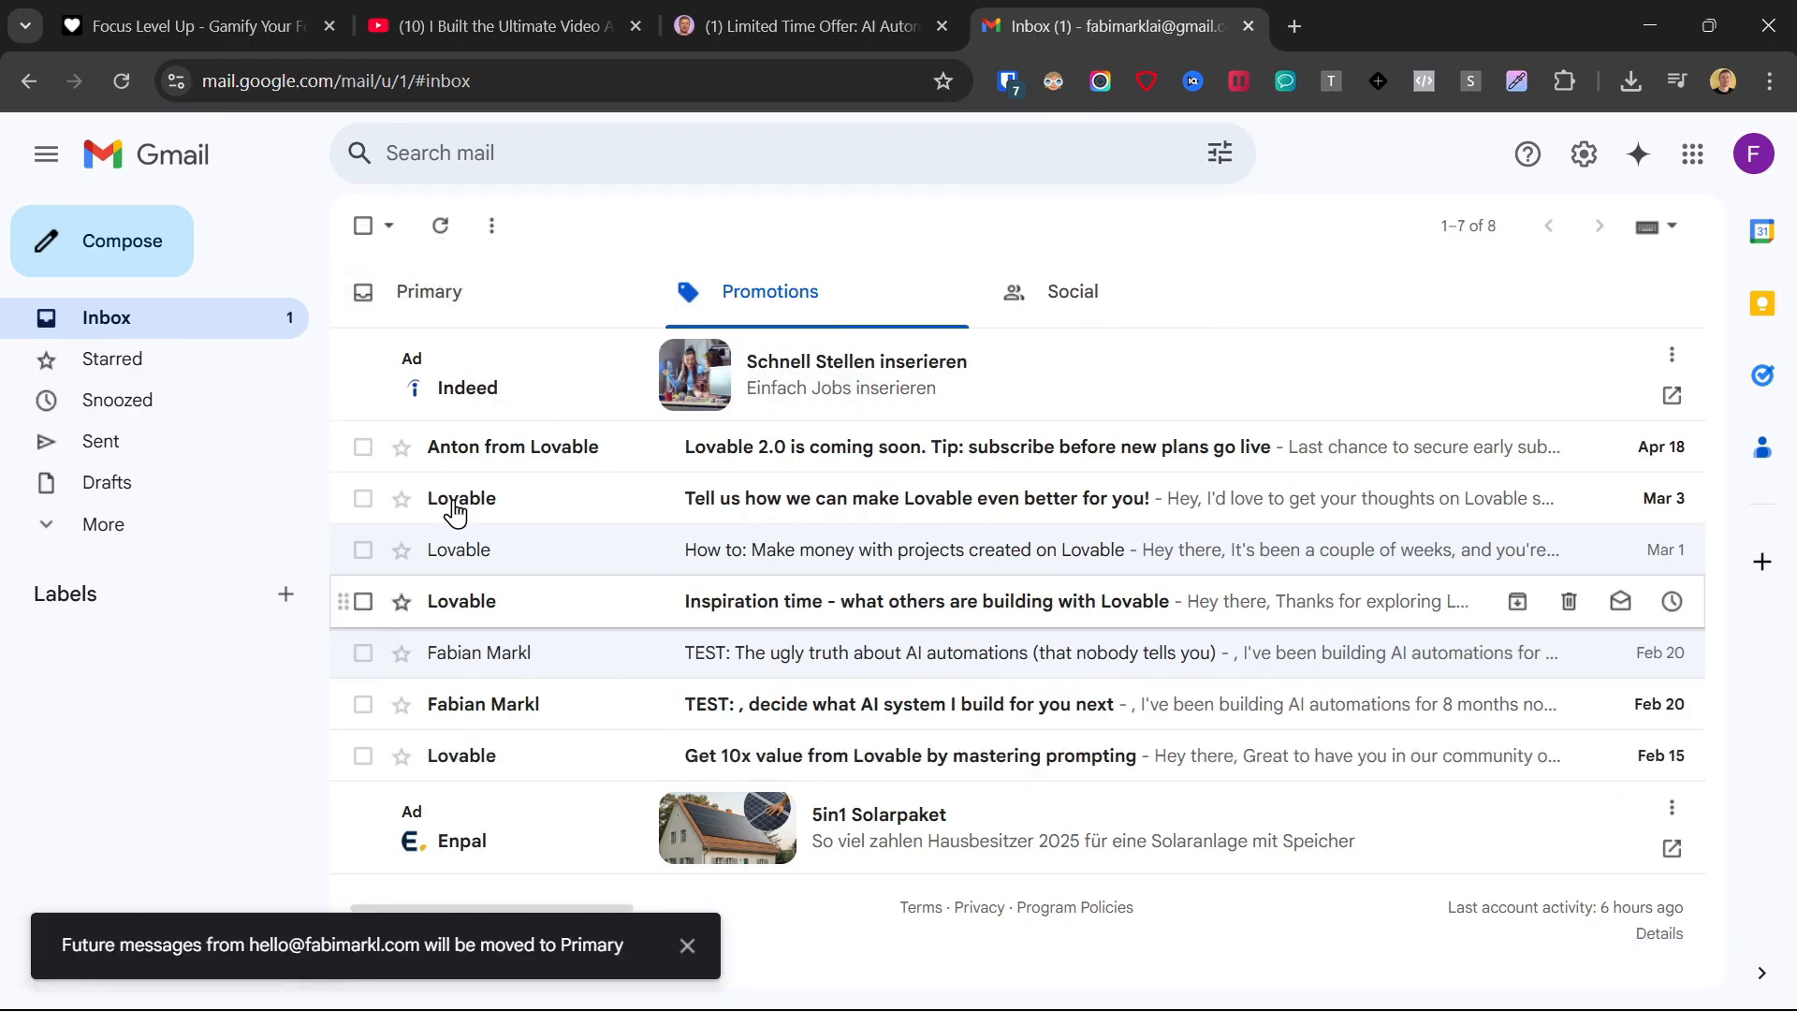
Open the "Download: AI Automation Resources" message in the Primary category and follow its link to the automation resources page.
{"action": "left_click", "coordinate": [437, 299]}
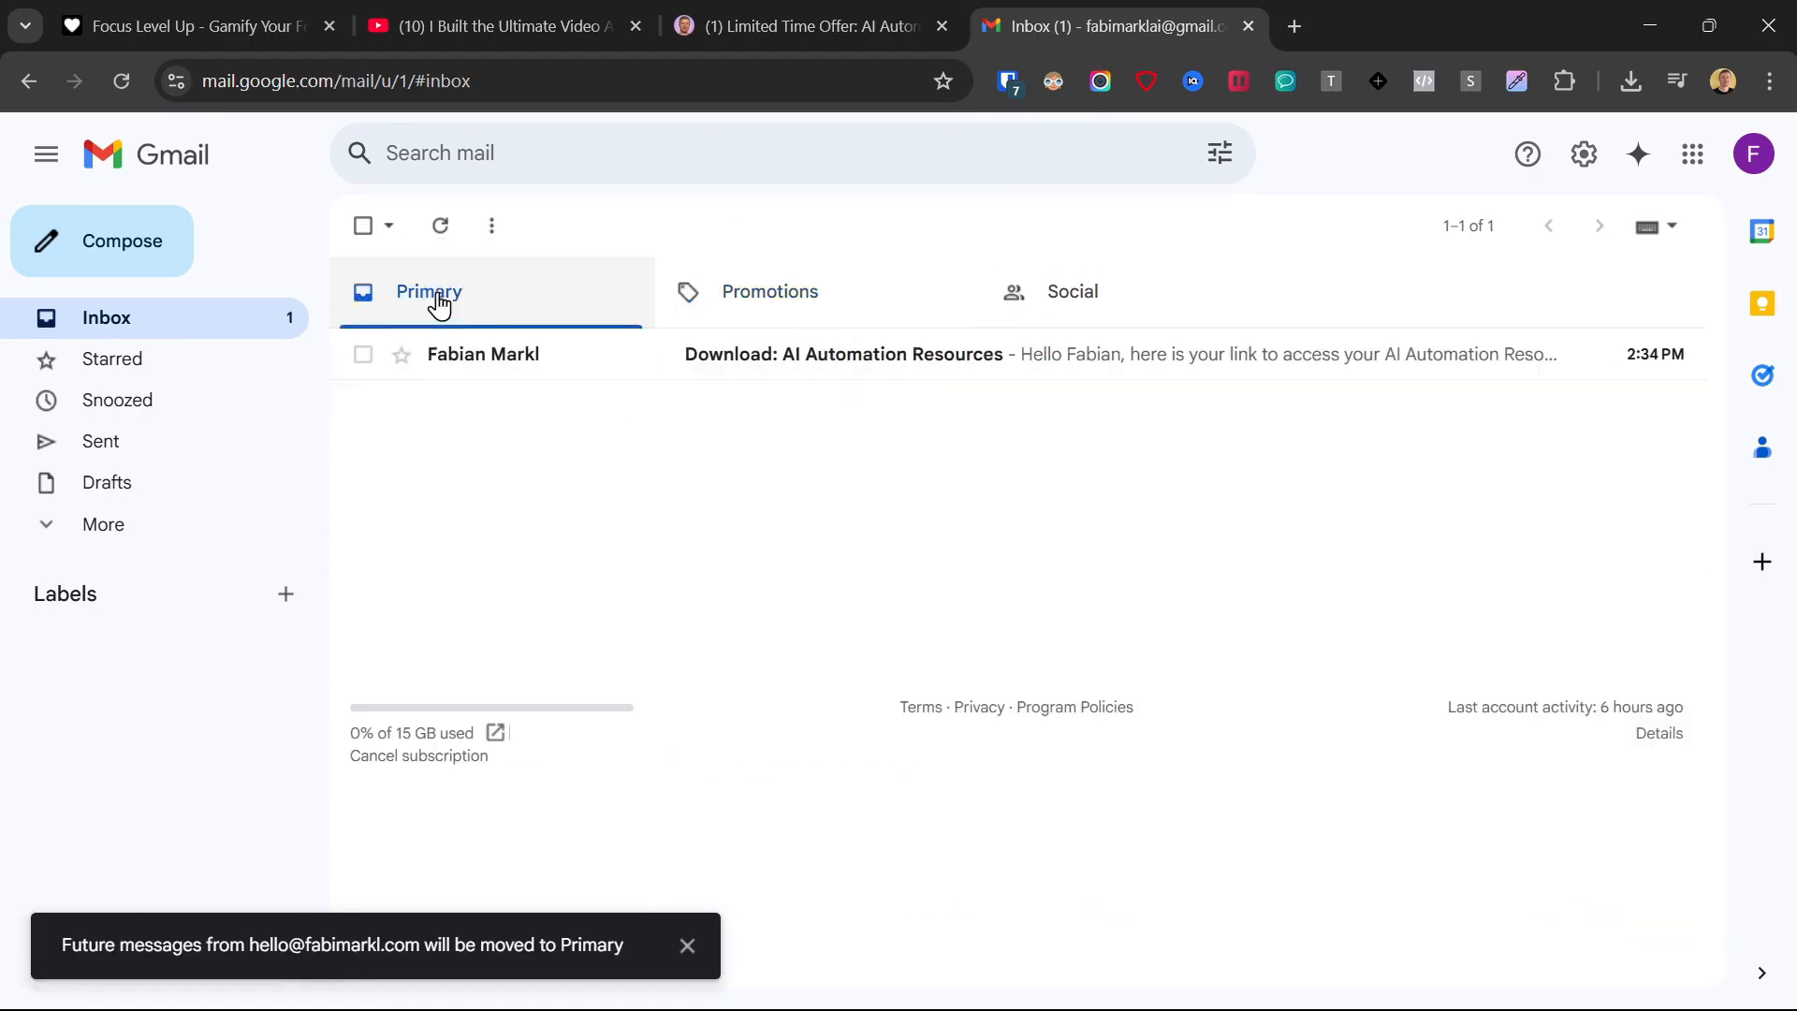
{"action": "left_click", "coordinate": [867, 359]}
{"action": "scroll", "coordinate": [871, 452], "scroll_direction": "down", "scroll_amount": 2}
{"action": "left_click", "coordinate": [894, 460]}
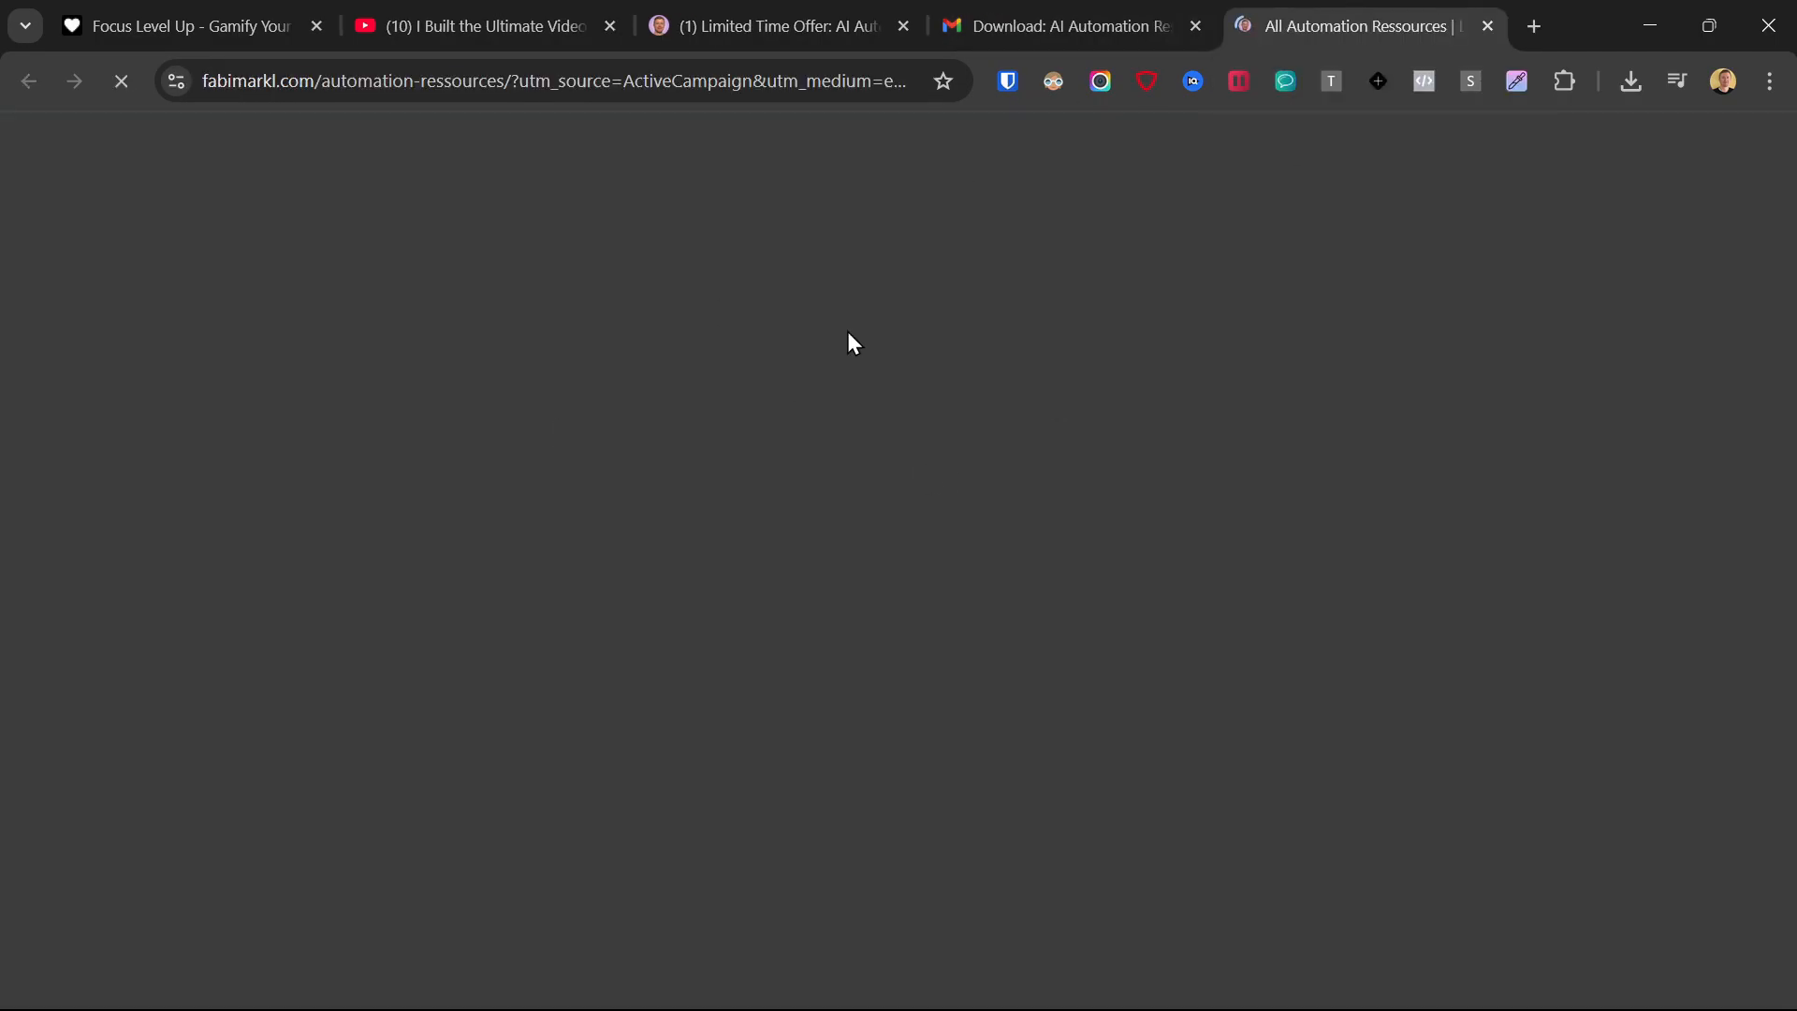
Browse the automation resources page and open the Prompts & Links PDF of the Newsletter to Video automation.
{"action": "scroll", "coordinate": [450, 404], "scroll_direction": "down", "scroll_amount": 20}
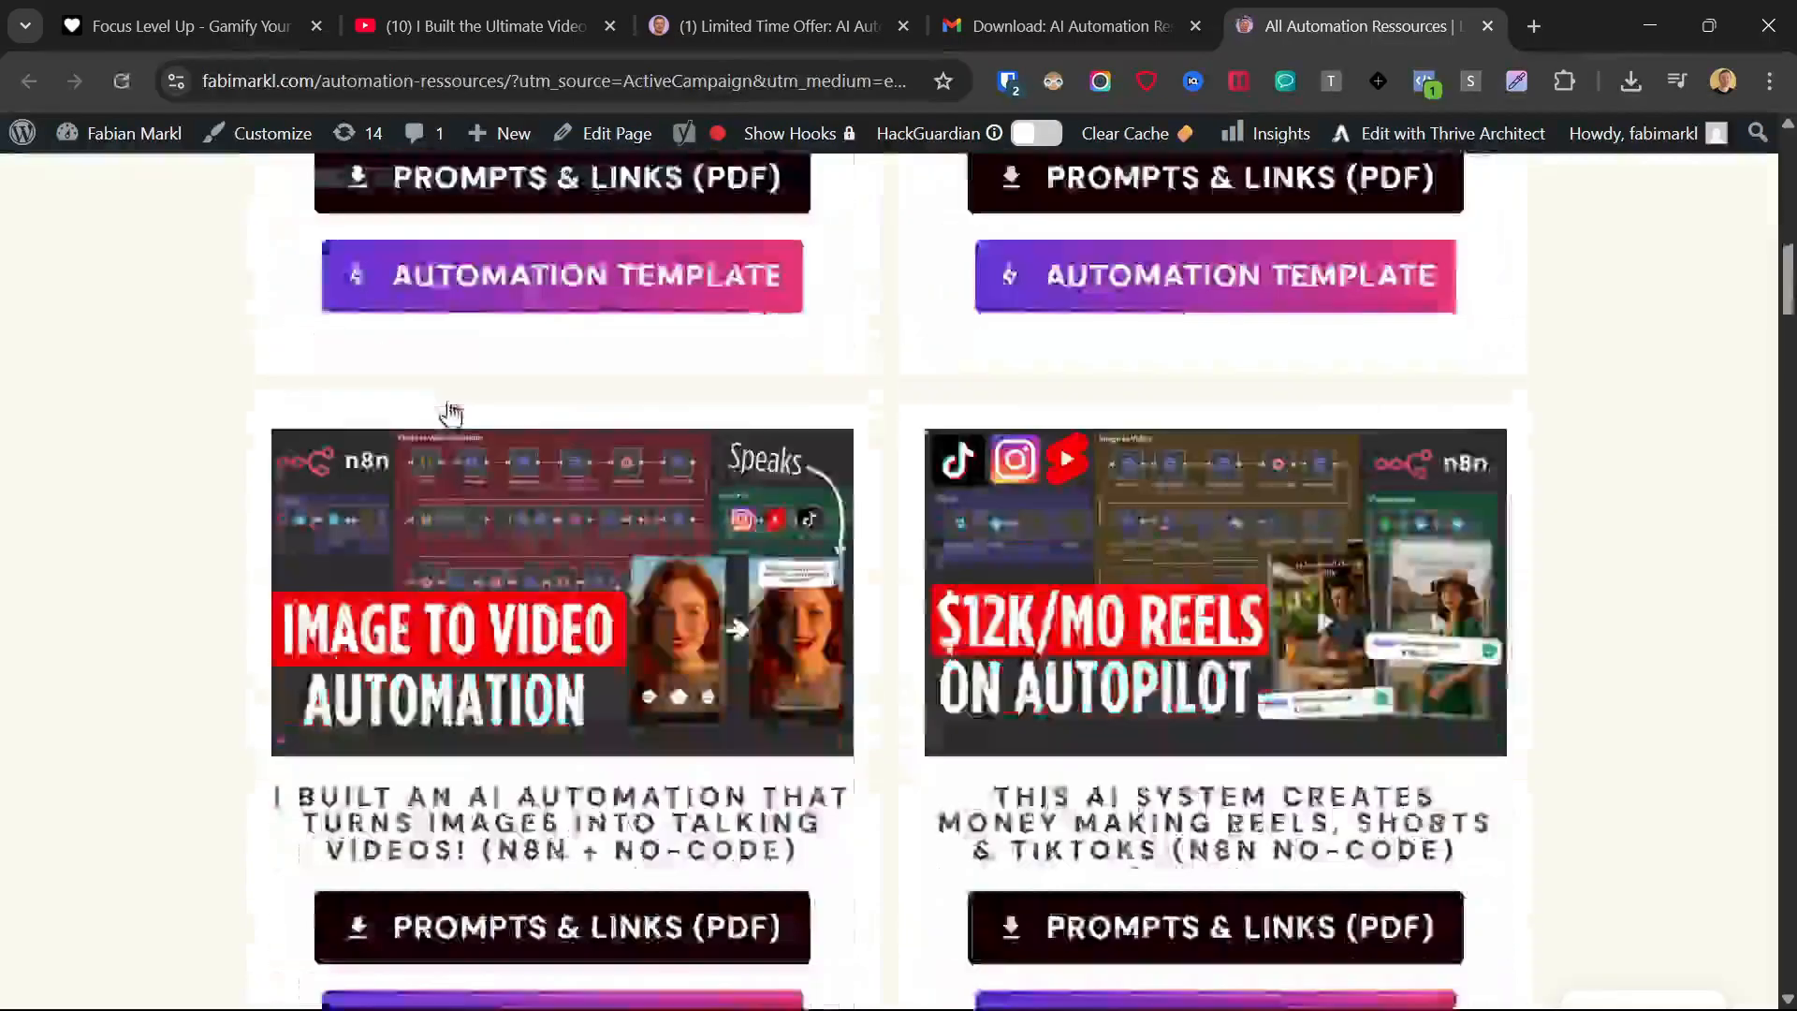
{"action": "scroll", "coordinate": [451, 412], "scroll_direction": "down", "scroll_amount": 20}
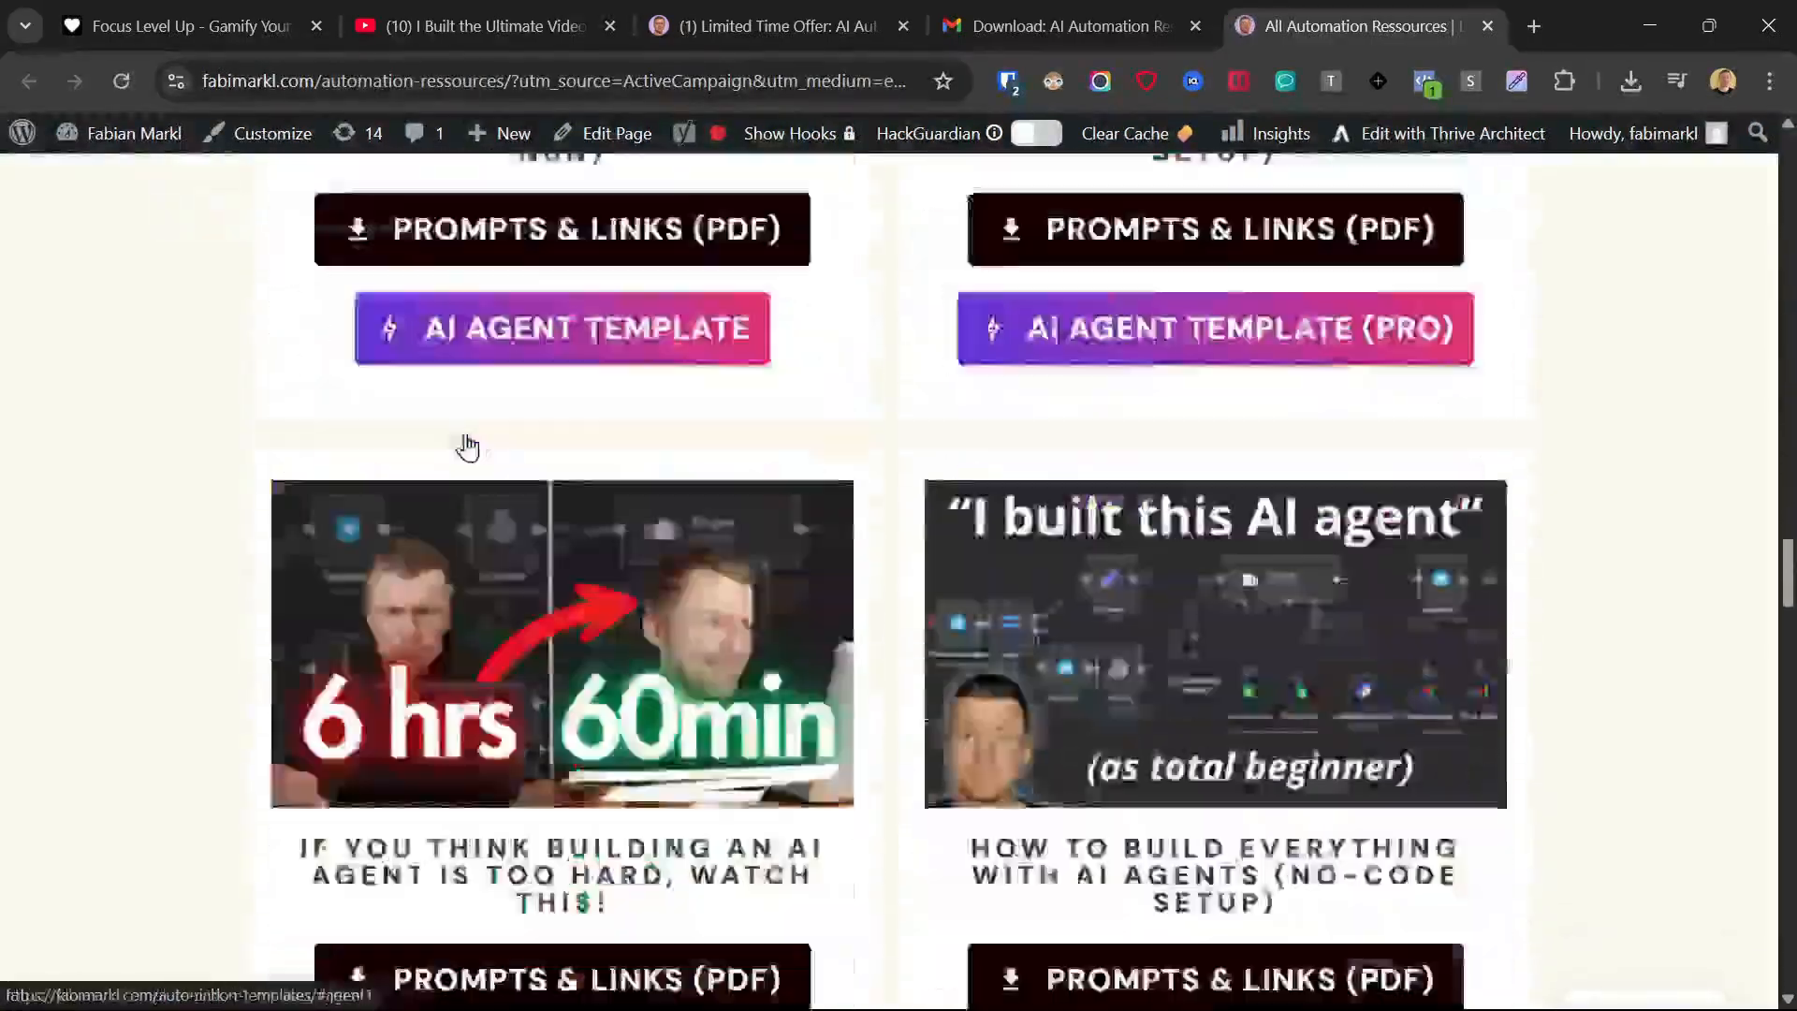
{"action": "scroll", "coordinate": [475, 488], "scroll_direction": "up", "scroll_amount": 20}
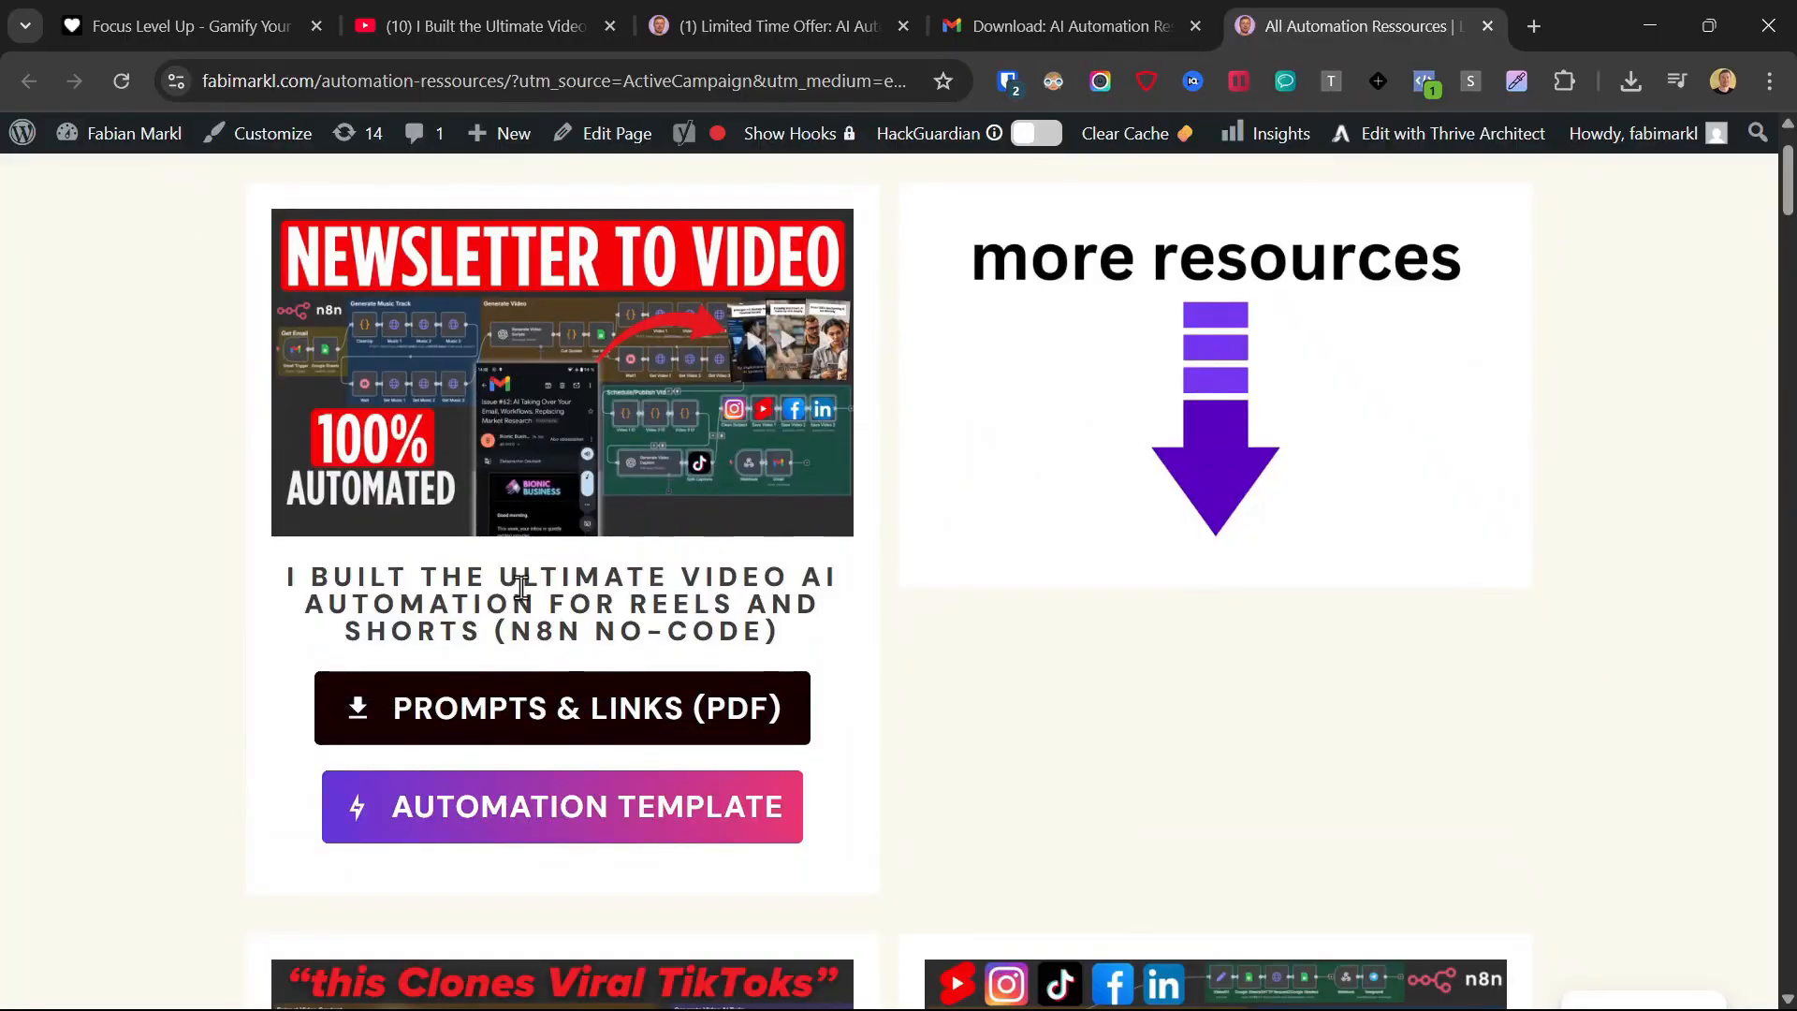
{"action": "left_click", "coordinate": [565, 710]}
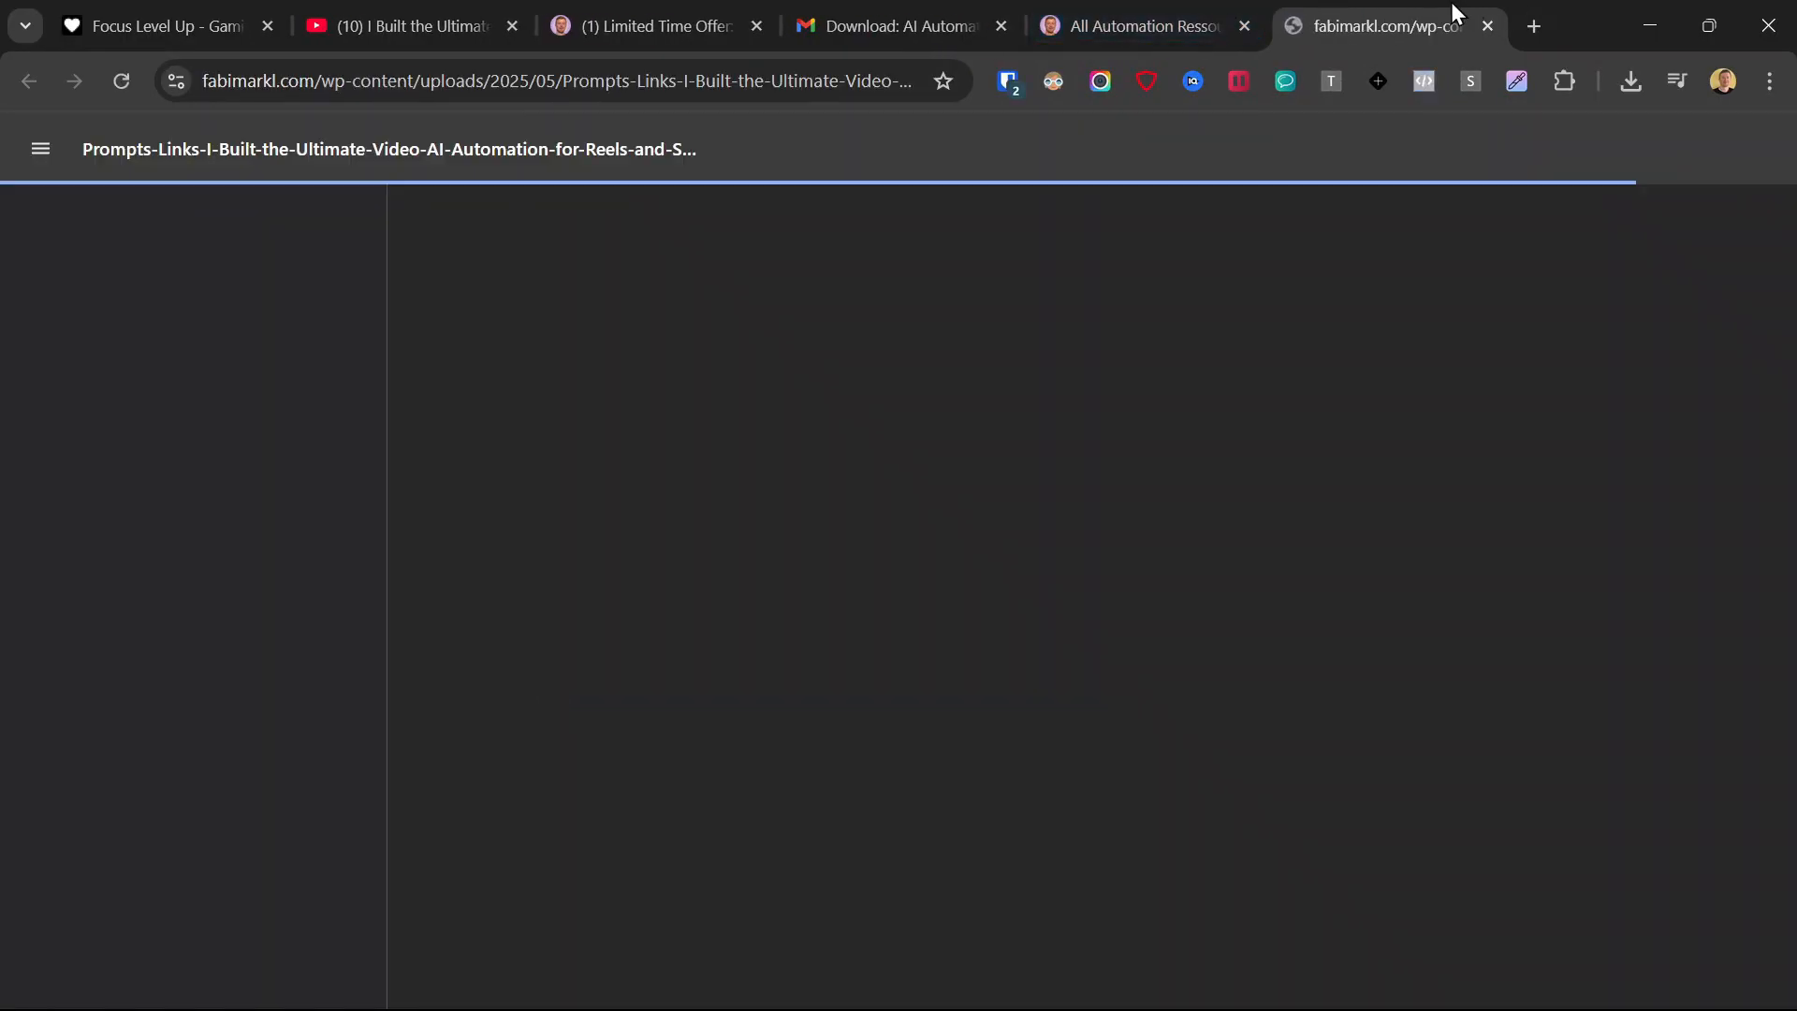
{"action": "scroll", "coordinate": [1085, 449], "scroll_direction": "down", "scroll_amount": 20}
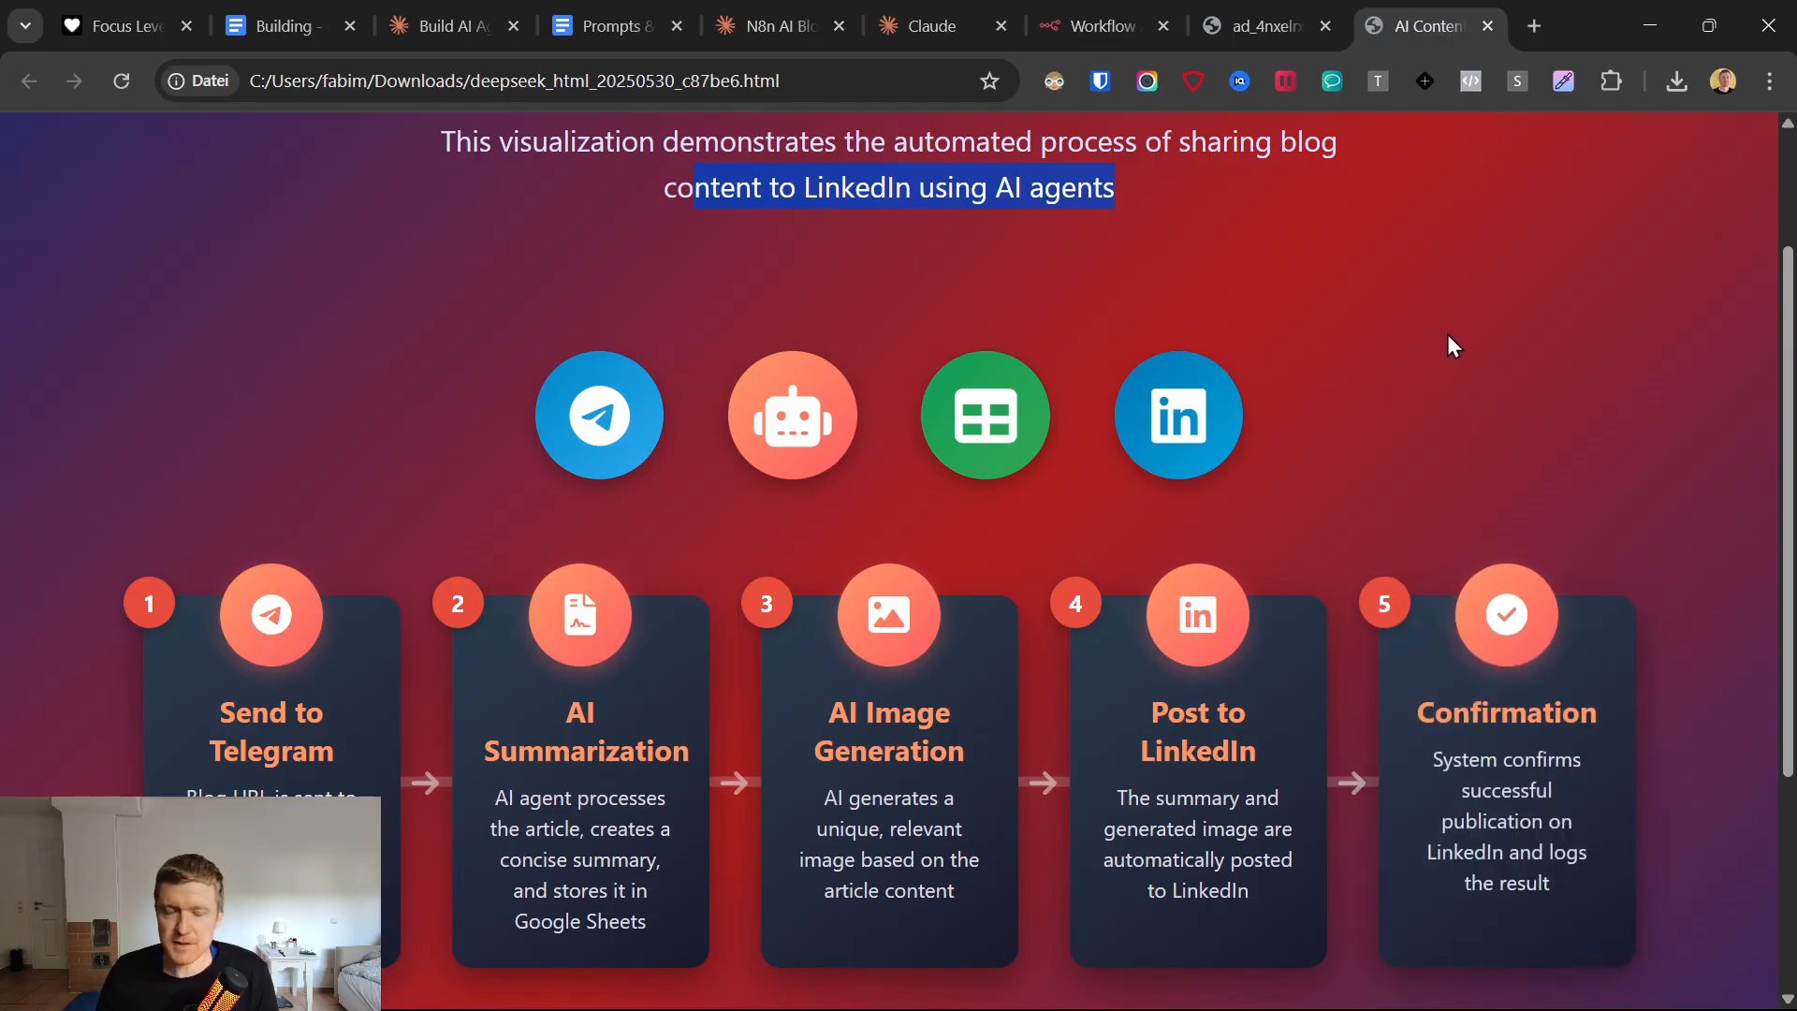
Look over the visualization of the five-stage process from a Telegram blog link to a LinkedIn post.
{"action": "scroll", "coordinate": [962, 193], "scroll_direction": "down", "scroll_amount": 1}
{"action": "scroll", "coordinate": [913, 469], "scroll_direction": "up", "scroll_amount": 1}
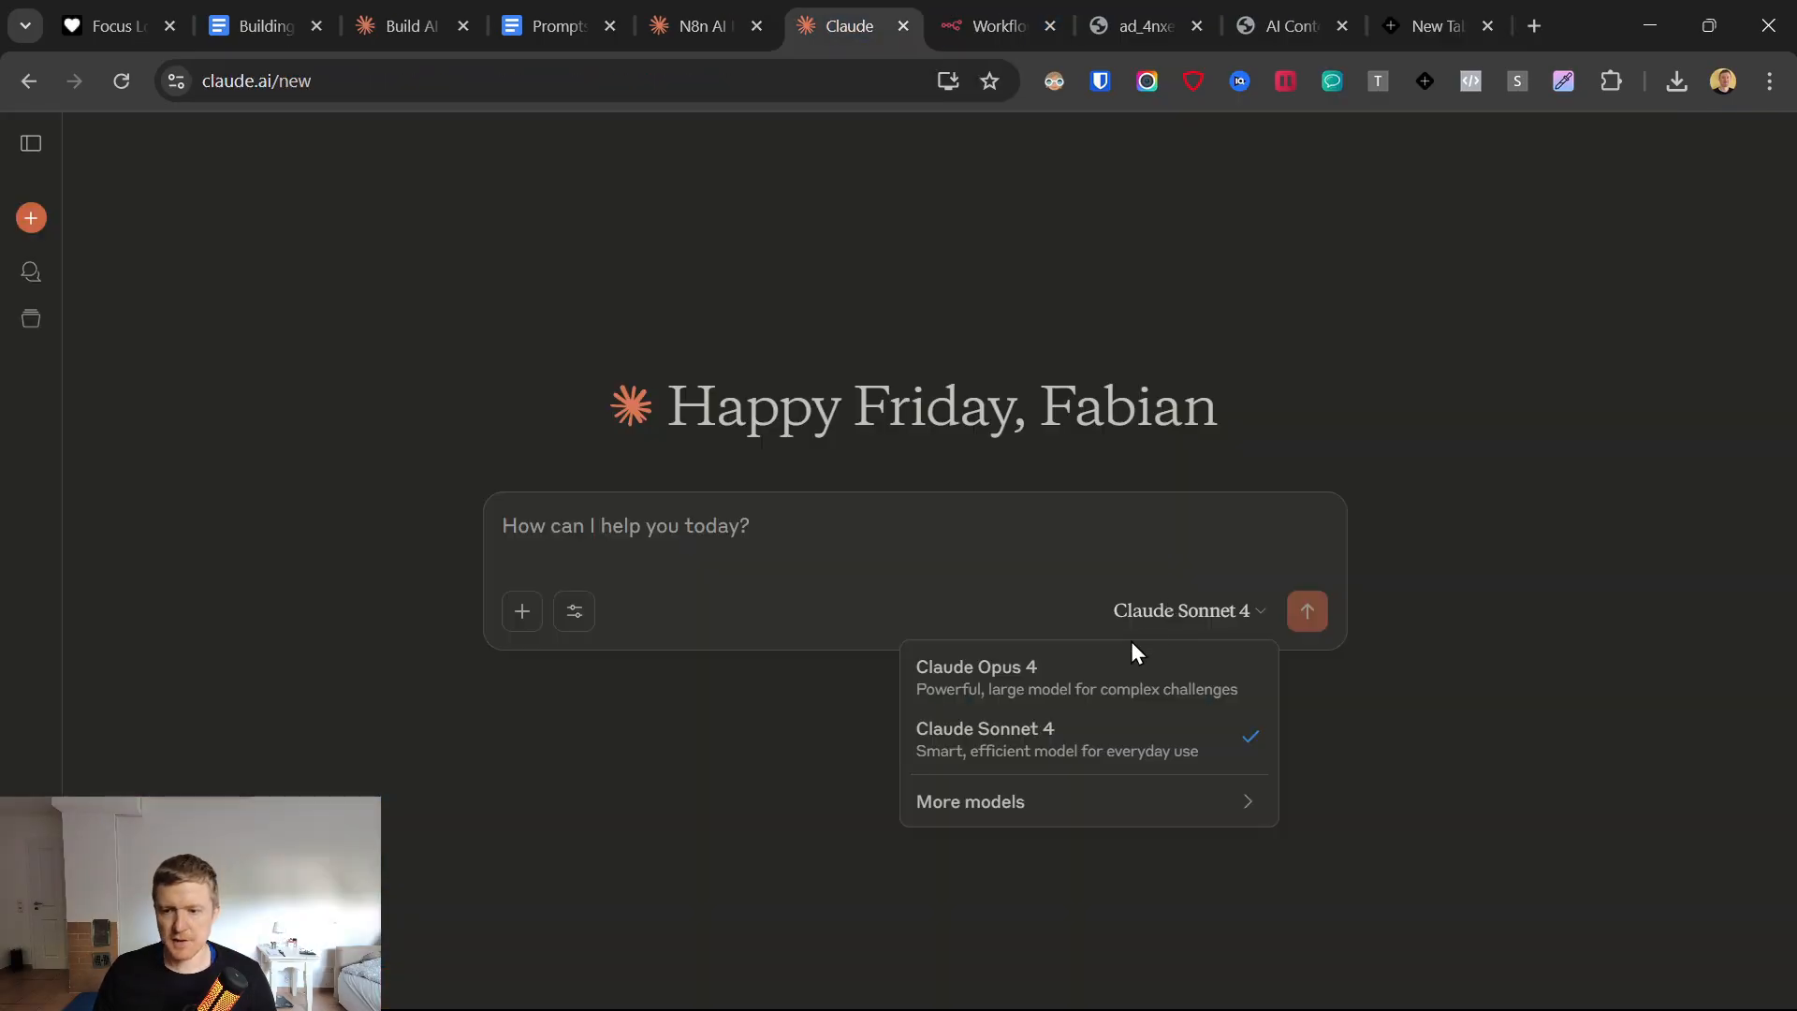
{"action": "left_click", "coordinate": [1109, 673]}
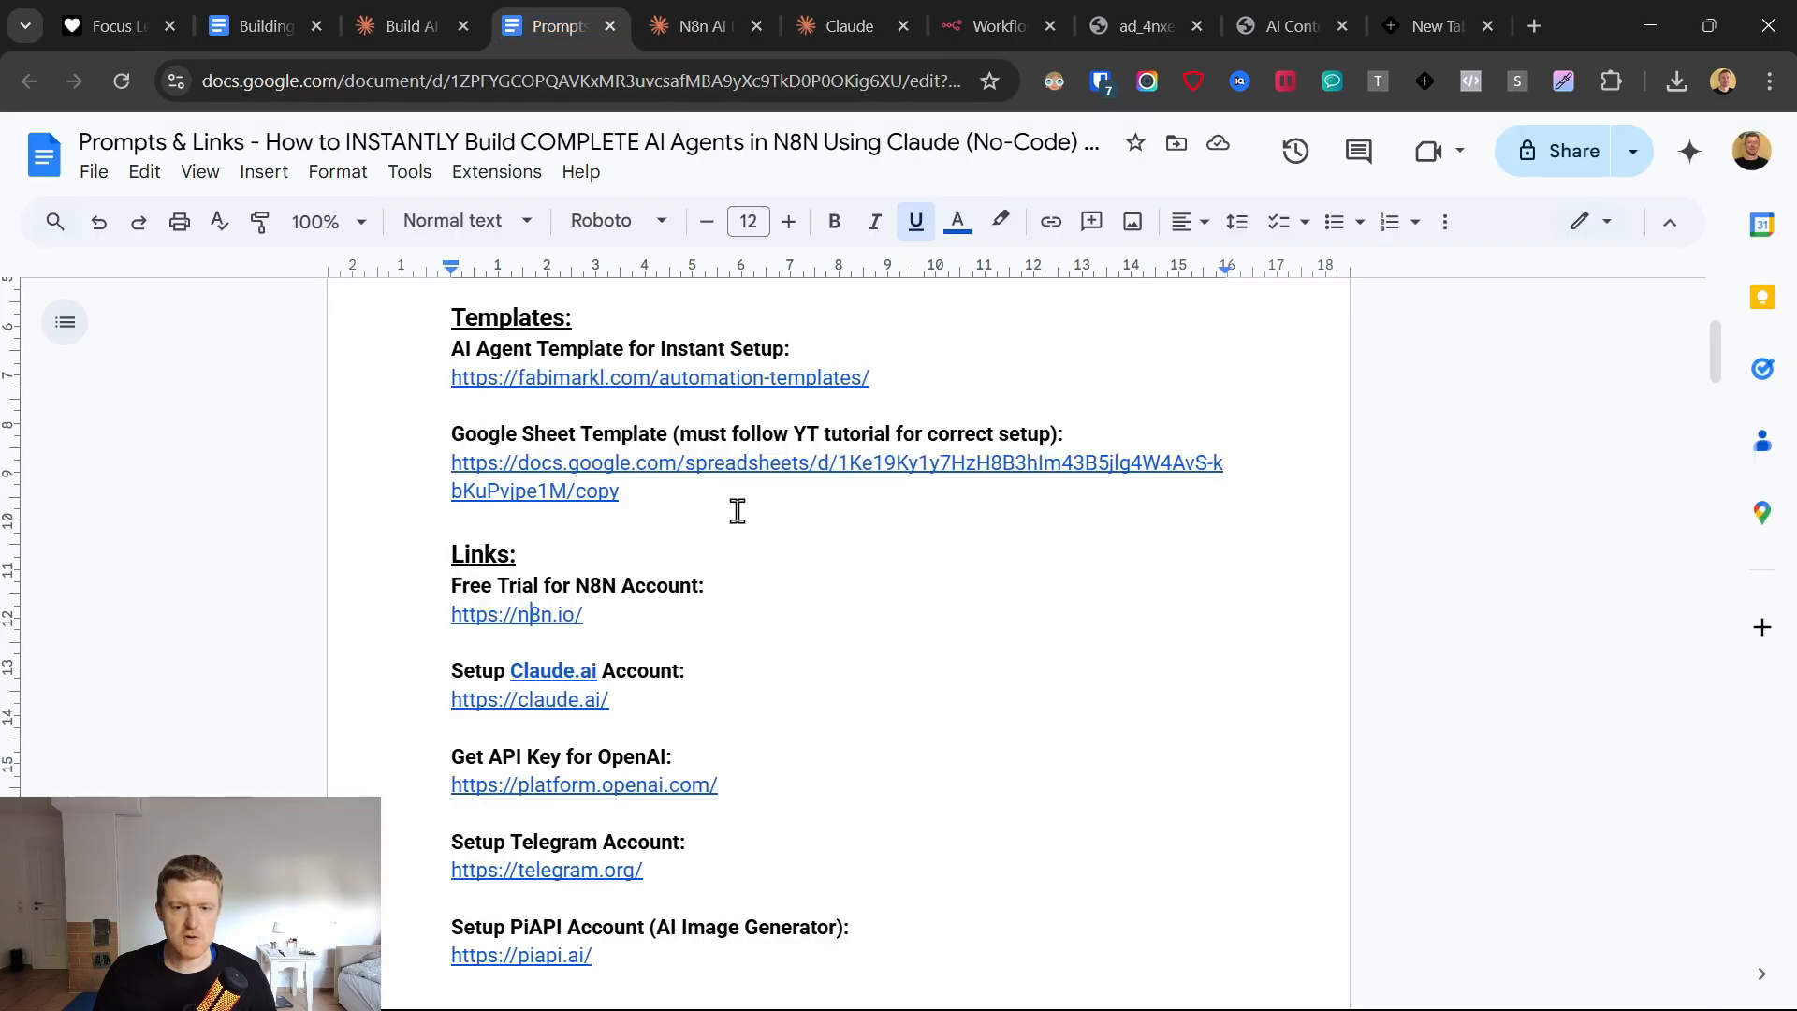
In the Prompts & Links document, find the "Blog to LinkedIn AI Agent" prompt and read its opening role instruction.
{"action": "scroll", "coordinate": [754, 626], "scroll_direction": "down", "scroll_amount": 6}
{"action": "scroll", "coordinate": [758, 625], "scroll_direction": "down", "scroll_amount": 8}
{"action": "scroll", "coordinate": [626, 640], "scroll_direction": "up", "scroll_amount": 4}
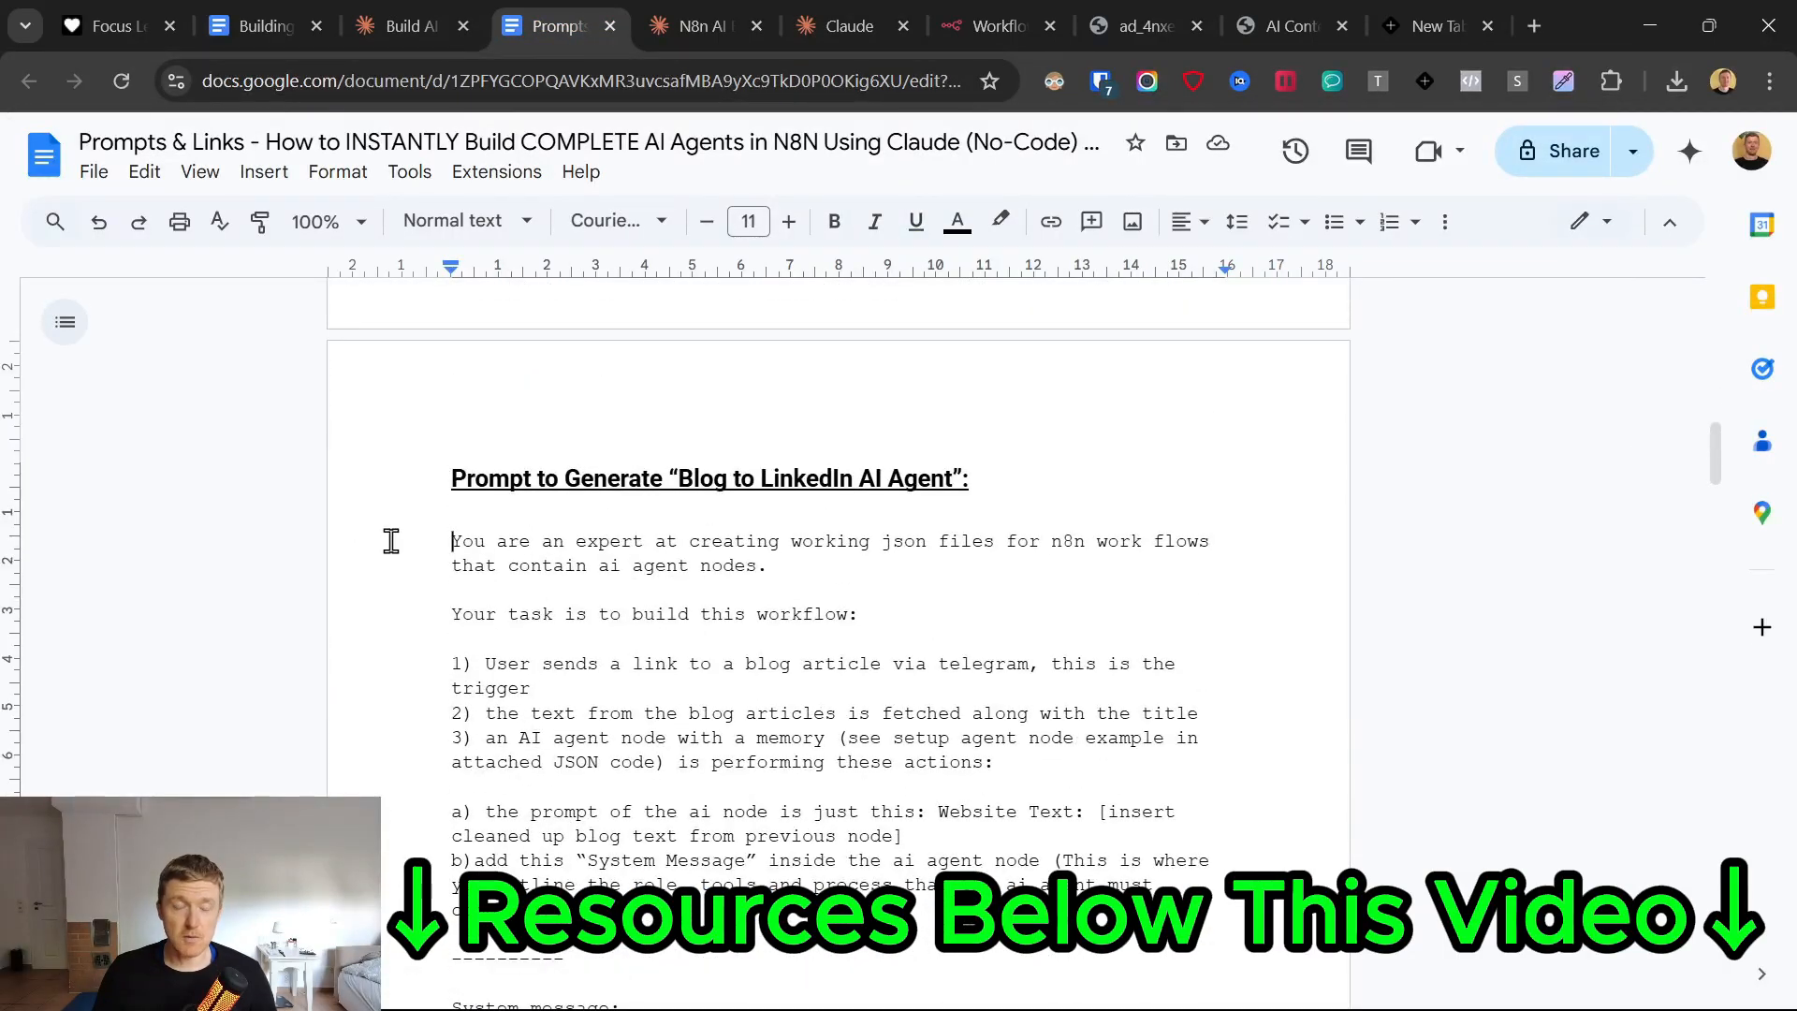
{"action": "left_click_drag", "start_coordinate": [392, 541], "coordinate": [654, 721]}
{"action": "scroll", "coordinate": [654, 716], "scroll_direction": "down", "scroll_amount": 6}
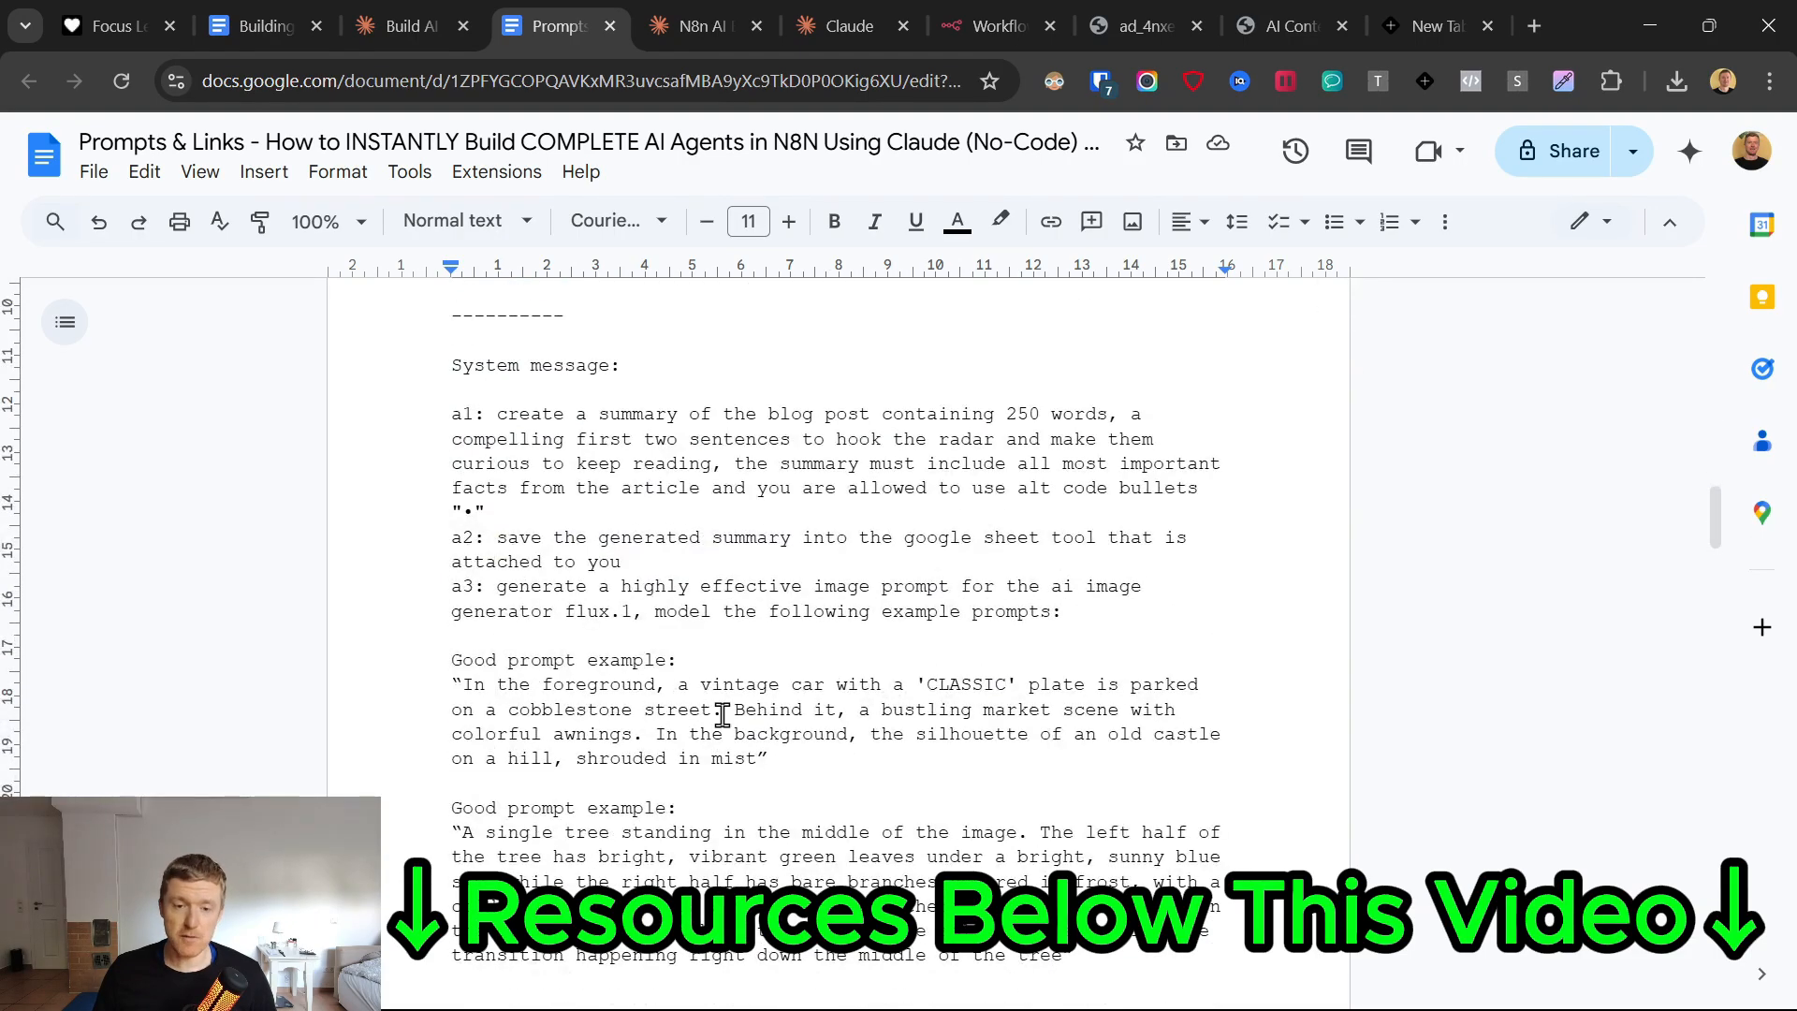
{"action": "scroll", "coordinate": [722, 714], "scroll_direction": "up", "scroll_amount": 6}
{"action": "left_click", "coordinate": [600, 566]}
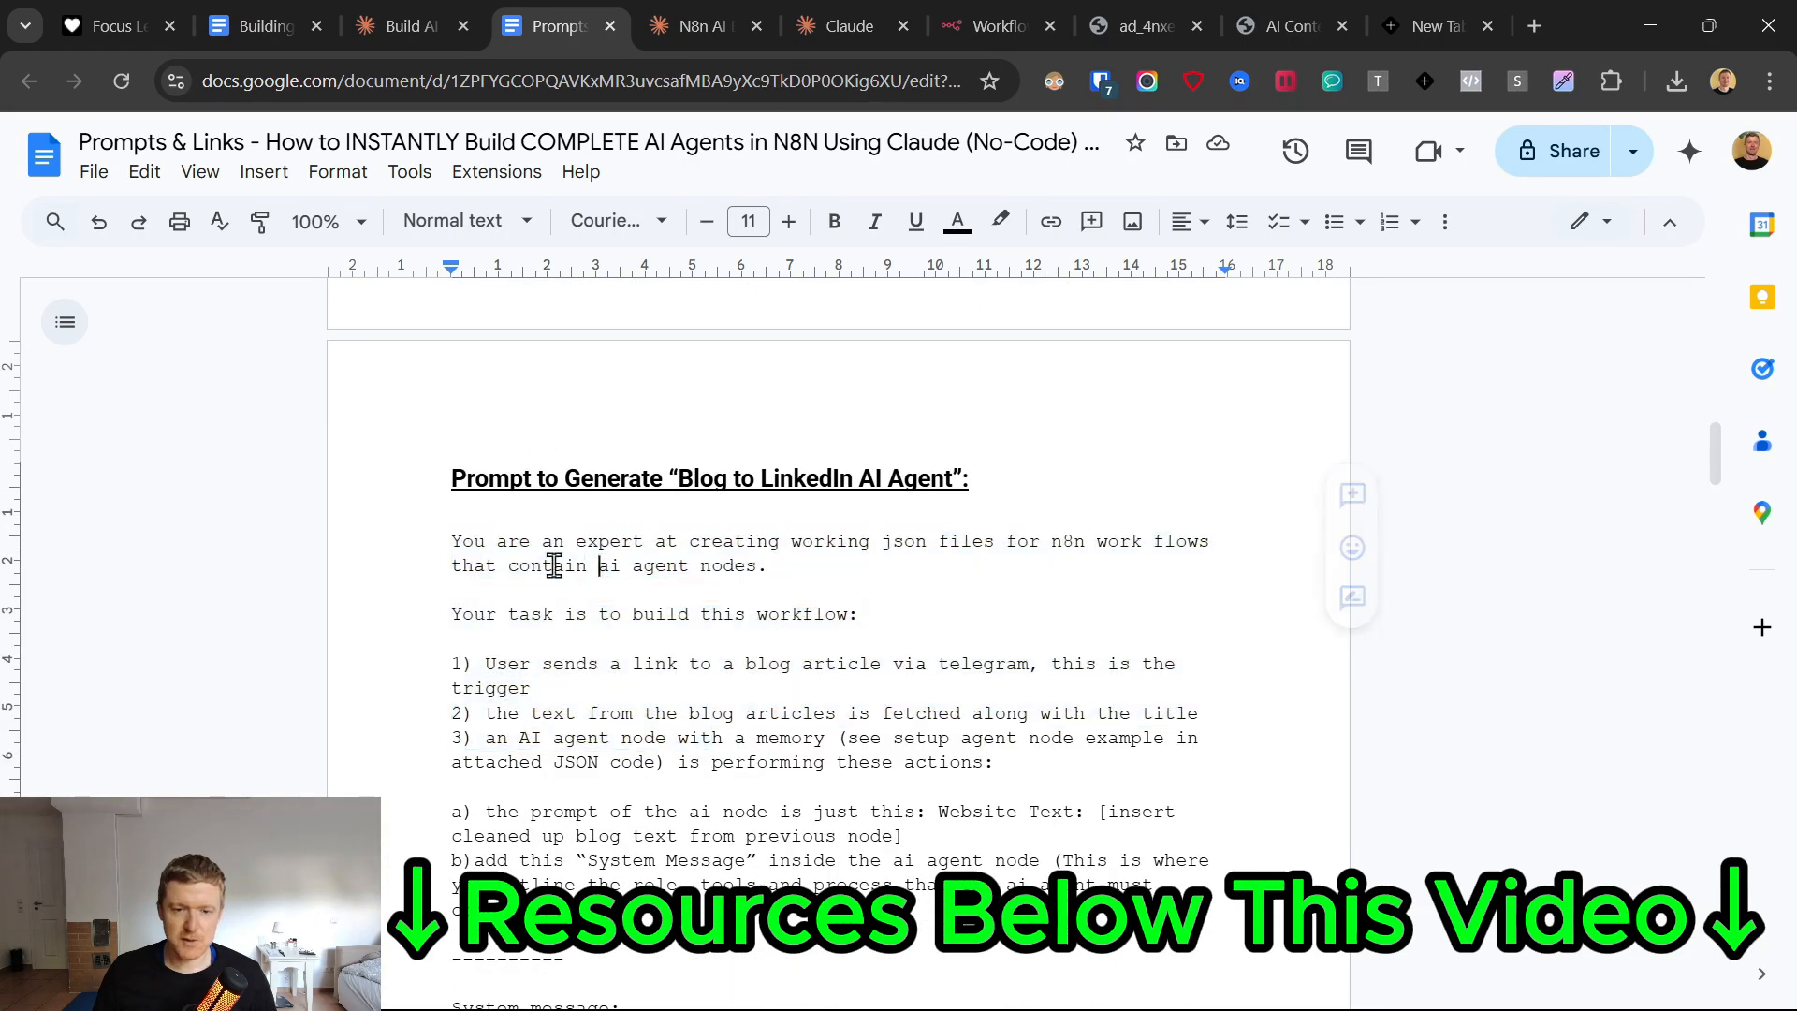
{"action": "left_click_drag", "start_coordinate": [779, 550], "coordinate": [820, 560]}
{"action": "left_click", "coordinate": [796, 546]}
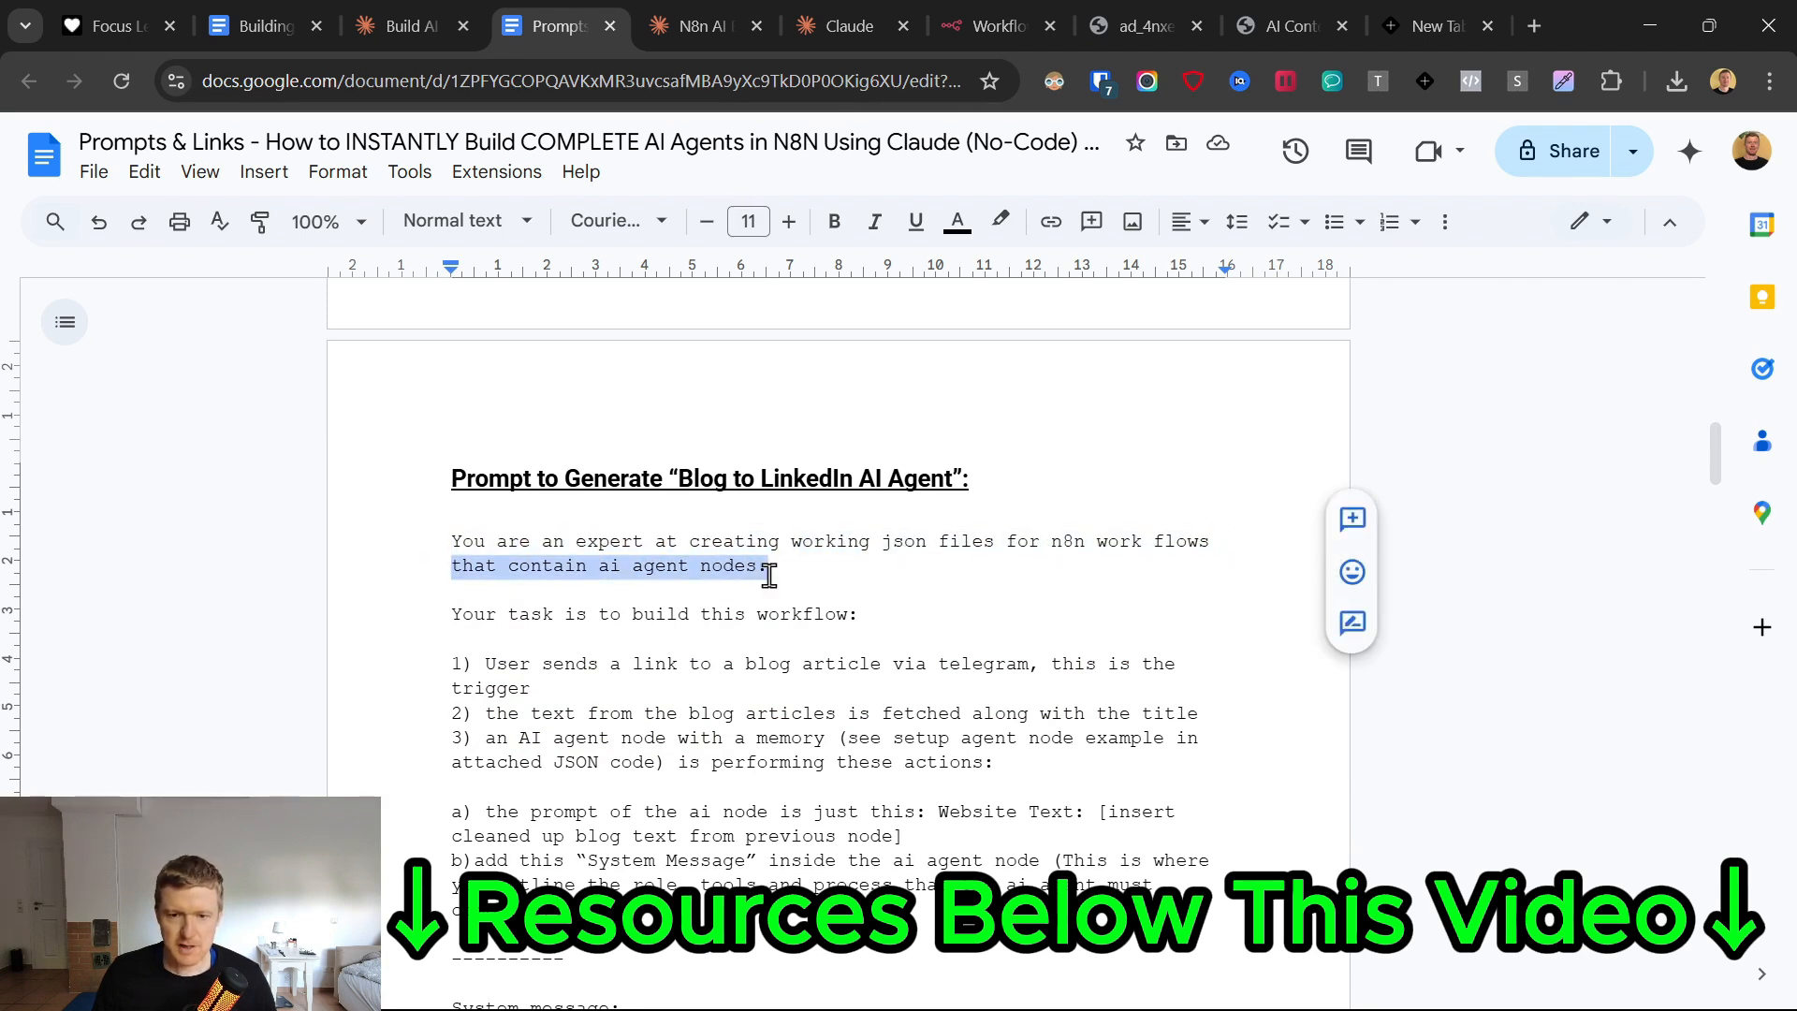
{"action": "scroll", "coordinate": [766, 676], "scroll_direction": "down", "scroll_amount": 3}
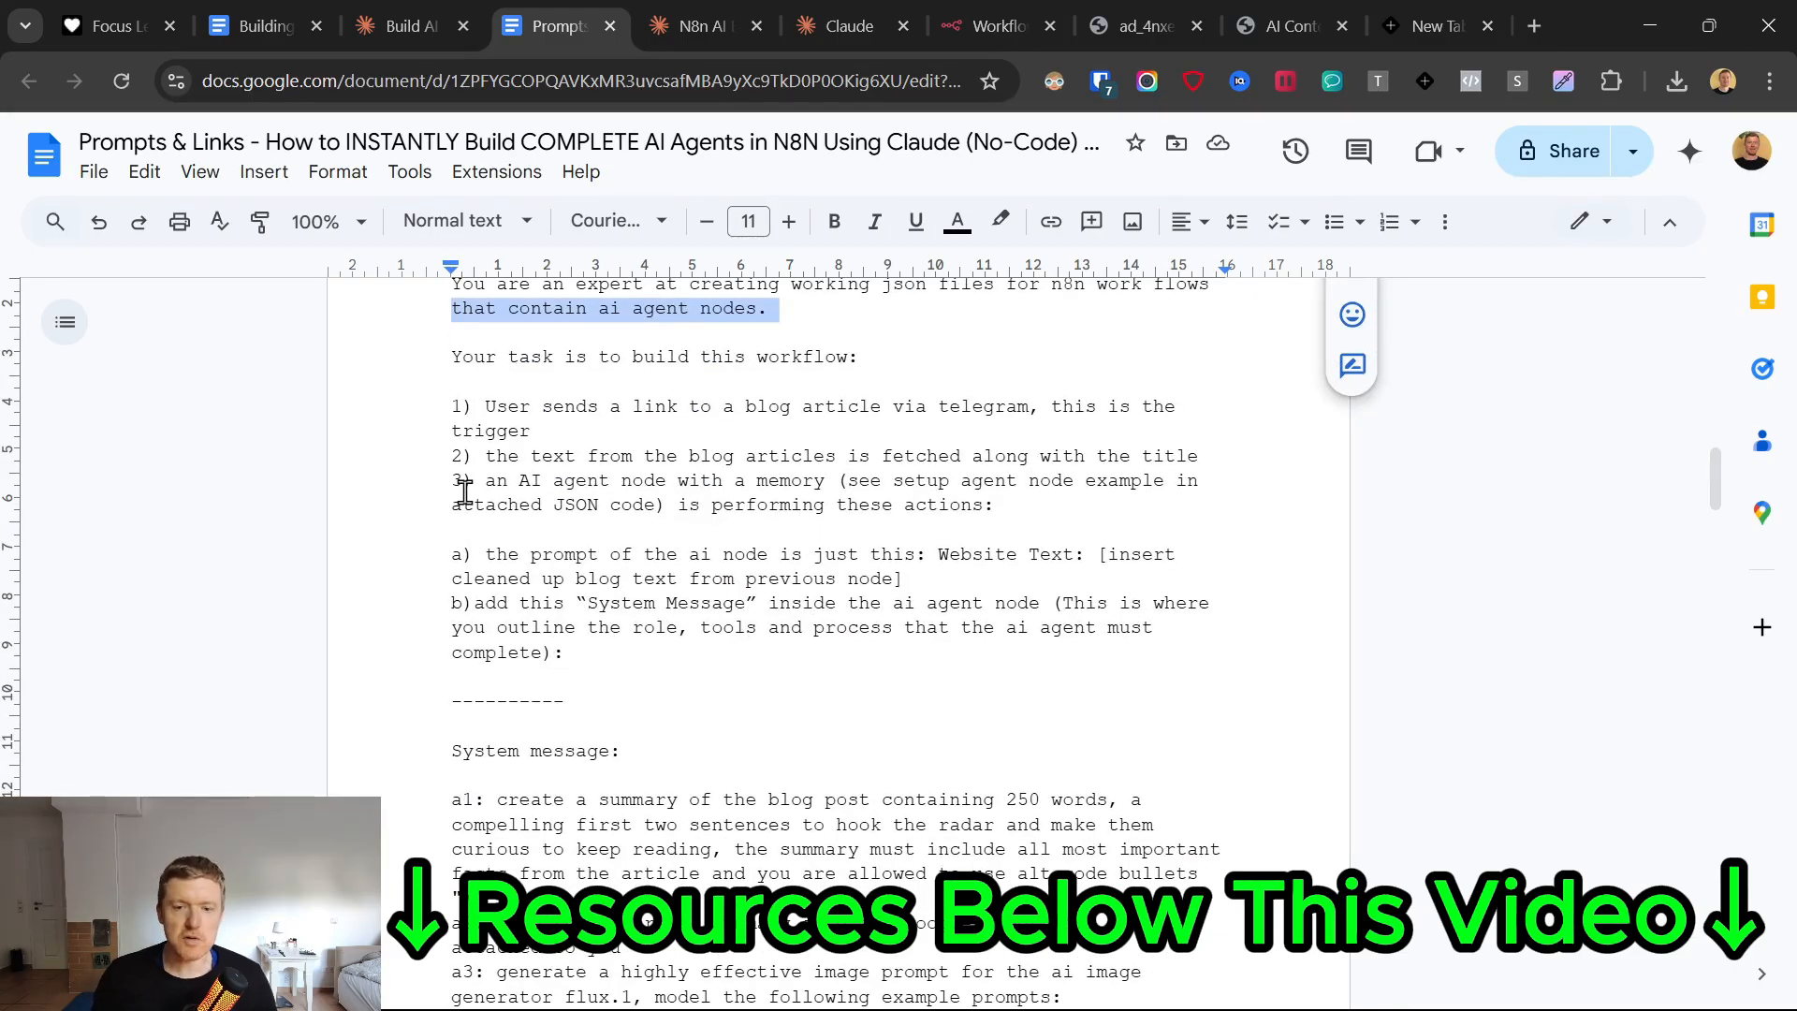
Read workflow items 1 to 3 of the prompt, covering the Telegram trigger, article fetching and AI agent node with memory.
{"action": "scroll", "coordinate": [384, 550], "scroll_direction": "up", "scroll_amount": 2}
{"action": "left_click_drag", "start_coordinate": [464, 540], "coordinate": [573, 590]}
{"action": "left_click", "coordinate": [773, 535]}
{"action": "left_click_drag", "start_coordinate": [447, 583], "coordinate": [469, 587]}
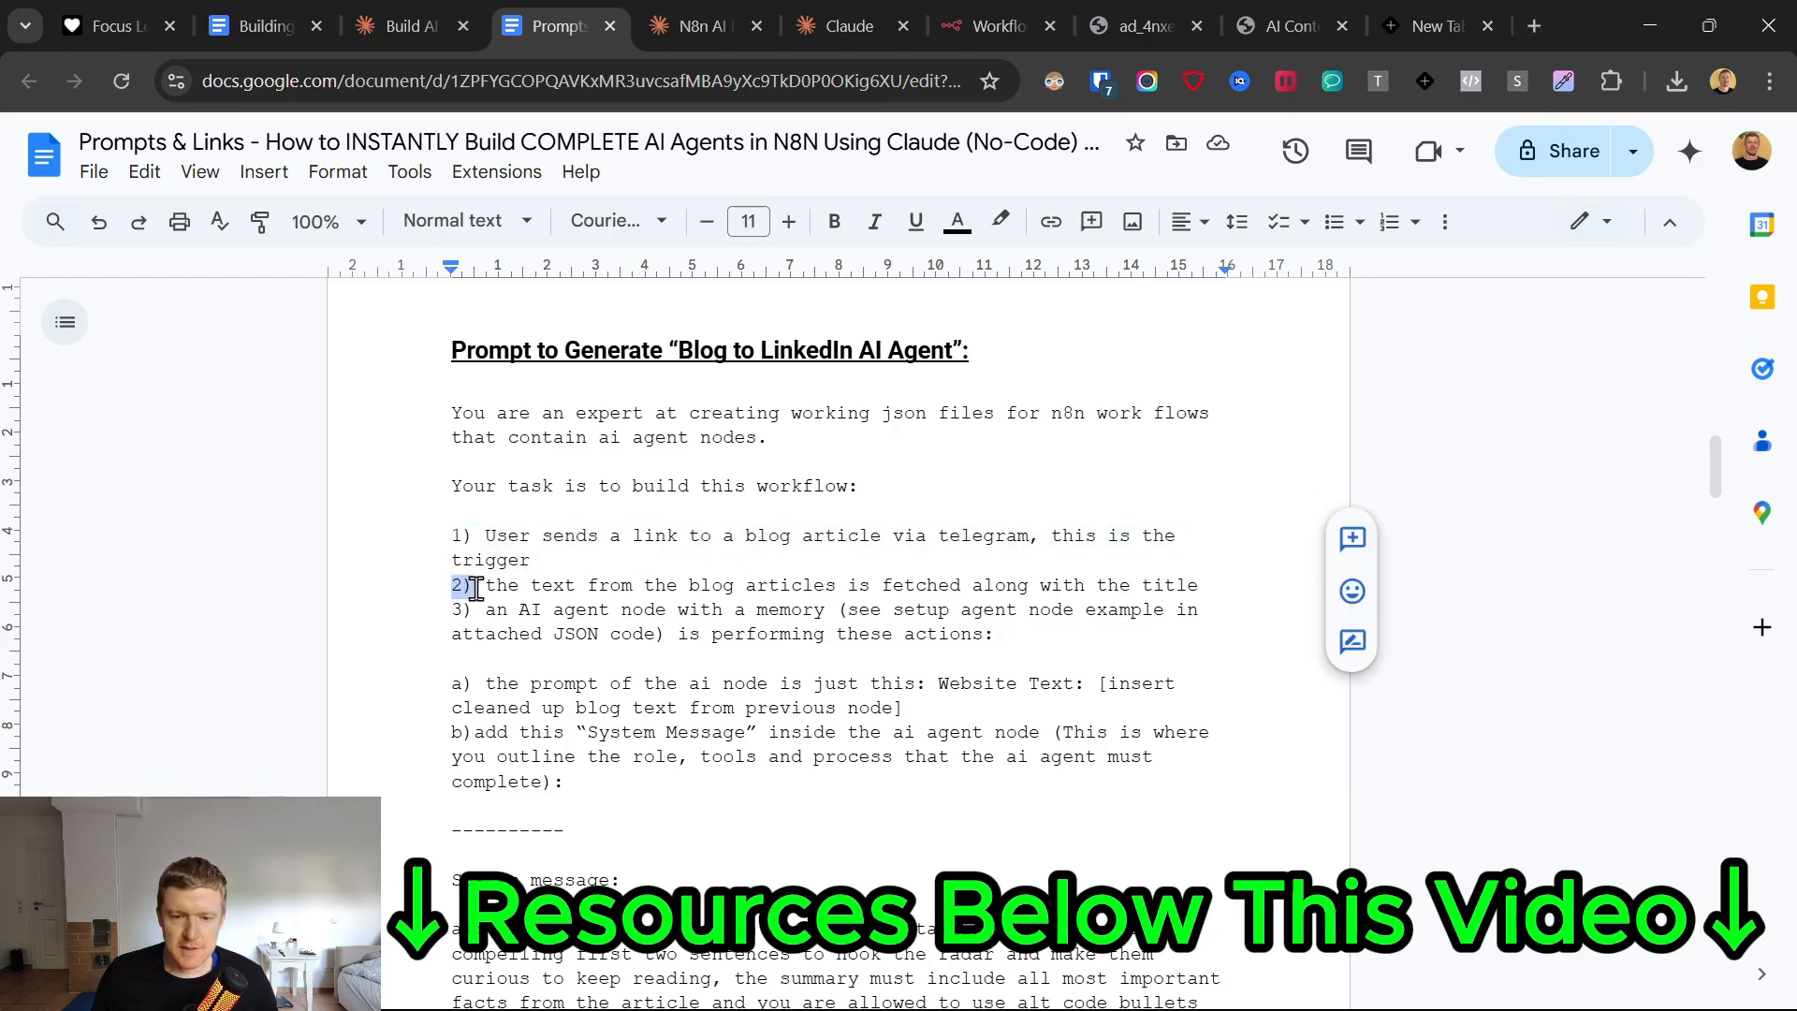
{"action": "left_click_drag", "start_coordinate": [965, 585], "coordinate": [1191, 585]}
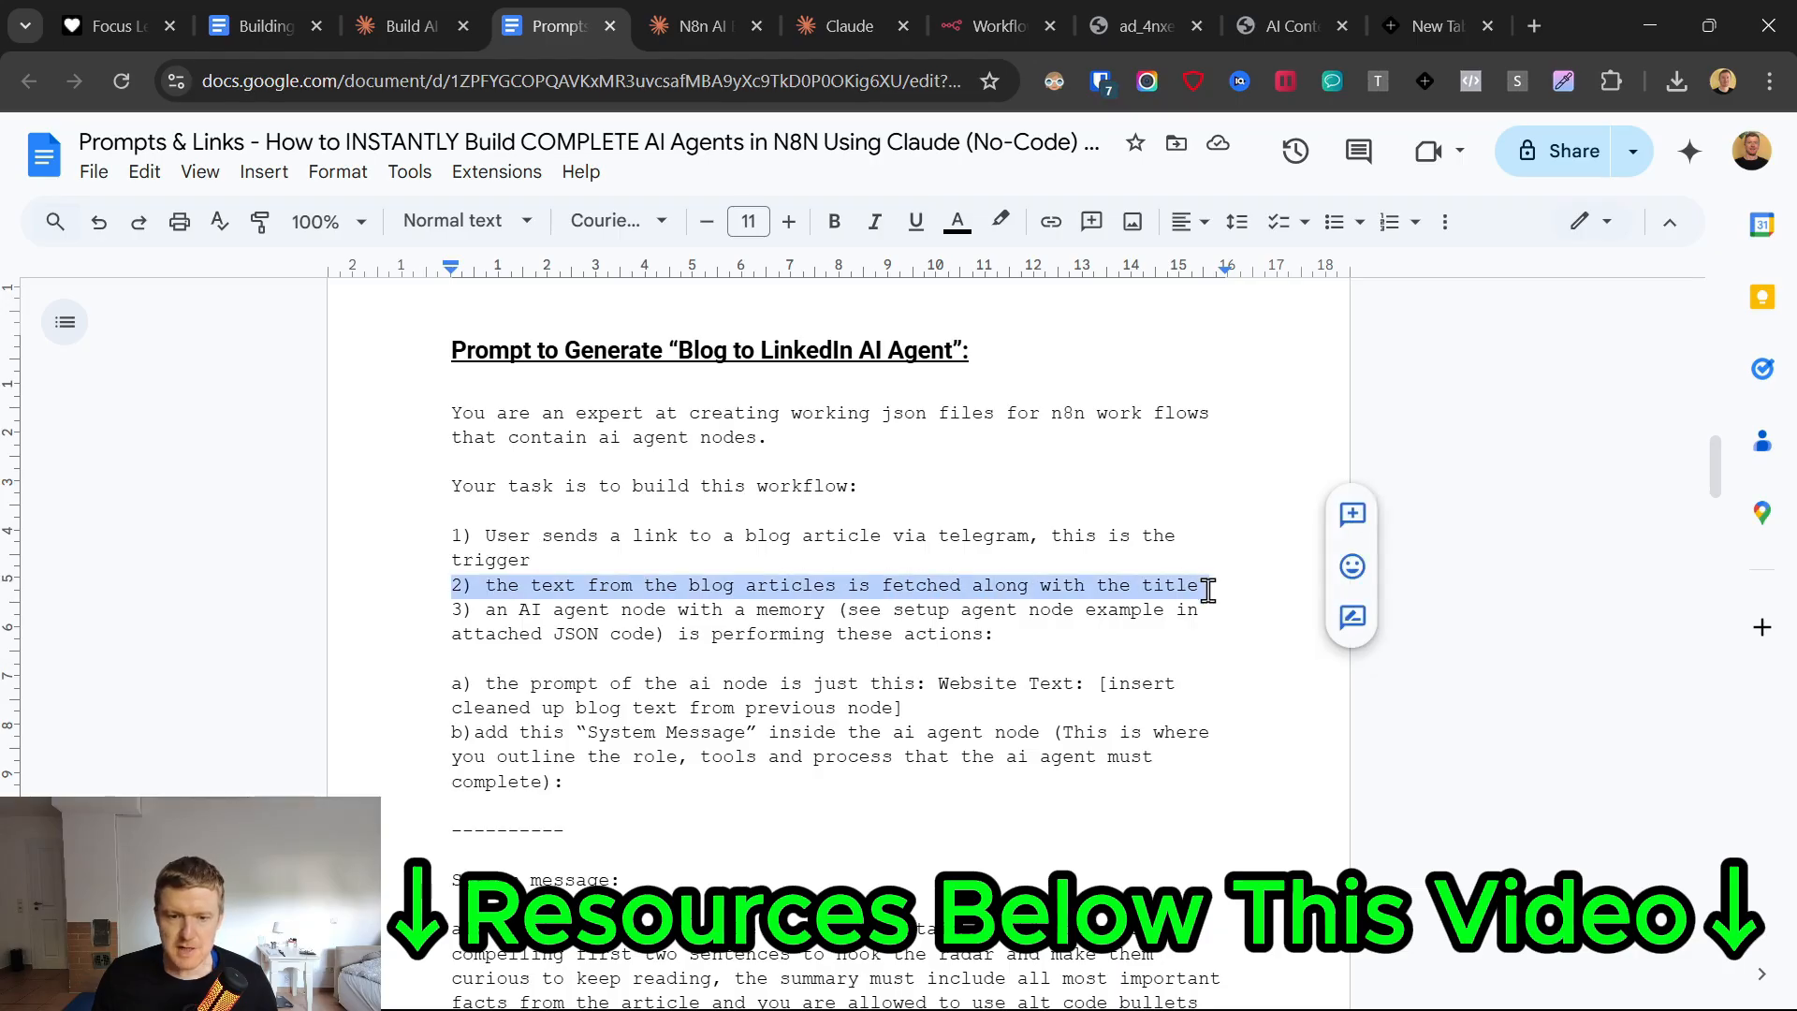
{"action": "left_click", "coordinate": [412, 617]}
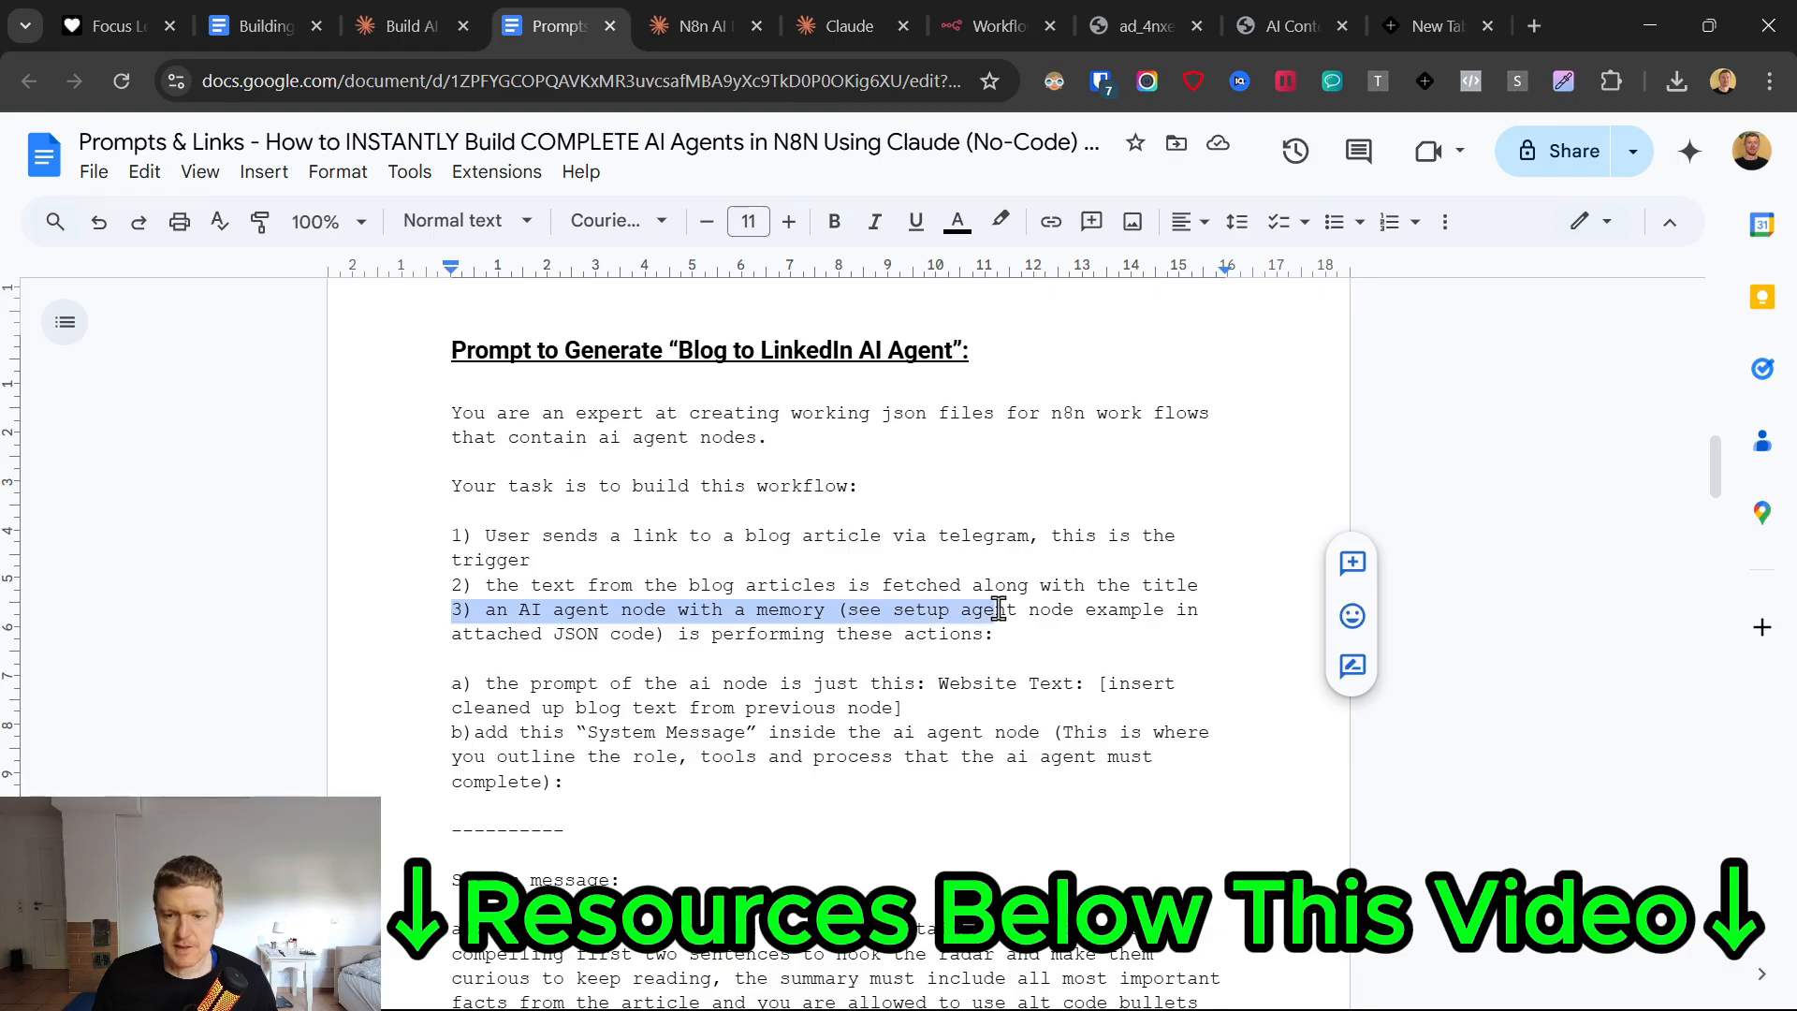
{"action": "left_click_drag", "start_coordinate": [838, 609], "coordinate": [726, 639]}
{"action": "left_click", "coordinate": [686, 635]}
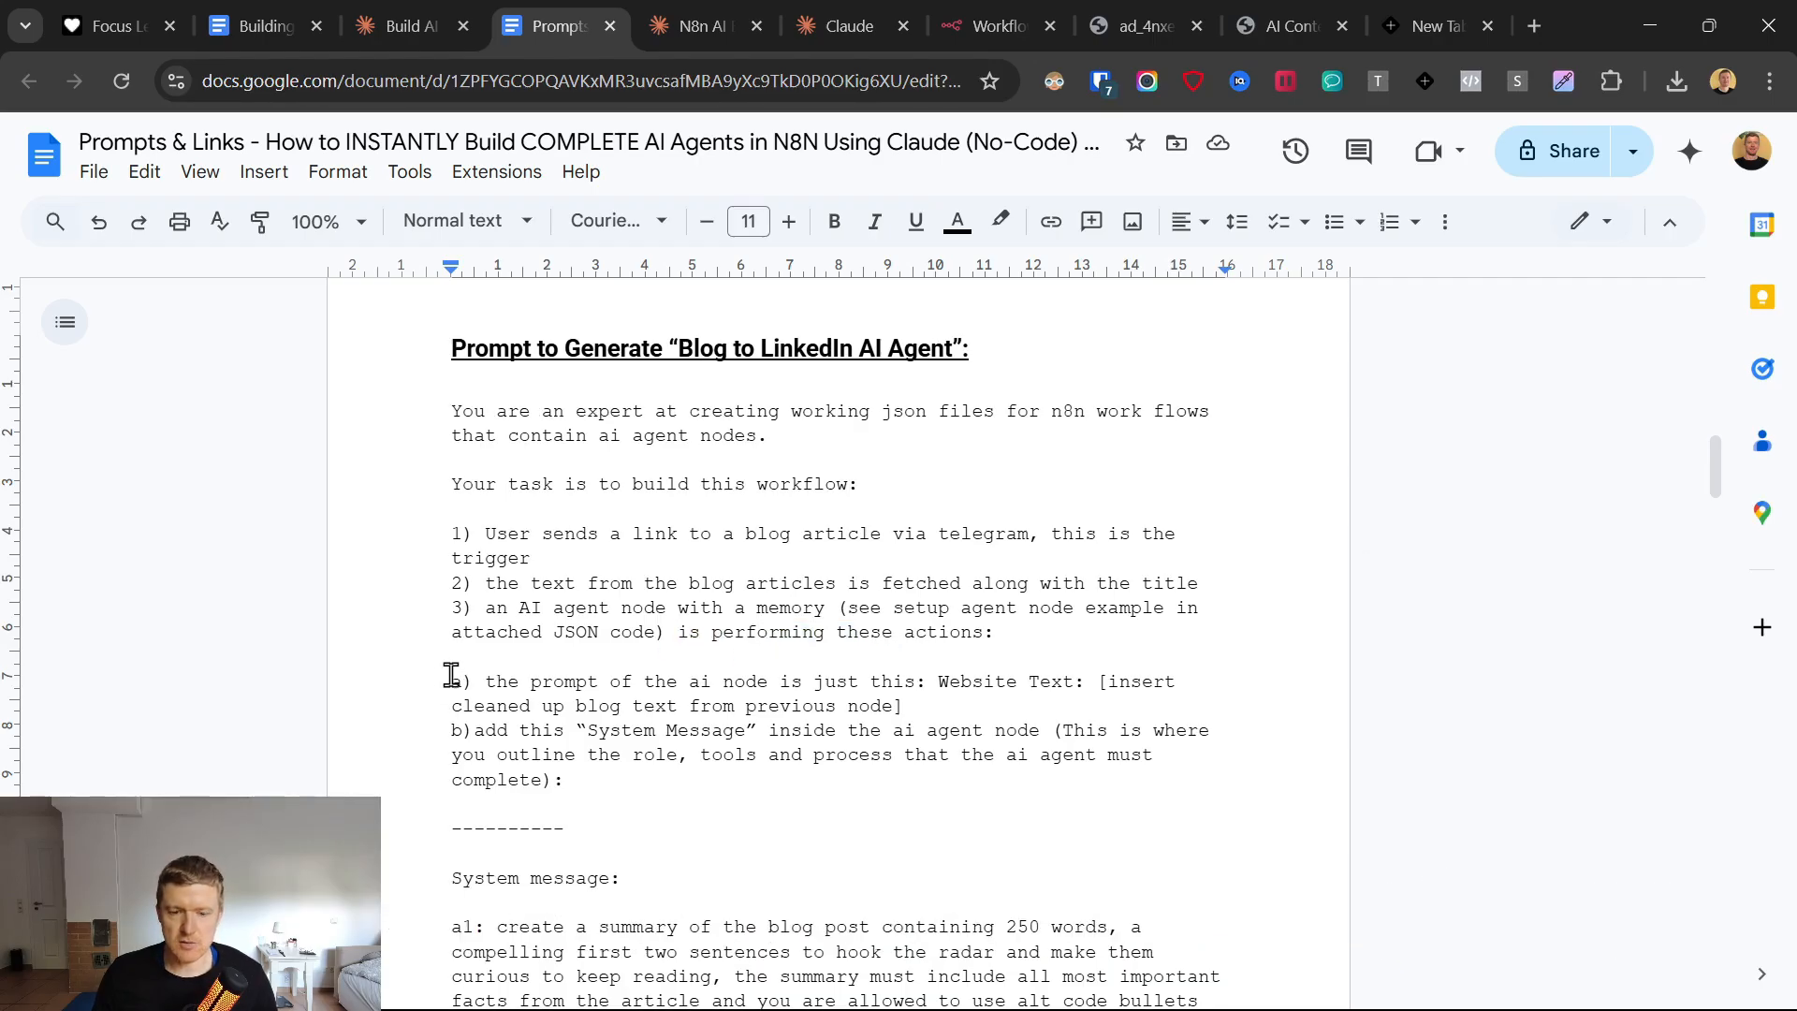
Read items a and b of the prompt, defining the AI node's prompt and its System Message.
{"action": "scroll", "coordinate": [447, 672], "scroll_direction": "down", "scroll_amount": 2}
{"action": "left_click_drag", "start_coordinate": [913, 554], "coordinate": [664, 646]}
{"action": "left_click", "coordinate": [401, 614]}
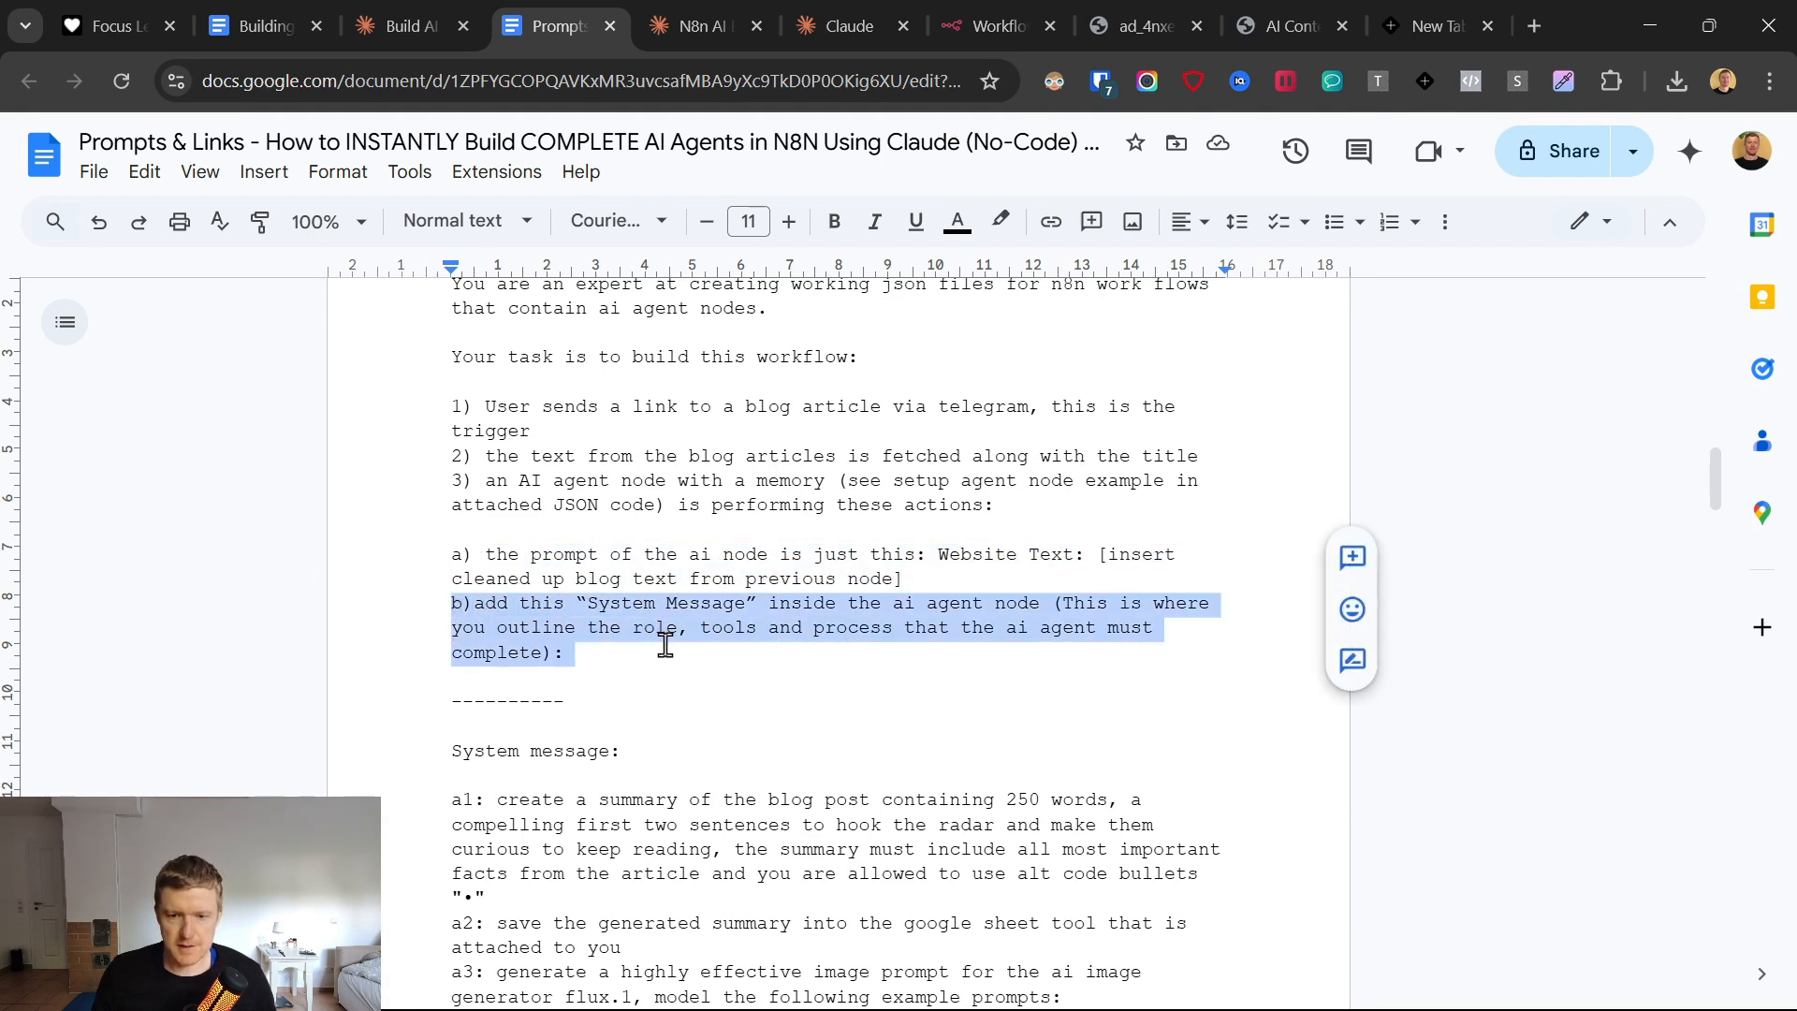
{"action": "scroll", "coordinate": [625, 702], "scroll_direction": "down", "scroll_amount": 3}
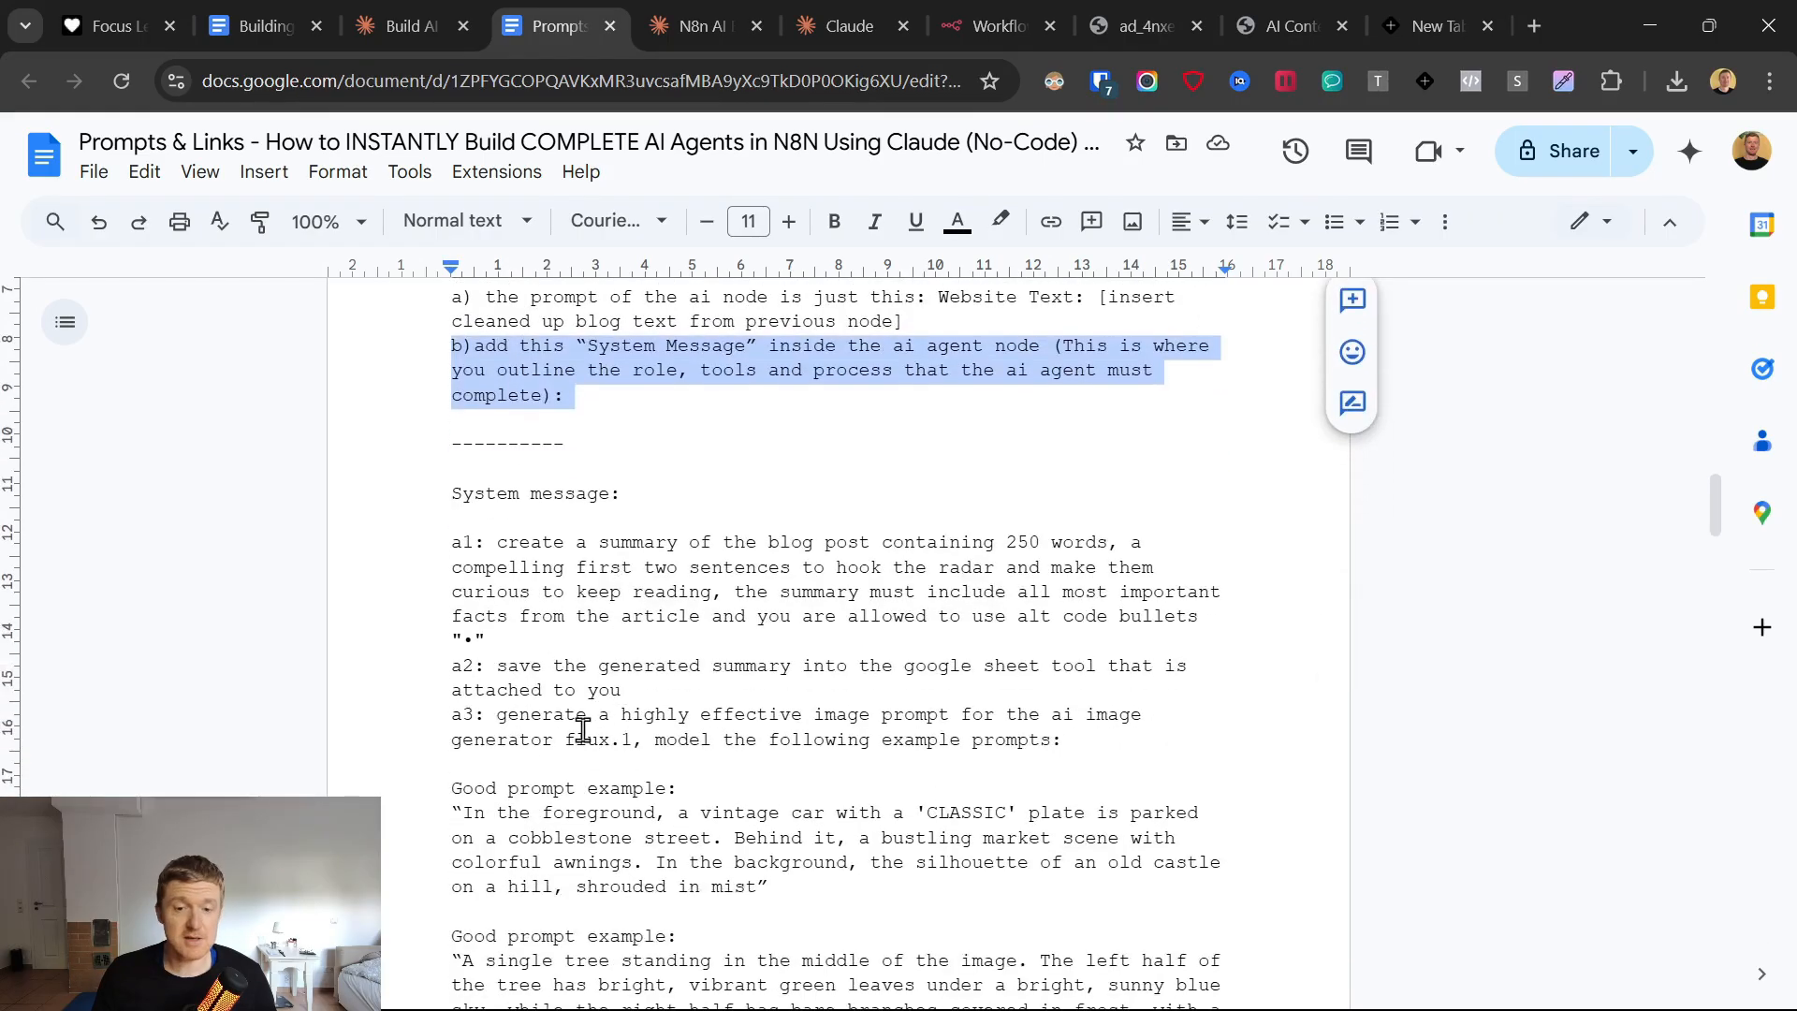
{"action": "scroll", "coordinate": [553, 543], "scroll_direction": "down", "scroll_amount": 2}
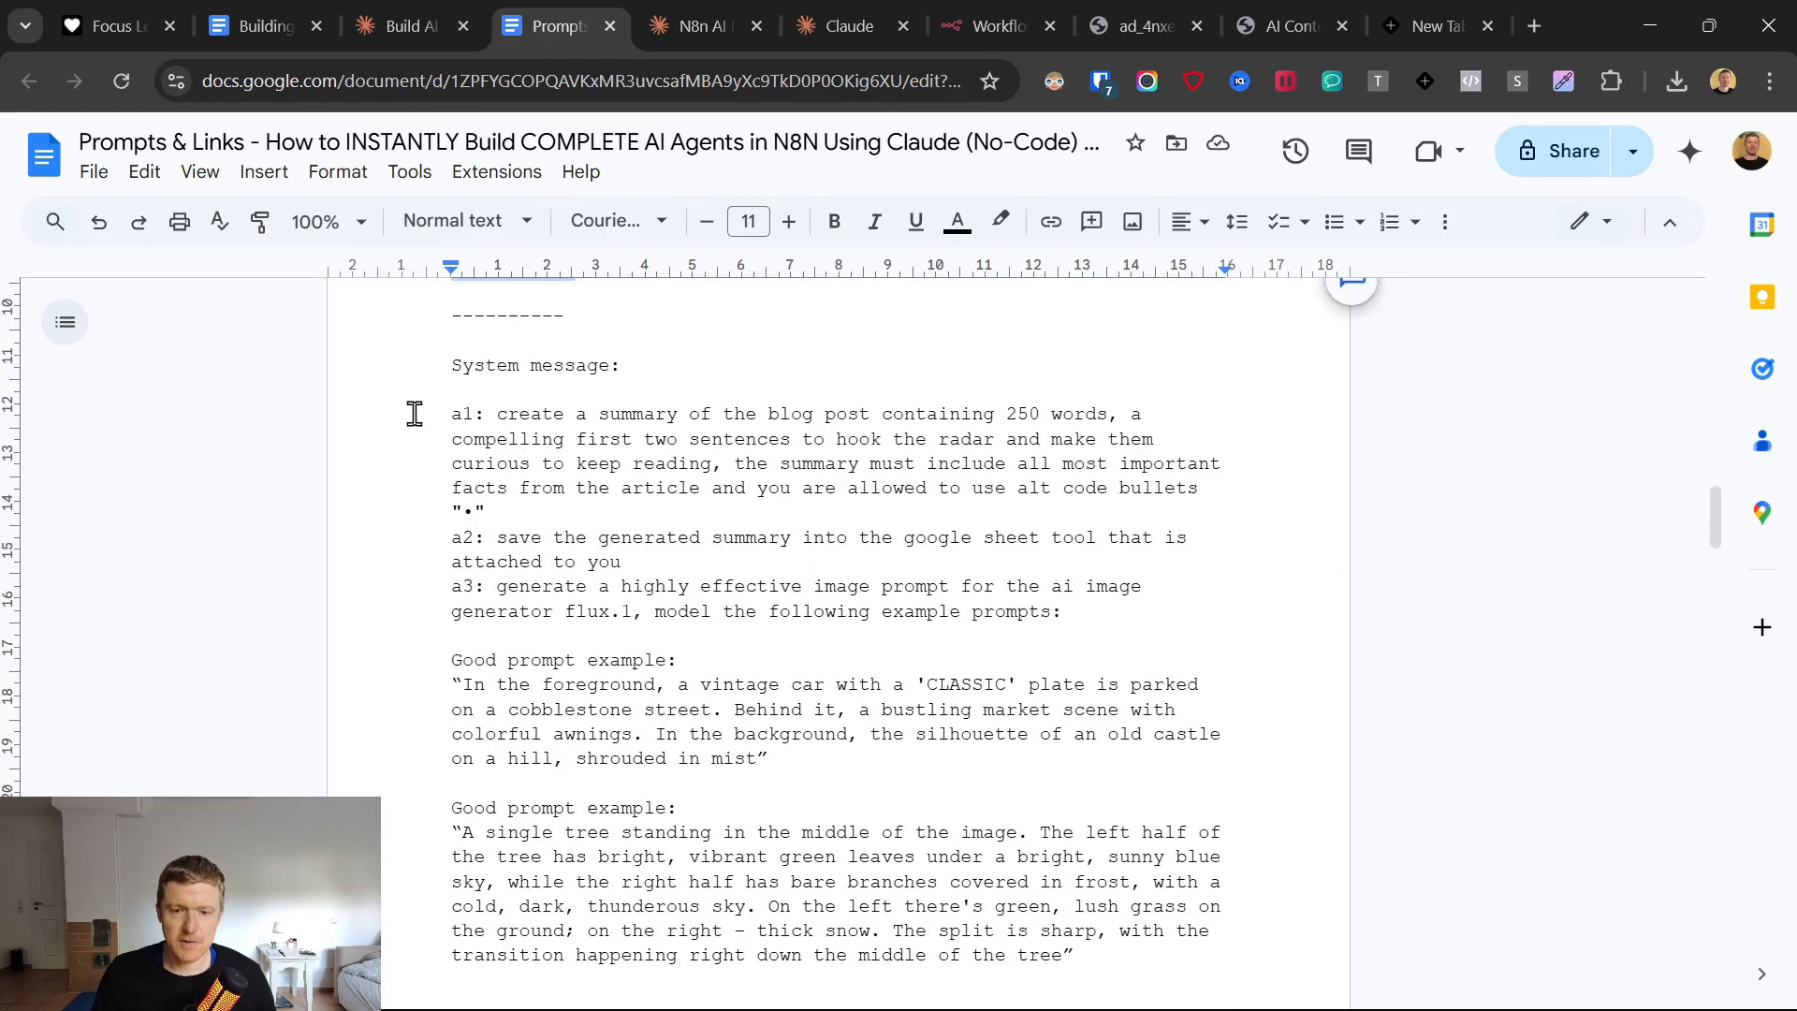
Examine system message tasks a1 to a3 on the summary, the Google Sheet tool and the flux.1 image prompt.
{"action": "left_click_drag", "start_coordinate": [415, 413], "coordinate": [1175, 451]}
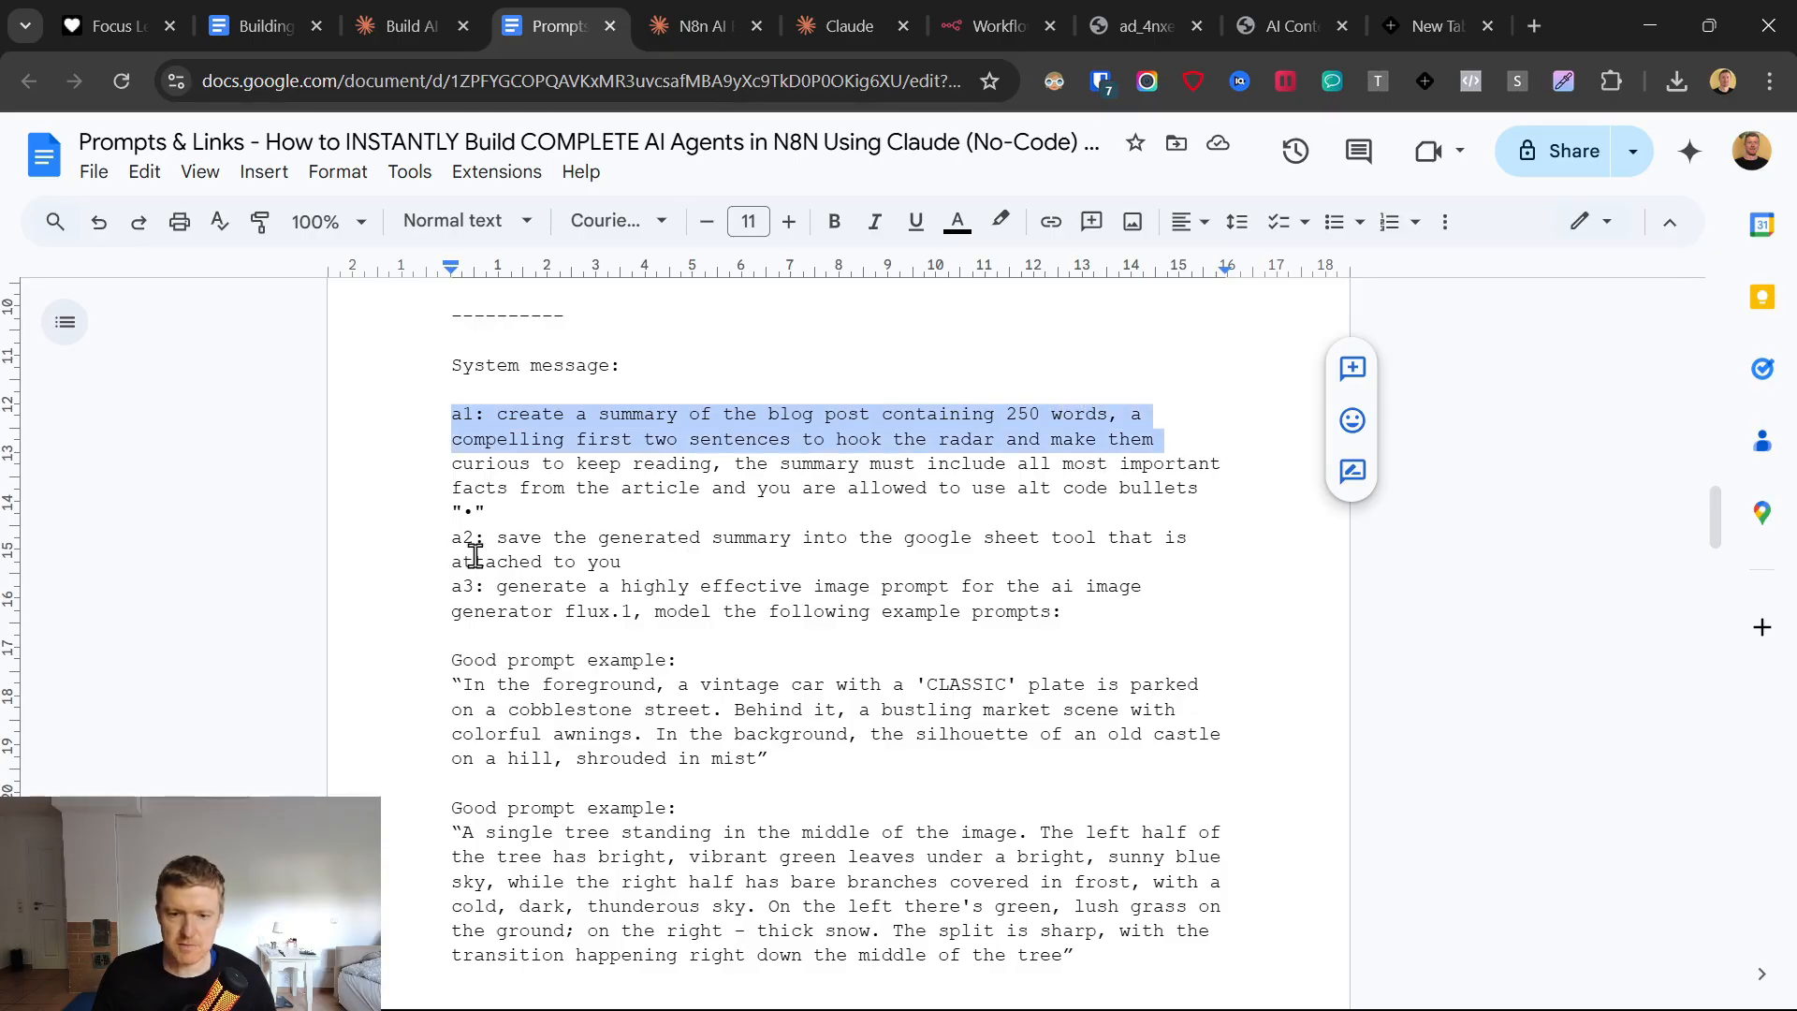
{"action": "scroll", "coordinate": [475, 556], "scroll_direction": "down", "scroll_amount": 2}
{"action": "left_click_drag", "start_coordinate": [411, 413], "coordinate": [777, 434]}
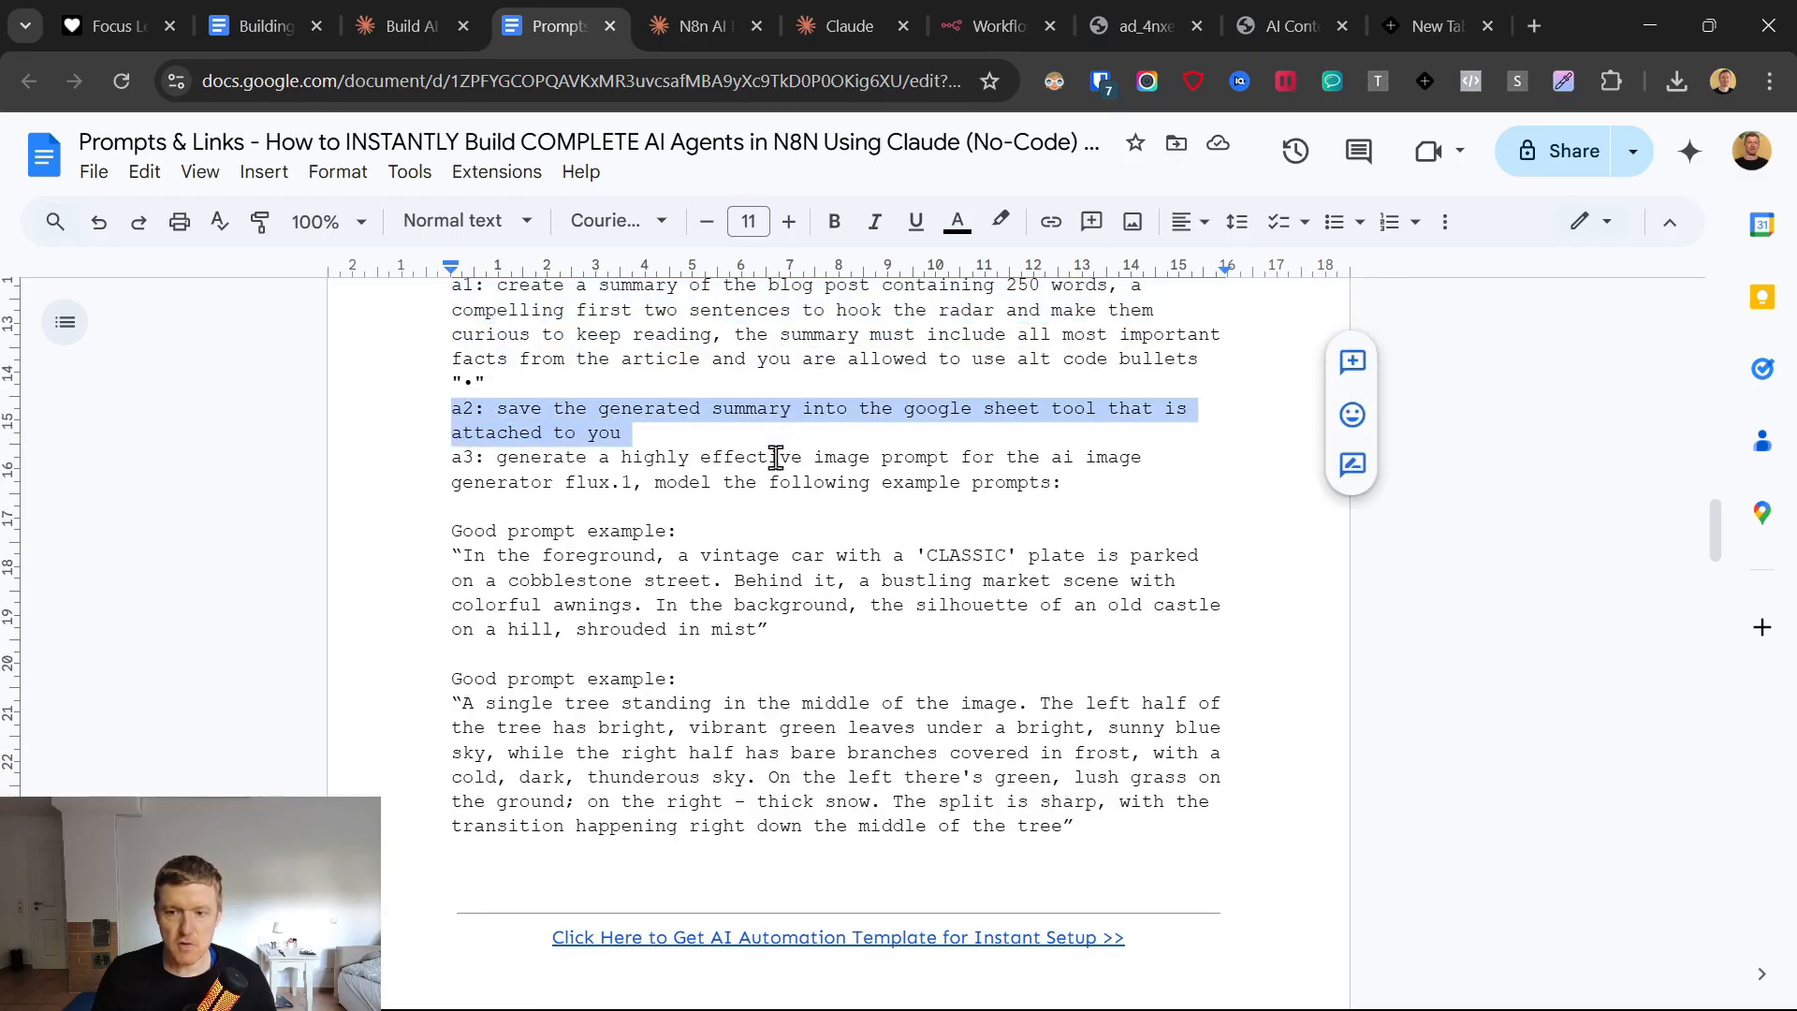
{"action": "left_click_drag", "start_coordinate": [389, 457], "coordinate": [1117, 479]}
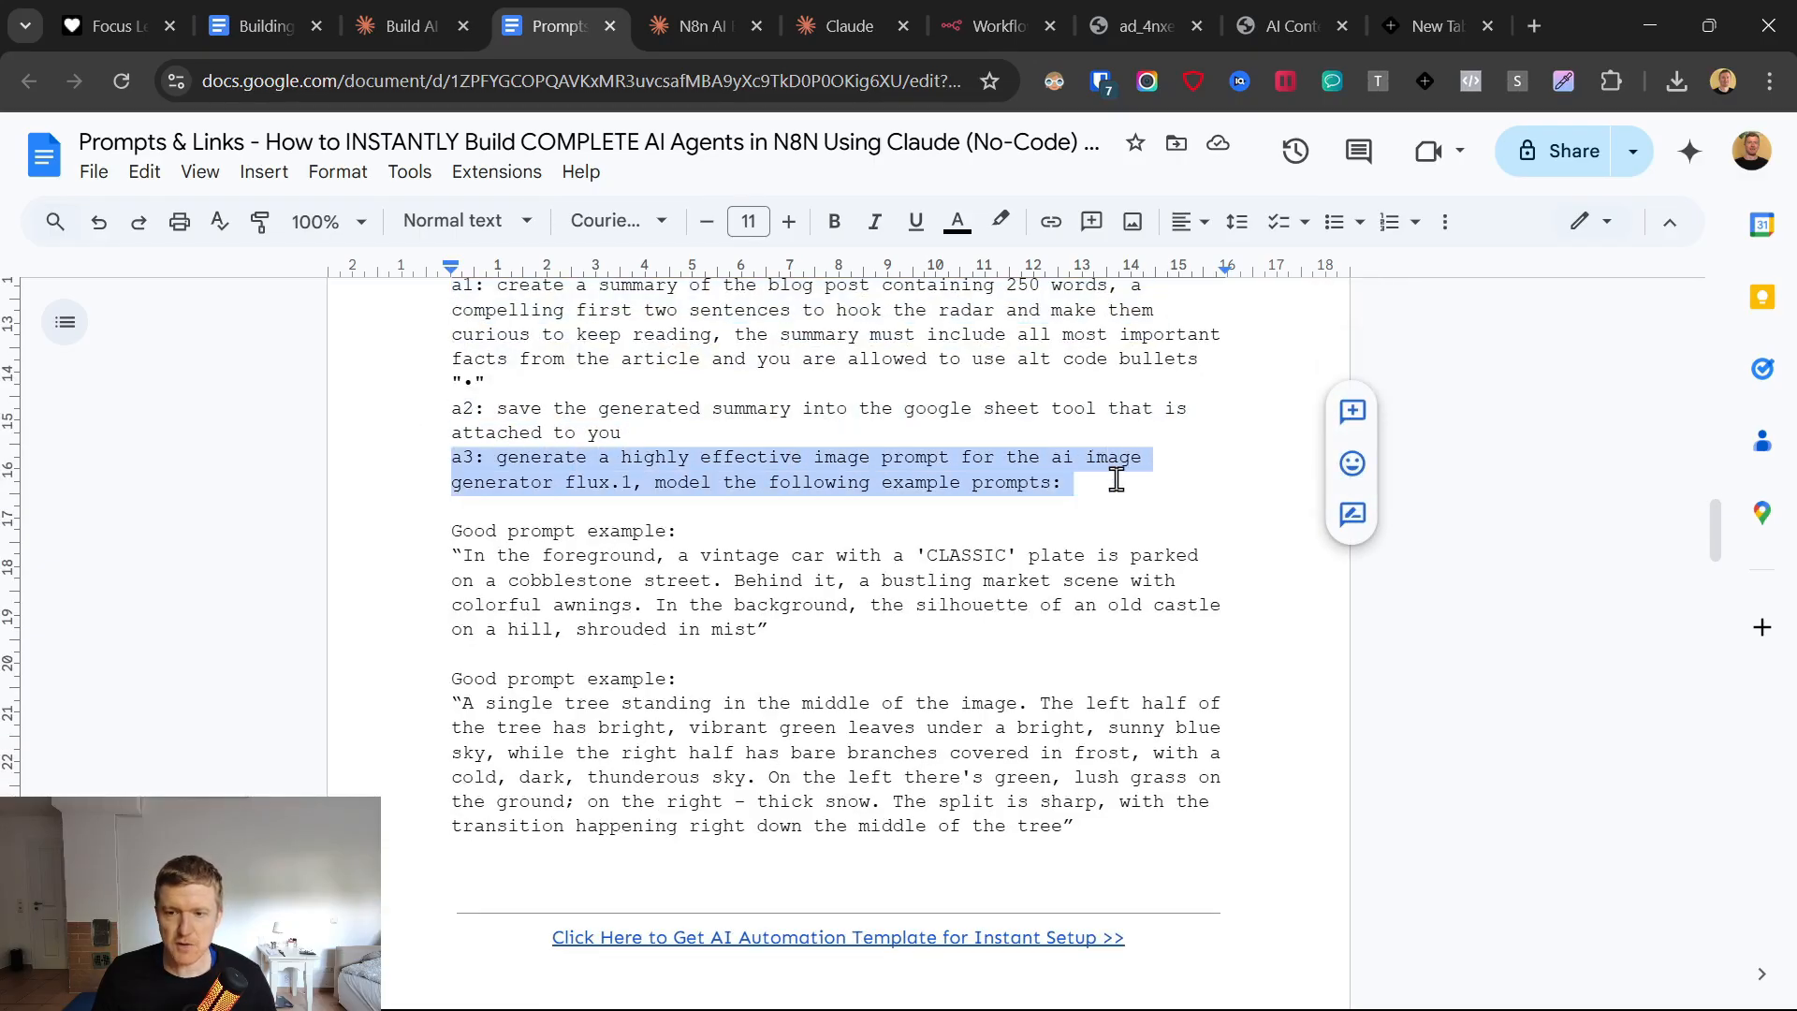
{"action": "left_click_drag", "start_coordinate": [555, 482], "coordinate": [628, 482]}
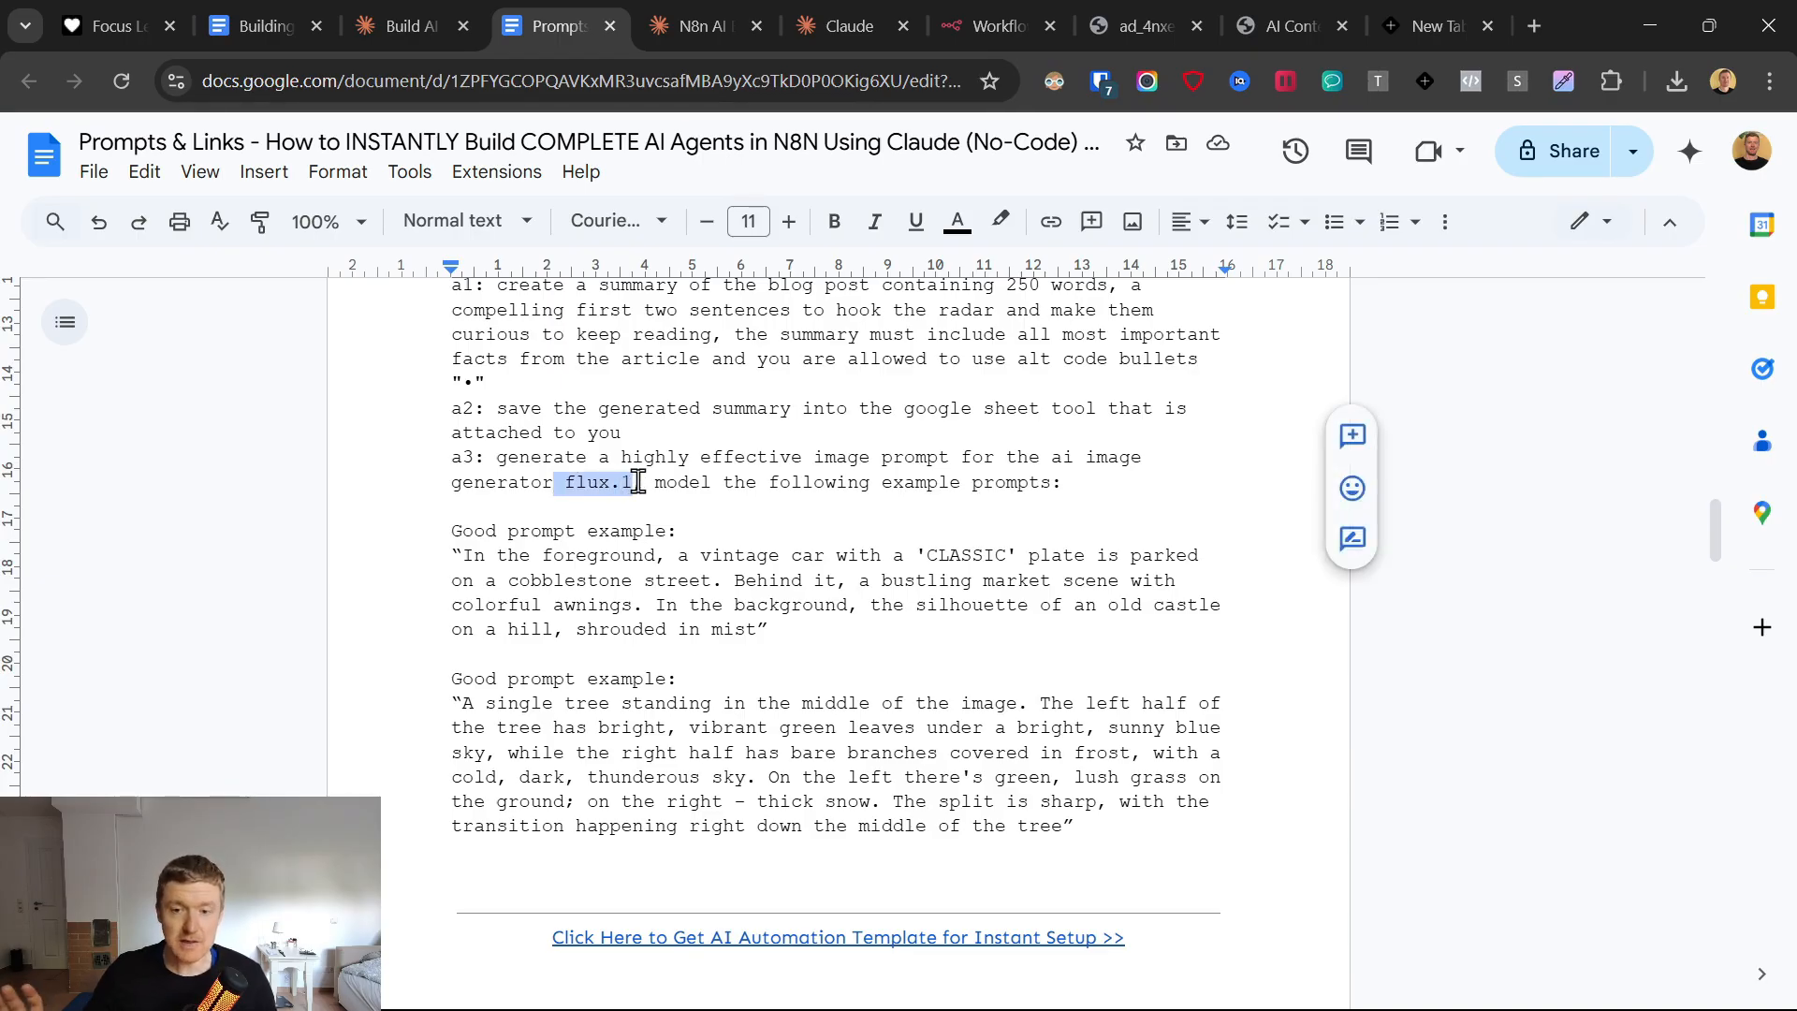
{"action": "scroll", "coordinate": [637, 482], "scroll_direction": "up", "scroll_amount": 1}
{"action": "left_click_drag", "start_coordinate": [881, 537], "coordinate": [1052, 531]}
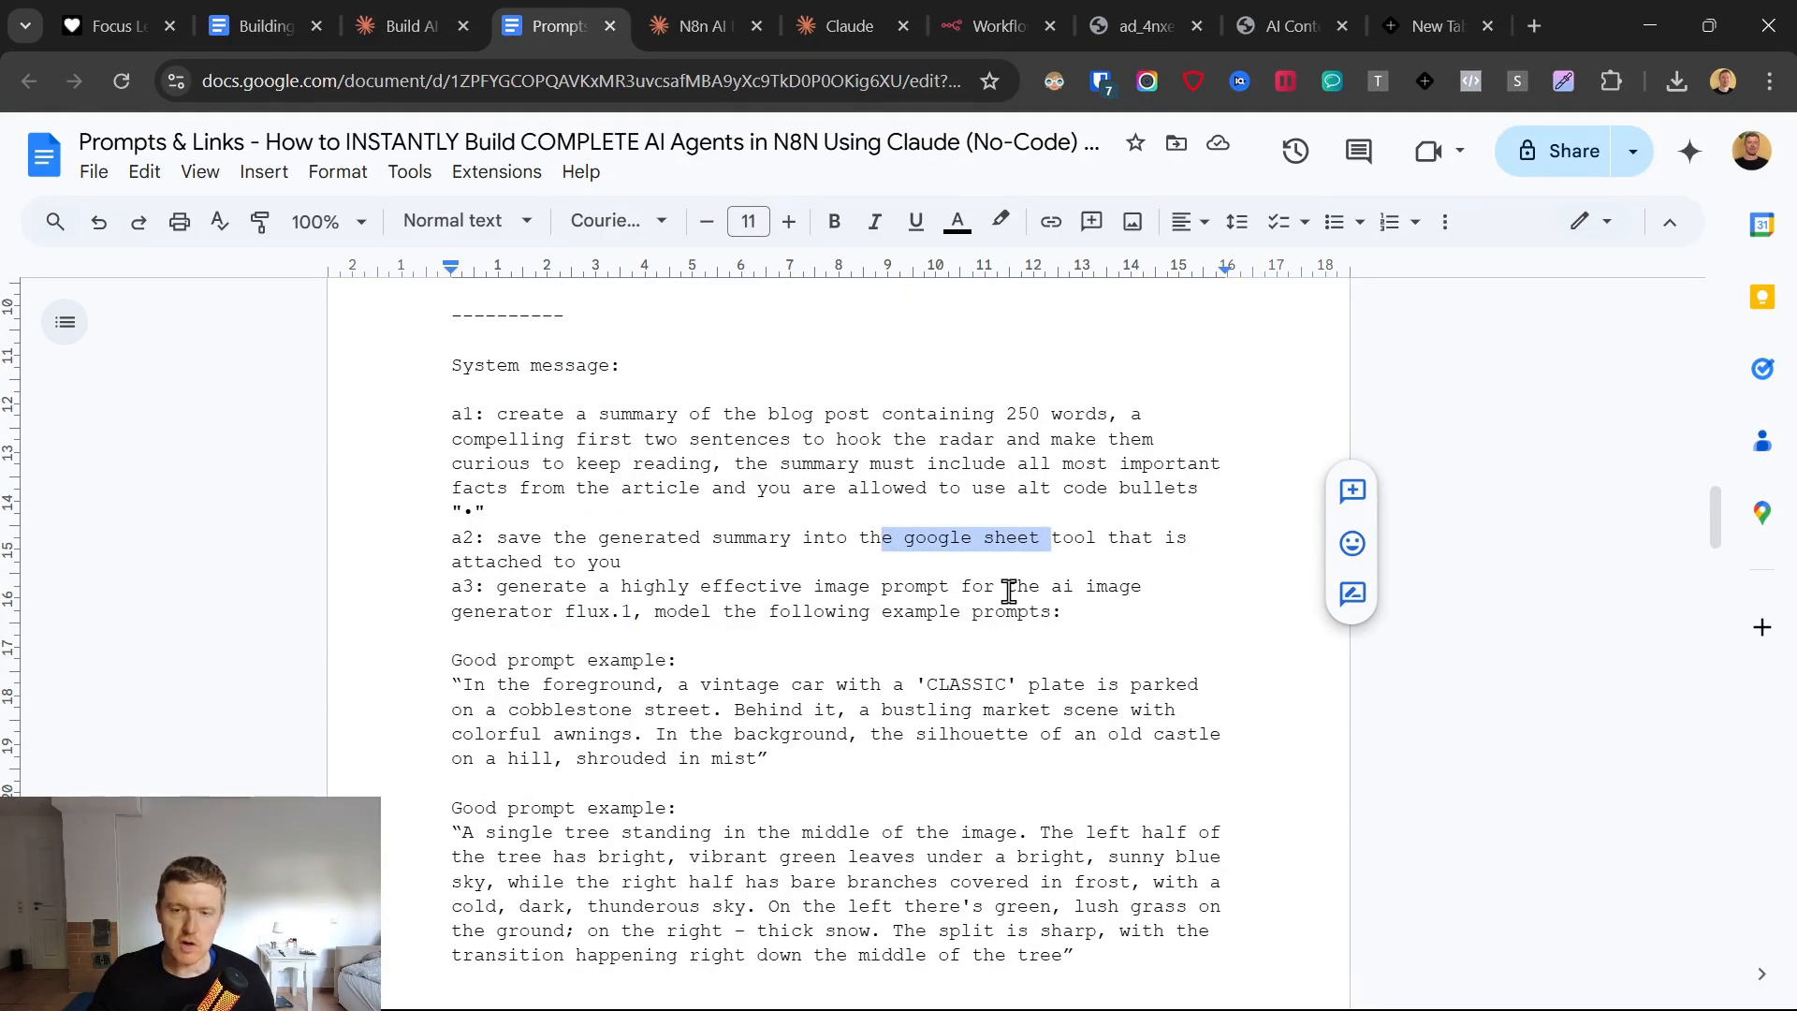
Look through the good prompt examples given for the flux.1 image generator.
{"action": "scroll", "coordinate": [1009, 591], "scroll_direction": "down", "scroll_amount": 2}
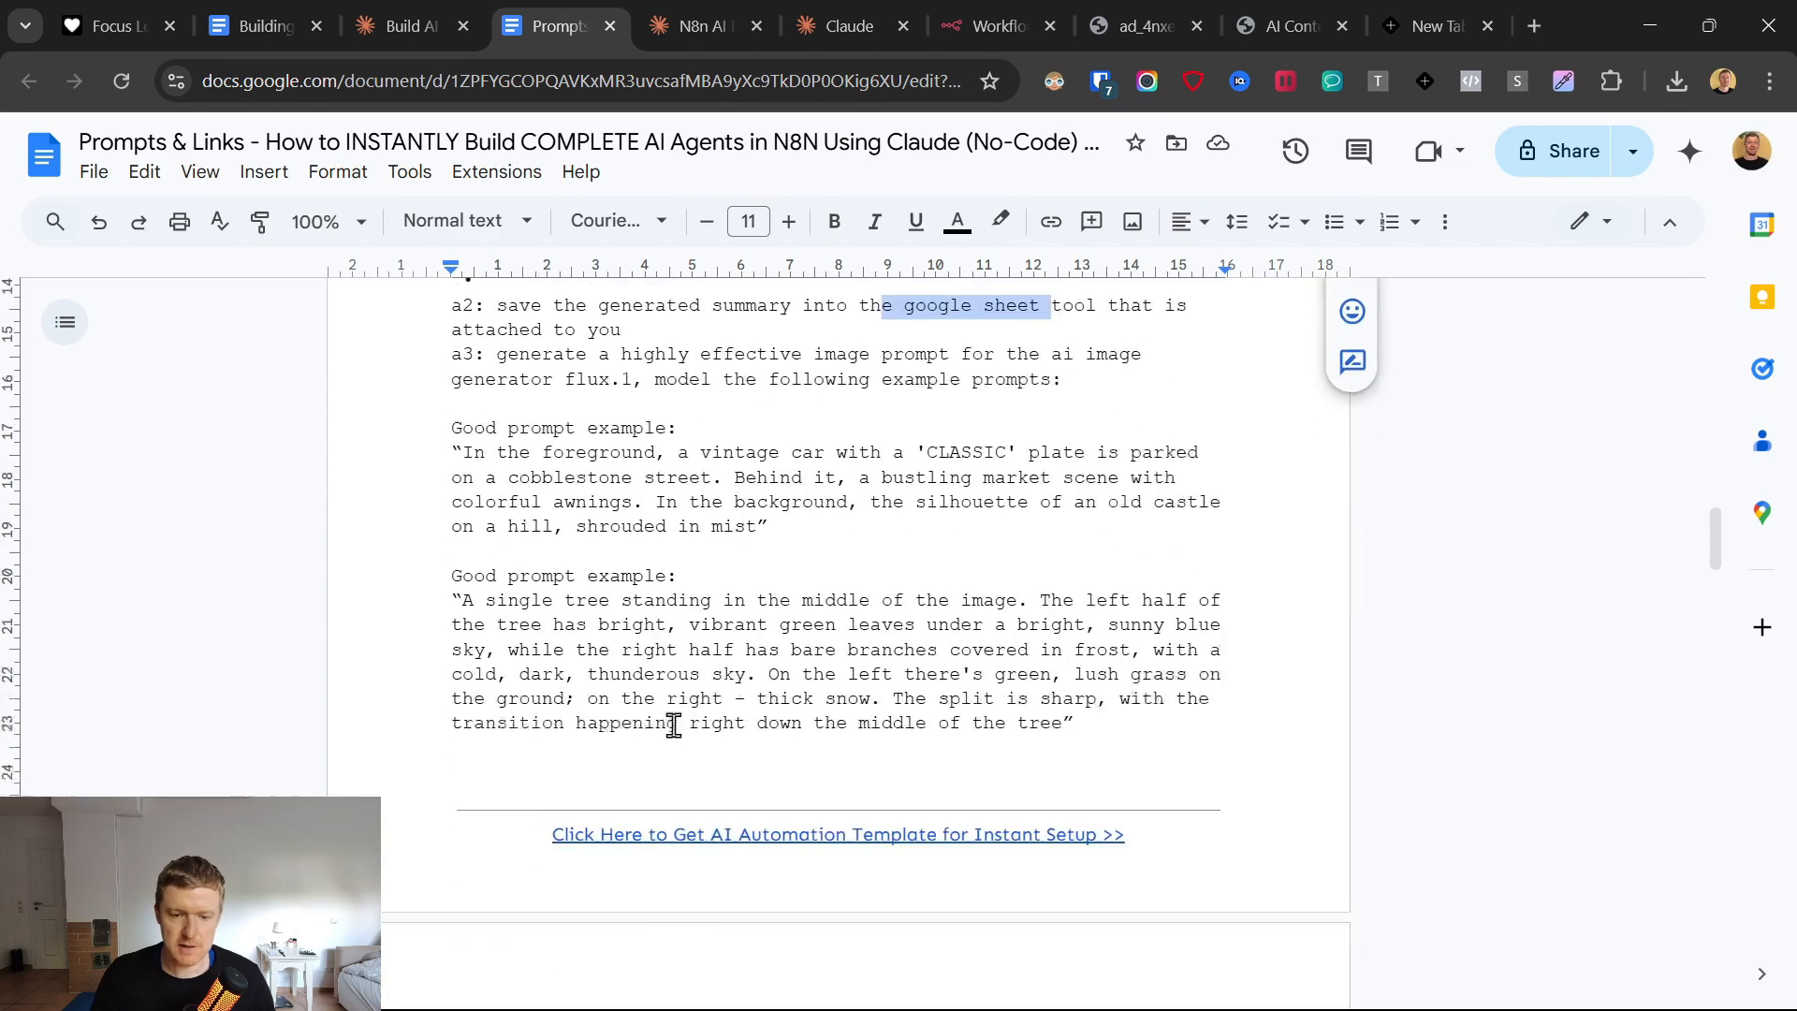
{"action": "left_click_drag", "start_coordinate": [393, 395], "coordinate": [764, 509]}
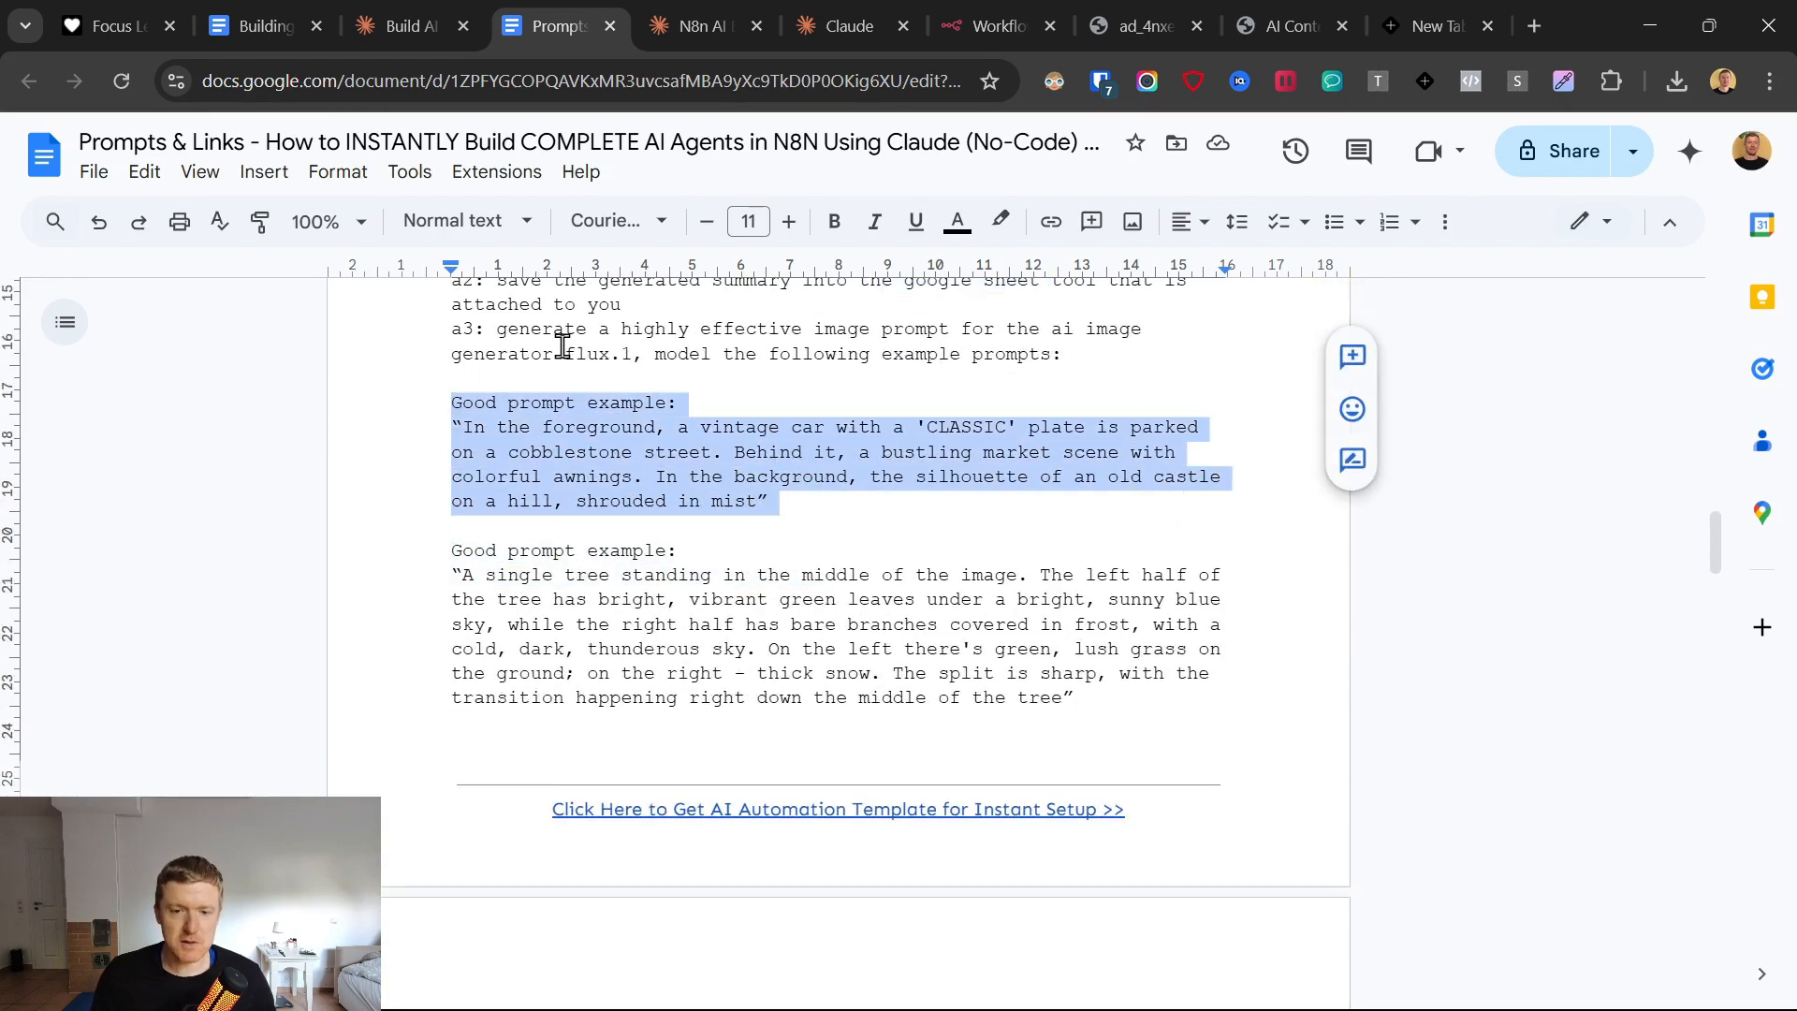
{"action": "left_click_drag", "start_coordinate": [562, 346], "coordinate": [639, 348]}
{"action": "scroll", "coordinate": [819, 534], "scroll_direction": "down", "scroll_amount": 4}
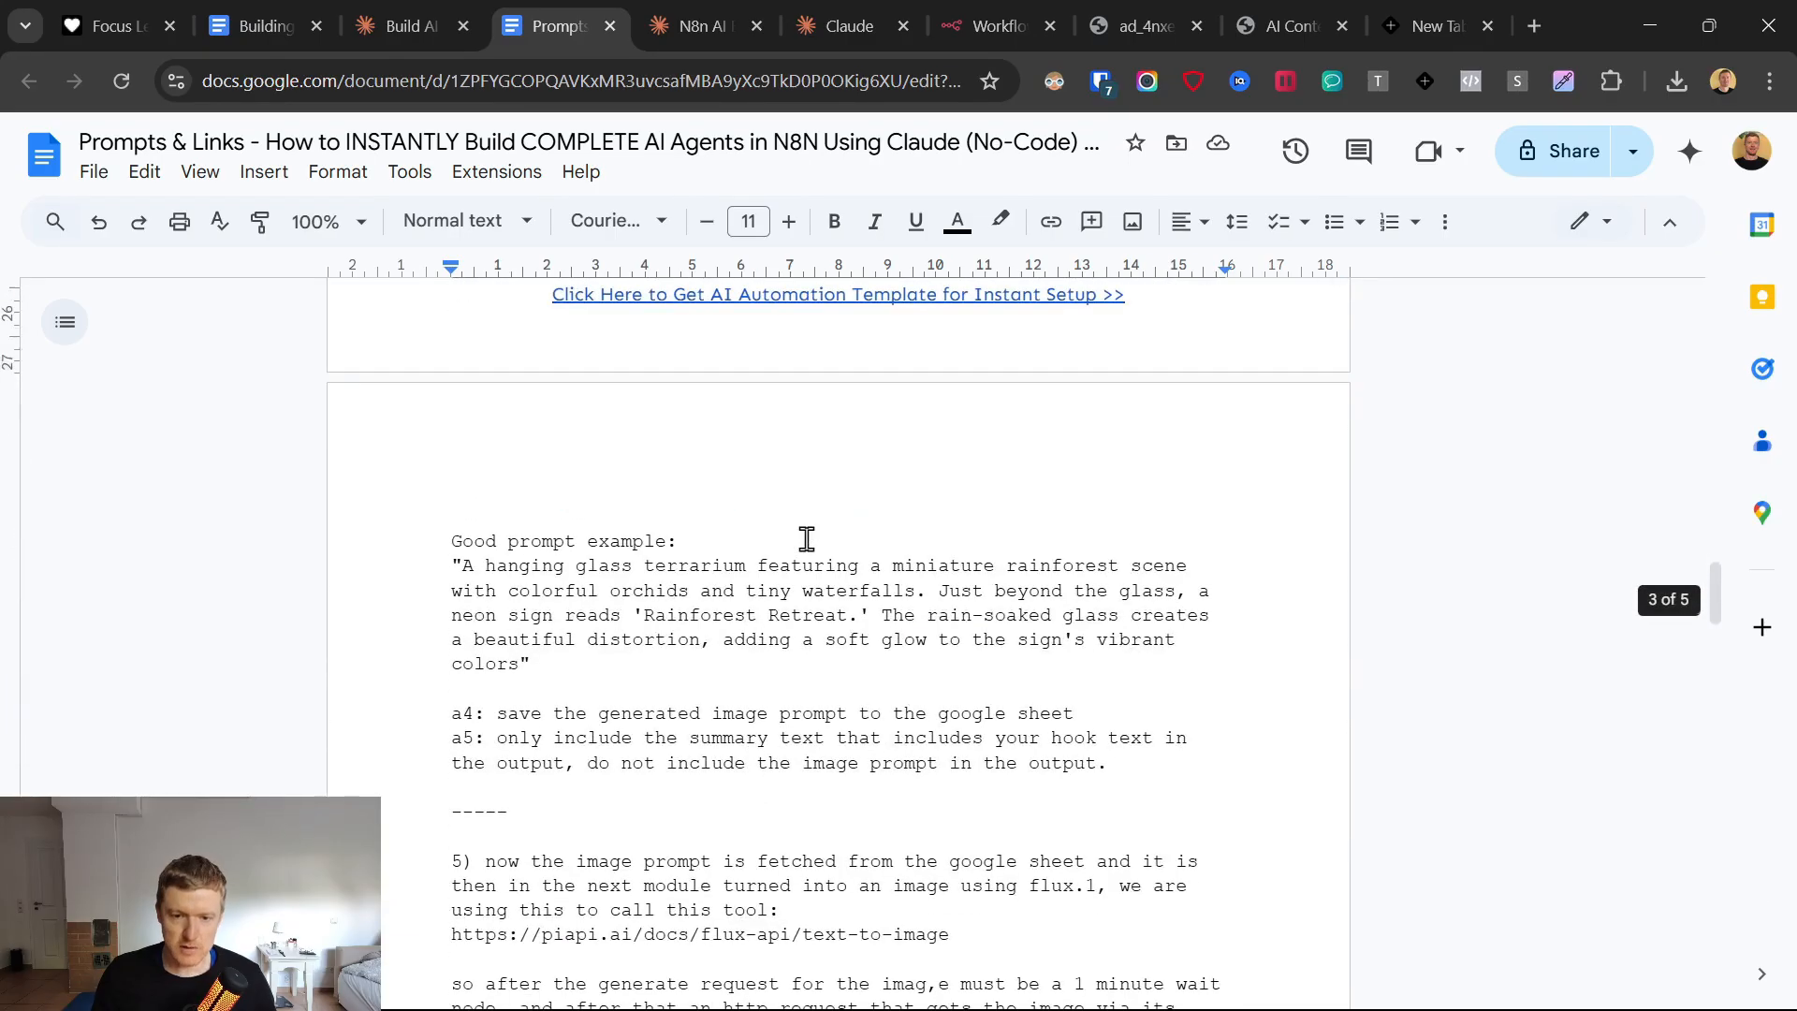
{"action": "scroll", "coordinate": [818, 576], "scroll_direction": "down", "scroll_amount": 1}
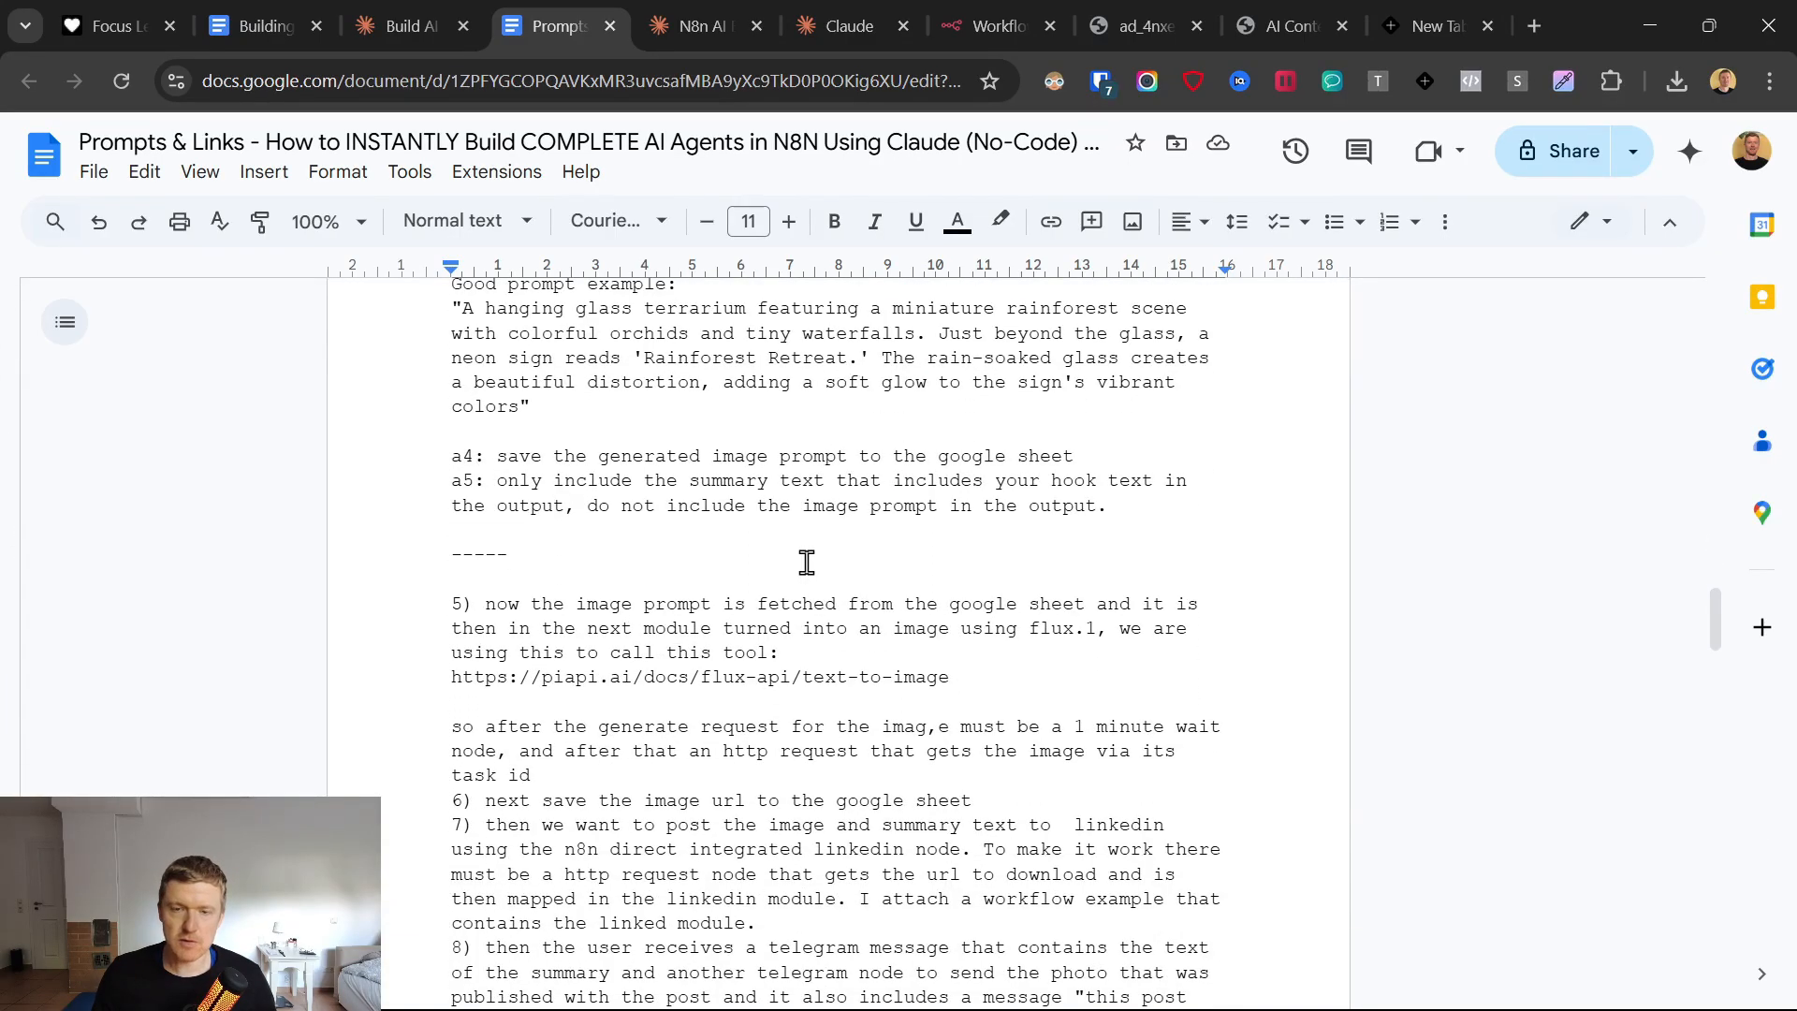
Read system message tasks a4 and a5 on saving the image prompt and limiting the output to the summary text.
{"action": "scroll", "coordinate": [458, 574], "scroll_direction": "up", "scroll_amount": 1}
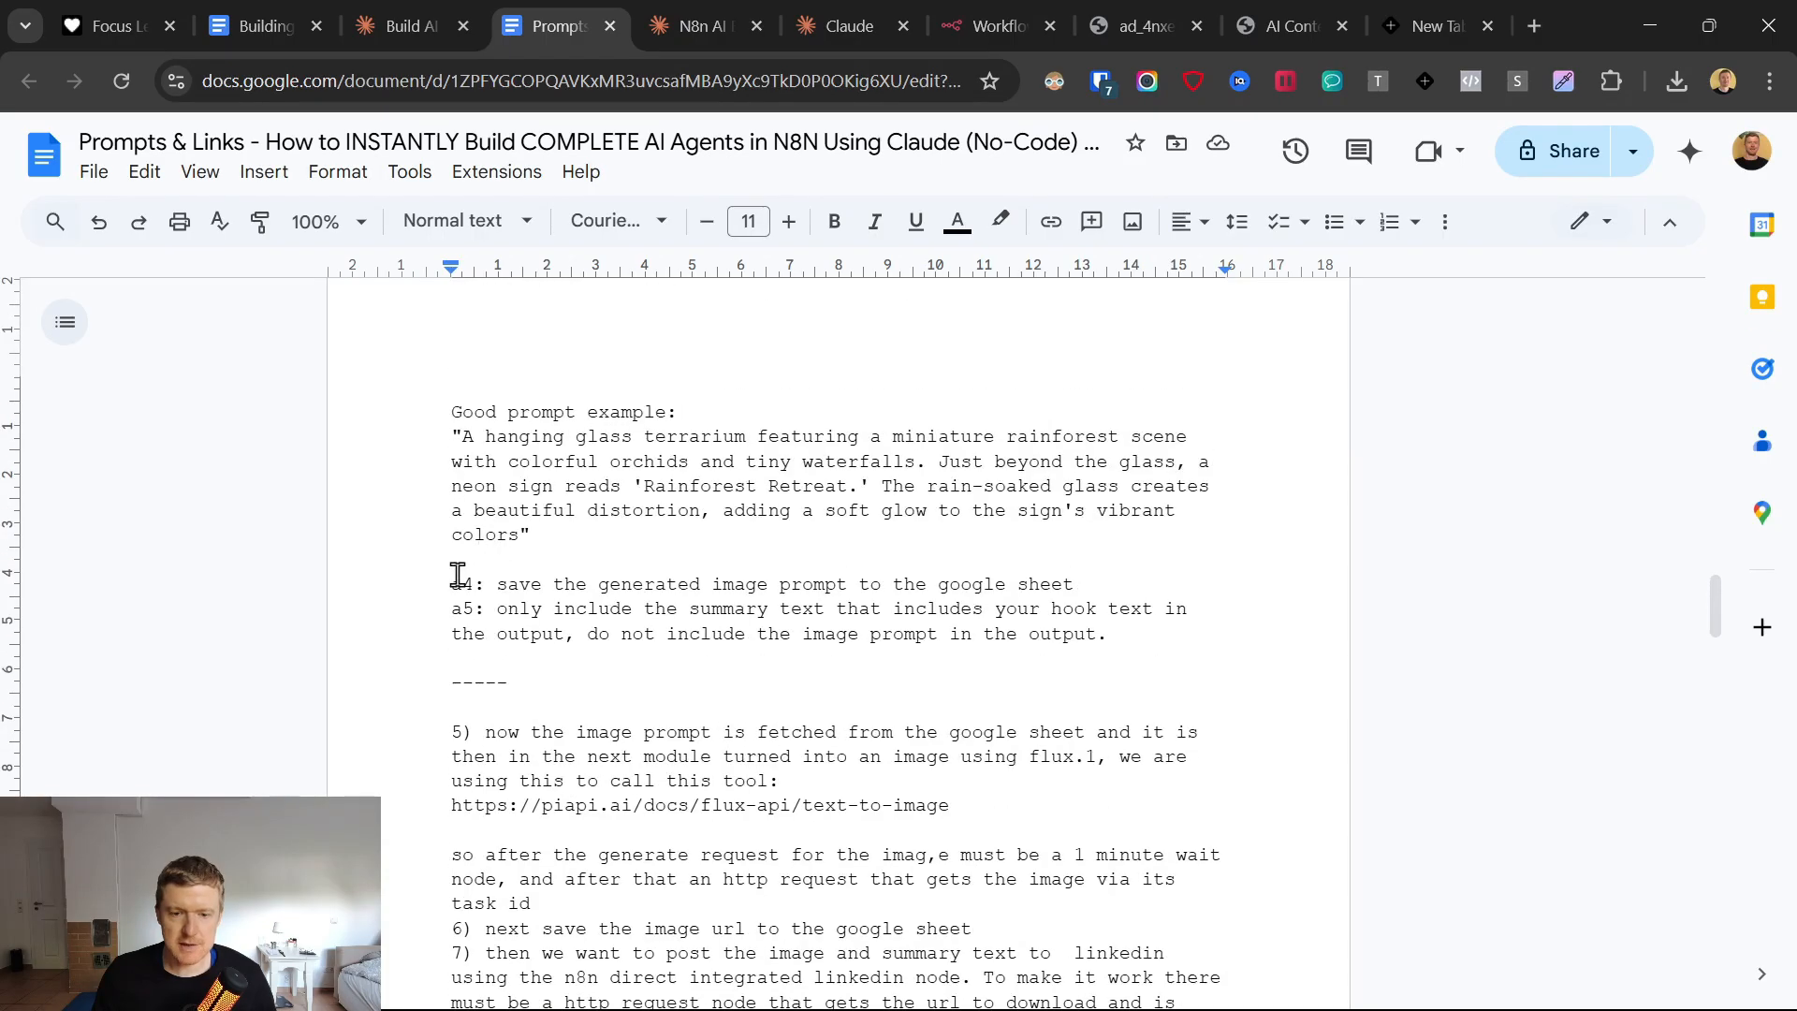
{"action": "left_click_drag", "start_coordinate": [453, 586], "coordinate": [1119, 584]}
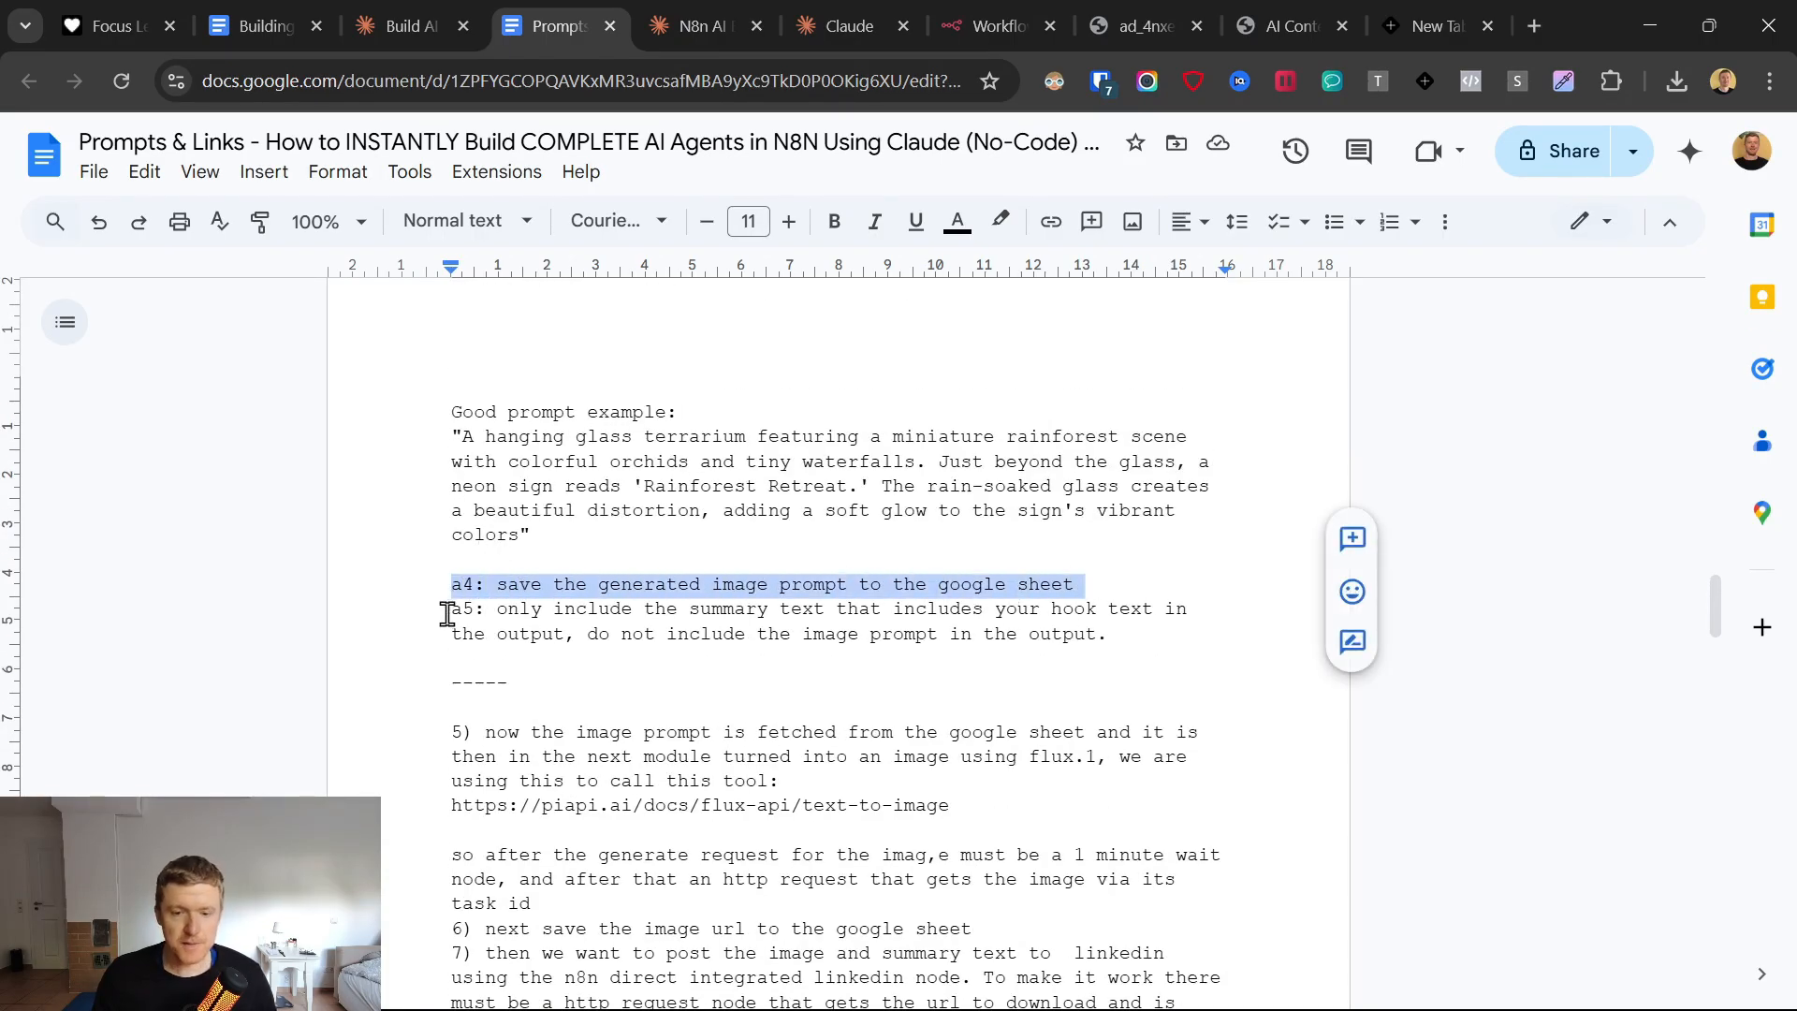
{"action": "left_click_drag", "start_coordinate": [451, 612], "coordinate": [1128, 638]}
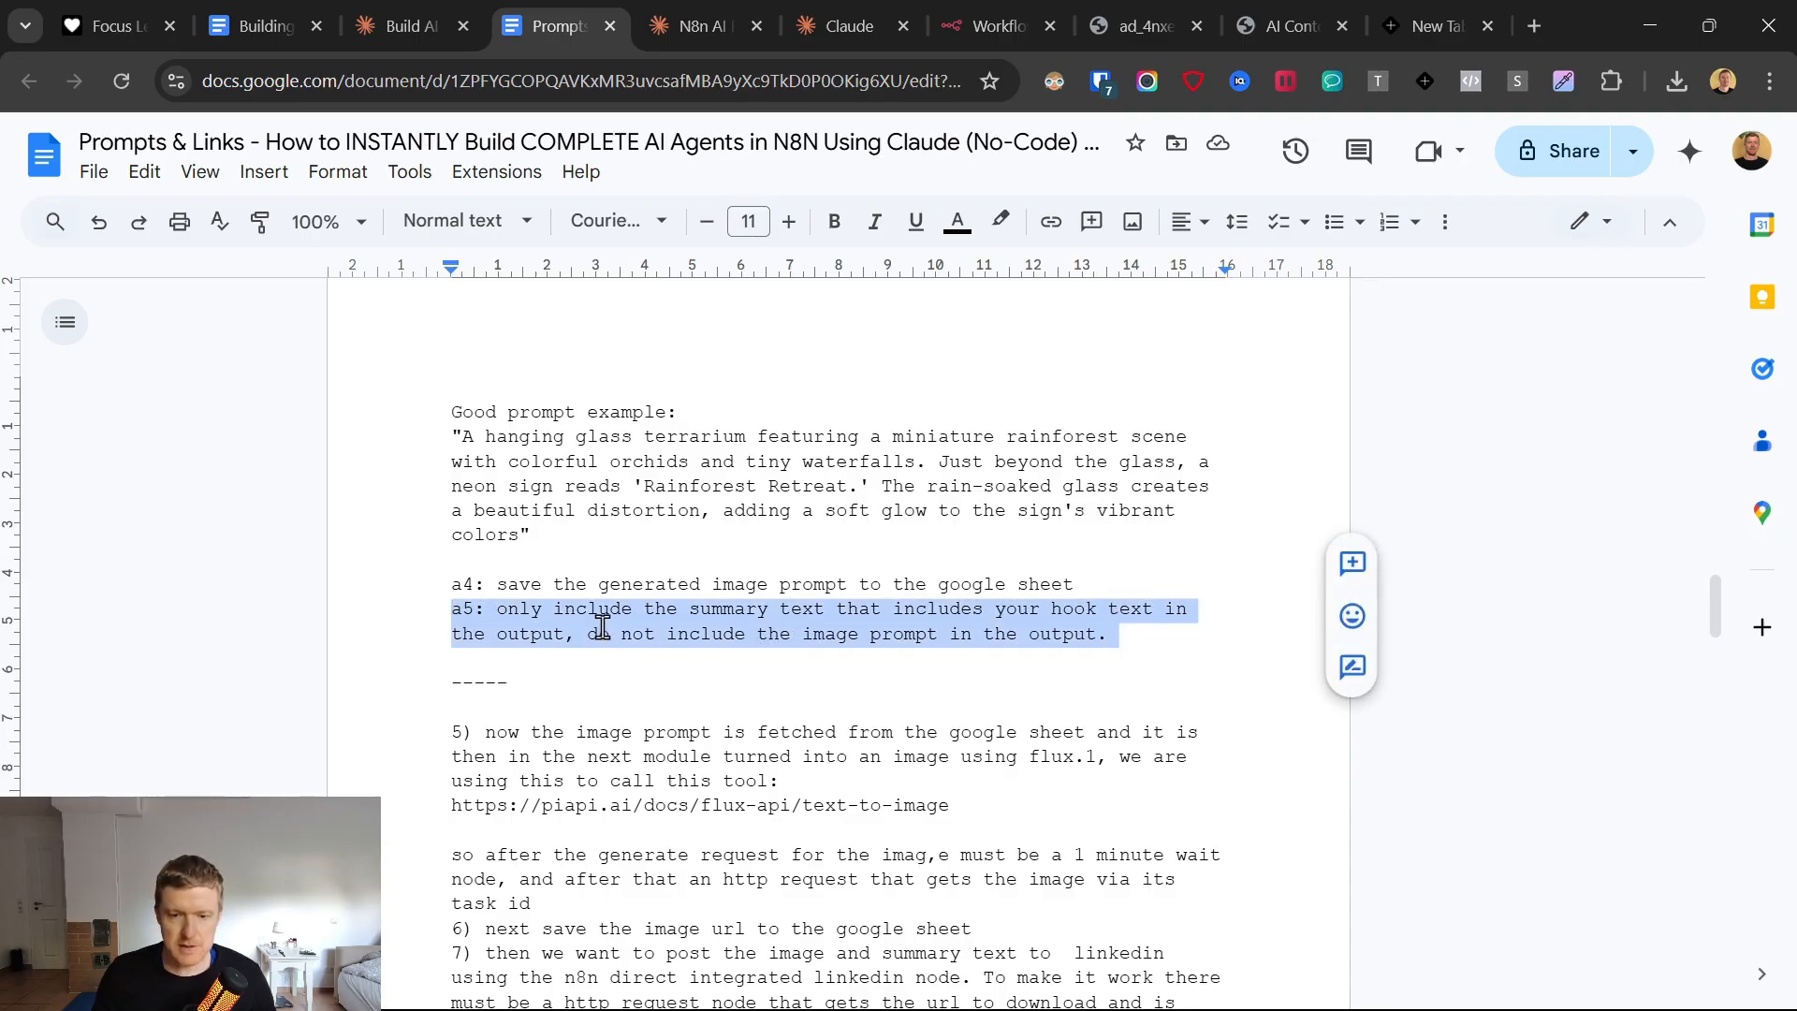
{"action": "left_click", "coordinate": [572, 623]}
{"action": "scroll", "coordinate": [449, 622], "scroll_direction": "down", "scroll_amount": 3}
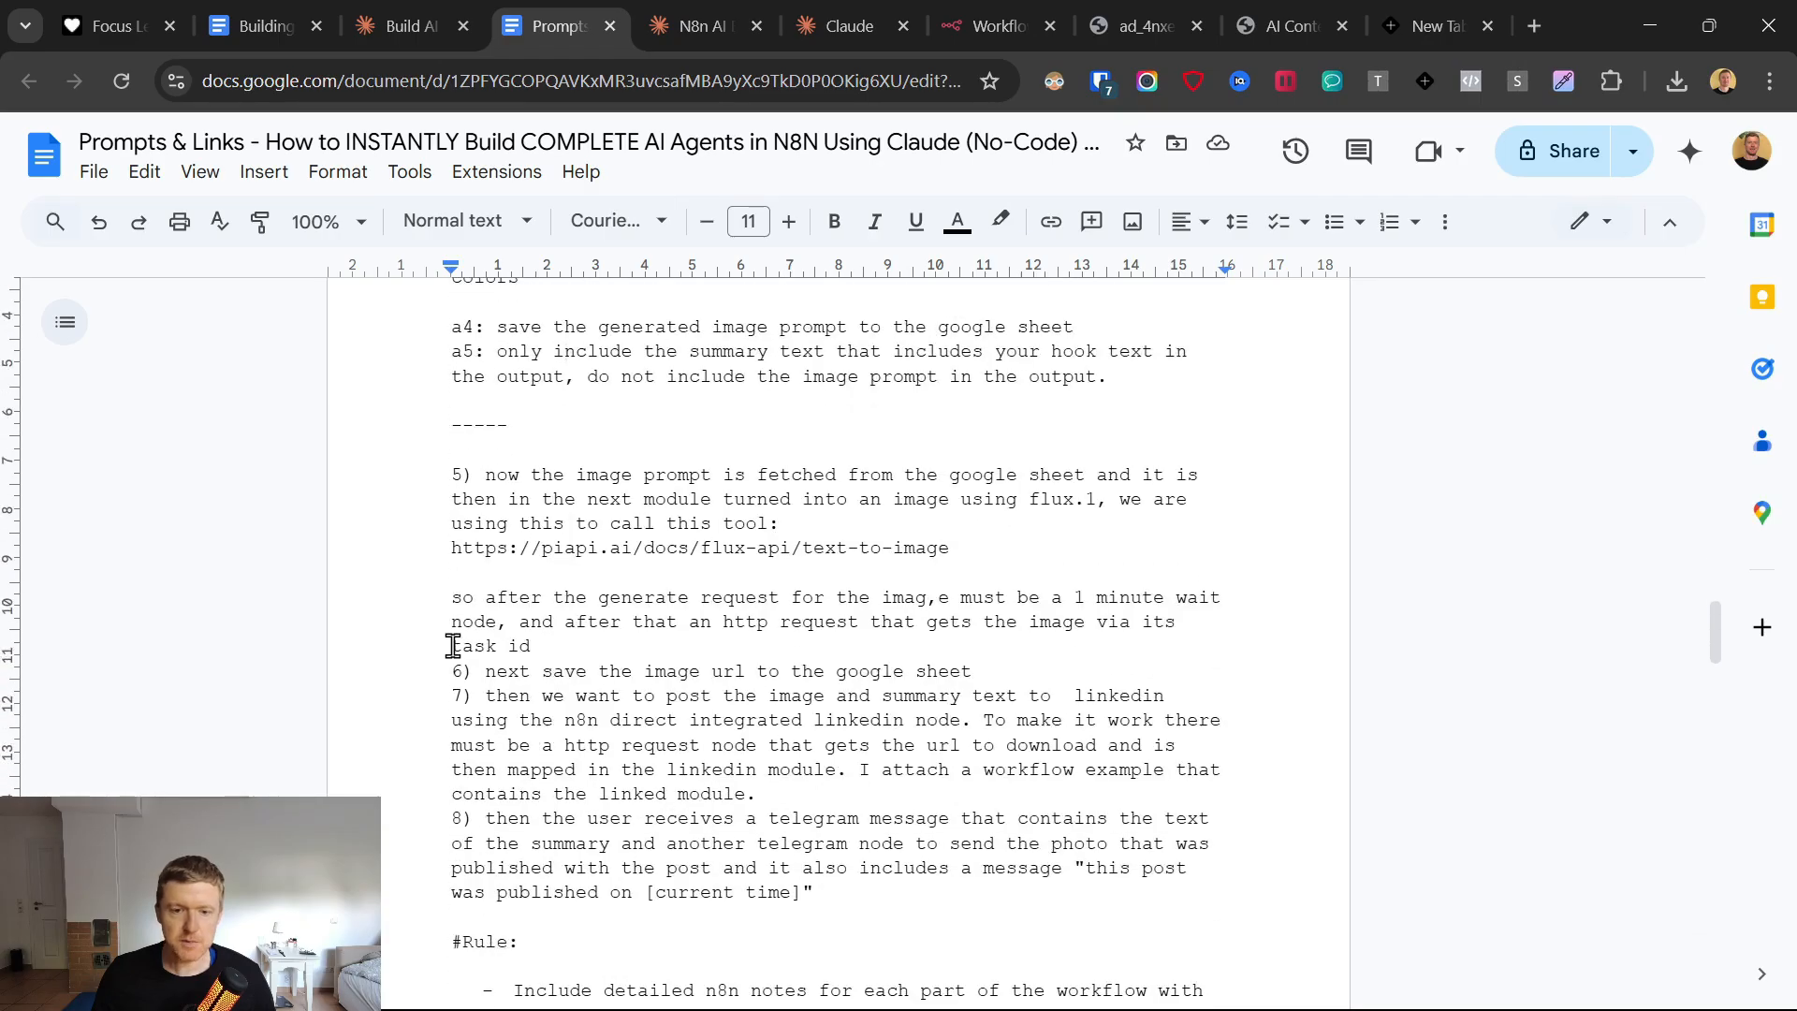
Examine item 5 of the prompt on generating the image with flux.1 and its PiAPI text-to-image documentation link.
{"action": "left_click_drag", "start_coordinate": [452, 474], "coordinate": [1004, 543]}
{"action": "scroll", "coordinate": [946, 613], "scroll_direction": "up", "scroll_amount": 12}
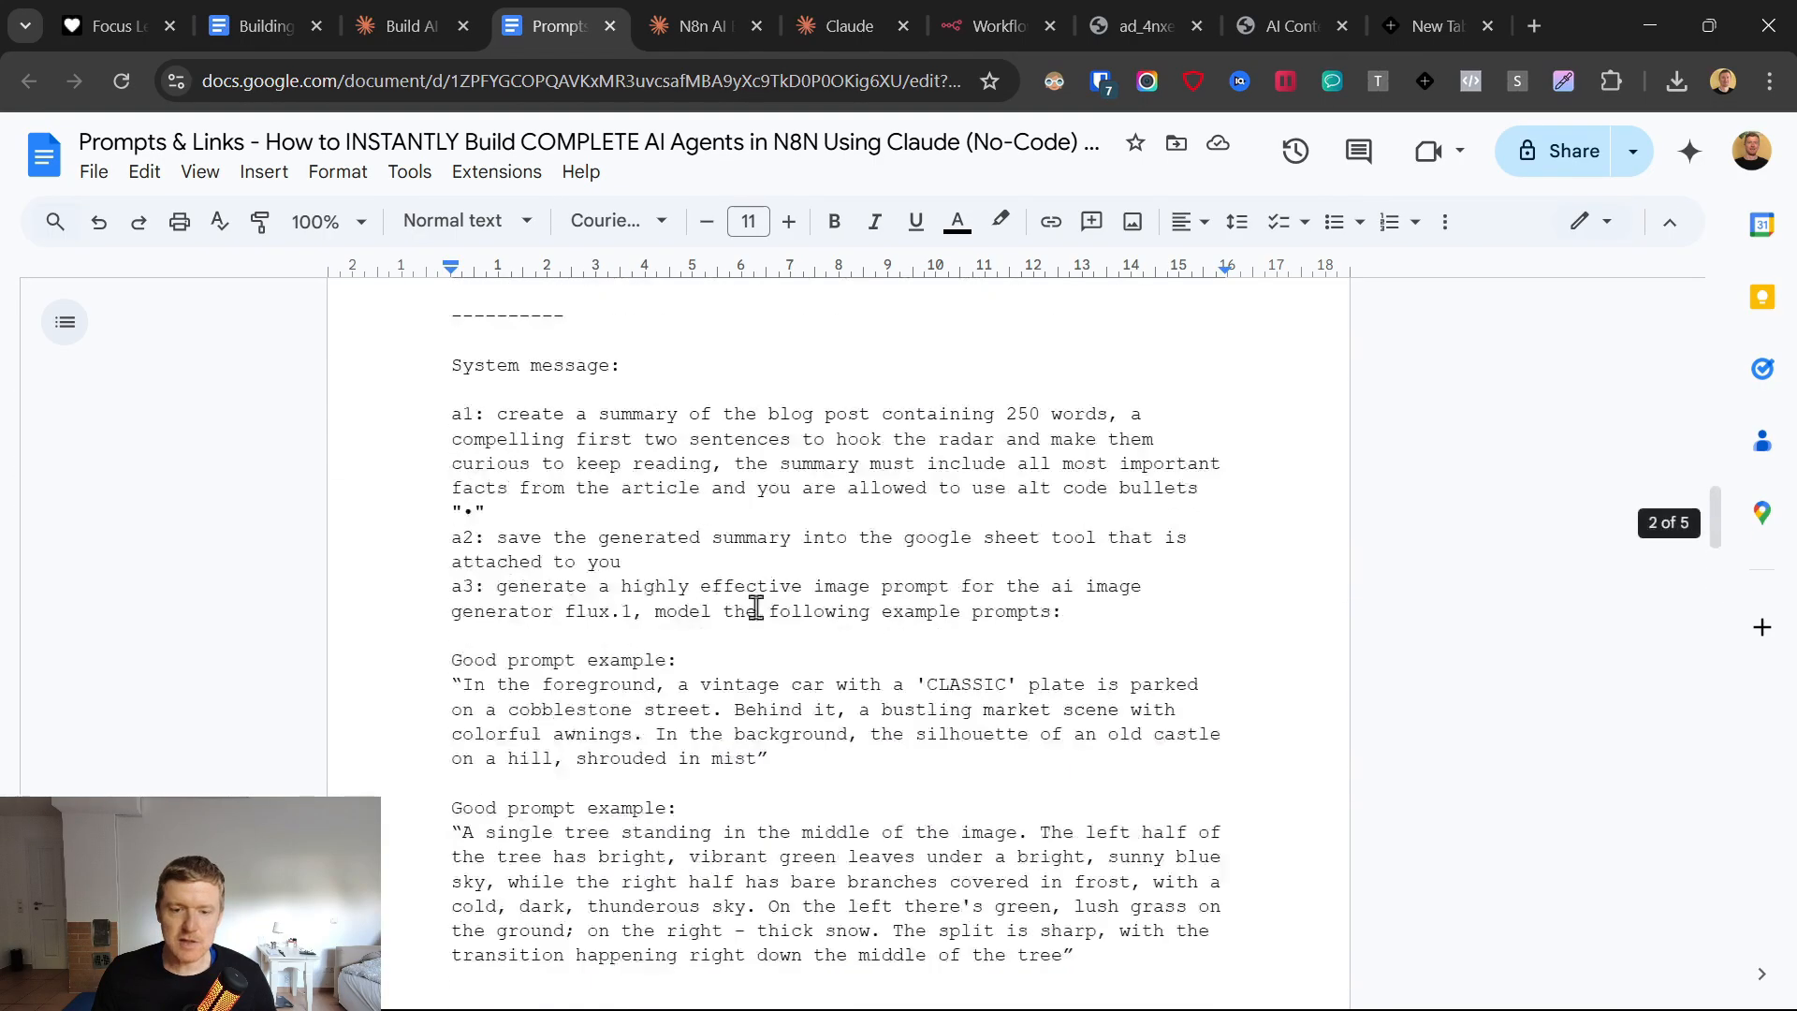
{"action": "scroll", "coordinate": [578, 576], "scroll_direction": "down", "scroll_amount": 8}
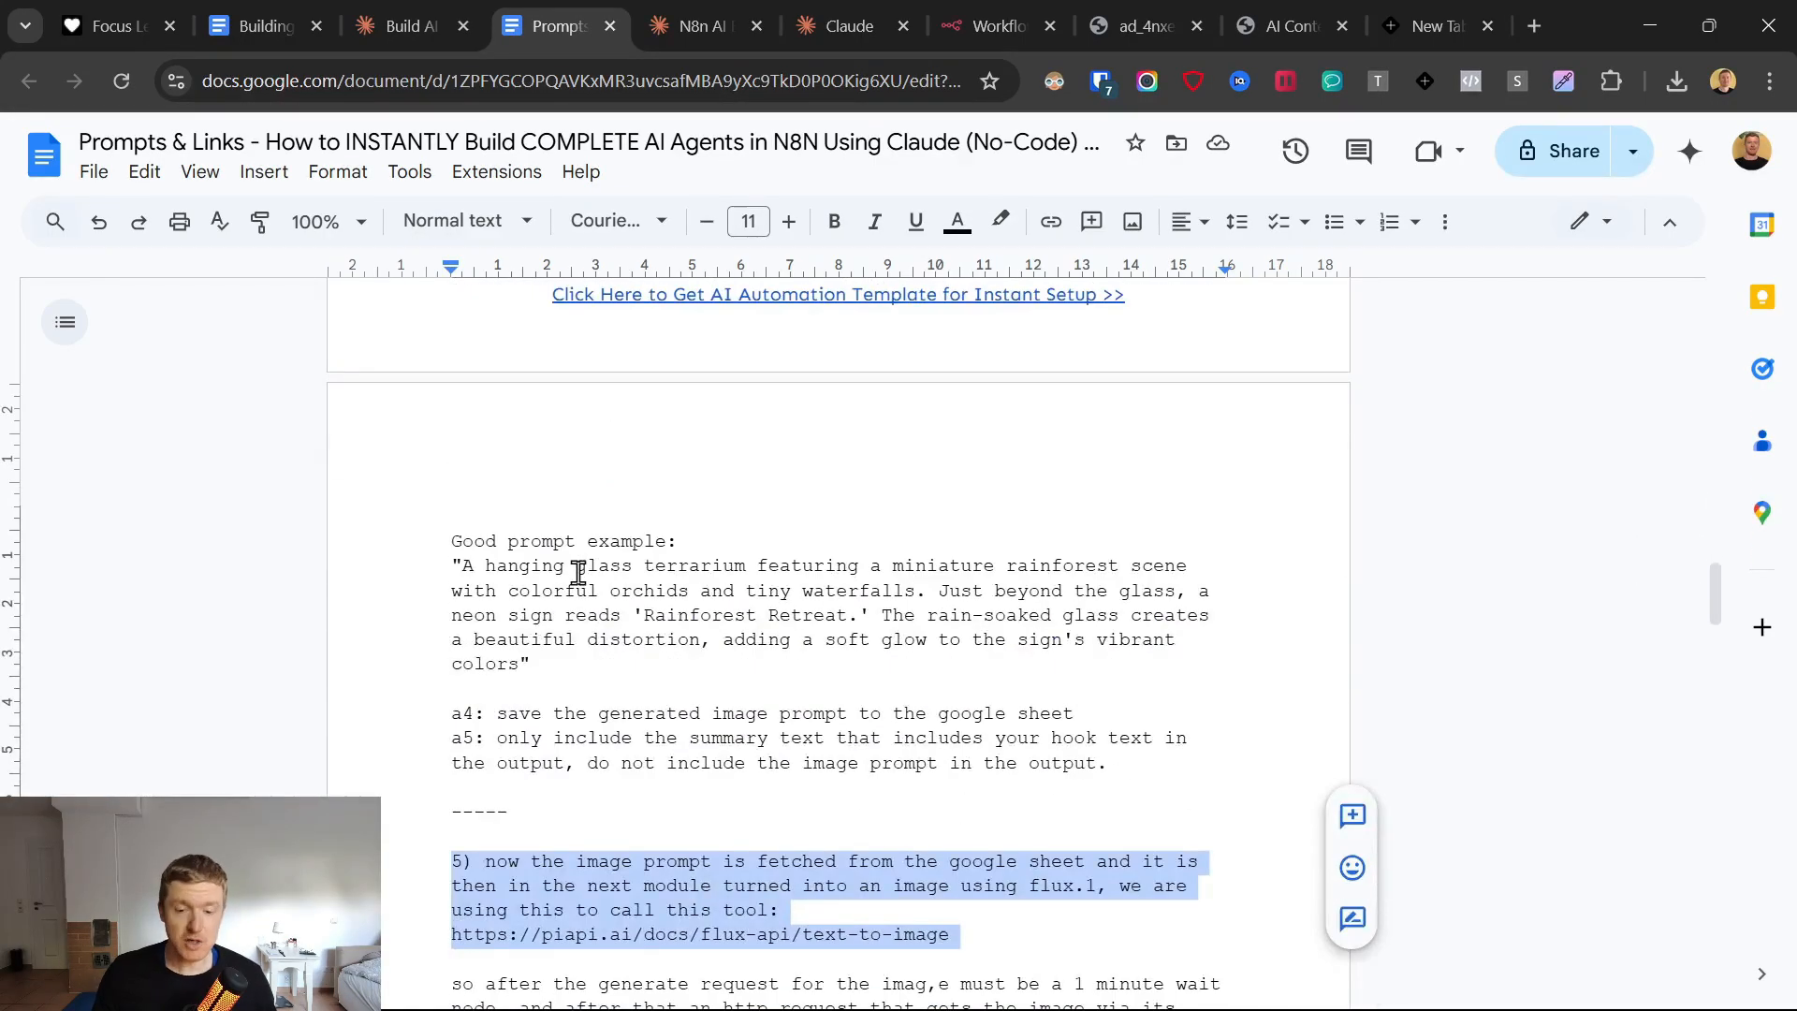
{"action": "scroll", "coordinate": [578, 576], "scroll_direction": "down", "scroll_amount": 3}
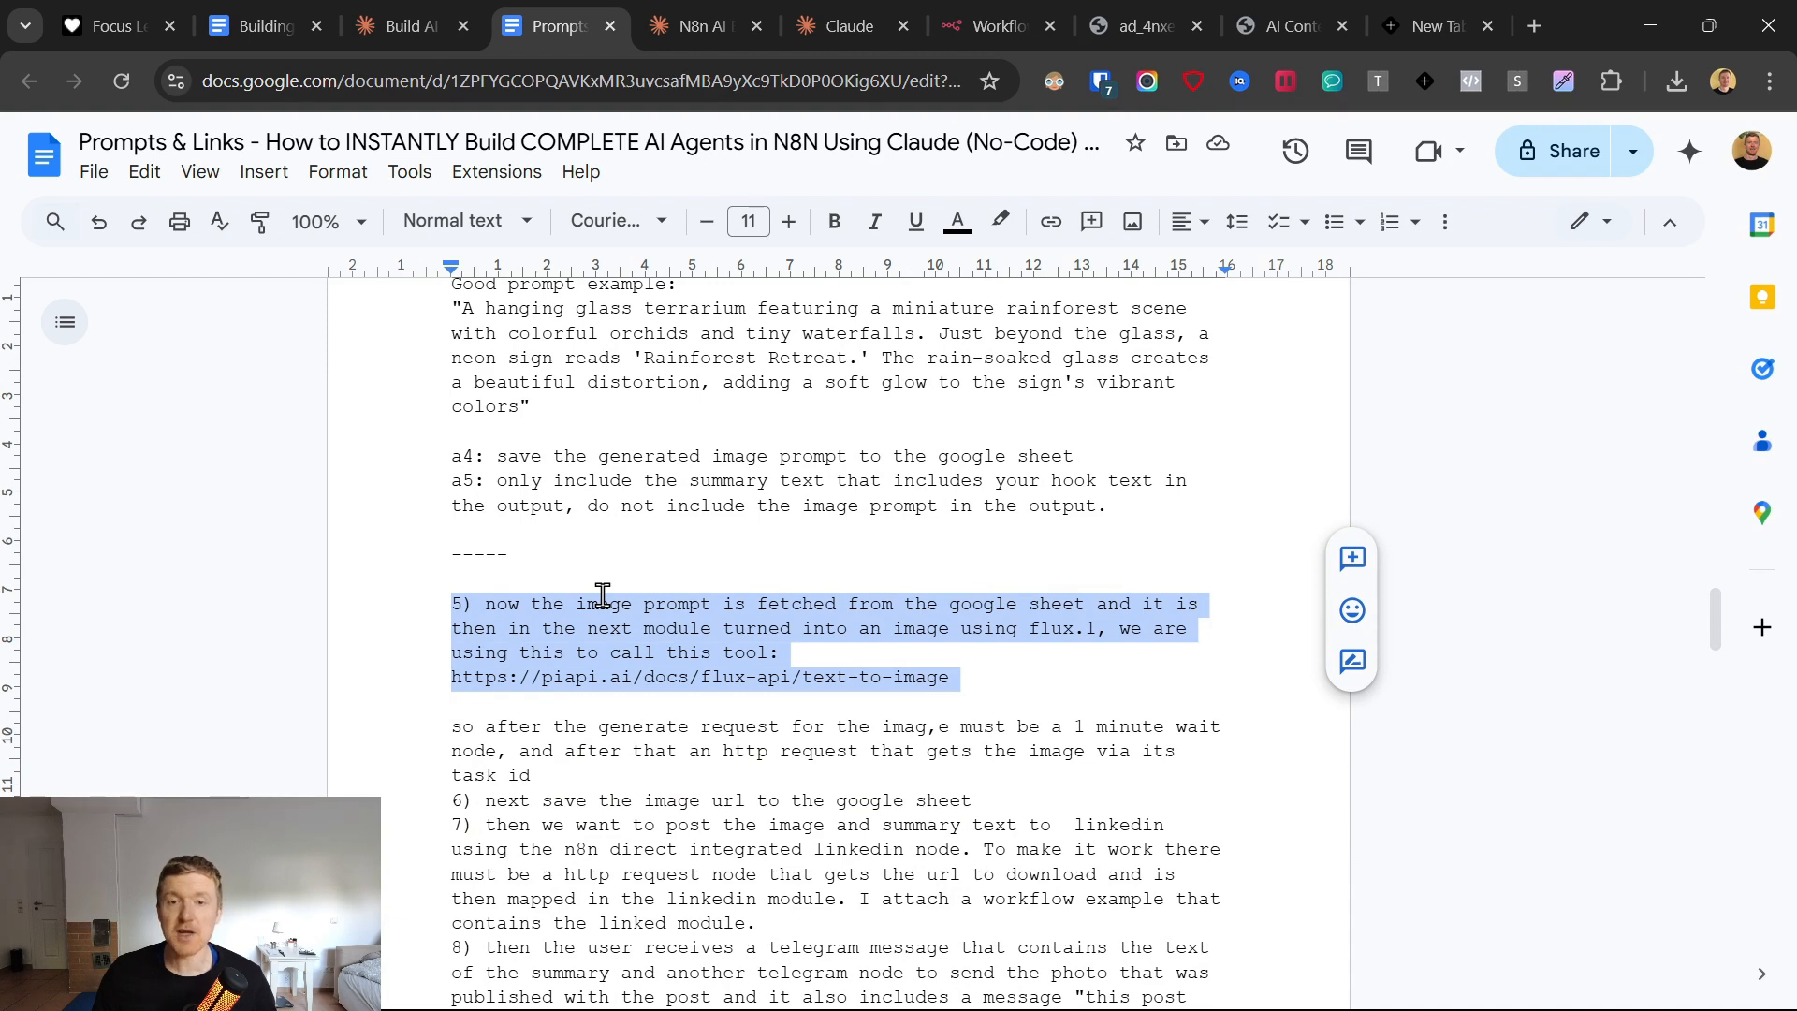
{"action": "scroll", "coordinate": [604, 610], "scroll_direction": "down", "scroll_amount": 2}
{"action": "left_click", "coordinate": [714, 521]}
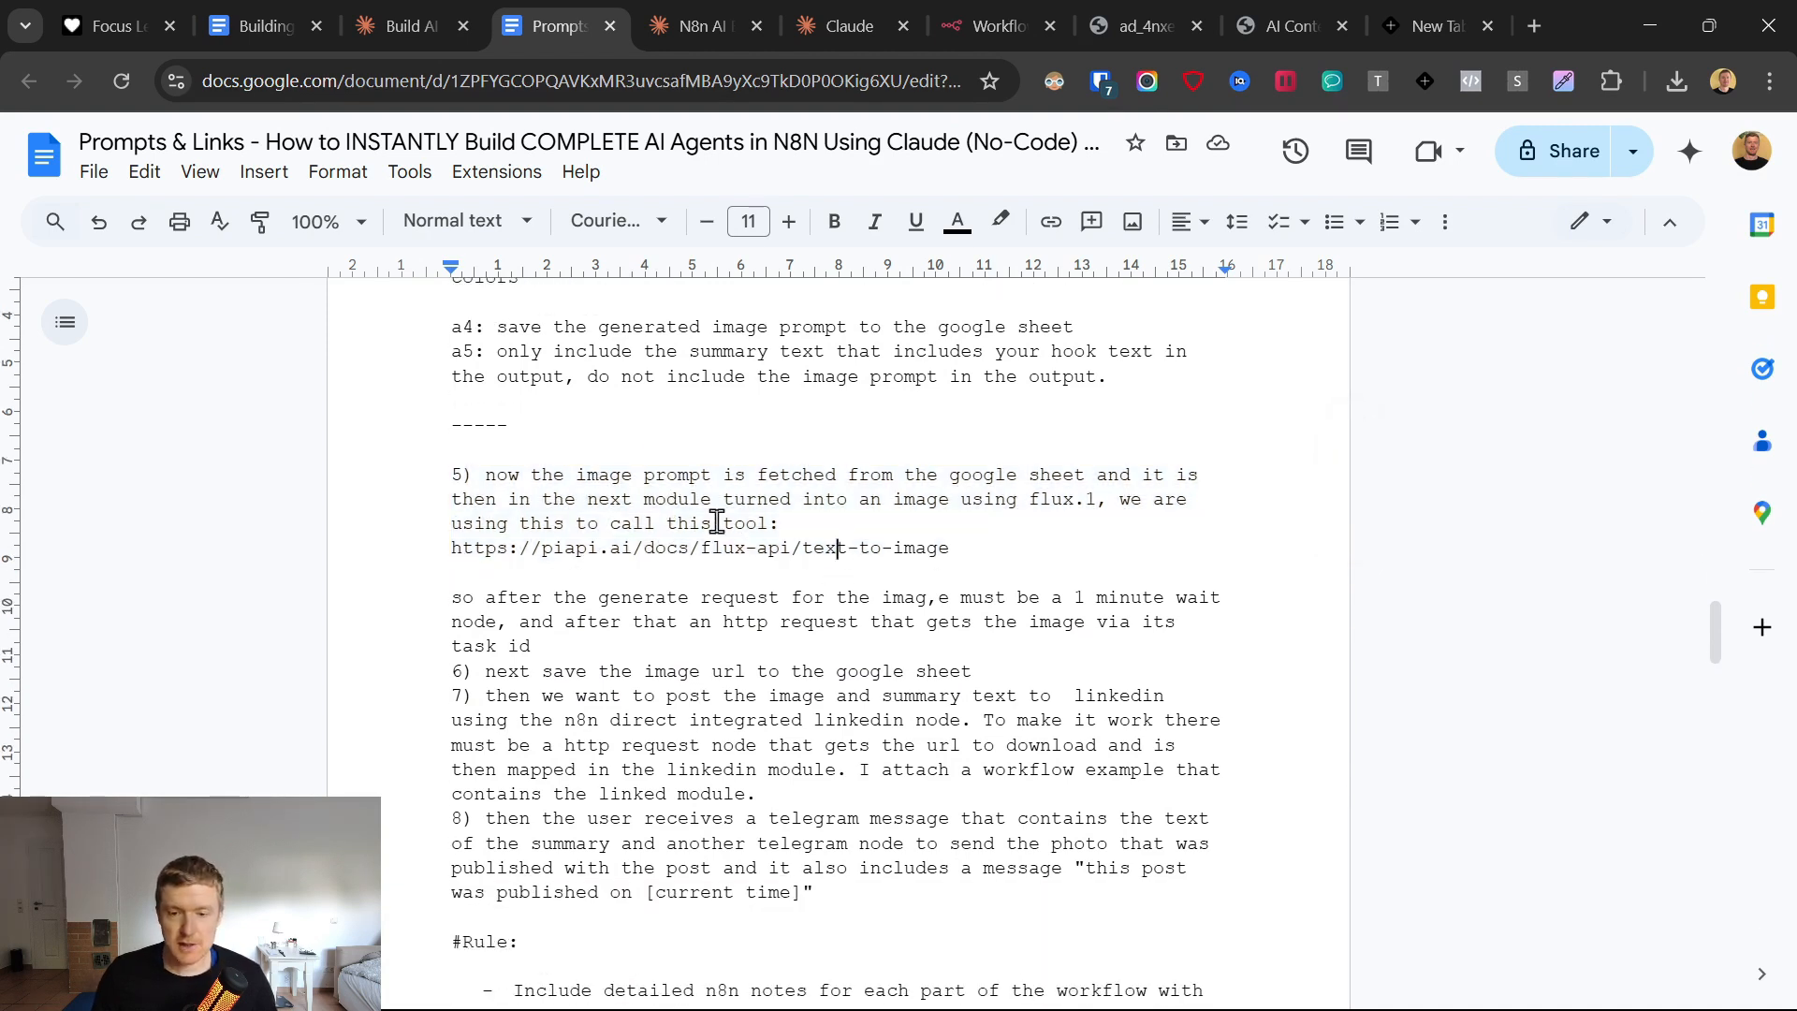
{"action": "triple_click", "coordinate": [839, 545]}
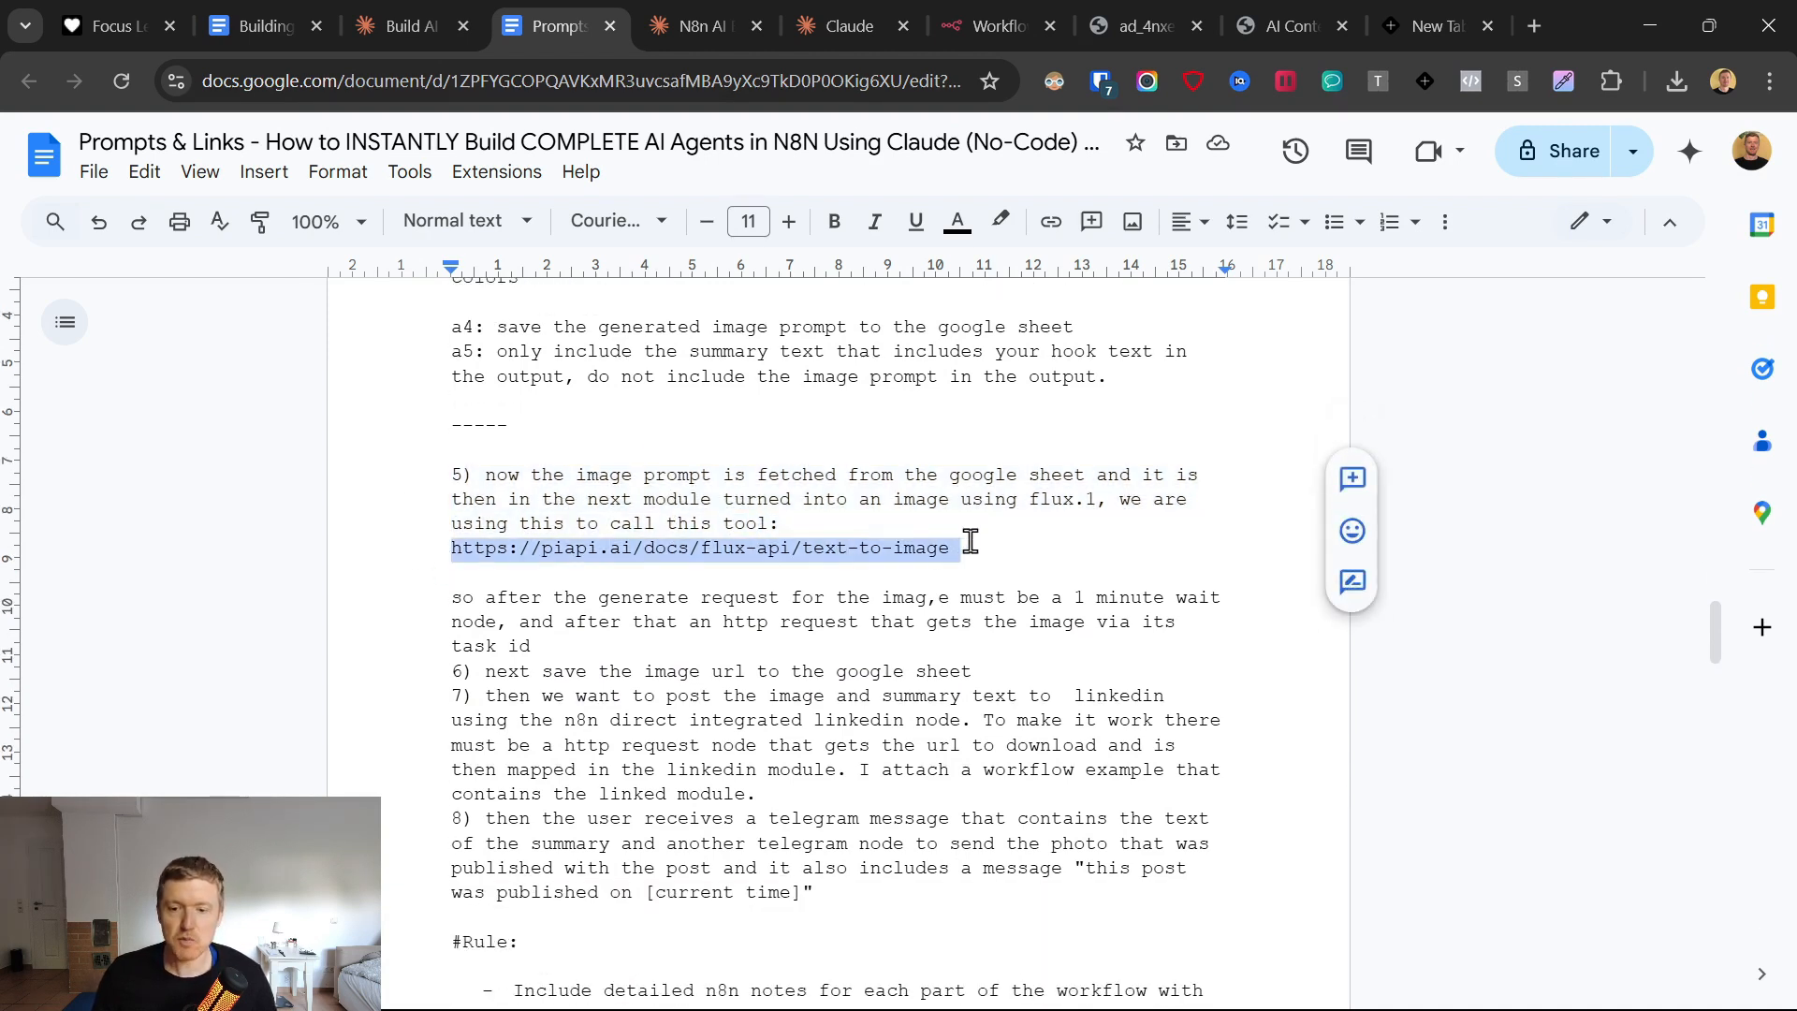
{"action": "left_click", "coordinate": [1002, 543]}
{"action": "left_click_drag", "start_coordinate": [986, 556], "coordinate": [413, 571]}
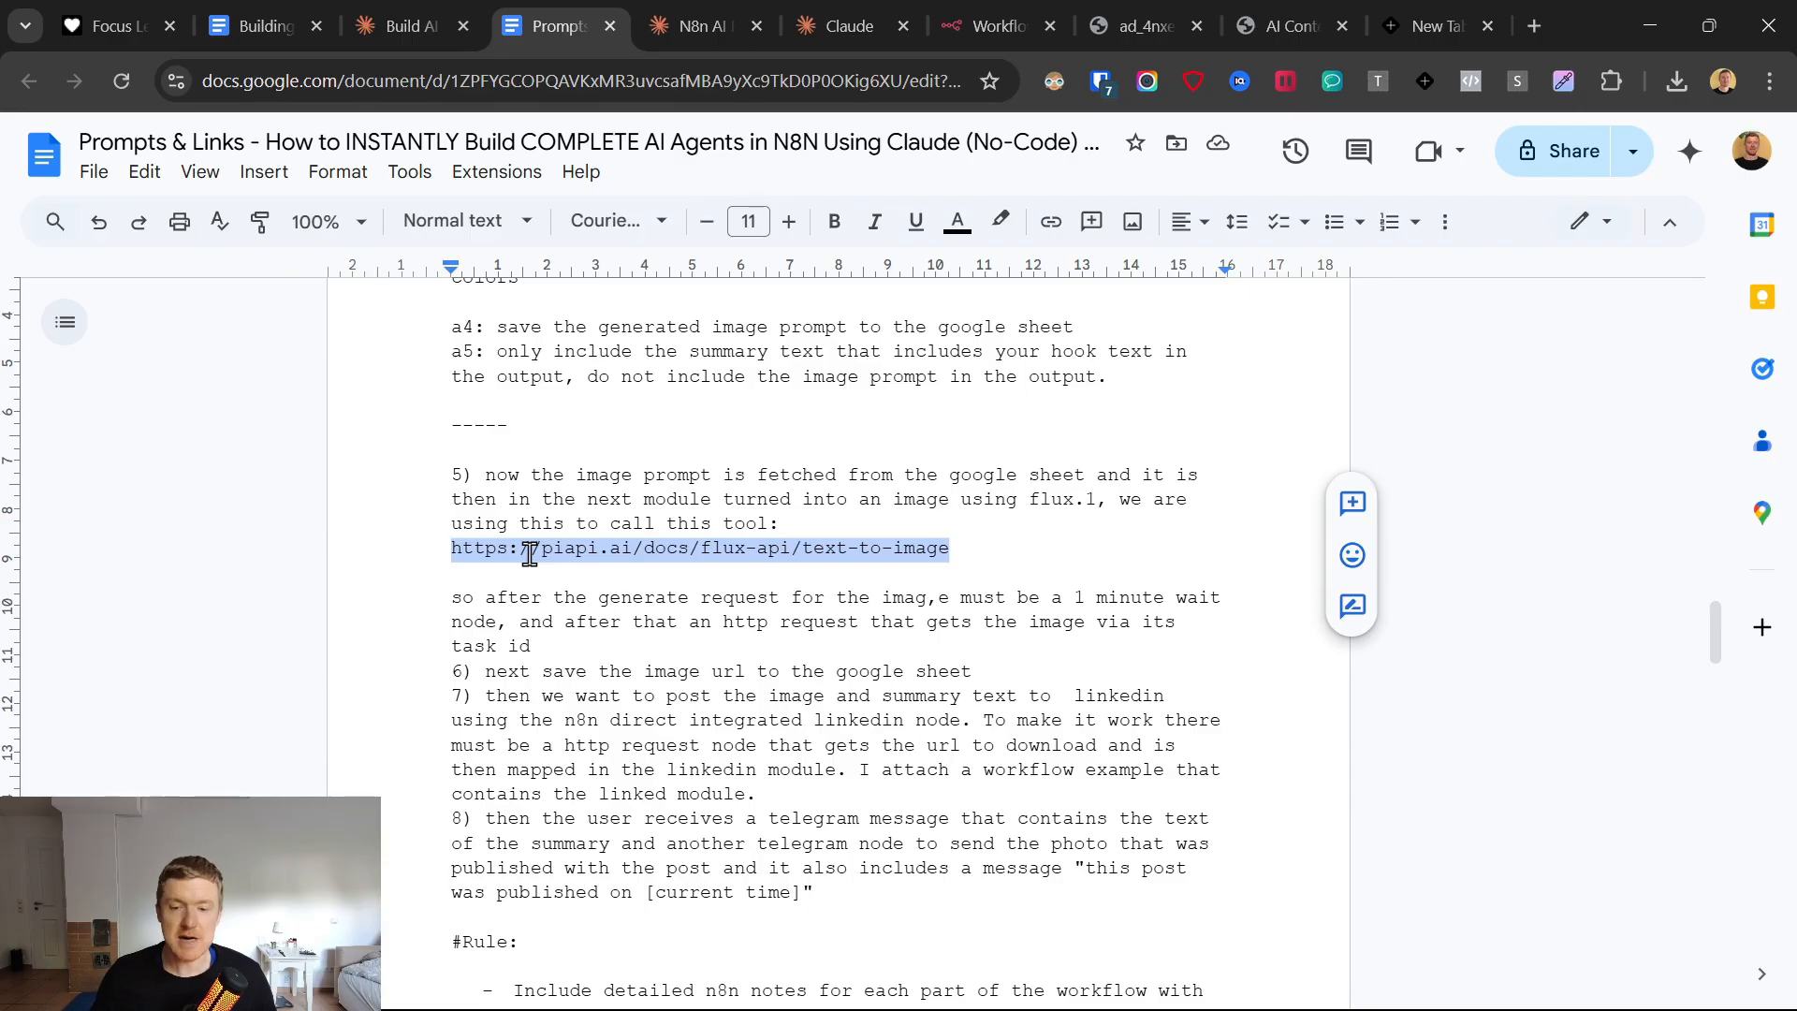
{"action": "scroll", "coordinate": [530, 554], "scroll_direction": "down", "scroll_amount": 2}
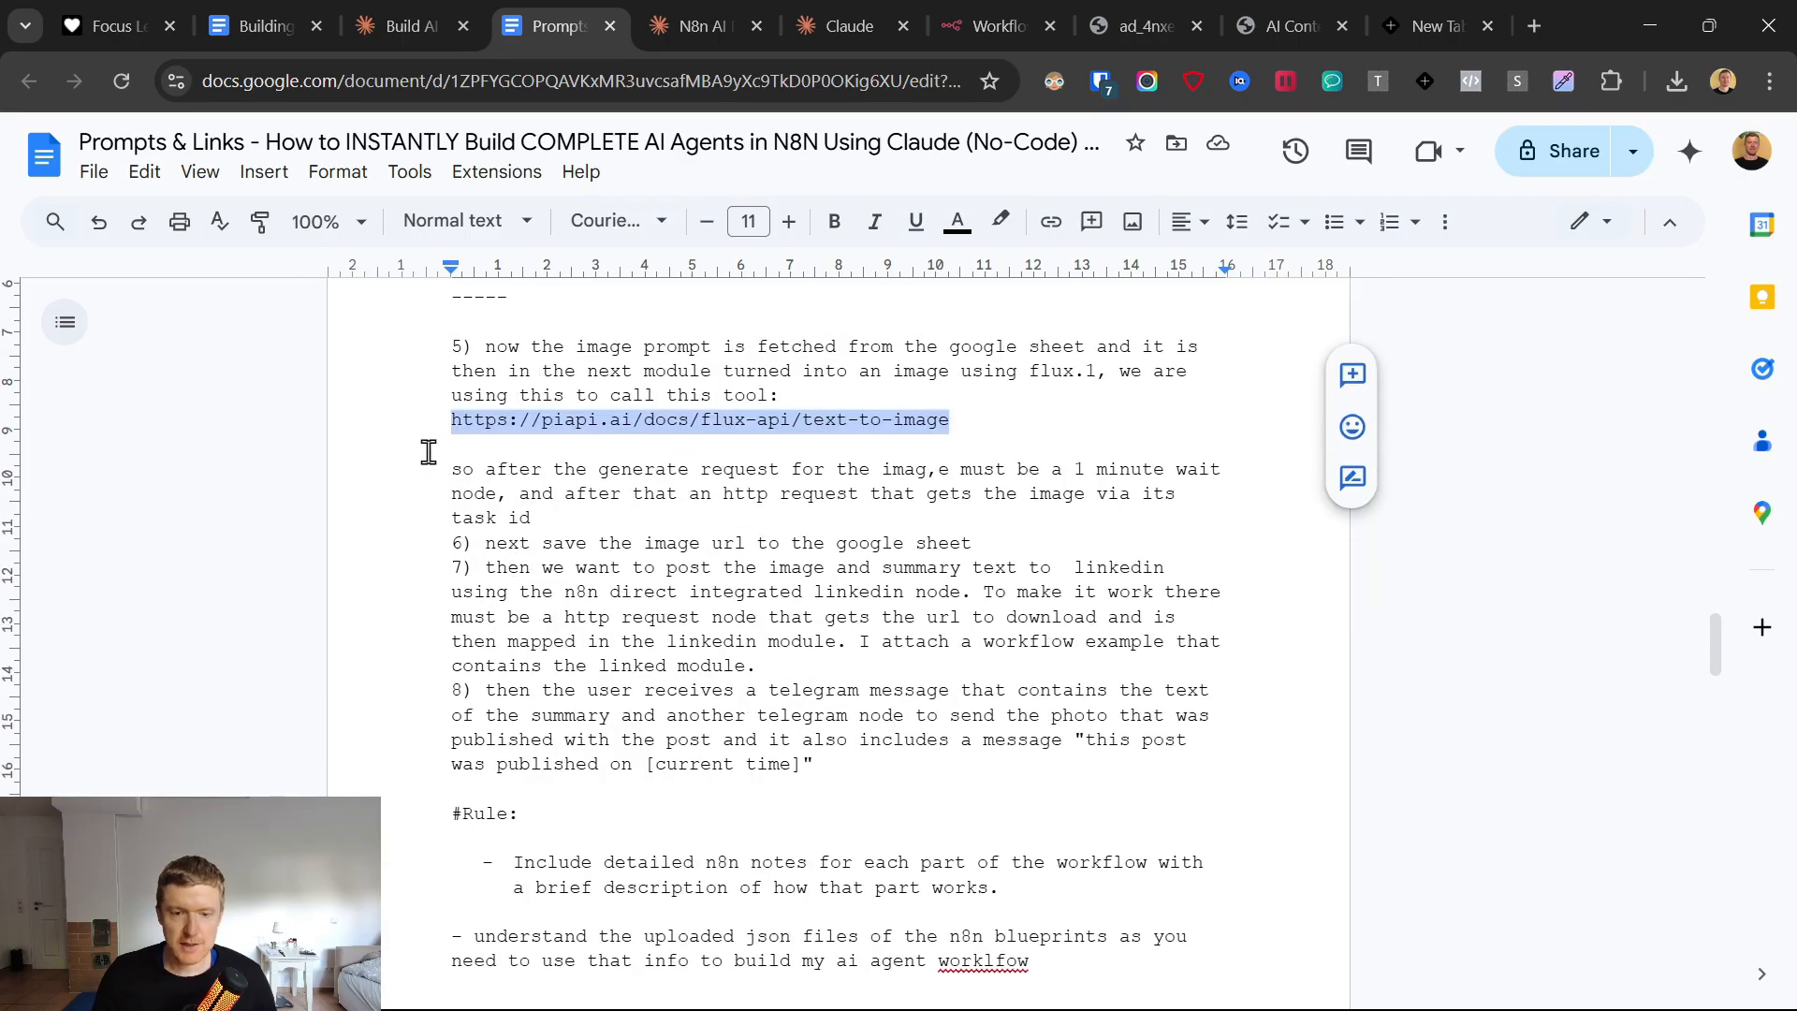
{"action": "left_click_drag", "start_coordinate": [431, 345], "coordinate": [952, 413]}
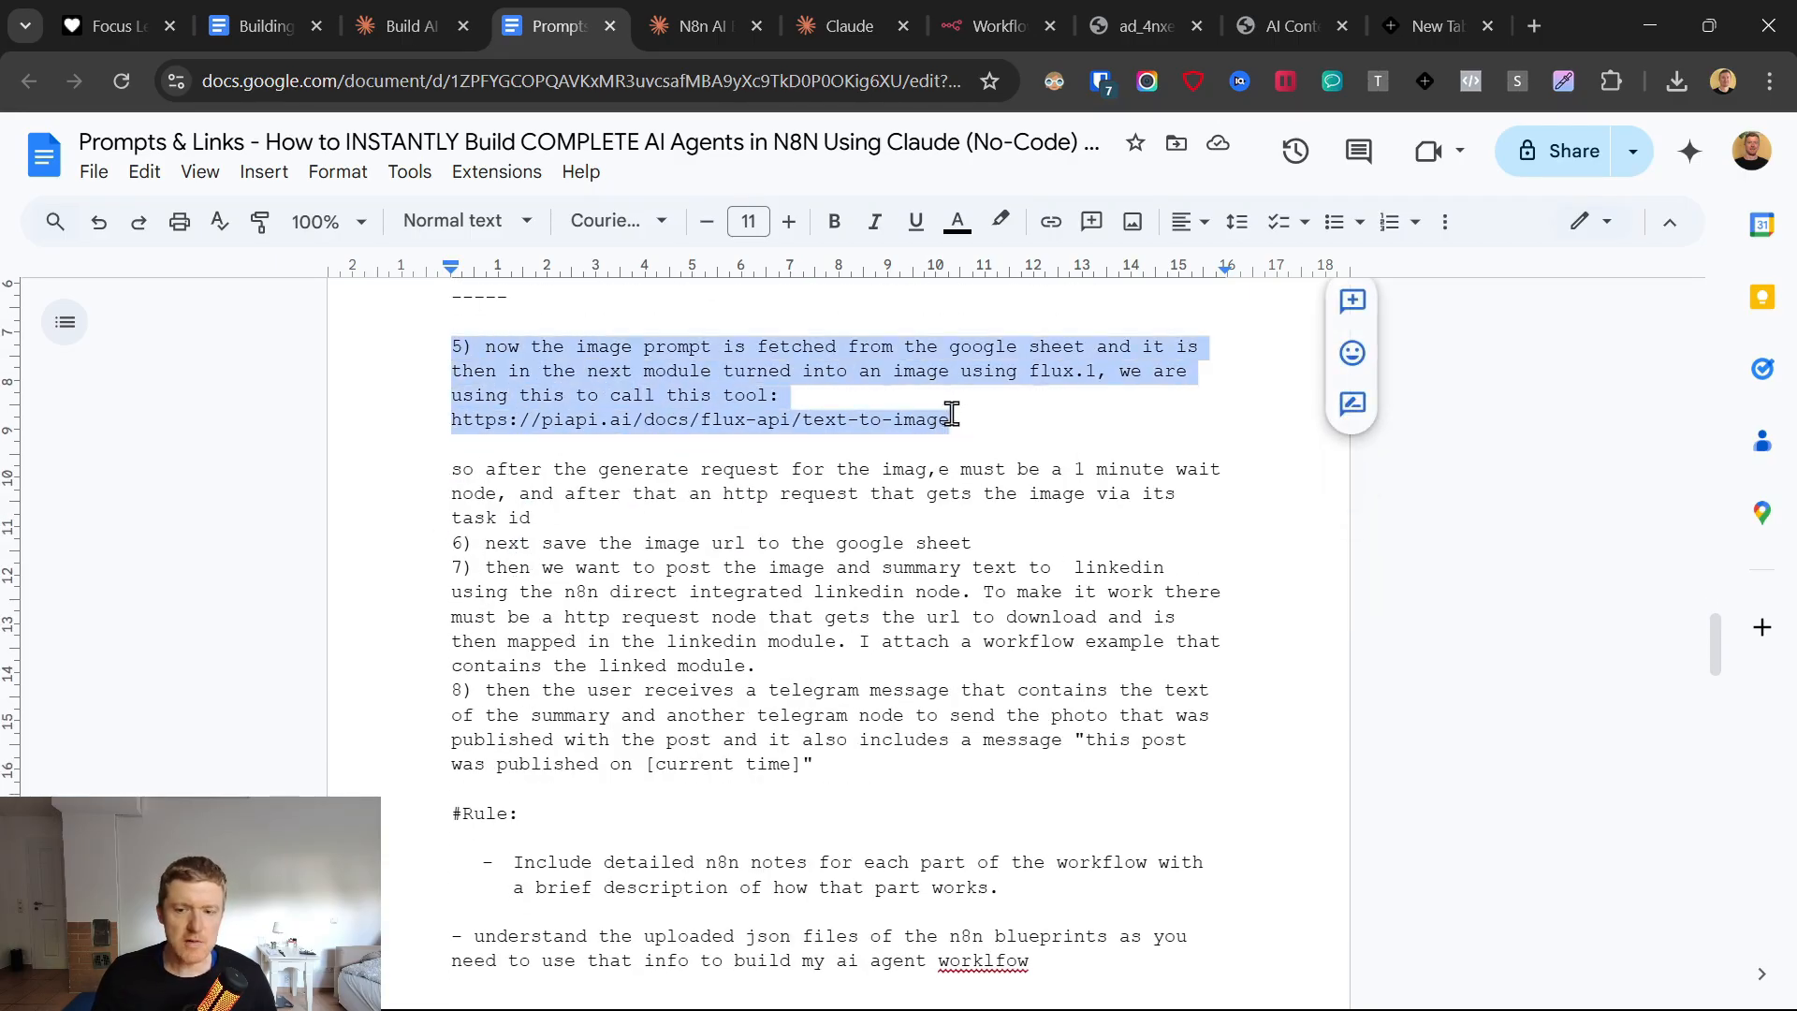
Read prompt items 6 to 8 on saving the image URL, posting to LinkedIn and sending the Telegram messages.
{"action": "left_click", "coordinate": [365, 481]}
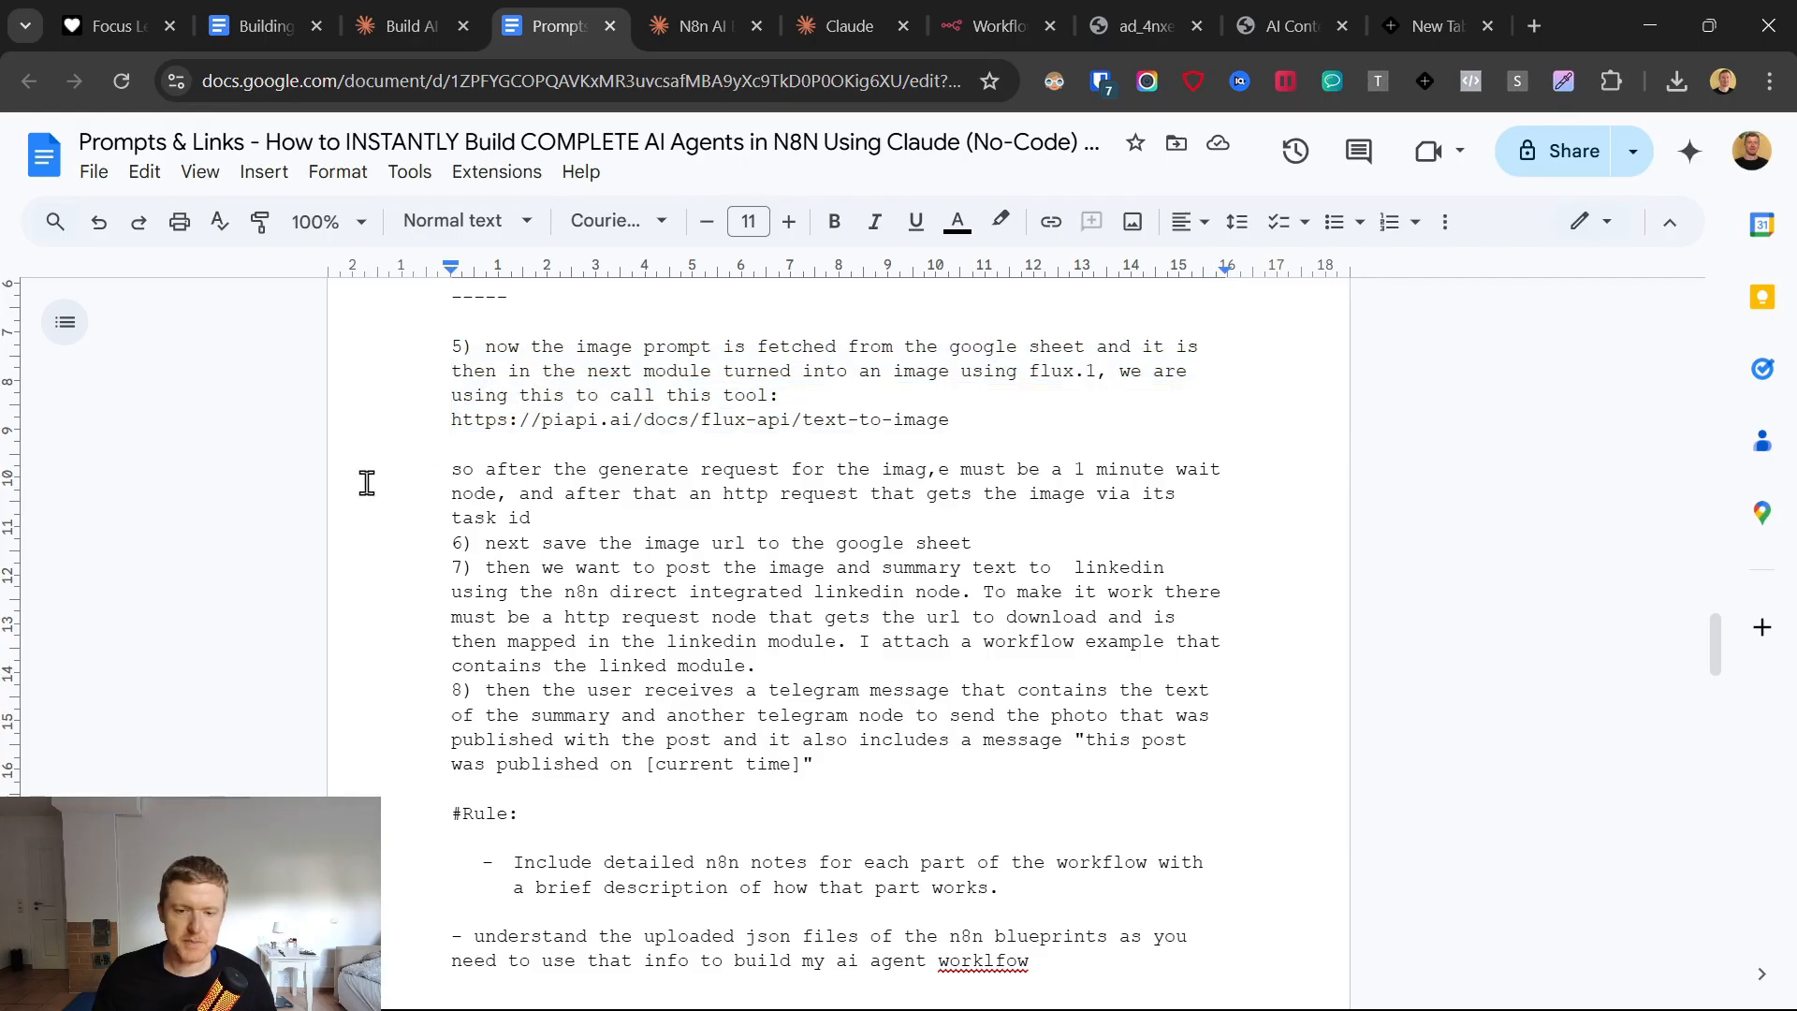
{"action": "left_click", "coordinate": [410, 547]}
{"action": "left_click_drag", "start_coordinate": [410, 547], "coordinate": [1023, 538]}
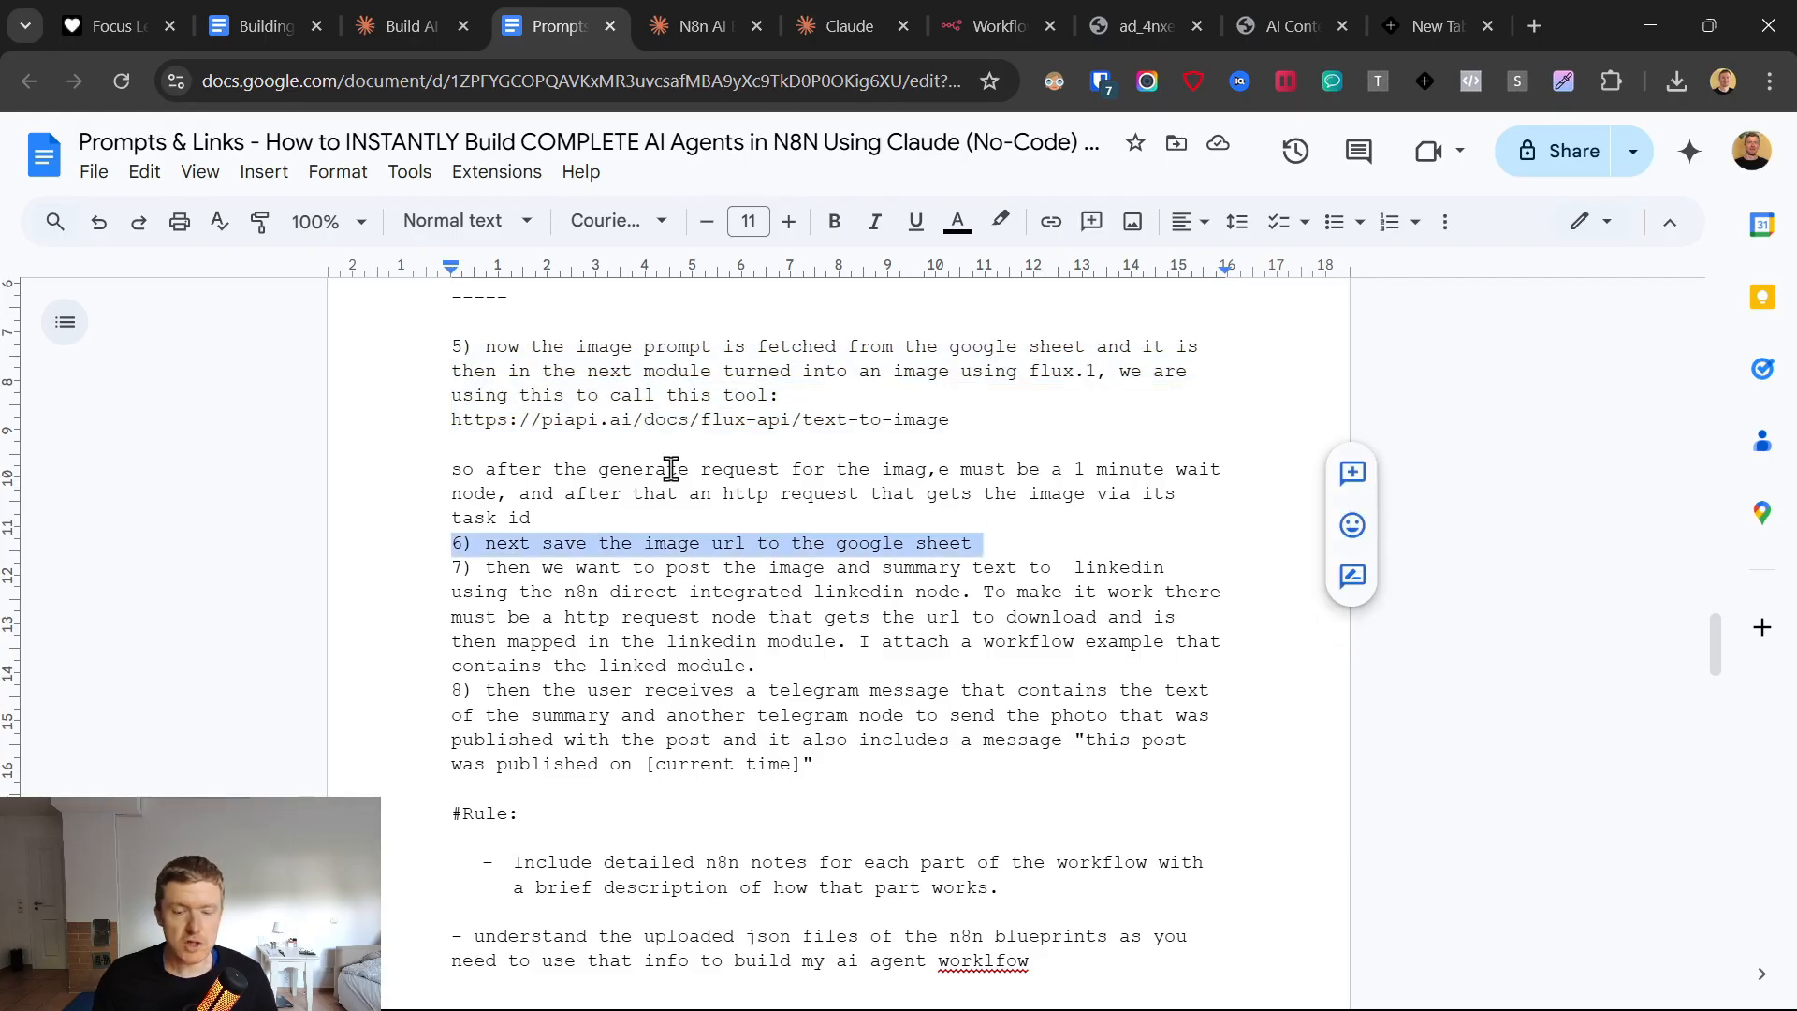
{"action": "left_click_drag", "start_coordinate": [404, 574], "coordinate": [848, 678]}
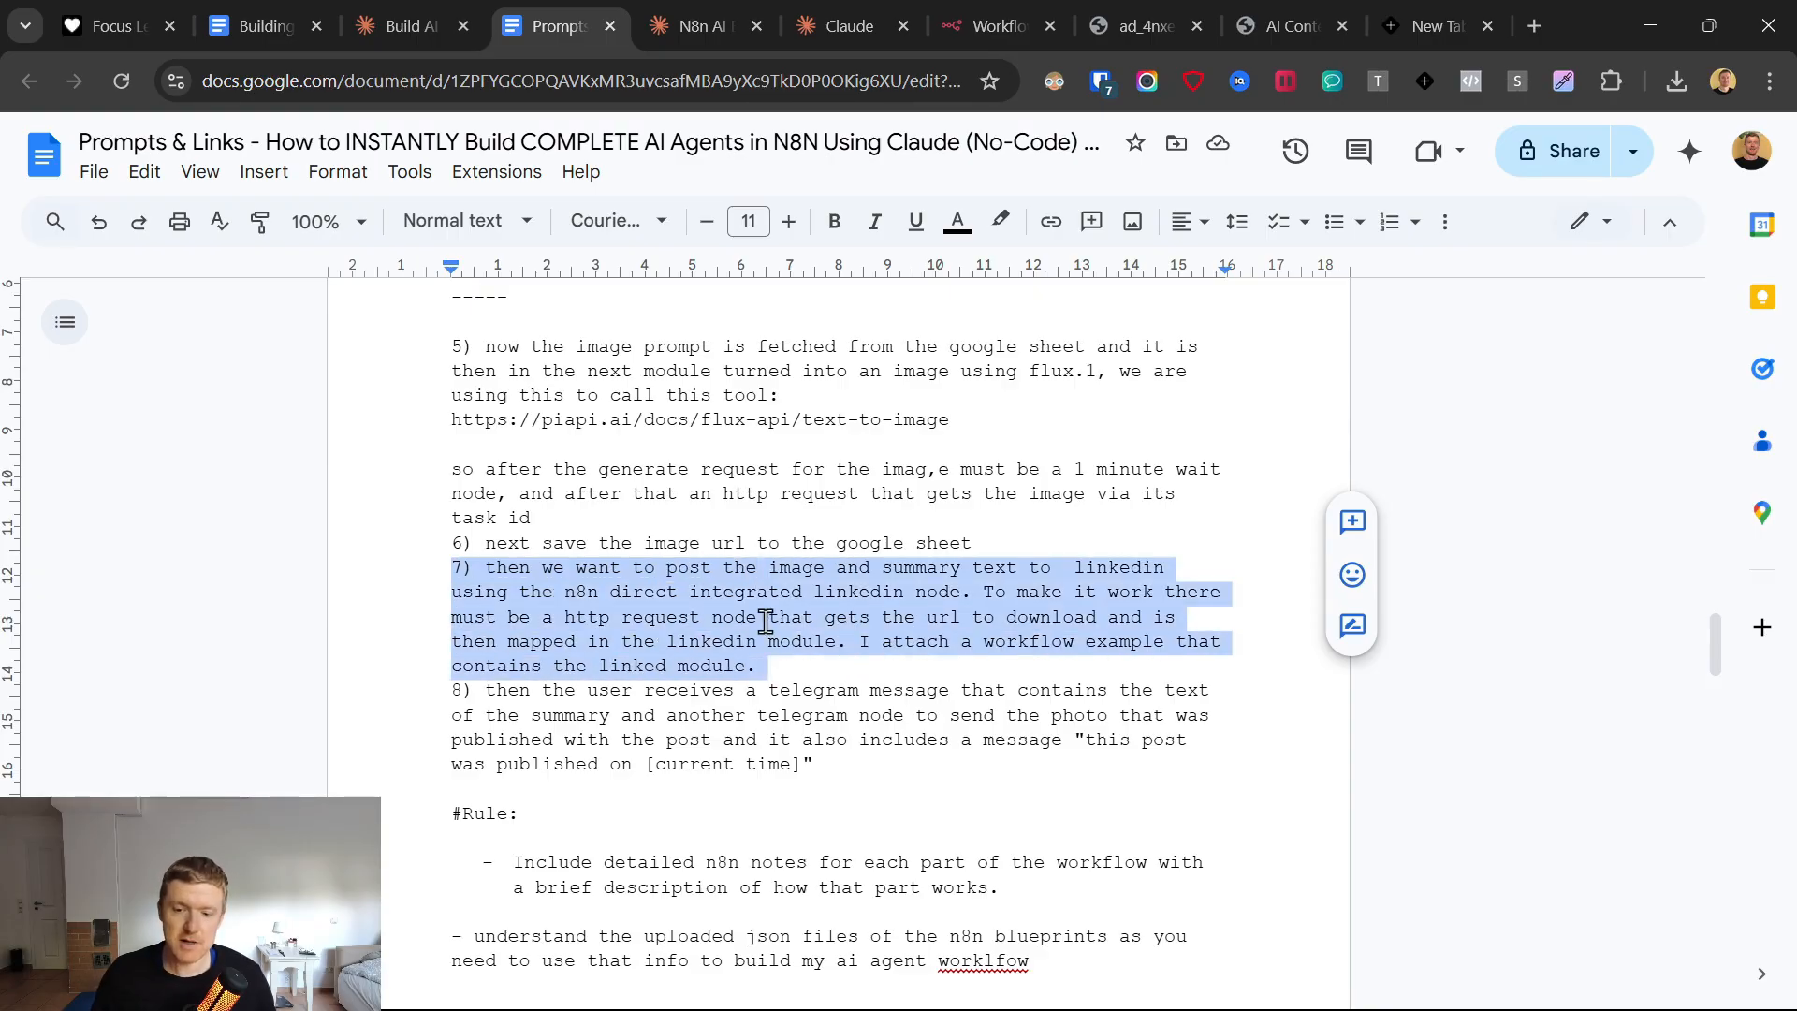
{"action": "scroll", "coordinate": [636, 580], "scroll_direction": "down", "scroll_amount": 3}
{"action": "left_click", "coordinate": [566, 470]}
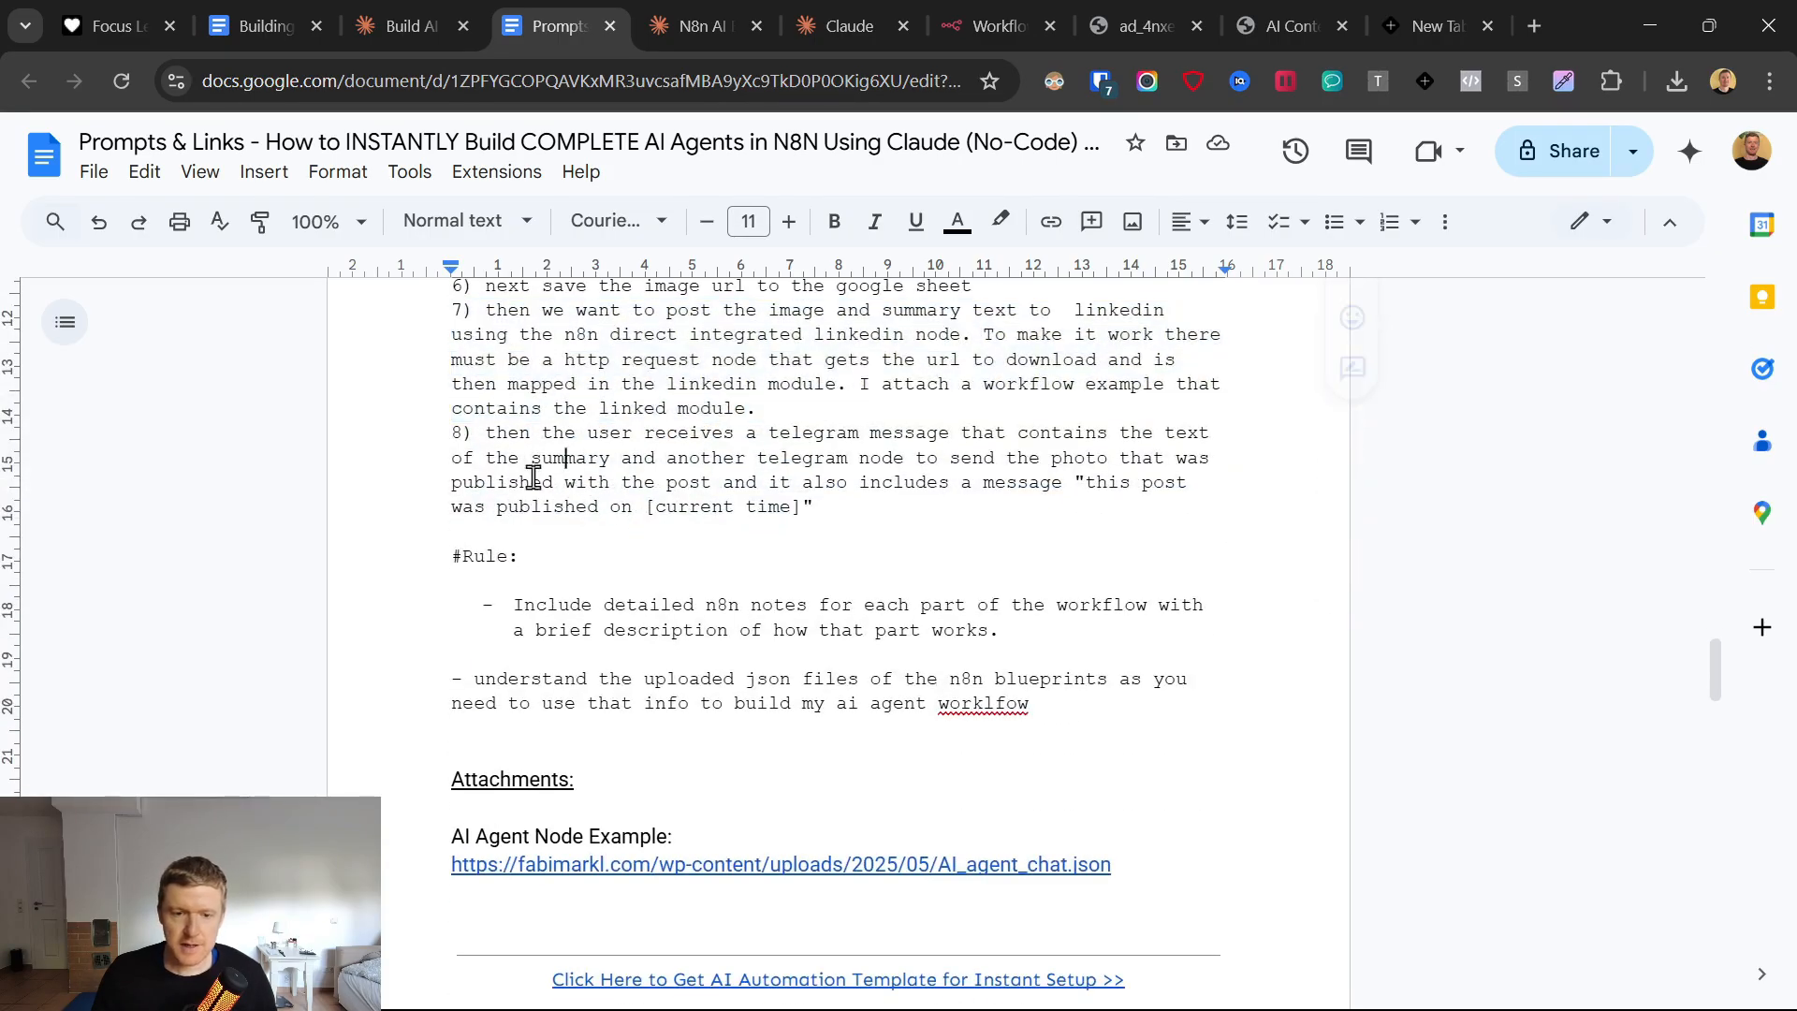
{"action": "left_click_drag", "start_coordinate": [413, 440], "coordinate": [854, 507]}
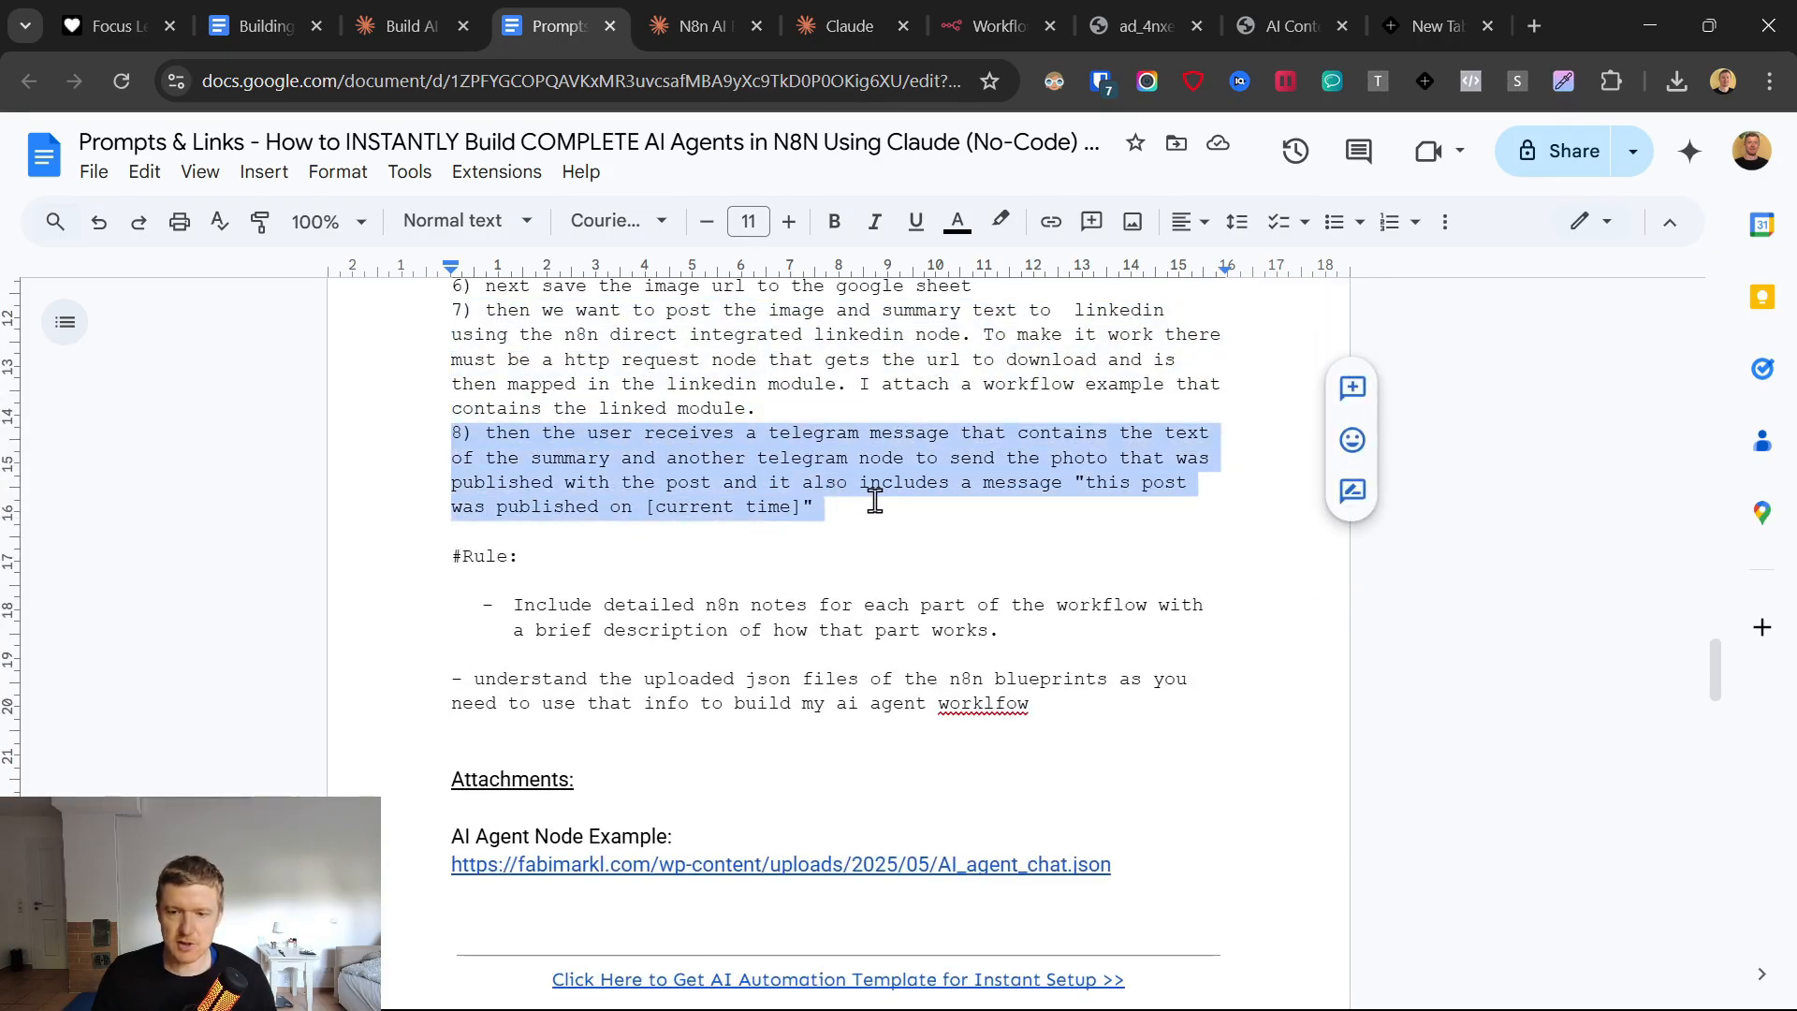
{"action": "left_click", "coordinate": [876, 503]}
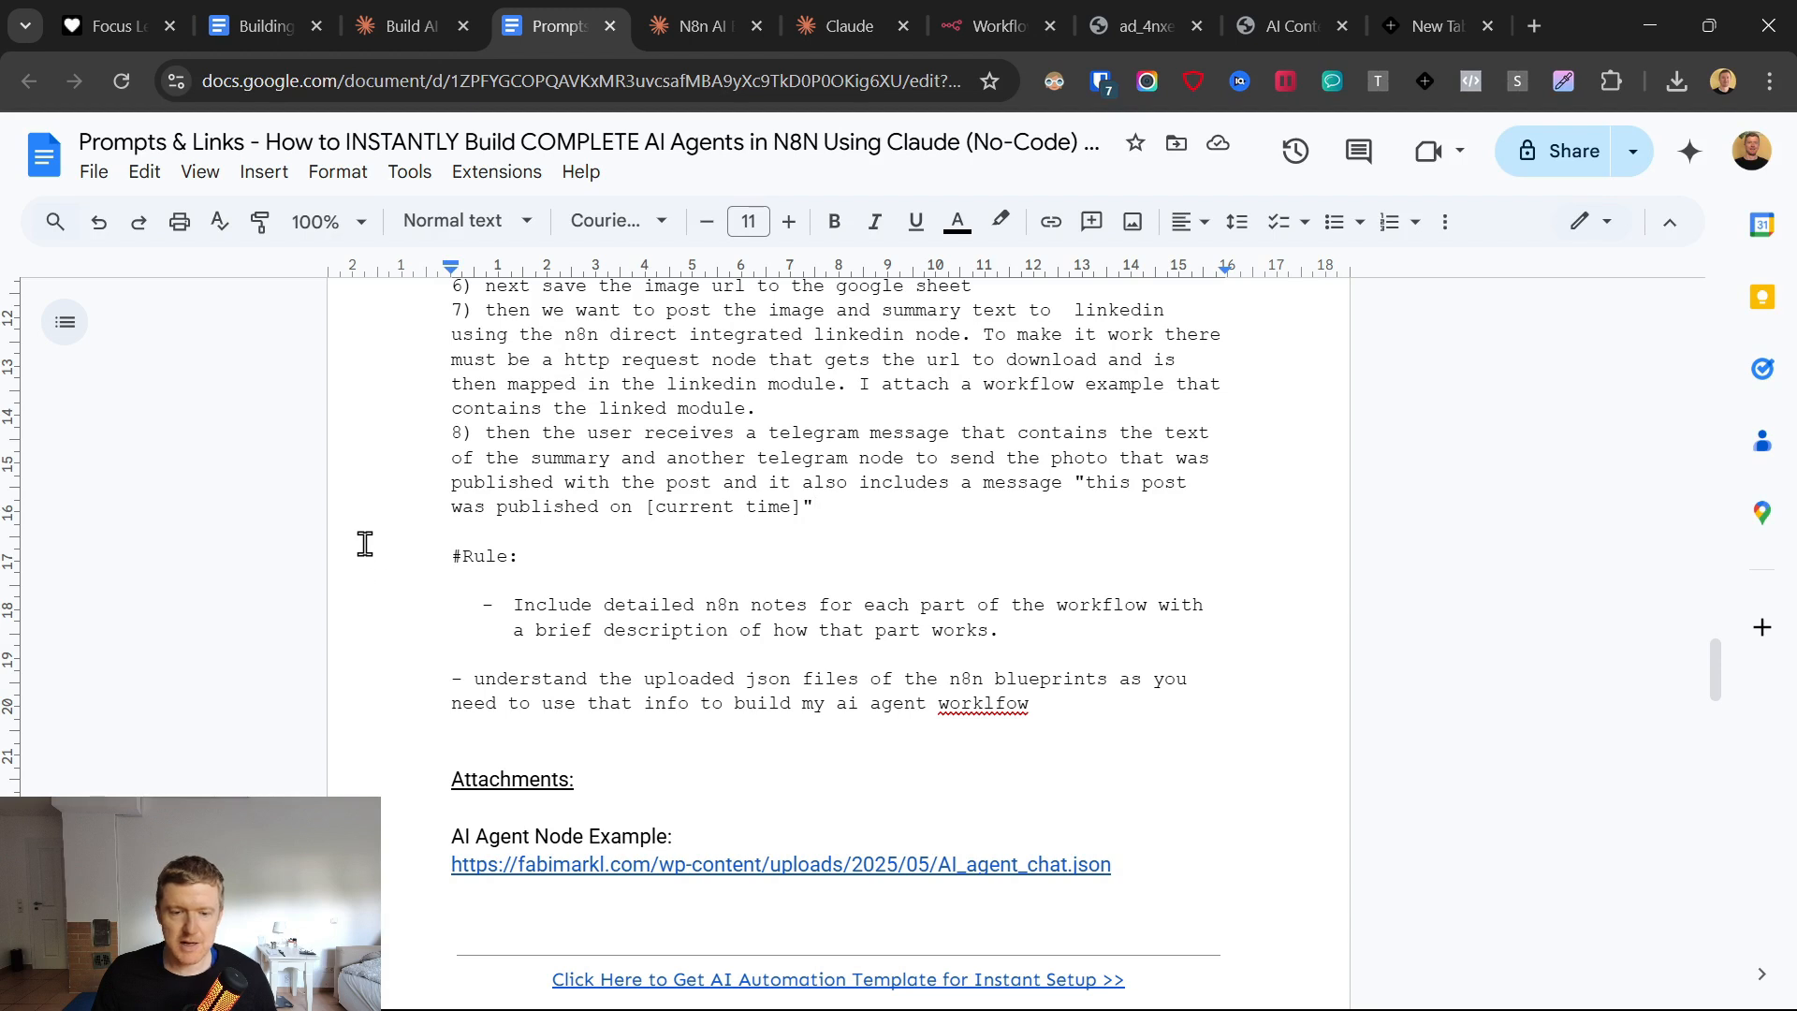
Examine the prompt's rules on detailed n8n notes and understanding the uploaded JSON blueprints.
{"action": "left_click", "coordinate": [491, 607]}
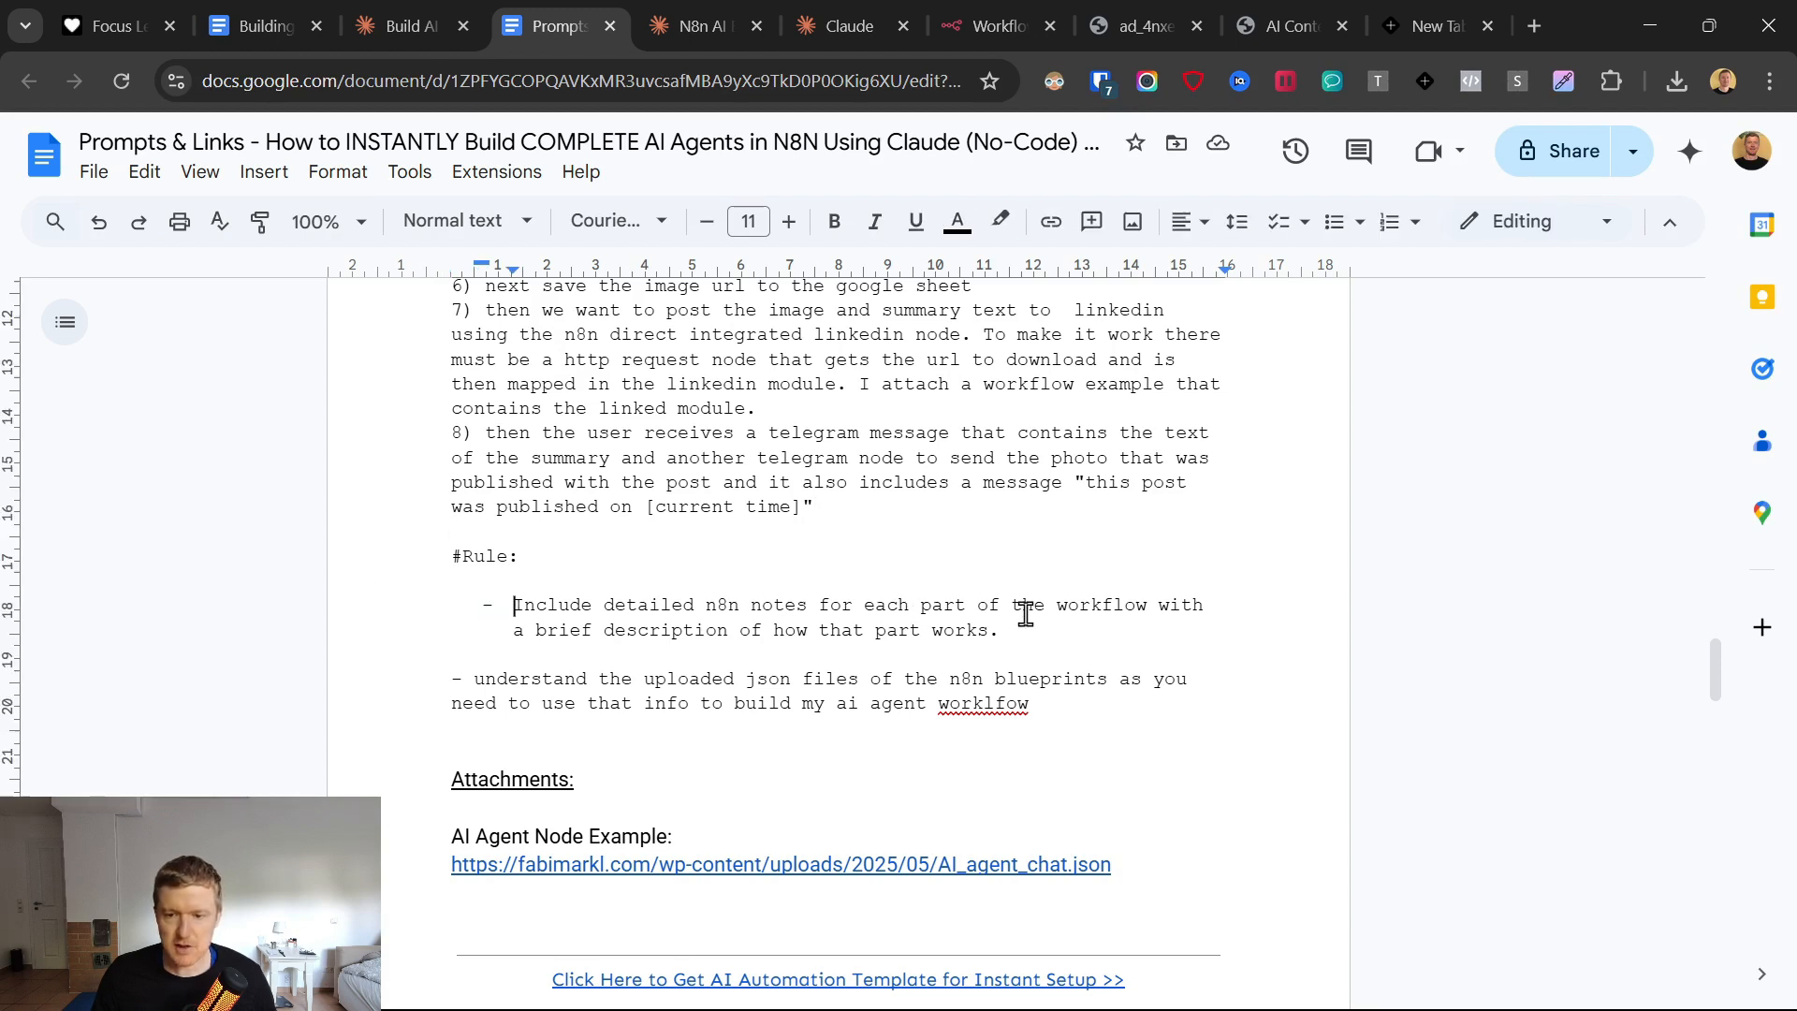
{"action": "left_click_drag", "start_coordinate": [1026, 614], "coordinate": [1134, 614]}
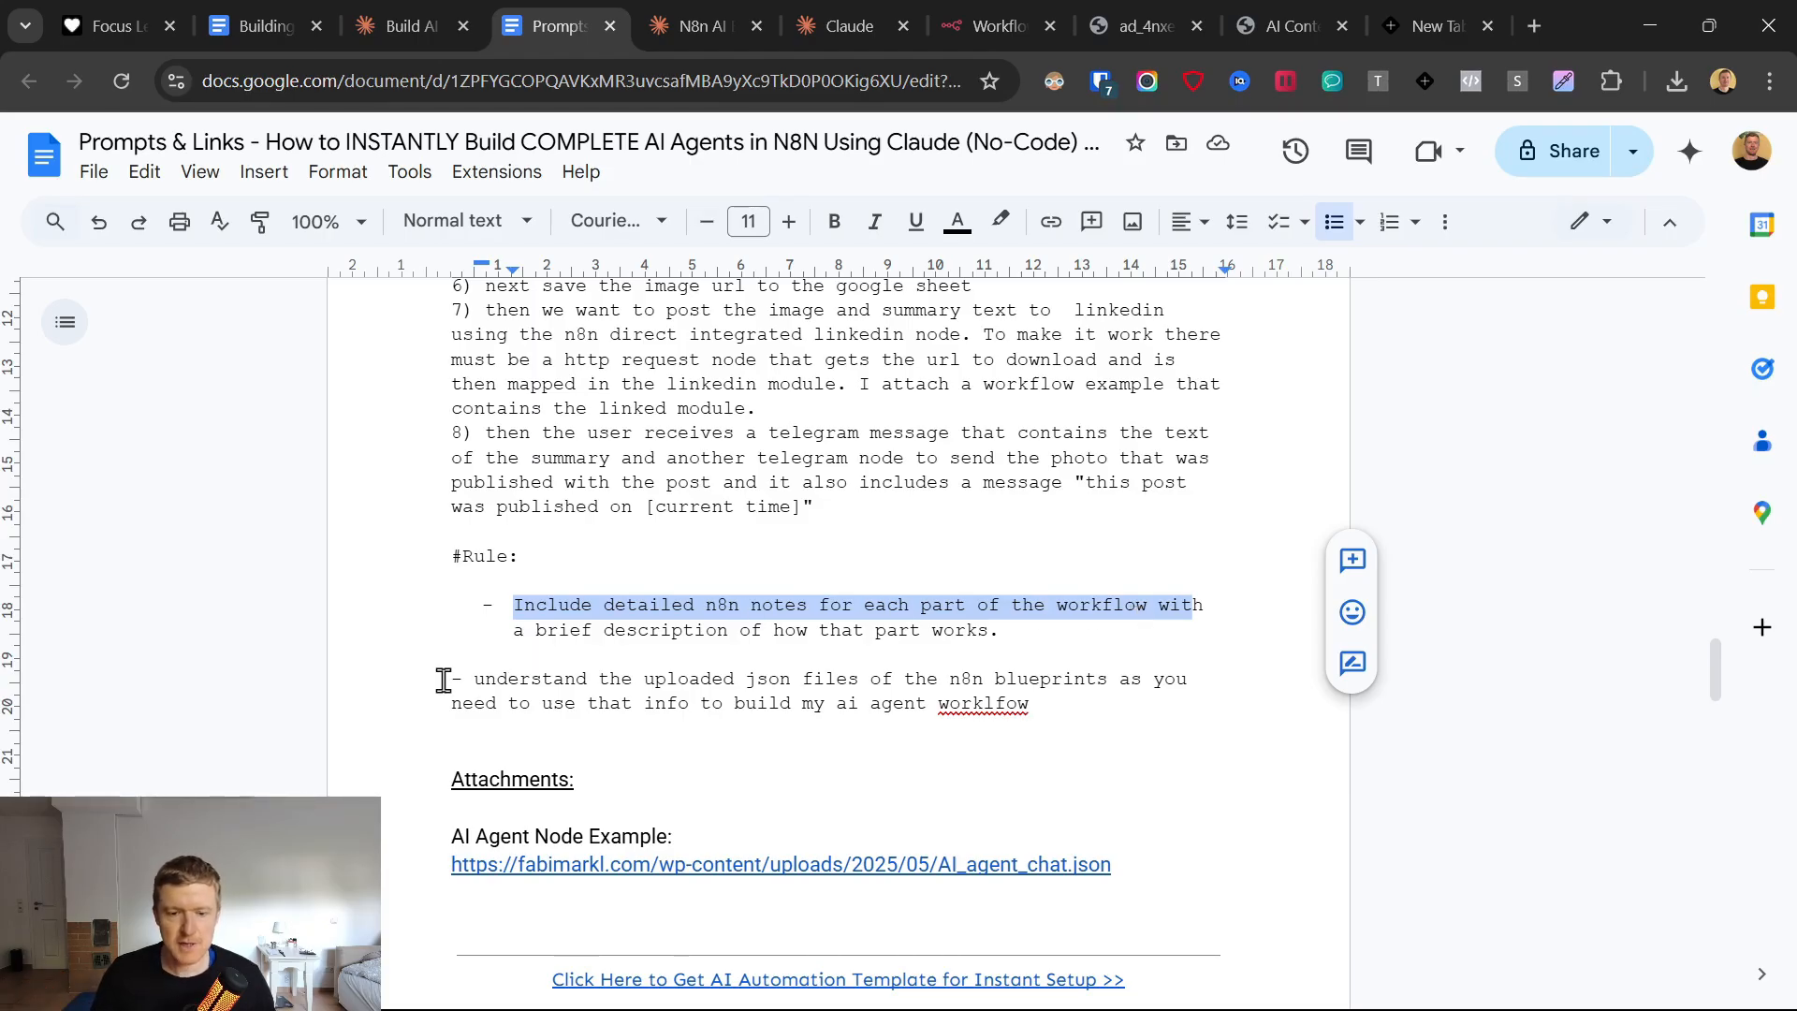
{"action": "left_click_drag", "start_coordinate": [444, 681], "coordinate": [1211, 704]}
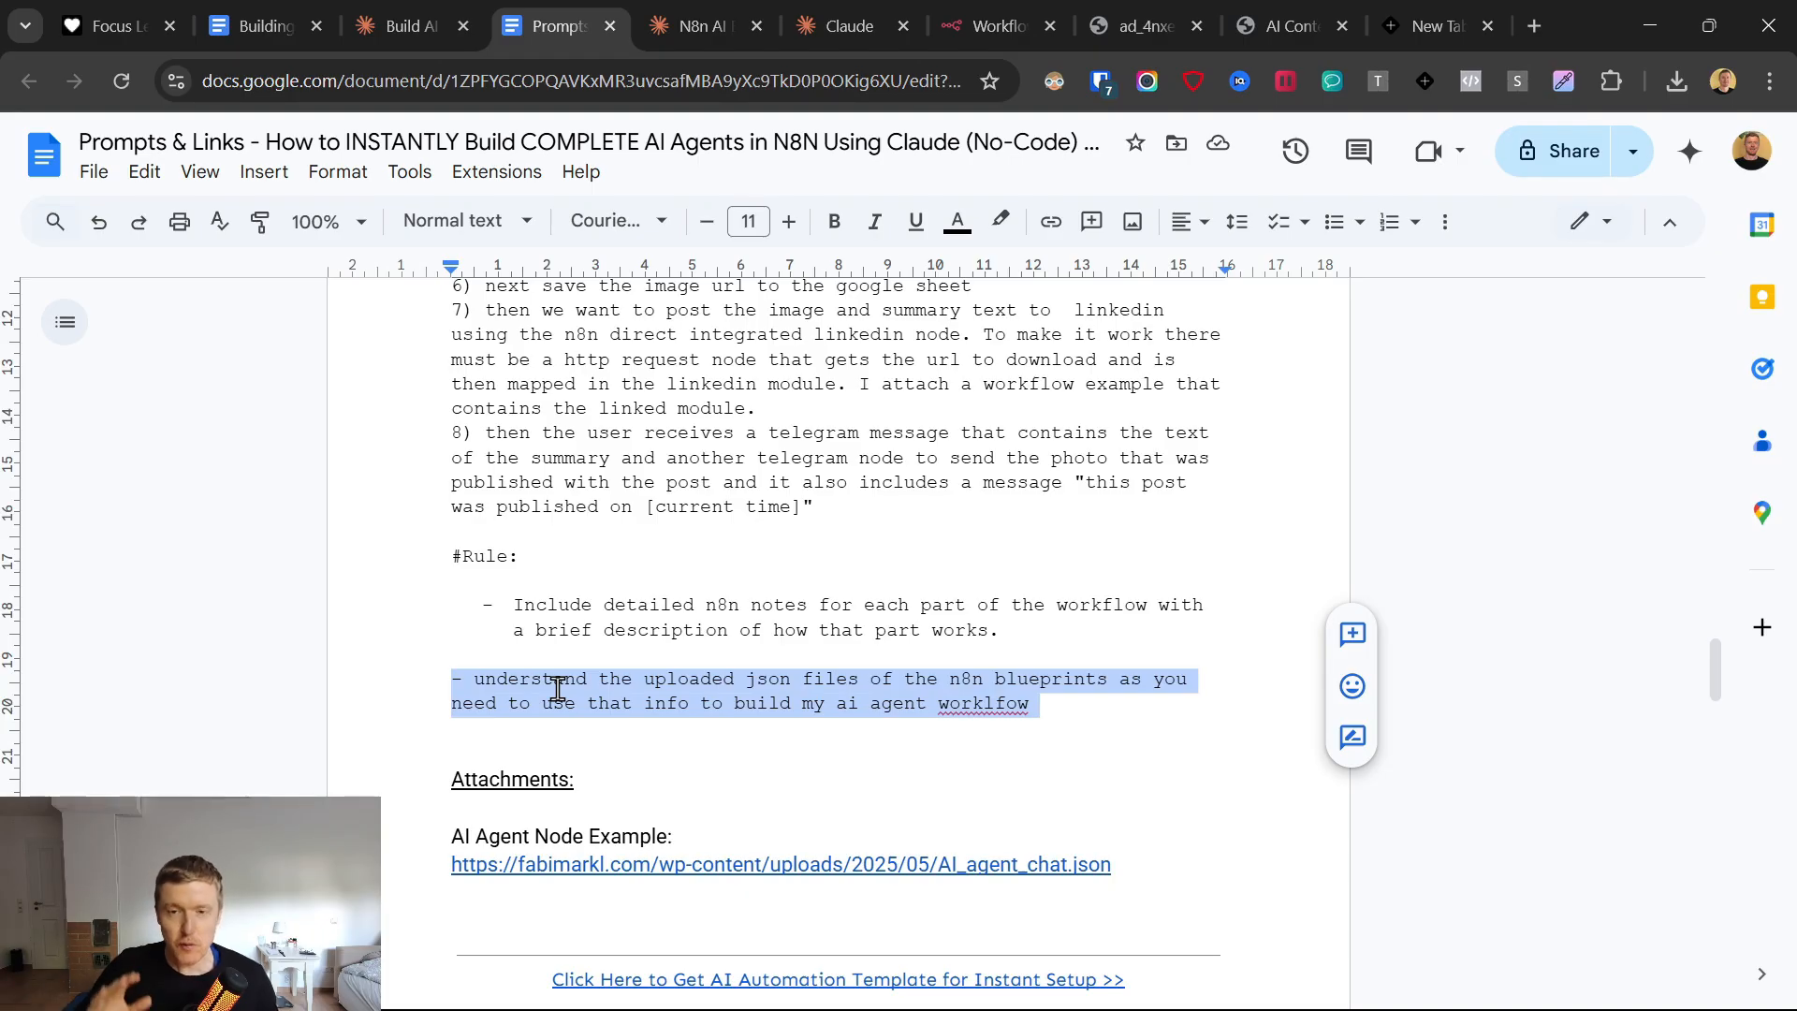
Copy the full "Blog to LinkedIn AI Agent" prompt into the message of a new Claude chat.
{"action": "scroll", "coordinate": [509, 605], "scroll_direction": "up", "scroll_amount": 10}
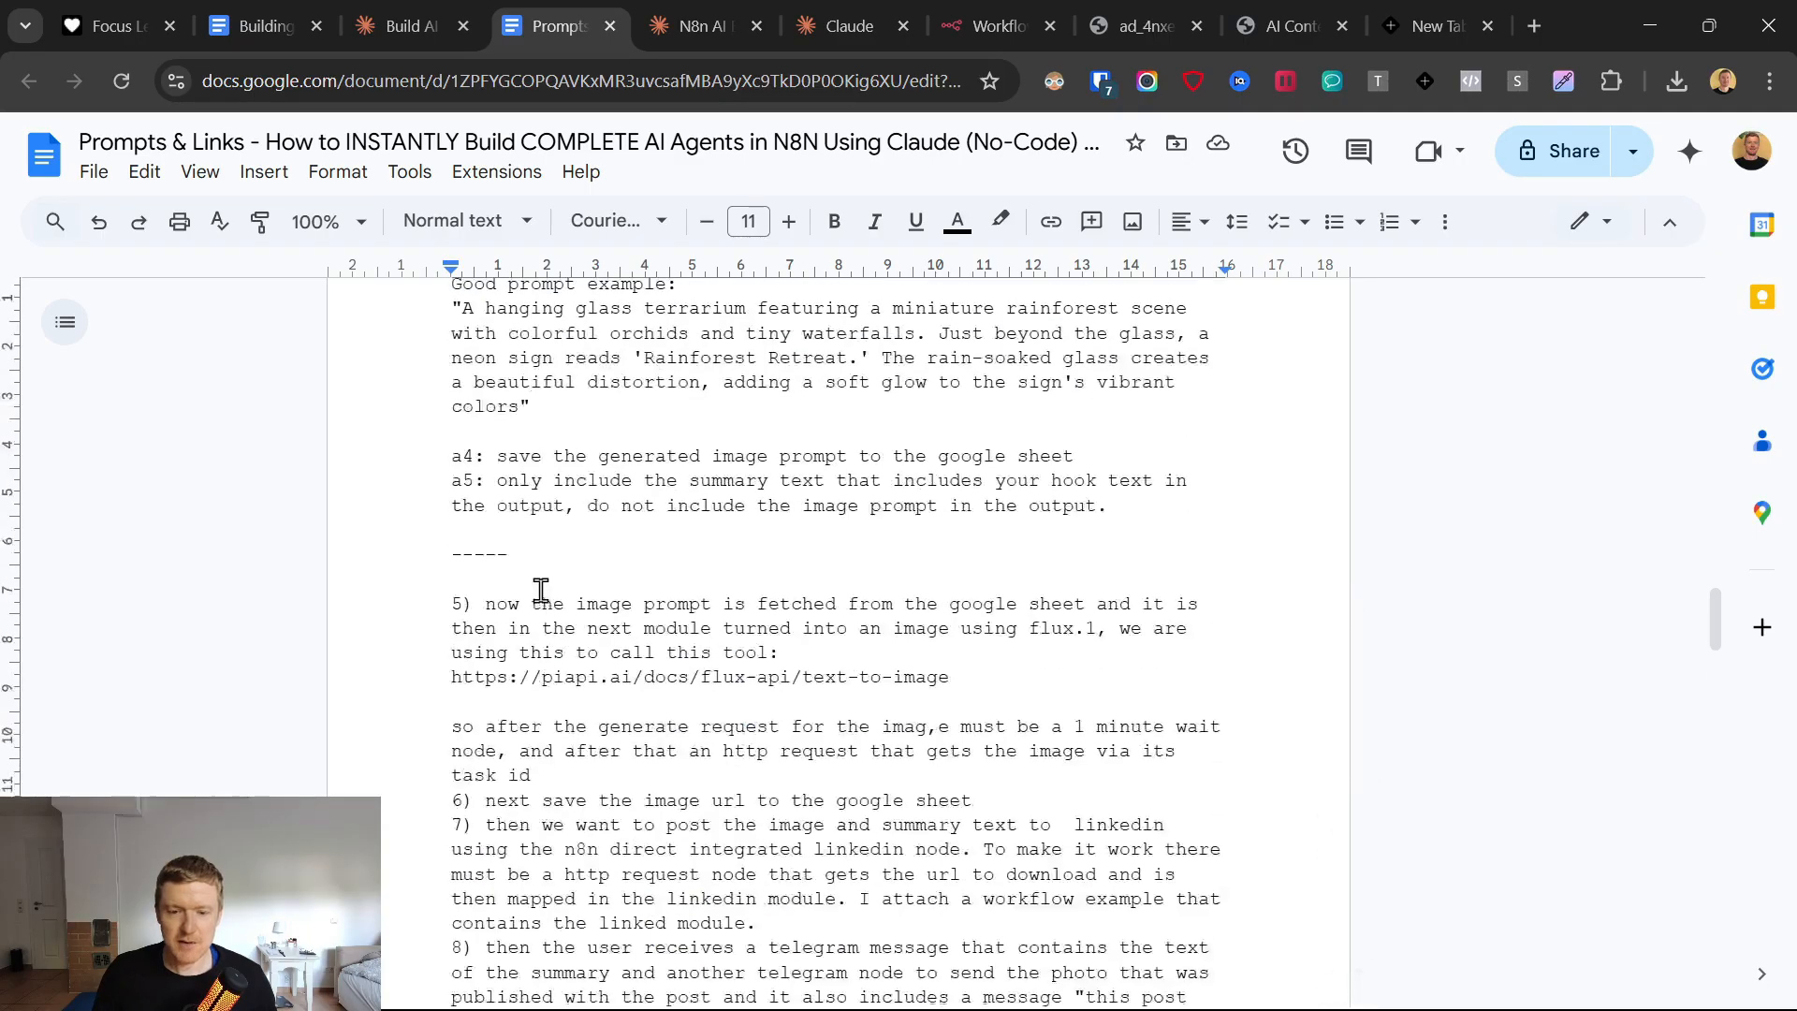
{"action": "scroll", "coordinate": [546, 594], "scroll_direction": "up", "scroll_amount": 10}
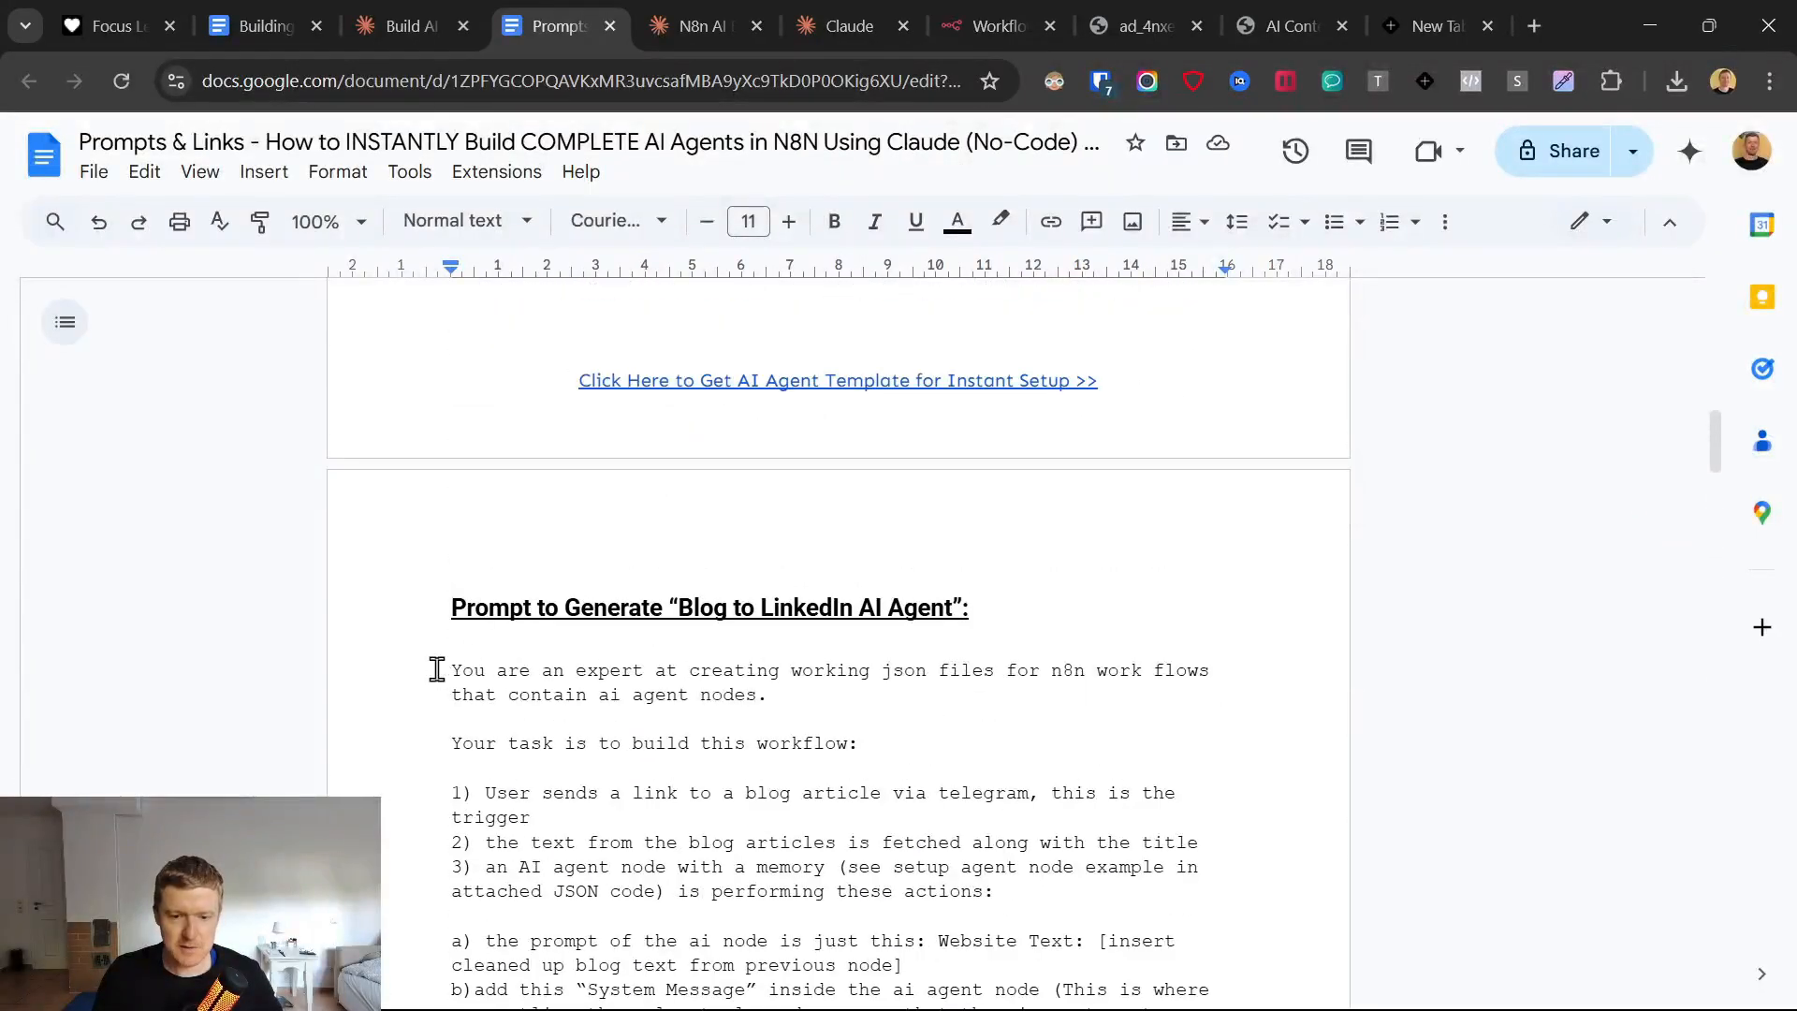
{"action": "triple_click", "coordinate": [436, 670]}
{"action": "left_click", "coordinate": [861, 8]}
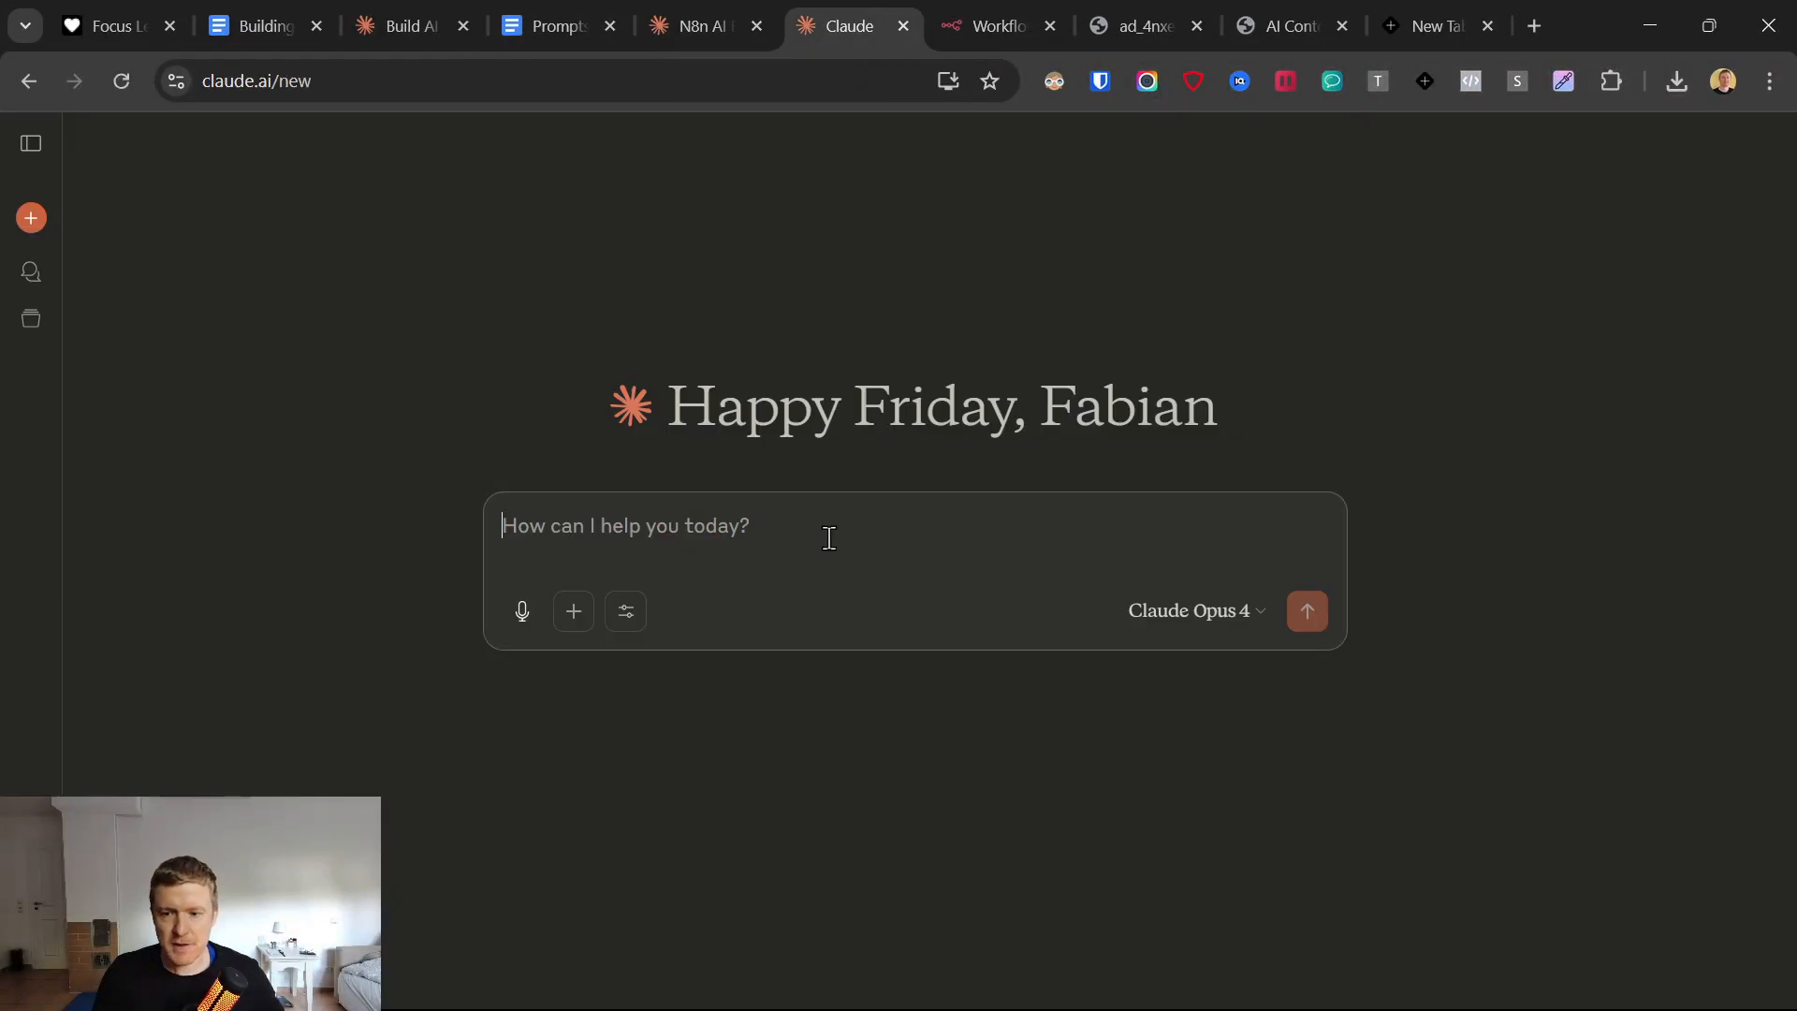
{"action": "key", "text": "ctrl+v"}
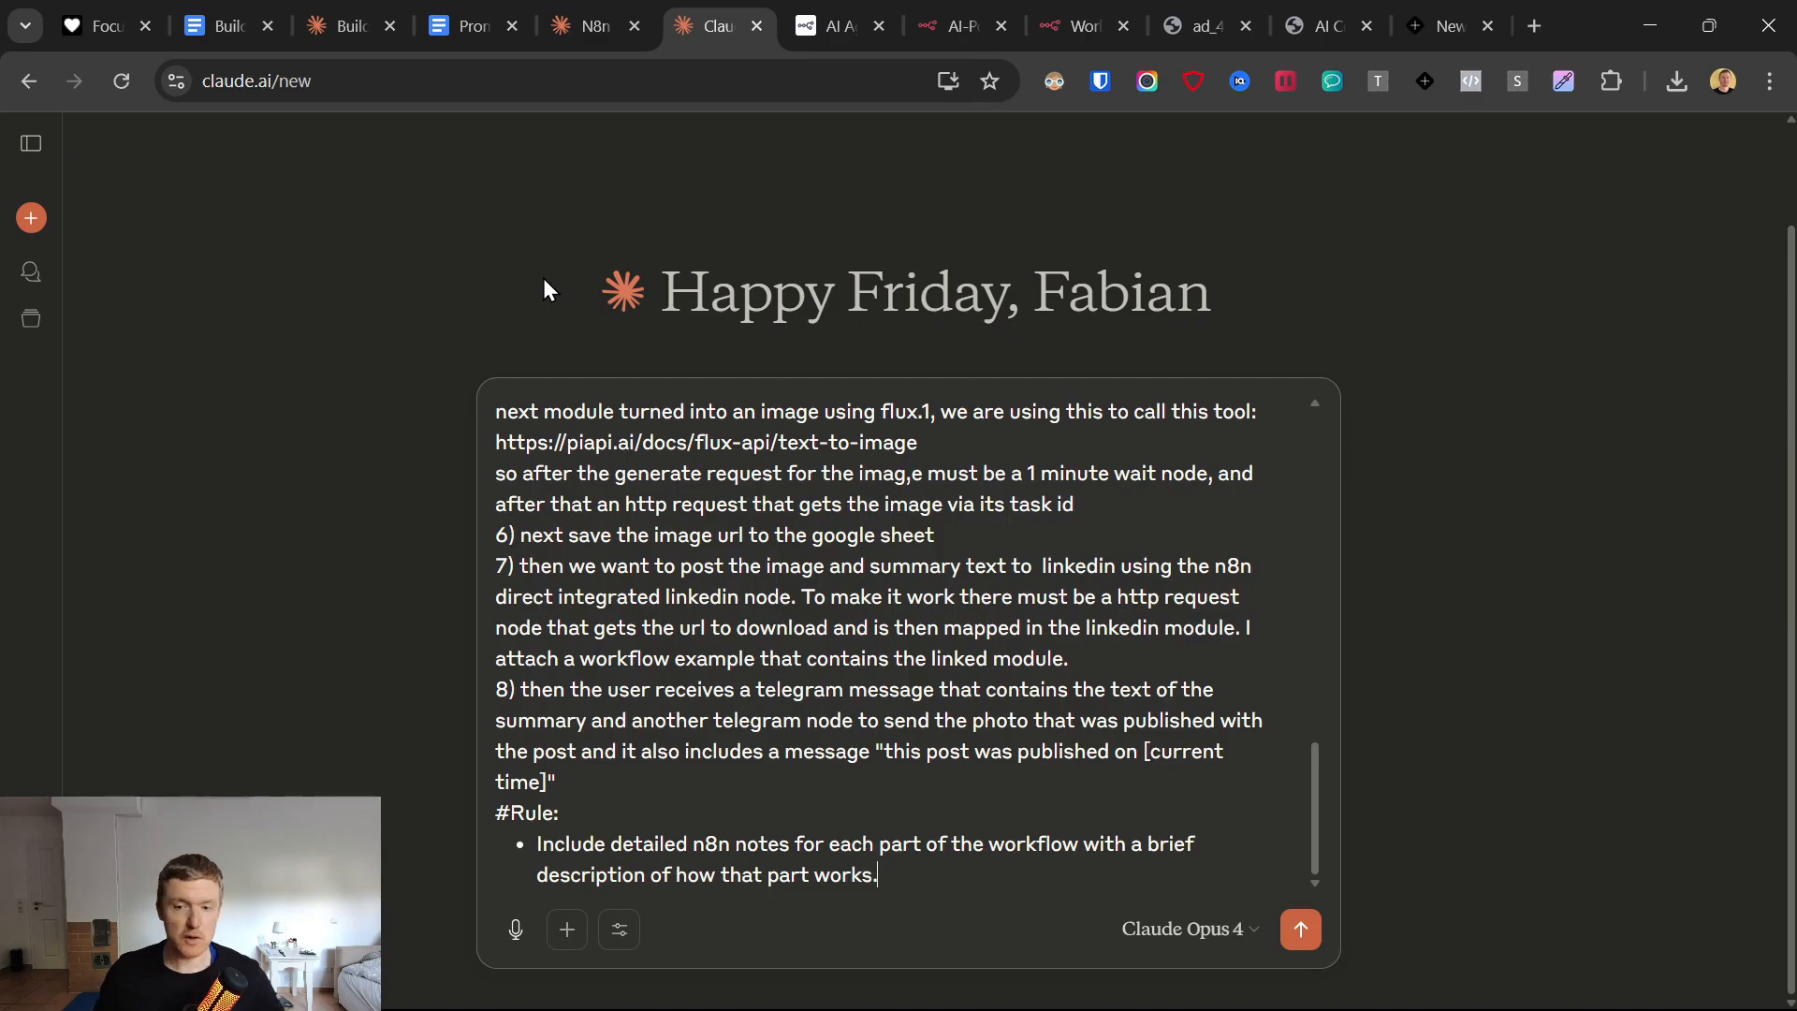
{"action": "scroll", "coordinate": [913, 606], "scroll_direction": "up", "scroll_amount": 10}
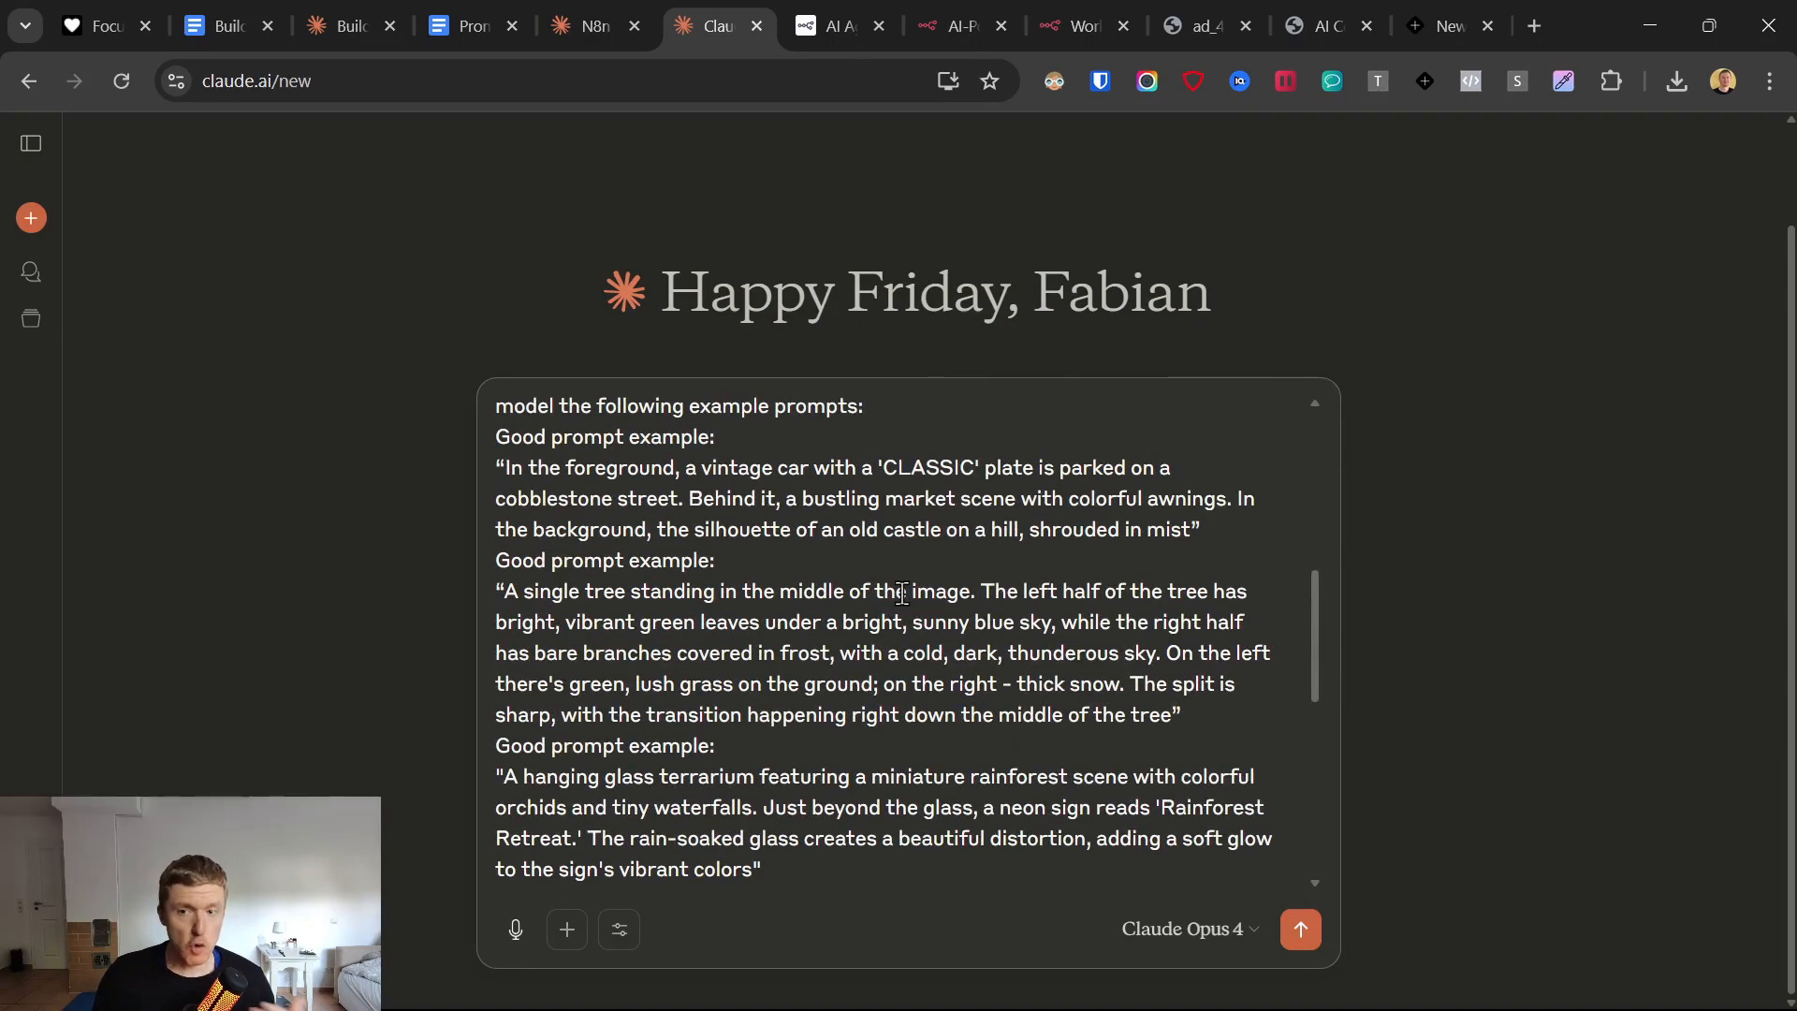
{"action": "scroll", "coordinate": [923, 507], "scroll_direction": "down", "scroll_amount": 10}
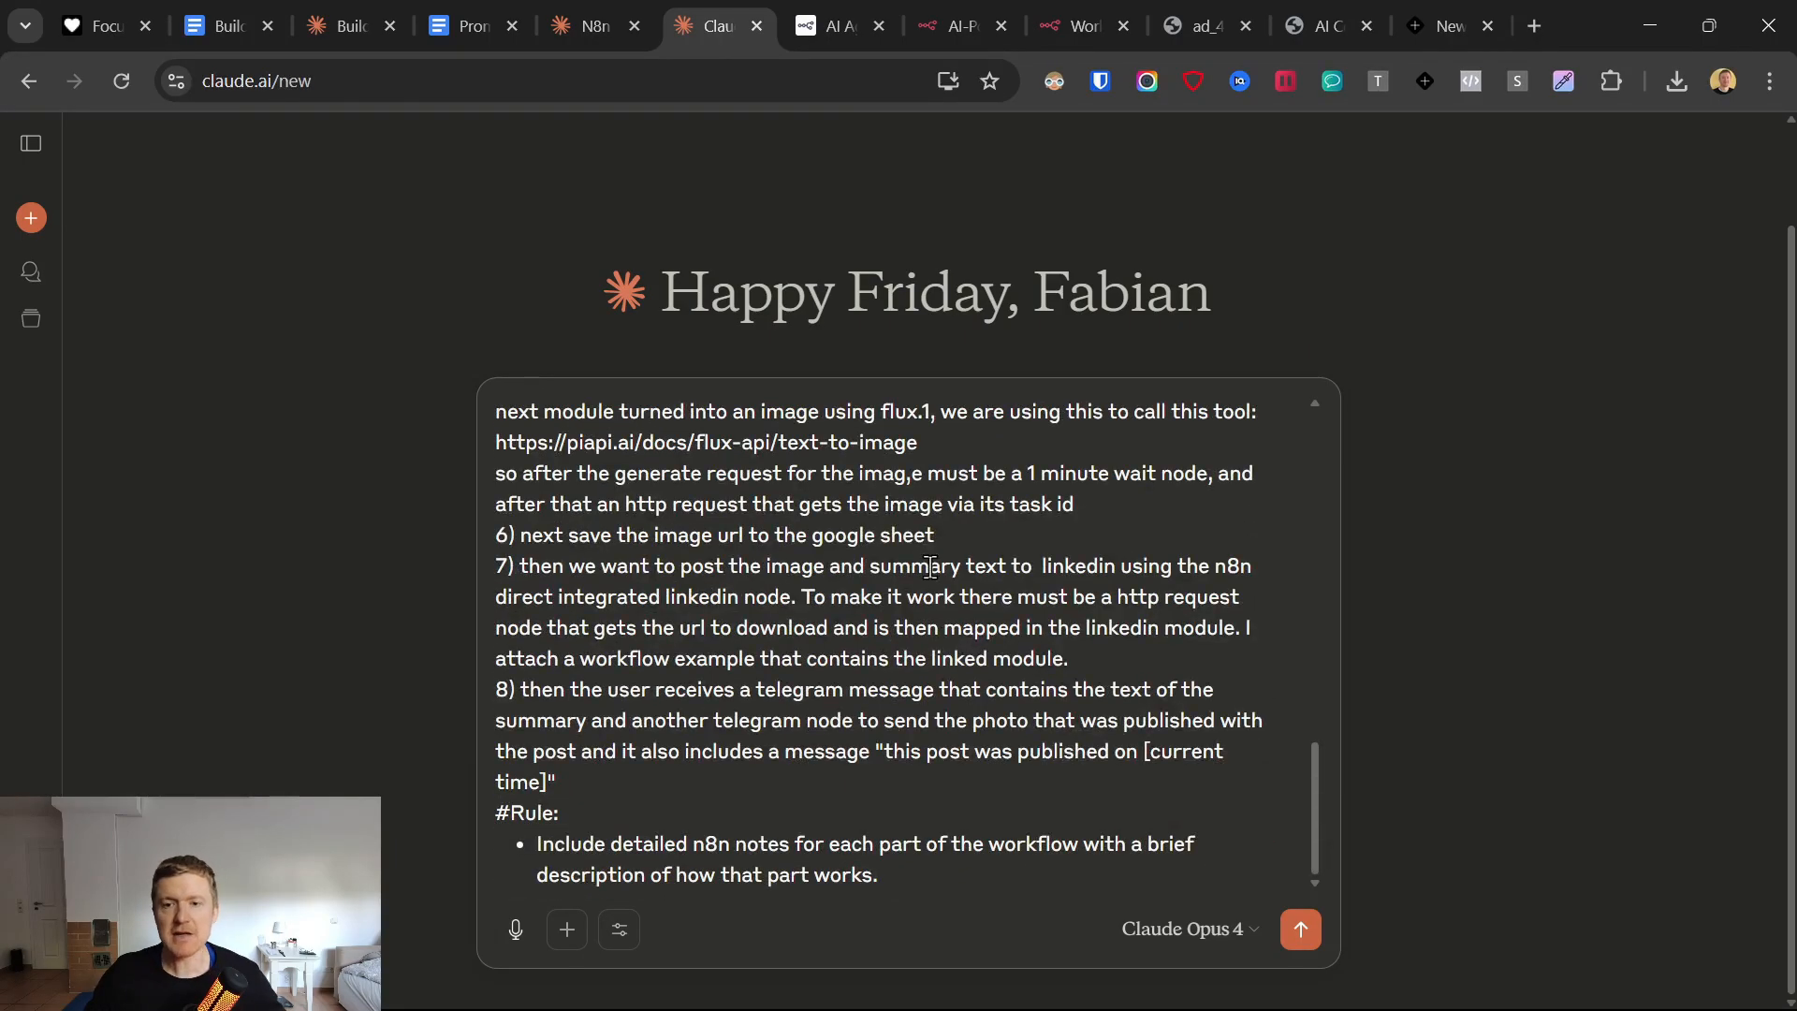
Switch to the n8n Docs AI Agent page, open the details of the AI agent chat template and close the docs page.
{"action": "left_click", "coordinate": [863, 19]}
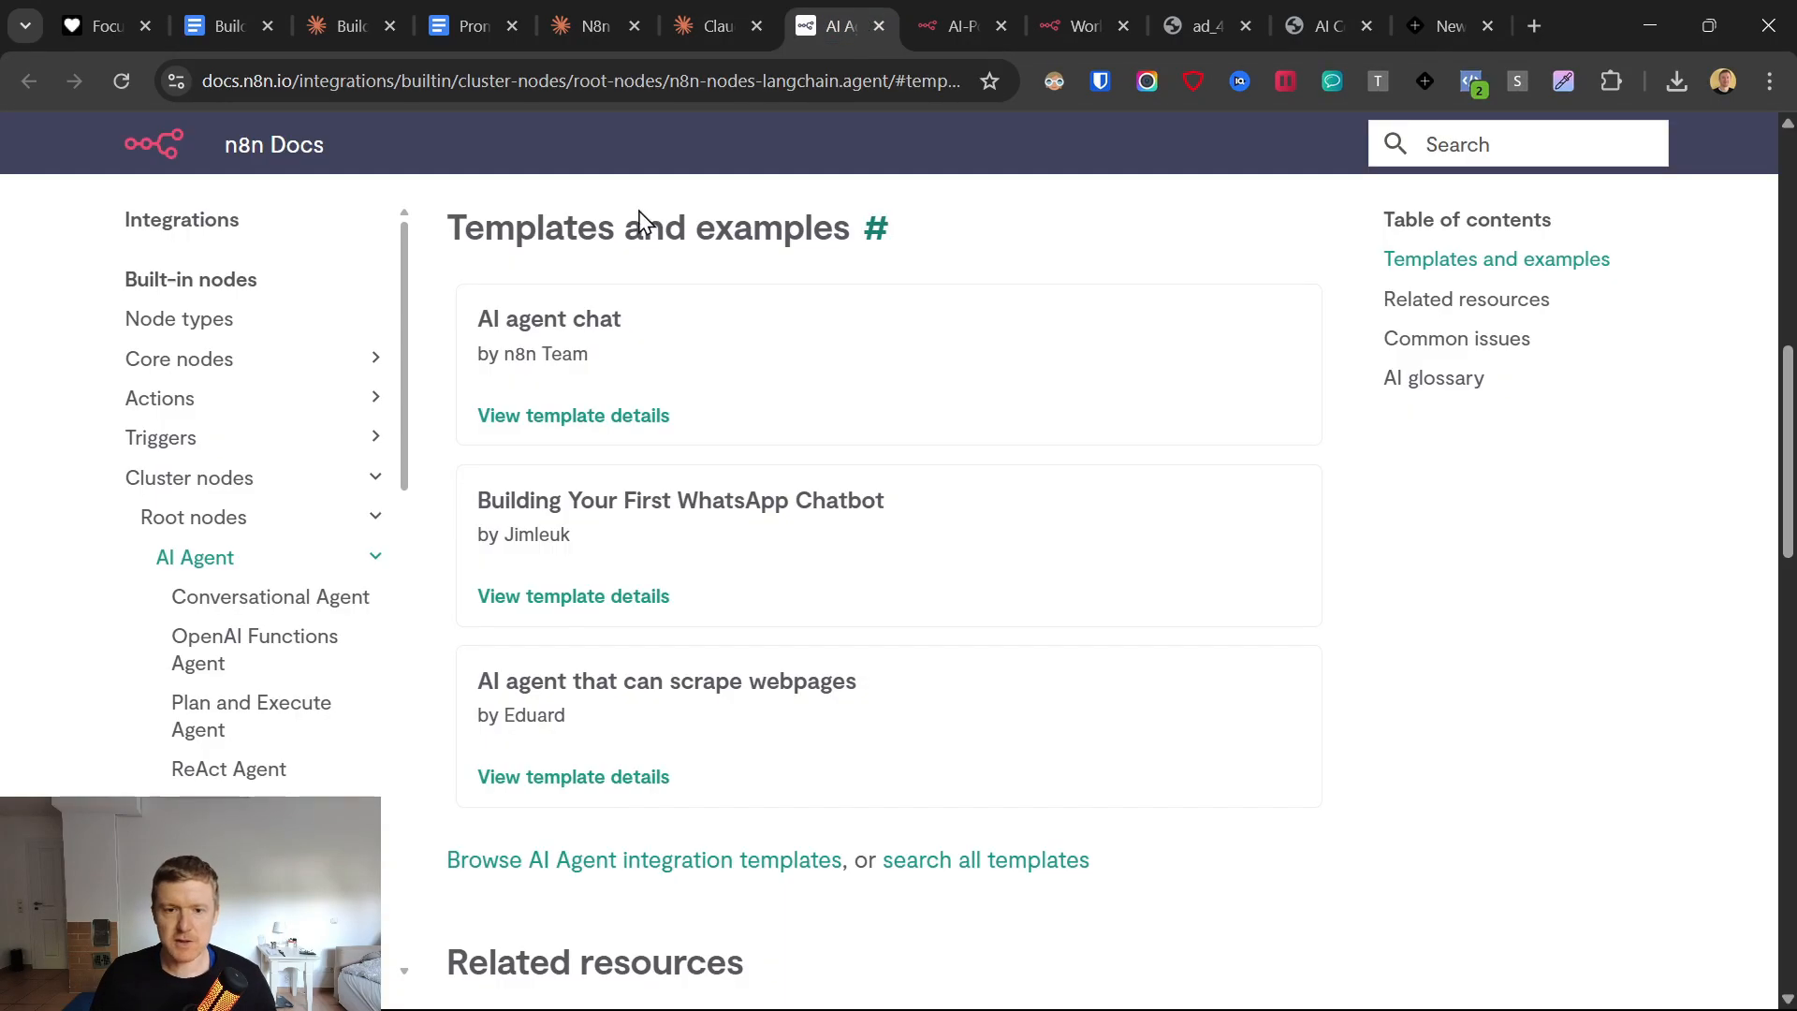
{"action": "left_click_drag", "start_coordinate": [209, 79], "coordinate": [298, 80]}
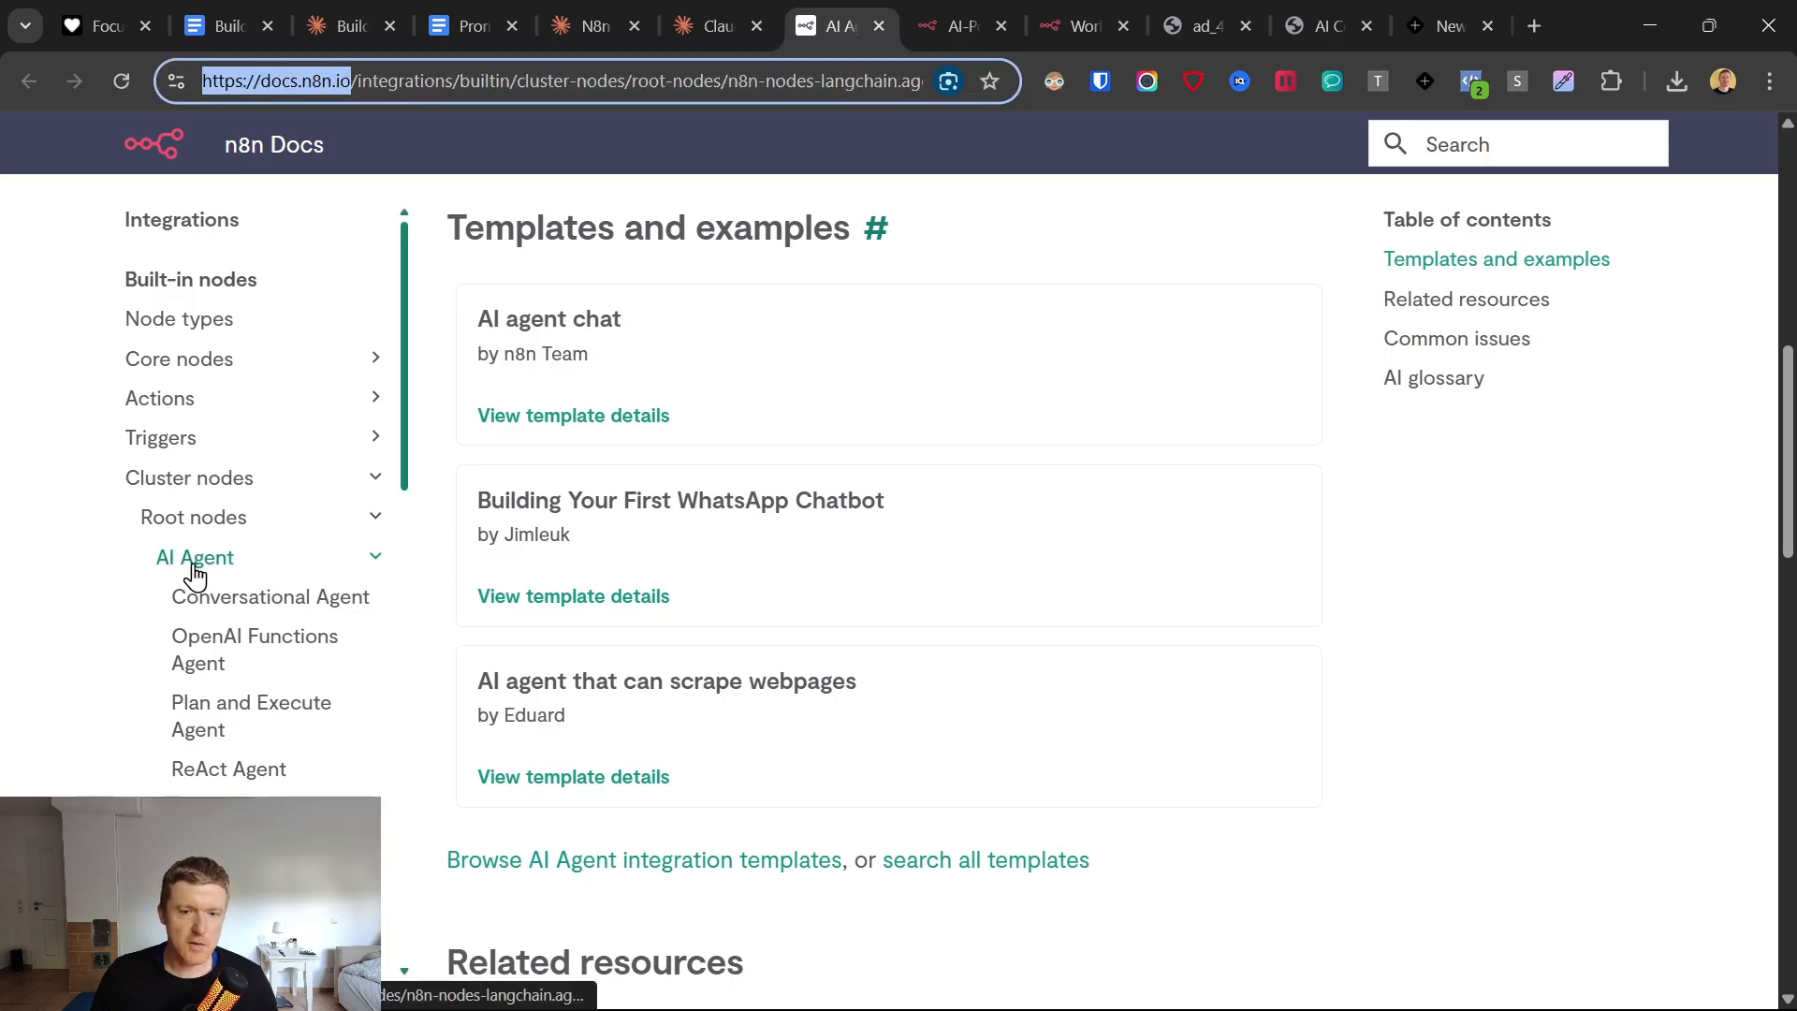
{"action": "scroll", "coordinate": [642, 530], "scroll_direction": "up", "scroll_amount": 3}
{"action": "scroll", "coordinate": [549, 449], "scroll_direction": "down", "scroll_amount": 3}
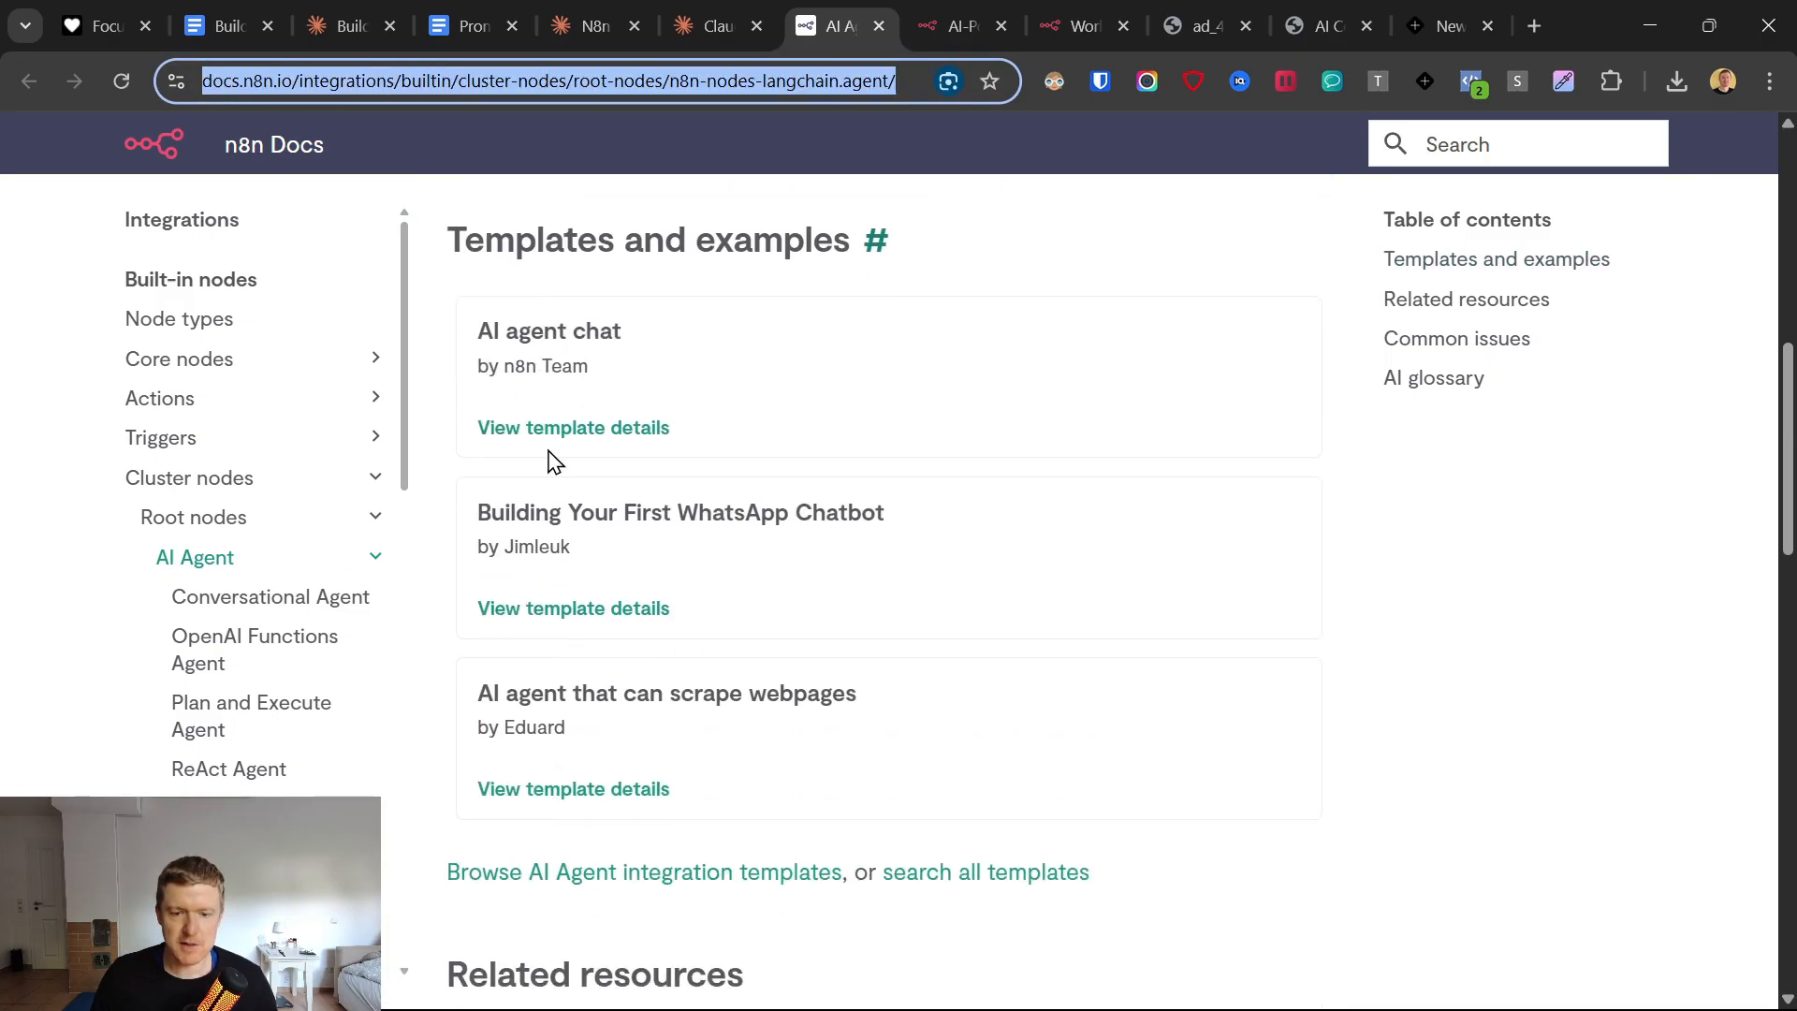
{"action": "left_click", "coordinate": [567, 416]}
{"action": "left_click", "coordinate": [833, 19]}
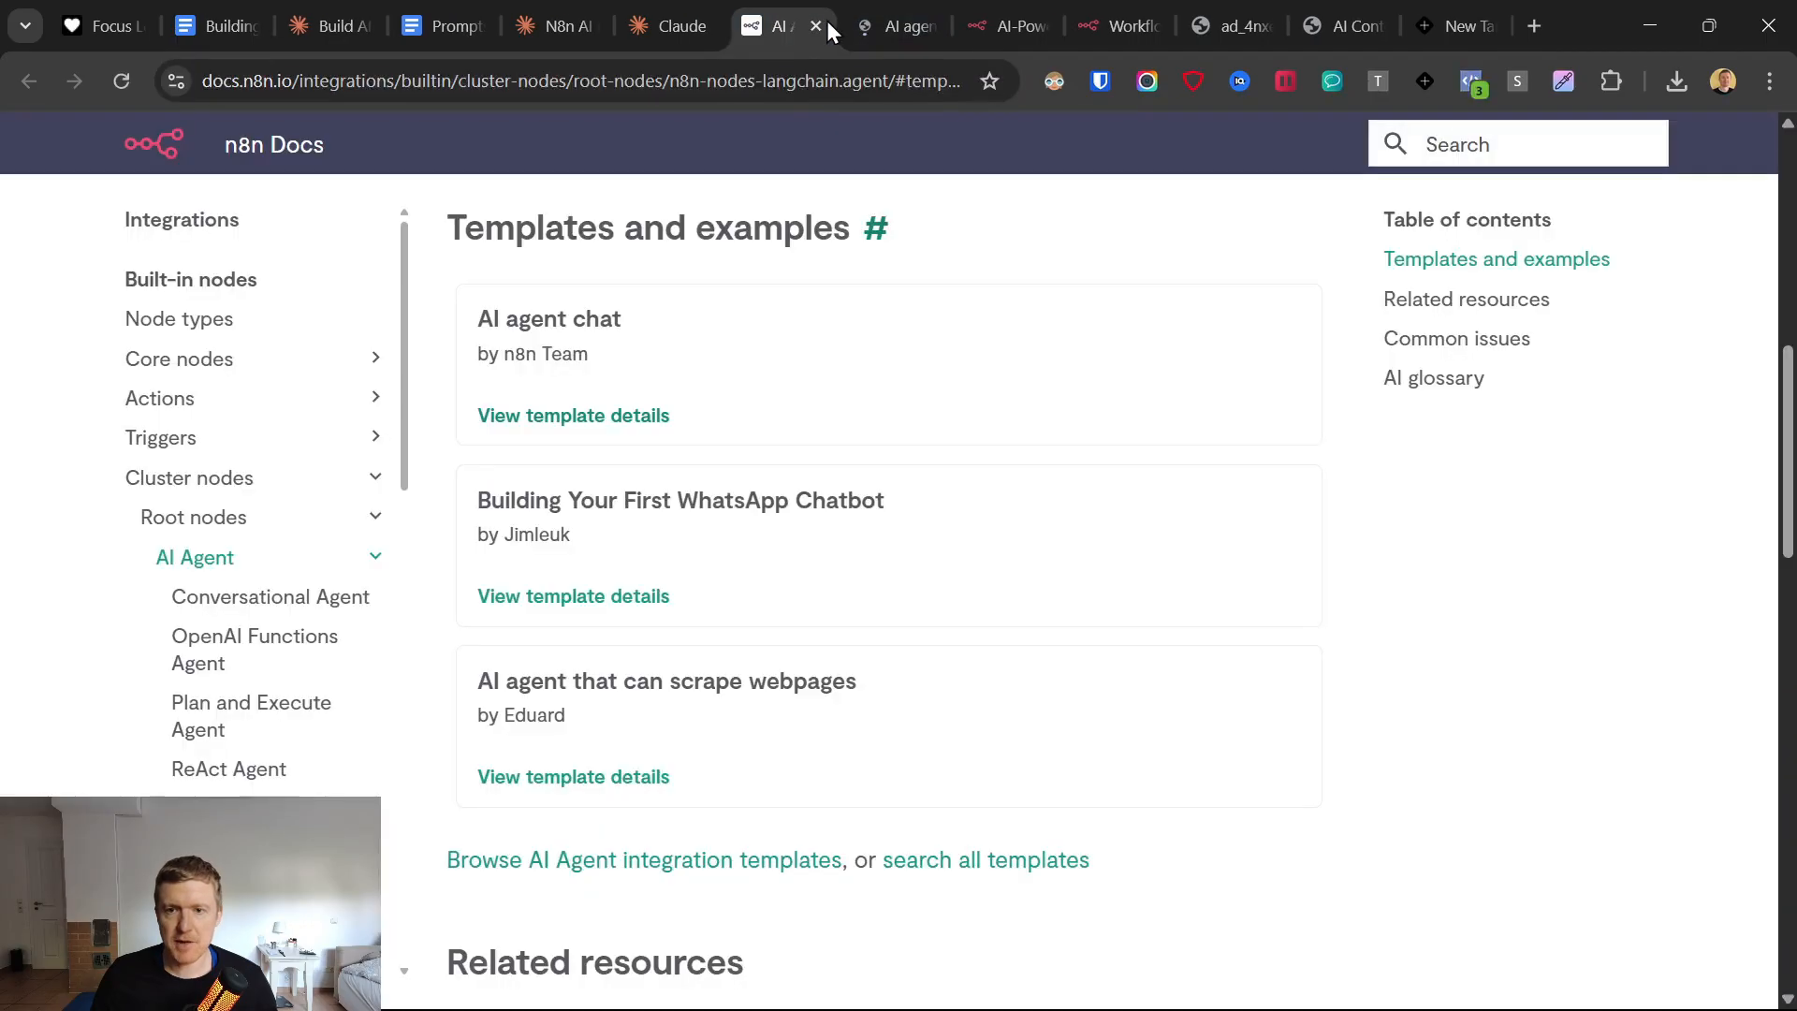
{"action": "left_click", "coordinate": [823, 25]}
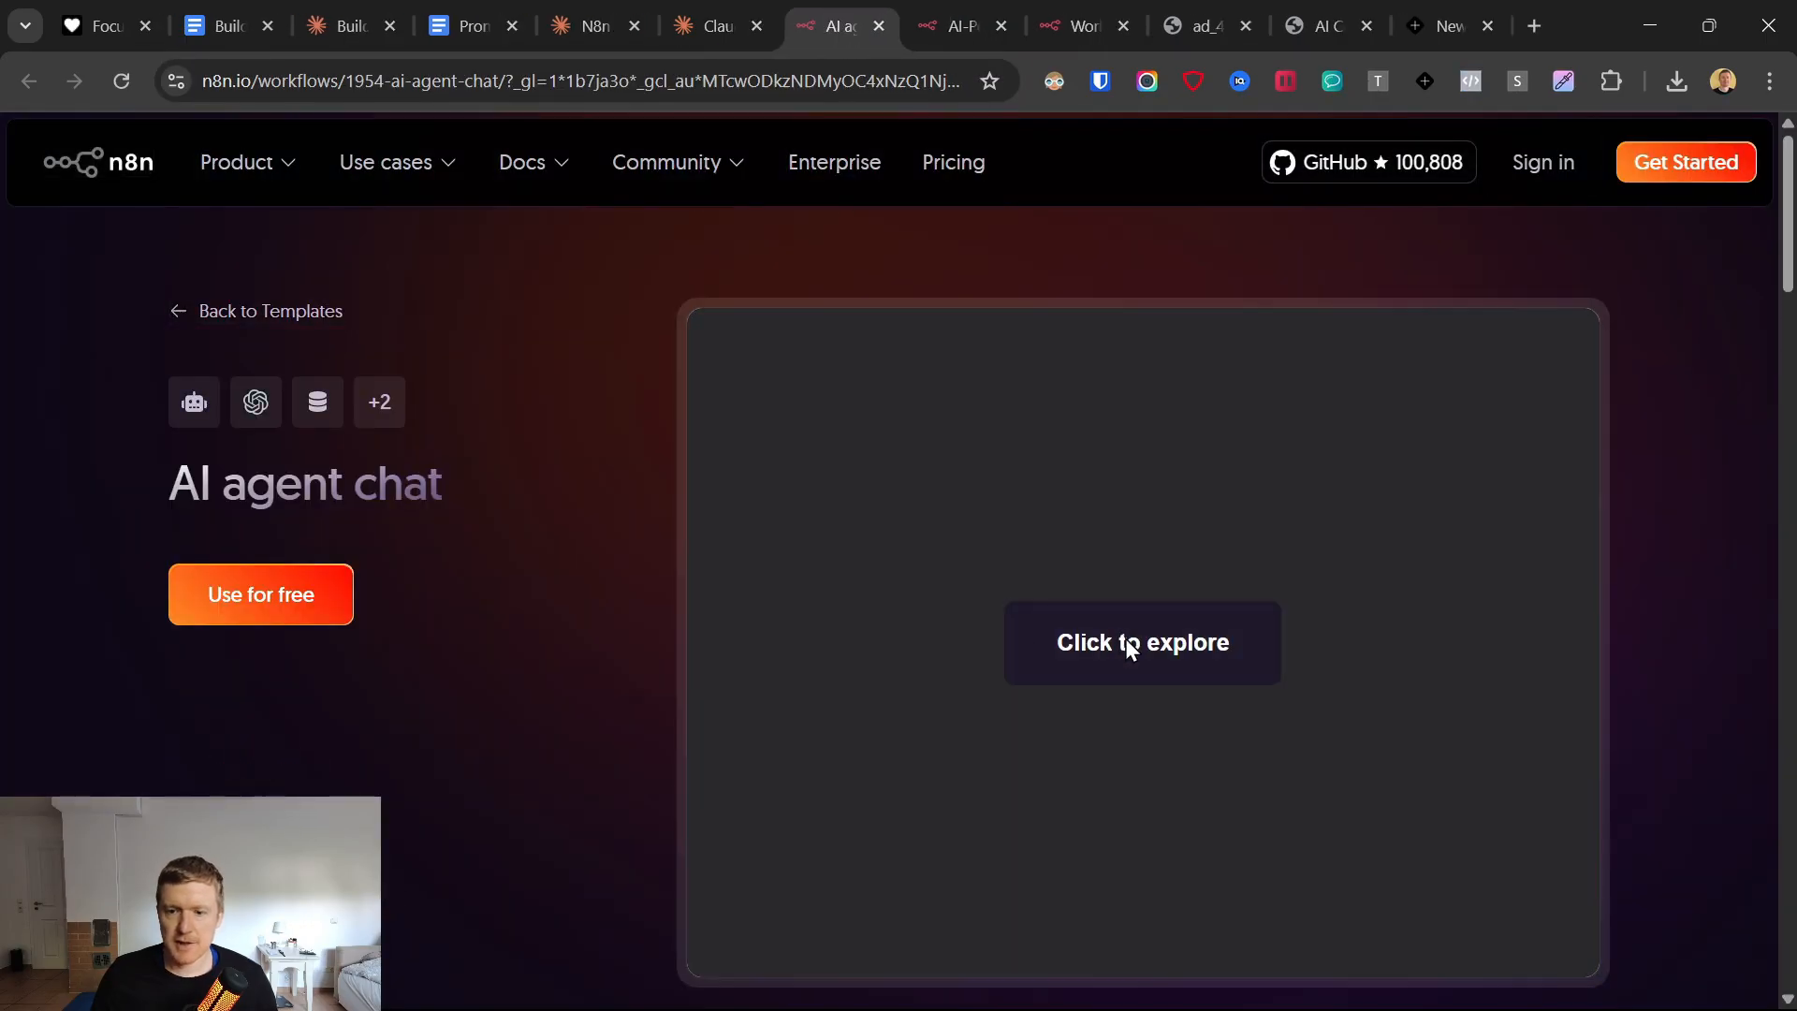
Explore the AI agent chat template's workflow preview and look through its description.
{"action": "left_click", "coordinate": [1187, 648]}
{"action": "left_click", "coordinate": [1123, 650]}
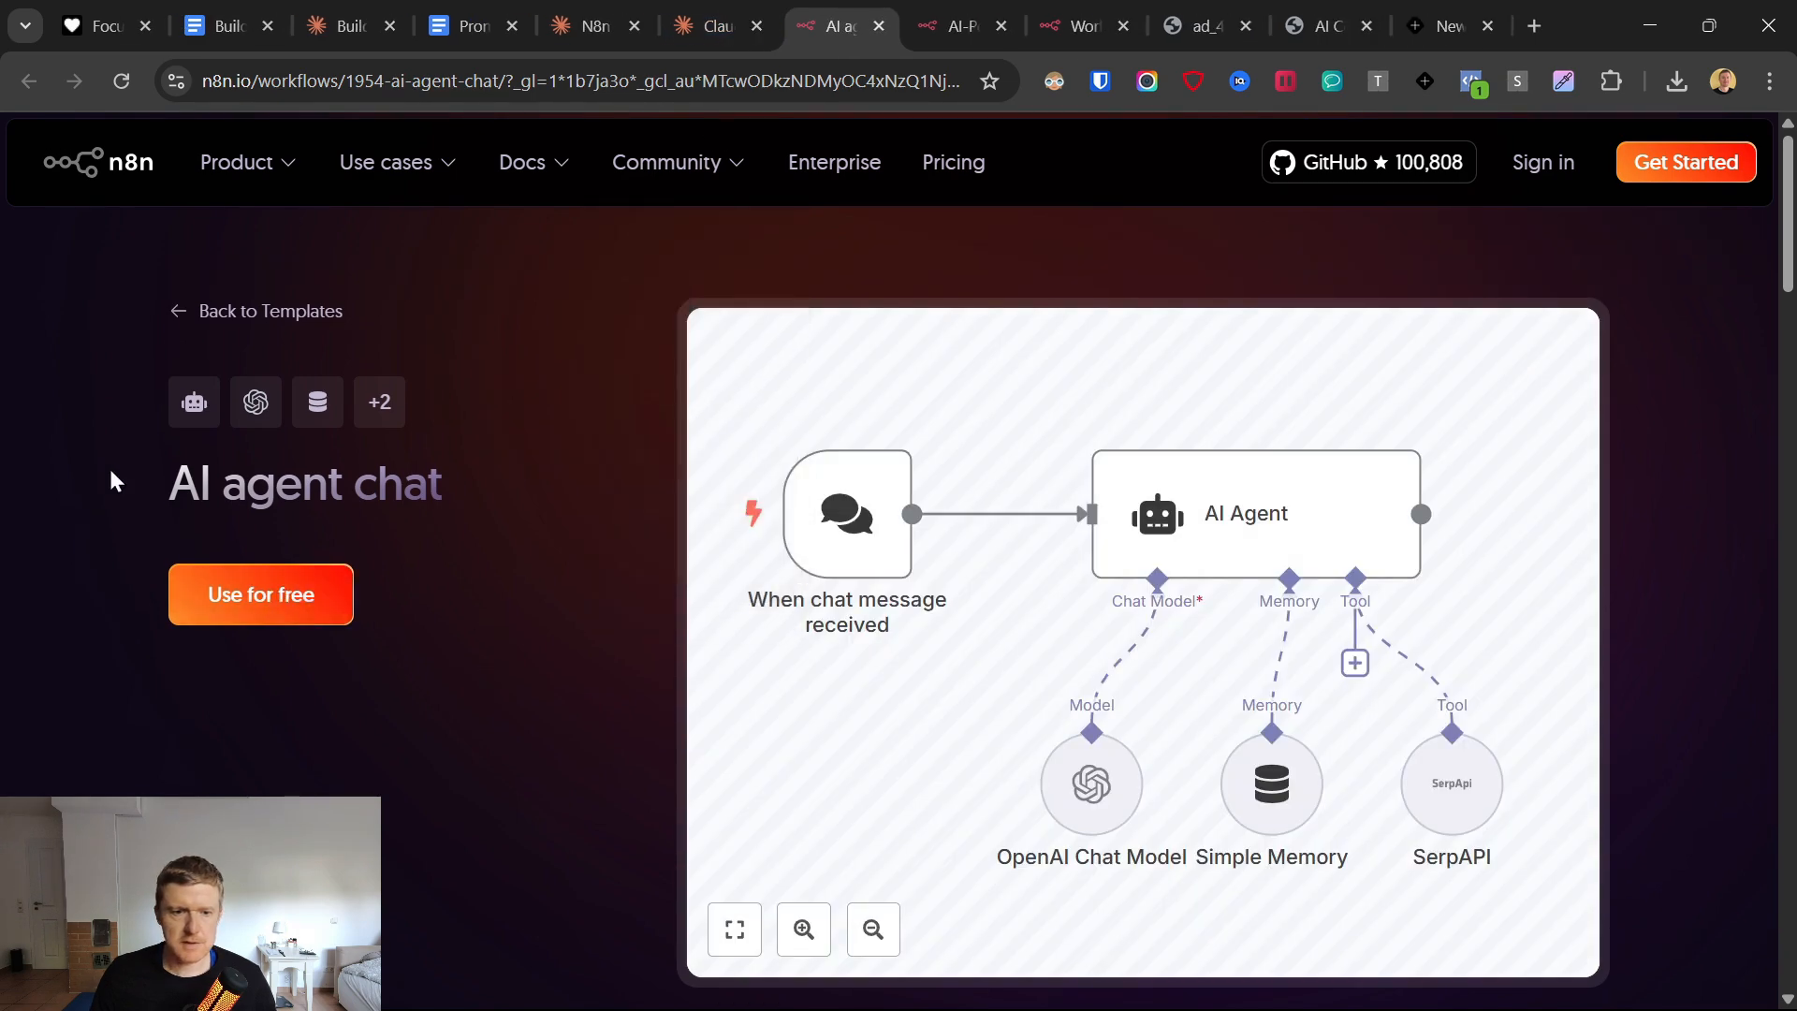
{"action": "left_click_drag", "start_coordinate": [114, 478], "coordinate": [458, 485]}
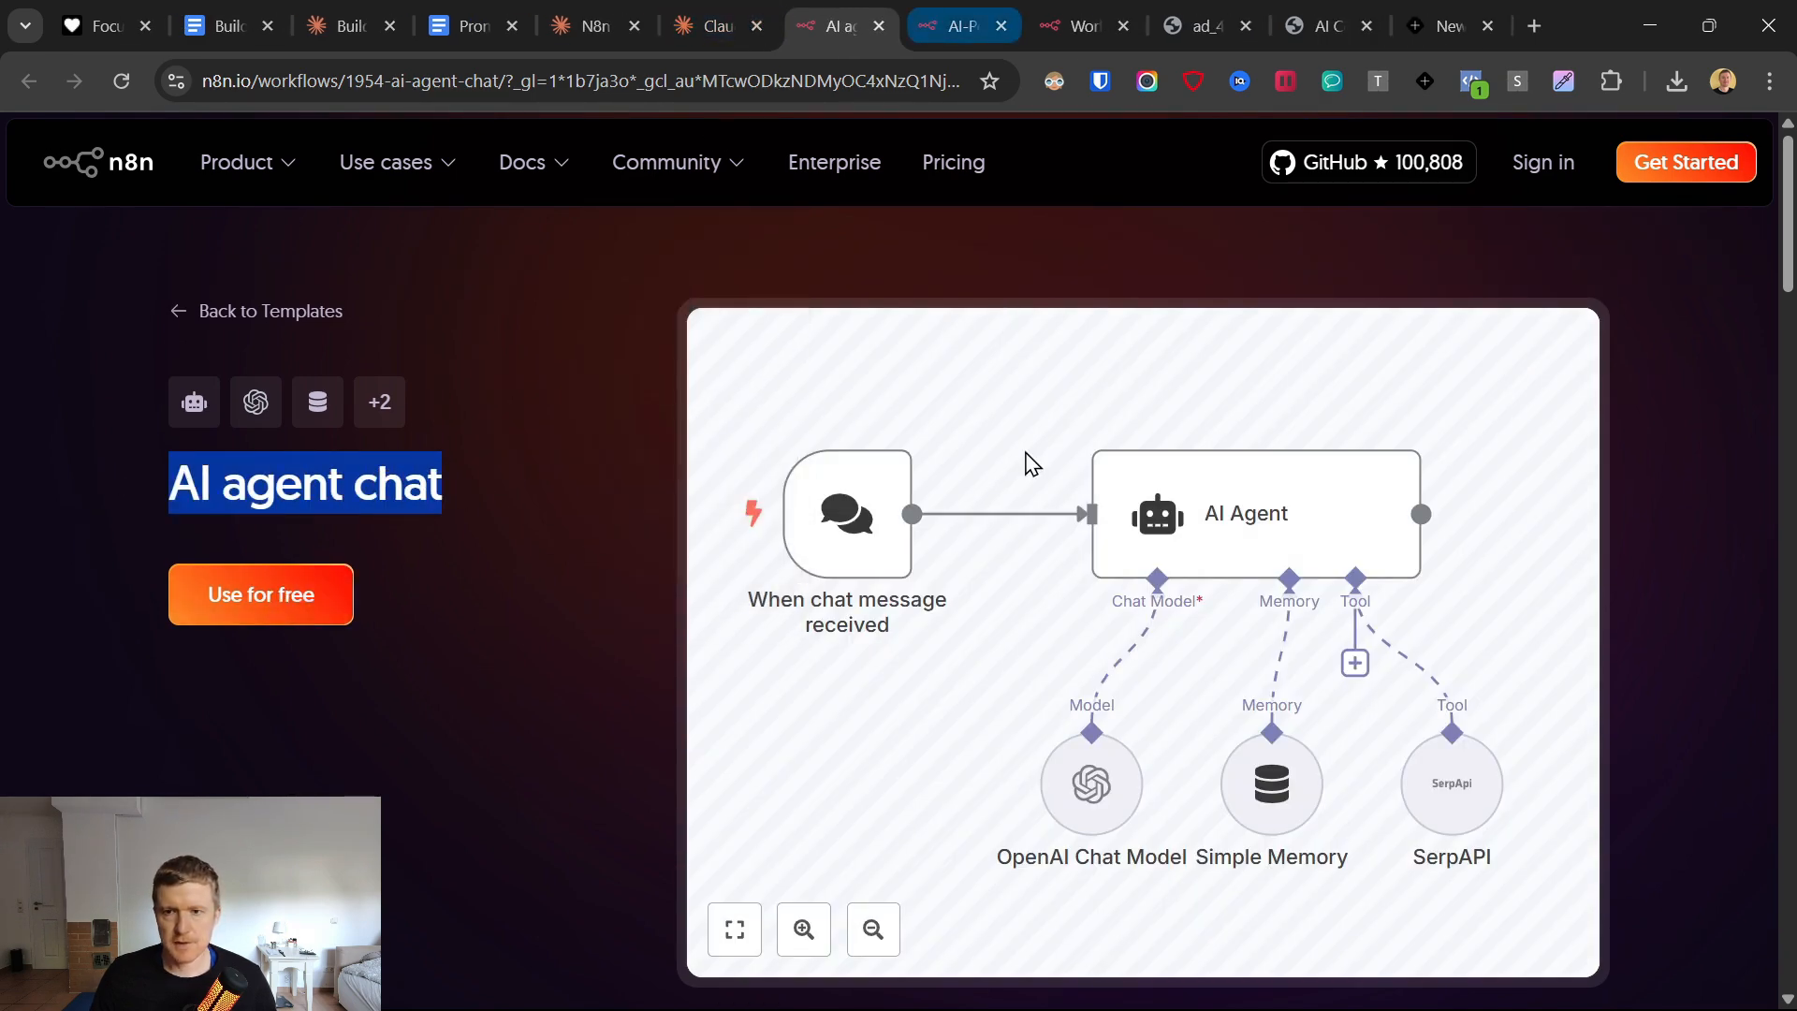
{"action": "scroll", "coordinate": [1578, 589], "scroll_direction": "down", "scroll_amount": 5}
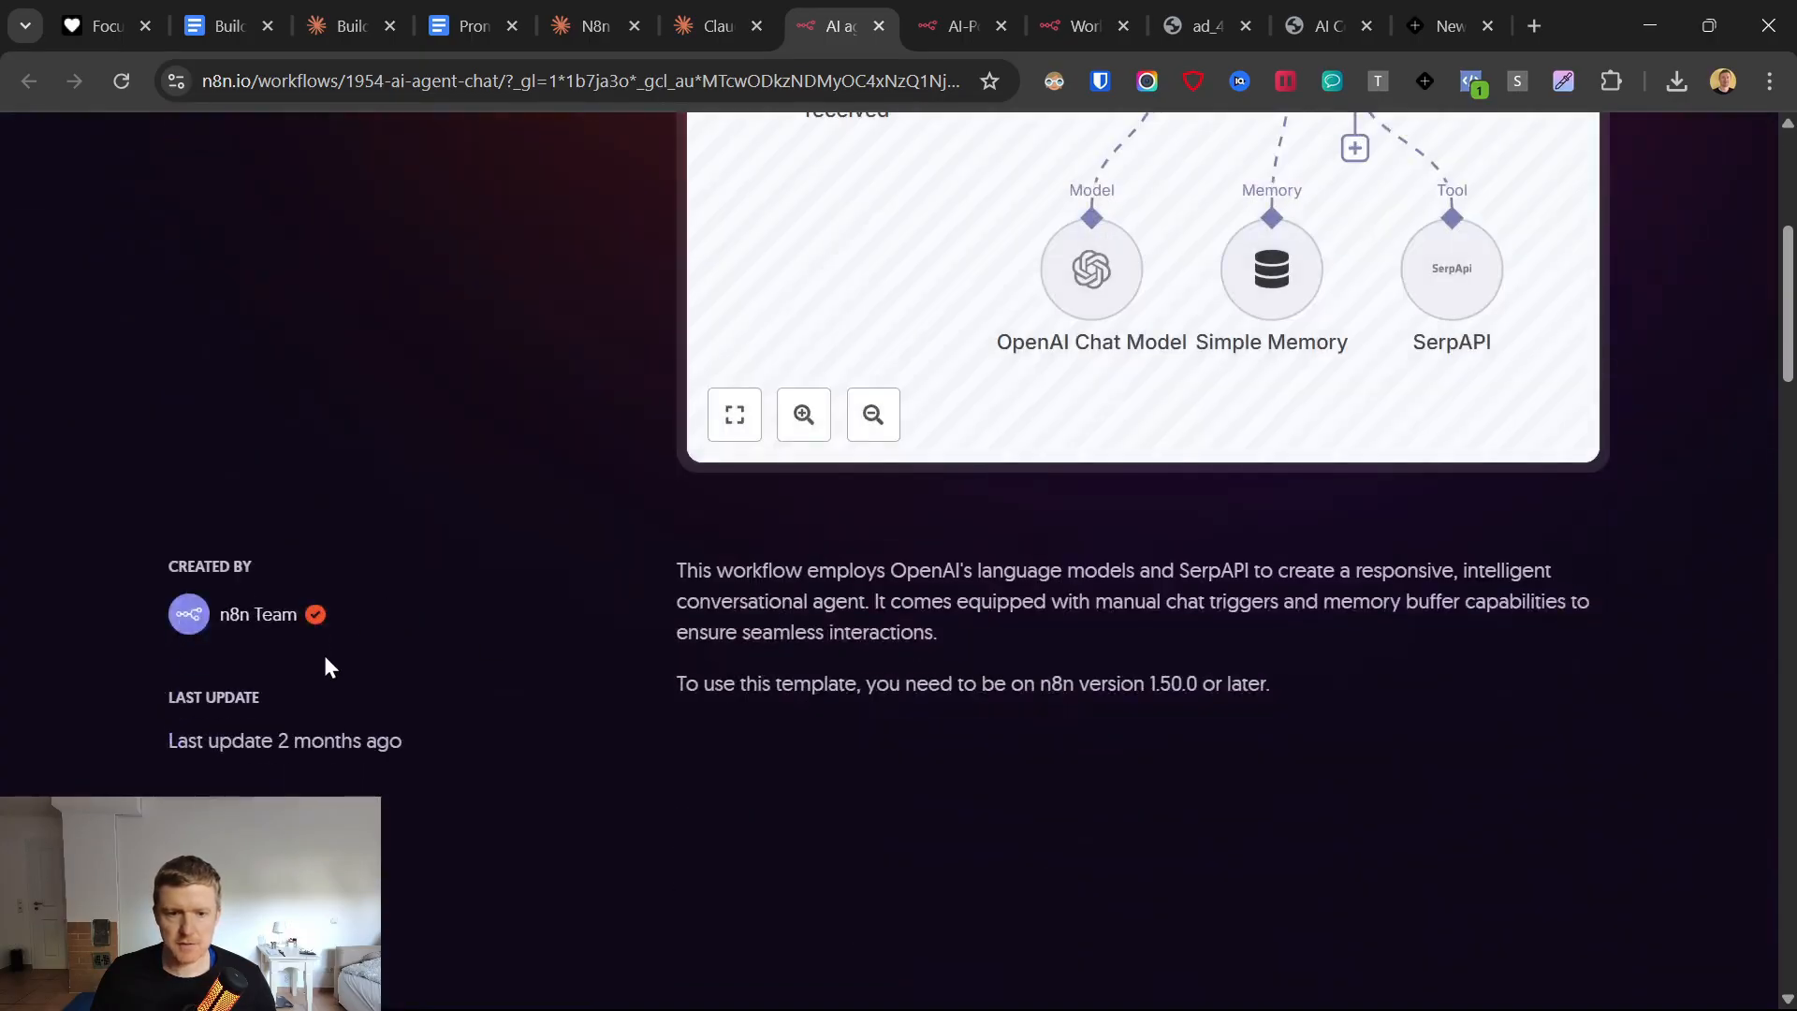
{"action": "scroll", "coordinate": [554, 767], "scroll_direction": "down", "scroll_amount": 2}
{"action": "scroll", "coordinate": [707, 746], "scroll_direction": "up", "scroll_amount": 6}
{"action": "scroll", "coordinate": [361, 545], "scroll_direction": "down", "scroll_amount": 1}
{"action": "scroll", "coordinate": [361, 545], "scroll_direction": "up", "scroll_amount": 1}
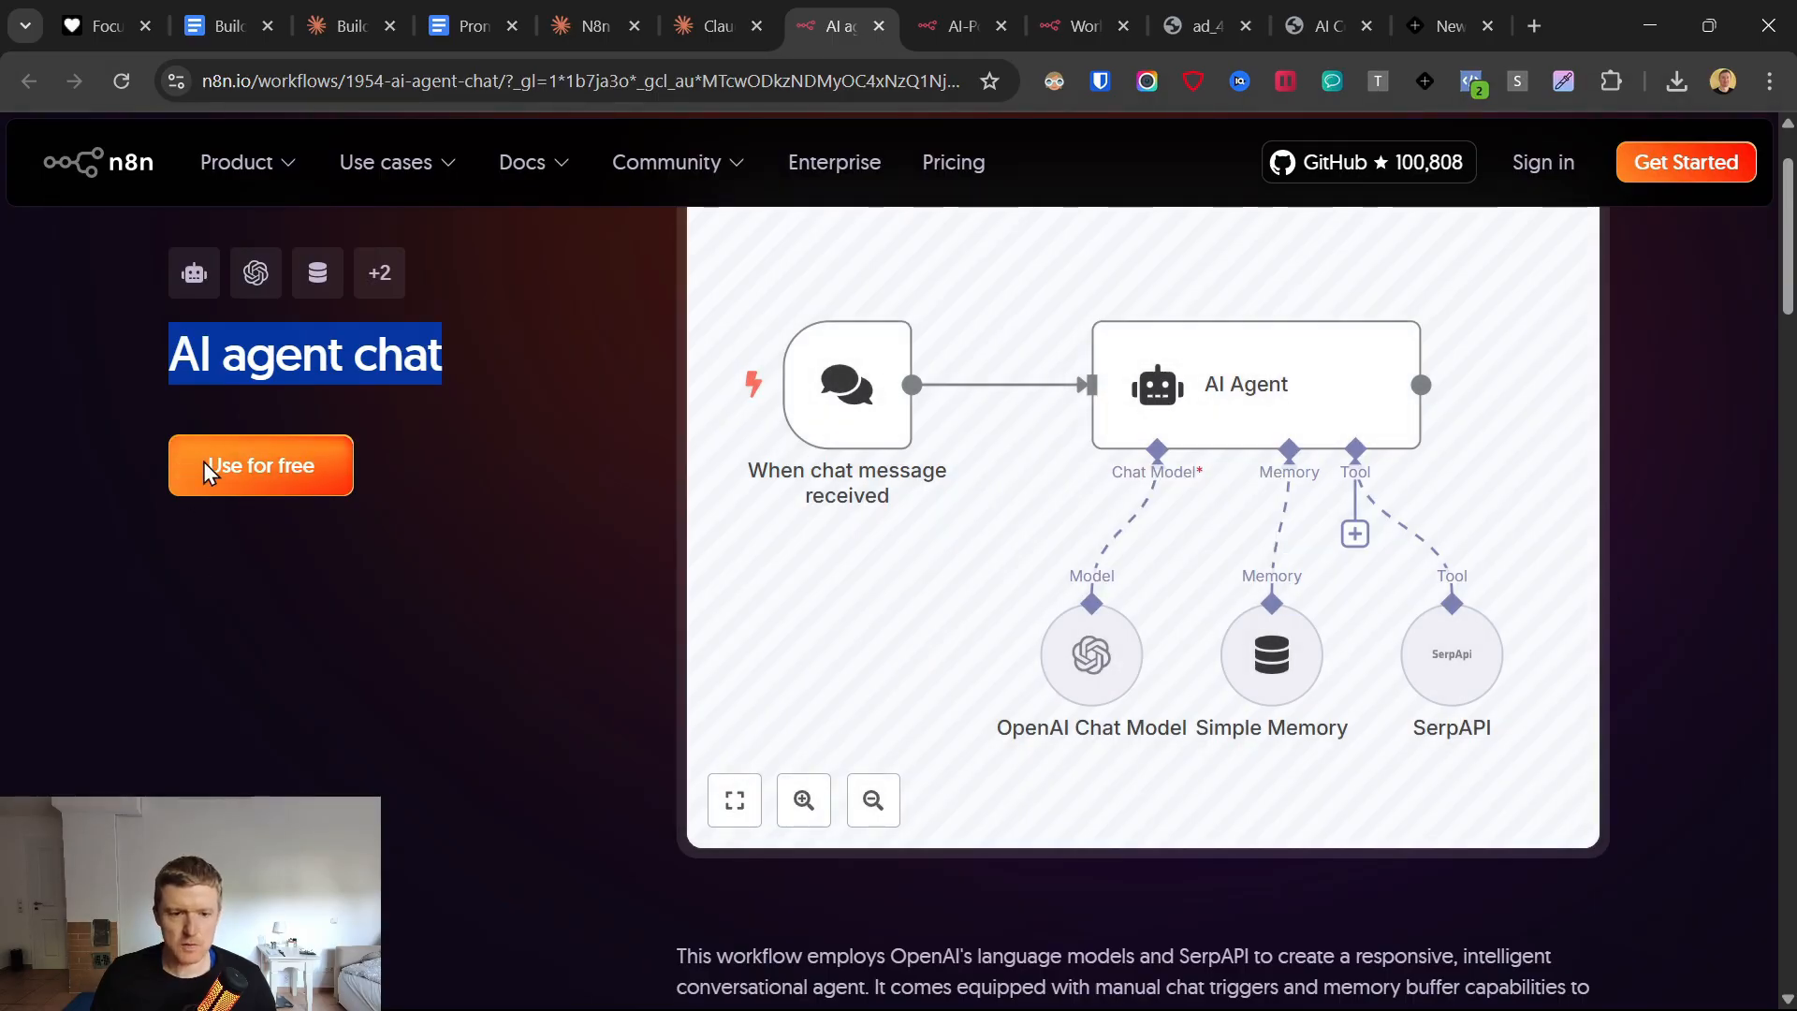
Use the AI agent chat template for free and load it into the n8n cloud workspace.
{"action": "left_click", "coordinate": [255, 468]}
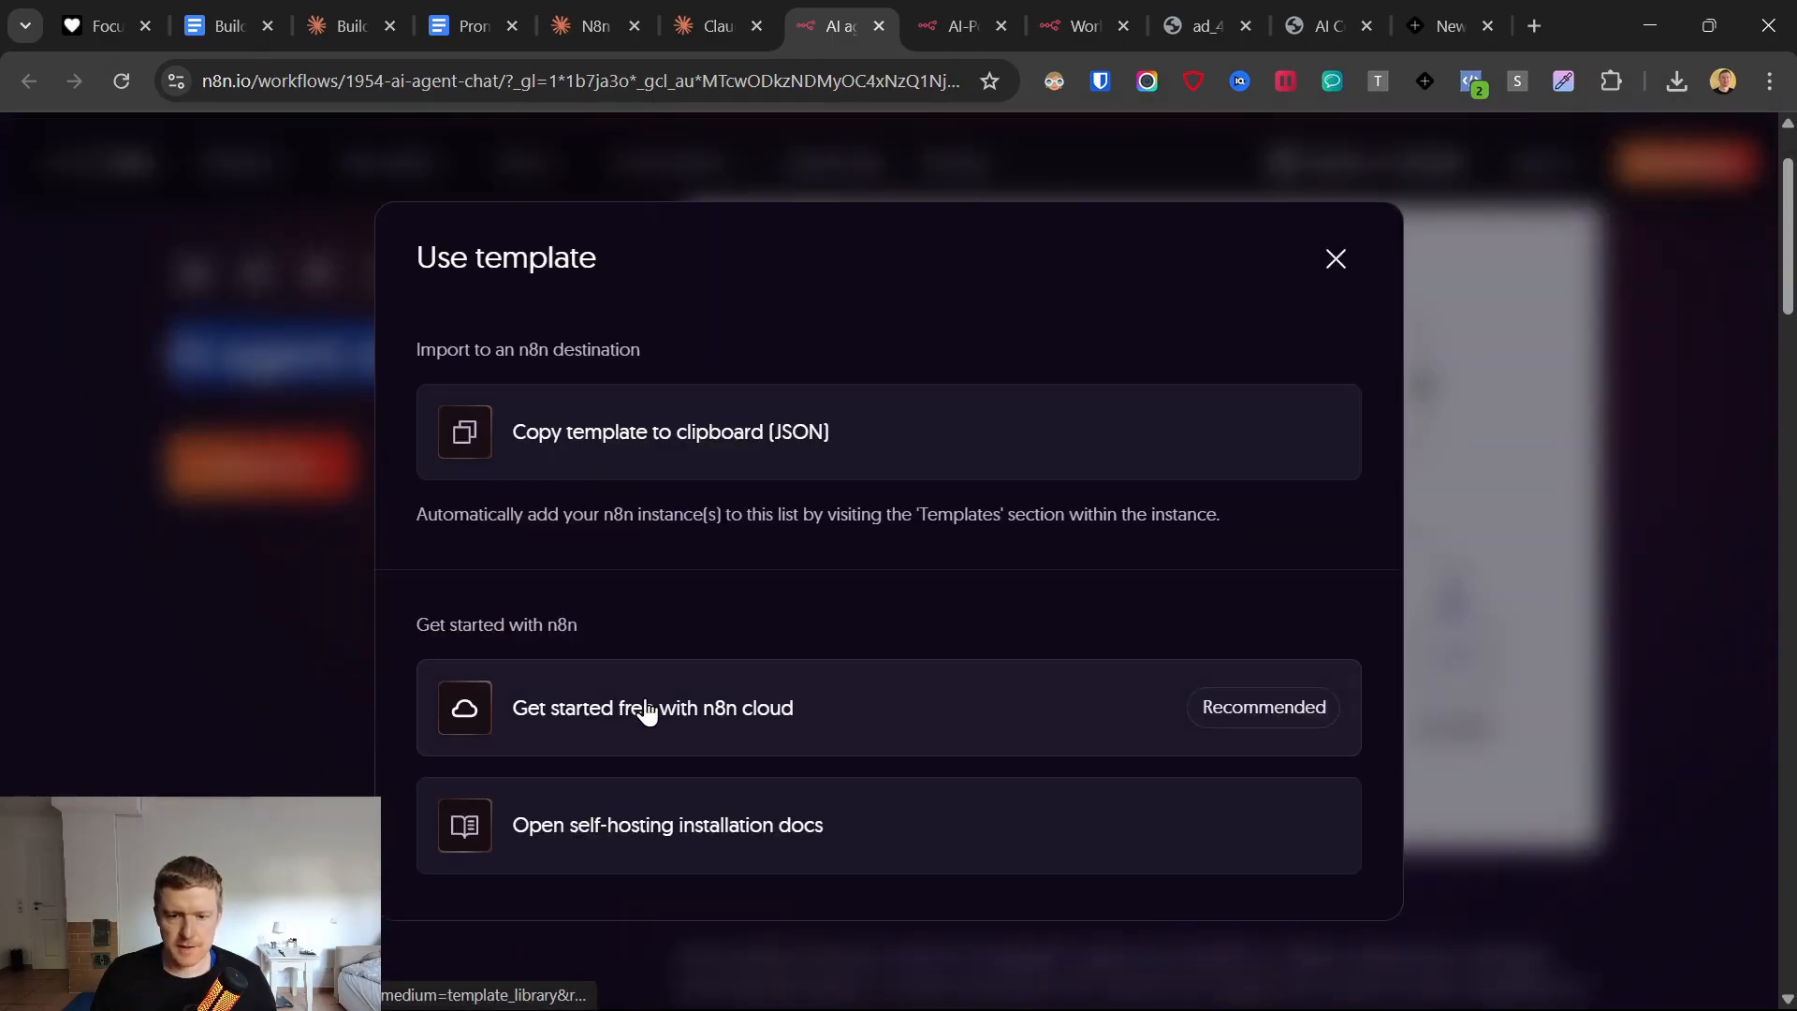
{"action": "left_click", "coordinate": [733, 706]}
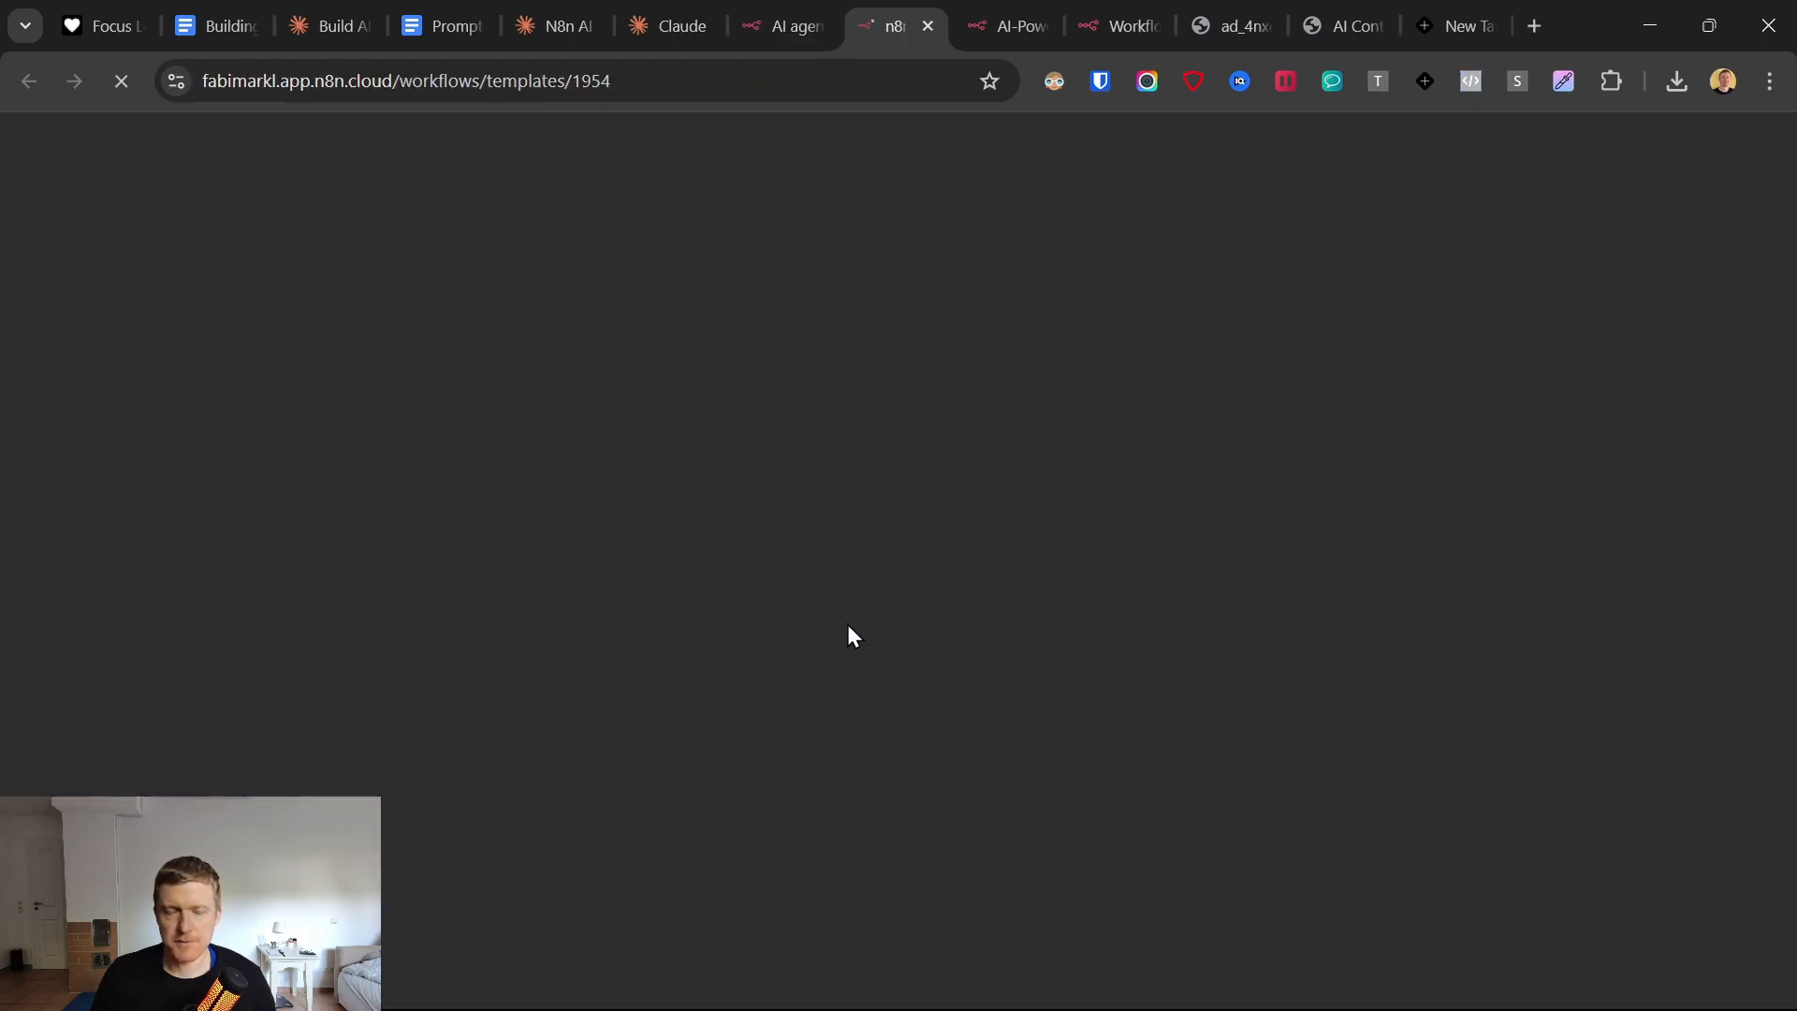
{"action": "left_click", "coordinate": [802, 19]}
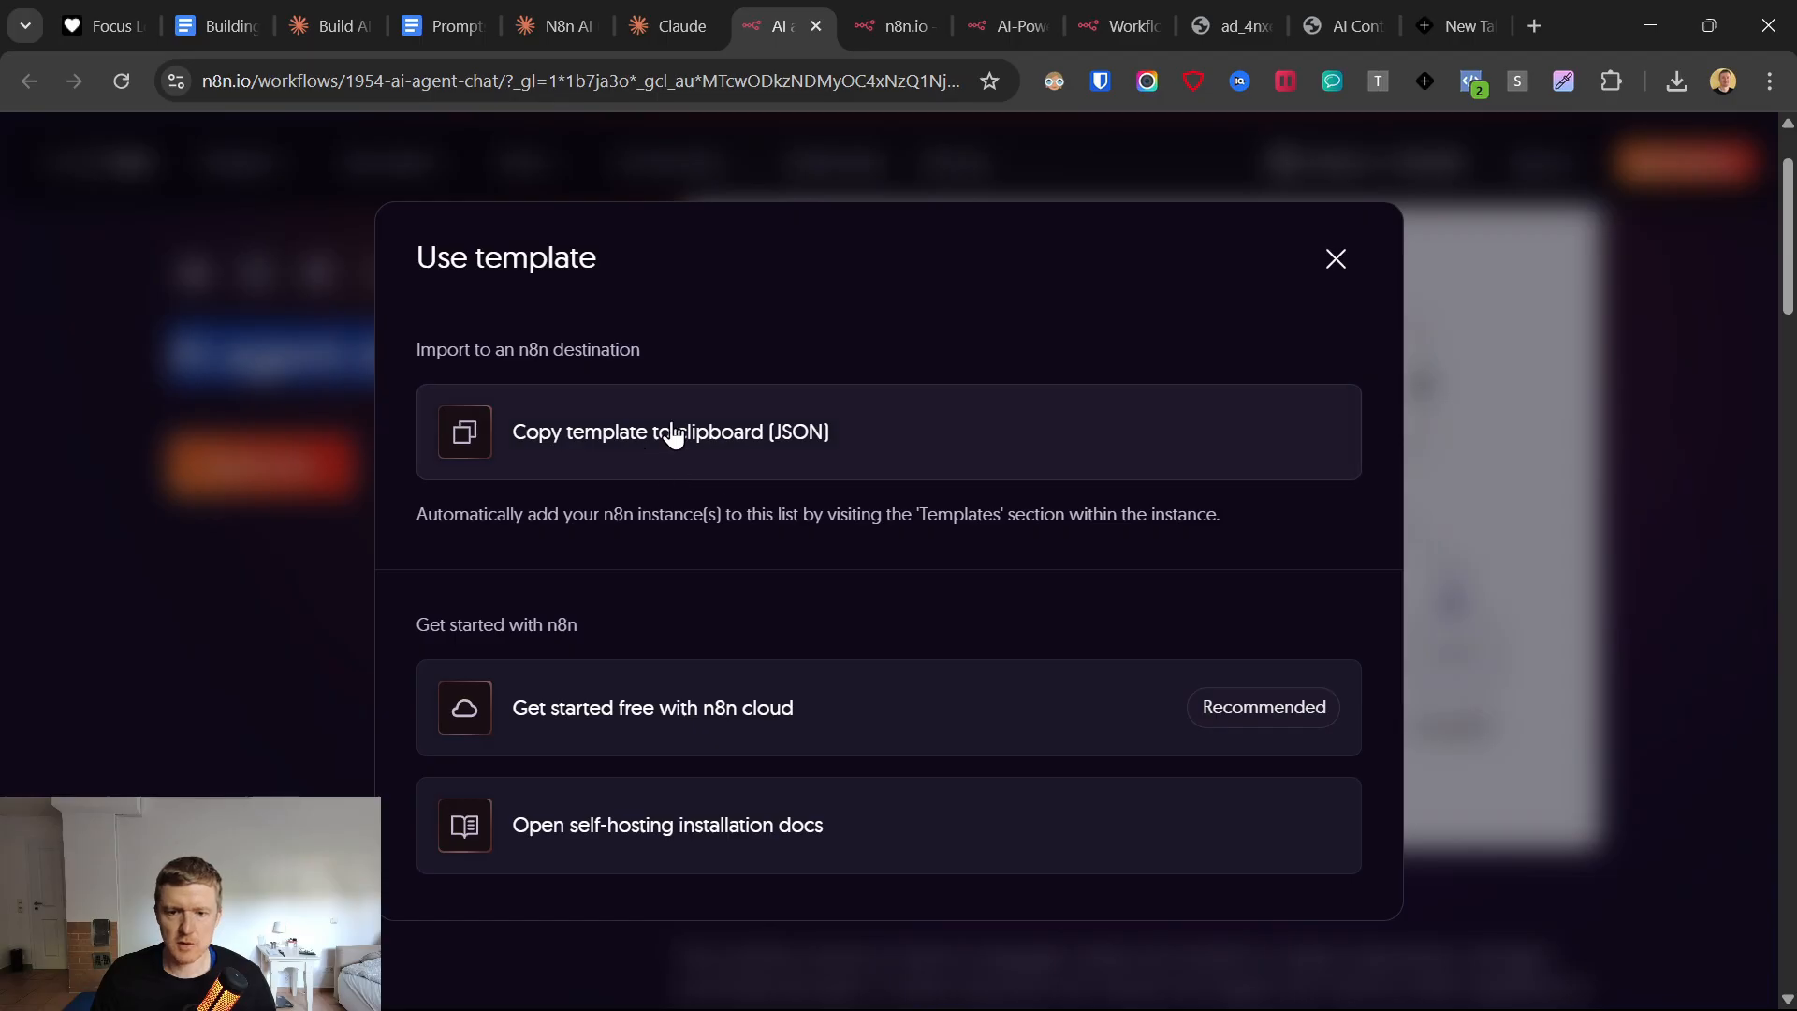
{"action": "left_click", "coordinate": [897, 26]}
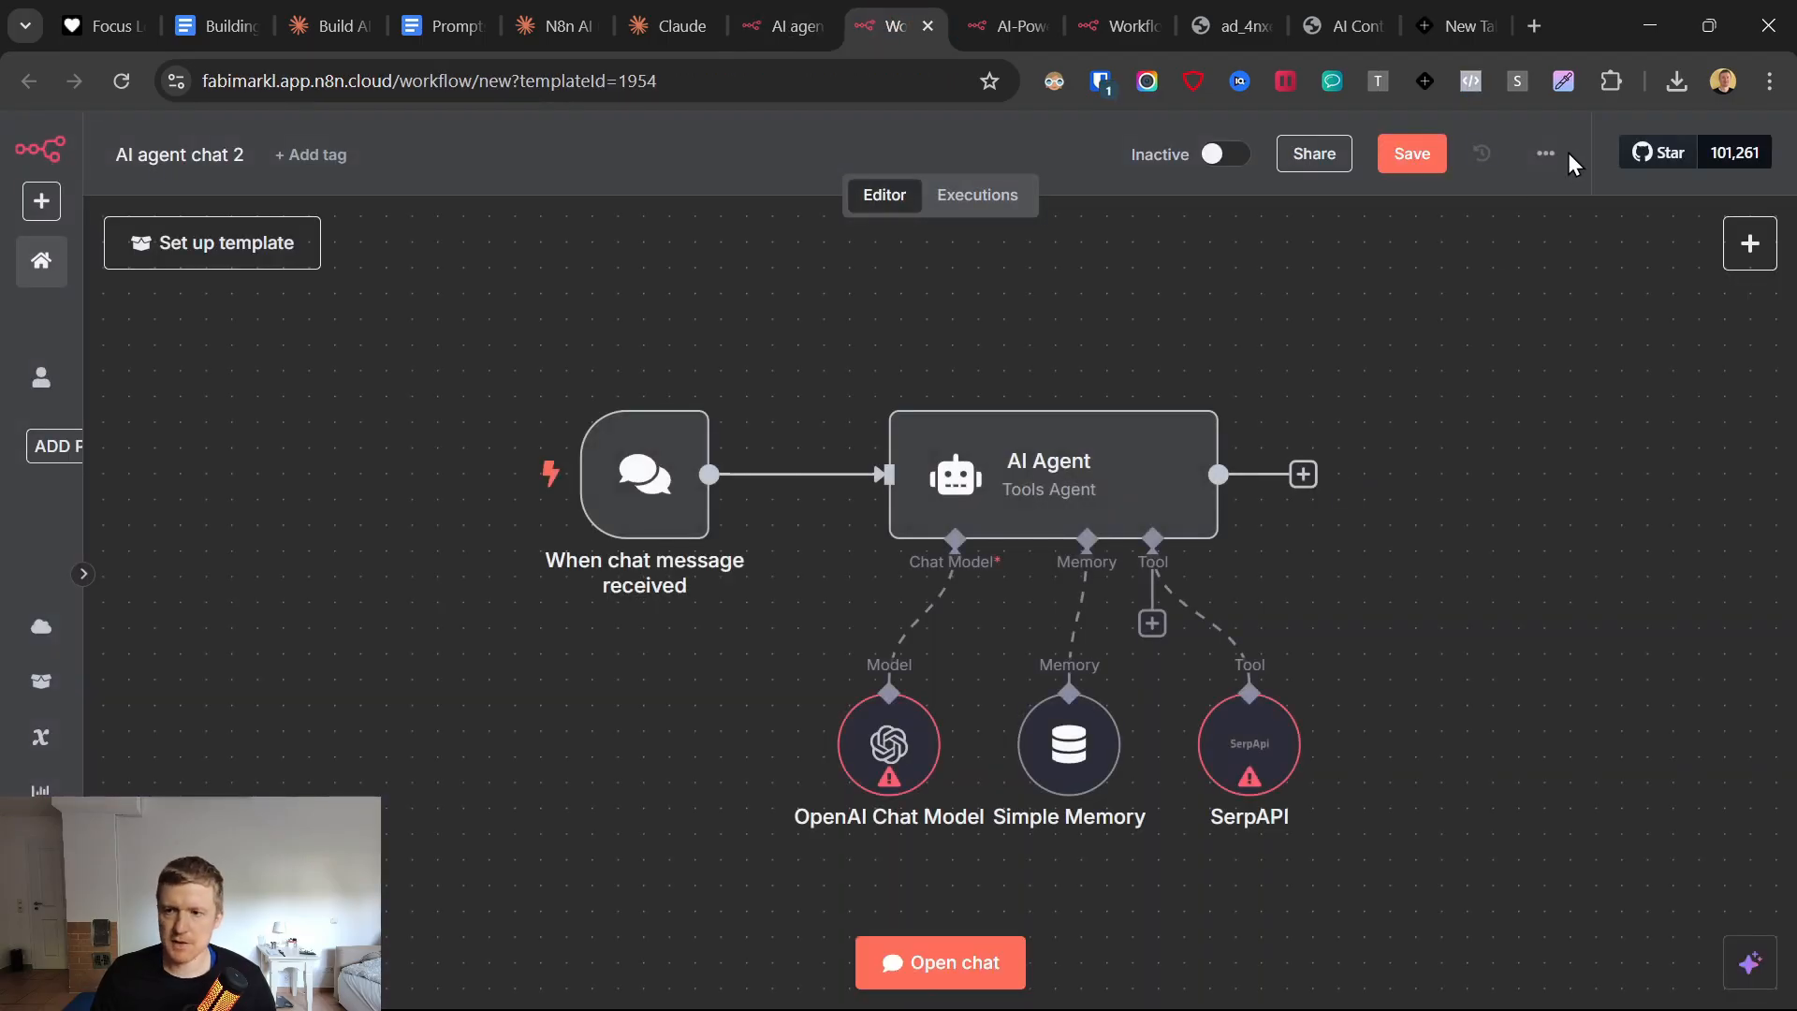
Save the AI agent chat 2 workflow and download it as a JSON file, checking it in the recent downloads.
{"action": "left_click", "coordinate": [1546, 153]}
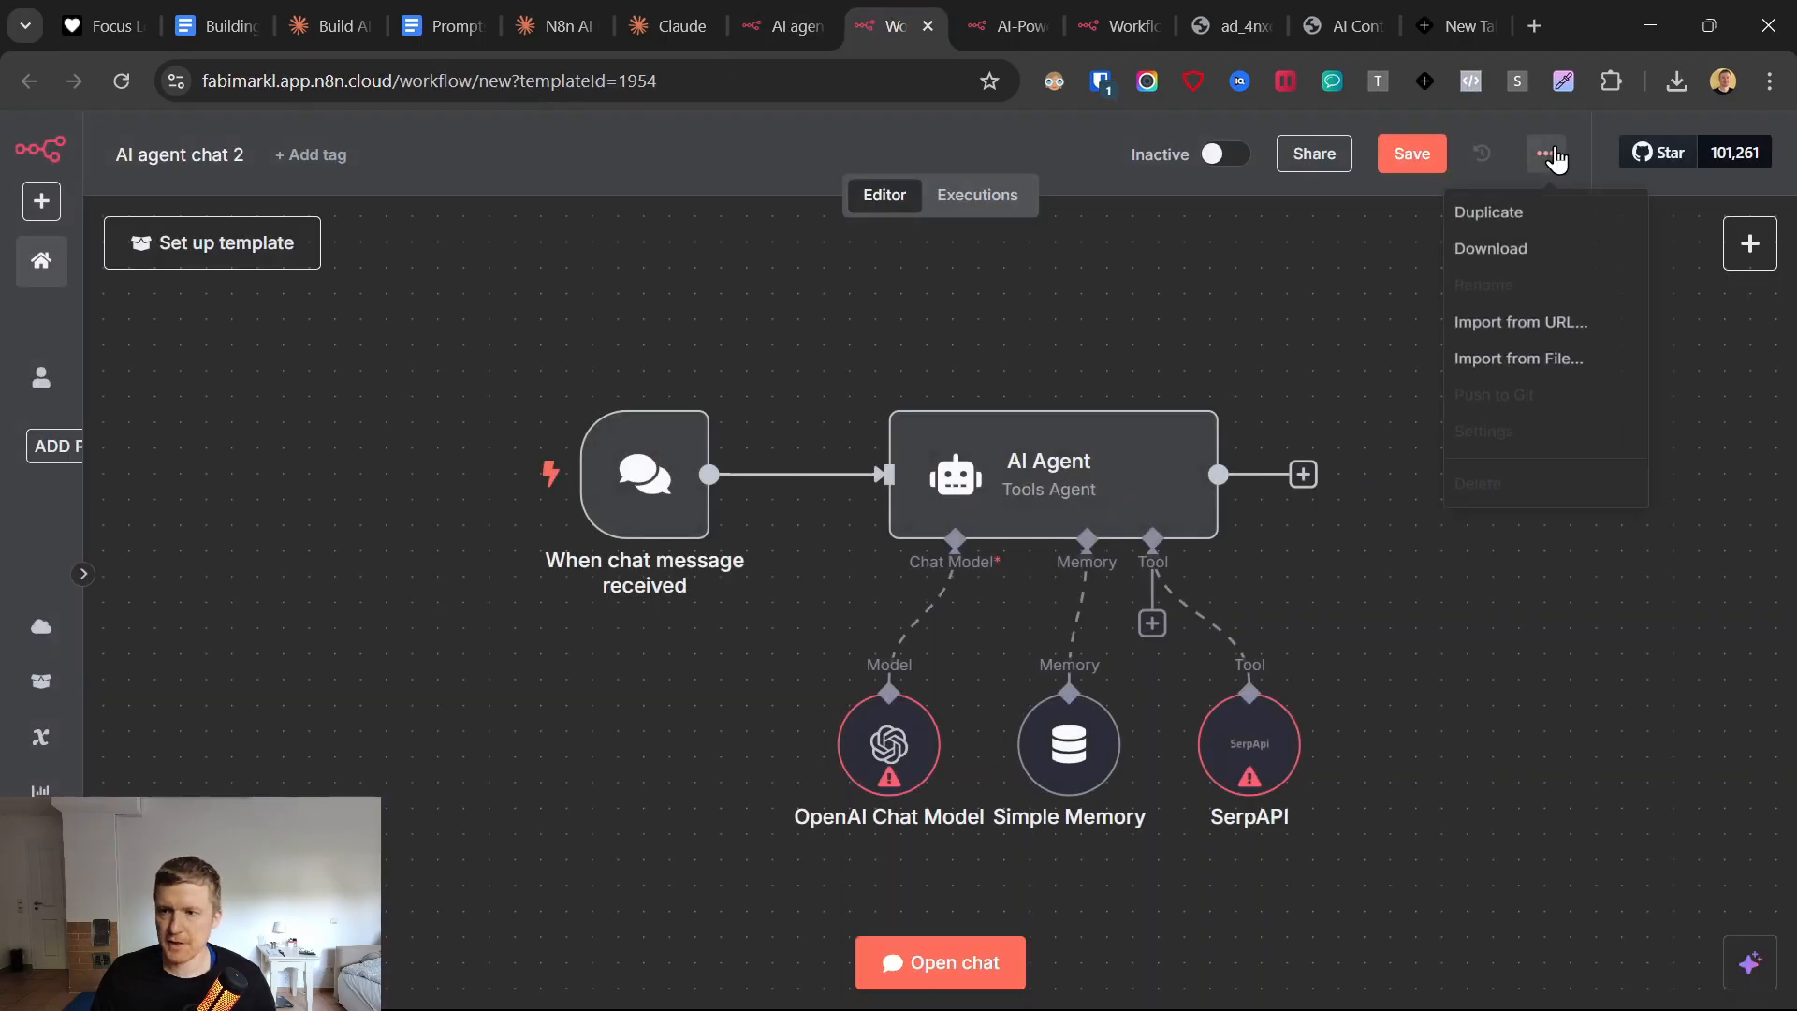
{"action": "left_click", "coordinate": [1533, 247]}
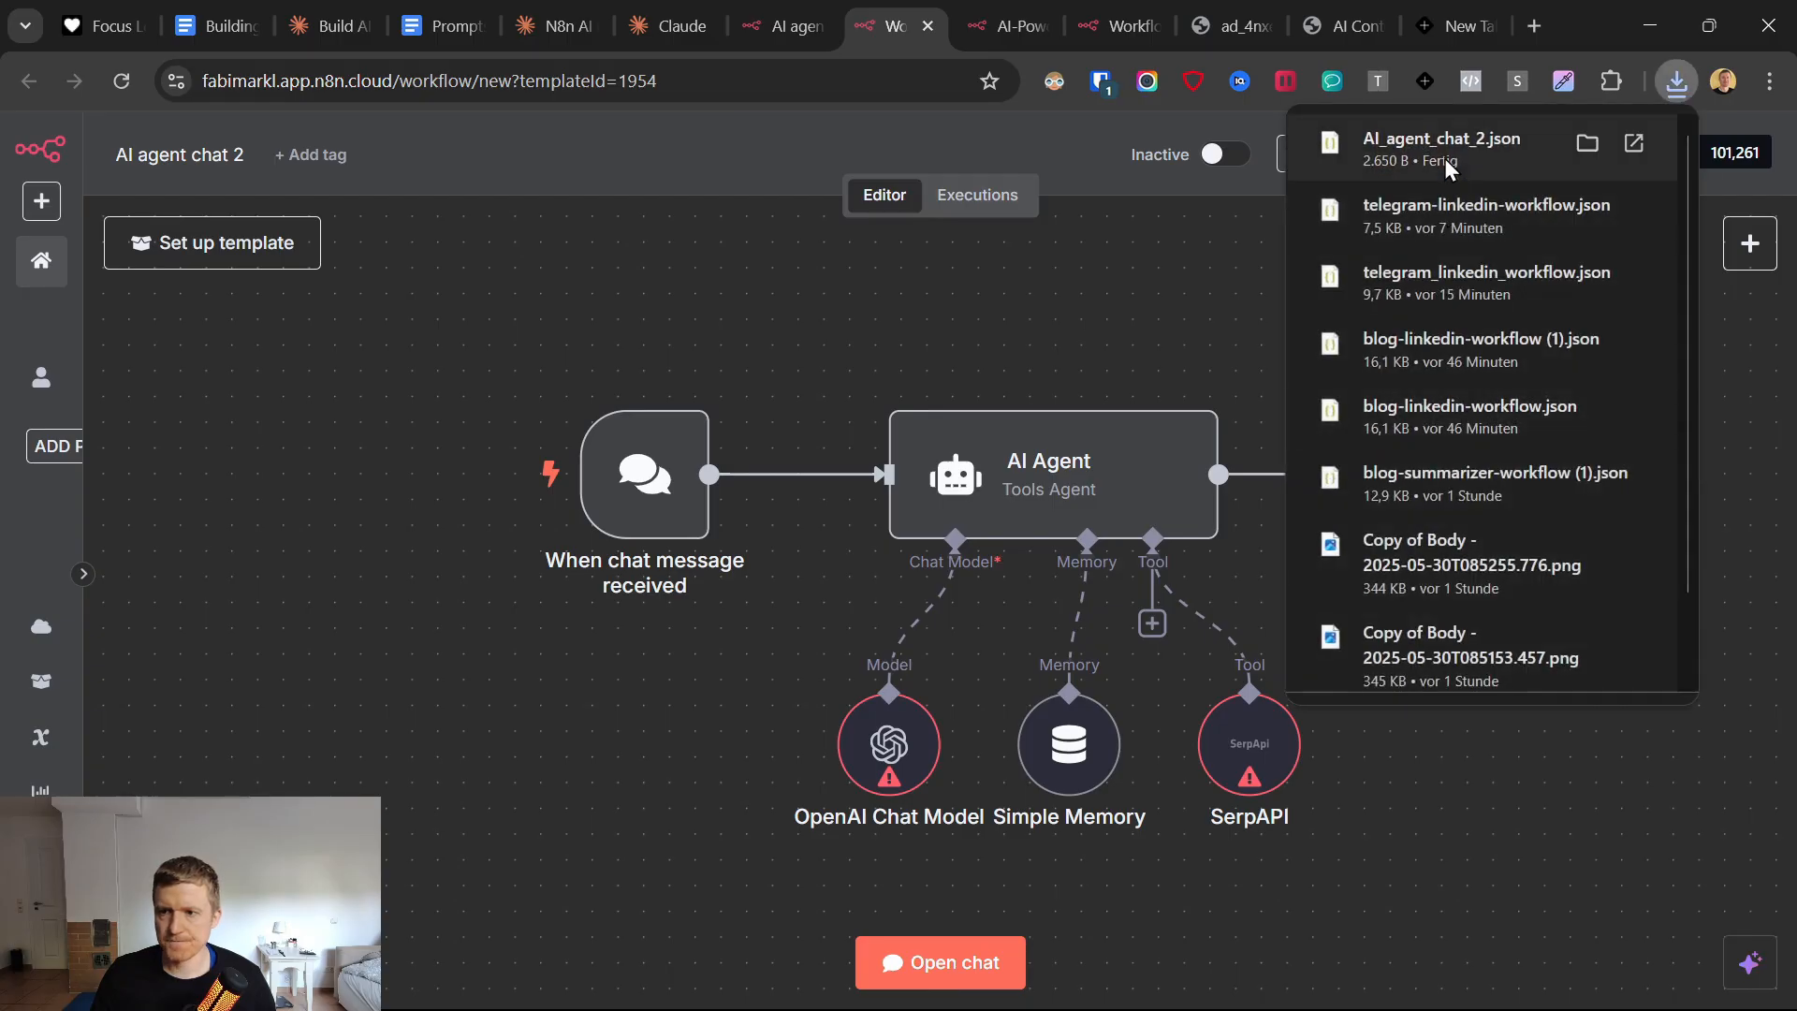
{"action": "left_click", "coordinate": [1438, 170]}
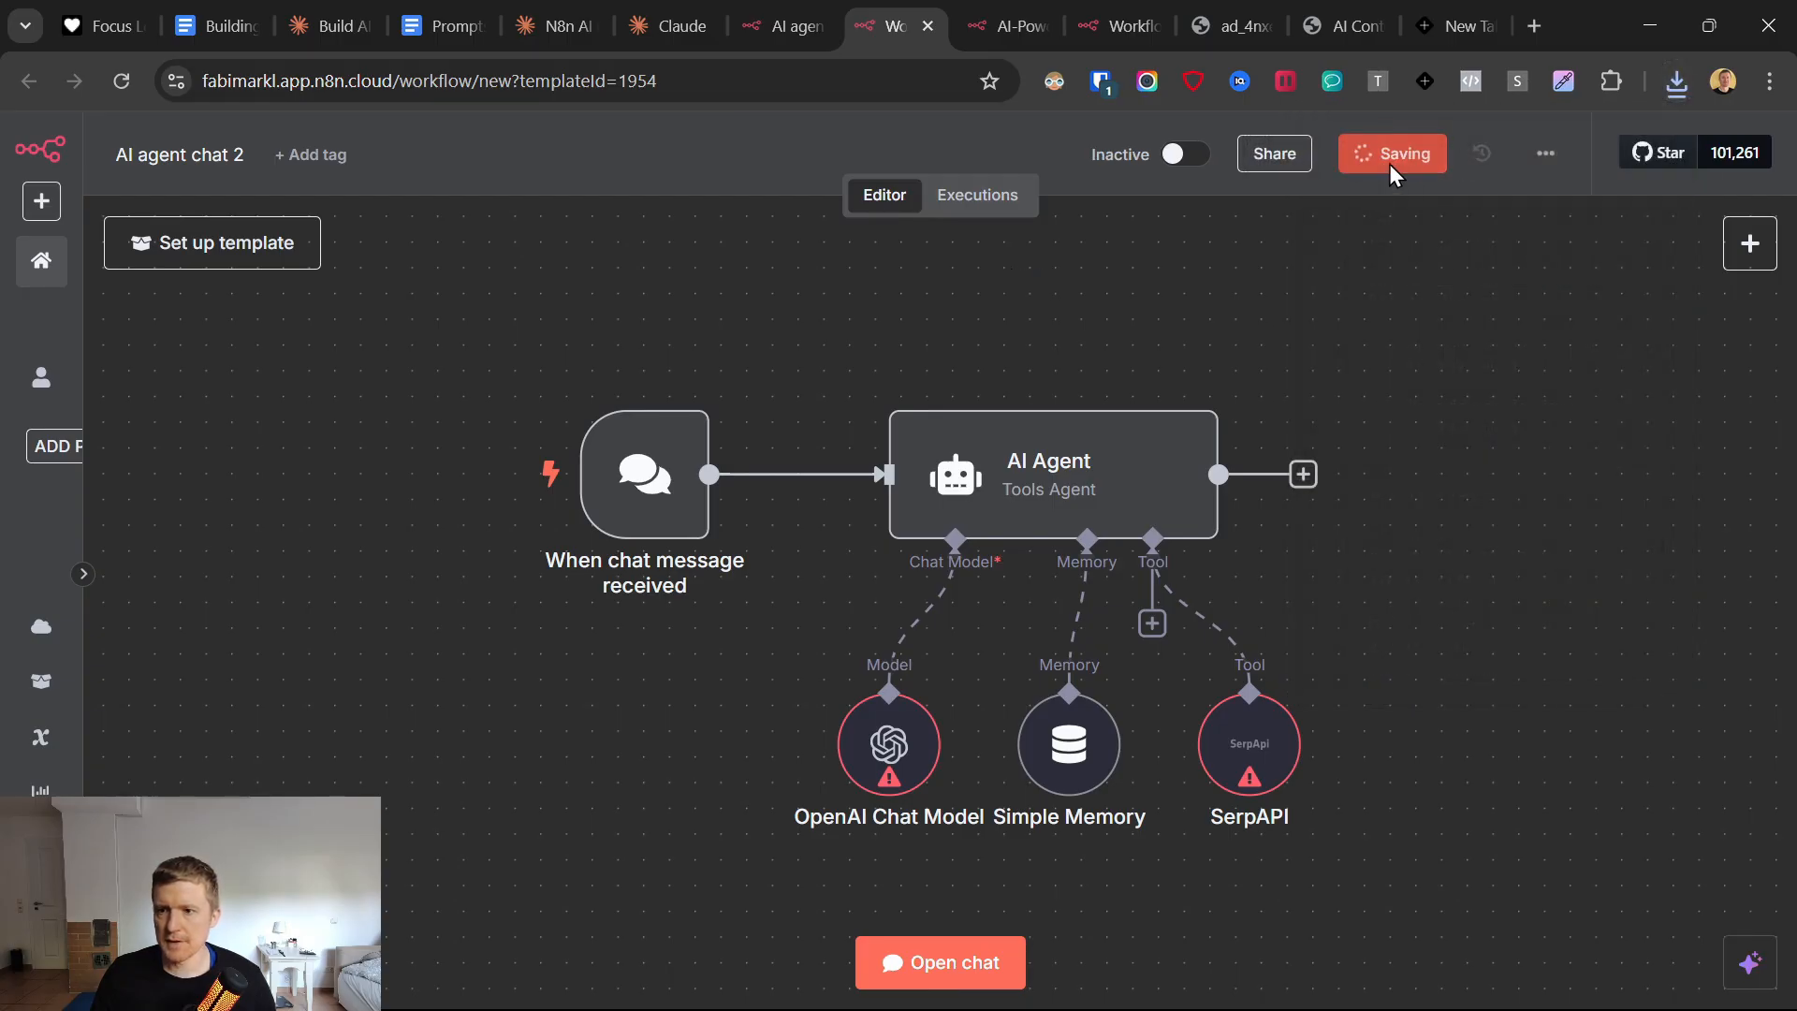
{"action": "left_click", "coordinate": [1546, 154]}
{"action": "left_click", "coordinate": [1495, 239]}
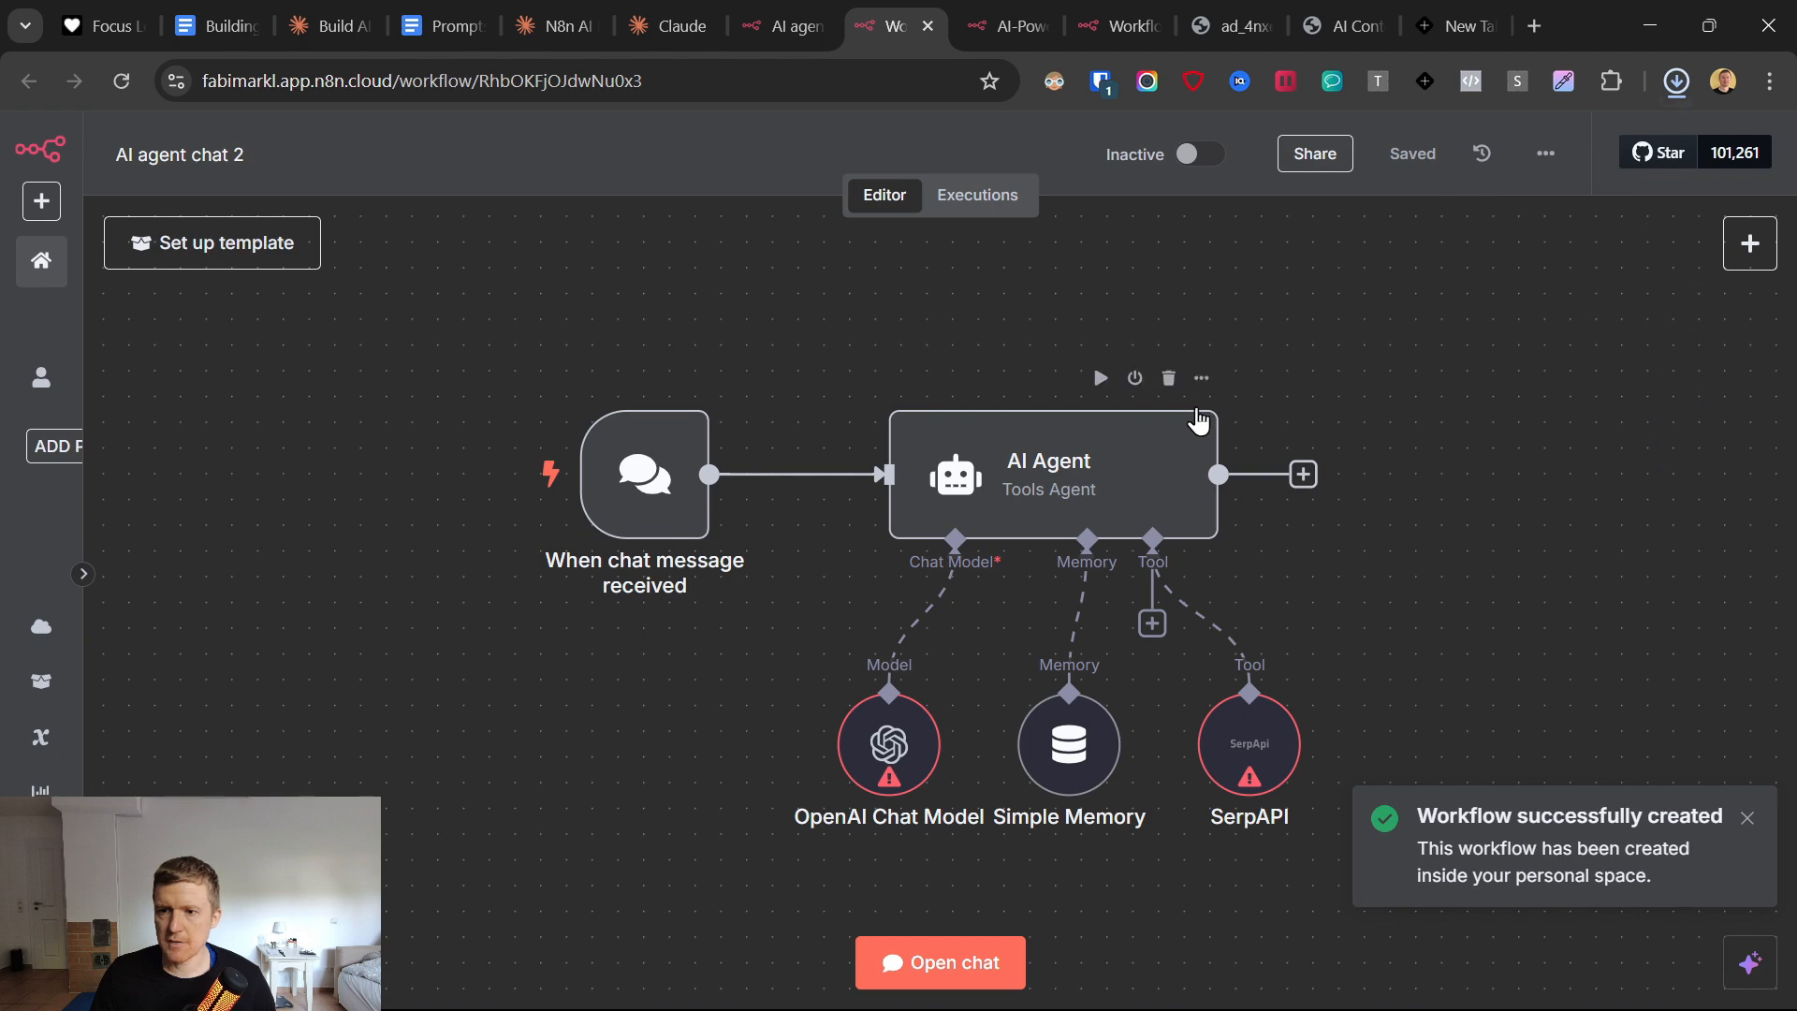
{"action": "left_click", "coordinate": [1677, 82]}
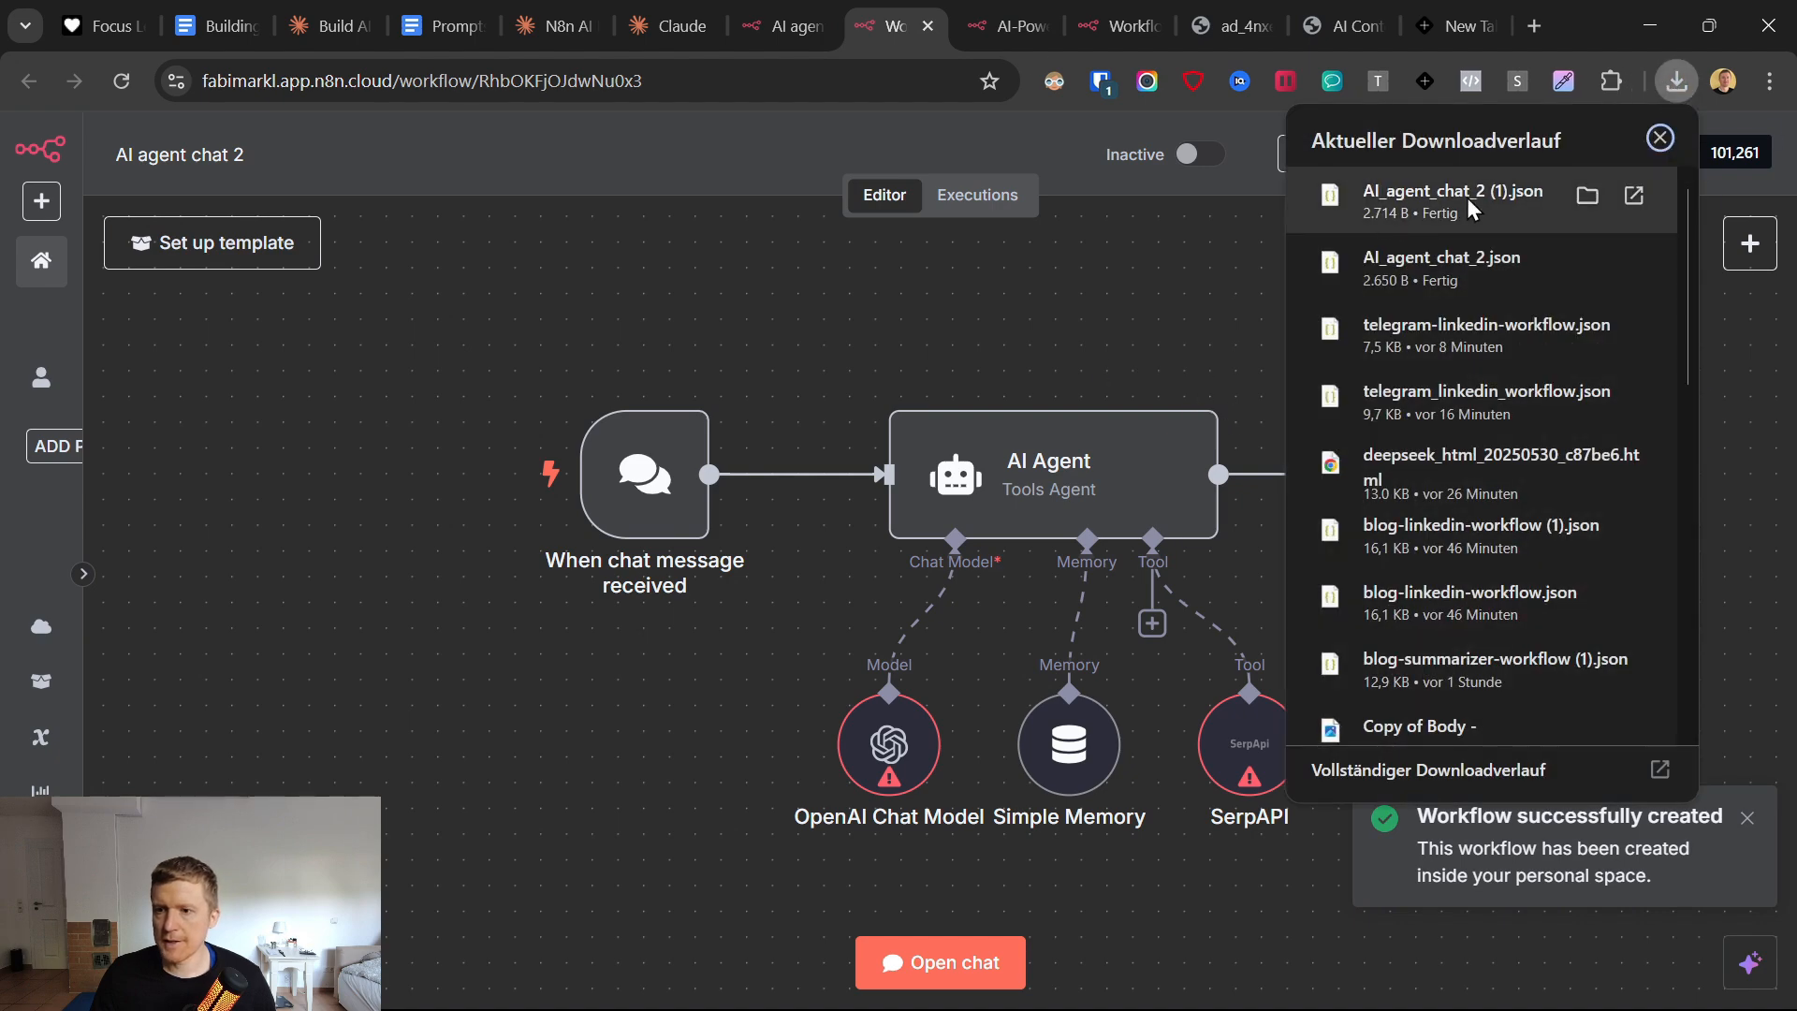
{"action": "left_click", "coordinate": [1037, 335]}
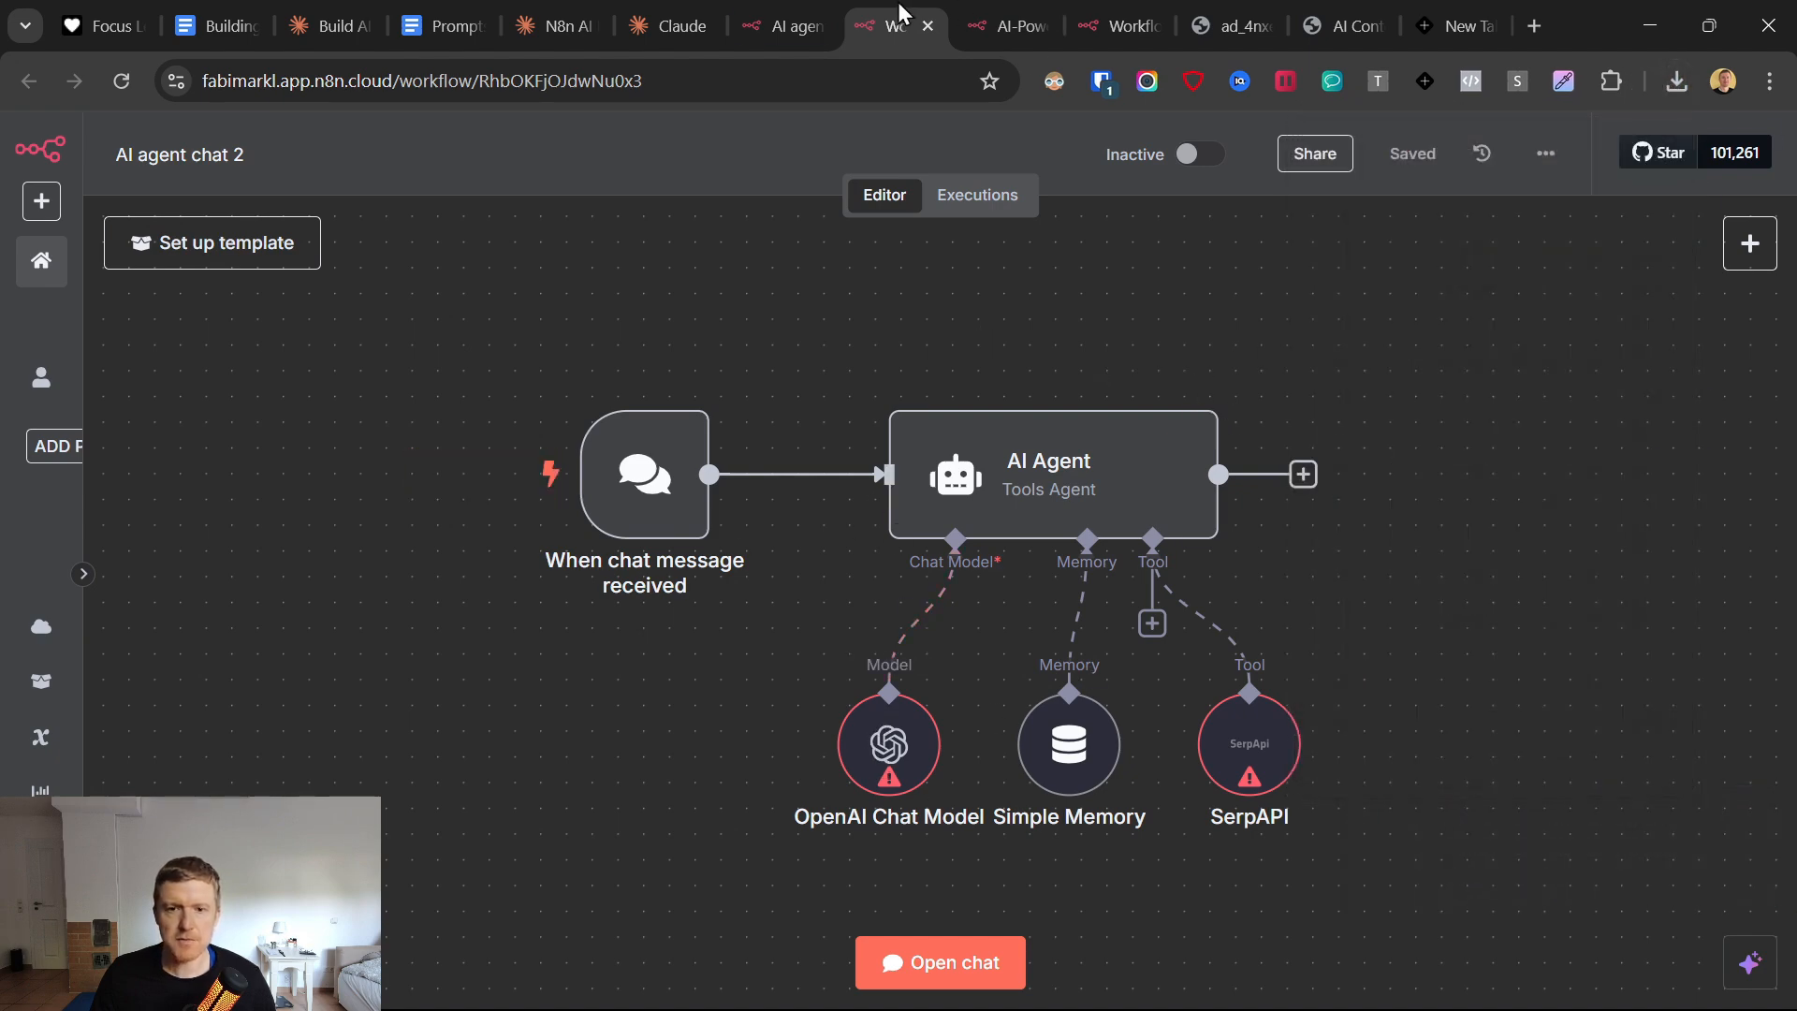
Attach AI_agent_chat_2 (1).json from Downloads to the workflow prompt in Claude.
{"action": "left_click", "coordinate": [781, 27]}
{"action": "left_click", "coordinate": [660, 27]}
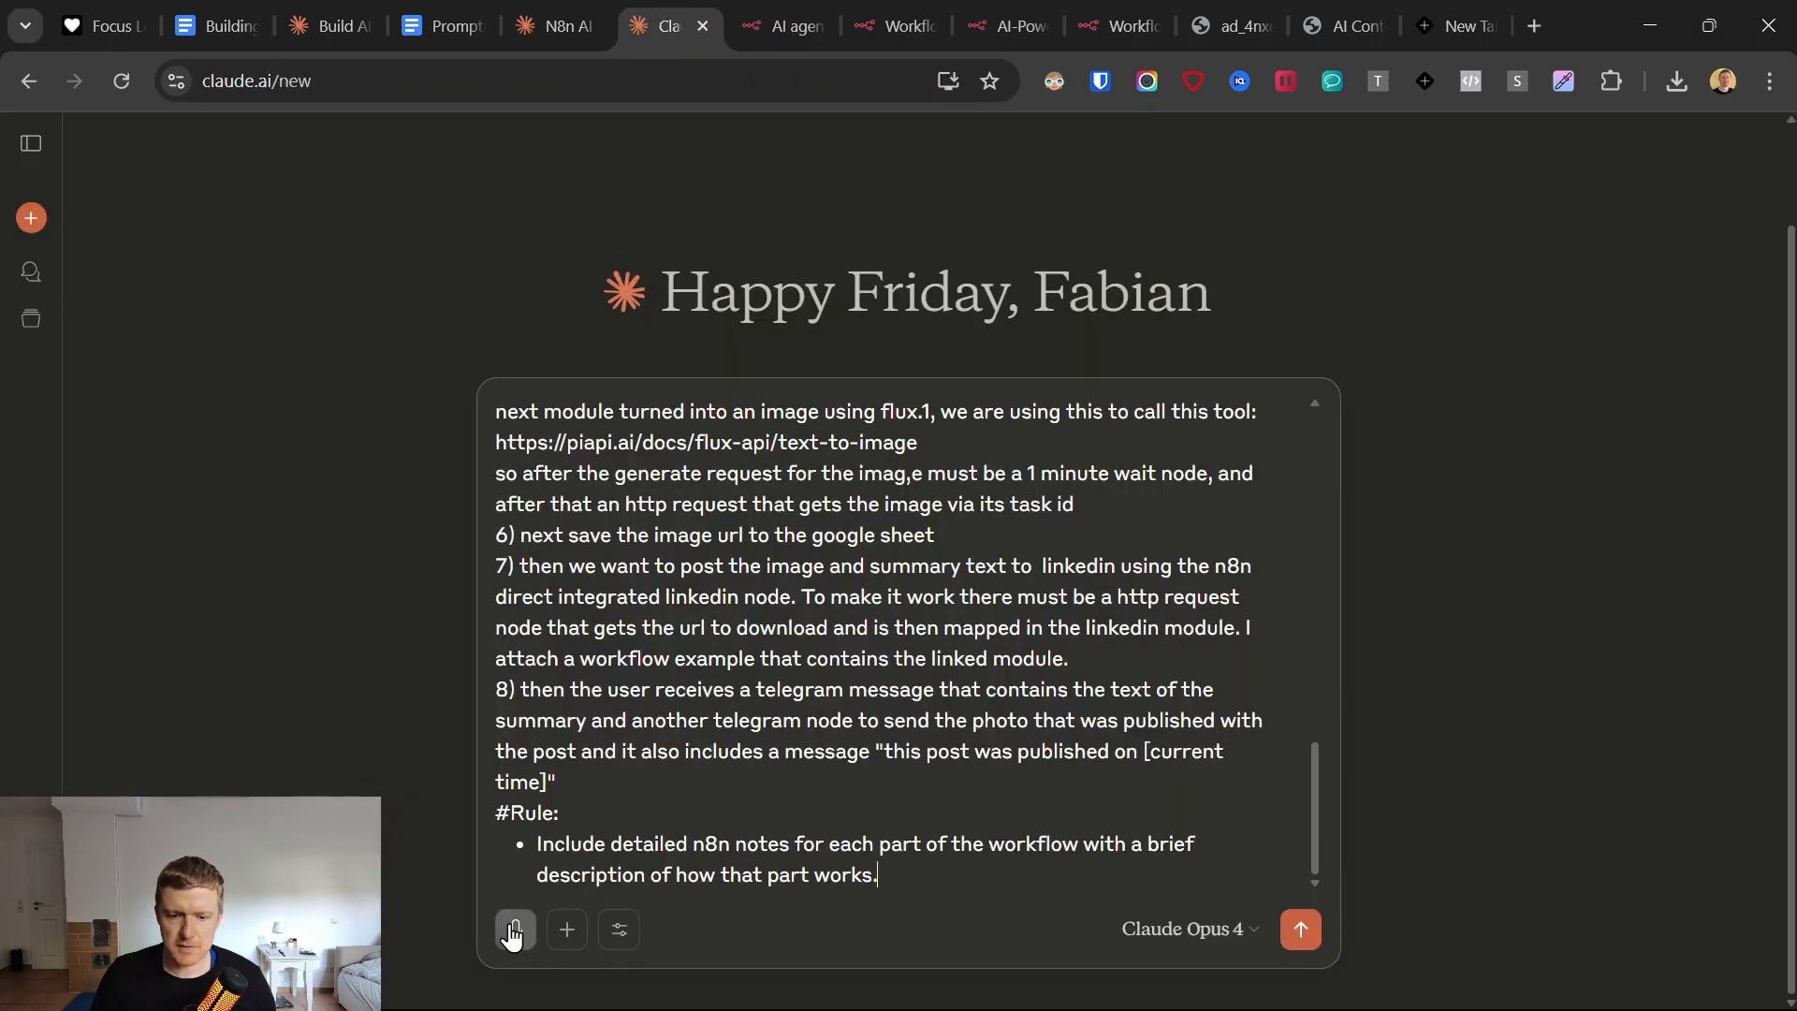
{"action": "left_click", "coordinate": [566, 931]}
{"action": "left_click", "coordinate": [651, 653]}
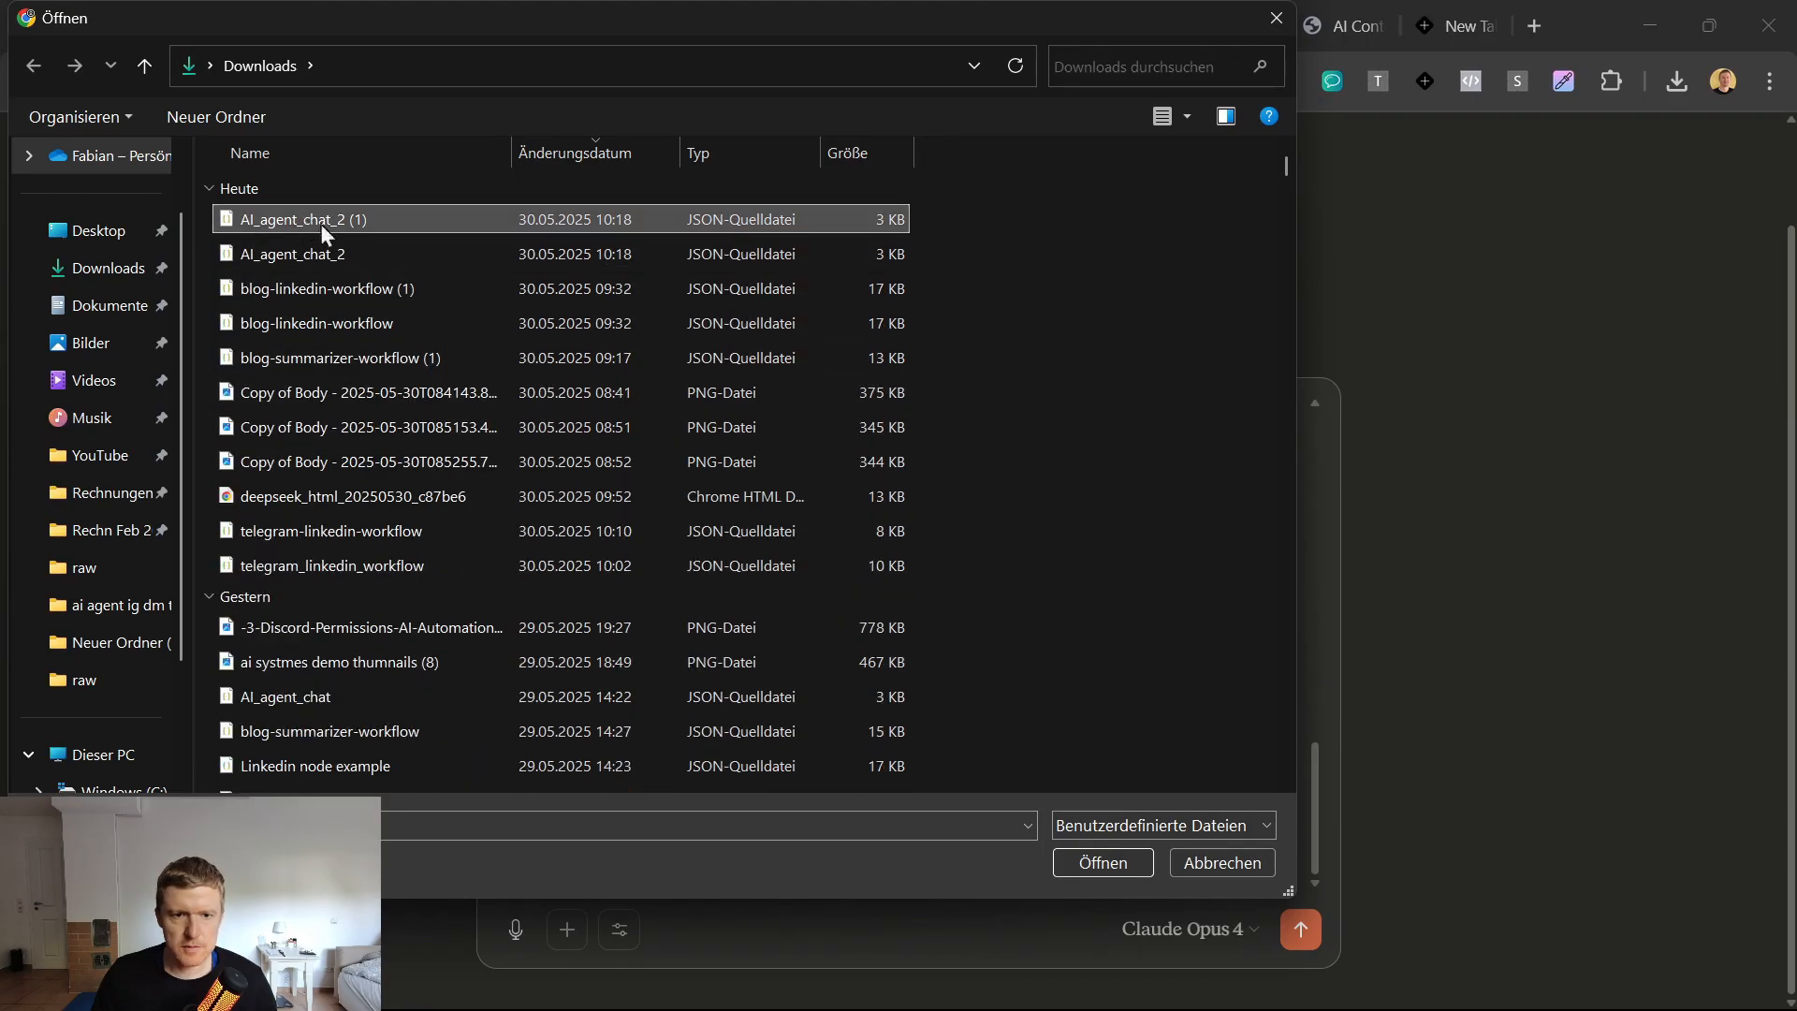
{"action": "double_click", "coordinate": [384, 221]}
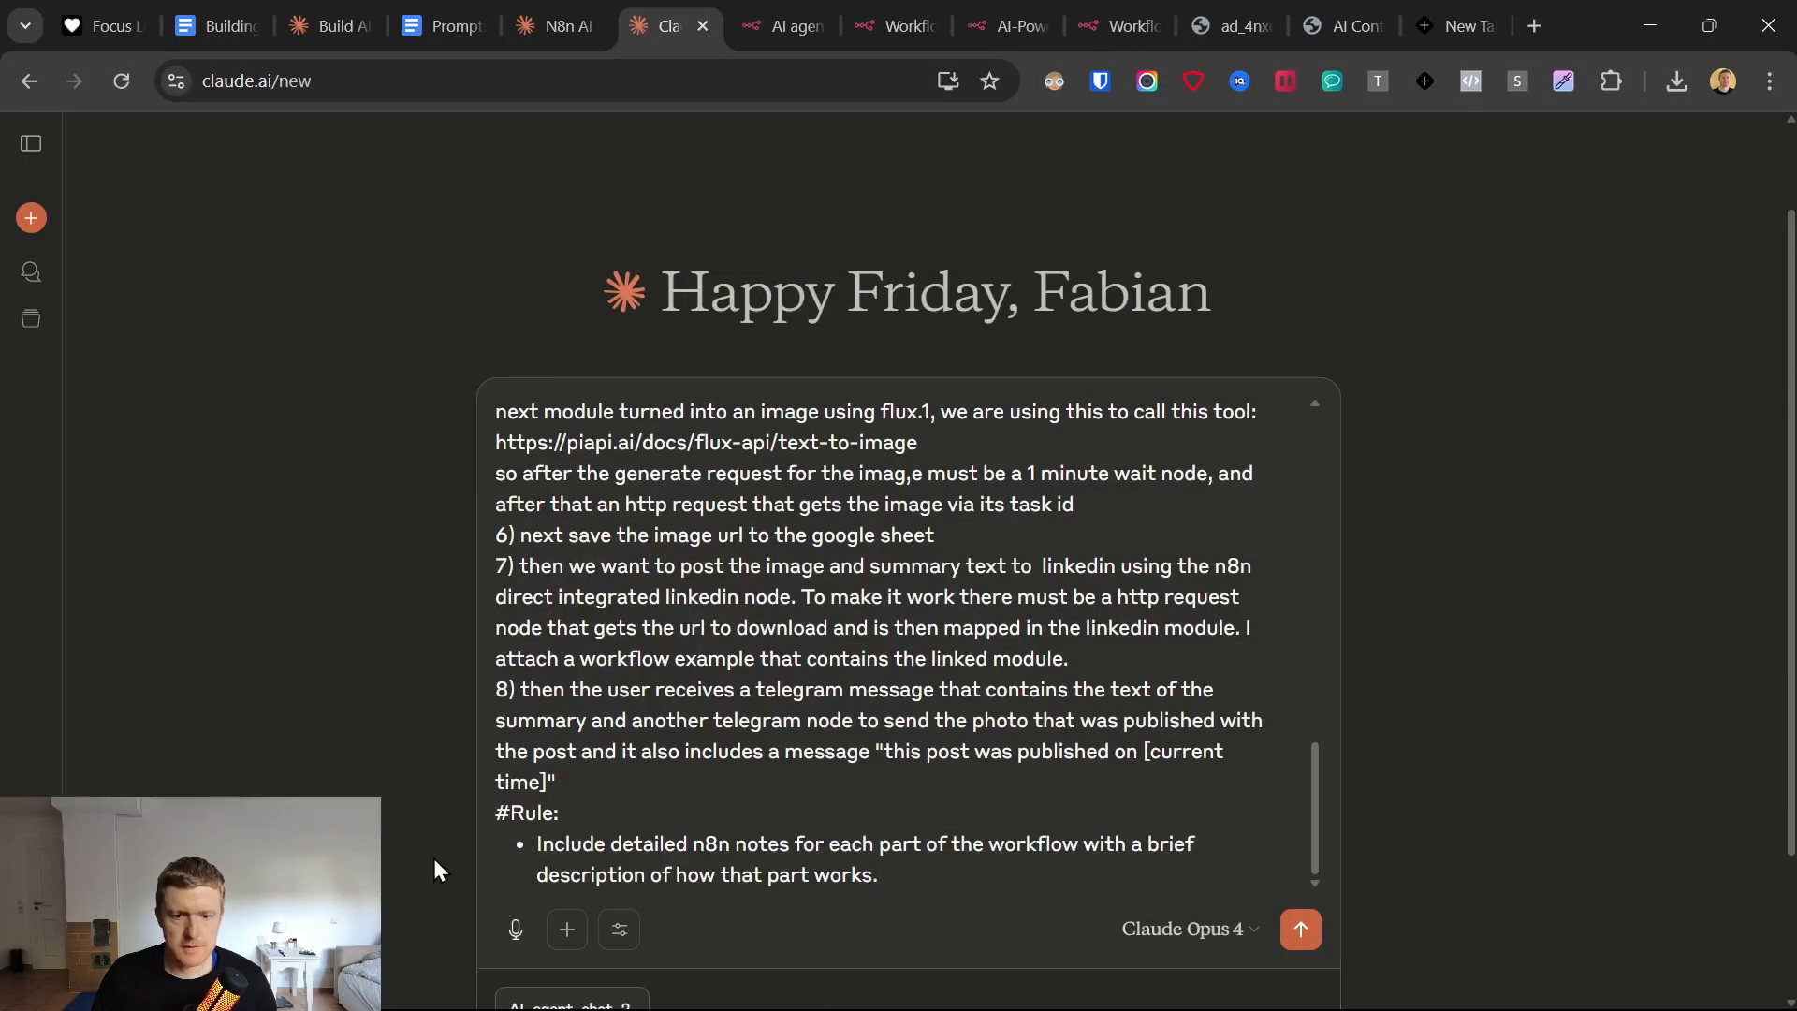
{"action": "scroll", "coordinate": [822, 726], "scroll_direction": "up", "scroll_amount": 2}
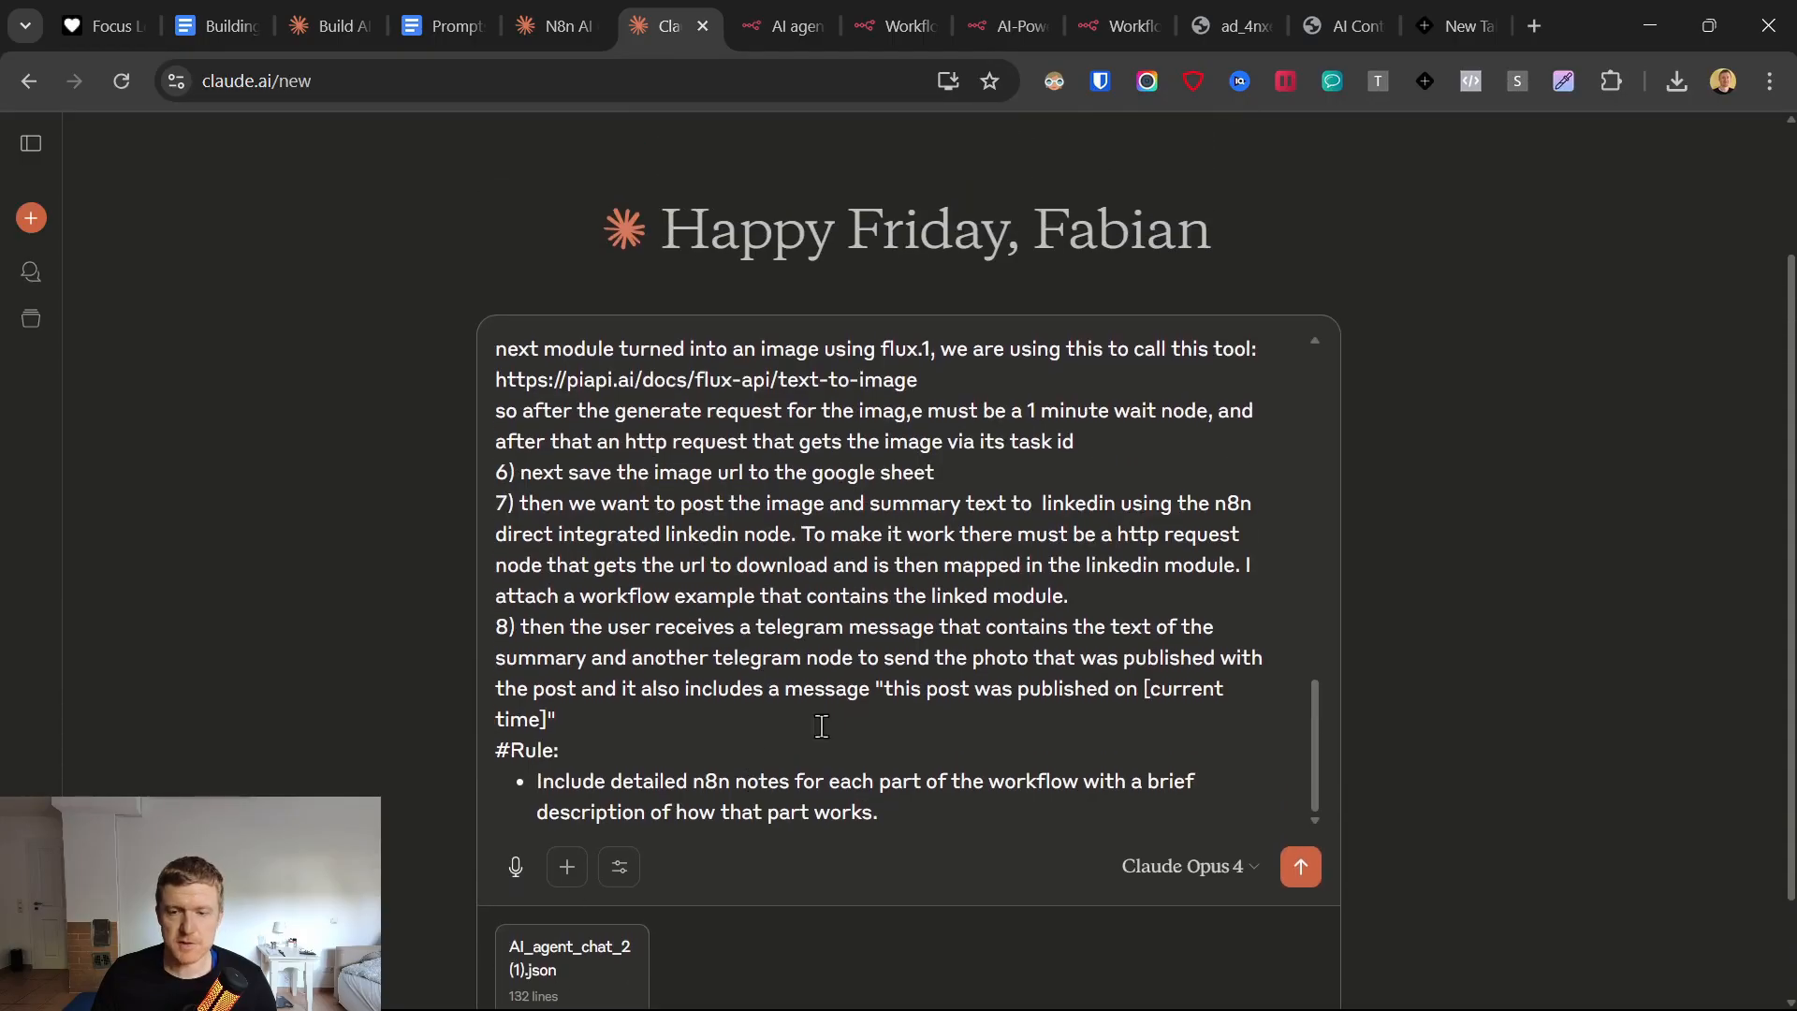
{"action": "scroll", "coordinate": [576, 842], "scroll_direction": "down", "scroll_amount": 2}
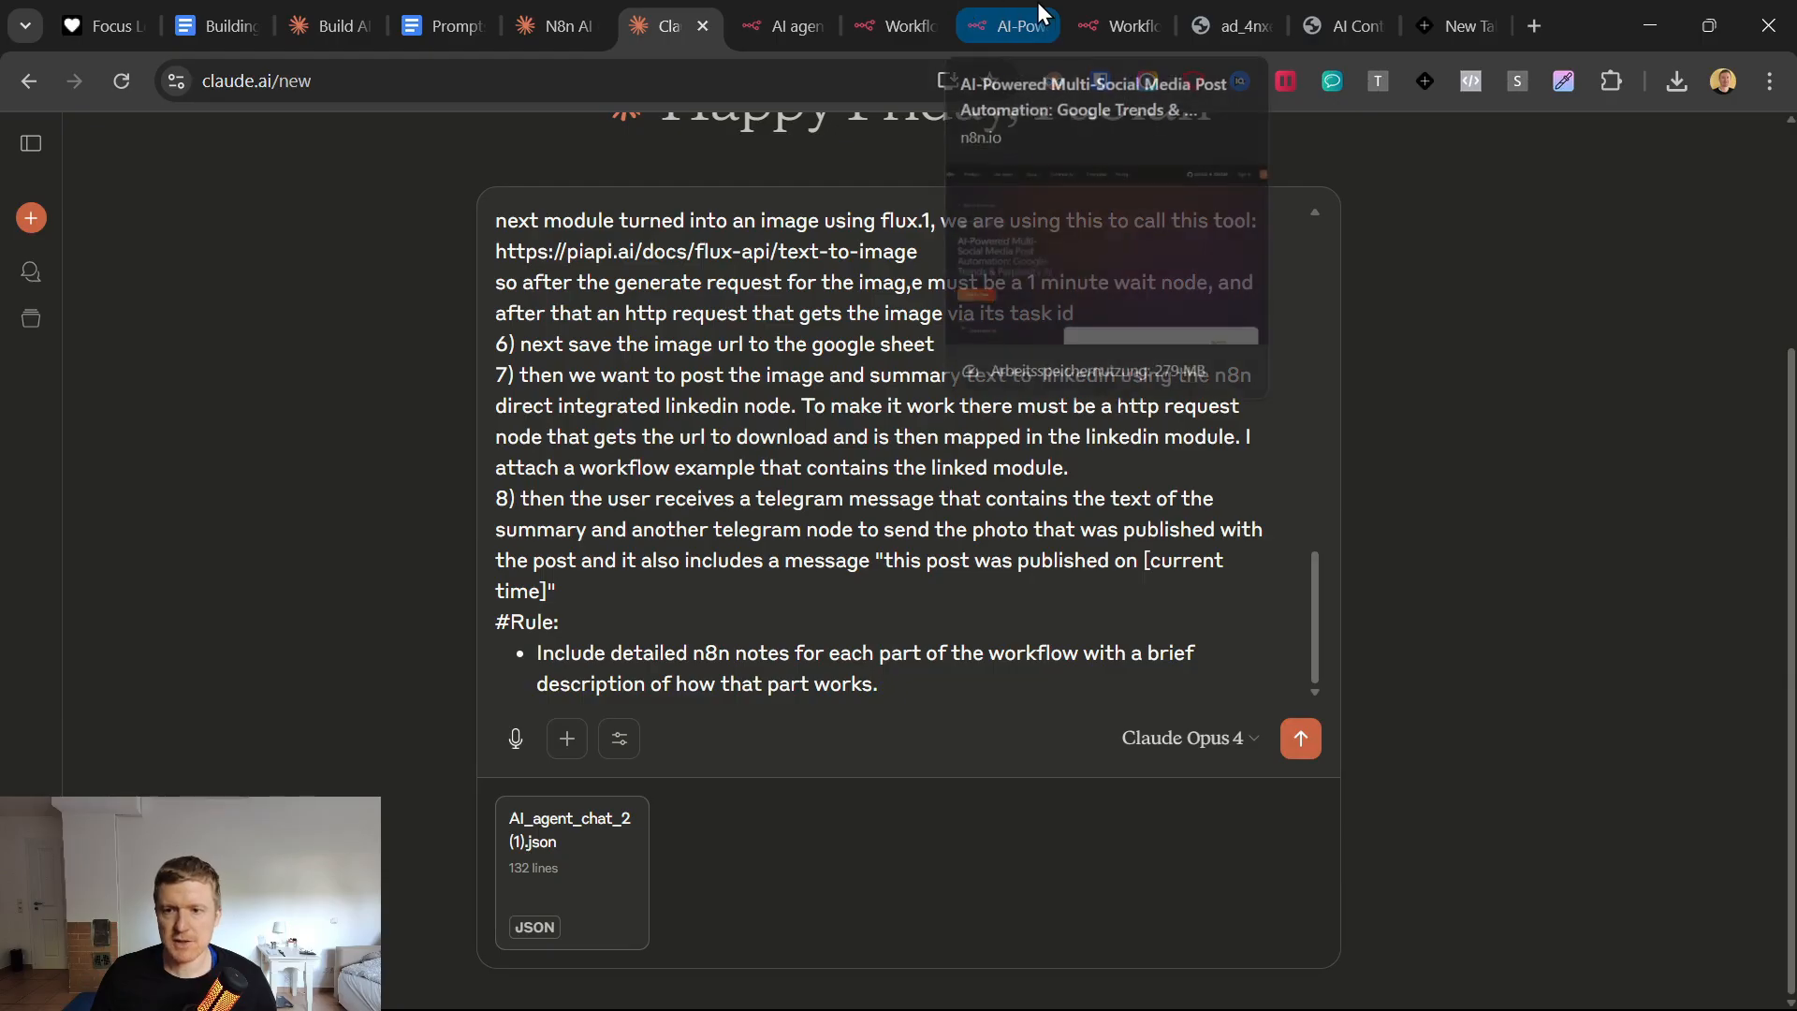
Close the AI agent chat 2 workflow page and the AI agent chat template page.
{"action": "left_click", "coordinate": [923, 11]}
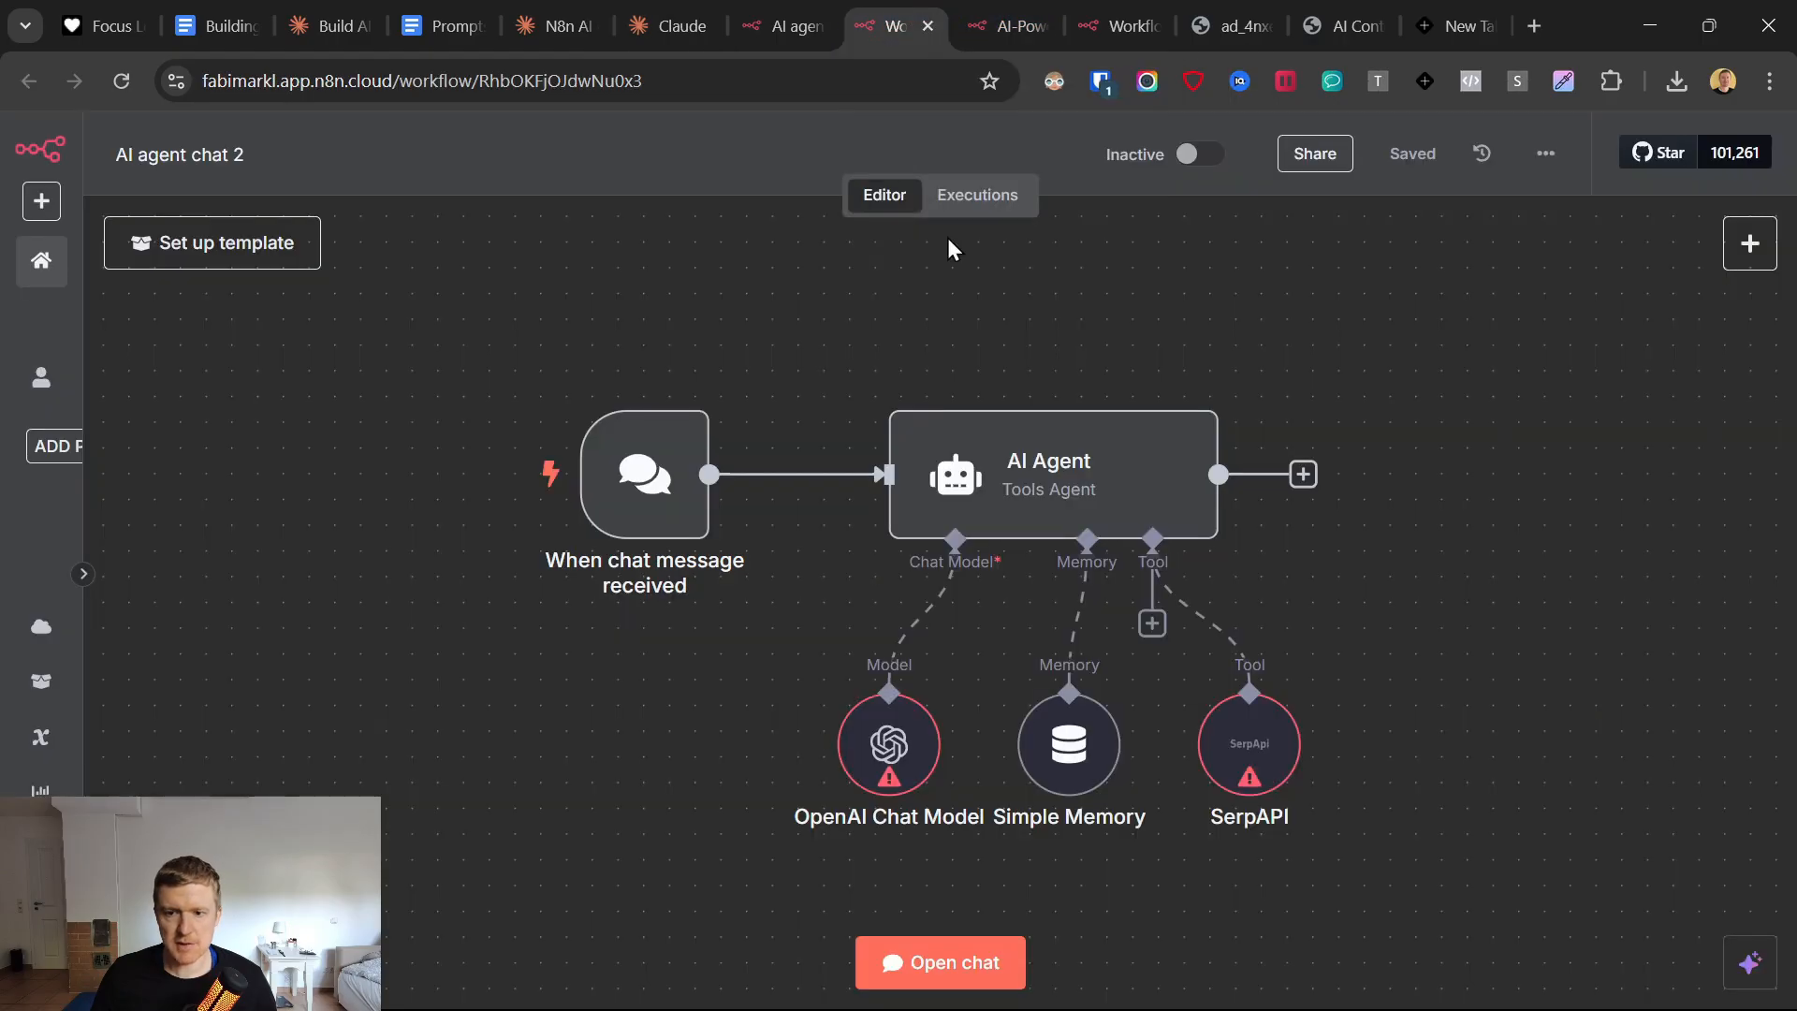
{"action": "left_click", "coordinate": [931, 23]}
{"action": "left_click", "coordinate": [807, 23]}
{"action": "left_click", "coordinate": [817, 26]}
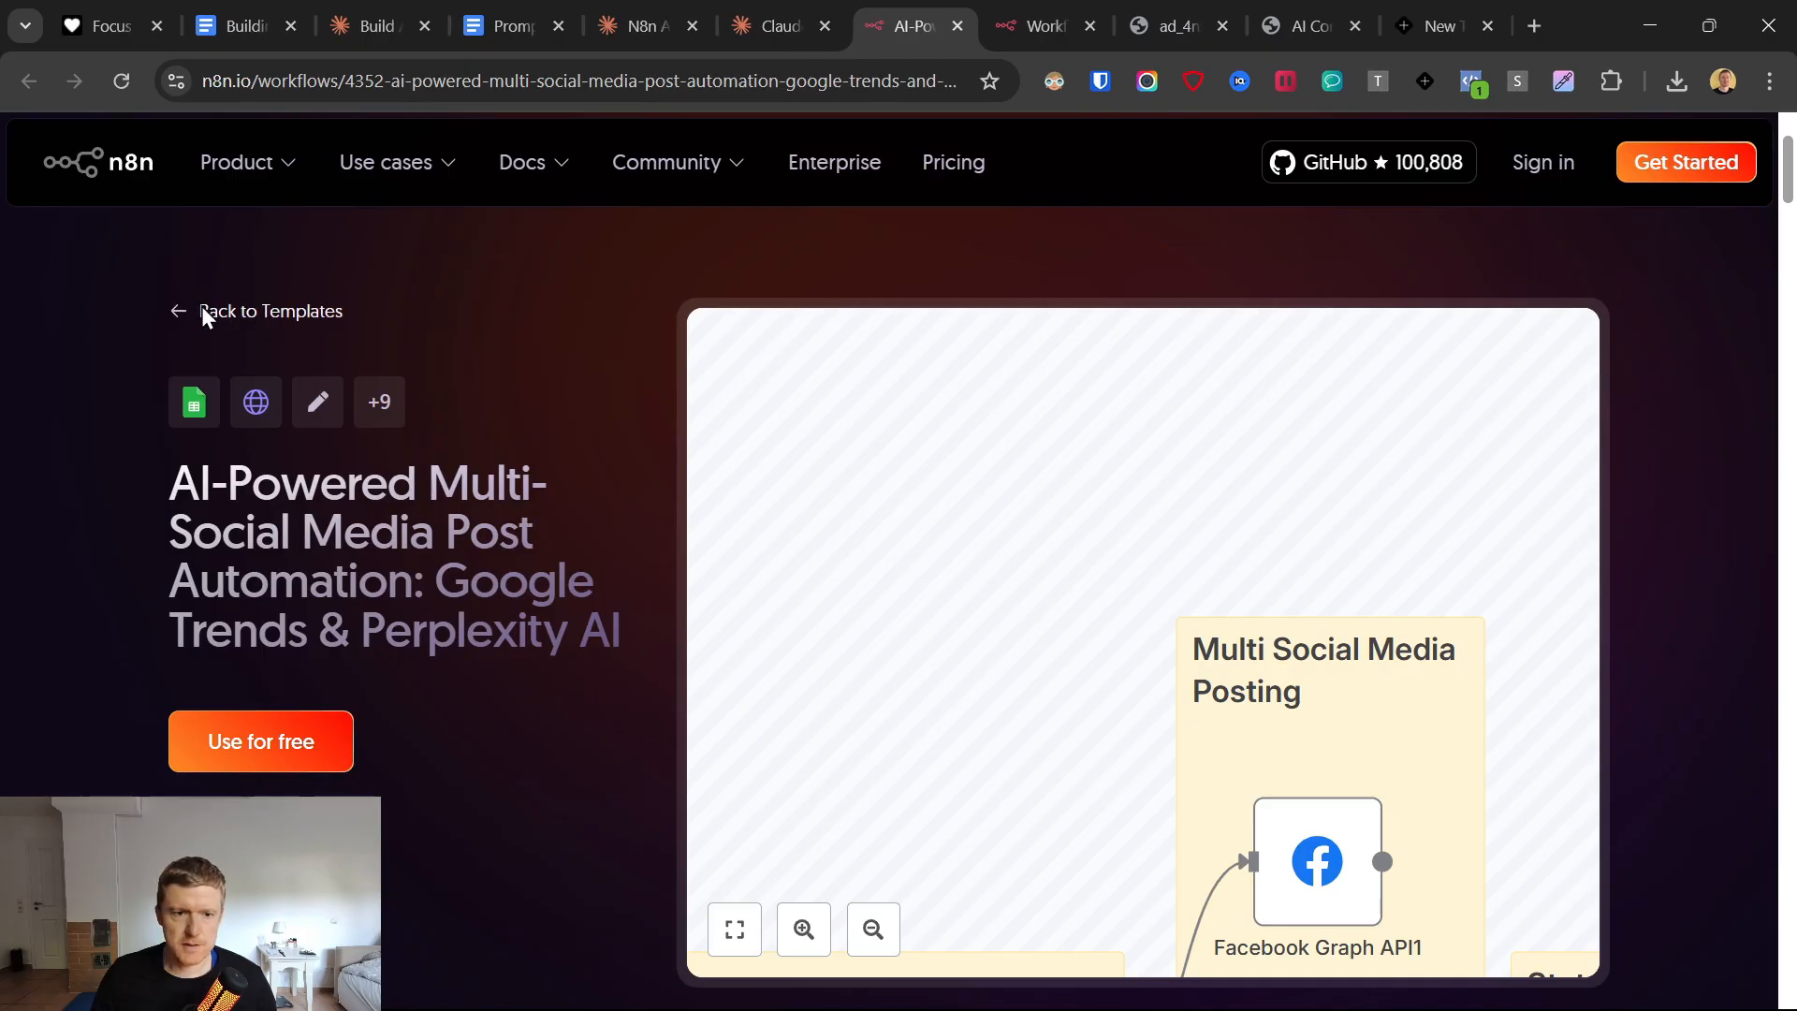
Open n8n's workflow template library, search for "linkedin" filtered to the LinkedIn app, and browse the matching templates.
{"action": "middle_click", "coordinate": [256, 318]}
{"action": "left_click_drag", "start_coordinate": [977, 5], "coordinate": [845, 11]}
{"action": "scroll", "coordinate": [586, 648], "scroll_direction": "down", "scroll_amount": 7}
{"action": "scroll", "coordinate": [585, 651], "scroll_direction": "up", "scroll_amount": 7}
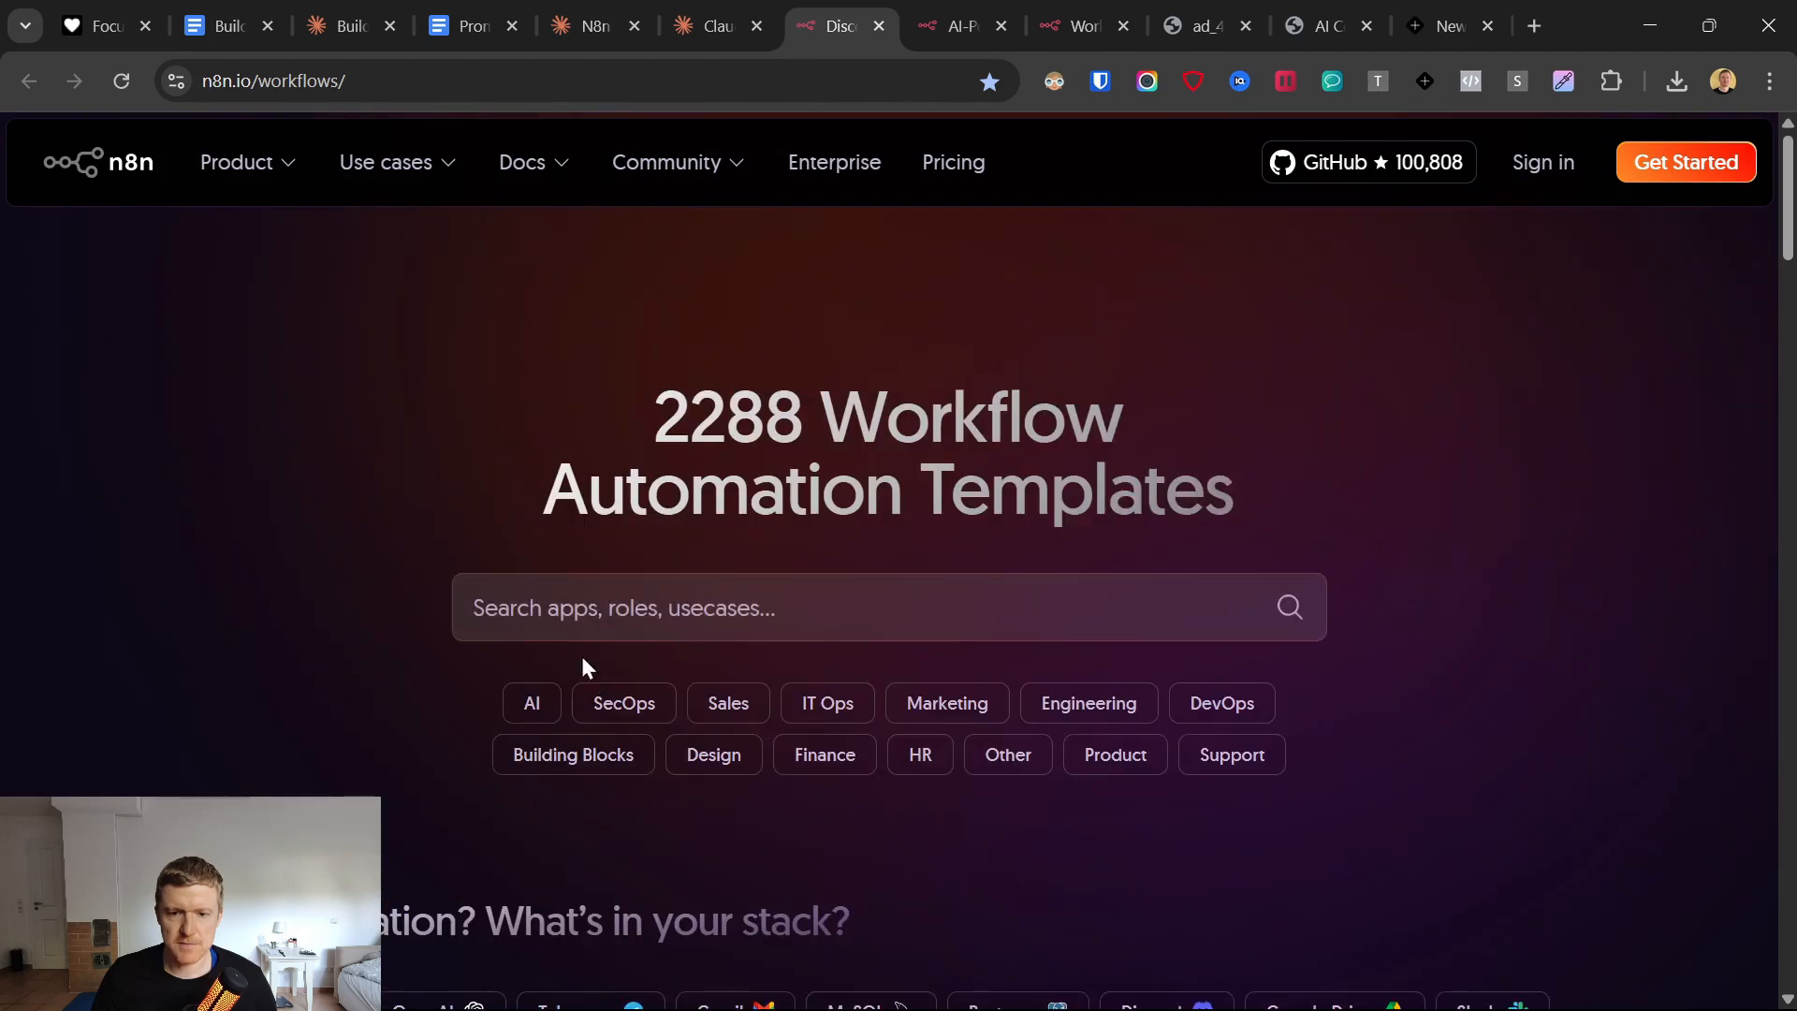
{"action": "left_click", "coordinate": [507, 618]}
{"action": "left_click", "coordinate": [542, 608]}
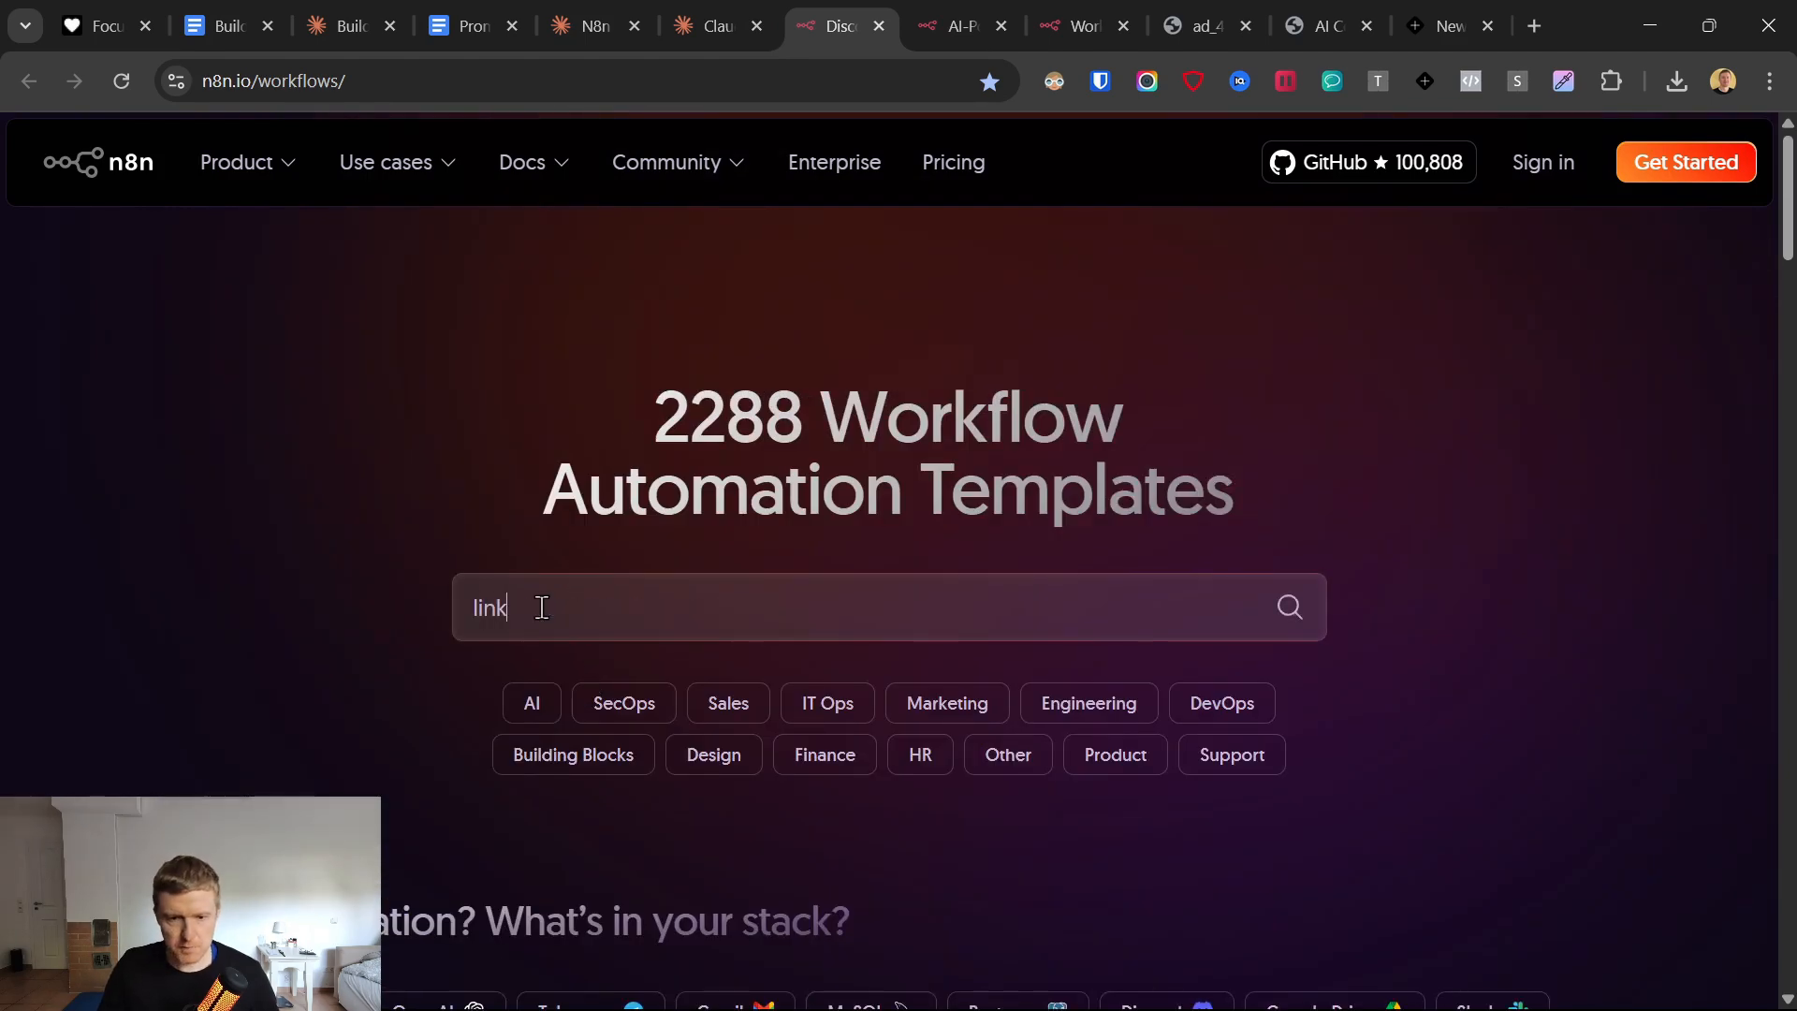
{"action": "type", "text": "linkedin"}
{"action": "key", "text": "Return"}
{"action": "left_click", "coordinate": [570, 606]}
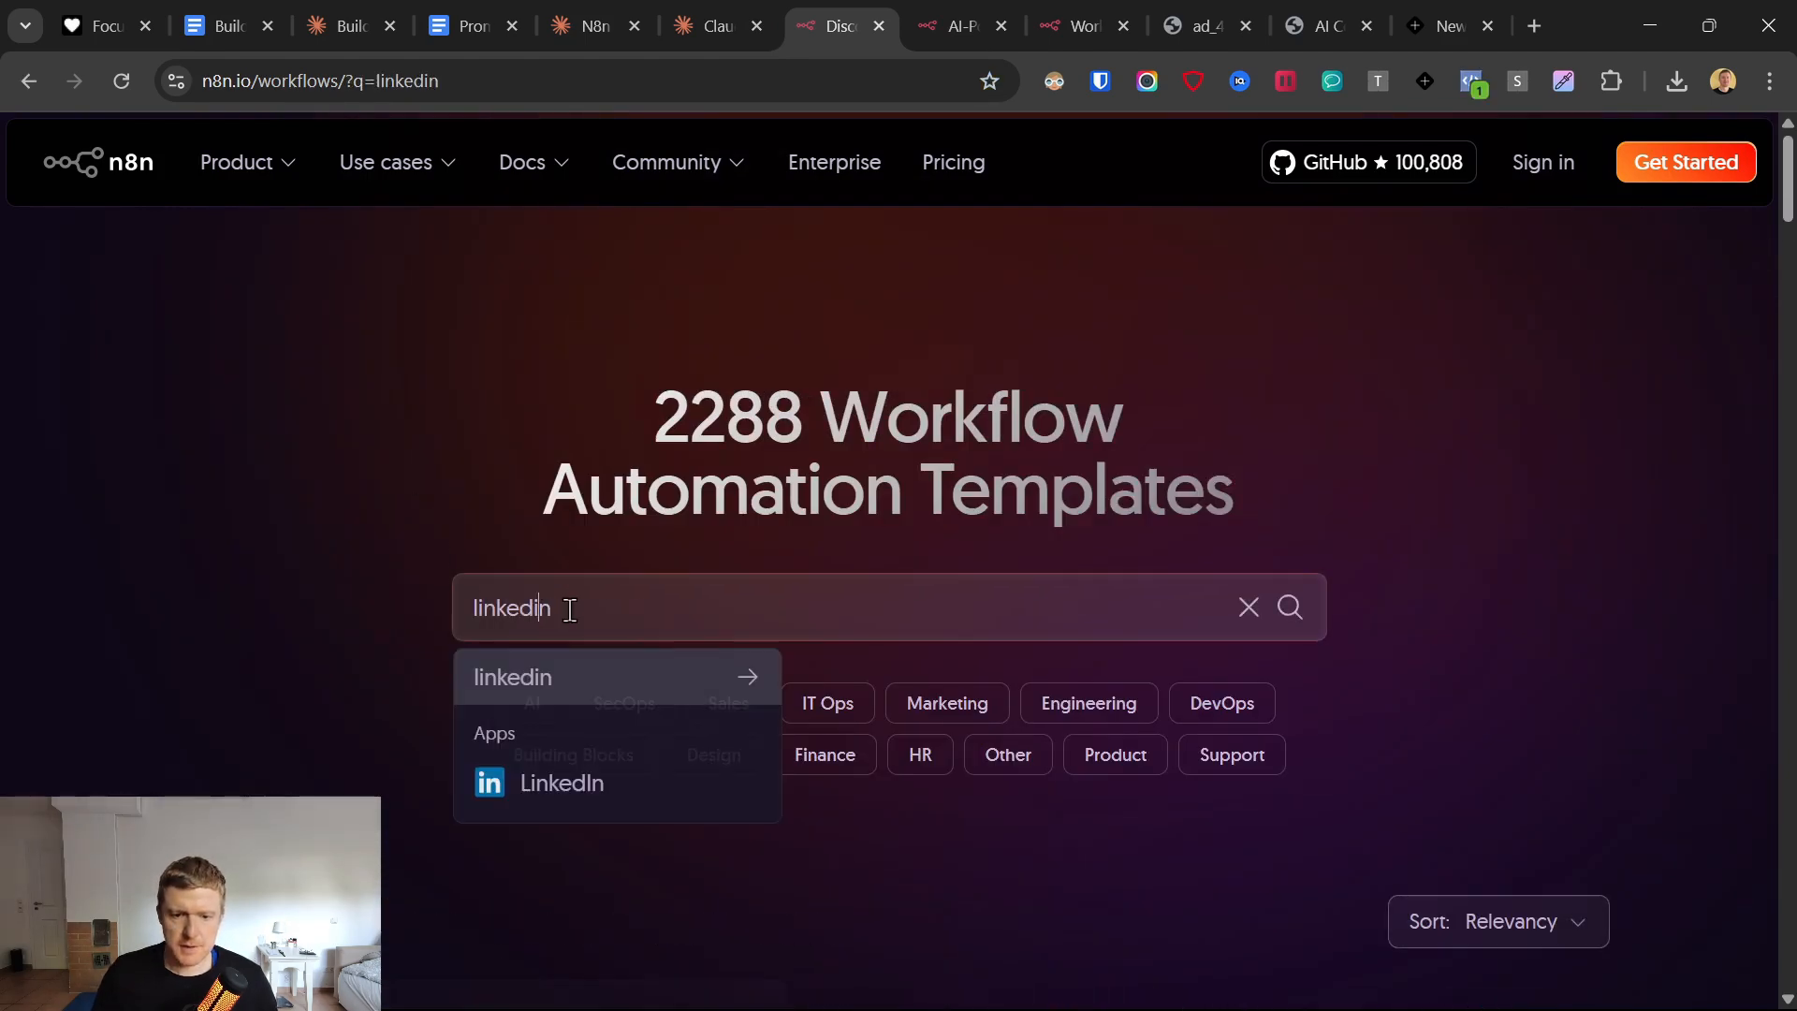
{"action": "left_click", "coordinate": [562, 784]}
{"action": "scroll", "coordinate": [346, 626], "scroll_direction": "down", "scroll_amount": 5}
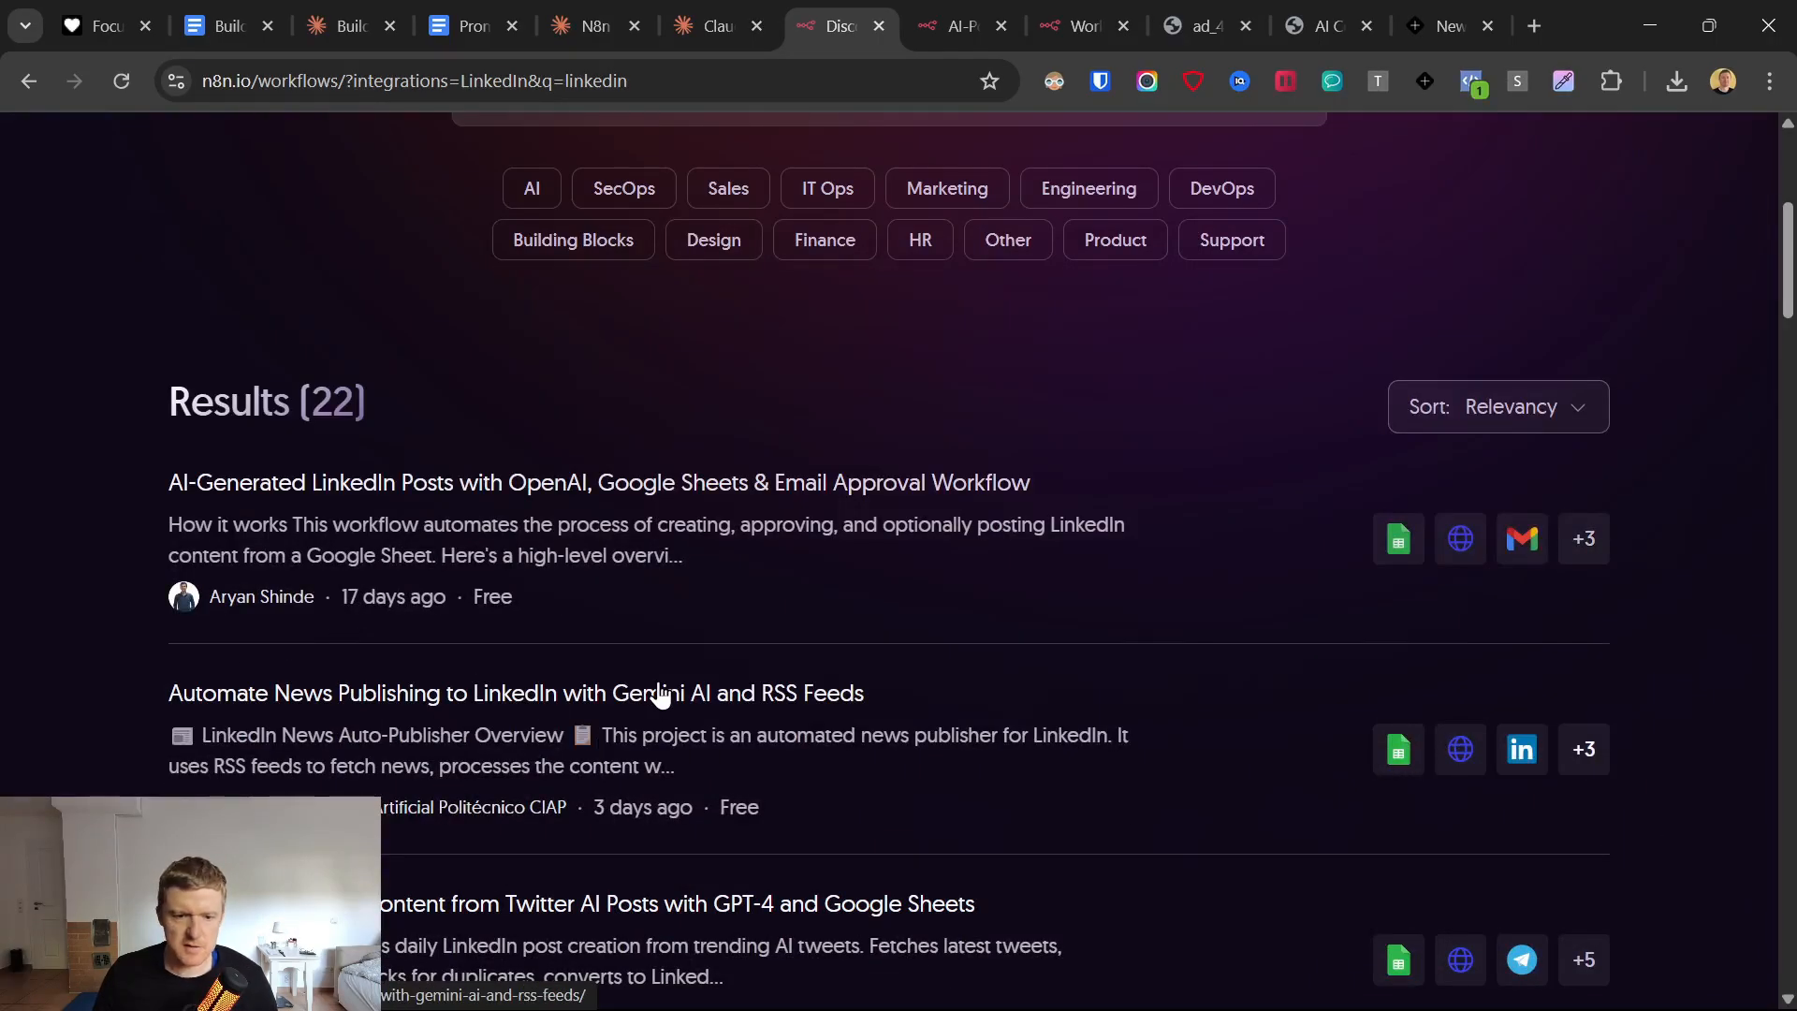
{"action": "scroll", "coordinate": [660, 695], "scroll_direction": "down", "scroll_amount": 3}
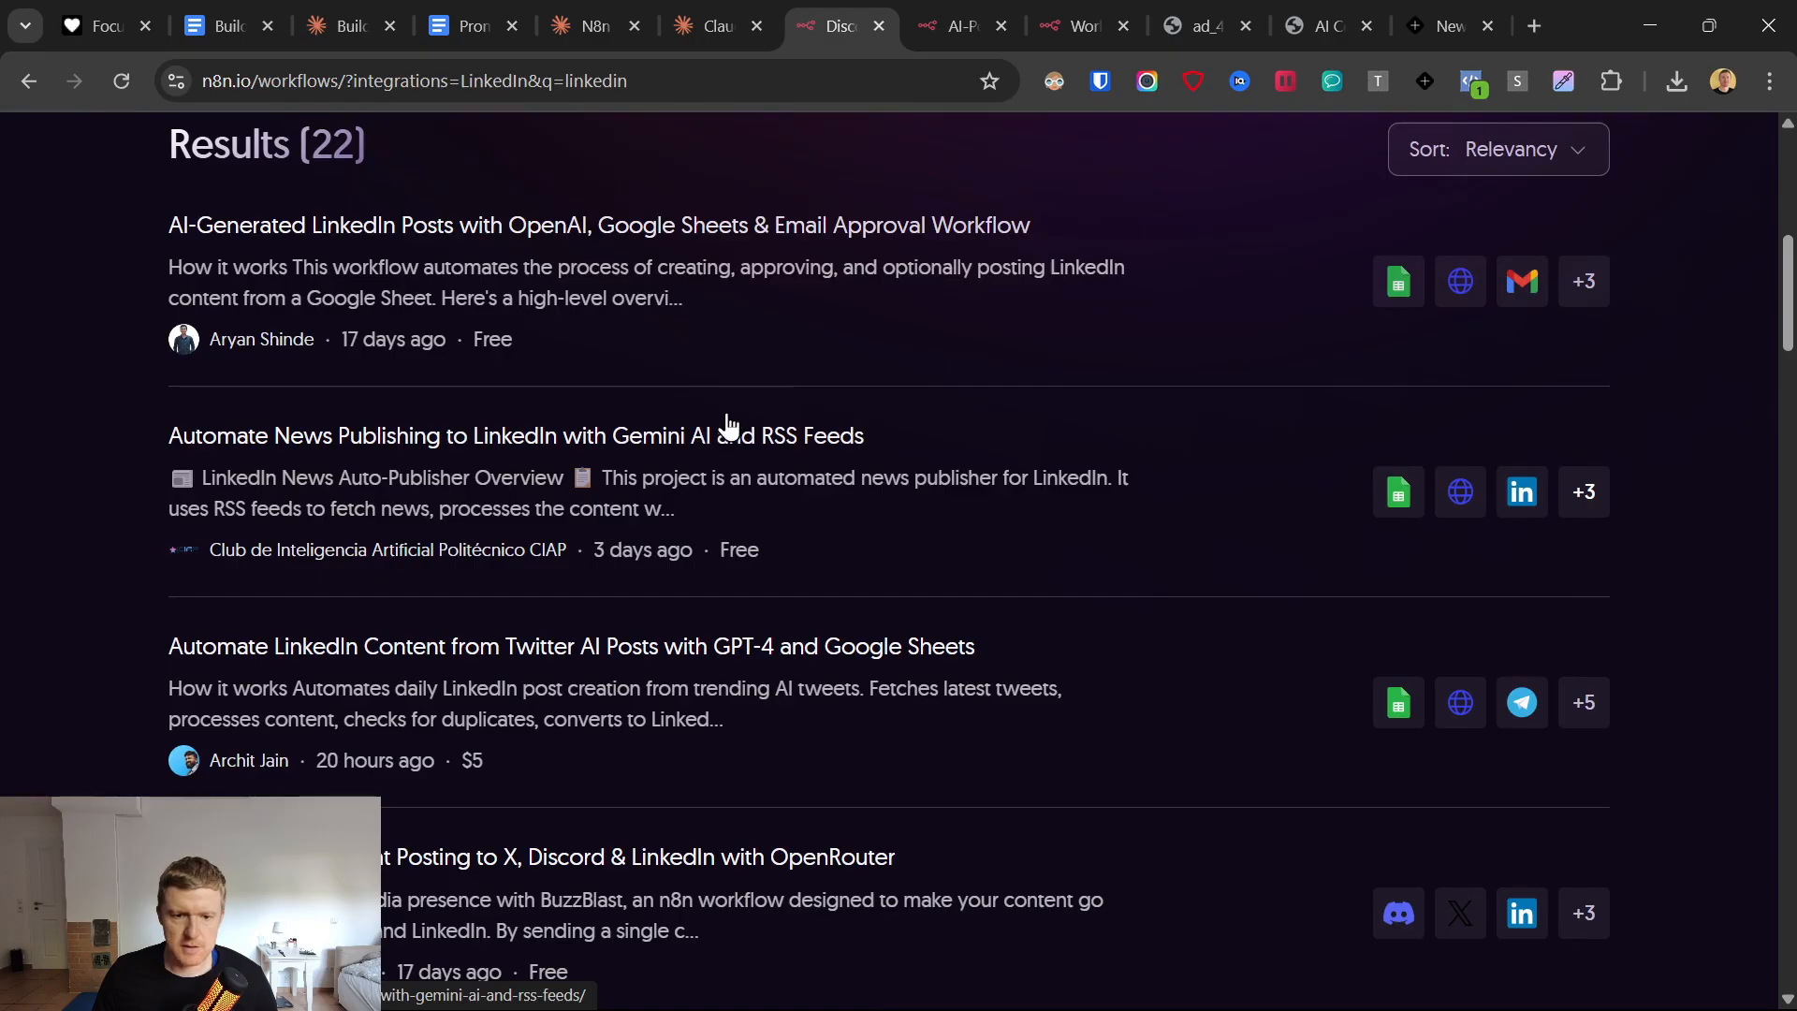
Close the template library and load the AI-Powered Multi-Social Media Post Automation template for free into n8n cloud.
{"action": "left_click", "coordinate": [948, 19]}
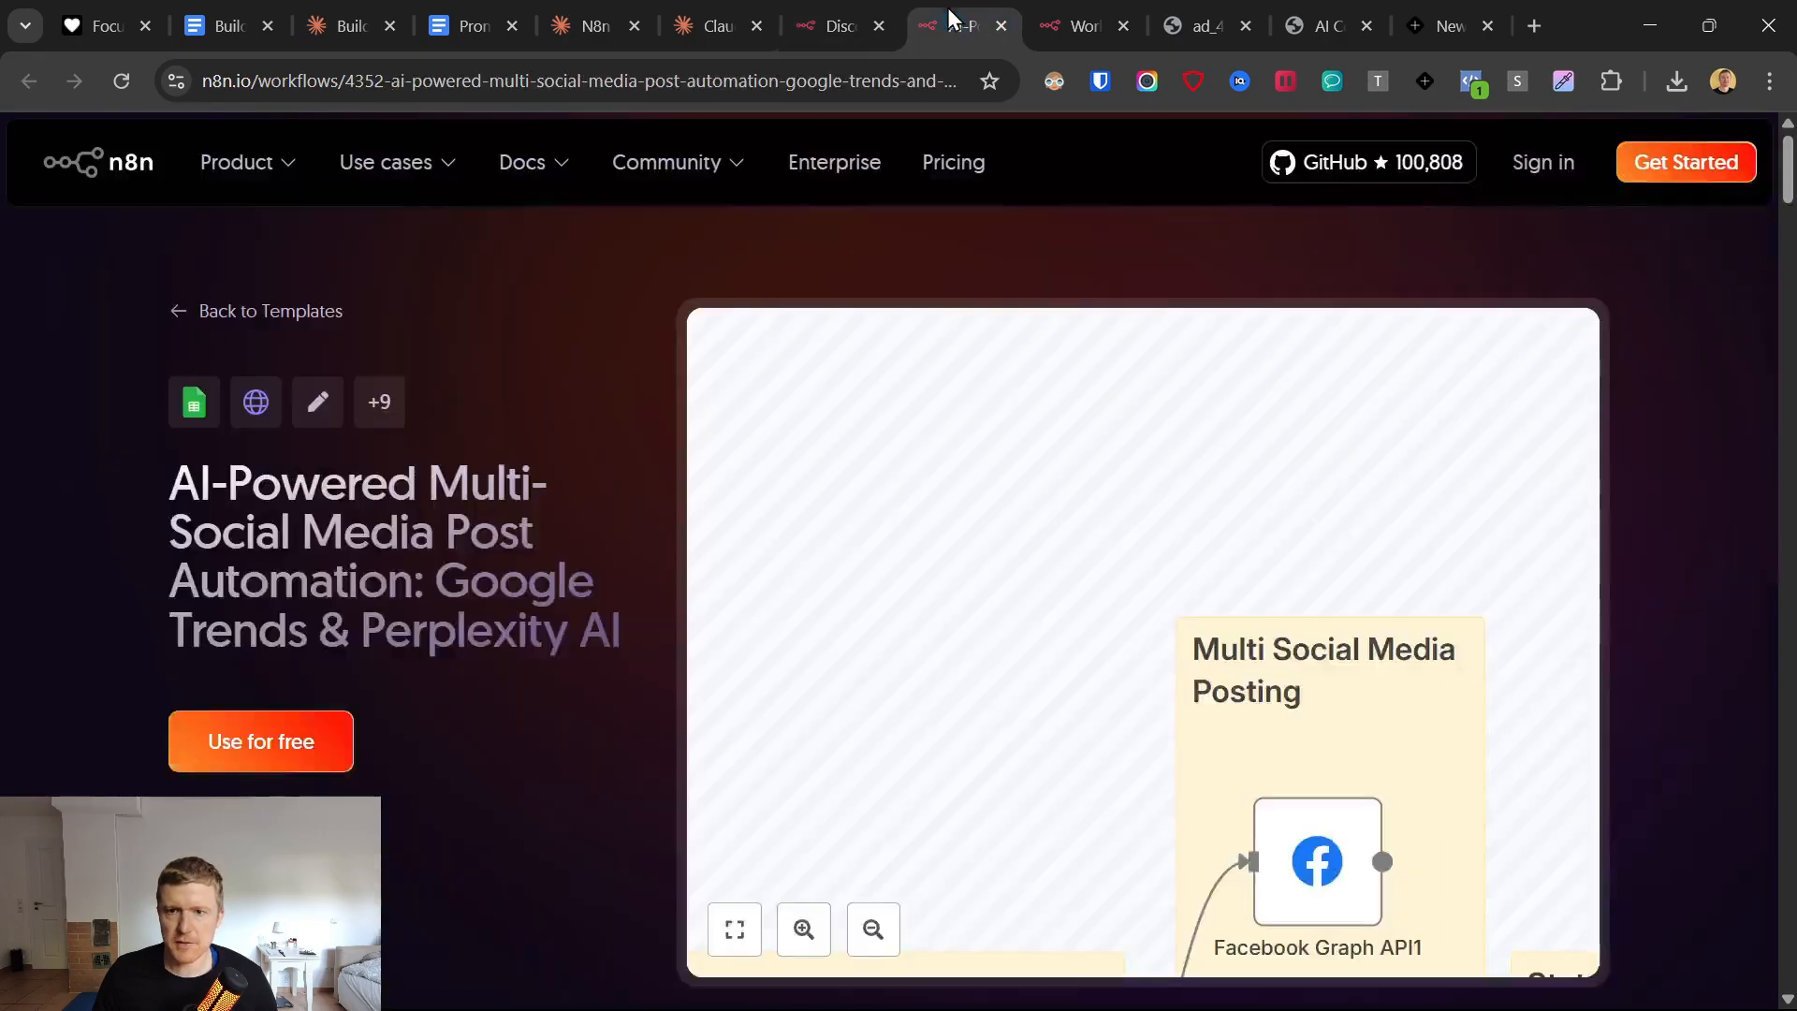
{"action": "left_click", "coordinate": [878, 26]}
{"action": "left_click", "coordinate": [733, 947]}
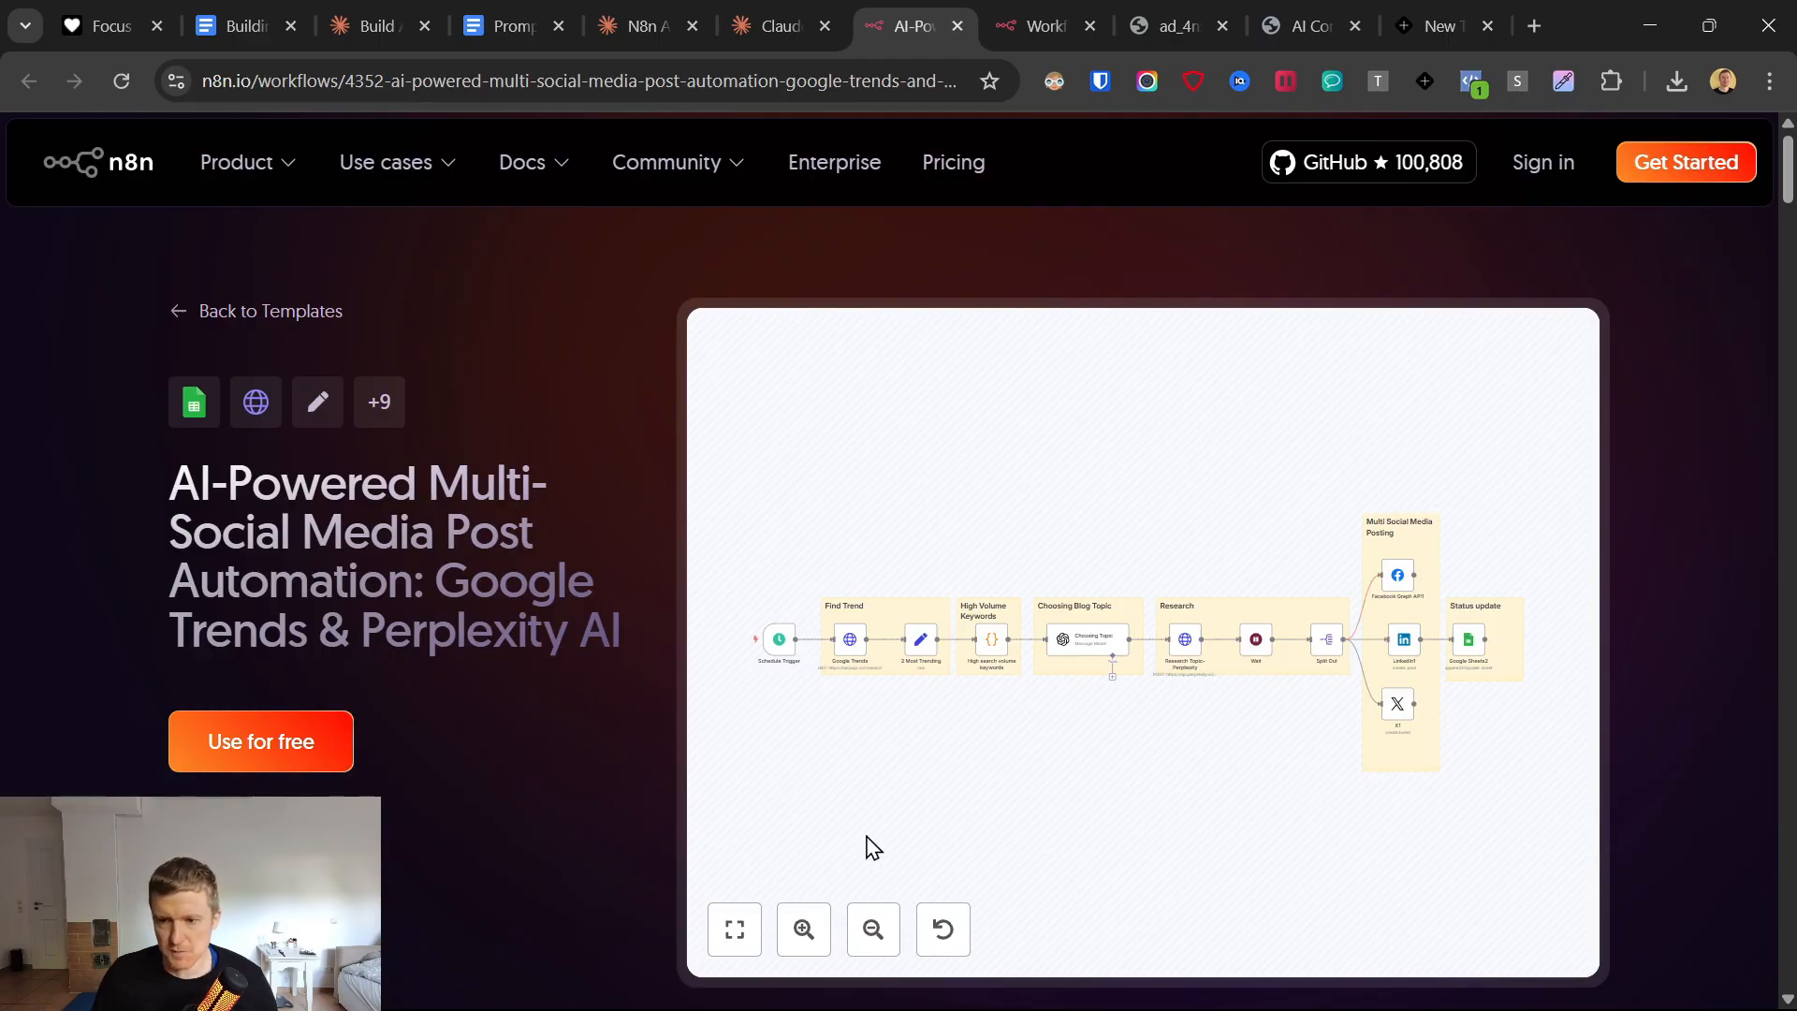
{"action": "left_click", "coordinate": [286, 740]}
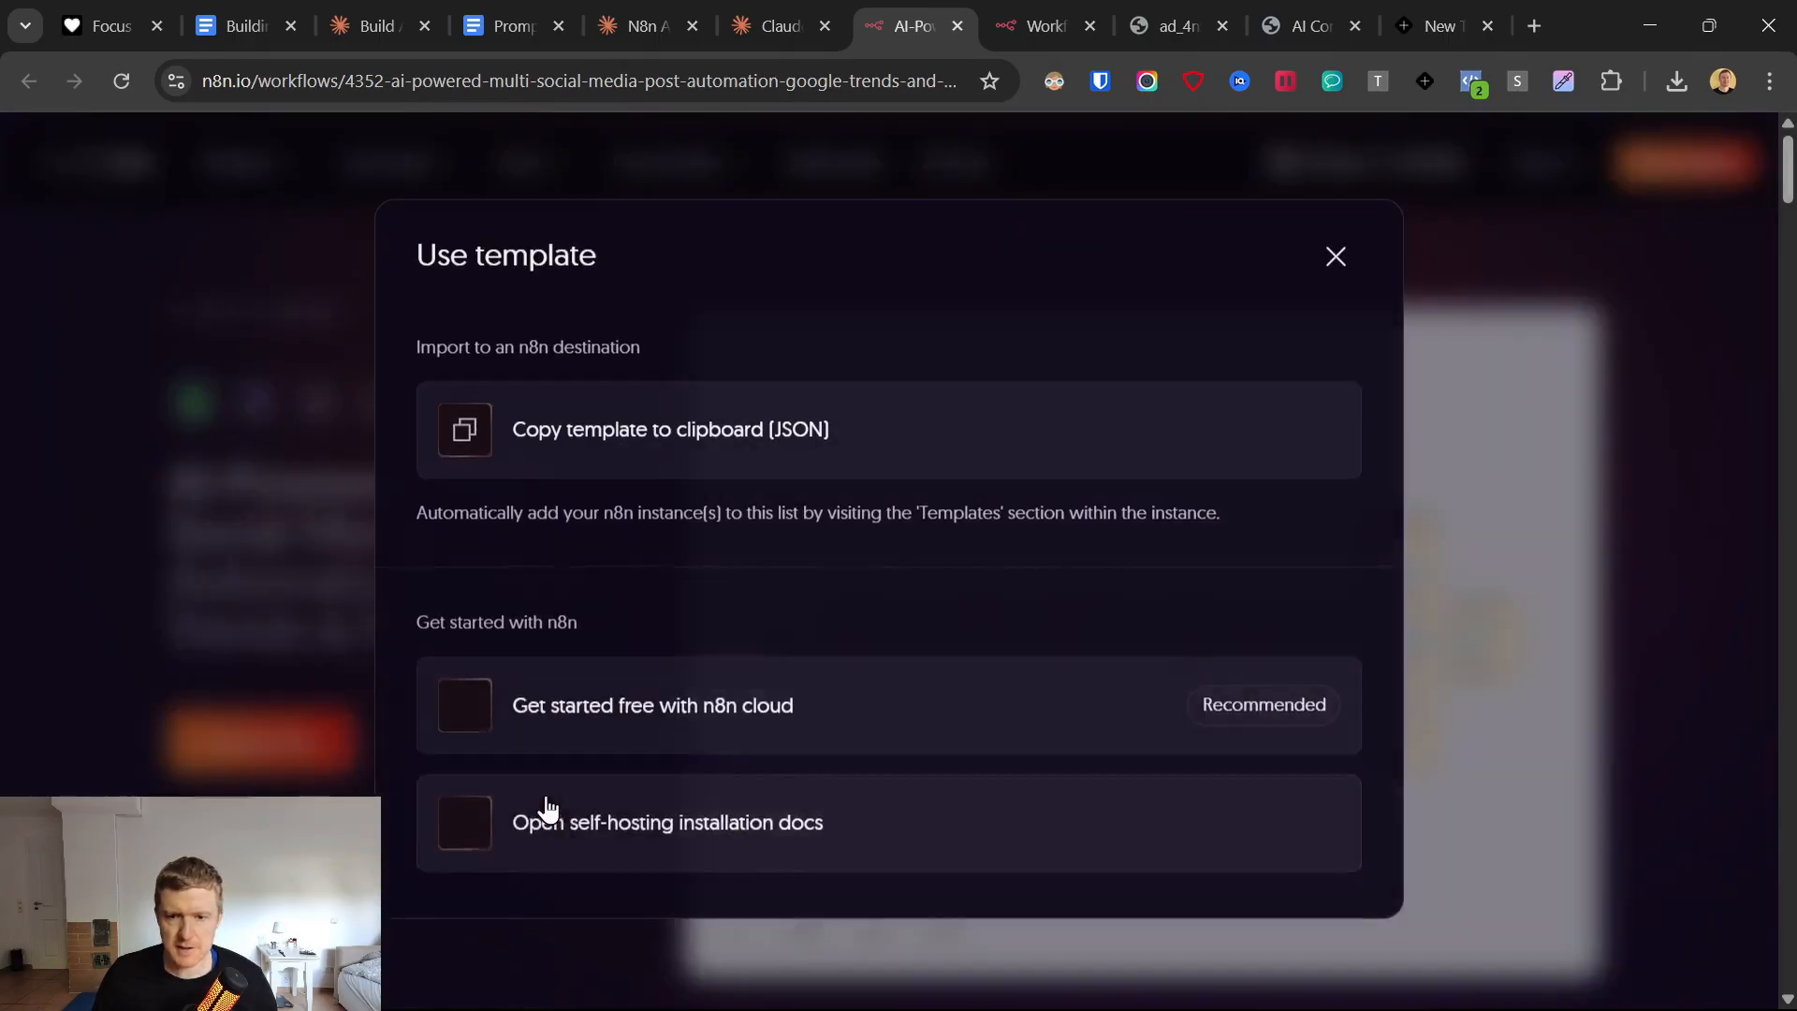
{"action": "left_click", "coordinate": [761, 726]}
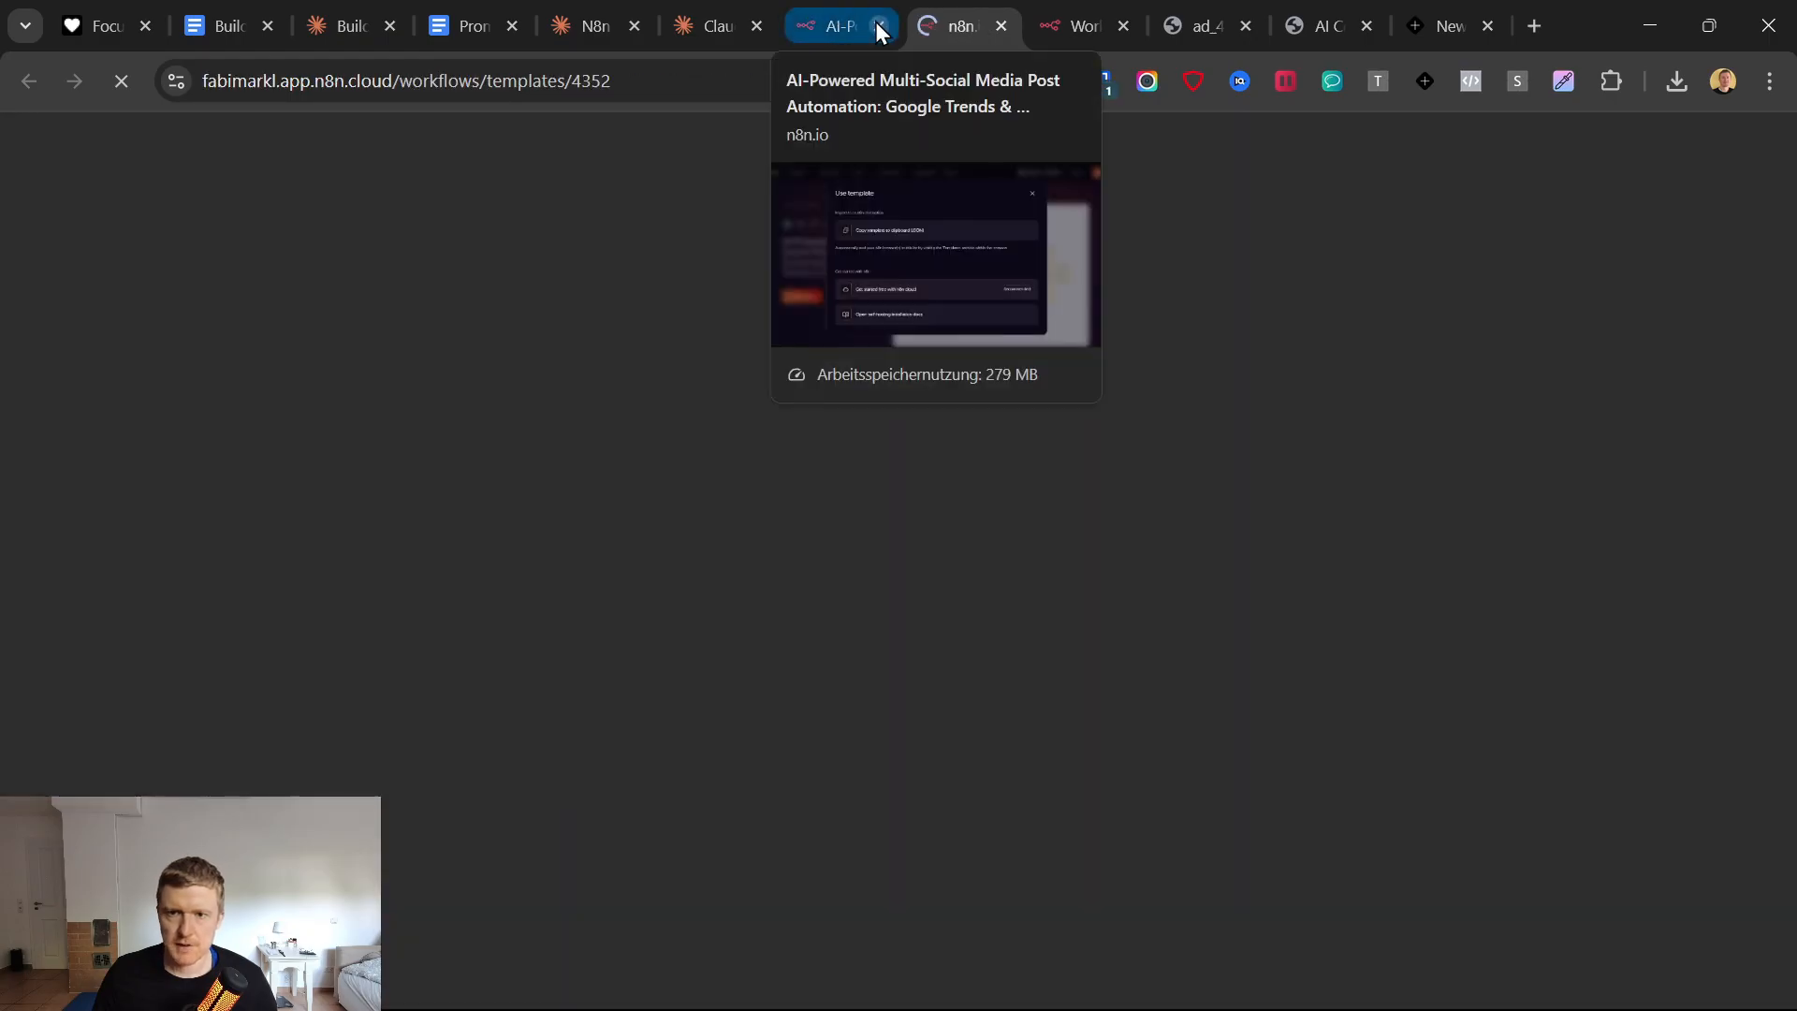
{"action": "left_click", "coordinate": [879, 25]}
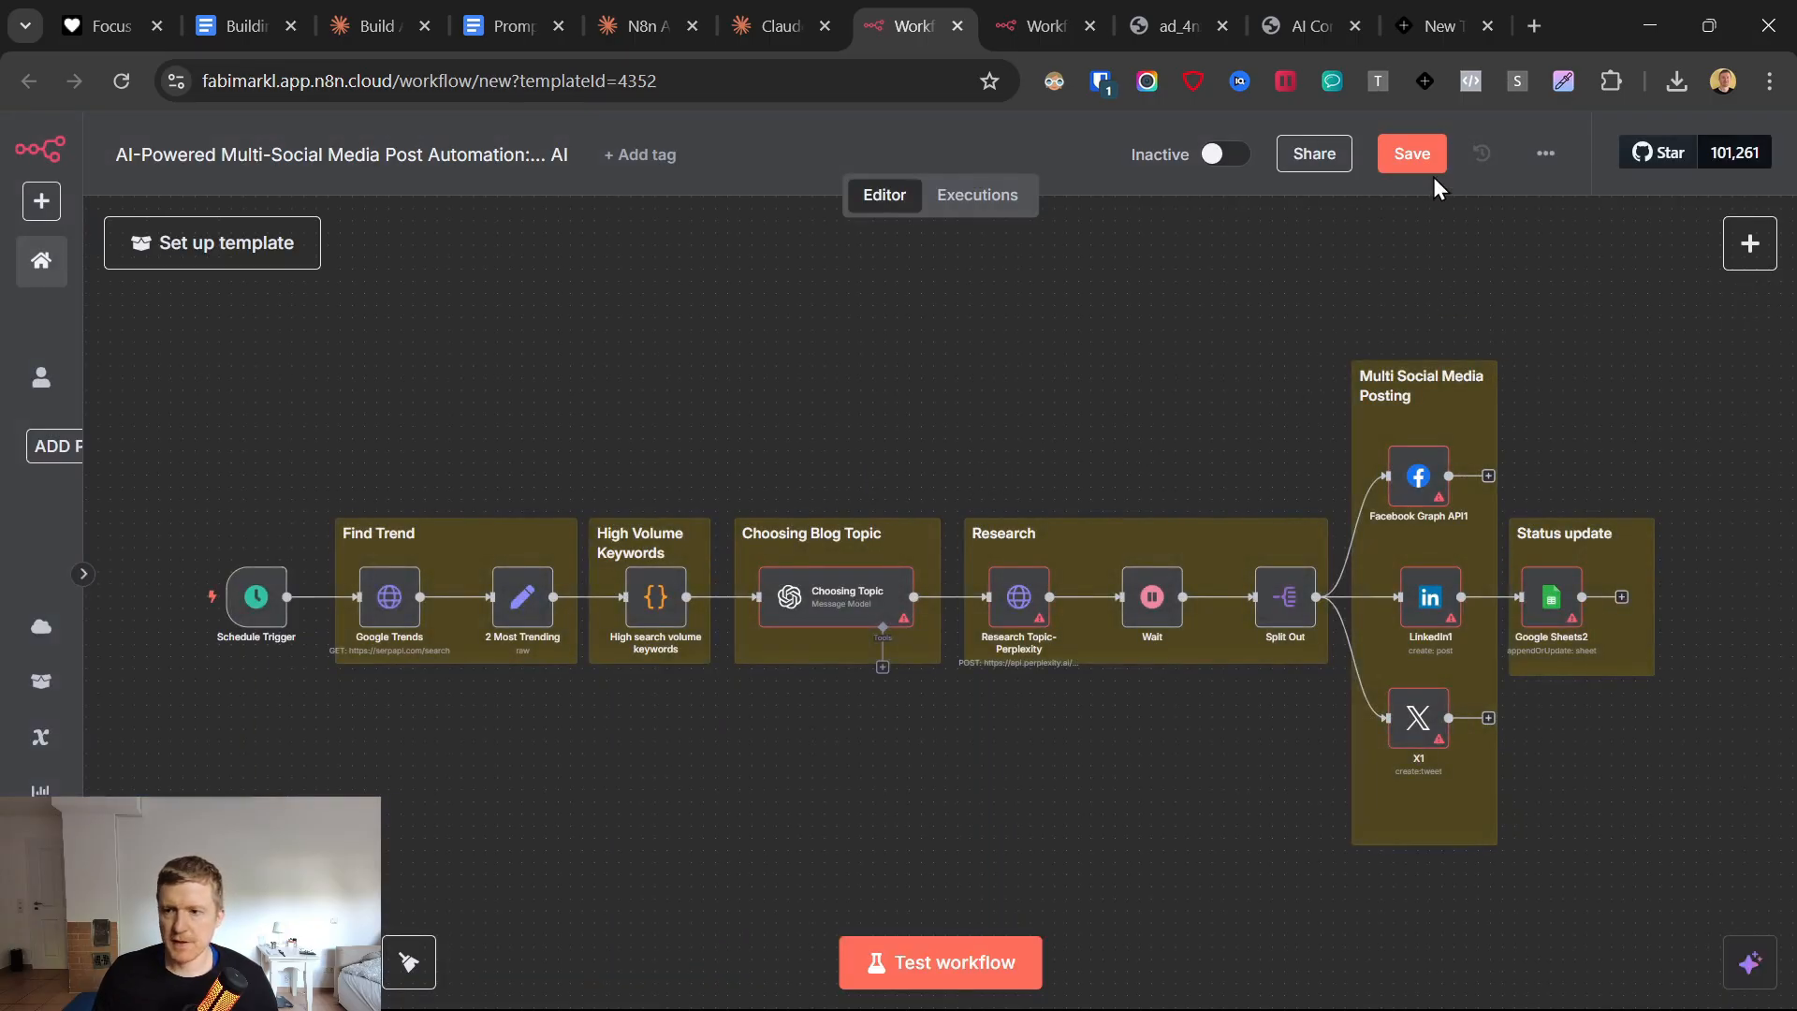
Download the multi-social media post workflow as a JSON file and check its LinkedIn node.
{"action": "left_click", "coordinate": [1545, 152]}
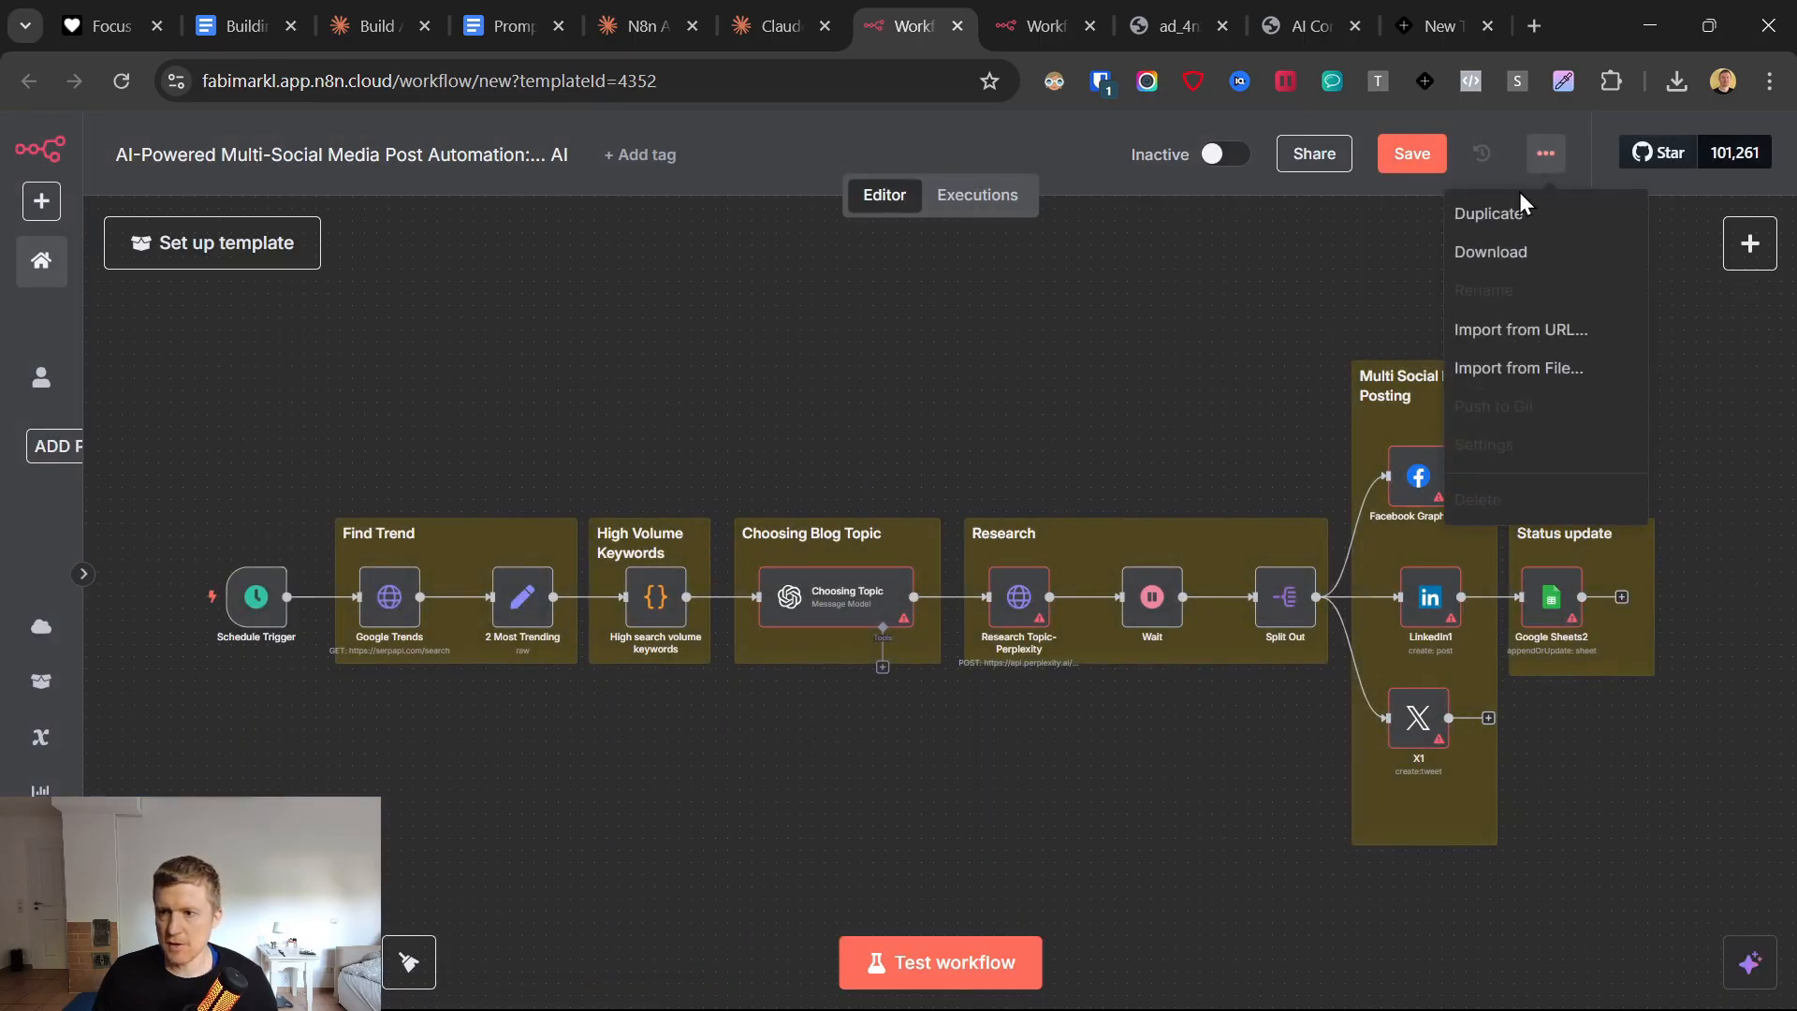
{"action": "left_click", "coordinate": [1497, 253]}
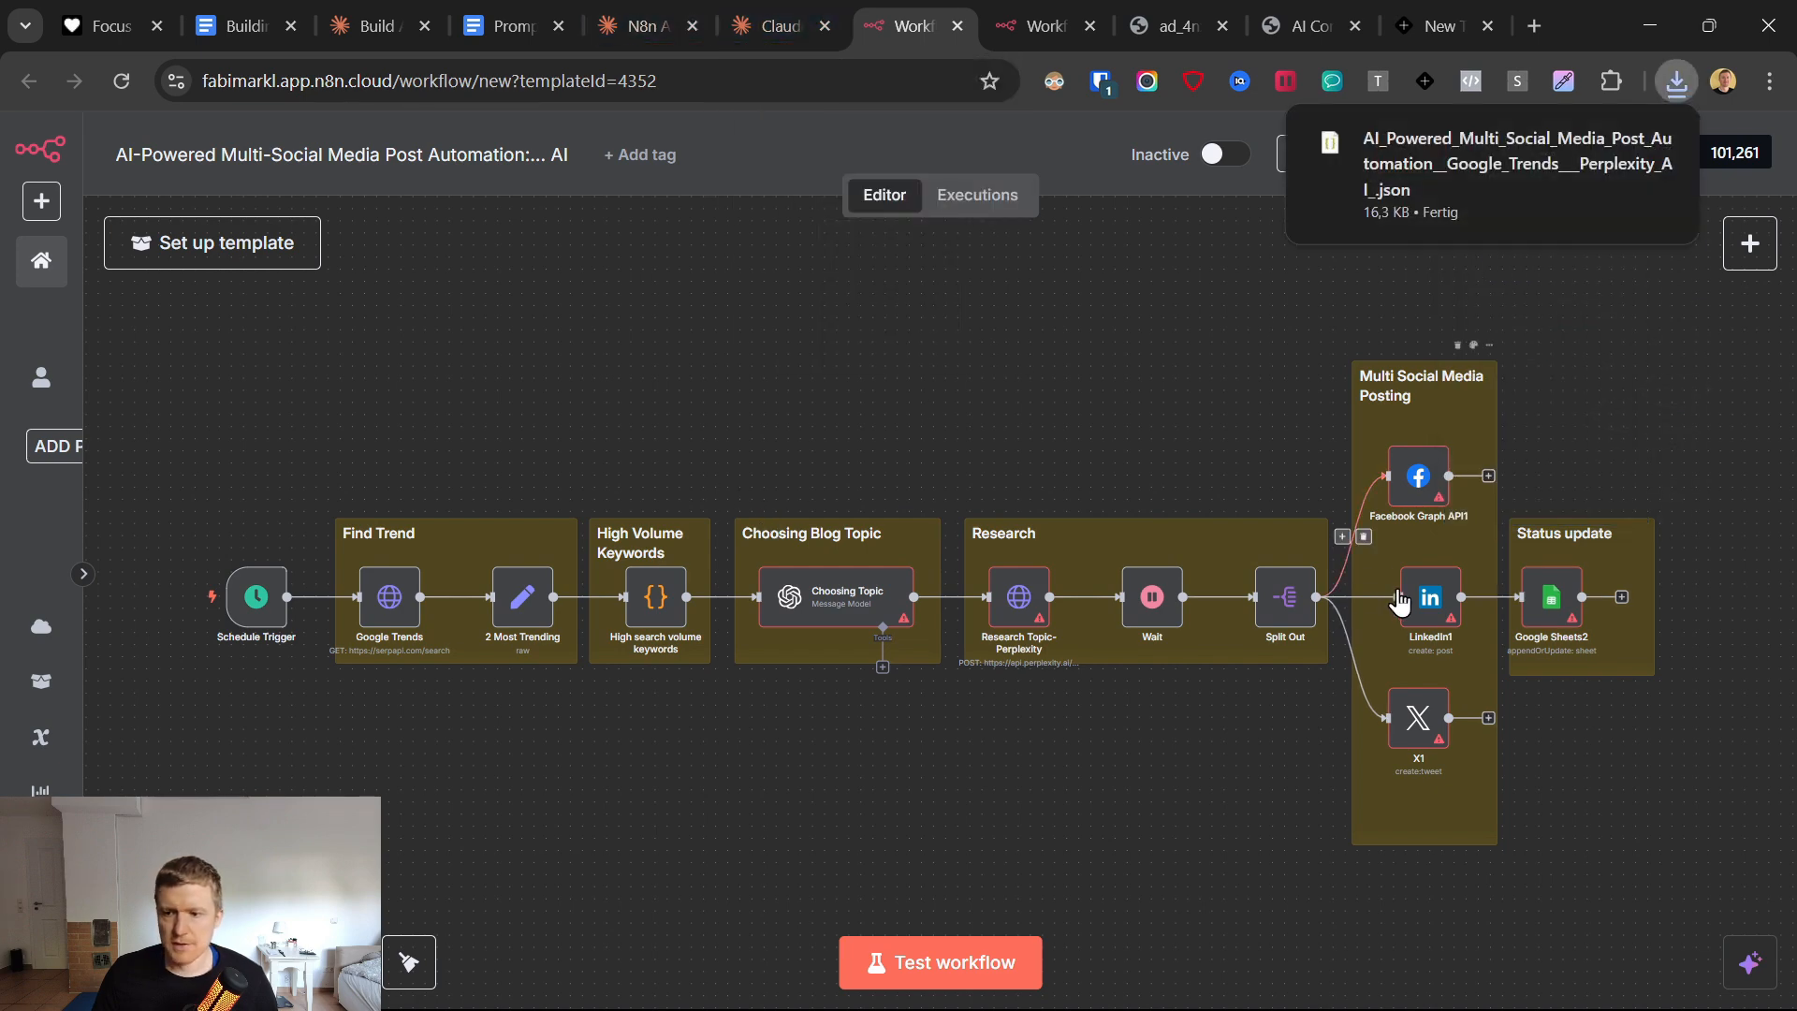
{"action": "mouse_move", "coordinate": [1422, 599]}
{"action": "left_mouse_down"}
{"action": "mouse_move", "coordinate": [1389, 624]}
{"action": "mouse_move", "coordinate": [1411, 597]}
{"action": "left_mouse_up"}
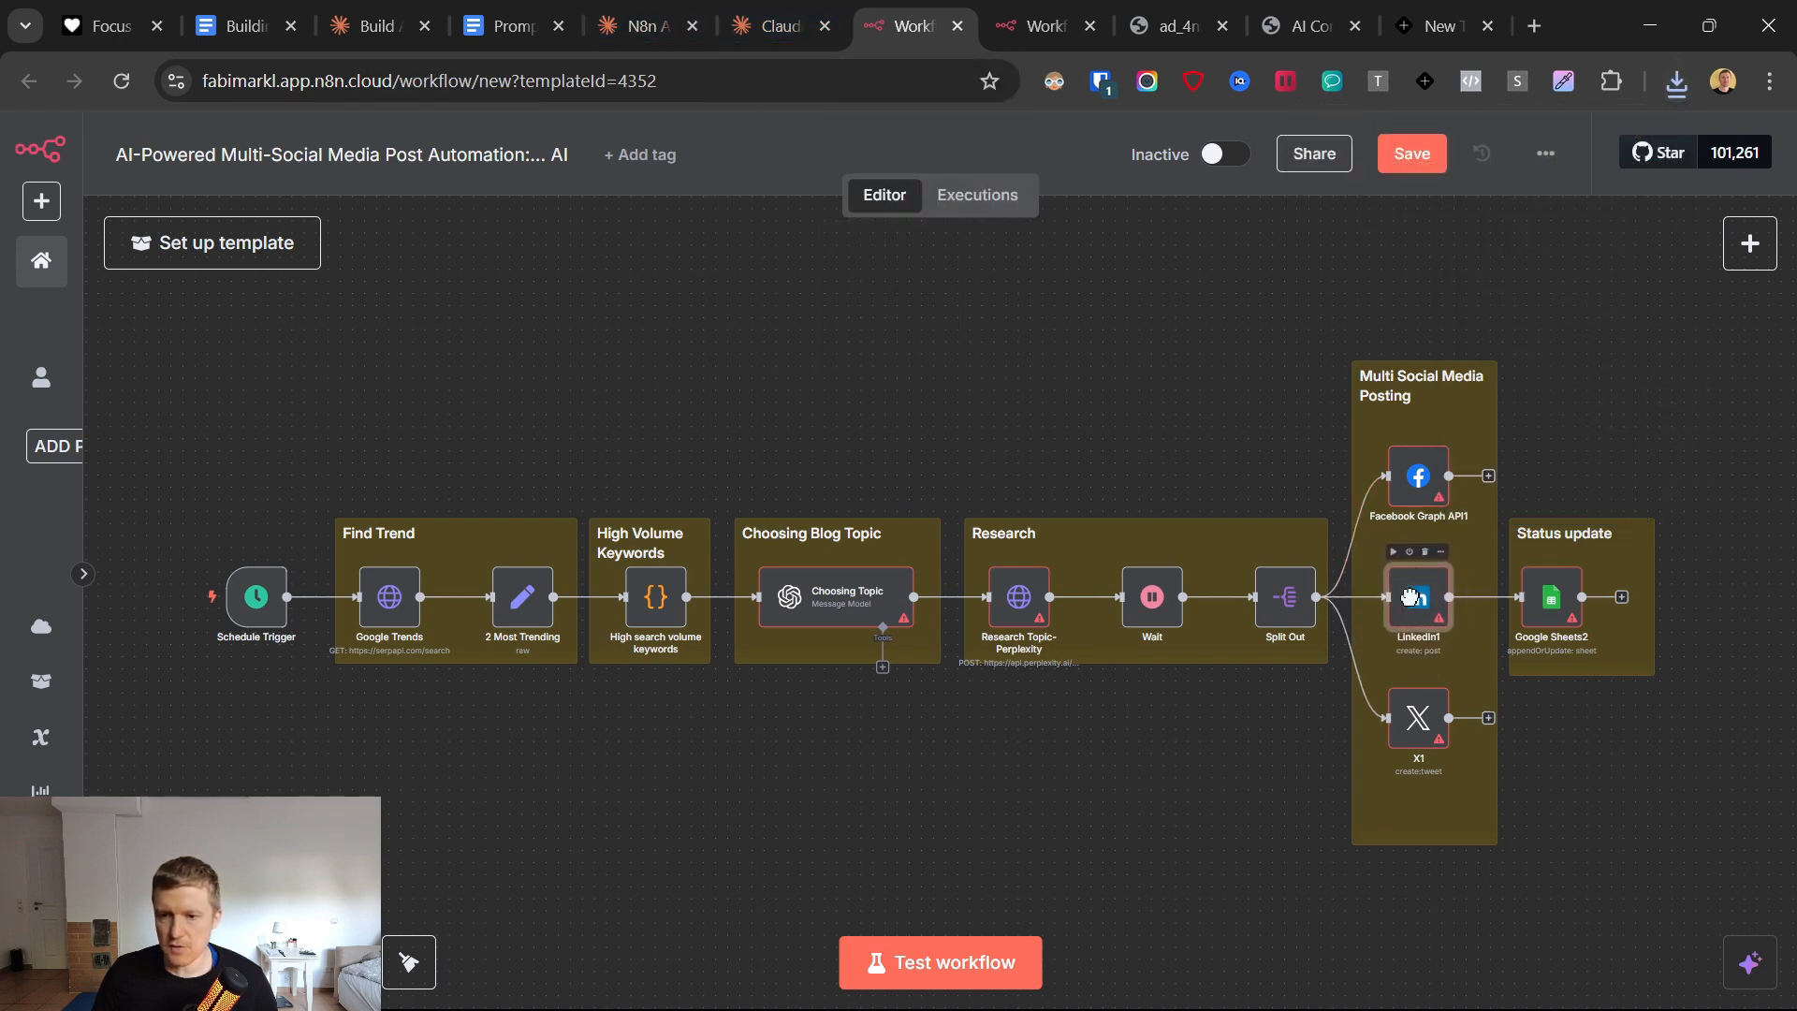
{"action": "left_click", "coordinate": [1025, 391]}
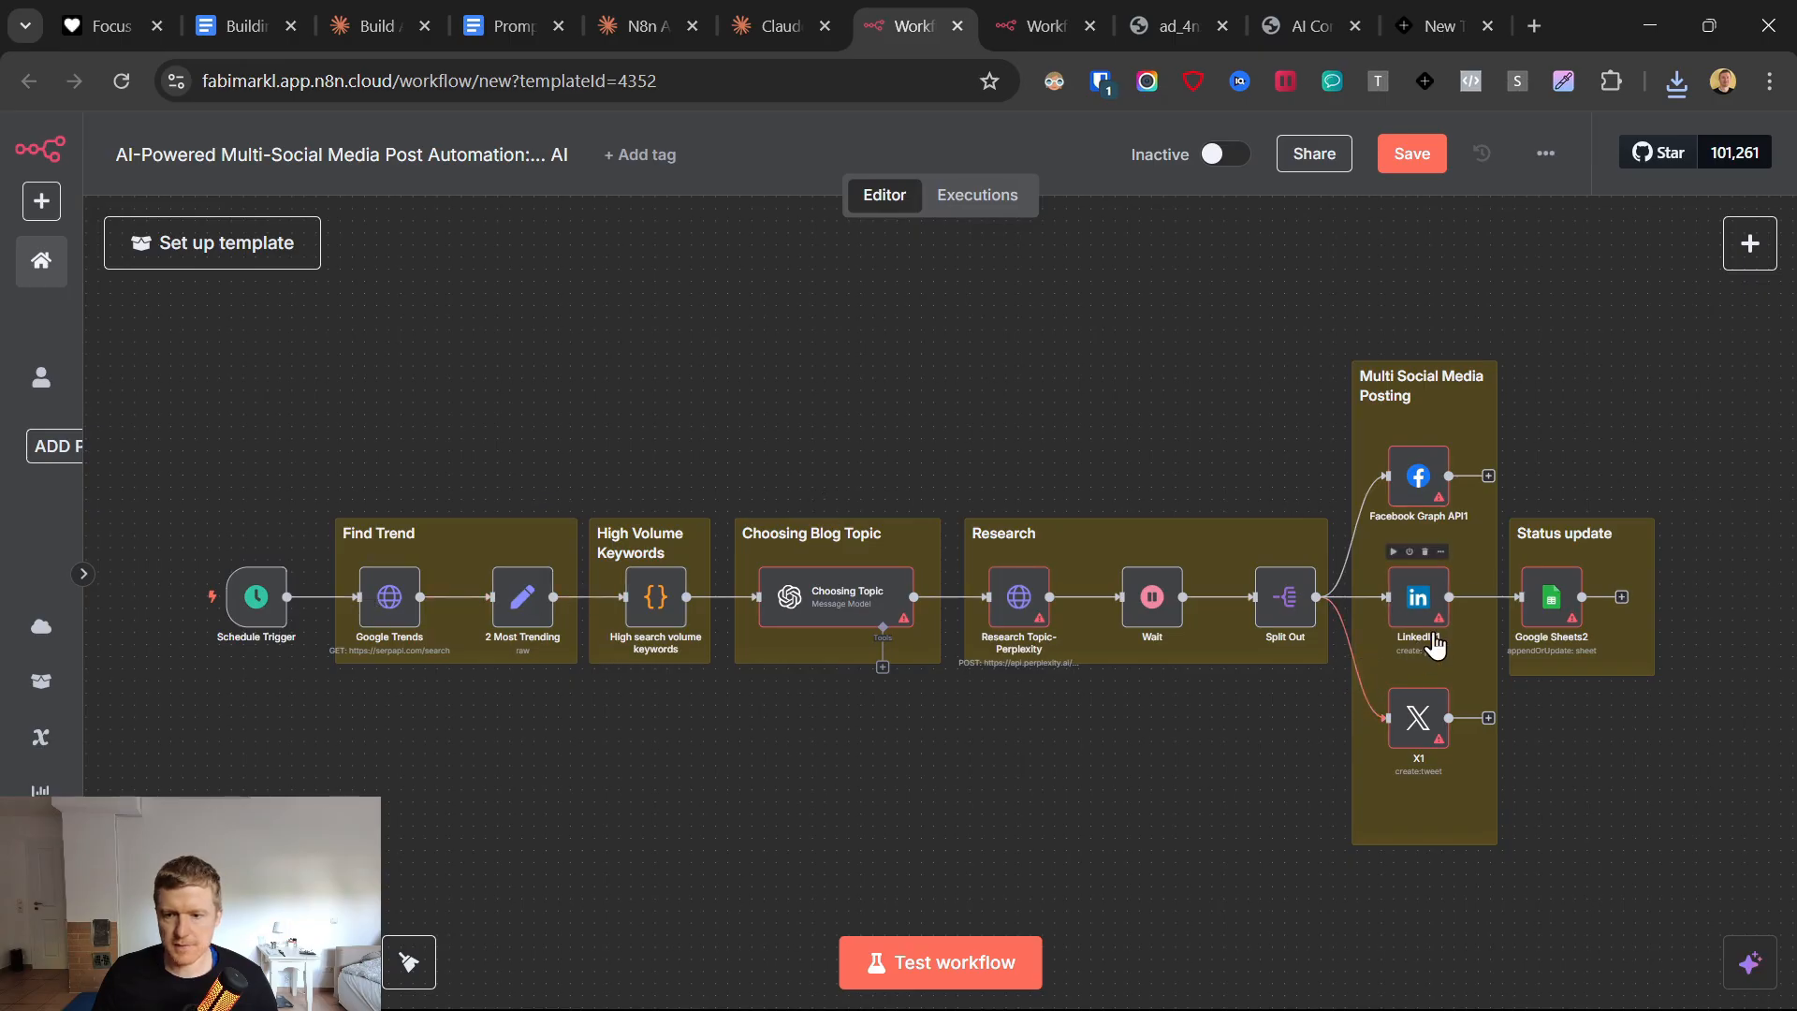
Start another file upload in the Claude prompt and sort the Downloads files by modification date, newest first.
{"action": "left_click", "coordinate": [803, 19]}
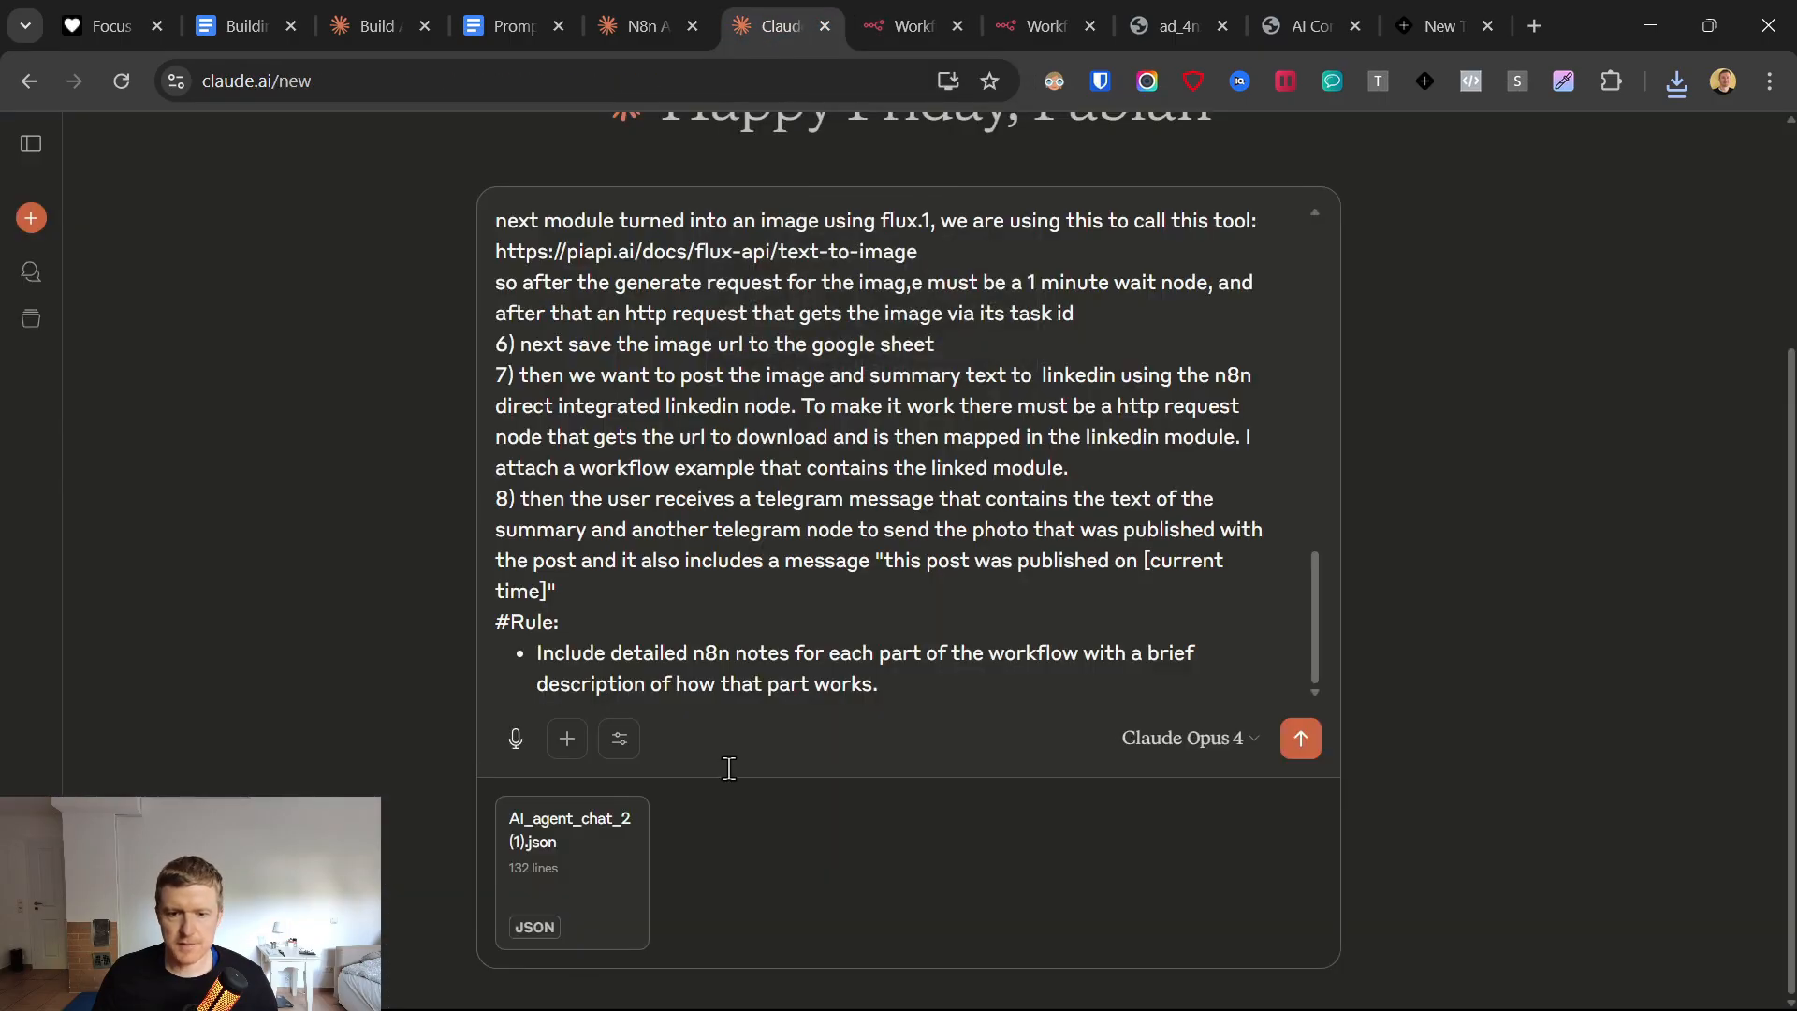
{"action": "left_click", "coordinate": [567, 740]}
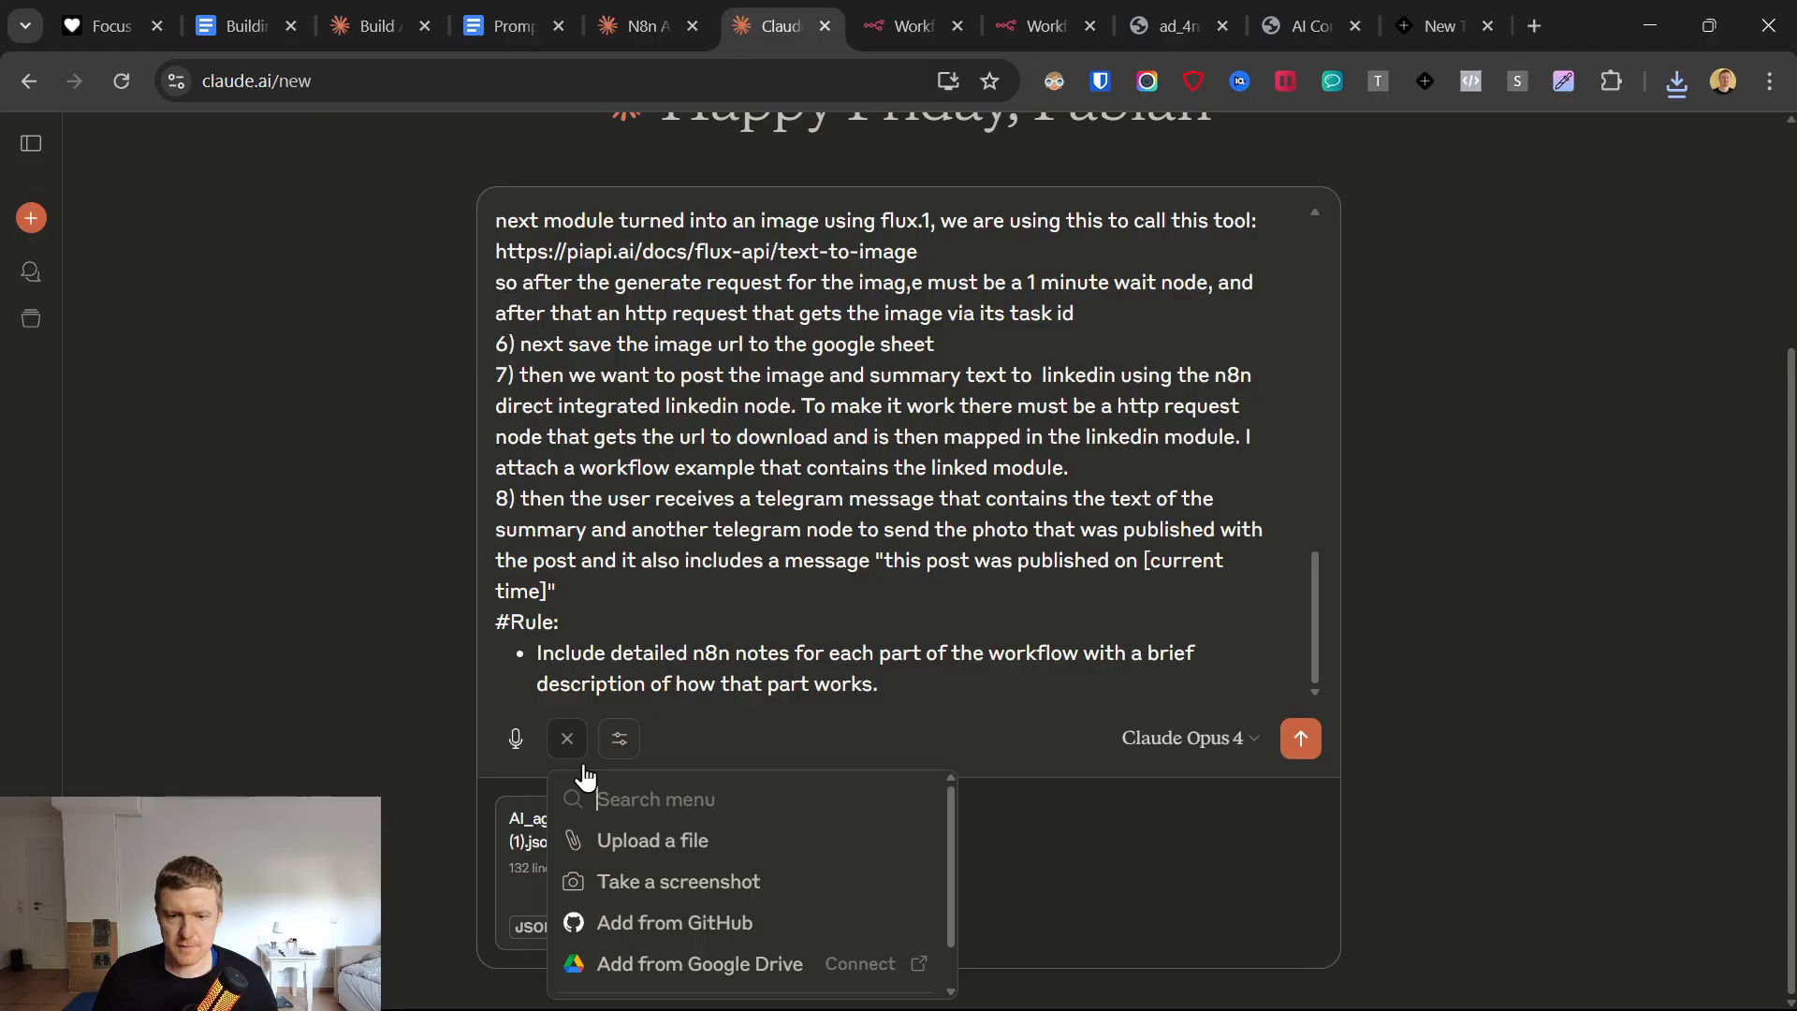
{"action": "left_click", "coordinate": [622, 836]}
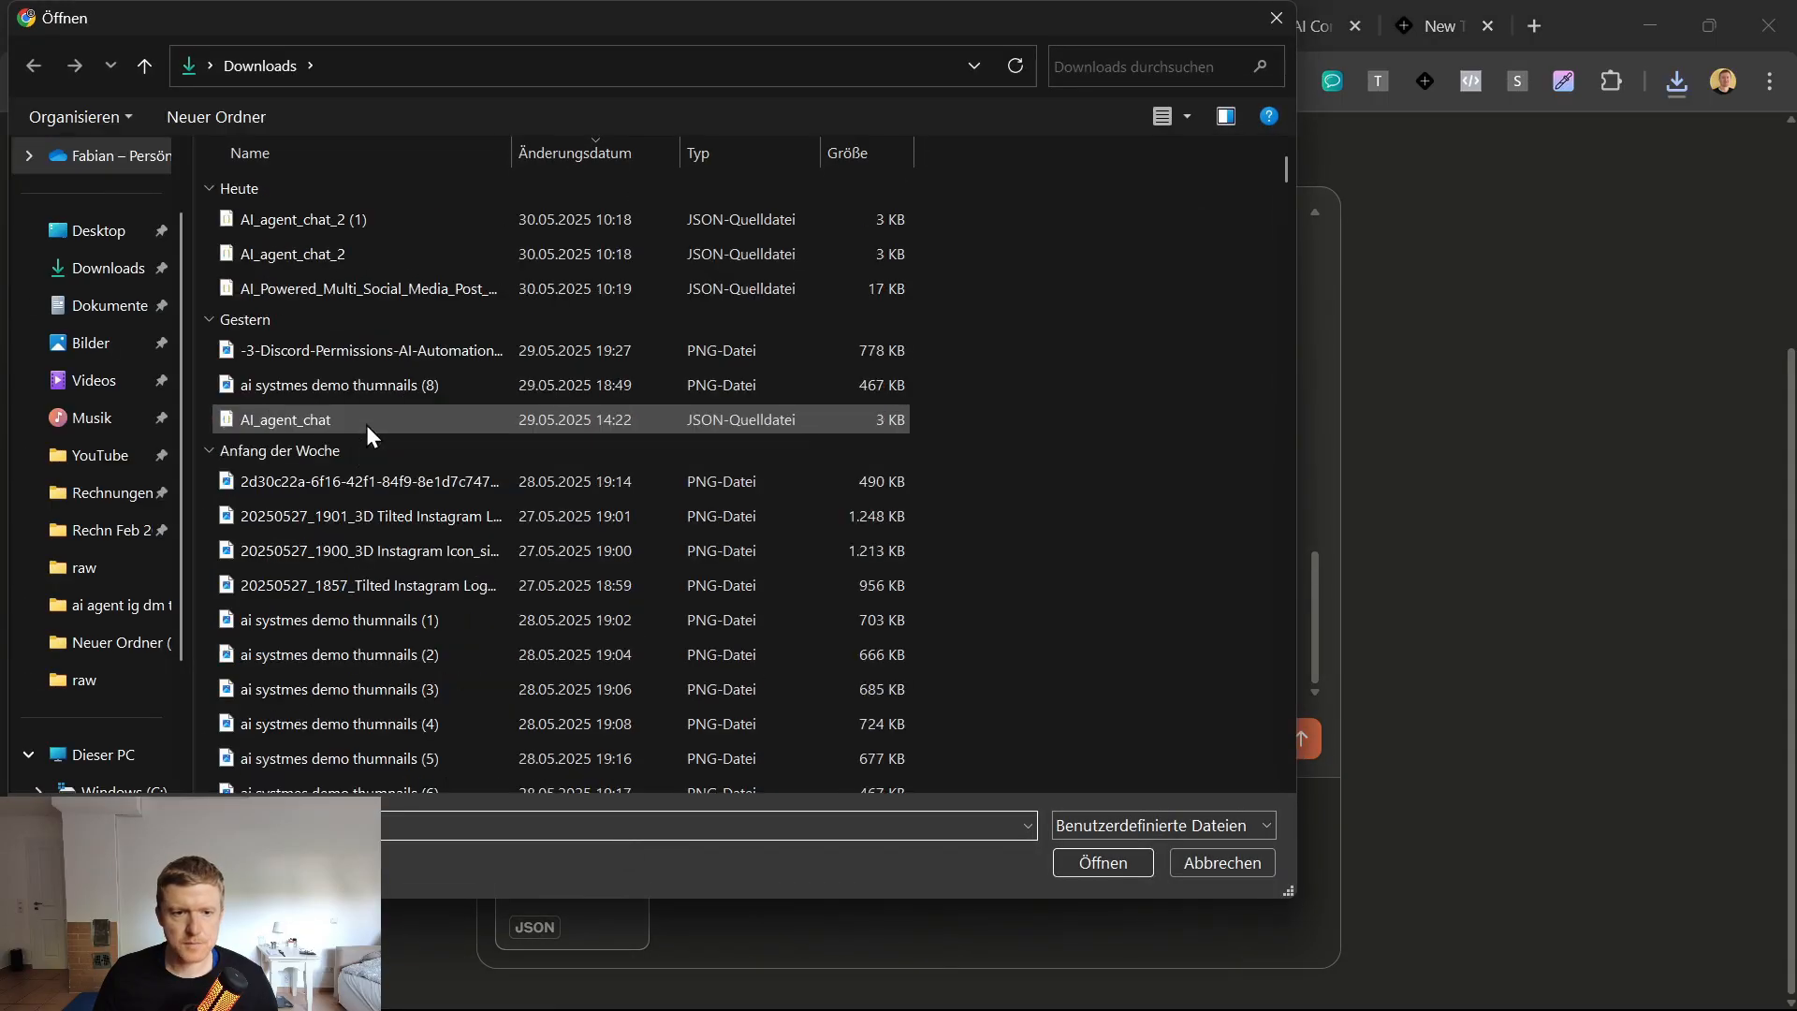
{"action": "left_click", "coordinate": [361, 320]}
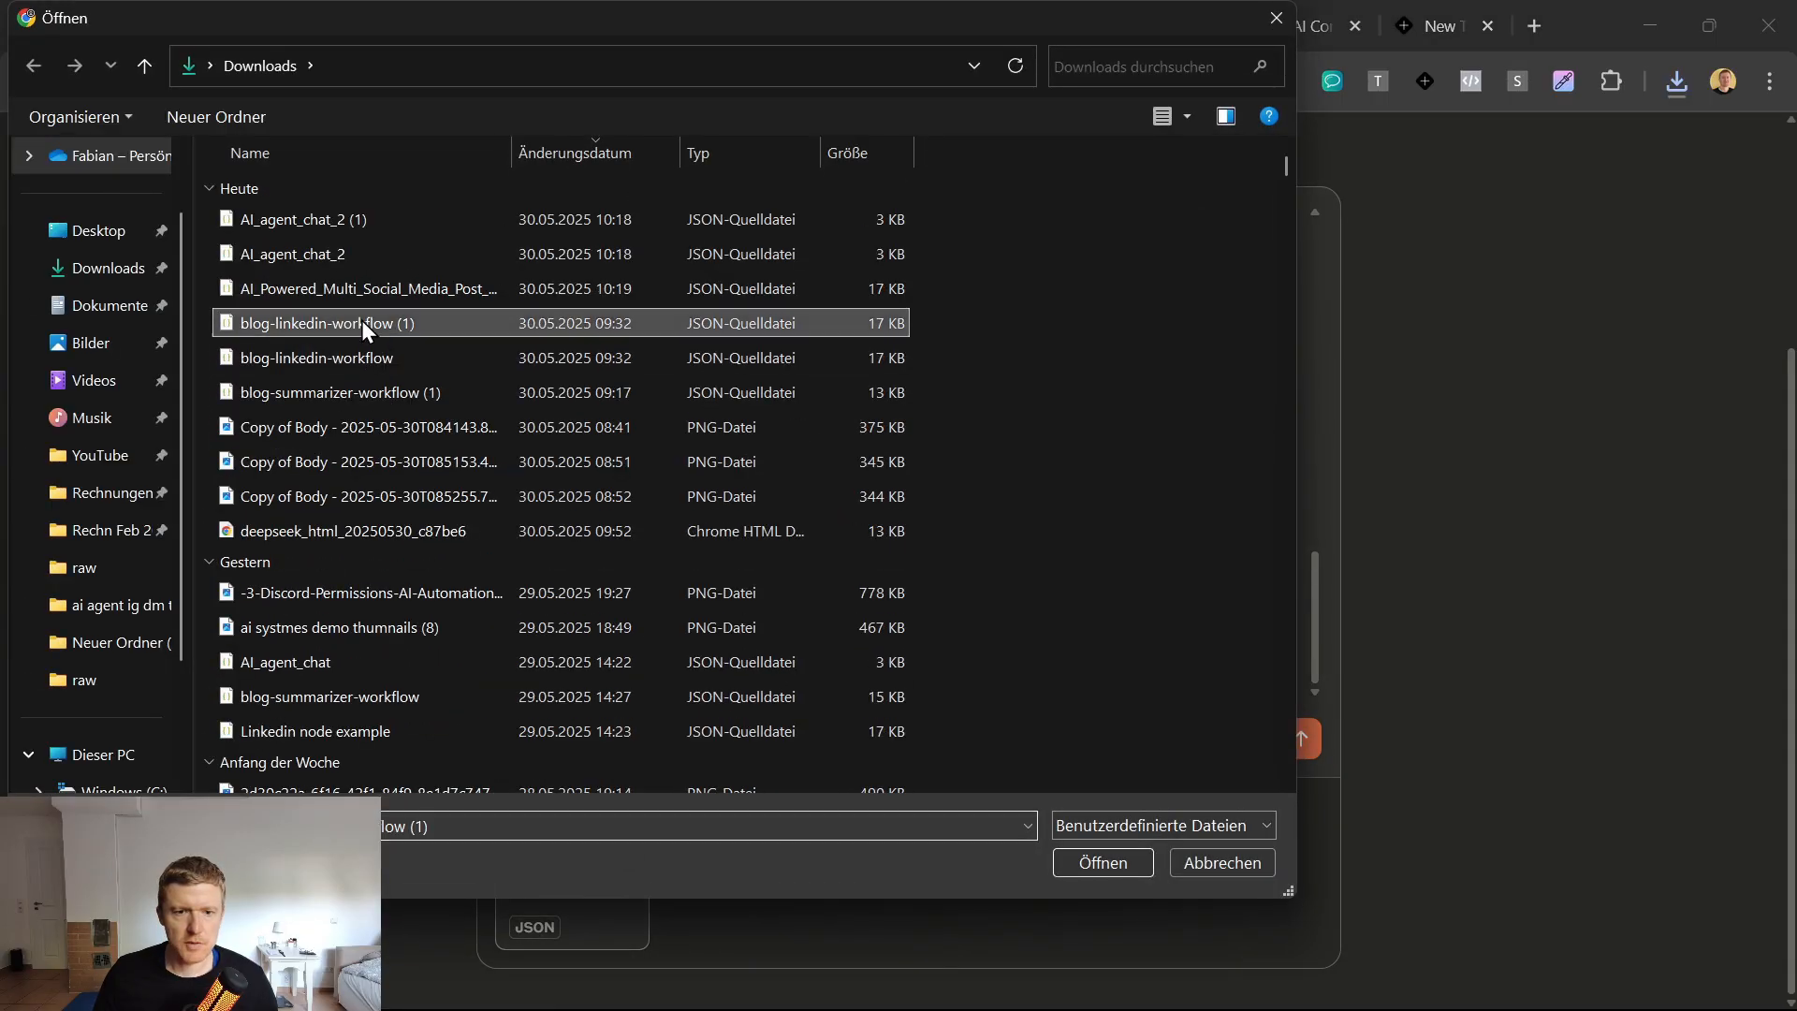
{"action": "left_click", "coordinate": [373, 326]}
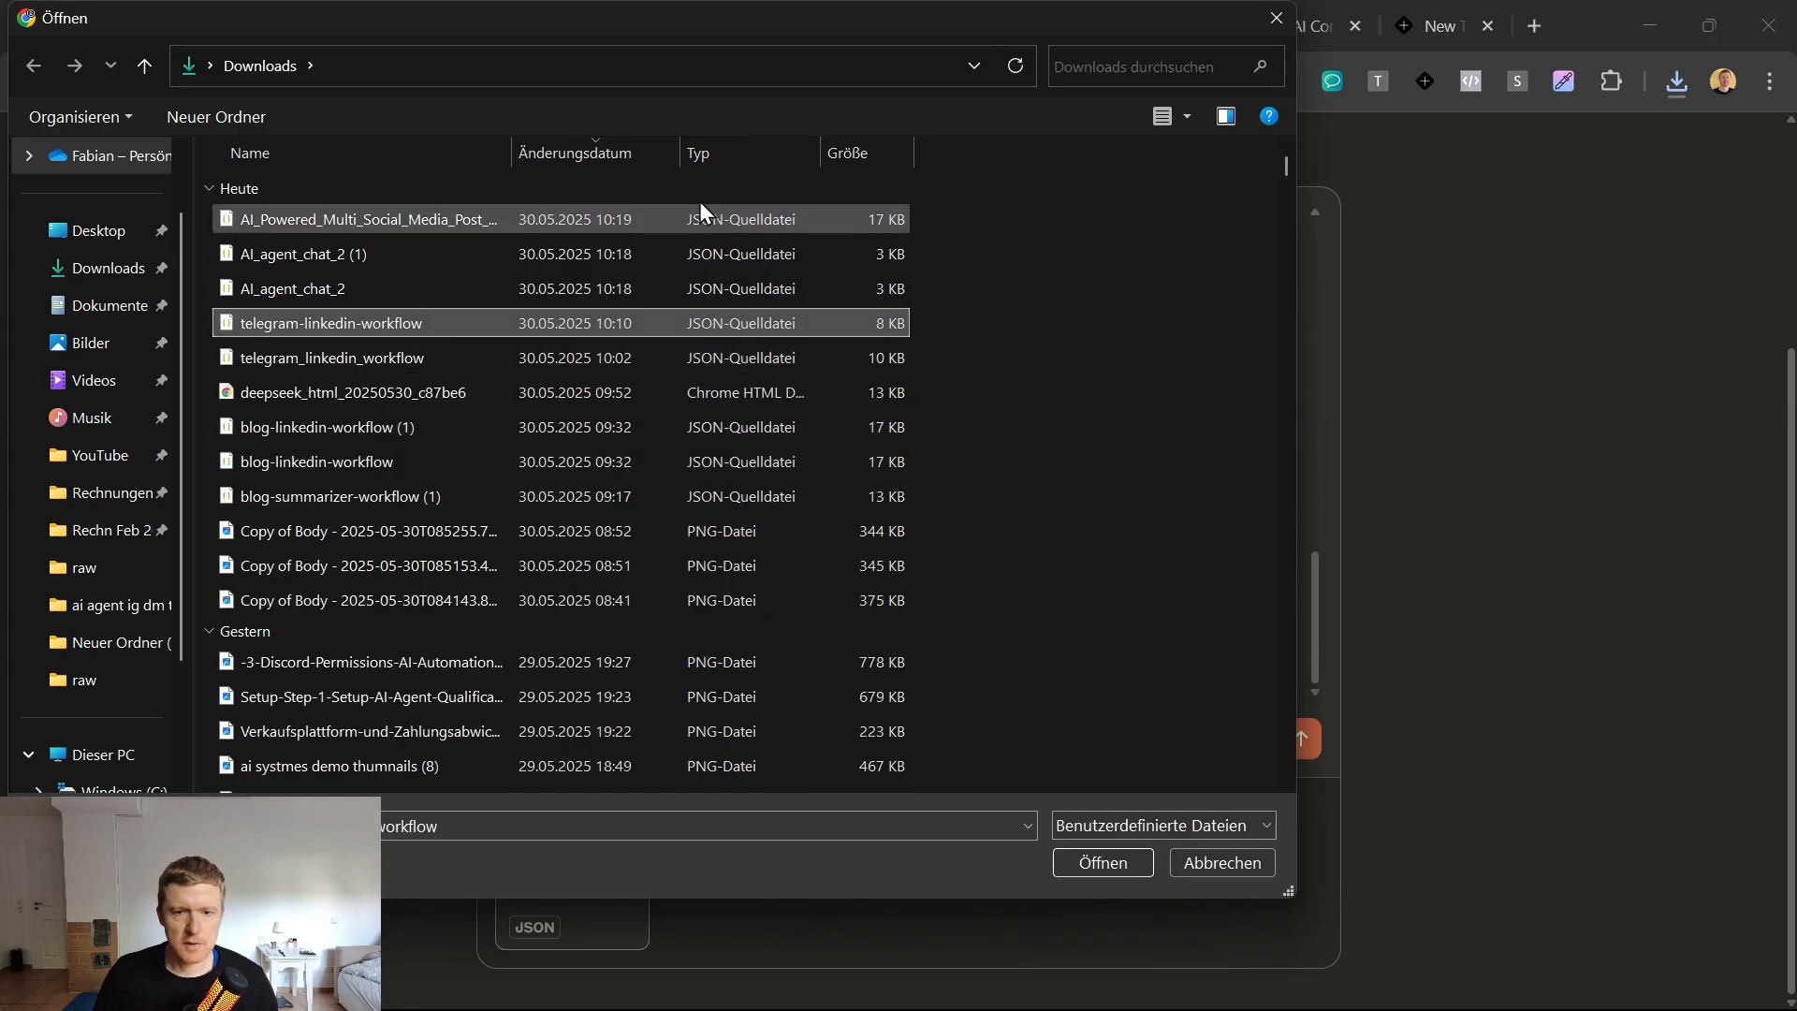
{"action": "left_click", "coordinate": [582, 185]}
{"action": "left_click", "coordinate": [575, 154]}
{"action": "left_click", "coordinate": [571, 150]}
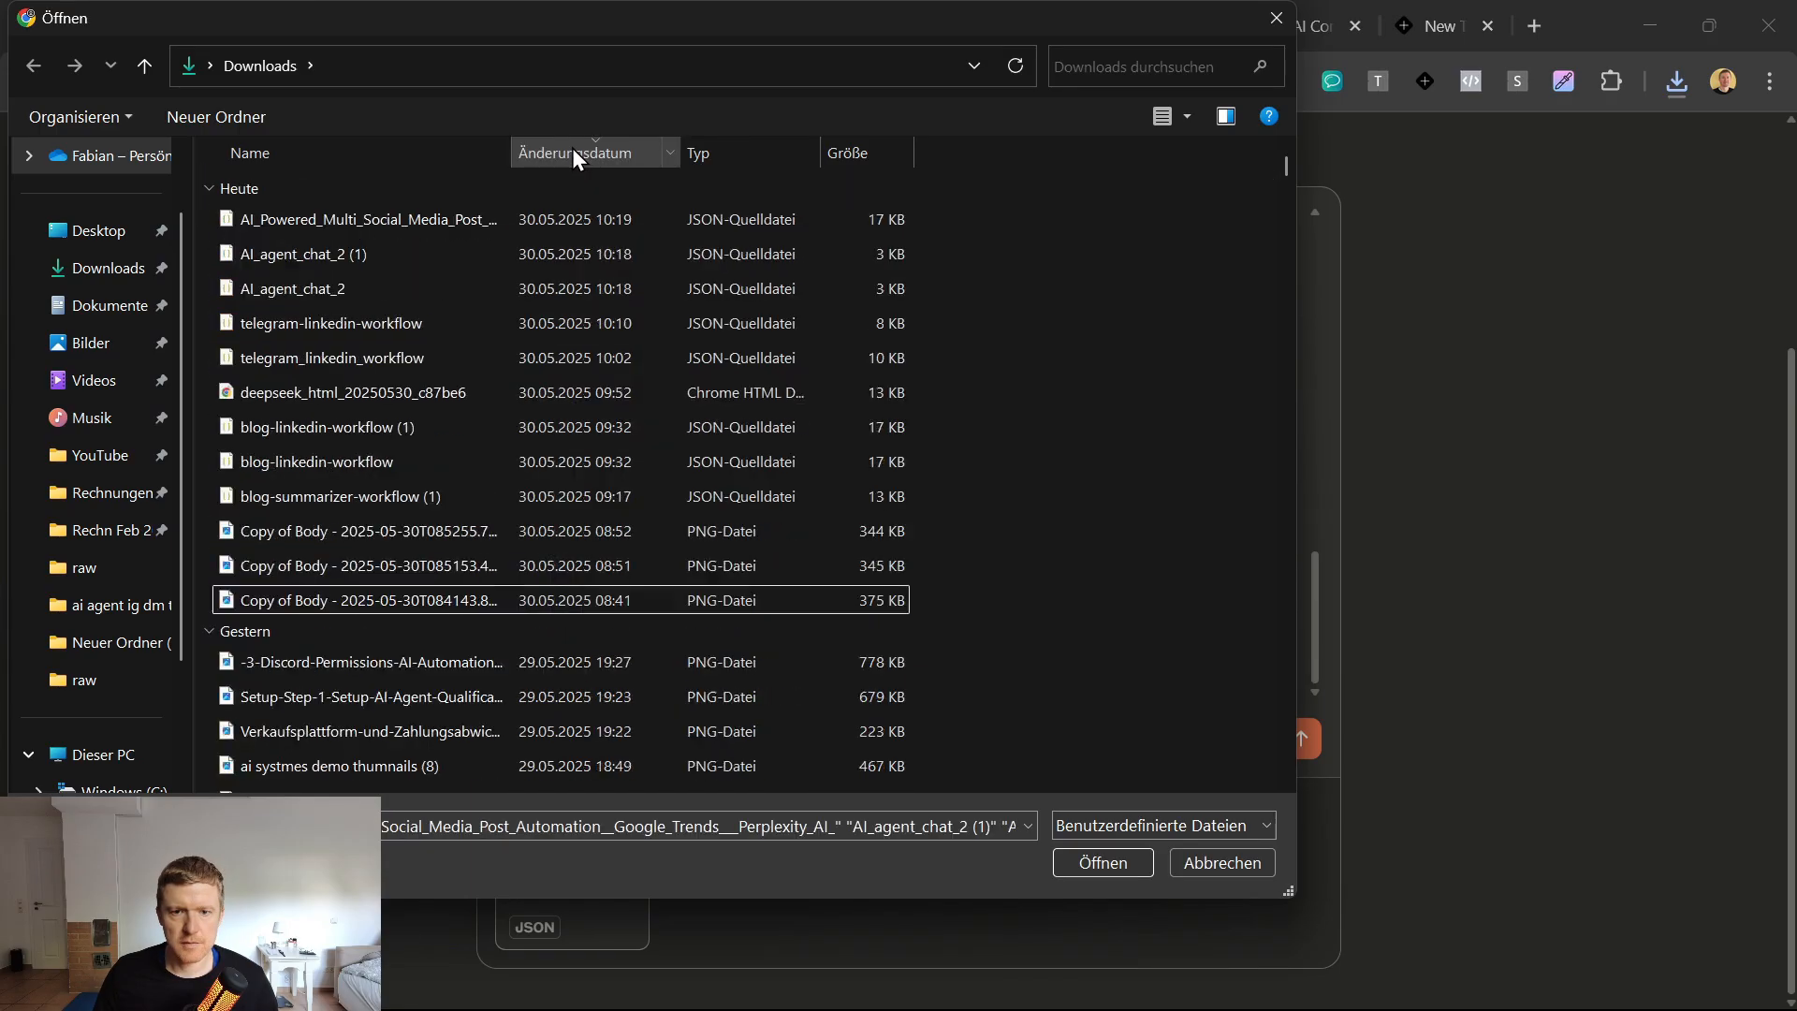
Rename the downloaded AI_Powered_Multi_Social_Media_Post JSON file to "linkedin node example", accepting the suggested name with the (2) suffix.
{"action": "left_click", "coordinate": [327, 217]}
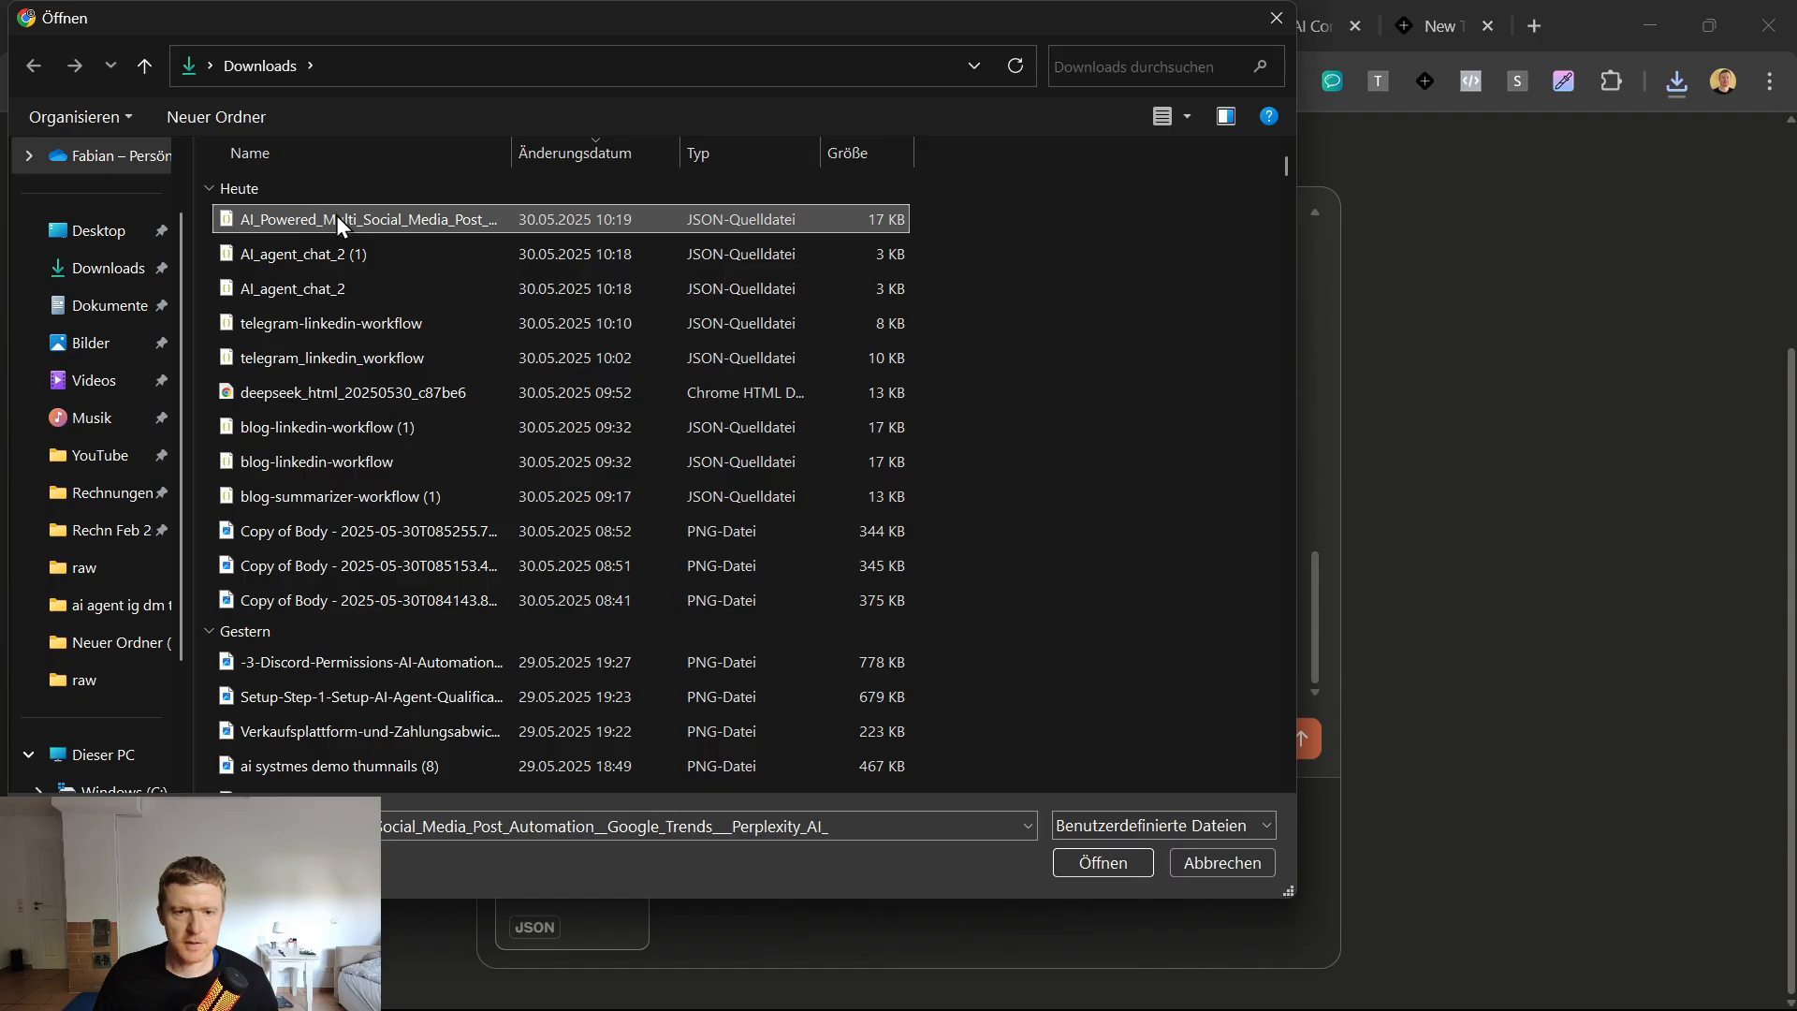
{"action": "left_click", "coordinate": [335, 215]}
{"action": "type", "text": "ai"}
{"action": "key", "text": "BackSpace"}
{"action": "key", "text": "BackSpace"}
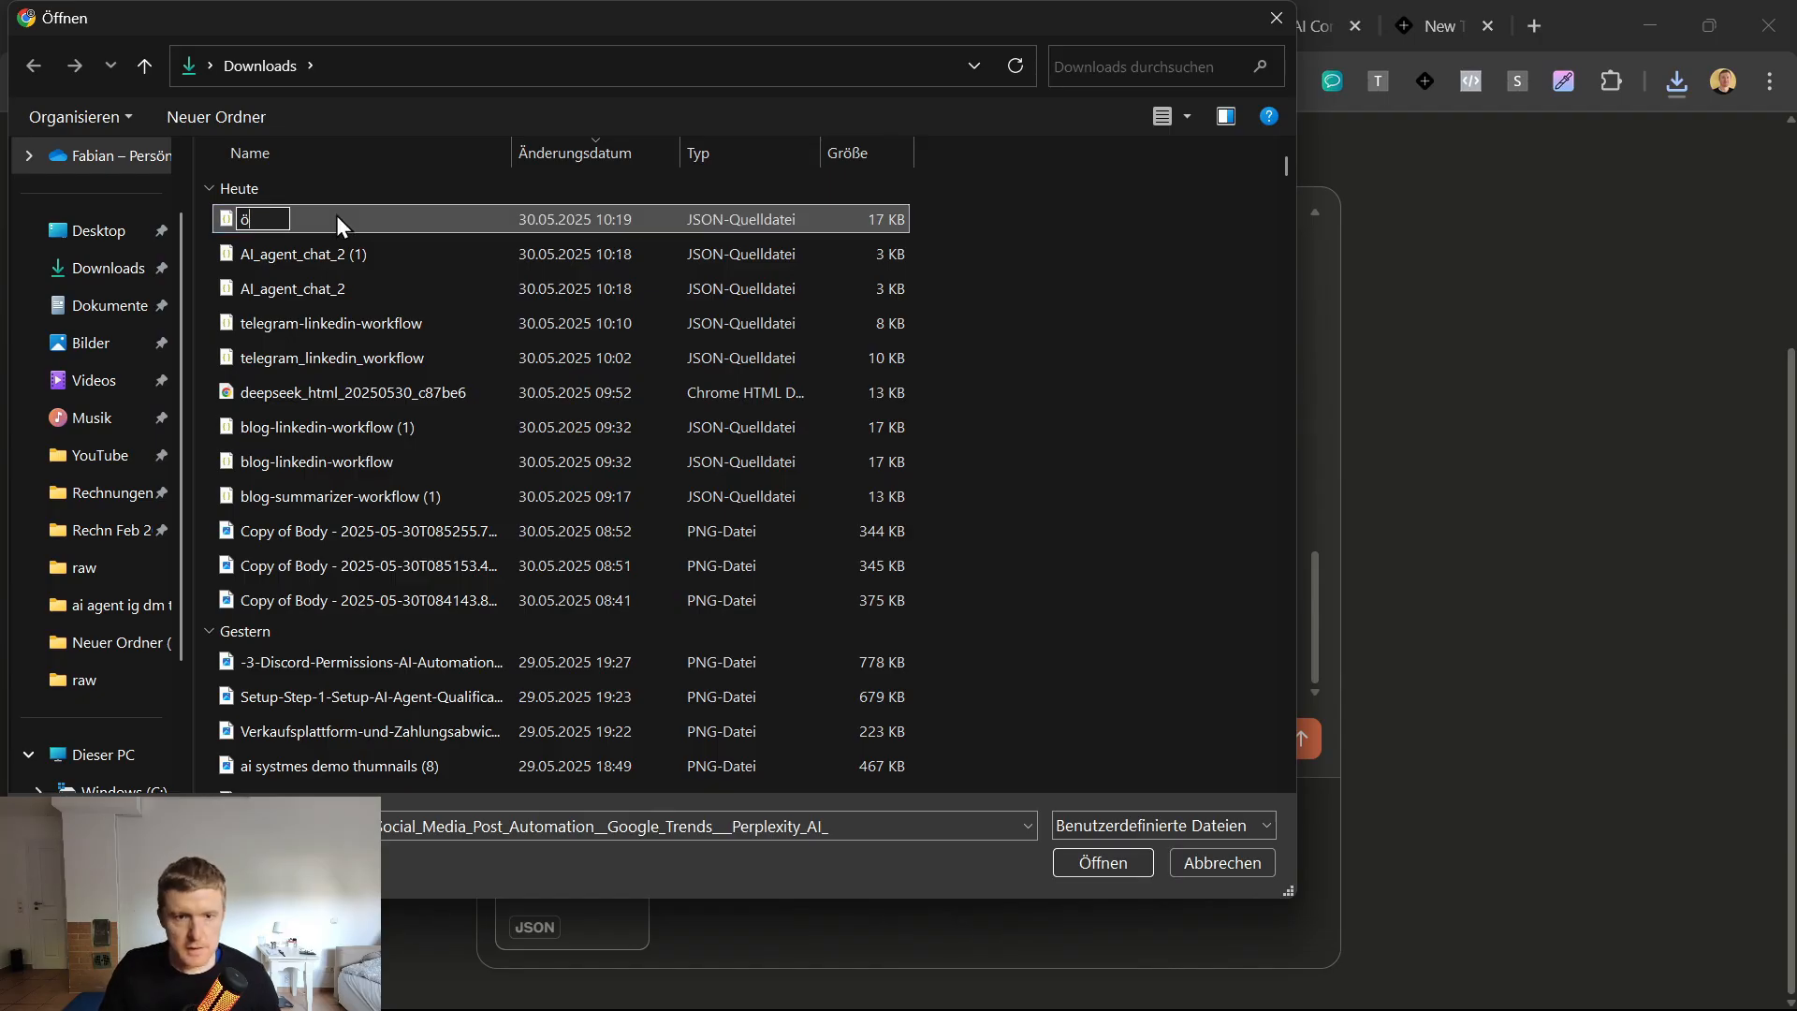
{"action": "type", "text": "liunk"}
{"action": "key", "text": "BackSpace"}
{"action": "key", "text": "BackSpace"}
{"action": "key", "text": "BackSpace"}
{"action": "type", "text": "n"}
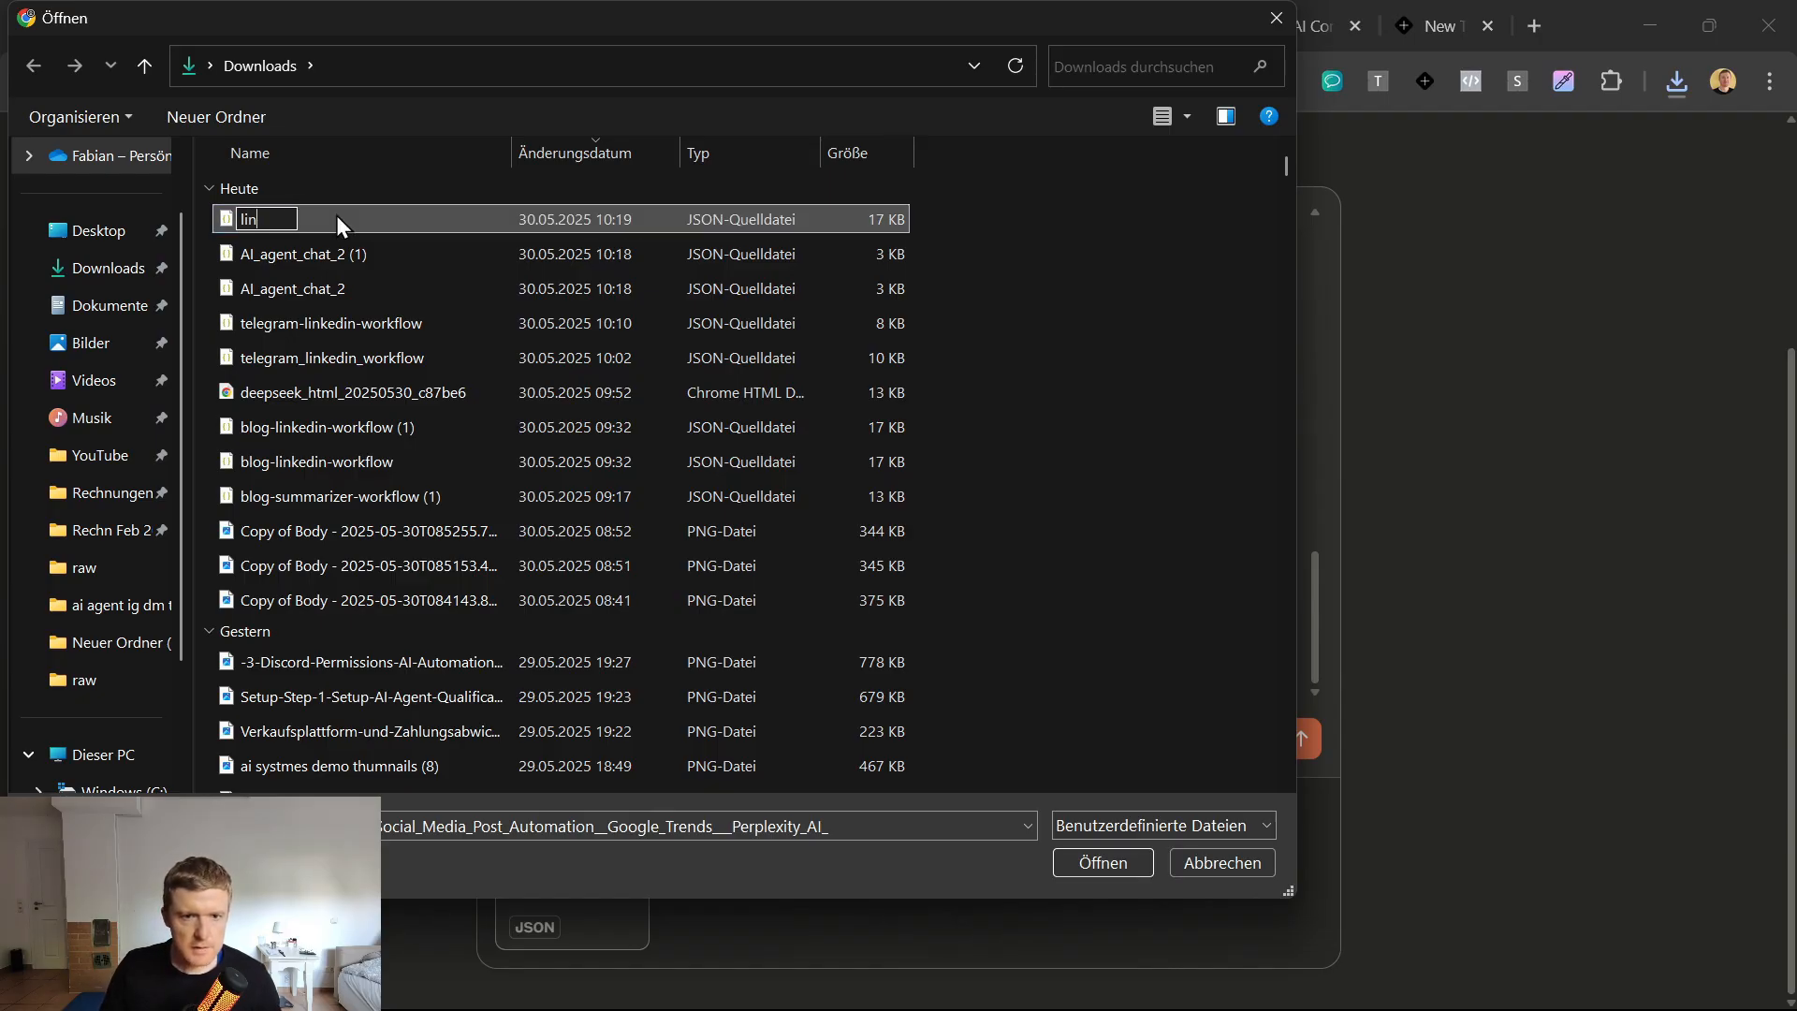
{"action": "type", "text": "kedin node jxampl"}
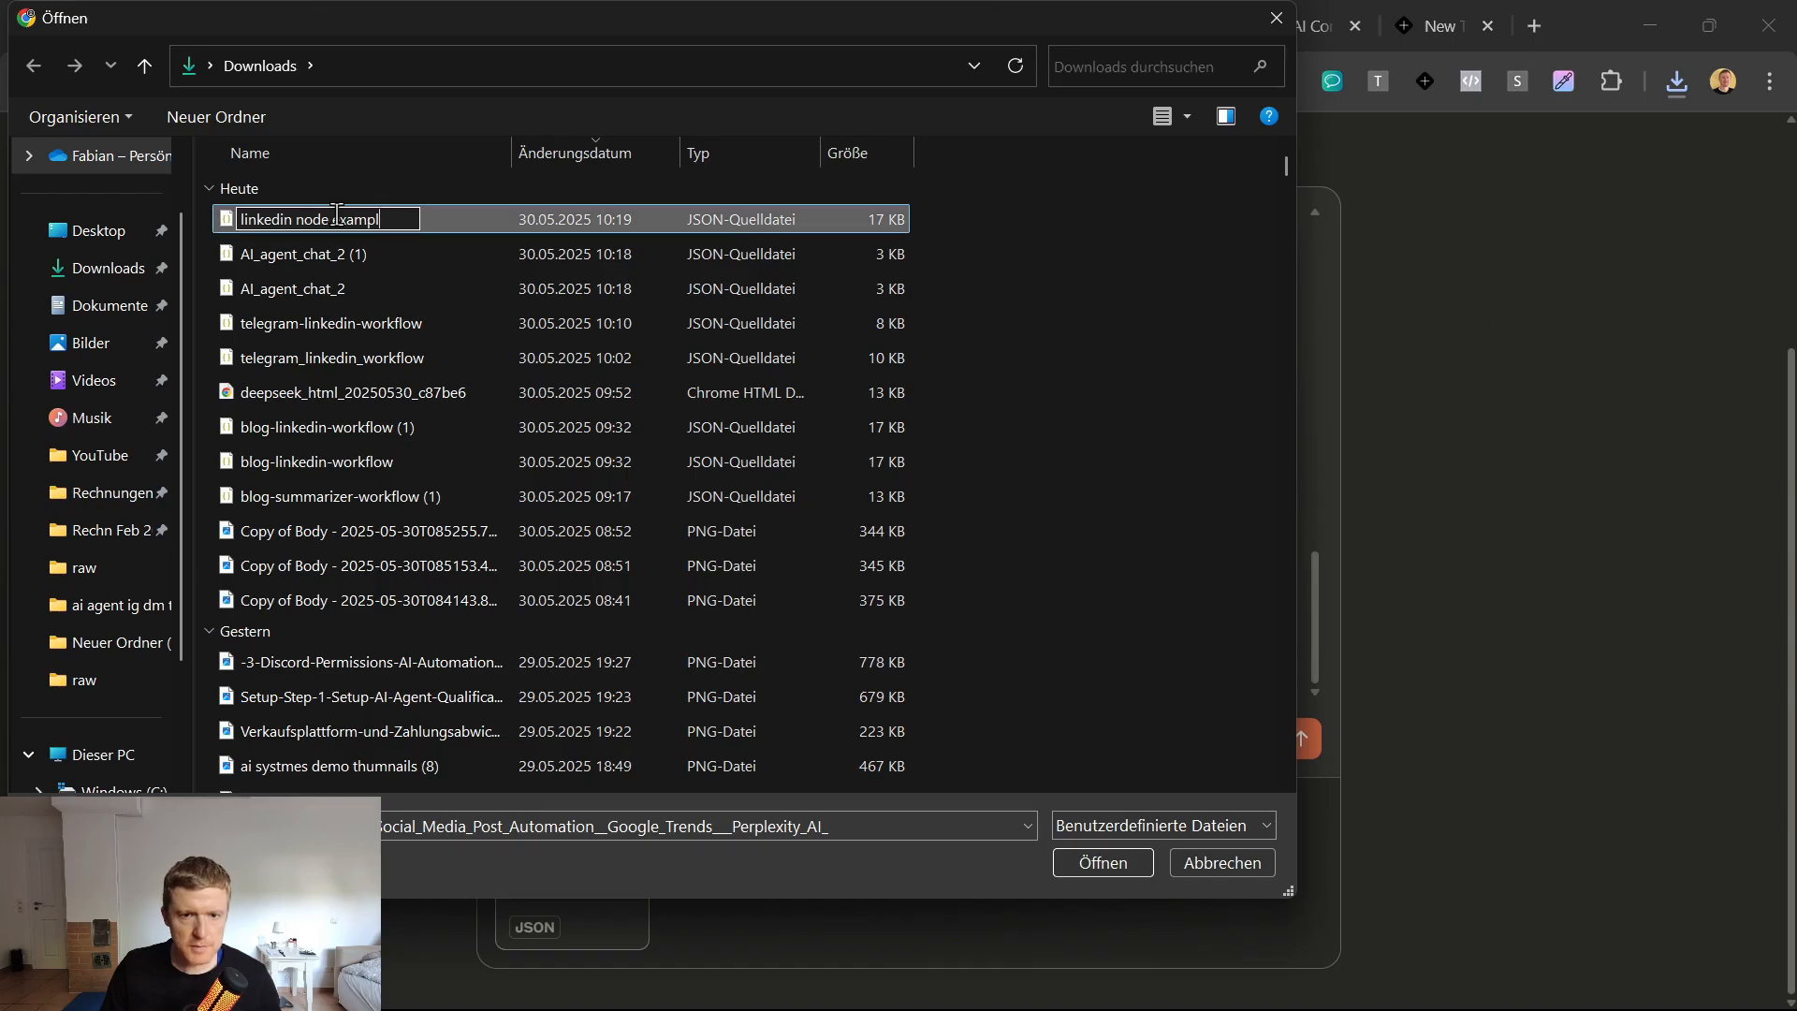
{"action": "type", "text": "e"}
{"action": "key", "text": "Return"}
{"action": "left_click", "coordinate": [692, 532]}
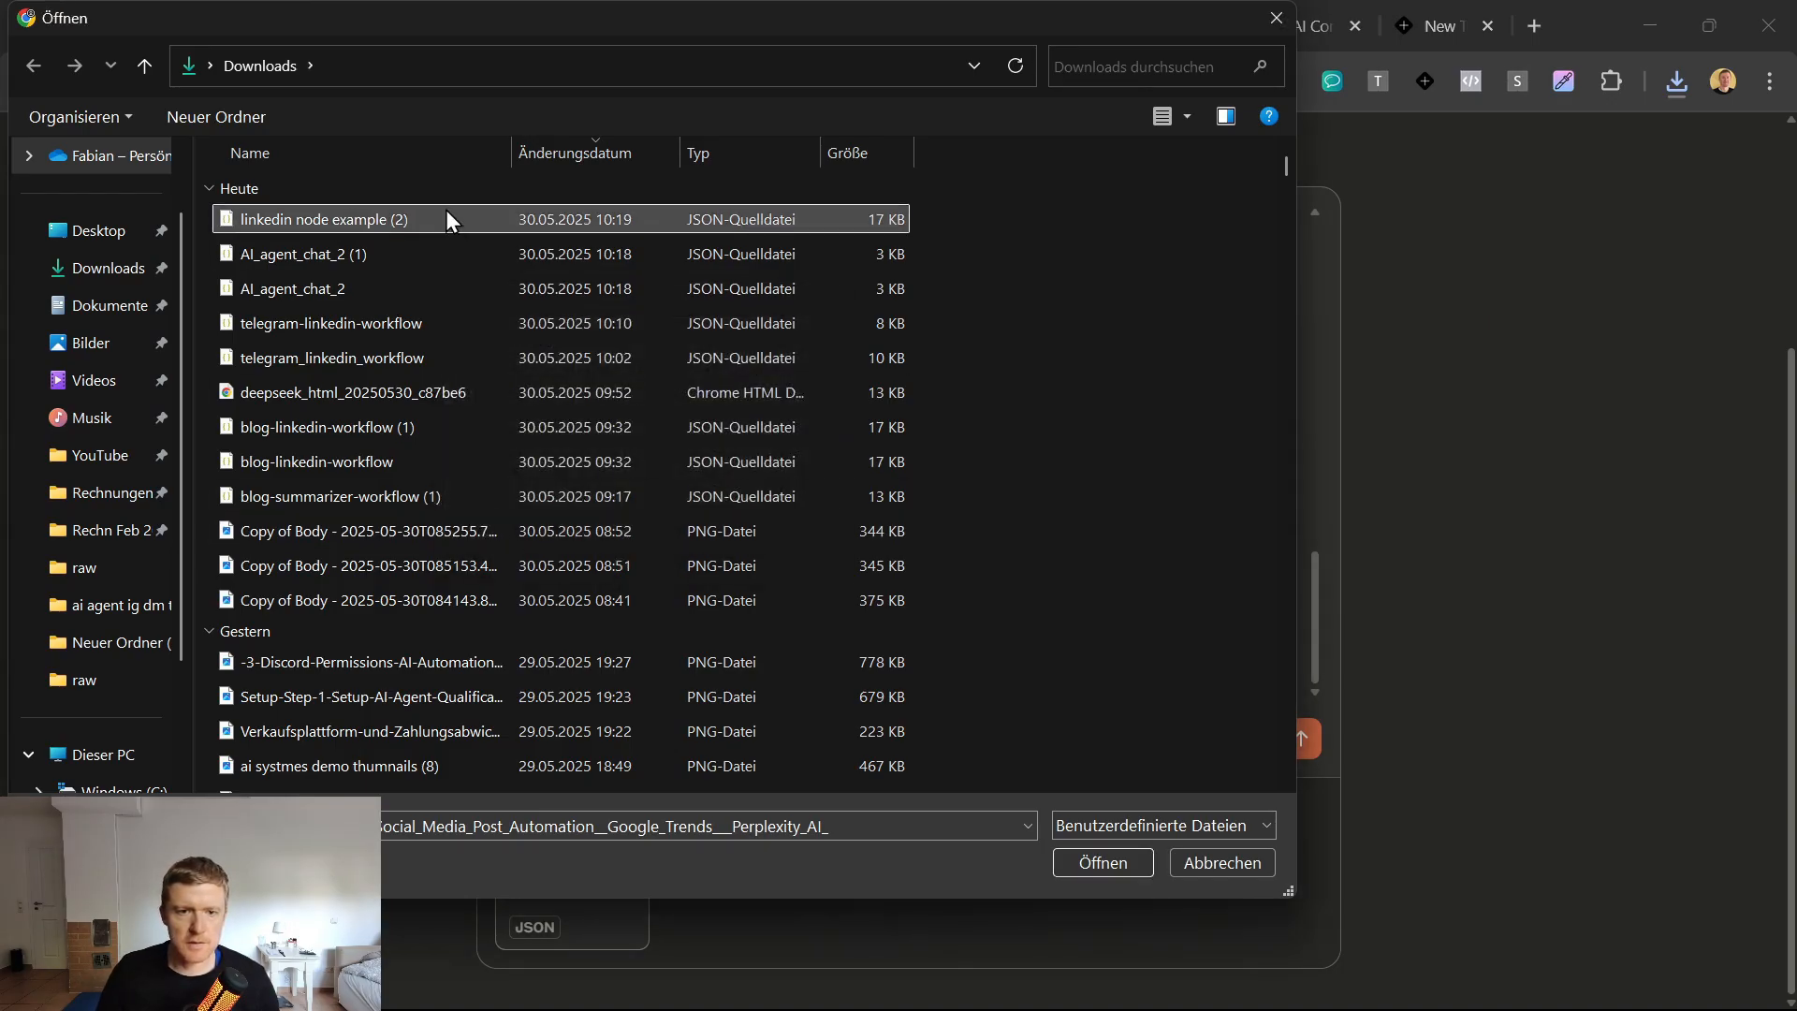
Attach linkedin node example (2).json to the prompt and send it to Claude Opus 4.
{"action": "double_click", "coordinate": [437, 217]}
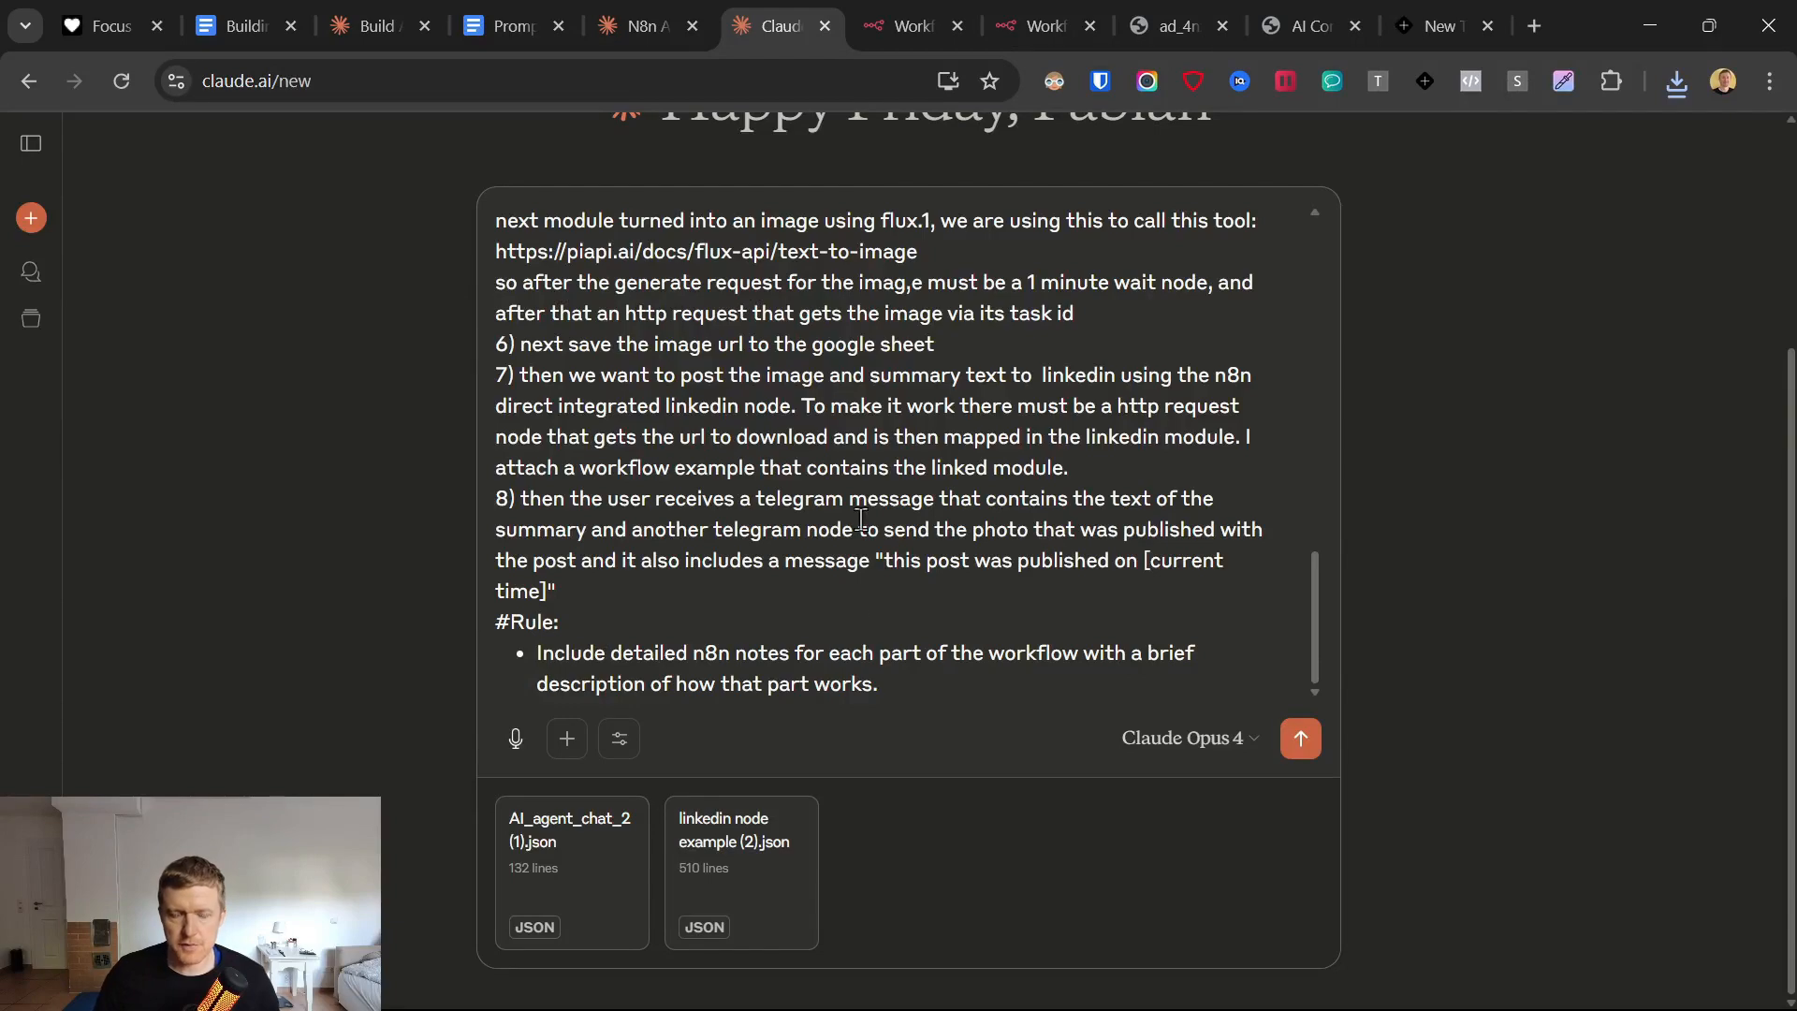
{"action": "scroll", "coordinate": [862, 521], "scroll_direction": "up", "scroll_amount": 15}
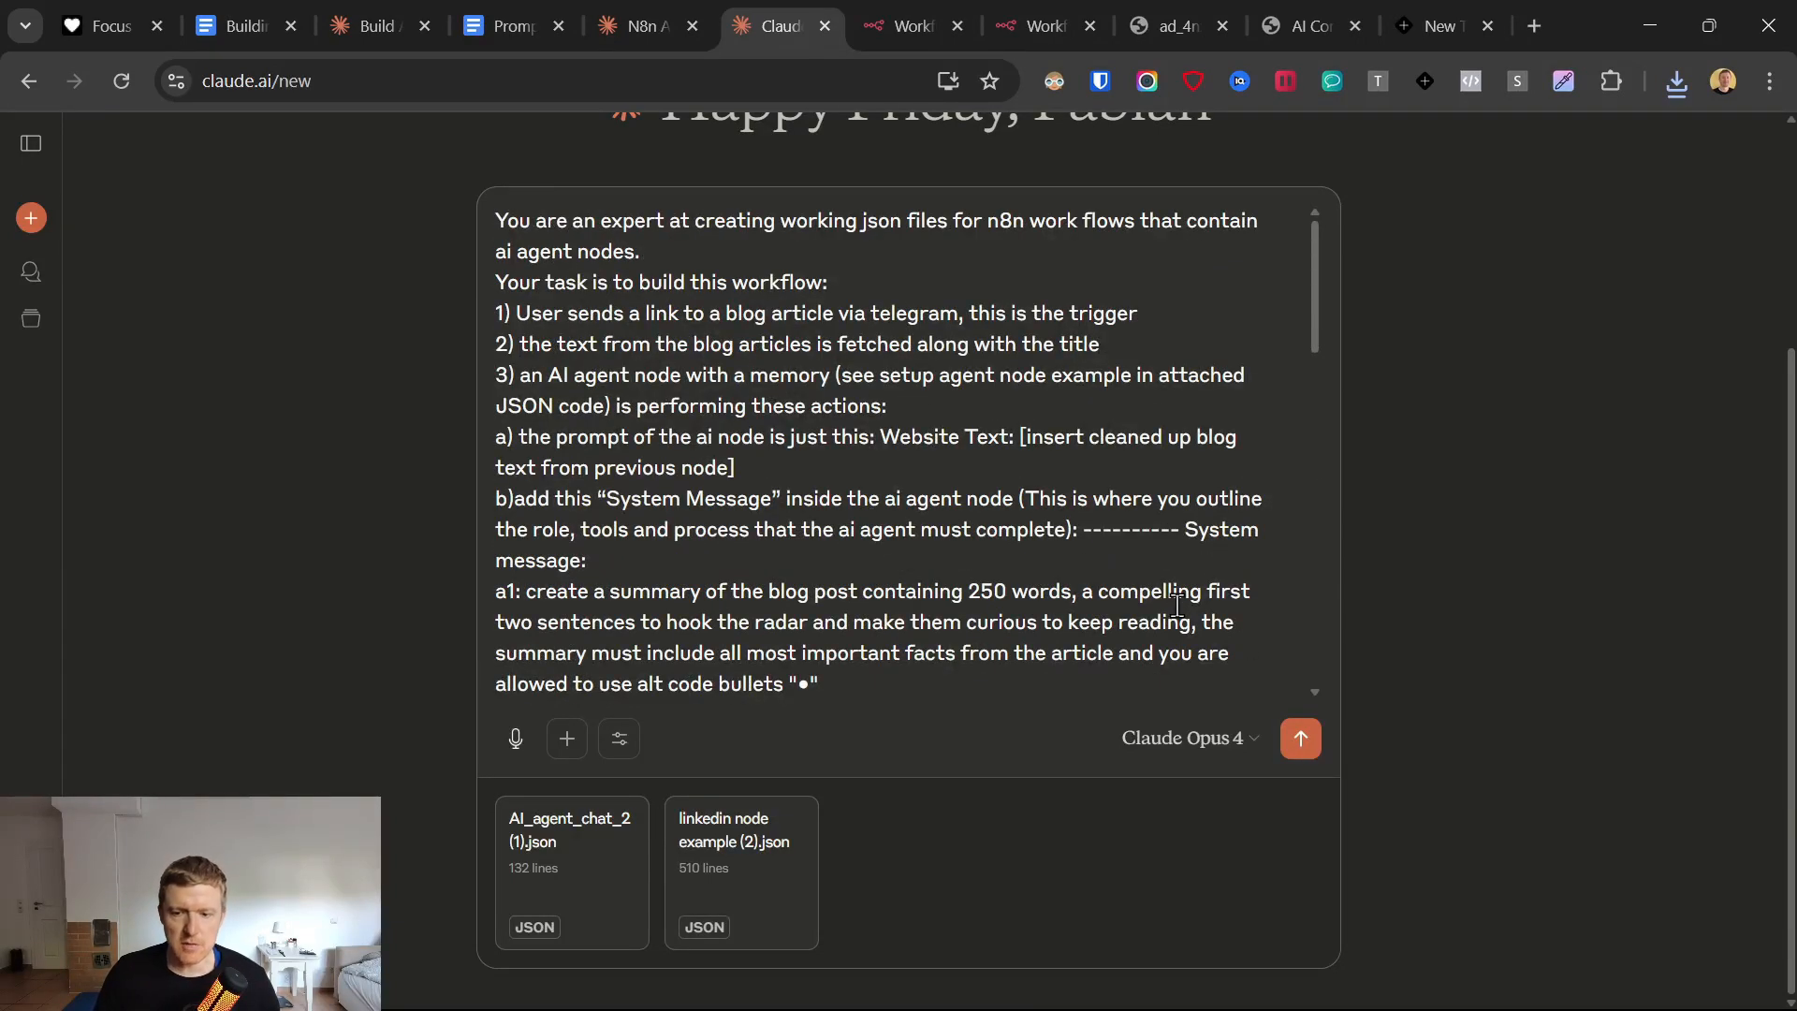
{"action": "left_click", "coordinate": [1308, 749]}
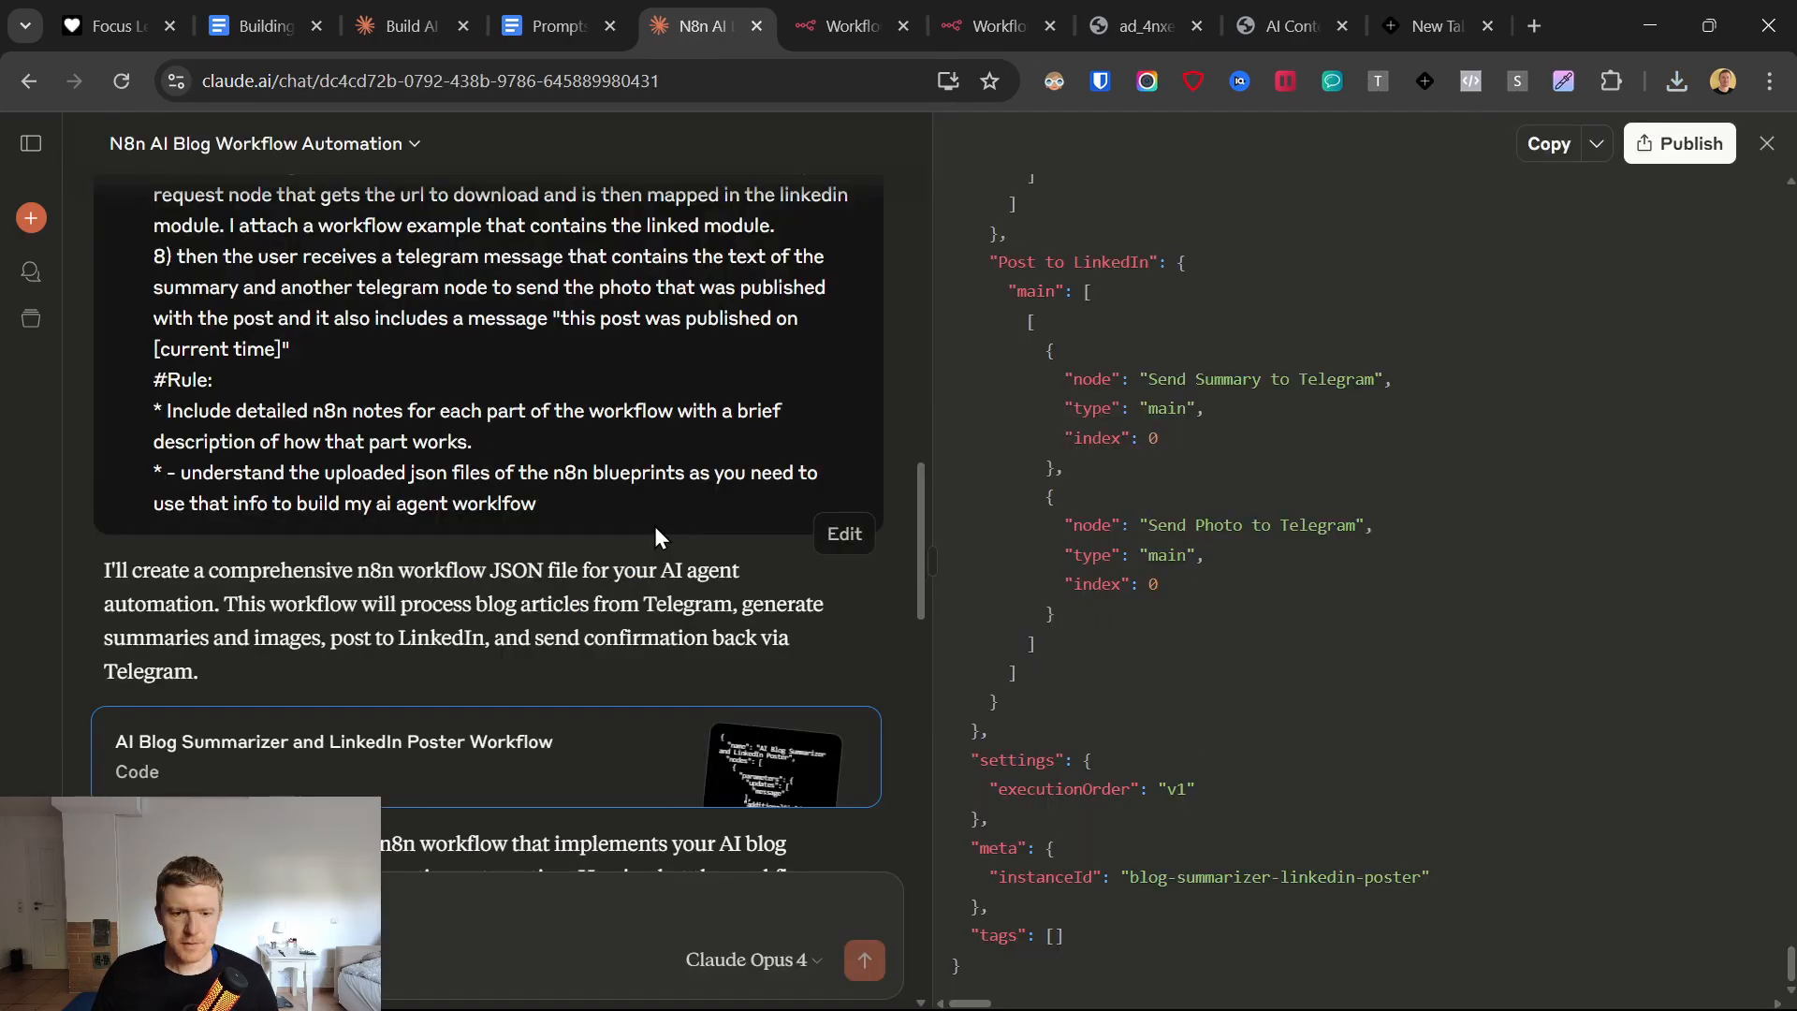
{"action": "scroll", "coordinate": [530, 520], "scroll_direction": "down", "scroll_amount": 15}
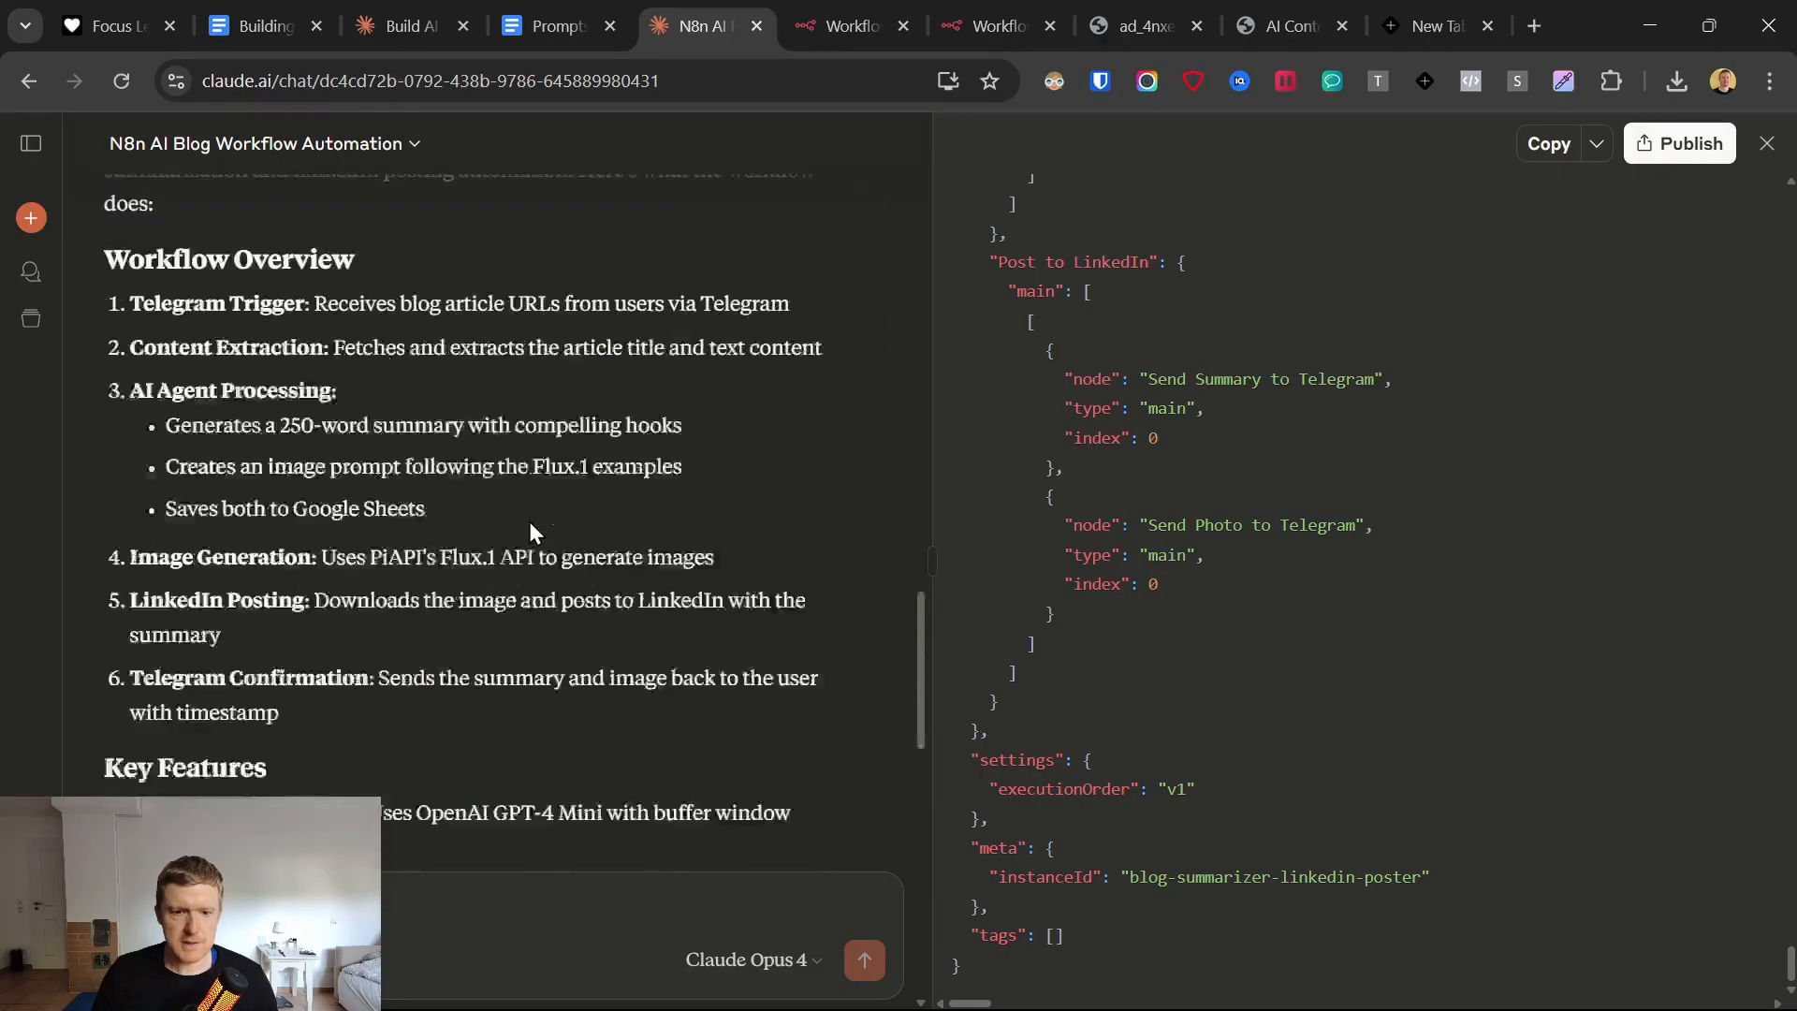
Review Claude's workflow overview against the end of the generated code, and download the workflow as a JSON file.
{"action": "scroll", "coordinate": [526, 562], "scroll_direction": "up", "scroll_amount": 15}
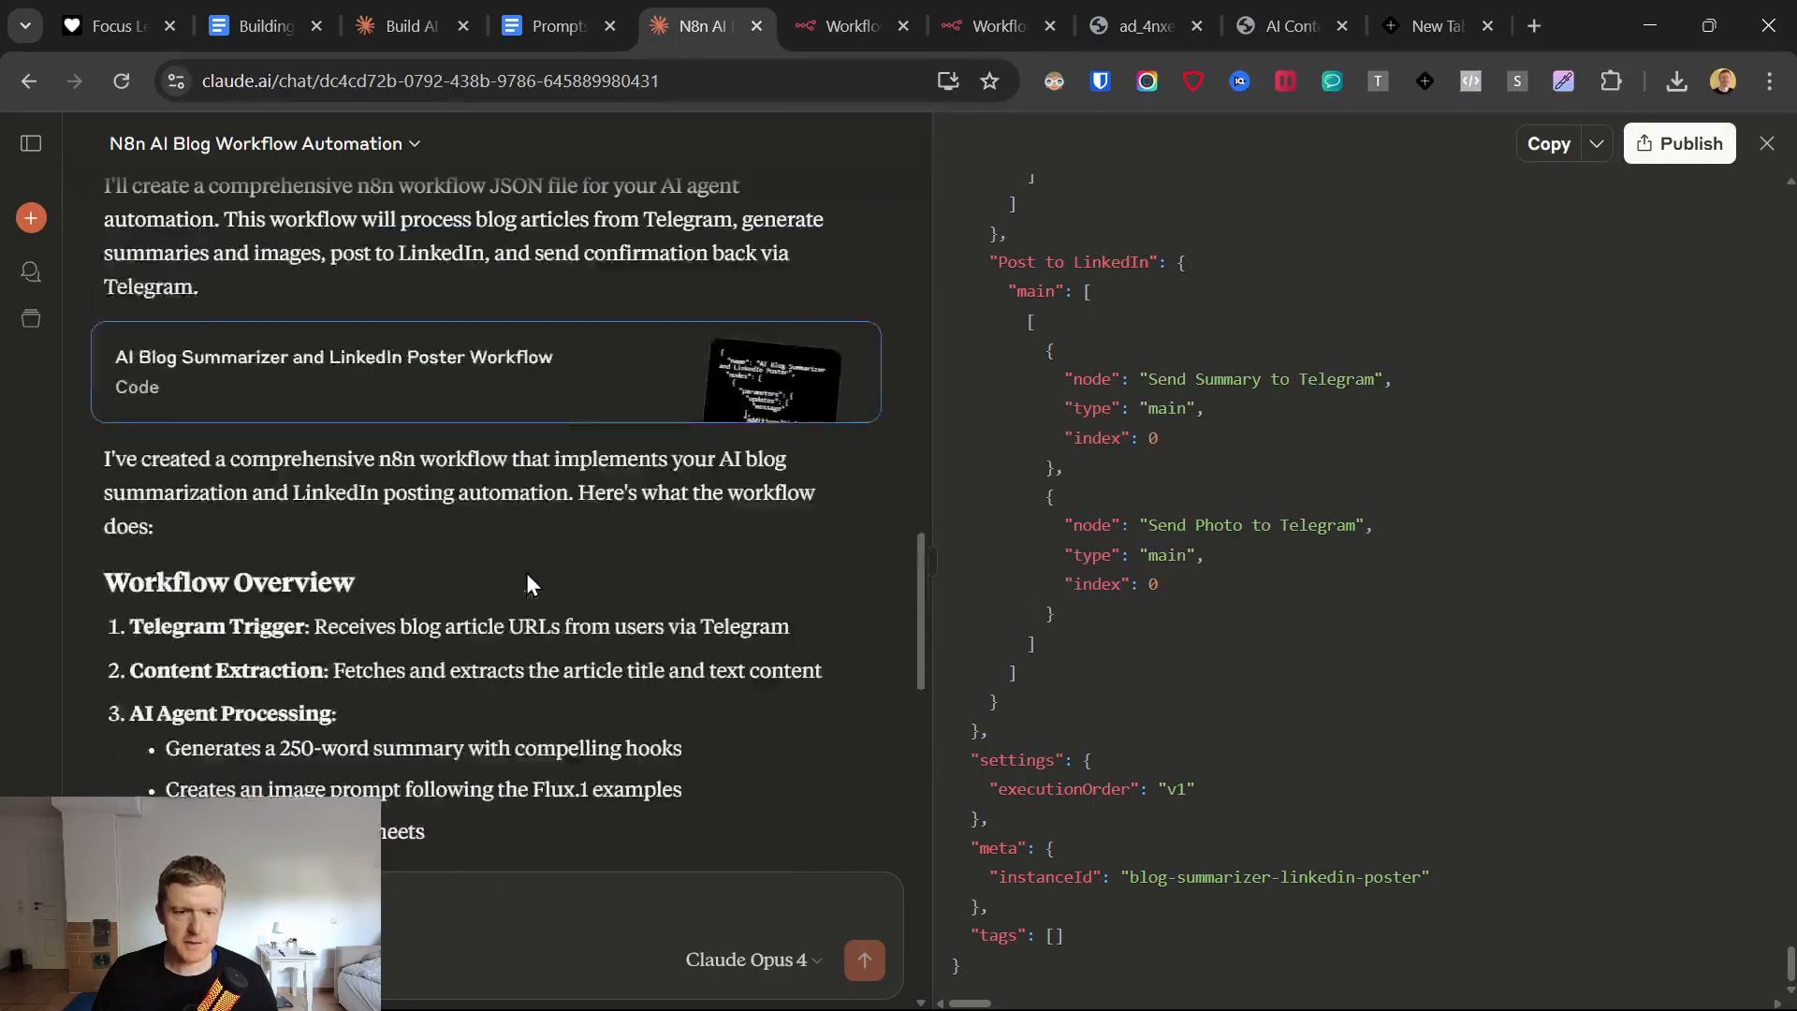
{"action": "left_click_drag", "start_coordinate": [93, 463], "coordinate": [492, 829]}
{"action": "scroll", "coordinate": [650, 739], "scroll_direction": "down", "scroll_amount": 4}
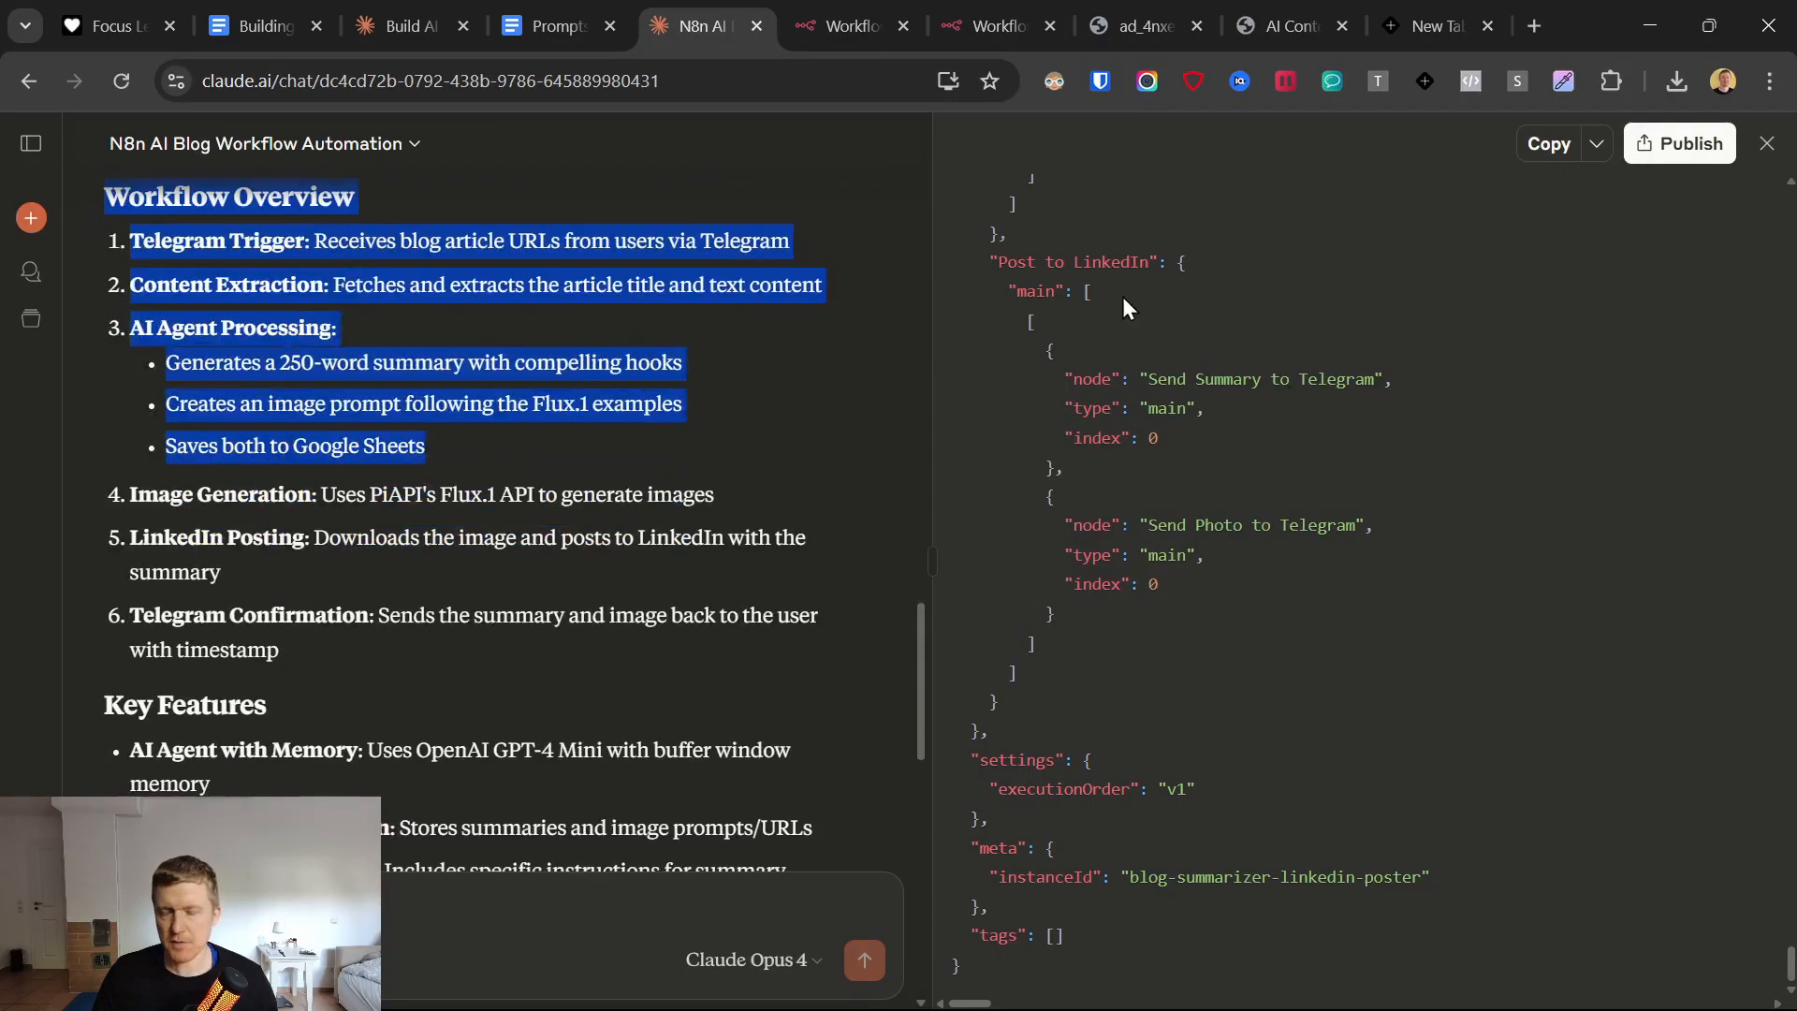
{"action": "left_click_drag", "start_coordinate": [989, 227], "coordinate": [1260, 957]}
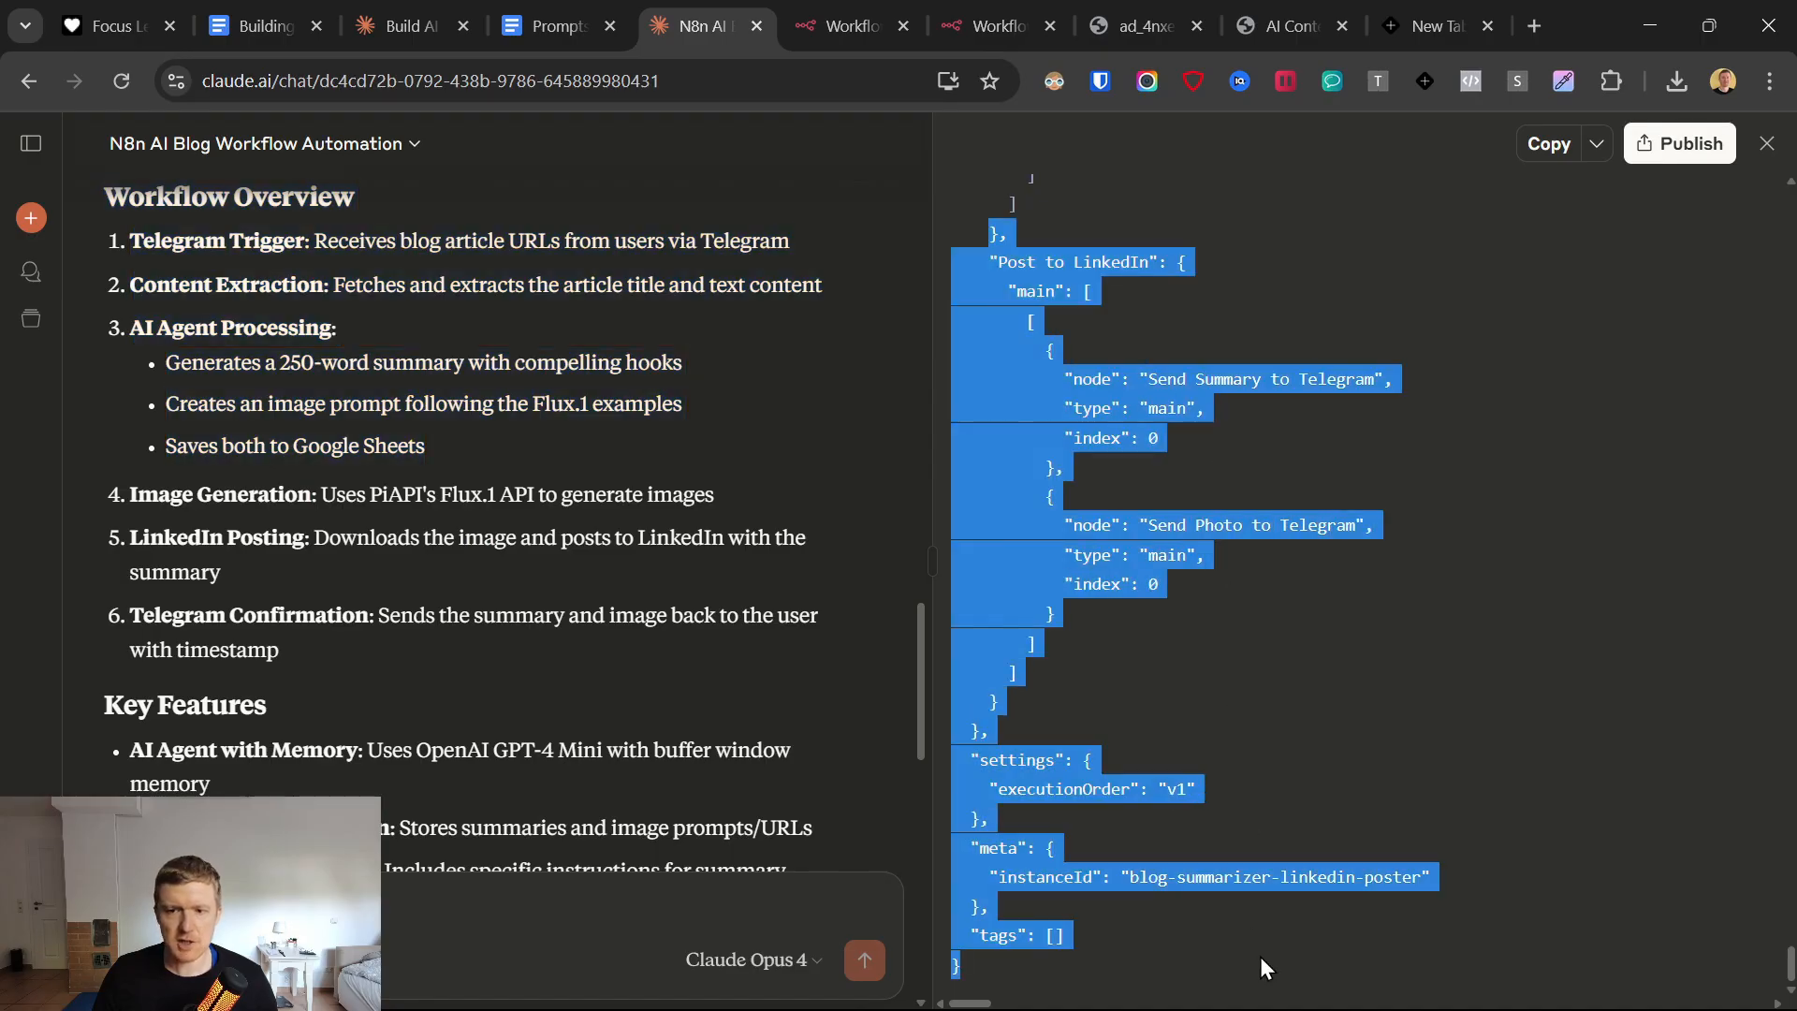
{"action": "left_click", "coordinate": [1596, 150]}
{"action": "left_click", "coordinate": [1492, 207]}
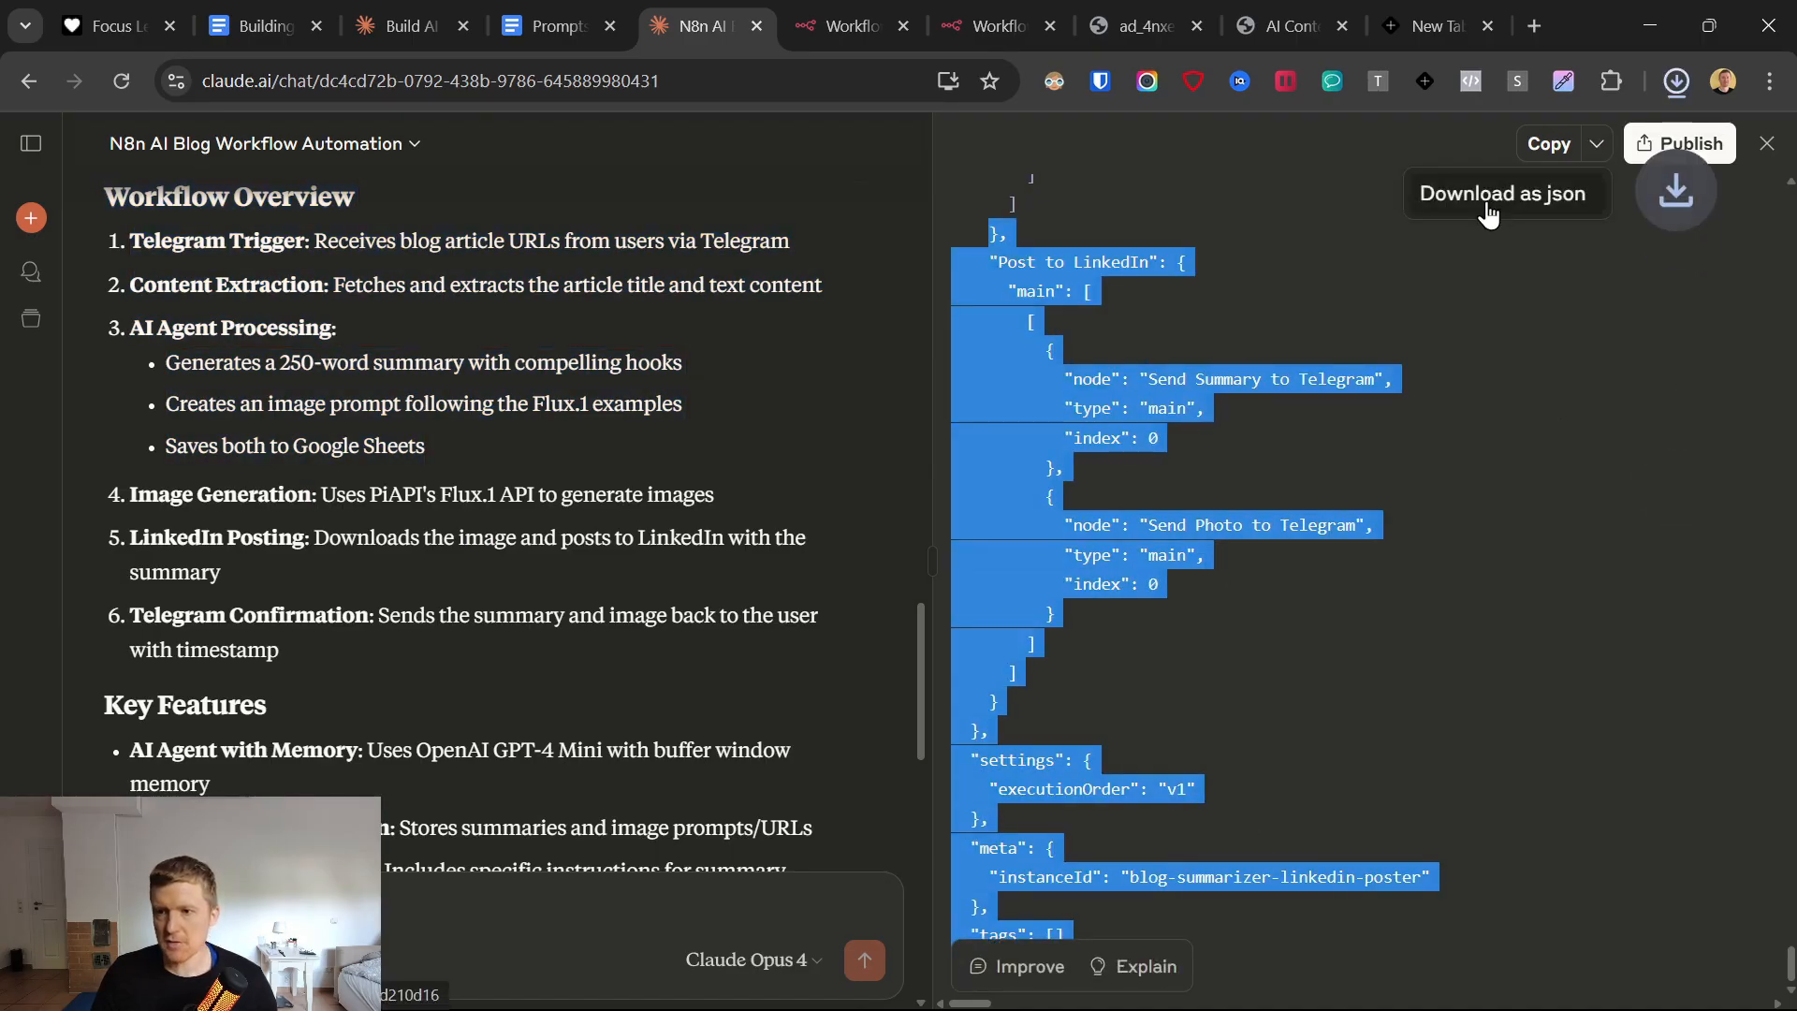
Close the AI-Powered Multi-Social Media Post Automation template workflow, discarding its unsaved changes.
{"action": "left_click", "coordinate": [884, 20]}
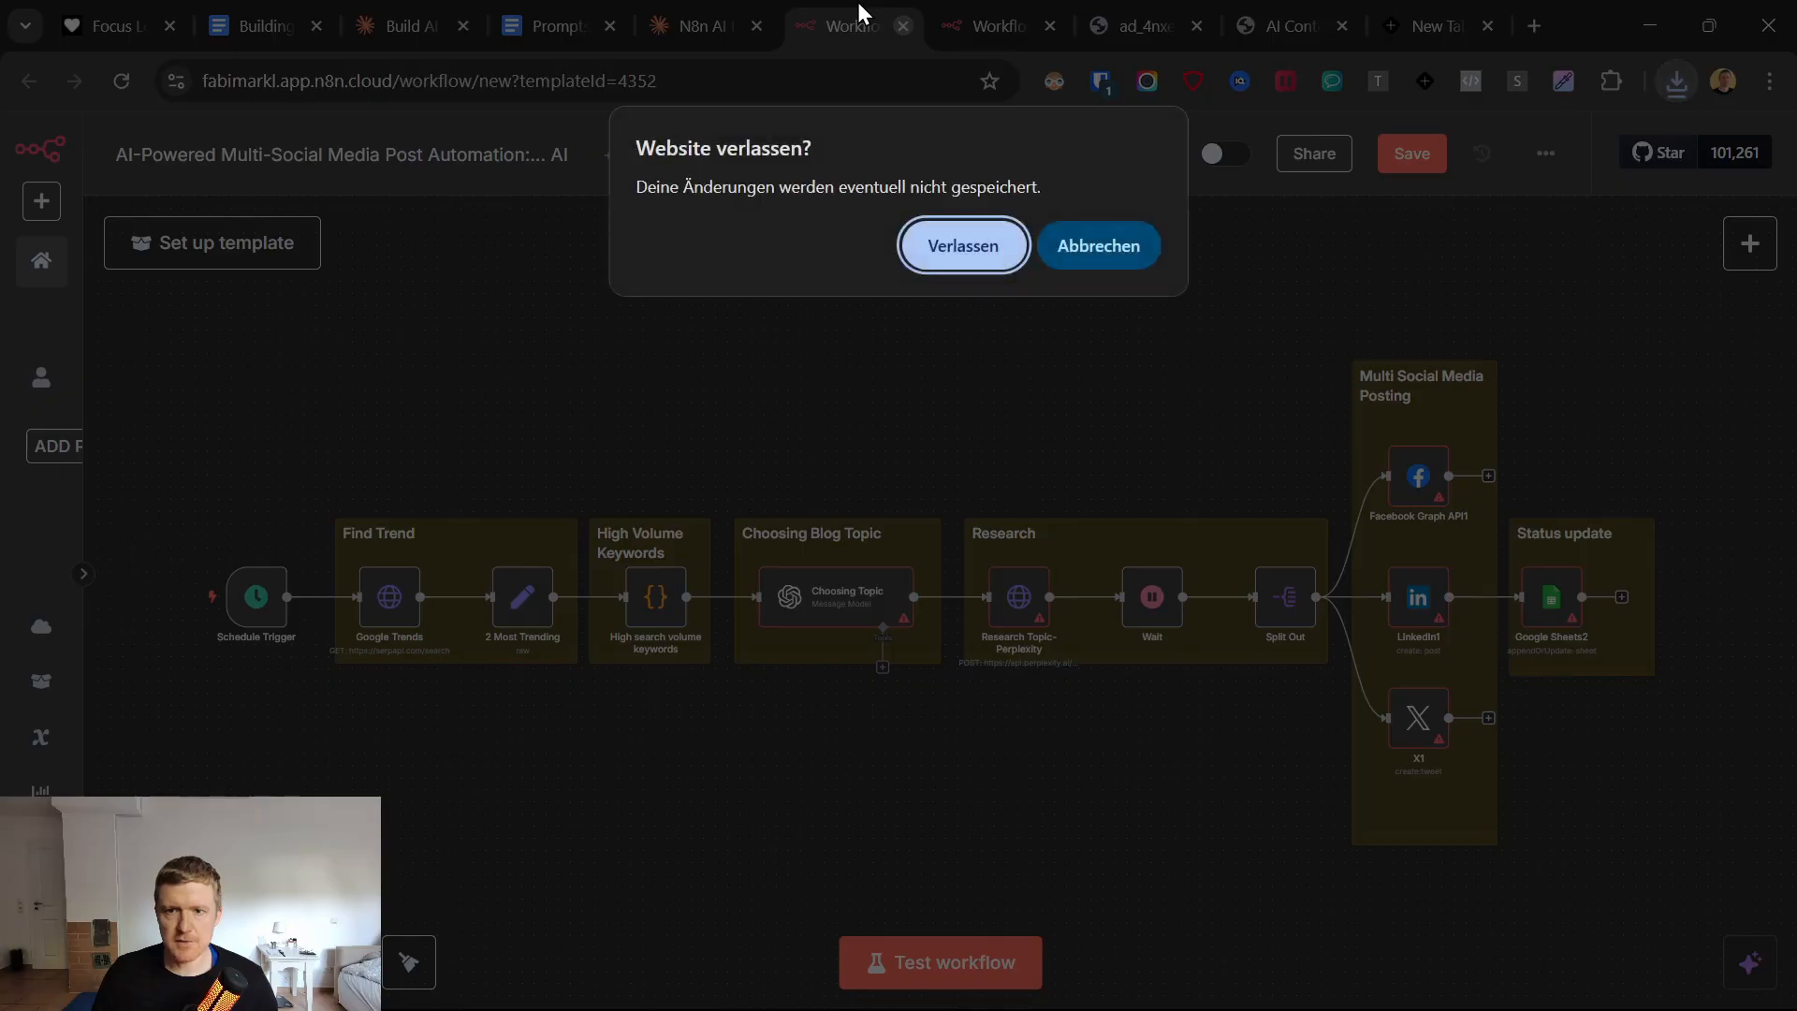
{"action": "left_click", "coordinate": [1018, 267]}
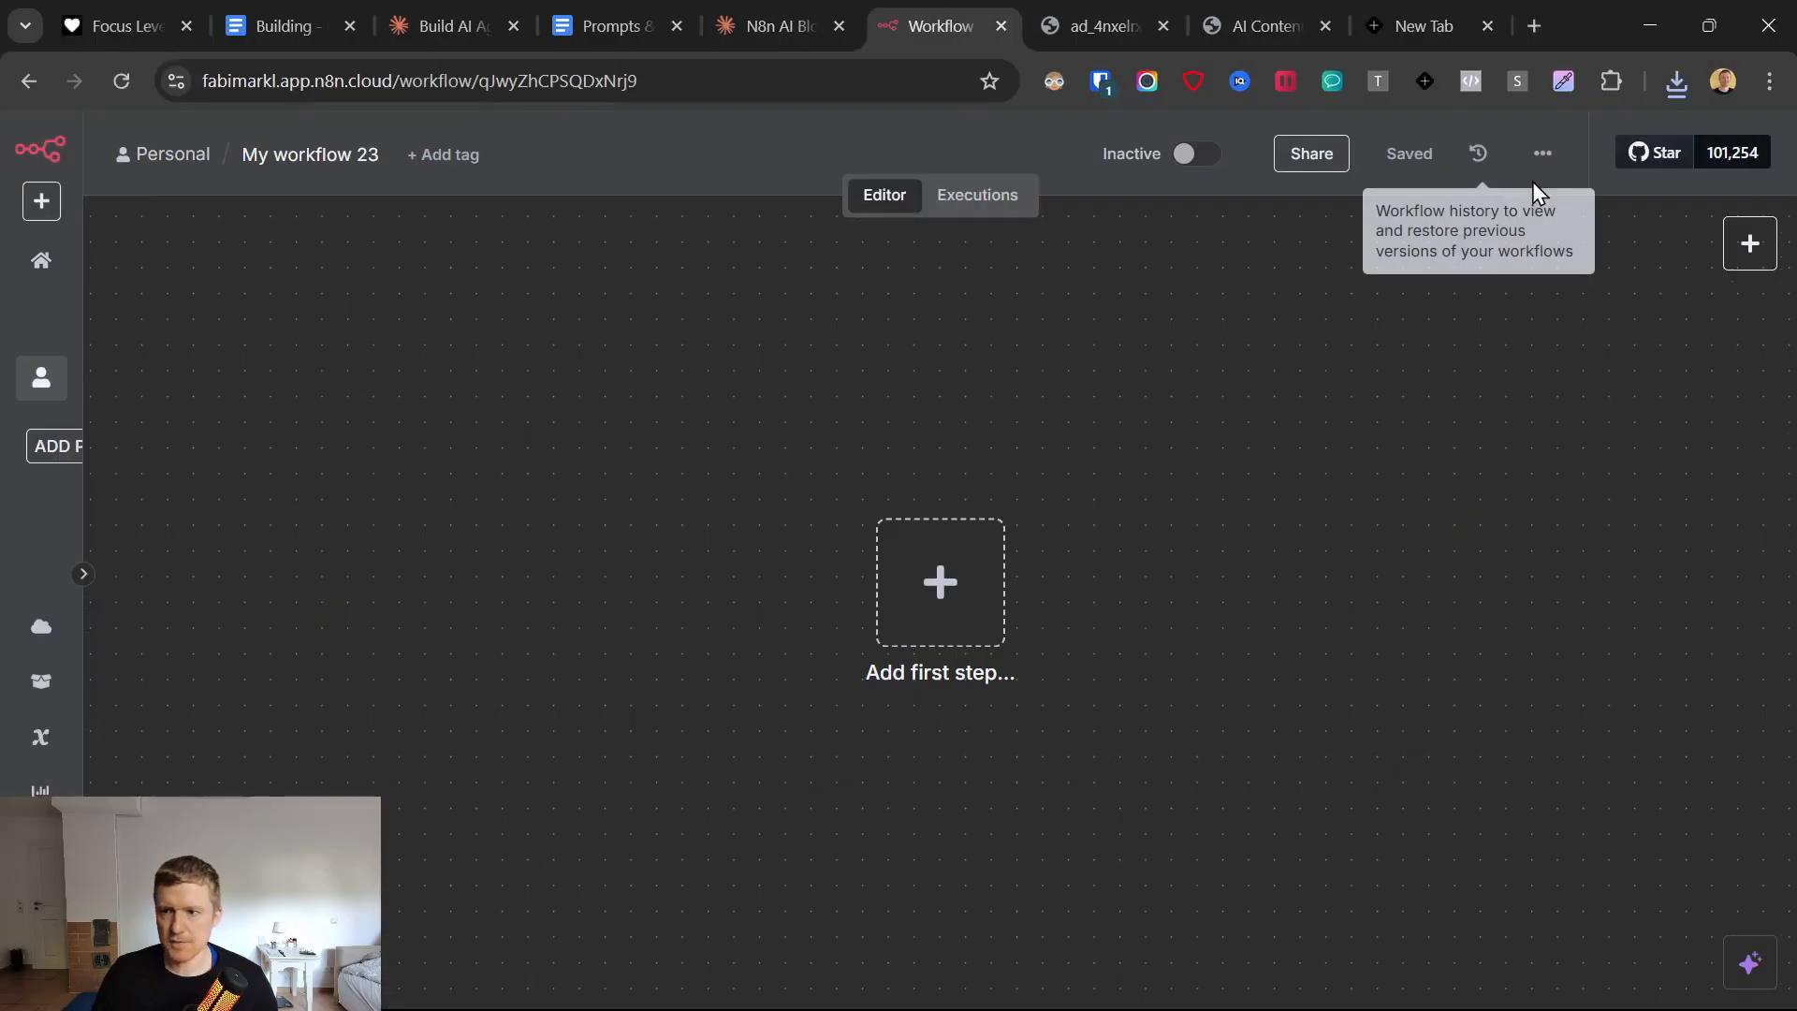
{"action": "left_click", "coordinate": [1543, 153]}
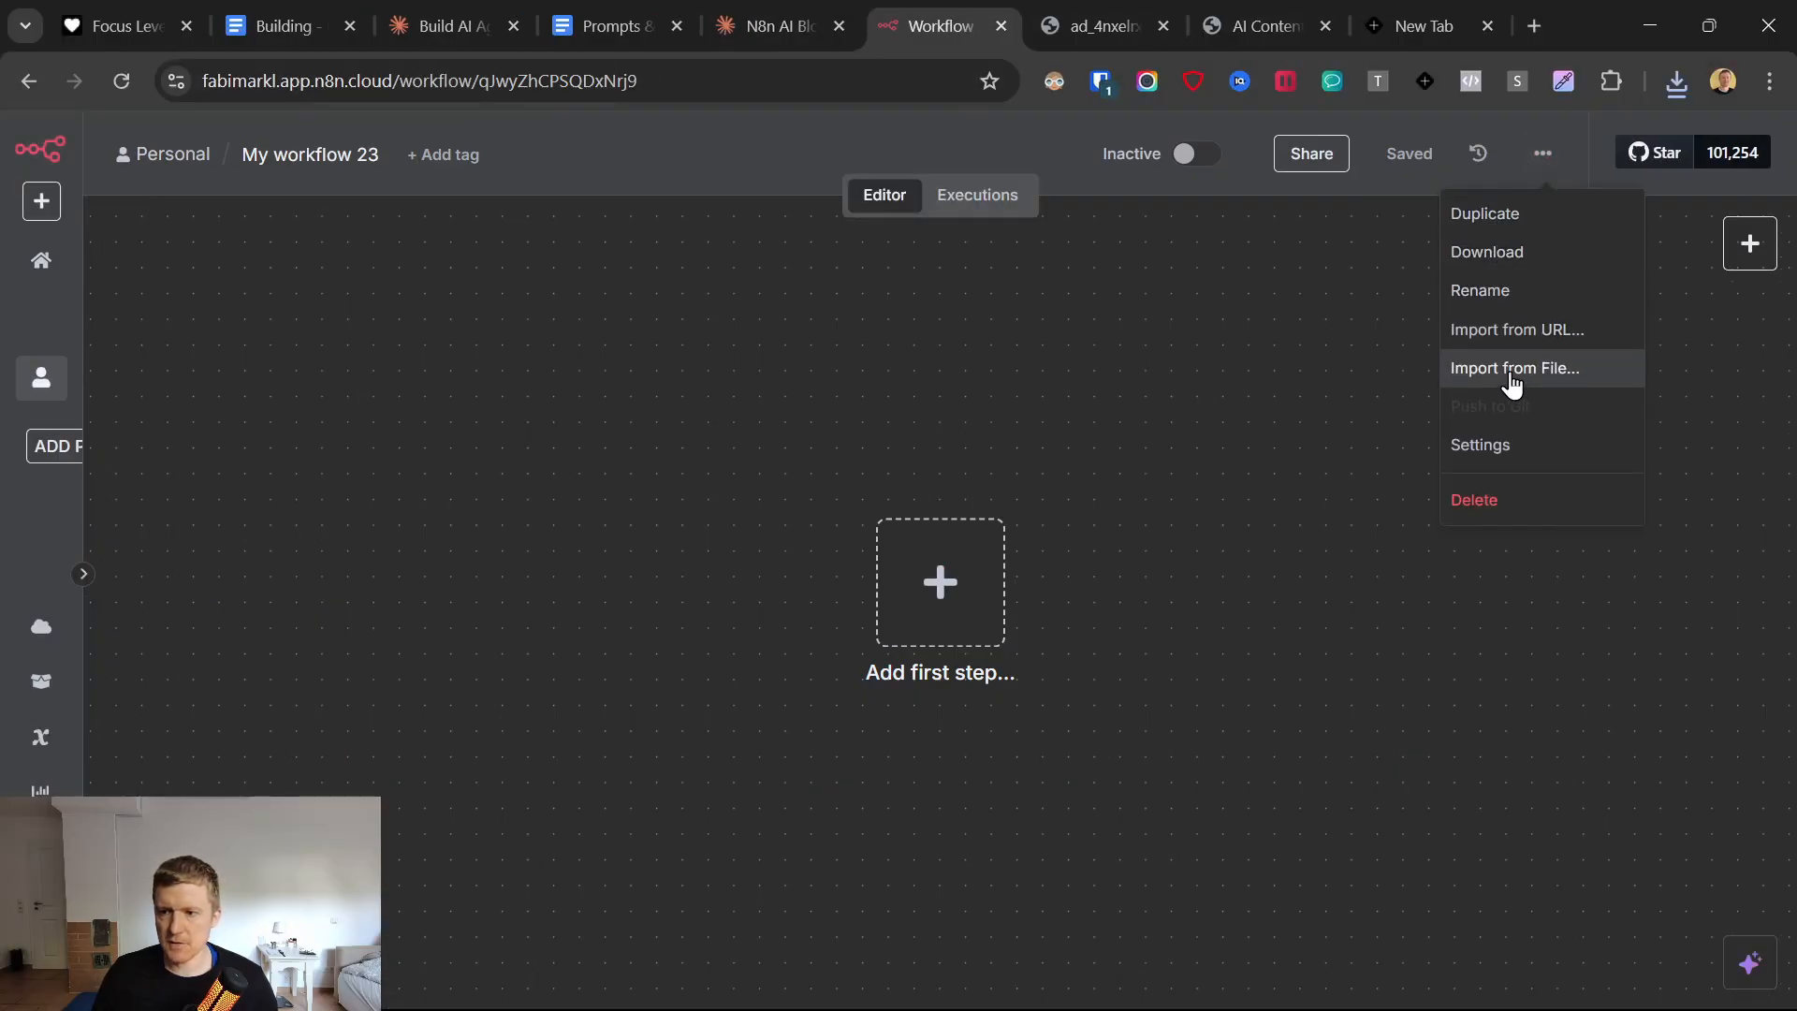
{"action": "left_click", "coordinate": [1512, 372]}
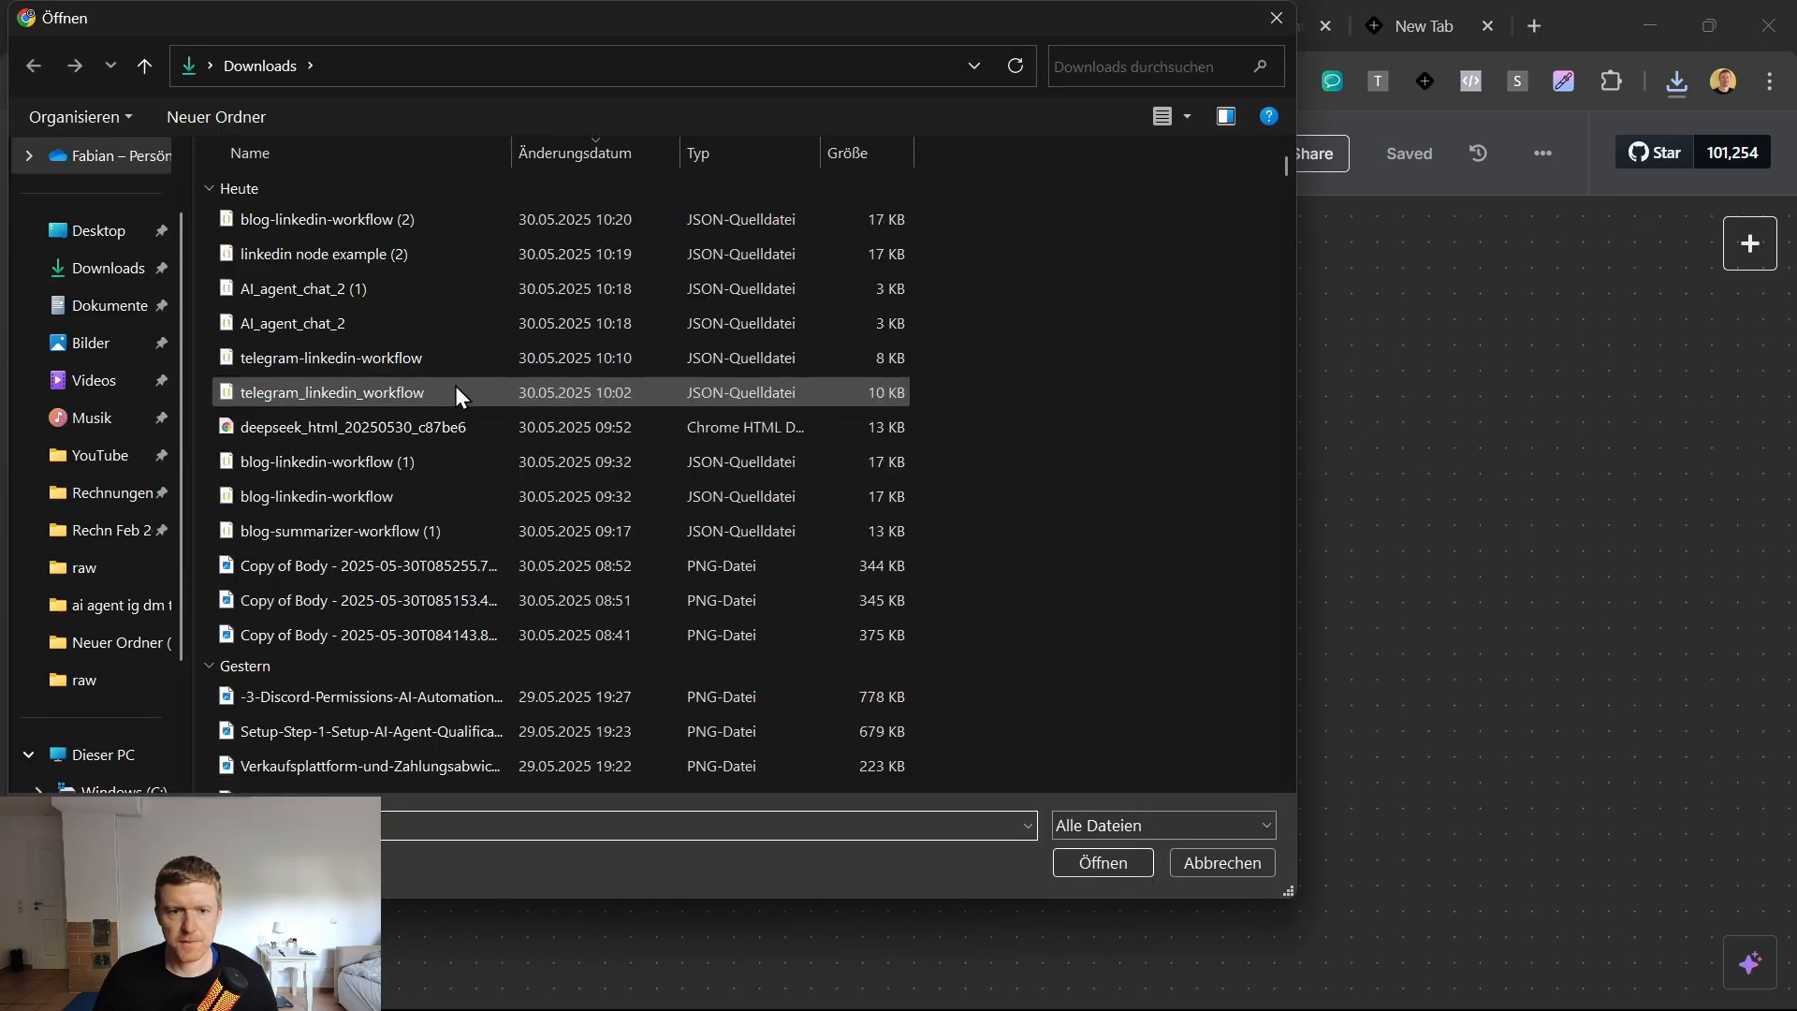
{"action": "left_click", "coordinate": [340, 217]}
{"action": "left_click", "coordinate": [340, 217]}
{"action": "double_click", "coordinate": [340, 218]}
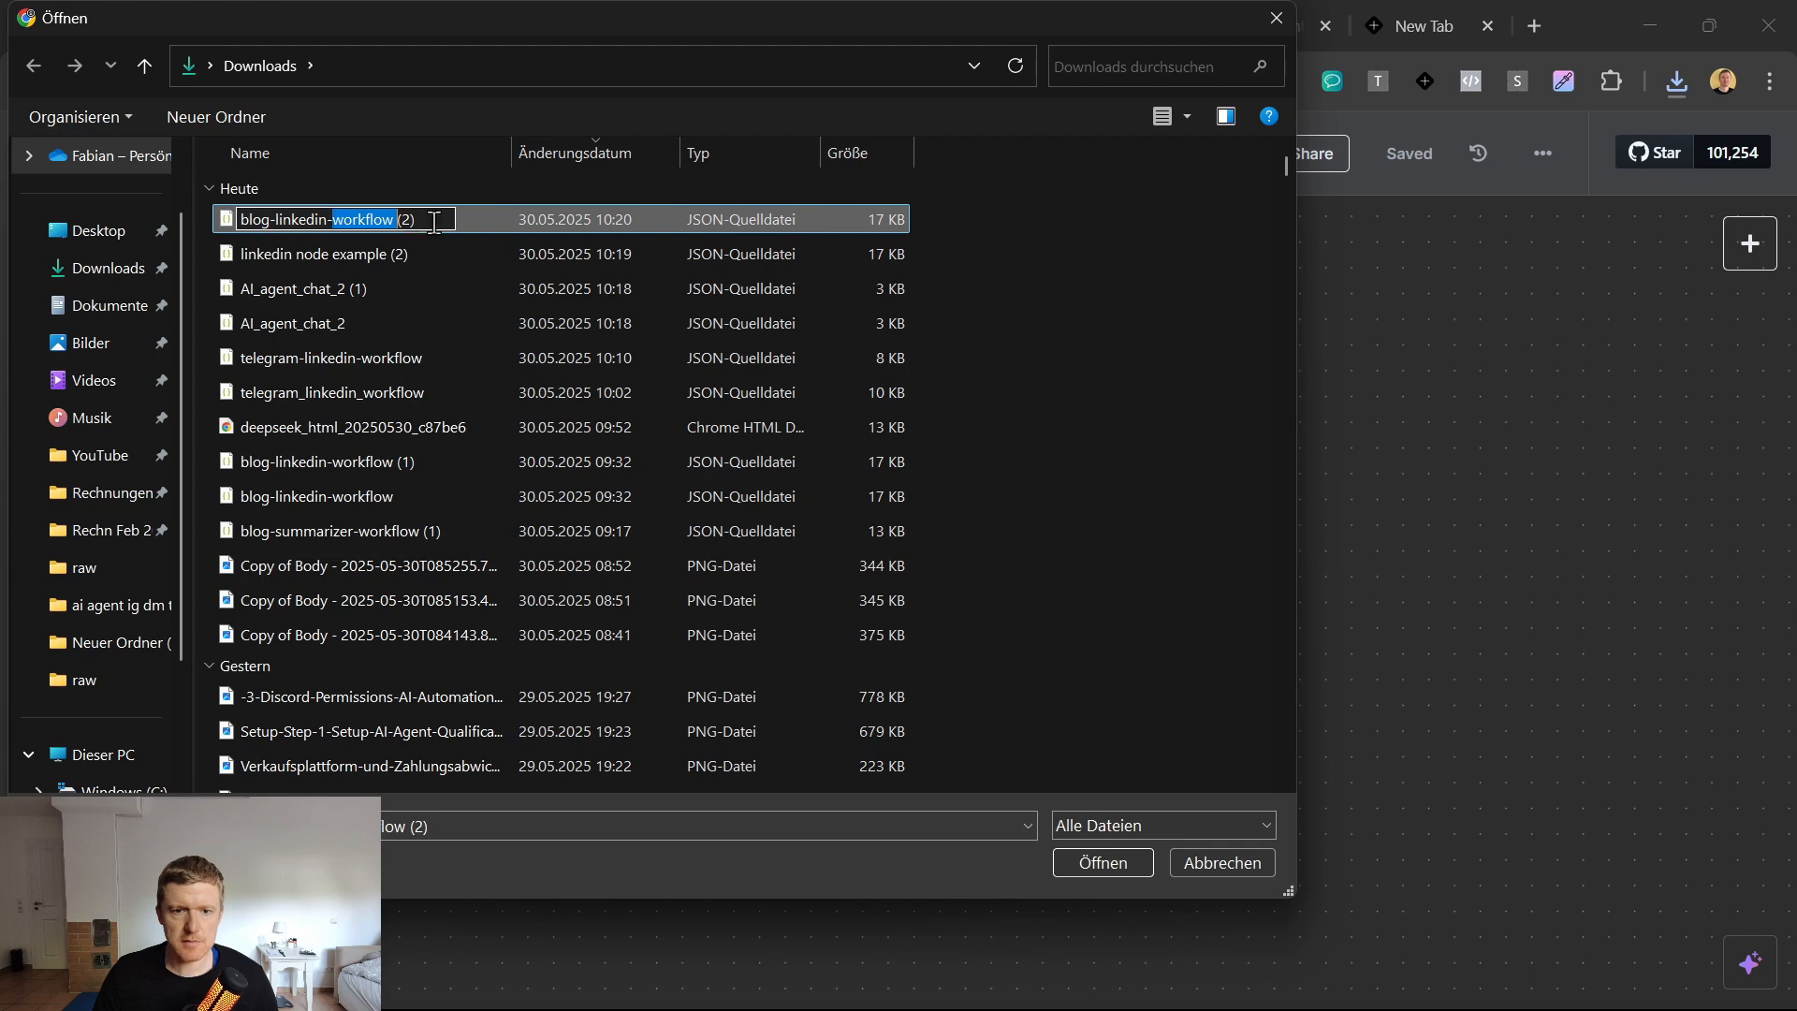
{"action": "key", "text": "Escape"}
{"action": "key", "text": "Escape"}
Copy the generated workflow JSON from Claude and paste it onto the empty canvas of My workflow 23 in n8n.
{"action": "left_click", "coordinate": [794, 23]}
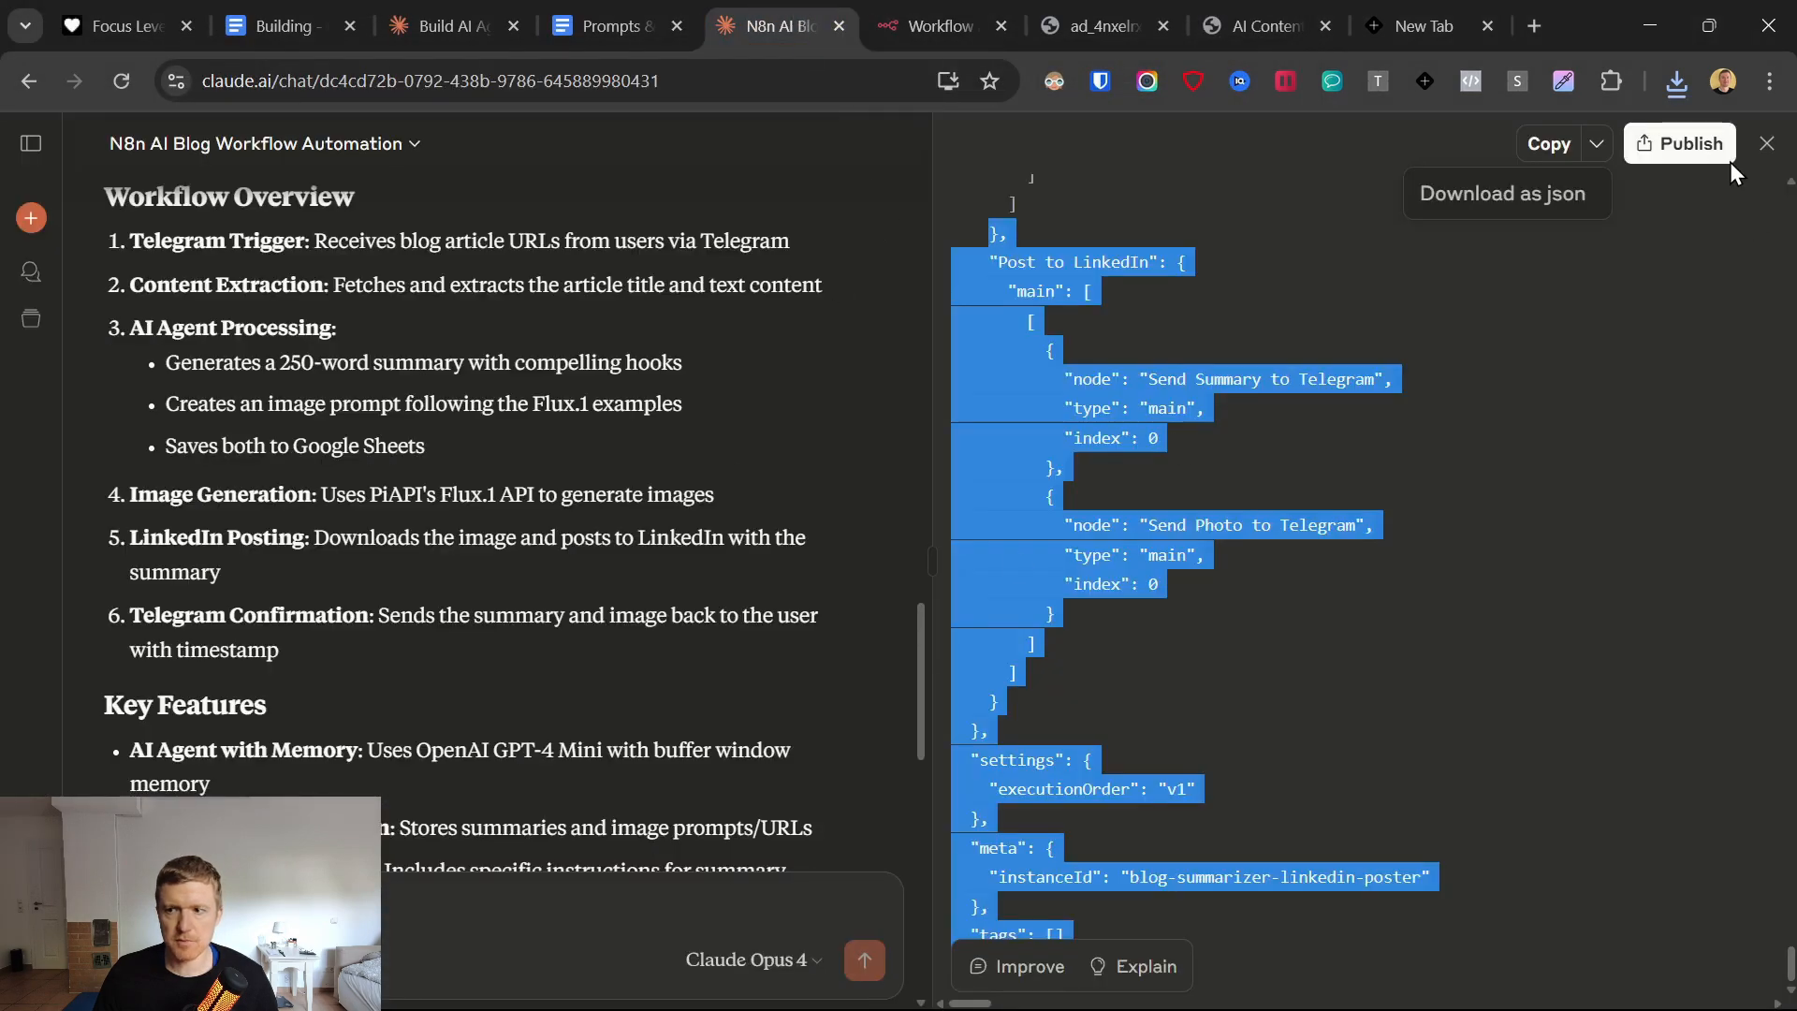
{"action": "left_click", "coordinate": [935, 7]}
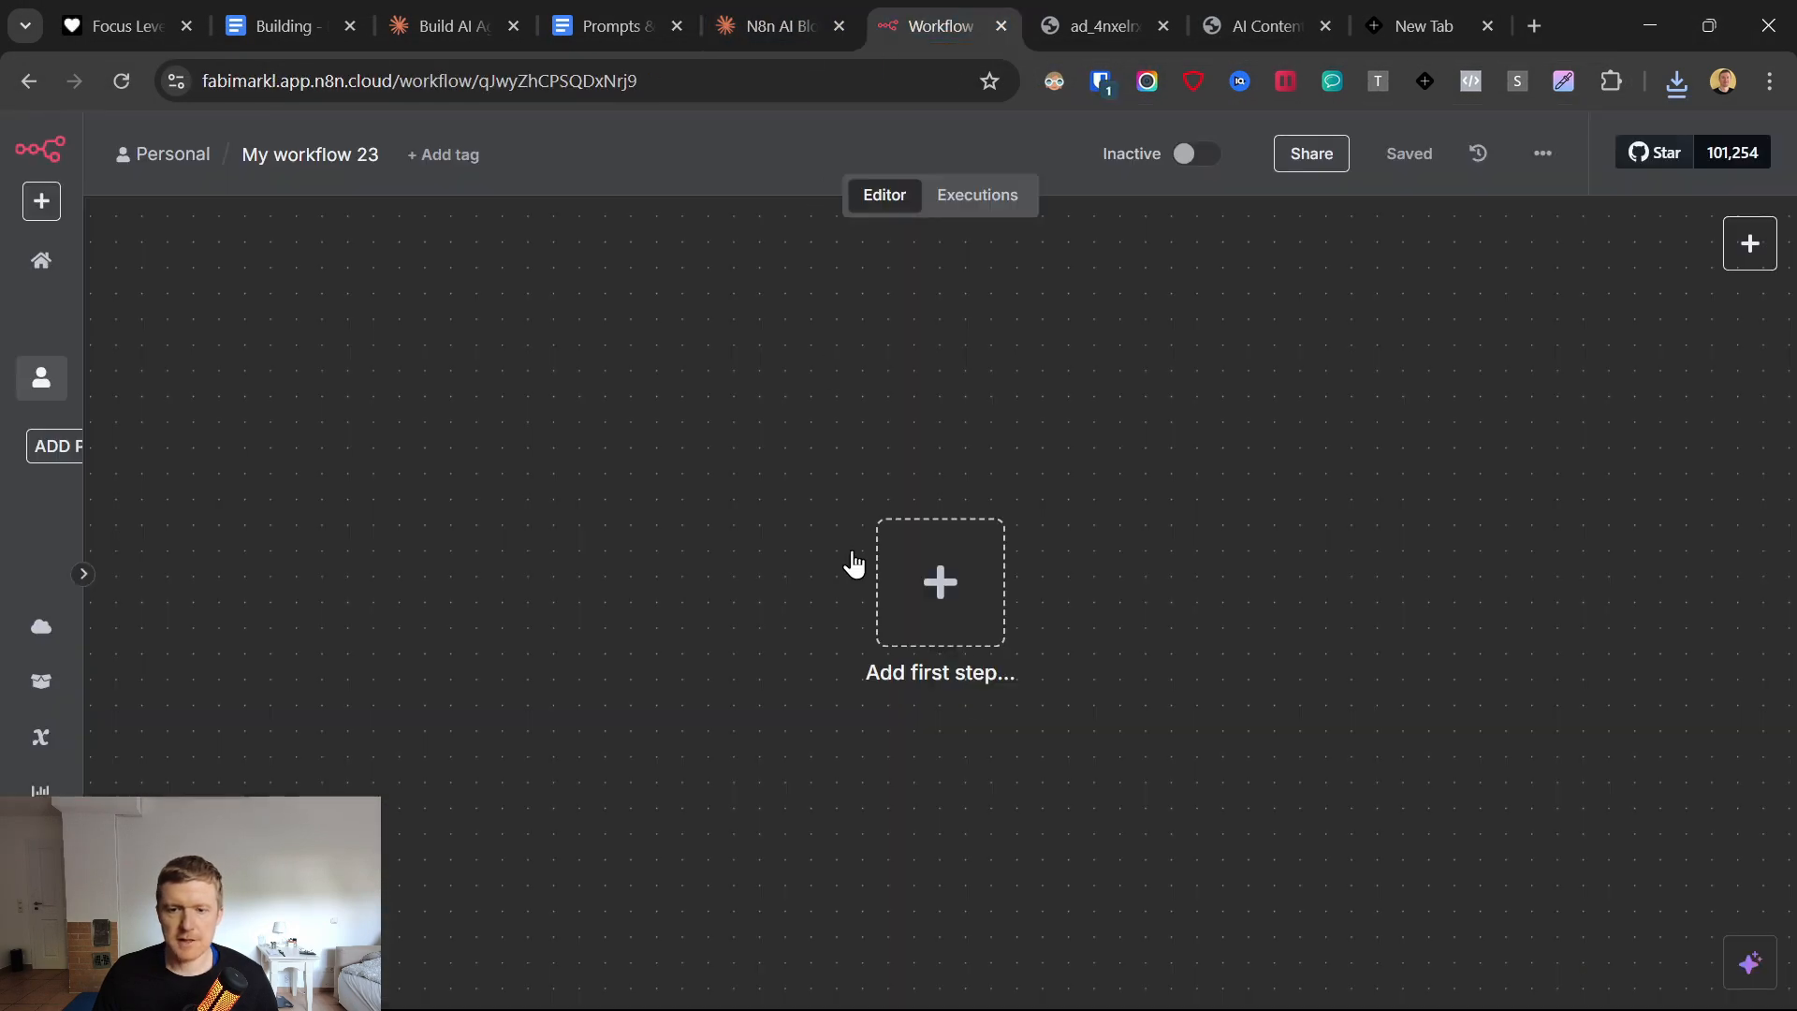
{"action": "key", "text": "ctrl+v"}
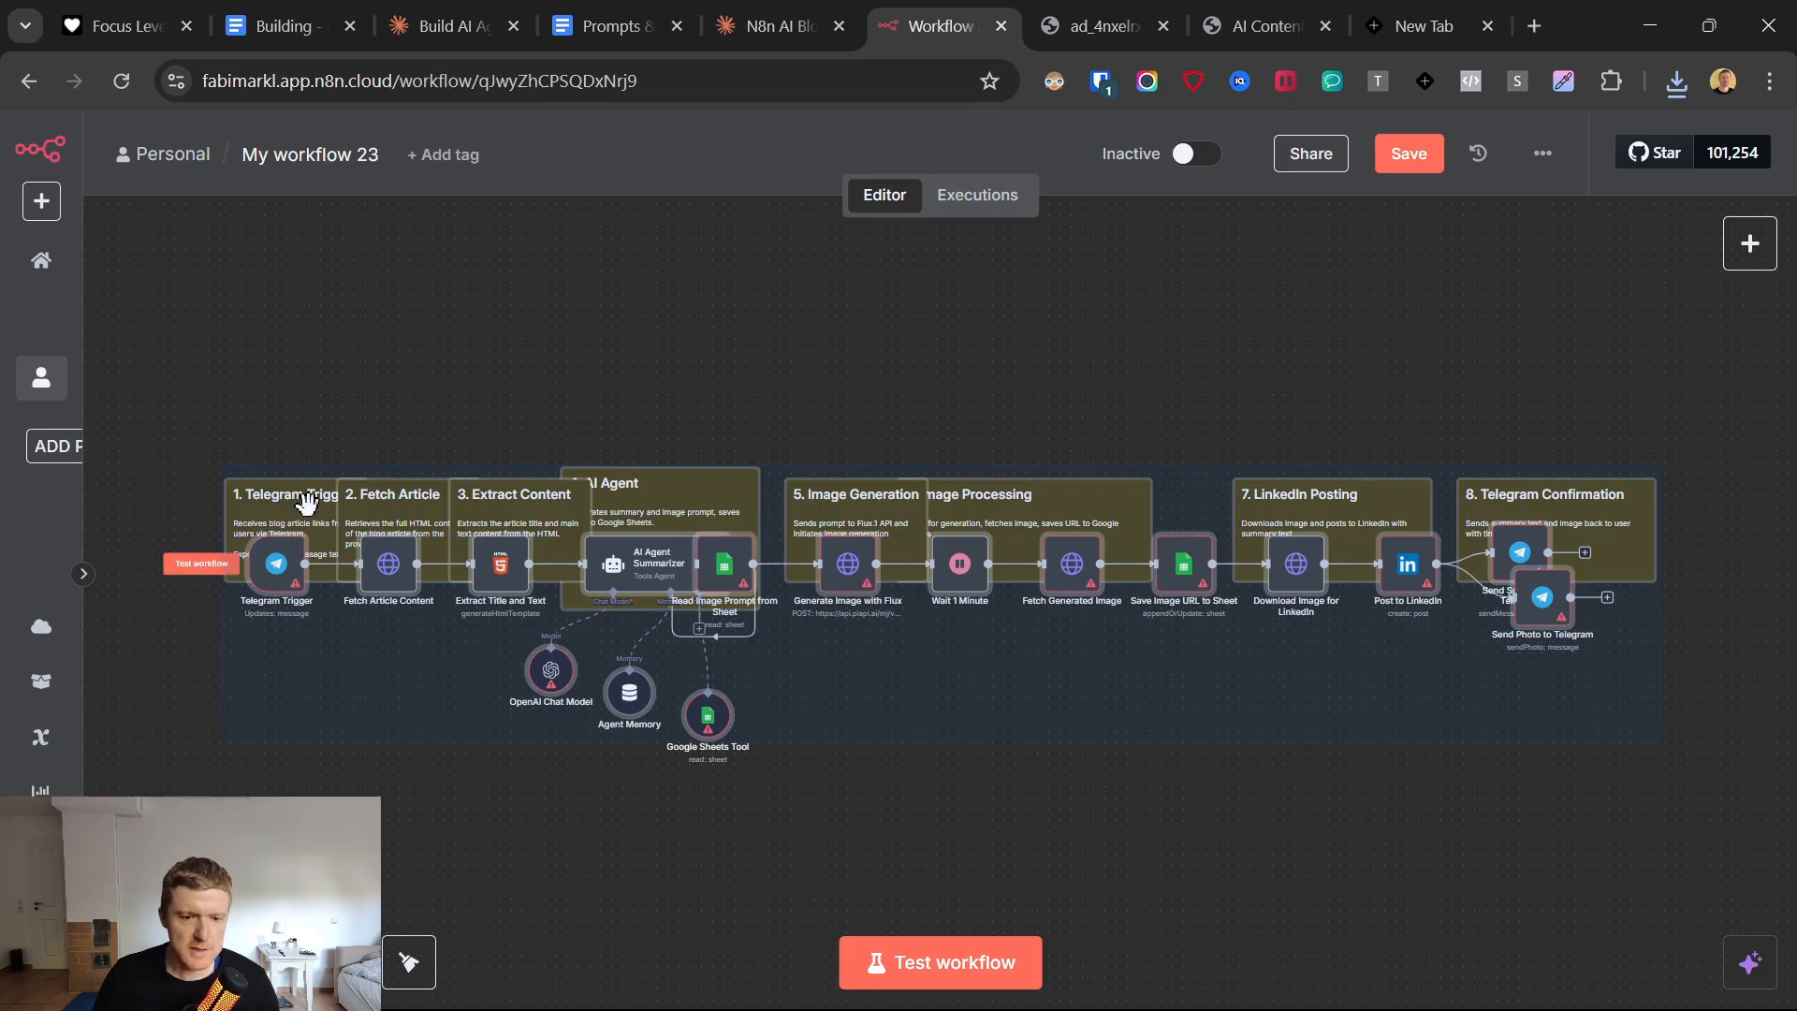
Move the eight sticky notes into a row above the nodes, clear of the workflow, keeping them in numbered order.
{"action": "left_click_drag", "start_coordinate": [306, 504], "coordinate": [271, 379]}
{"action": "left_click", "coordinate": [610, 376]}
{"action": "left_click_drag", "start_coordinate": [428, 524], "coordinate": [414, 403]}
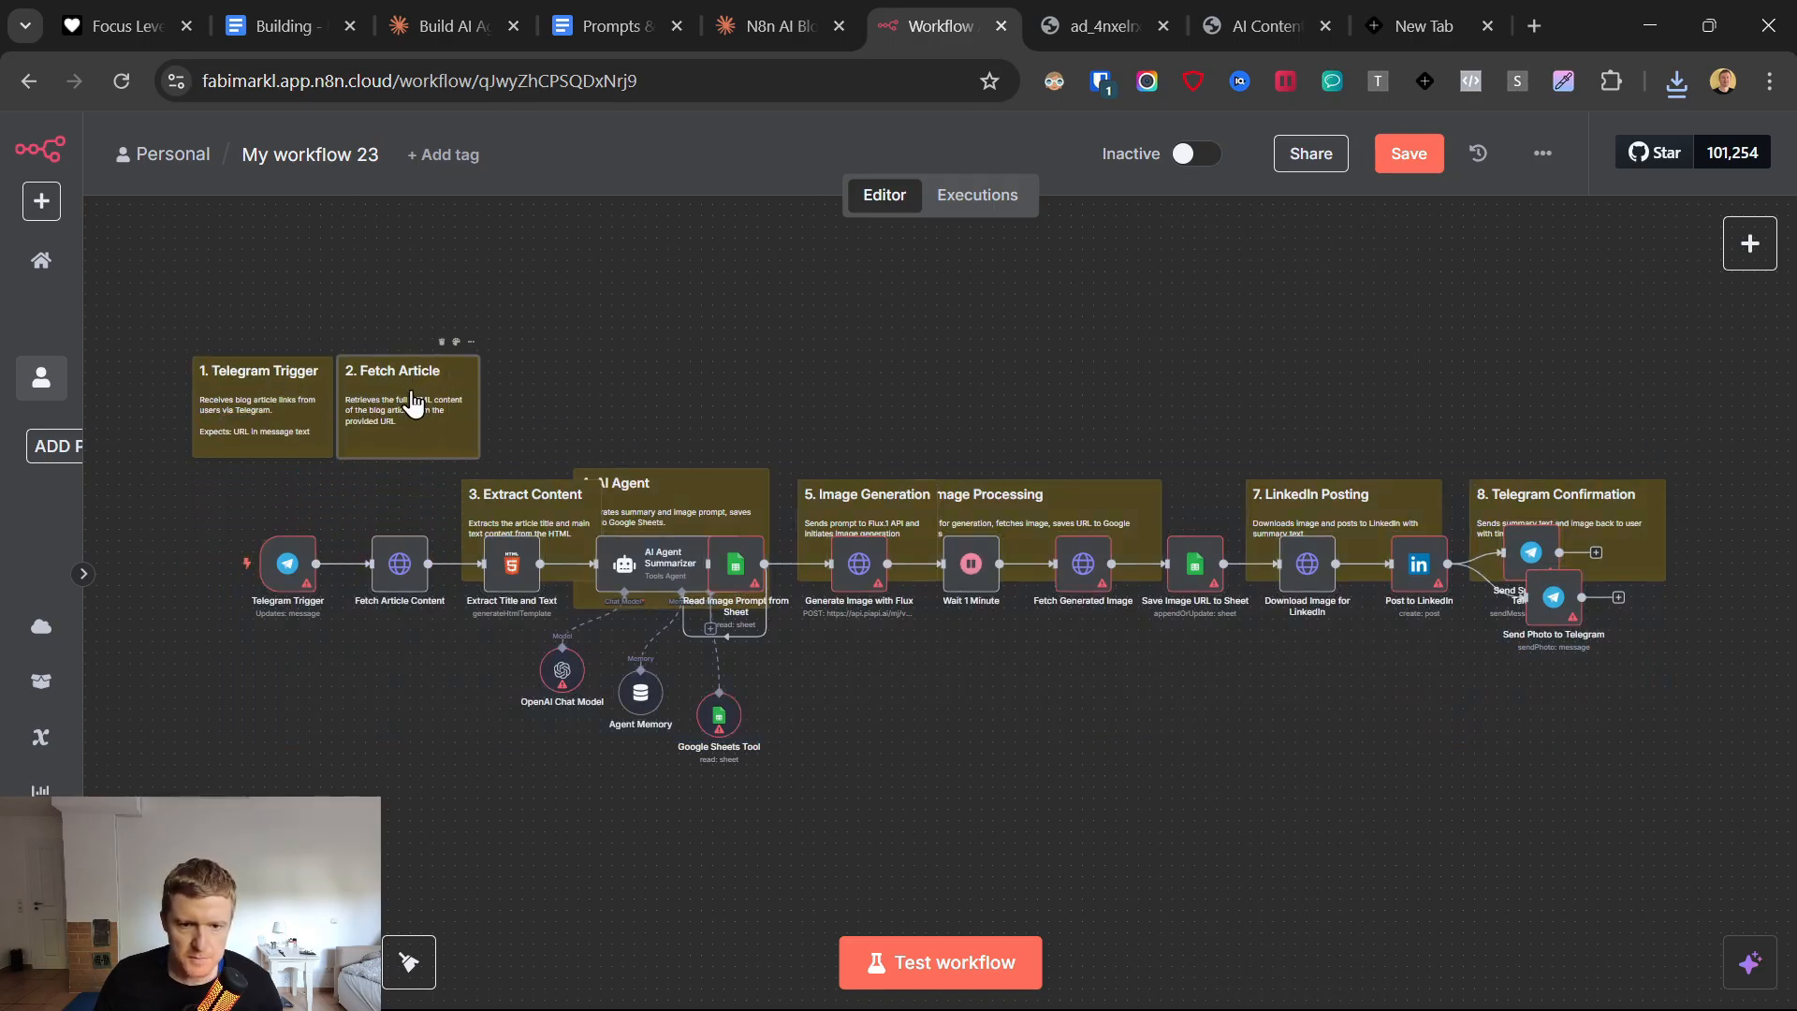
{"action": "left_click_drag", "start_coordinate": [514, 514], "coordinate": [531, 387]}
{"action": "left_click_drag", "start_coordinate": [701, 511], "coordinate": [757, 364]}
{"action": "left_click_drag", "start_coordinate": [931, 513], "coordinate": [967, 351]}
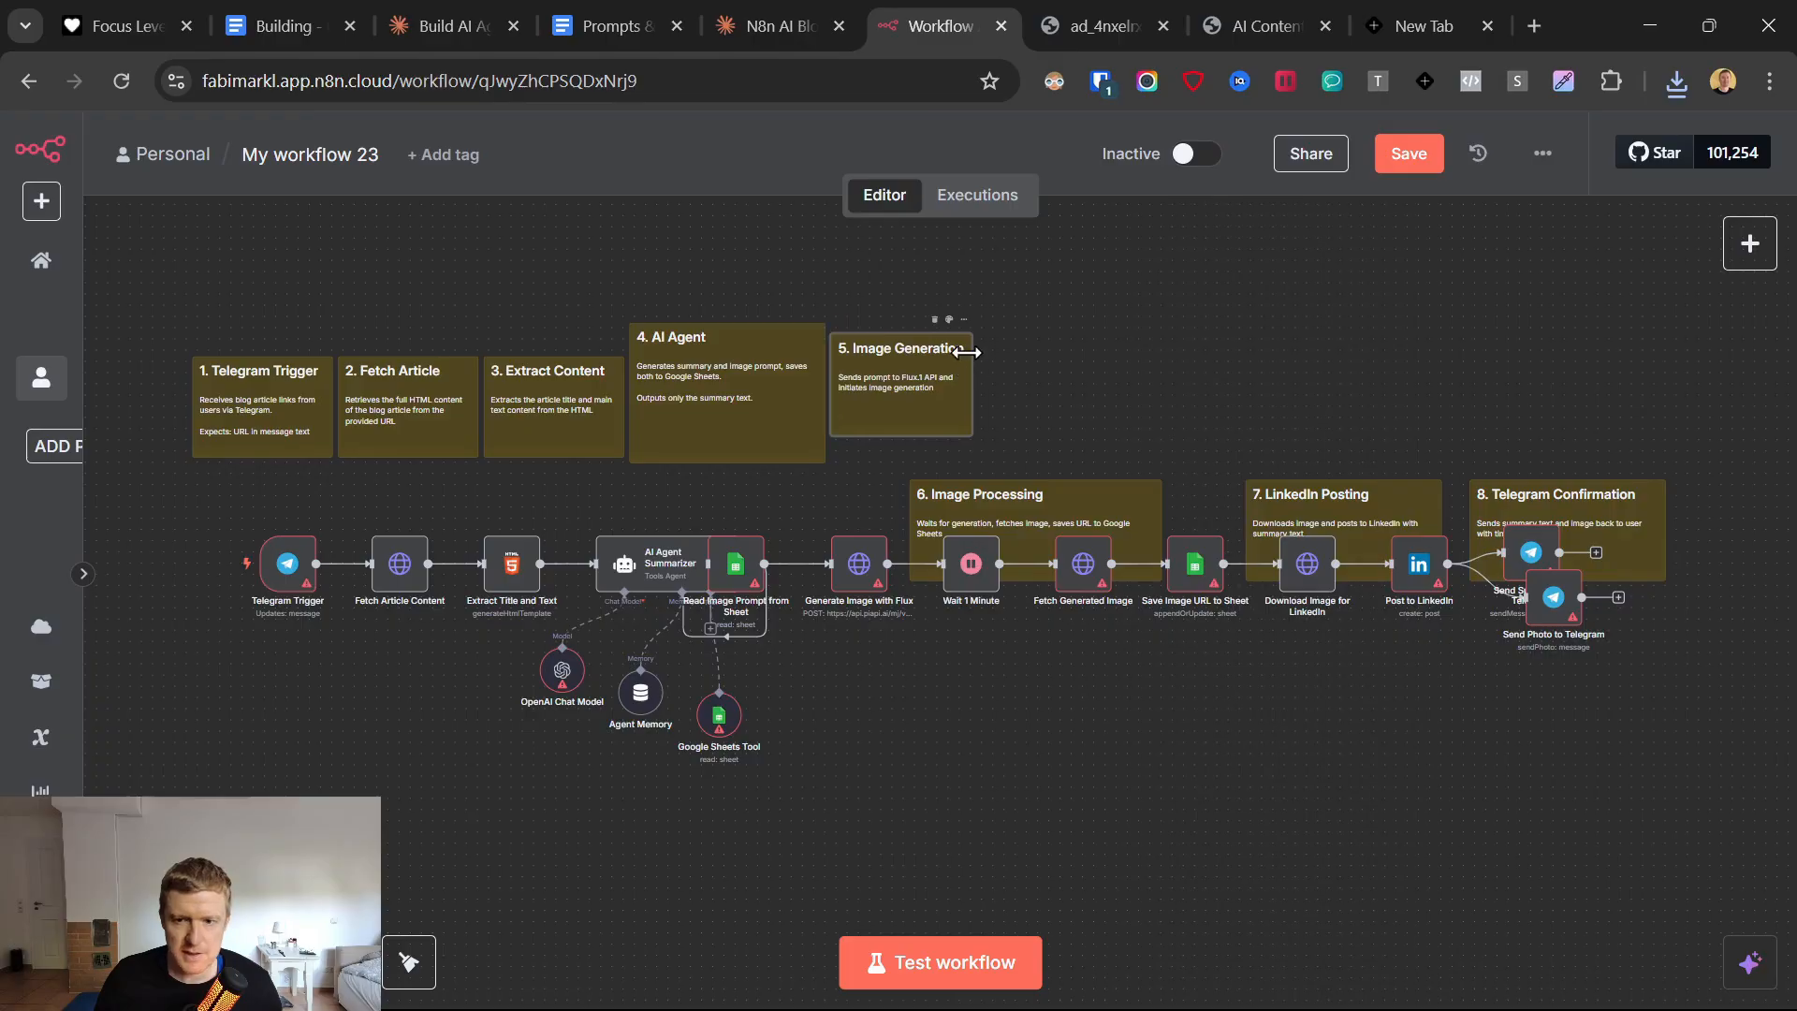
{"action": "left_click_drag", "start_coordinate": [1052, 536], "coordinate": [1126, 386]}
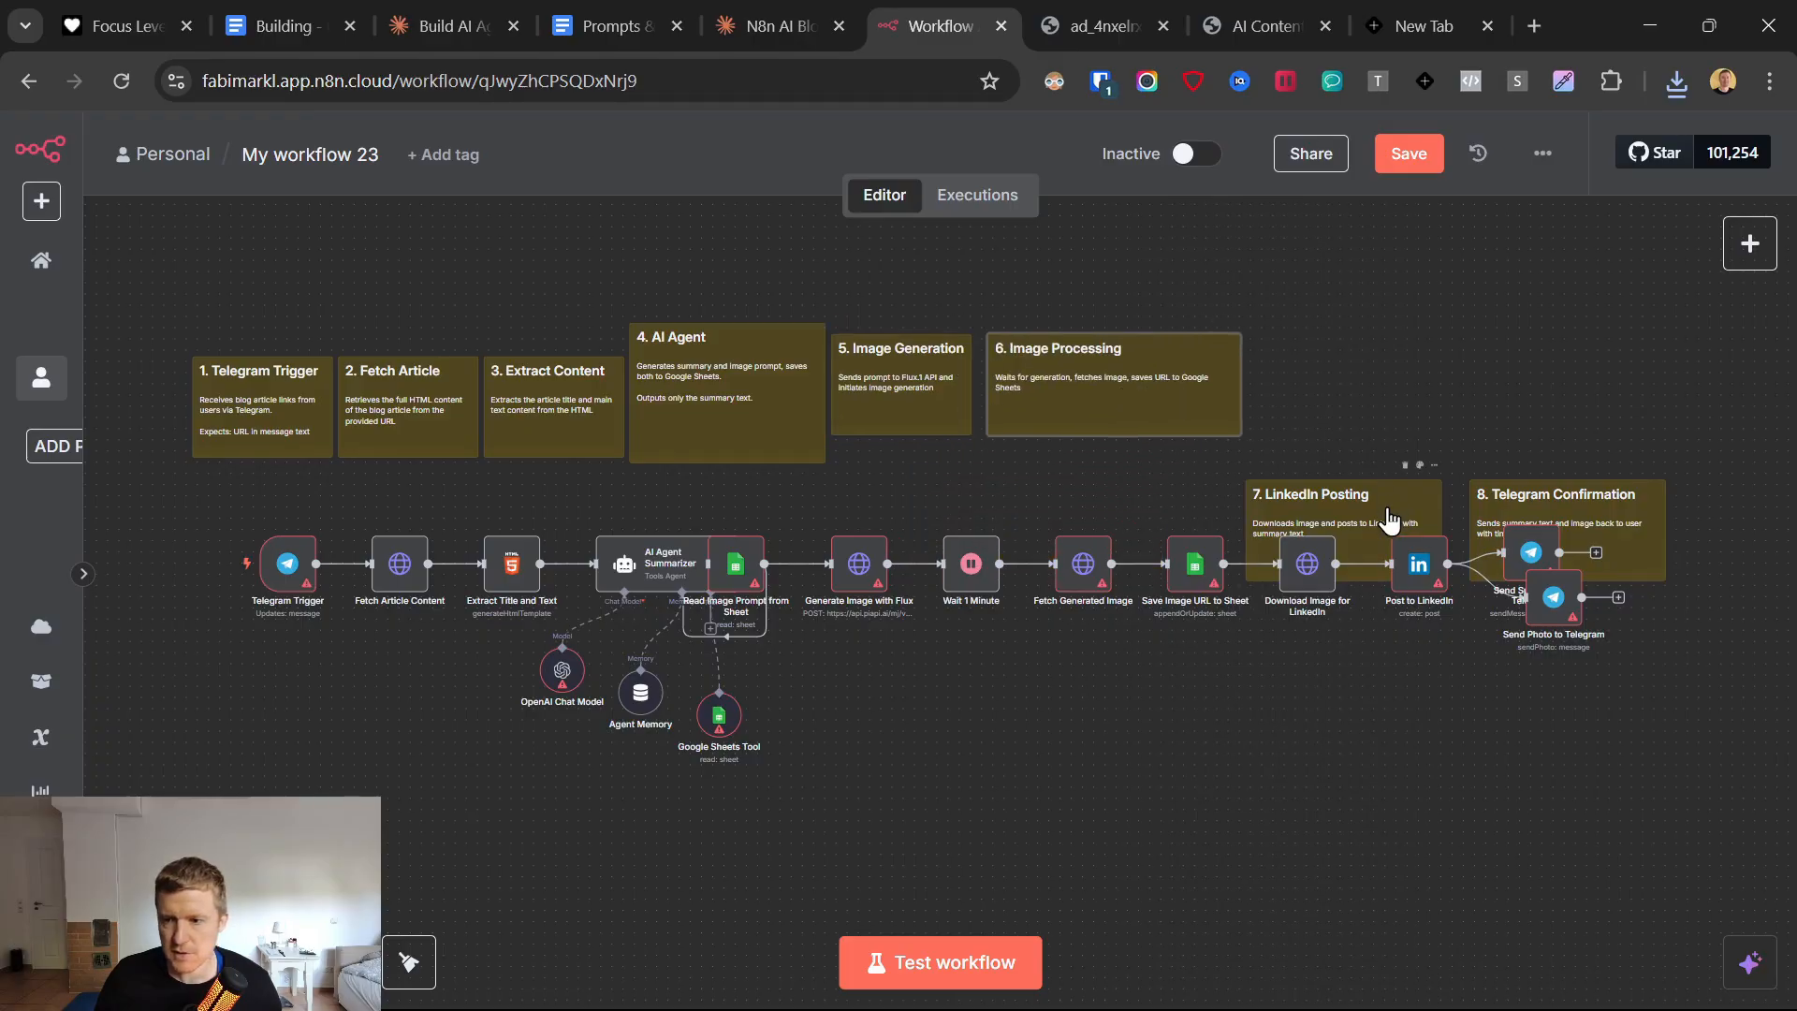
{"action": "left_click_drag", "start_coordinate": [1388, 521], "coordinate": [1391, 374]}
{"action": "left_click_drag", "start_coordinate": [1587, 515], "coordinate": [1560, 350]}
Spread the two final Telegram send nodes apart vertically, and separate the AI Agent Summarizer from the Read Image Prompt from Sheet node.
{"action": "left_click_drag", "start_coordinate": [1527, 552], "coordinate": [1528, 507]}
{"action": "left_click_drag", "start_coordinate": [1541, 603], "coordinate": [1525, 643]}
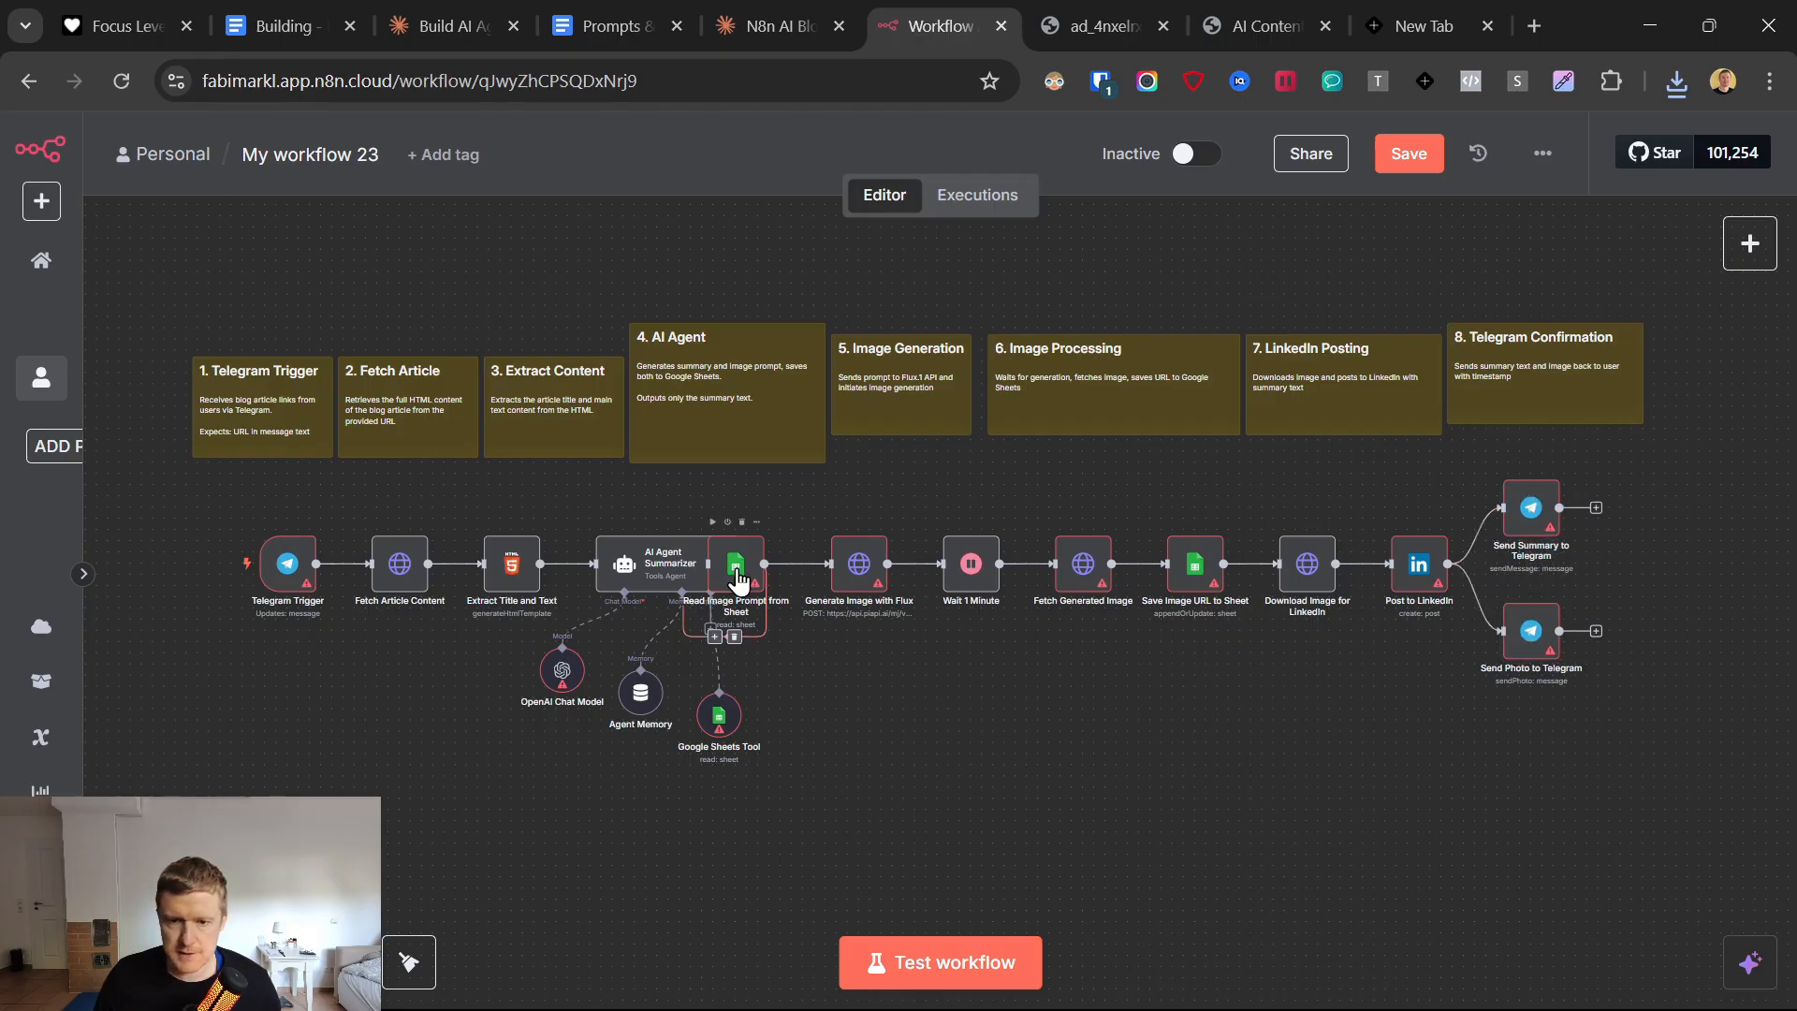
{"action": "left_click_drag", "start_coordinate": [740, 565], "coordinate": [683, 560]}
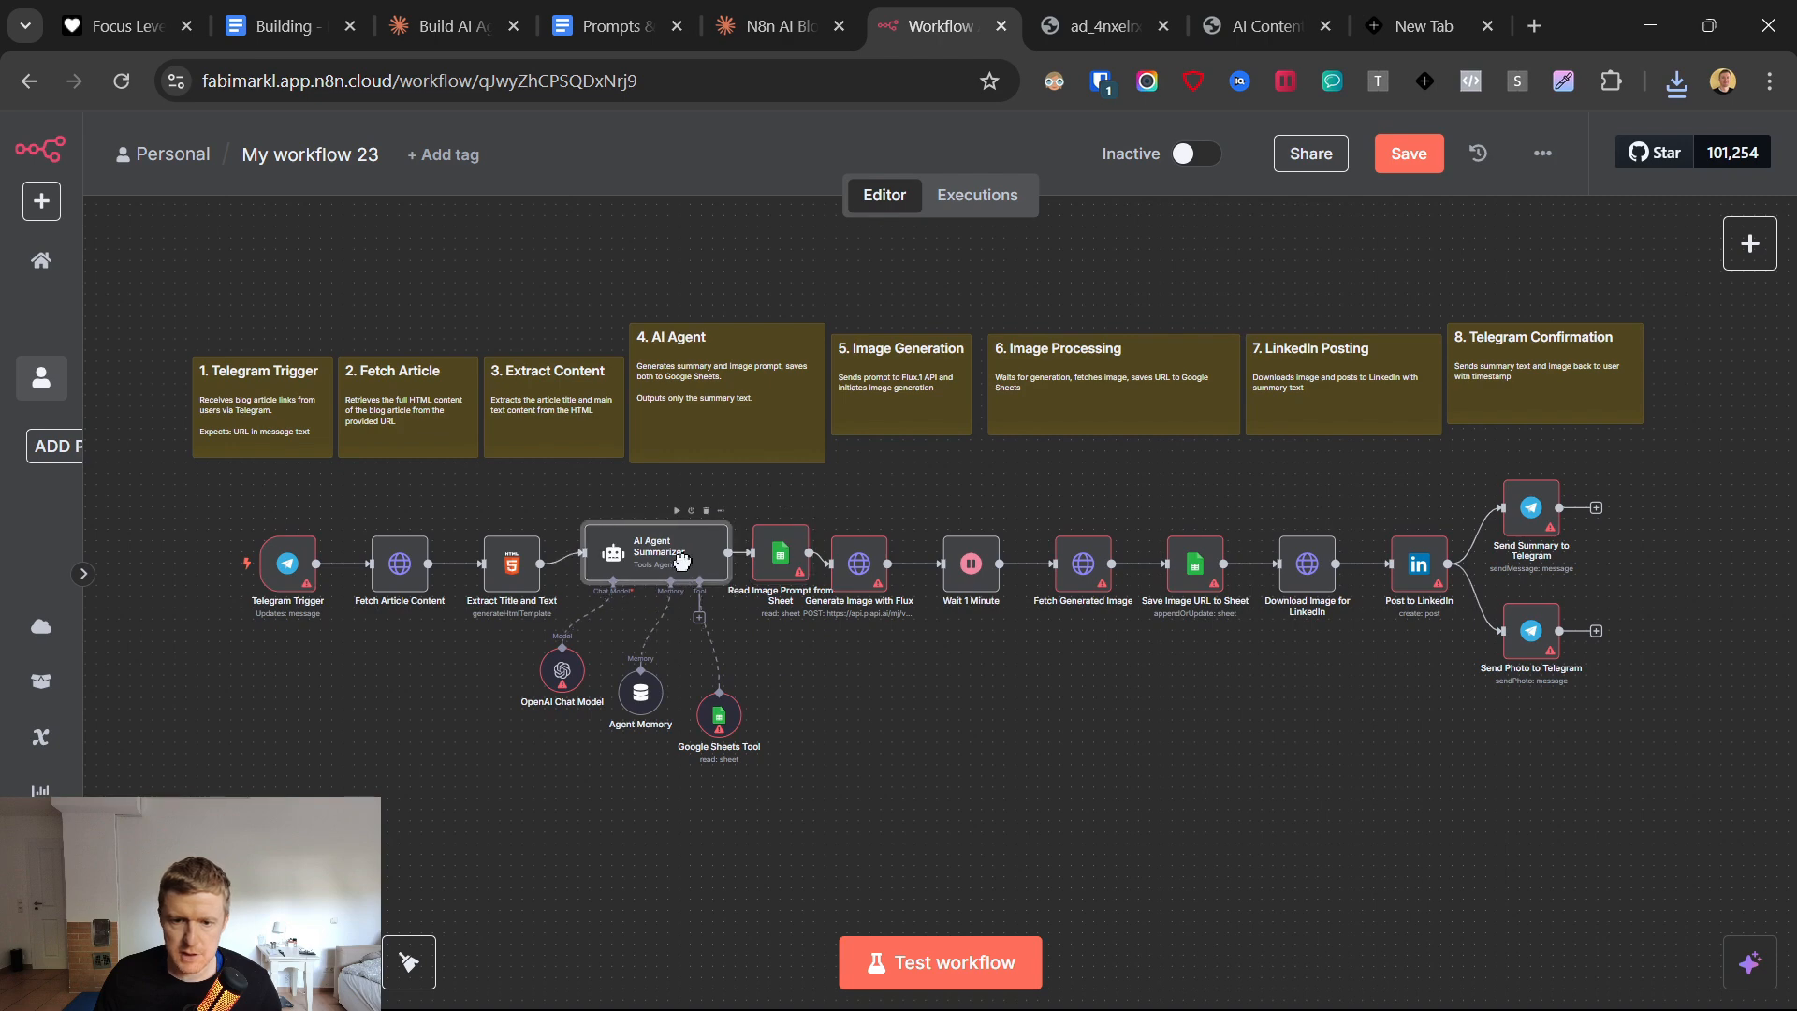
{"action": "left_click_drag", "start_coordinate": [792, 569], "coordinate": [777, 560]}
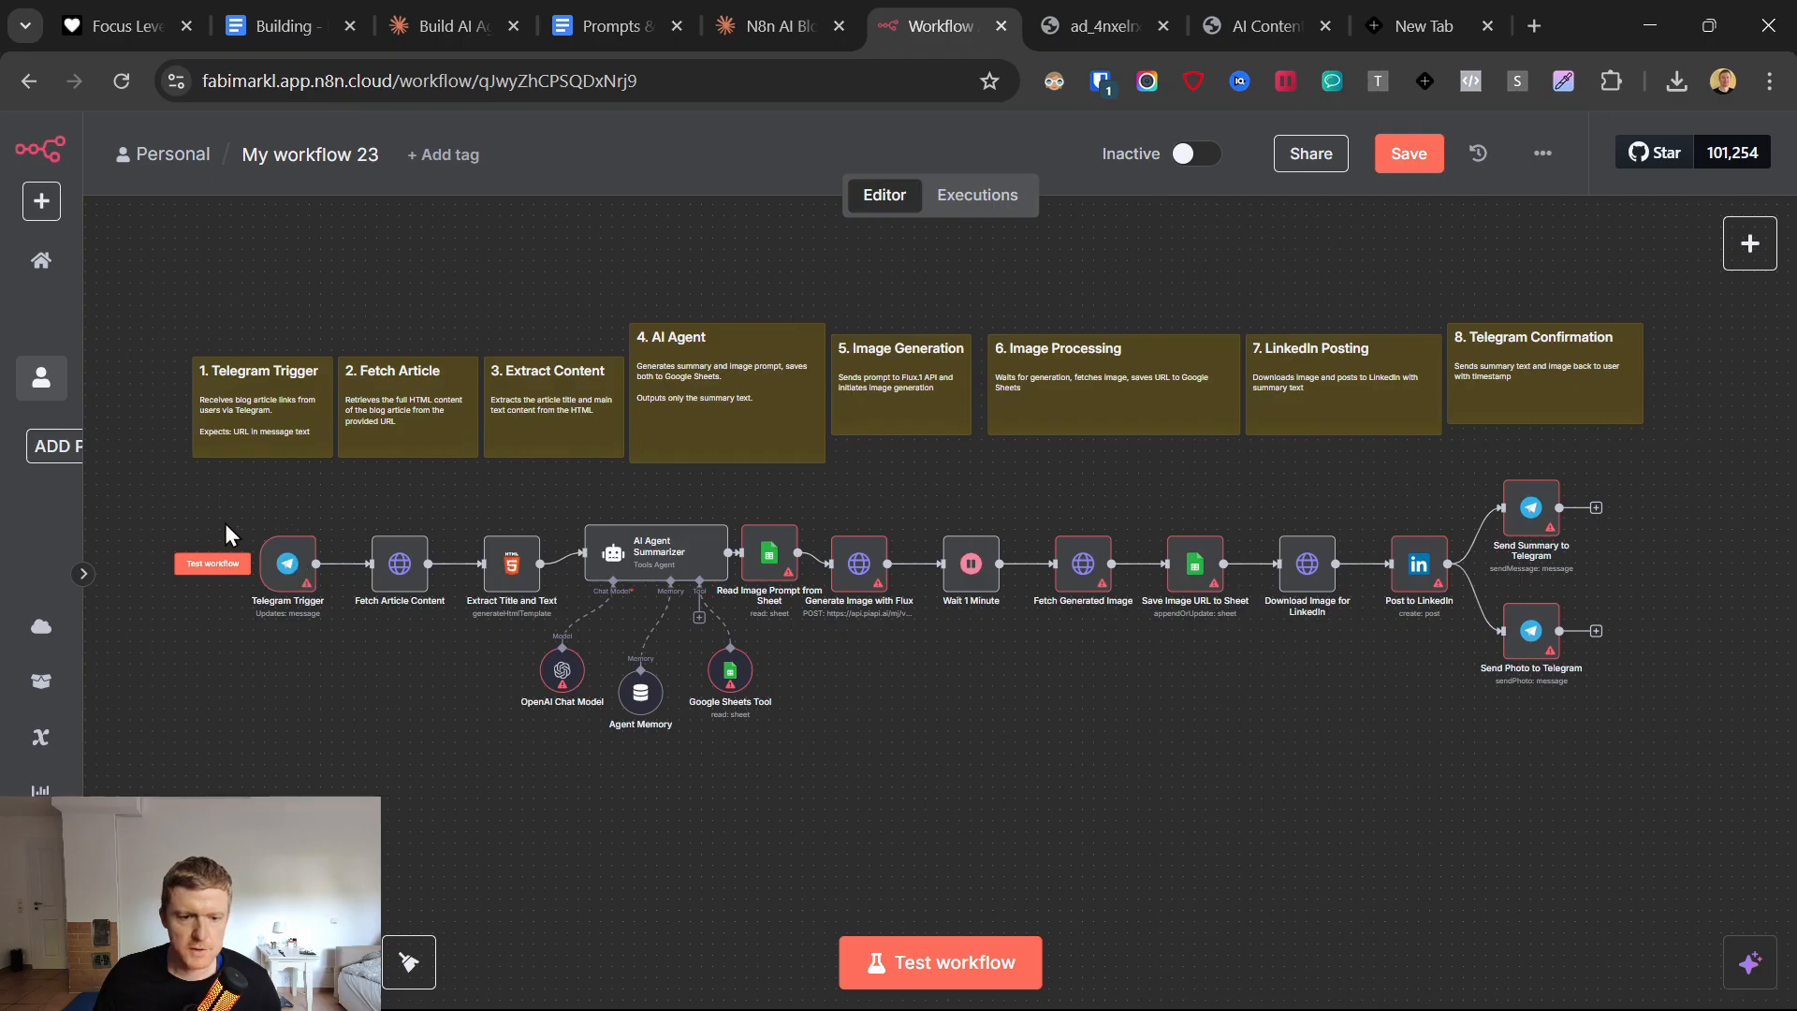
Shift the Telegram Trigger sticky note slightly outward, and start creating a new Telegram API credential in the Telegram Trigger node.
{"action": "scroll", "coordinate": [155, 441], "scroll_direction": "up", "scroll_amount": 4}
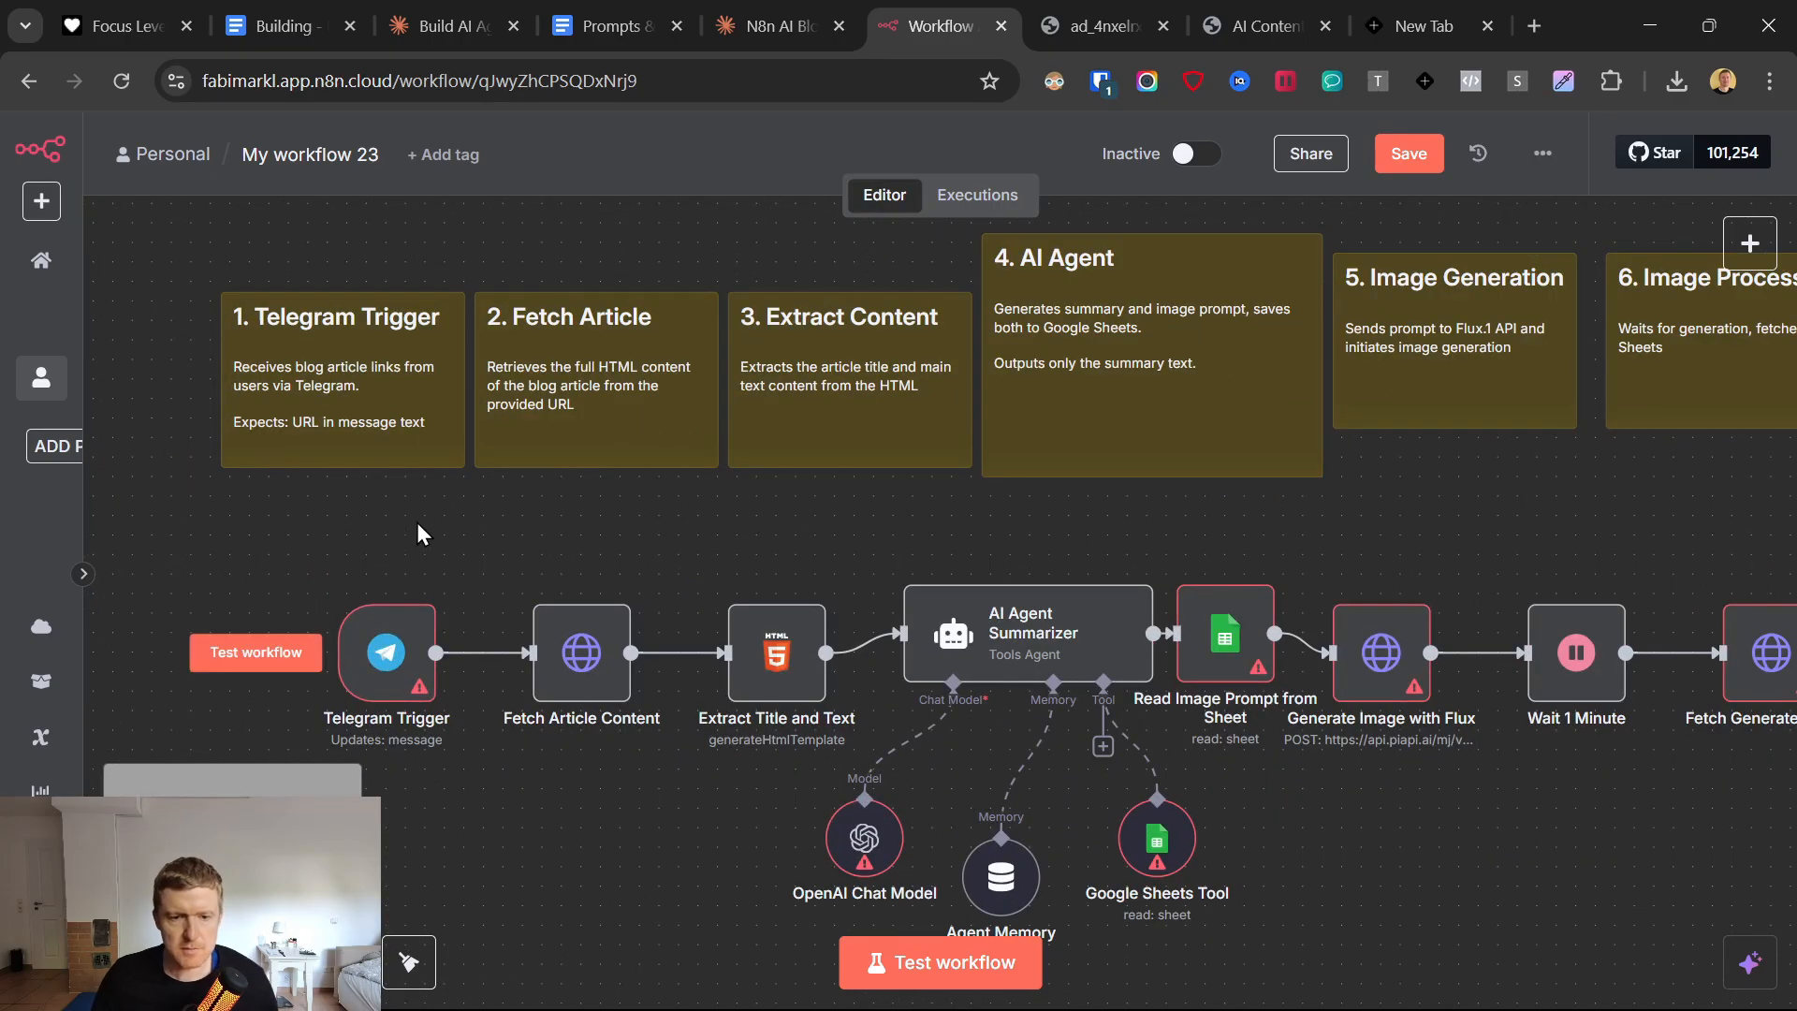
{"action": "left_click_drag", "start_coordinate": [306, 391], "coordinate": [283, 391]}
{"action": "left_click", "coordinate": [391, 666]}
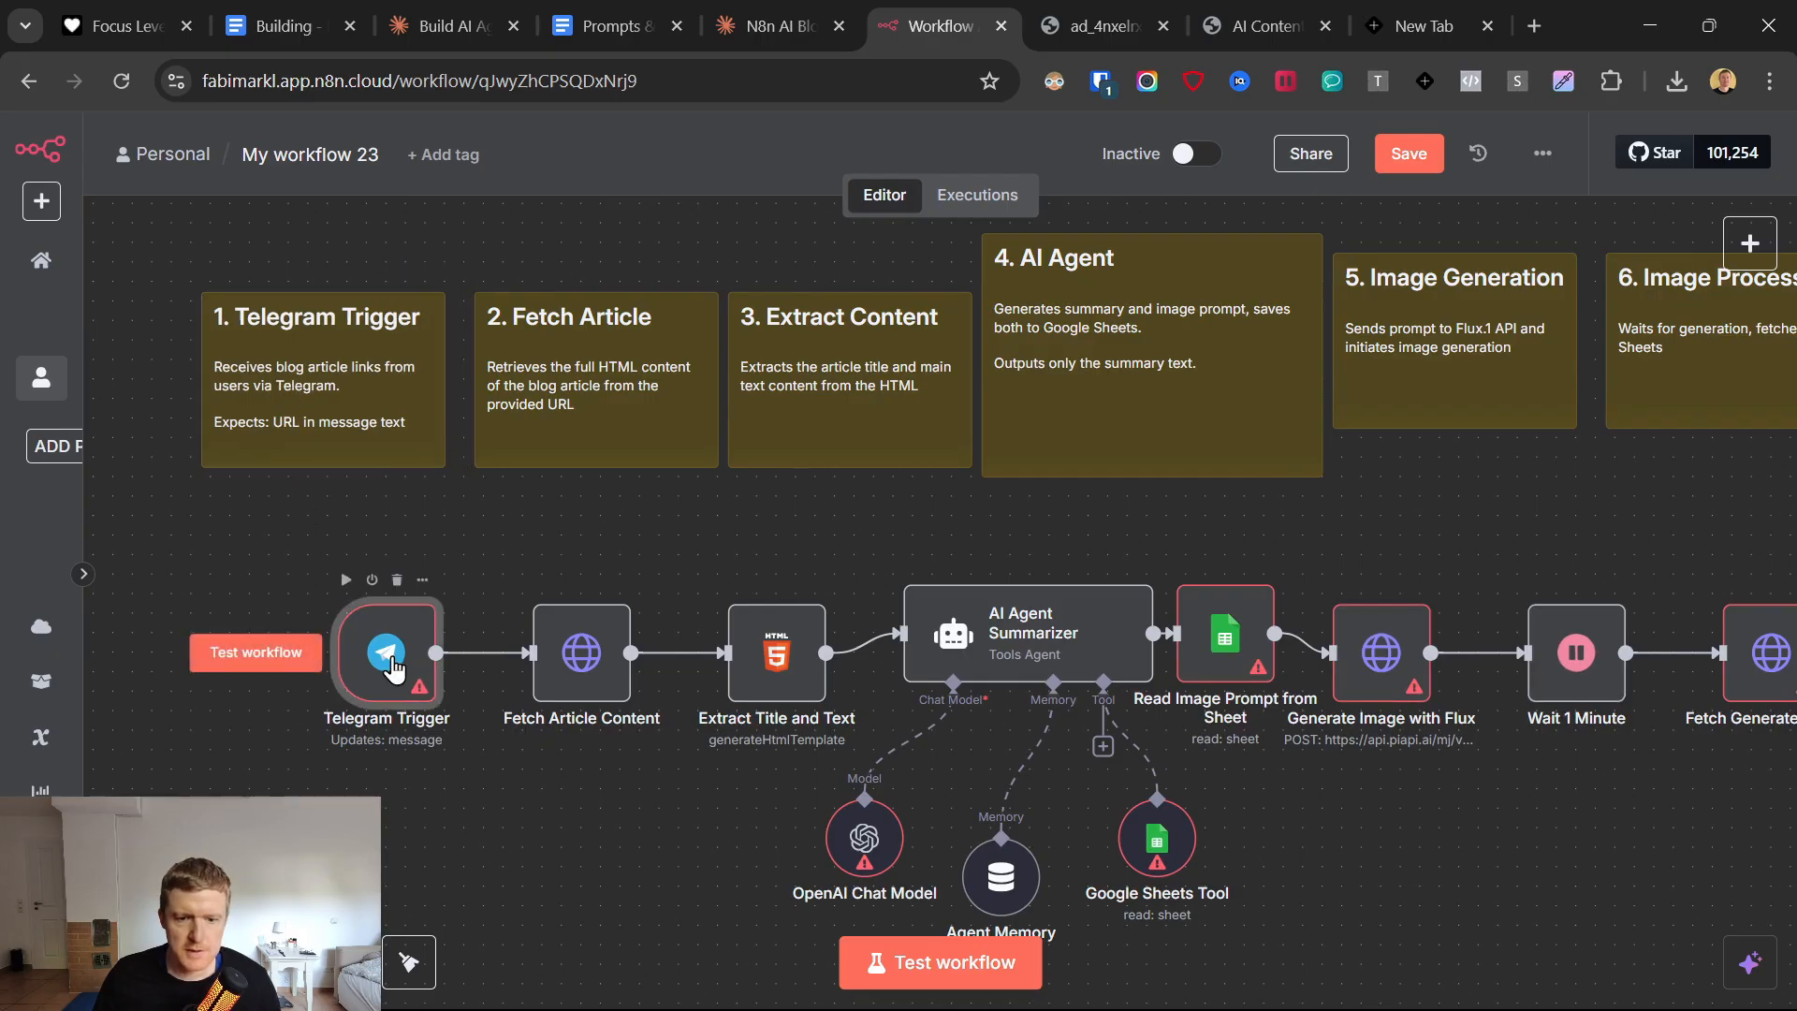
{"action": "double_click", "coordinate": [400, 693]}
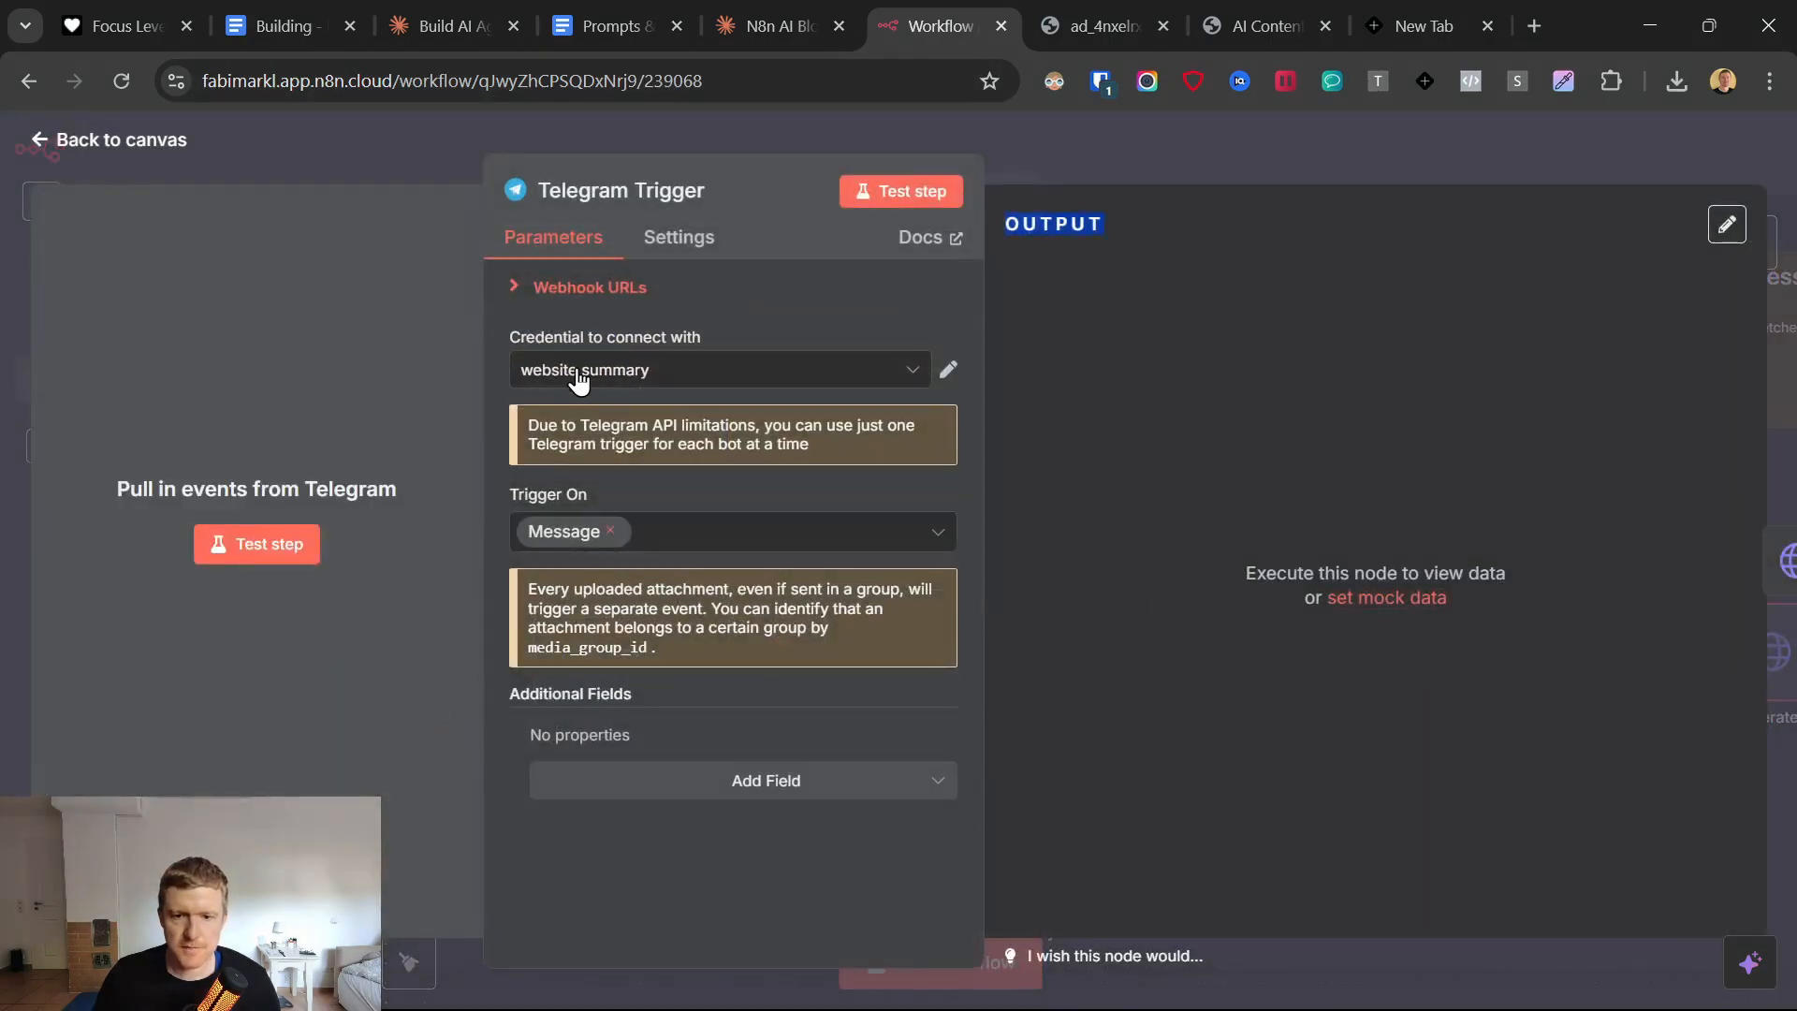
{"action": "left_click", "coordinate": [655, 369]}
{"action": "left_click", "coordinate": [635, 790]}
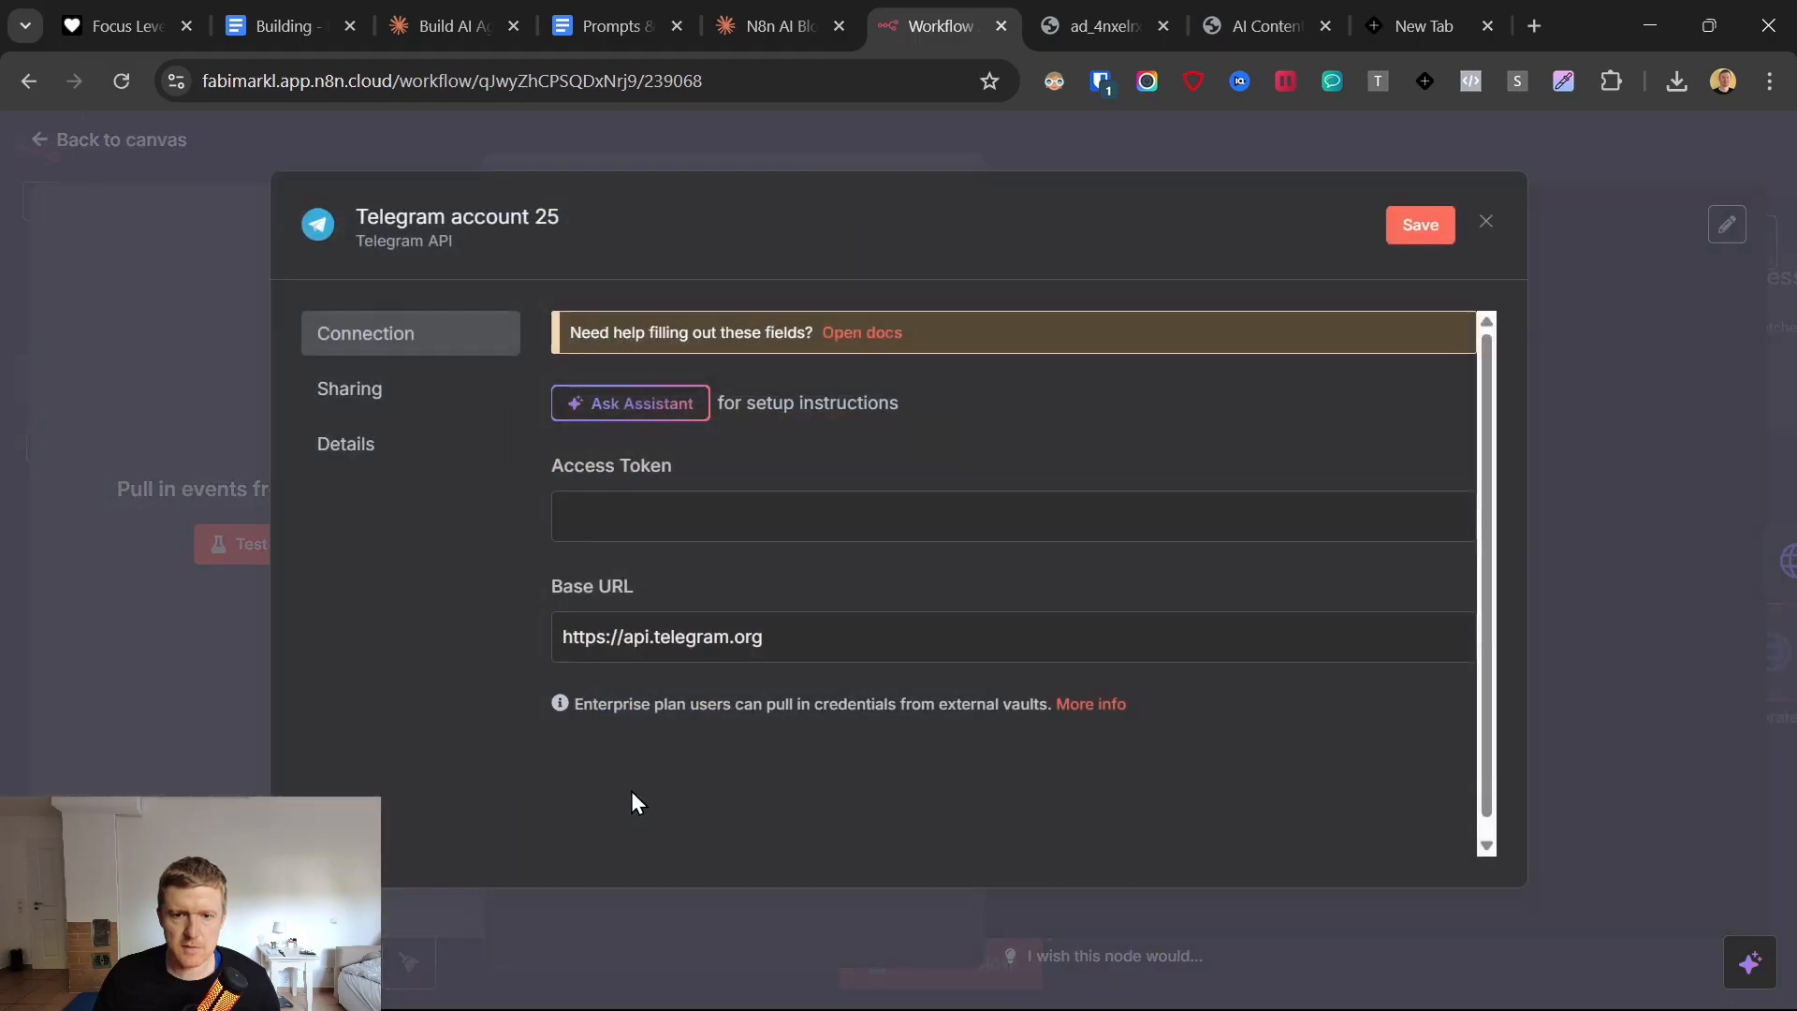
Open the telegram.org link from the Prompts & Links document and look through the Telegram app versions offered.
{"action": "left_click", "coordinate": [603, 25]}
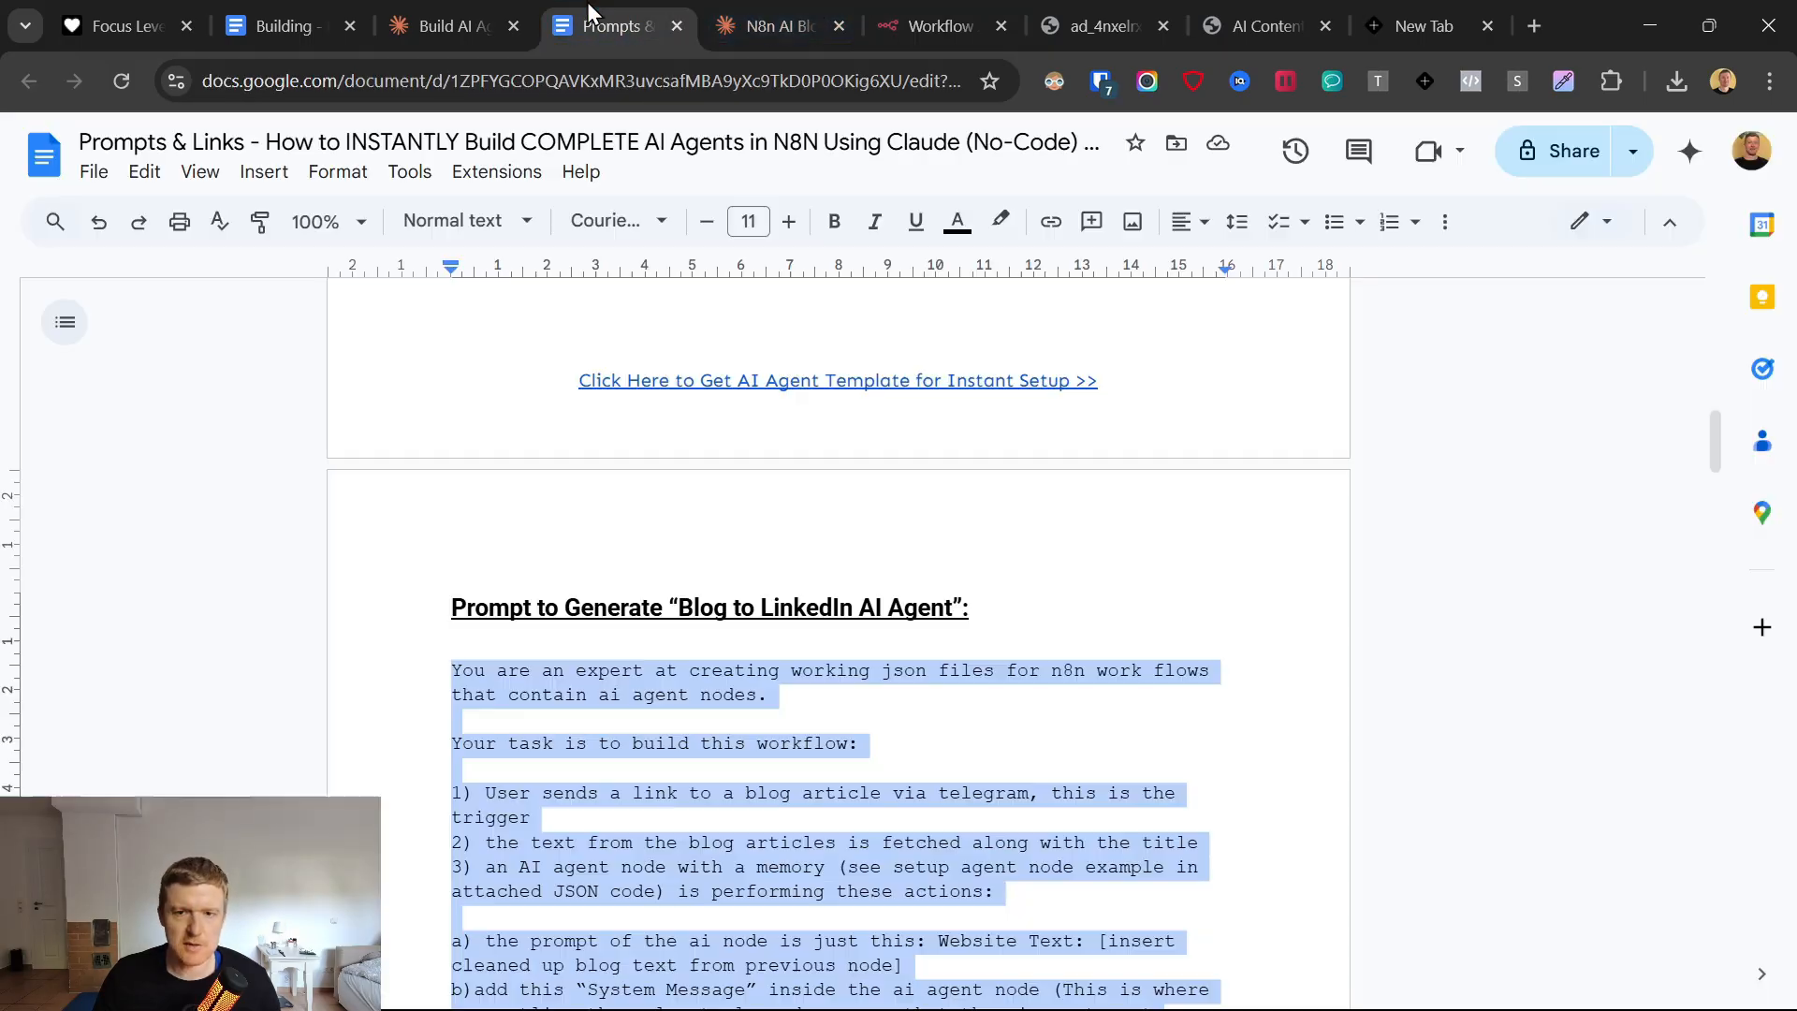
{"action": "scroll", "coordinate": [1023, 614], "scroll_direction": "up", "scroll_amount": 10}
{"action": "scroll", "coordinate": [527, 625], "scroll_direction": "down", "scroll_amount": 5}
{"action": "scroll", "coordinate": [527, 625], "scroll_direction": "down", "scroll_amount": 1}
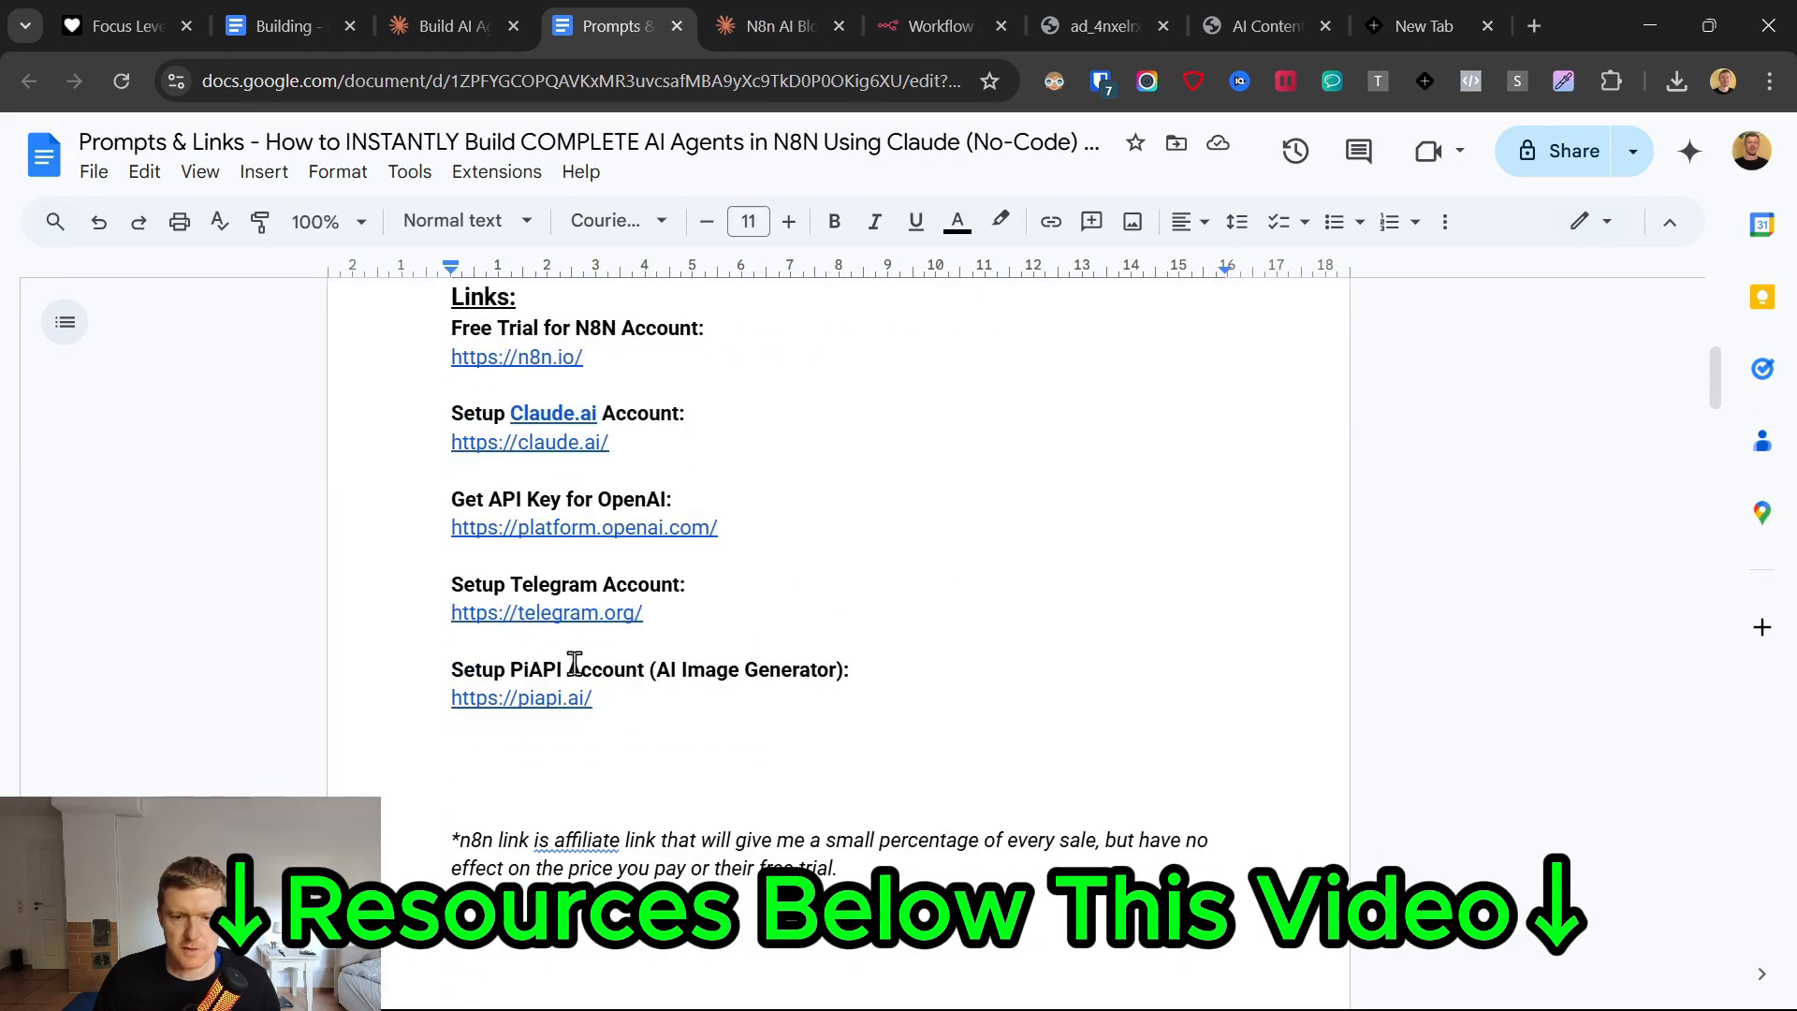
{"action": "left_click", "coordinate": [562, 620]}
{"action": "left_click", "coordinate": [573, 657]}
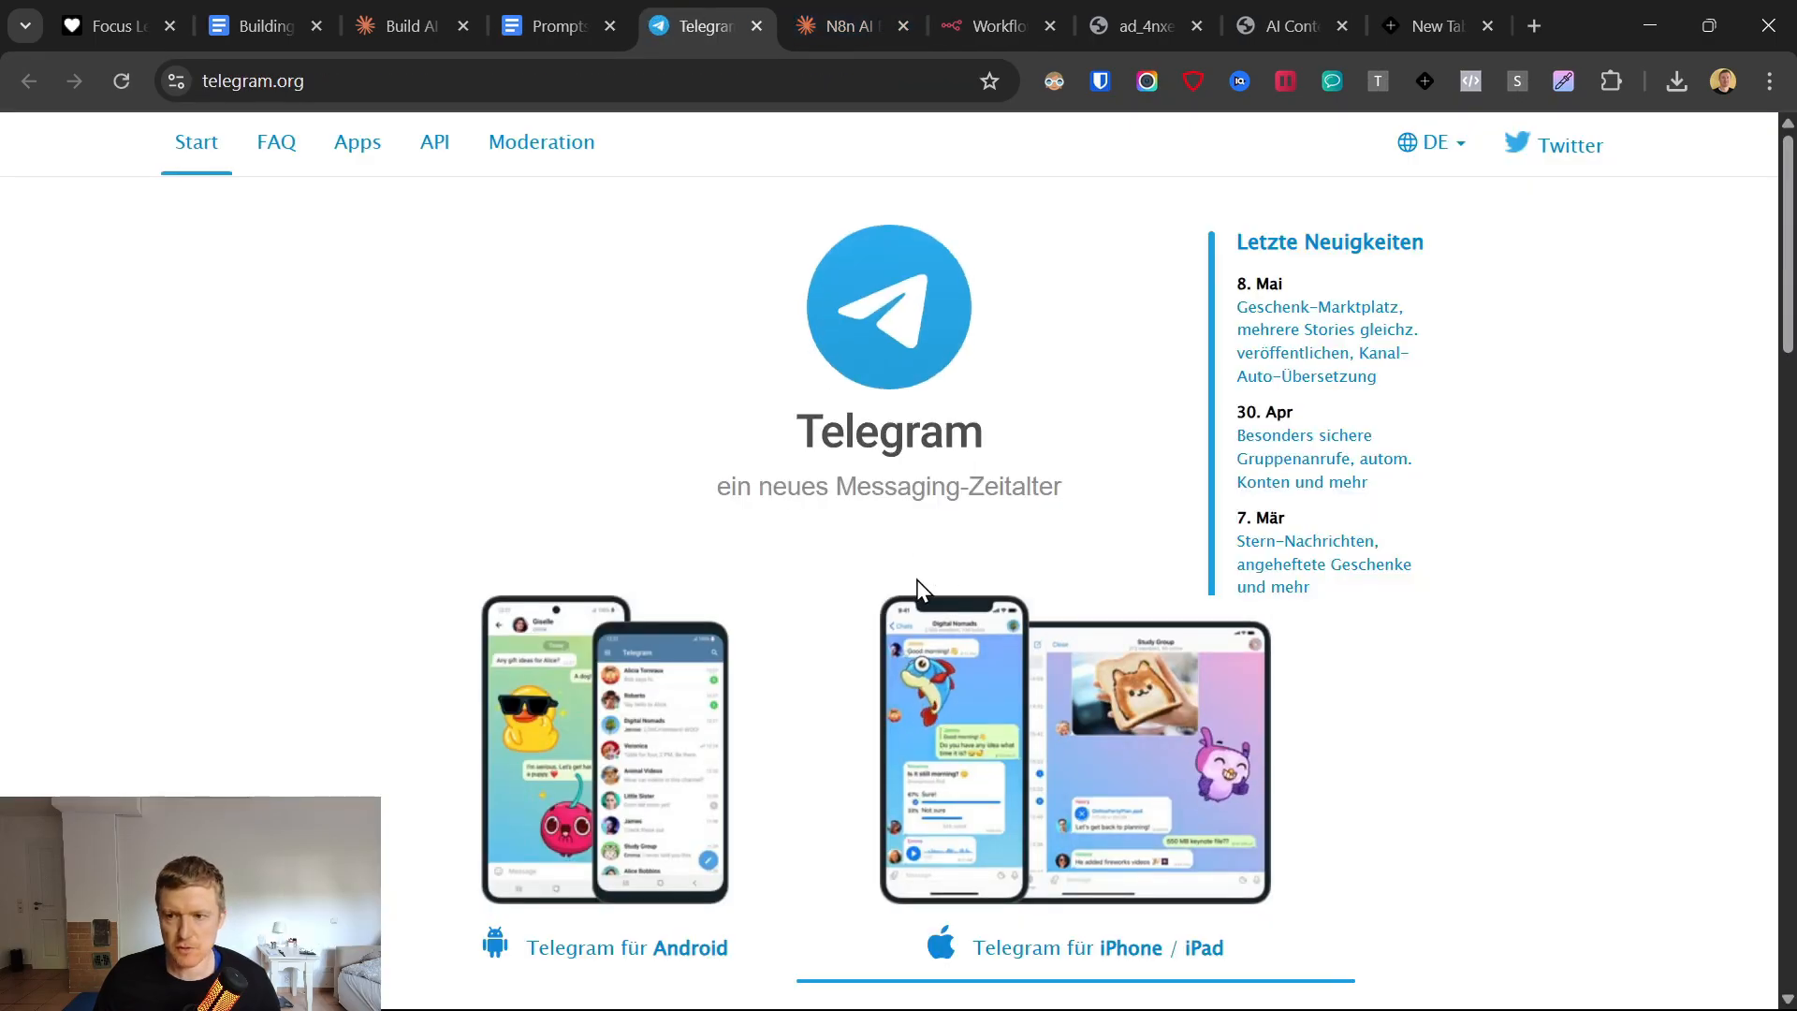
{"action": "scroll", "coordinate": [899, 543], "scroll_direction": "down", "scroll_amount": 2}
{"action": "scroll", "coordinate": [897, 535], "scroll_direction": "down", "scroll_amount": 5}
{"action": "left_click", "coordinate": [609, 77]}
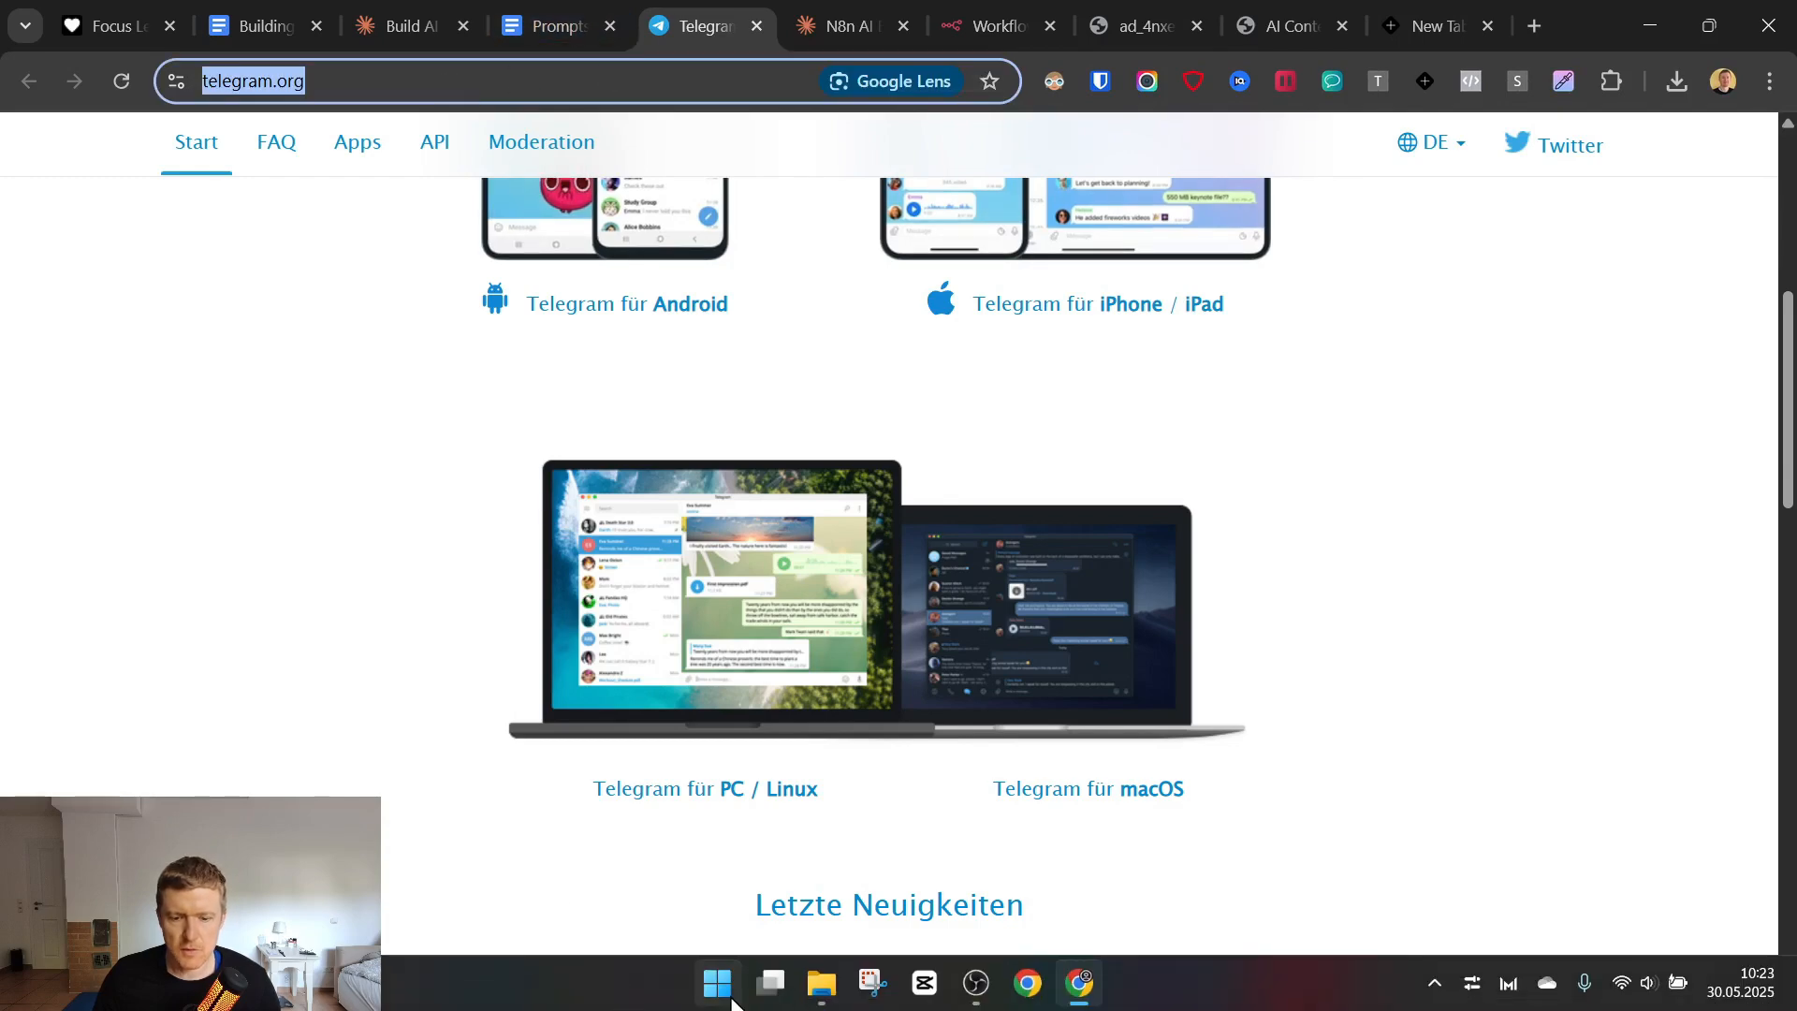
Launch the Telegram desktop app and bring it up over the n8n credential form, closing the telegram.org page.
{"action": "left_click", "coordinate": [722, 987]}
{"action": "left_click", "coordinate": [676, 726]}
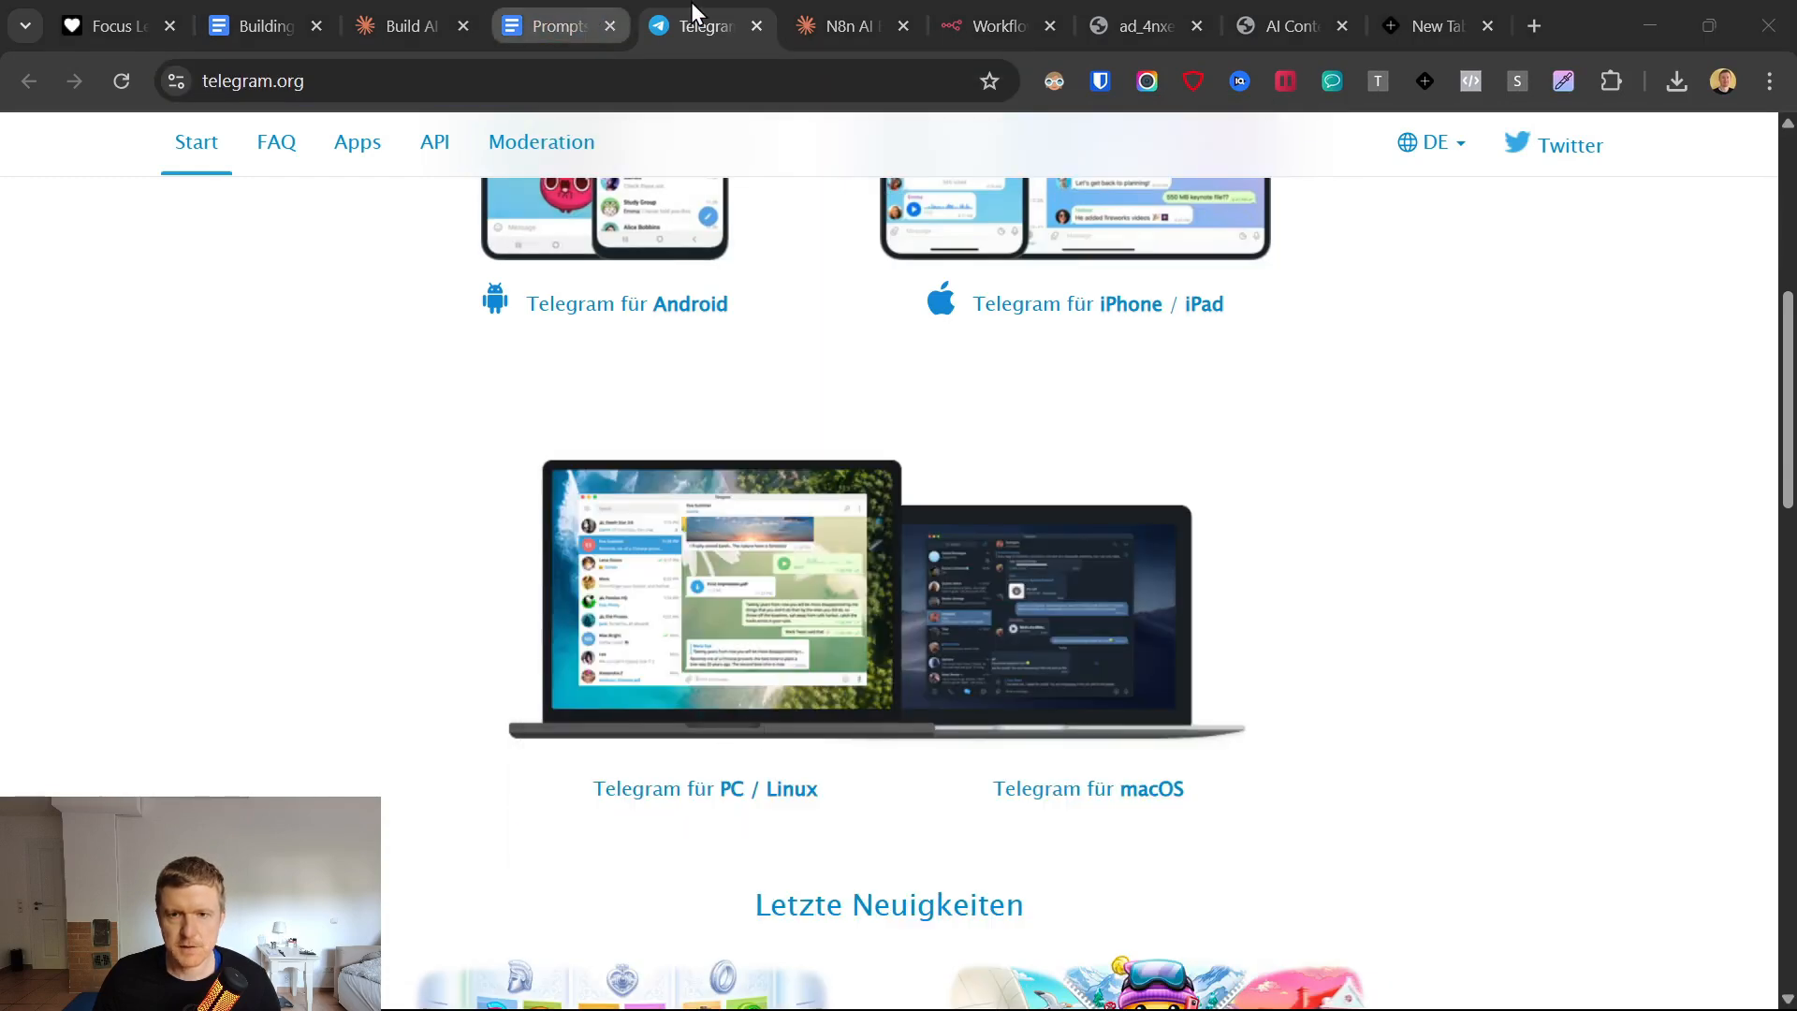
{"action": "key", "text": "ctrl+w"}
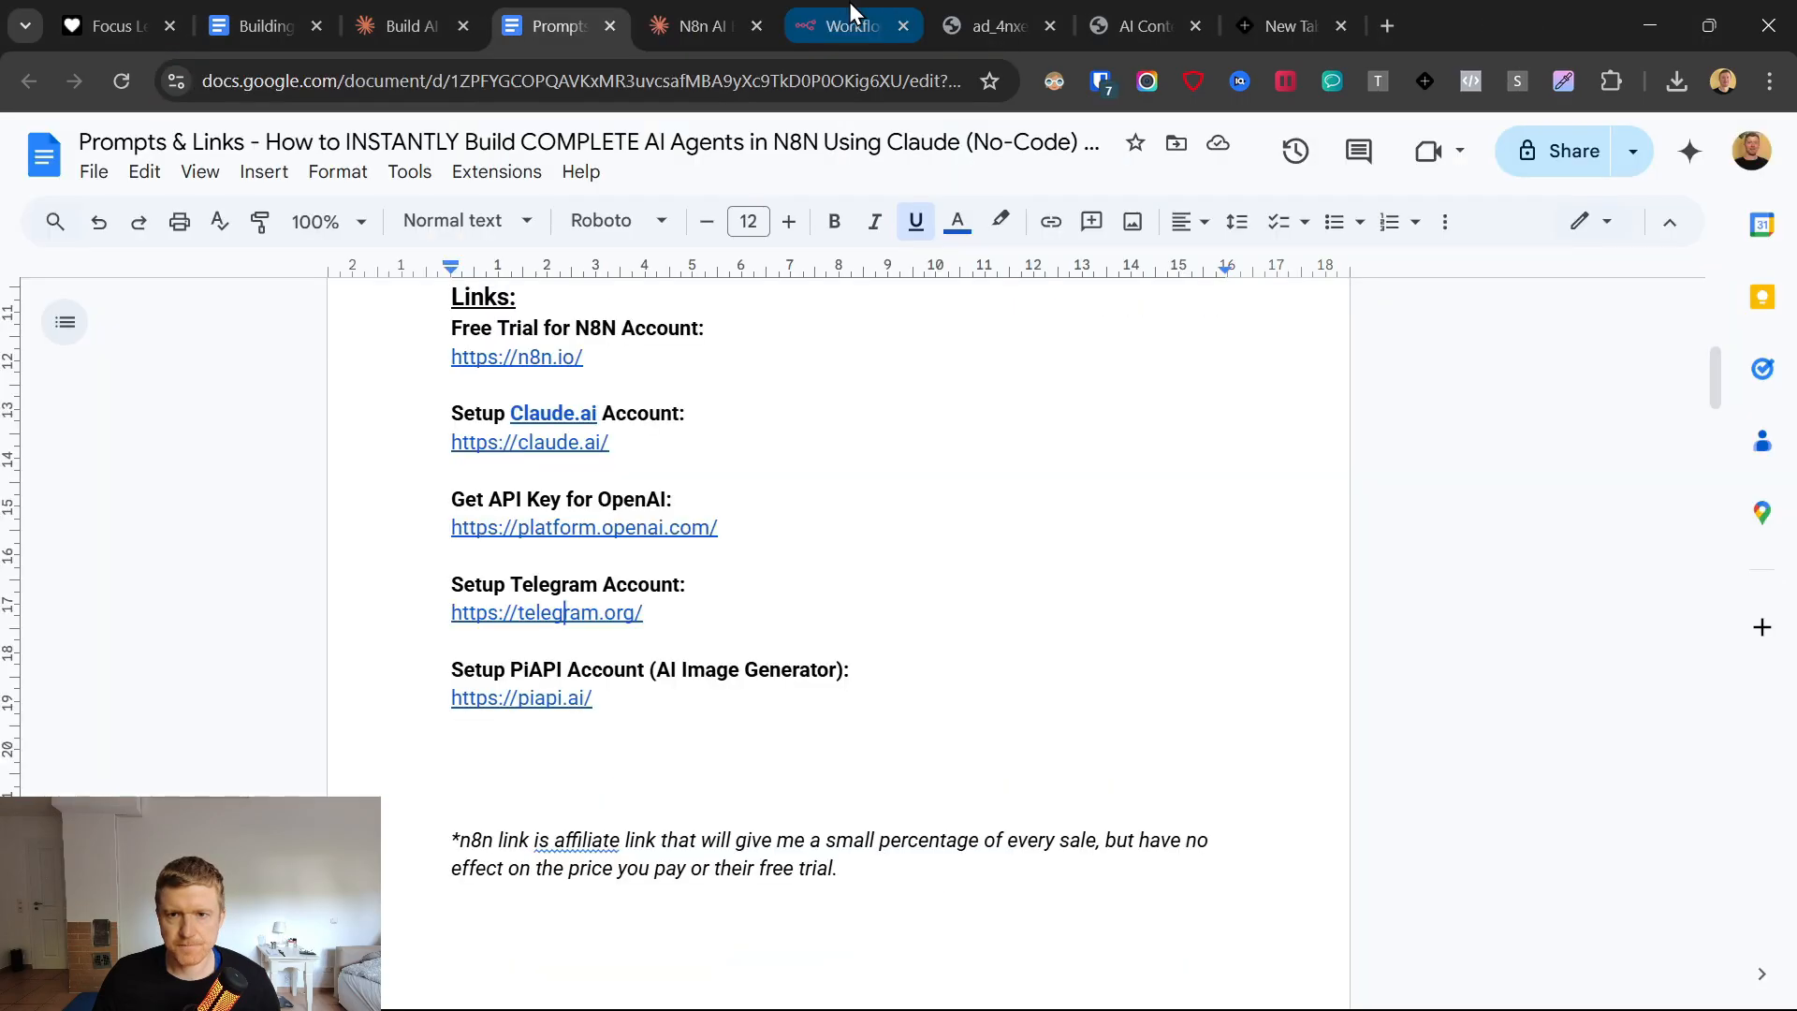
{"action": "left_click", "coordinate": [850, 2]}
{"action": "left_click", "coordinate": [1102, 984]}
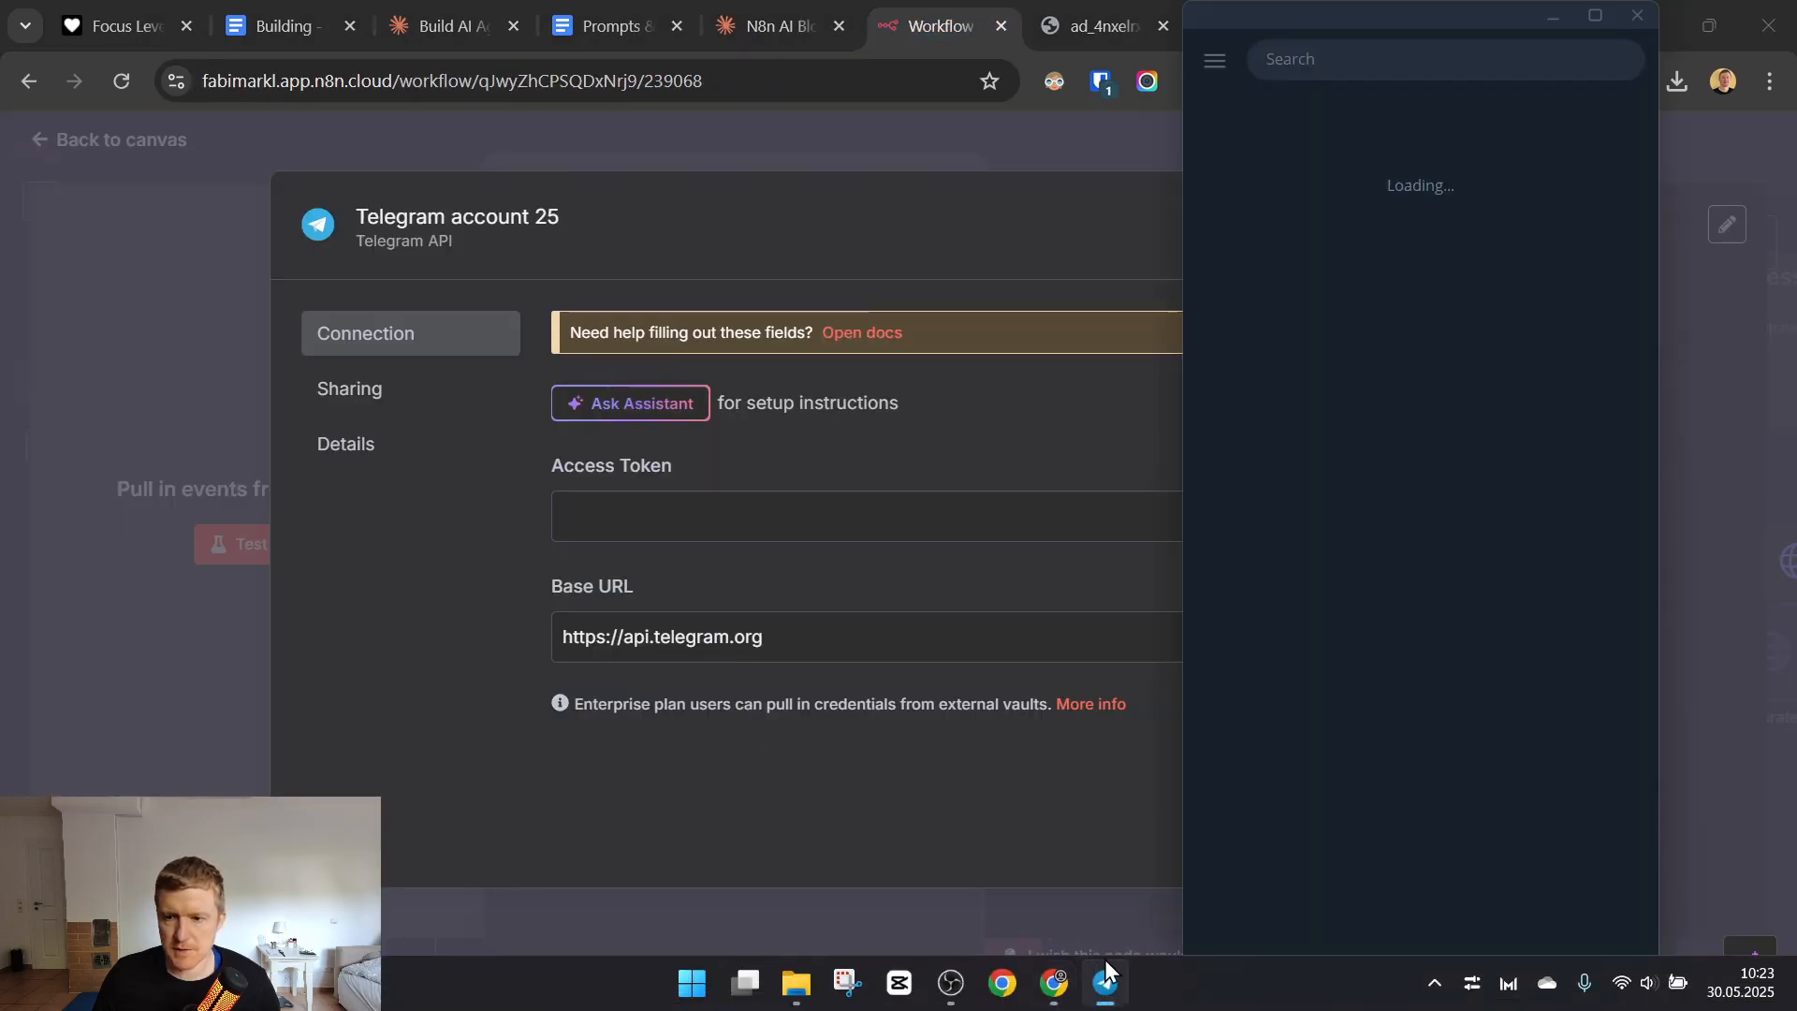
Search Telegram for botfather, open the verified BotFather chat and start the bot.
{"action": "left_click", "coordinate": [1456, 50]}
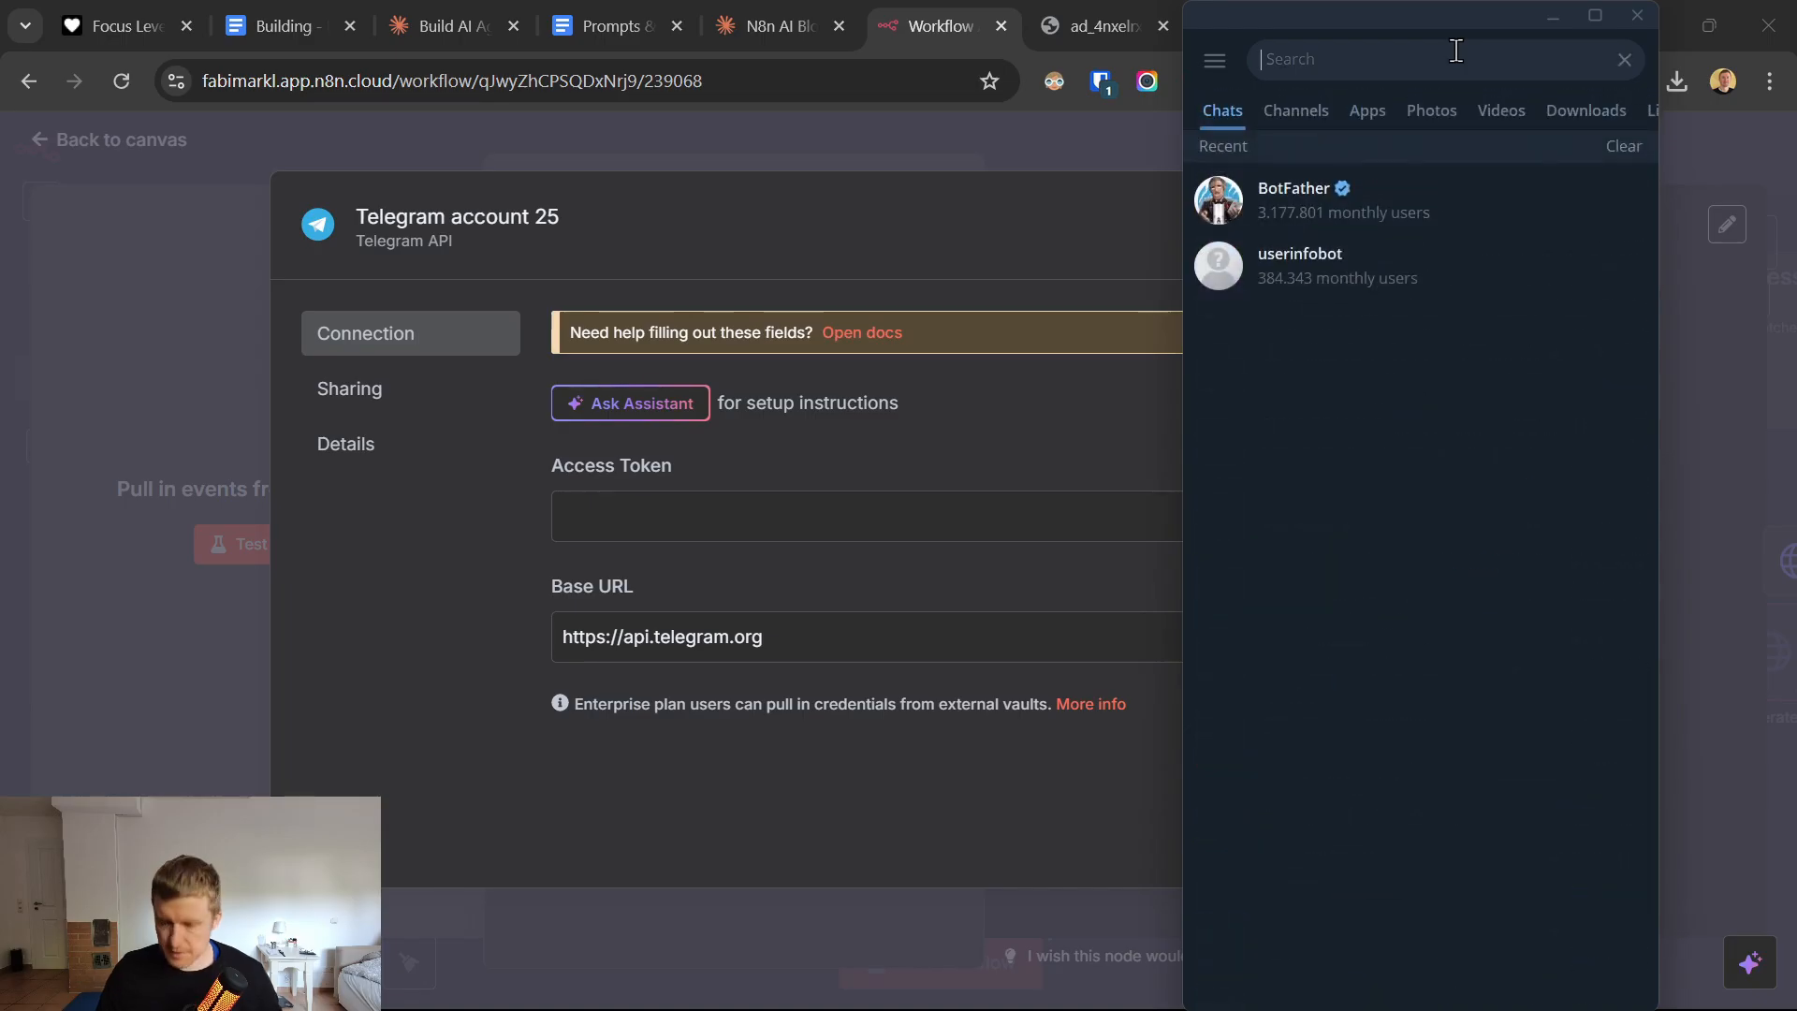
{"action": "type", "text": "botfather"}
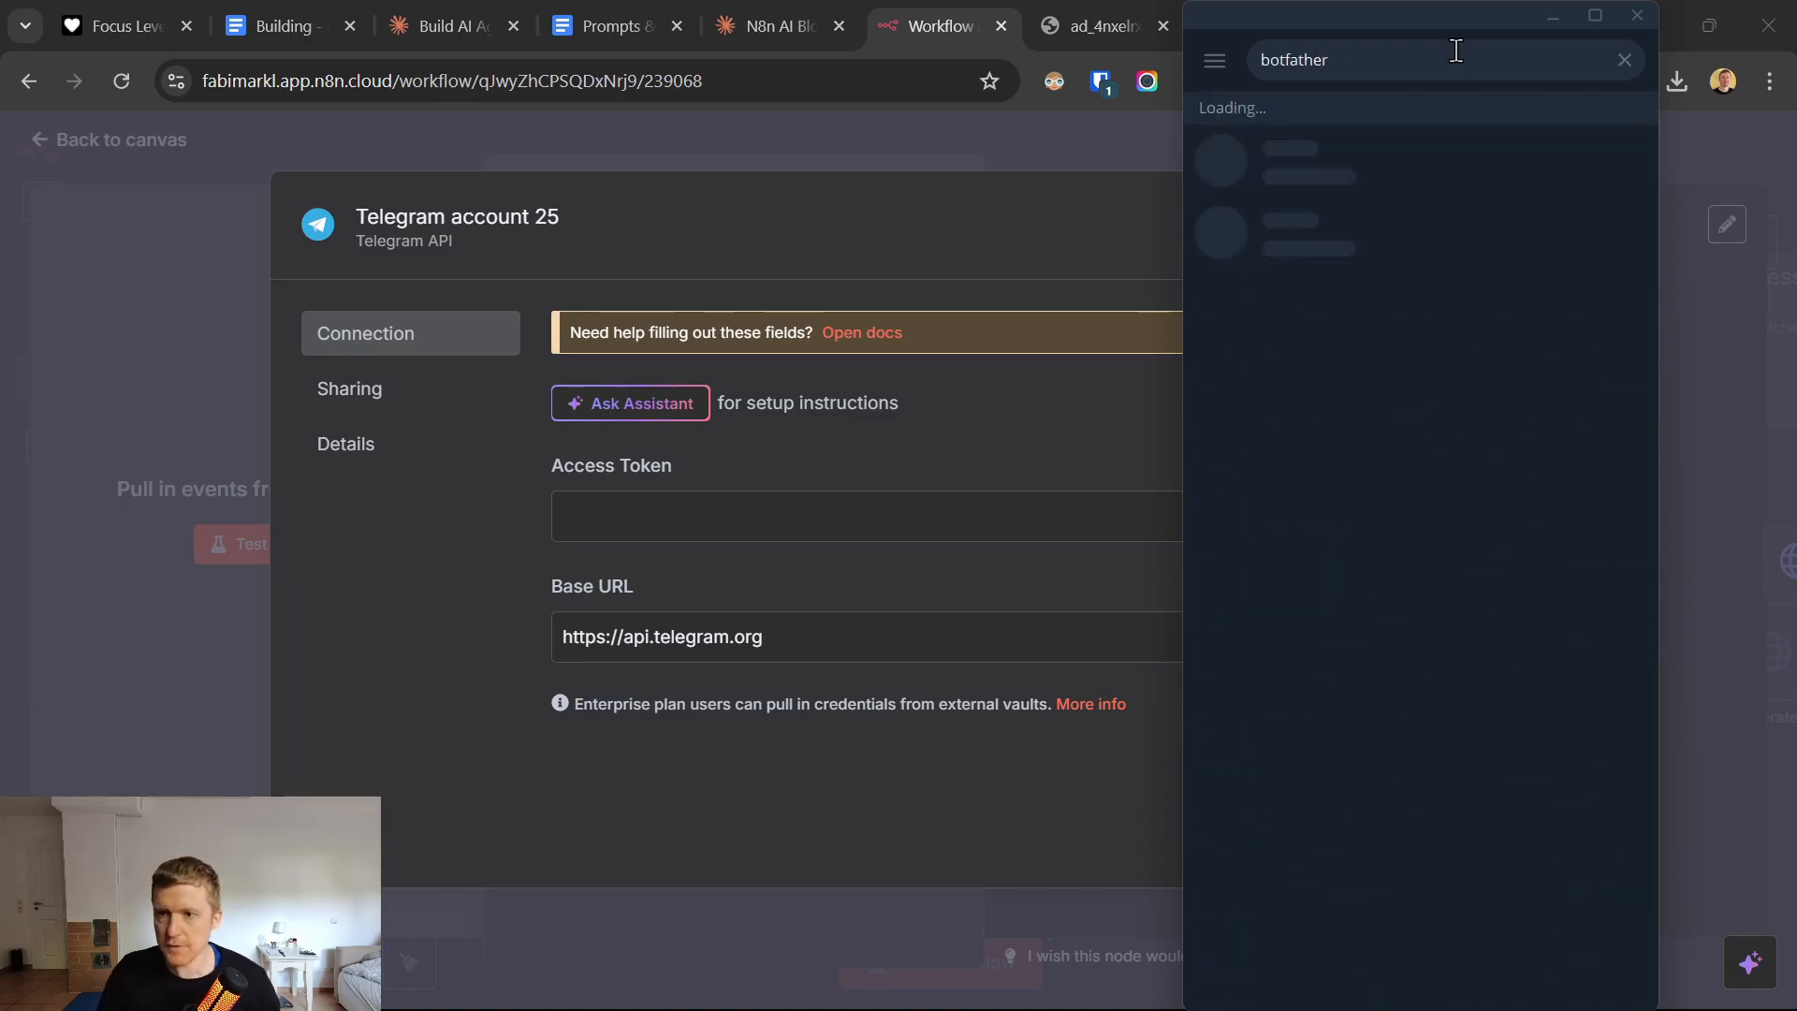
{"action": "left_click", "coordinate": [1338, 133]}
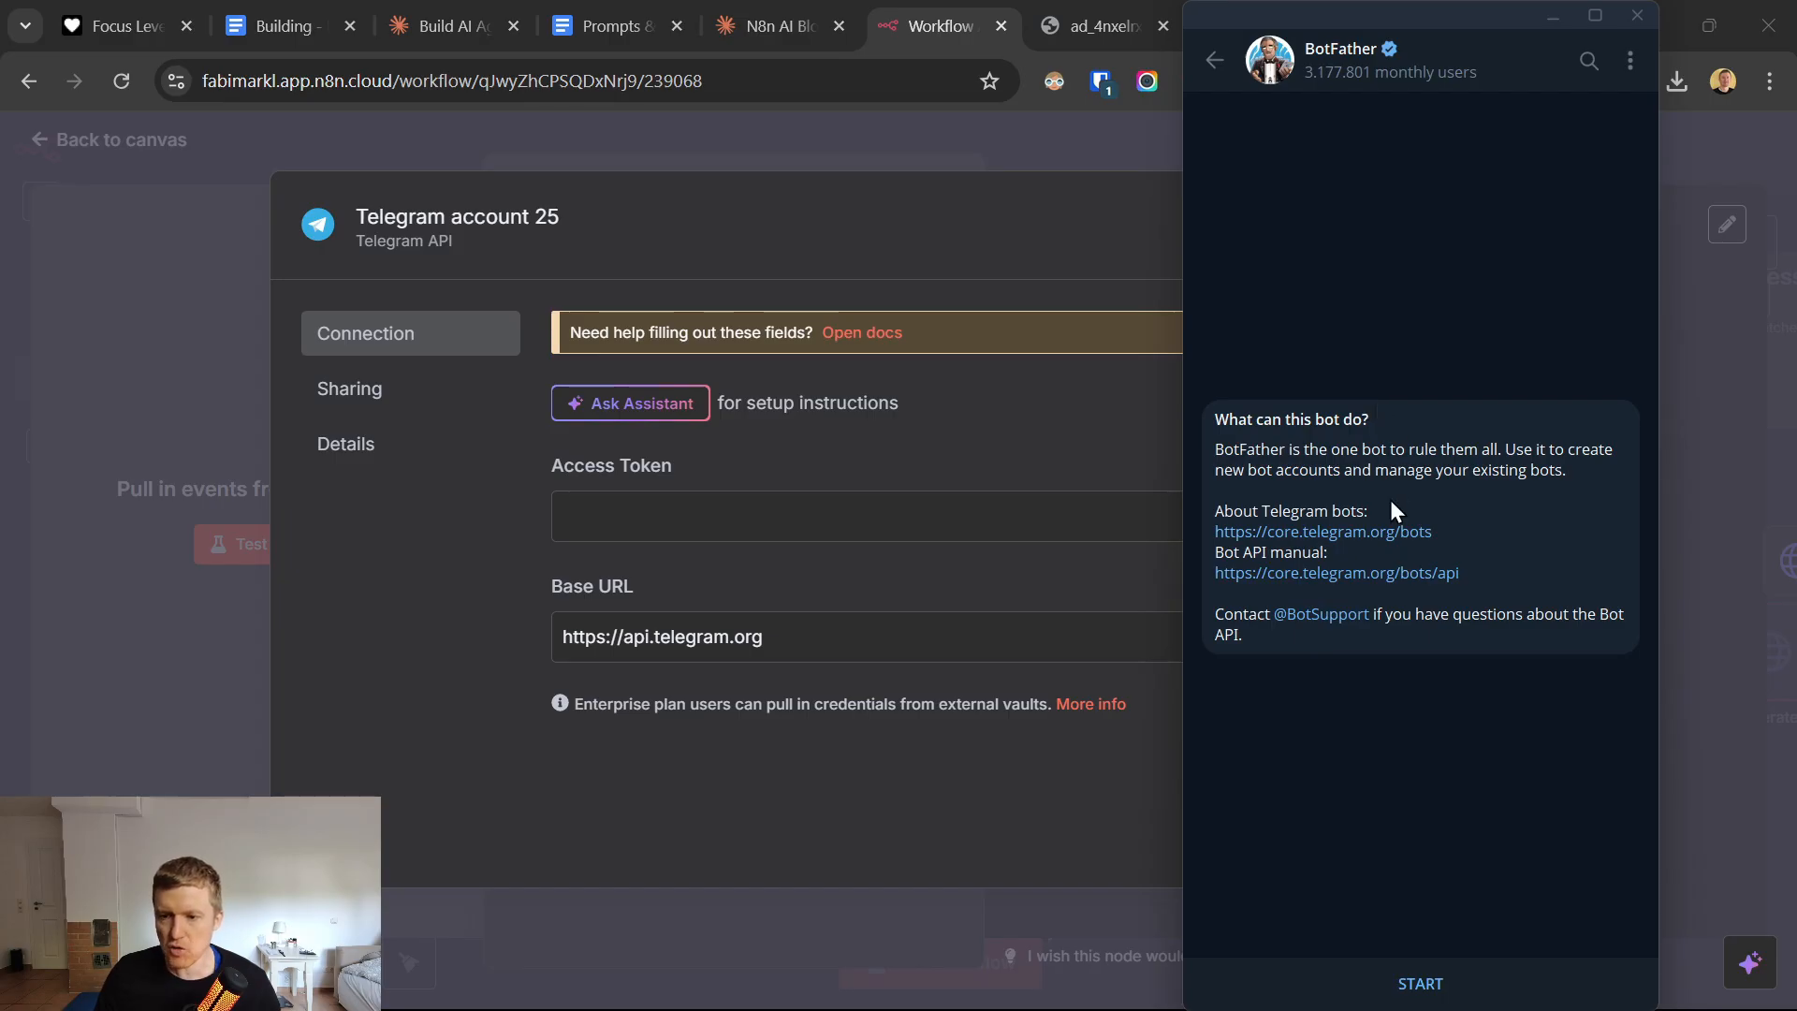
{"action": "left_click", "coordinate": [1413, 992]}
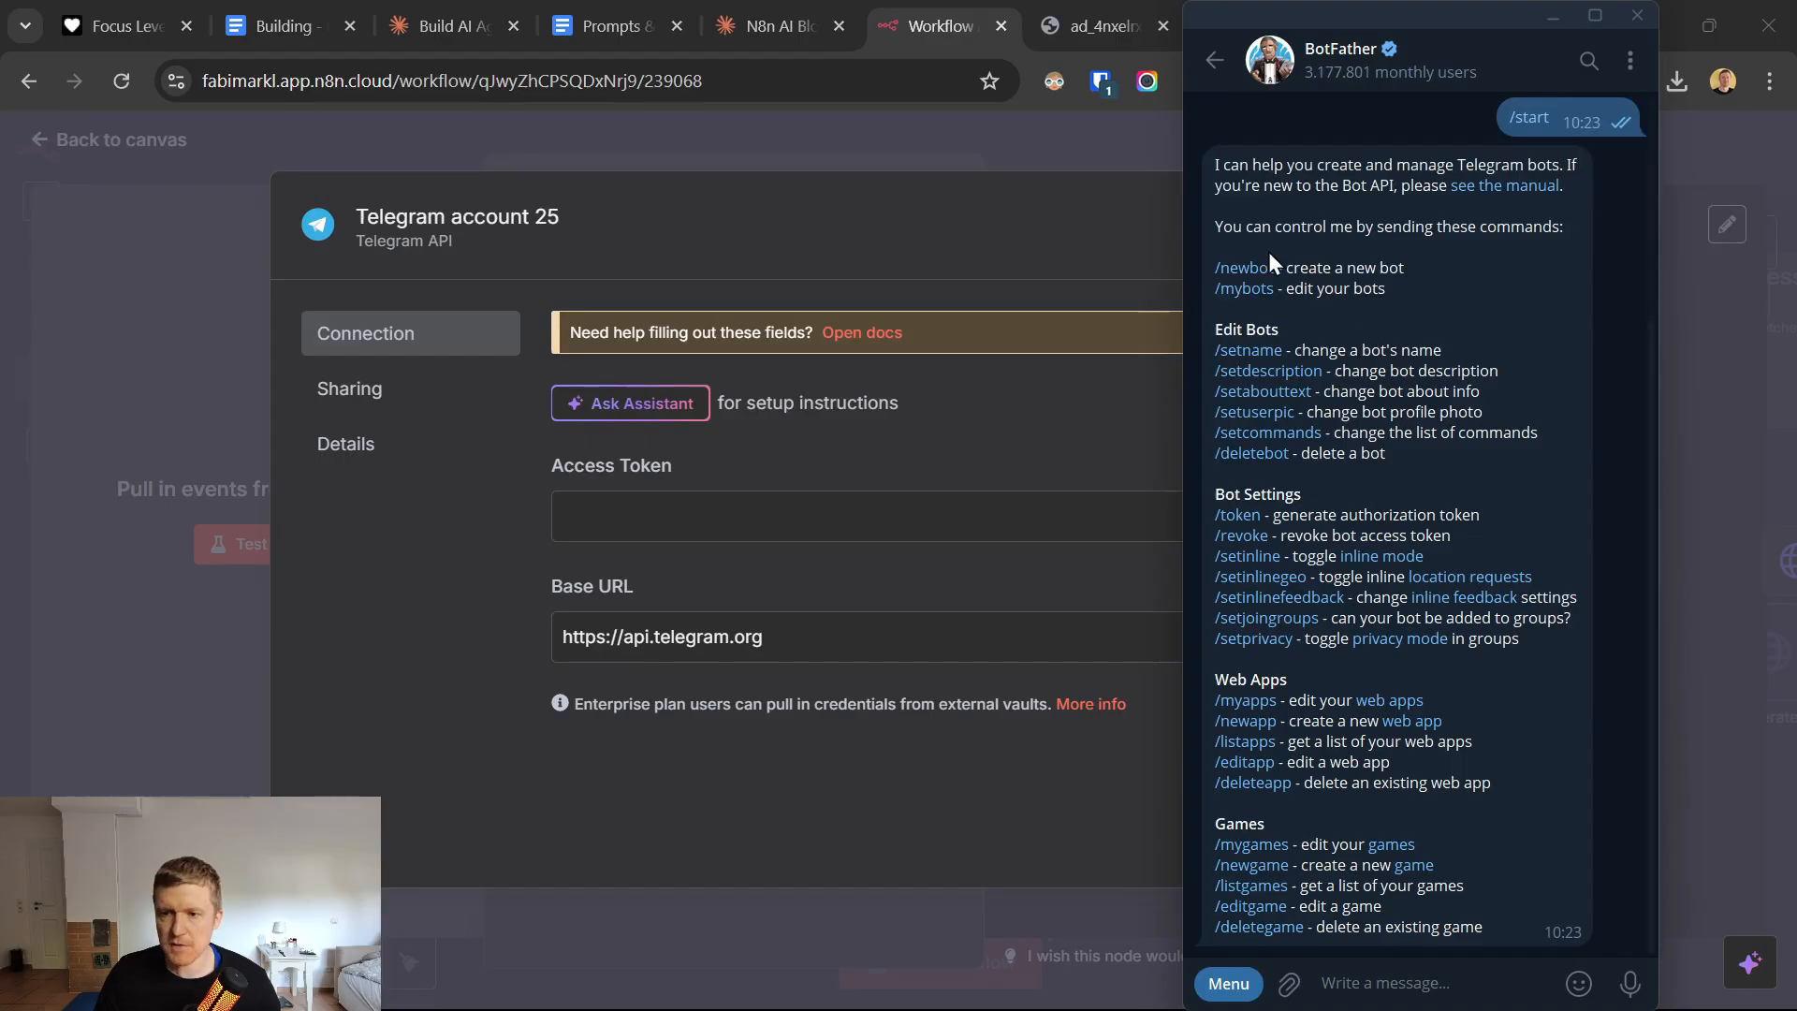
Create a new bot through BotFather with the name BlogtoLIPost and the username BlogtoLIPostbot.
{"action": "left_click", "coordinate": [1243, 268]}
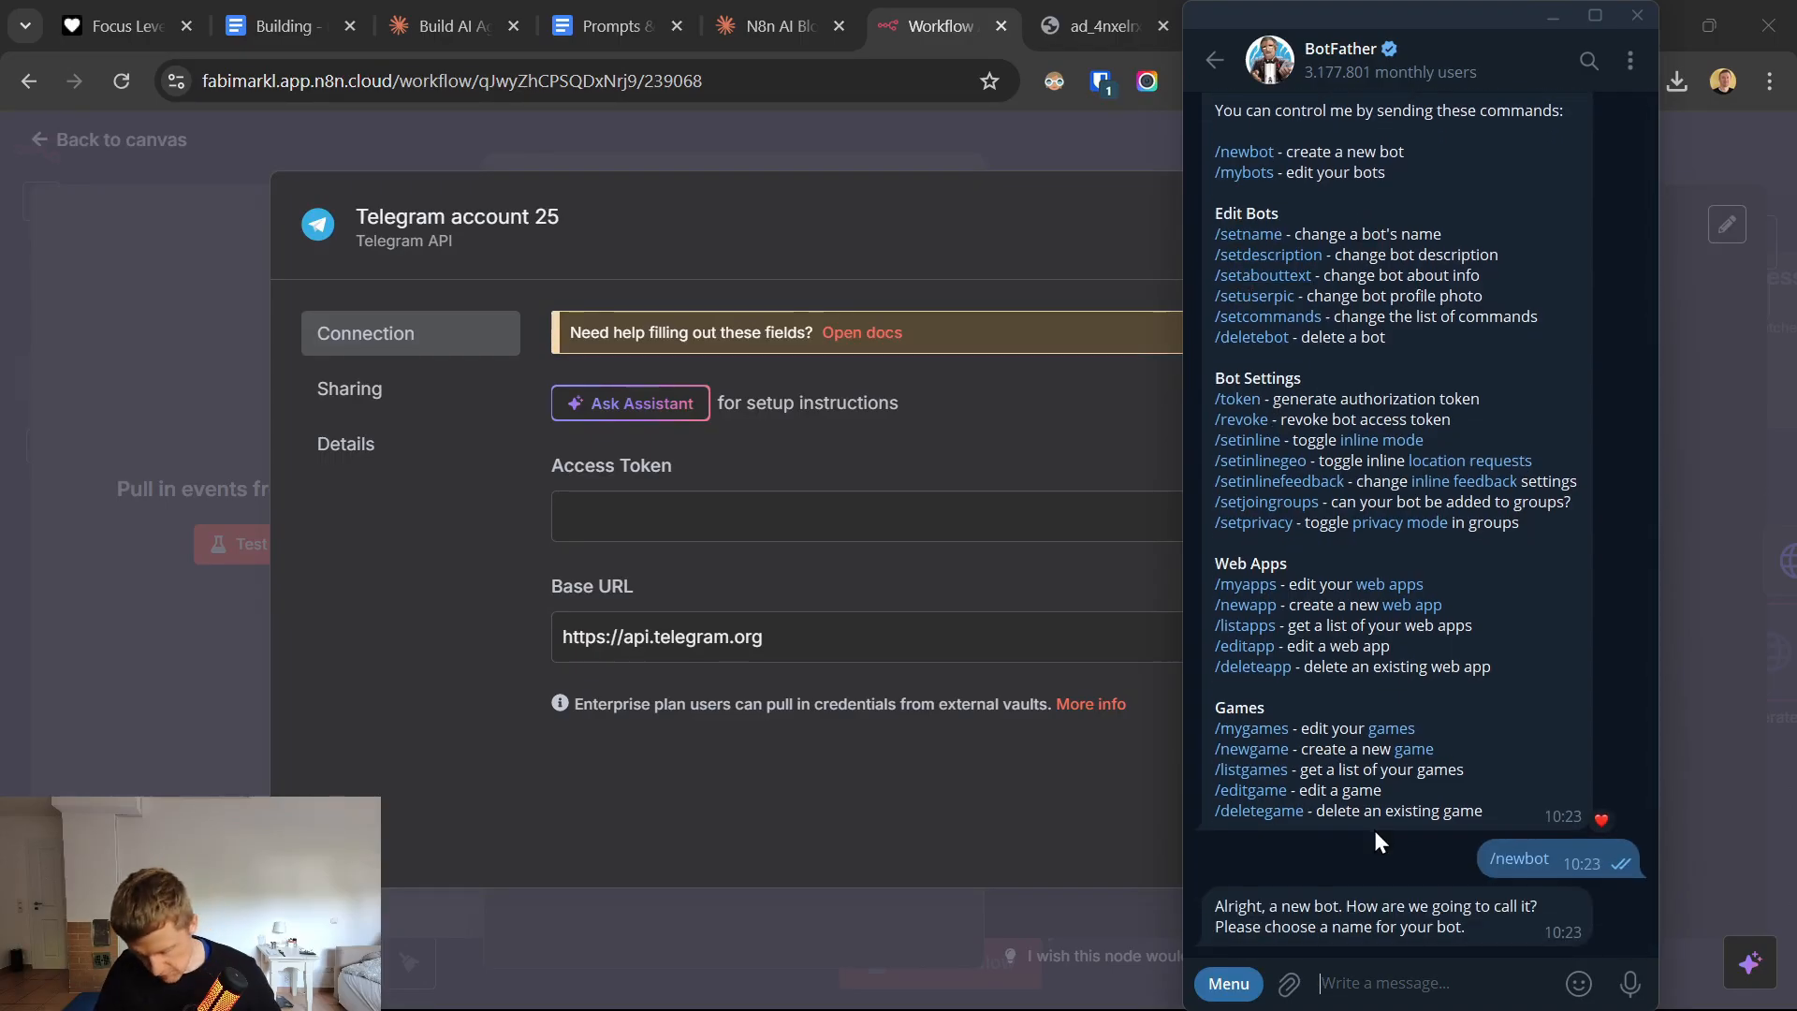
{"action": "type", "text": "Blog"}
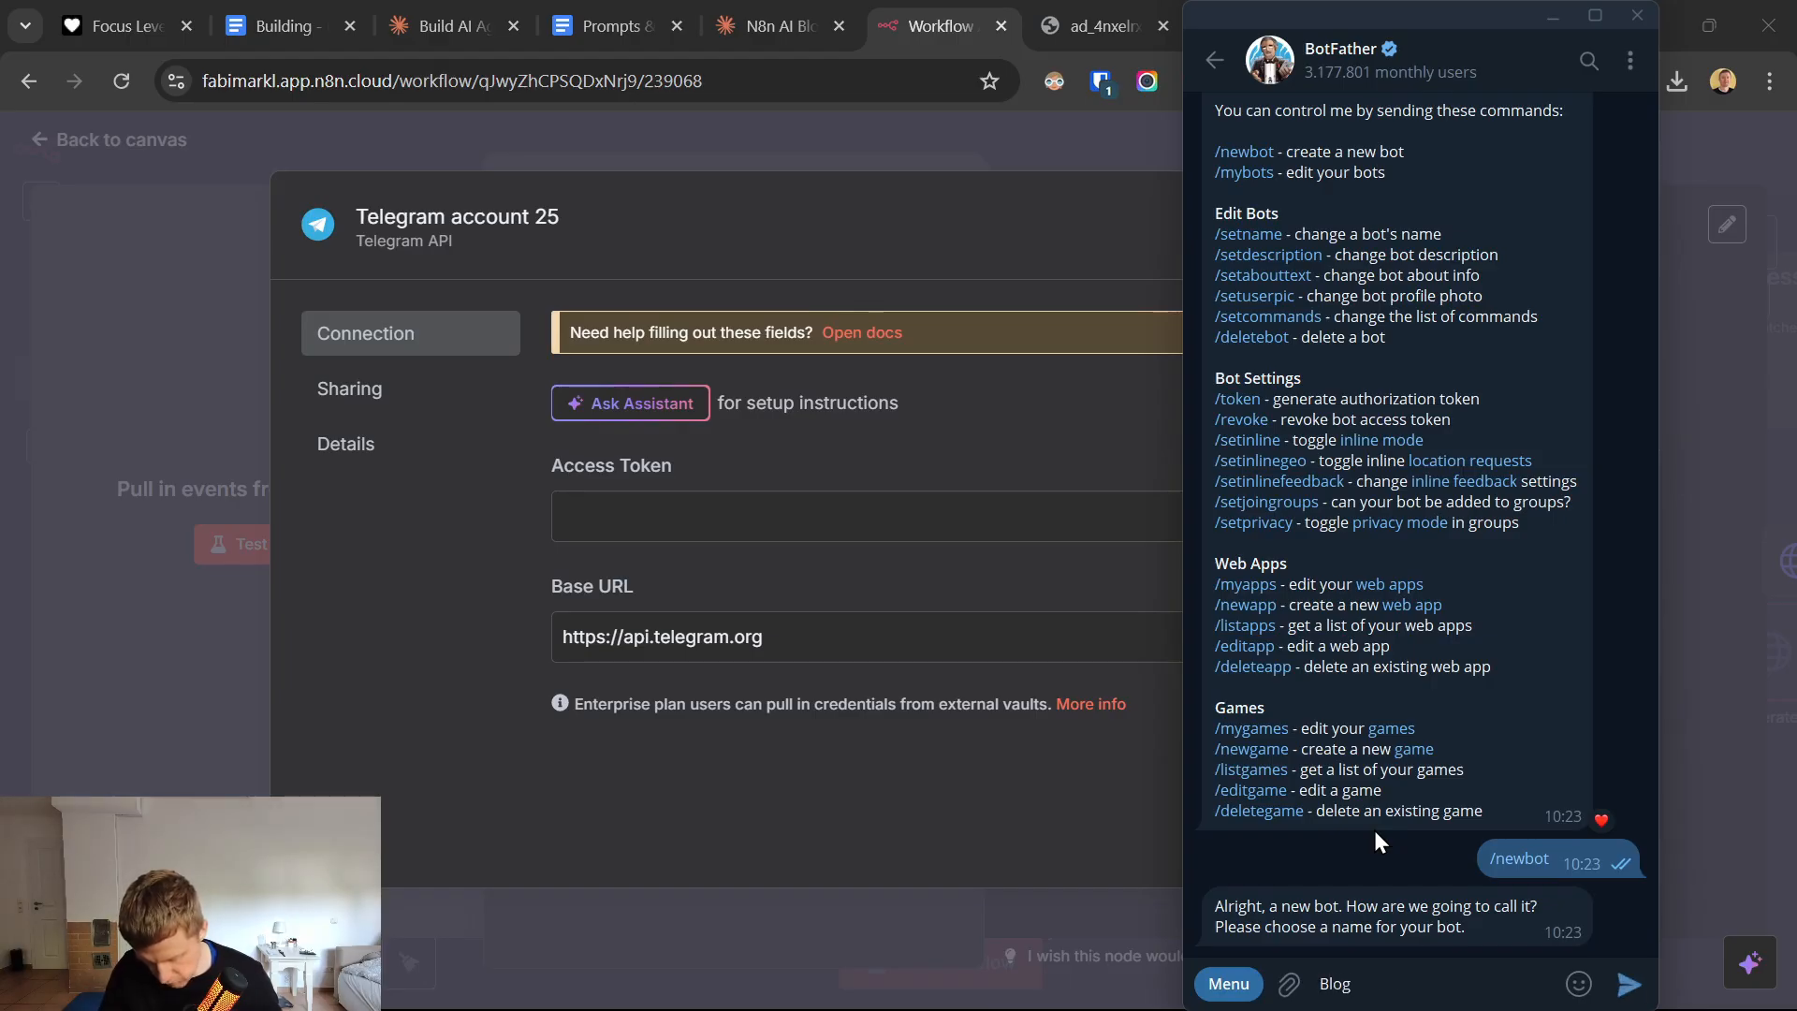
{"action": "type", "text": "to"}
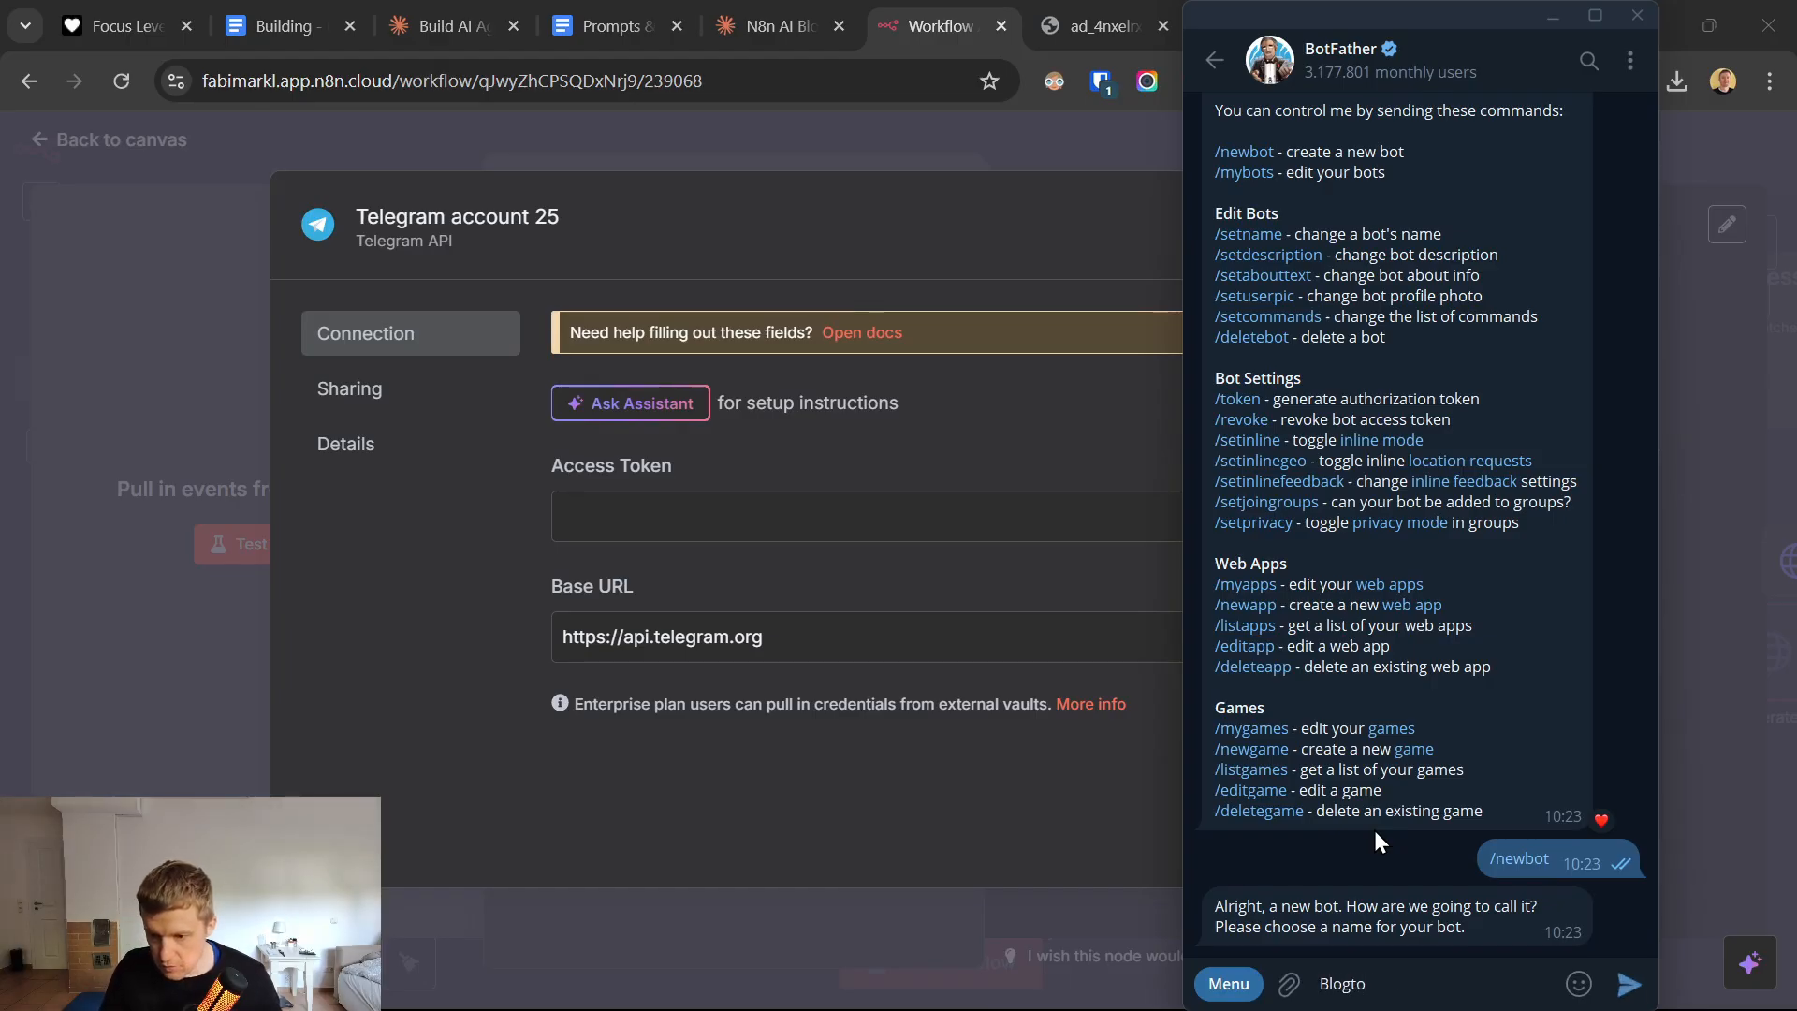
{"action": "type", "text": "LIPost"}
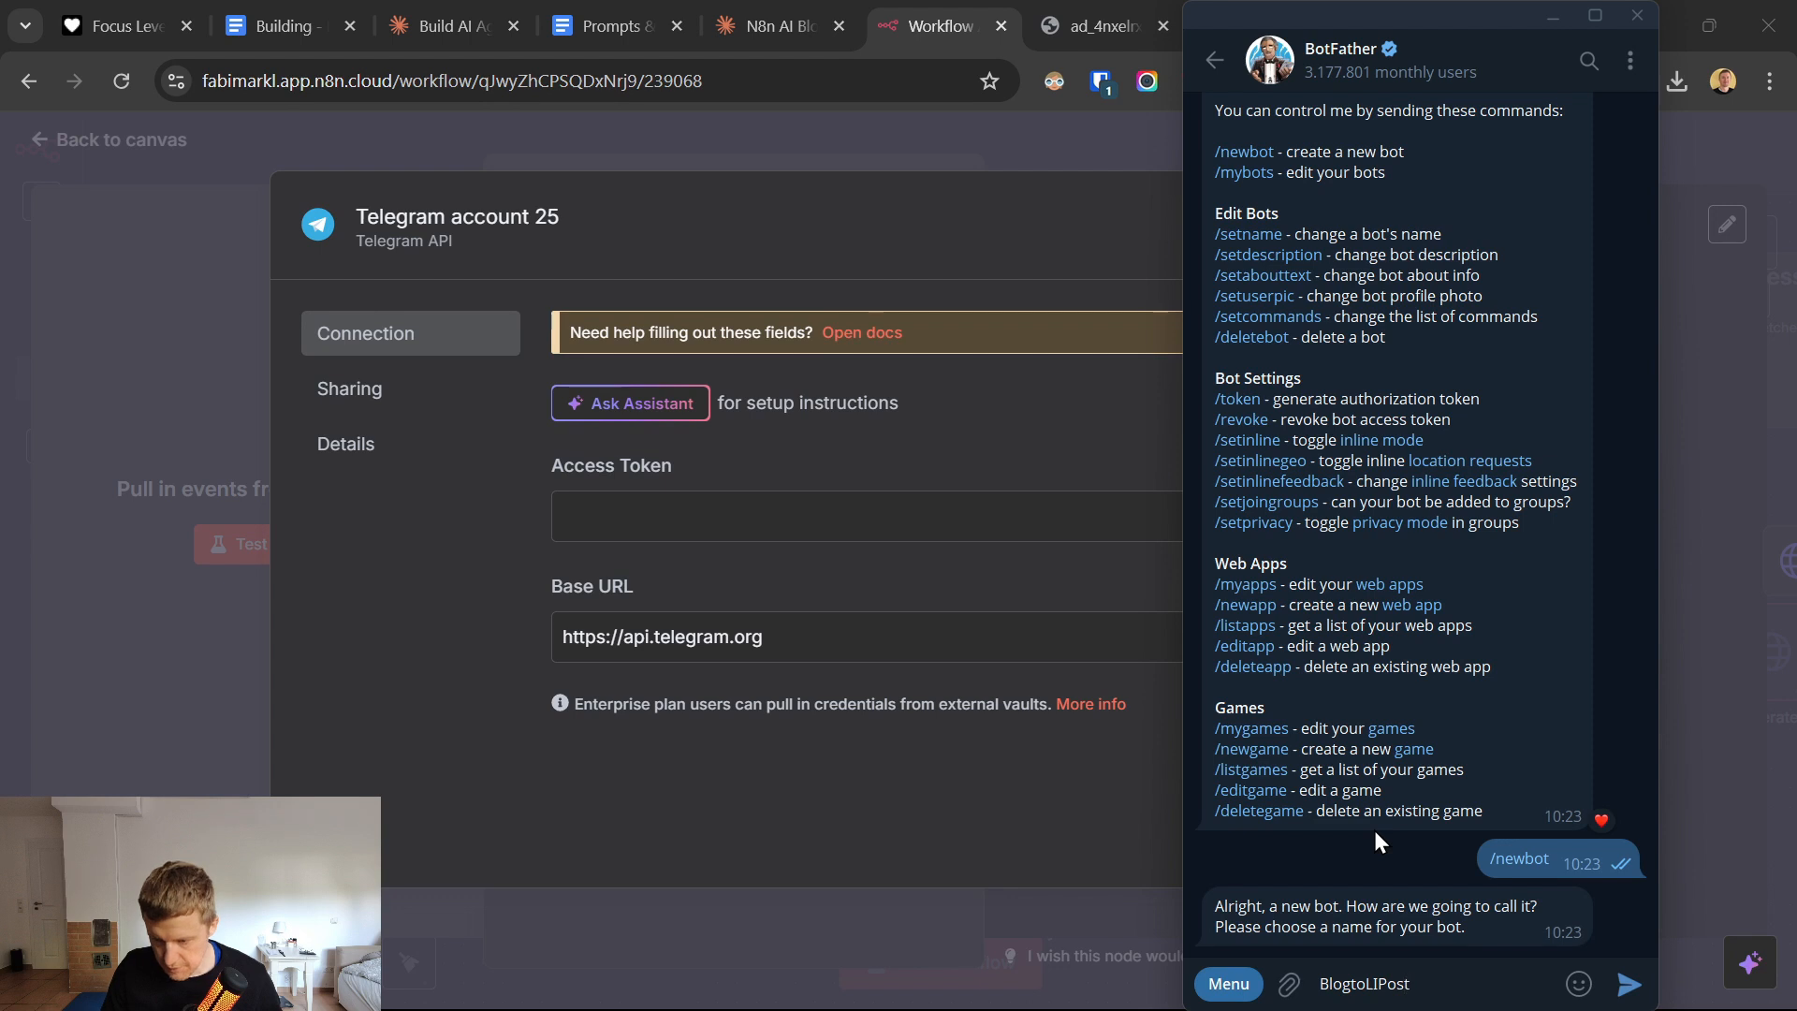
{"action": "double_click", "coordinate": [1385, 982]}
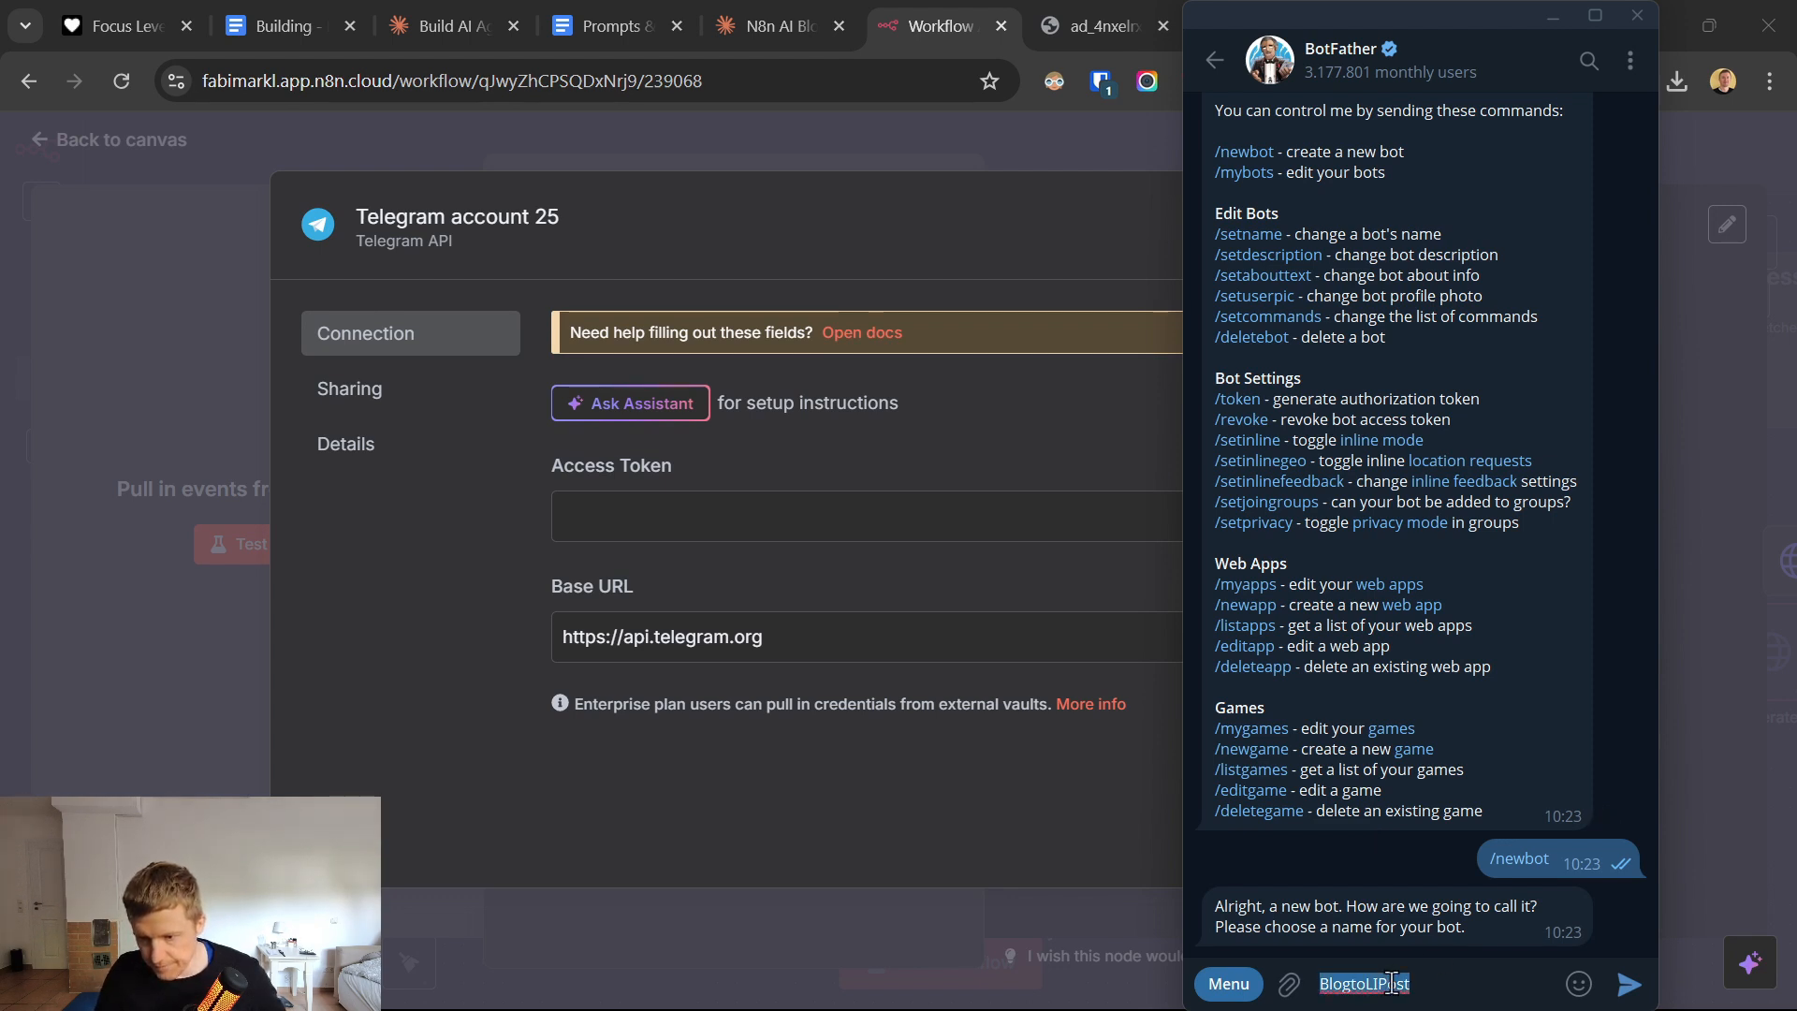
{"action": "right_click", "coordinate": [1393, 981]}
{"action": "left_click", "coordinate": [1433, 725]}
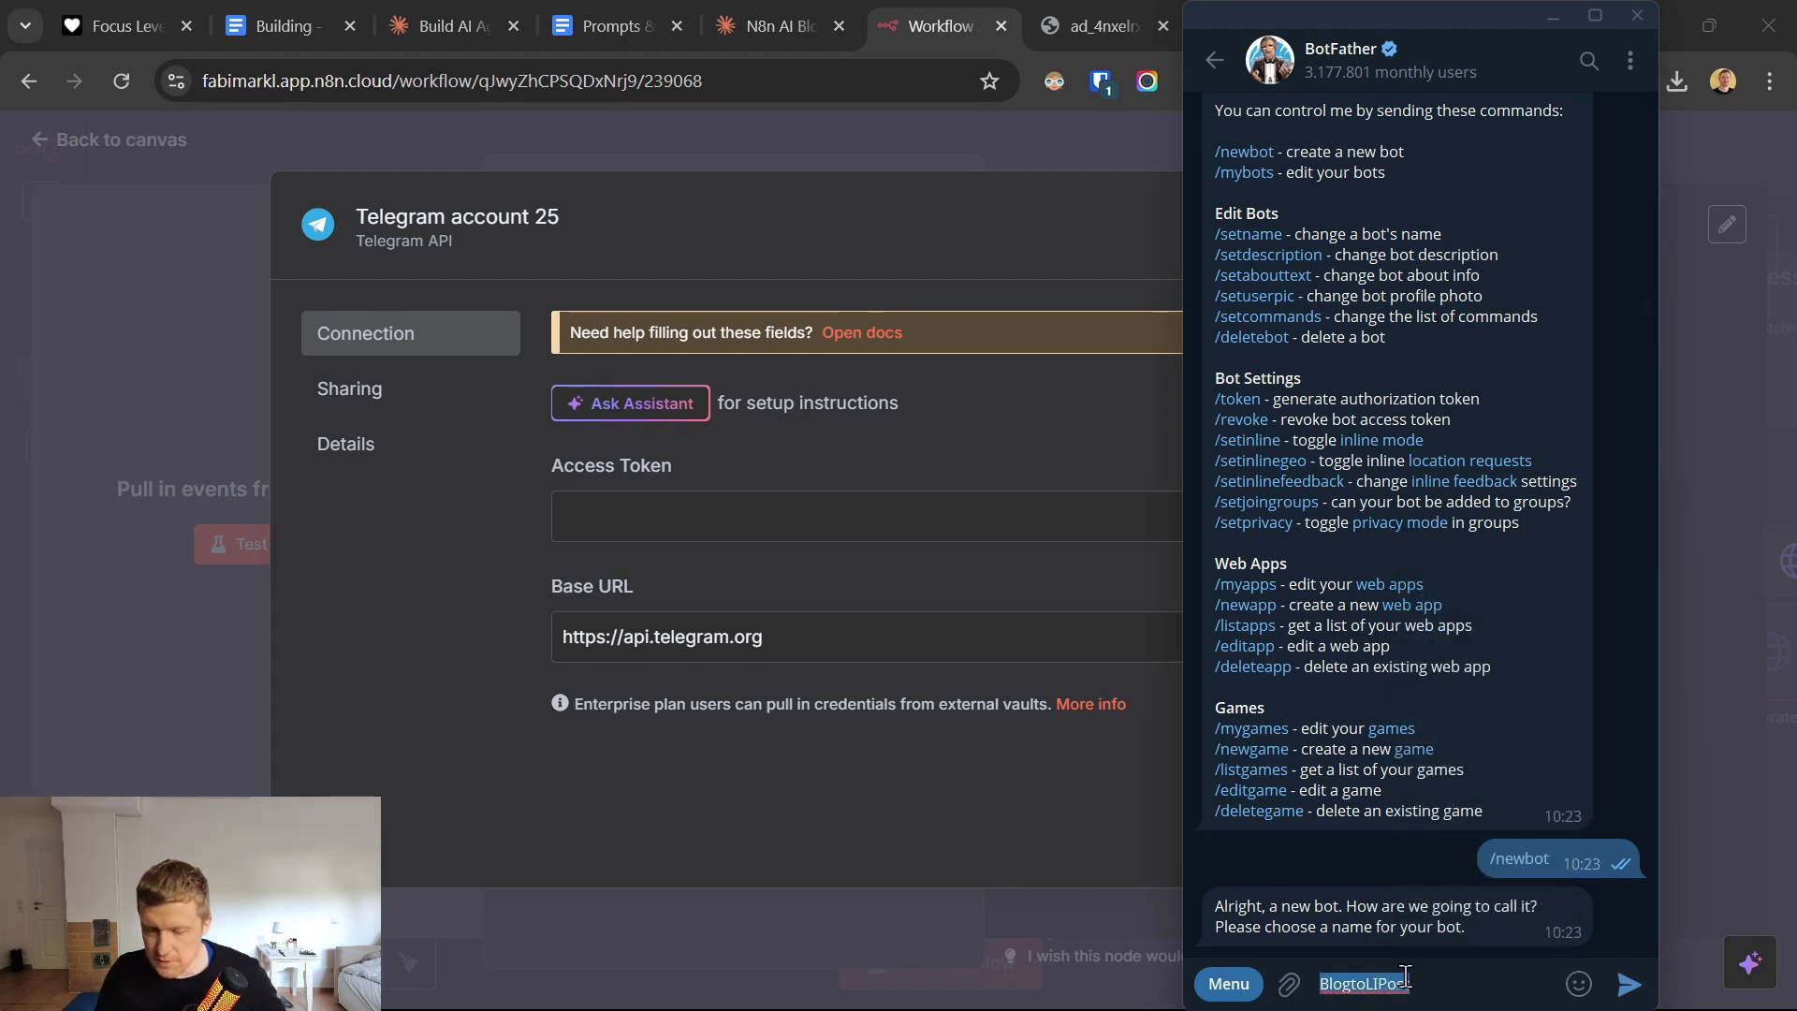
{"action": "key", "text": "Return"}
{"action": "key", "text": "ctrl+v"}
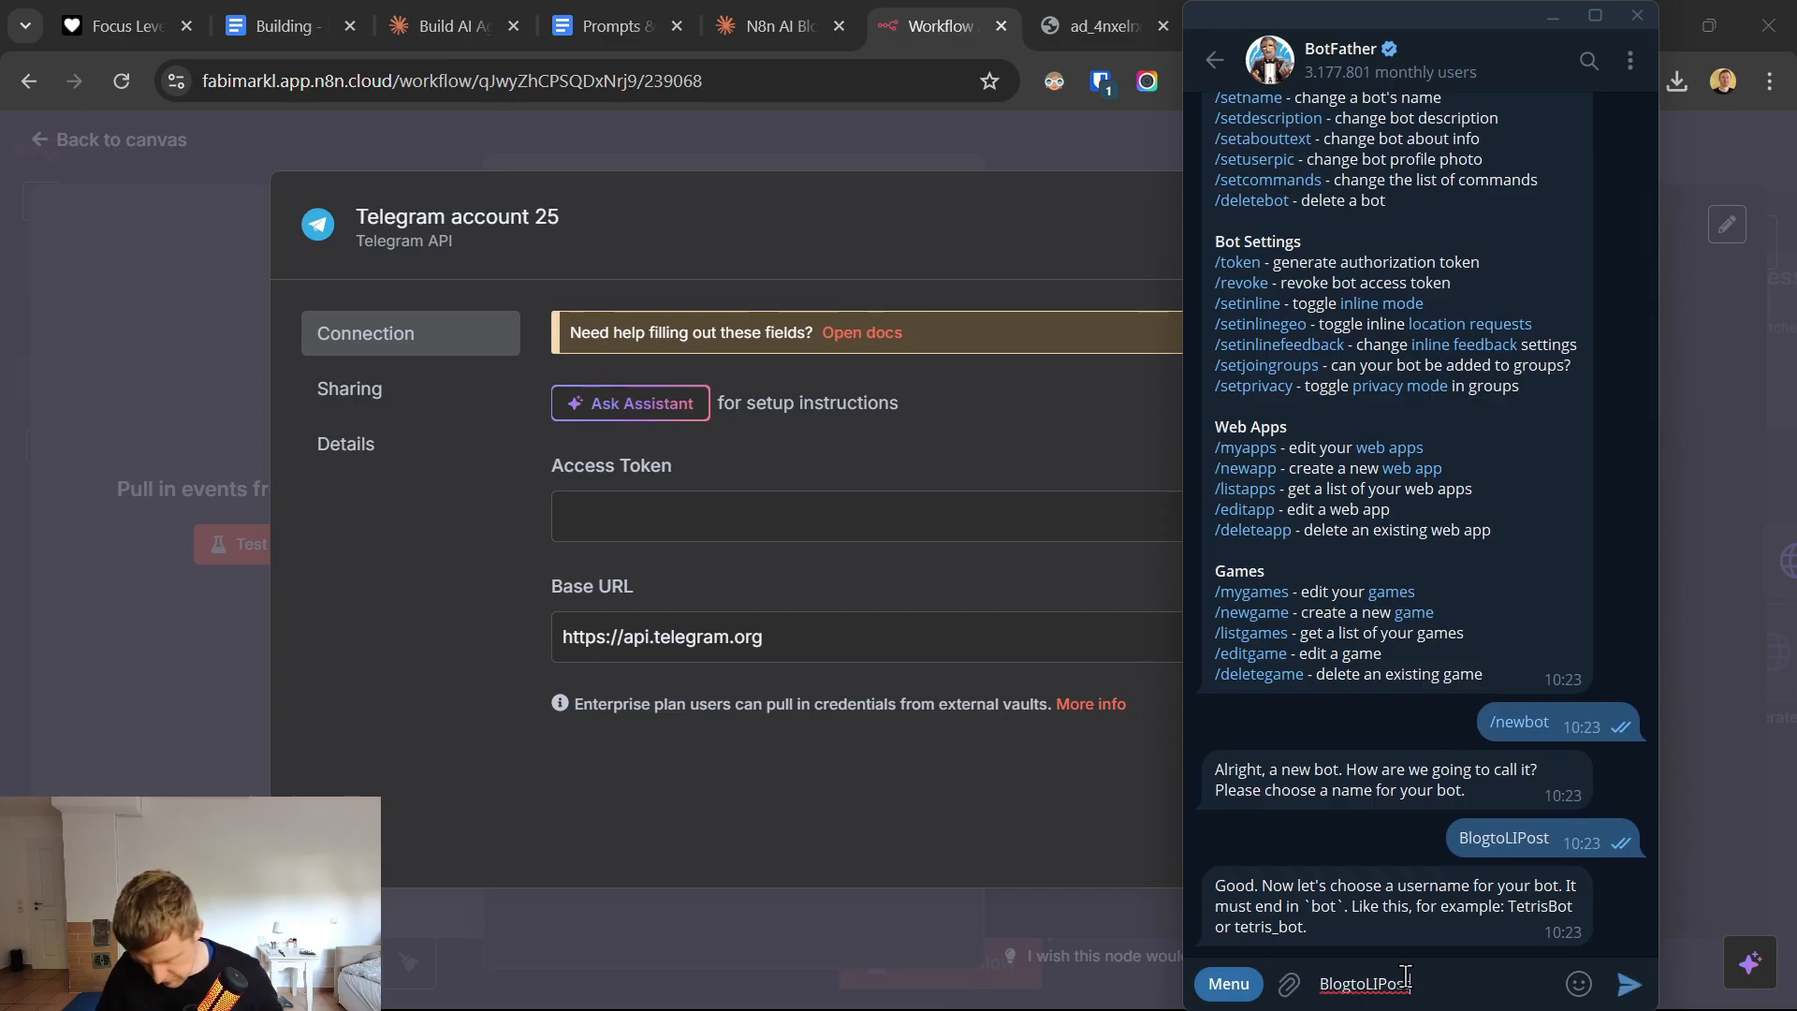
{"action": "key", "text": "Return"}
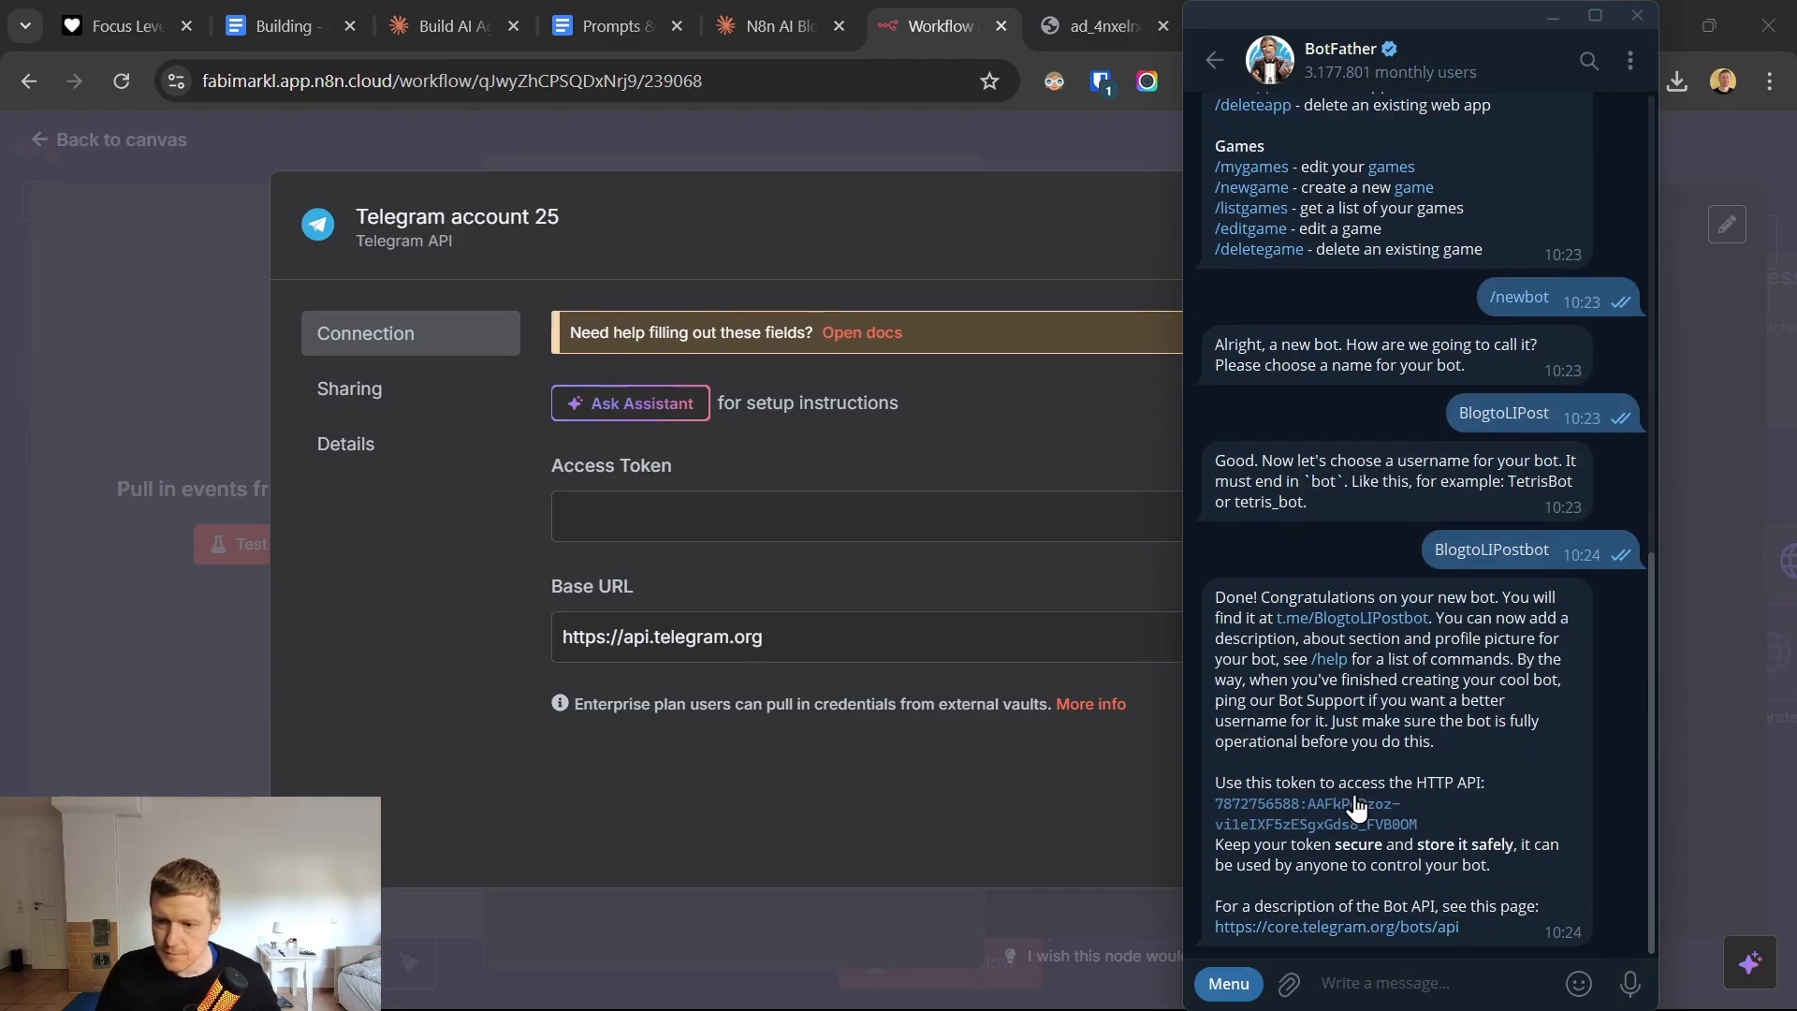
Copy the bot's API token into the access token of the n8n Telegram credential, save the credential and return to the canvas.
{"action": "left_click", "coordinate": [1356, 808]}
{"action": "left_click", "coordinate": [693, 493]}
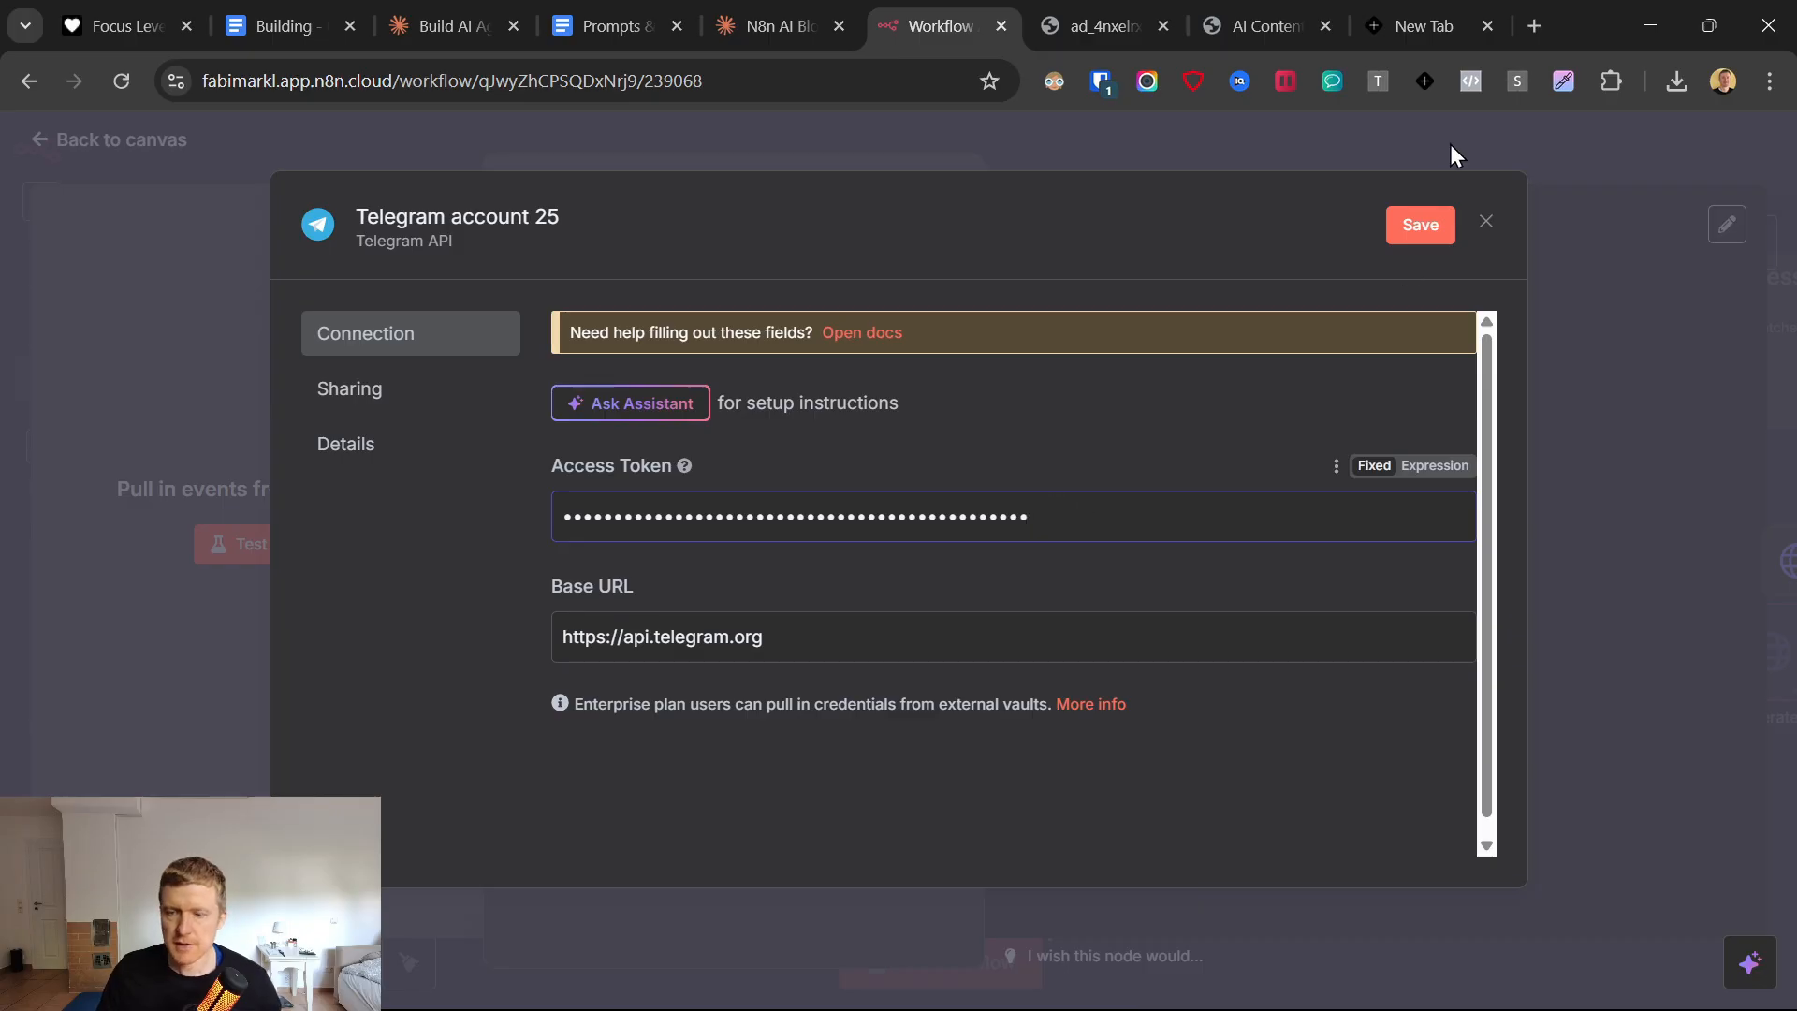
{"action": "left_click", "coordinate": [1418, 220]}
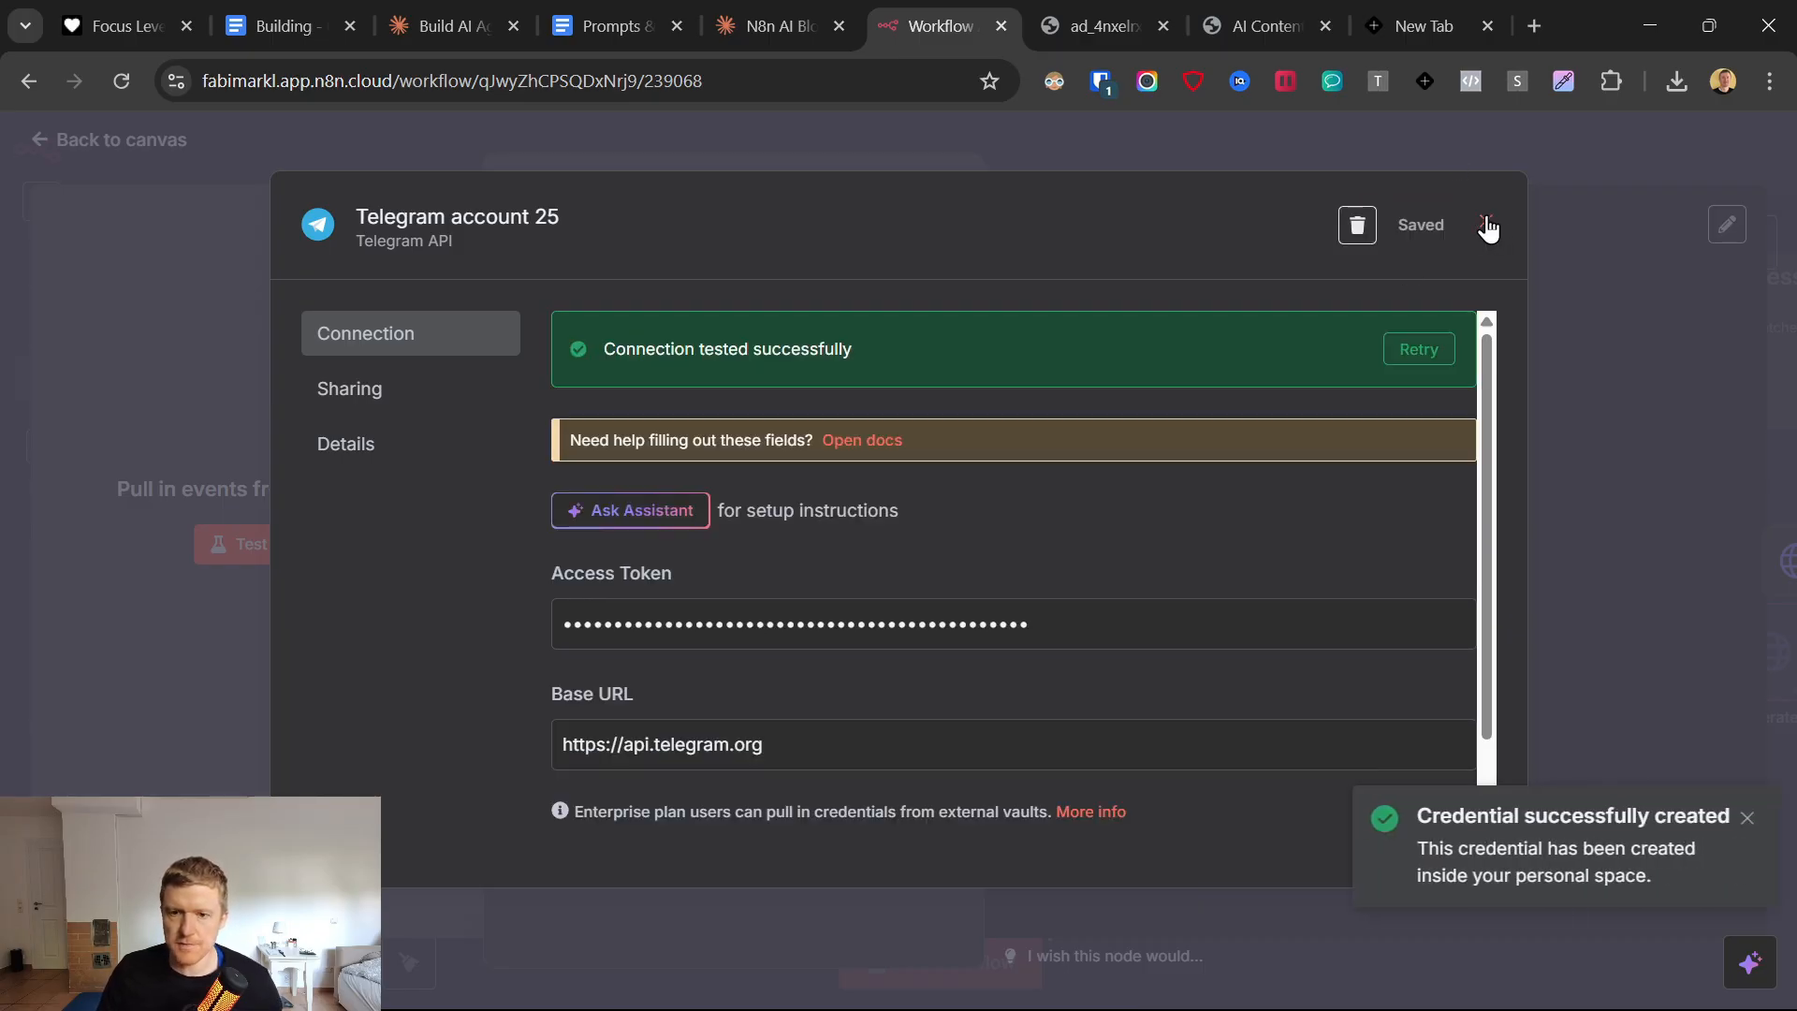
{"action": "left_click", "coordinate": [1487, 223]}
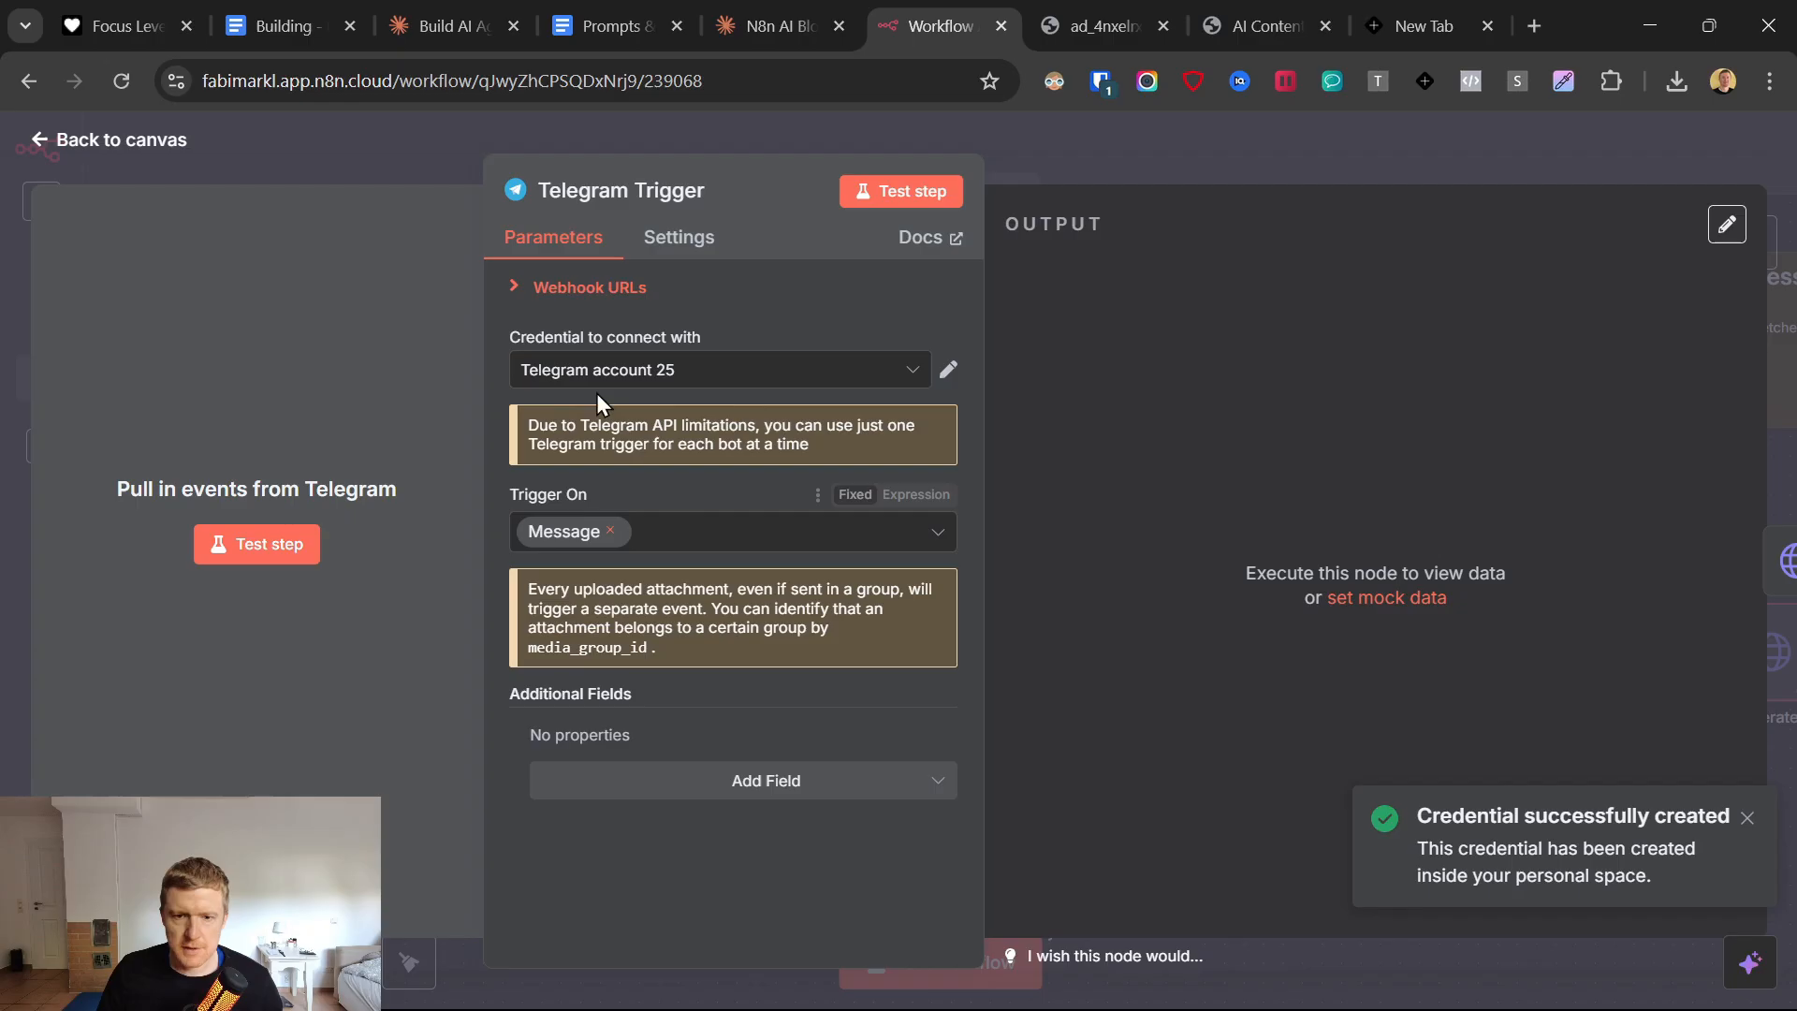
{"action": "left_click", "coordinate": [44, 148]}
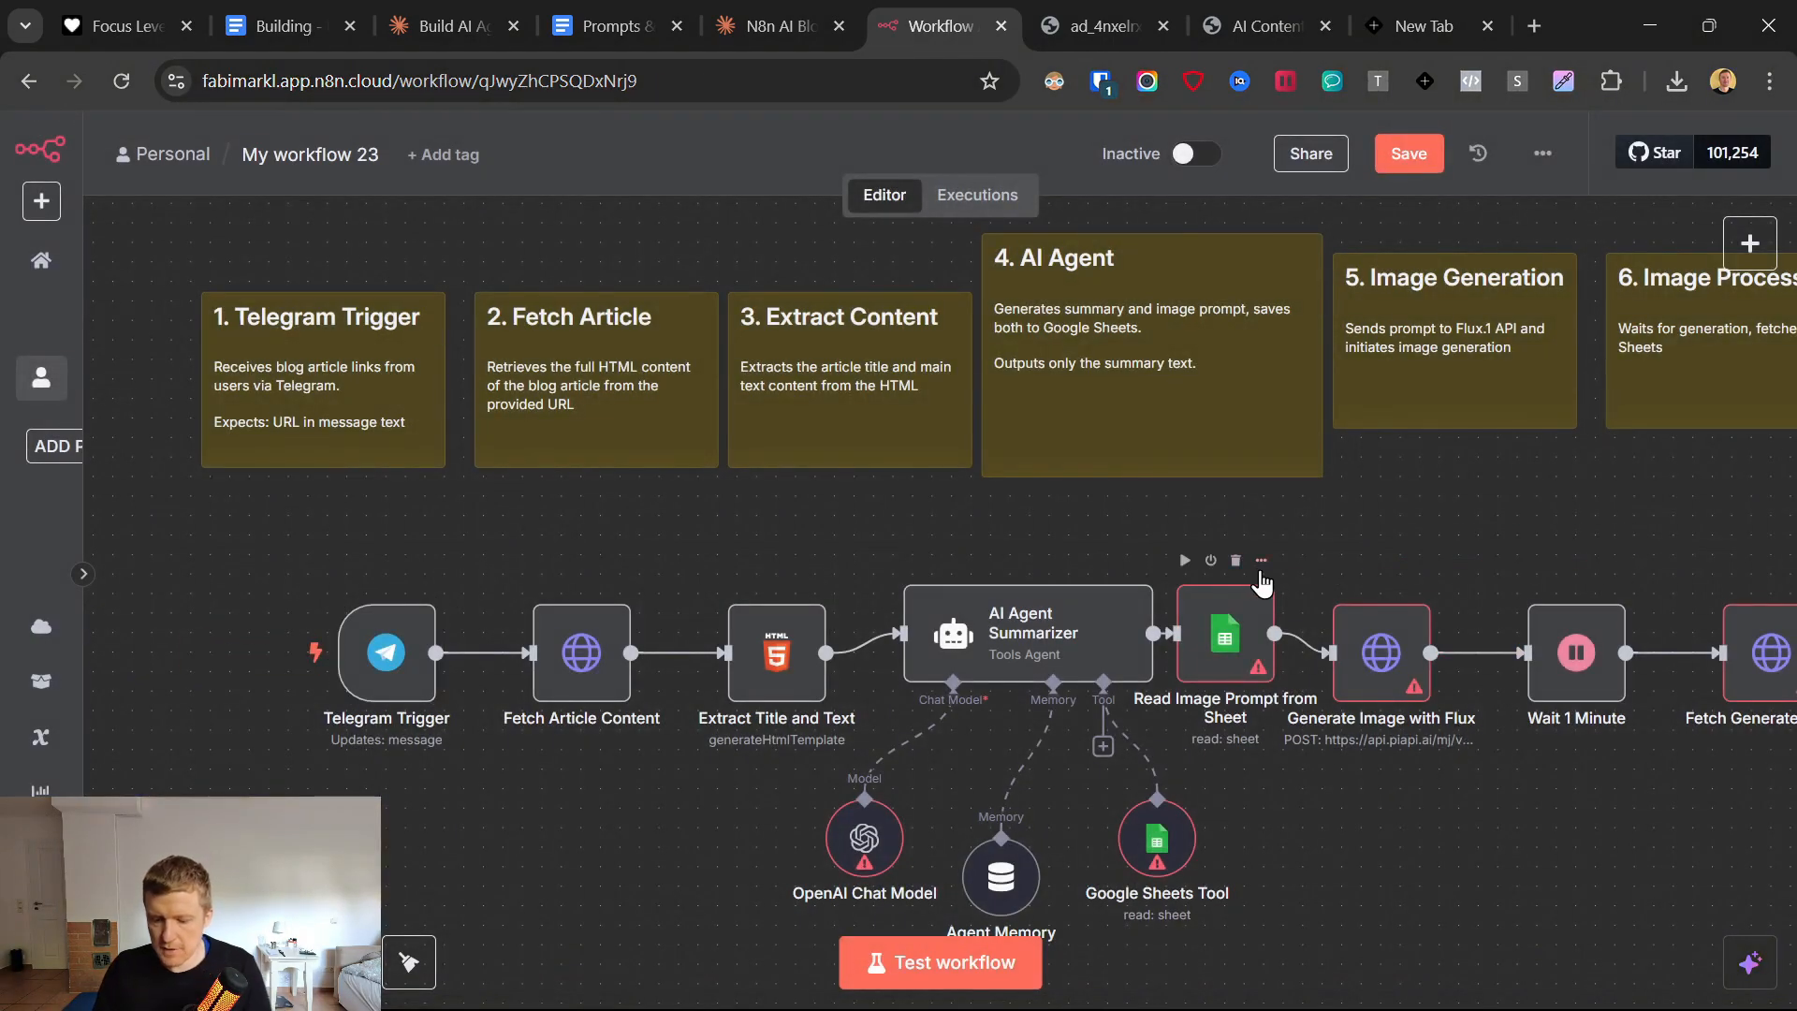
Set the Send Summary to Telegram node's credential to Telegram account 25 and return to the canvas.
{"action": "scroll", "coordinate": [1260, 568], "scroll_direction": "right", "scroll_amount": 15}
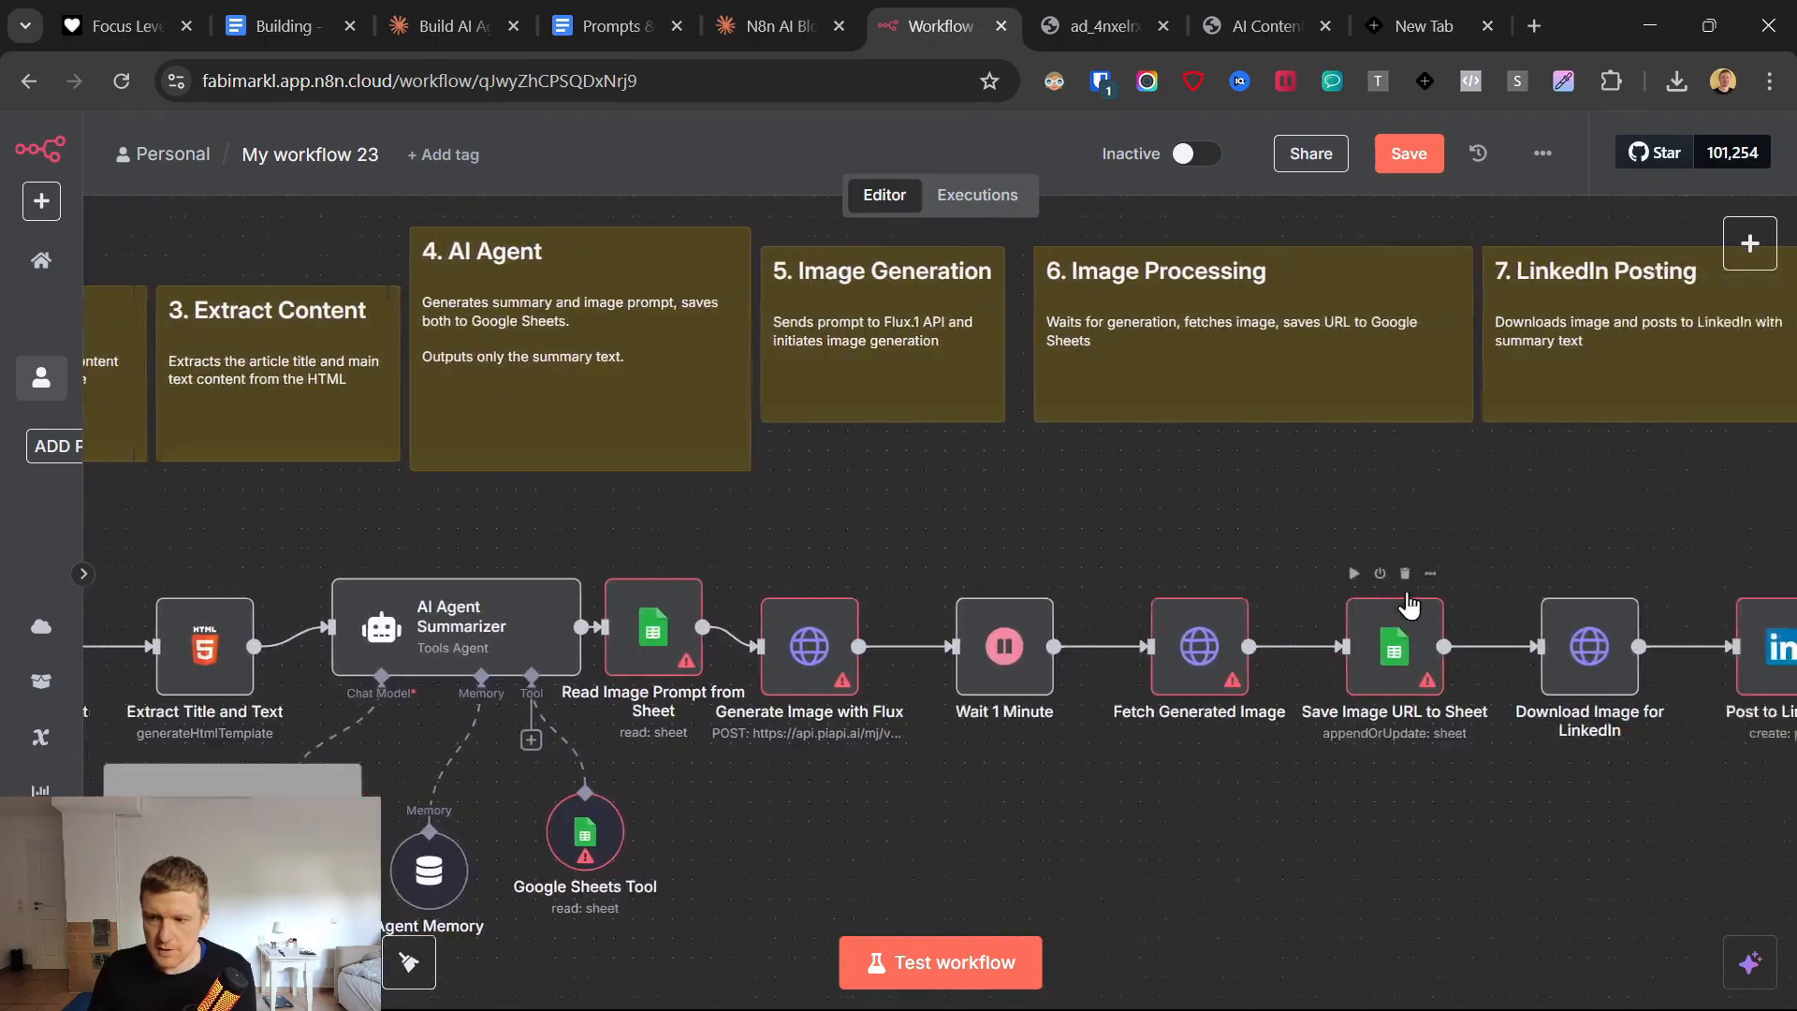
{"action": "scroll", "coordinate": [1460, 626], "scroll_direction": "right", "scroll_amount": 3}
{"action": "left_click", "coordinate": [1591, 559]}
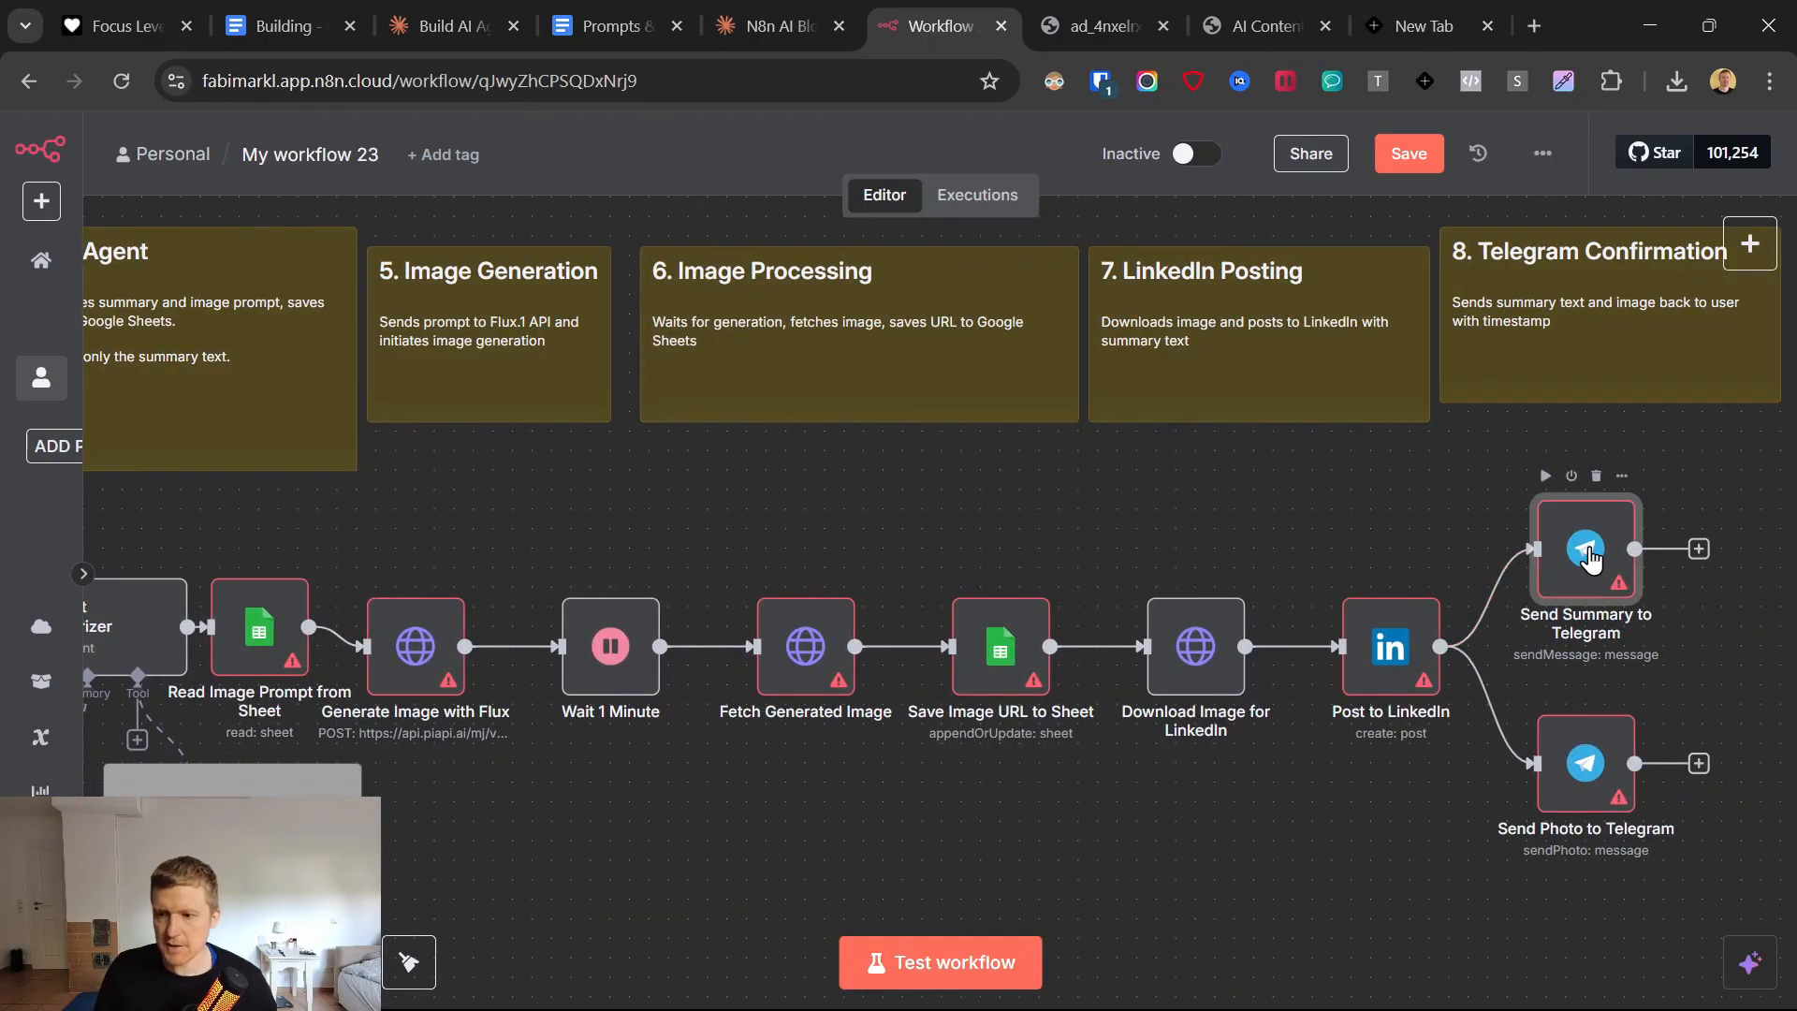
{"action": "double_click", "coordinate": [1591, 559]}
{"action": "left_click", "coordinate": [827, 315]}
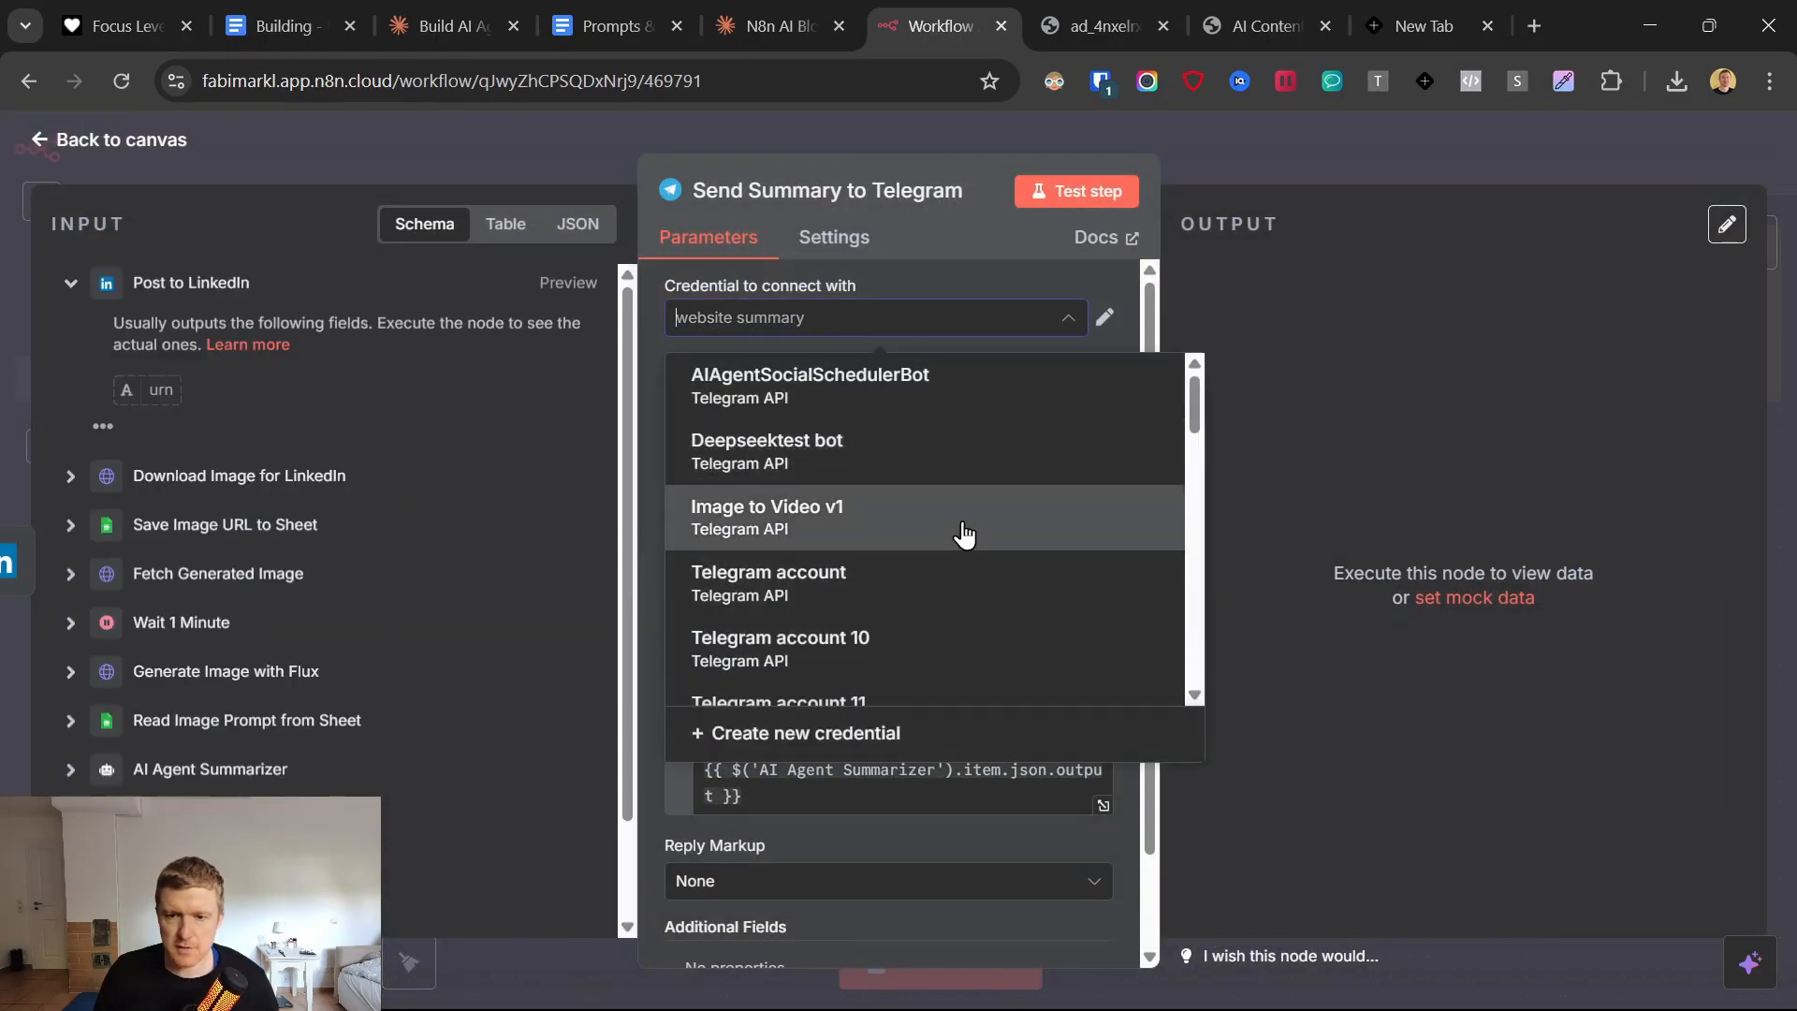
{"action": "scroll", "coordinate": [973, 580], "scroll_direction": "down", "scroll_amount": 5}
{"action": "scroll", "coordinate": [977, 588], "scroll_direction": "up", "scroll_amount": 5}
{"action": "scroll", "coordinate": [979, 599], "scroll_direction": "down", "scroll_amount": 2}
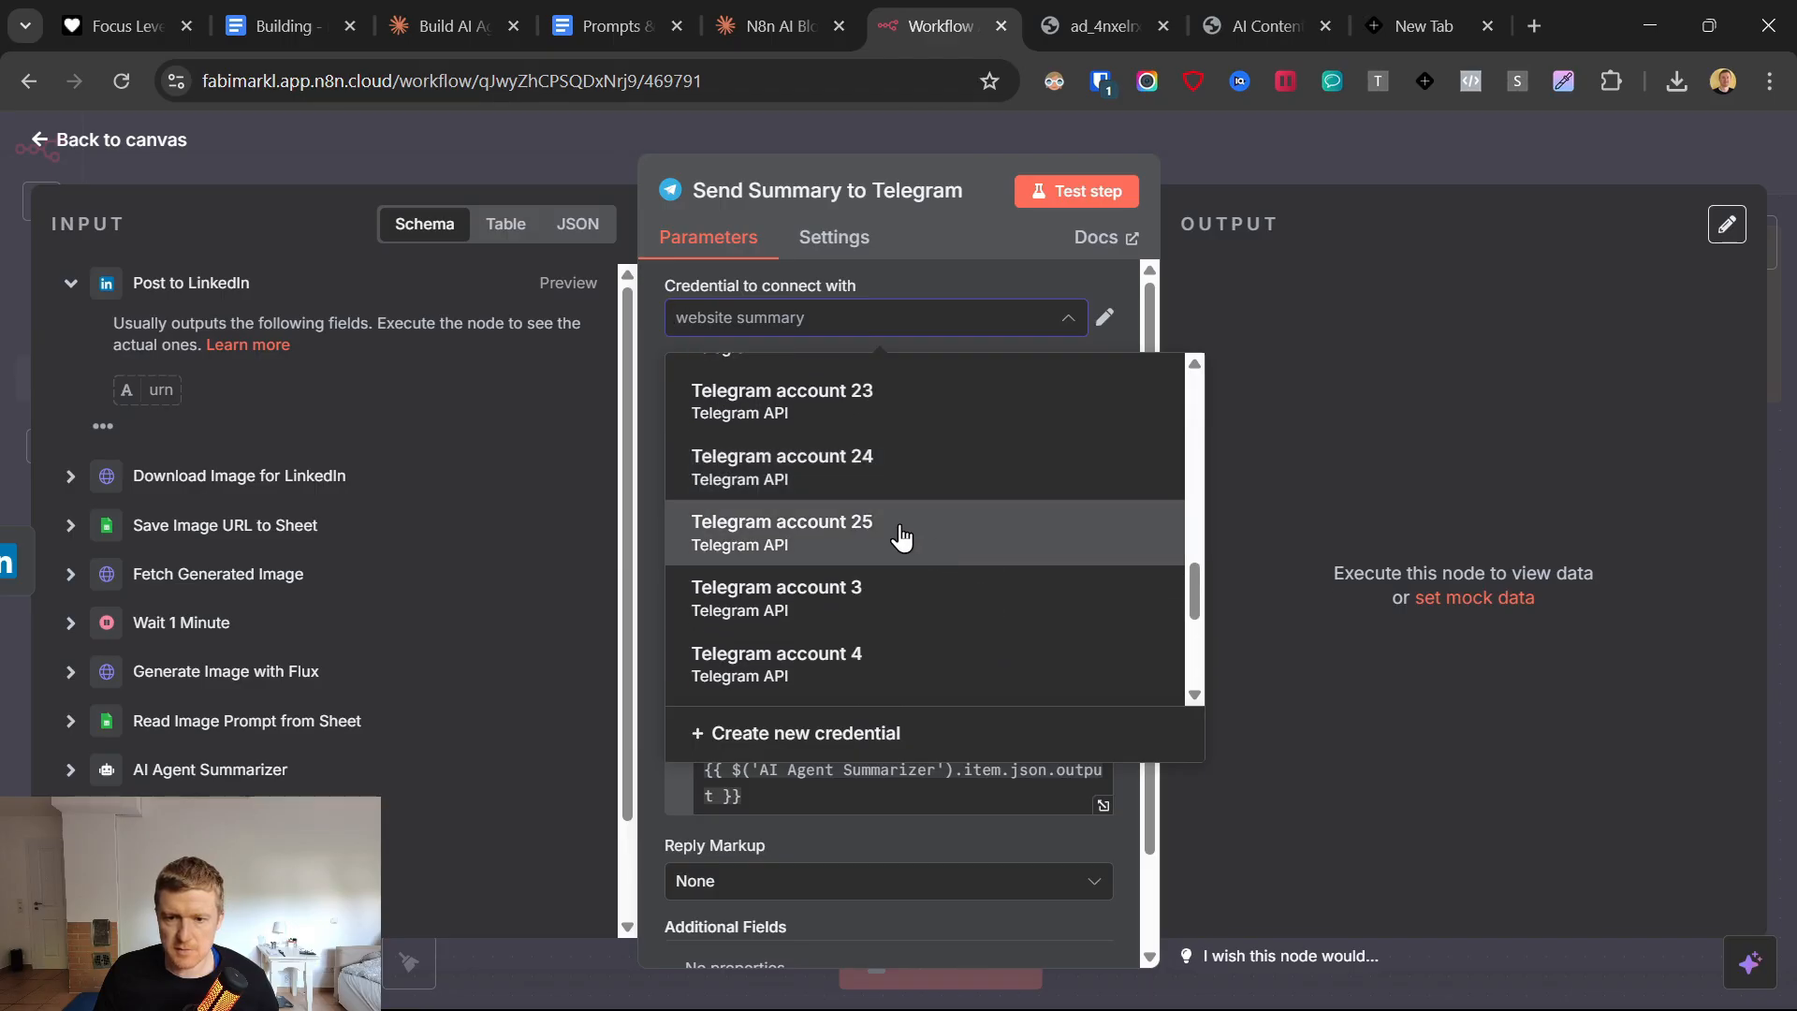
{"action": "left_click", "coordinate": [899, 529]}
{"action": "left_click", "coordinate": [109, 142]}
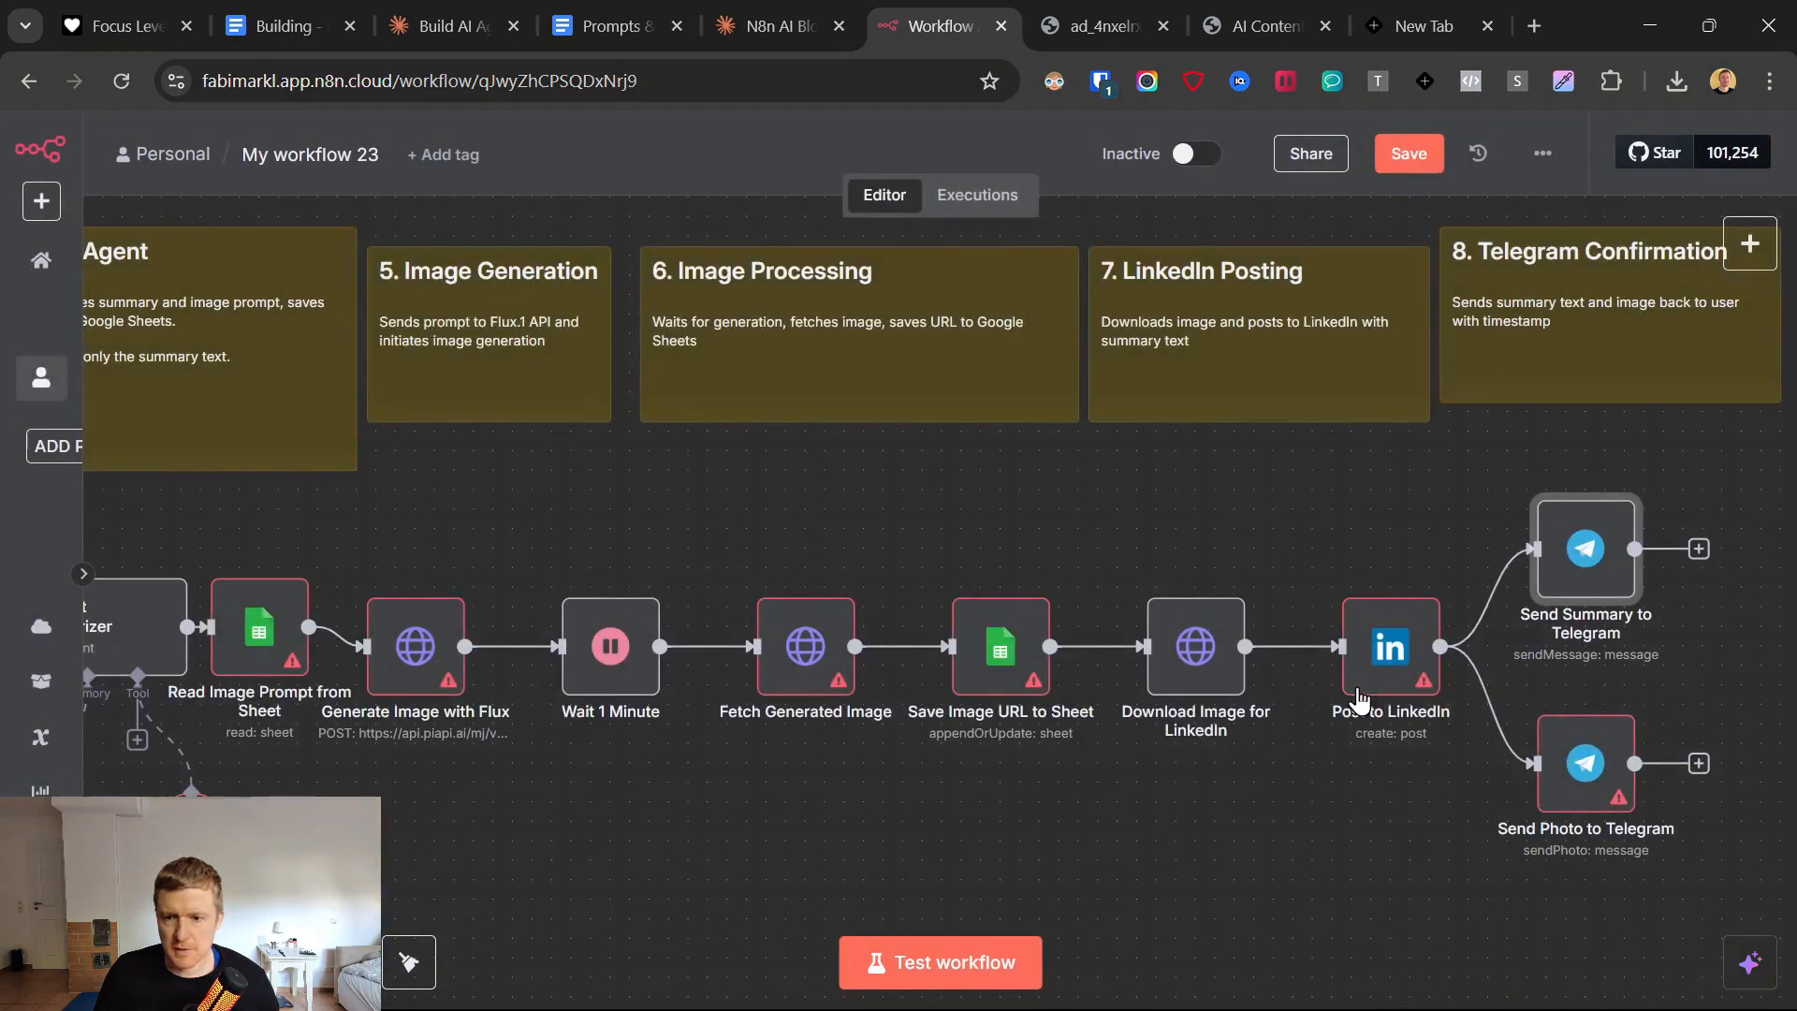
Assign the Telegram account 25 credential to the Send Photo to Telegram node and return to the canvas.
{"action": "left_click", "coordinate": [1608, 768]}
{"action": "key", "text": "Return"}
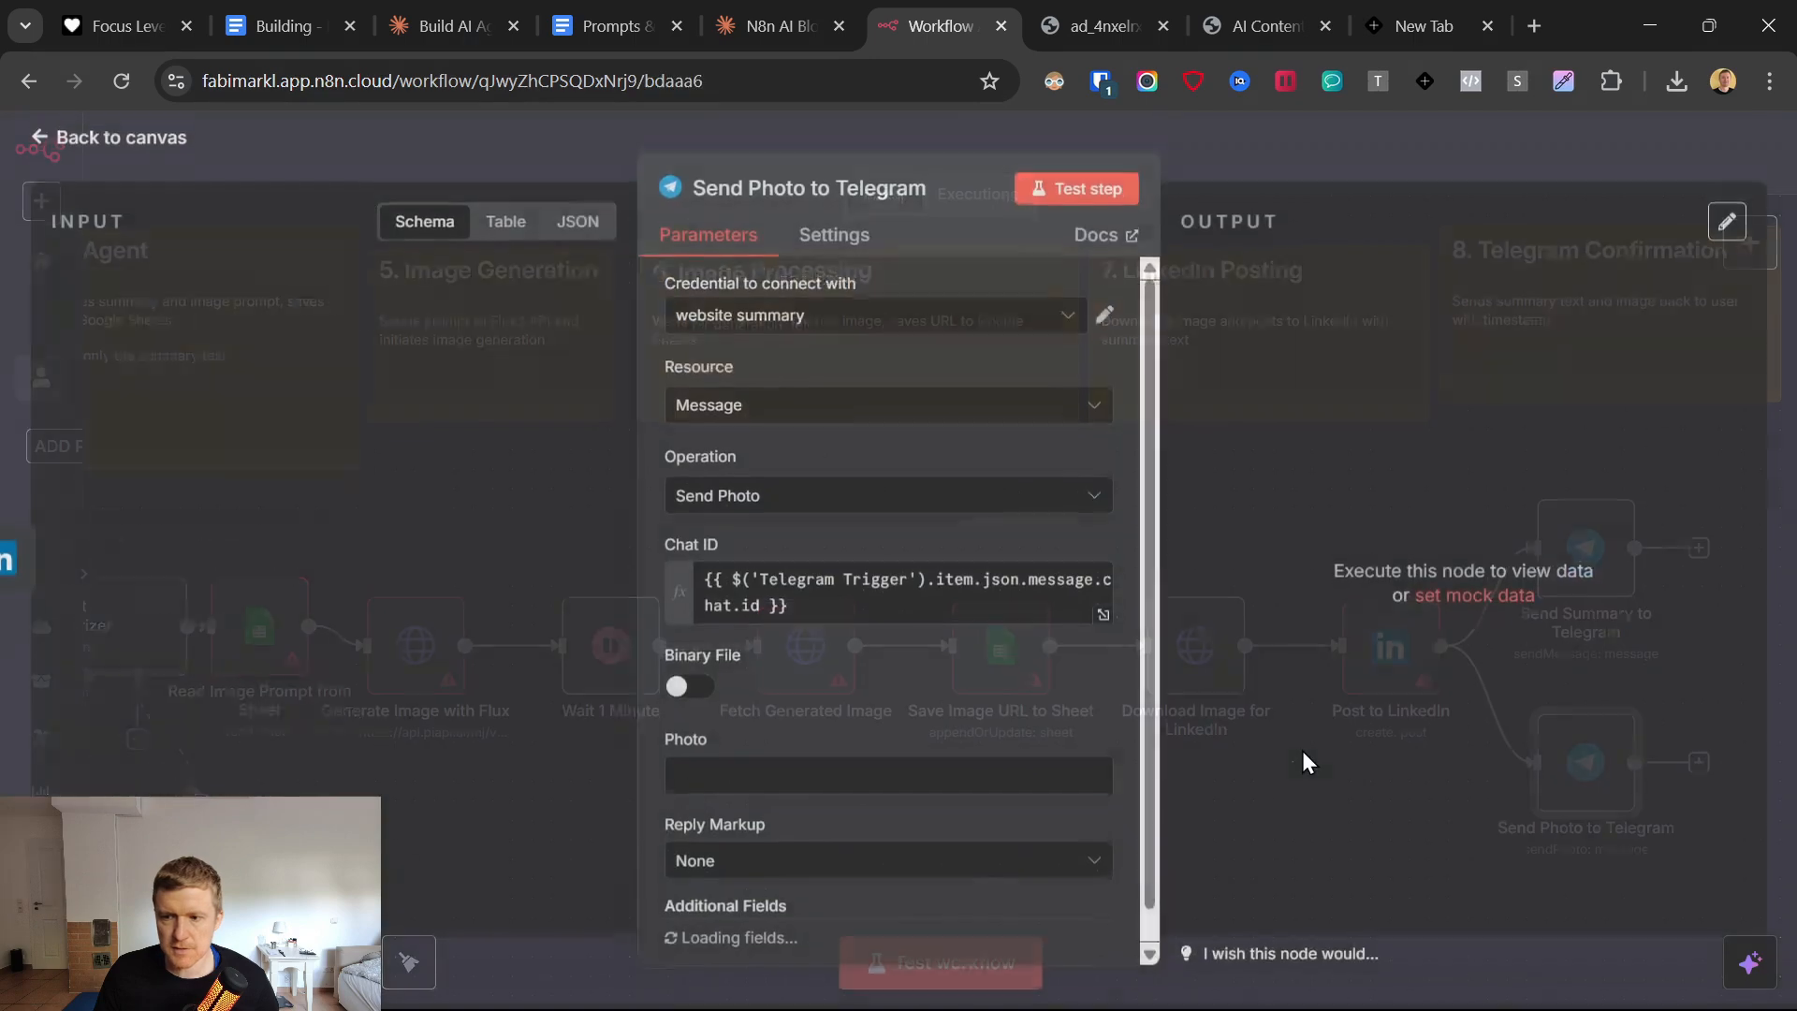
{"action": "left_click", "coordinate": [805, 323]}
{"action": "scroll", "coordinate": [883, 525], "scroll_direction": "up", "scroll_amount": 5}
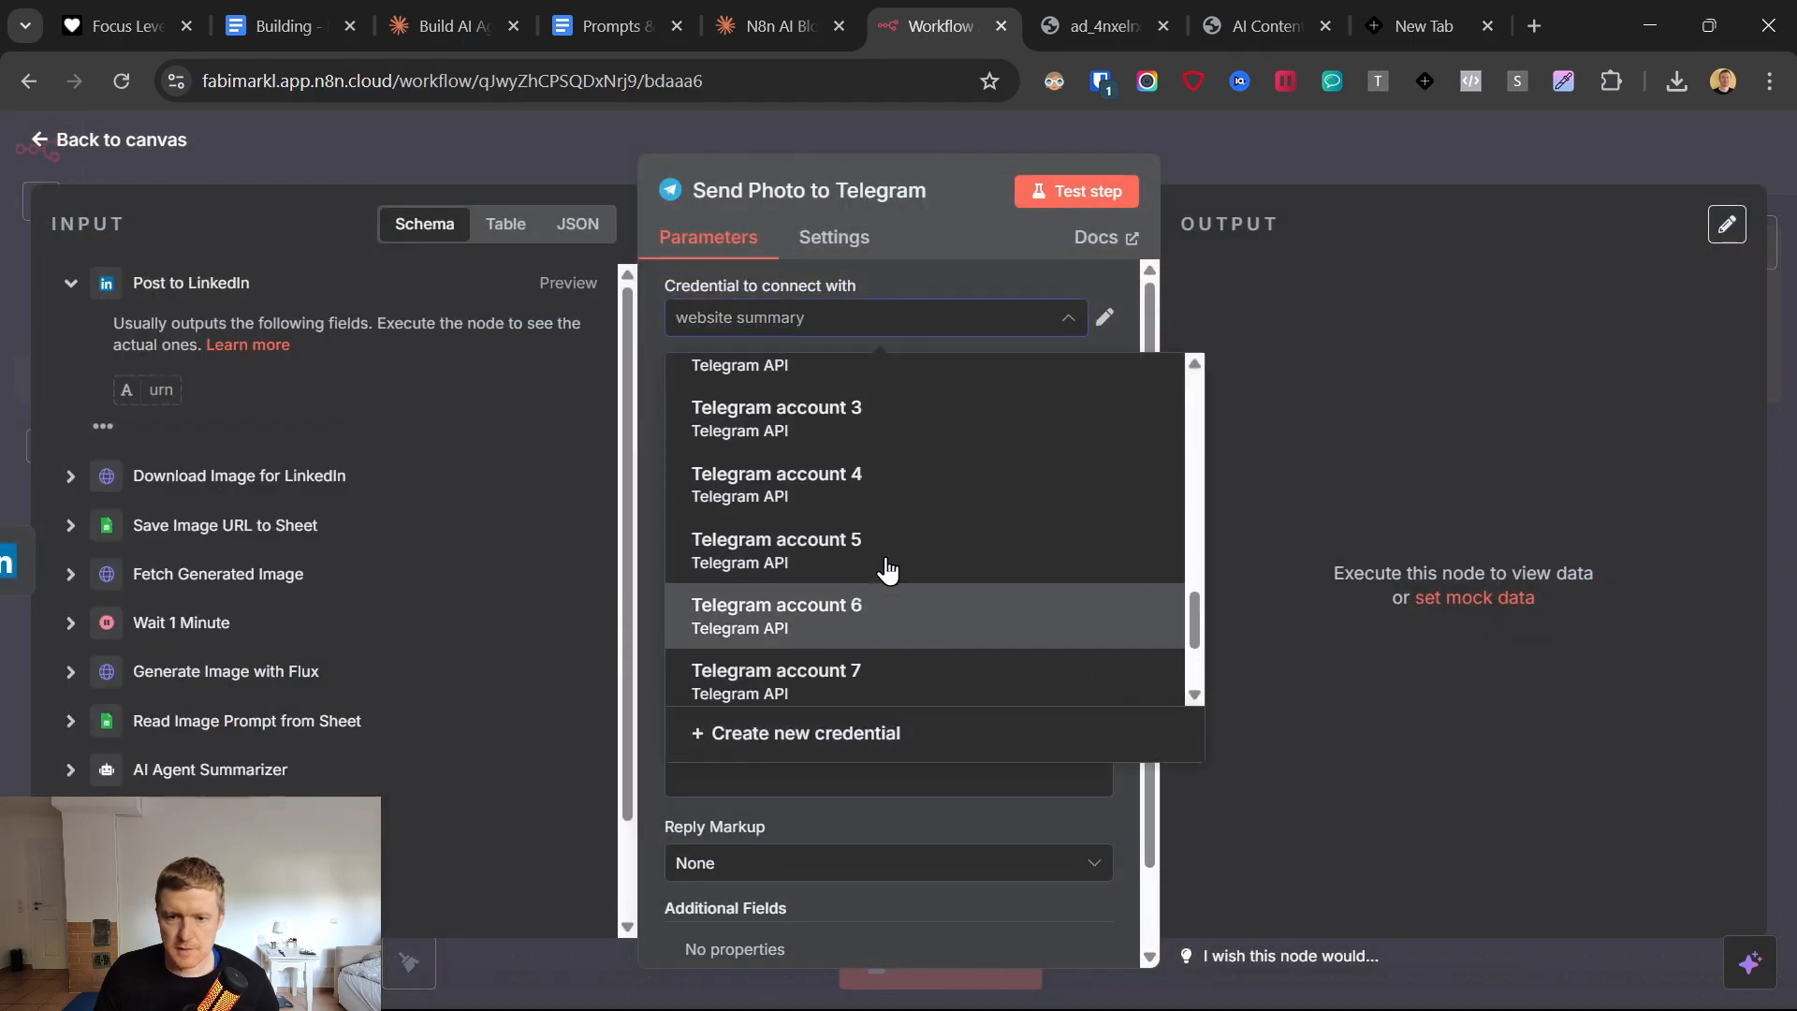
{"action": "left_click", "coordinate": [696, 532]}
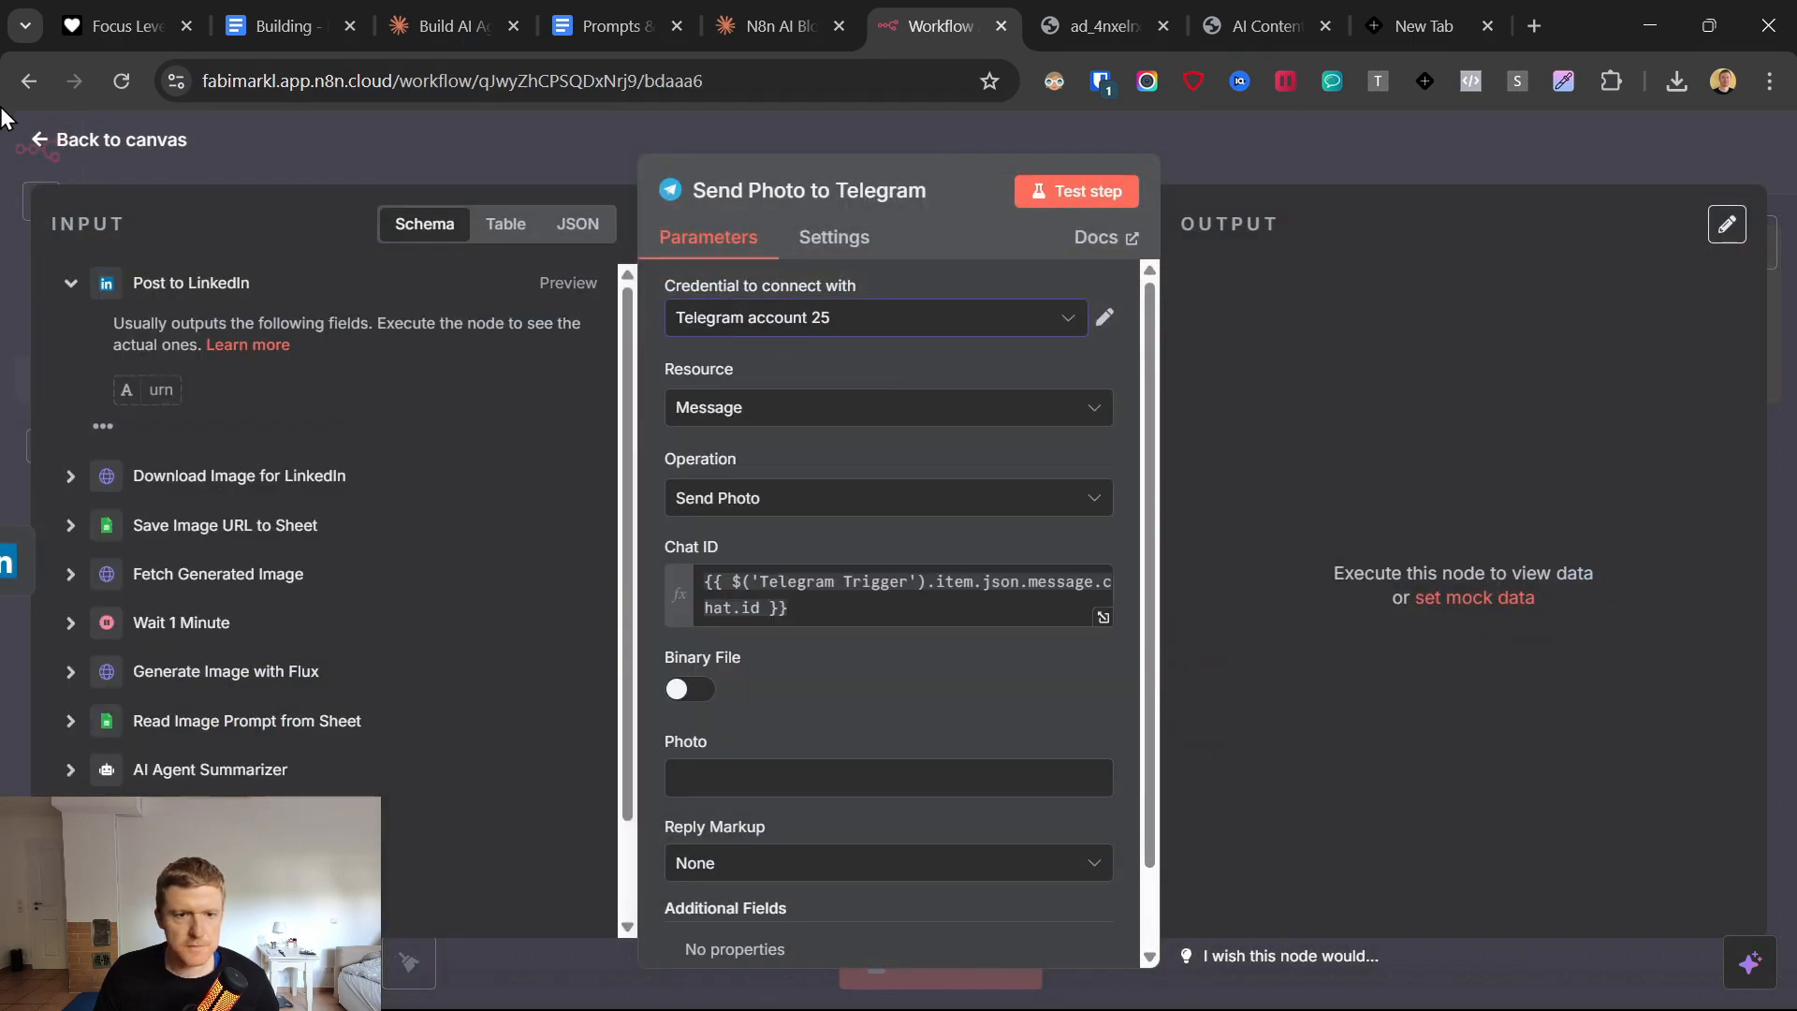
{"action": "left_click", "coordinate": [40, 142]}
Rename the workflow to "blog to linkedin post ai agent".
{"action": "scroll", "coordinate": [819, 580], "scroll_direction": "left", "scroll_amount": 6}
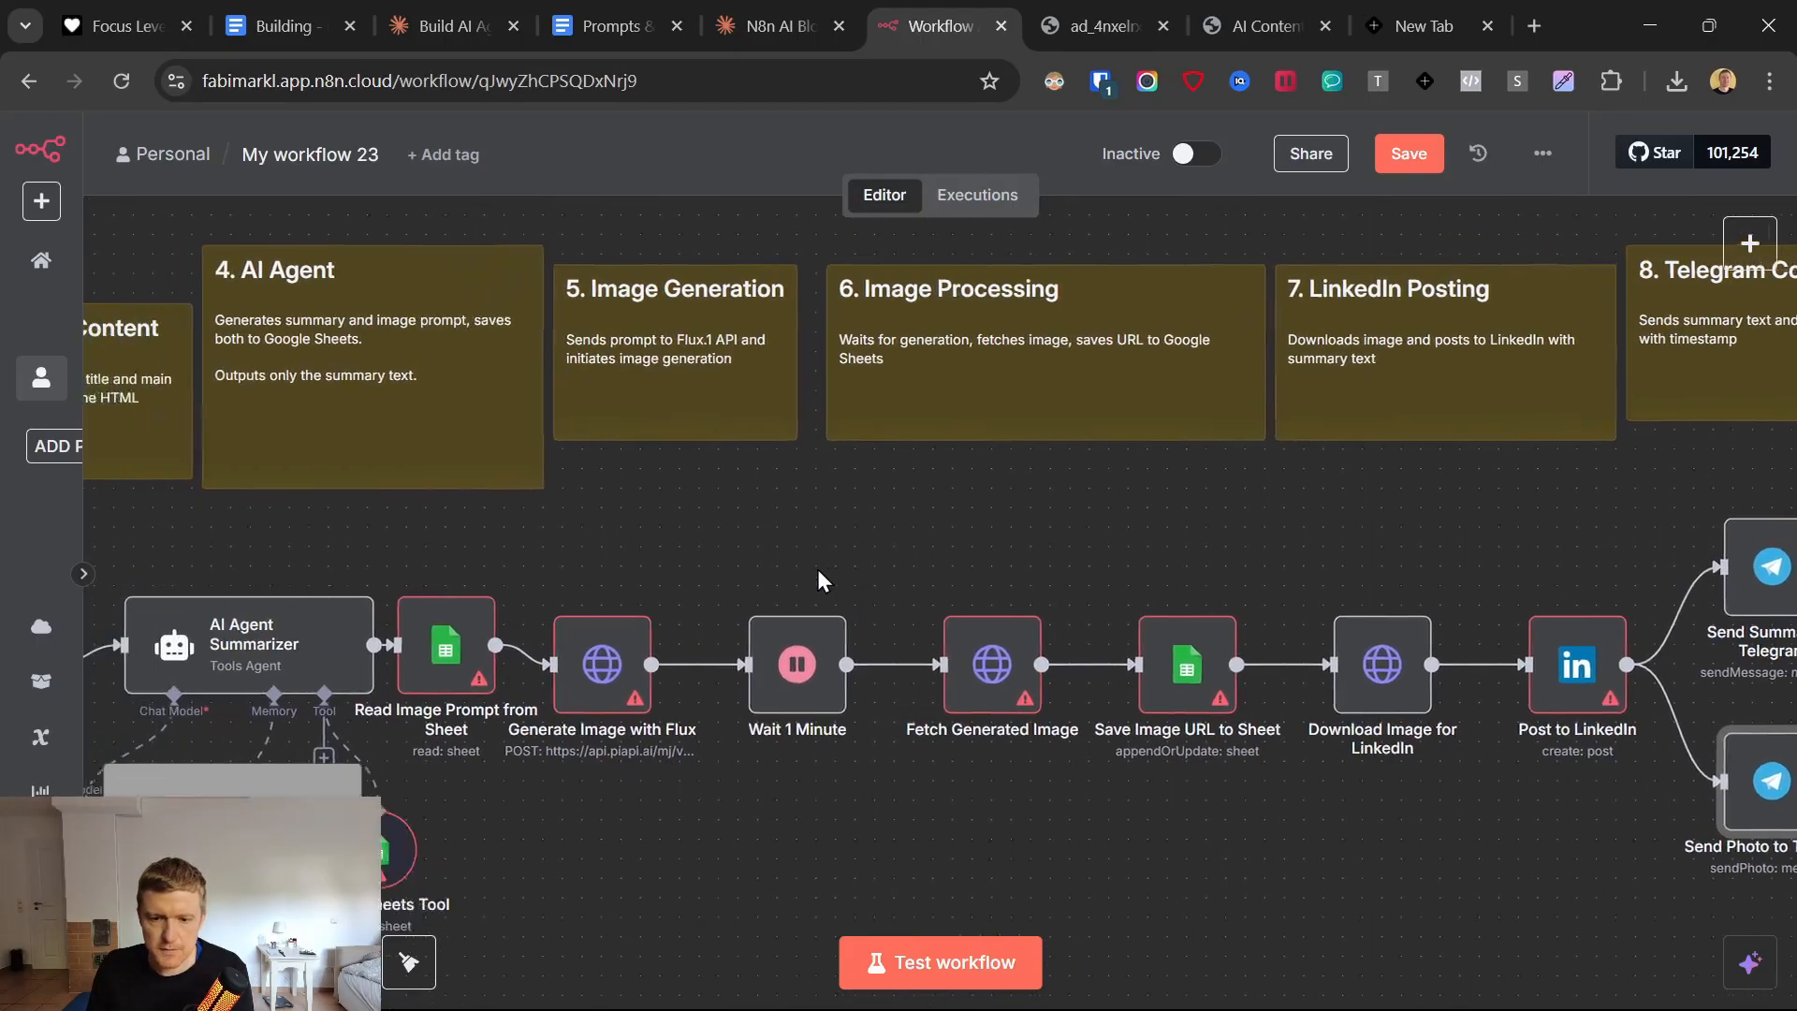
{"action": "scroll", "coordinate": [817, 569], "scroll_direction": "left", "scroll_amount": 1}
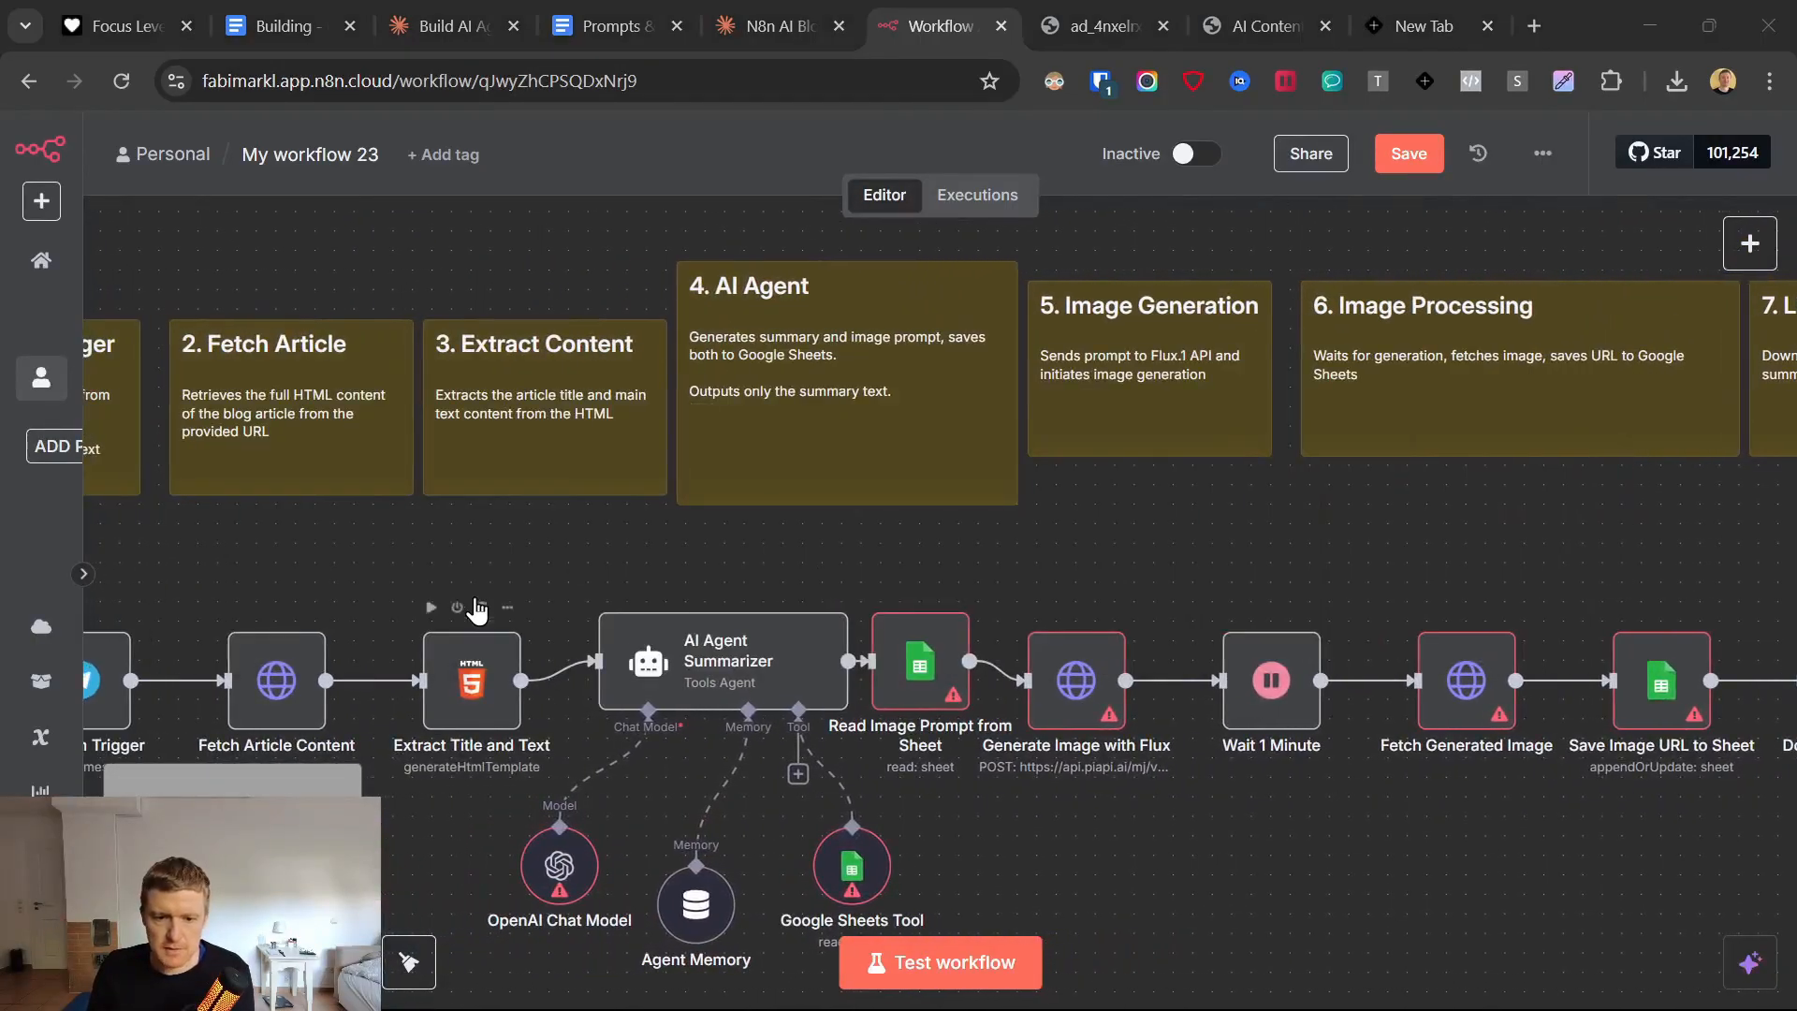
{"action": "scroll", "coordinate": [446, 563], "scroll_direction": "left", "scroll_amount": 4}
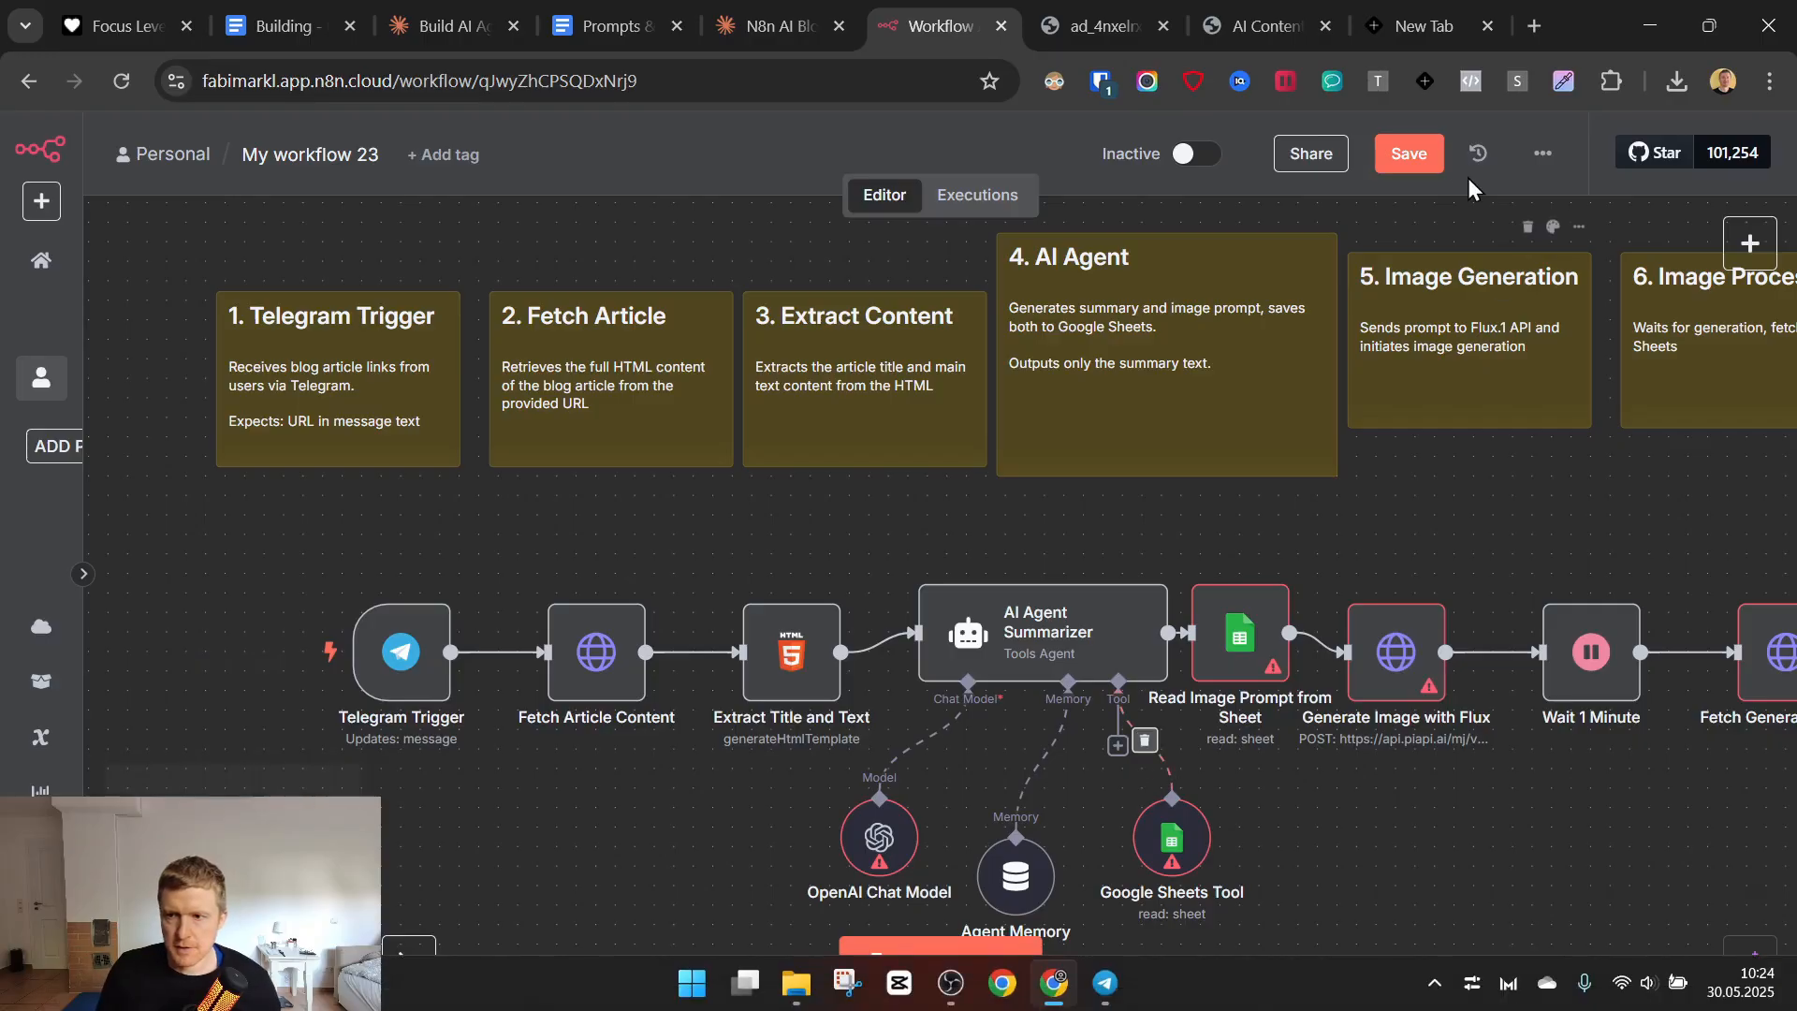
{"action": "left_click", "coordinate": [358, 159]}
{"action": "type", "text": "blog to"}
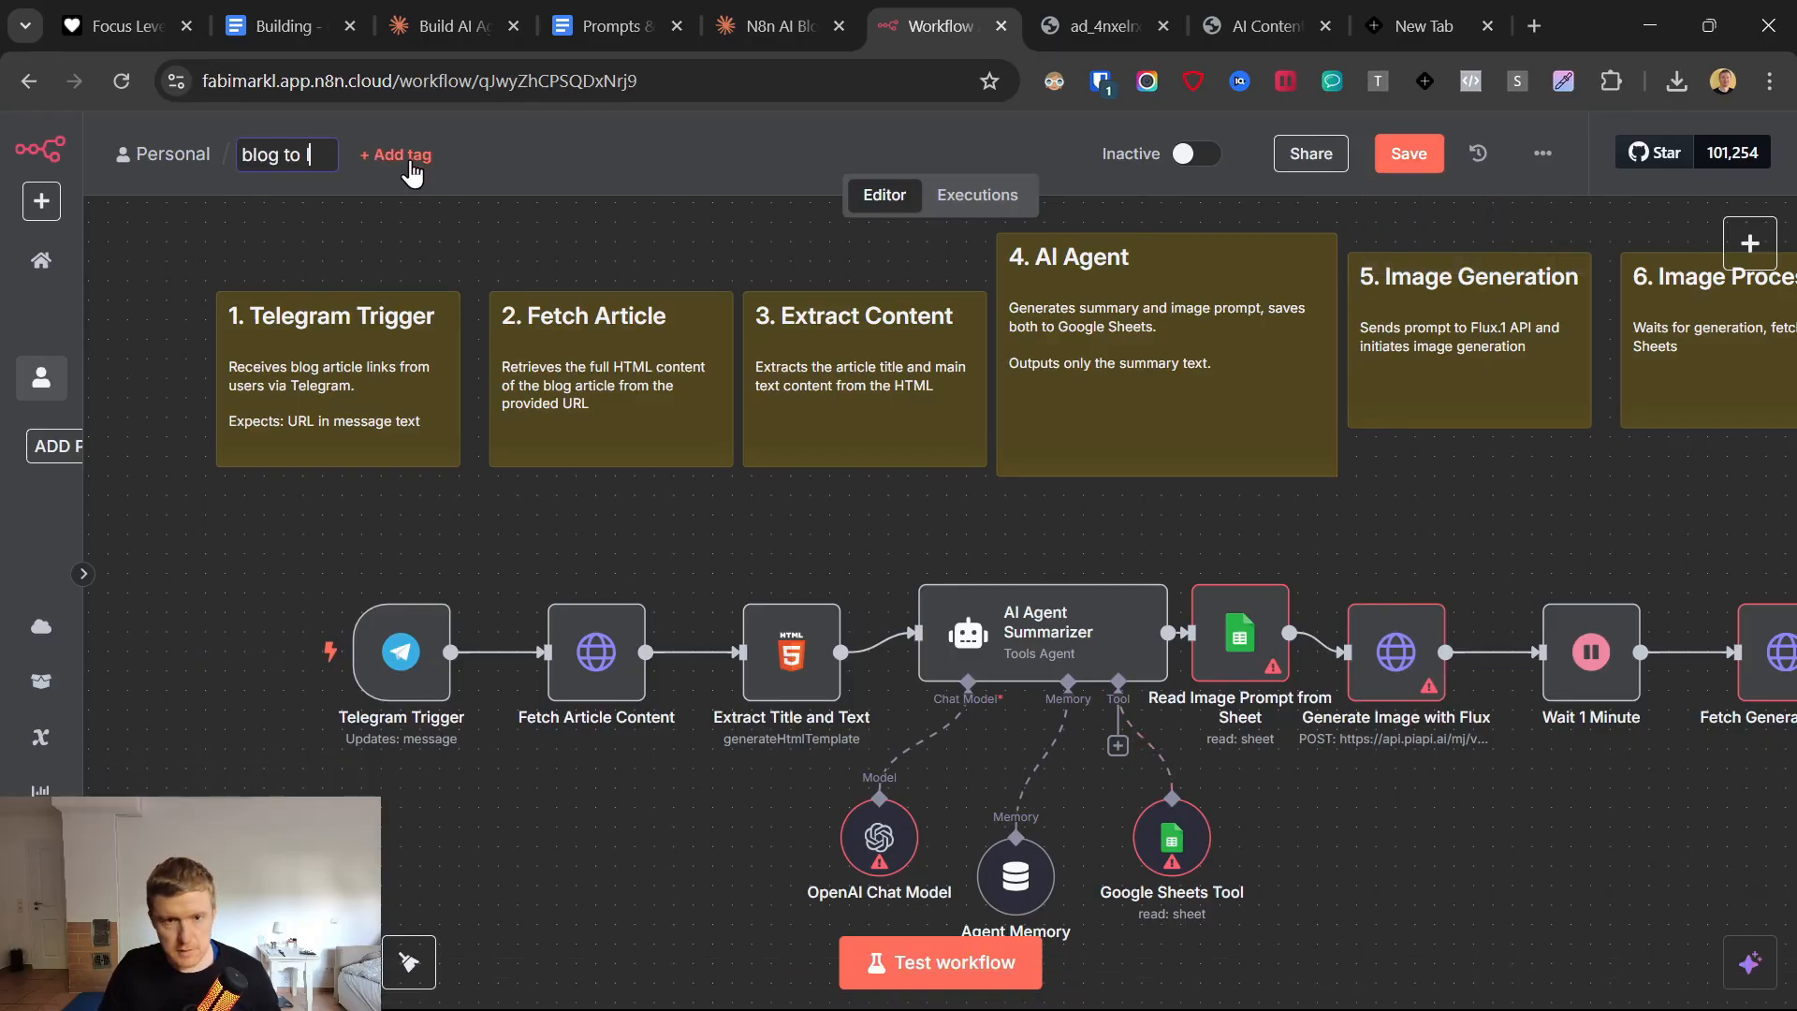
{"action": "type", "text": " linkedin post ai "}
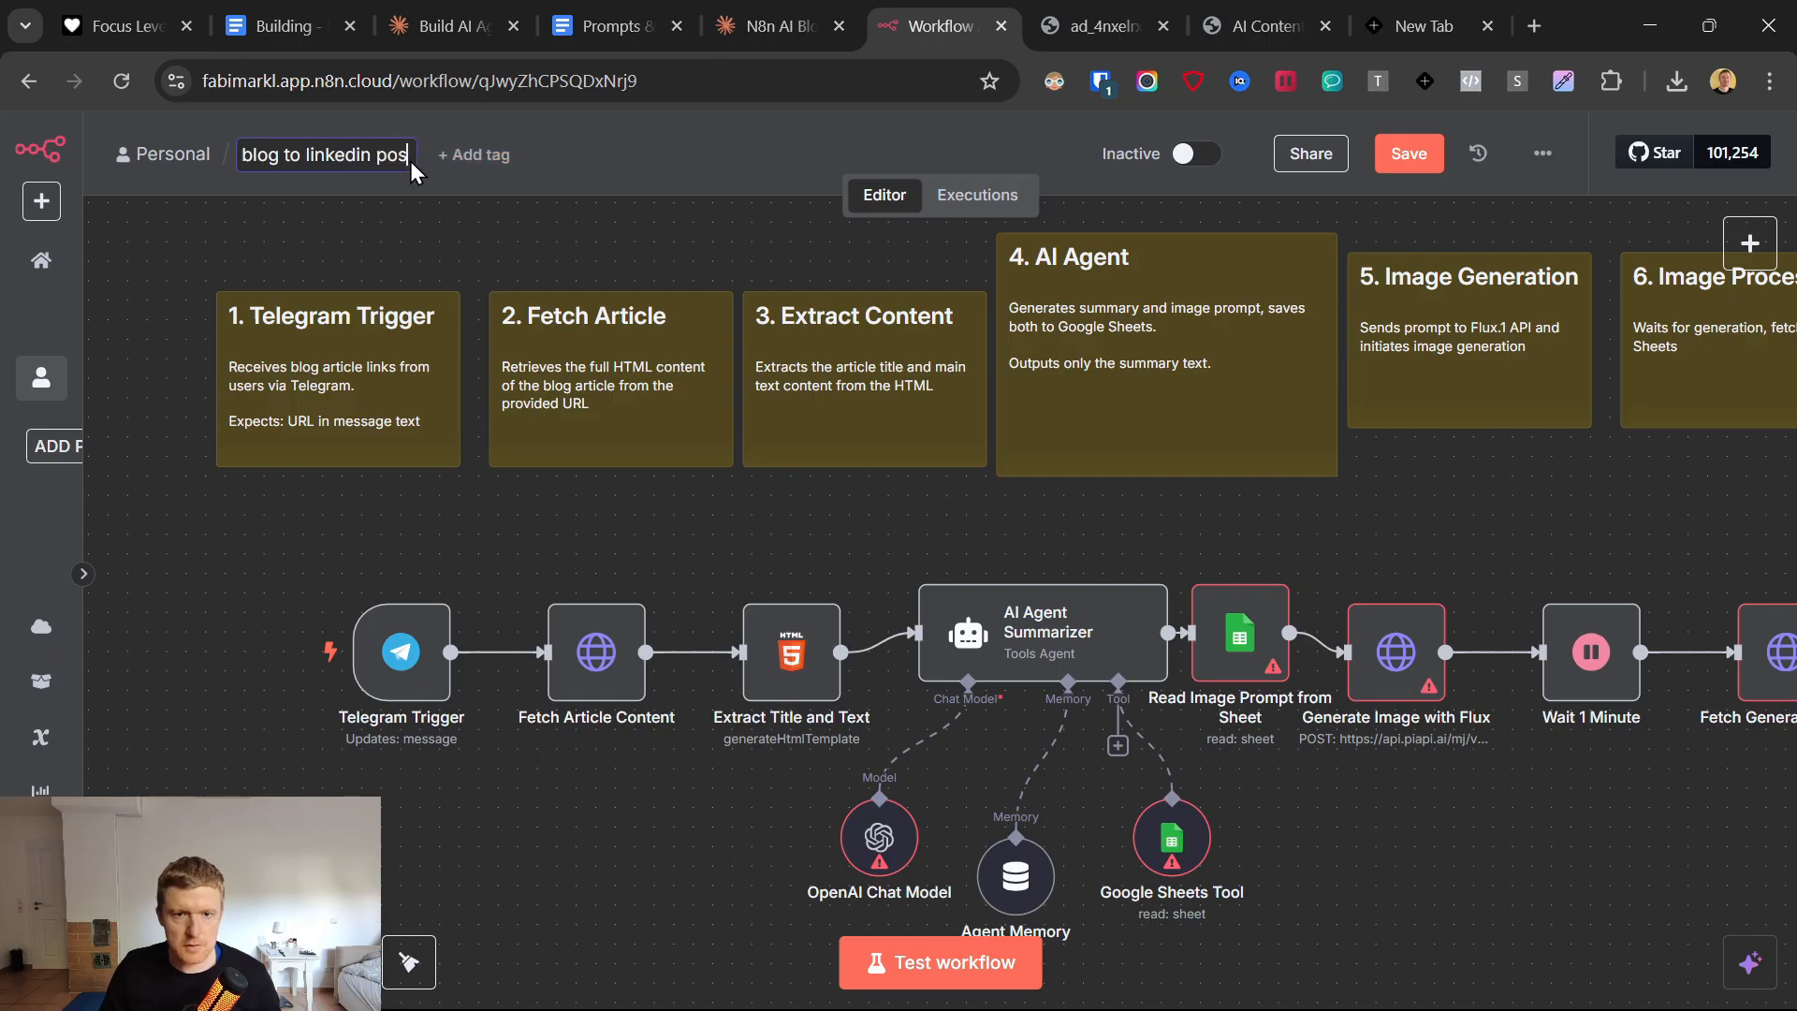
{"action": "type", "text": "agent"}
{"action": "key", "text": "Return"}
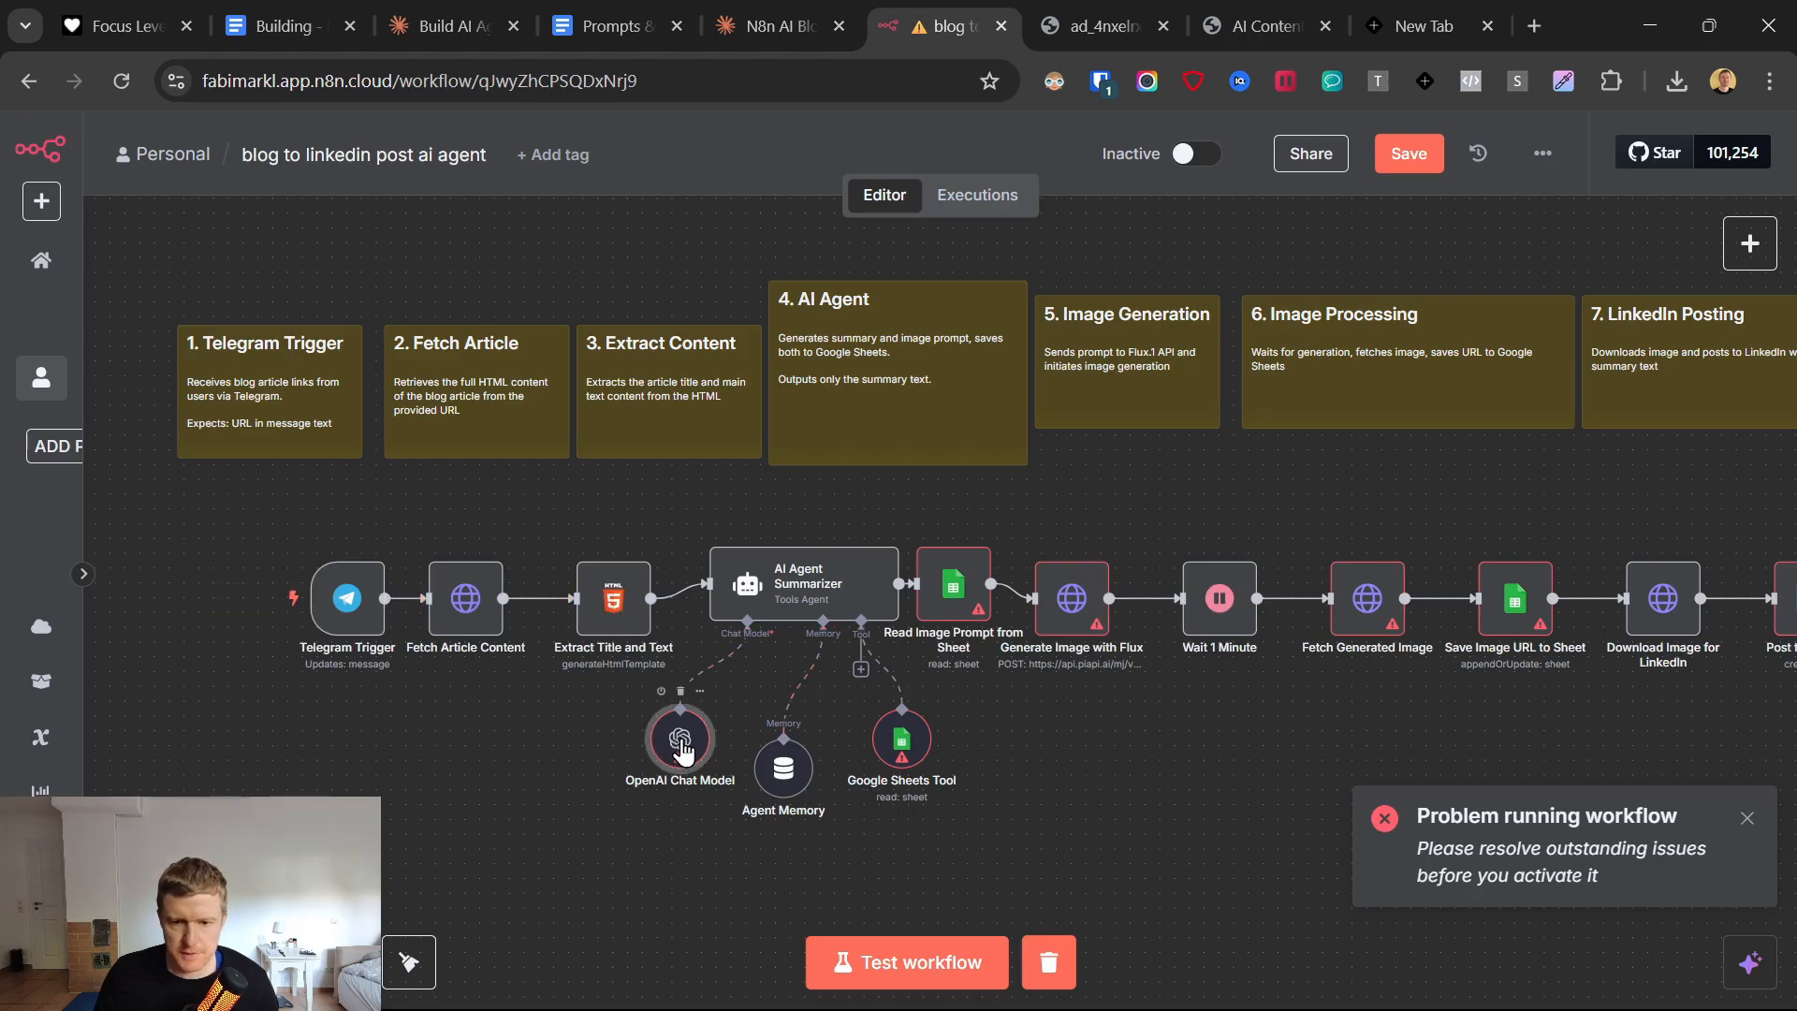
View the models offered in the OpenAI Chat Model node, then return to the canvas without changing the model.
{"action": "double_click", "coordinate": [721, 779]}
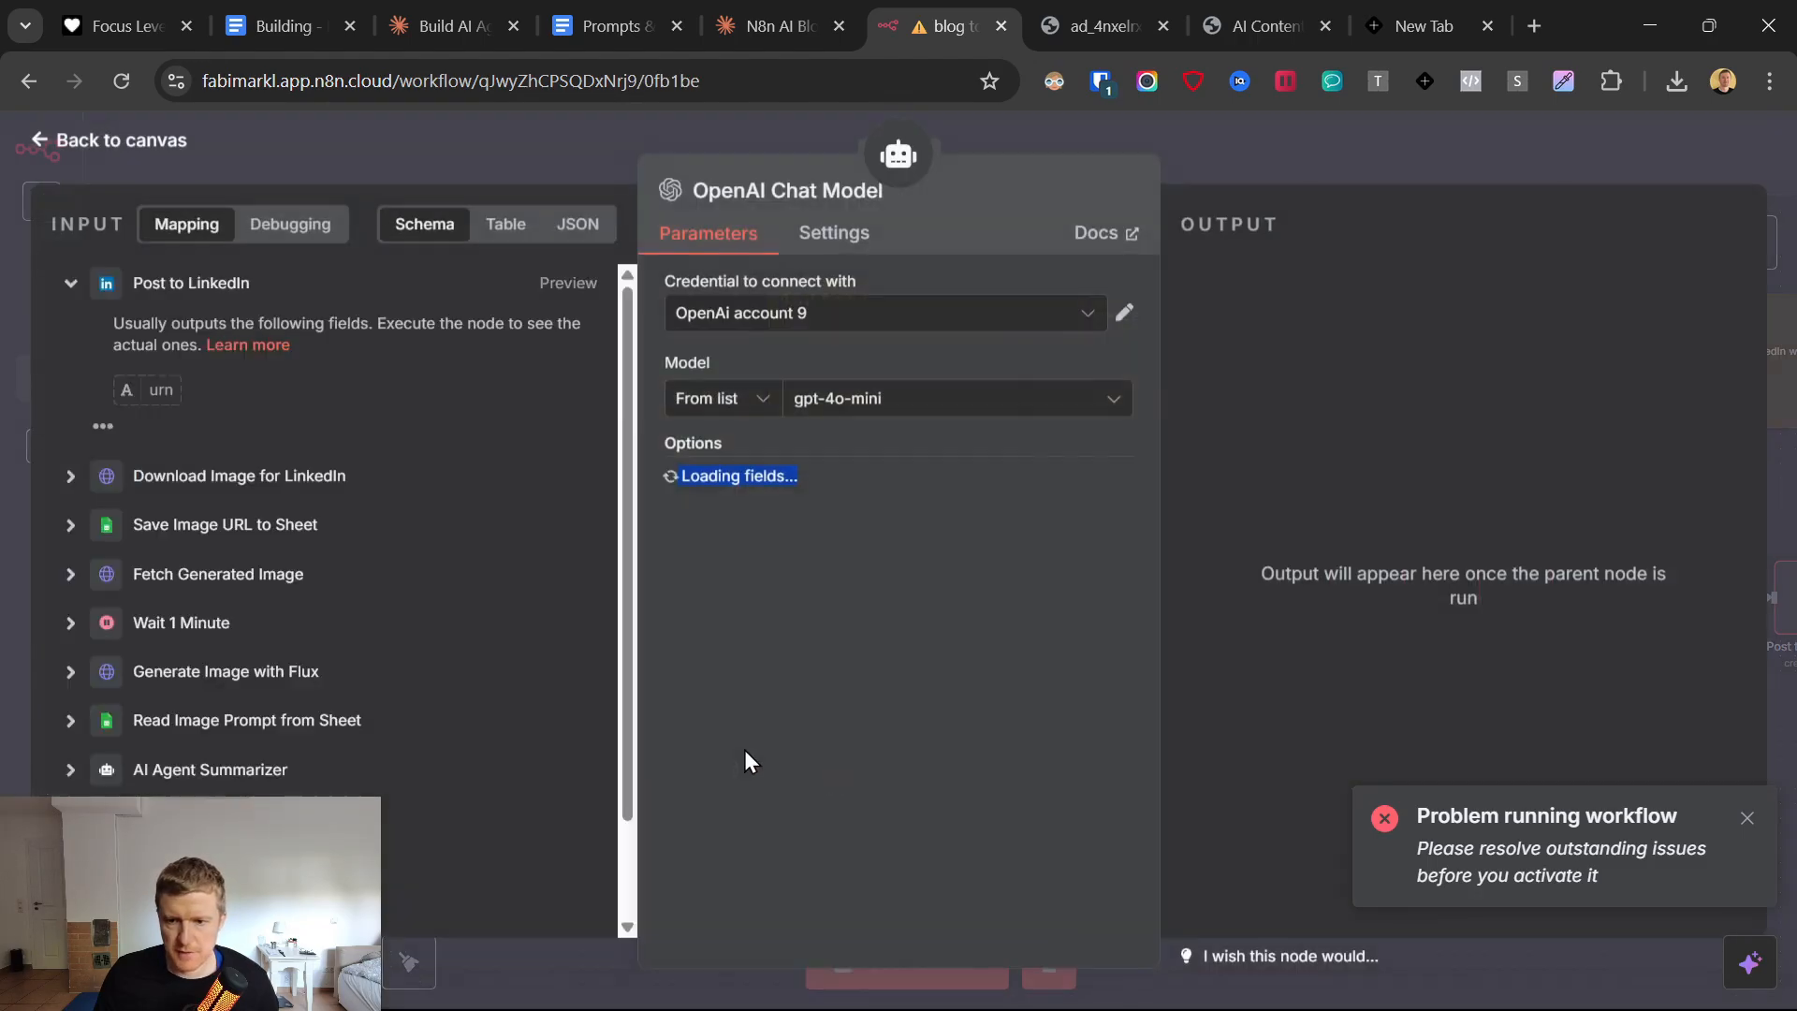
{"action": "left_click", "coordinate": [891, 398]}
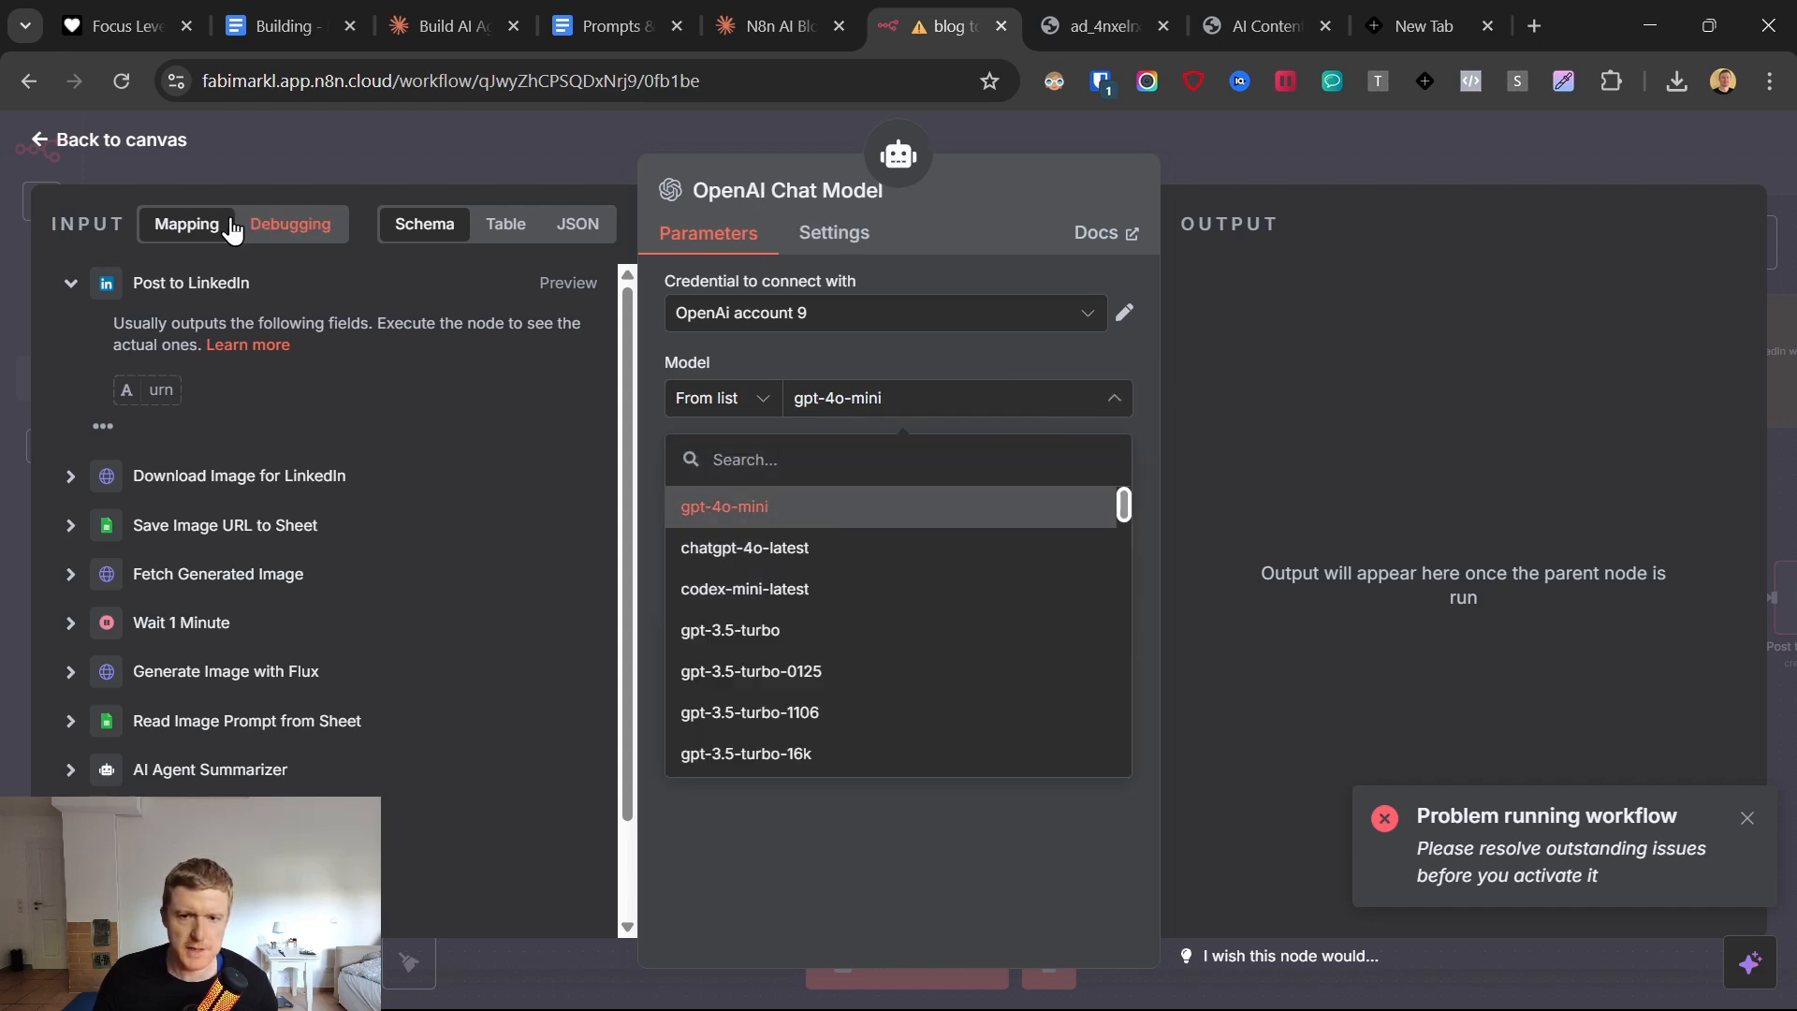
{"action": "left_click", "coordinate": [54, 142]}
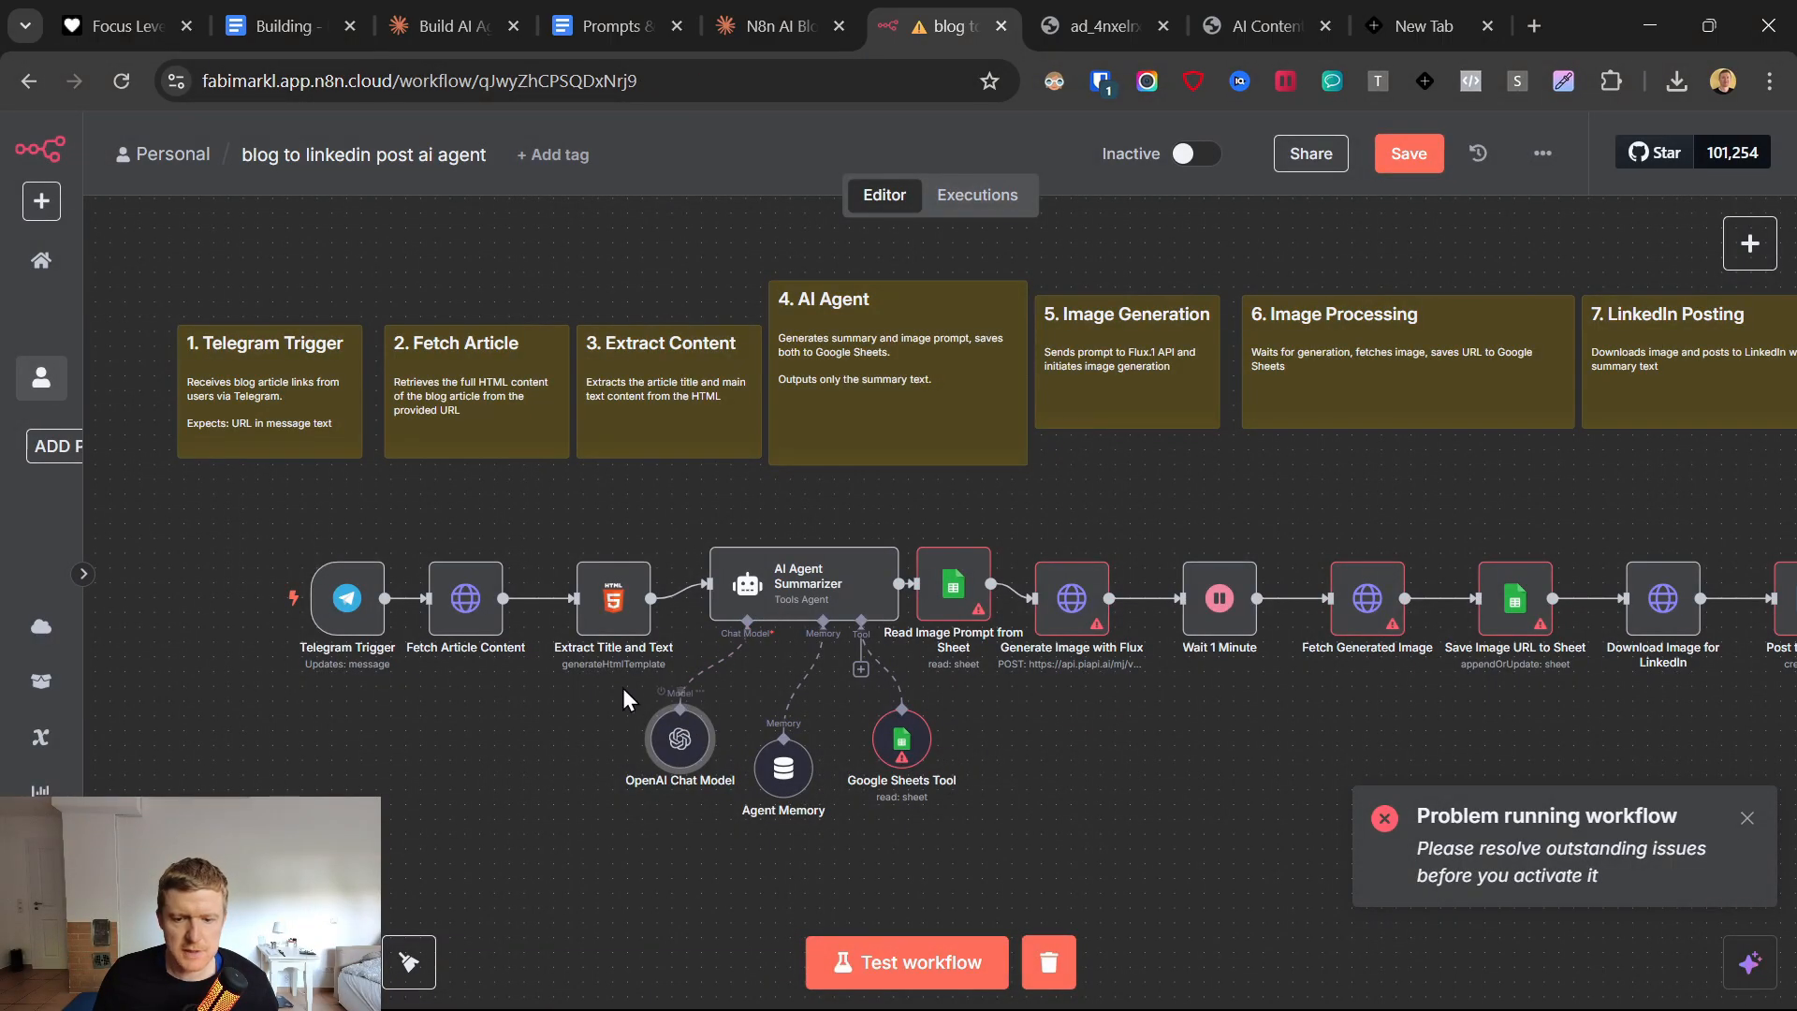
Rearrange the OpenAI Chat Model, Agent Memory and Google Sheets Tool nodes slightly beneath the AI Agent Summarizer.
{"action": "left_click_drag", "start_coordinate": [680, 749], "coordinate": [635, 763]}
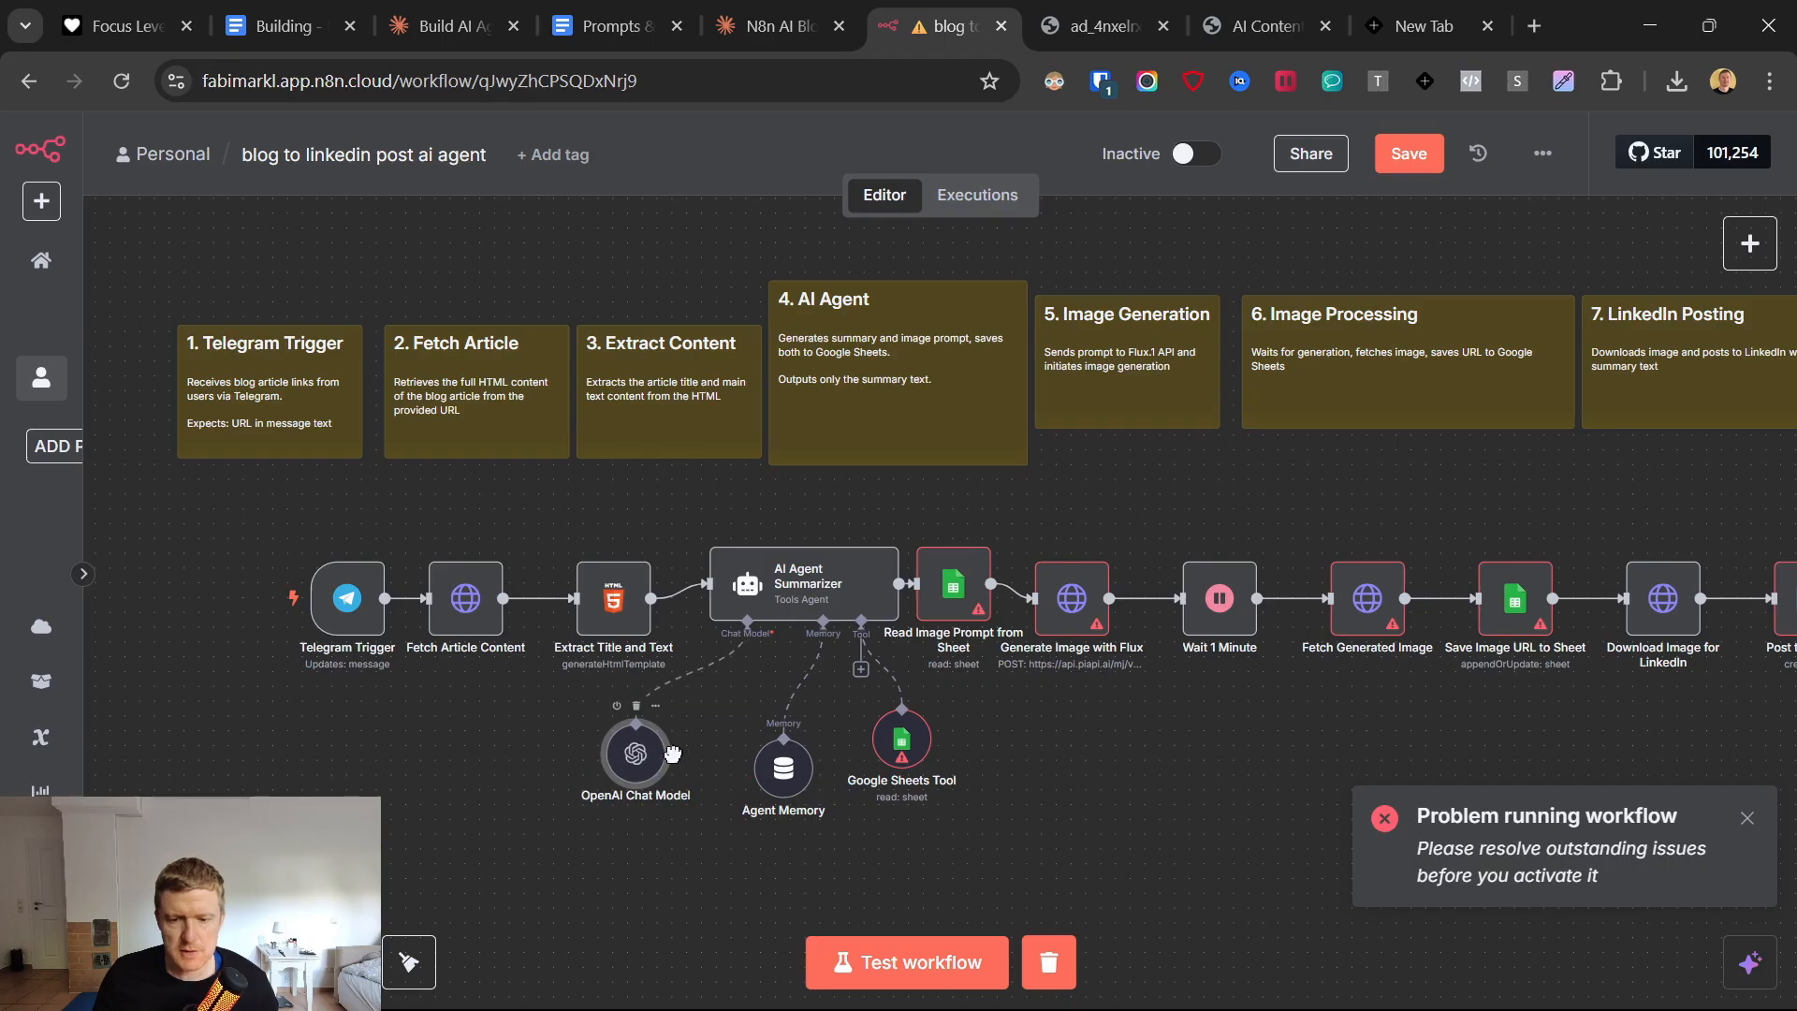
{"action": "mouse_move", "coordinate": [797, 782]}
{"action": "left_mouse_down"}
{"action": "mouse_move", "coordinate": [784, 751]}
{"action": "mouse_move", "coordinate": [782, 768]}
{"action": "left_mouse_up"}
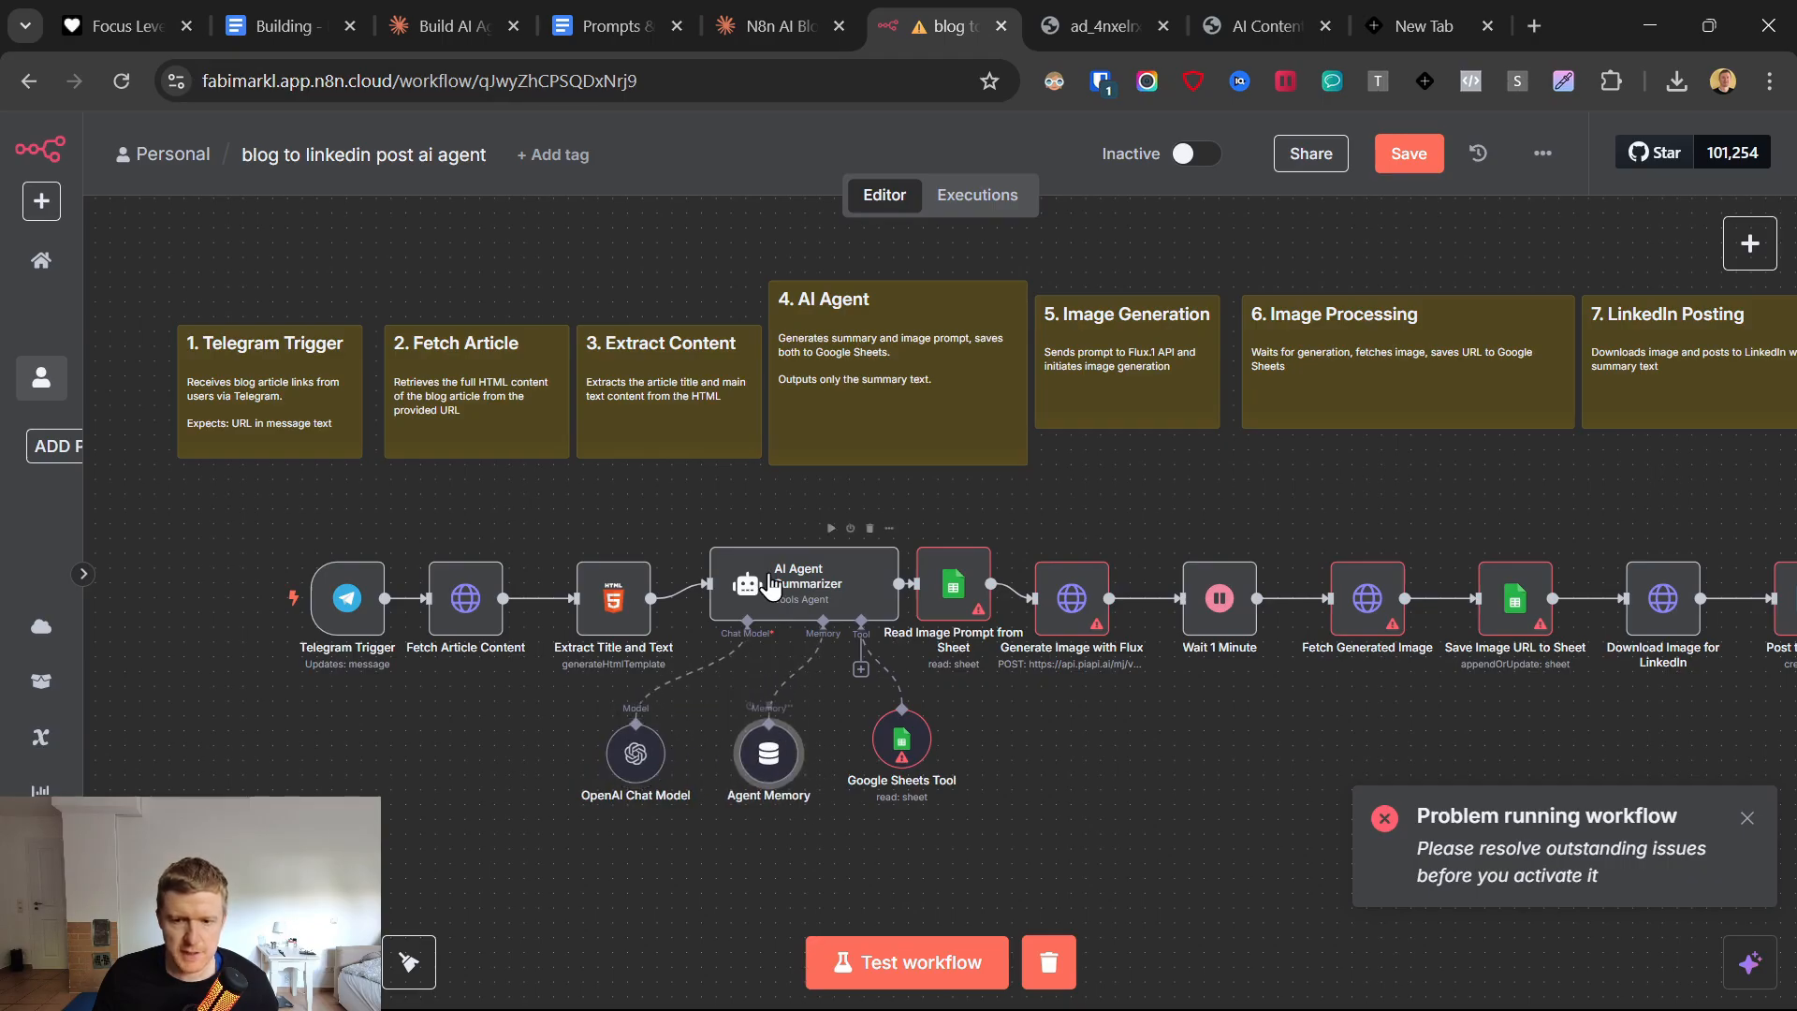
{"action": "left_click_drag", "start_coordinate": [641, 767], "coordinate": [652, 735]}
{"action": "left_click_drag", "start_coordinate": [889, 743], "coordinate": [884, 728]}
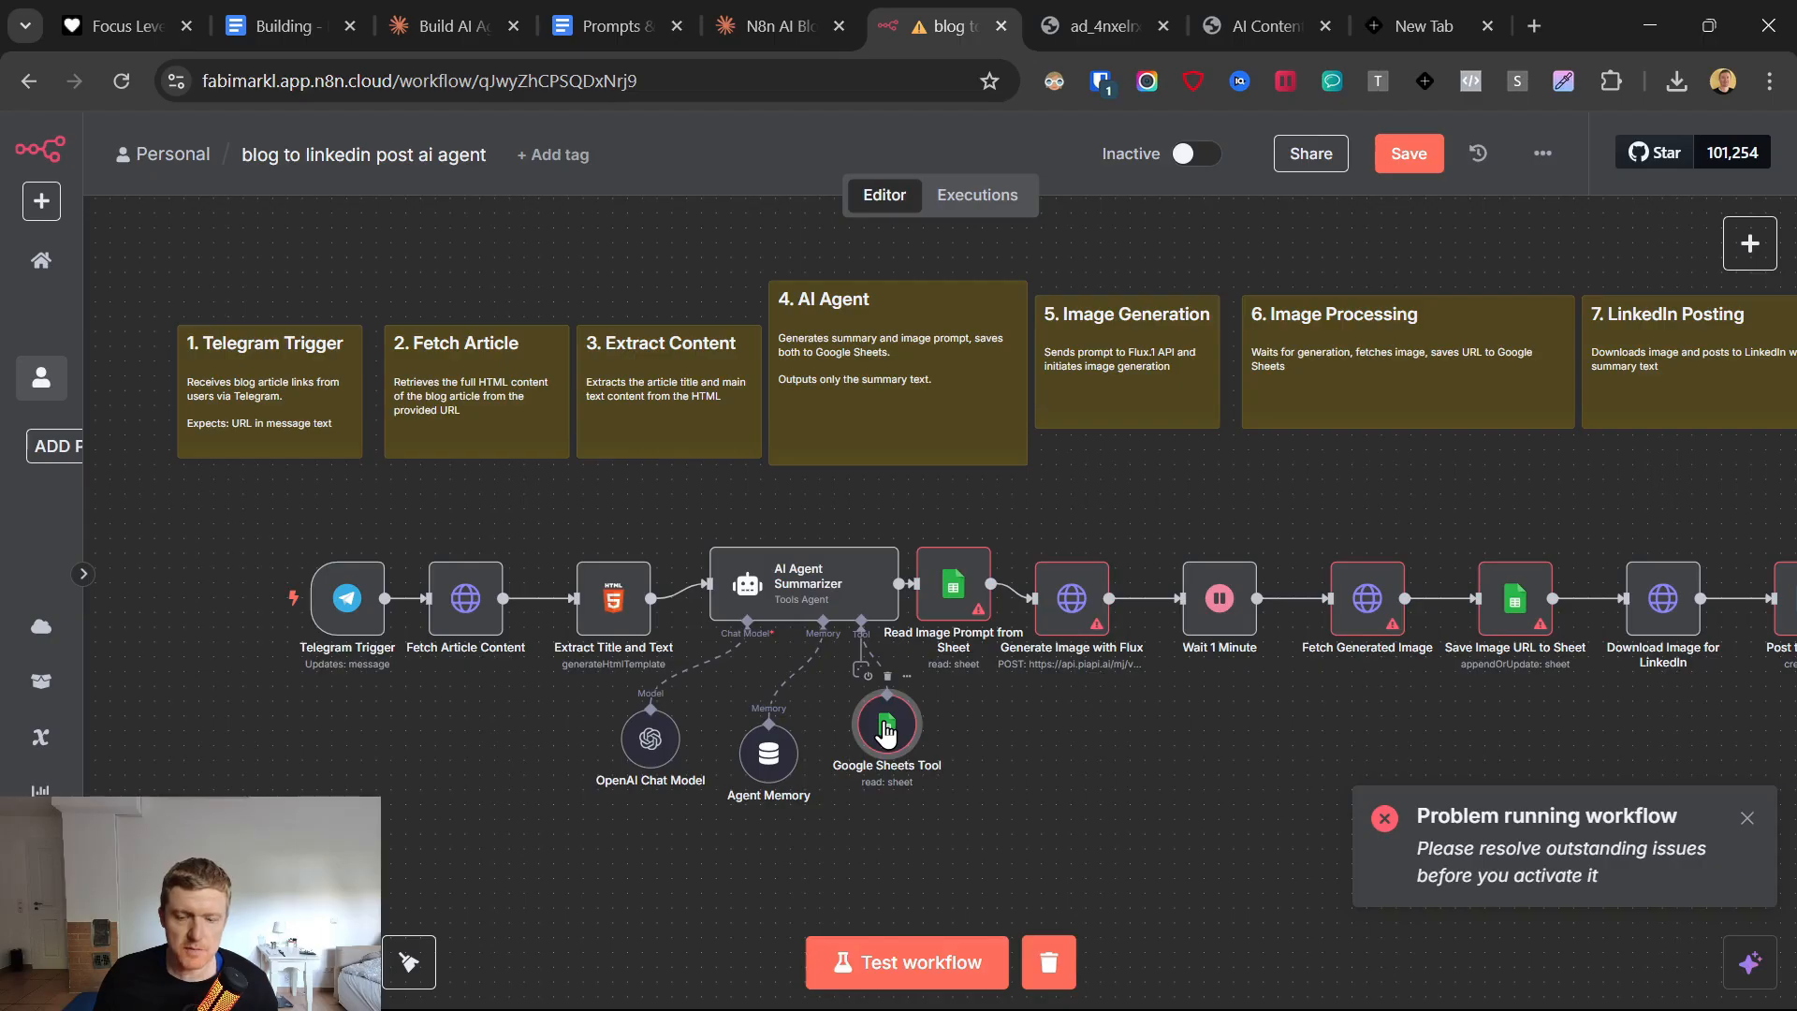
Look through the OpenAI credentials available in the OpenAI Chat Model node and return to the canvas.
{"action": "double_click", "coordinate": [653, 746]}
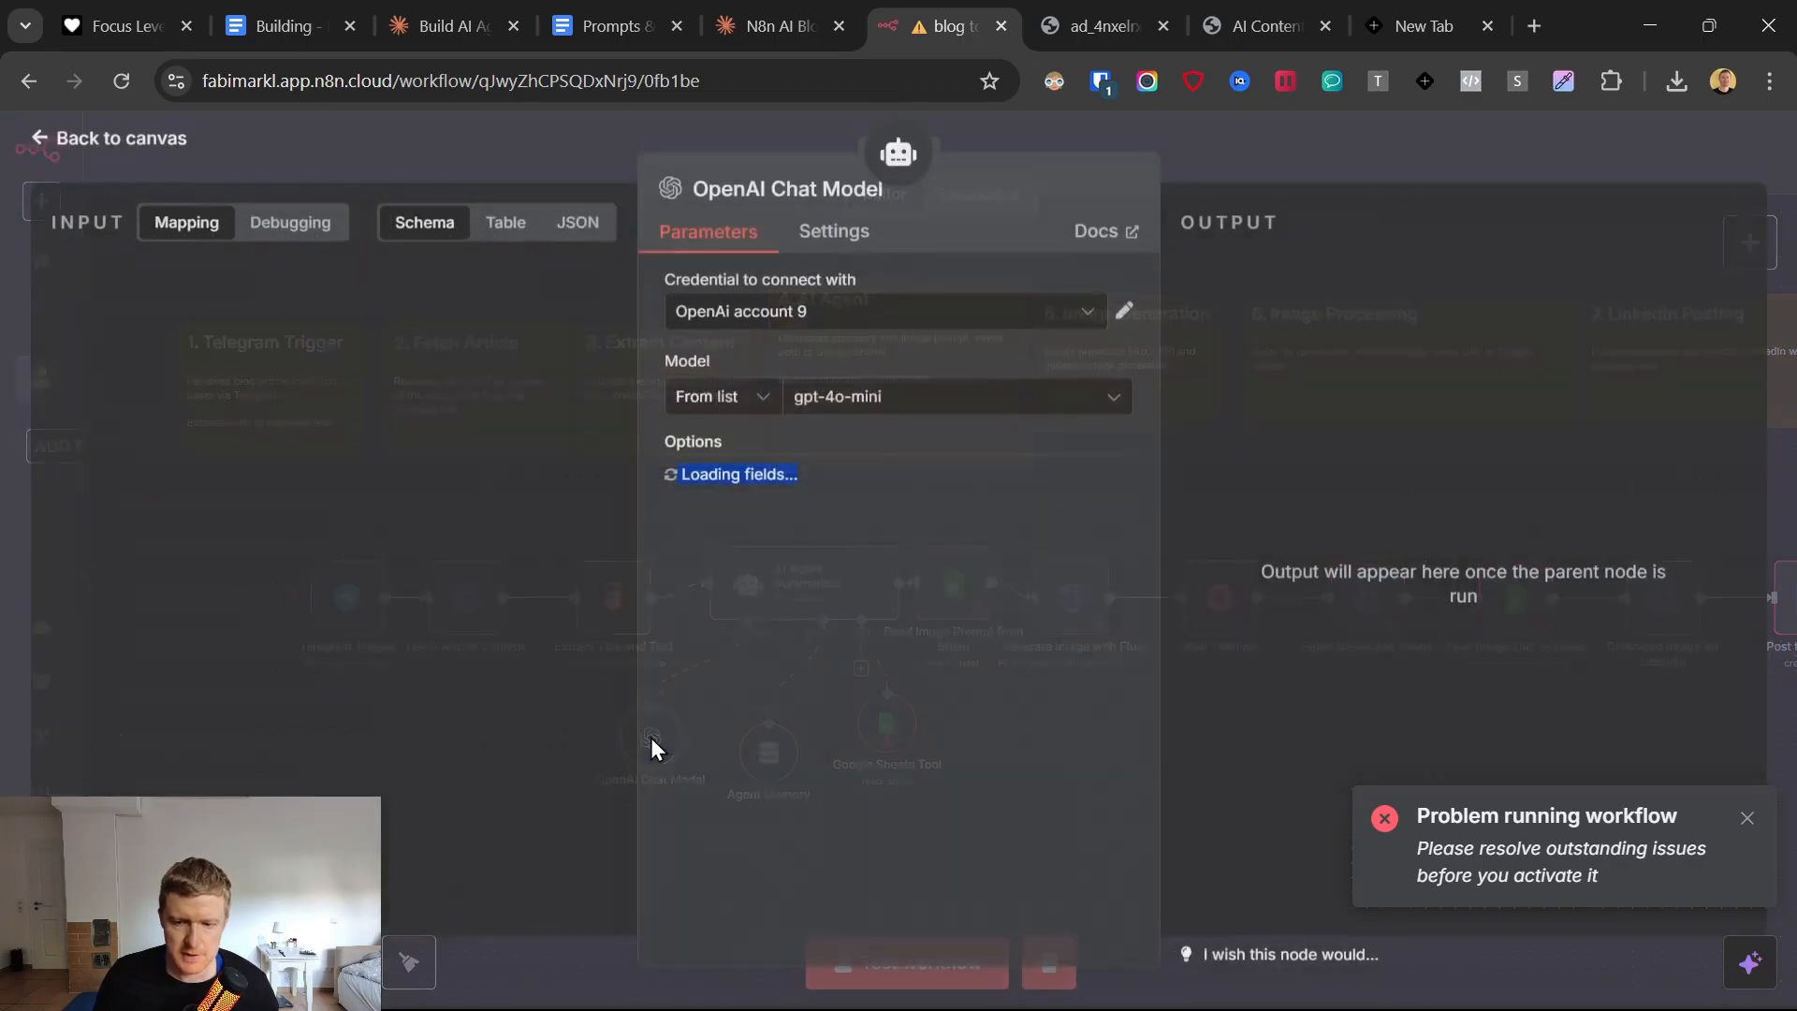
{"action": "left_click", "coordinate": [814, 318]}
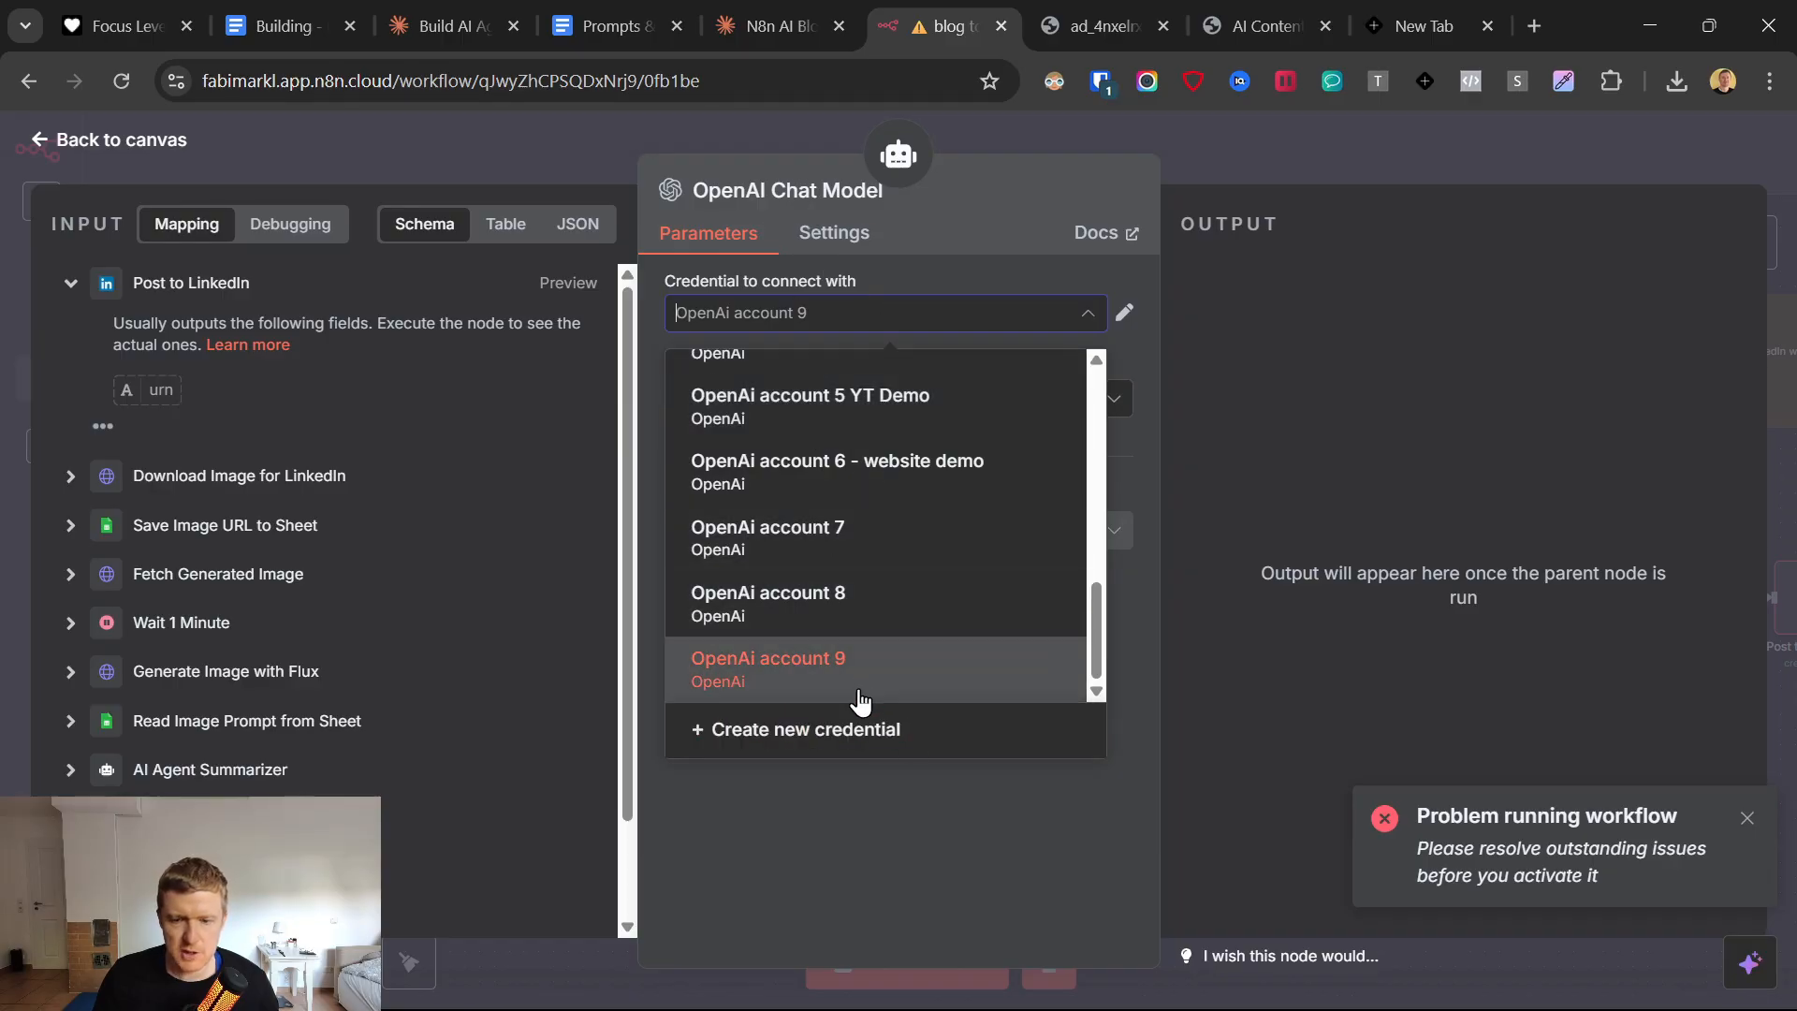
{"action": "scroll", "coordinate": [853, 660], "scroll_direction": "up", "scroll_amount": 10}
{"action": "left_click", "coordinate": [47, 166]}
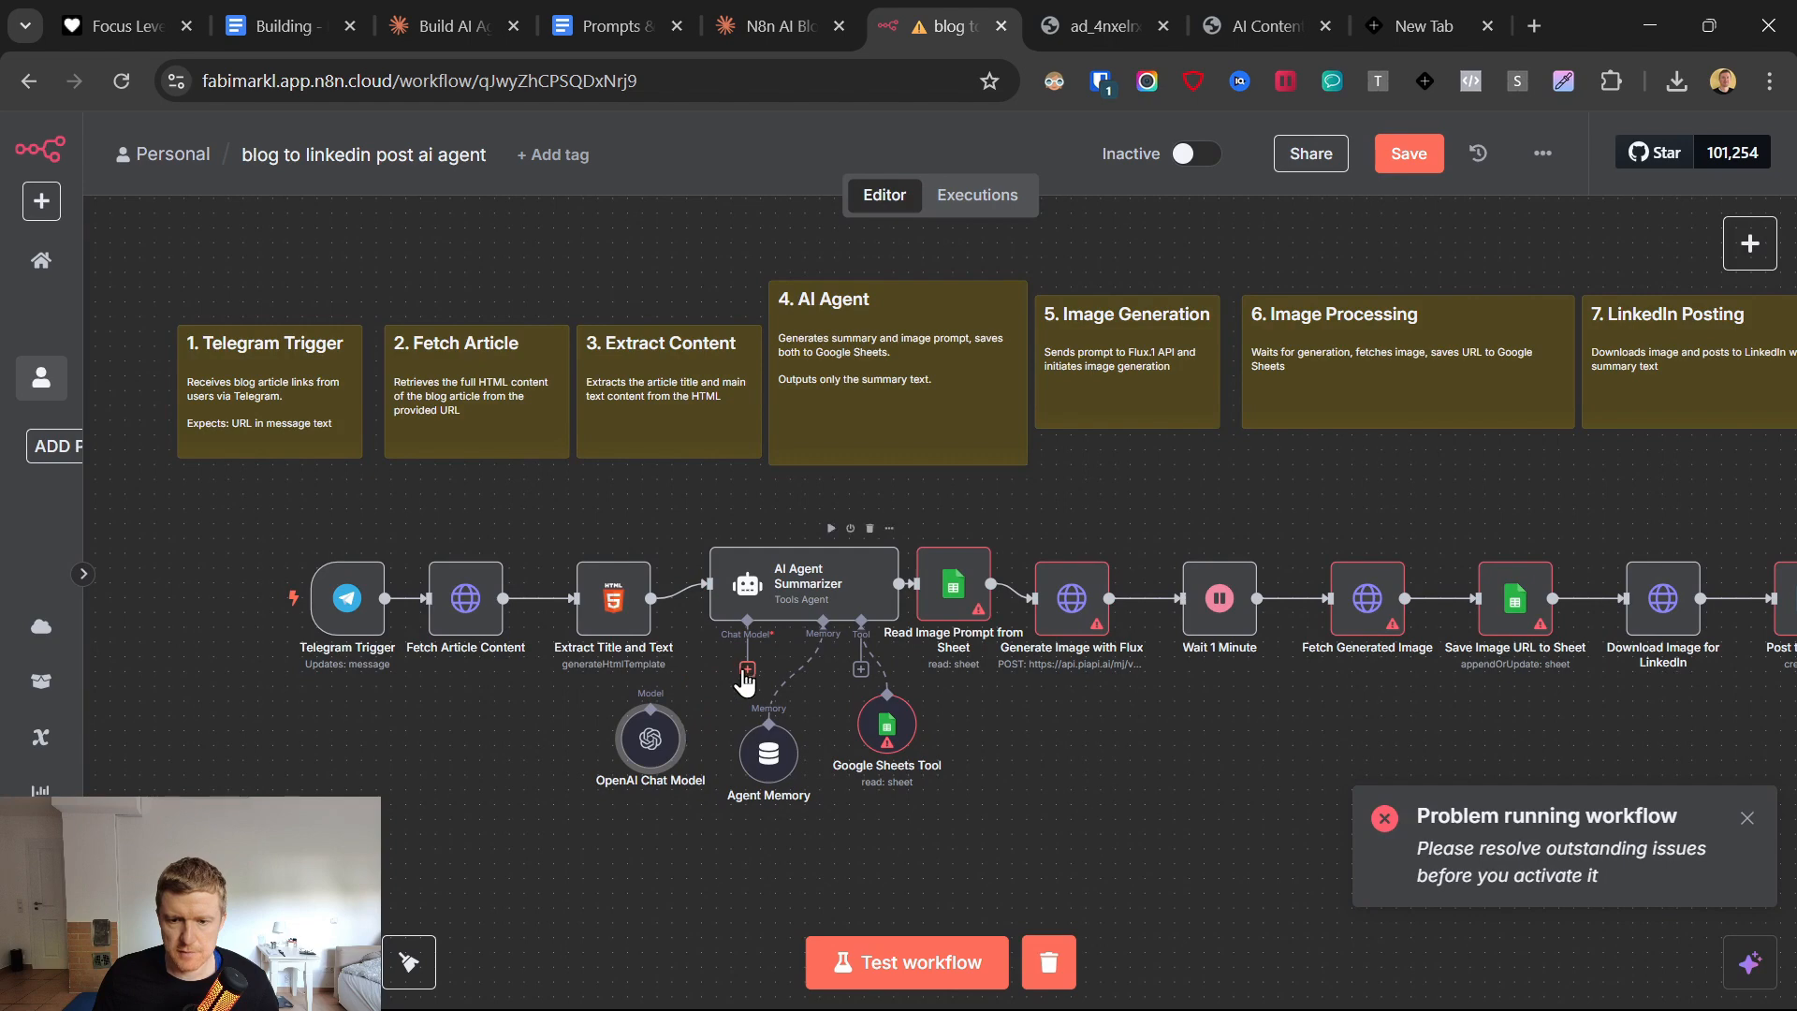
Connect the OpenAI Chat Model node to the AI Agent Summarizer's chat model input, dismiss the error notification and open the model node's settings.
{"action": "left_click", "coordinate": [747, 668]}
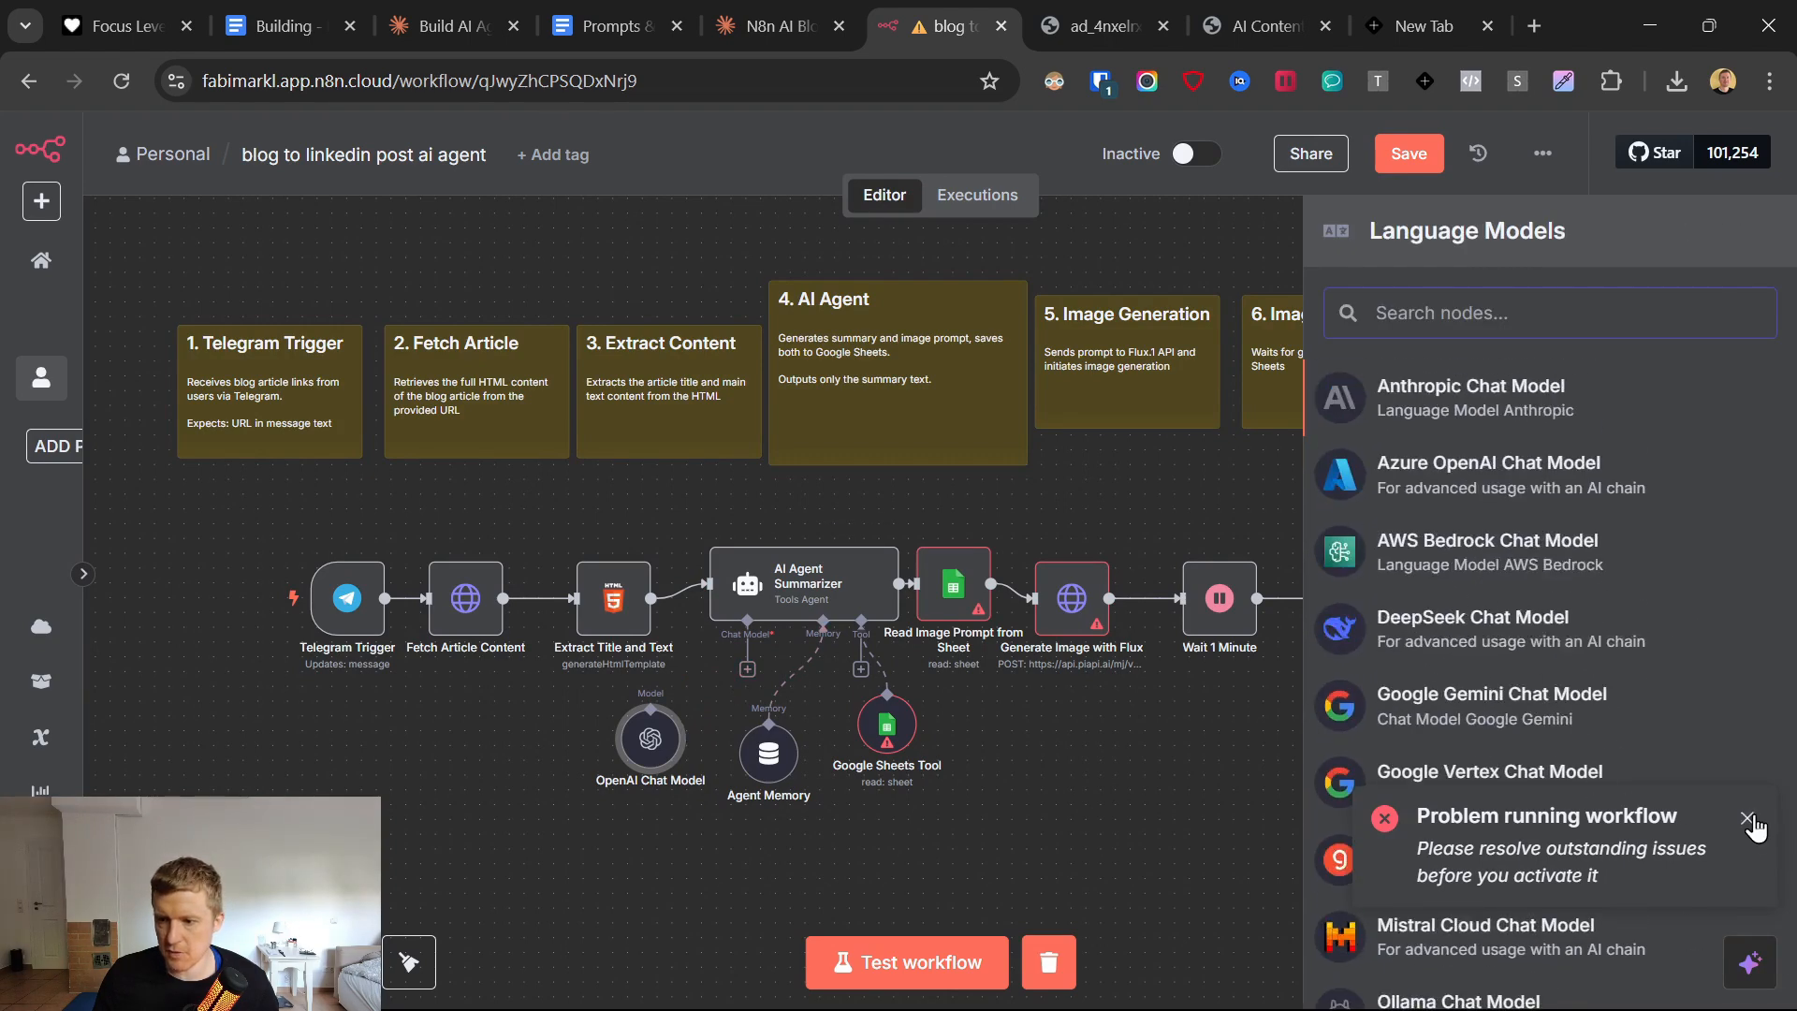
{"action": "left_click", "coordinate": [1750, 820]}
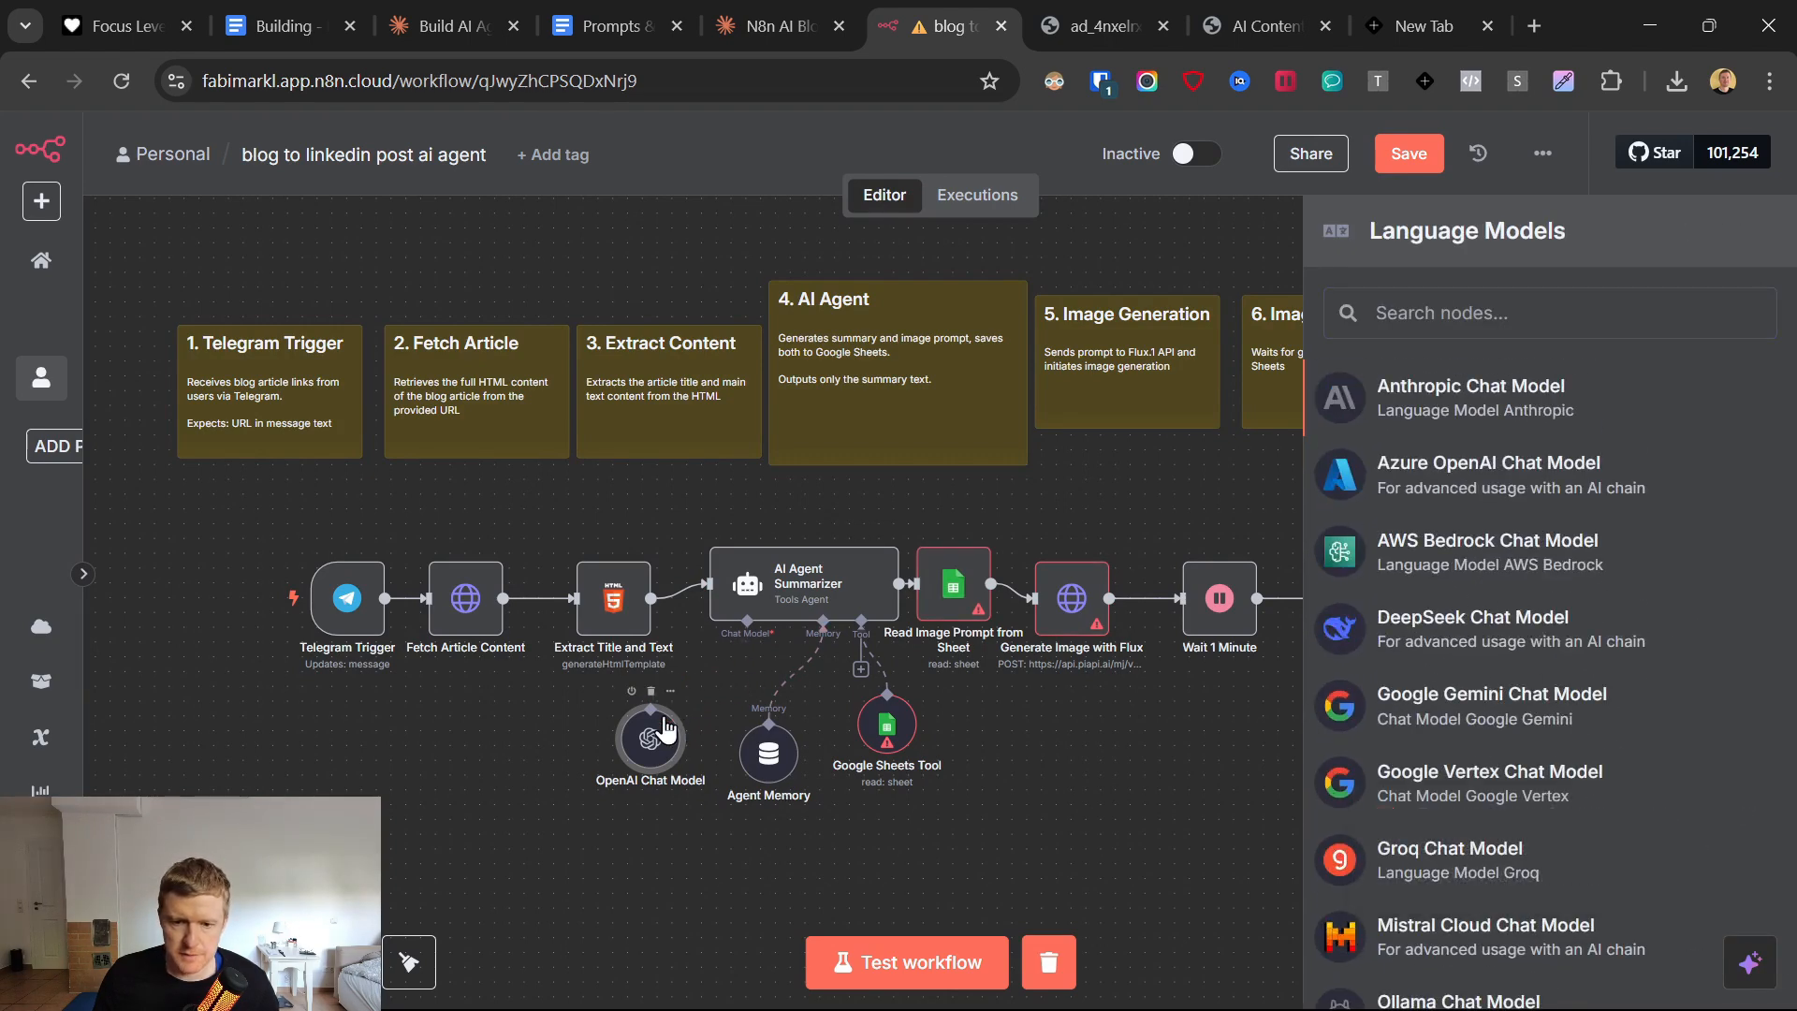
{"action": "left_click", "coordinate": [658, 747]}
{"action": "double_click", "coordinate": [652, 739]}
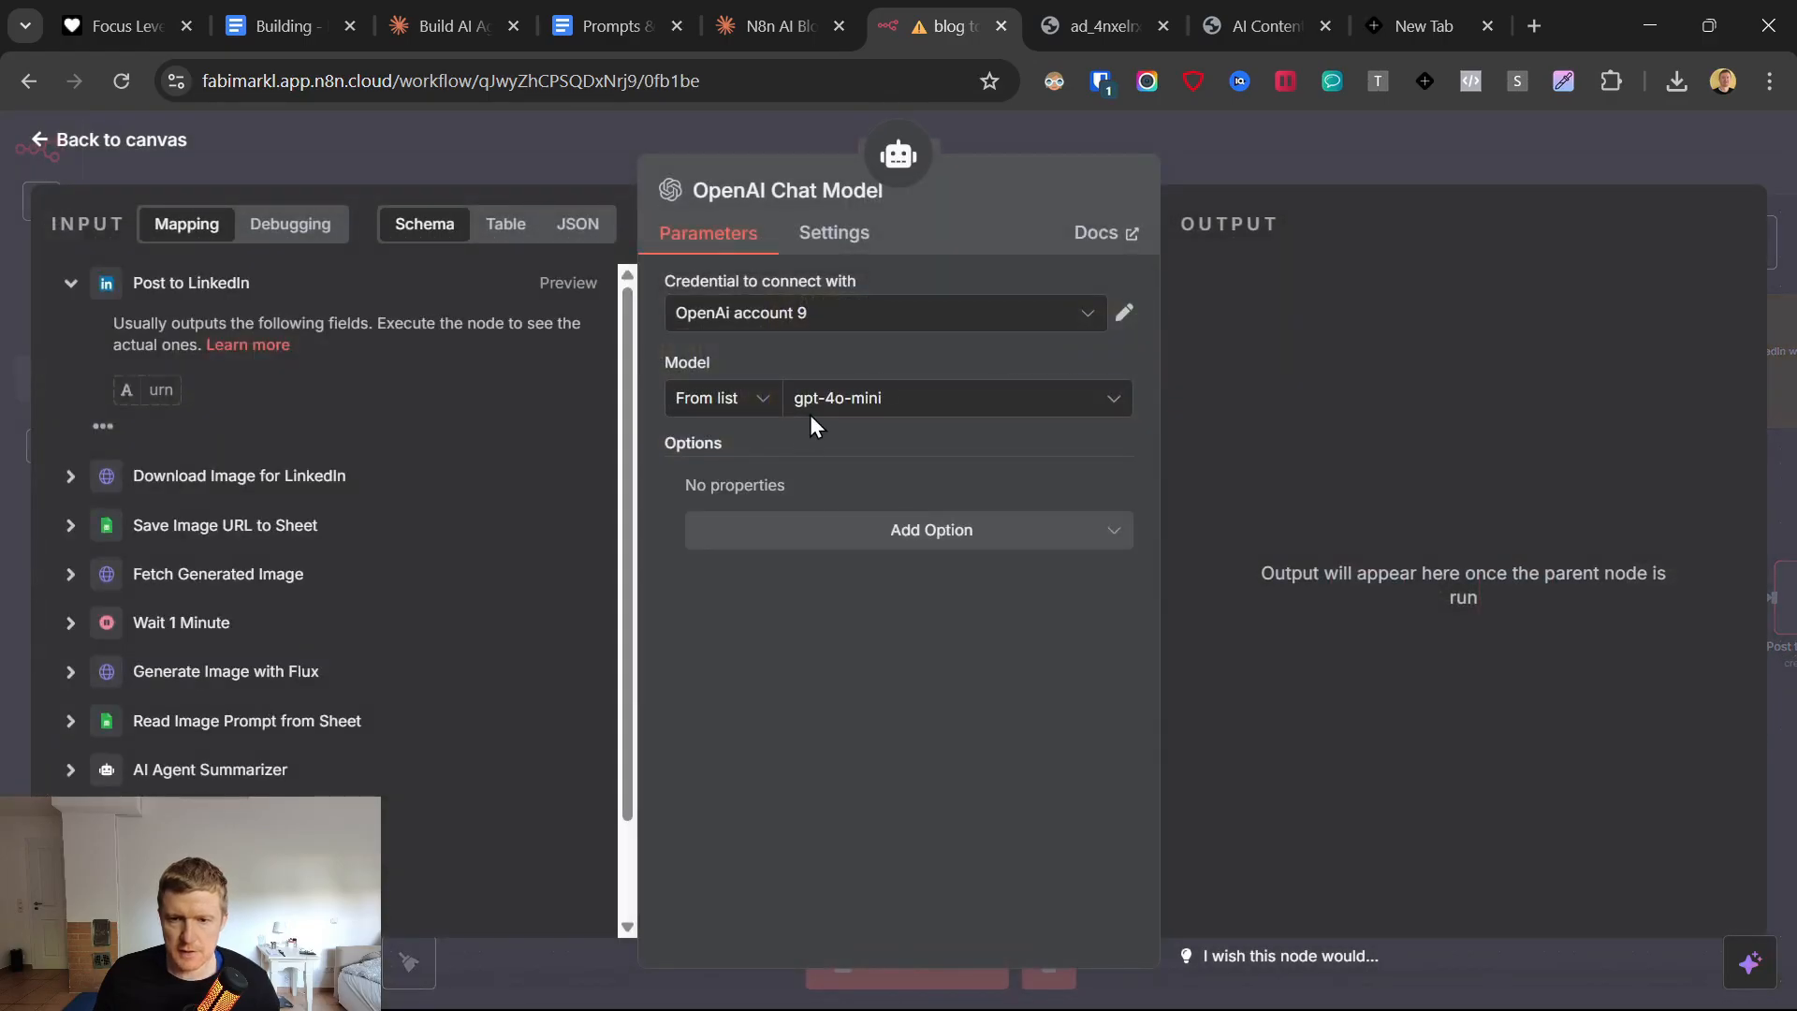
Set the OpenAI Chat Model's model to chatgpt-4o-latest.
{"action": "left_click", "coordinate": [889, 407]}
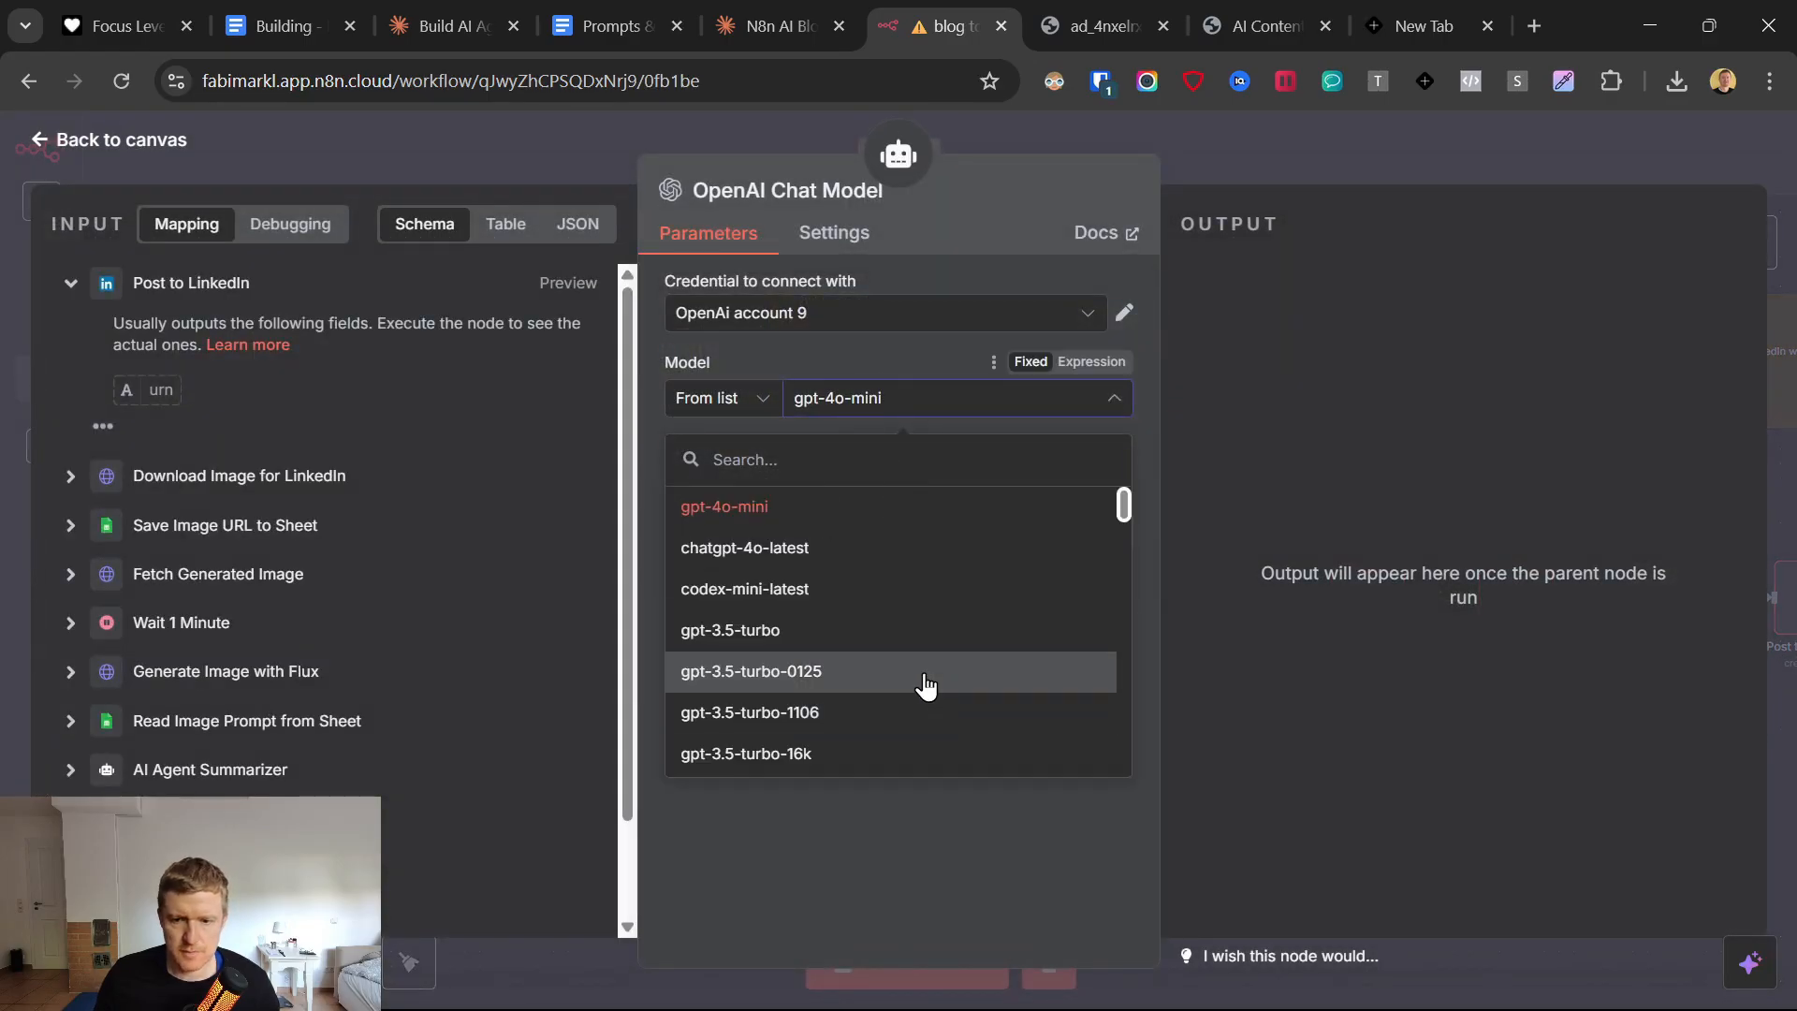
{"action": "scroll", "coordinate": [924, 693], "scroll_direction": "down", "scroll_amount": 3}
{"action": "scroll", "coordinate": [917, 692], "scroll_direction": "up", "scroll_amount": 5}
{"action": "left_click", "coordinate": [774, 551]}
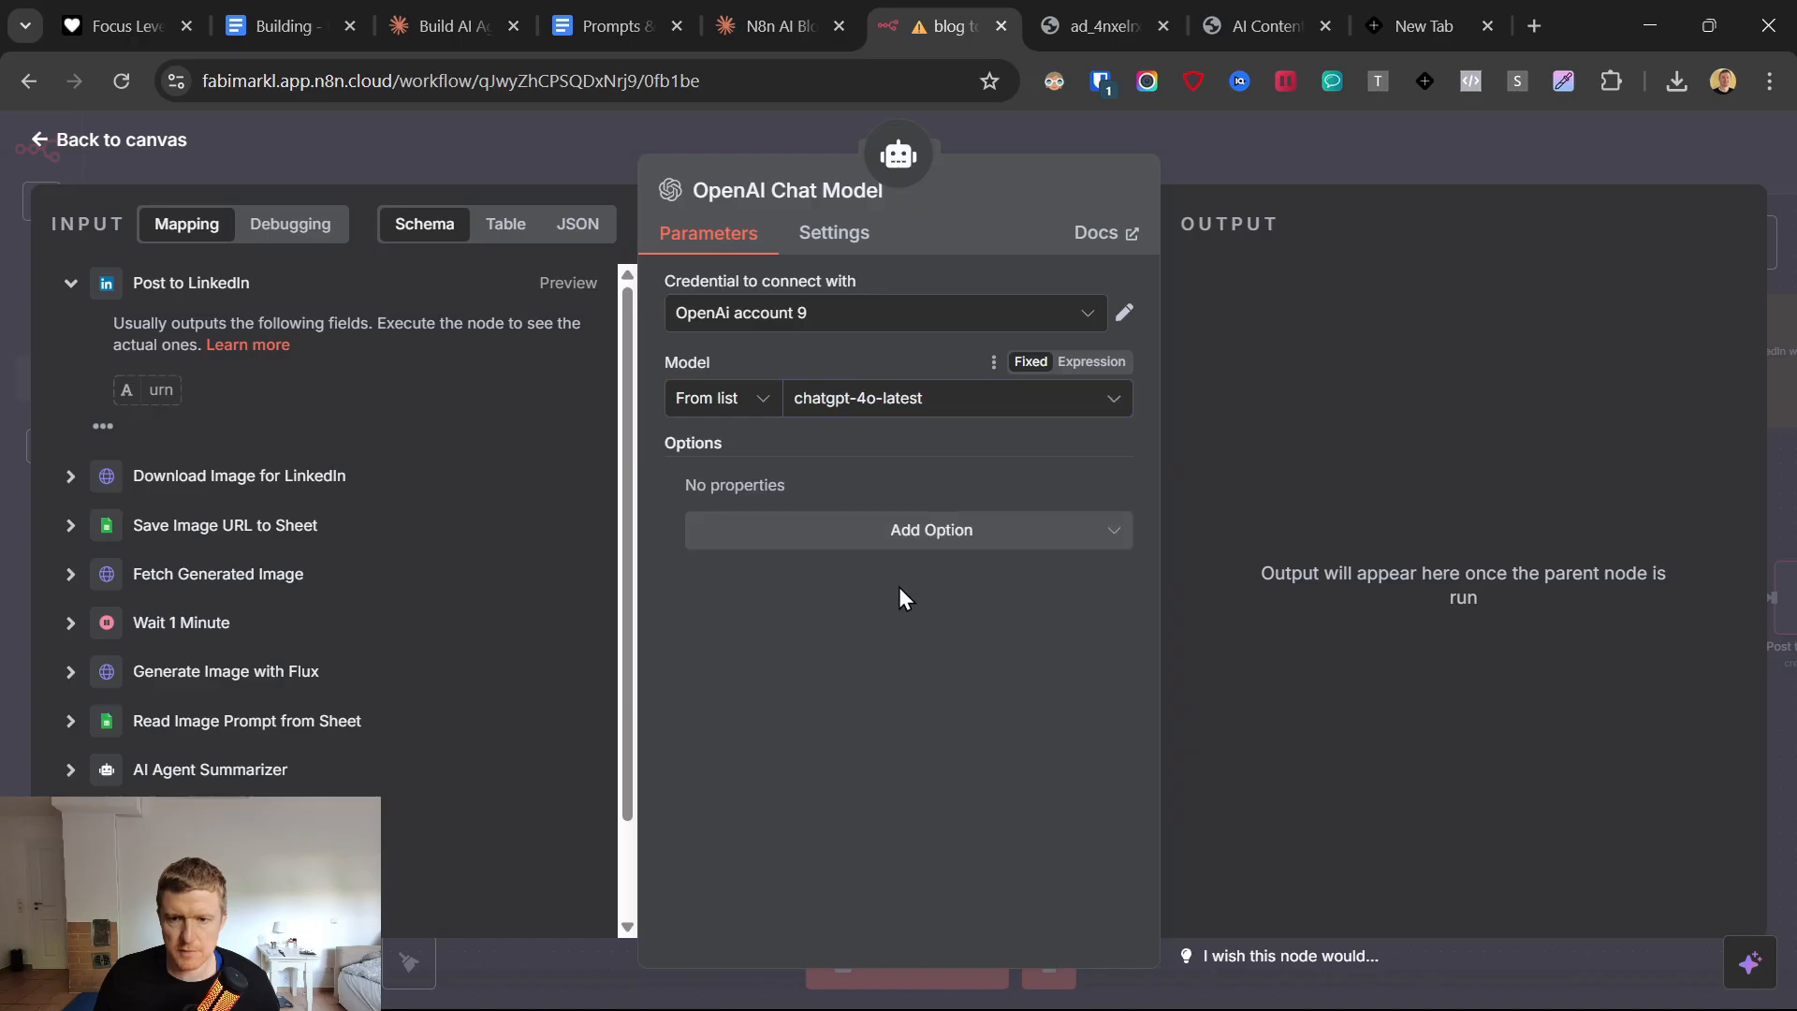
Set the OpenAI Chat Model's model to gpt-4o.
{"action": "left_click", "coordinate": [895, 404]}
{"action": "scroll", "coordinate": [840, 651], "scroll_direction": "down", "scroll_amount": 5}
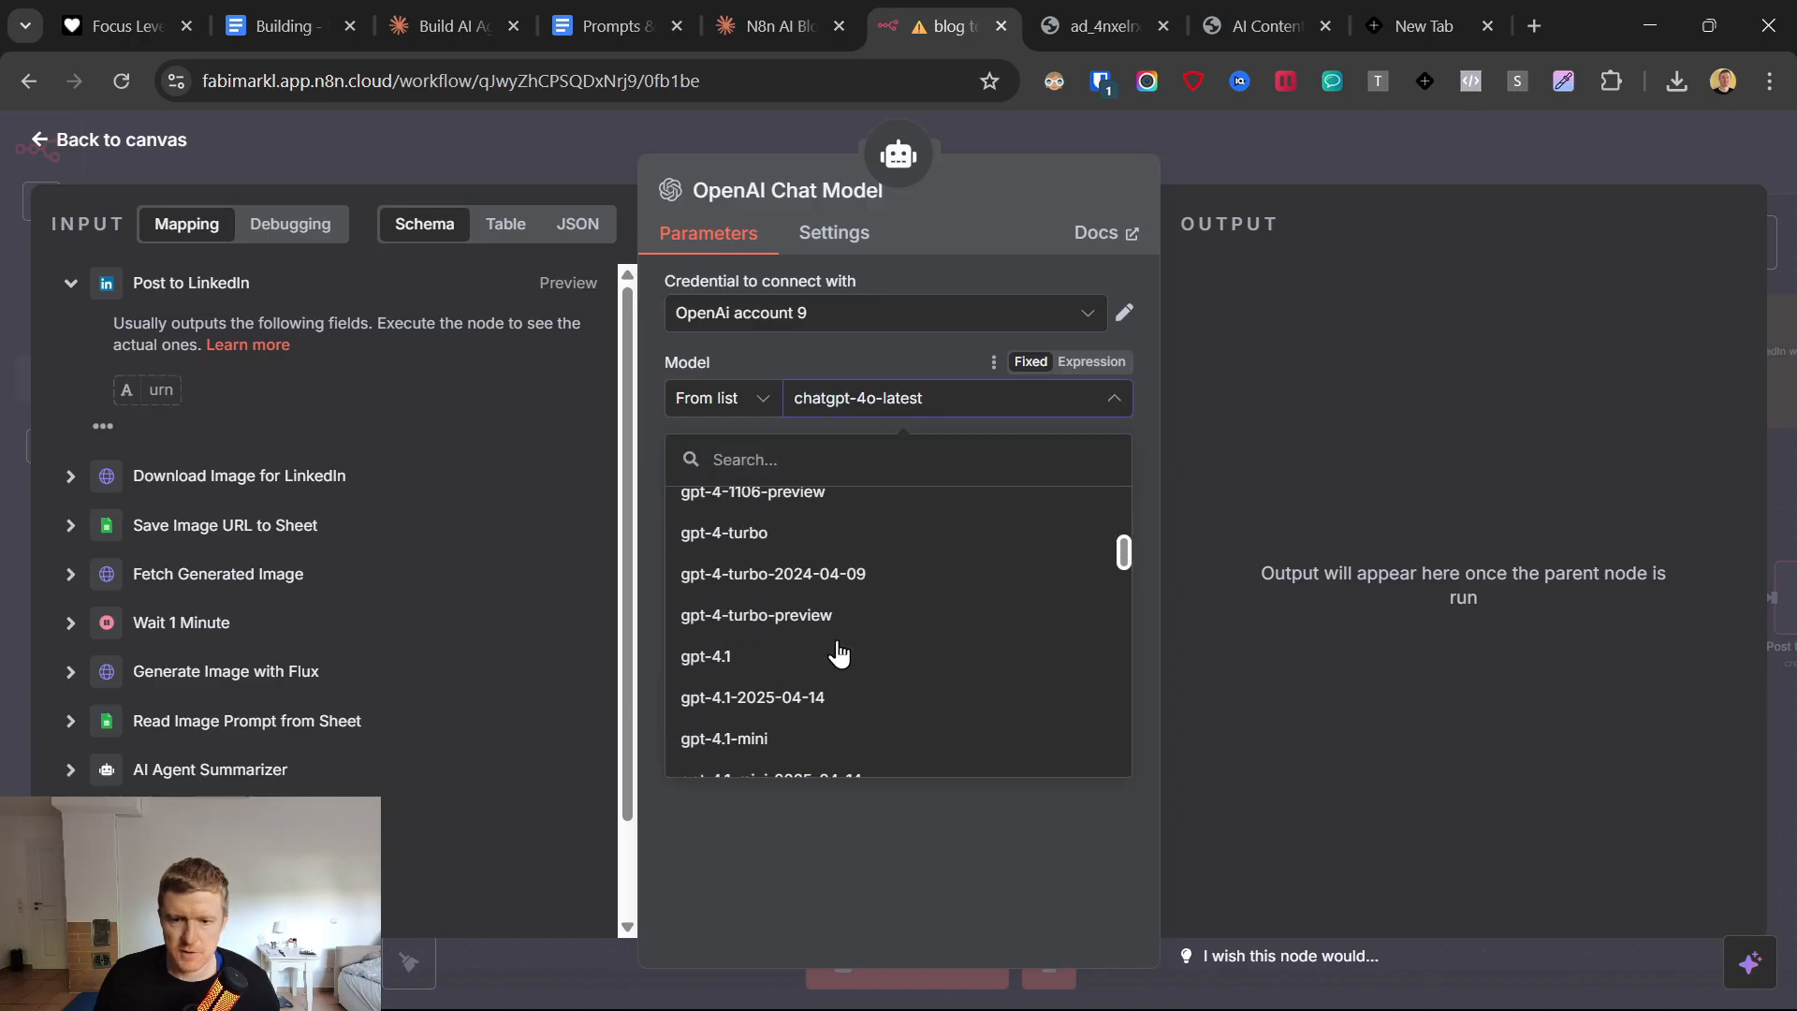
{"action": "scroll", "coordinate": [837, 652], "scroll_direction": "down", "scroll_amount": 3}
{"action": "left_click", "coordinate": [825, 600]}
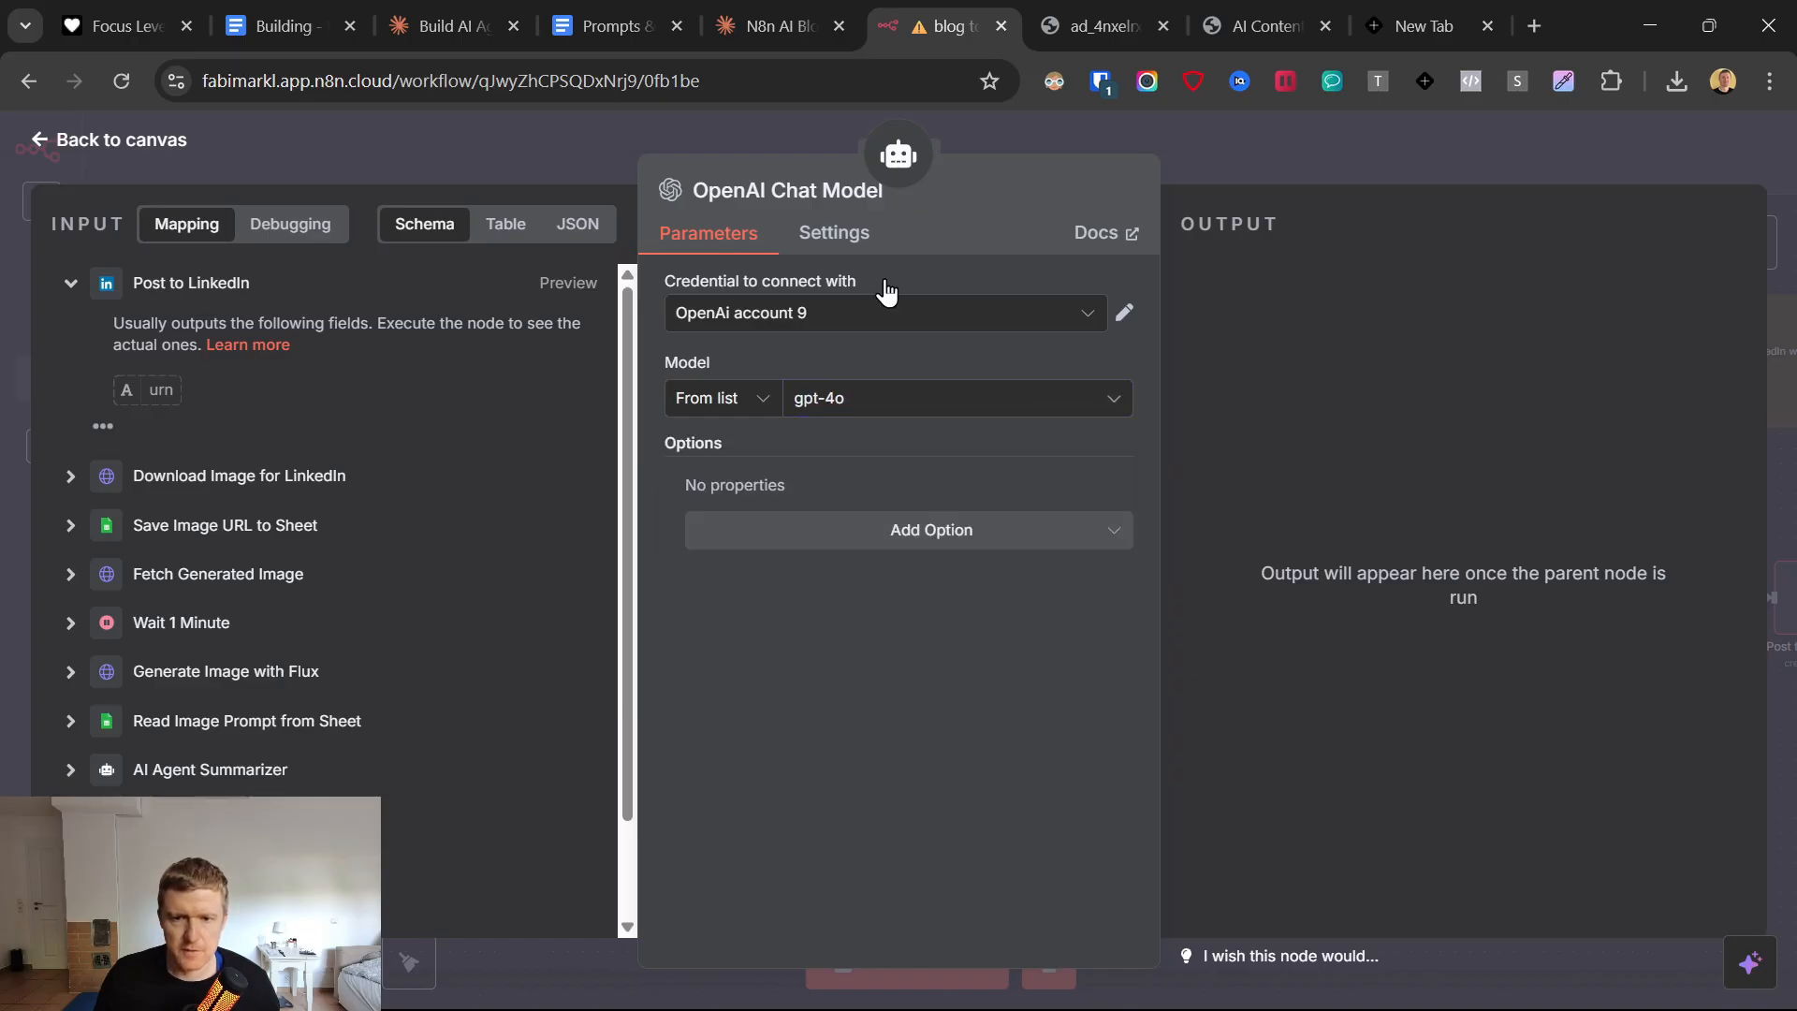
Start a new OpenAI credential for the OpenAI Chat Model node, ready for its API key.
{"action": "left_click", "coordinate": [854, 319]}
{"action": "left_click", "coordinate": [836, 730]}
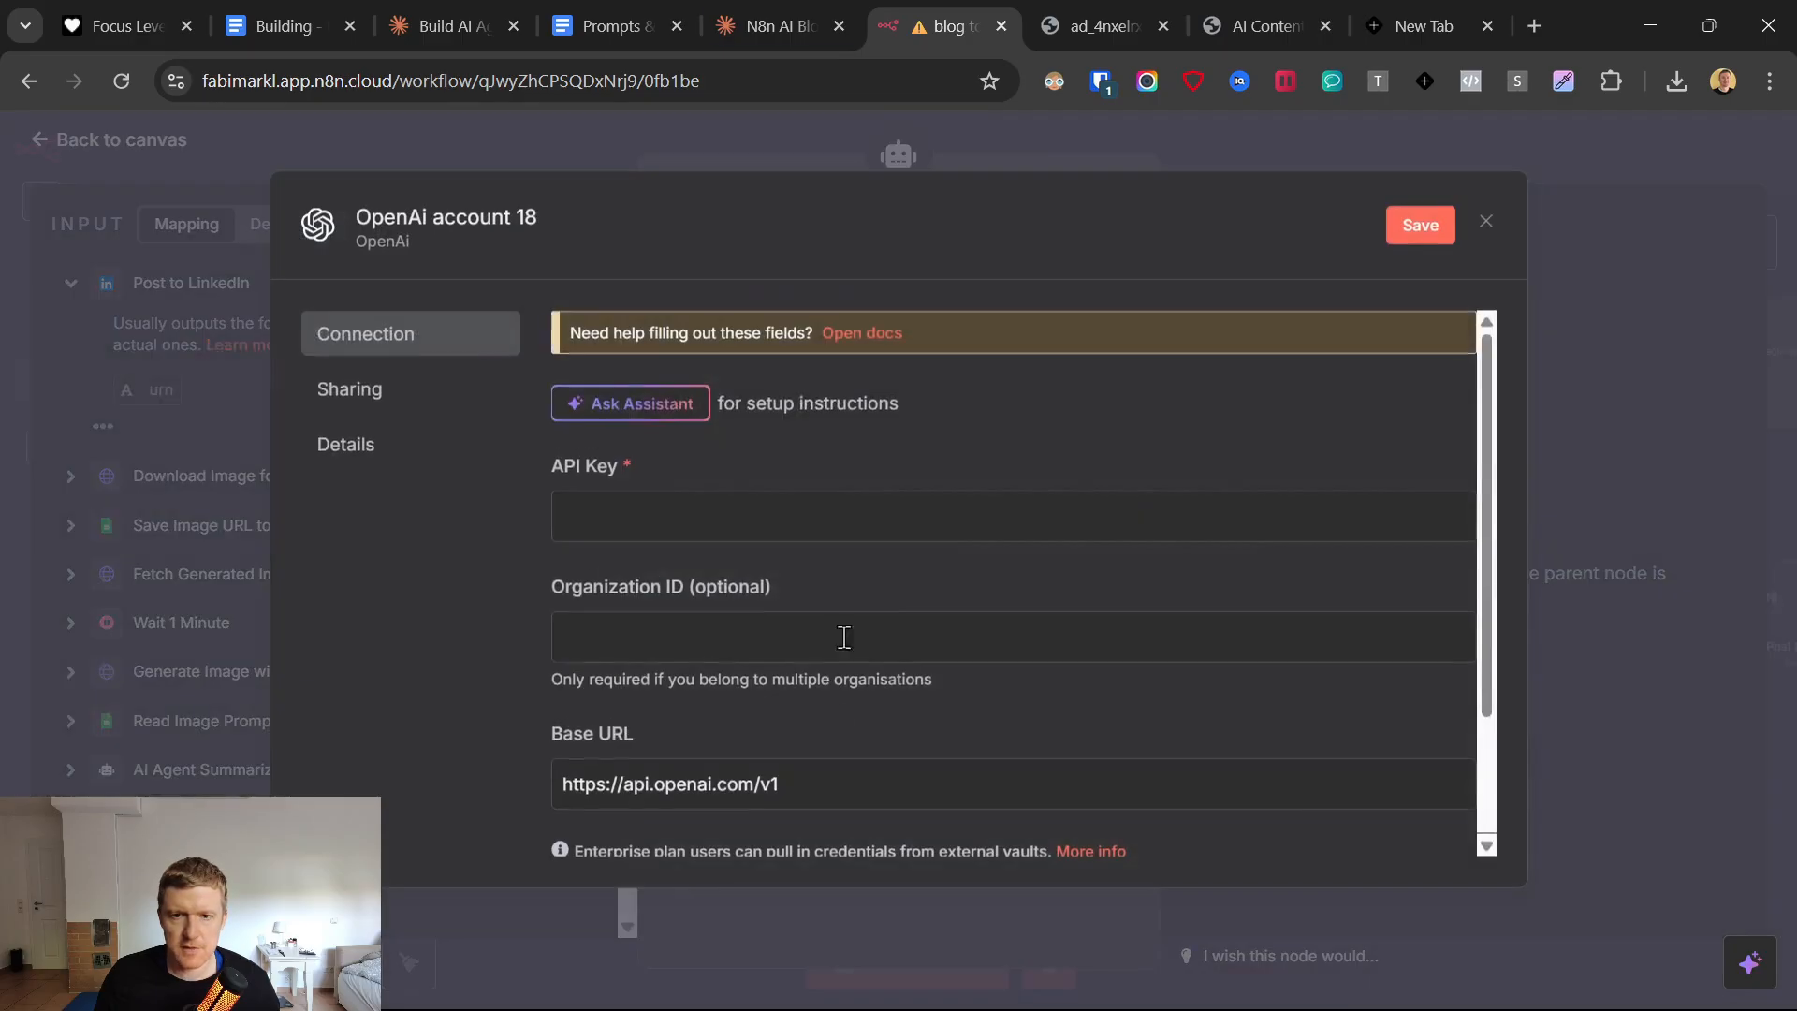
{"action": "left_click", "coordinate": [680, 531]}
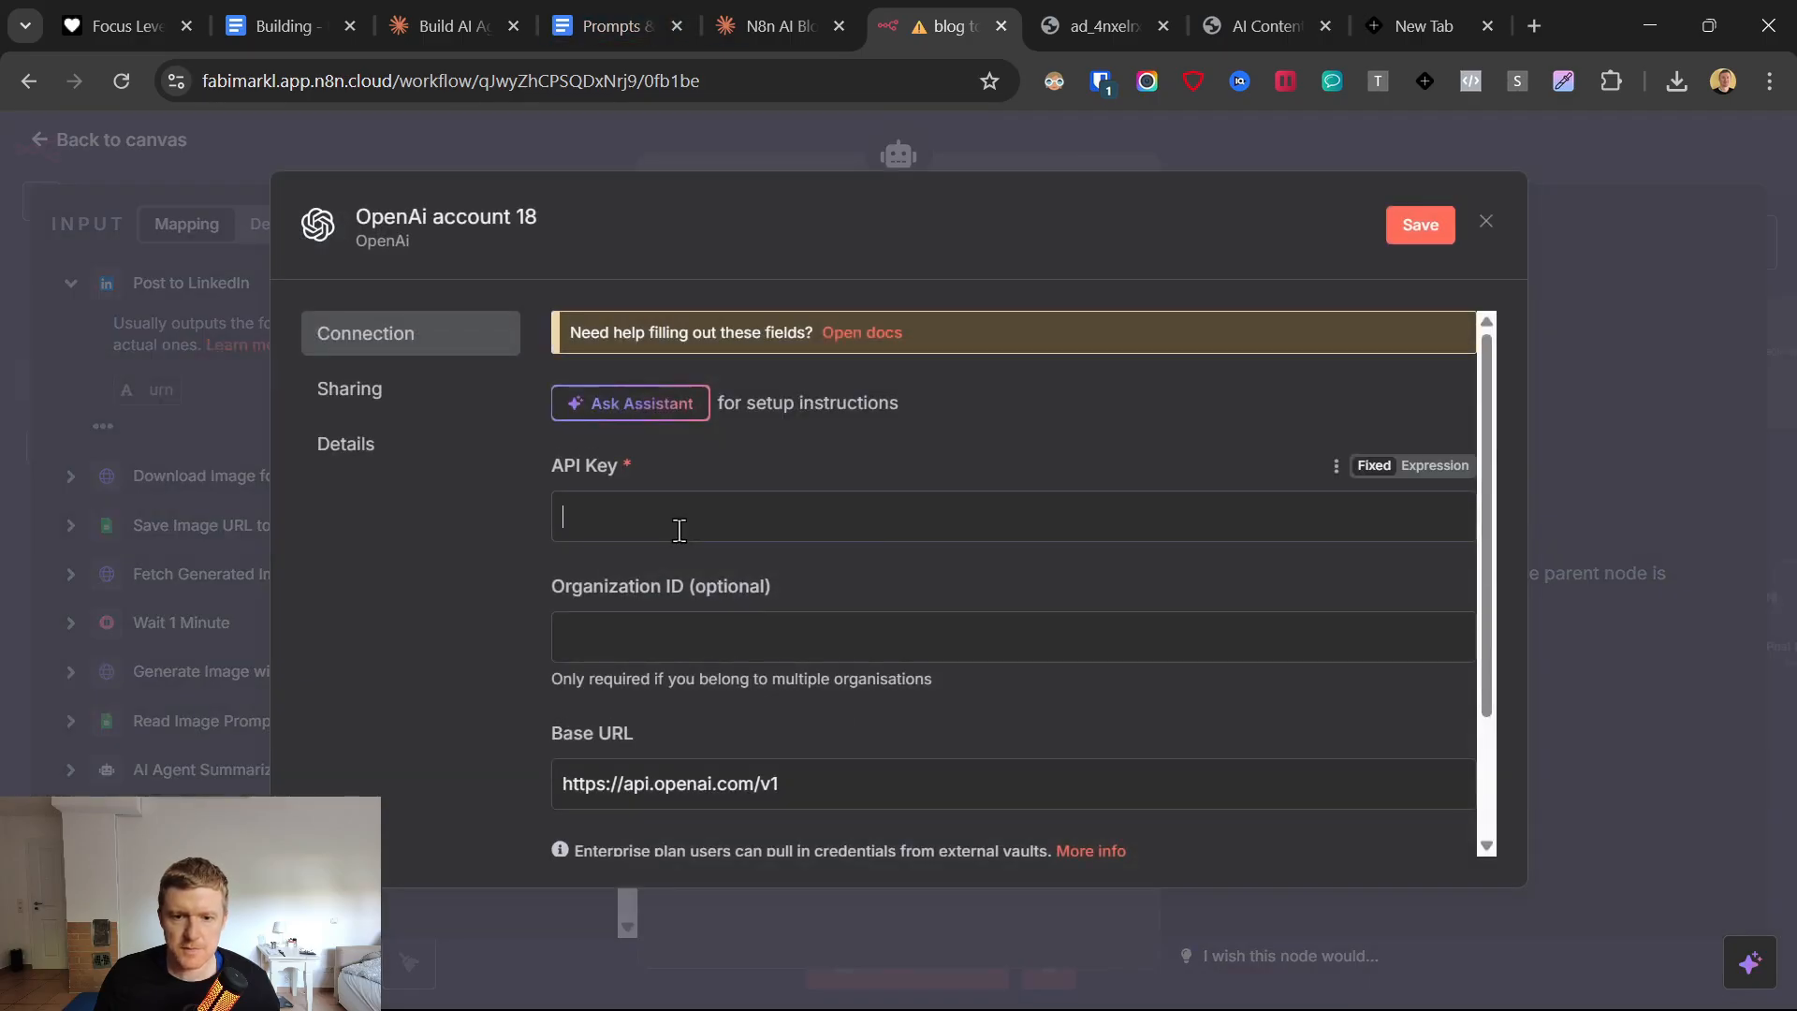
Open the OpenAI platform from the link in the prompts document and view the organization's billing overview.
{"action": "left_click", "coordinate": [621, 4]}
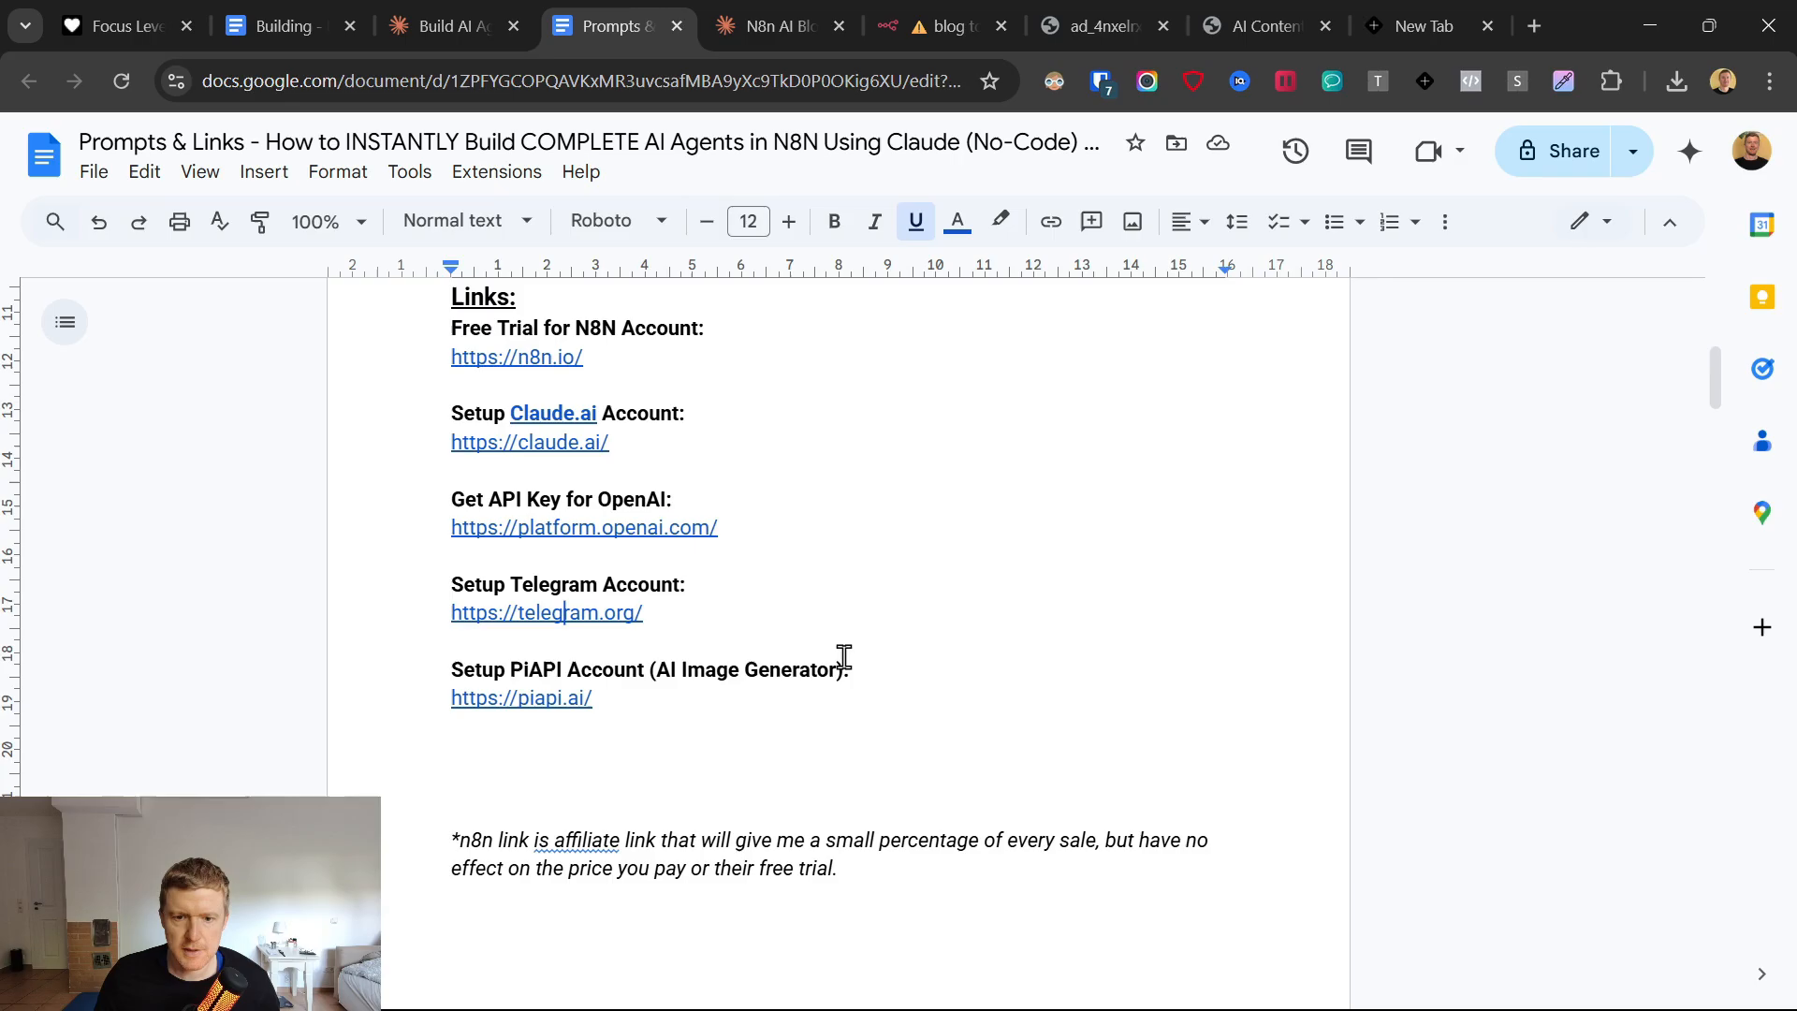
{"action": "left_click", "coordinate": [631, 534]}
{"action": "left_click", "coordinate": [611, 565]}
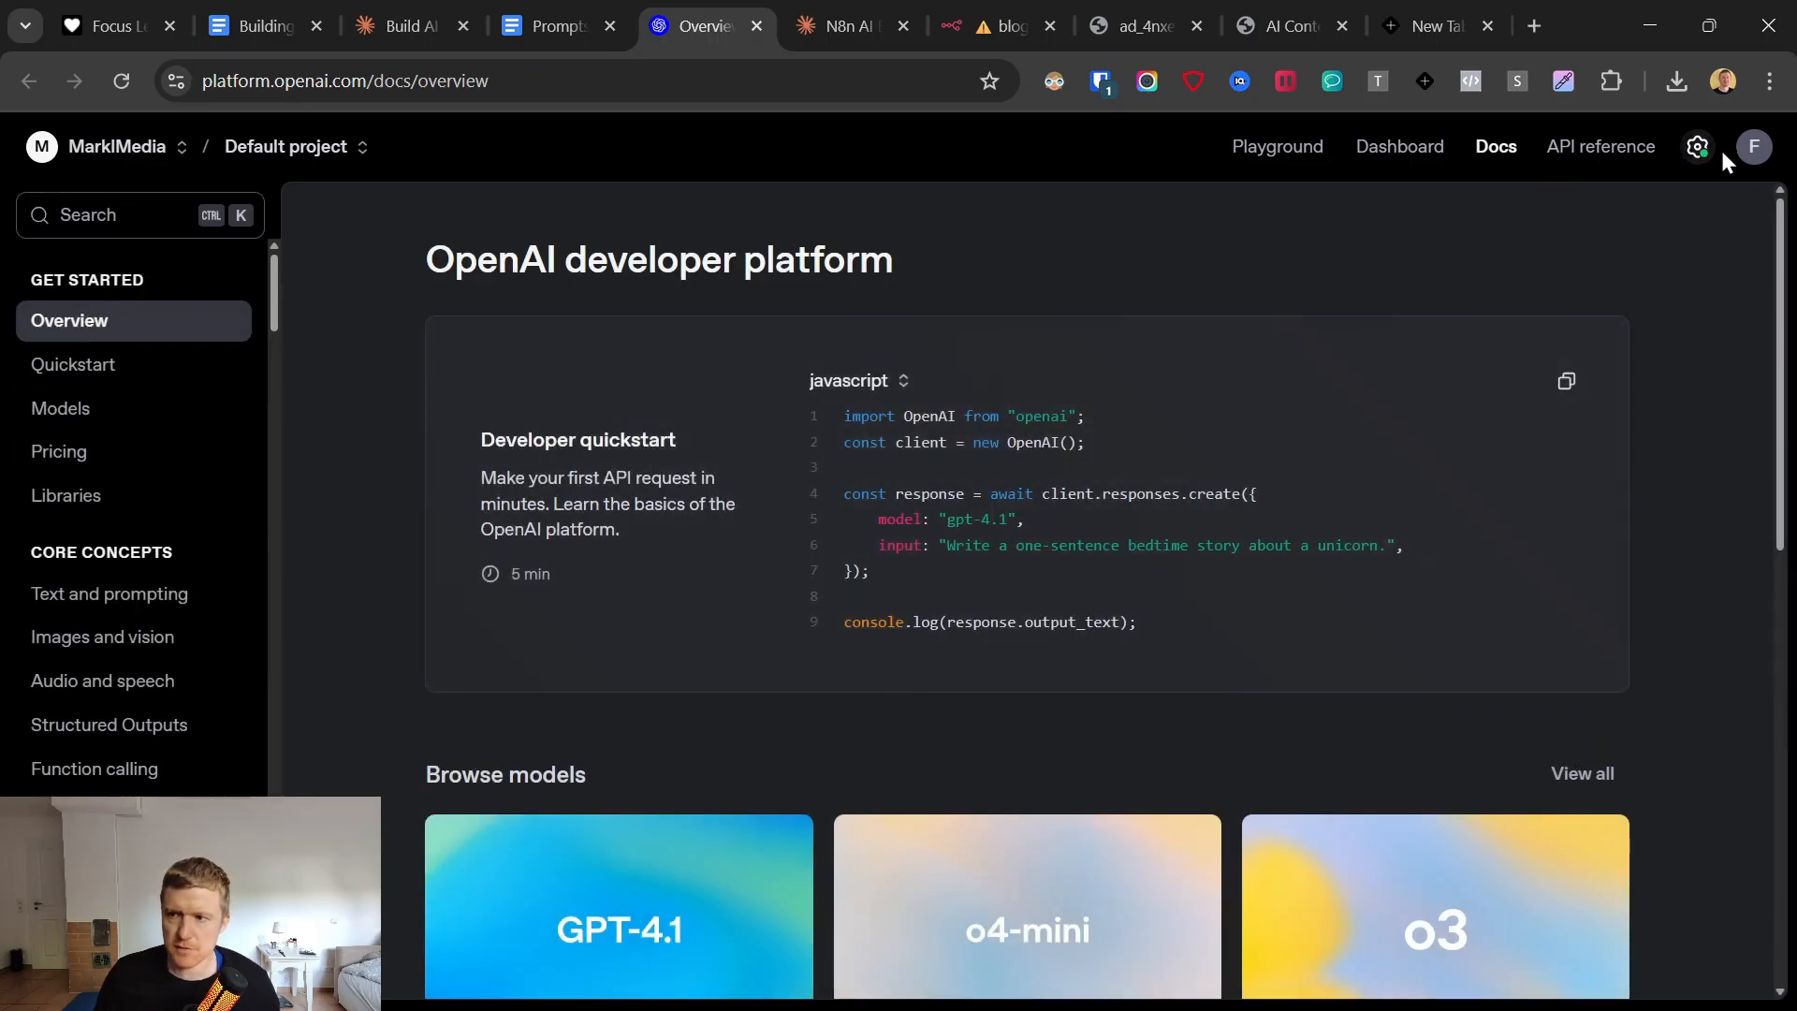
{"action": "left_click", "coordinate": [1698, 148]}
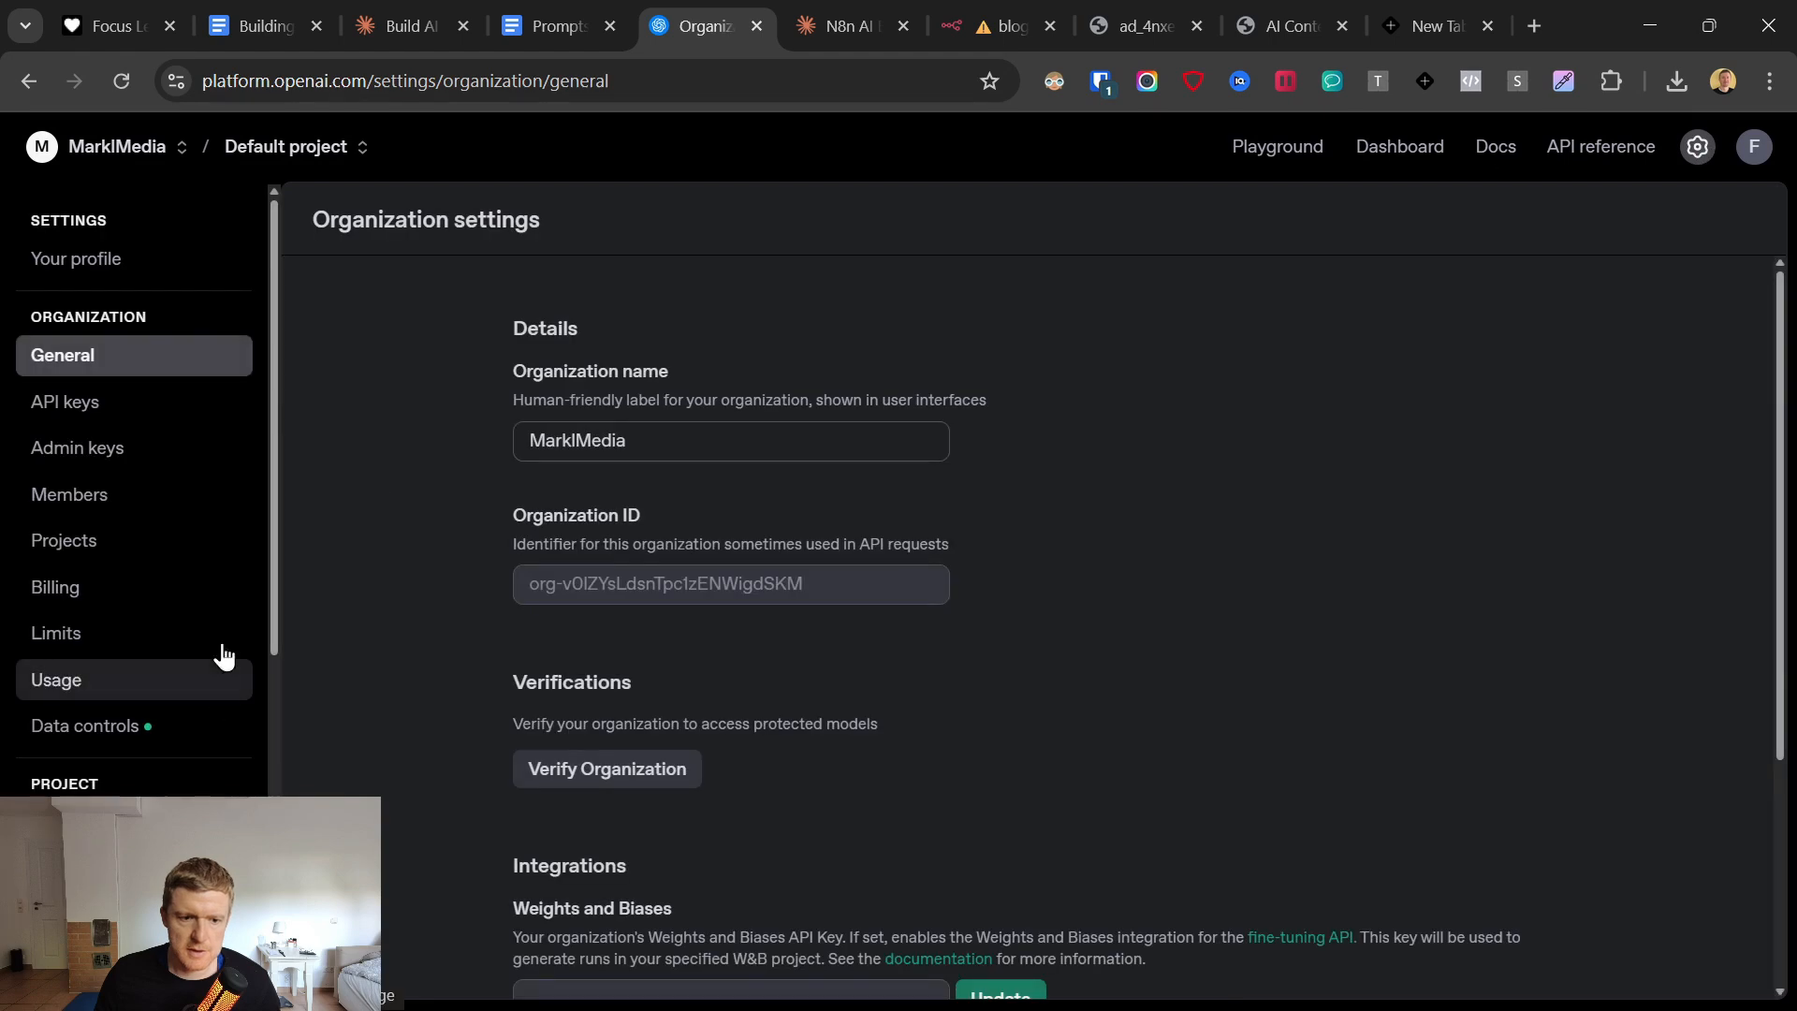
{"action": "left_click", "coordinate": [122, 588]}
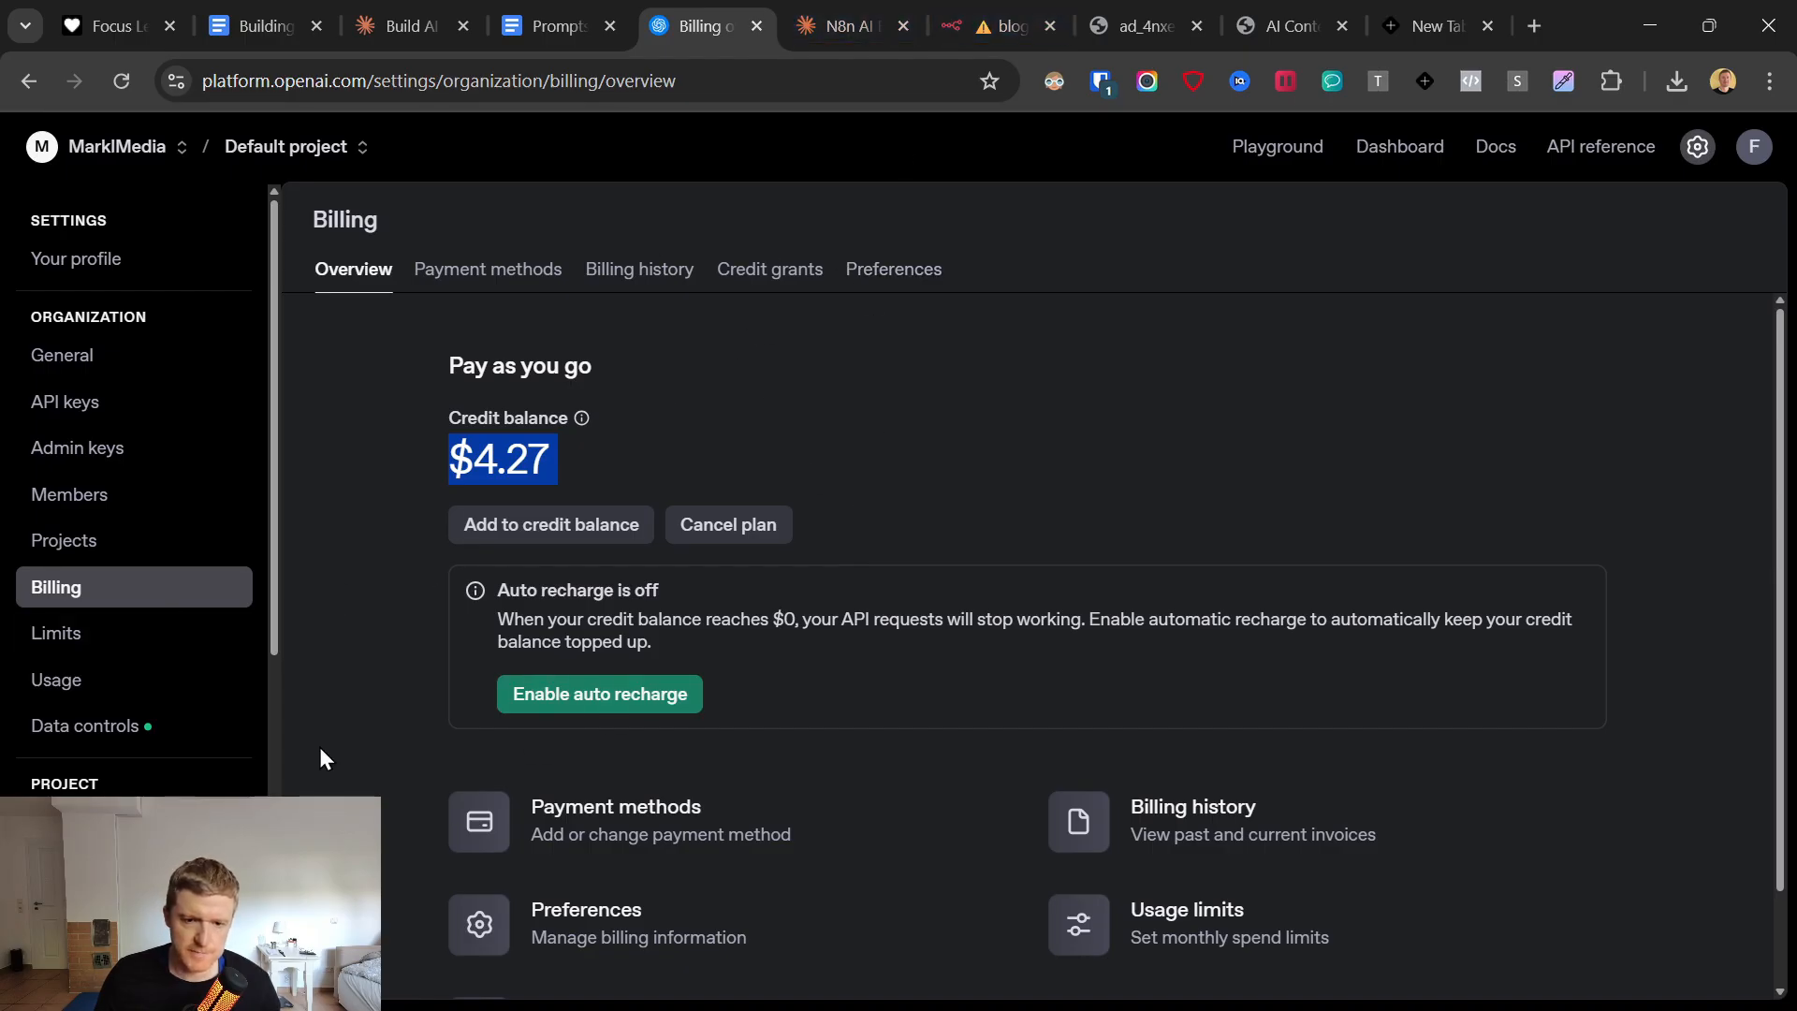
Create a project secret key named "blog to li post demo" in the default project and copy it.
{"action": "scroll", "coordinate": [145, 595], "scroll_direction": "down", "scroll_amount": 2}
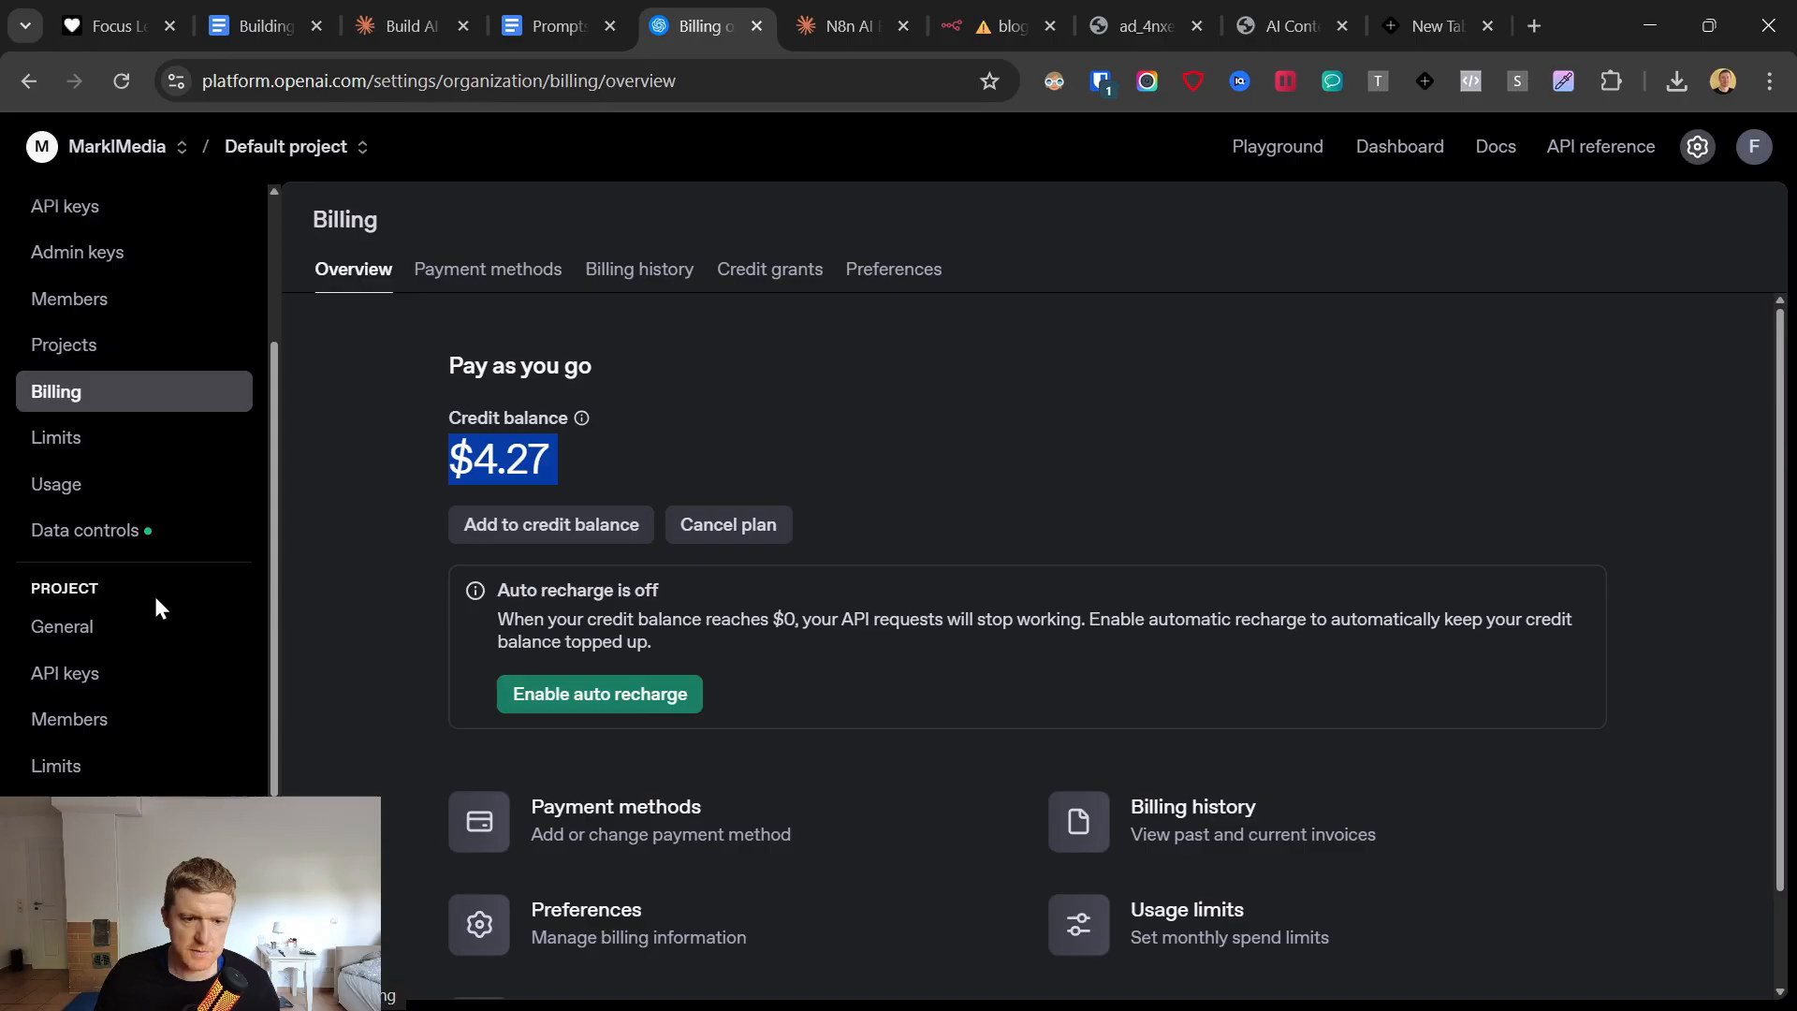
{"action": "left_click", "coordinate": [94, 672]}
{"action": "right_click", "coordinate": [96, 674]}
{"action": "left_click", "coordinate": [1388, 728]}
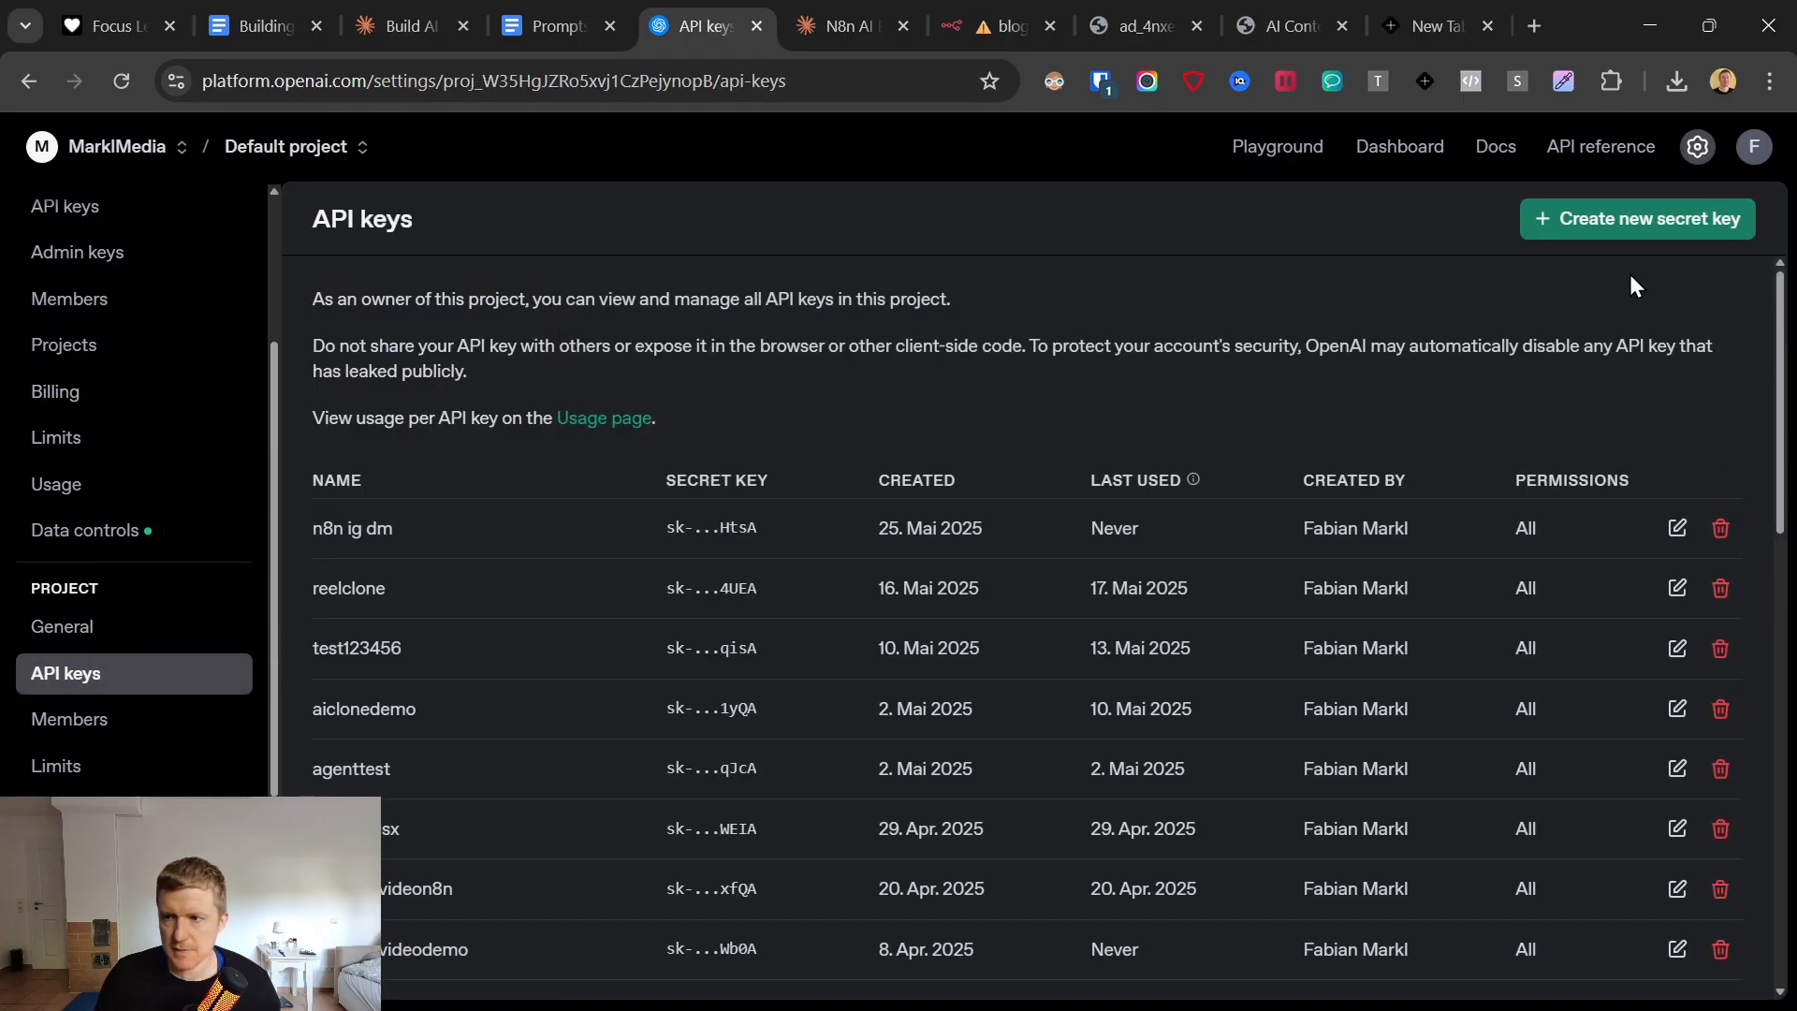
{"action": "left_click", "coordinate": [1619, 222]}
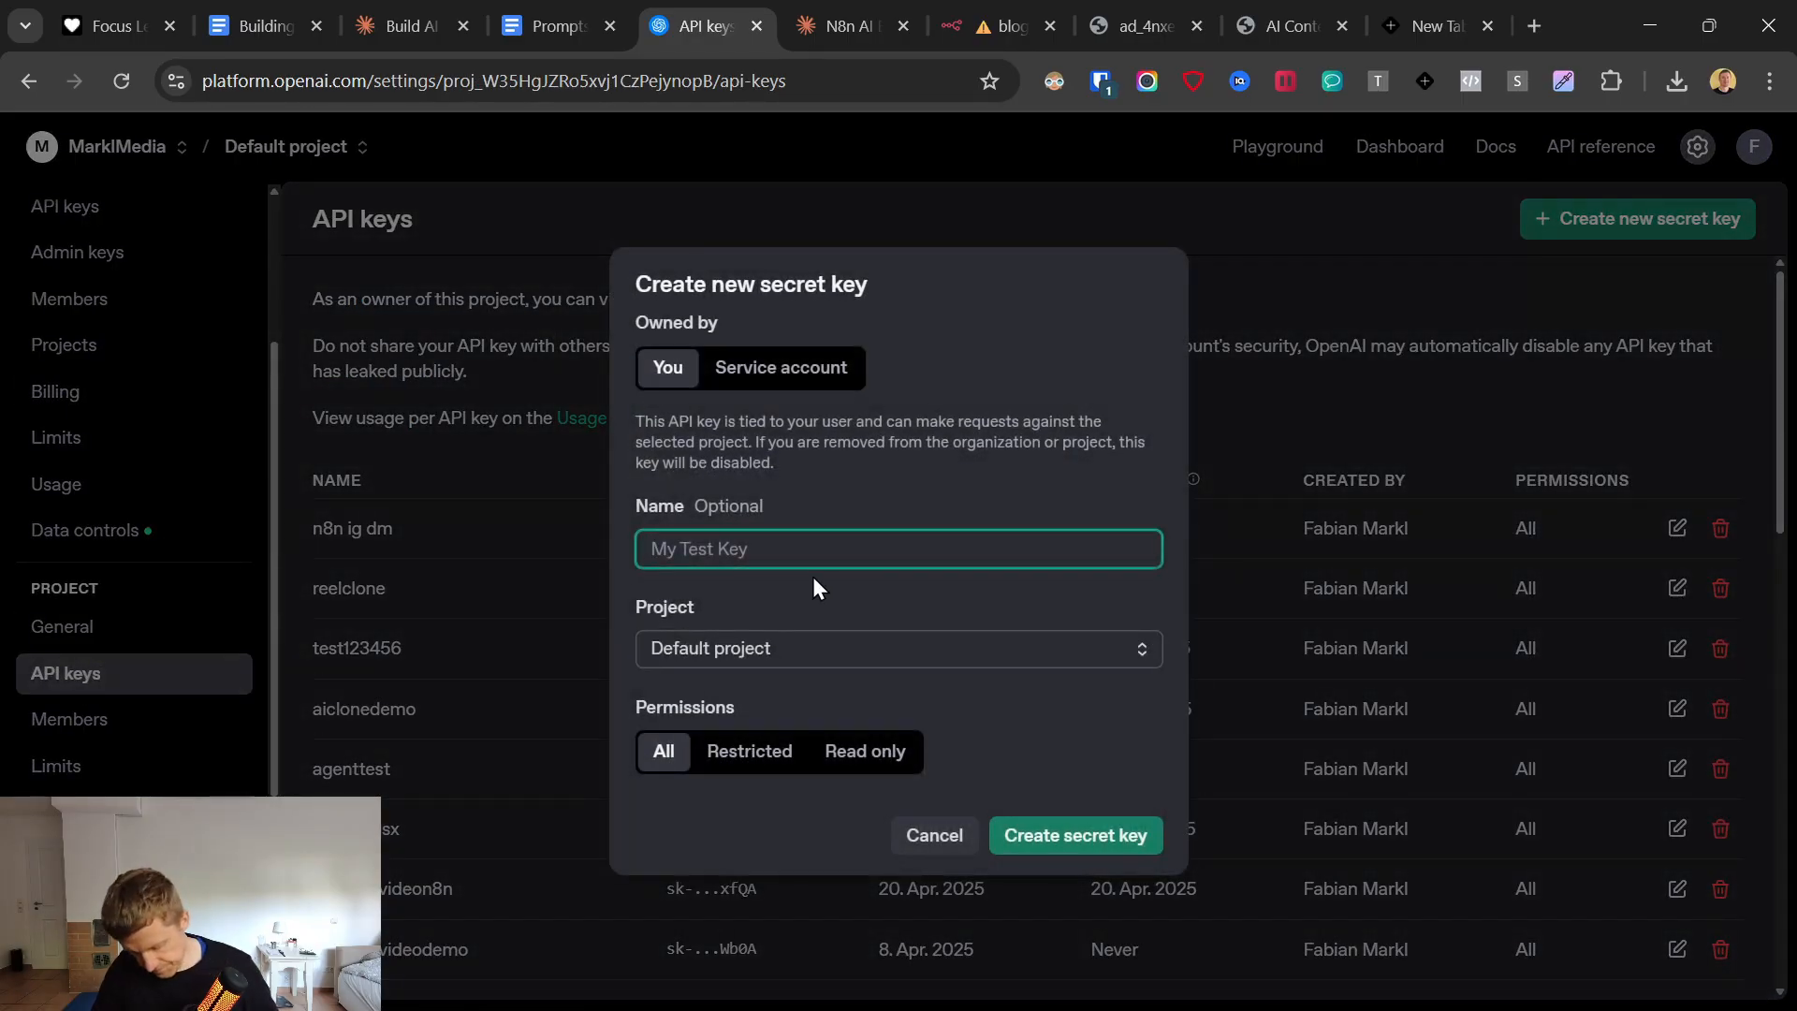
{"action": "type", "text": "blog to li post demo"}
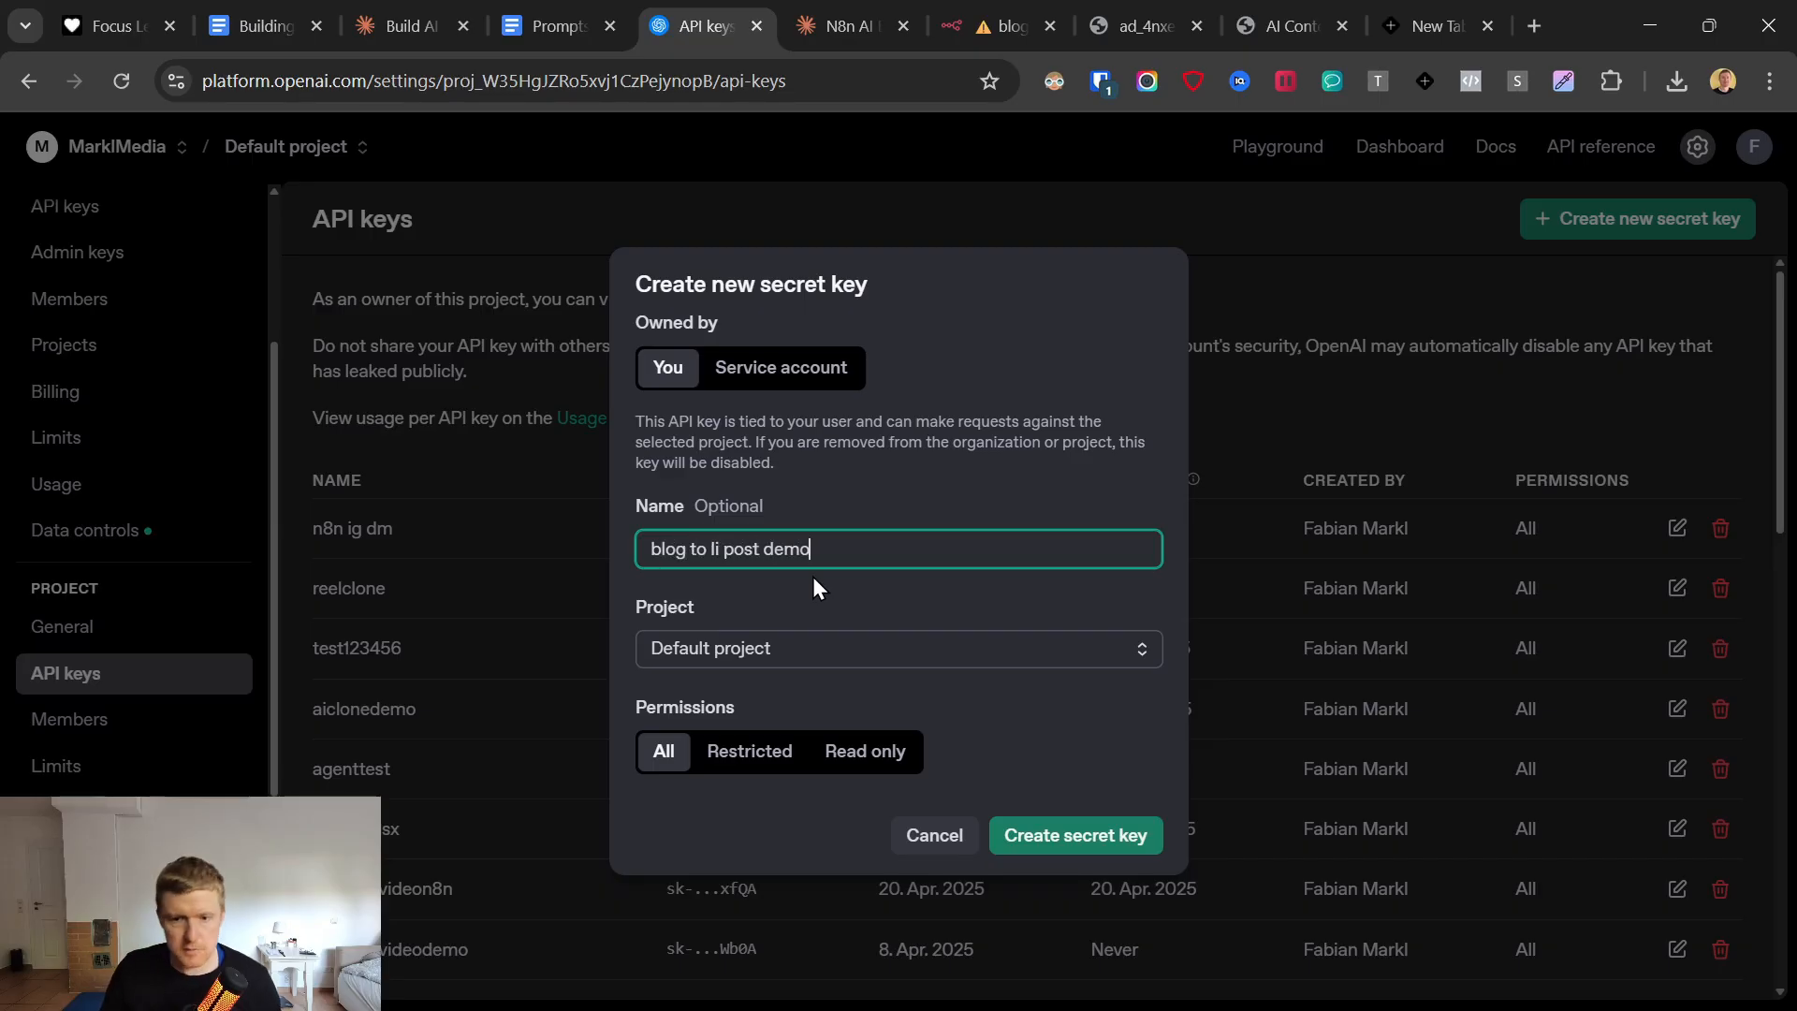
{"action": "left_click", "coordinate": [1081, 832]}
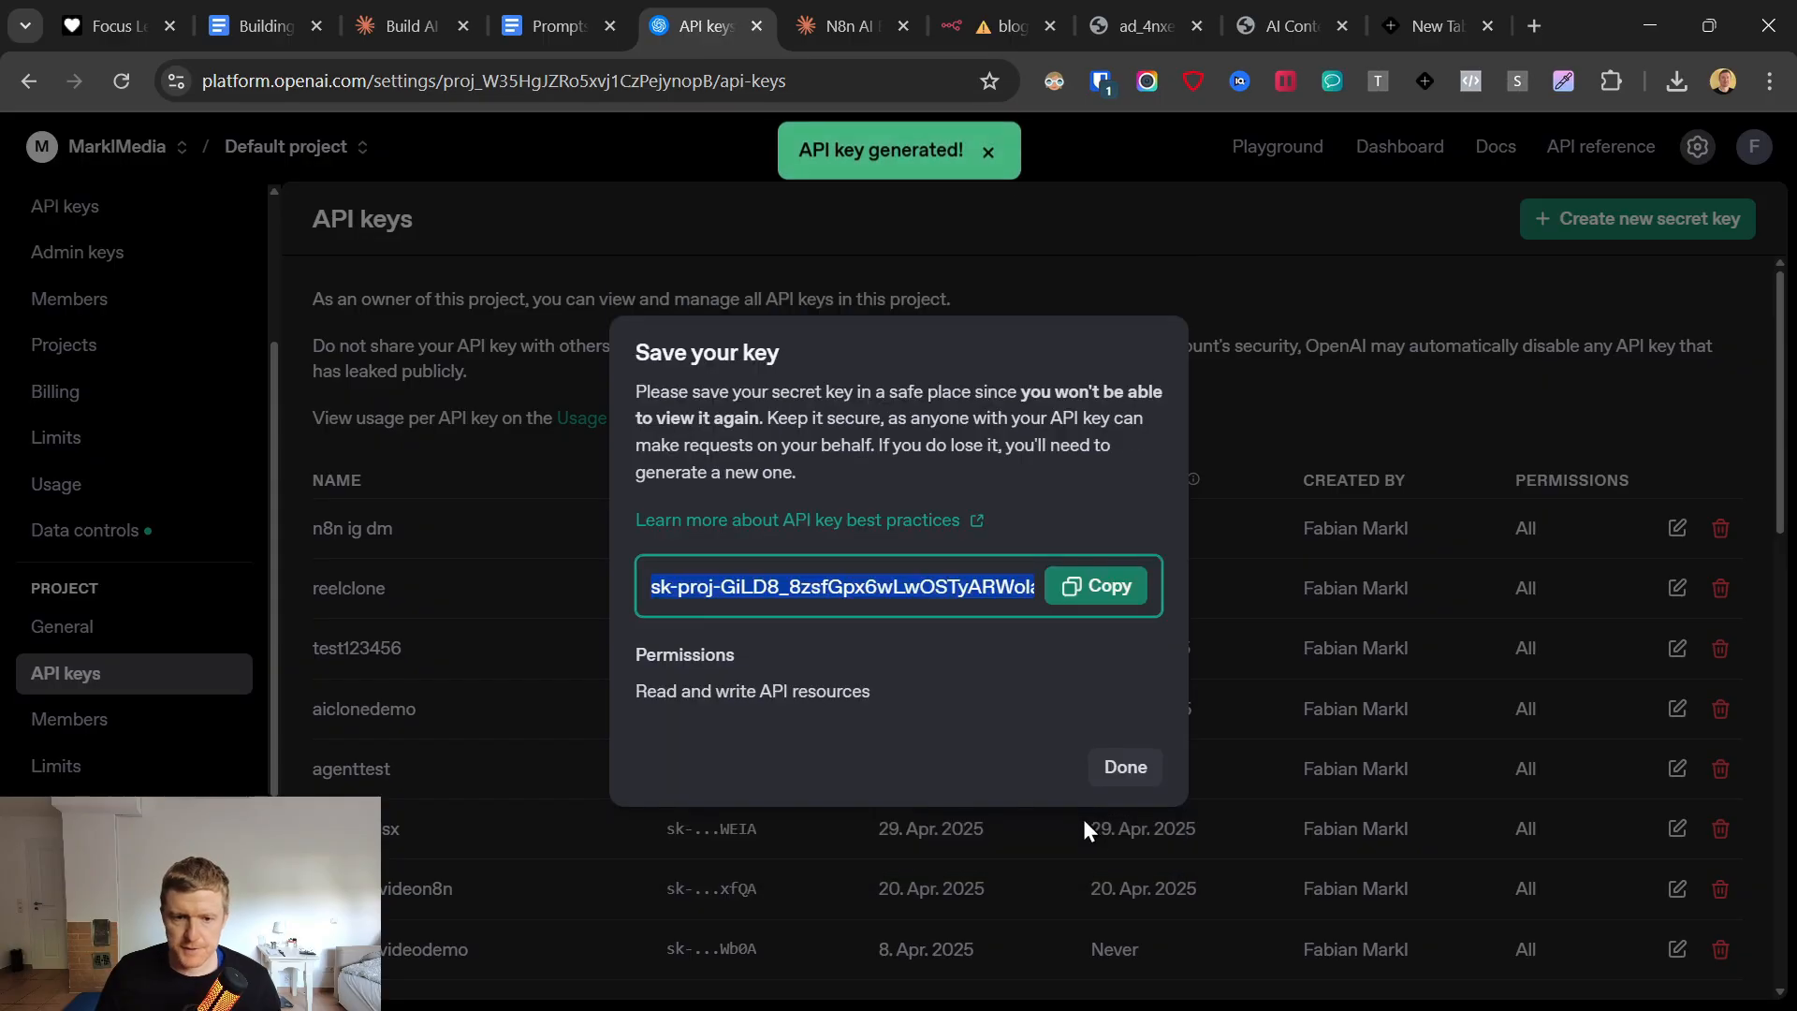
{"action": "left_click", "coordinate": [1095, 586]}
Back in the n8n credential form, paste the OpenAI API key, save the credential and return to the canvas.
{"action": "left_click", "coordinate": [1001, 26]}
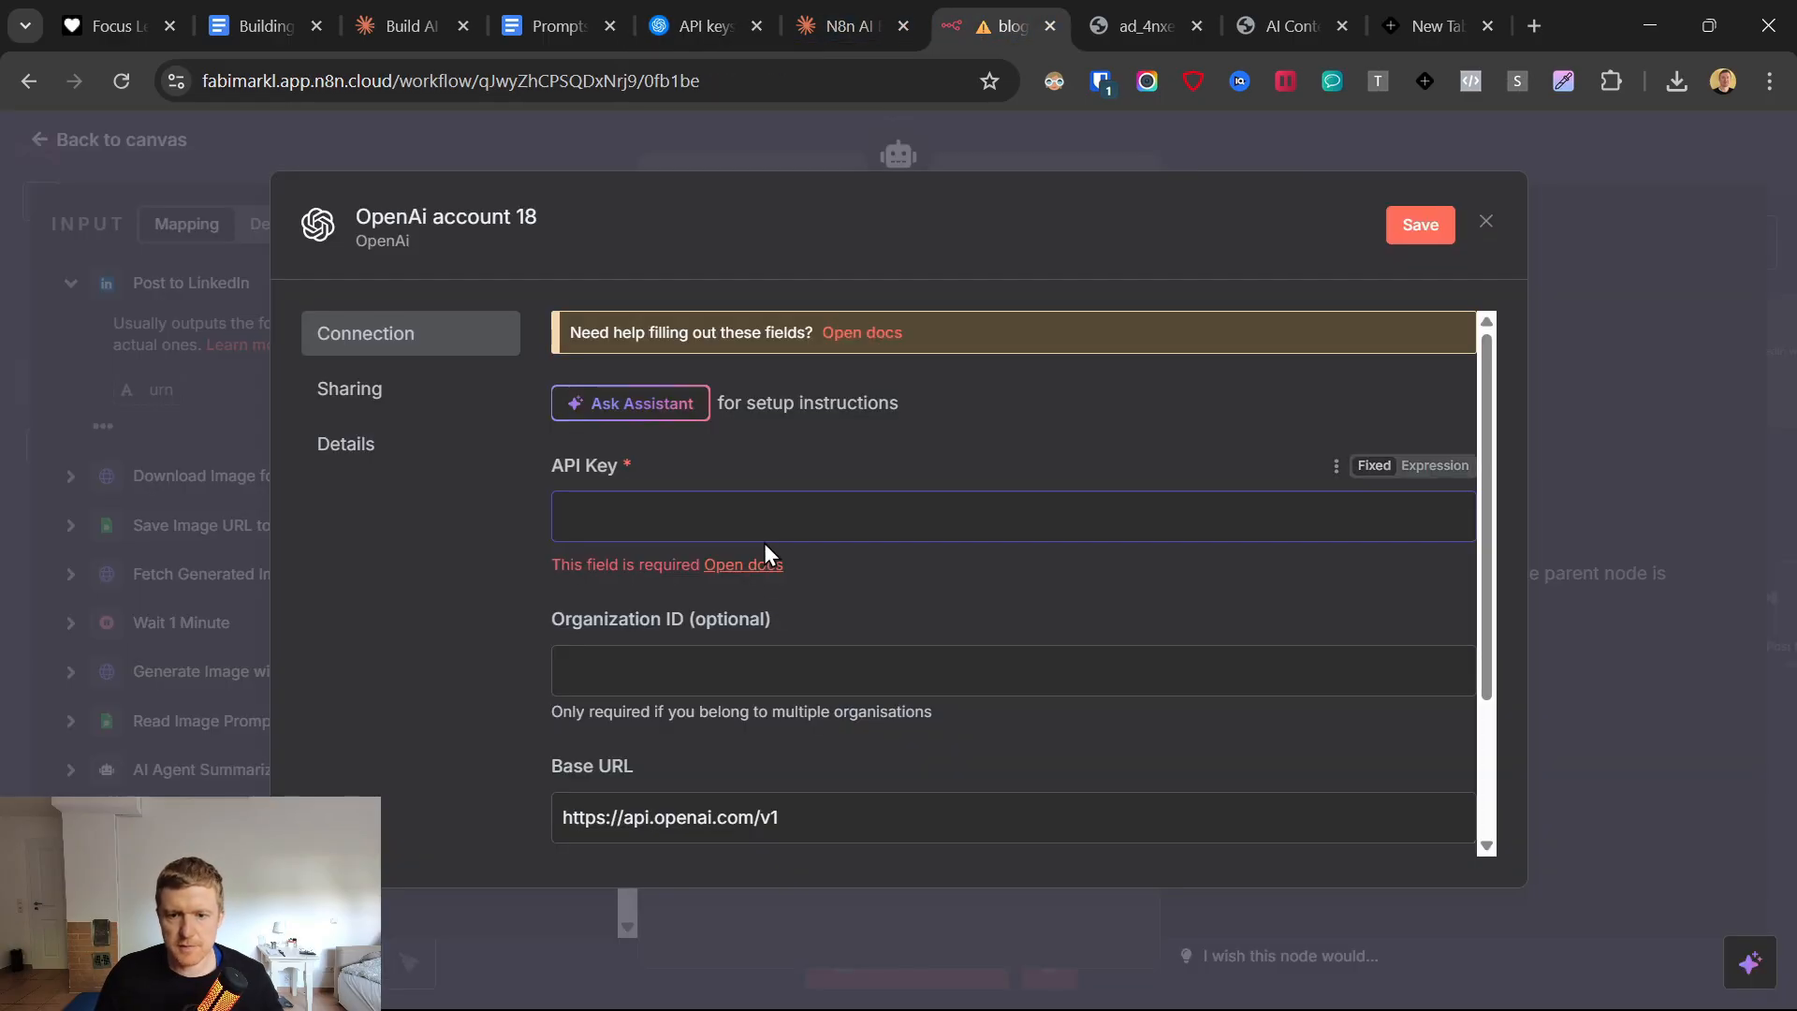
{"action": "key", "text": "ctrl+v"}
{"action": "left_click", "coordinate": [1400, 225]}
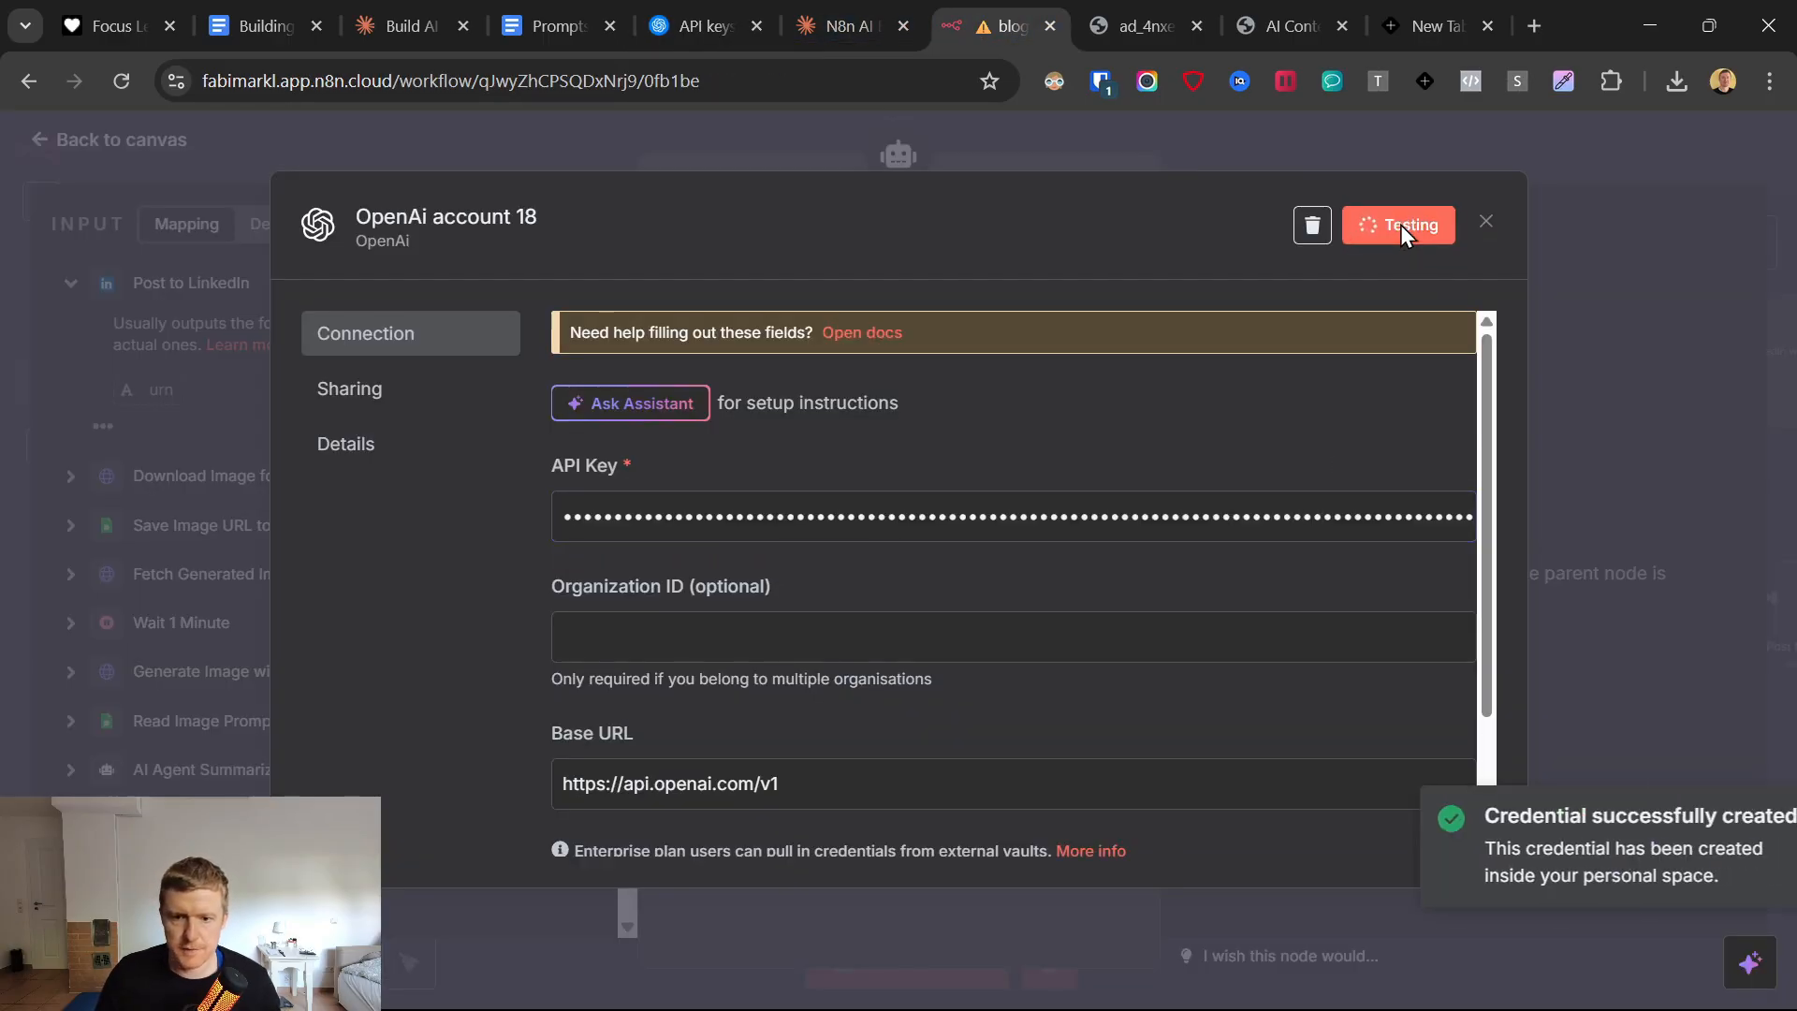
{"action": "left_click", "coordinate": [40, 140]}
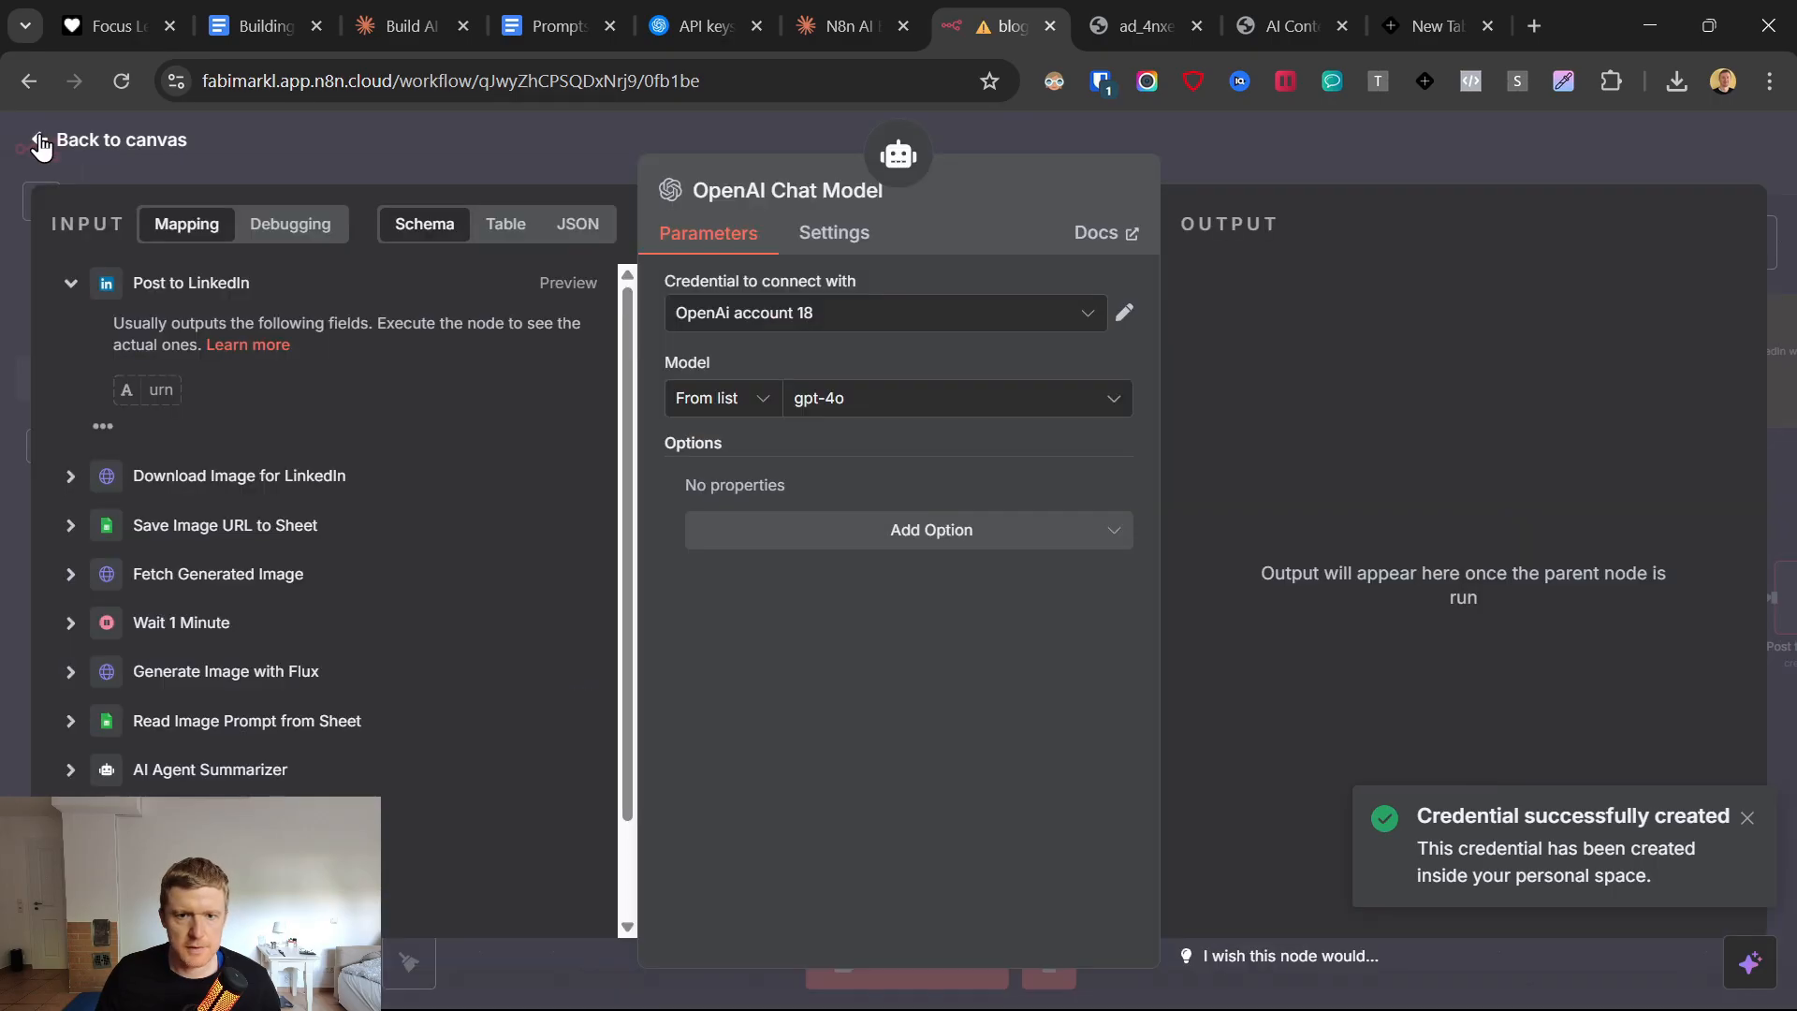
{"action": "left_click", "coordinate": [40, 142]}
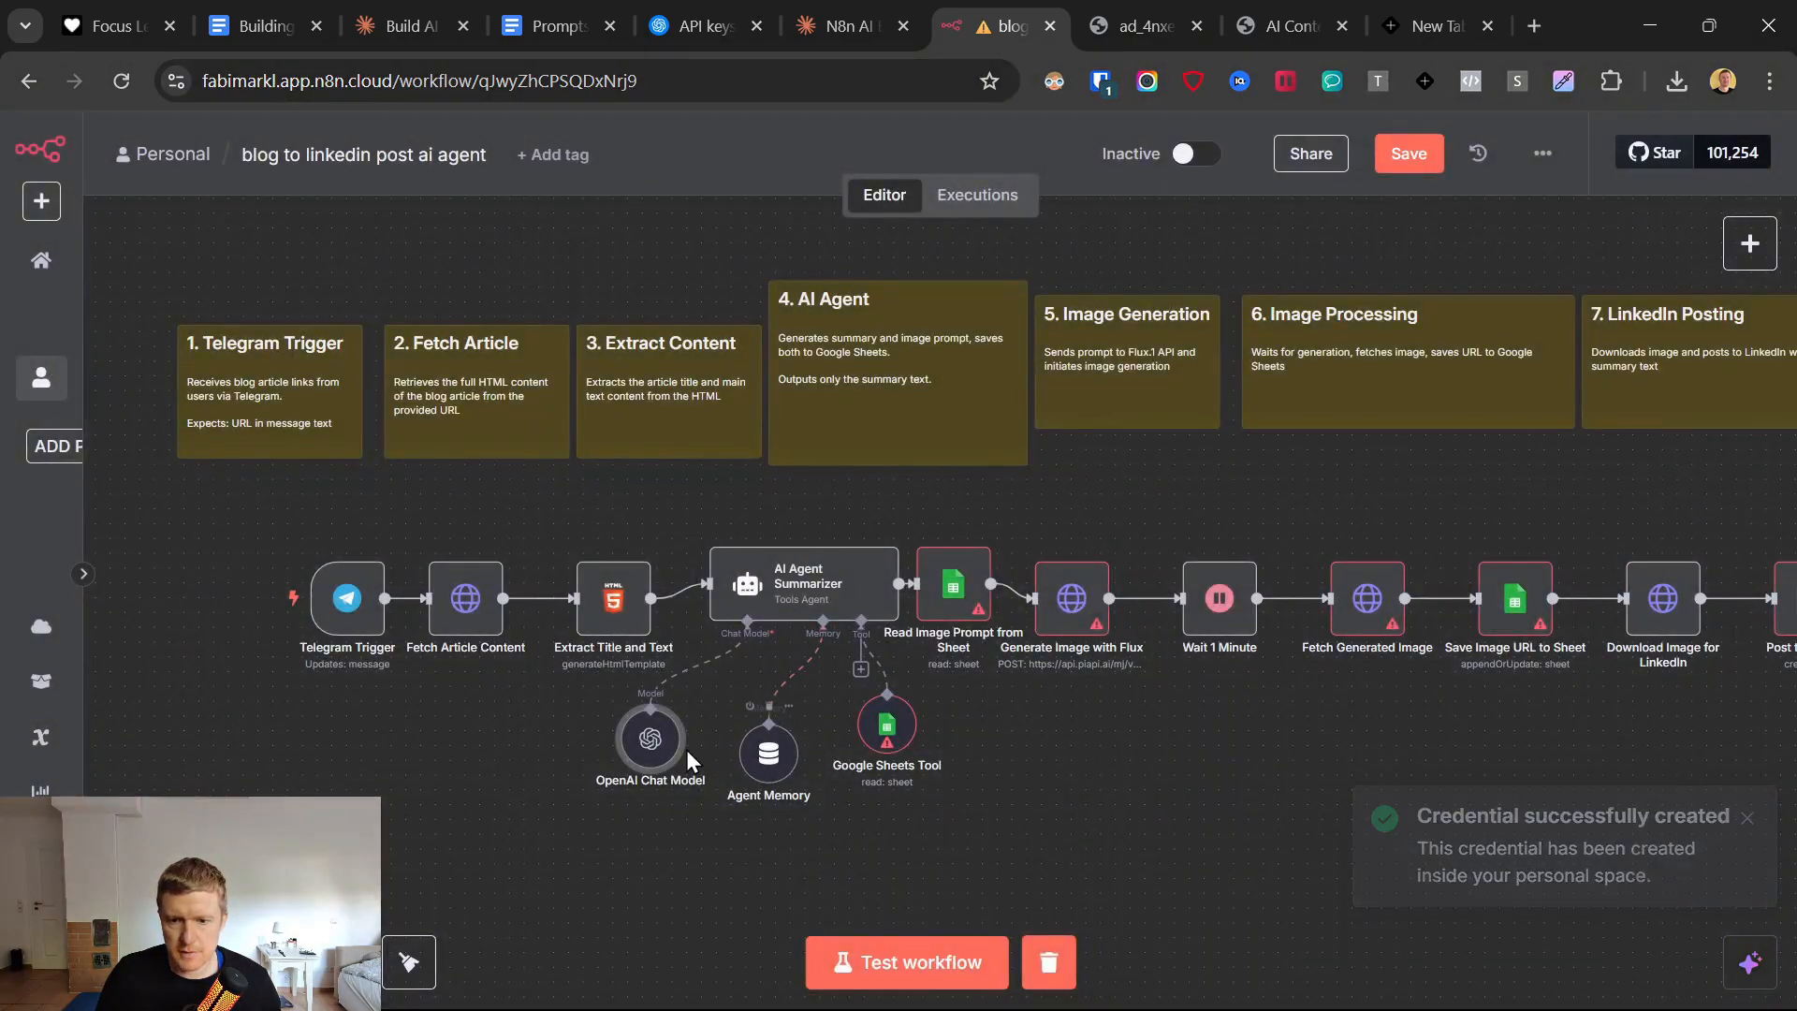
Open the Google Sheets Tool node and look through its available Google Sheets credentials.
{"action": "left_click_drag", "start_coordinate": [791, 738], "coordinate": [776, 753]}
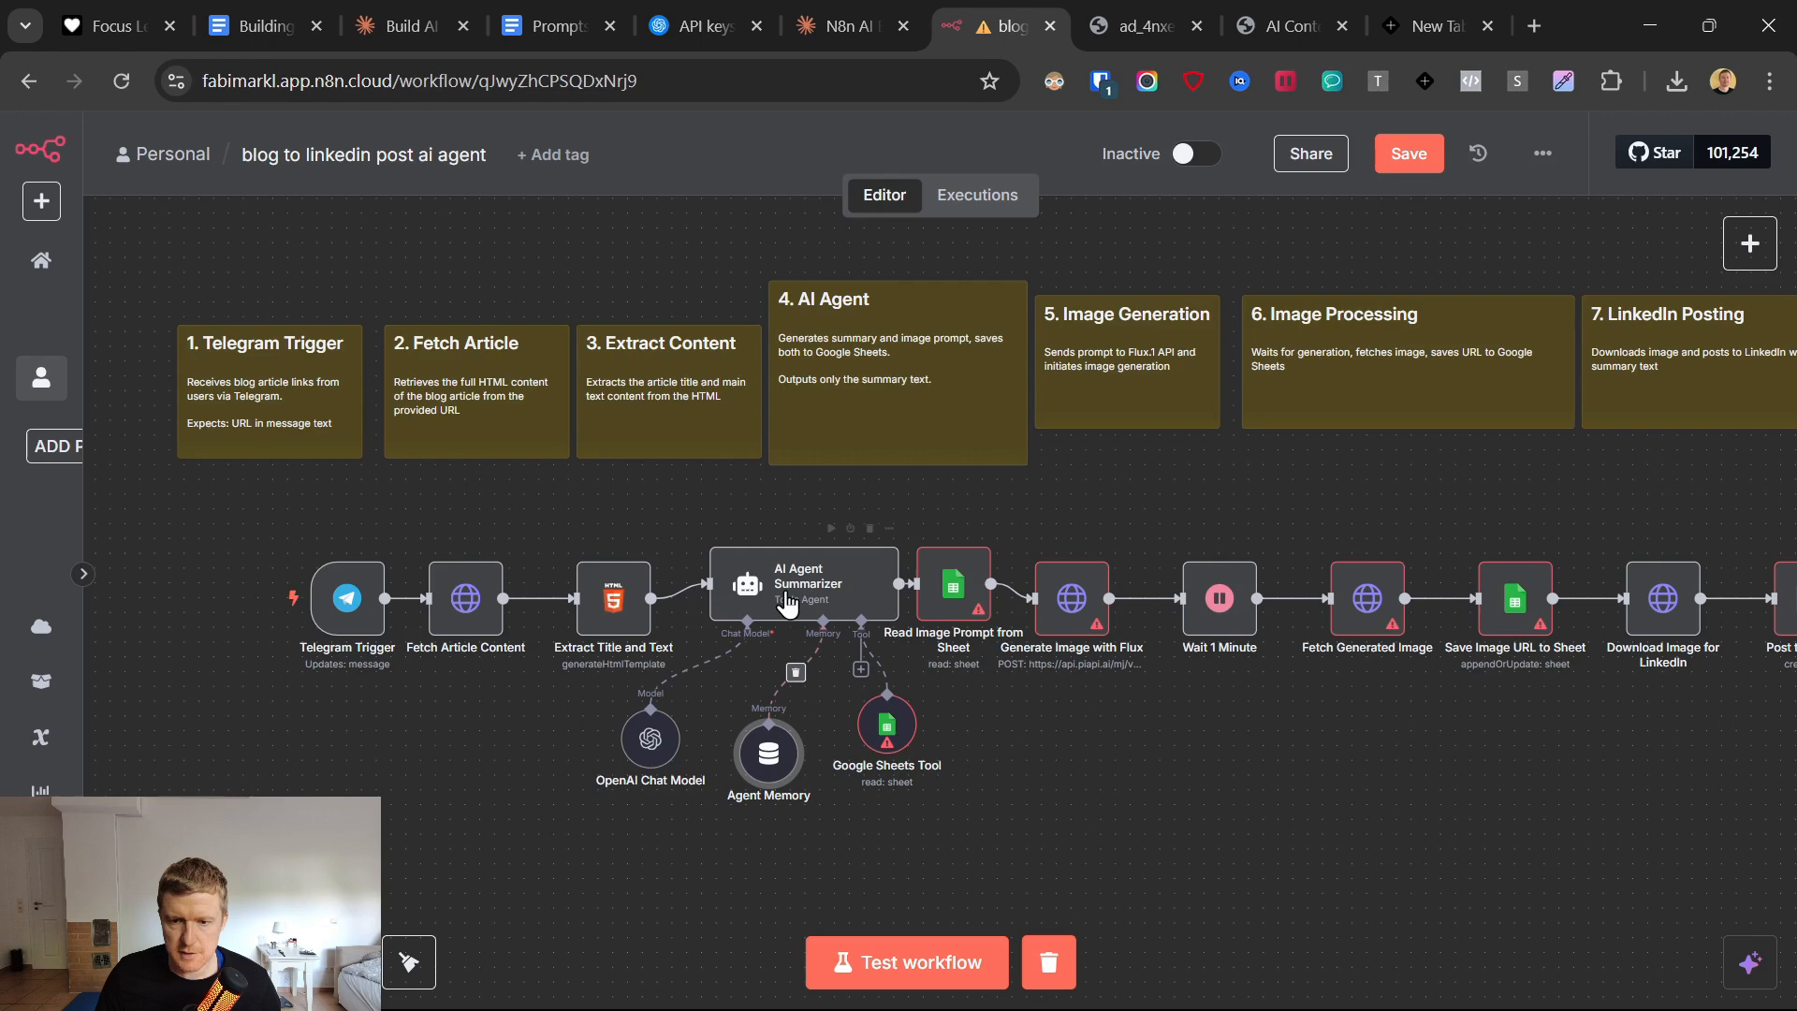
{"action": "left_click", "coordinate": [892, 731]}
{"action": "double_click", "coordinate": [892, 731]}
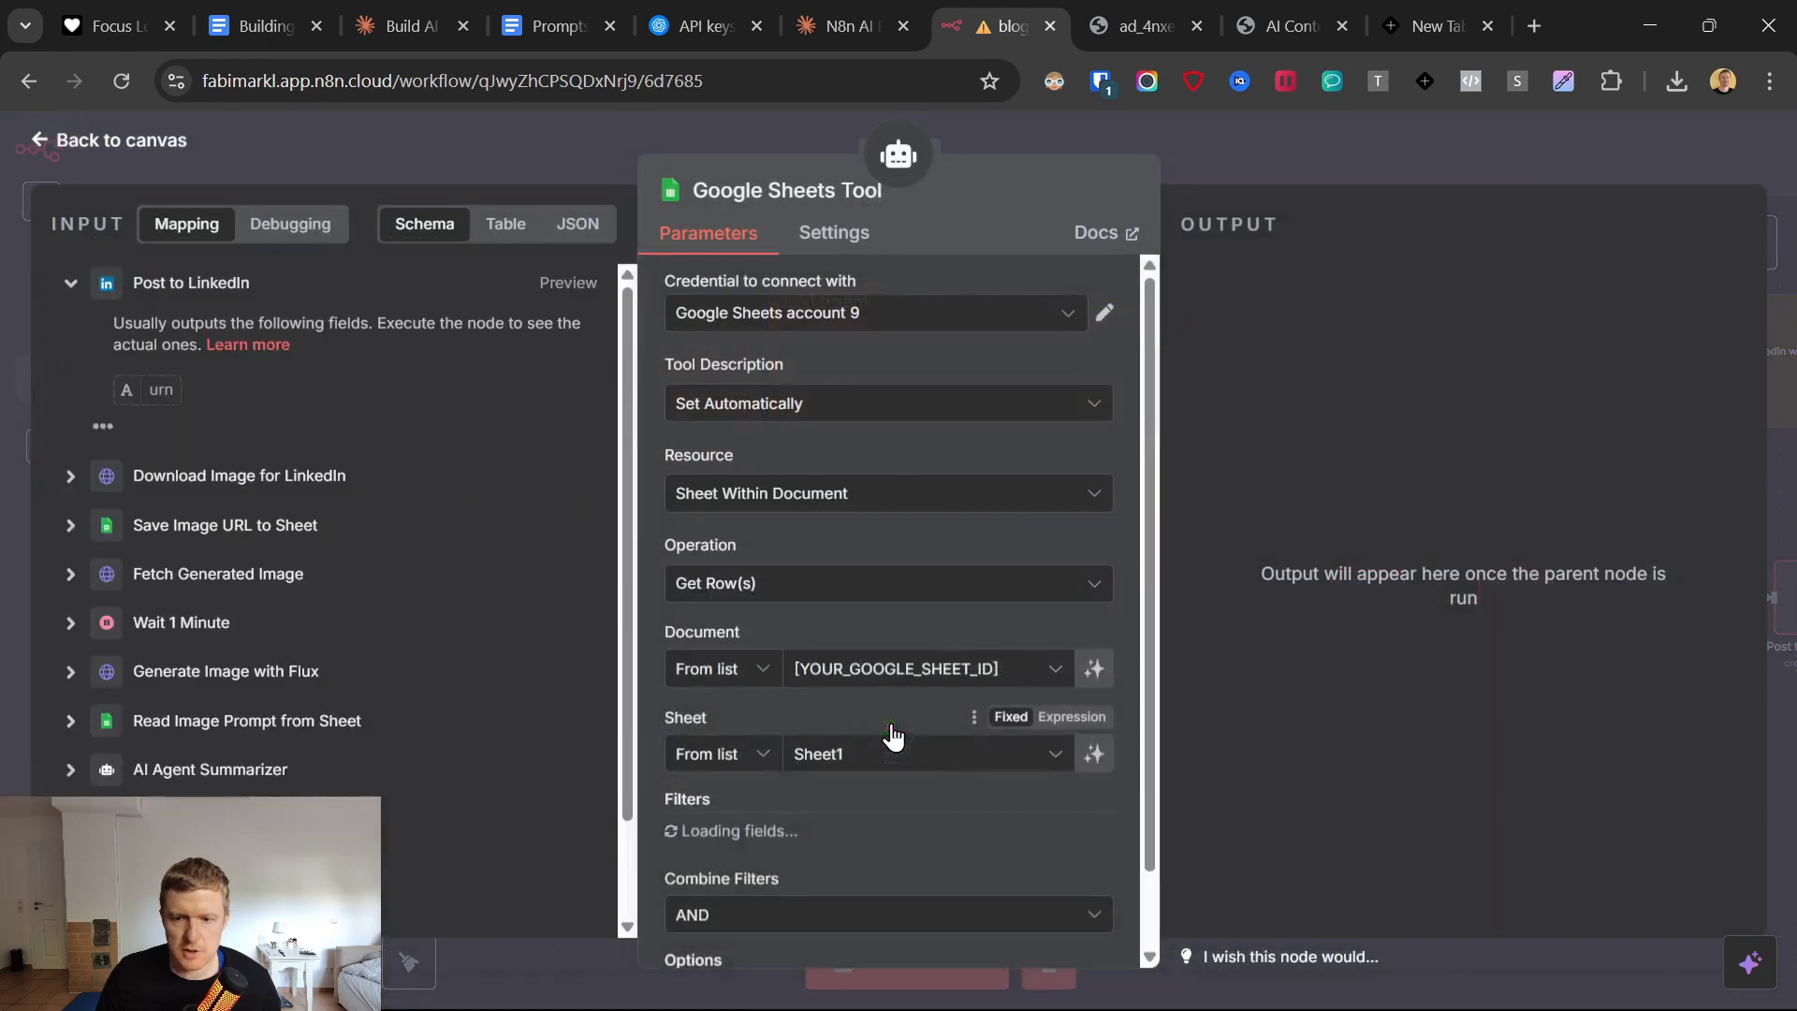
{"action": "left_click", "coordinate": [832, 314]}
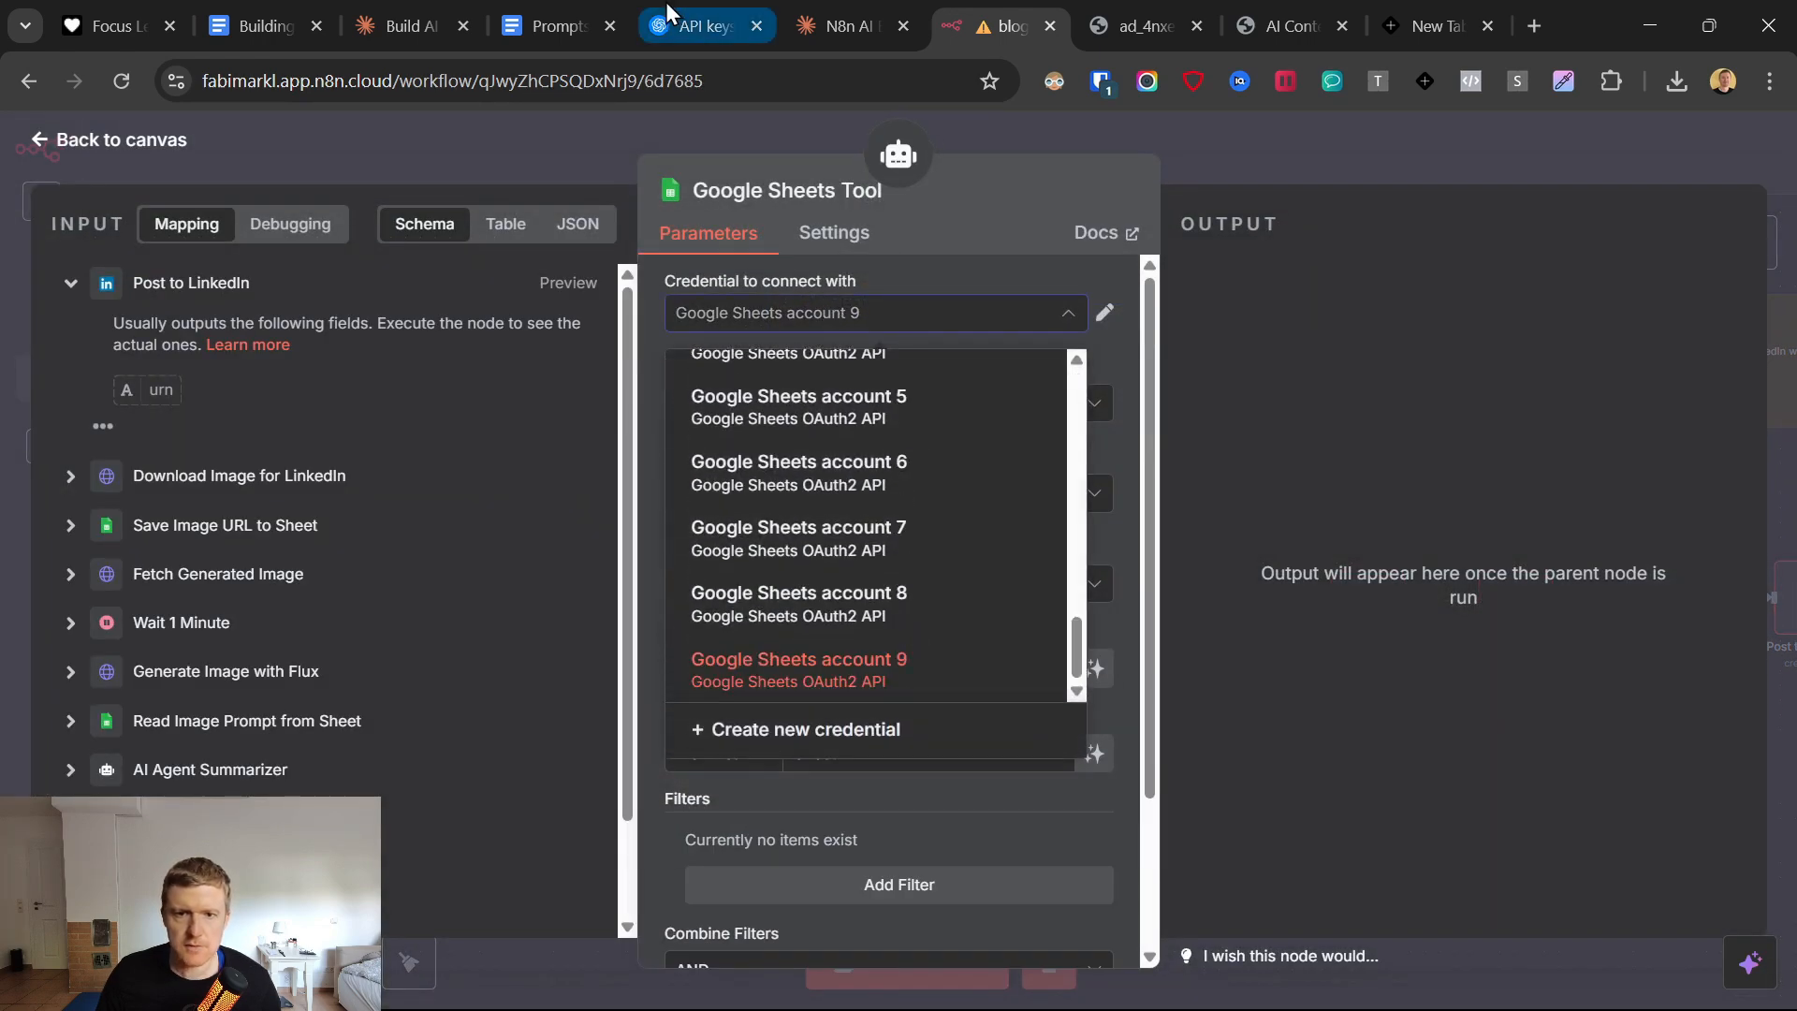
Close the OpenAI API keys page and open the Google Sheet template link from the prompts document.
{"action": "left_click", "coordinate": [755, 26]}
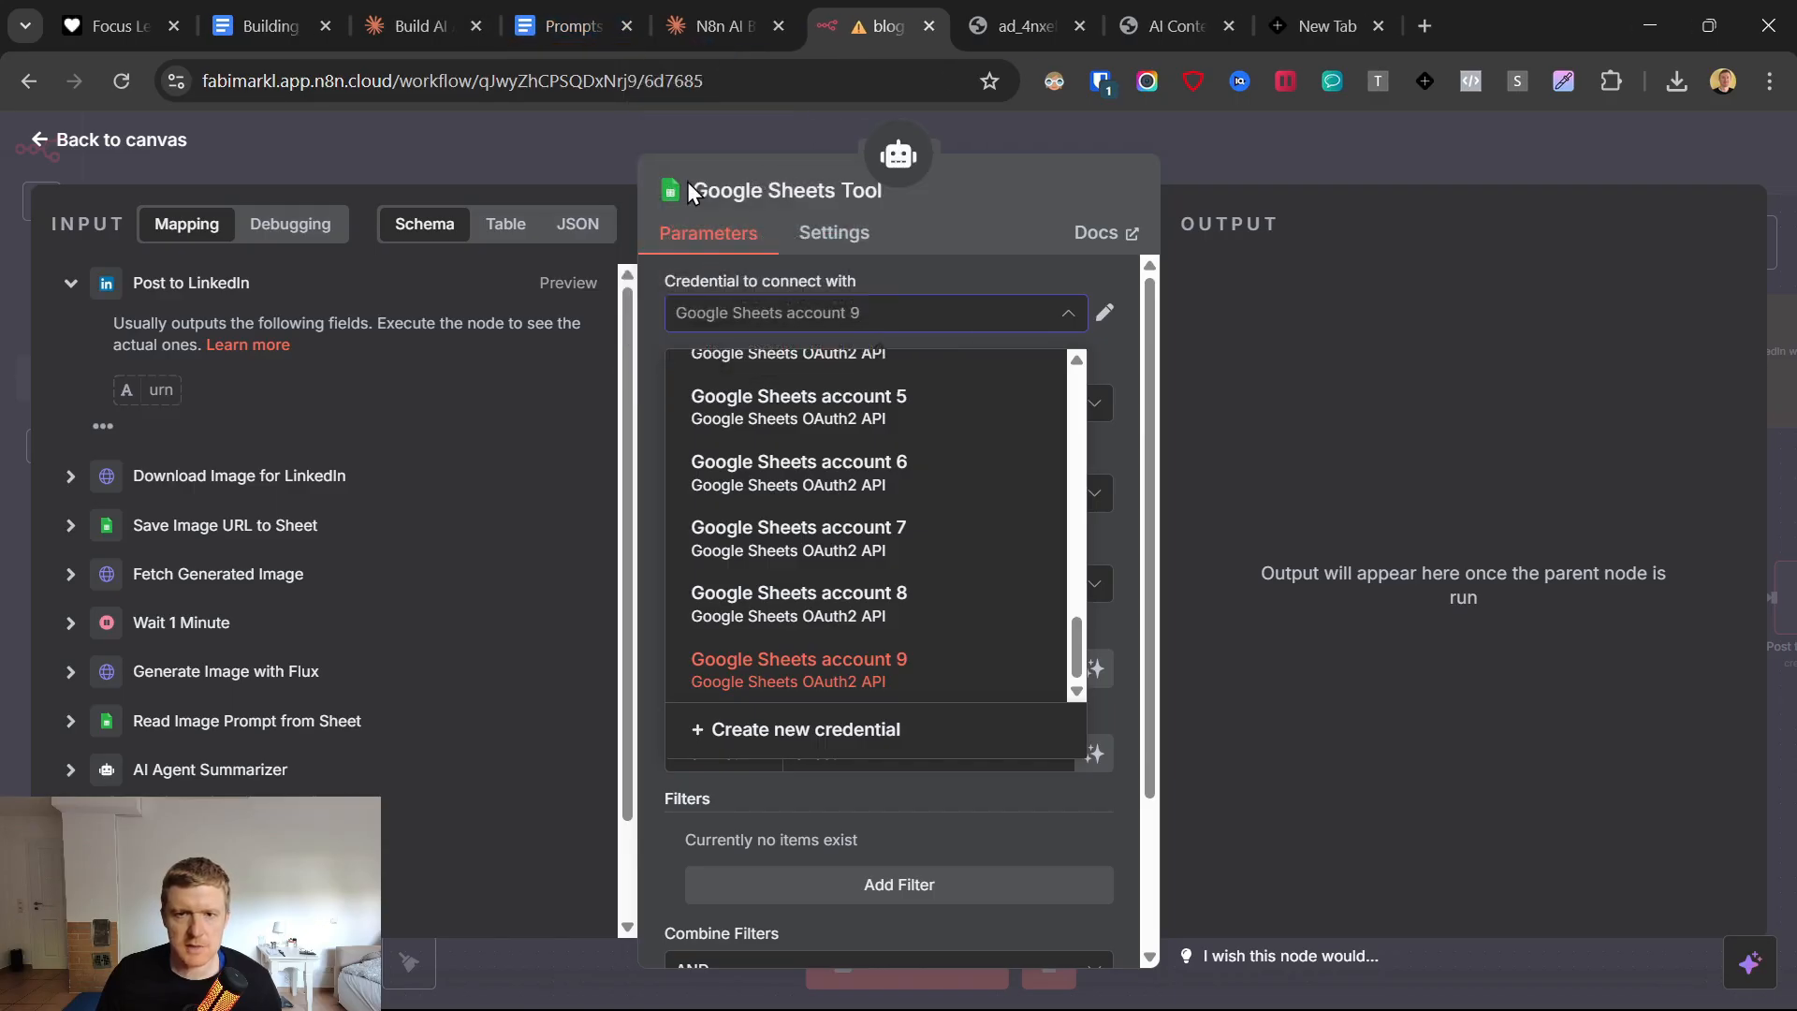
{"action": "left_click", "coordinate": [559, 26]}
{"action": "scroll", "coordinate": [870, 682], "scroll_direction": "up", "scroll_amount": 7}
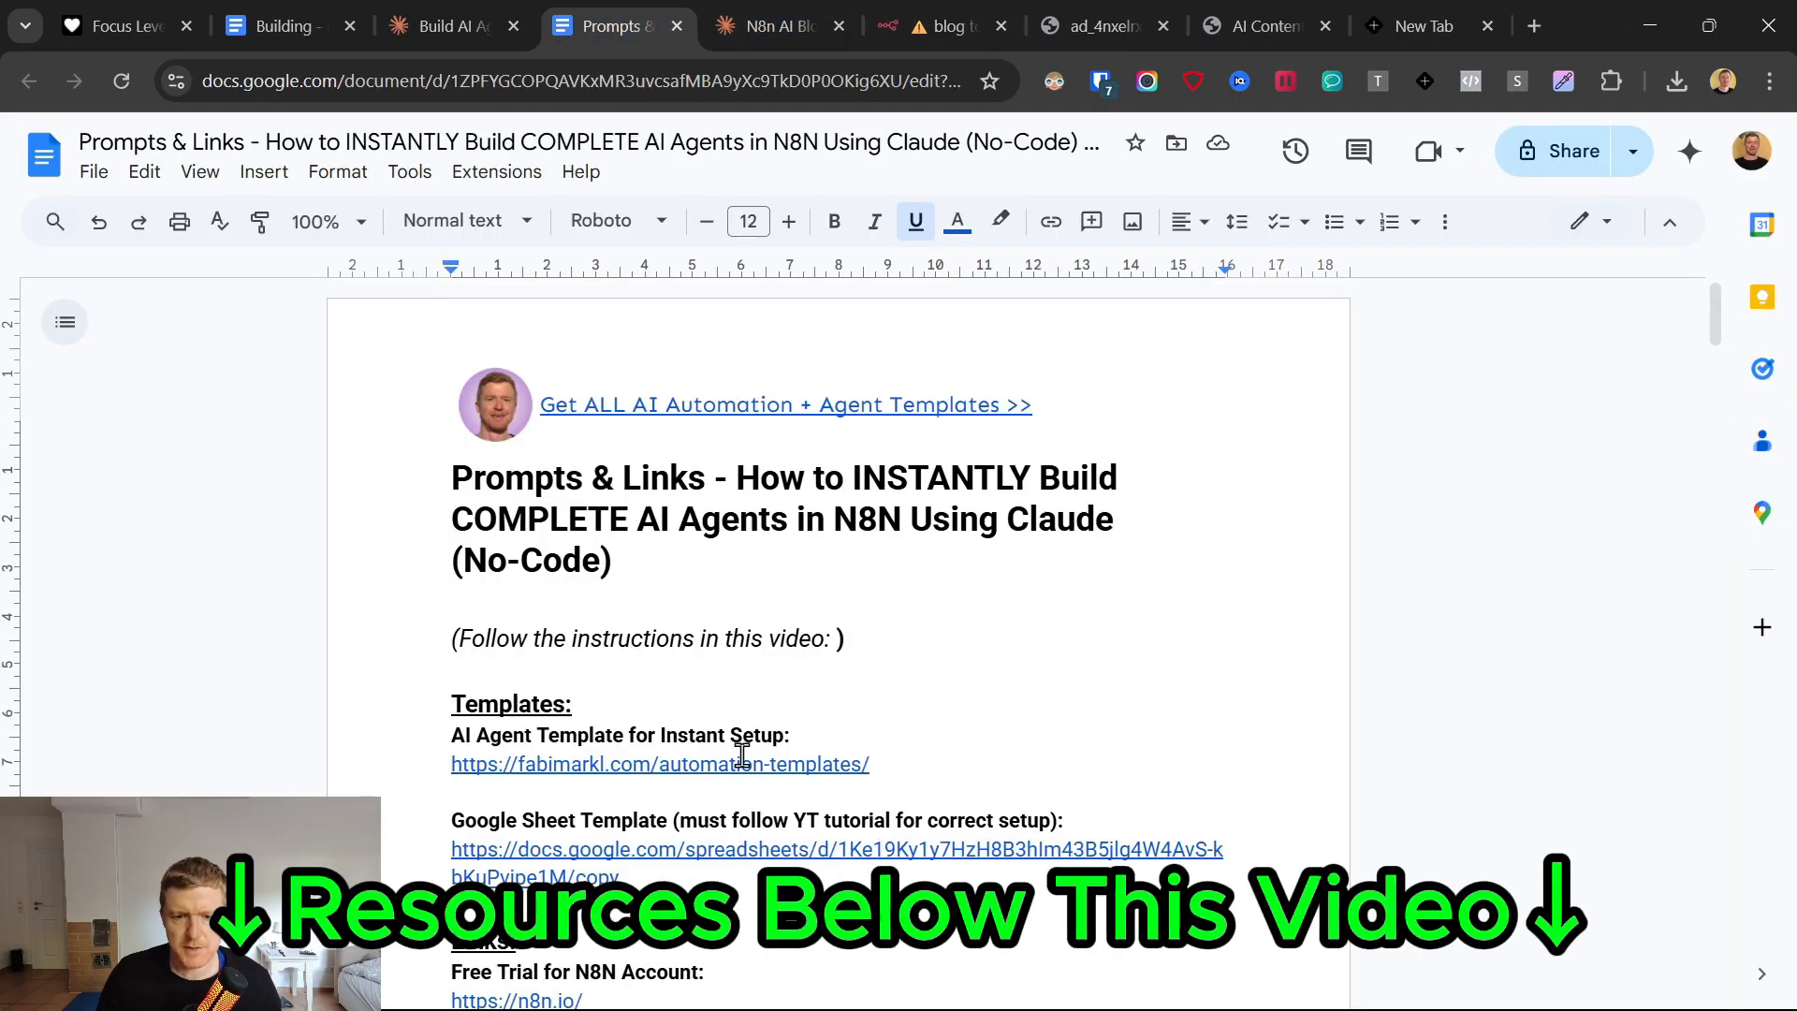
{"action": "left_click", "coordinate": [637, 916]}
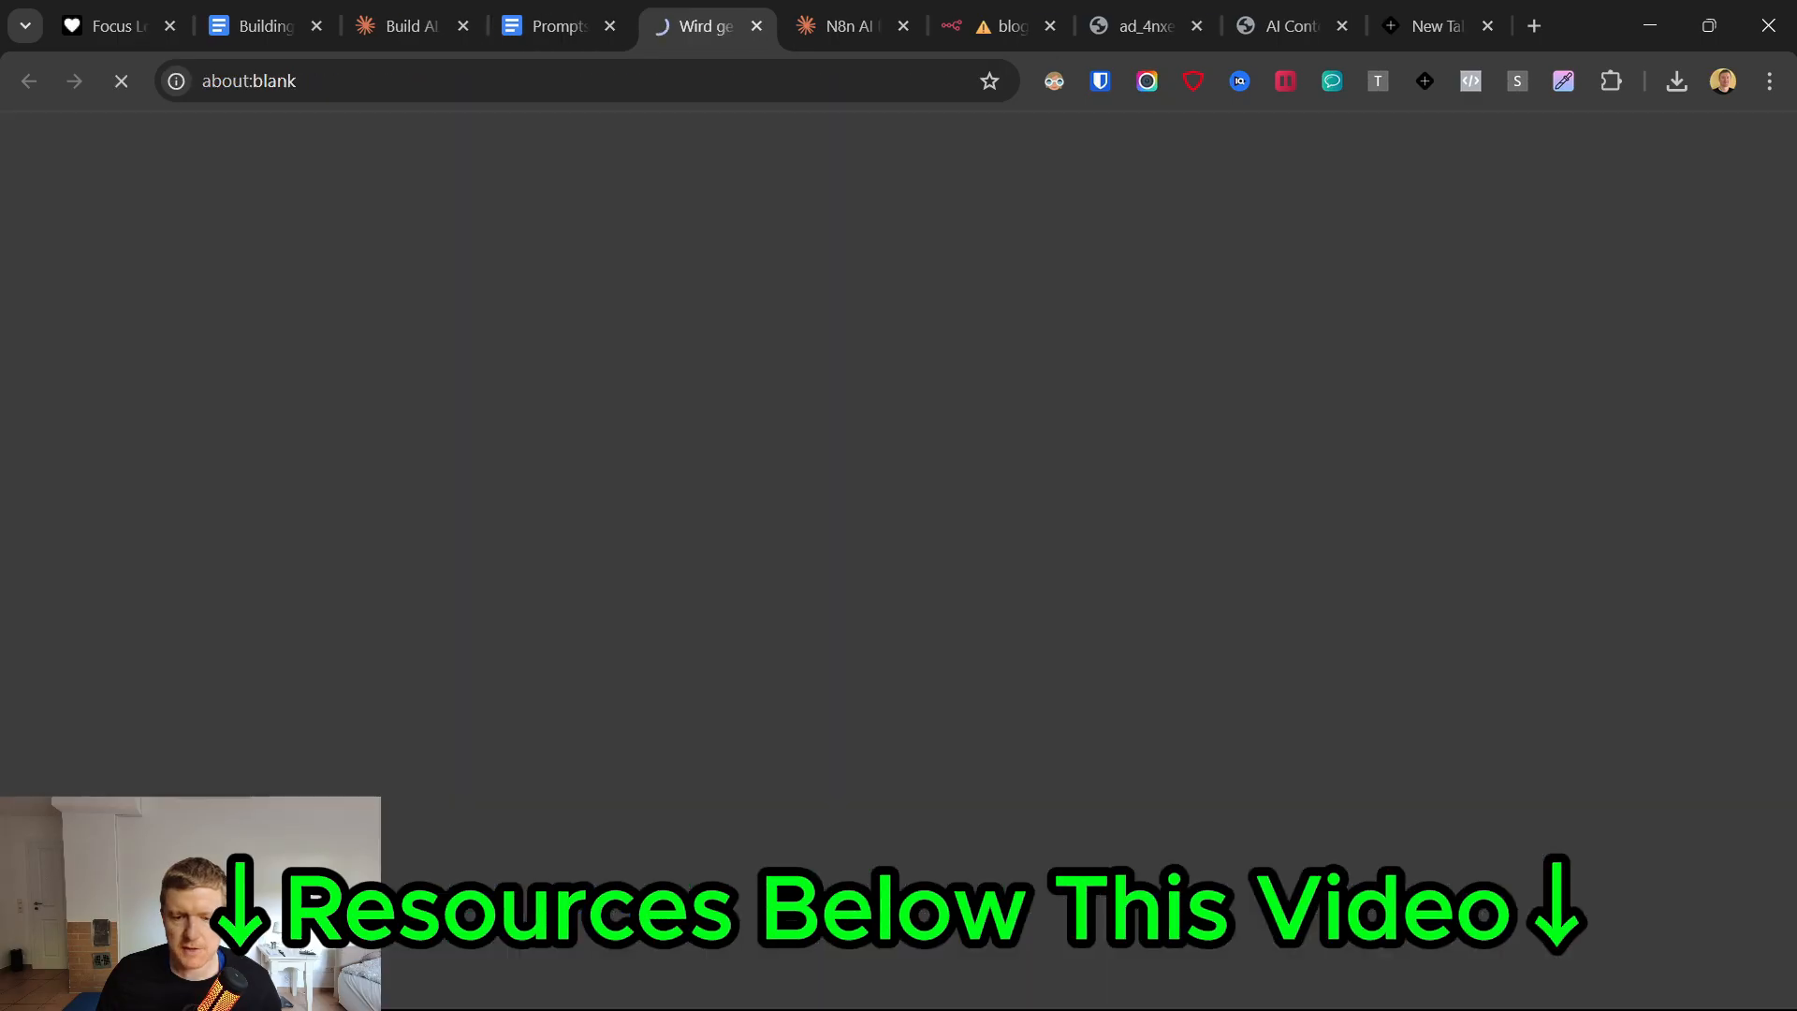
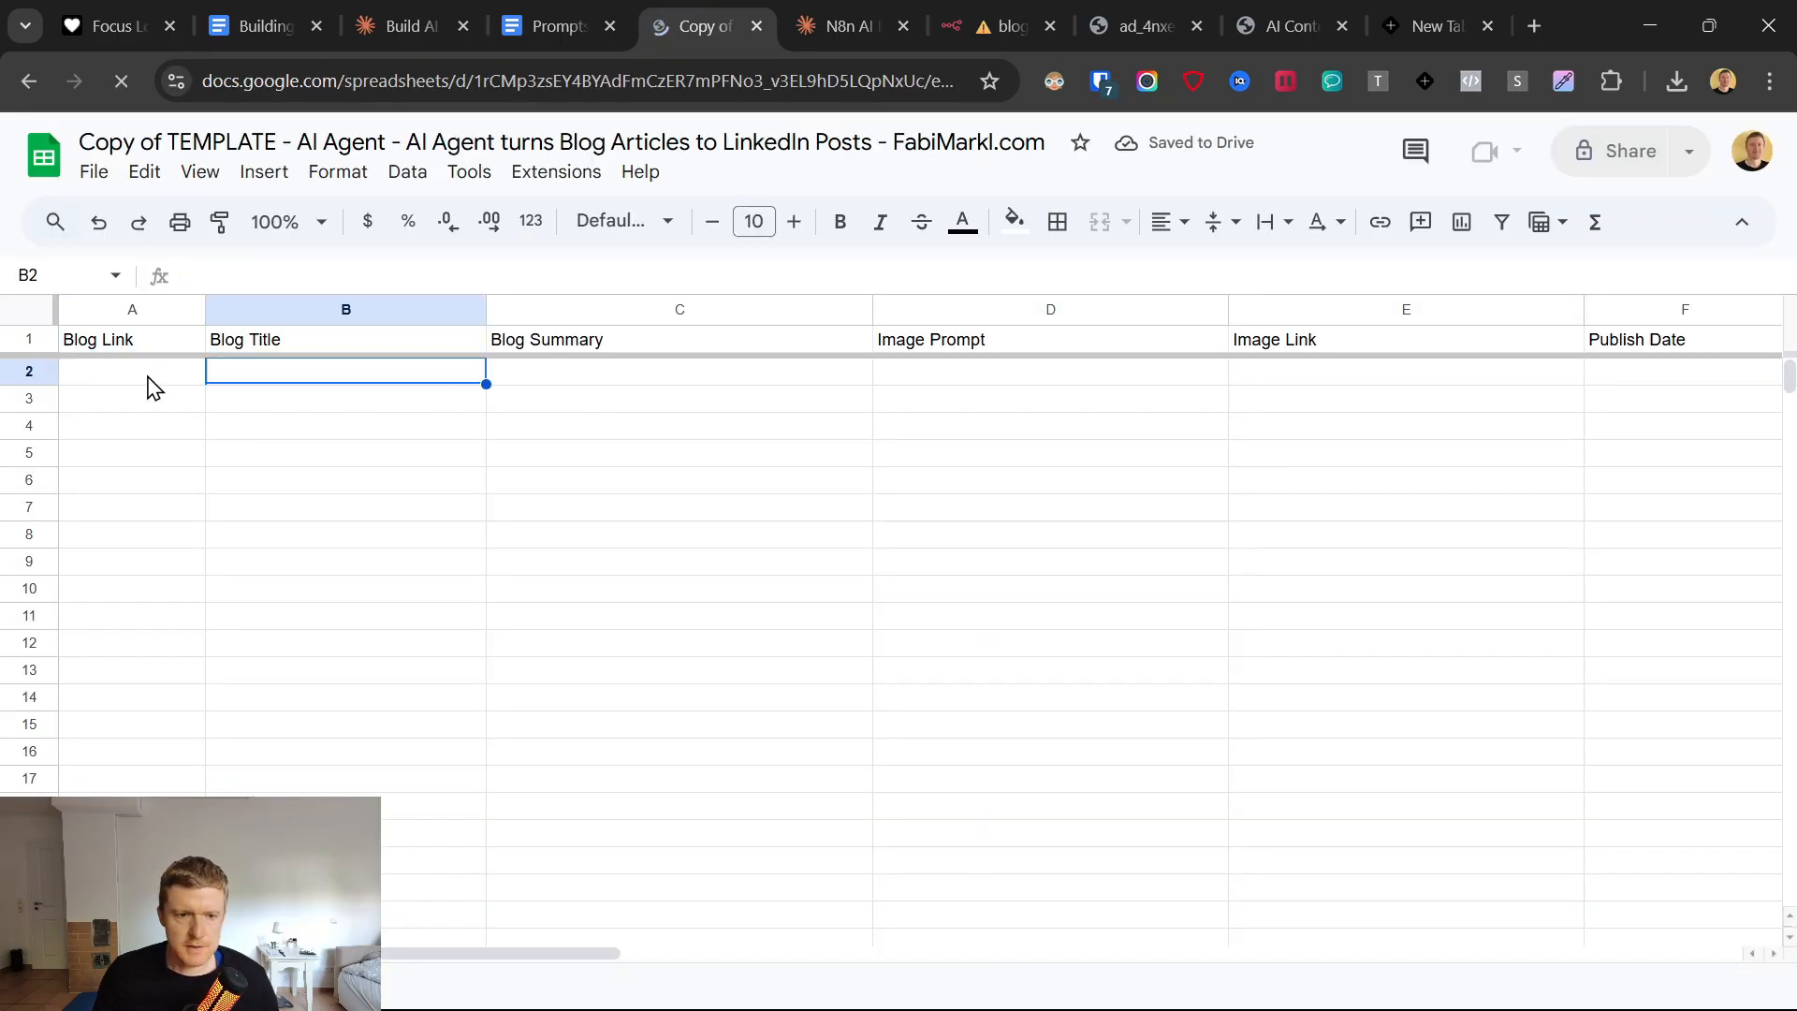
Go through the column headers of the copied template, from Blog Link to Publish Date.
{"action": "left_click_drag", "start_coordinate": [119, 351], "coordinate": [1170, 372]}
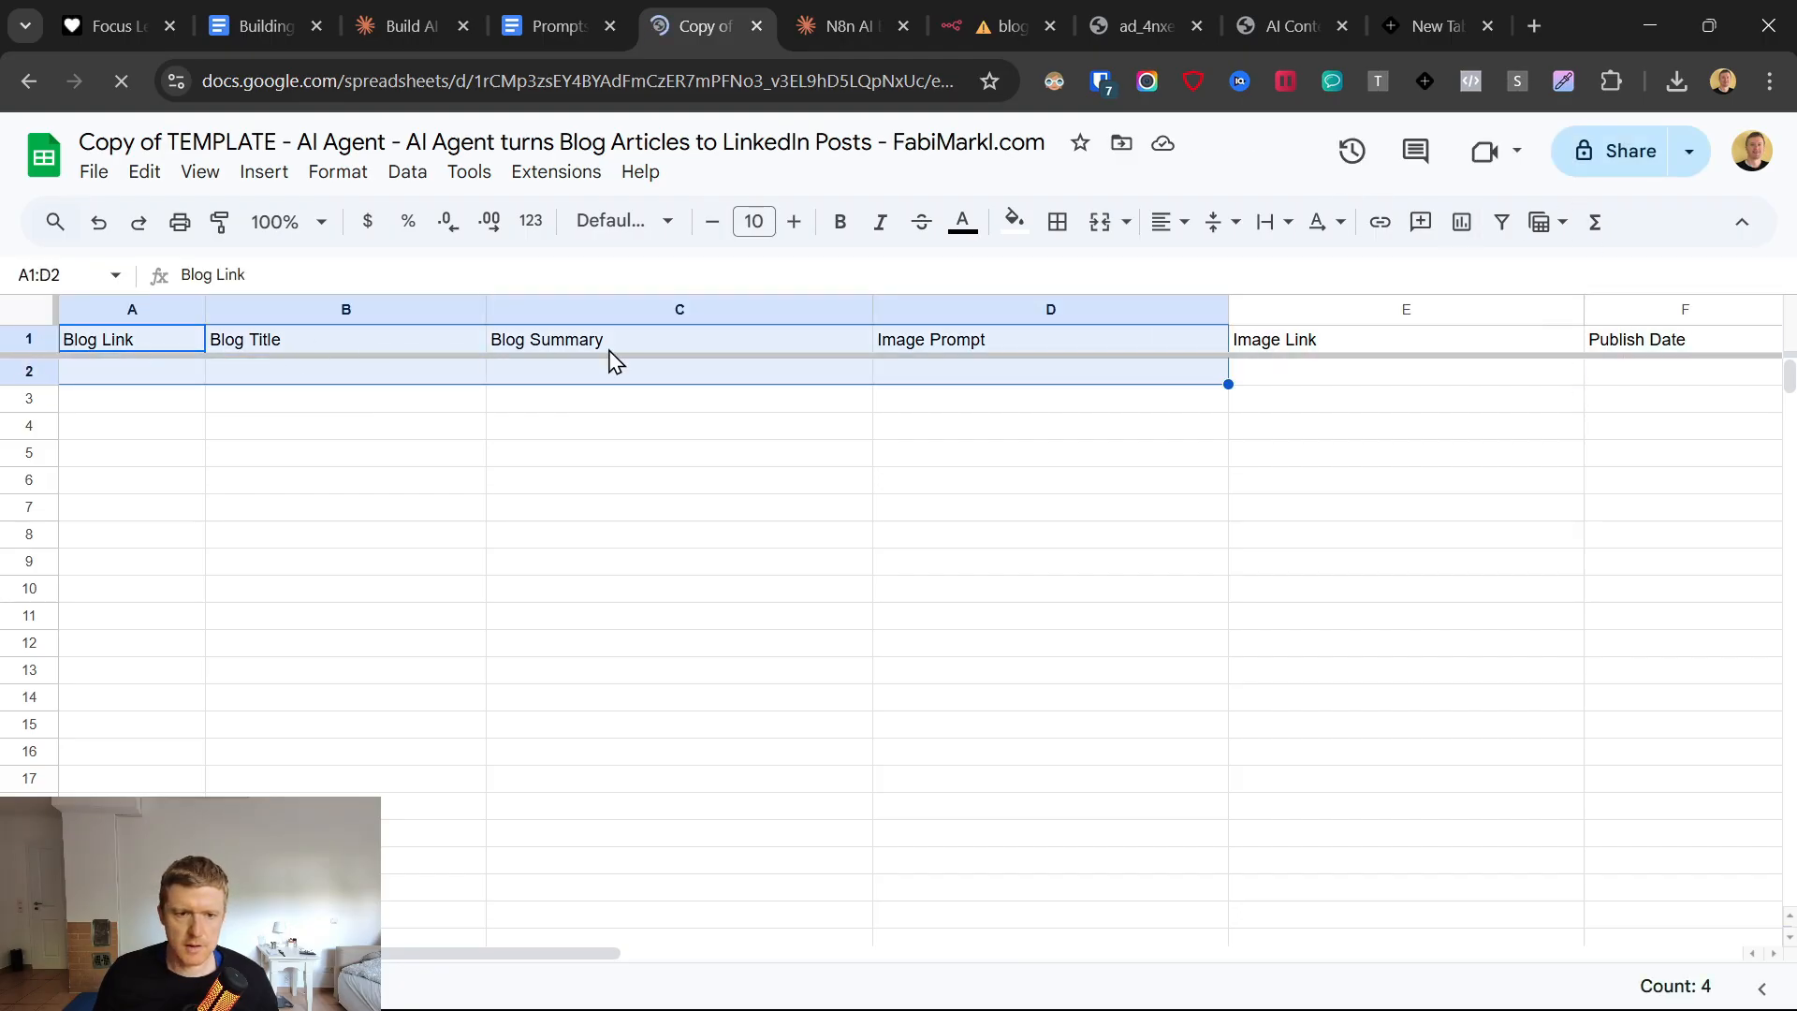
{"action": "left_click", "coordinate": [763, 343]}
{"action": "left_click", "coordinate": [1065, 346]}
{"action": "left_click", "coordinate": [1329, 345]}
{"action": "left_click", "coordinate": [1672, 356]}
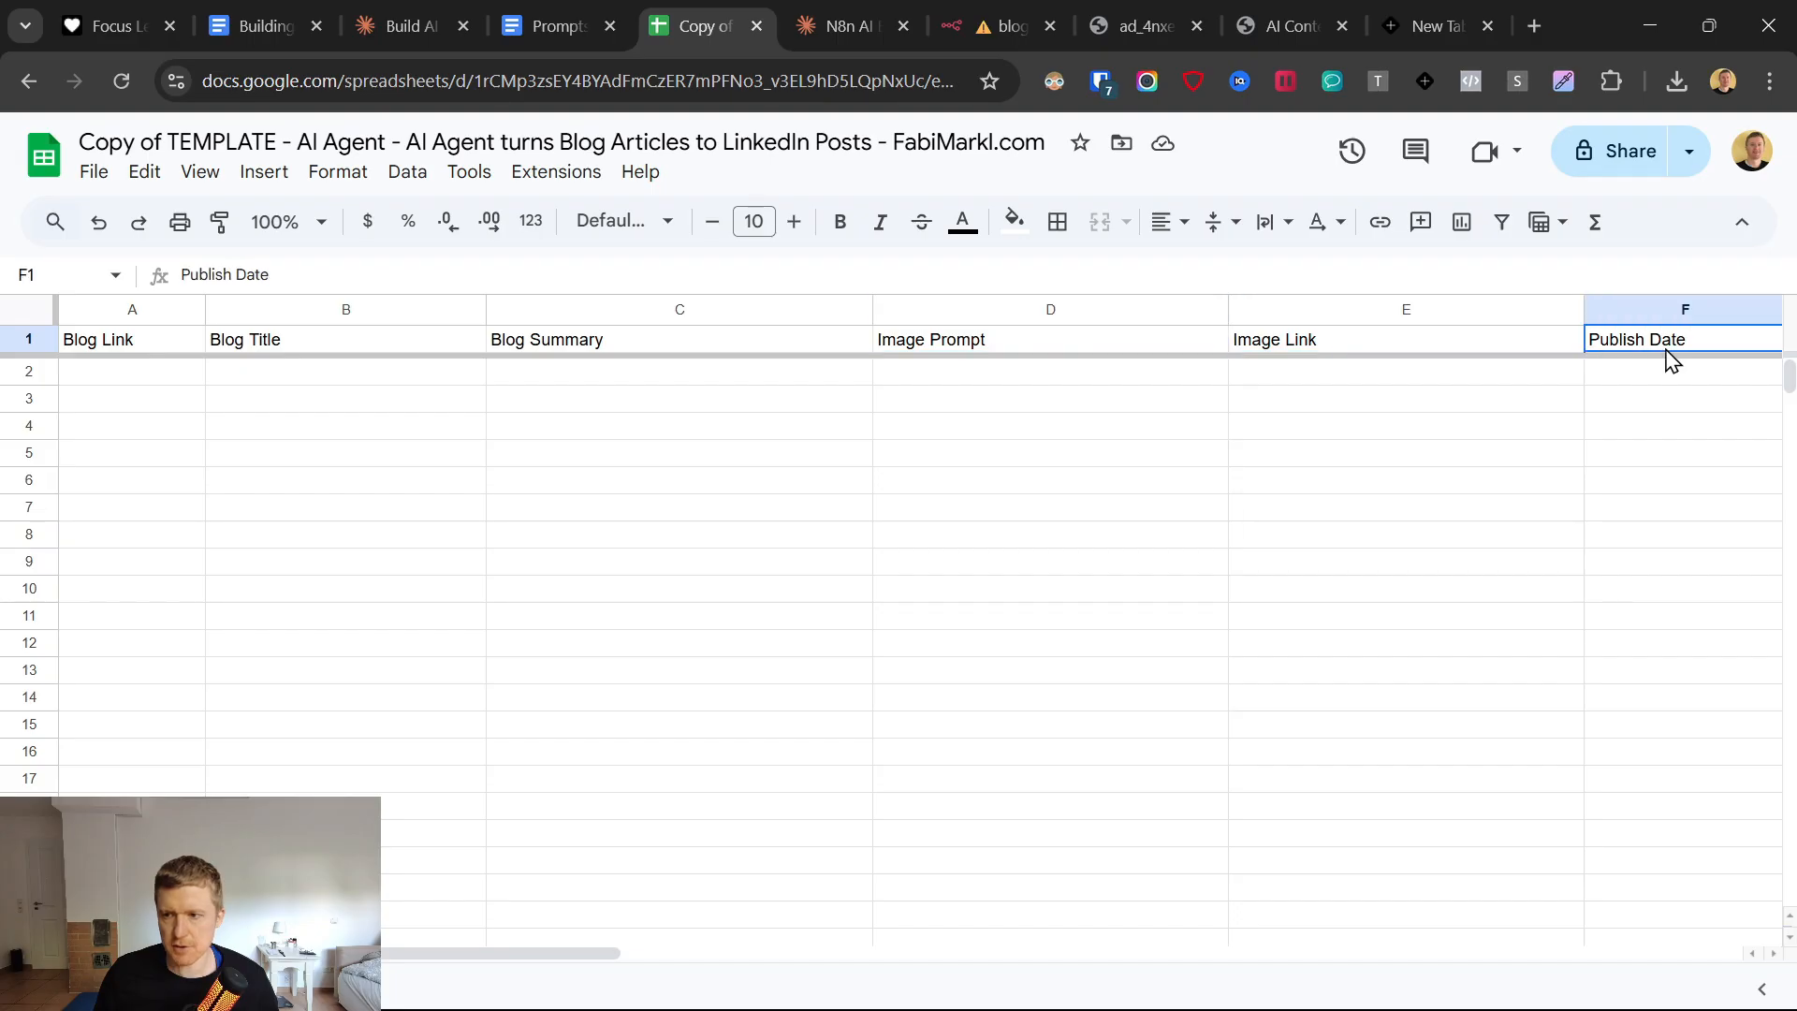
Replace "Copy of TEMPLATE" at the start of the spreadsheet's title with "DEmo 30.5.".
{"action": "left_click", "coordinate": [122, 150]}
{"action": "left_click_drag", "start_coordinate": [274, 140], "coordinate": [42, 161]}
{"action": "type", "text": "DEmo 30."}
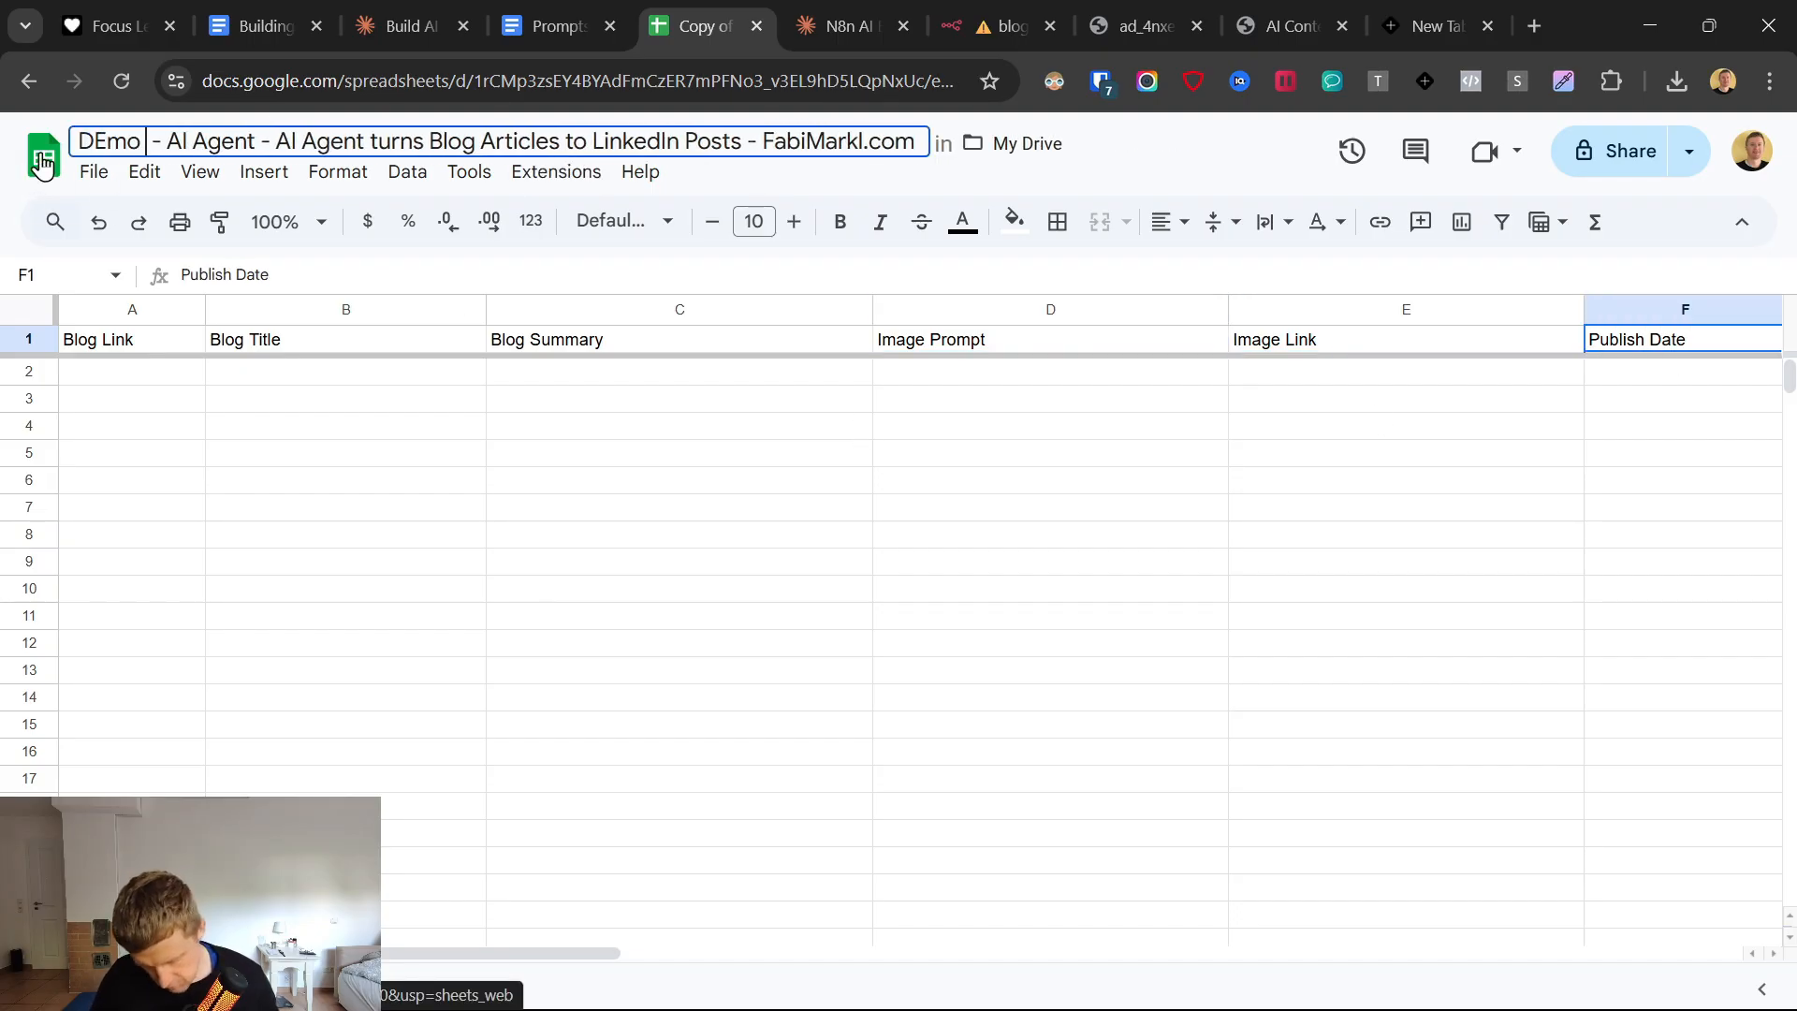
{"action": "type", "text": "5."}
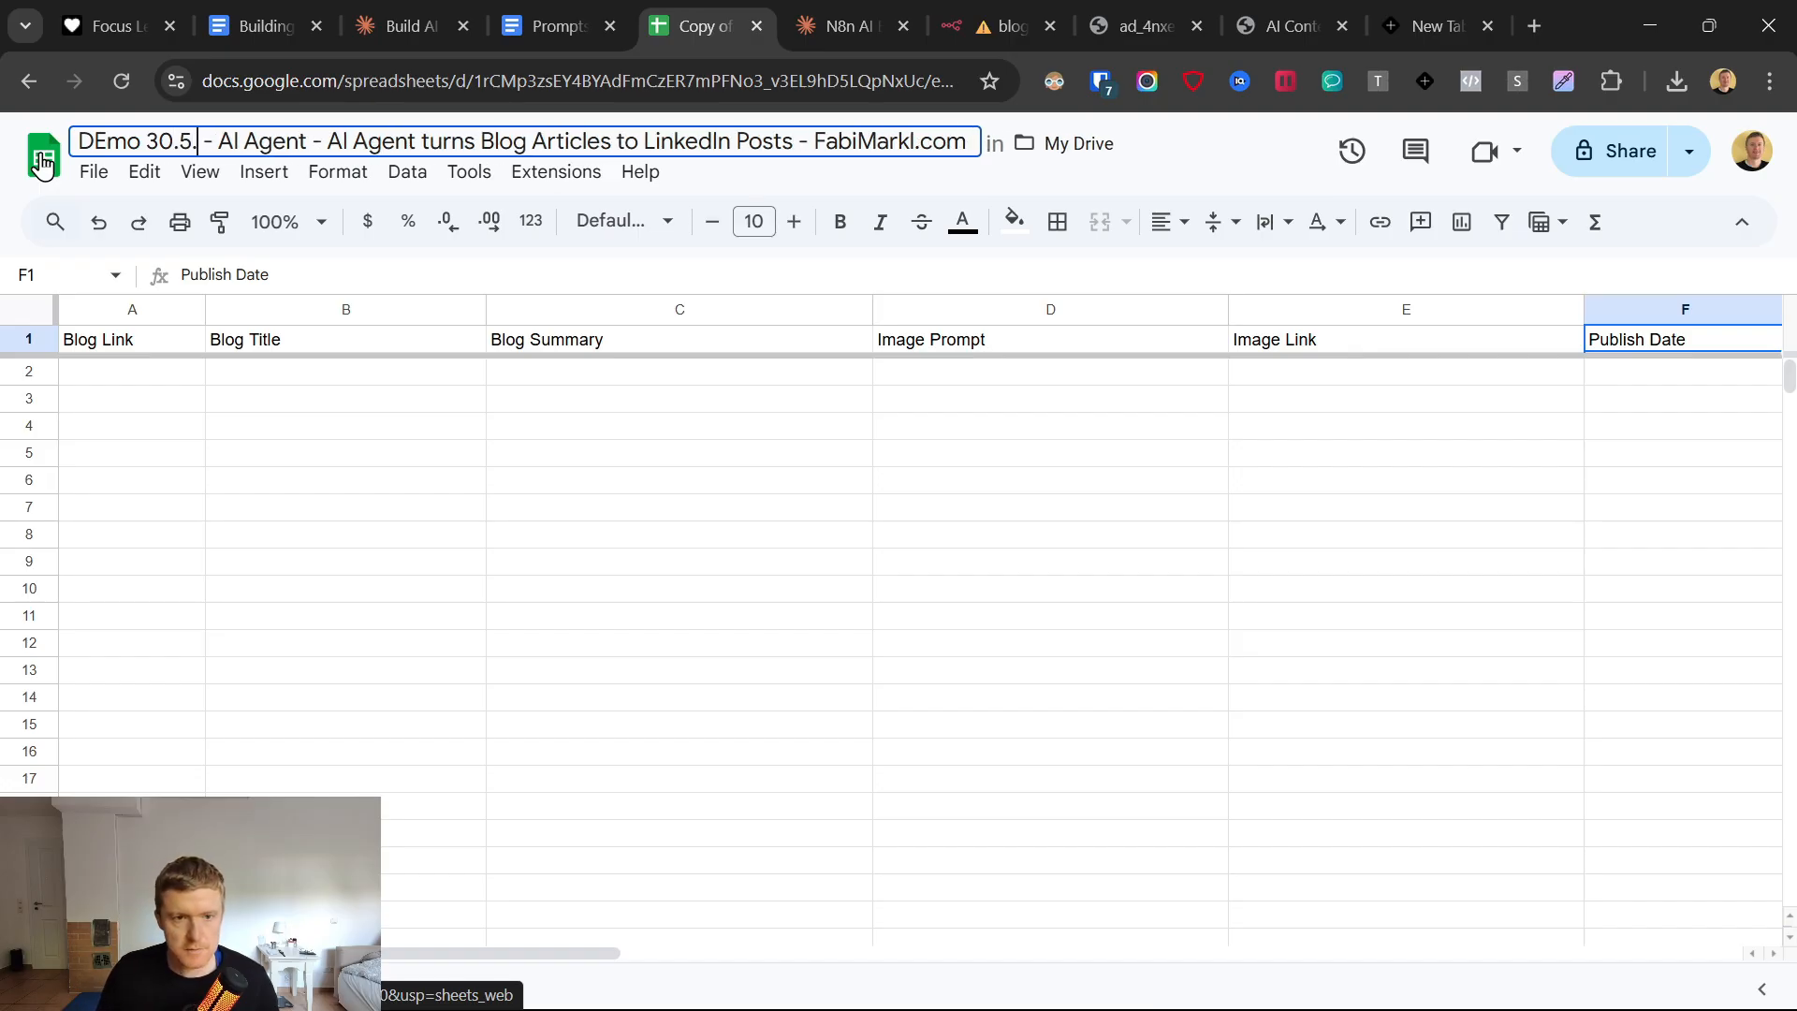
{"action": "left_click", "coordinate": [420, 504]}
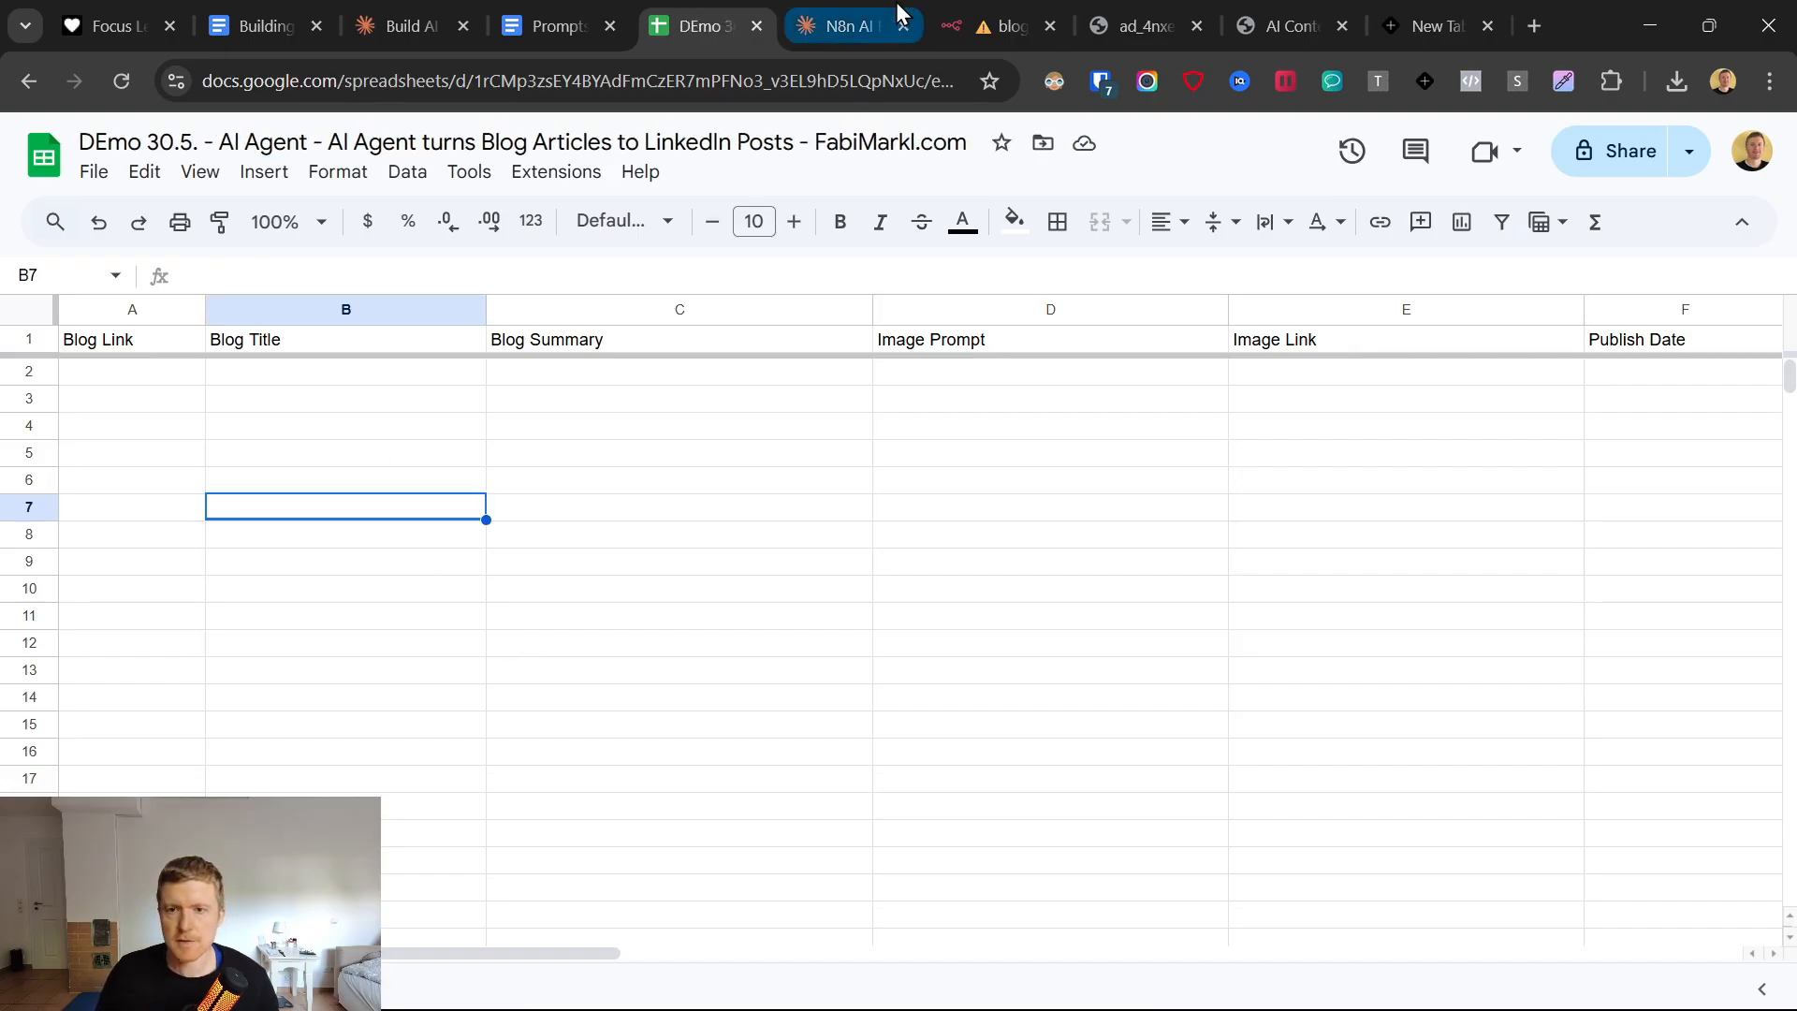
Back in n8n, create a Google Sheets OAuth2 credential for the Google Sheets Tool node by signing in with Google and granting access.
{"action": "left_click", "coordinate": [1011, 20]}
{"action": "left_click", "coordinate": [875, 318]}
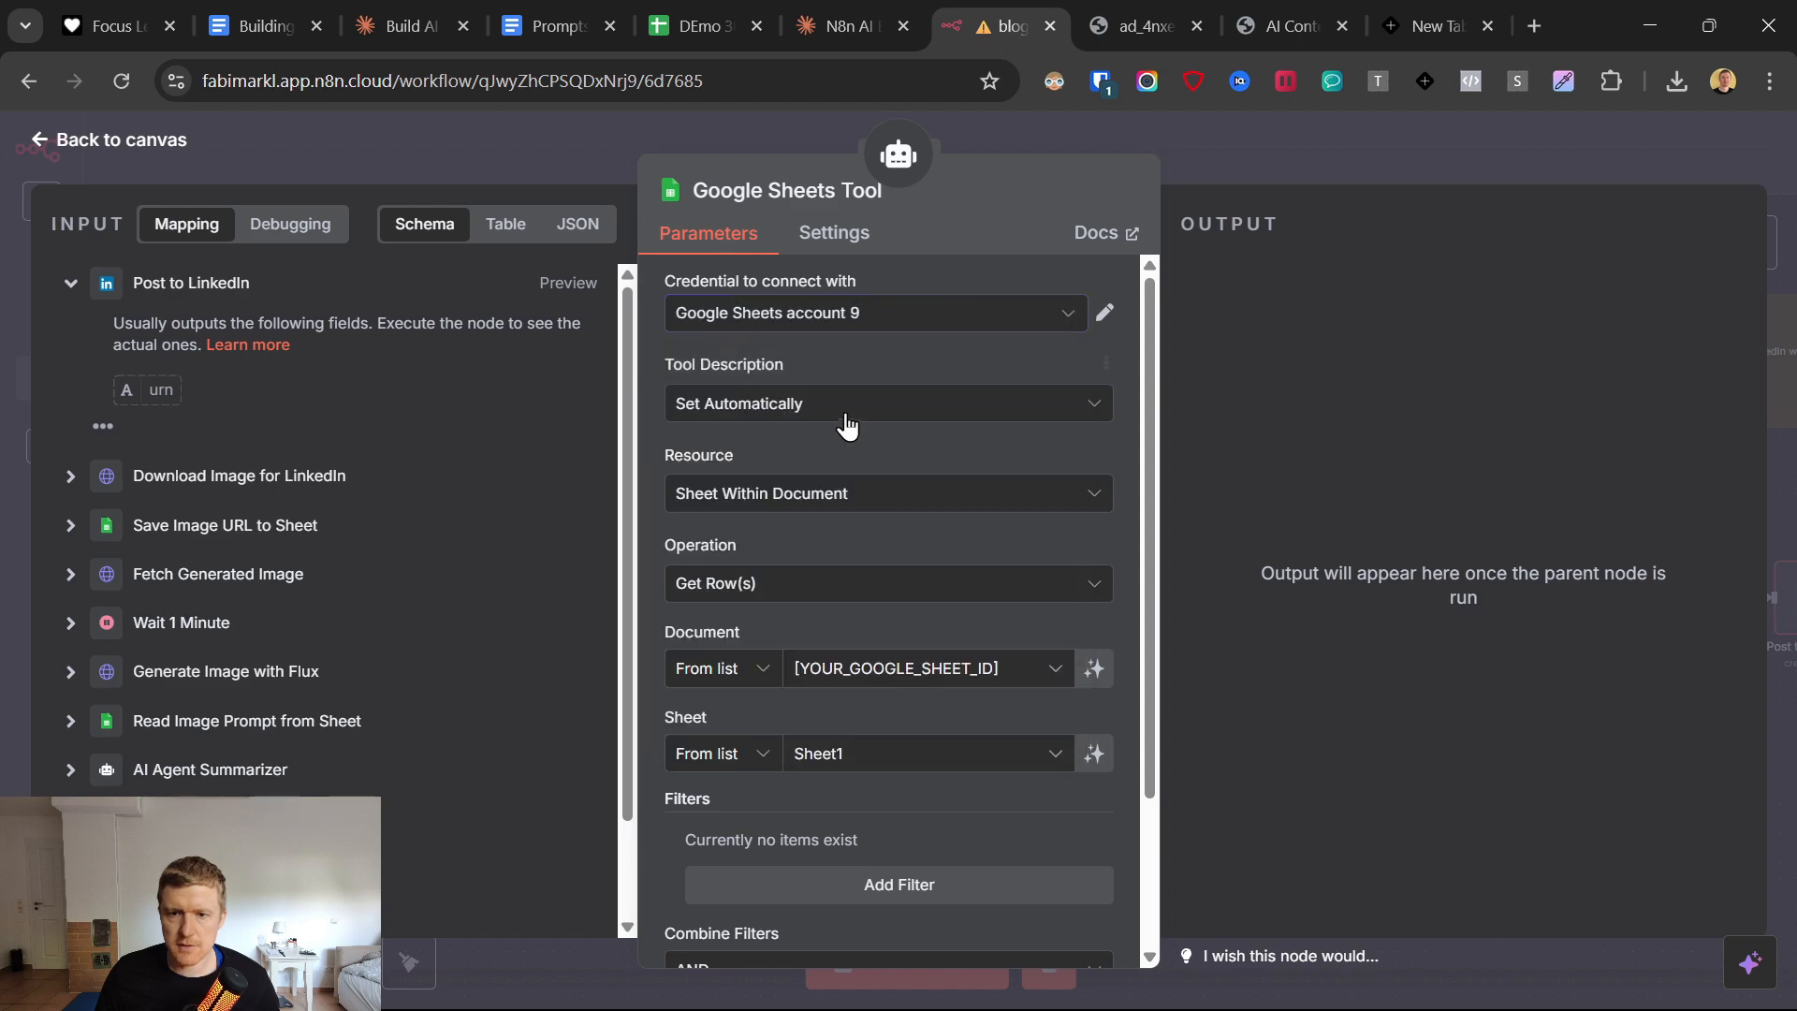
{"action": "left_click", "coordinate": [875, 314]}
{"action": "left_click", "coordinate": [810, 729]}
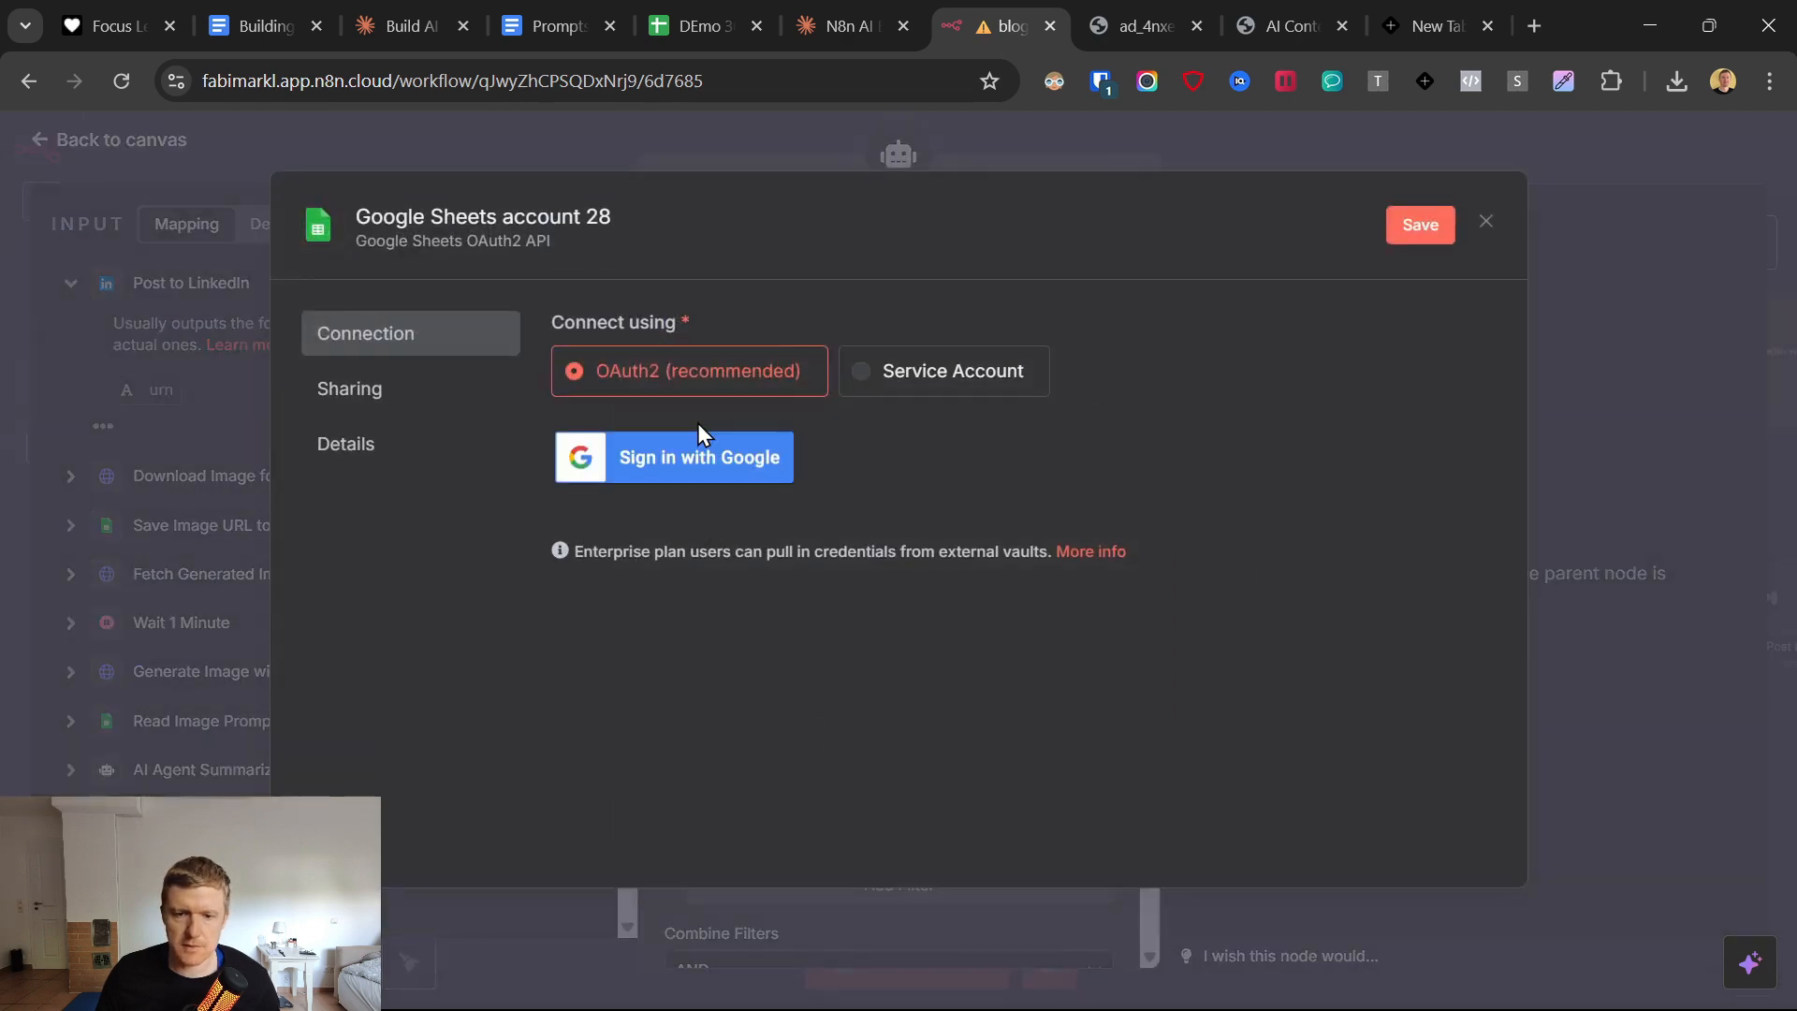
{"action": "left_click", "coordinate": [688, 475]}
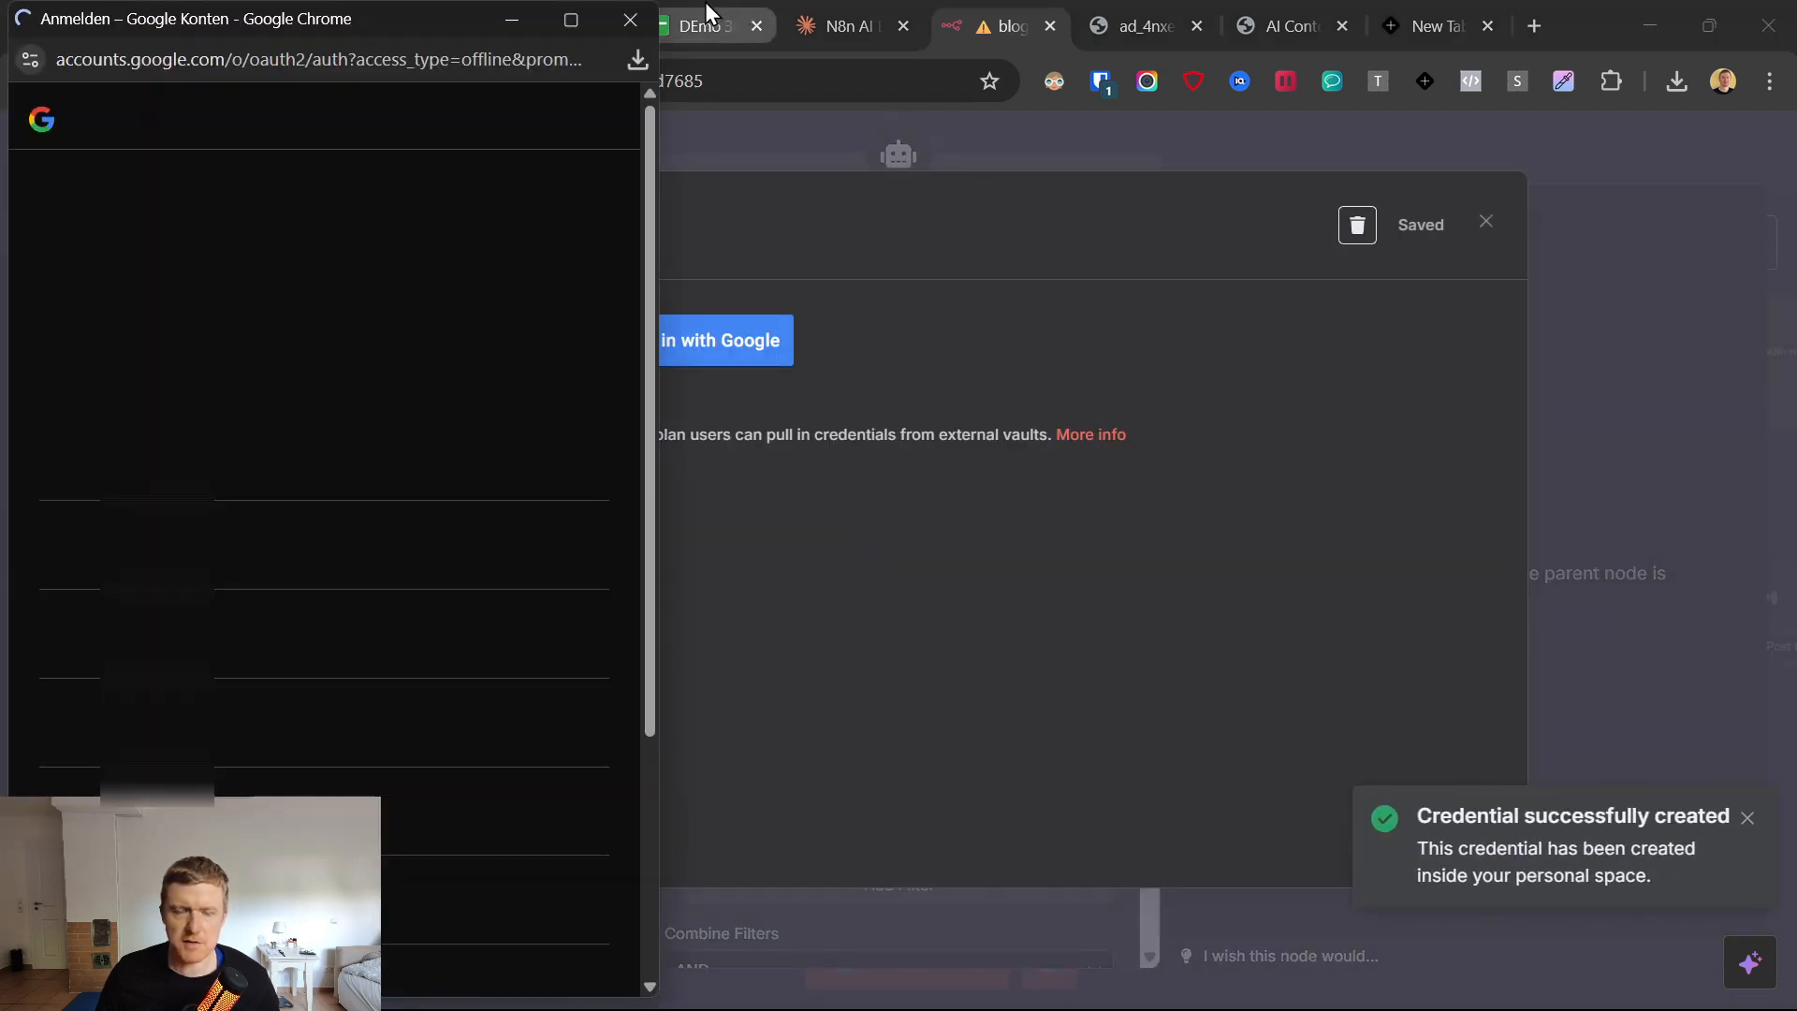
{"action": "left_click", "coordinate": [239, 447]}
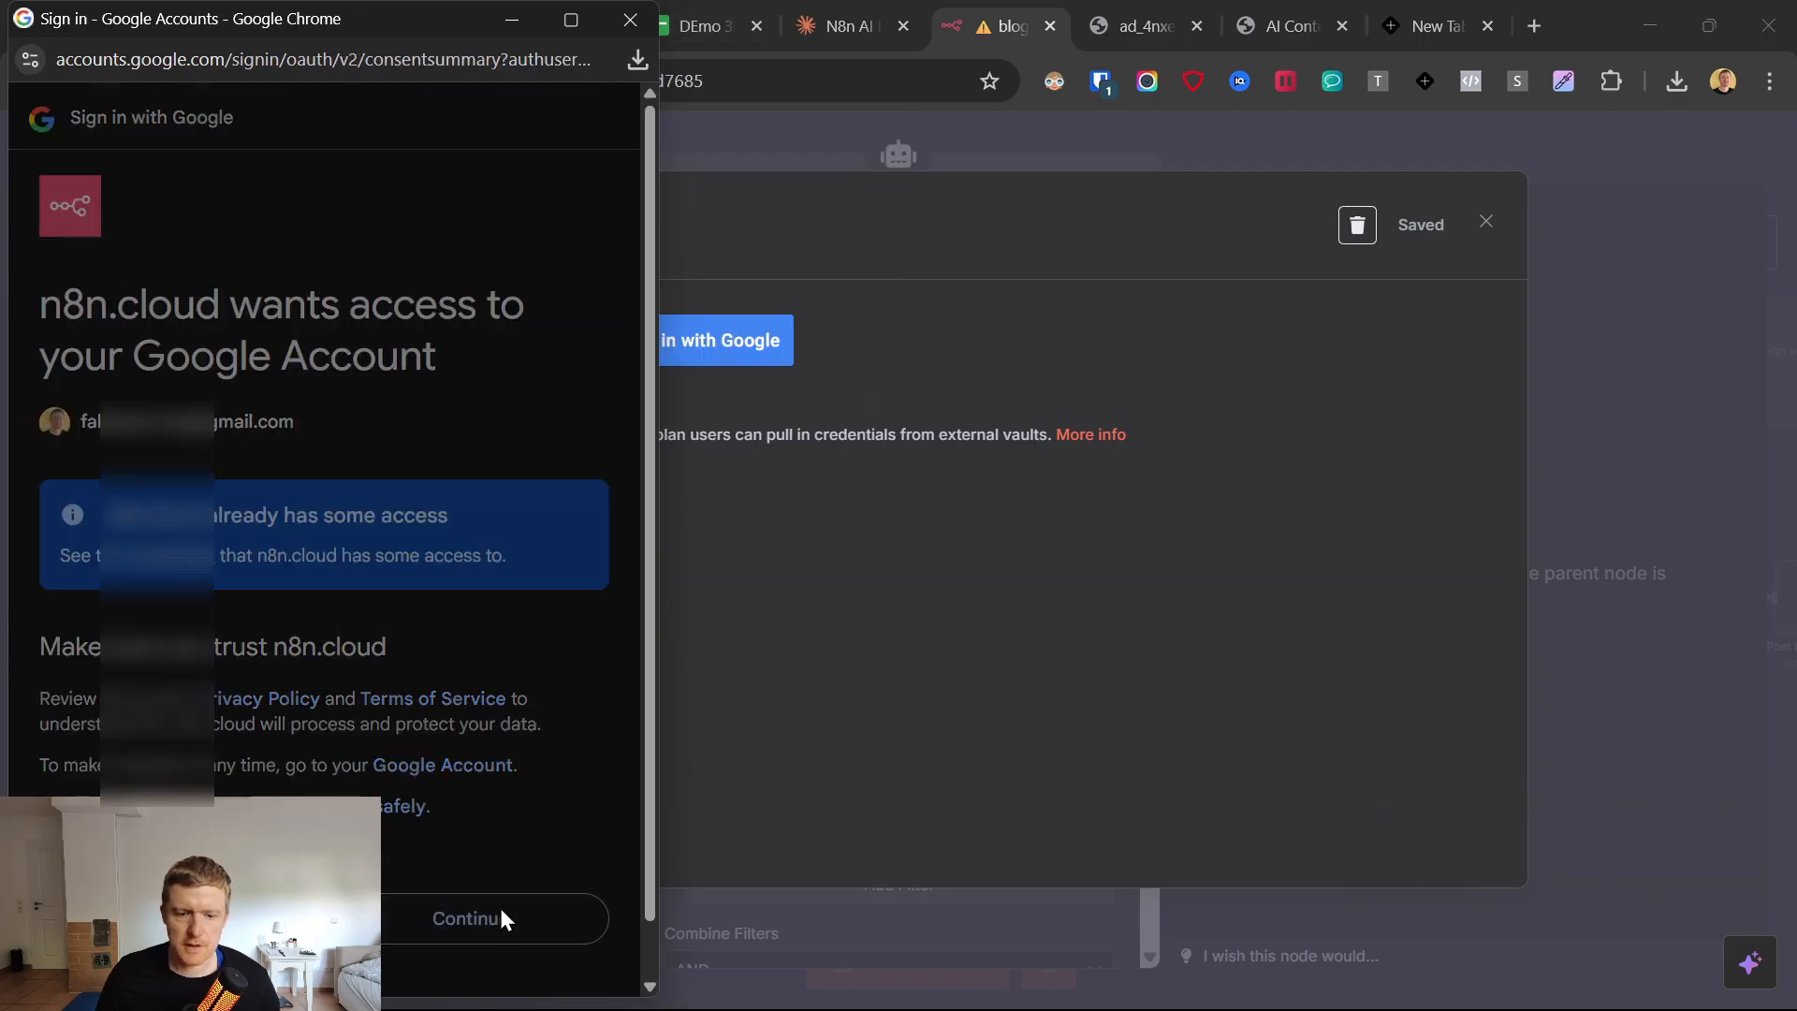
{"action": "left_click", "coordinate": [498, 906]}
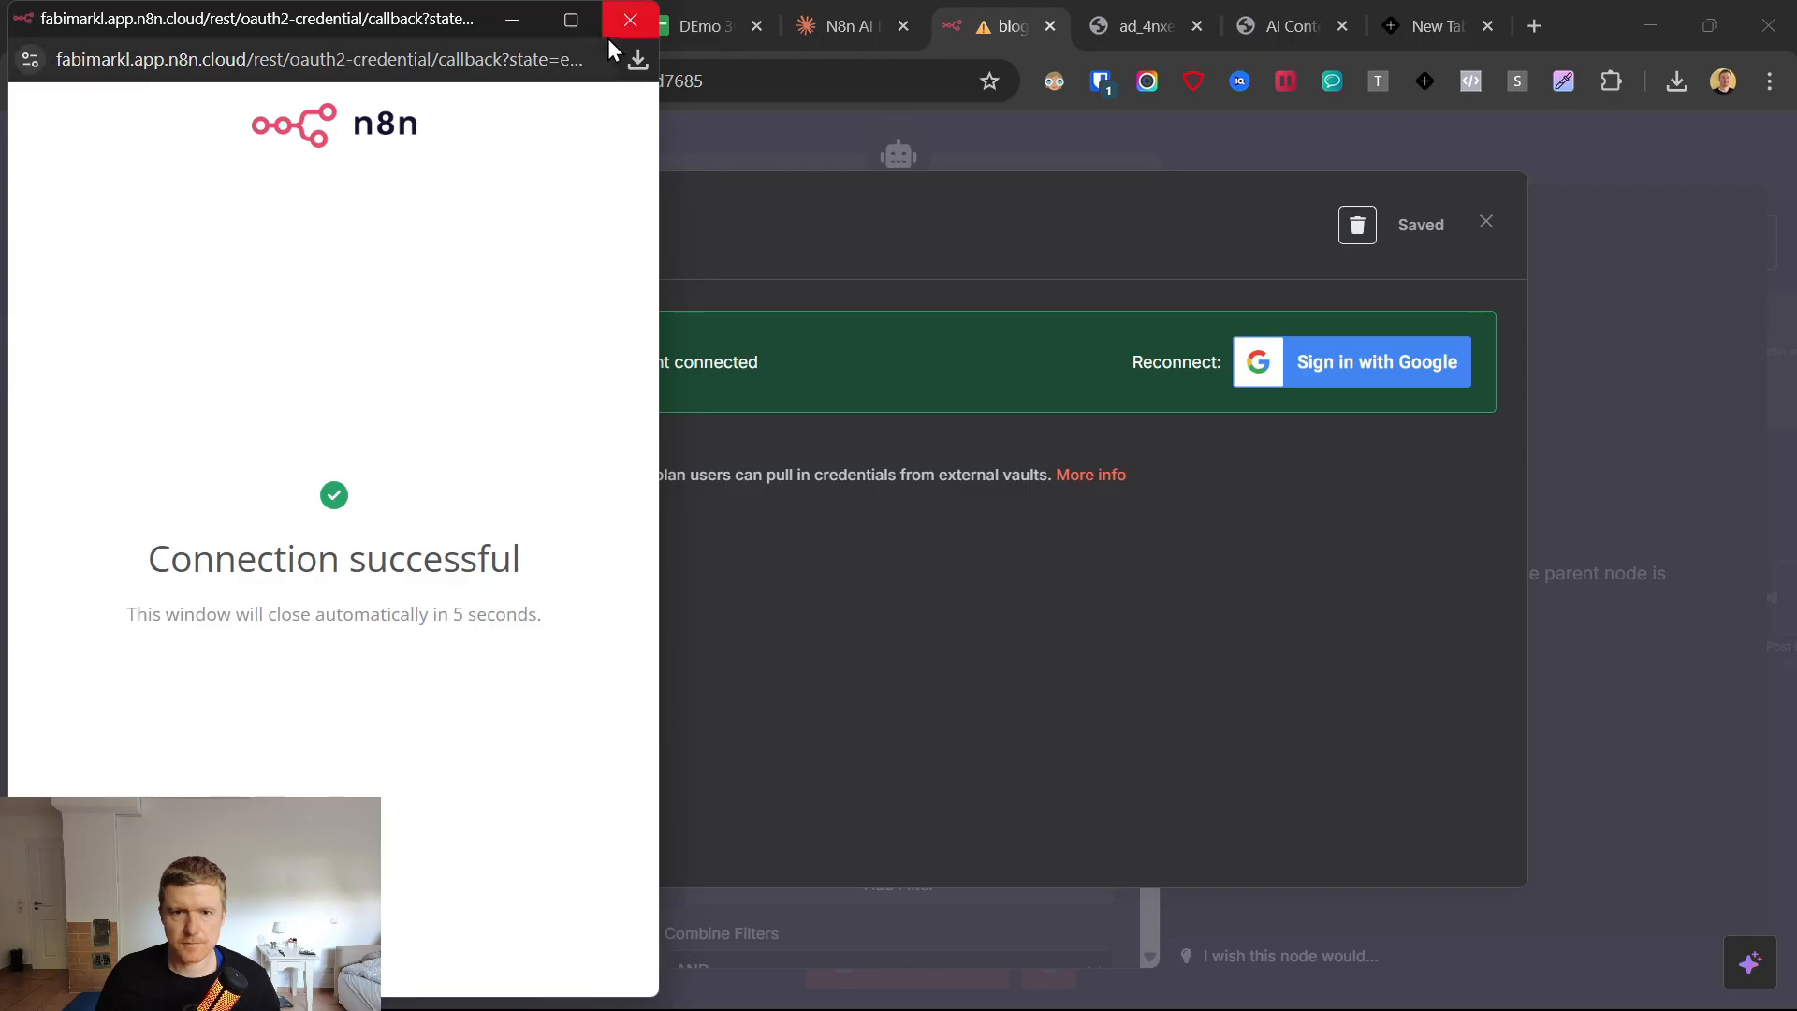
{"action": "left_click", "coordinate": [630, 19]}
{"action": "left_click", "coordinate": [1489, 224]}
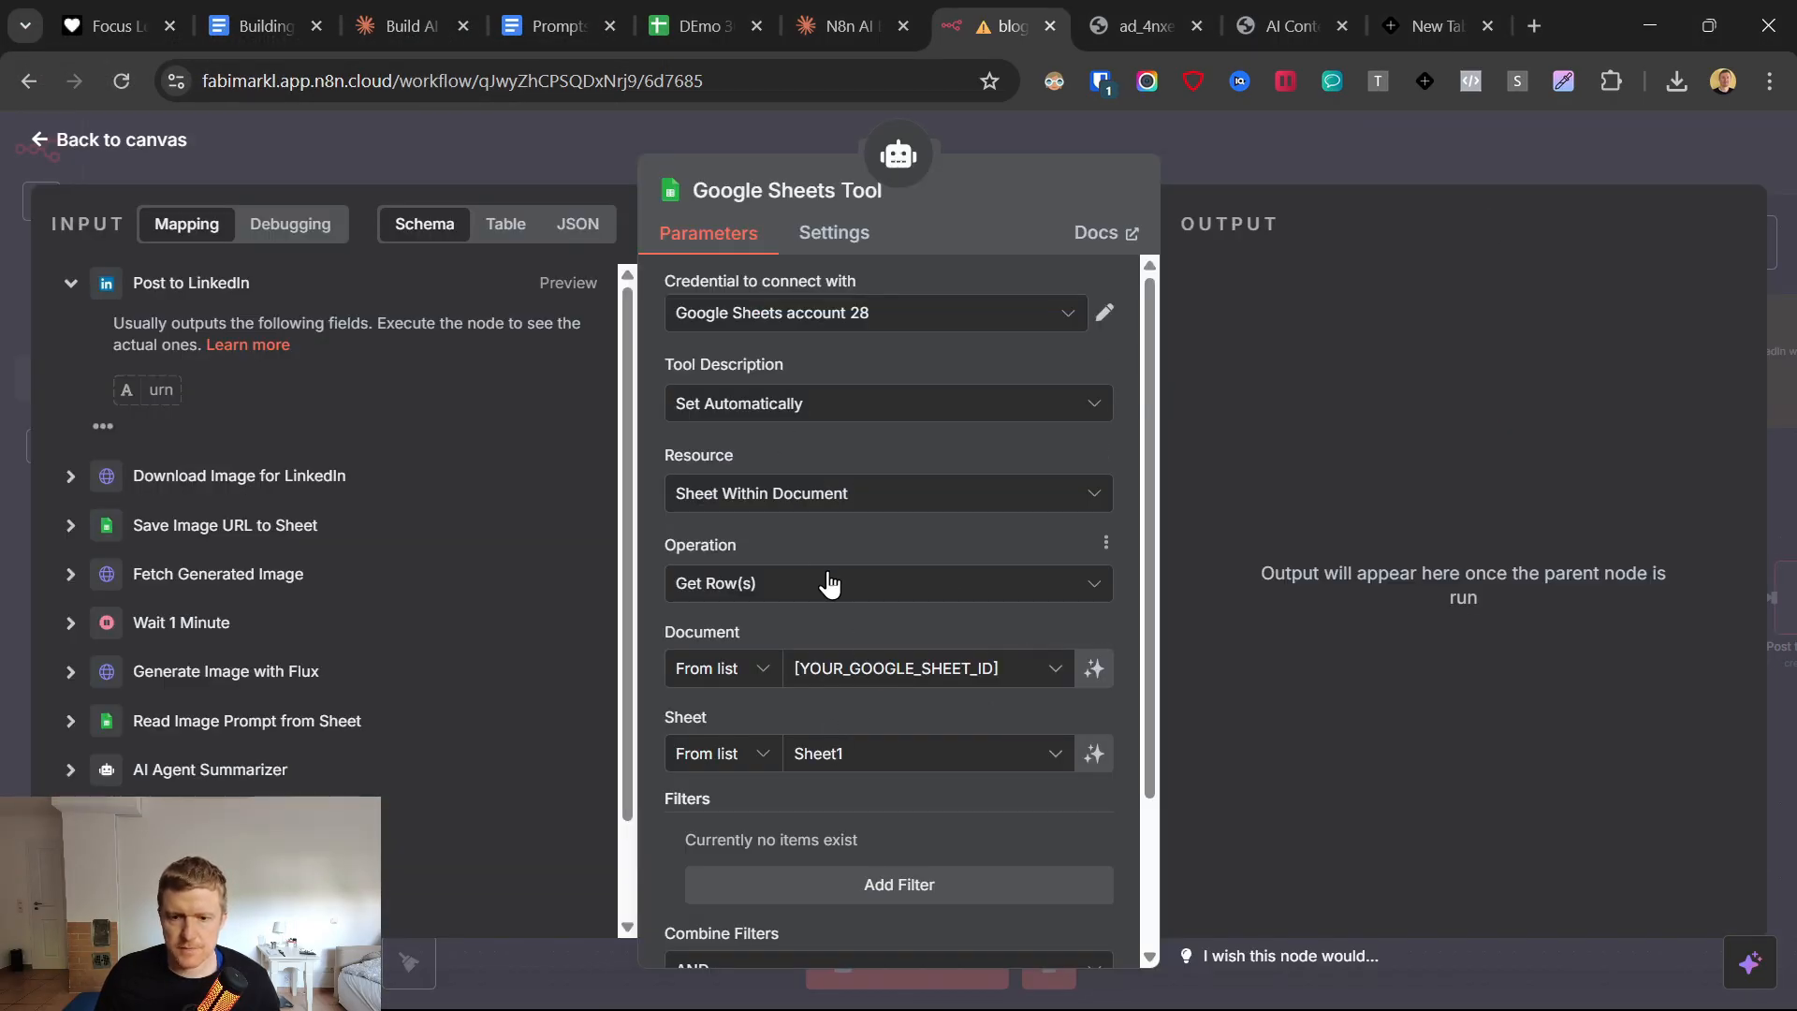
Set the Google Sheets Tool's operation to Append Row.
{"action": "scroll", "coordinate": [827, 580], "scroll_direction": "down", "scroll_amount": 1}
{"action": "scroll", "coordinate": [833, 566], "scroll_direction": "up", "scroll_amount": 1}
{"action": "scroll", "coordinate": [837, 559], "scroll_direction": "down", "scroll_amount": 1}
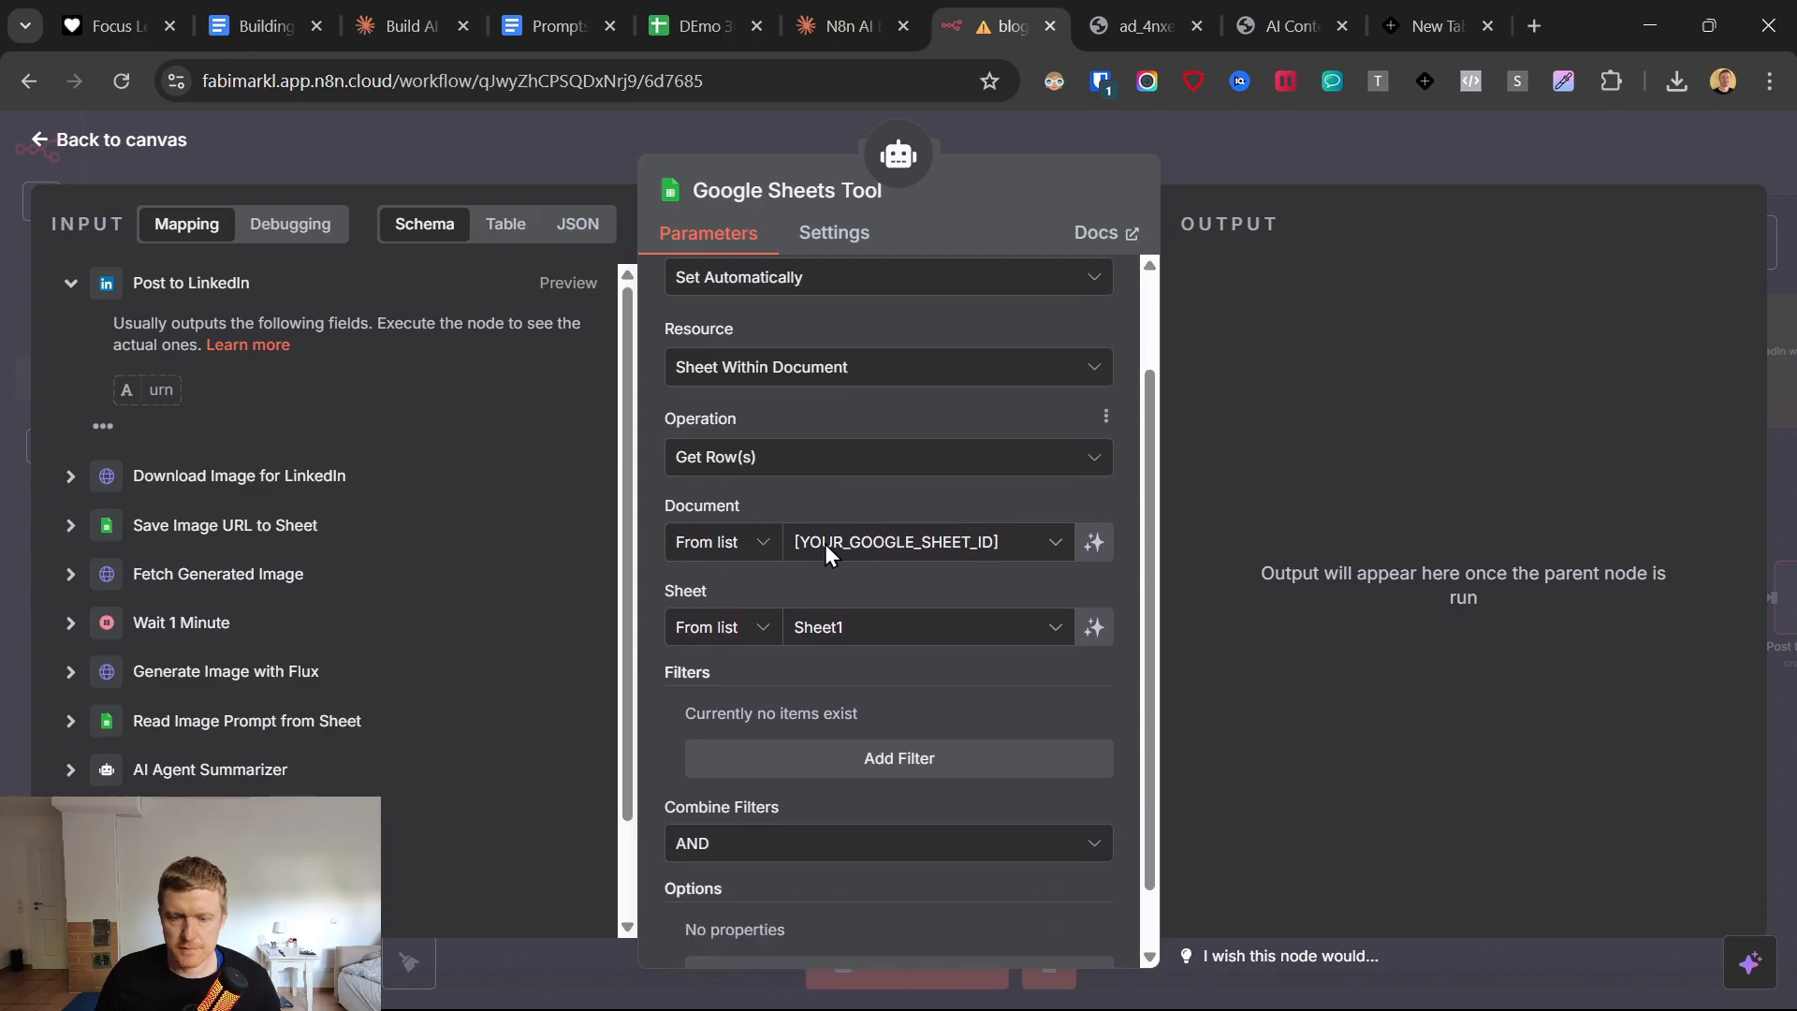
{"action": "left_click", "coordinate": [759, 468]}
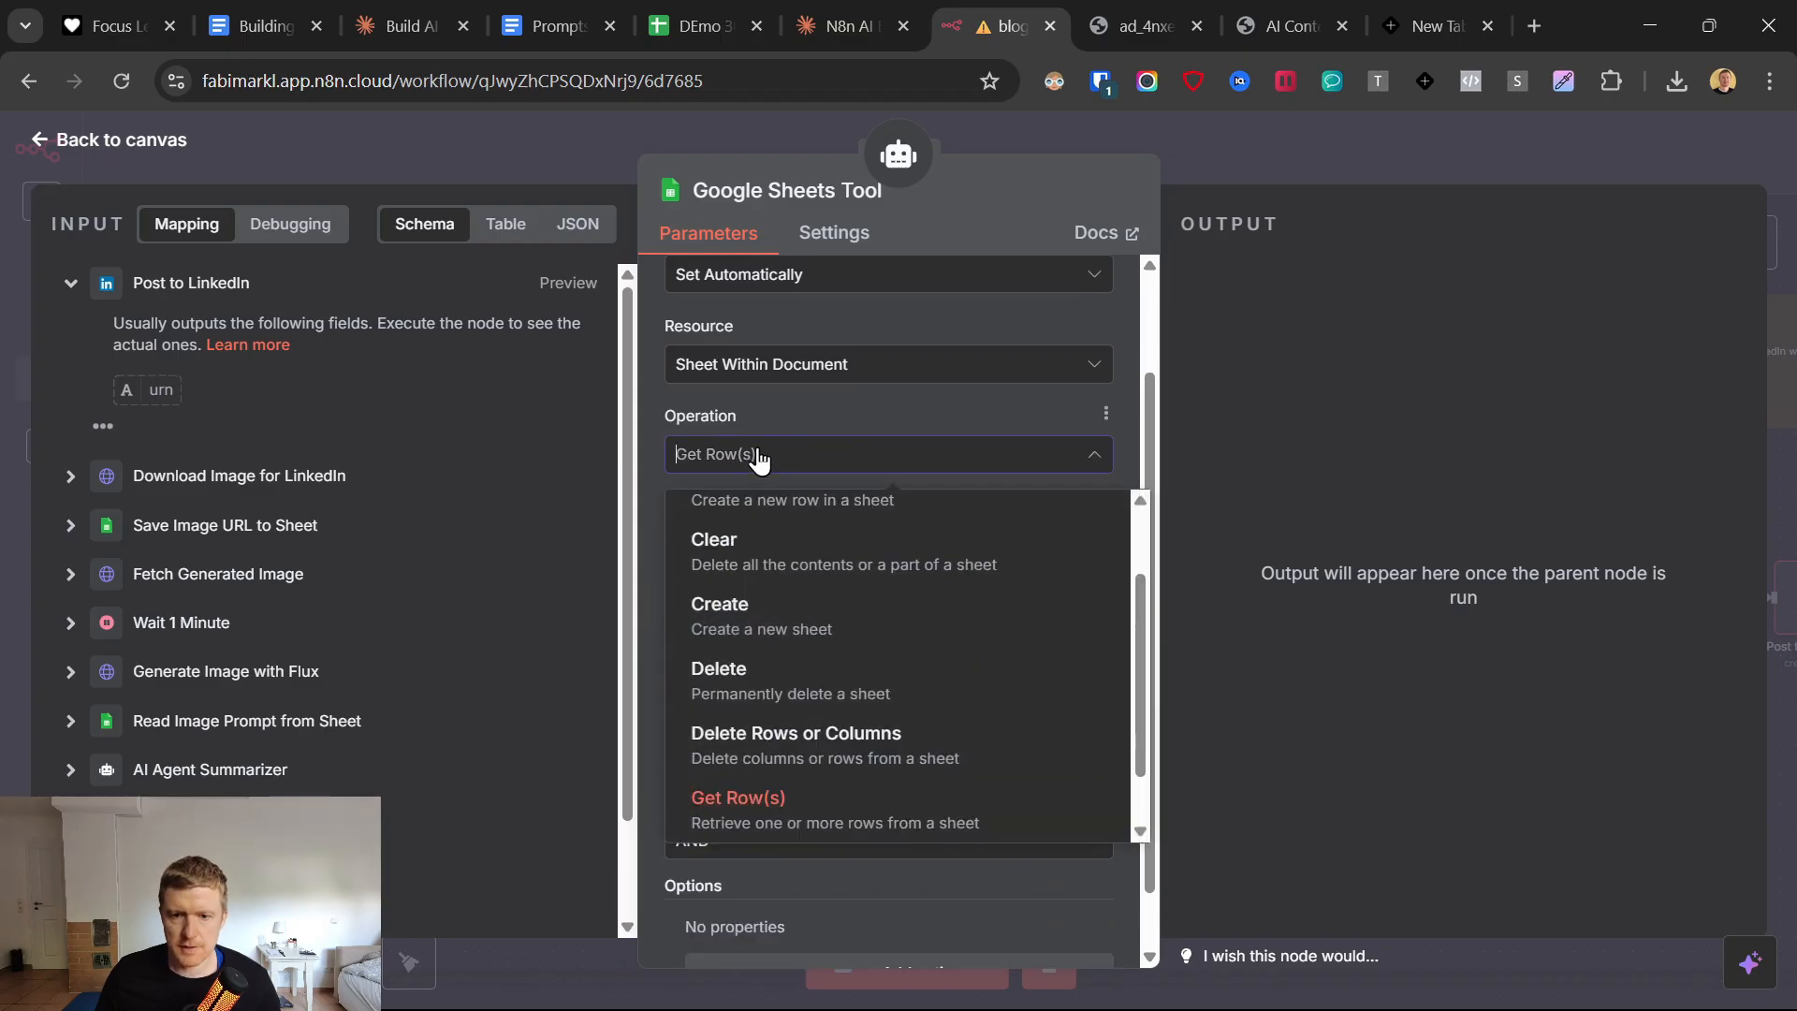
{"action": "scroll", "coordinate": [809, 644], "scroll_direction": "up", "scroll_amount": 1}
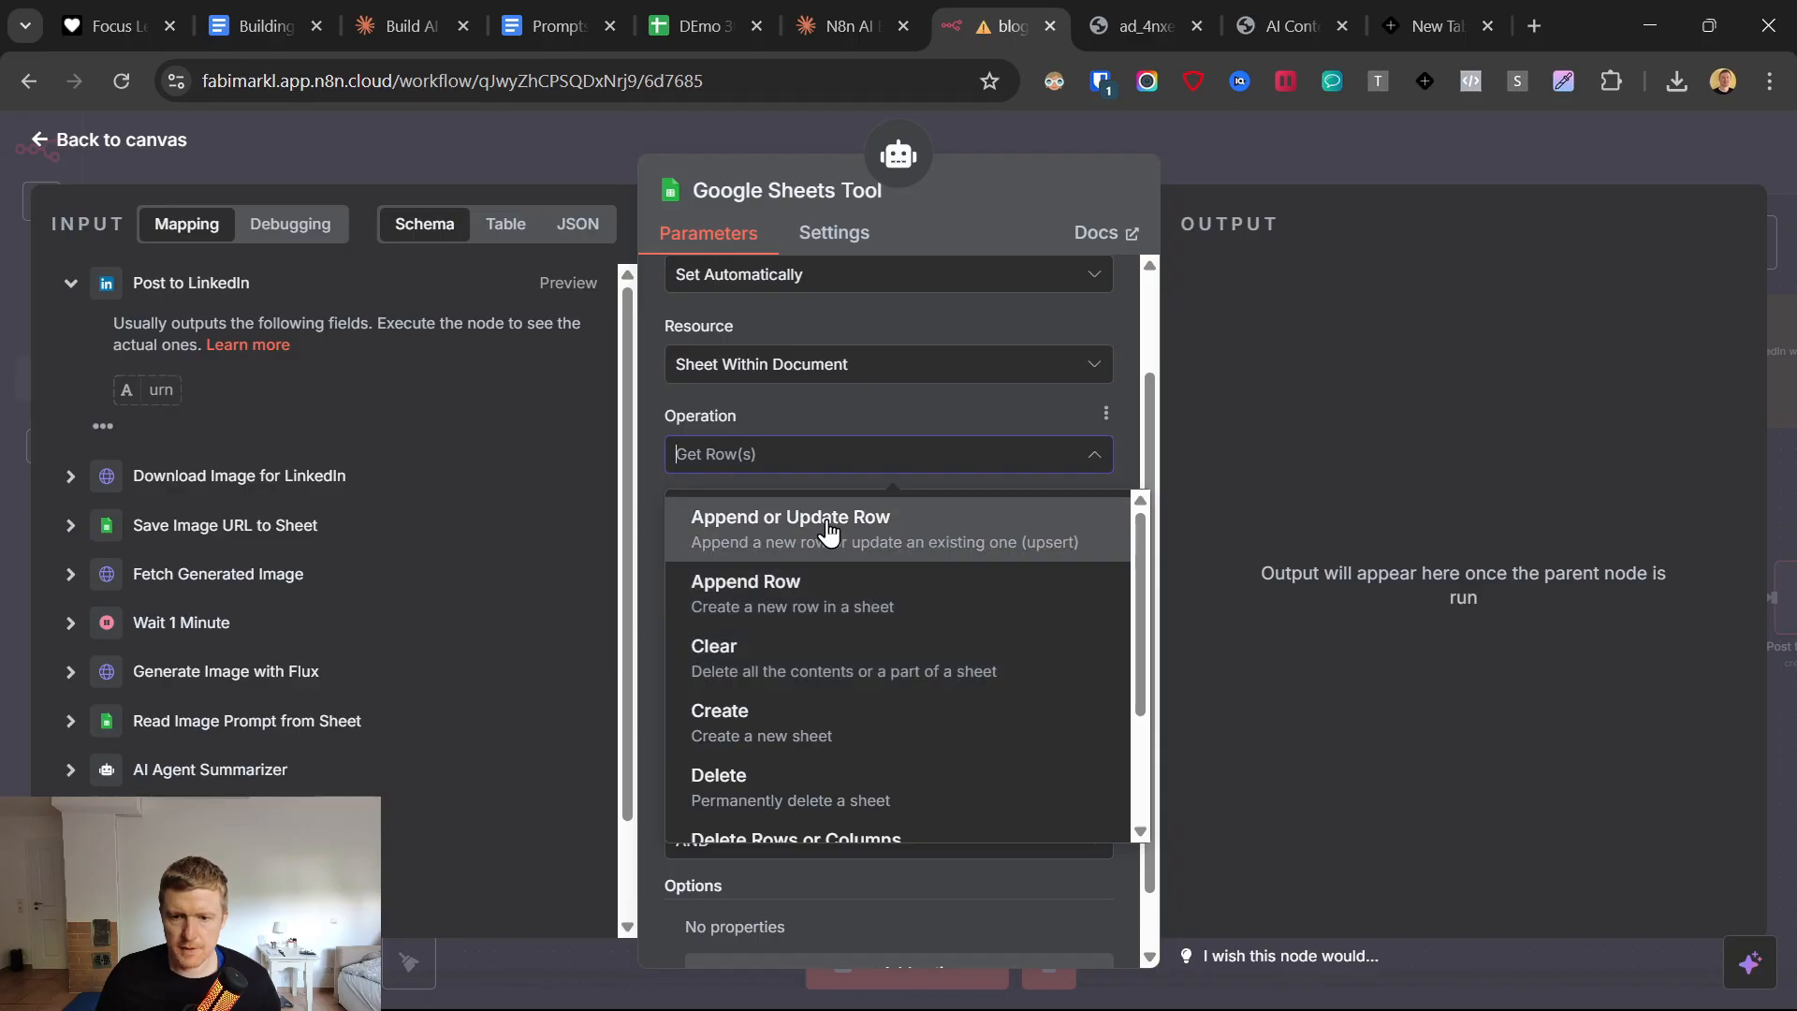
{"action": "left_click", "coordinate": [833, 604]}
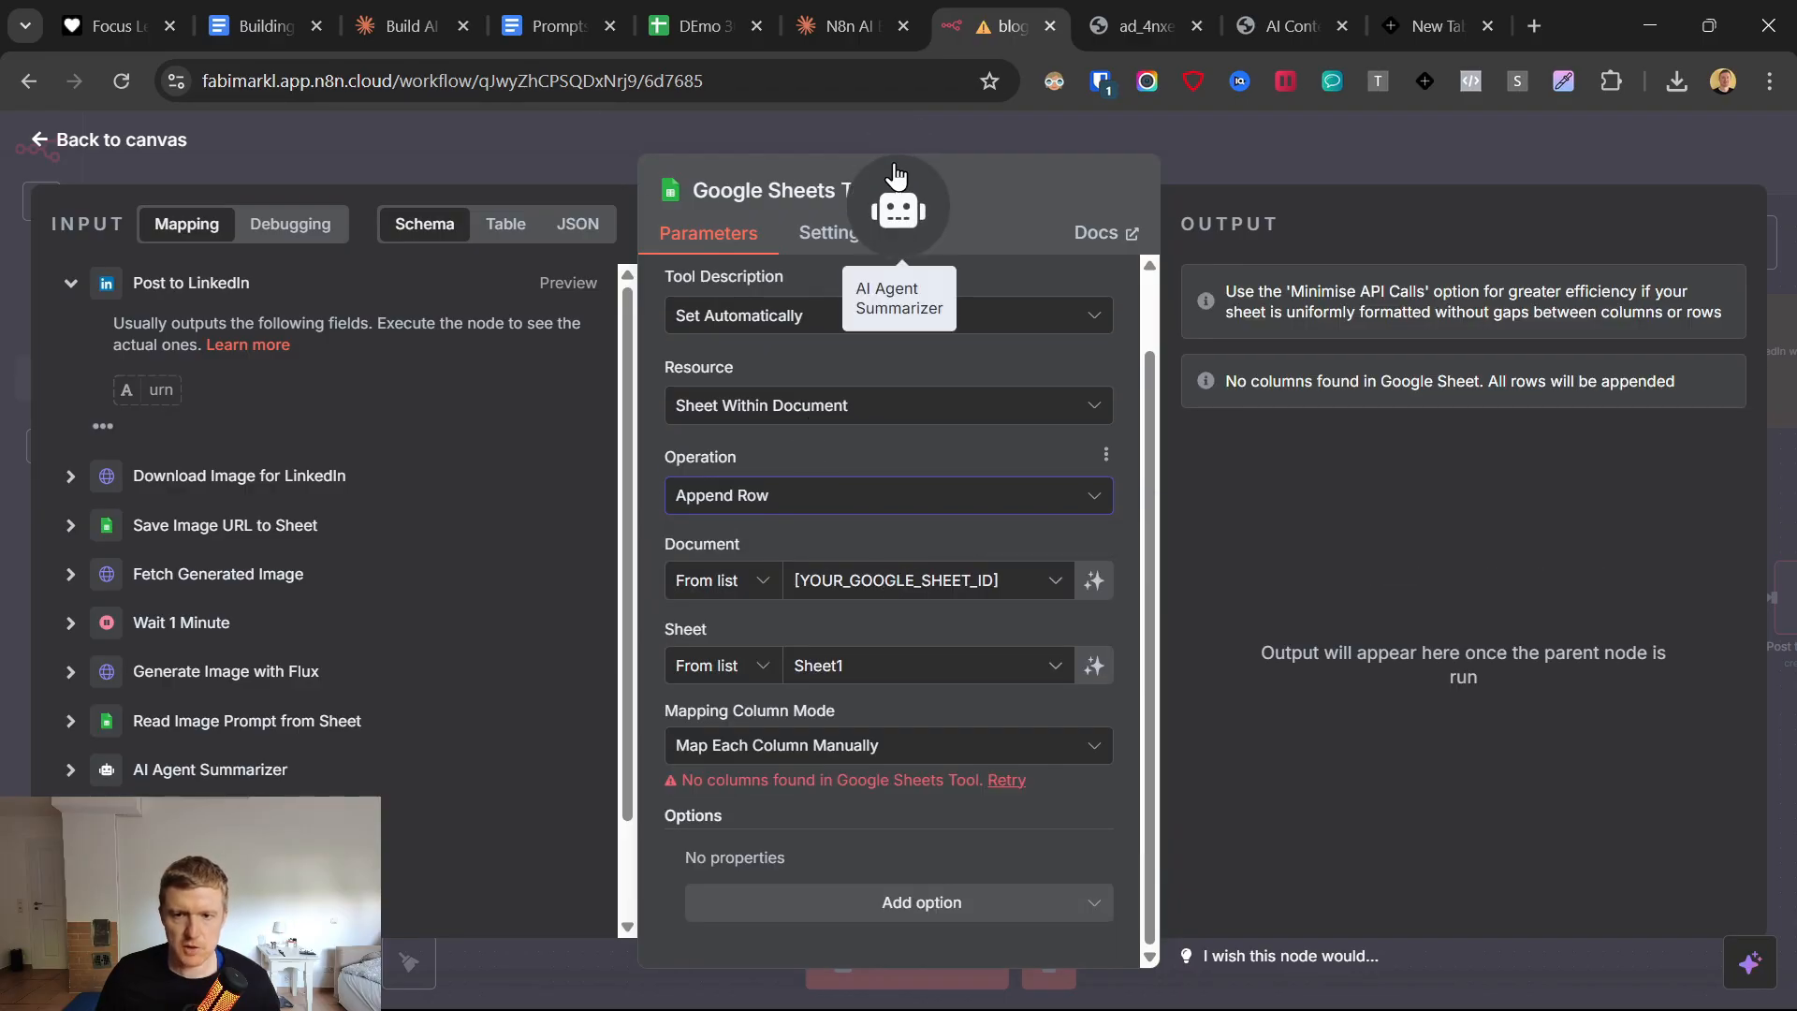
Choose the "DEmo 30.5. - AI Agent" spreadsheet as the tool's document and Summaries as its sheet.
{"action": "left_click", "coordinate": [1037, 582]}
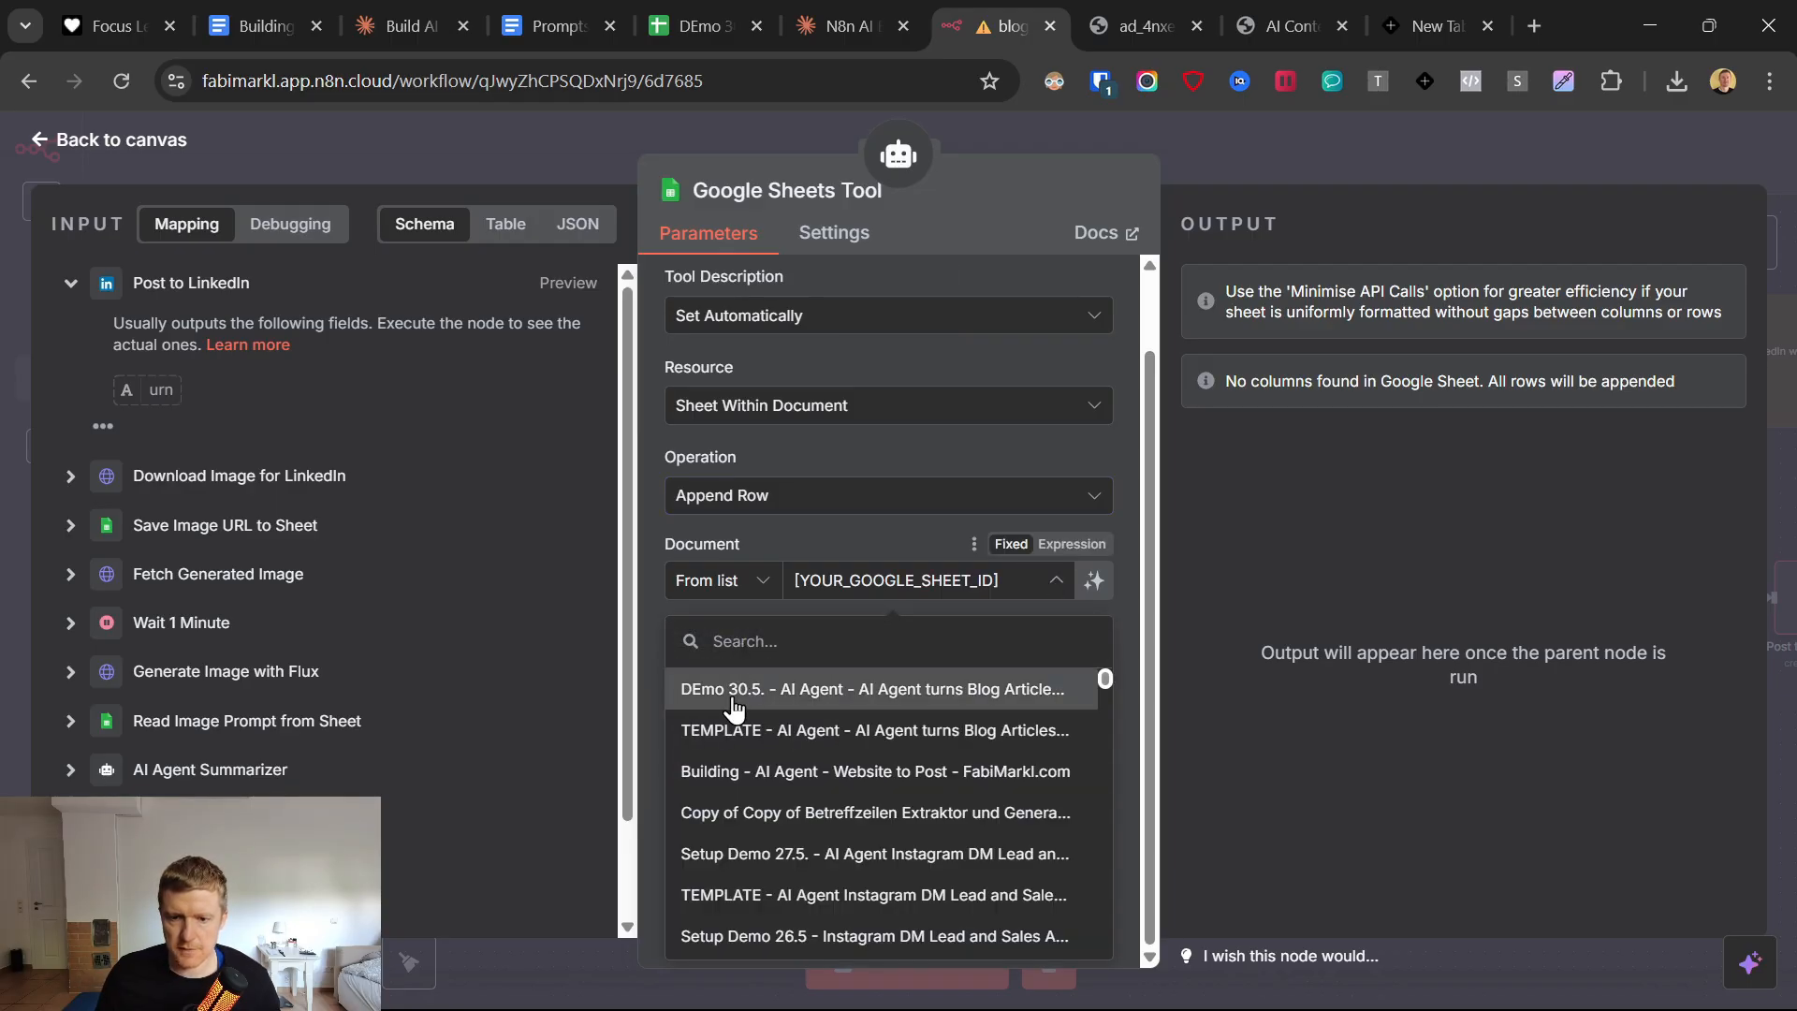
{"action": "left_click", "coordinate": [800, 715]}
{"action": "left_click", "coordinate": [807, 753]}
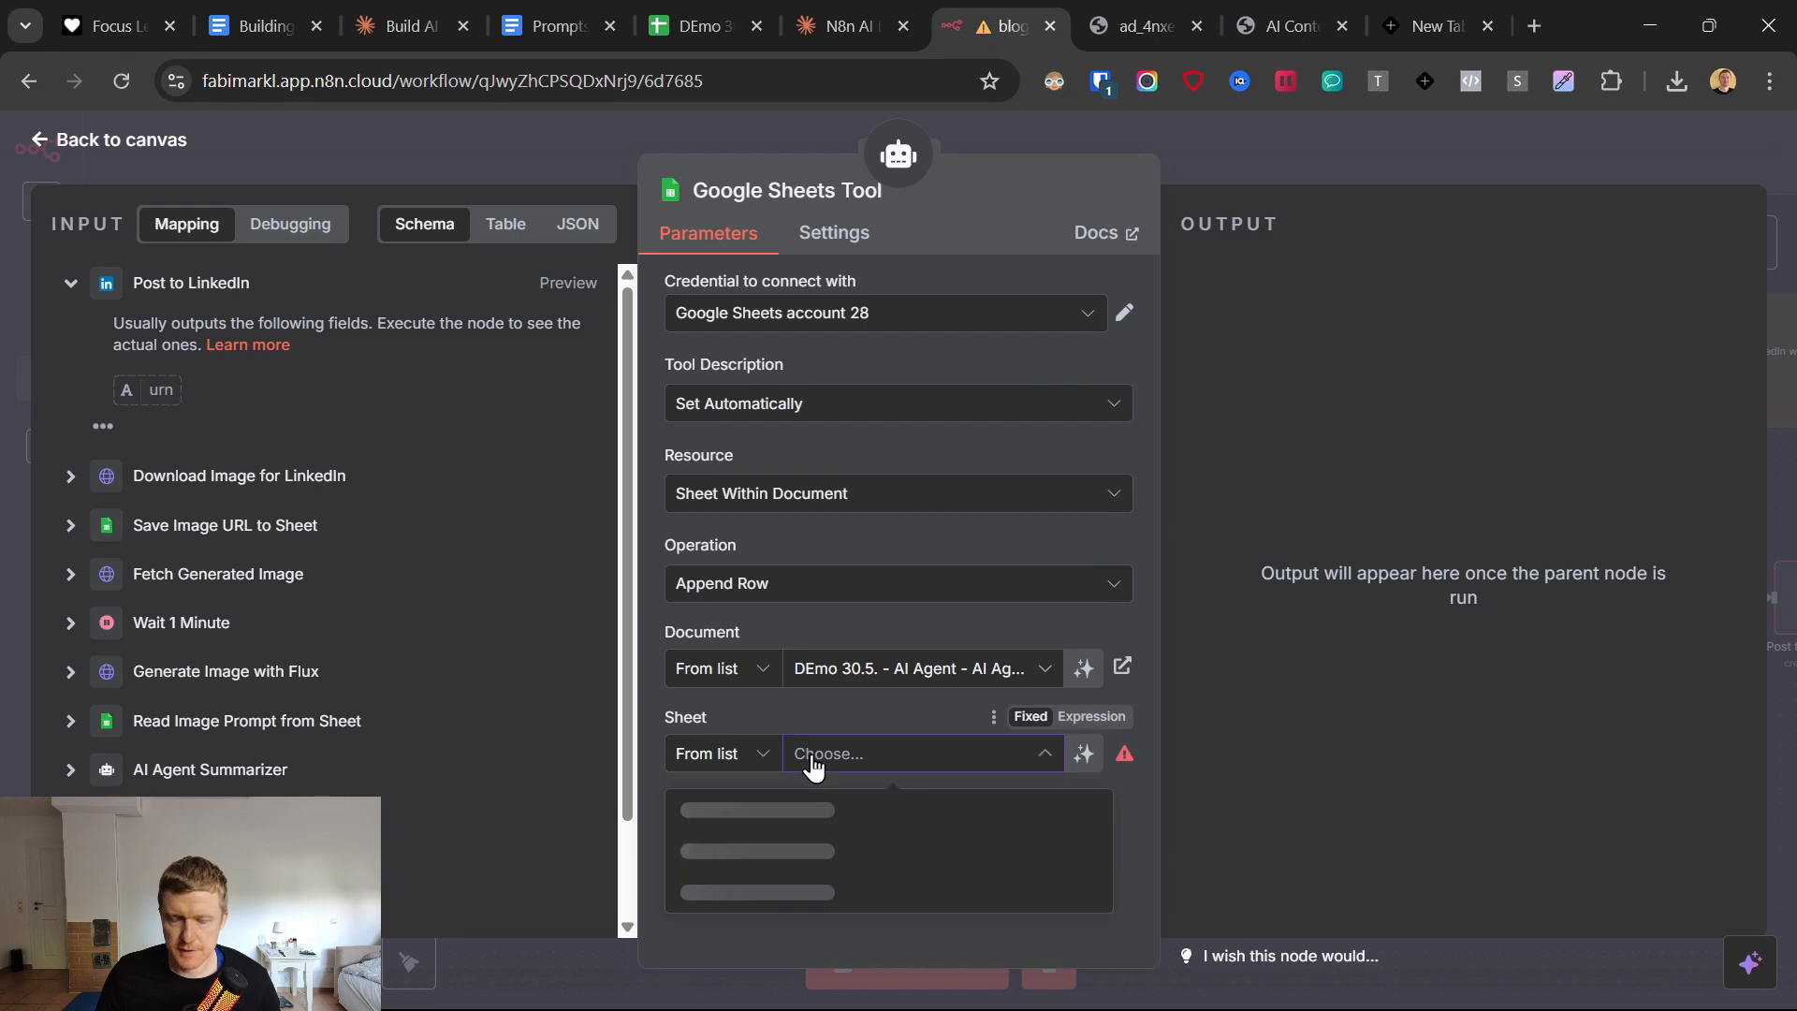
{"action": "left_click", "coordinate": [722, 814]}
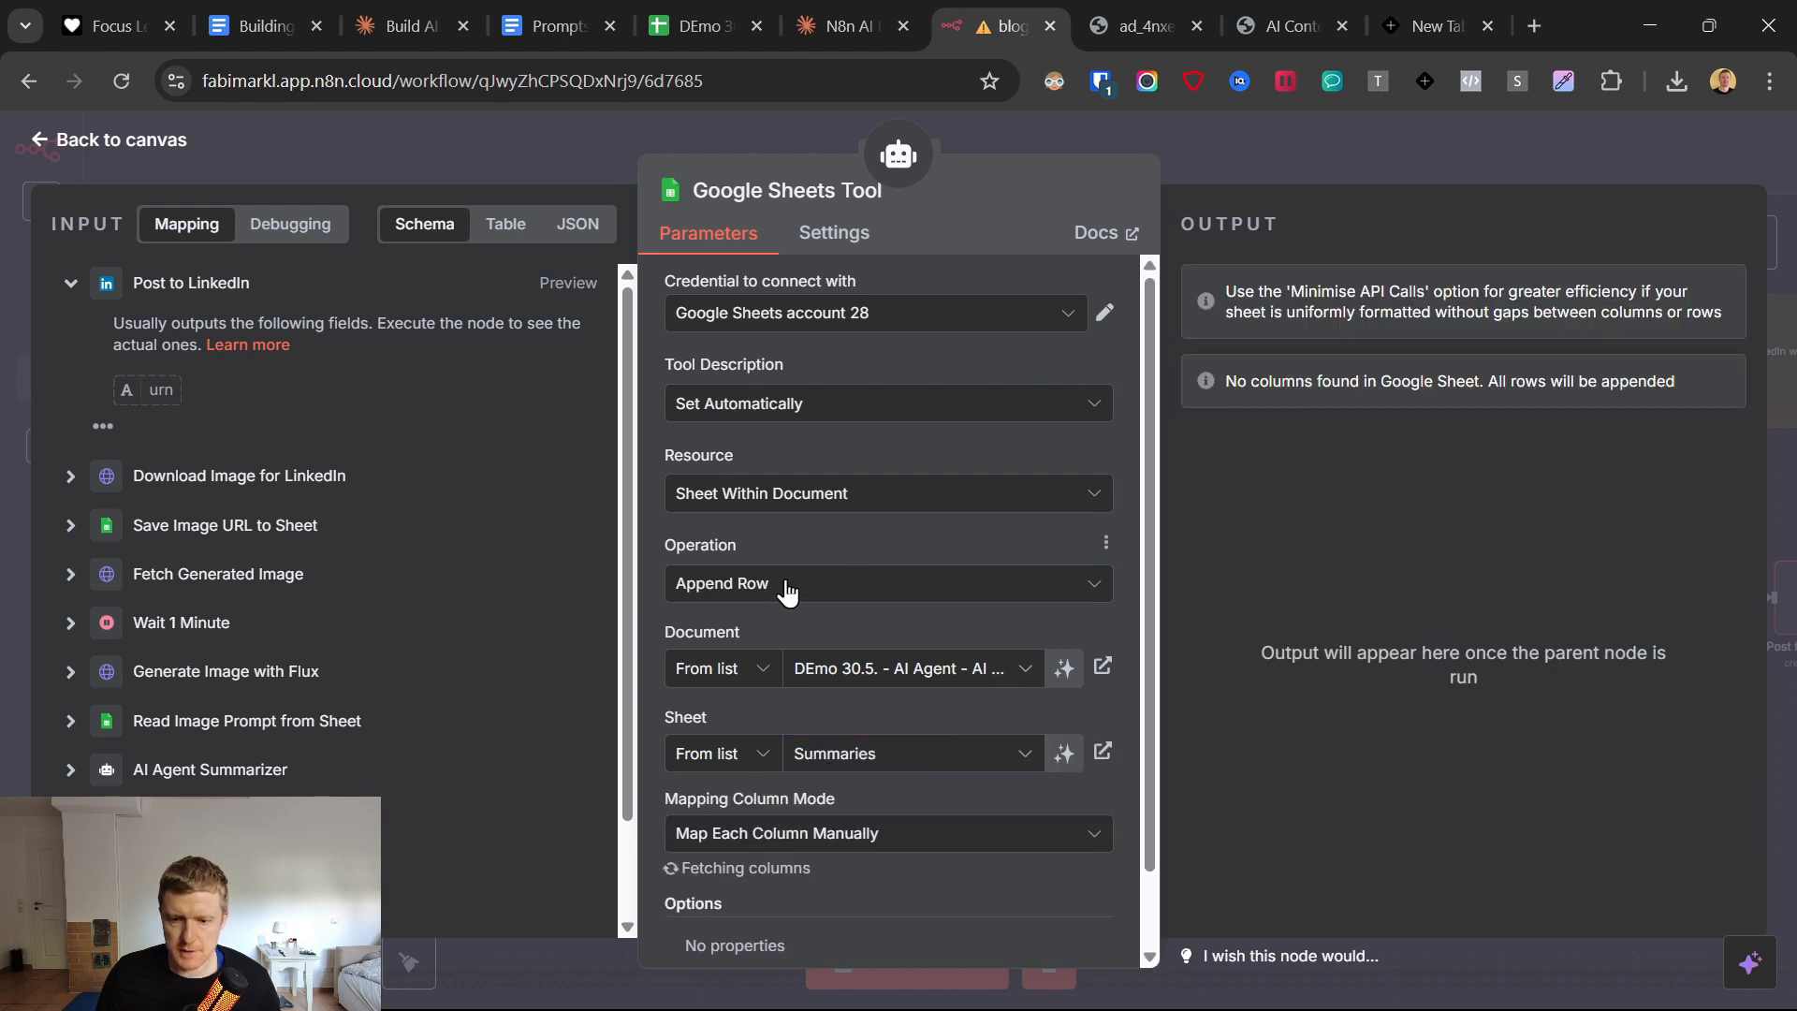
Fill the Blog Link and Blog Title values to send with the placeholder "link".
{"action": "scroll", "coordinate": [711, 655], "scroll_direction": "down", "scroll_amount": 6}
{"action": "scroll", "coordinate": [270, 703], "scroll_direction": "down", "scroll_amount": 1}
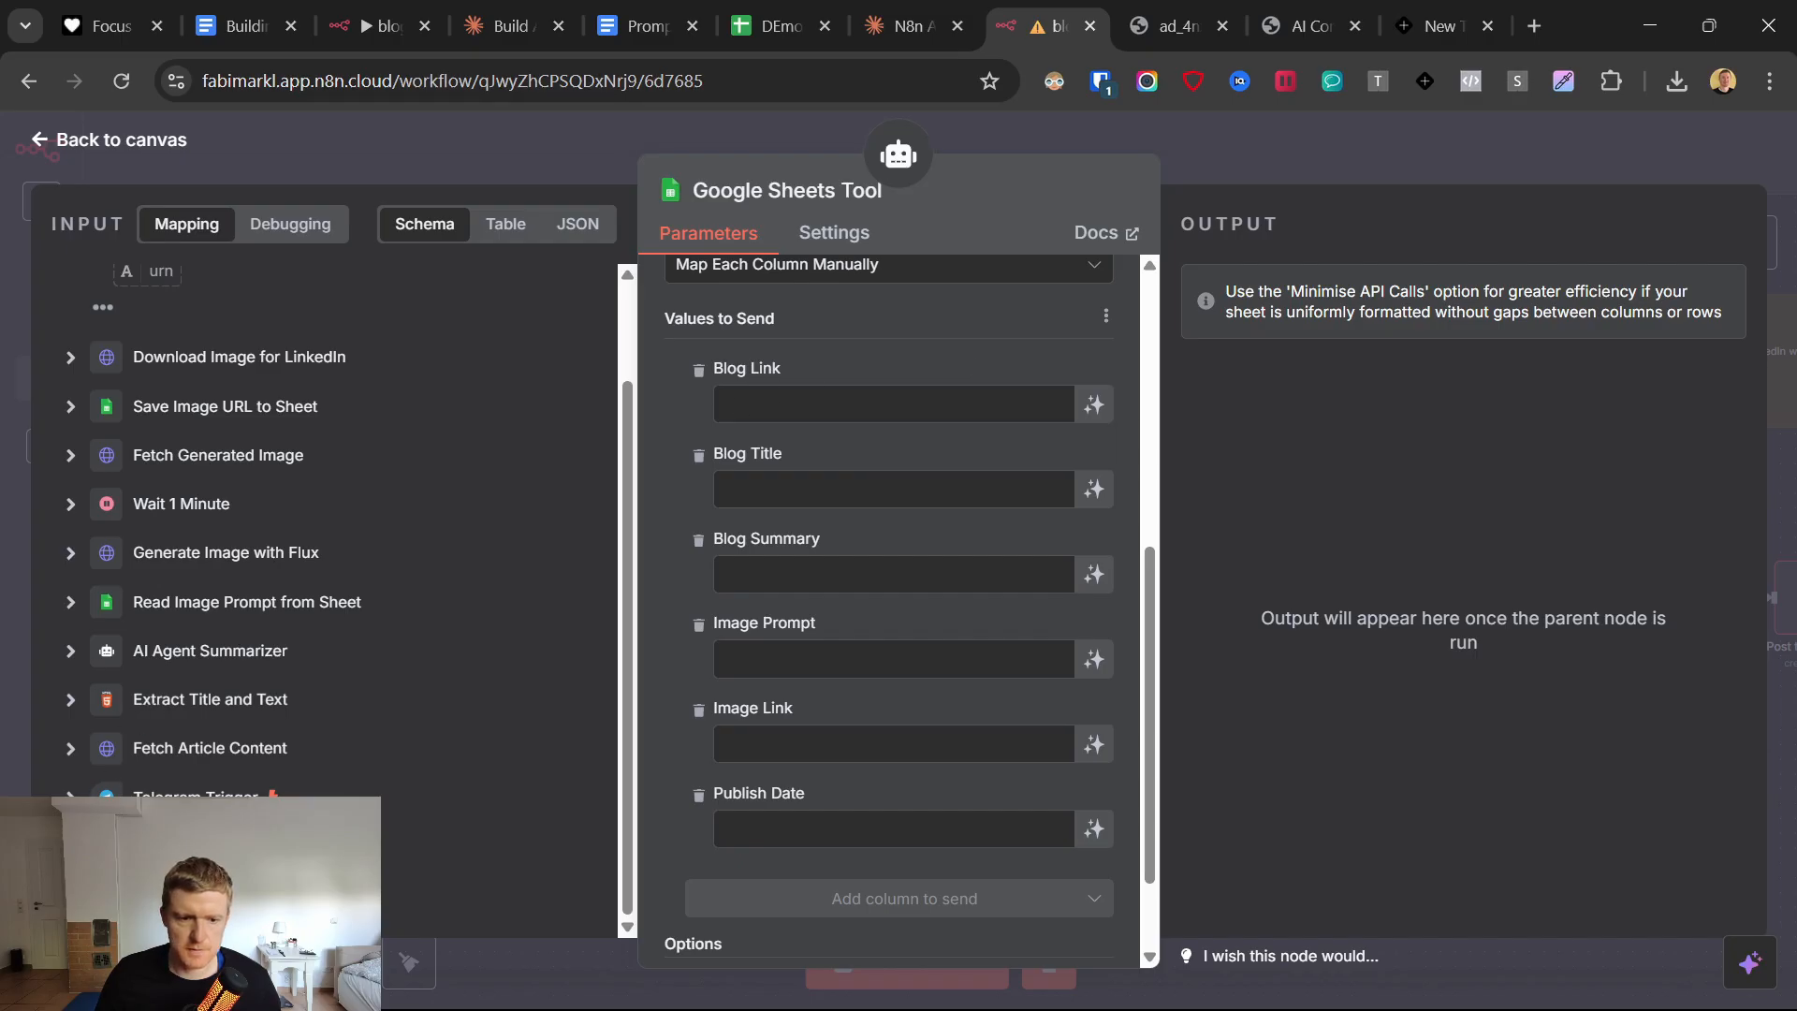
{"action": "left_click", "coordinate": [835, 404]}
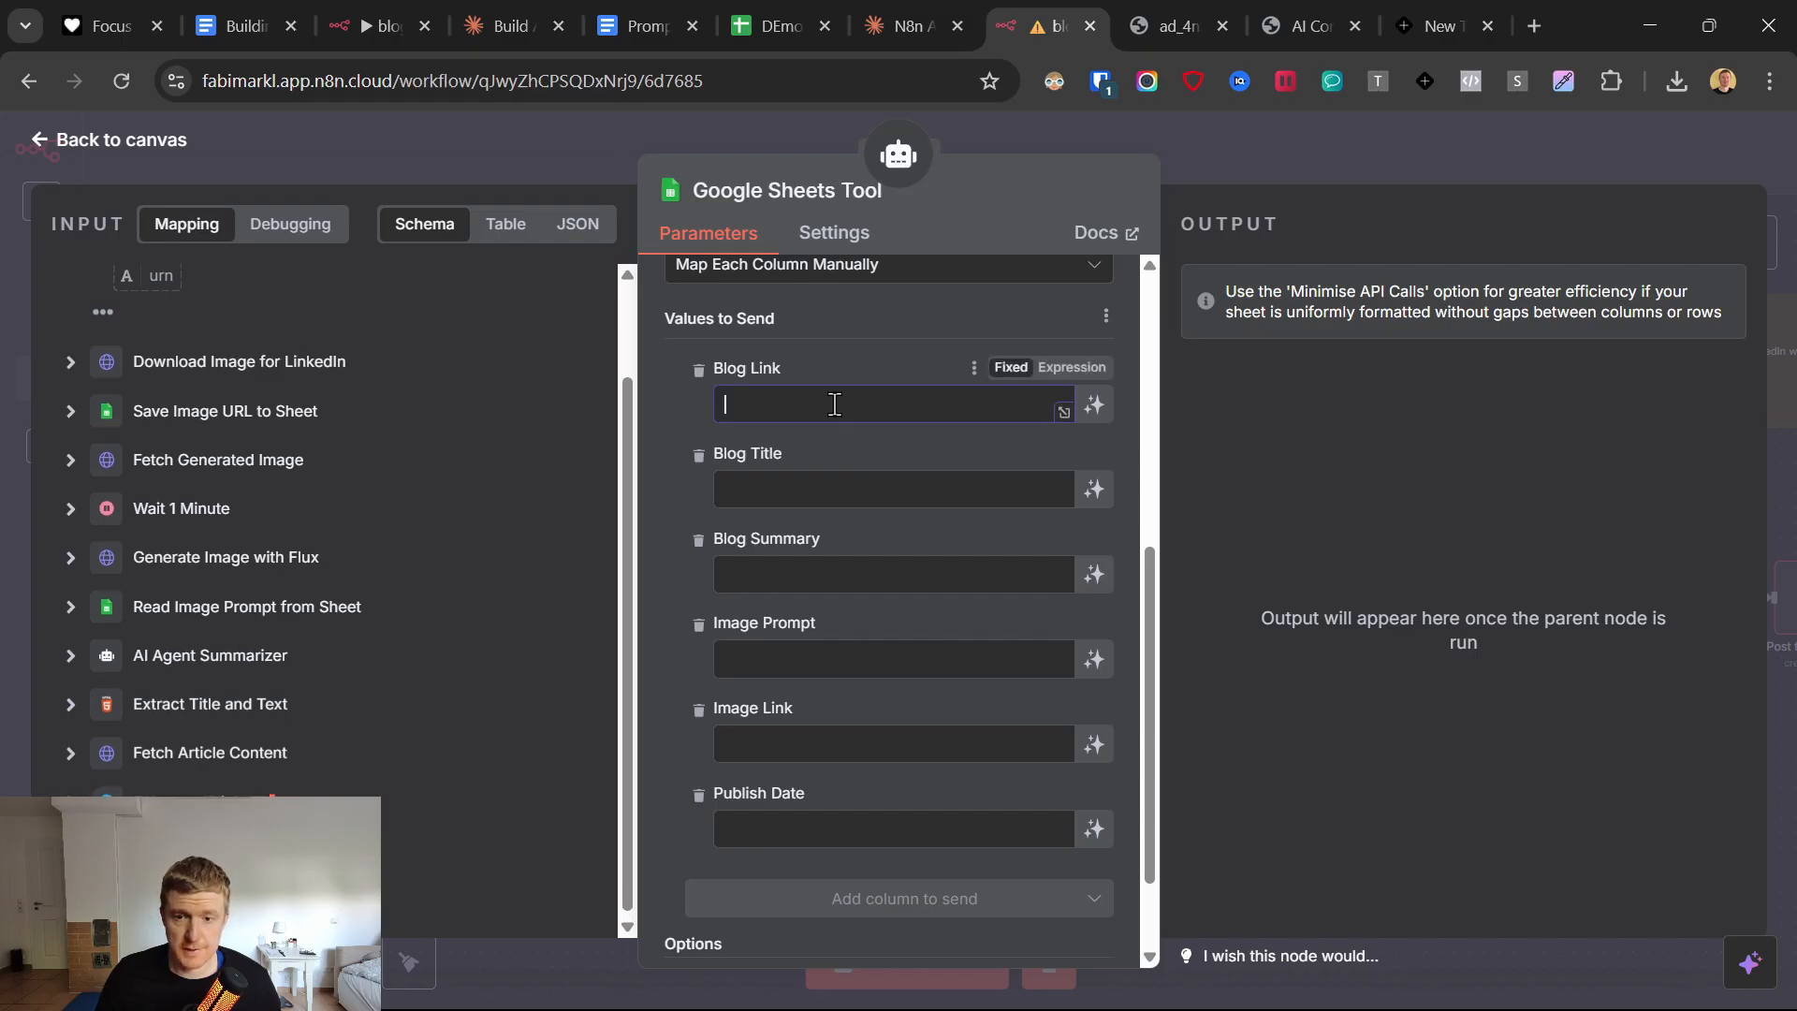
{"action": "type", "text": "l"}
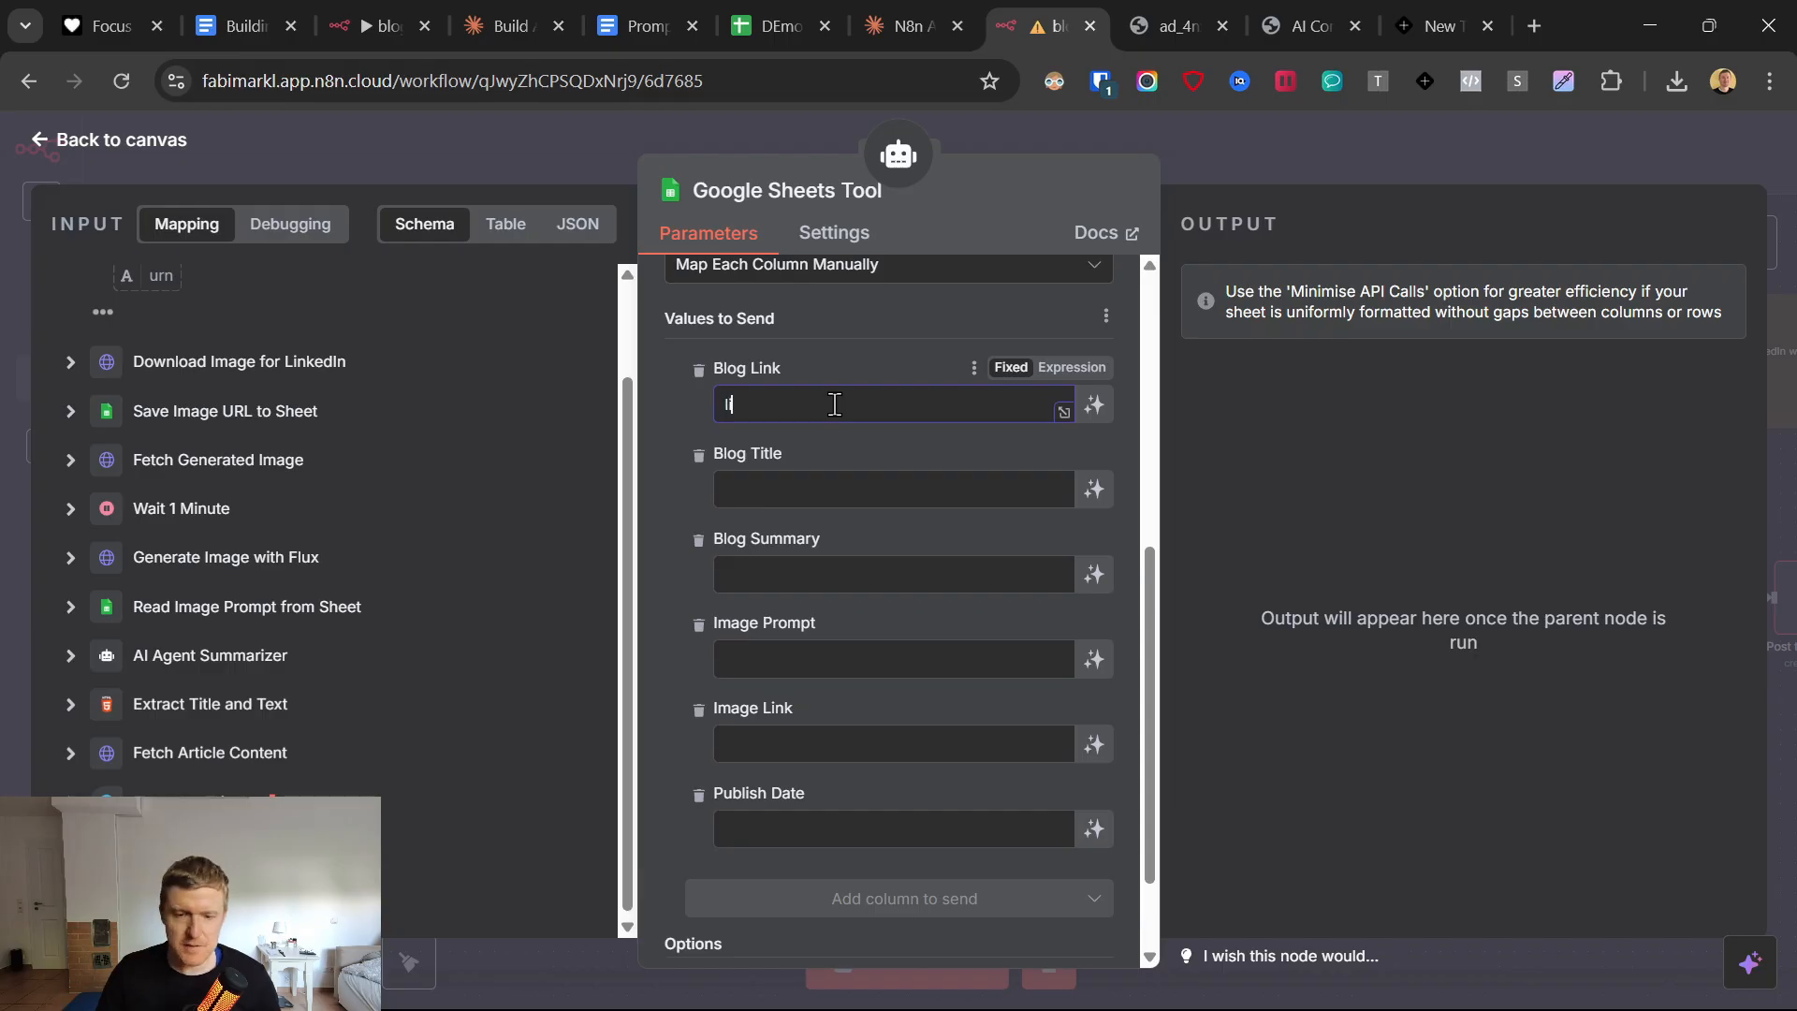
{"action": "type", "text": "ink"}
{"action": "left_click", "coordinate": [762, 490]}
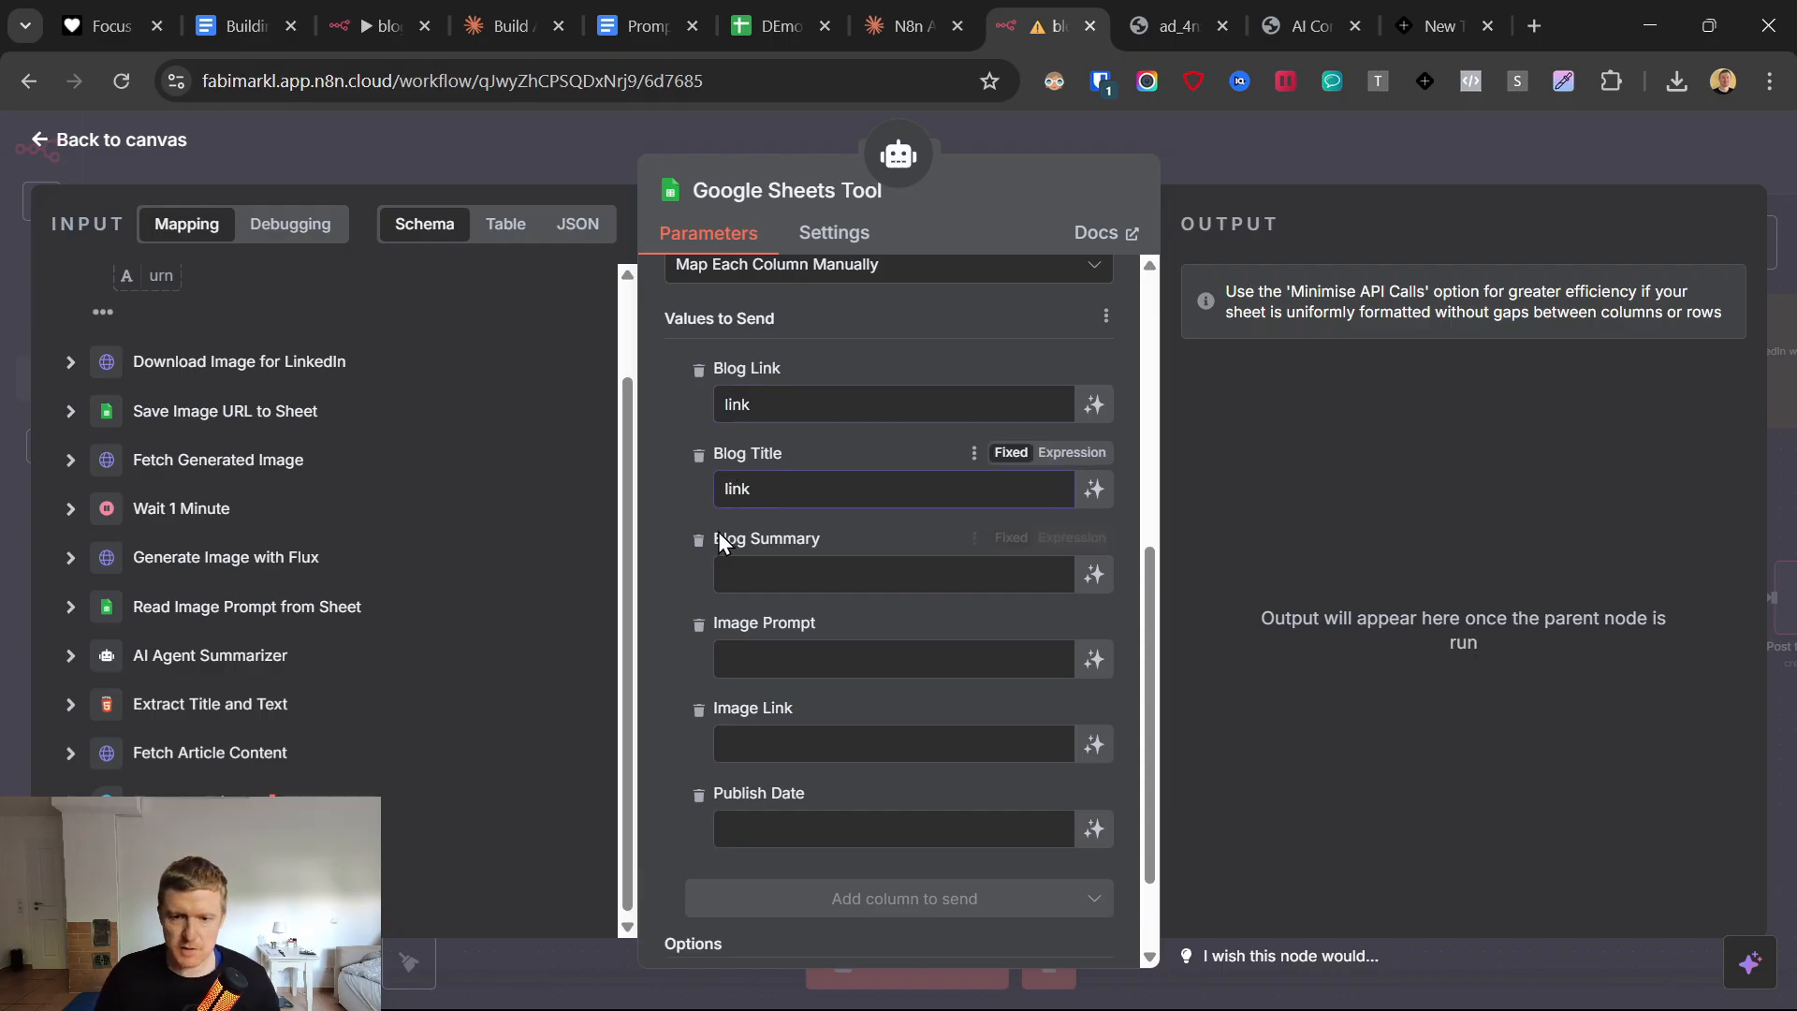
Let the model define Blog Summary and Image Prompt, describing Image Prompt as "Thi is the image prompt you generated.".
{"action": "left_click", "coordinate": [1116, 594]}
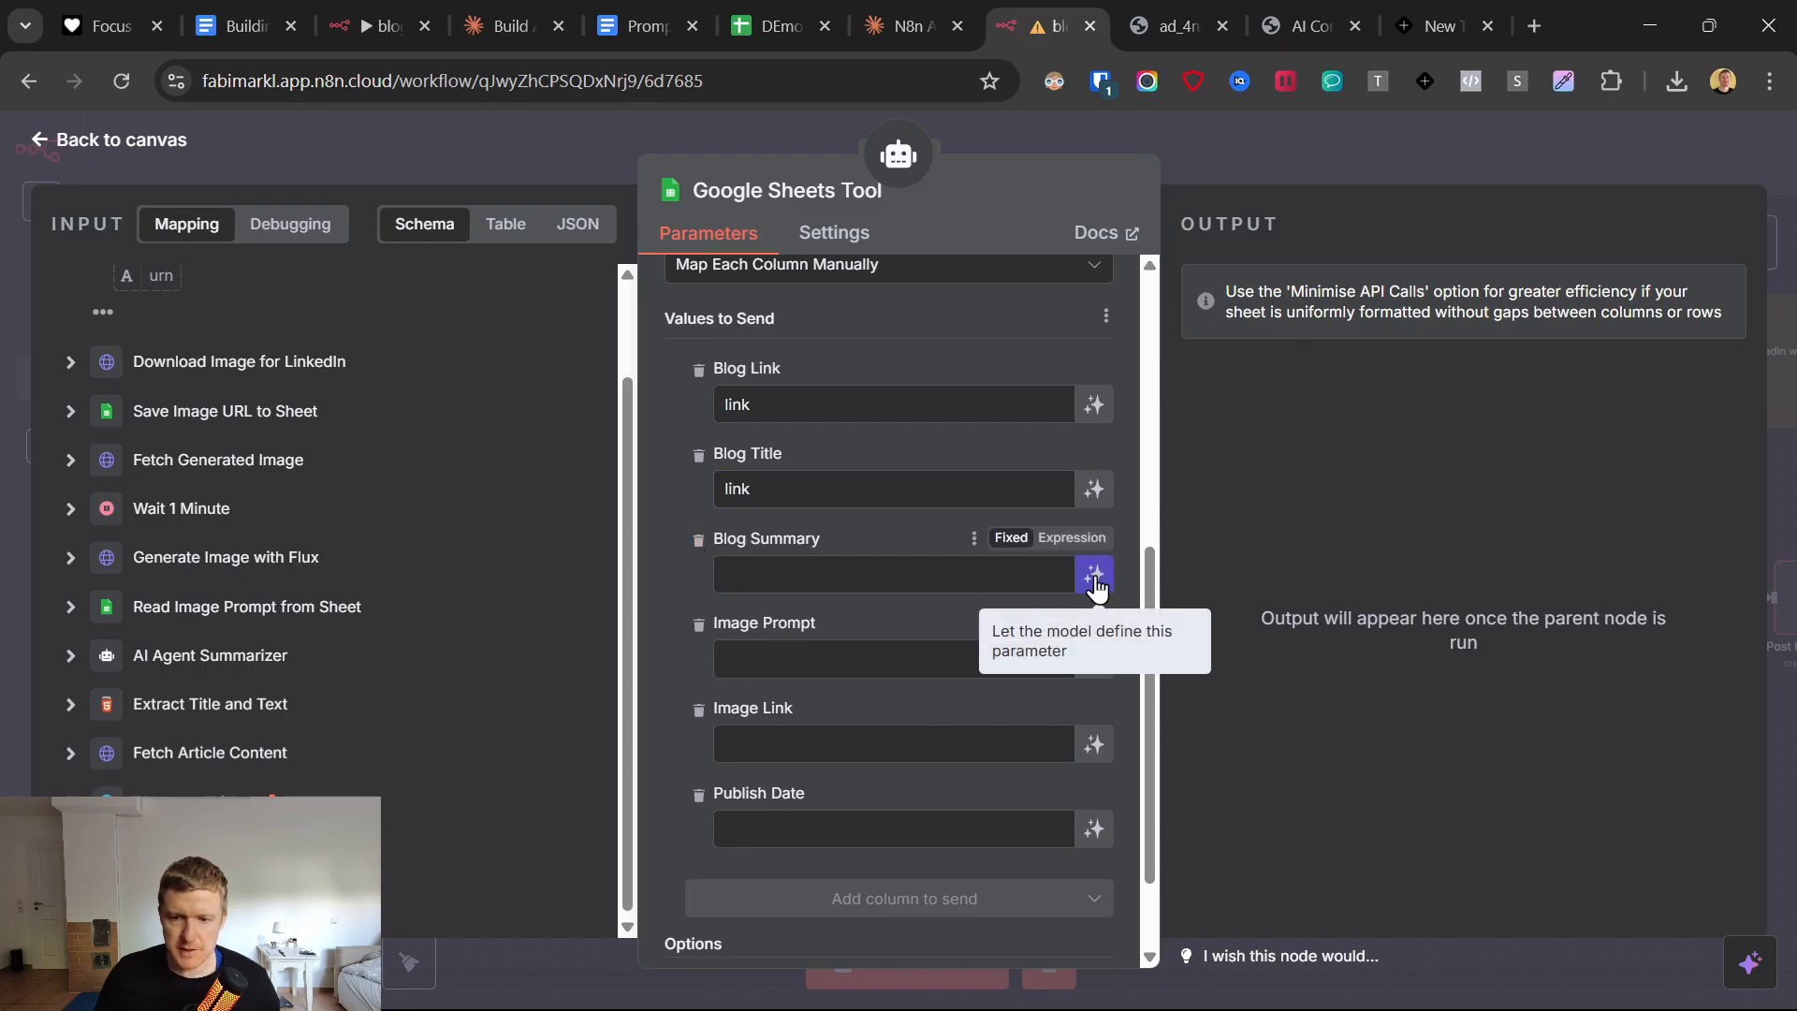
{"action": "left_click", "coordinate": [1095, 576]}
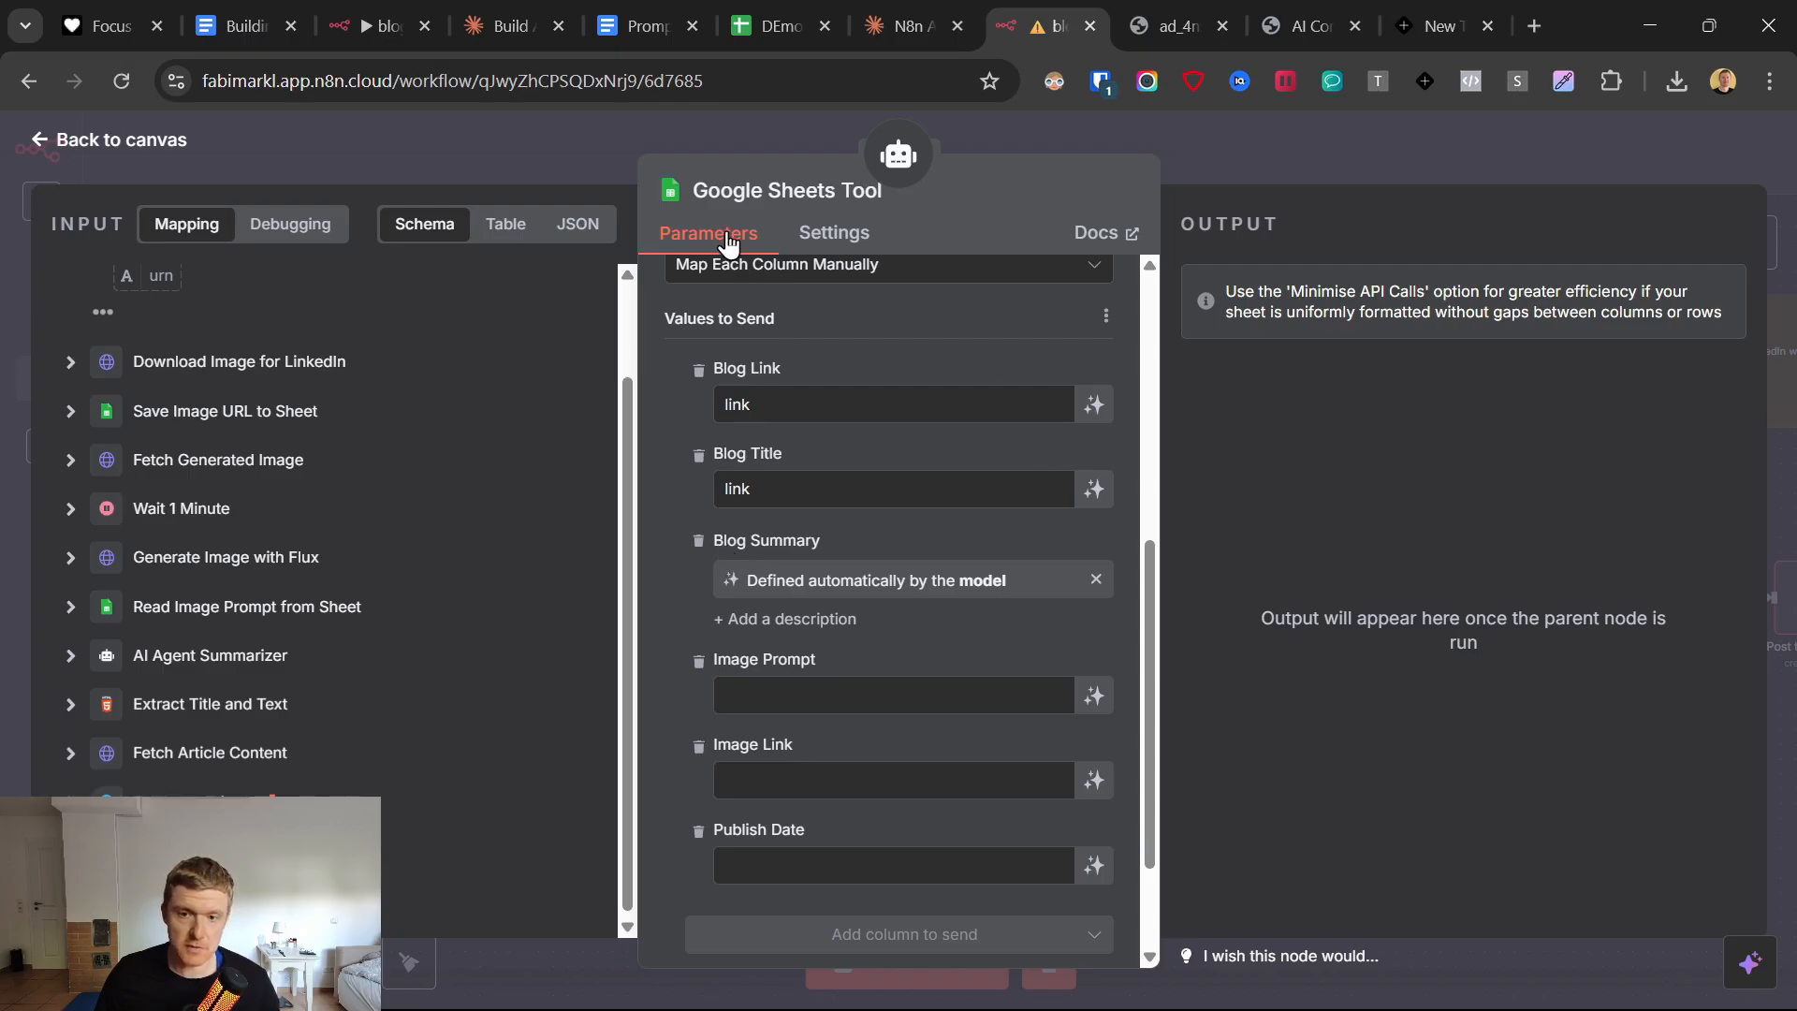
{"action": "left_click", "coordinate": [883, 695]}
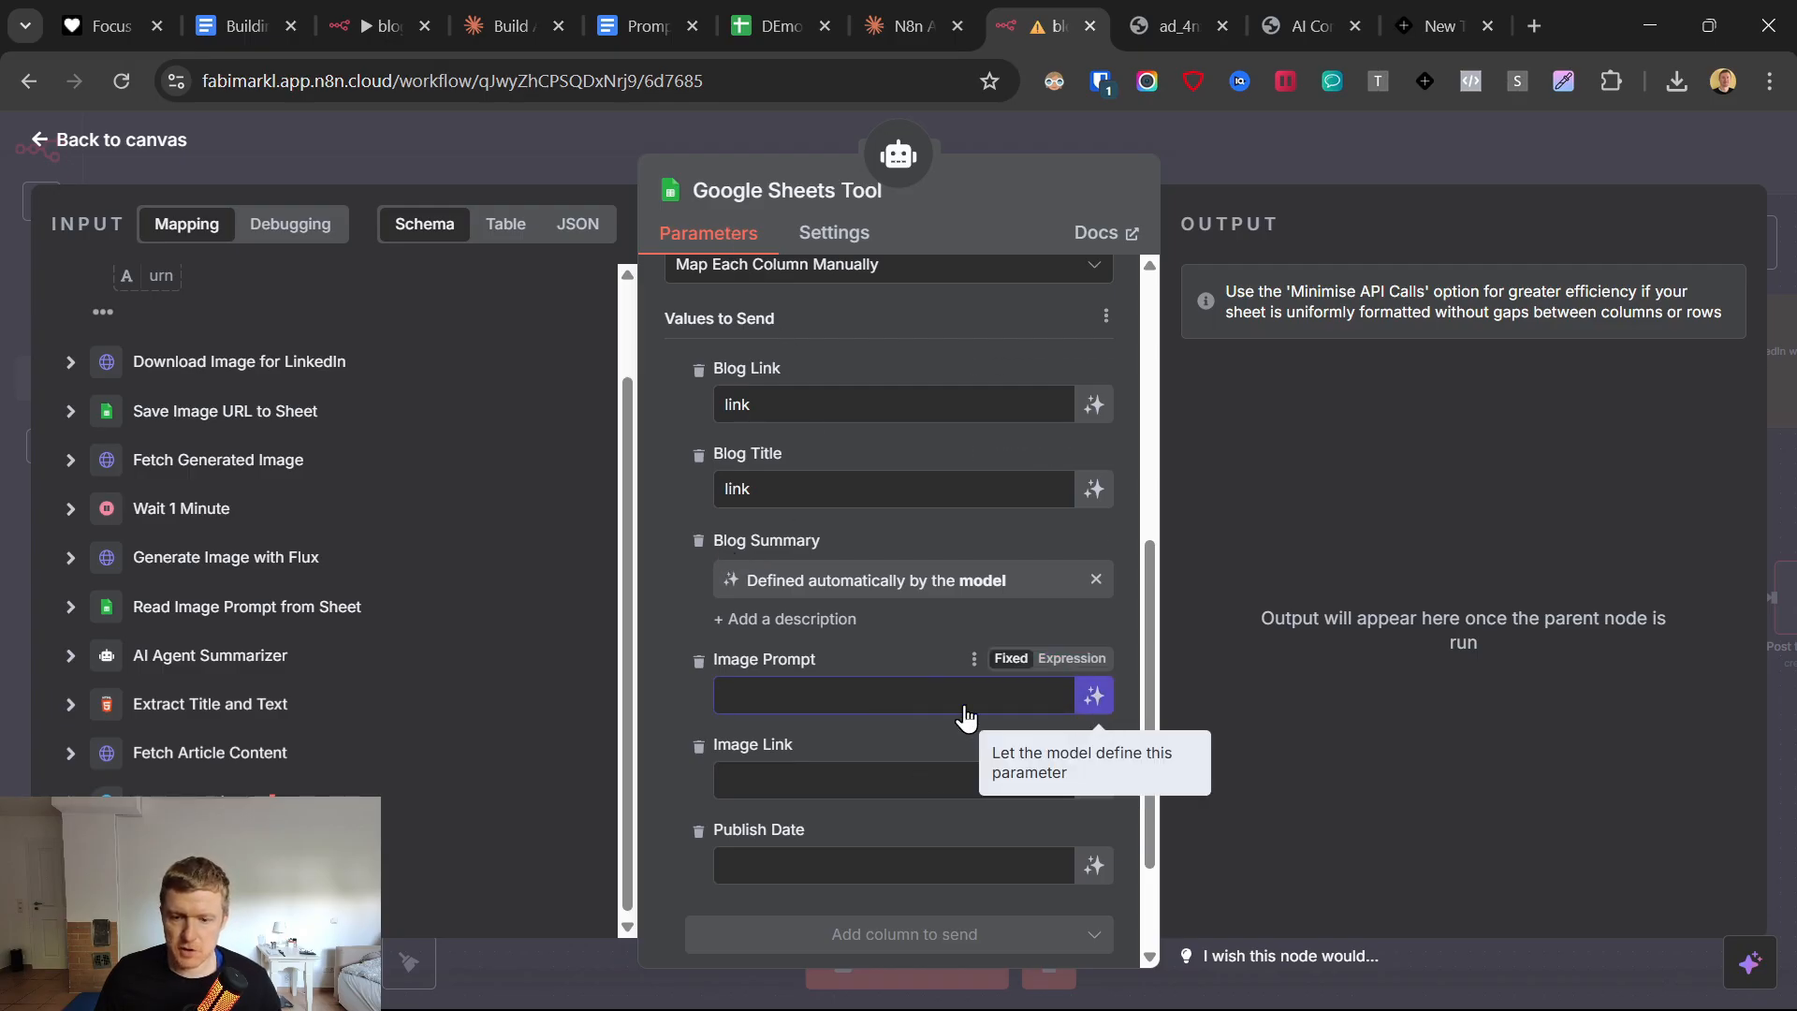
{"action": "left_click", "coordinate": [1094, 697]}
{"action": "left_click", "coordinate": [788, 741]}
{"action": "left_click", "coordinate": [815, 787]}
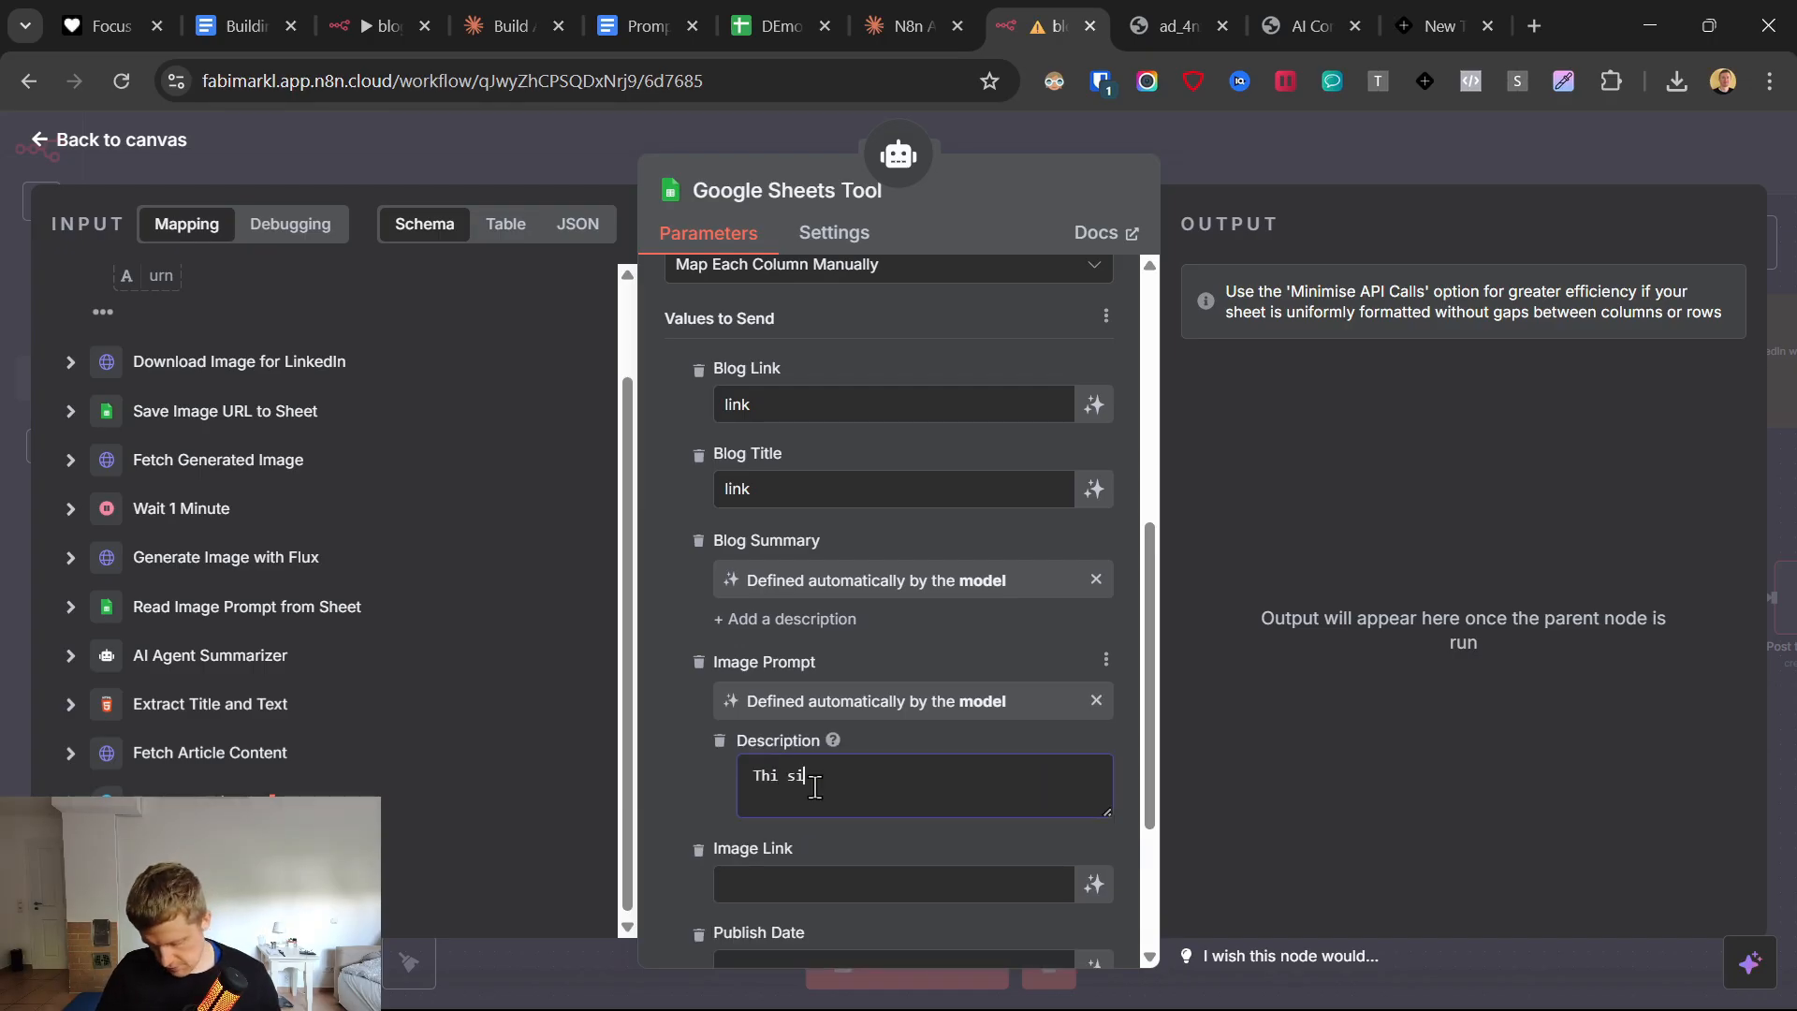
{"action": "type", "text": "Thi sis the image "}
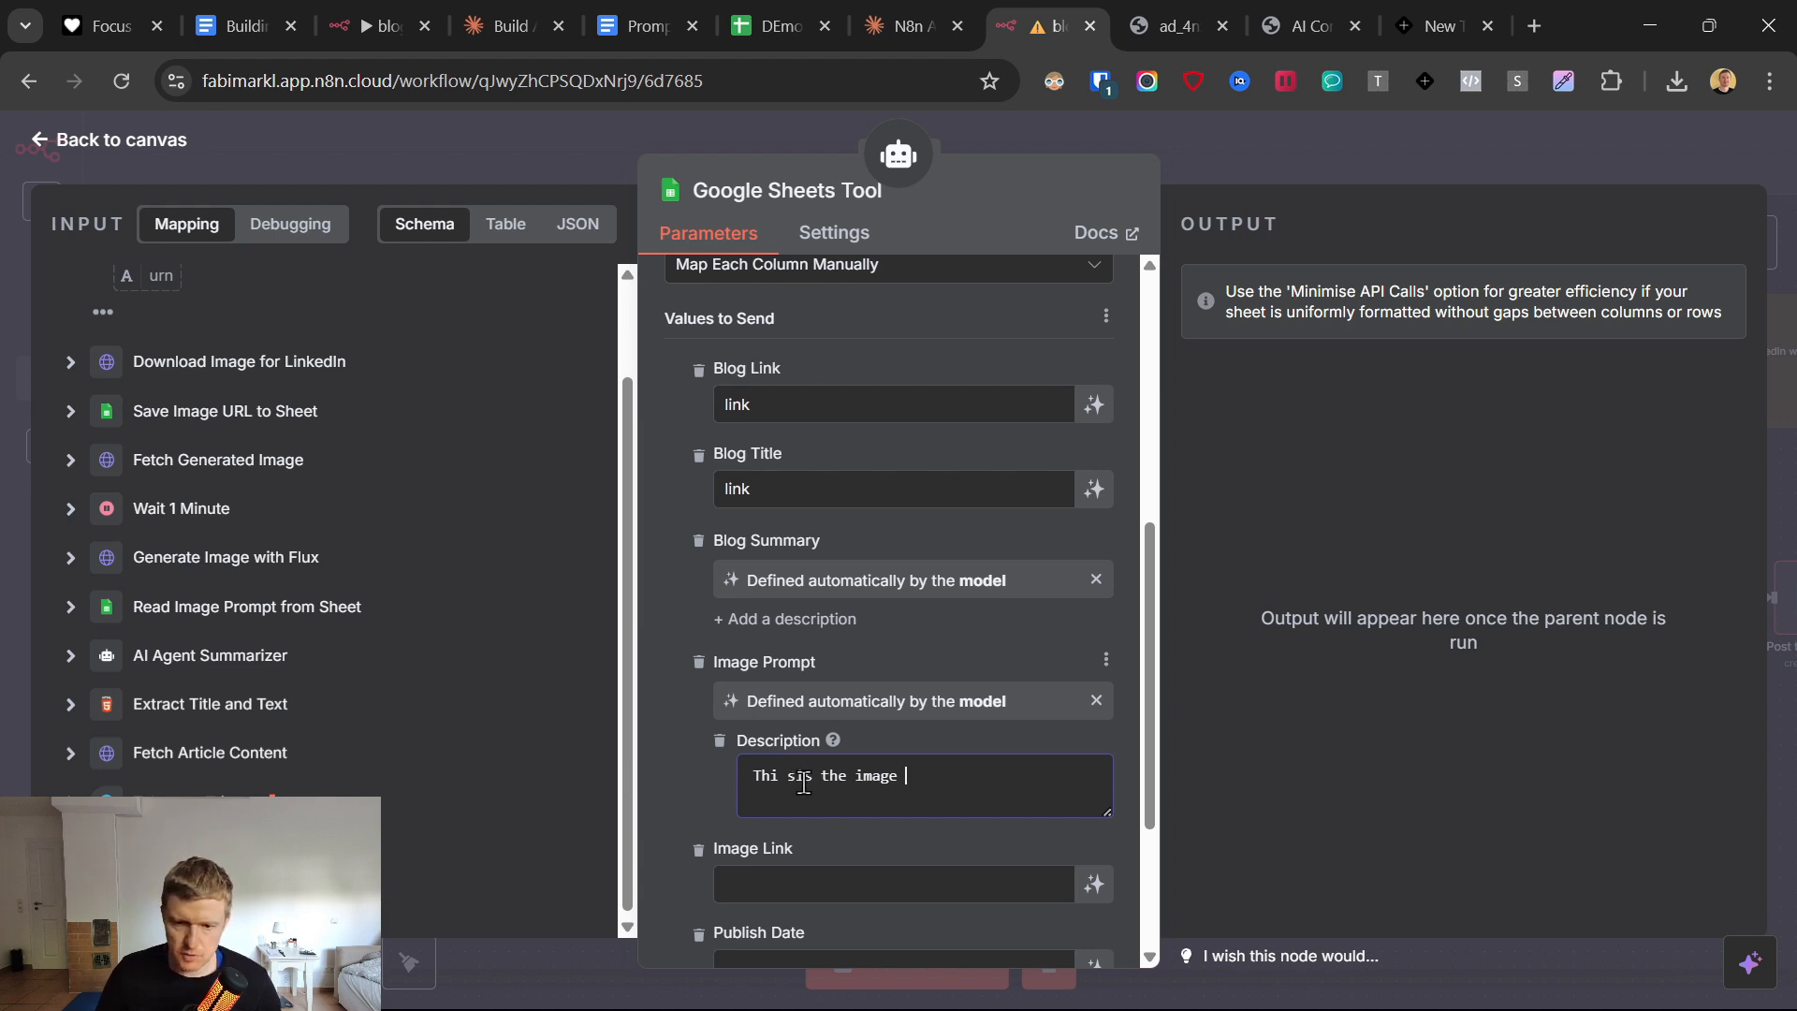
{"action": "type", "text": "prompt you generated."}
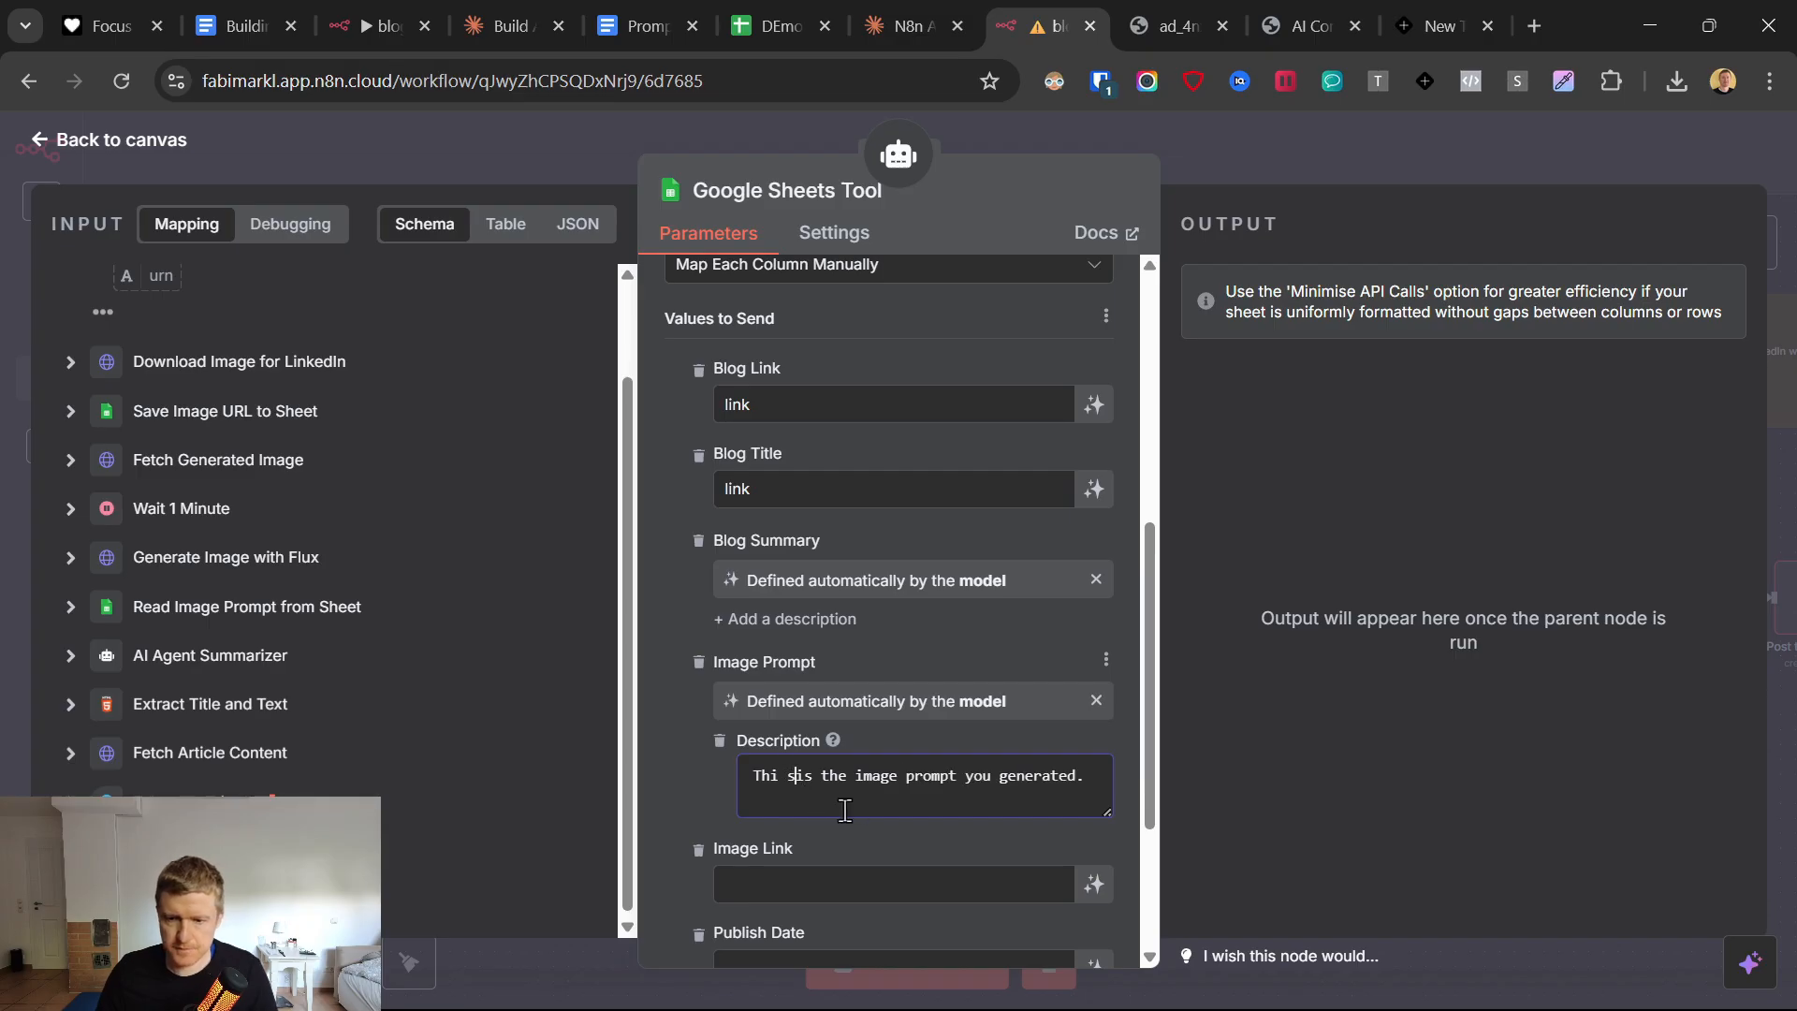
{"action": "key", "text": "BackSpace"}
Remove the Image Link and Publish Date columns from the values to send and return to the canvas.
{"action": "scroll", "coordinate": [672, 762], "scroll_direction": "down", "scroll_amount": 3}
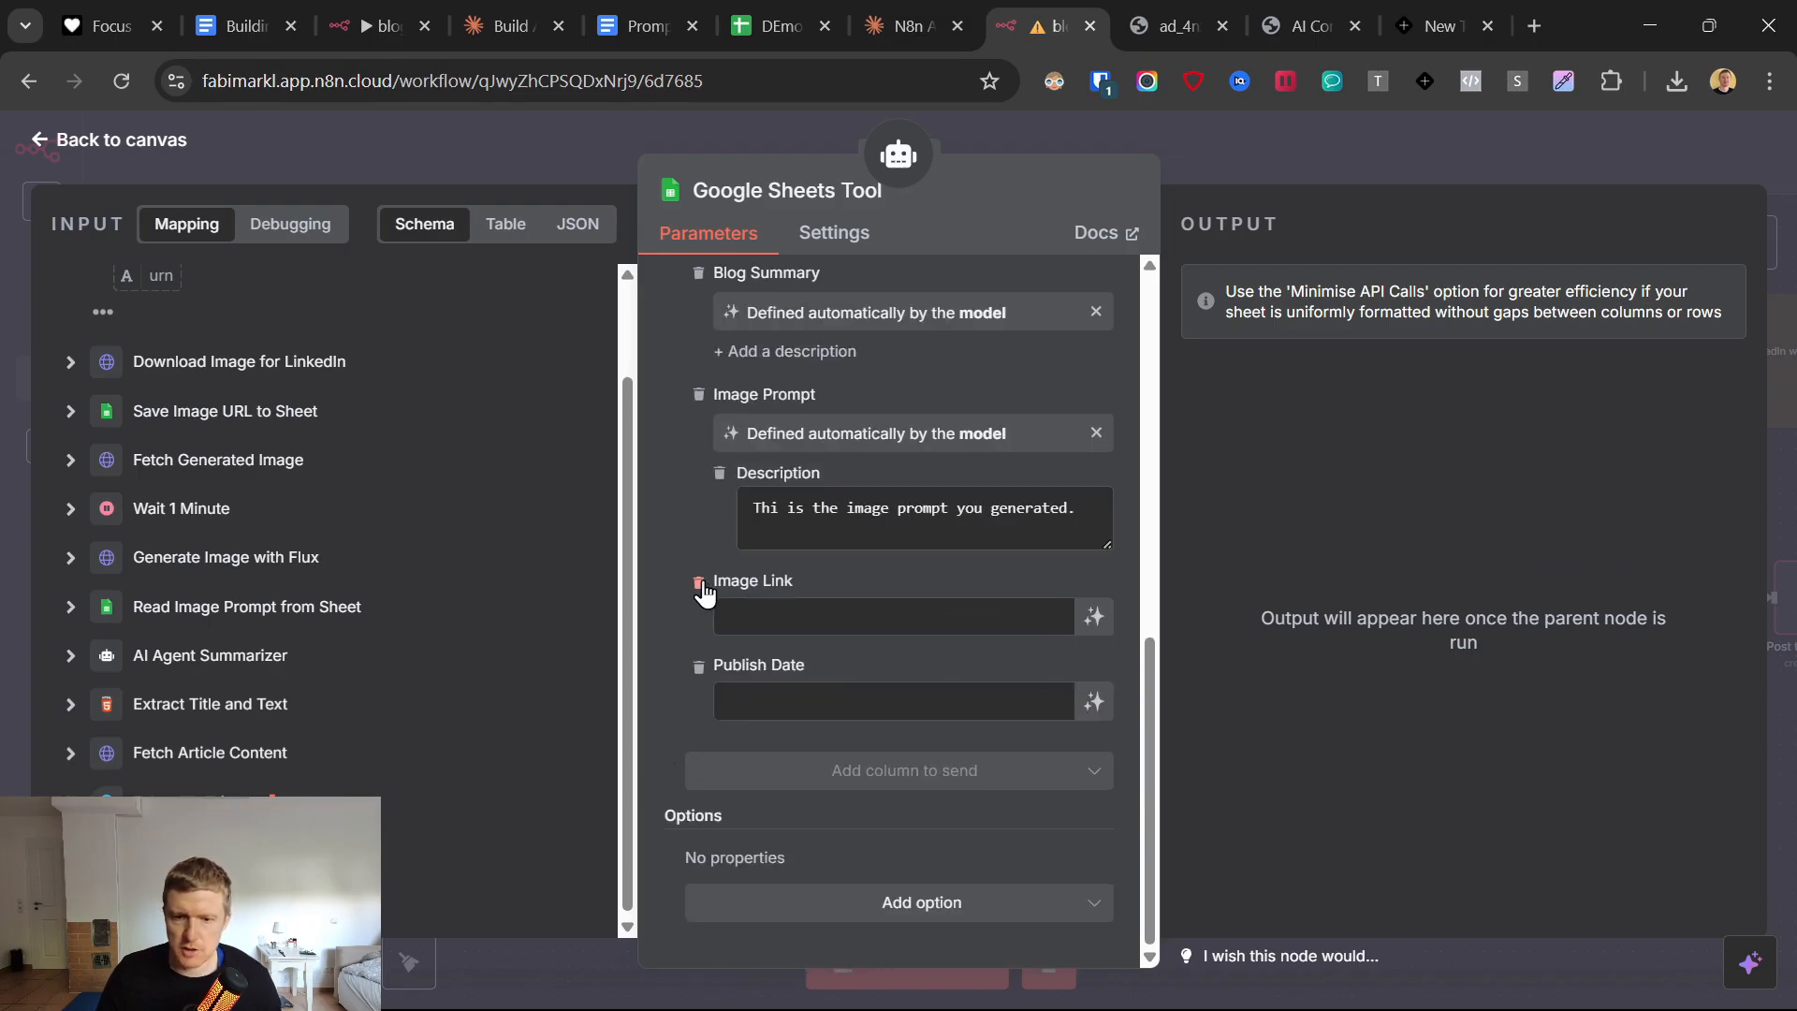
{"action": "left_click", "coordinate": [699, 584]}
{"action": "left_click", "coordinate": [697, 665]}
{"action": "scroll", "coordinate": [683, 645], "scroll_direction": "up", "scroll_amount": 3}
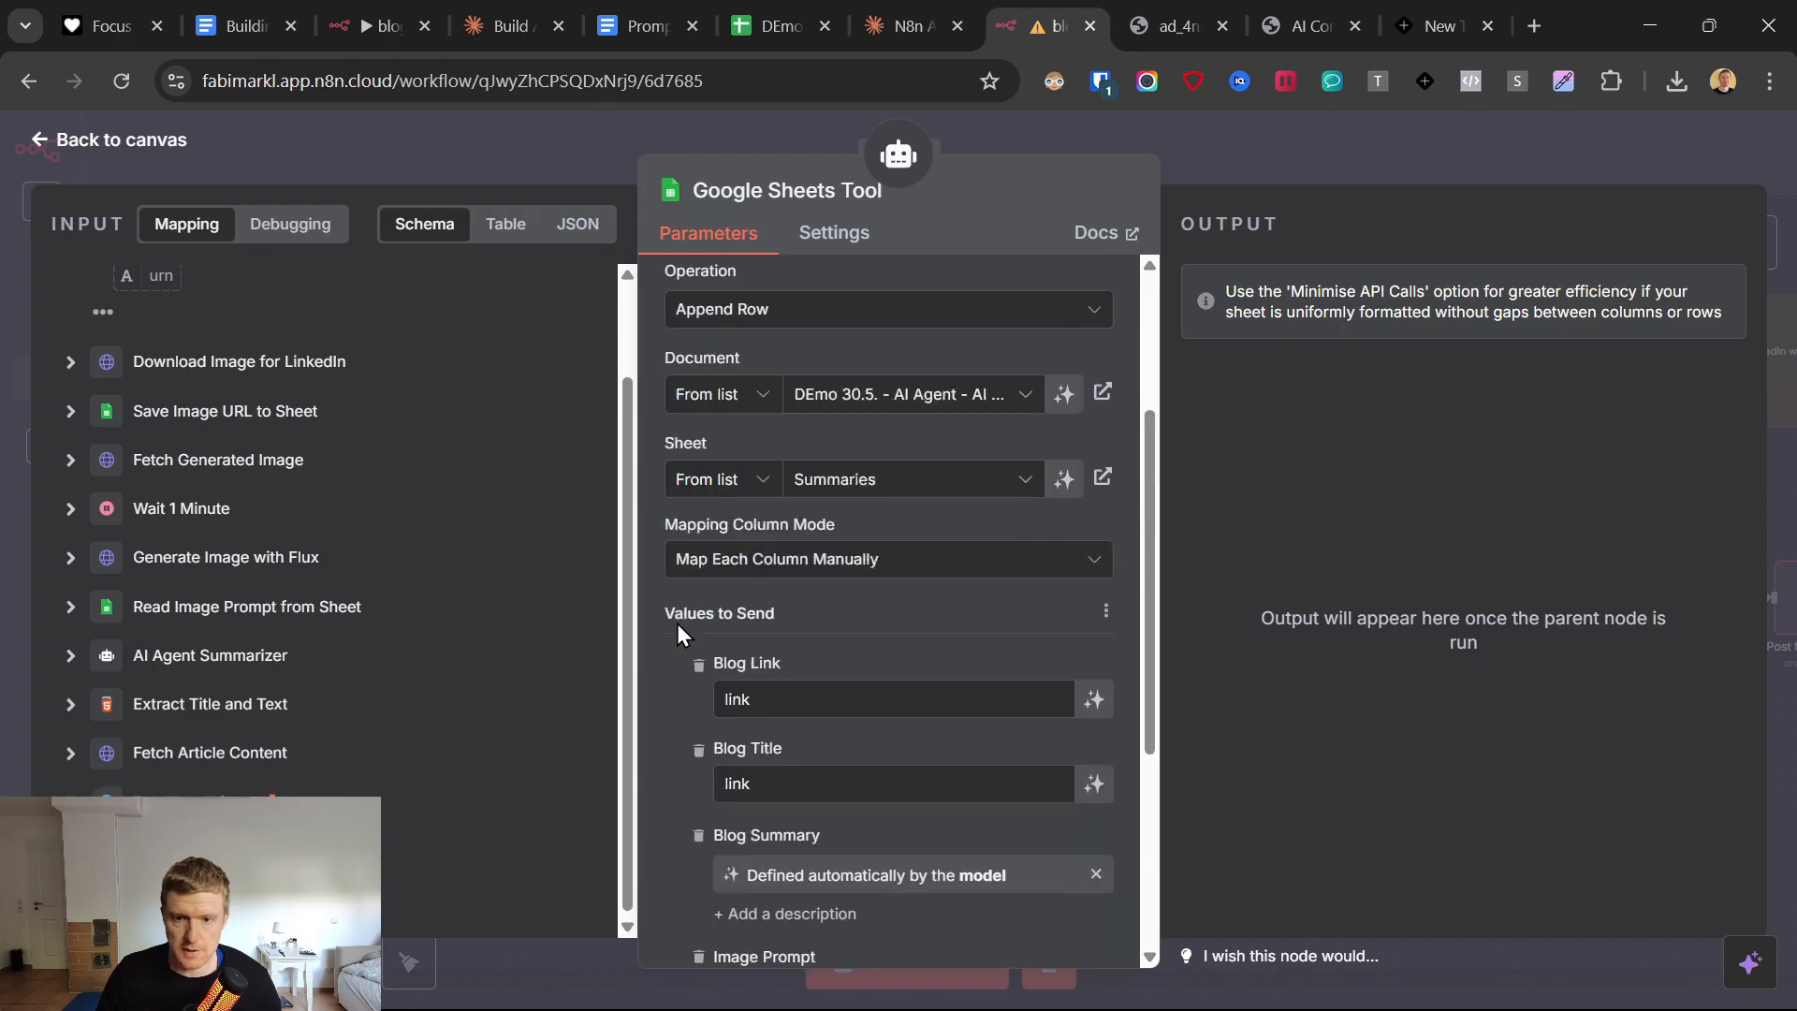
{"action": "scroll", "coordinate": [678, 624], "scroll_direction": "up", "scroll_amount": 3}
{"action": "left_click", "coordinate": [64, 153]}
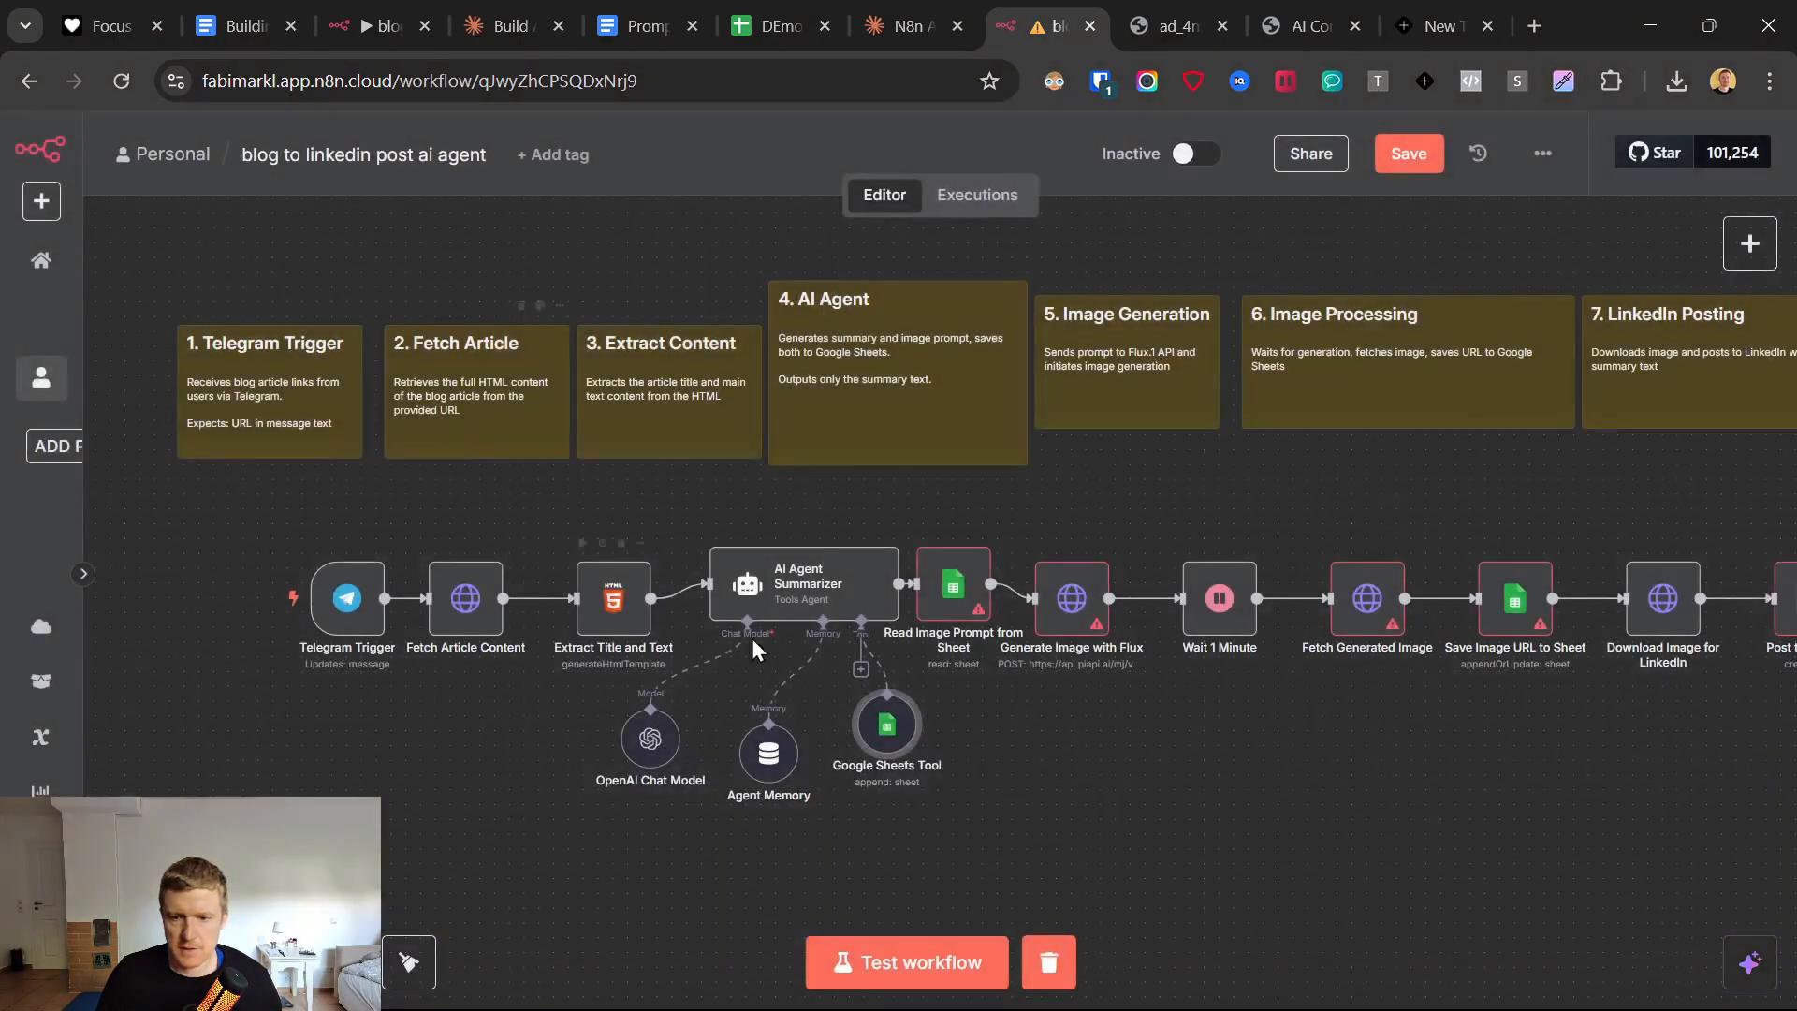
Set the AI Agent Summarizer's prompt source to Define below and enter "Websites Text: Text" as the user message.
{"action": "double_click", "coordinate": [803, 625]}
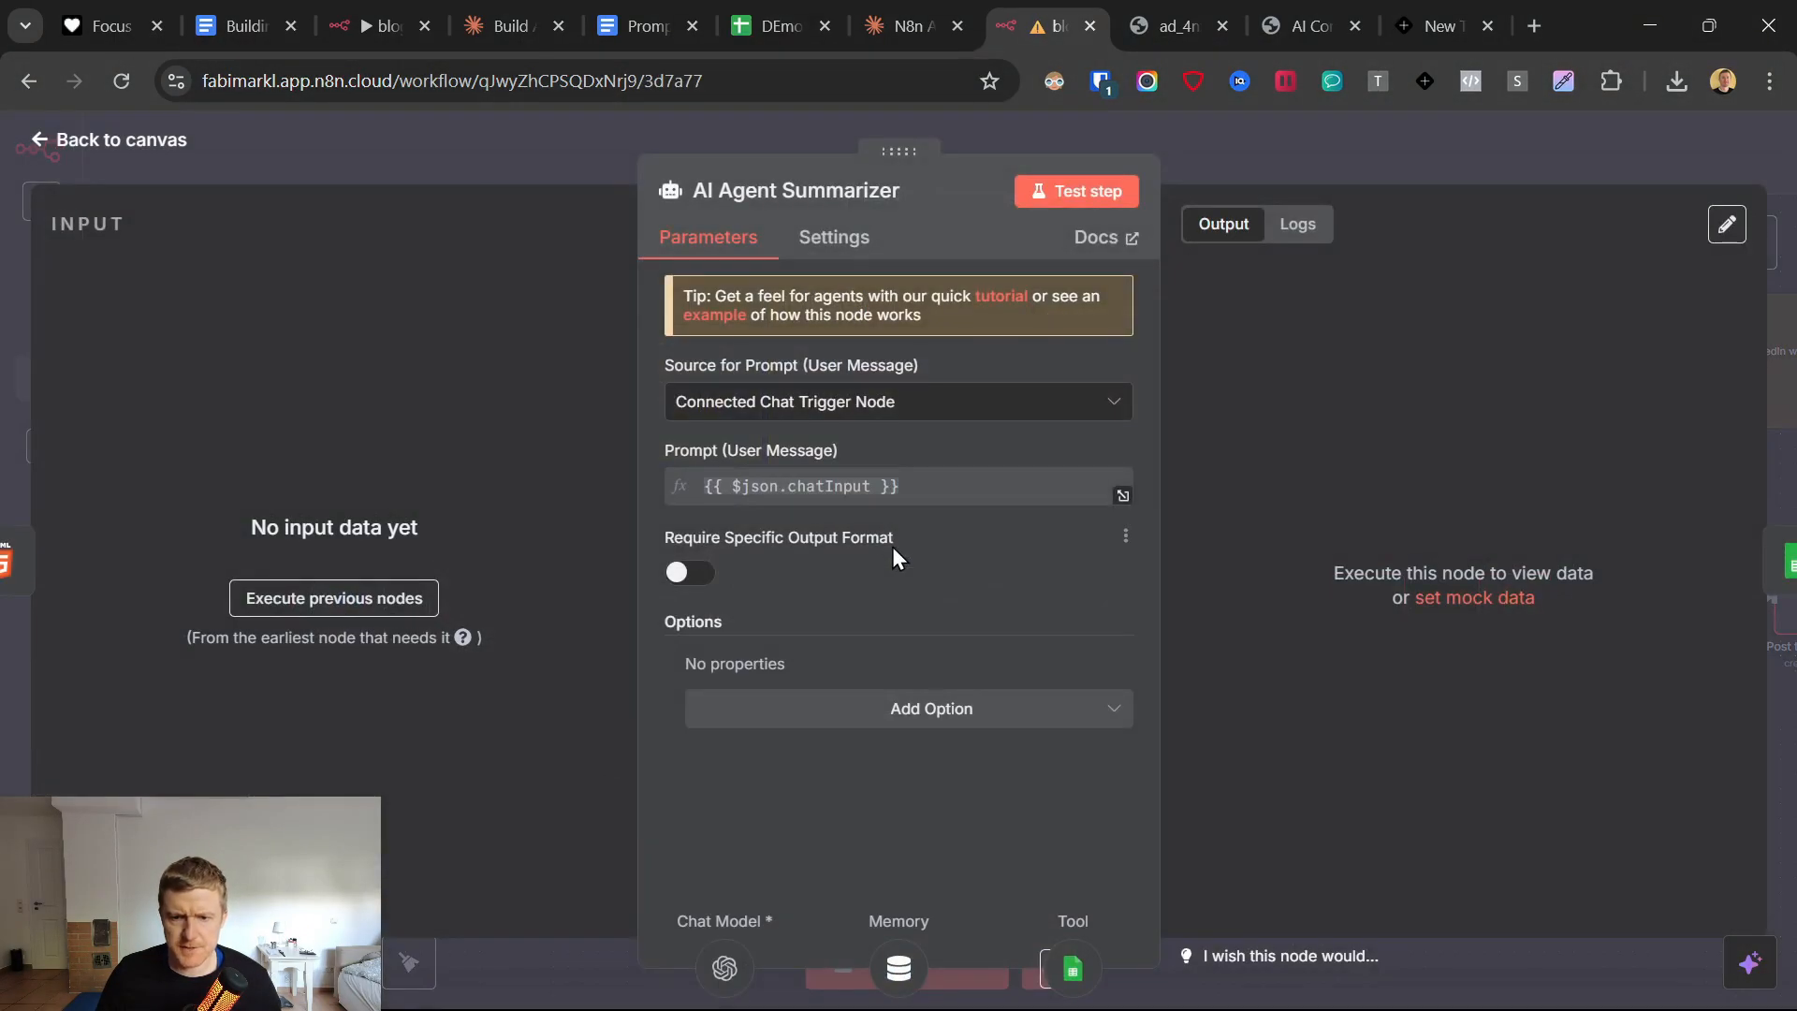
{"action": "left_click", "coordinate": [787, 419]}
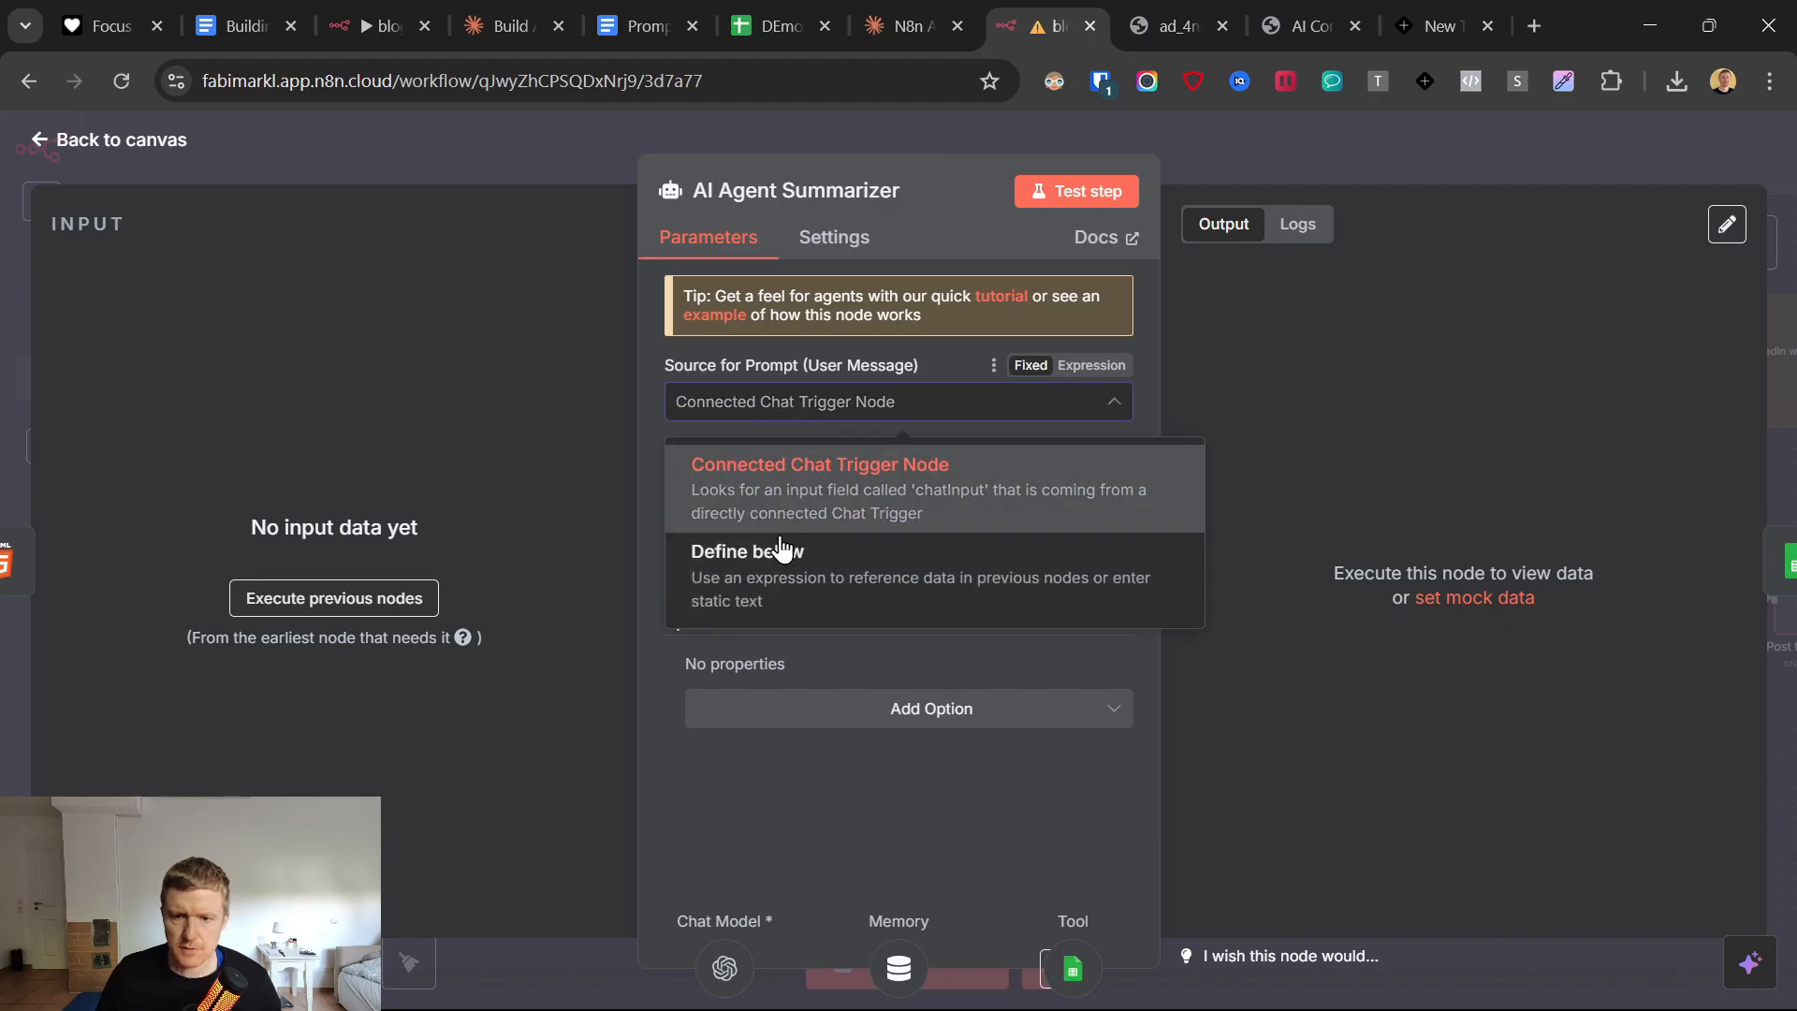
{"action": "left_click", "coordinate": [775, 559]}
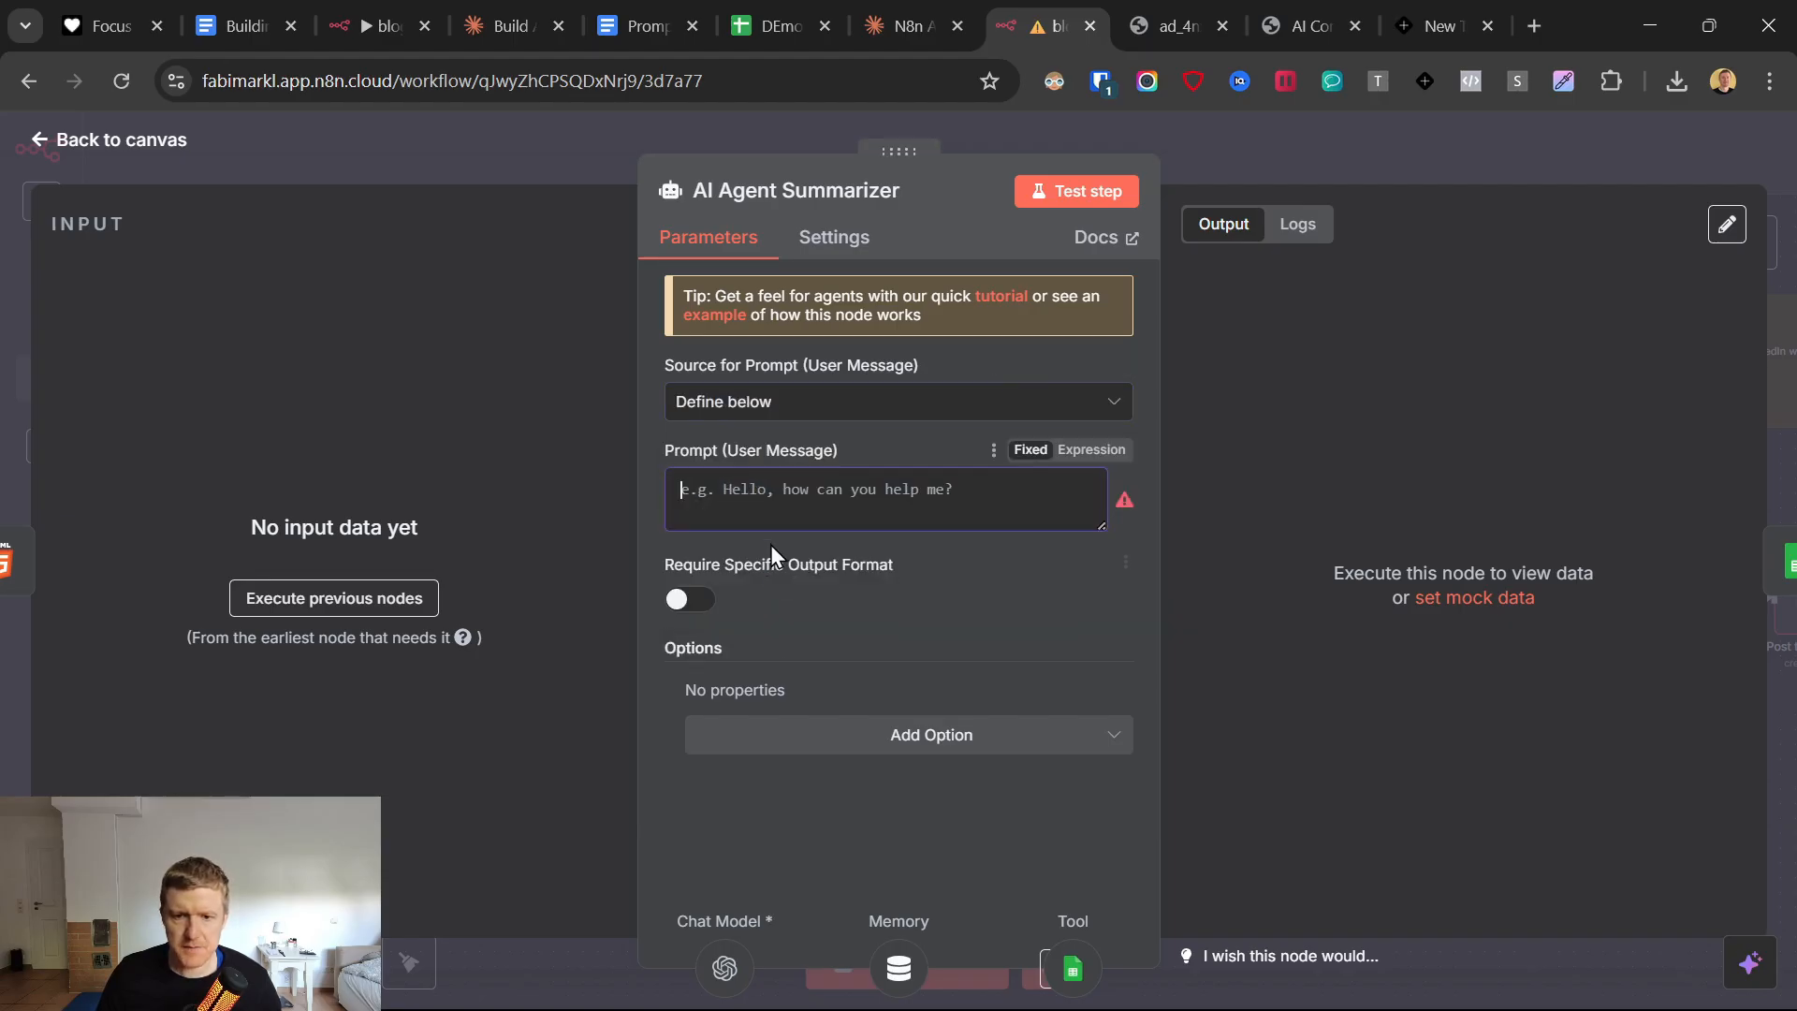
{"action": "left_click", "coordinate": [779, 489]}
{"action": "type", "text": "Websites Link: URL"}
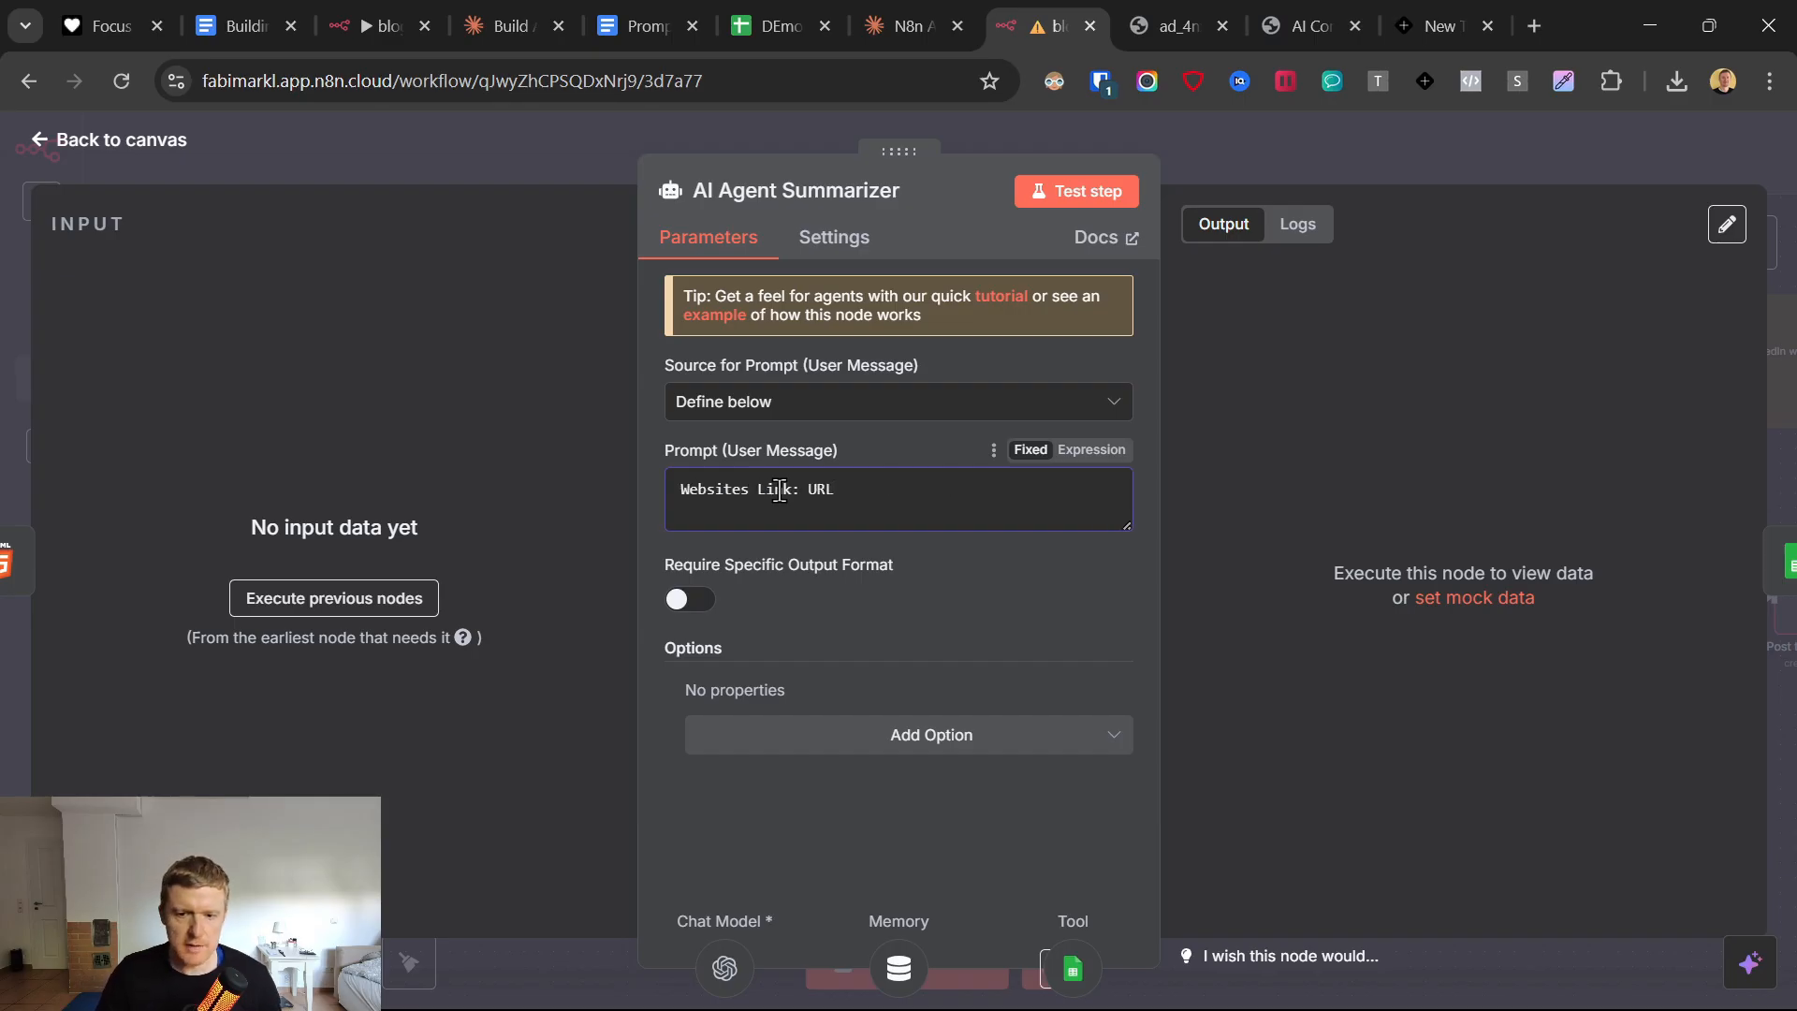
{"action": "left_click_drag", "start_coordinate": [834, 490], "coordinate": [755, 489]}
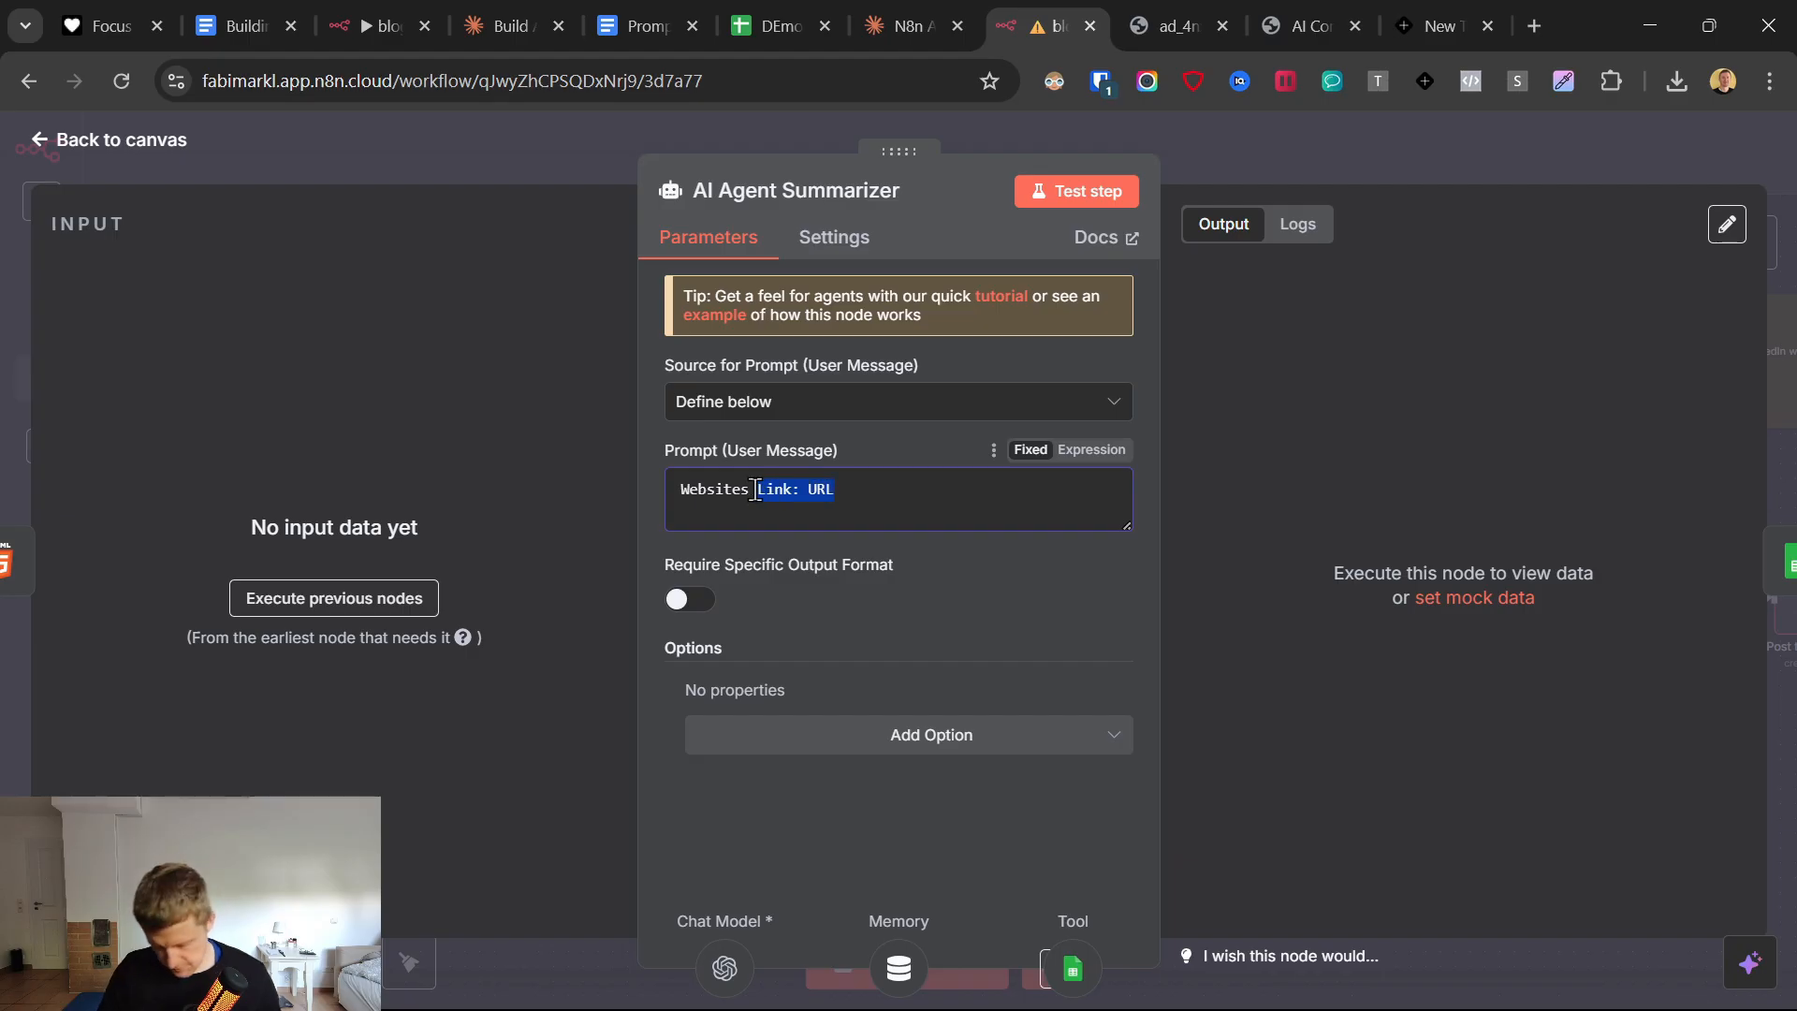
{"action": "type", "text": "Text"}
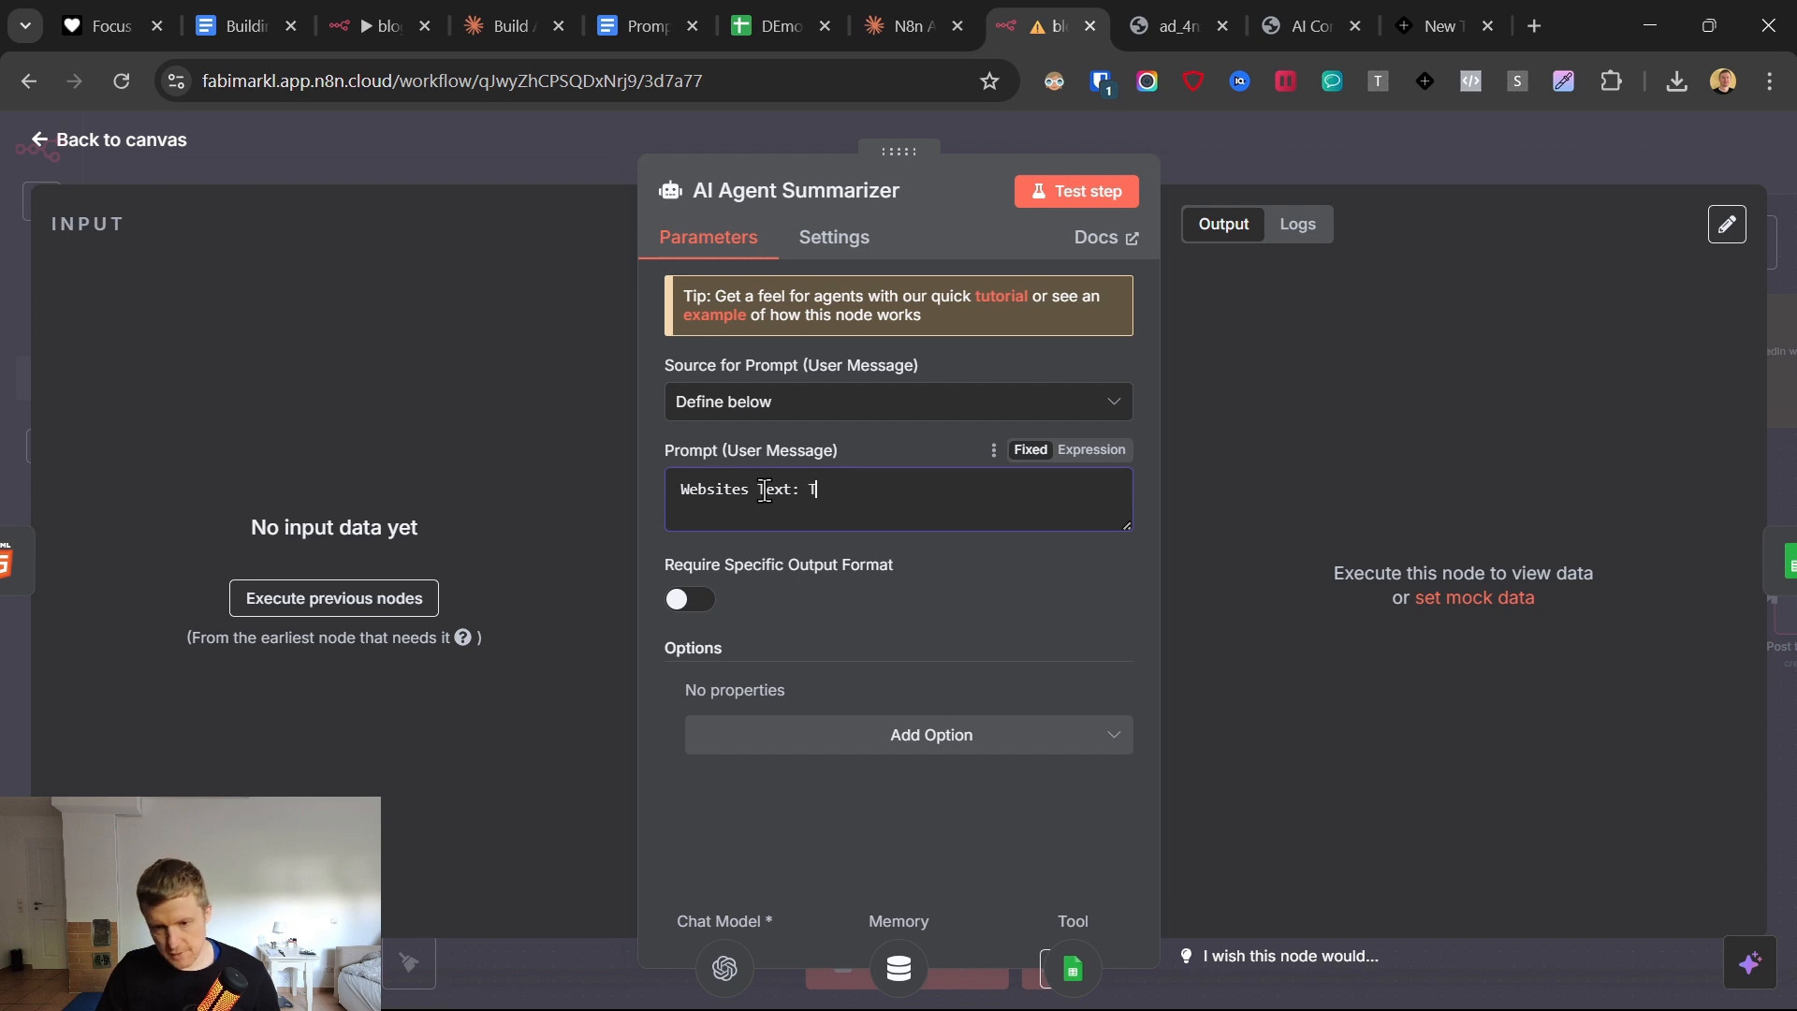
{"action": "left_click", "coordinate": [957, 615]}
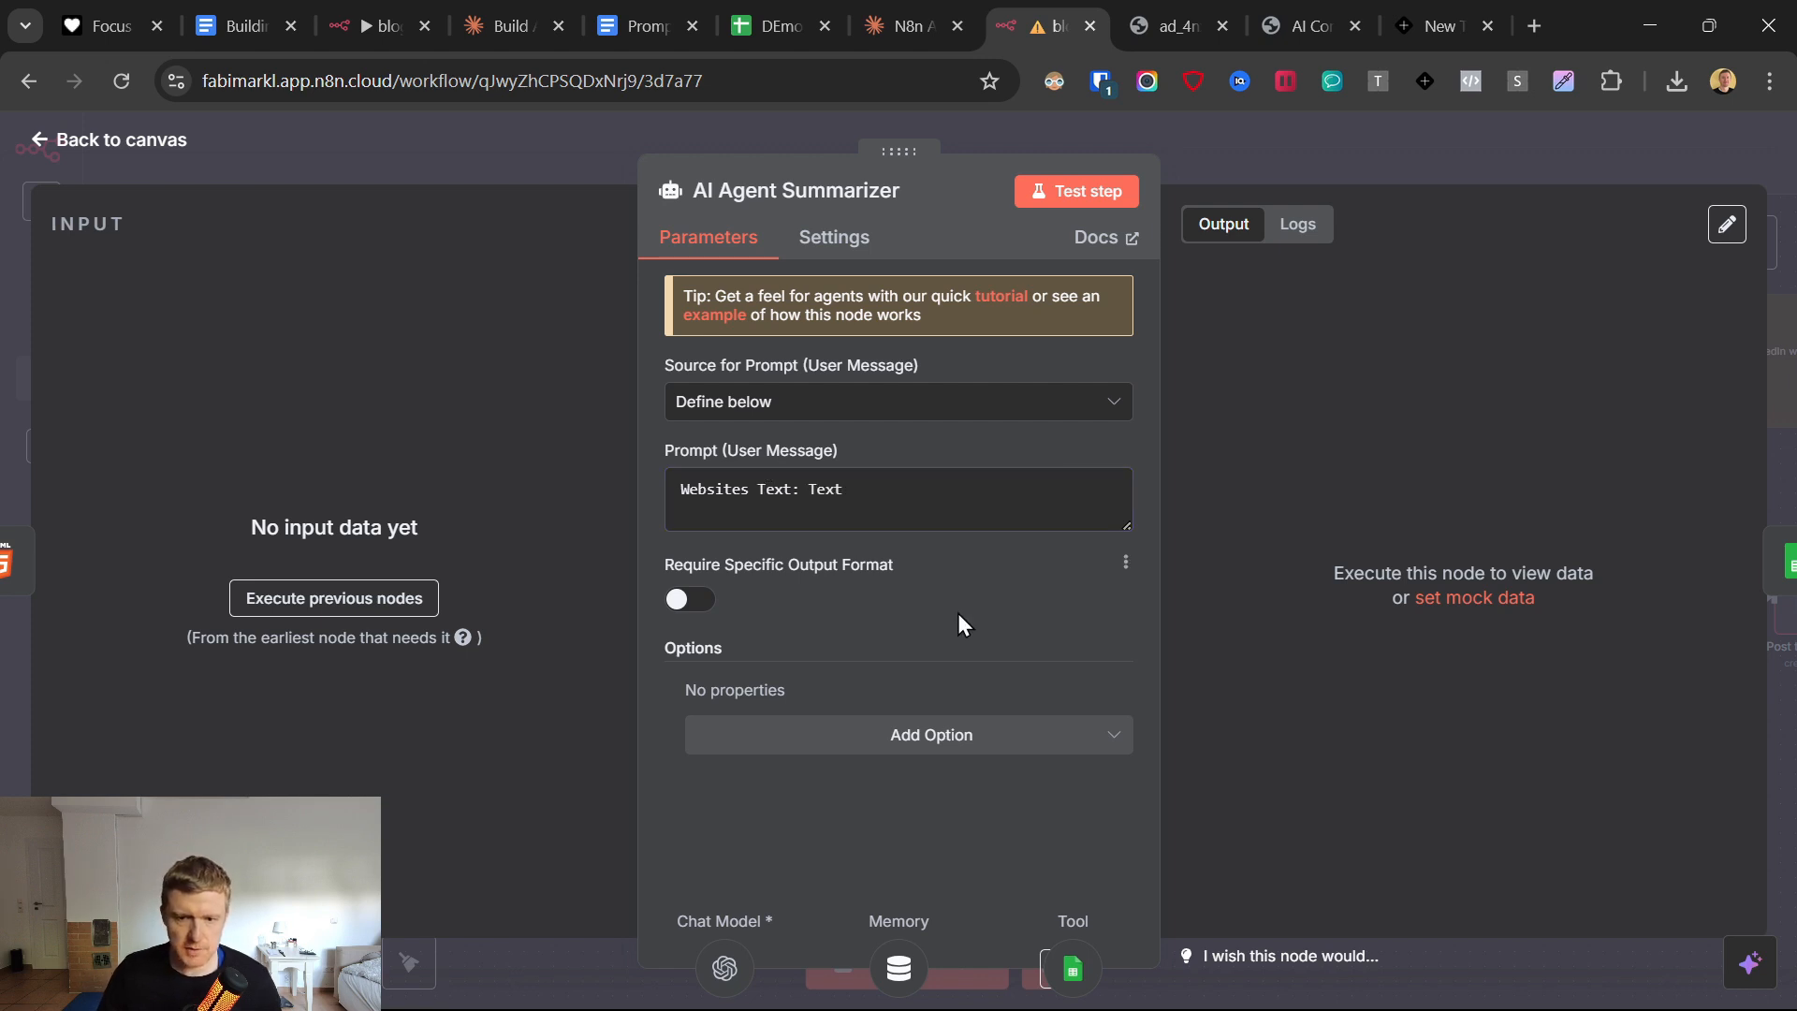
Add the System Message option to the agent and select its default text for replacement.
{"action": "left_click", "coordinate": [925, 739]}
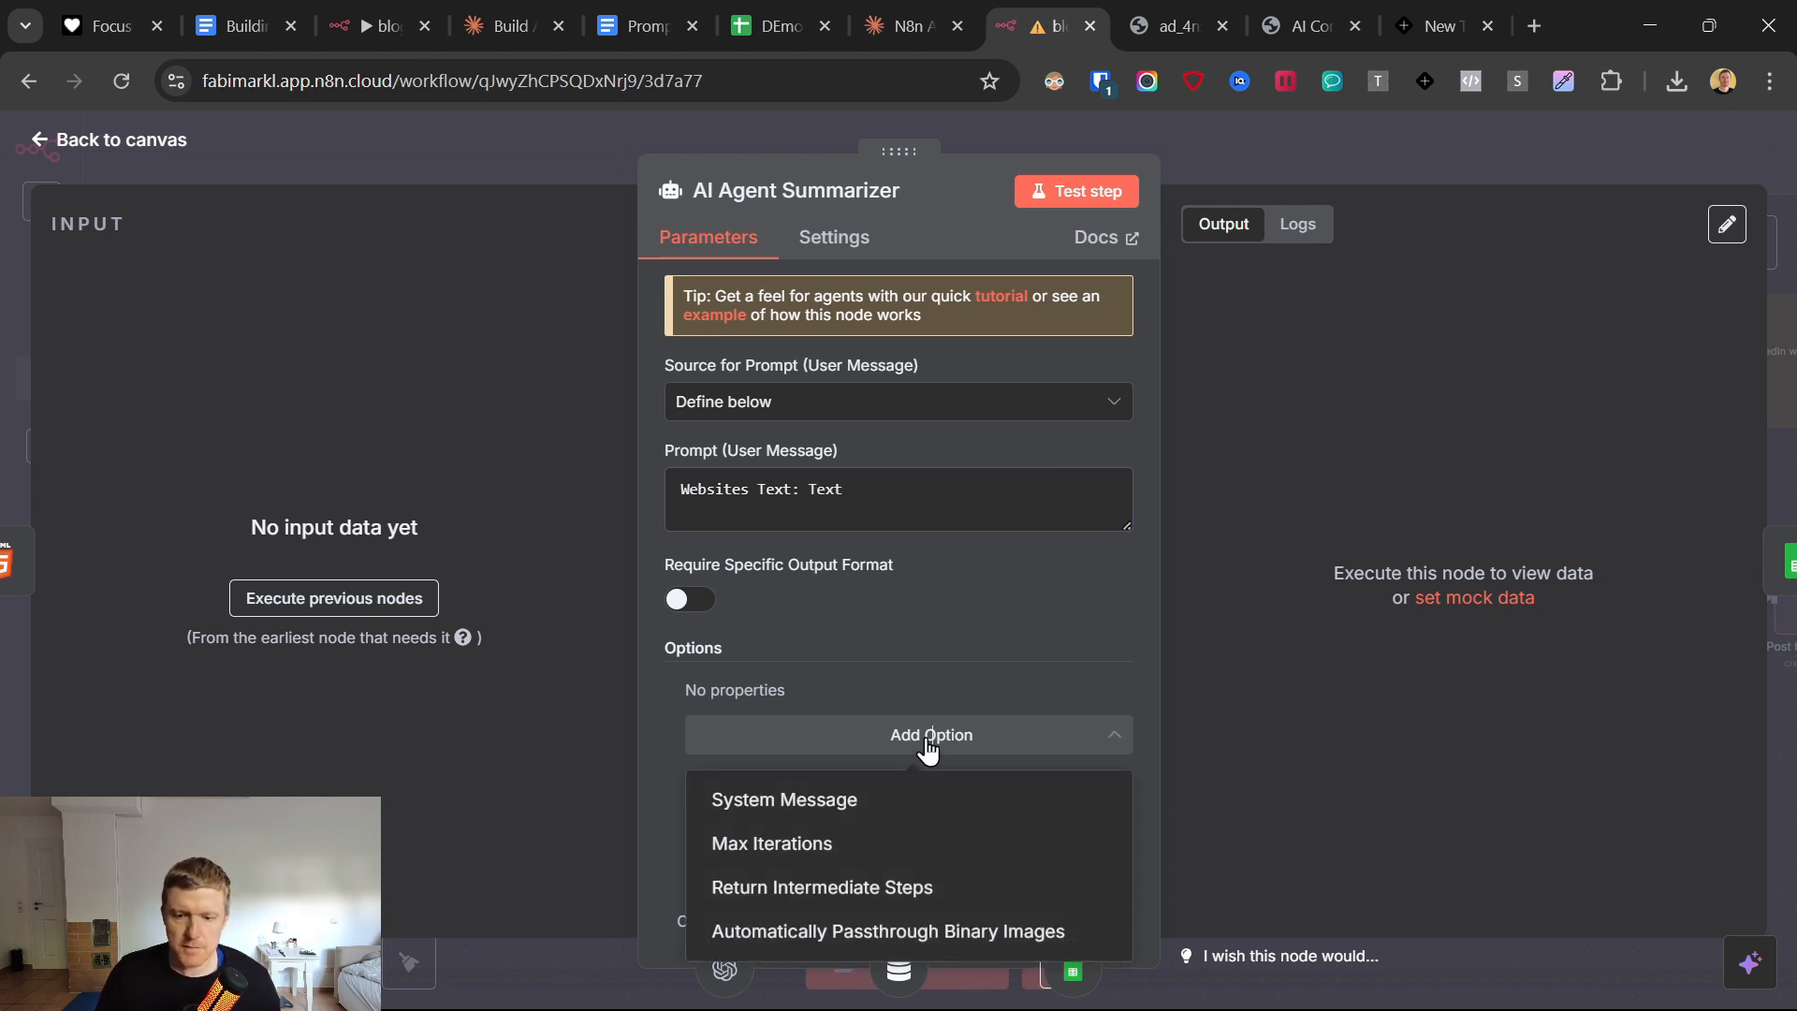
{"action": "left_click", "coordinate": [791, 800]}
{"action": "scroll", "coordinate": [812, 698], "scroll_direction": "down", "scroll_amount": 1}
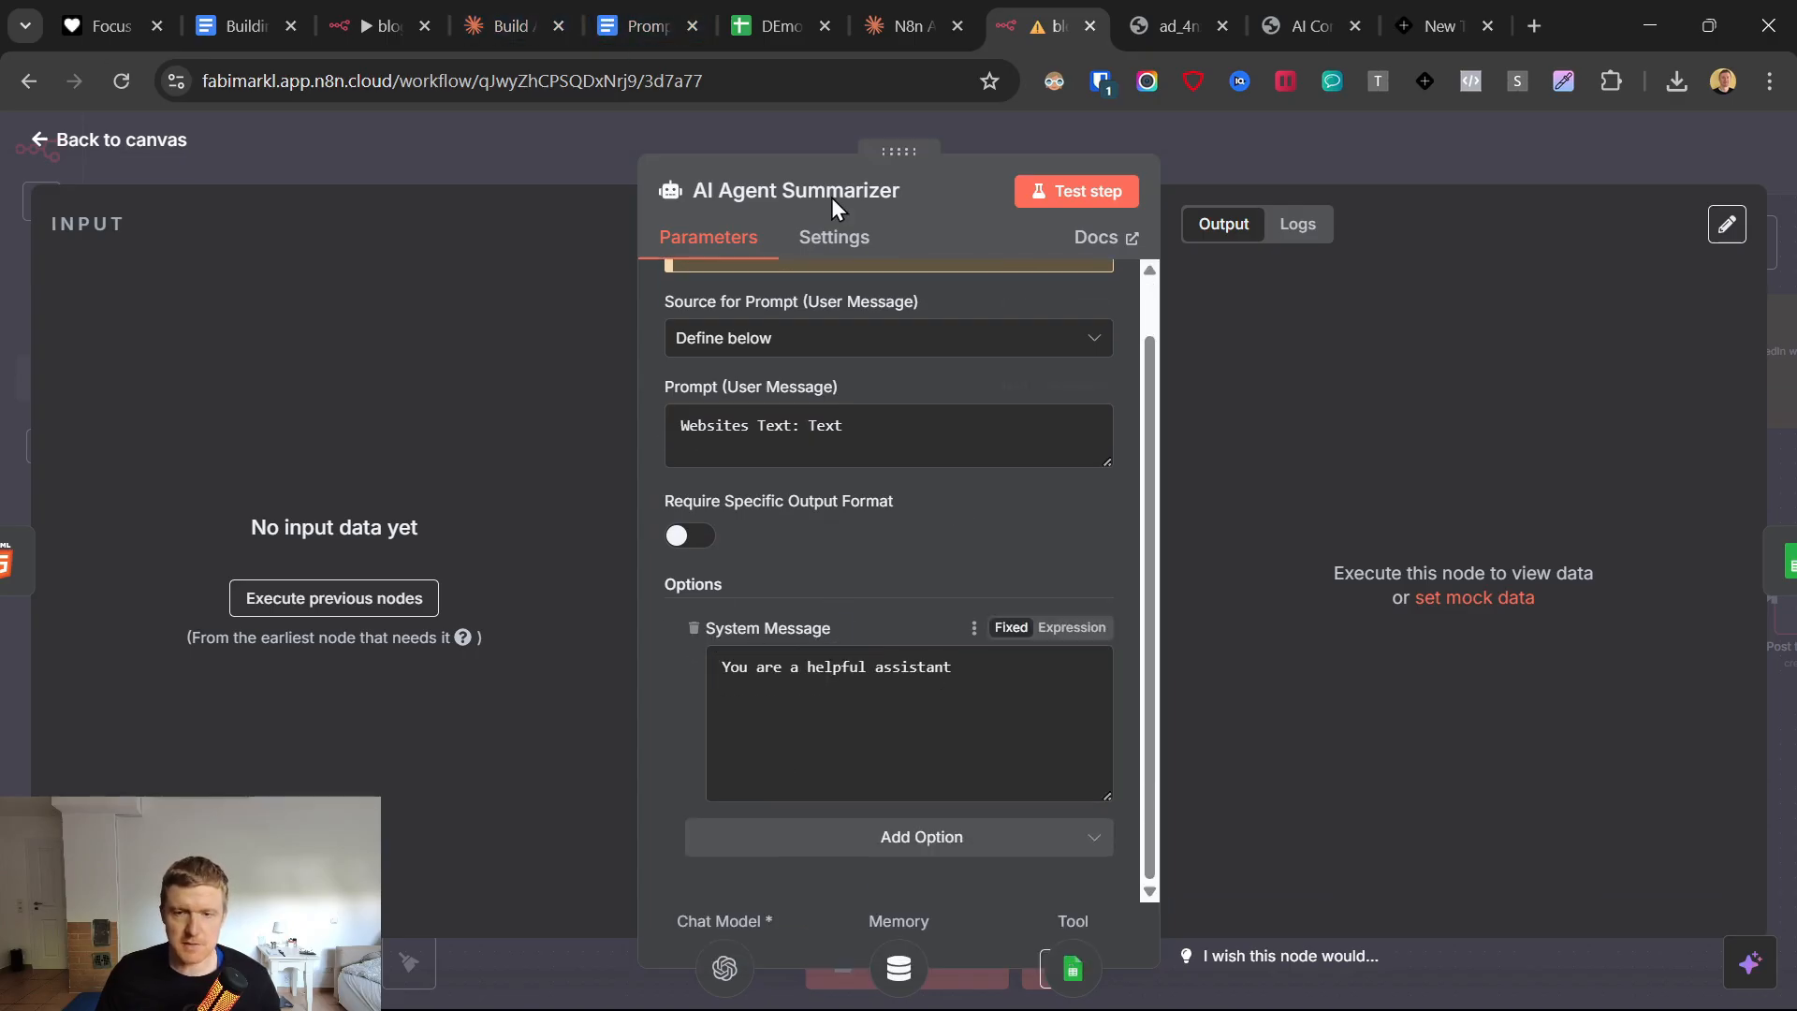
{"action": "left_click", "coordinate": [536, 15]}
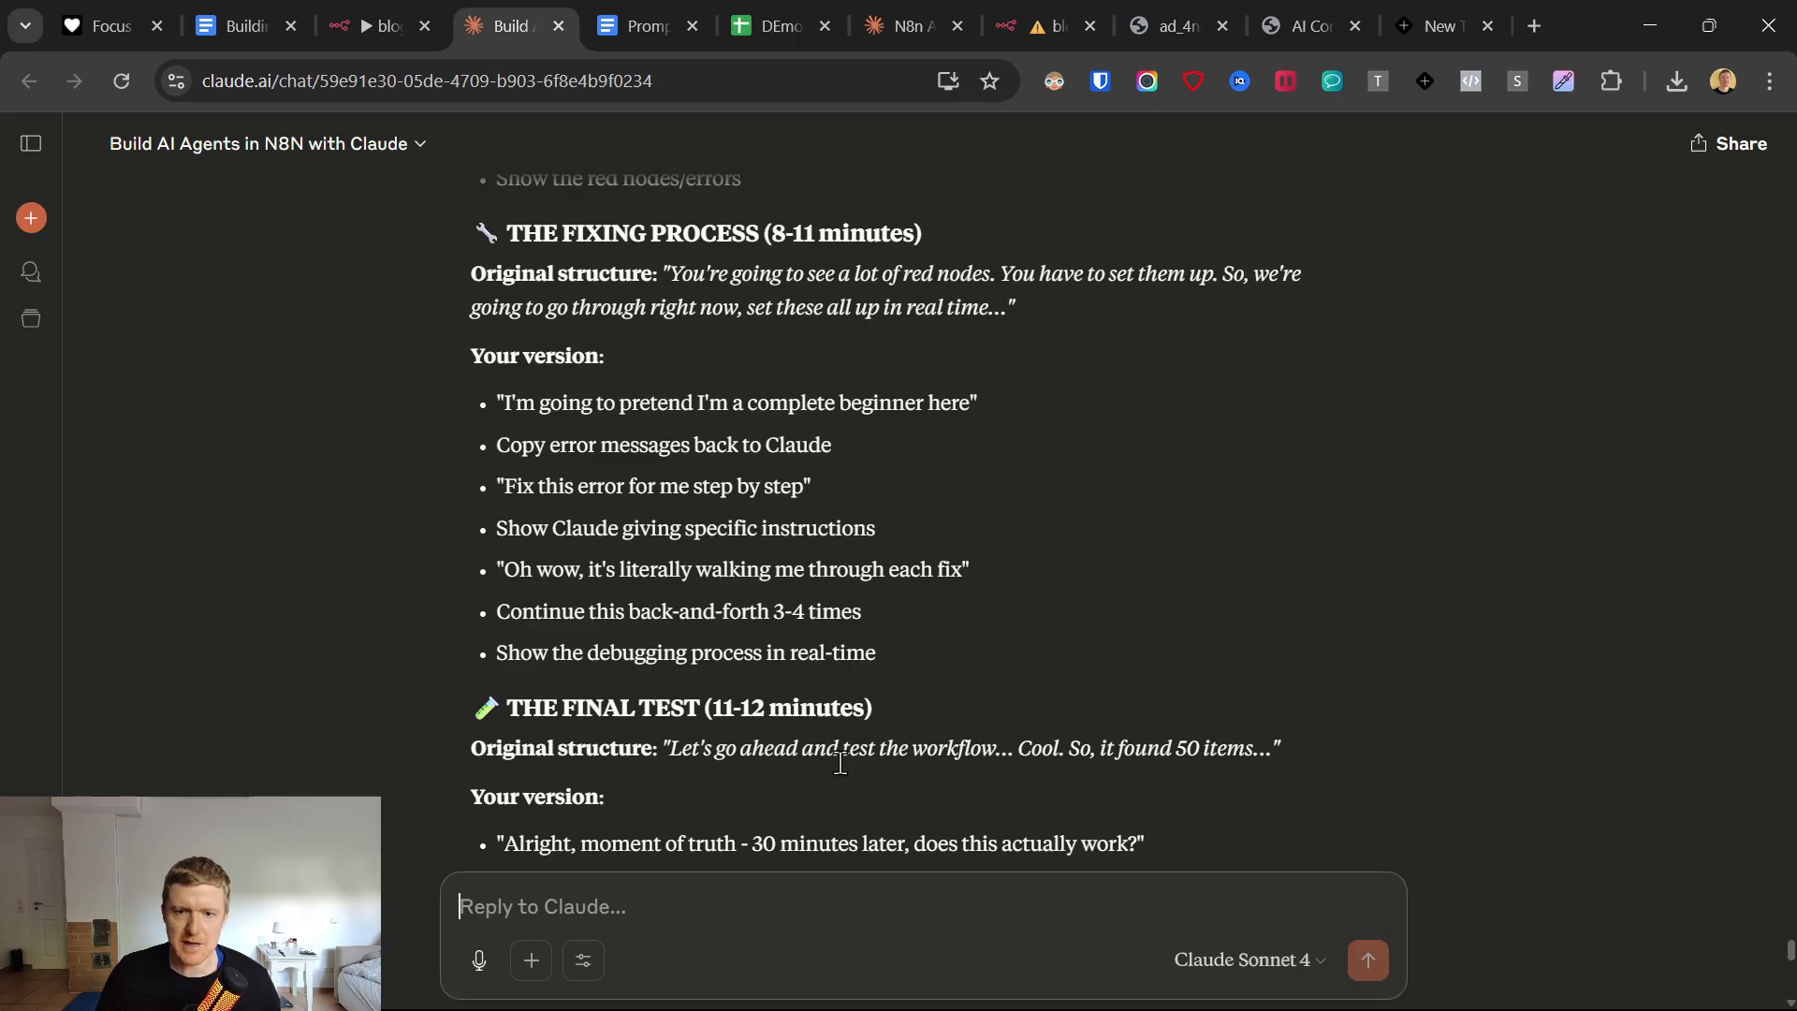
{"action": "left_click", "coordinate": [895, 11]}
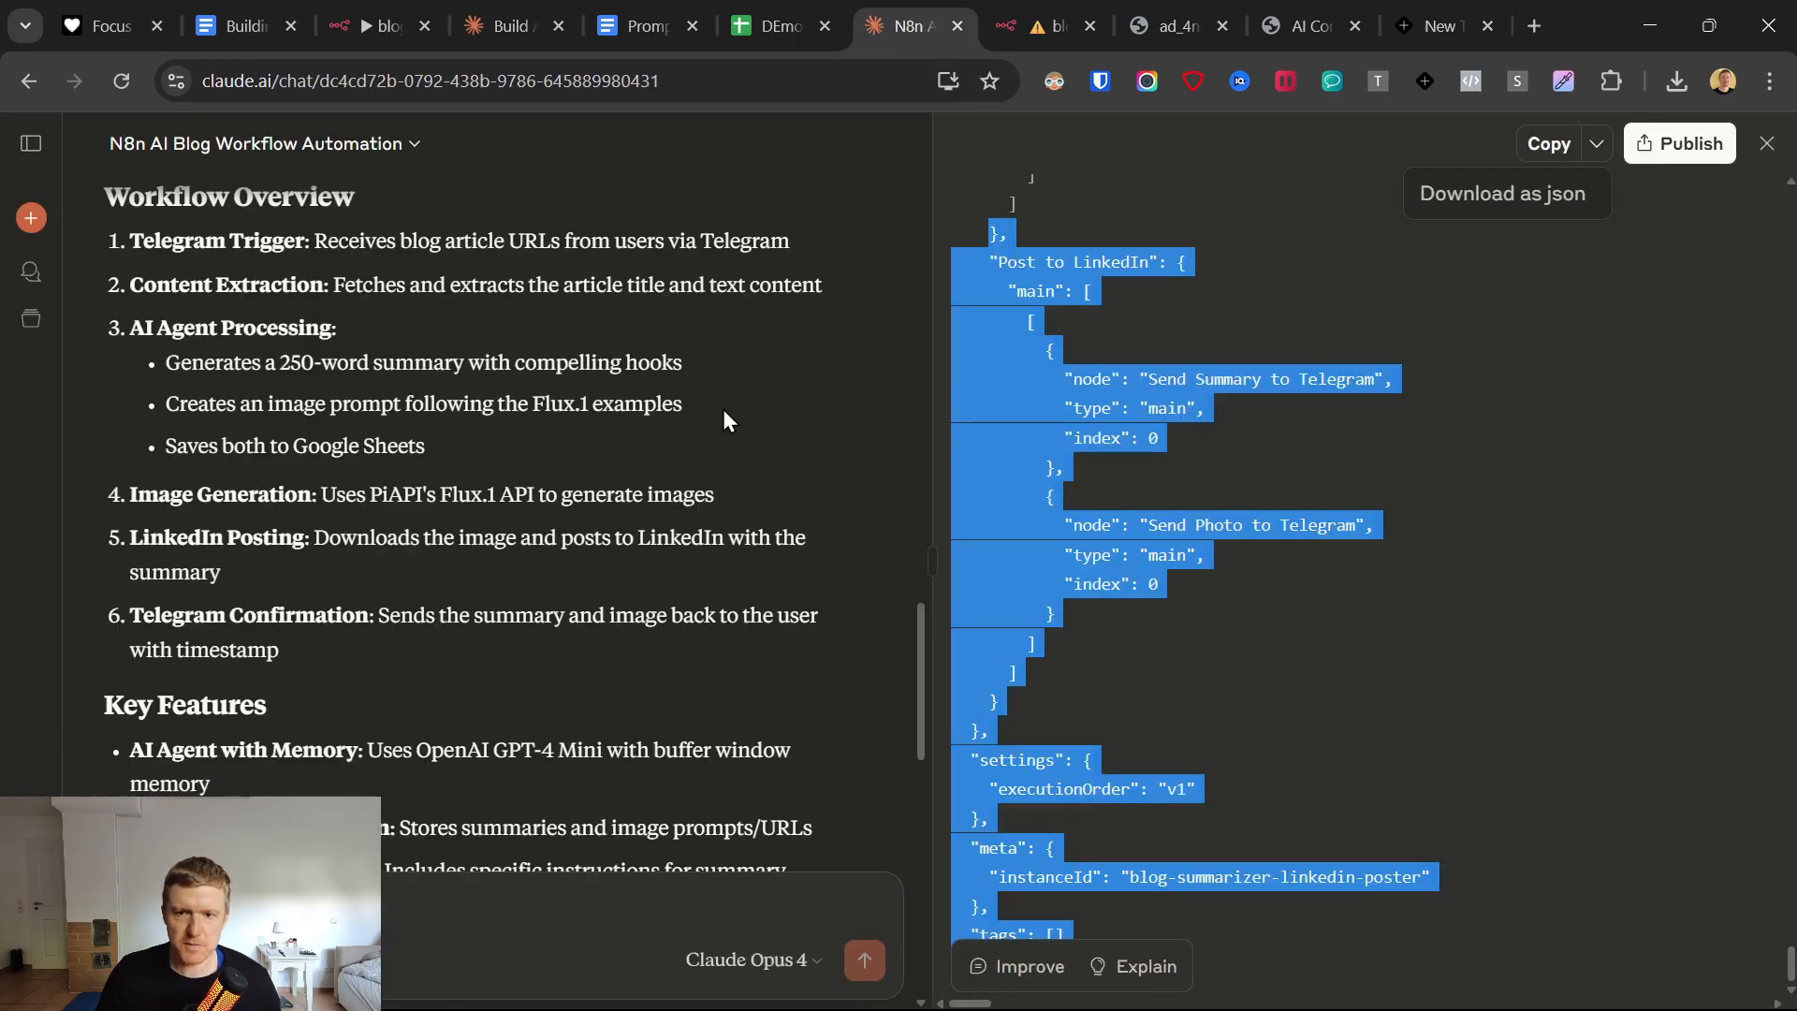
{"action": "left_click", "coordinate": [1046, 26]}
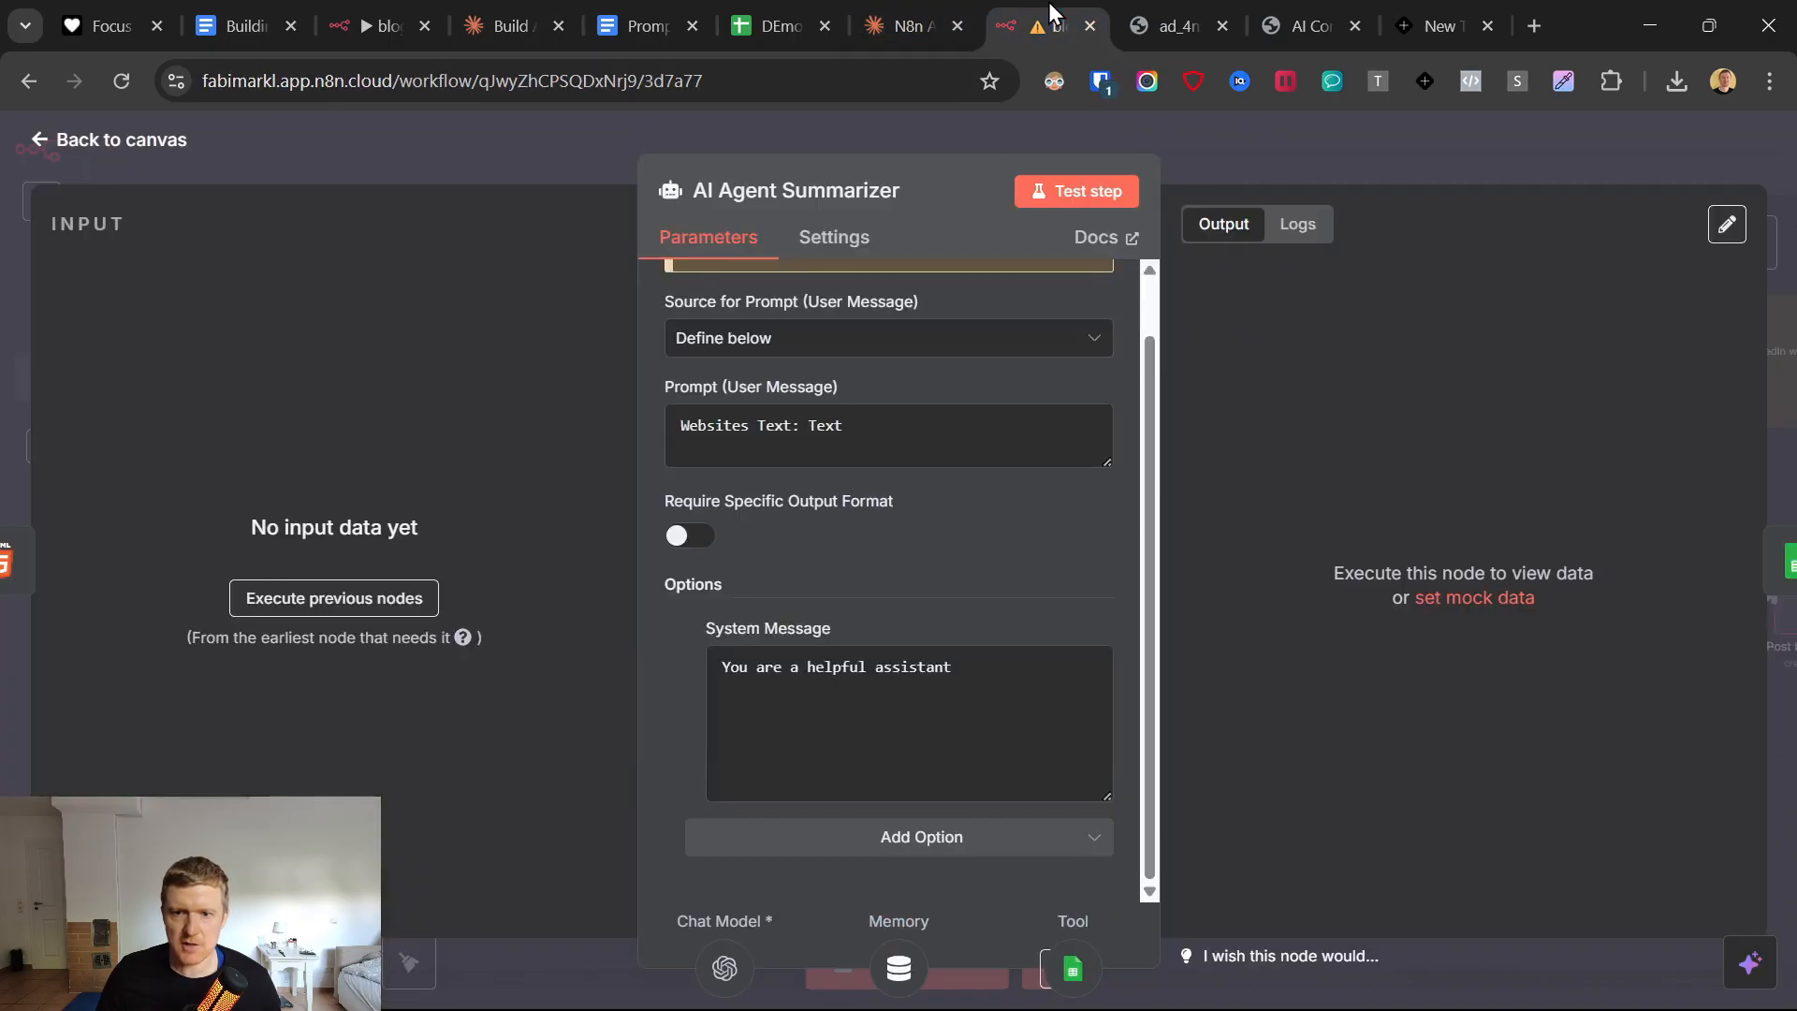
{"action": "left_click", "coordinate": [803, 597]}
{"action": "triple_click", "coordinate": [742, 672]}
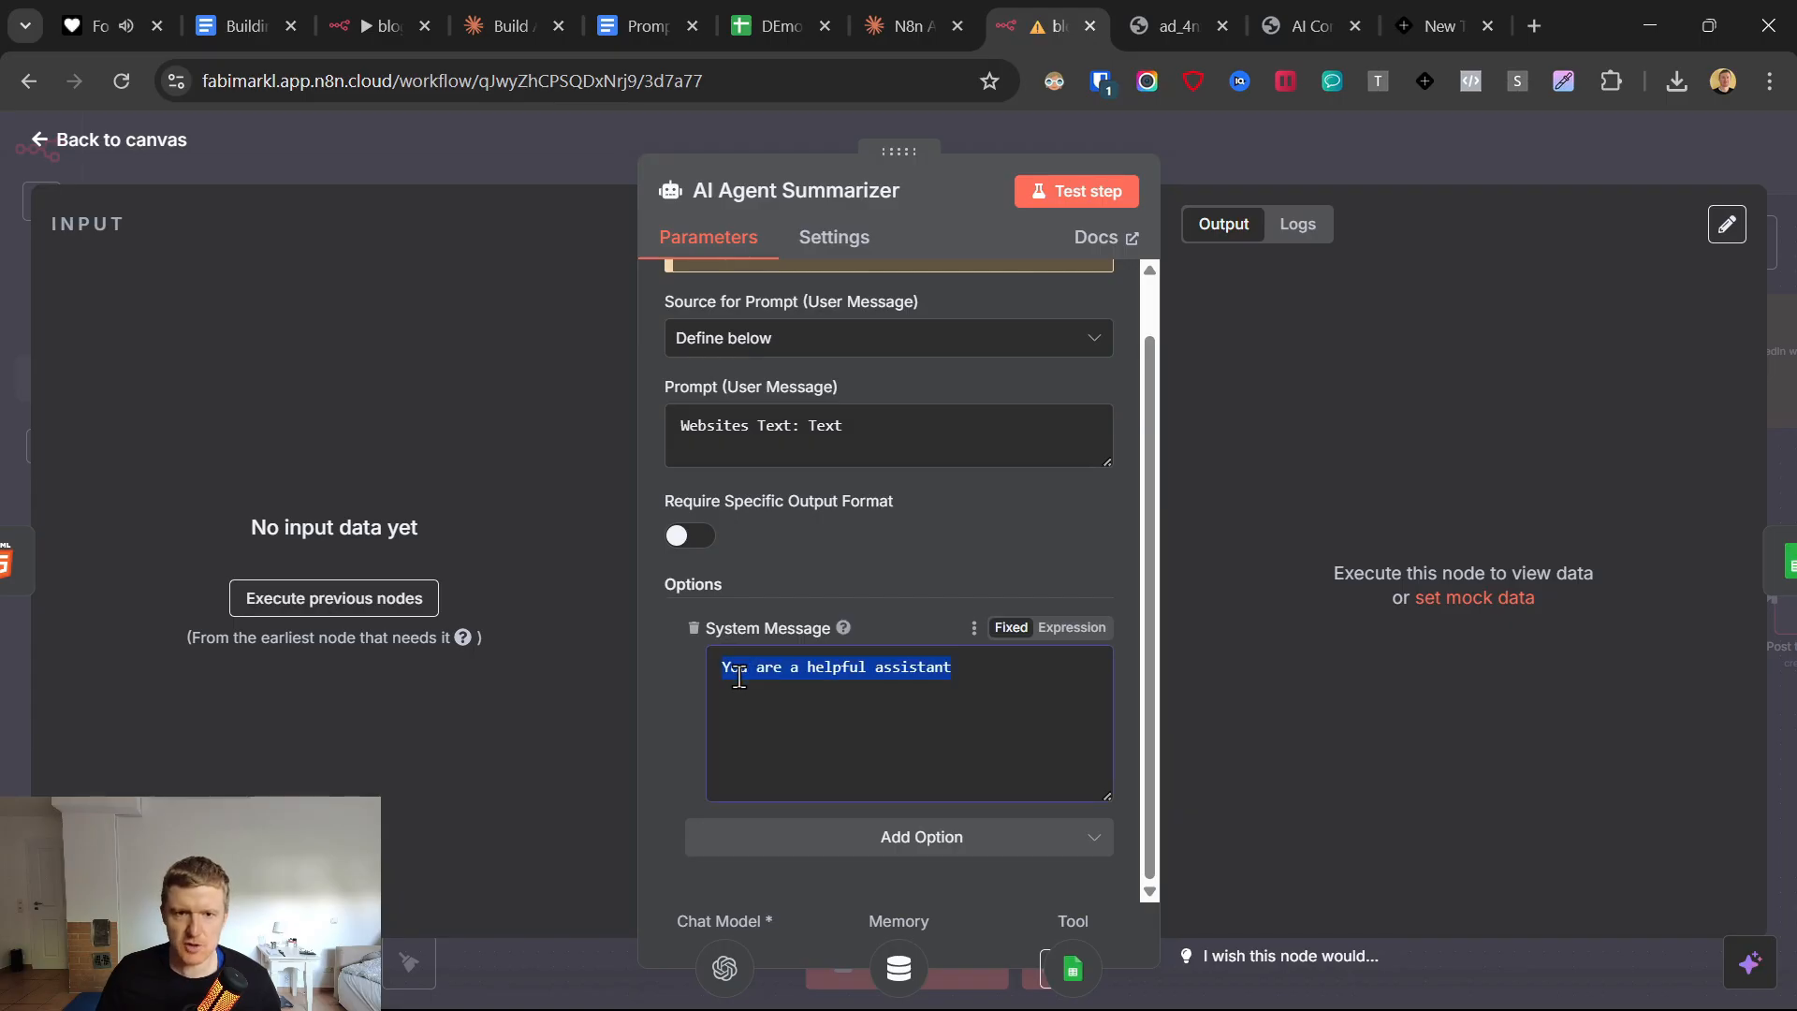
Copy system message instructions a1 to a5 from the original workflow prompt in the "N8n AI Blog Workflow Automation" Claude chat.
{"action": "left_click", "coordinate": [912, 4]}
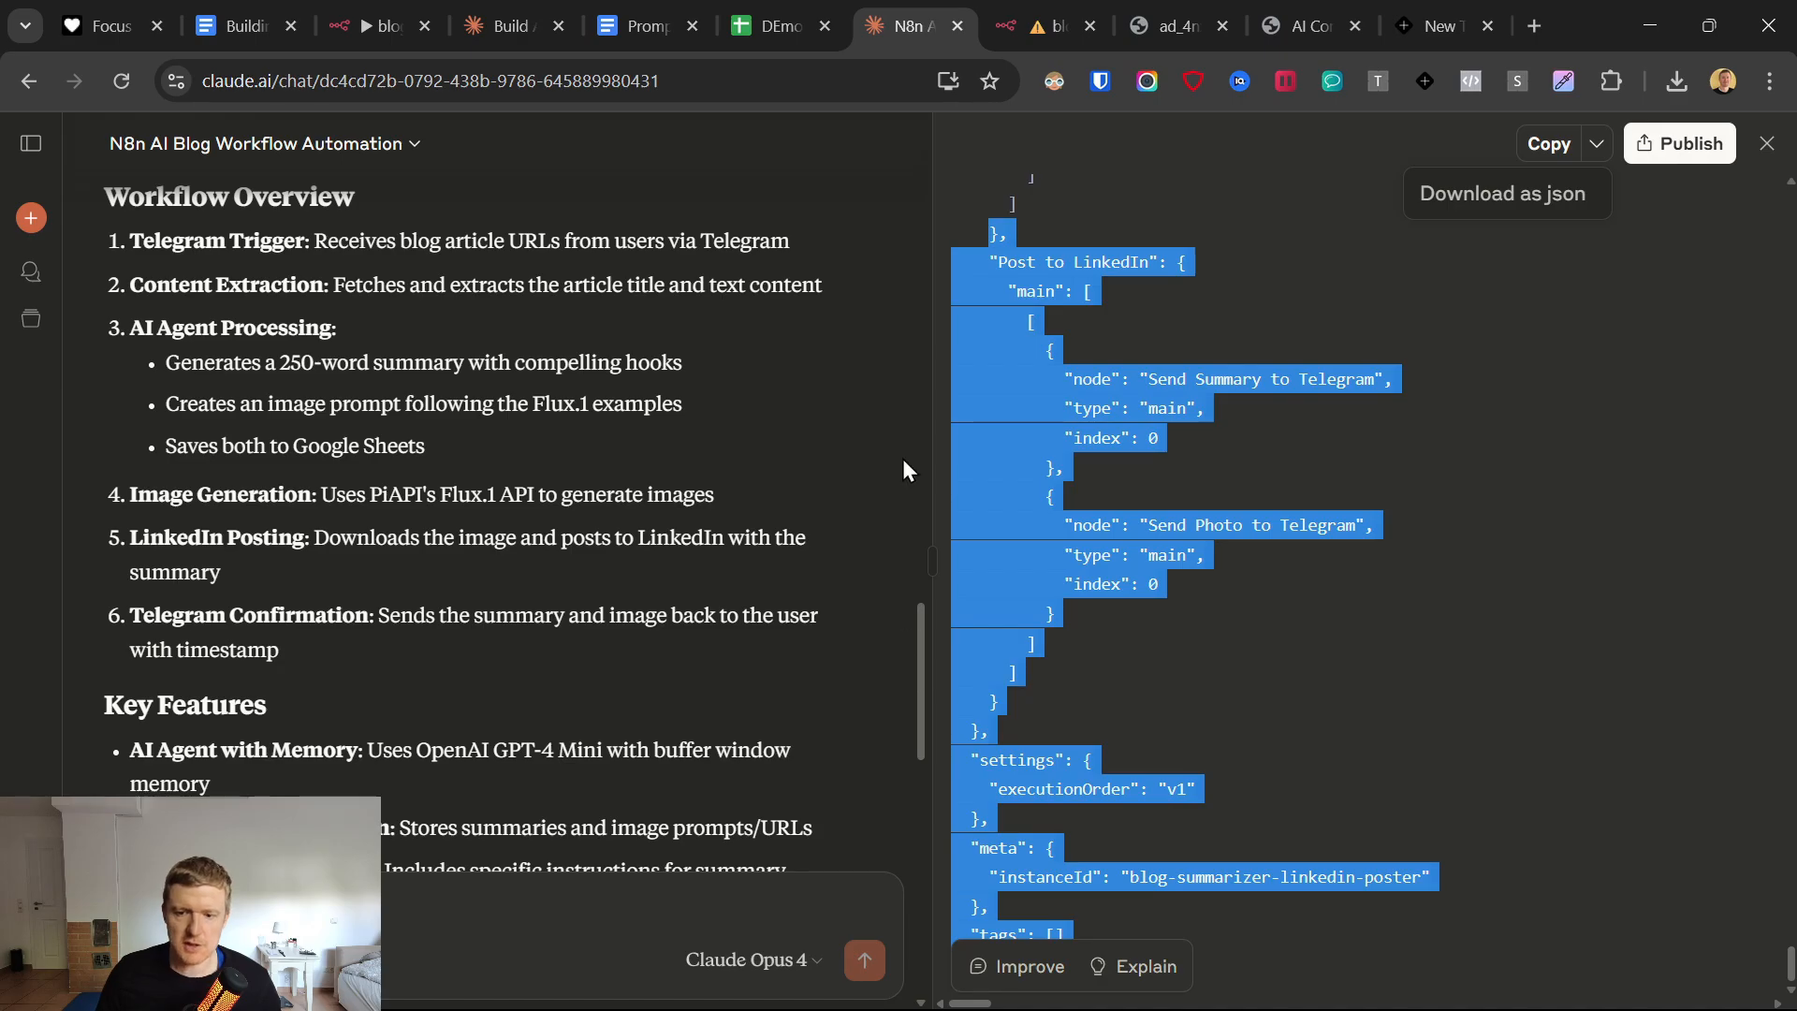
{"action": "left_click", "coordinate": [780, 412]}
{"action": "scroll", "coordinate": [598, 519], "scroll_direction": "up", "scroll_amount": 20}
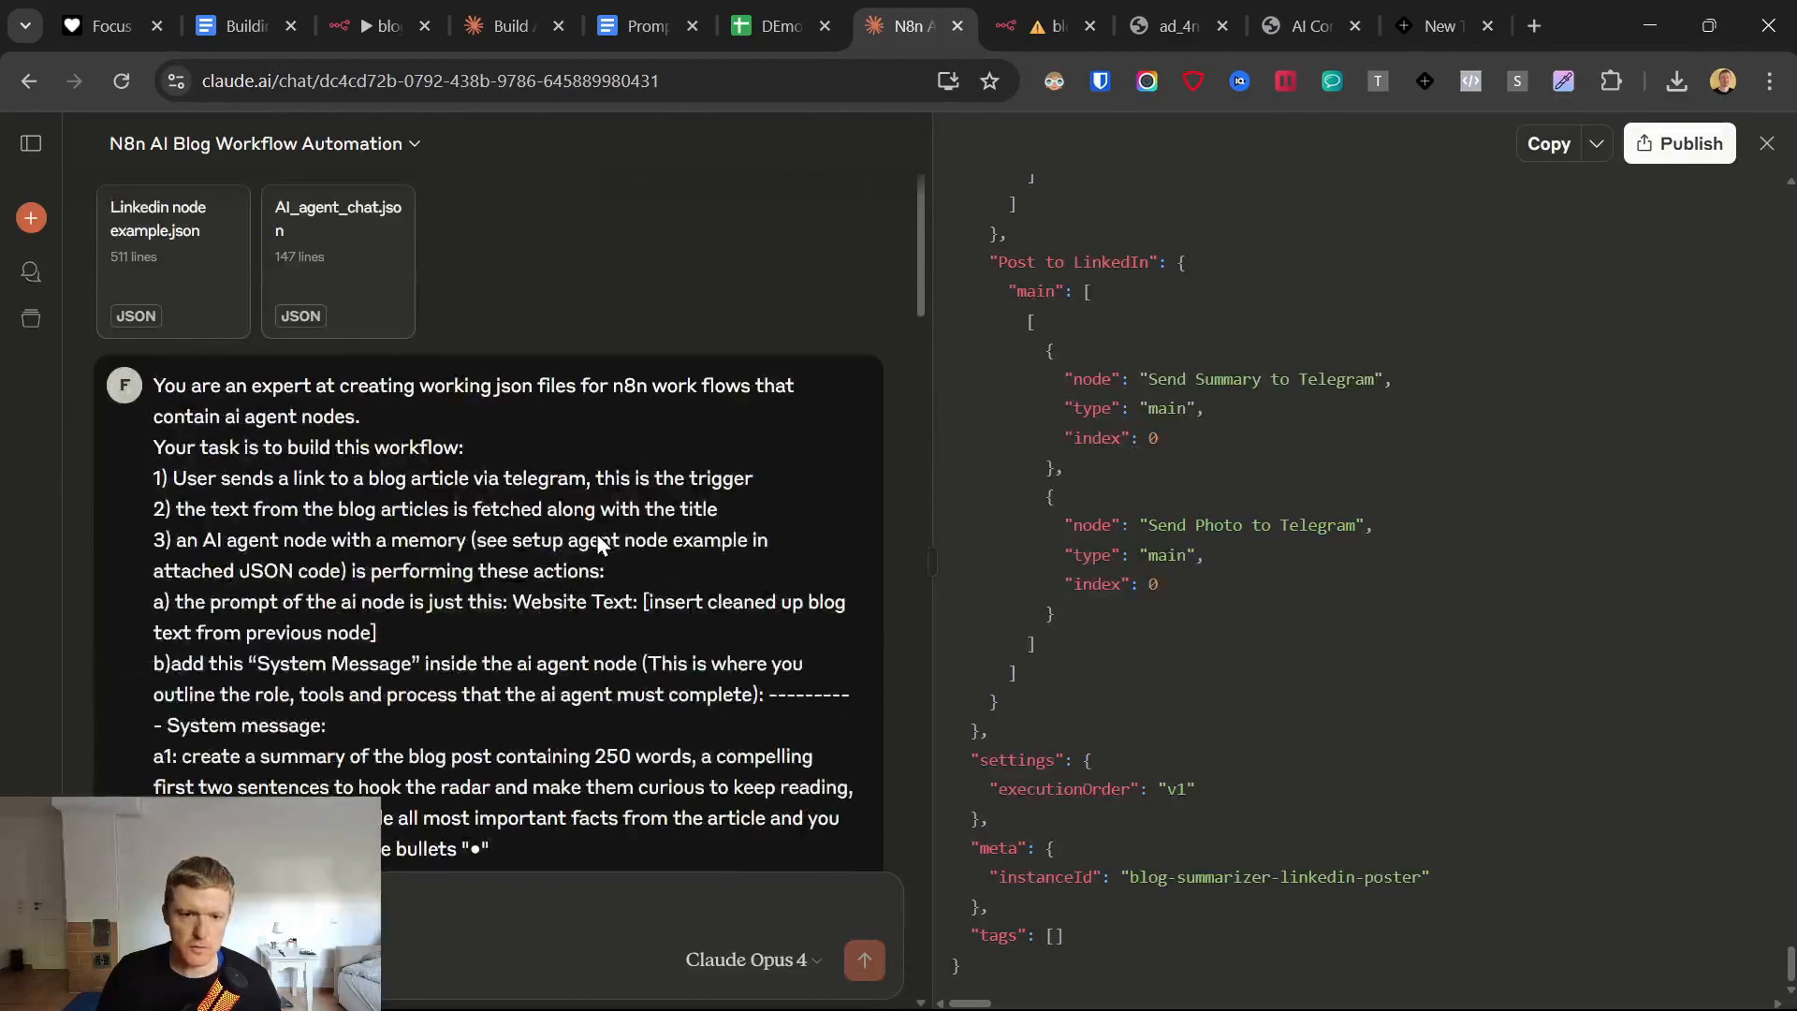
{"action": "scroll", "coordinate": [281, 562], "scroll_direction": "down", "scroll_amount": 3}
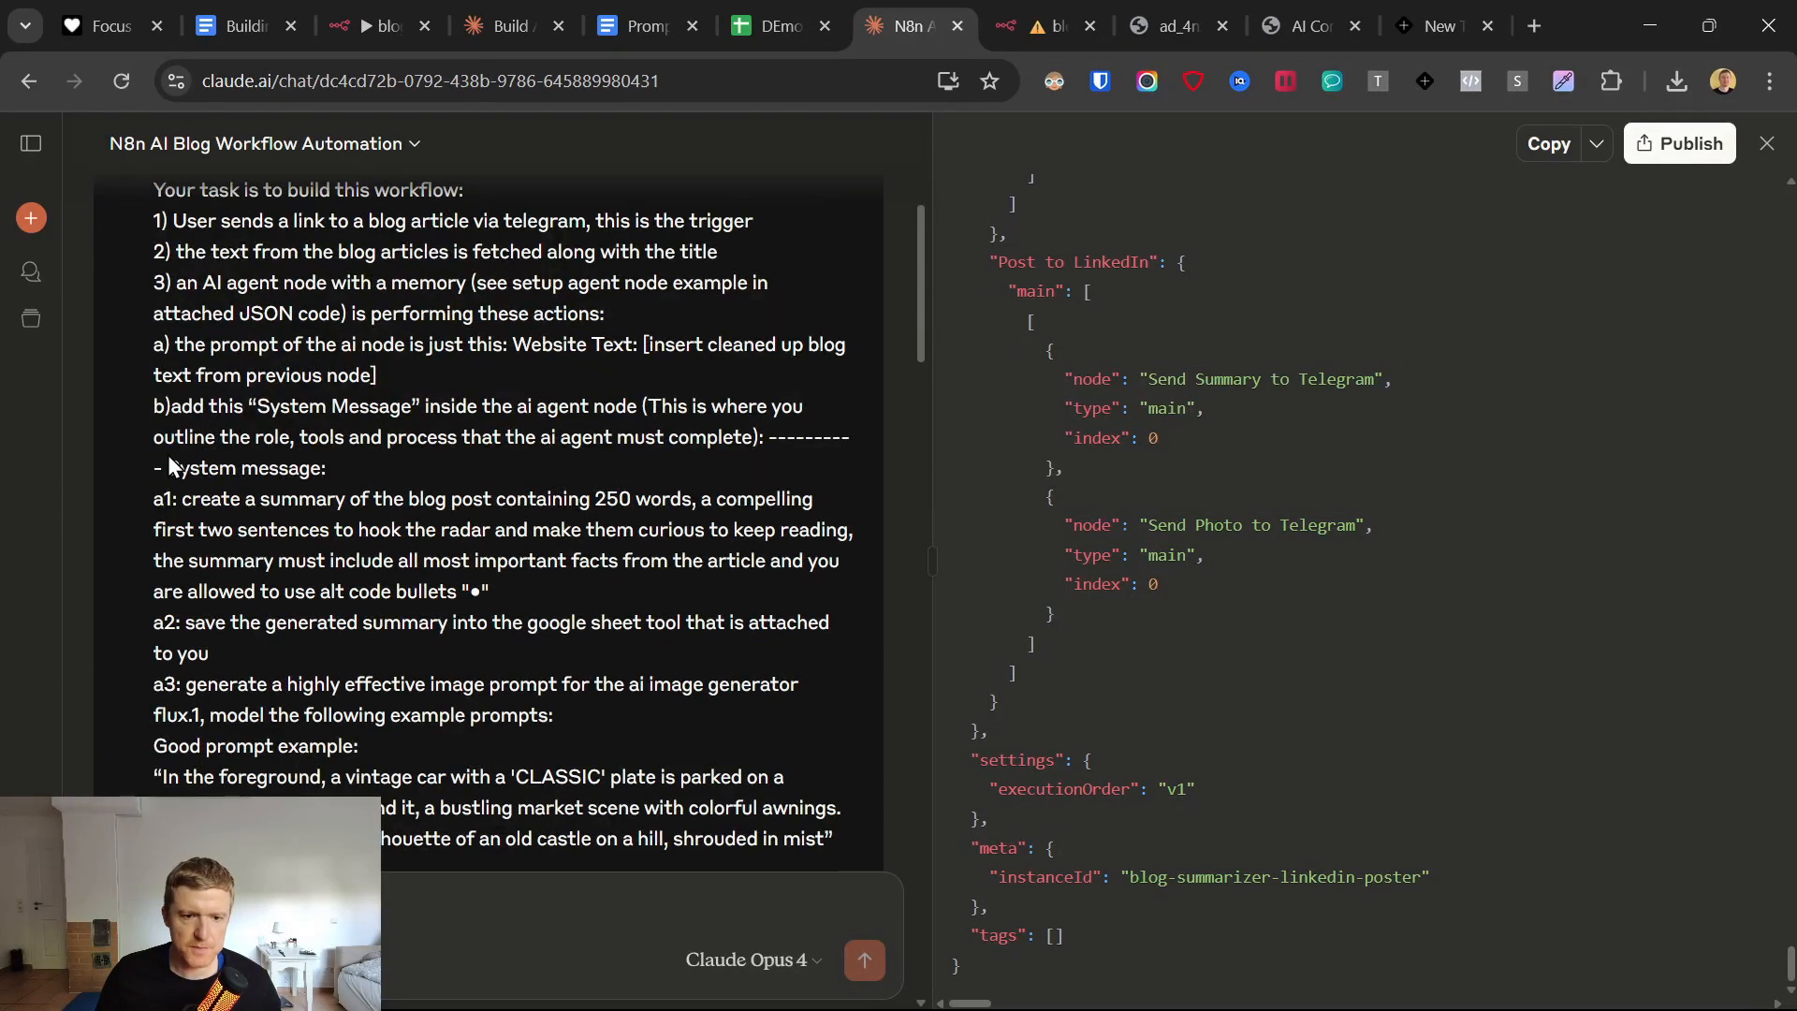
{"action": "left_click_drag", "start_coordinate": [154, 499], "coordinate": [487, 715]}
{"action": "scroll", "coordinate": [395, 681], "scroll_direction": "down", "scroll_amount": 10}
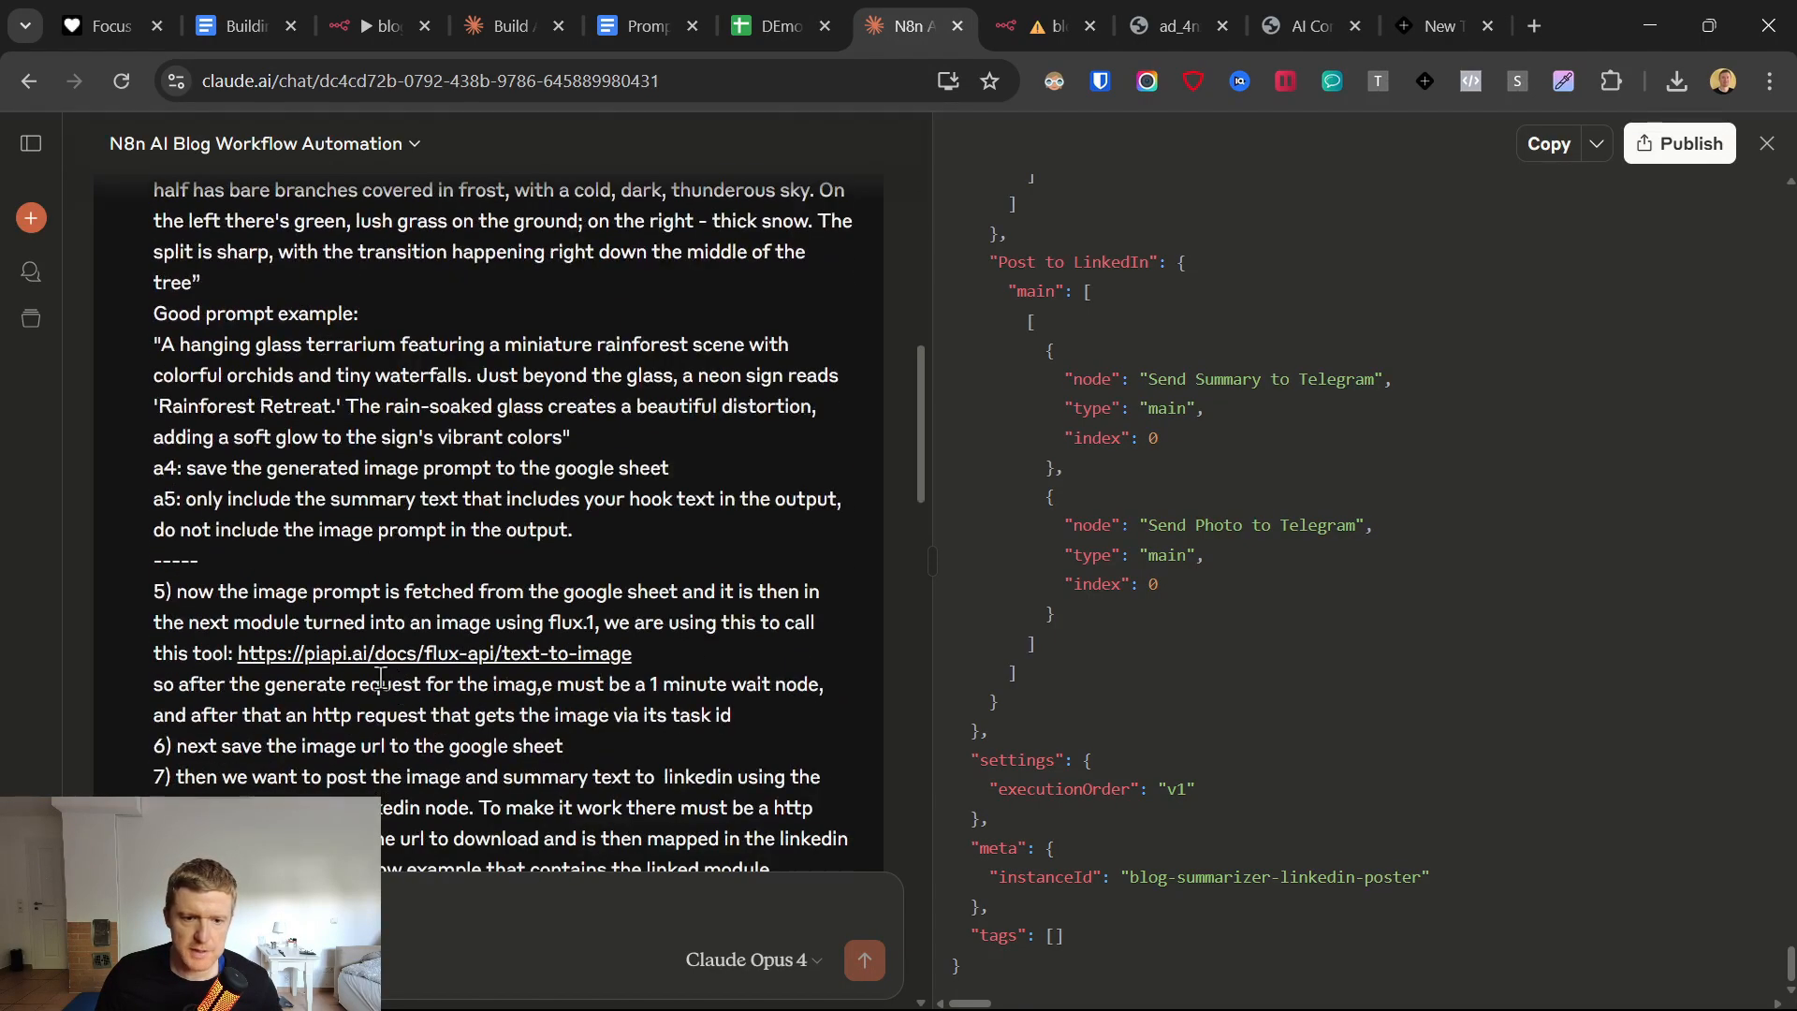
{"action": "scroll", "coordinate": [402, 669], "scroll_direction": "down", "scroll_amount": 3}
{"action": "scroll", "coordinate": [562, 468], "scroll_direction": "up", "scroll_amount": 2}
{"action": "left_click", "coordinate": [642, 401], "text": "shift"}
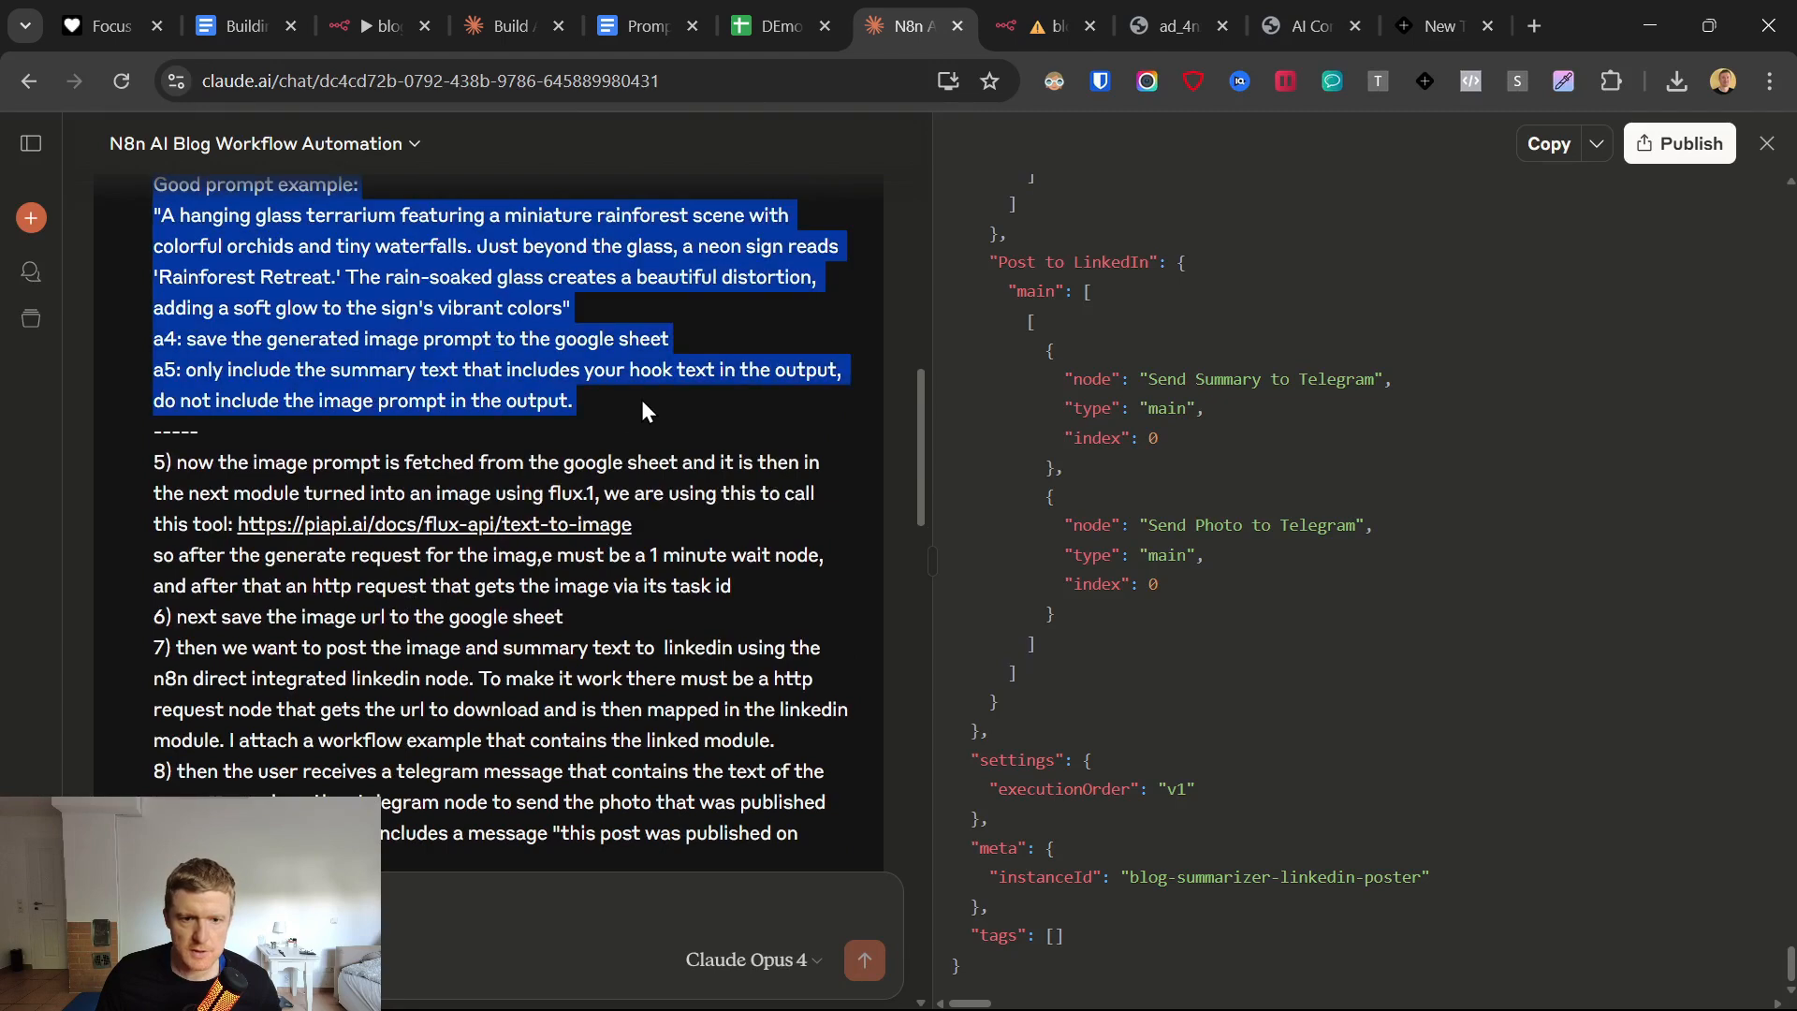
{"action": "right_click", "coordinate": [423, 364]}
{"action": "left_click", "coordinate": [507, 396]}
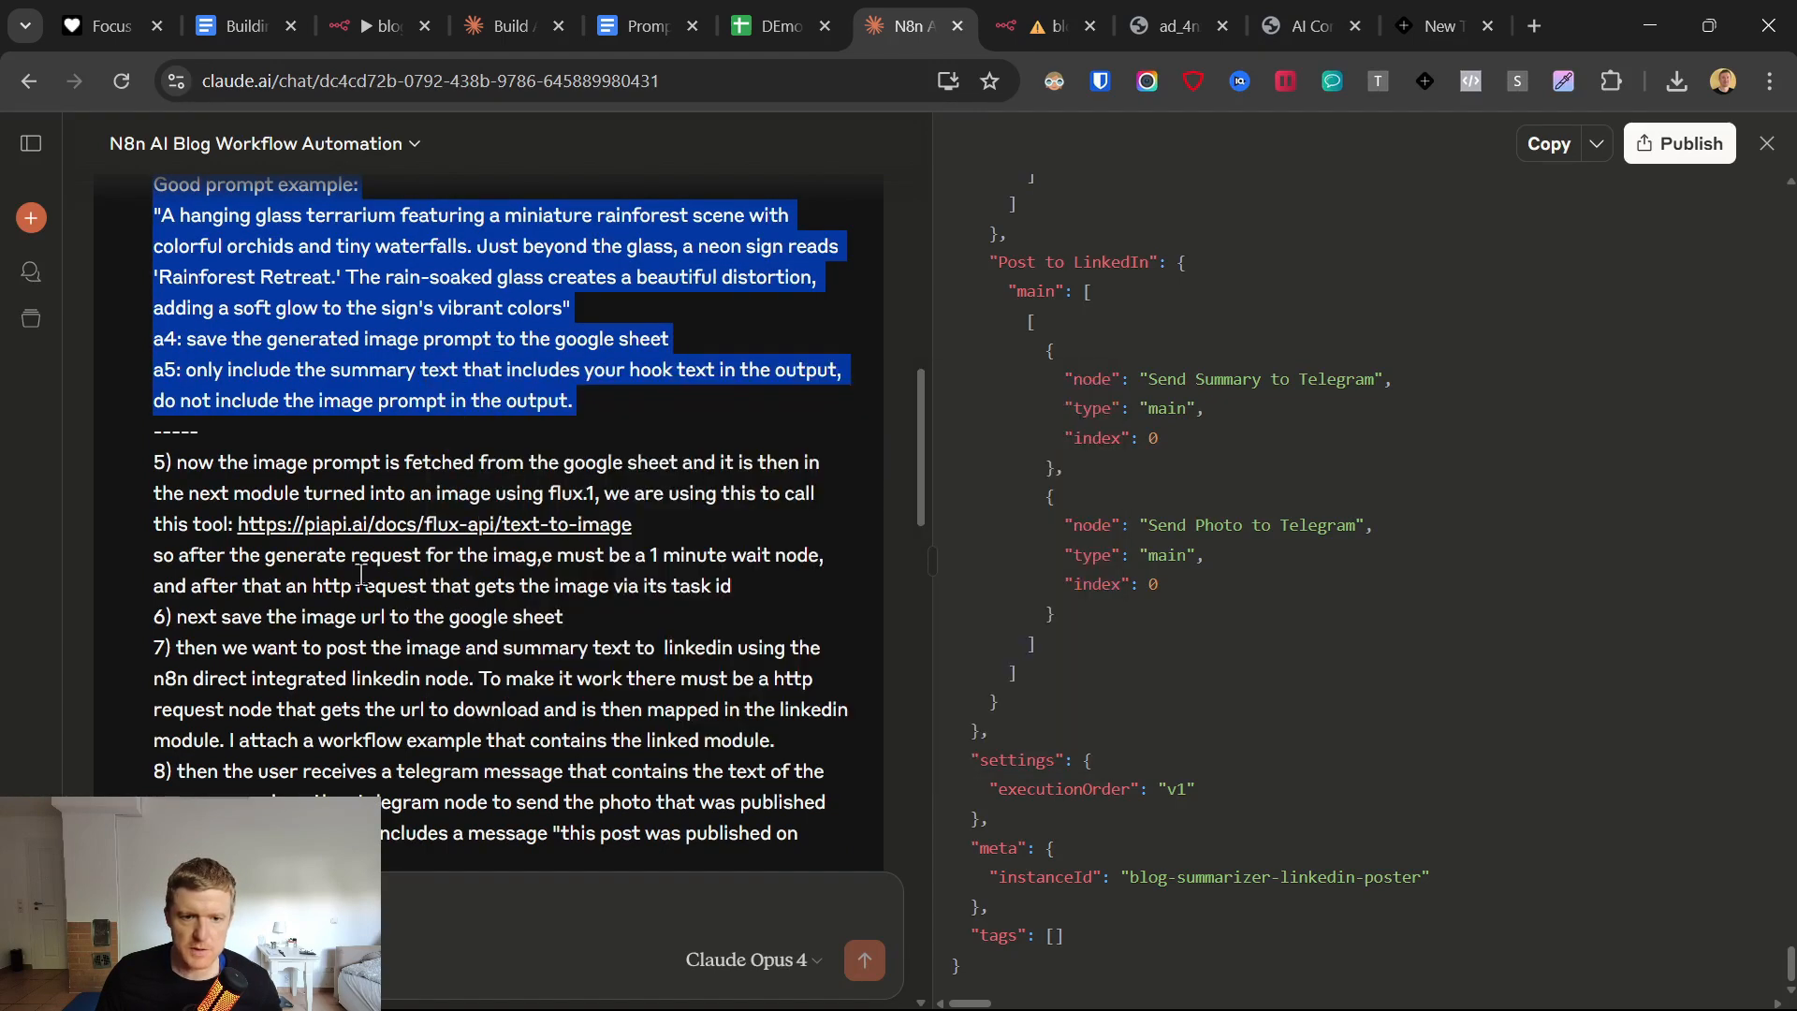
{"action": "scroll", "coordinate": [328, 468], "scroll_direction": "up", "scroll_amount": 1}
{"action": "scroll", "coordinate": [503, 600], "scroll_direction": "down", "scroll_amount": 1}
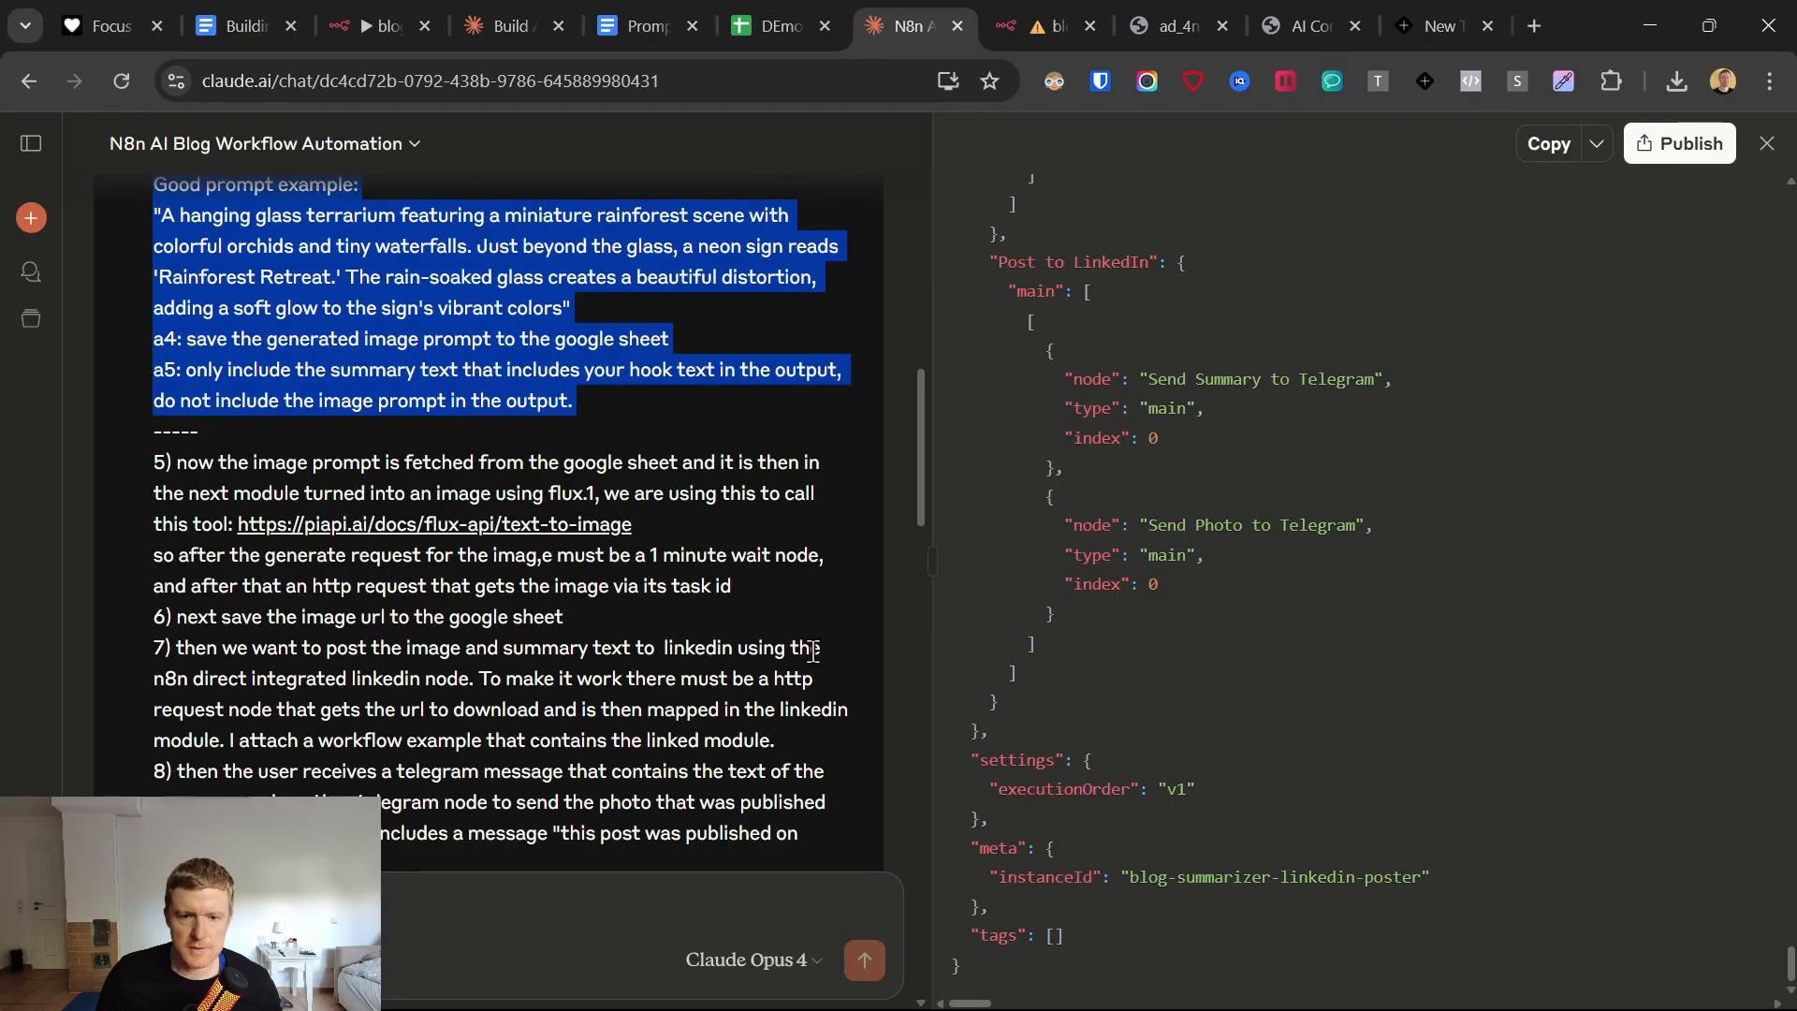
Replace the agent's default system message in n8n with the copied instructions, make it an expression and open the expanded editor.
{"action": "left_click", "coordinate": [1050, 27]}
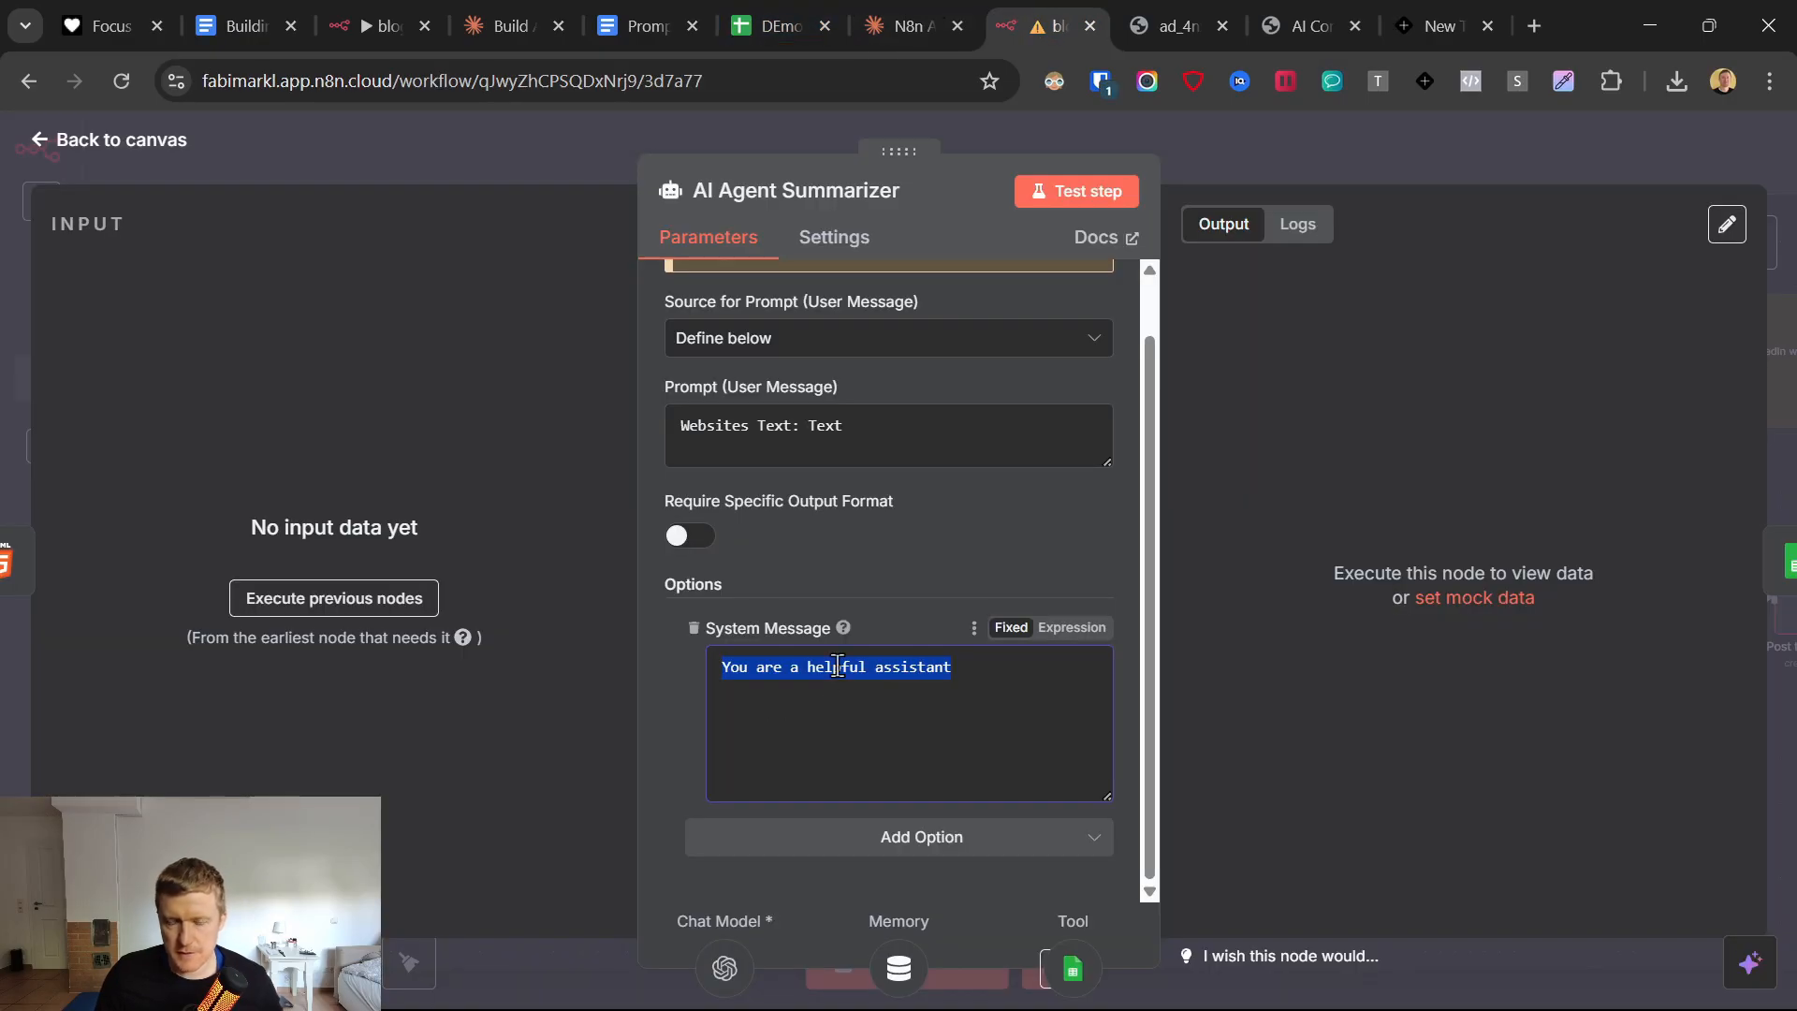
{"action": "key", "text": "ctrl+v"}
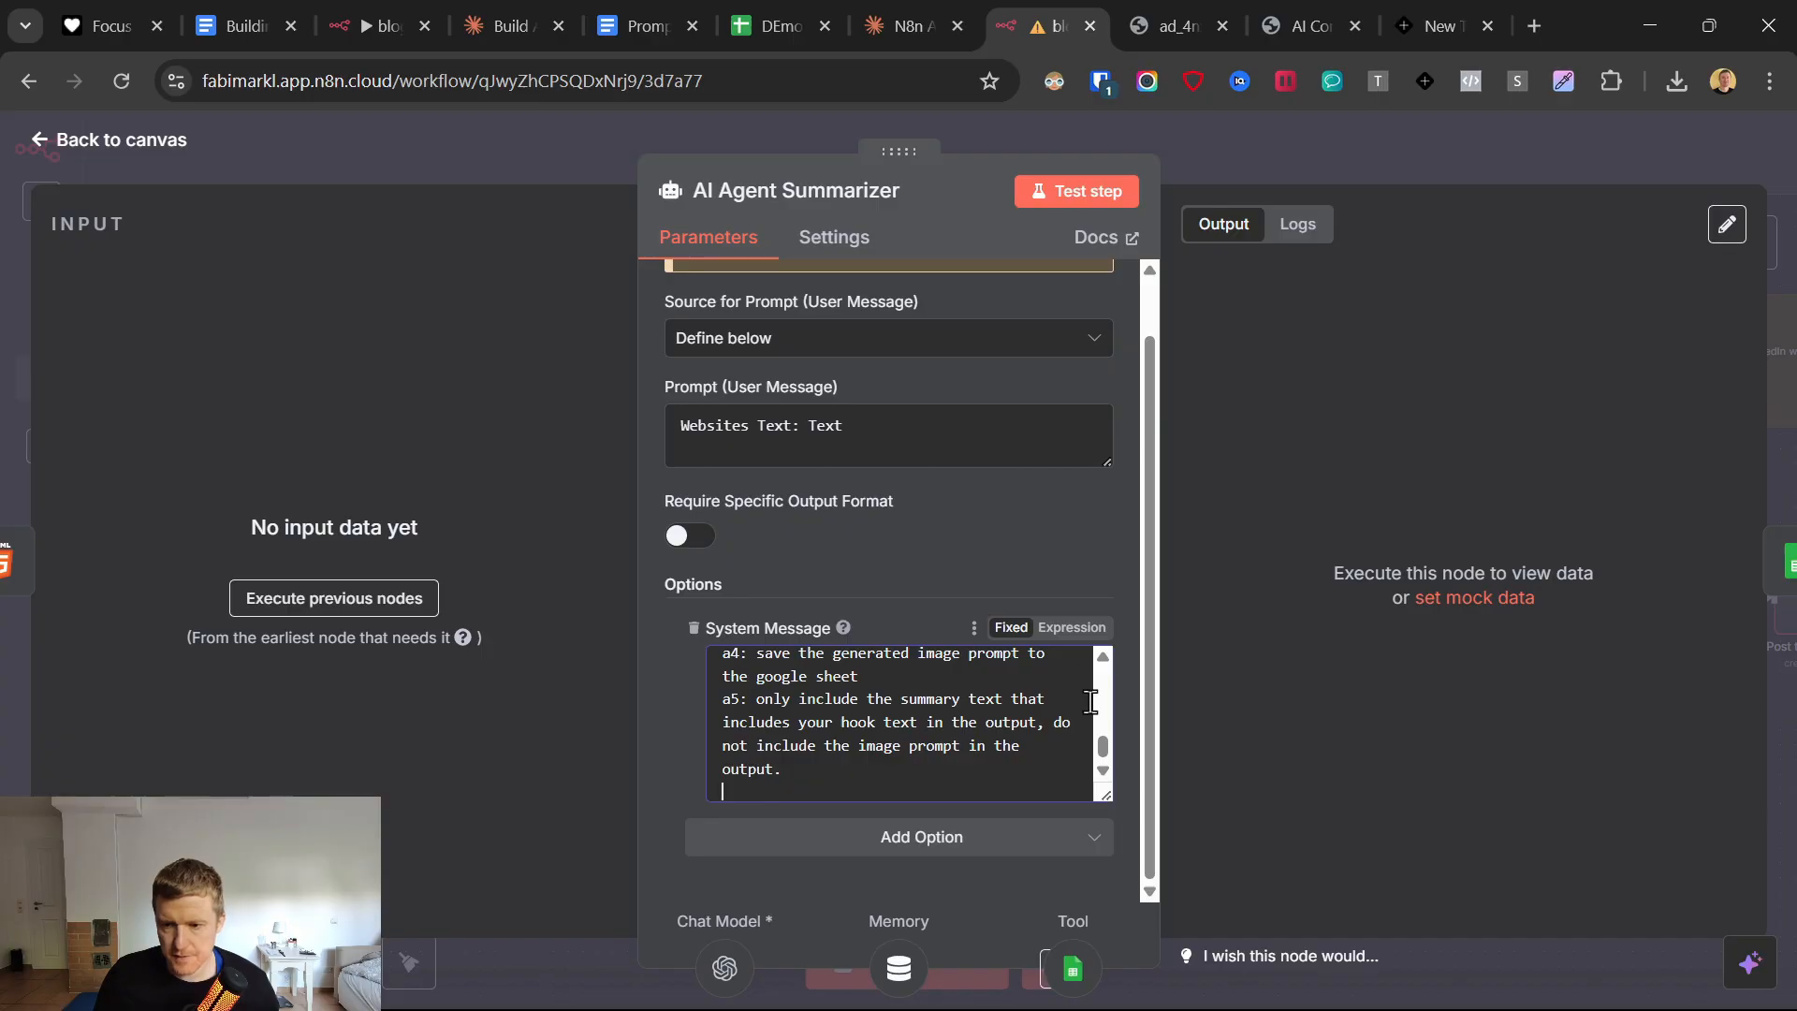
{"action": "left_click", "coordinate": [1073, 629]}
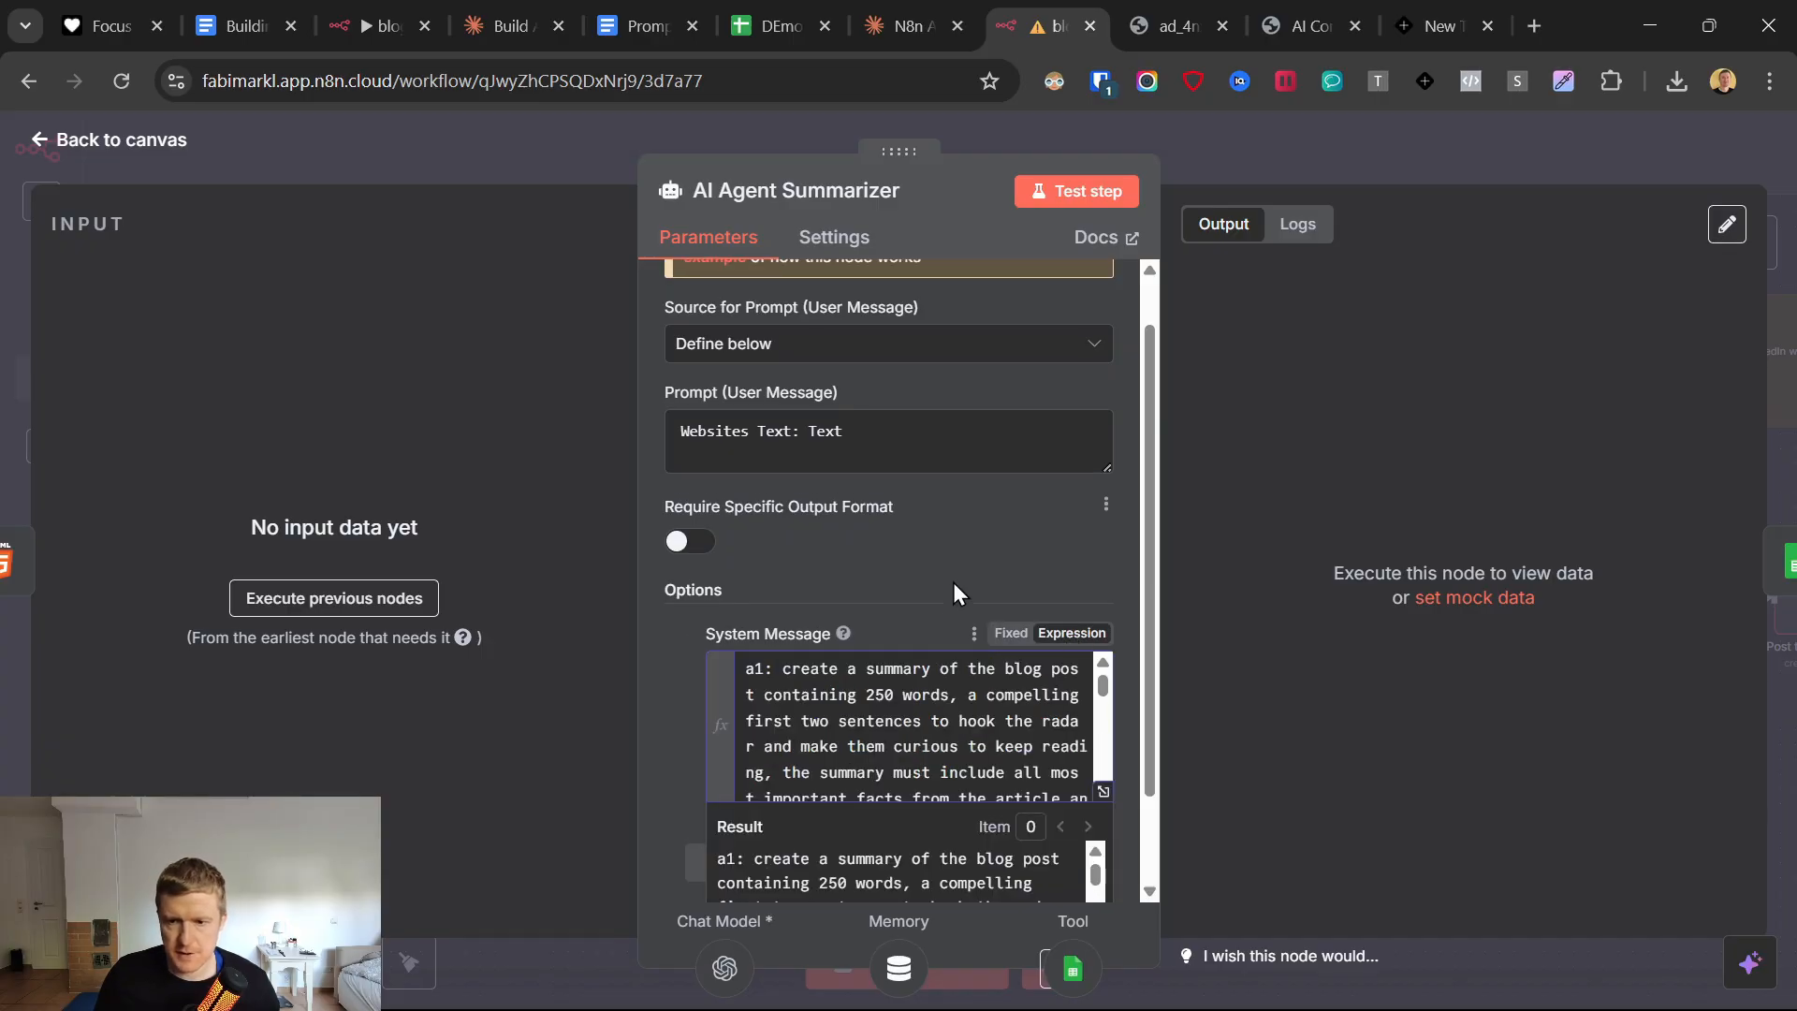
{"action": "left_click", "coordinate": [1103, 791]}
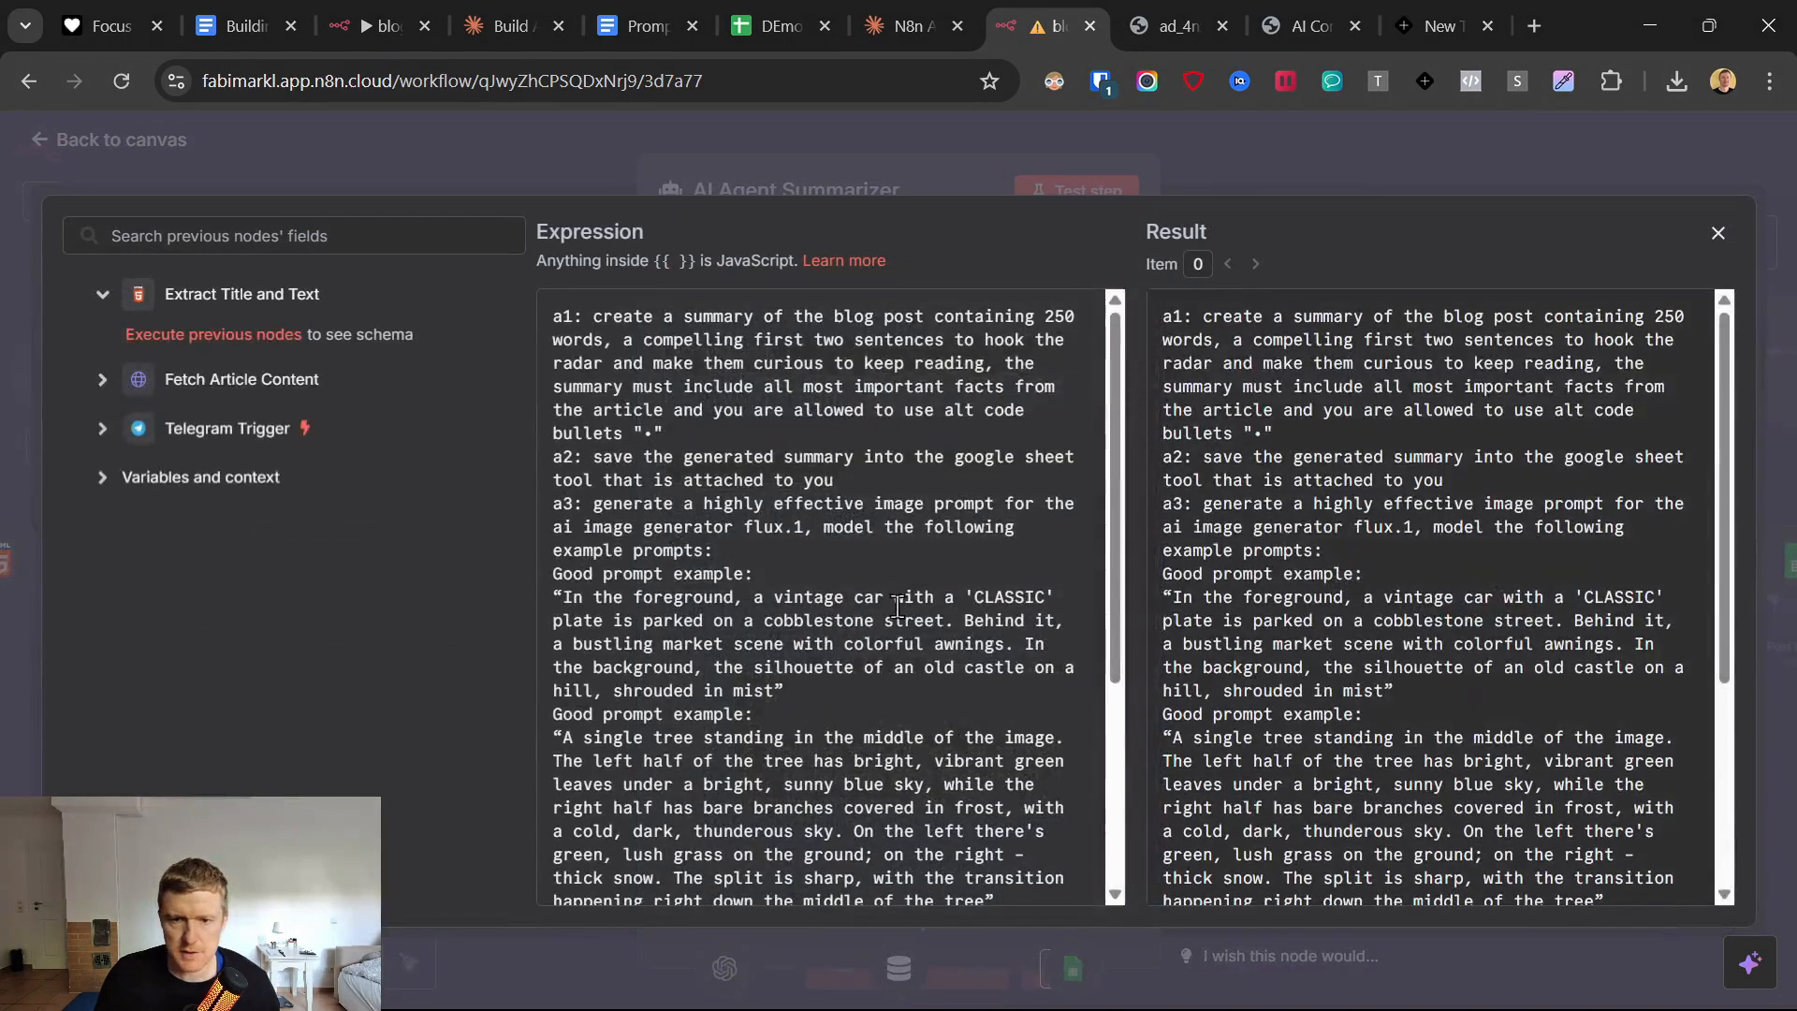
Examine instructions a1 to a3 of the system message, covering the blog summary, saving to Google Sheets and the image prompt.
{"action": "left_click_drag", "start_coordinate": [555, 317], "coordinate": [754, 412]}
{"action": "left_click_drag", "start_coordinate": [555, 457], "coordinate": [862, 473]}
{"action": "left_click", "coordinate": [817, 488]}
{"action": "left_click_drag", "start_coordinate": [550, 503], "coordinate": [800, 559]}
{"action": "scroll", "coordinate": [754, 549], "scroll_direction": "down", "scroll_amount": 2}
{"action": "left_click", "coordinate": [758, 405]}
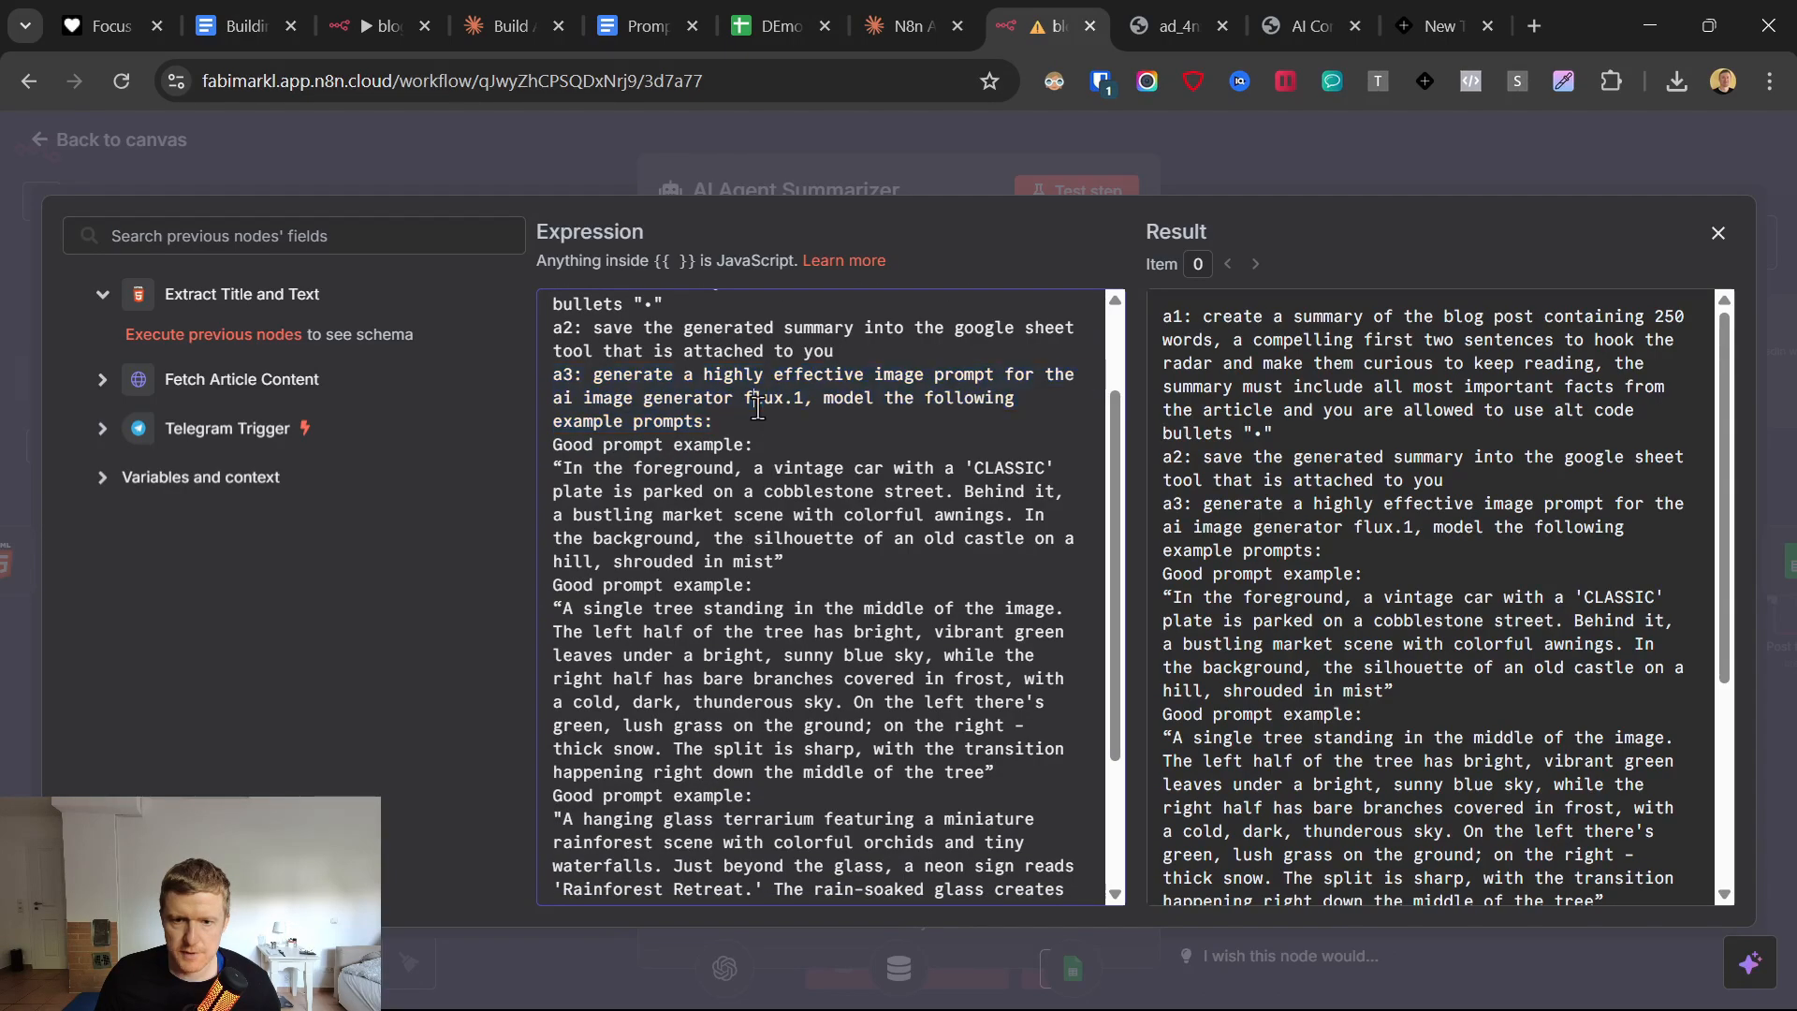
{"action": "scroll", "coordinate": [799, 506], "scroll_direction": "down", "scroll_amount": 2}
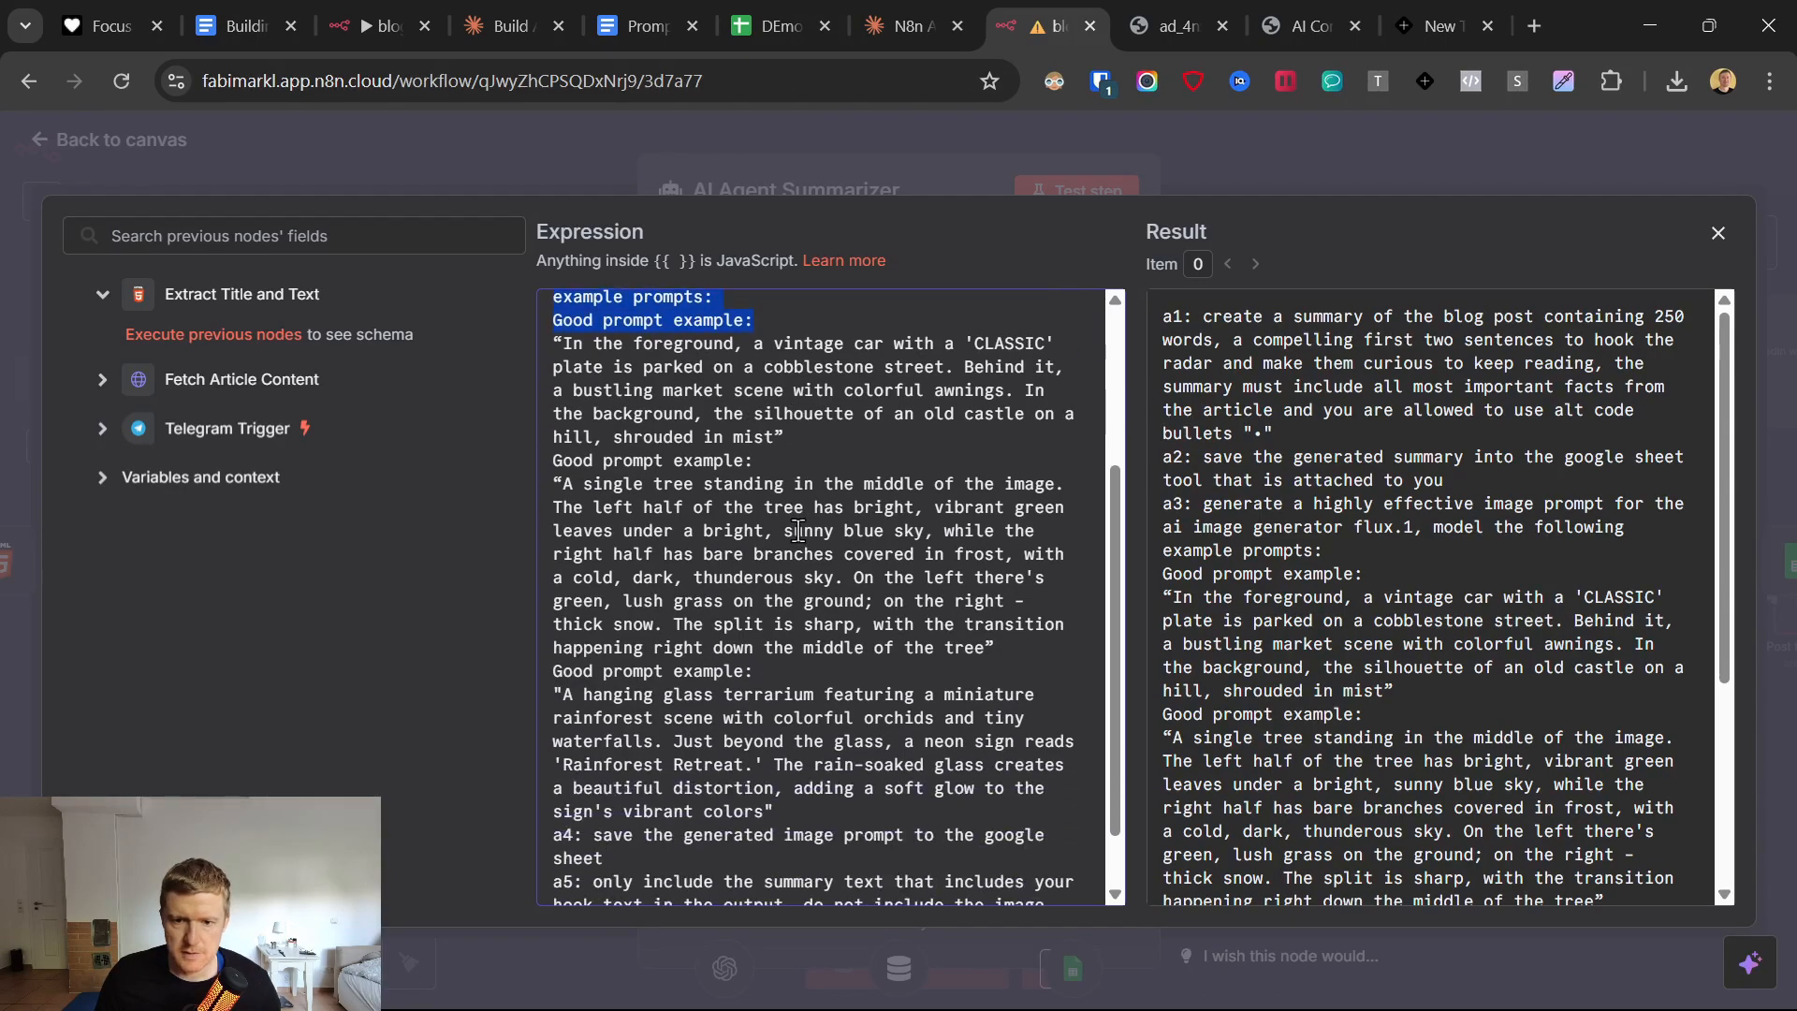
Examine the system message's good prompt examples, instructions a4 and a5, and the flux.1 image generator reference.
{"action": "left_click_drag", "start_coordinate": [554, 341], "coordinate": [1025, 791]}
{"action": "scroll", "coordinate": [642, 765], "scroll_direction": "down", "scroll_amount": 1}
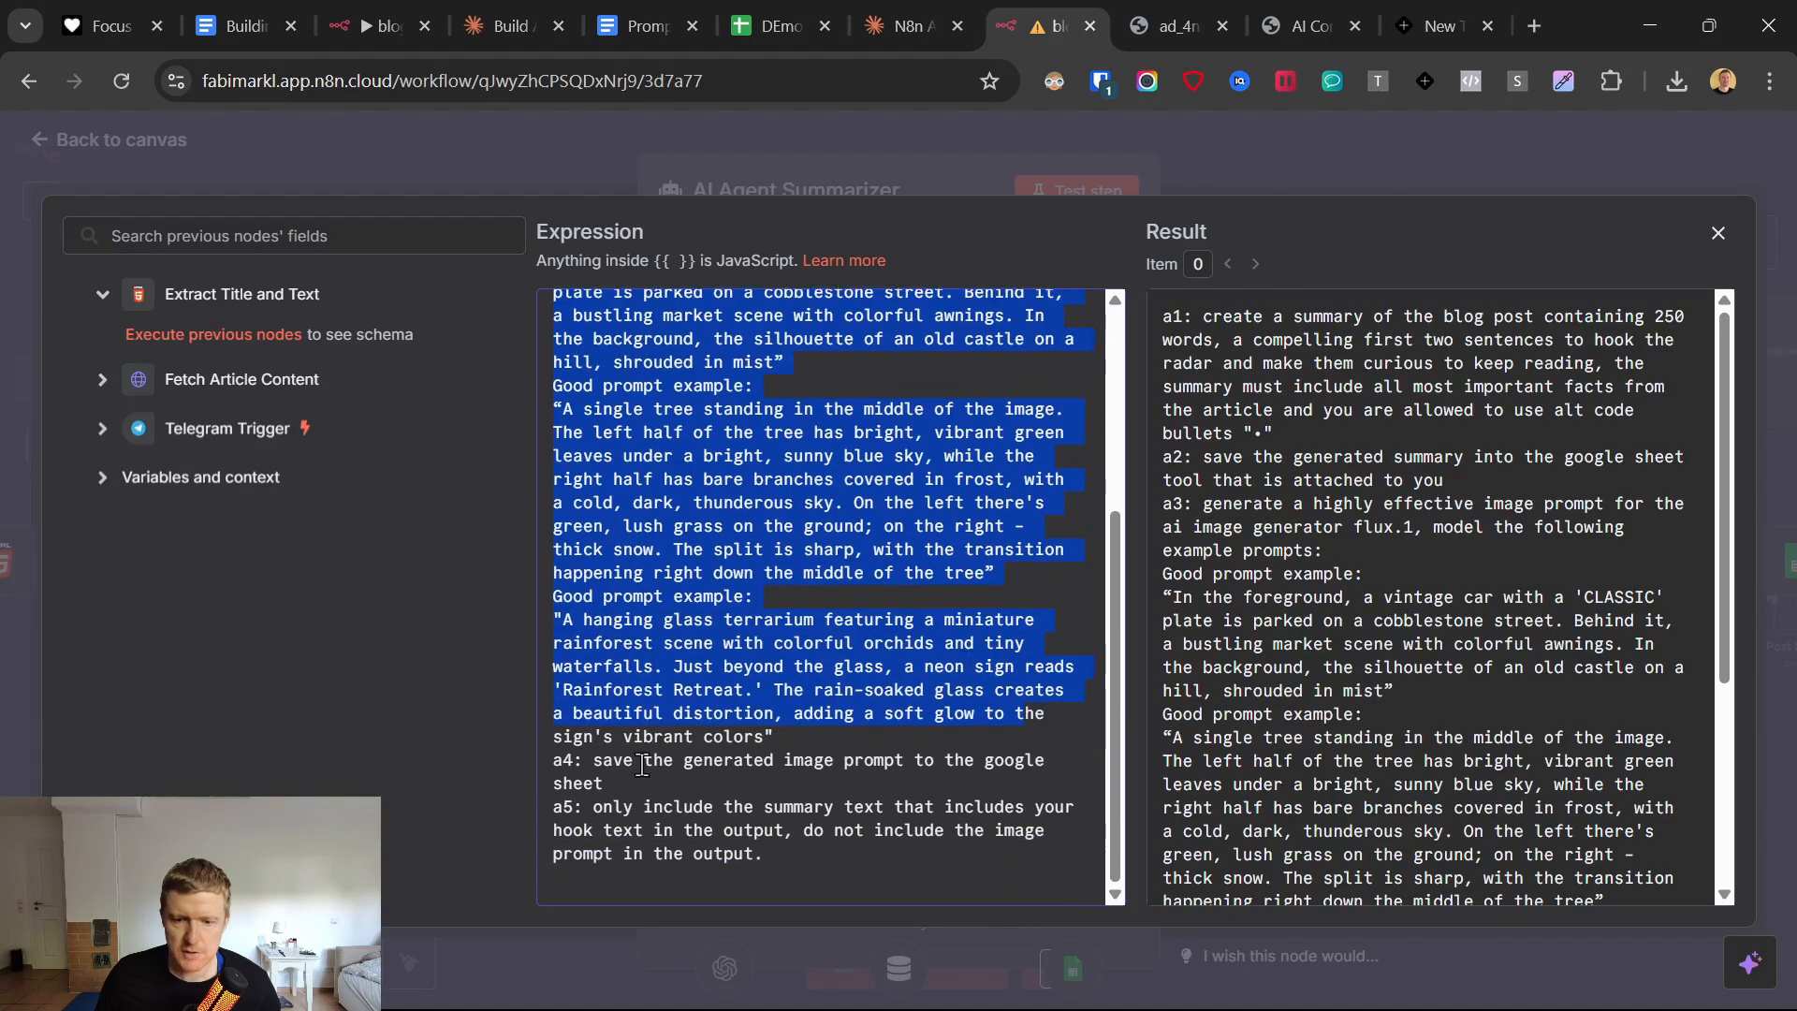
{"action": "left_click_drag", "start_coordinate": [598, 760], "coordinate": [674, 813]}
{"action": "left_click", "coordinate": [674, 813]}
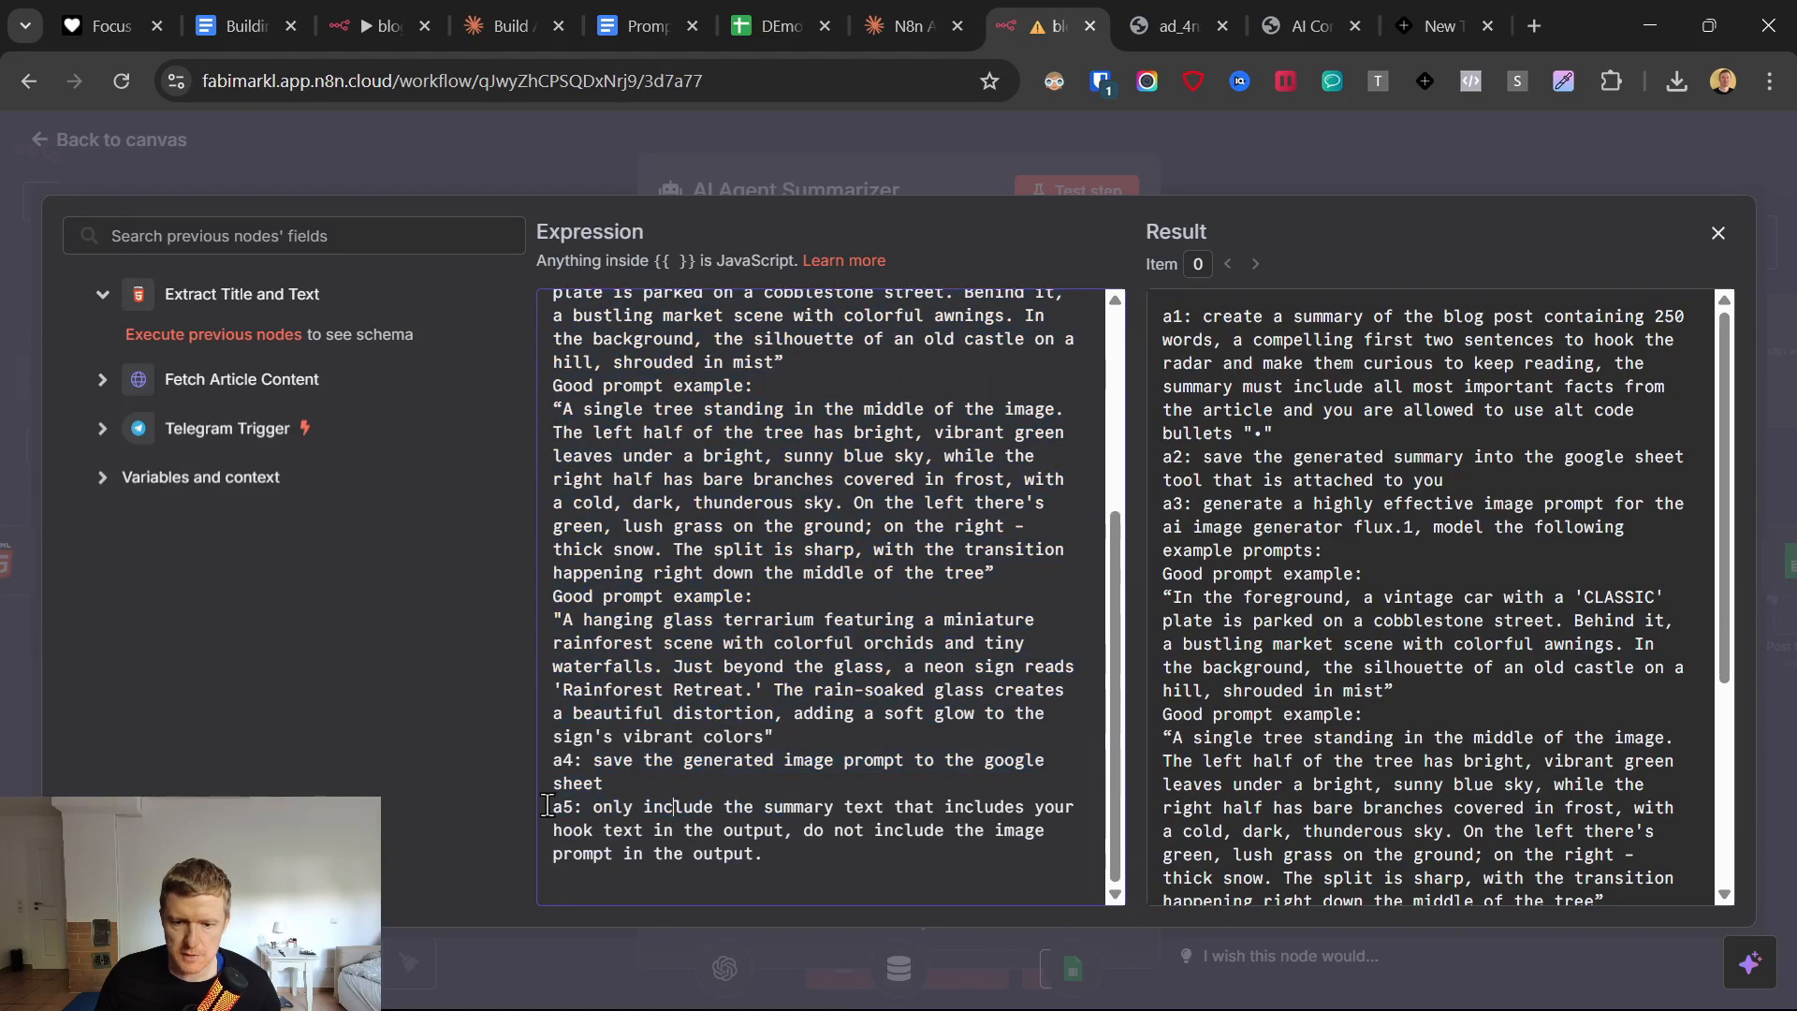
{"action": "left_click_drag", "start_coordinate": [863, 815], "coordinate": [1055, 831]}
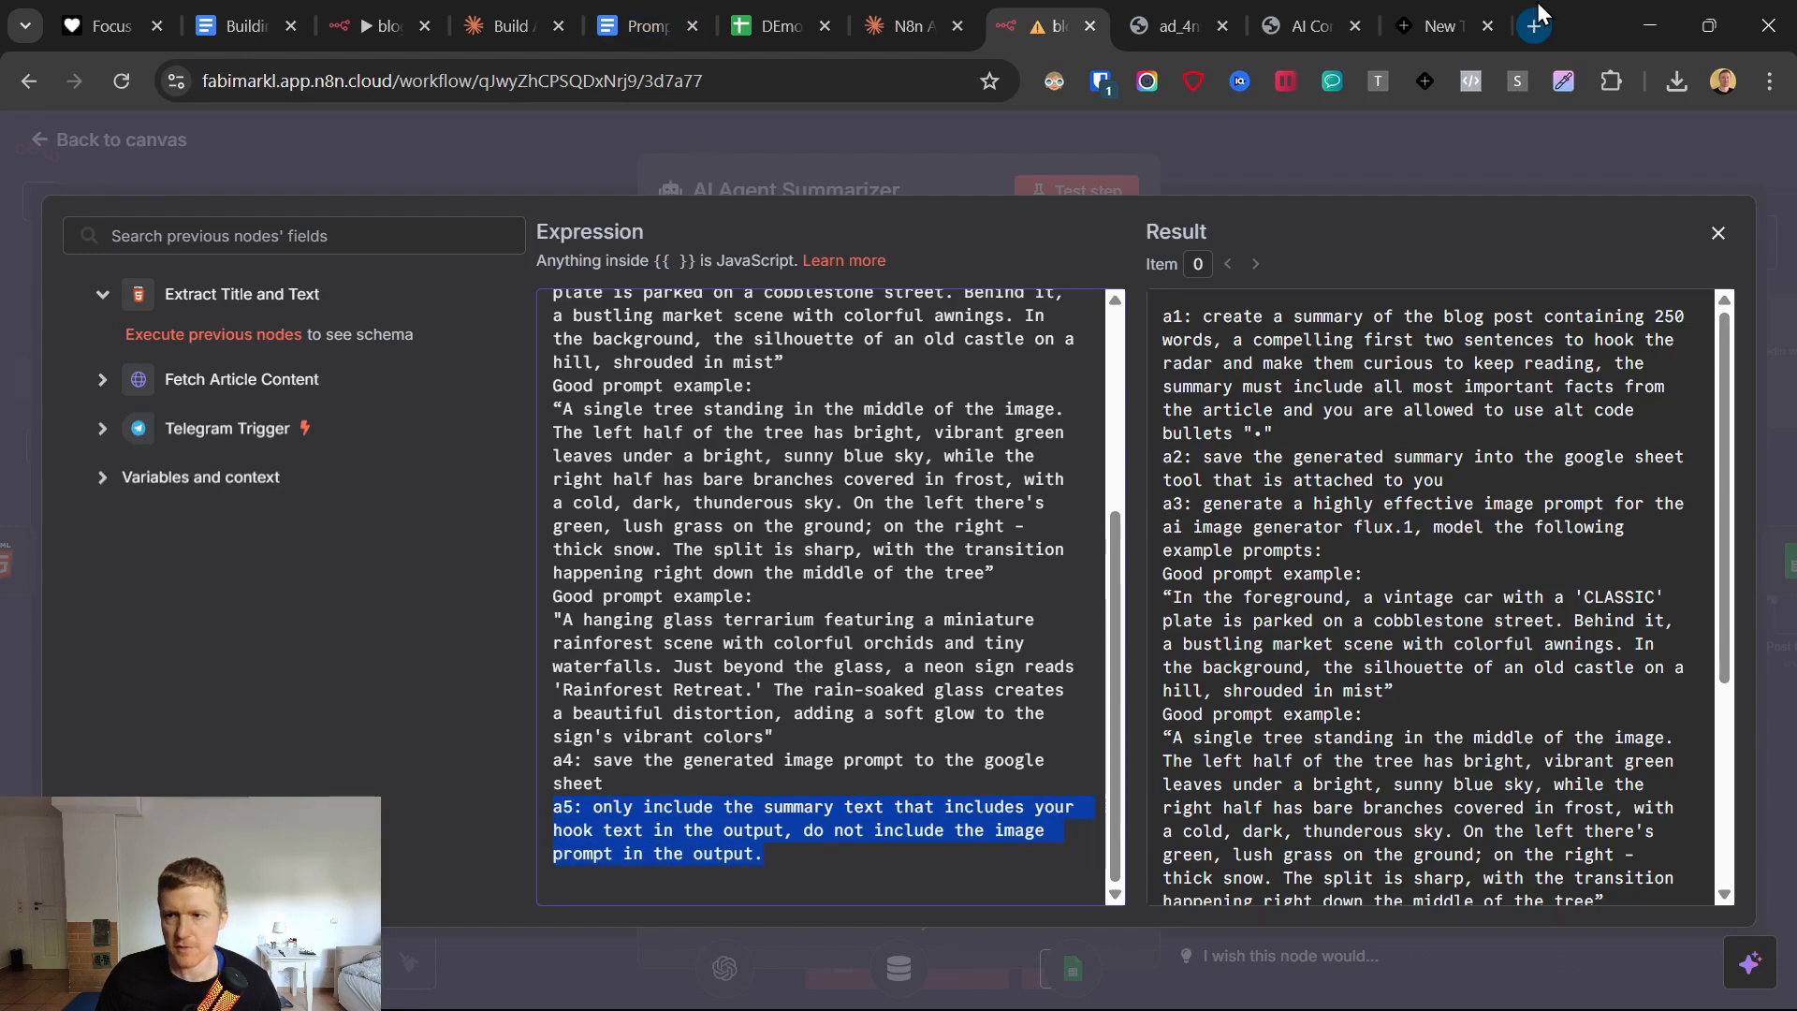
{"action": "scroll", "coordinate": [558, 438], "scroll_direction": "up", "scroll_amount": 3}
{"action": "left_click_drag", "start_coordinate": [558, 438], "coordinate": [756, 794]}
{"action": "left_click", "coordinate": [733, 388]}
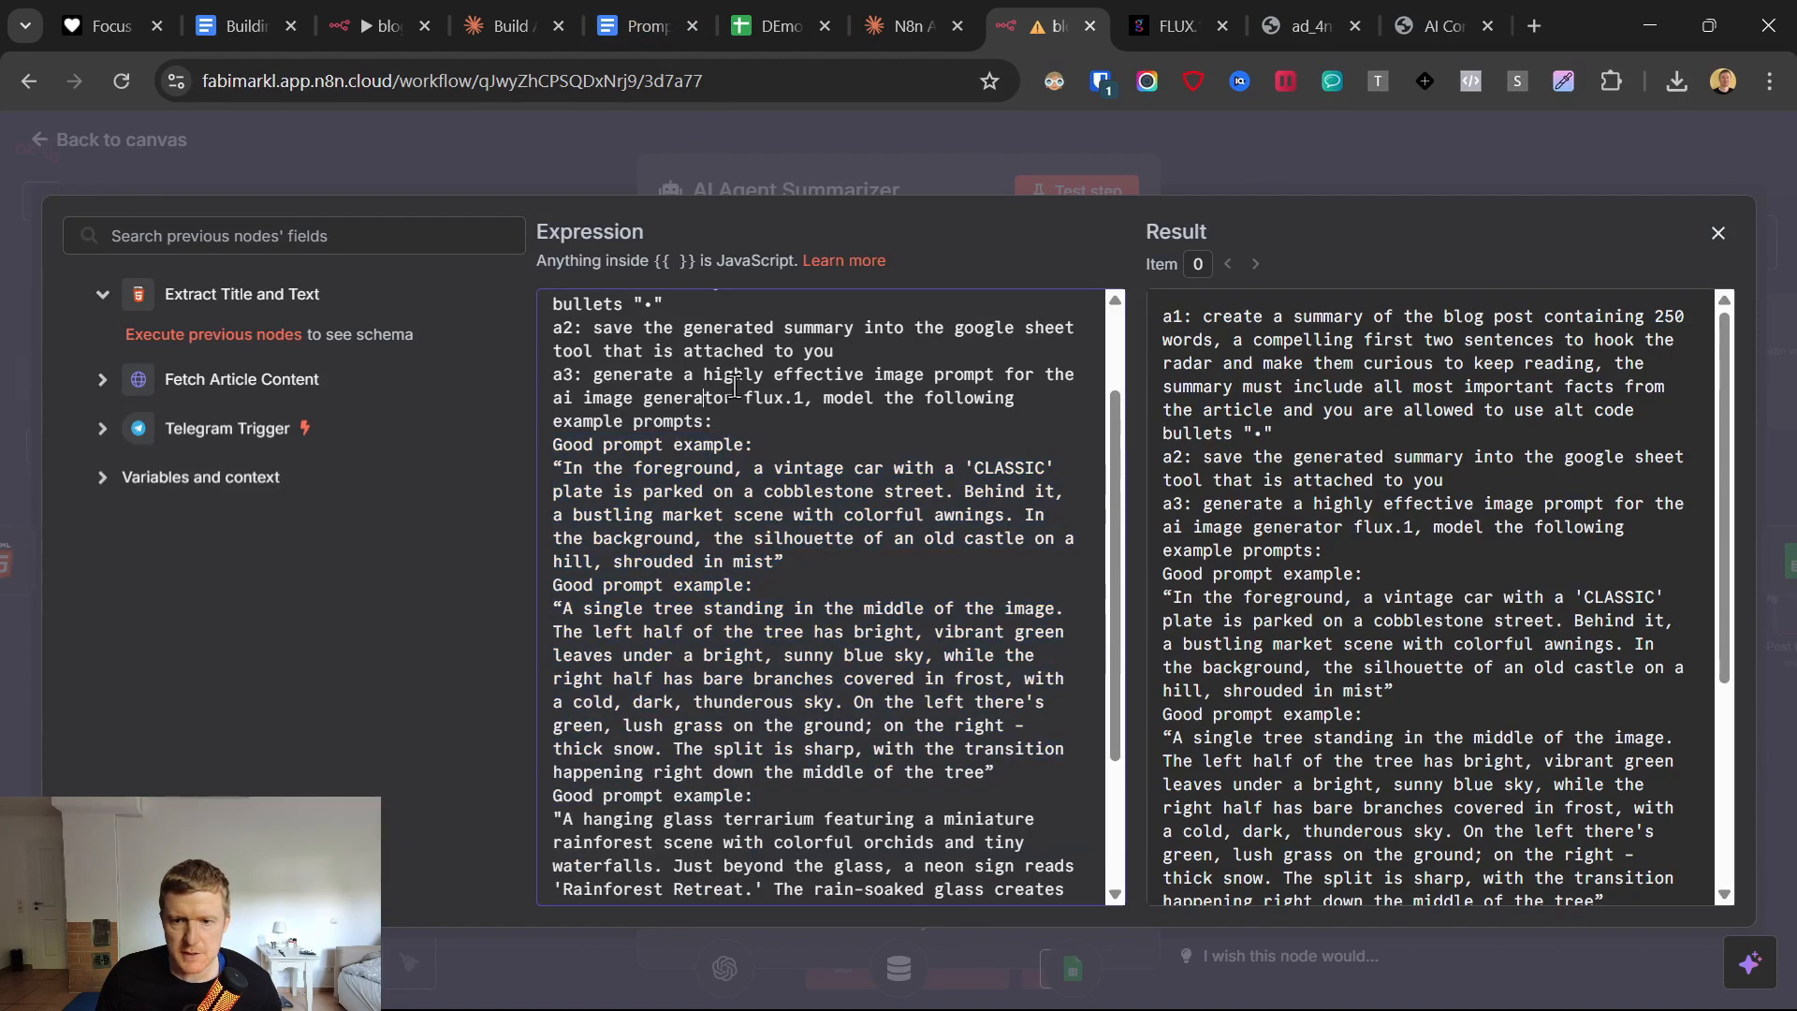
{"action": "left_click_drag", "start_coordinate": [745, 389], "coordinate": [809, 389]}
Switch to getimg.ai's FLUX.1 Prompt Guide article and examine its good prompt examples.
{"action": "left_click", "coordinate": [1184, 20]}
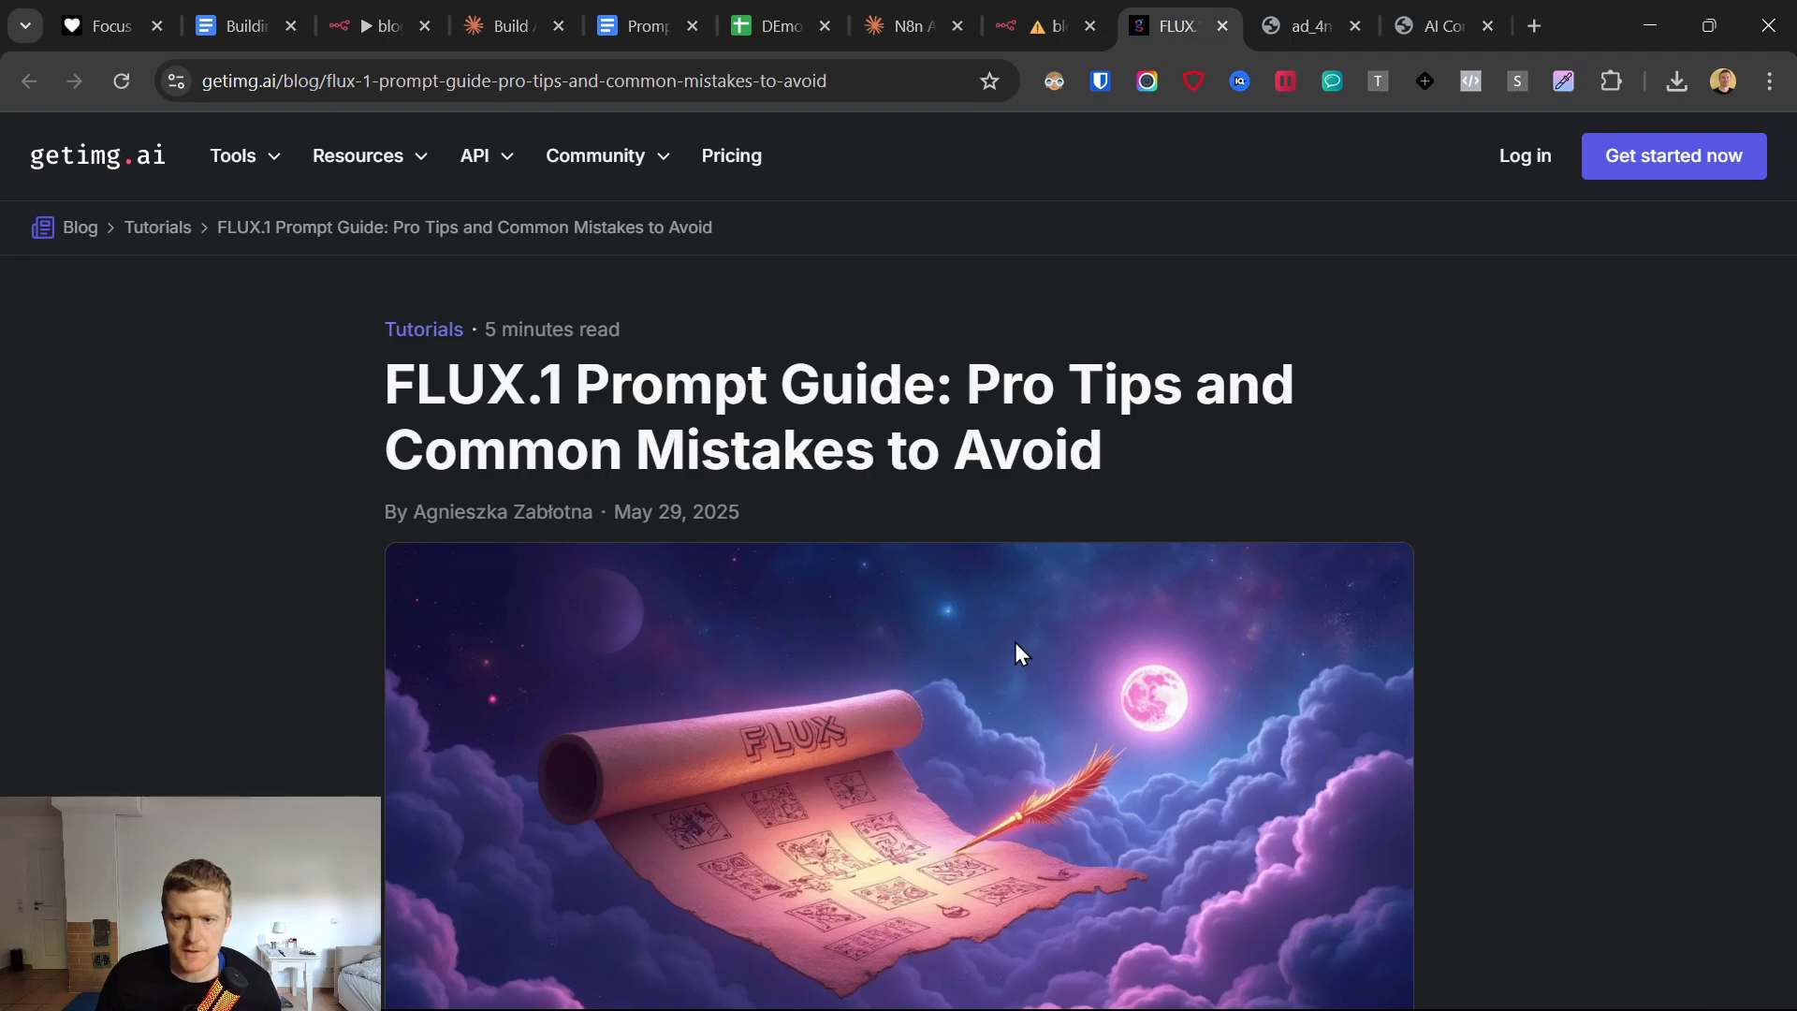
{"action": "scroll", "coordinate": [1443, 666], "scroll_direction": "down", "scroll_amount": 20}
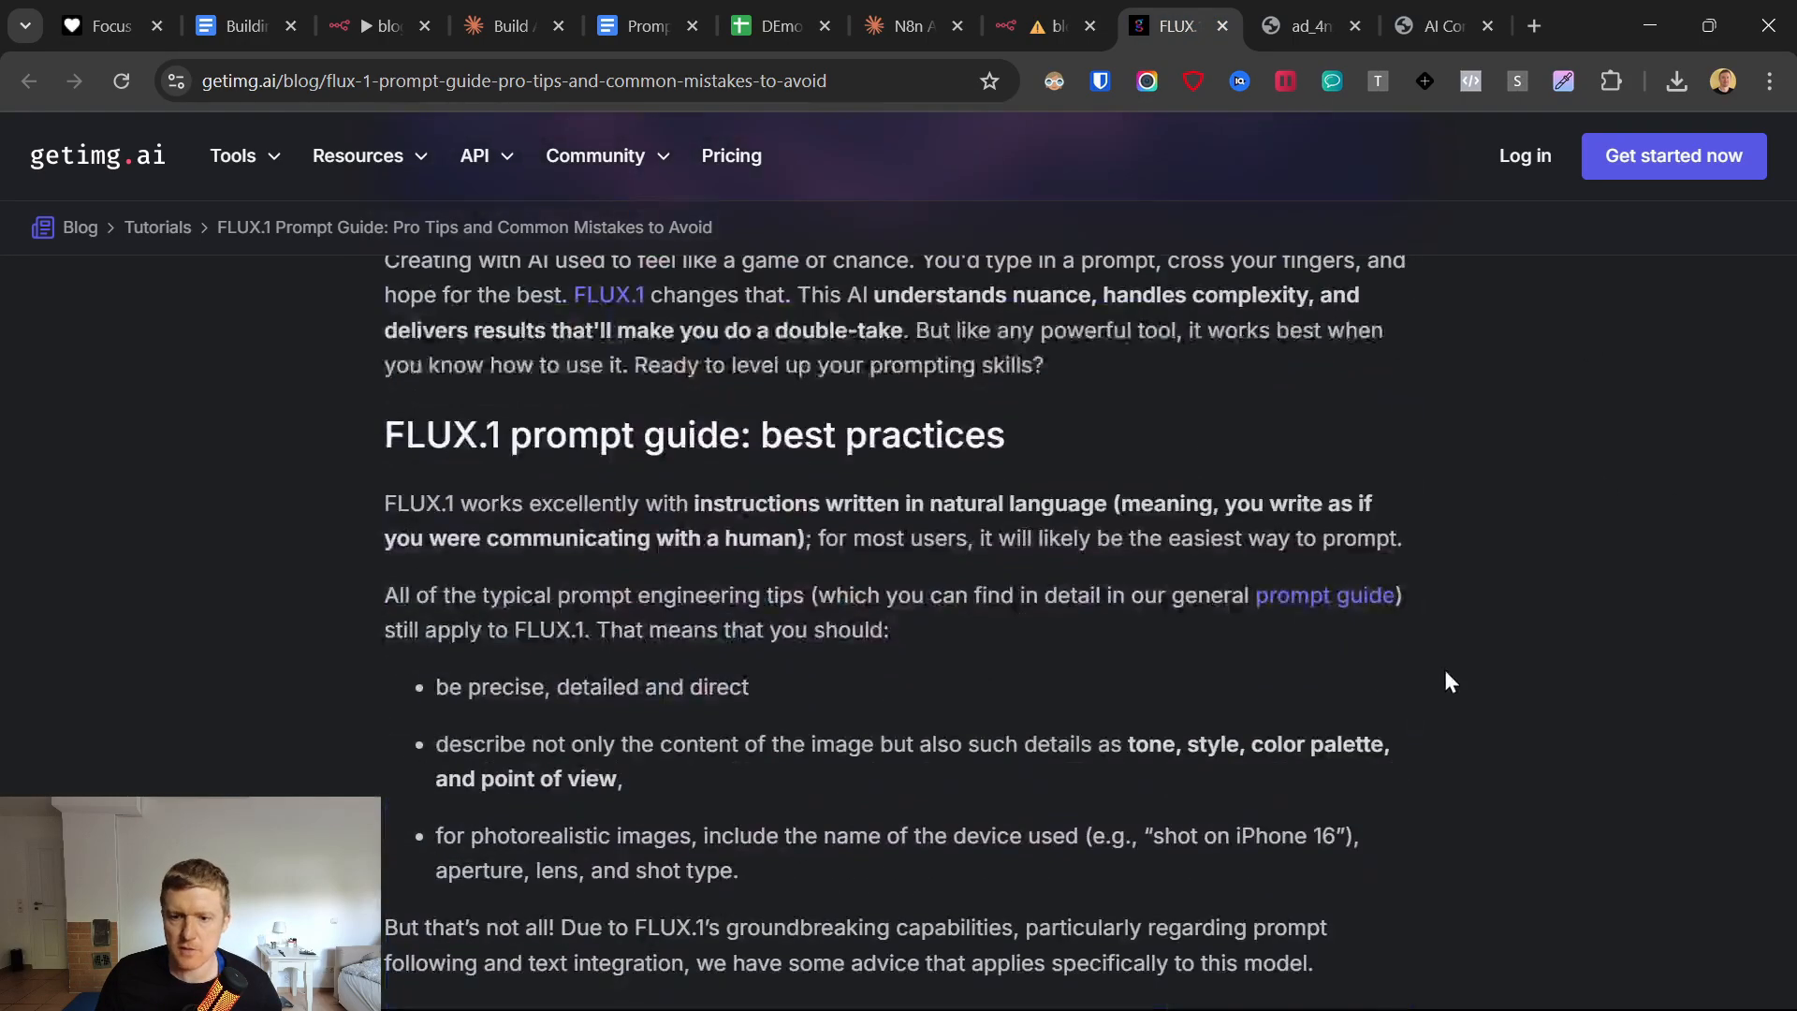
{"action": "scroll", "coordinate": [588, 618], "scroll_direction": "up", "scroll_amount": 3}
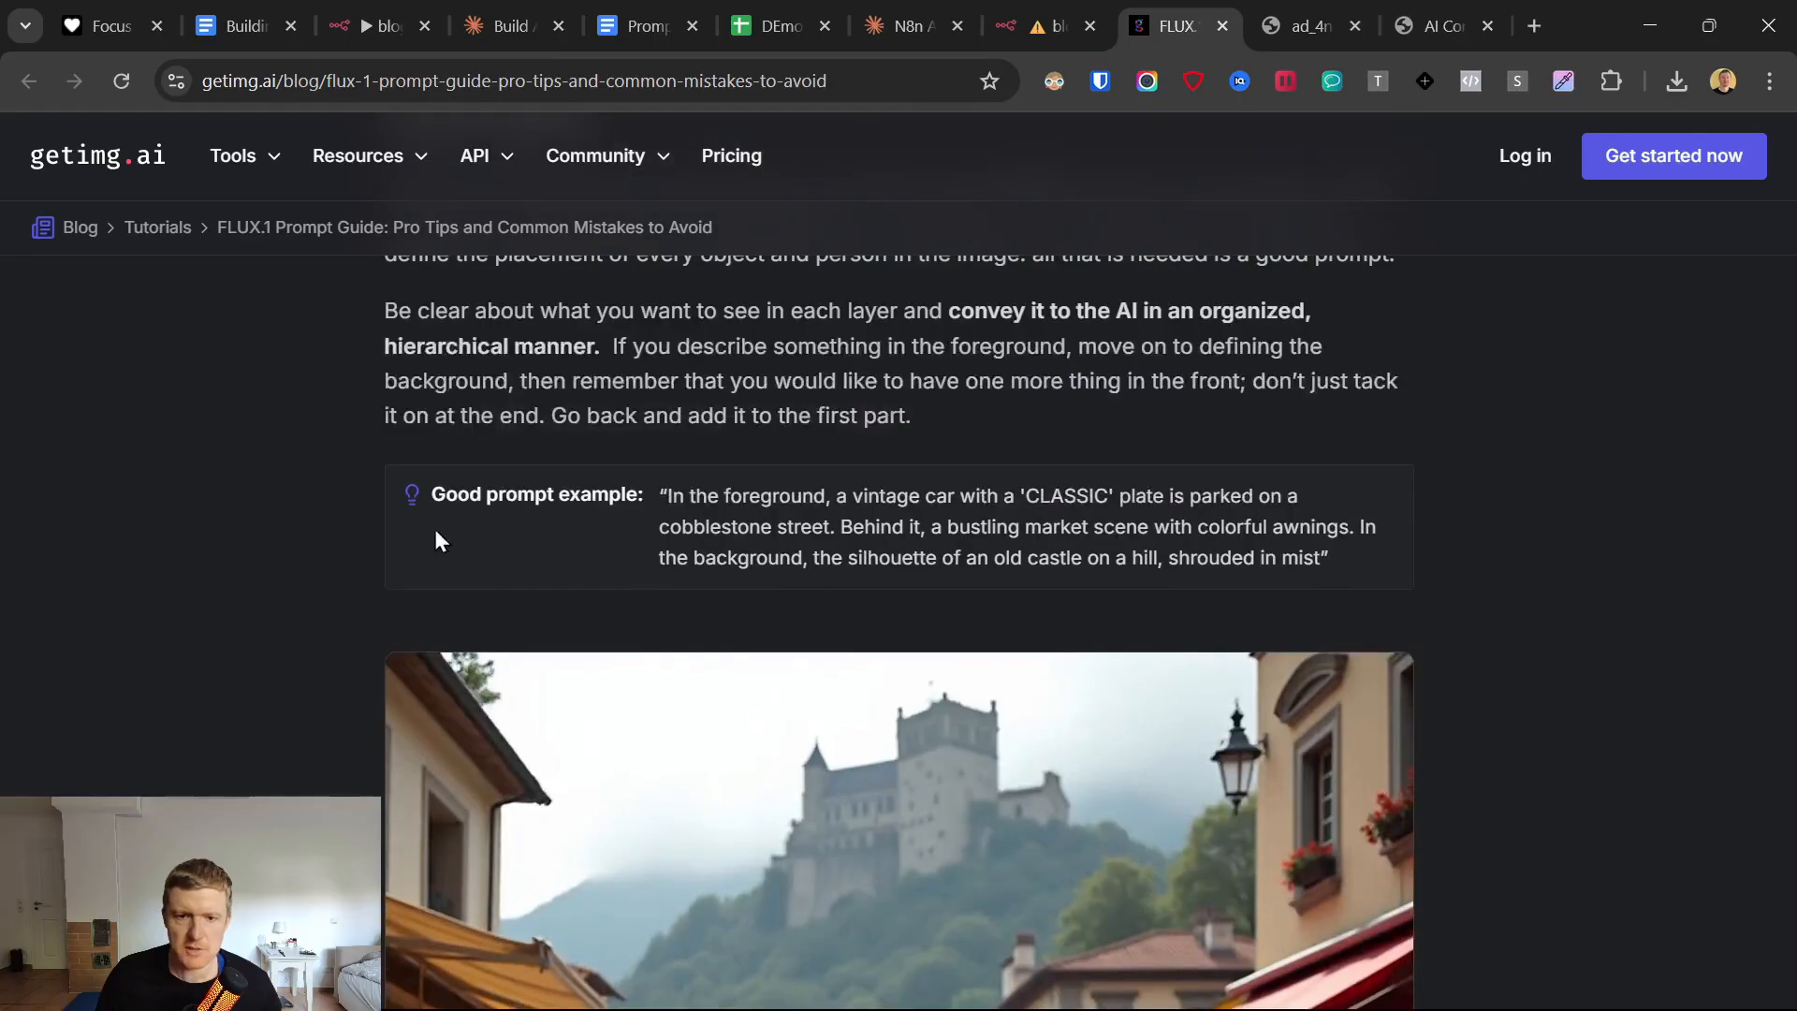
{"action": "left_click_drag", "start_coordinate": [345, 479], "coordinate": [1419, 563]}
{"action": "left_click", "coordinate": [664, 494]}
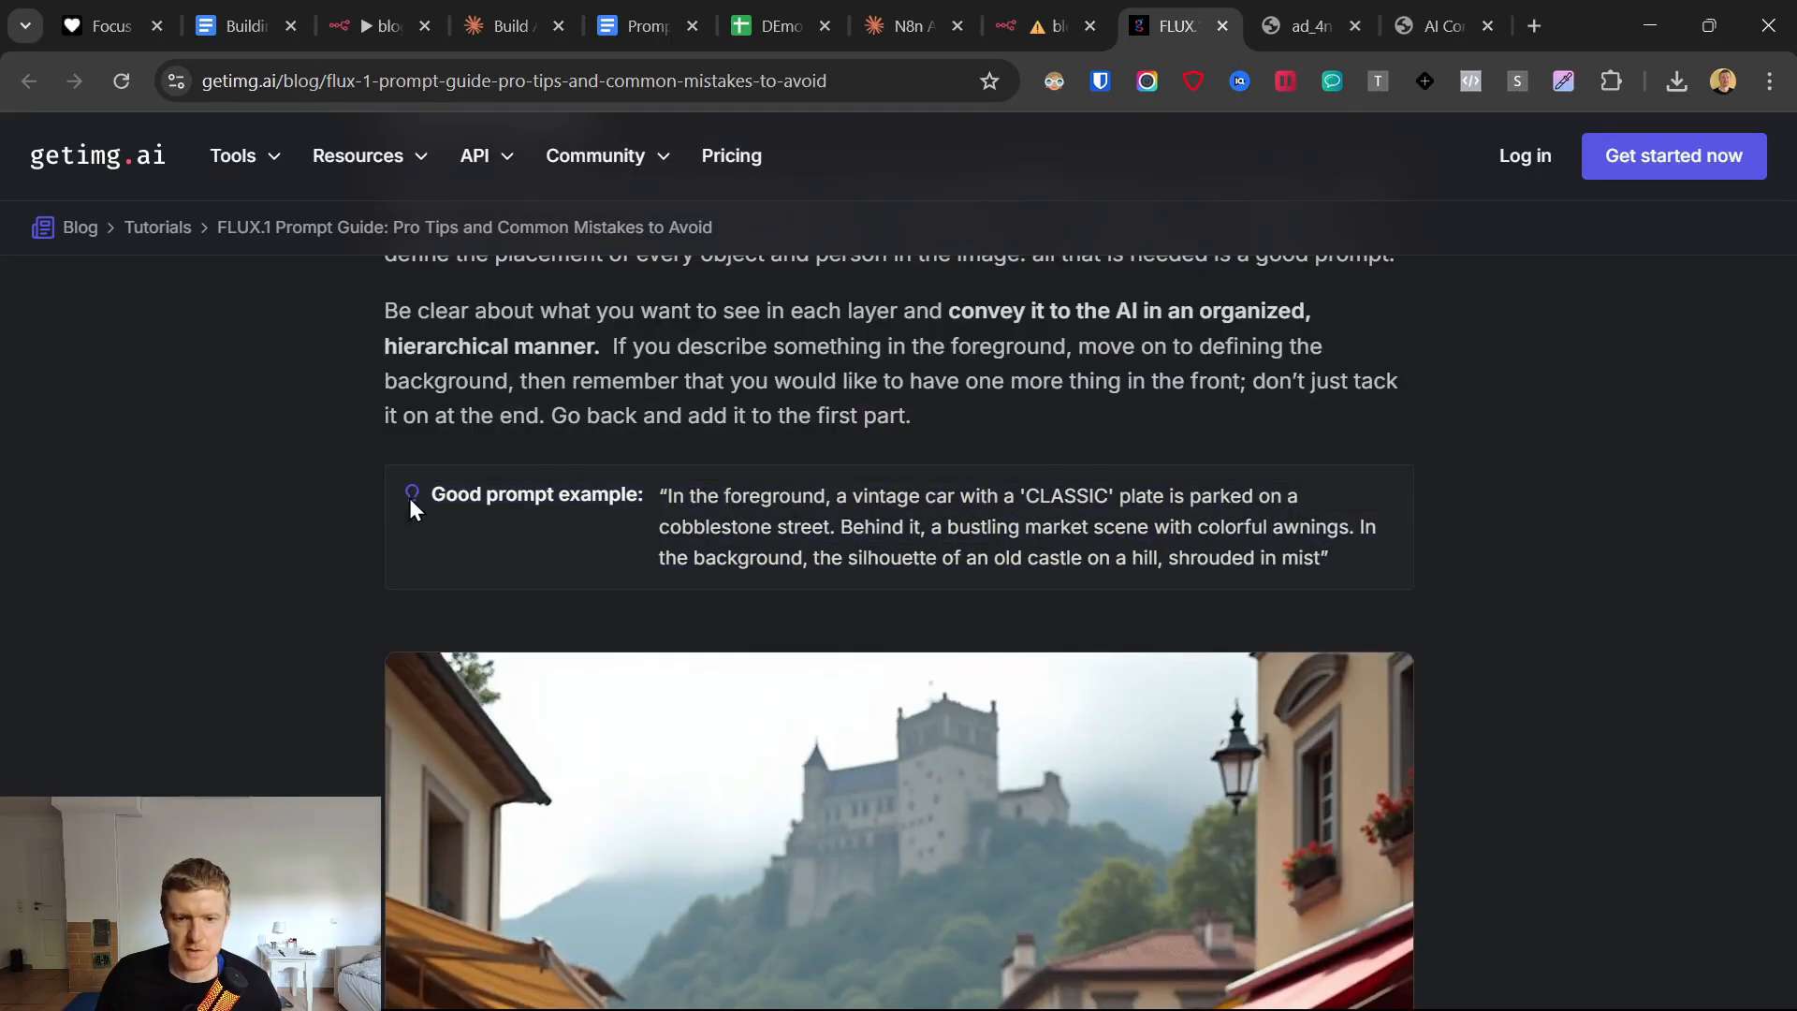
{"action": "left_click_drag", "start_coordinate": [409, 498], "coordinate": [1430, 565]}
{"action": "scroll", "coordinate": [1311, 576], "scroll_direction": "down", "scroll_amount": 15}
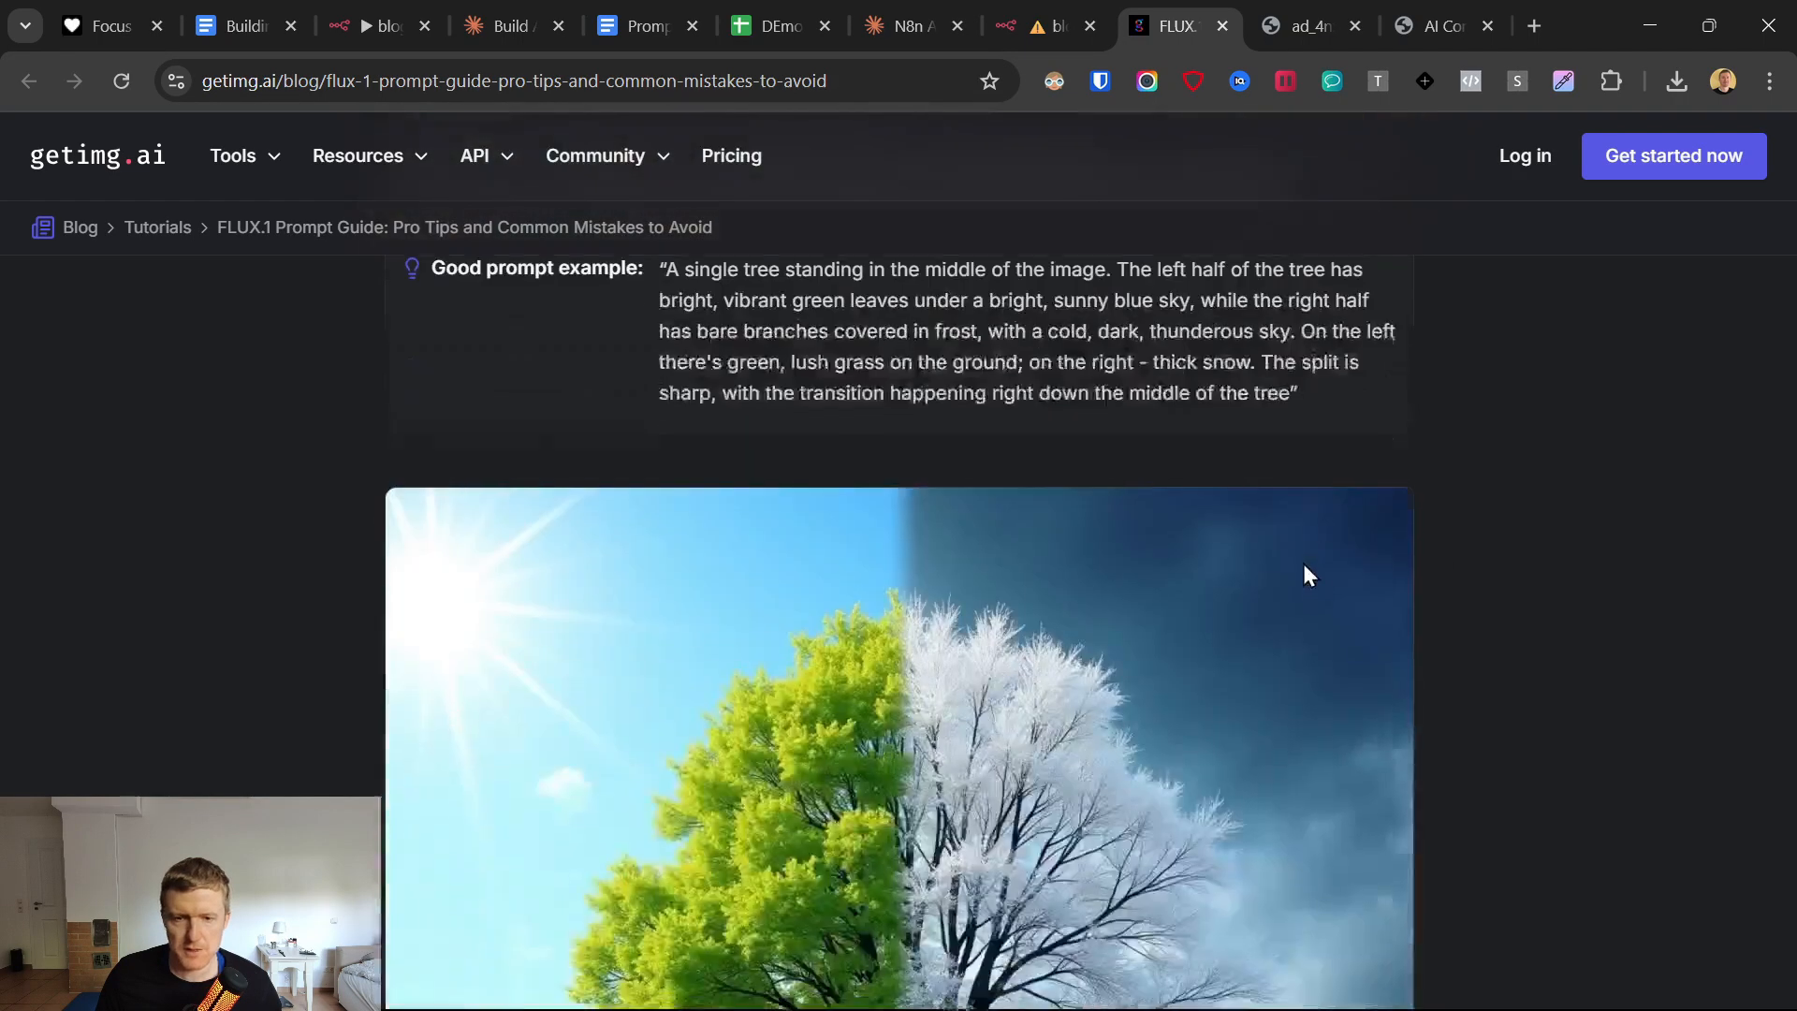
Examine the hanging glass terrarium prompt example further down the FLUX.1 Prompt Guide article.
{"action": "scroll", "coordinate": [1301, 585], "scroll_direction": "down", "scroll_amount": 8}
{"action": "scroll", "coordinate": [409, 722], "scroll_direction": "down", "scroll_amount": 7}
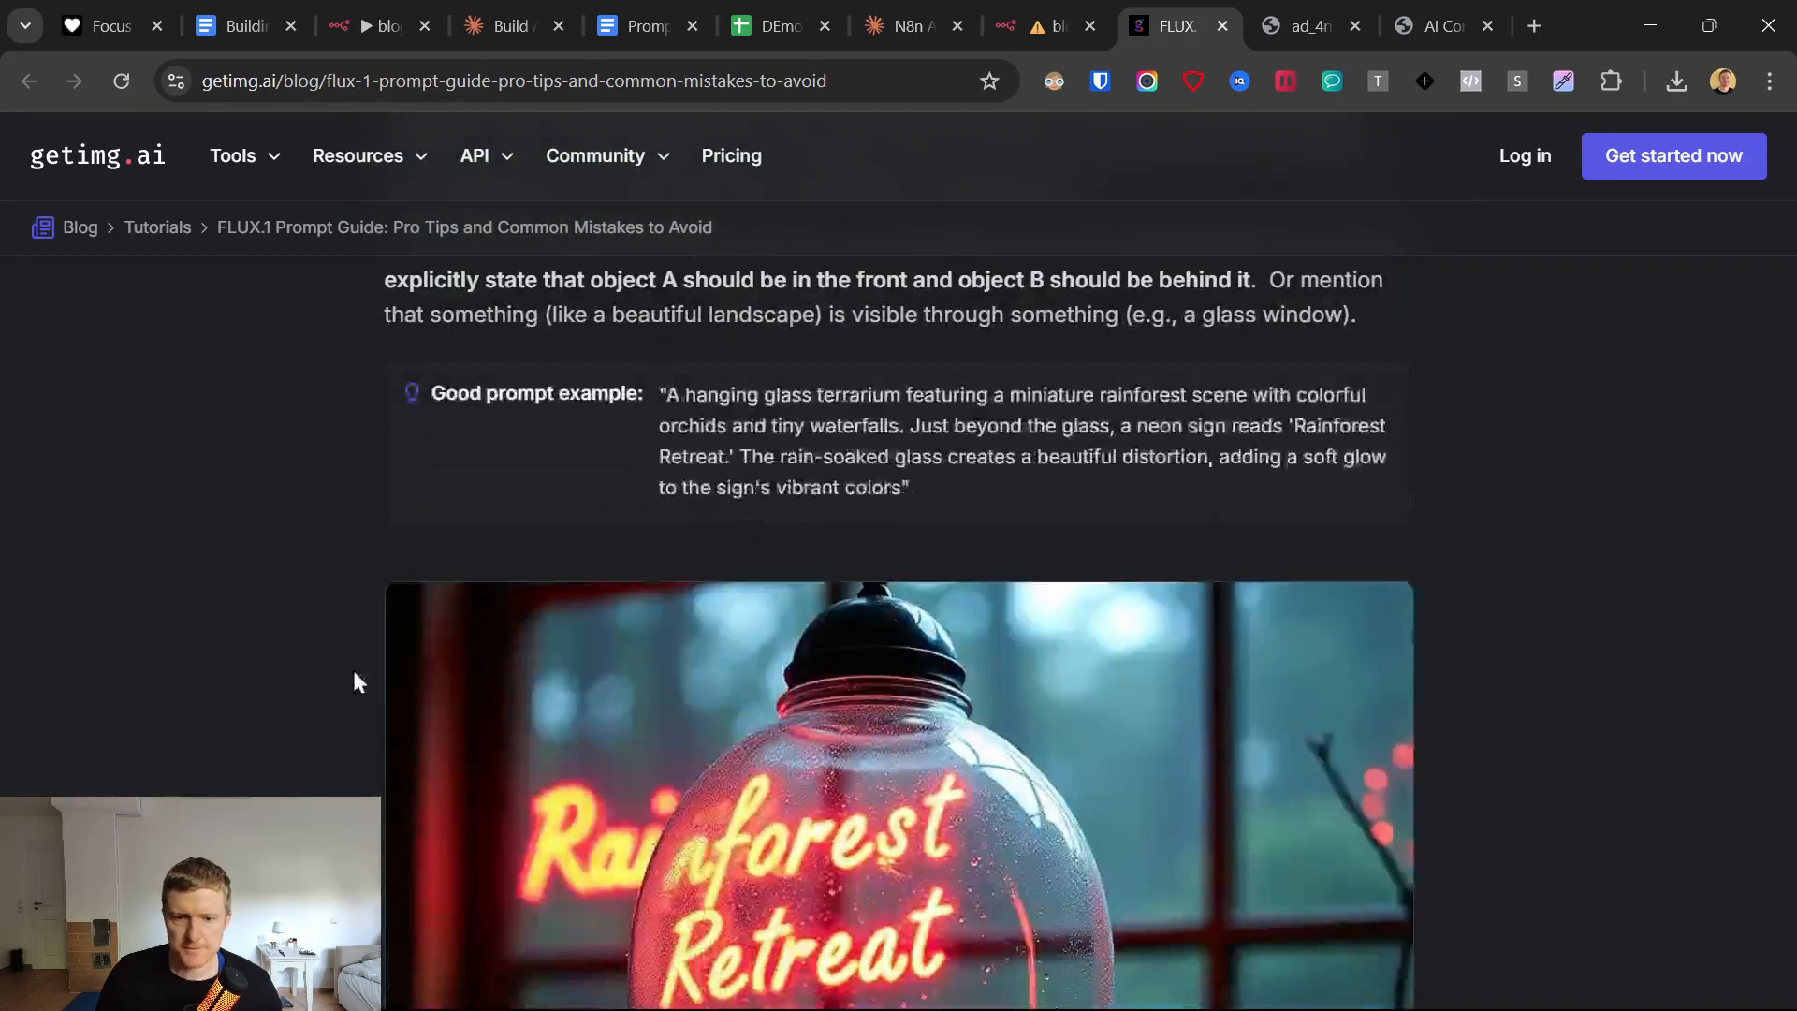
{"action": "left_click_drag", "start_coordinate": [397, 392], "coordinate": [1120, 531]}
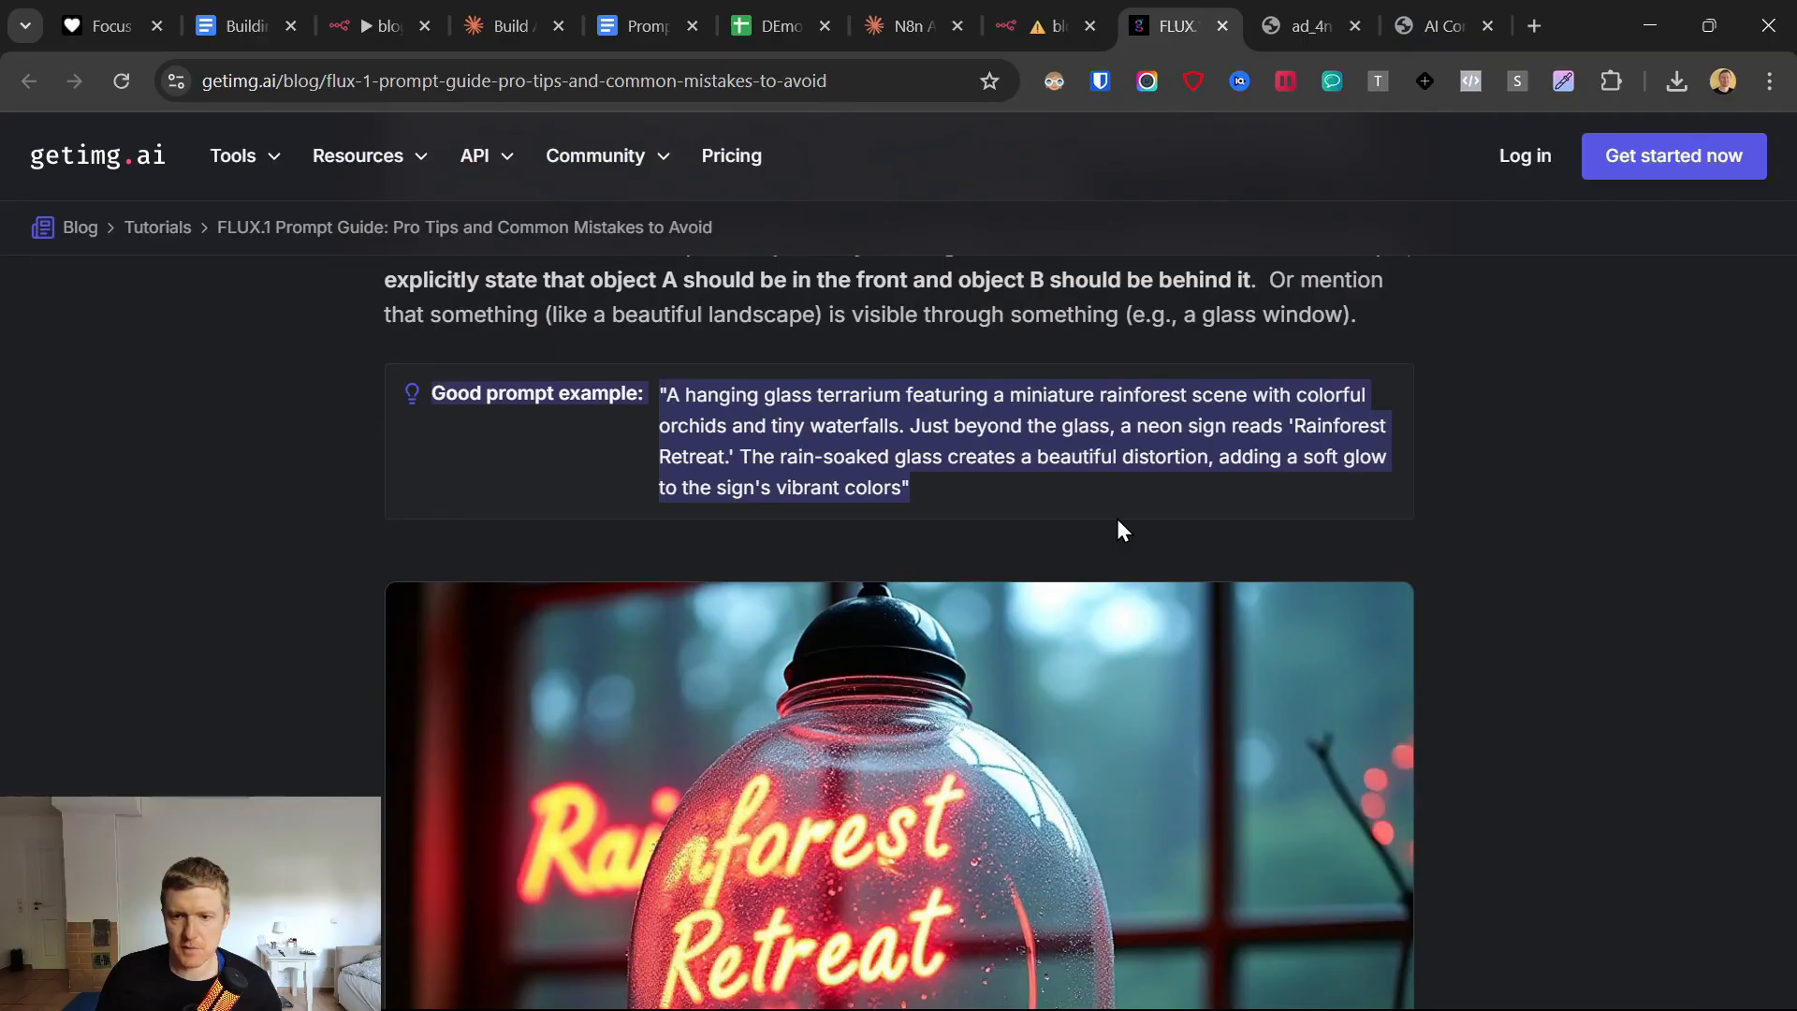
Switch back to the n8n workflow, close the expanded system message editor and return to the canvas.
{"action": "left_click", "coordinate": [1056, 20]}
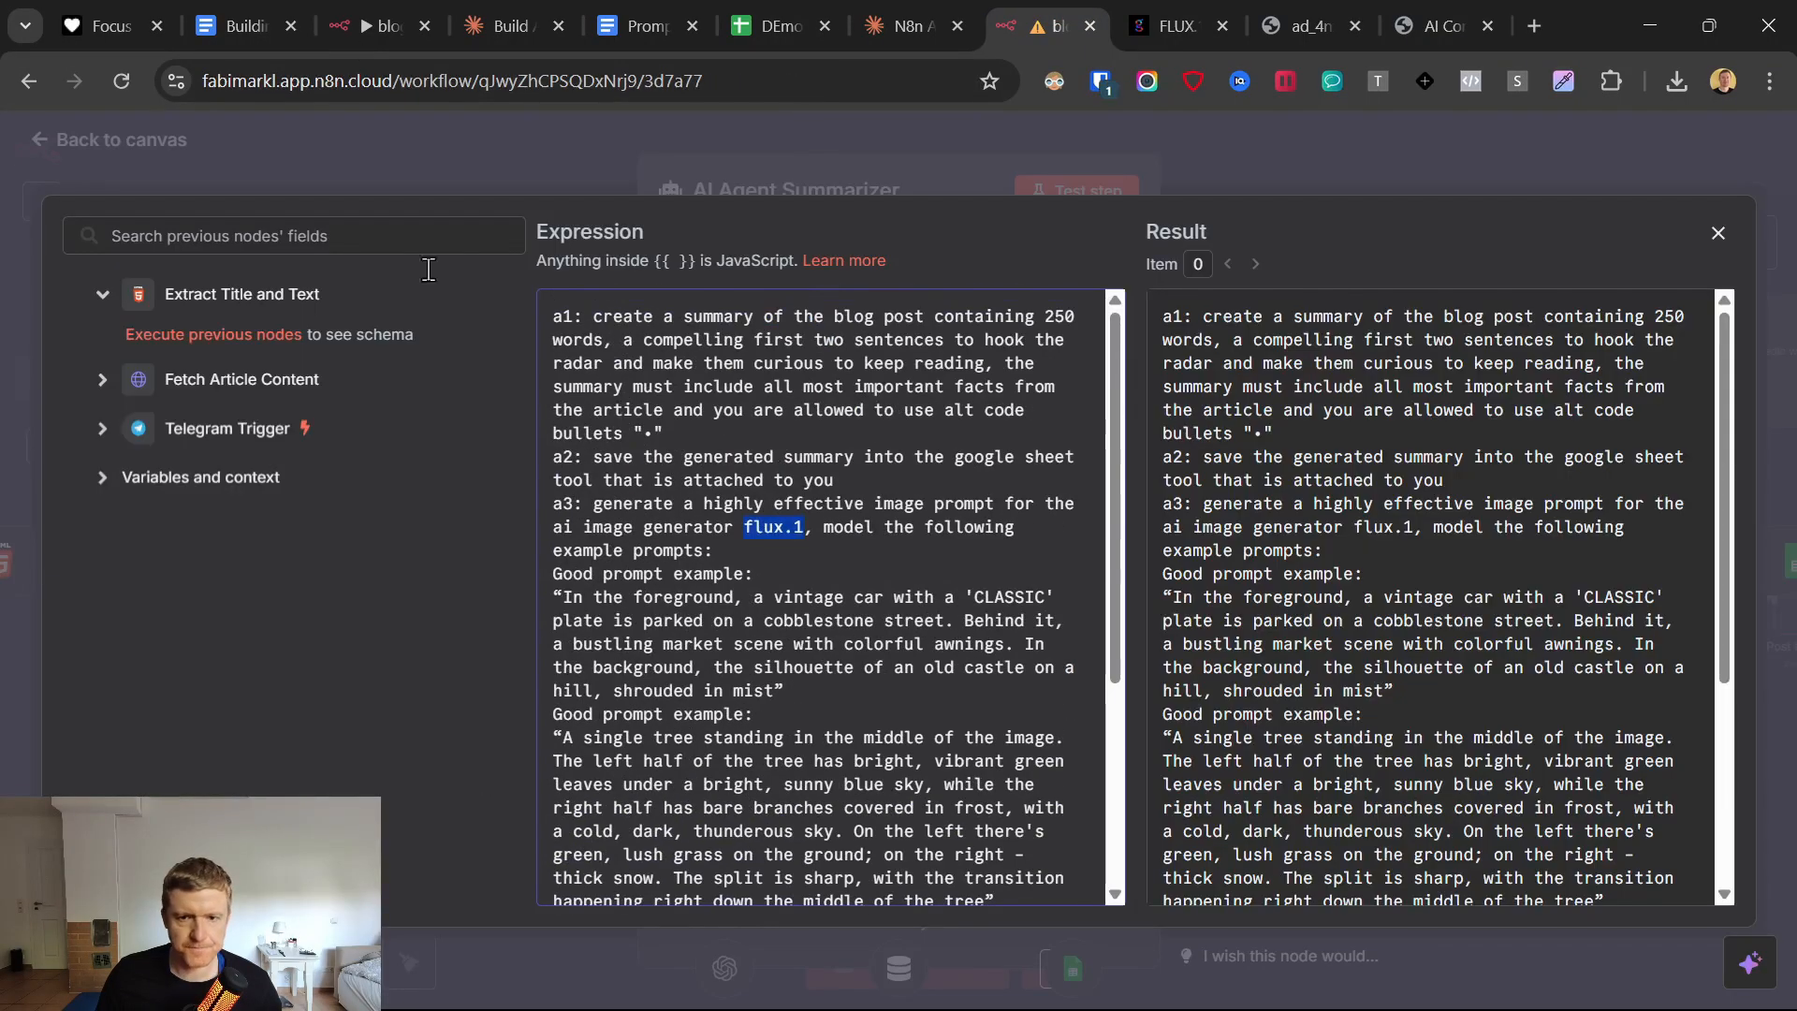
{"action": "left_click", "coordinate": [24, 140]}
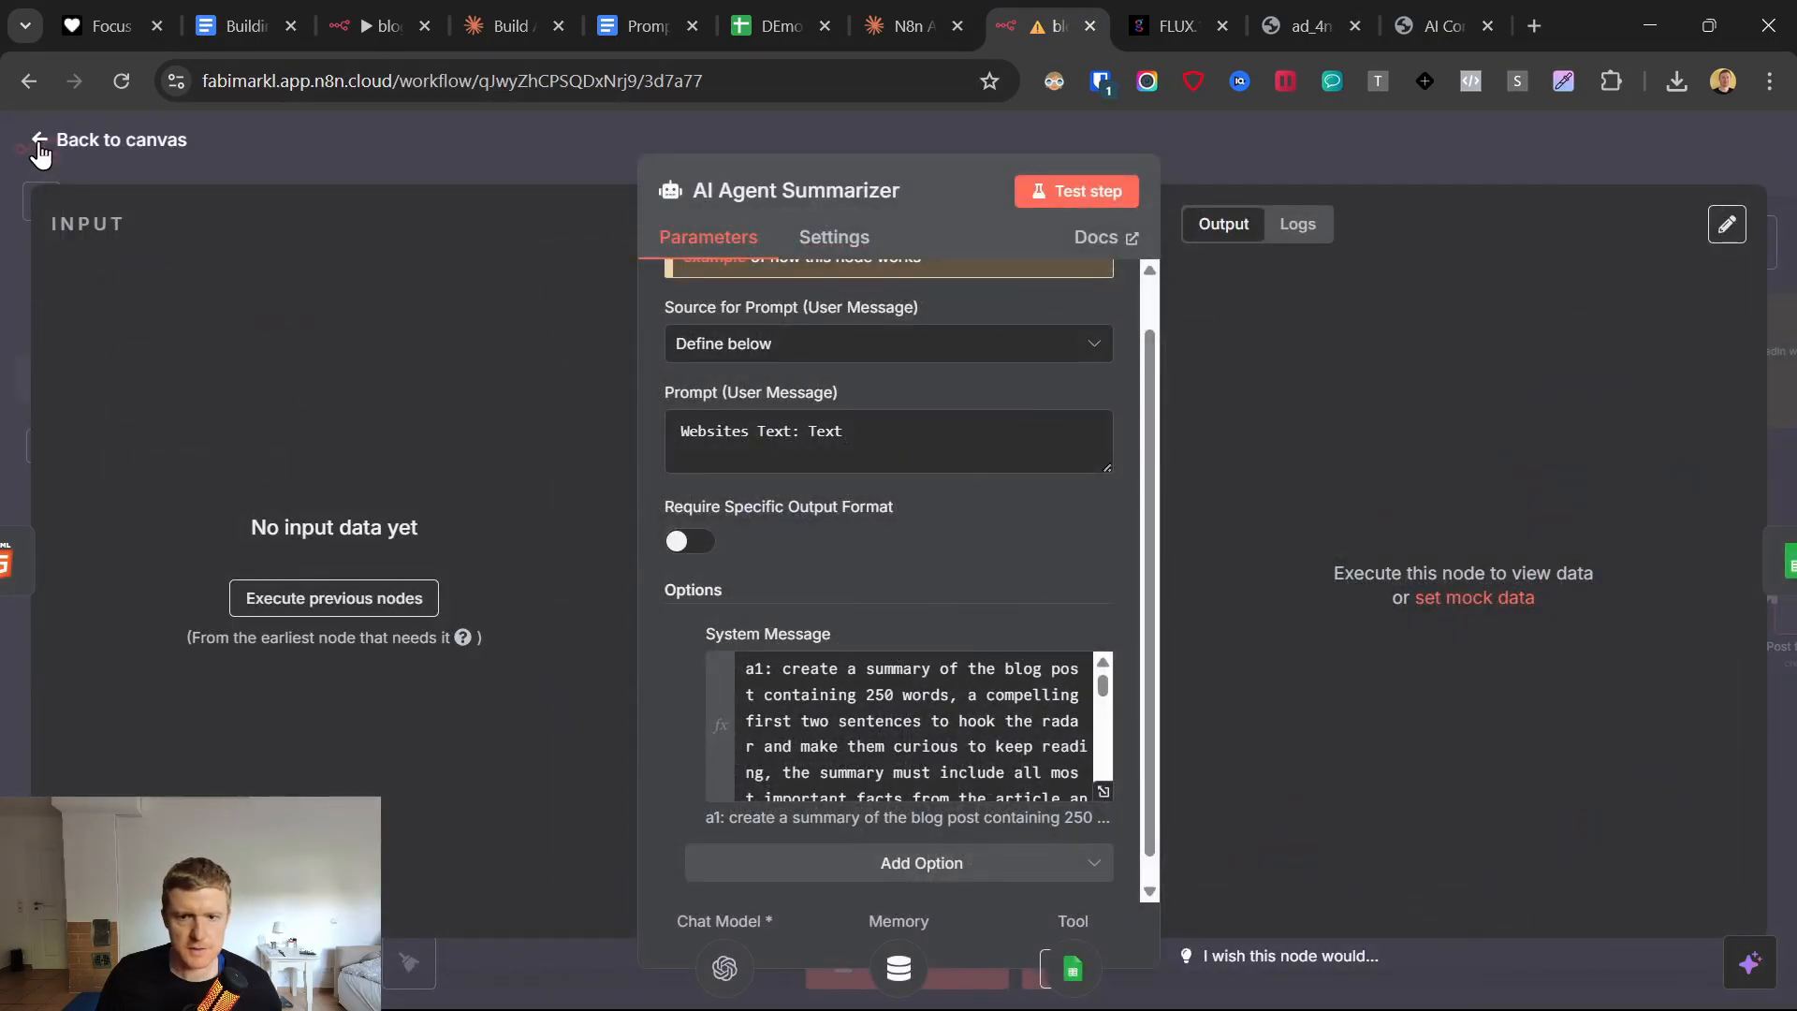
{"action": "left_click", "coordinate": [34, 140]}
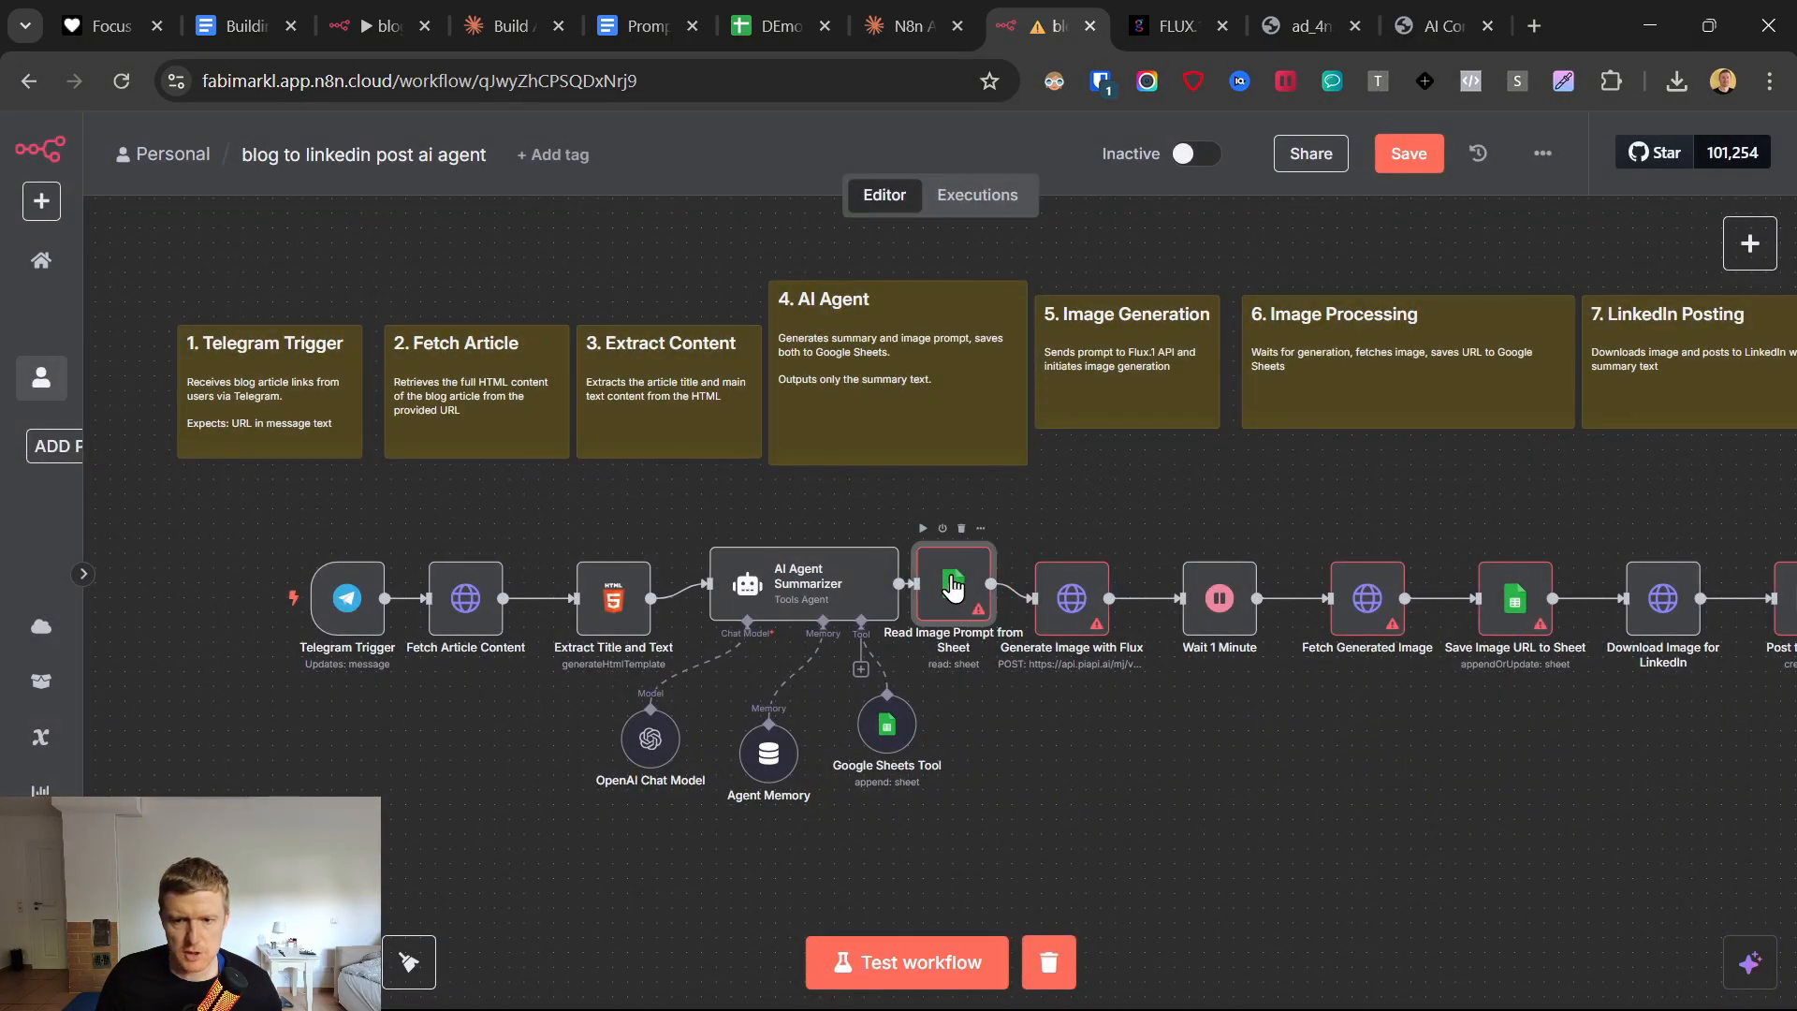
Set the Read Image Prompt from Sheet node's credential to Google Sheets account 28.
{"action": "double_click", "coordinate": [953, 587]}
{"action": "left_click", "coordinate": [887, 342]}
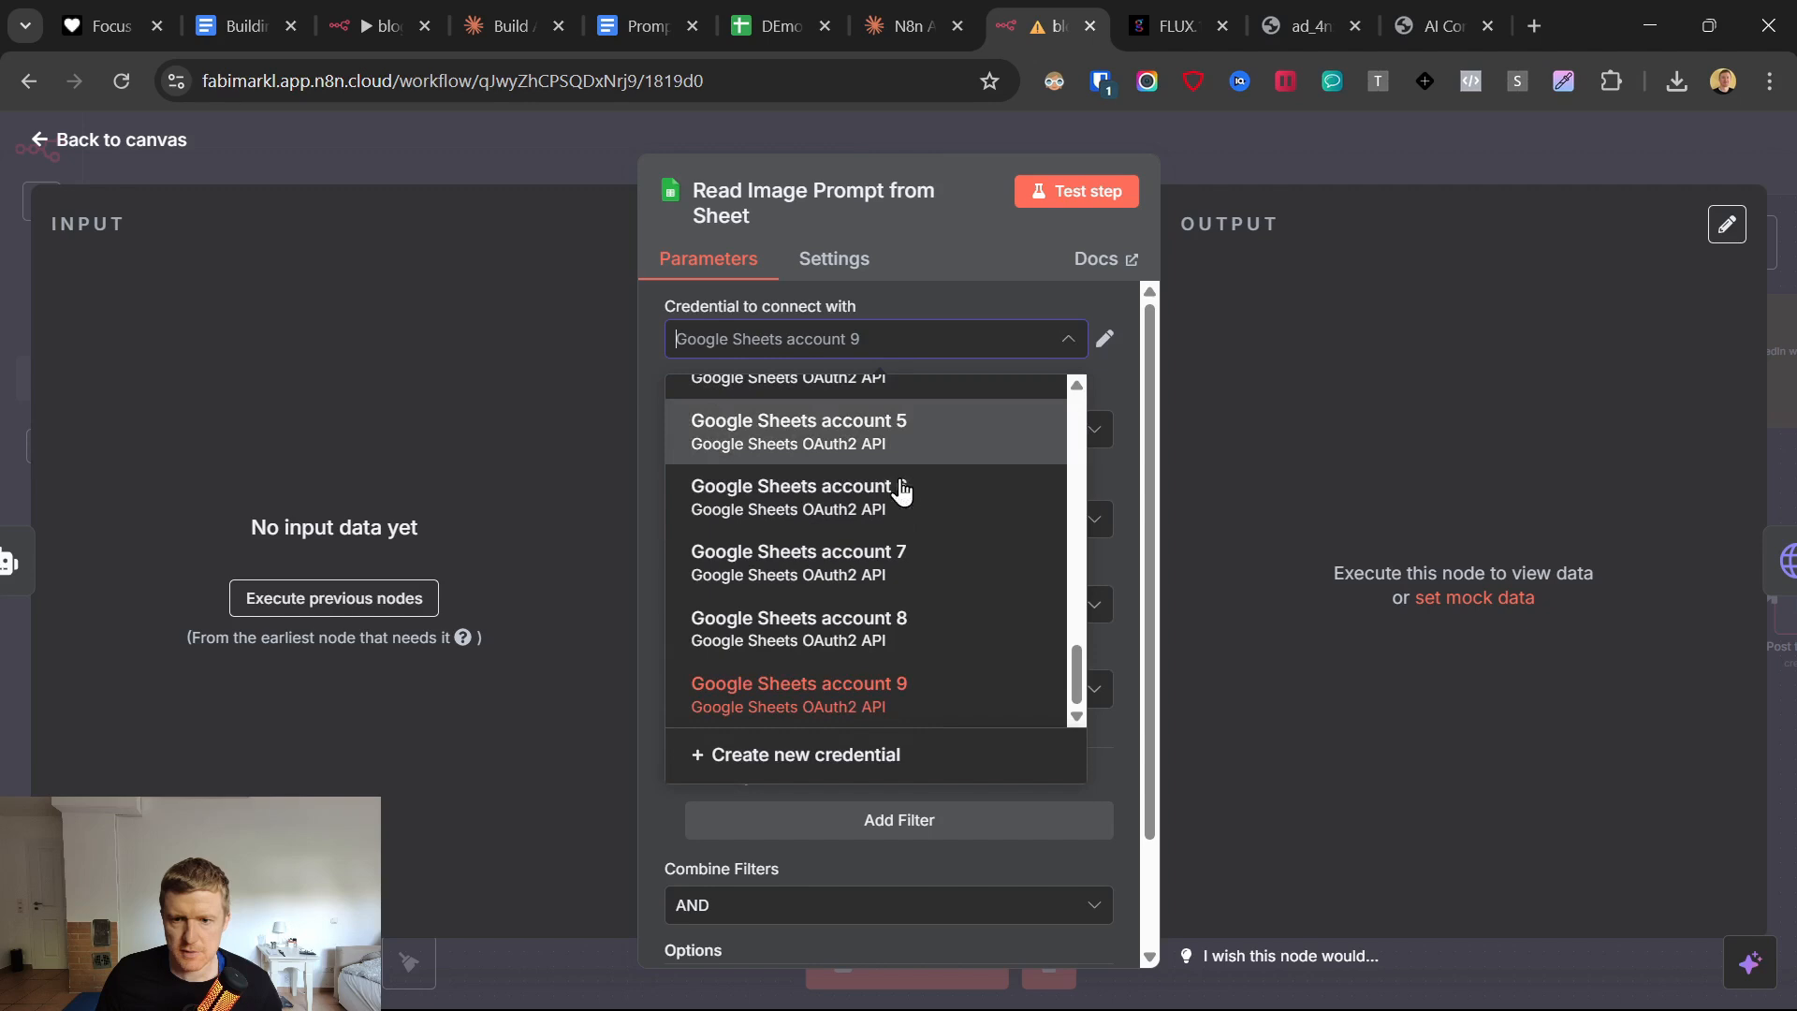
{"action": "scroll", "coordinate": [944, 604], "scroll_direction": "up", "scroll_amount": 4}
{"action": "left_click", "coordinate": [945, 613]}
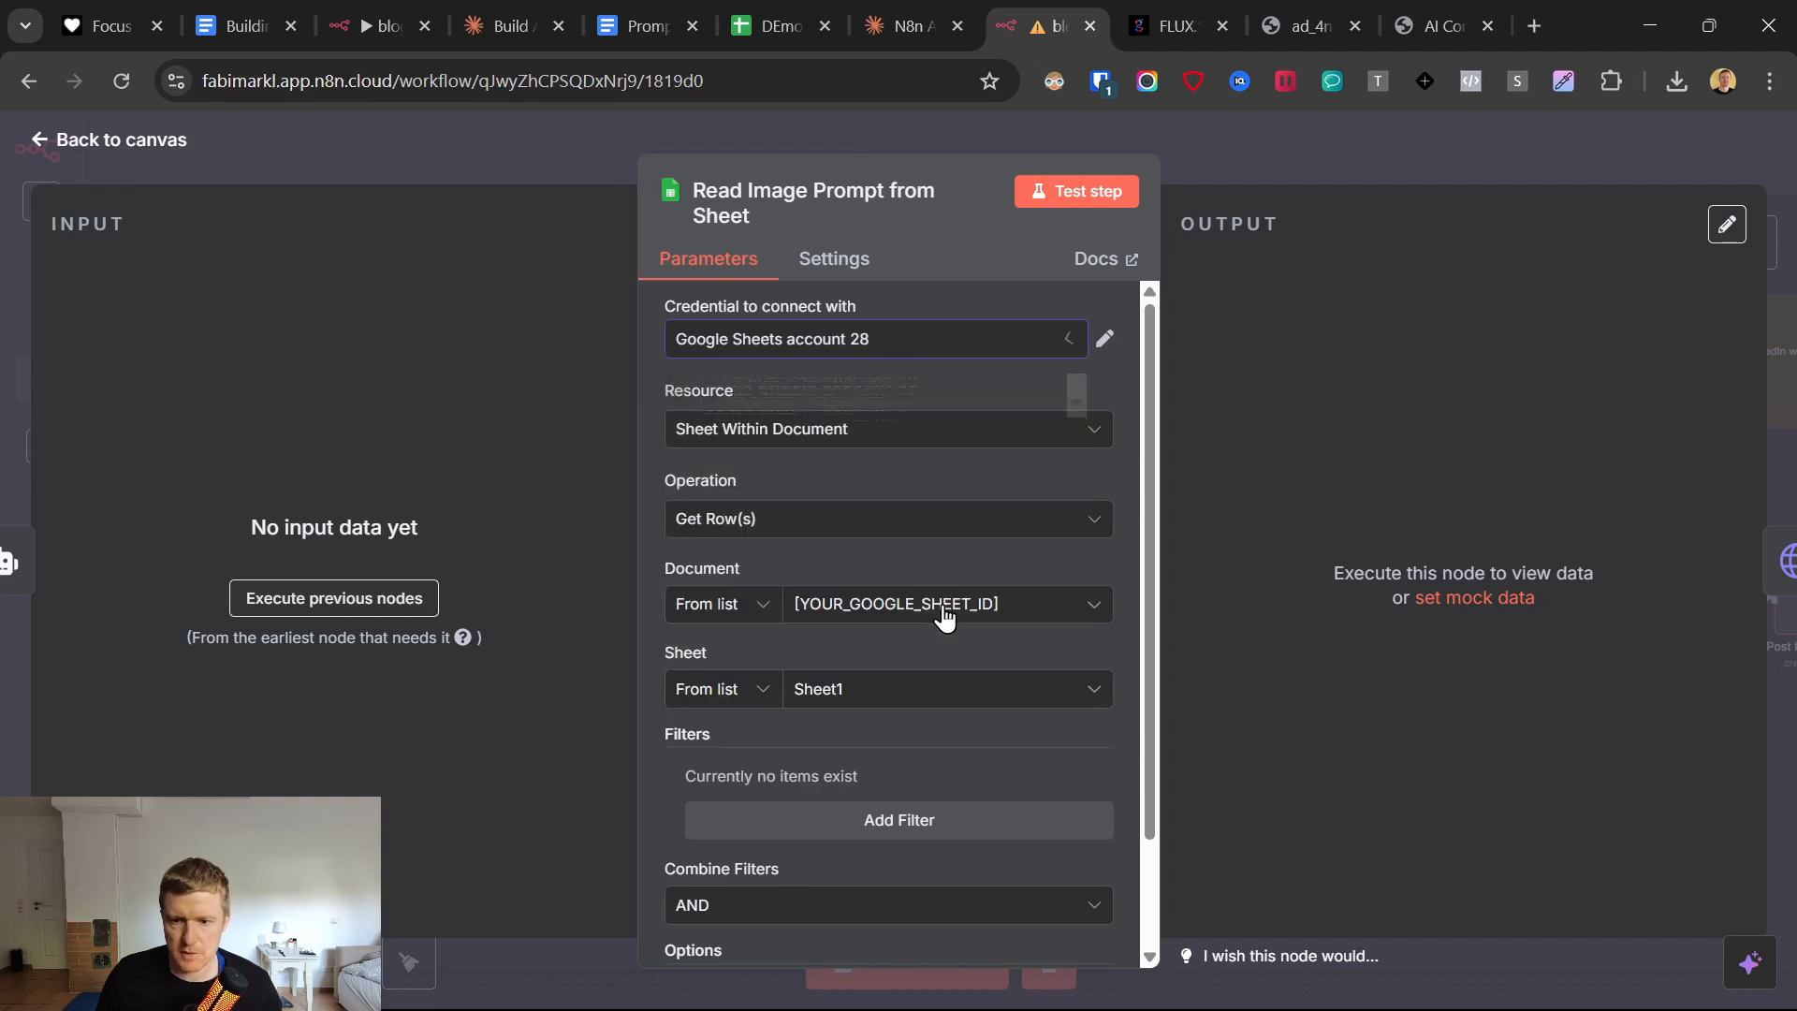
Select the DEmo 30.5. AI Agent document and its Summaries sheet as the node's source, and return to the canvas.
{"action": "left_click", "coordinate": [871, 610]}
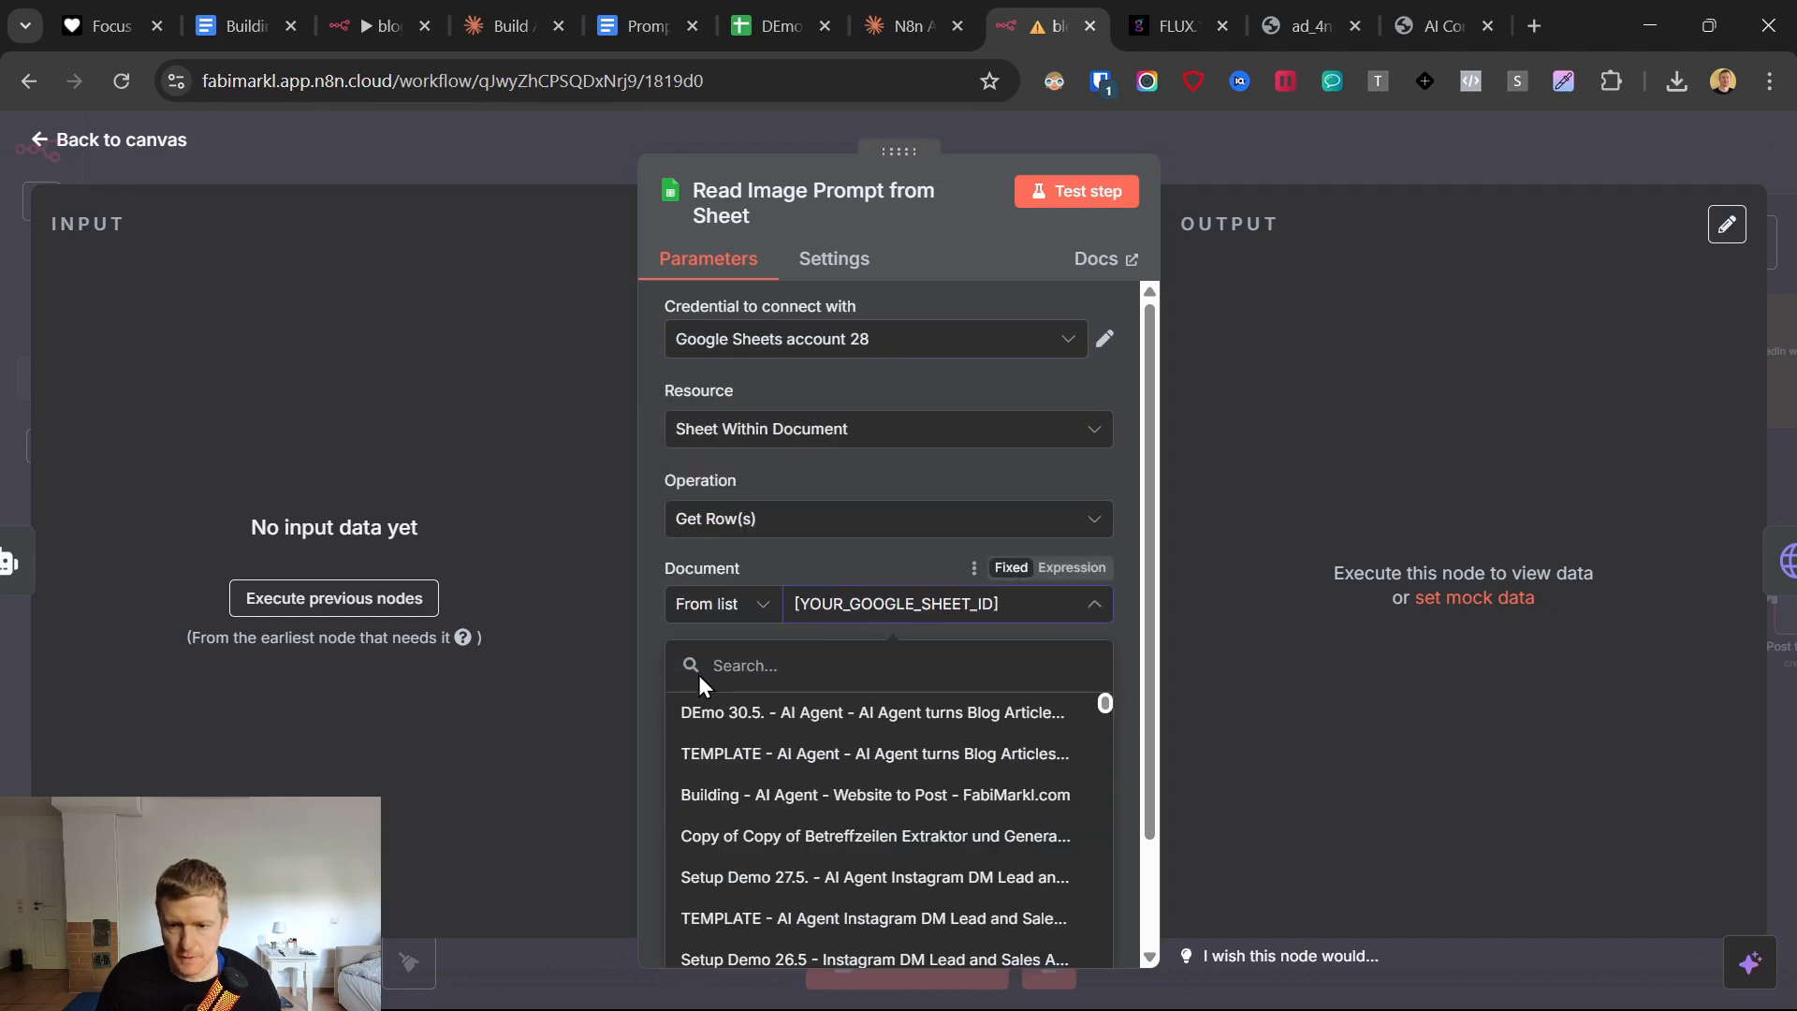
{"action": "left_click", "coordinate": [707, 715]}
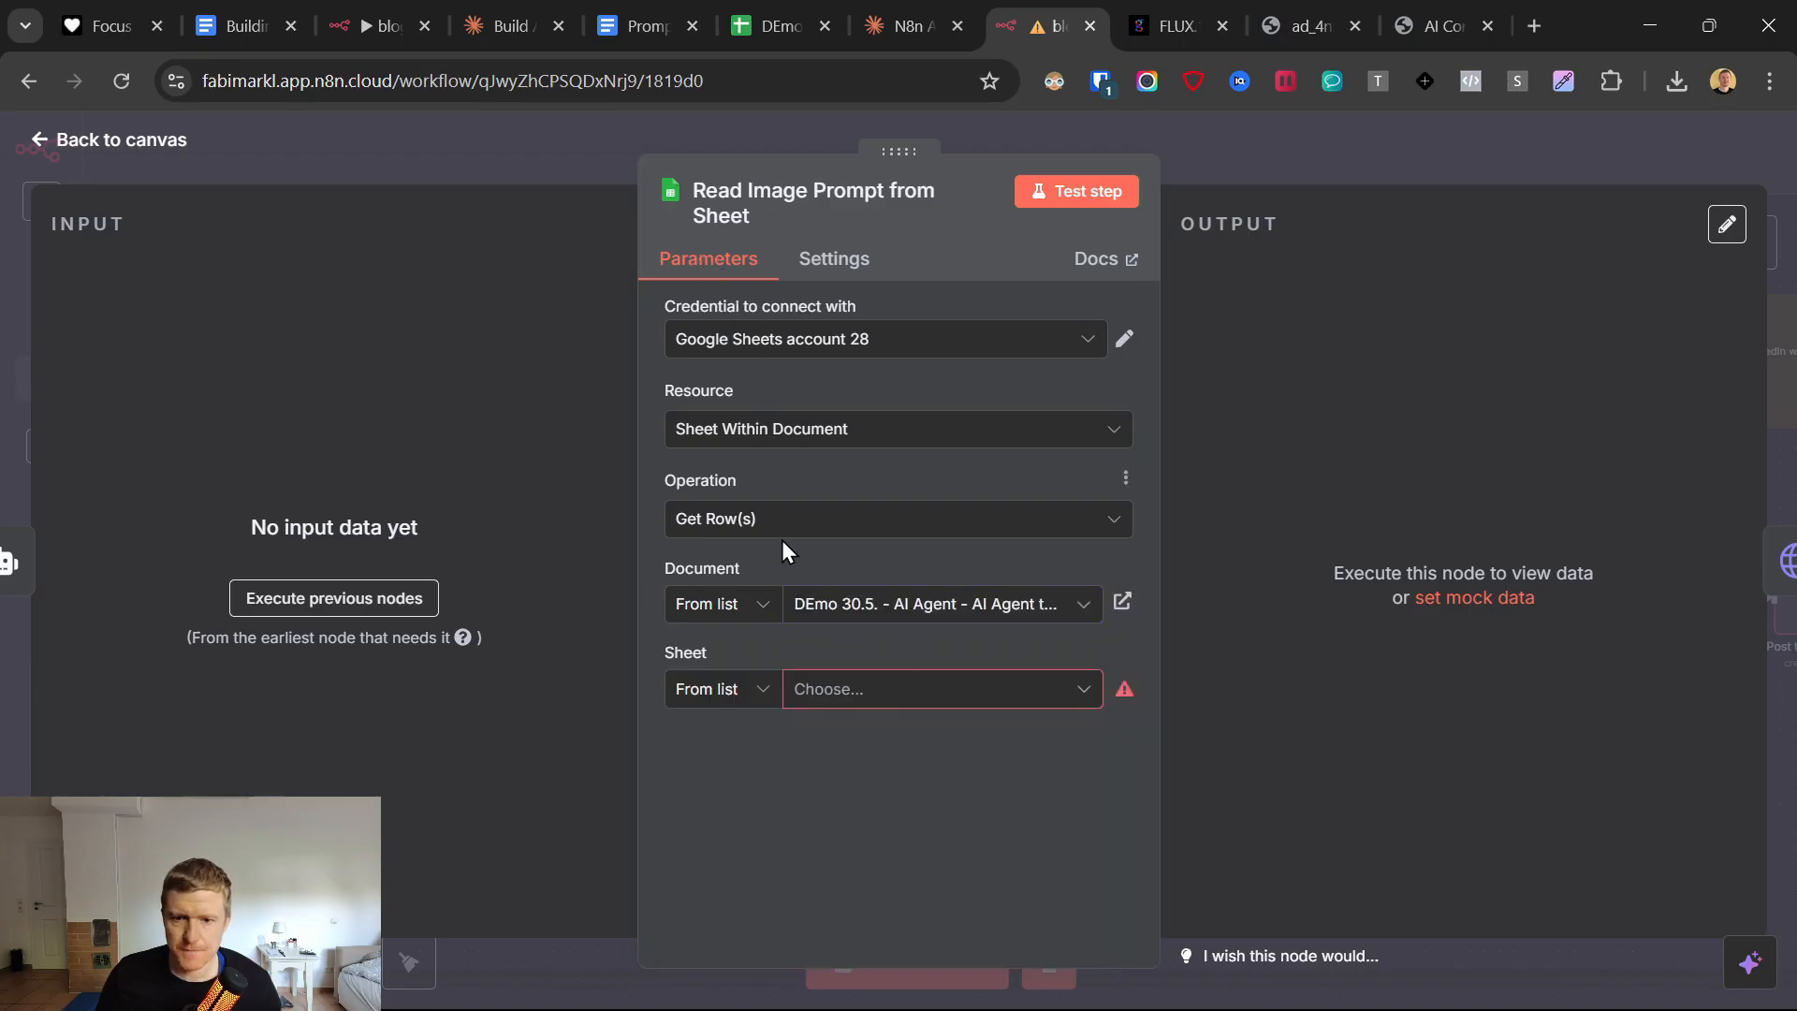
{"action": "left_click", "coordinate": [813, 690]}
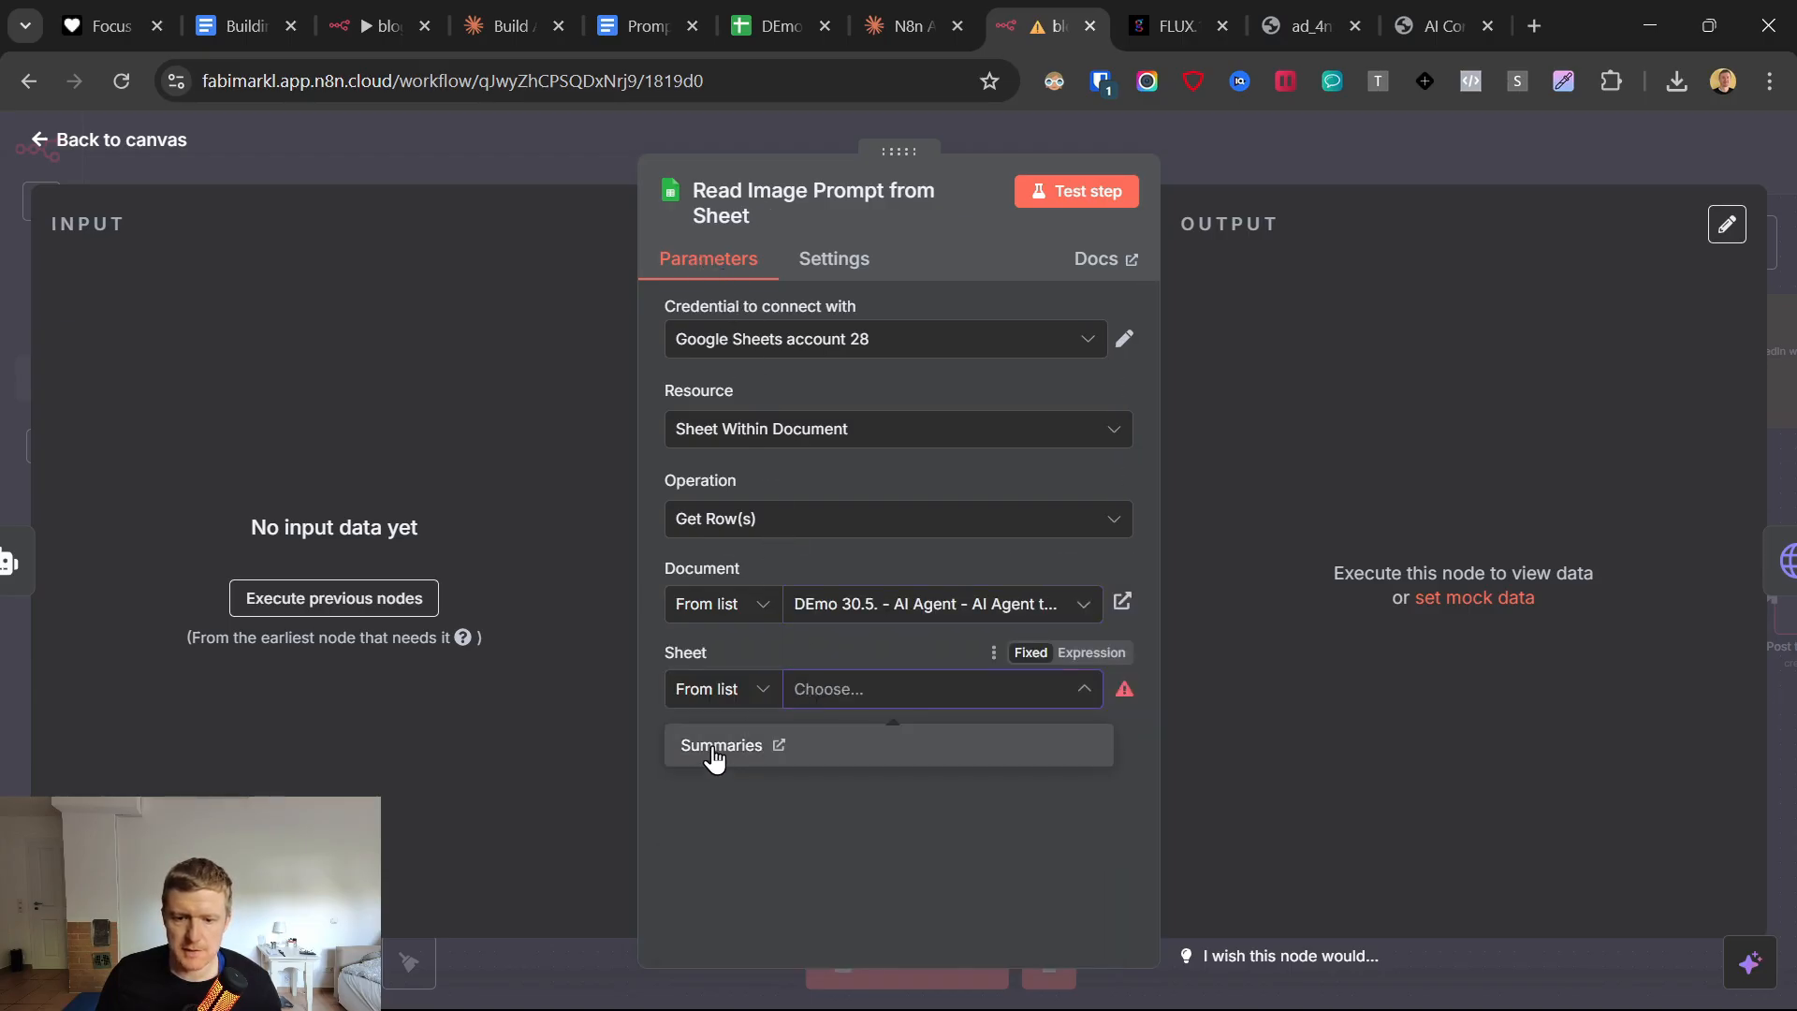
{"action": "left_click", "coordinate": [714, 749]}
{"action": "scroll", "coordinate": [758, 618], "scroll_direction": "down", "scroll_amount": 2}
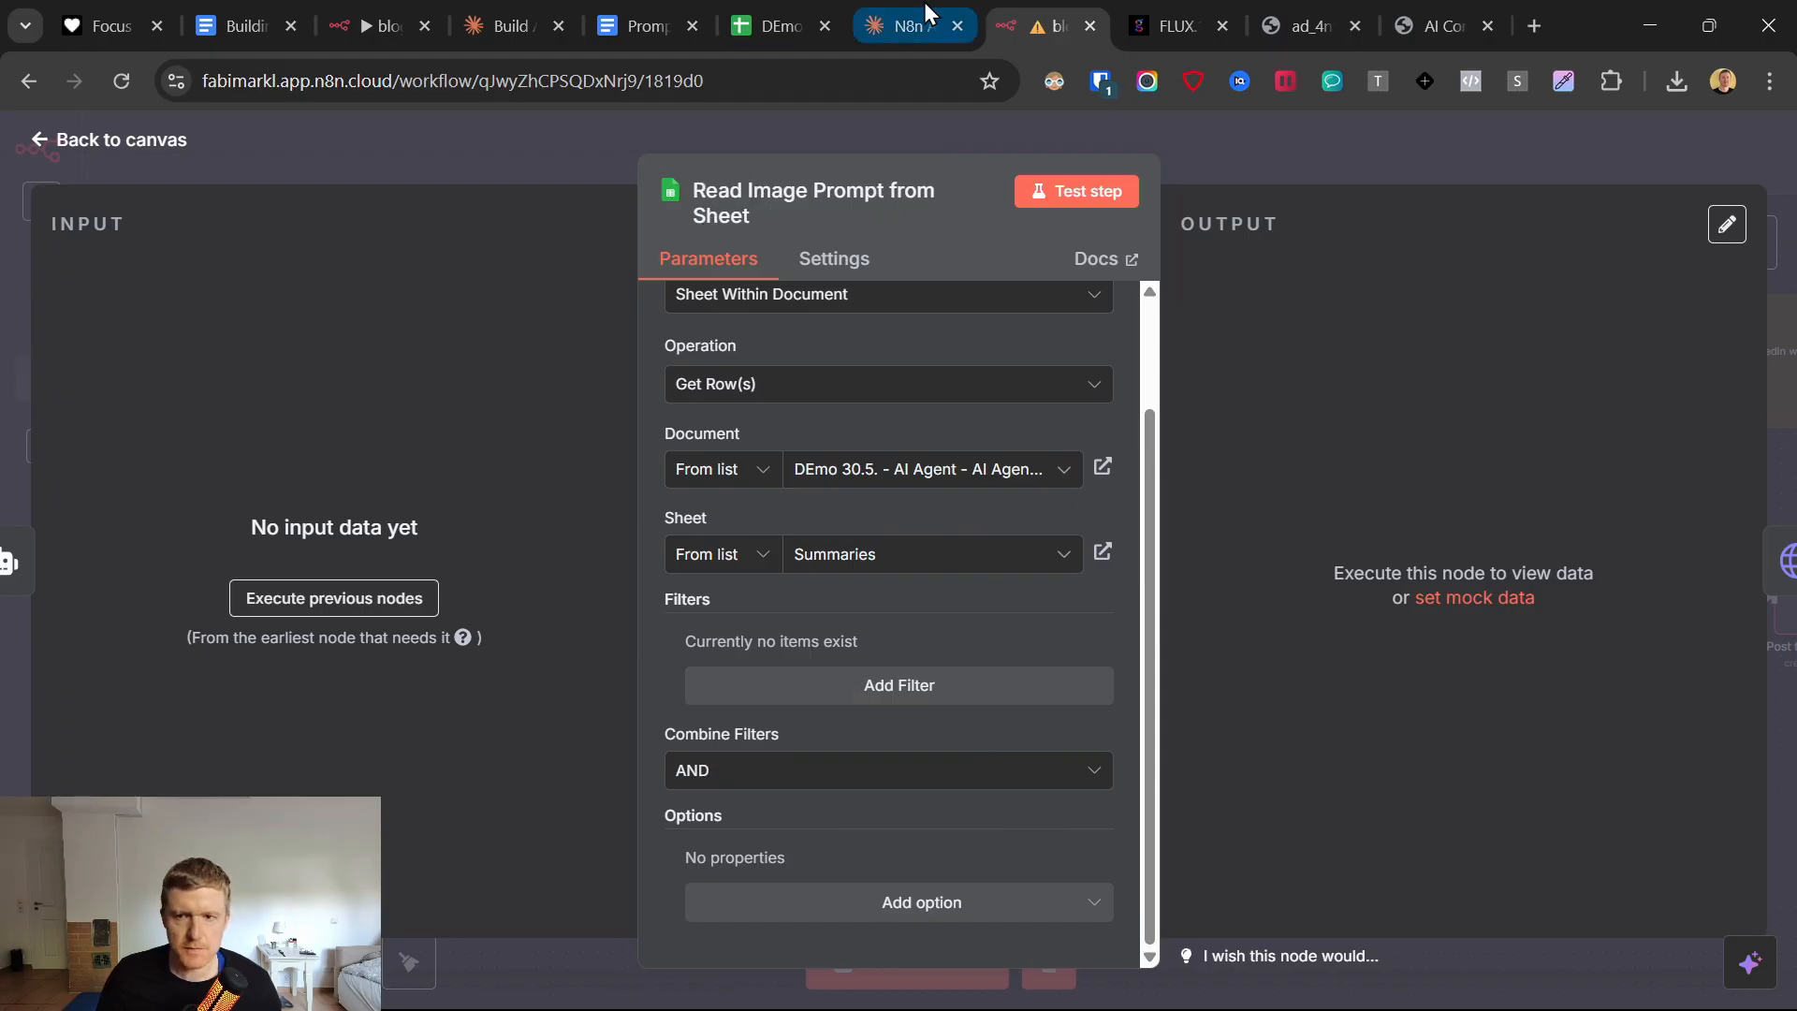
{"action": "left_click", "coordinate": [42, 141]}
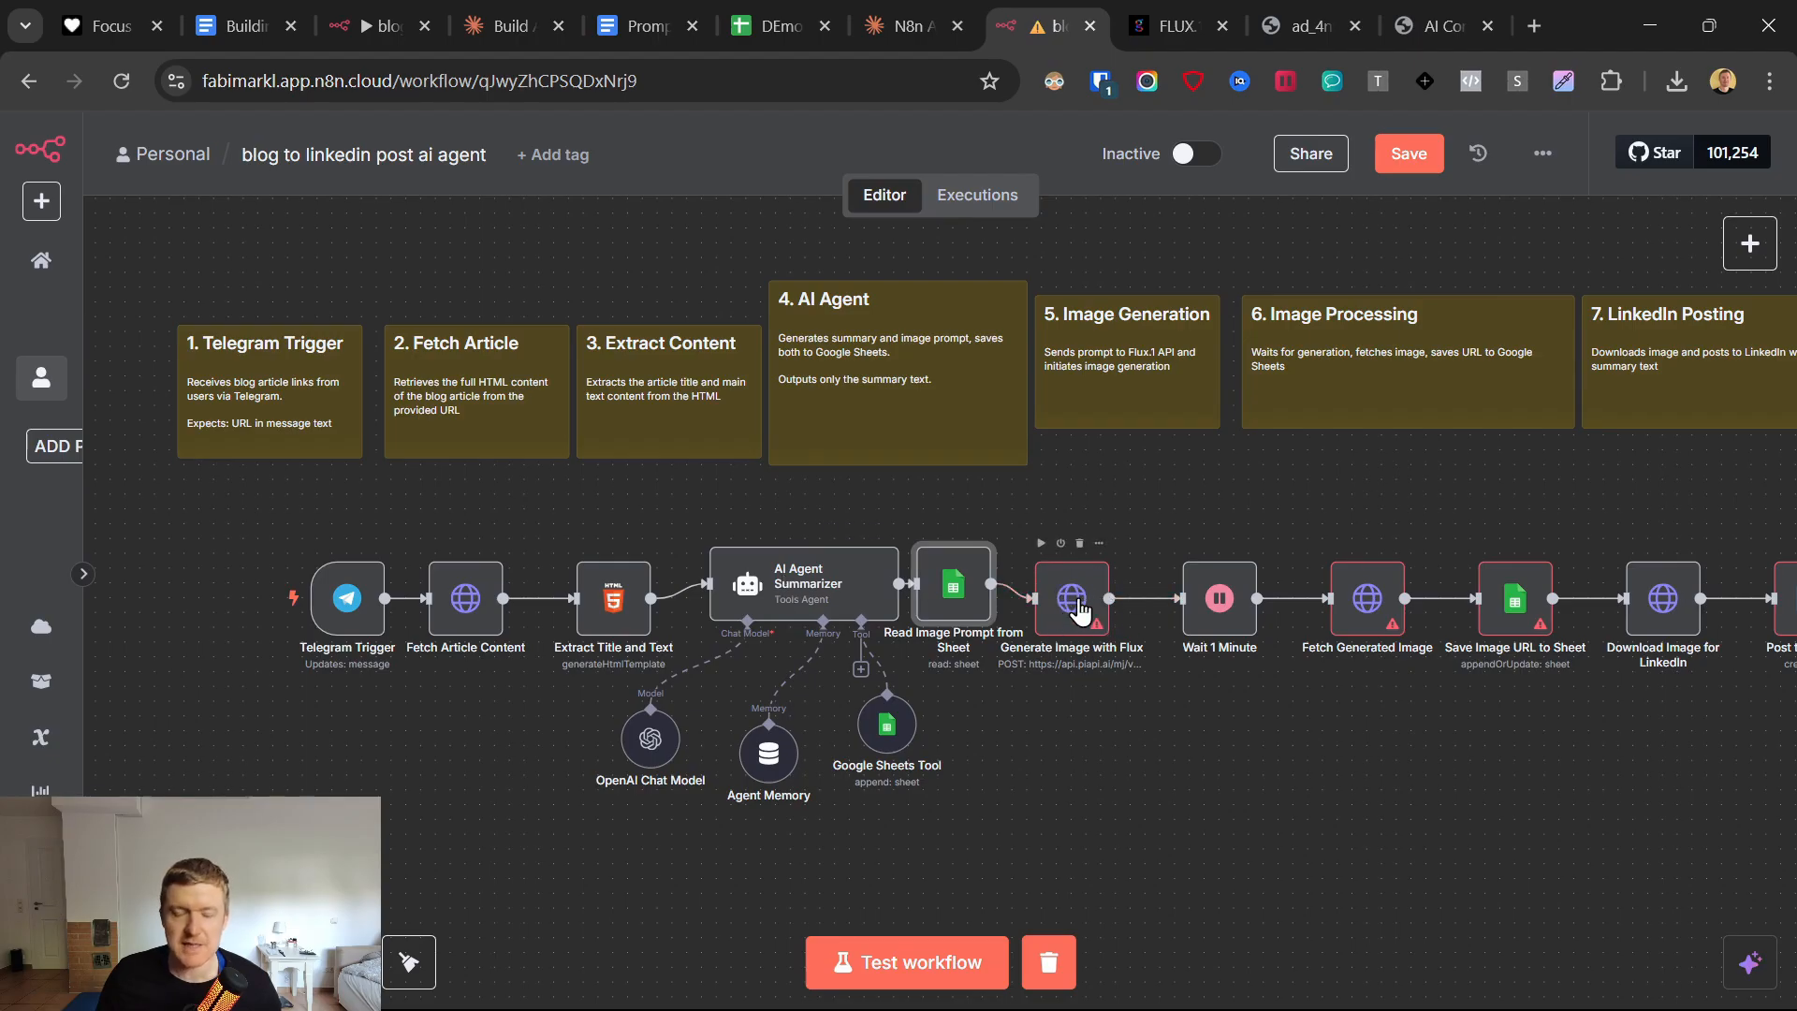
Reopen the Read Image Prompt from Sheet node and add a filter on the Blog Link column.
{"action": "double_click", "coordinate": [948, 585]}
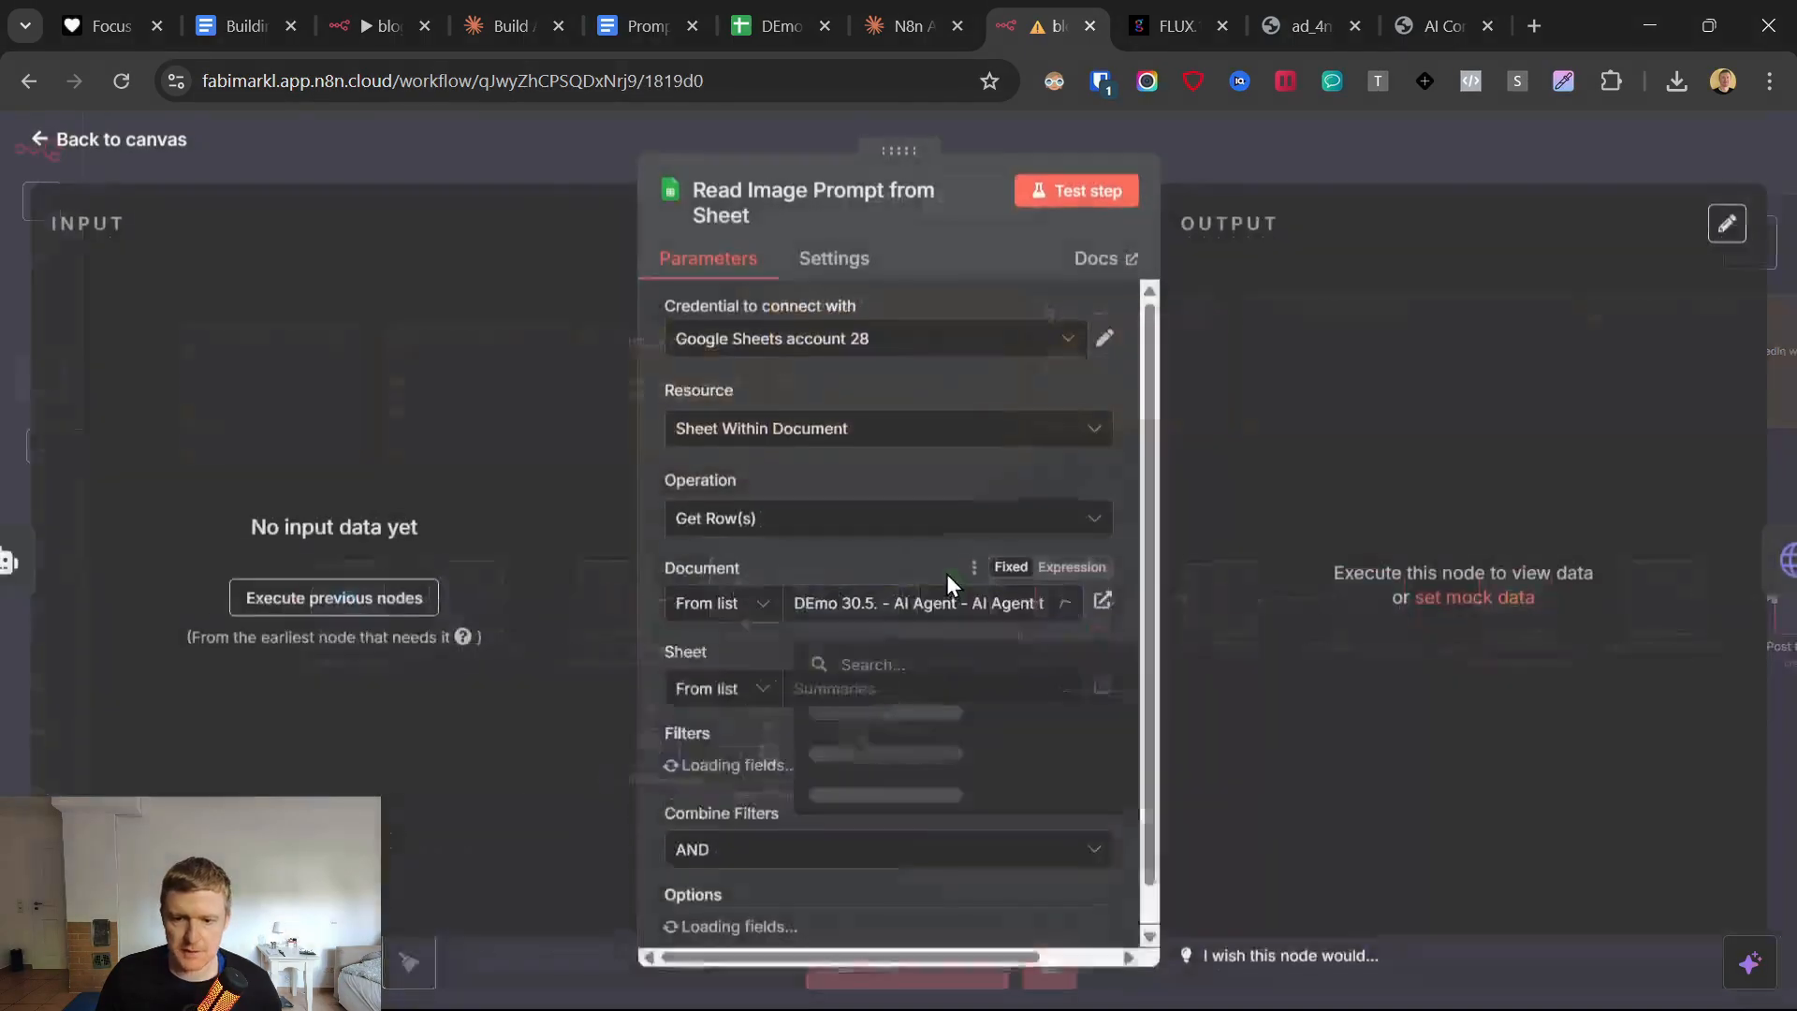
{"action": "scroll", "coordinate": [852, 609], "scroll_direction": "down", "scroll_amount": 2}
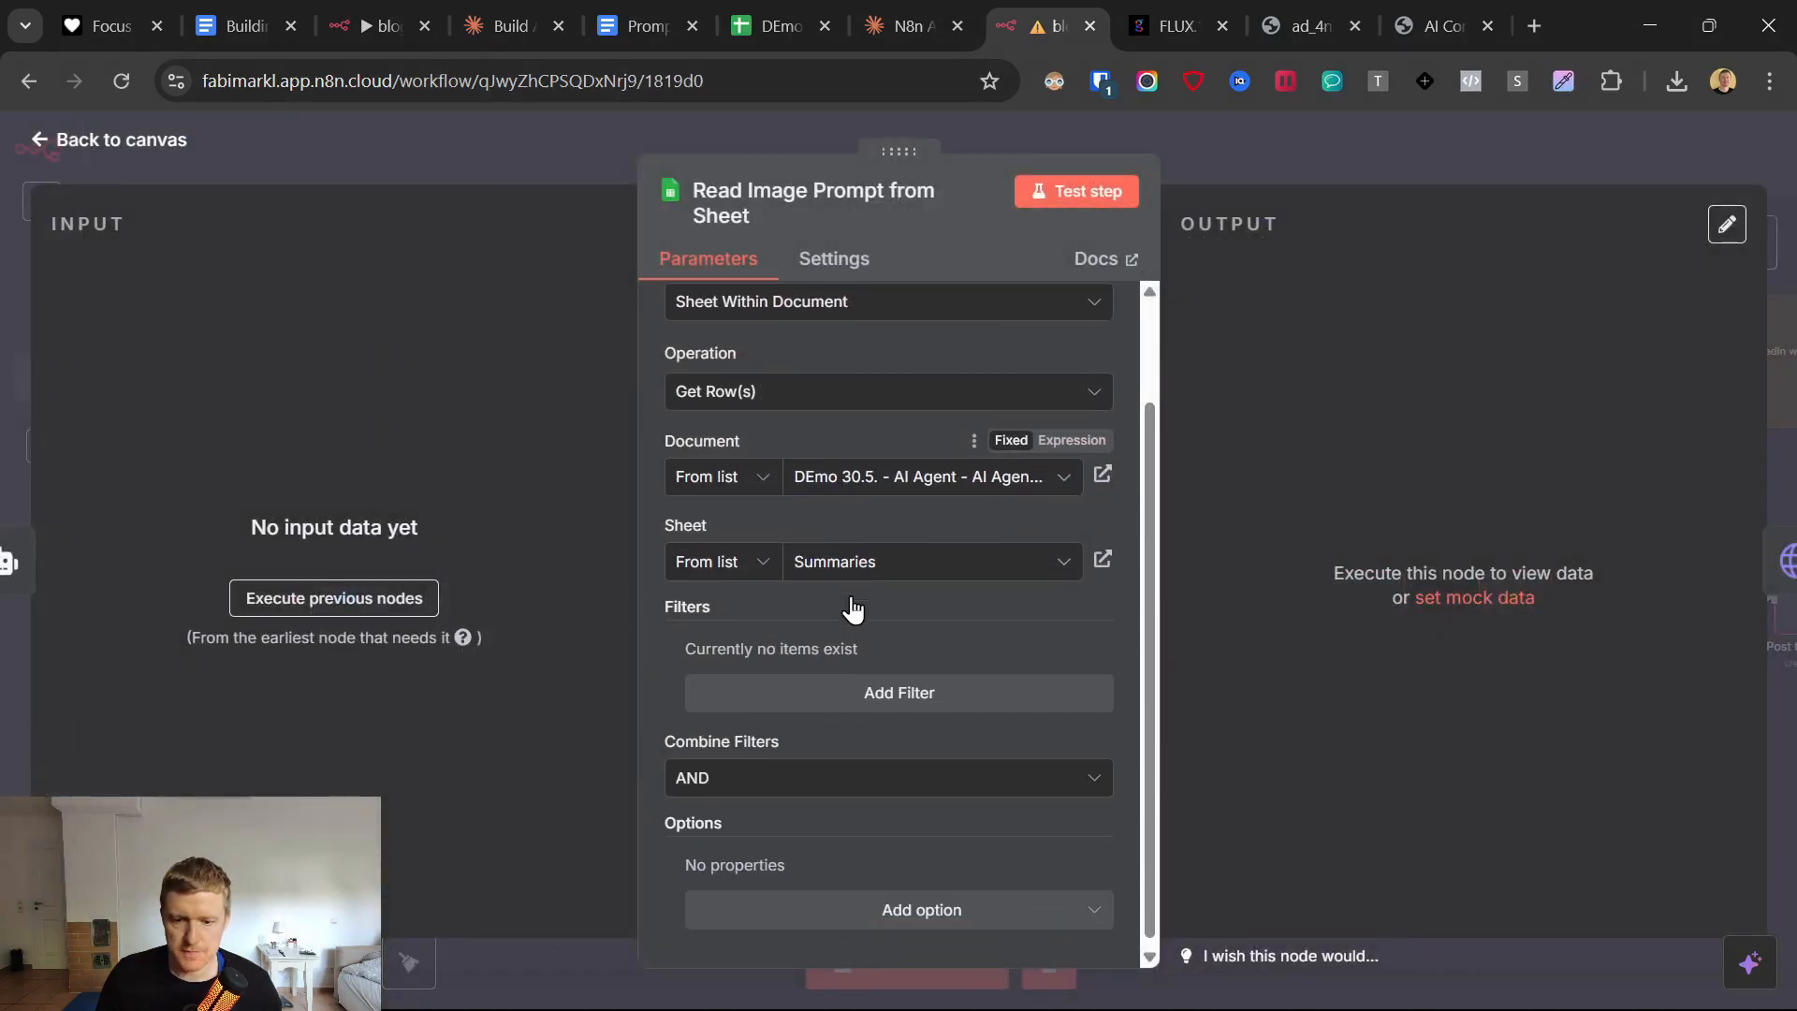
{"action": "left_click", "coordinate": [813, 697]}
{"action": "left_click", "coordinate": [802, 684]}
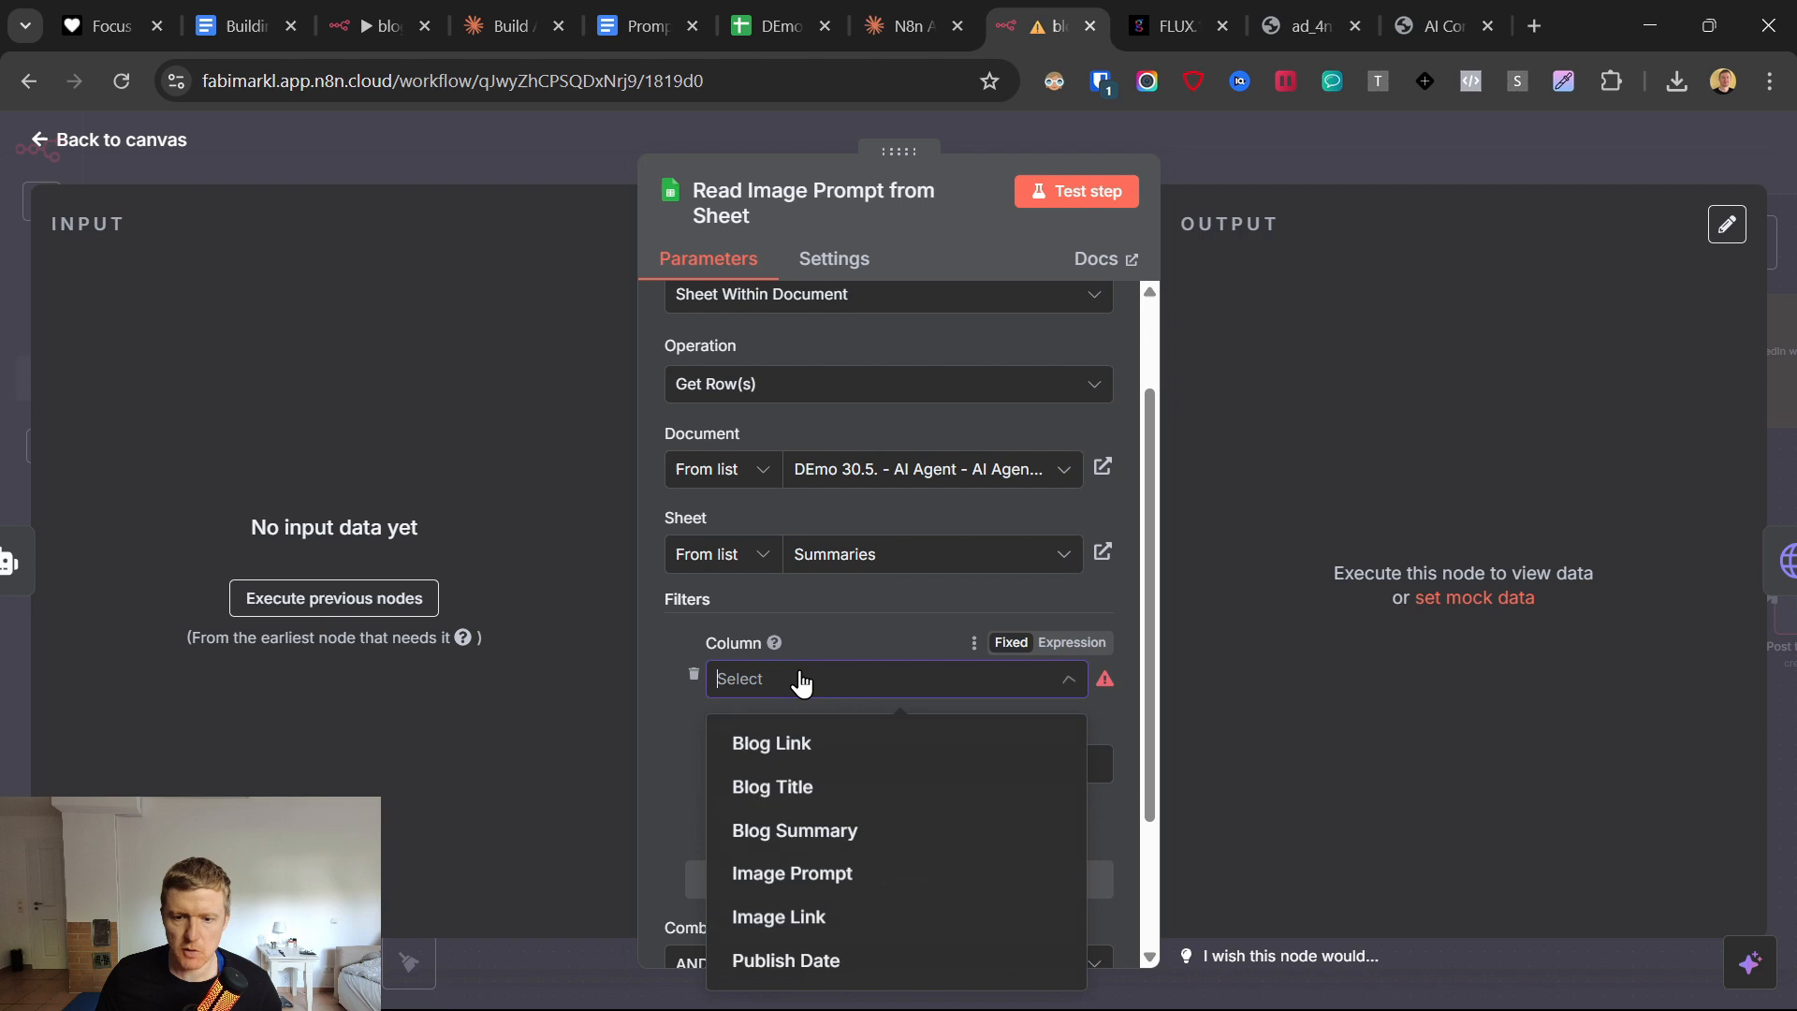
{"action": "left_click", "coordinate": [767, 745]}
Check the first data row from Blog Link to Image Prompt in the DEmo 30.5. Google Sheet, and return to n8n.
{"action": "left_click", "coordinate": [778, 27]}
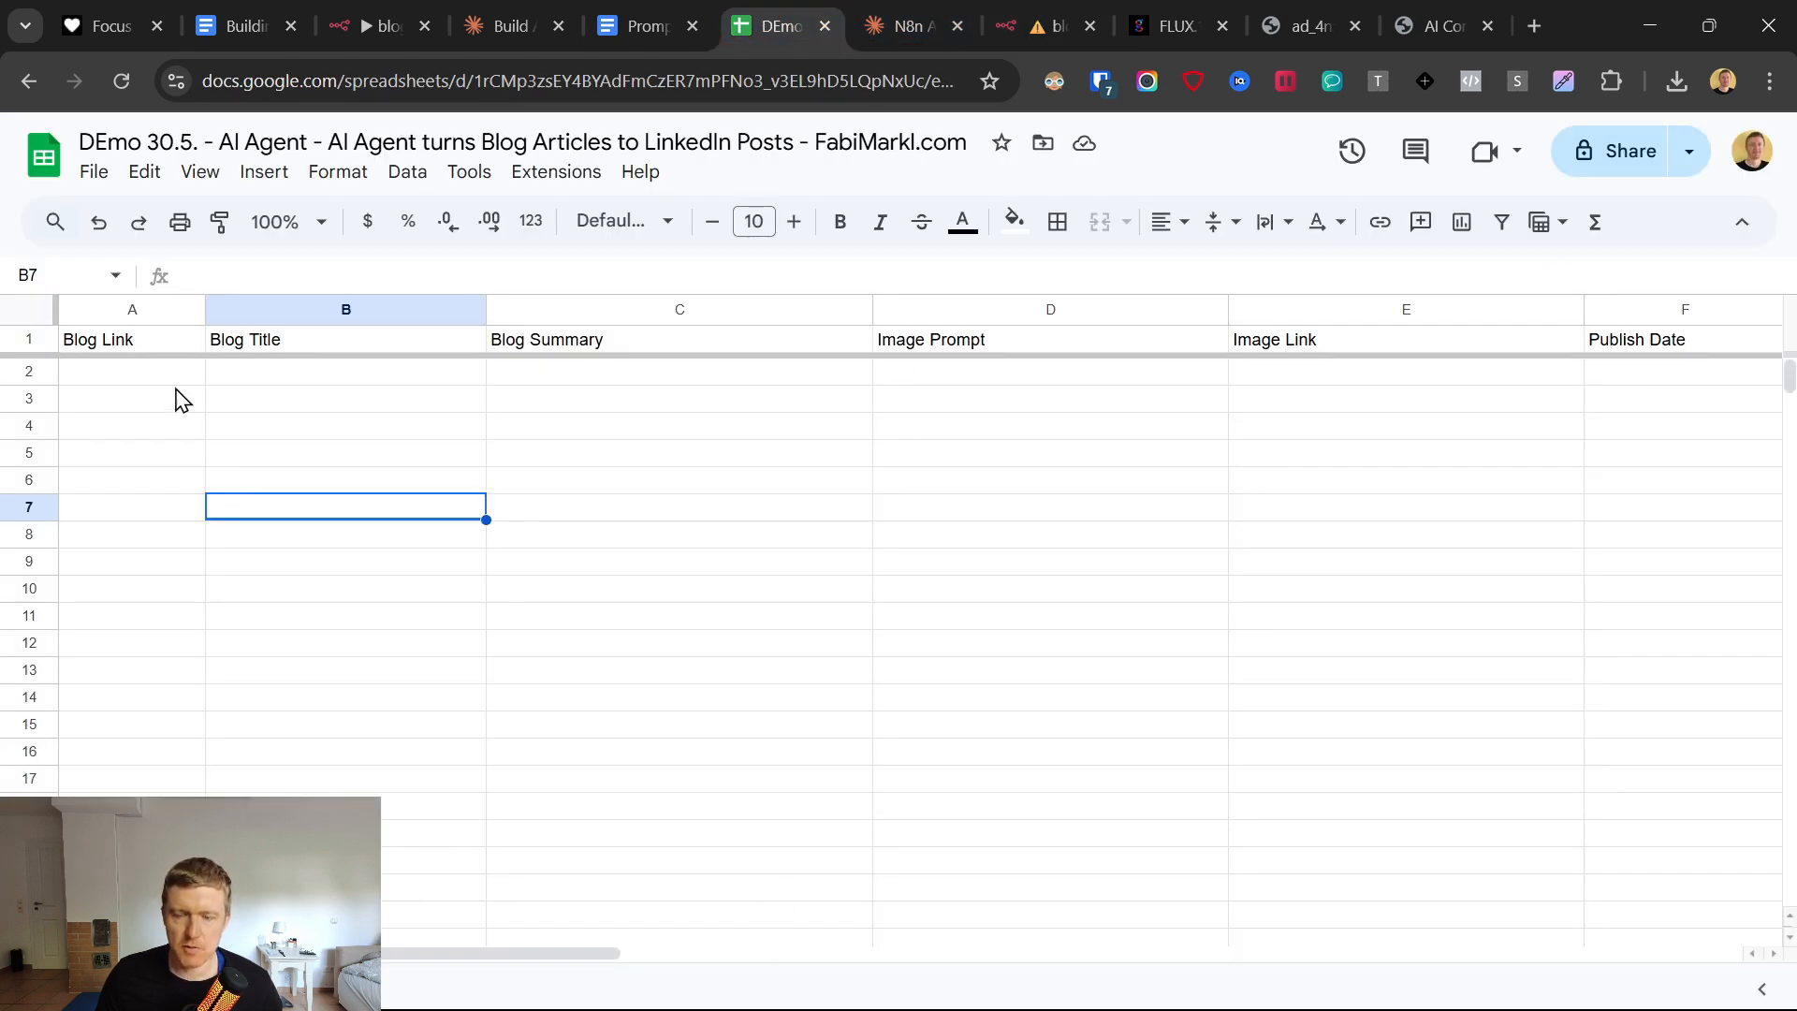
{"action": "left_click_drag", "start_coordinate": [93, 380], "coordinate": [1016, 384]}
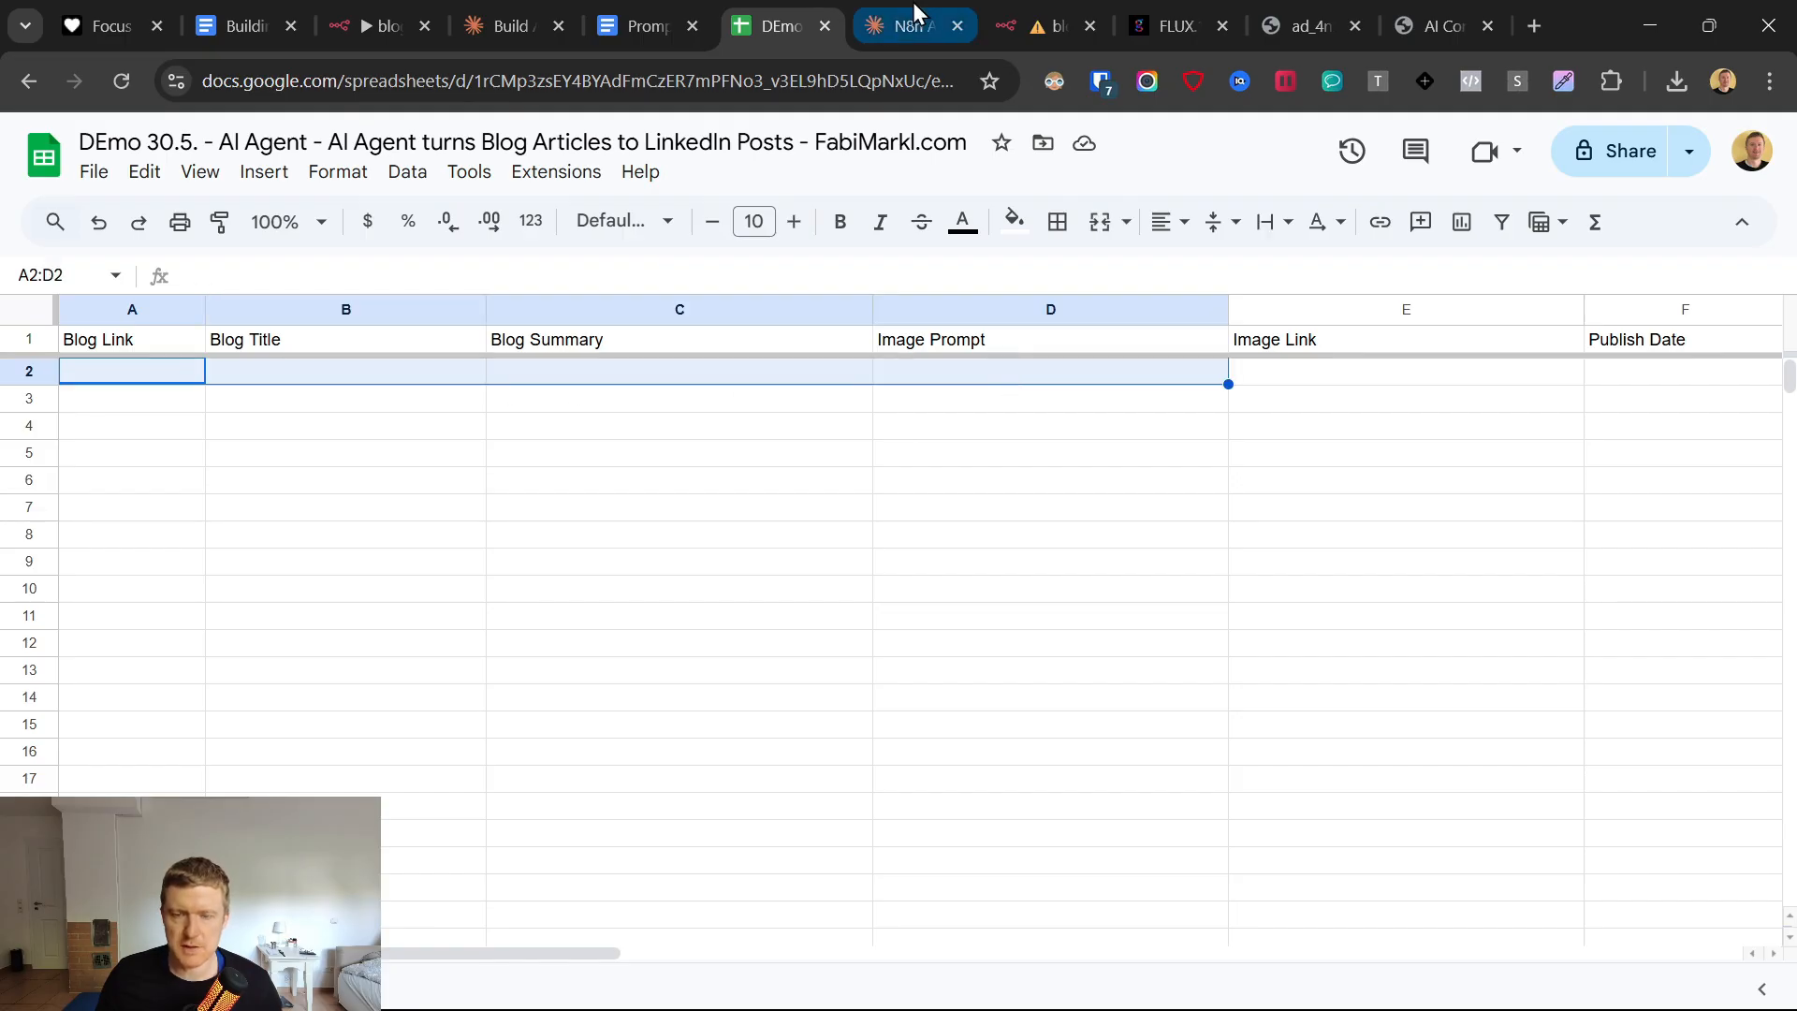
{"action": "left_click", "coordinate": [1019, 12]}
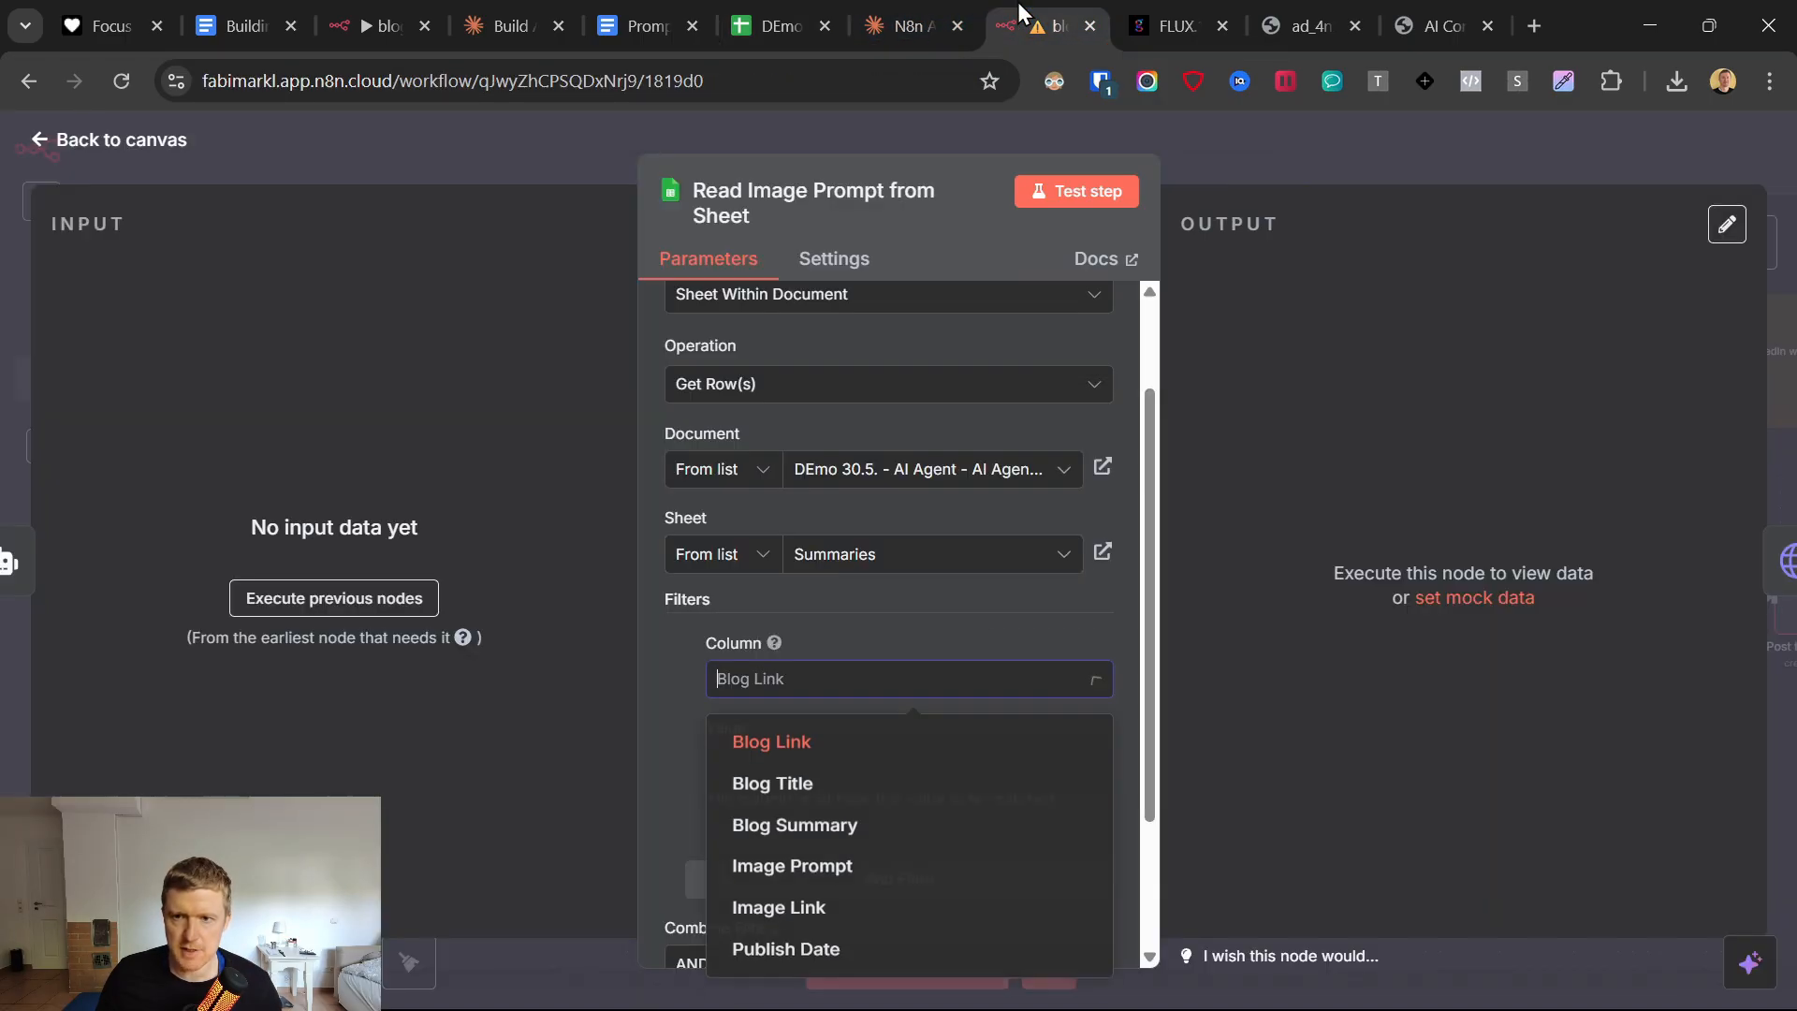
Keep Blog Link as the filter column, set the filter's match value to "link", and return to the canvas.
{"action": "left_click", "coordinate": [741, 742]}
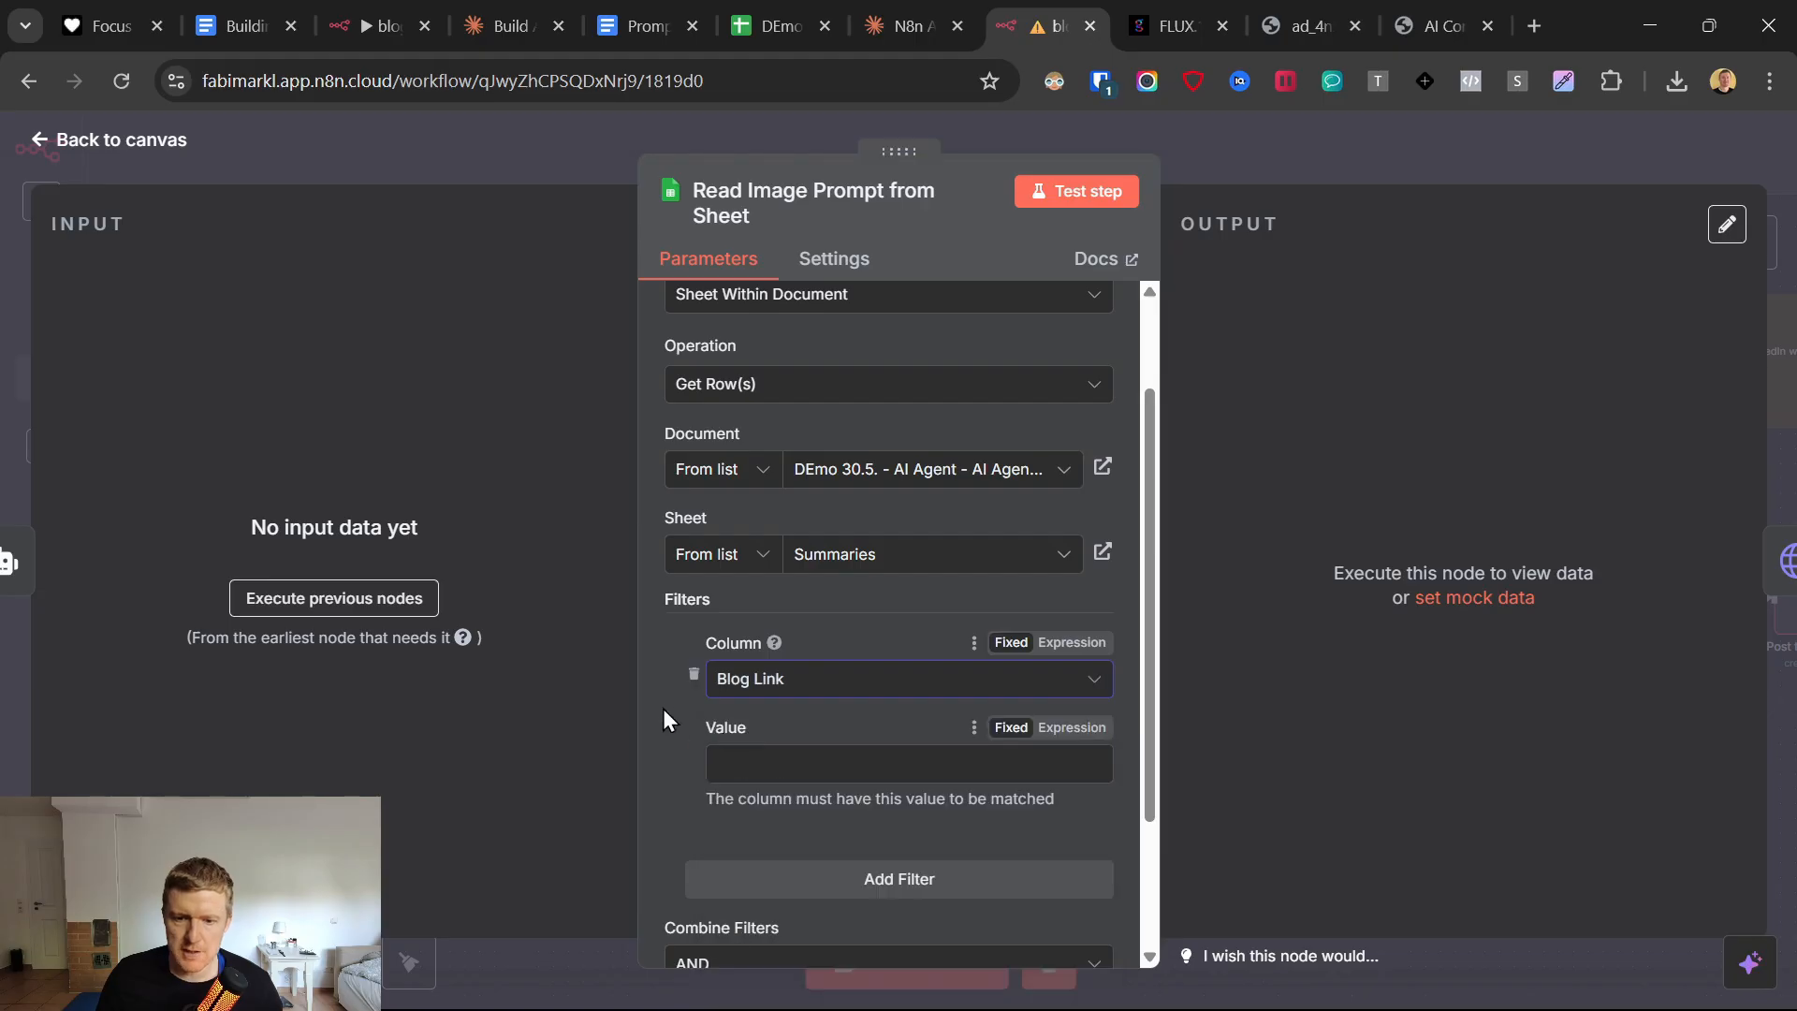
{"action": "left_click", "coordinate": [740, 768]}
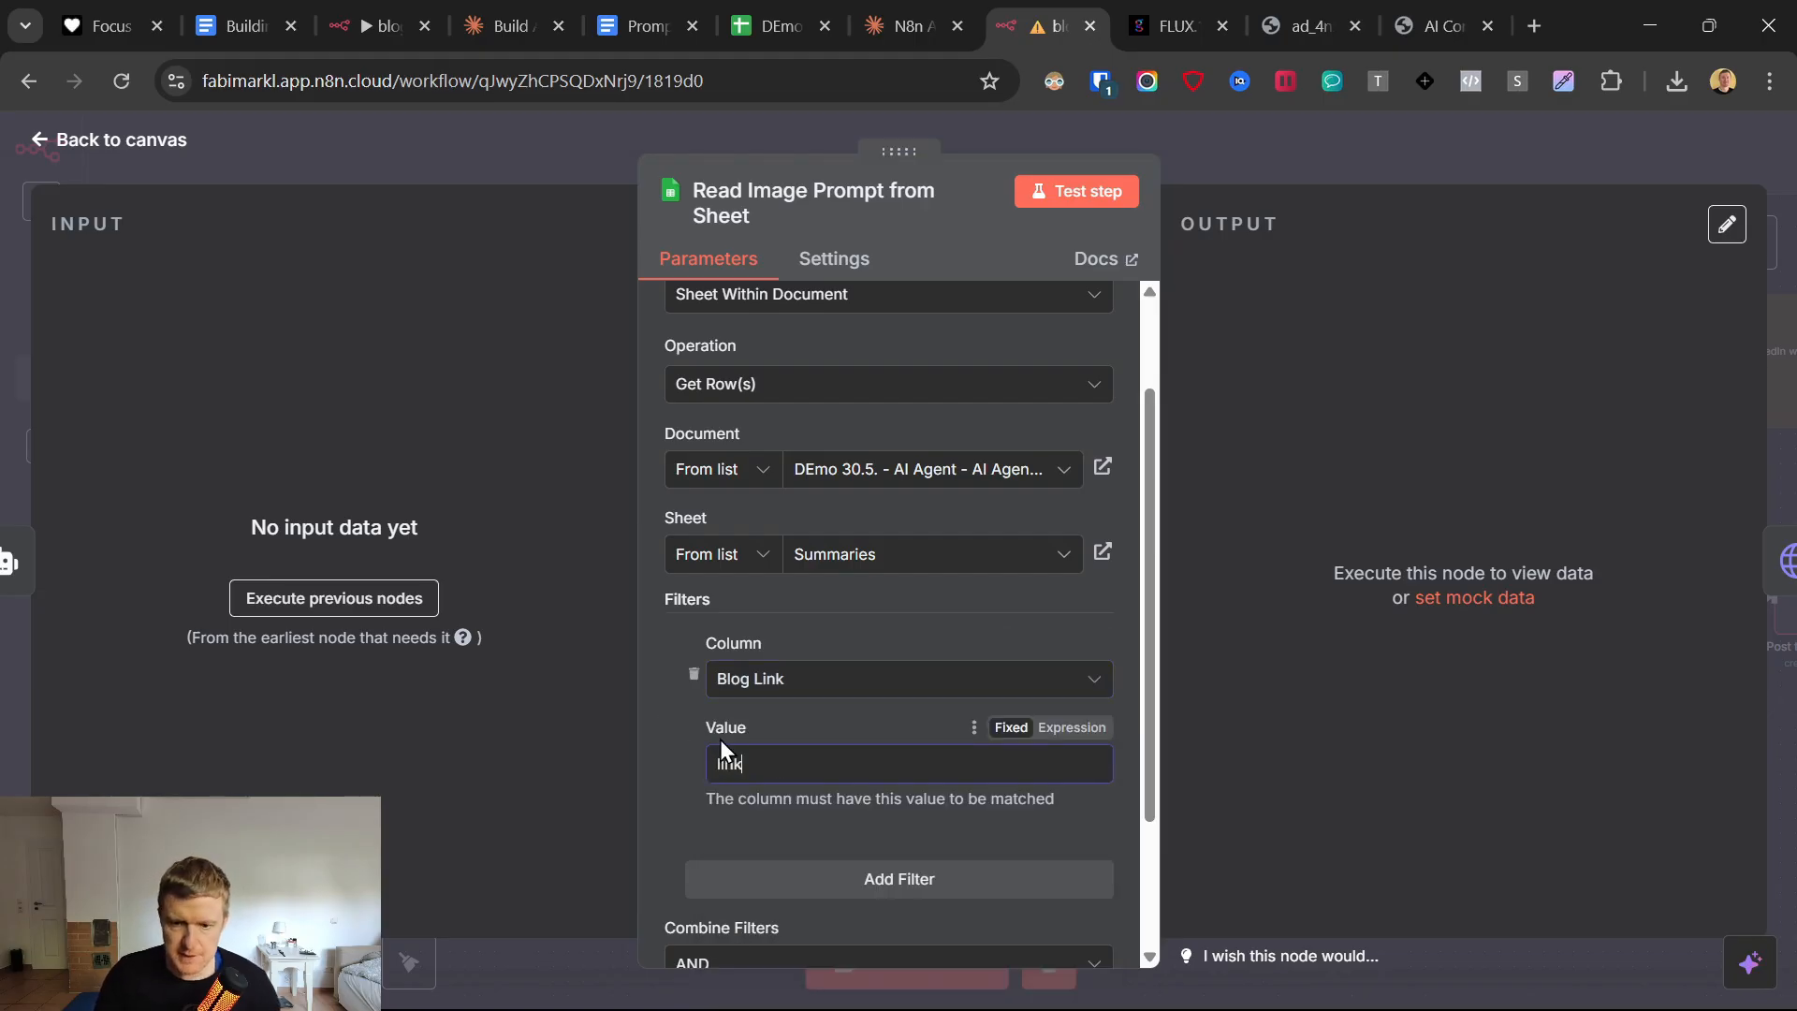
{"action": "type", "text": "link"}
{"action": "left_click", "coordinate": [39, 150]}
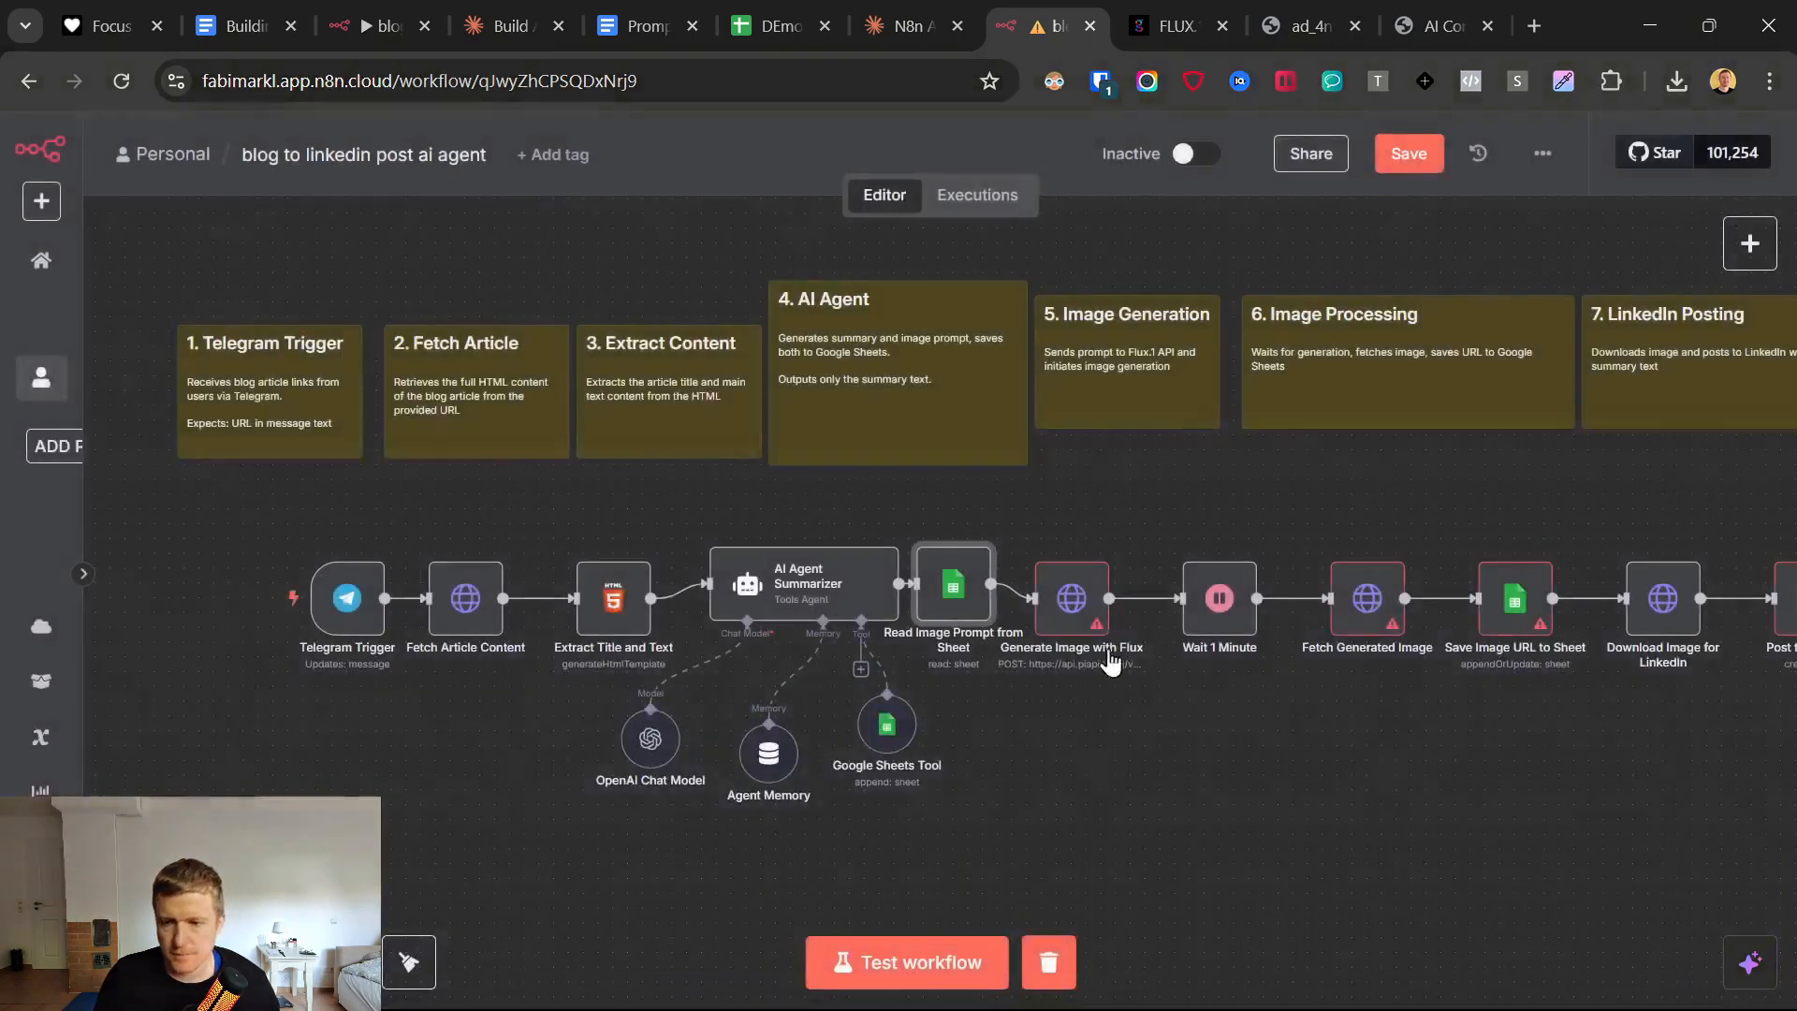
Open the Generate Image with Flux node and review its HTTP request parameters.
{"action": "double_click", "coordinate": [1074, 577]}
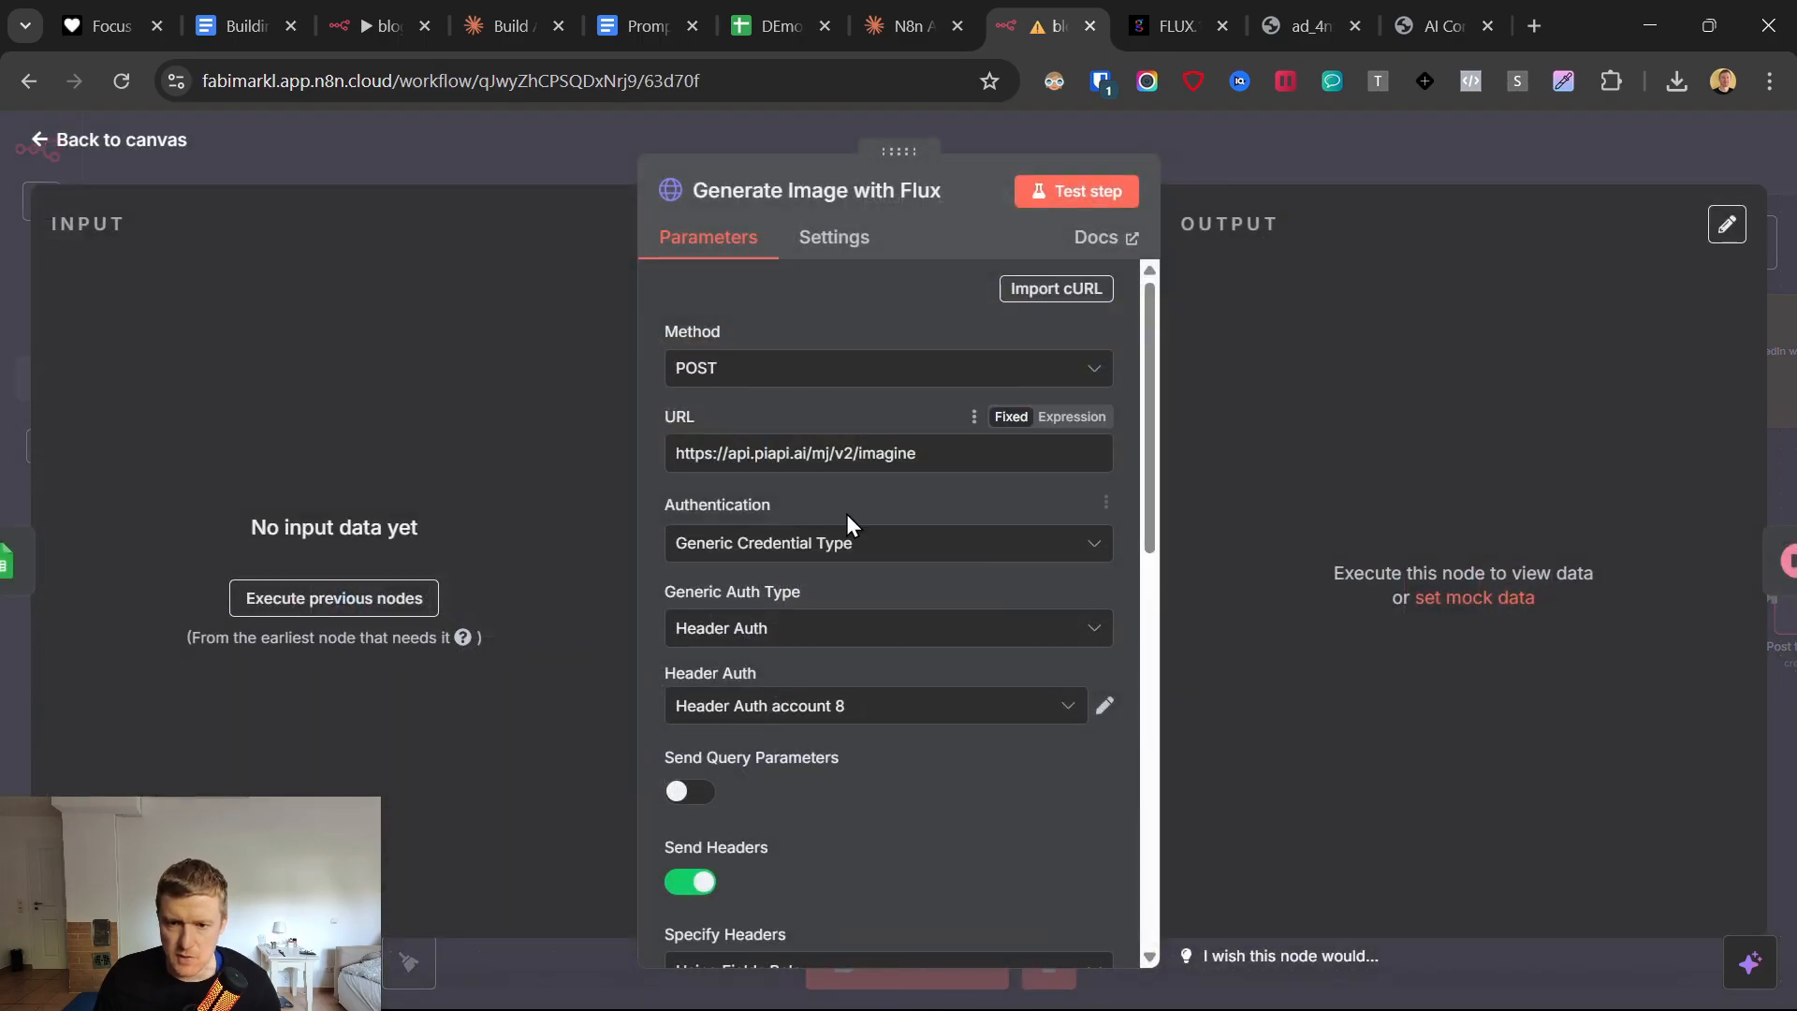
{"action": "scroll", "coordinate": [847, 514], "scroll_direction": "down", "scroll_amount": 10}
{"action": "scroll", "coordinate": [827, 553], "scroll_direction": "up", "scroll_amount": 10}
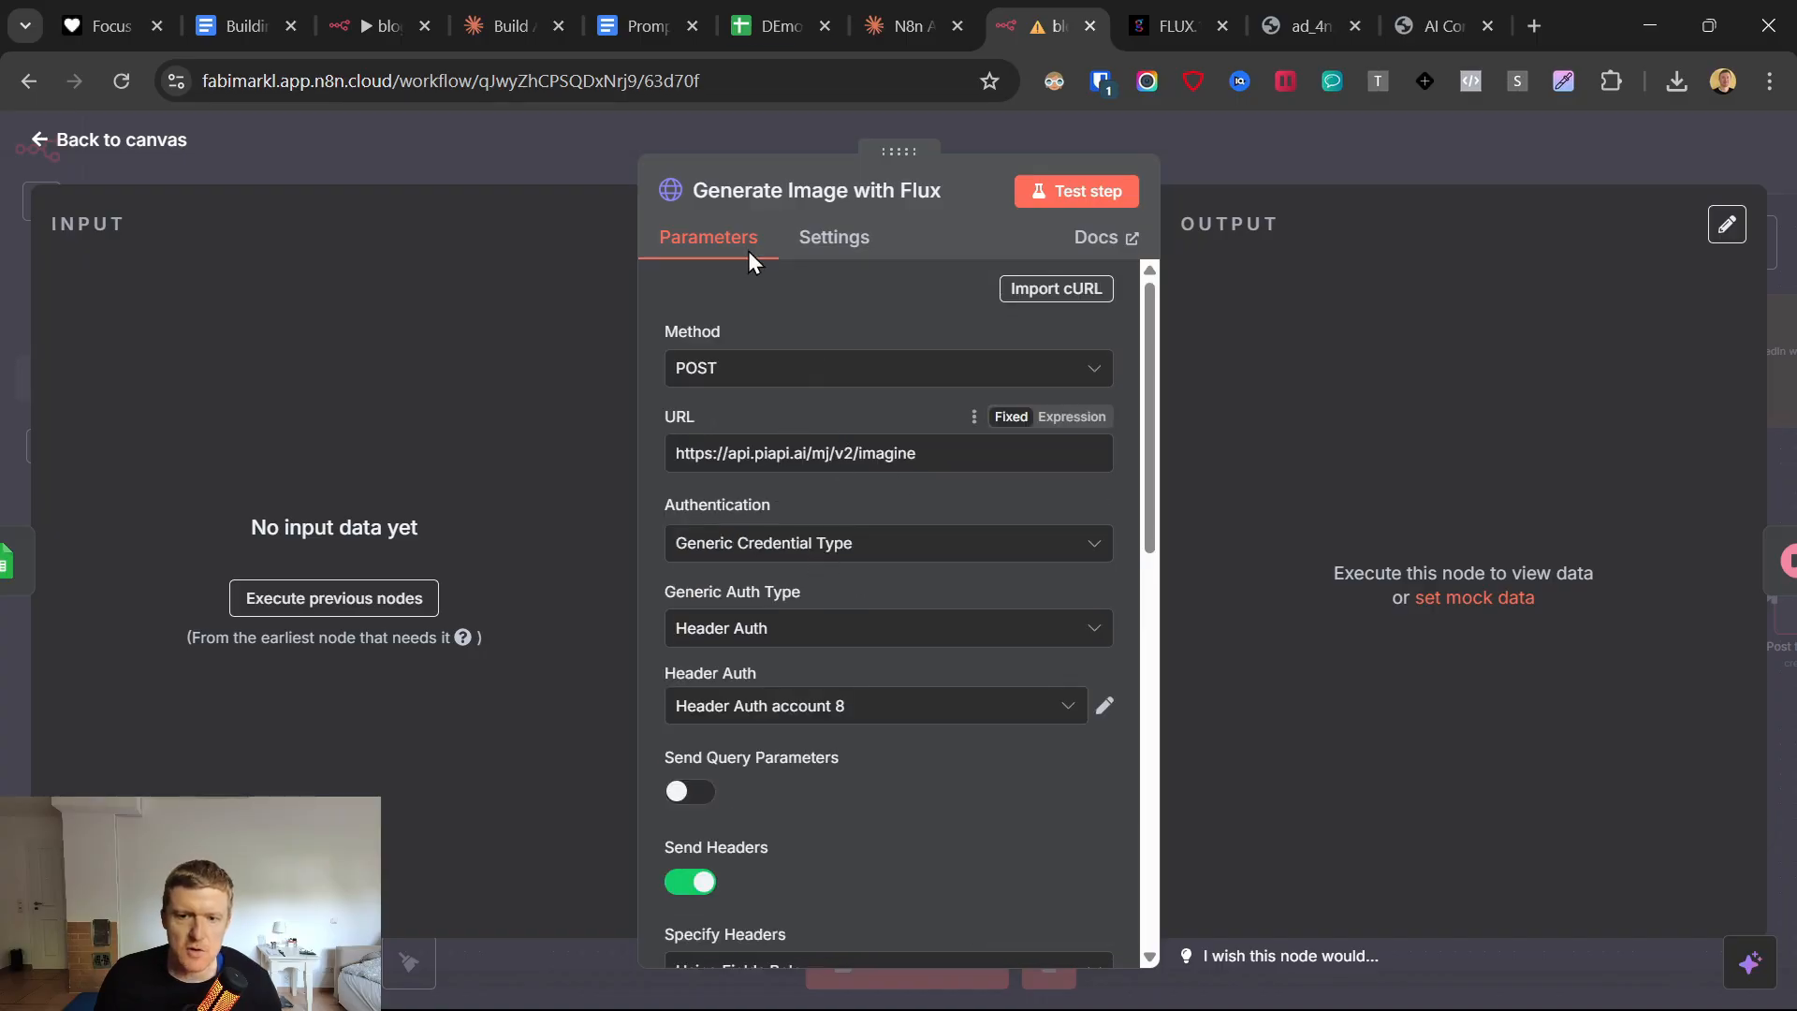
Switch to the Claude chat and examine instruction 5 about generating the image with flux.1, including its PiAPI text-to-image docs link.
{"action": "left_click", "coordinate": [908, 25]}
{"action": "scroll", "coordinate": [524, 528], "scroll_direction": "up", "scroll_amount": 7}
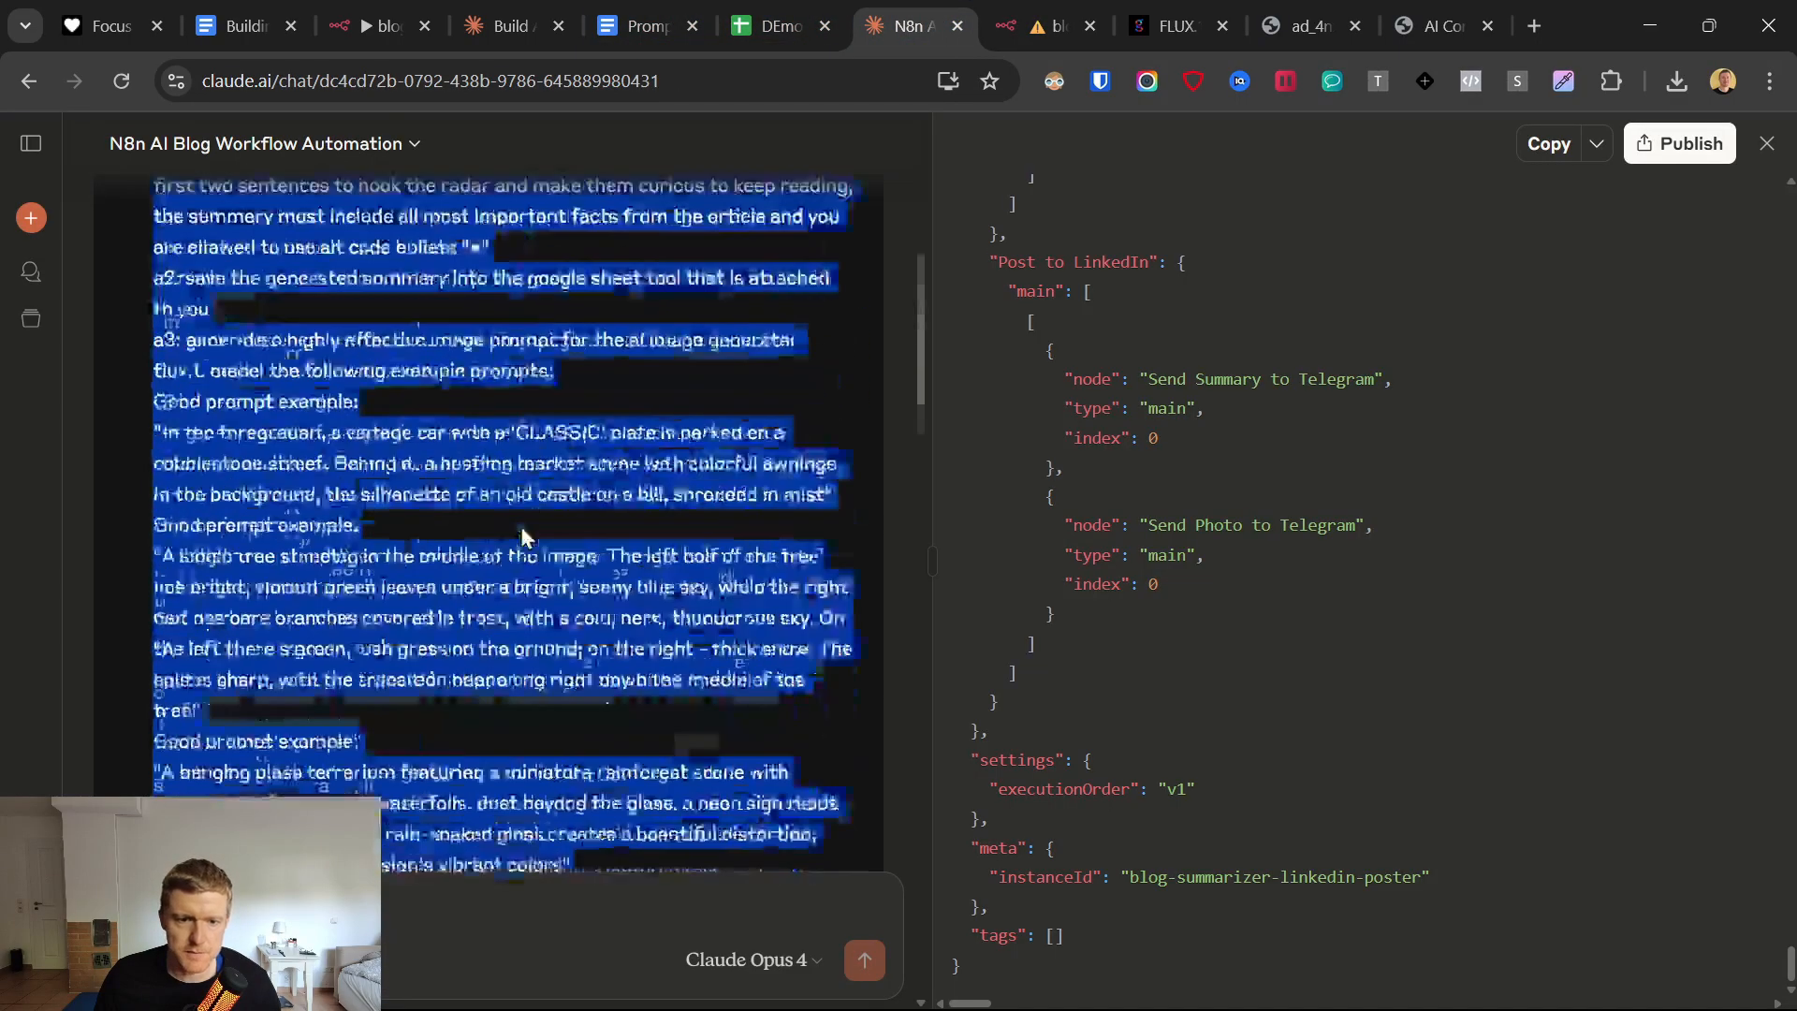
{"action": "scroll", "coordinate": [522, 526], "scroll_direction": "down", "scroll_amount": 6}
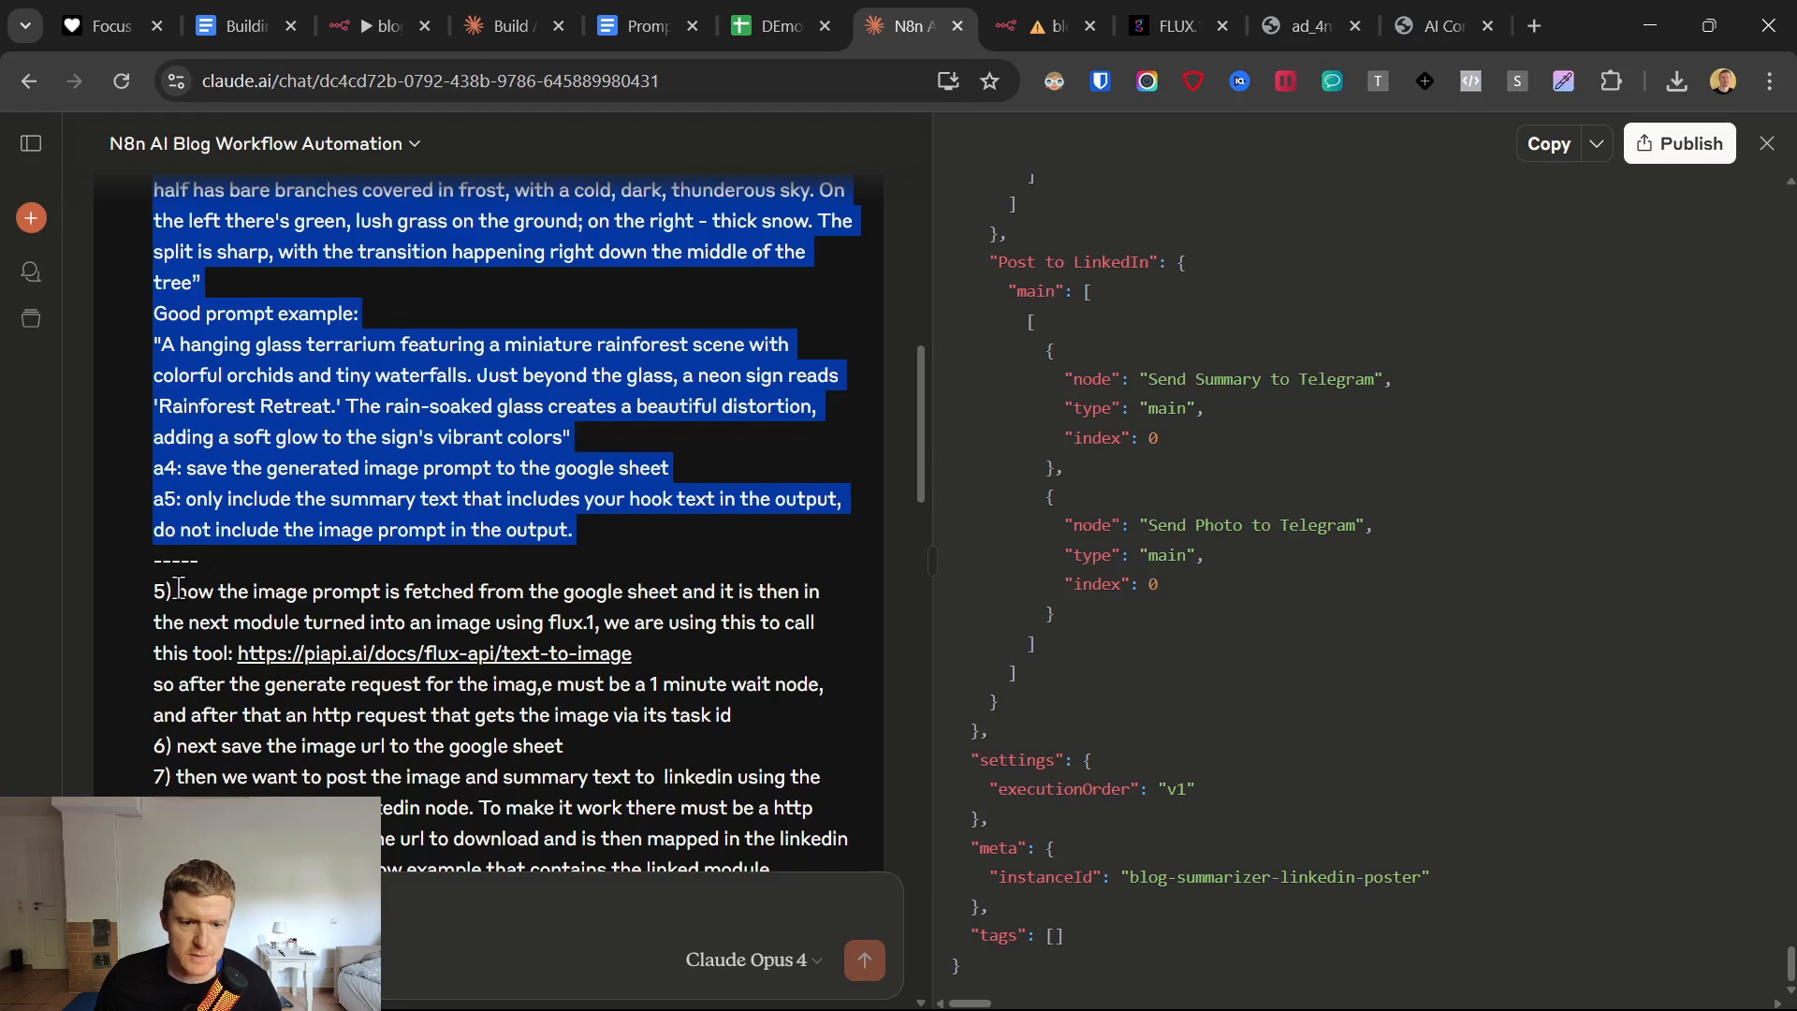
{"action": "left_click_drag", "start_coordinate": [176, 591], "coordinate": [718, 652]}
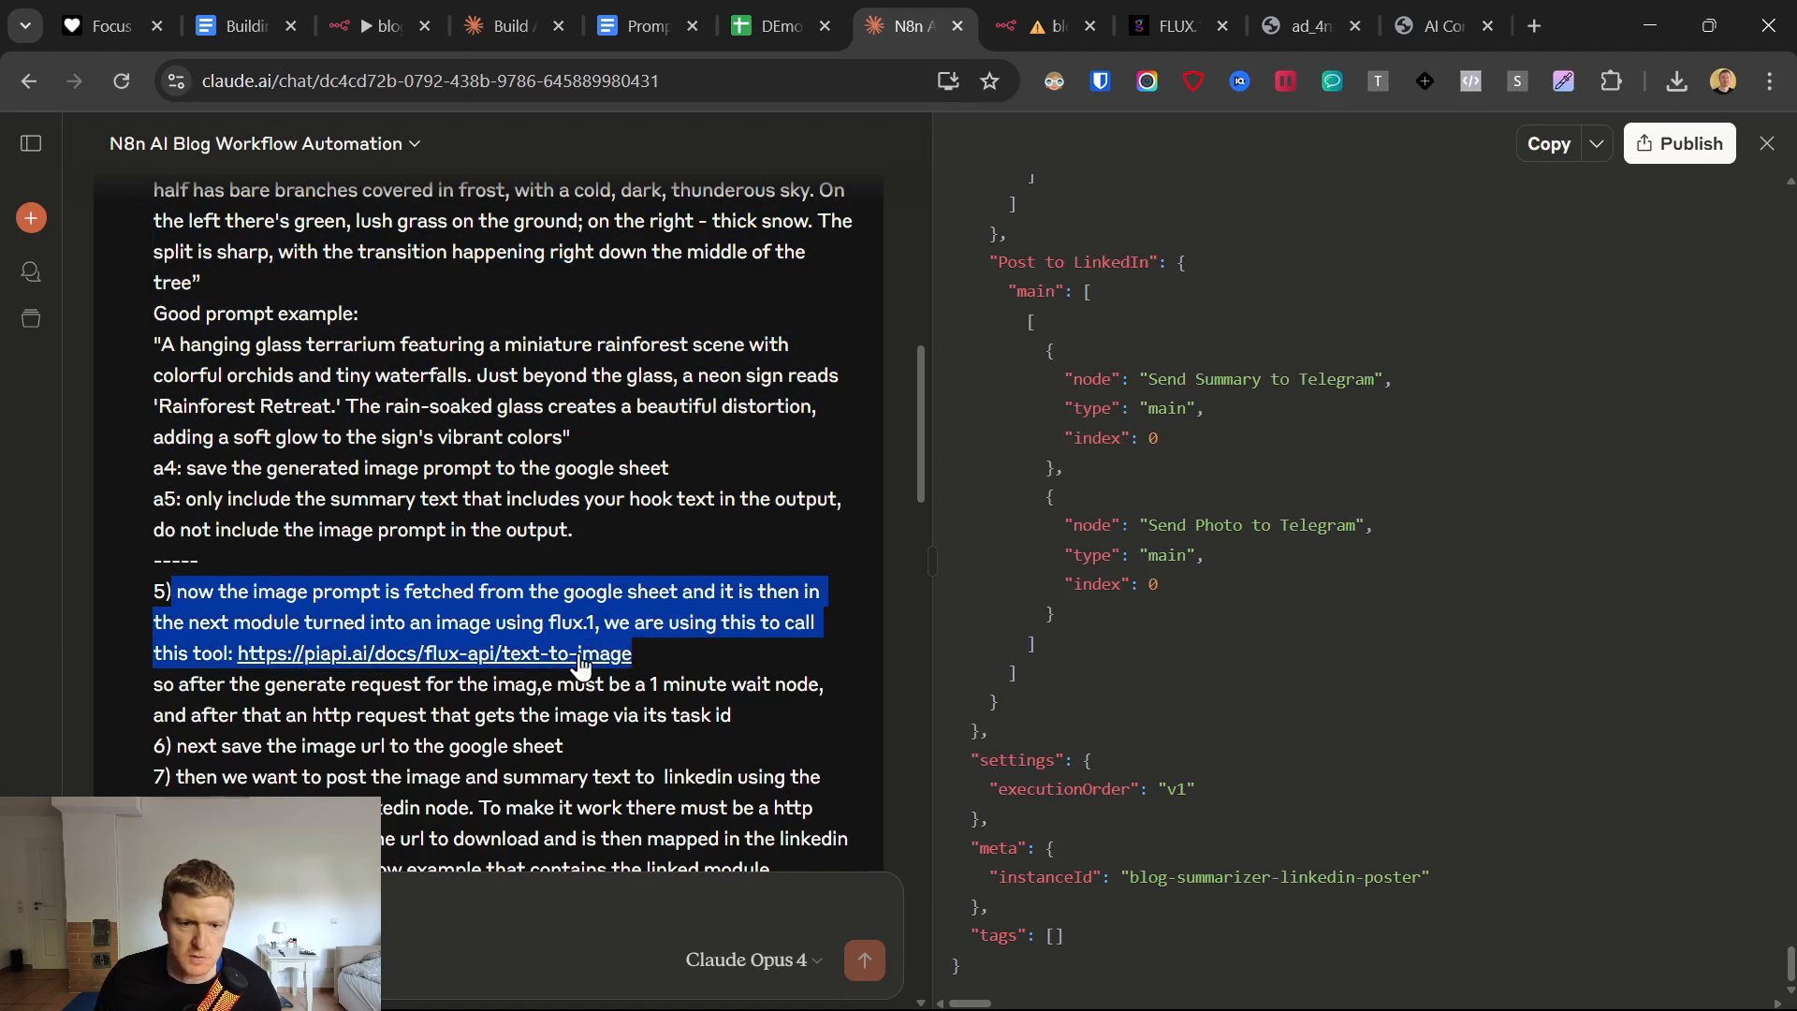
{"action": "right_click", "coordinate": [381, 654]}
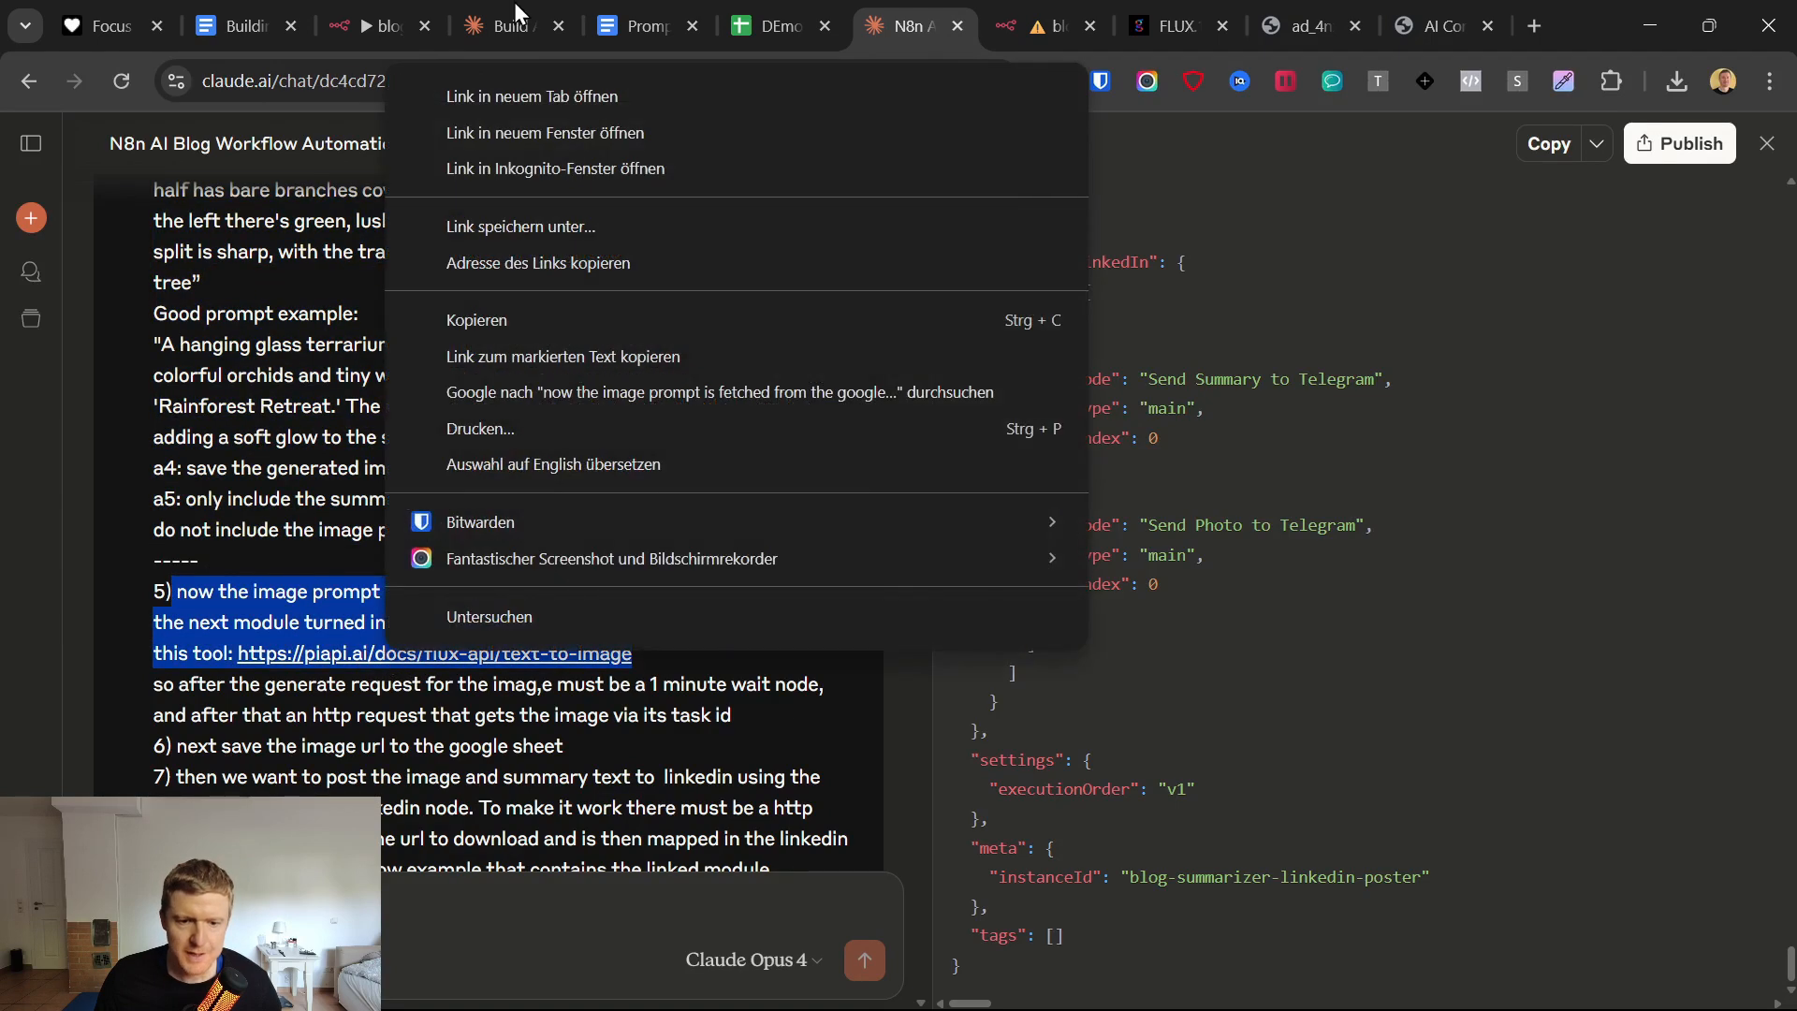
{"action": "left_click", "coordinate": [650, 4]}
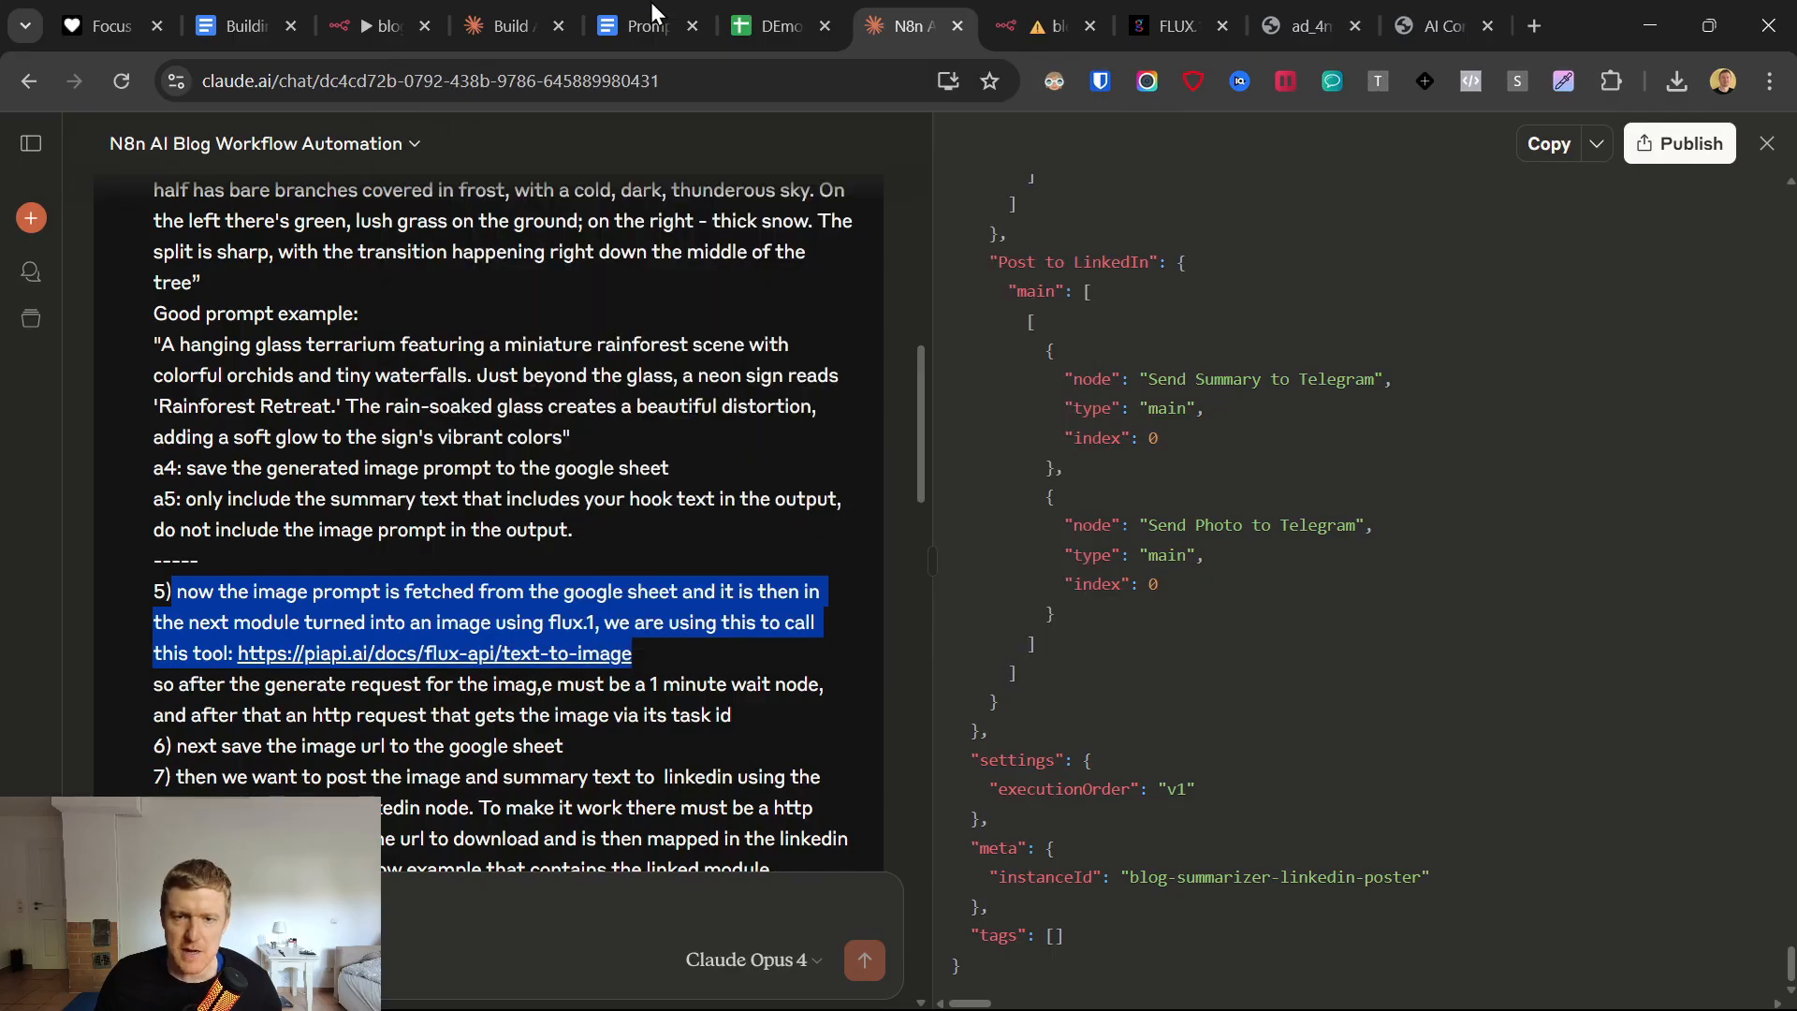
Open the PiAPI website from the Prompts & Links Google Doc and place its browser tab beside the n8n workflow.
{"action": "left_click", "coordinate": [652, 11]}
{"action": "scroll", "coordinate": [689, 883], "scroll_direction": "down", "scroll_amount": 7}
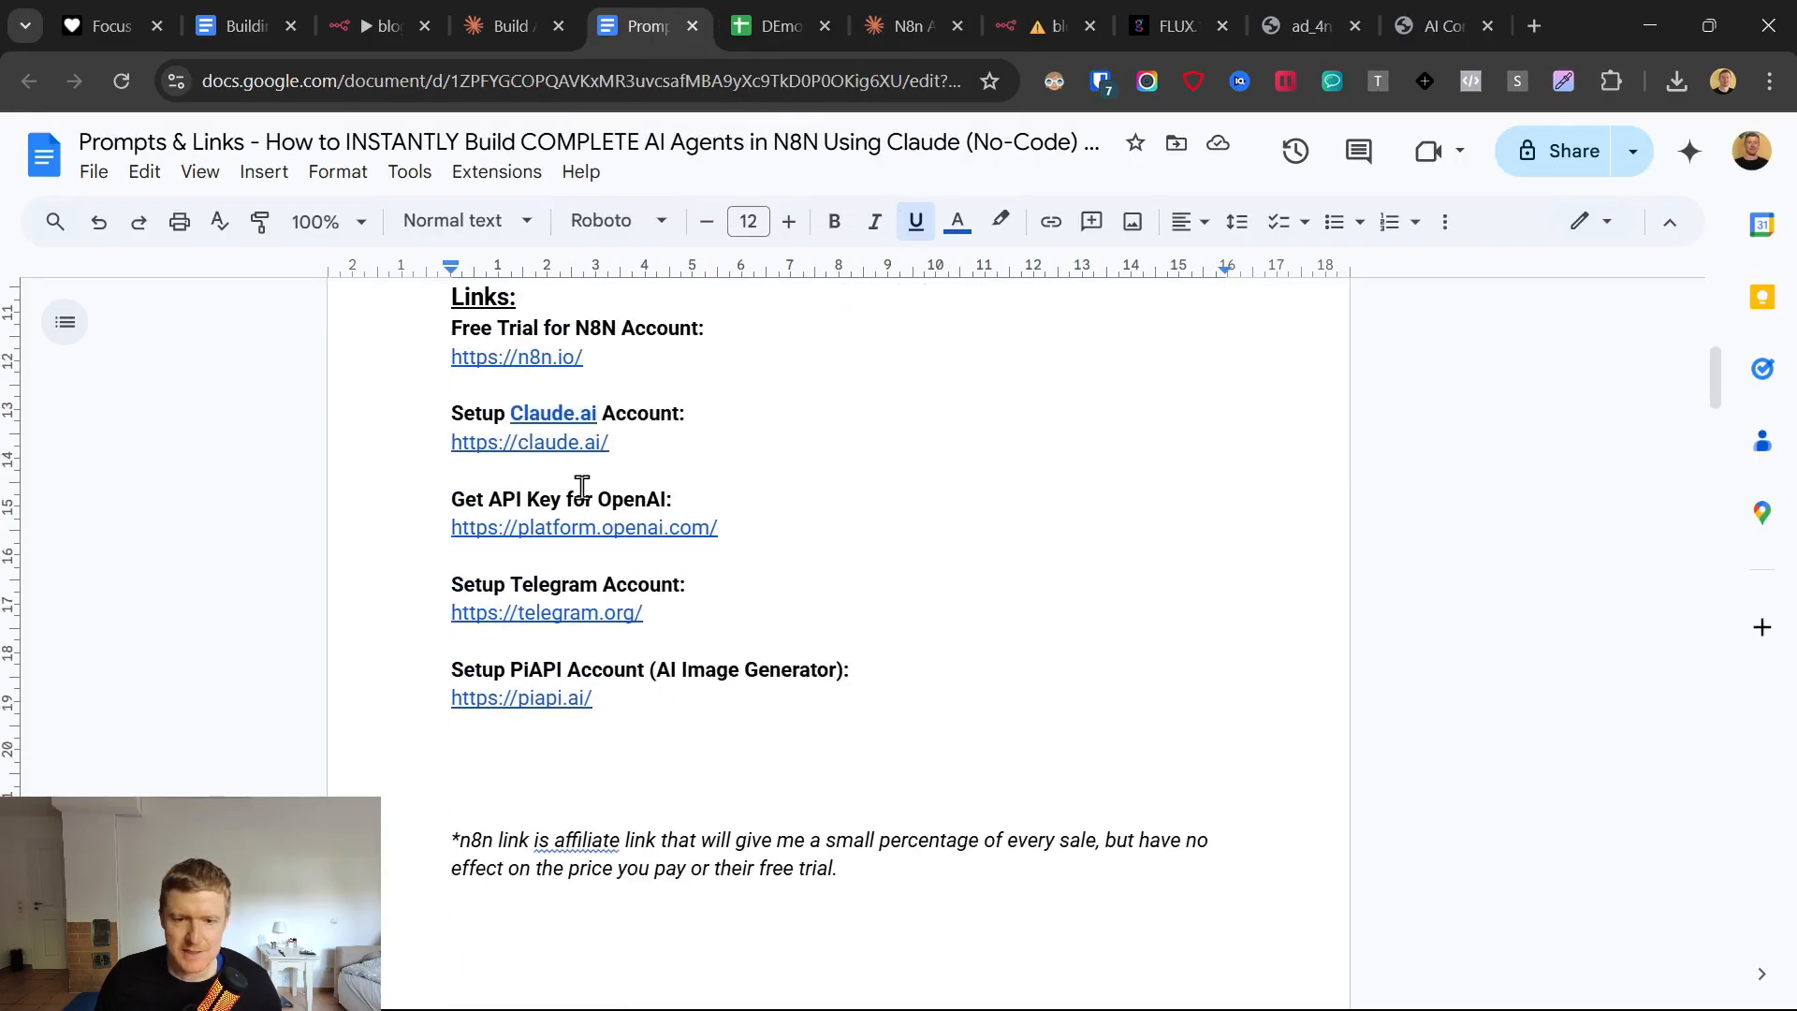
{"action": "left_click", "coordinate": [510, 699]}
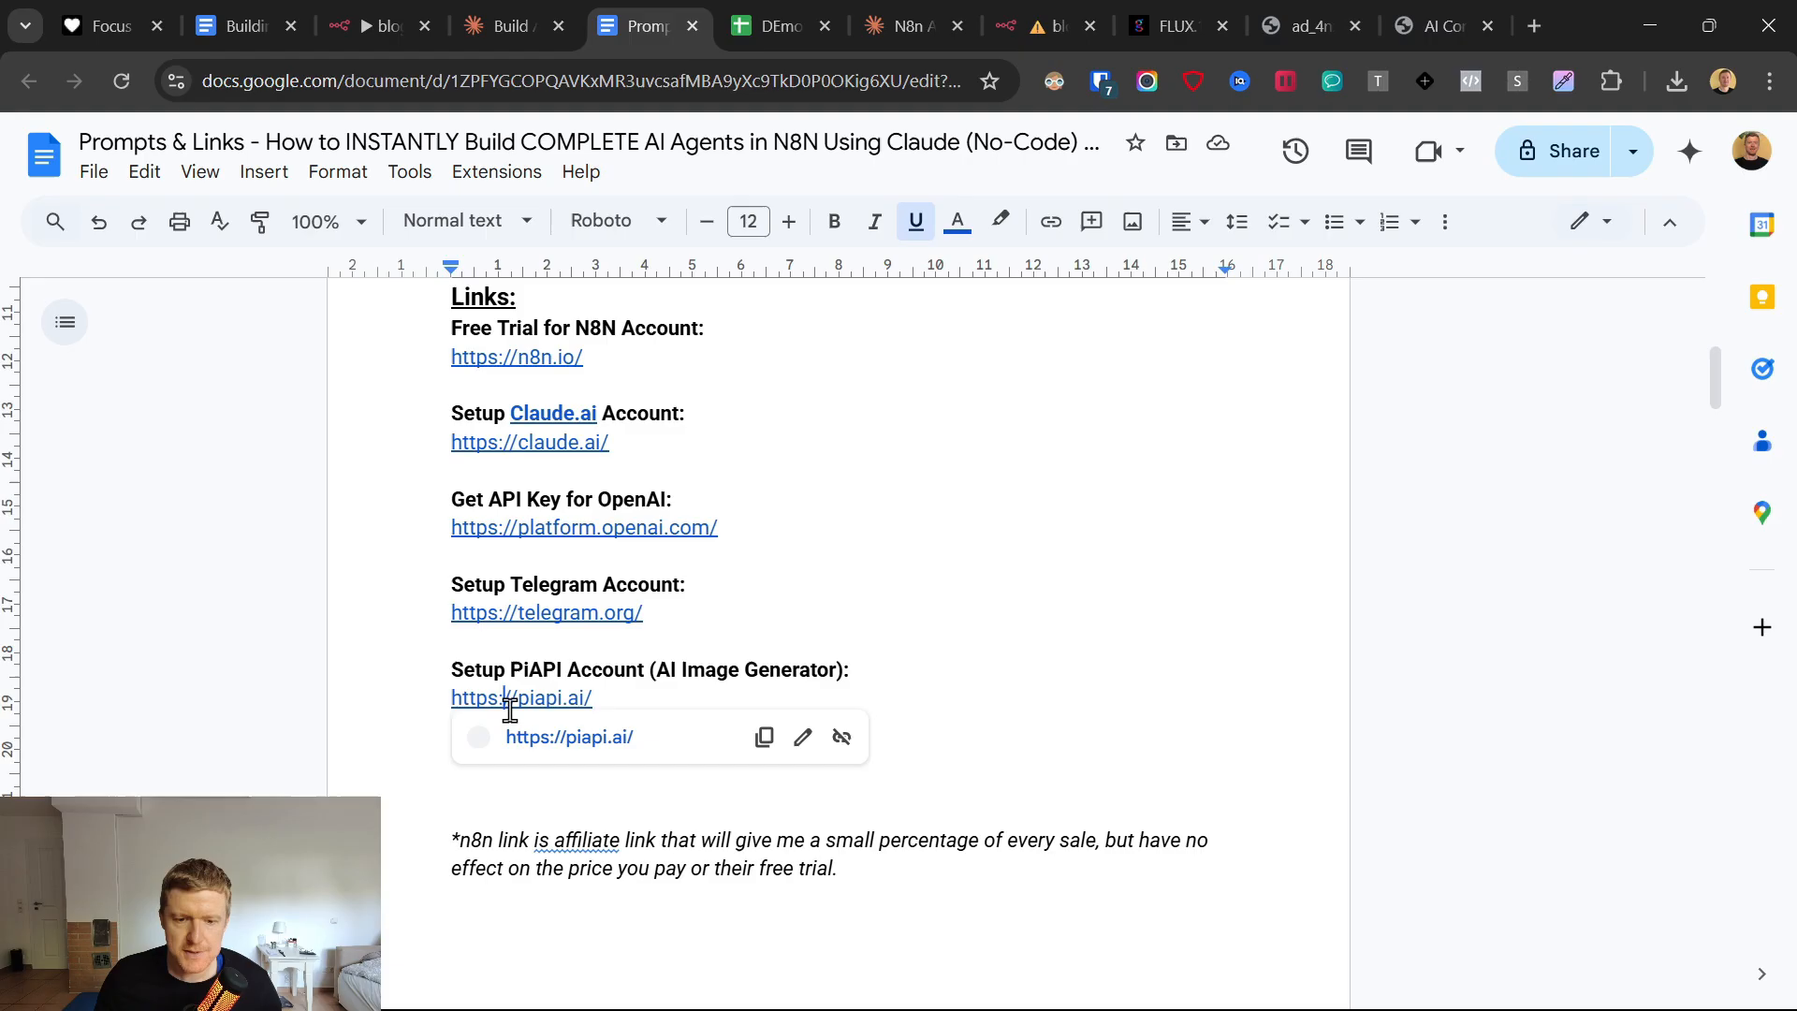
{"action": "left_click", "coordinate": [553, 739]}
{"action": "left_click_drag", "start_coordinate": [689, 3], "coordinate": [1031, 19]}
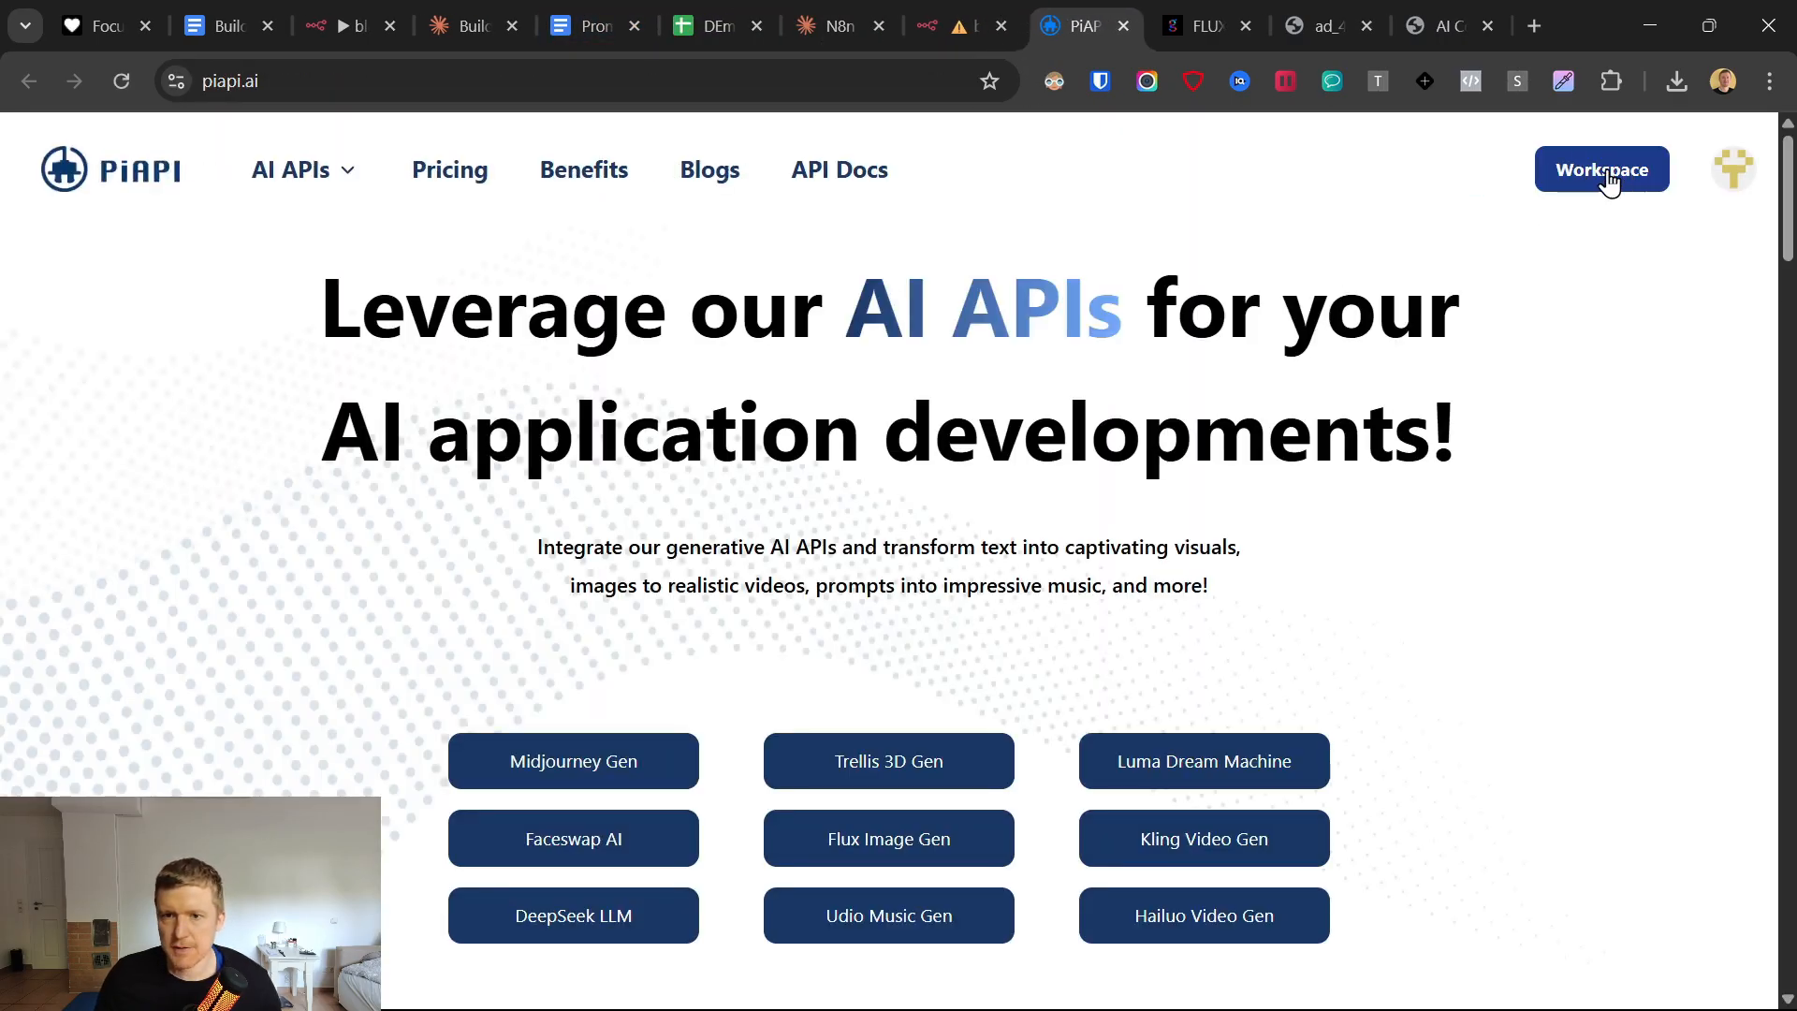
Open the PiAPI workspace.
{"action": "left_click", "coordinate": [1606, 183]}
{"action": "left_click", "coordinate": [1039, 37]}
{"action": "left_click", "coordinate": [1040, 27]}
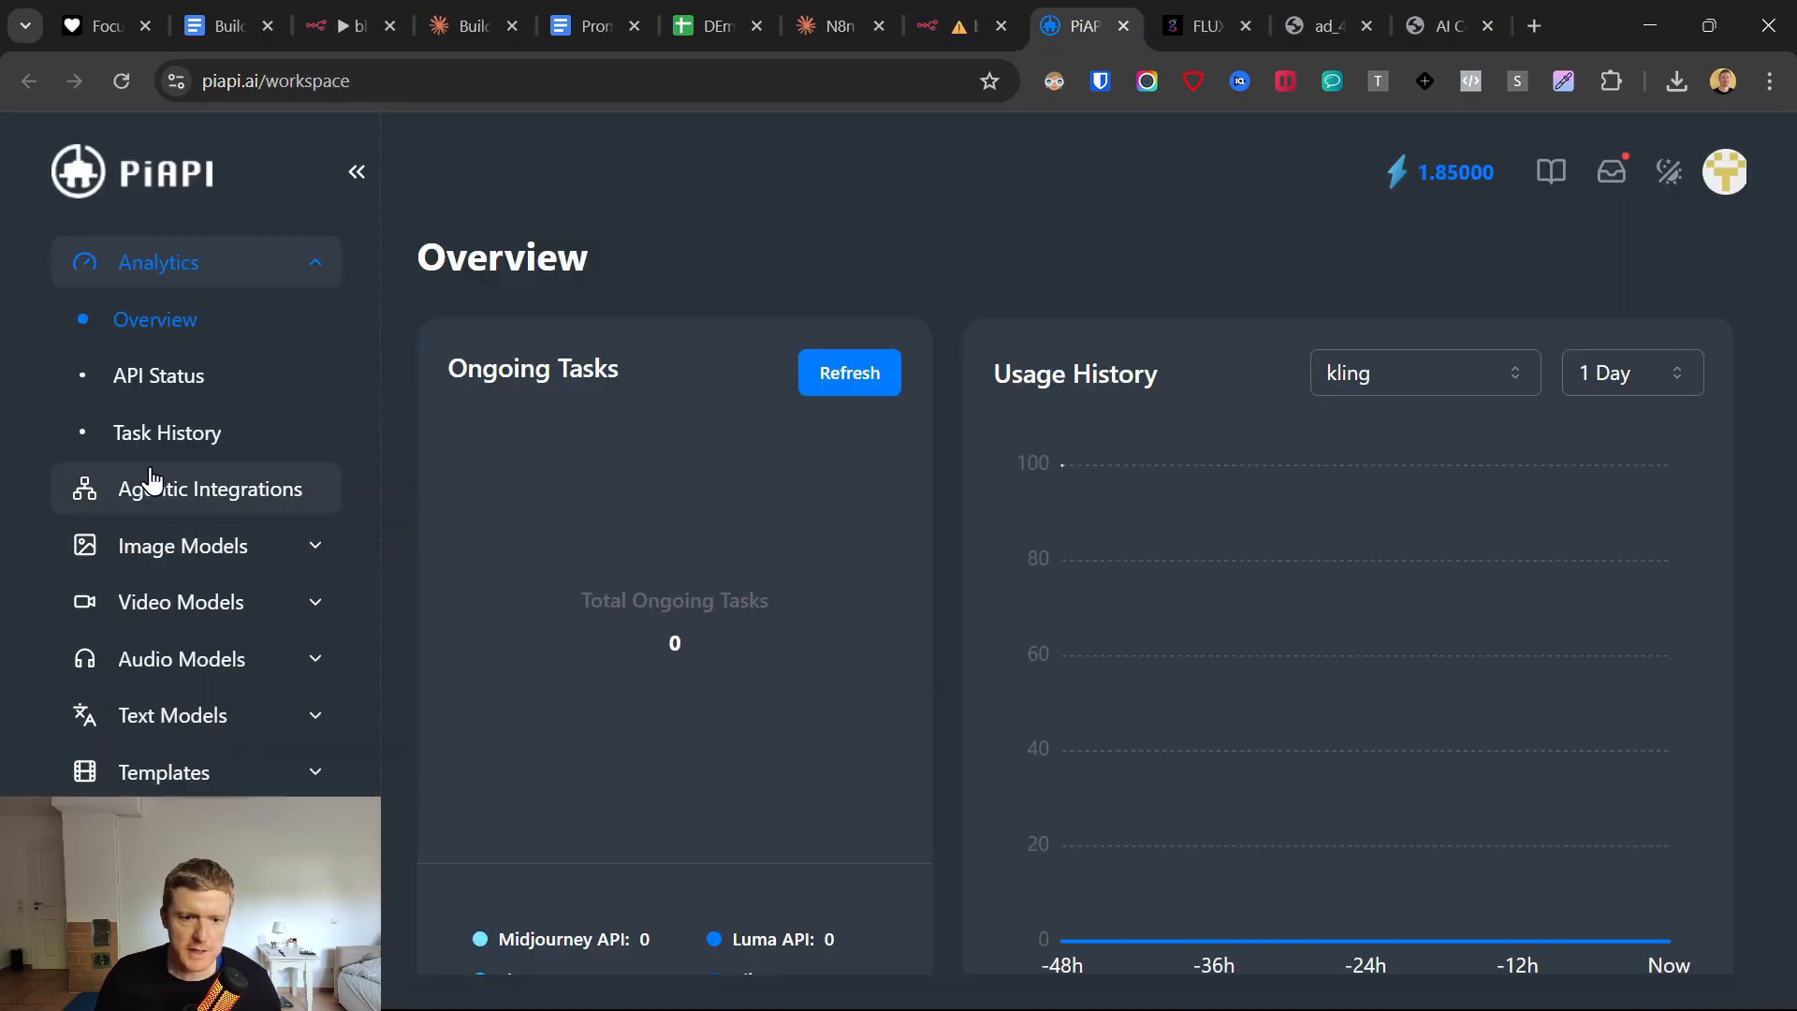
Browse the image and video models offered in the PiAPI workspace, including Flux.1 and Midjourney.
{"action": "scroll", "coordinate": [154, 541], "scroll_direction": "down", "scroll_amount": 1}
{"action": "left_click", "coordinate": [155, 538]}
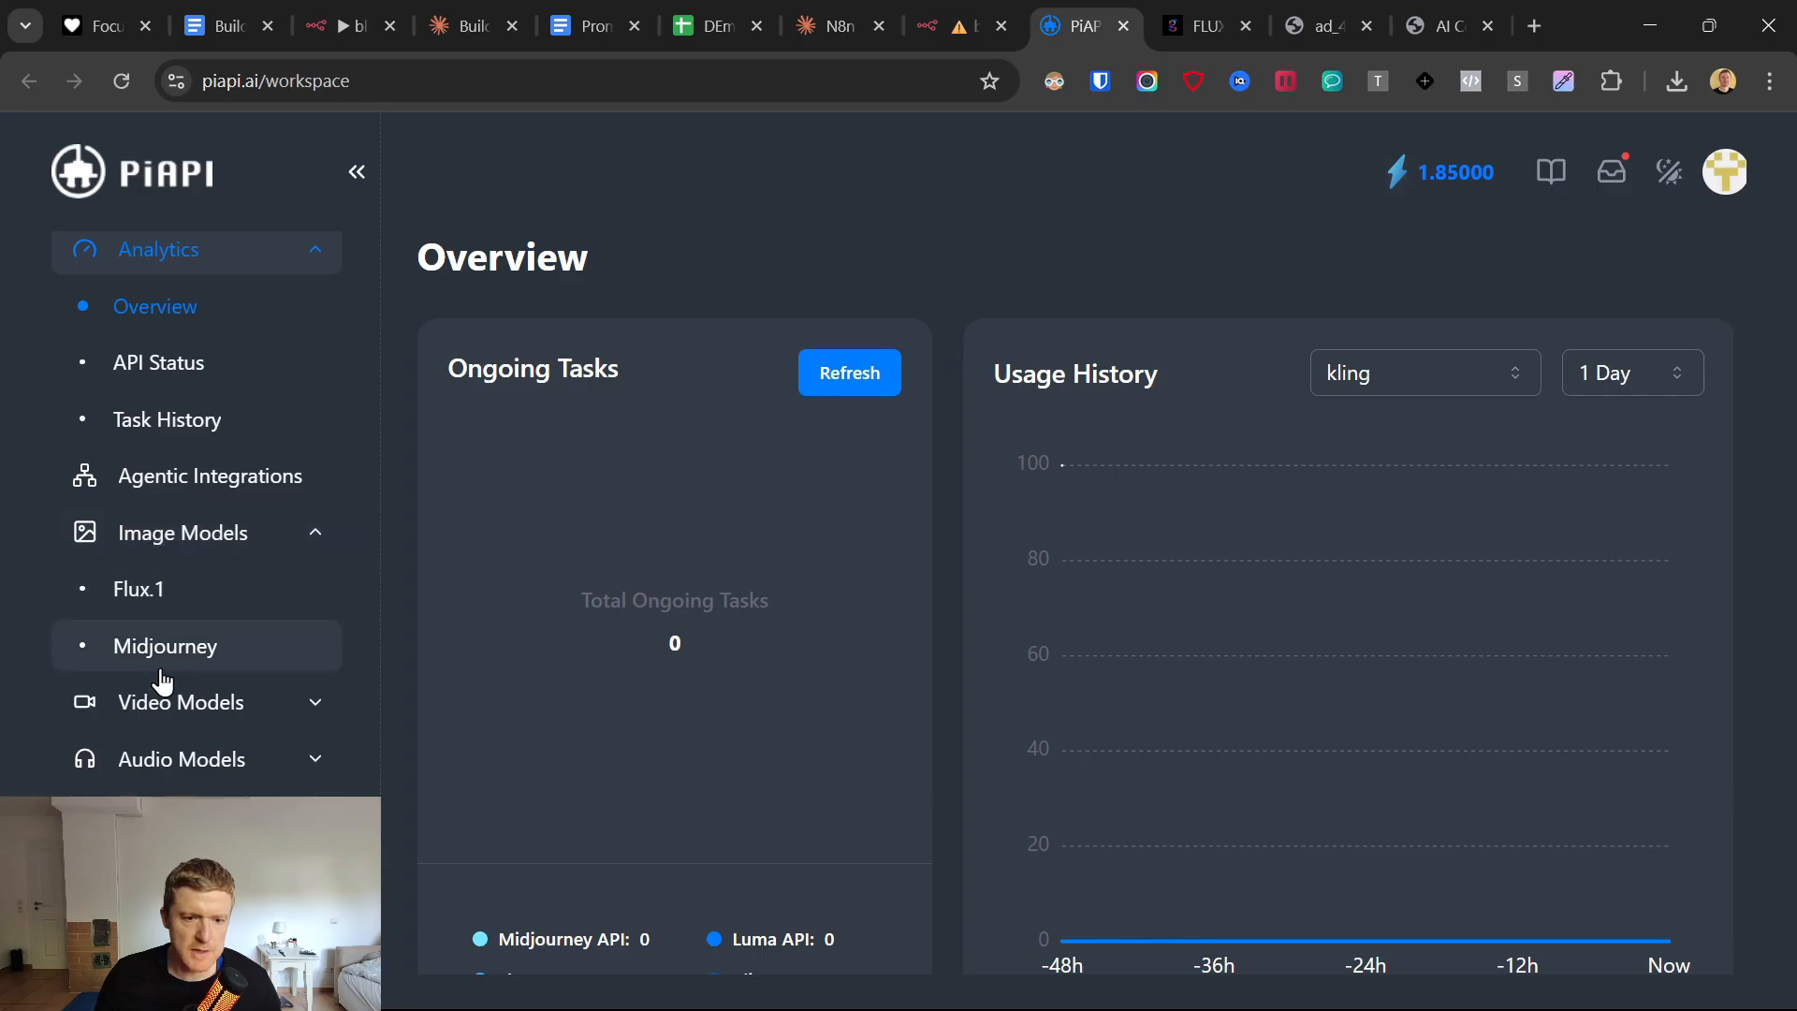
{"action": "left_click", "coordinate": [173, 709]}
{"action": "scroll", "coordinate": [174, 673], "scroll_direction": "down", "scroll_amount": 4}
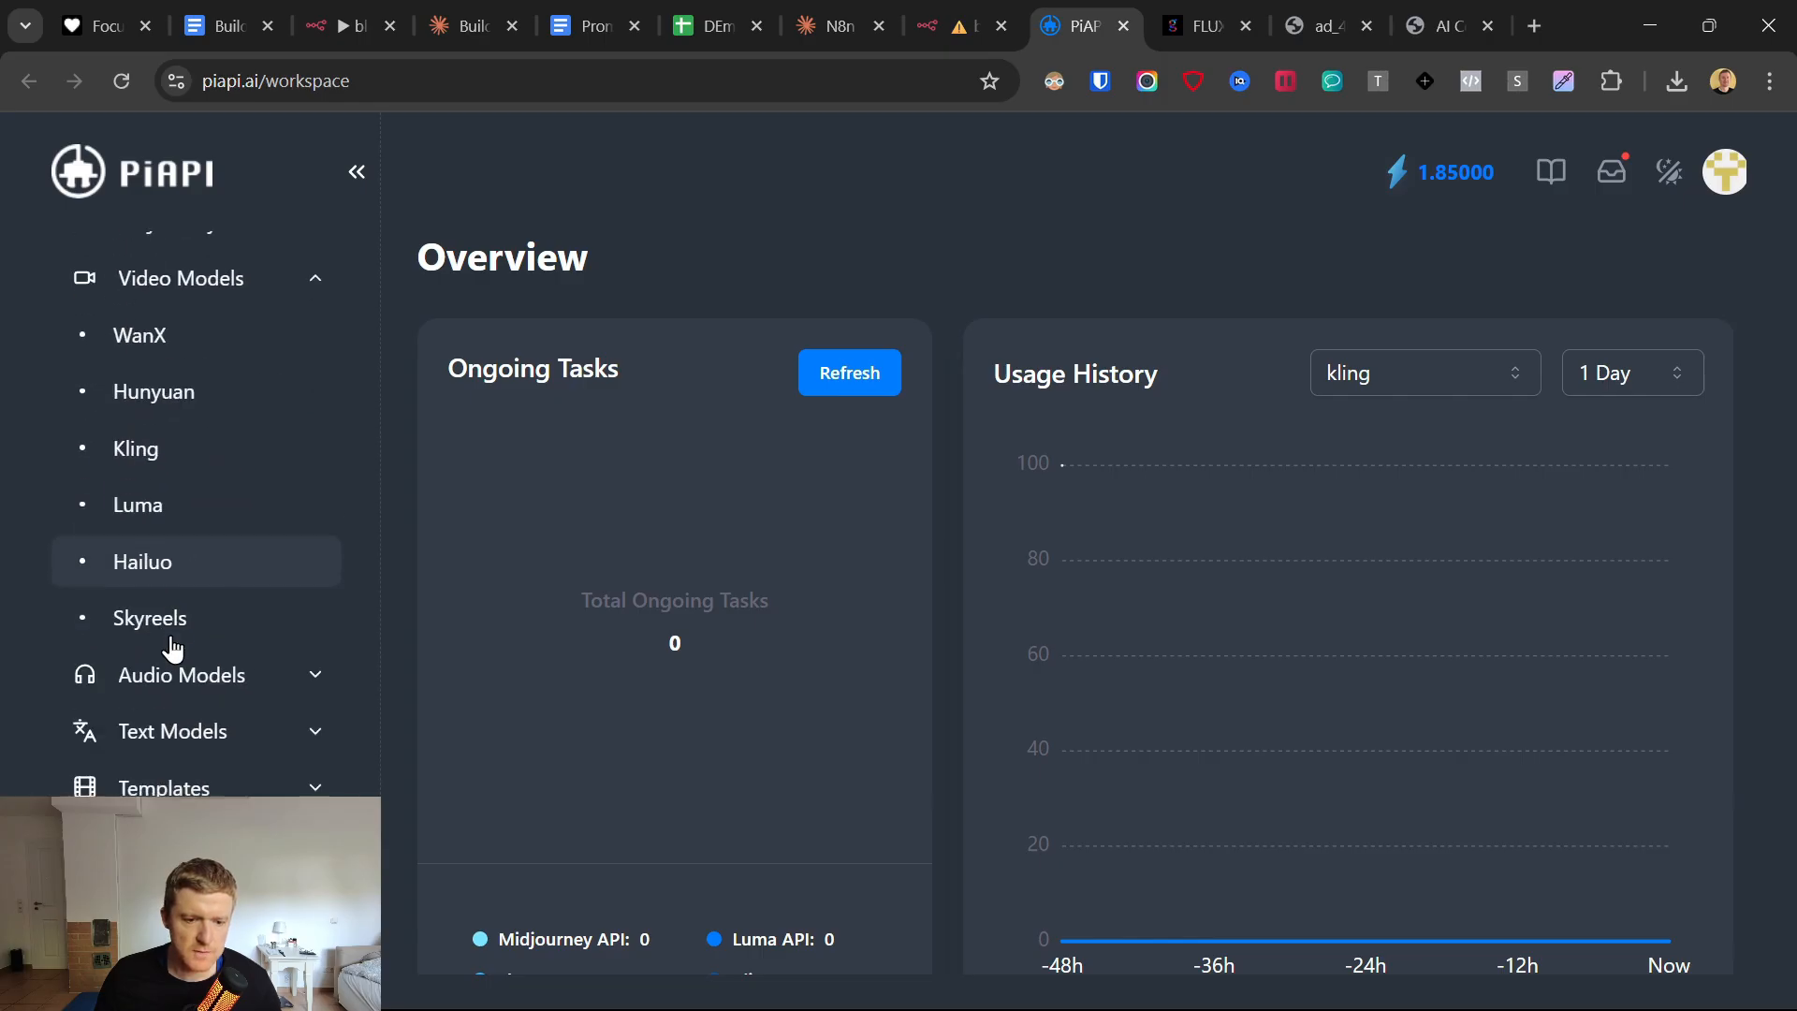
{"action": "left_click", "coordinate": [175, 654]}
{"action": "scroll", "coordinate": [167, 659], "scroll_direction": "down", "scroll_amount": 2}
{"action": "scroll", "coordinate": [176, 666], "scroll_direction": "up", "scroll_amount": 5}
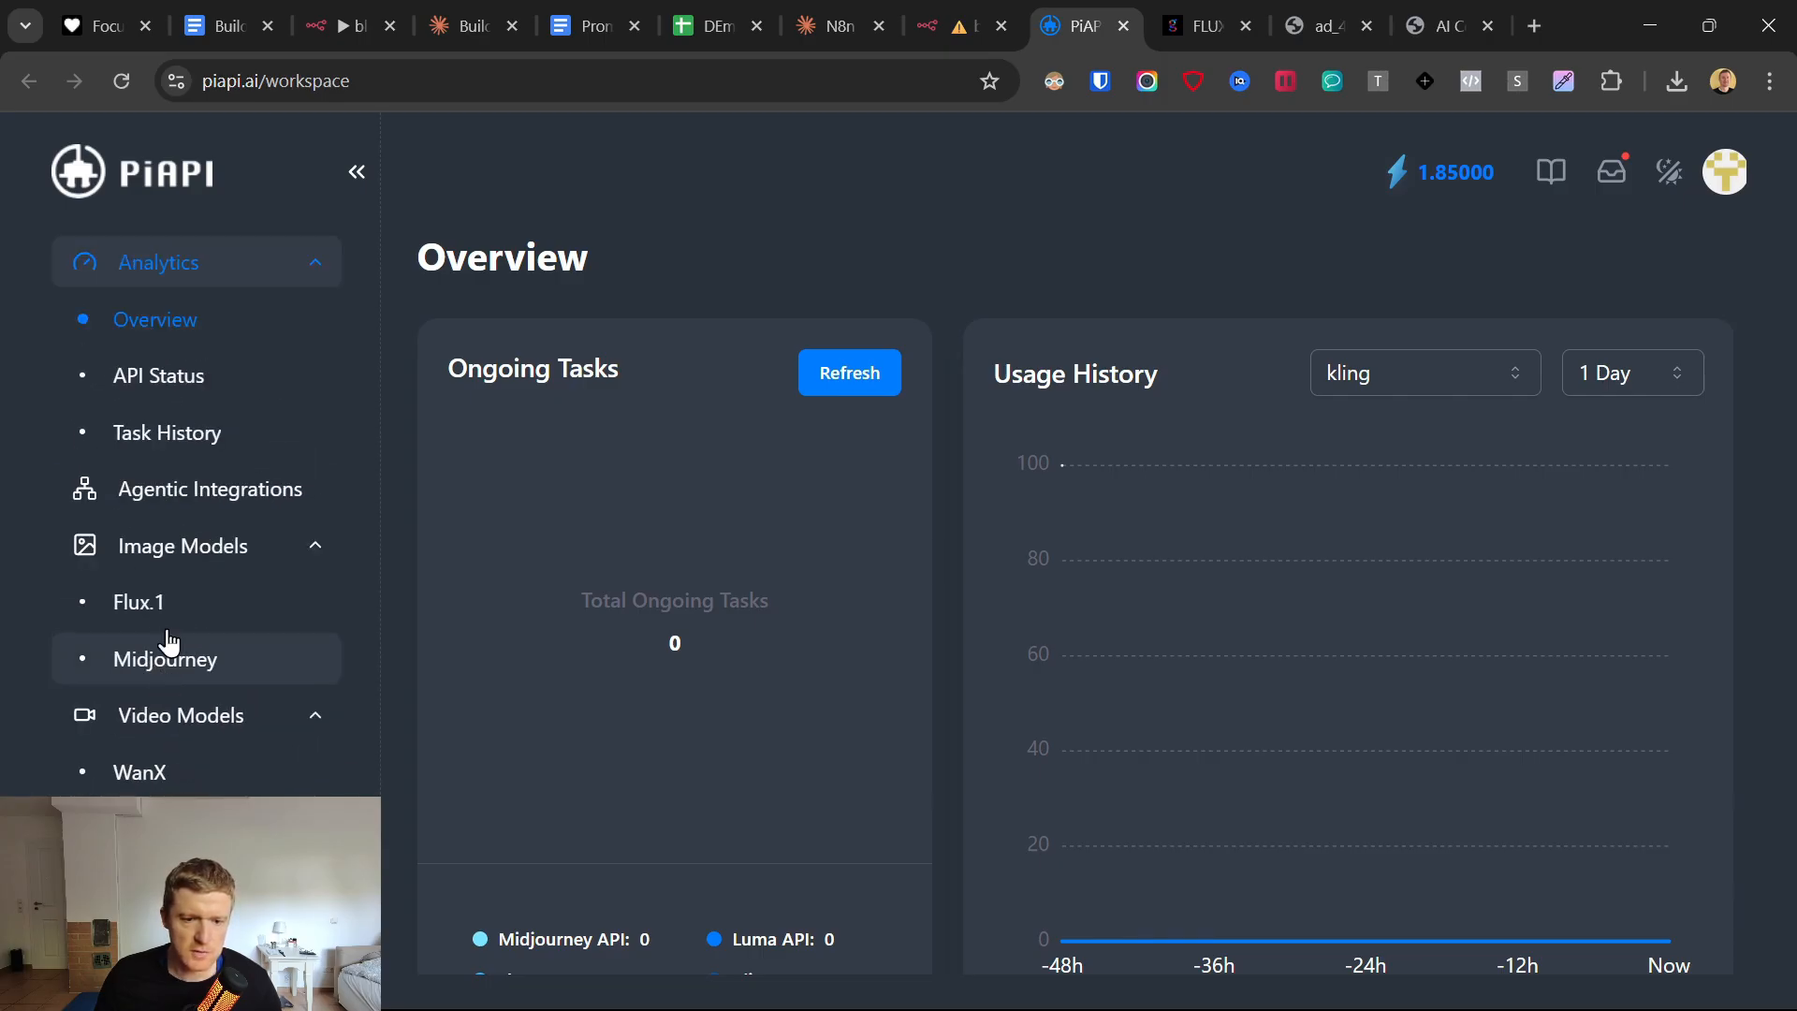
Open the Flux.1 model page in PiAPI and bring up its text-to-image API documentation.
{"action": "left_click", "coordinate": [132, 618]}
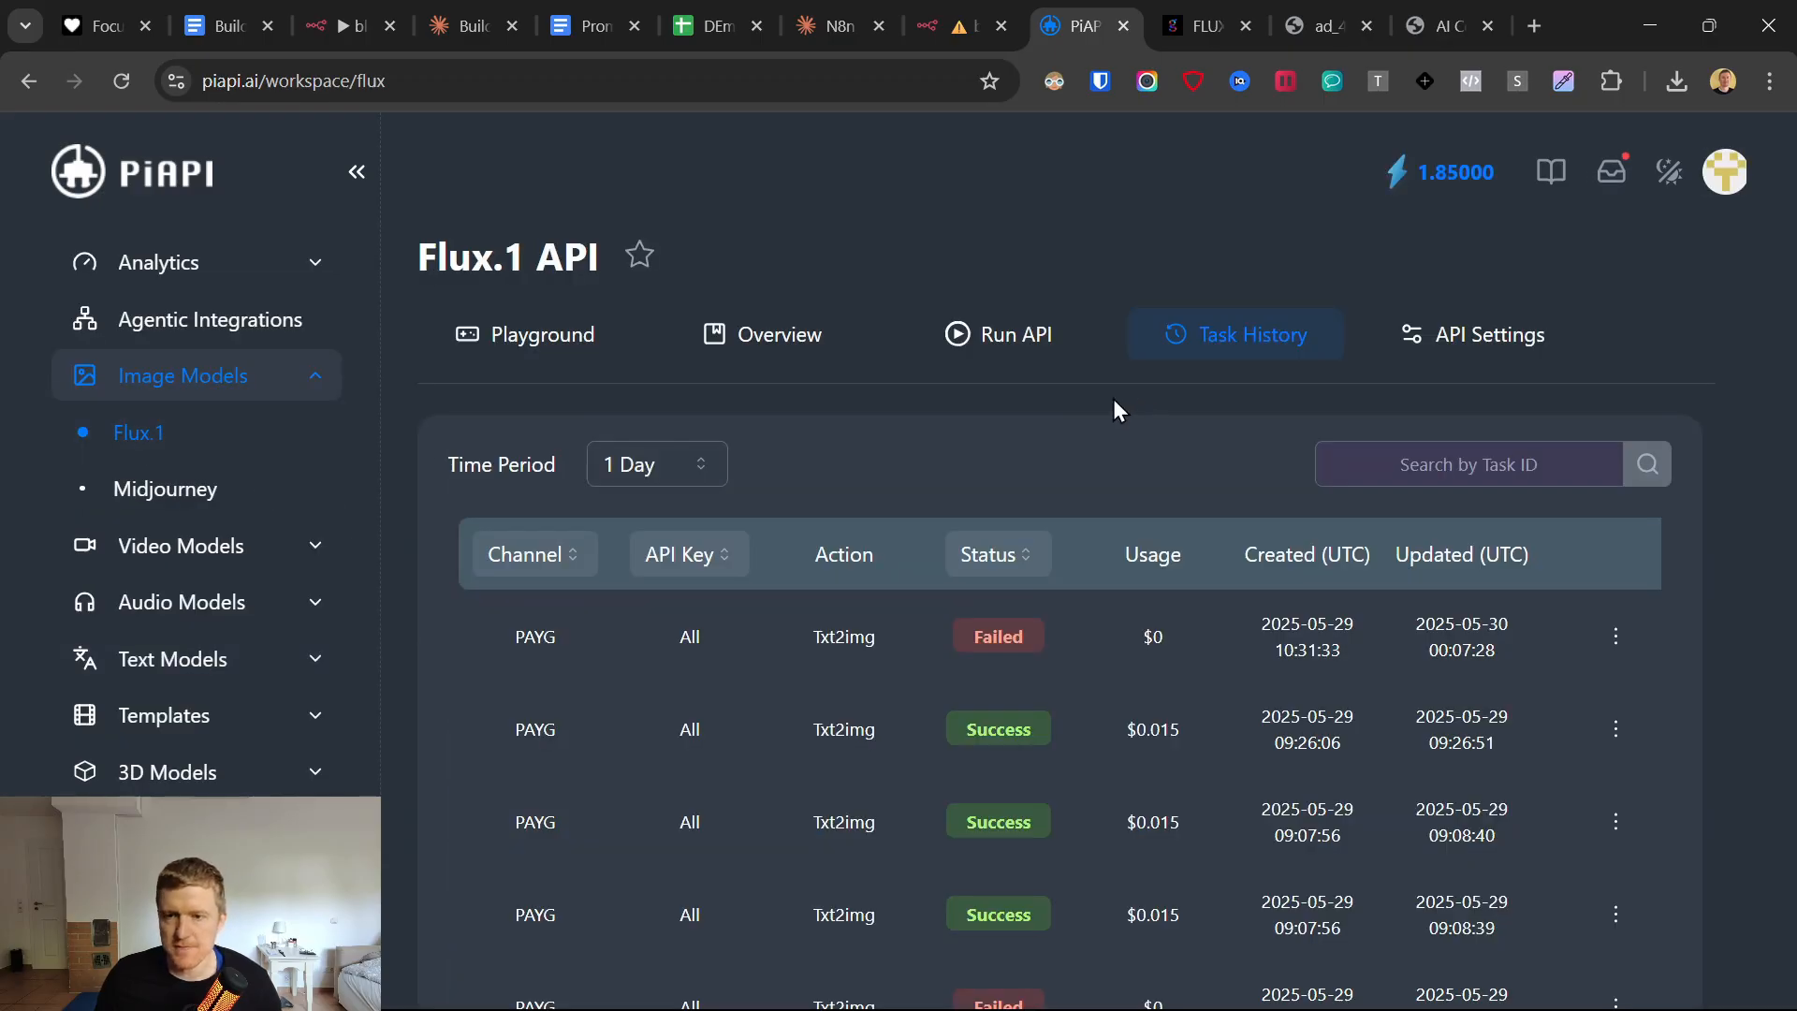
{"action": "left_click", "coordinate": [1011, 335]}
{"action": "left_click", "coordinate": [533, 82]}
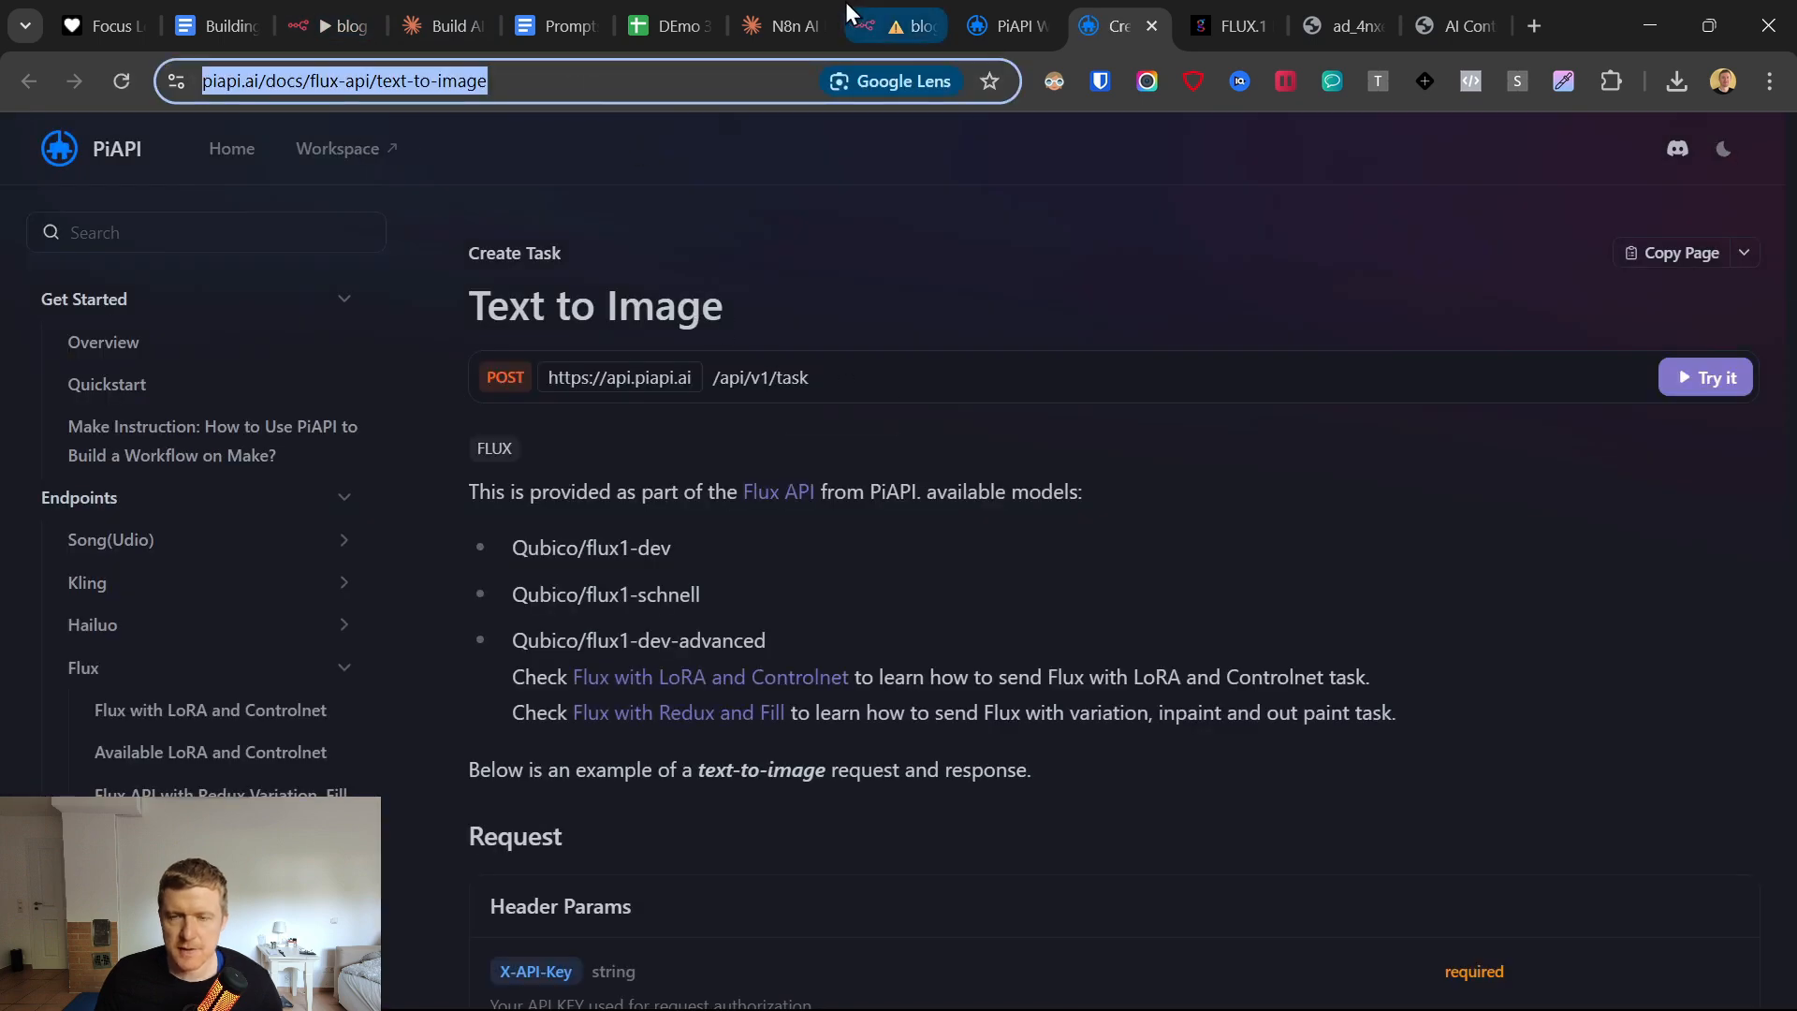
{"action": "left_click", "coordinate": [904, 13]}
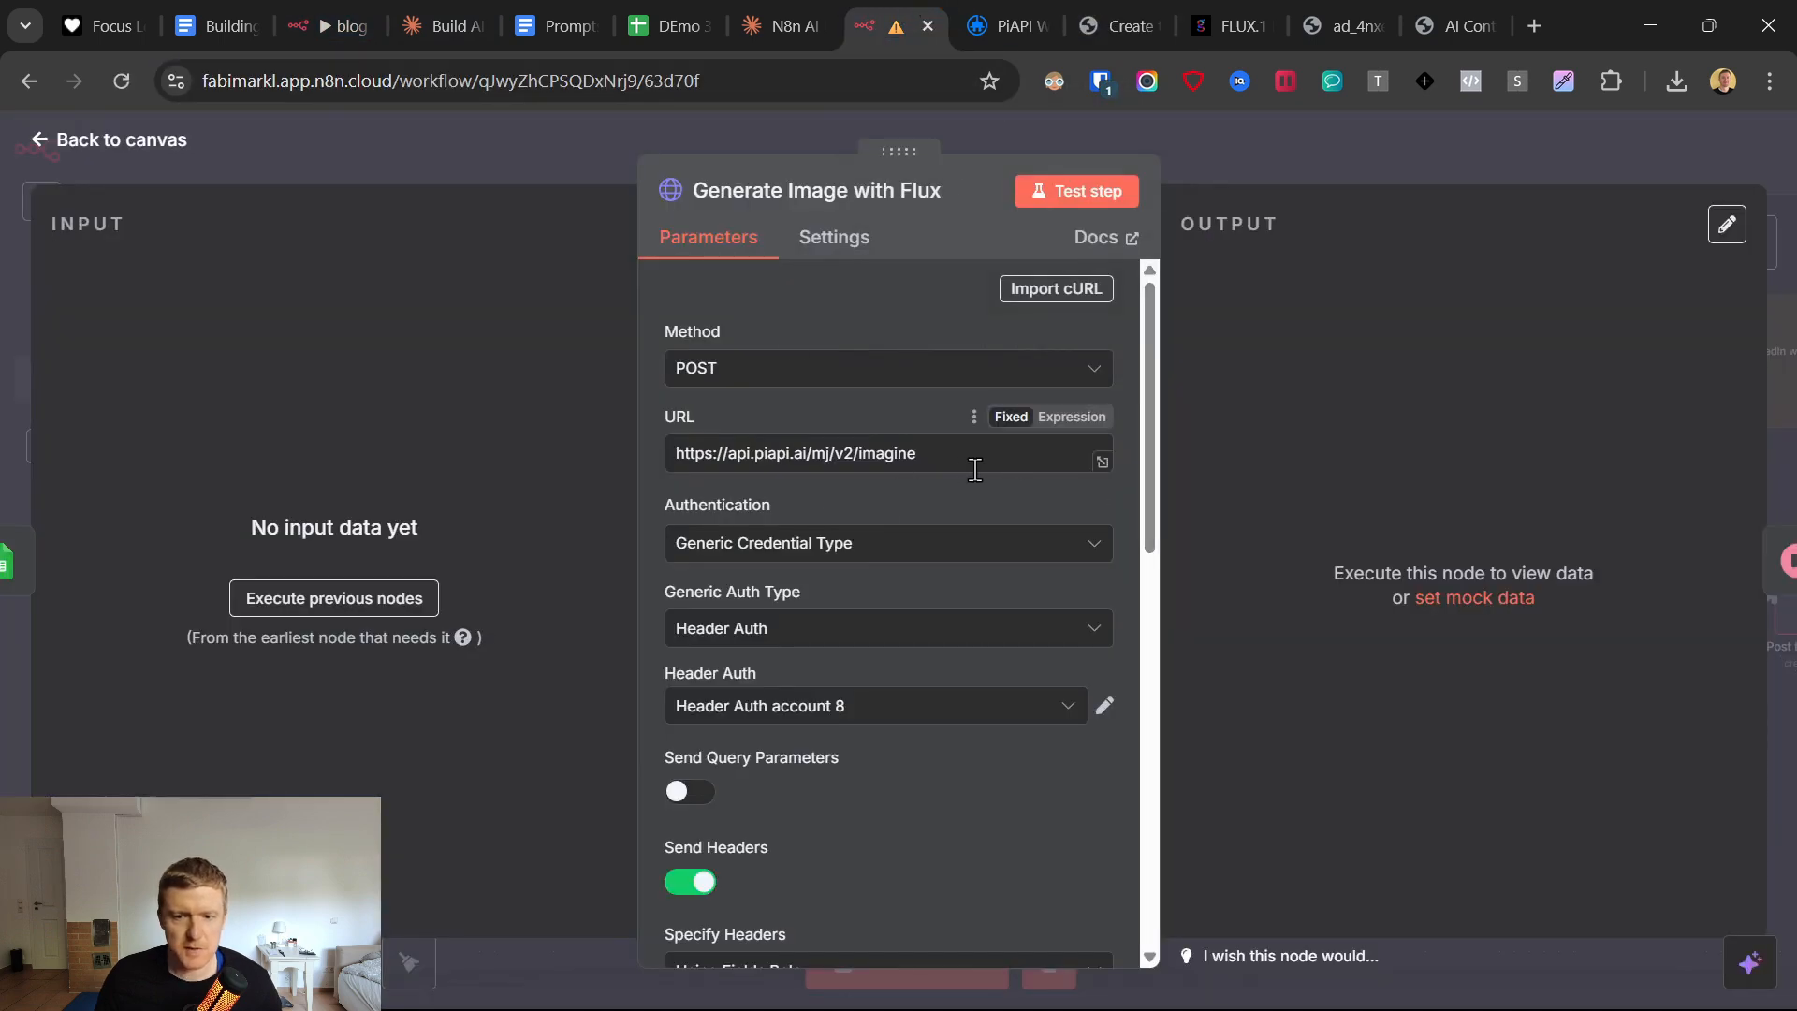
{"action": "left_click_drag", "start_coordinate": [943, 466], "coordinate": [683, 459]}
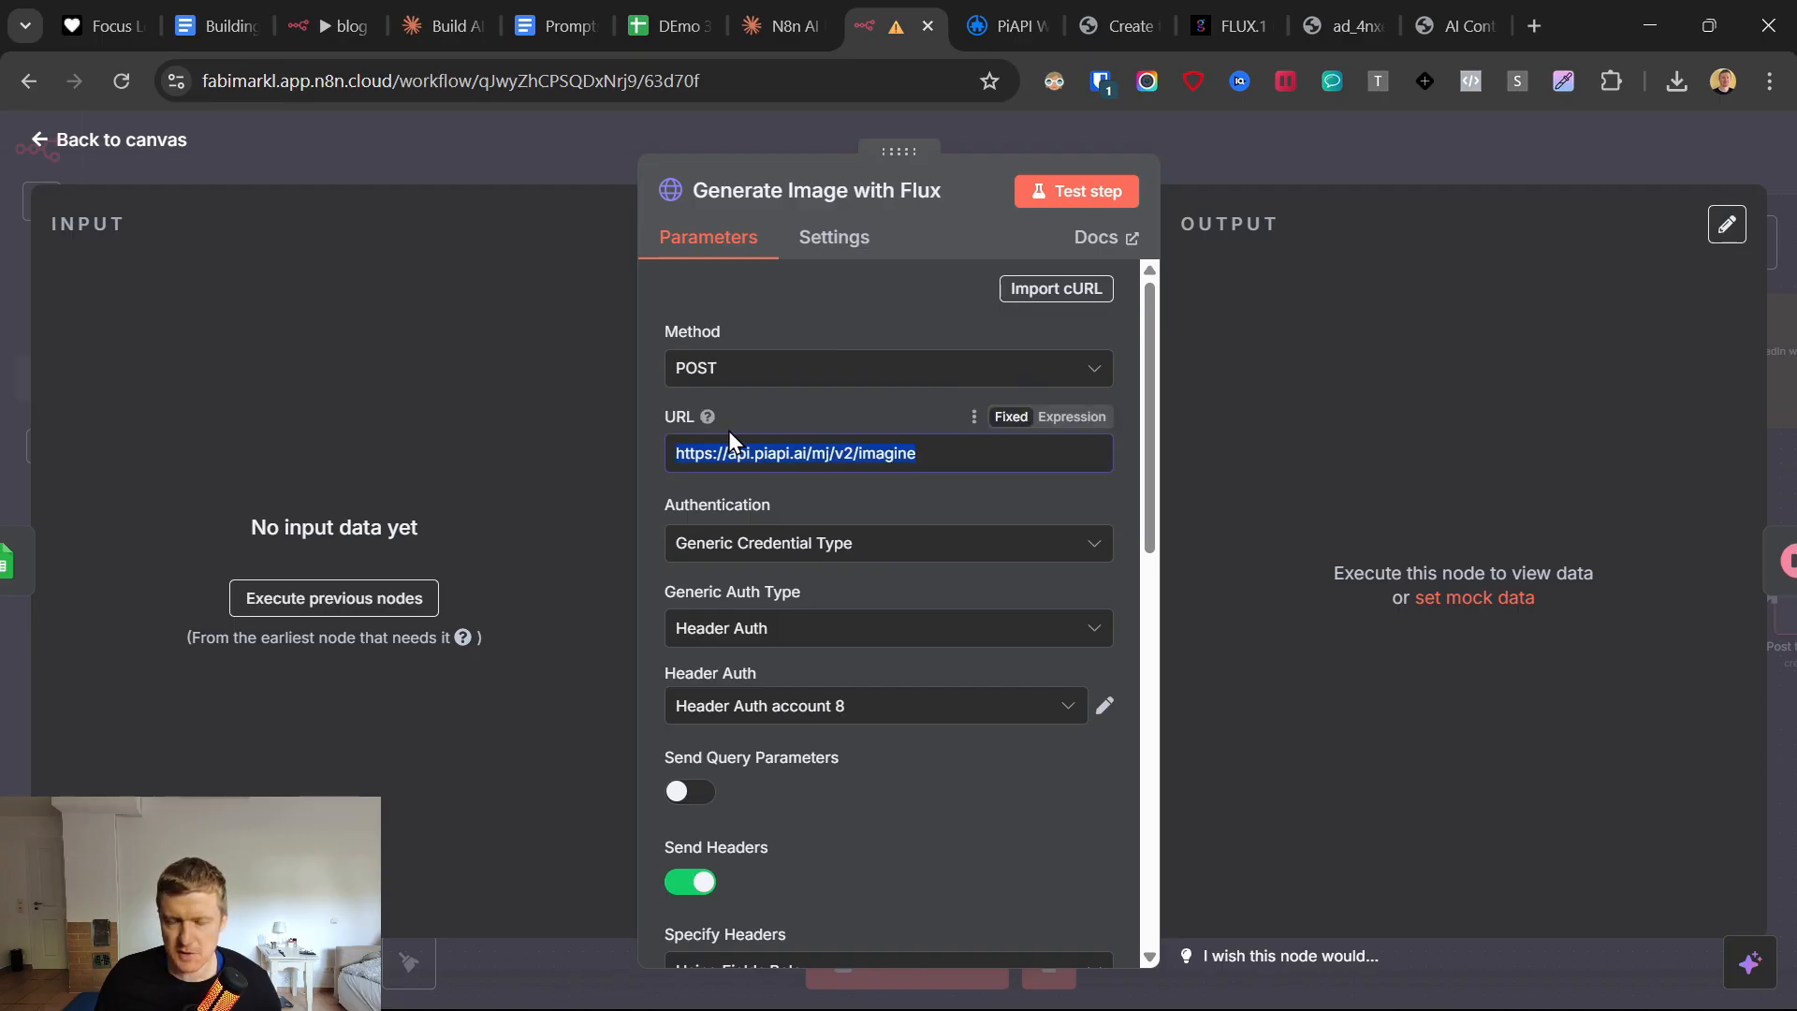
{"action": "left_click_drag", "start_coordinate": [962, 457], "coordinate": [666, 459]}
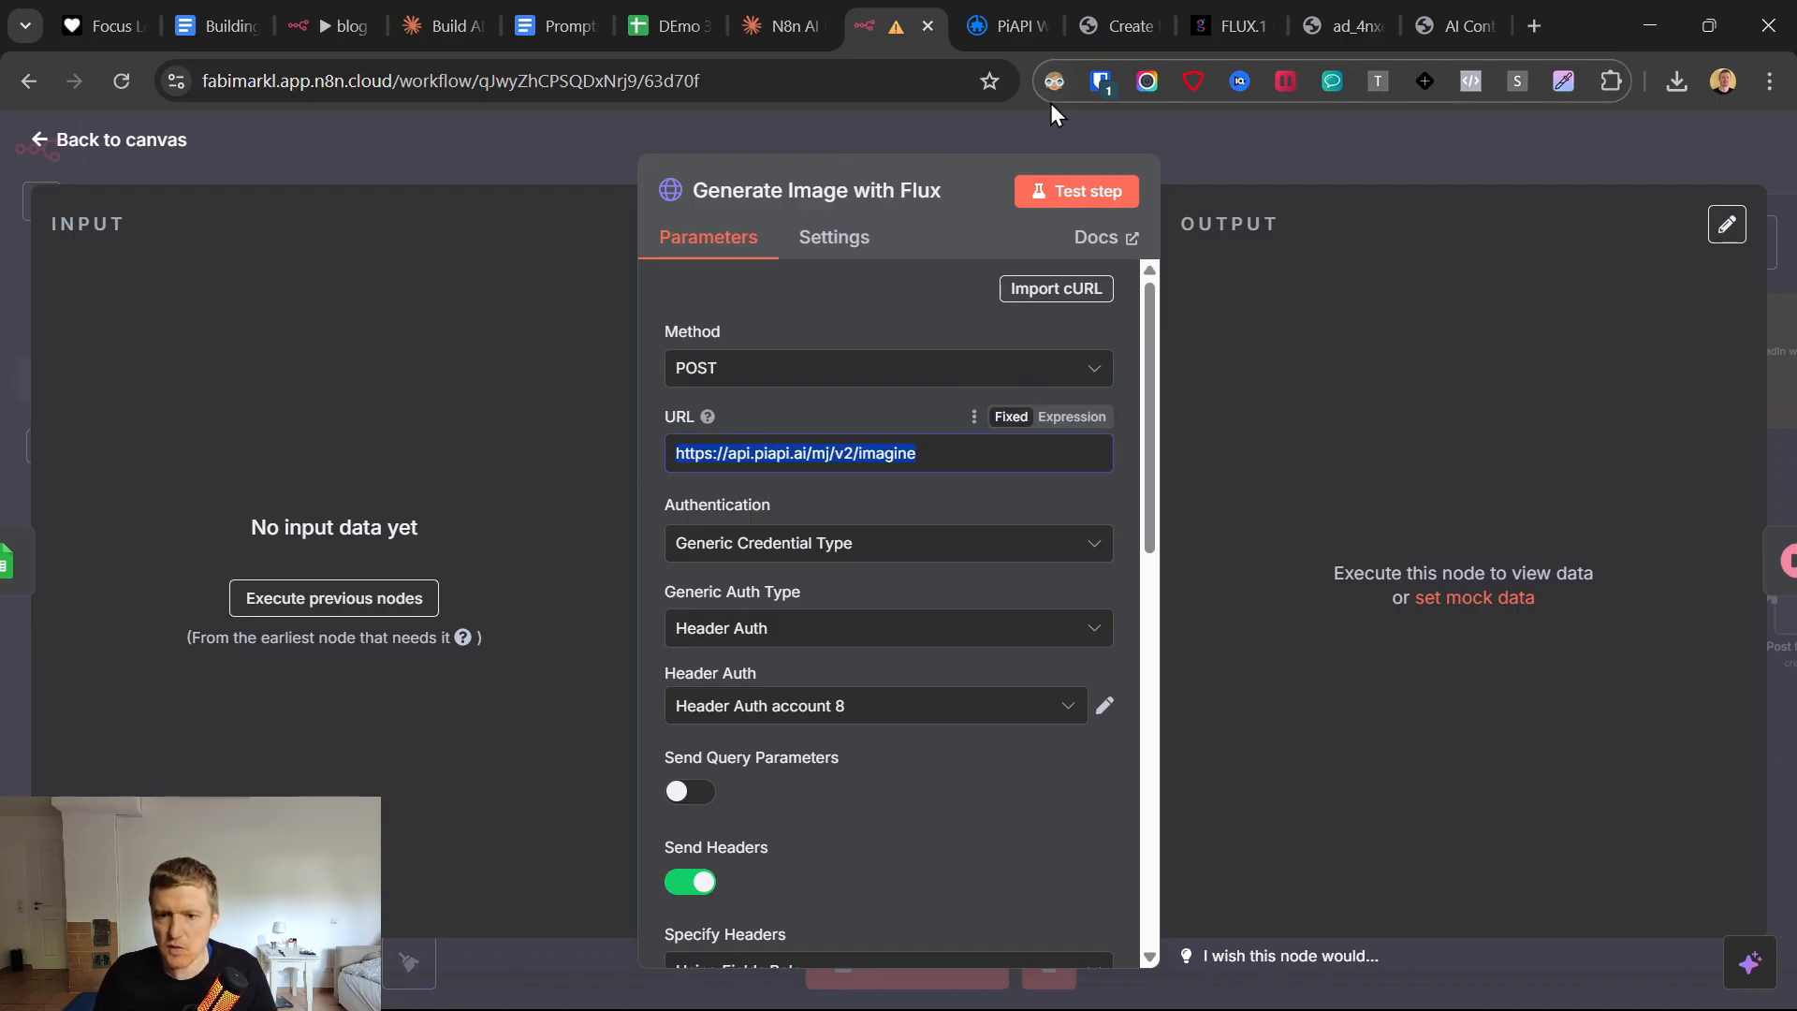
{"action": "left_click", "coordinate": [1018, 13]}
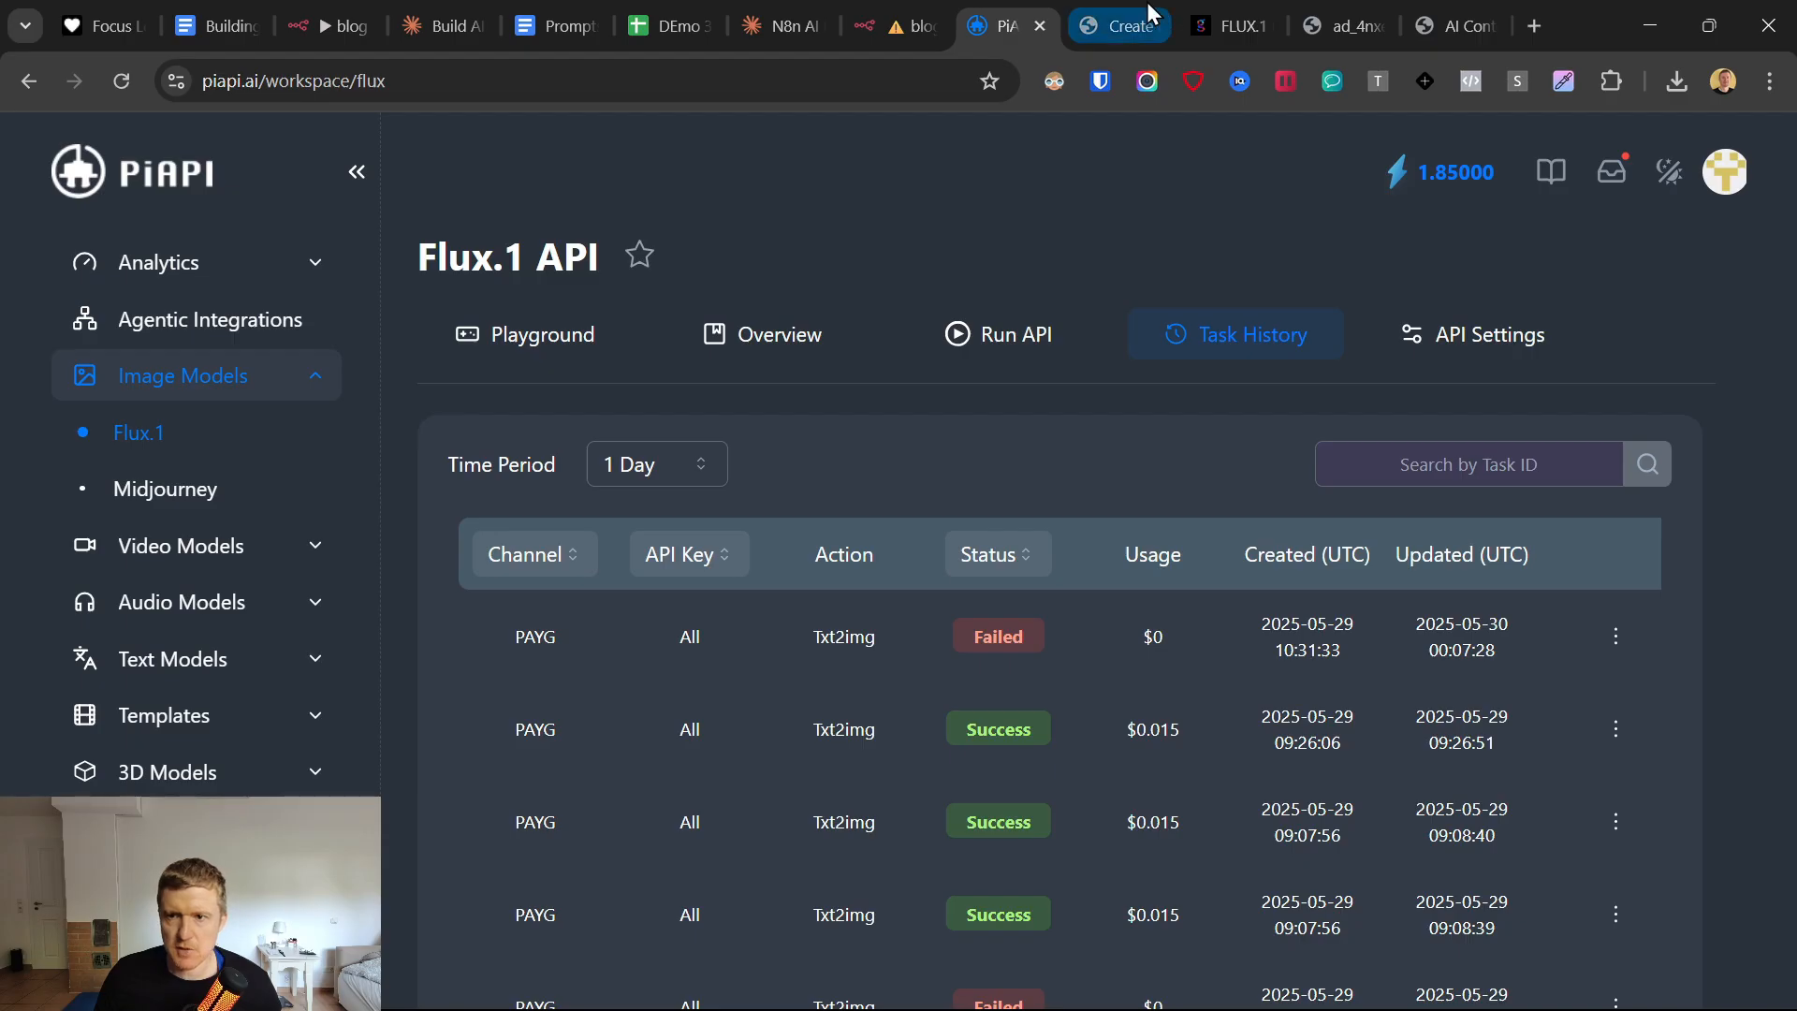
{"action": "left_click", "coordinate": [1119, 17]}
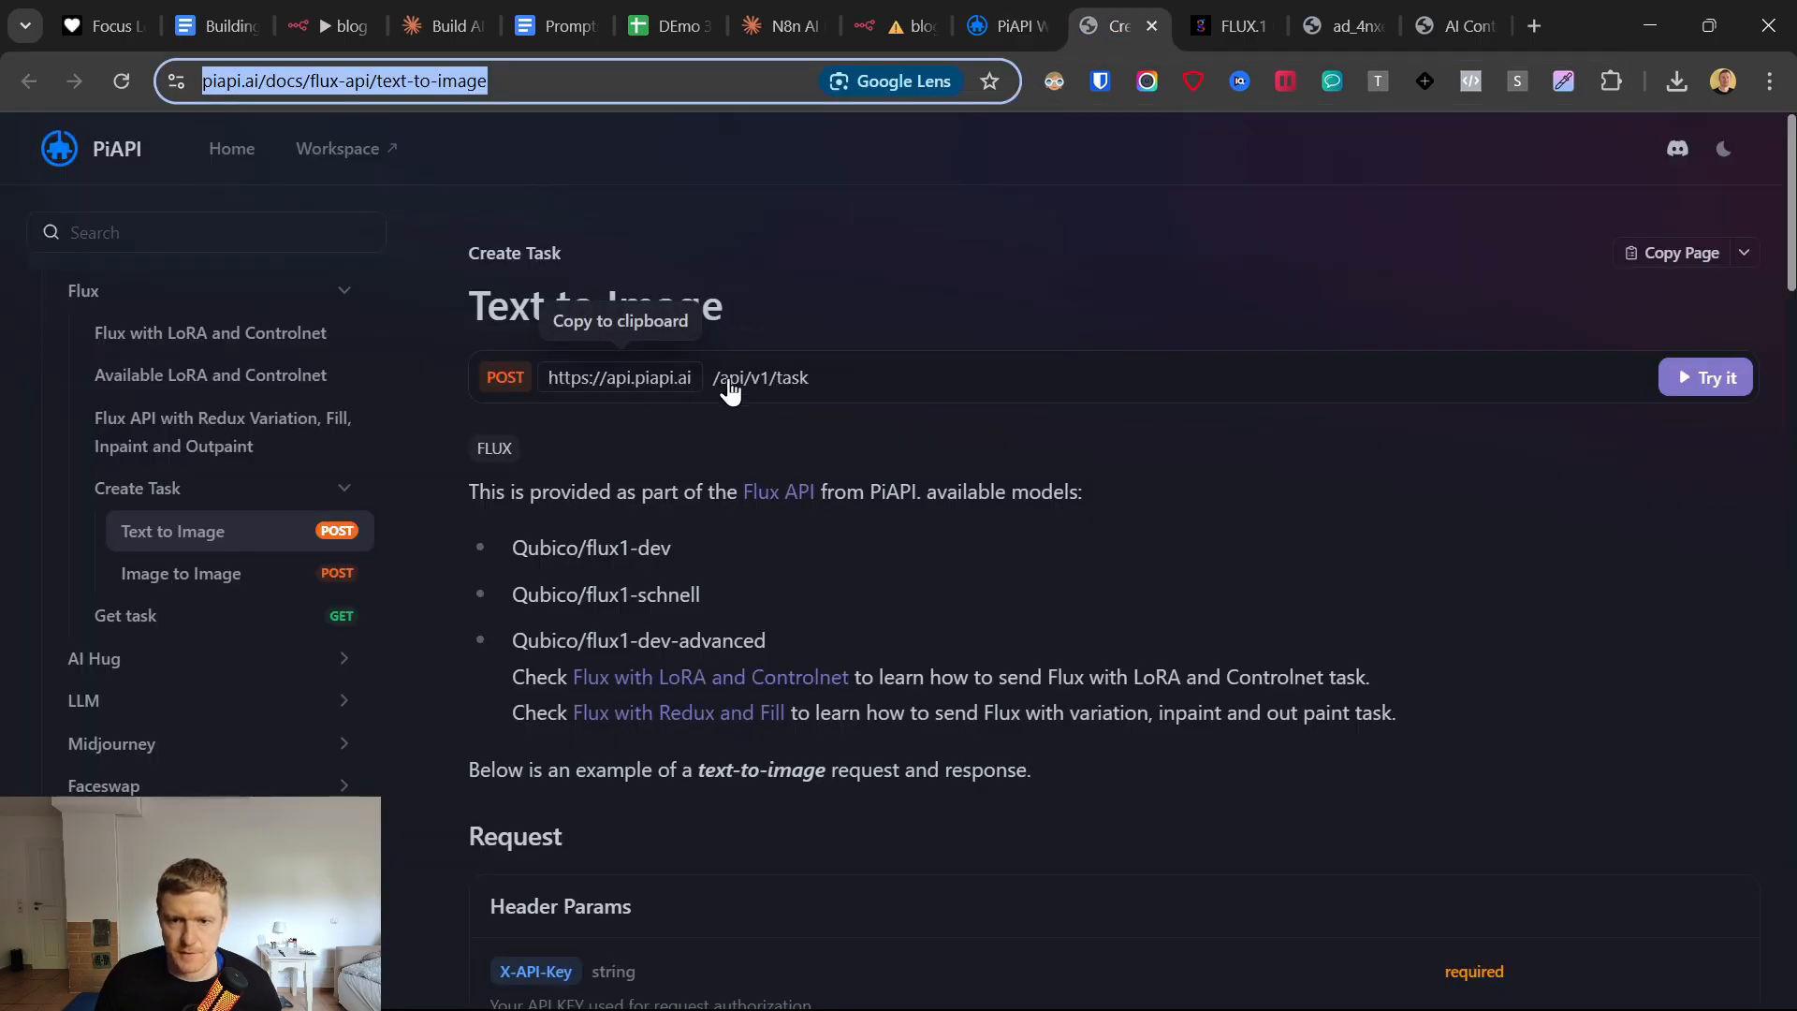
{"action": "left_click_drag", "start_coordinate": [810, 382], "coordinate": [557, 394]}
{"action": "left_click", "coordinate": [891, 25]}
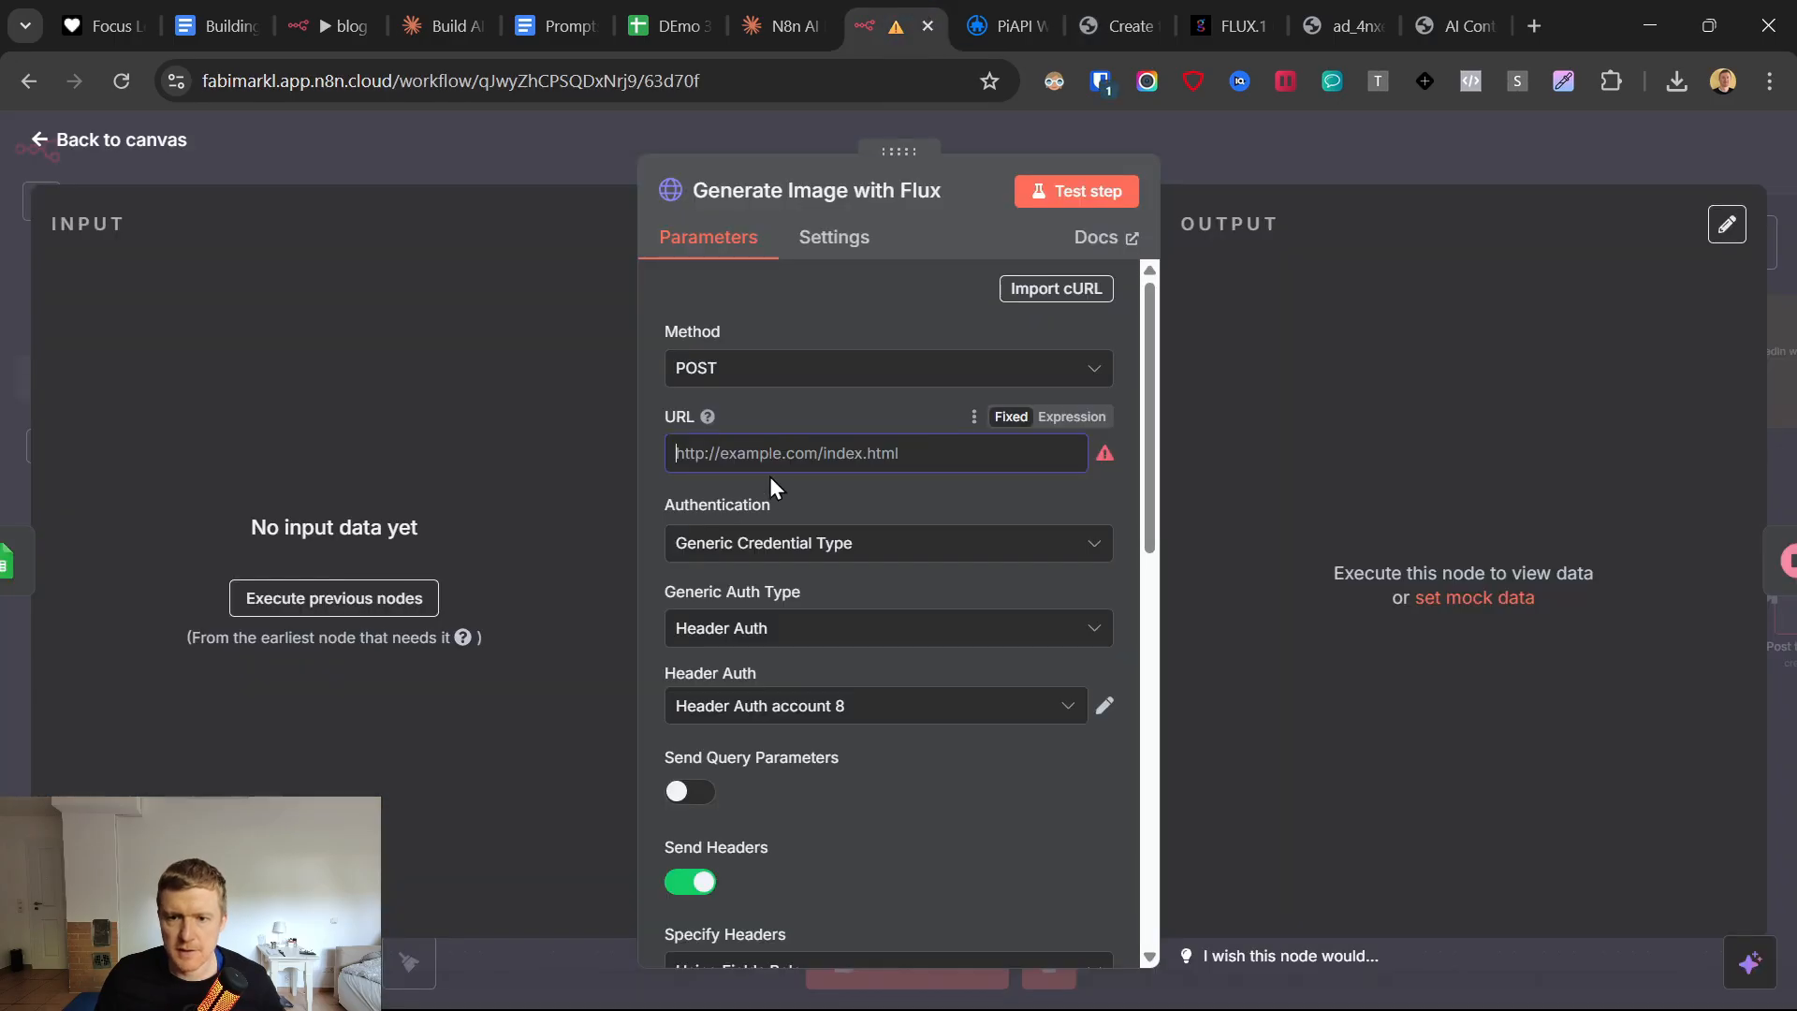
{"action": "type", "text": "https://api.piapi.ai/api/v1/task"}
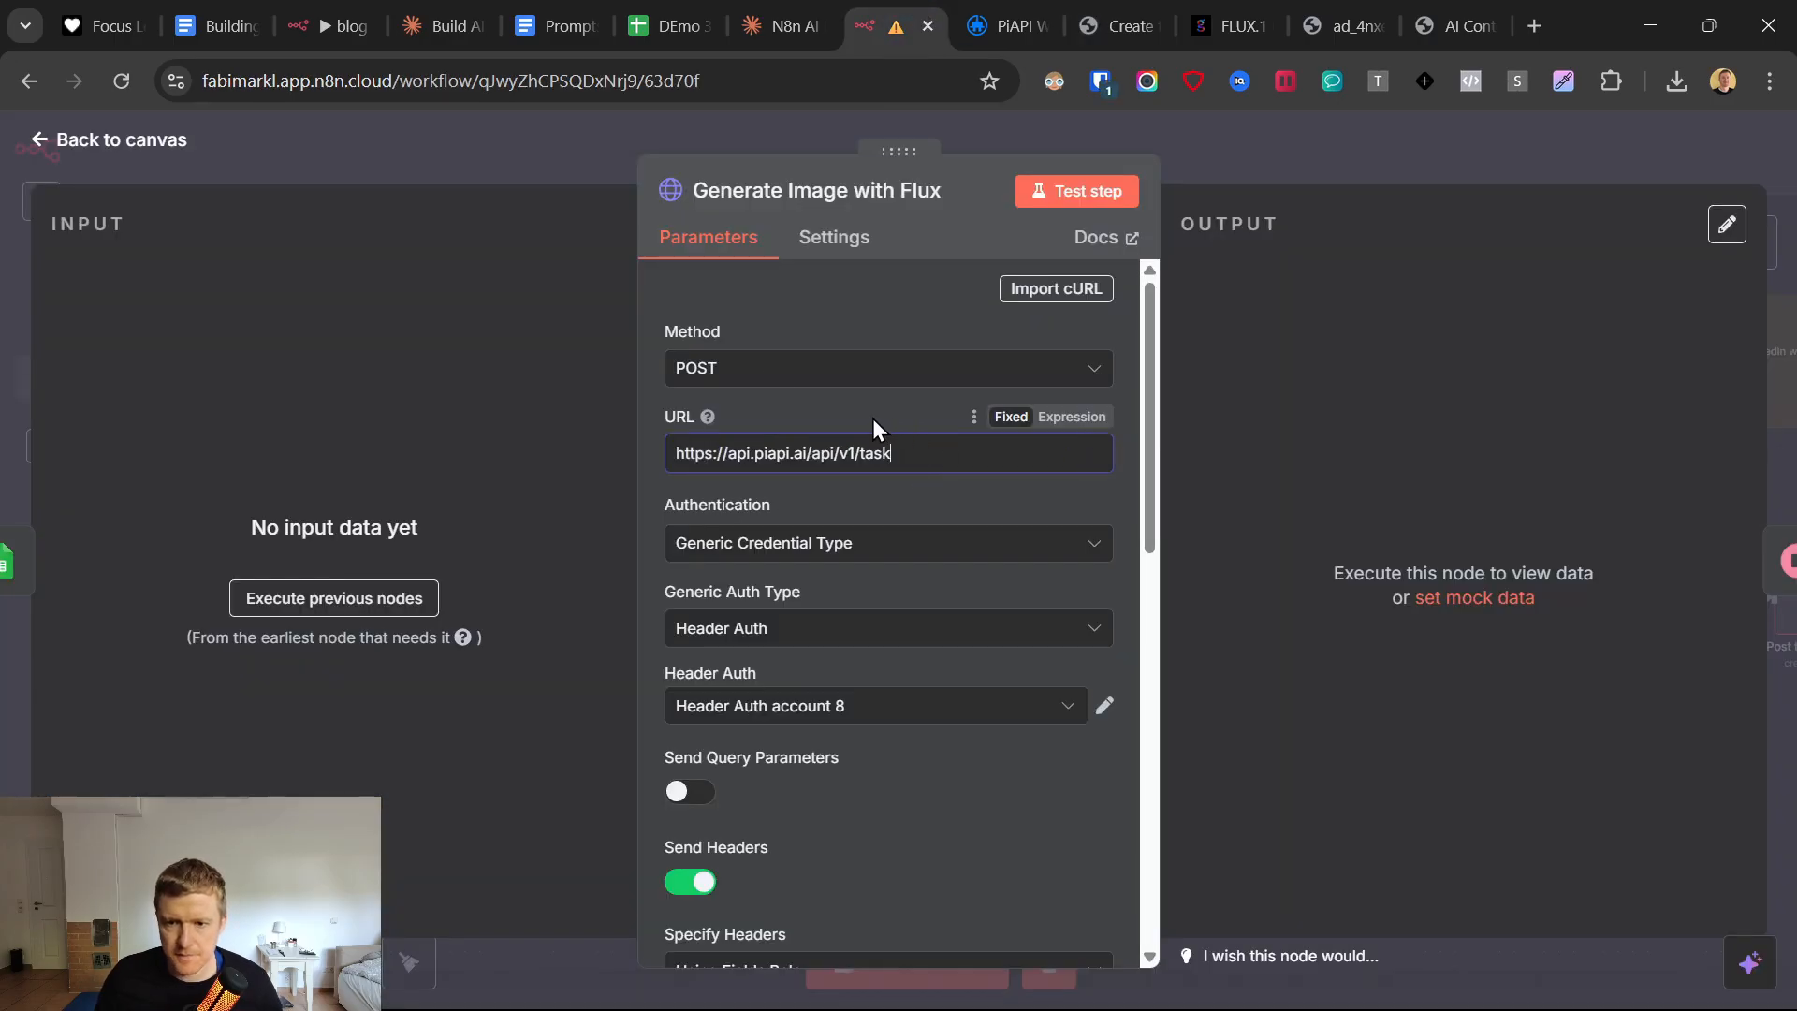
Start a new Header Auth credential for the Generate Image with Flux node.
{"action": "scroll", "coordinate": [833, 579], "scroll_direction": "down", "scroll_amount": 1}
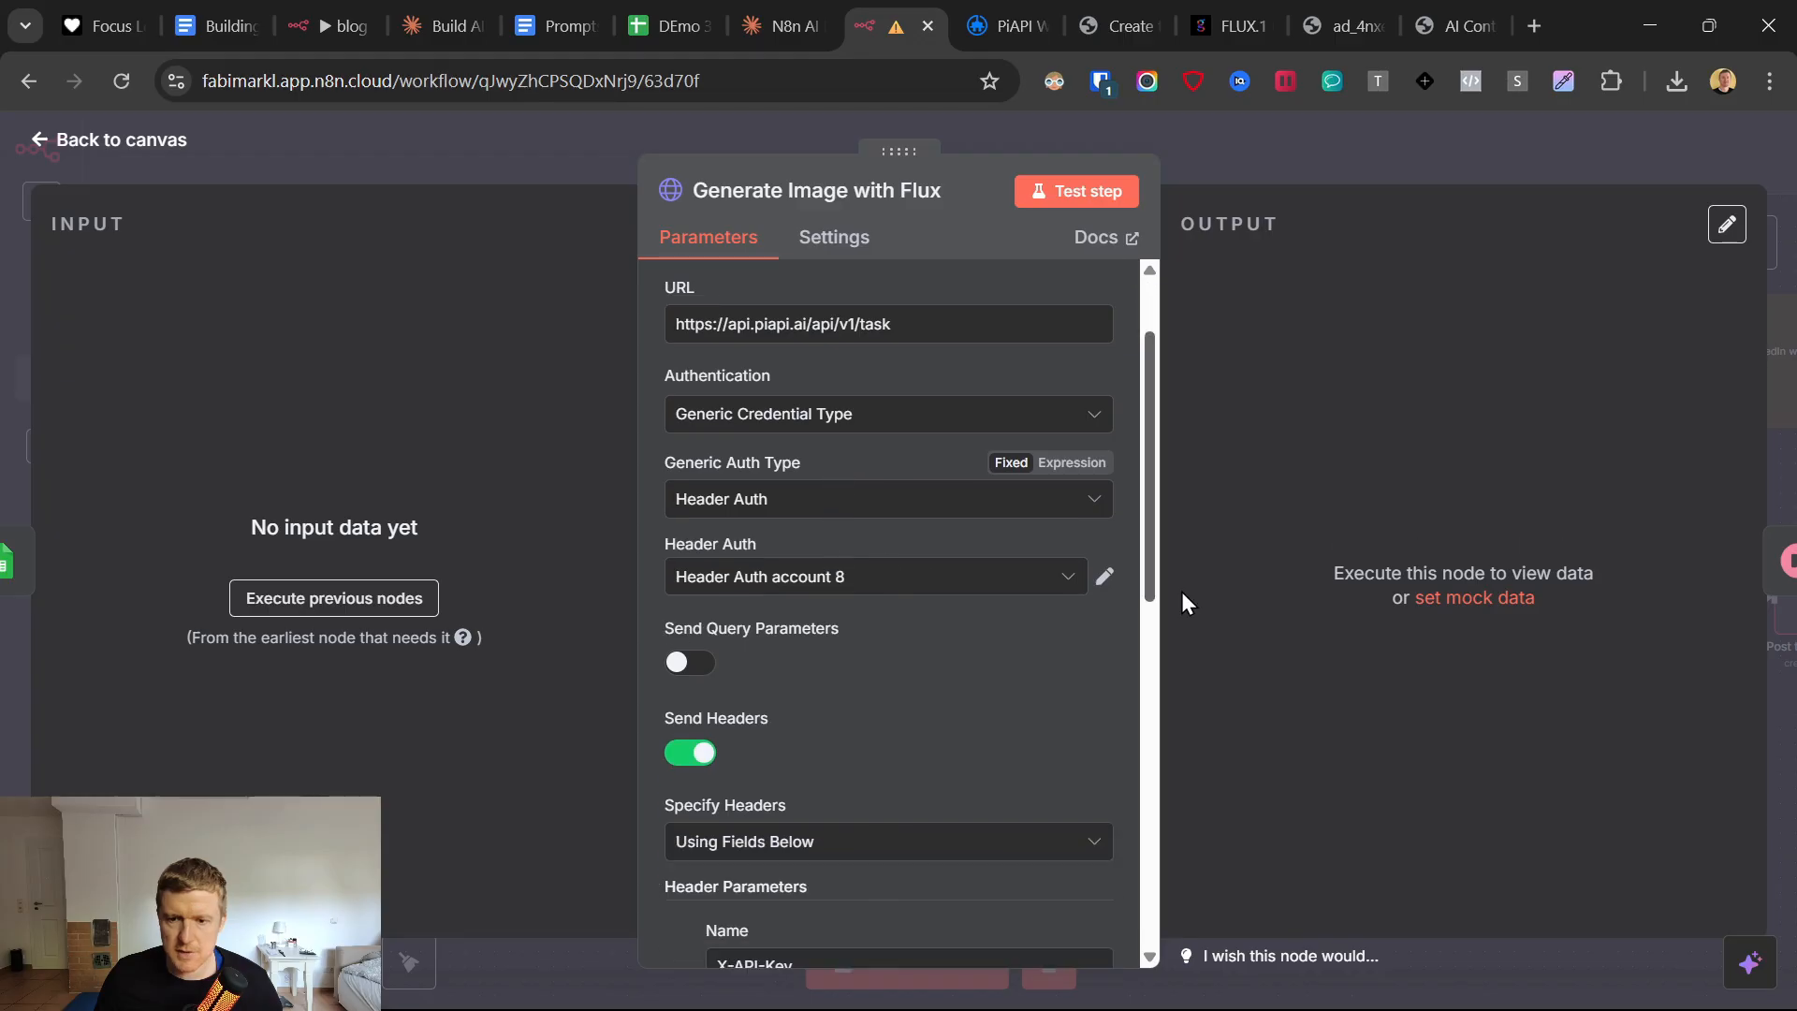
{"action": "left_click", "coordinate": [1067, 578]}
{"action": "left_click", "coordinate": [791, 513]}
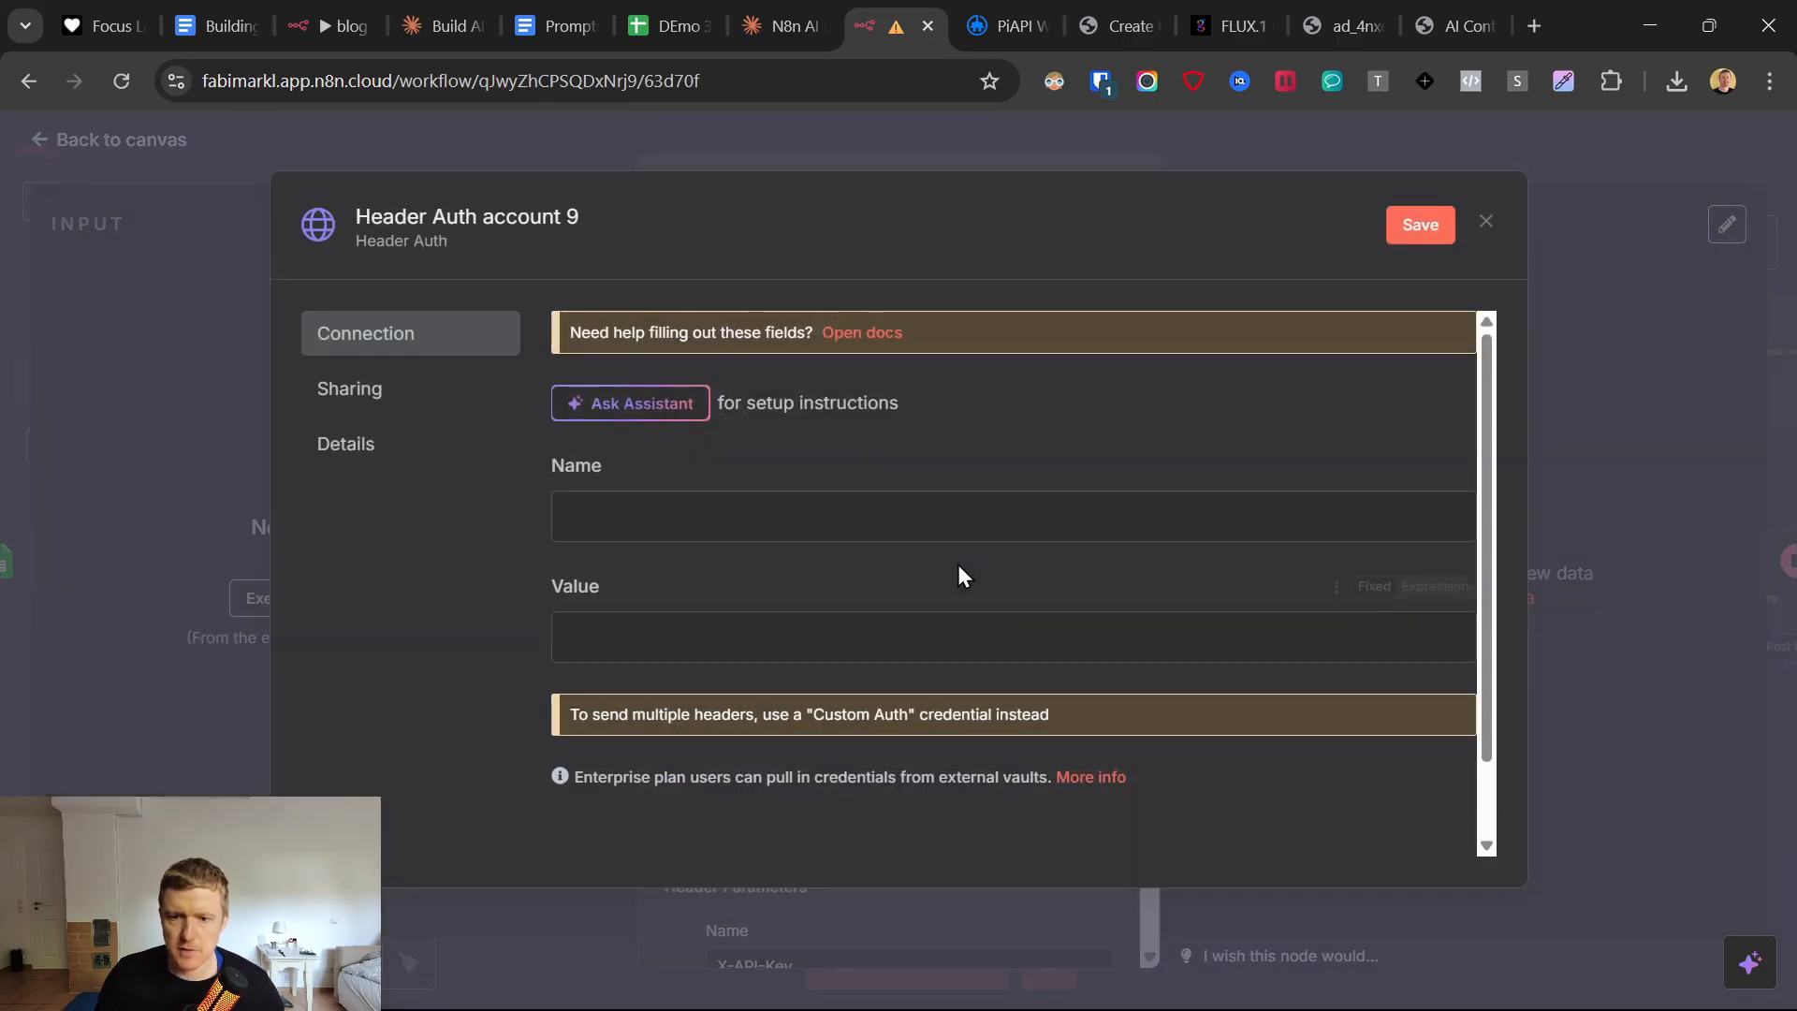
Create a PiAPI API key named demon8n and paste the key into the Value field of the new n8n Header Auth credential.
{"action": "left_click", "coordinate": [1033, 21]}
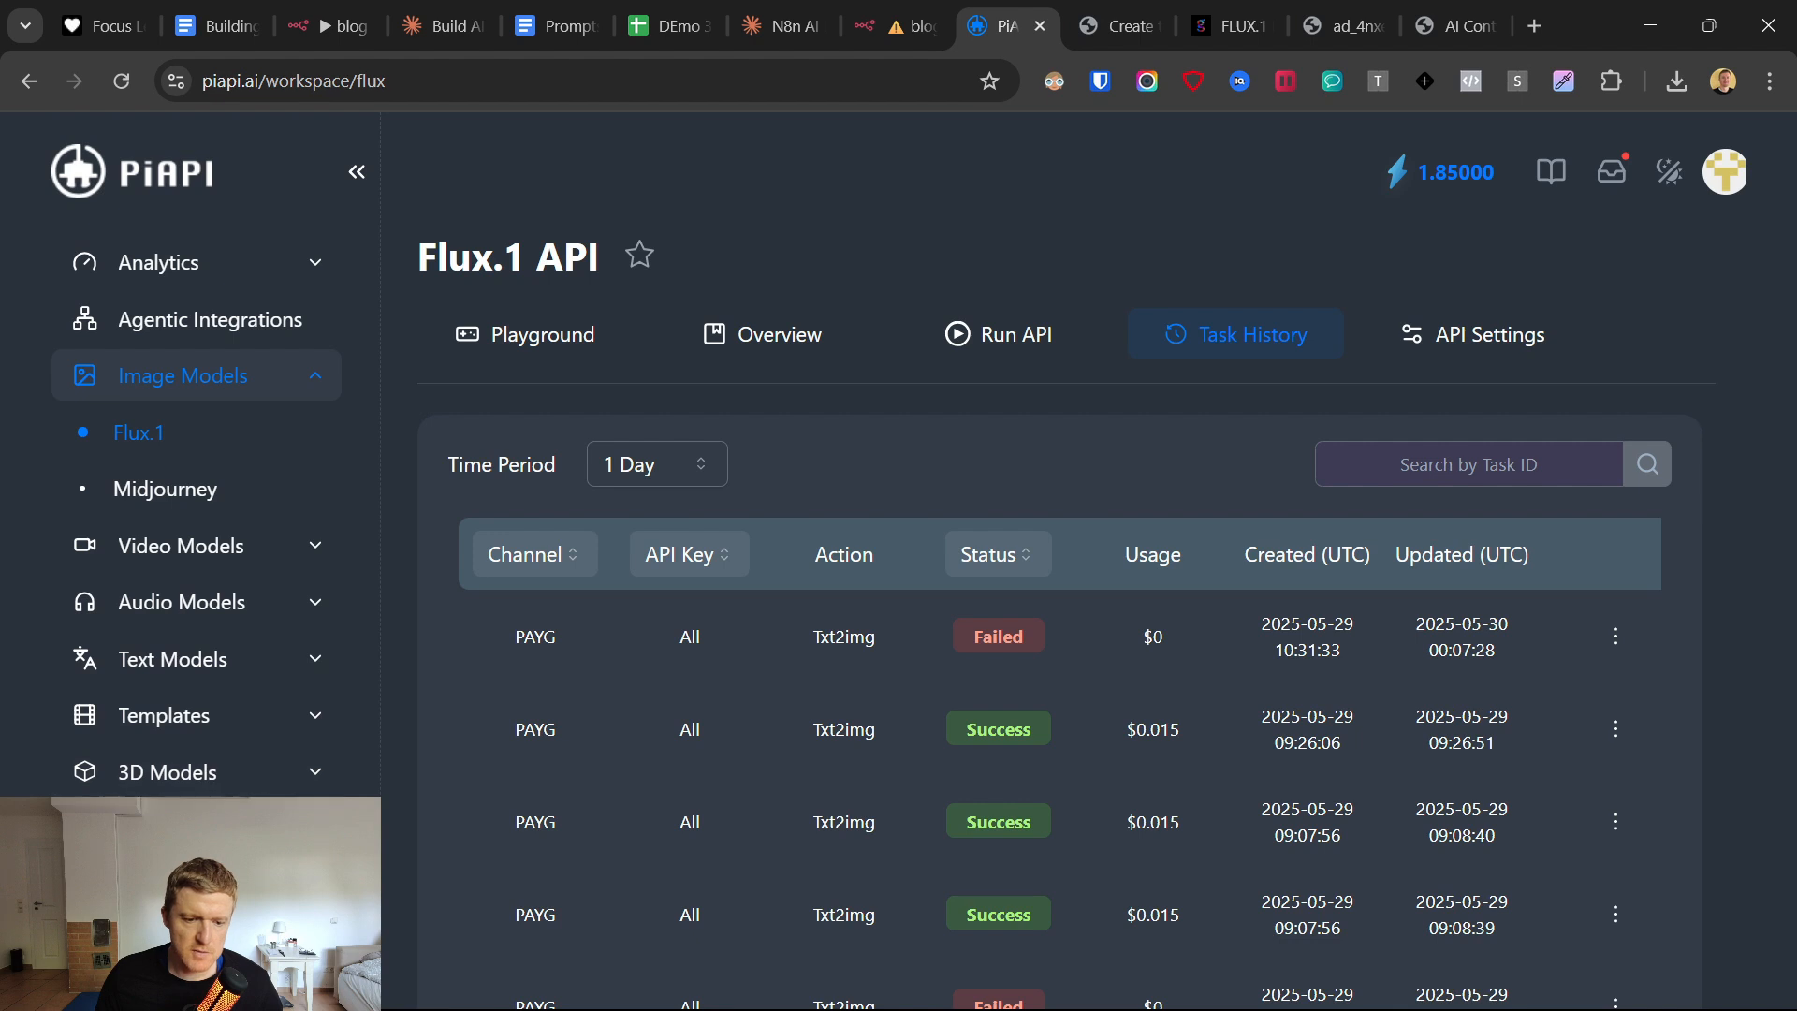
{"action": "left_click", "coordinate": [159, 942]}
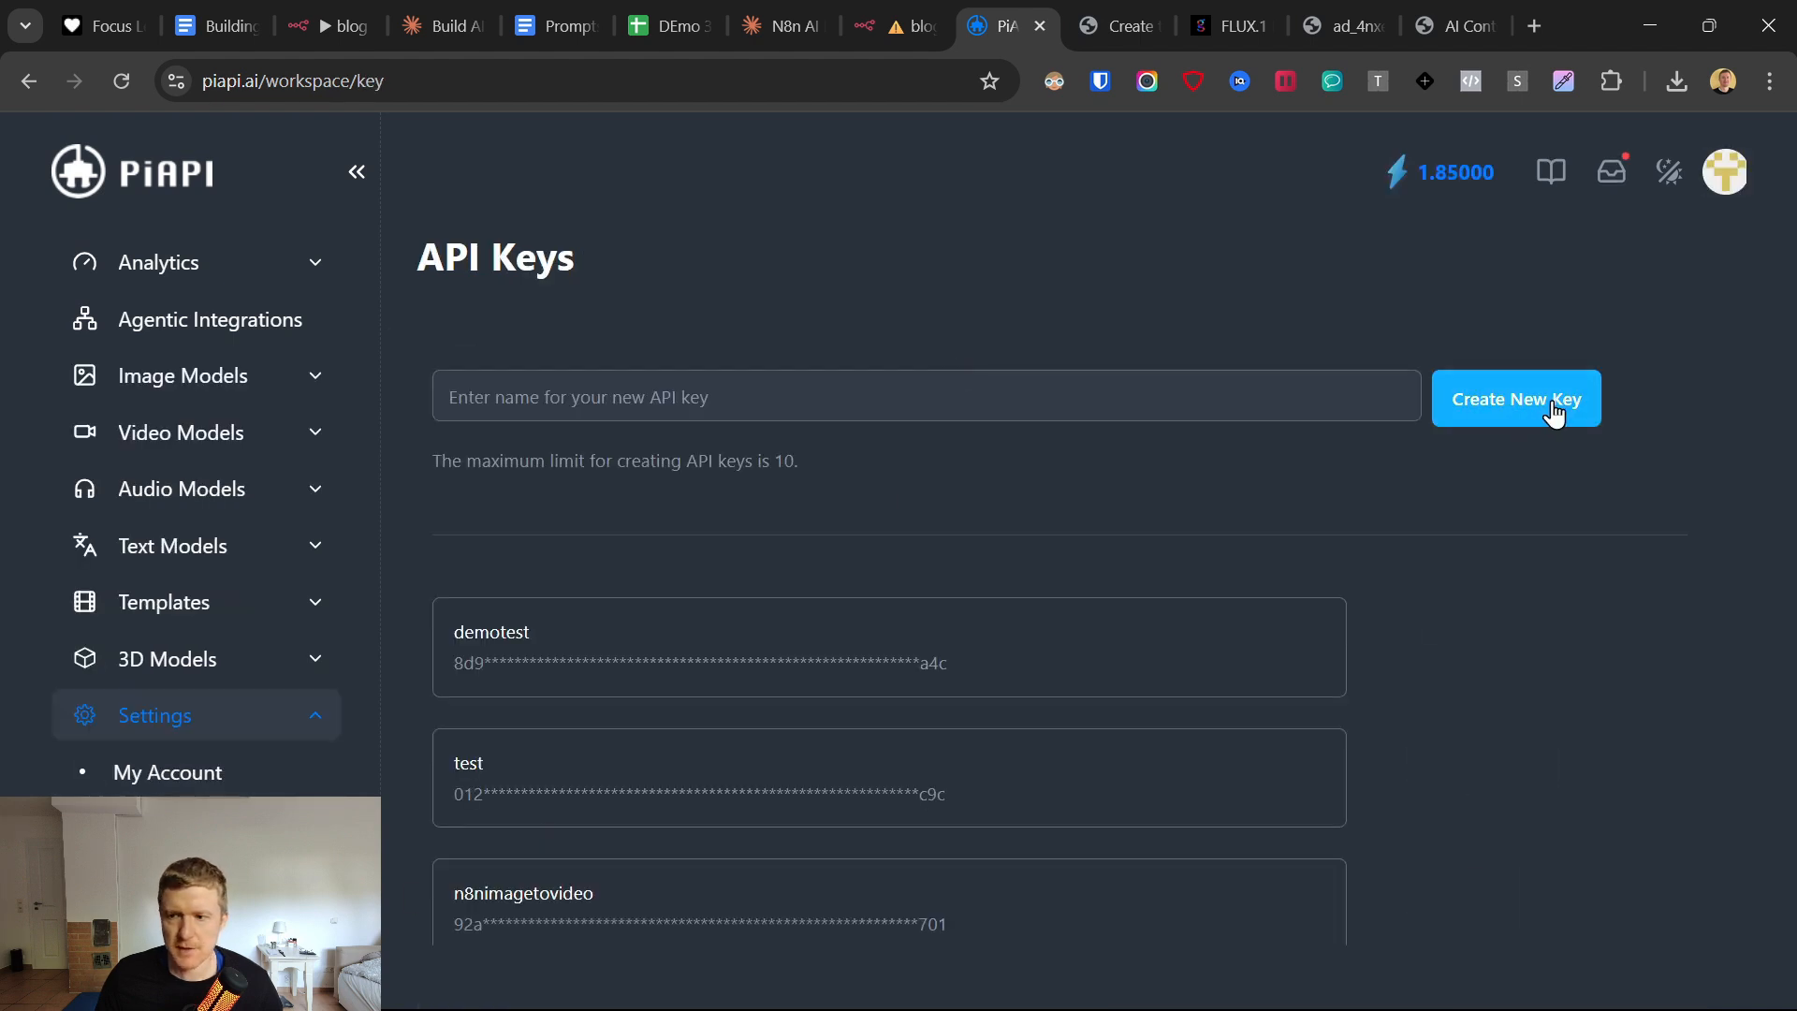
{"action": "left_click", "coordinate": [1011, 394]}
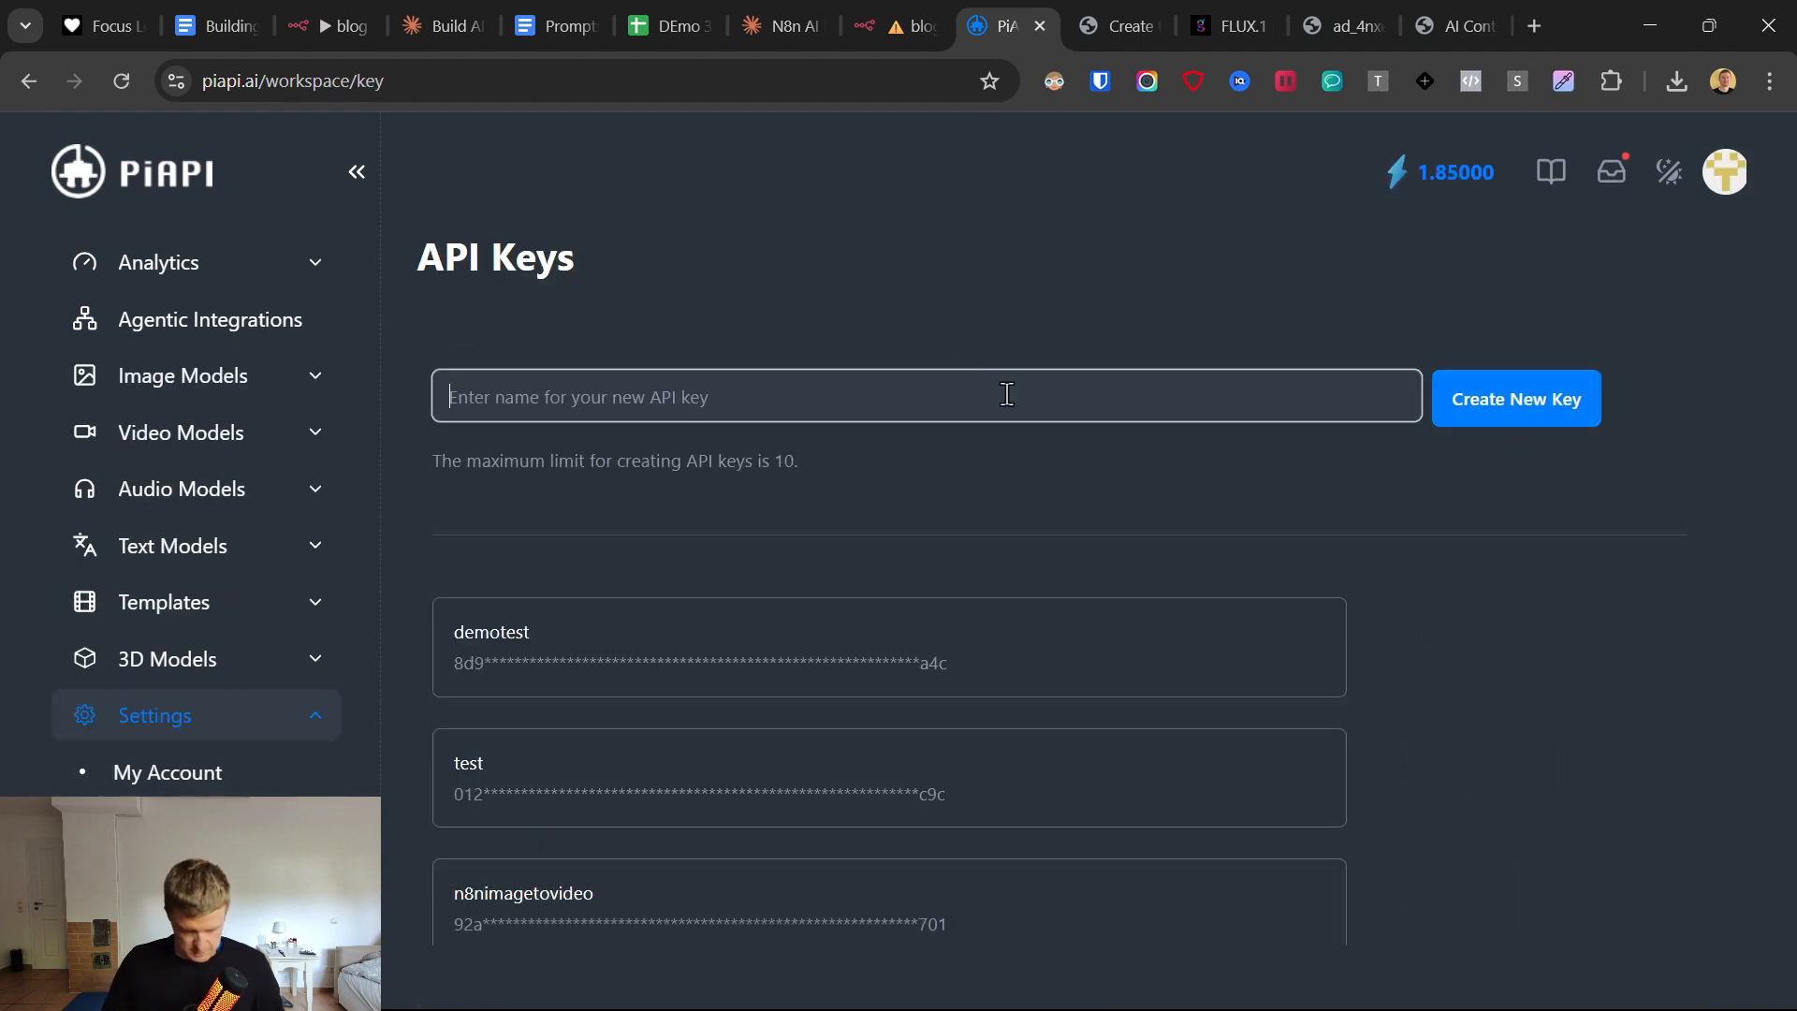
{"action": "type", "text": "demo 30.5"}
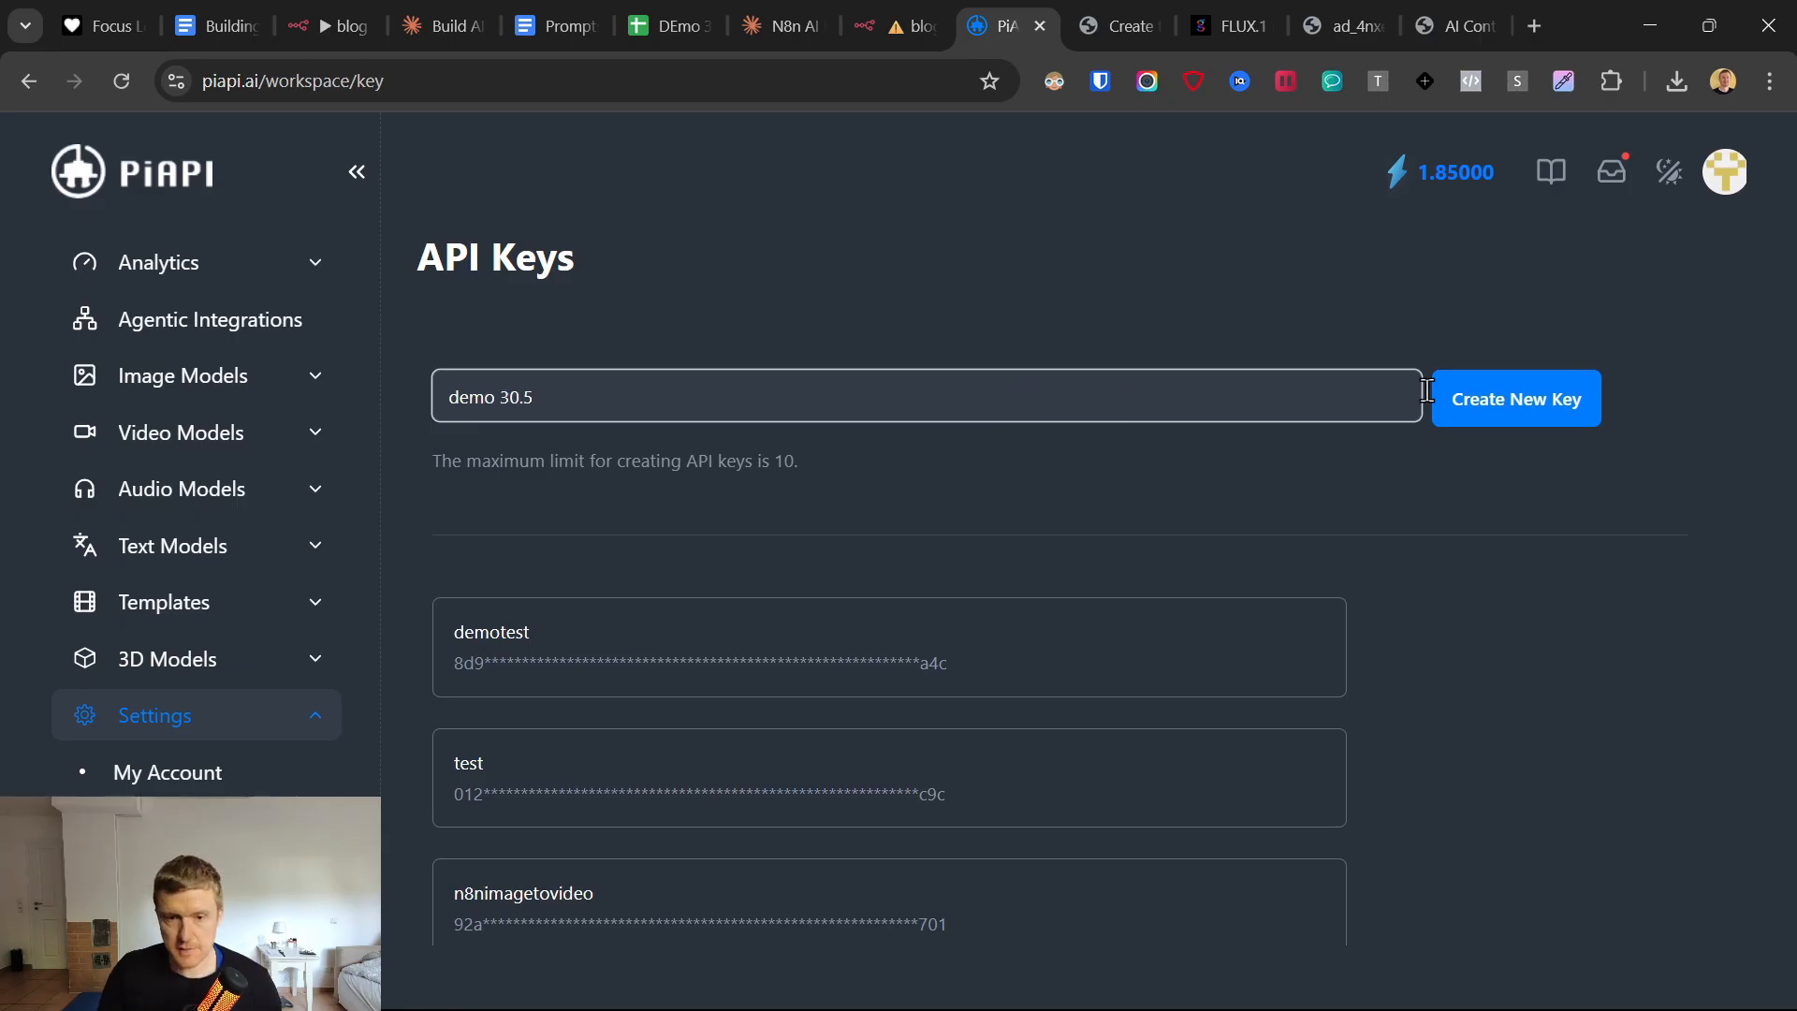
{"action": "left_click", "coordinate": [1526, 403]}
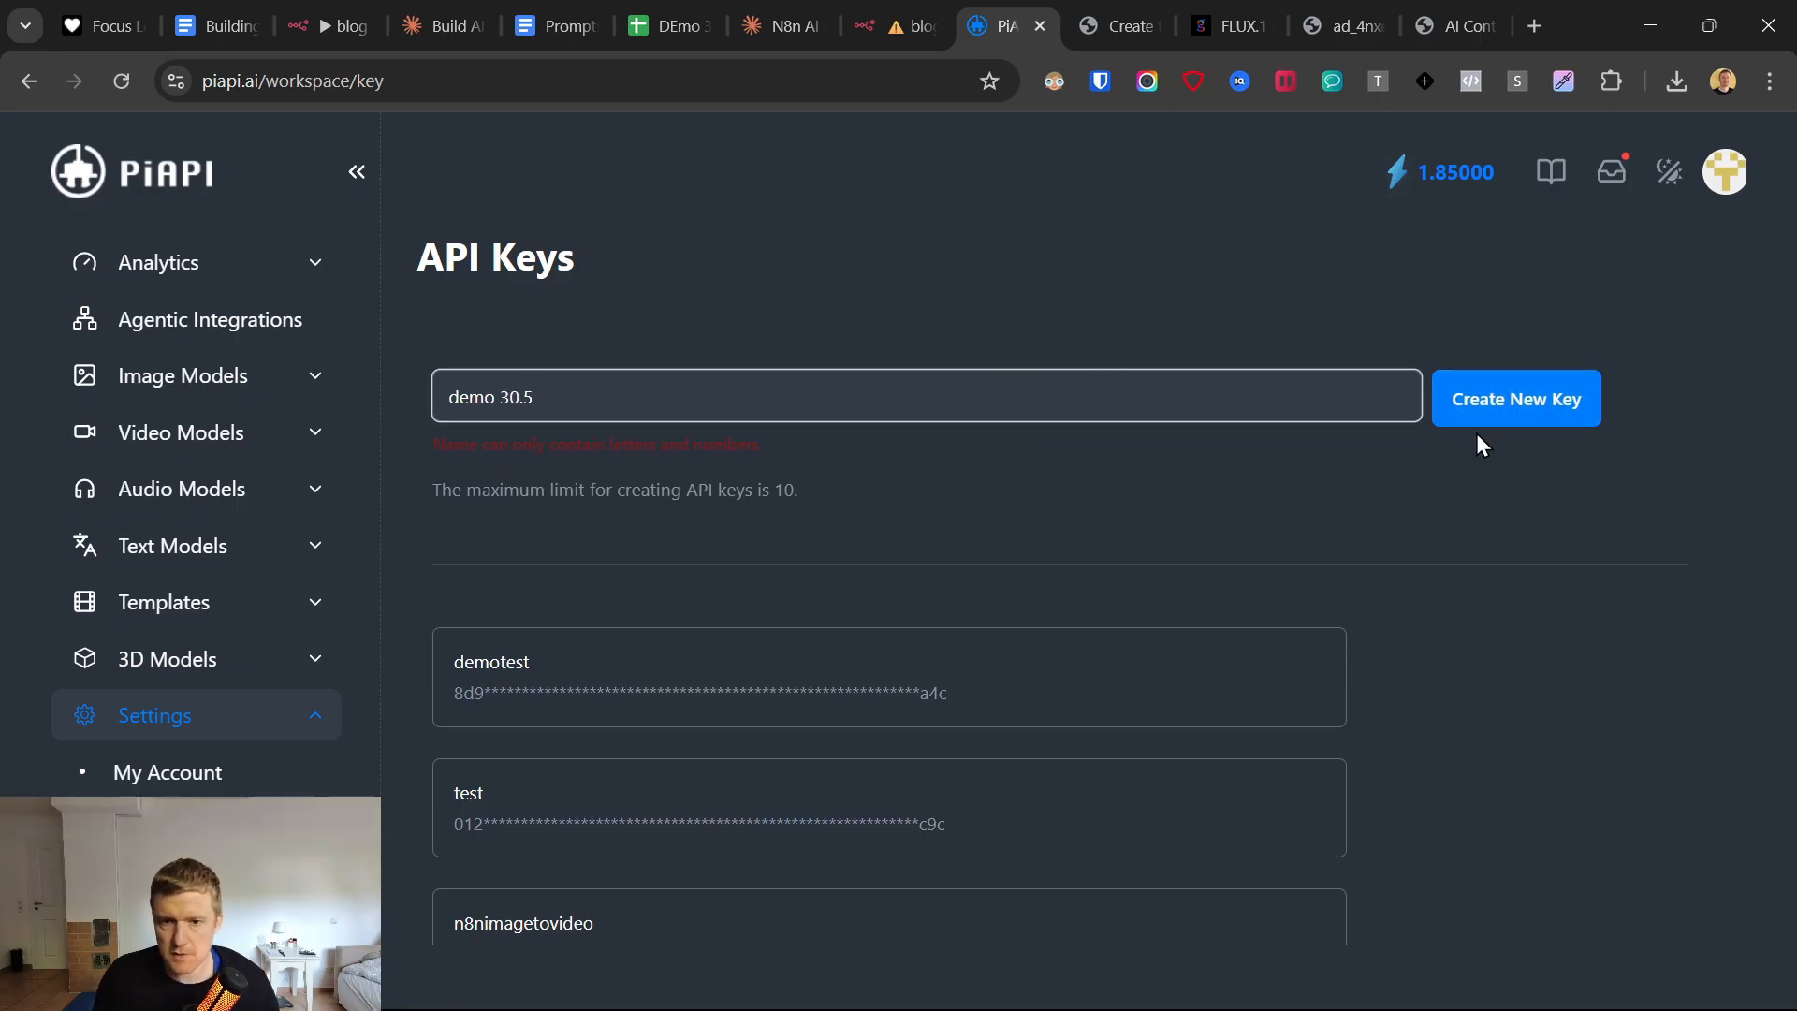
{"action": "key", "text": "BackSpace"}
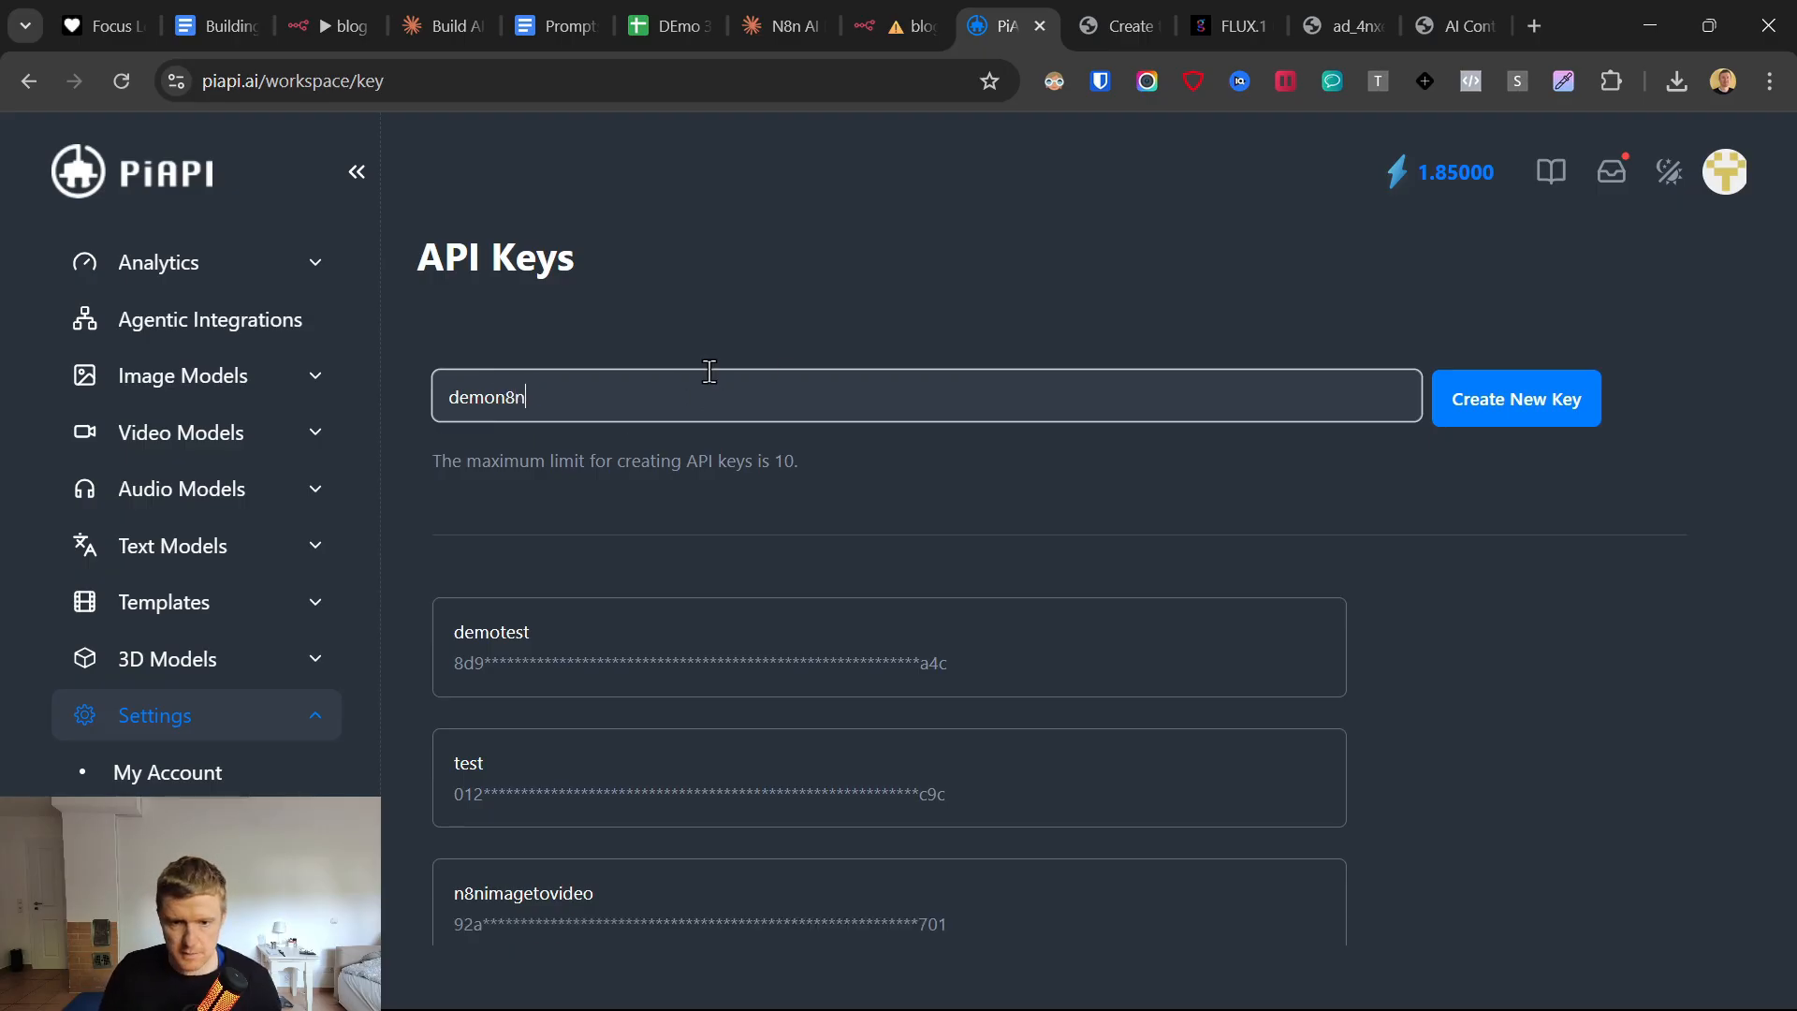
{"action": "scroll", "coordinate": [1576, 382], "scroll_direction": "down", "scroll_amount": 1}
{"action": "scroll", "coordinate": [1535, 554], "scroll_direction": "up", "scroll_amount": 1}
{"action": "left_click", "coordinate": [1528, 408]}
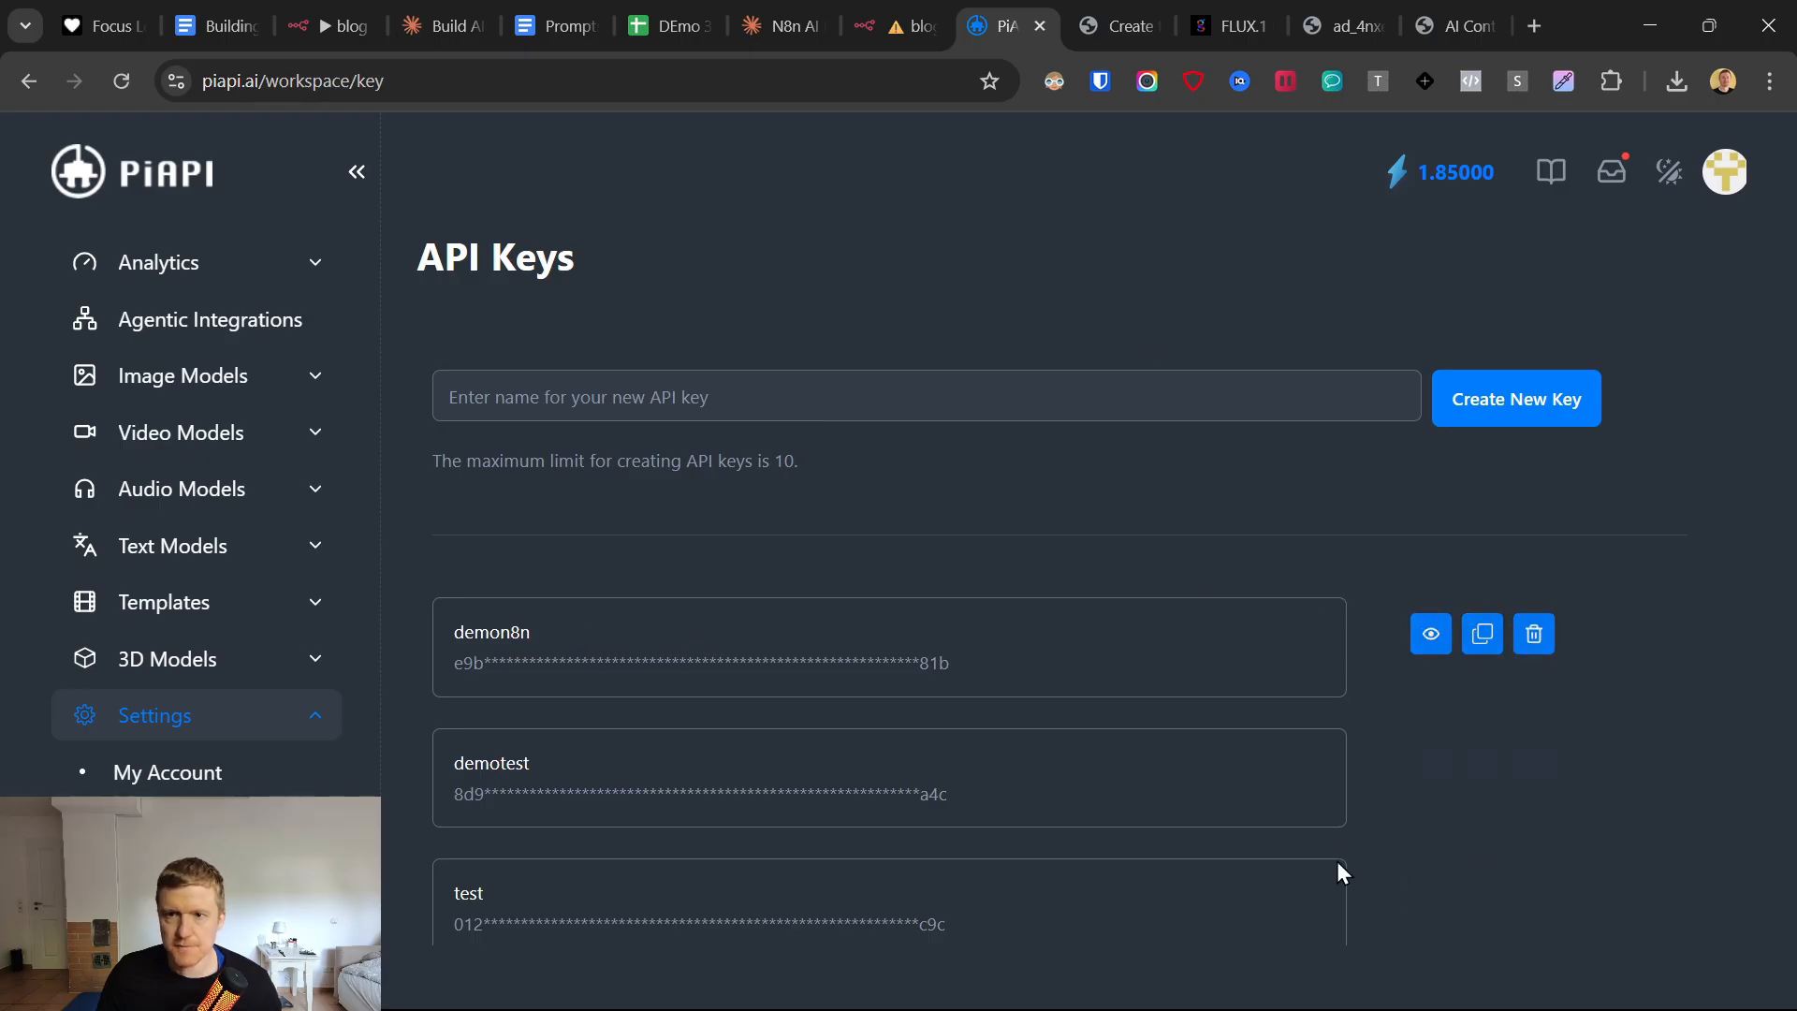
{"action": "left_click", "coordinate": [912, 22]}
{"action": "key", "text": "ctrl+v"}
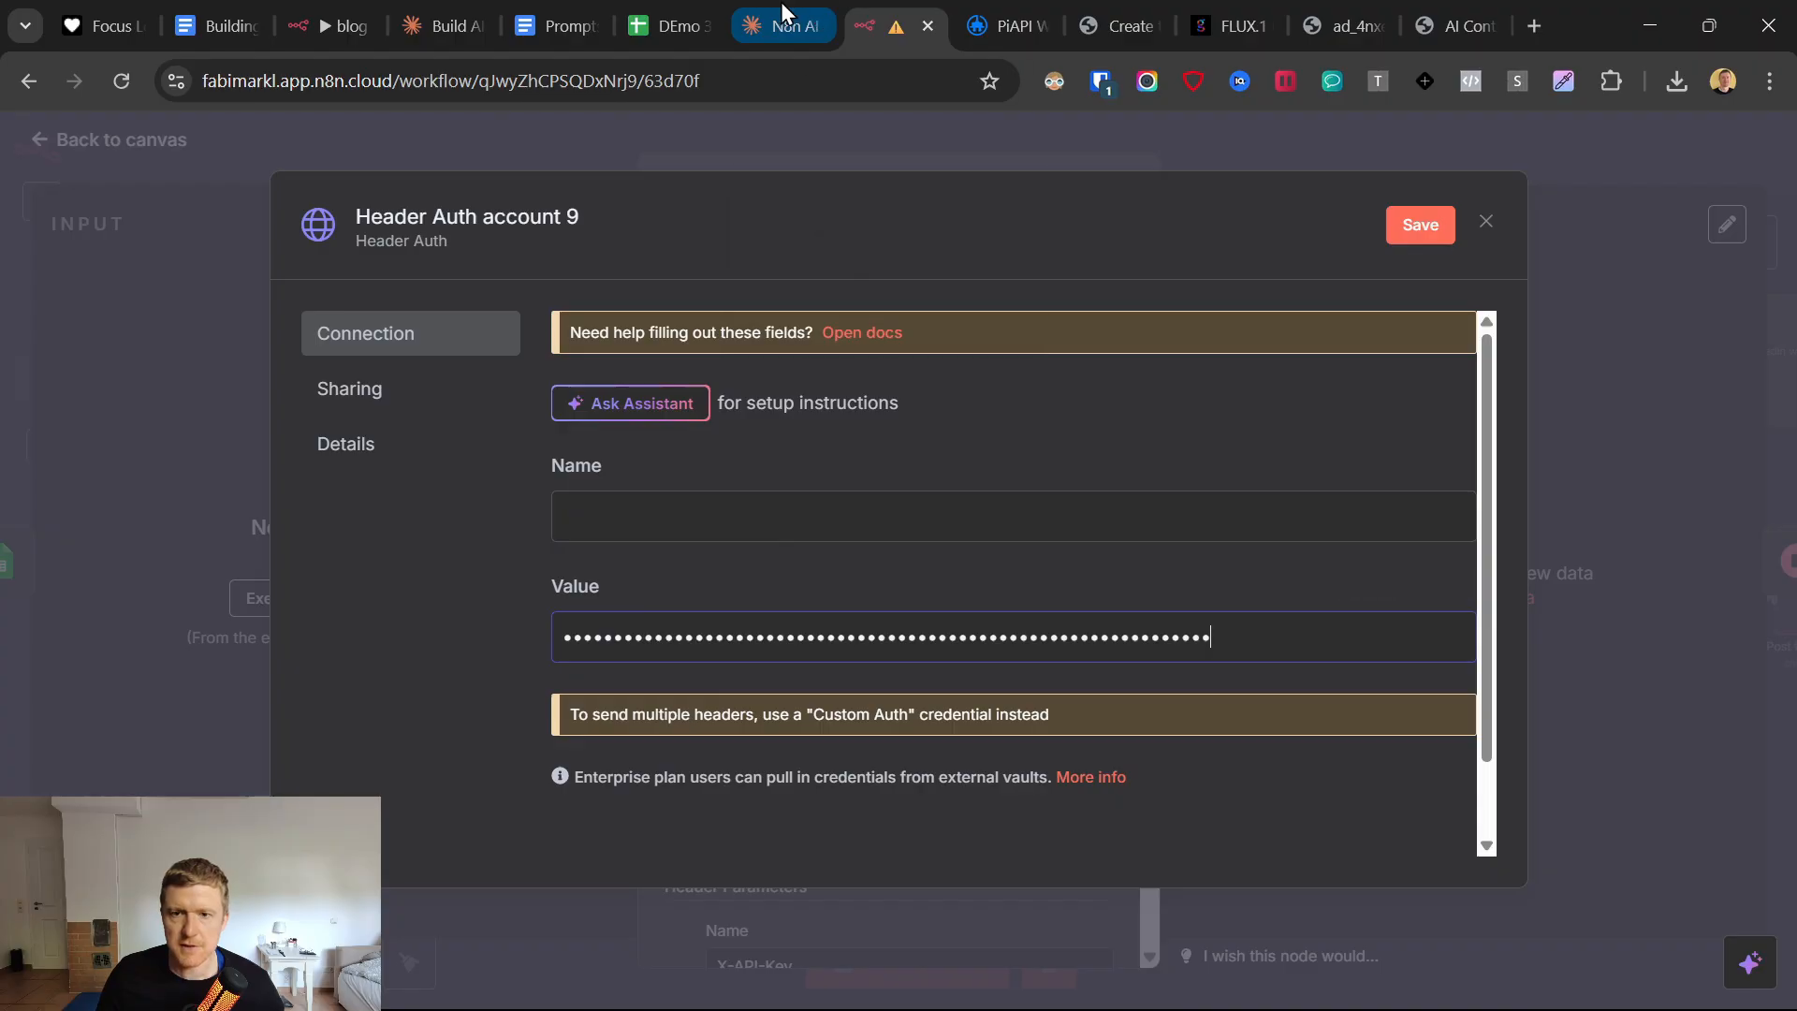
Reopen the Flux text-to-image documentation from PiAPI and copy the required header parameter name X-API-Key.
{"action": "left_click", "coordinate": [1007, 25]}
{"action": "scroll", "coordinate": [786, 388], "scroll_direction": "up", "scroll_amount": 4}
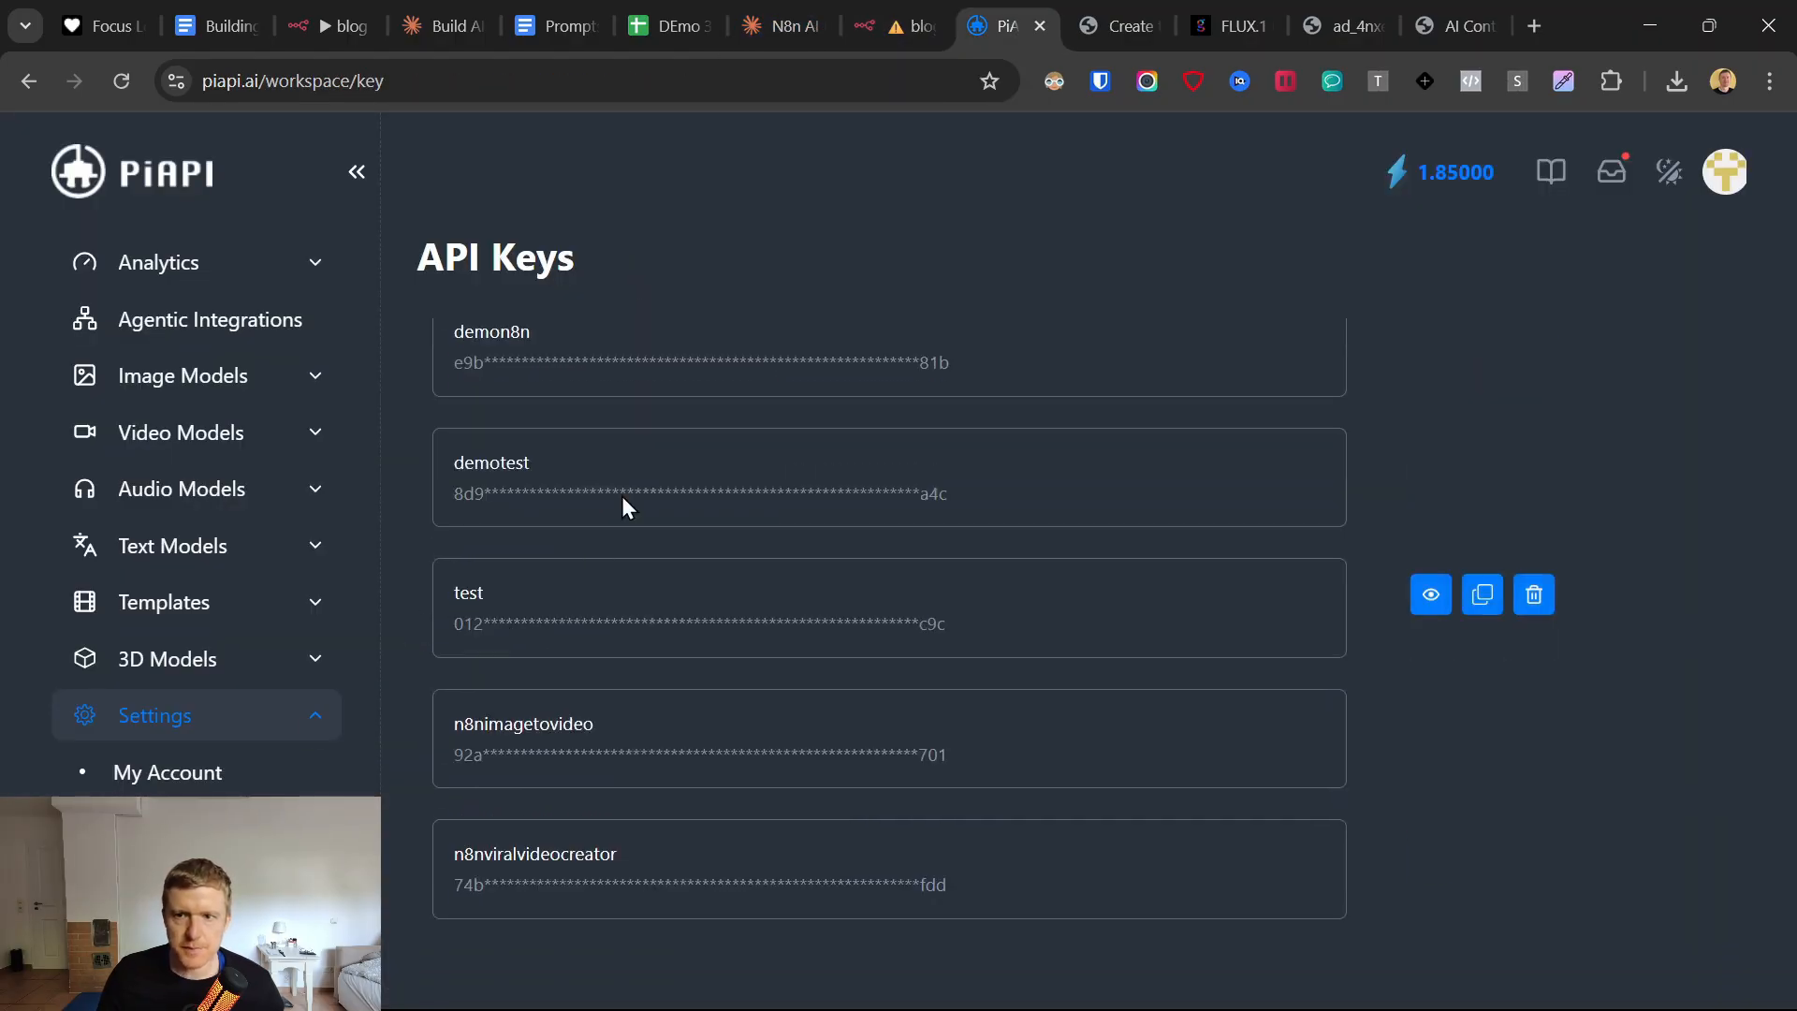
{"action": "left_click", "coordinate": [183, 374]}
{"action": "left_click", "coordinate": [177, 433]}
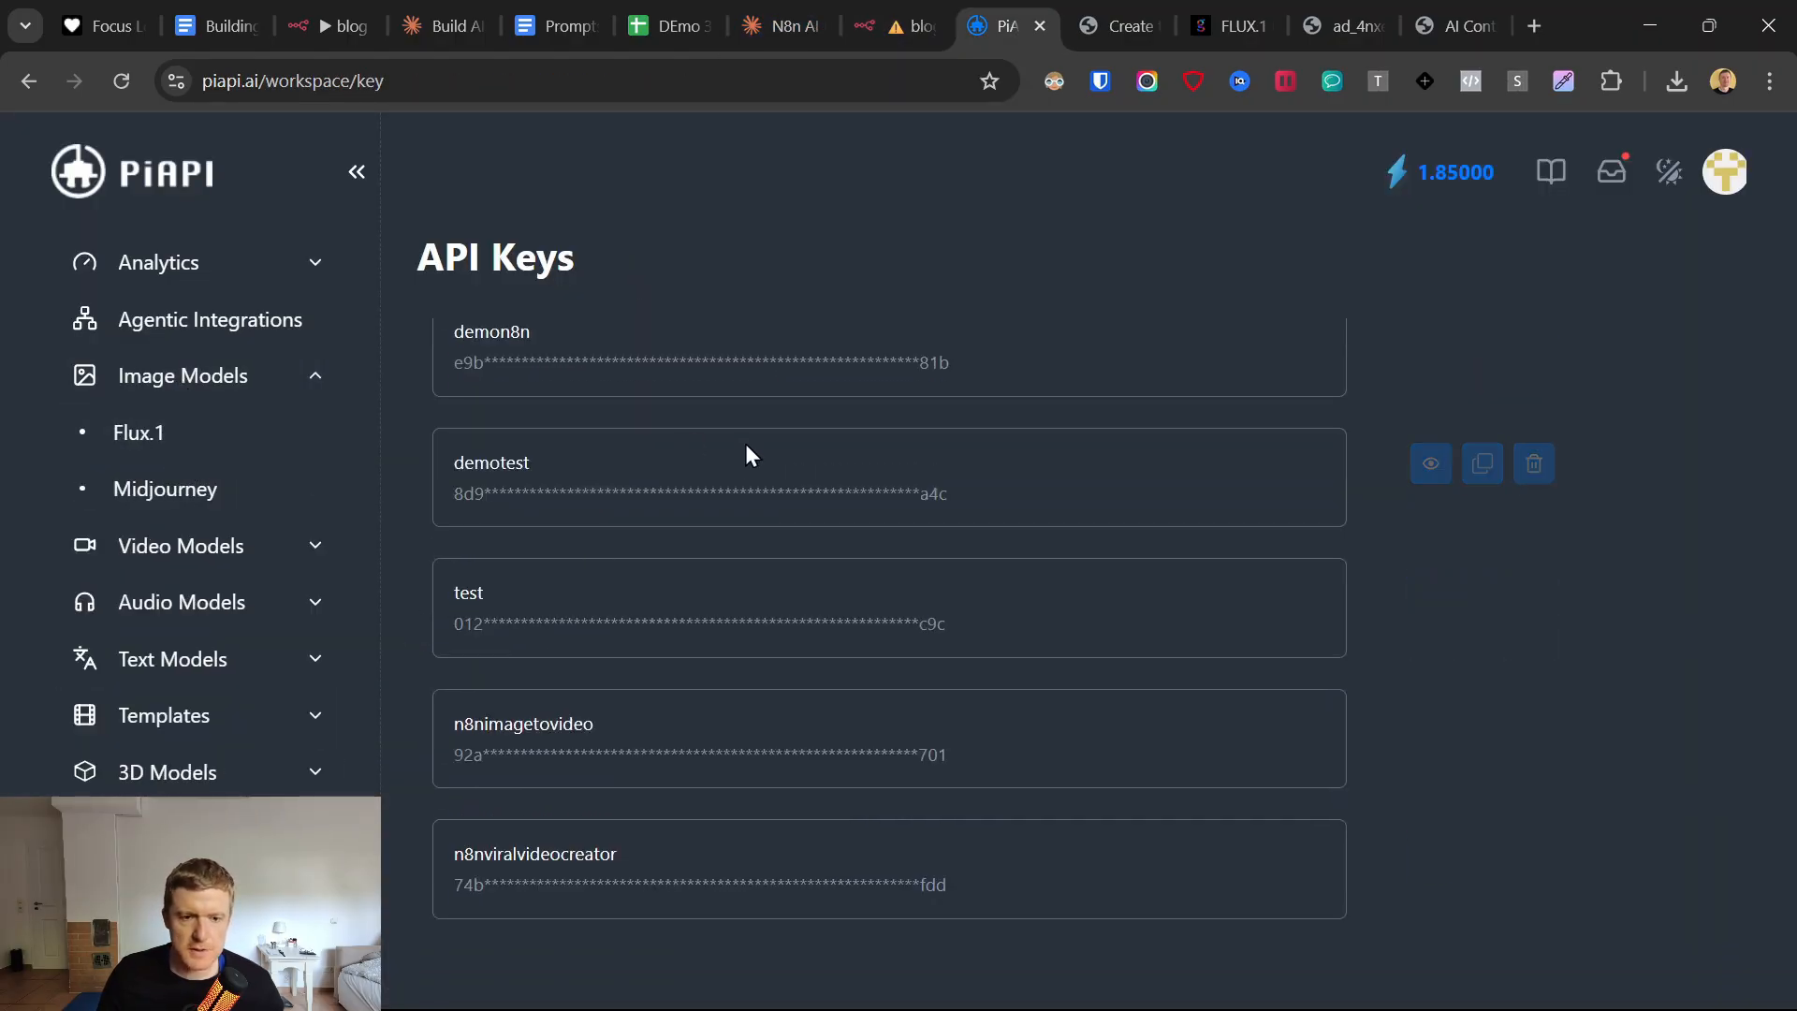
{"action": "left_click", "coordinate": [1035, 333]}
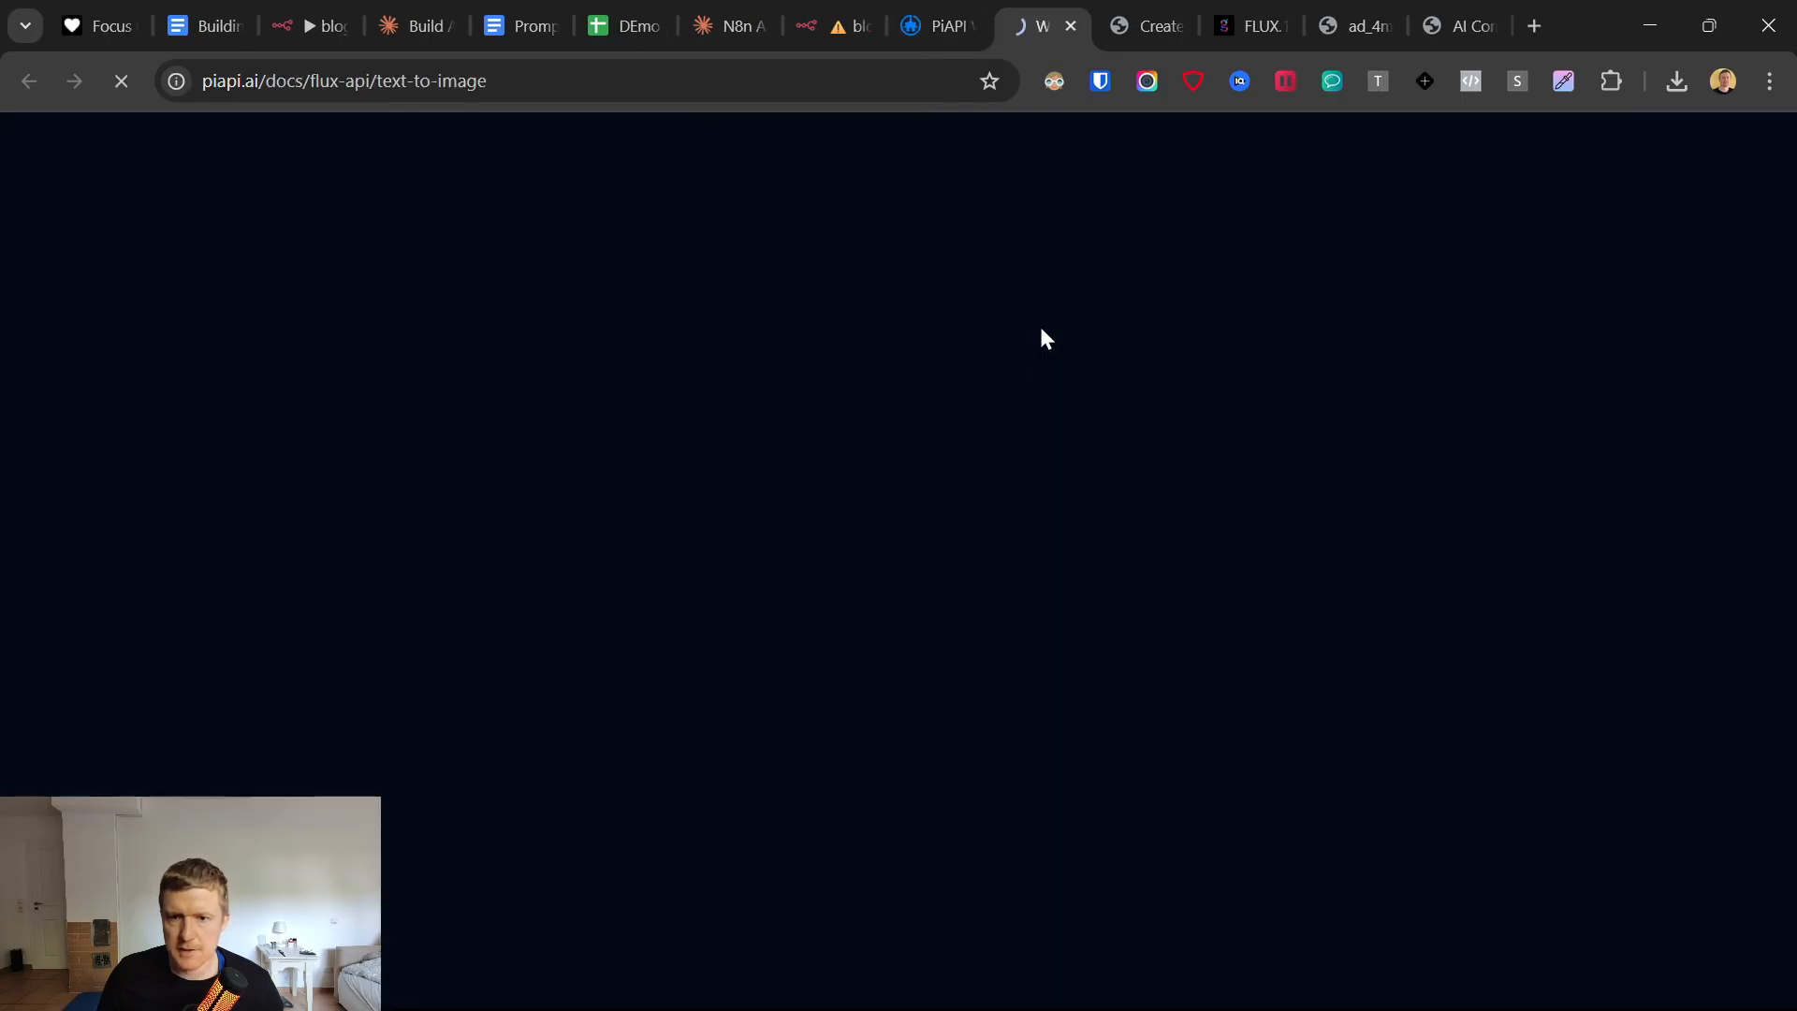
{"action": "scroll", "coordinate": [1005, 626], "scroll_direction": "down", "scroll_amount": 4}
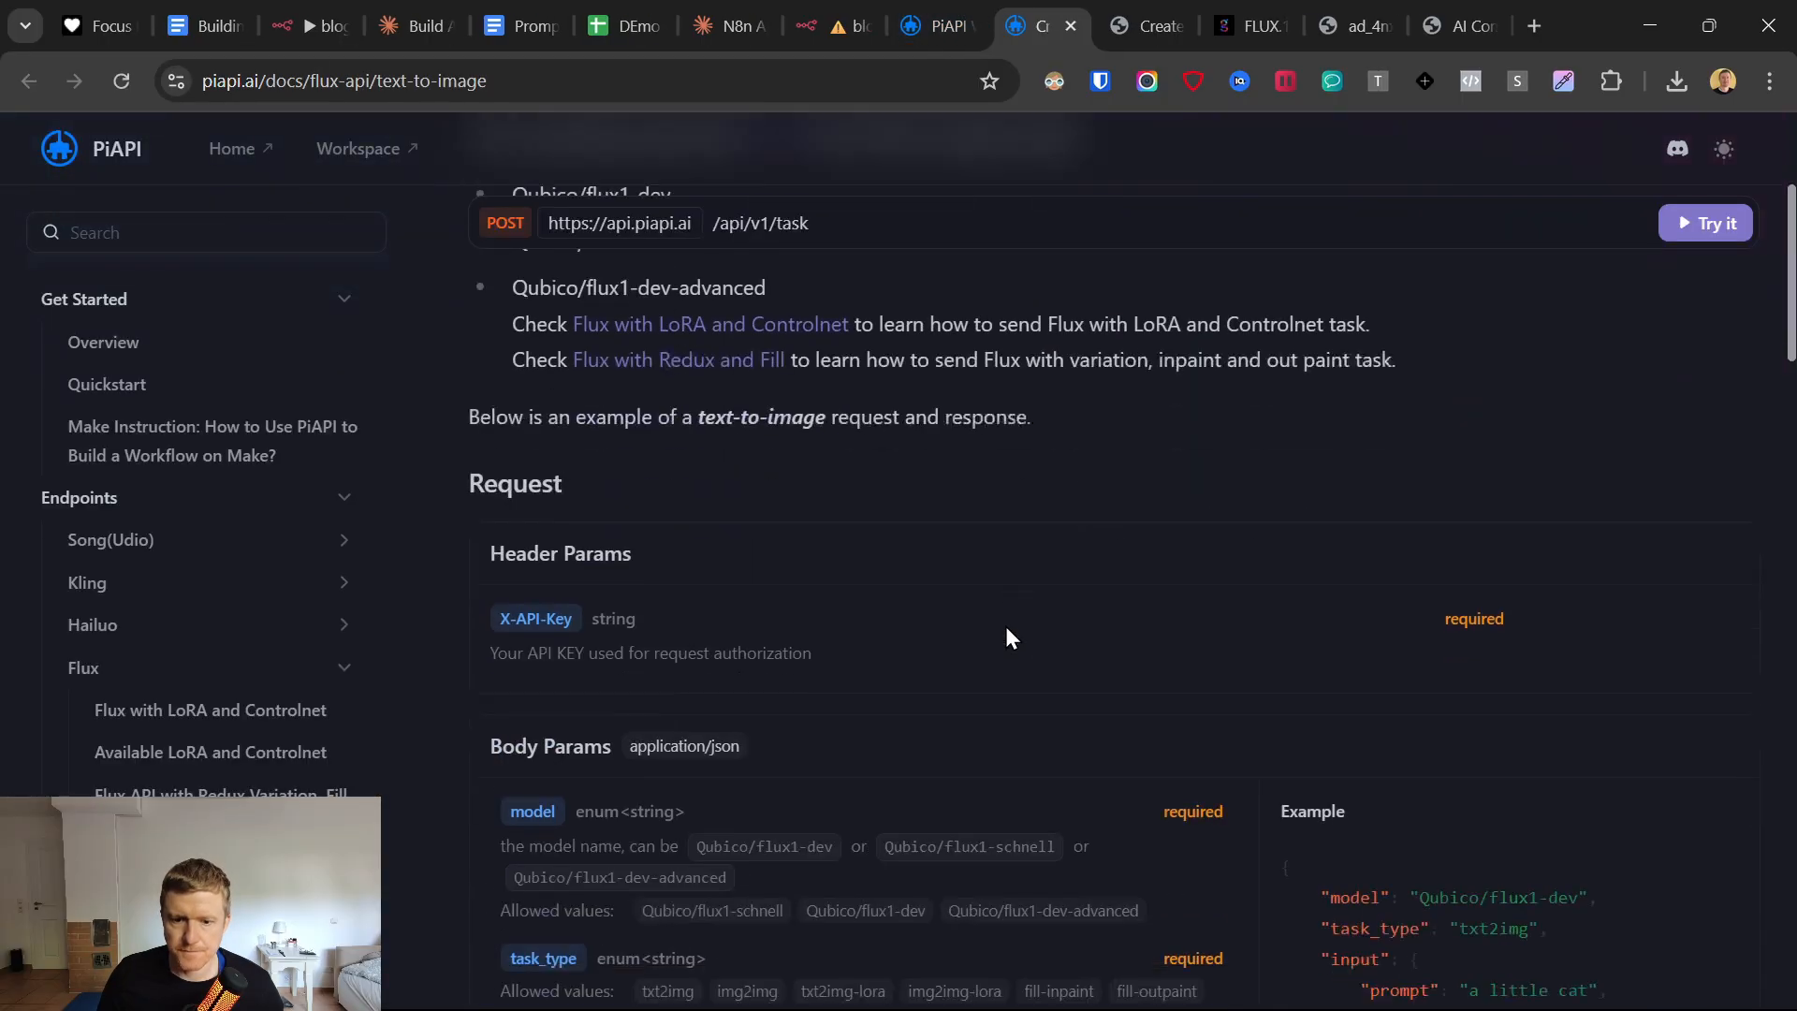
{"action": "scroll", "coordinate": [506, 655], "scroll_direction": "down", "scroll_amount": 2}
{"action": "scroll", "coordinate": [525, 721], "scroll_direction": "down", "scroll_amount": 1}
{"action": "left_click", "coordinate": [538, 715]}
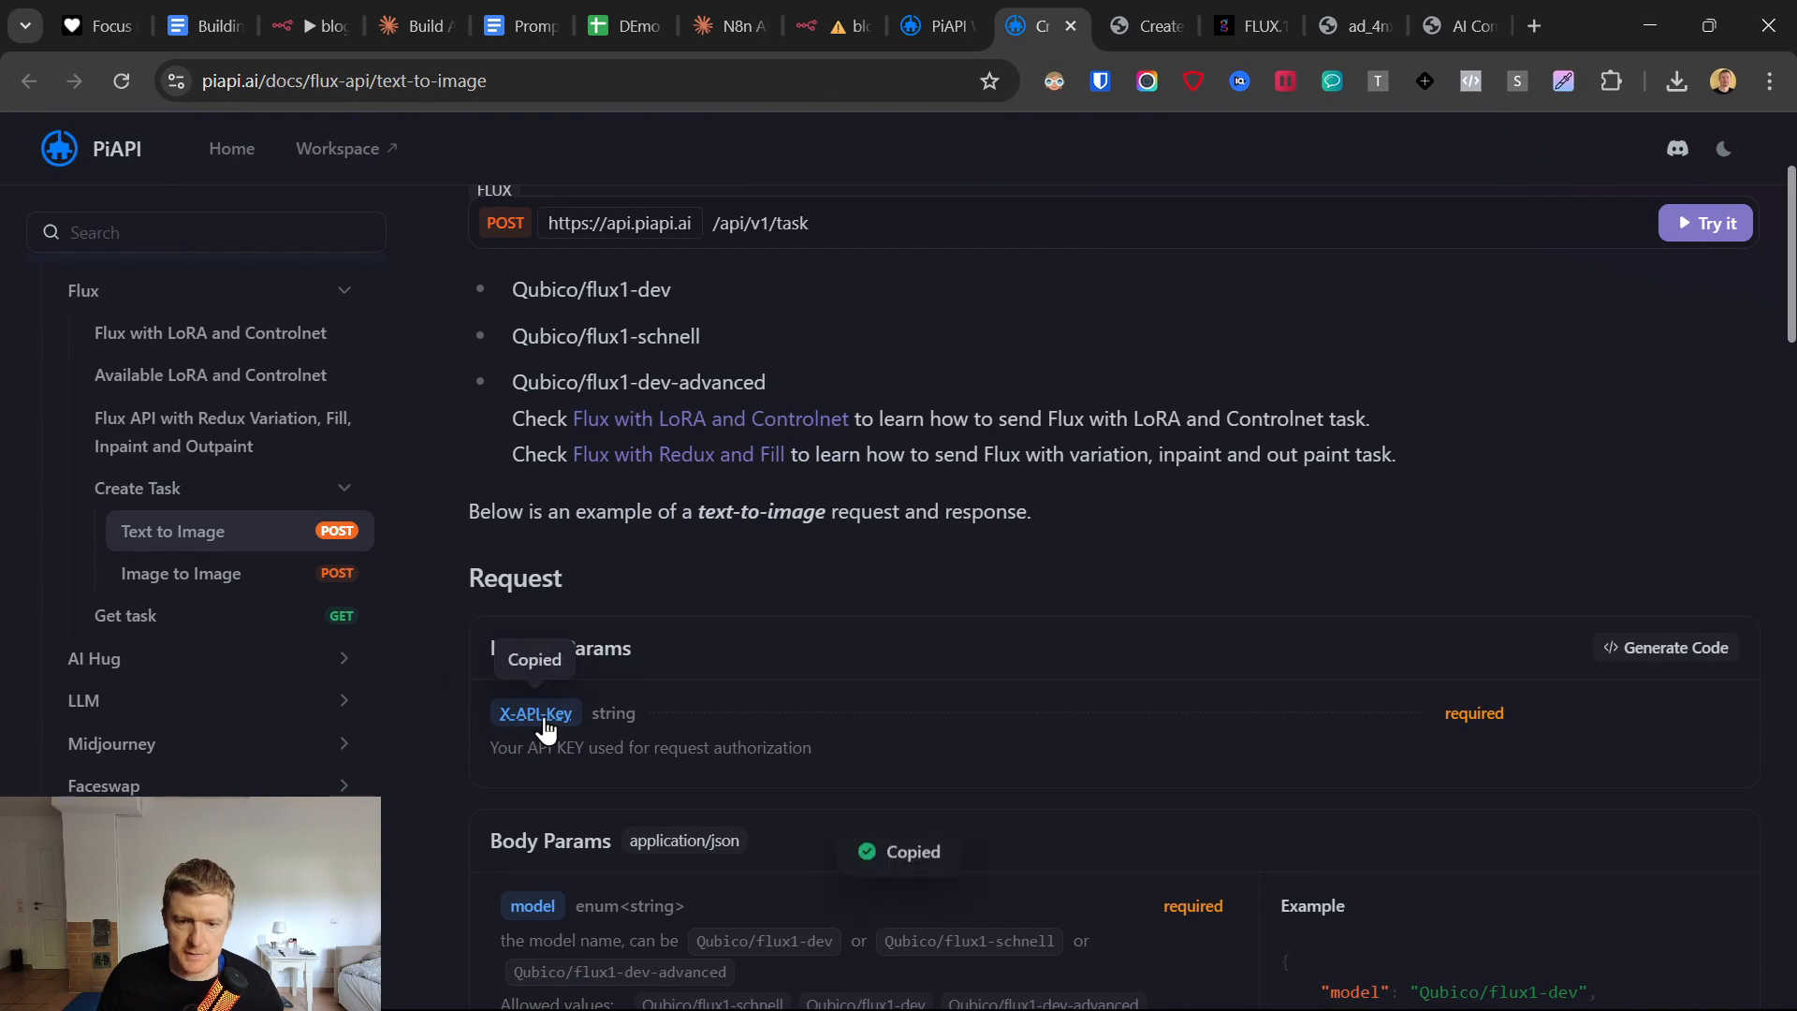
Set the Header Auth credential's Name field to X-API-Key in n8n, then save and close the credential.
{"action": "left_click", "coordinate": [839, 4]}
{"action": "left_click", "coordinate": [668, 520]}
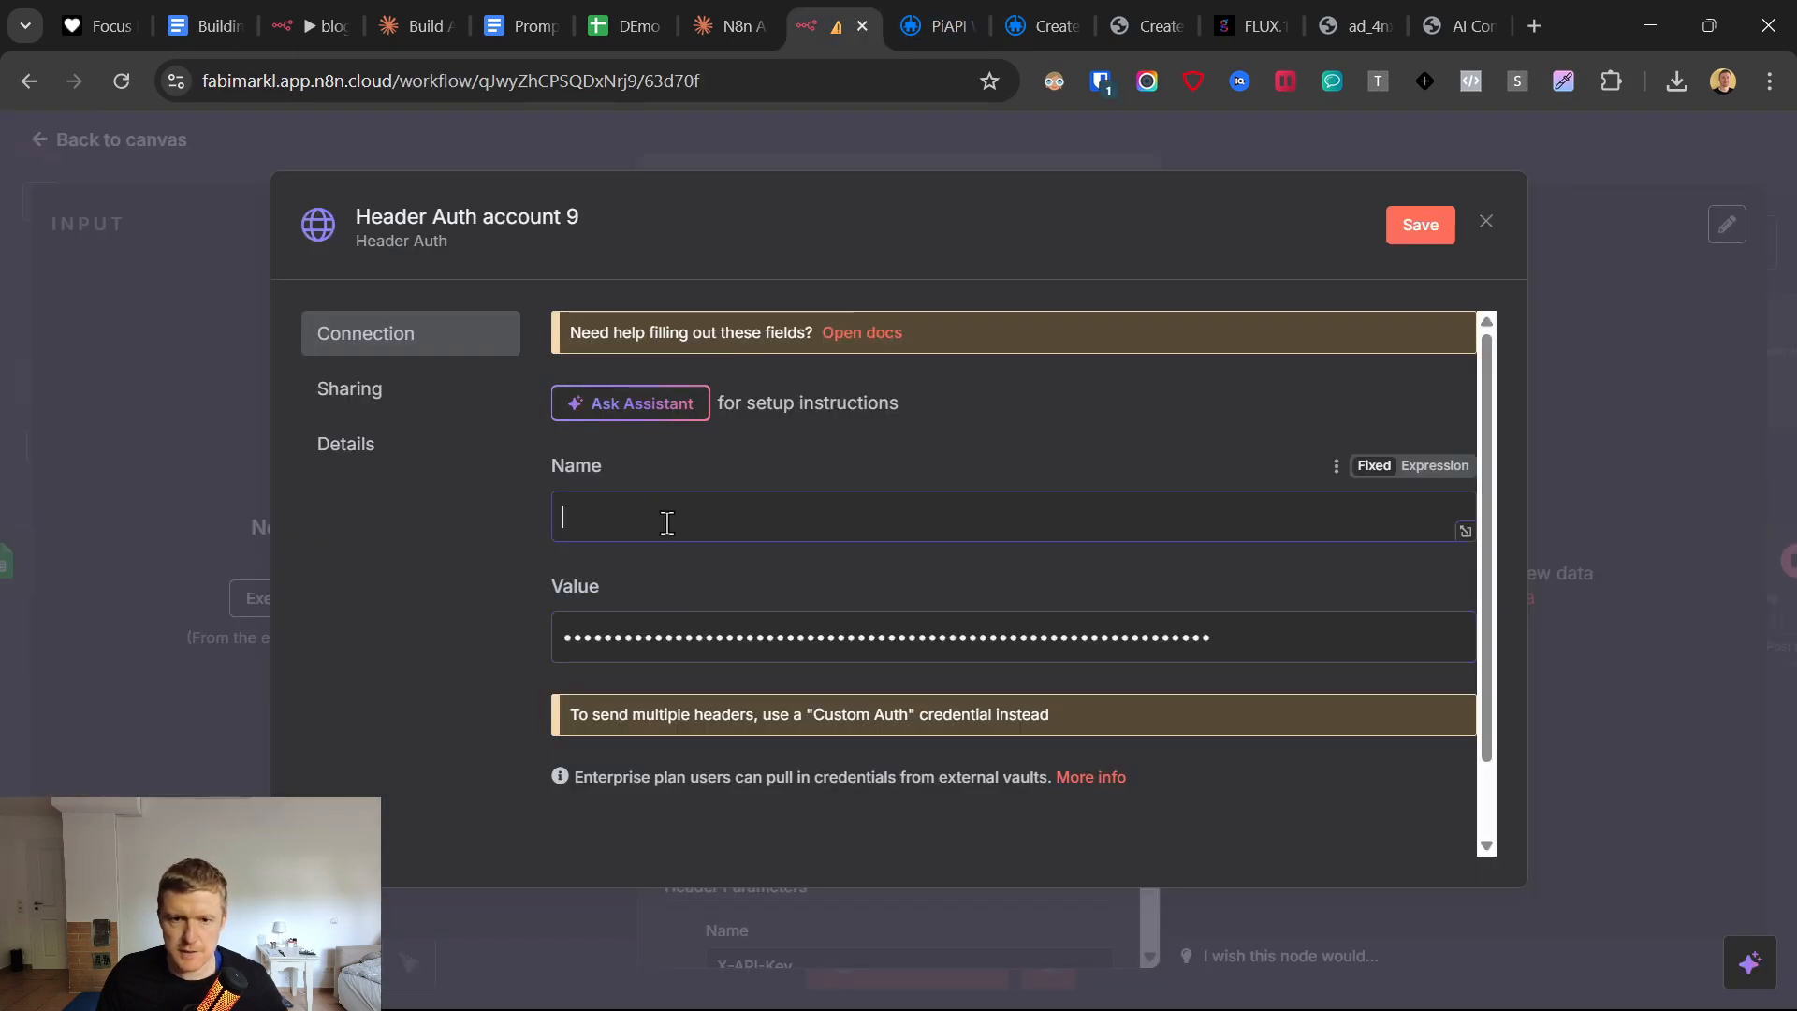
{"action": "key", "text": "ctrl+v"}
{"action": "left_click", "coordinate": [1419, 226]}
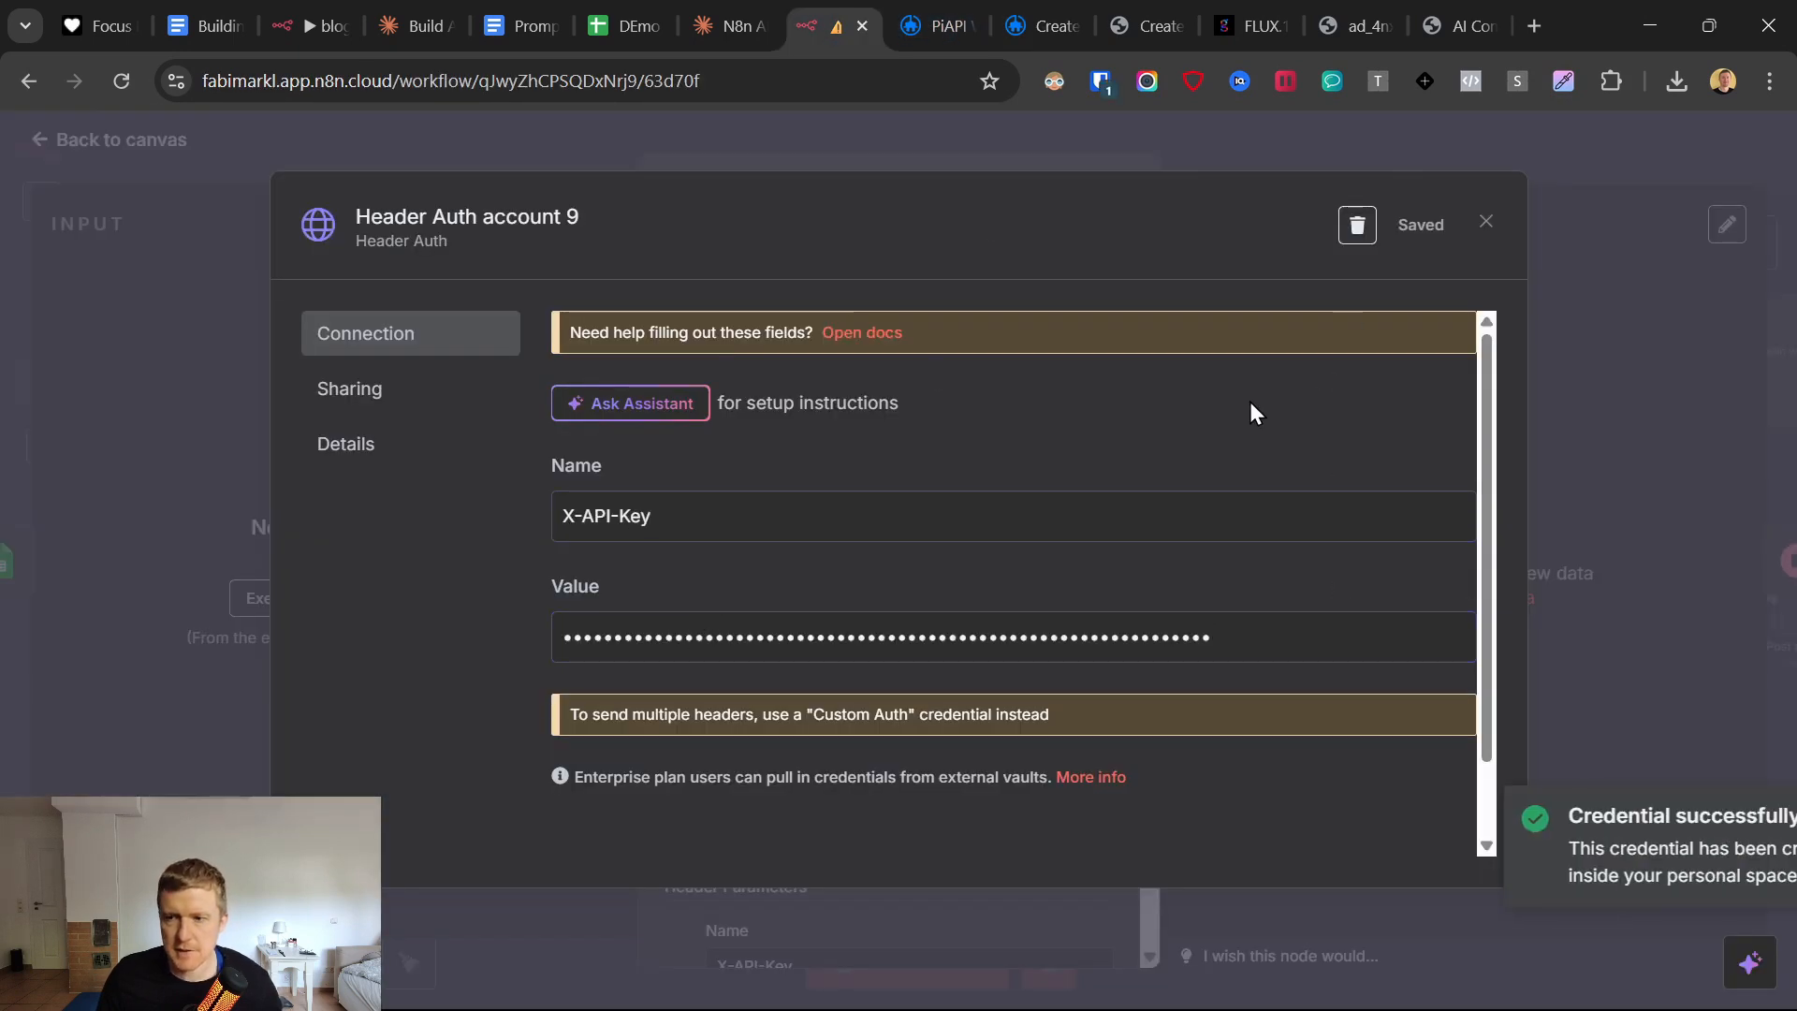
{"action": "left_click", "coordinate": [1486, 223]}
Remove the X-API-Key header parameter from the Generate Image with Flux node and turn off Send Headers.
{"action": "scroll", "coordinate": [917, 588], "scroll_direction": "down", "scroll_amount": 4}
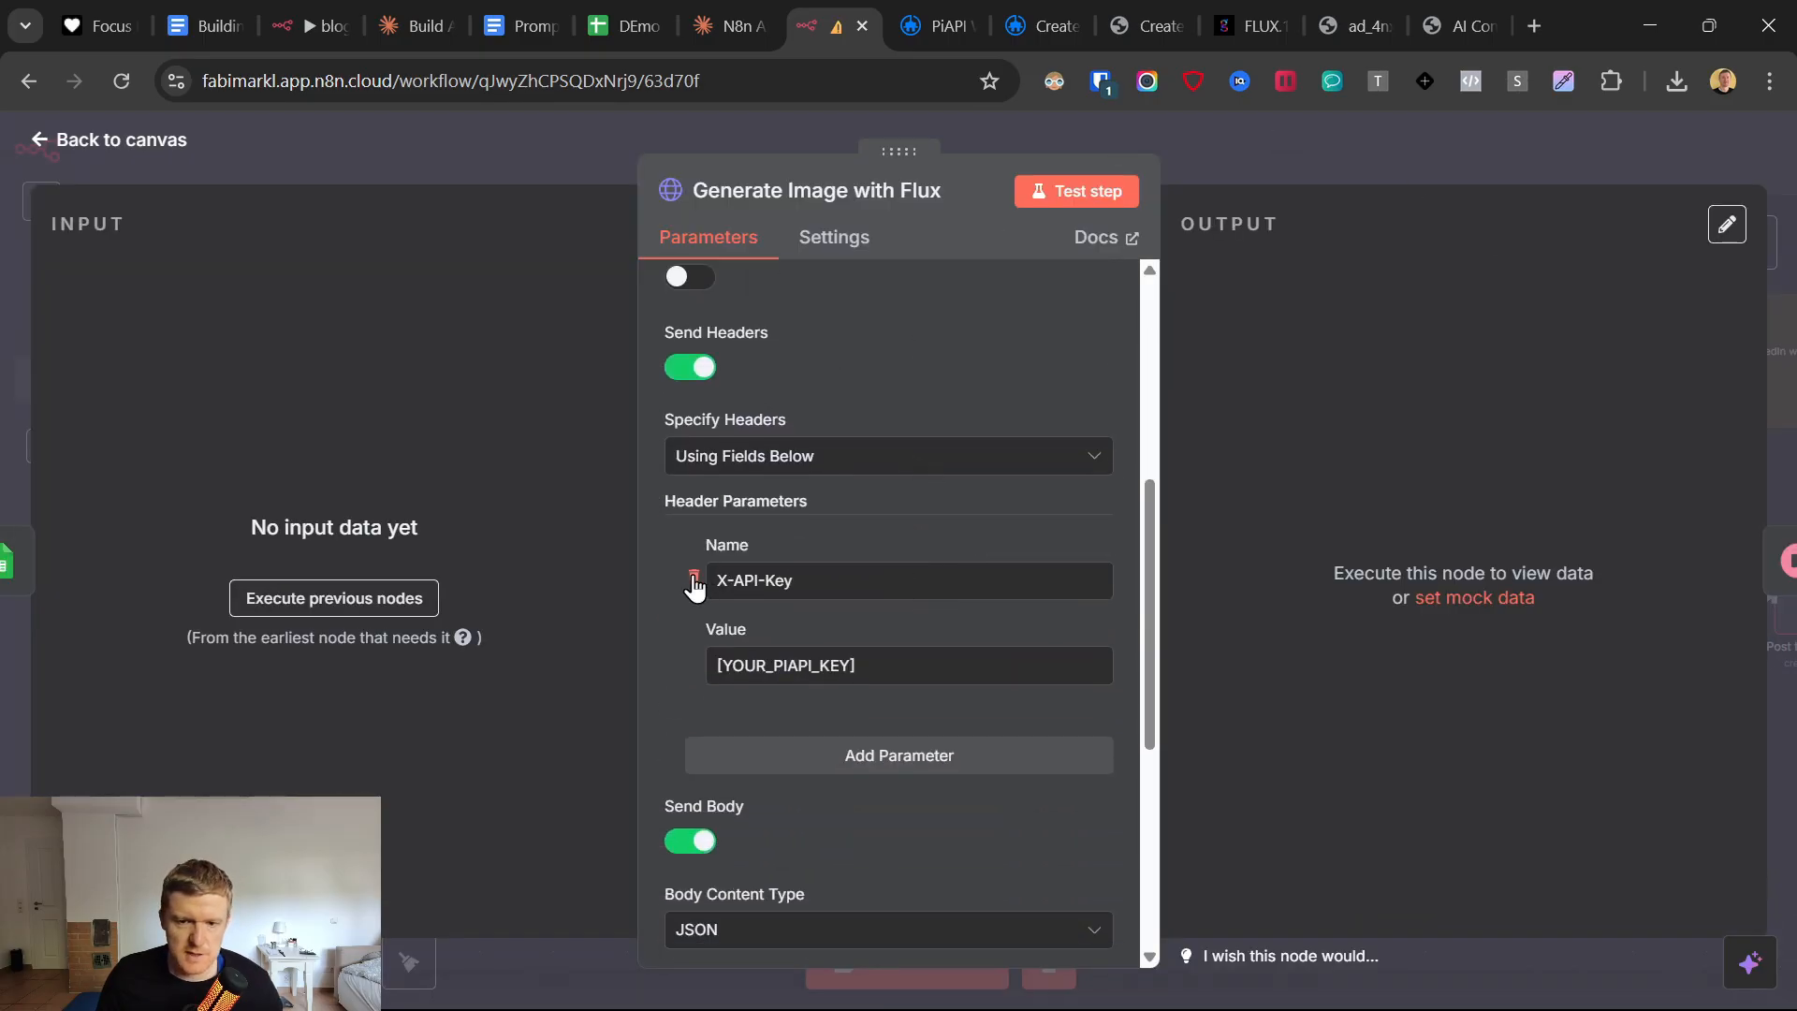
{"action": "left_click", "coordinate": [694, 576]}
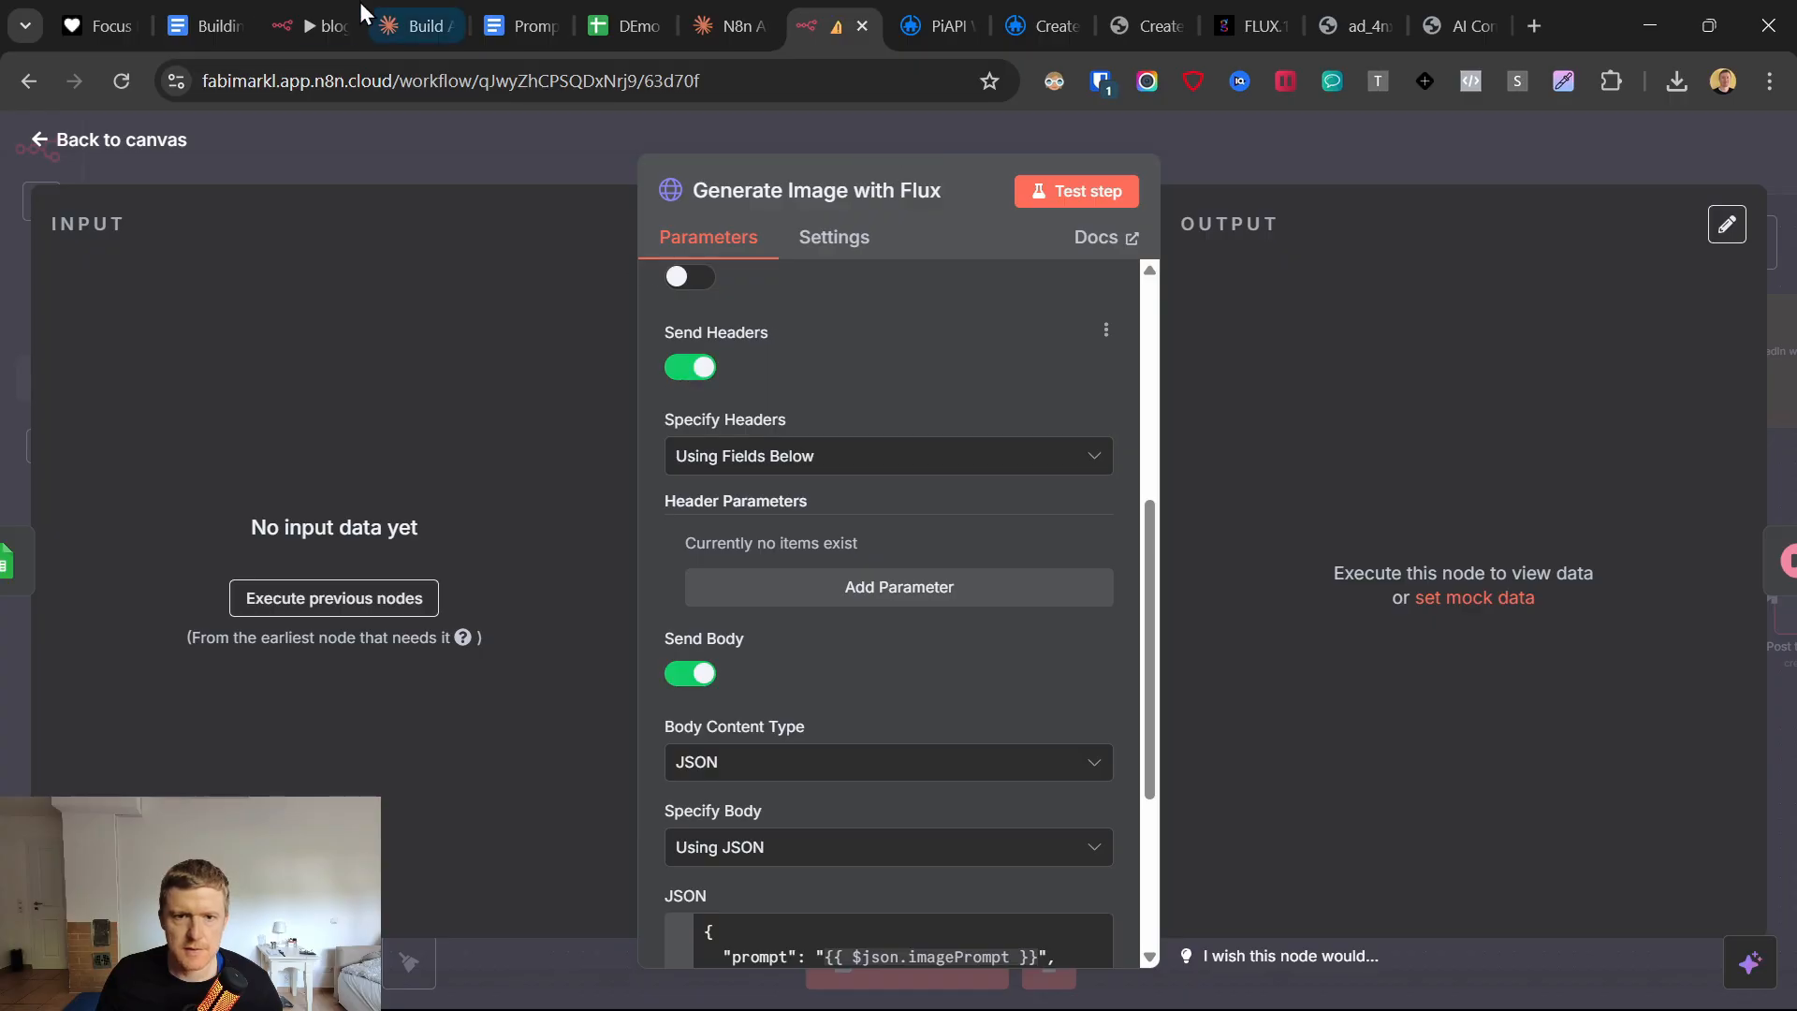
{"action": "left_click", "coordinate": [693, 368]}
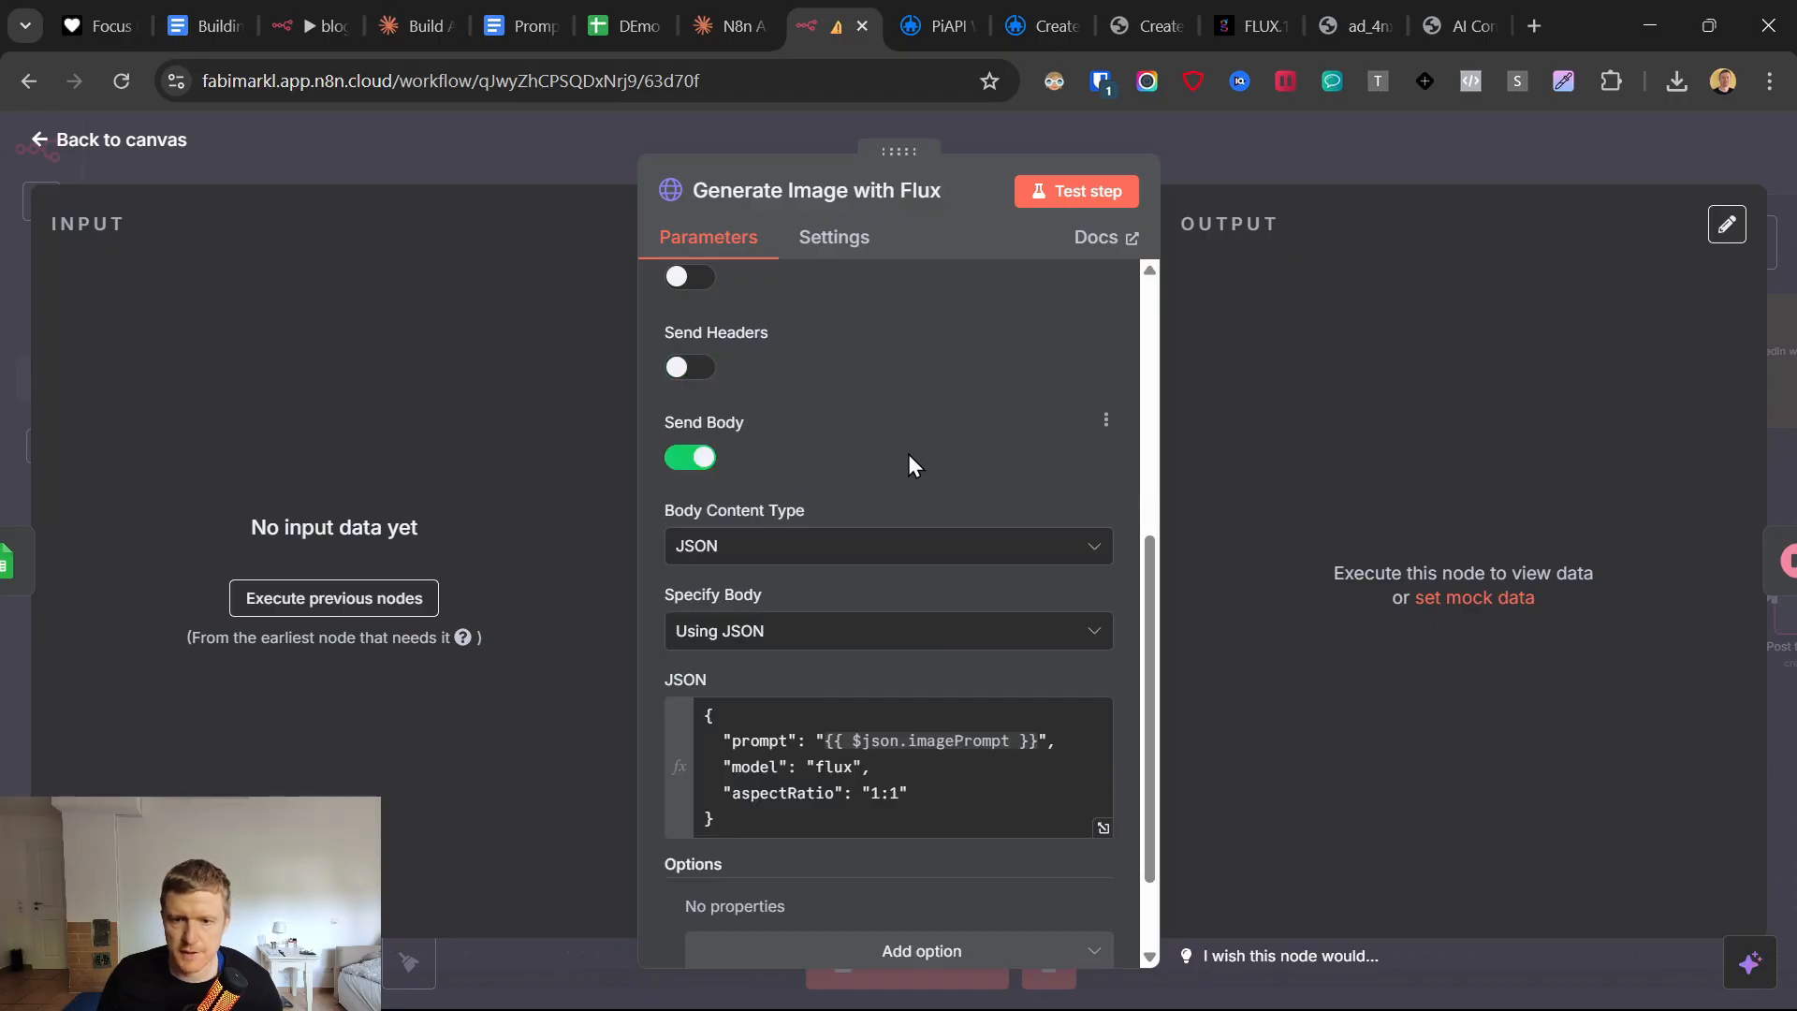
Locate the node's JSON body and copy the full example request body from the PiAPI Flux text-to-image documentation.
{"action": "scroll", "coordinate": [908, 455], "scroll_direction": "down", "scroll_amount": 2}
{"action": "mouse_move", "coordinate": [811, 693]}
{"action": "left_mouse_down"}
{"action": "mouse_move", "coordinate": [696, 594]}
{"action": "mouse_move", "coordinate": [791, 707]}
{"action": "left_mouse_up"}
{"action": "left_click", "coordinate": [732, 606]}
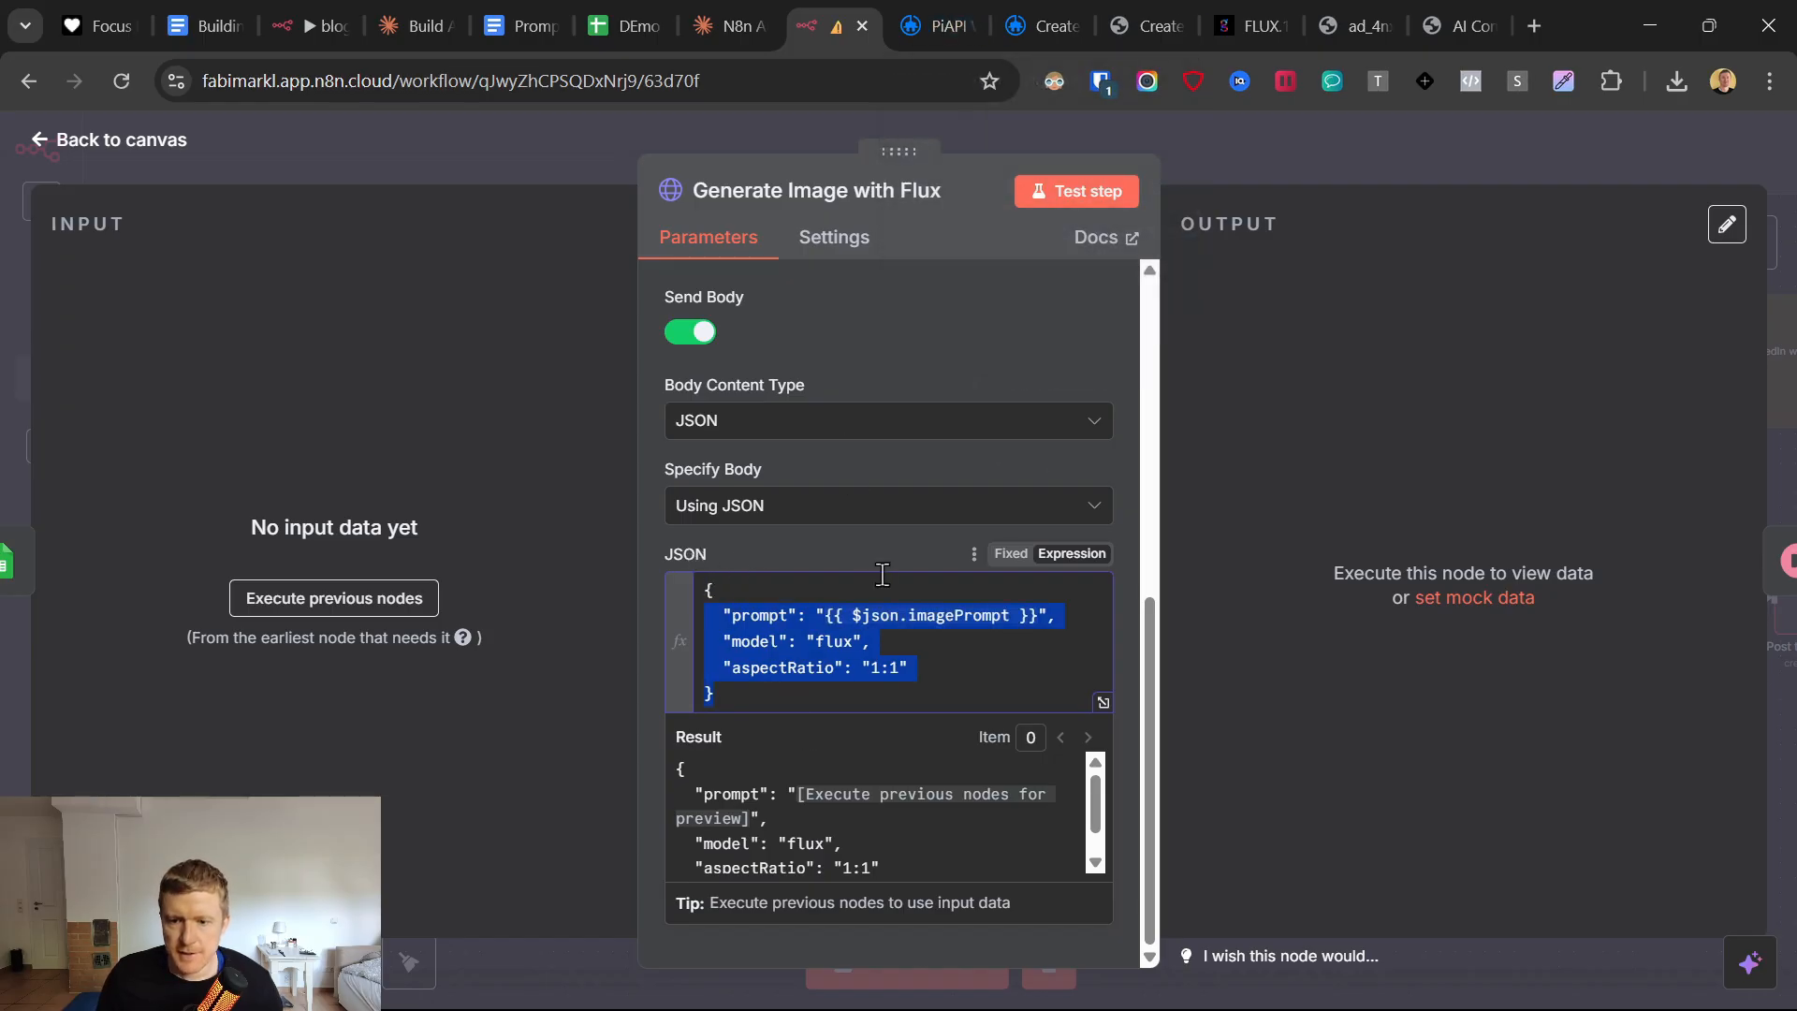
{"action": "left_click", "coordinate": [920, 13]}
{"action": "left_click", "coordinate": [1046, 13]}
{"action": "scroll", "coordinate": [1240, 679], "scroll_direction": "down", "scroll_amount": 3}
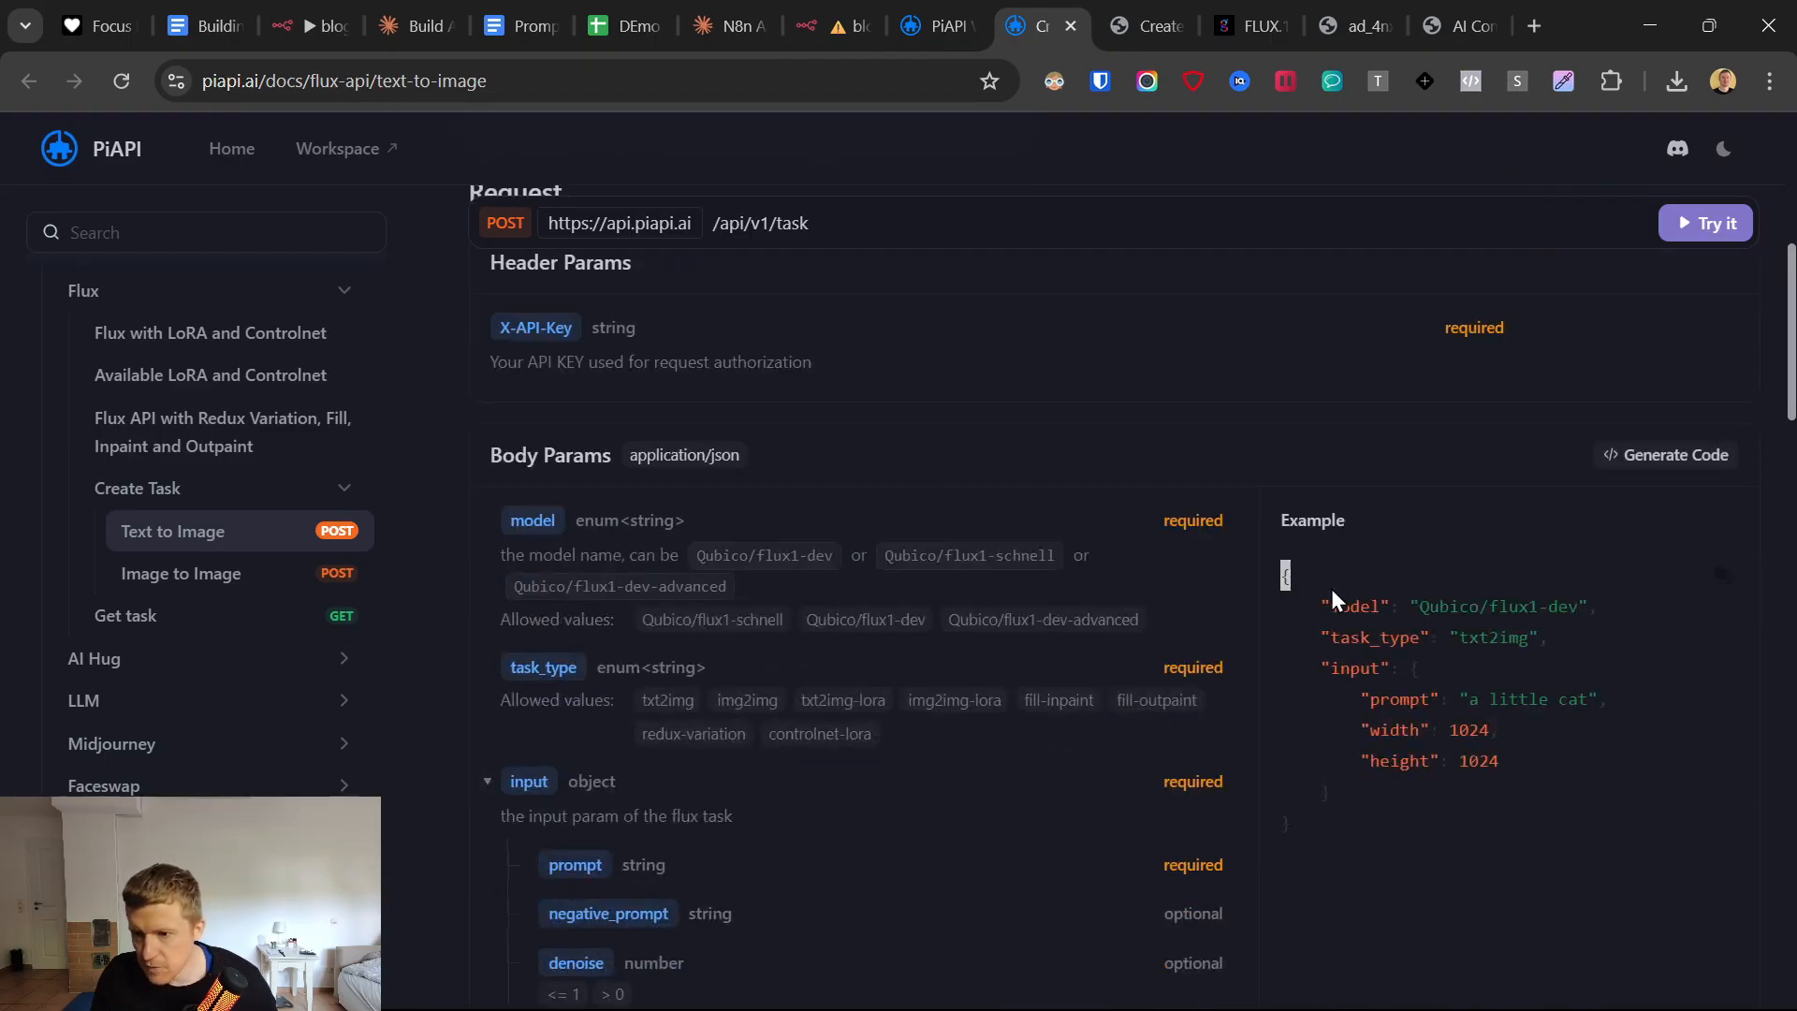
{"action": "left_click_drag", "start_coordinate": [1333, 591], "coordinate": [1499, 845]}
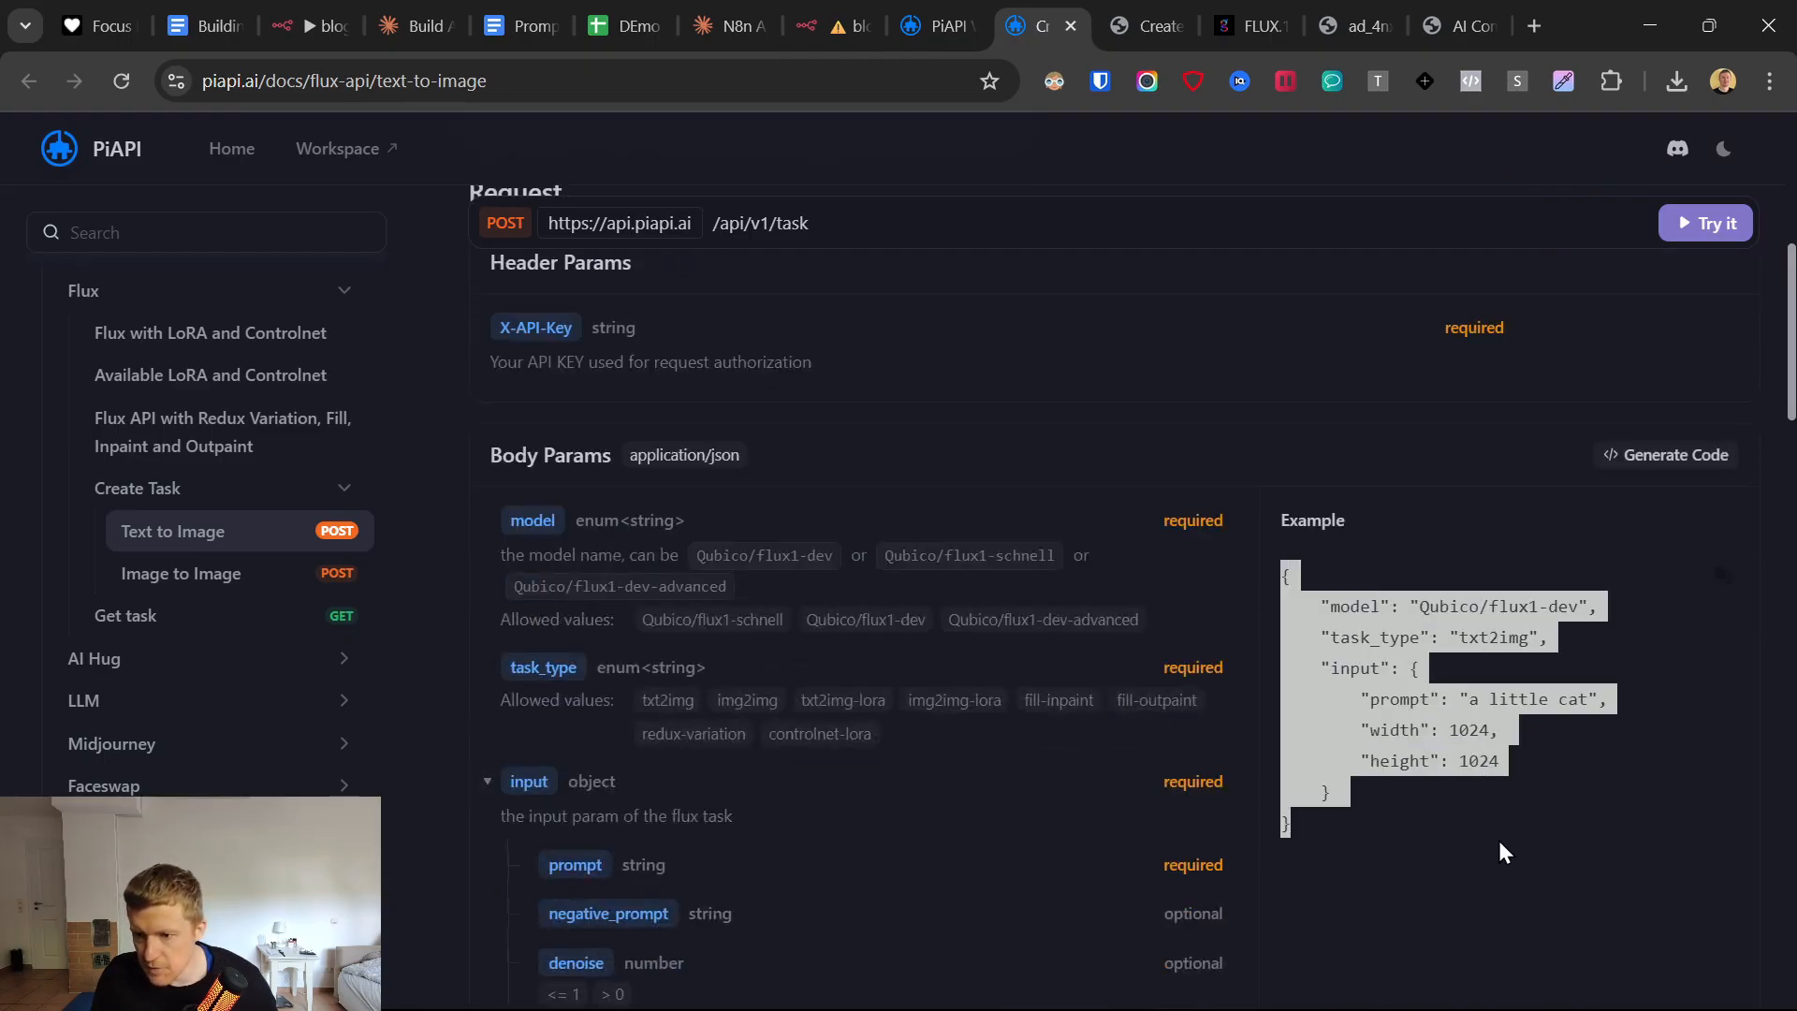
{"action": "right_click", "coordinate": [1339, 607]}
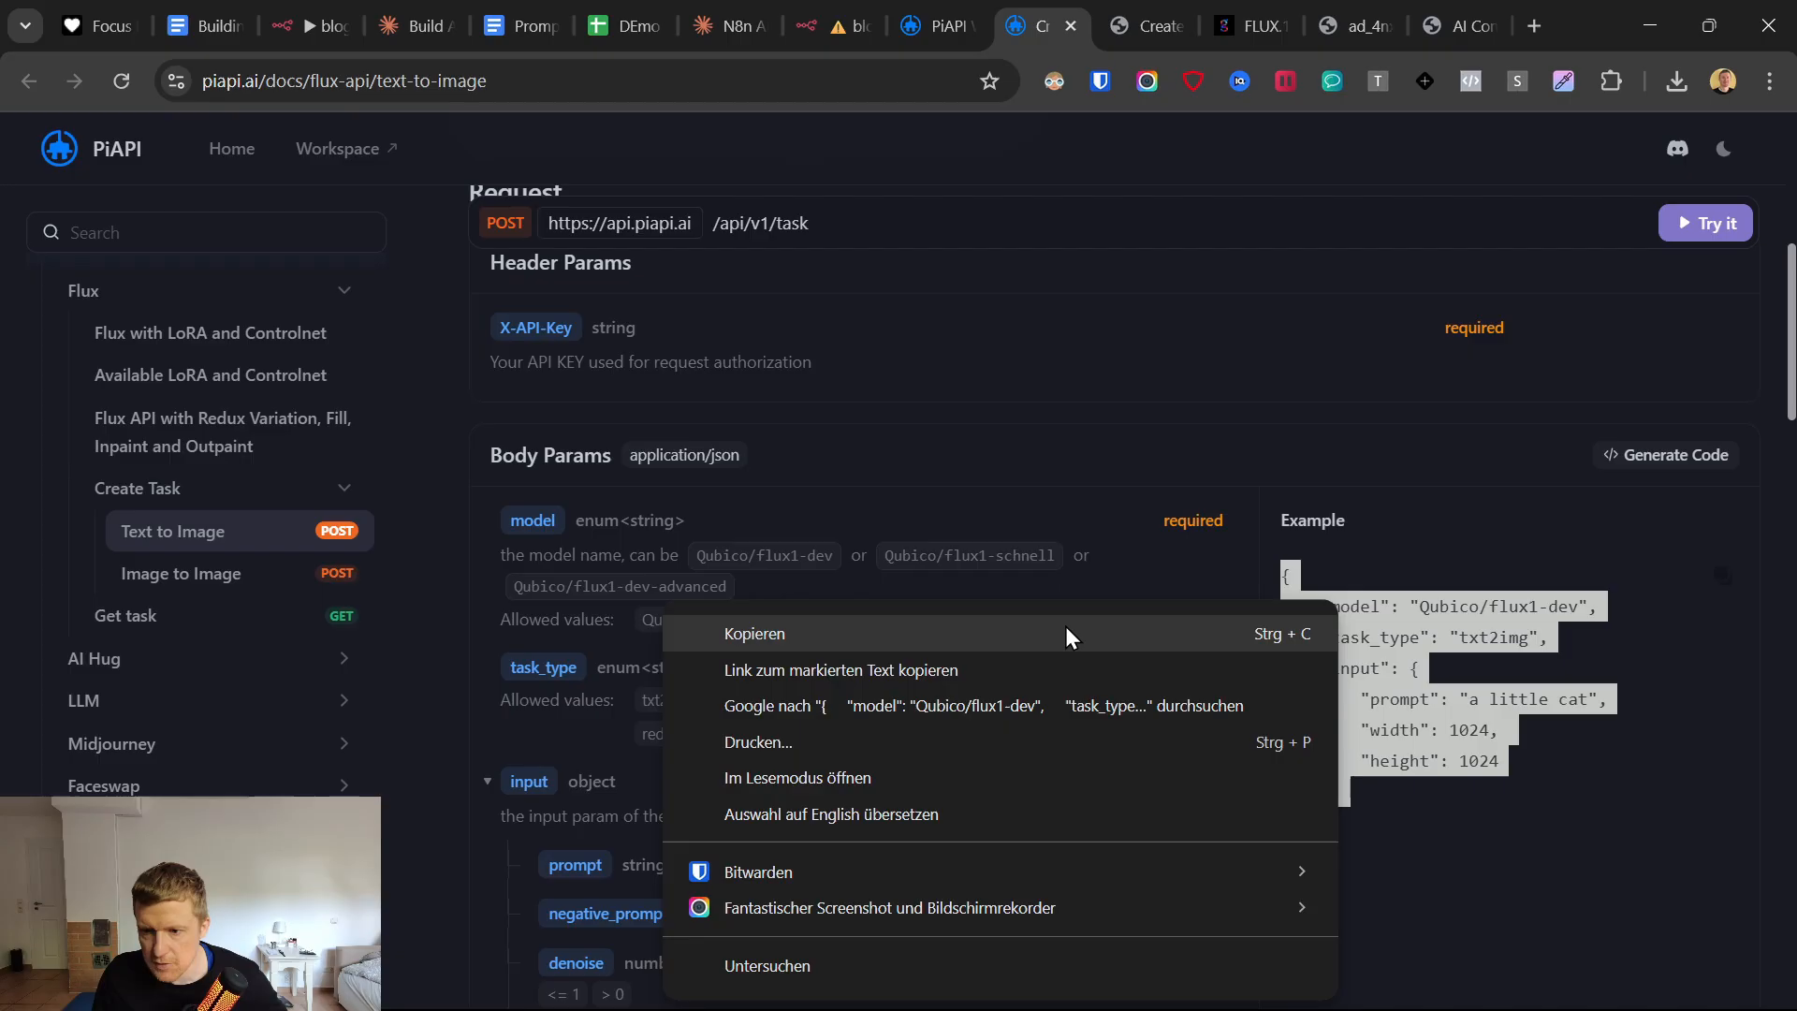
{"action": "left_click", "coordinate": [1413, 633]}
{"action": "left_click", "coordinate": [1301, 604]}
{"action": "left_click_drag", "start_coordinate": [1290, 575], "coordinate": [1359, 760]}
{"action": "right_click", "coordinate": [1359, 749]}
{"action": "left_click", "coordinate": [913, 407]}
Replace the Generate Image with Flux node's JSON body with the copied PiAPI example and review it in the expanded expression editor.
{"action": "left_click", "coordinate": [824, 16]}
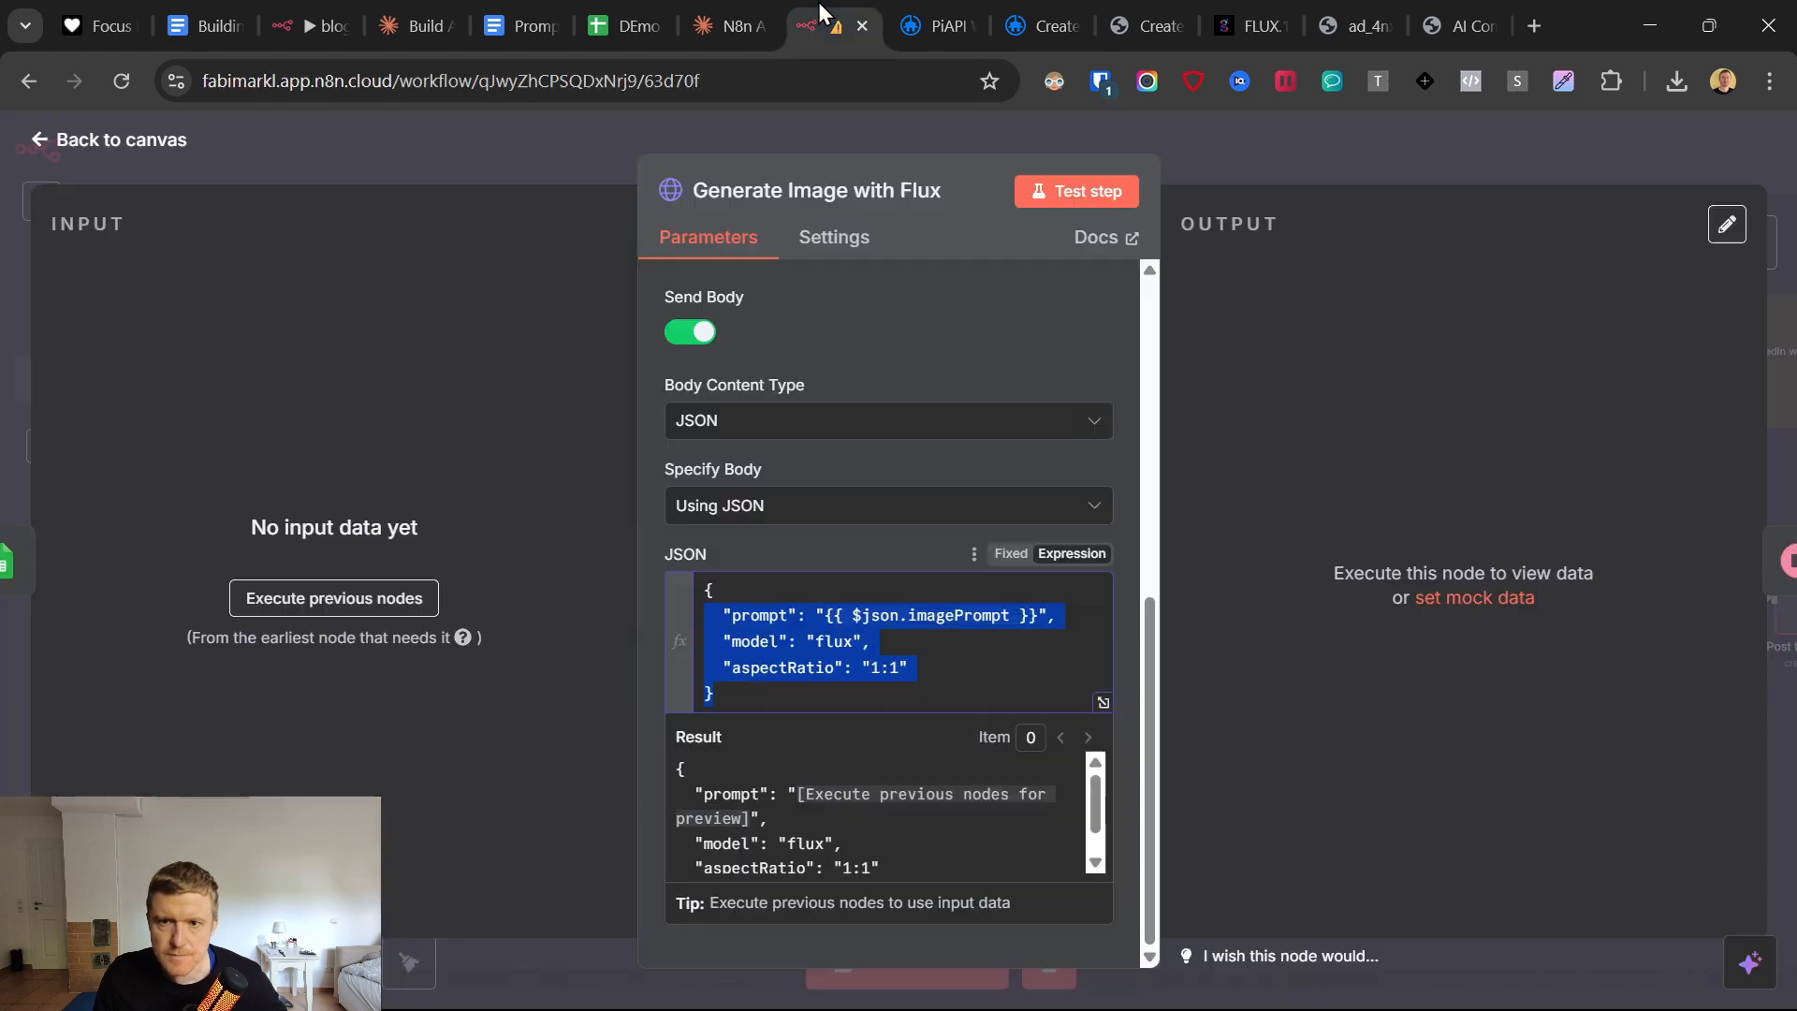
{"action": "left_click", "coordinate": [855, 600]}
{"action": "key", "text": "ctrl+a"}
{"action": "key", "text": "BackSpace"}
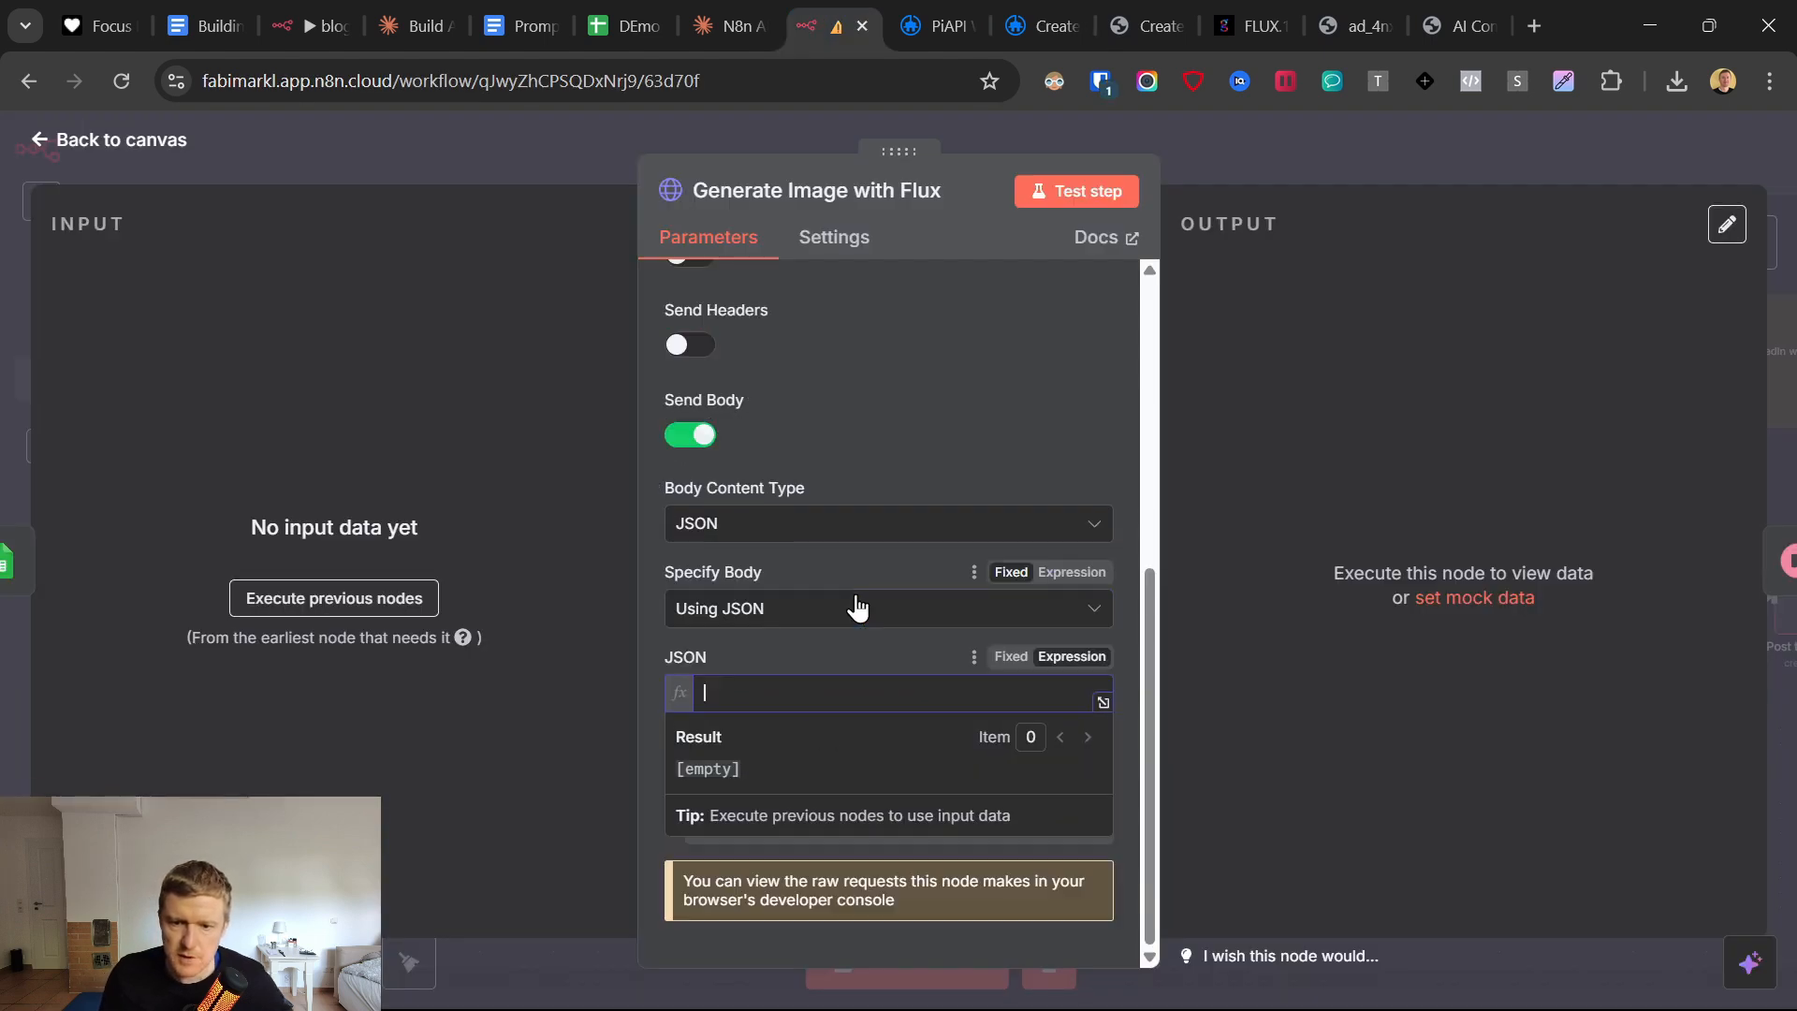
{"action": "key", "text": "ctrl+v"}
{"action": "left_click", "coordinate": [1119, 723]}
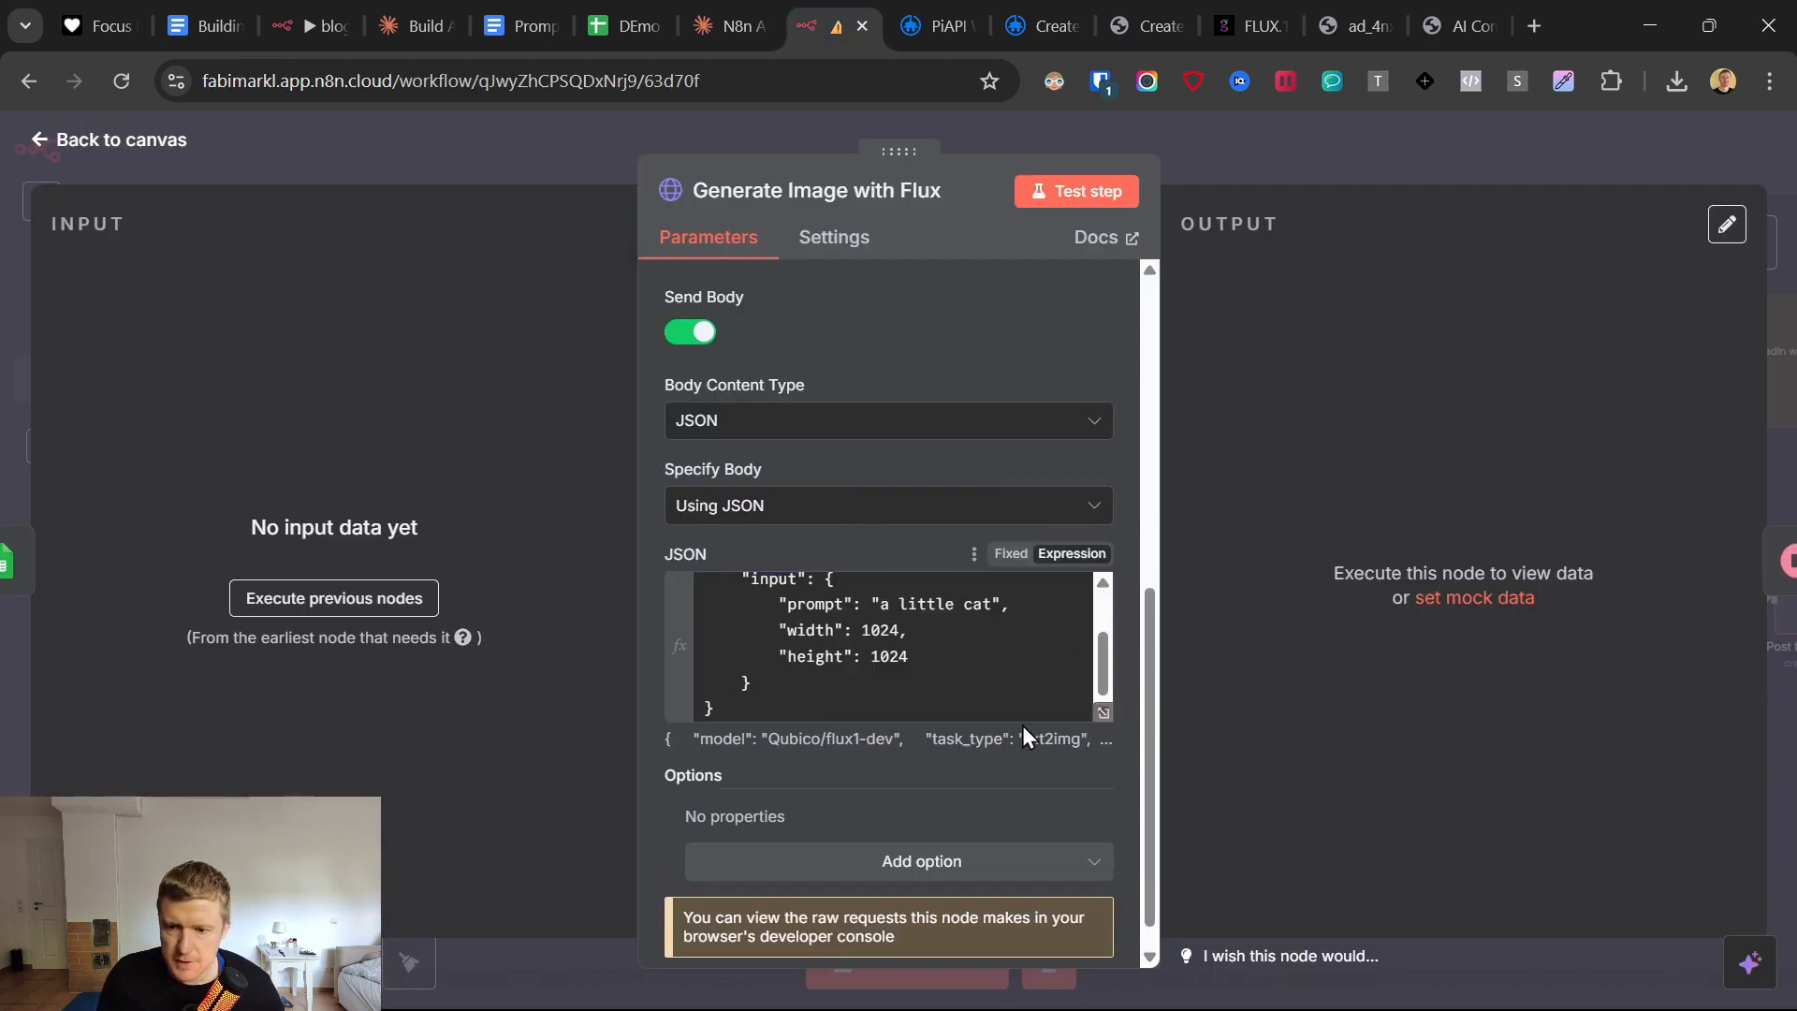
{"action": "scroll", "coordinate": [1067, 697], "scroll_direction": "up", "scroll_amount": 2}
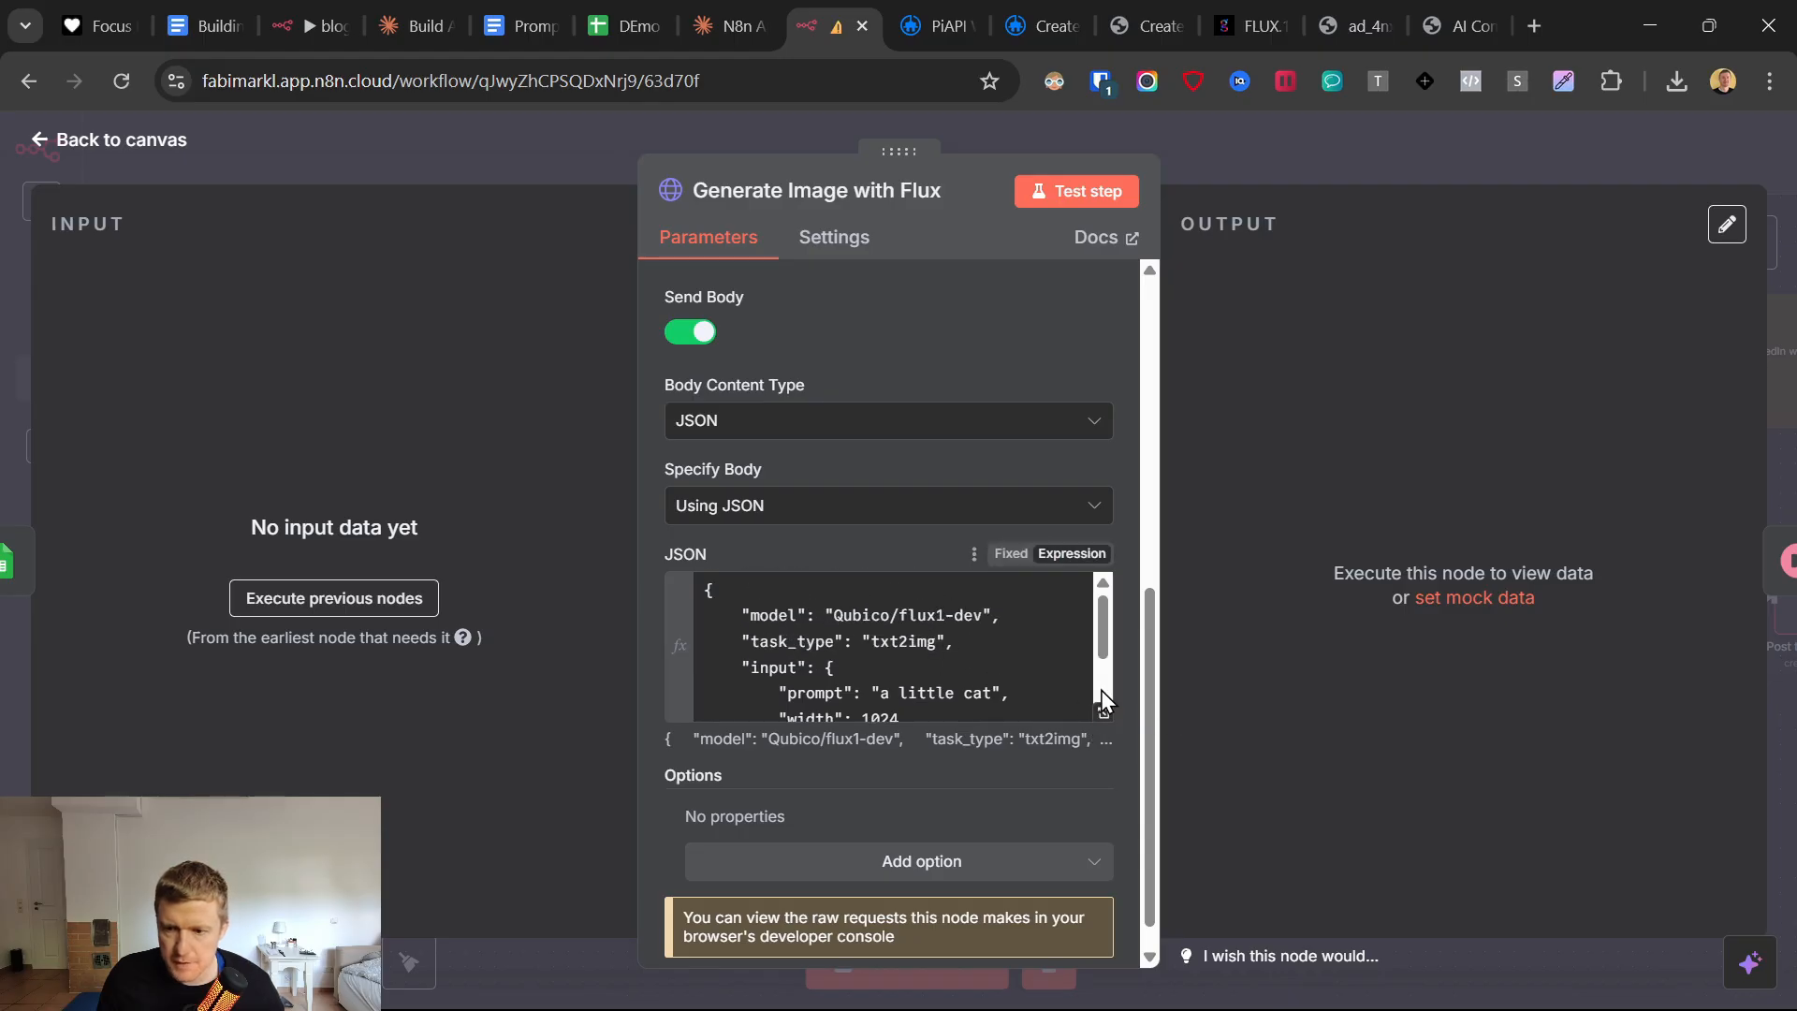
{"action": "left_click", "coordinate": [1102, 715]}
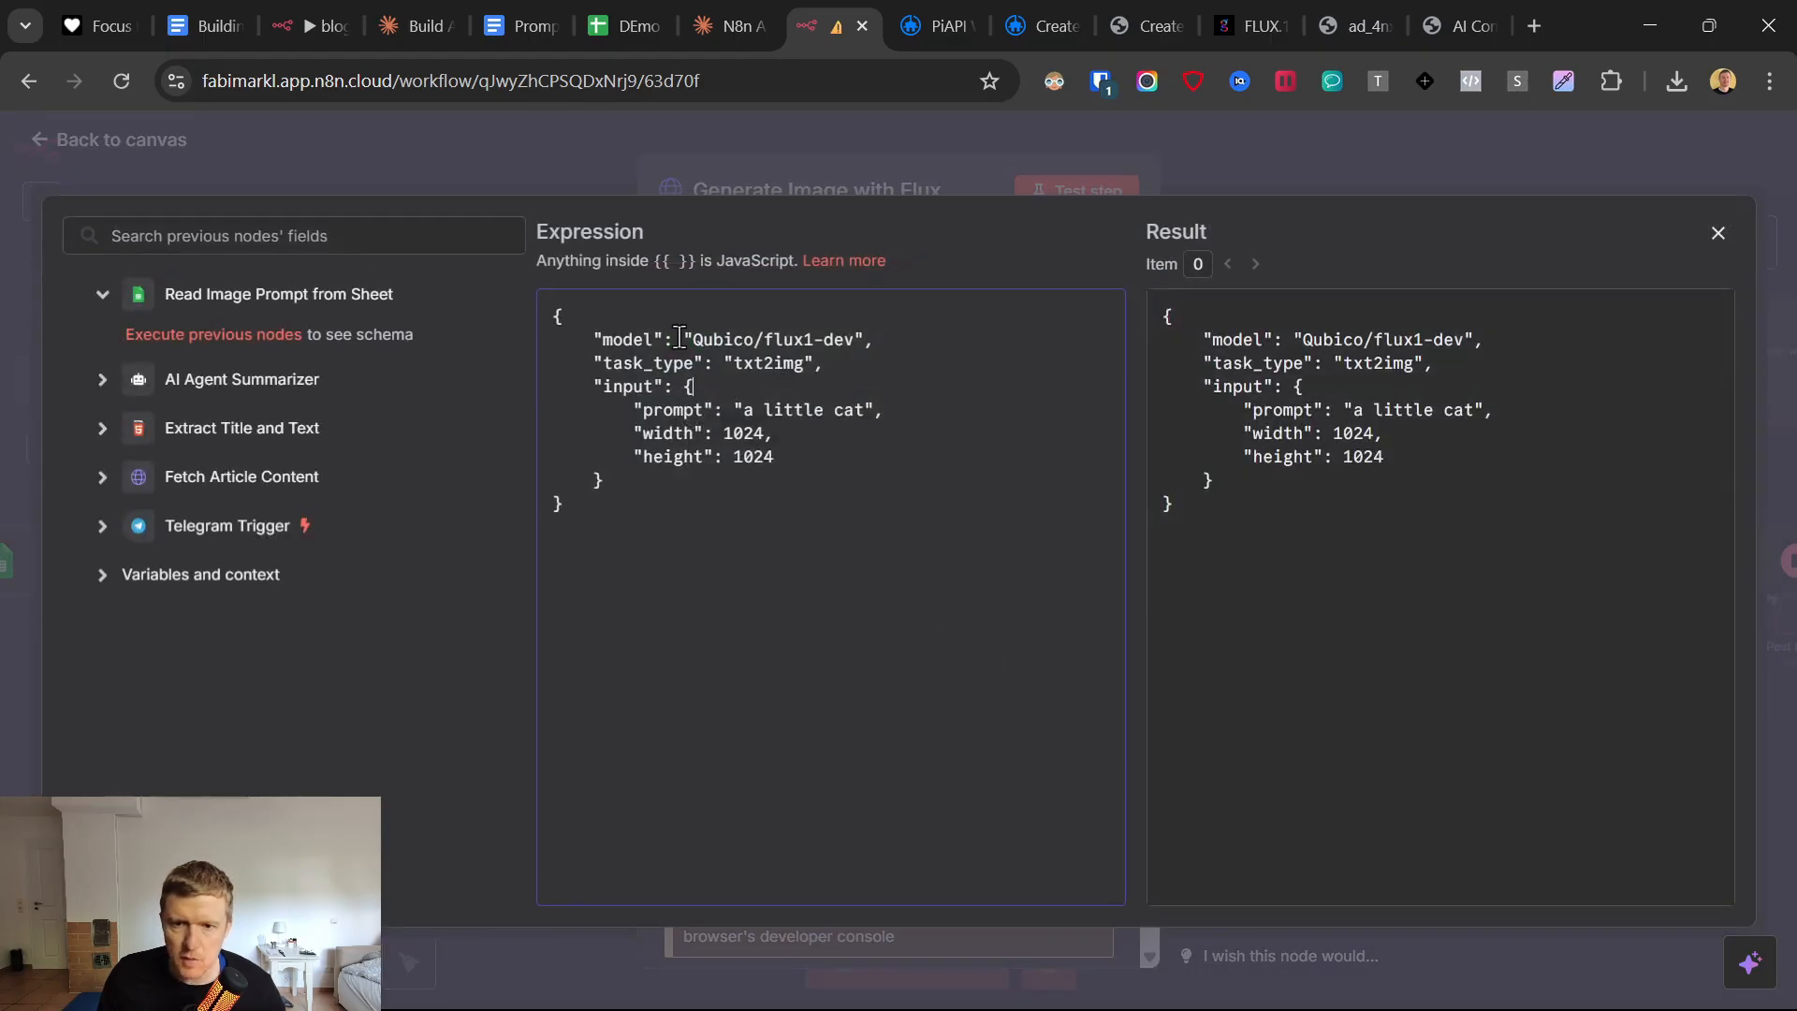
{"action": "left_click_drag", "start_coordinate": [852, 339], "coordinate": [843, 371]}
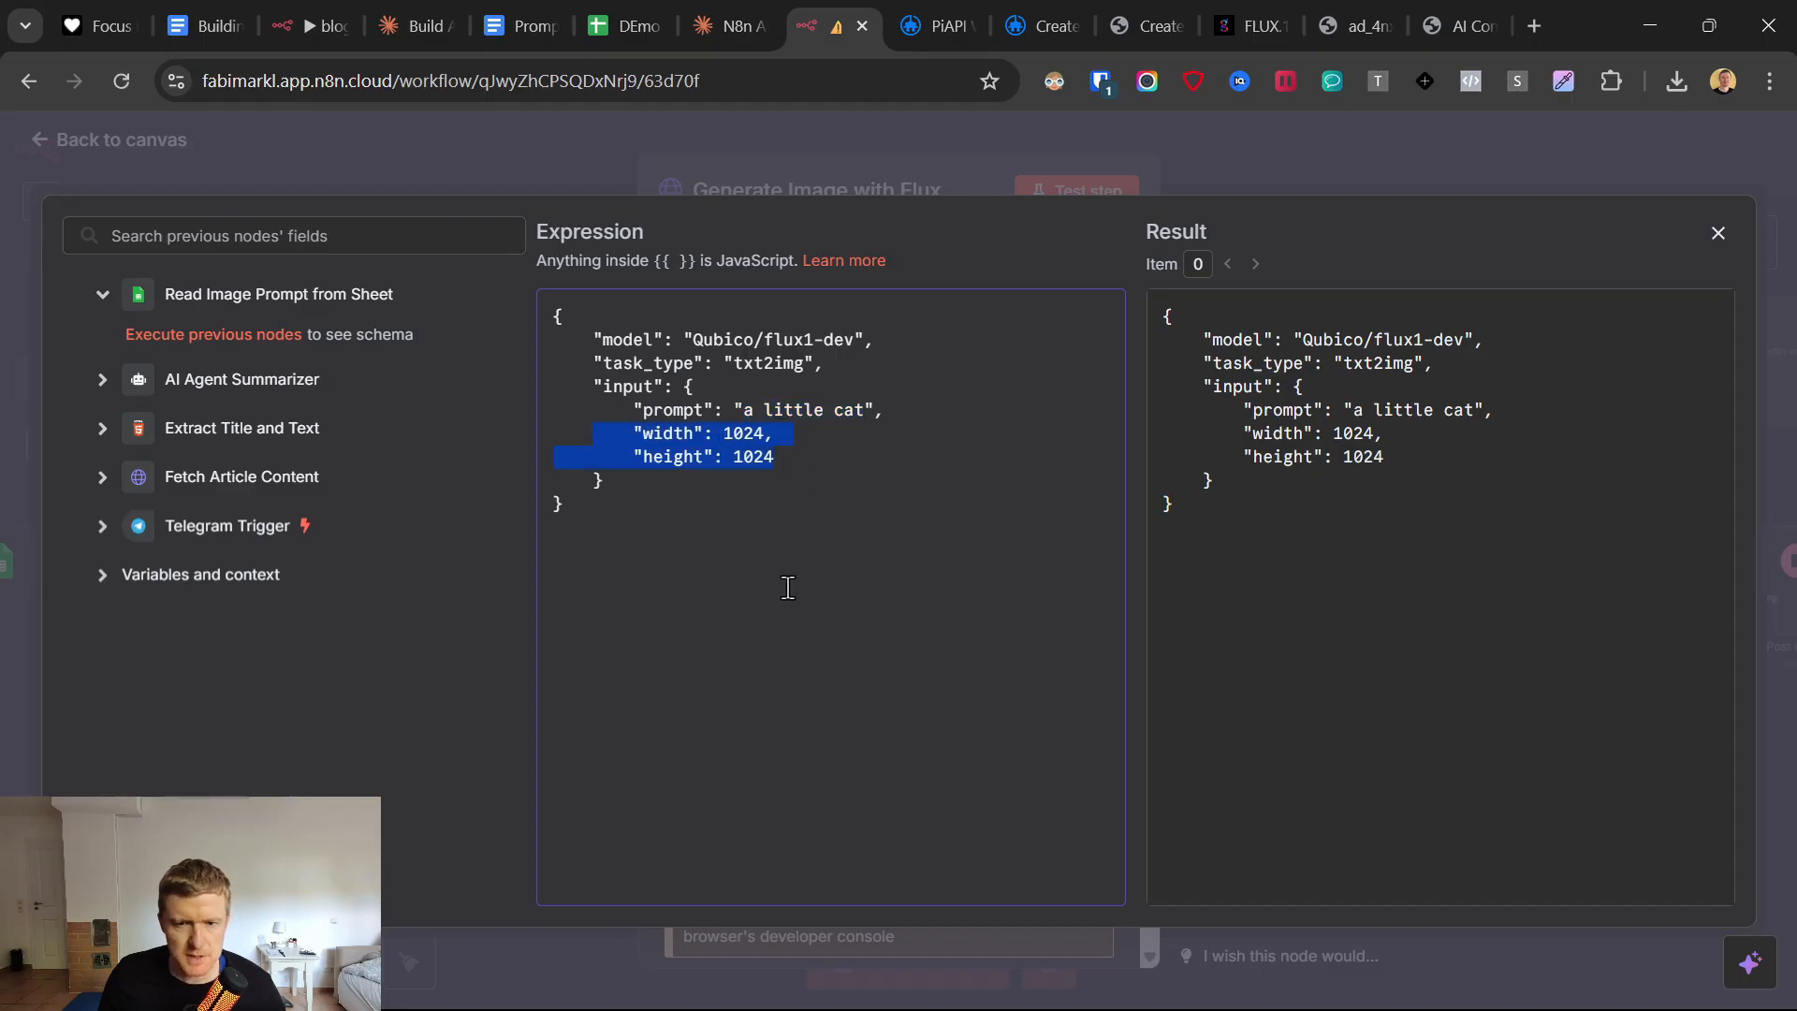
{"action": "left_click", "coordinate": [644, 144]}
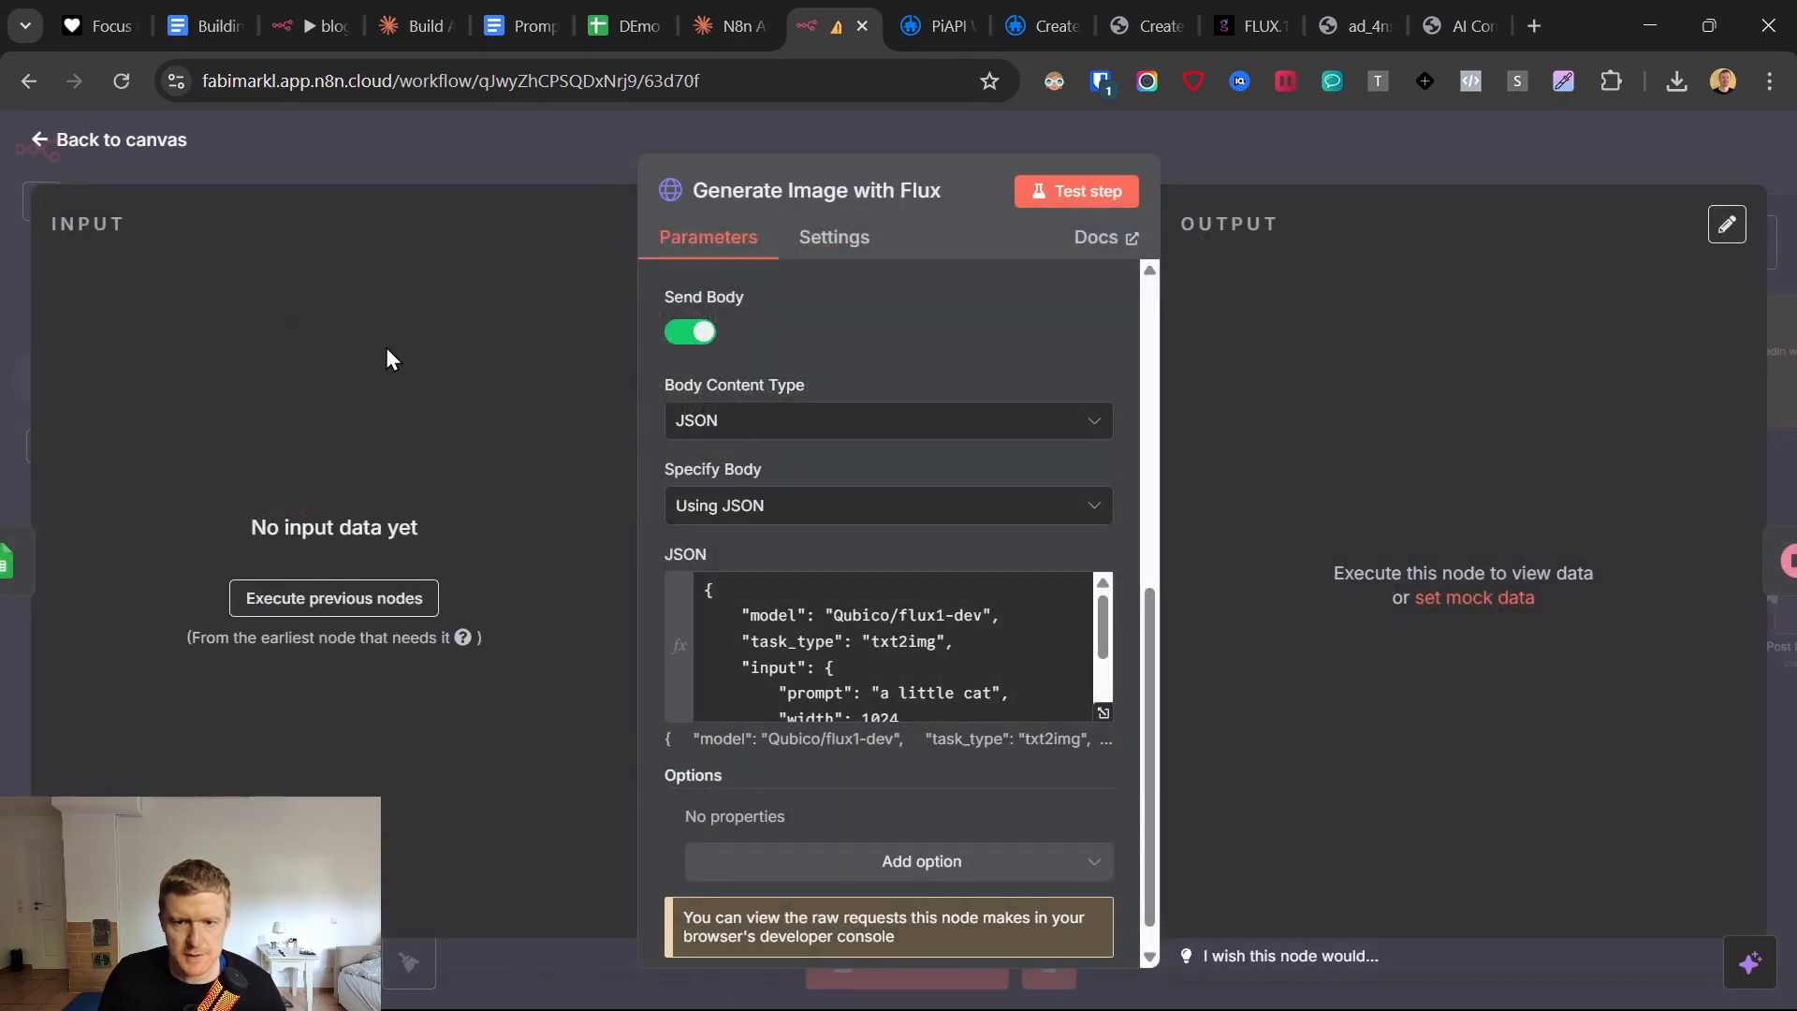
{"action": "left_click", "coordinate": [45, 140]}
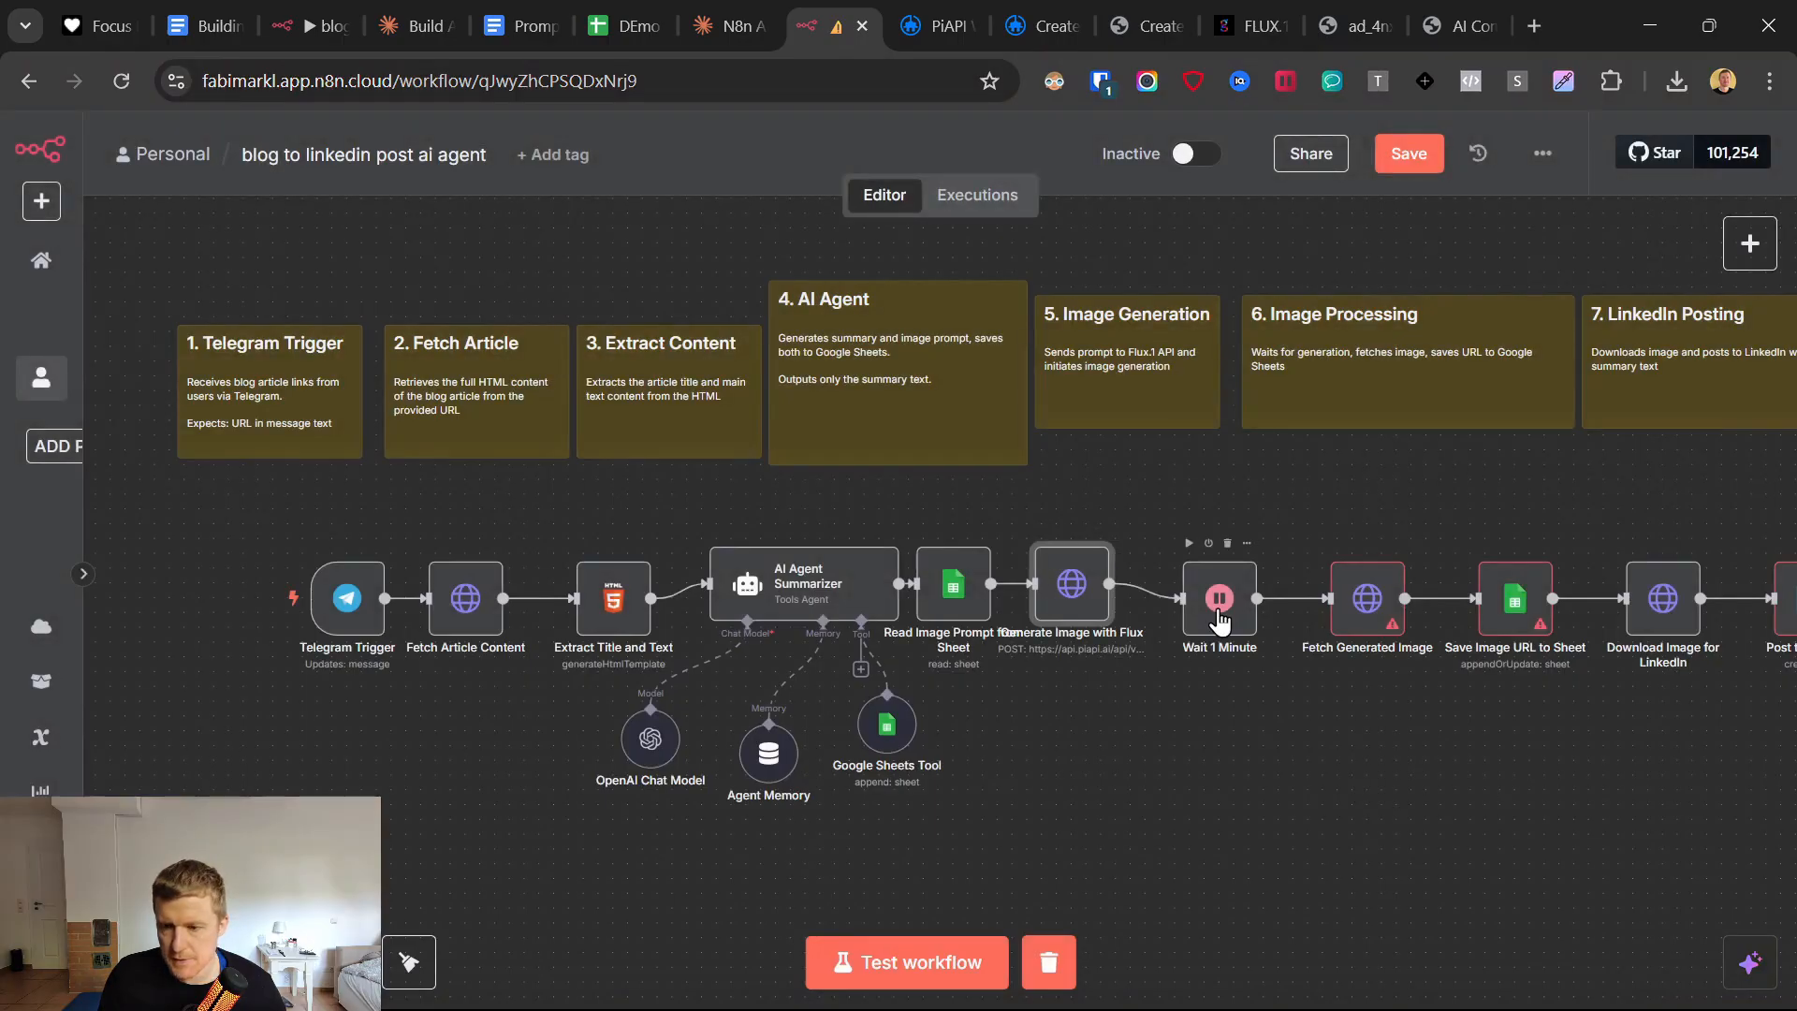
Line up the Wait 1 Minute and Fetch Generated Image nodes after Generate Image with Flux, and check the wait settings.
{"action": "left_click_drag", "start_coordinate": [1219, 619], "coordinate": [1210, 588]}
{"action": "double_click", "coordinate": [1208, 585]}
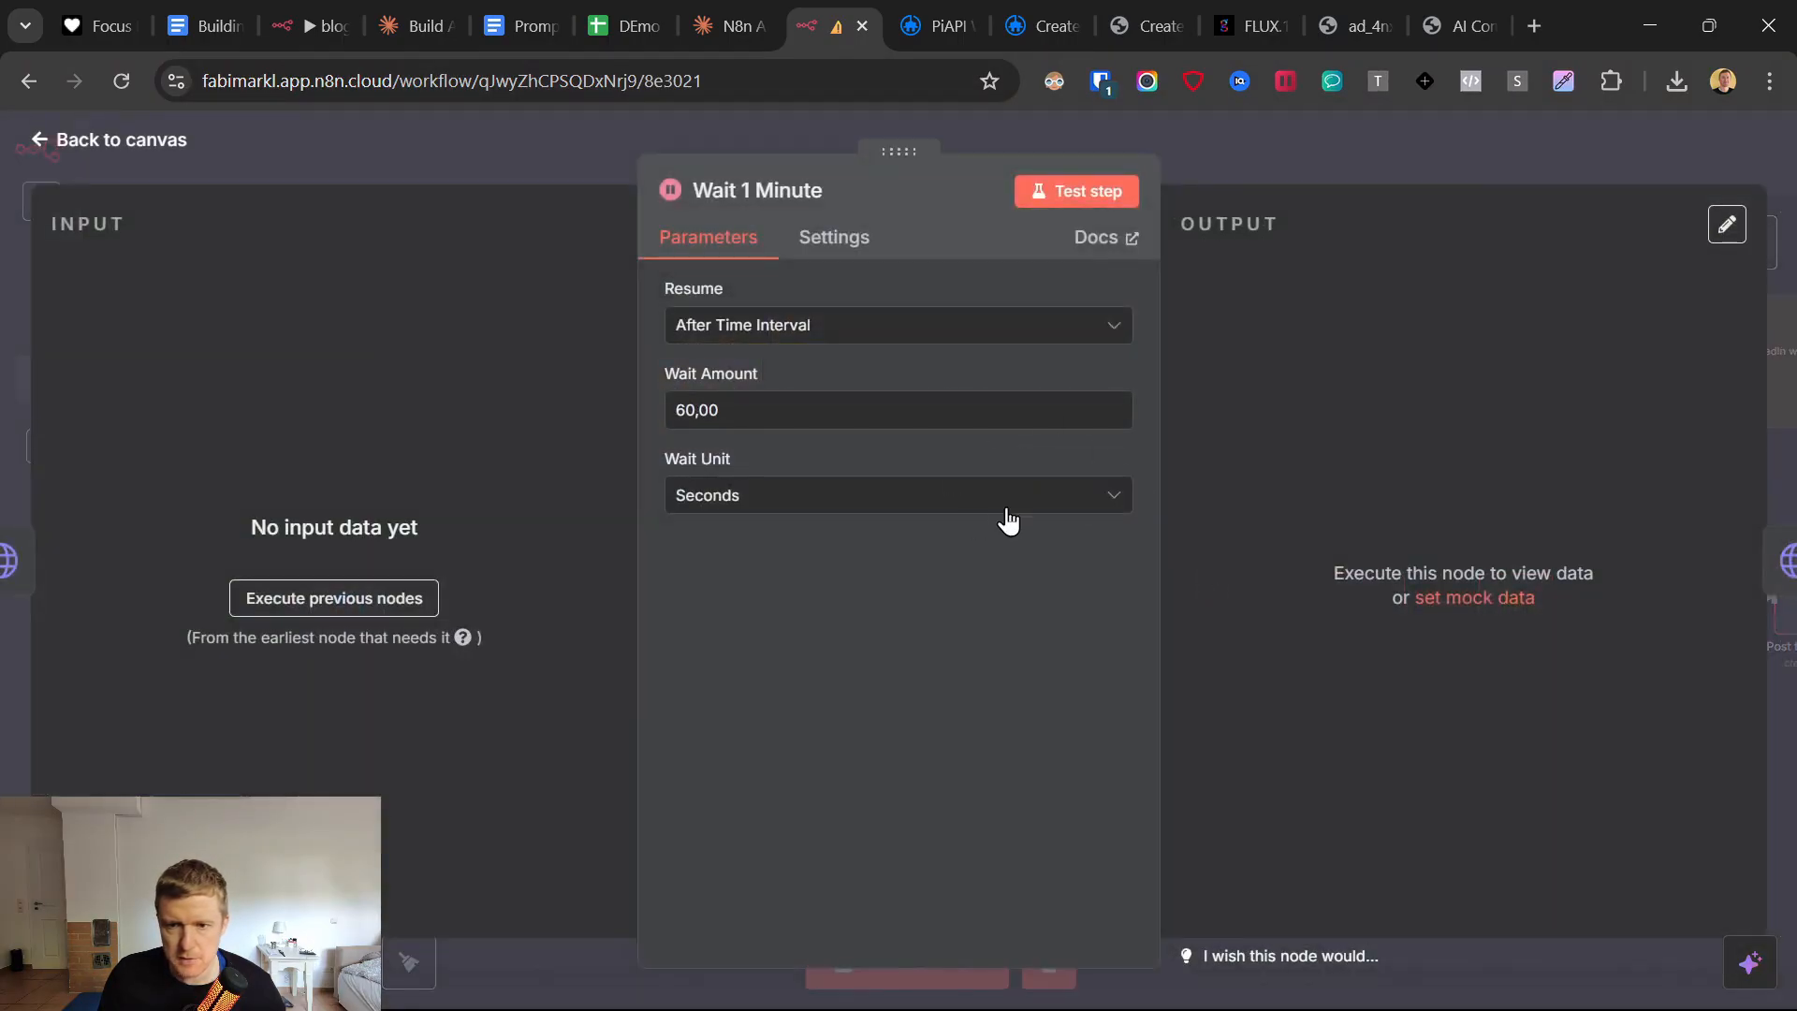
{"action": "left_click", "coordinate": [42, 150]}
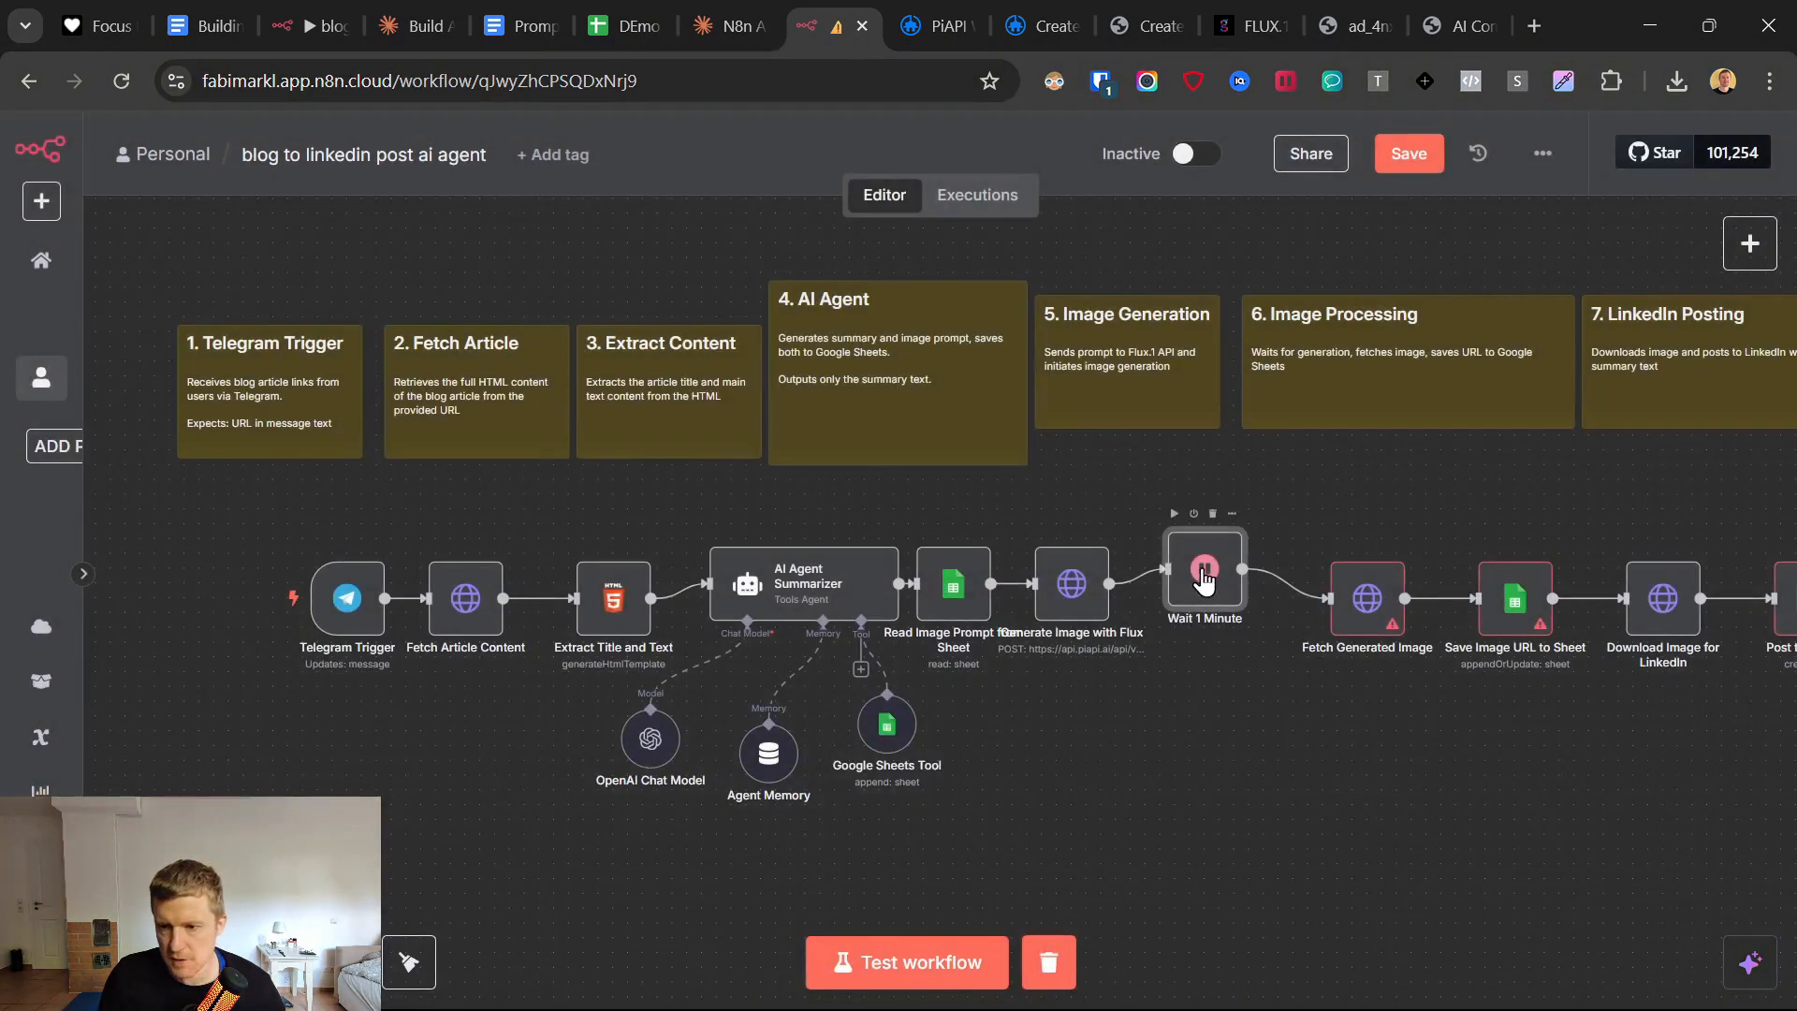
{"action": "left_click_drag", "start_coordinate": [1361, 606], "coordinate": [1308, 580]}
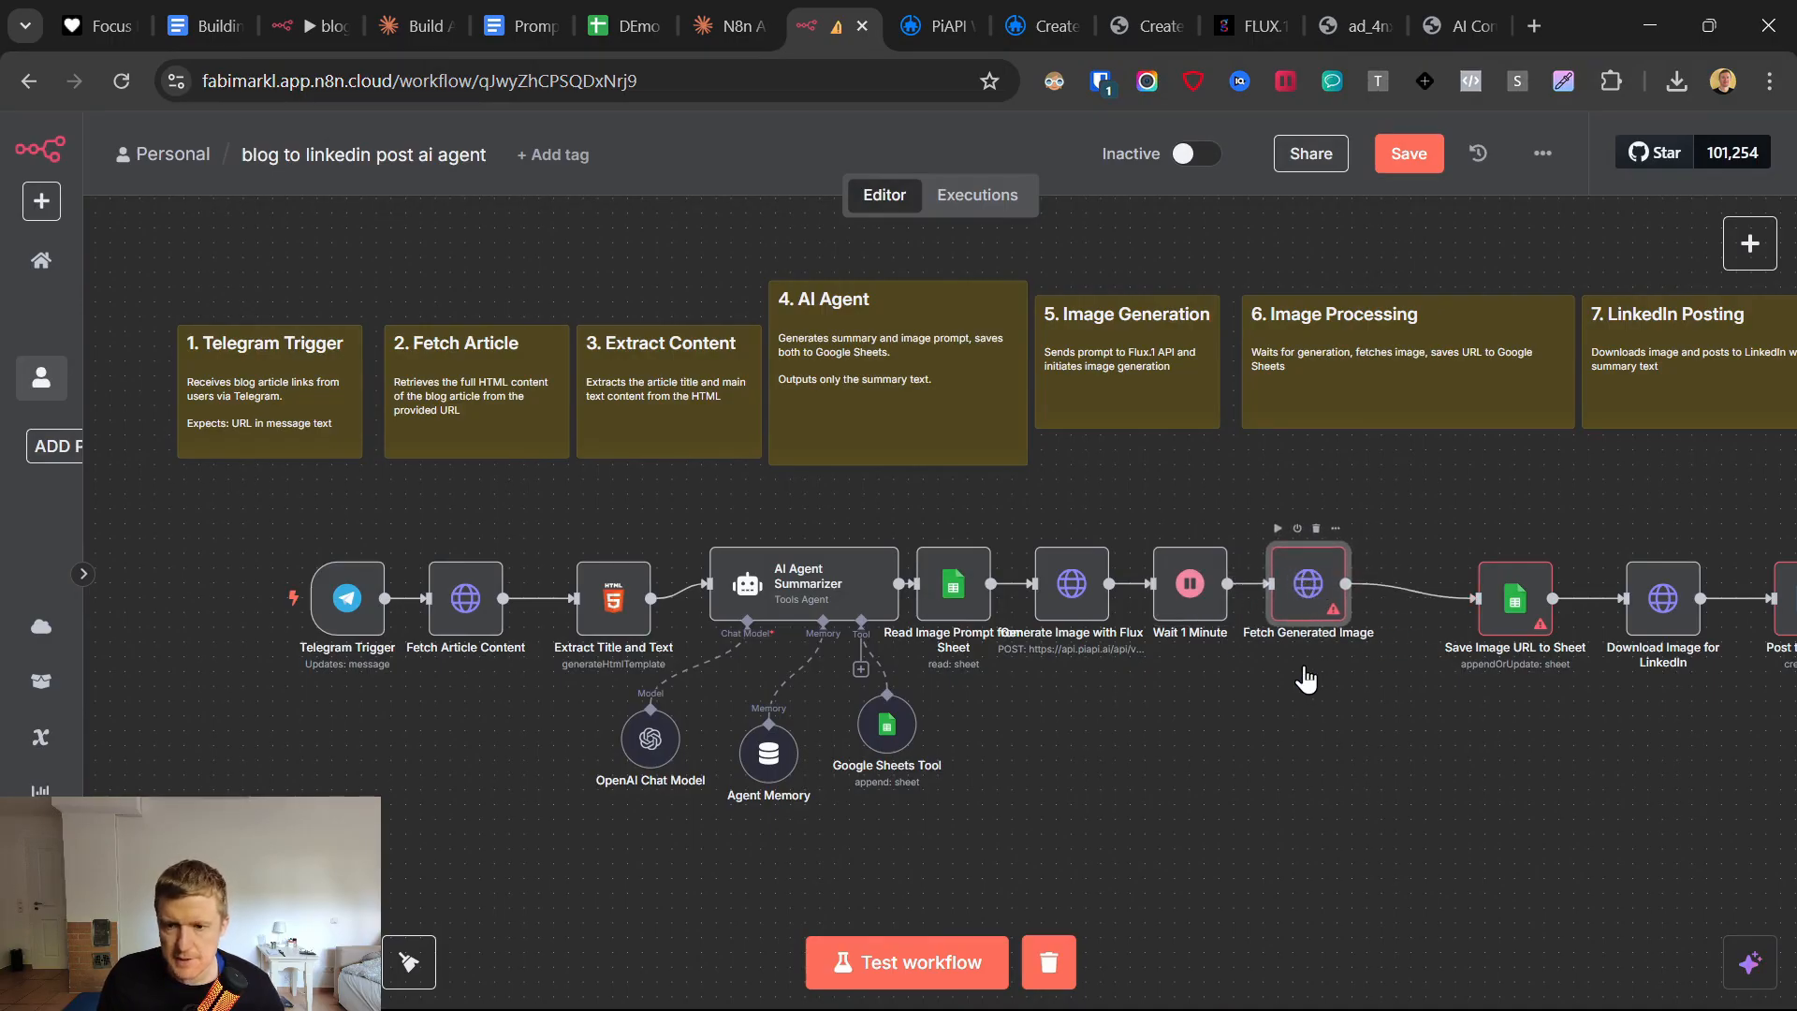
Clear the URL expression in the Fetch Generated Image node and return to the canvas.
{"action": "key", "text": "Return"}
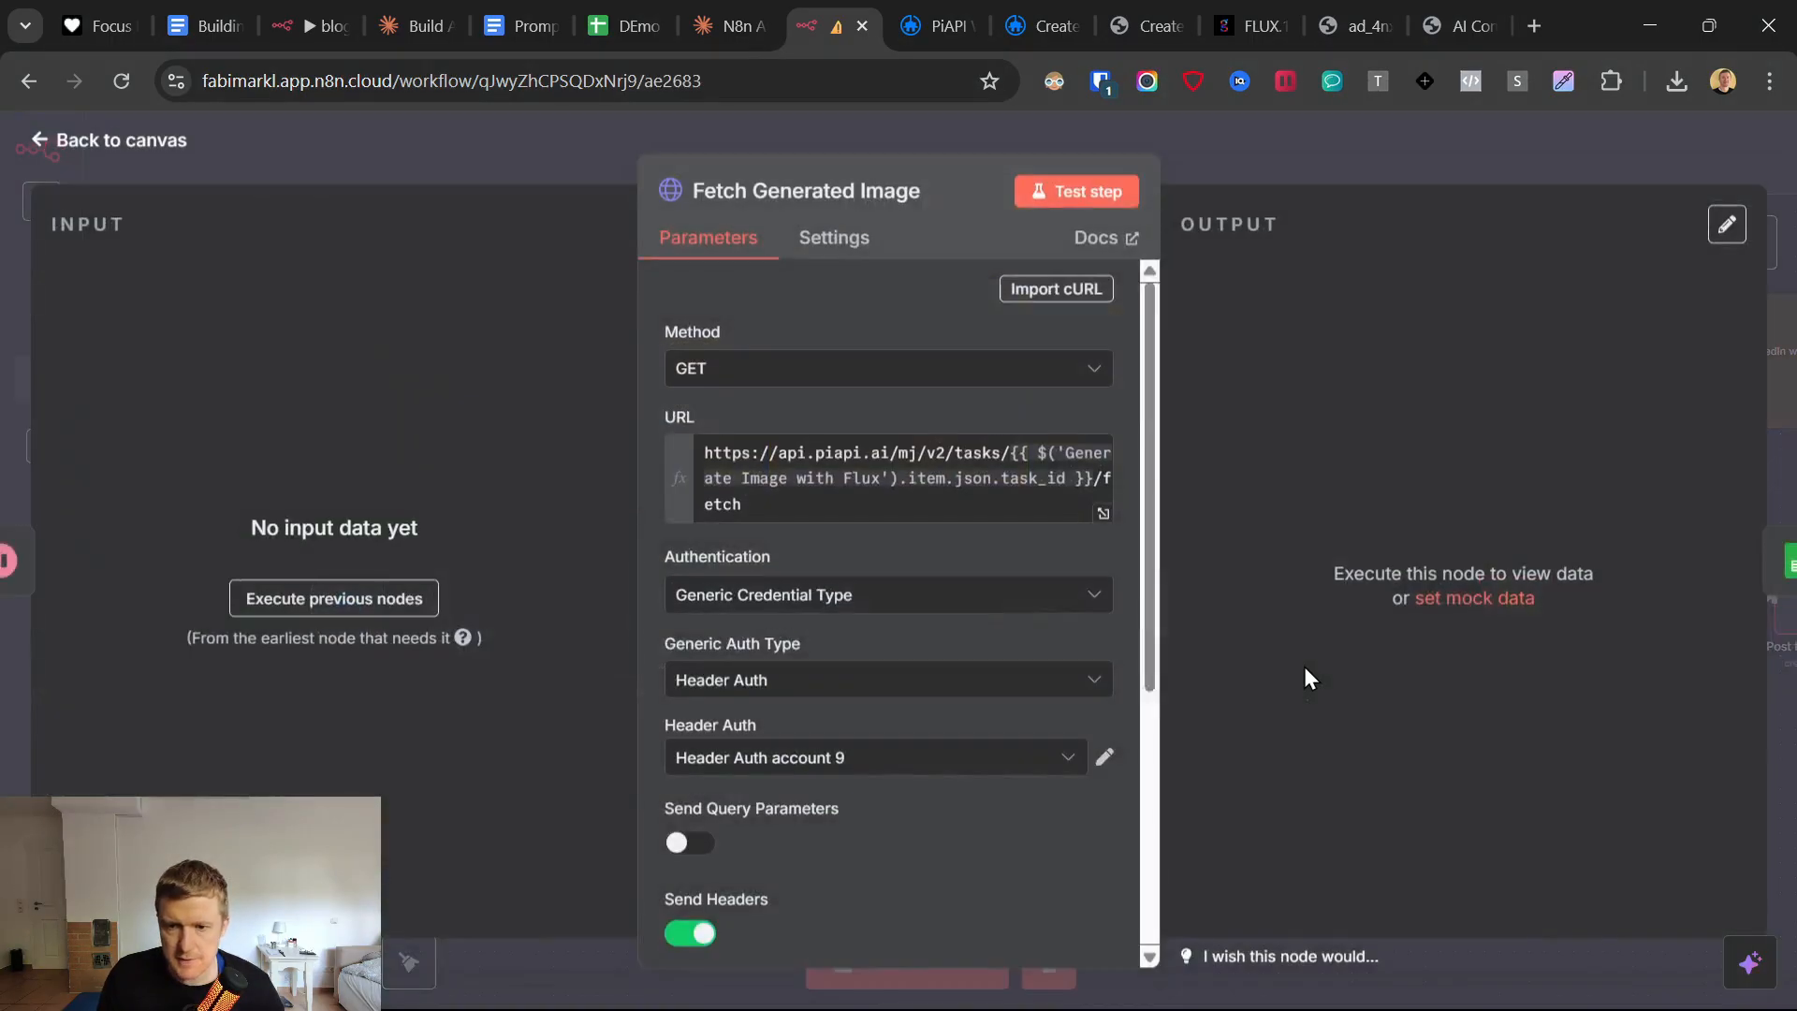
{"action": "left_click", "coordinate": [804, 504]}
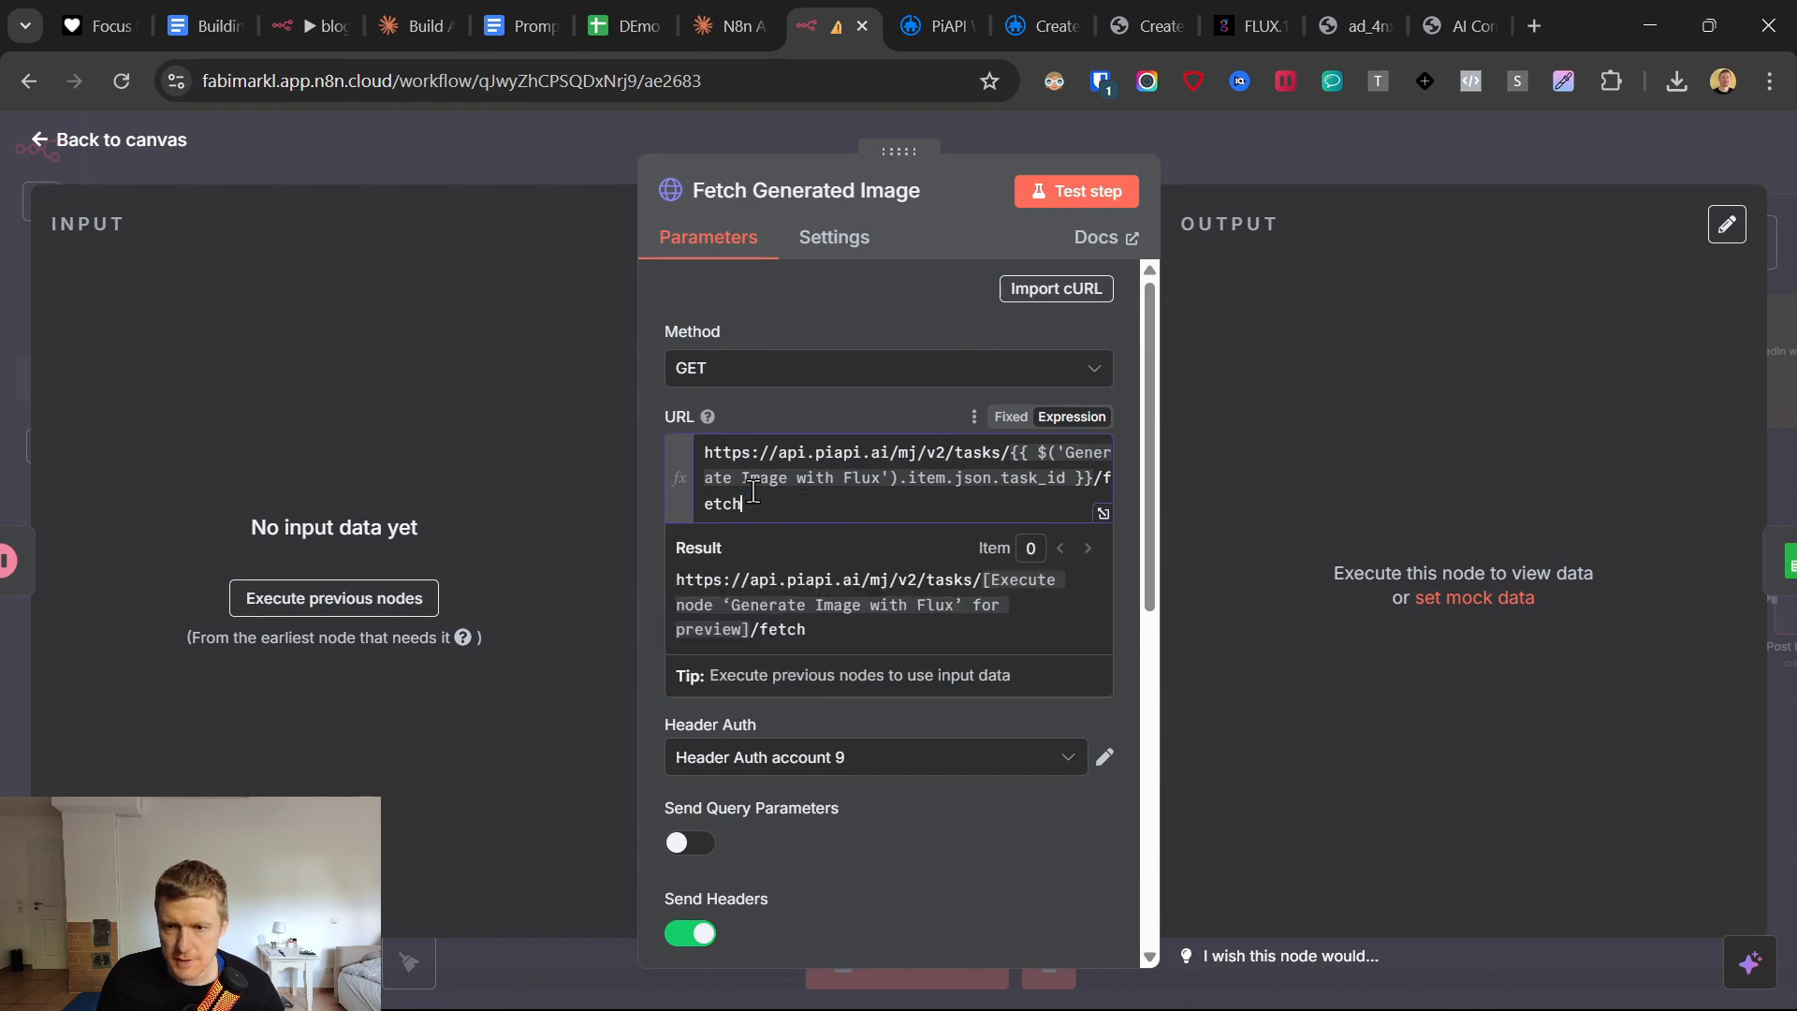
{"action": "left_click_drag", "start_coordinate": [754, 492], "coordinate": [686, 424]}
{"action": "left_click", "coordinate": [803, 470]}
{"action": "left_click", "coordinate": [801, 510]}
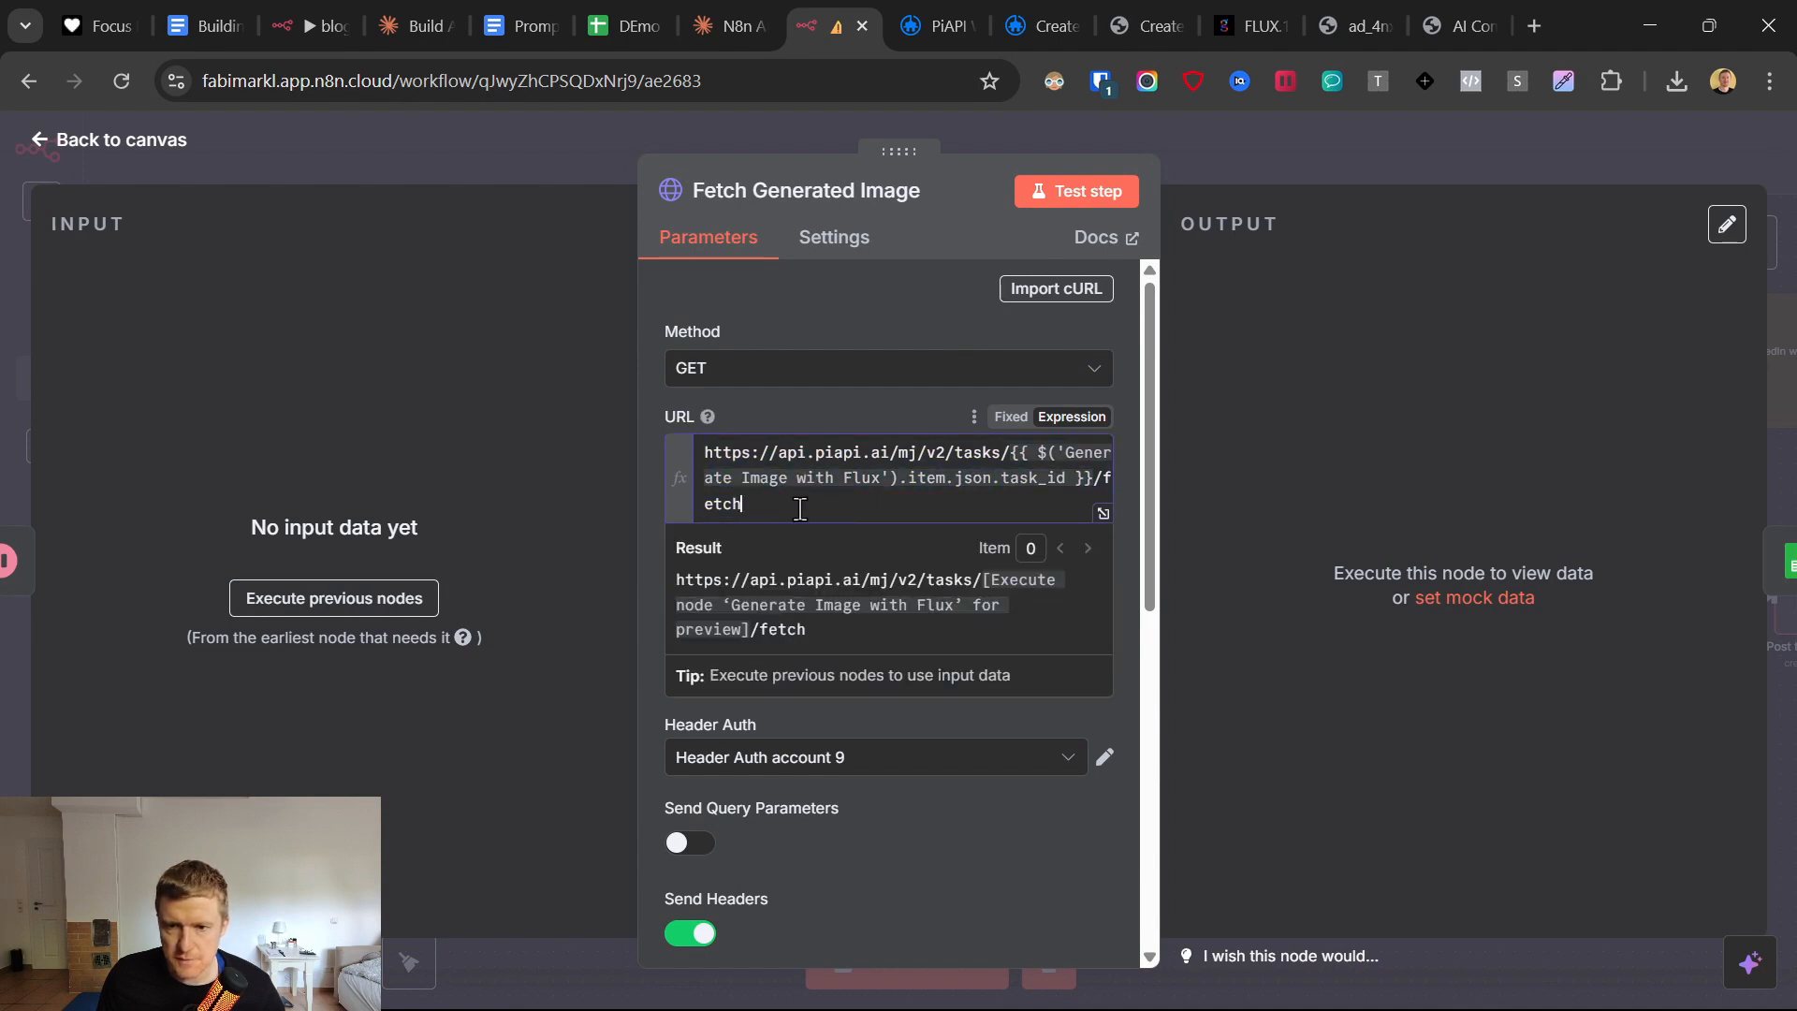
{"action": "left_click_drag", "start_coordinate": [800, 508], "coordinate": [702, 444]}
{"action": "key", "text": "BackSpace"}
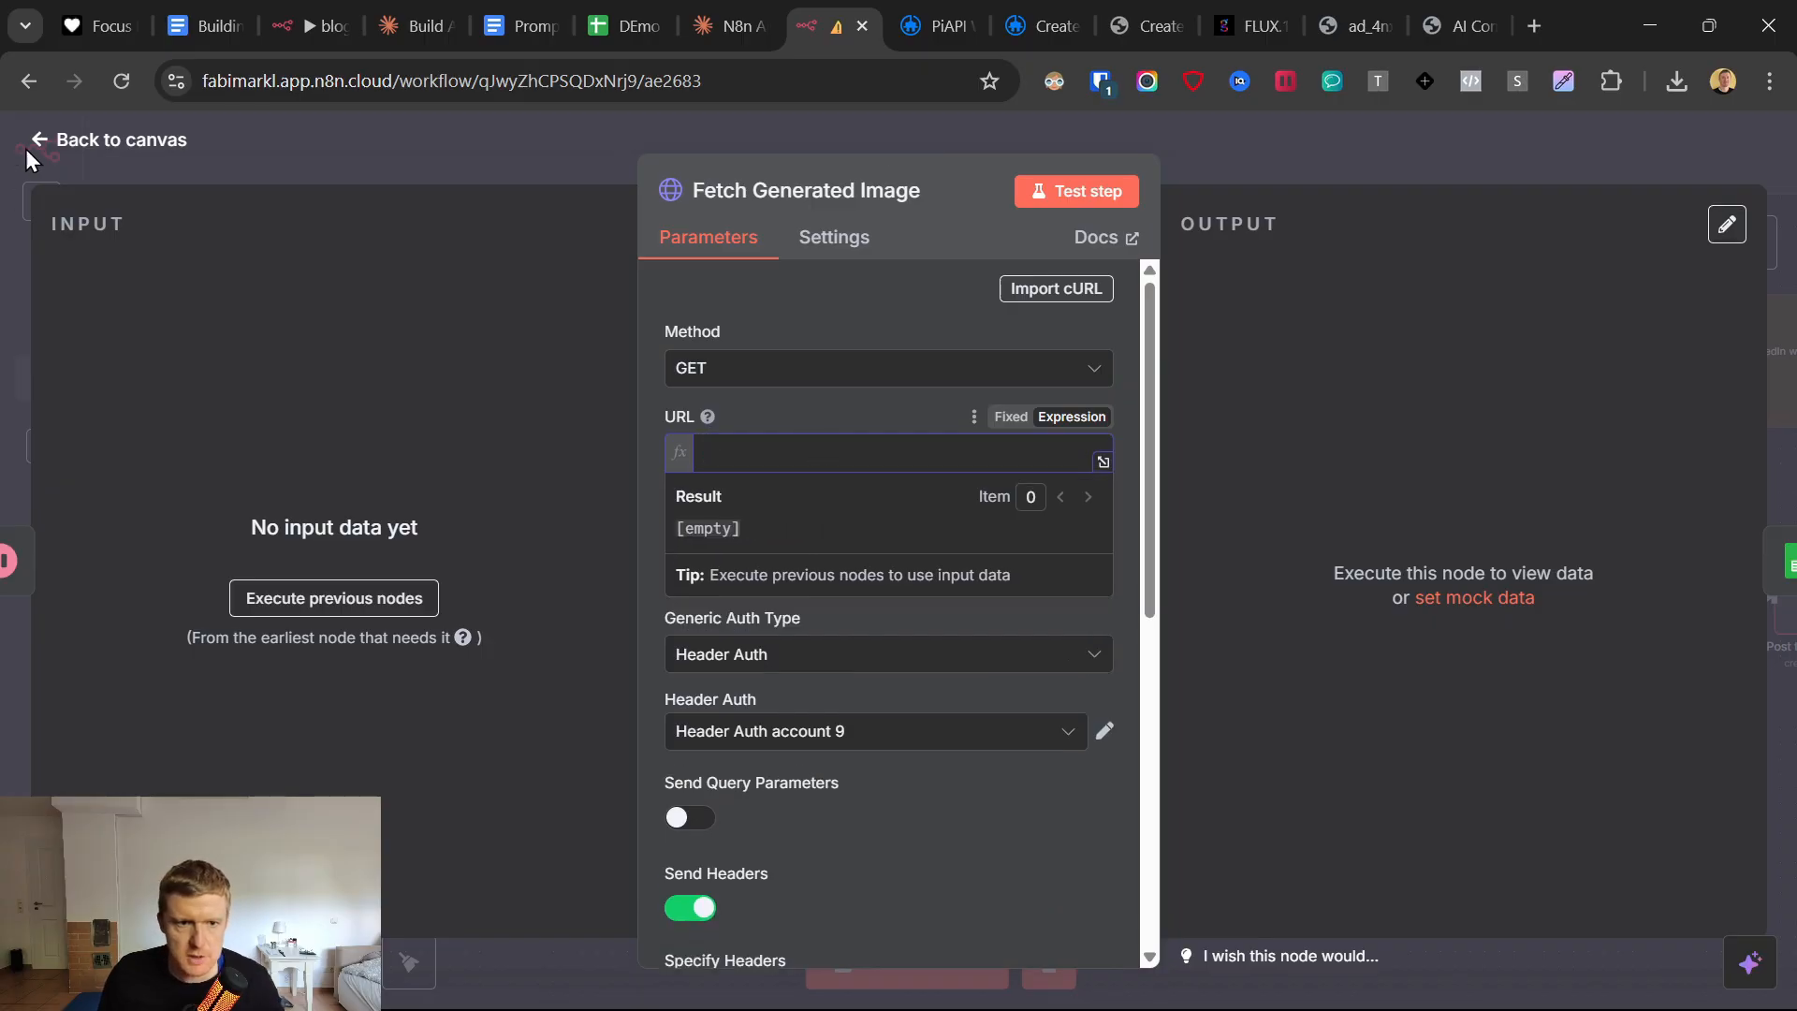
{"action": "key", "text": "Escape"}
{"action": "left_click", "coordinate": [1073, 586]}
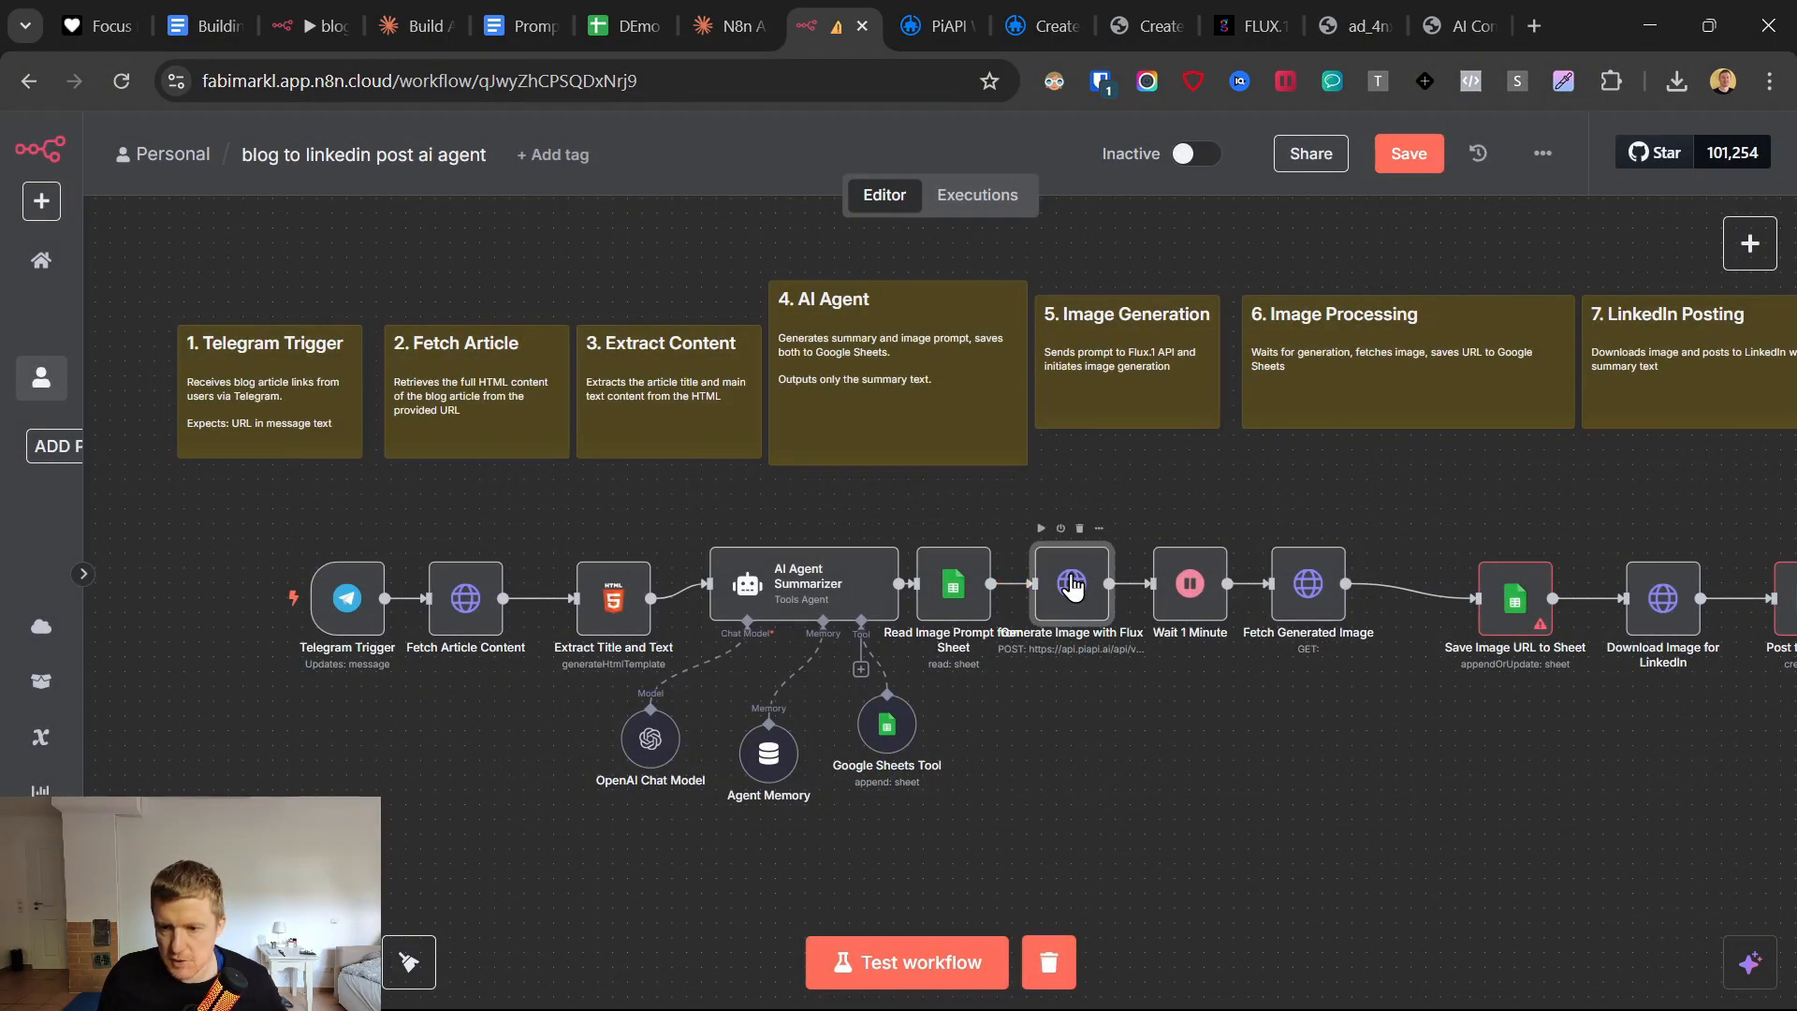
{"action": "double_click", "coordinate": [1072, 586]}
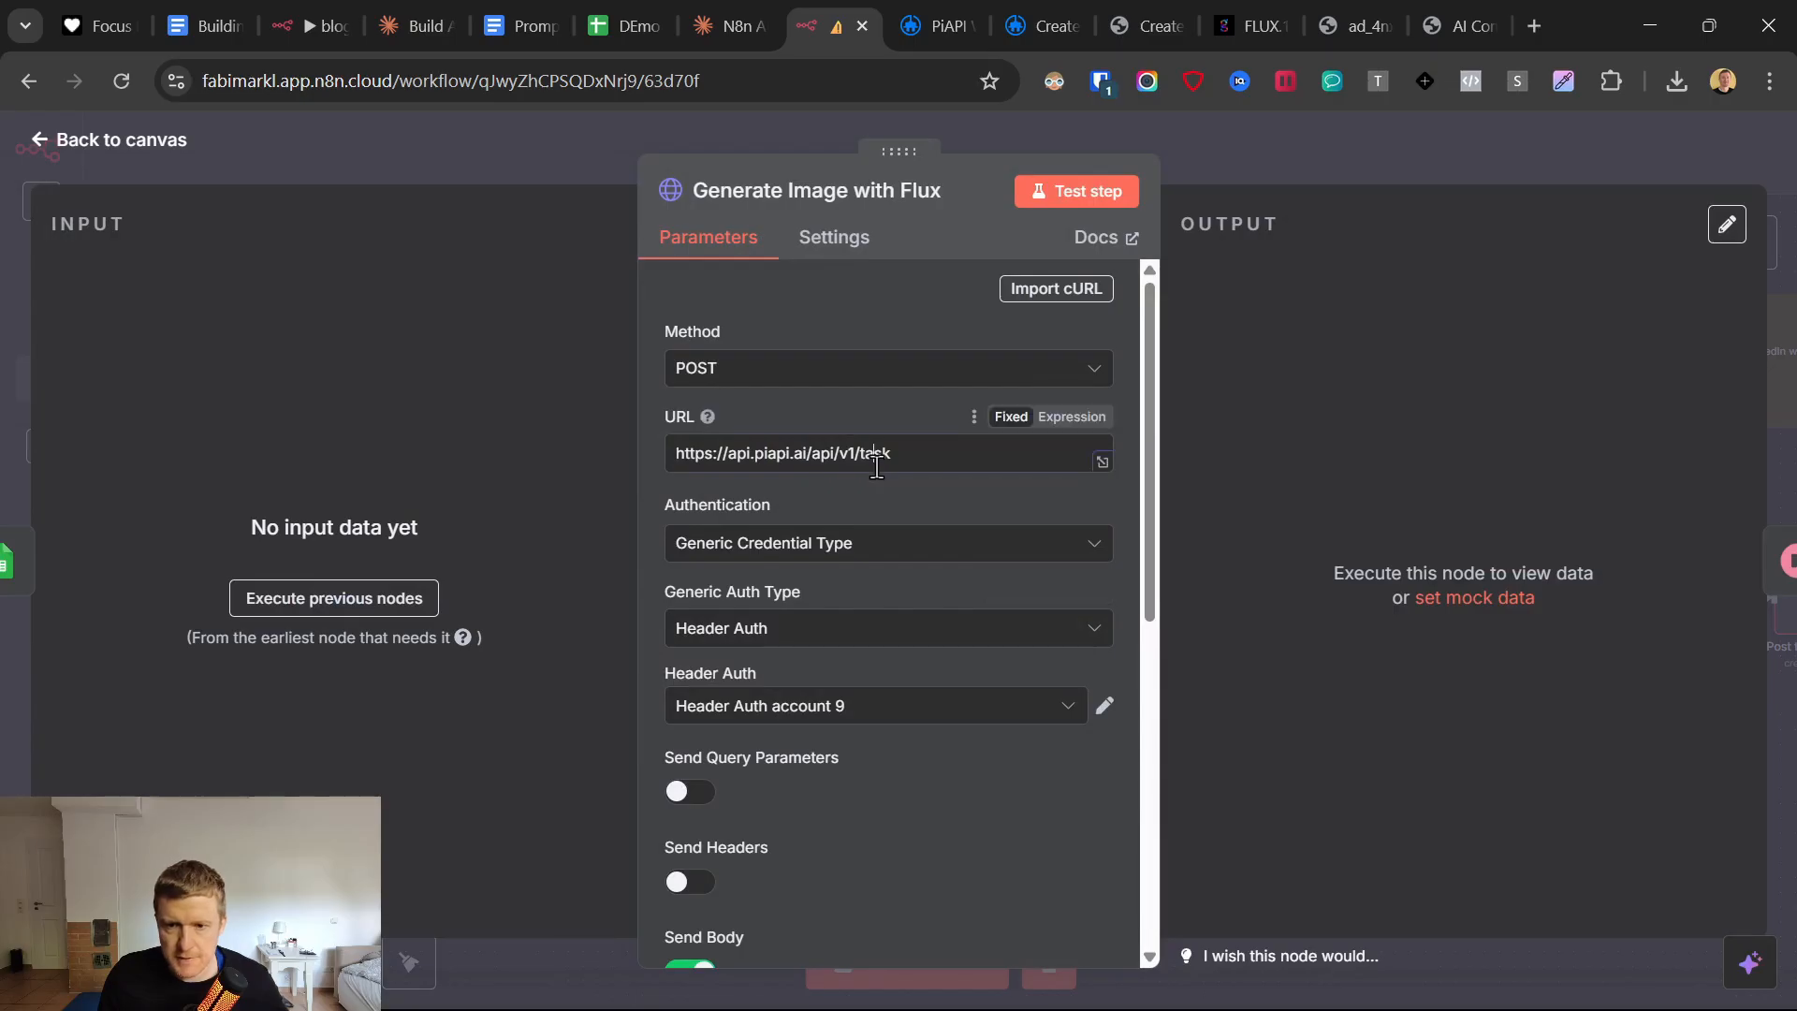
{"action": "triple_click", "coordinate": [876, 457]}
{"action": "left_click", "coordinate": [37, 142]}
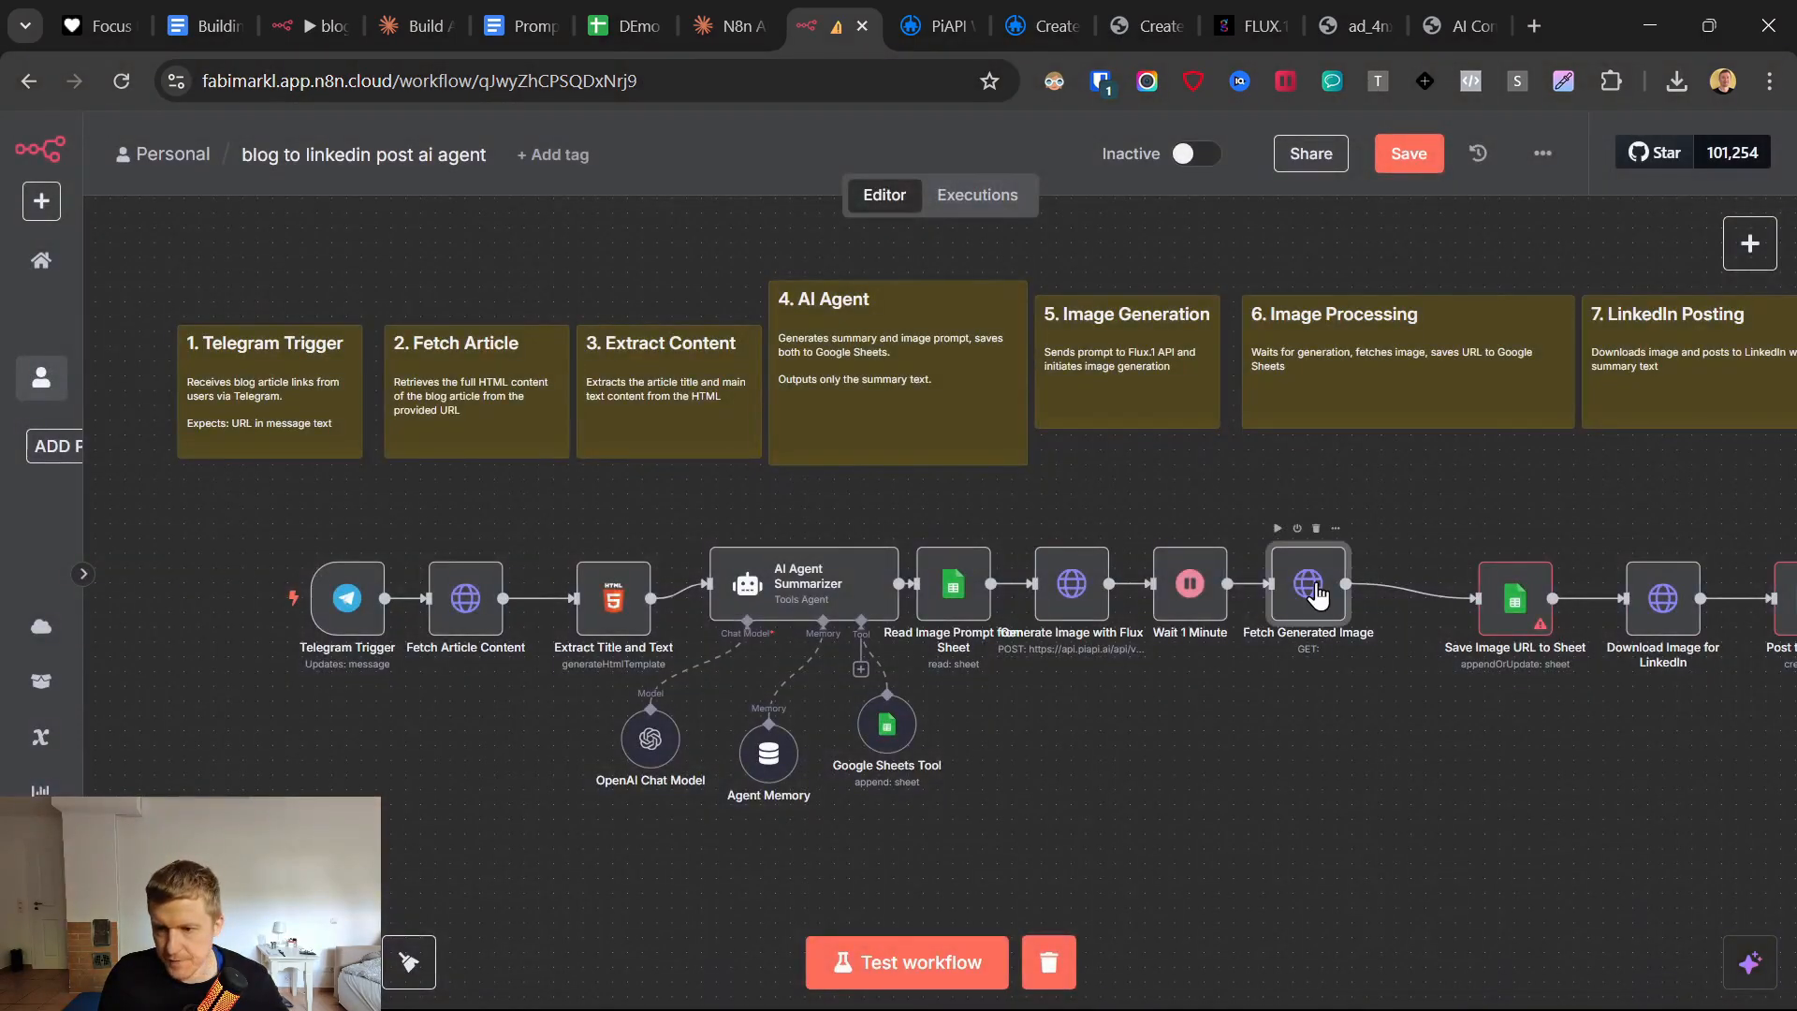
{"action": "double_click", "coordinate": [1311, 585]}
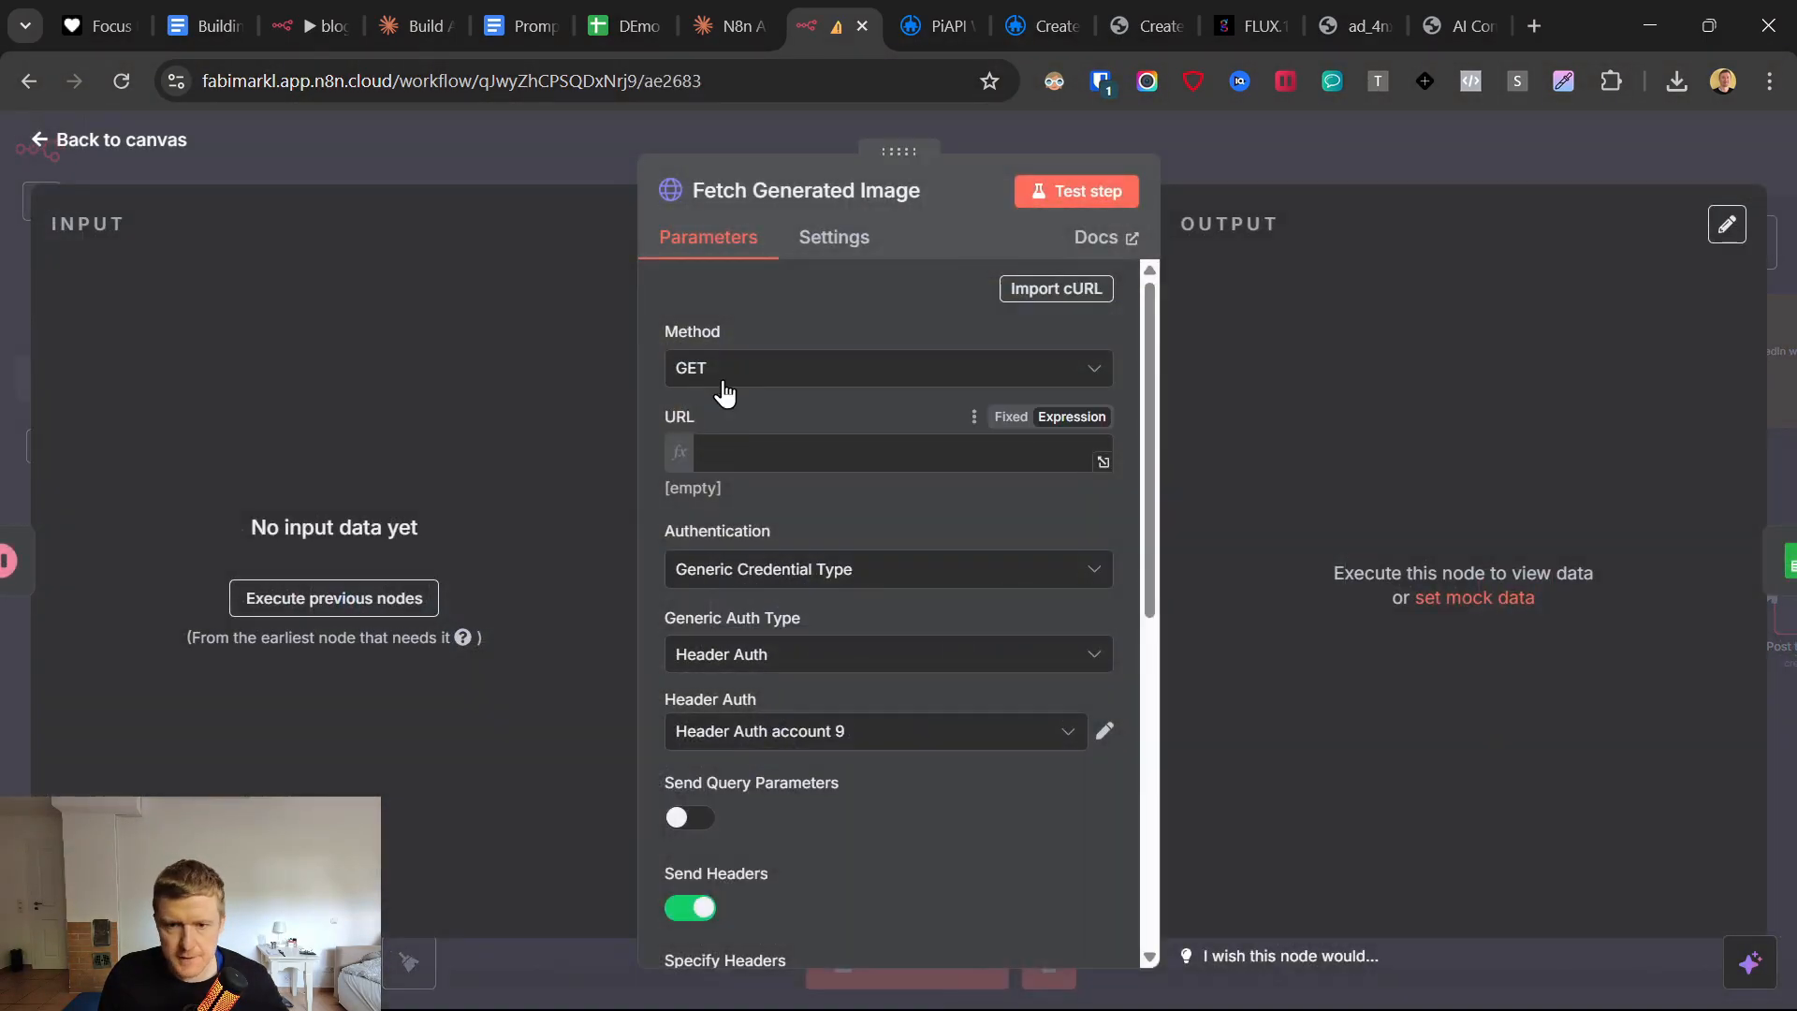
{"action": "left_click", "coordinate": [757, 441]}
{"action": "key", "text": "ctrl+v"}
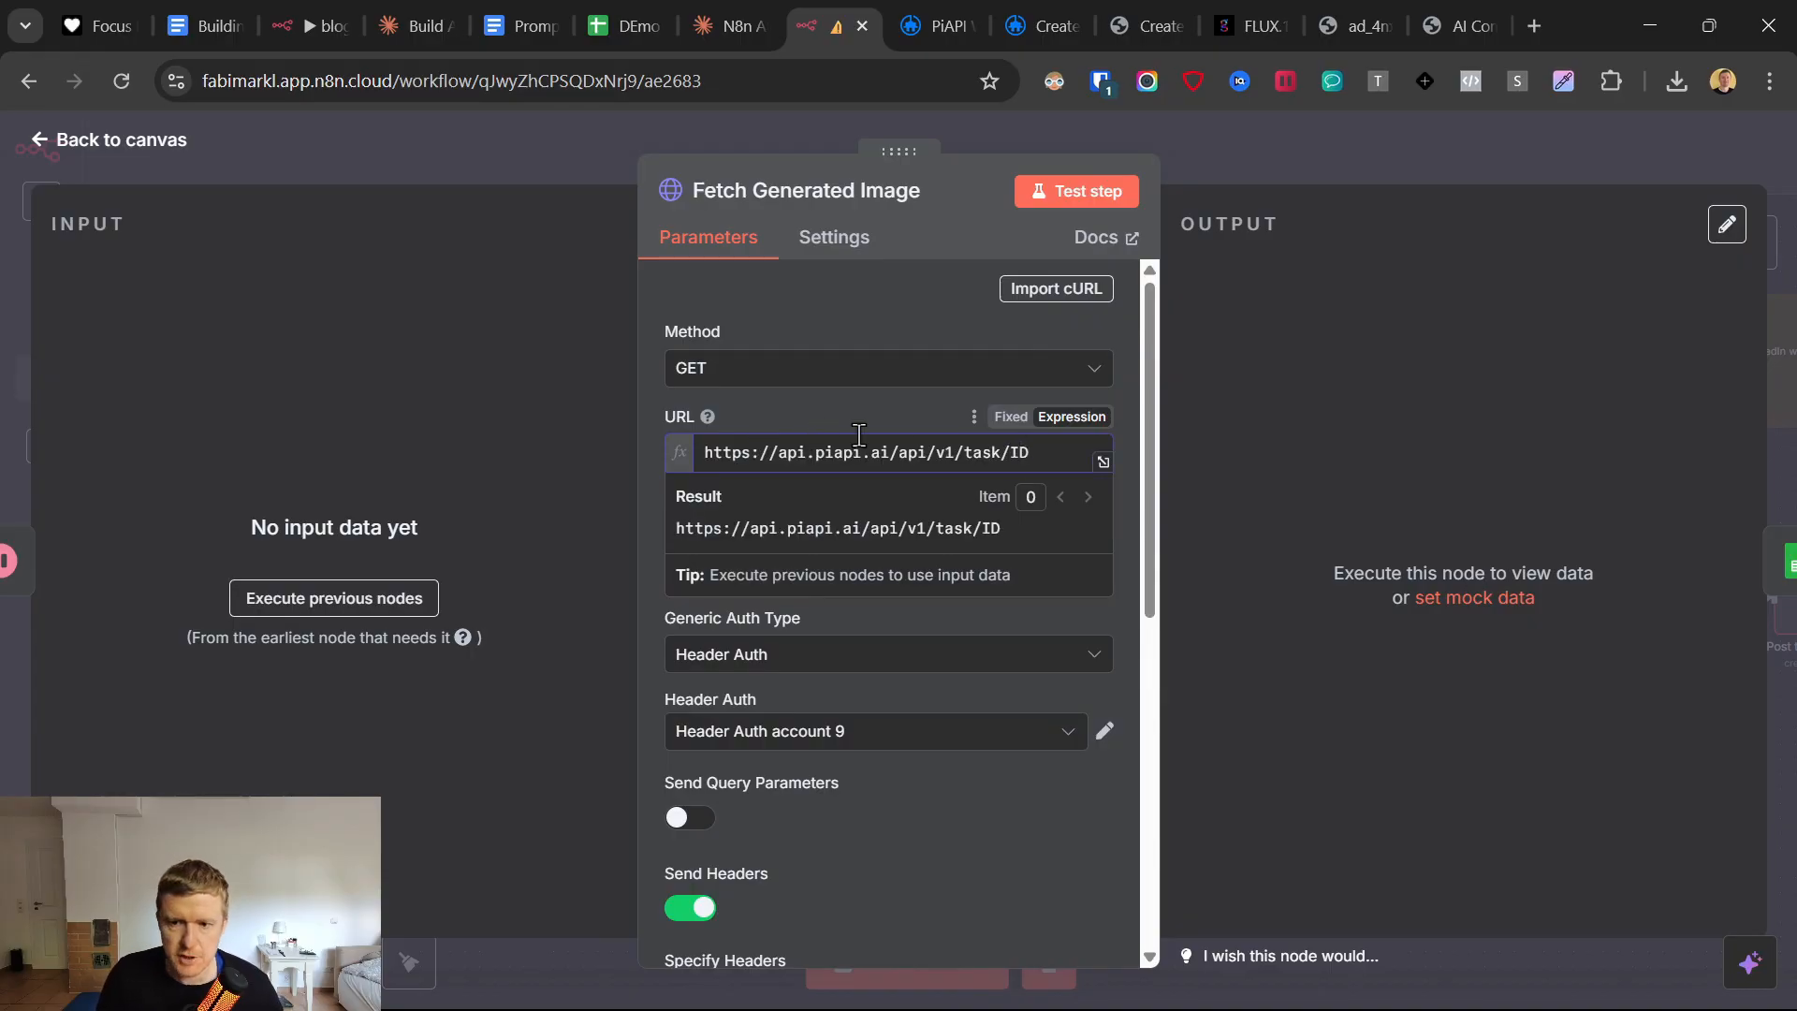
{"action": "left_click", "coordinate": [190, 543]}
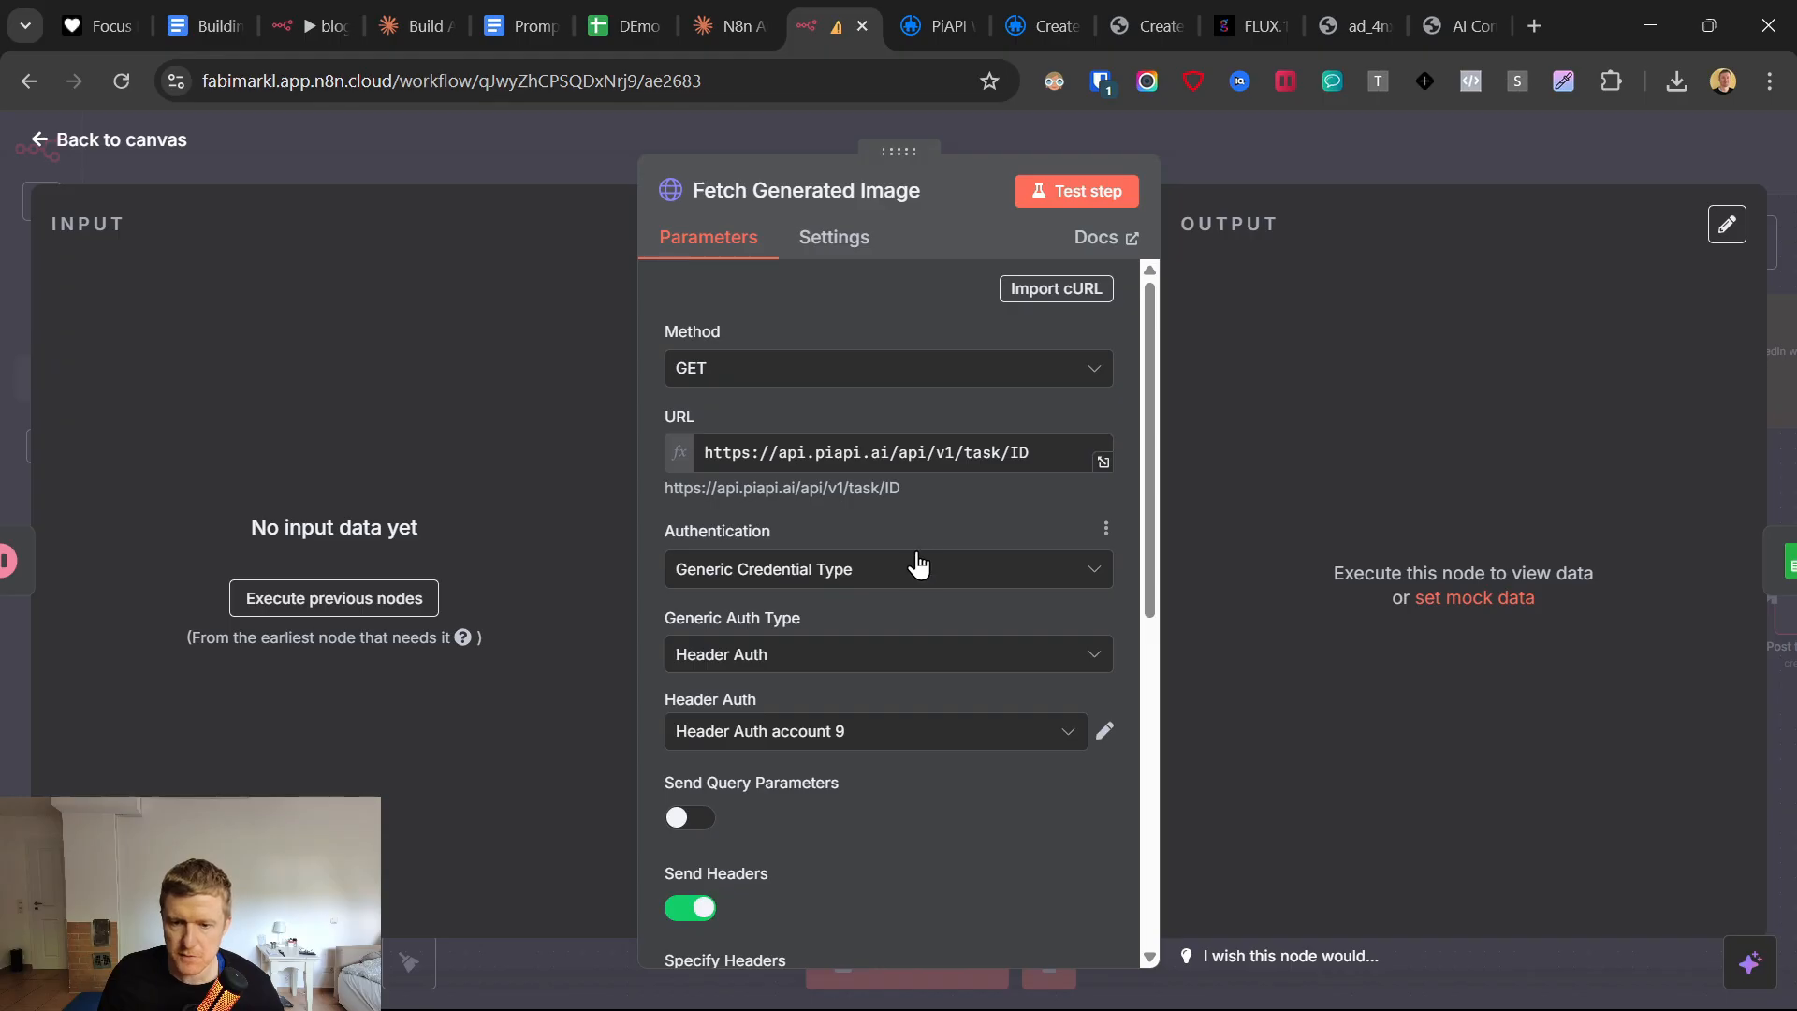
Keep Header Auth account 9 as the Fetch Generated Image credential, turn off Send Headers, and save the workflow.
{"action": "scroll", "coordinate": [917, 566], "scroll_direction": "down", "scroll_amount": 1}
{"action": "left_click", "coordinate": [918, 602]}
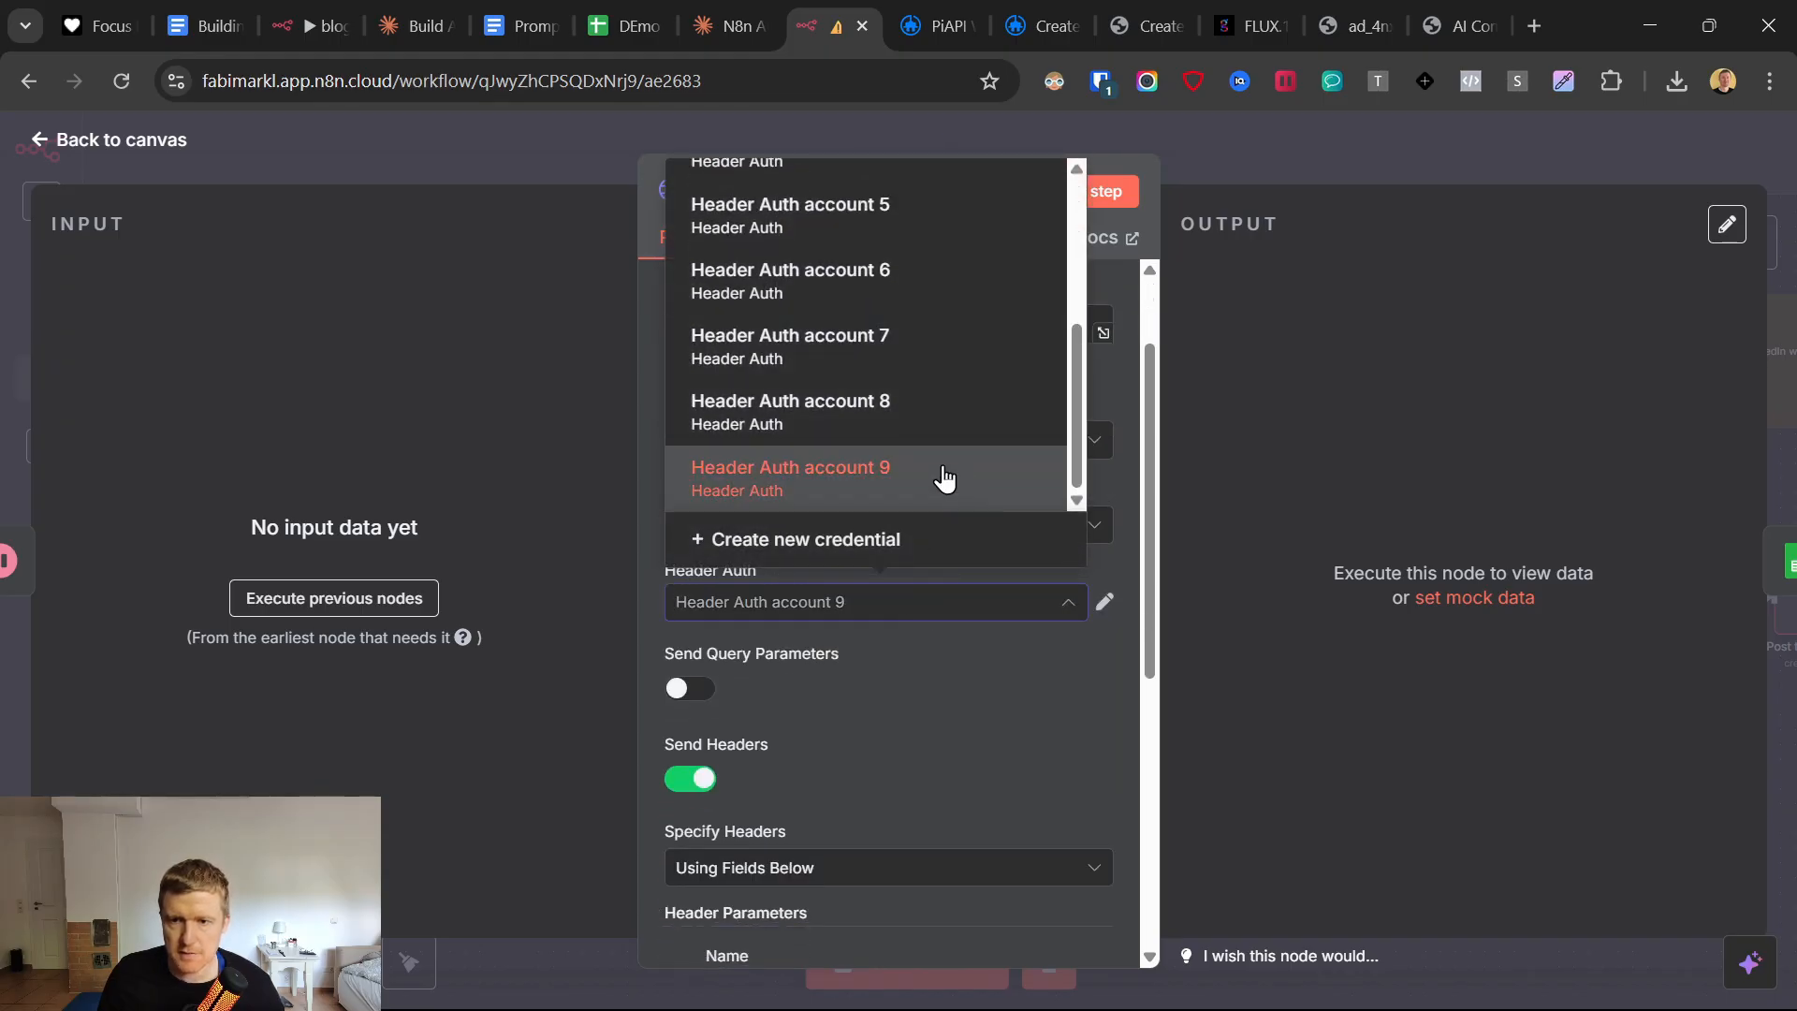
{"action": "scroll", "coordinate": [932, 440], "scroll_direction": "up", "scroll_amount": 3}
{"action": "scroll", "coordinate": [931, 439], "scroll_direction": "down", "scroll_amount": 3}
{"action": "left_click", "coordinate": [943, 609]}
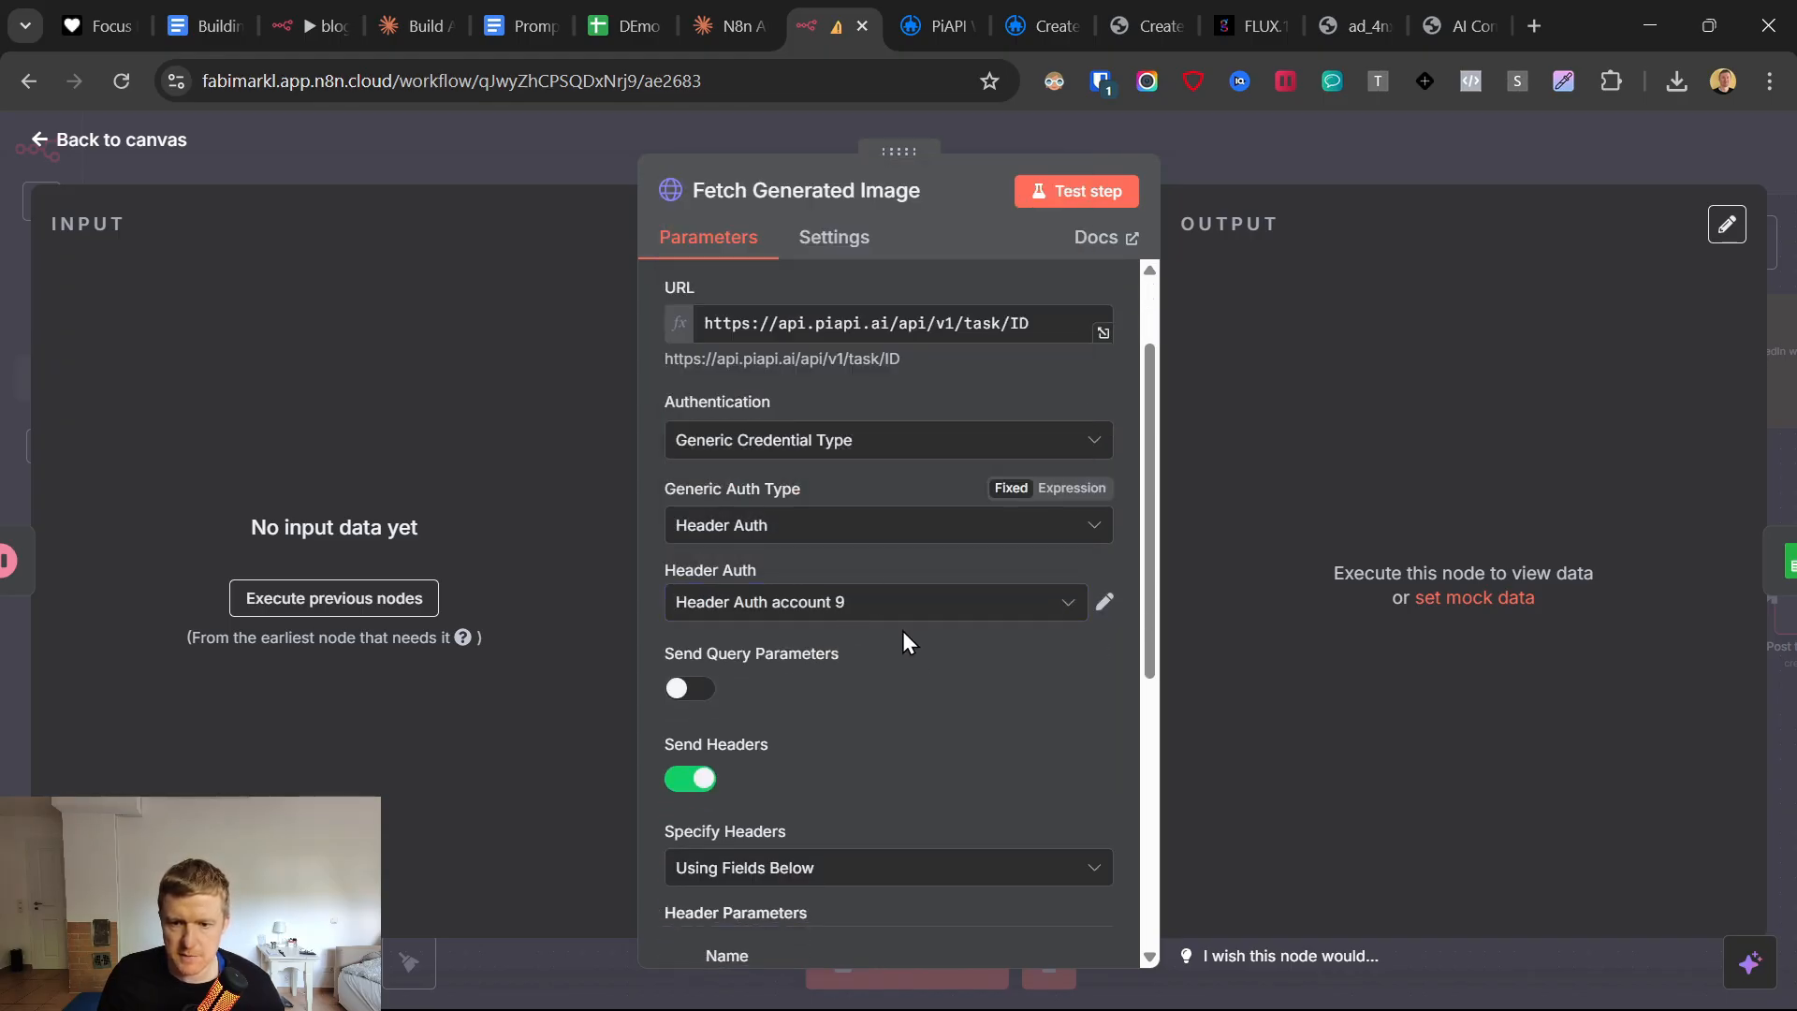
{"action": "scroll", "coordinate": [904, 634], "scroll_direction": "down", "scroll_amount": 5}
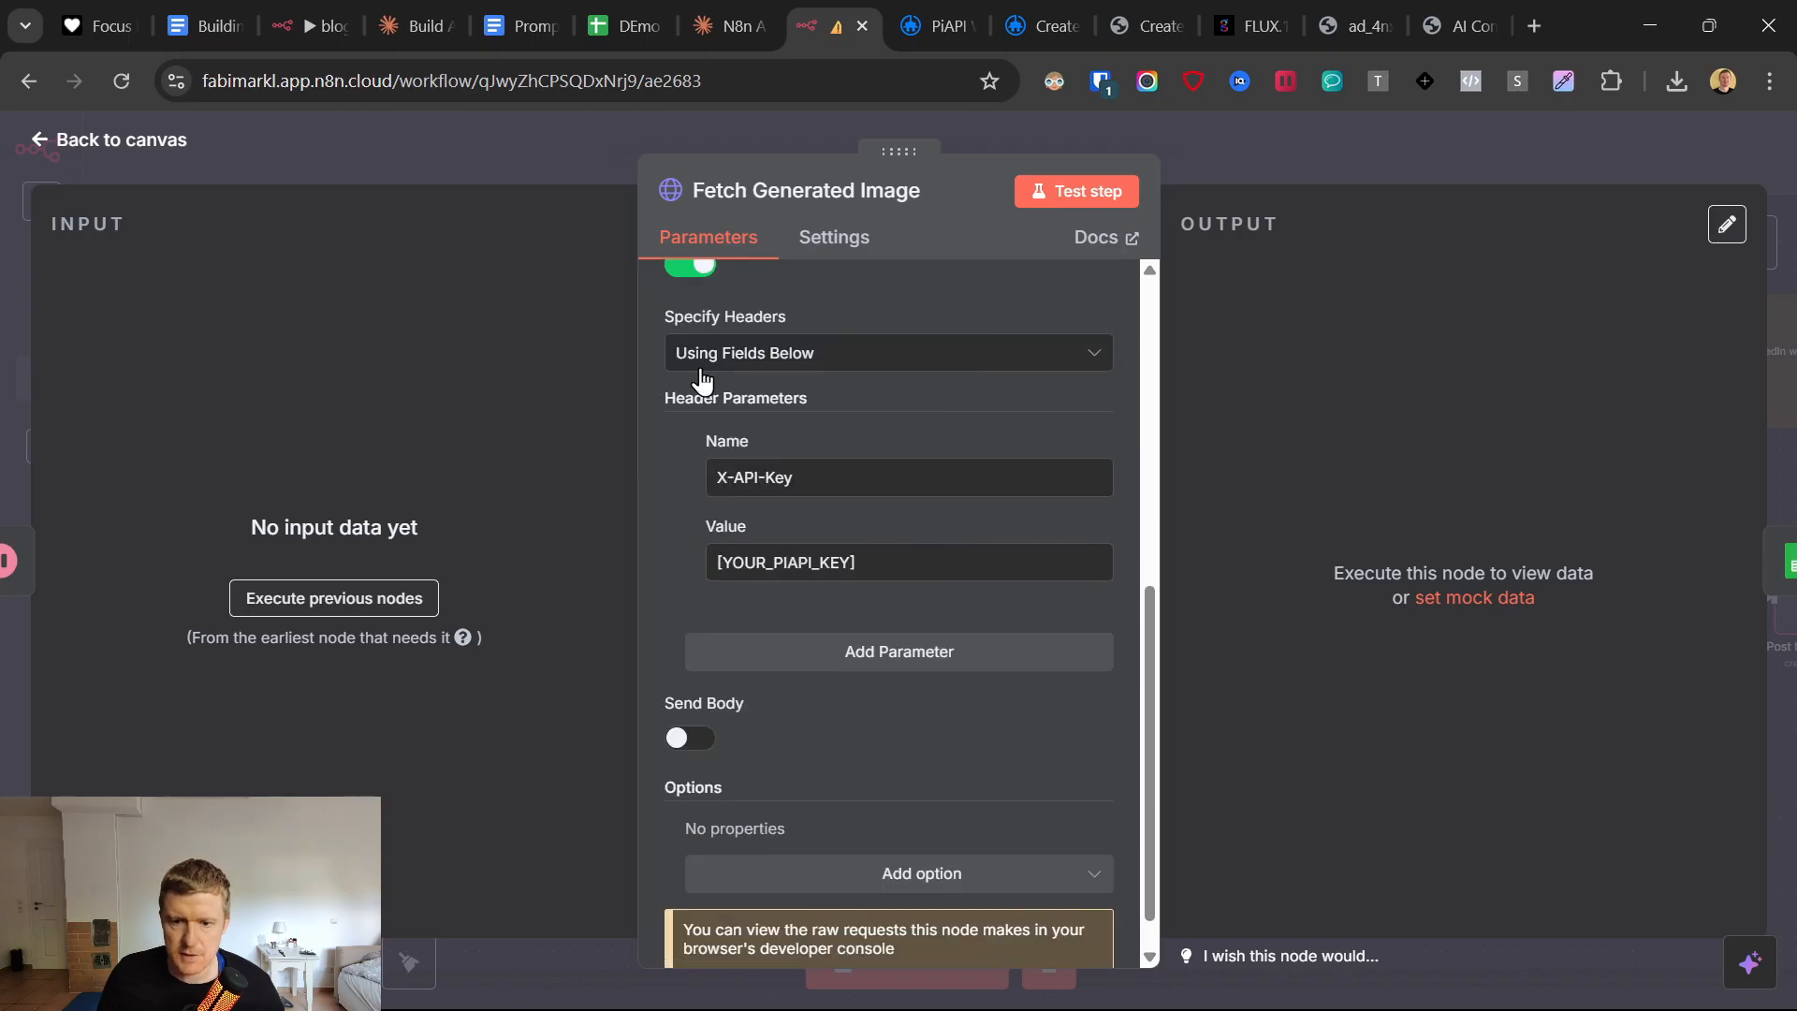
{"action": "left_click", "coordinate": [698, 268]}
{"action": "scroll", "coordinate": [807, 737], "scroll_direction": "up", "scroll_amount": 3}
{"action": "left_click", "coordinate": [54, 142]}
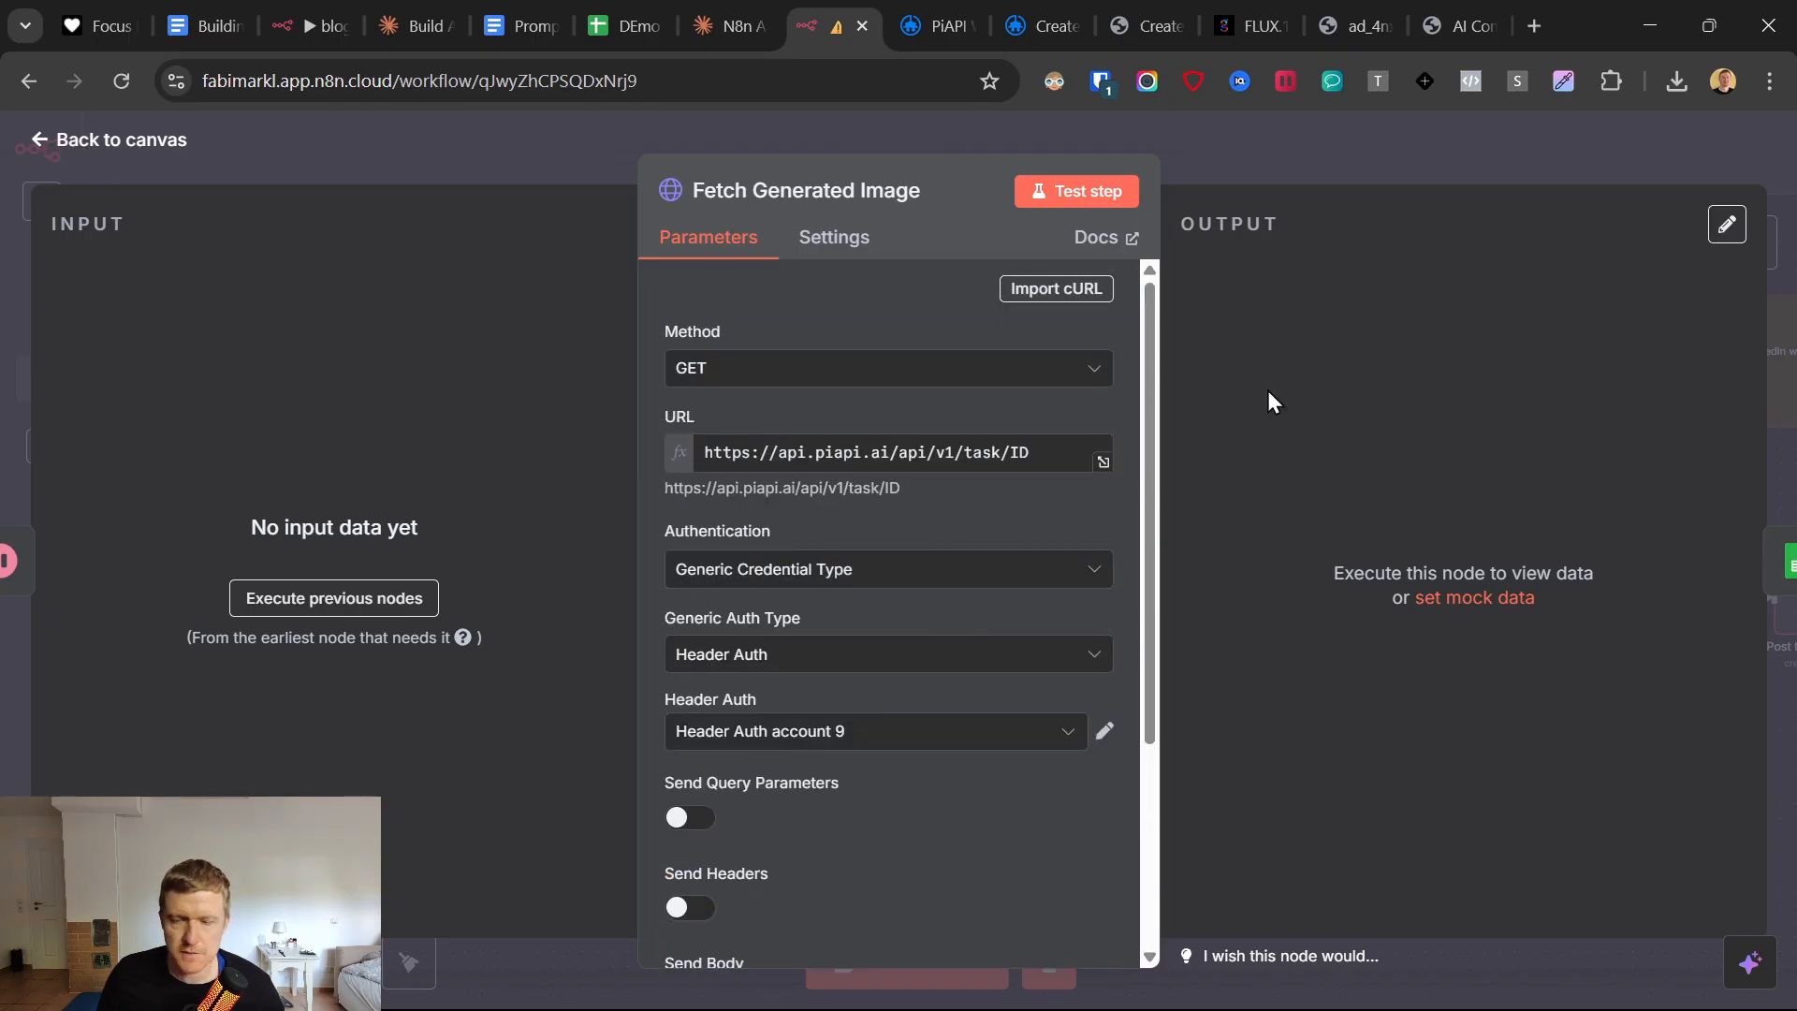
{"action": "left_click", "coordinate": [1376, 161]}
{"action": "right_click", "coordinate": [1378, 159]}
{"action": "left_click", "coordinate": [1446, 234]}
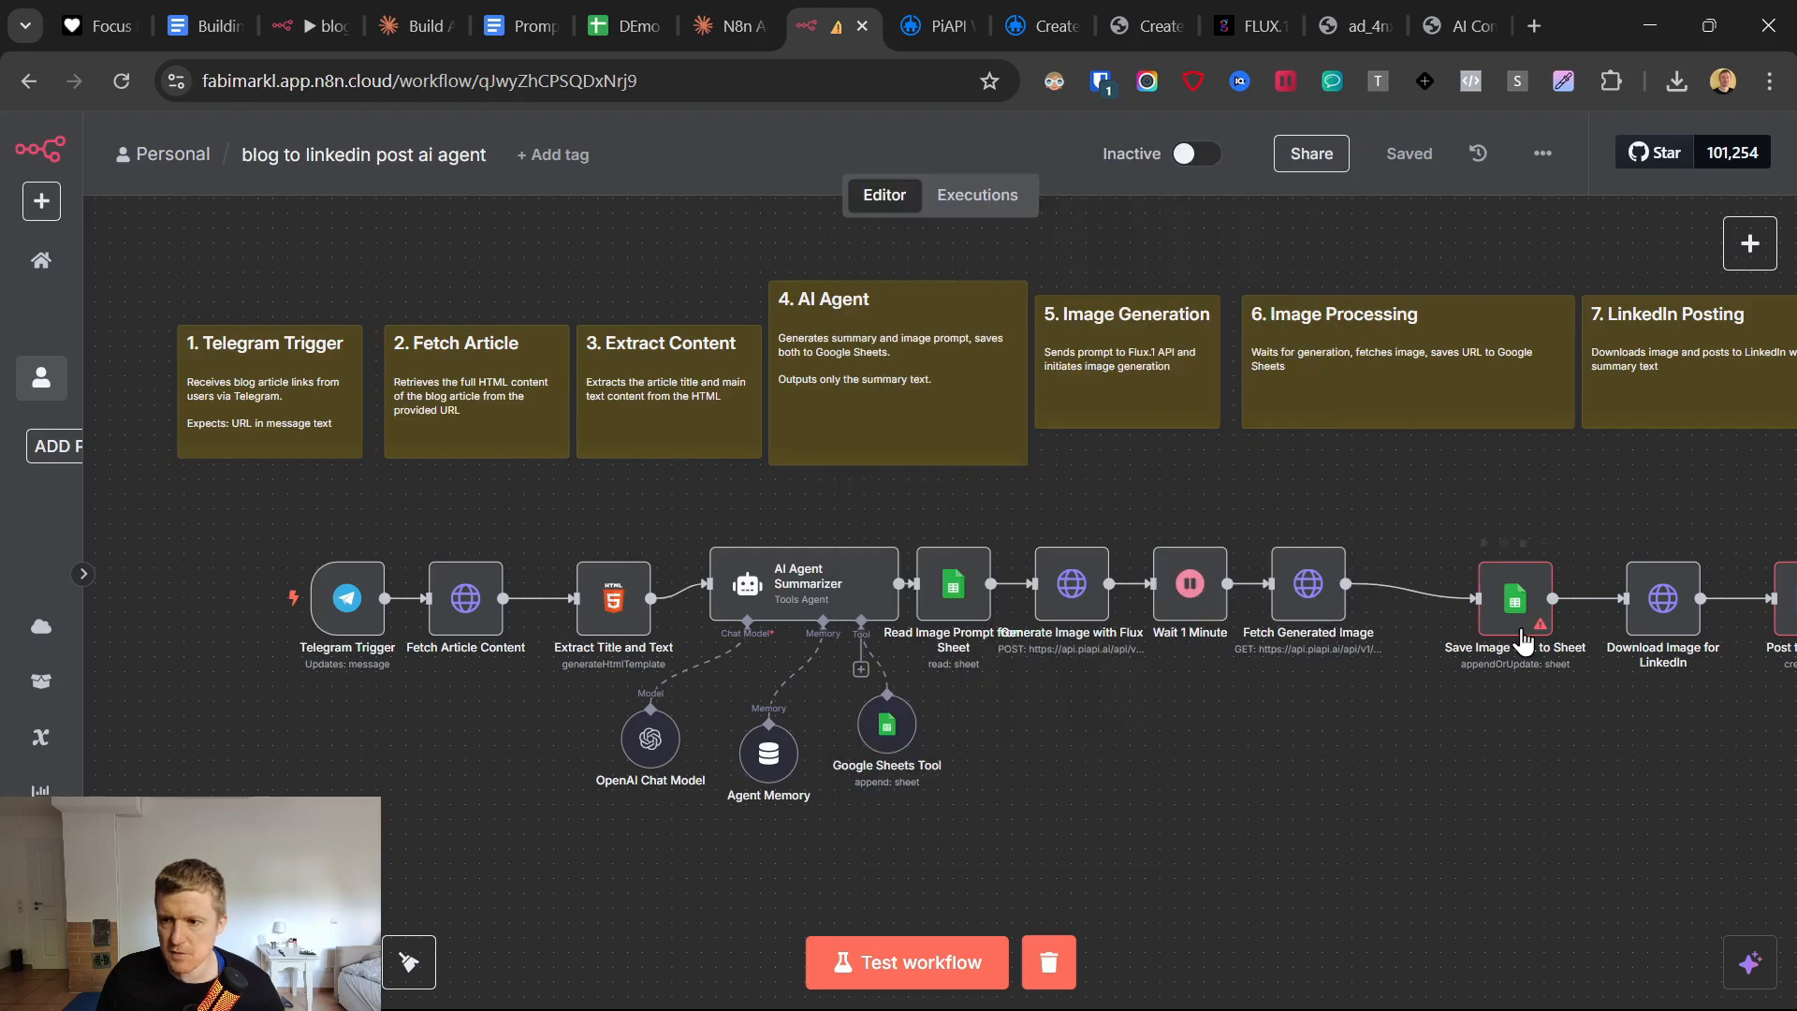
Line up the Save Image URL to Sheet node after Fetch Generated Image and set its credential to Google Sheets account 28.
{"action": "left_click_drag", "start_coordinate": [1518, 608], "coordinate": [1457, 582]}
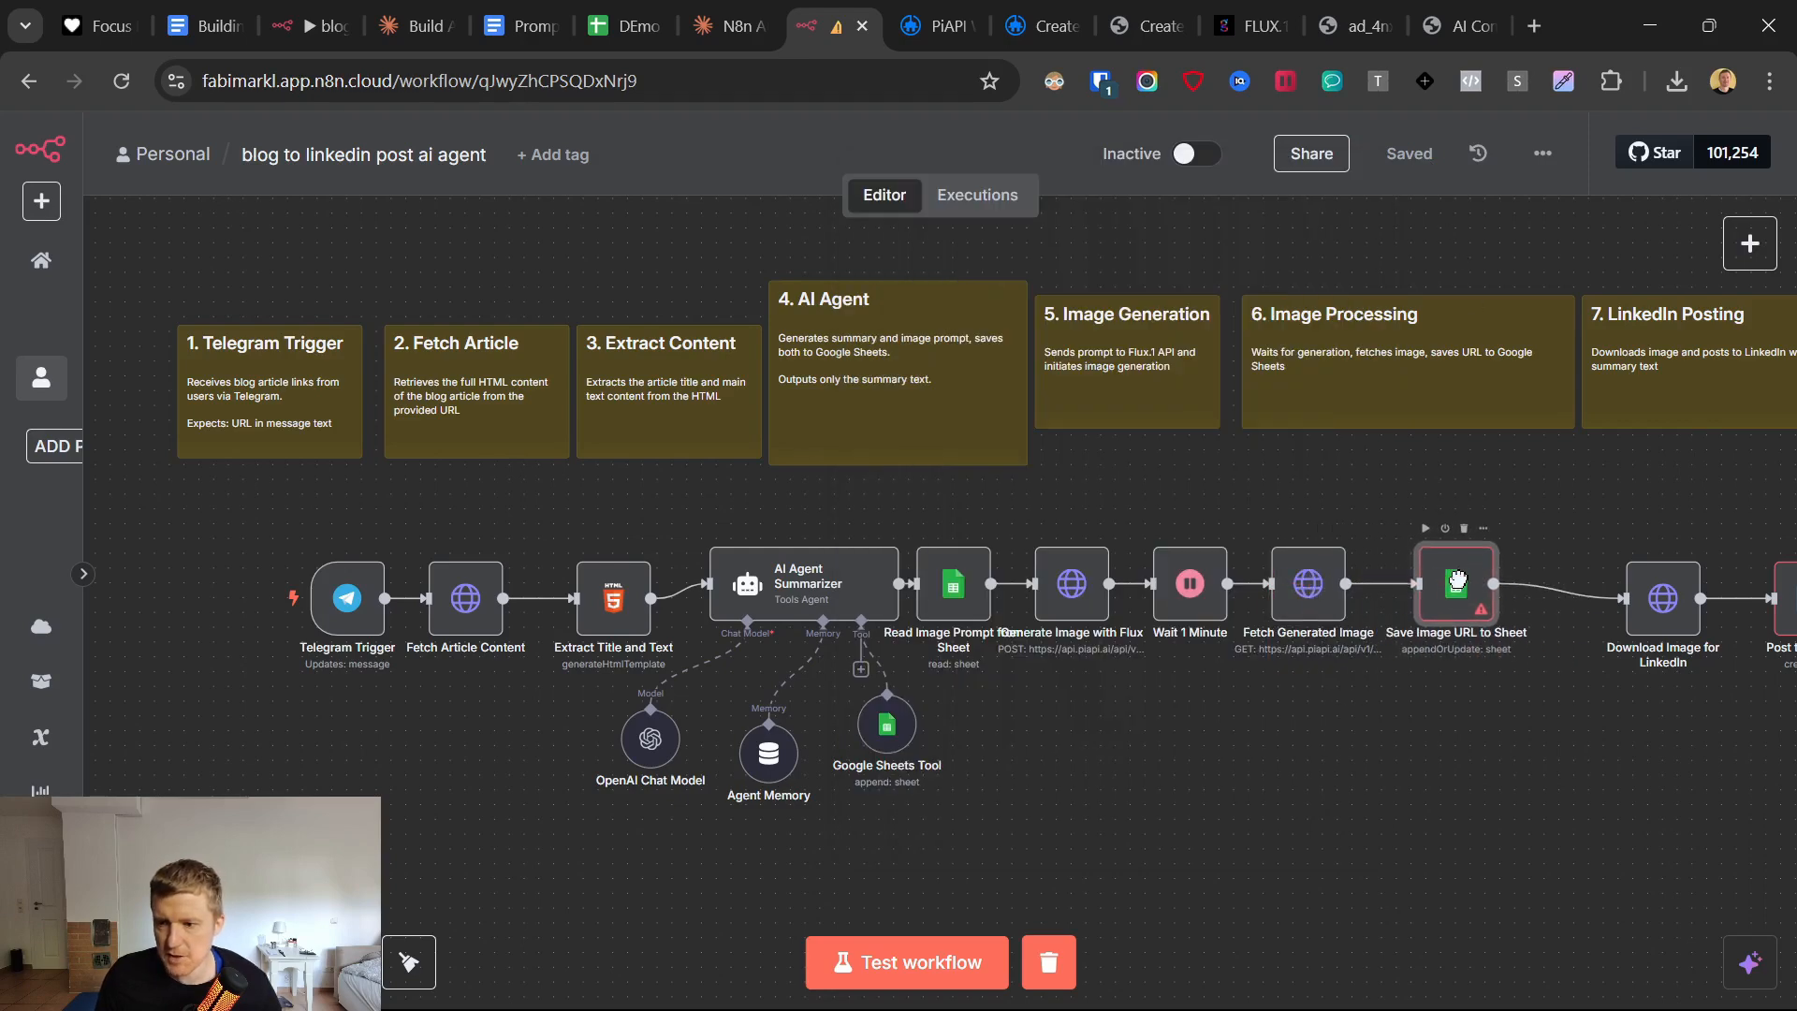
{"action": "key", "text": "Return"}
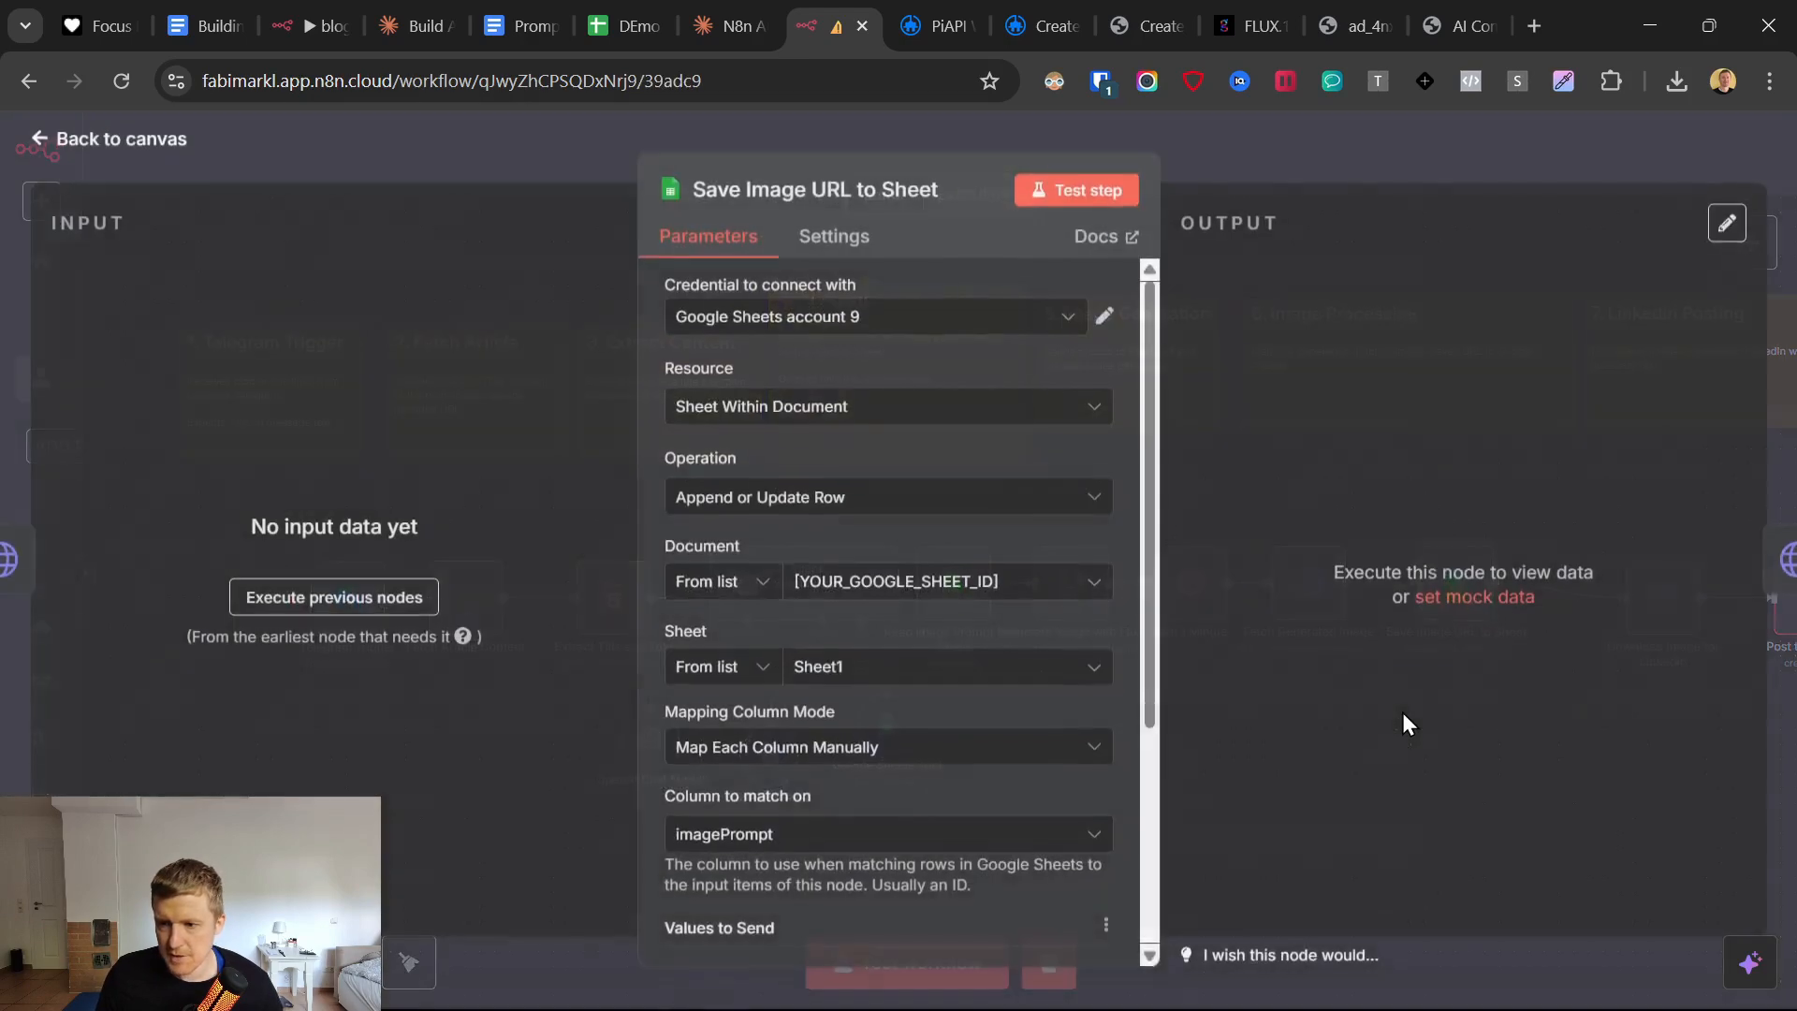
{"action": "left_click", "coordinate": [871, 318]}
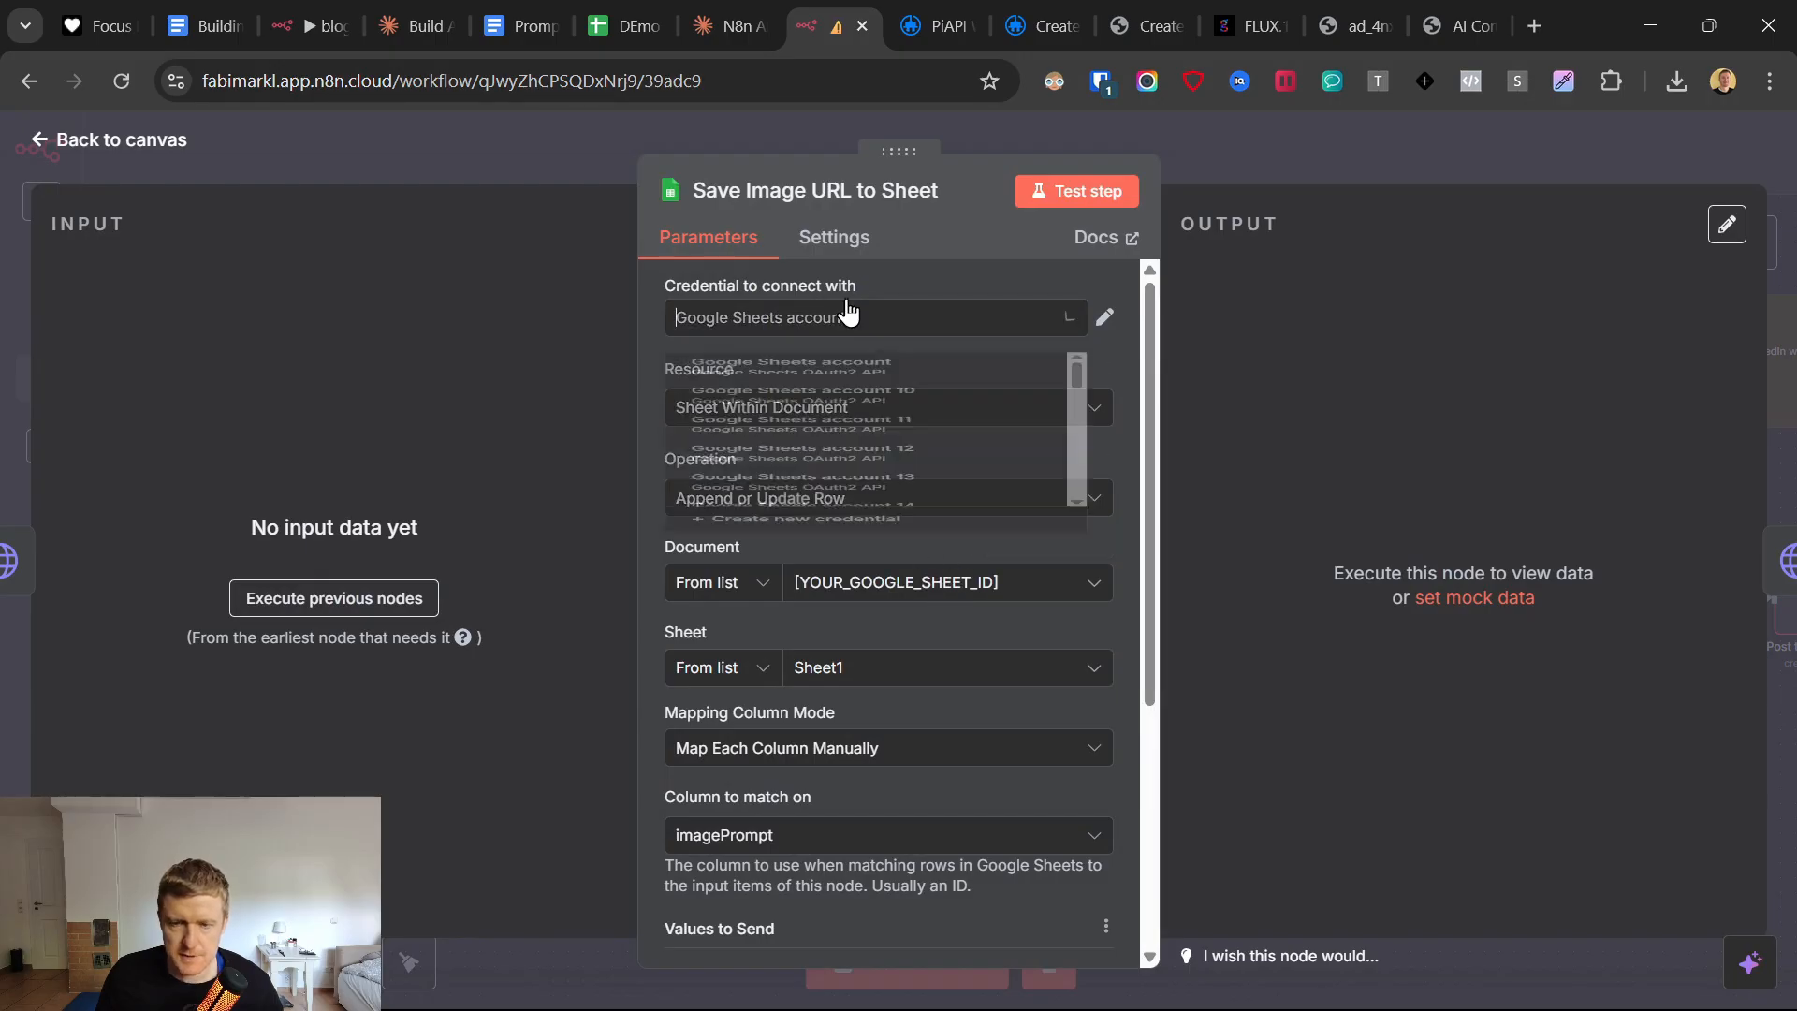
{"action": "scroll", "coordinate": [945, 566], "scroll_direction": "up", "scroll_amount": 5}
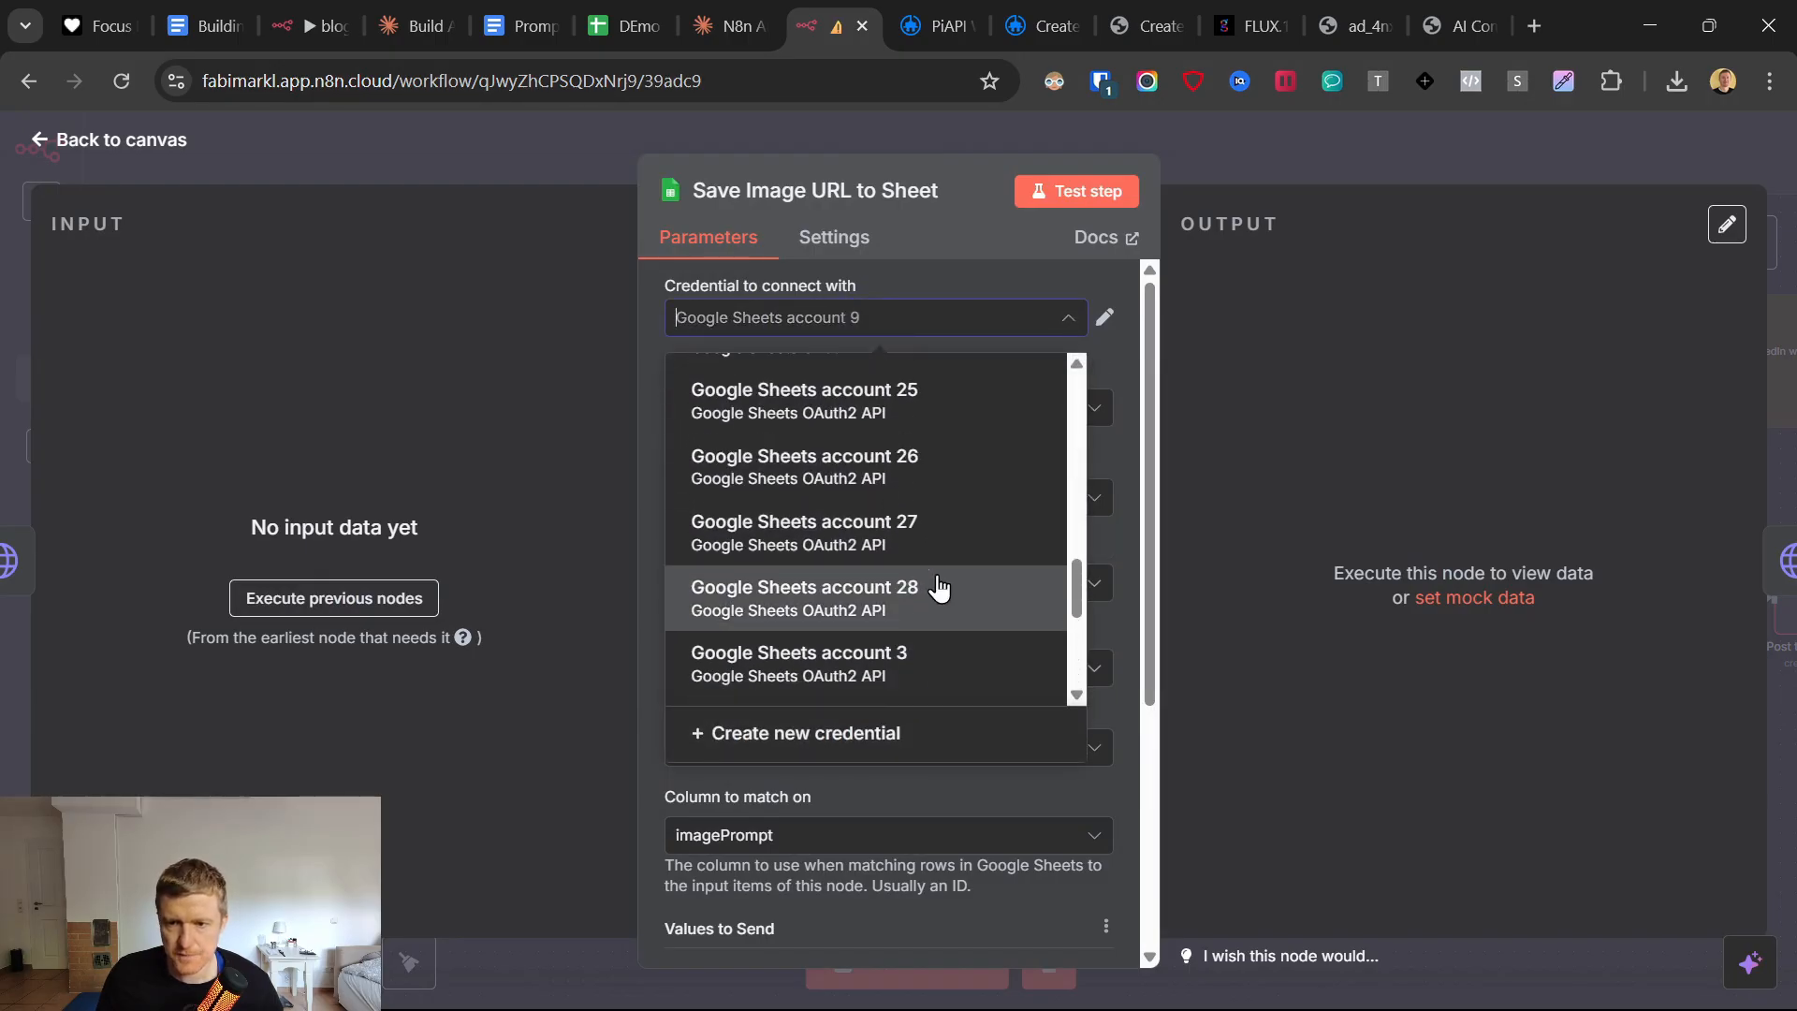
{"action": "left_click", "coordinate": [927, 608]}
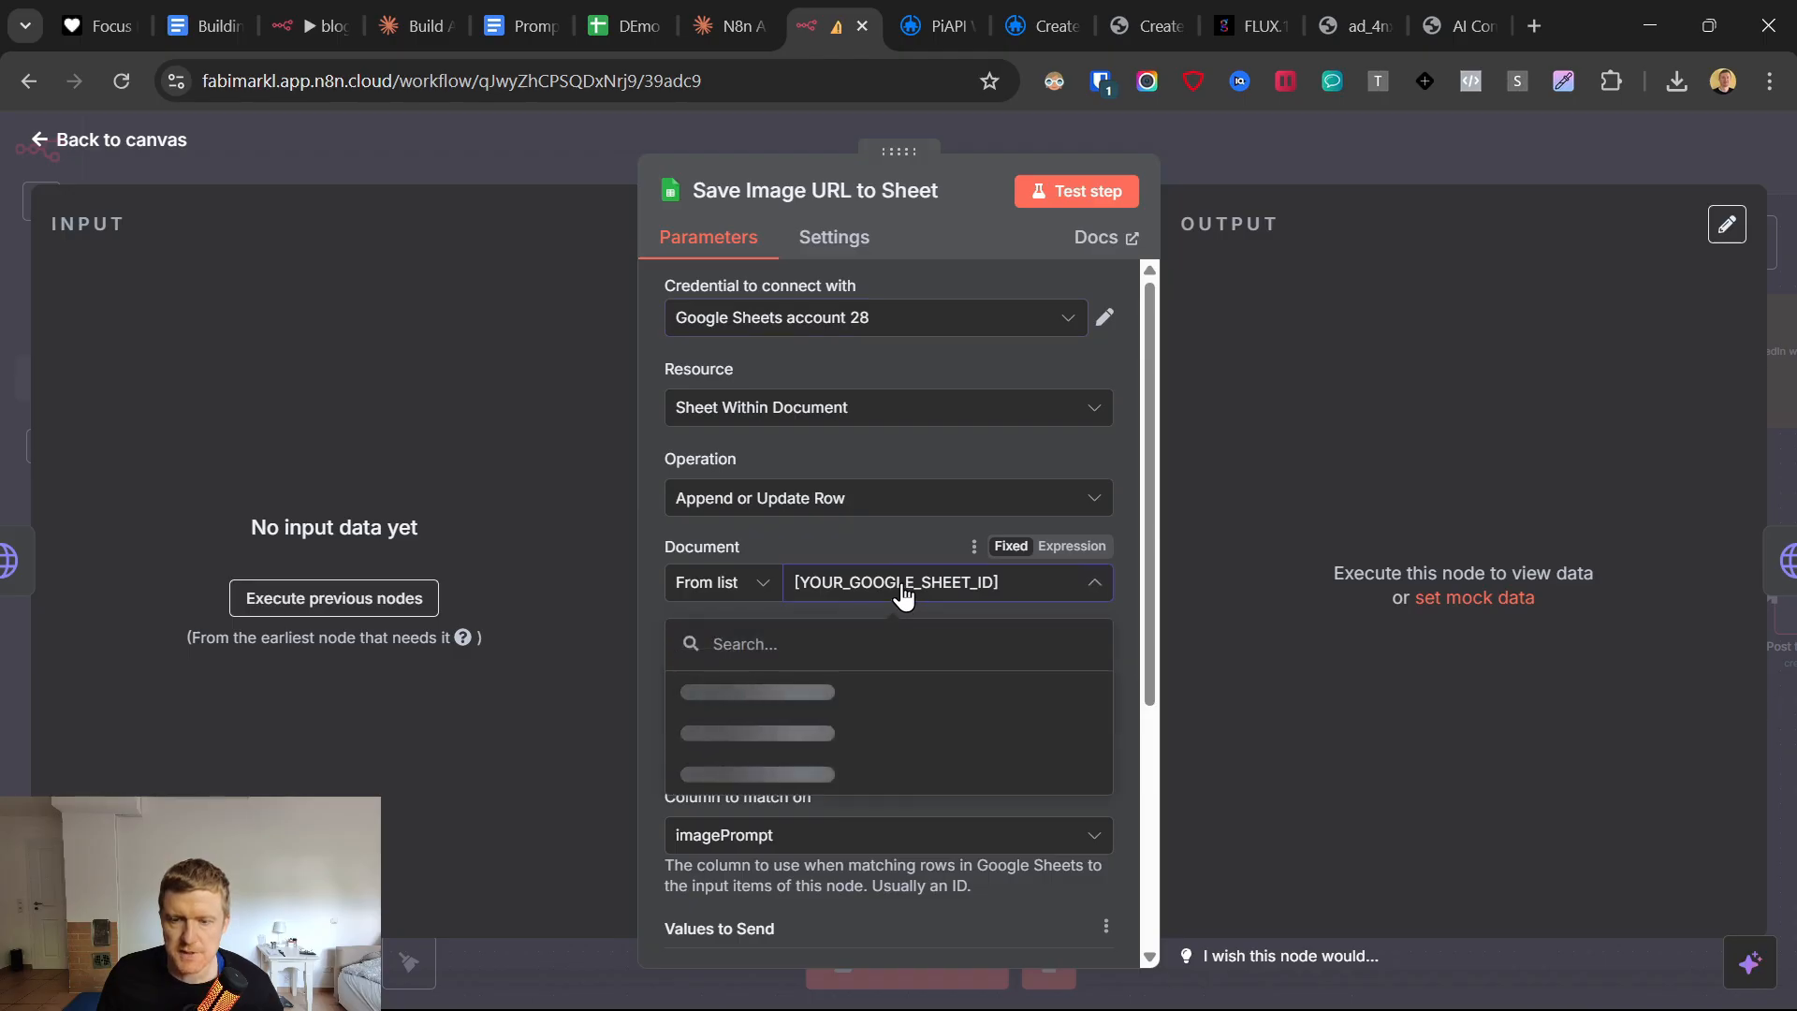
Set the Save Image URL to Sheet node's operation to Update Row.
{"action": "left_click", "coordinate": [823, 496]}
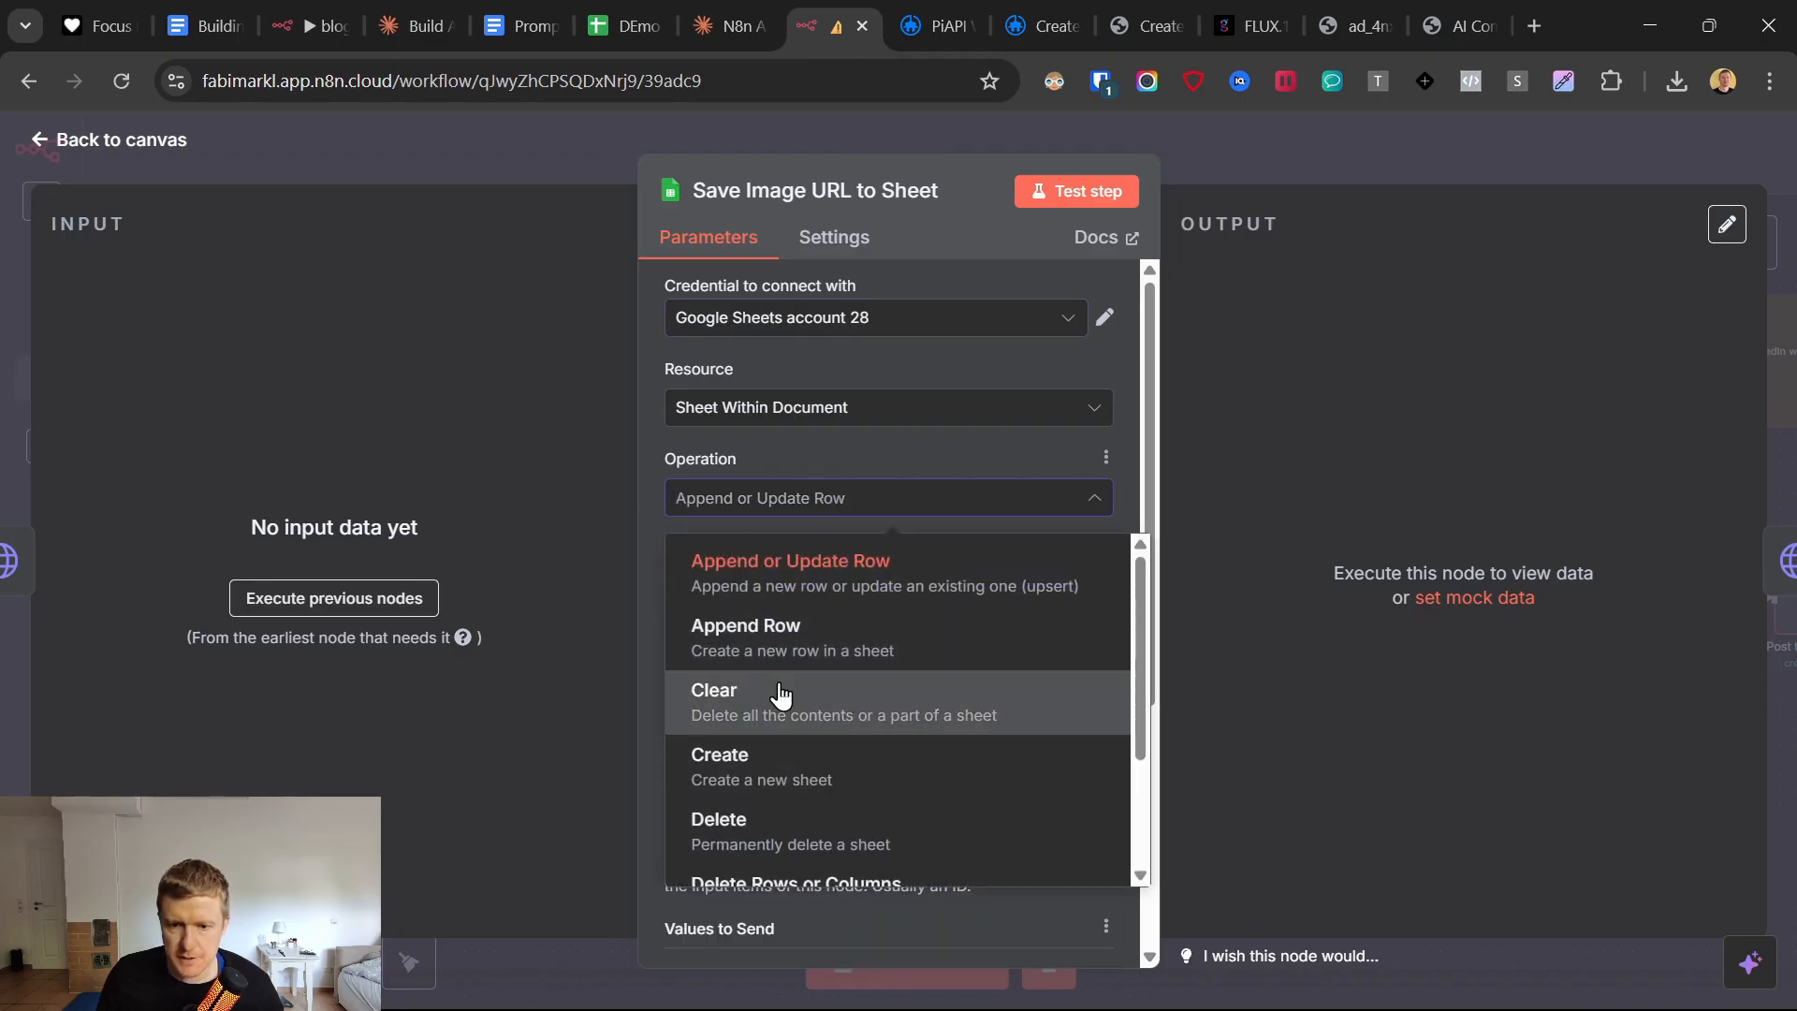
{"action": "scroll", "coordinate": [783, 694], "scroll_direction": "down", "scroll_amount": 4}
{"action": "left_click", "coordinate": [777, 843]}
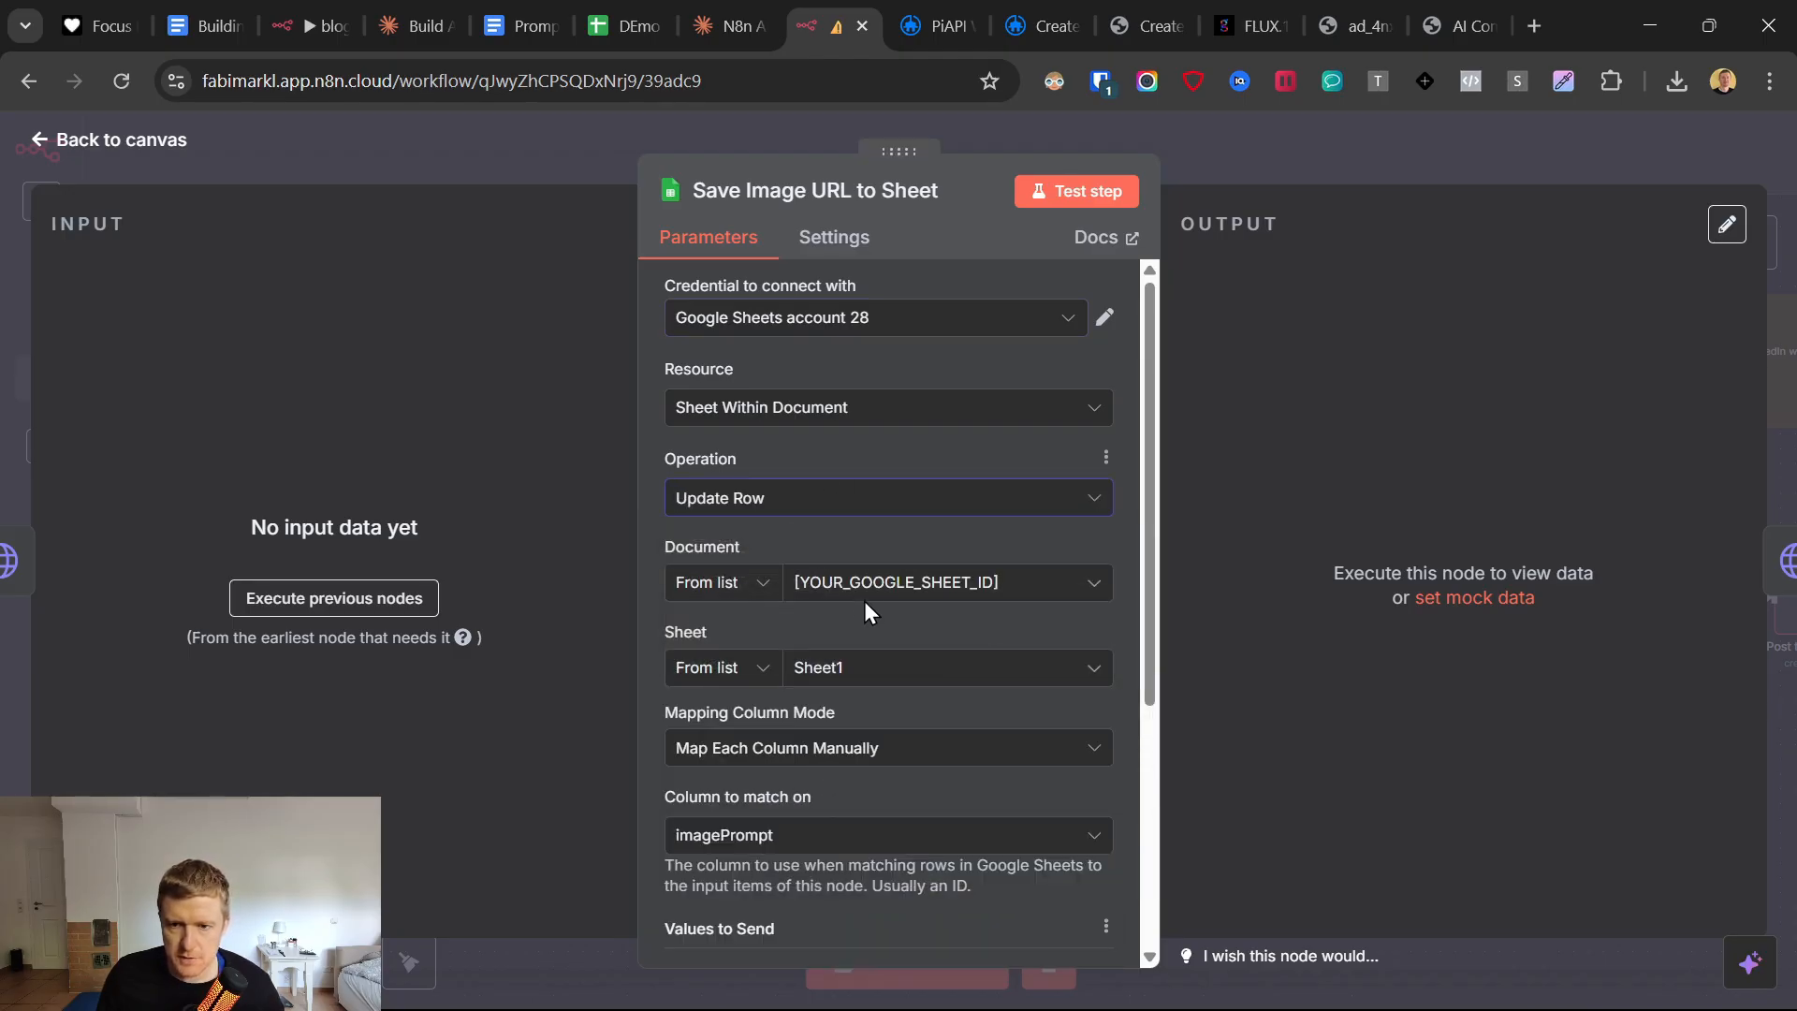
Set the Save Image URL to Sheet node's document to the DEmo 30.5. - AI Agent spreadsheet and its sheet to Summaries.
{"action": "left_click", "coordinate": [863, 591]}
{"action": "left_click", "coordinate": [709, 694]}
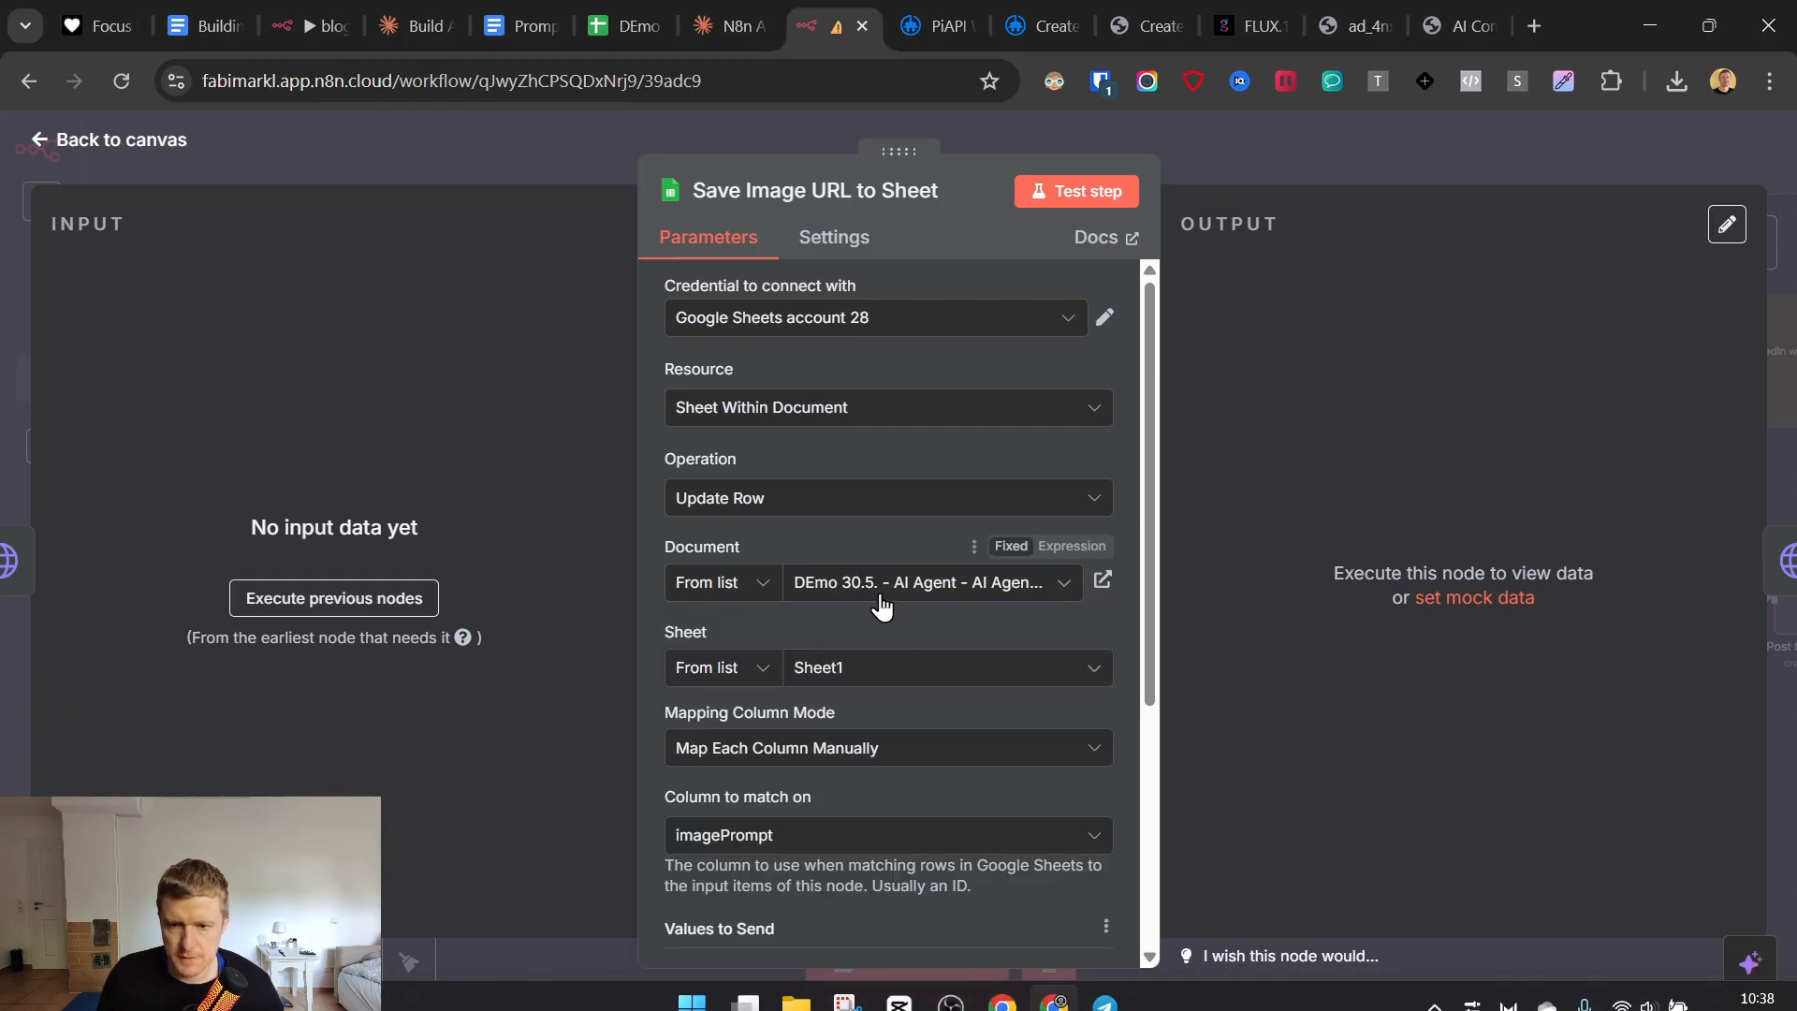
{"action": "scroll", "coordinate": [861, 610], "scroll_direction": "down", "scroll_amount": 3}
{"action": "left_click", "coordinate": [824, 410]}
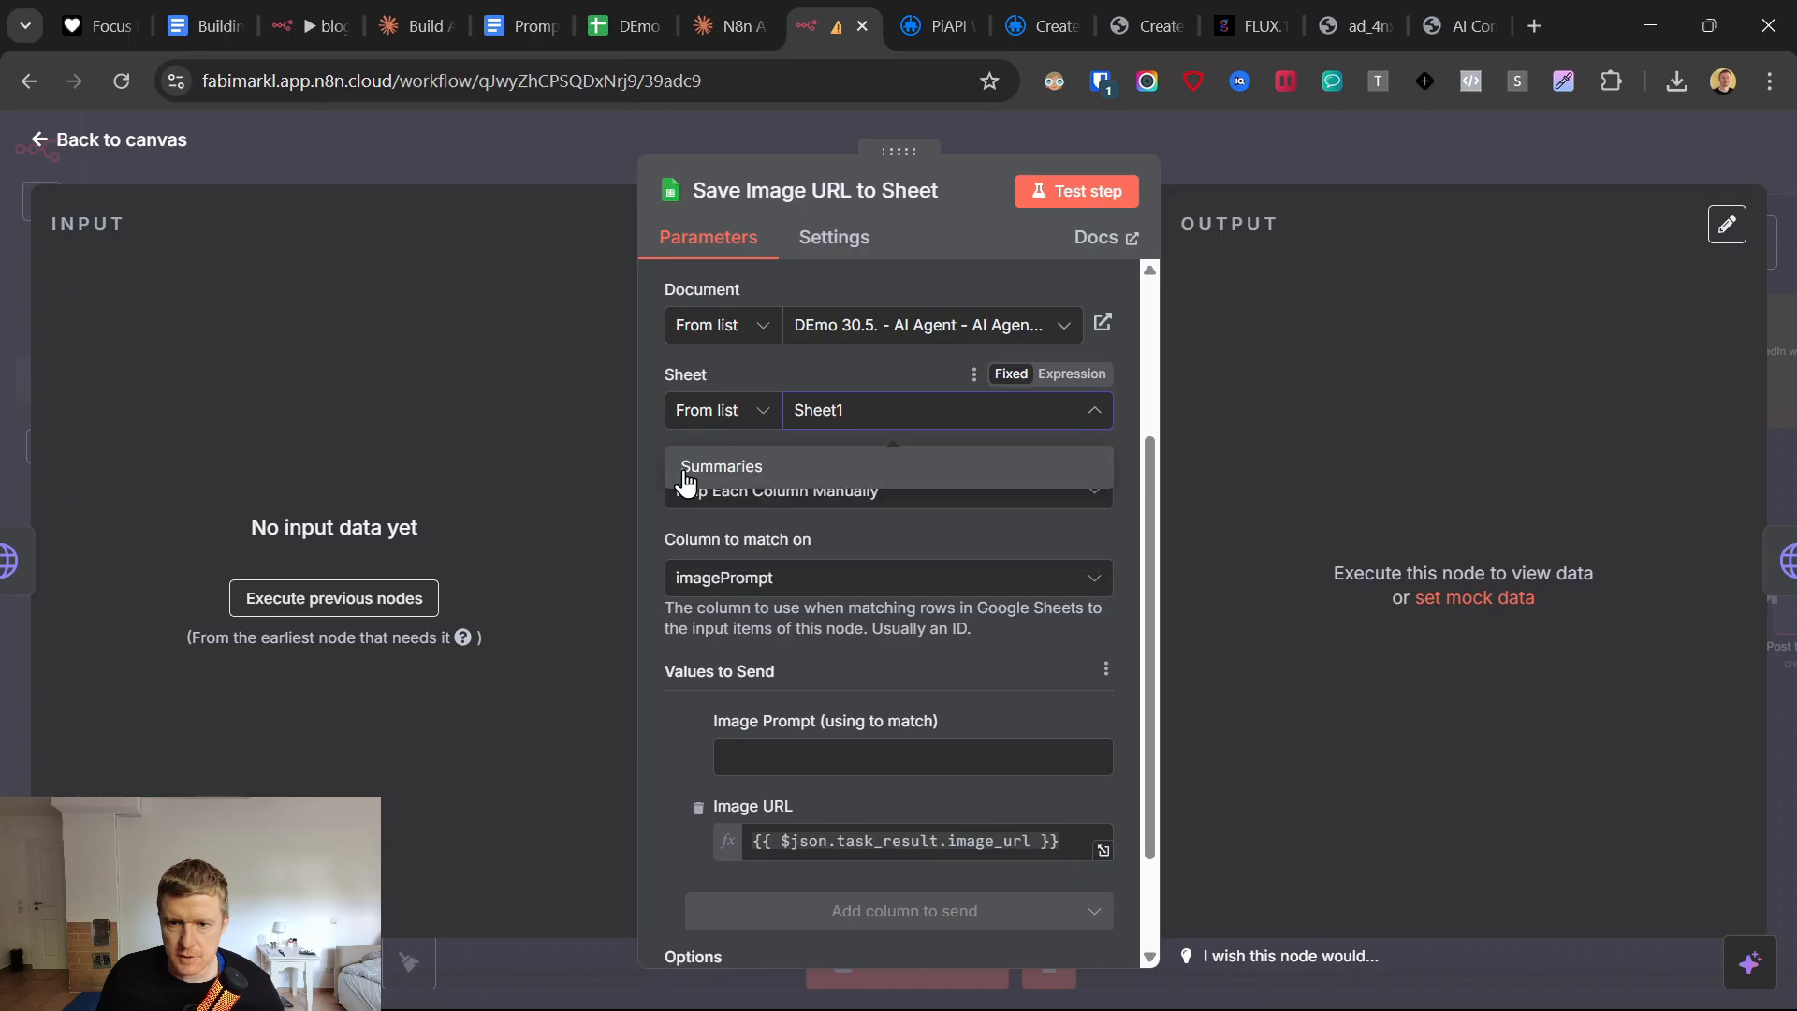
{"action": "left_click", "coordinate": [689, 473]}
{"action": "left_click", "coordinate": [801, 575]}
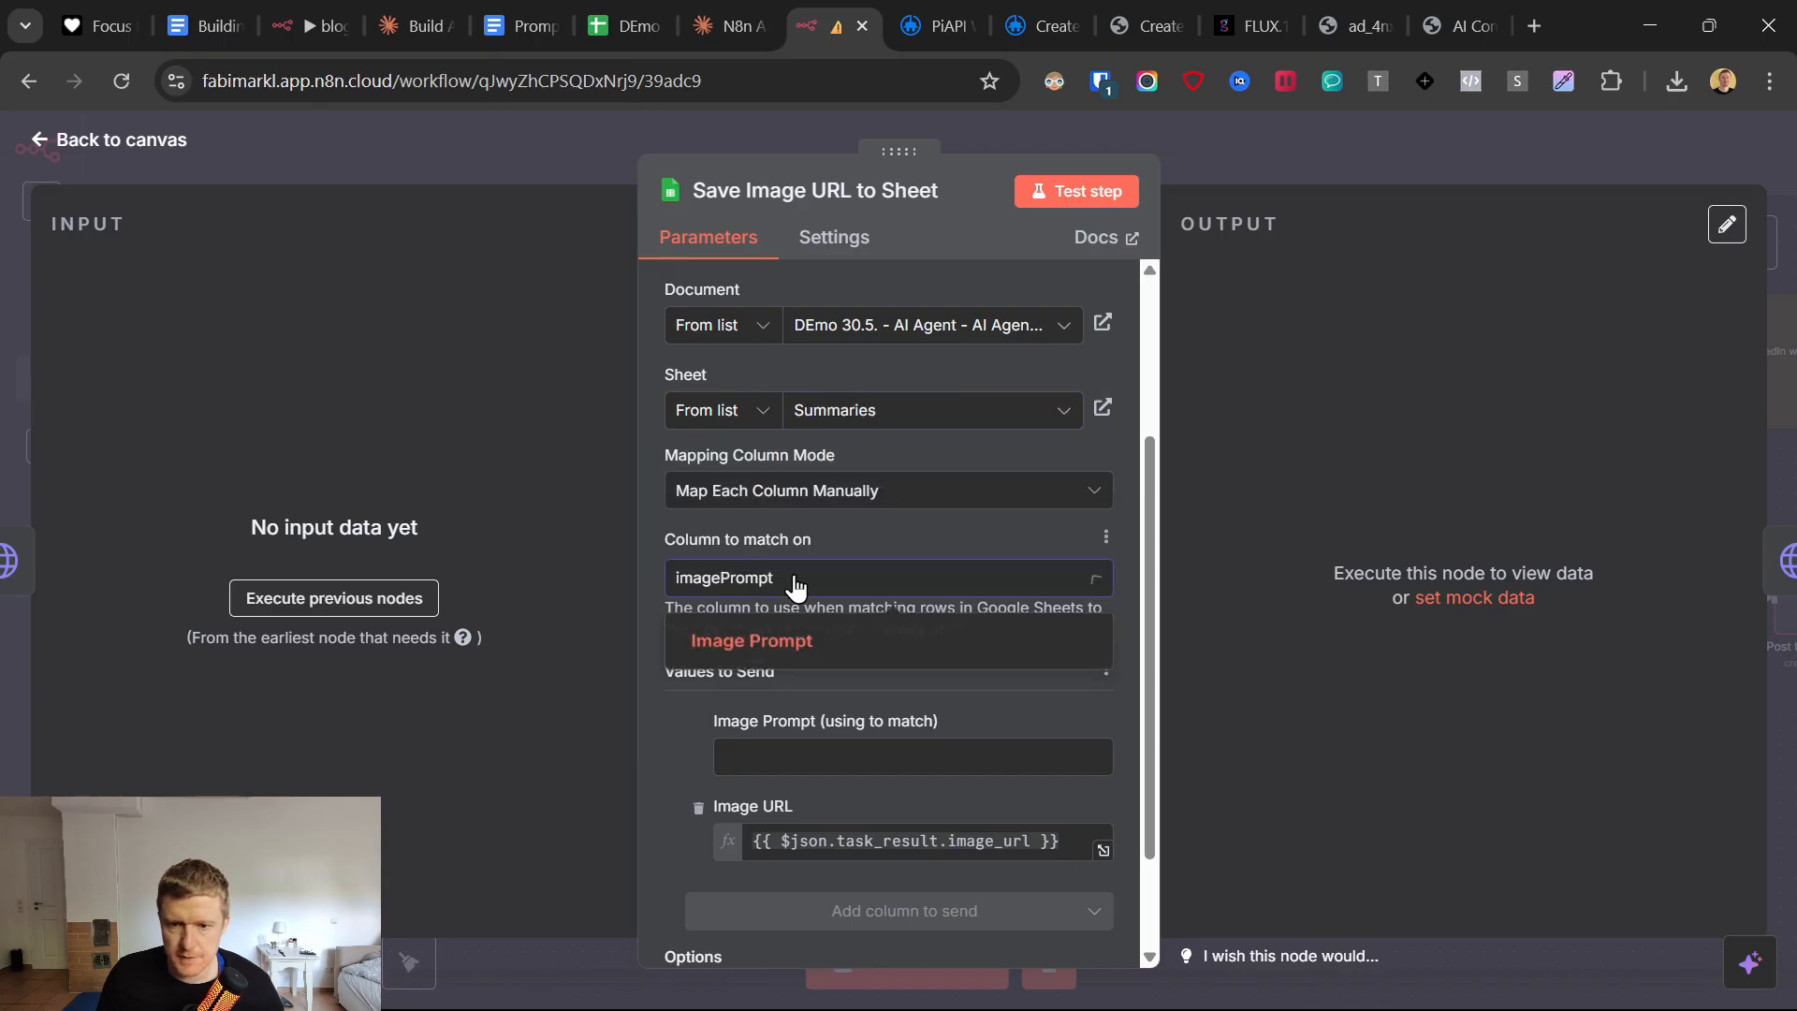
{"action": "left_click", "coordinate": [774, 493]}
{"action": "left_click", "coordinate": [774, 491]}
{"action": "left_click", "coordinate": [757, 583]}
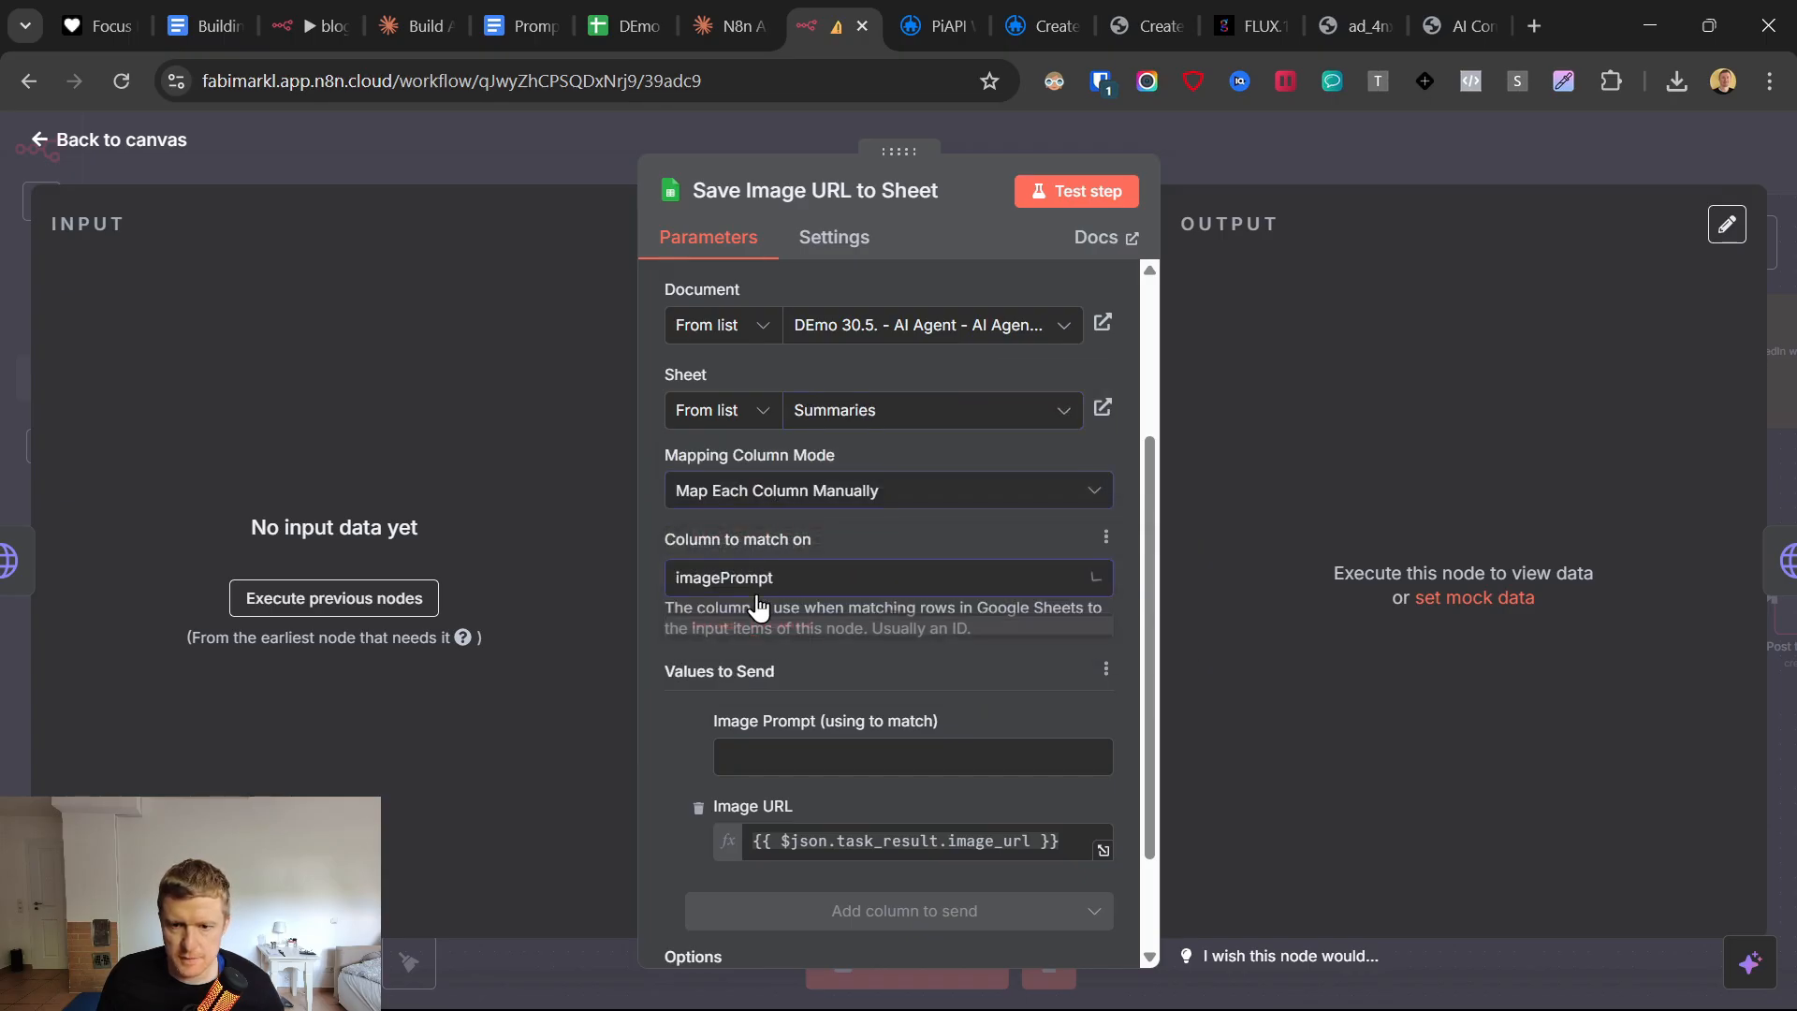
{"action": "left_click", "coordinate": [661, 729]}
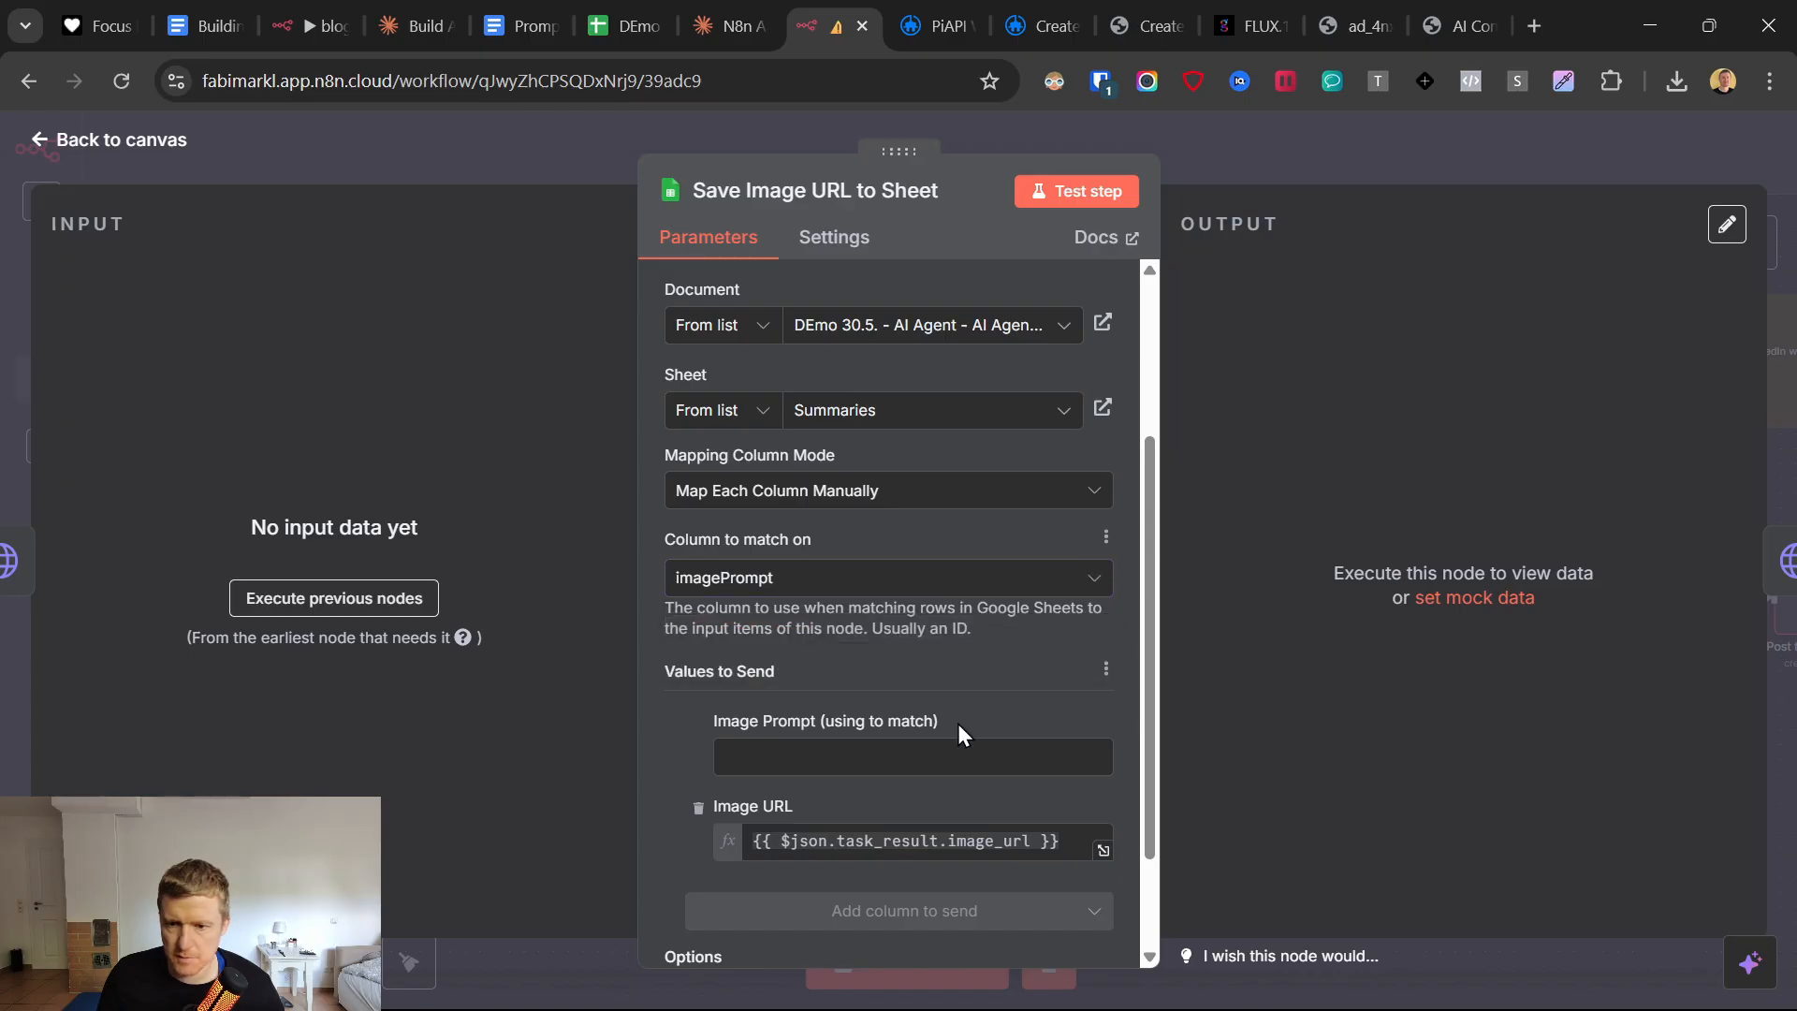
{"action": "scroll", "coordinate": [936, 712], "scroll_direction": "down", "scroll_amount": 2}
{"action": "left_click", "coordinate": [888, 629]}
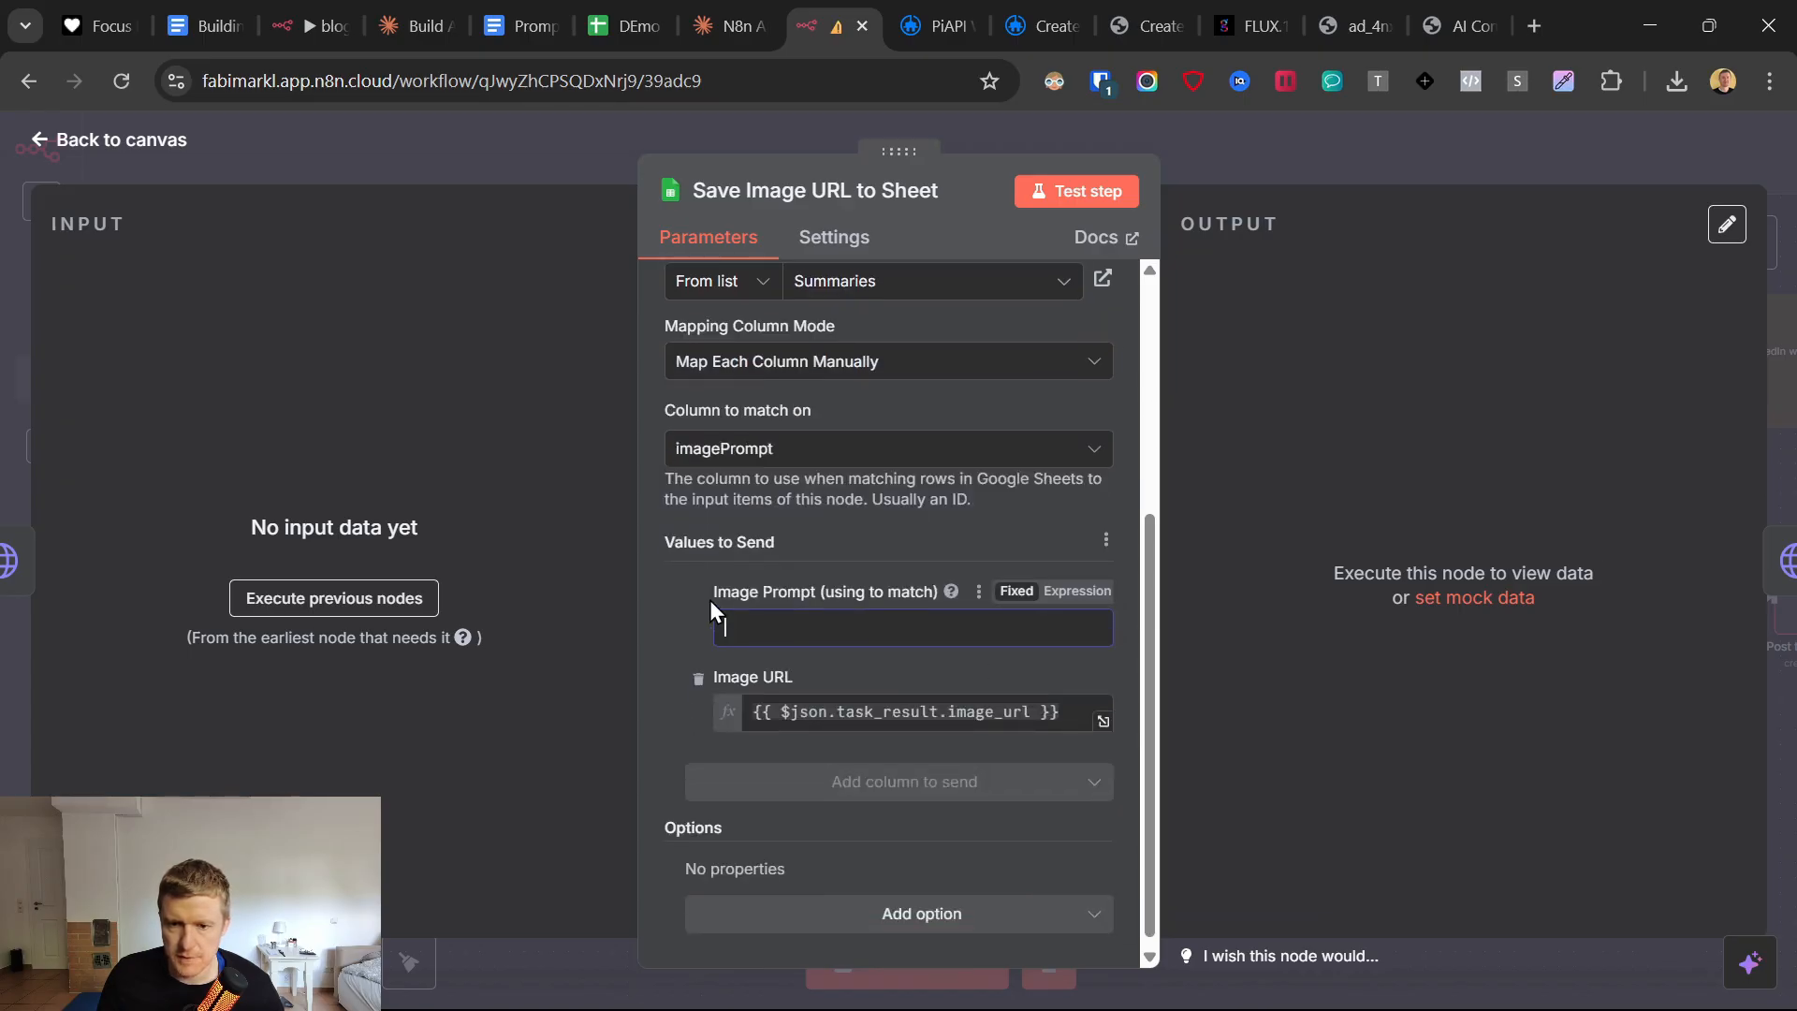
{"action": "scroll", "coordinate": [805, 609], "scroll_direction": "up", "scroll_amount": 4}
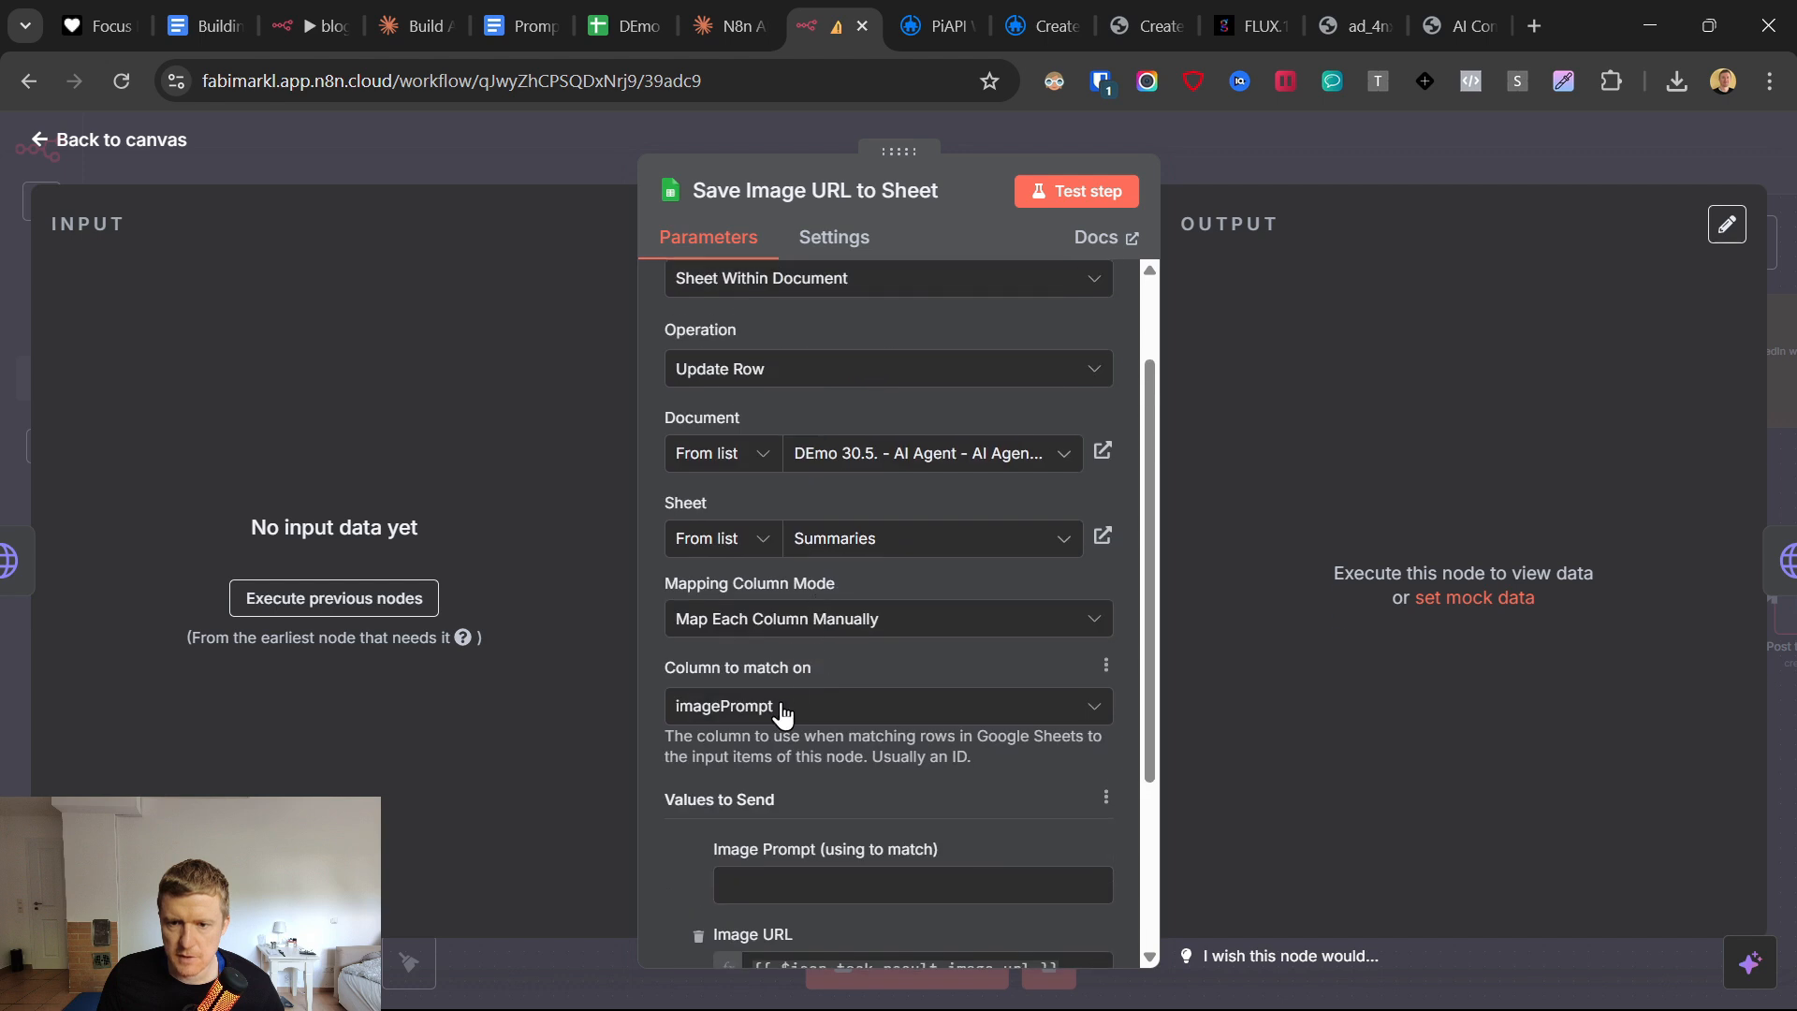
{"action": "left_click", "coordinate": [785, 709]}
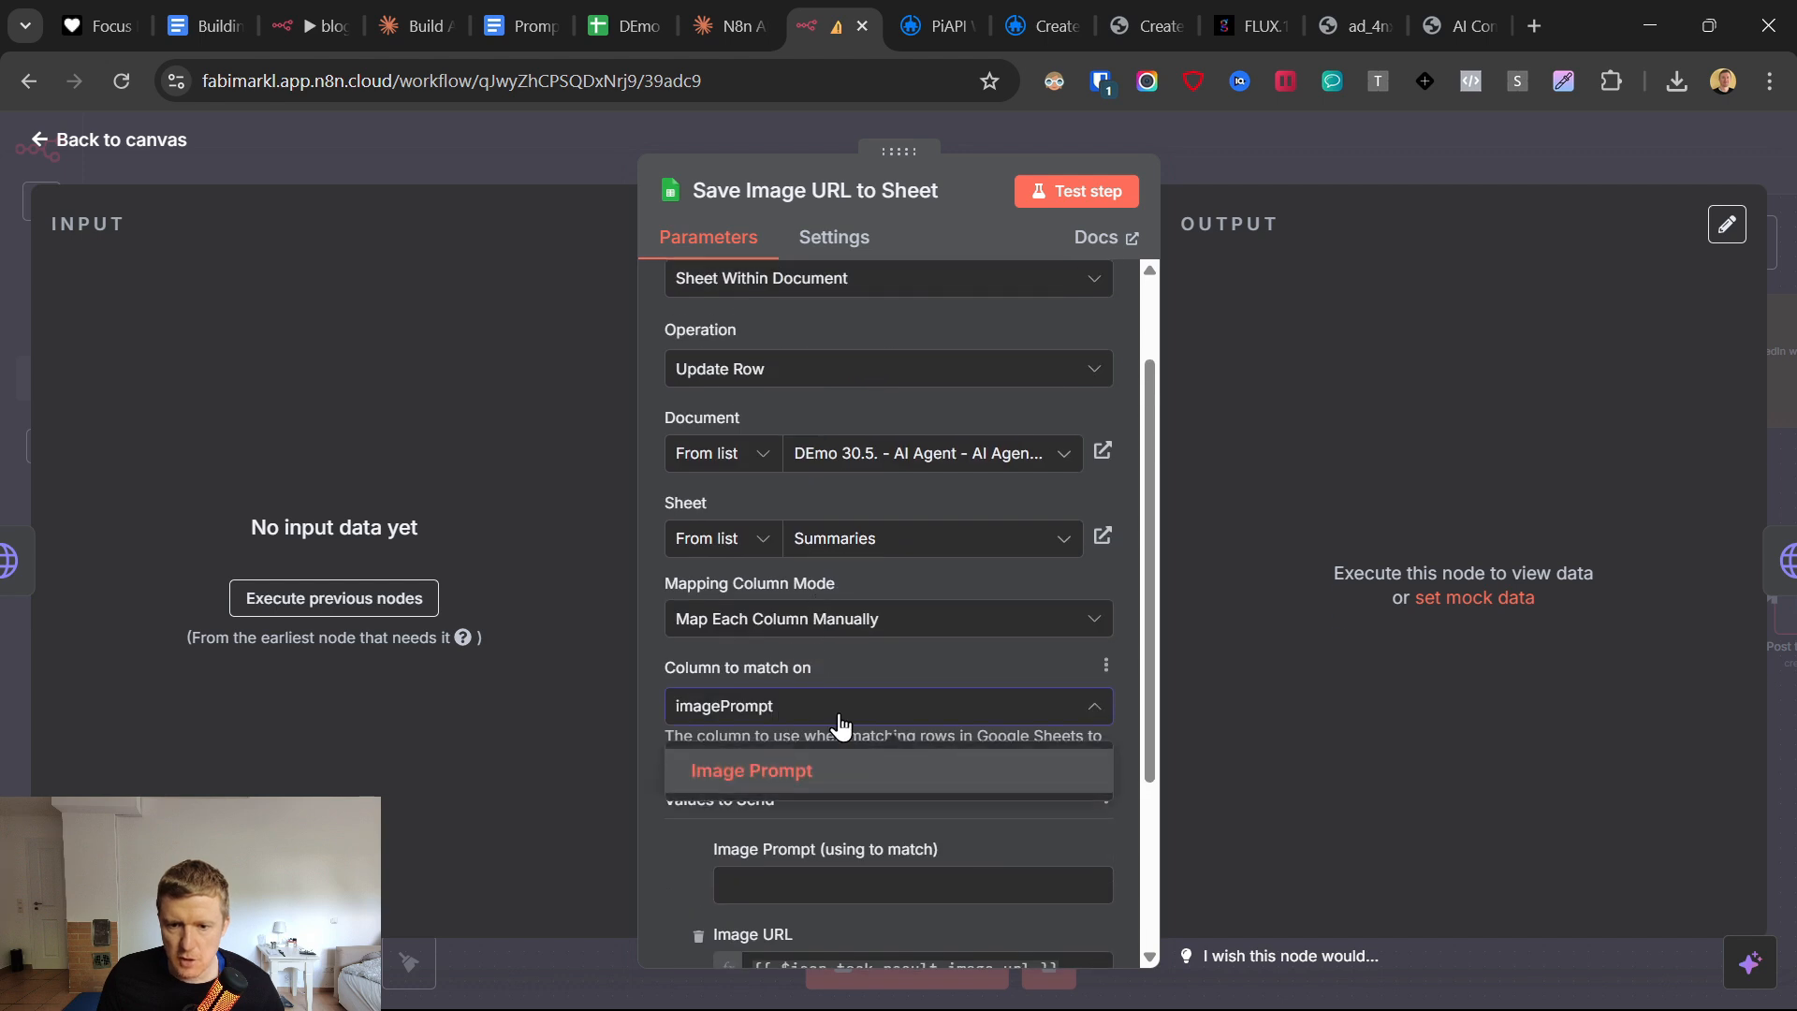
Refresh the sheet's column list and set the column to match on to Blog Link.
{"action": "left_click", "coordinate": [1106, 665]}
{"action": "left_click", "coordinate": [1035, 724]}
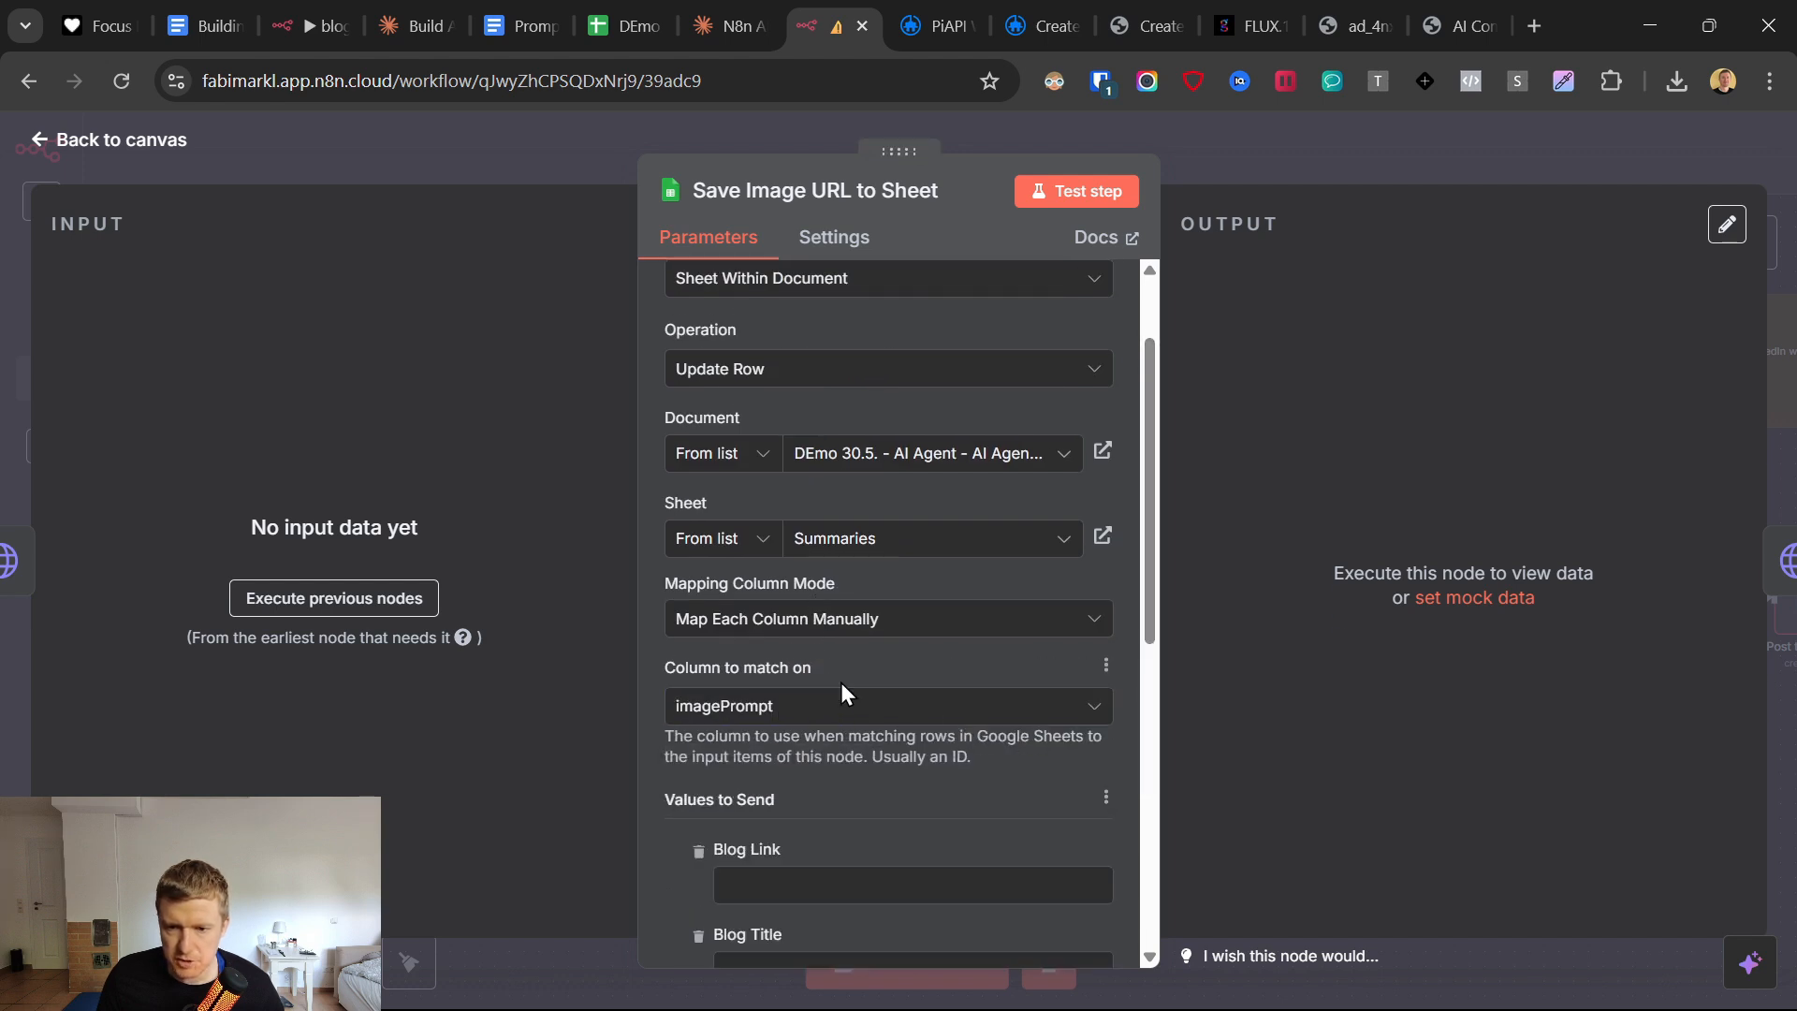
{"action": "left_click", "coordinate": [822, 705]}
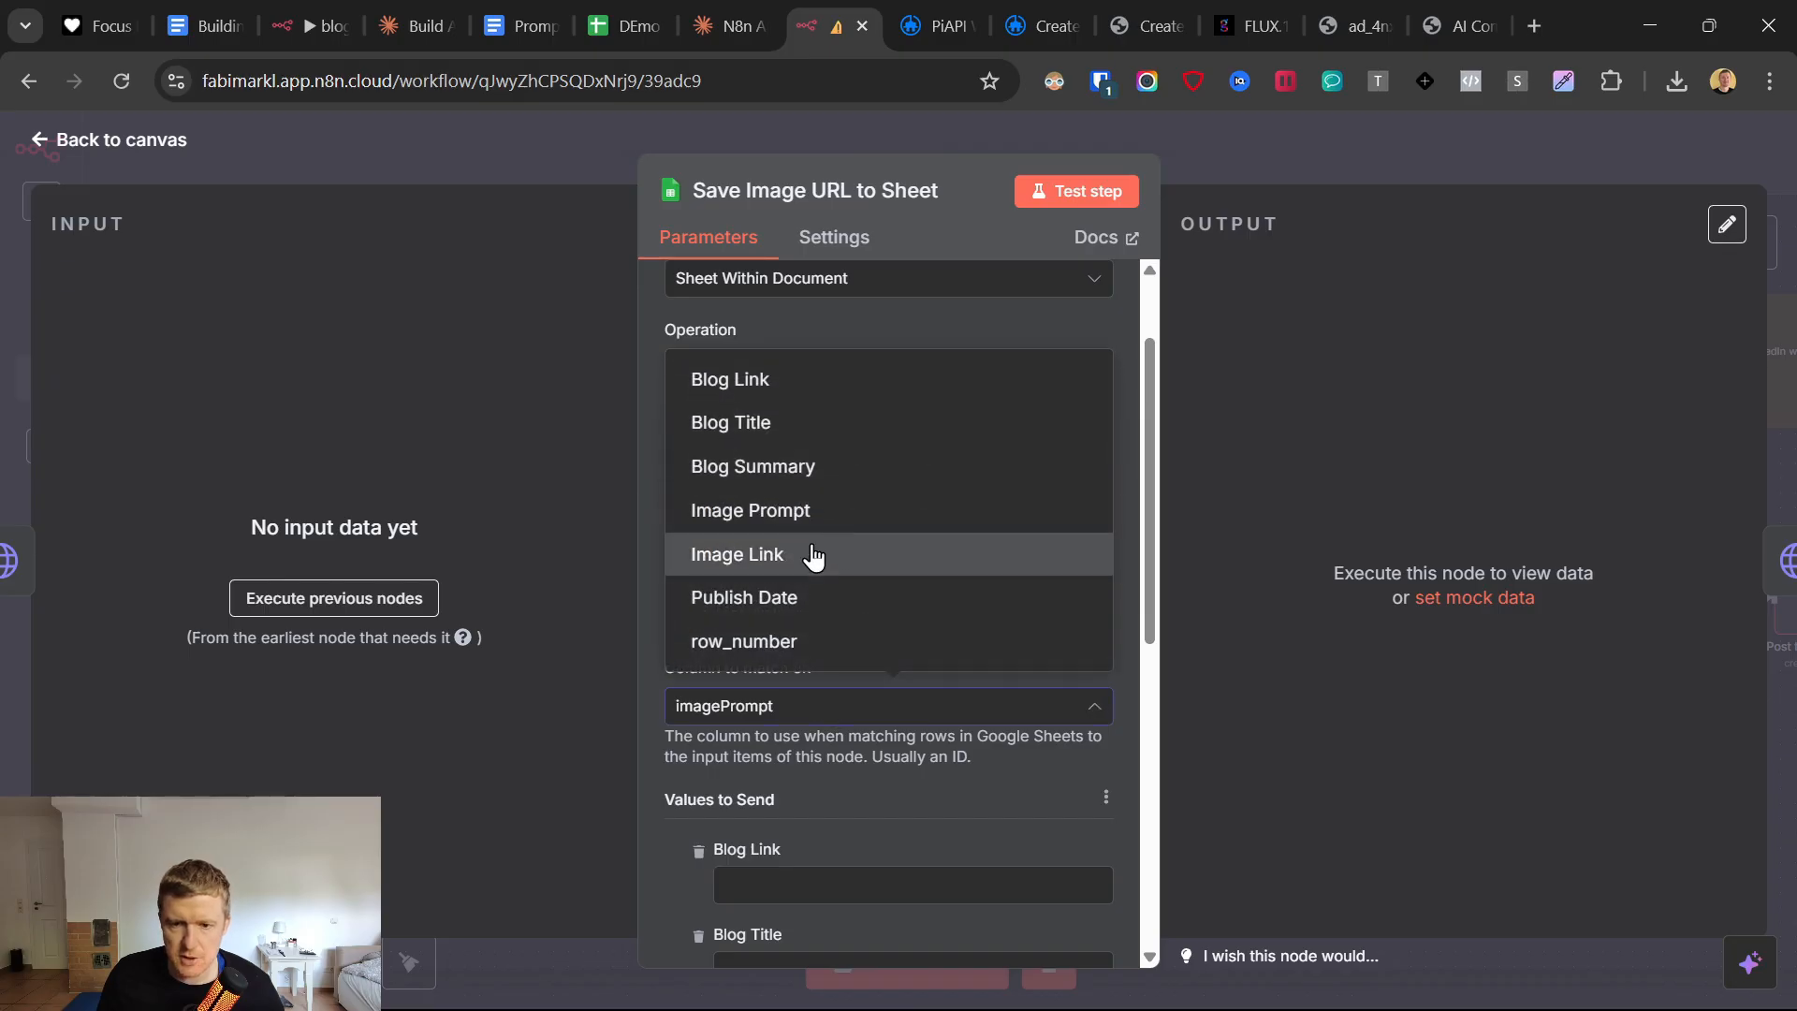
{"action": "key", "text": "Return"}
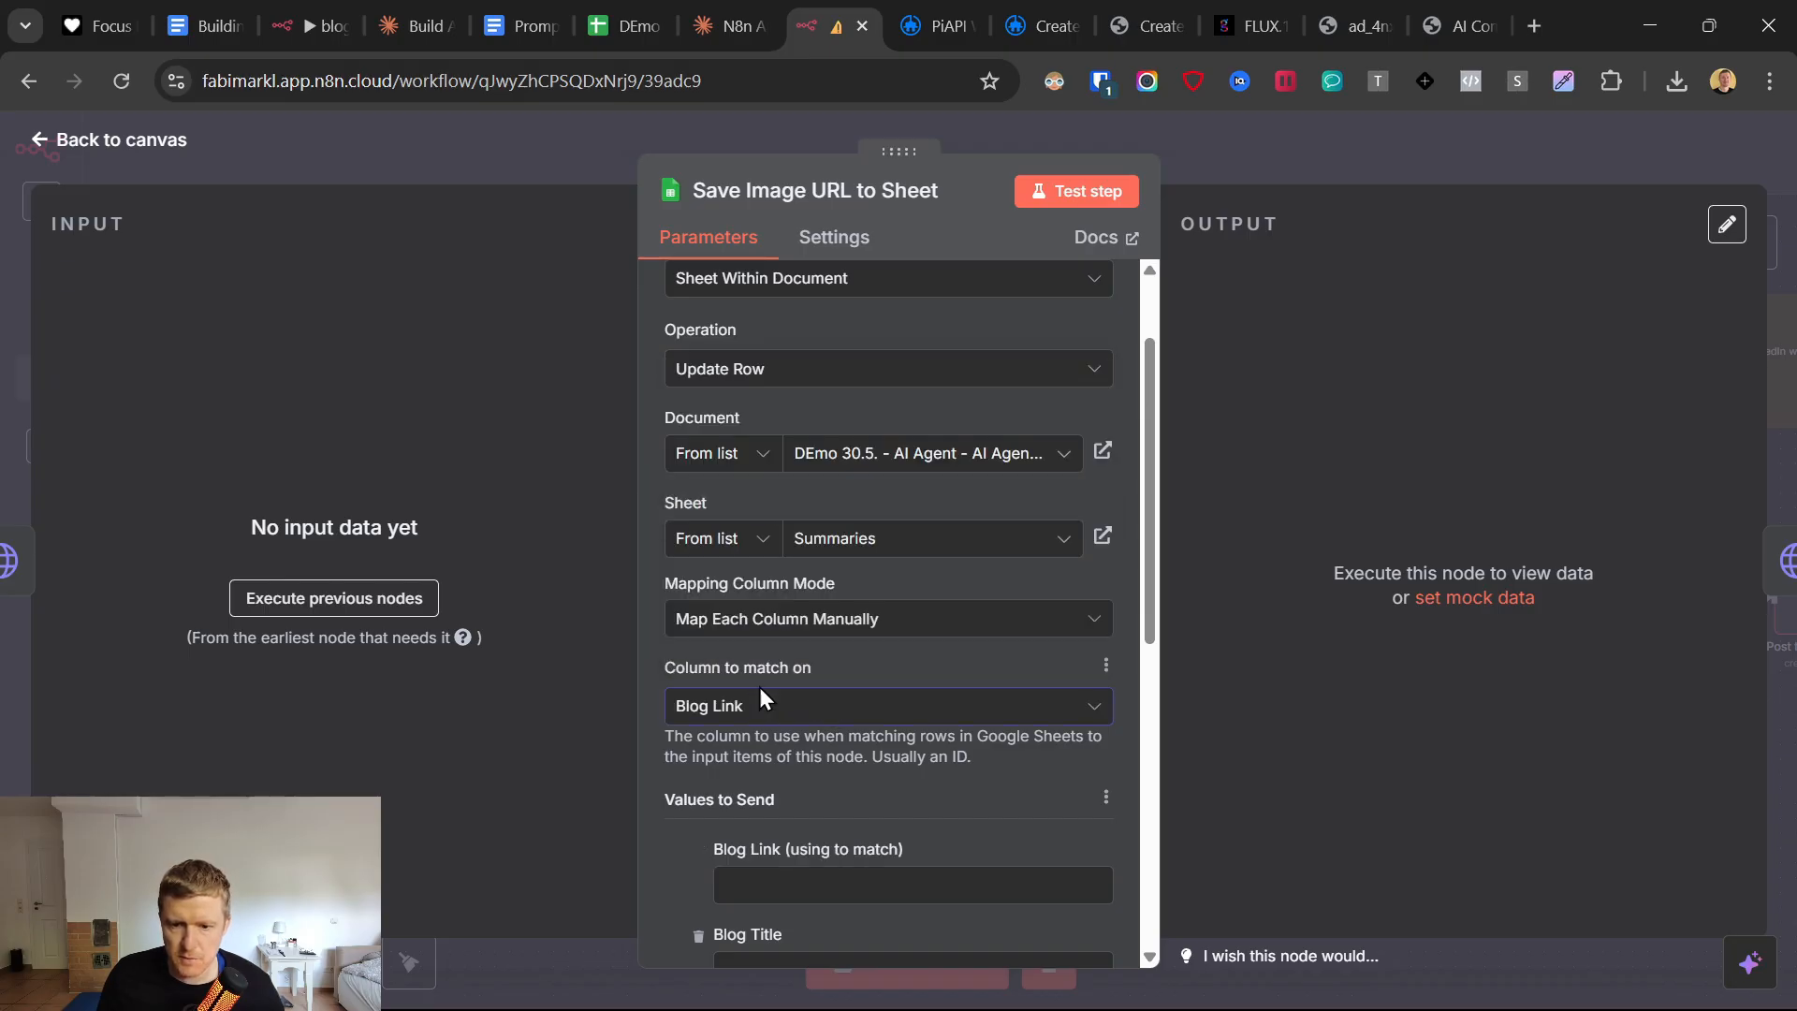
Enter LINK as the Blog Link match value and remove Blog Title, Blog Summary and Image Prompt from the values to send.
{"action": "scroll", "coordinate": [761, 669], "scroll_direction": "down", "scroll_amount": 3}
{"action": "left_click", "coordinate": [762, 629]}
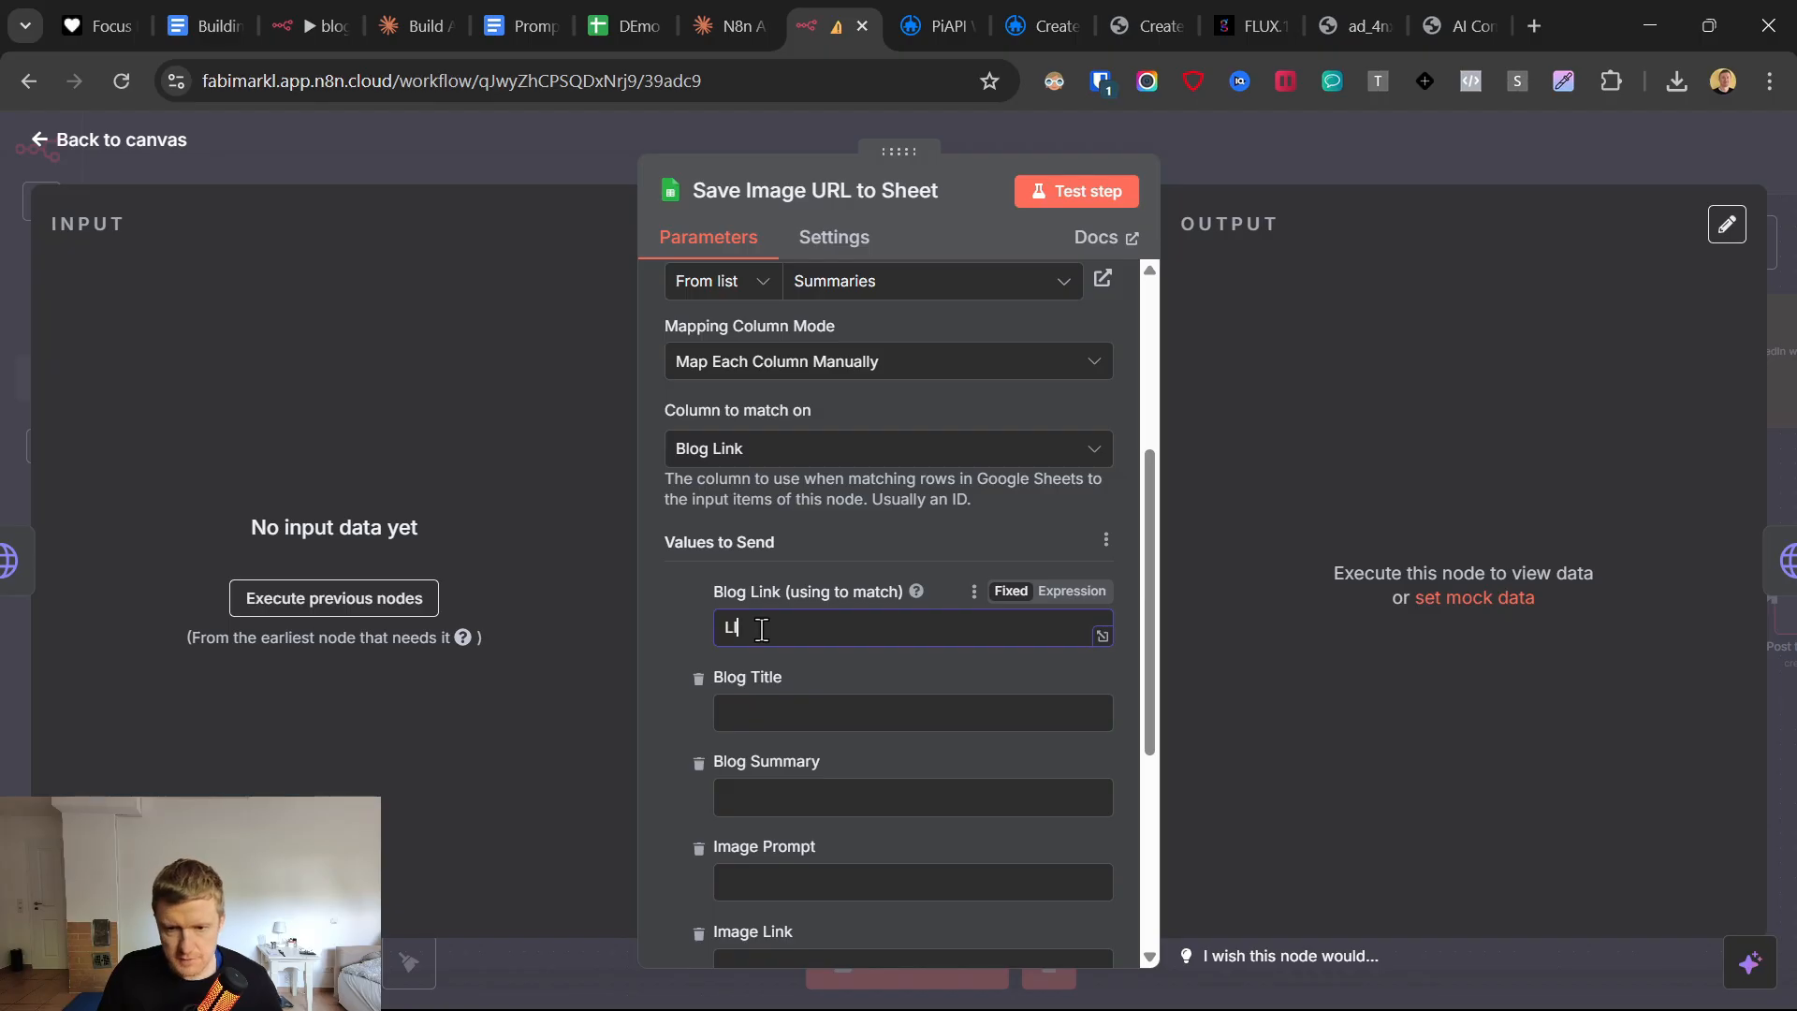
{"action": "left_click", "coordinate": [697, 678]}
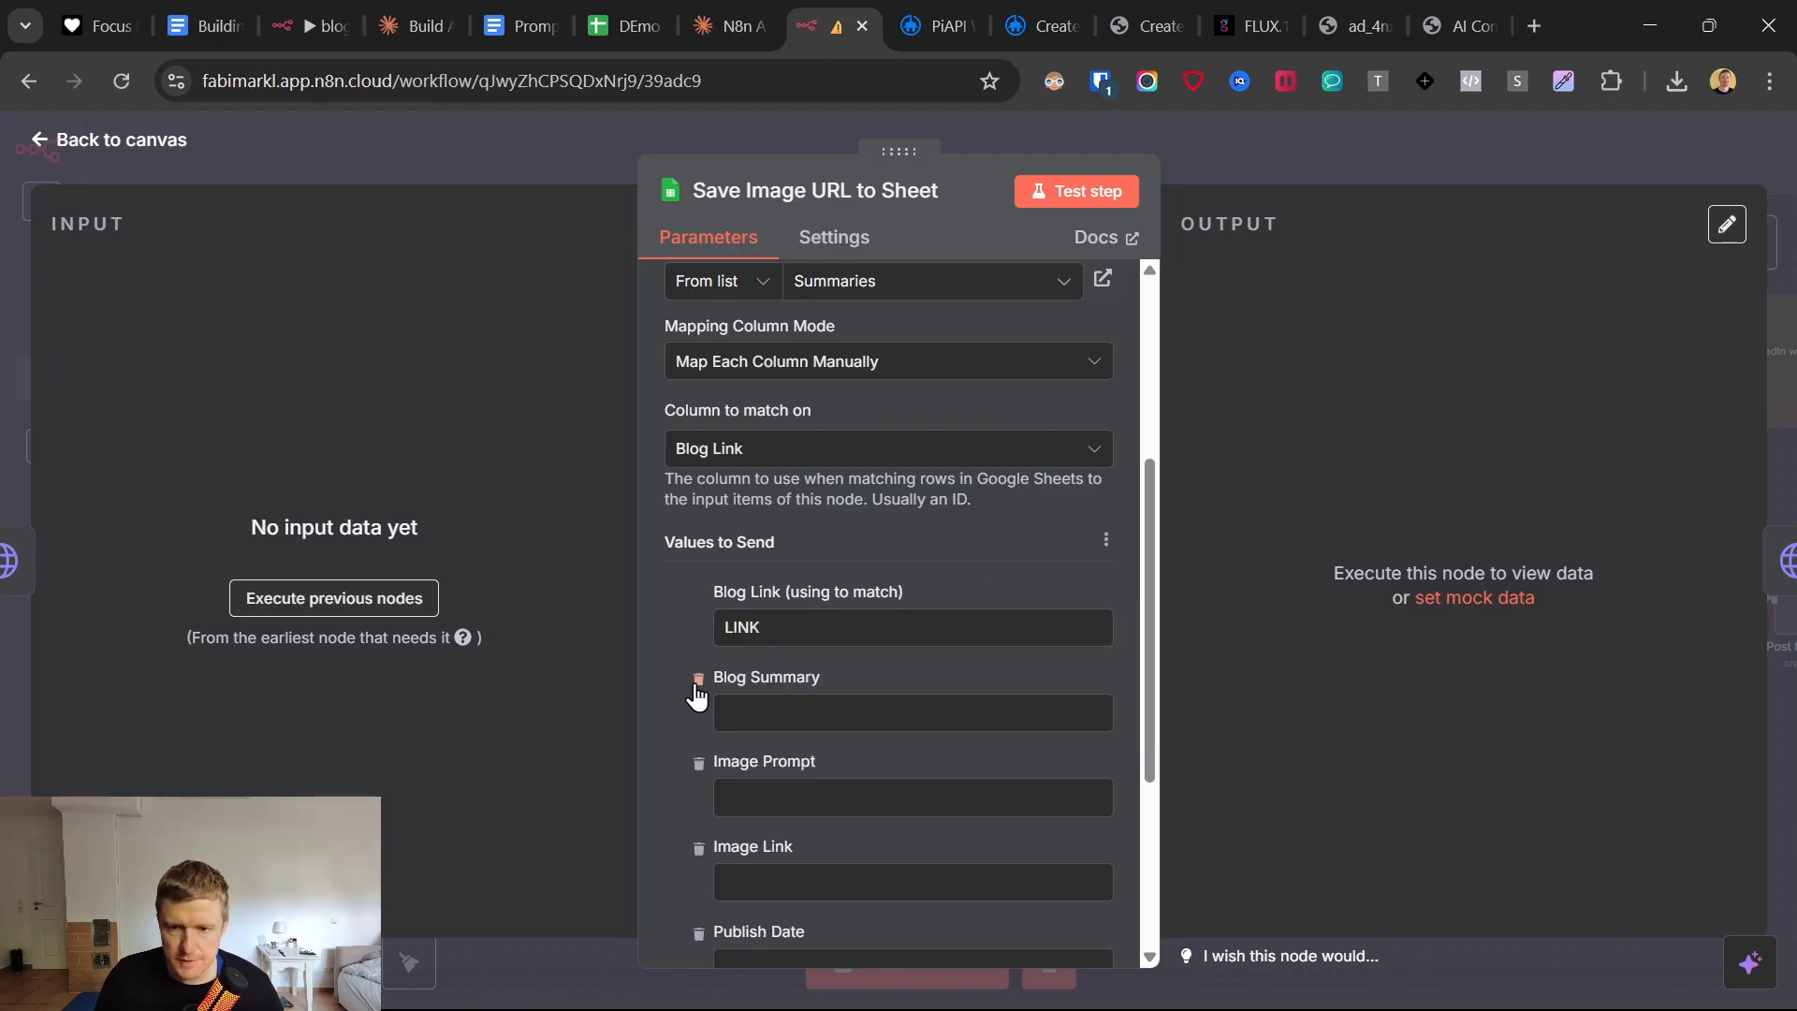
{"action": "left_click", "coordinate": [698, 678]}
{"action": "left_click", "coordinate": [697, 679]}
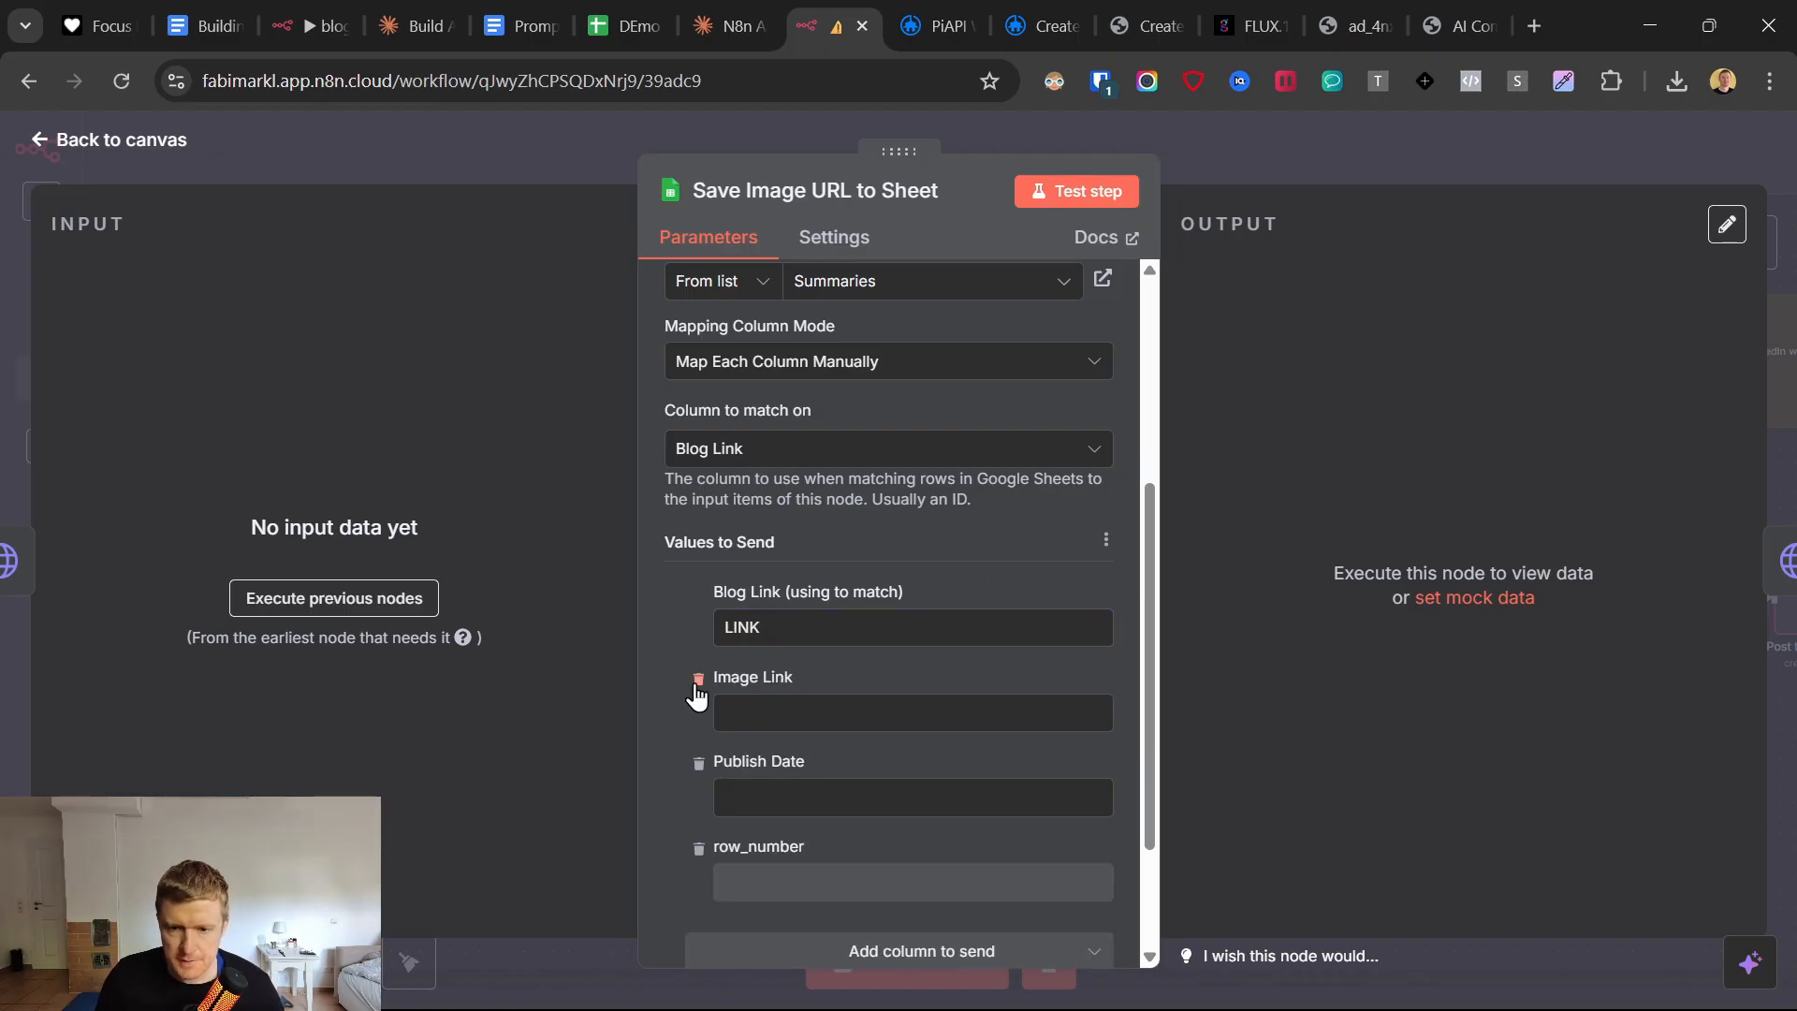
Set the Image Link value to URL, remove Publish Date and row_number from the values to send, and return to the canvas.
{"action": "left_click", "coordinate": [732, 711]}
{"action": "type", "text": "URL"}
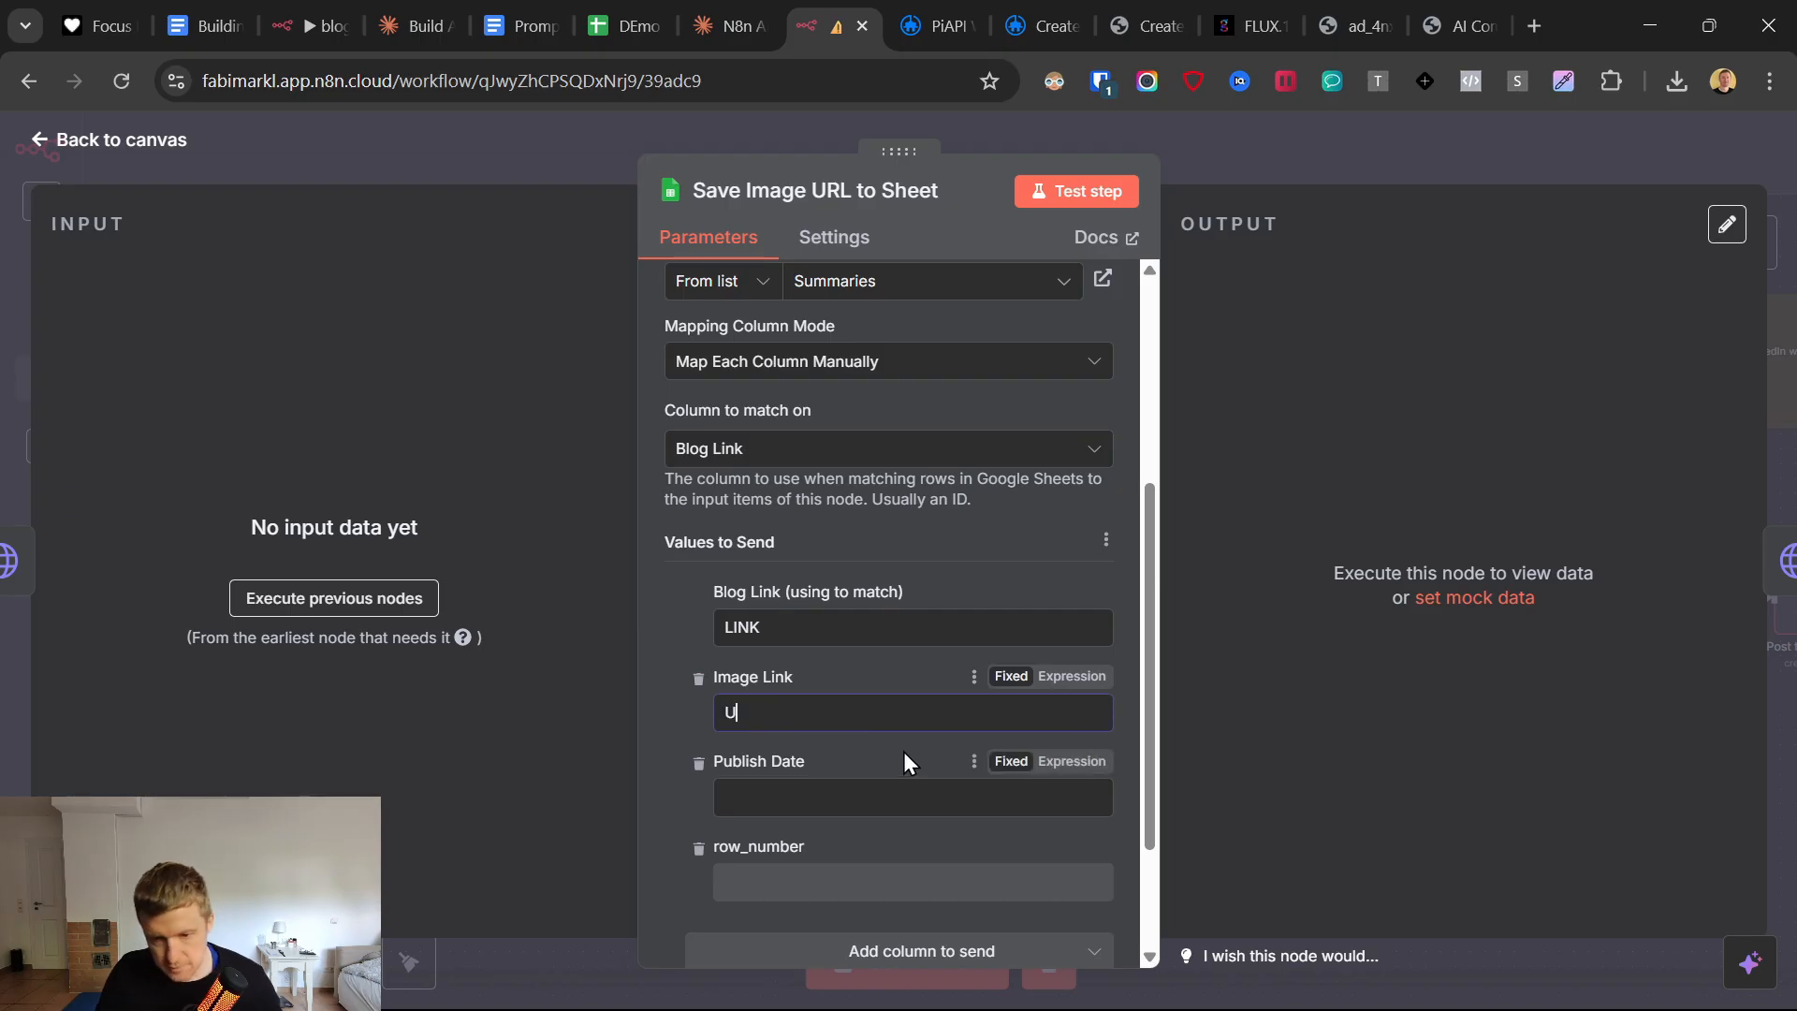
{"action": "key", "text": "BackSpace"}
{"action": "key", "text": "BackSpace"}
{"action": "type", "text": "R"}
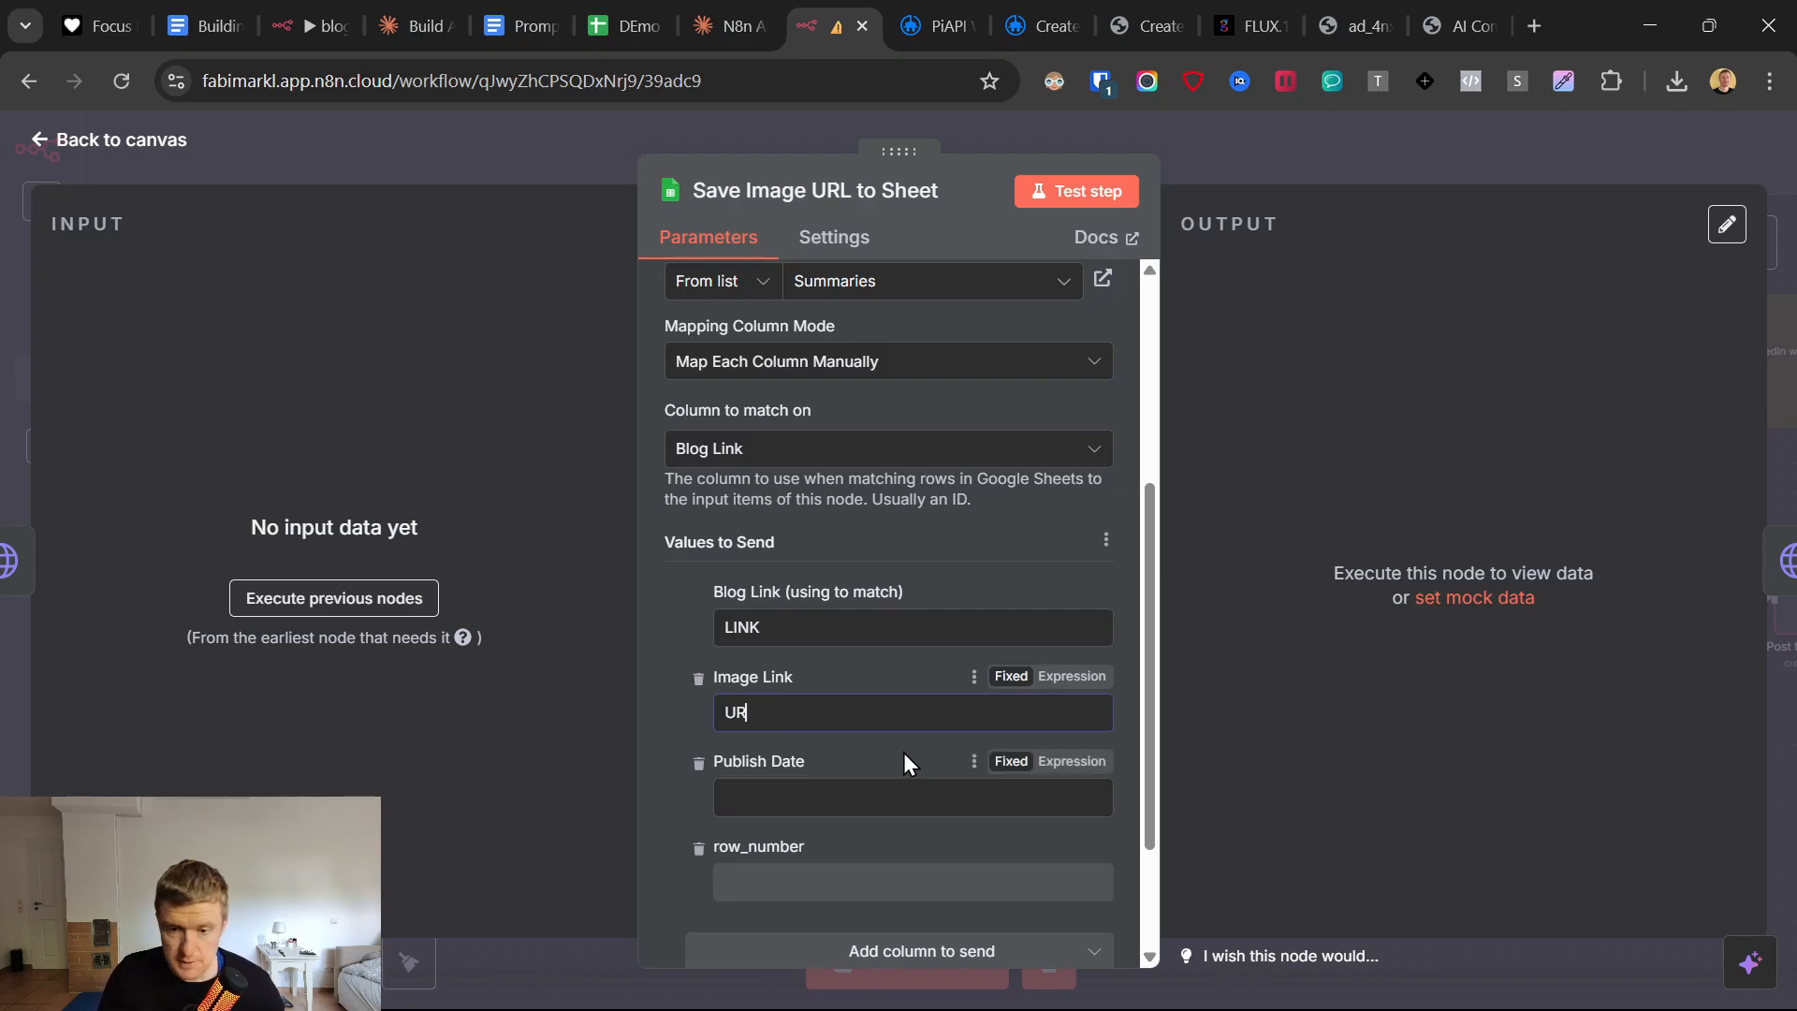
{"action": "type", "text": "L"}
{"action": "left_click", "coordinate": [698, 763]}
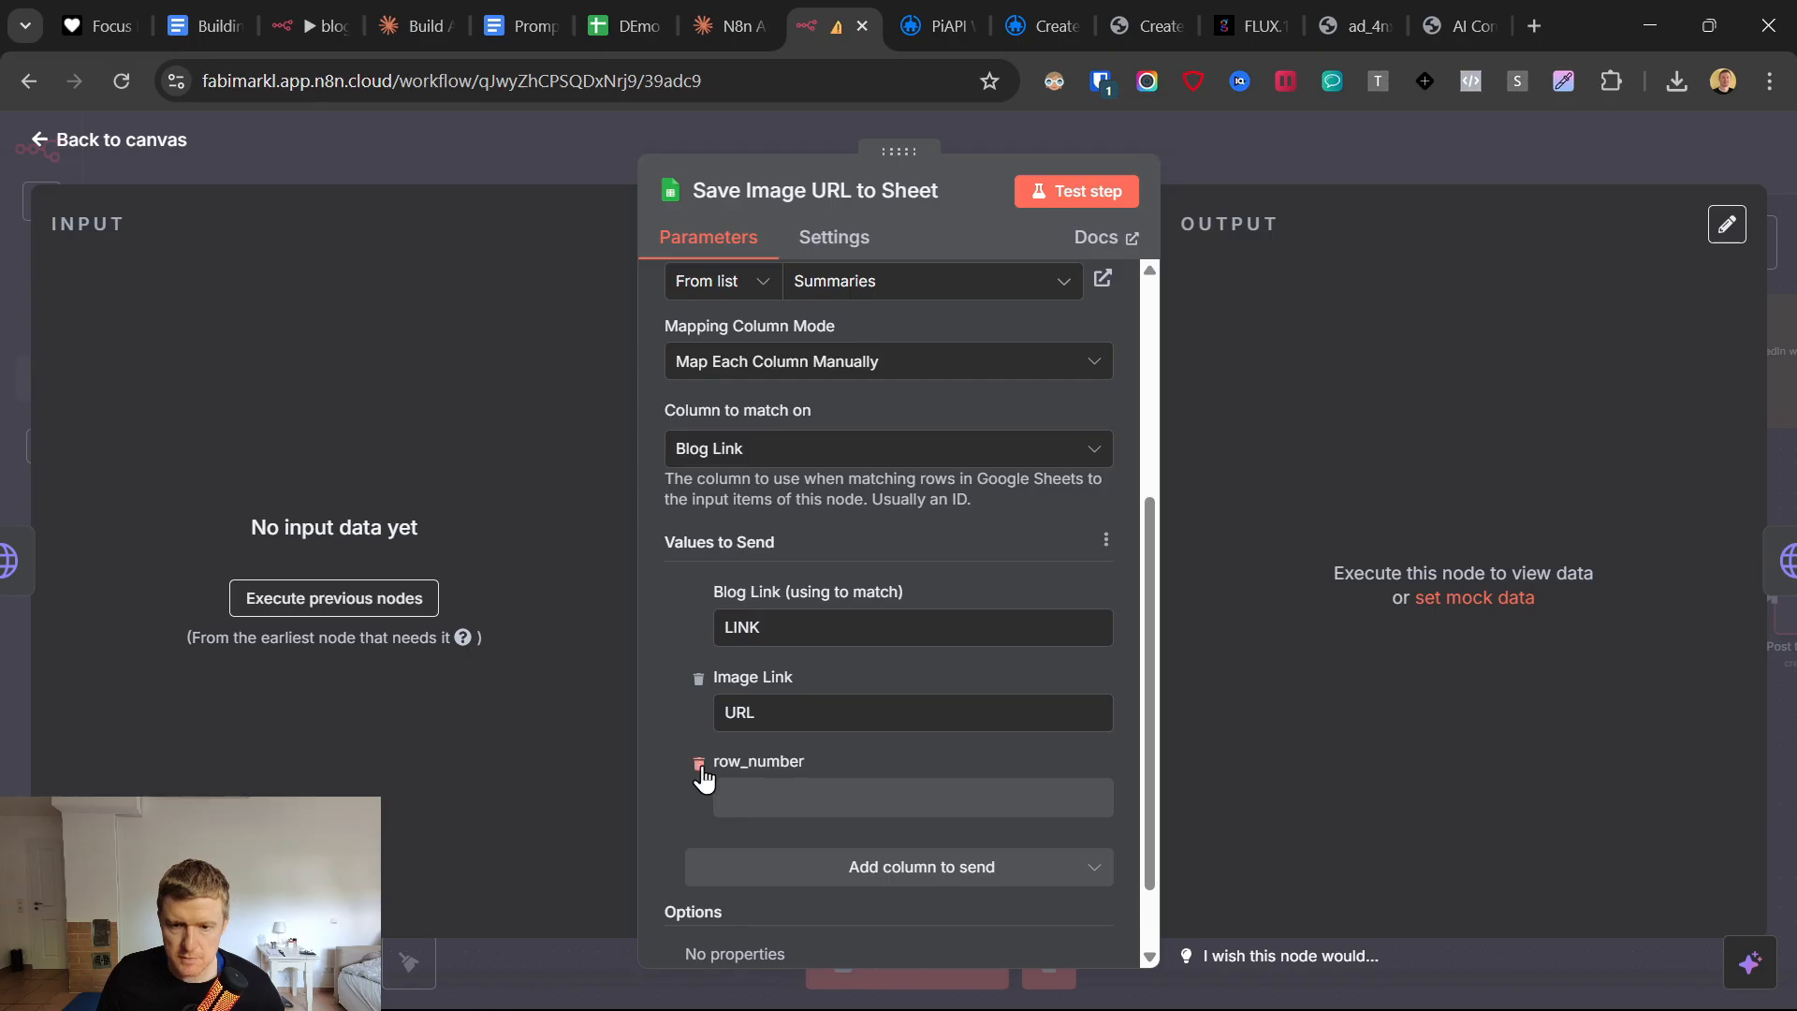
{"action": "left_click", "coordinate": [698, 763]}
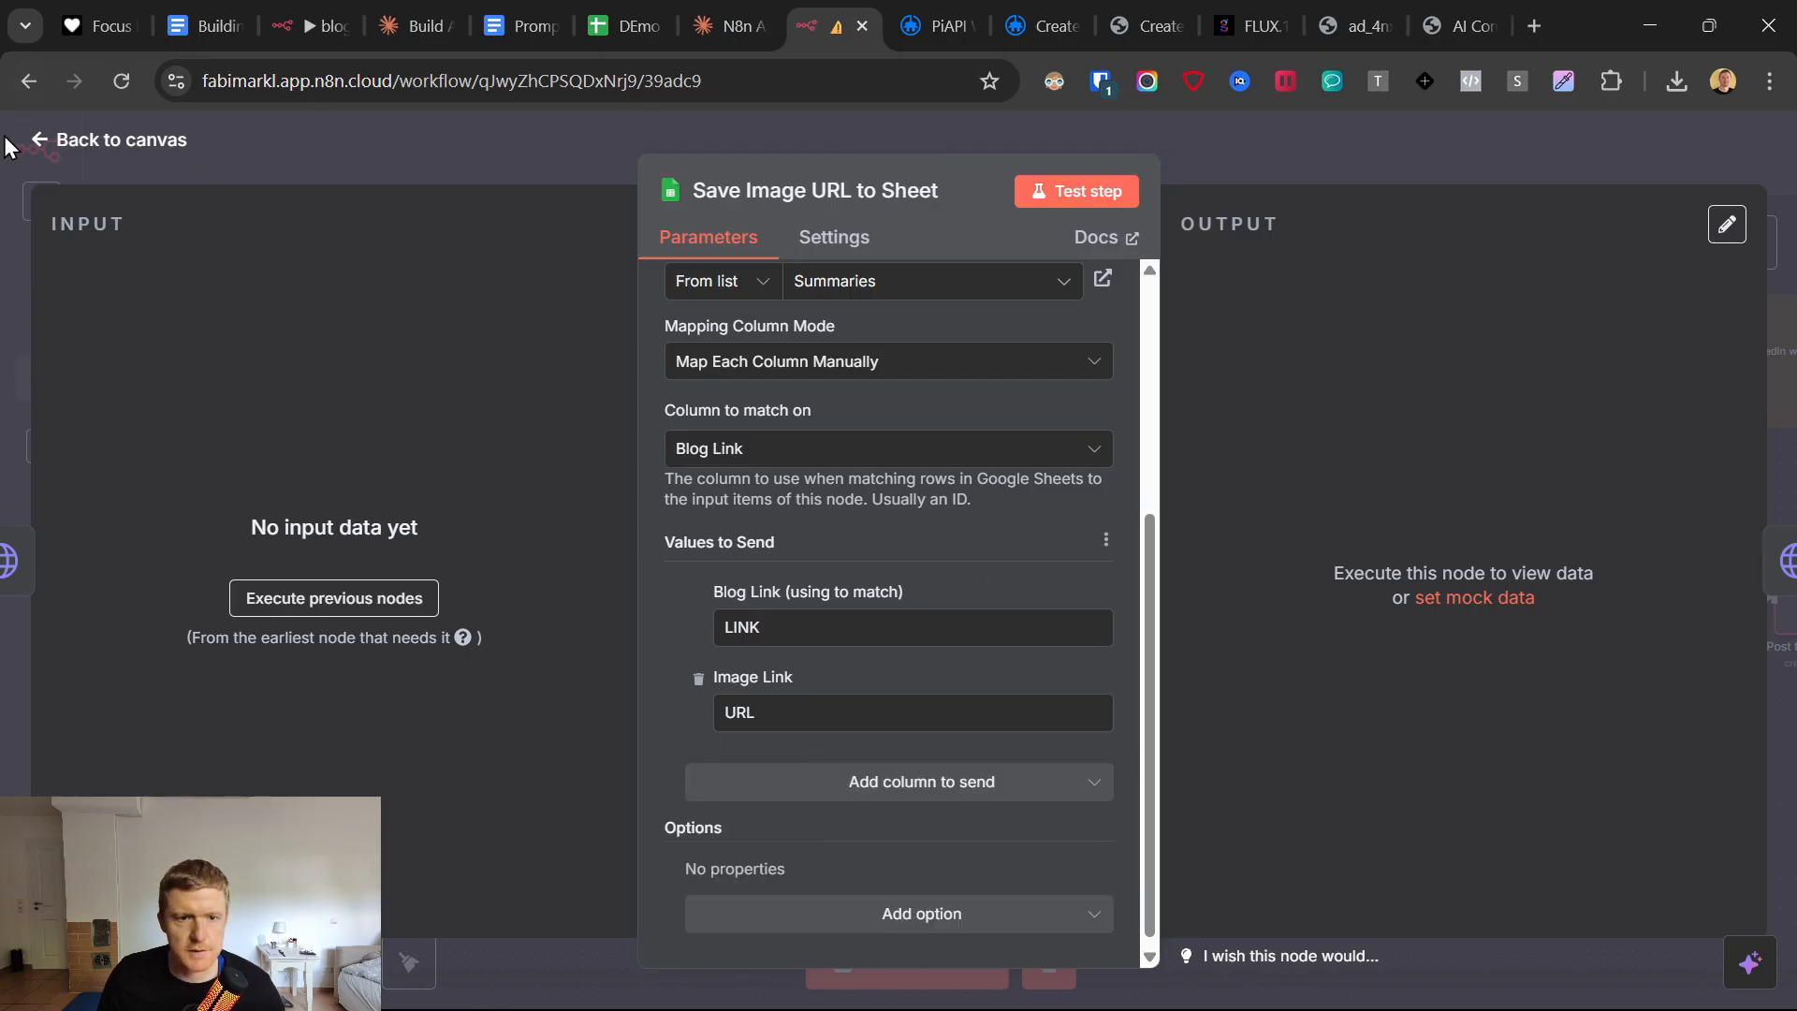
{"action": "key", "text": "Escape"}
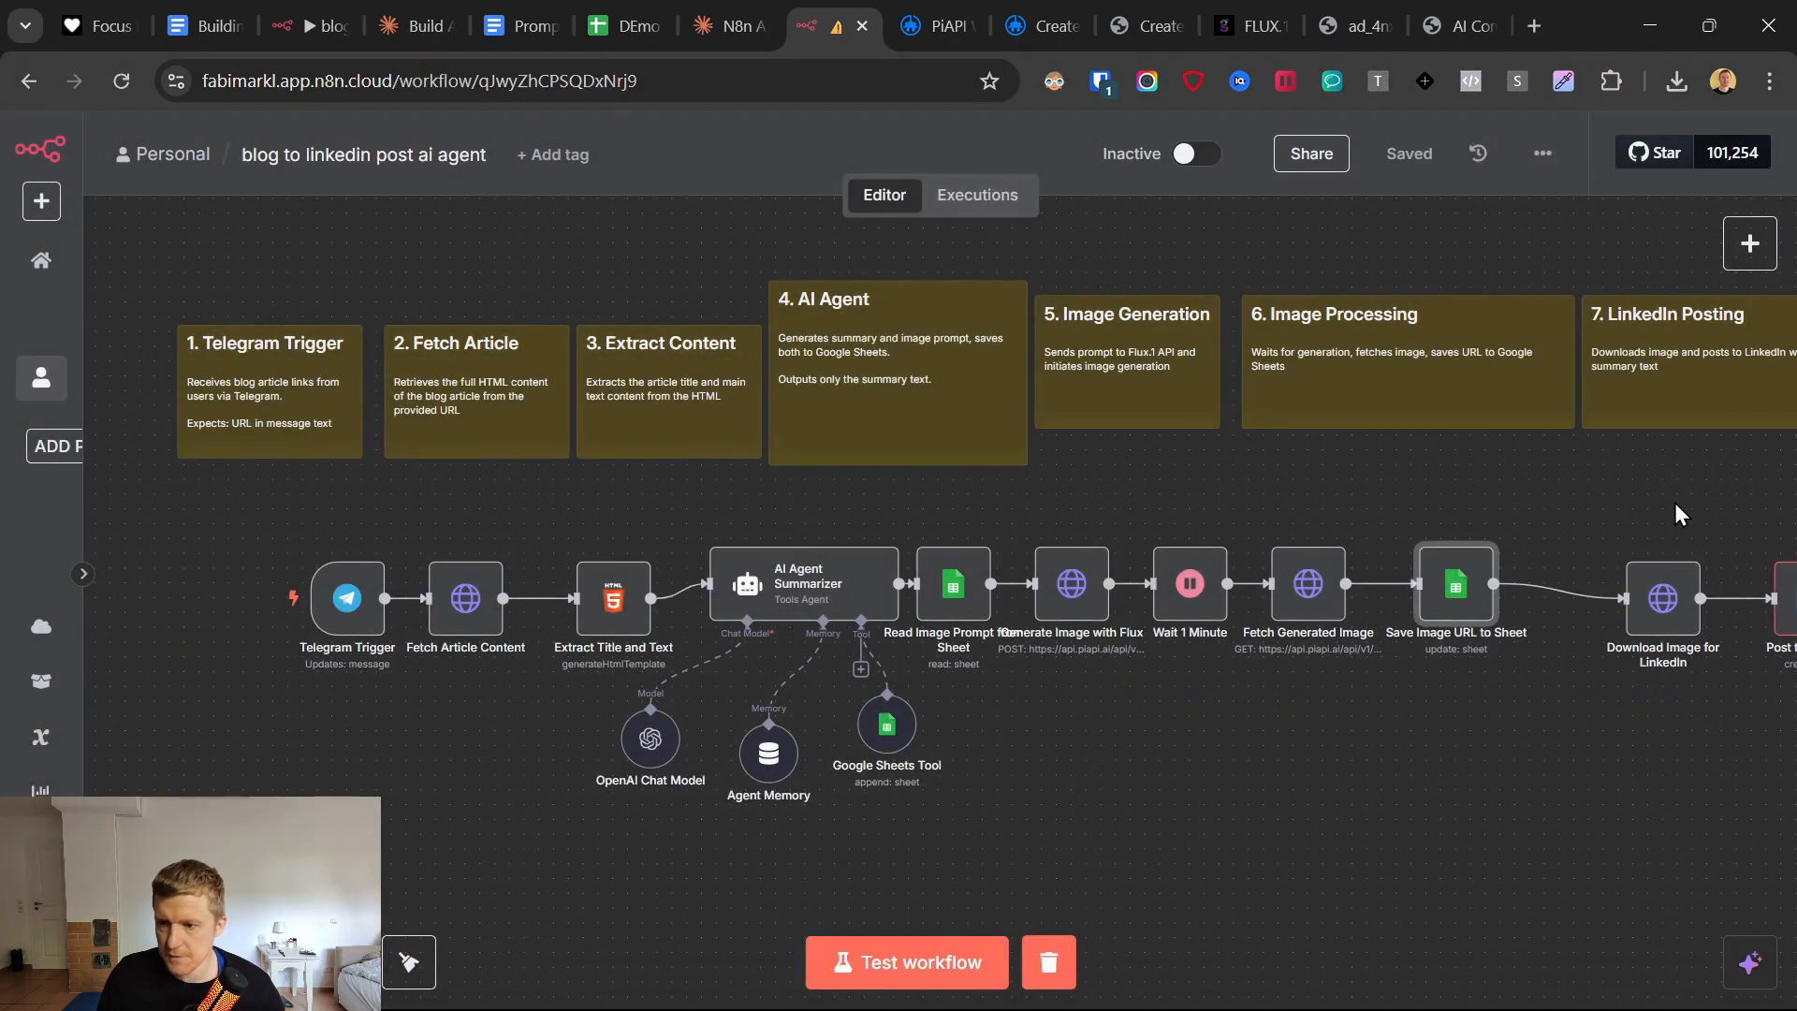
Line up the Download Image for LinkedIn node after Save Image URL to Sheet and remove its Response option.
{"action": "scroll", "coordinate": [1675, 503], "scroll_direction": "right", "scroll_amount": 5}
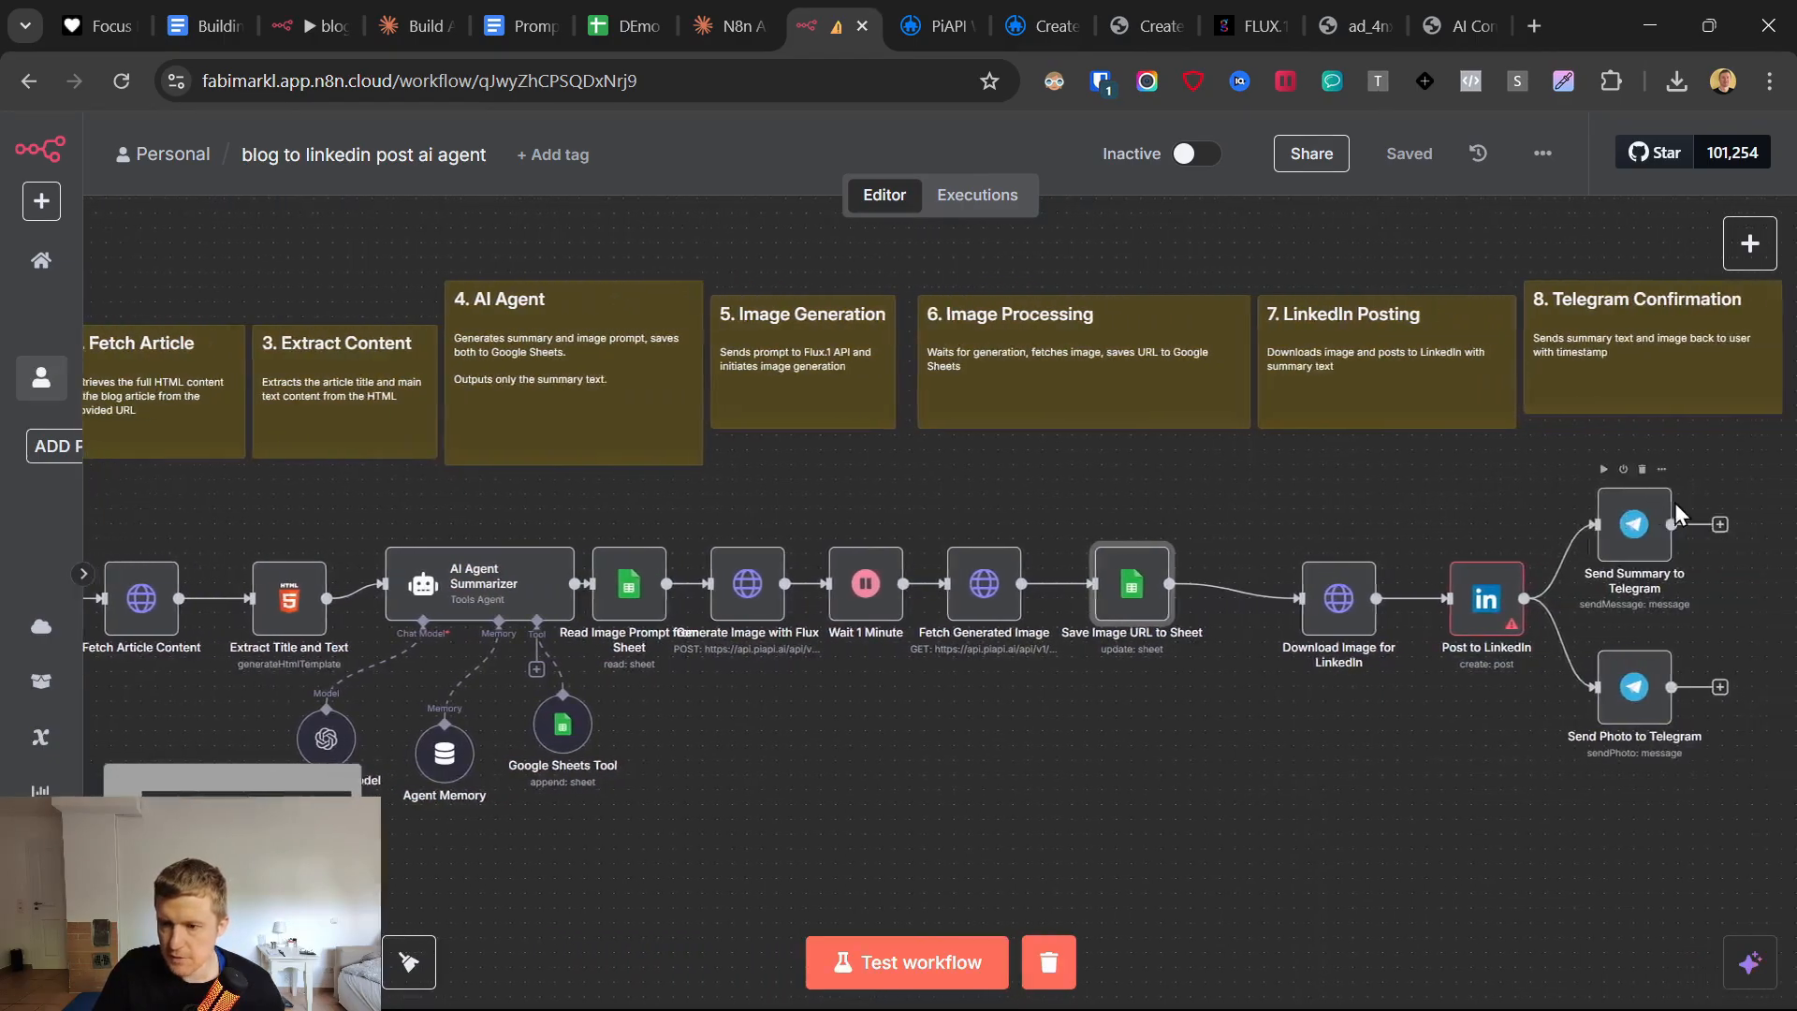
{"action": "left_click_drag", "start_coordinate": [1306, 562], "coordinate": [1263, 576]}
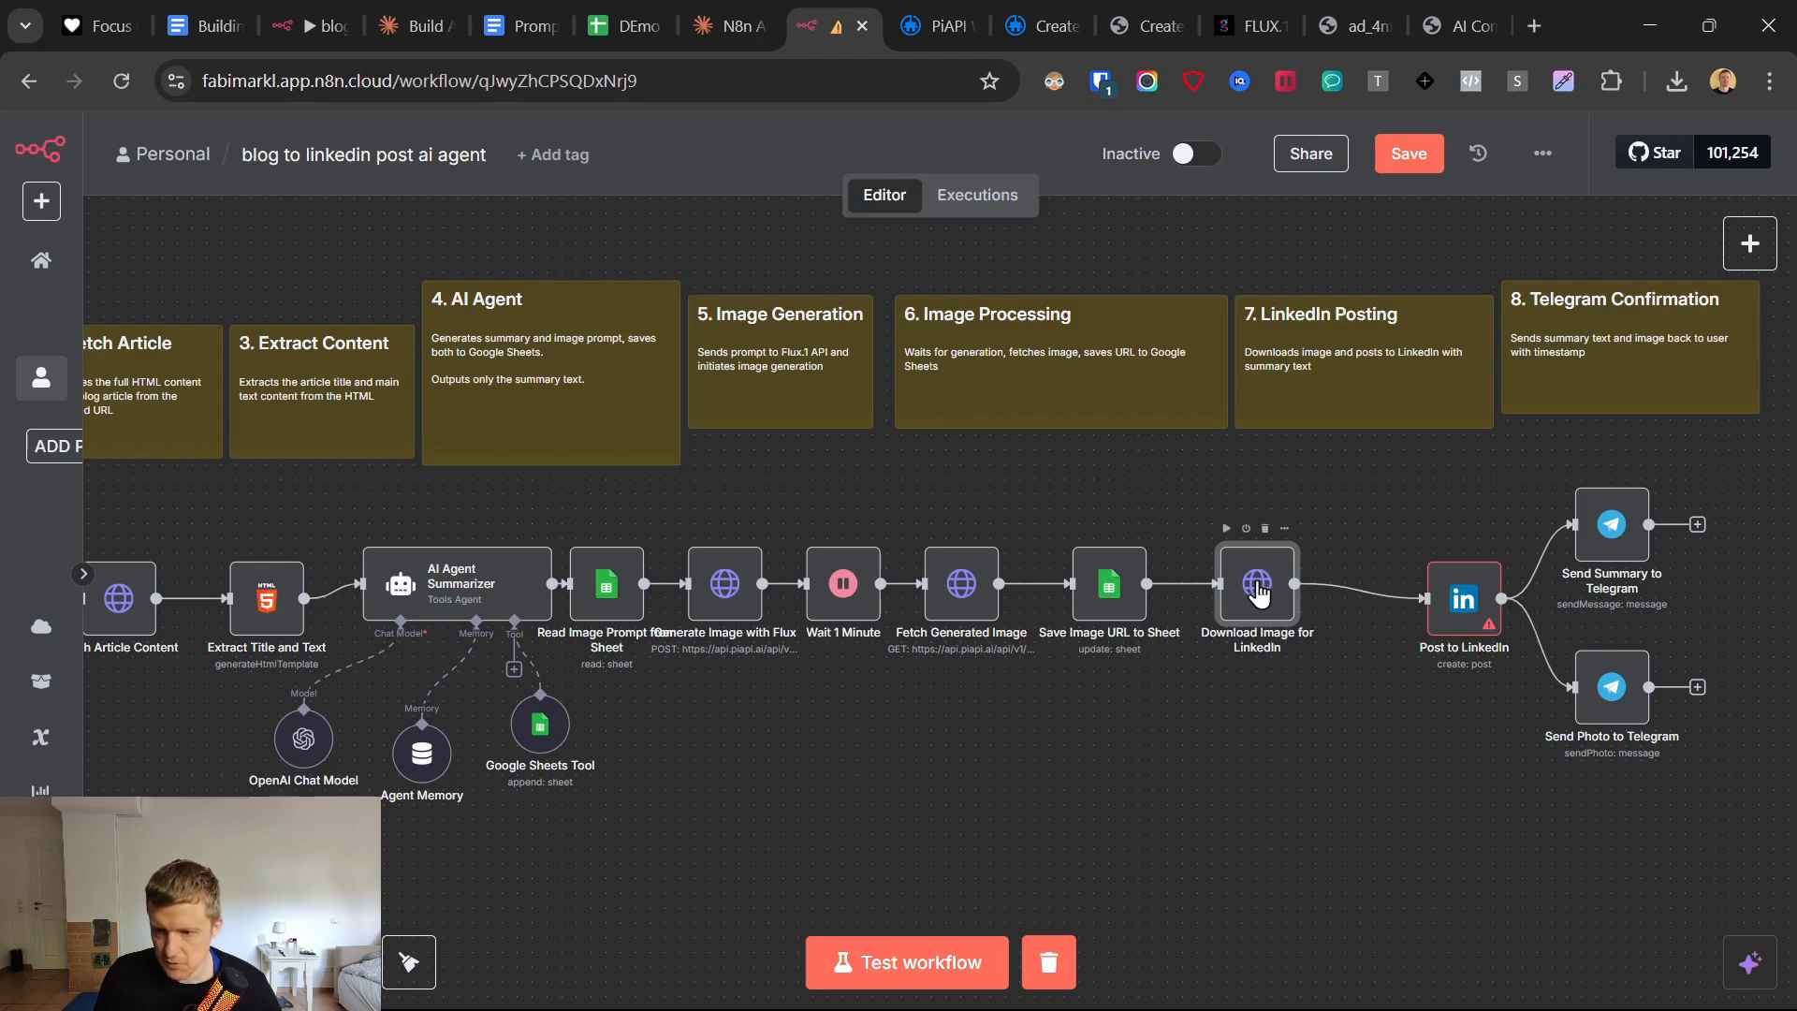
{"action": "double_click", "coordinate": [1257, 585]}
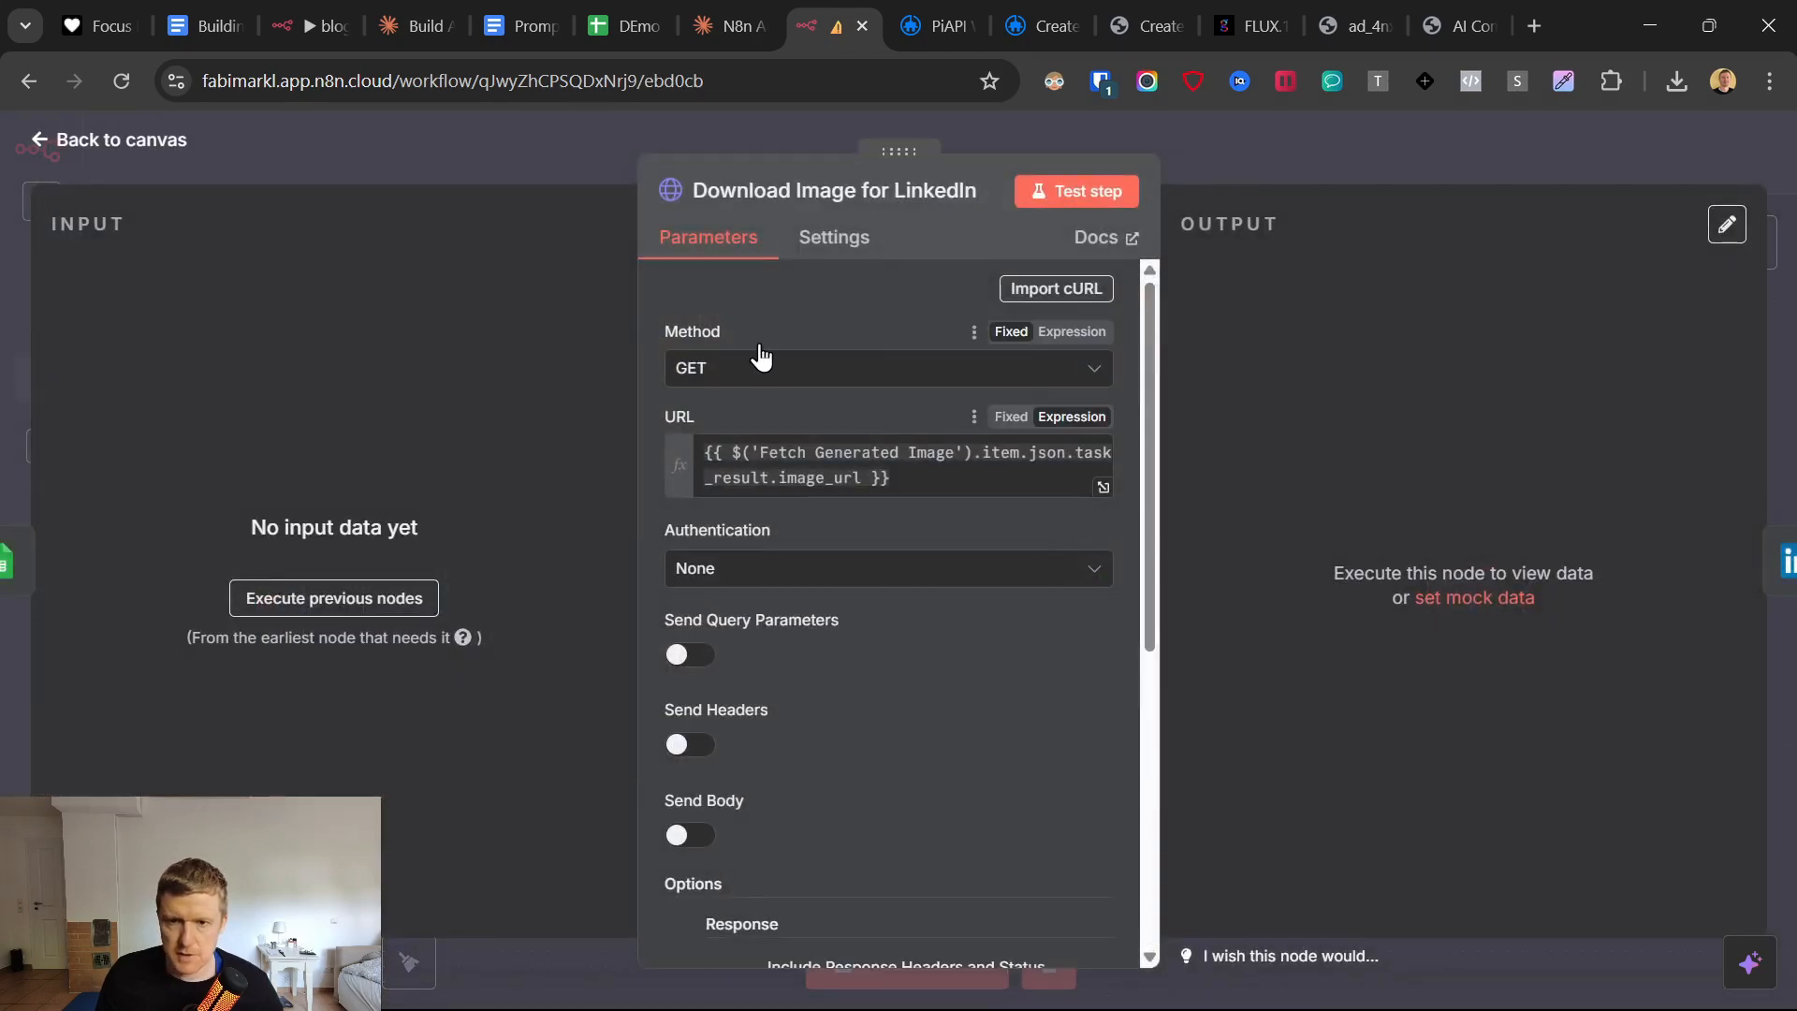
{"action": "left_click", "coordinate": [969, 482]}
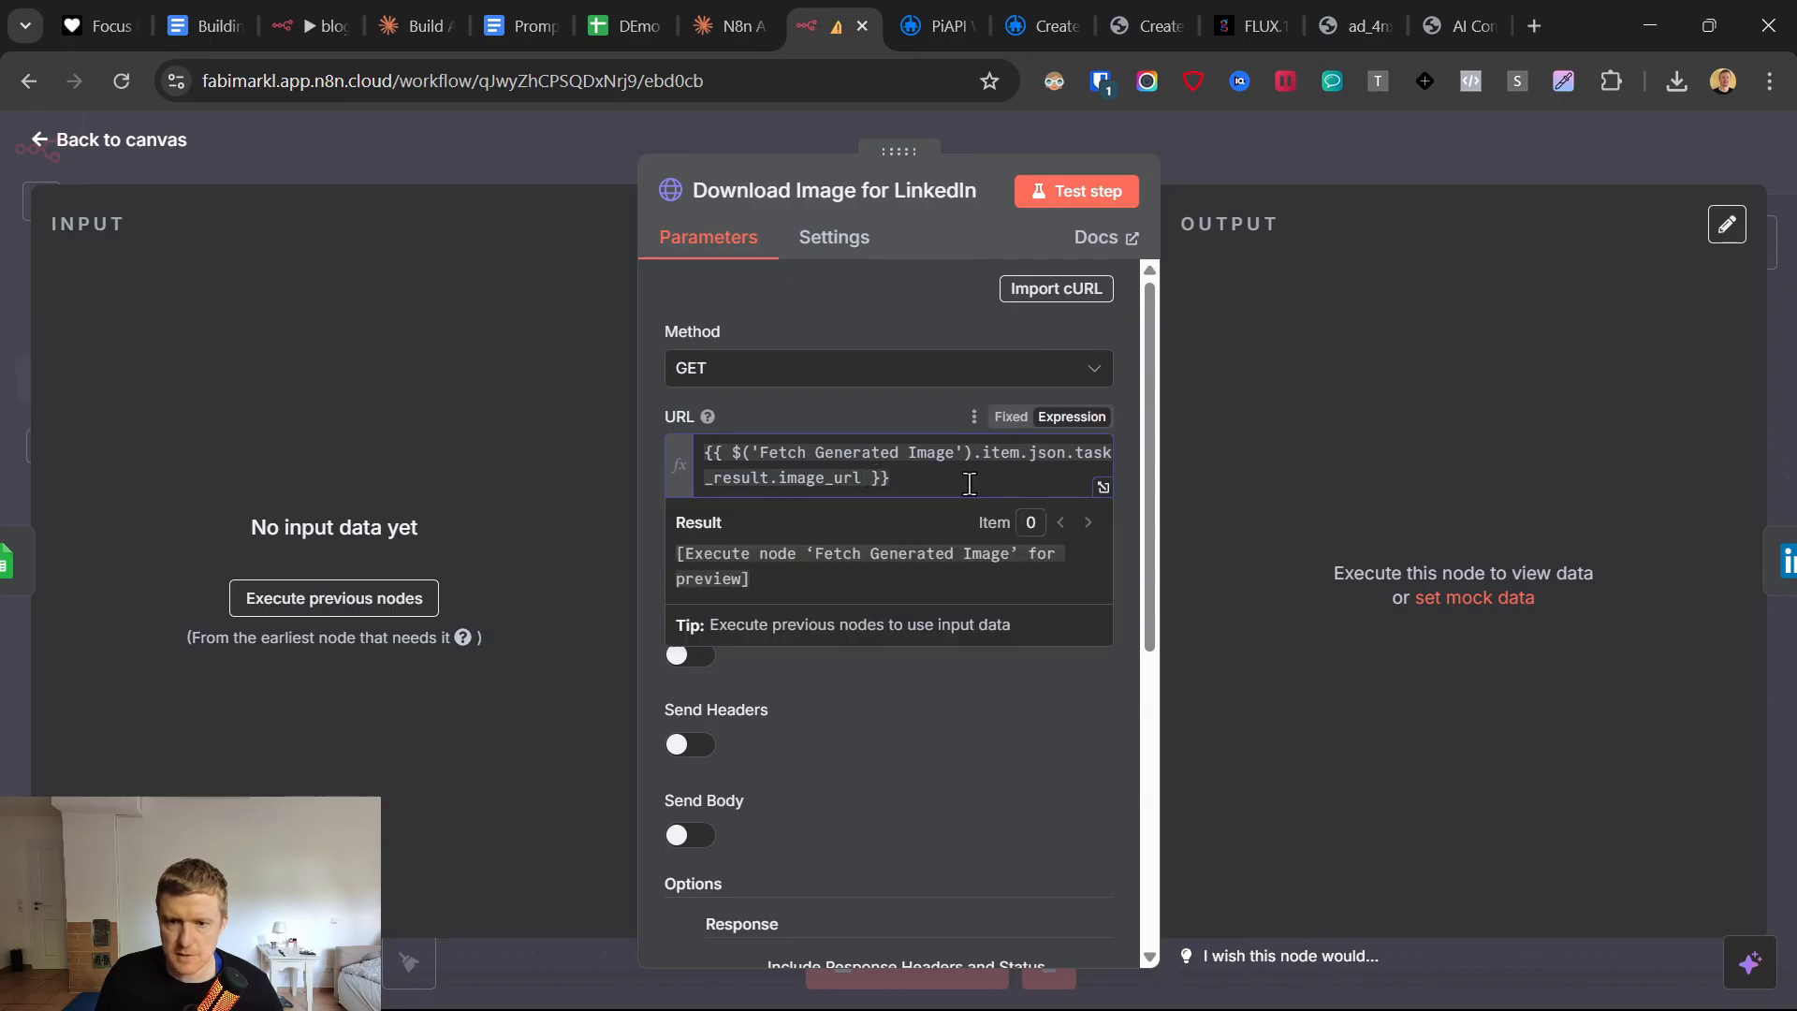
{"action": "left_click_drag", "start_coordinate": [969, 482], "coordinate": [694, 430]}
{"action": "left_click", "coordinate": [761, 397]}
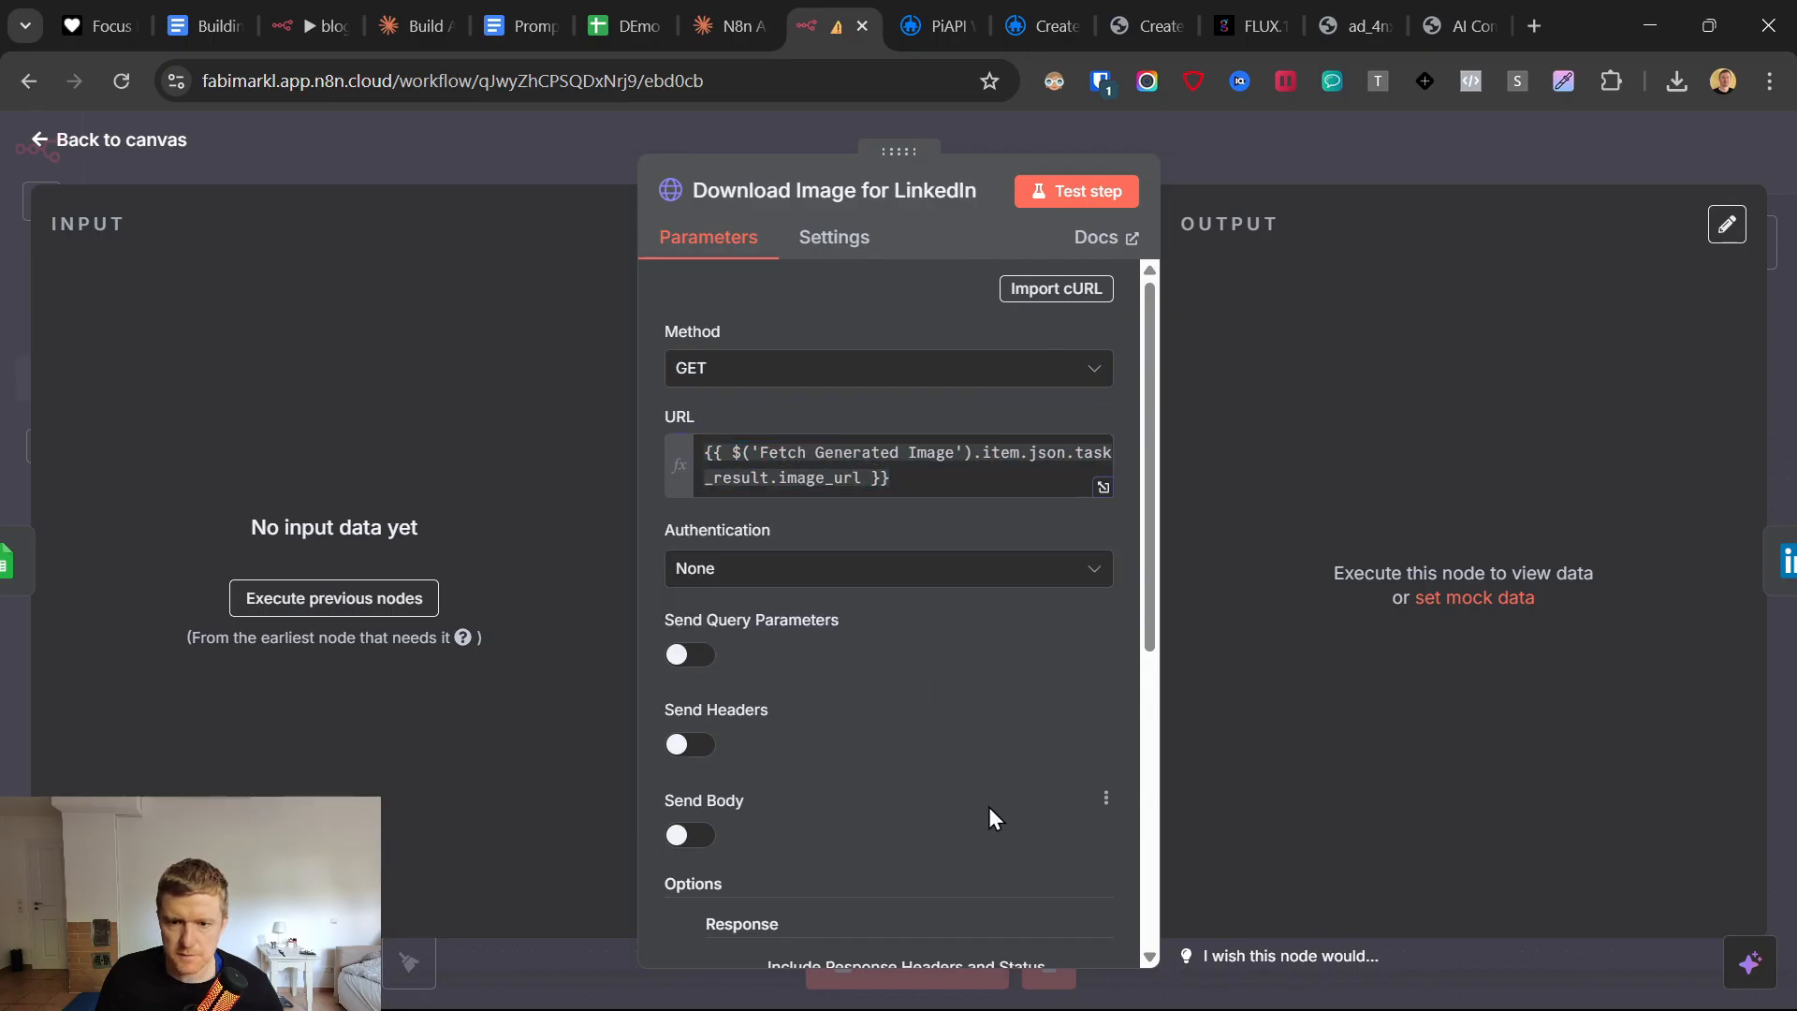
{"action": "scroll", "coordinate": [988, 807], "scroll_direction": "down", "scroll_amount": 5}
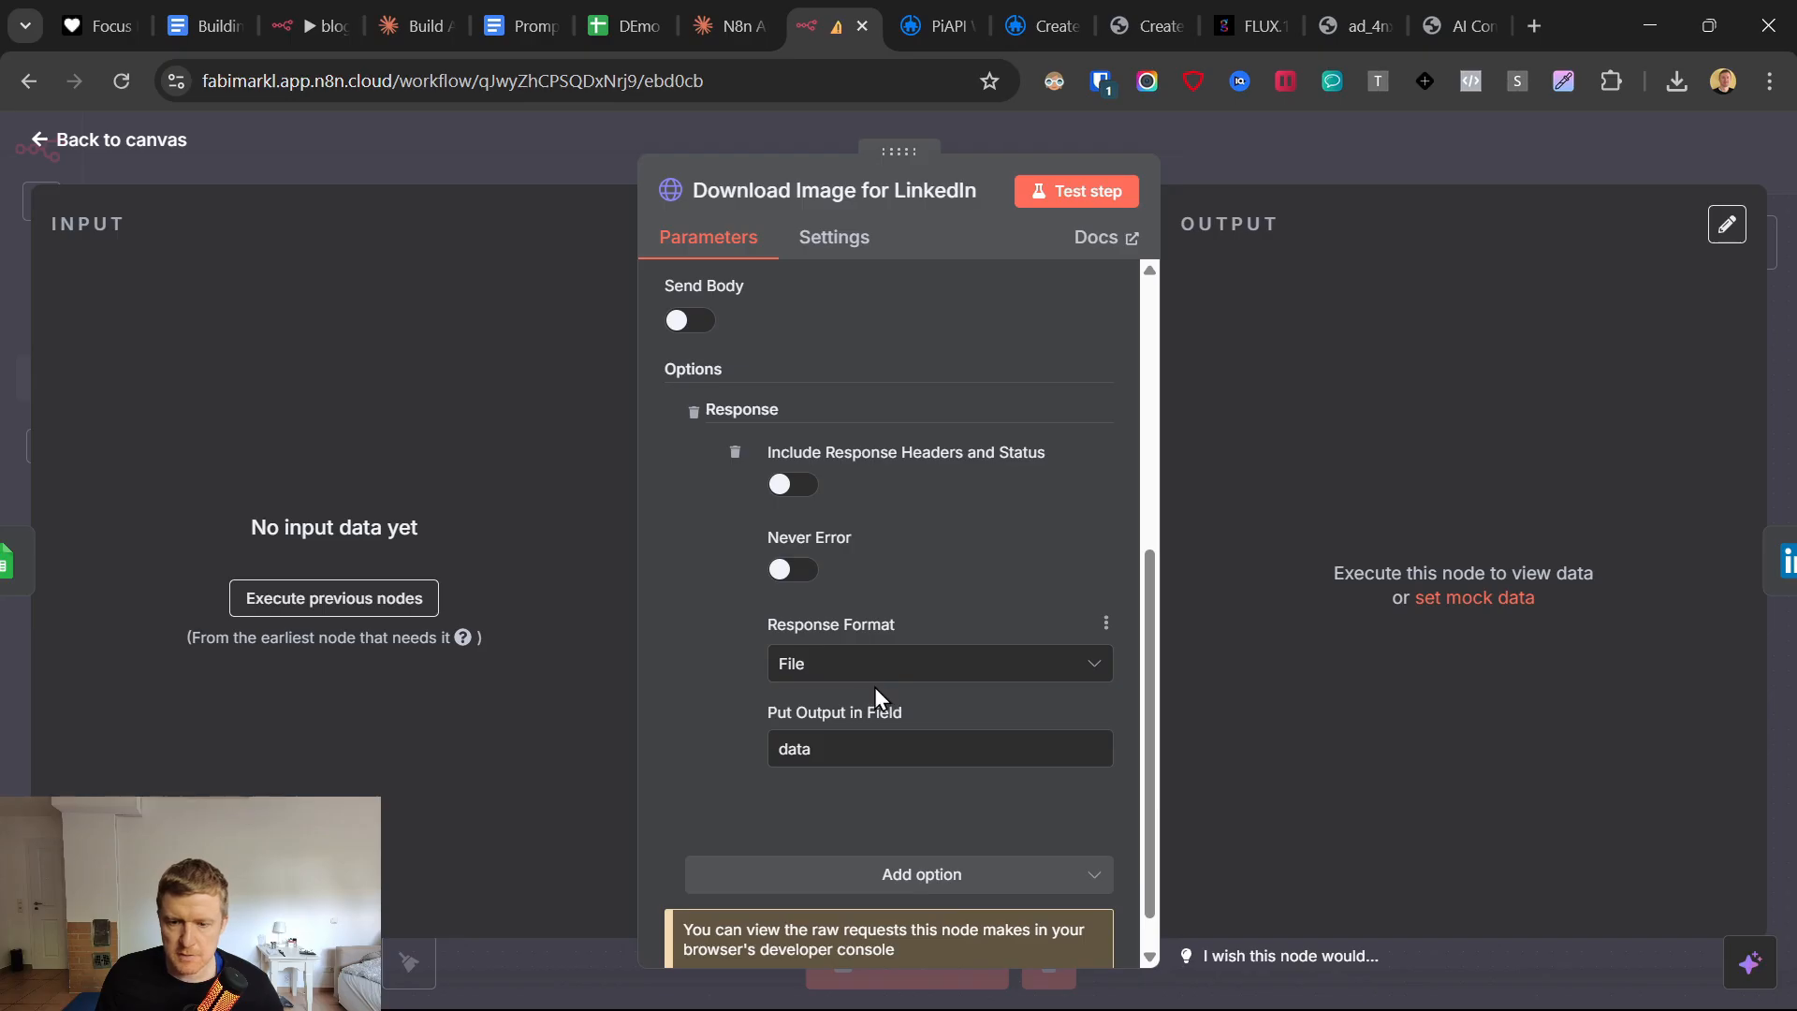
{"action": "left_click", "coordinate": [744, 618]}
{"action": "scroll", "coordinate": [783, 691], "scroll_direction": "up", "scroll_amount": 3}
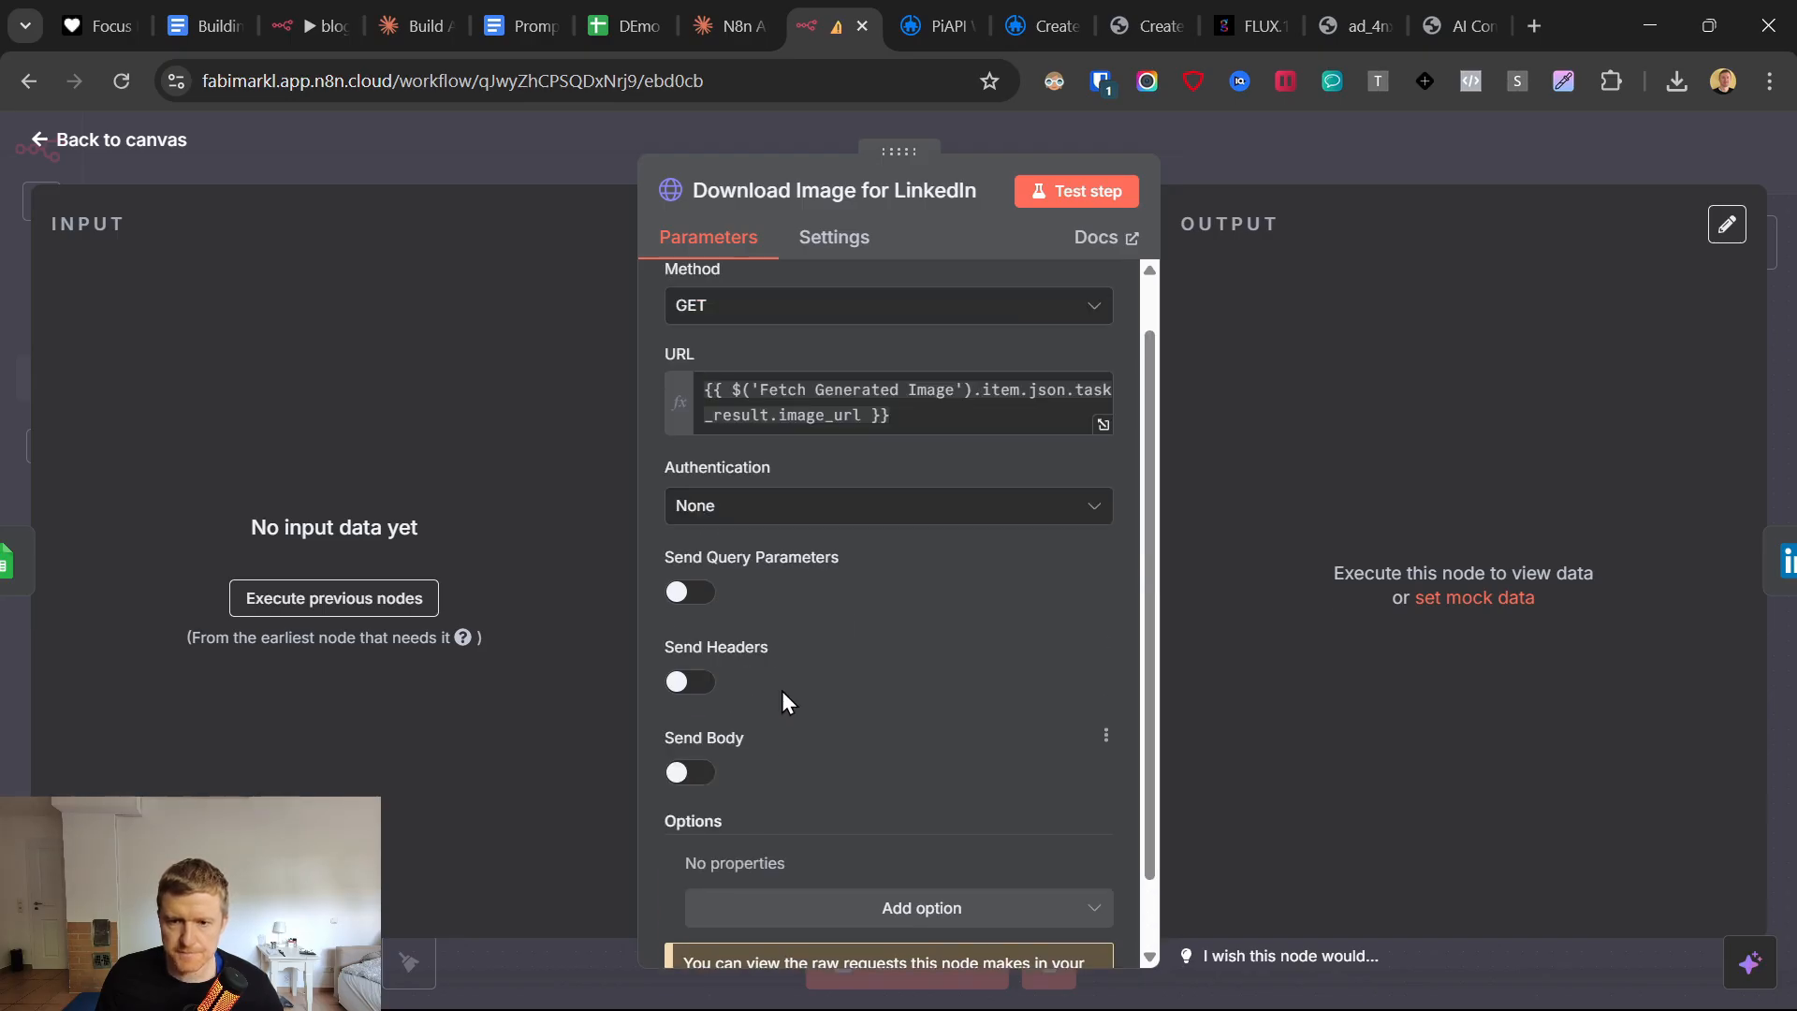
{"action": "left_click", "coordinate": [45, 145]}
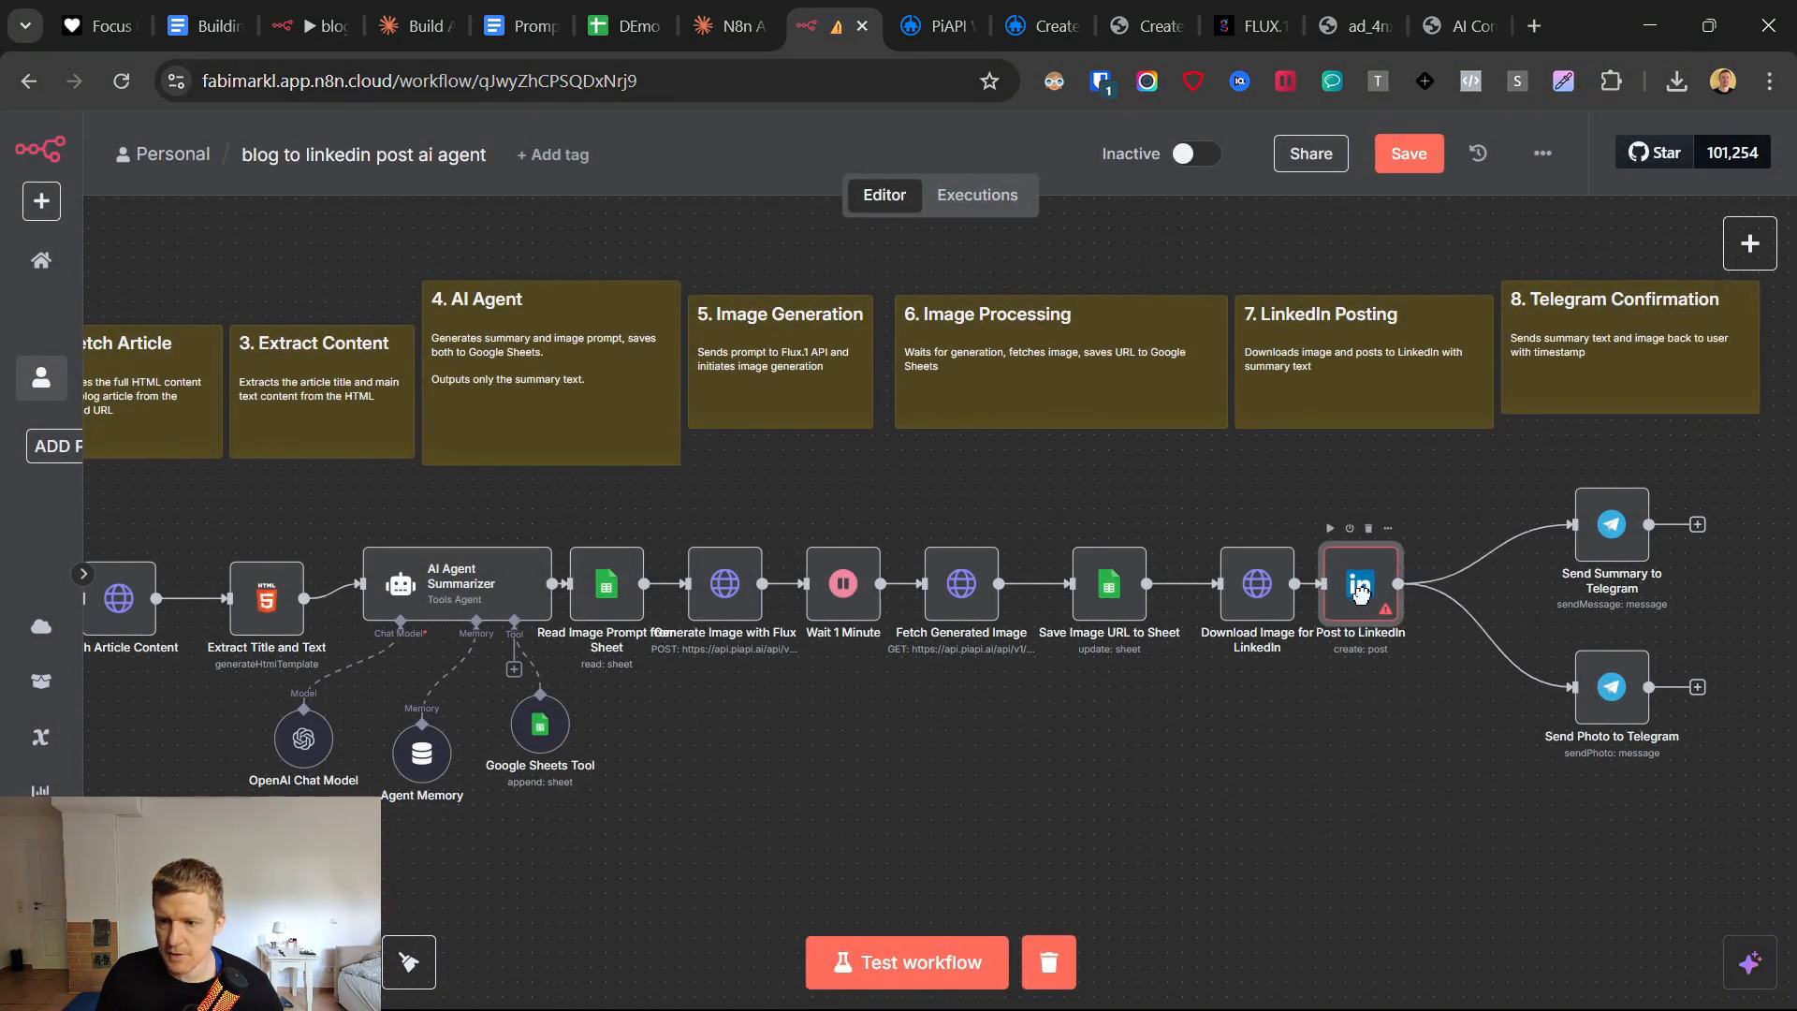
Create a new LinkedIn credential for the Post to LinkedIn node with Organization Support off and Legacy on, and connect the account.
{"action": "double_click", "coordinate": [1363, 604]}
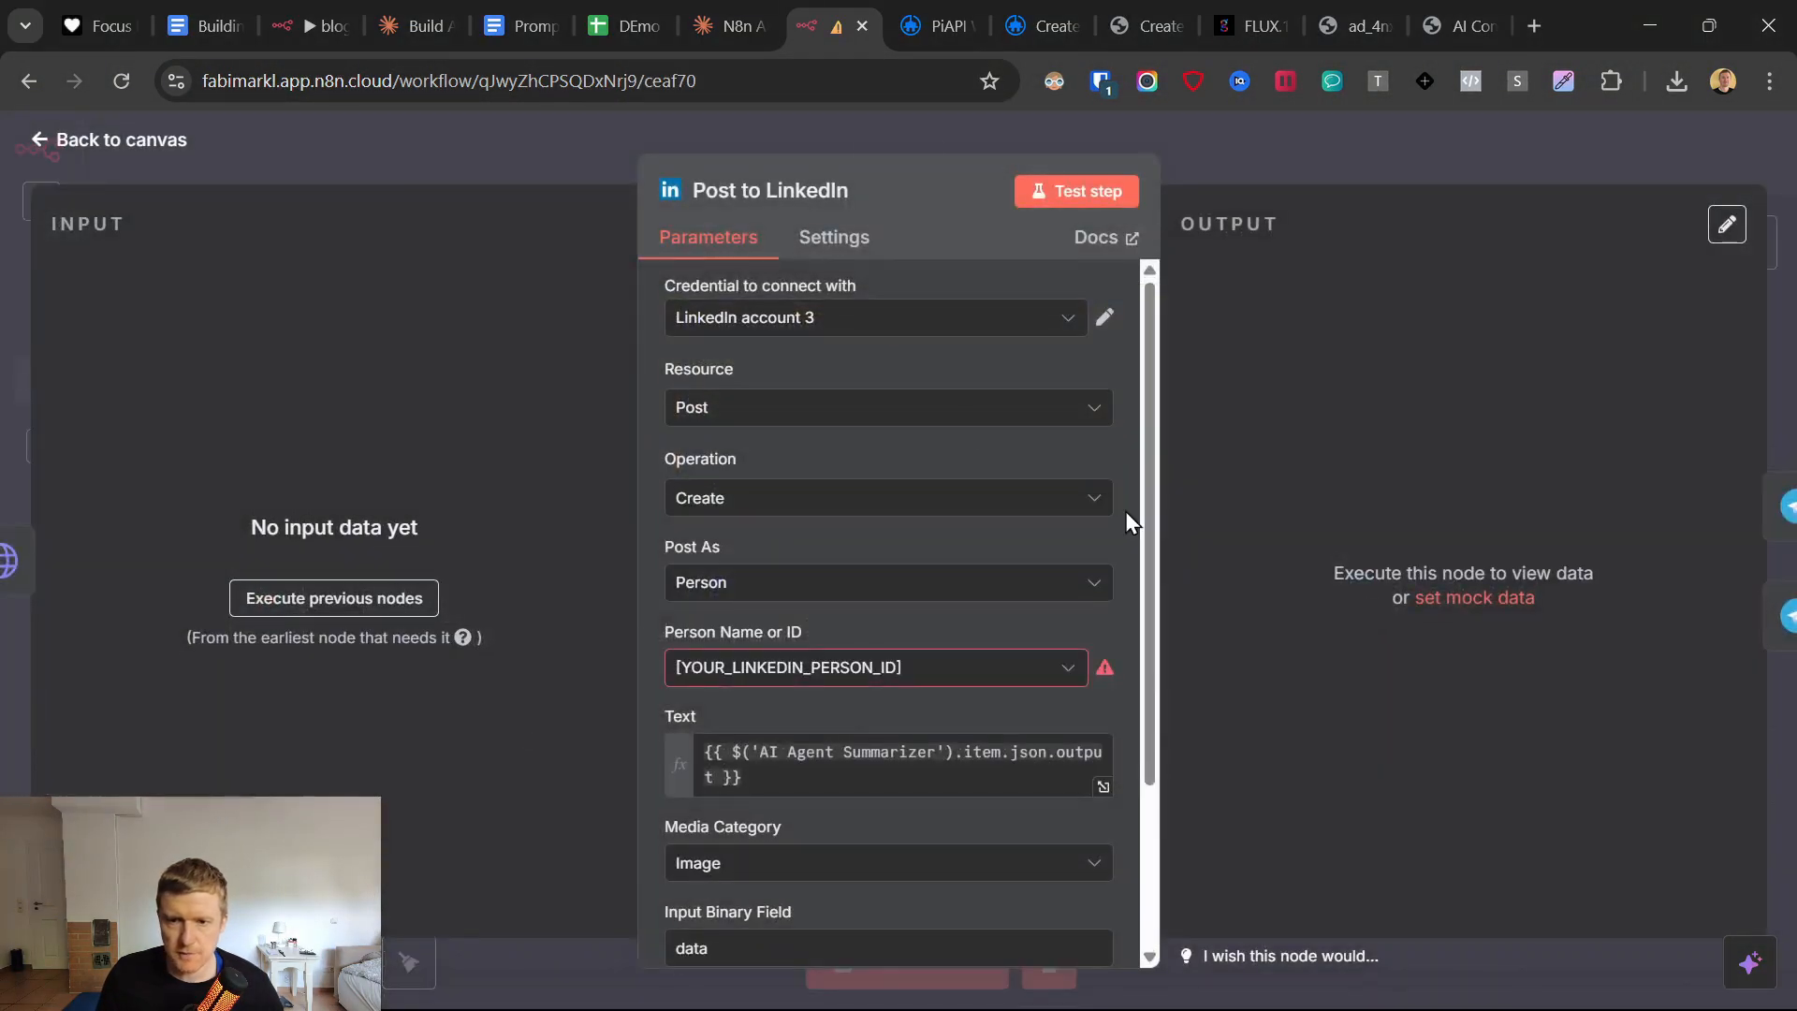
{"action": "scroll", "coordinate": [869, 723], "scroll_direction": "down", "scroll_amount": 3}
{"action": "scroll", "coordinate": [869, 723], "scroll_direction": "up", "scroll_amount": 3}
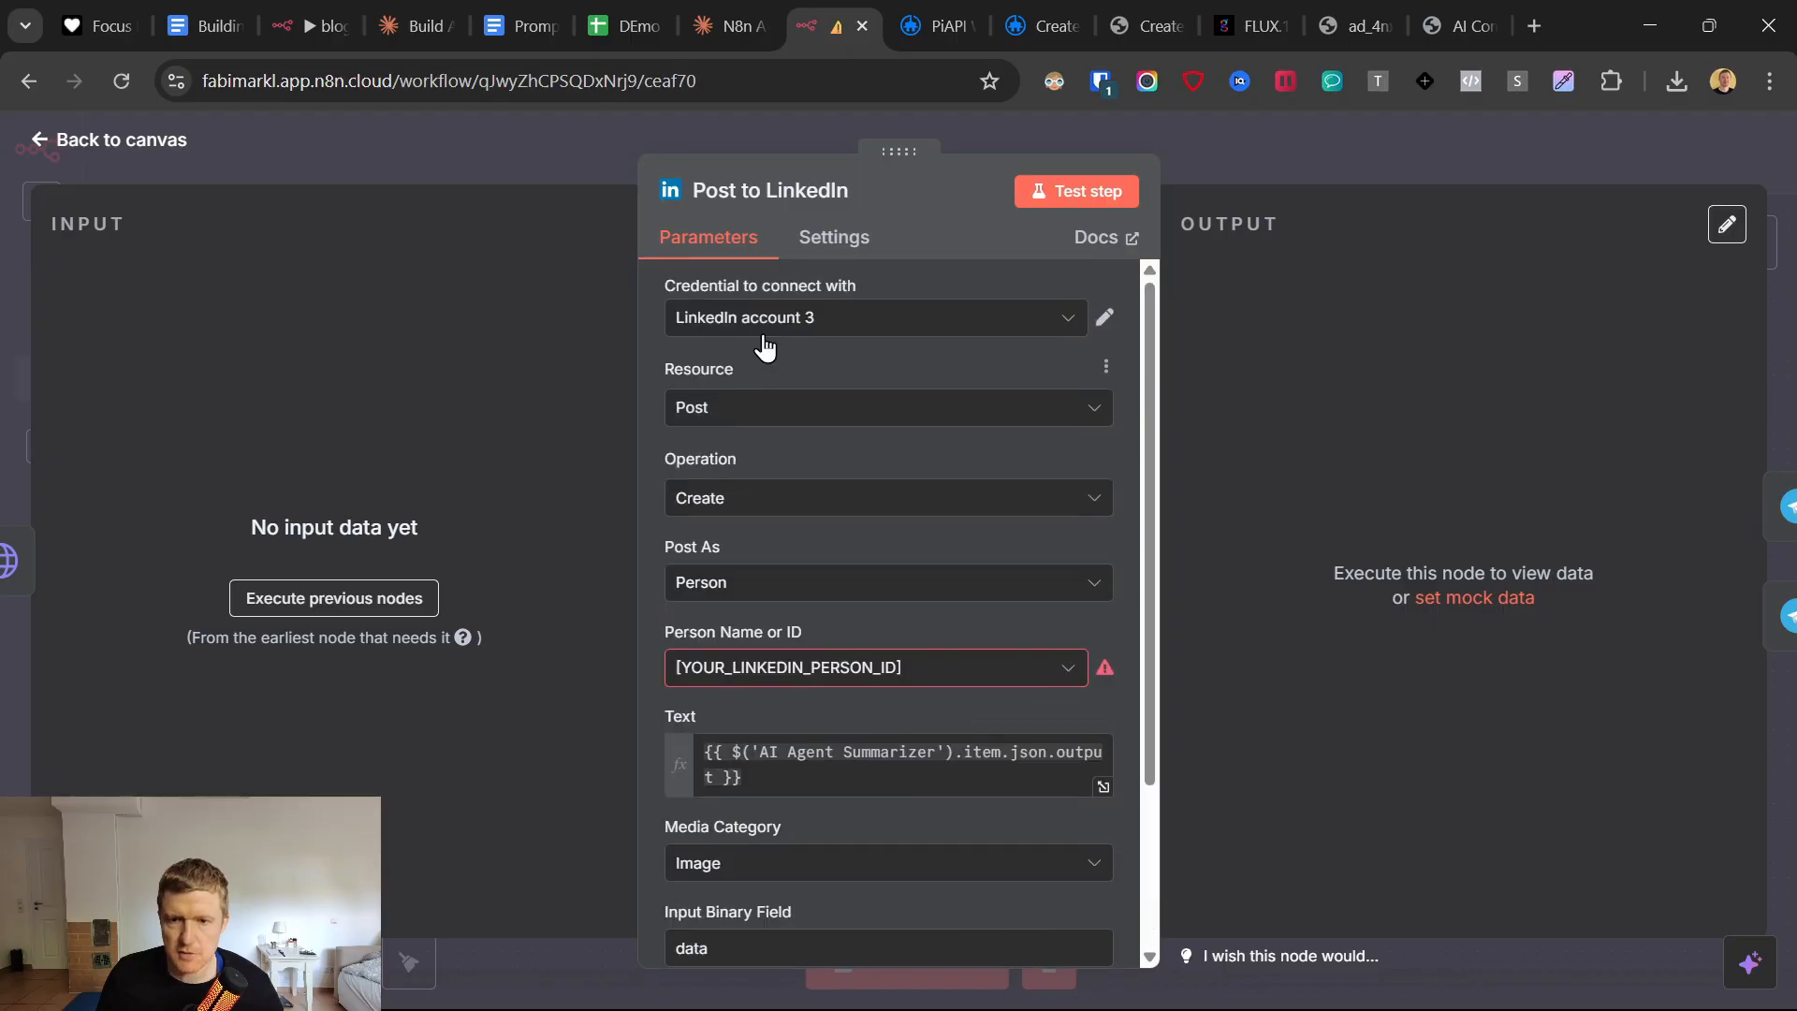
{"action": "left_click", "coordinate": [781, 318]}
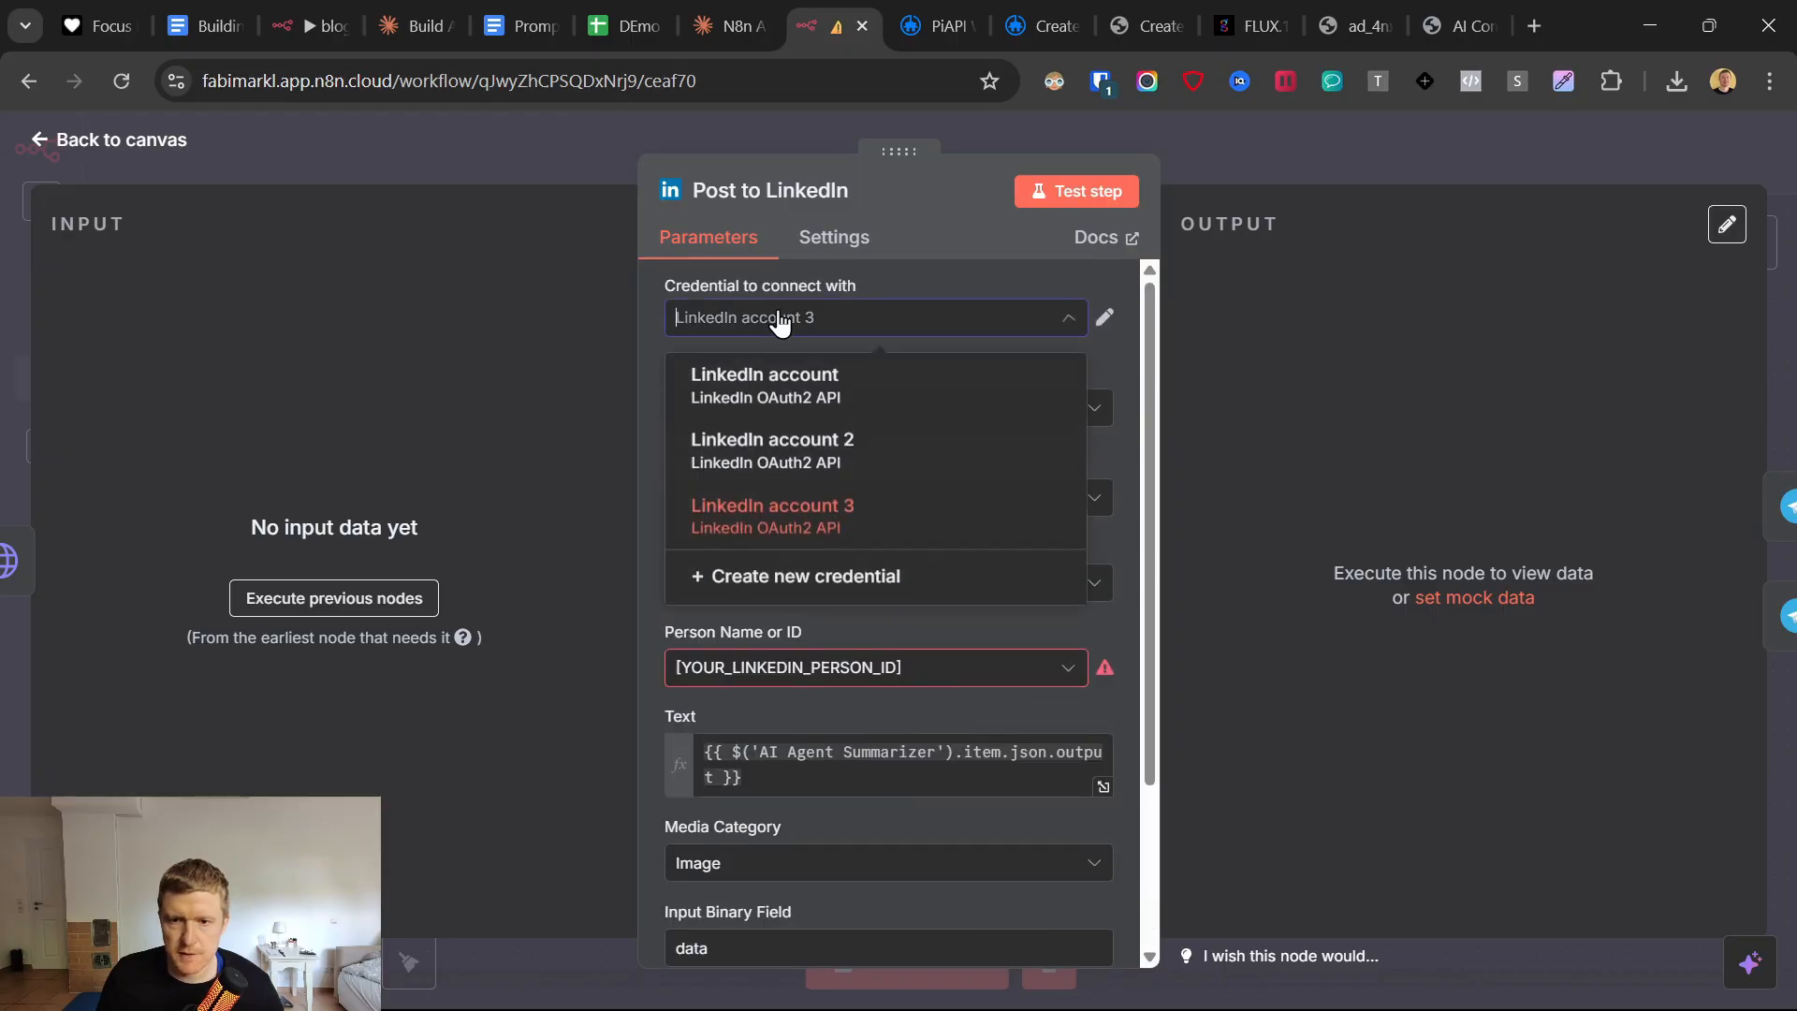
{"action": "left_click", "coordinate": [852, 580]}
{"action": "left_click", "coordinate": [581, 557]}
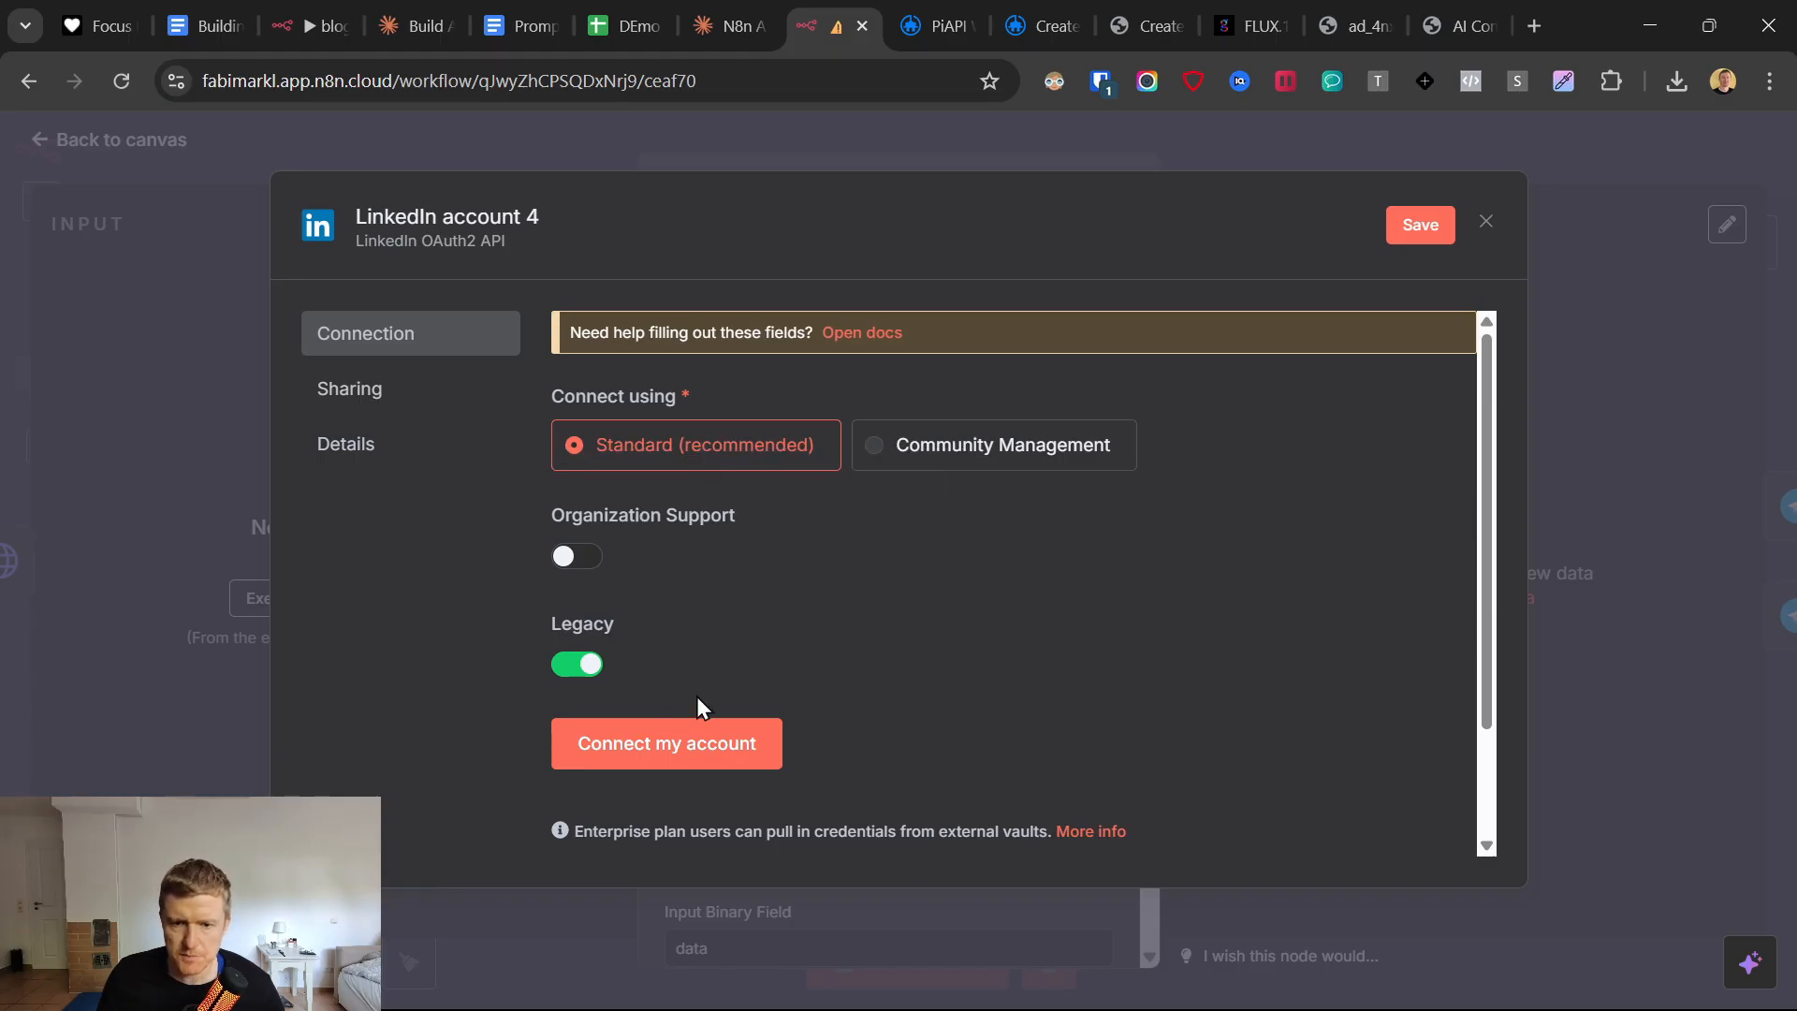
{"action": "scroll", "coordinate": [708, 689], "scroll_direction": "down", "scroll_amount": 1}
{"action": "left_click", "coordinate": [693, 620]}
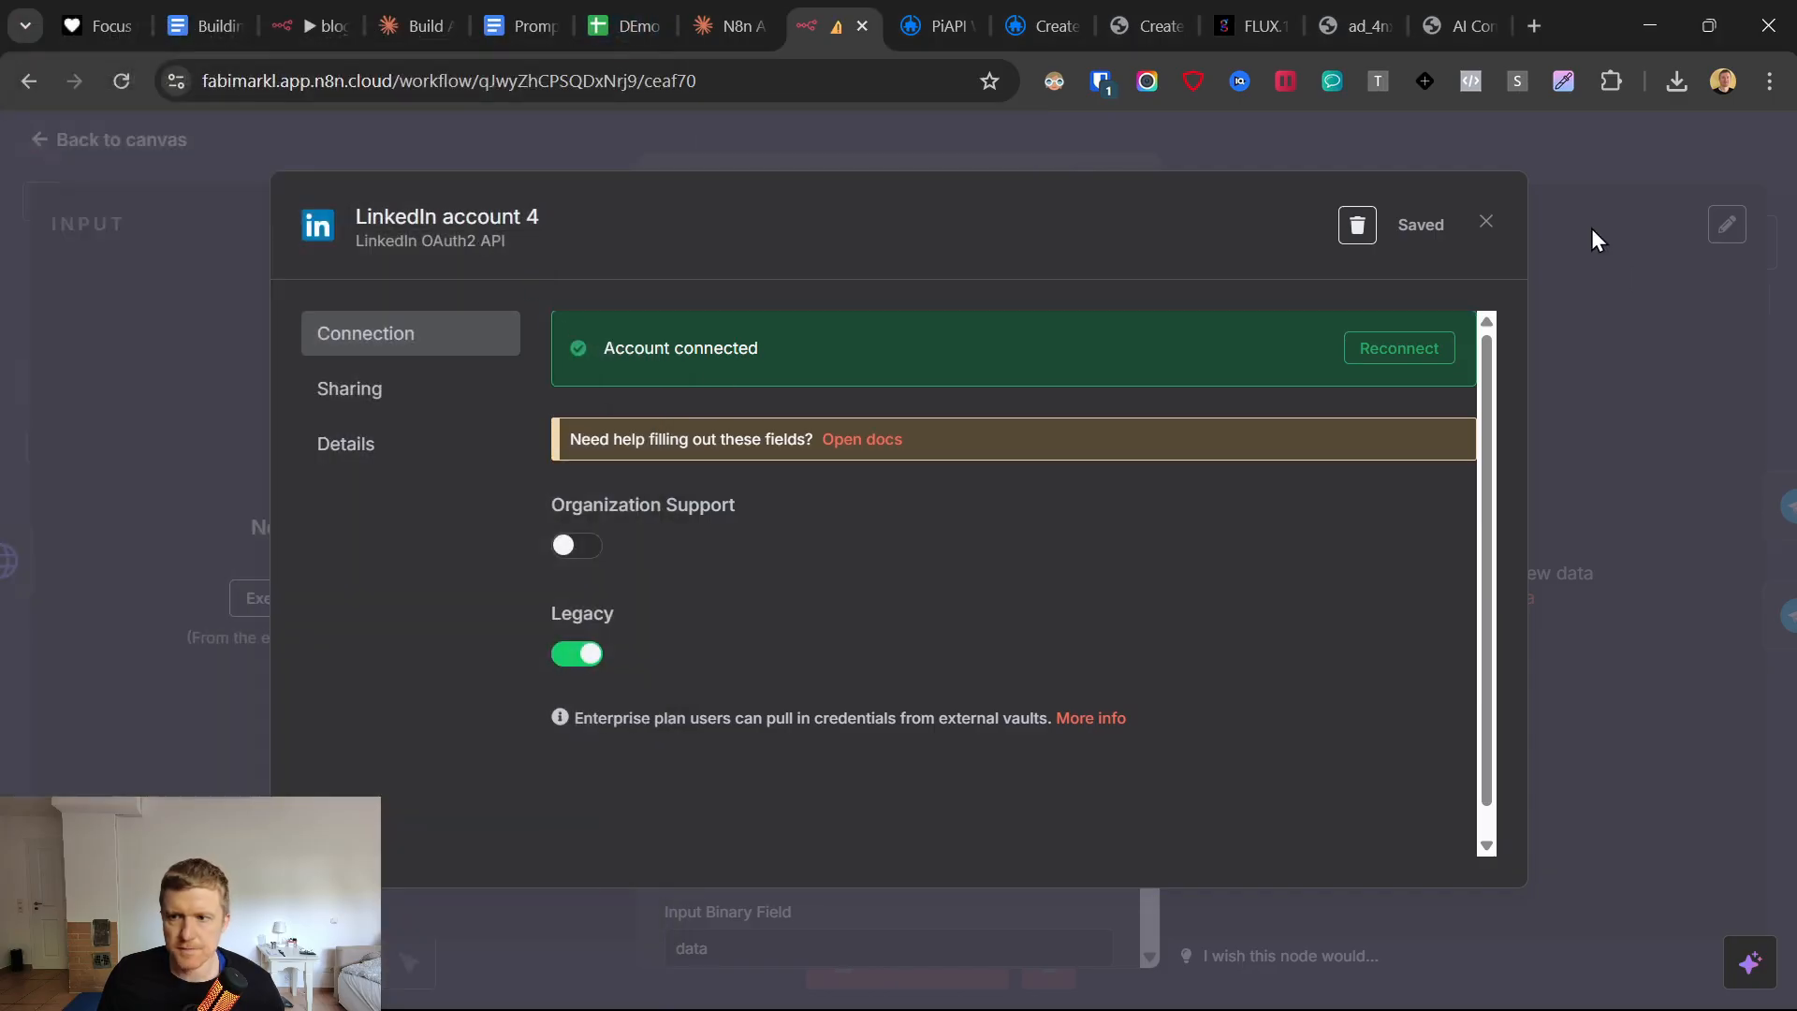
{"action": "left_click", "coordinate": [1487, 225]}
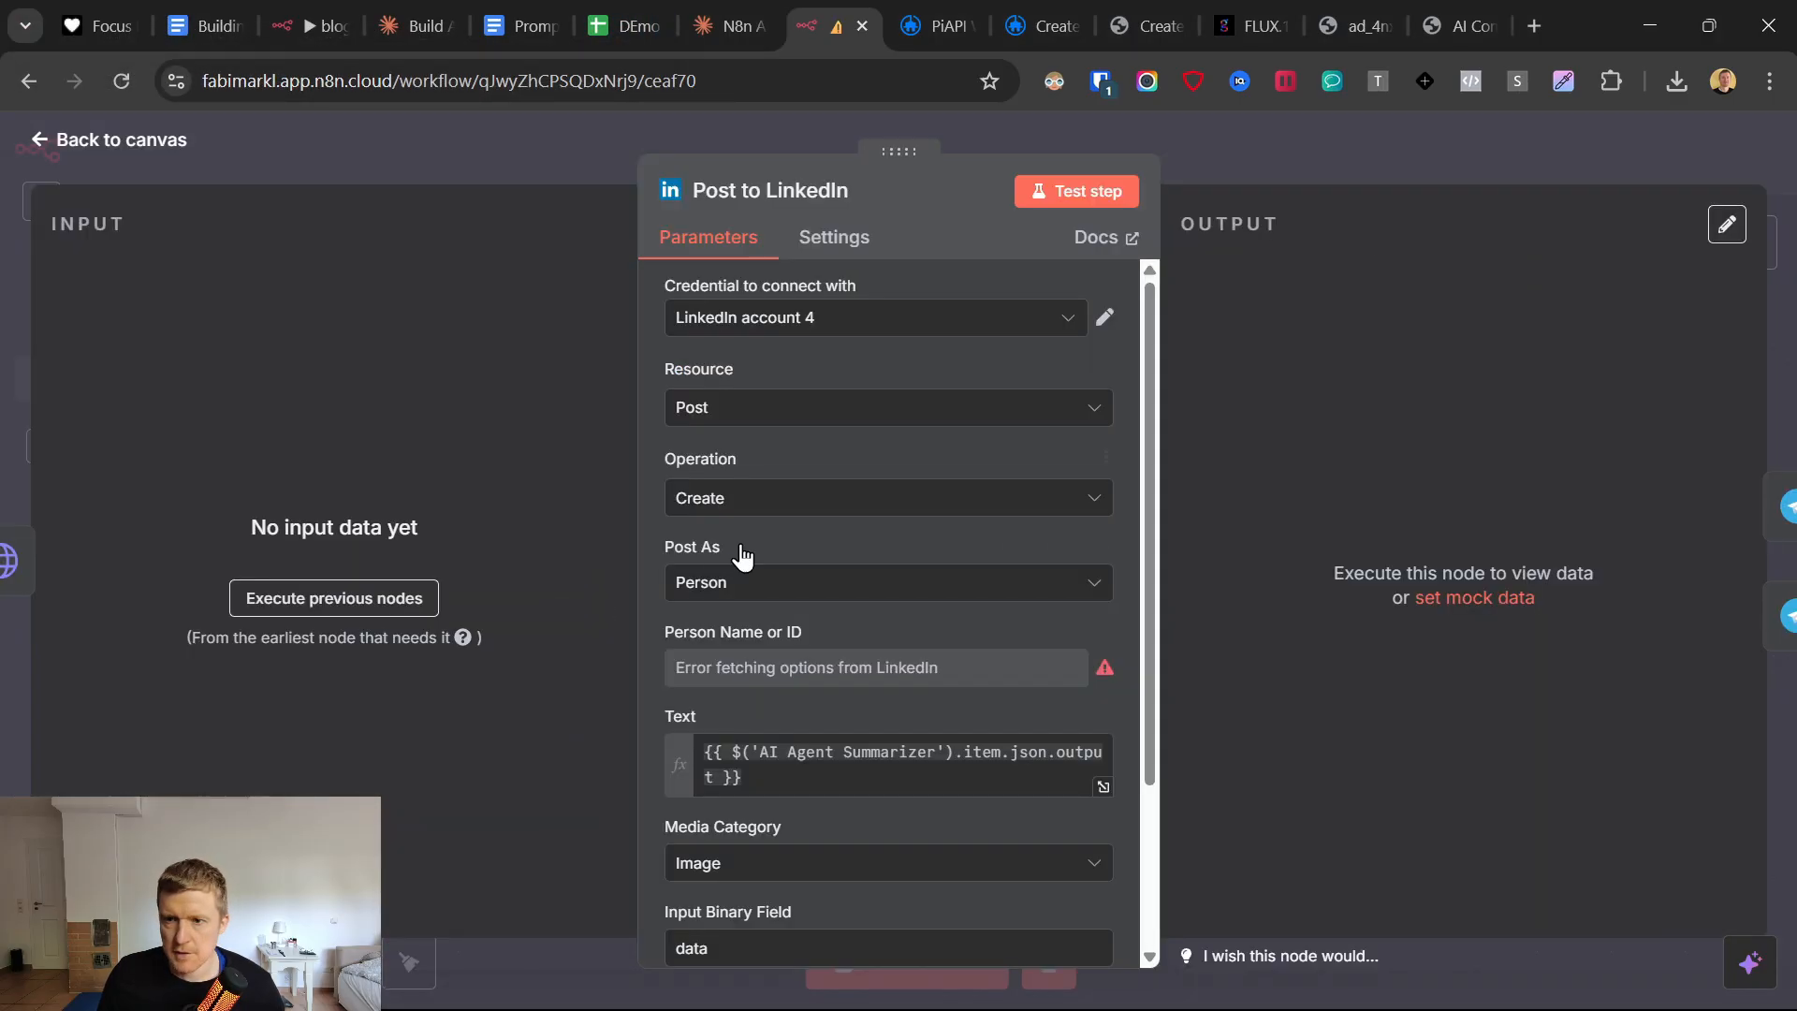
Check the available resource, operation and Post As options of the Post to LinkedIn node.
{"action": "left_click", "coordinate": [716, 419]}
{"action": "left_click", "coordinate": [716, 418]}
{"action": "left_click", "coordinate": [723, 497]}
{"action": "left_click", "coordinate": [723, 497]}
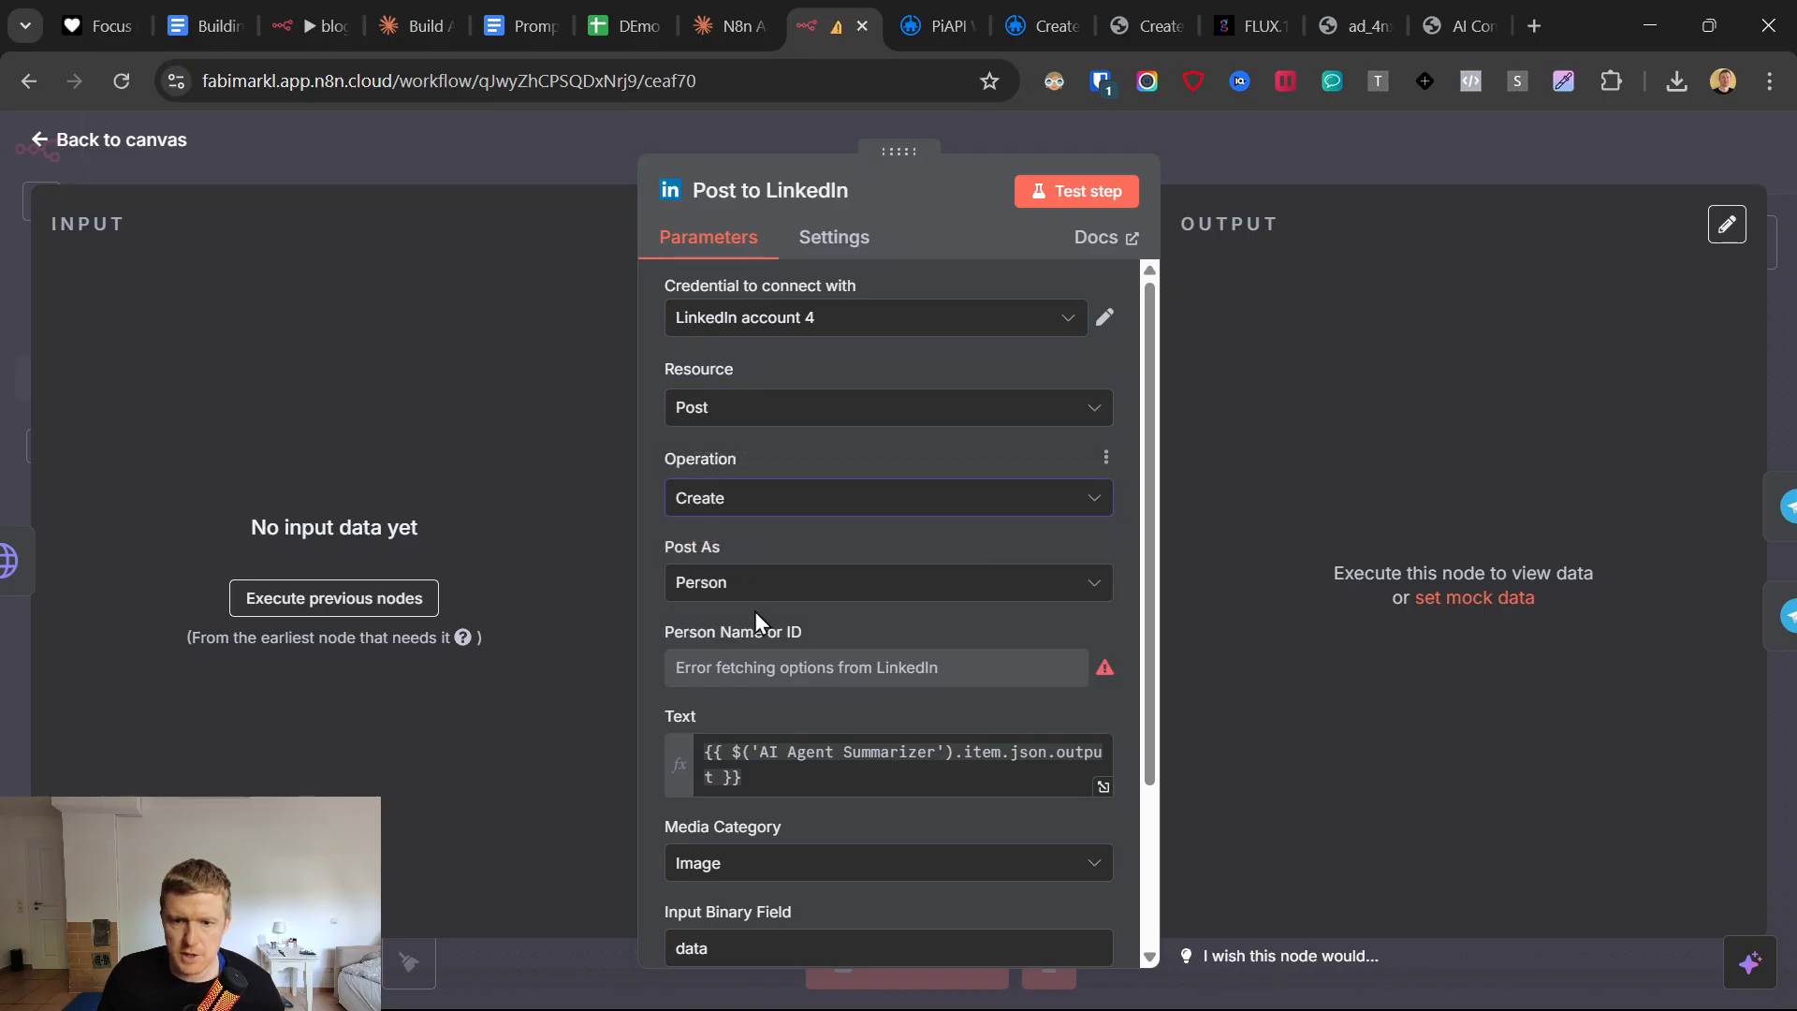
{"action": "left_click", "coordinate": [746, 590]}
{"action": "left_click", "coordinate": [749, 585]}
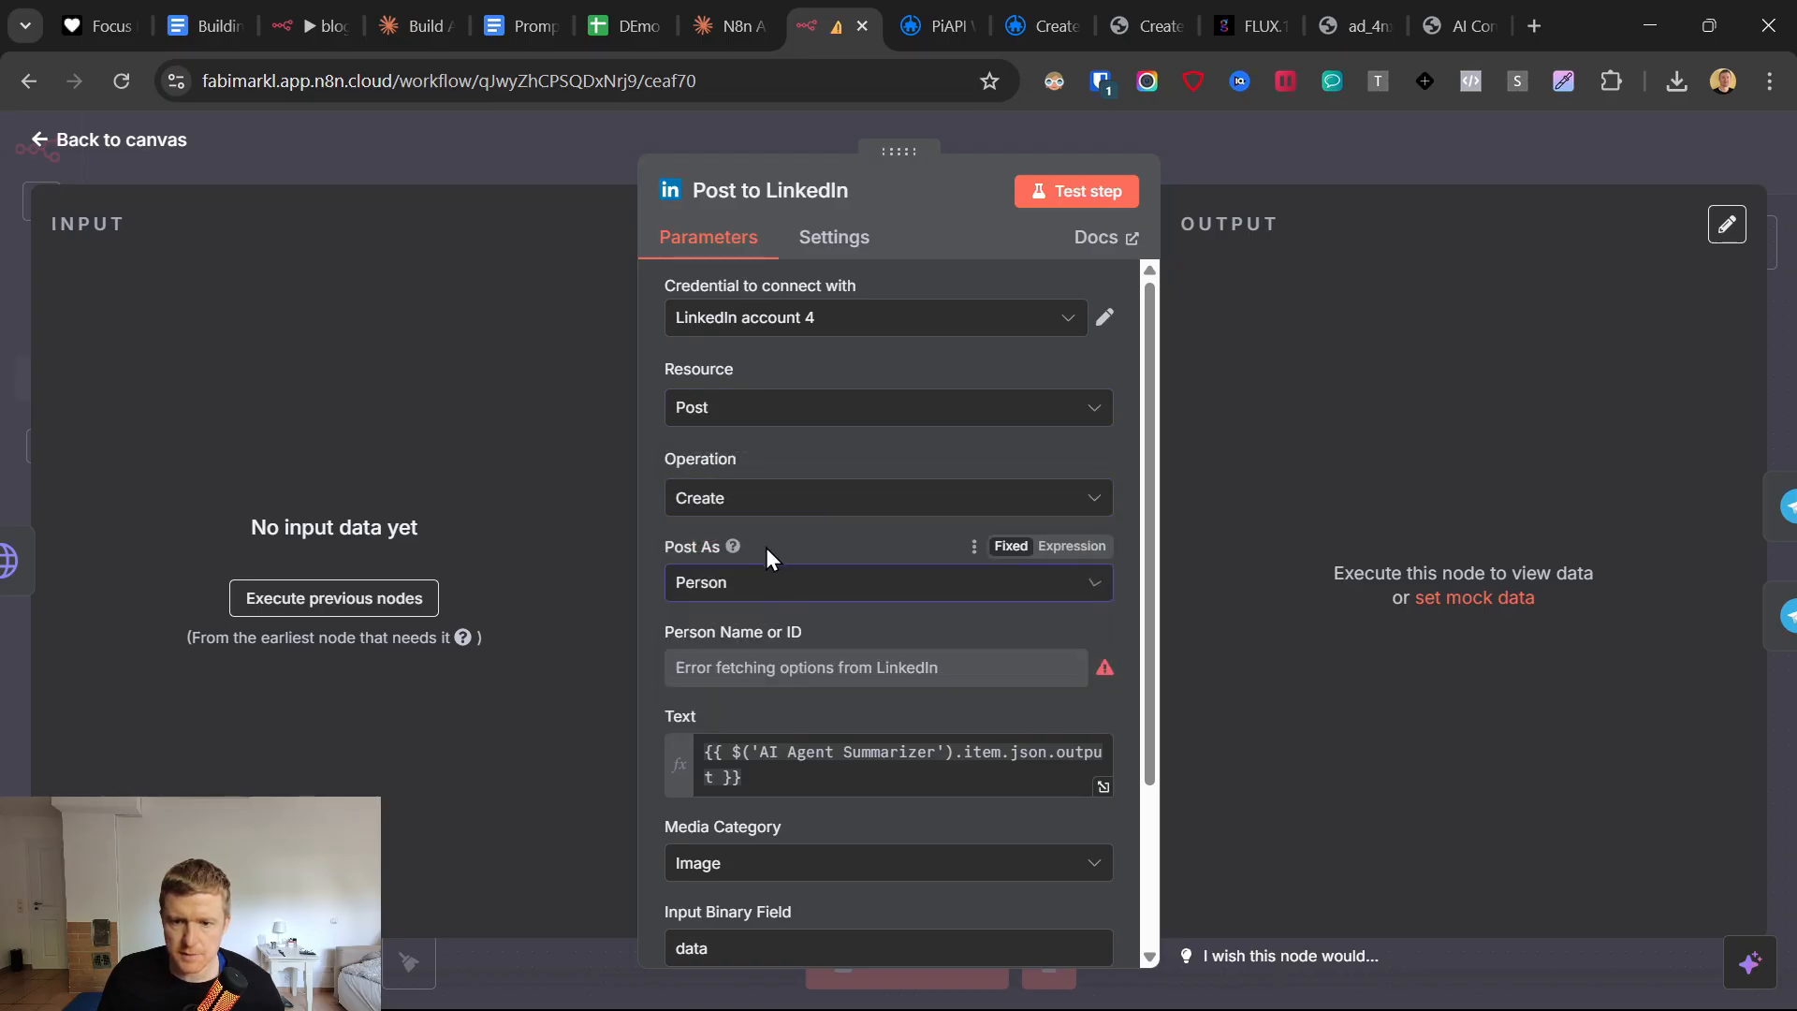
Reload the workflow, reopen the Post to LinkedIn node and choose the account holder's name as Person Name or ID.
{"action": "left_click", "coordinate": [802, 666]}
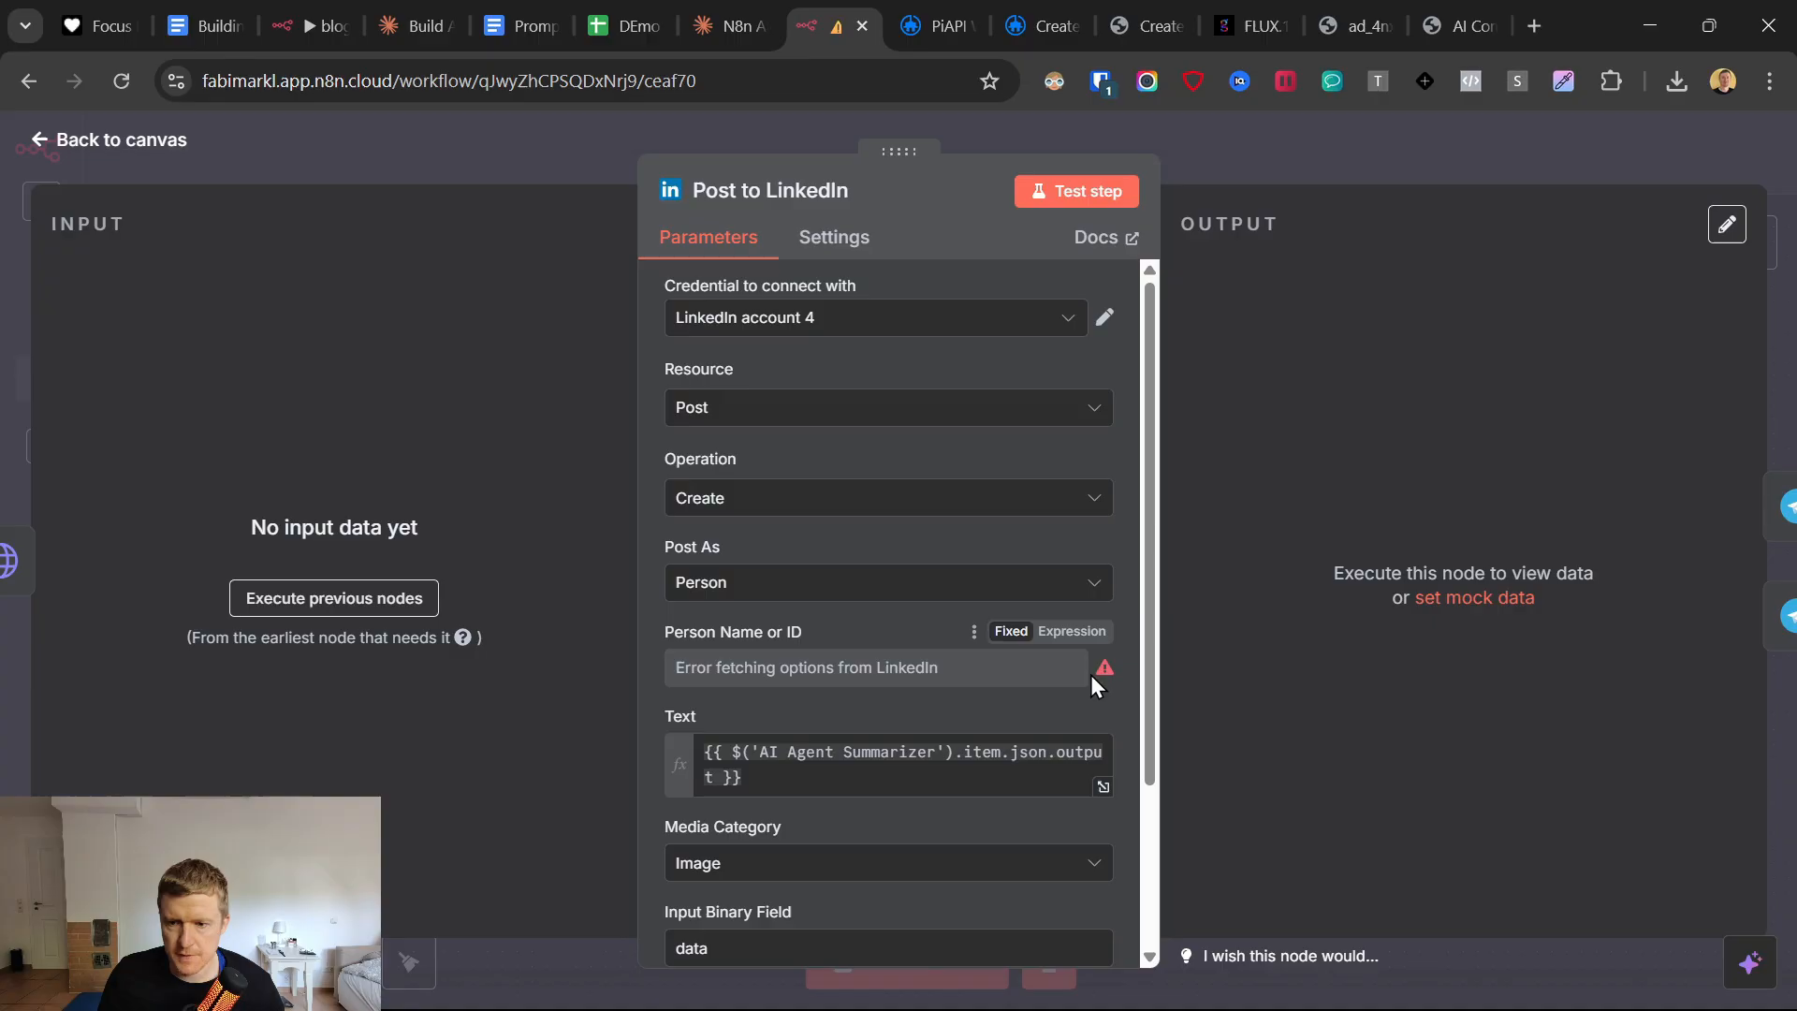
{"action": "left_click", "coordinate": [140, 139]}
{"action": "key", "text": "F5"}
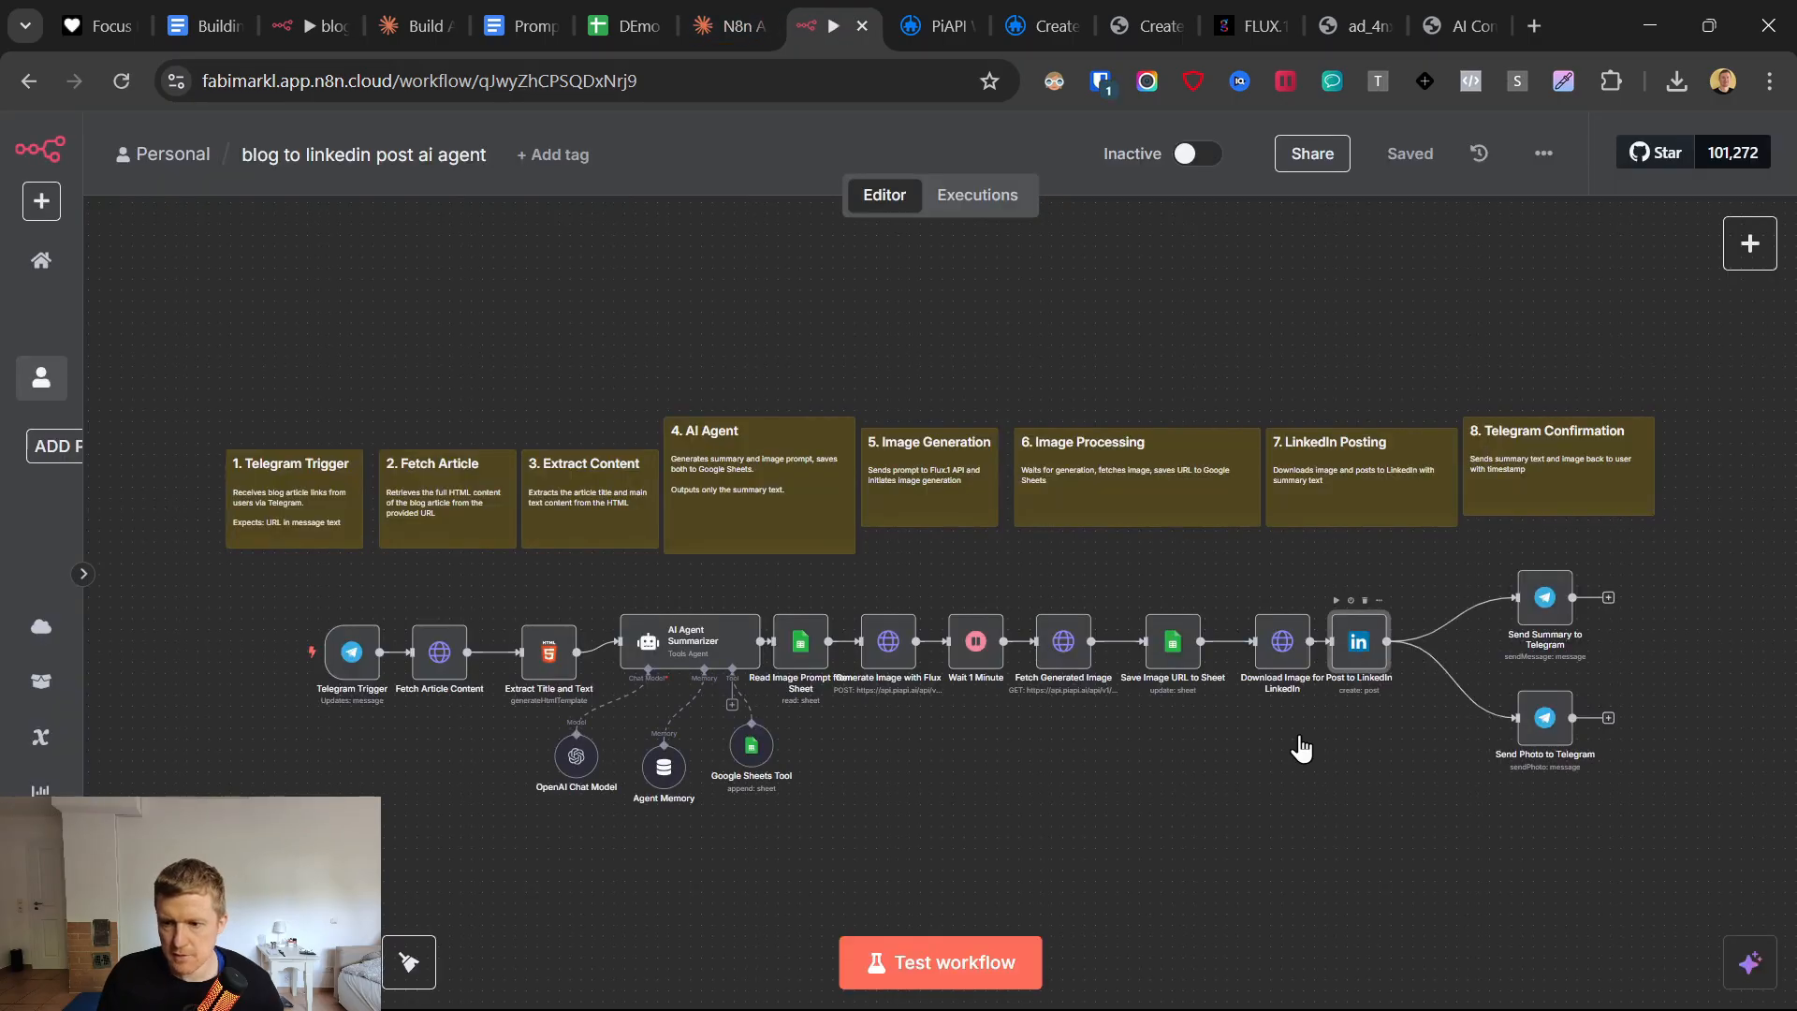
{"action": "key", "text": "Return"}
{"action": "left_click", "coordinate": [945, 667]}
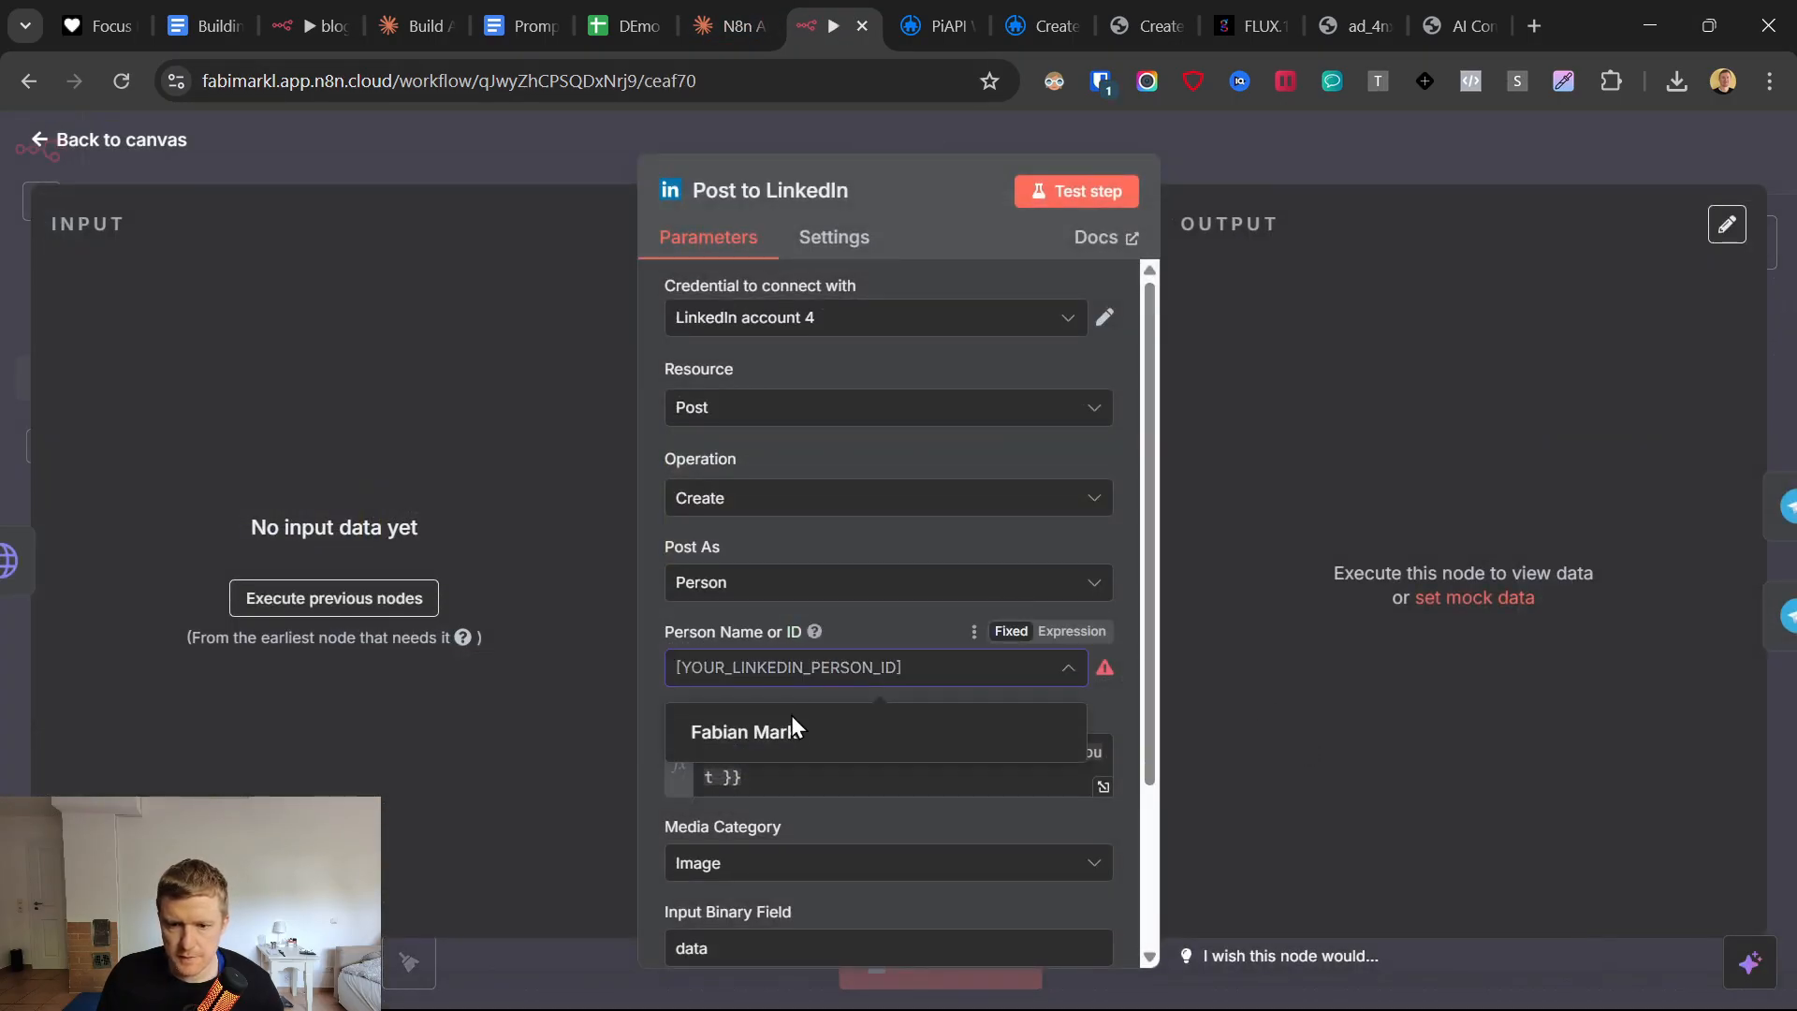
{"action": "left_click", "coordinate": [746, 740]}
Check the Text, Media Category and Input Binary Field settings, then space the Post to LinkedIn node away from Download Image for LinkedIn.
{"action": "scroll", "coordinate": [805, 625], "scroll_direction": "down", "scroll_amount": 3}
{"action": "left_click", "coordinate": [777, 550]}
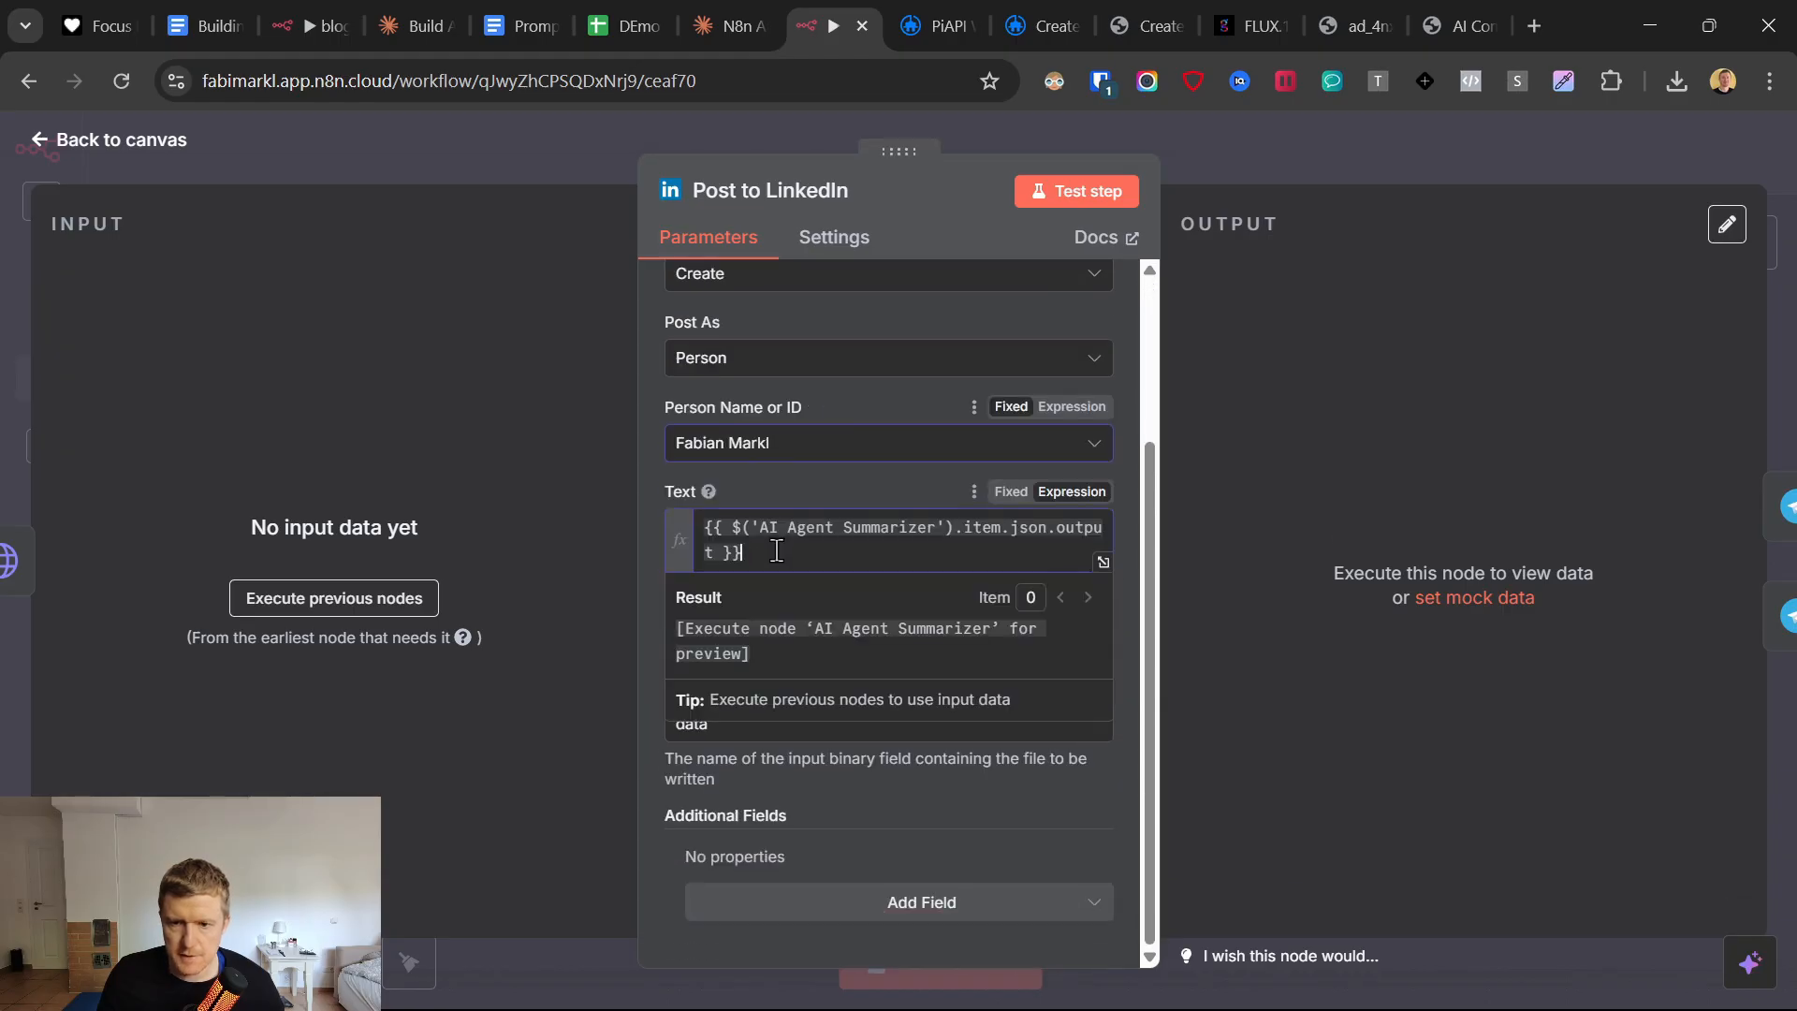
{"action": "left_click", "coordinate": [661, 533]}
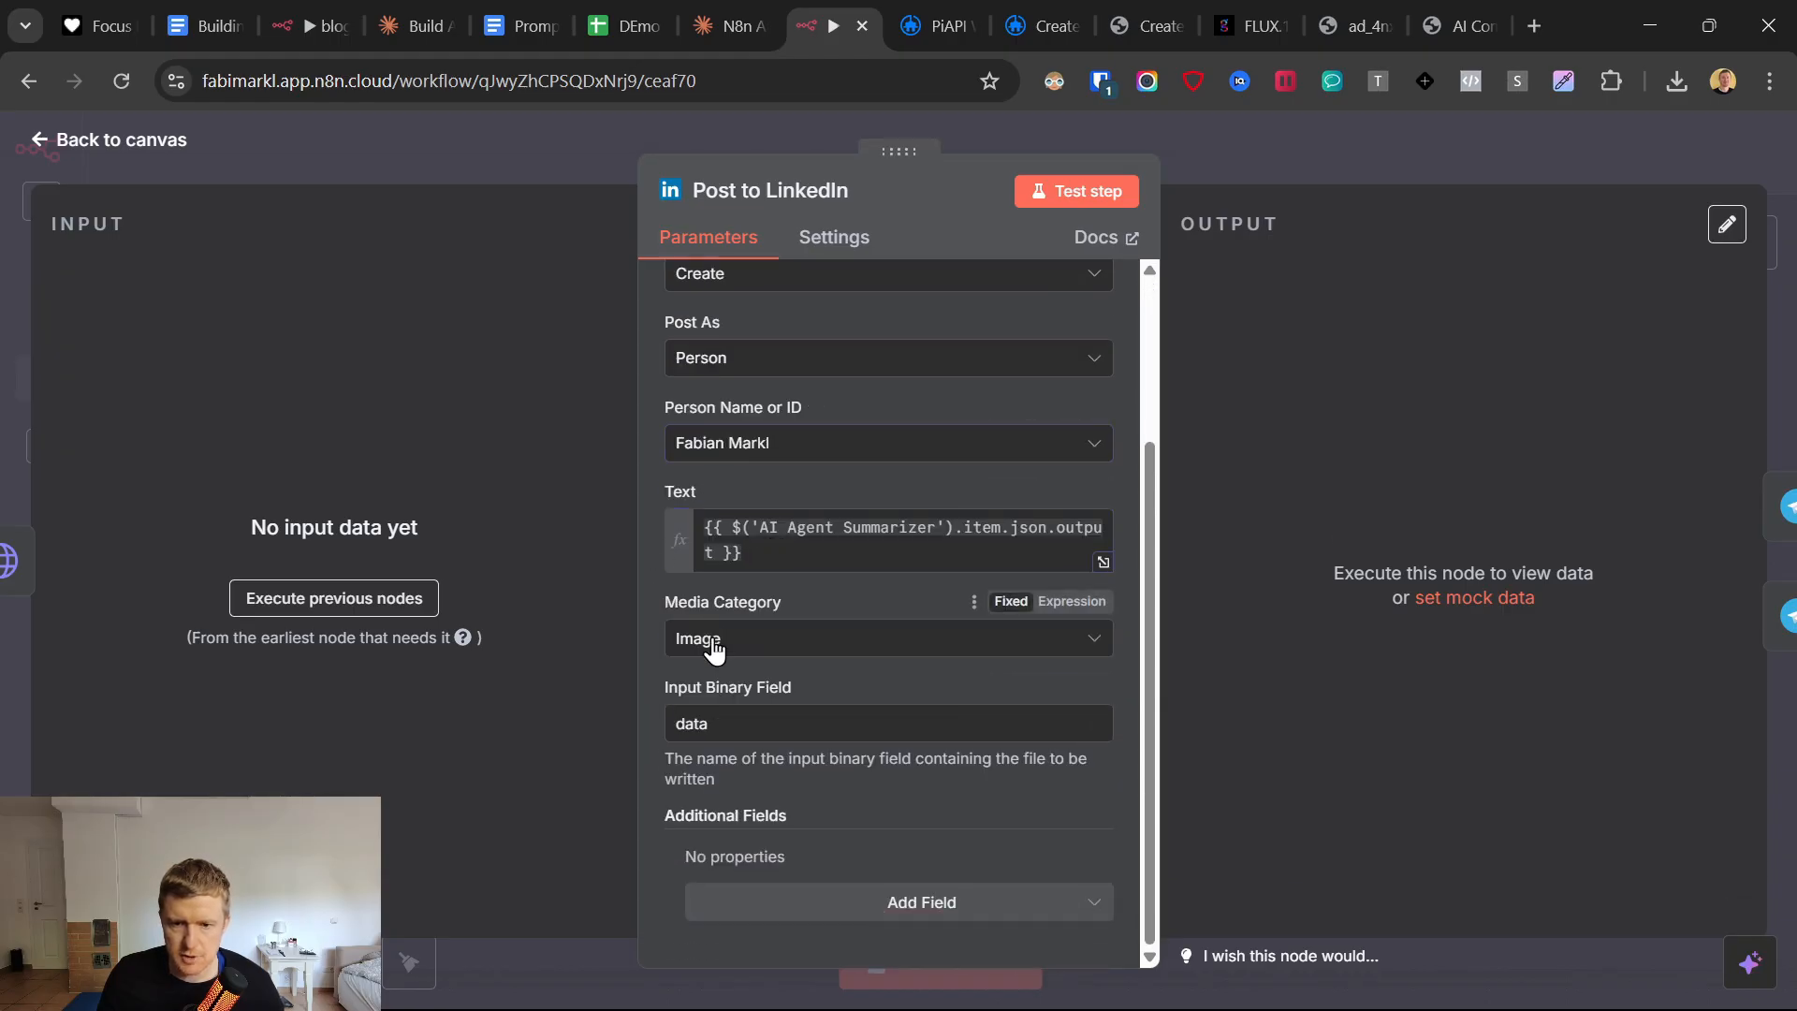
{"action": "left_click", "coordinate": [719, 647]}
{"action": "left_click", "coordinate": [719, 647]}
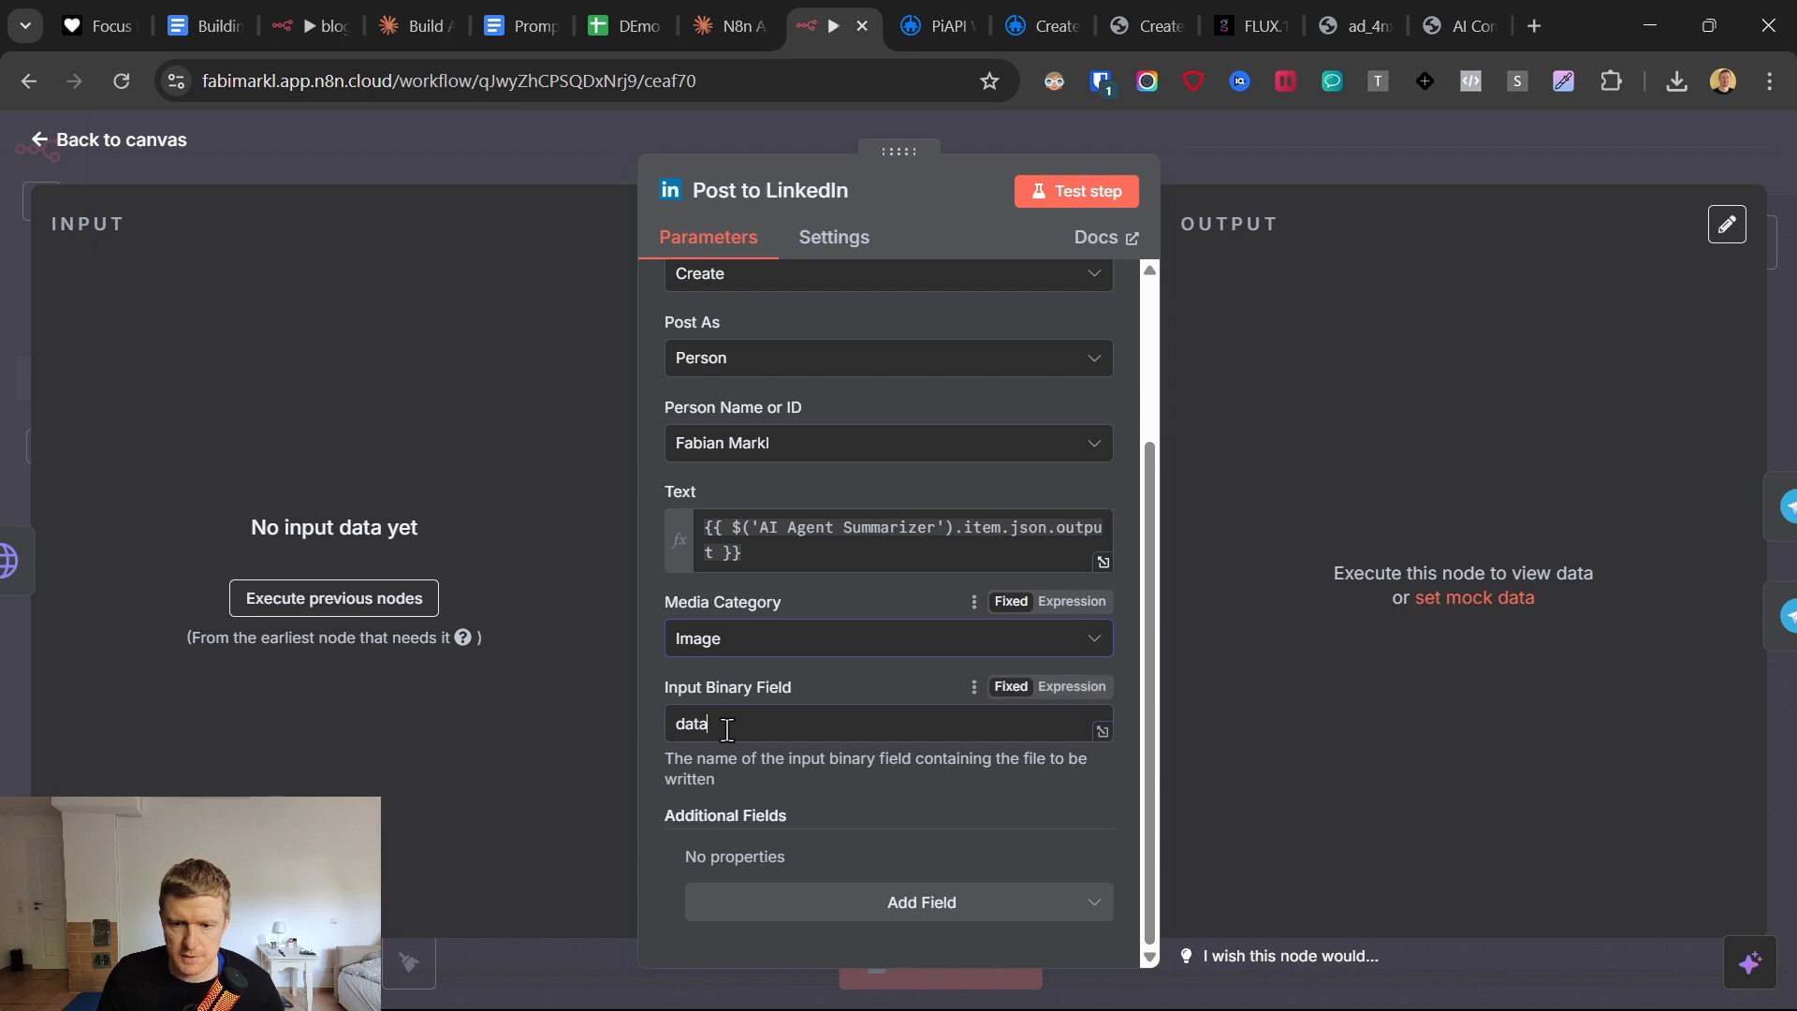
{"action": "left_click", "coordinate": [727, 728]}
{"action": "left_click", "coordinate": [128, 168]}
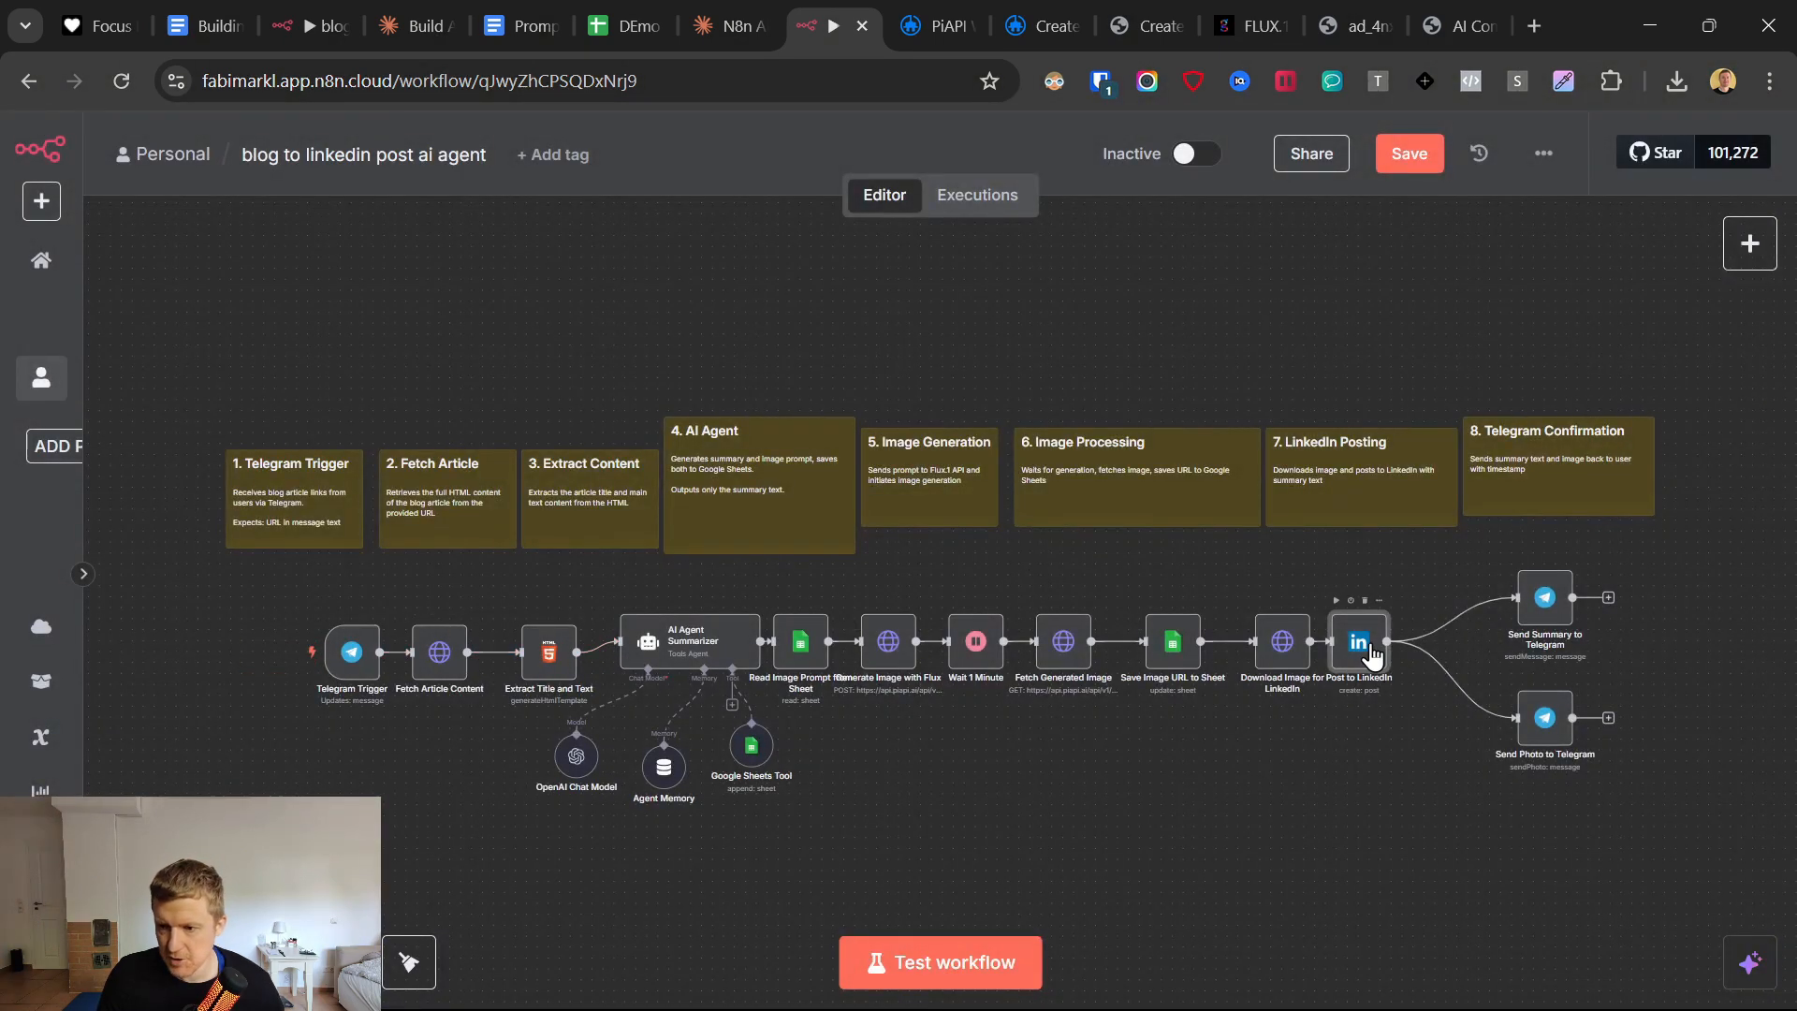
{"action": "left_click_drag", "start_coordinate": [1372, 653], "coordinate": [1369, 638]}
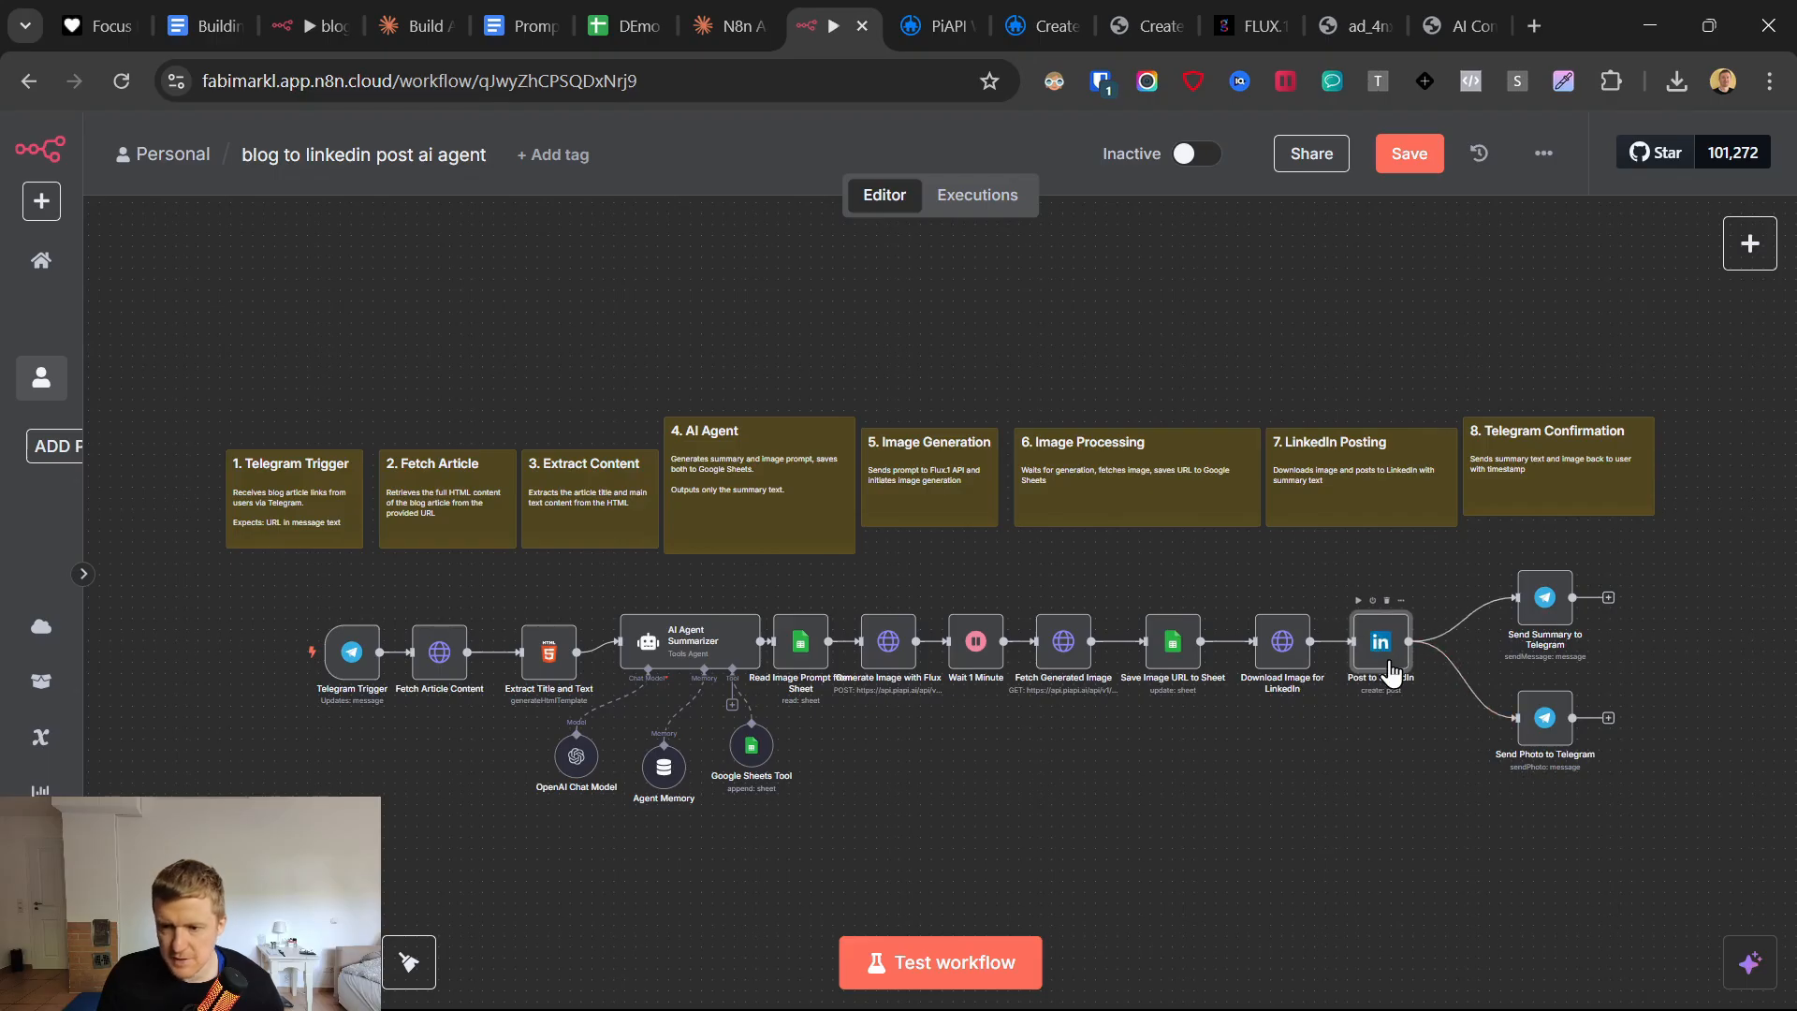
Review the Extract Title and Text node's HTML template and remove its connection to the AI Agent Summarizer.
{"action": "scroll", "coordinate": [348, 728], "scroll_direction": "up", "scroll_amount": 3}
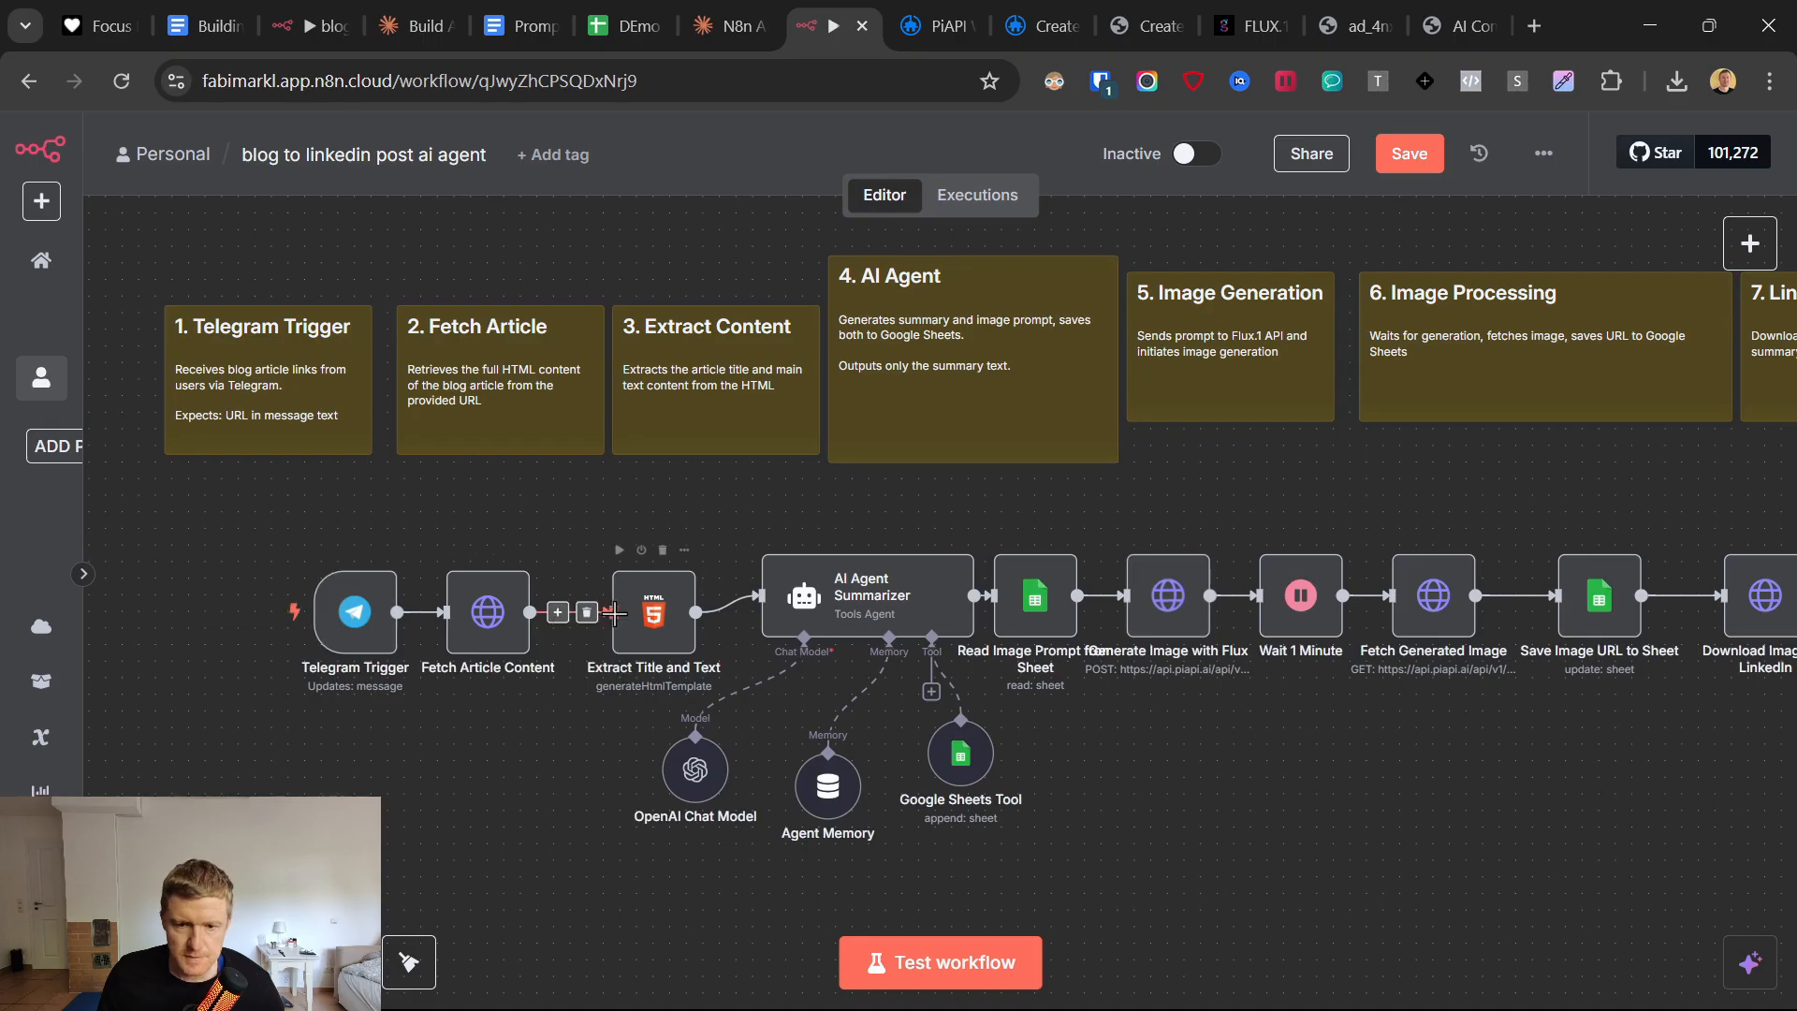
{"action": "left_click", "coordinate": [649, 624]}
{"action": "double_click", "coordinate": [624, 621]}
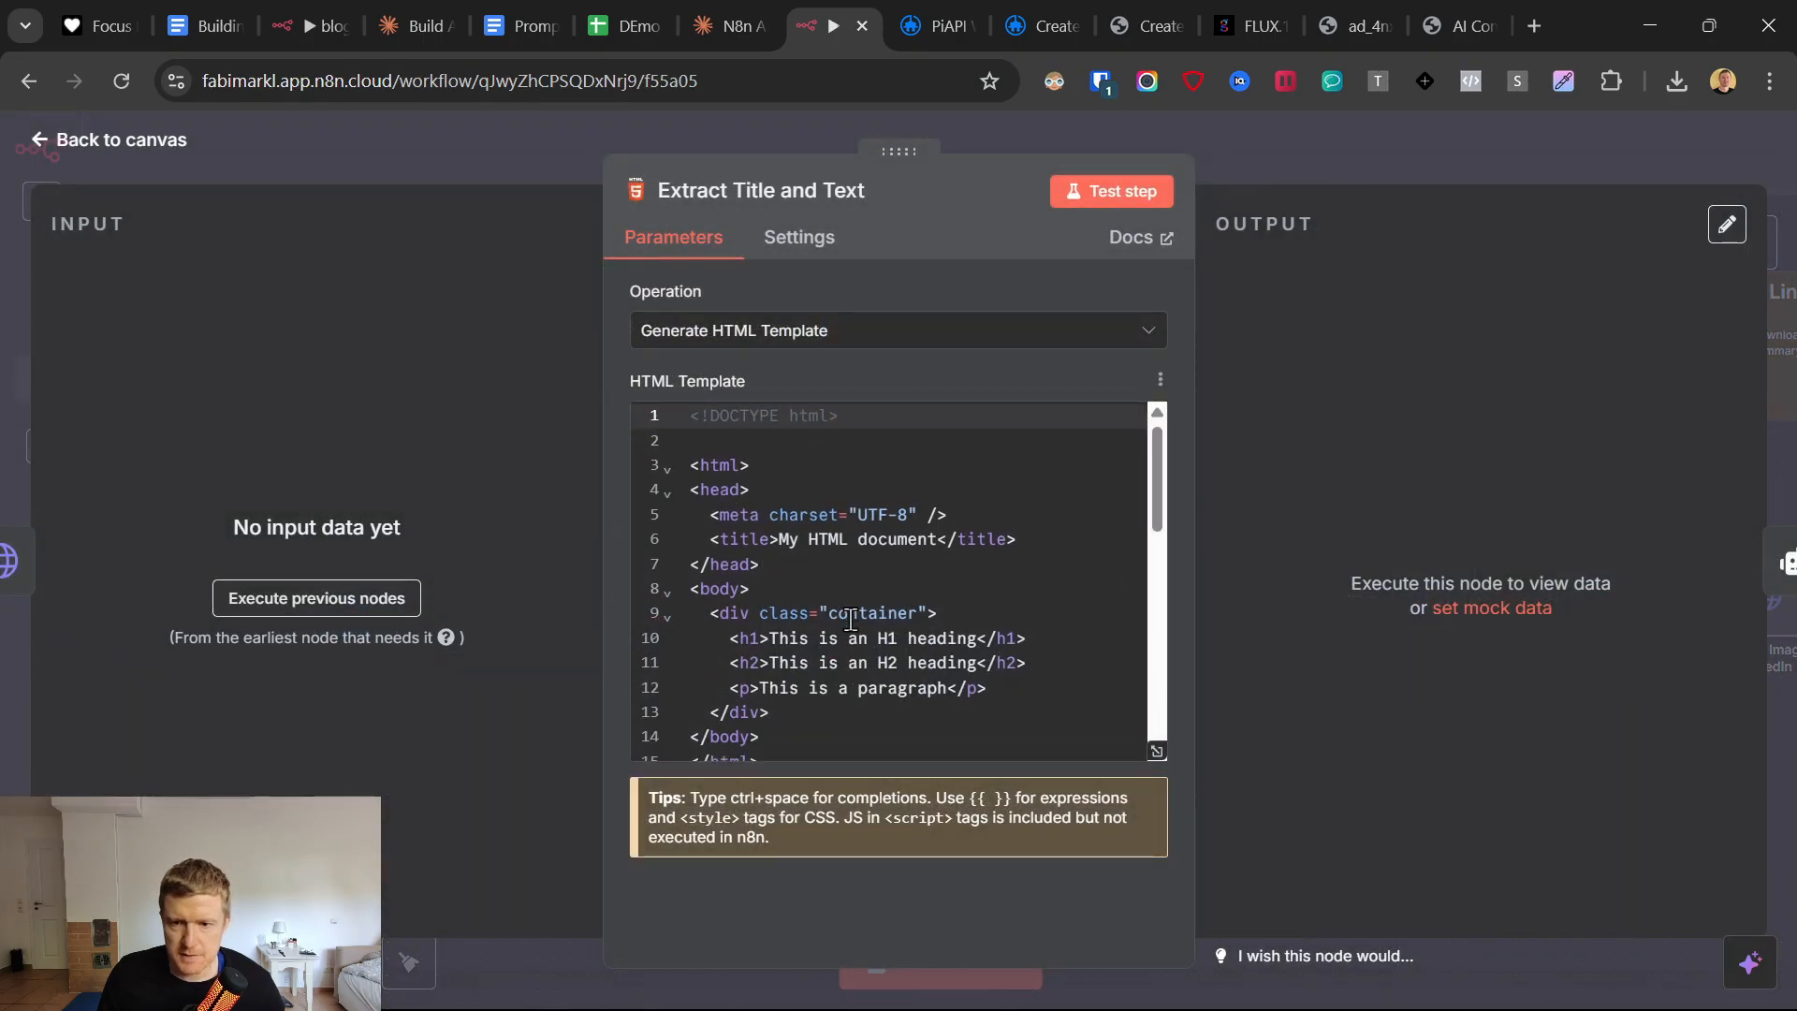
{"action": "scroll", "coordinate": [845, 614], "scroll_direction": "down", "scroll_amount": 7}
{"action": "scroll", "coordinate": [845, 613], "scroll_direction": "up", "scroll_amount": 7}
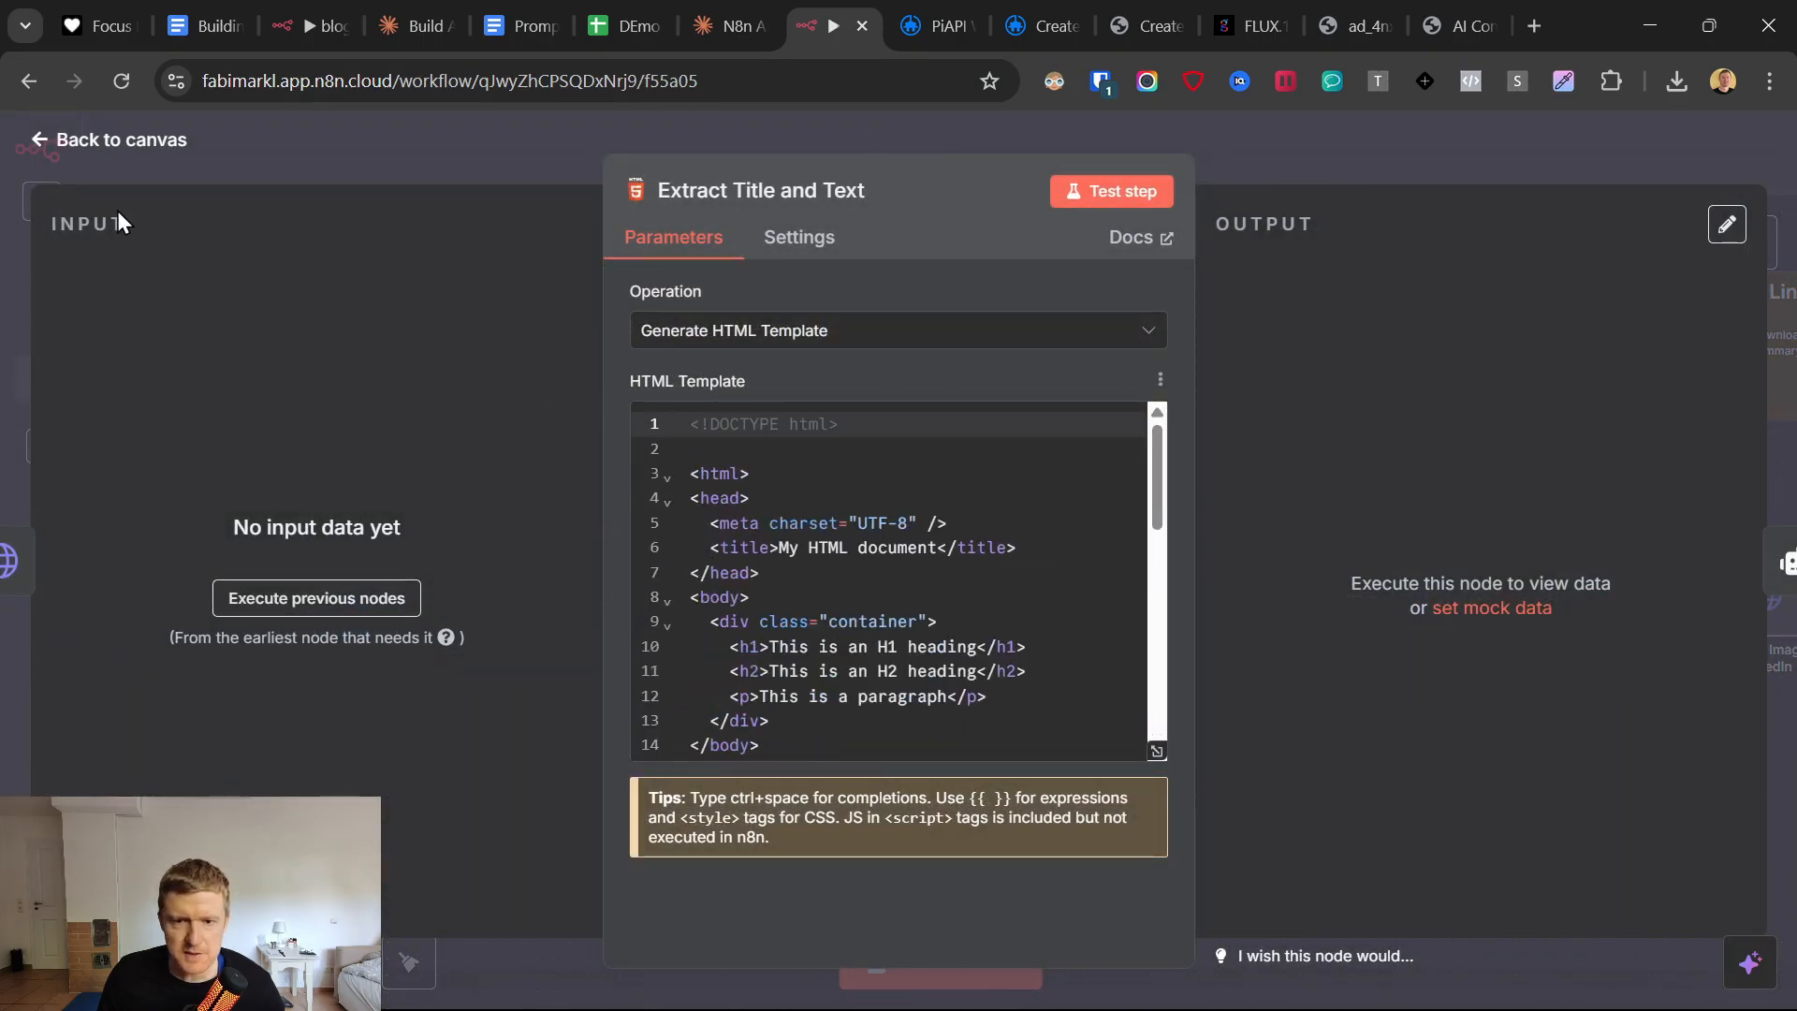
{"action": "left_click", "coordinate": [42, 150]}
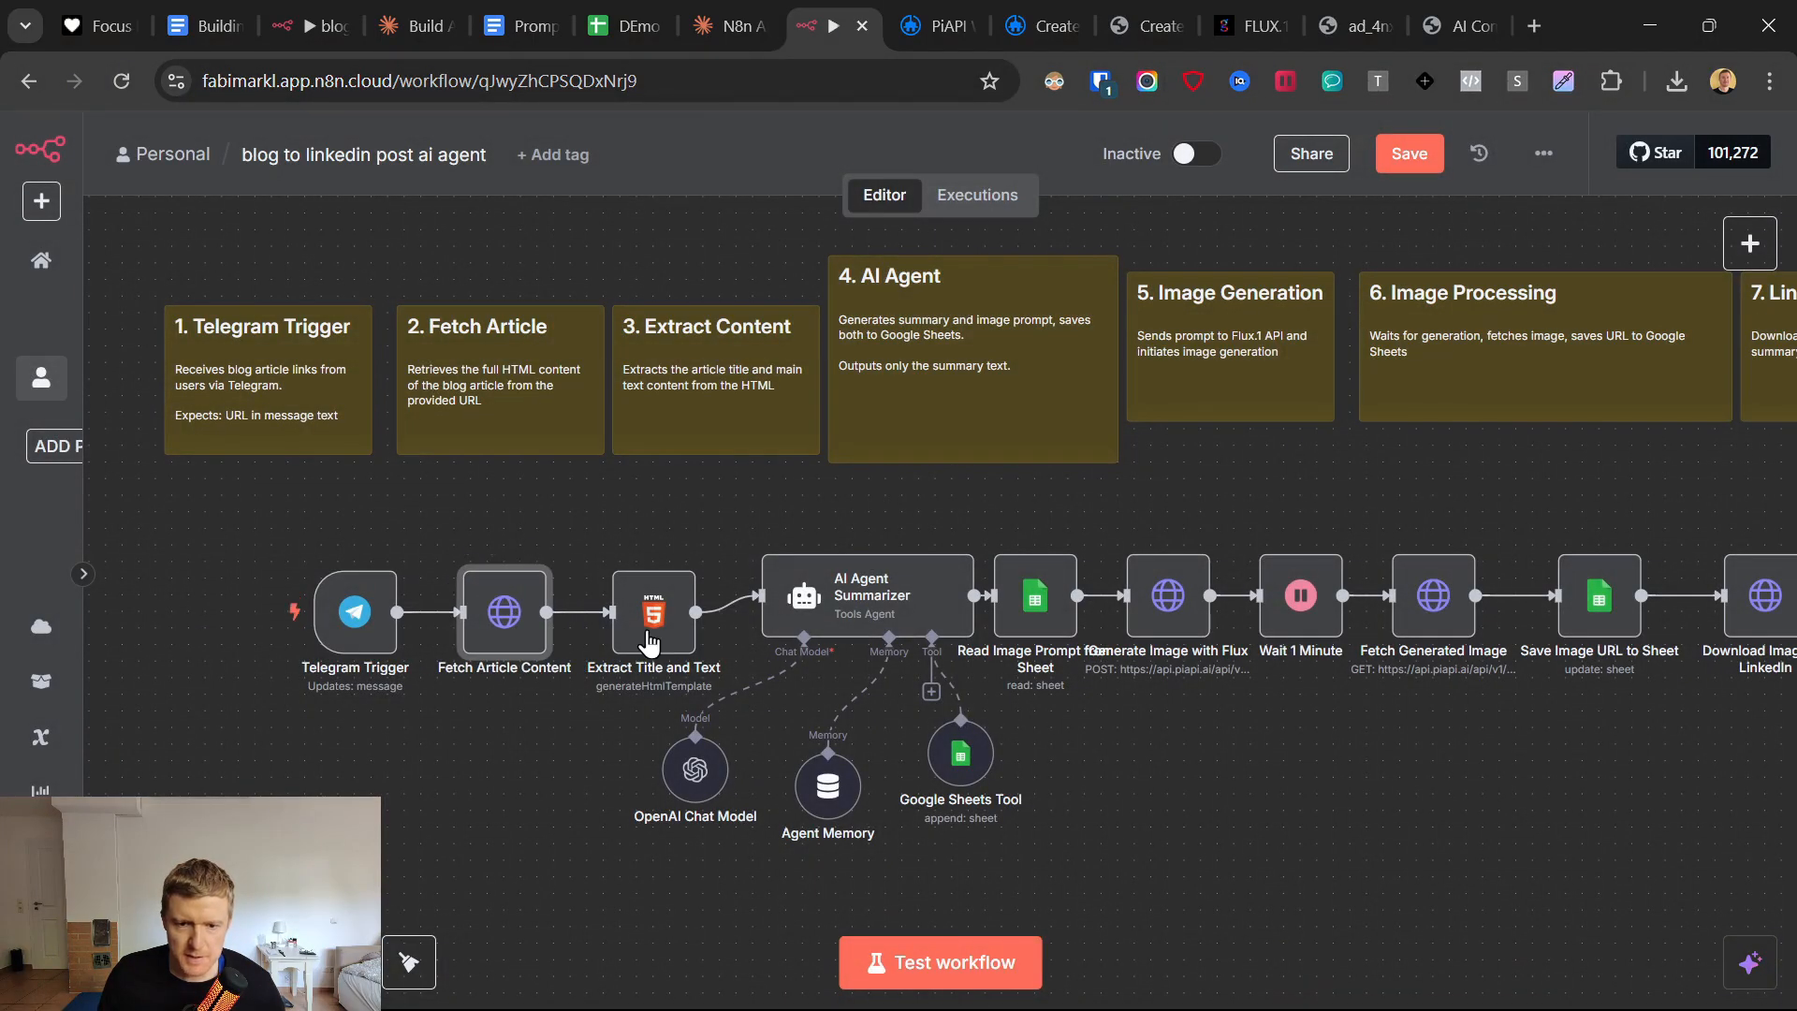
{"action": "left_click", "coordinate": [743, 606]}
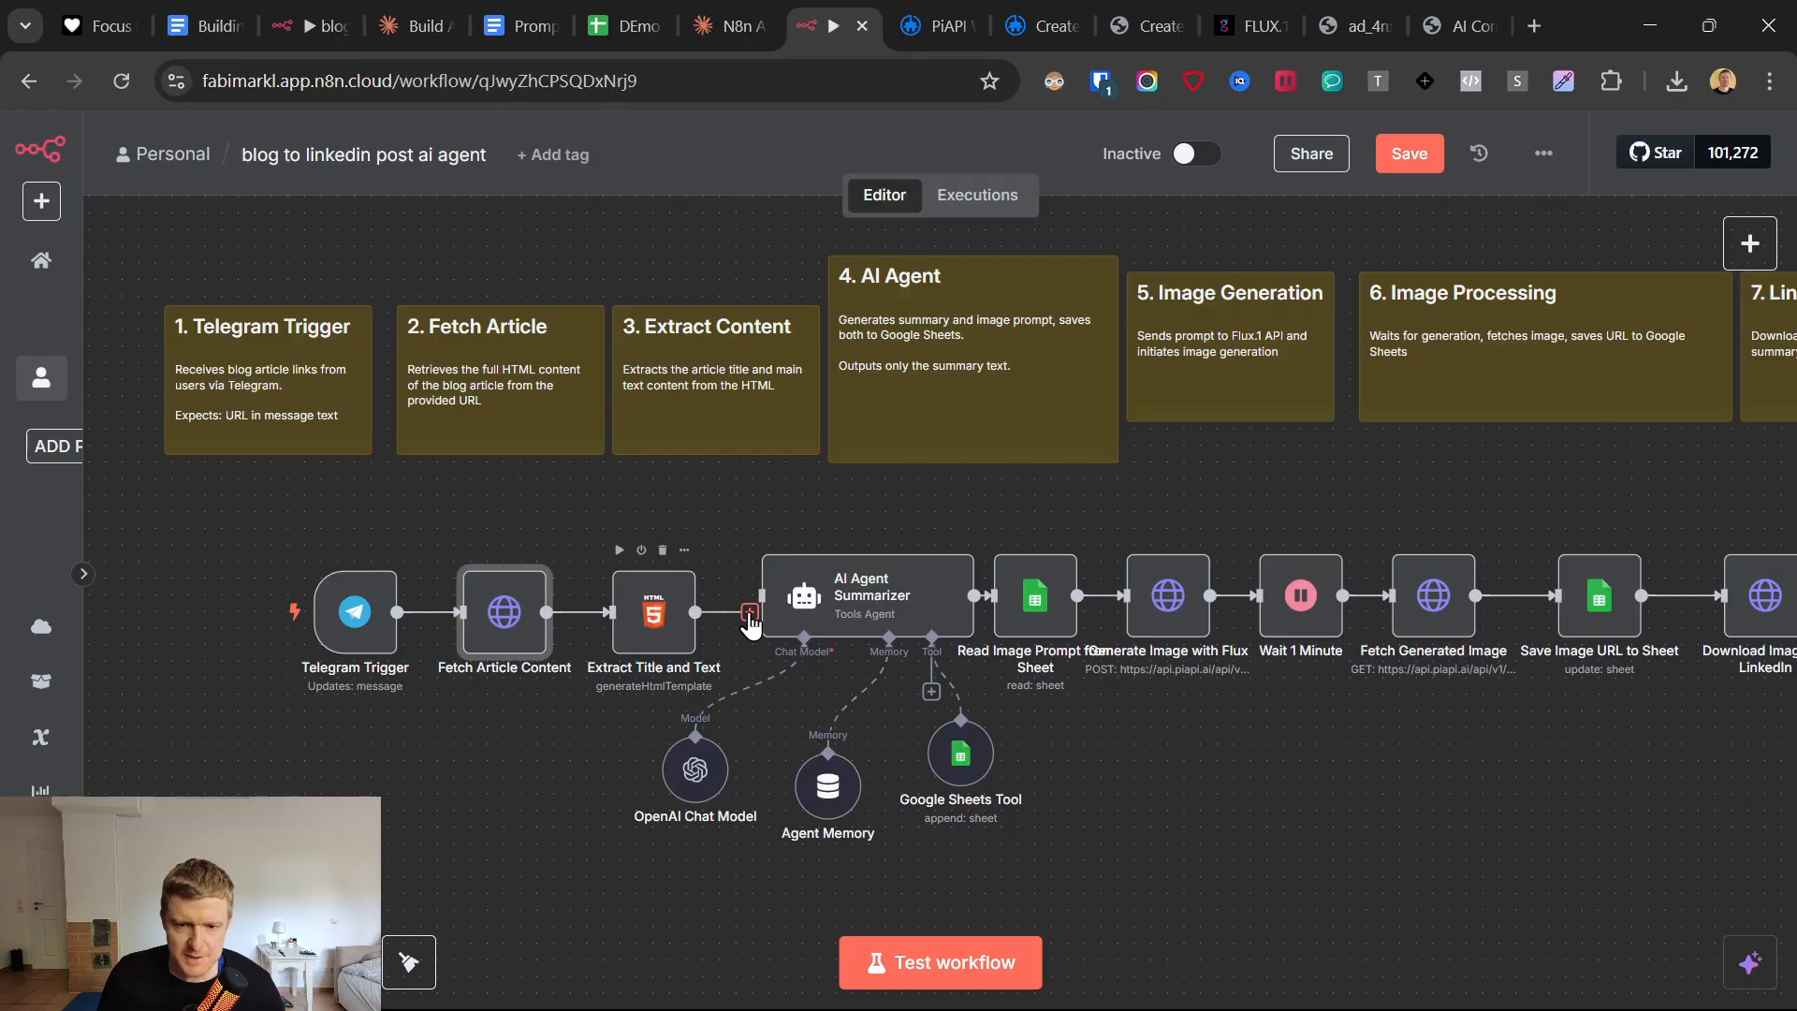
Bring up Google's blog article "Our vision for building a universal AI assistant" in the browser and copy its URL.
{"action": "left_click", "coordinate": [1535, 26]}
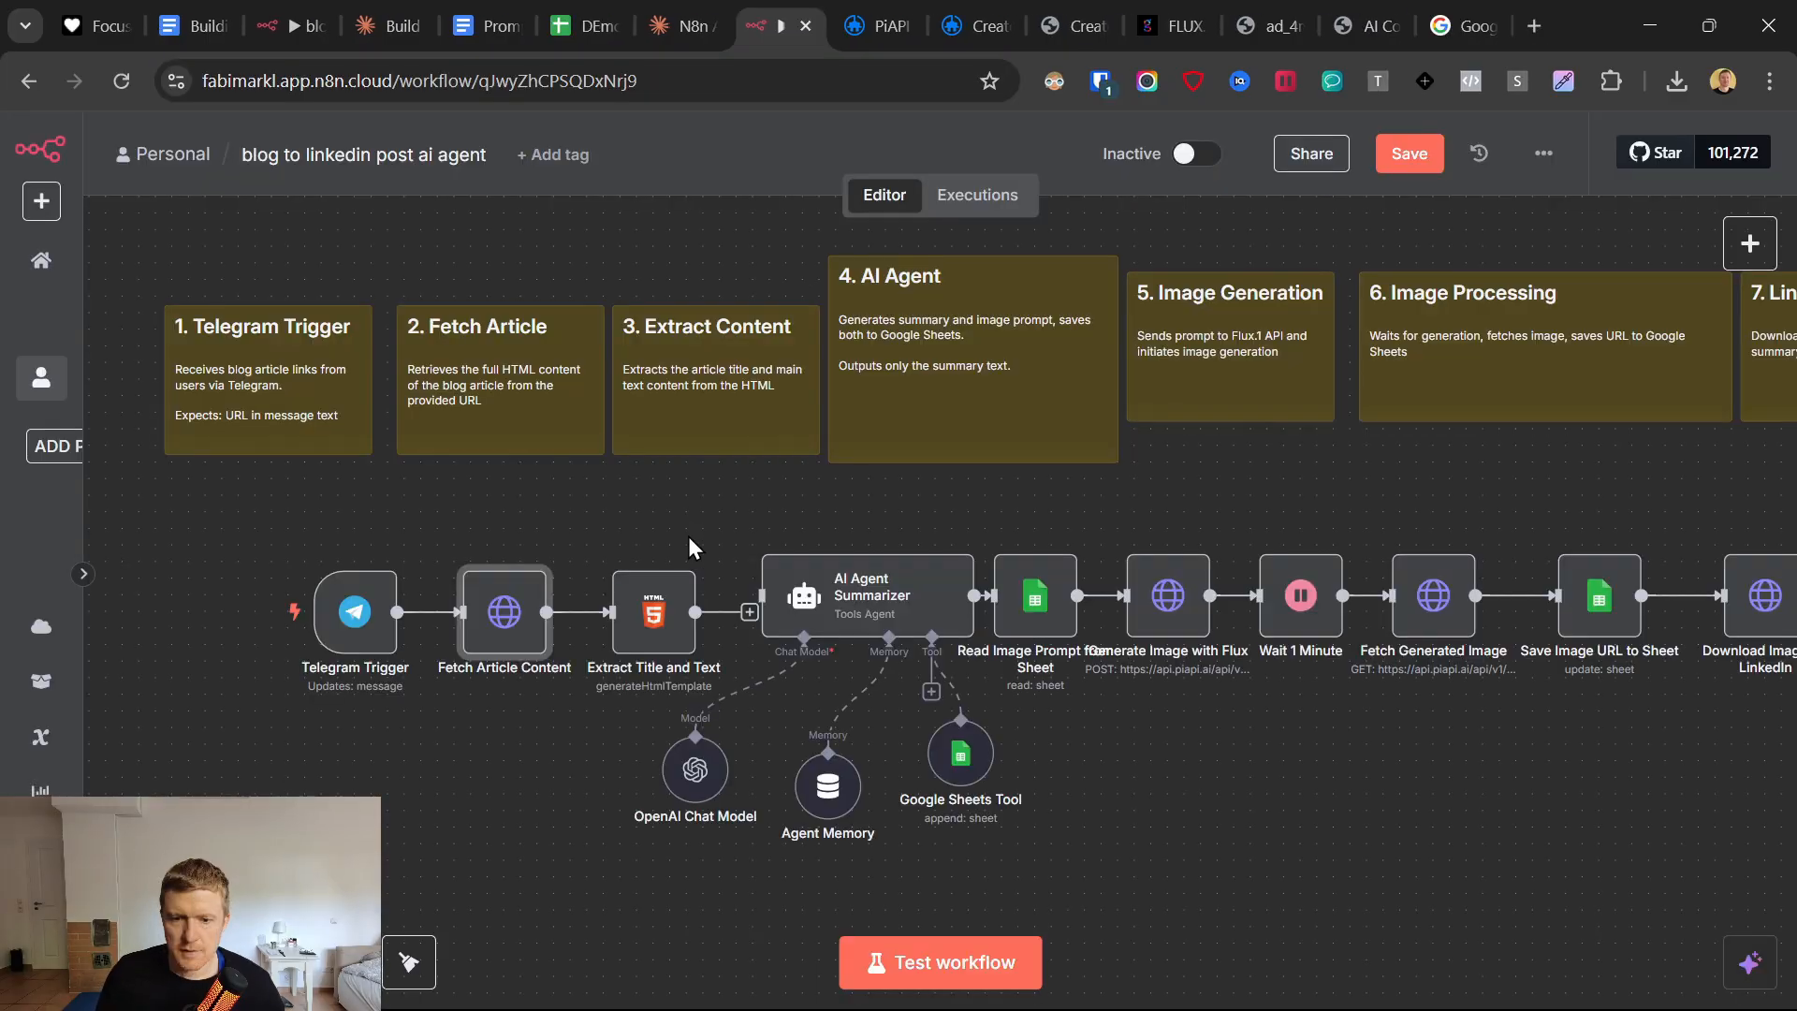
{"action": "left_click", "coordinate": [1460, 25]}
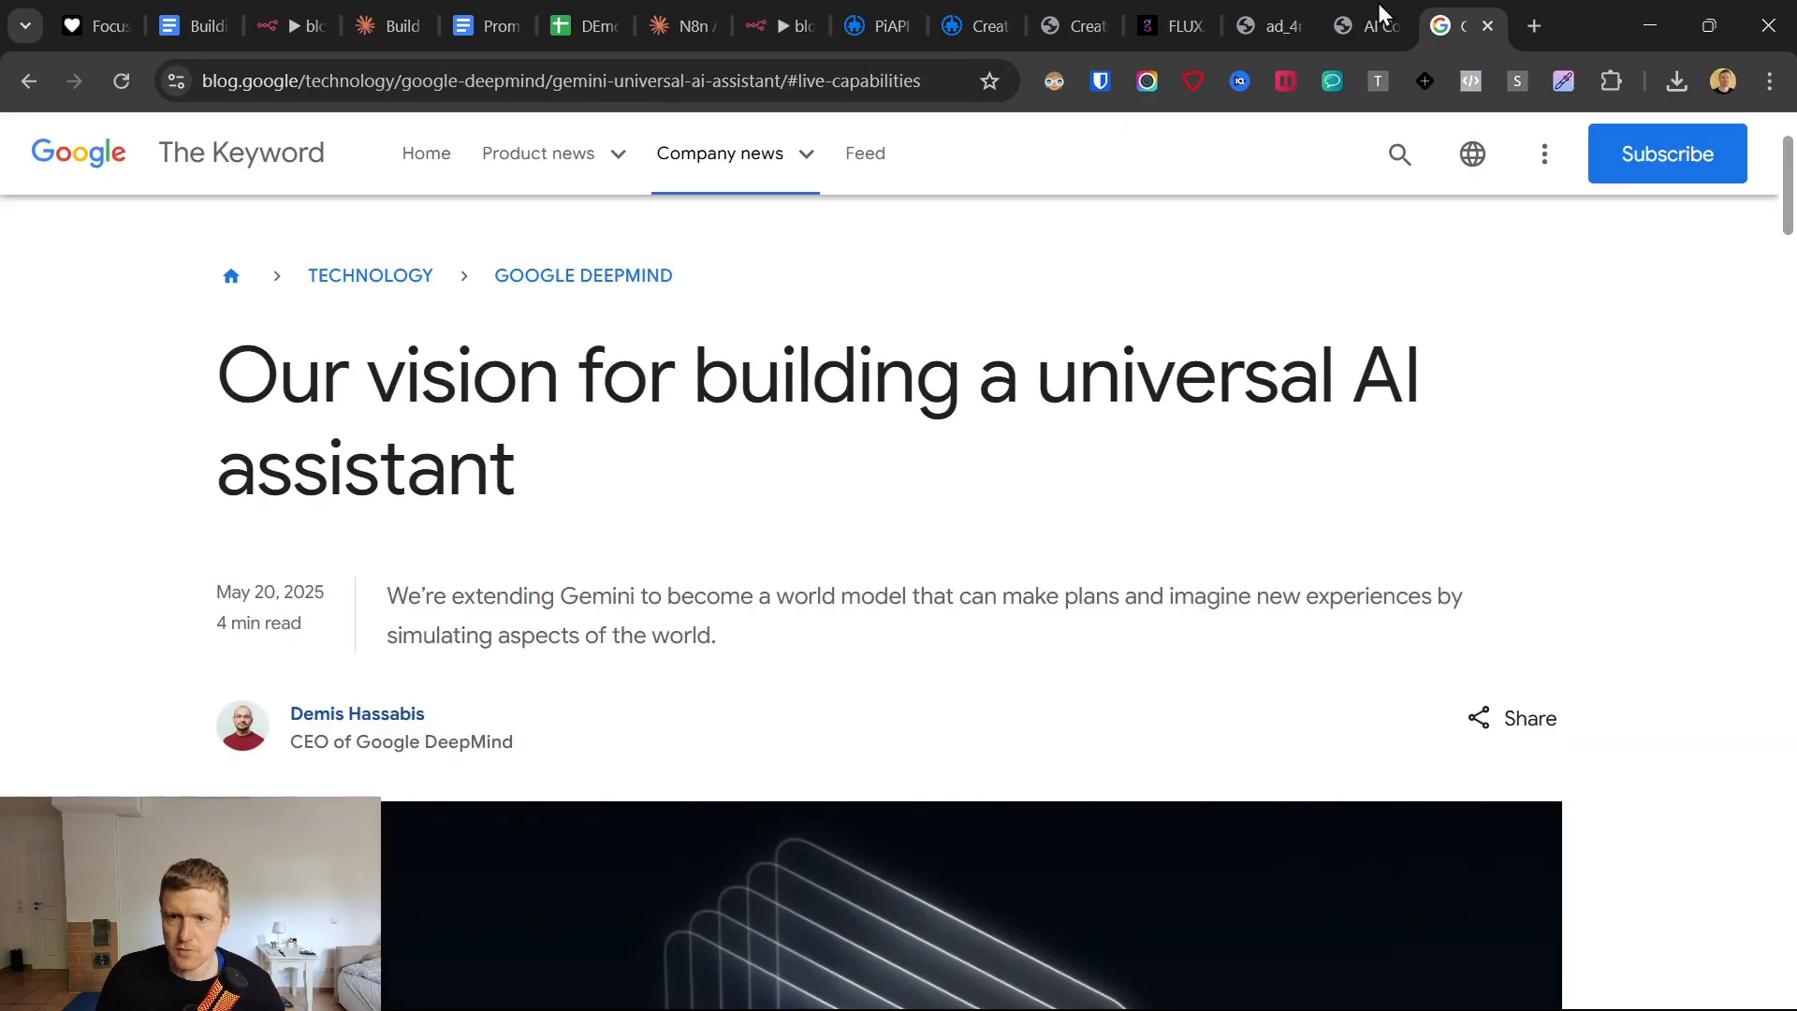
{"action": "left_click", "coordinate": [687, 81]}
{"action": "right_click", "coordinate": [687, 81]}
{"action": "left_click", "coordinate": [829, 314]}
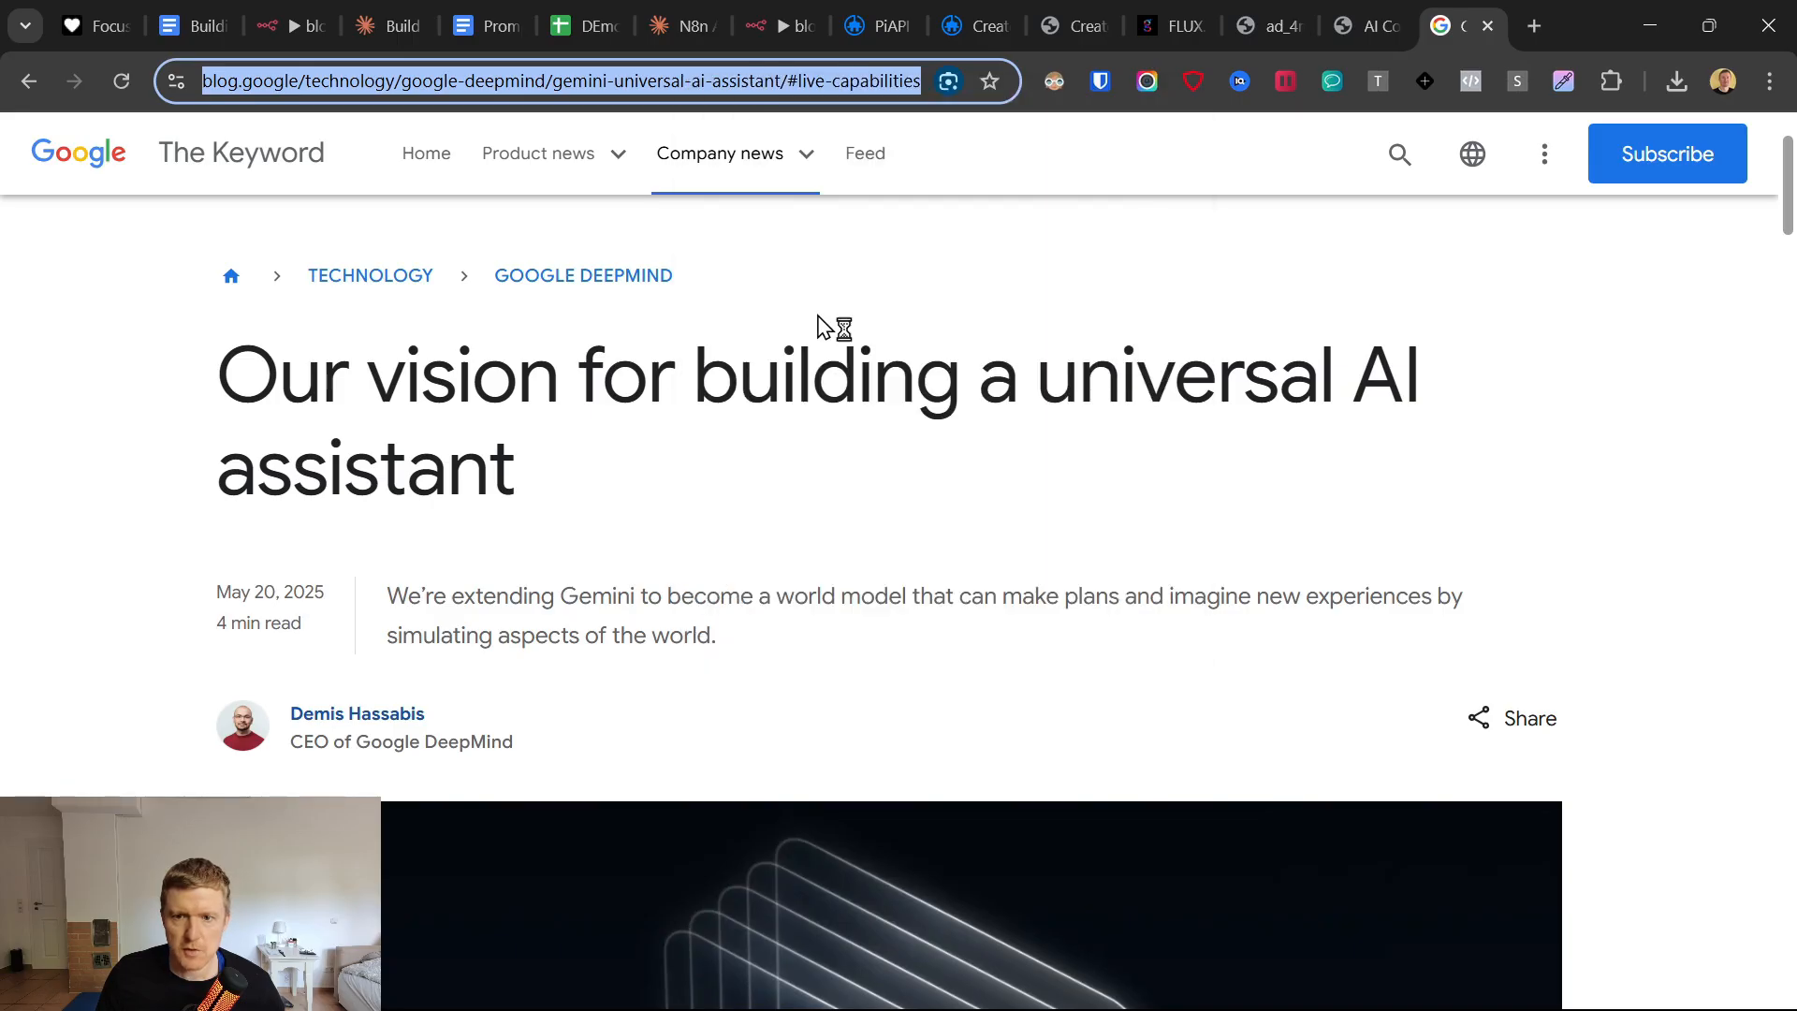
Switch to Telegram, open the BlogtoLIPost bot from BotFather's link and start the chat.
{"action": "left_click", "coordinate": [1105, 983]}
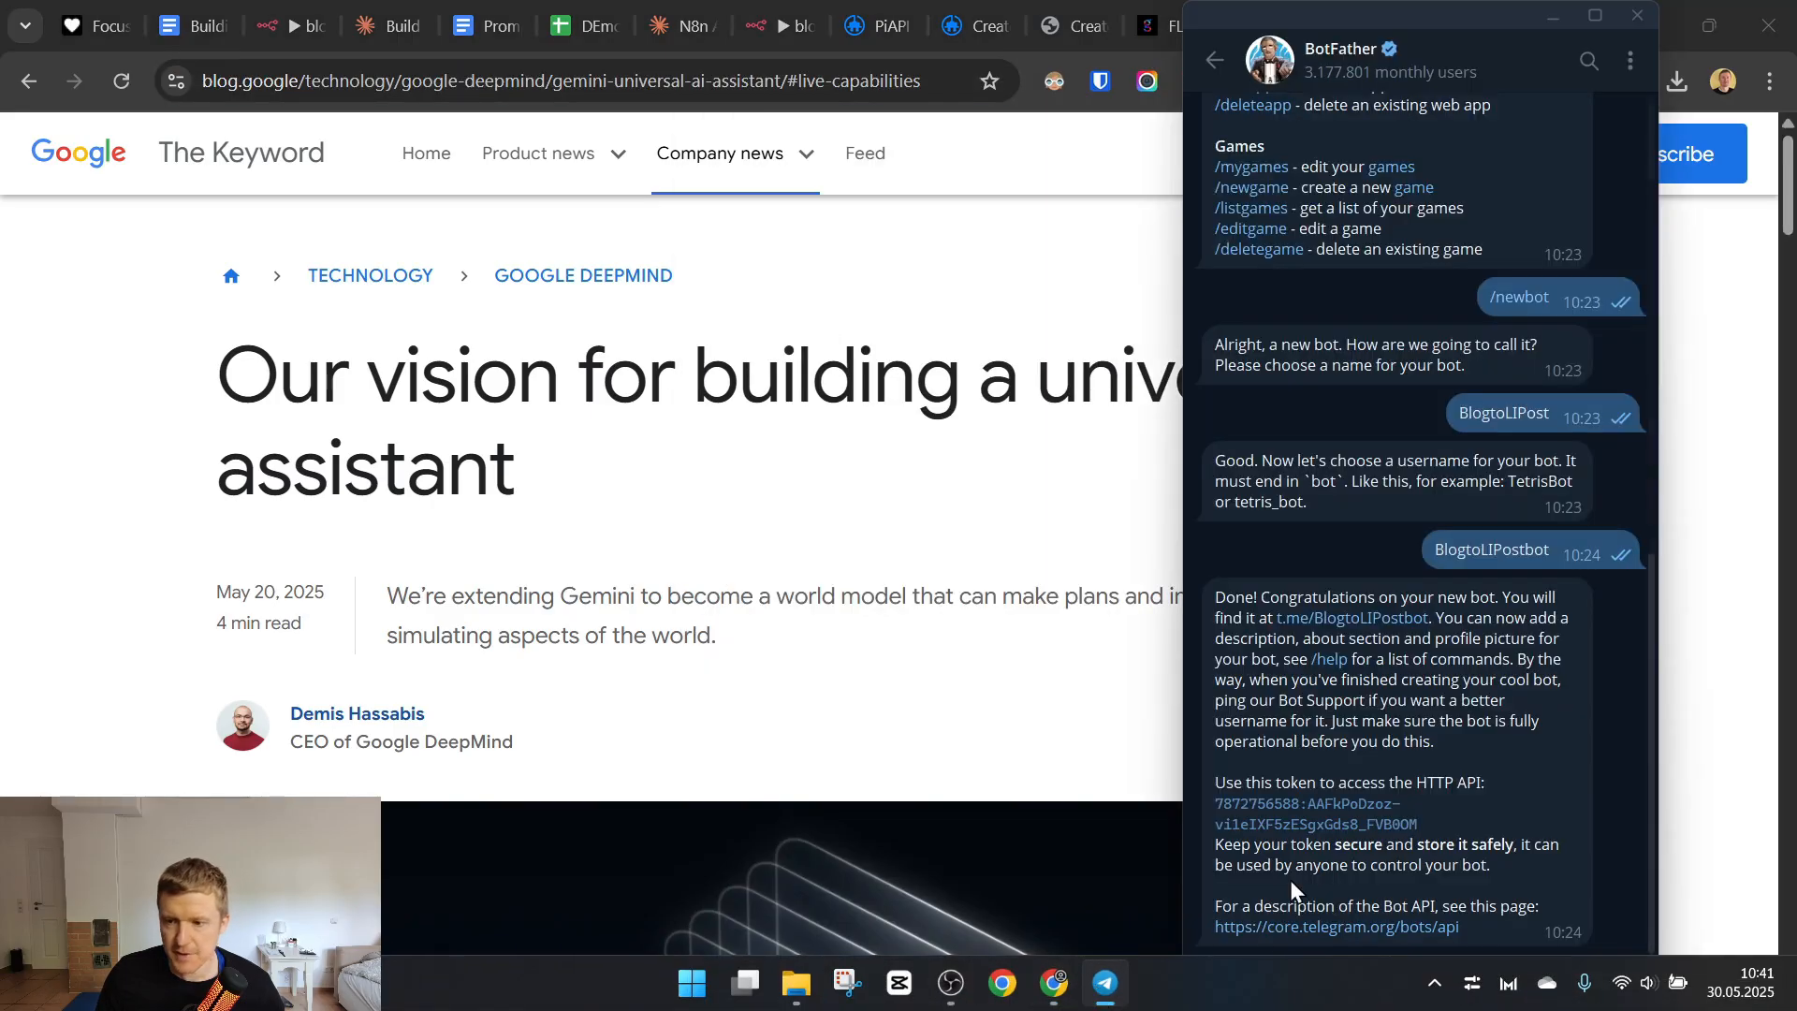
{"action": "left_click", "coordinate": [1389, 619]}
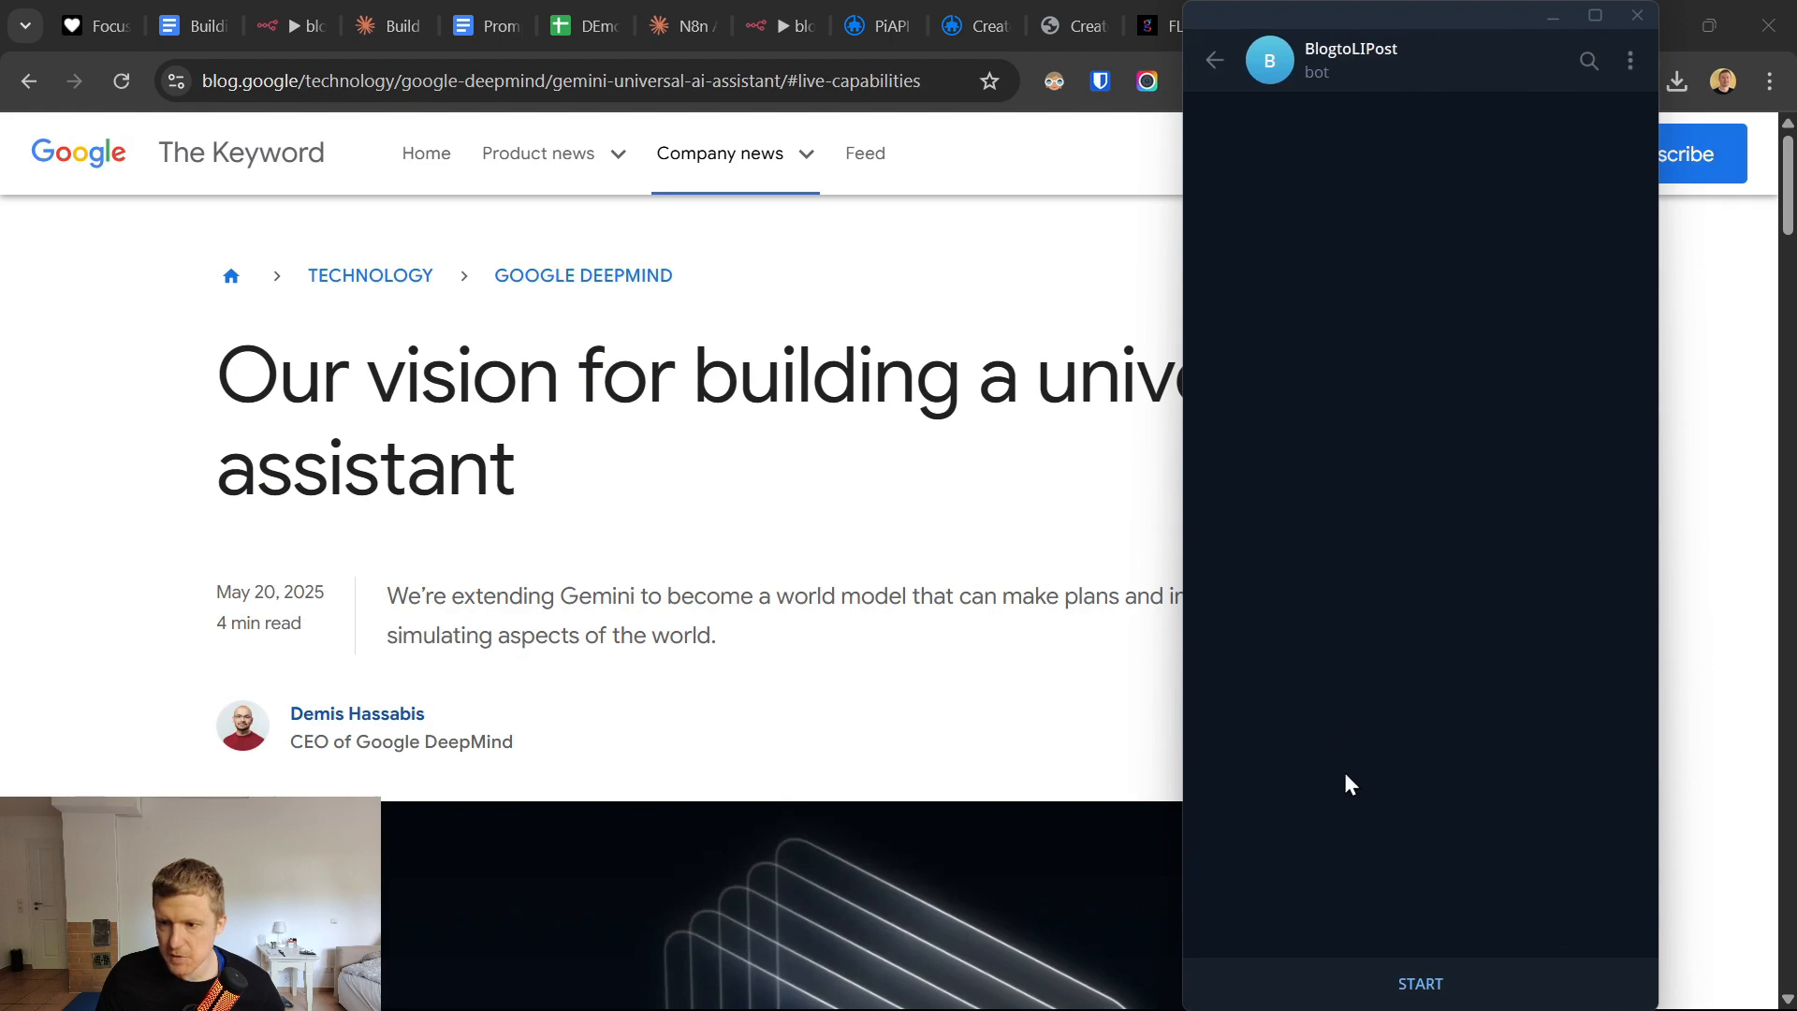
{"action": "left_click", "coordinate": [1421, 985]}
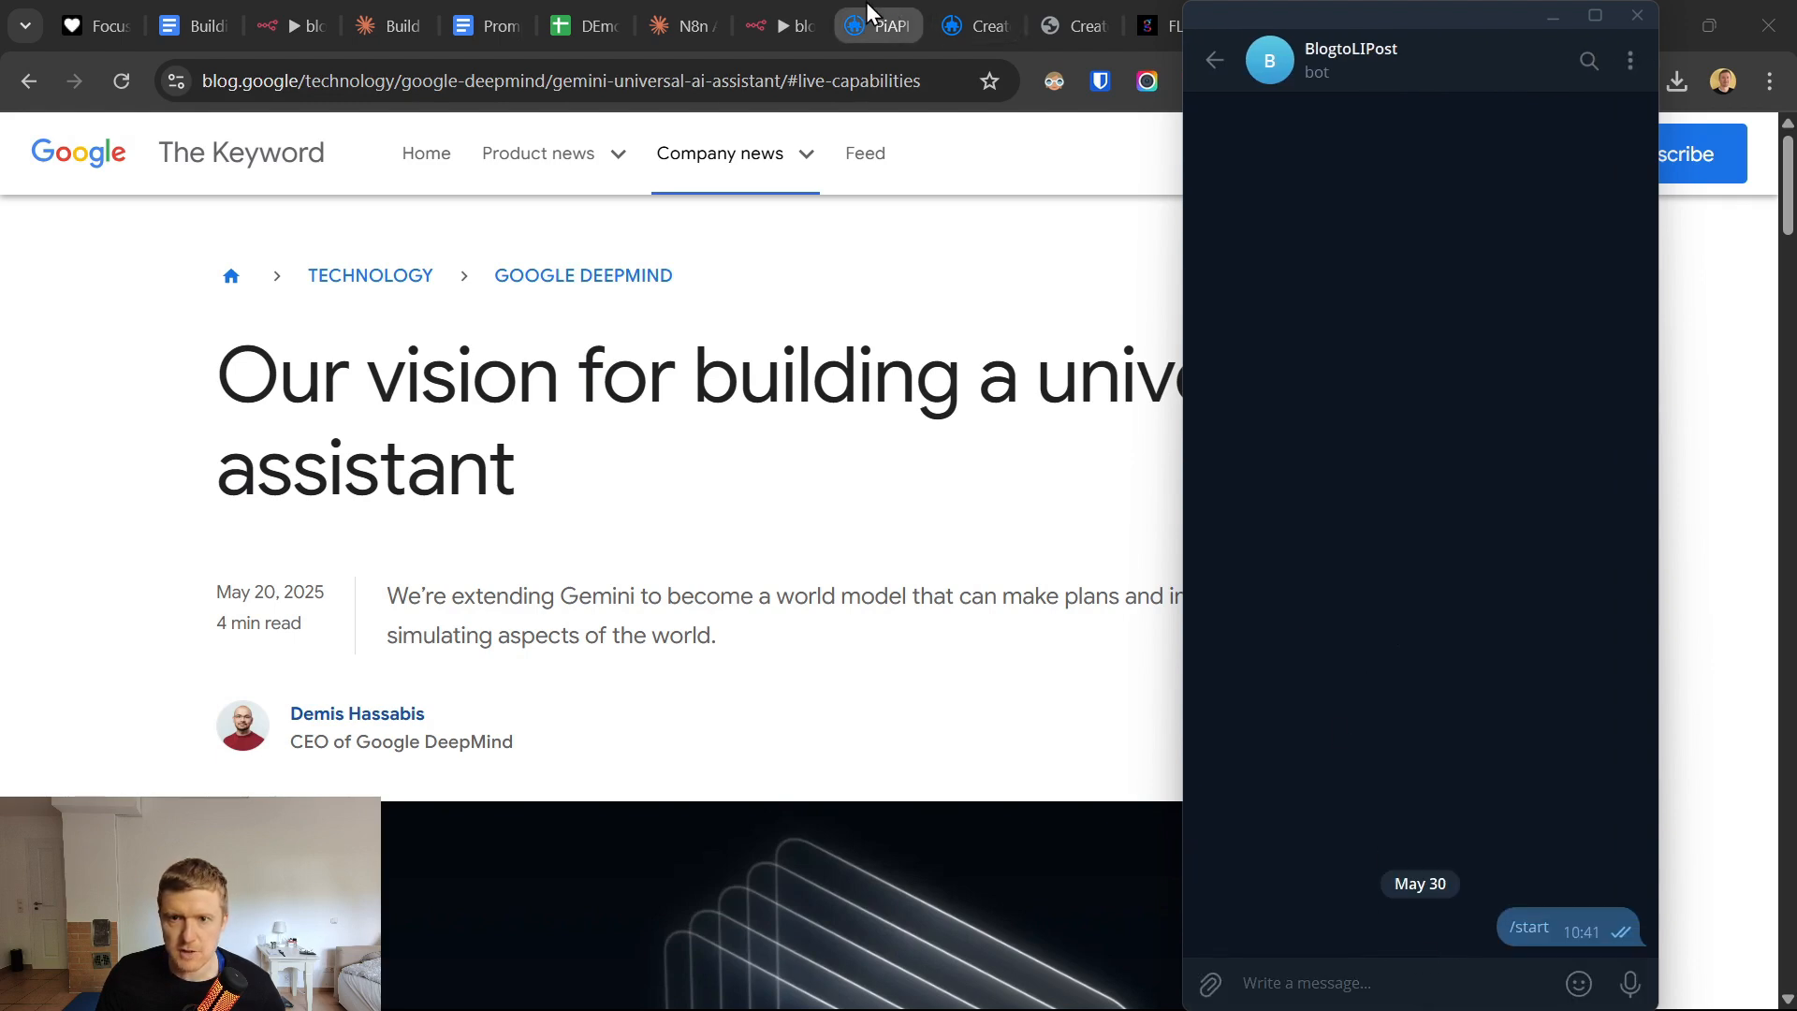
Return to the n8n workflow, run a test and check the issues on the Fetch Article Content node.
{"action": "left_click", "coordinate": [779, 28]}
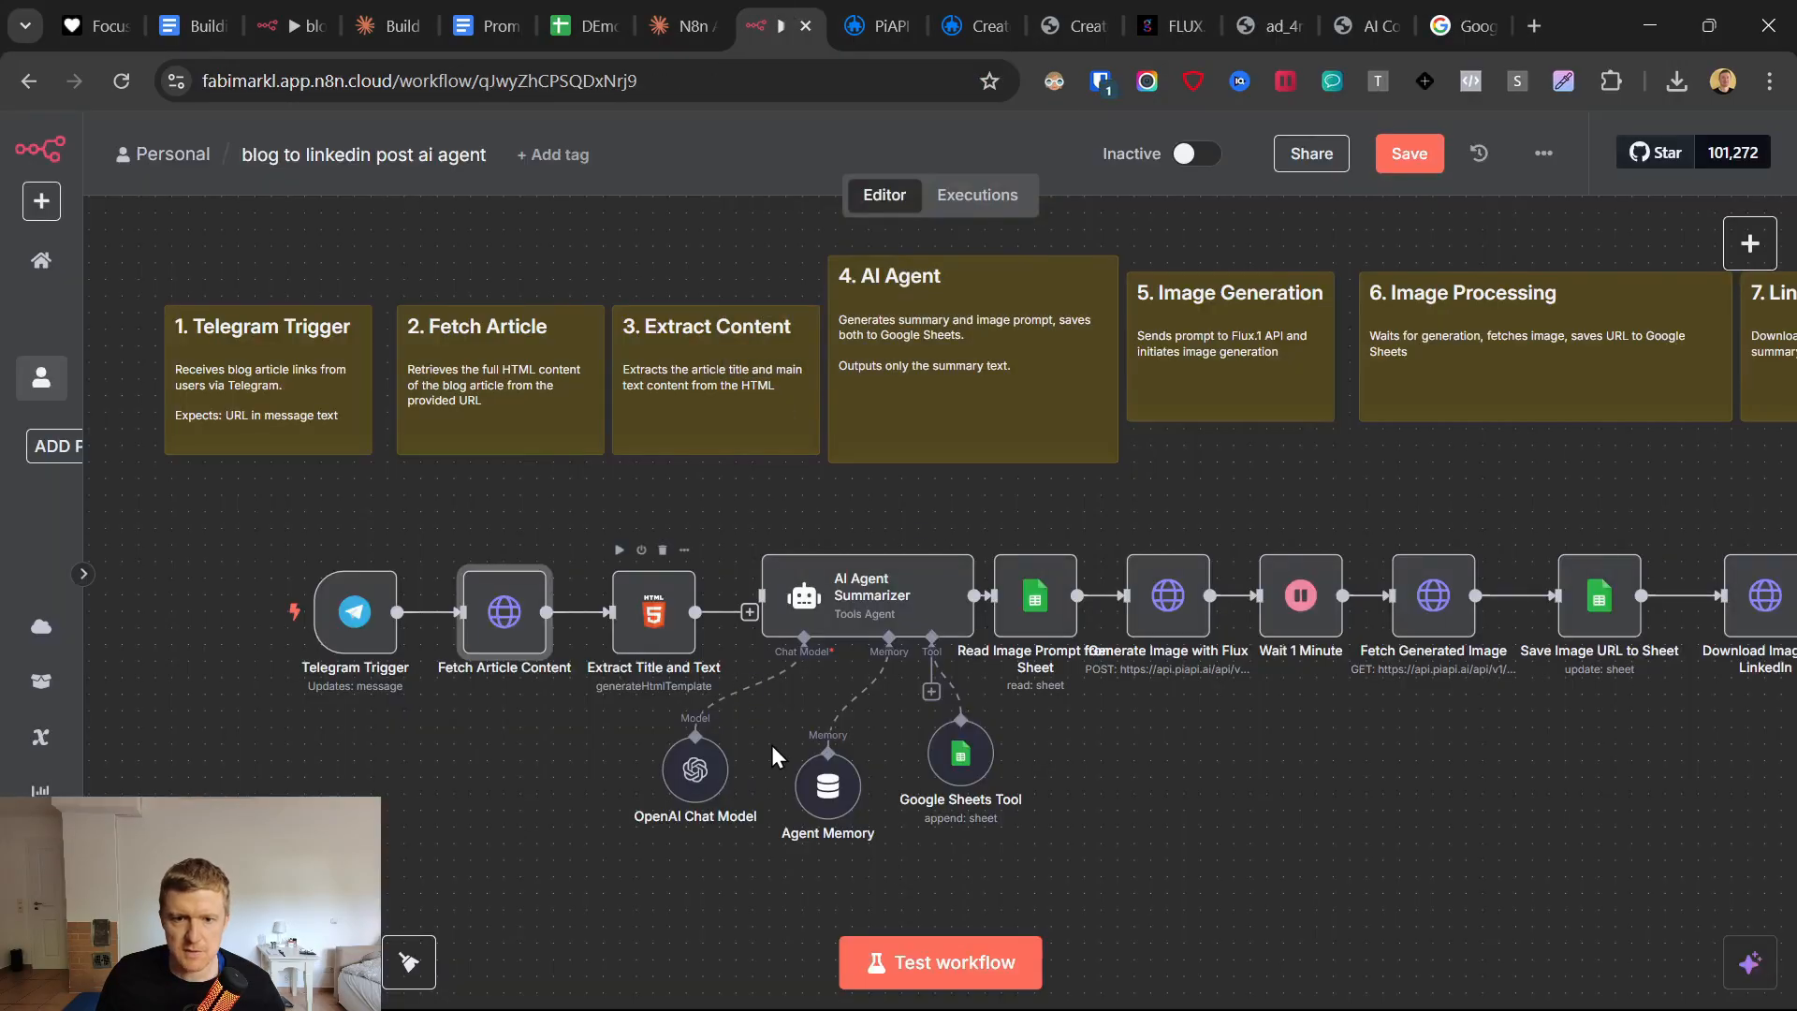
{"action": "left_click", "coordinate": [936, 966]}
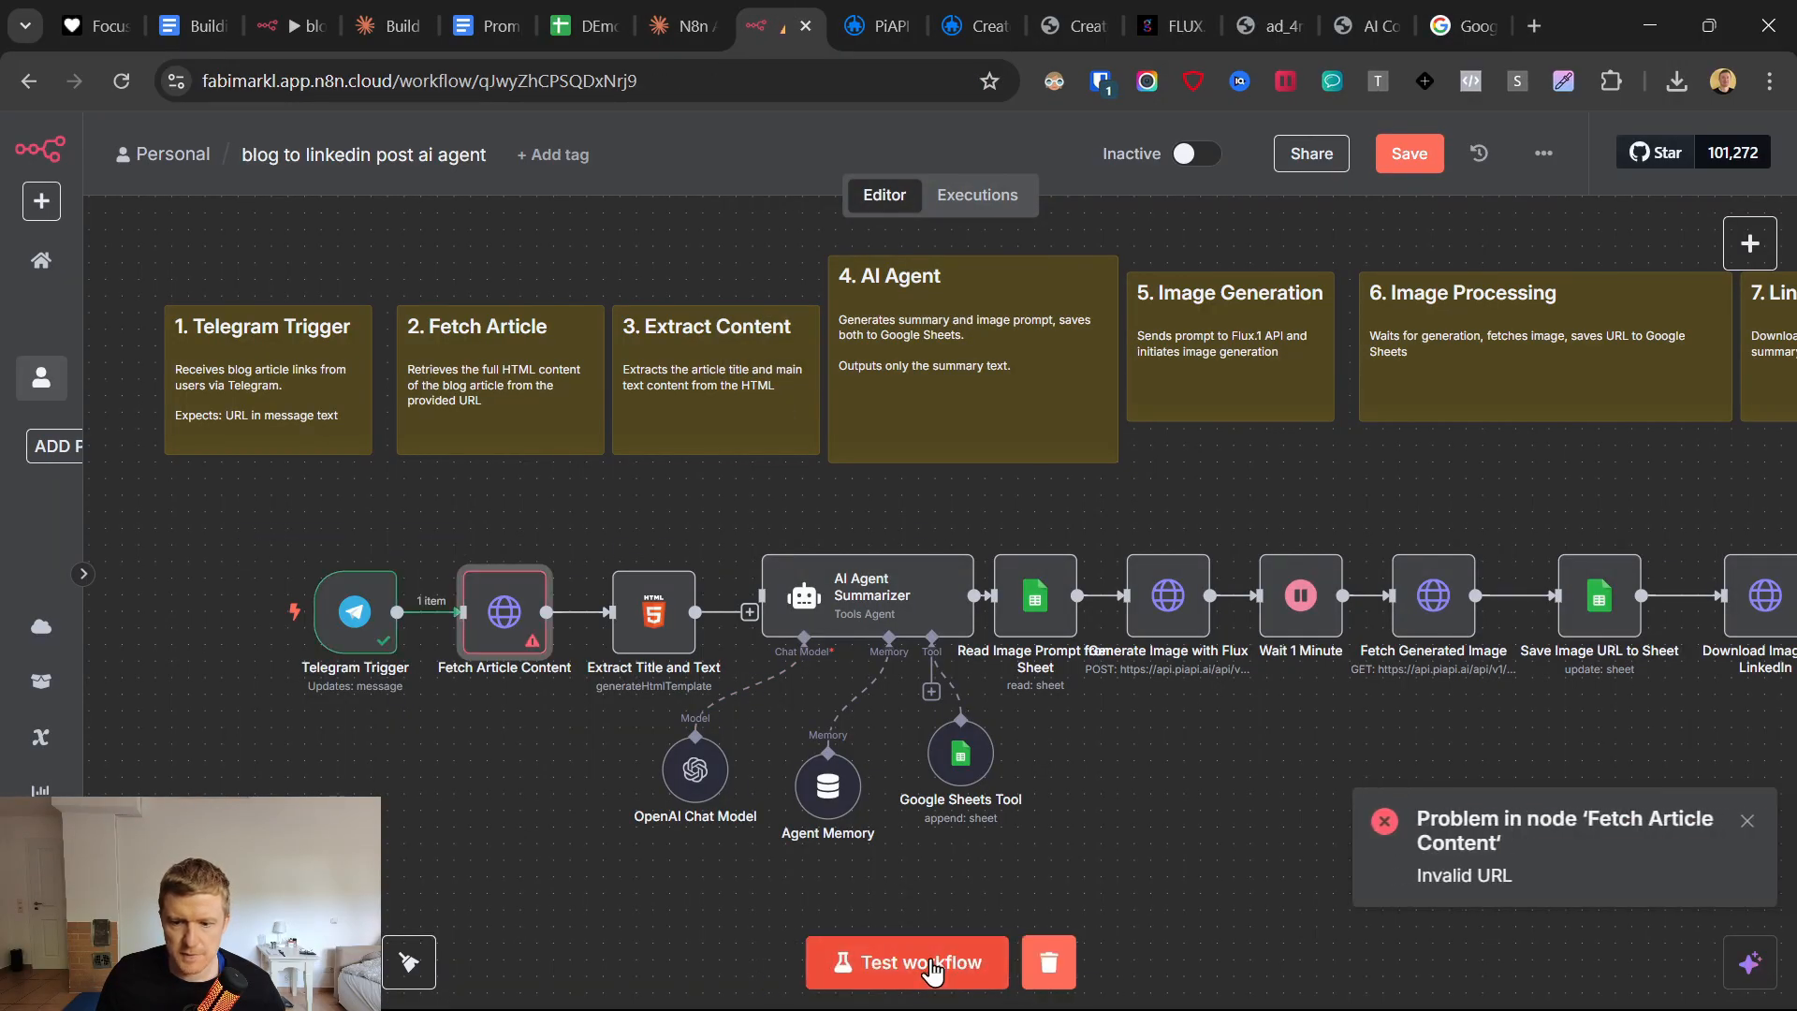
{"action": "mouse_move", "coordinate": [529, 646]}
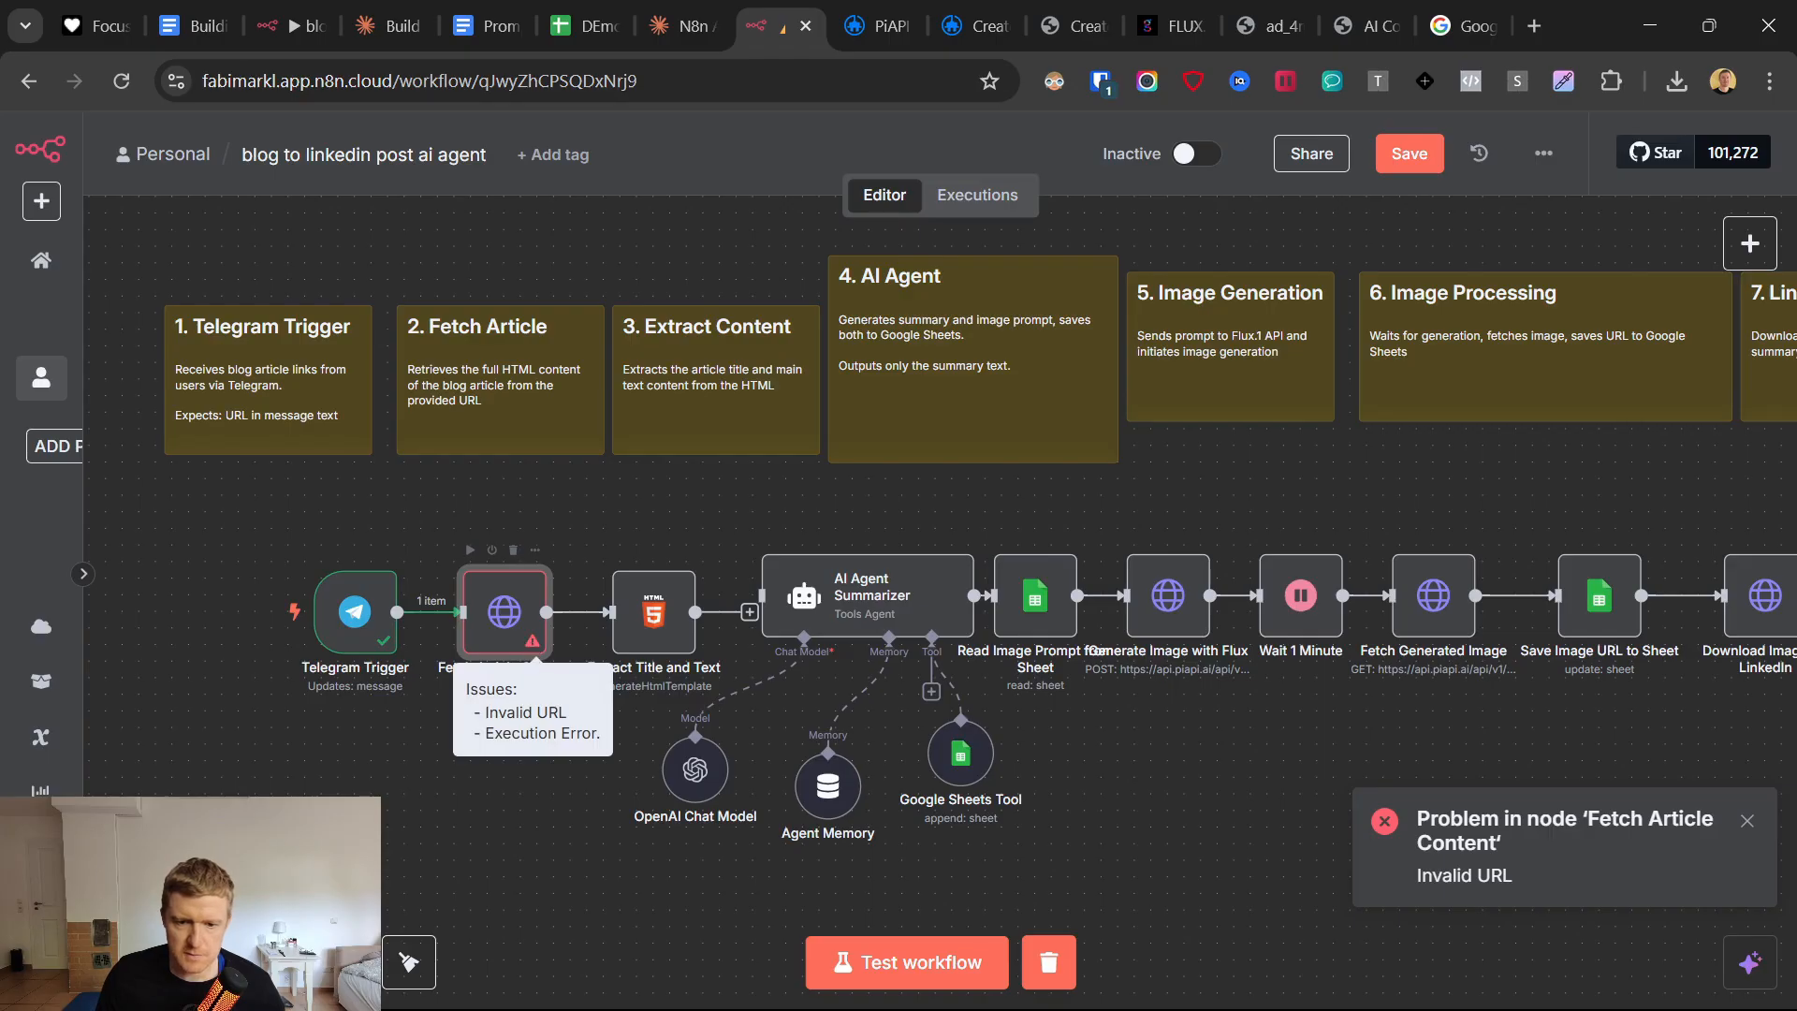
Send the copied Google blog article link to the BlogtoLIPost bot in Telegram.
{"action": "left_click", "coordinate": [1105, 984]}
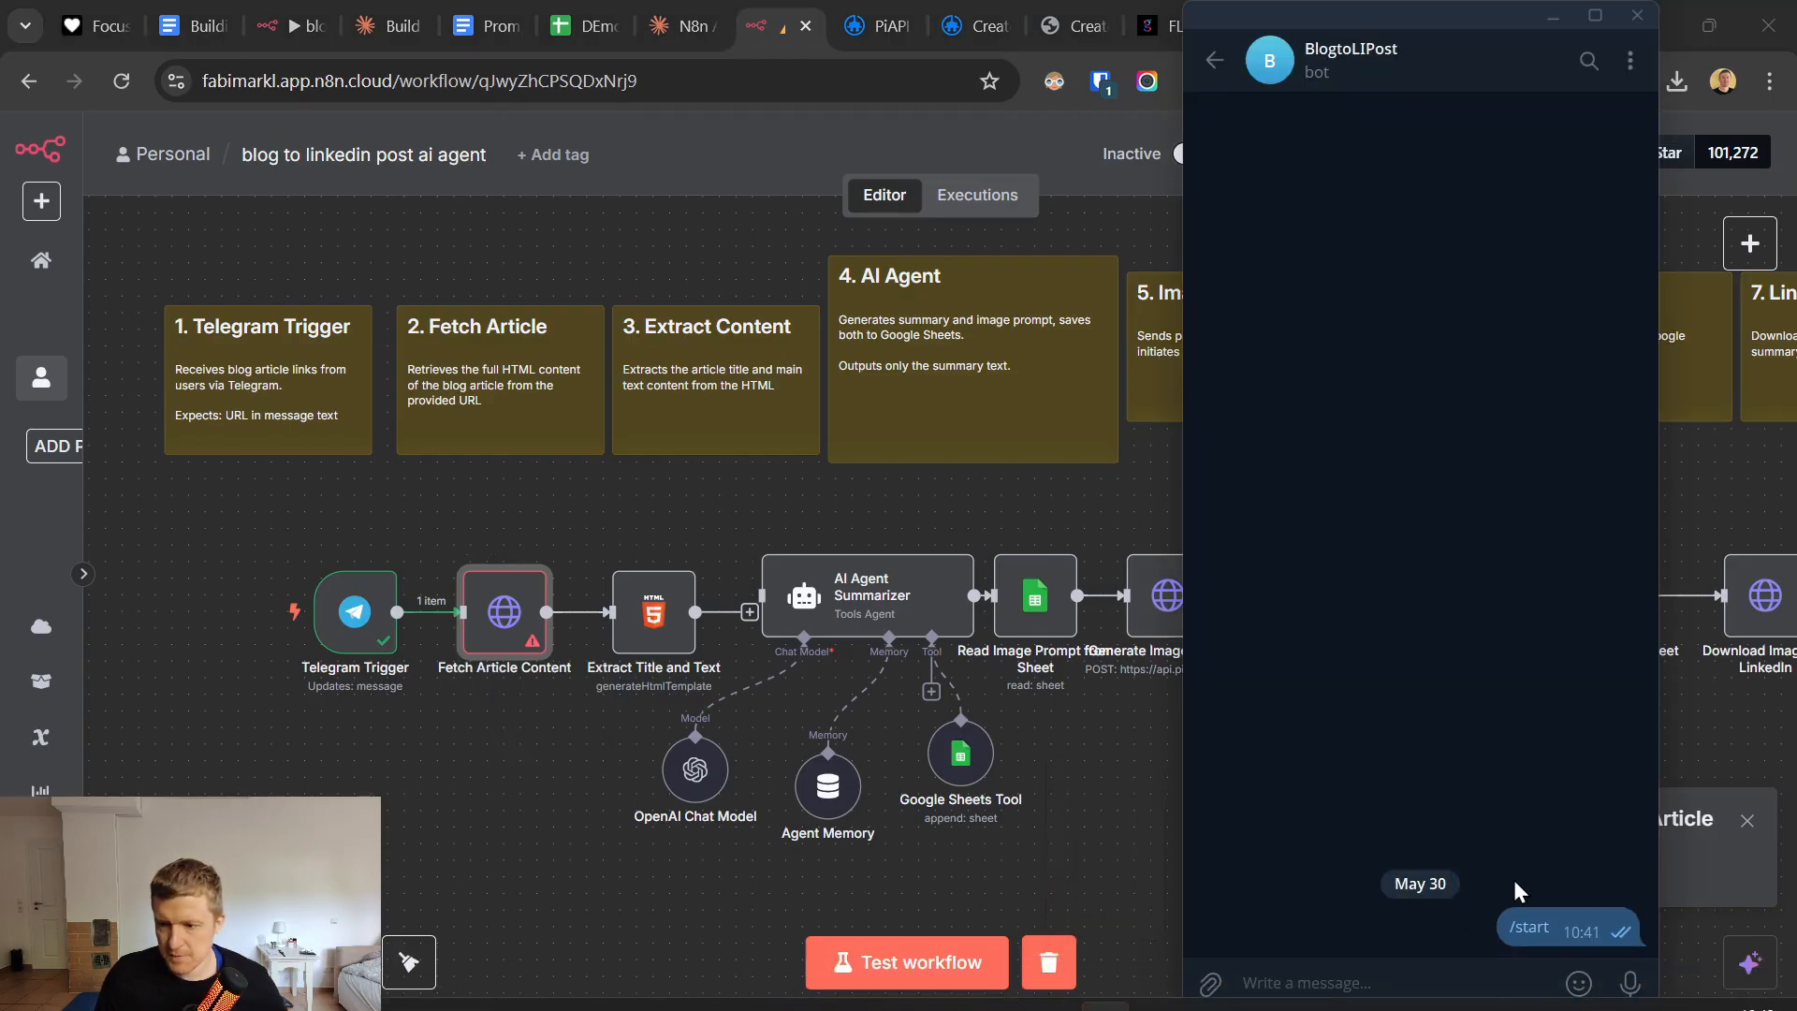
{"action": "key", "text": "ctrl+v"}
{"action": "key", "text": "Return"}
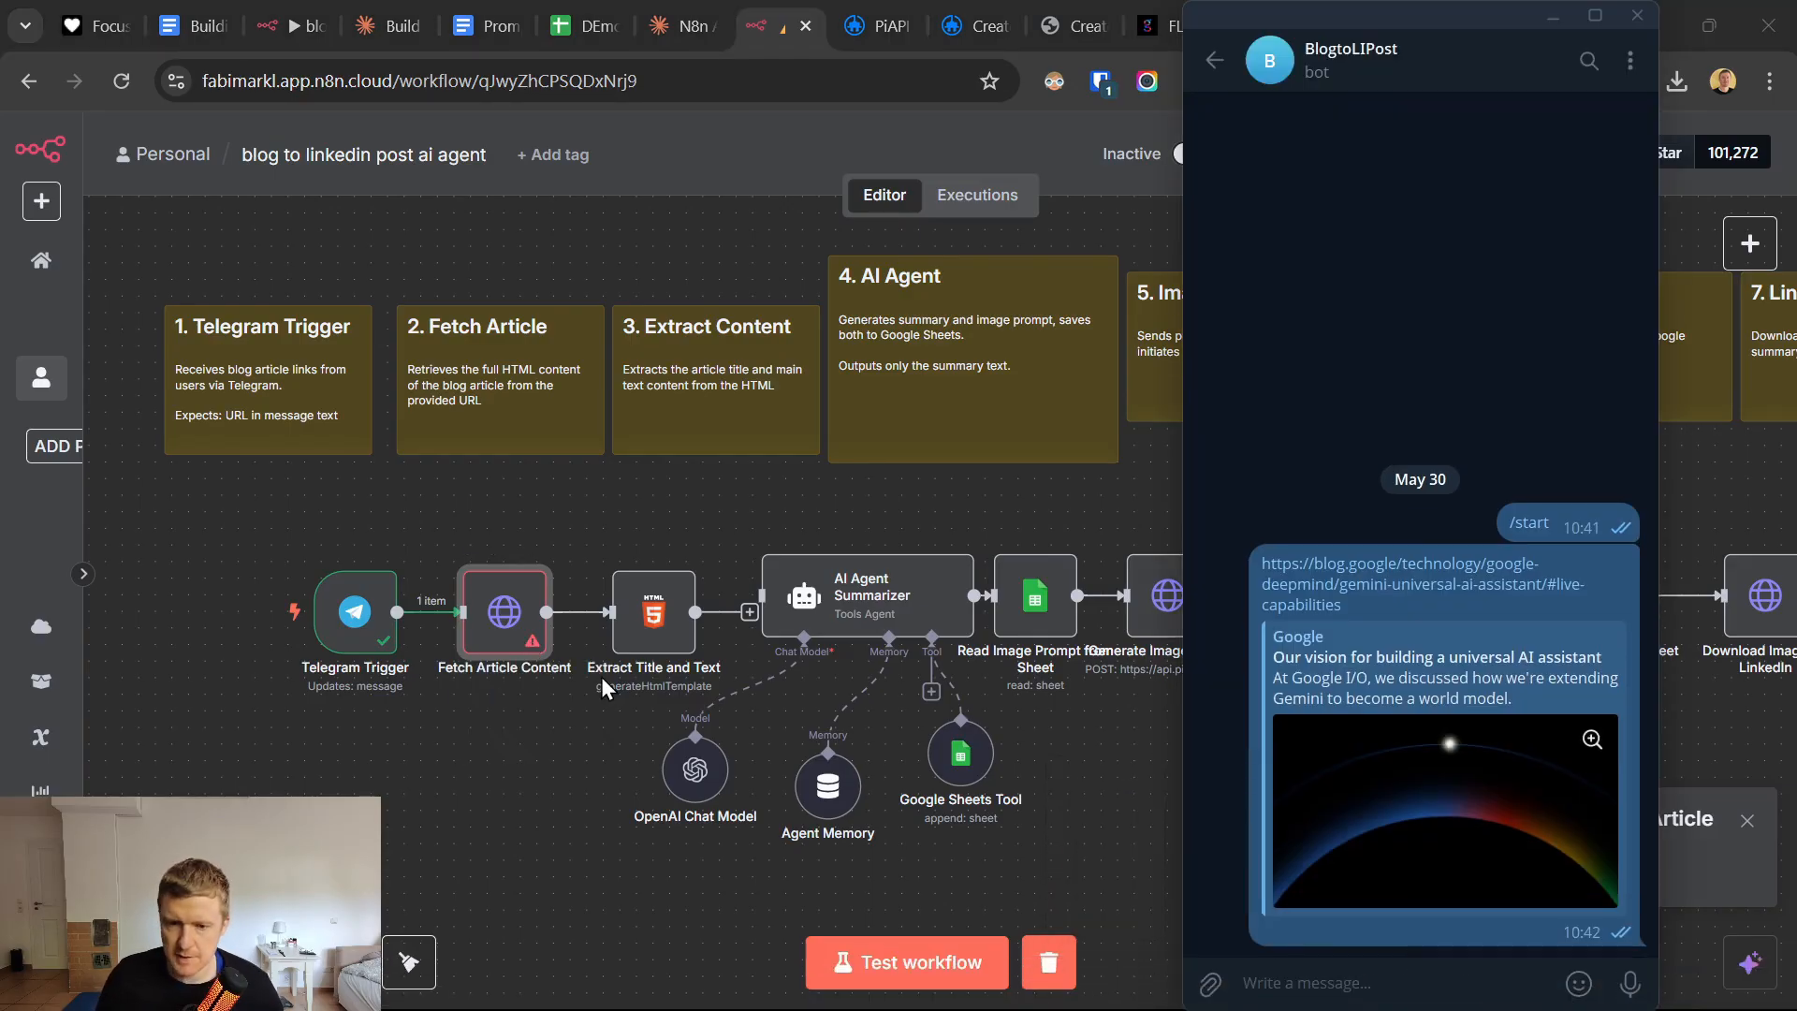
Test the Fetch Article Content node and examine the Telegram Trigger data in its input.
{"action": "left_click", "coordinate": [462, 650]}
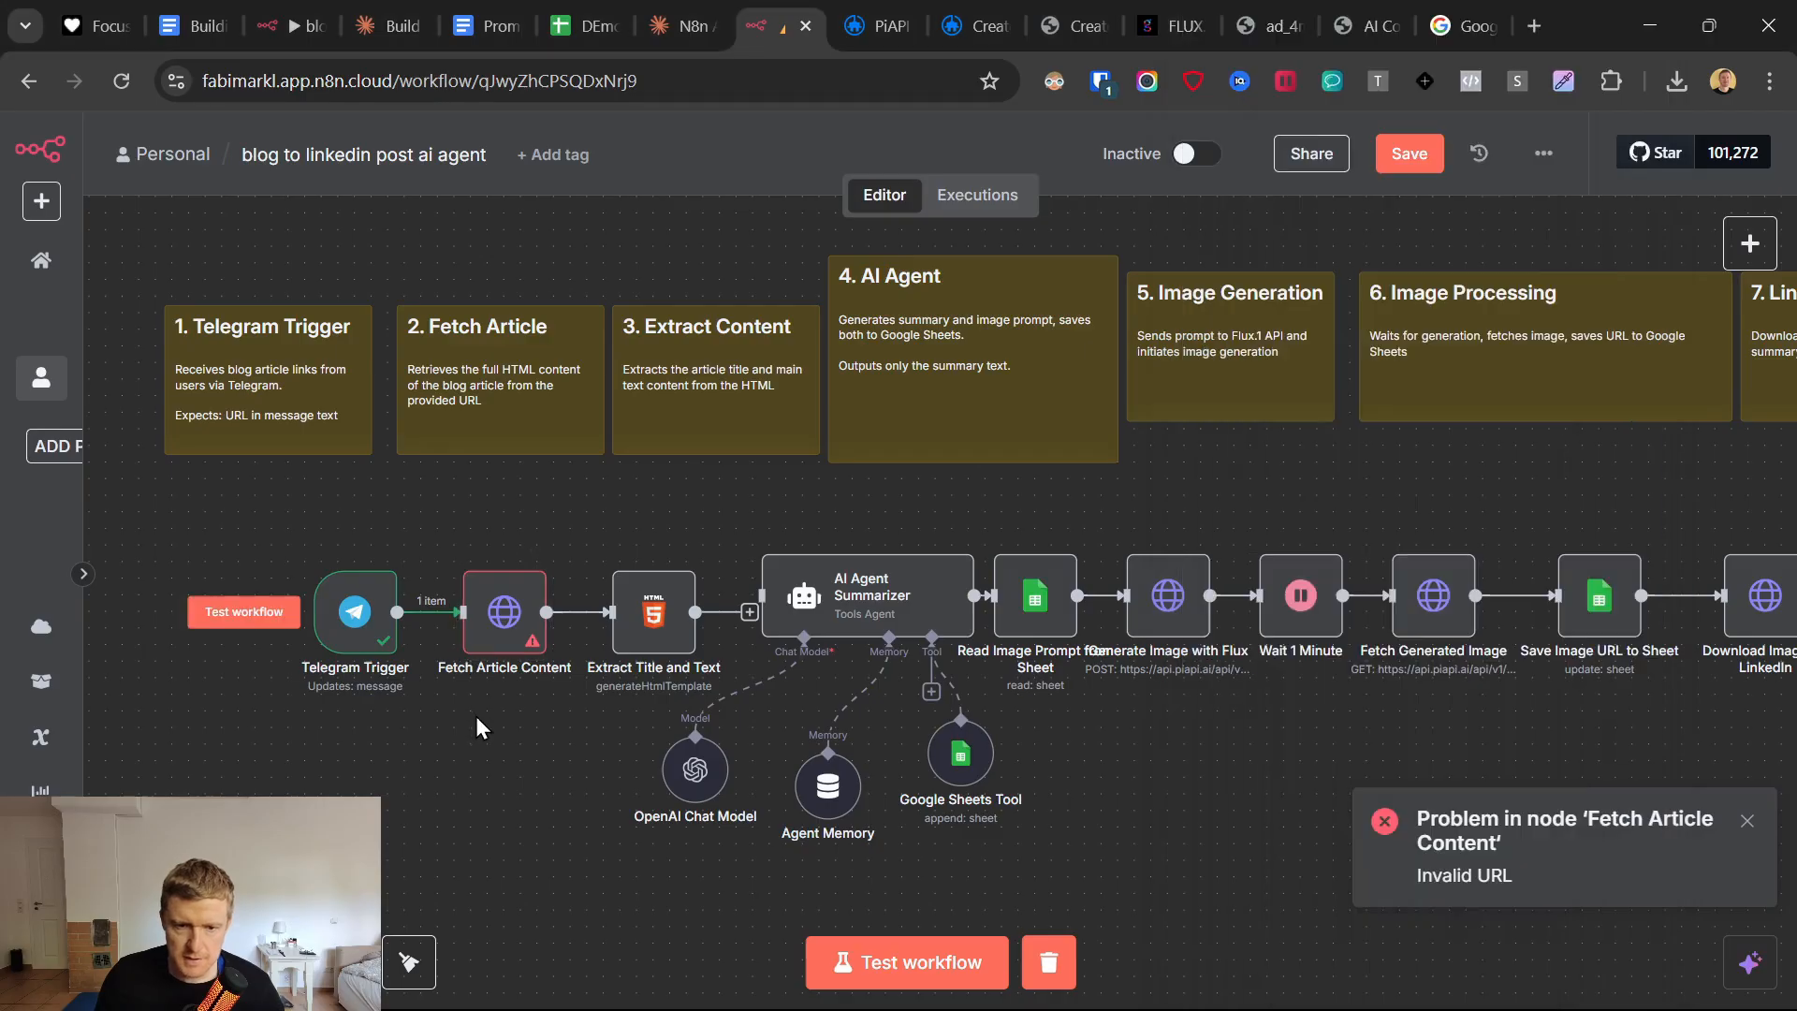
{"action": "double_click", "coordinate": [506, 614]}
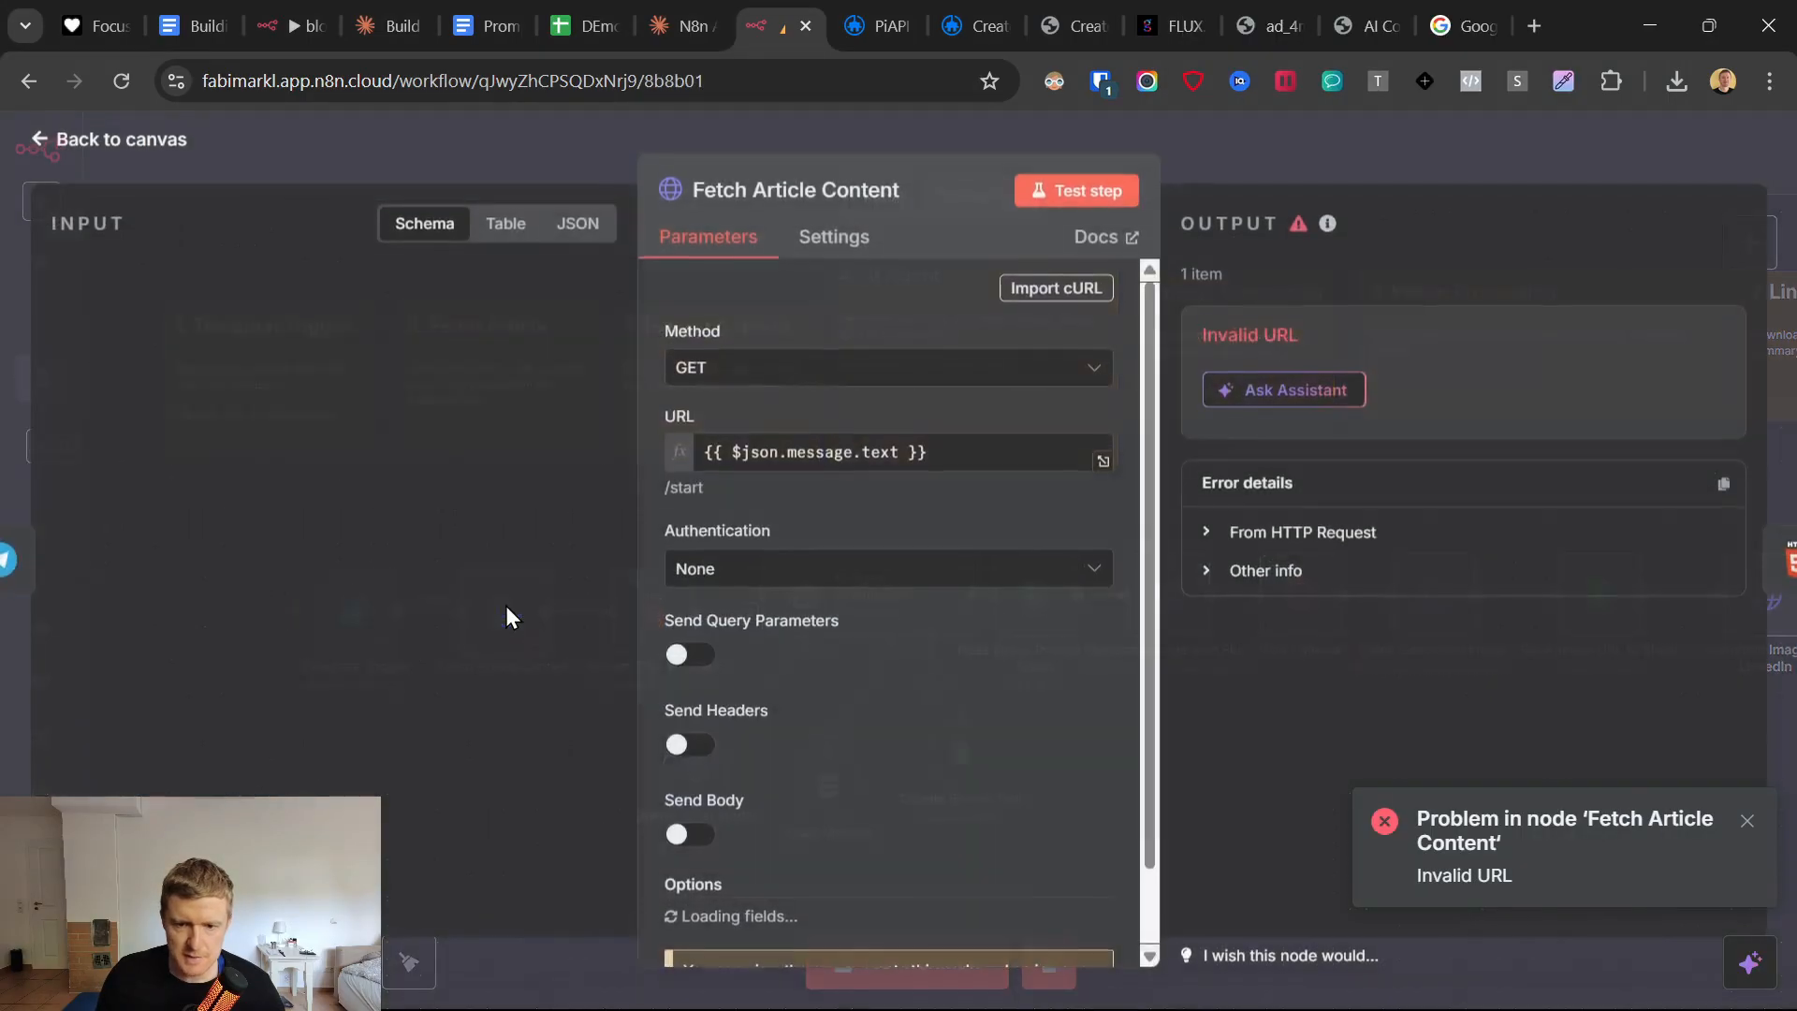
{"action": "left_click", "coordinate": [1083, 192]}
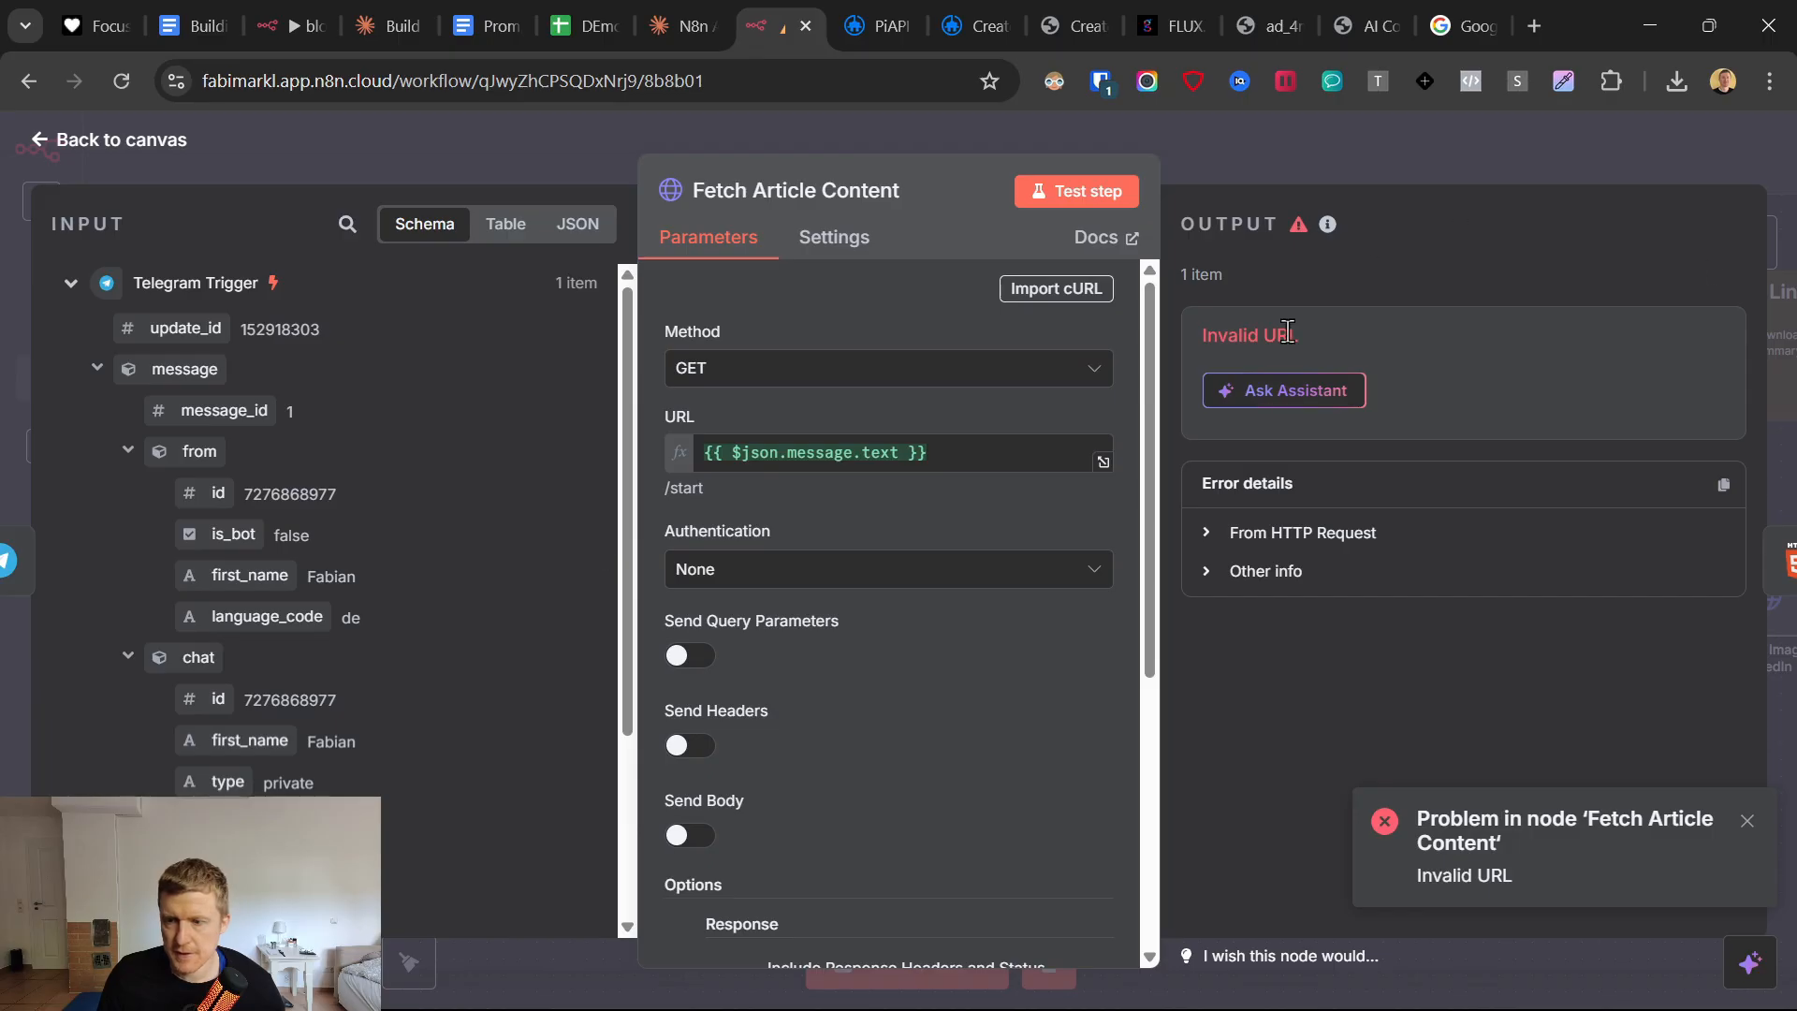
{"action": "scroll", "coordinate": [381, 604], "scroll_direction": "down", "scroll_amount": 3}
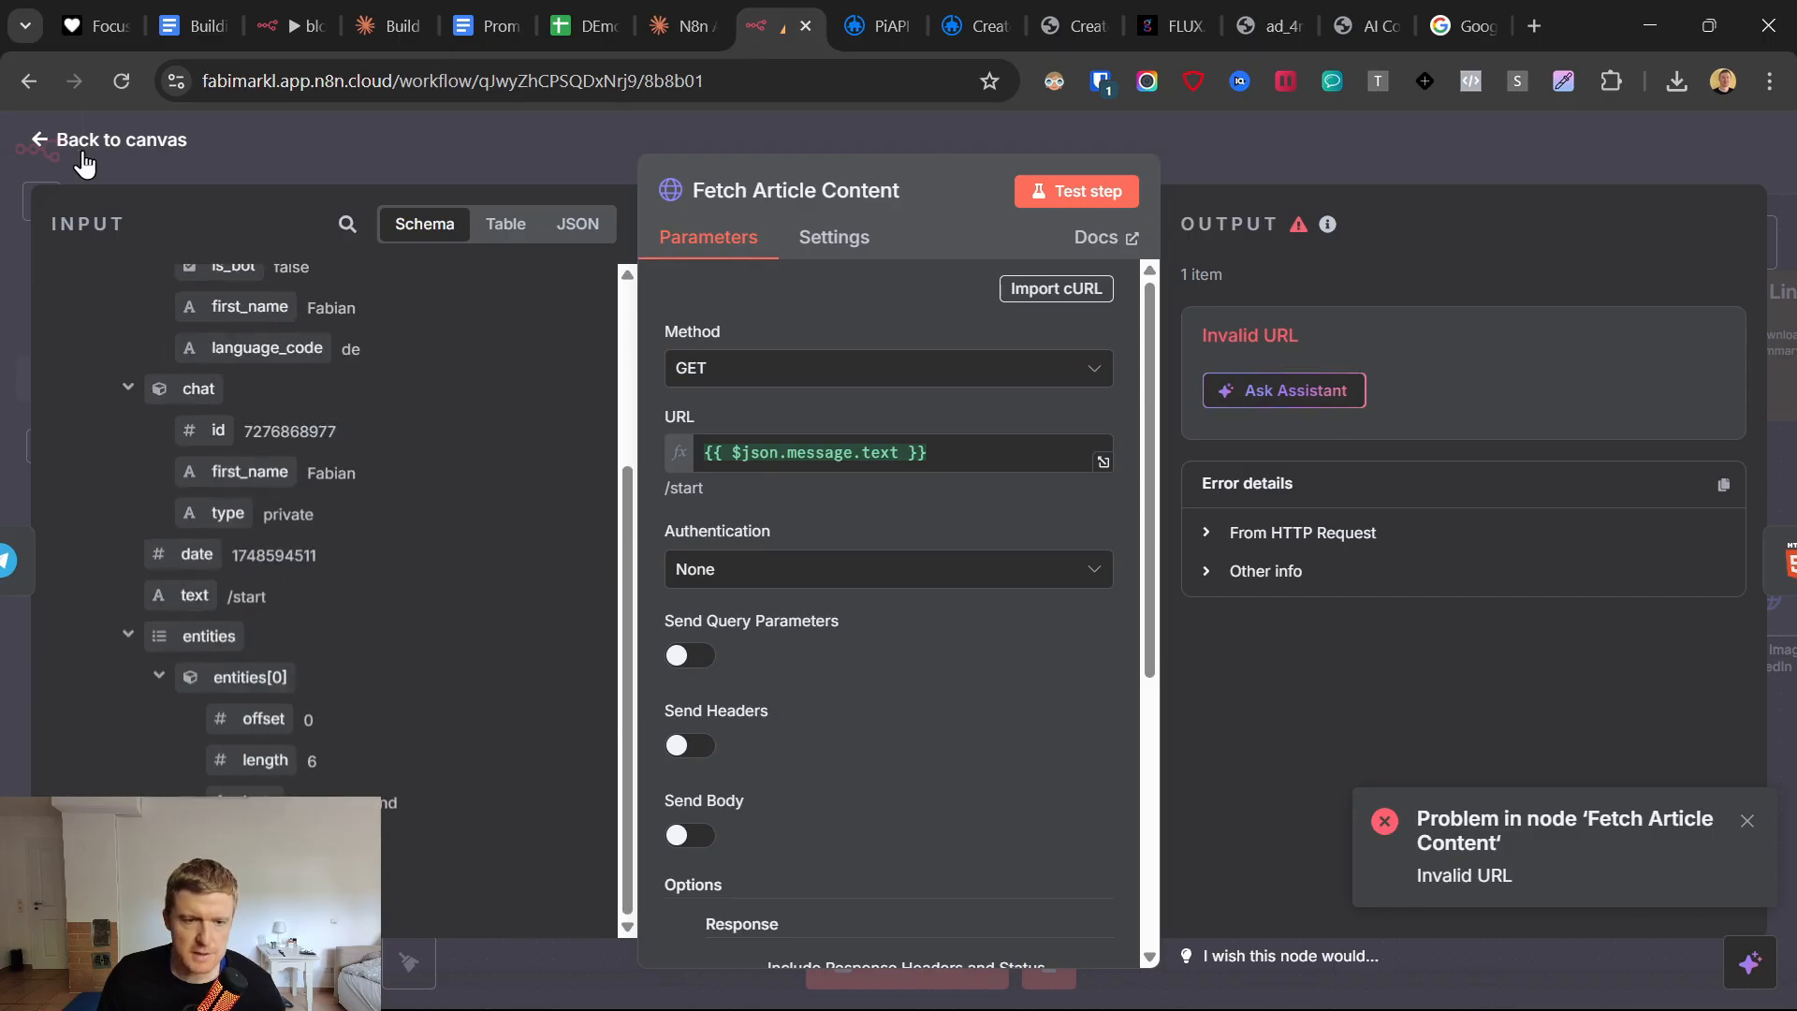
{"action": "left_click", "coordinate": [39, 140]}
Try to test the Telegram Trigger node on its own and return to the canvas.
{"action": "double_click", "coordinate": [363, 613]}
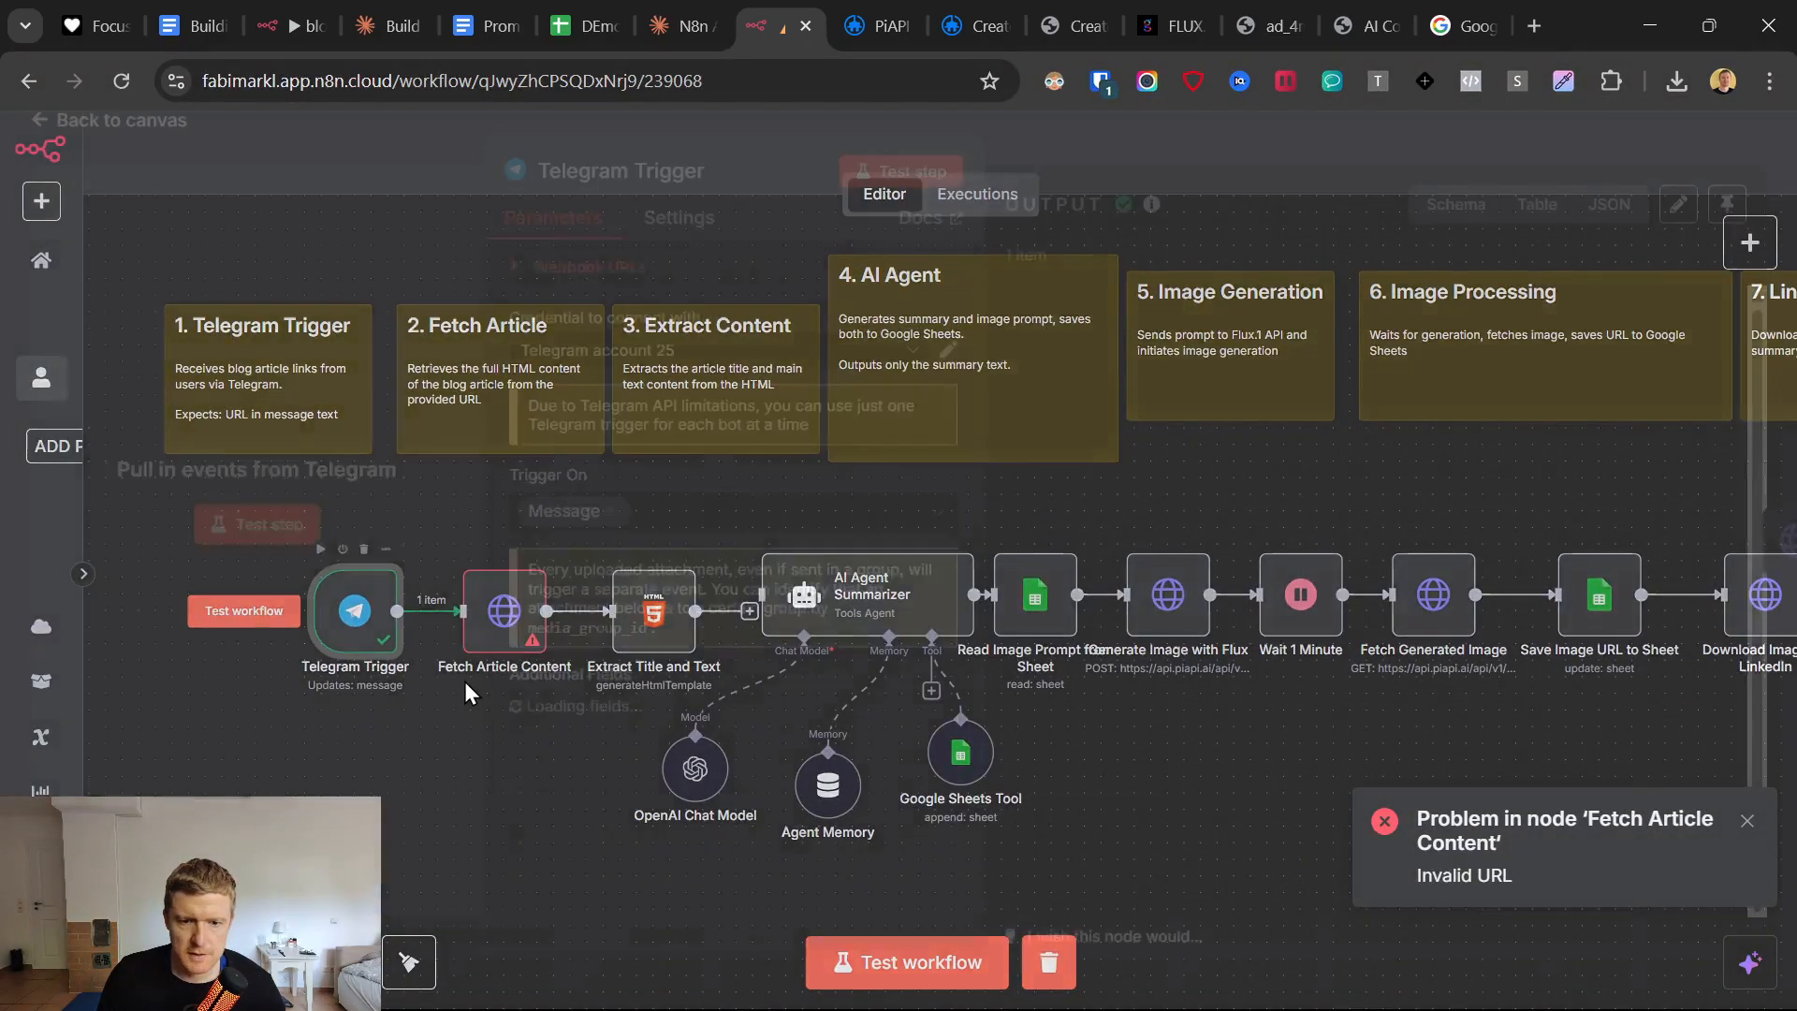
{"action": "left_click", "coordinate": [874, 194]}
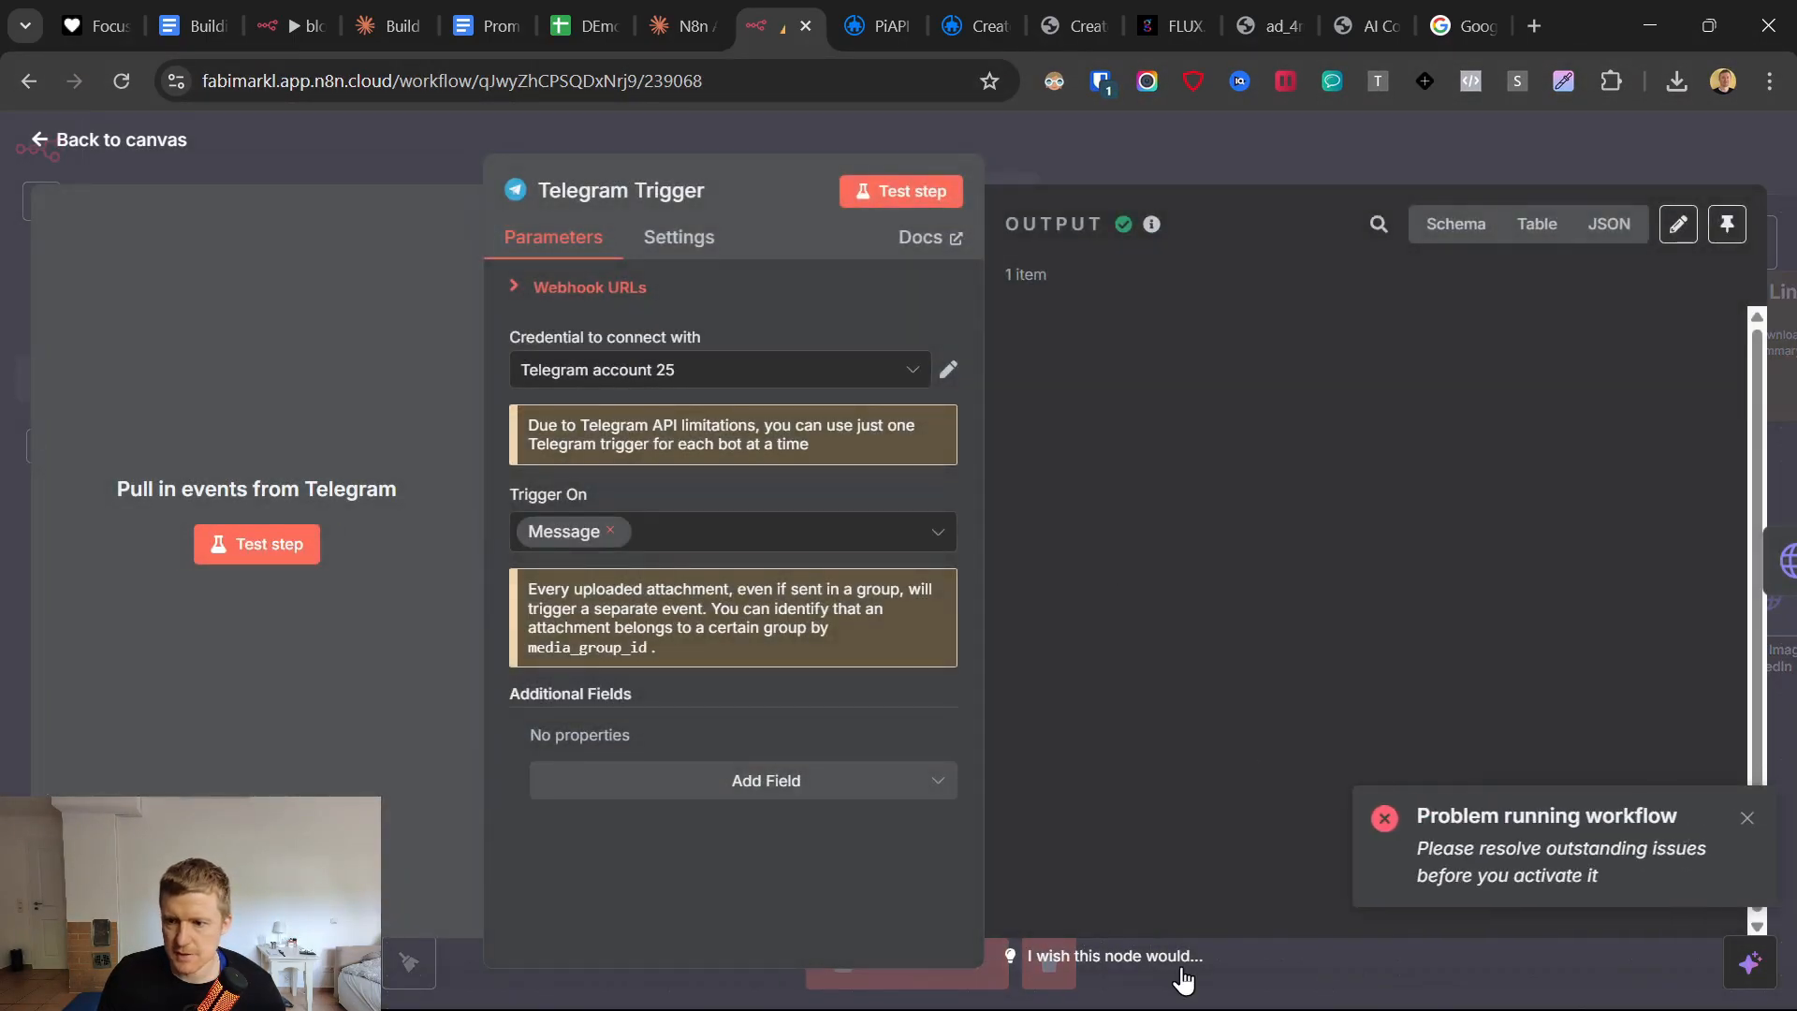
{"action": "left_click", "coordinate": [45, 140]}
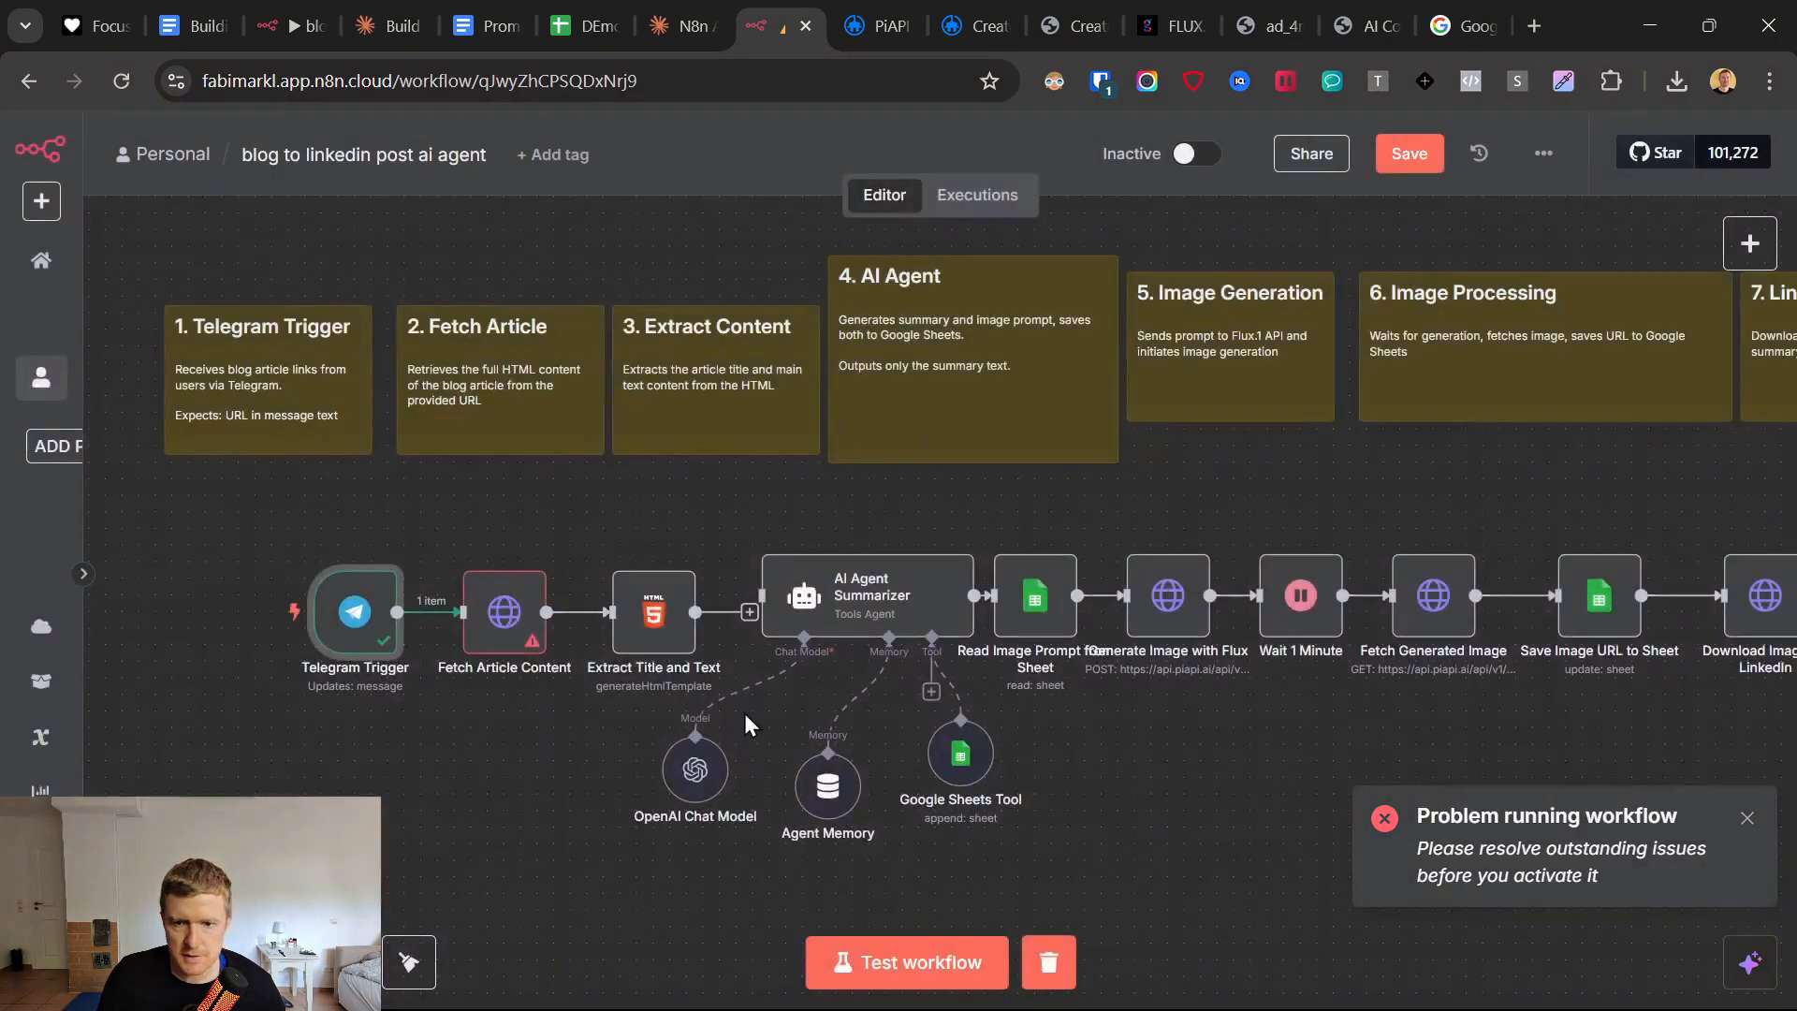
Reopen the Fetch Article Content node and examine its URL expression and Response options.
{"action": "scroll", "coordinate": [646, 801], "scroll_direction": "down", "scroll_amount": 5}
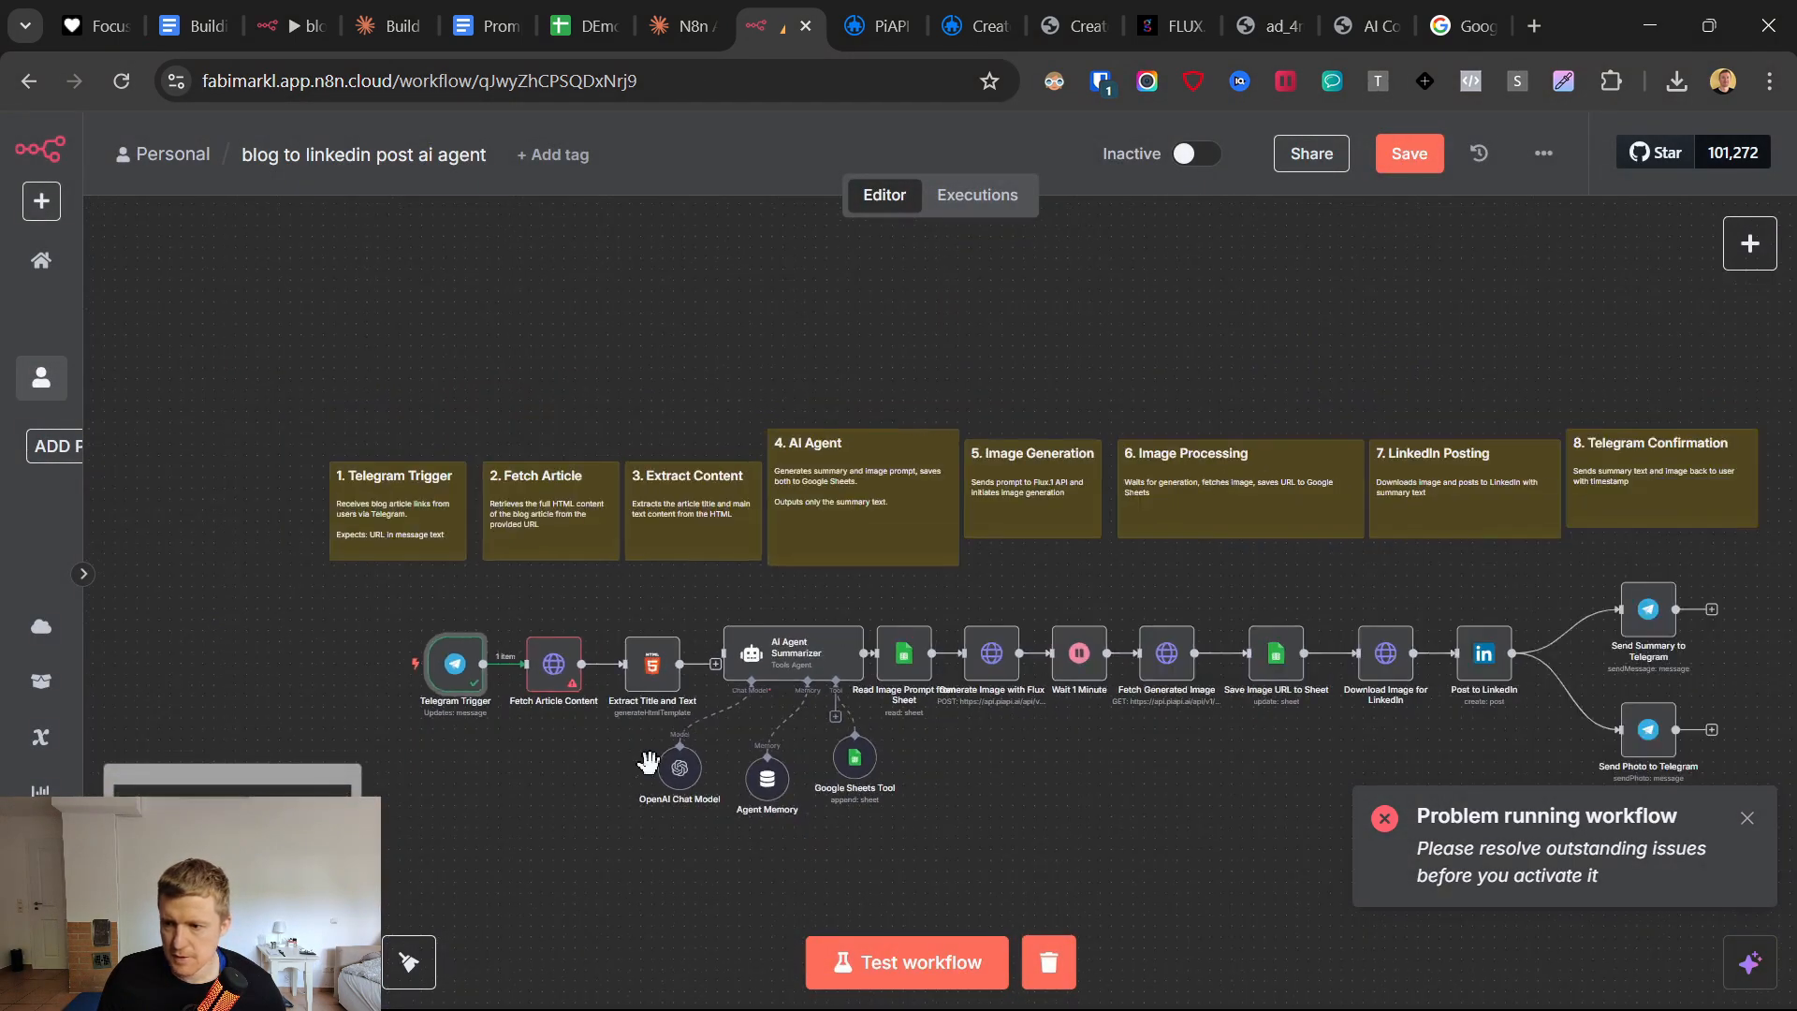
{"action": "scroll", "coordinate": [538, 656], "scroll_direction": "up", "scroll_amount": 2}
{"action": "left_click", "coordinate": [538, 660]}
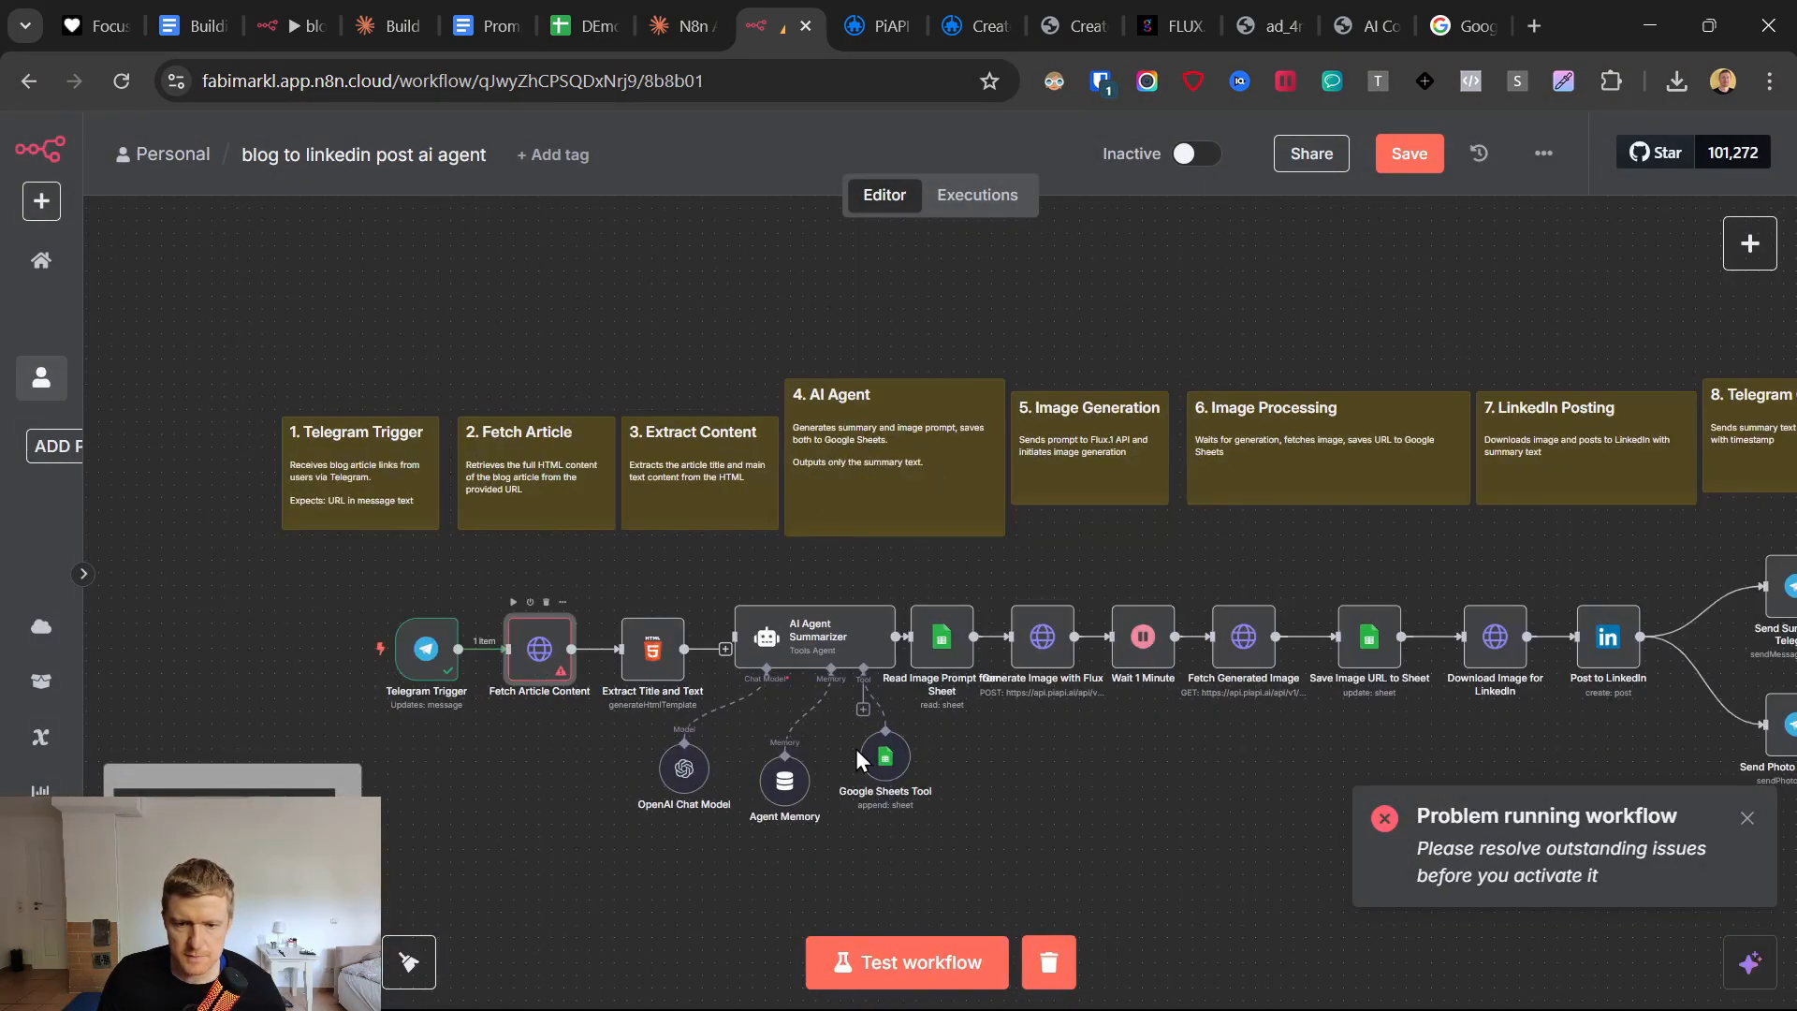
{"action": "key", "text": "Return"}
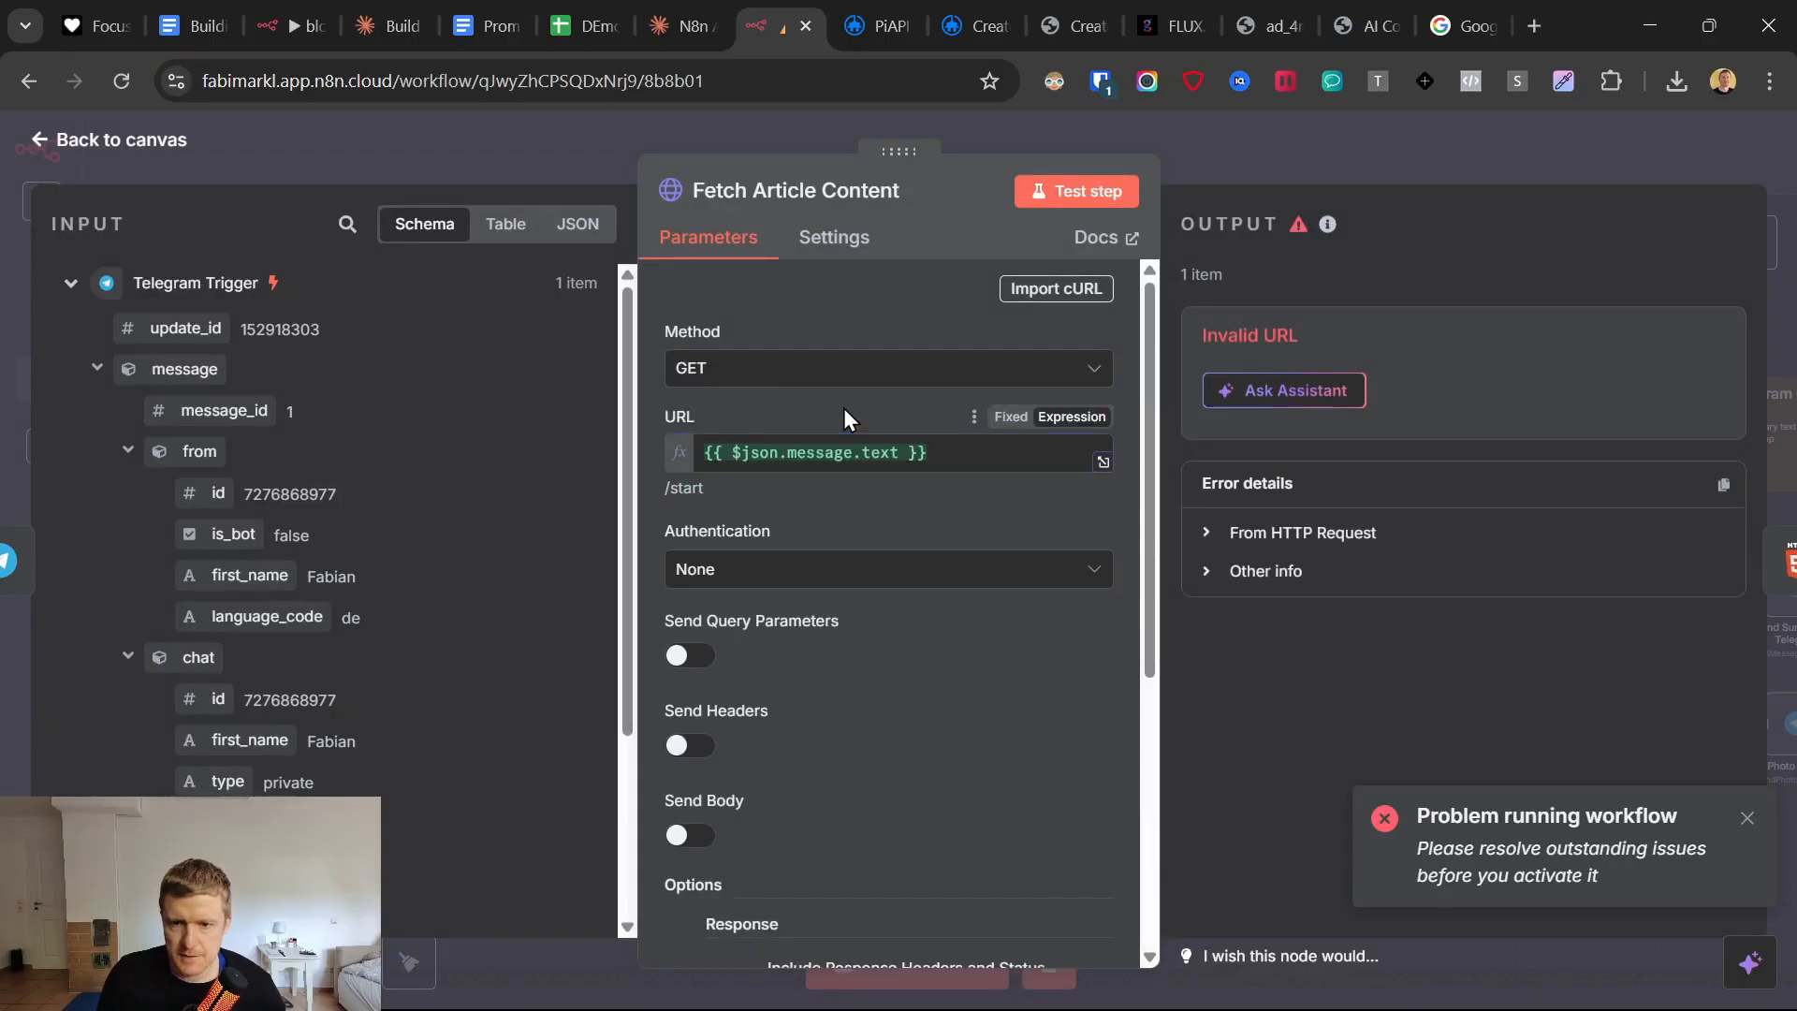
{"action": "scroll", "coordinate": [923, 569], "scroll_direction": "down", "scroll_amount": 5}
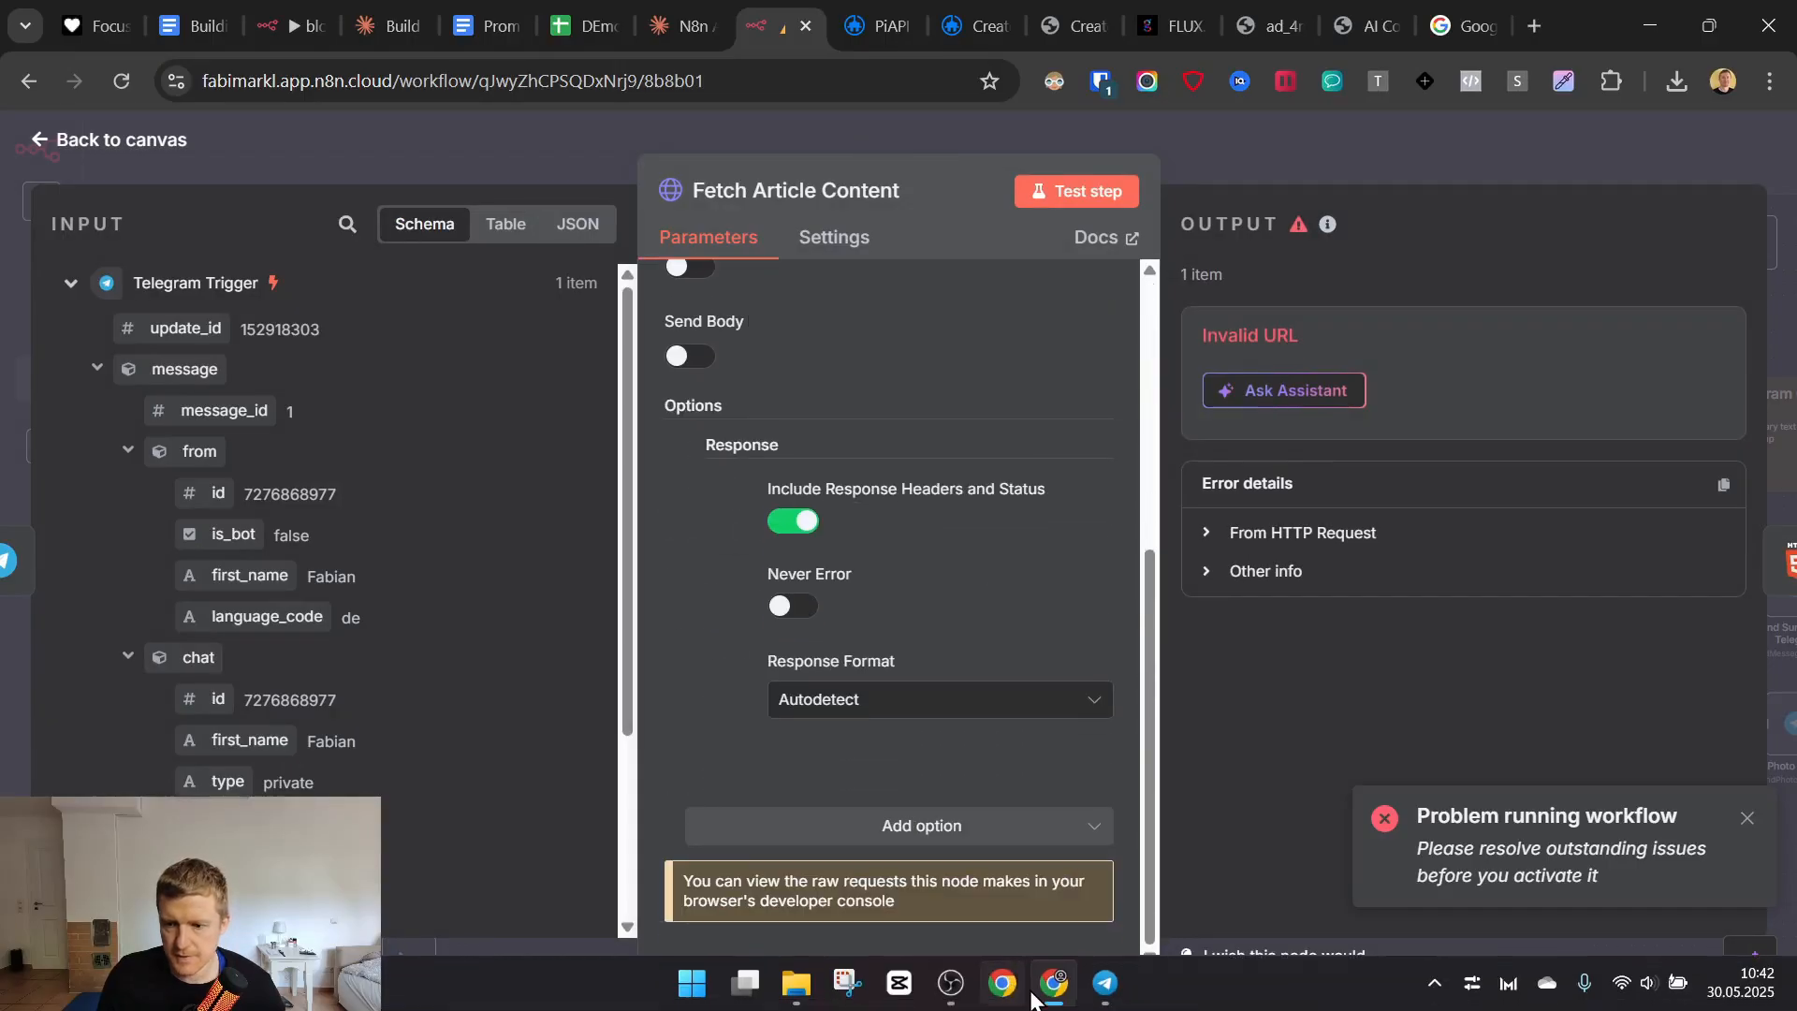
Return to the canvas, test the workflow, and resend the Google blog article link to the BlogtoLIPost bot in Telegram.
{"action": "left_click", "coordinate": [1105, 985]}
{"action": "left_click", "coordinate": [1105, 984]}
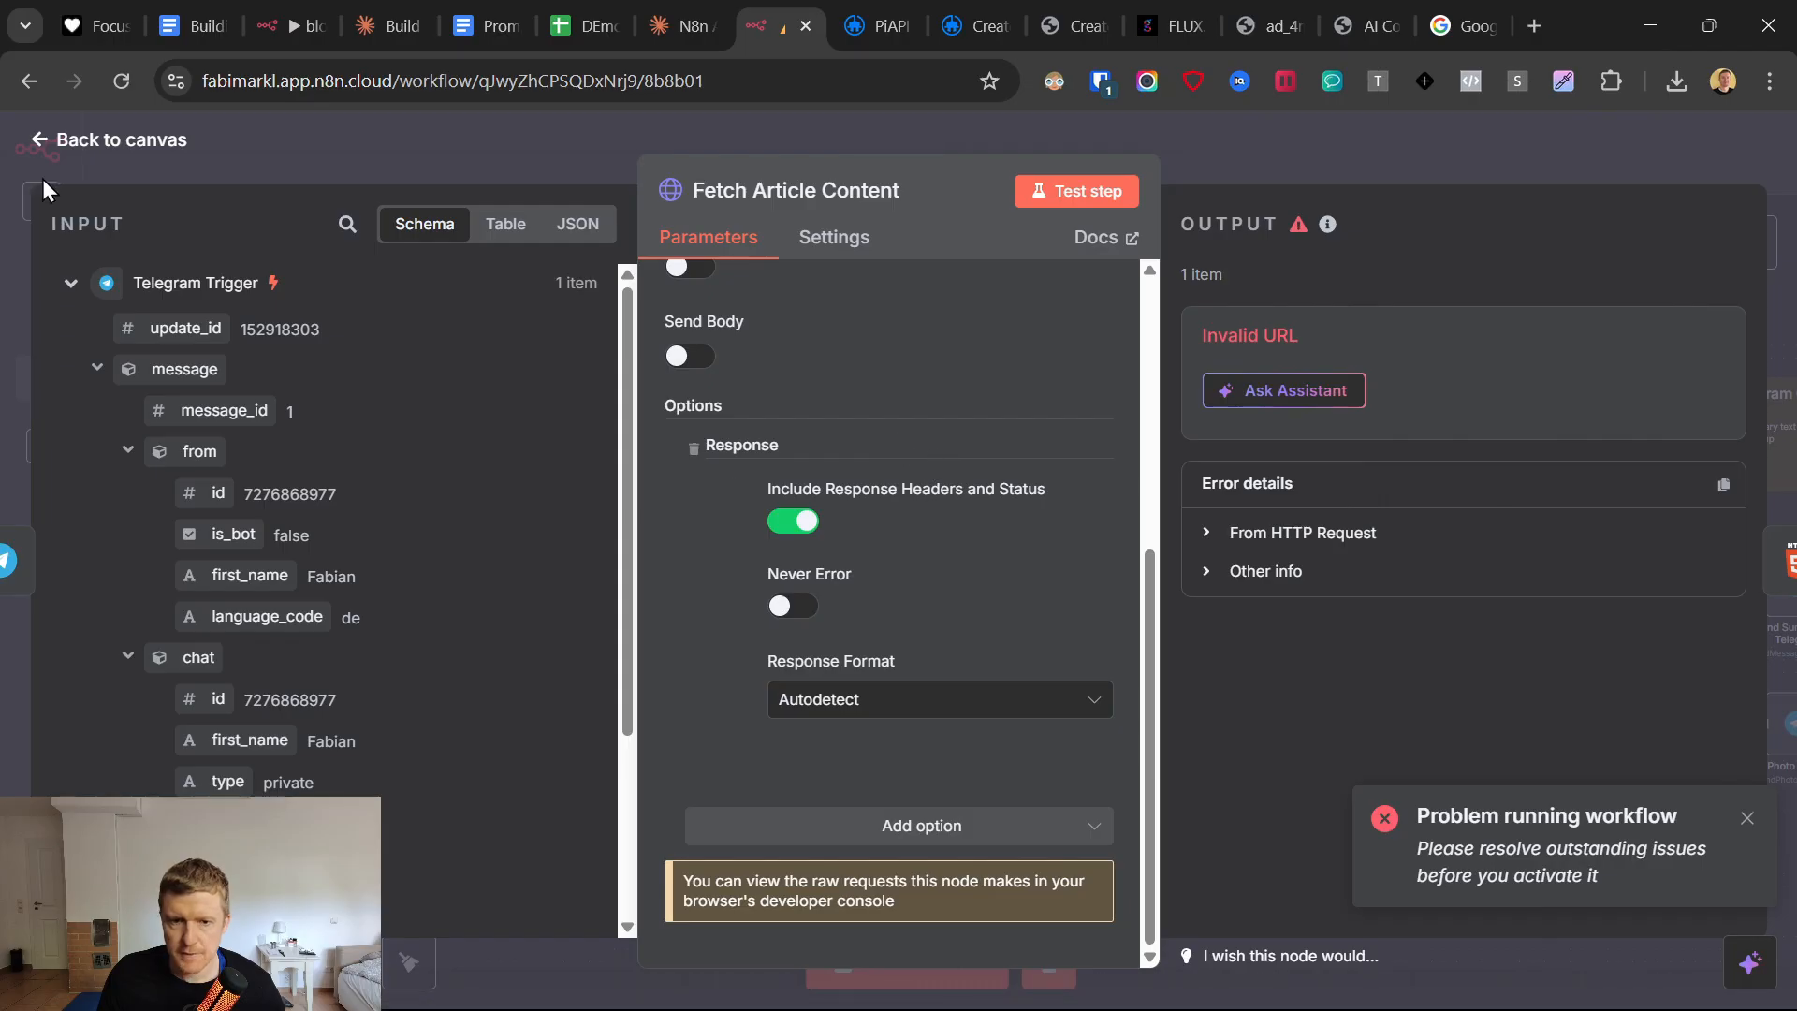
{"action": "left_click", "coordinate": [56, 148]}
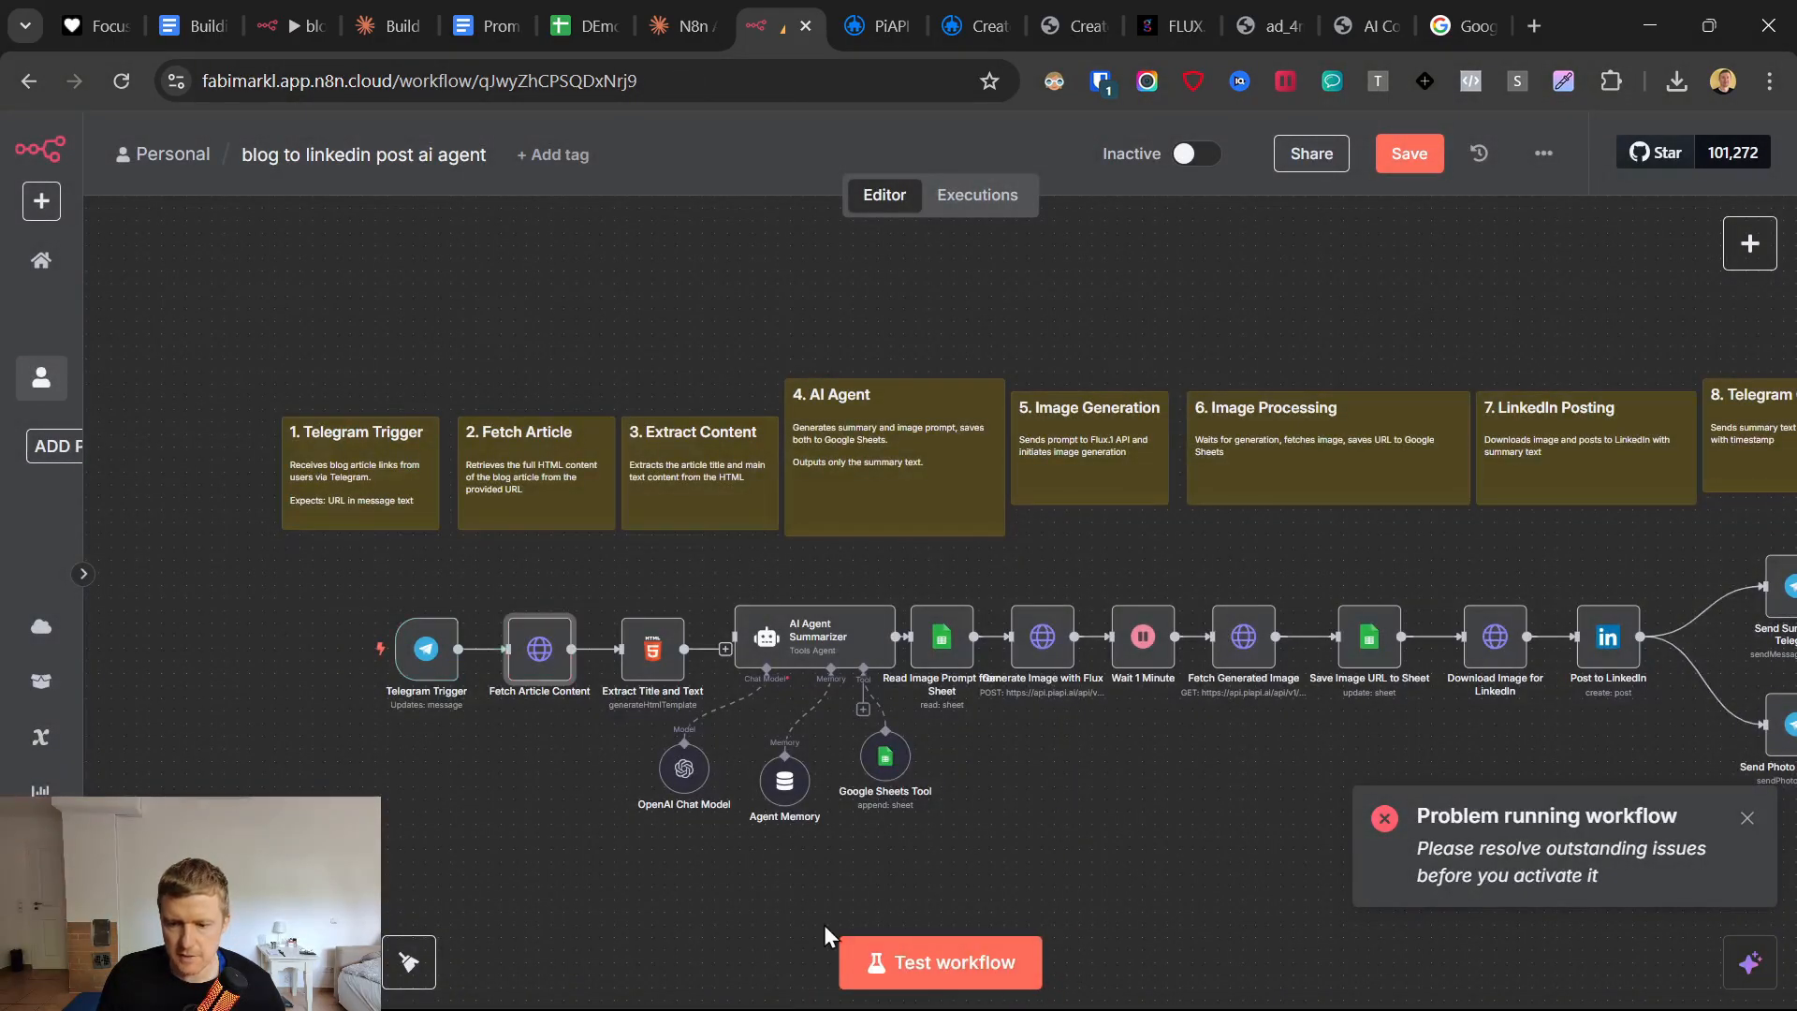
{"action": "left_click", "coordinate": [903, 955]}
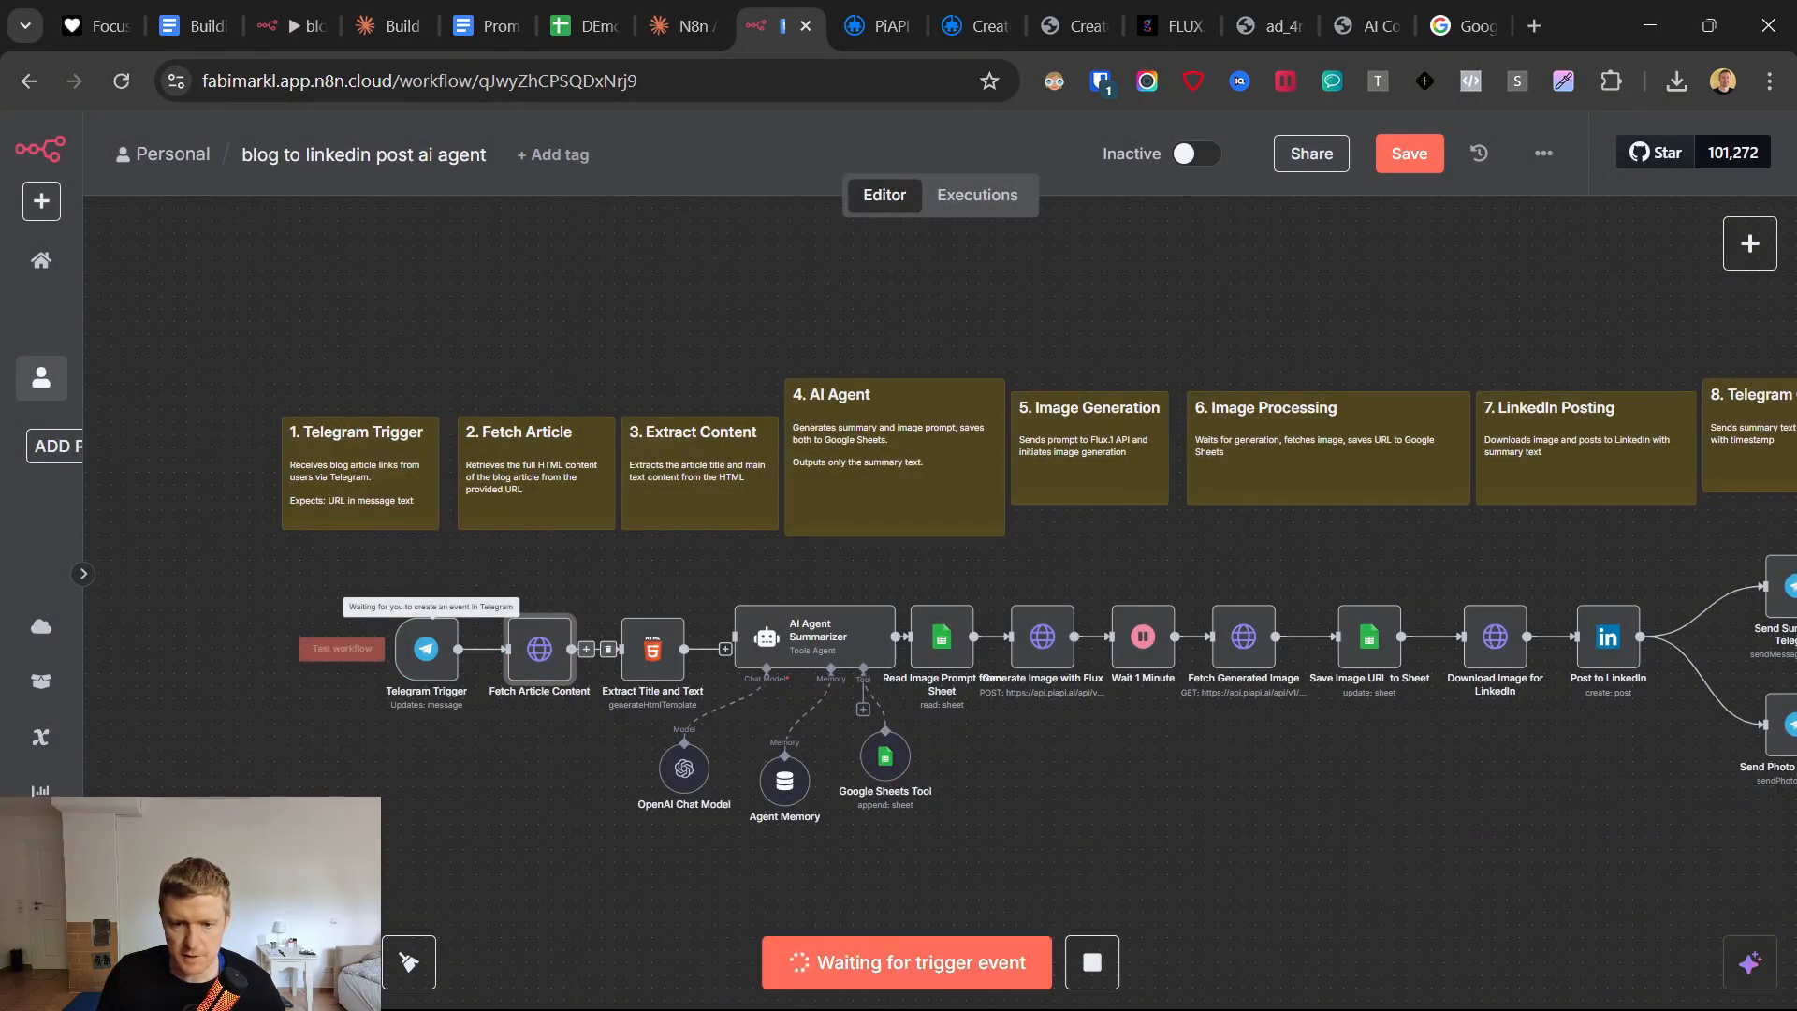
{"action": "left_click", "coordinate": [1099, 984]}
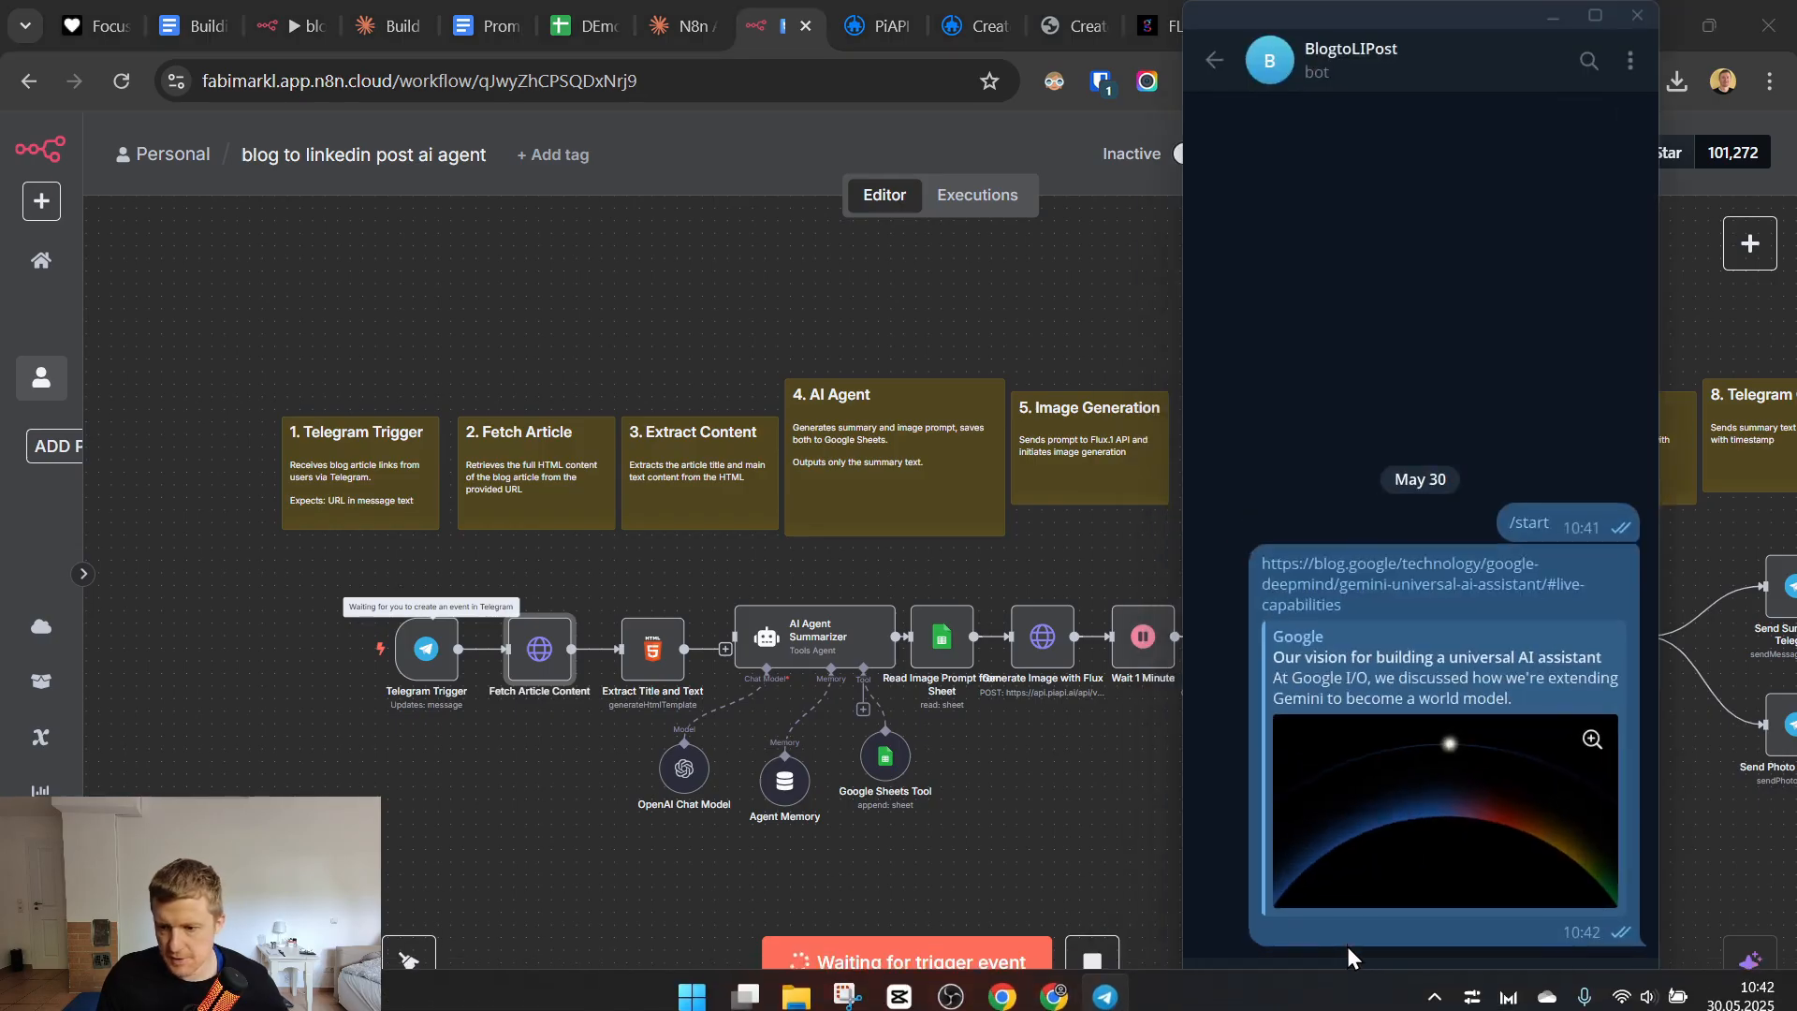
{"action": "type", "text": "https://blog.google/technology/google-deepmind/gemini-universal-ai-assistant/#live-capabilities"}
{"action": "key", "text": "Return"}
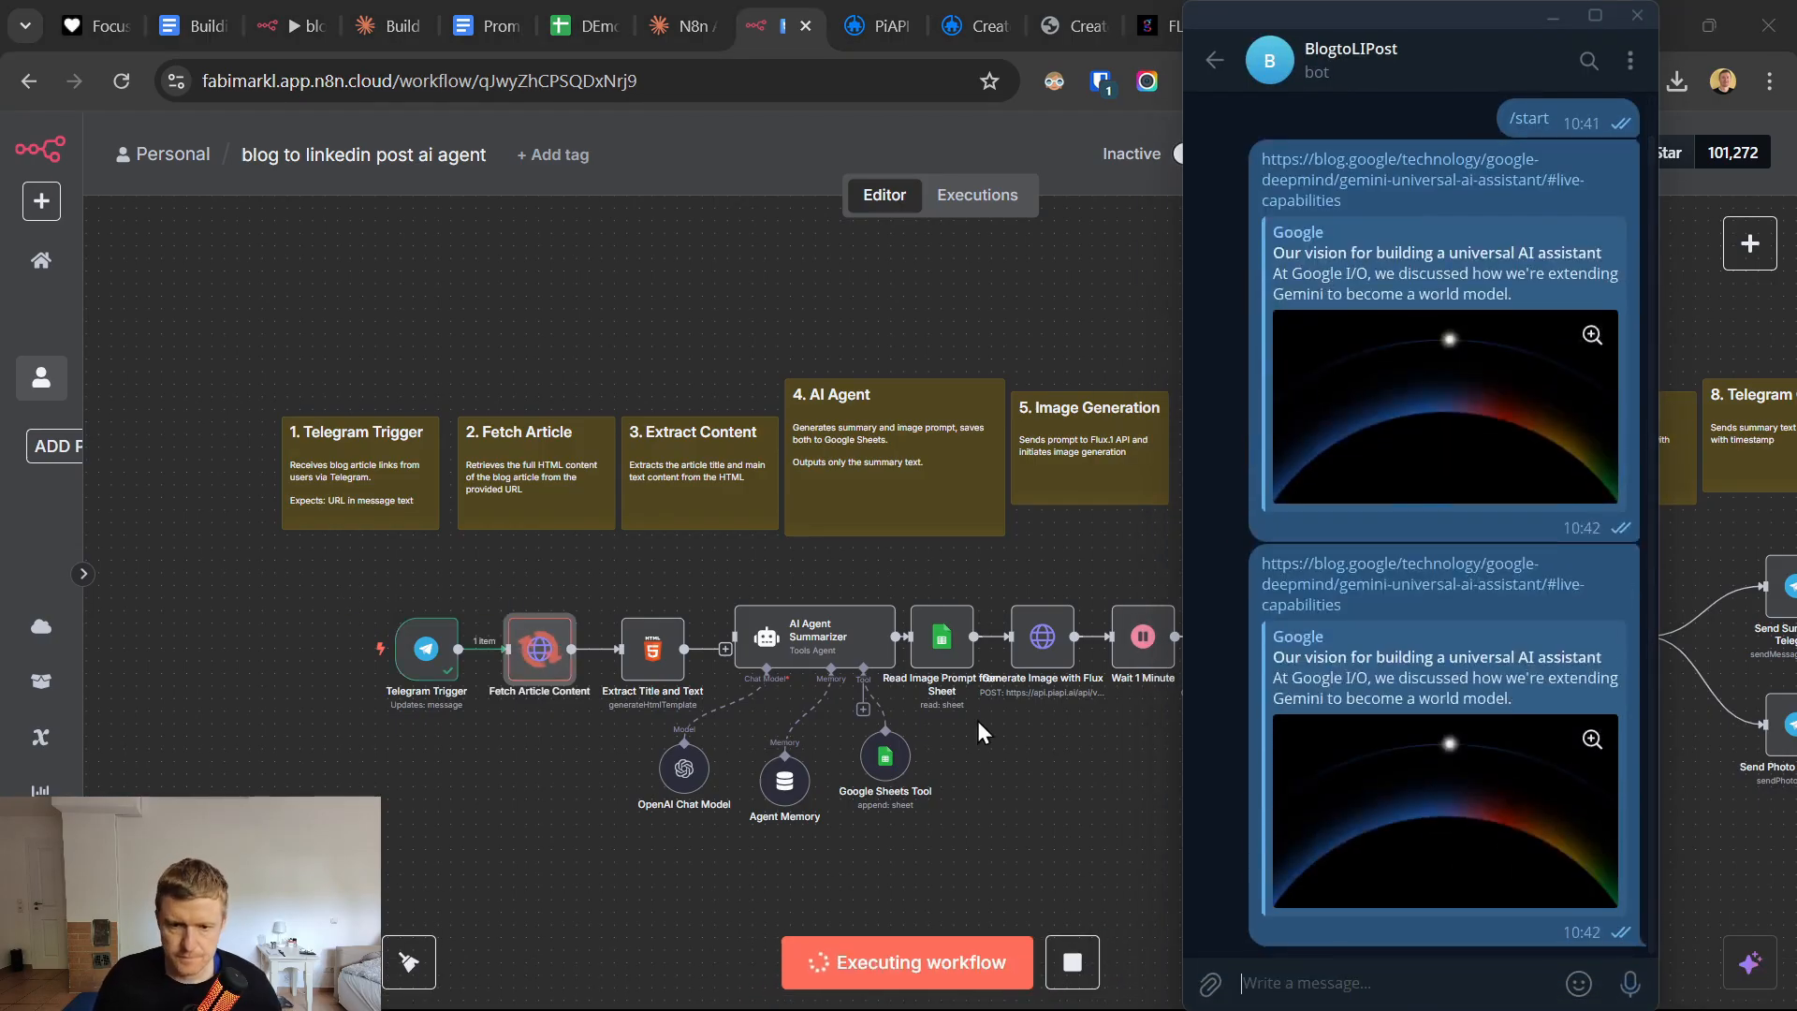
Examine the Fetch Article Content node's URL expression, Response options and output, and return to the canvas.
{"action": "left_click", "coordinate": [533, 650]}
{"action": "key", "text": "Return"}
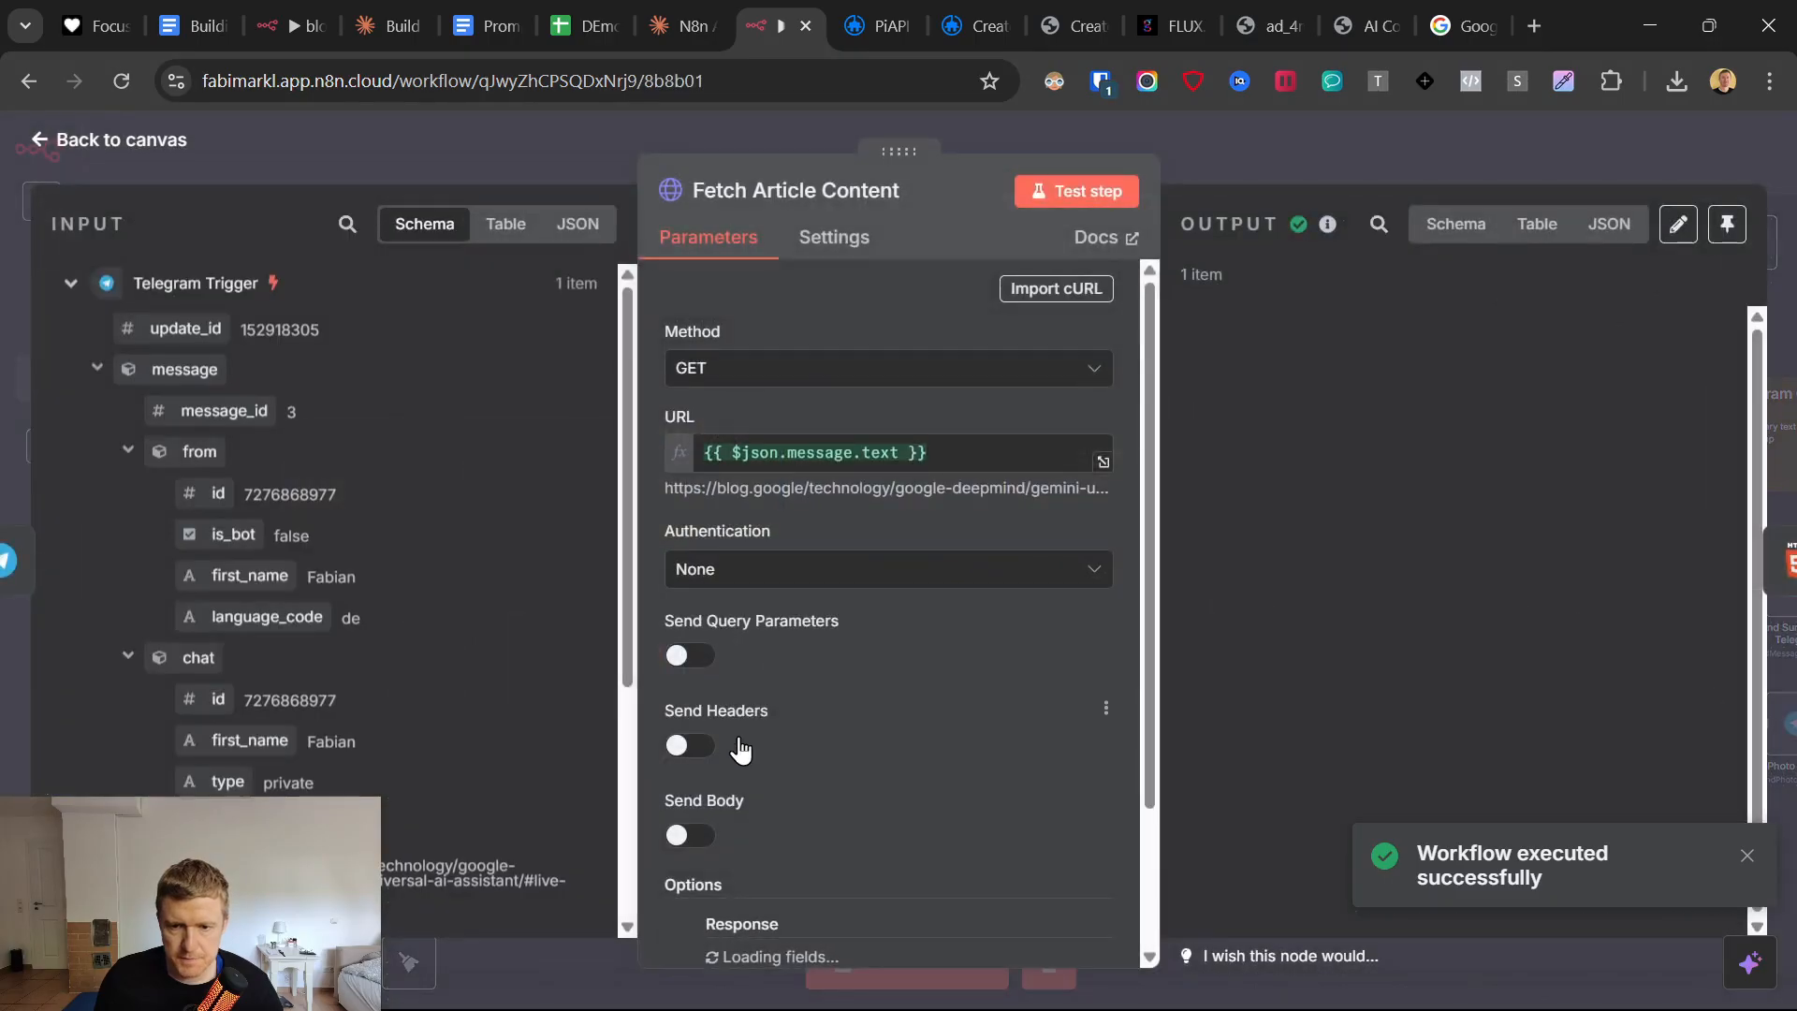
{"action": "left_click", "coordinate": [964, 452]}
{"action": "left_click", "coordinate": [789, 404]}
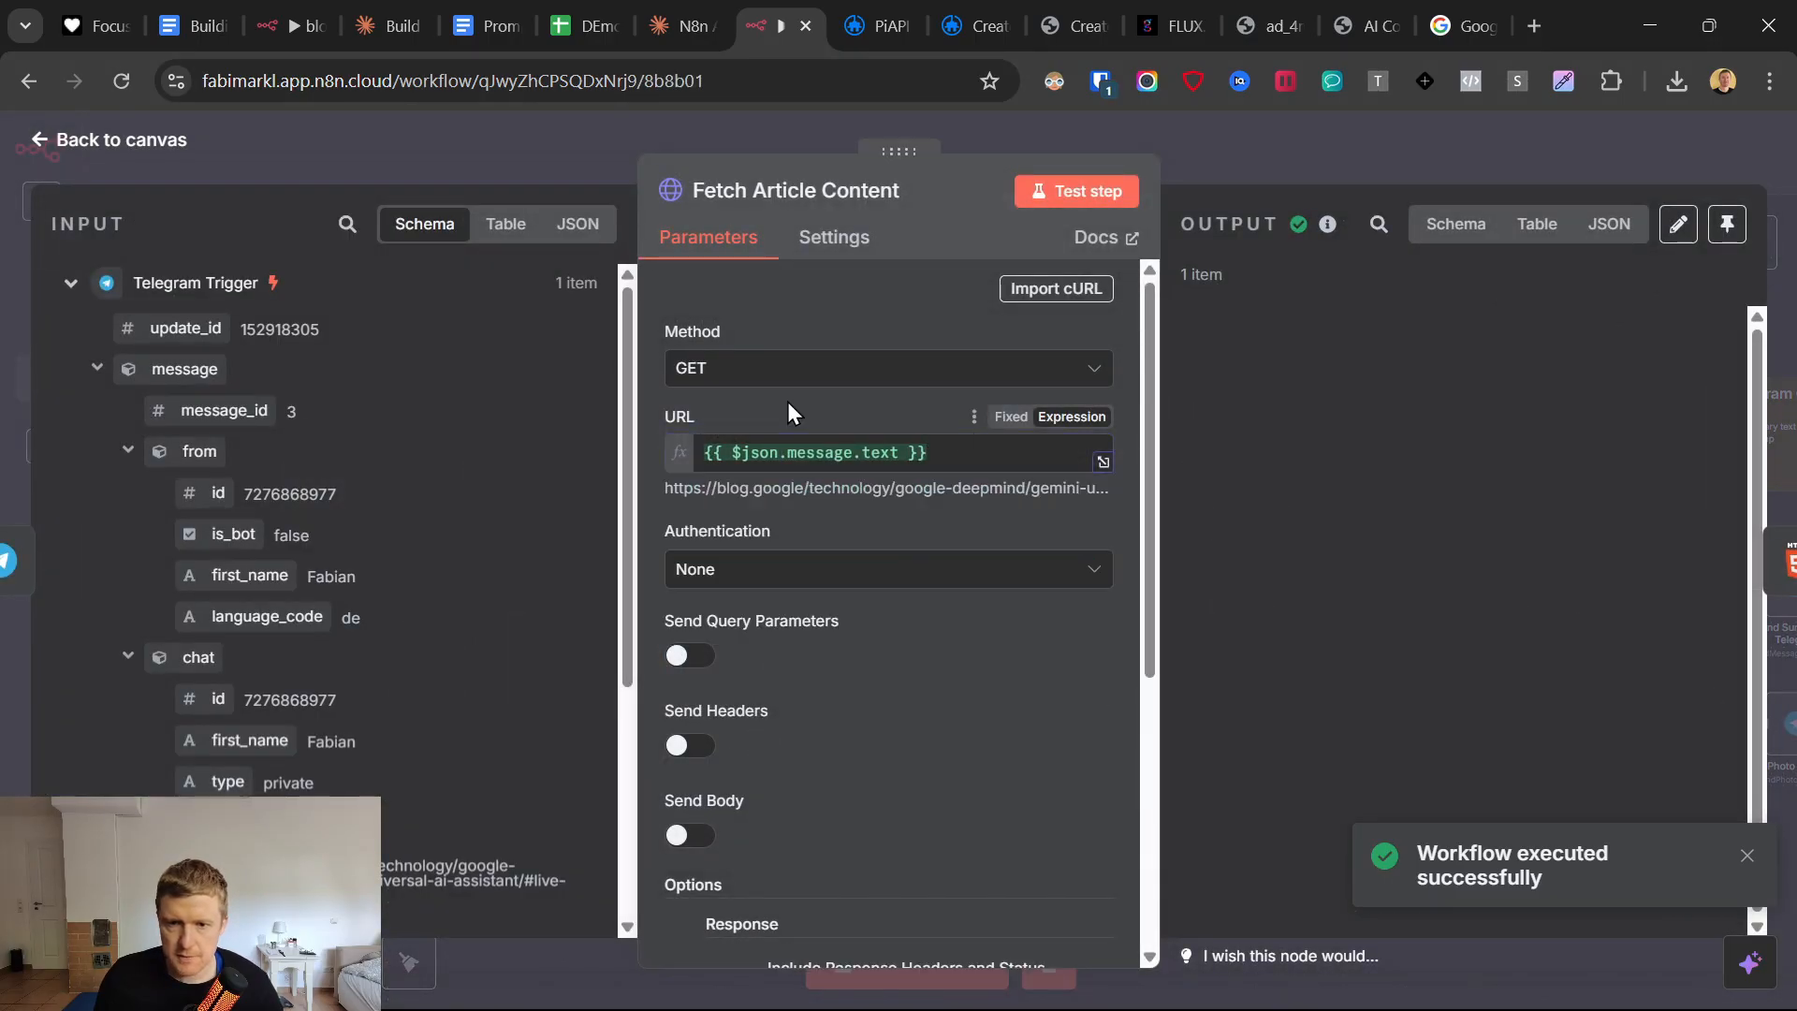
{"action": "scroll", "coordinate": [802, 736], "scroll_direction": "down", "scroll_amount": 5}
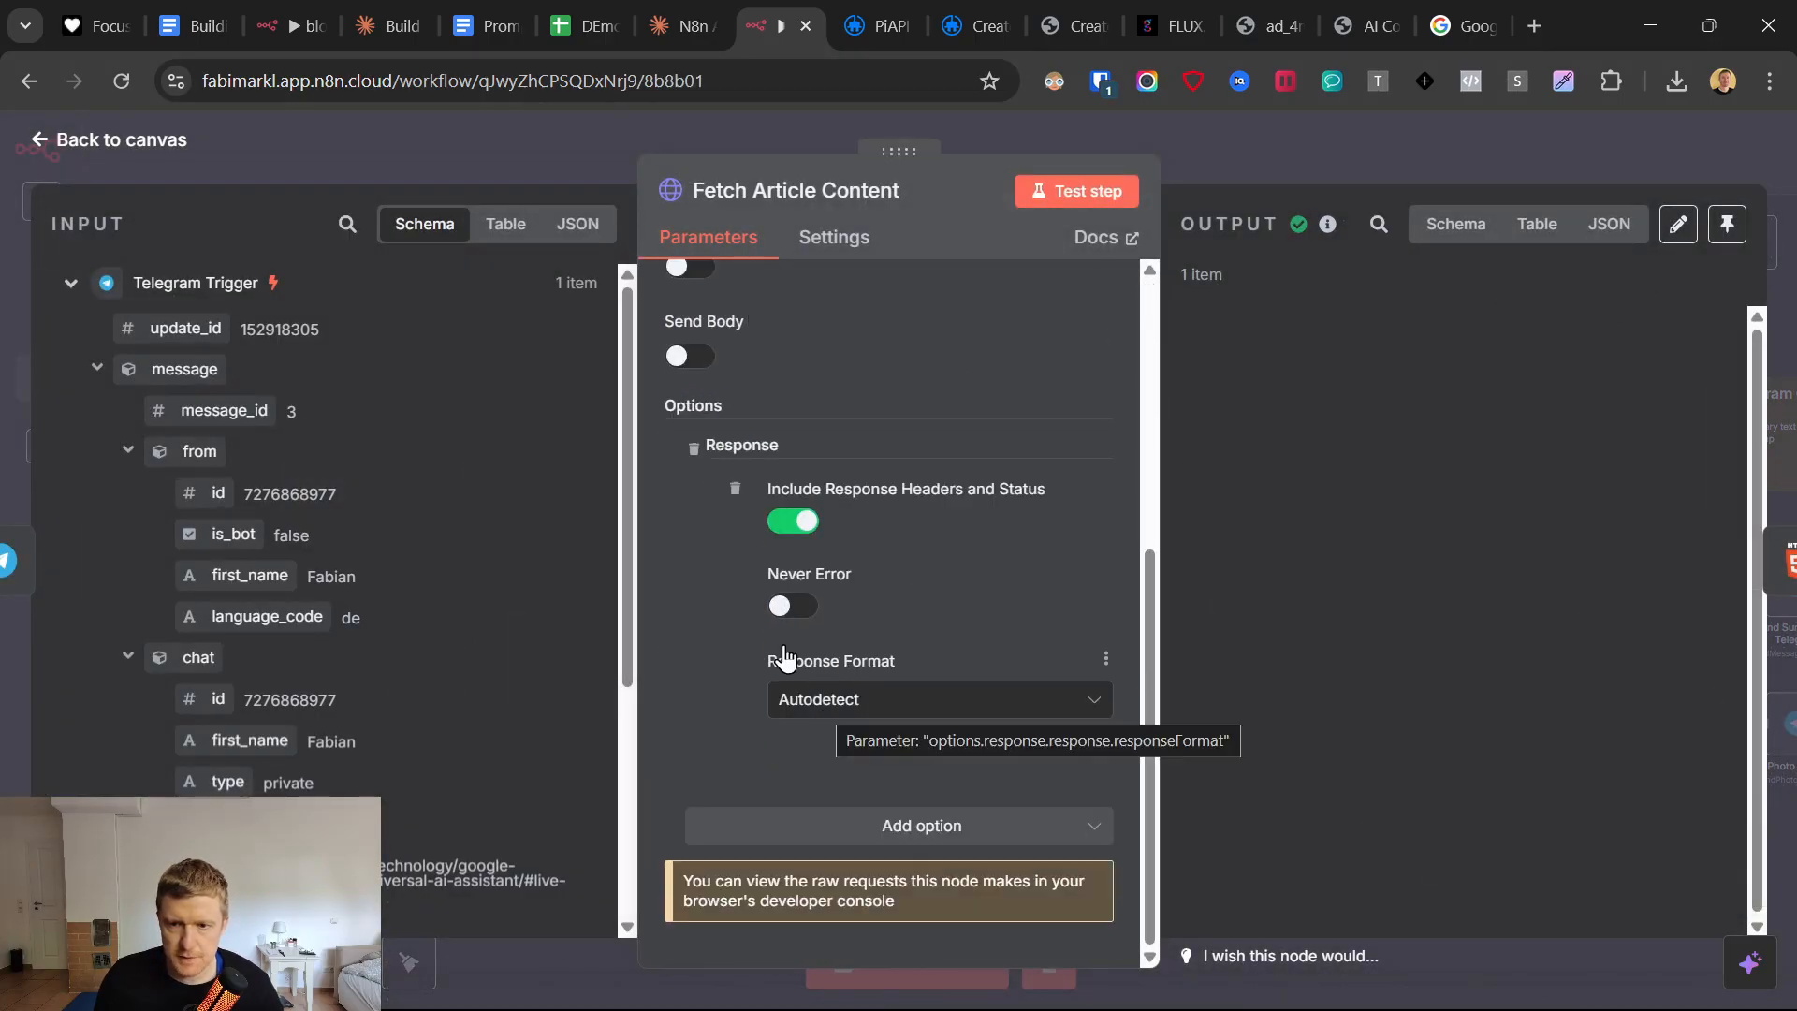
{"action": "left_click", "coordinate": [50, 156]}
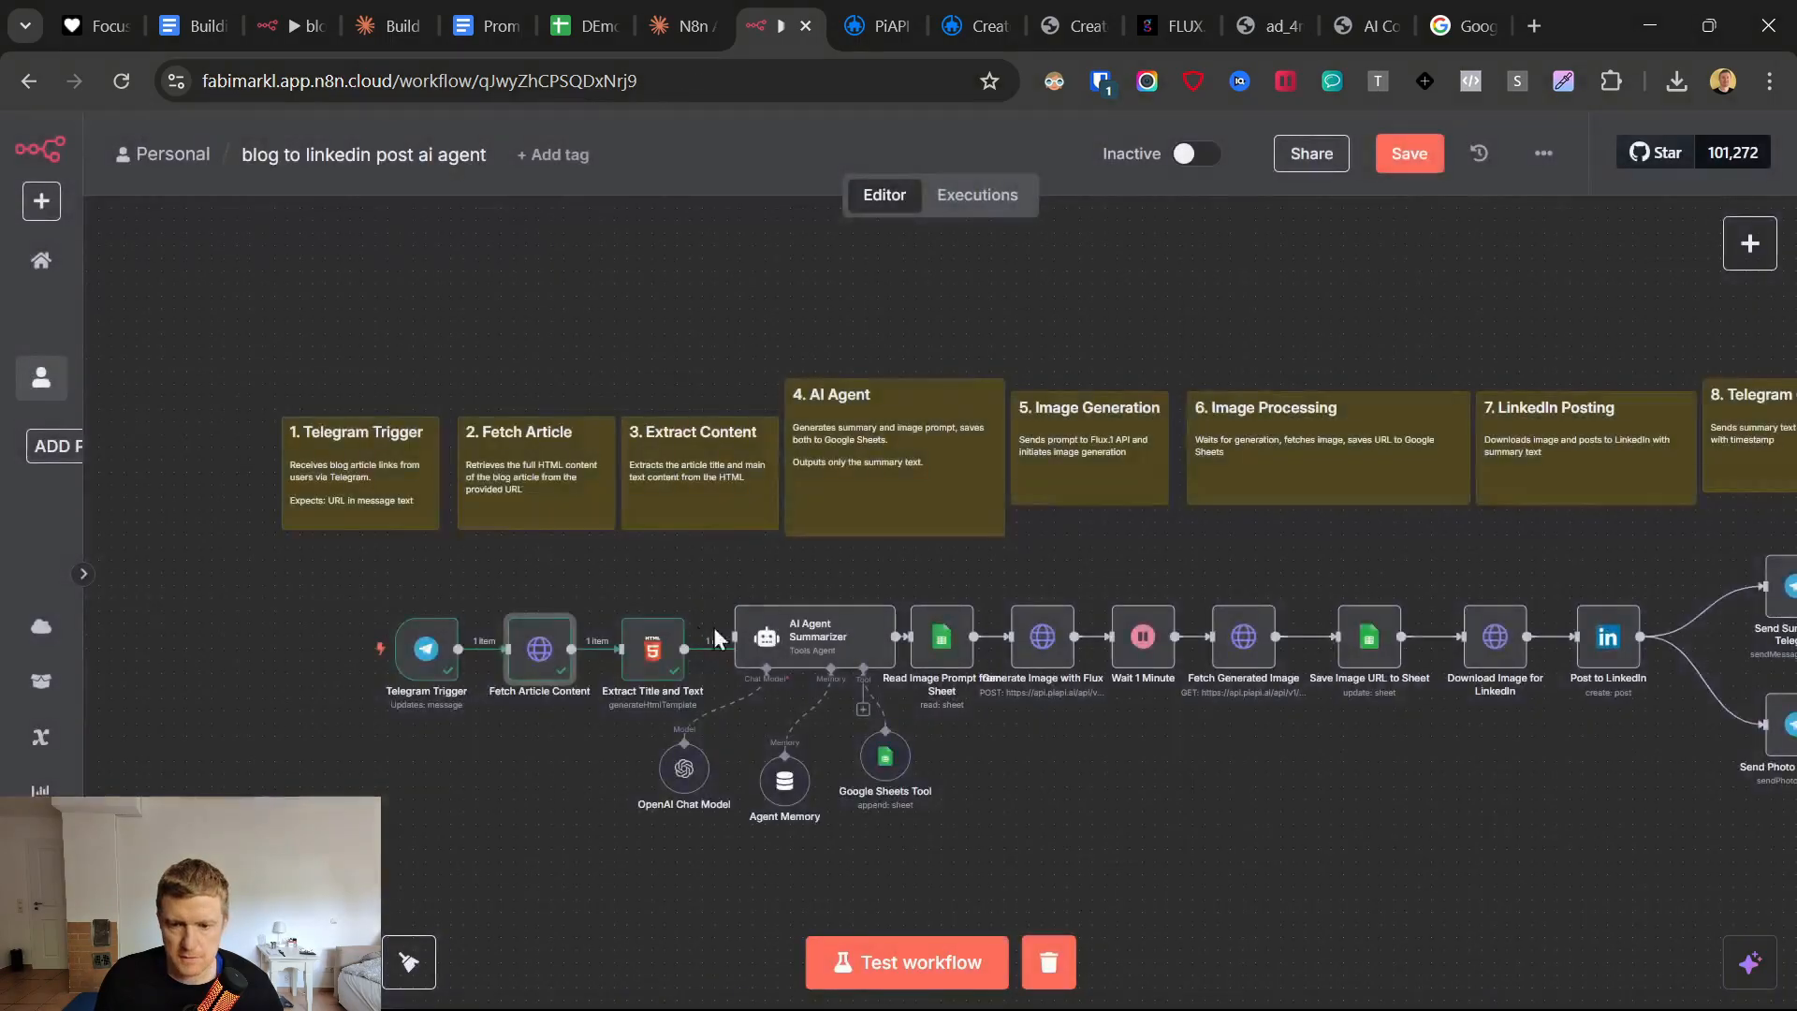
Examine the Extract Title and Text node's output as HTML, schema and table, along with its fetched input data.
{"action": "double_click", "coordinate": [654, 655]}
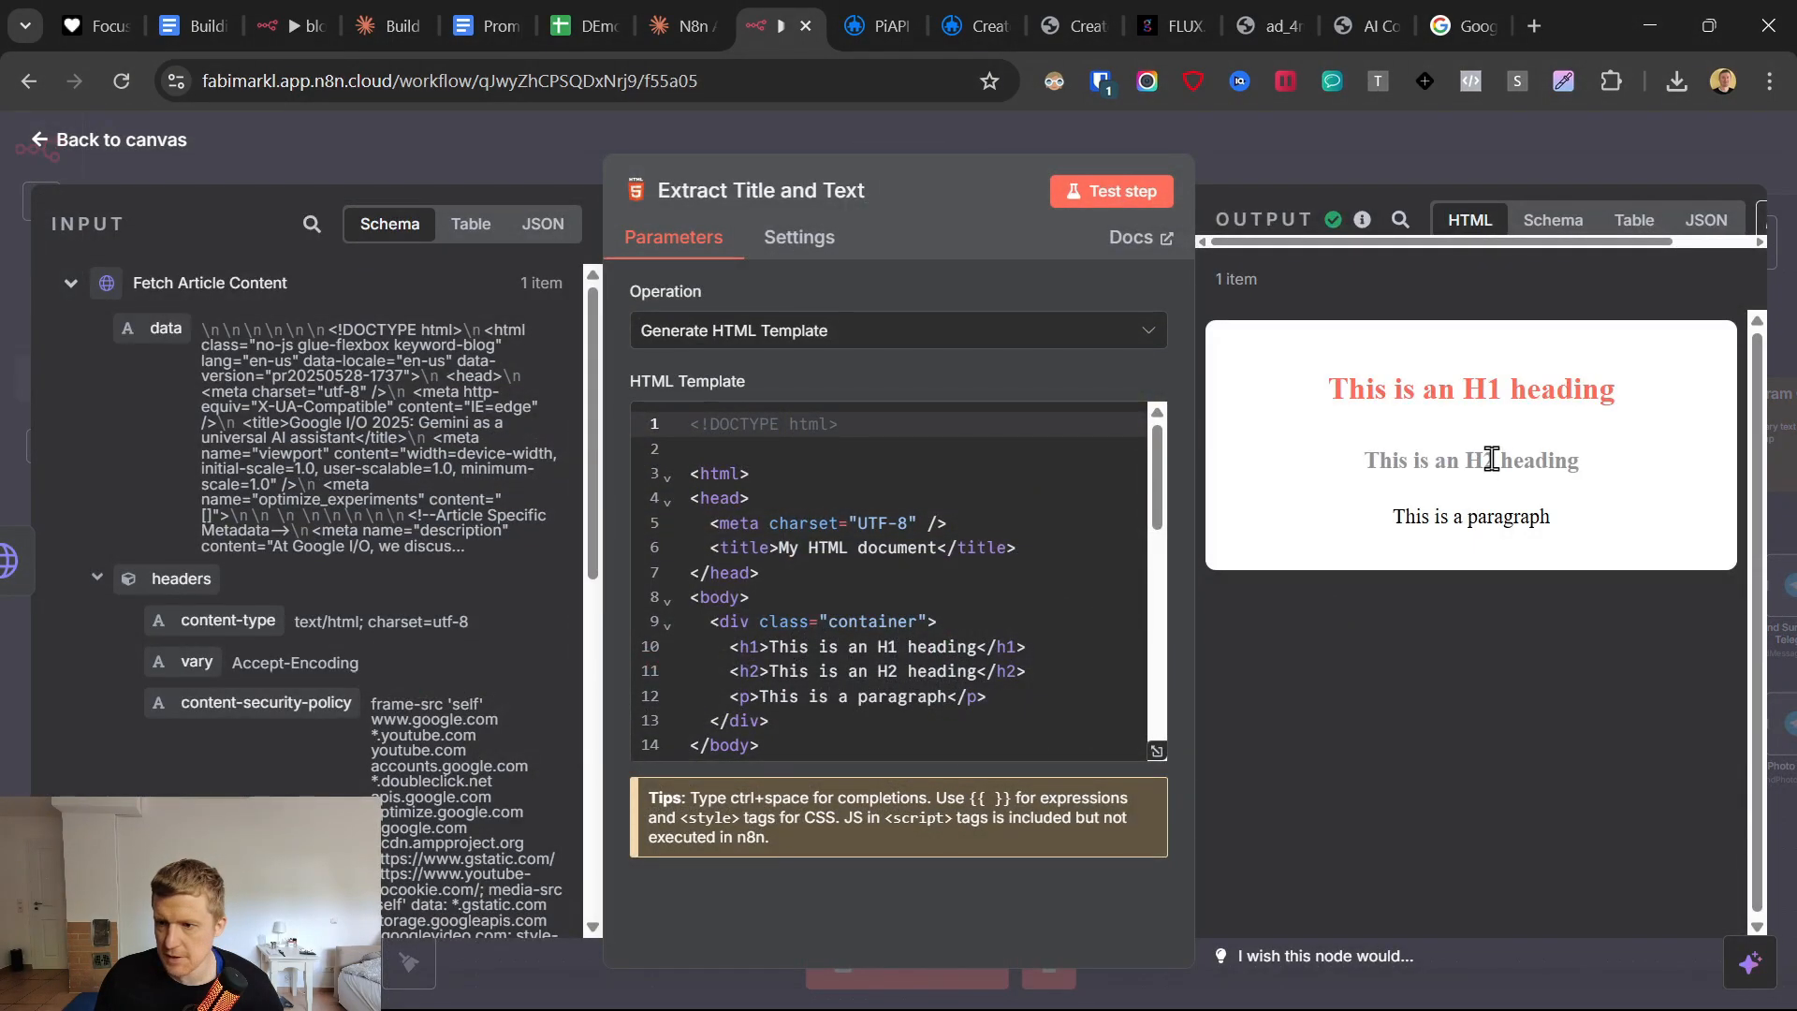
{"action": "left_click", "coordinate": [1556, 225]}
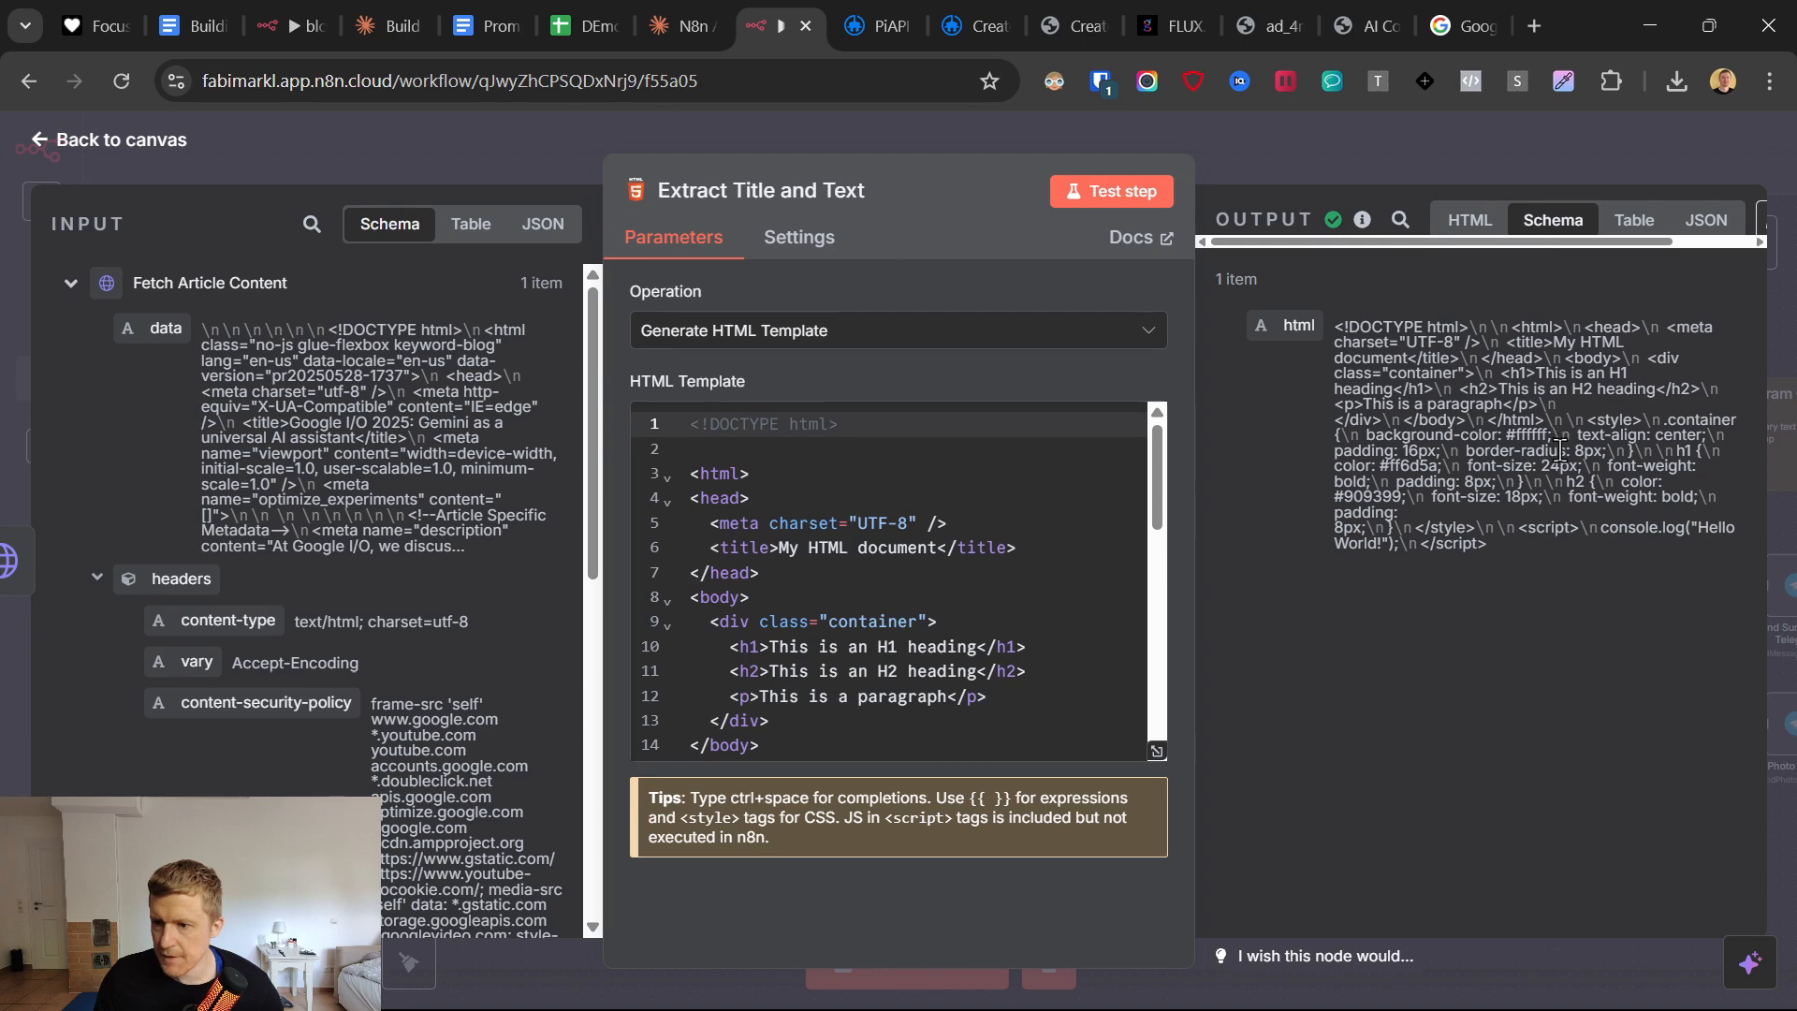
{"action": "left_click", "coordinate": [1633, 223]}
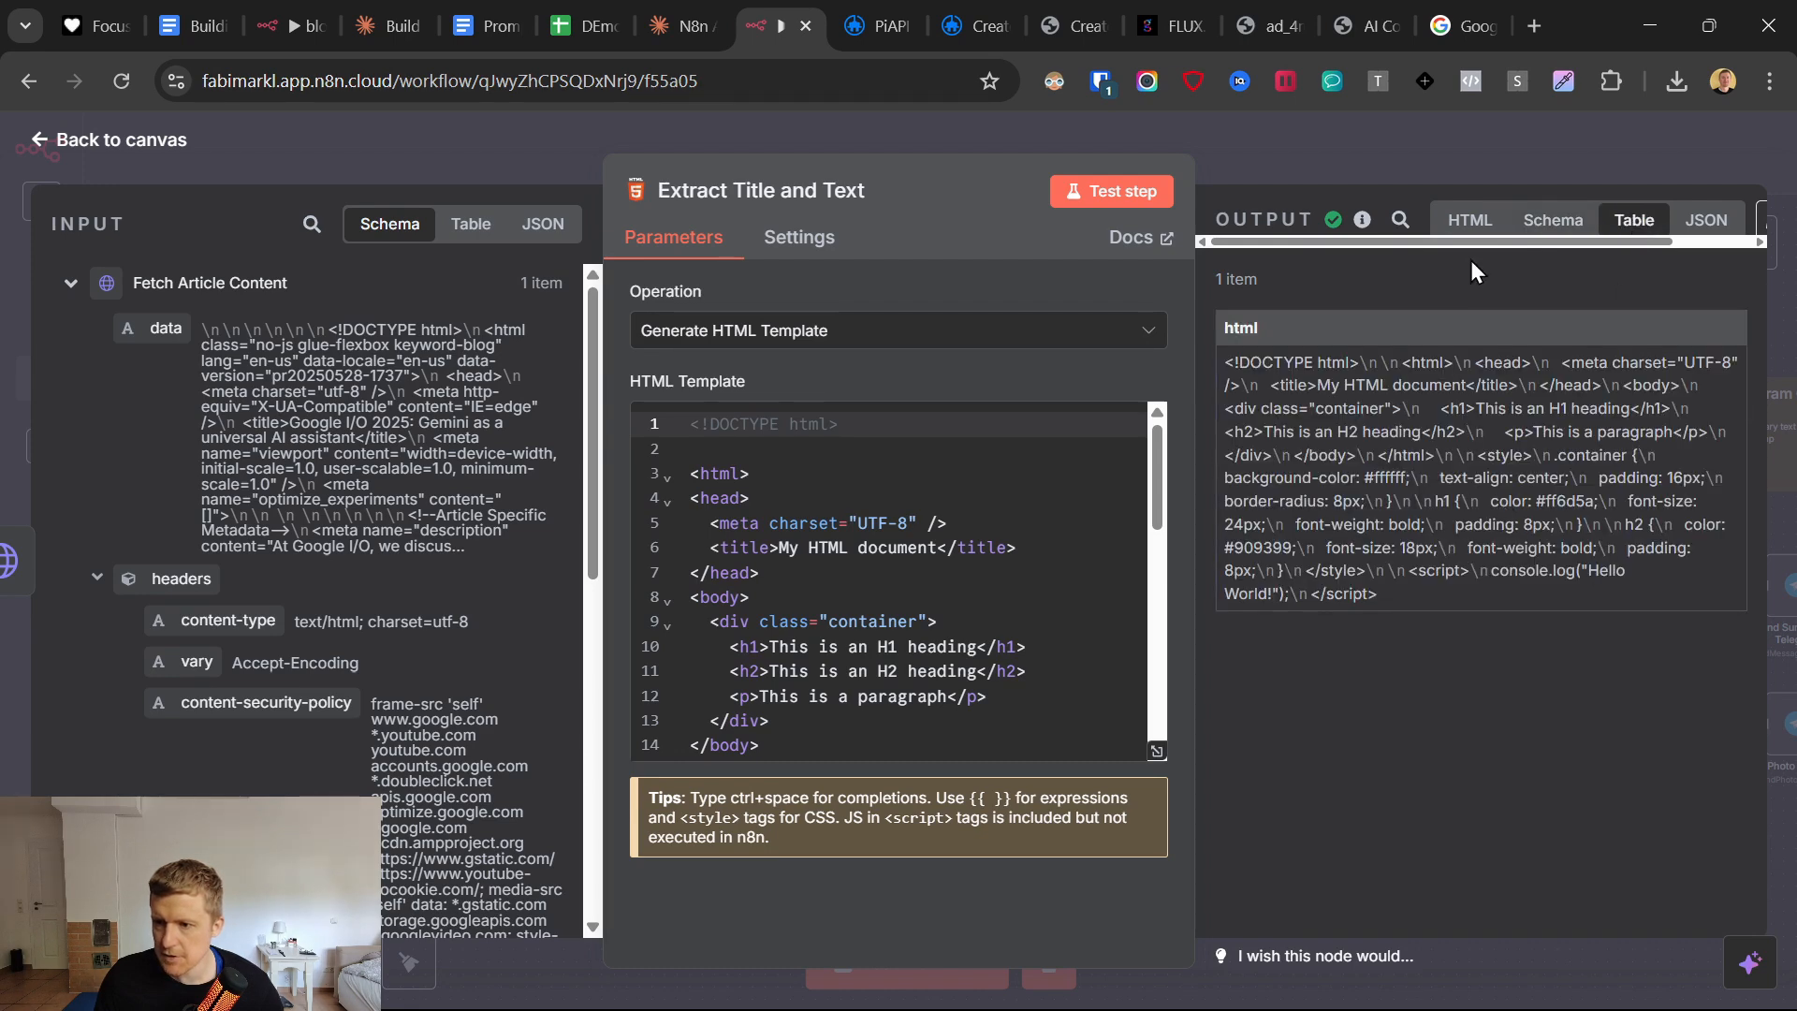
{"action": "left_click", "coordinate": [1470, 219]}
{"action": "scroll", "coordinate": [528, 693], "scroll_direction": "down", "scroll_amount": 2}
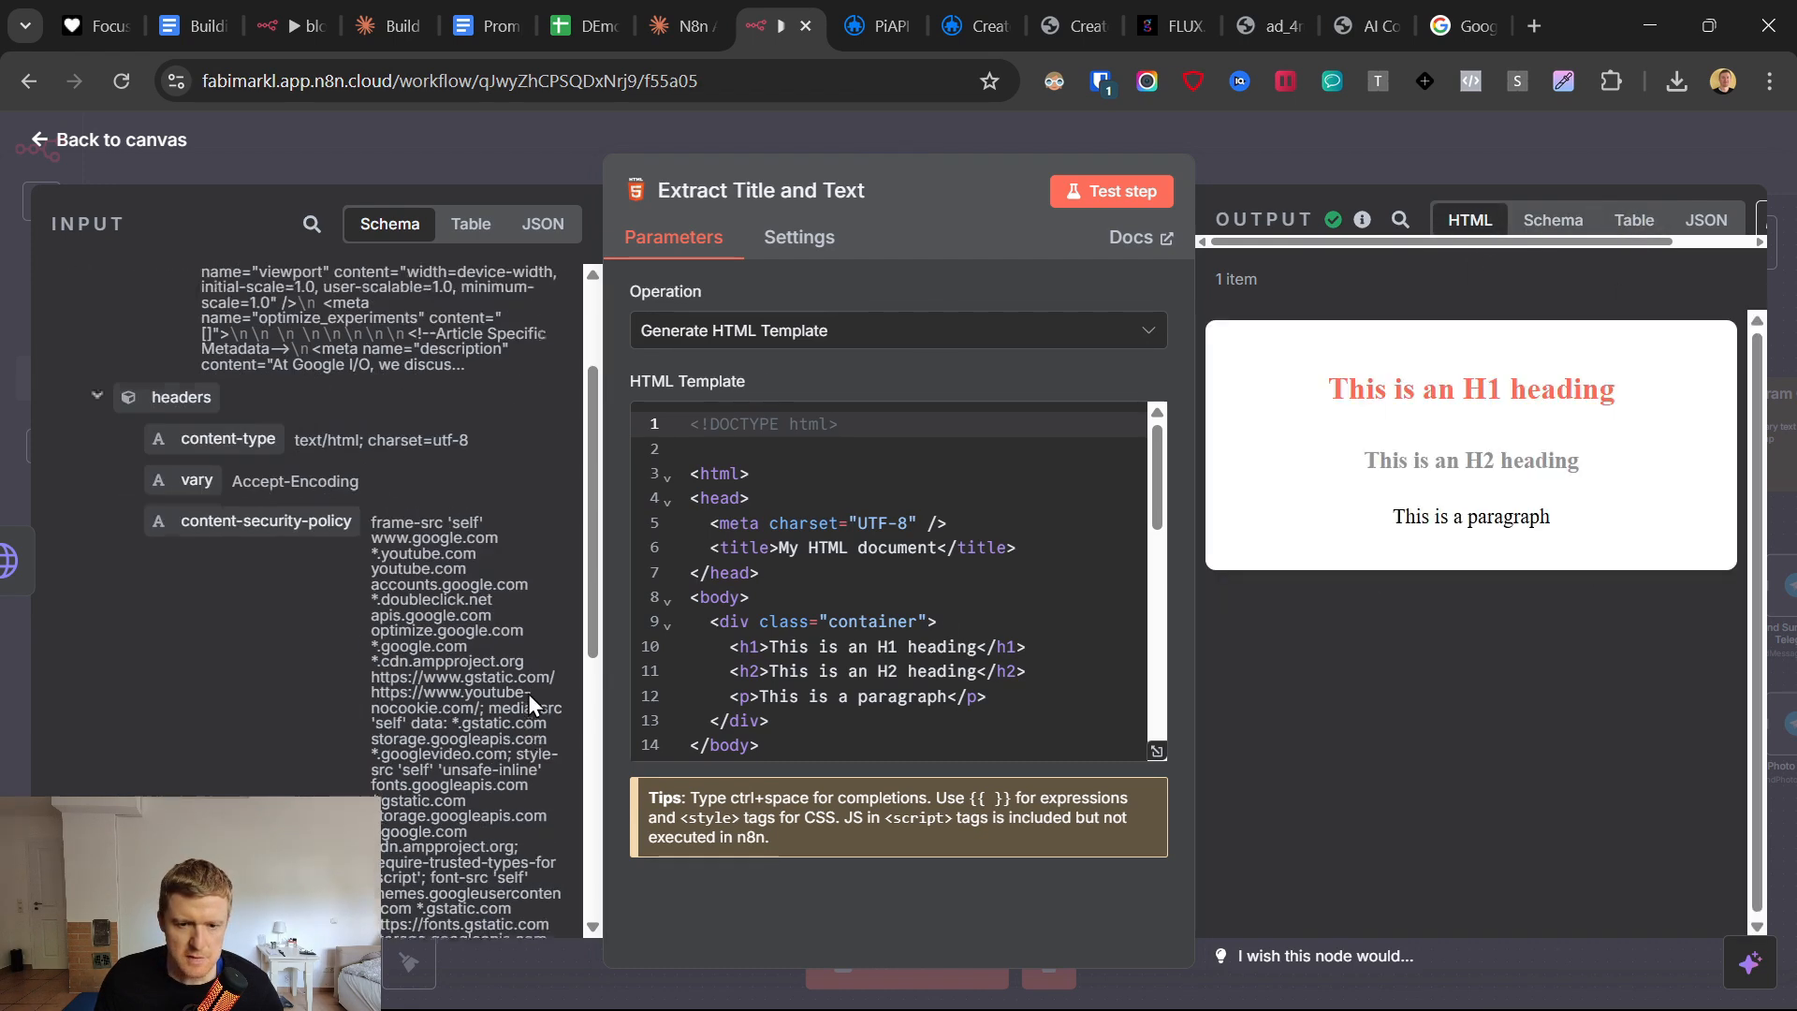
{"action": "scroll", "coordinate": [528, 694], "scroll_direction": "down", "scroll_amount": 6}
{"action": "scroll", "coordinate": [526, 690], "scroll_direction": "up", "scroll_amount": 8}
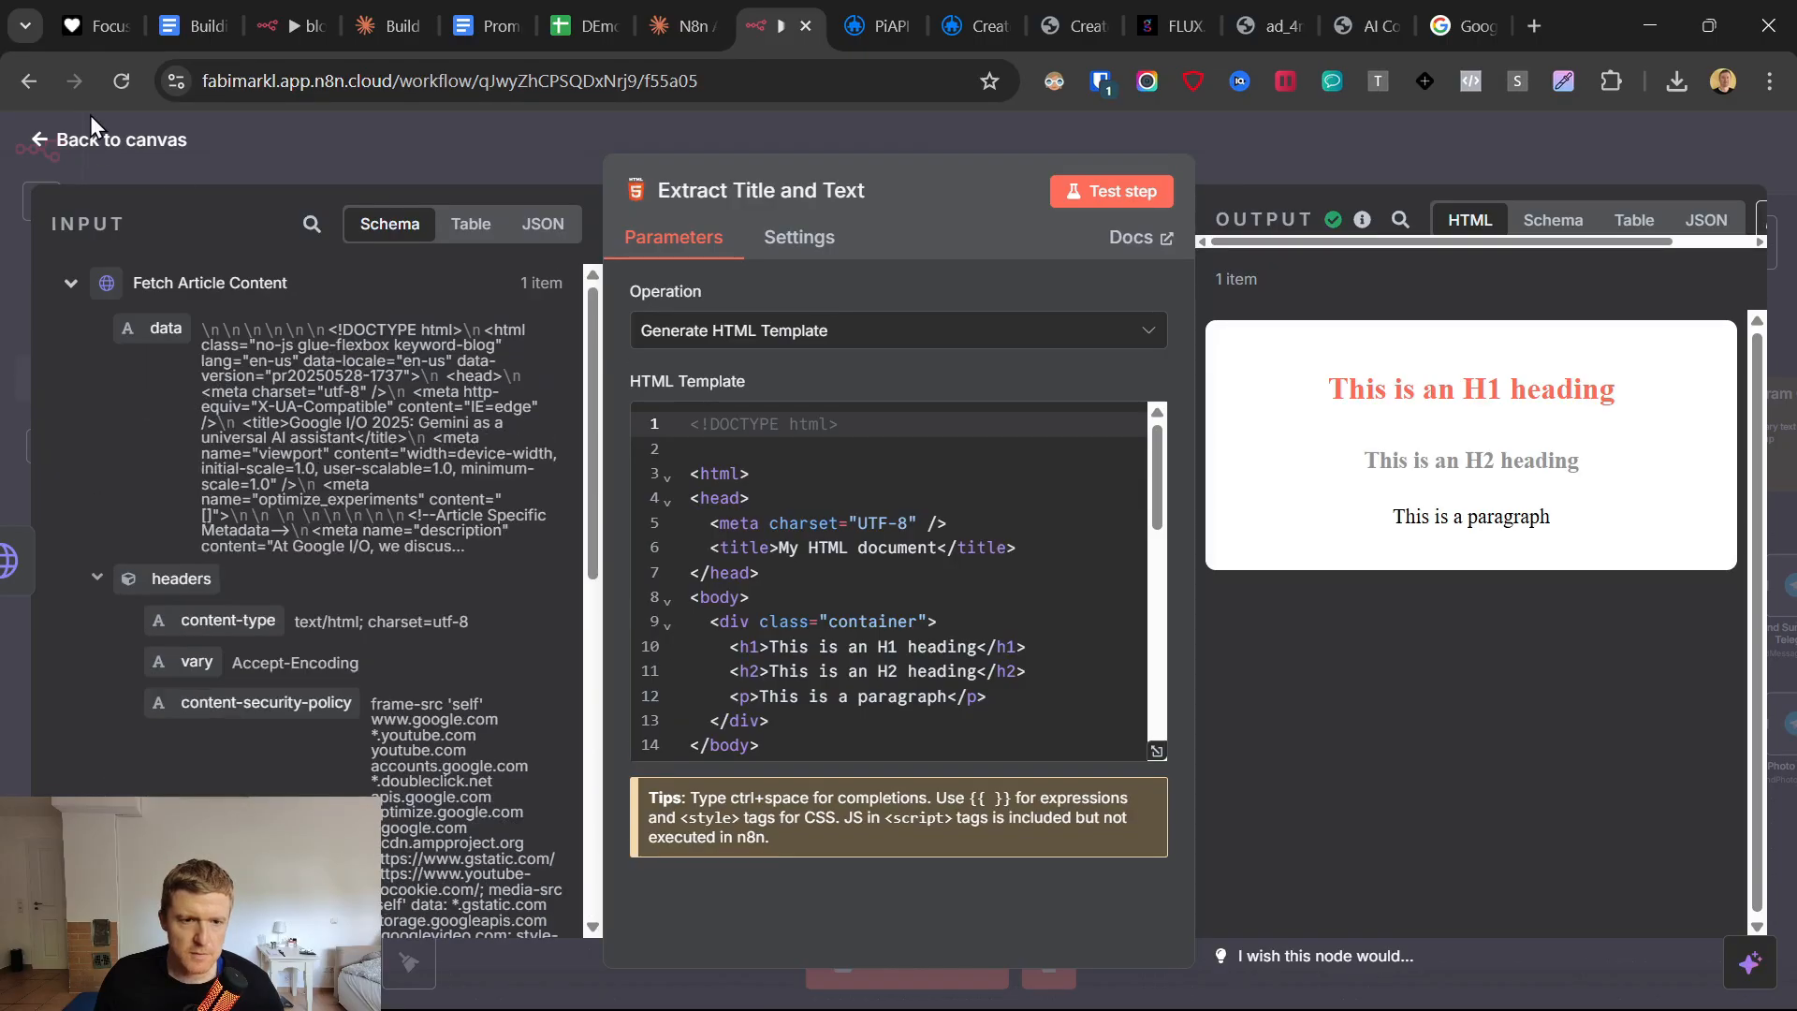
{"action": "left_click", "coordinate": [98, 140]}
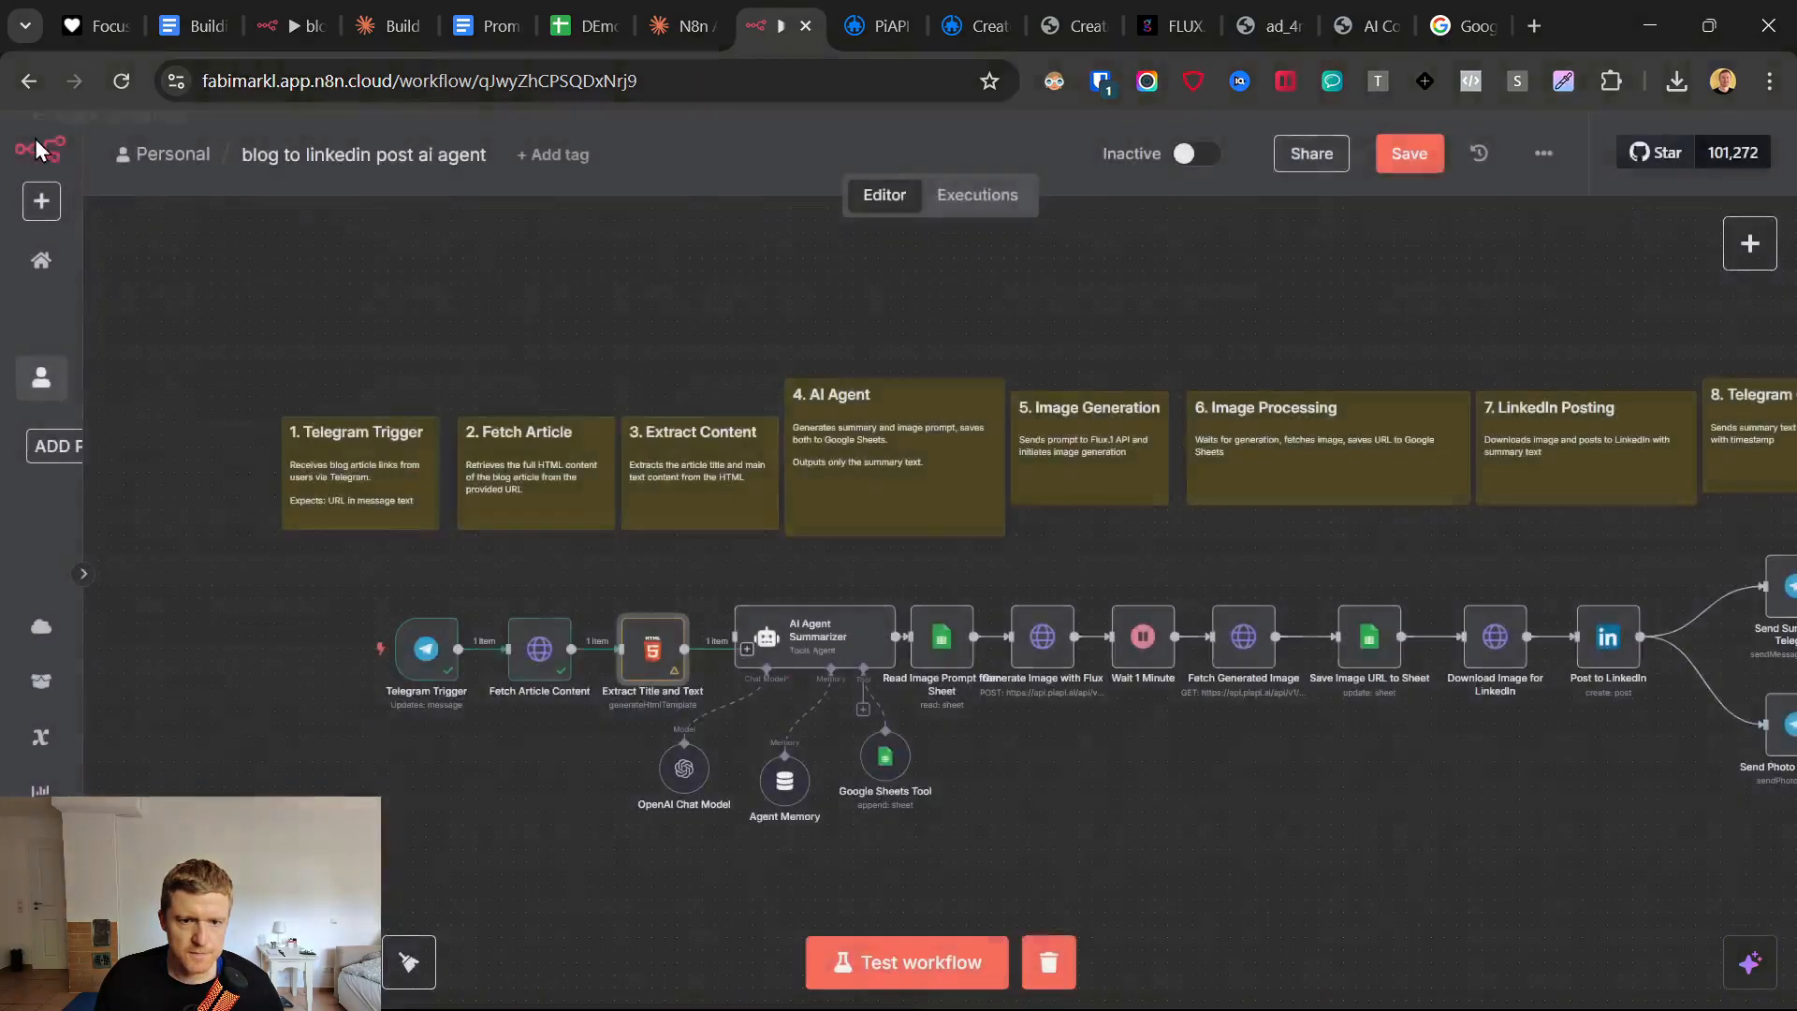
Reopen the Extract Title and Text node and compare its fetched article input with the HTML template and rendered output.
{"action": "double_click", "coordinate": [648, 650]}
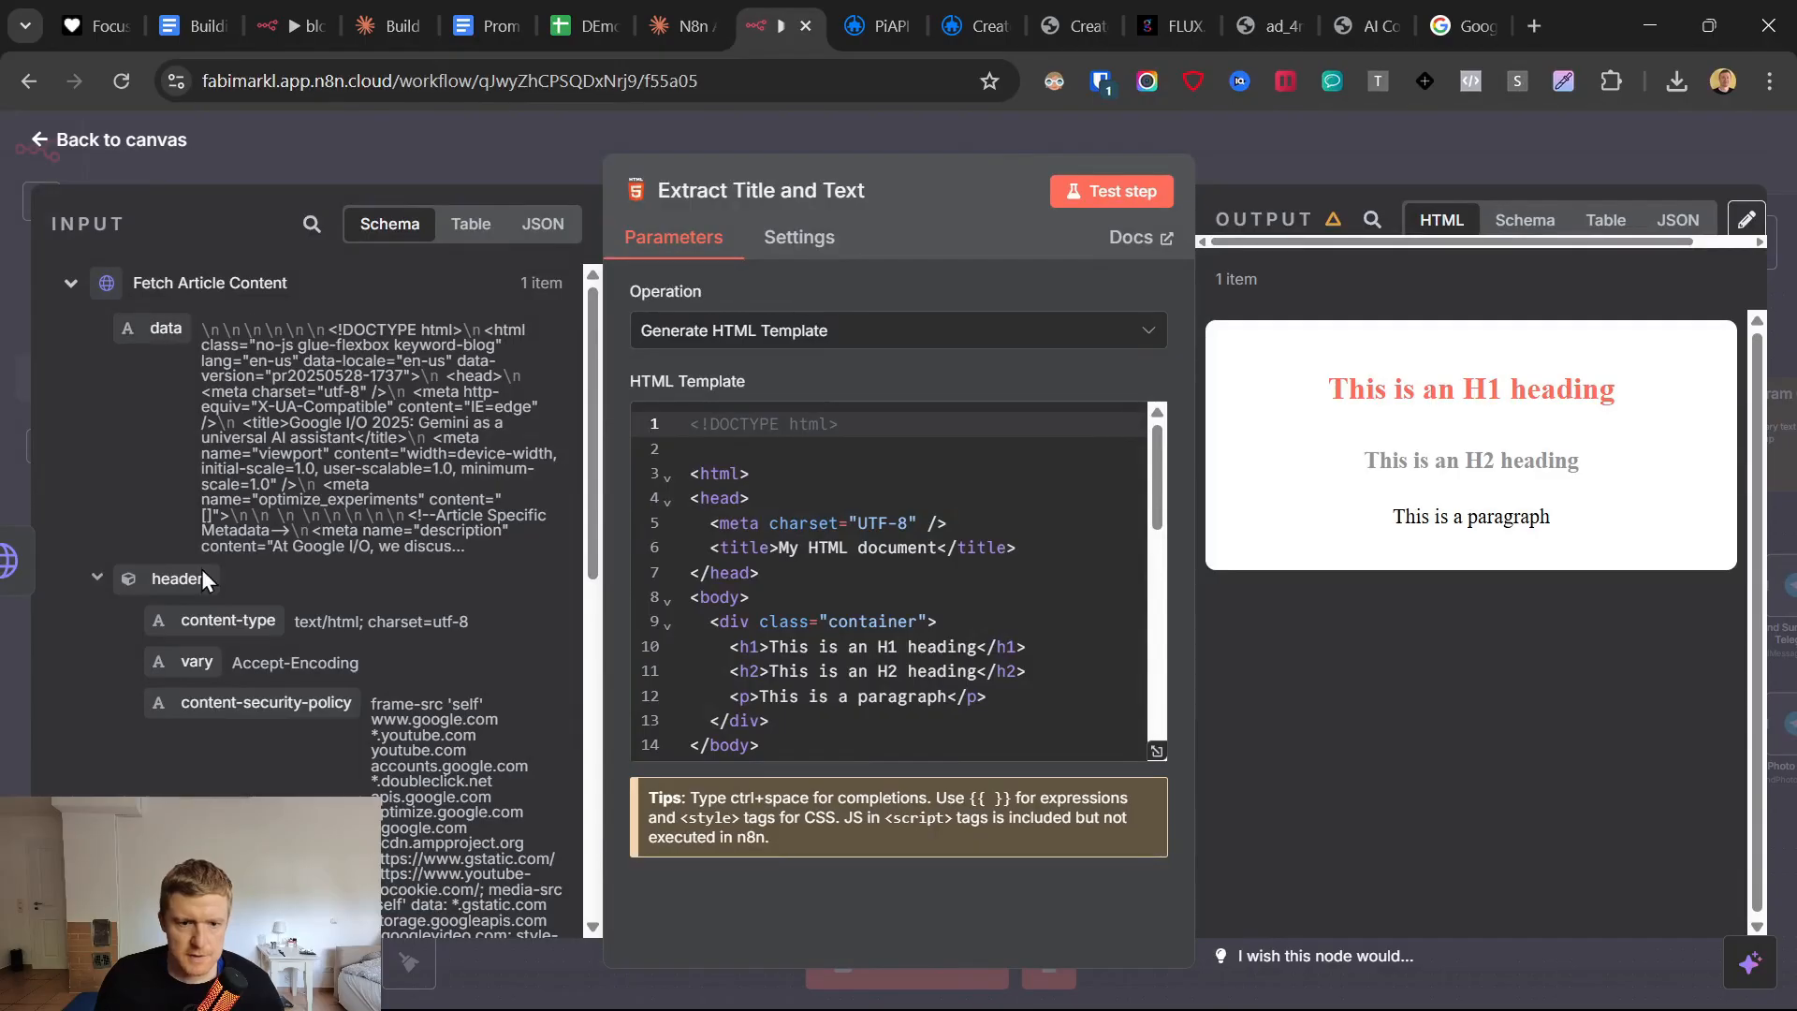
{"action": "scroll", "coordinate": [379, 649], "scroll_direction": "down", "scroll_amount": 5}
{"action": "scroll", "coordinate": [387, 677], "scroll_direction": "down", "scroll_amount": 3}
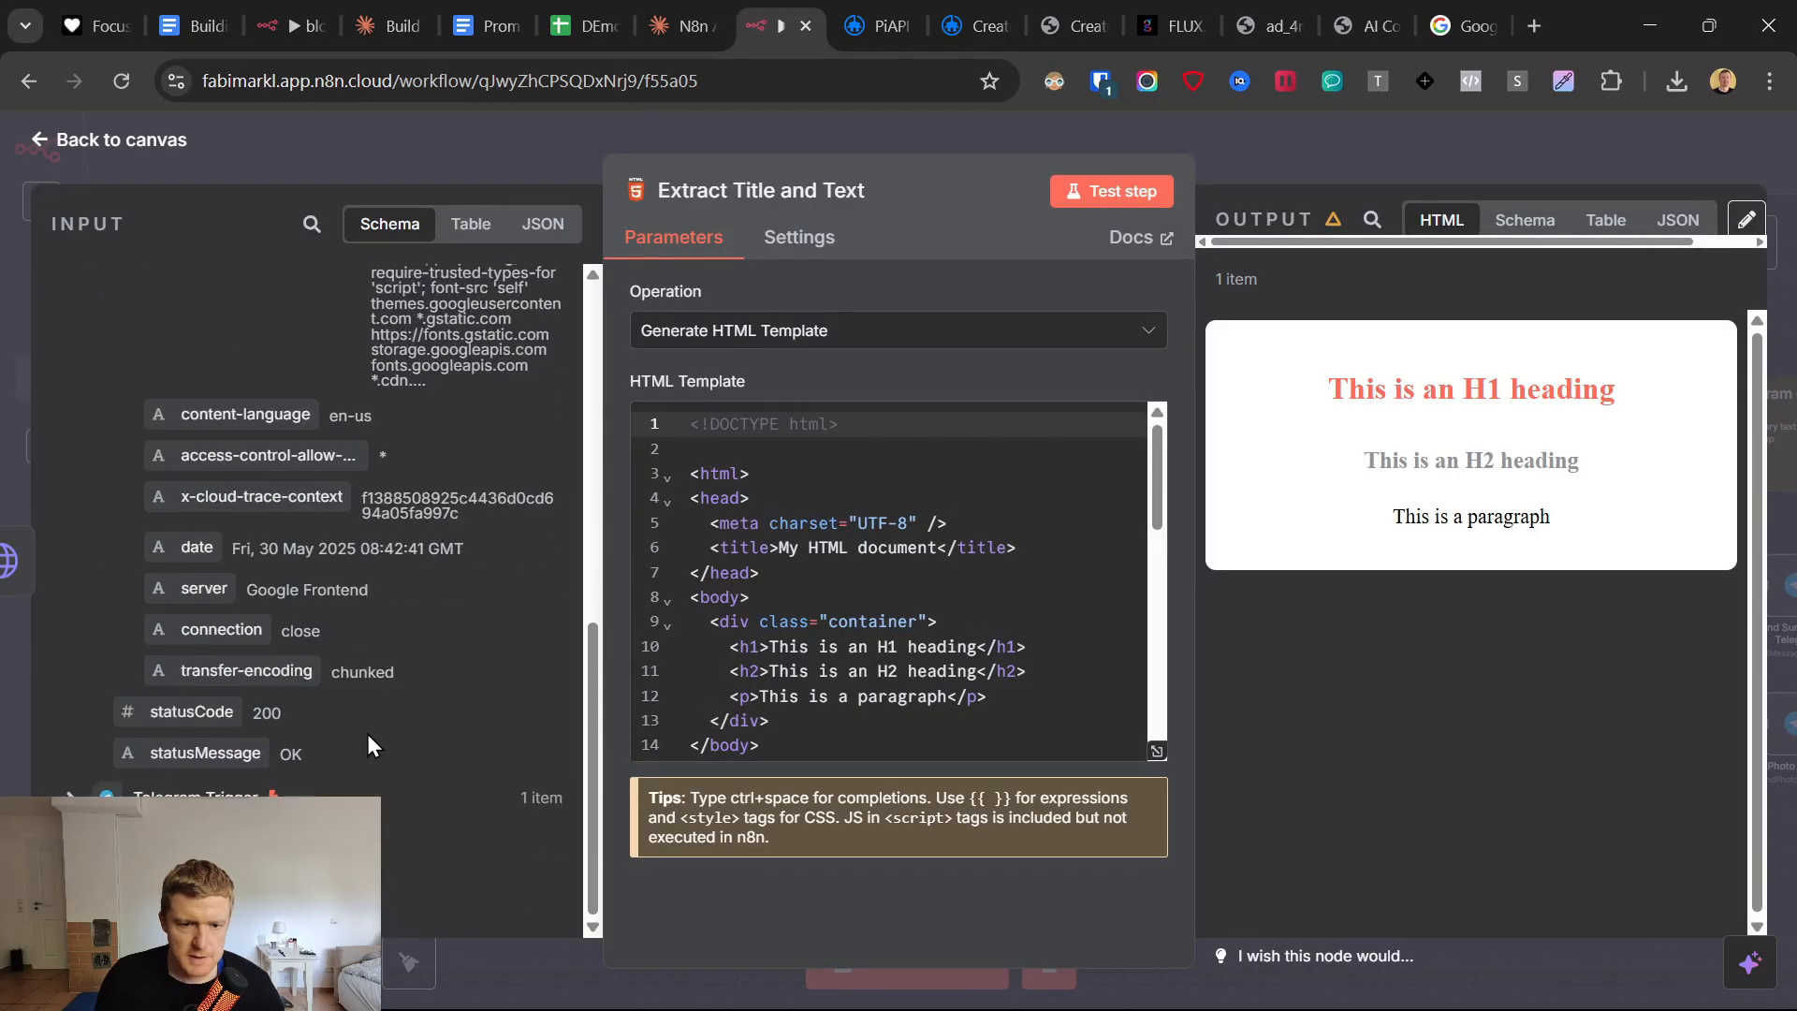
{"action": "scroll", "coordinate": [367, 744], "scroll_direction": "up", "scroll_amount": 3}
{"action": "left_click_drag", "start_coordinate": [1329, 385], "coordinate": [1570, 607]}
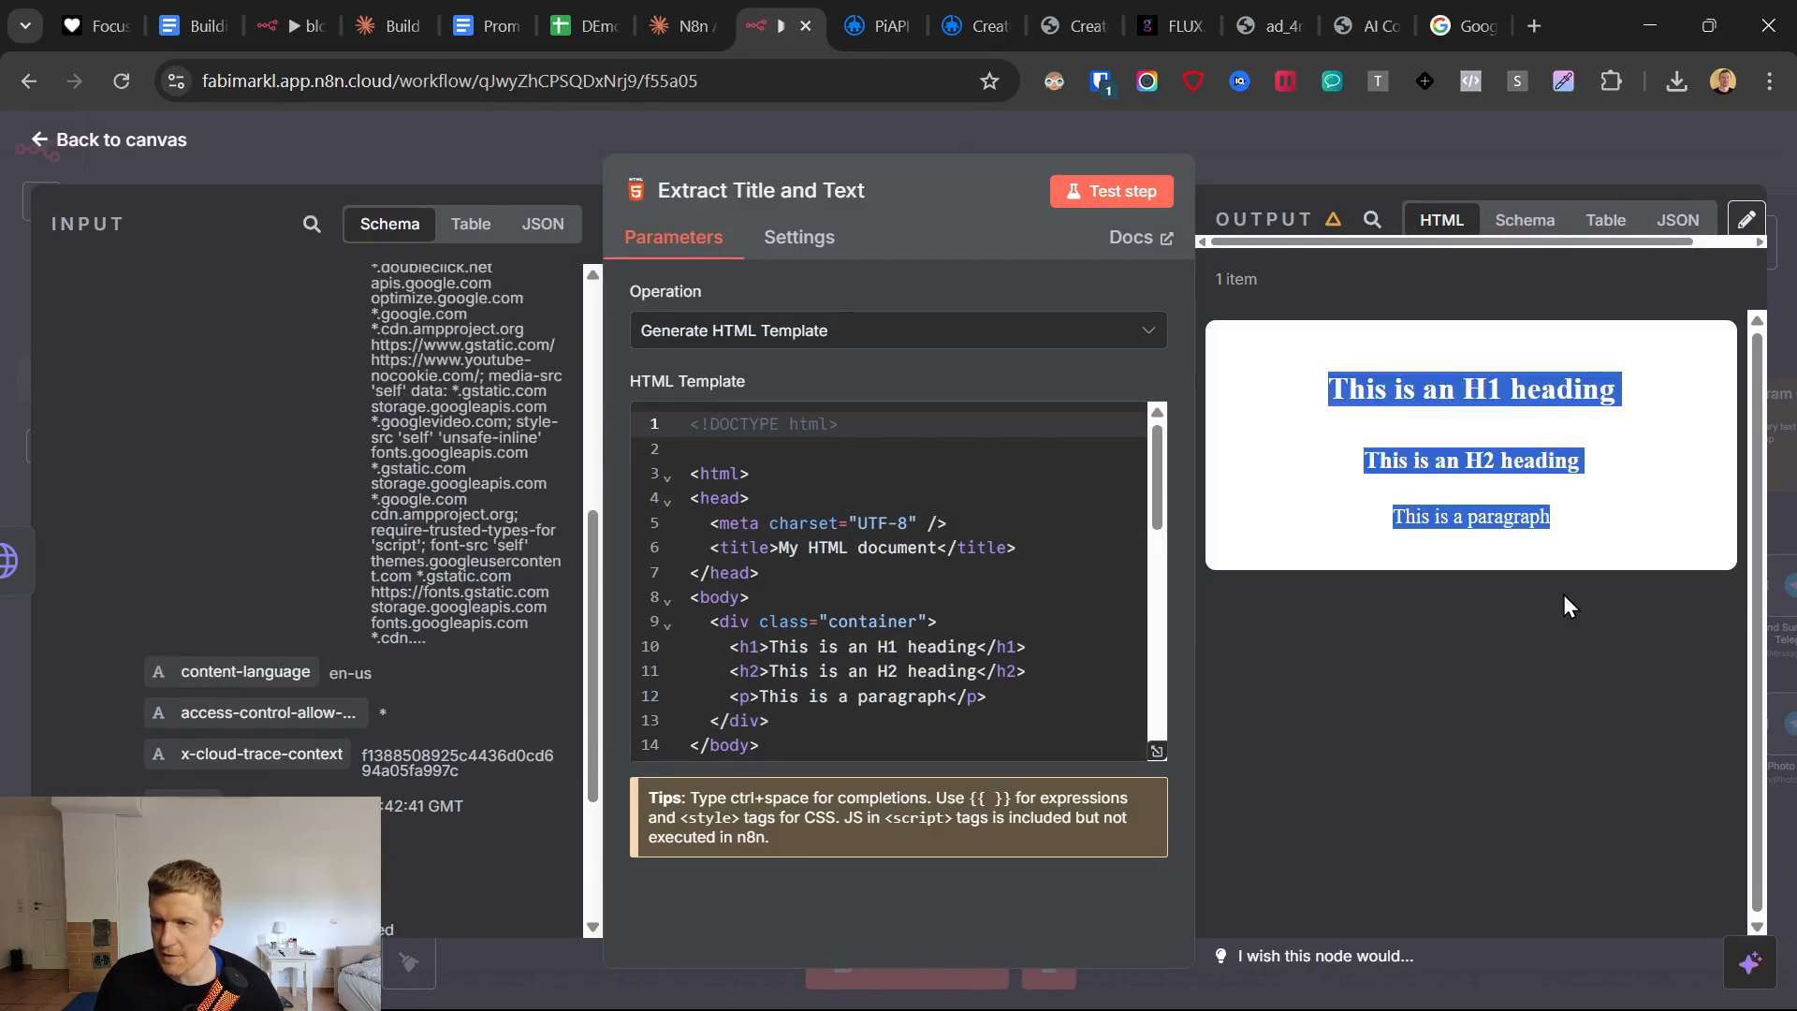
{"action": "scroll", "coordinate": [936, 655], "scroll_direction": "down", "scroll_amount": 5}
{"action": "scroll", "coordinate": [969, 693], "scroll_direction": "up", "scroll_amount": 5}
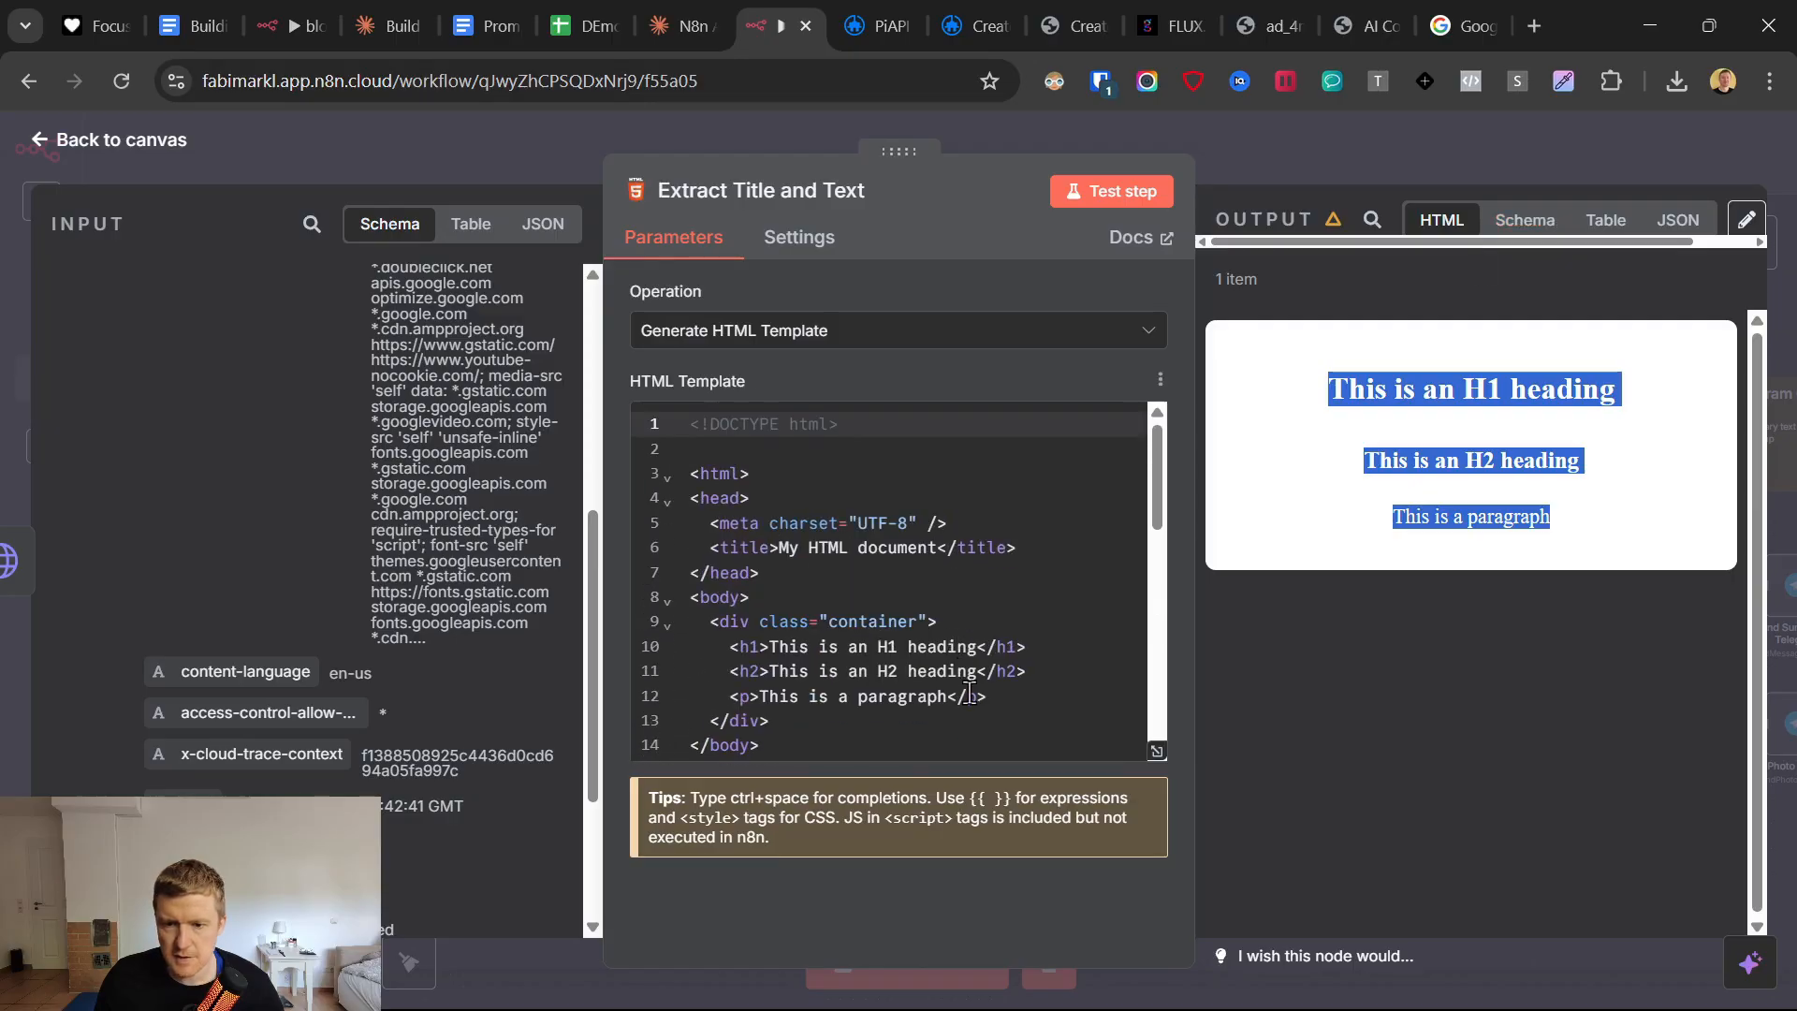
{"action": "left_click", "coordinate": [869, 647]}
{"action": "left_click", "coordinate": [708, 516]}
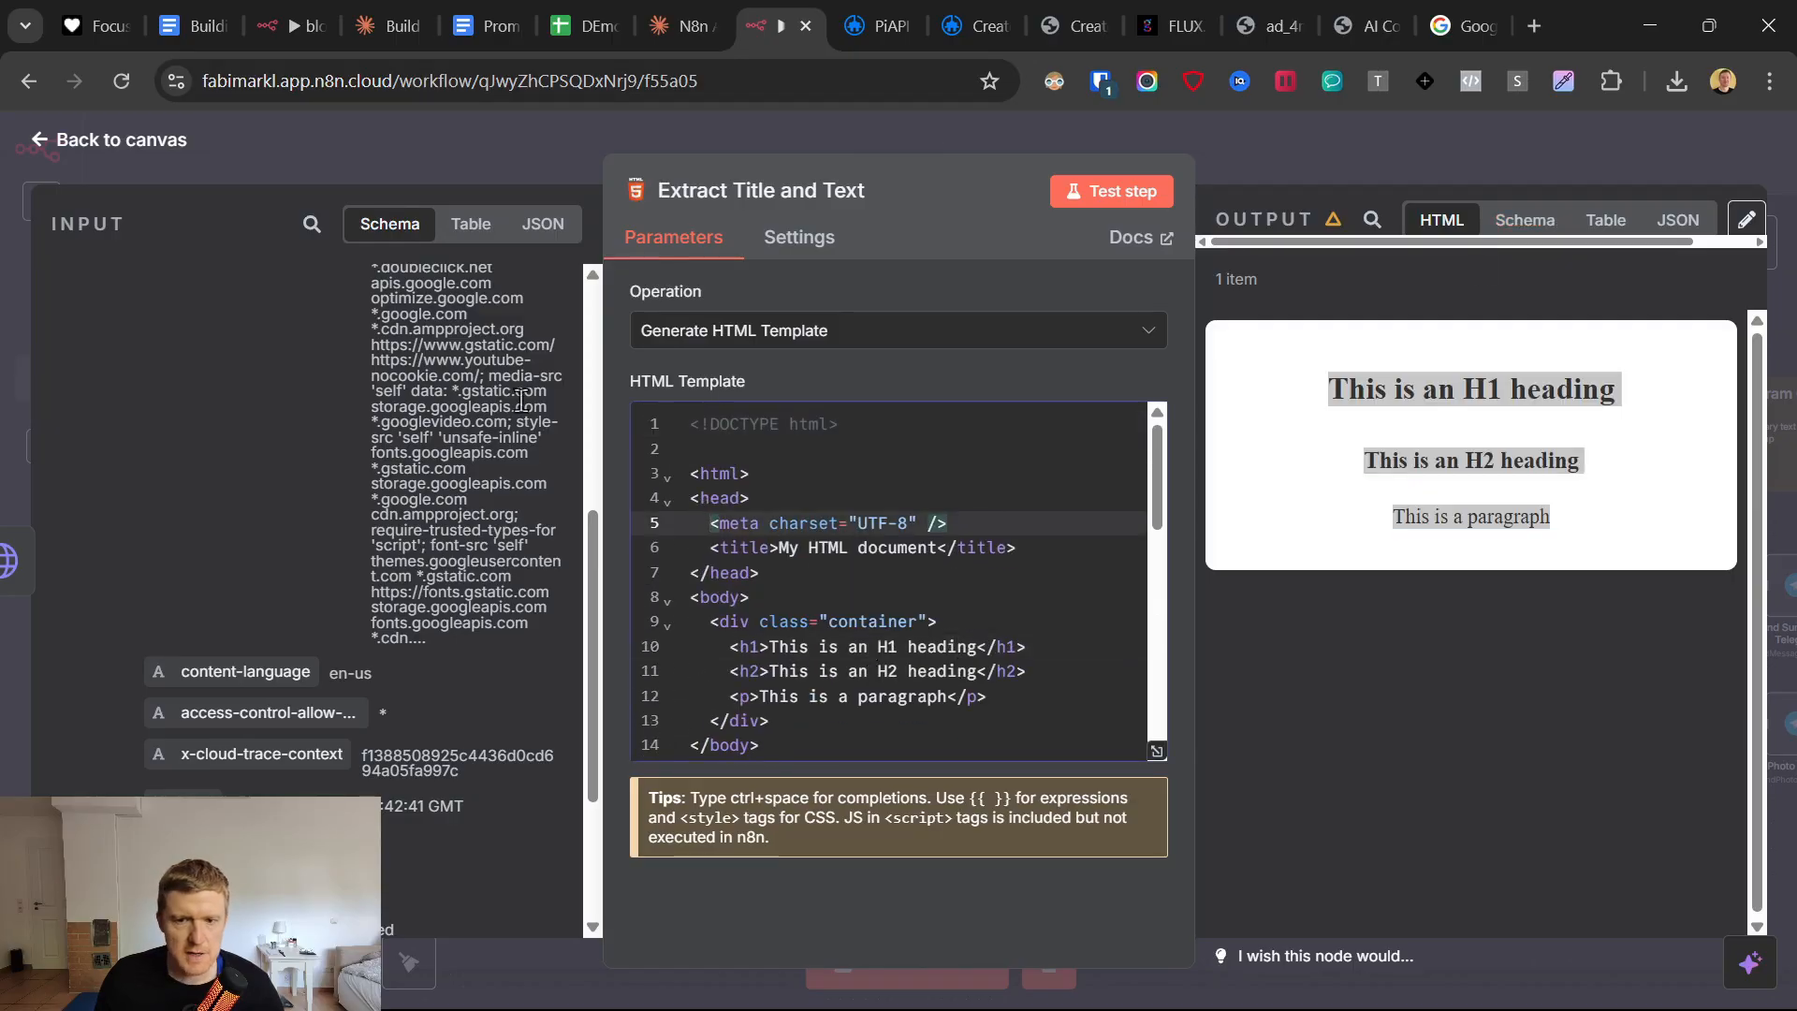
Try the Extract HTML Content operation in the Extract Title and Text node and return to the canvas.
{"action": "left_click", "coordinate": [797, 339]}
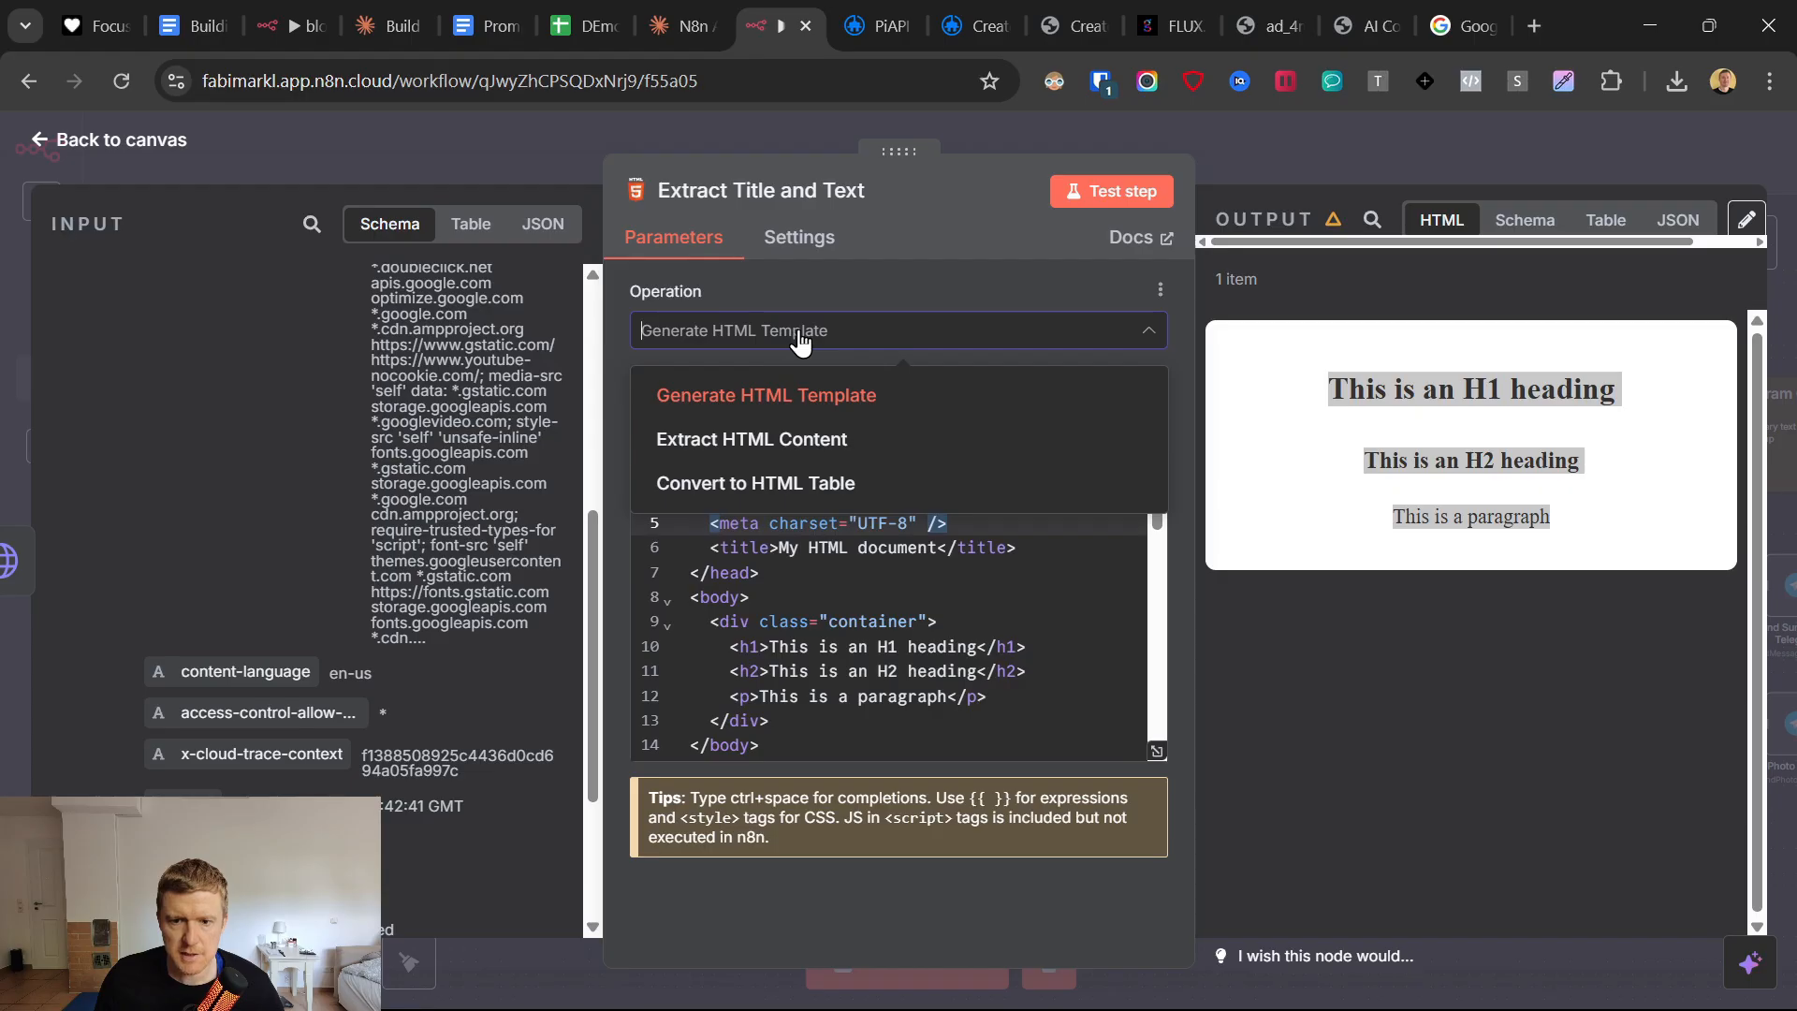
{"action": "left_click", "coordinate": [794, 448]}
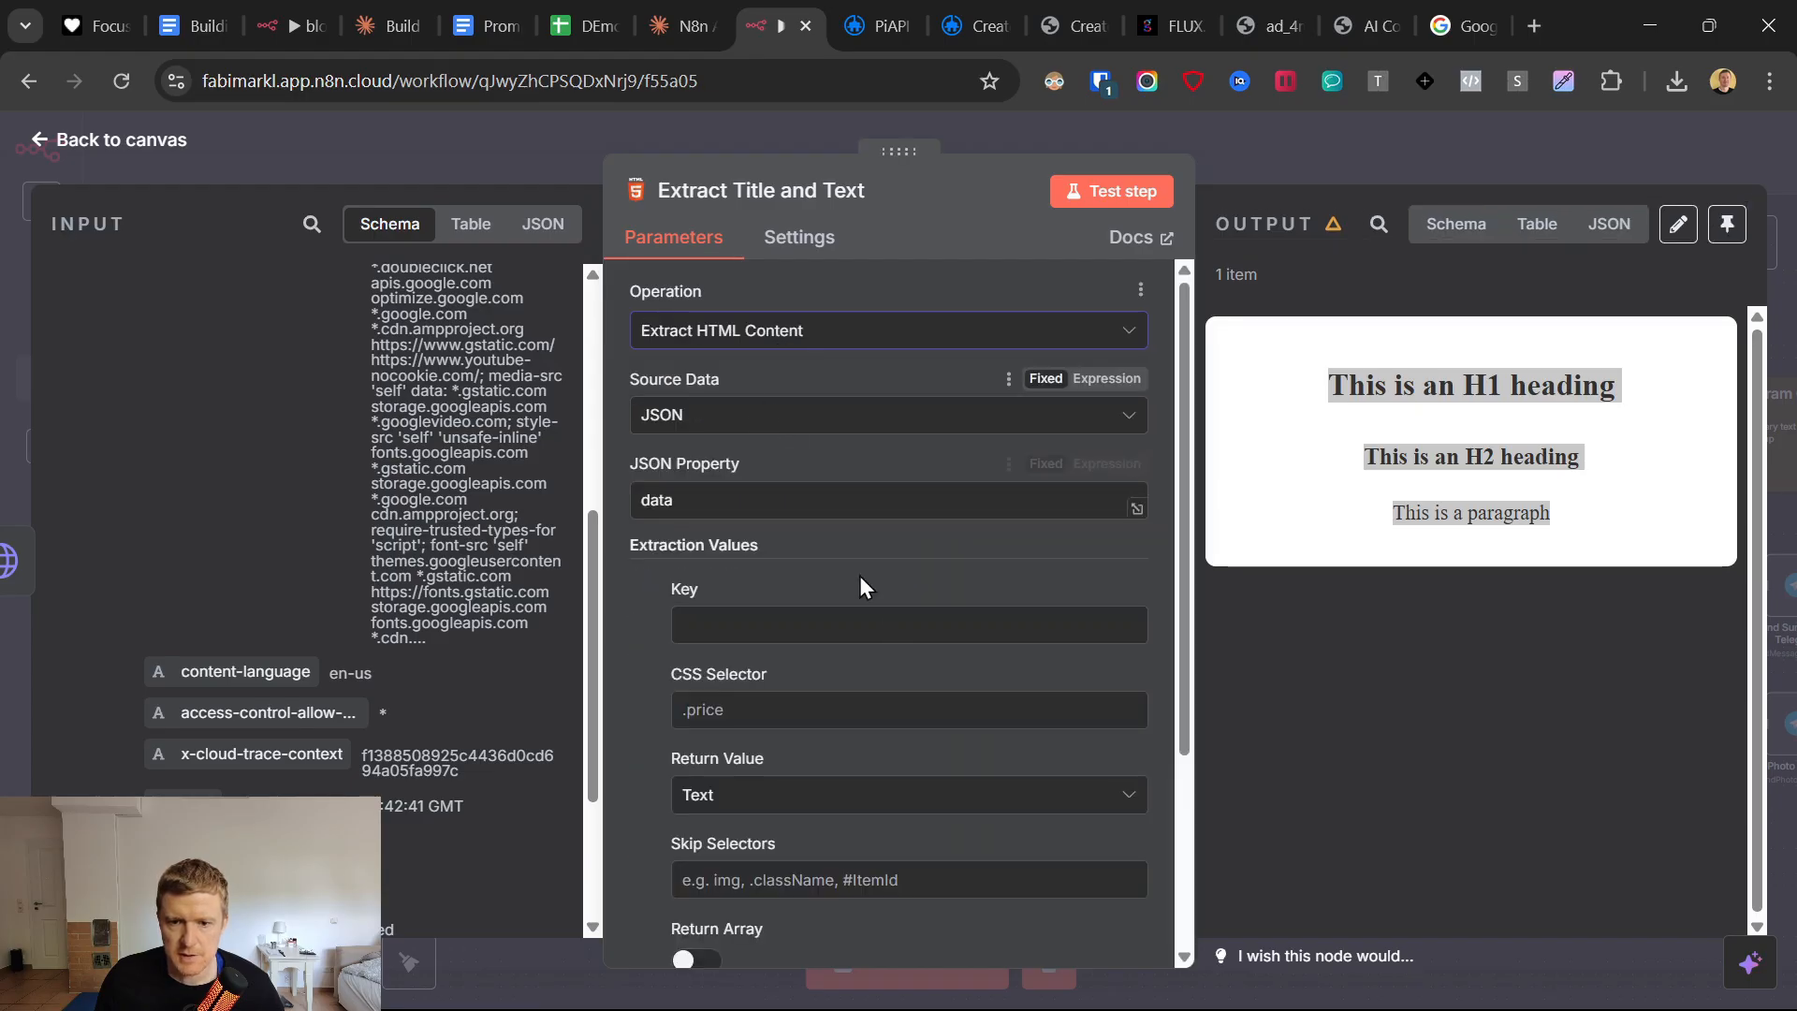
{"action": "scroll", "coordinate": [862, 633], "scroll_direction": "down", "scroll_amount": 2}
{"action": "left_click", "coordinate": [42, 140]}
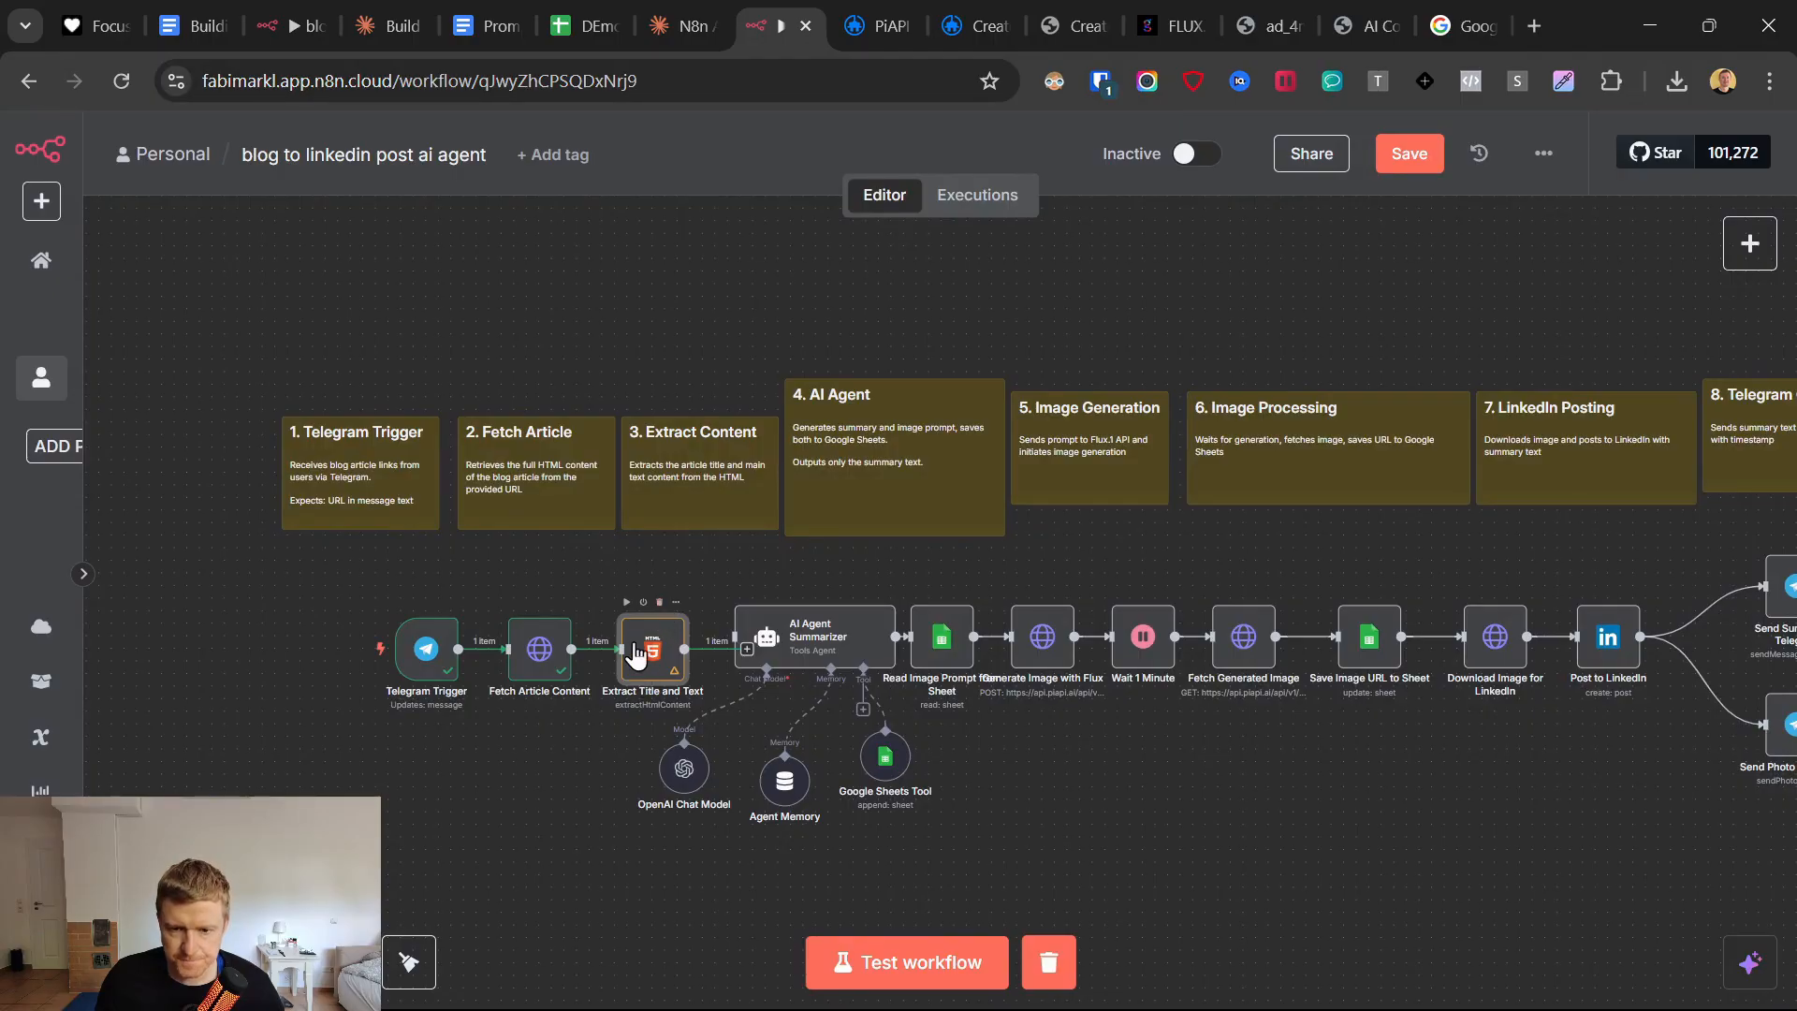
Delete the Extract Title and Text node and search for a Code node to follow Fetch Article Content.
{"action": "left_click", "coordinate": [659, 602]}
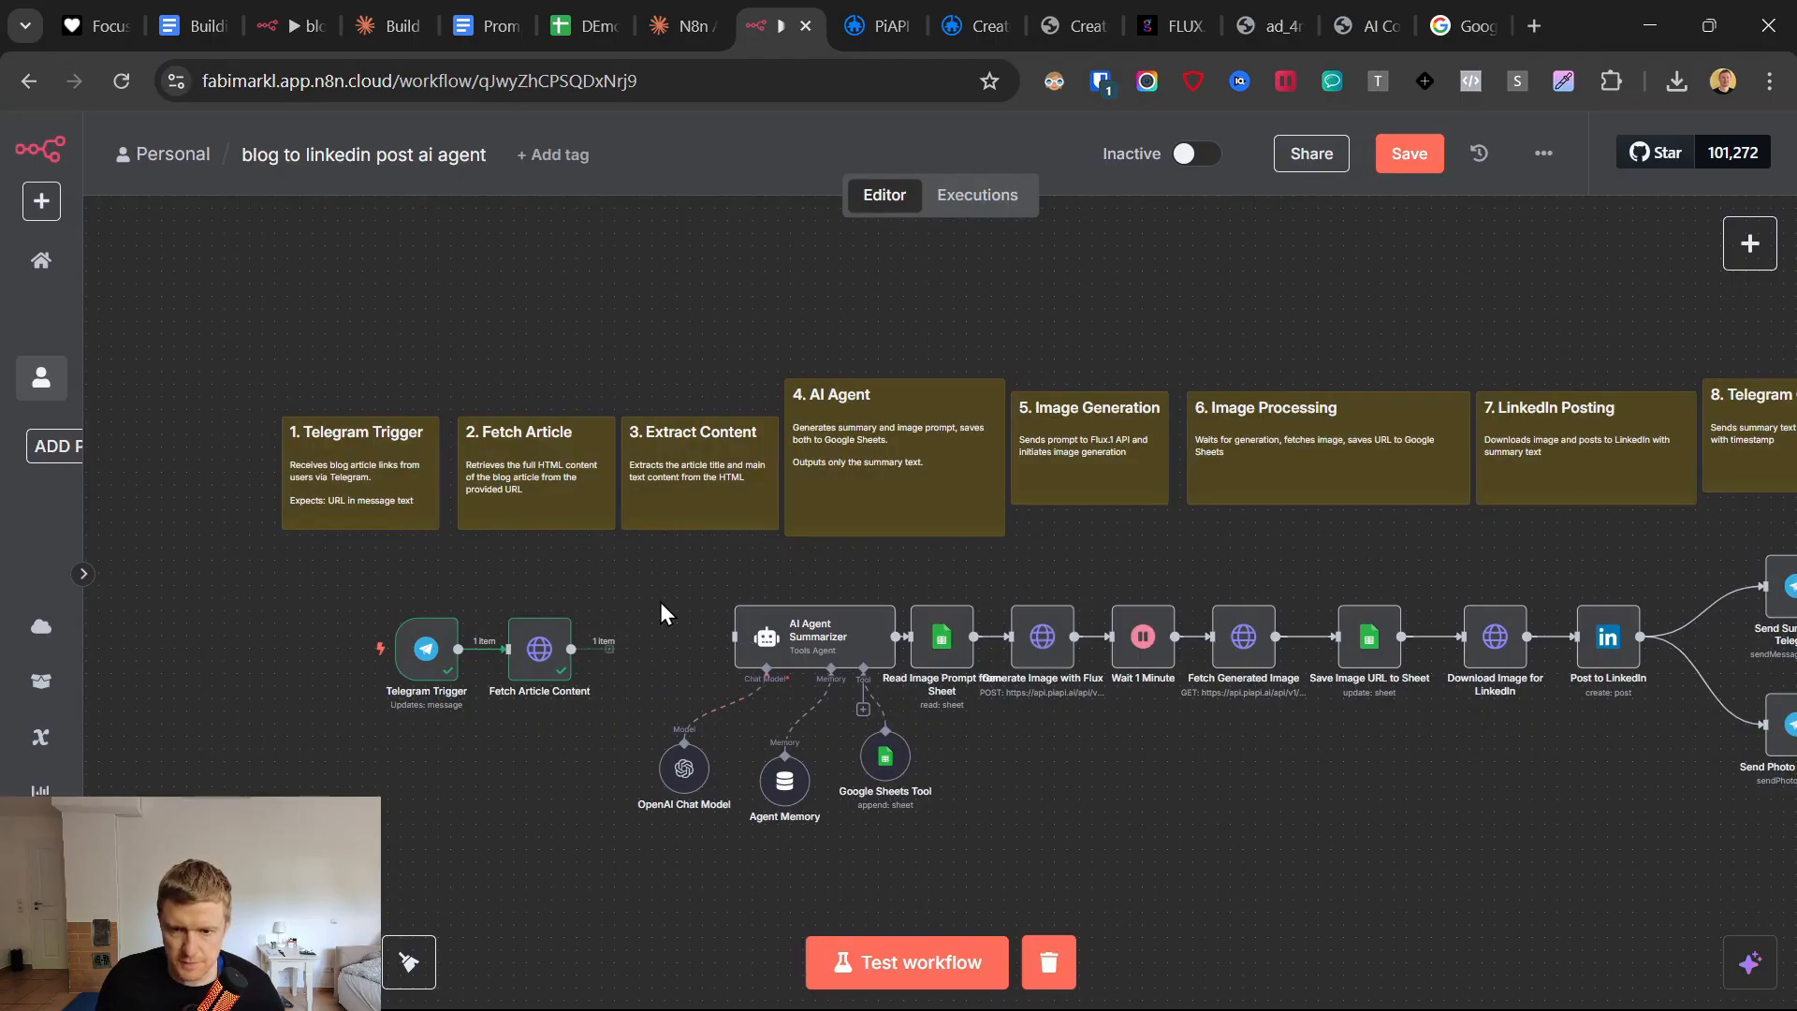
{"action": "left_click", "coordinate": [634, 649]}
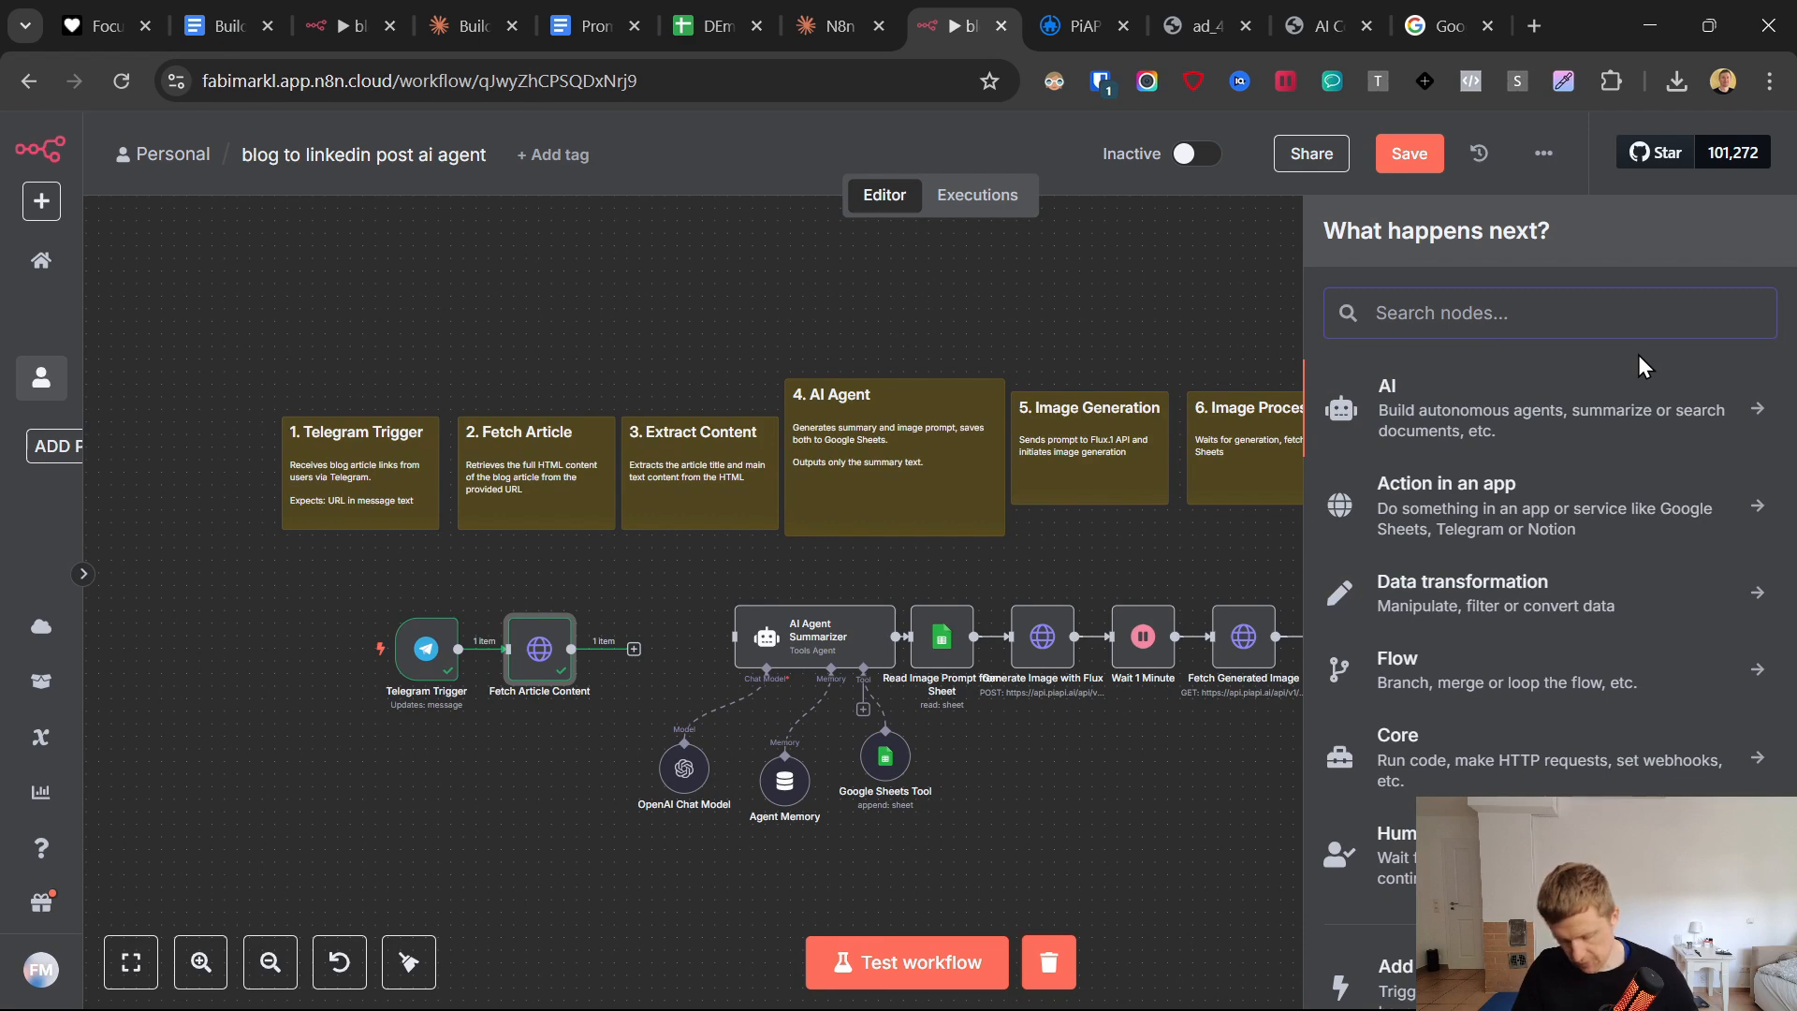
{"action": "type", "text": "code"}
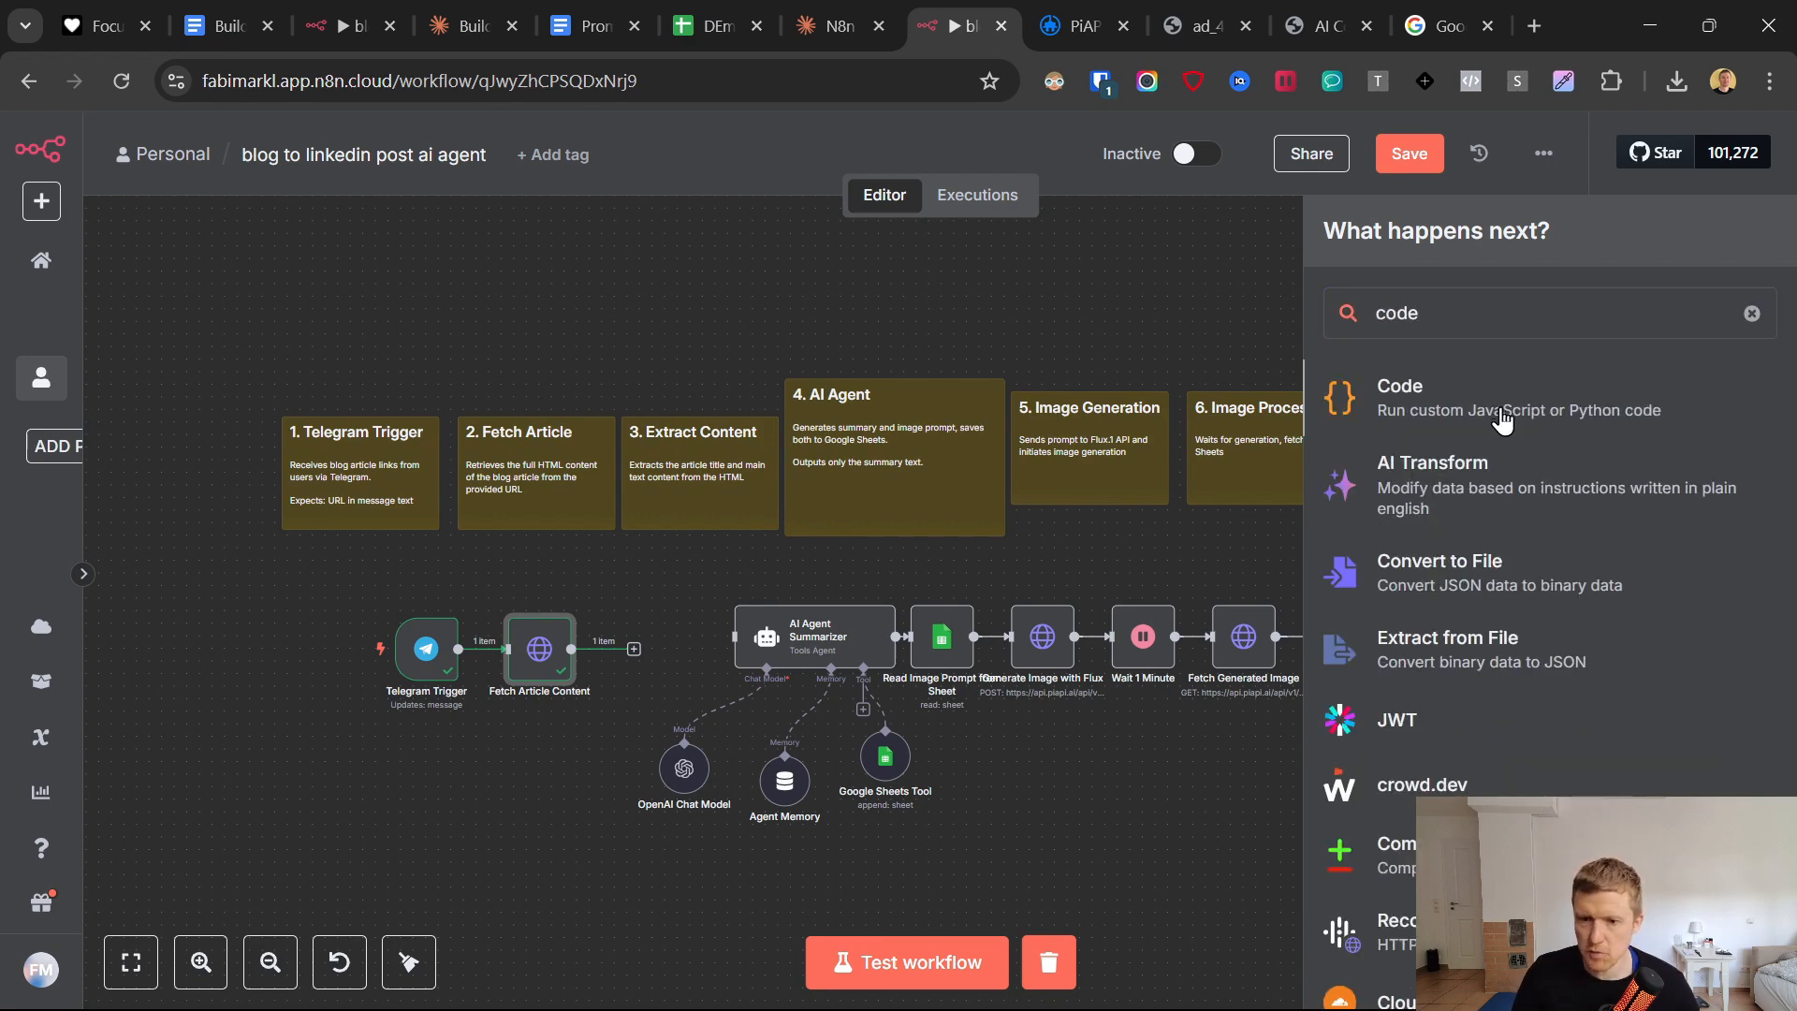
{"action": "key", "text": "Return"}
Switch to the N8n Blog Automation Workflow chat in Claude and begin a request with "I need a function".
{"action": "type", "text": "d a function for n8n after the htttp request node that gets the html form the"}
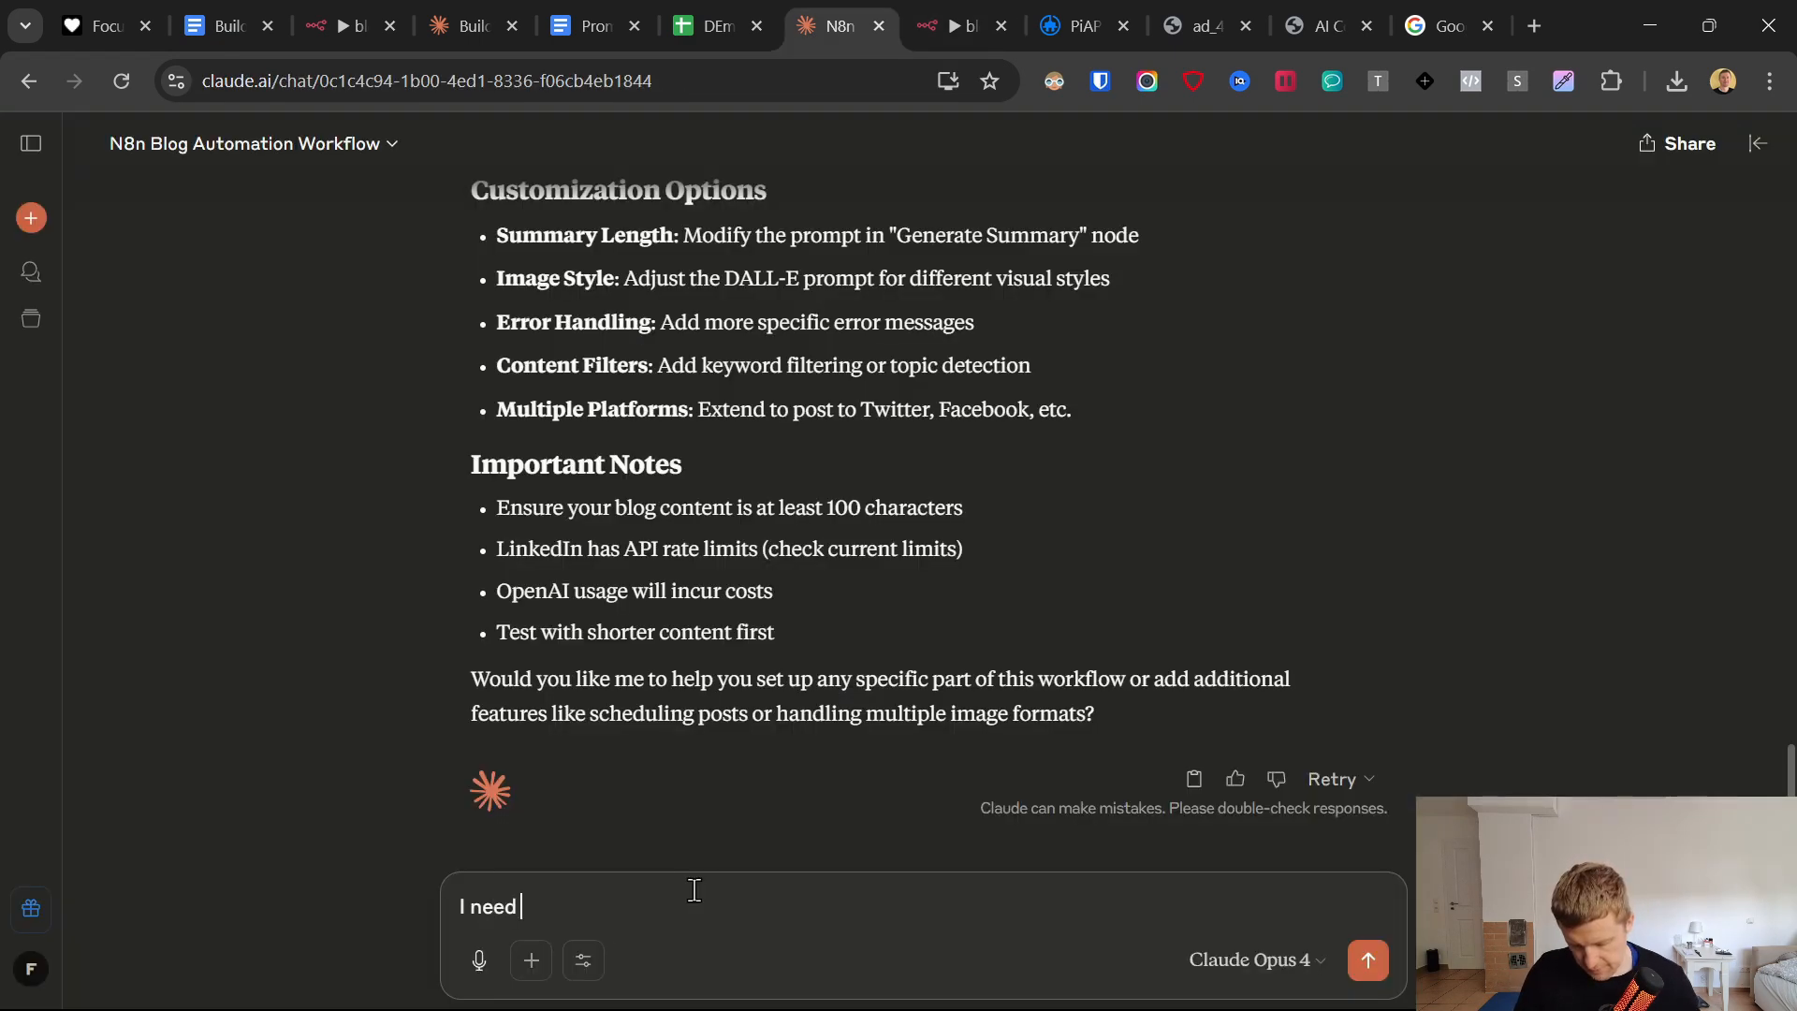
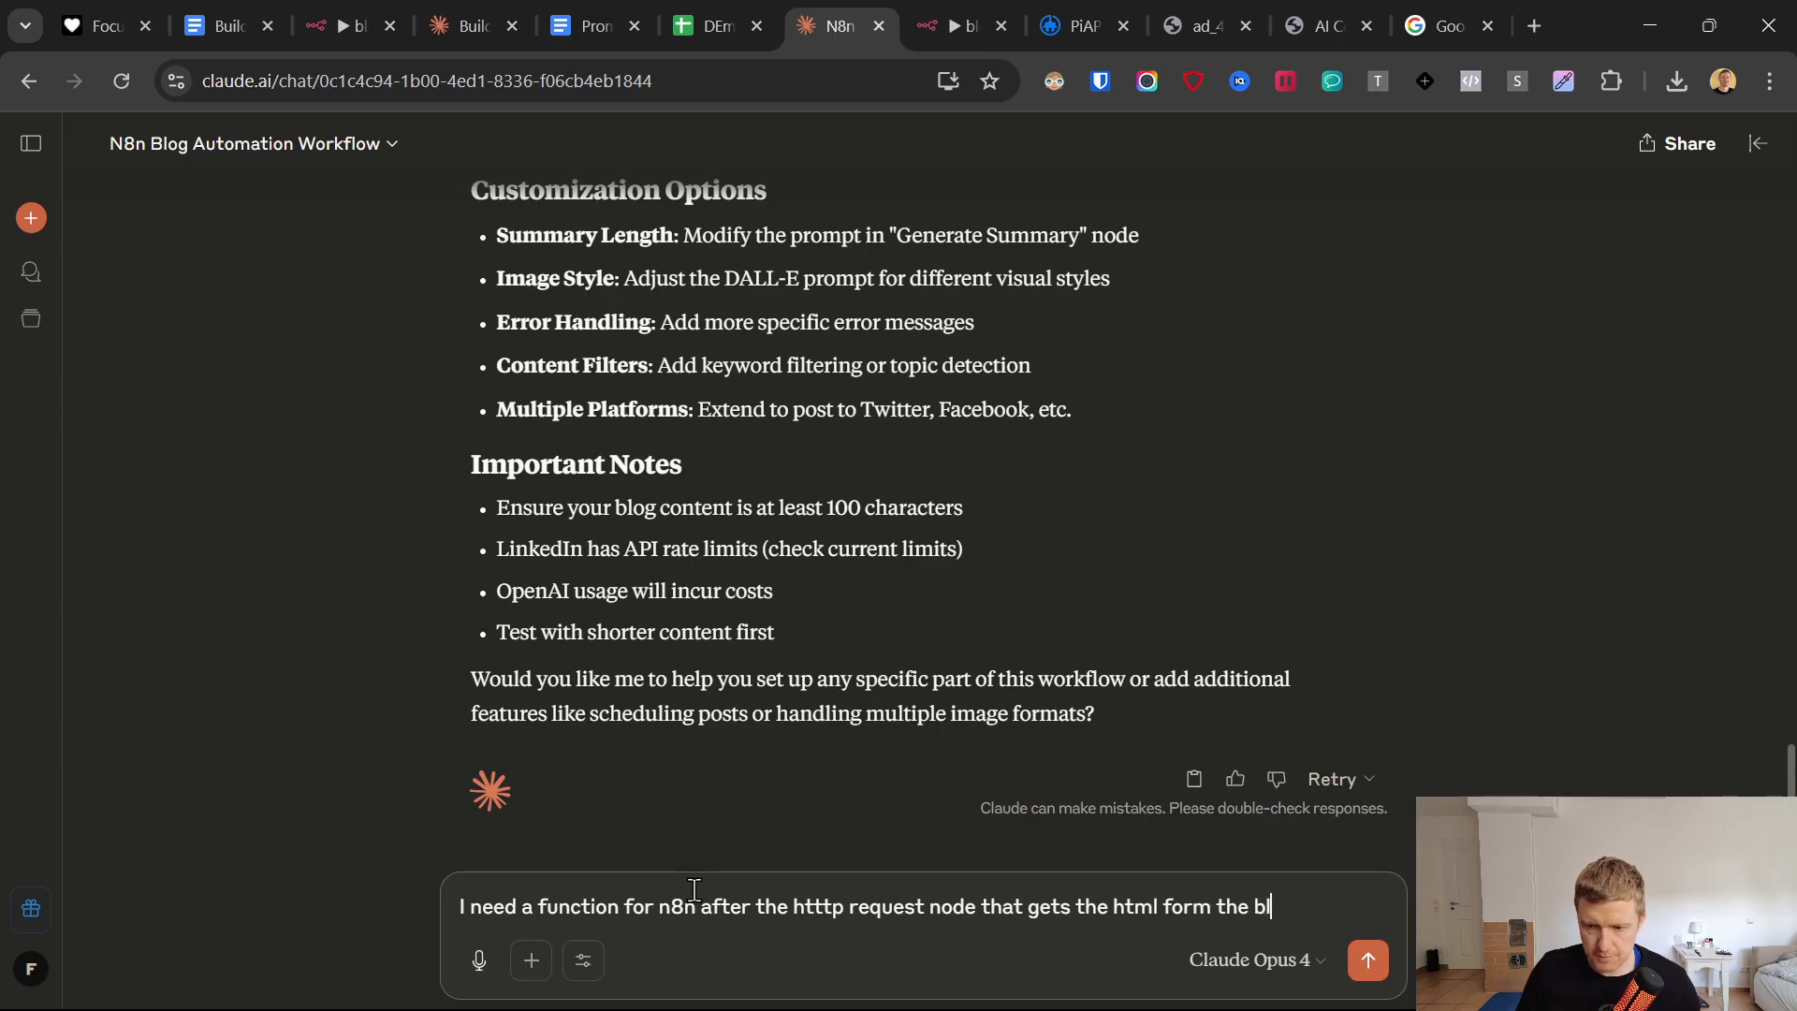
Finish and send the request for an n8n function after the HTTP request node that cleans the blog HTML and returns only text and title.
{"action": "type", "text": "og post. and t"}
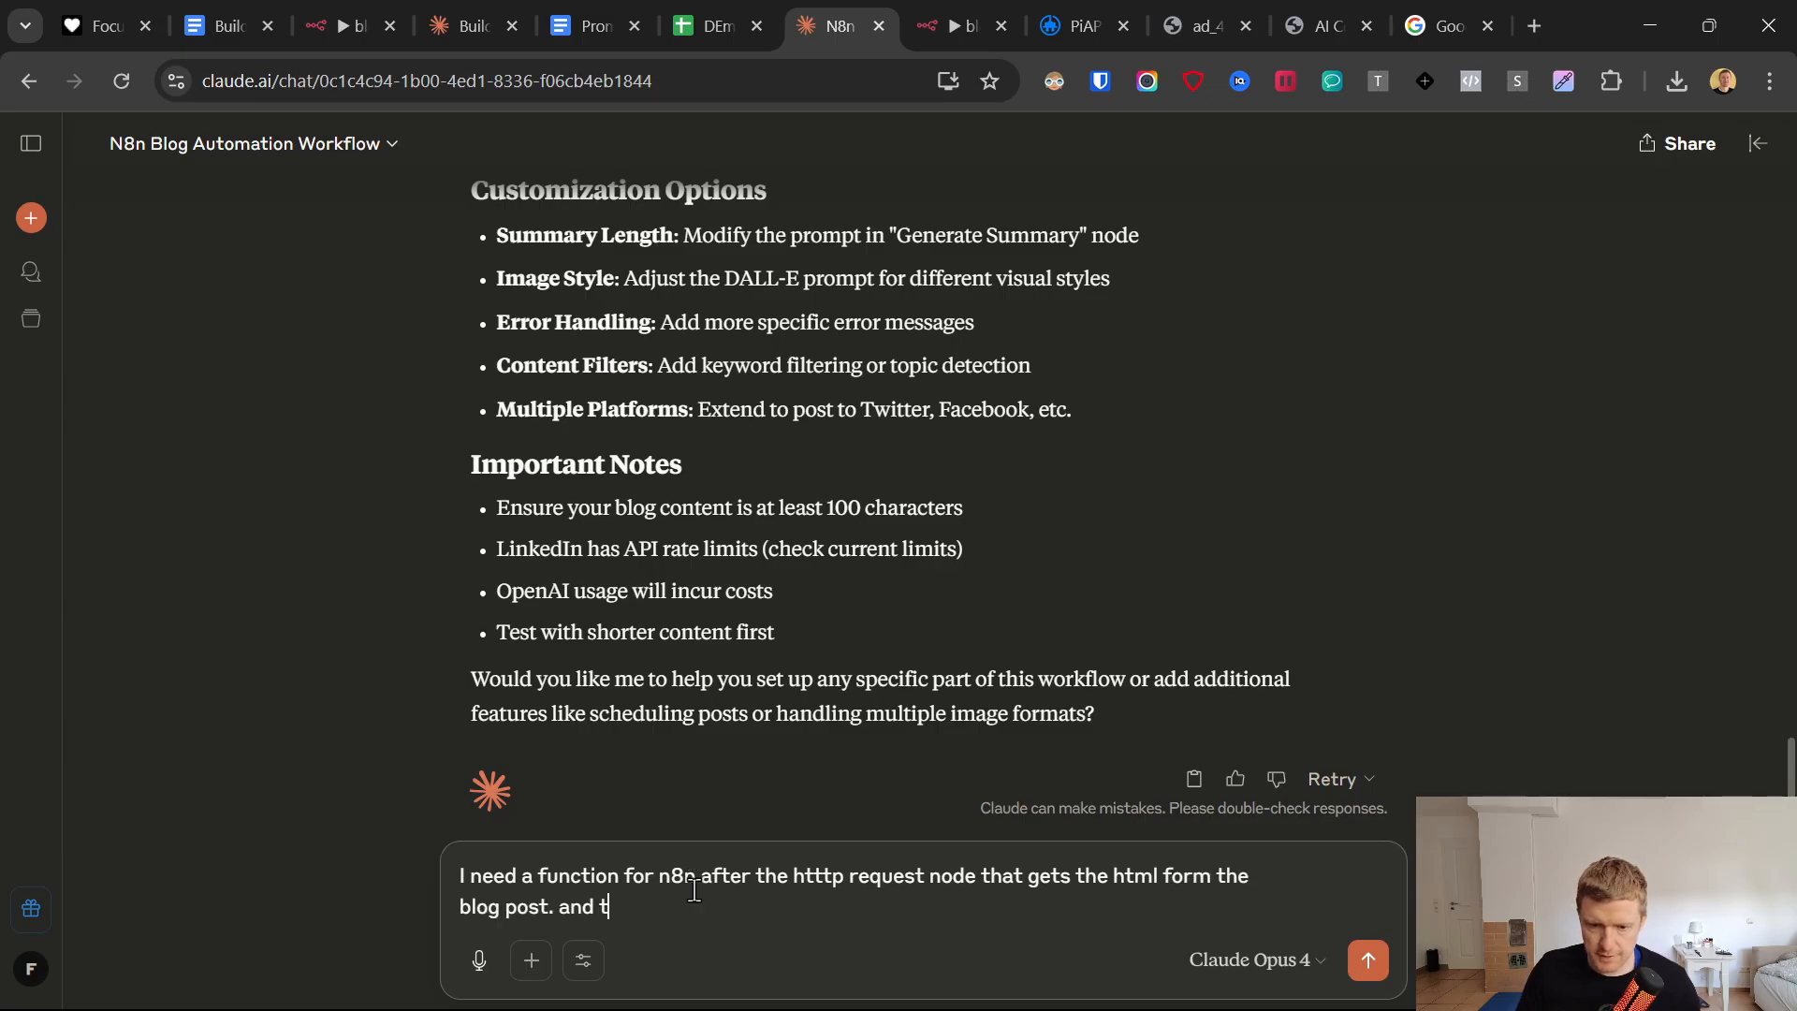
{"action": "type", "text": "hat functin should clean up the text an"}
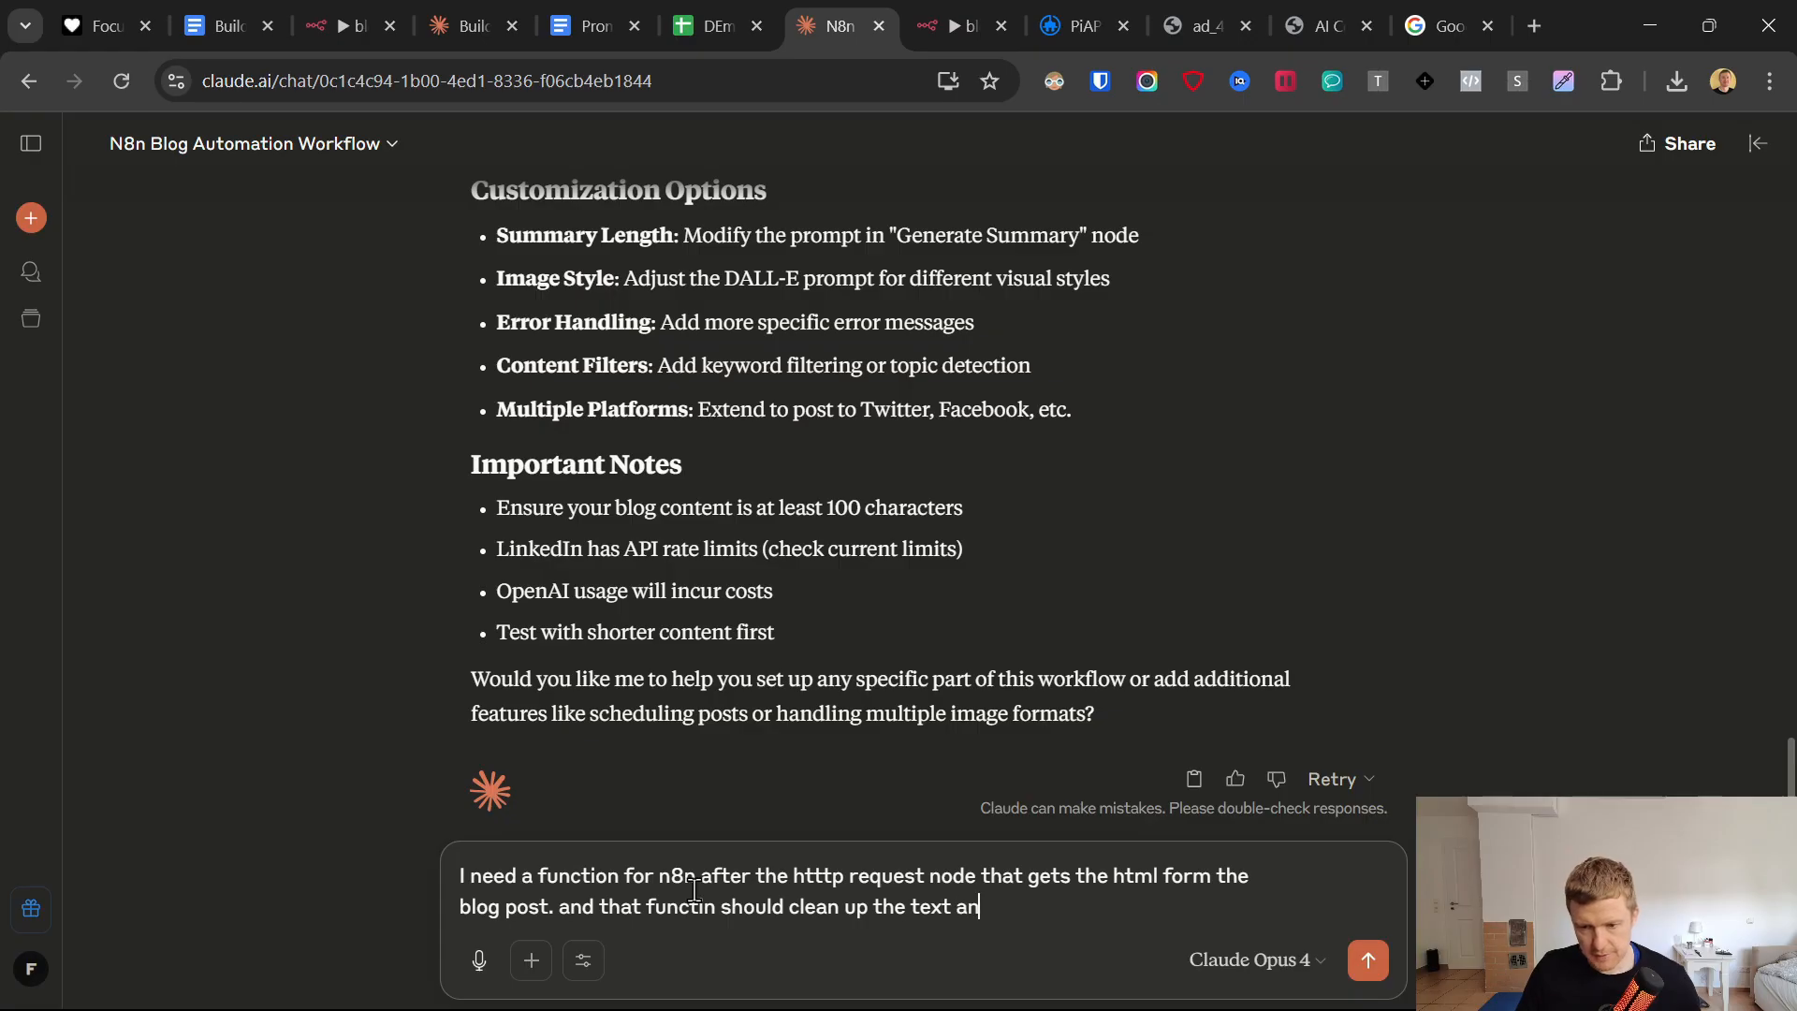
{"action": "type", "text": "d only give me the text and t"}
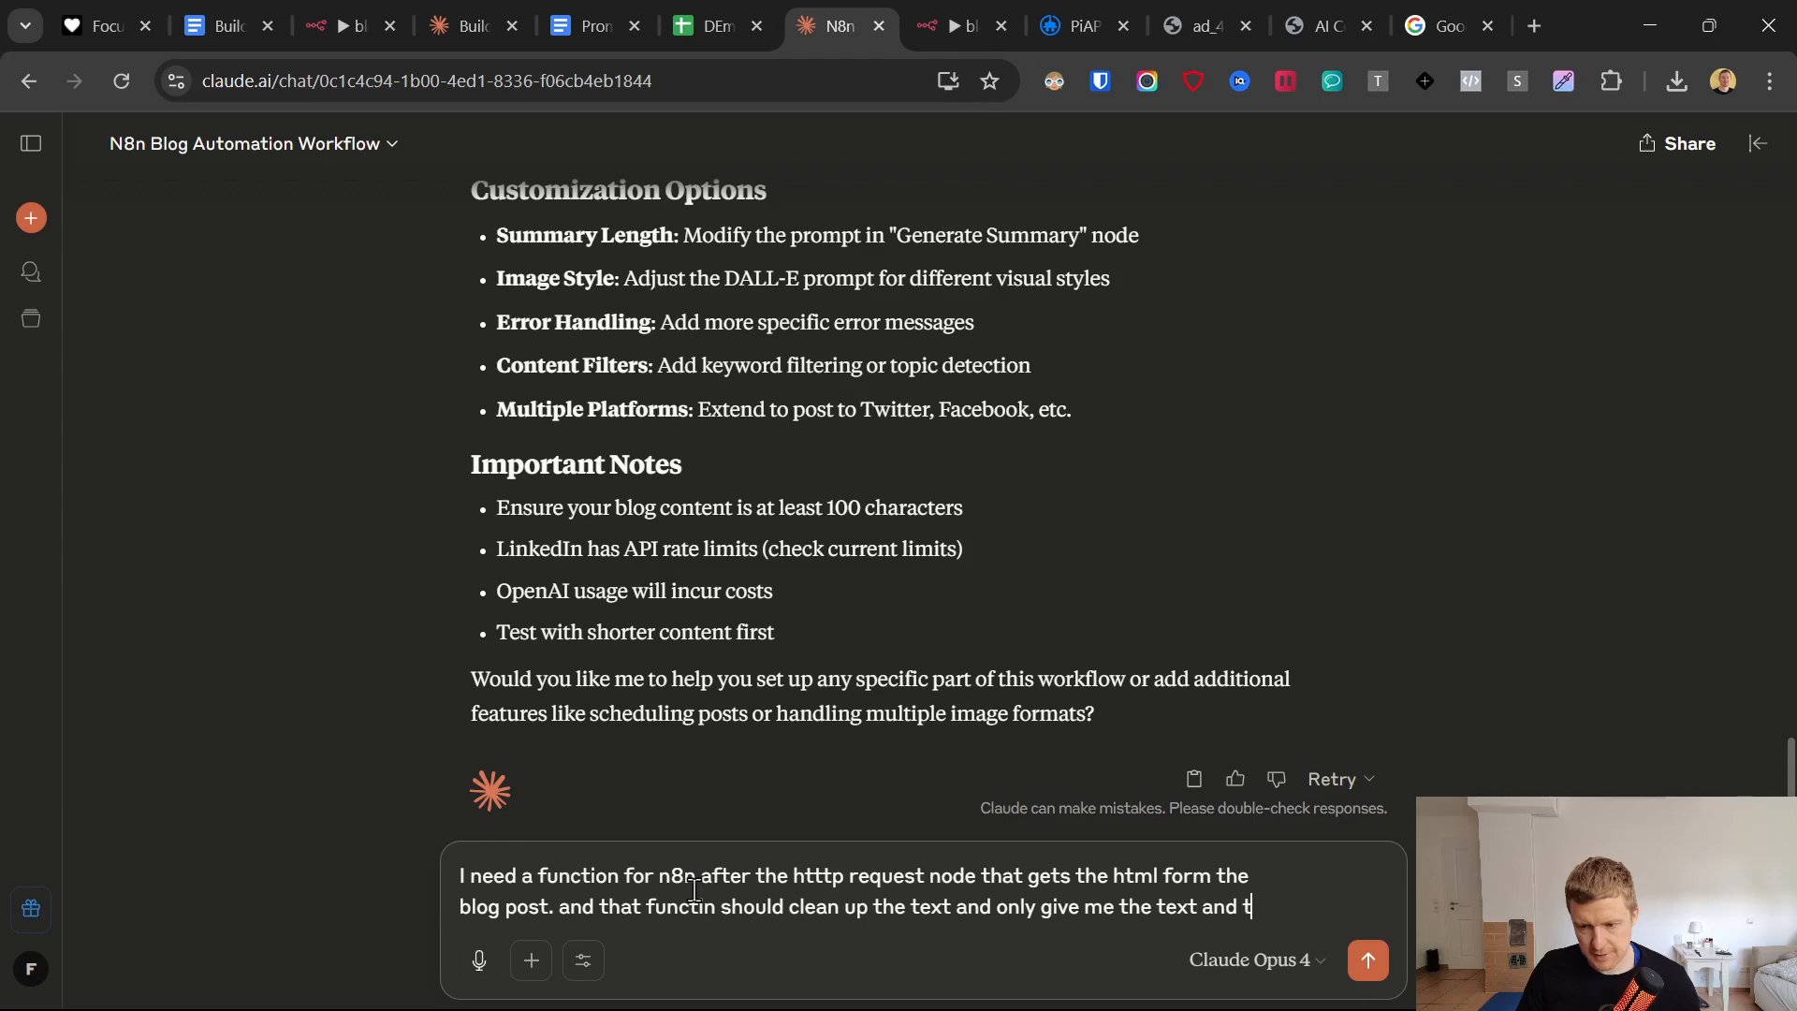
{"action": "type", "text": "of the blog posts"}
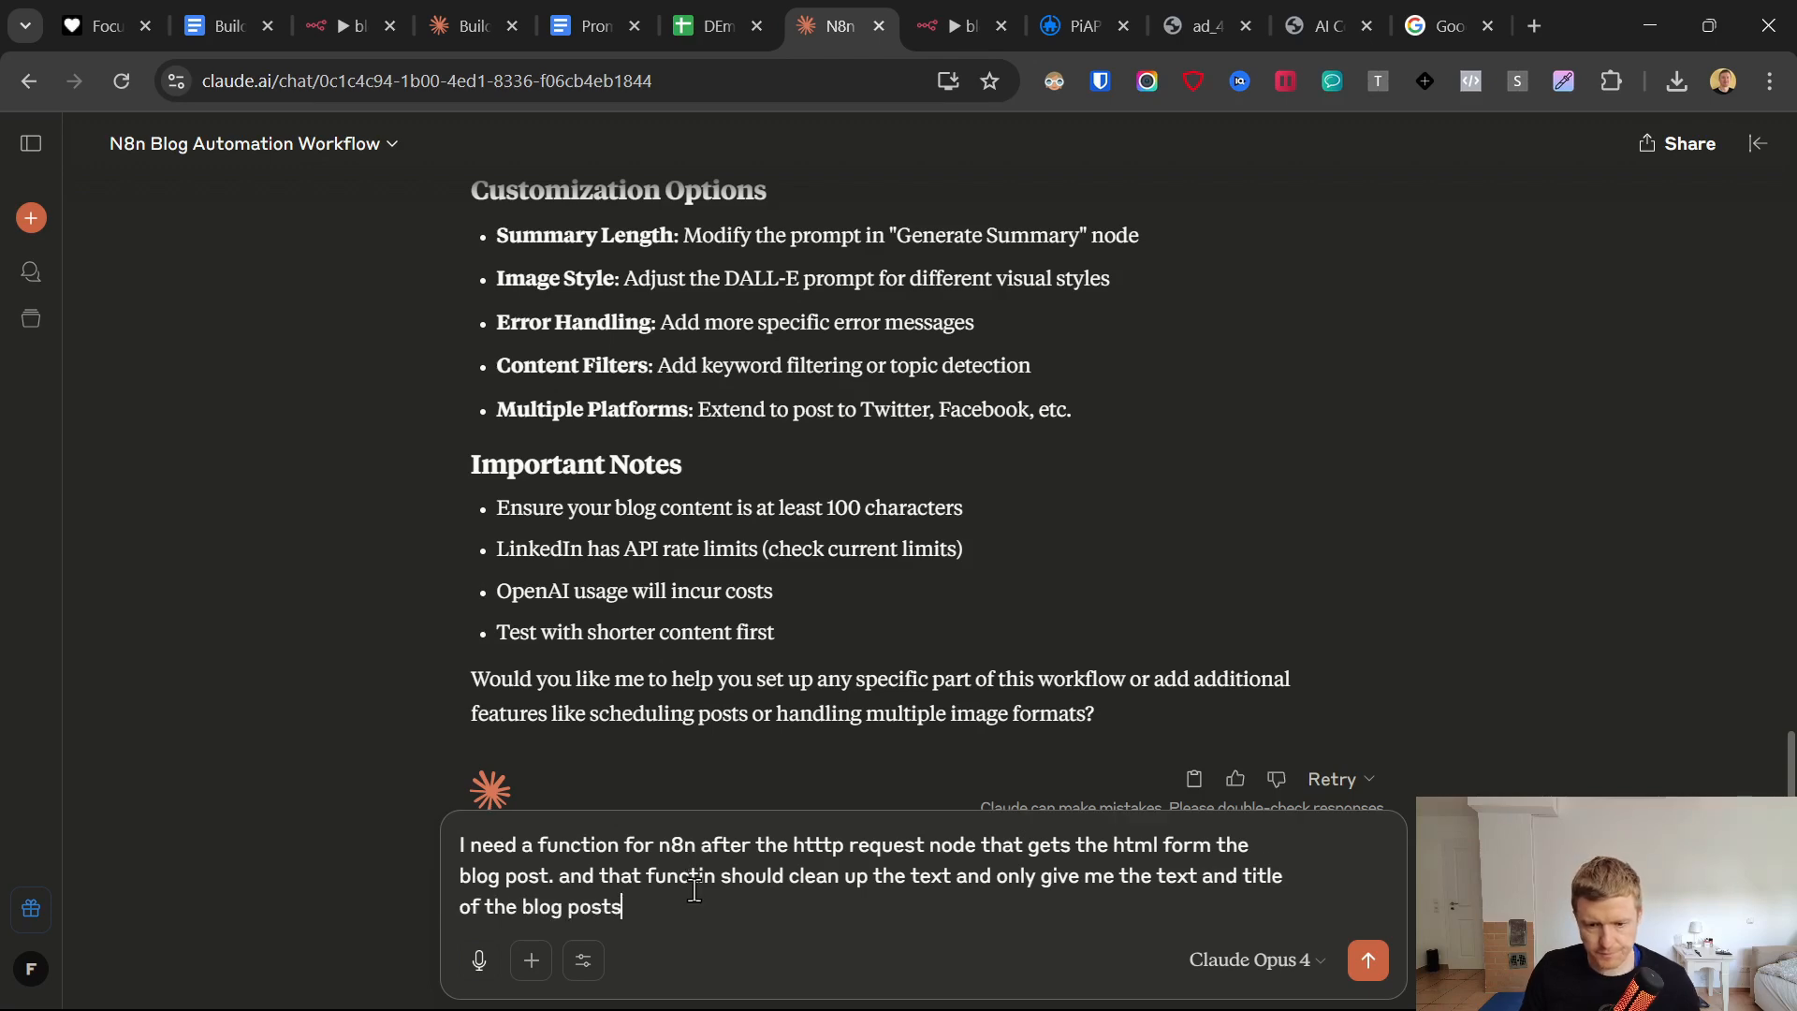
{"action": "key", "text": "Return"}
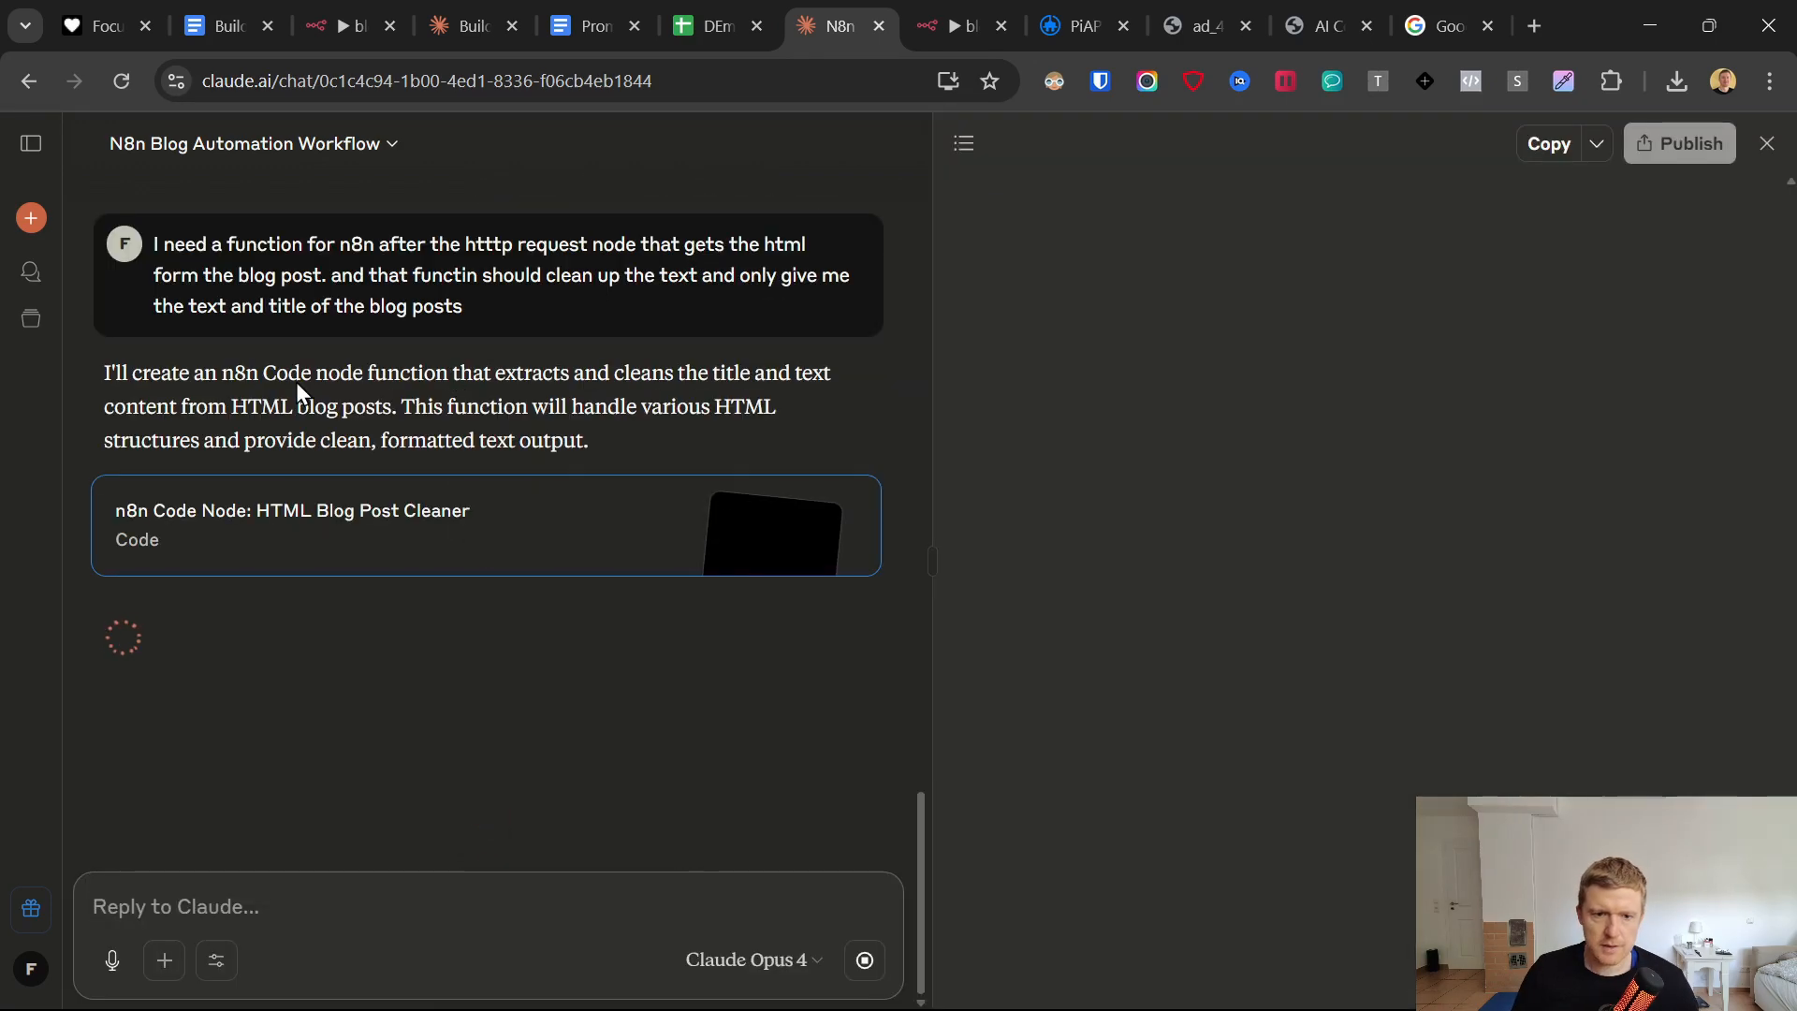
Edit the sent request to ask for only this function's code and not the JSON file, and resubmit it.
{"action": "left_click_drag", "start_coordinate": [188, 377], "coordinate": [649, 429]}
{"action": "left_click_drag", "start_coordinate": [401, 373], "coordinate": [452, 436]}
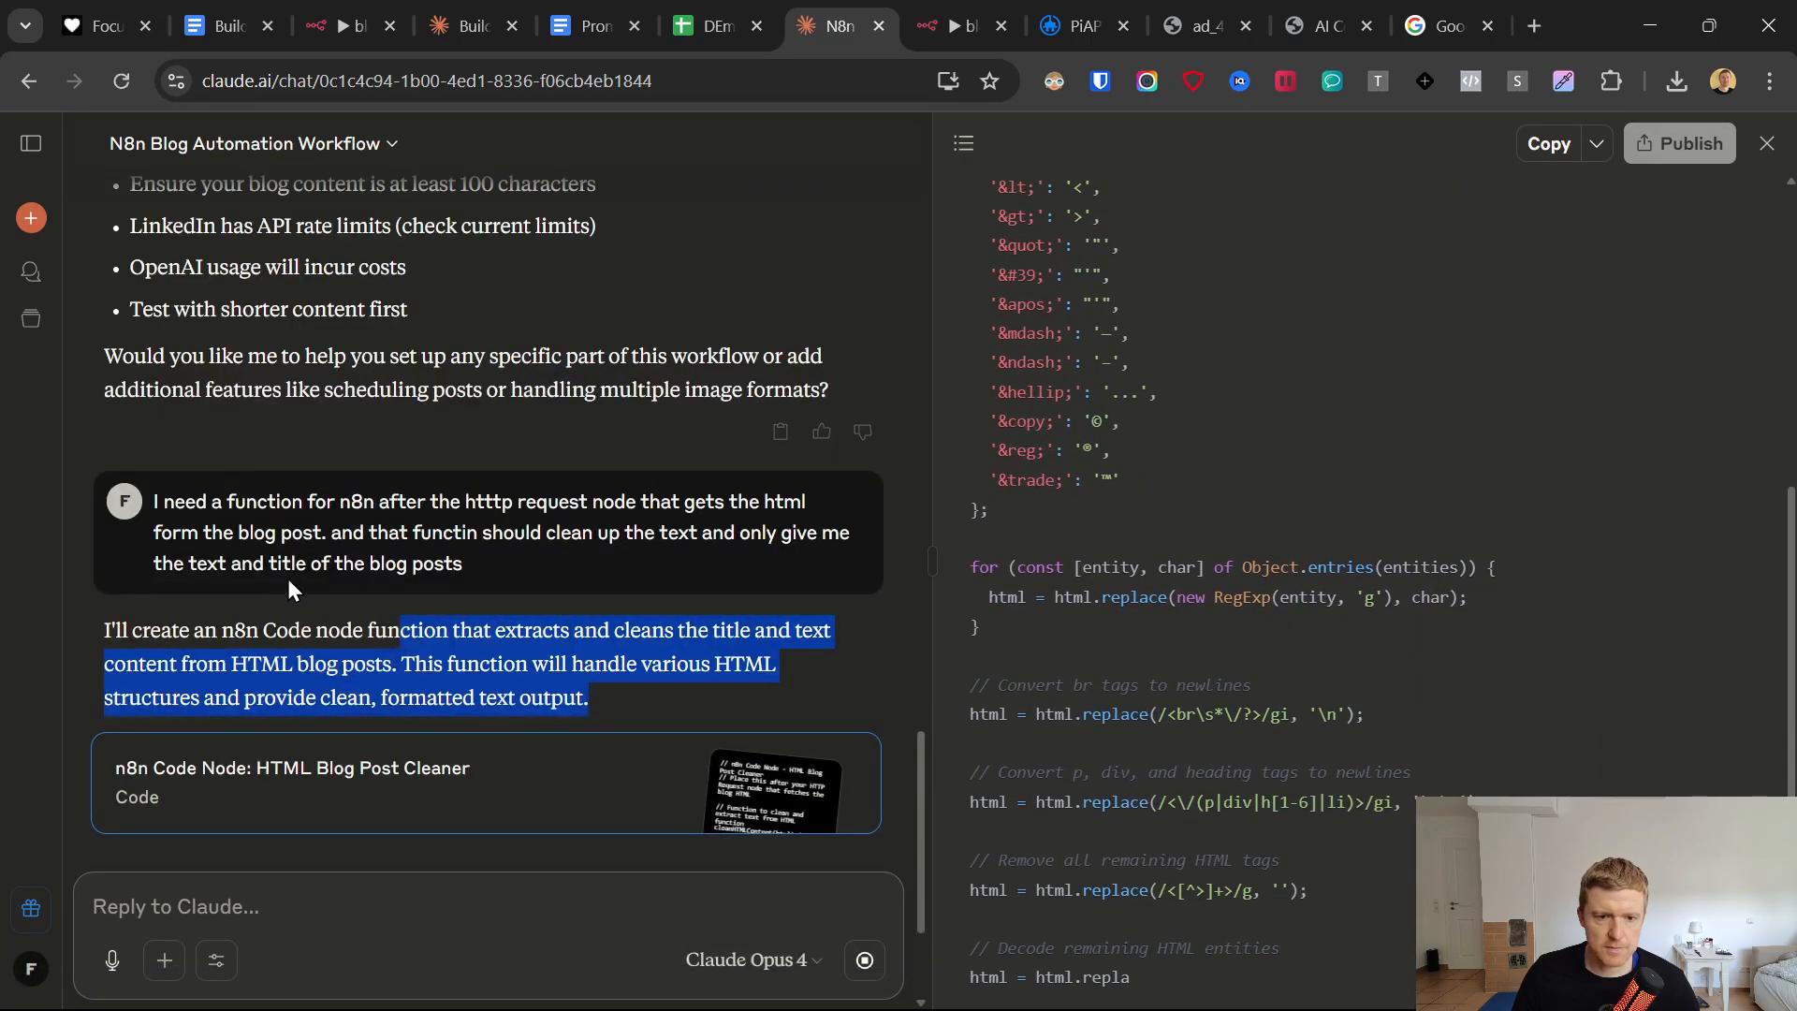
{"action": "left_click", "coordinate": [847, 594]}
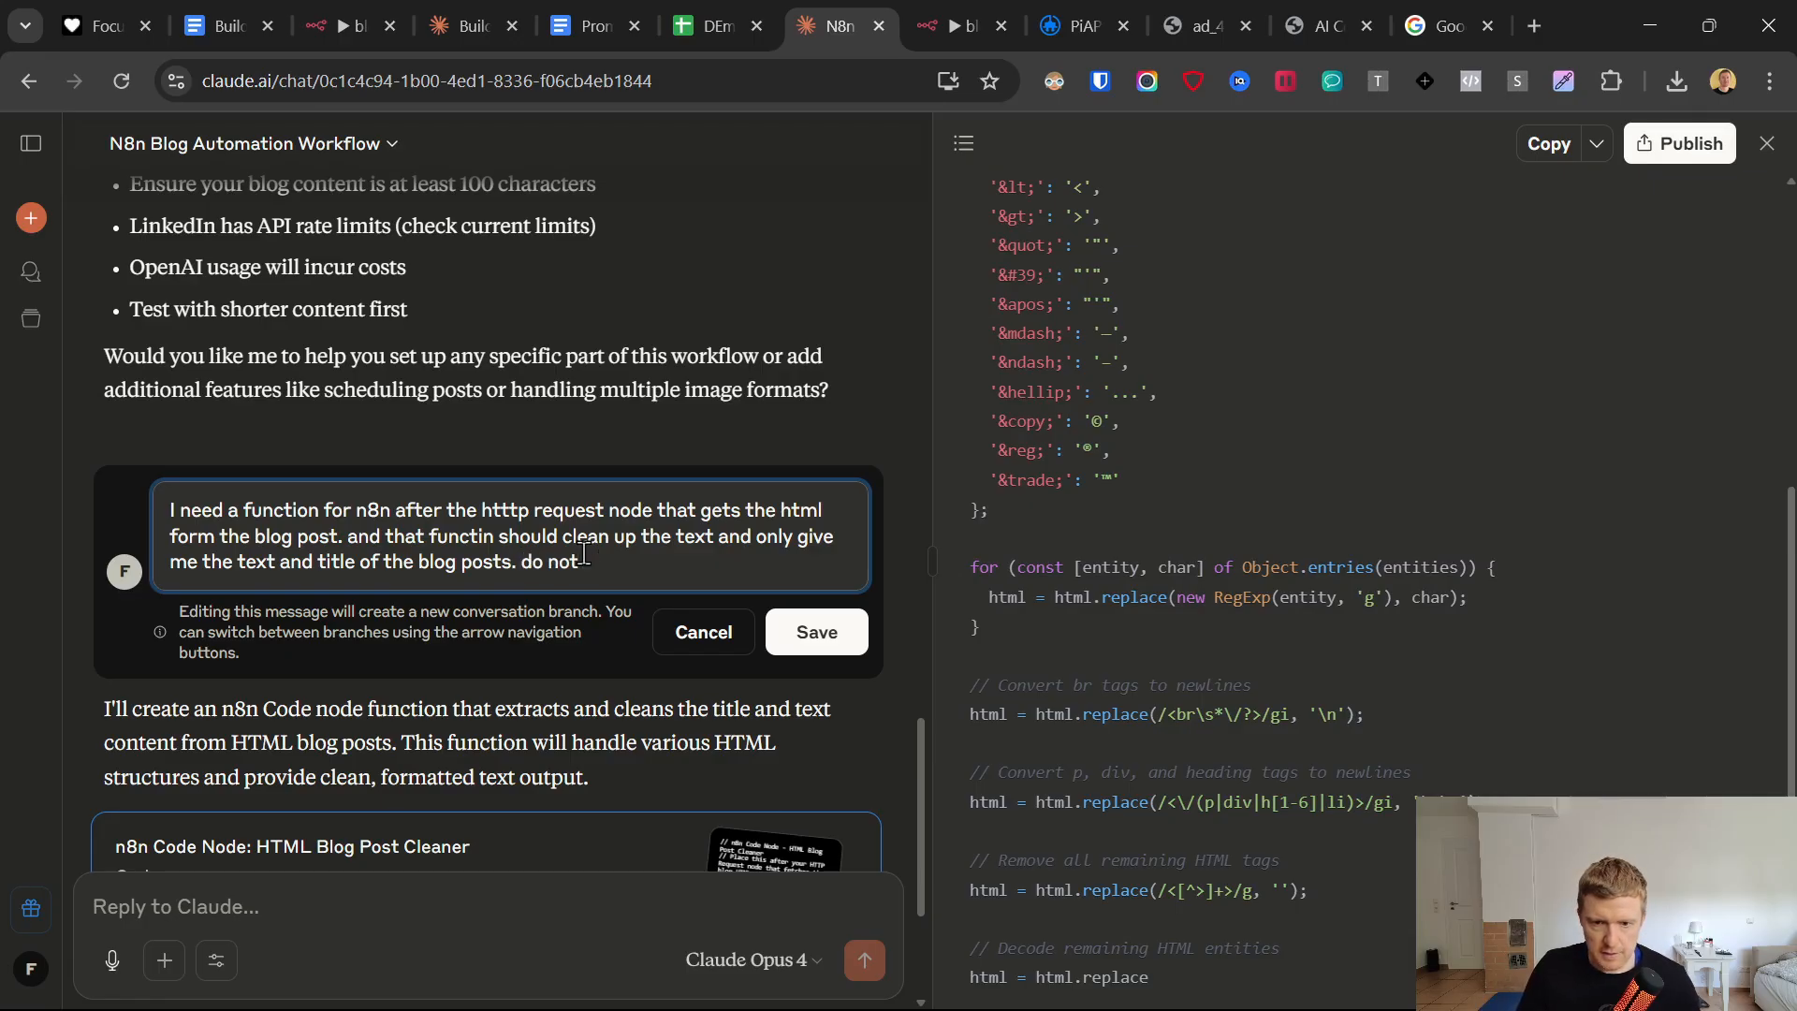
{"action": "type", "text": "give me the json file"}
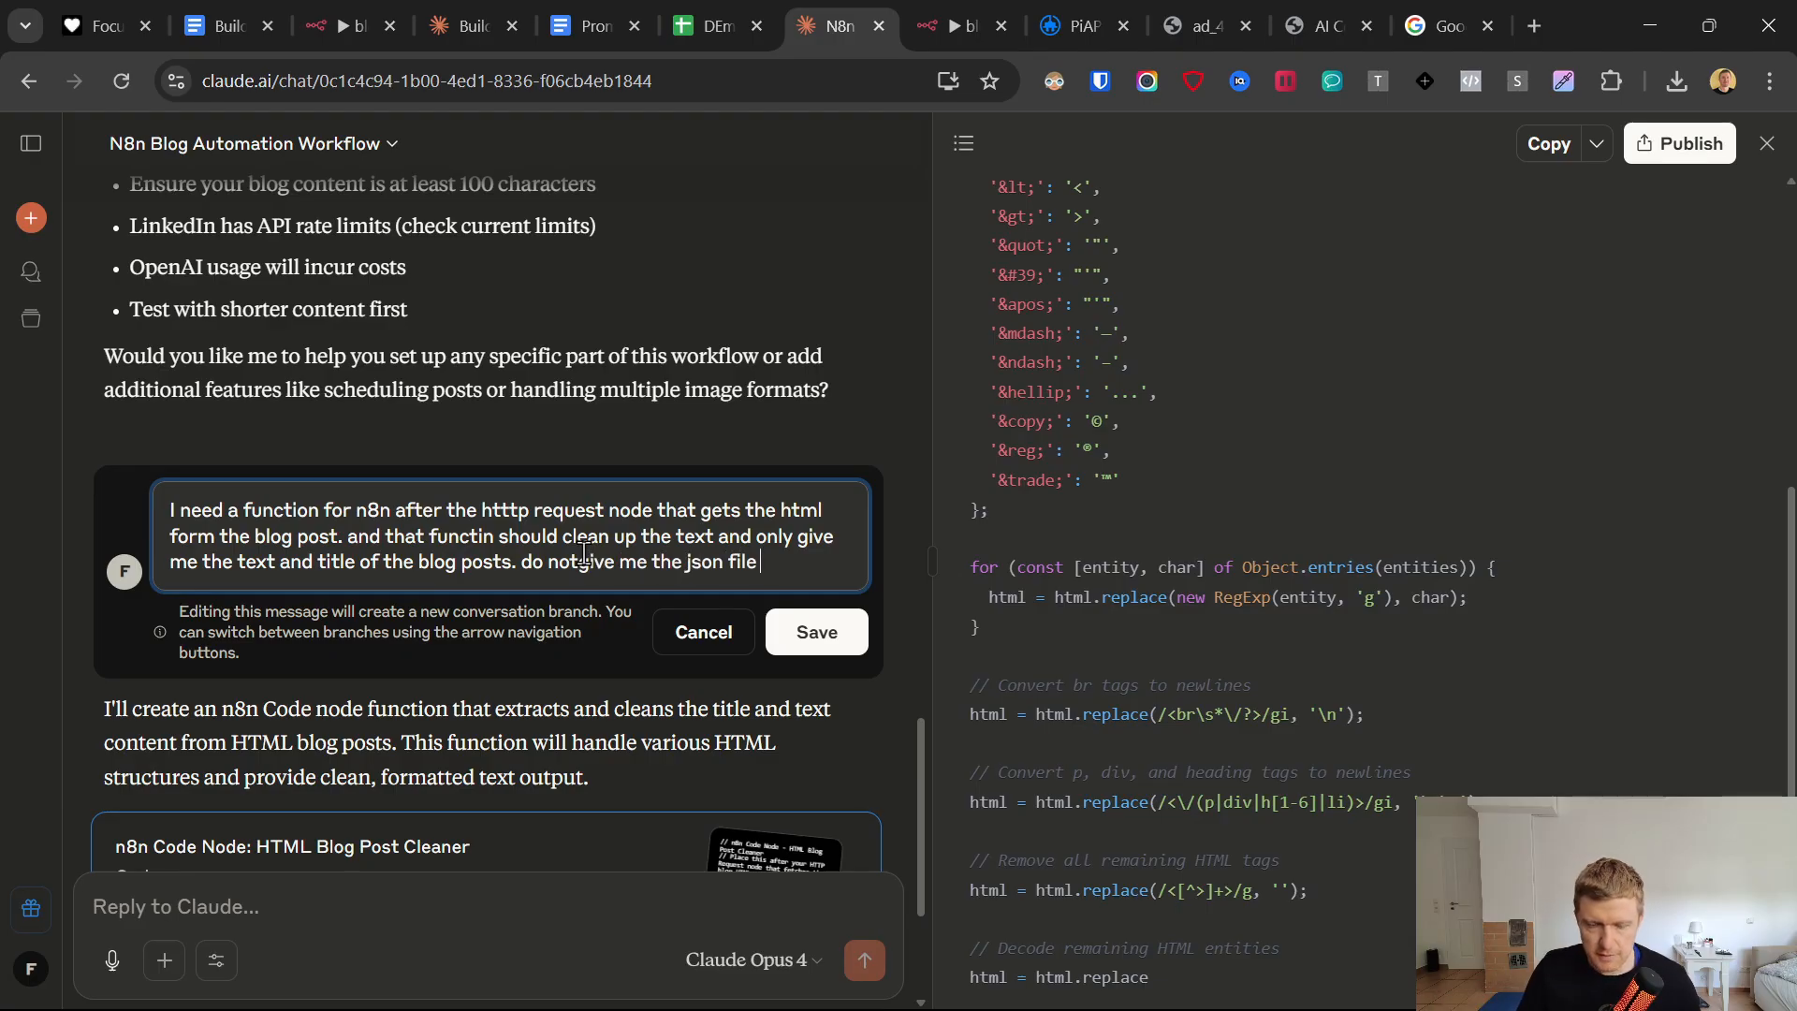
{"action": "type", "text": "code only for this function."}
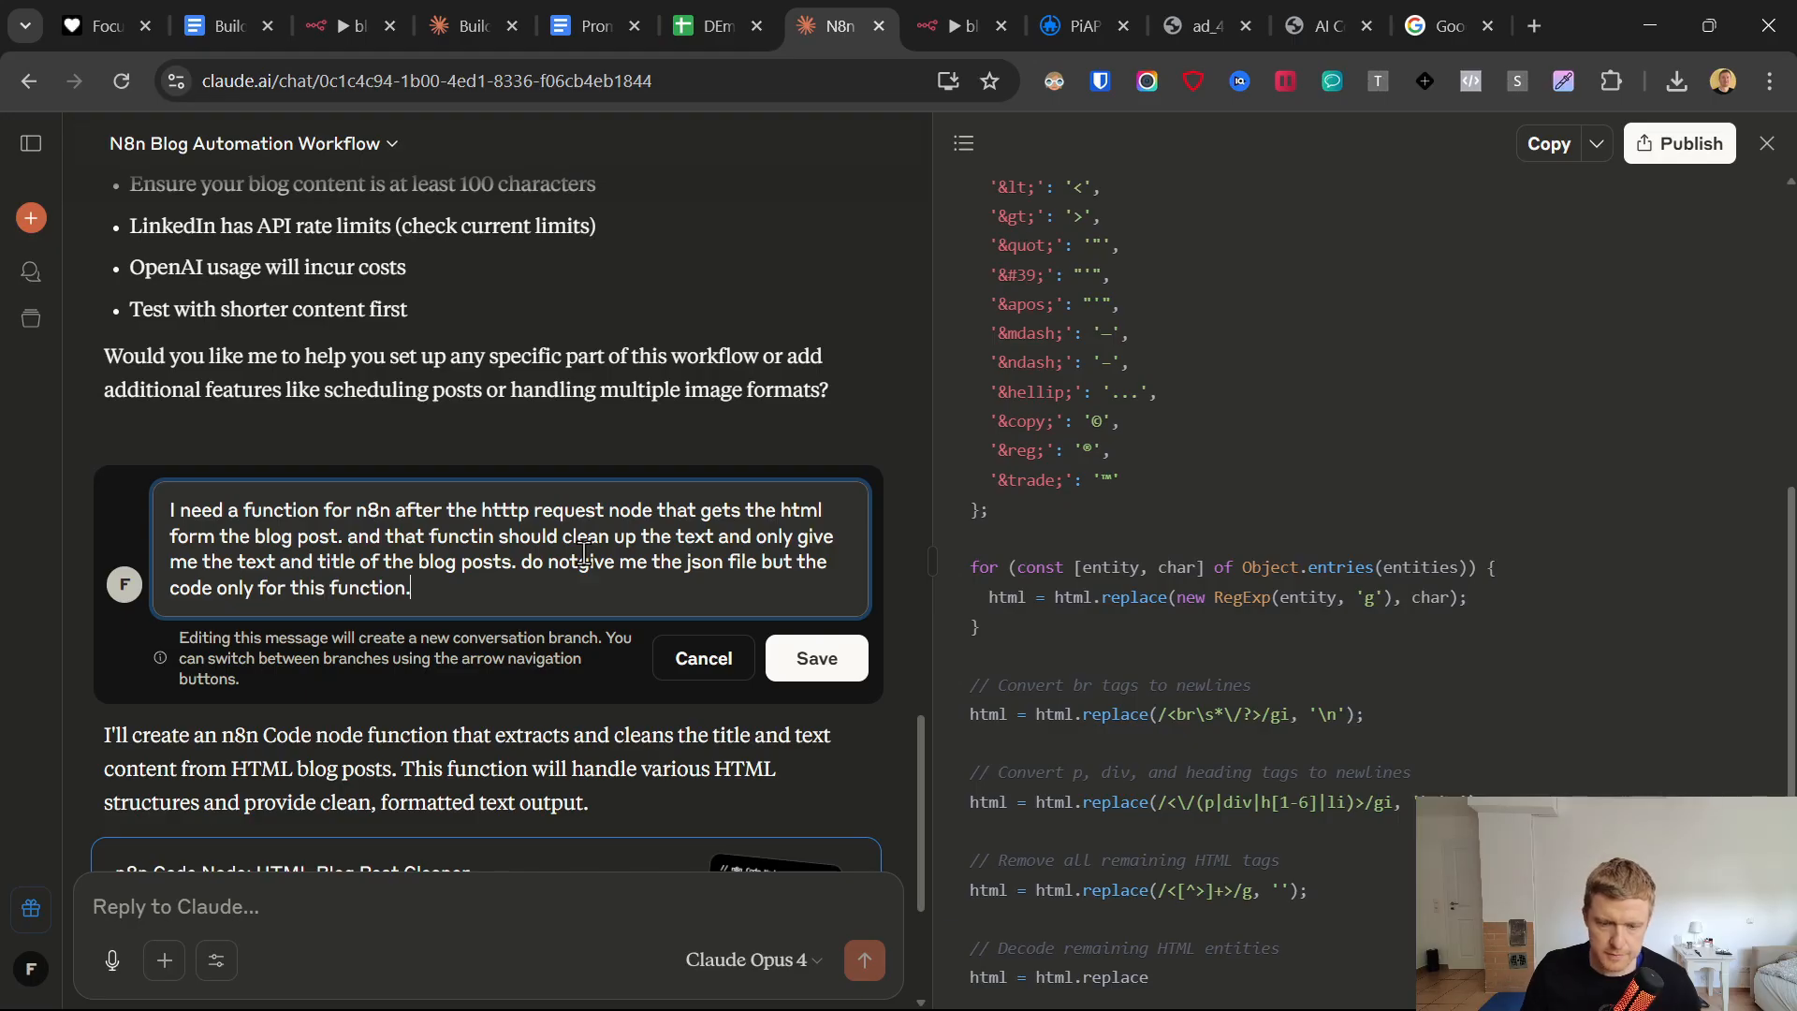
{"action": "left_click", "coordinate": [842, 662]}
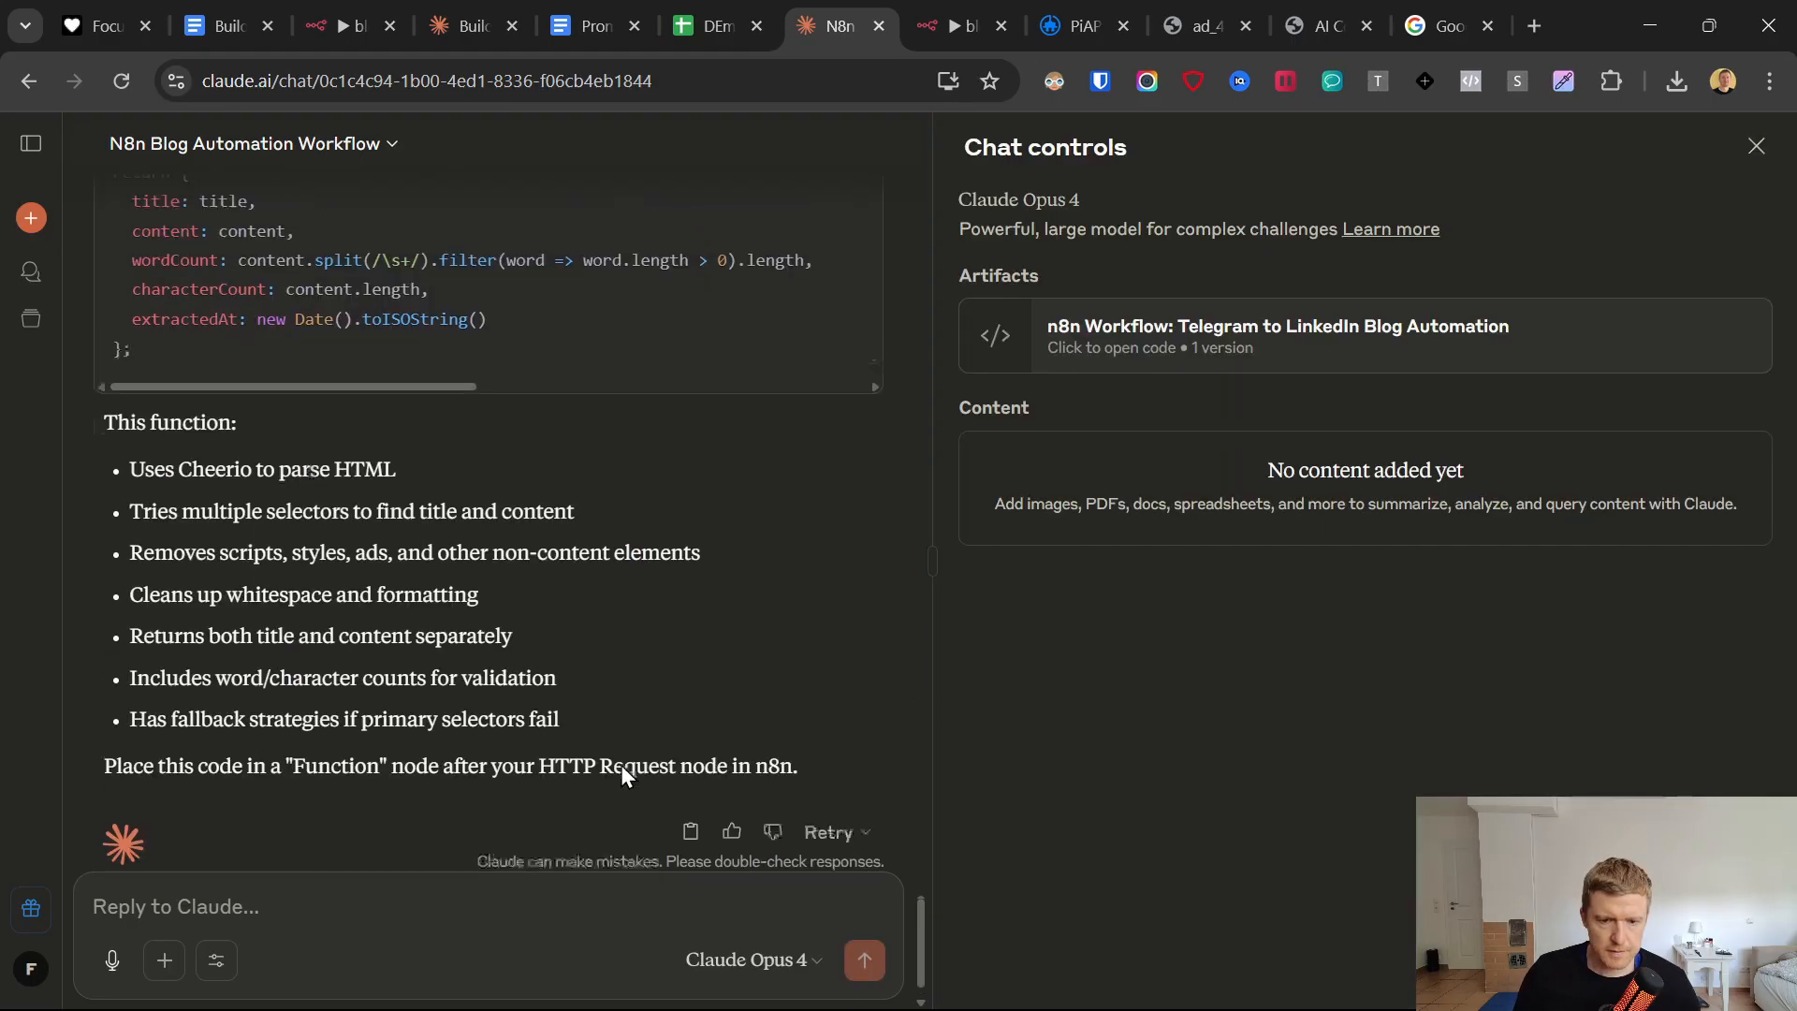
Review the returned function's HTML input line and send Claude a follow-up saying the HTML content comes from only one variable.
{"action": "scroll", "coordinate": [621, 761], "scroll_direction": "up", "scroll_amount": 15}
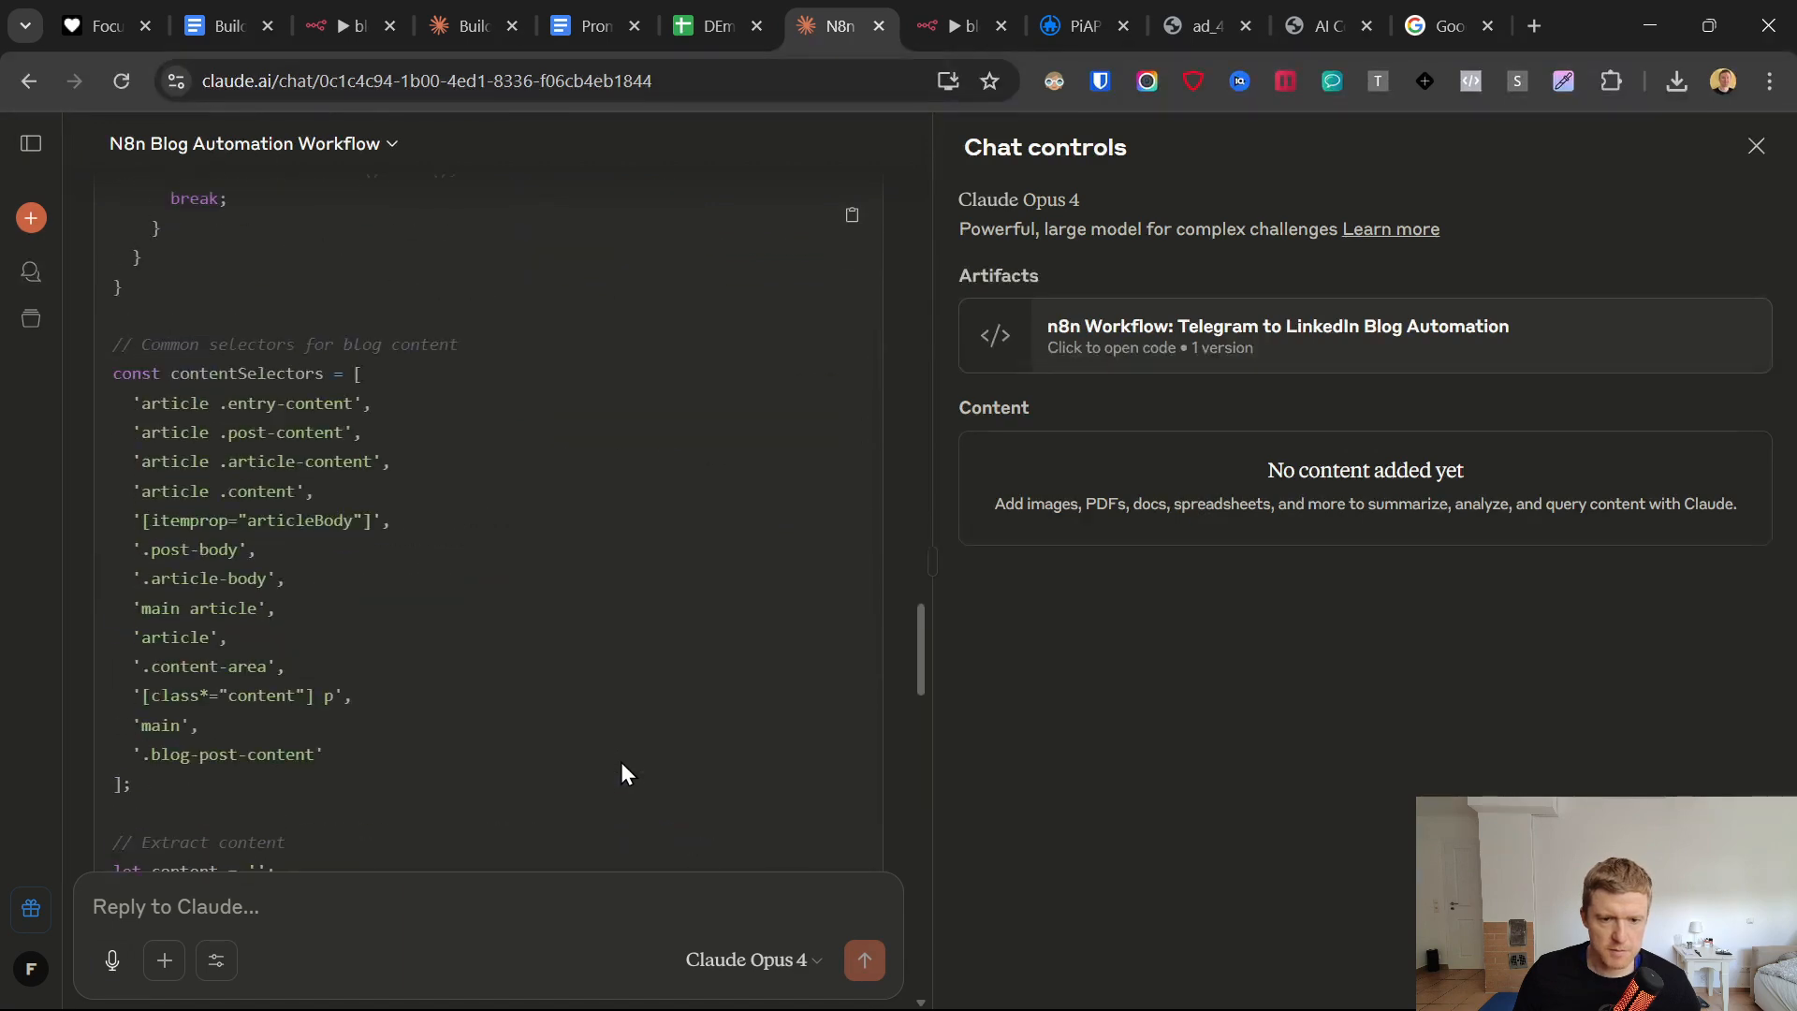
{"action": "scroll", "coordinate": [621, 764], "scroll_direction": "up", "scroll_amount": 10}
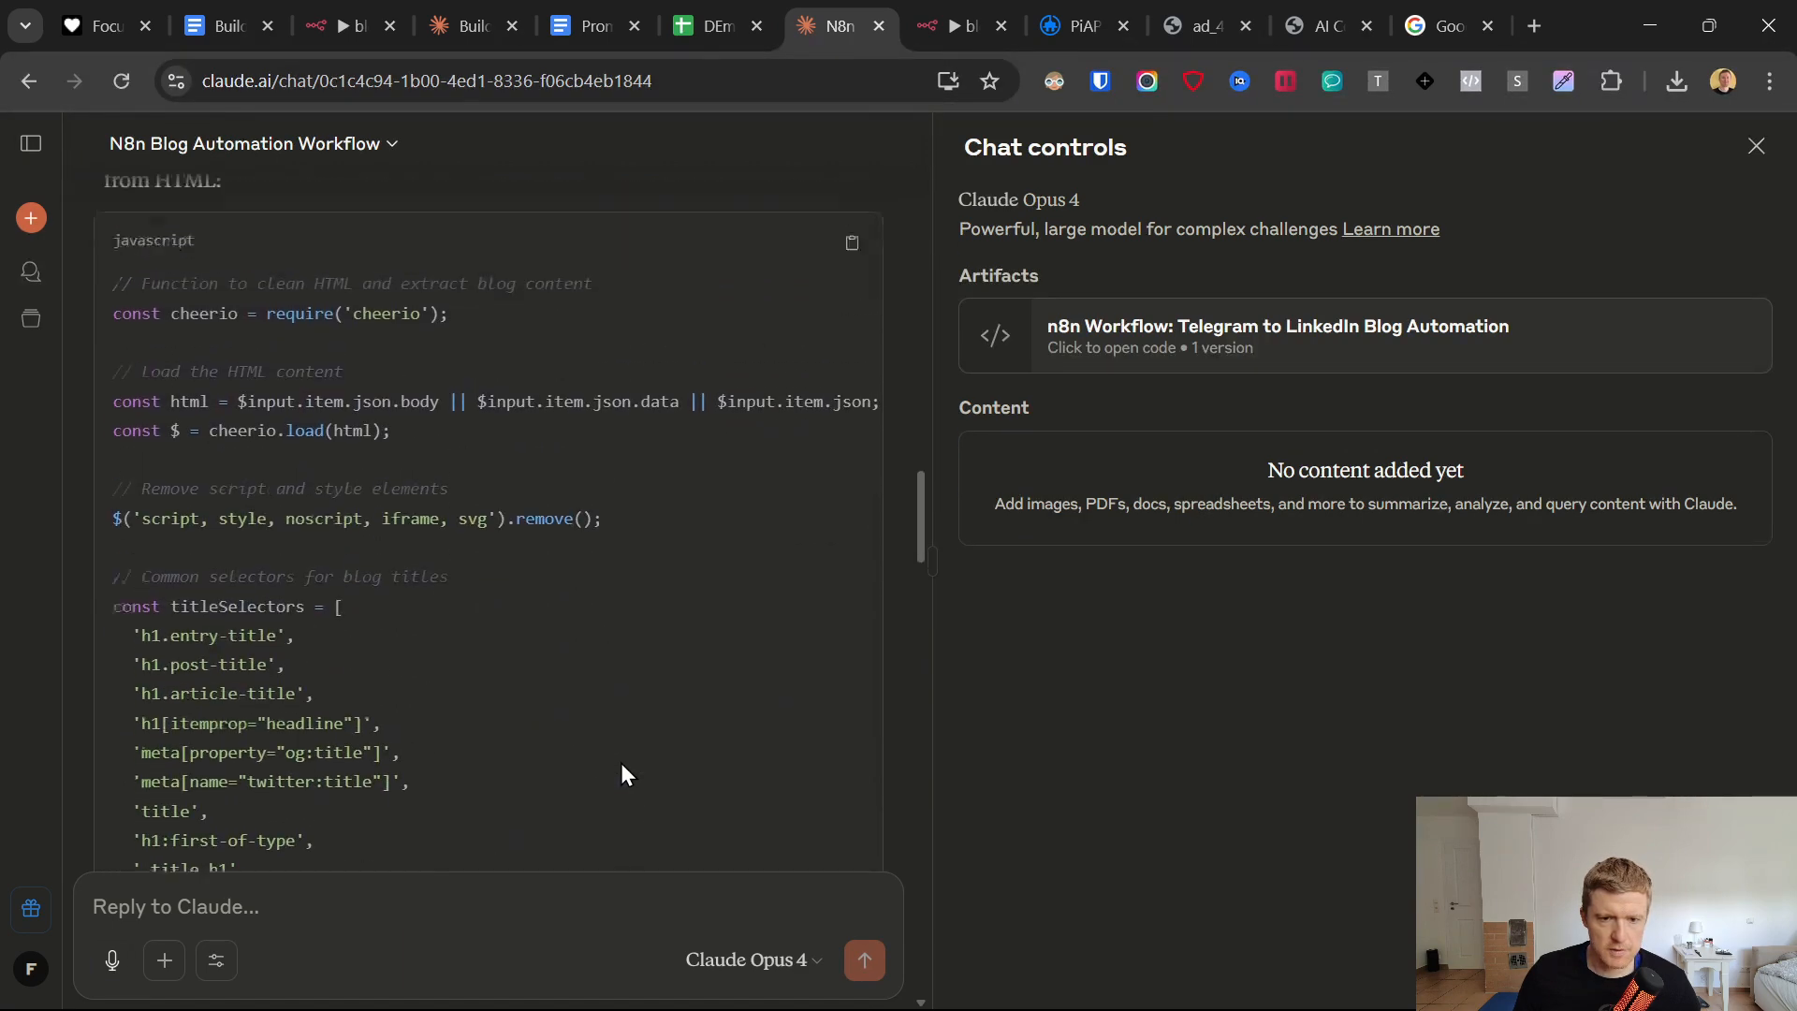
{"action": "scroll", "coordinate": [625, 775], "scroll_direction": "up", "scroll_amount": 2}
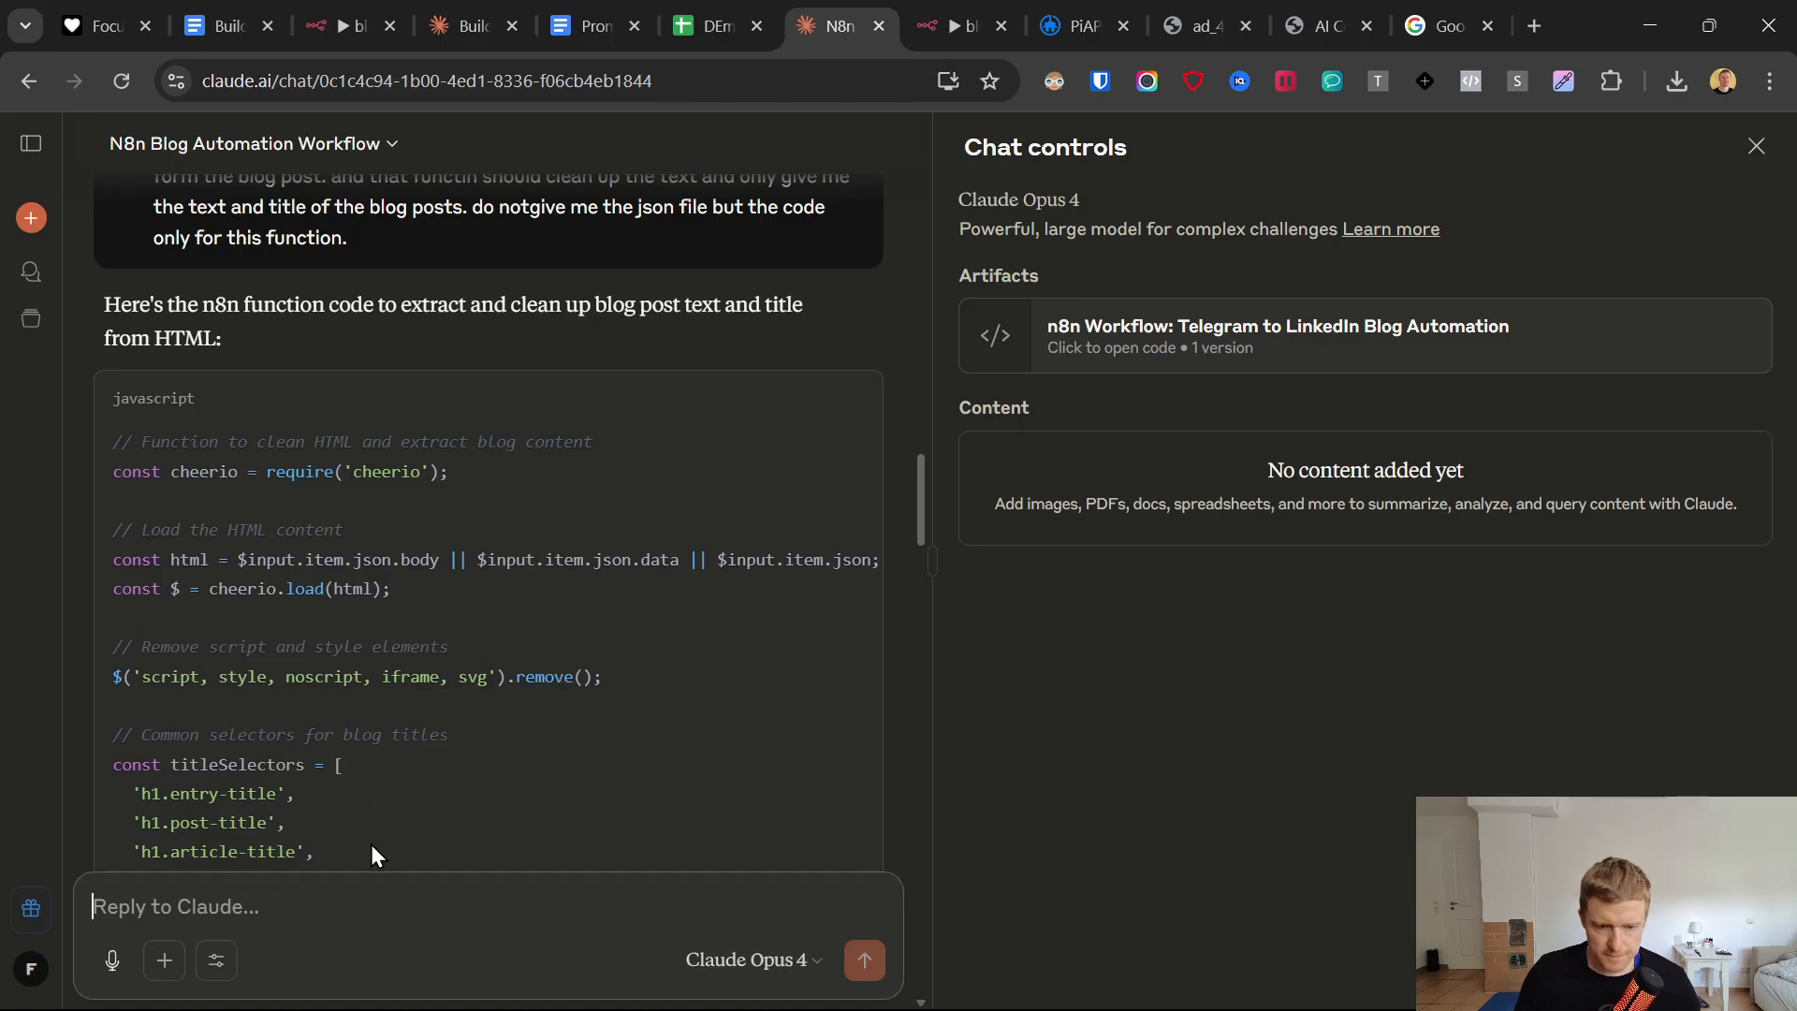
{"action": "type", "text": "th ehtmo"}
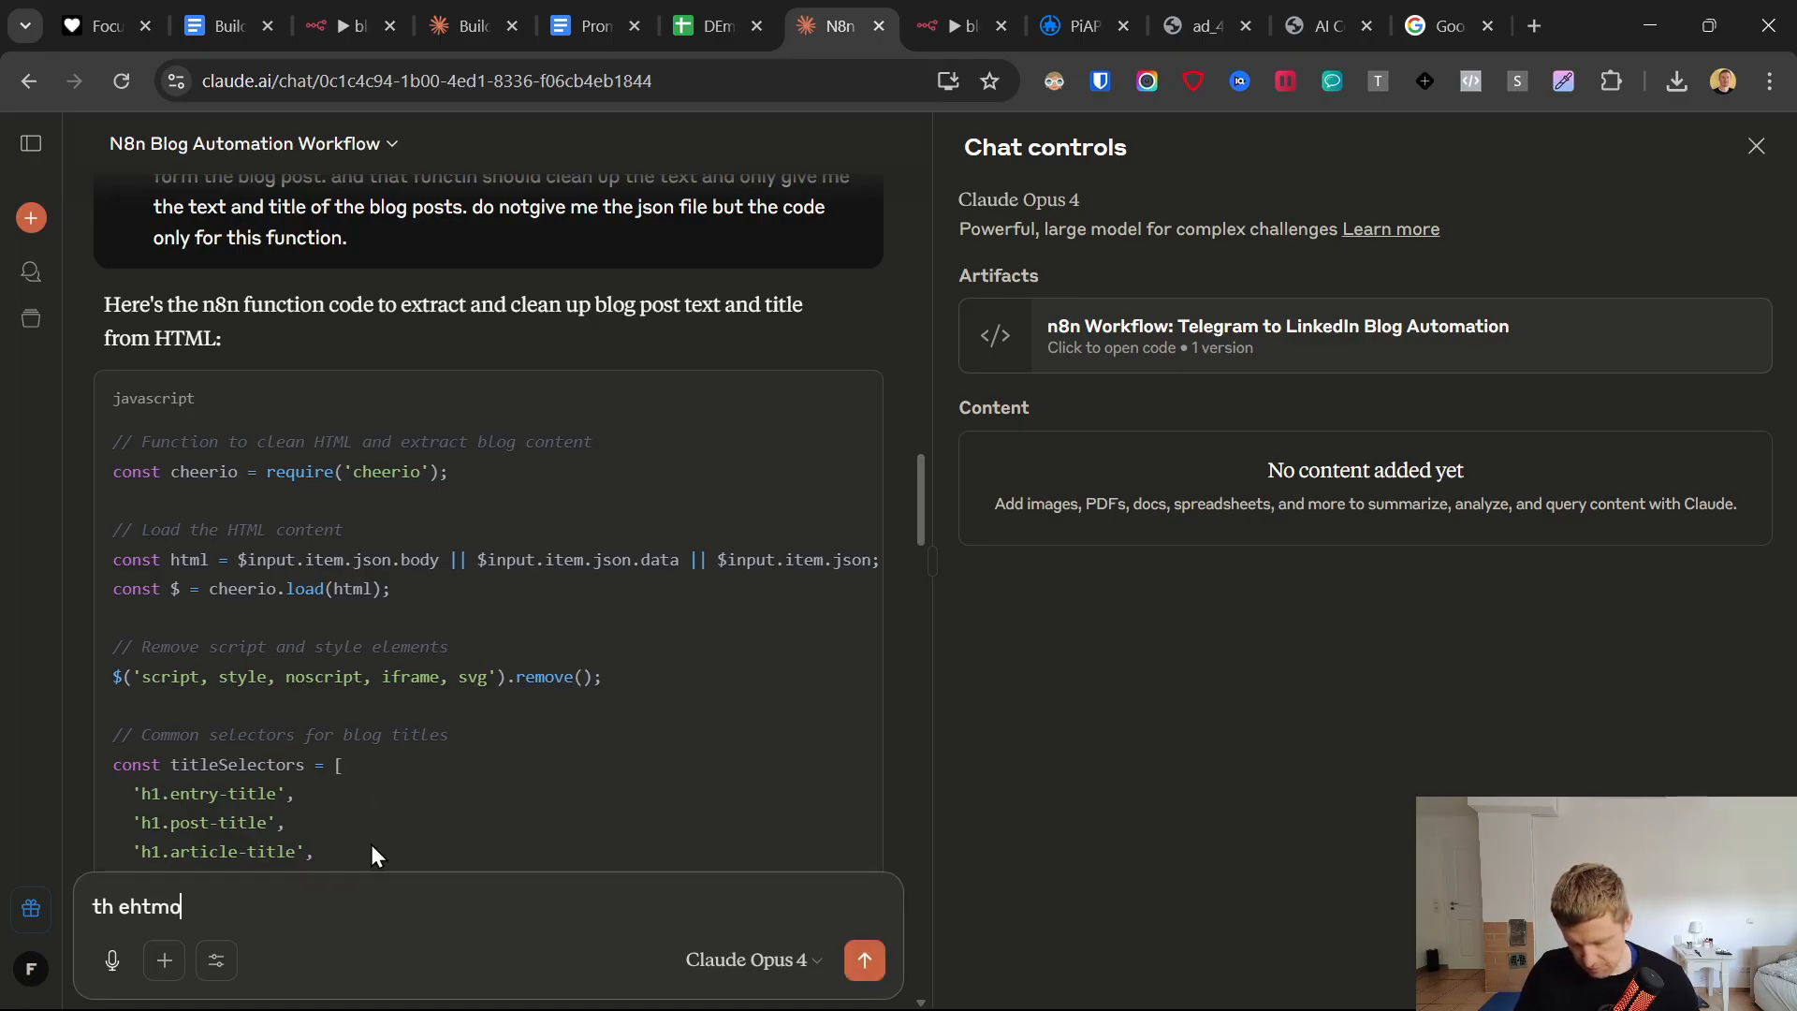
{"action": "type", "text": "l conten t"}
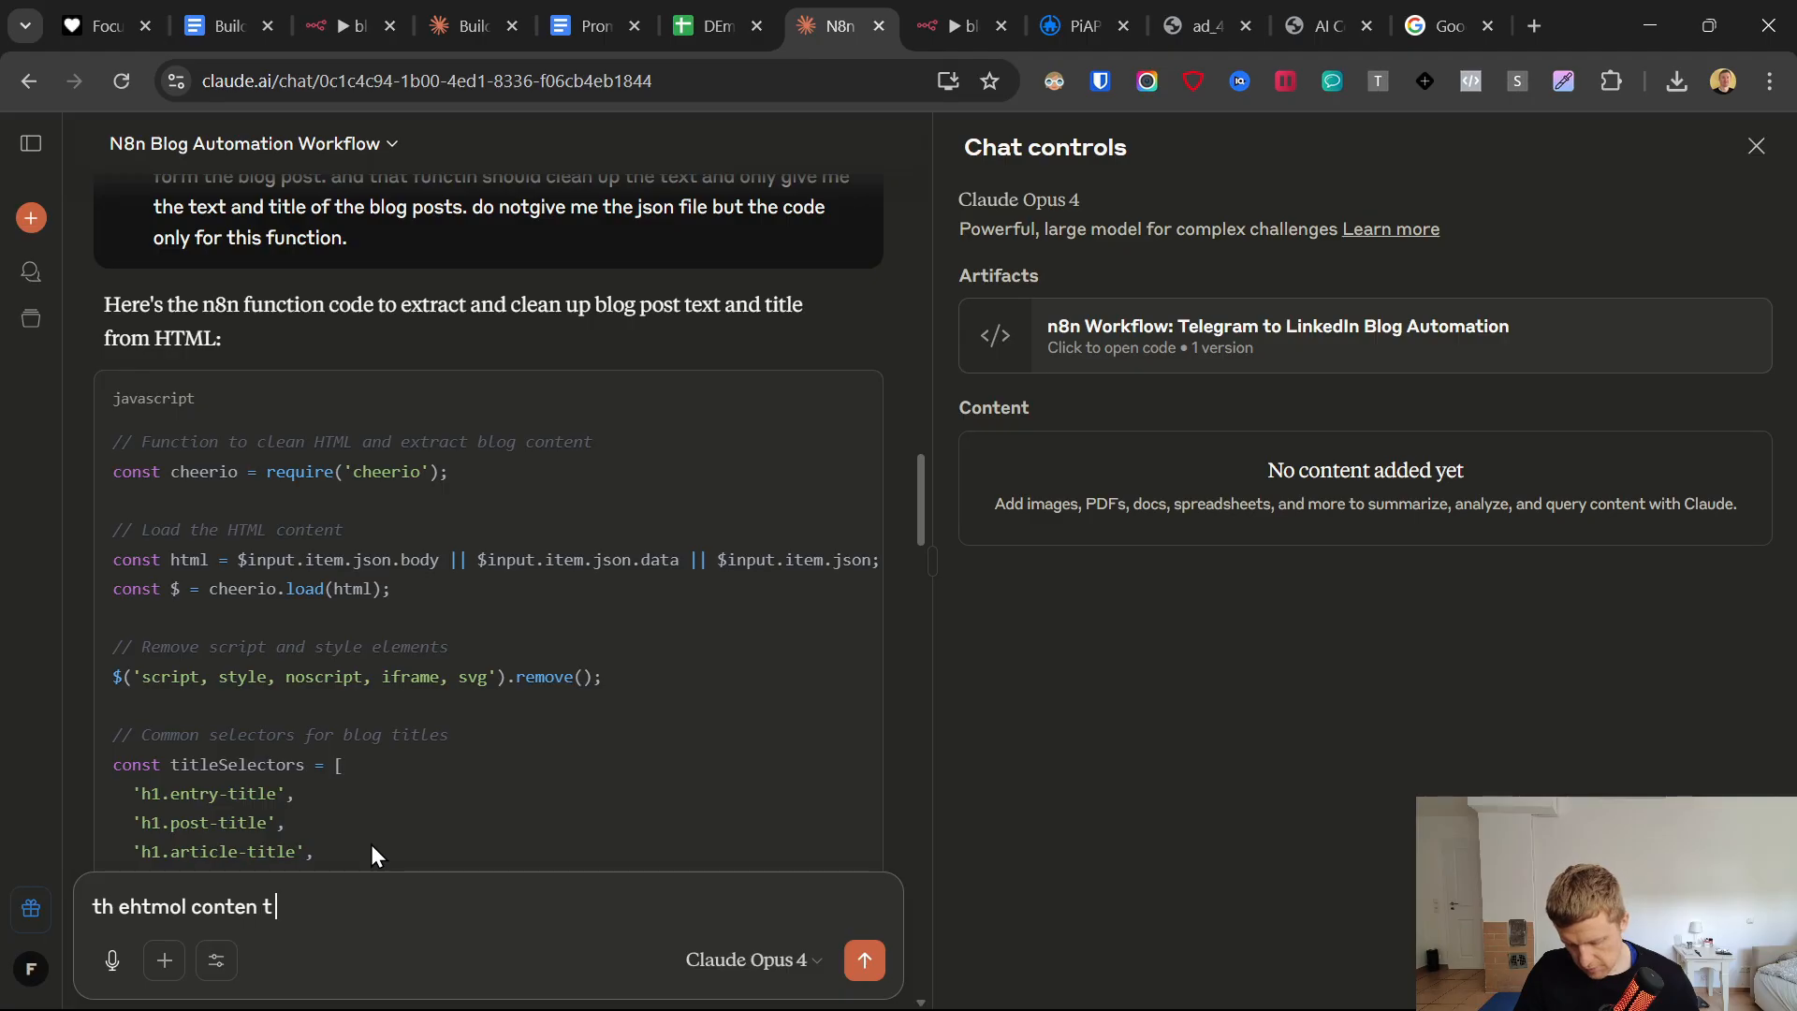
{"action": "type", "text": " comes from"}
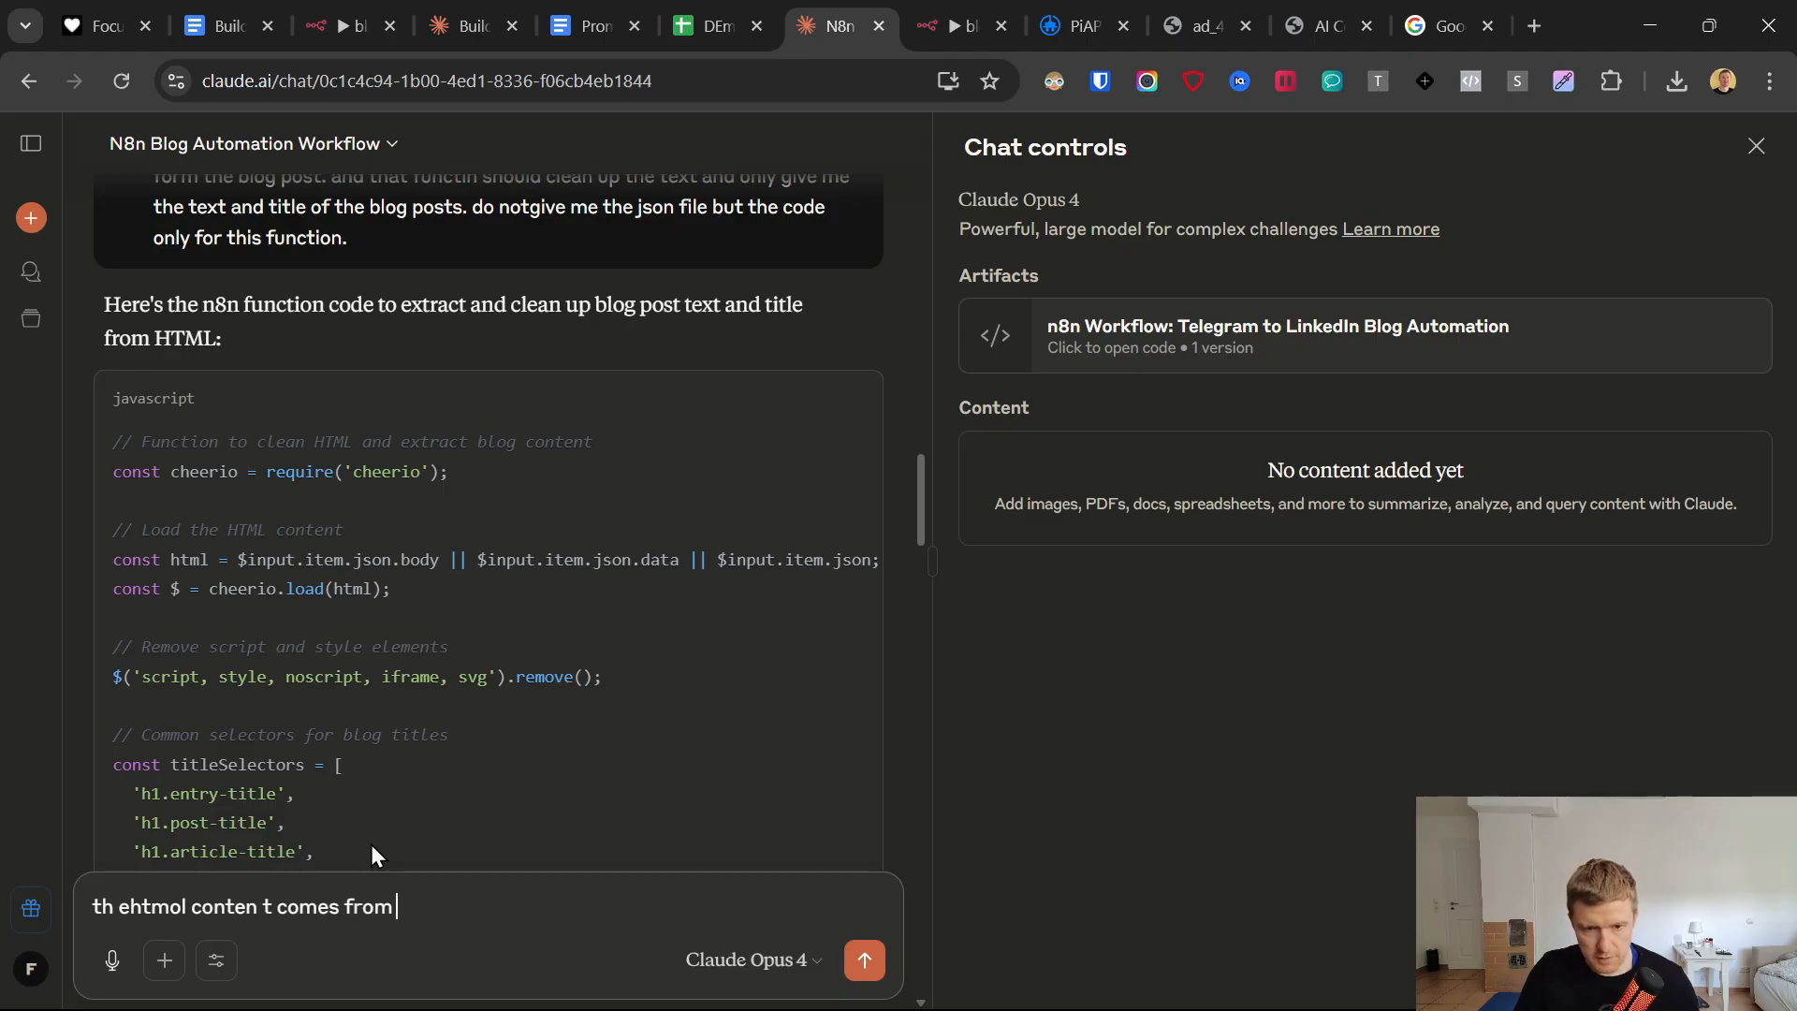
{"action": "type", "text": " only one vr"}
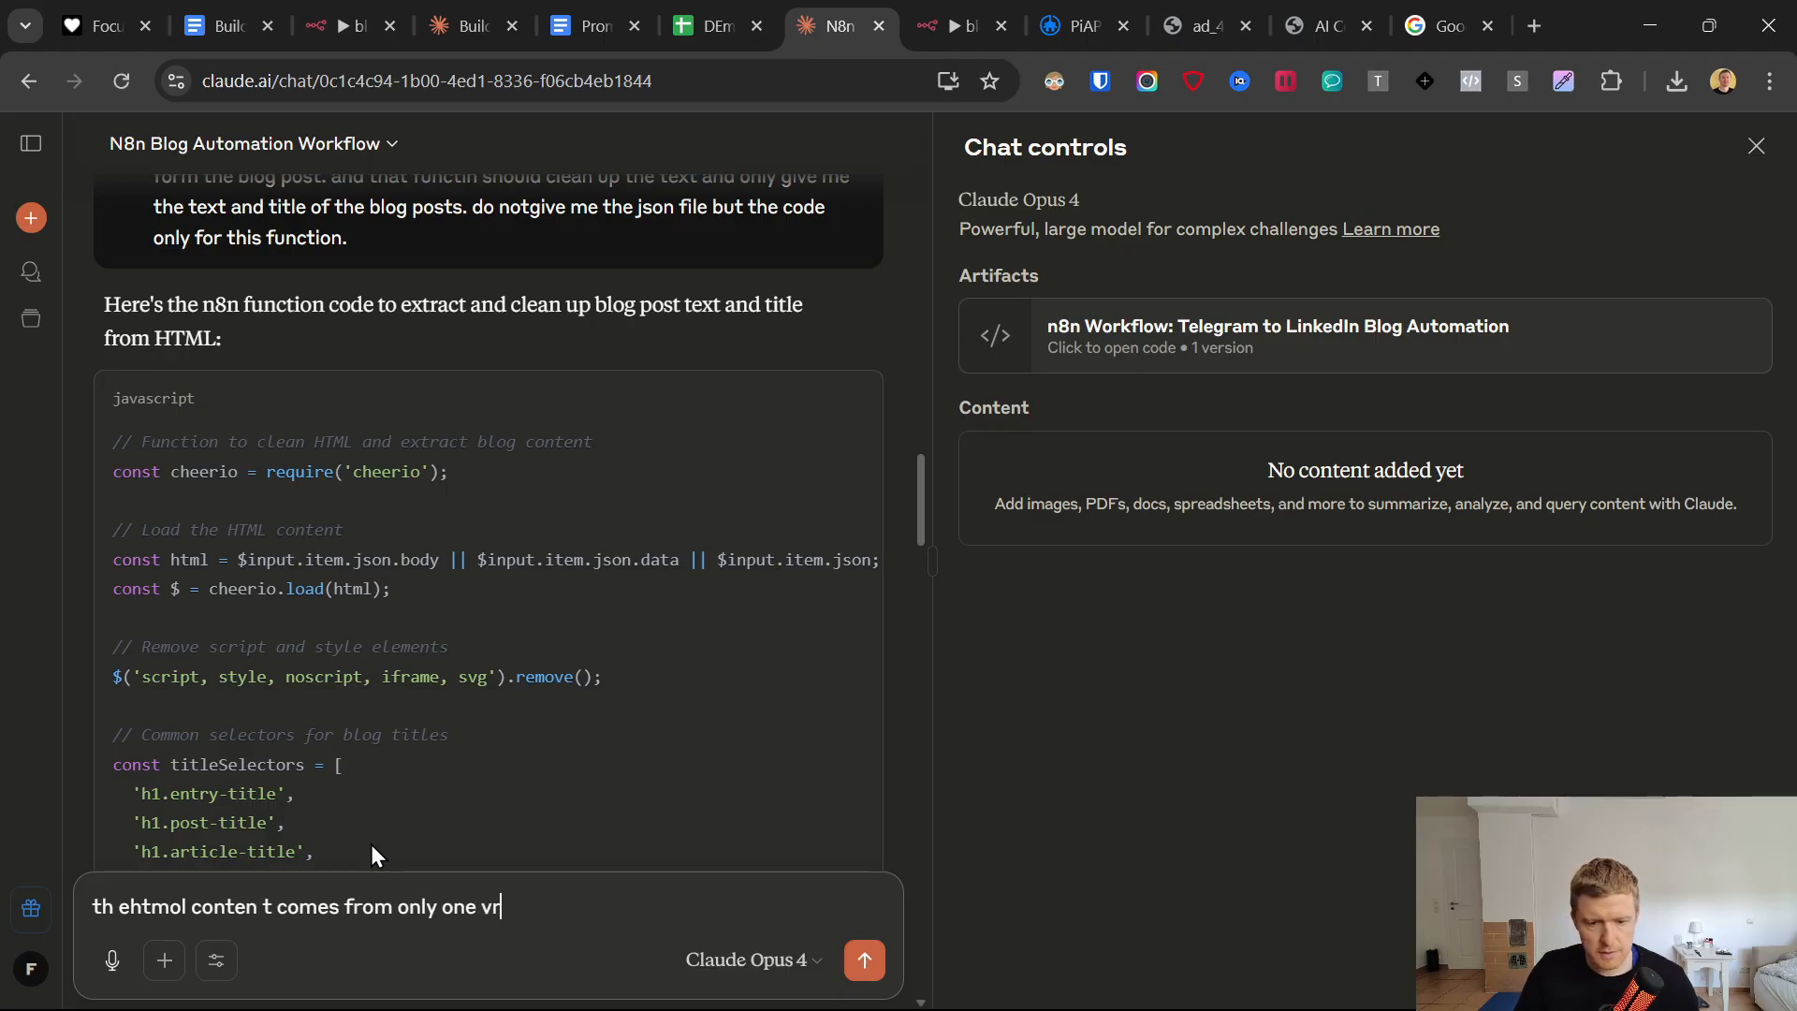
{"action": "key", "text": "BackSpace"}
{"action": "type", "text": "ariable."}
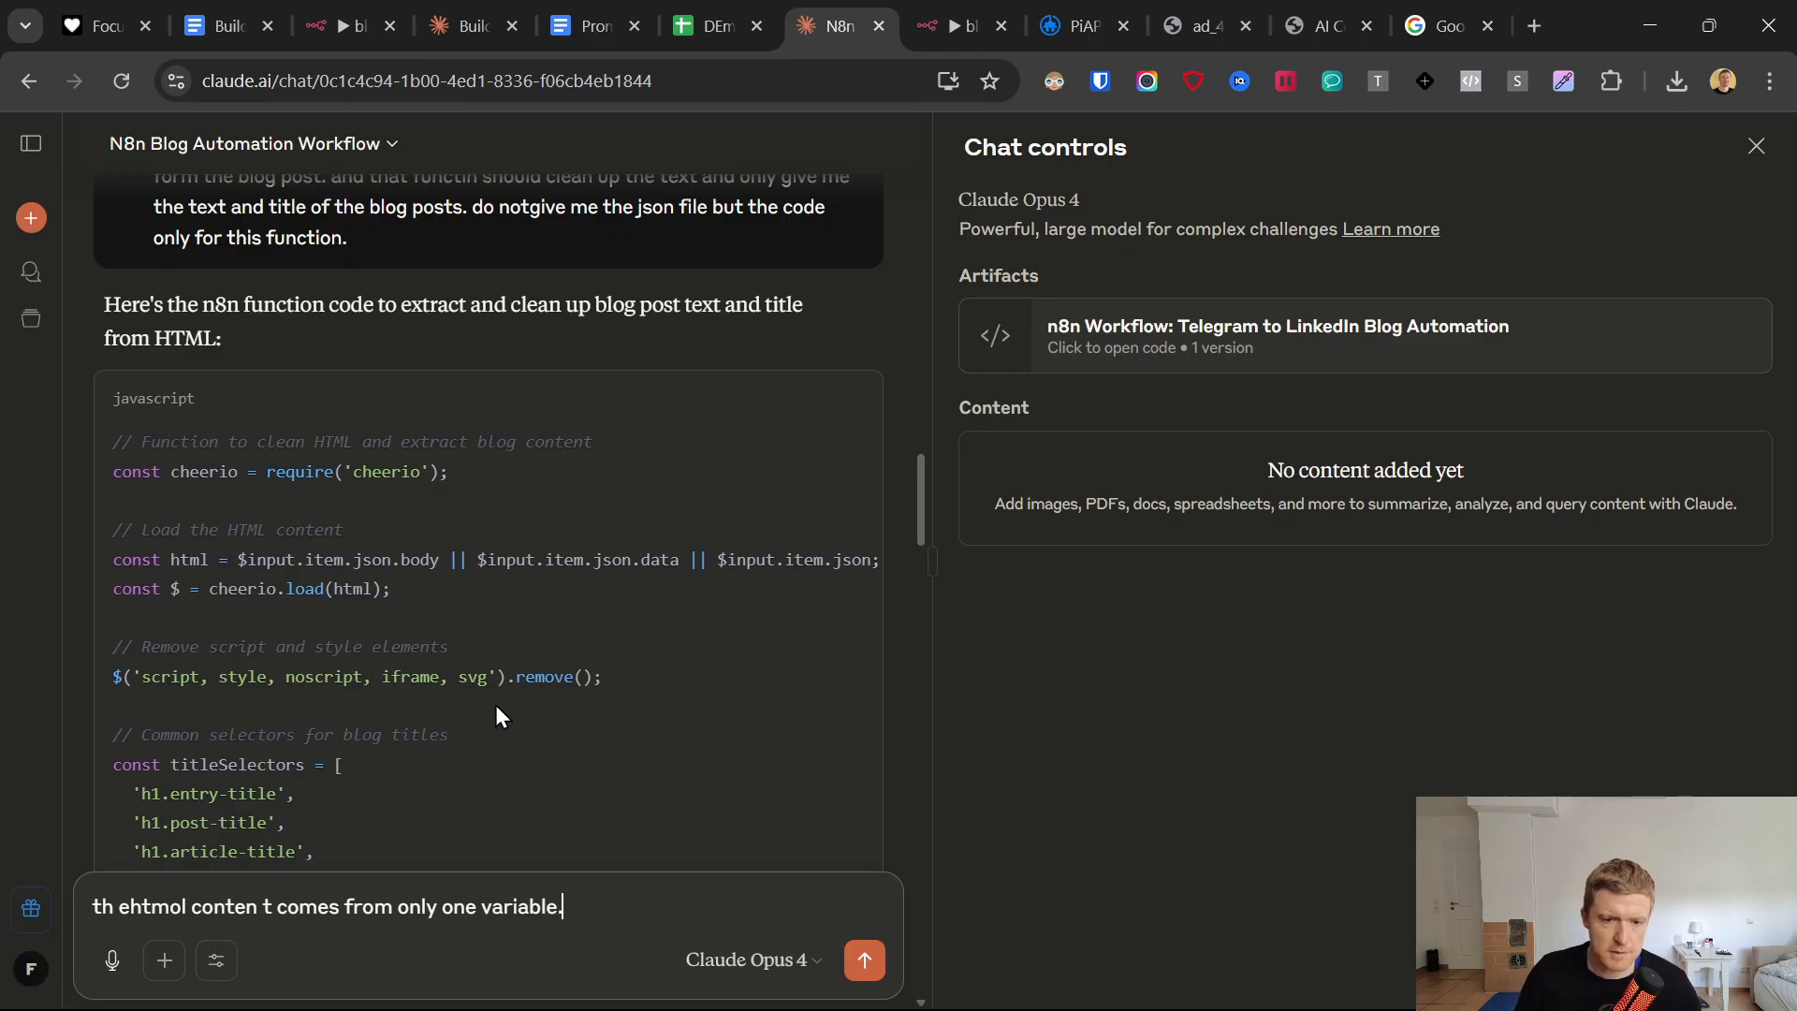
{"action": "left_click_drag", "start_coordinate": [240, 560], "coordinate": [606, 557]}
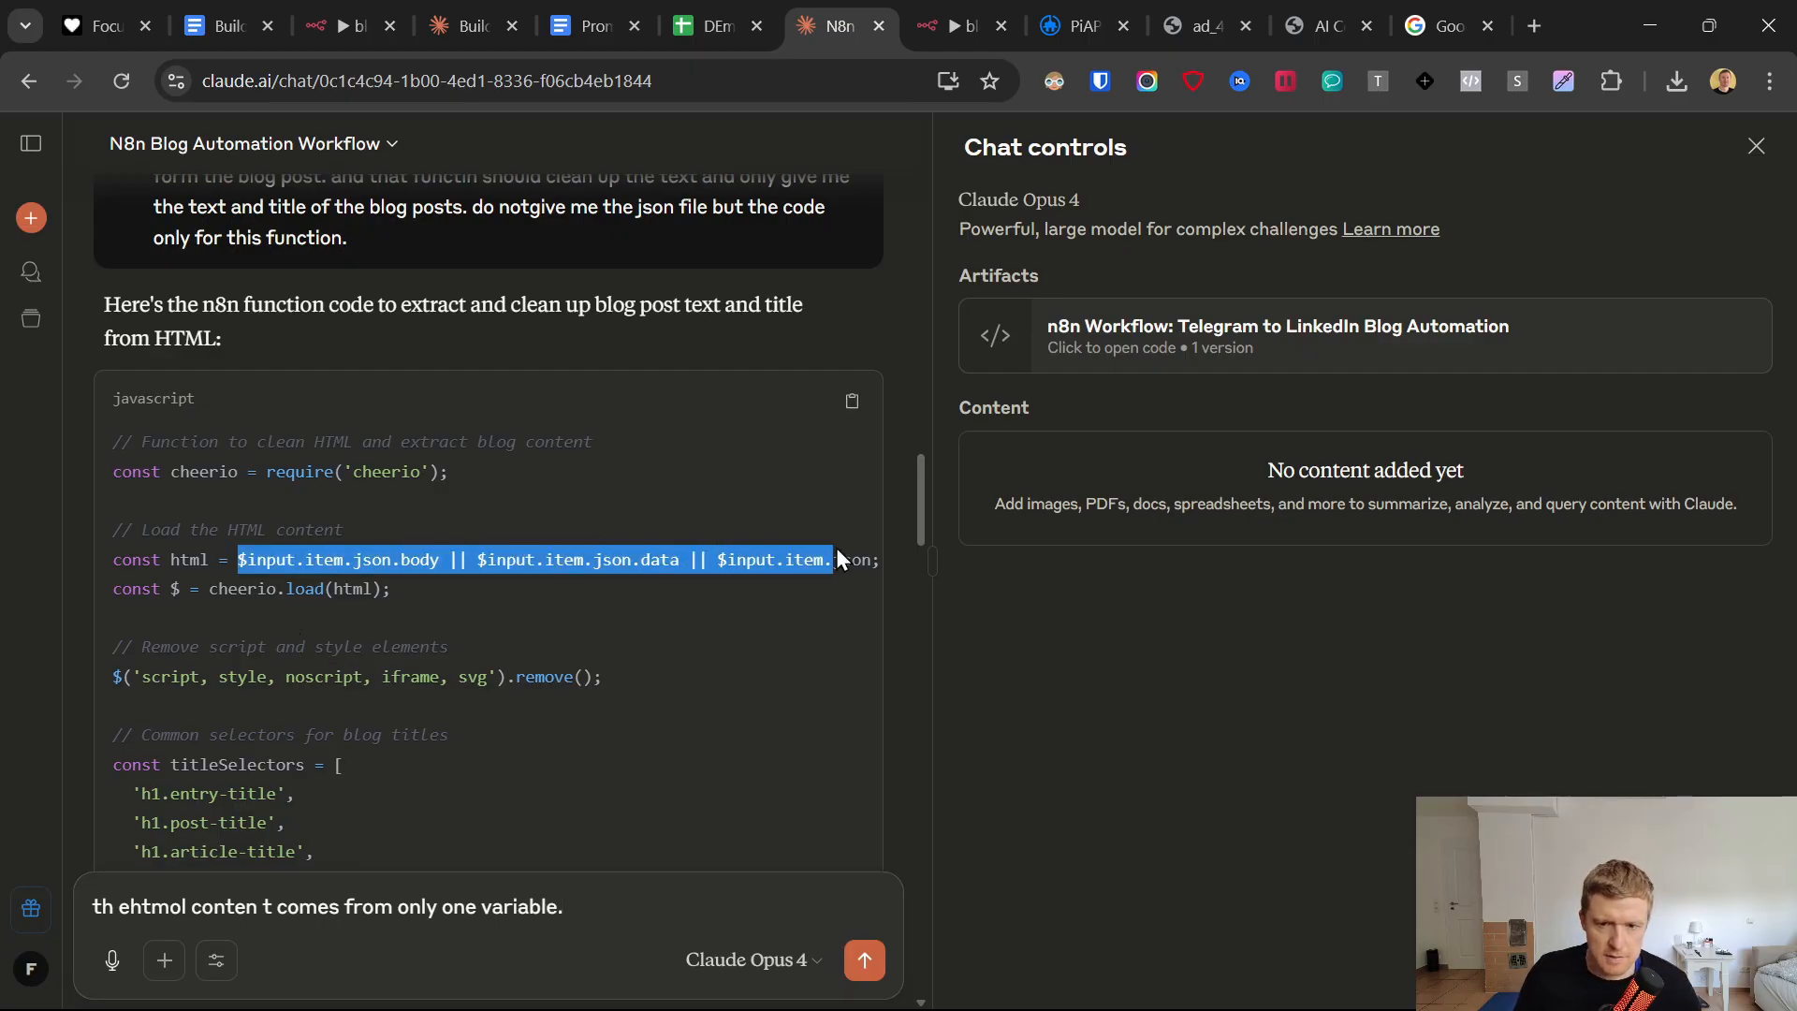
{"action": "left_click_drag", "start_coordinate": [835, 559], "coordinate": [866, 562]}
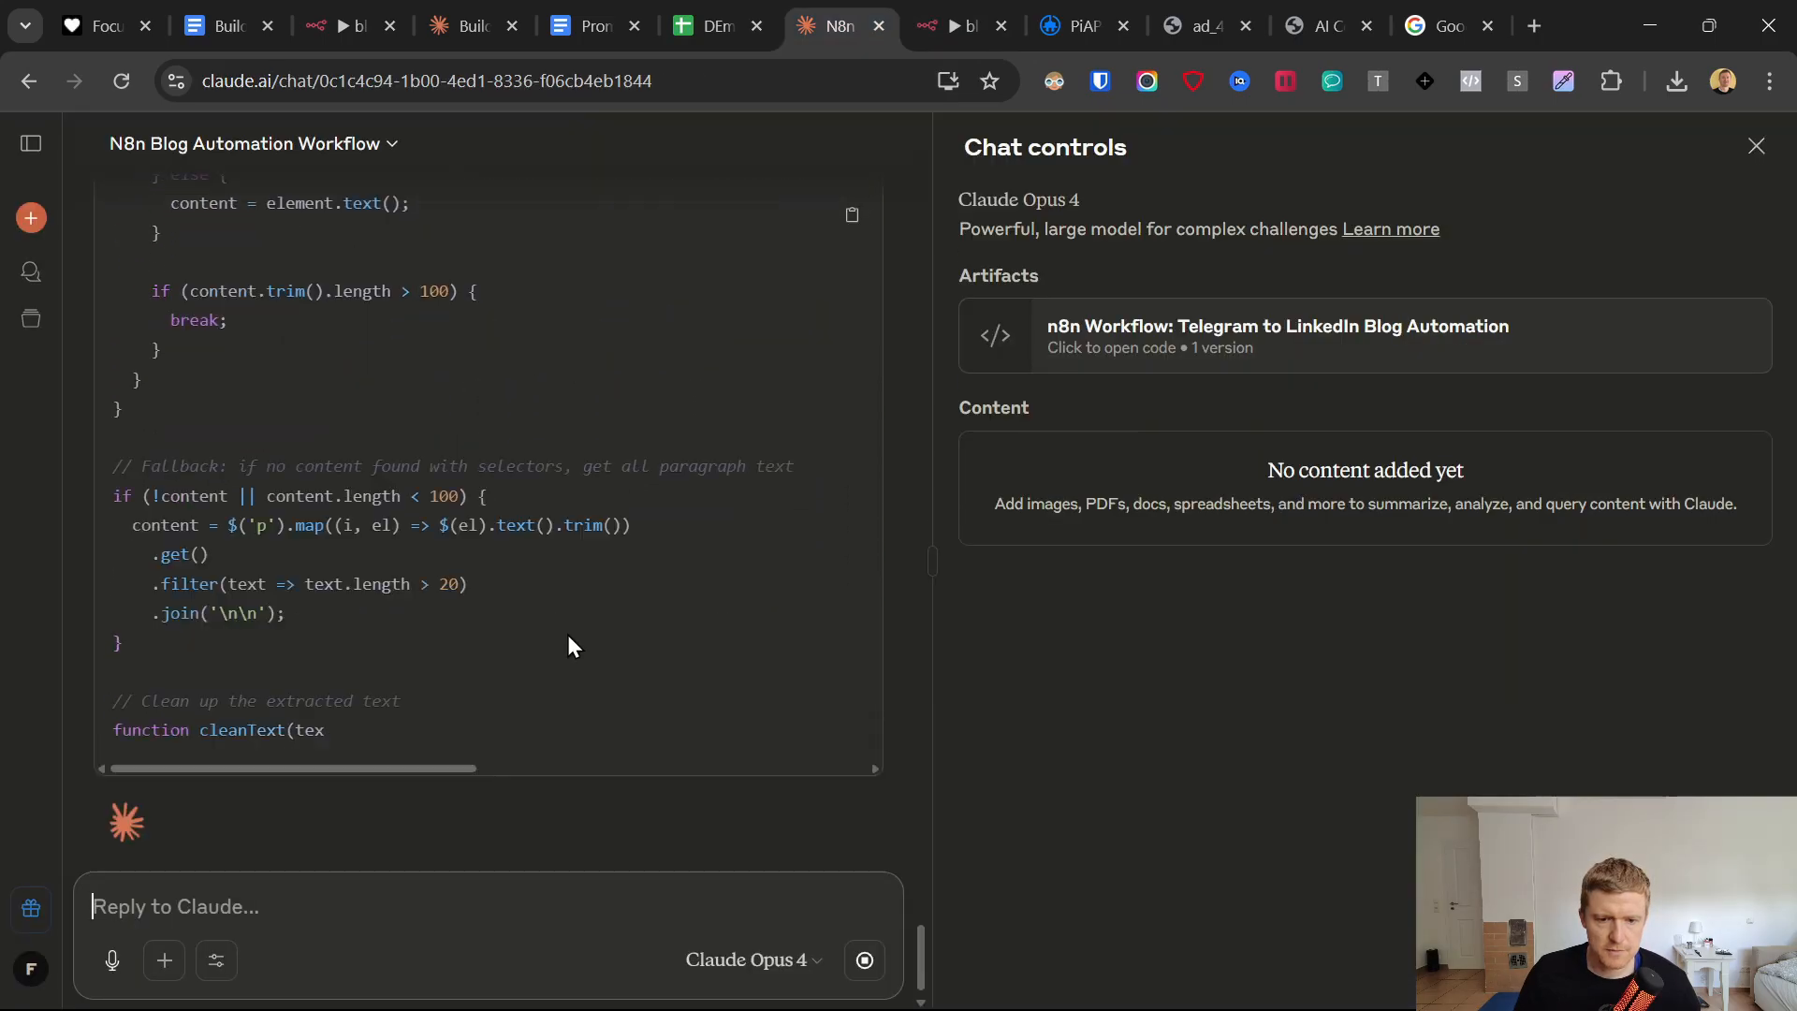
Copy Claude's revised function and replace the default JavaScript in the n8n workflow's Code node with it.
{"action": "scroll", "coordinate": [842, 280], "scroll_direction": "up", "scroll_amount": 4}
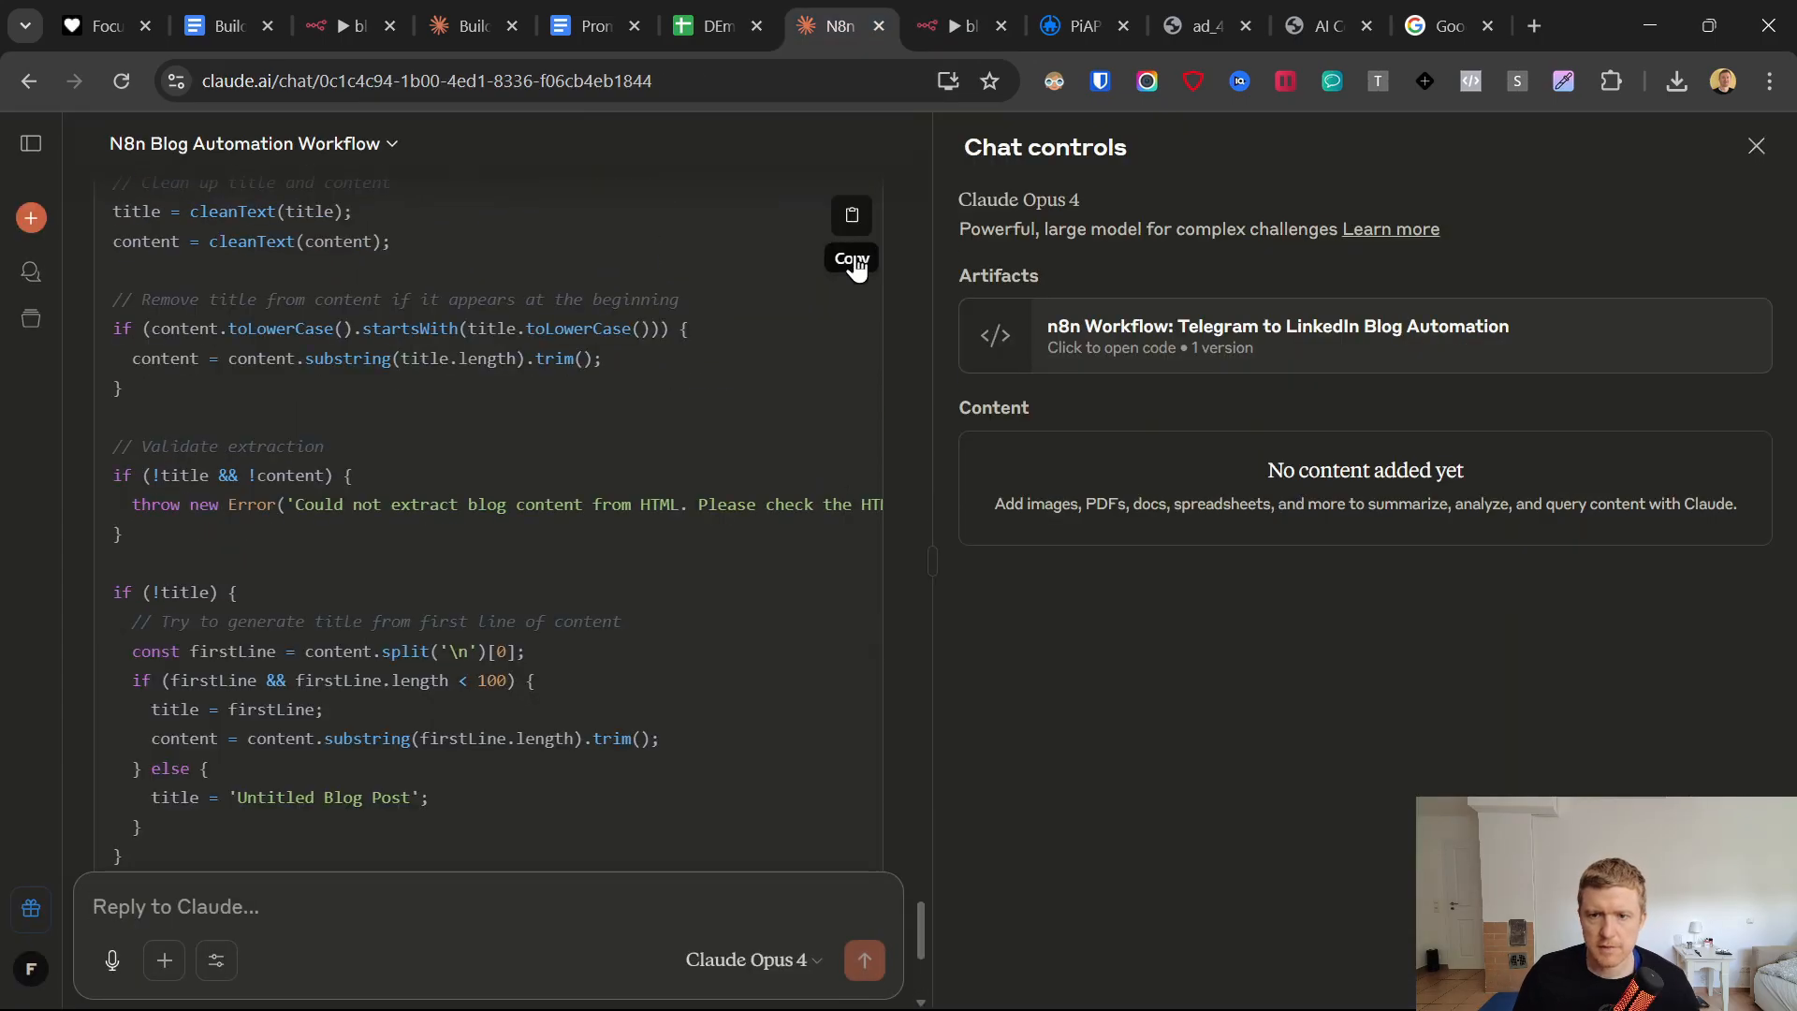
{"action": "left_click", "coordinate": [948, 25]}
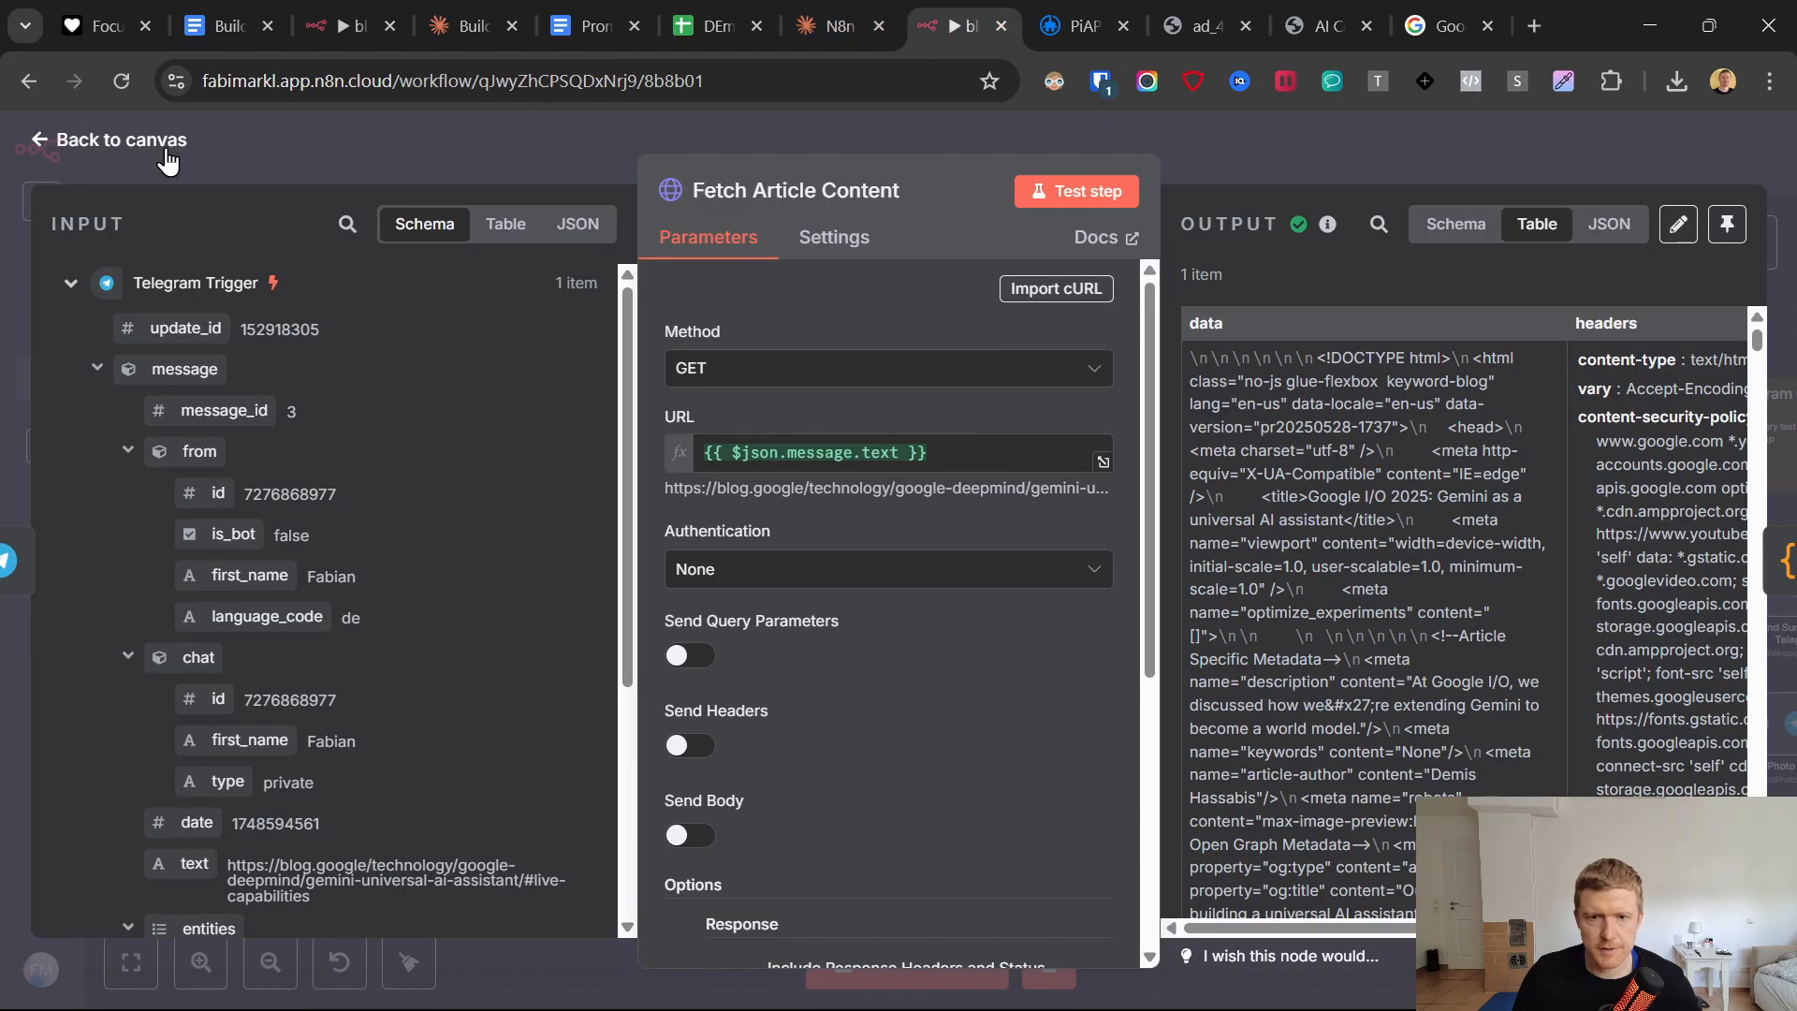
{"action": "left_click", "coordinate": [73, 141]}
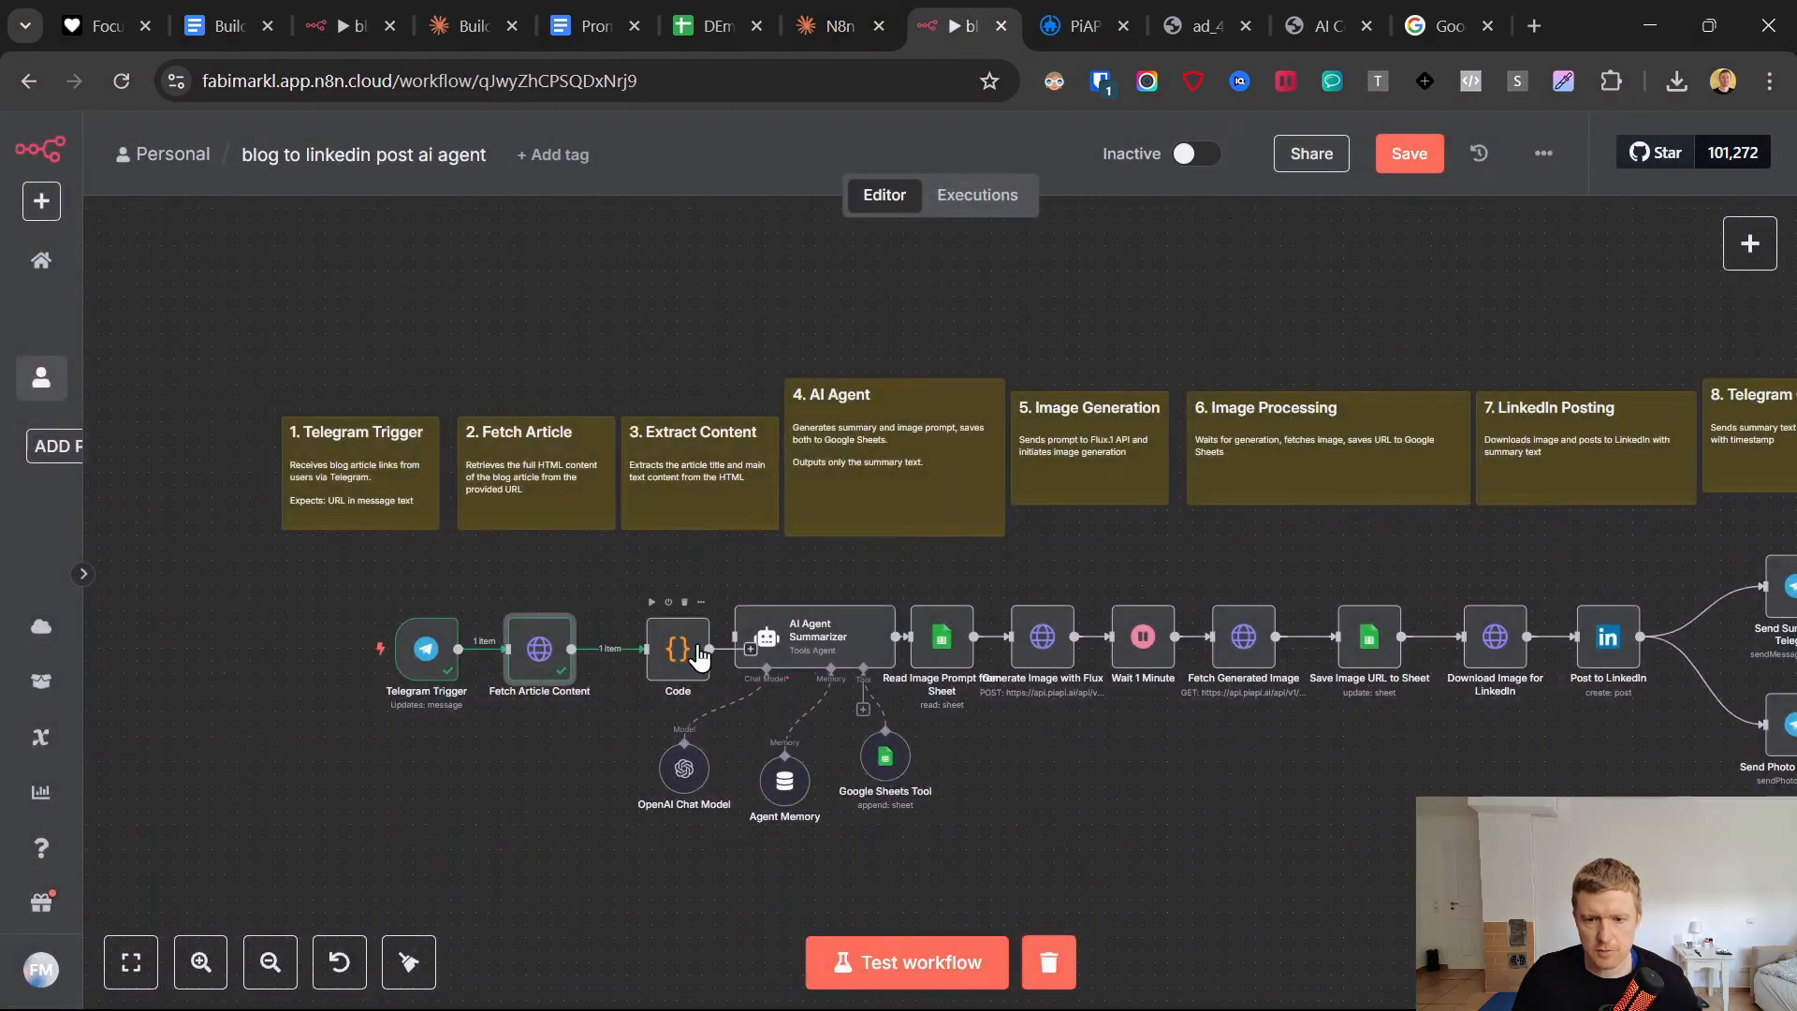
{"action": "left_click", "coordinate": [698, 658]}
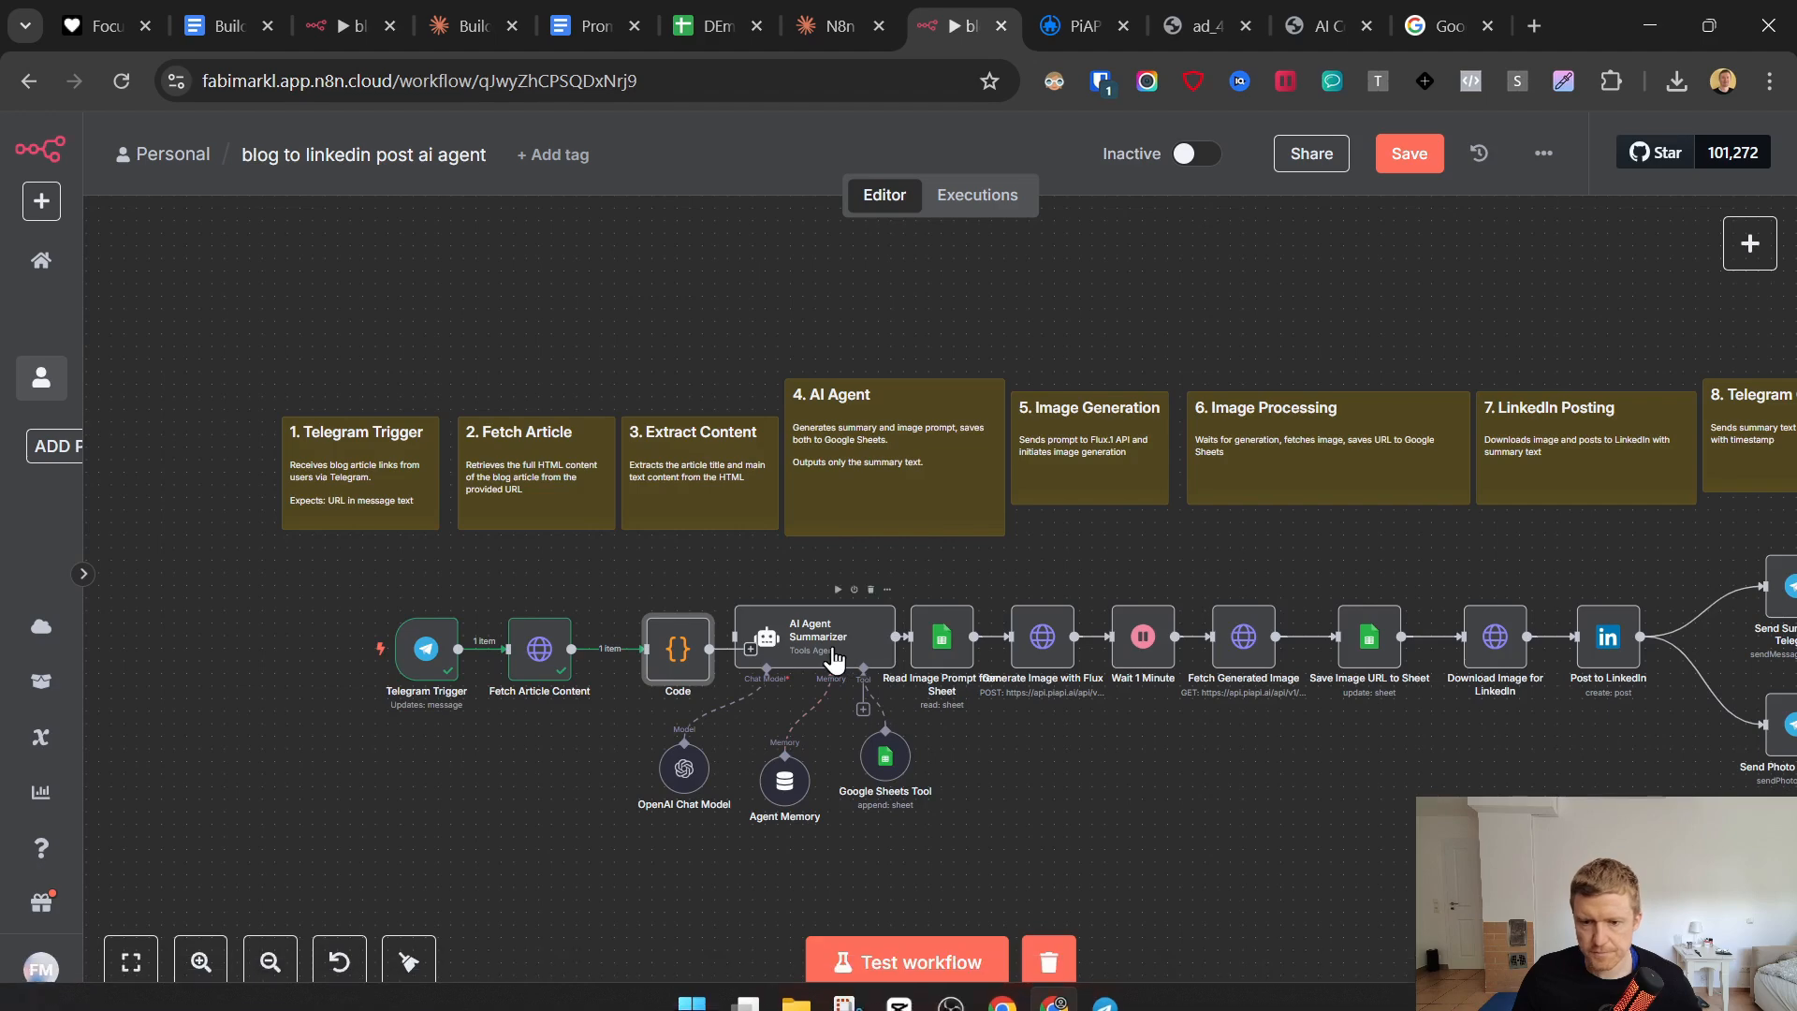
{"action": "double_click", "coordinate": [678, 649]}
{"action": "left_click", "coordinate": [767, 650]}
{"action": "key", "text": "ctrl+a"}
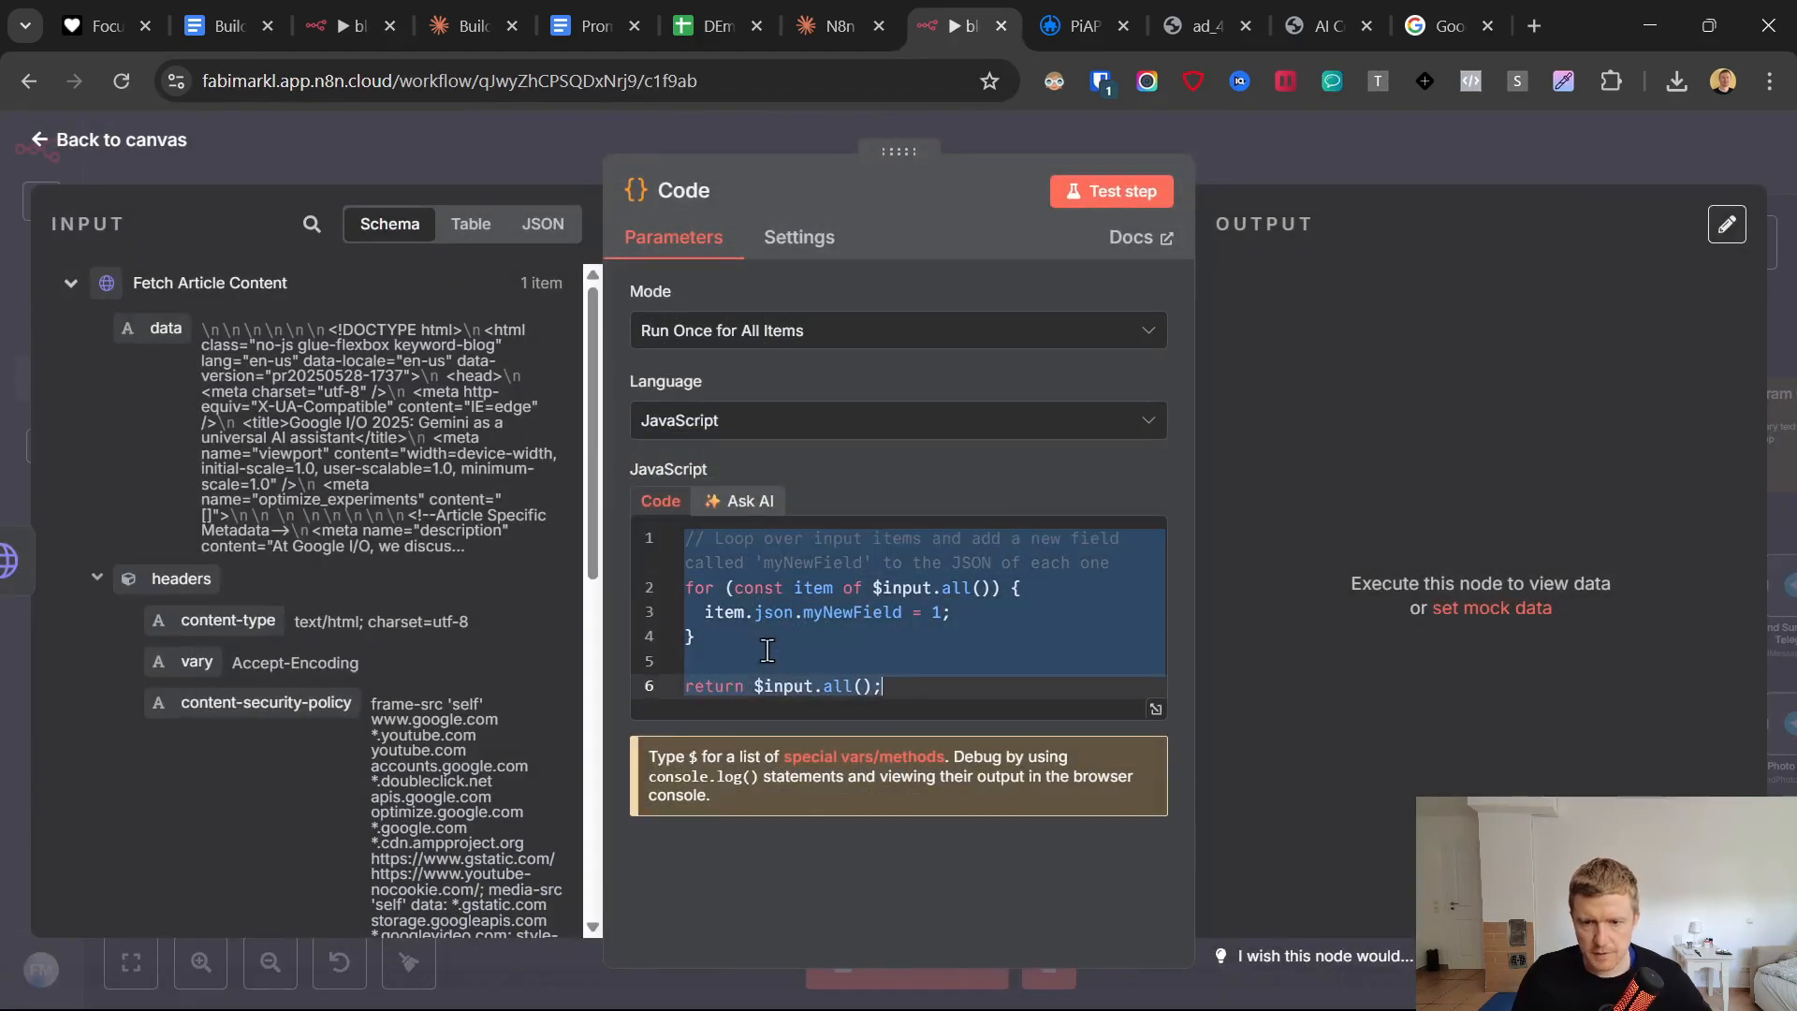
{"action": "key", "text": "ctrl+v"}
Set the html constant to the Fetch Article Content data field, $input.first().json.data, and test the Code node.
{"action": "scroll", "coordinate": [906, 635], "scroll_direction": "up", "scroll_amount": 15}
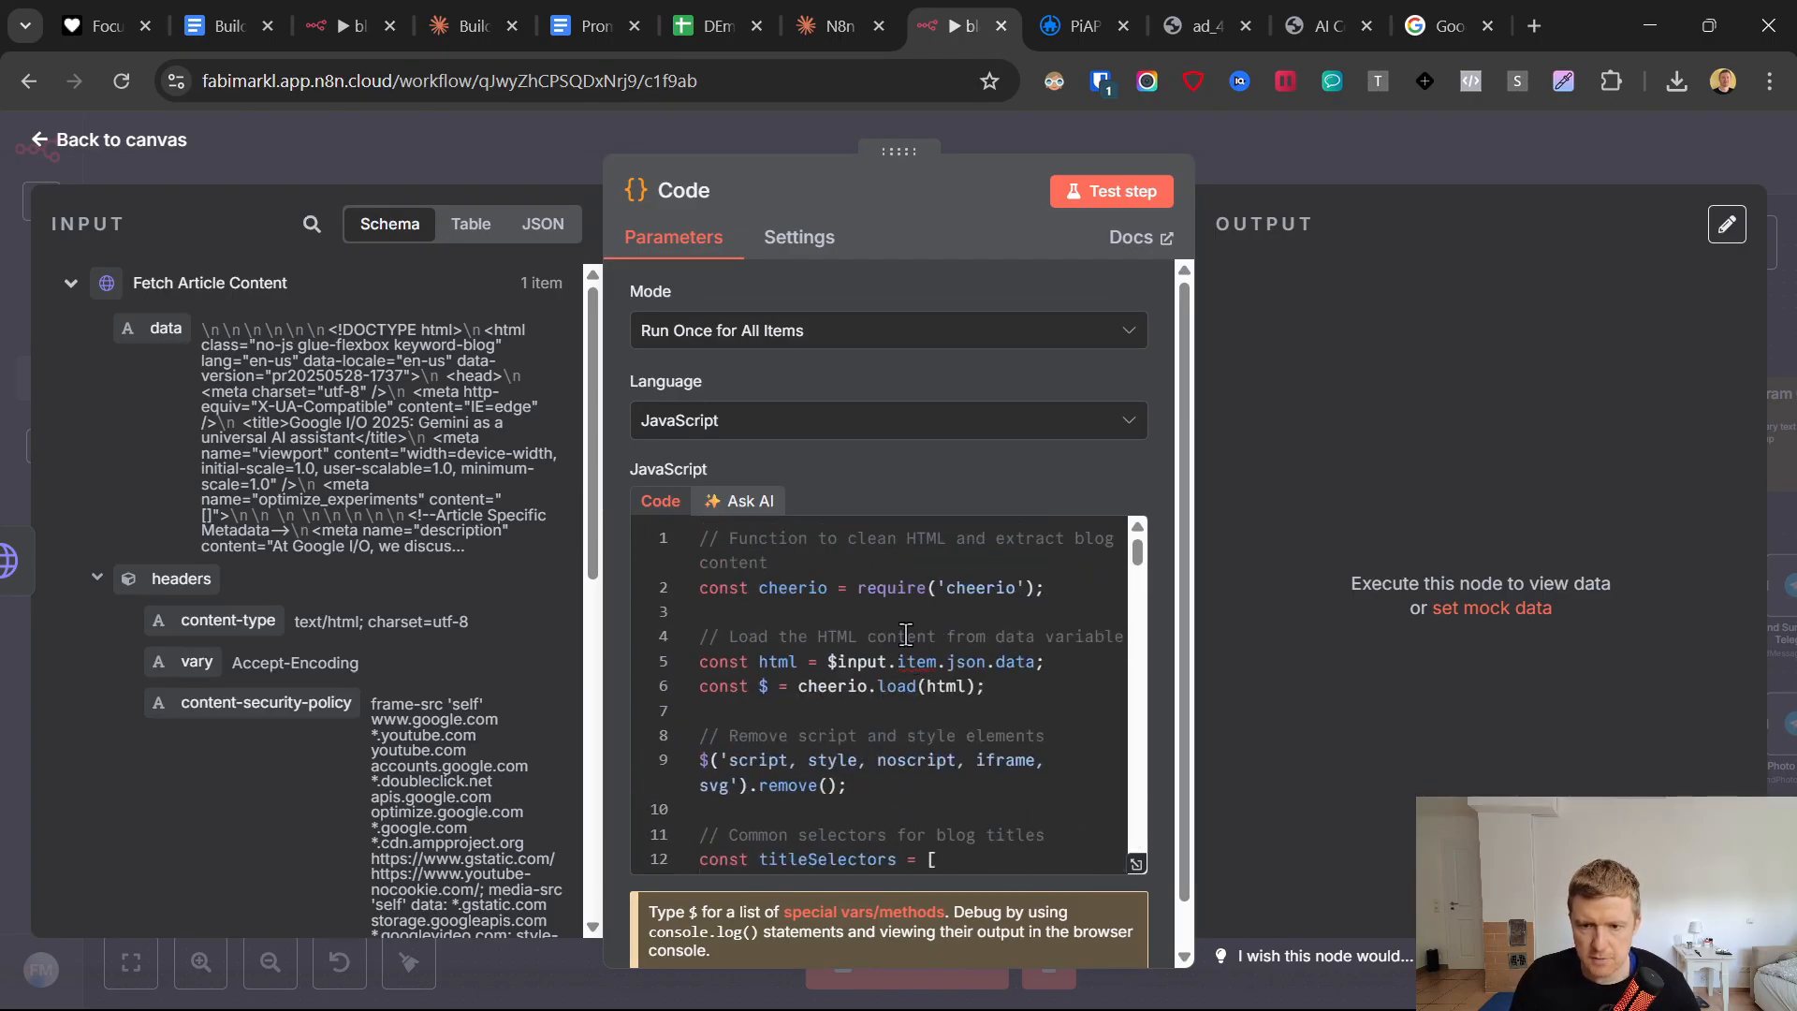
{"action": "left_click_drag", "start_coordinate": [826, 662], "coordinate": [1034, 663]}
{"action": "key", "text": "BackSpace"}
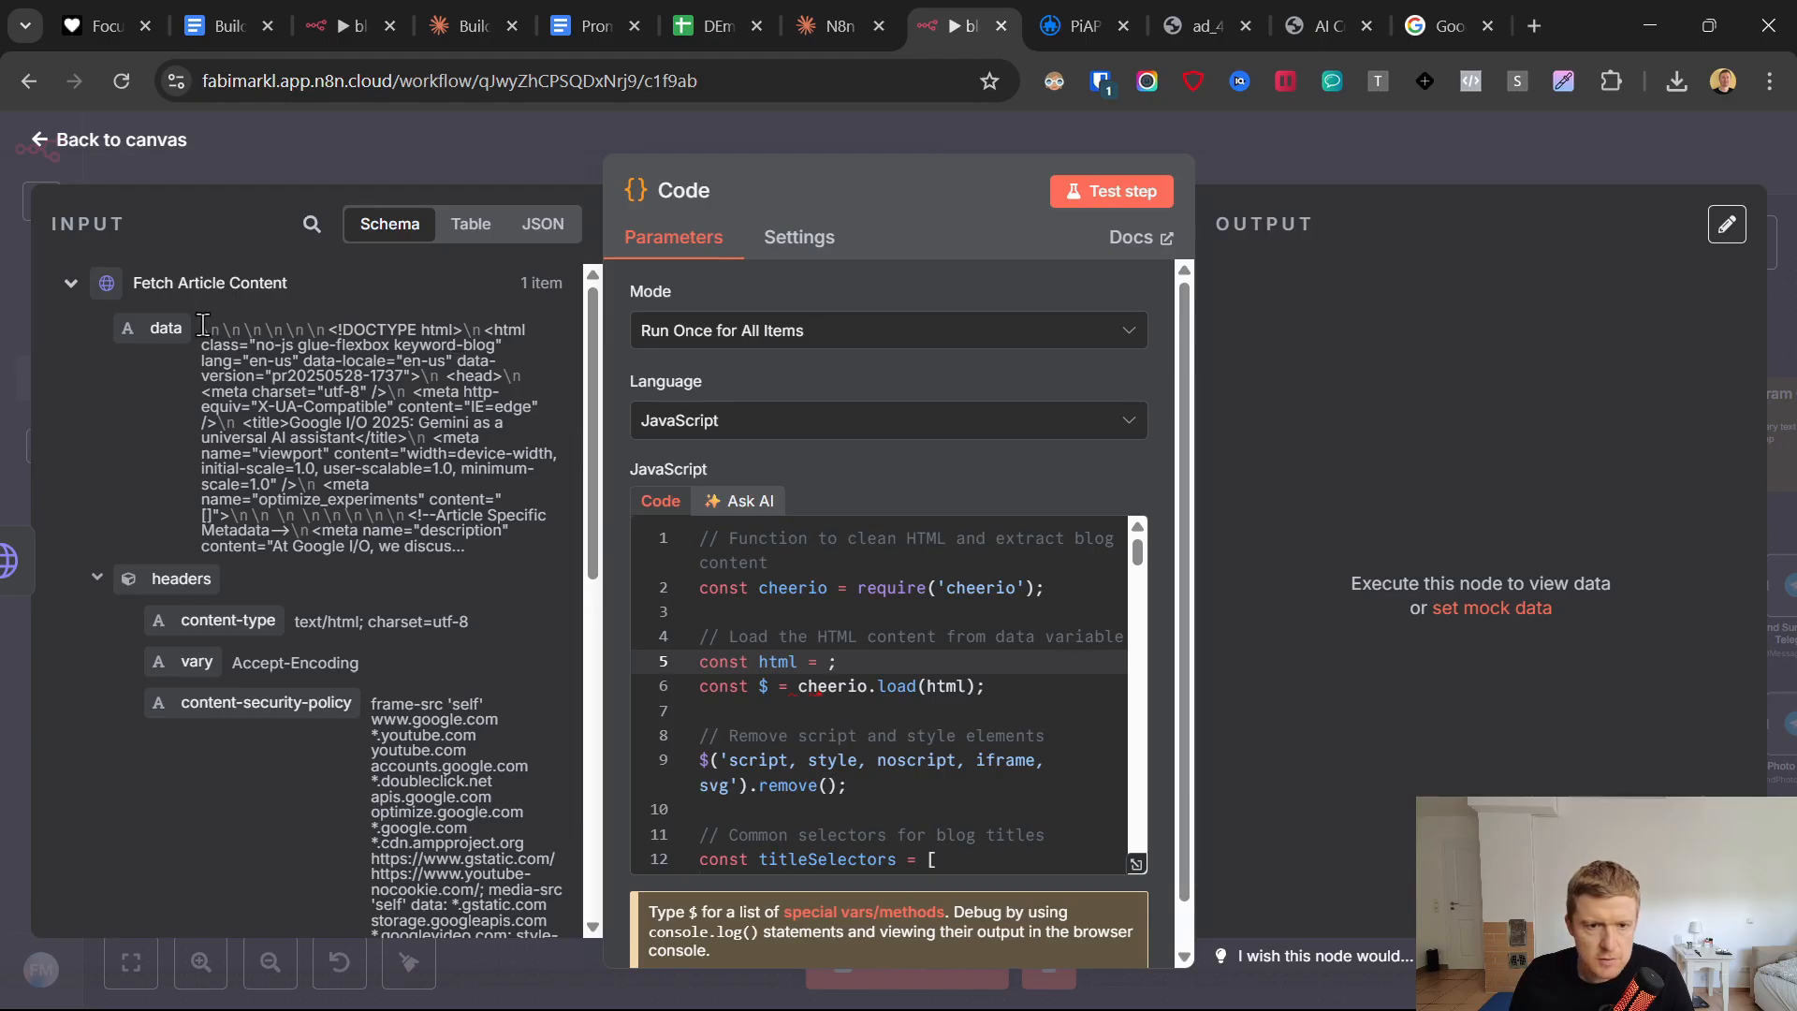
{"action": "left_click_drag", "start_coordinate": [166, 327], "coordinate": [829, 664]}
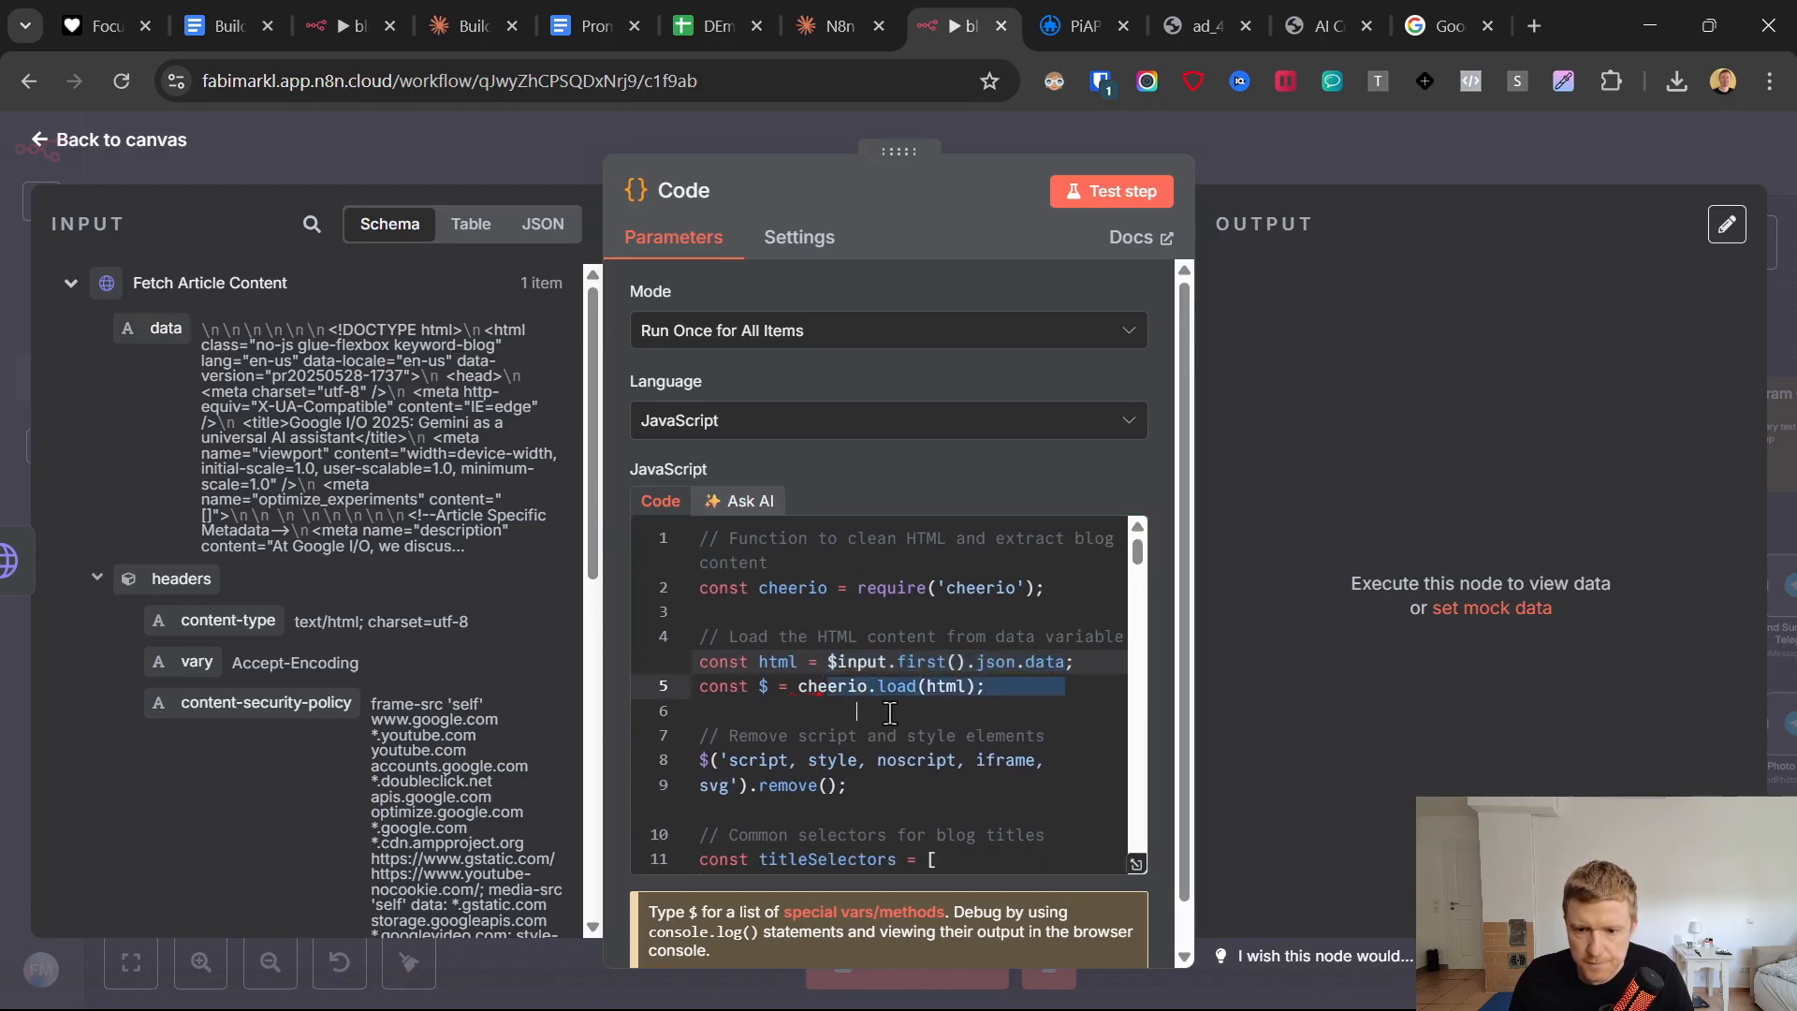
{"action": "left_click", "coordinate": [1158, 201]}
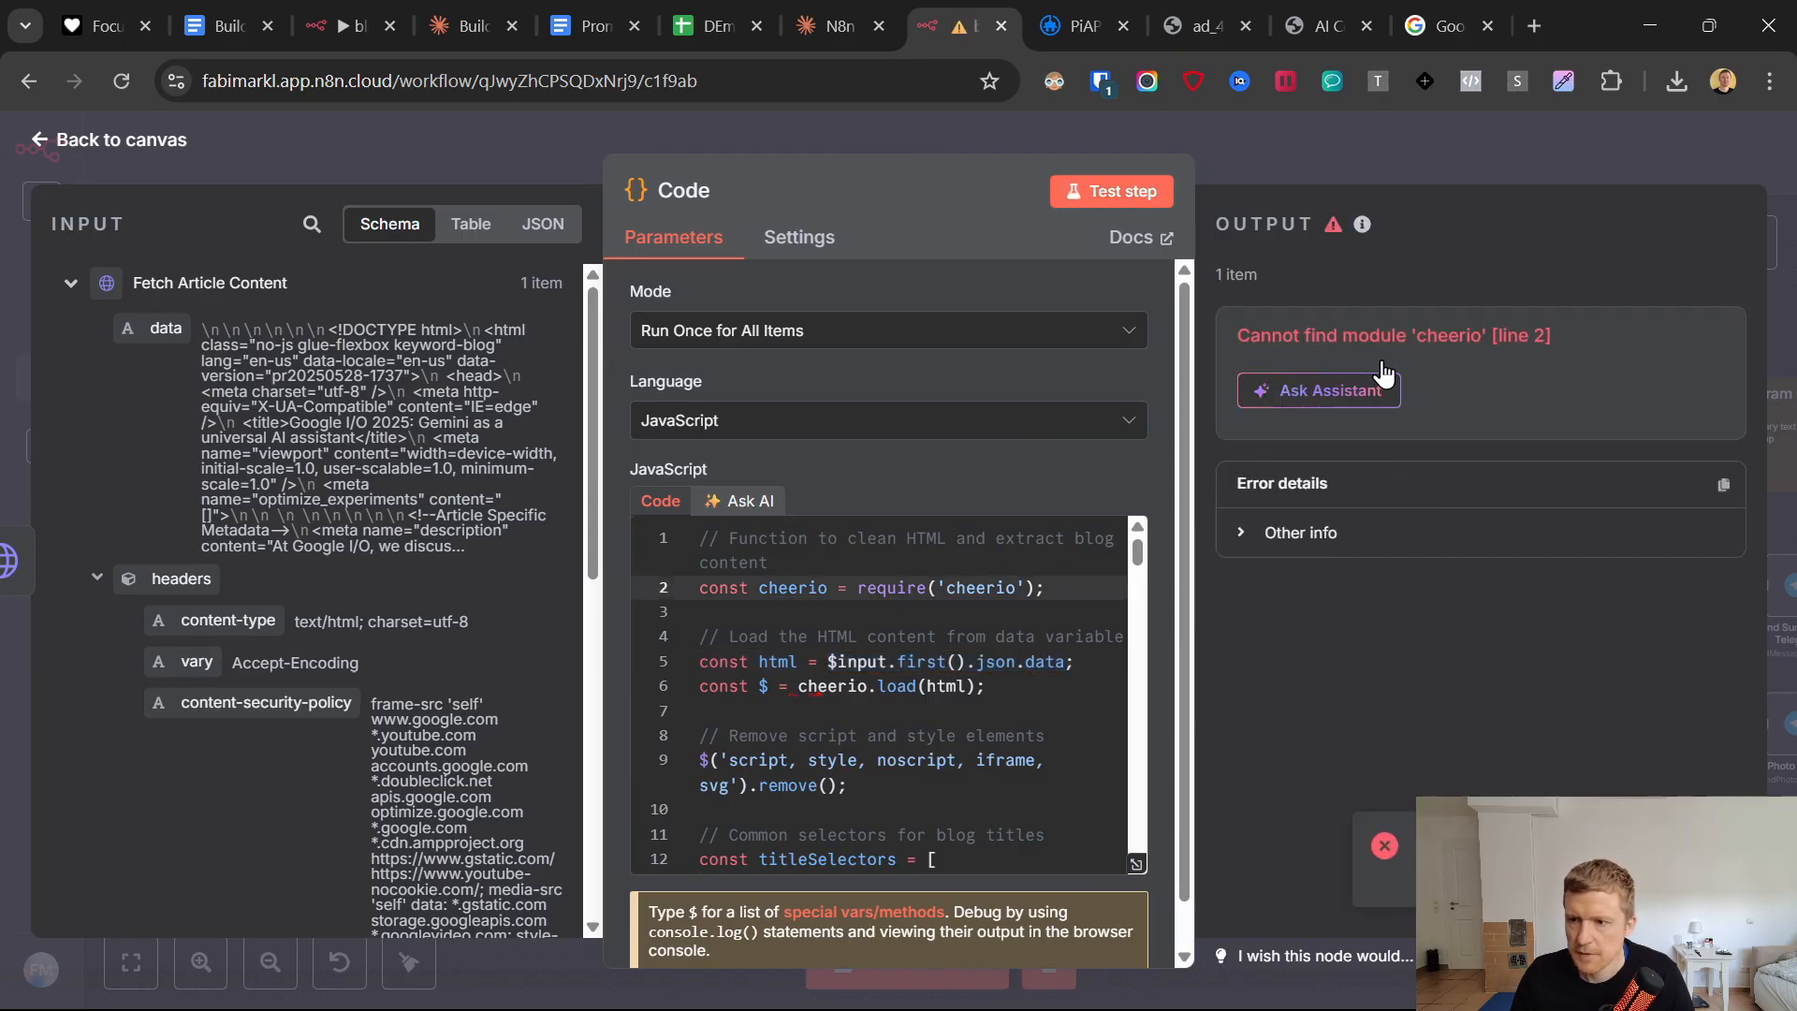
Copy the error "Cannot find module 'cheerio' [line 2]" from the Code node's output and send it to Claude in the workflow chat.
{"action": "left_click_drag", "start_coordinate": [1231, 337], "coordinate": [1561, 342]}
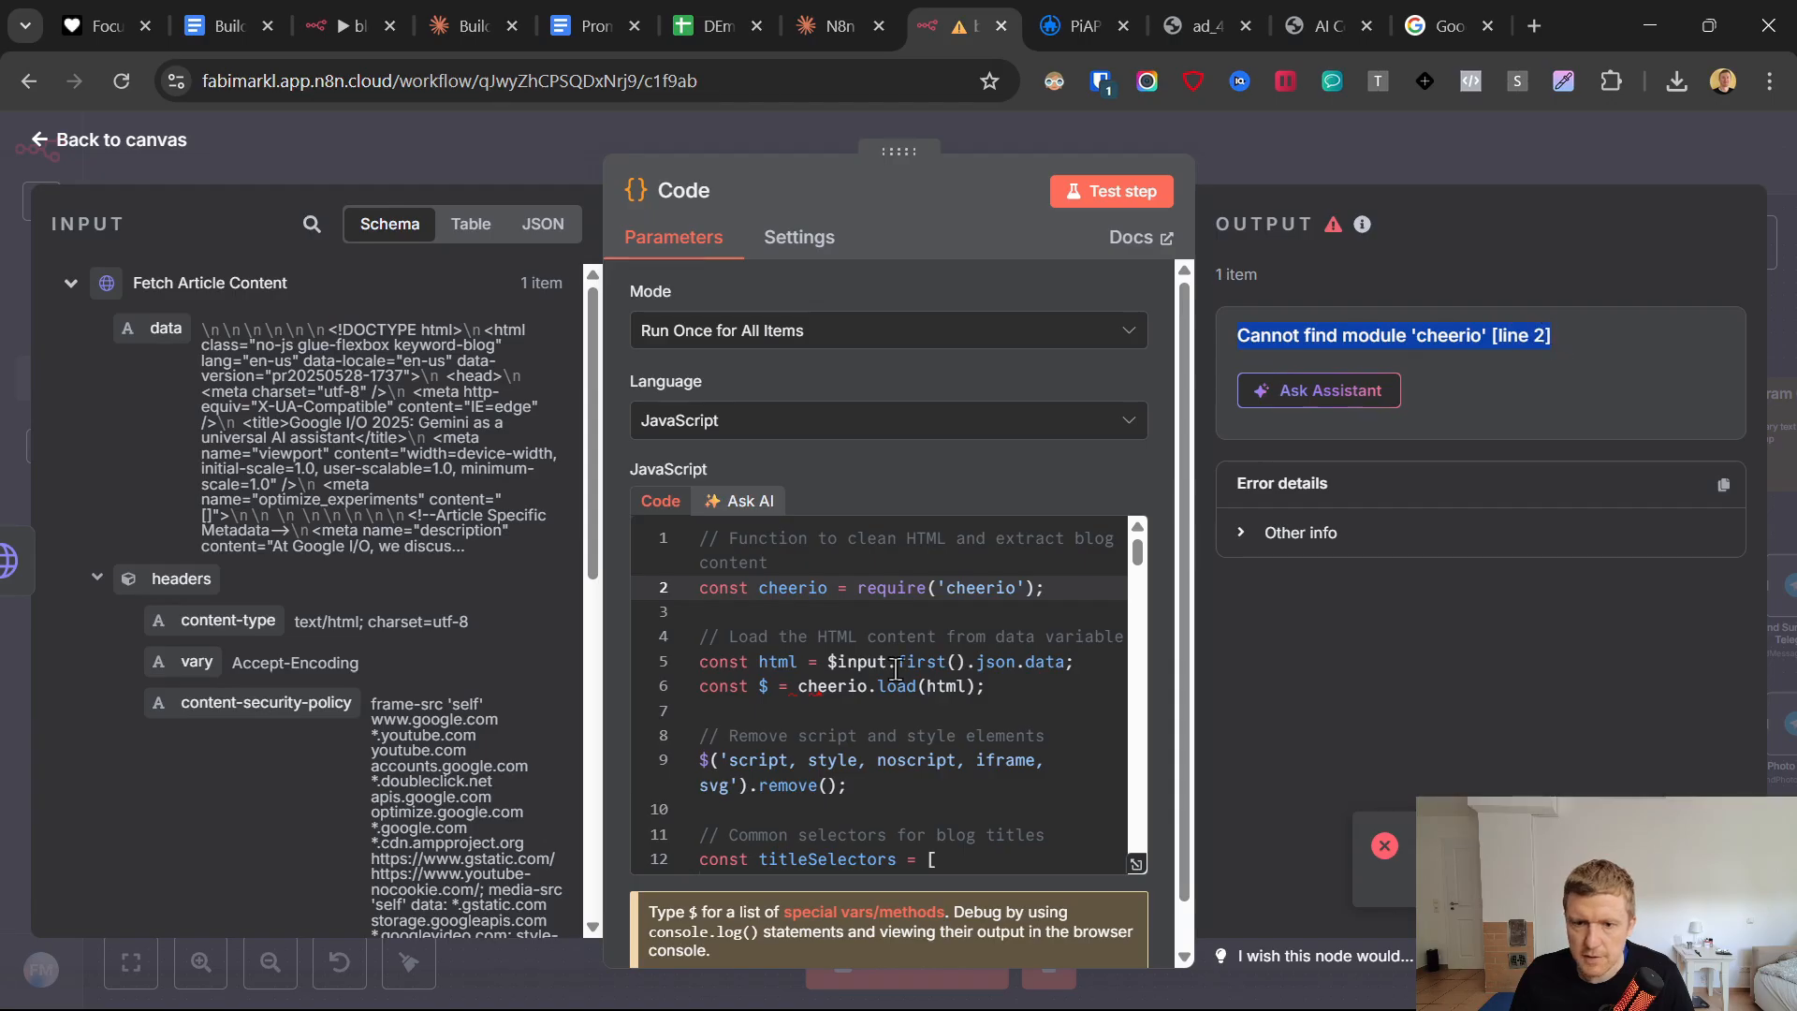
{"action": "left_click", "coordinate": [908, 597]}
{"action": "left_click", "coordinate": [986, 587]}
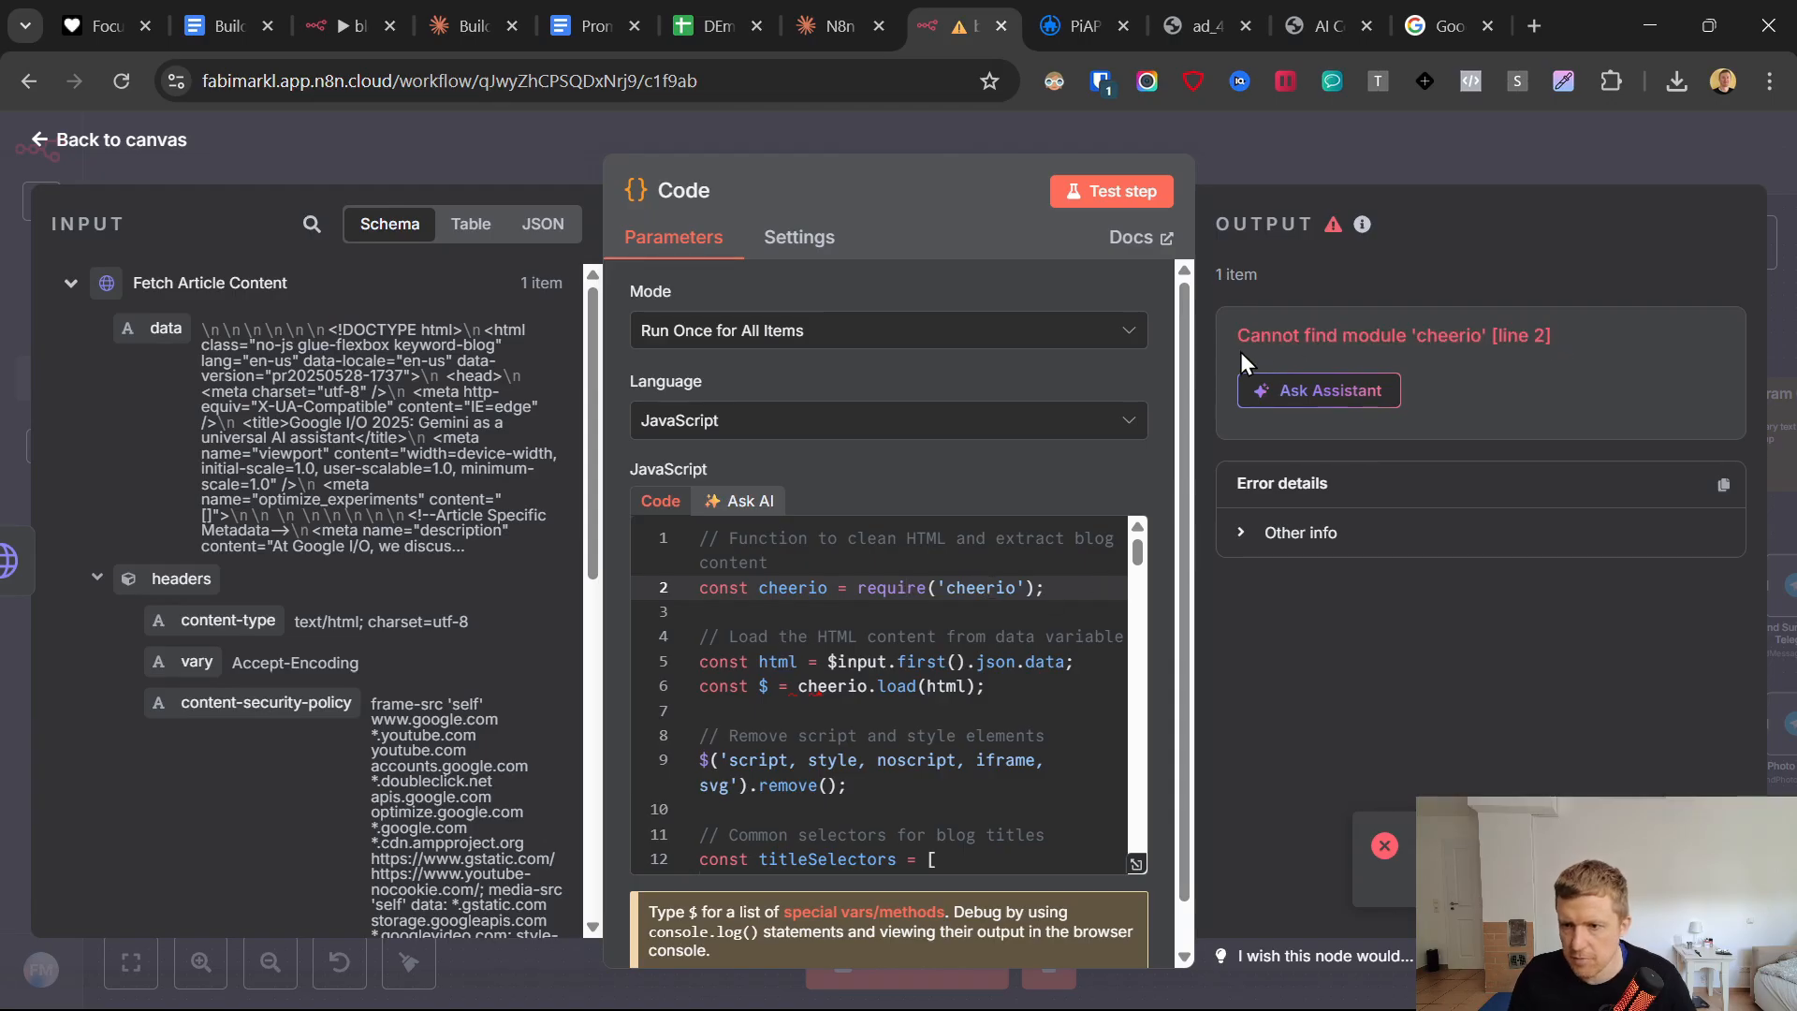
{"action": "left_click_drag", "start_coordinate": [1239, 337], "coordinate": [1608, 386]}
{"action": "key", "text": "ctrl+c"}
{"action": "left_click", "coordinate": [836, 42]}
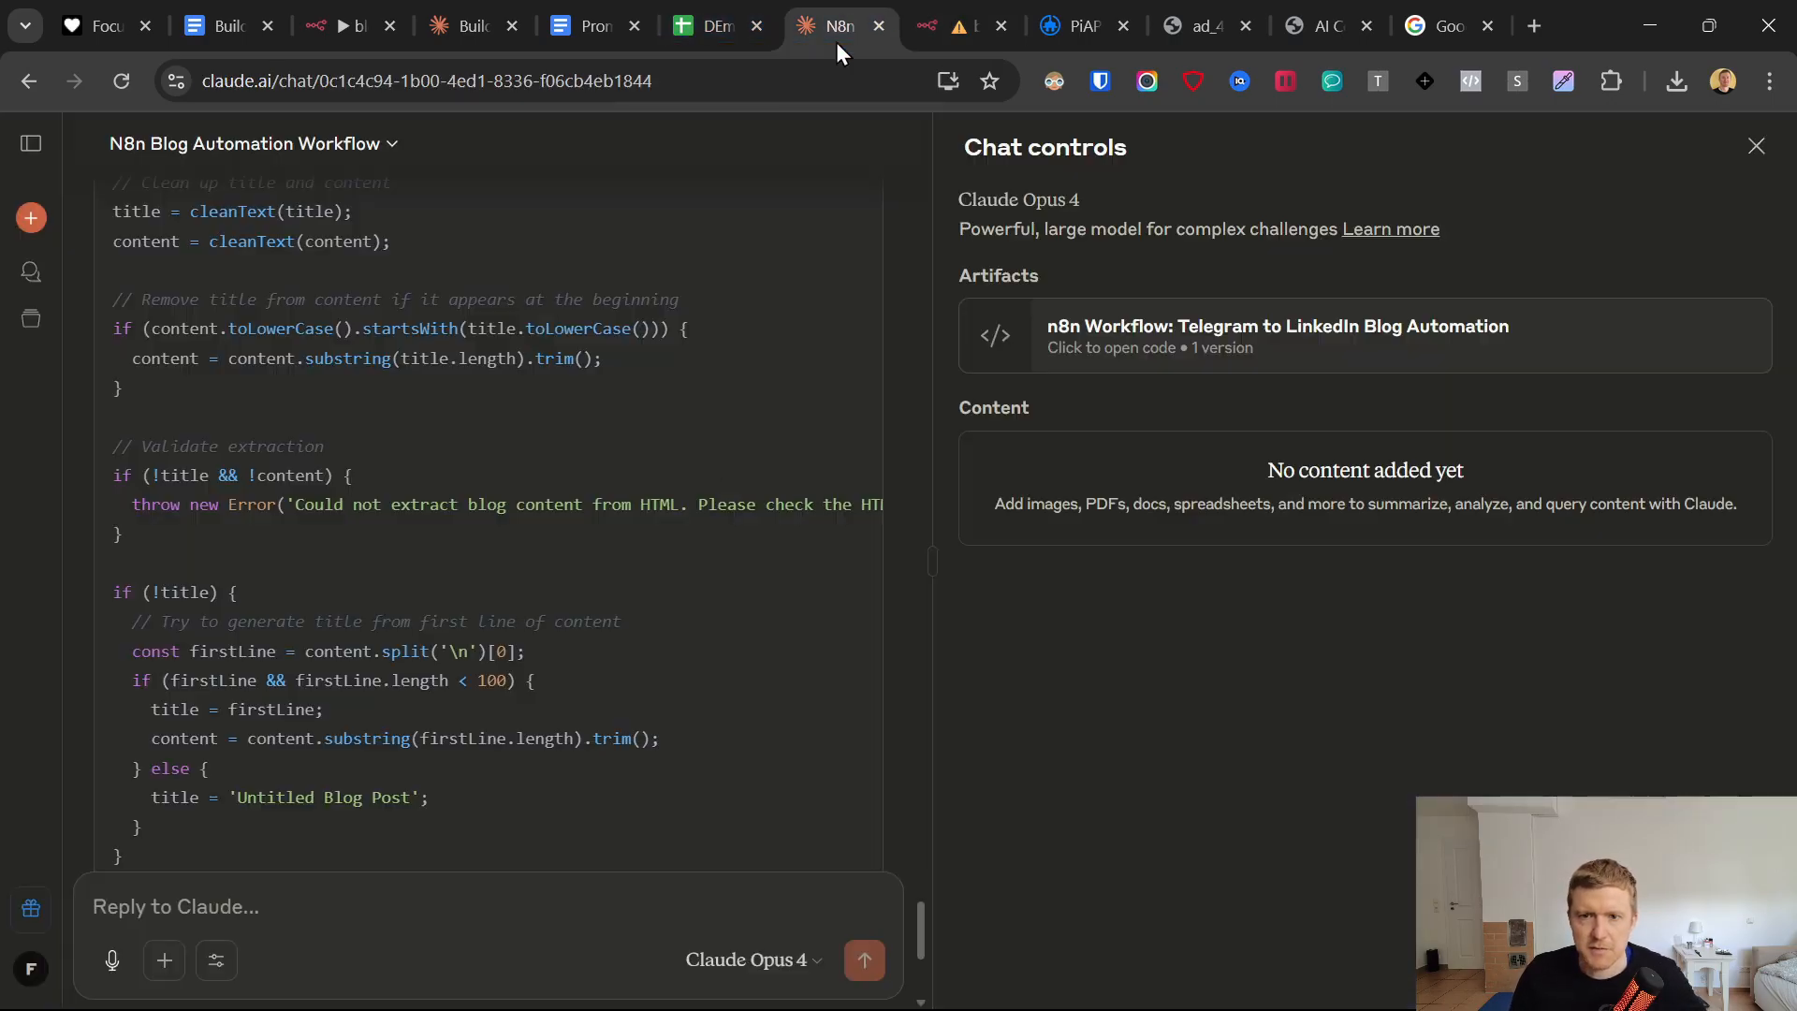
{"action": "left_click", "coordinate": [338, 920]}
{"action": "key", "text": "ctrl+v"}
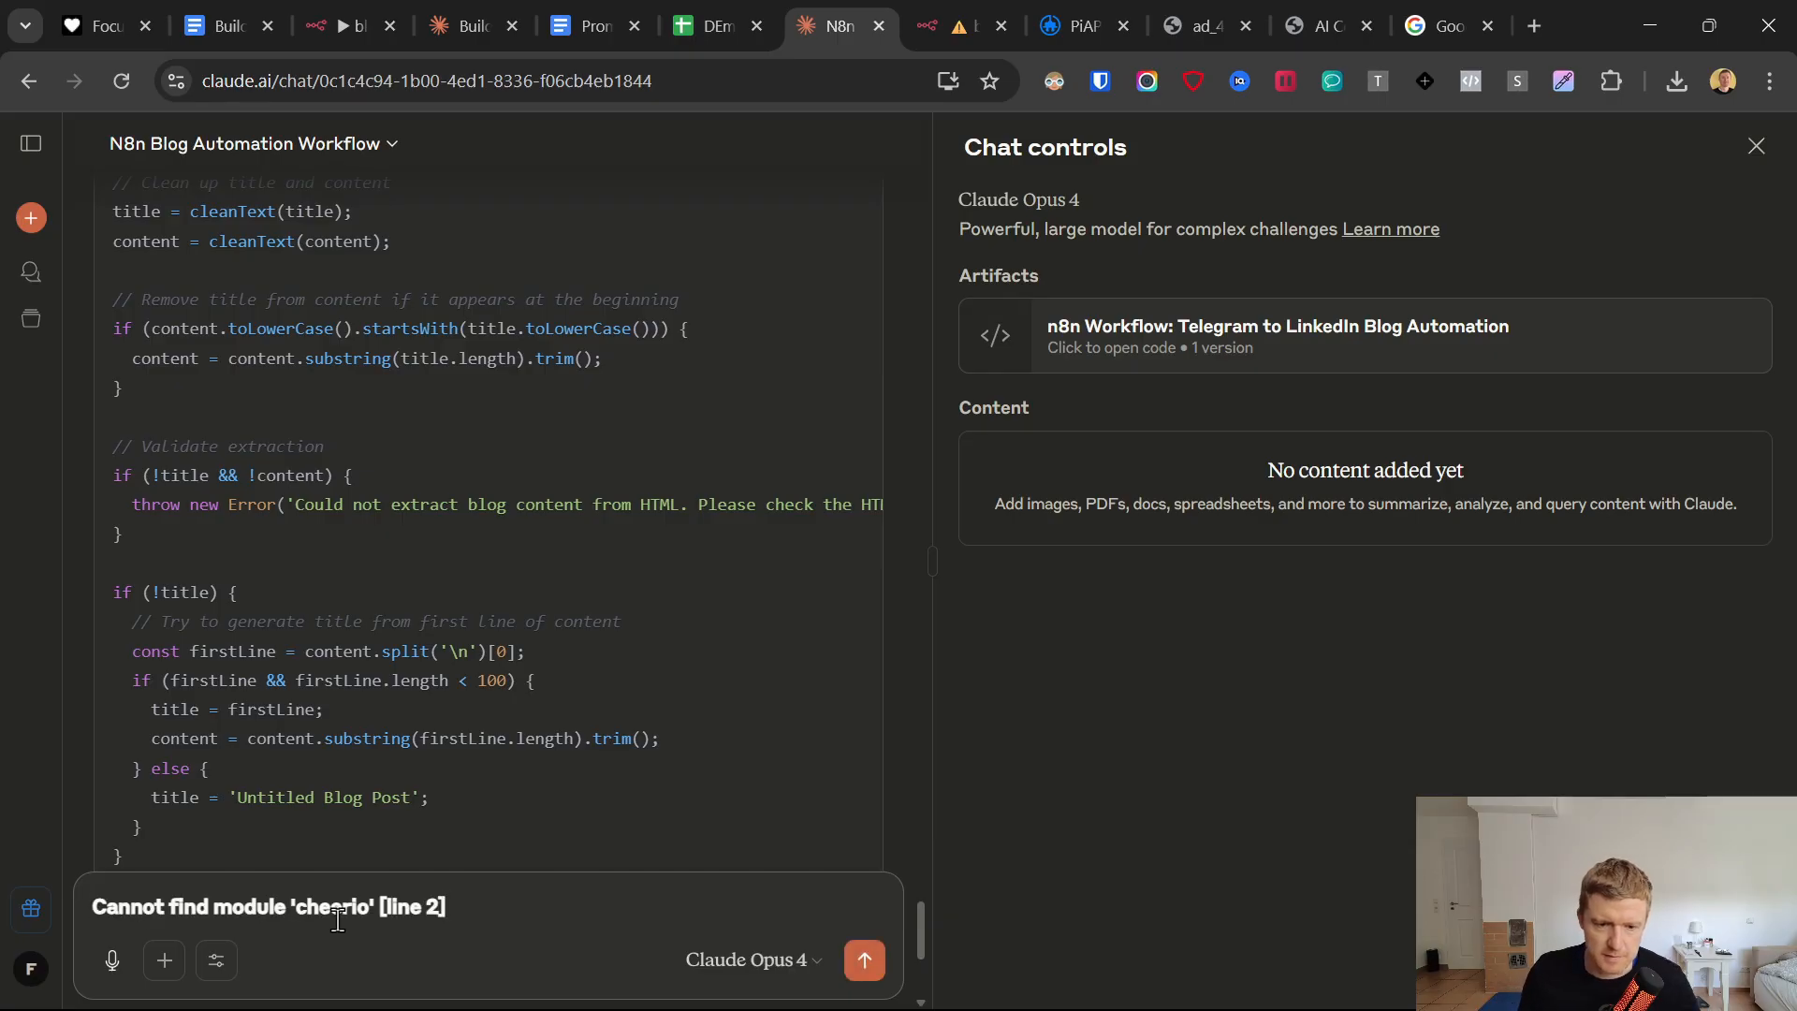
{"action": "key", "text": "Return"}
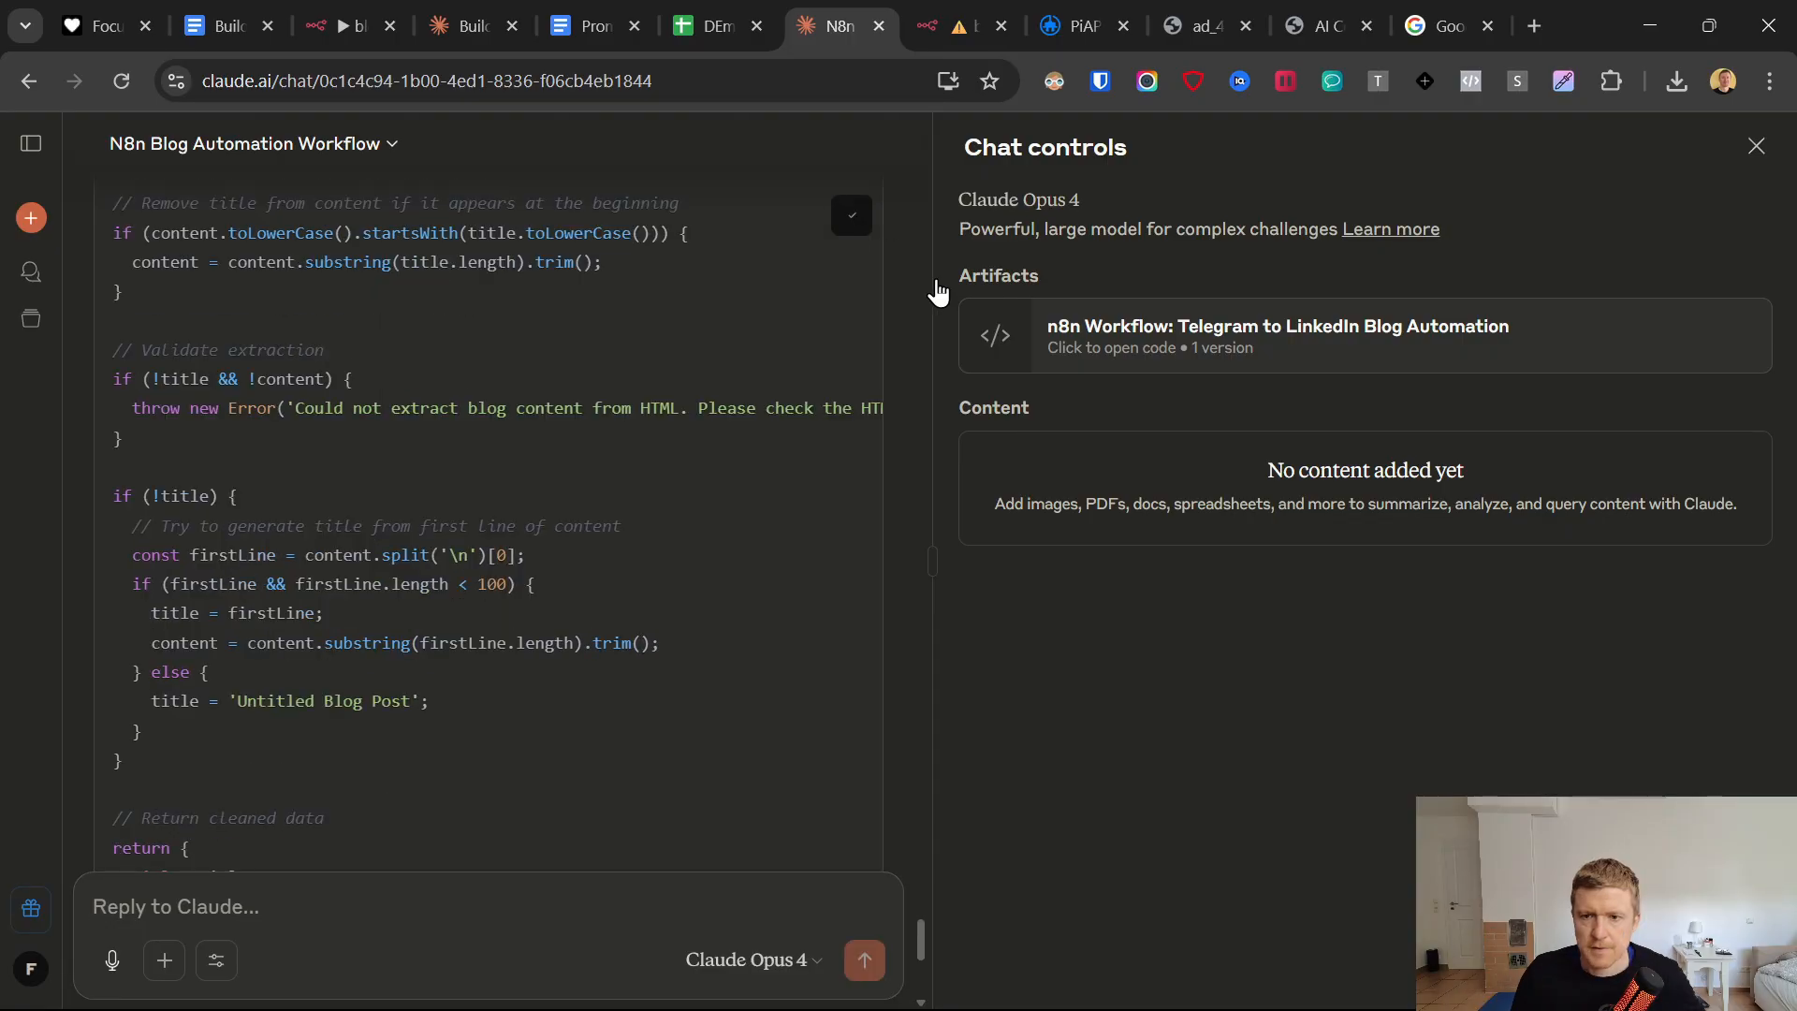
Switch to the n8n workflow and replace all JavaScript in the Code node with Claude's newly copied function.
{"action": "left_click", "coordinate": [964, 25]}
{"action": "key", "text": "ctrl+a"}
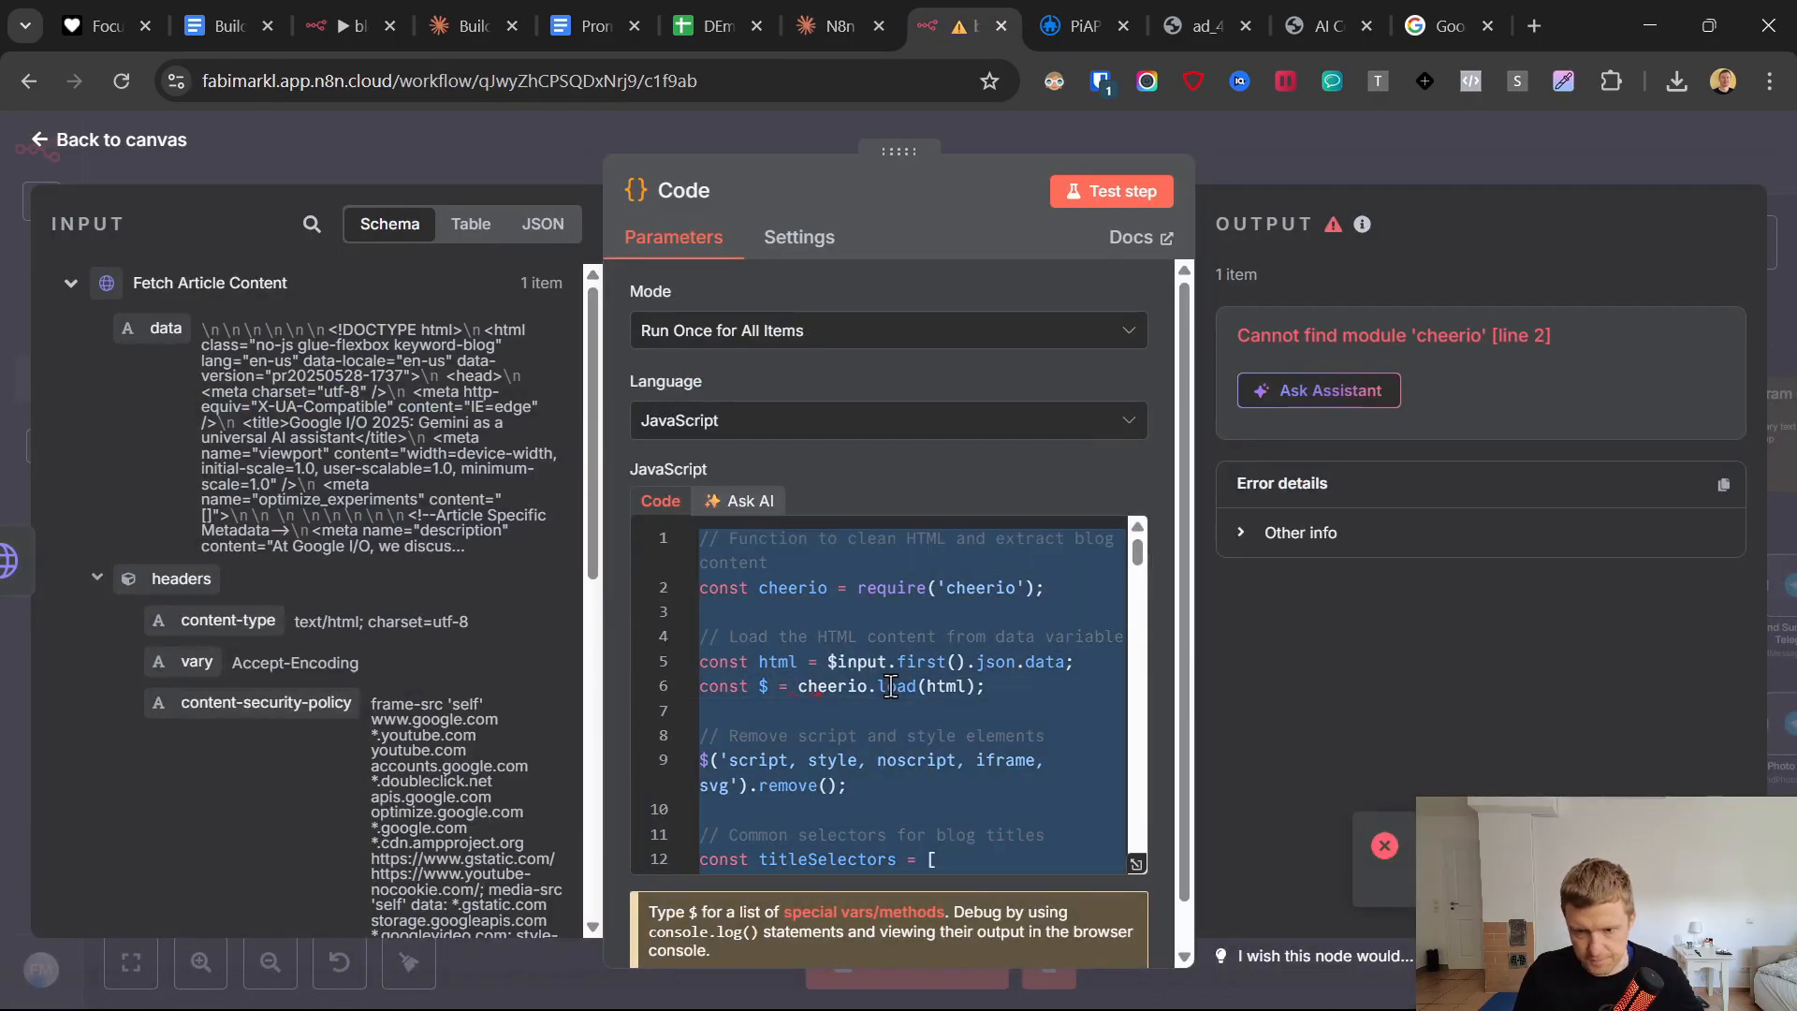
{"action": "key", "text": "Delete"}
{"action": "key", "text": "ctrl+v"}
{"action": "scroll", "coordinate": [891, 608], "scroll_direction": "up", "scroll_amount": 3}
{"action": "scroll", "coordinate": [891, 608], "scroll_direction": "up", "scroll_amount": 20}
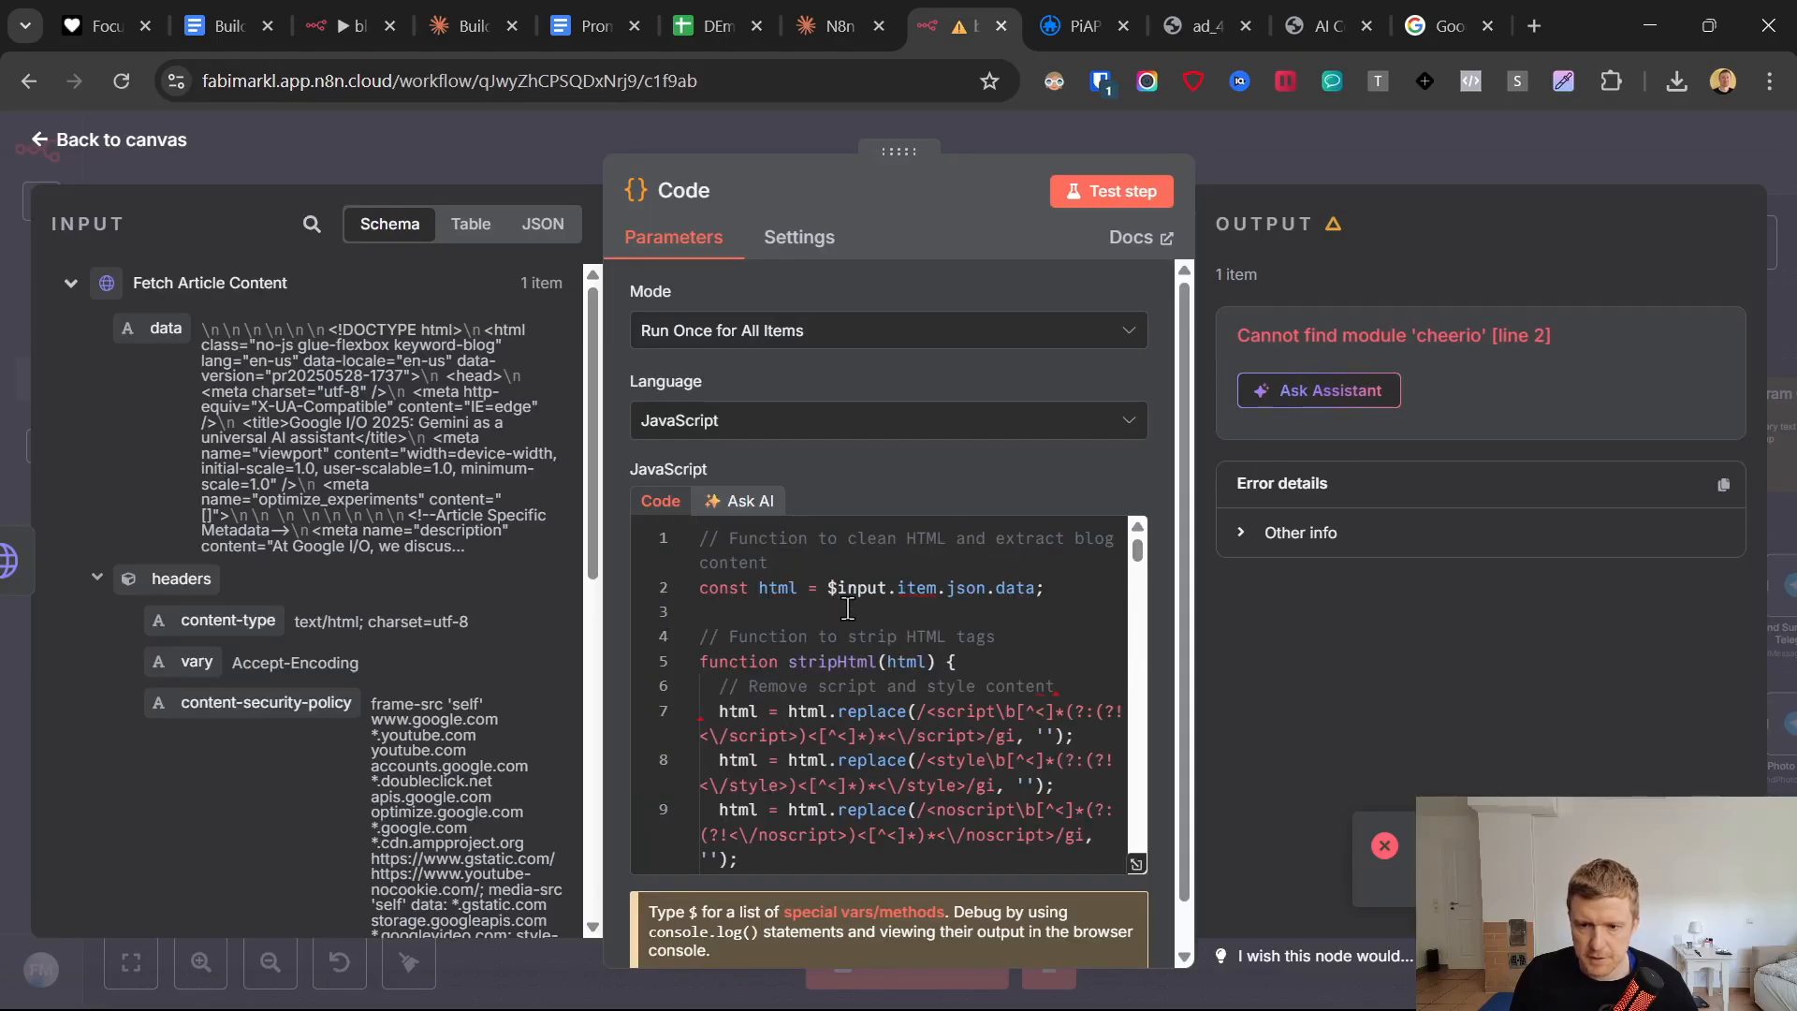
Set the html constant to the Fetch Article Content data field, $input.first().json.data, and rerun the Code node's test.
{"action": "left_click_drag", "start_coordinate": [829, 588], "coordinate": [1033, 587]}
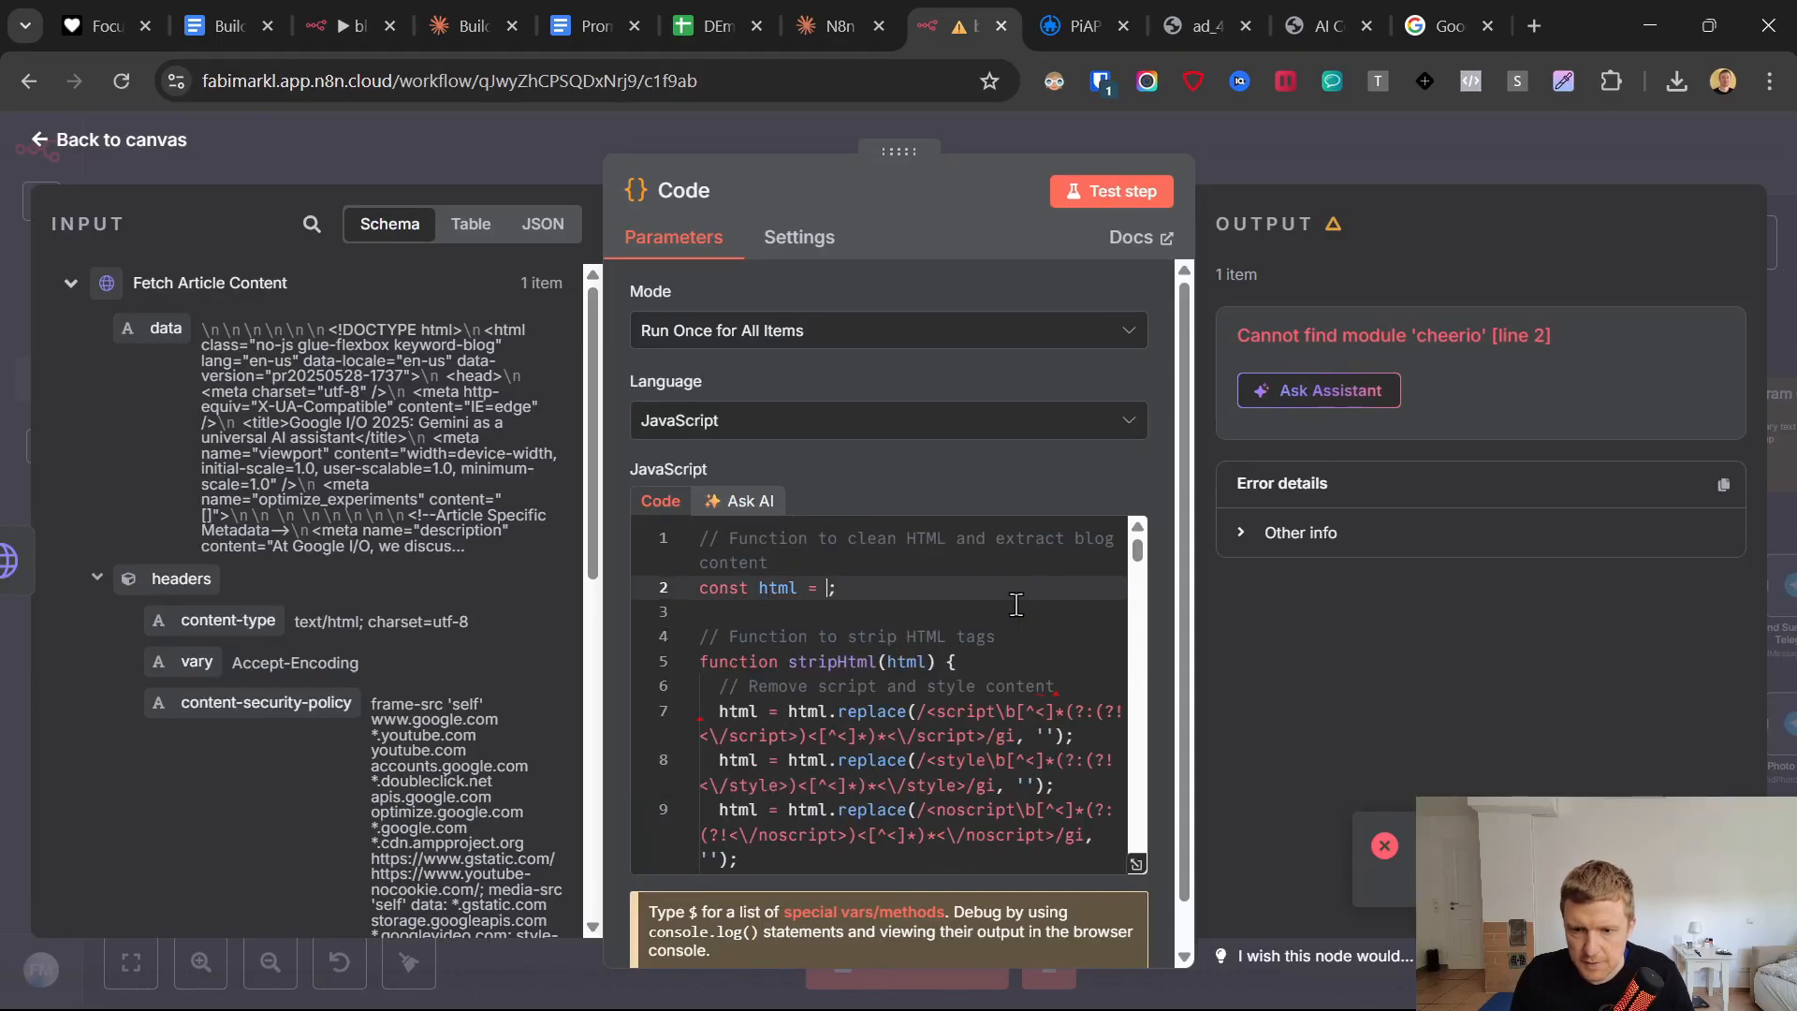
{"action": "key", "text": "BackSpace"}
{"action": "left_click_drag", "start_coordinate": [142, 311], "coordinate": [922, 646]}
{"action": "left_click", "coordinate": [1090, 195]}
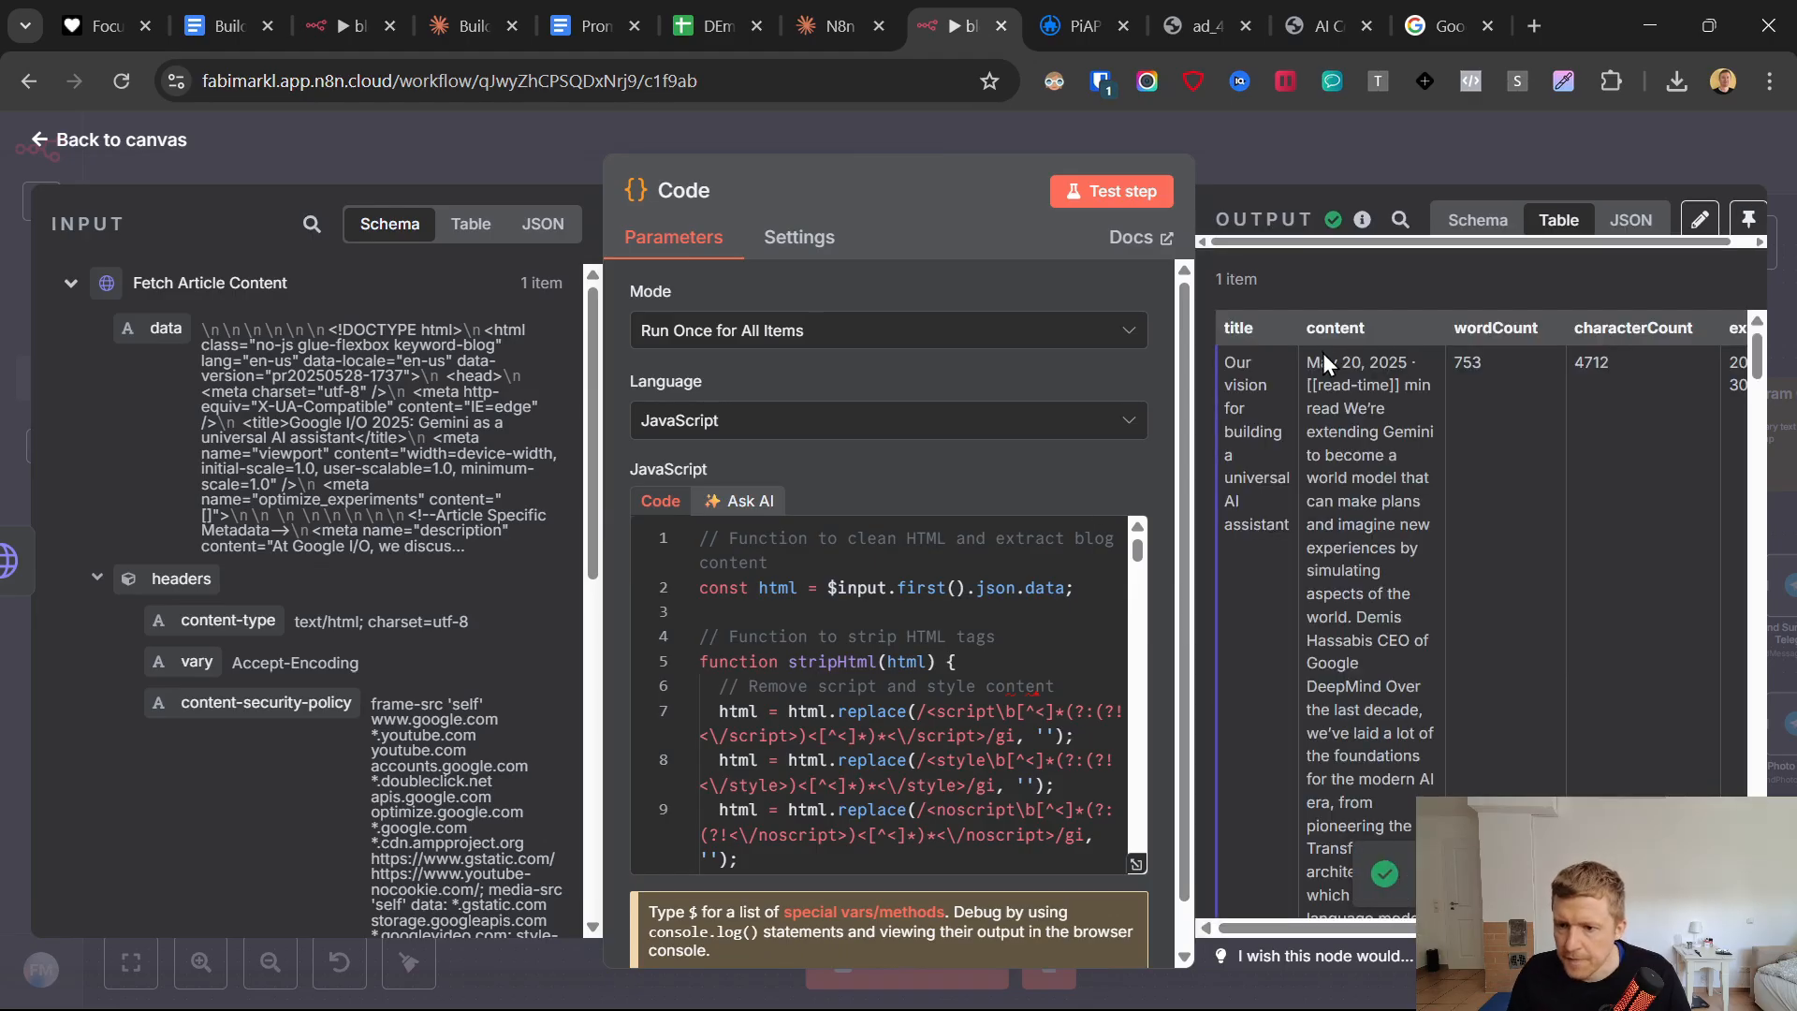
Read through the extracted article text in the content column of the Code node's output, from start to end.
{"action": "left_click_drag", "start_coordinate": [1308, 362], "coordinate": [1355, 608]}
{"action": "scroll", "coordinate": [1353, 593], "scroll_direction": "down", "scroll_amount": 3}
{"action": "scroll", "coordinate": [1354, 592], "scroll_direction": "down", "scroll_amount": 10}
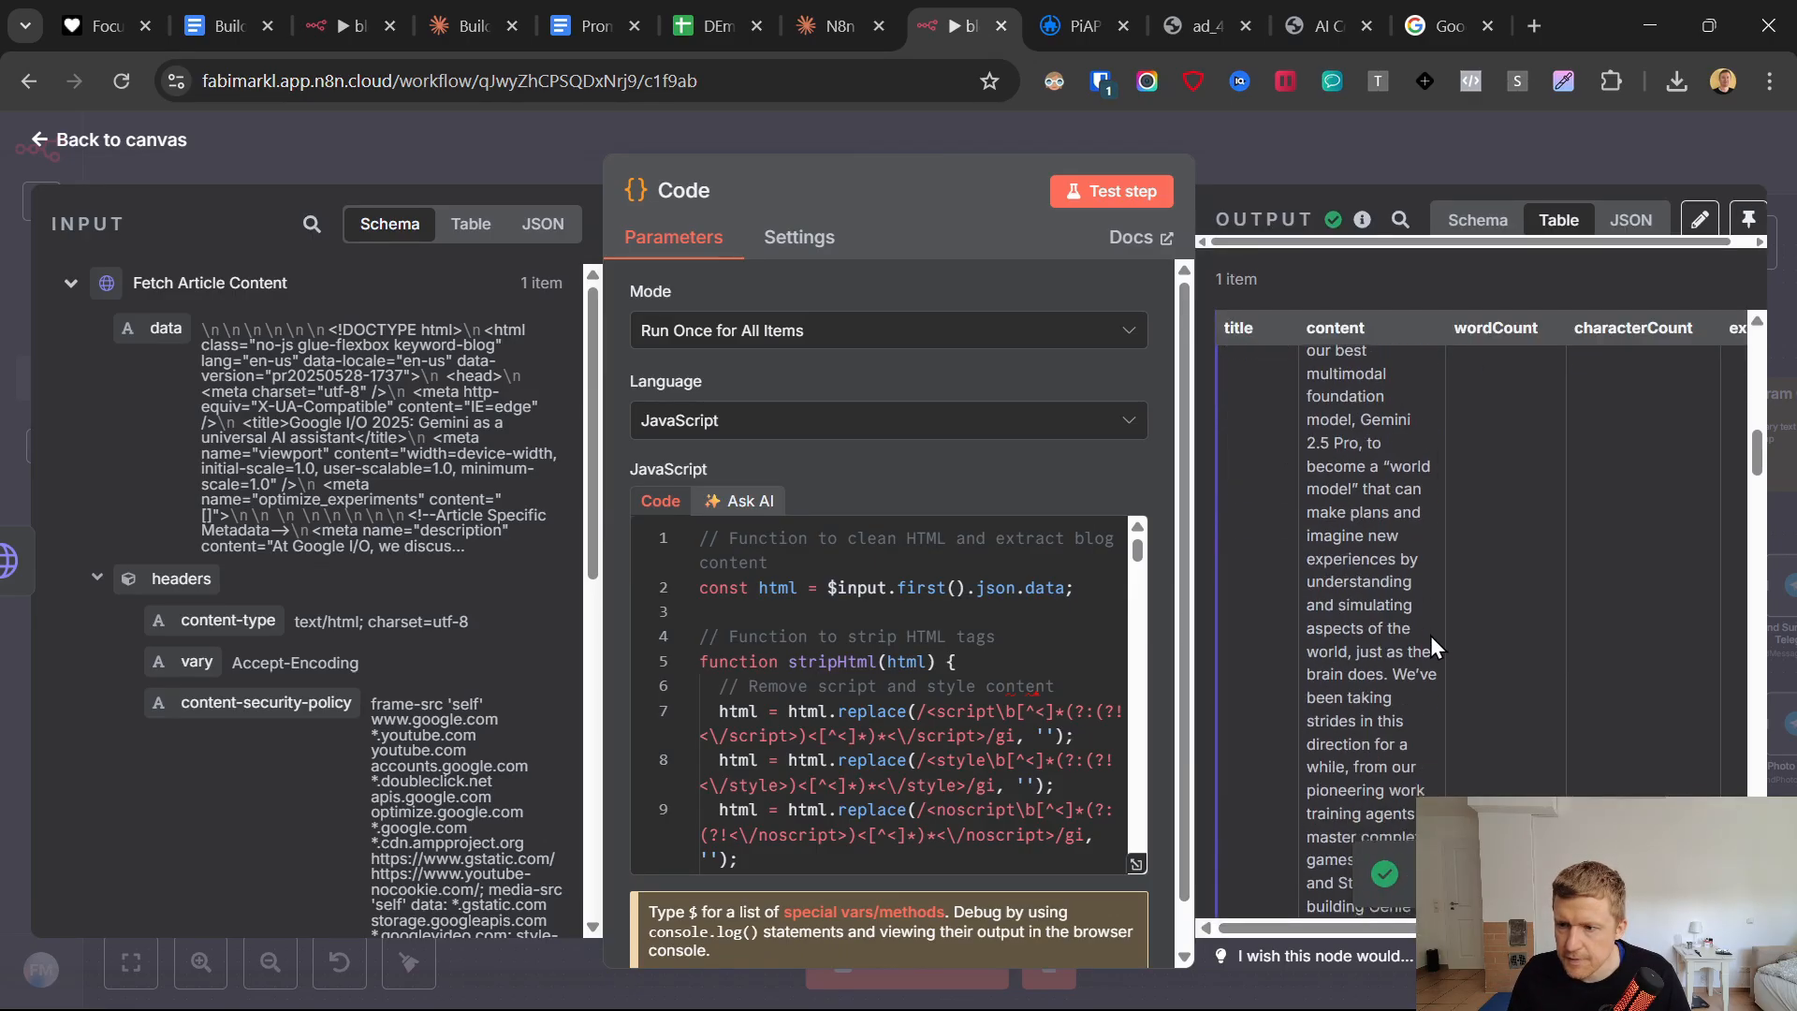
{"action": "scroll", "coordinate": [1410, 686], "scroll_direction": "down", "scroll_amount": 5}
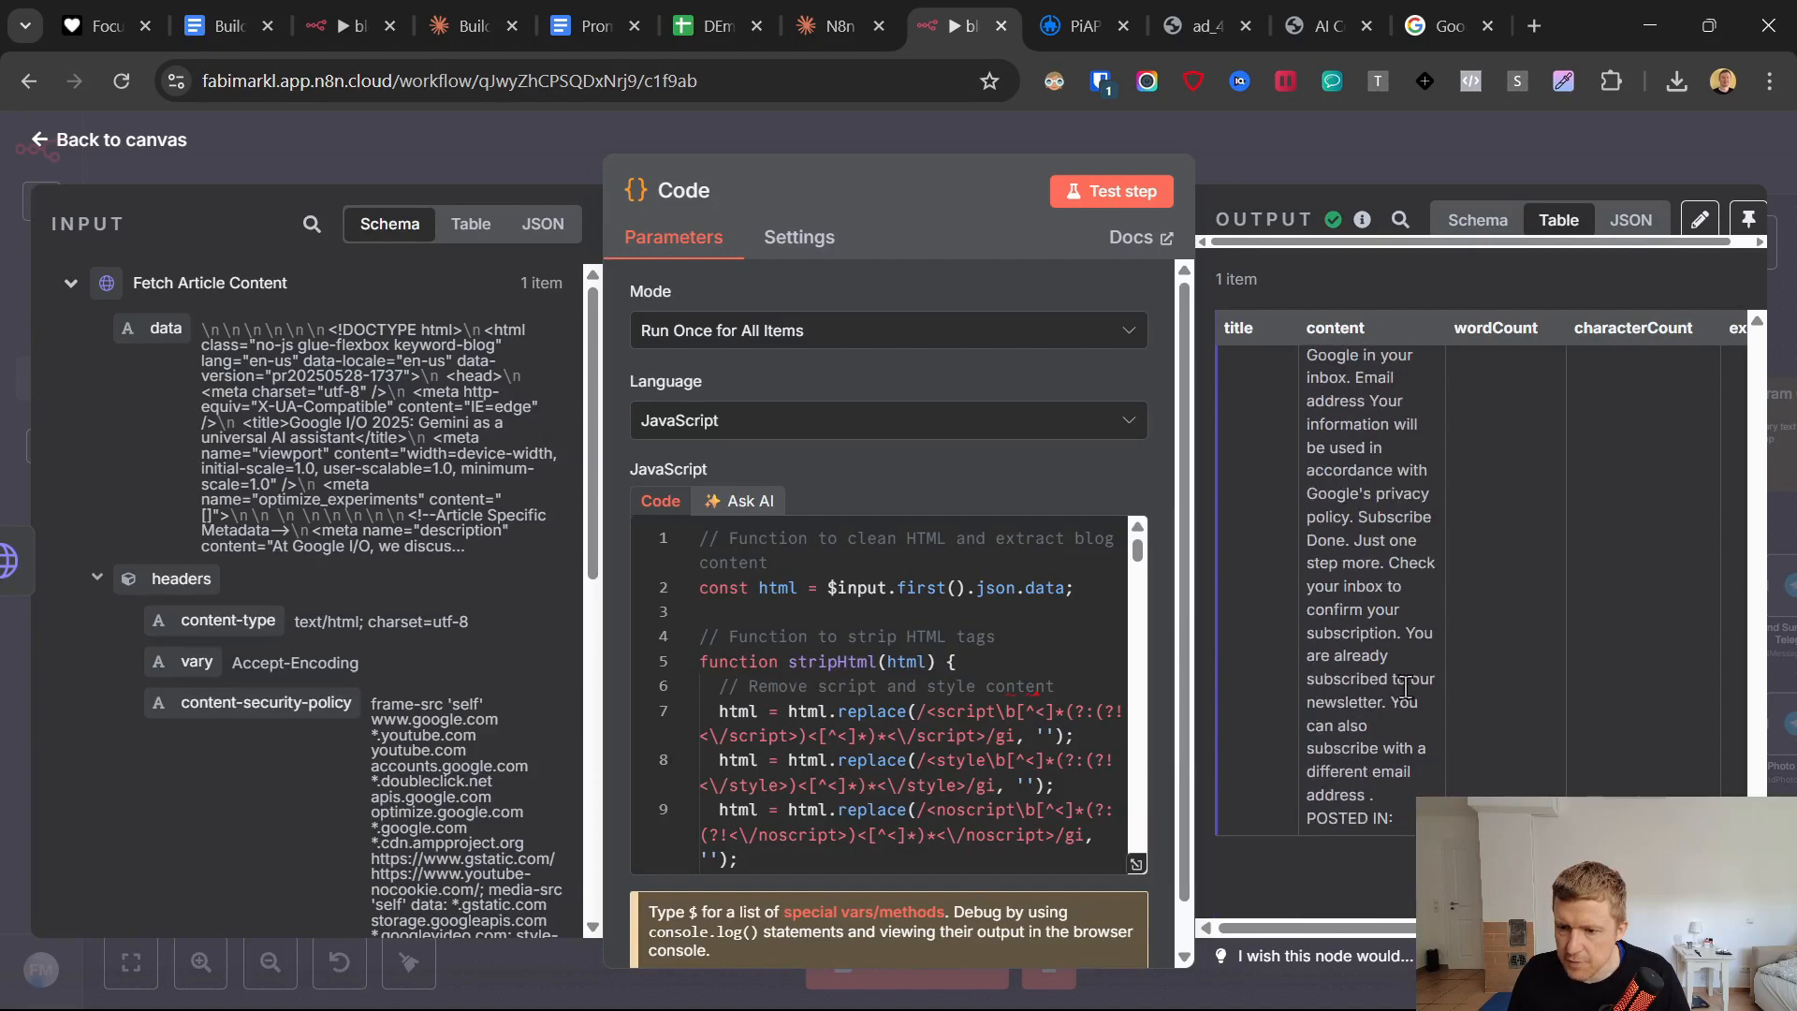
{"action": "scroll", "coordinate": [1395, 790], "scroll_direction": "up", "scroll_amount": 3}
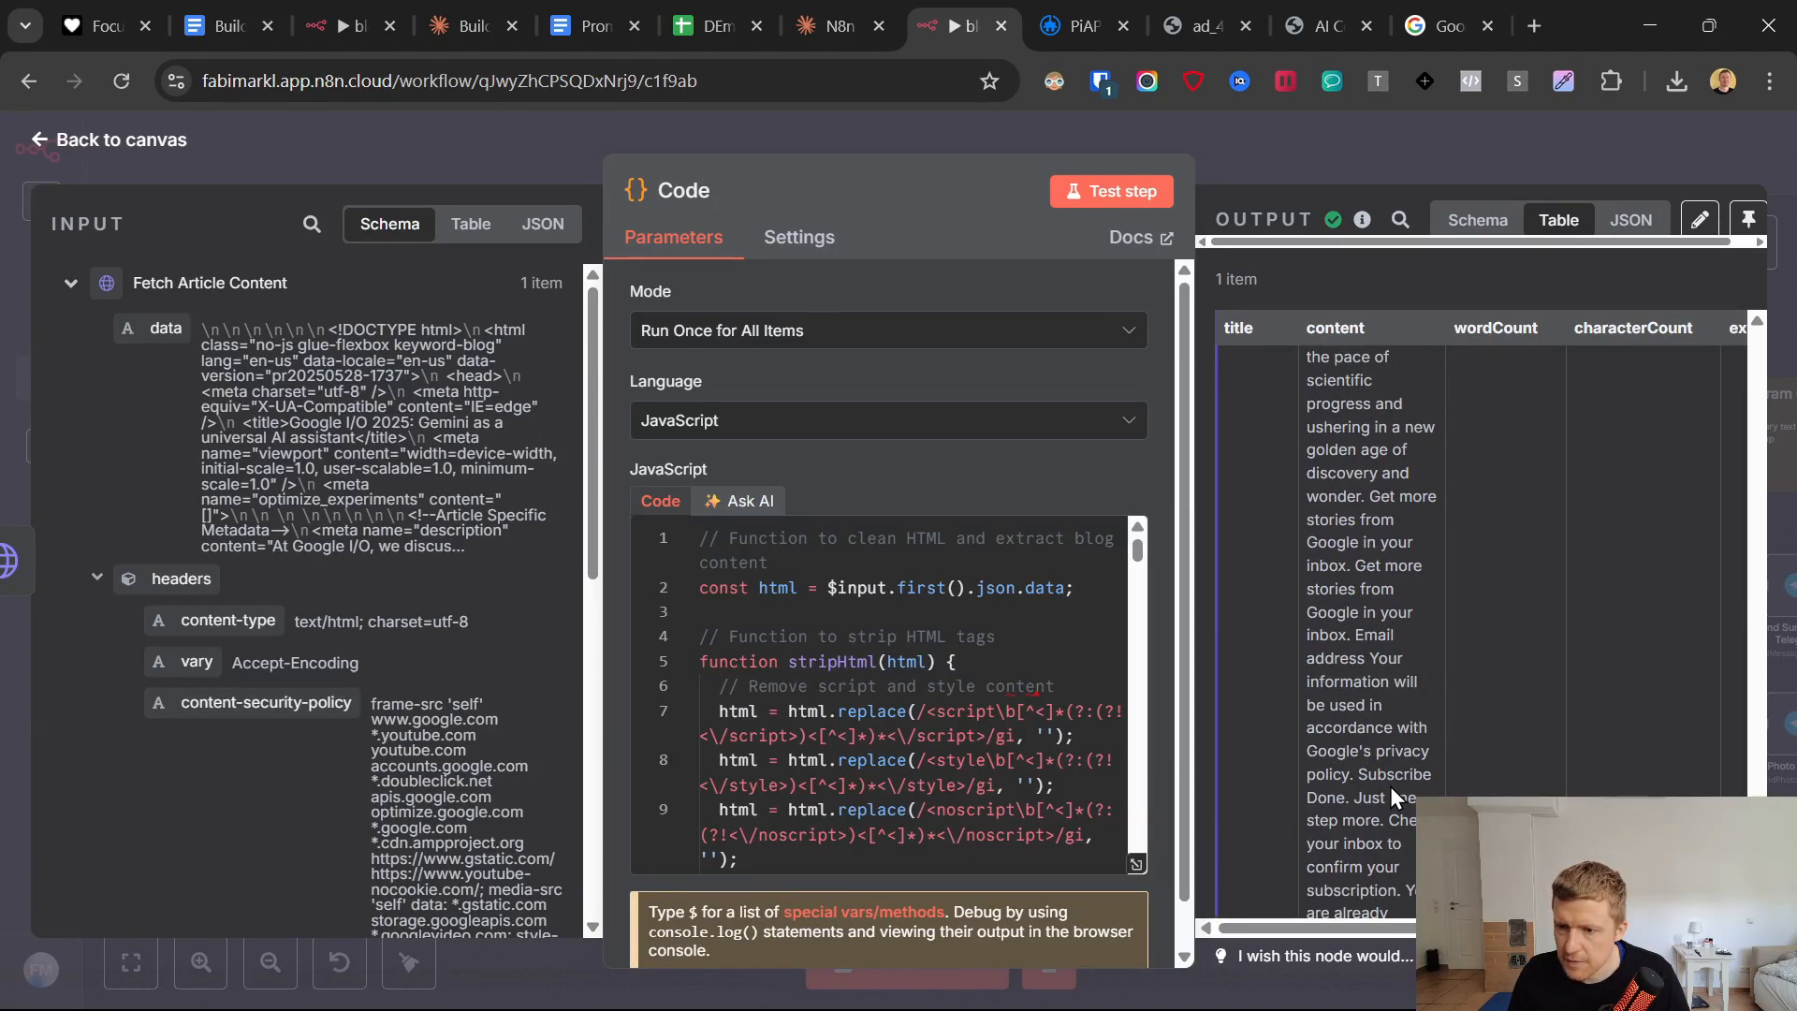
{"action": "scroll", "coordinate": [1376, 794], "scroll_direction": "up", "scroll_amount": 8}
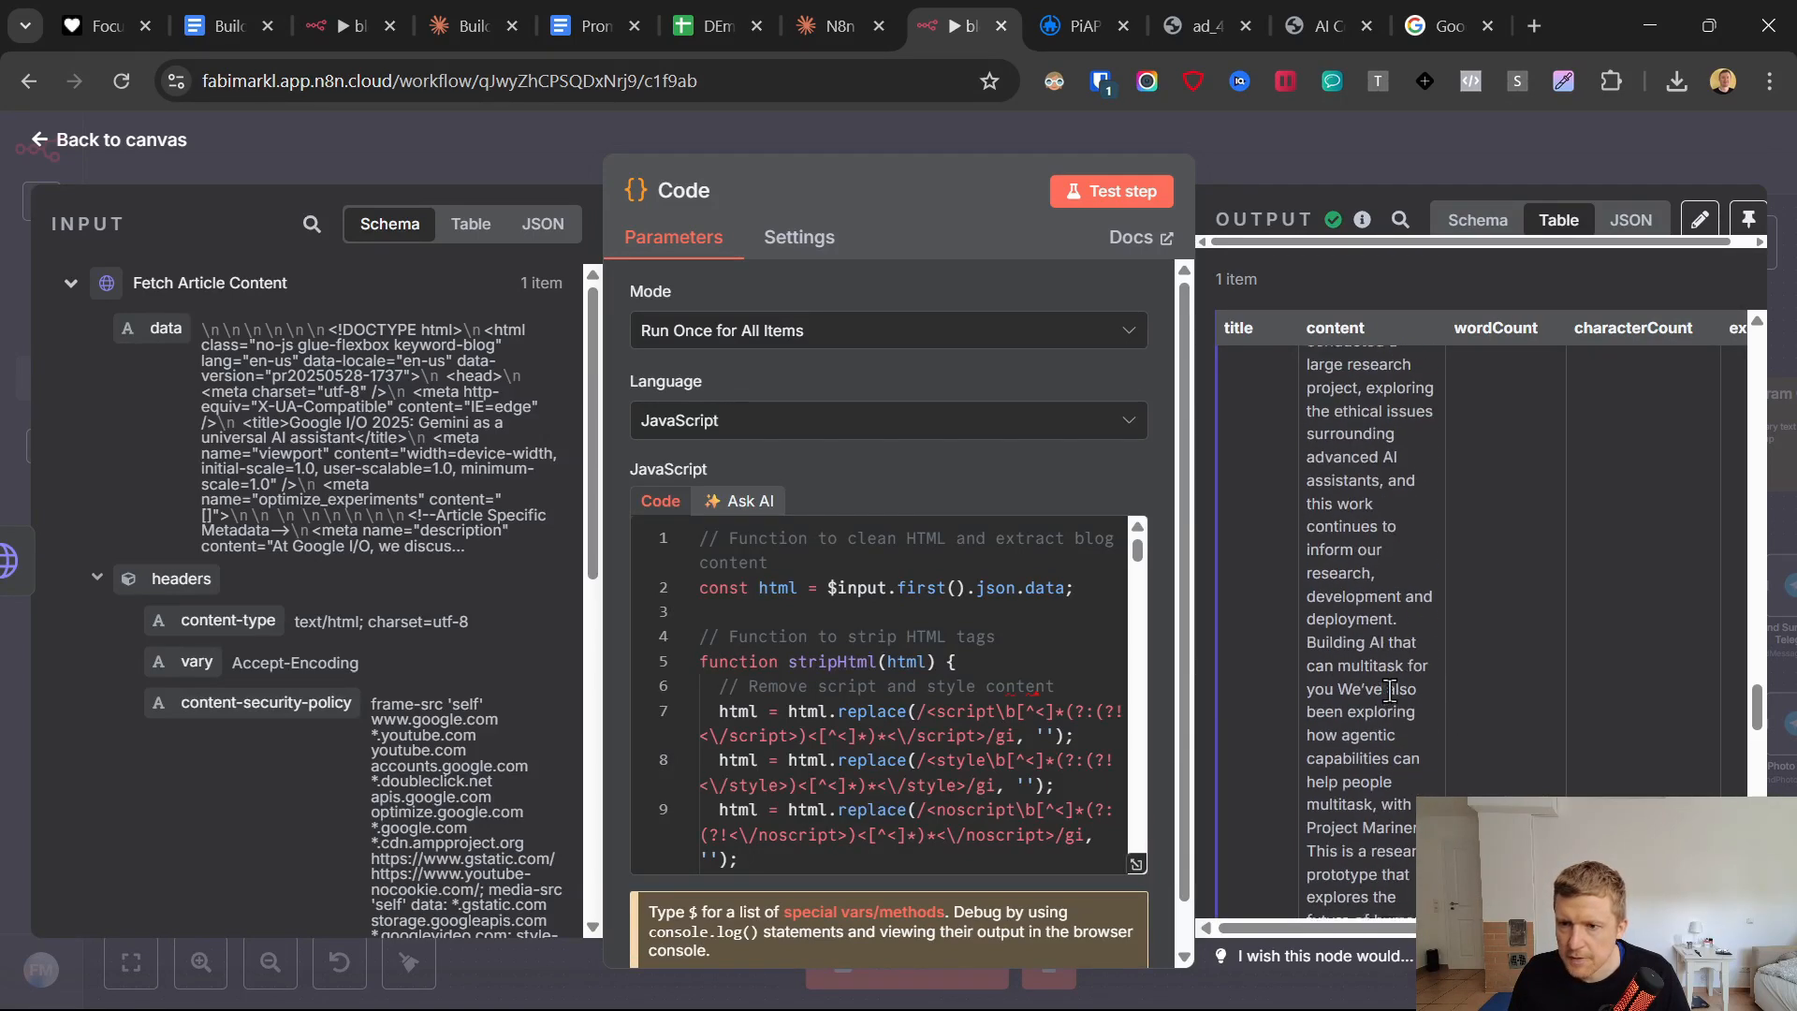
{"action": "left_click_drag", "start_coordinate": [1756, 646], "coordinate": [1757, 356]}
Compare the title in the Code node's output with the headline of the Google blog article.
{"action": "left_click_drag", "start_coordinate": [1225, 362], "coordinate": [1271, 514]}
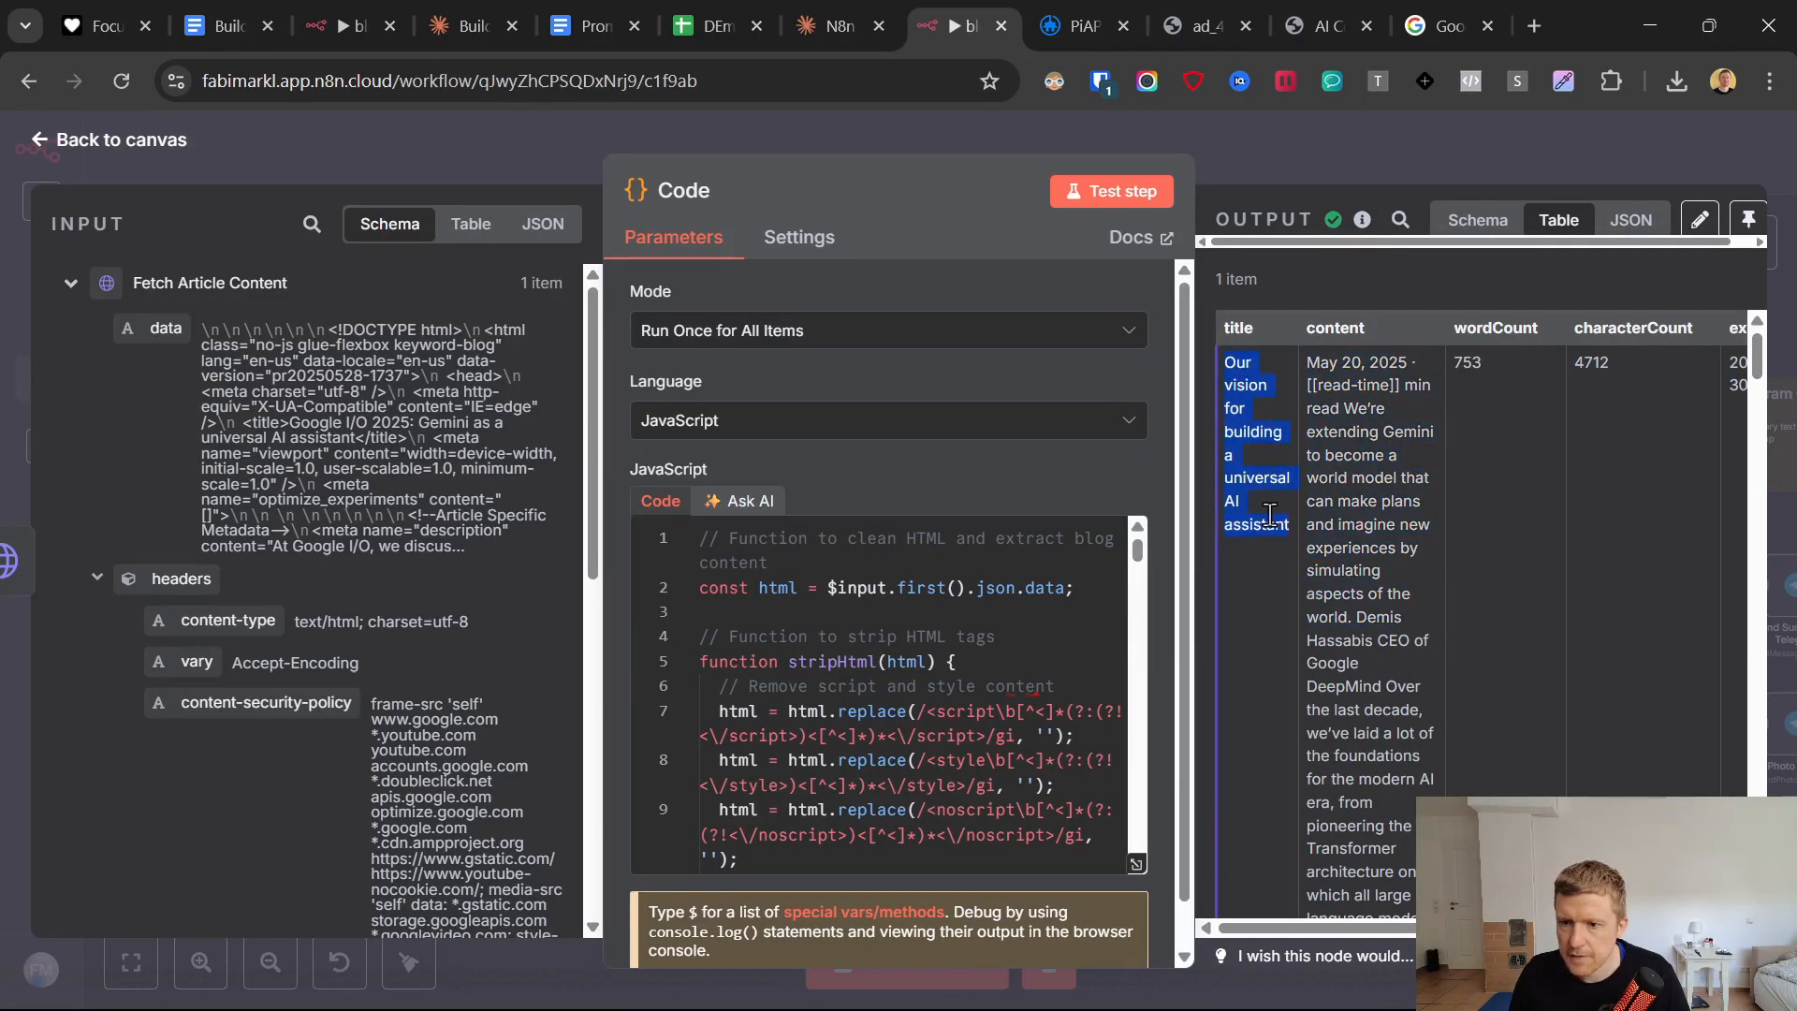
{"action": "left_click", "coordinate": [1446, 25]}
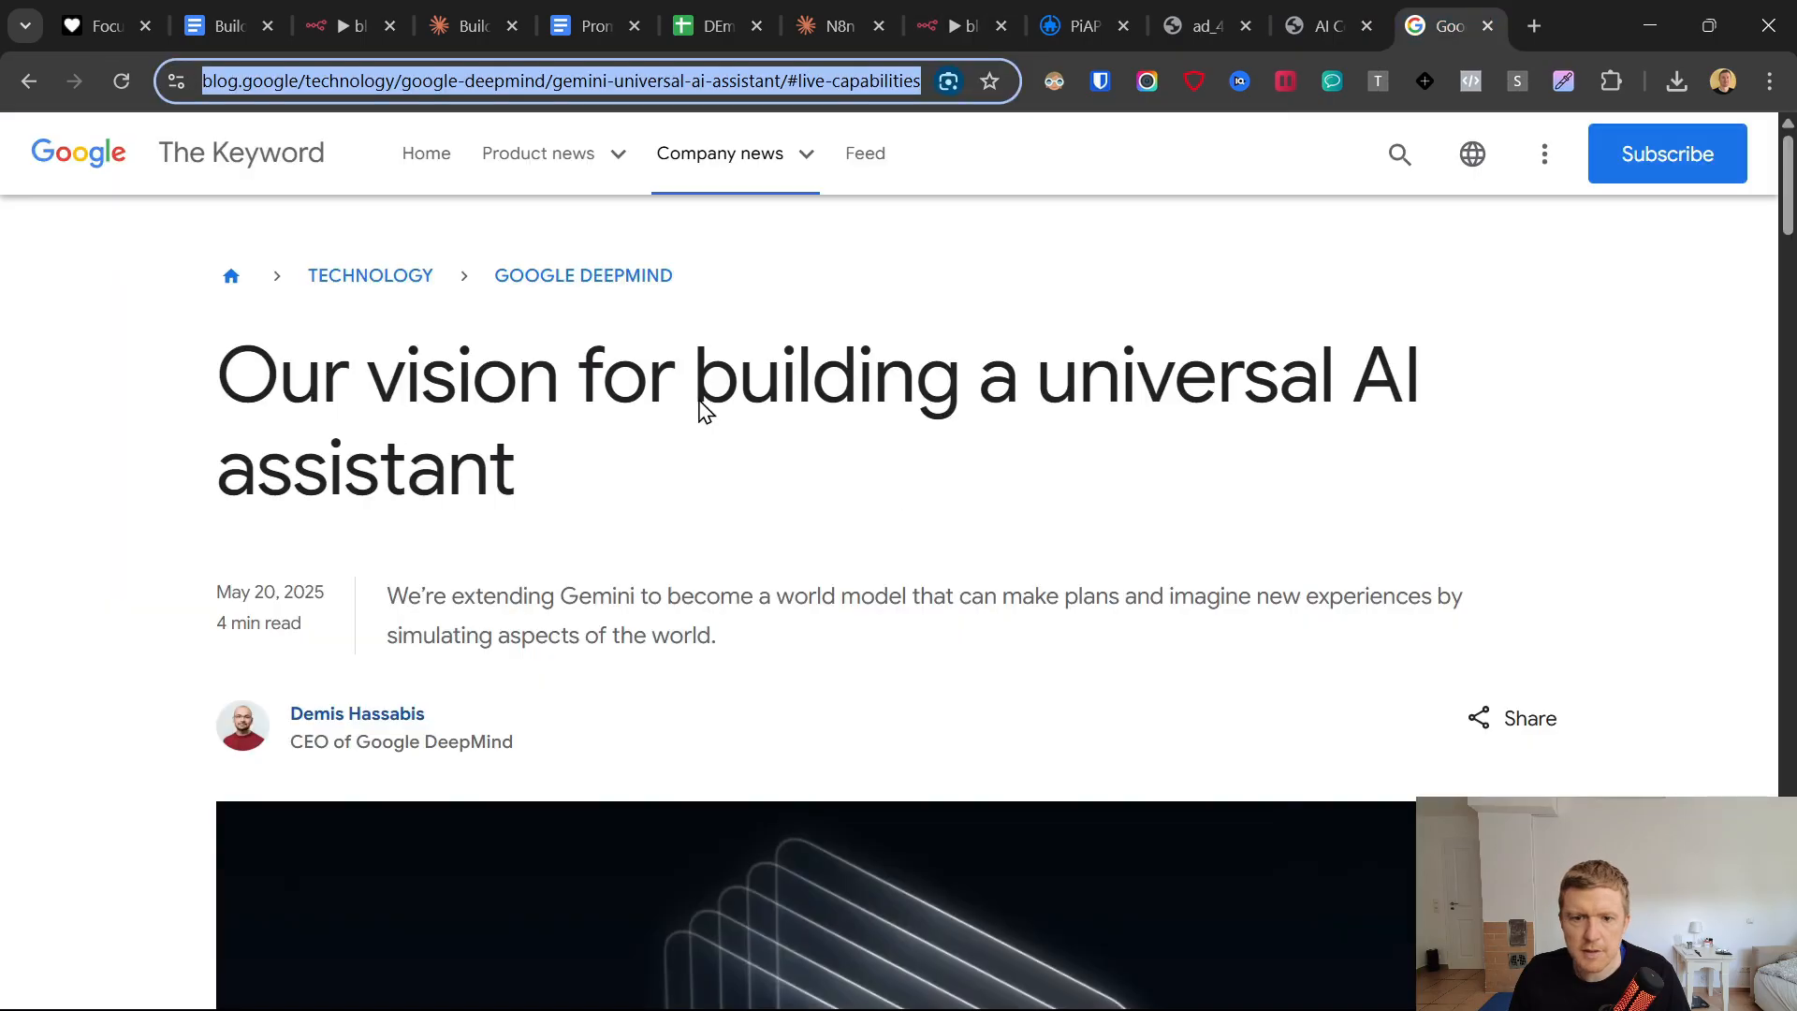
{"action": "left_click_drag", "start_coordinate": [267, 372], "coordinate": [558, 489]}
{"action": "left_click", "coordinate": [954, 26]}
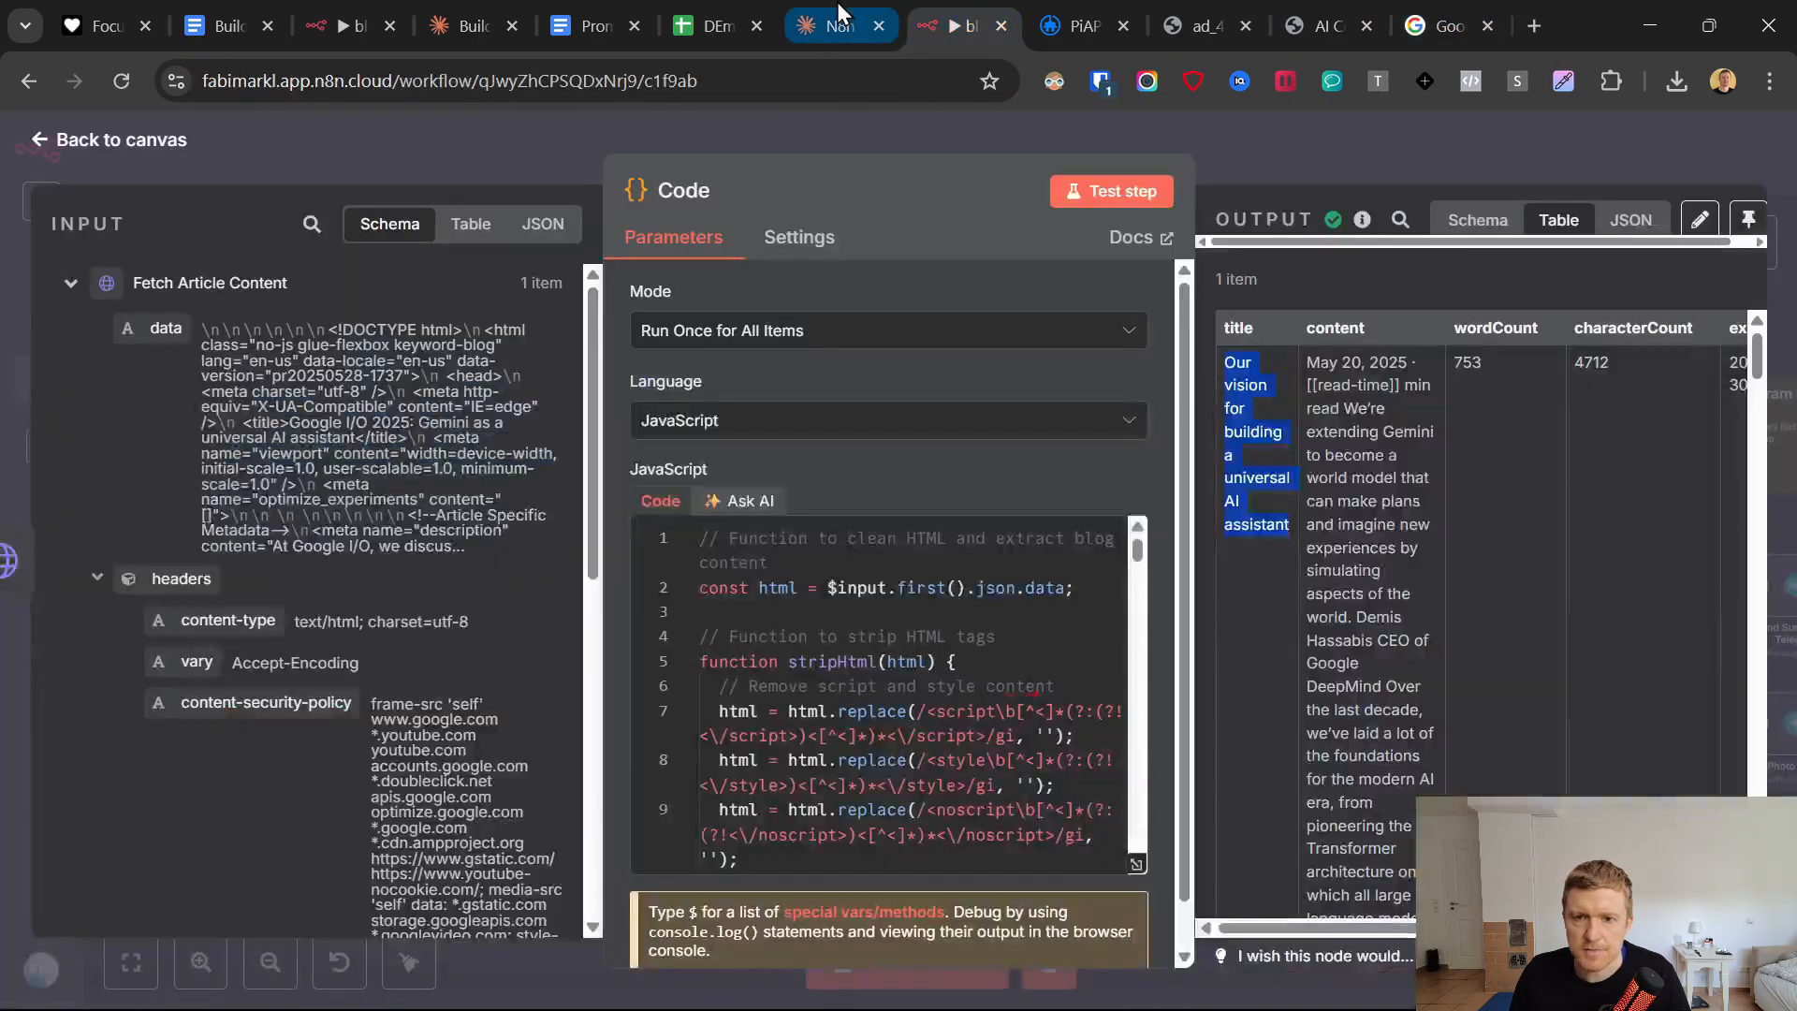
Return to the canvas, reposition the Code node beside Fetch Article Content and connect its output to the AI Agent Summarizer.
{"action": "left_click", "coordinate": [40, 139]}
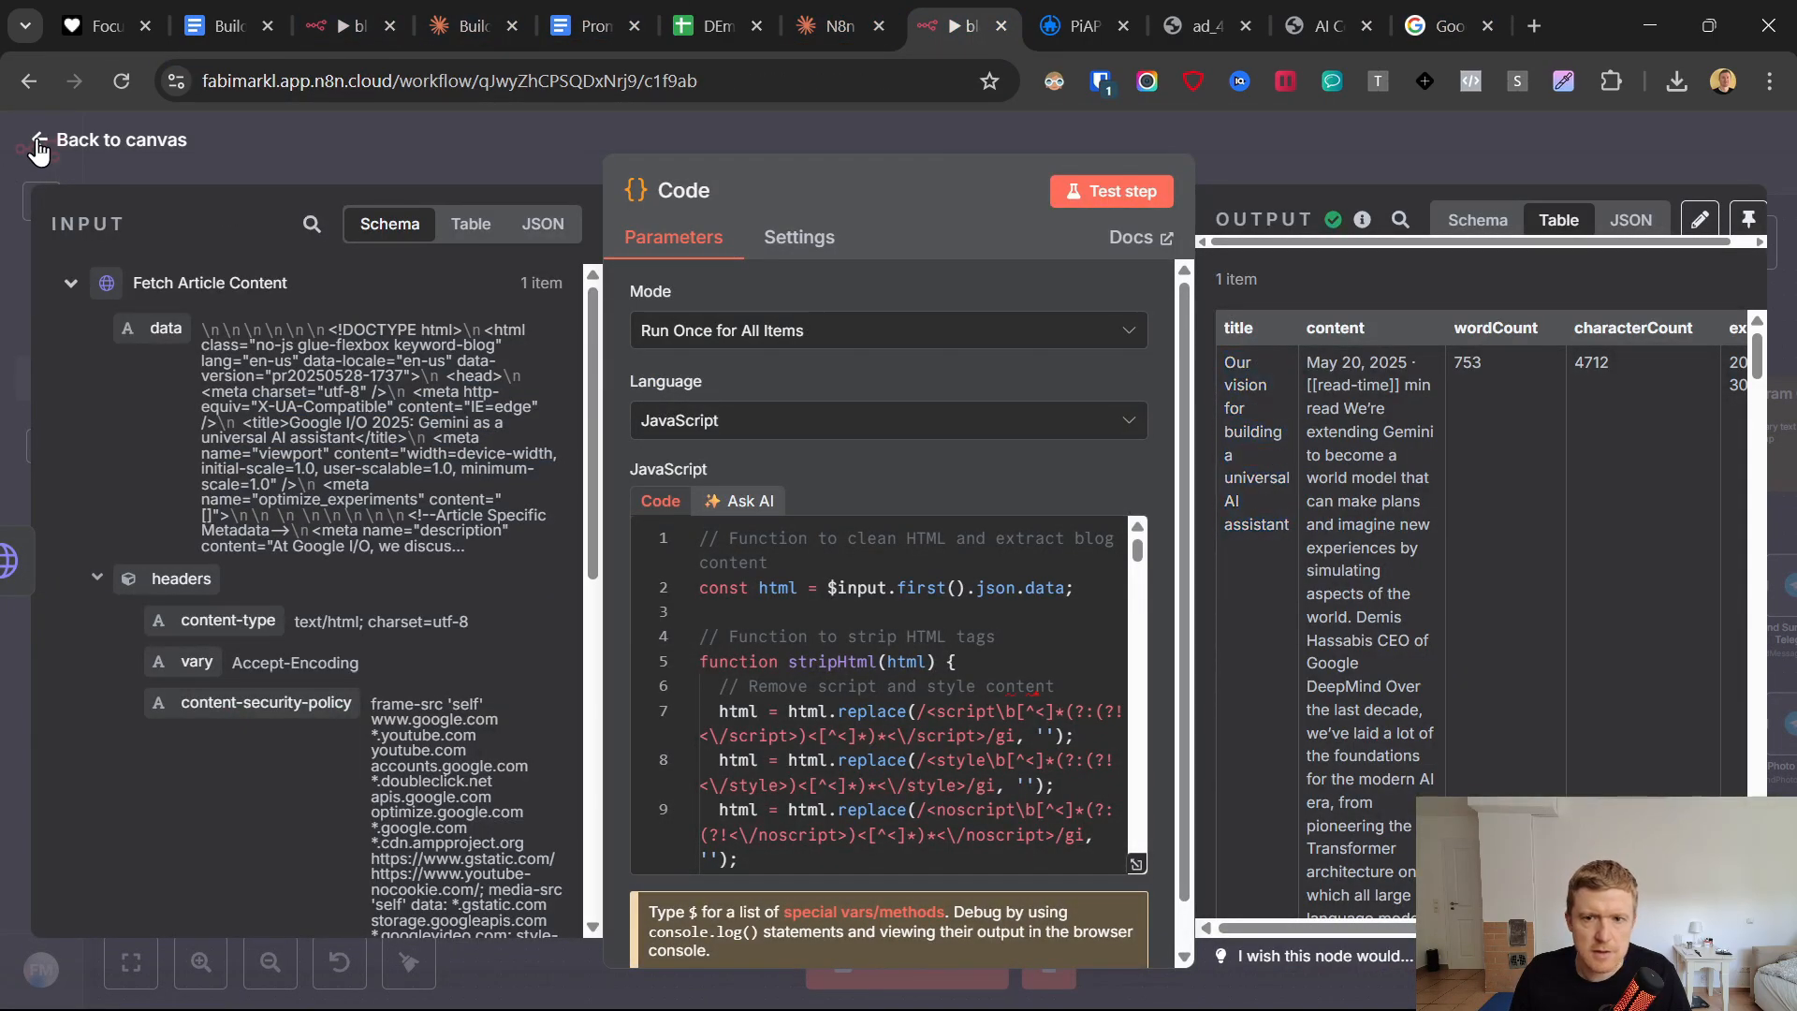
{"action": "left_click_drag", "start_coordinate": [674, 662], "coordinate": [623, 662]}
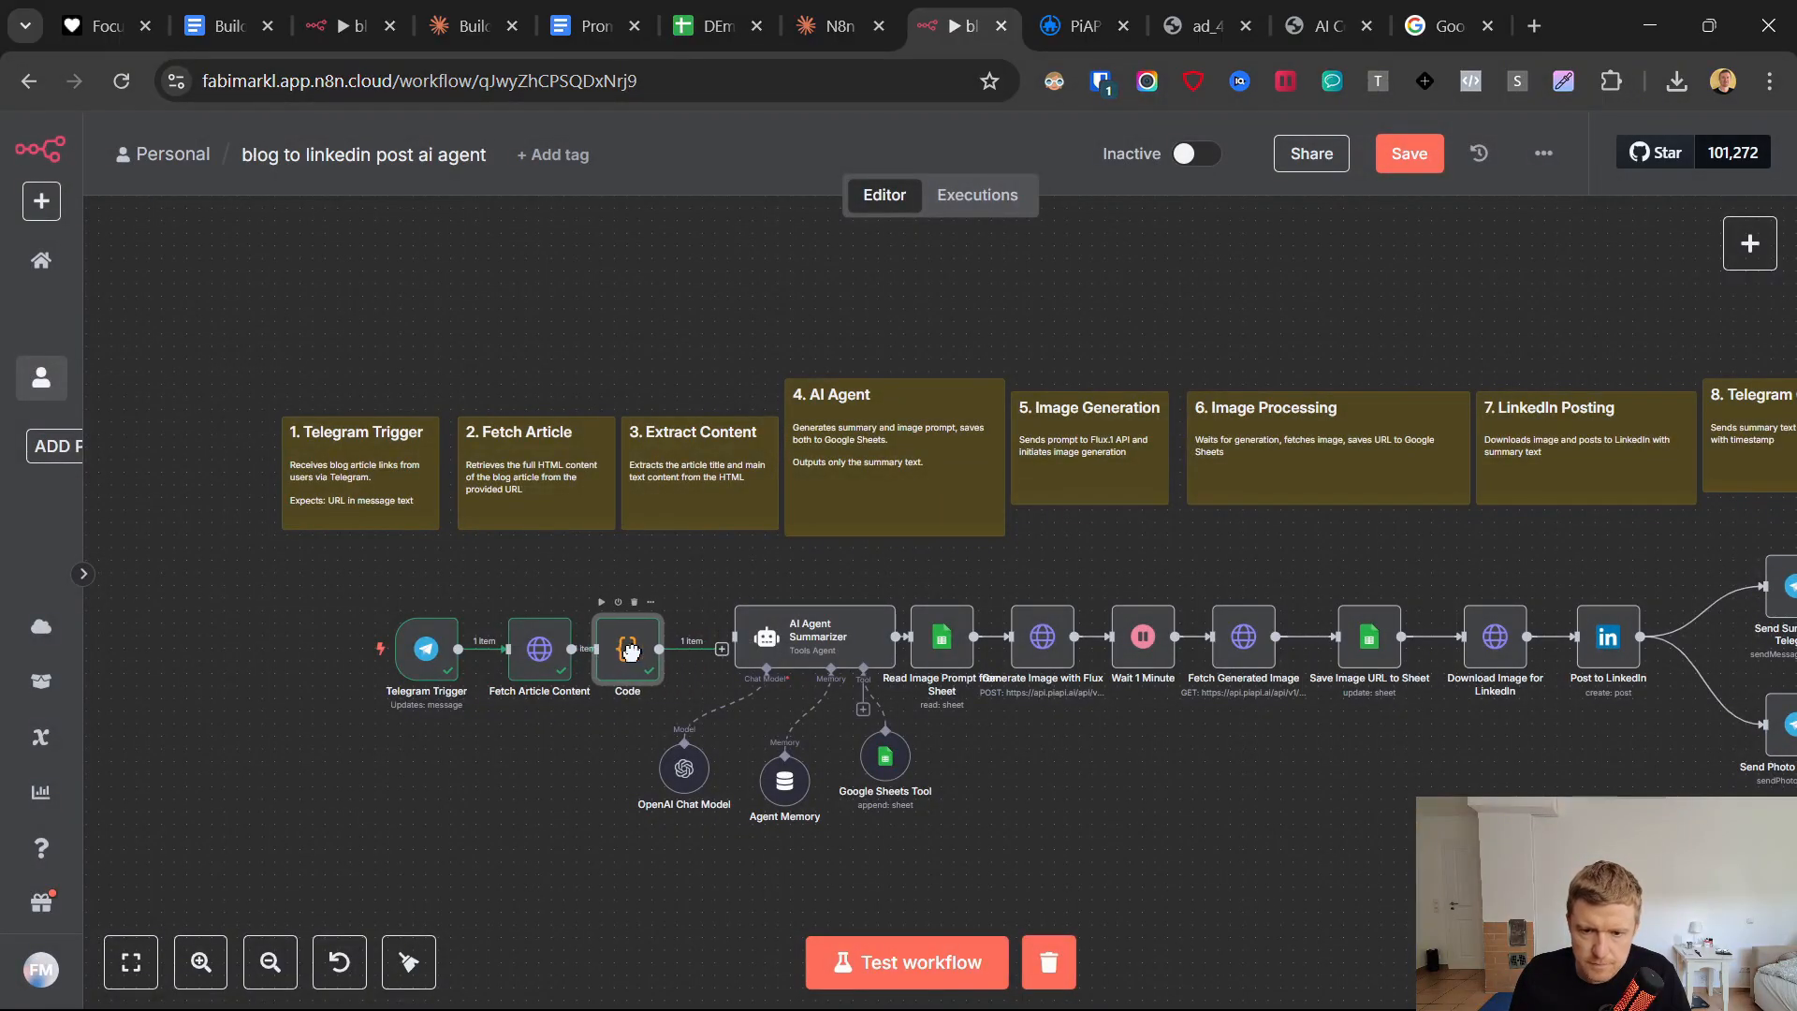
{"action": "right_click", "coordinate": [625, 660]}
{"action": "left_click", "coordinate": [722, 648]}
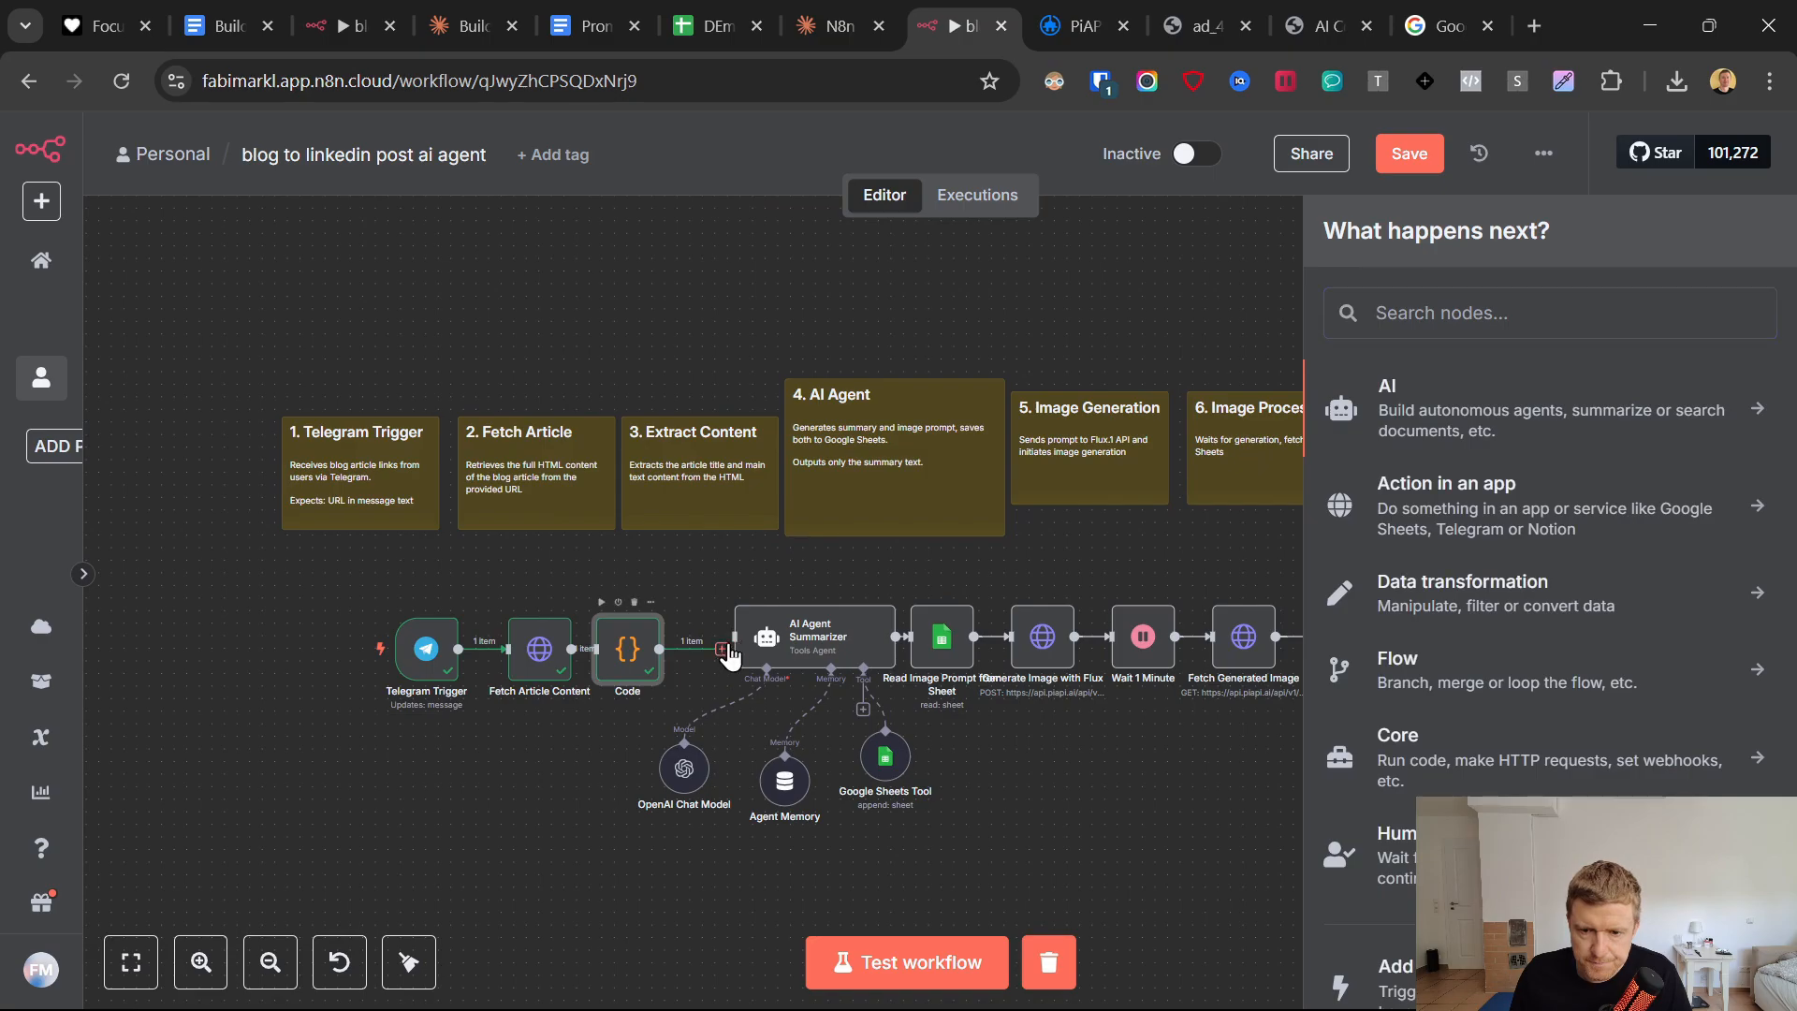
{"action": "left_click", "coordinate": [787, 645]}
Replace the word "Text" in the AI Agent Summarizer's user prompt with the Code node's content field, {{ $json.content }}.
{"action": "double_click", "coordinate": [806, 642]}
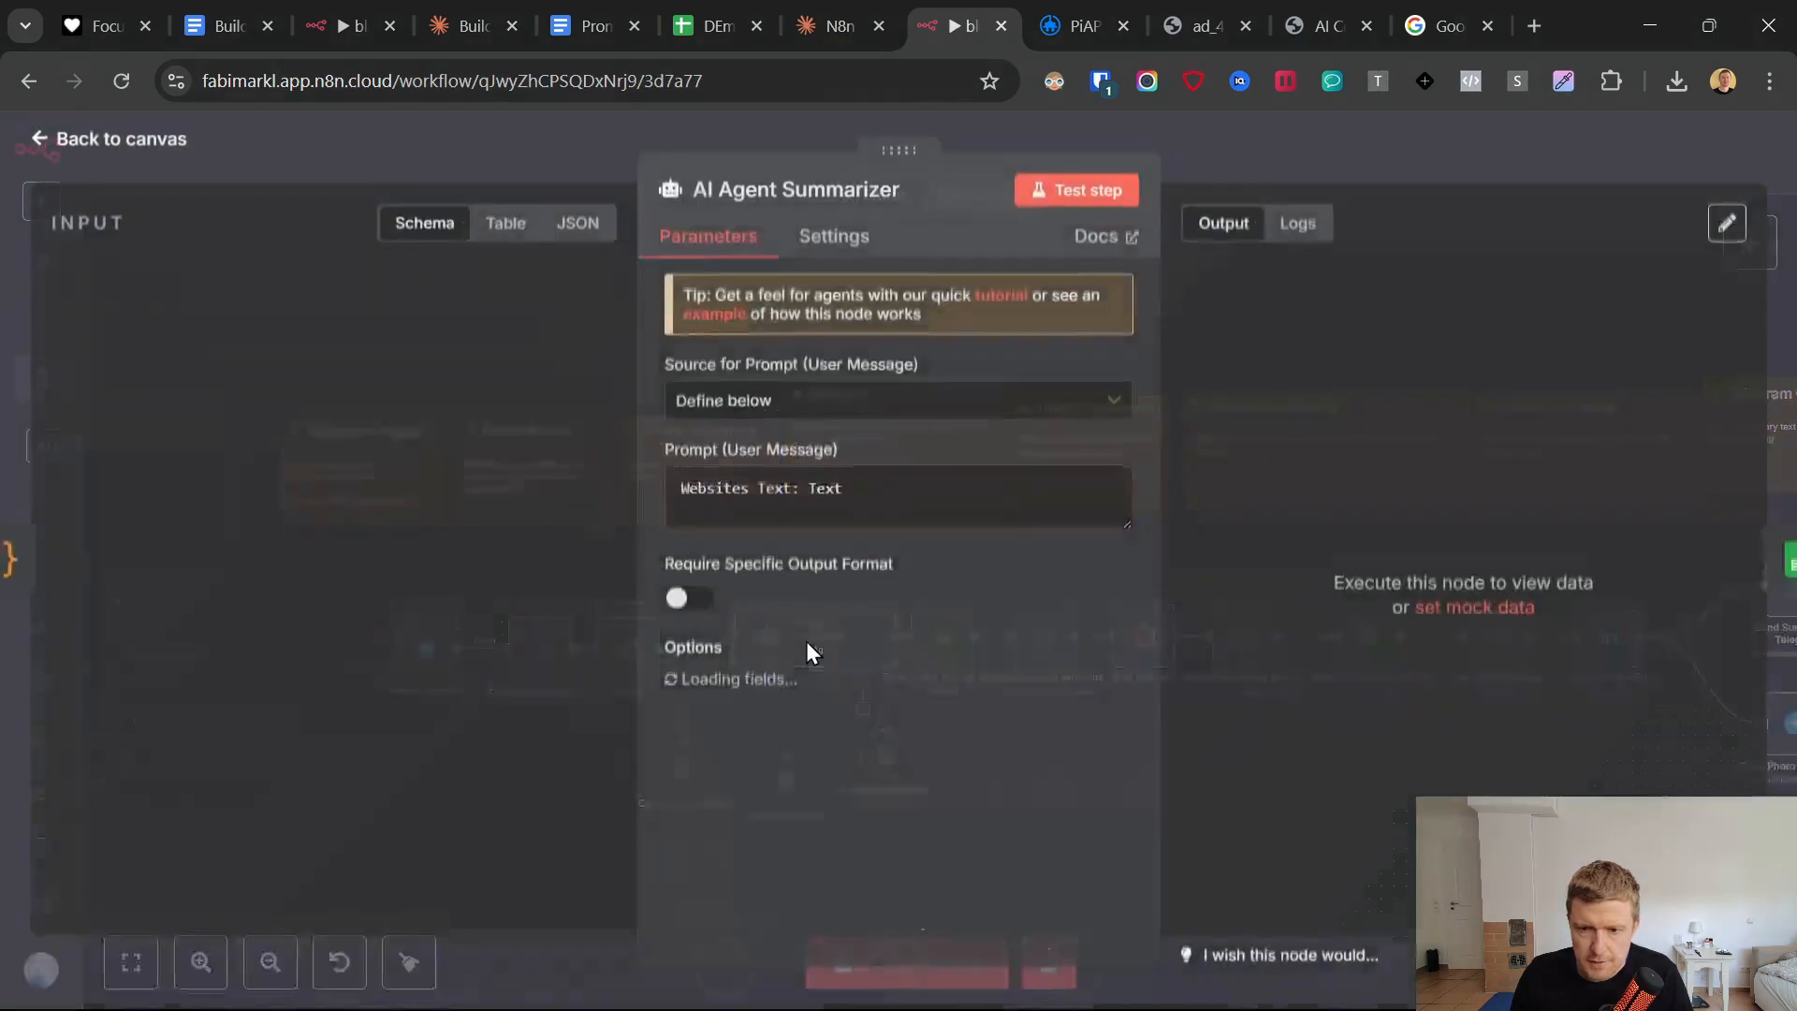
{"action": "left_click_drag", "start_coordinate": [887, 488], "coordinate": [792, 489]}
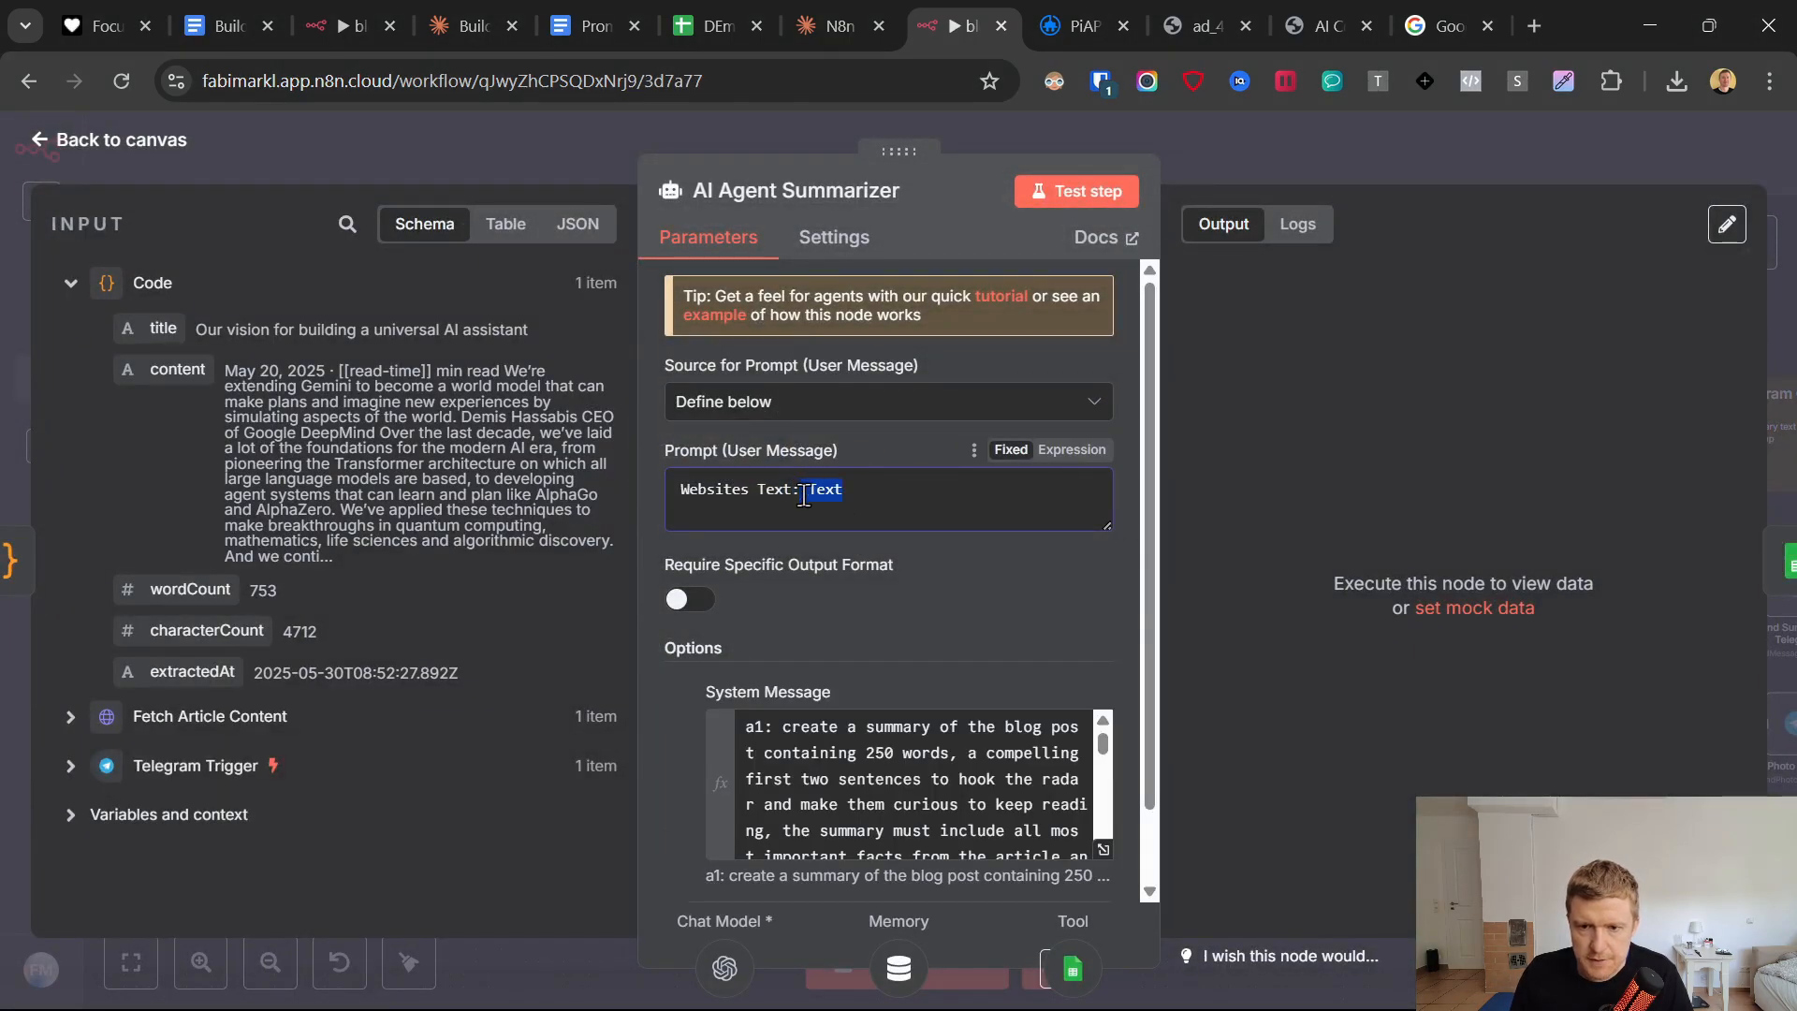
{"action": "key", "text": "BackSpace"}
{"action": "left_click_drag", "start_coordinate": [164, 369], "coordinate": [840, 496]}
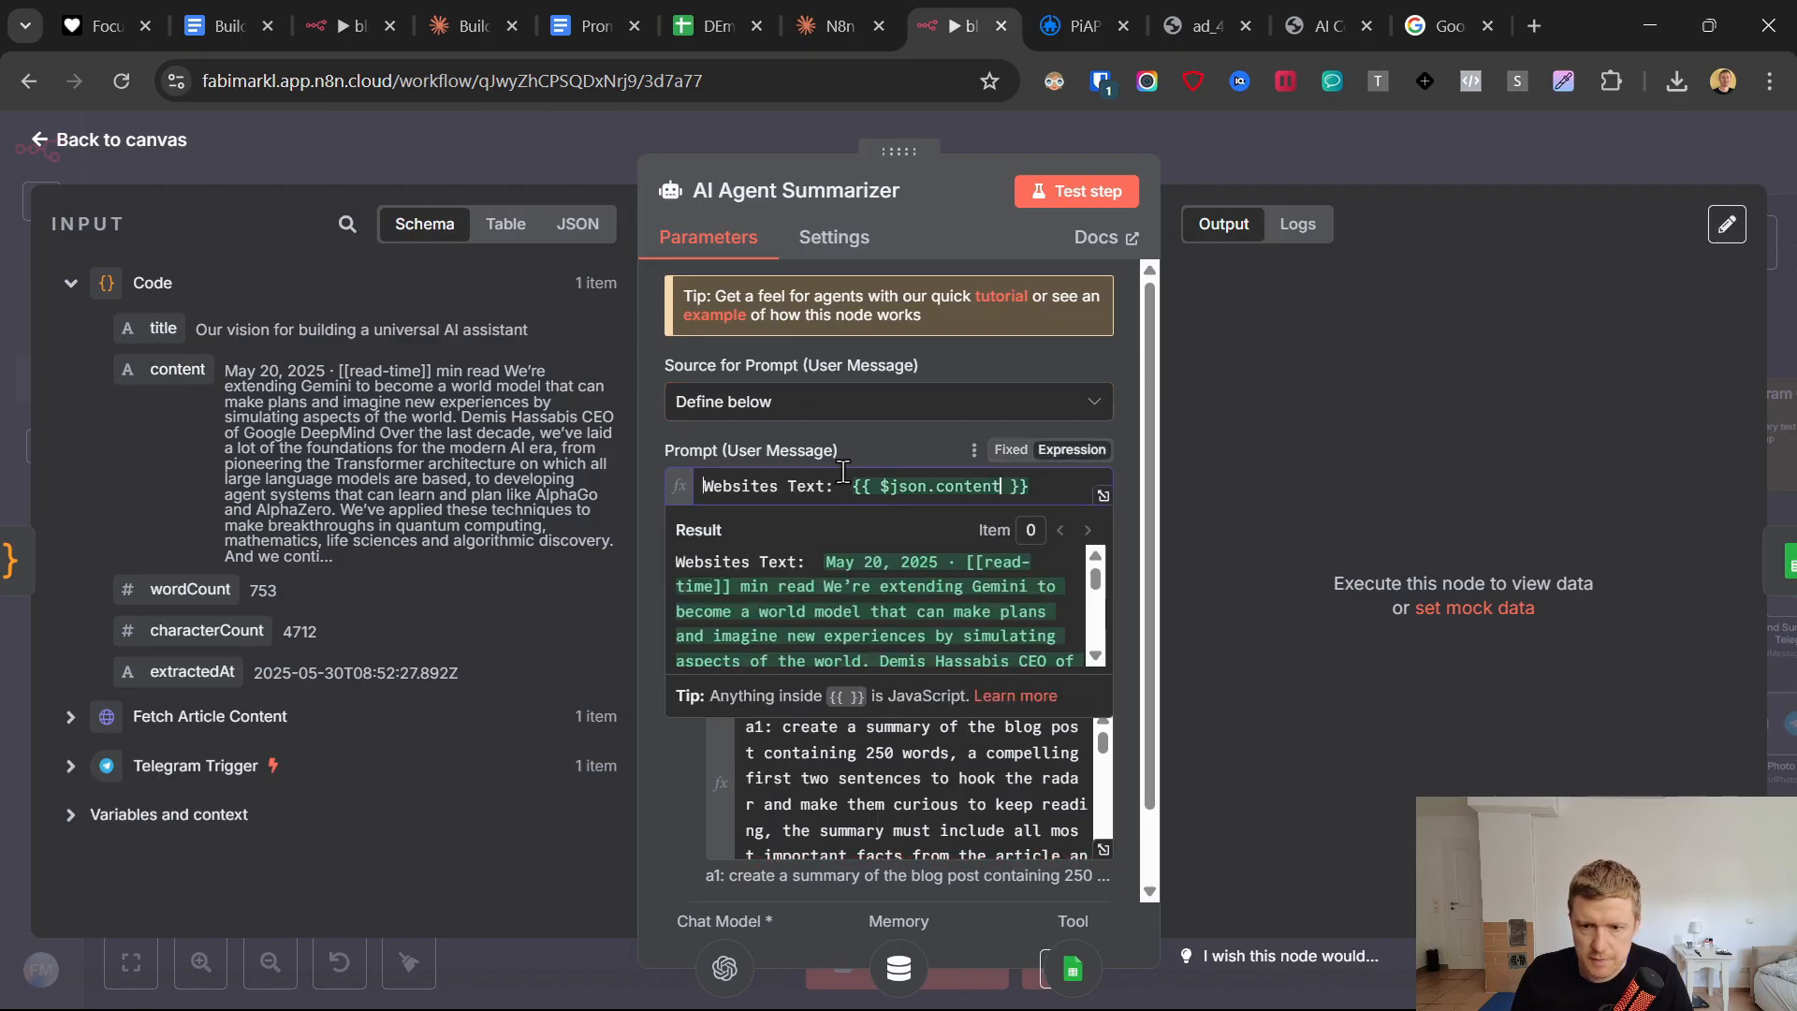
{"action": "left_click", "coordinate": [902, 493]}
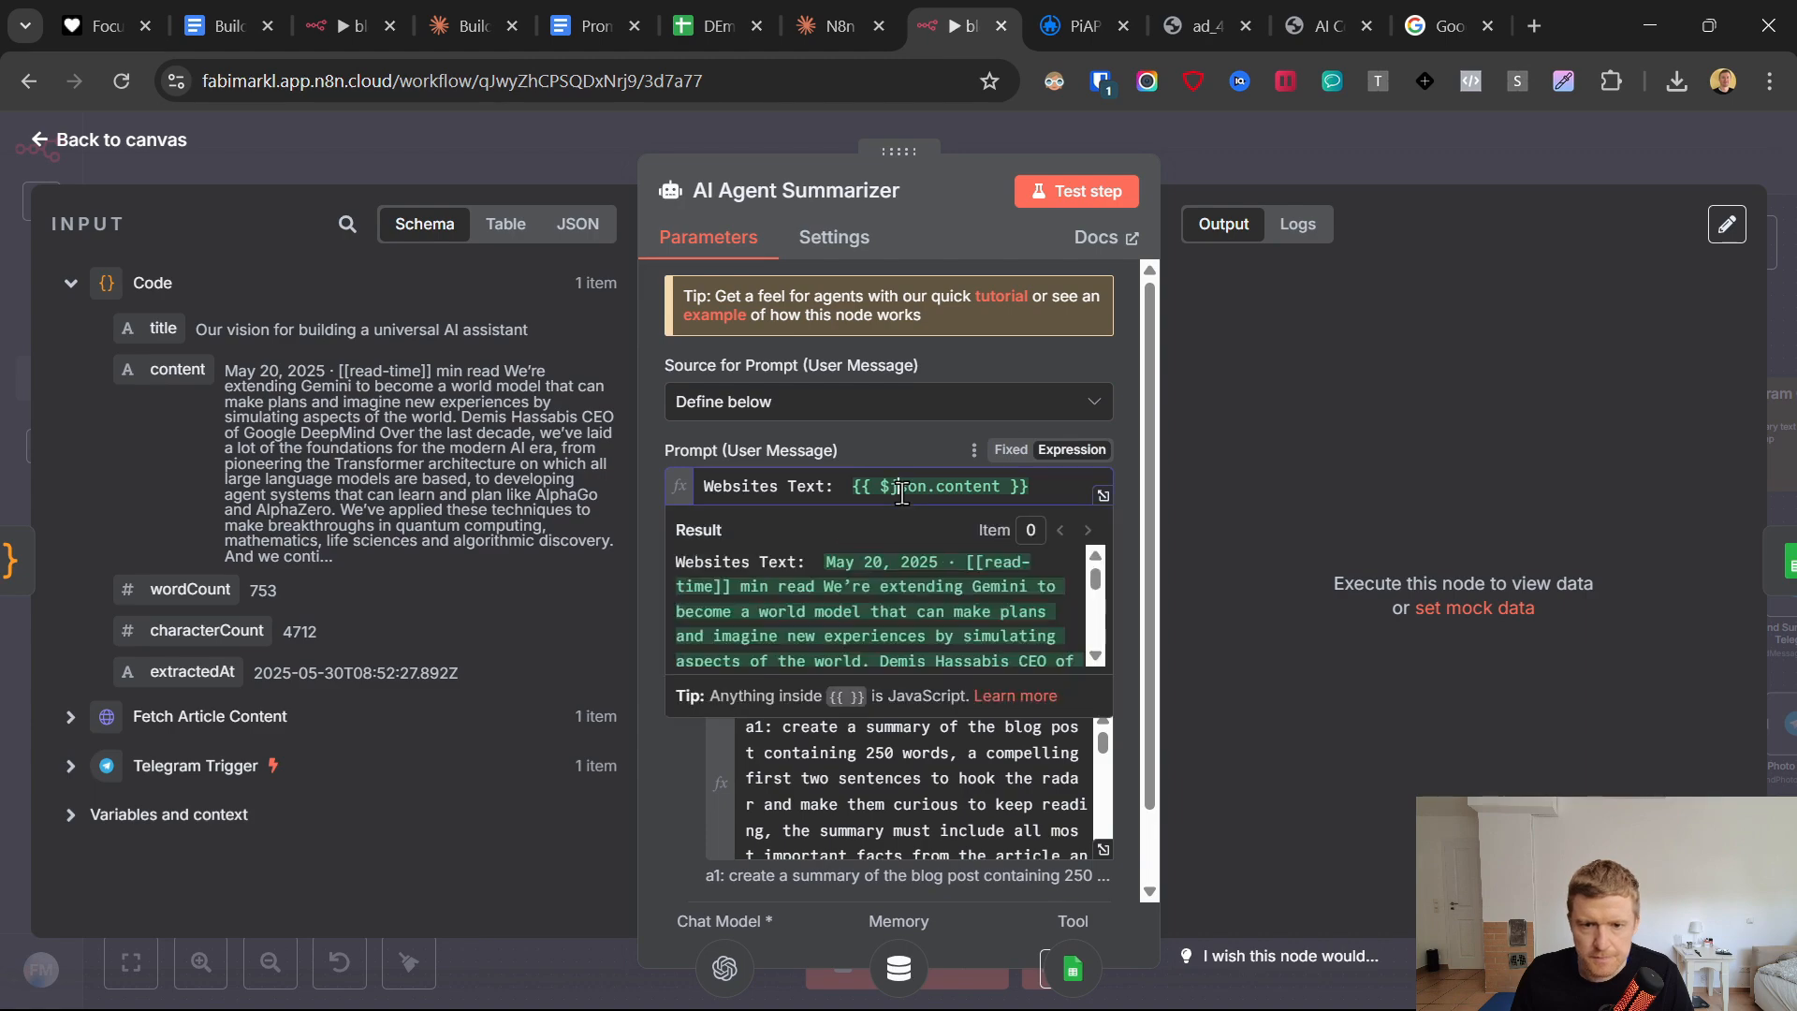
{"action": "left_click", "coordinate": [869, 450]}
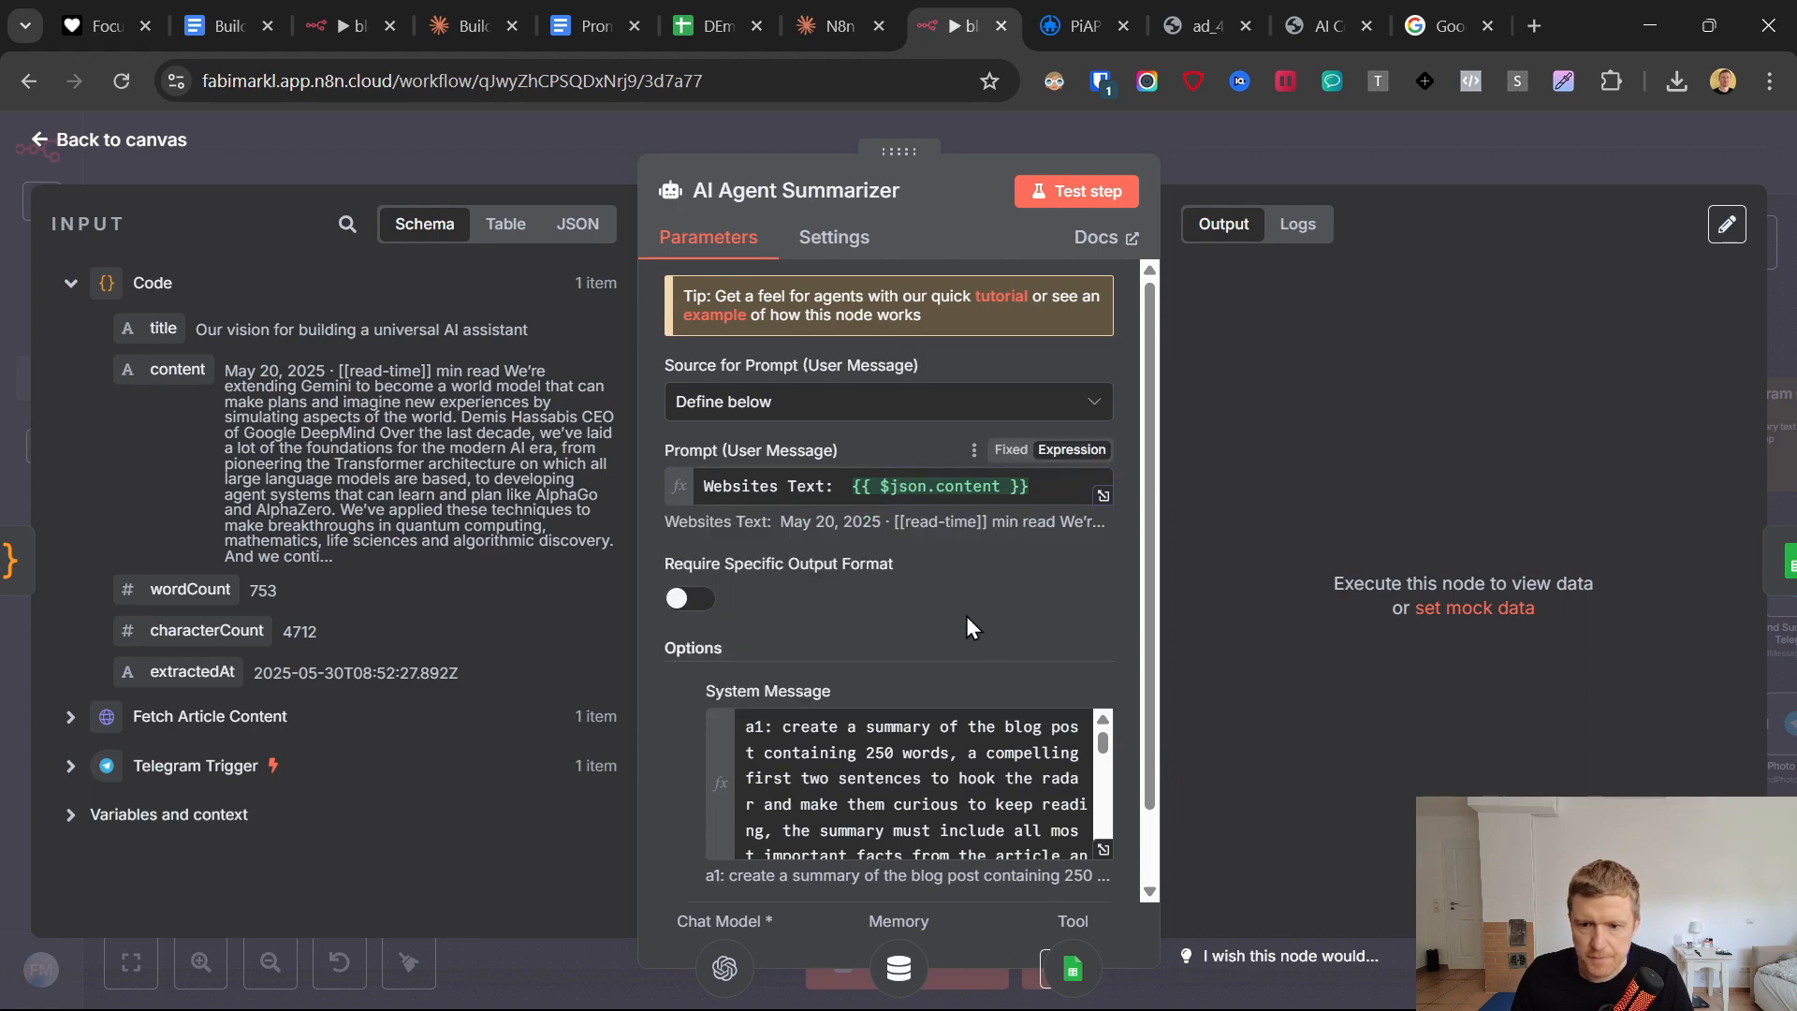
Review the AI Agent Summarizer's full system message and the settings of the Read Image Prompt from Sheet node.
{"action": "left_click", "coordinate": [1104, 850]}
{"action": "scroll", "coordinate": [1034, 754], "scroll_direction": "down", "scroll_amount": 3}
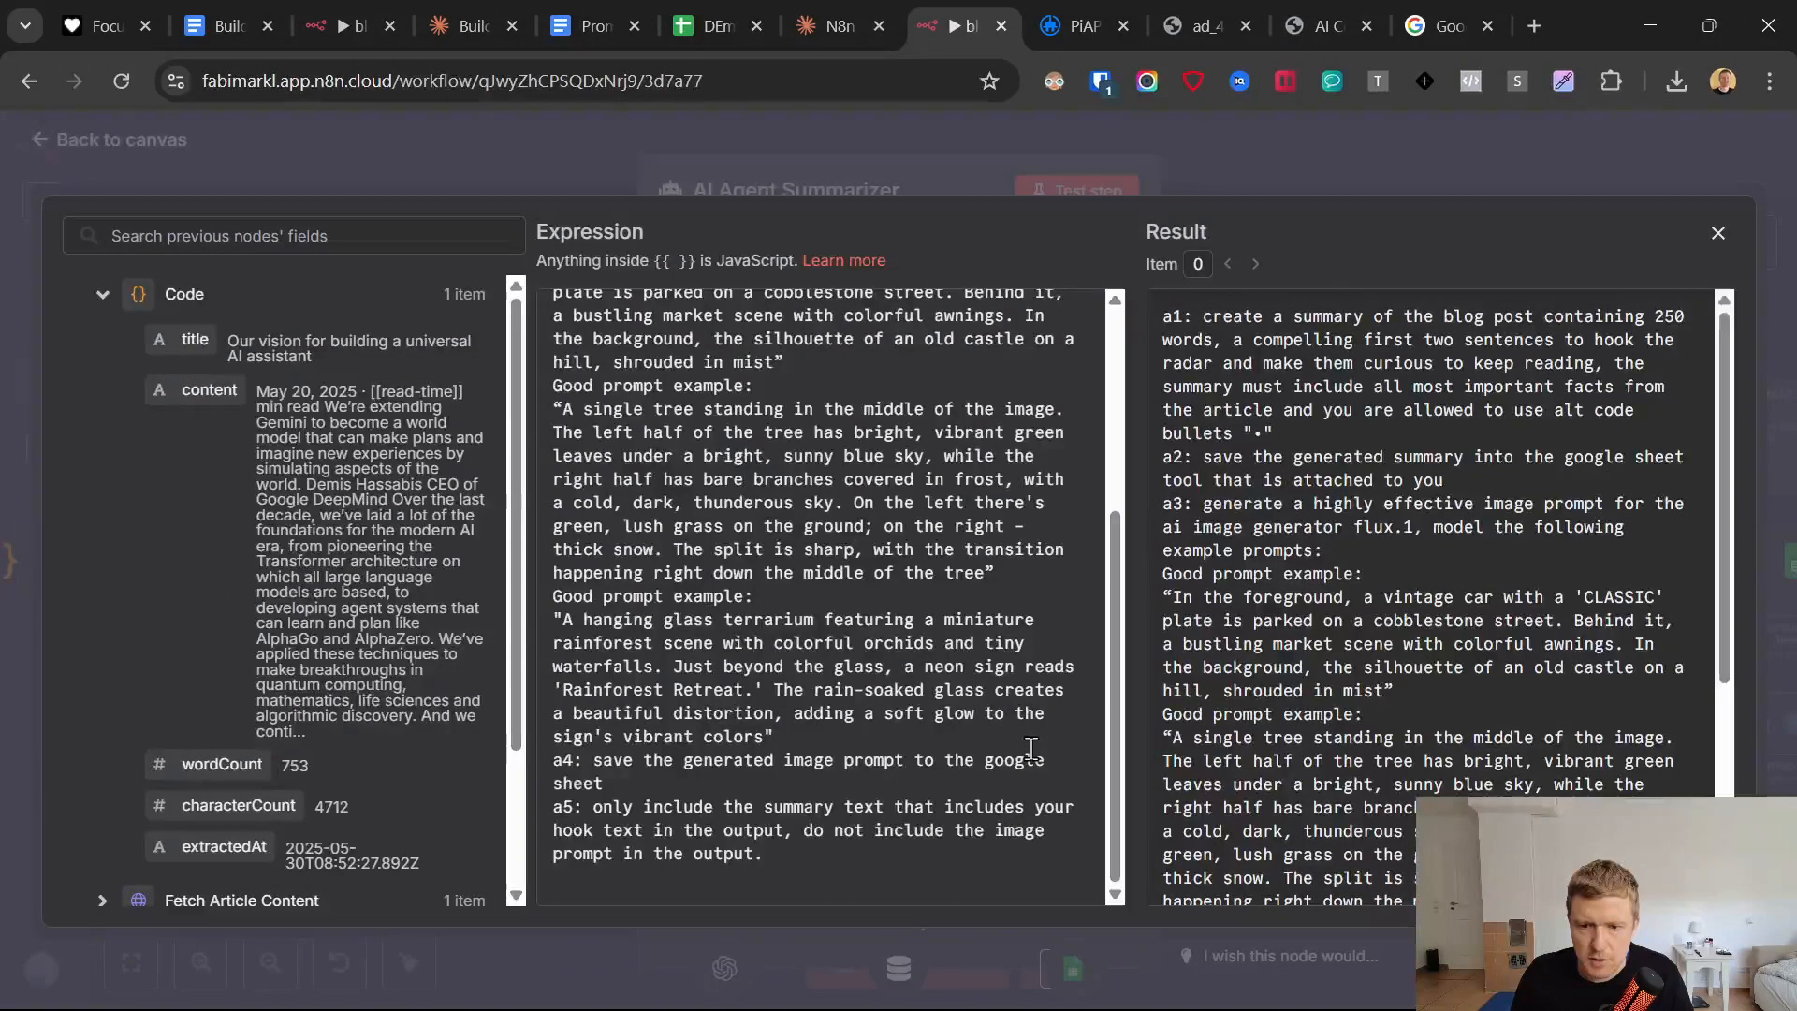
{"action": "scroll", "coordinate": [1034, 754], "scroll_direction": "up", "scroll_amount": 3}
{"action": "left_click", "coordinate": [36, 157]}
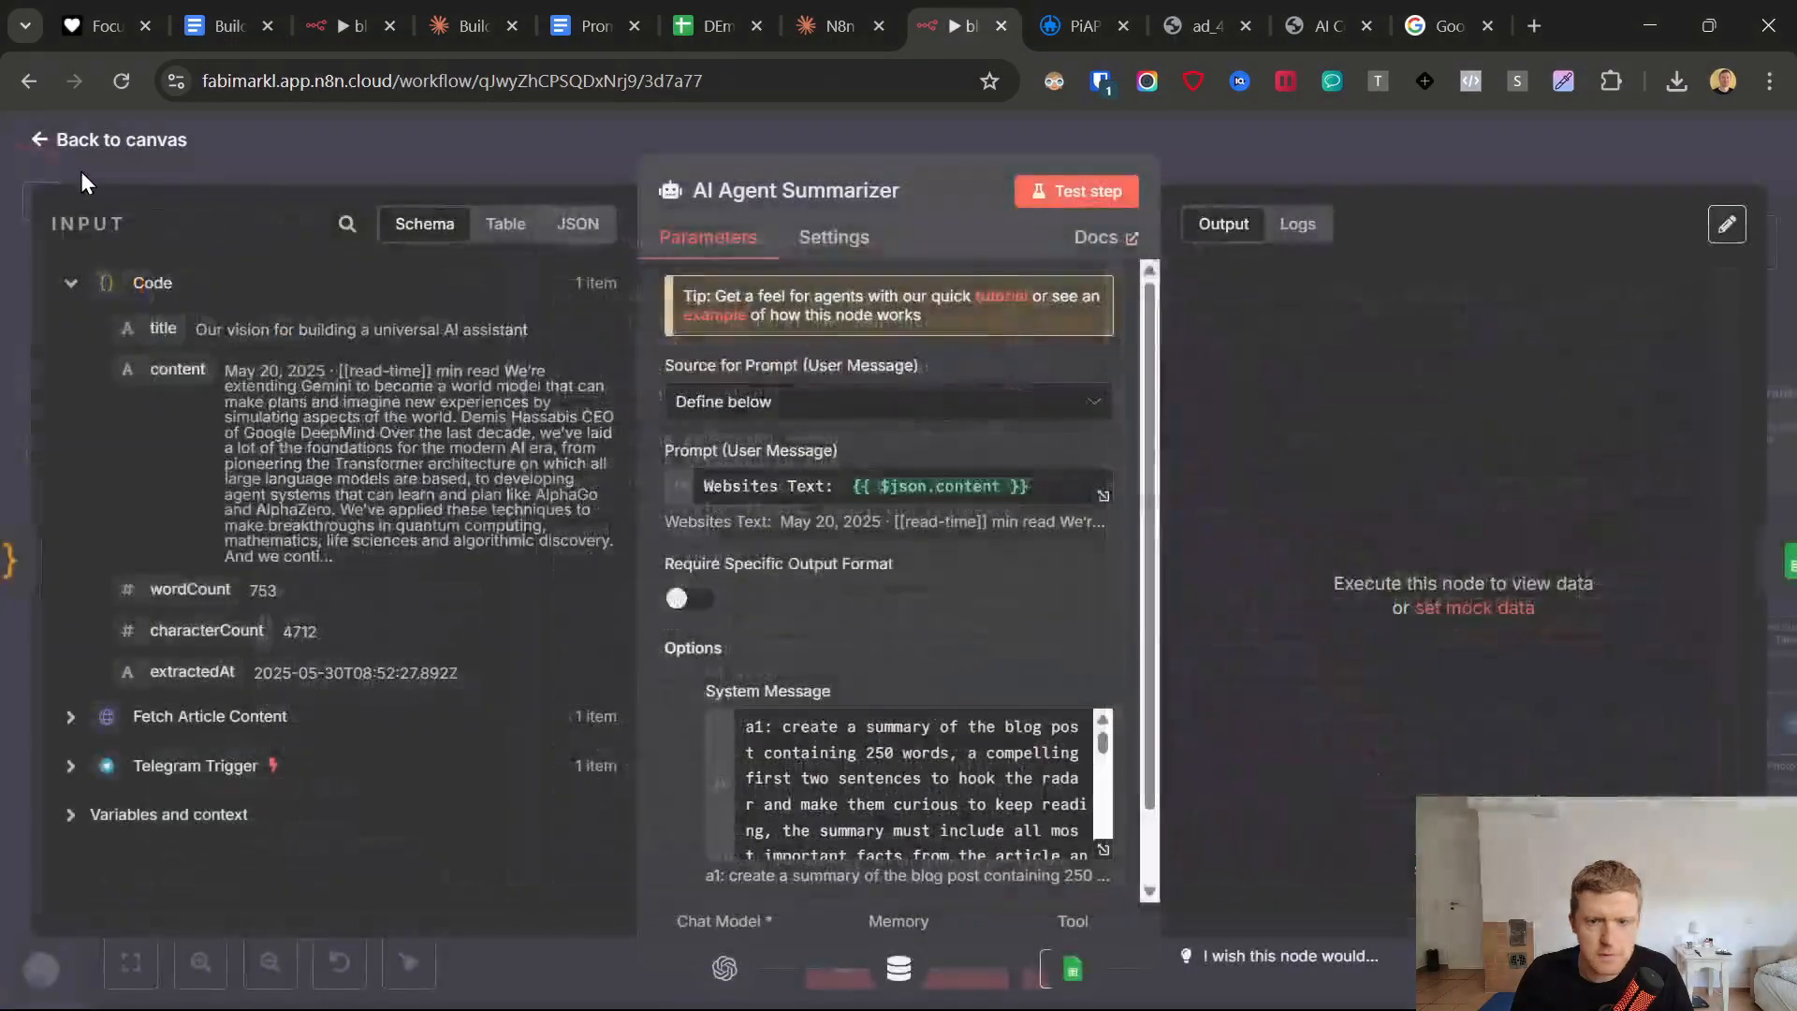
{"action": "left_click", "coordinate": [37, 137]}
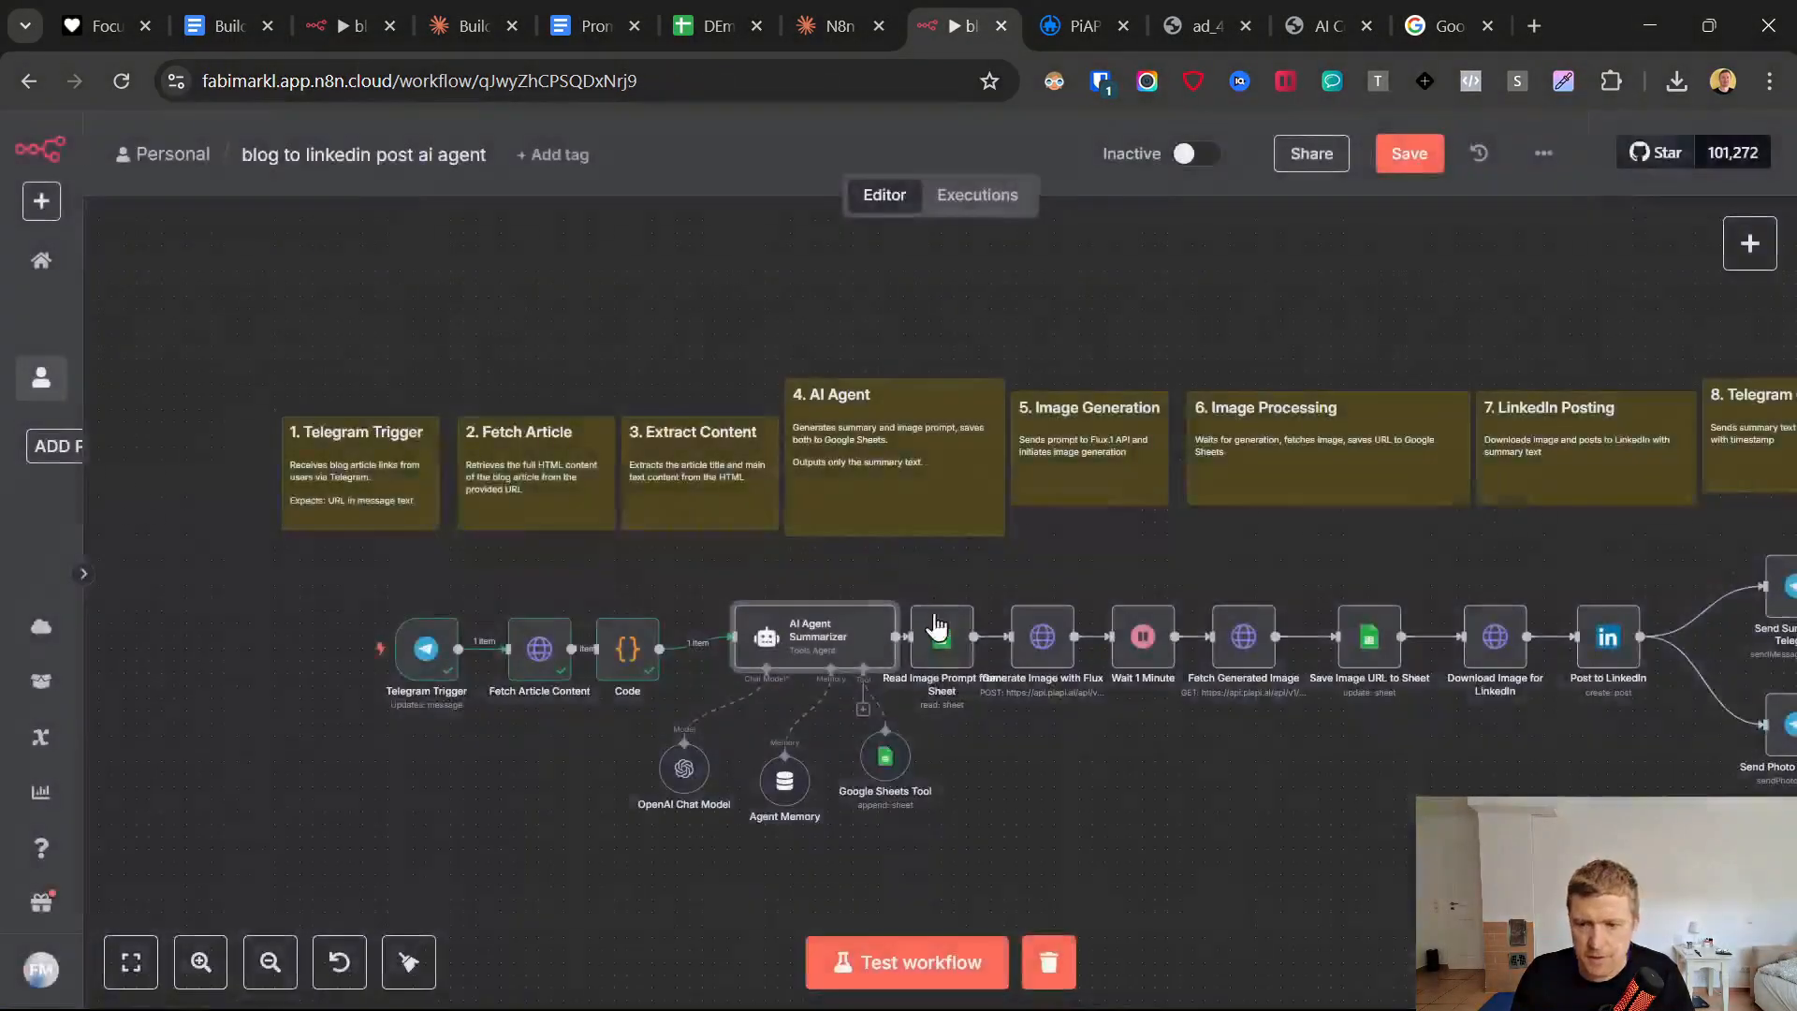
{"action": "double_click", "coordinate": [939, 646]}
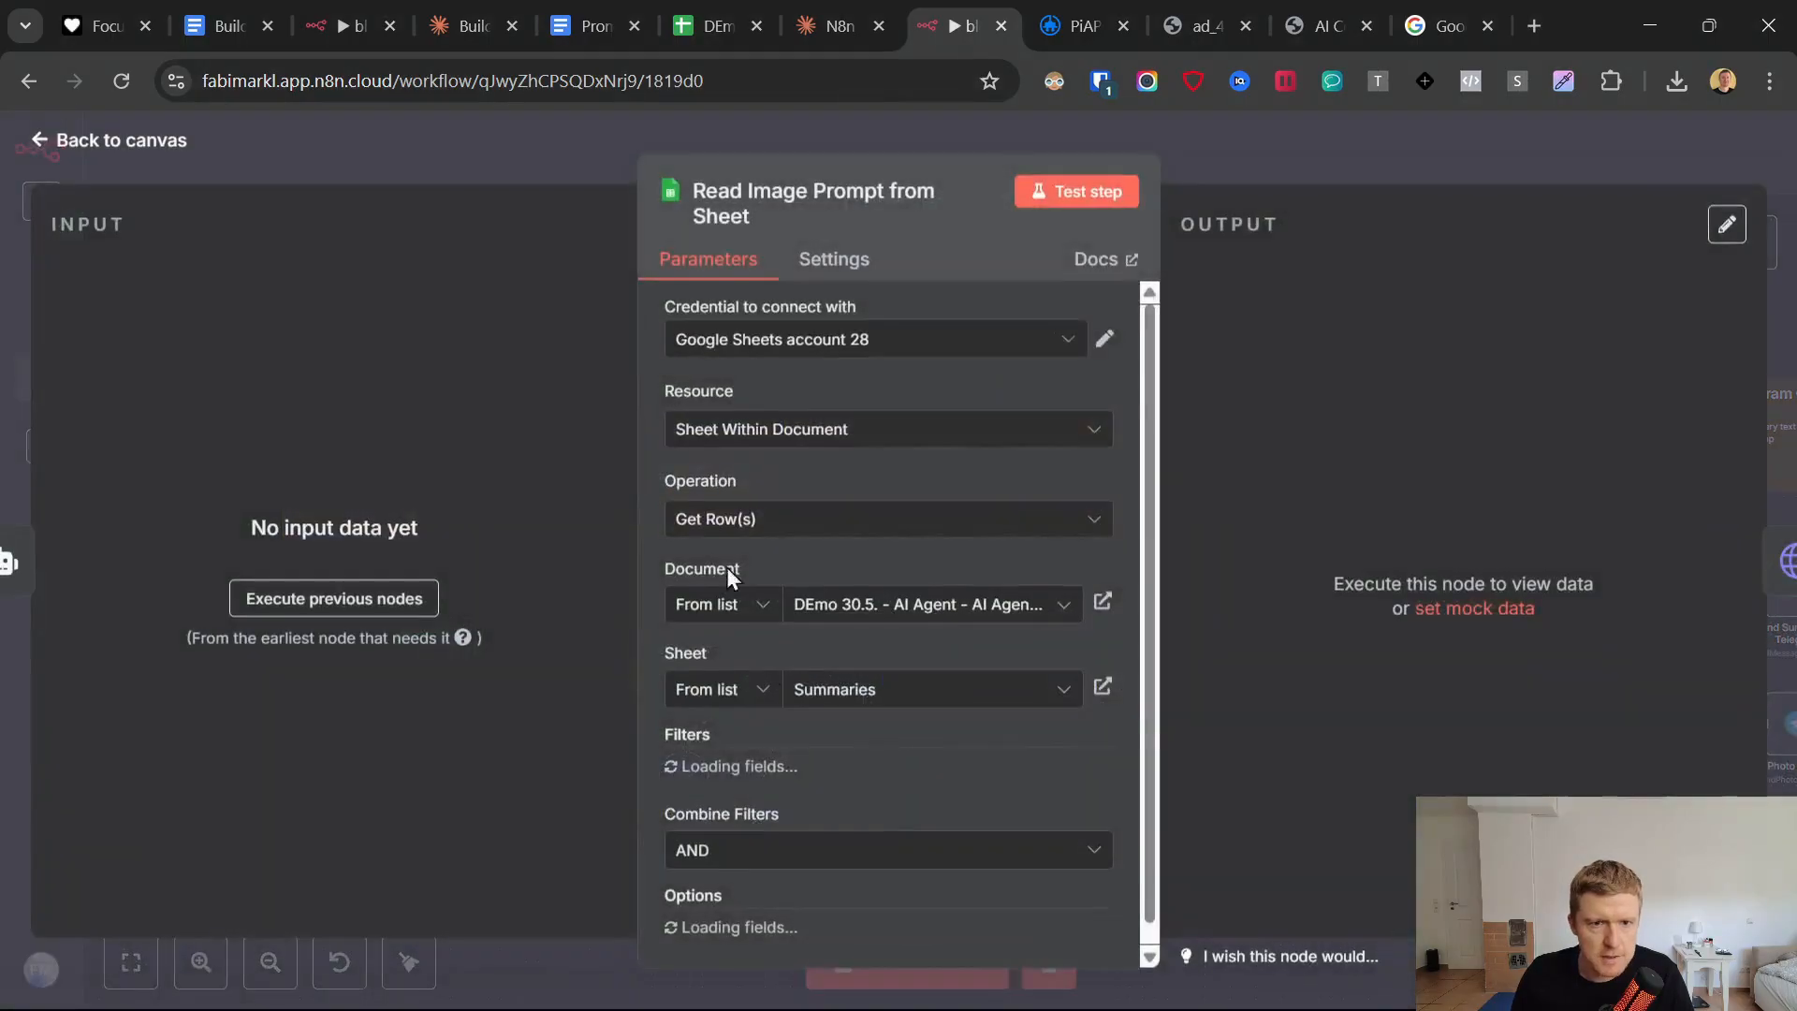
{"action": "left_click", "coordinate": [37, 137]}
Set the Google Sheets Tool's Blog Title value to the Code node's title, {{ $('Code').item.json.title }}.
{"action": "left_click", "coordinate": [884, 757]}
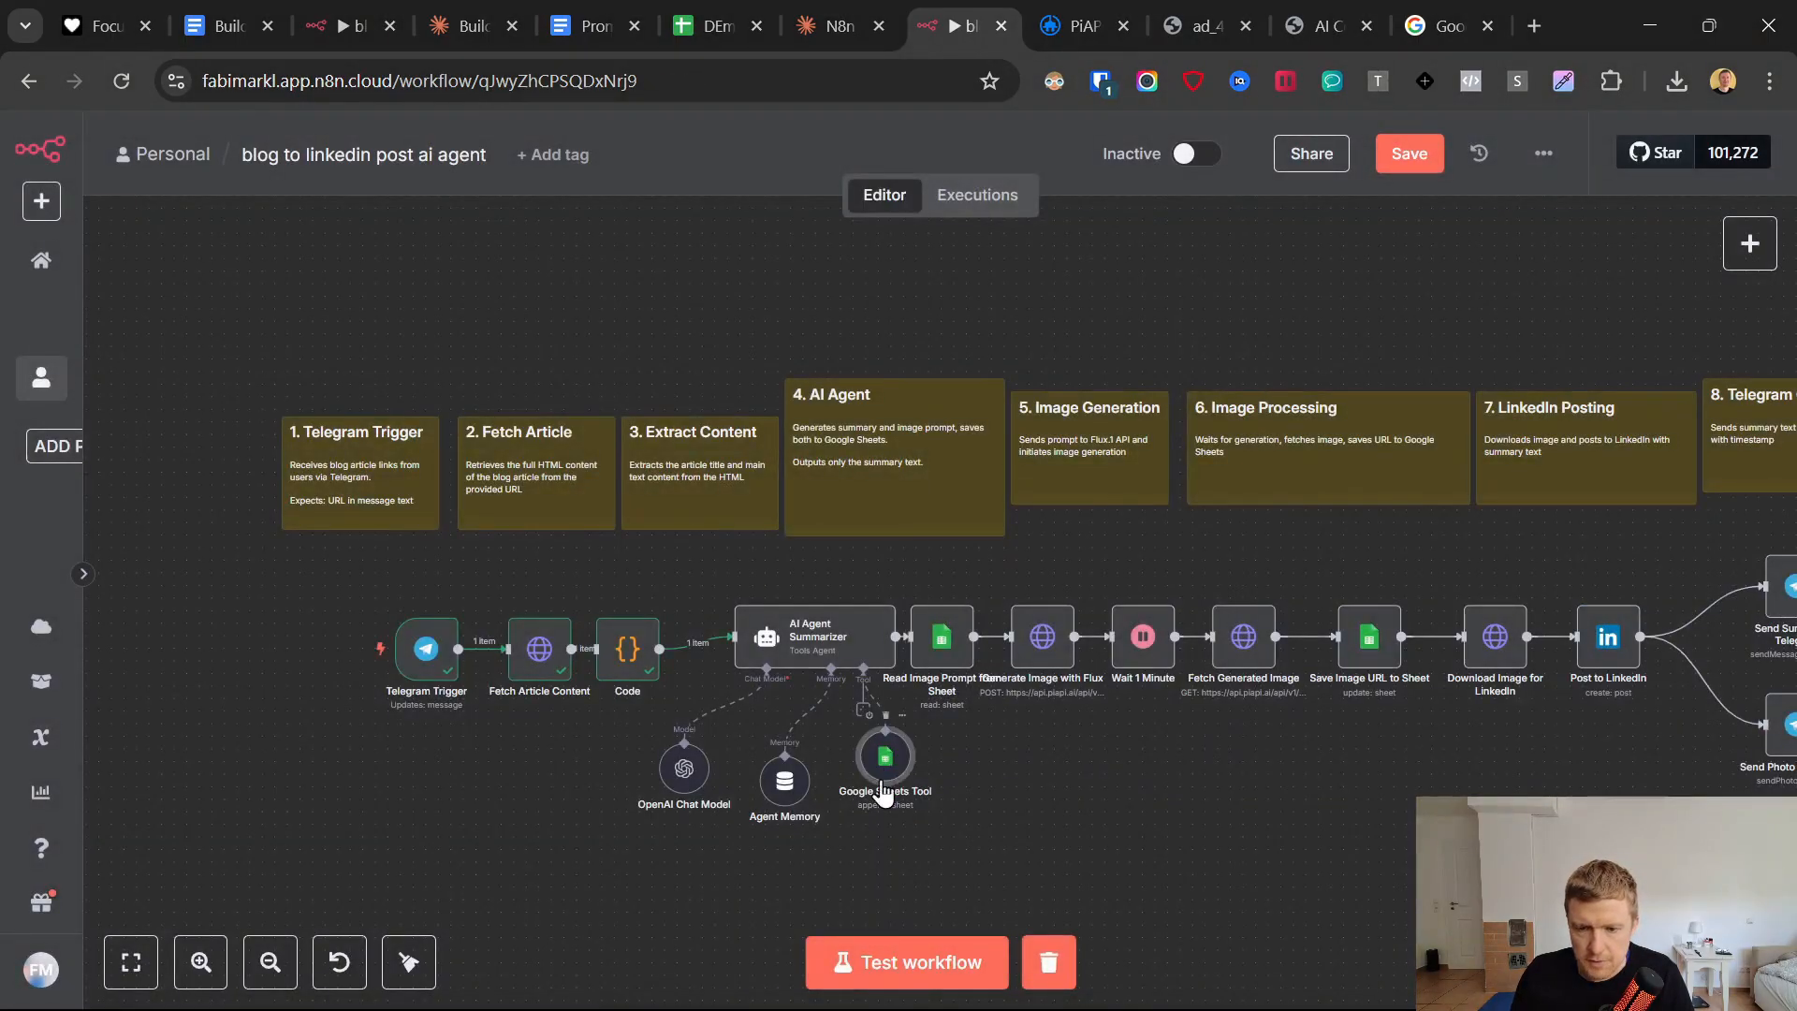
{"action": "double_click", "coordinate": [884, 756]}
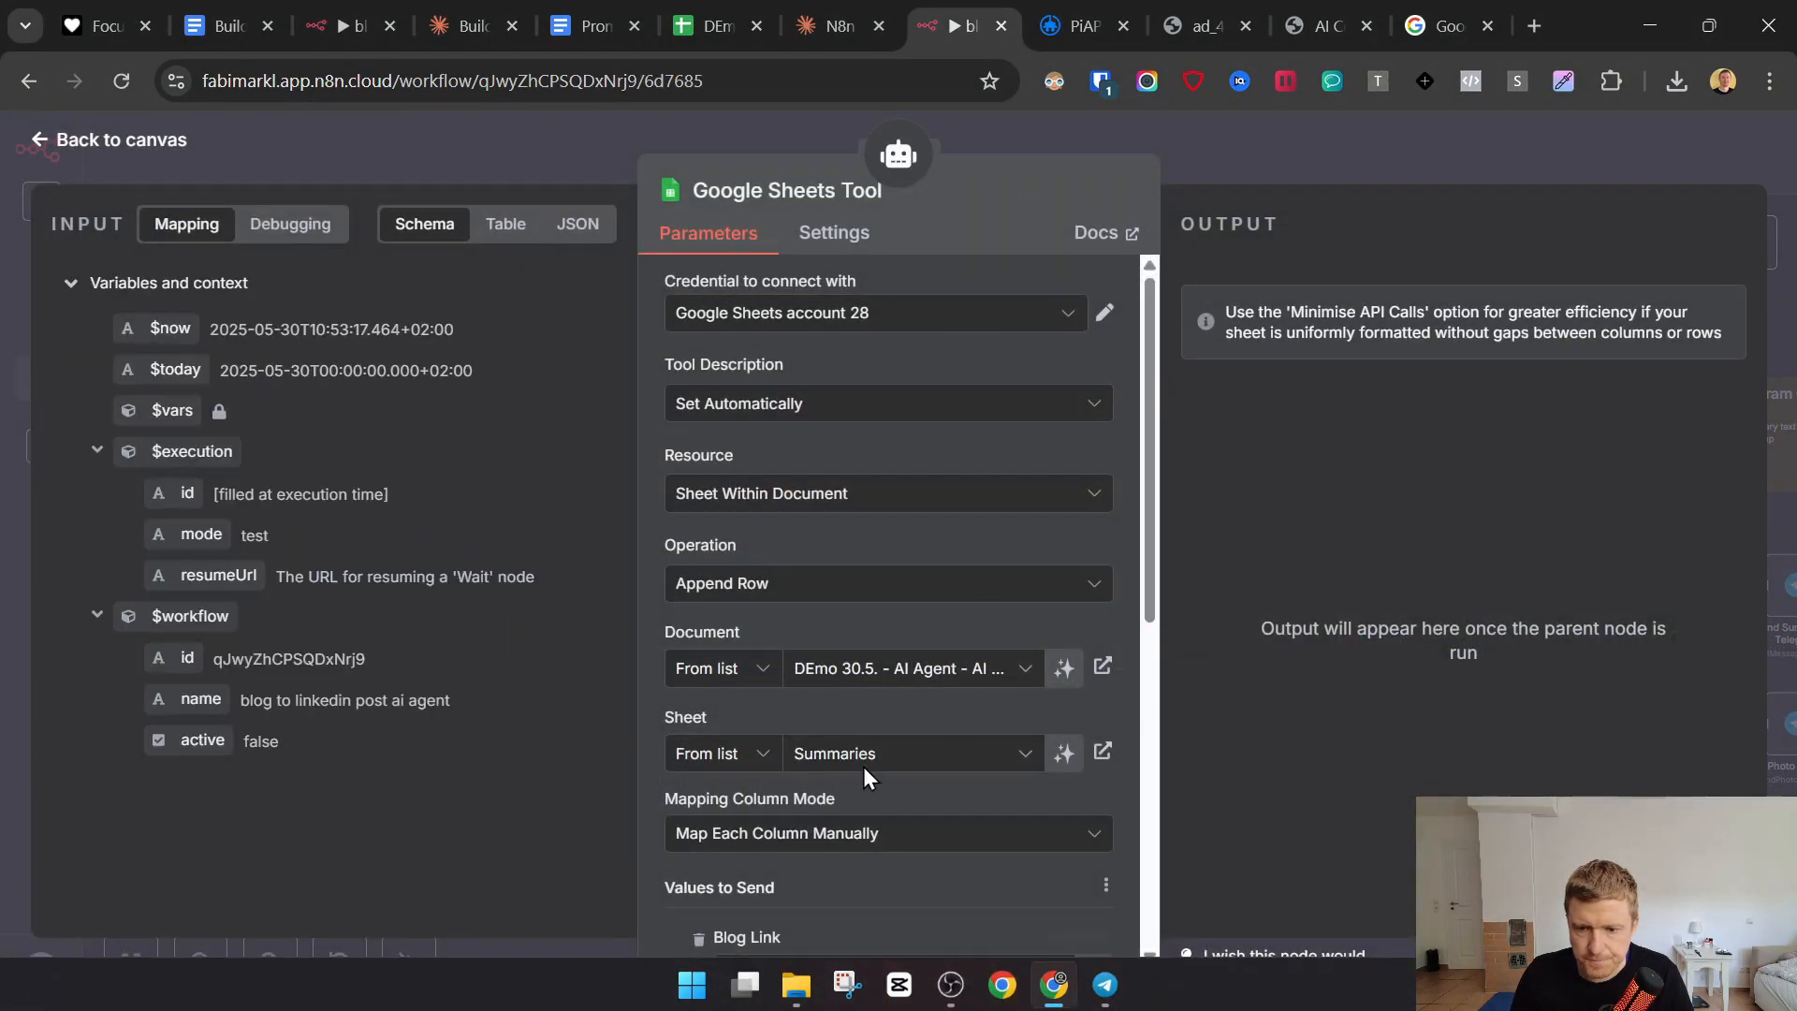
{"action": "scroll", "coordinate": [851, 655], "scroll_direction": "down", "scroll_amount": 7}
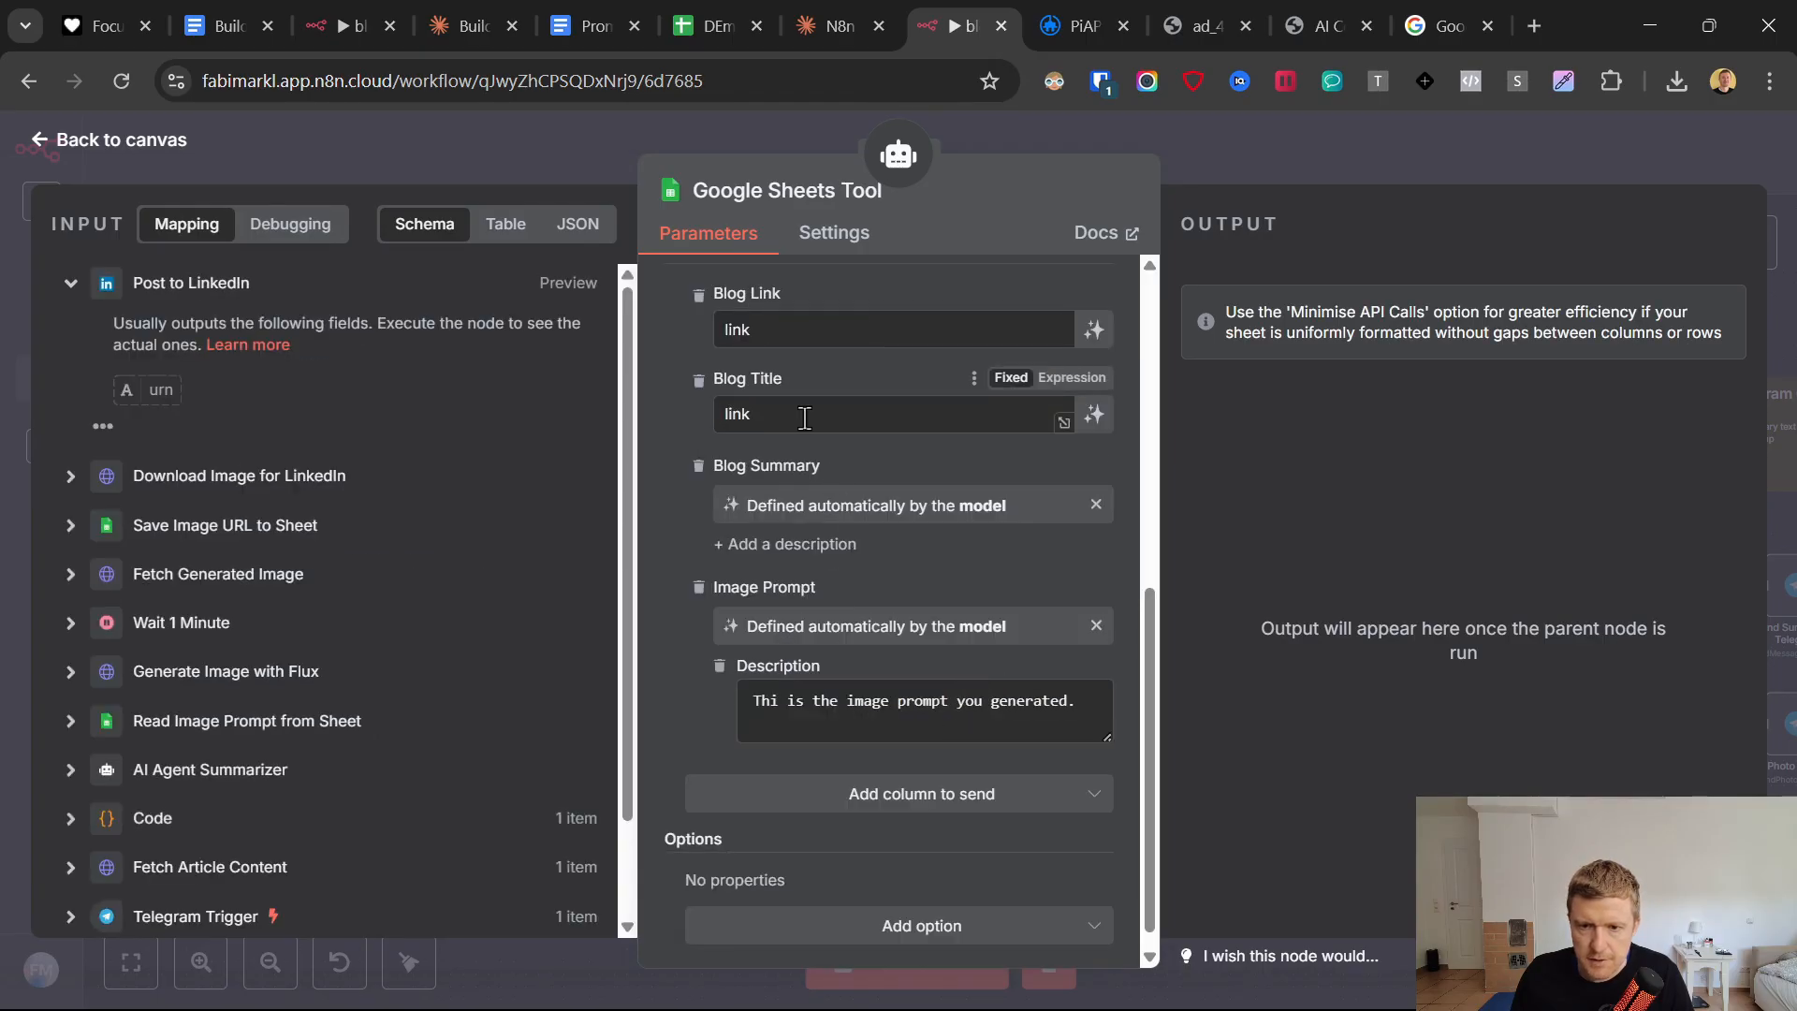
{"action": "key", "text": "BackSpace"}
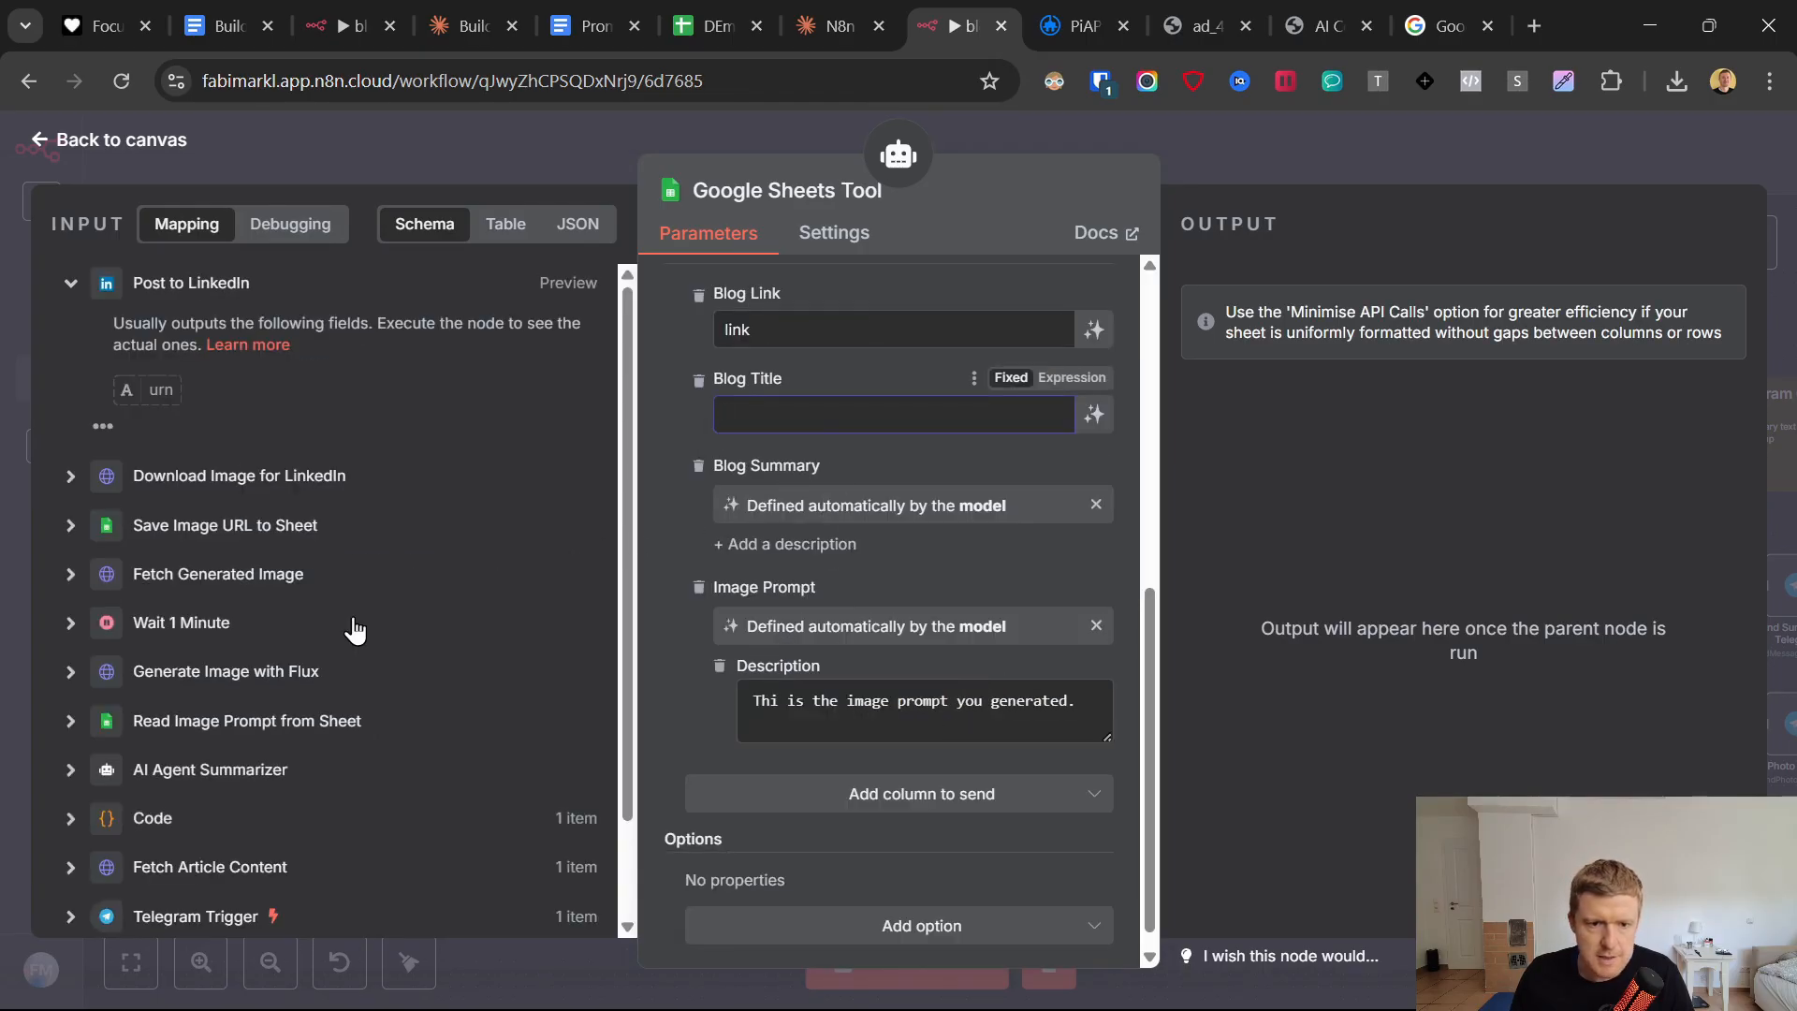
{"action": "left_click", "coordinate": [70, 818]}
{"action": "scroll", "coordinate": [163, 590], "scroll_direction": "down", "scroll_amount": 3}
{"action": "left_click_drag", "start_coordinate": [166, 592], "coordinate": [735, 419]}
{"action": "left_click", "coordinate": [662, 409]}
Set the Google Sheets Tool's Blog Link value to the Telegram message text, {{ $('Telegram Trigger').item.json.message.text }}, and return to the canvas.
{"action": "scroll", "coordinate": [827, 434], "scroll_direction": "up", "scroll_amount": 2}
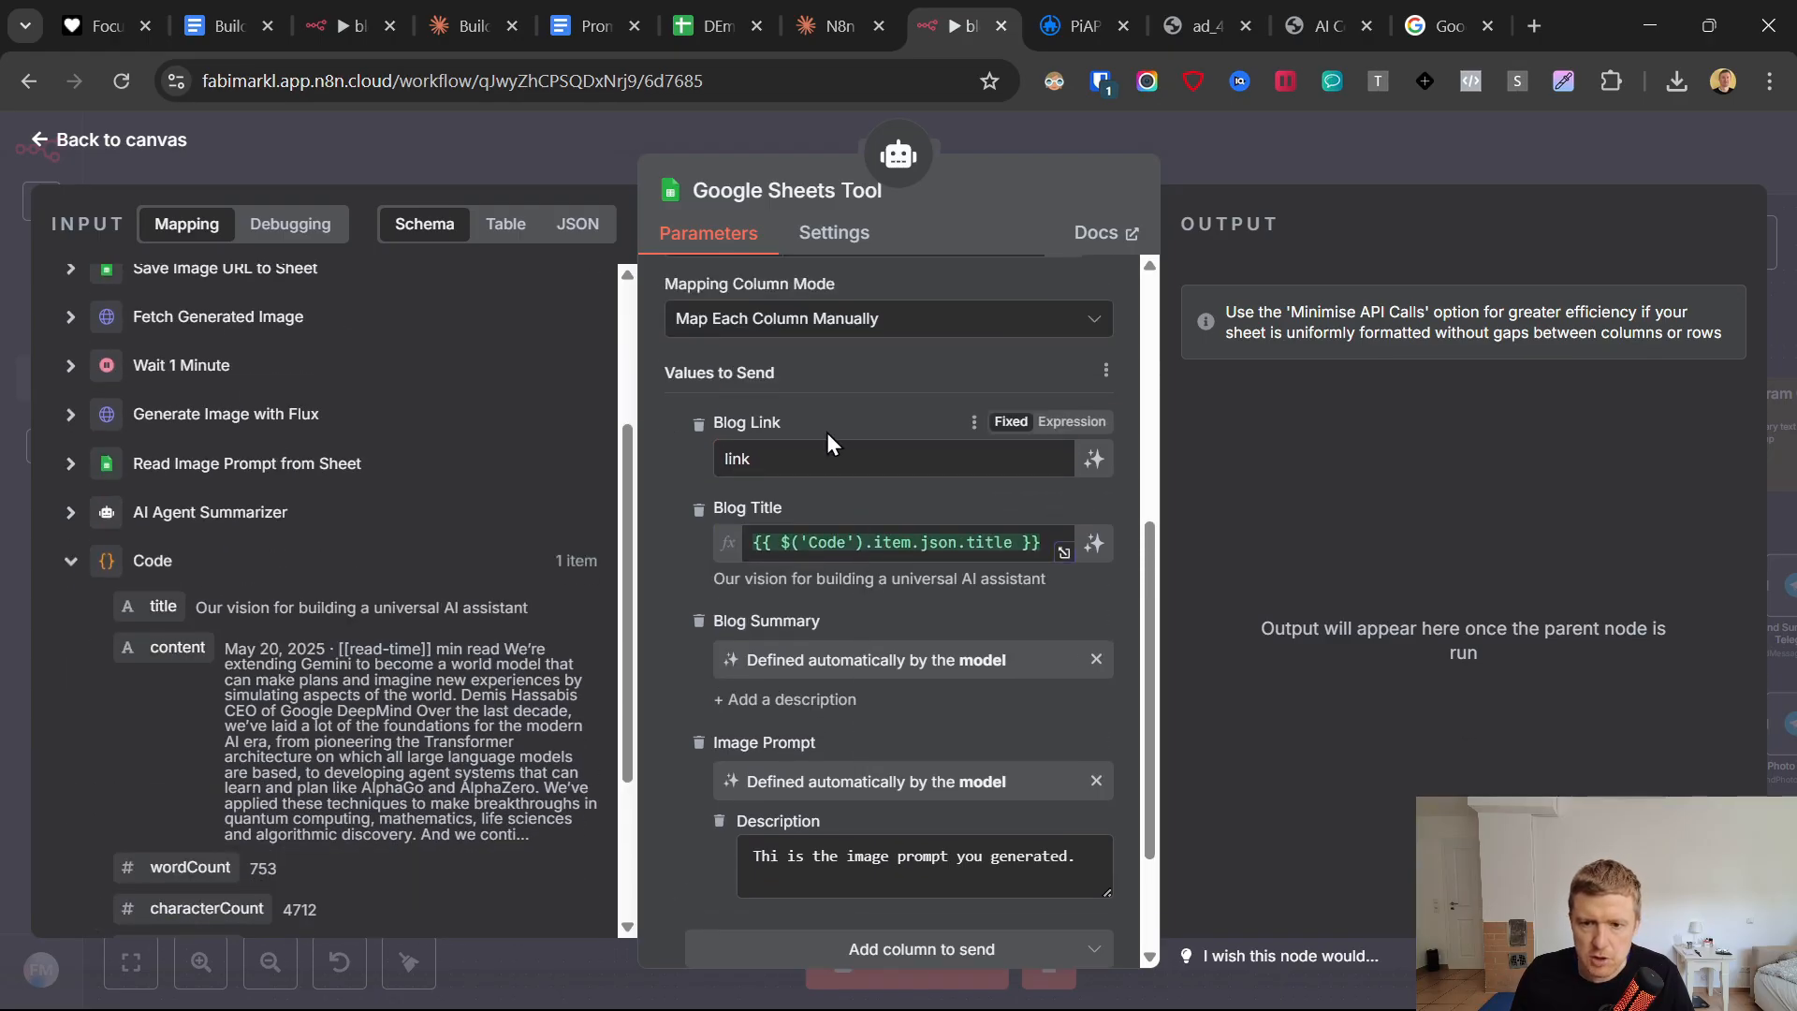
{"action": "key", "text": "BackSpace"}
{"action": "scroll", "coordinate": [281, 623], "scroll_direction": "down", "scroll_amount": 3}
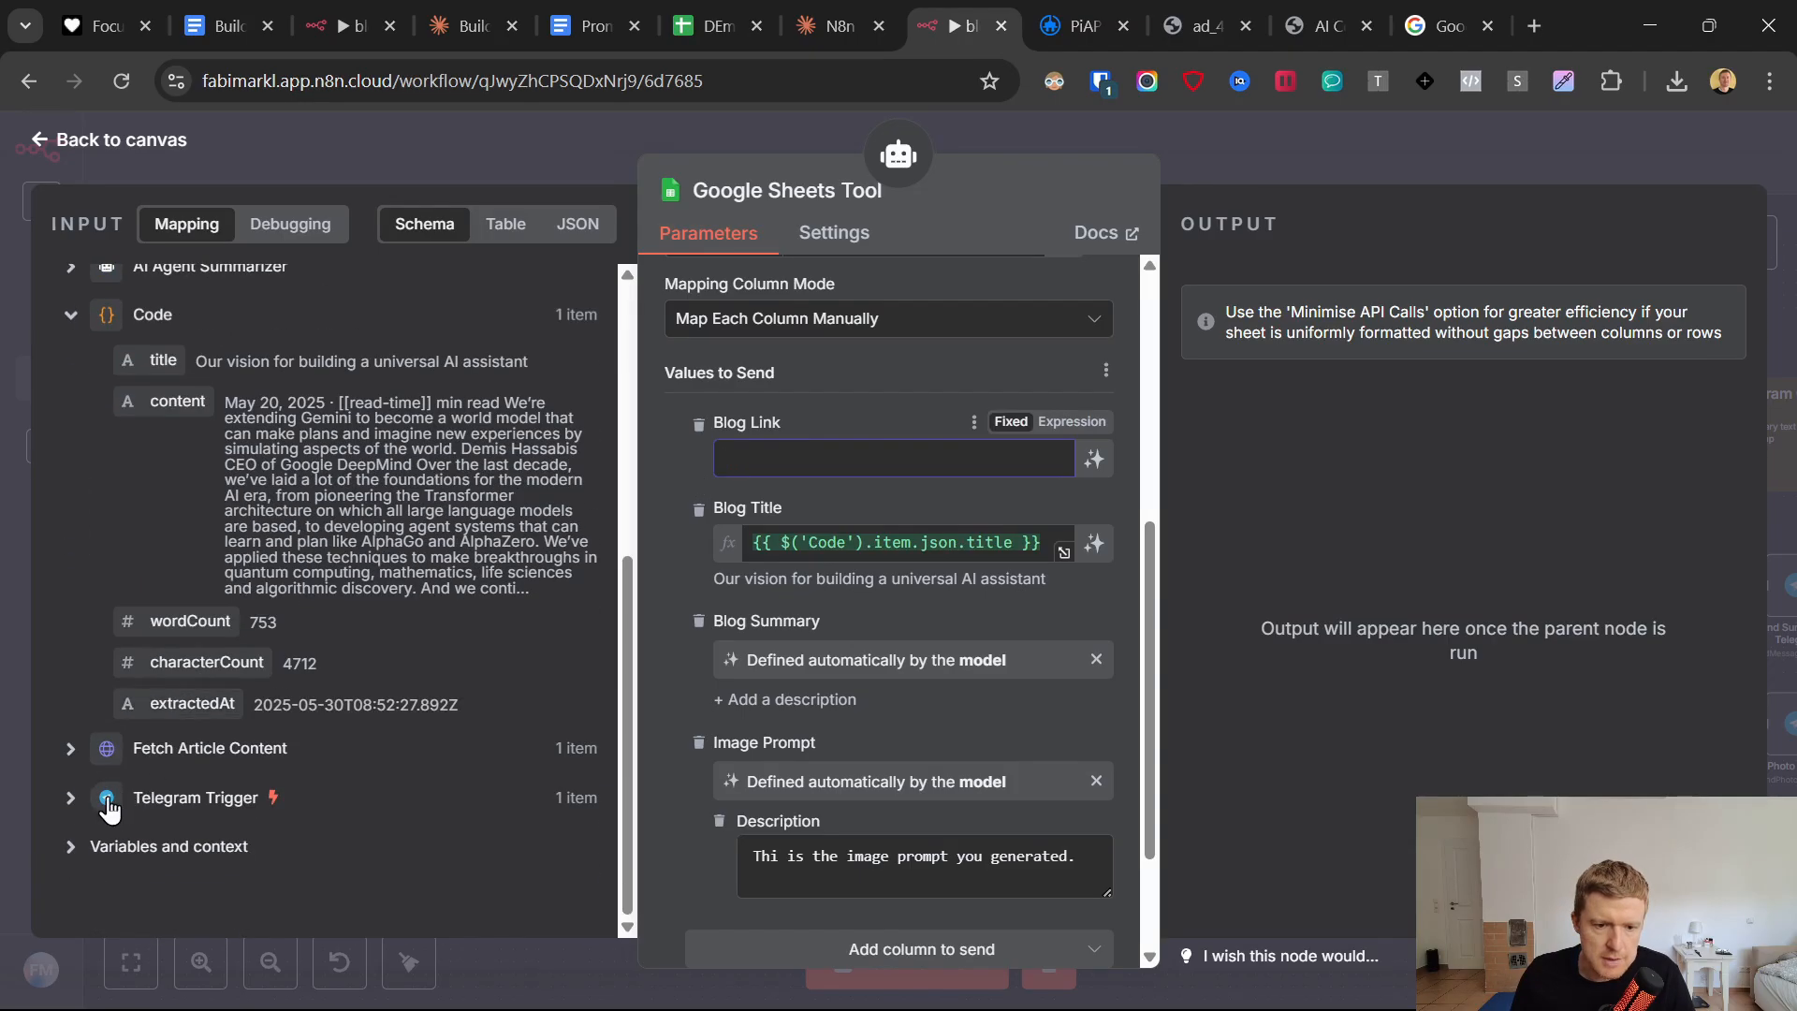
{"action": "left_click", "coordinate": [72, 797]}
{"action": "scroll", "coordinate": [152, 700], "scroll_direction": "down", "scroll_amount": 7}
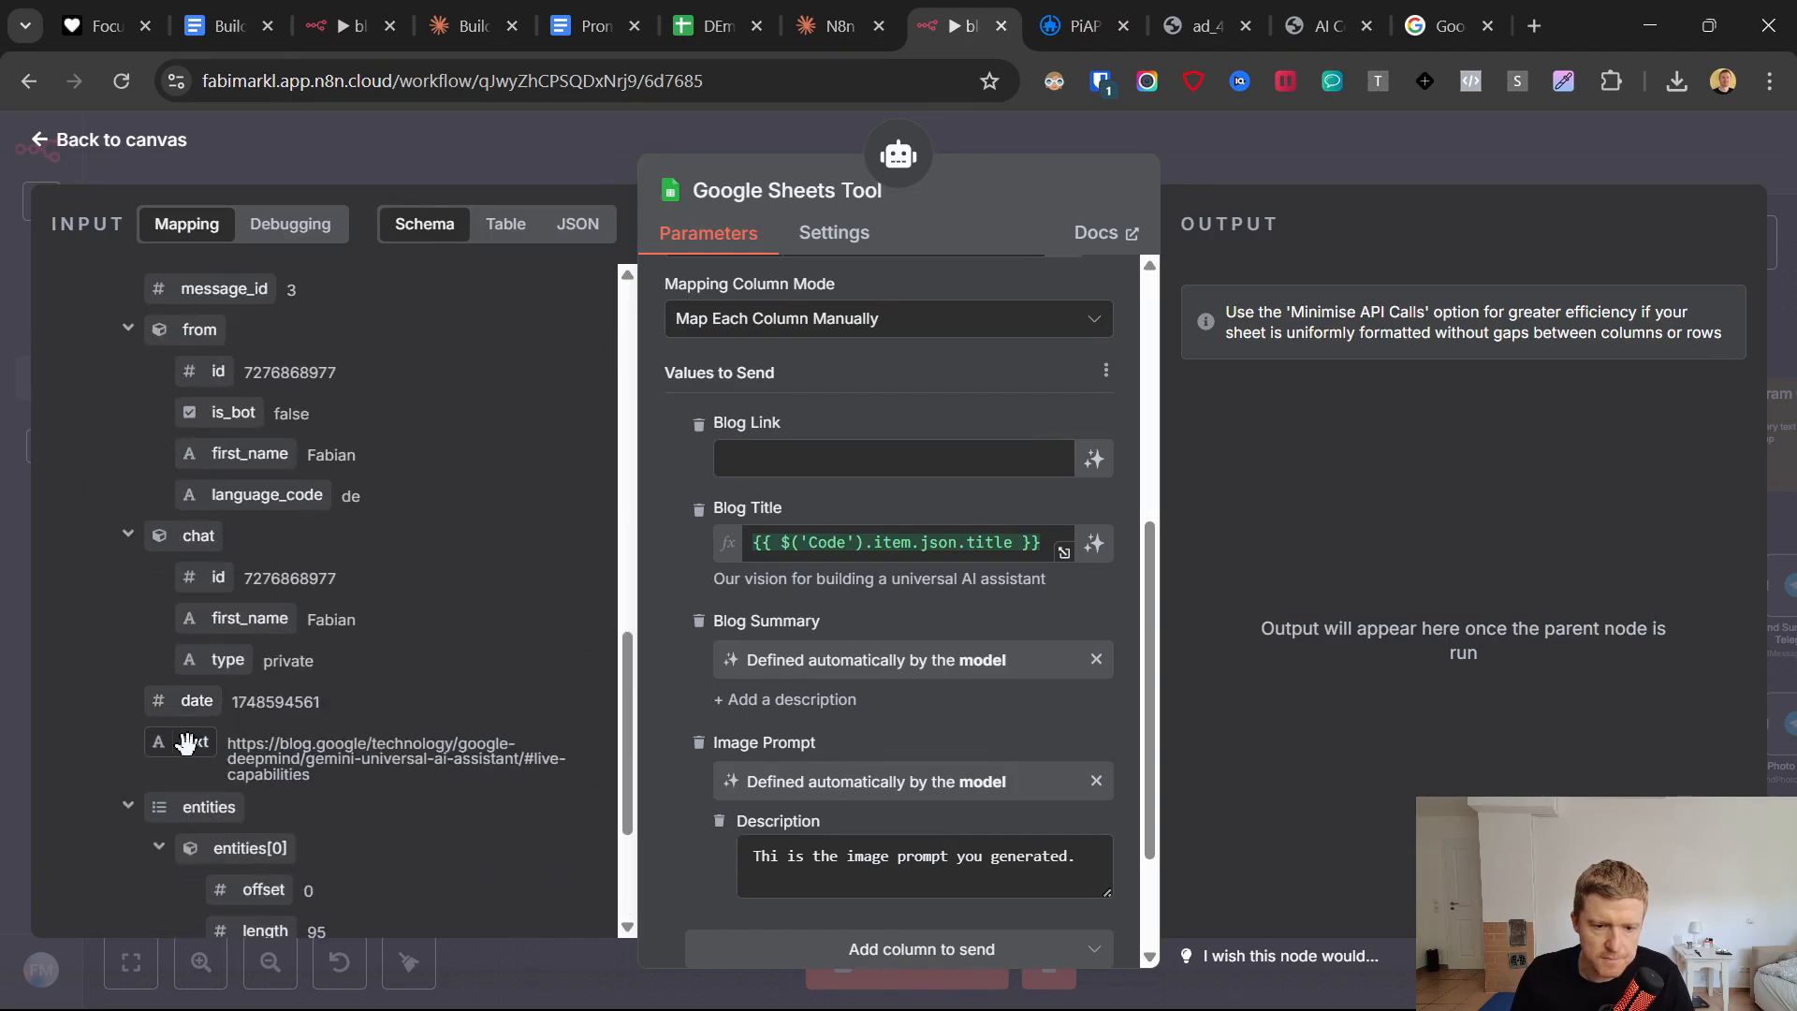
{"action": "left_click_drag", "start_coordinate": [186, 743], "coordinate": [753, 458]}
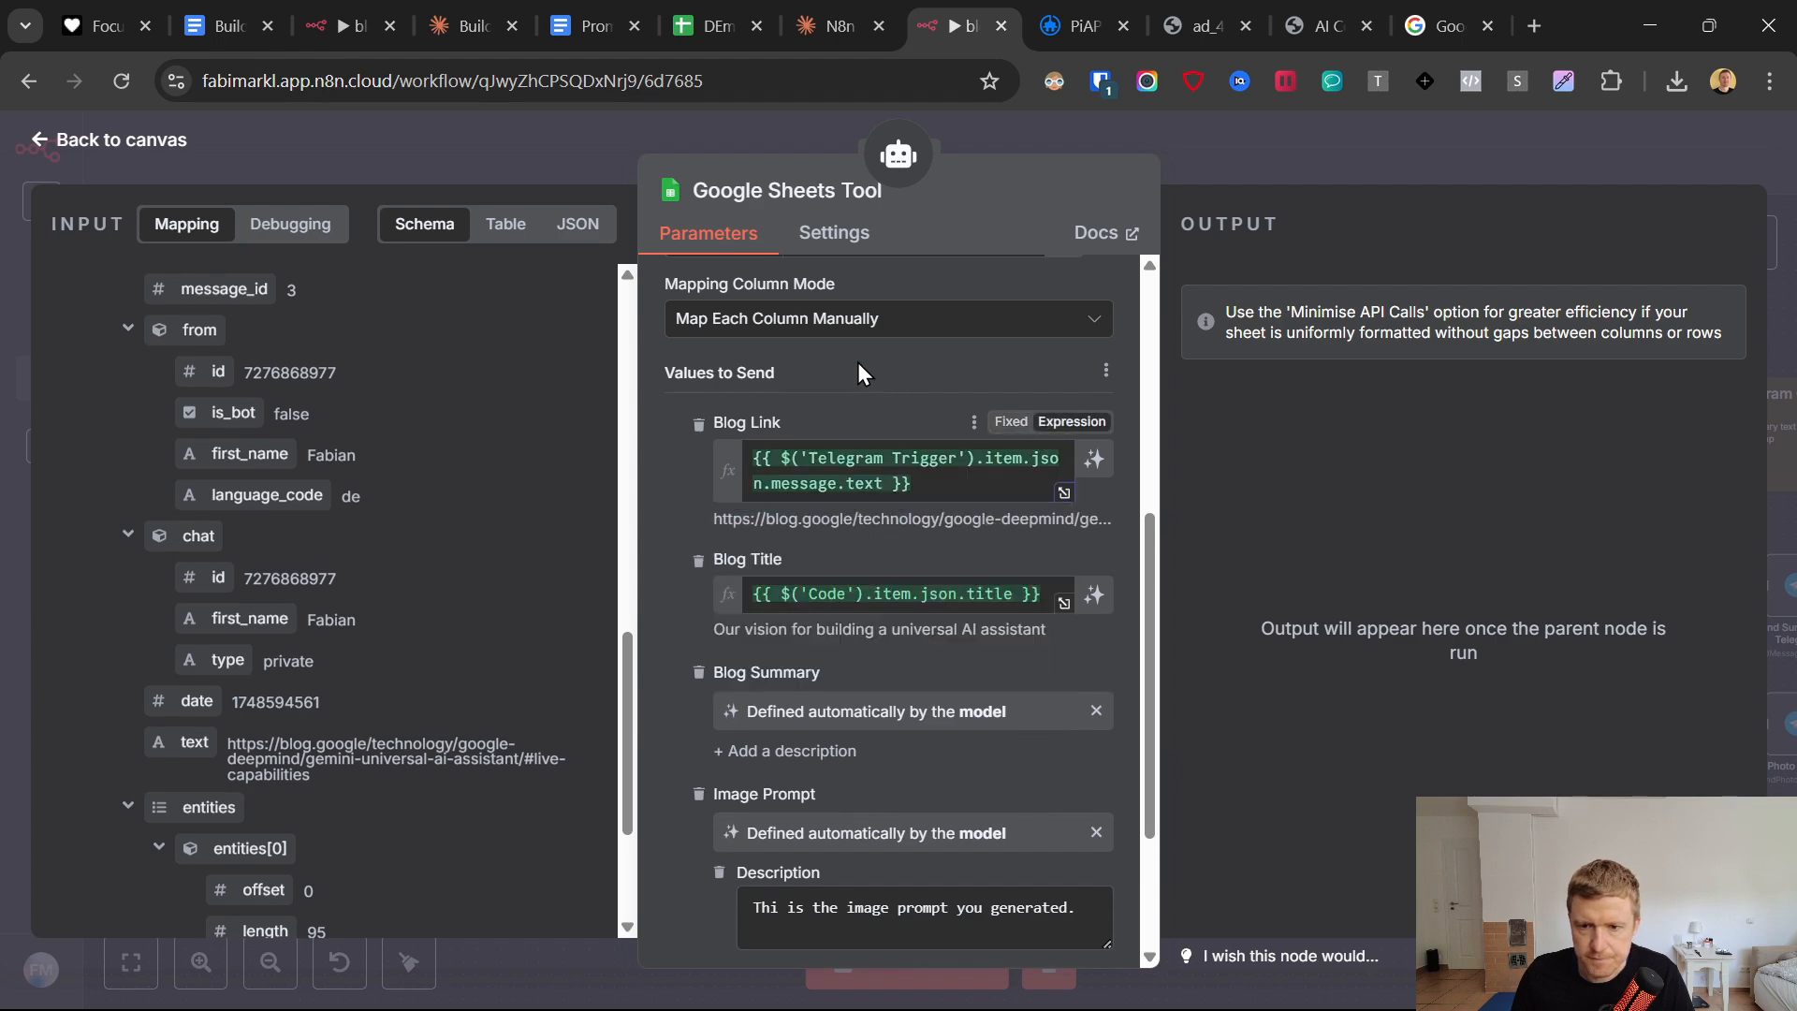
{"action": "scroll", "coordinate": [799, 677], "scroll_direction": "down", "scroll_amount": 2}
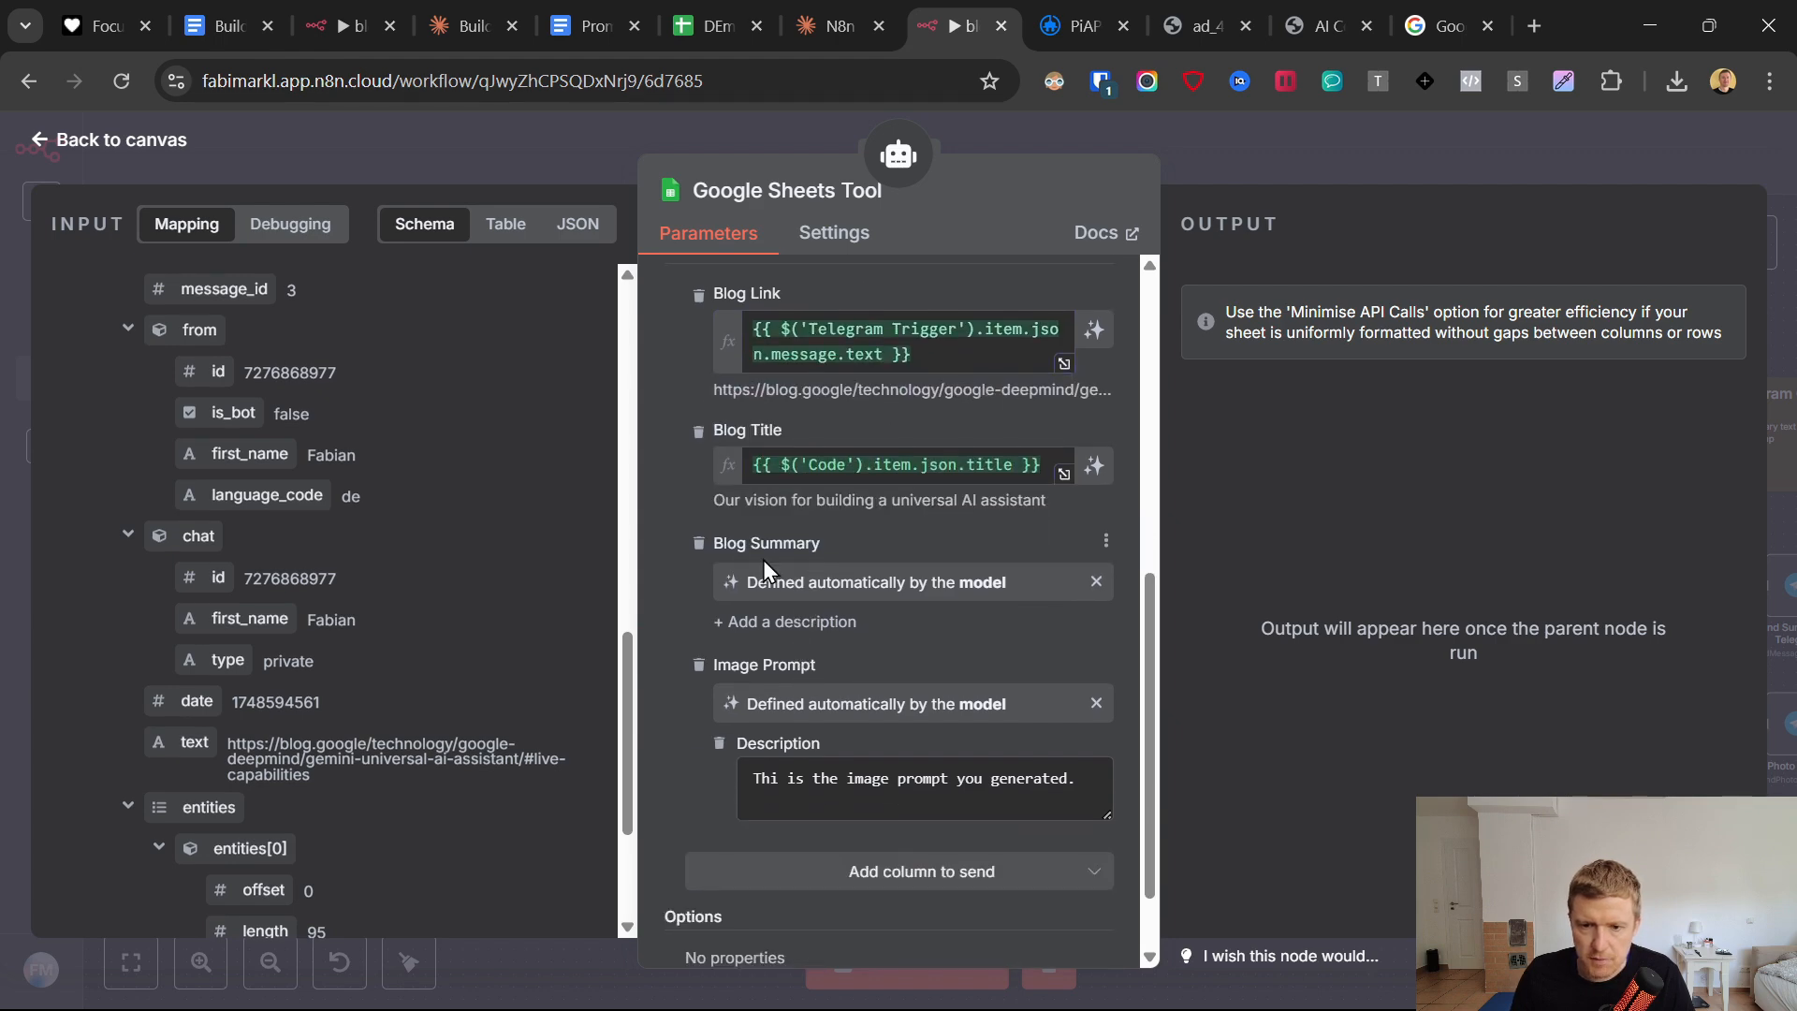
{"action": "key", "text": "Escape"}
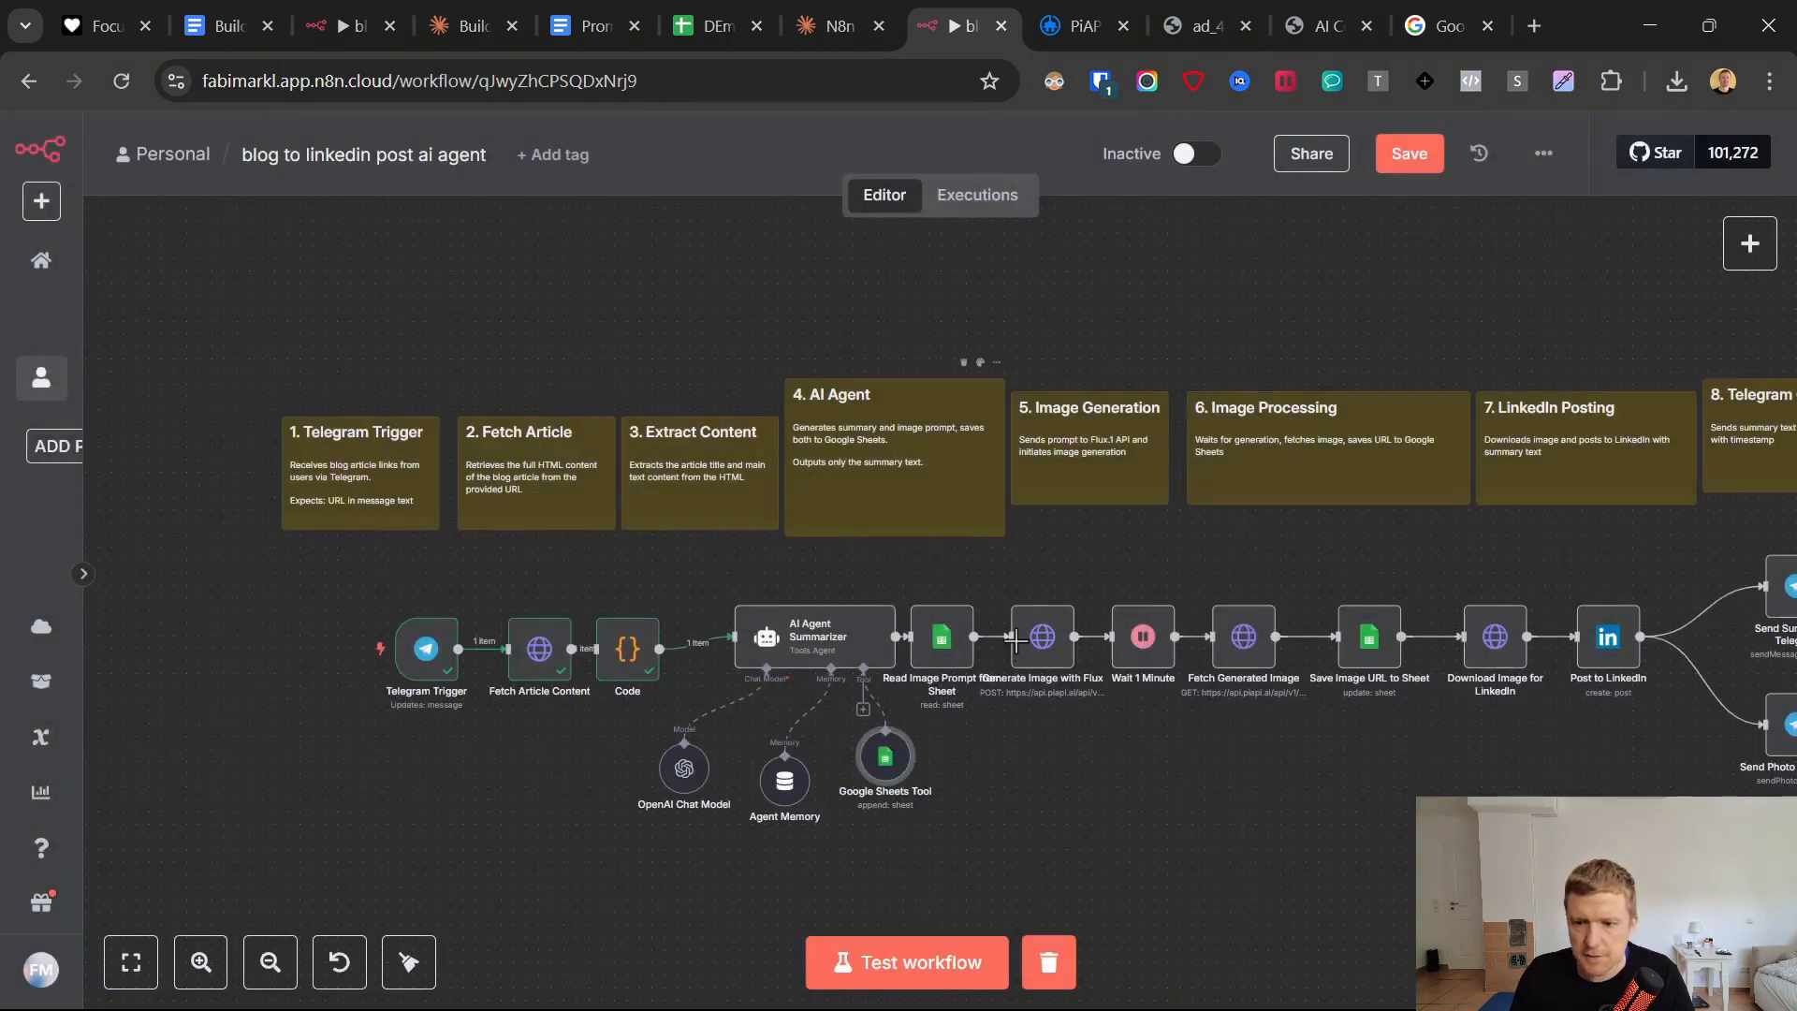
Try to load input data for the Read Image Prompt from Sheet node's Blog Link filter by executing the previous nodes.
{"action": "double_click", "coordinate": [1003, 657]}
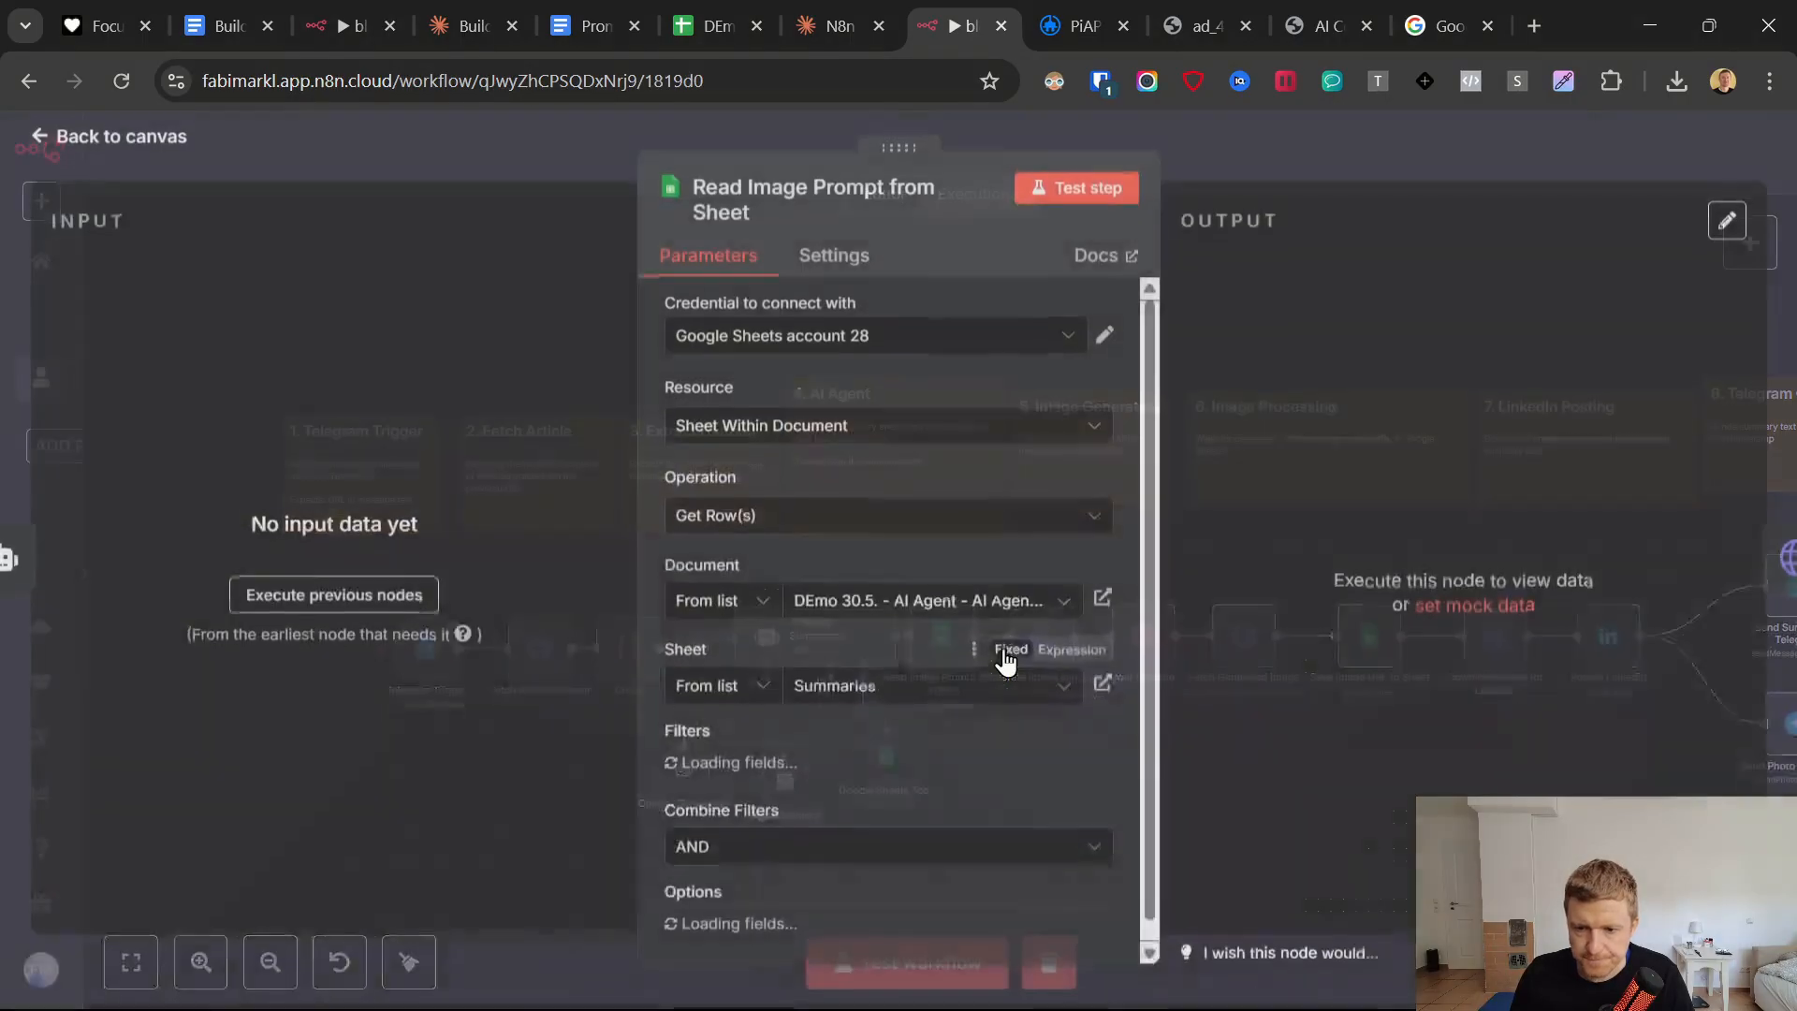
{"action": "scroll", "coordinate": [904, 675], "scroll_direction": "down", "scroll_amount": 3}
{"action": "left_click_drag", "start_coordinate": [788, 630], "coordinate": [701, 636]}
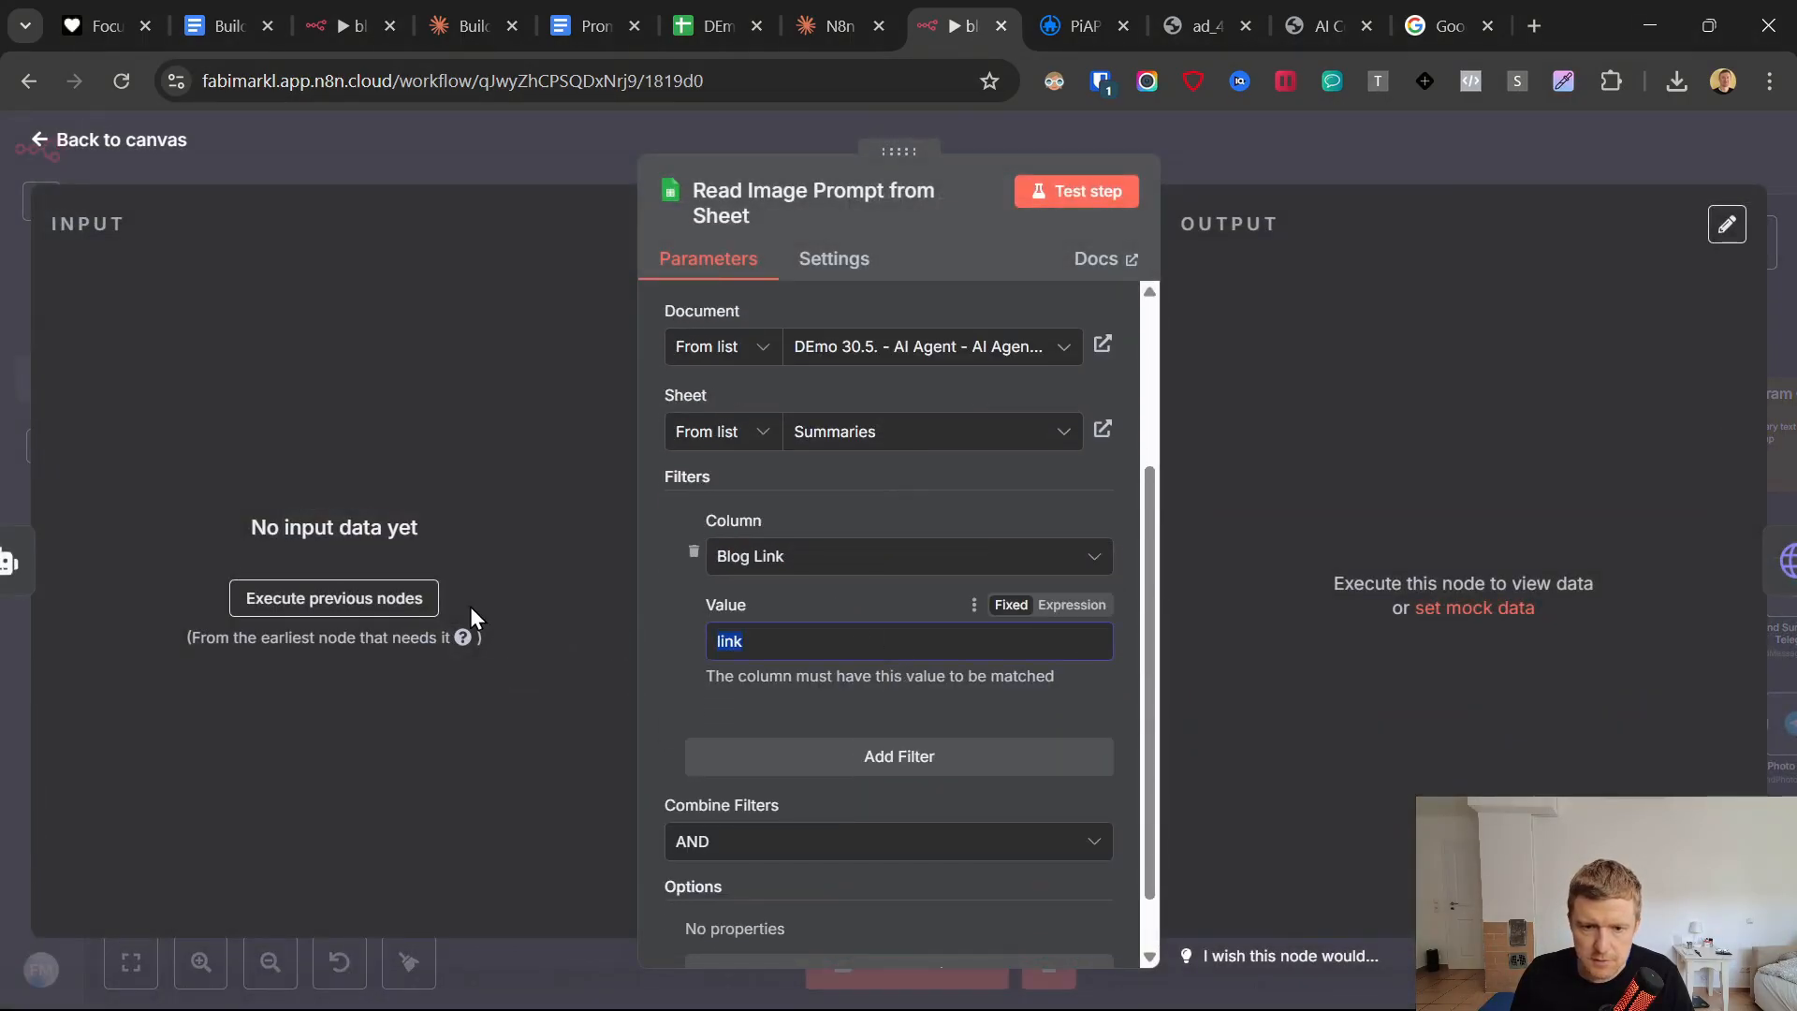
{"action": "key", "text": "BackSpace"}
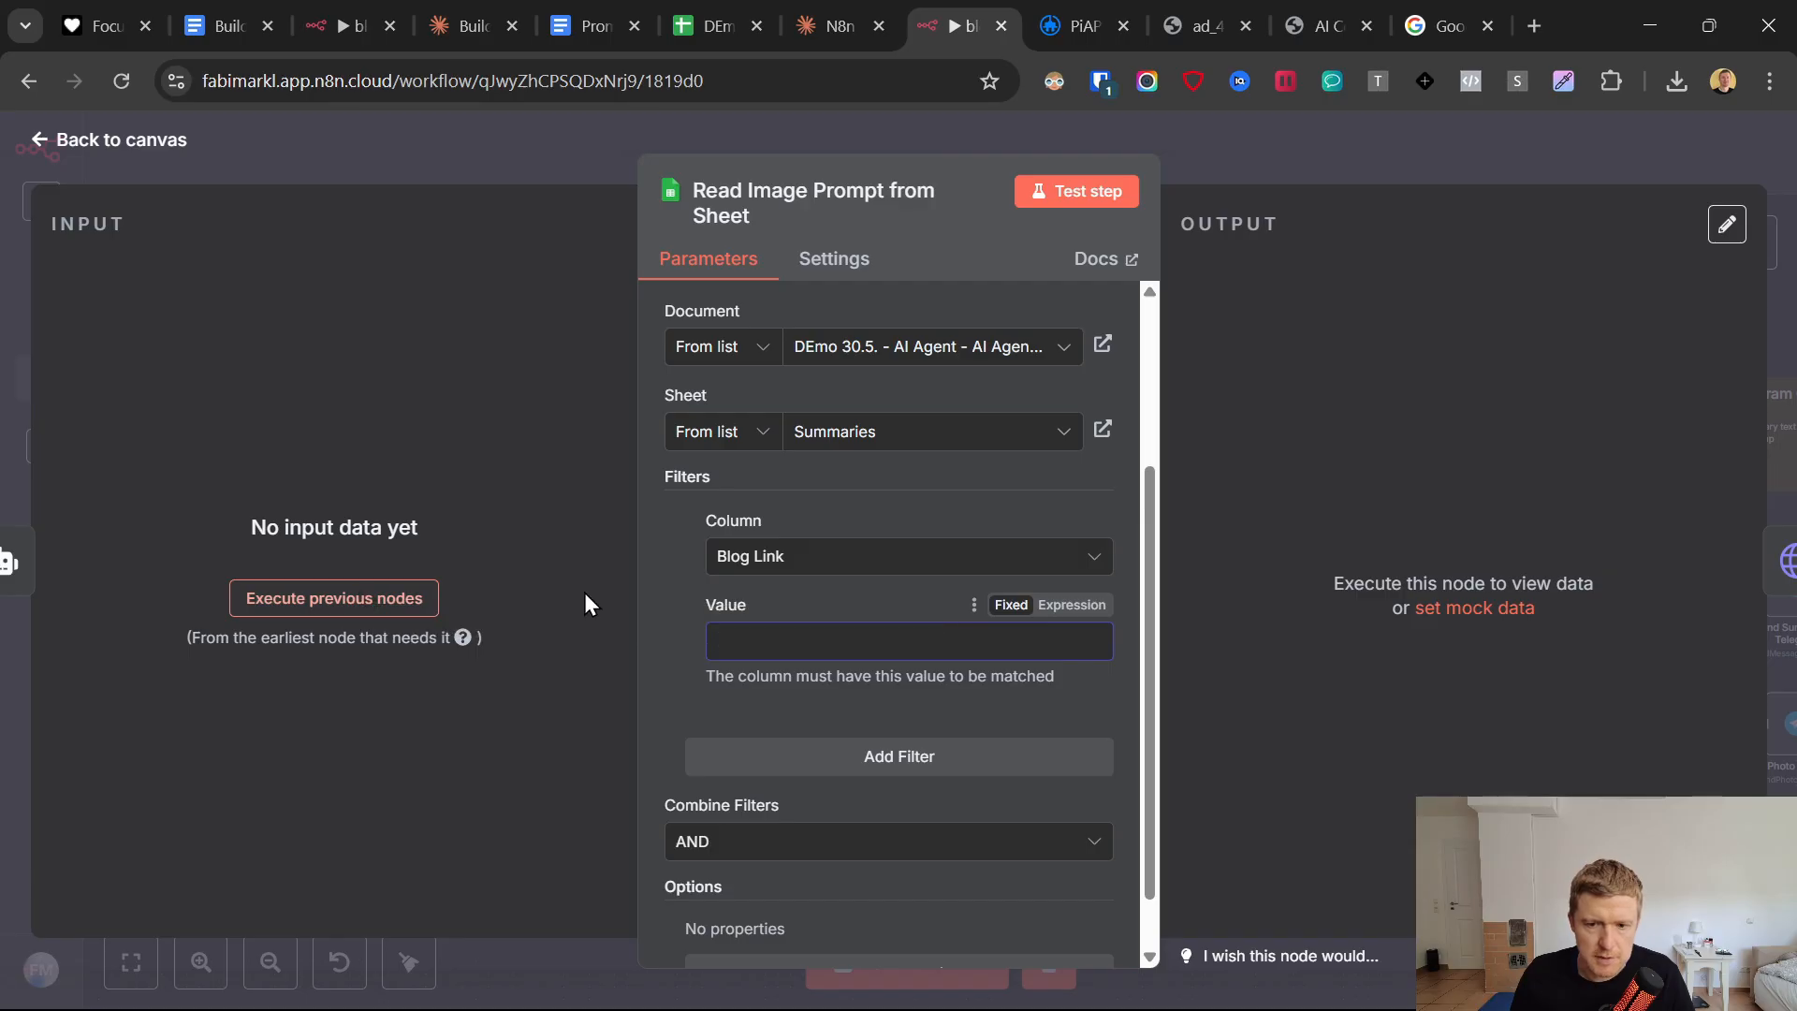
{"action": "type", "text": "link"}
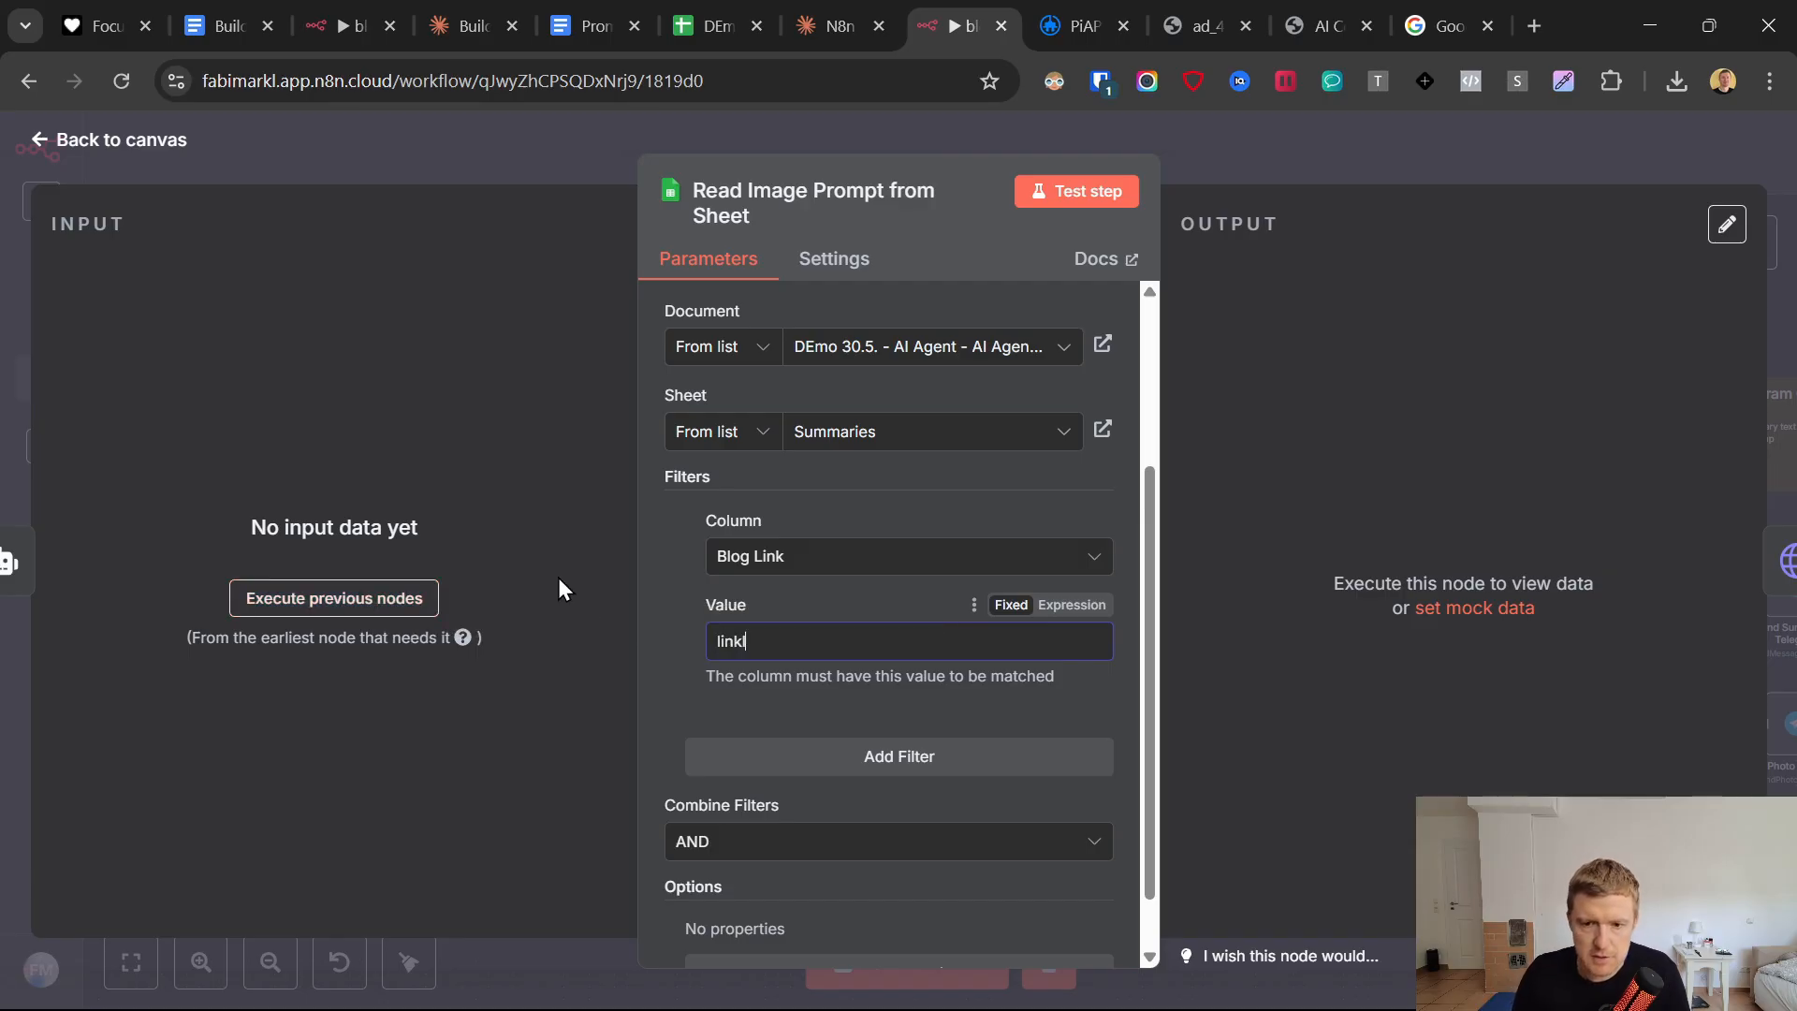
{"action": "left_click", "coordinate": [333, 603]}
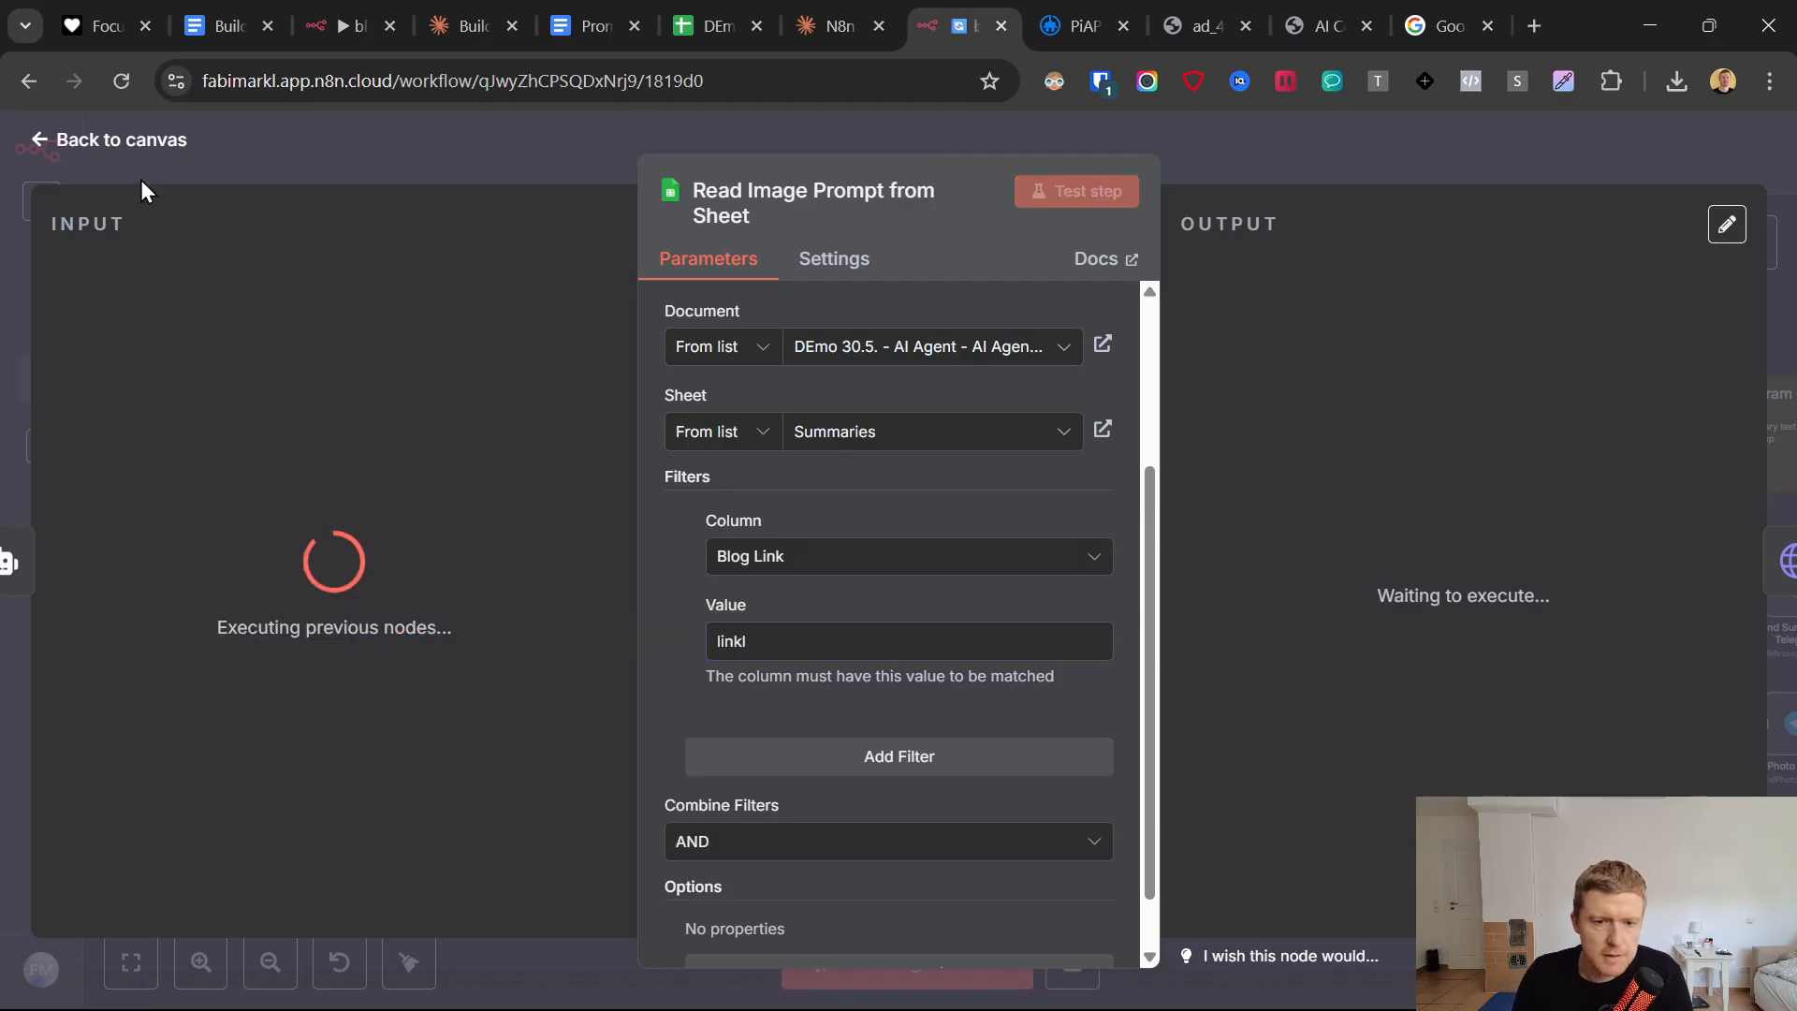
{"action": "left_click", "coordinate": [44, 139]}
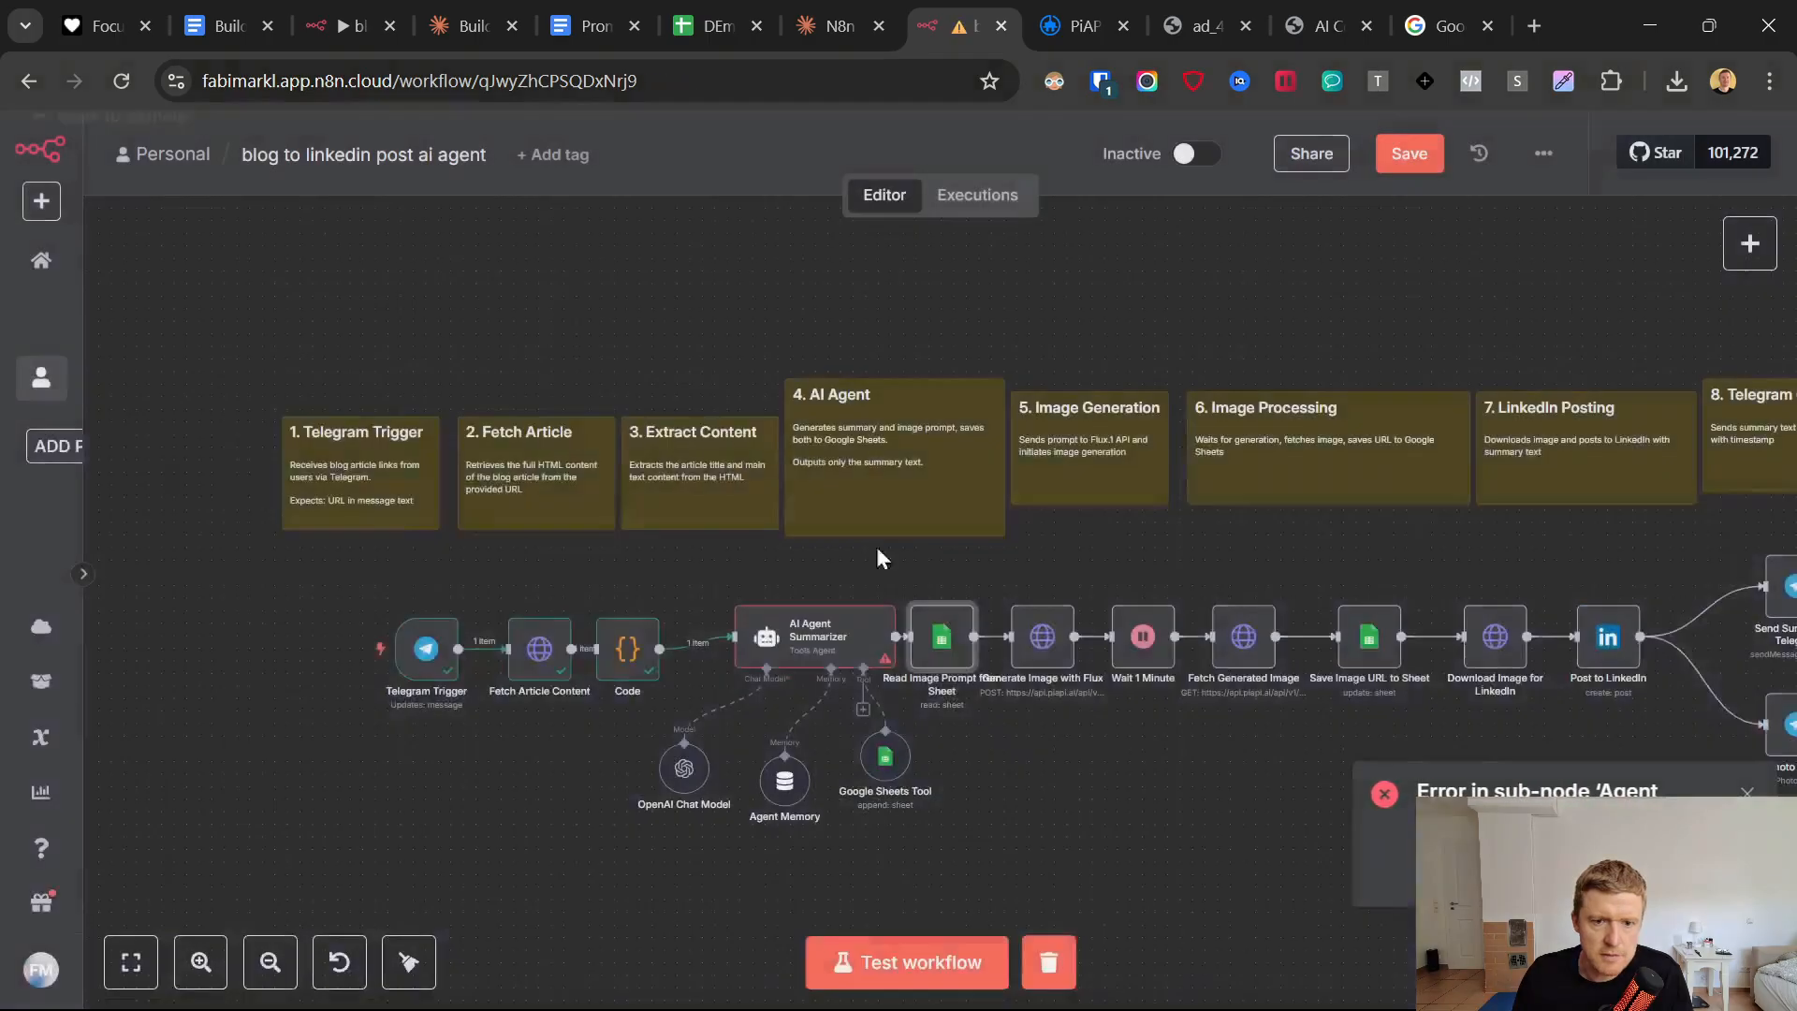
Set the Agent Memory node's Session ID source to Define below.
{"action": "left_click", "coordinate": [835, 638]}
{"action": "left_click", "coordinate": [795, 785]}
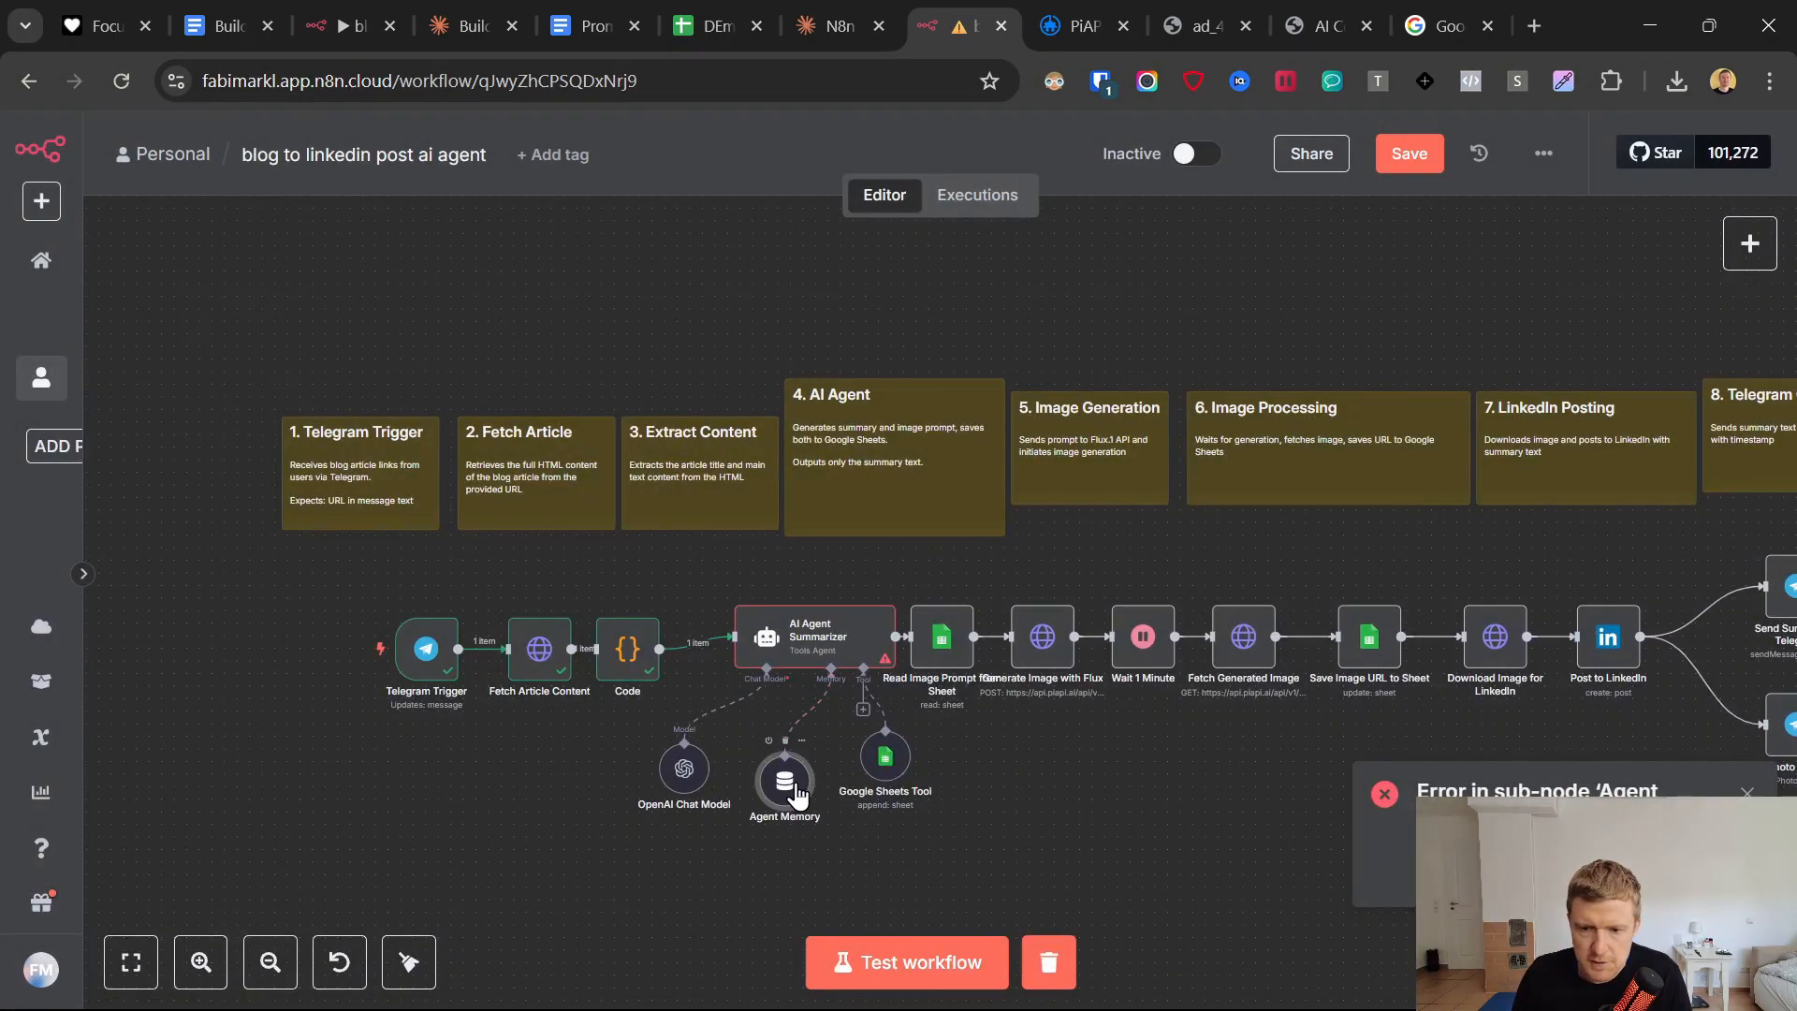
{"action": "double_click", "coordinate": [796, 794]}
{"action": "left_click", "coordinate": [767, 323]}
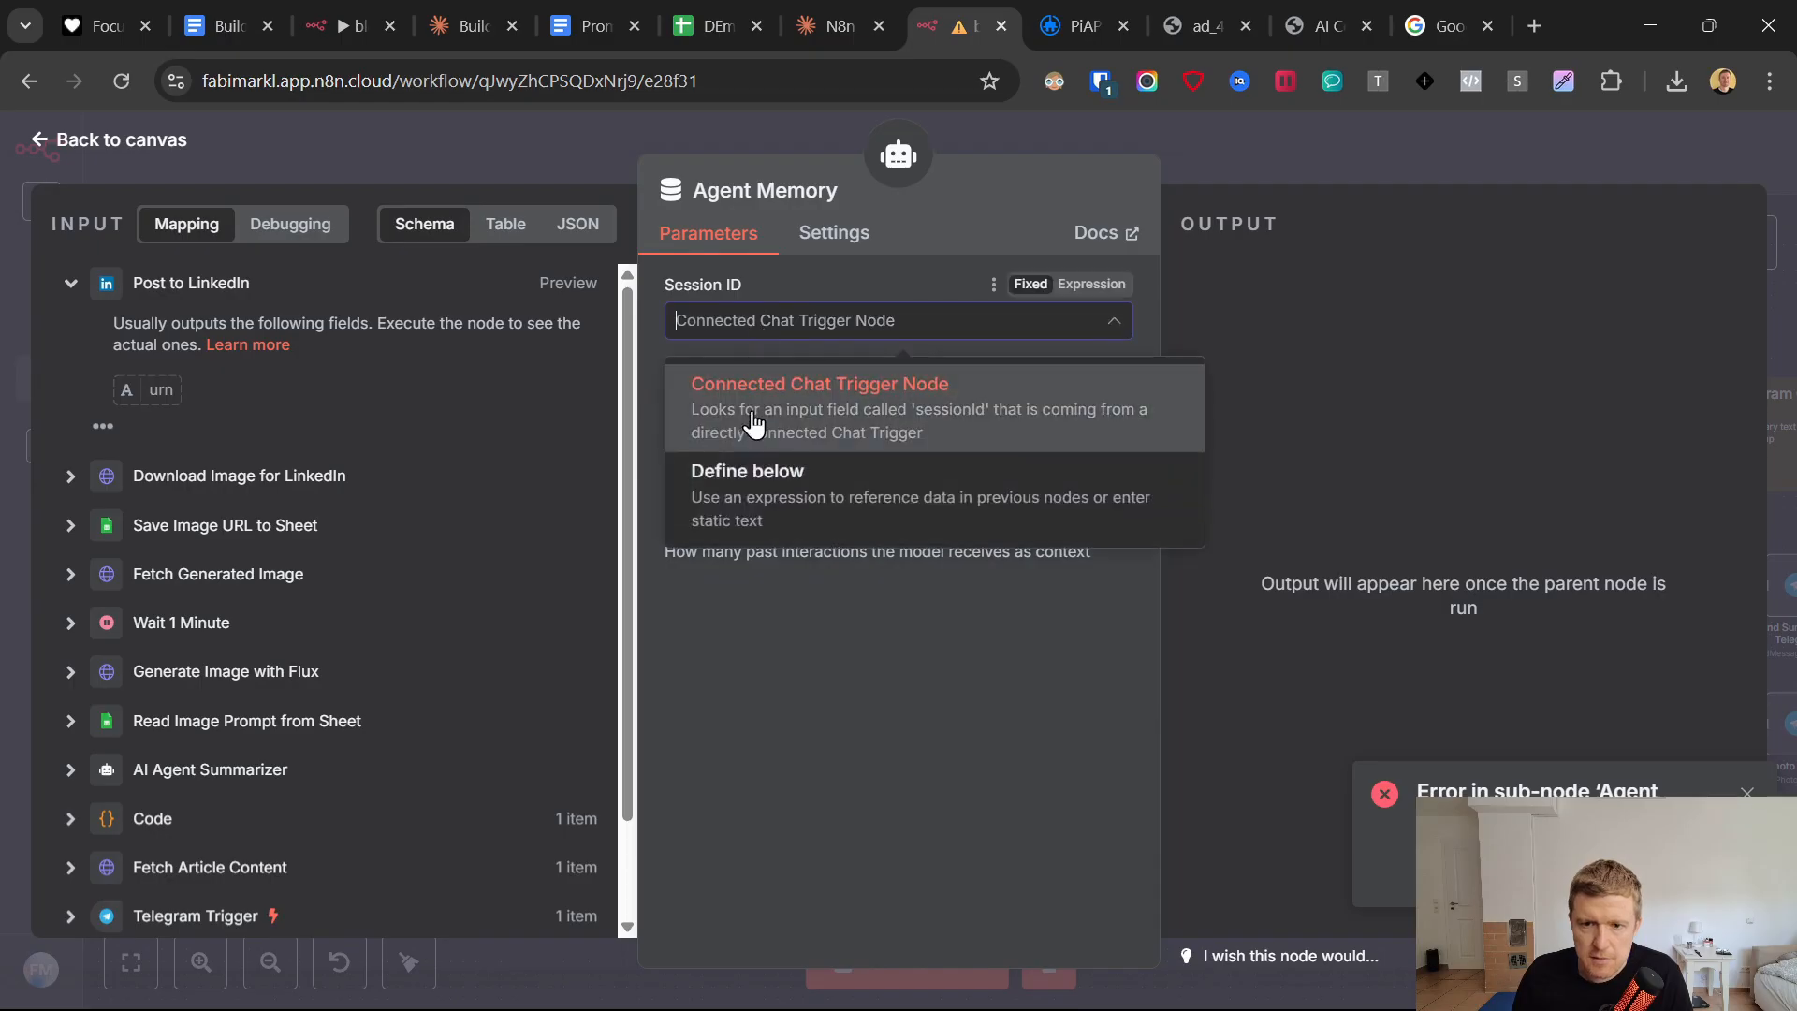
{"action": "left_click", "coordinate": [766, 491]}
Set the Agent Memory's Key to the Telegram chat ID, {{ $('Telegram Trigger').item.json.message.chat.id }}, and return to the canvas.
{"action": "scroll", "coordinate": [257, 676], "scroll_direction": "down", "scroll_amount": 1}
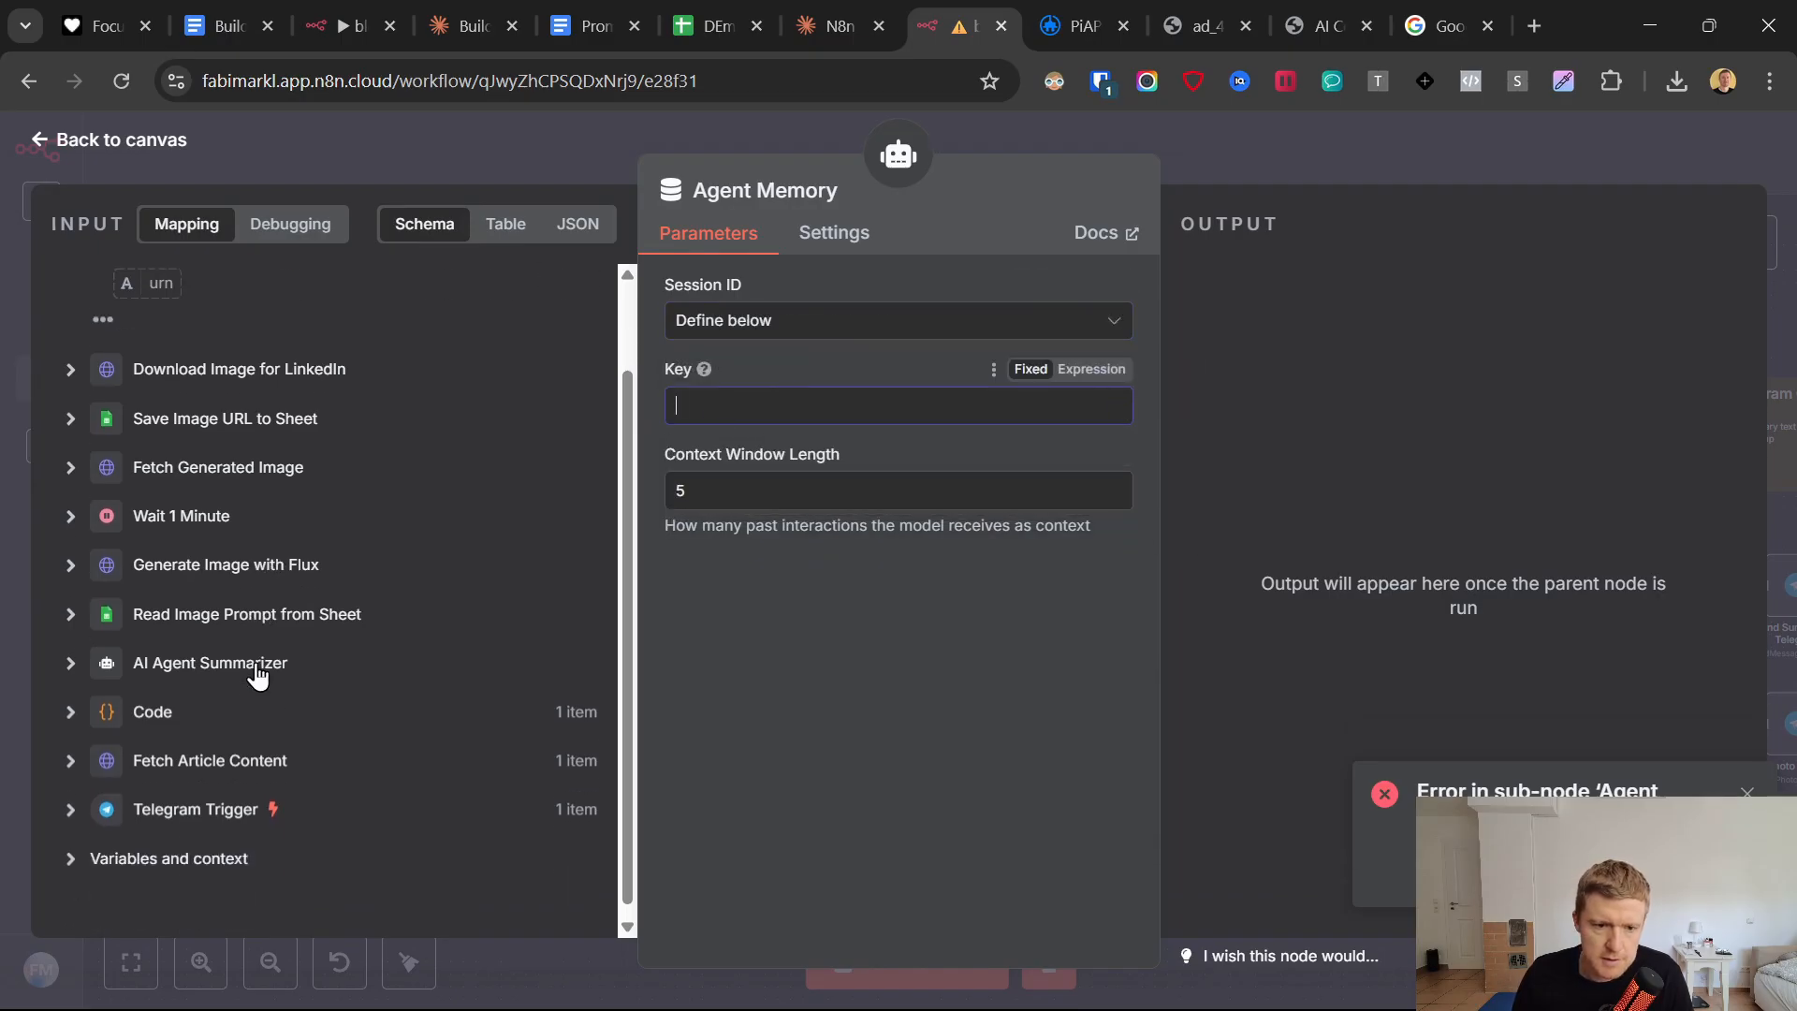
{"action": "left_click", "coordinate": [70, 808]}
{"action": "scroll", "coordinate": [105, 771], "scroll_direction": "down", "scroll_amount": 3}
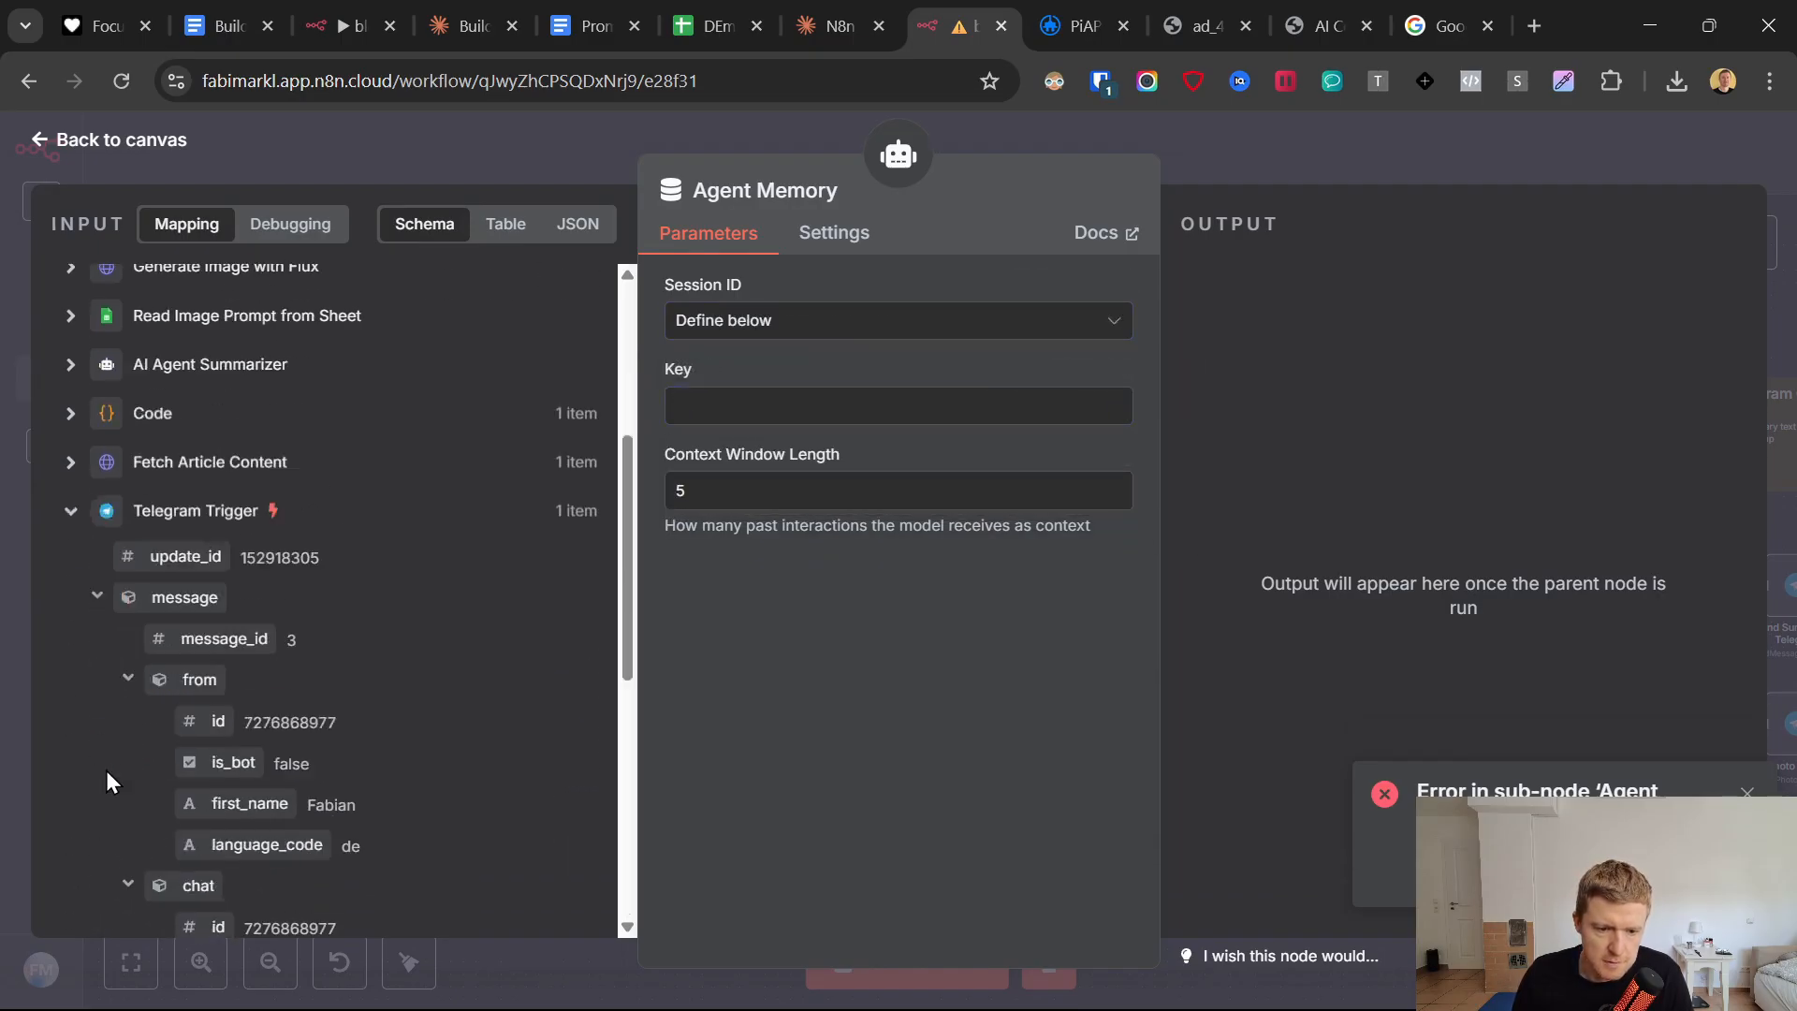
{"action": "scroll", "coordinate": [105, 769], "scroll_direction": "down", "scroll_amount": 2}
{"action": "scroll", "coordinate": [114, 726], "scroll_direction": "down", "scroll_amount": 1}
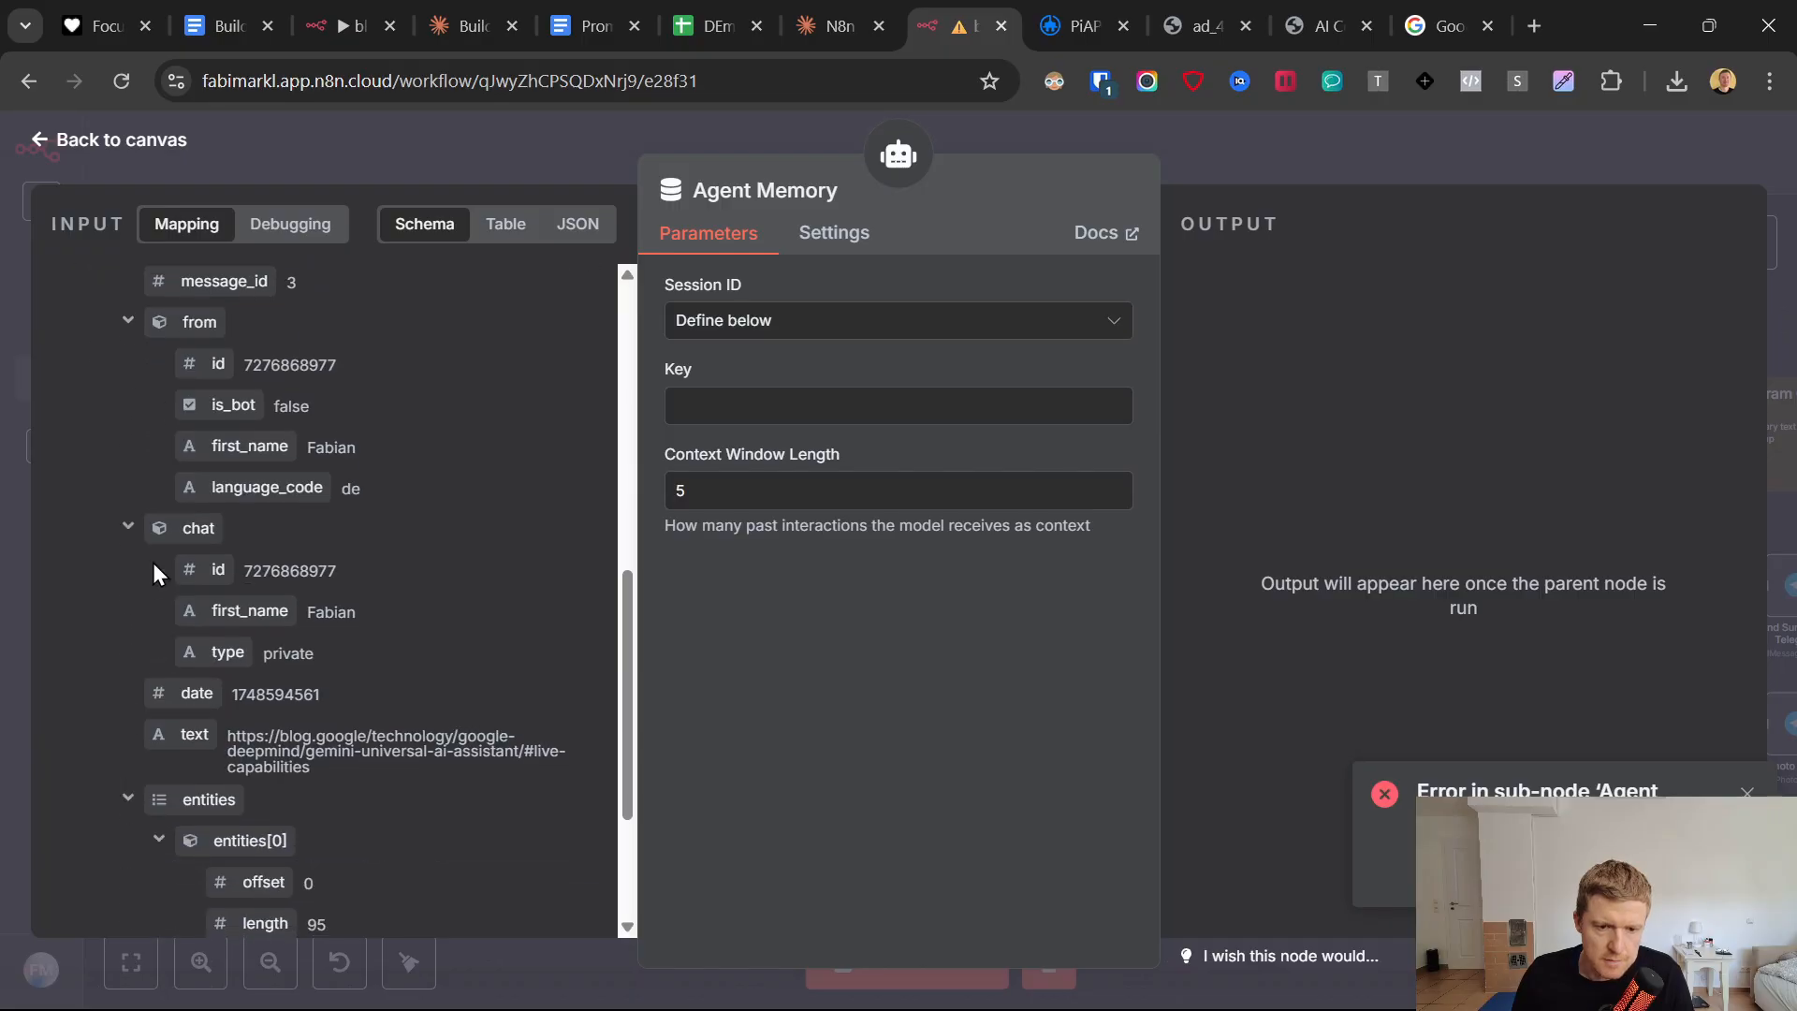
{"action": "left_click_drag", "start_coordinate": [215, 569], "coordinate": [712, 406]}
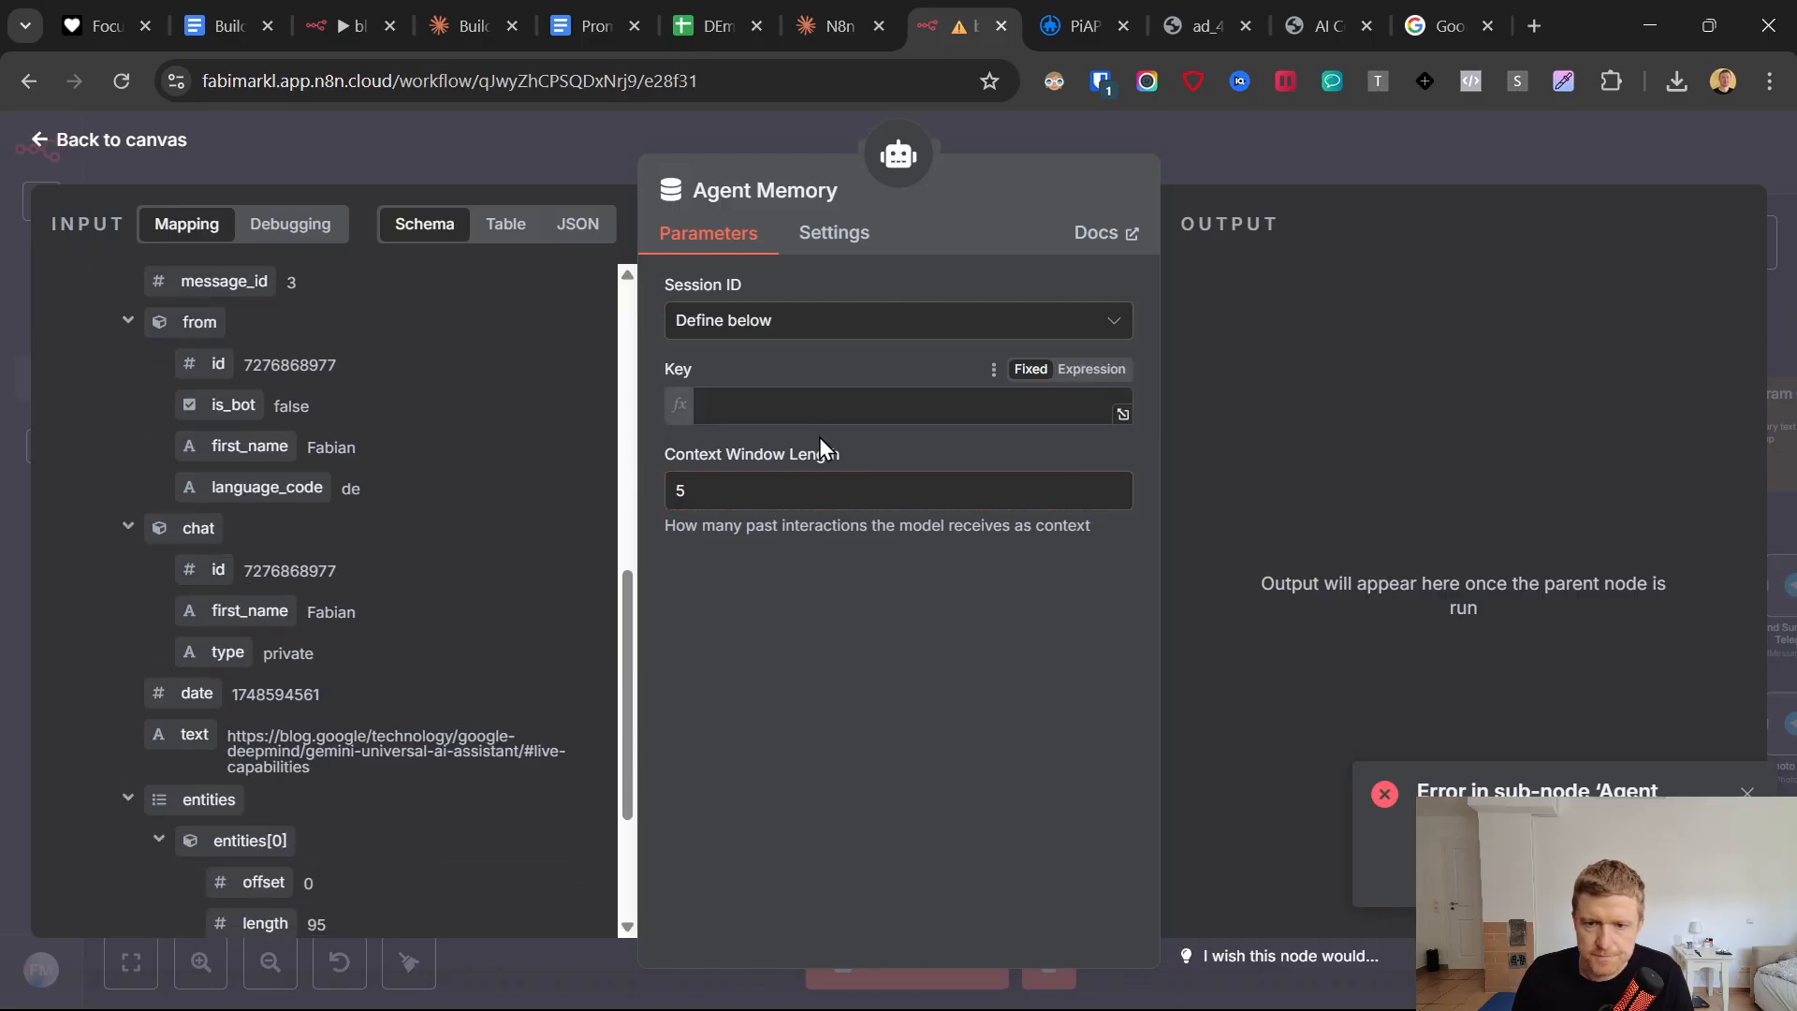
{"action": "left_click", "coordinate": [796, 346]}
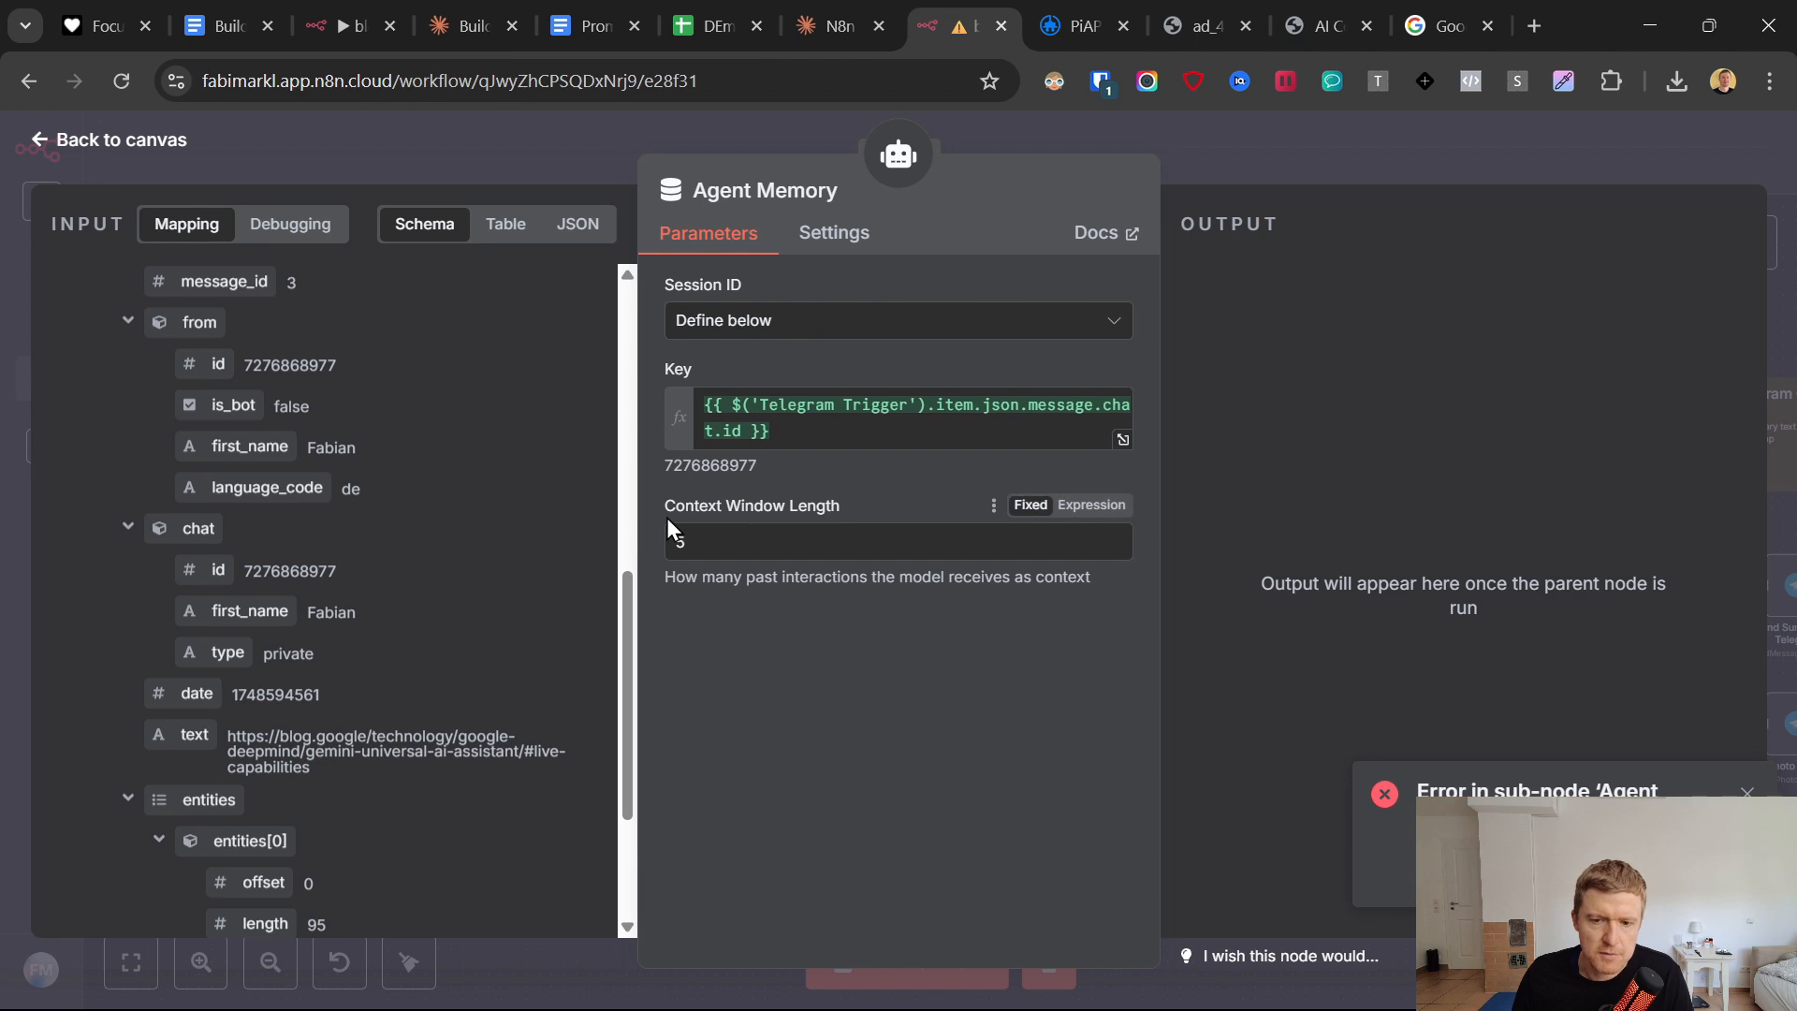
{"action": "left_click_drag", "start_coordinate": [667, 518], "coordinate": [854, 500]}
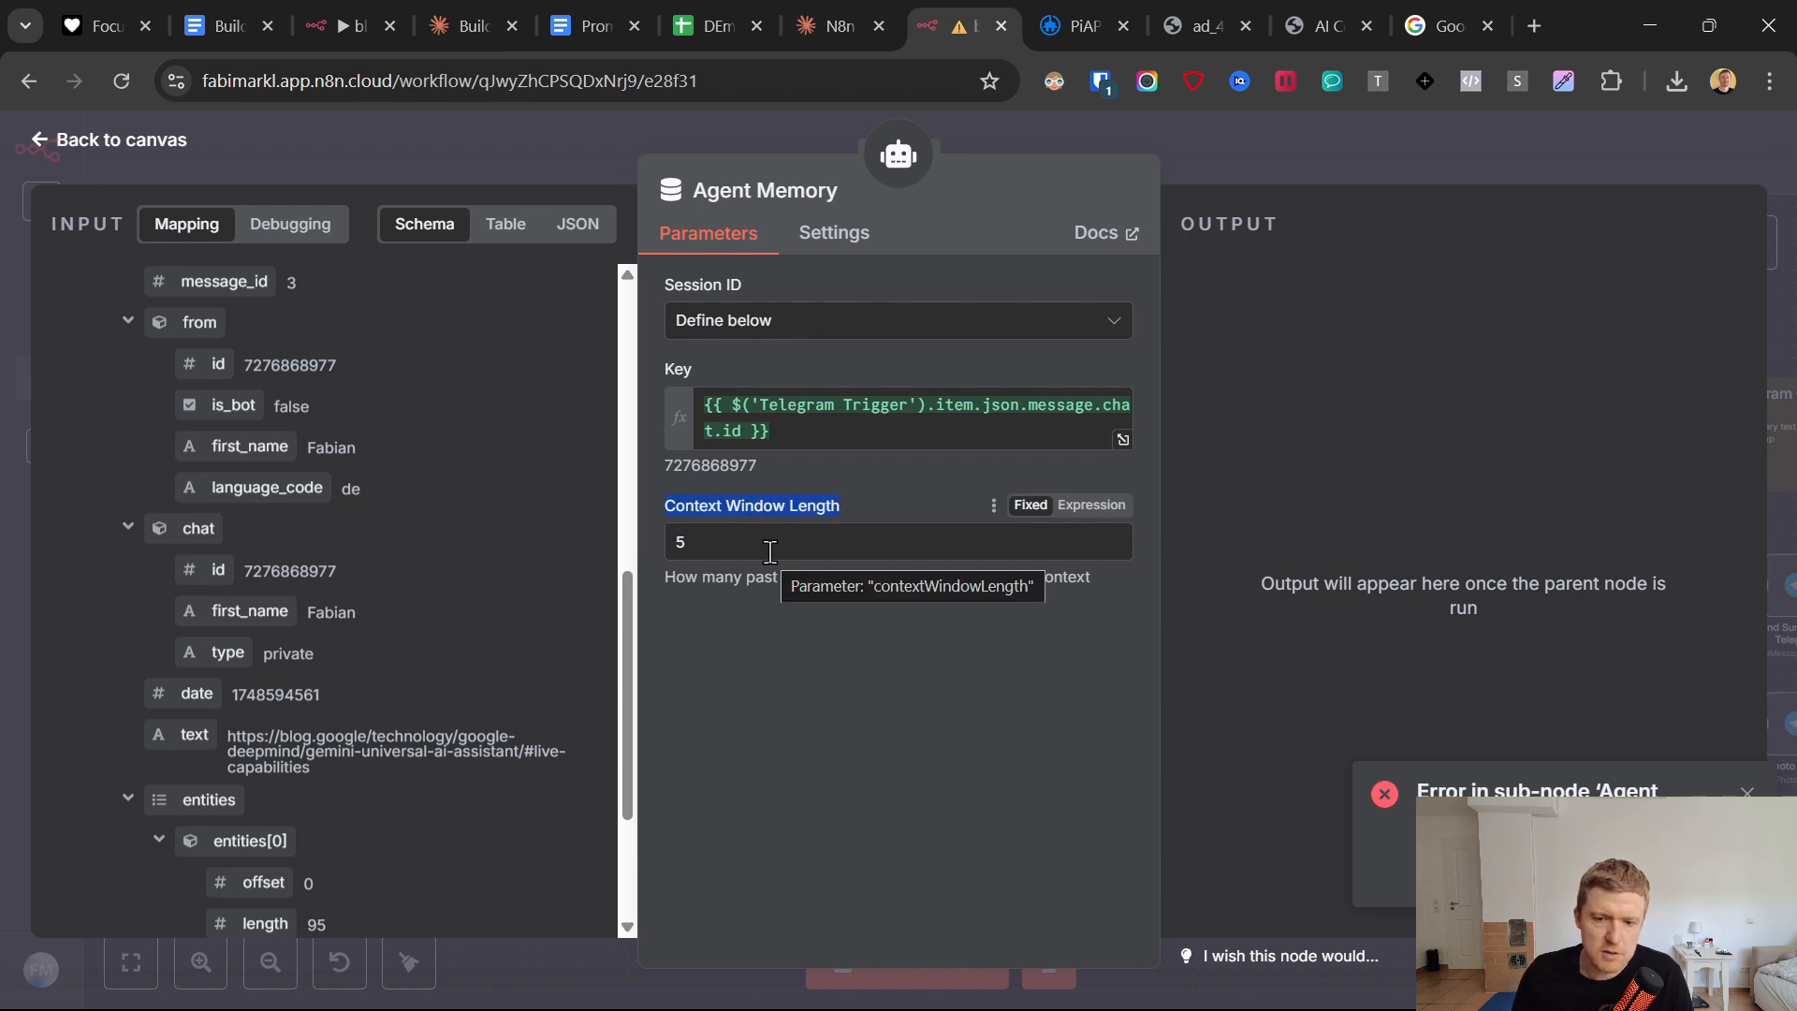
{"action": "left_click", "coordinate": [38, 143]}
Shift the AI Agent Summarizer node slightly on the canvas and run a test of that node.
{"action": "left_click_drag", "start_coordinate": [866, 646], "coordinate": [826, 658]}
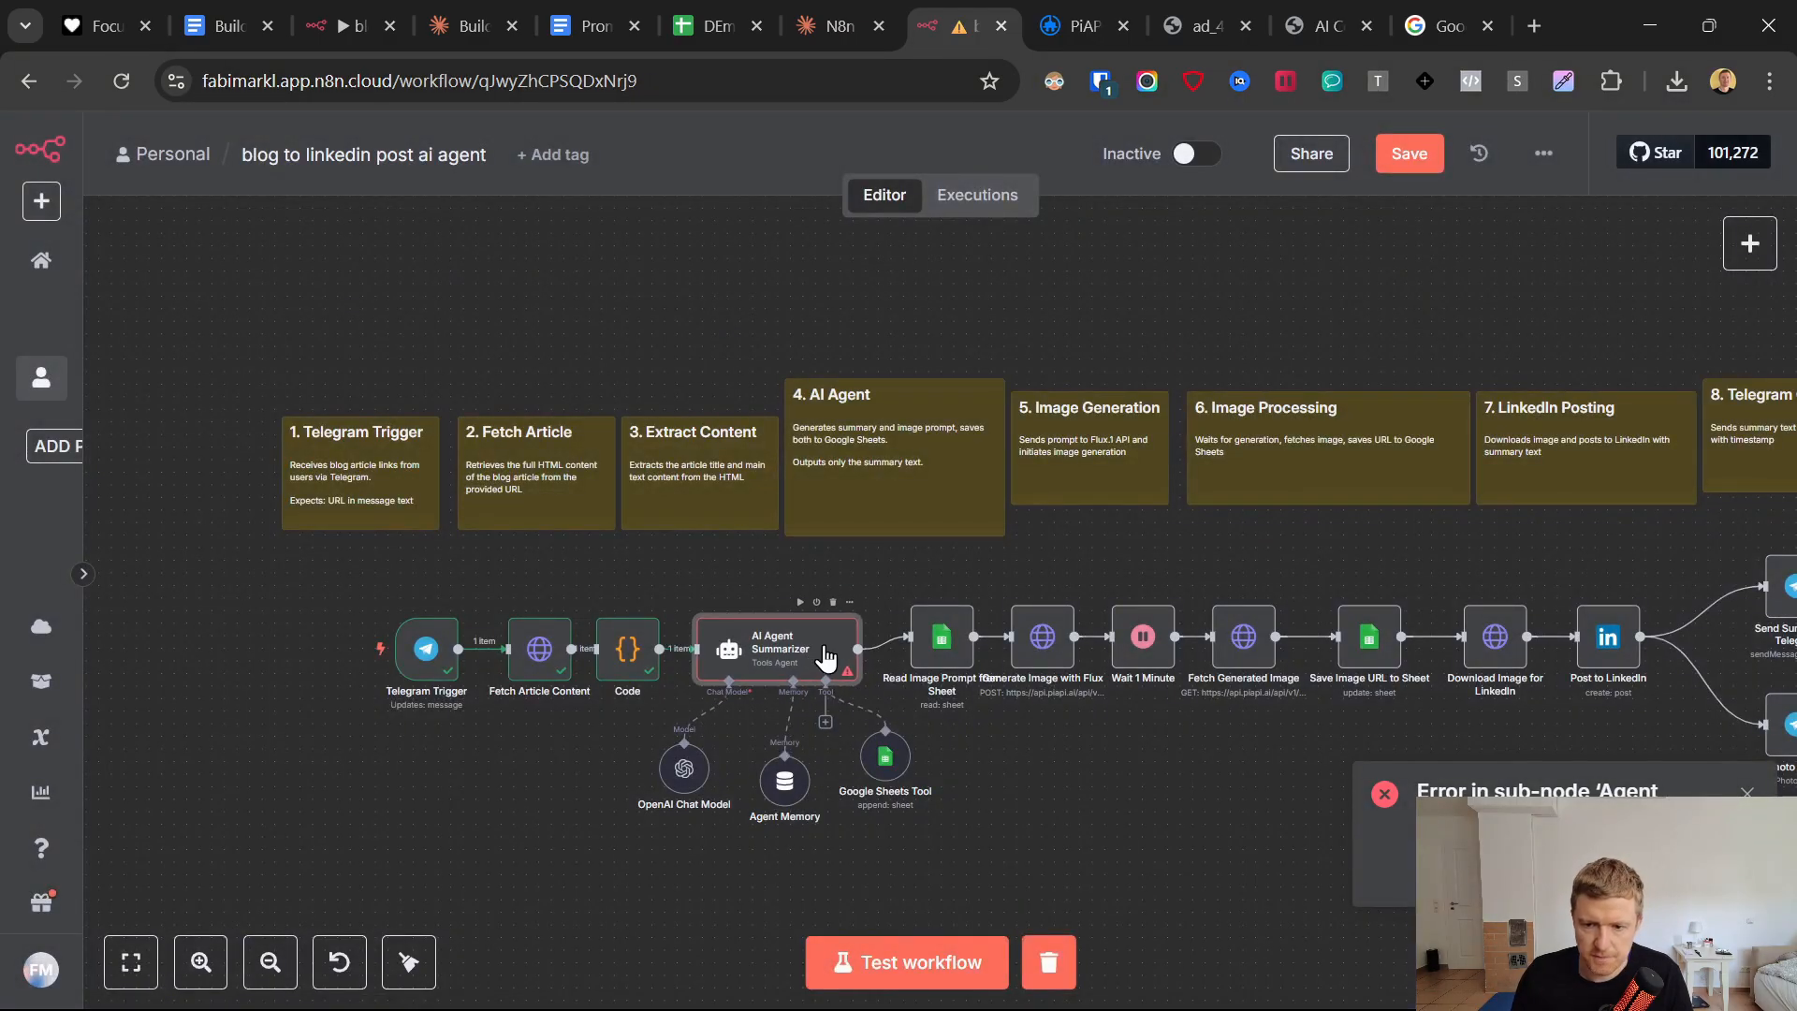
{"action": "double_click", "coordinate": [825, 658]}
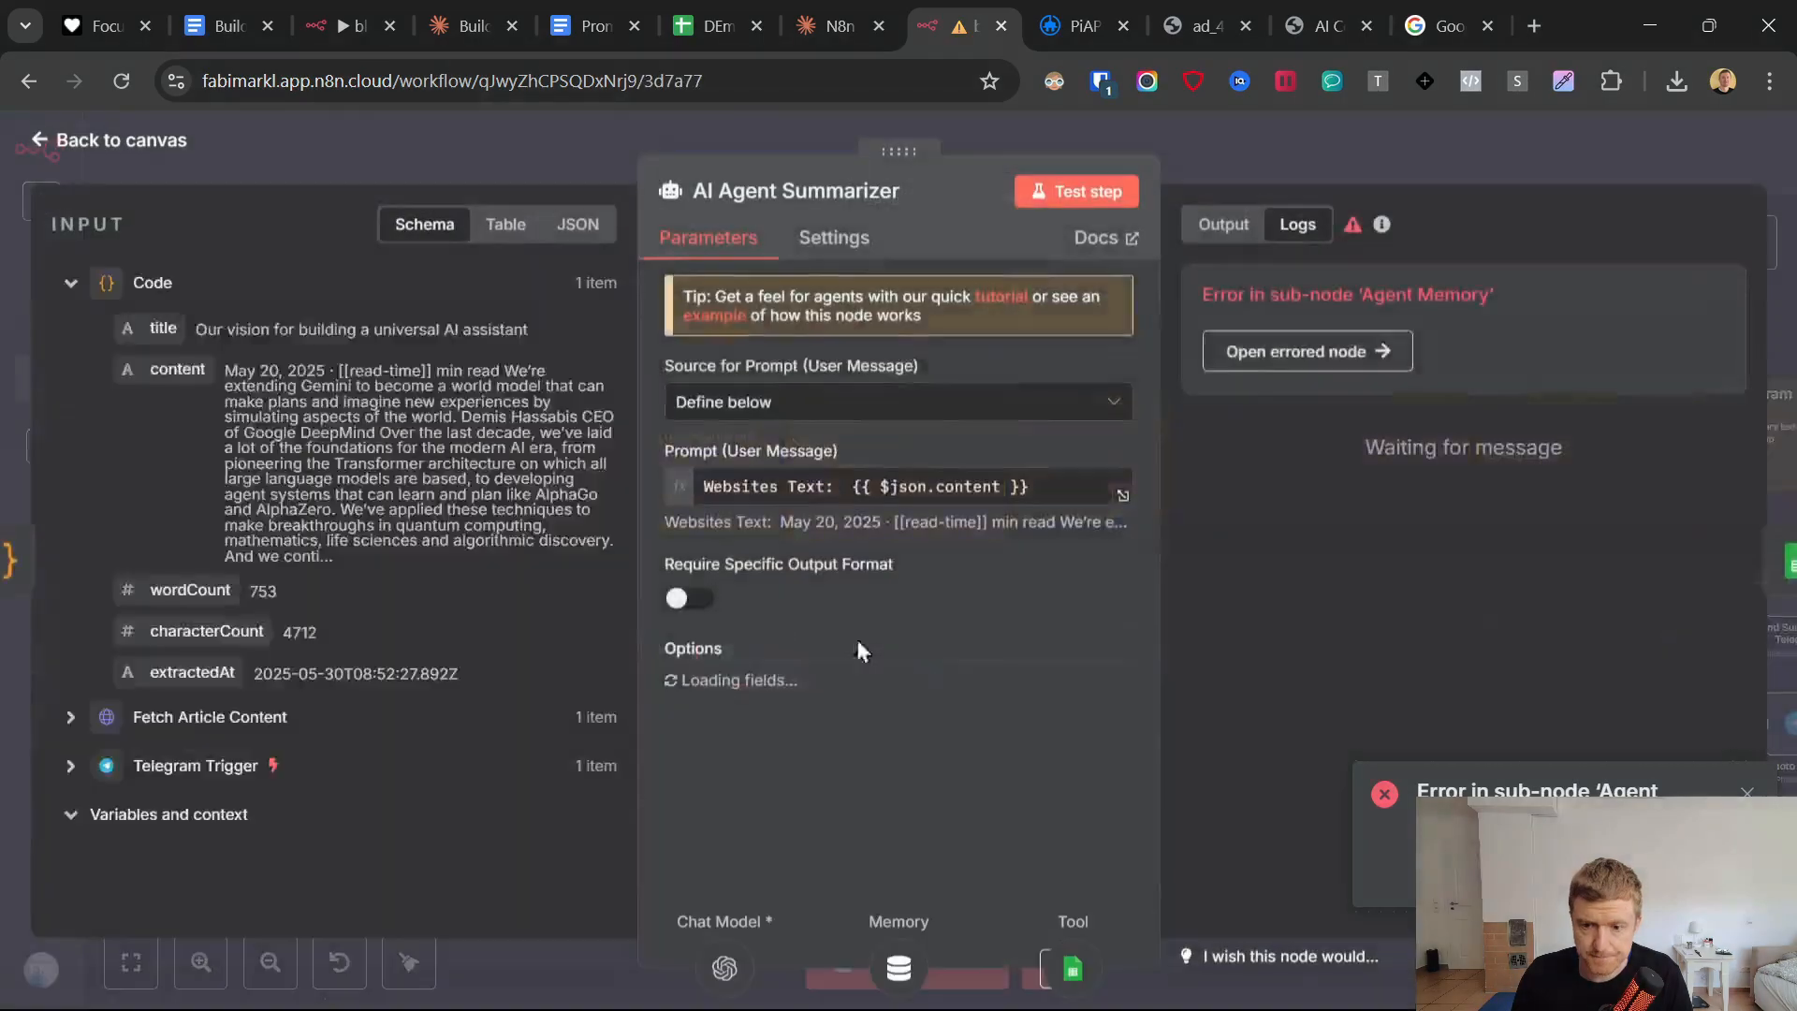
{"action": "left_click", "coordinate": [1060, 193]}
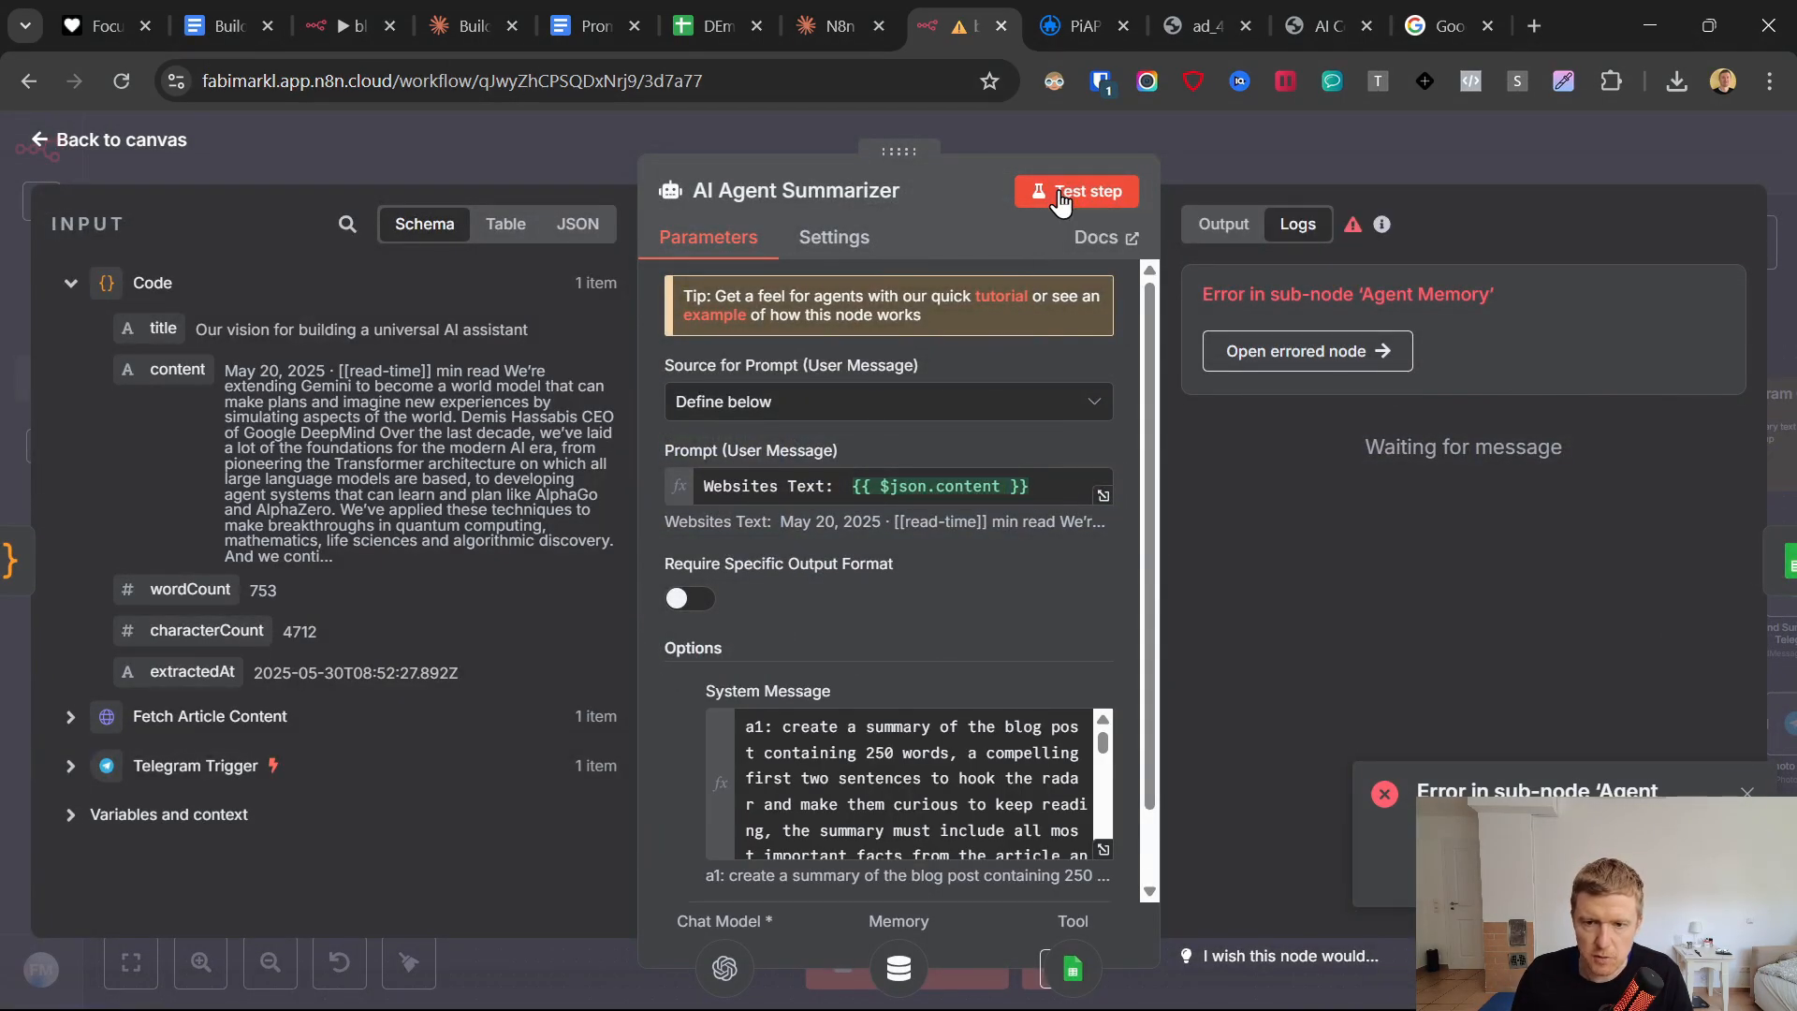
{"action": "left_click", "coordinate": [48, 148]}
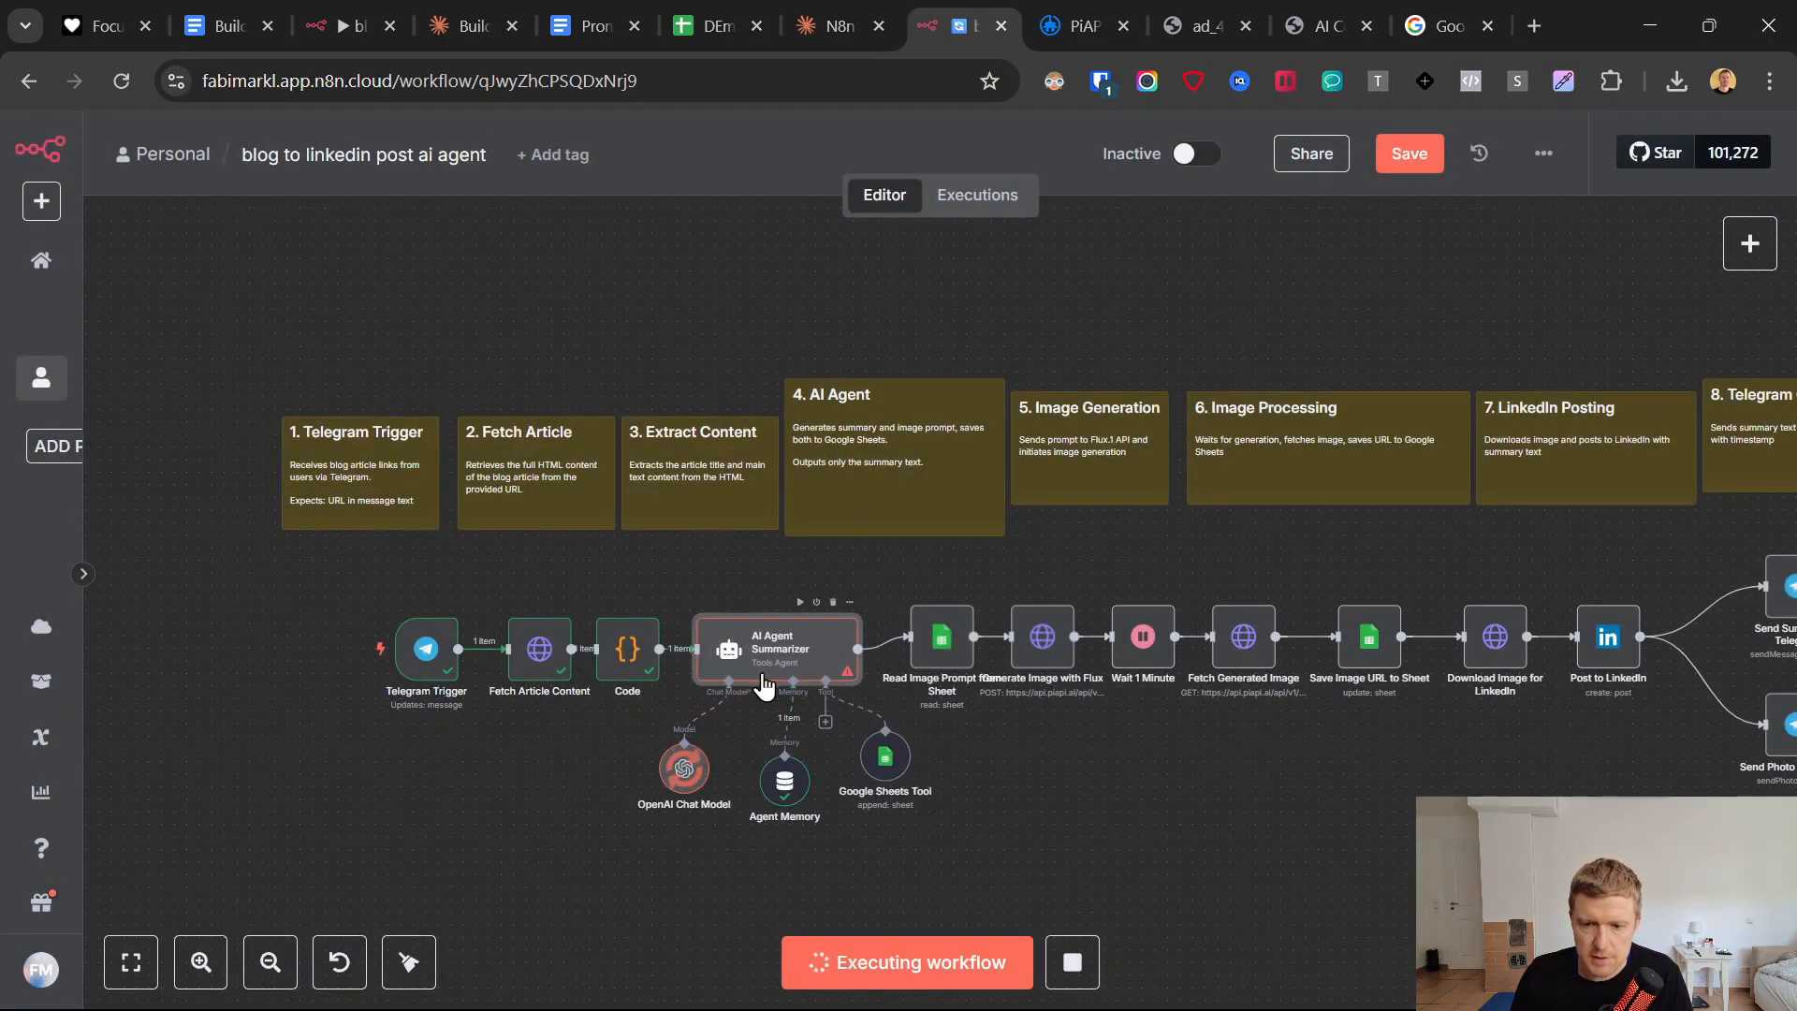
Review the Google Sheets Tool's document, sheet, operation and column mappings.
{"action": "double_click", "coordinate": [882, 763]}
{"action": "scroll", "coordinate": [906, 713], "scroll_direction": "down", "scroll_amount": 10}
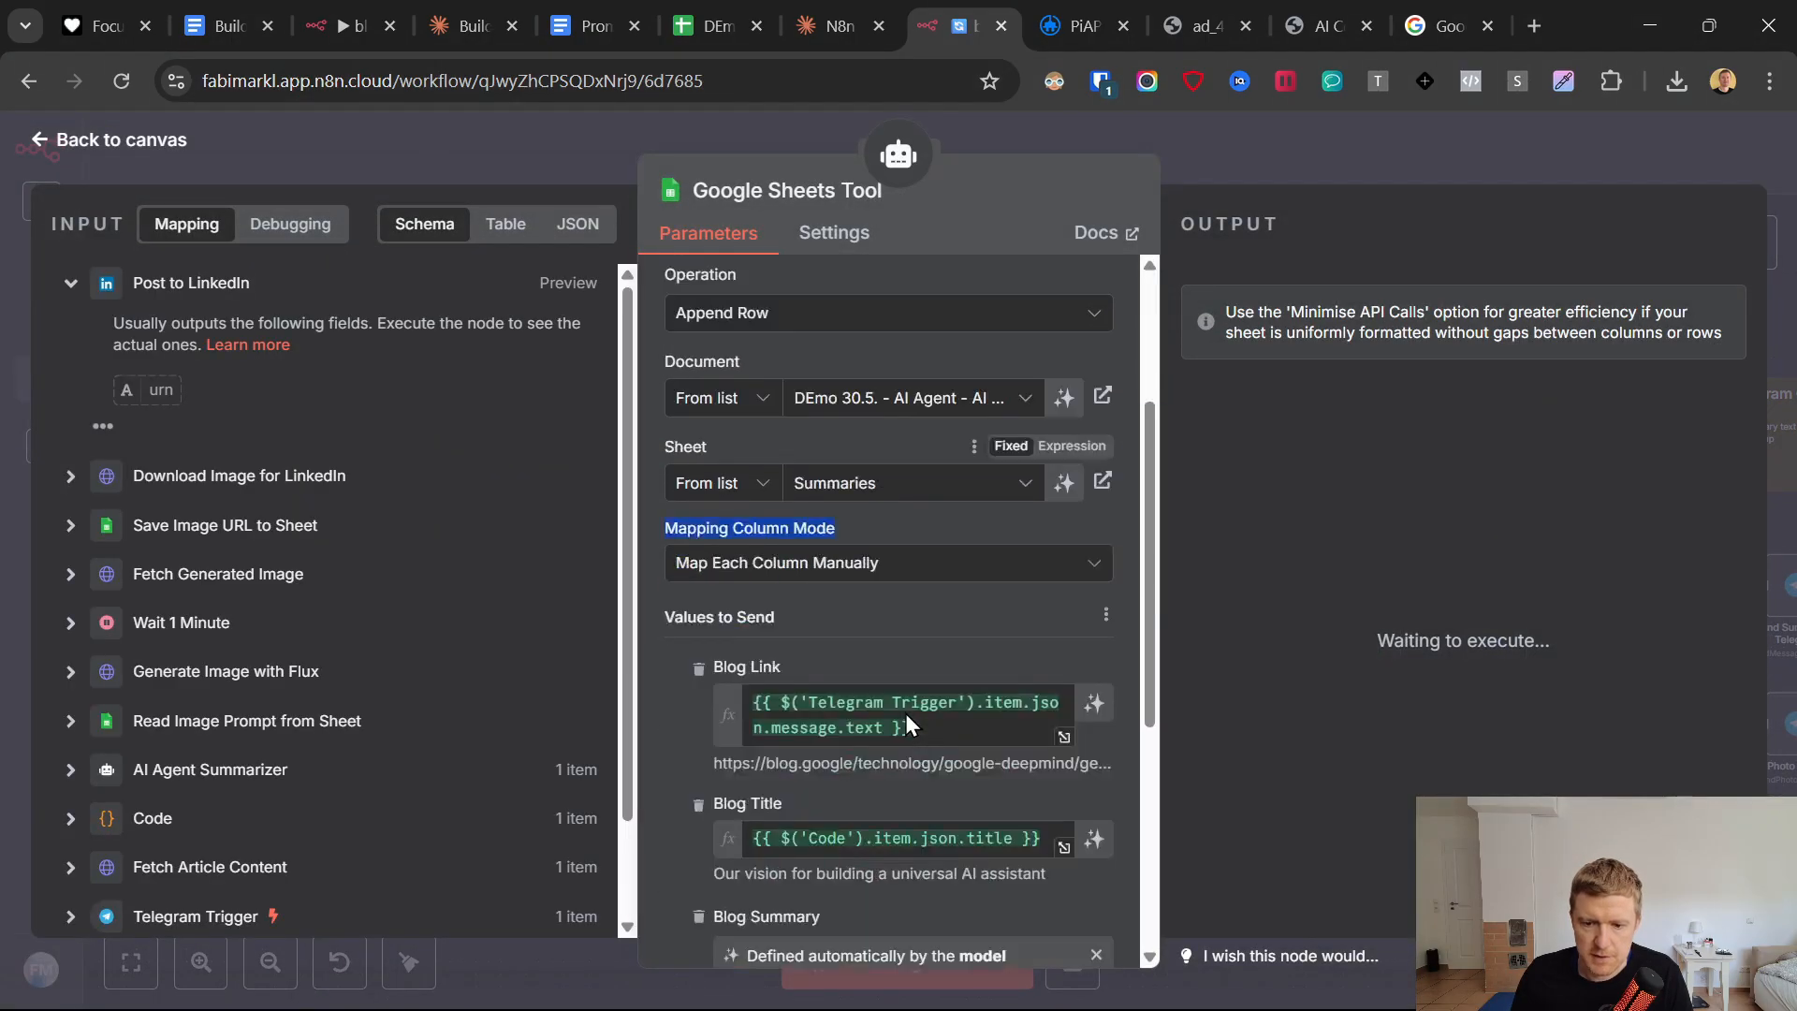
{"action": "scroll", "coordinate": [907, 714], "scroll_direction": "up", "scroll_amount": 10}
{"action": "scroll", "coordinate": [906, 713], "scroll_direction": "up", "scroll_amount": 1}
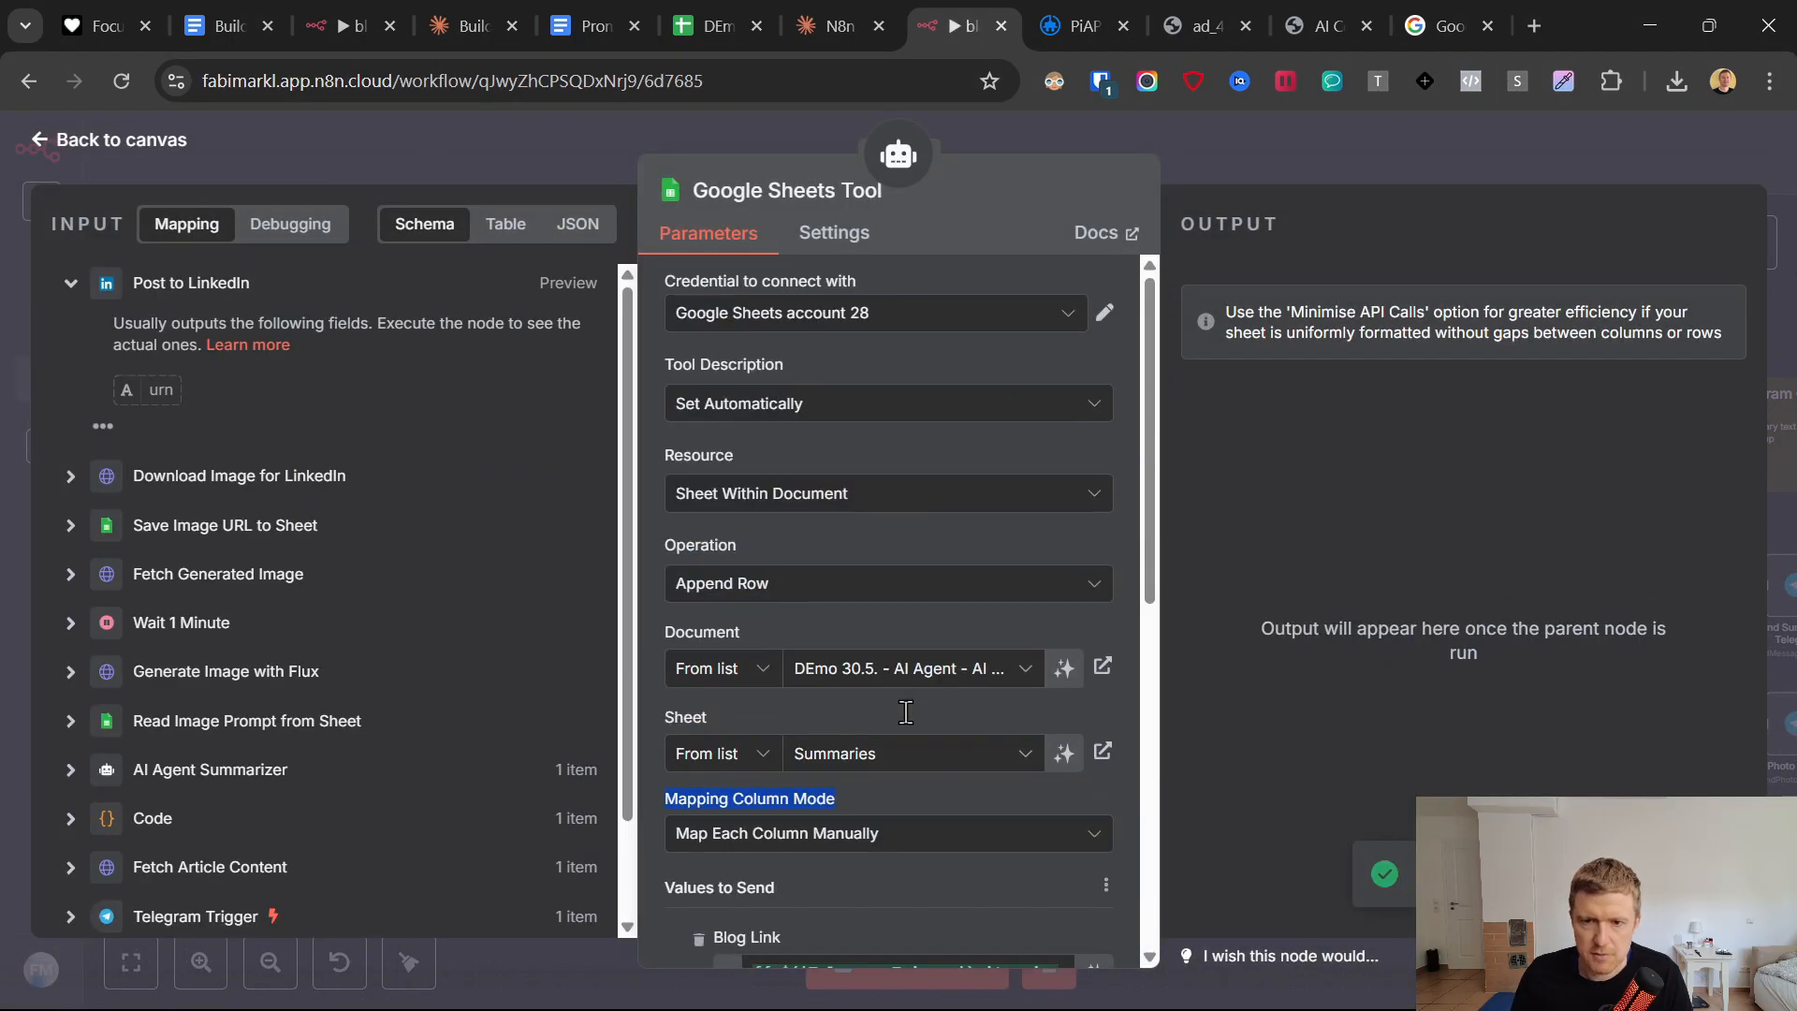
{"action": "left_click", "coordinate": [38, 150]}
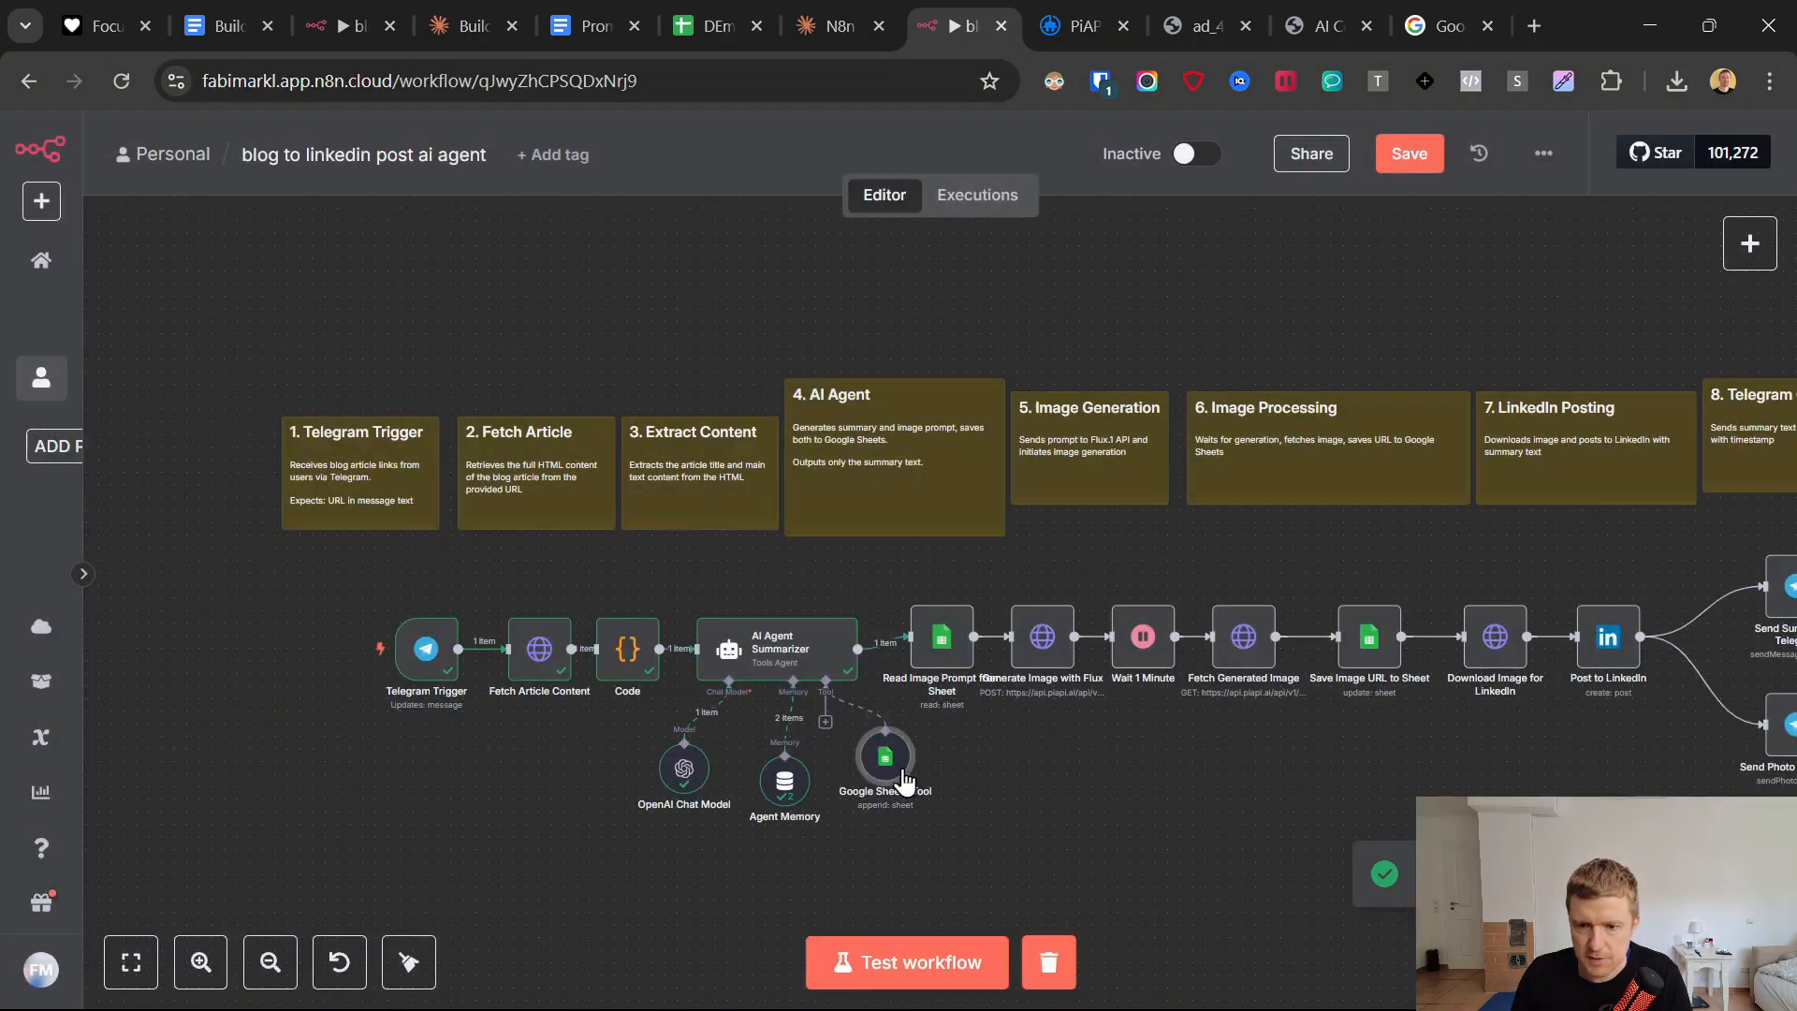
Set the Blog Link filter value in Read Image Prompt from Sheet to {{ $('Telegram Trigger').item.json.message.text }}.
{"action": "left_click", "coordinate": [936, 644]}
{"action": "key", "text": "Return"}
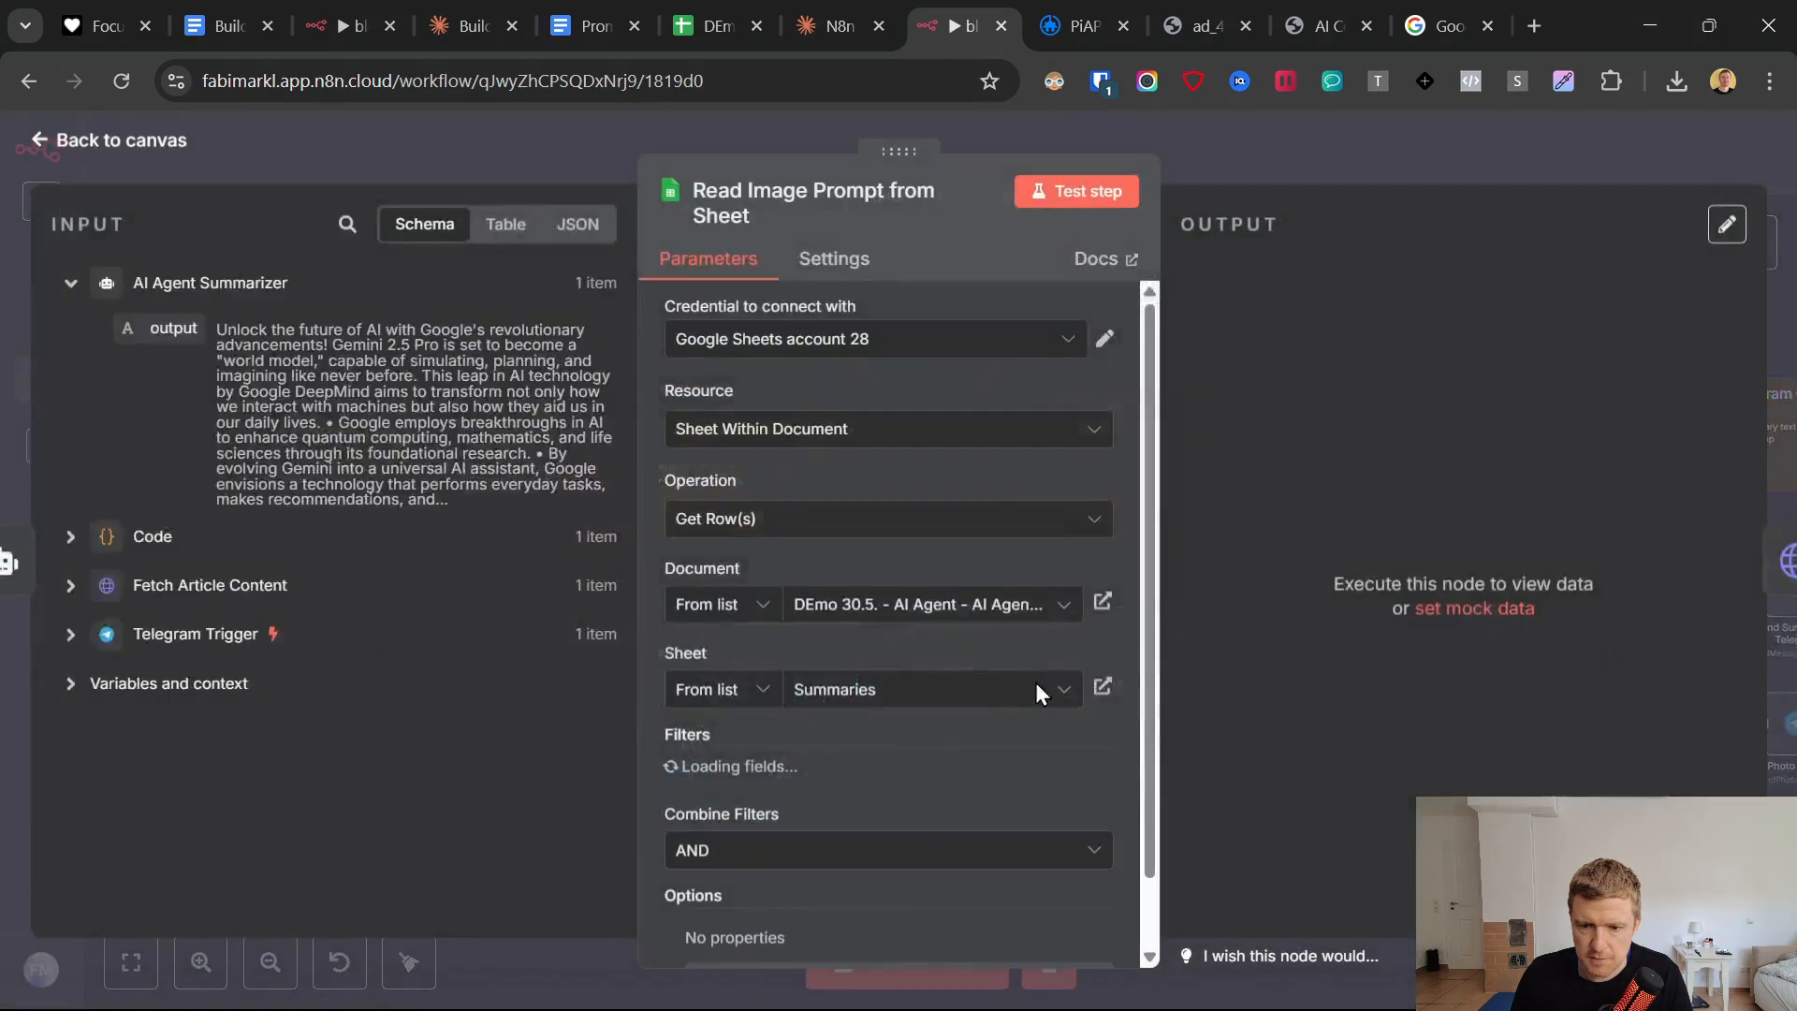
{"action": "scroll", "coordinate": [993, 655], "scroll_direction": "down", "scroll_amount": 4}
{"action": "left_click_drag", "start_coordinate": [836, 576], "coordinate": [695, 582]}
{"action": "key", "text": "BackSpace"}
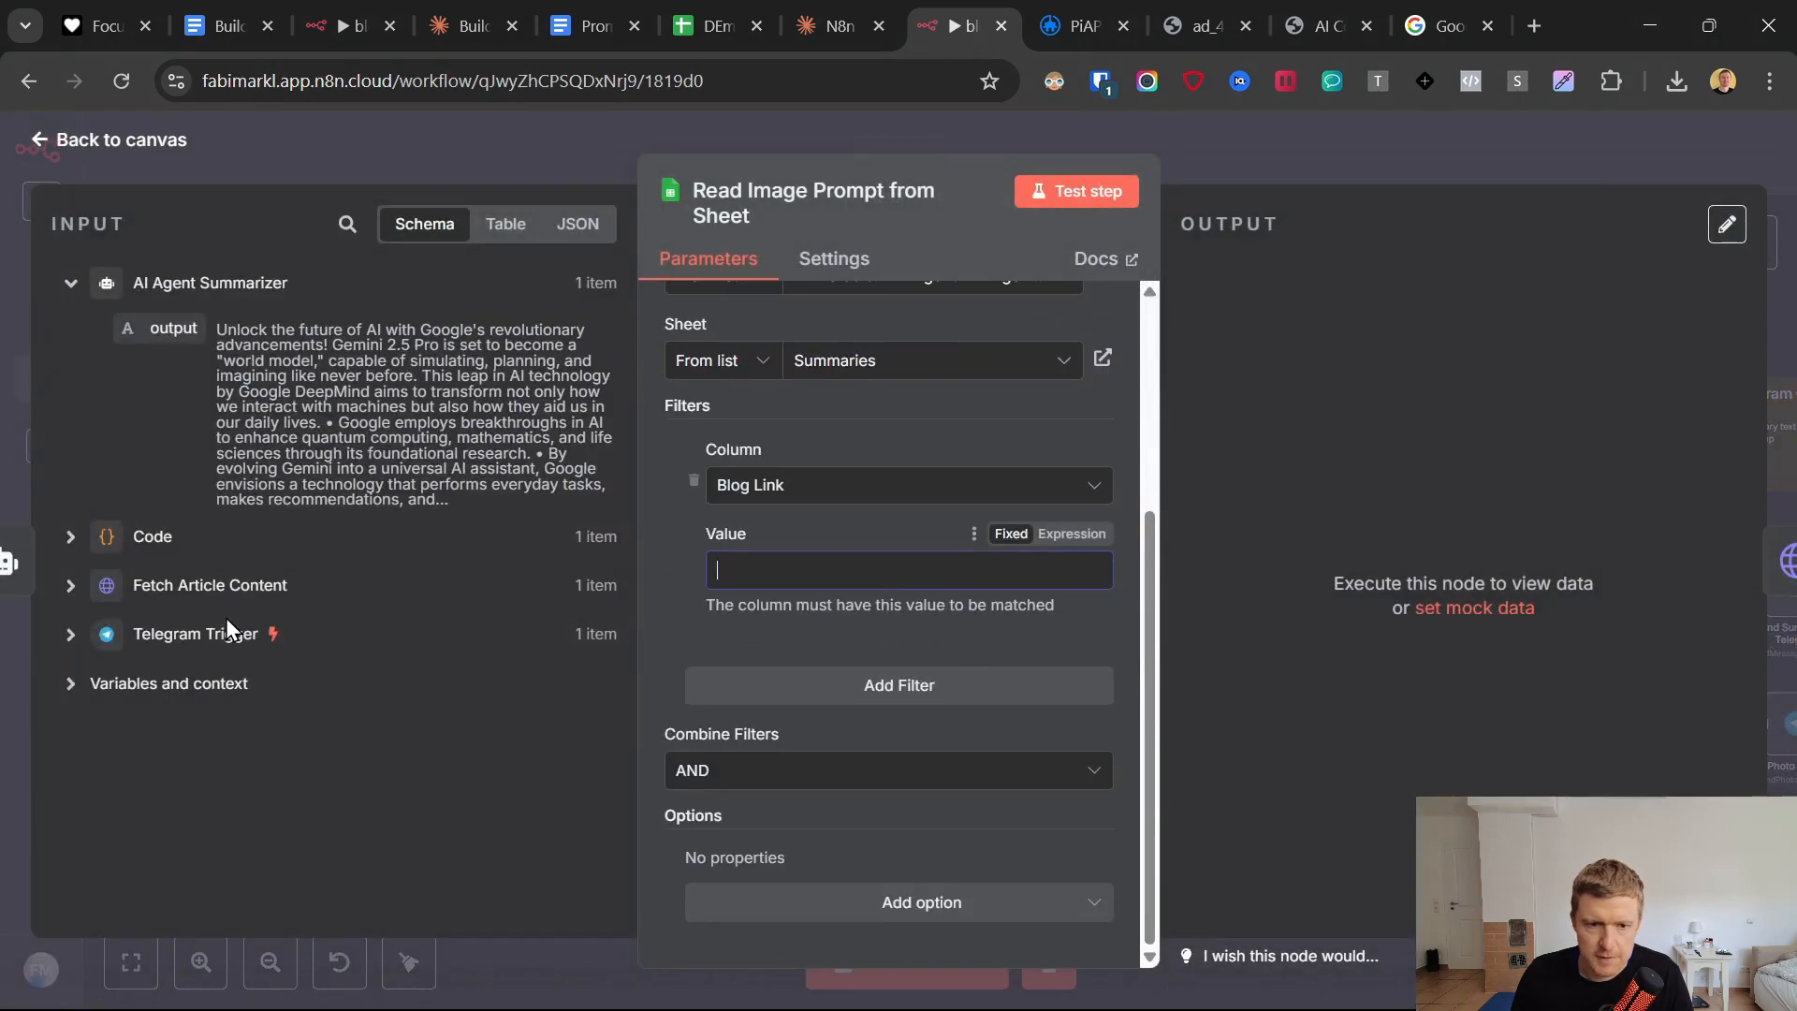
{"action": "left_click", "coordinate": [71, 634]}
{"action": "scroll", "coordinate": [217, 715], "scroll_direction": "down", "scroll_amount": 6}
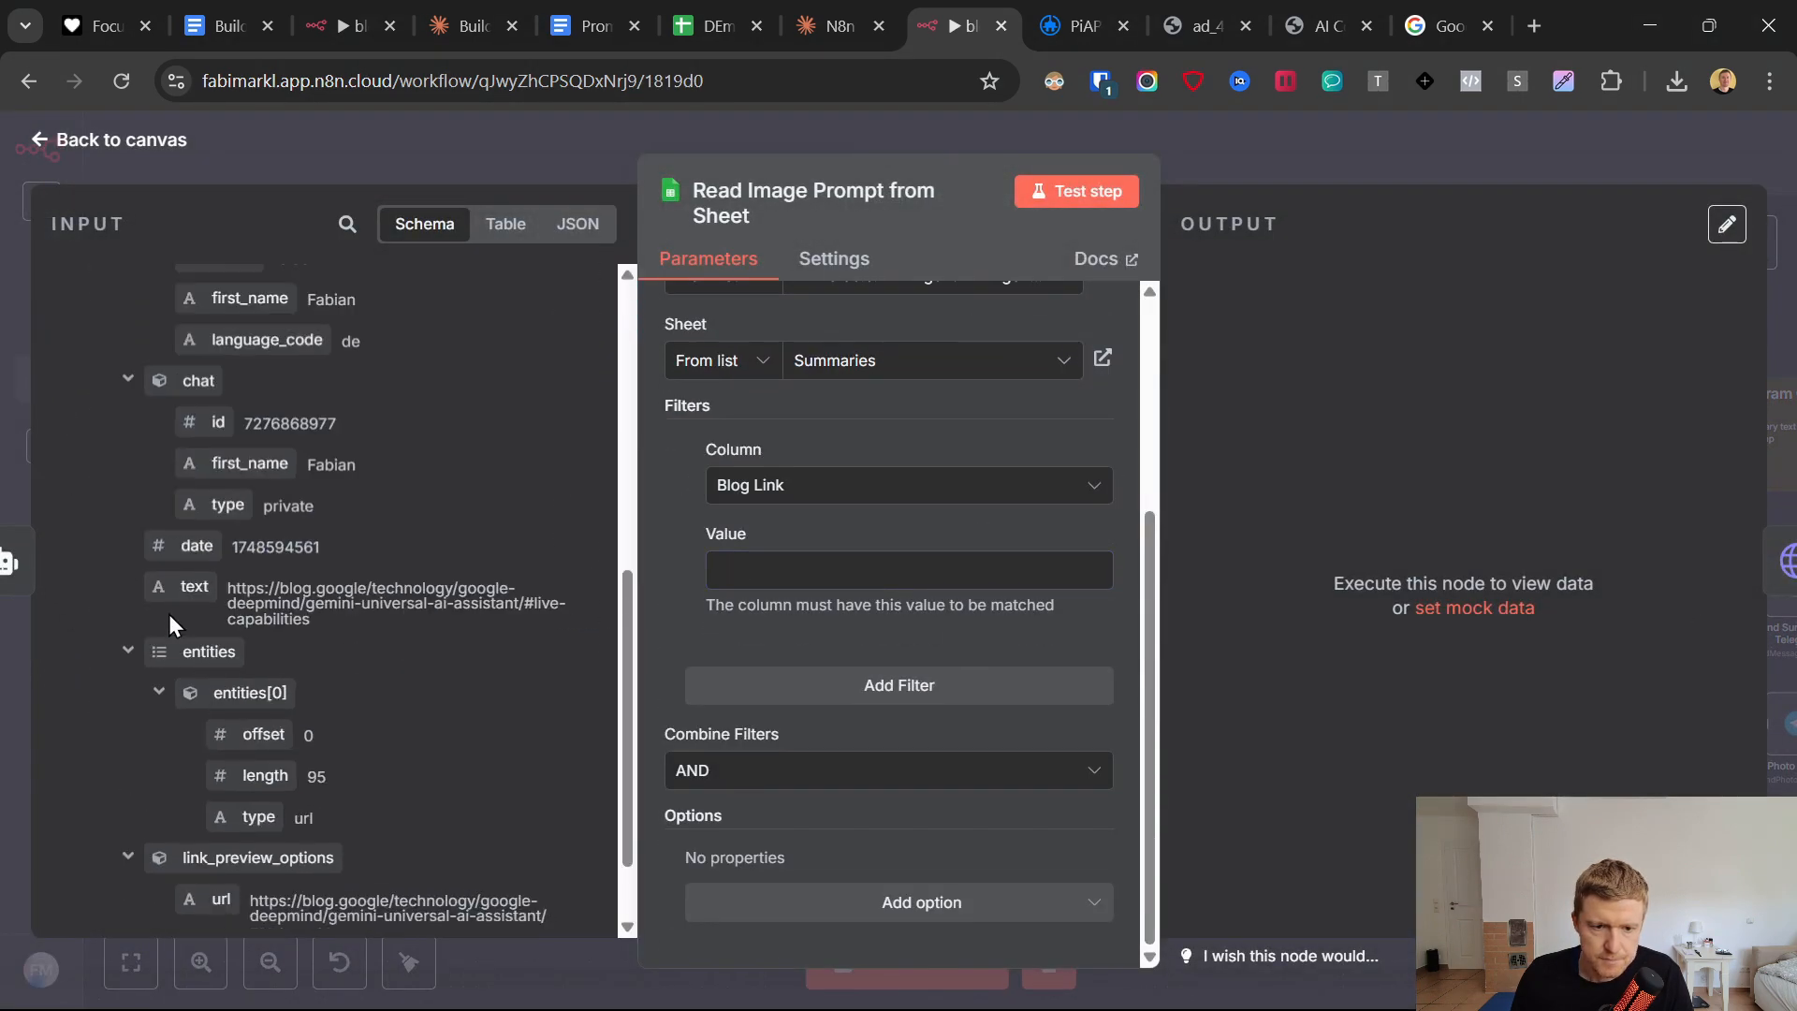
{"action": "scroll", "coordinate": [183, 573], "scroll_direction": "down", "scroll_amount": 1}
{"action": "scroll", "coordinate": [212, 588], "scroll_direction": "up", "scroll_amount": 2}
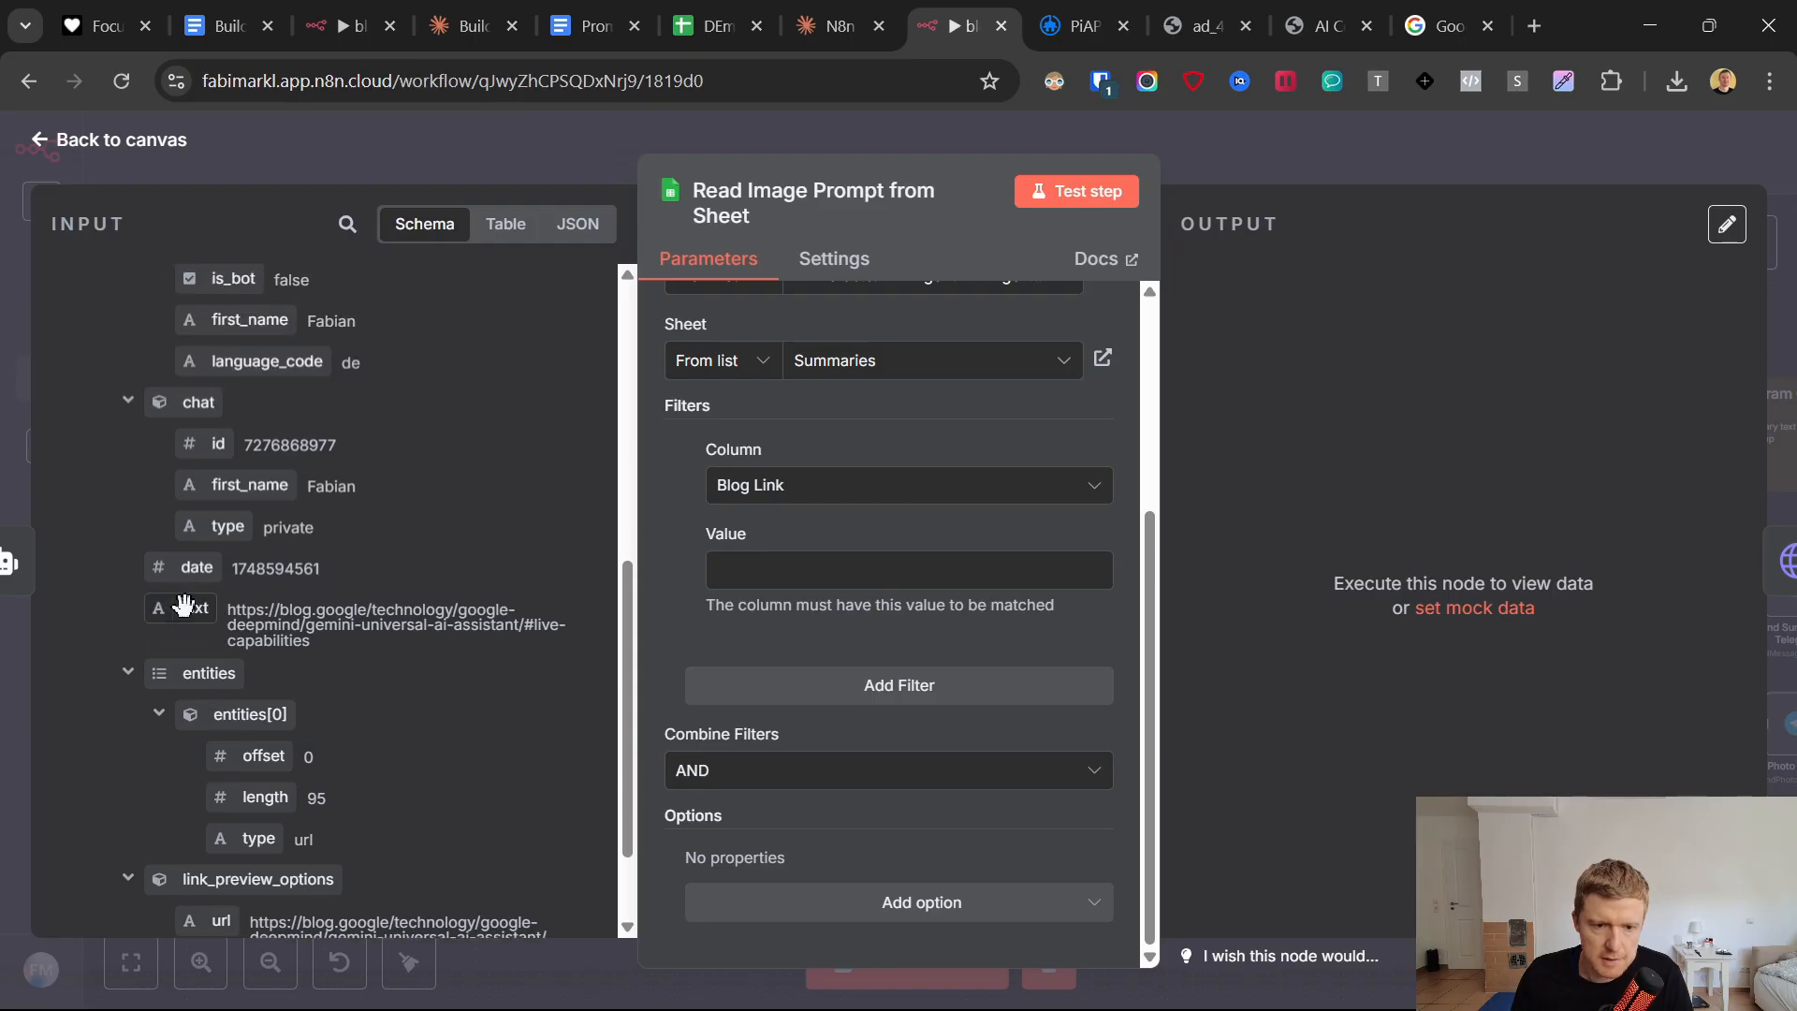
{"action": "left_click_drag", "start_coordinate": [197, 607], "coordinate": [816, 565]}
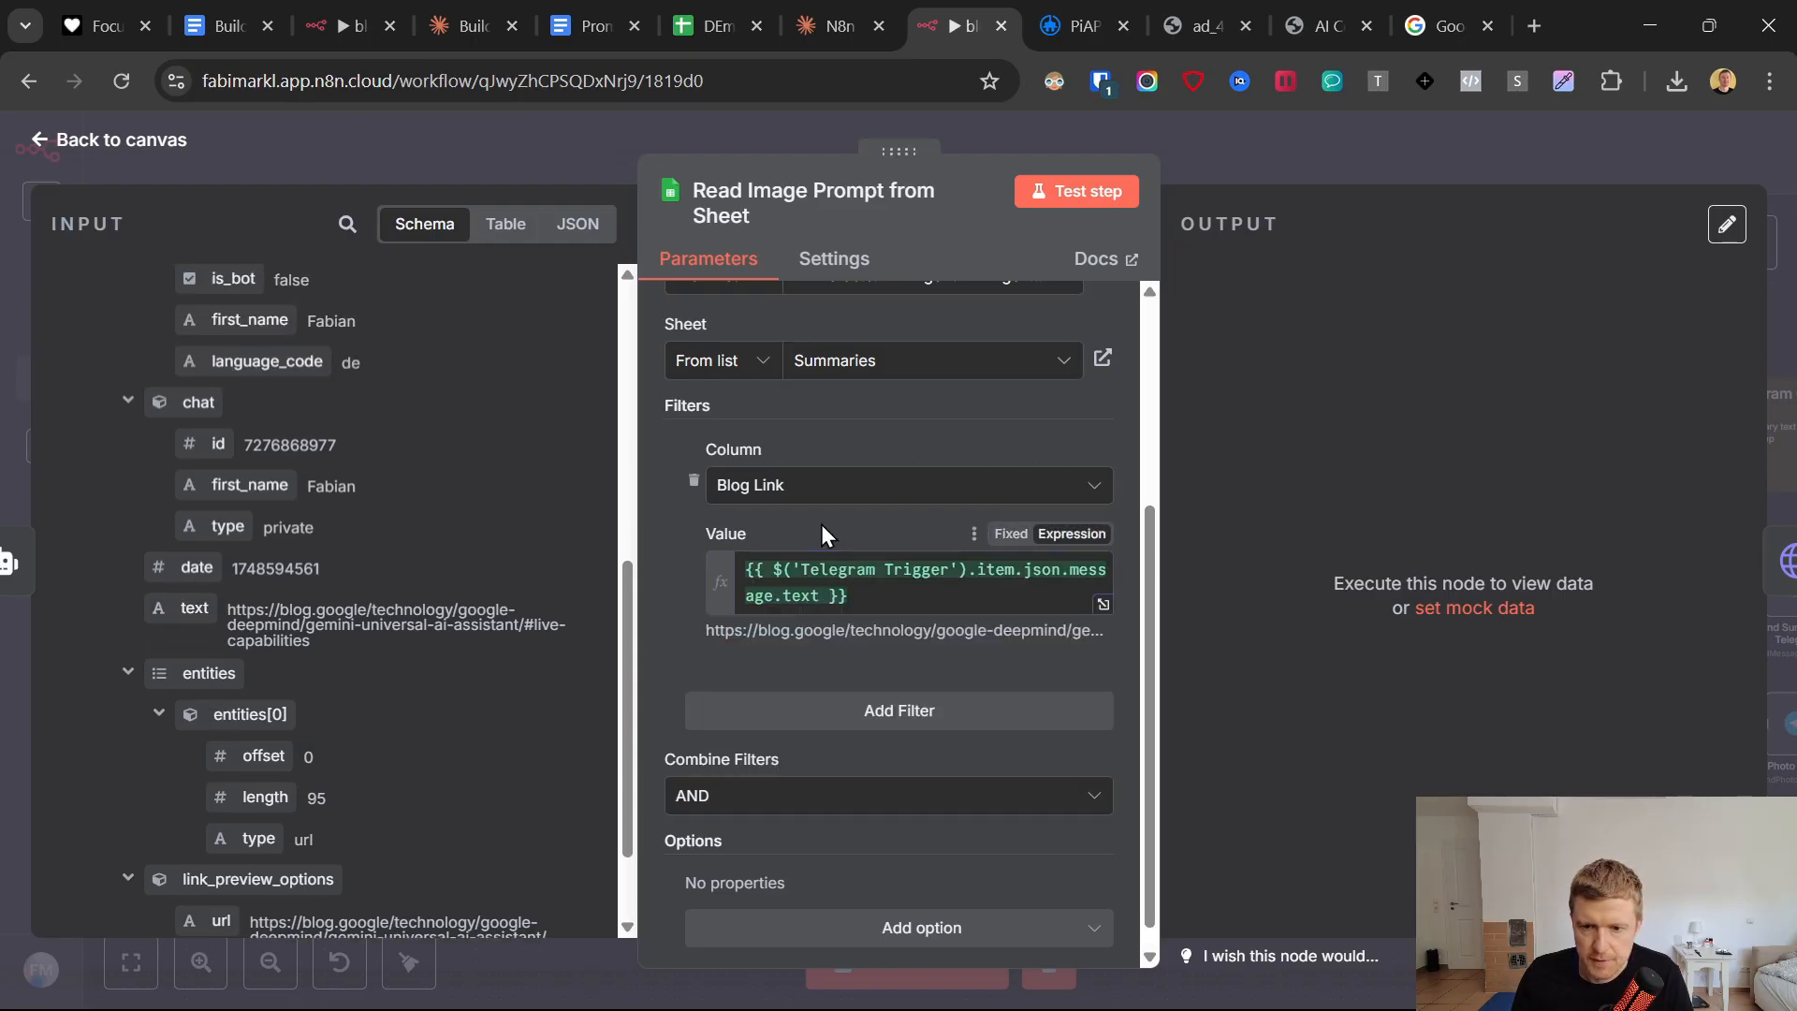
Test the Read Image Prompt from Sheet node and check the Google Sheets document for a saved row.
{"action": "scroll", "coordinate": [820, 542], "scroll_direction": "down", "scroll_amount": 1}
{"action": "scroll", "coordinate": [818, 539], "scroll_direction": "up", "scroll_amount": 3}
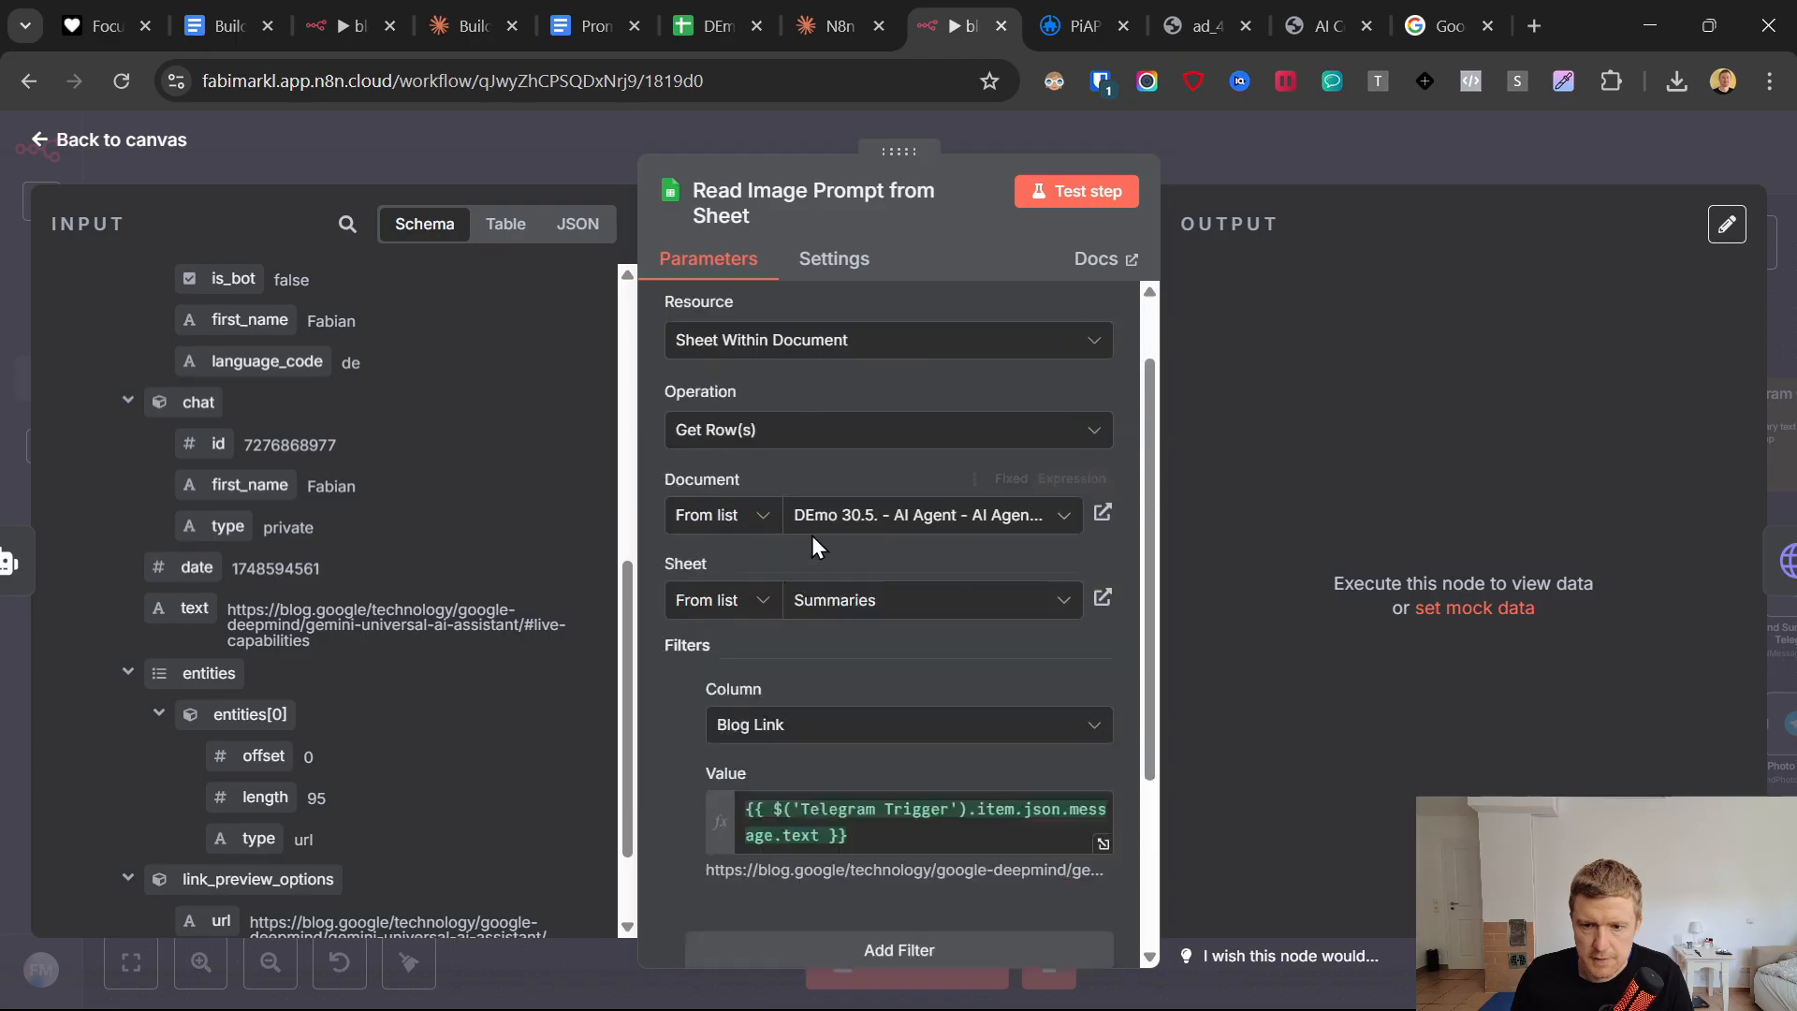
{"action": "scroll", "coordinate": [813, 536], "scroll_direction": "down", "scroll_amount": 3}
{"action": "left_click", "coordinate": [1114, 192]}
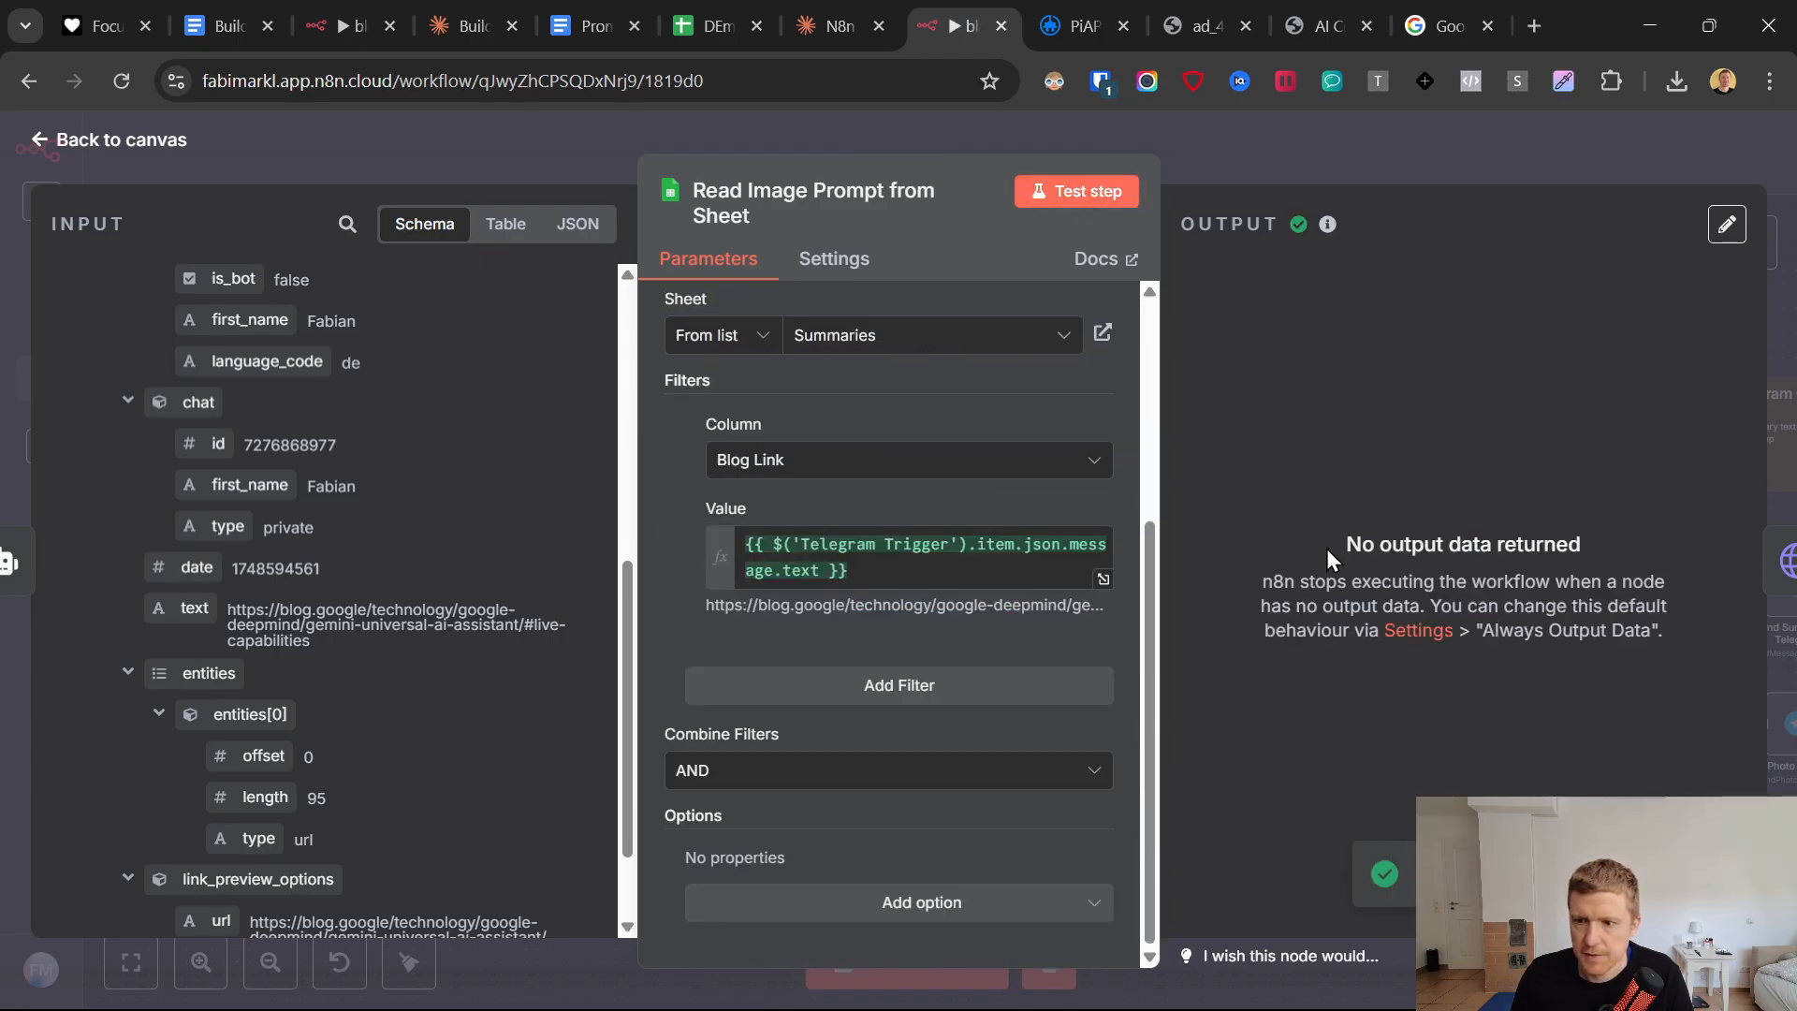
{"action": "left_click", "coordinate": [706, 9]}
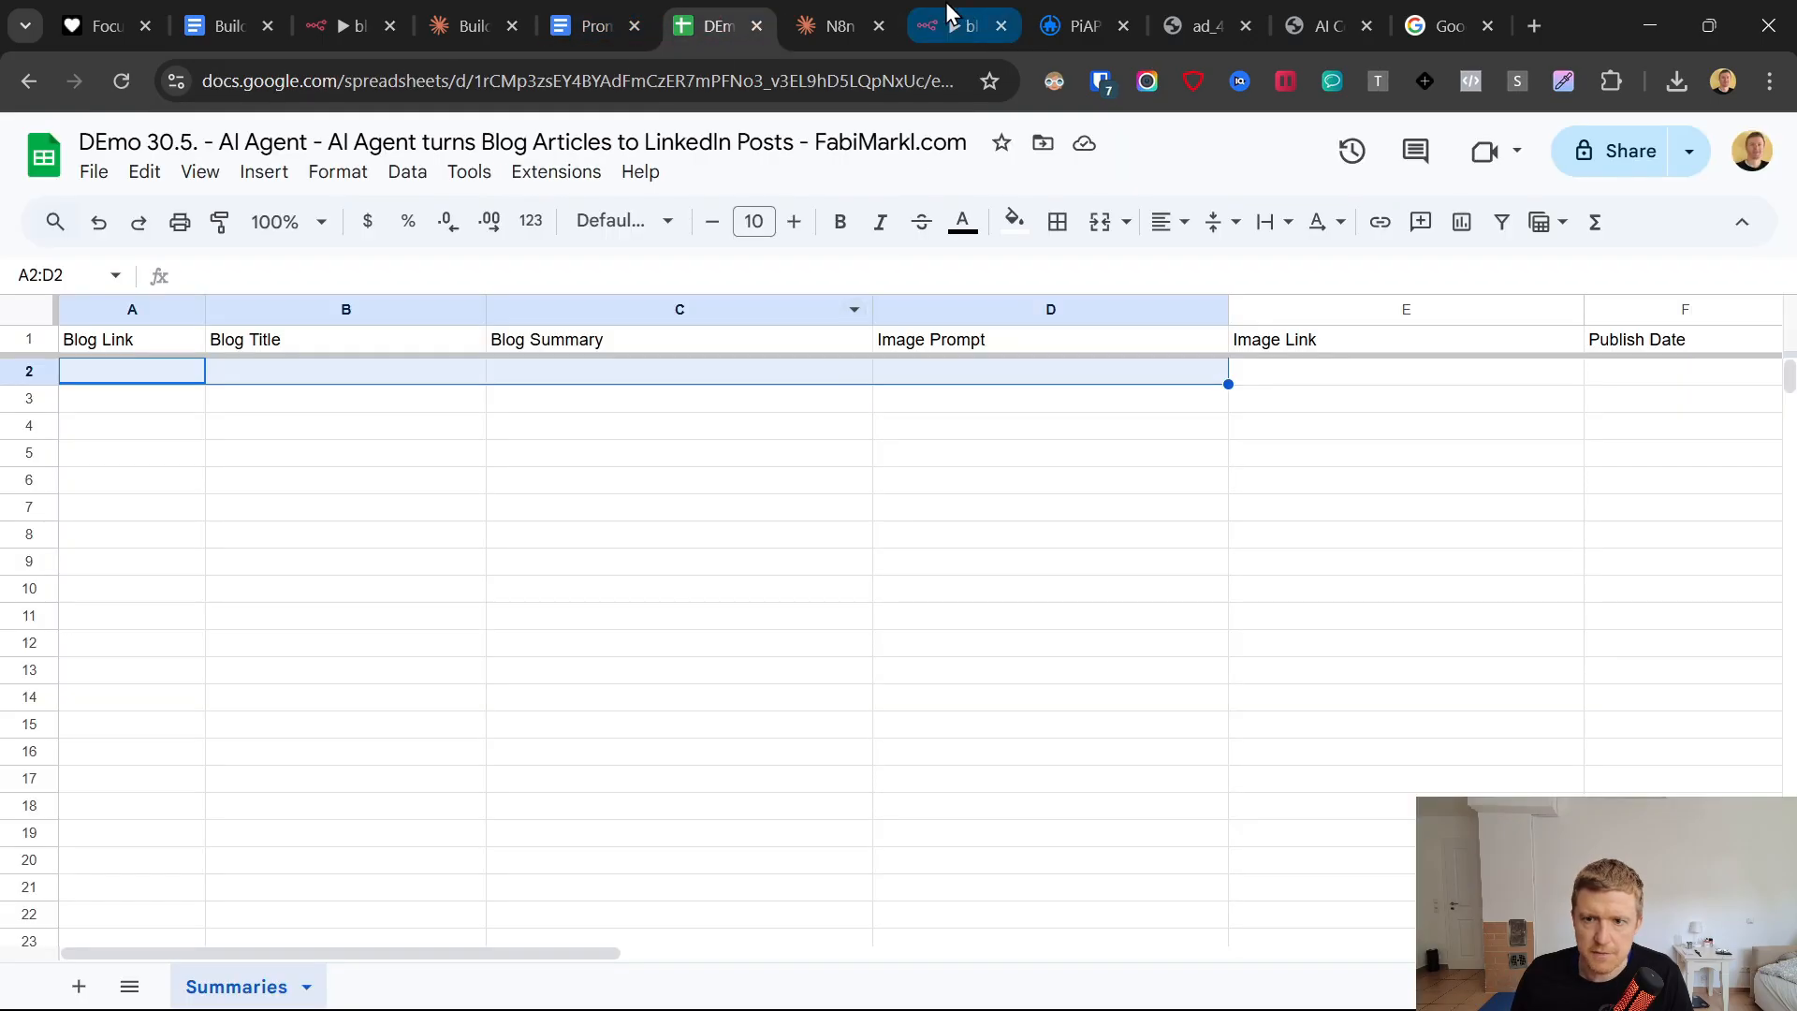
{"action": "left_click", "coordinate": [946, 7]}
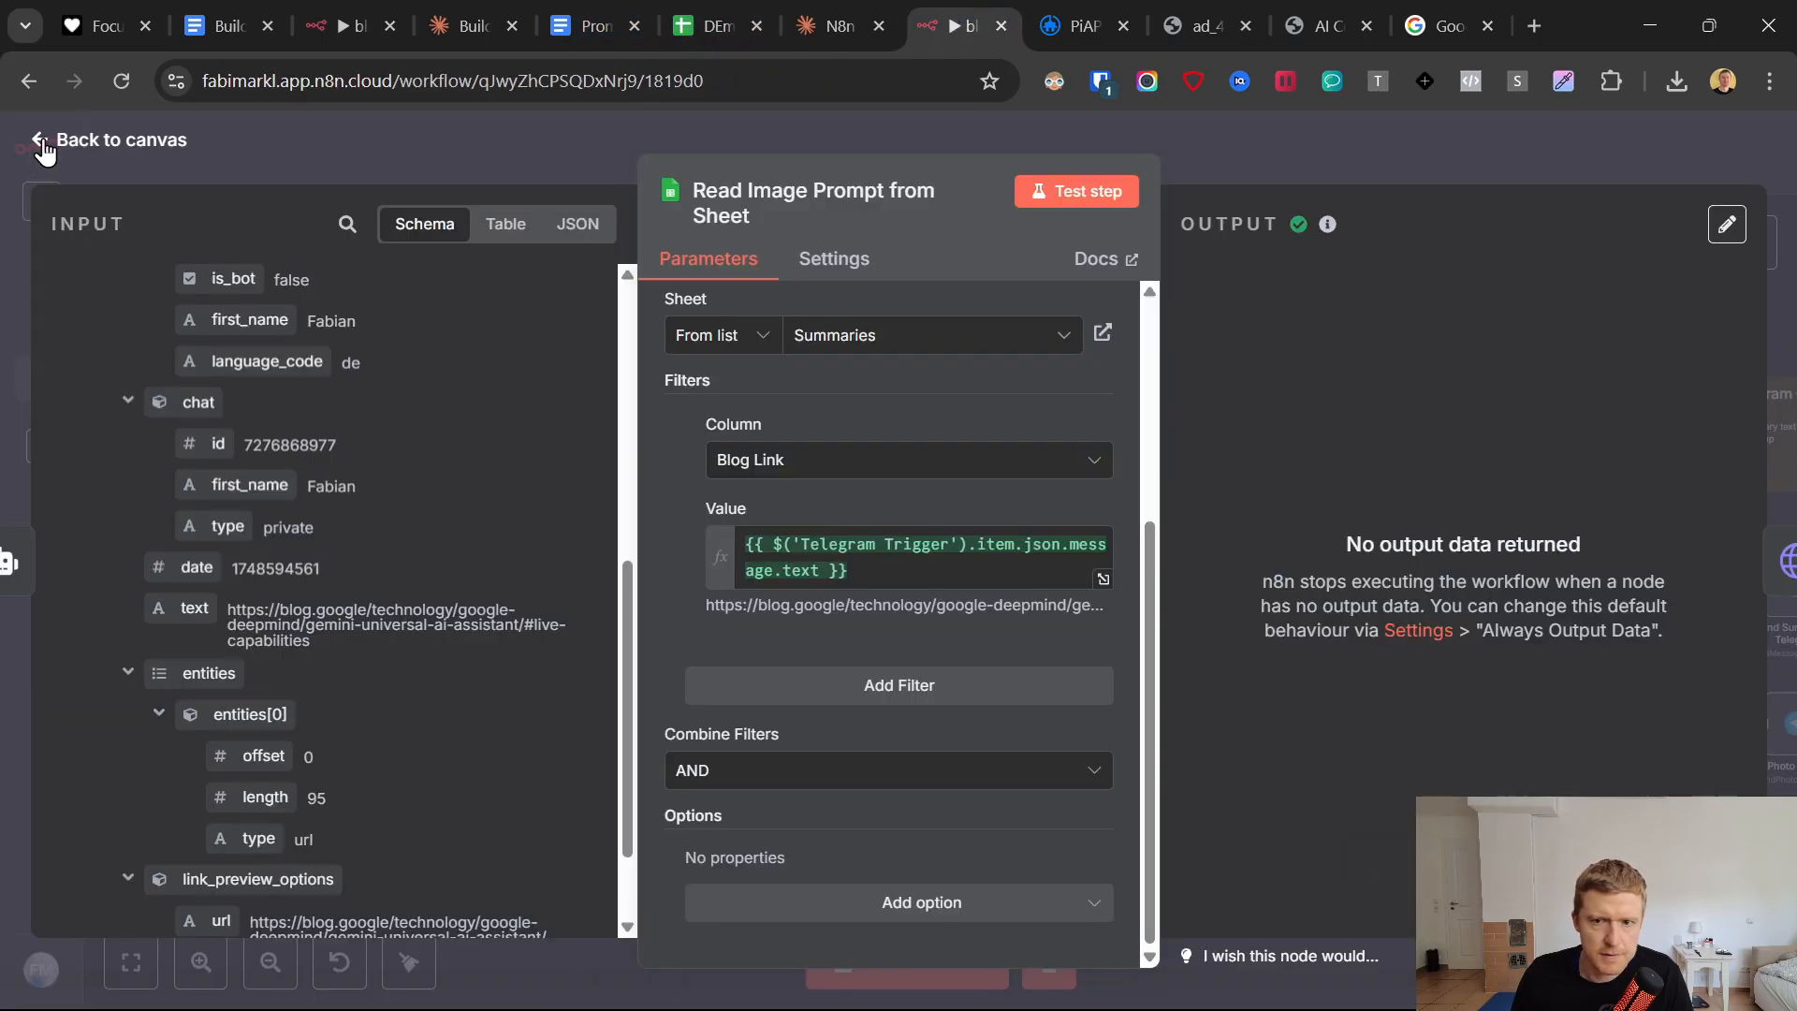
Rename the Read Image Prompt from Sheet node to Save_summary and return to the canvas.
{"action": "left_click", "coordinate": [833, 204]}
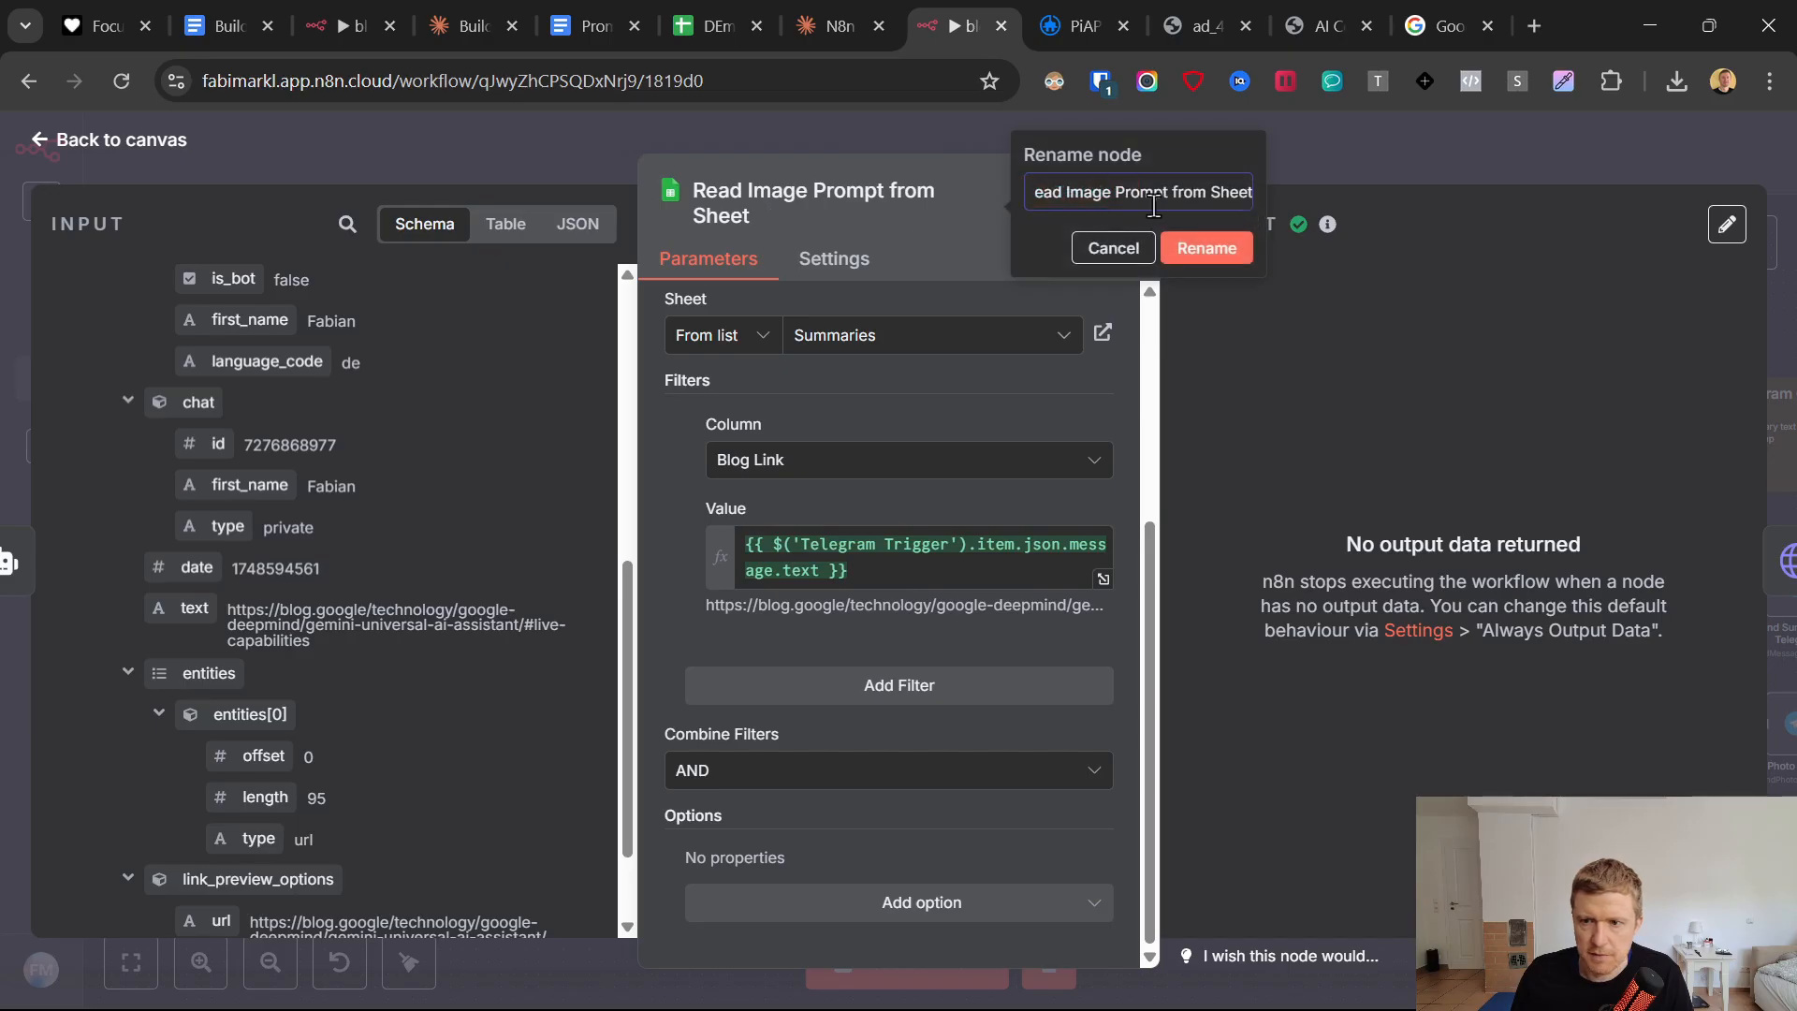
{"action": "type", "text": "Save_summary"}
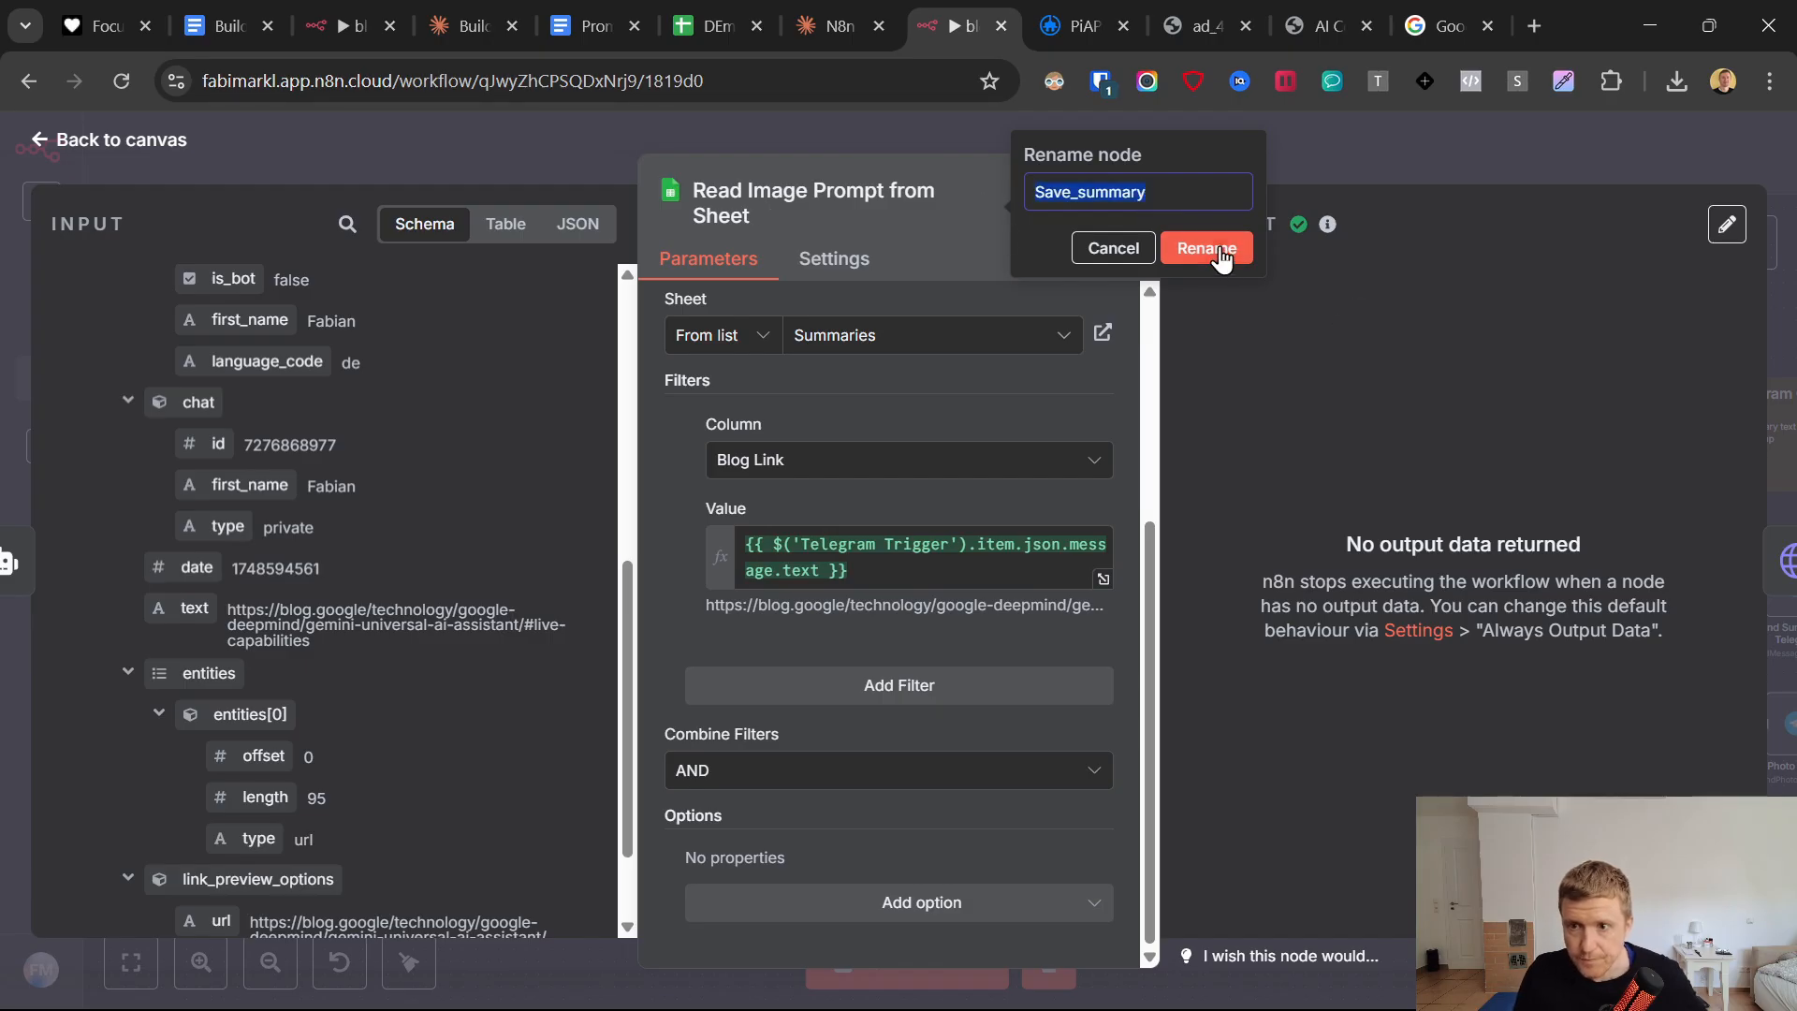
{"action": "key", "text": "Return"}
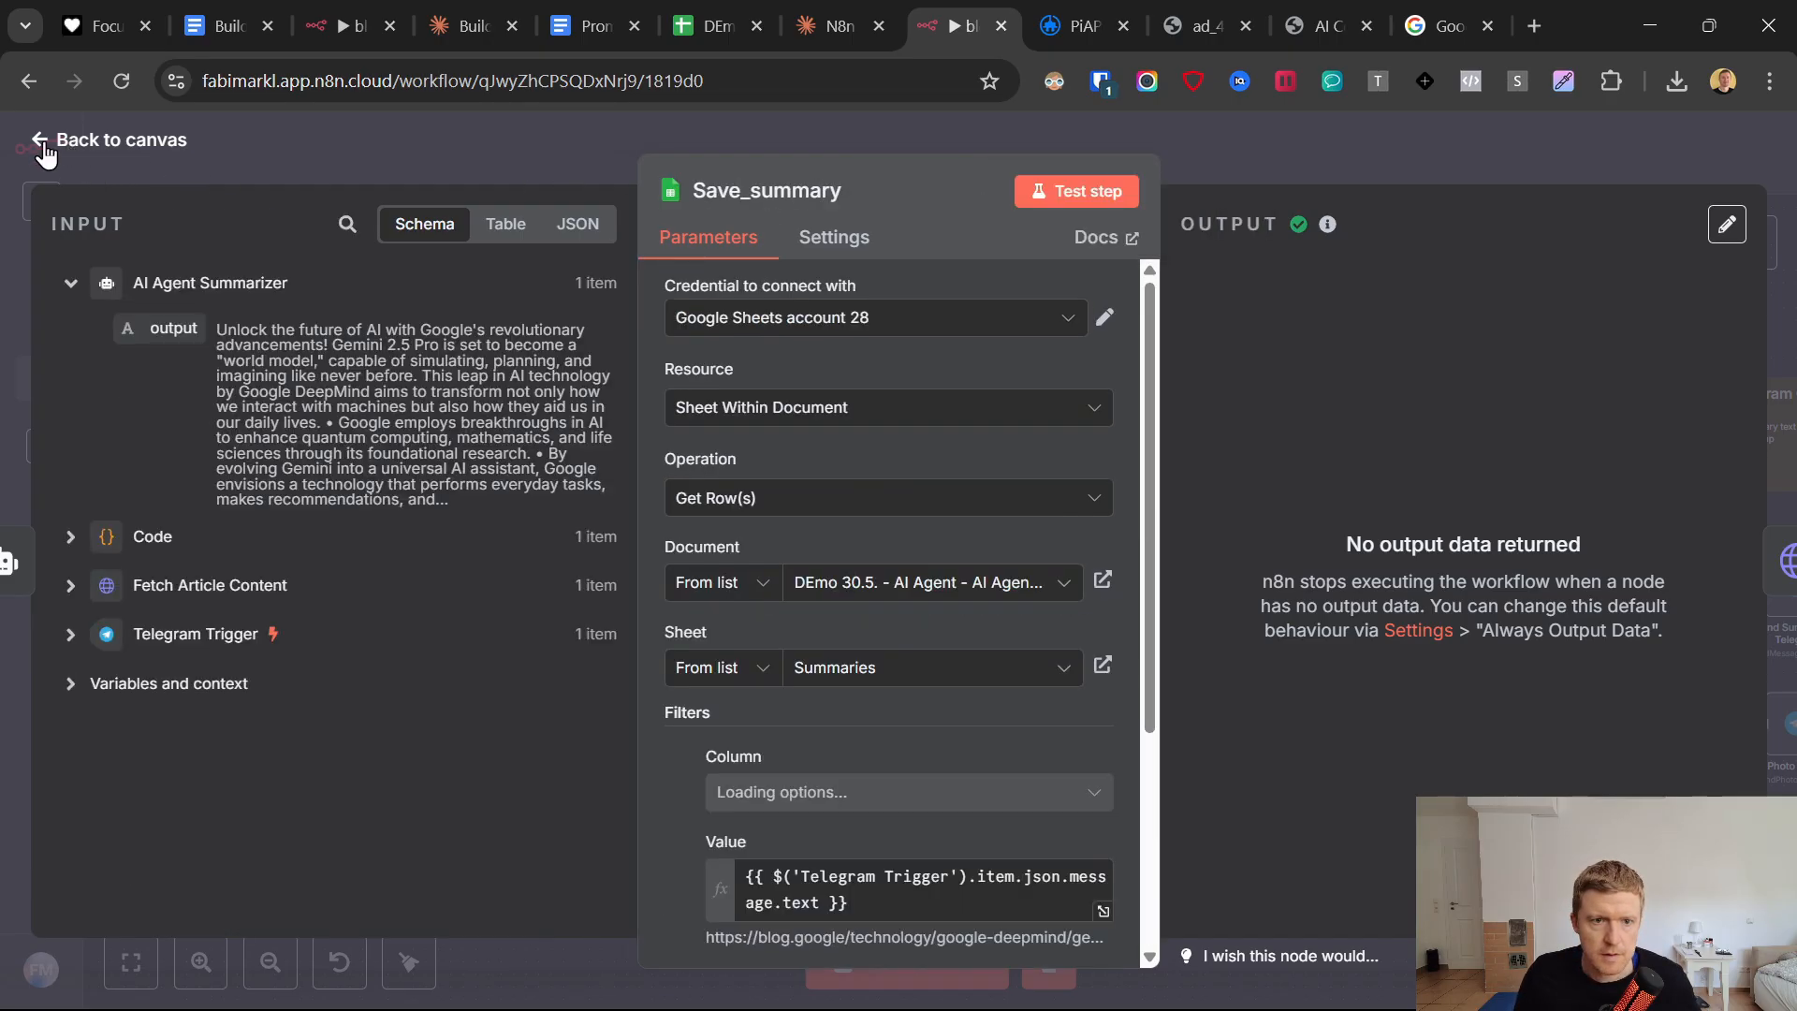
{"action": "left_click", "coordinate": [58, 140]}
Open the AI Agent Summarizer node and read through its generated output.
{"action": "left_click", "coordinate": [822, 670]}
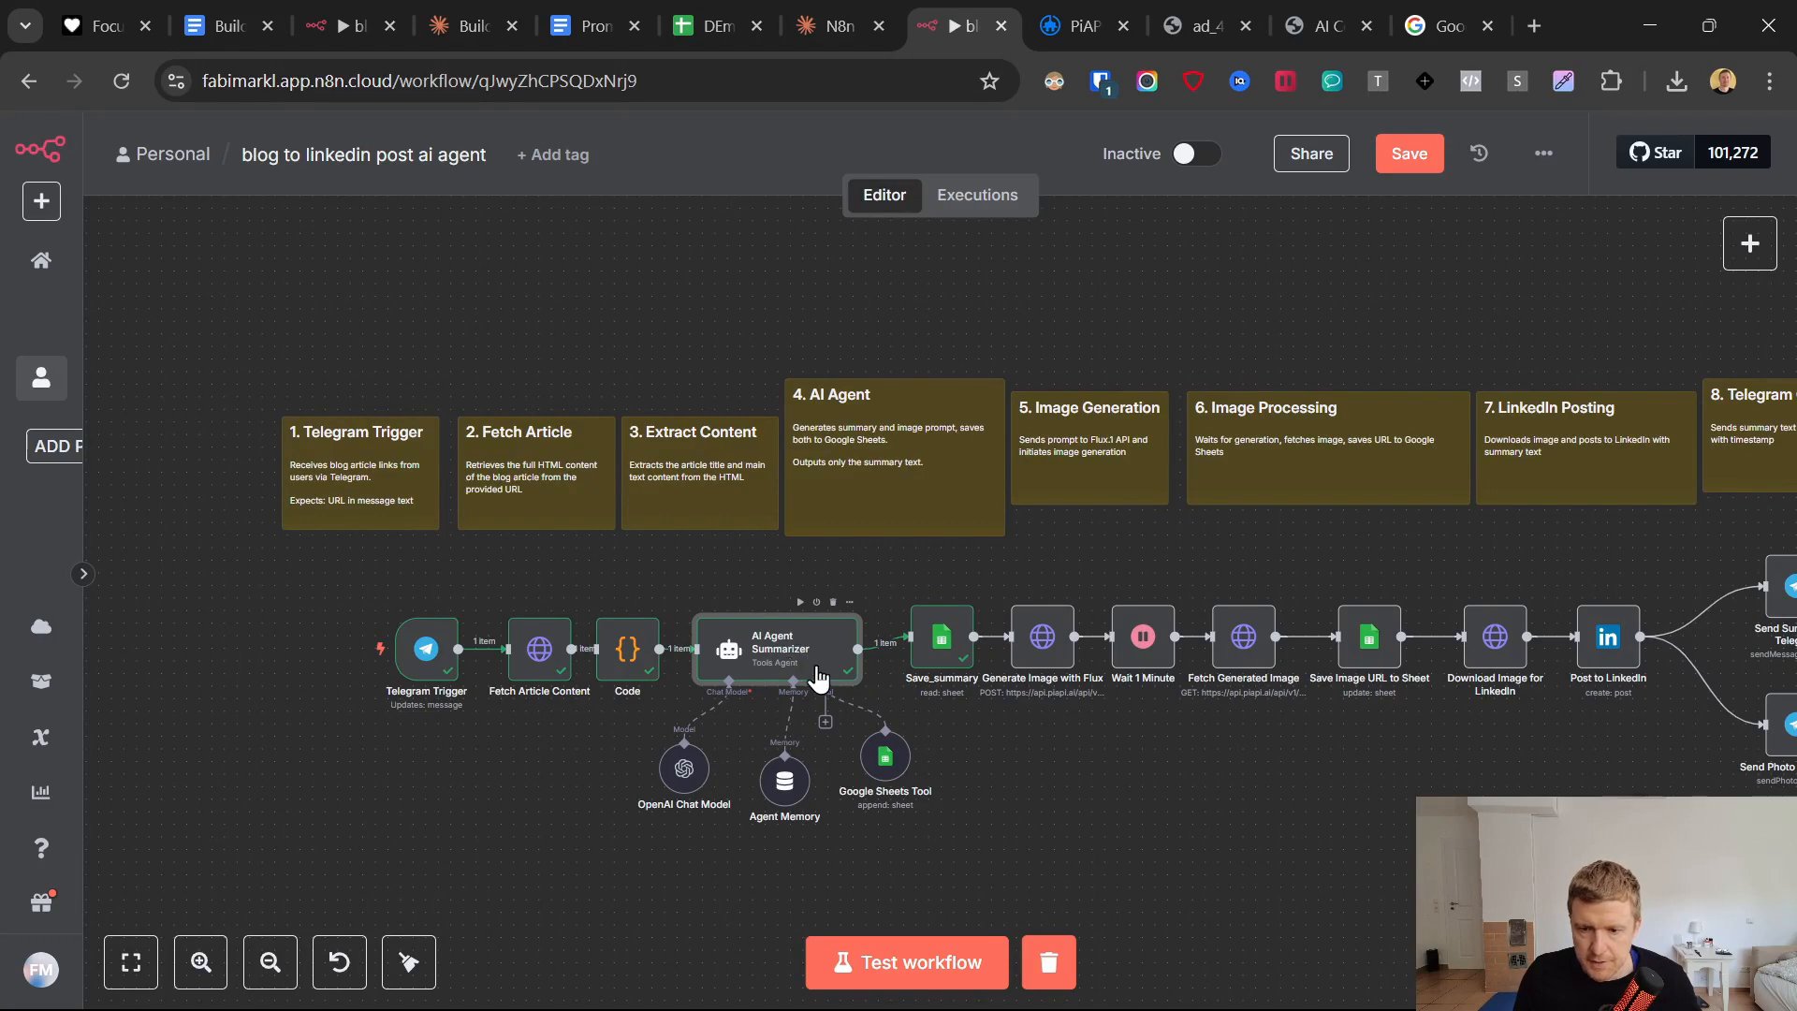
{"action": "double_click", "coordinate": [819, 676]}
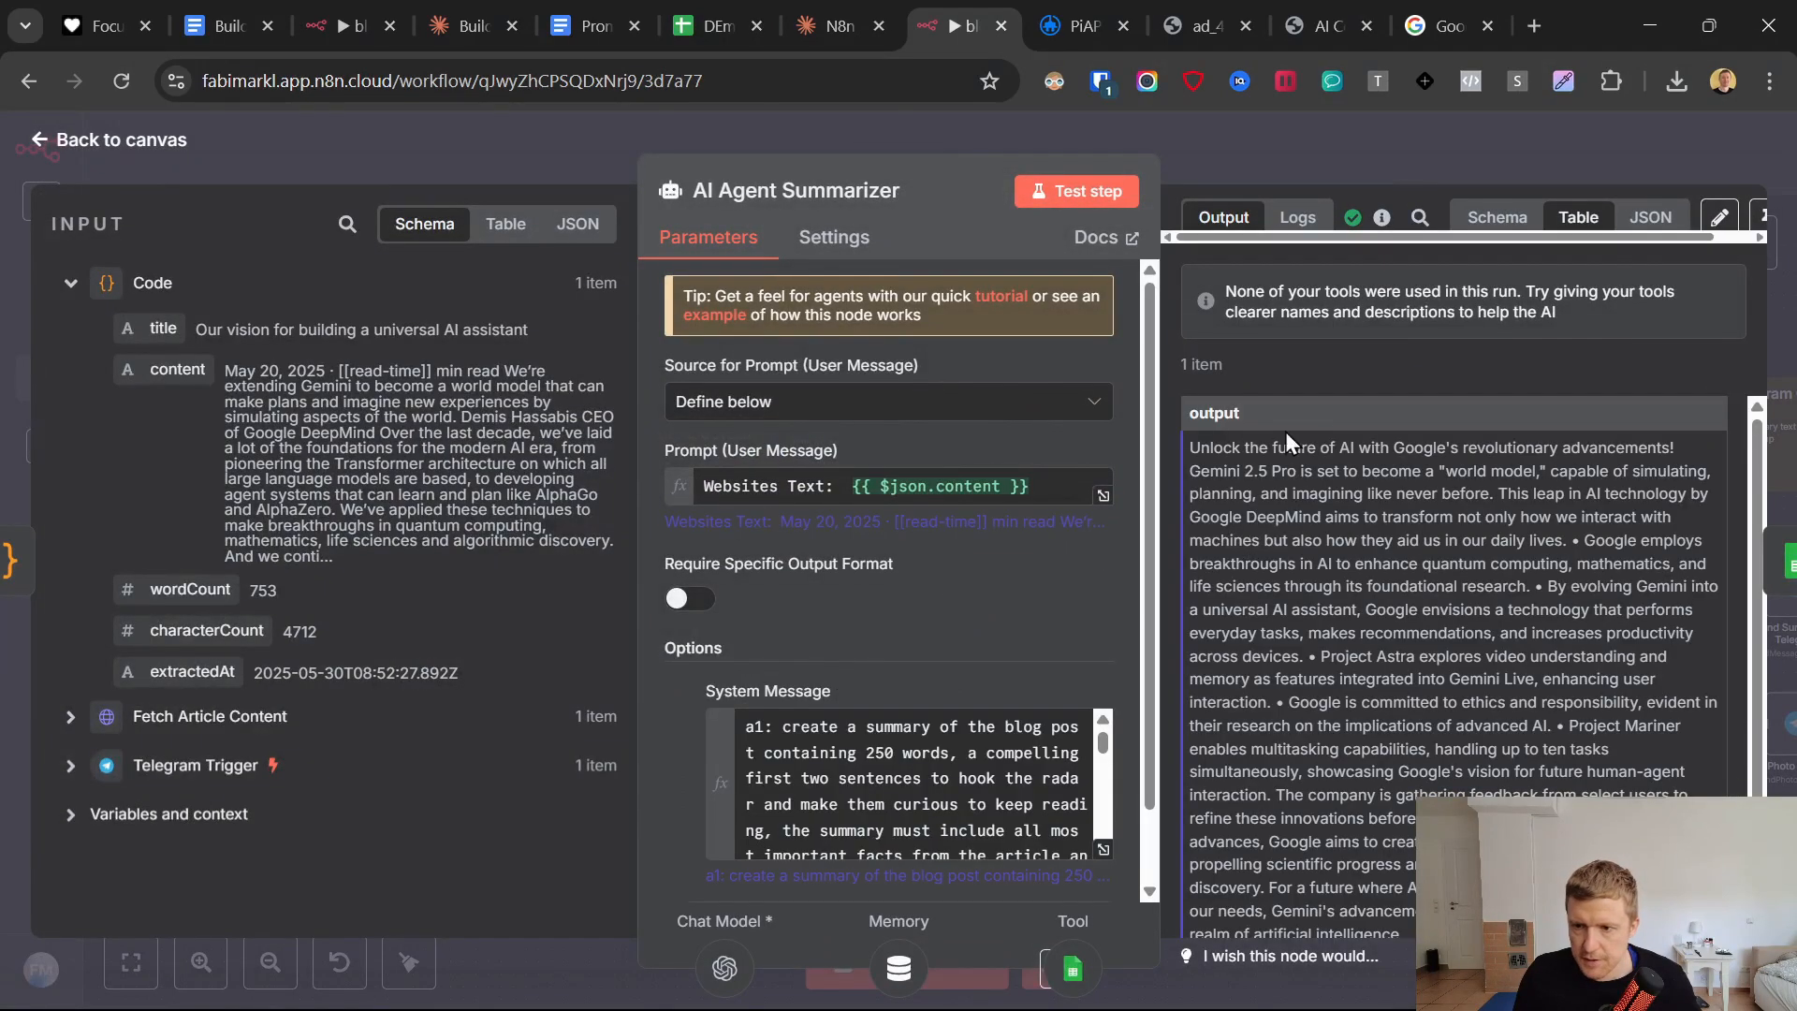
{"action": "left_click_drag", "start_coordinate": [1196, 445], "coordinate": [1456, 670]}
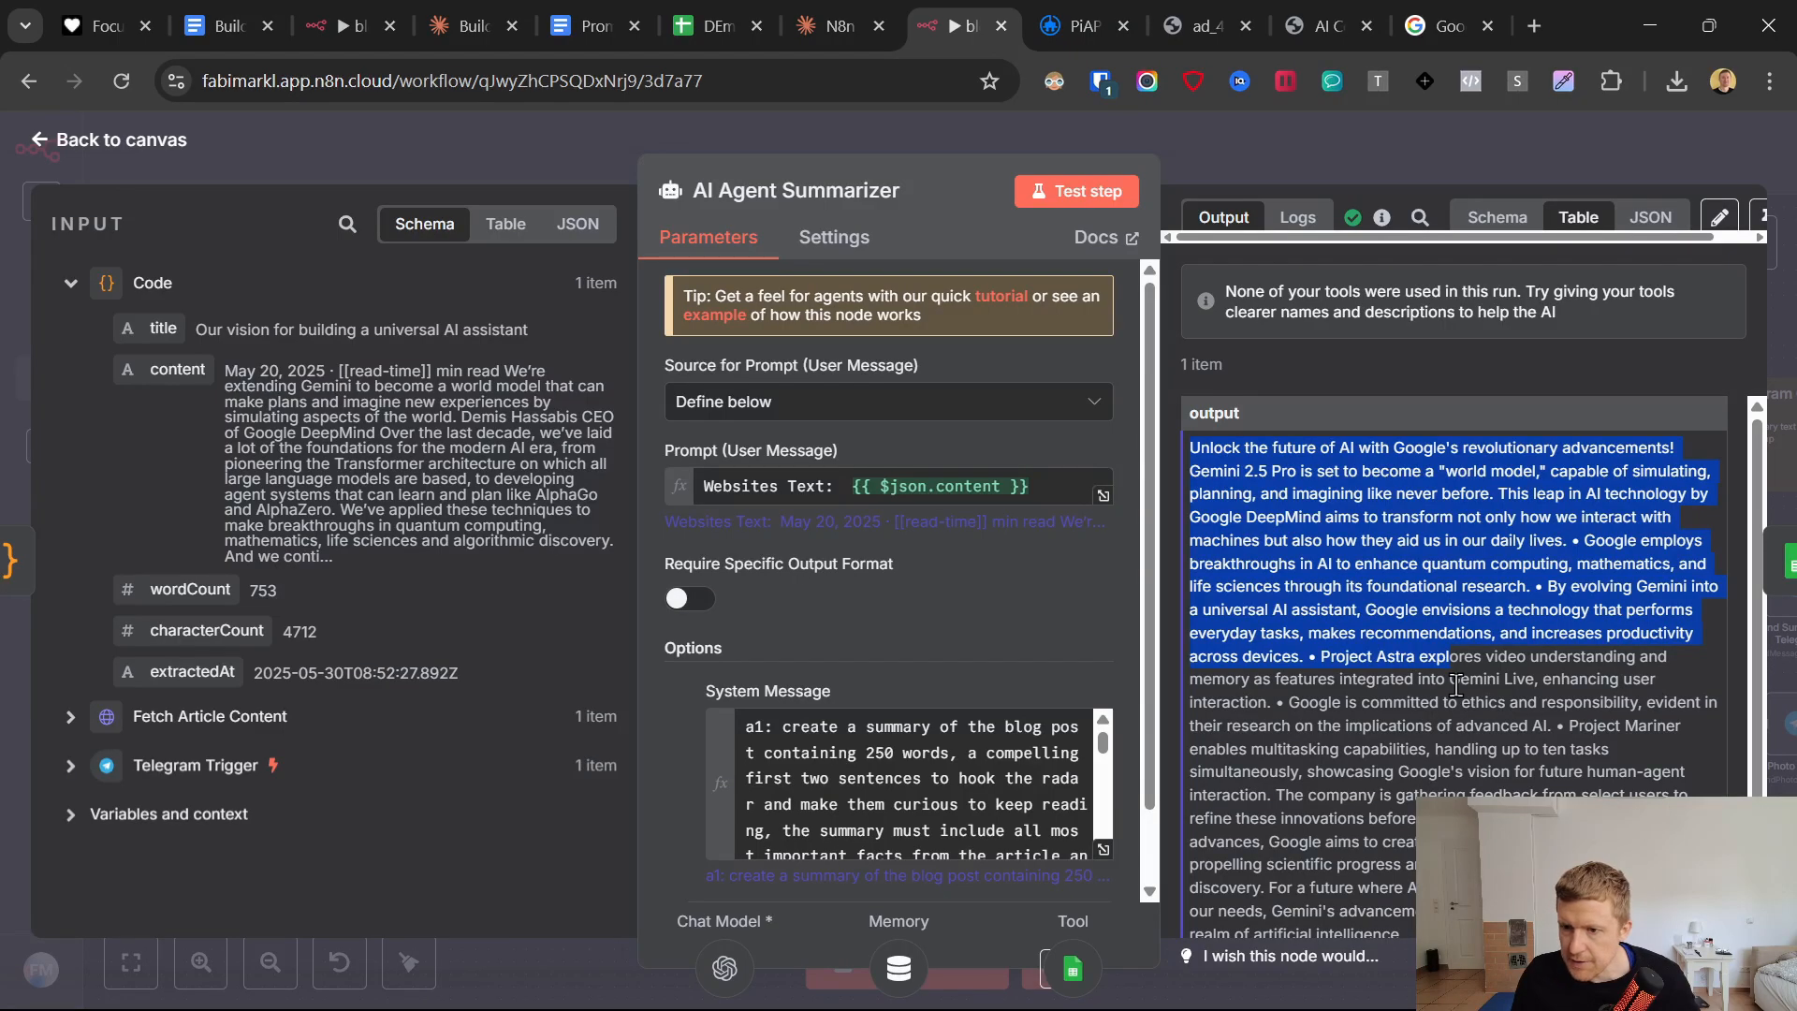
{"action": "scroll", "coordinate": [1457, 687], "scroll_direction": "down", "scroll_amount": 1}
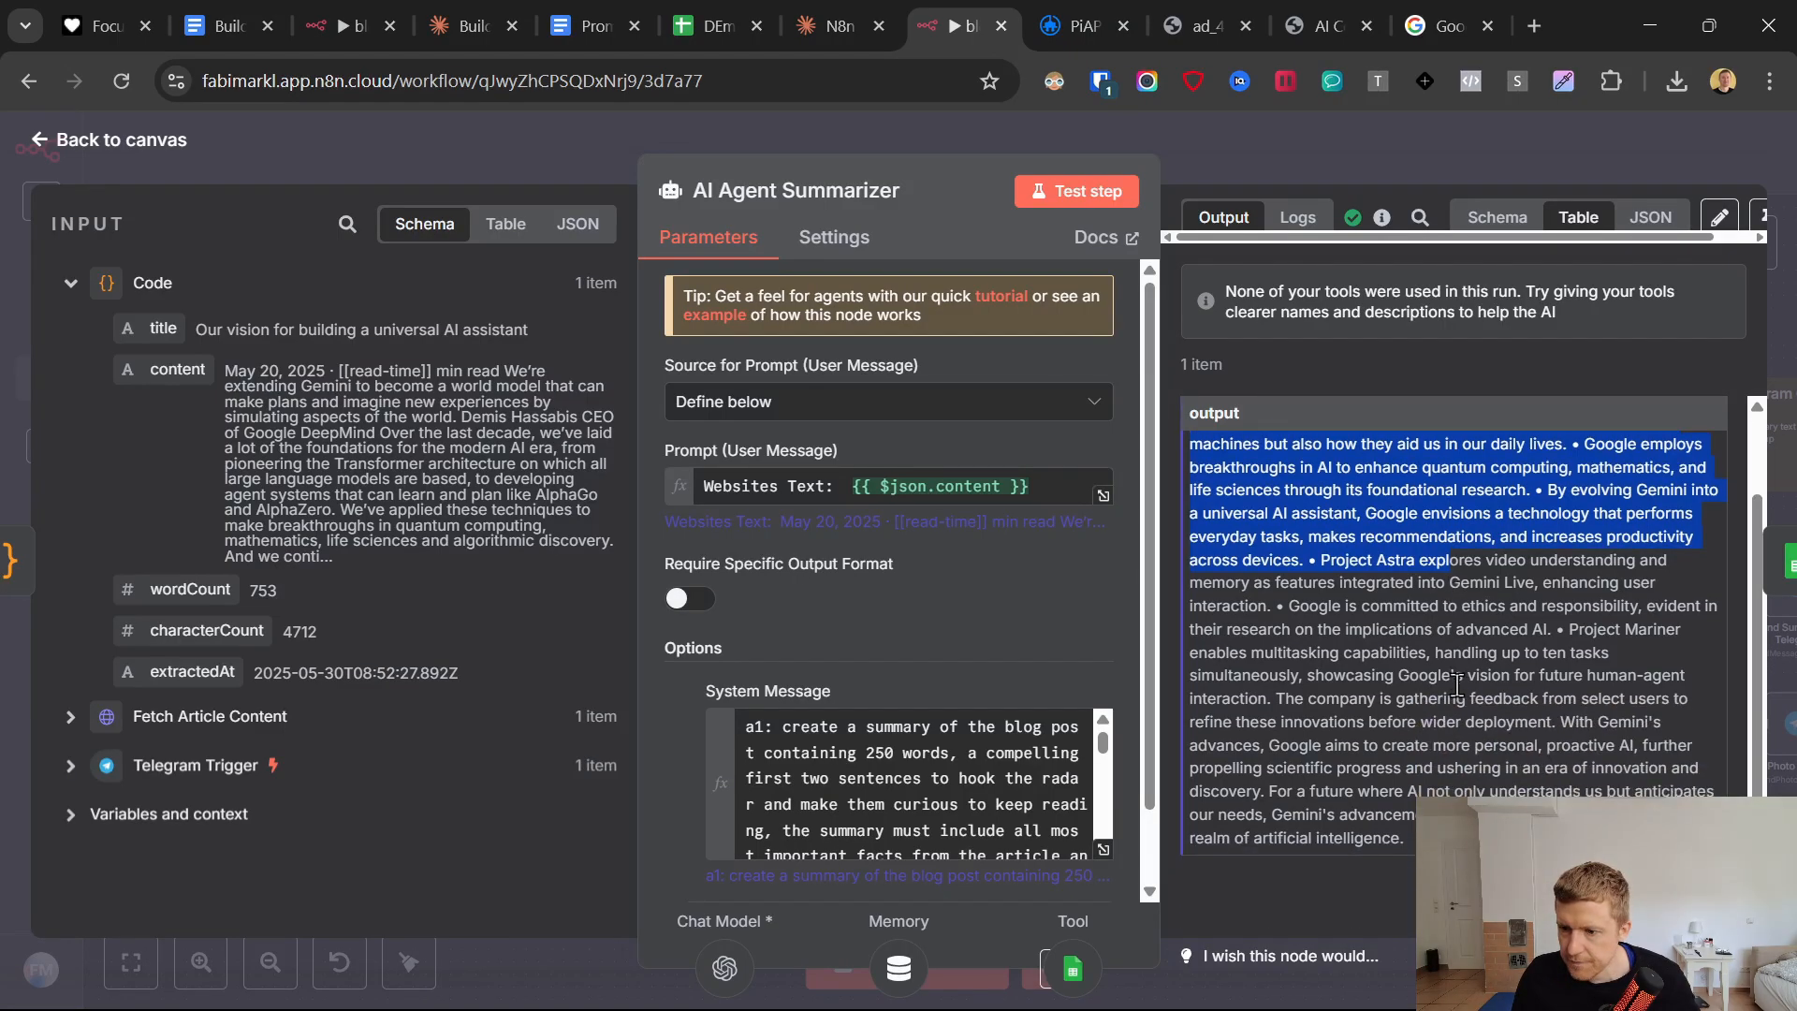
Expand the system message and insert the quoted tool name "Save_summary" after "google sheet tool" in instruction a2.
{"action": "left_click", "coordinate": [1097, 849]}
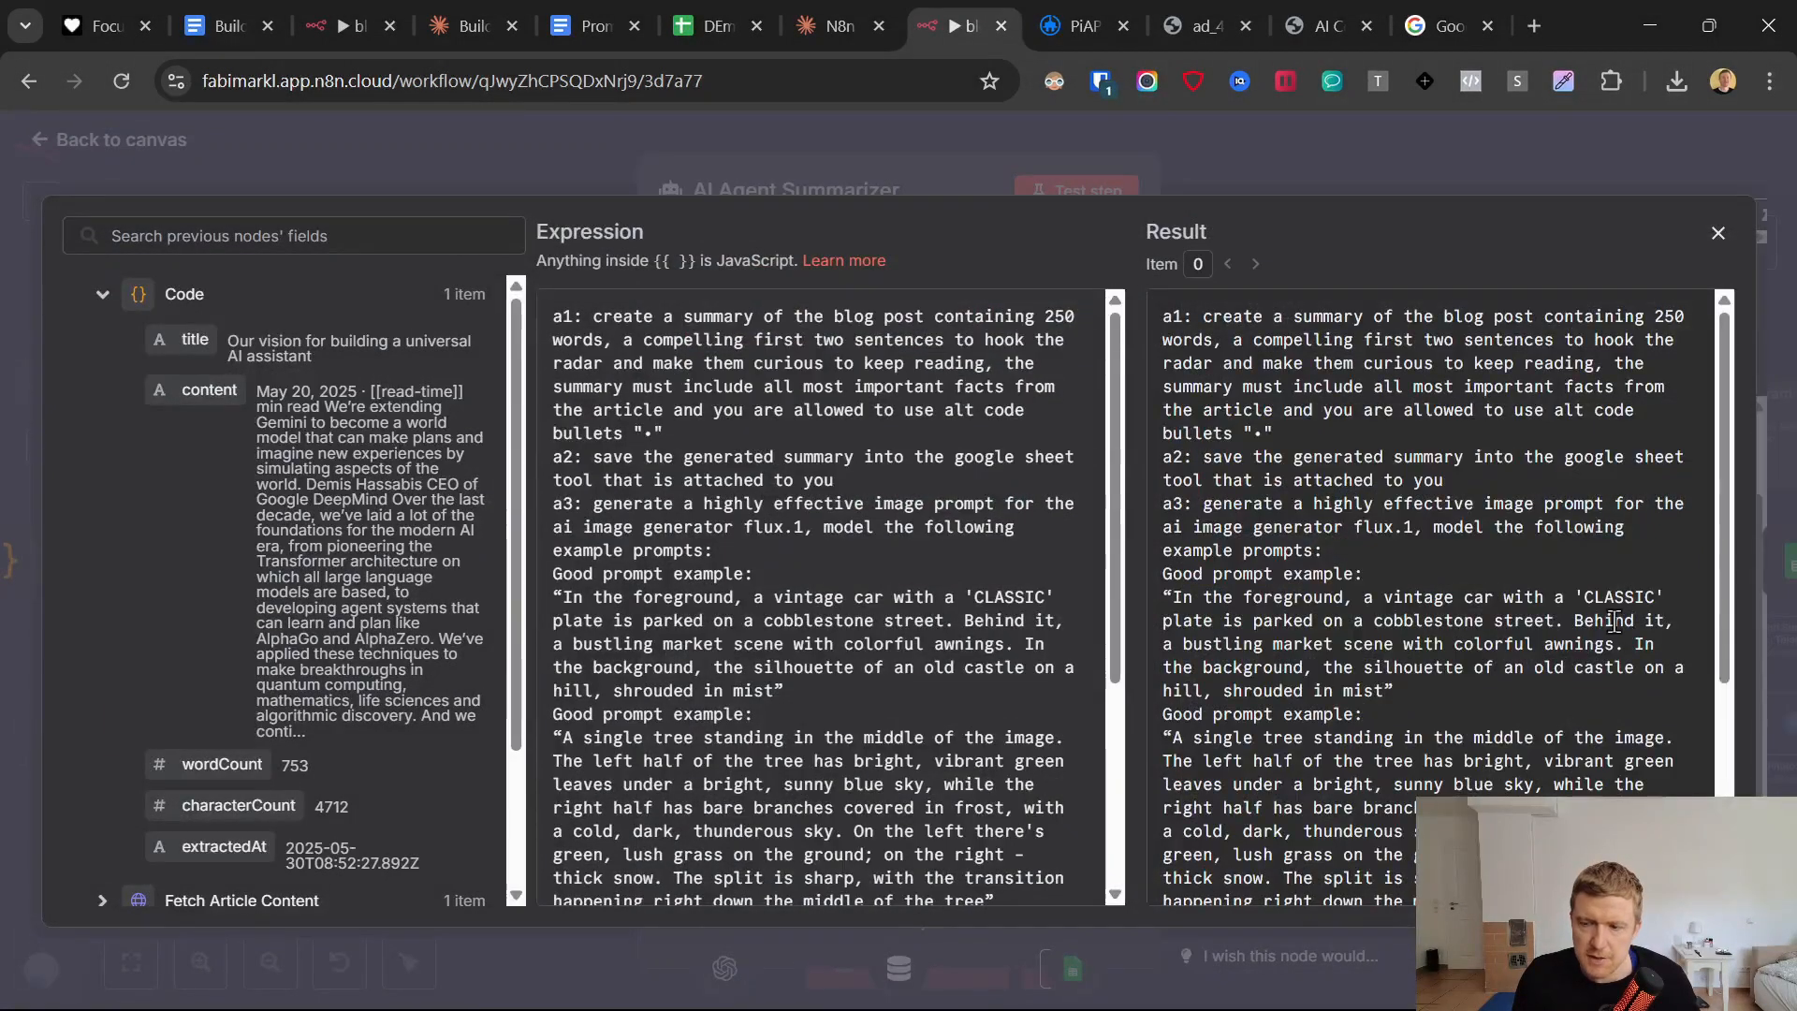
{"action": "scroll", "coordinate": [1208, 587], "scroll_direction": "down", "scroll_amount": 4}
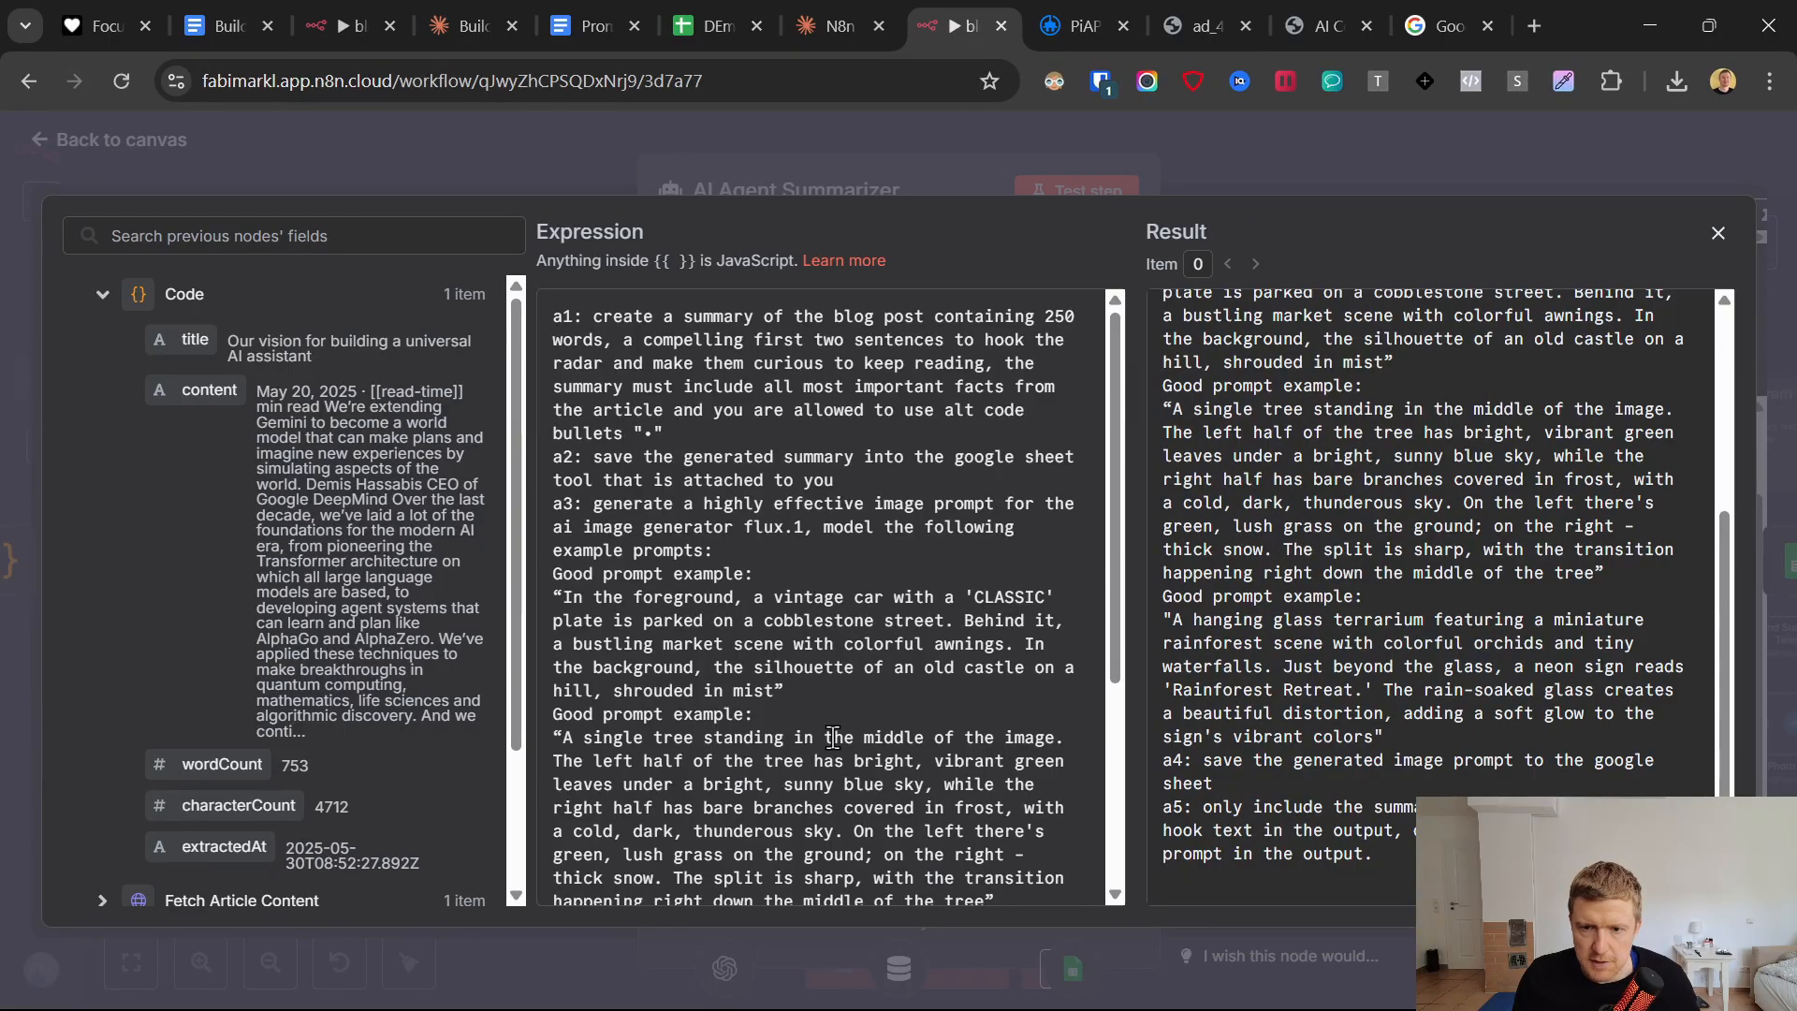
{"action": "scroll", "coordinate": [833, 736], "scroll_direction": "down", "scroll_amount": 4}
{"action": "scroll", "coordinate": [827, 733], "scroll_direction": "up", "scroll_amount": 3}
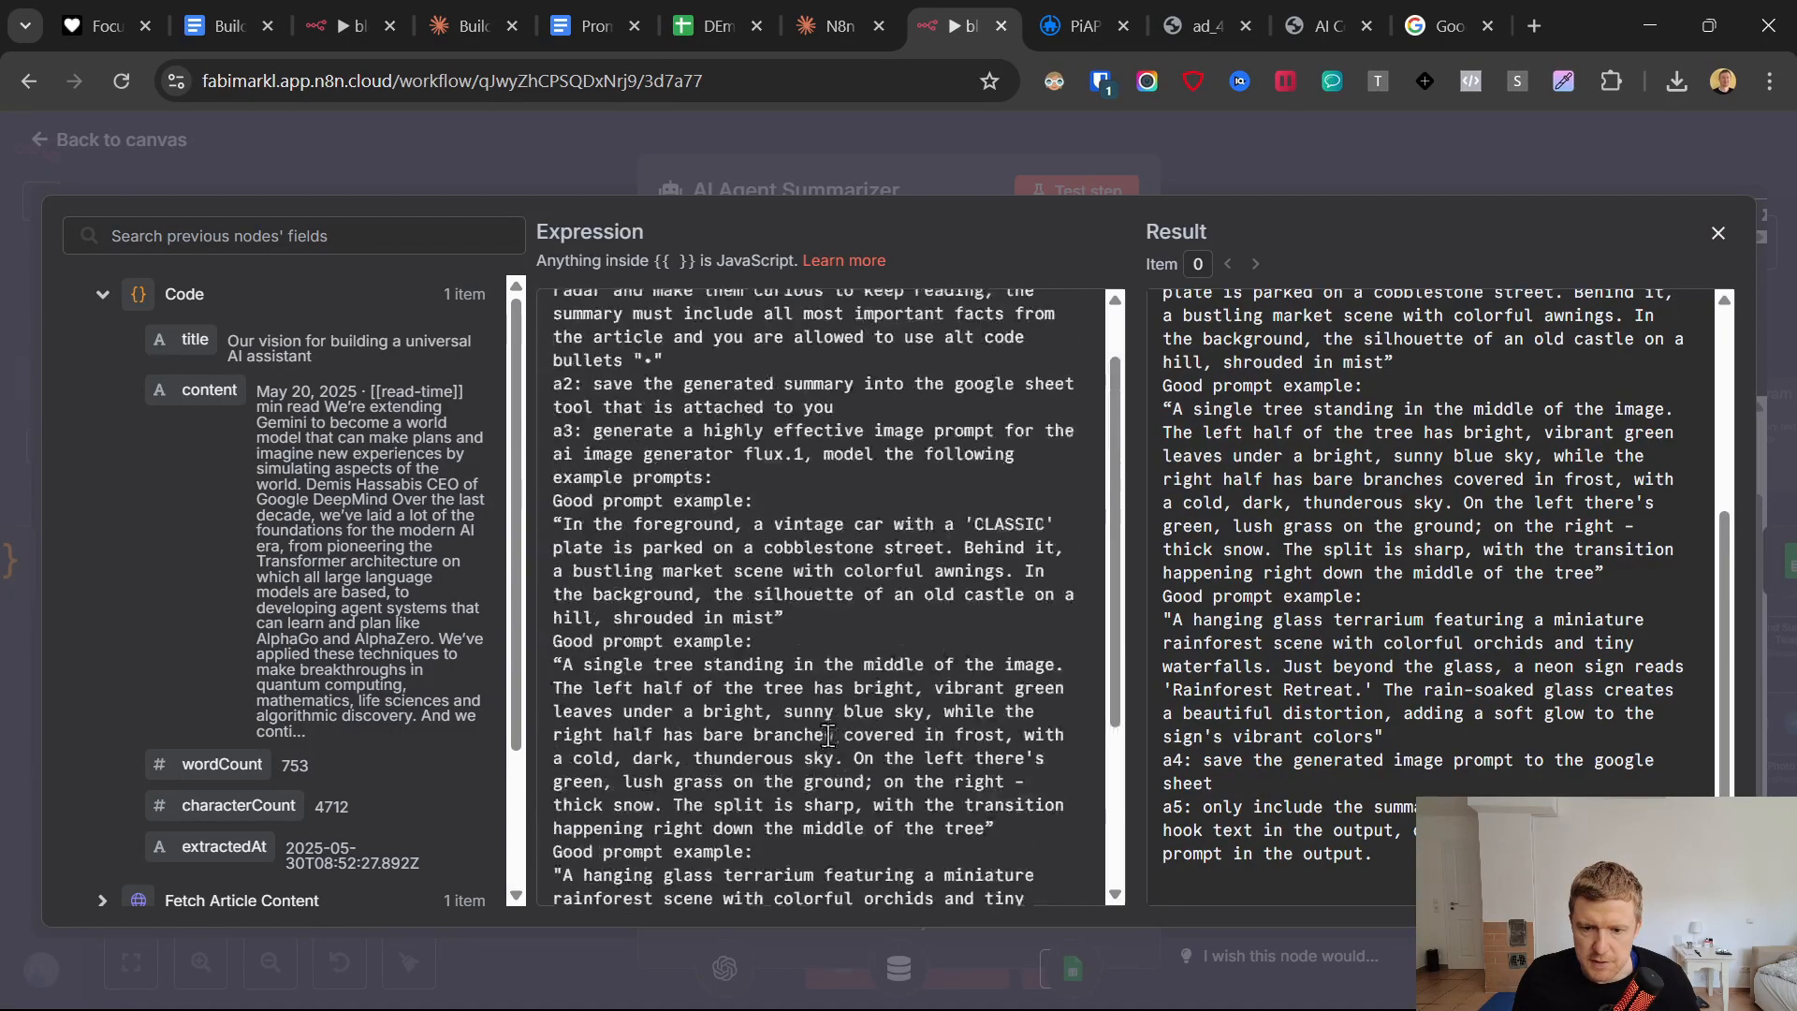
{"action": "scroll", "coordinate": [822, 777], "scroll_direction": "down", "scroll_amount": 3}
{"action": "scroll", "coordinate": [811, 841], "scroll_direction": "up", "scroll_amount": 5}
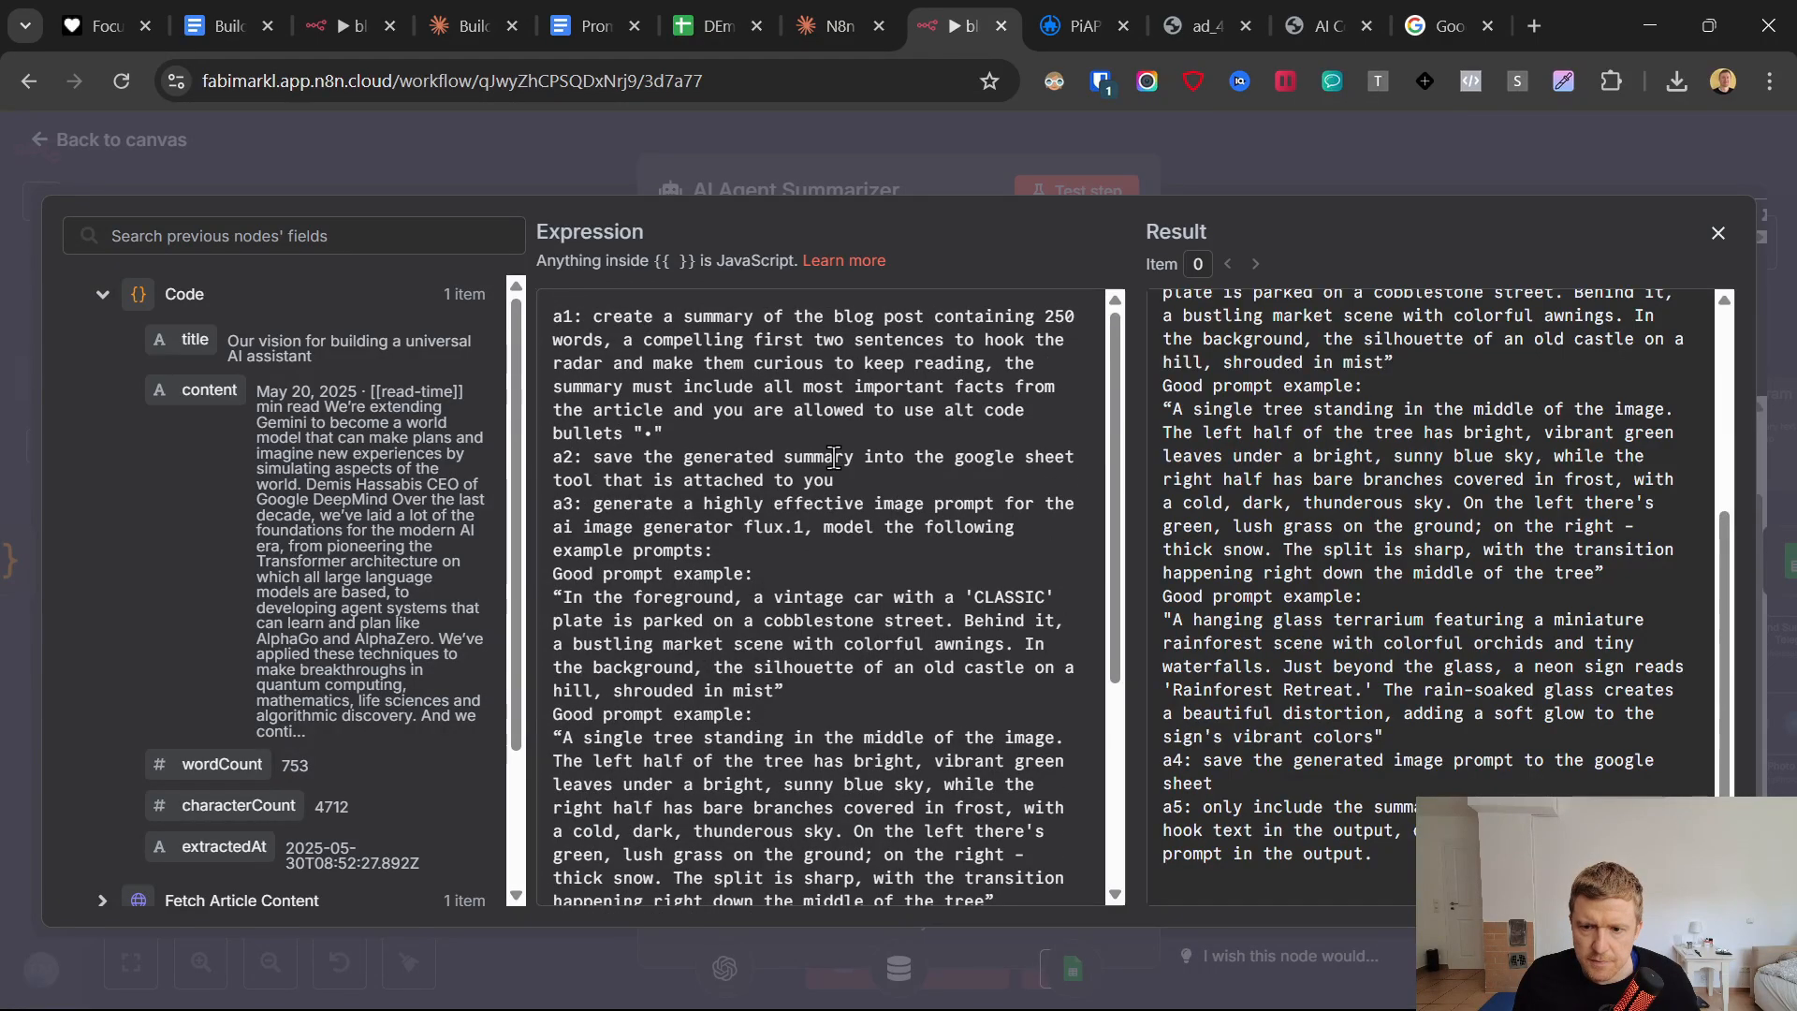
{"action": "left_click", "coordinate": [596, 480]}
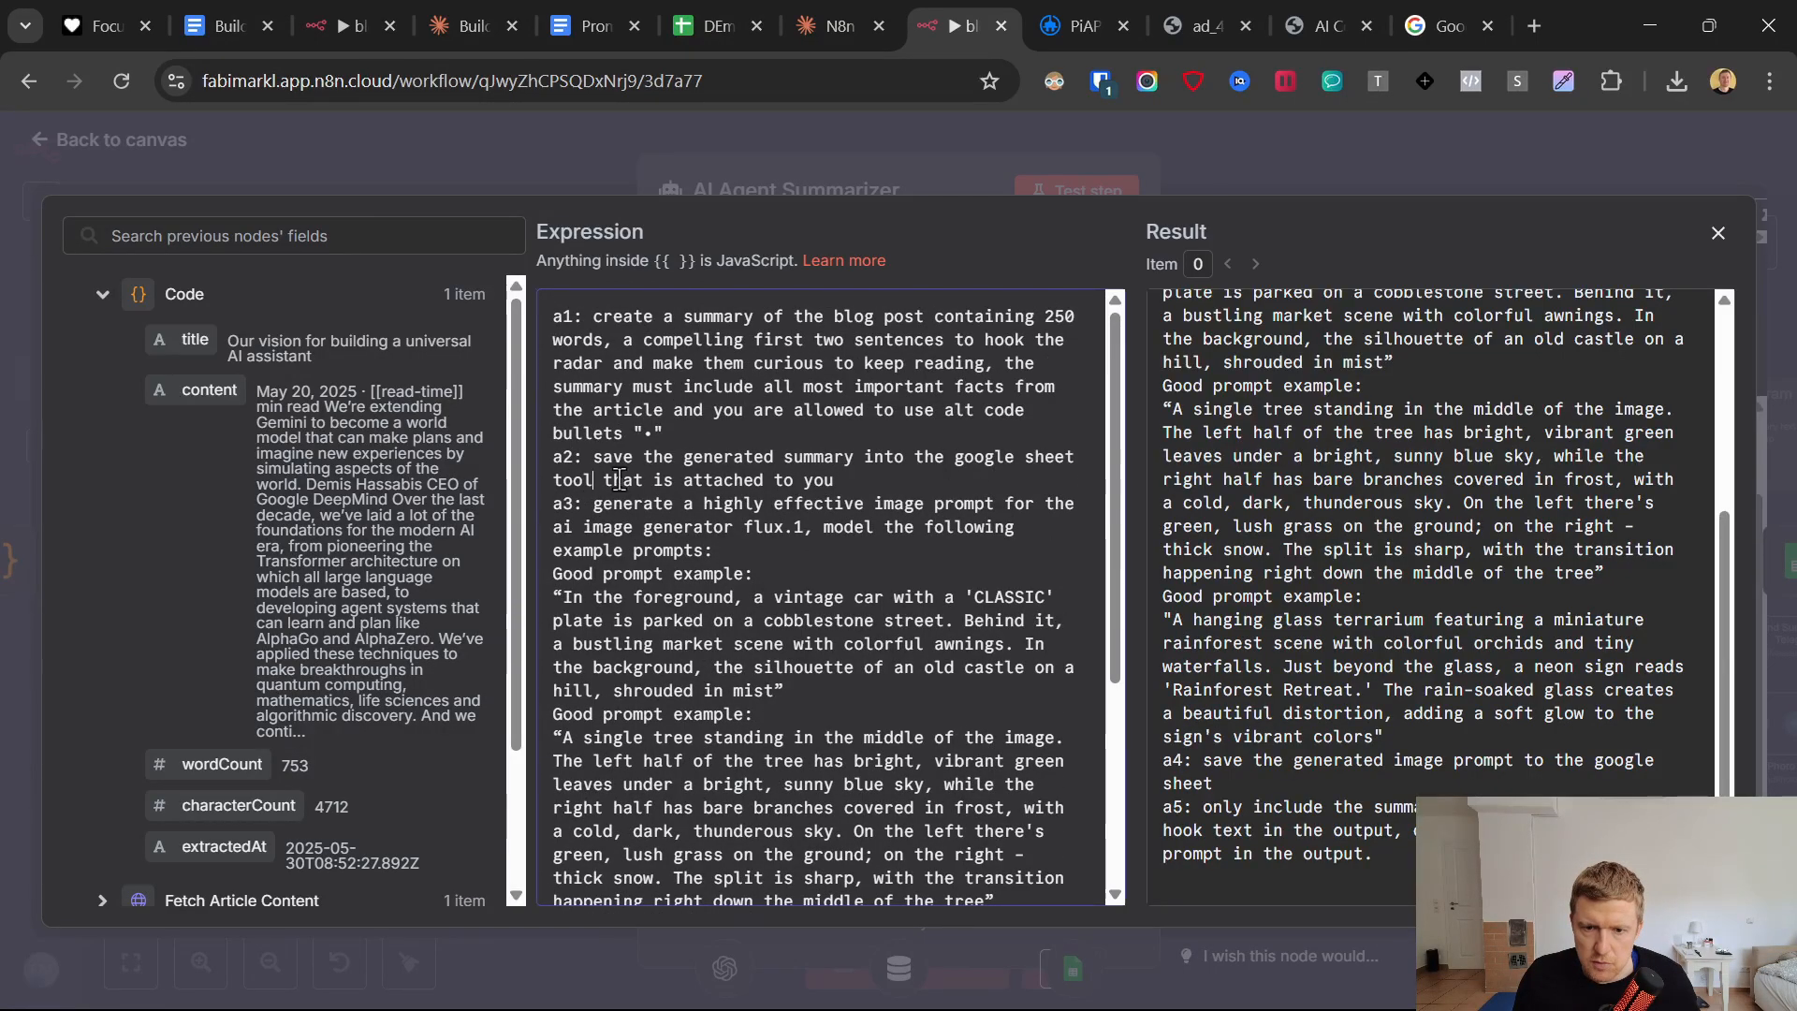
{"action": "type", "text": "\"\""}
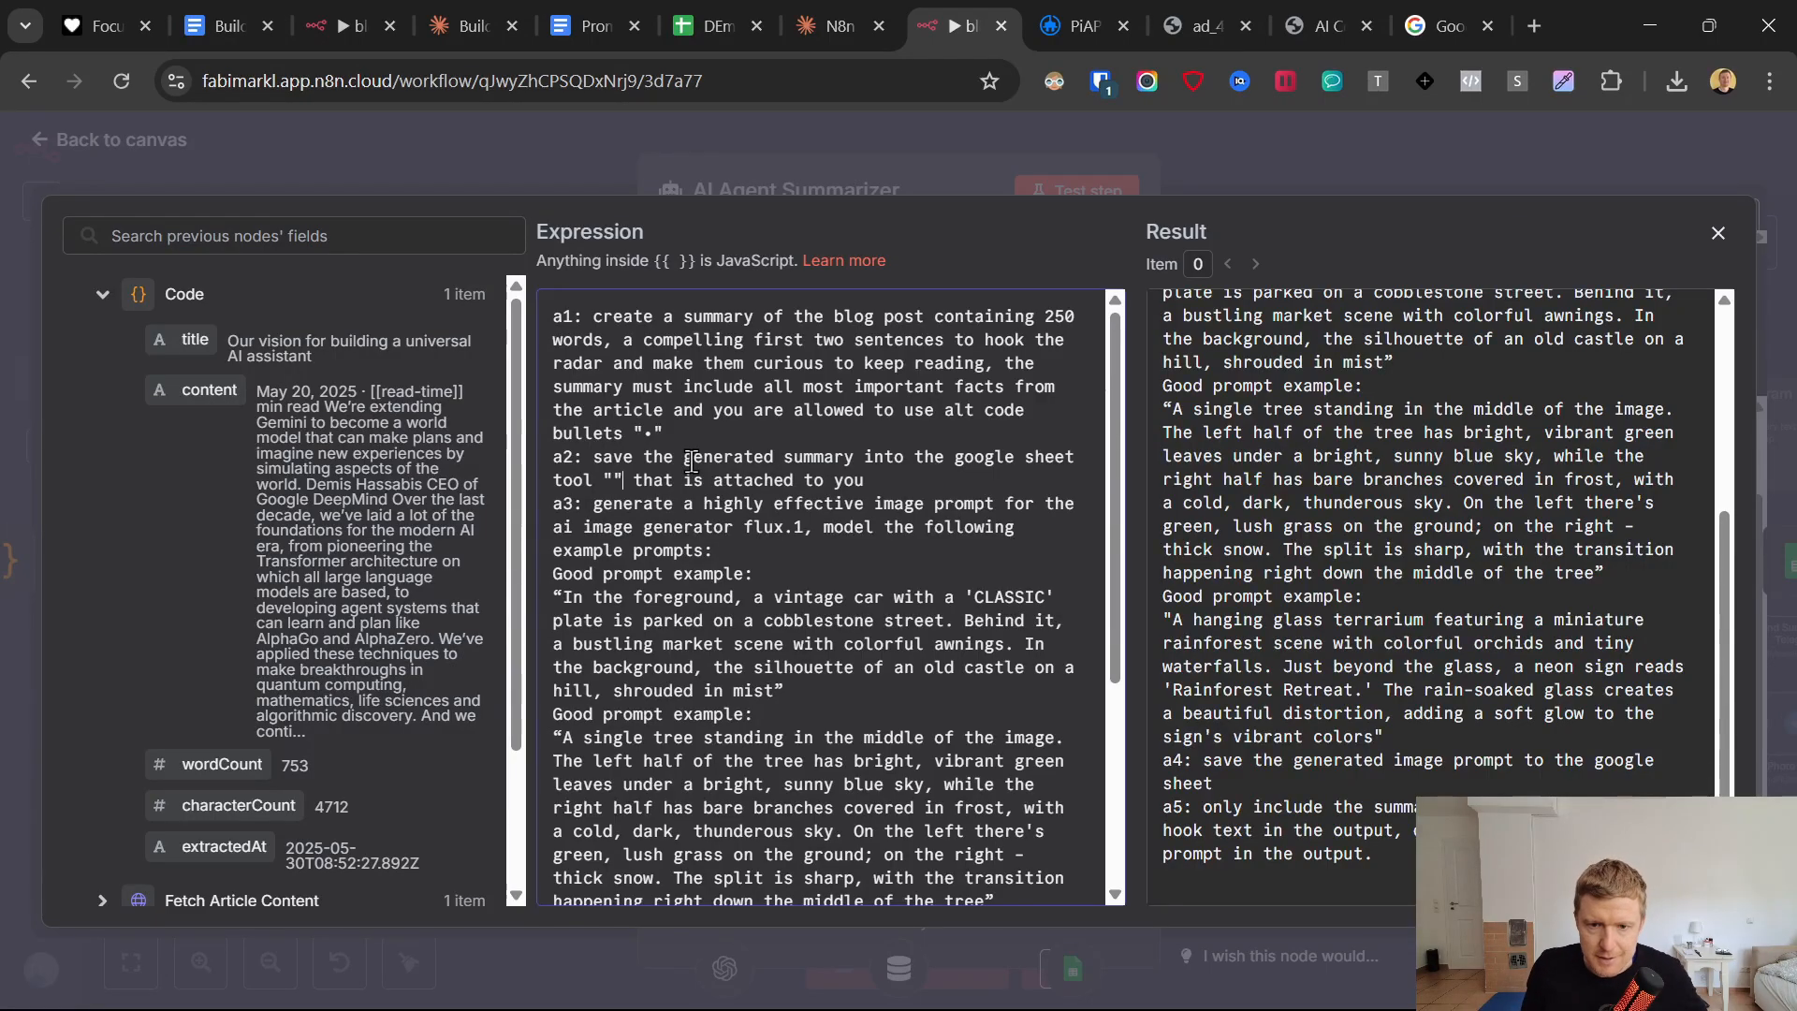
{"action": "key", "text": "Left"}
{"action": "type", "text": "Save_summary"}
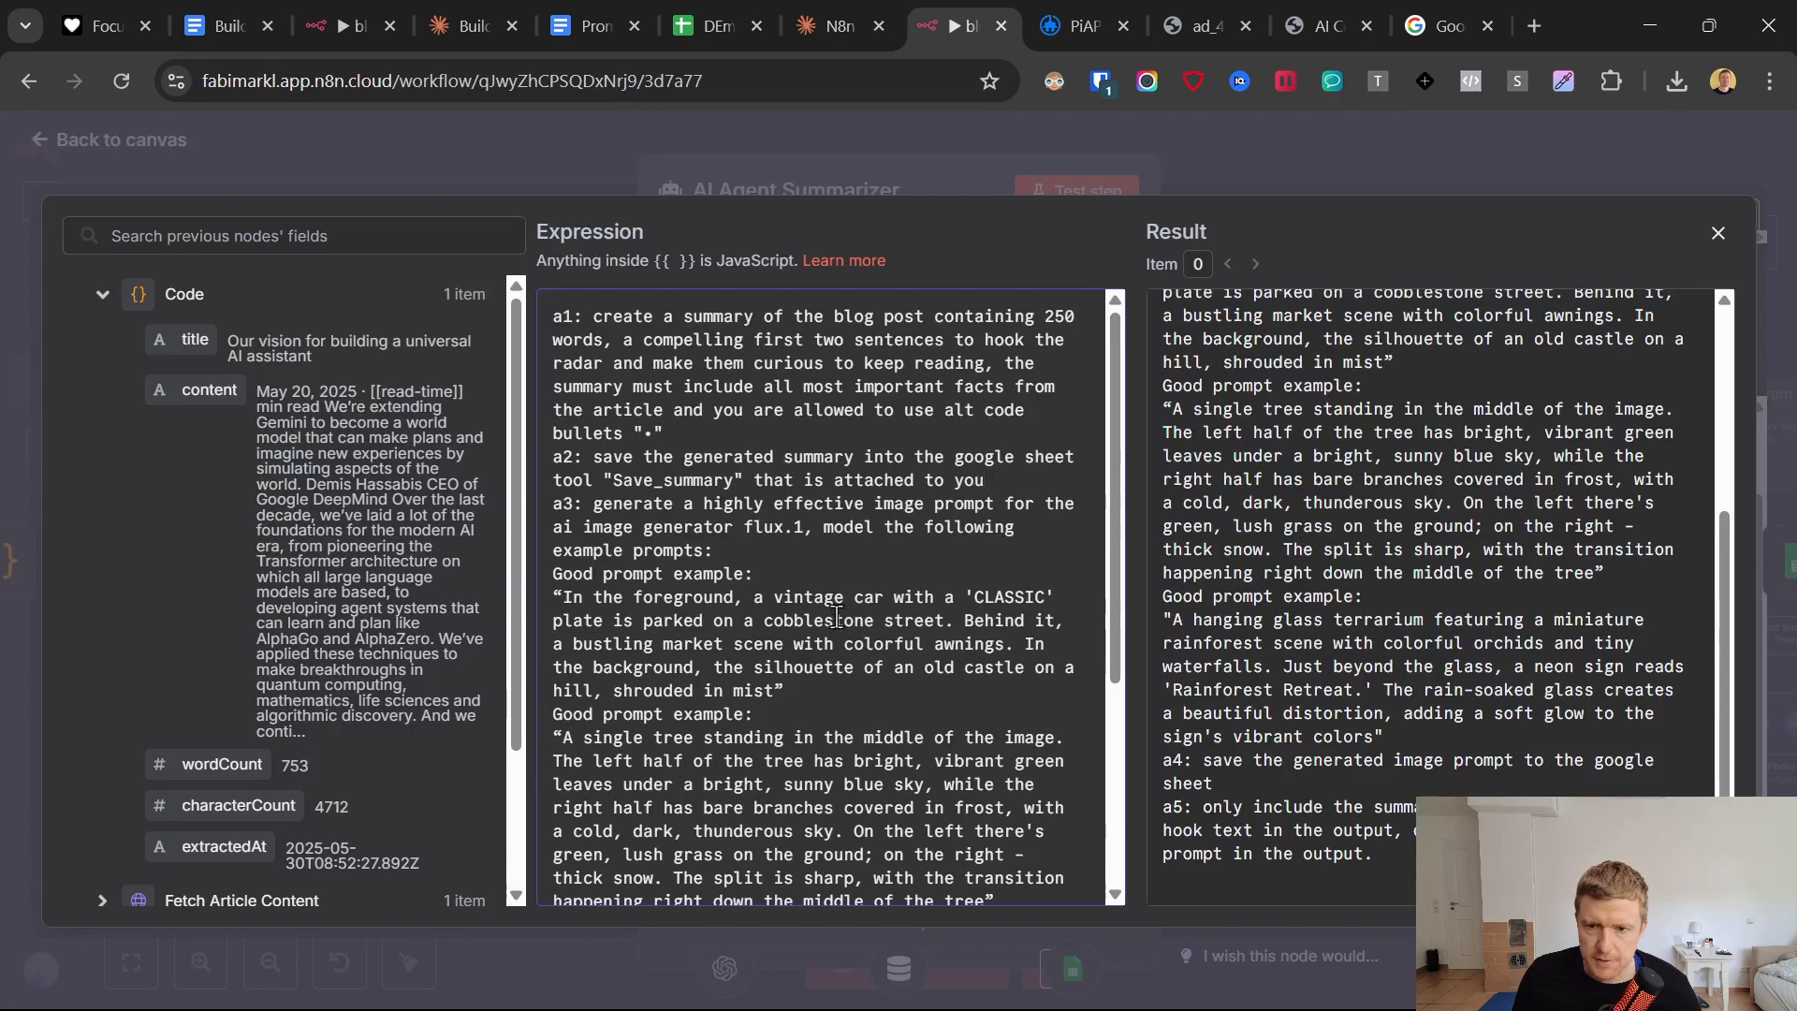
Append the quoted name "Save_summary" to the end of instruction a4 in the system message and close the expression editor.
{"action": "scroll", "coordinate": [824, 613], "scroll_direction": "down", "scroll_amount": 5}
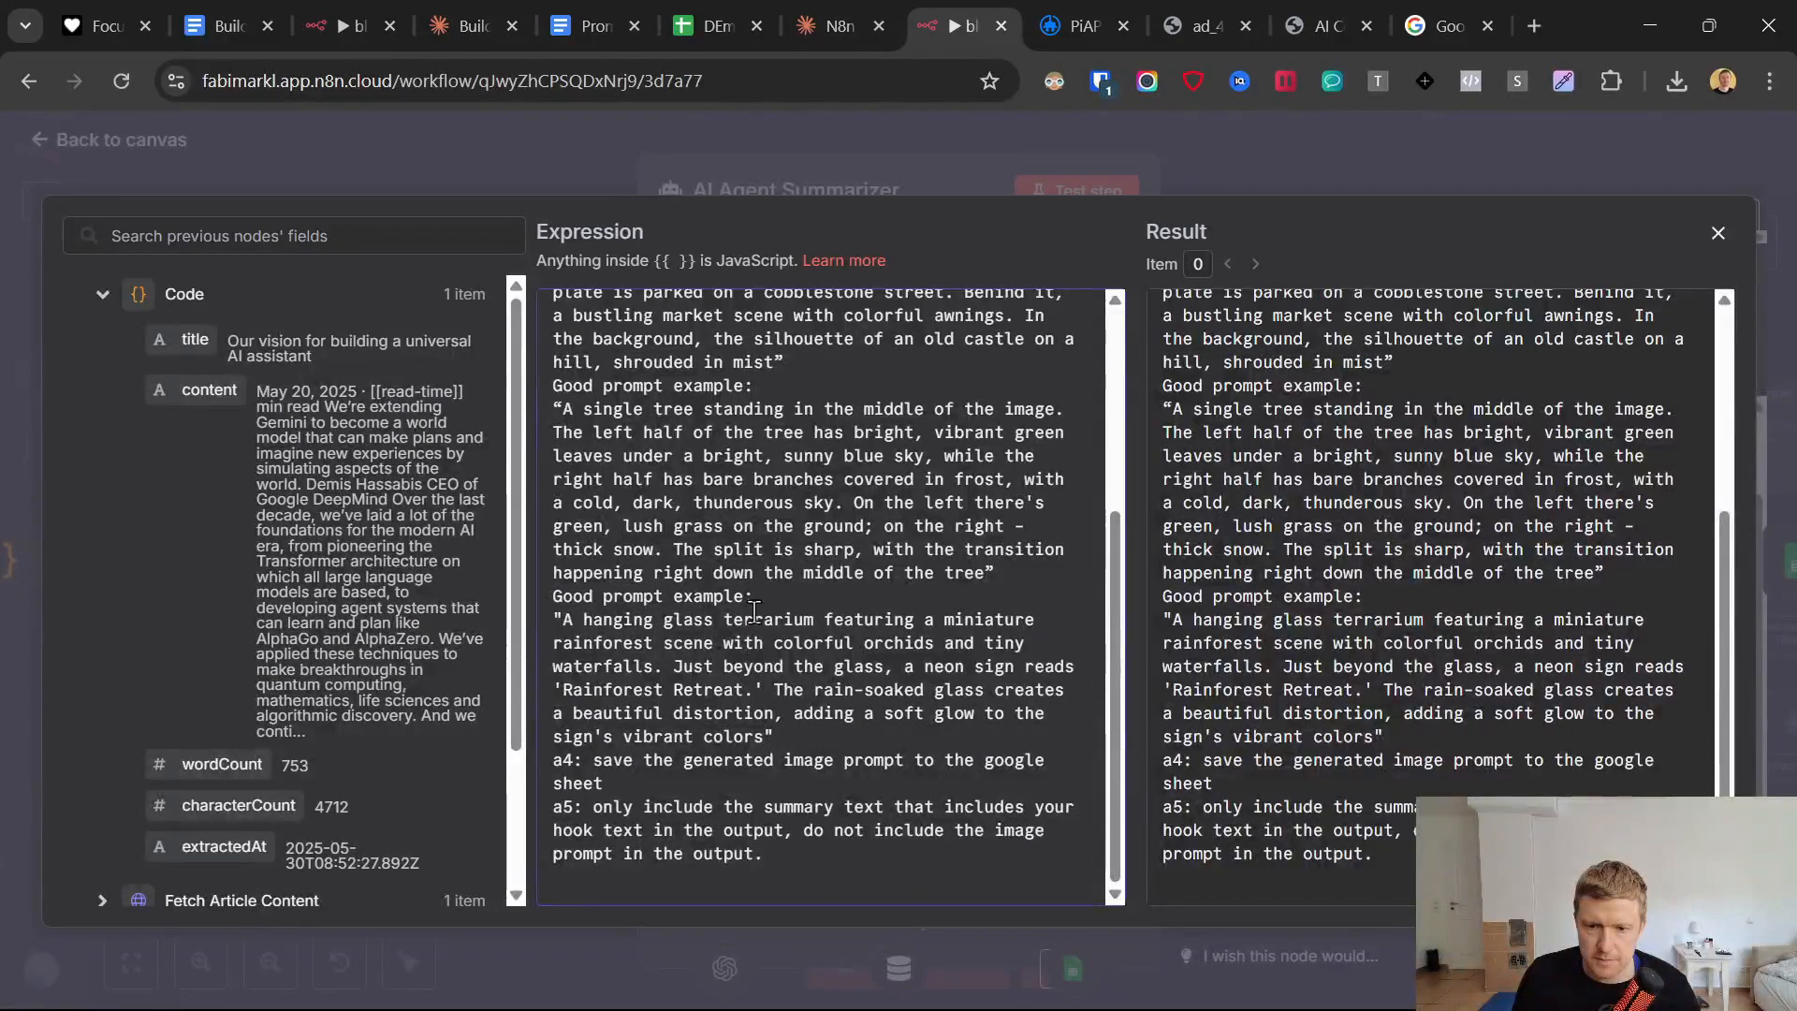
{"action": "left_click", "coordinate": [730, 782]}
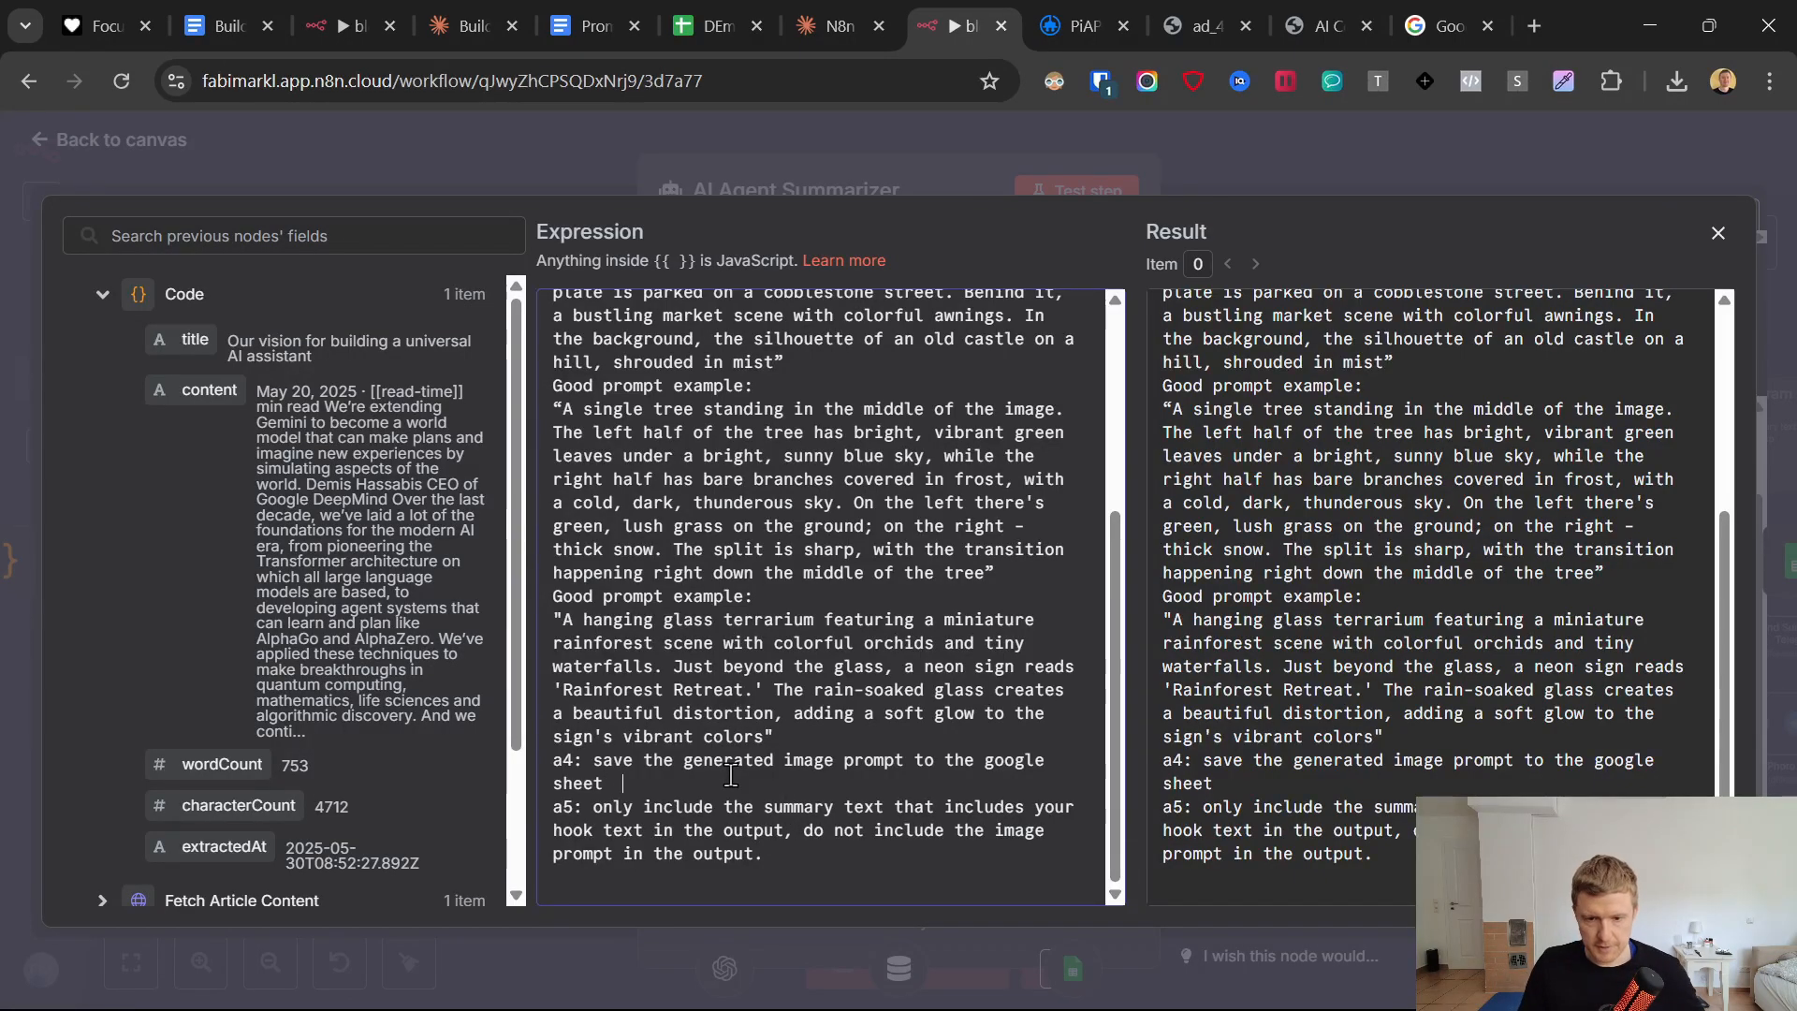
{"action": "type", "text": "Save_summary"}
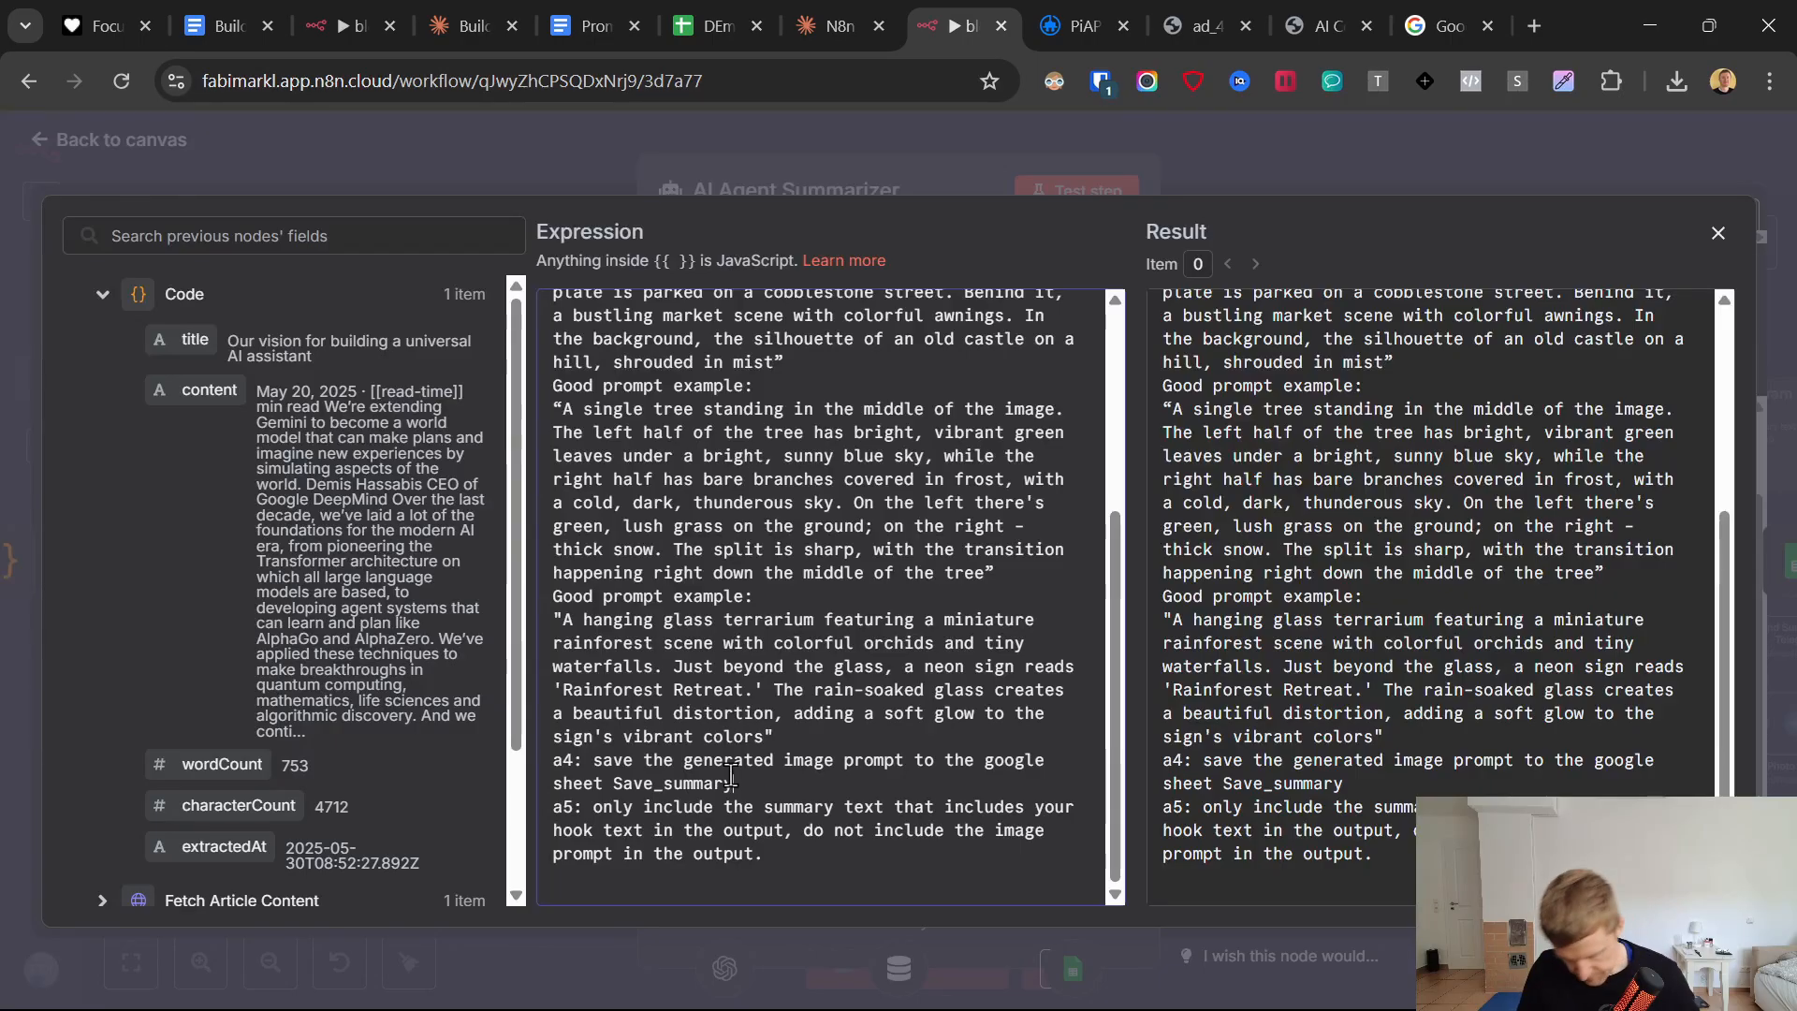
{"action": "type", "text": "\""}
{"action": "key", "text": "Left"}
{"action": "key", "text": "Left"}
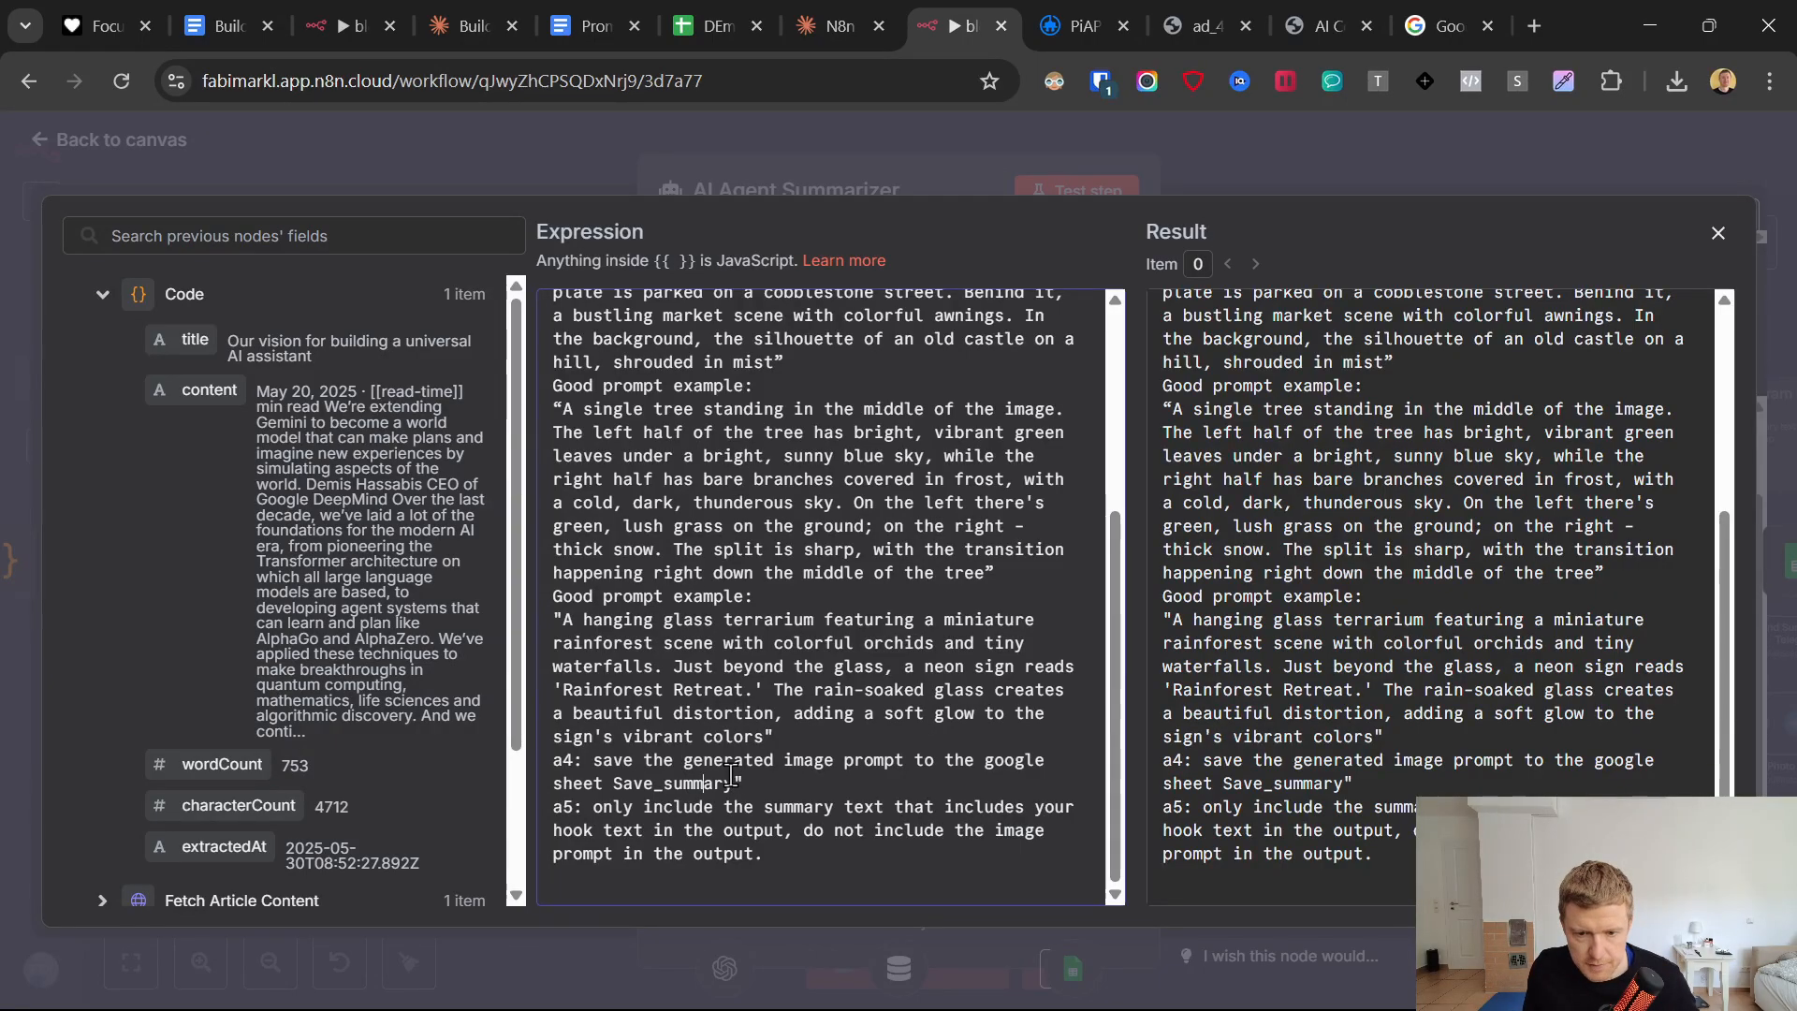
{"action": "type", "text": "\""}
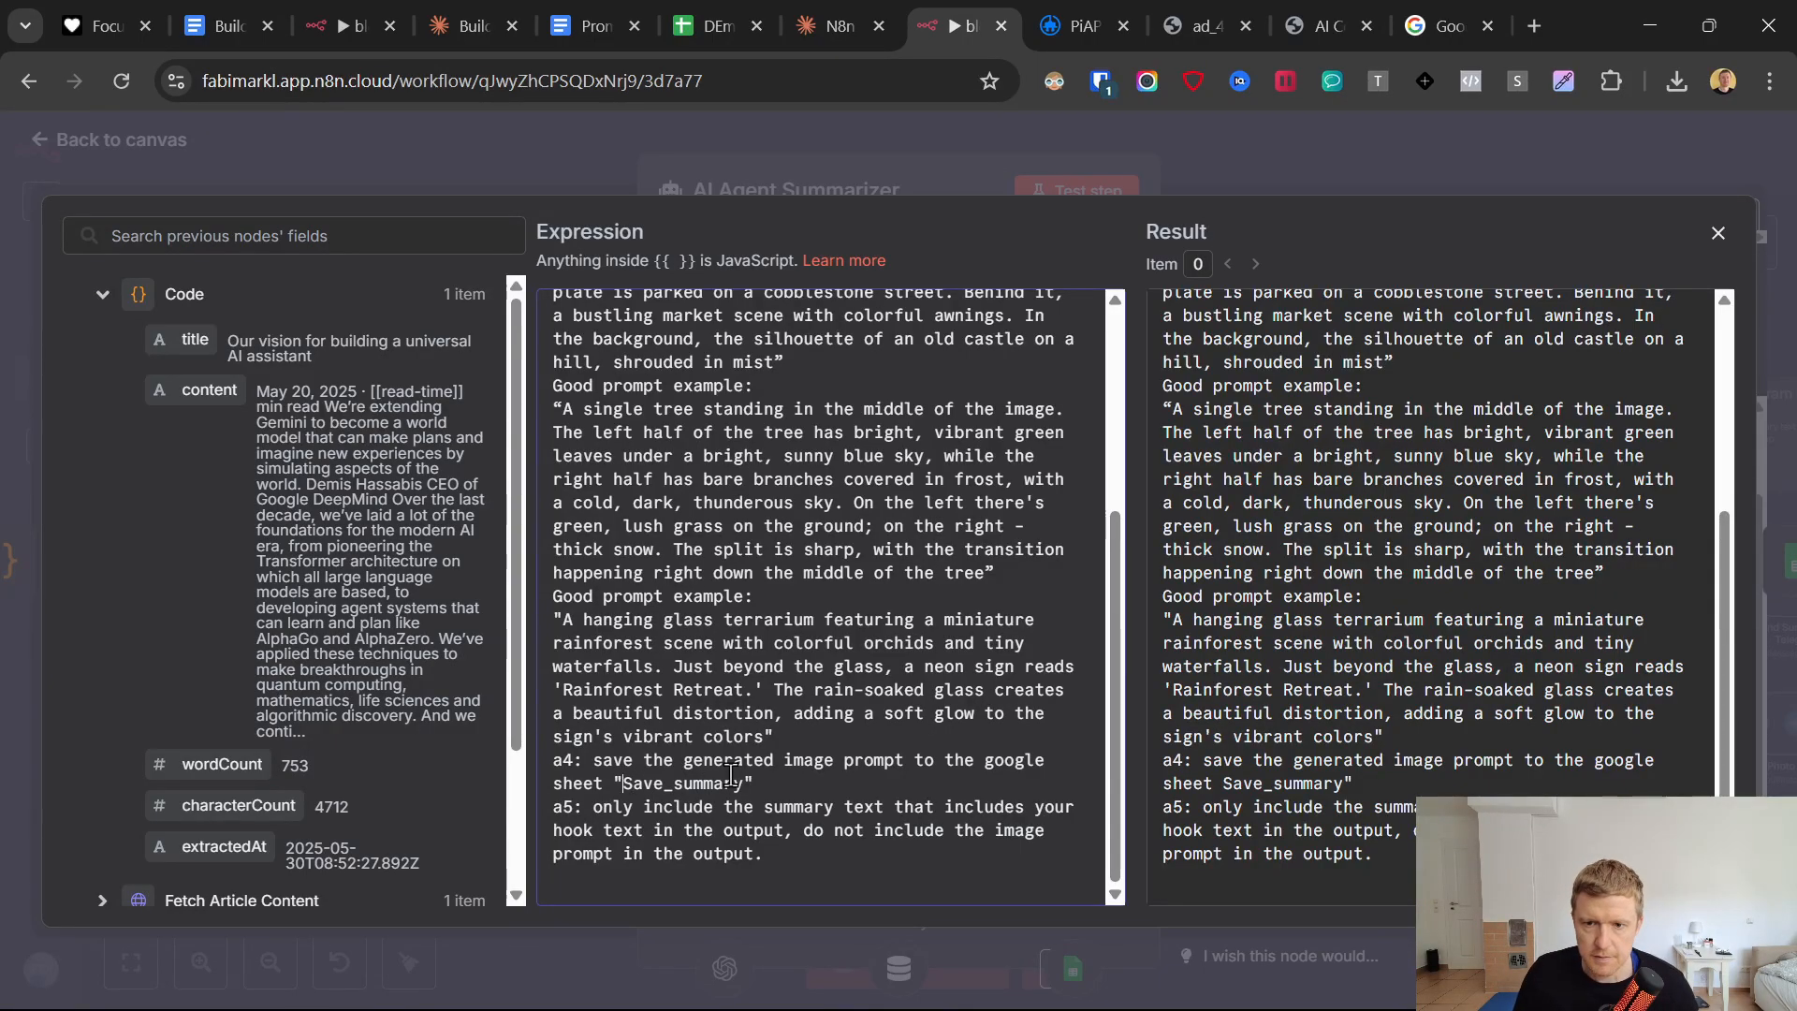
{"action": "scroll", "coordinate": [731, 775], "scroll_direction": "up", "scroll_amount": 4}
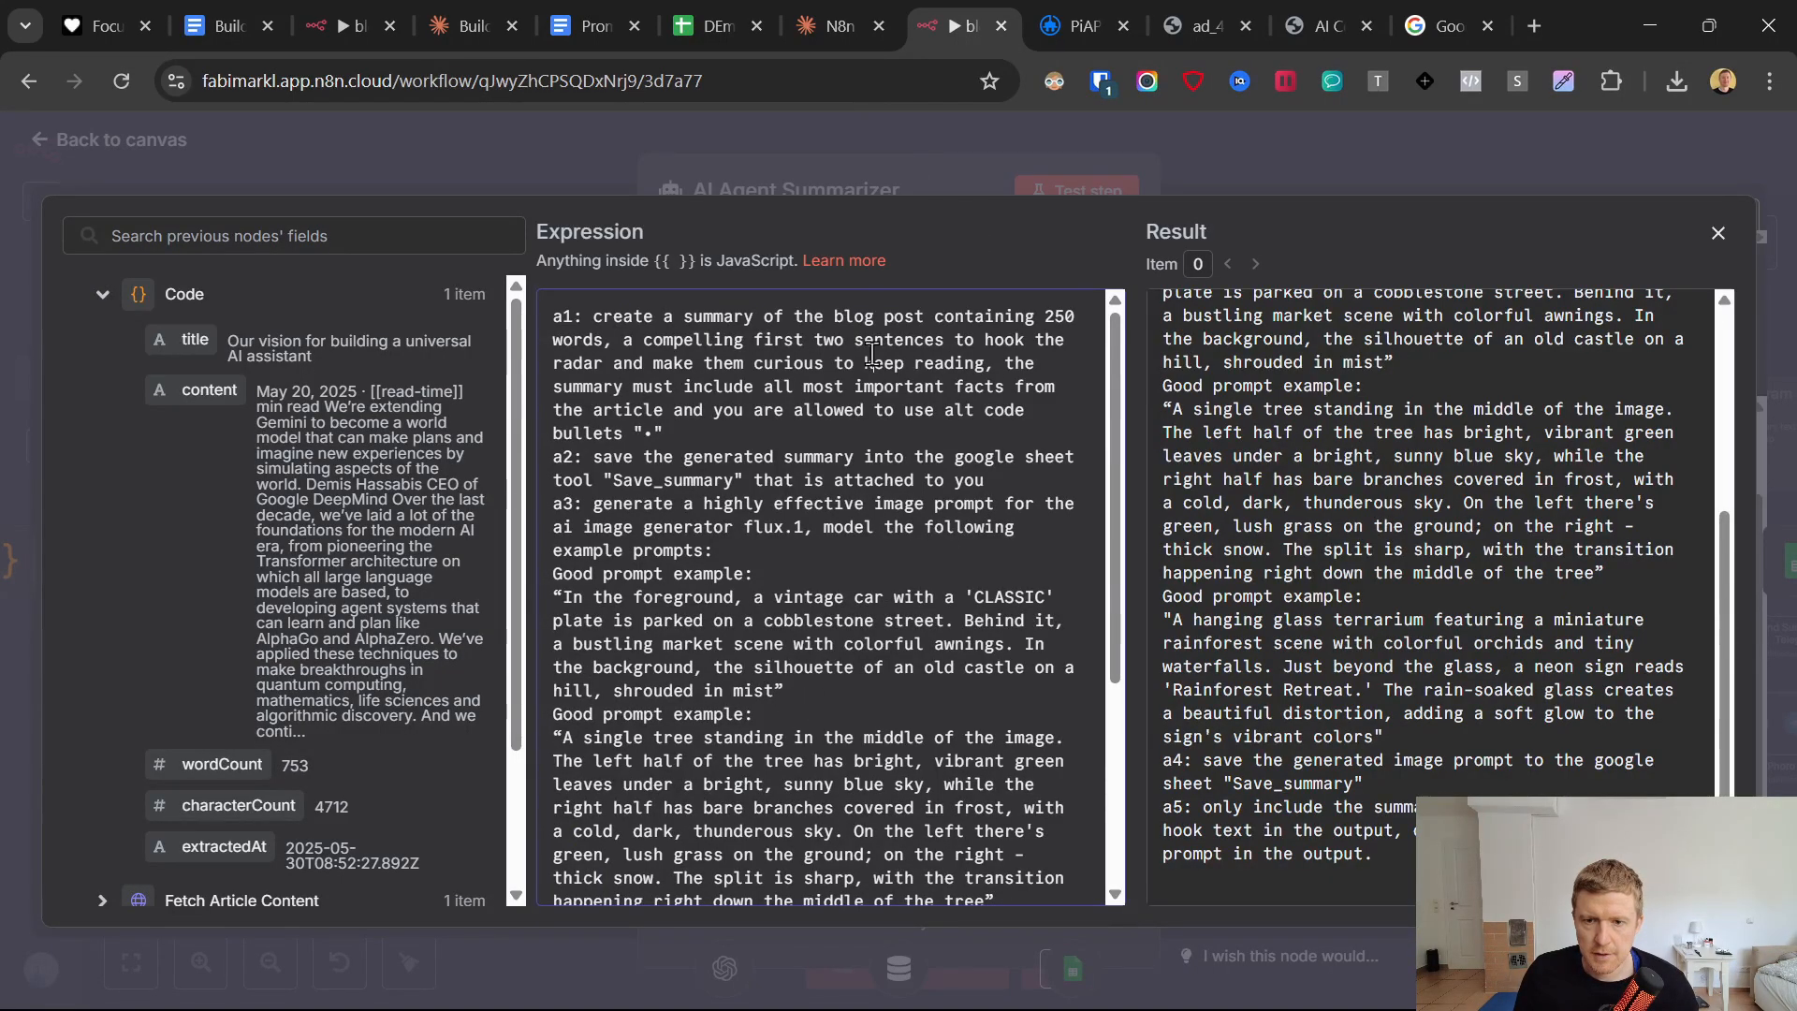
{"action": "left_click", "coordinate": [473, 156]}
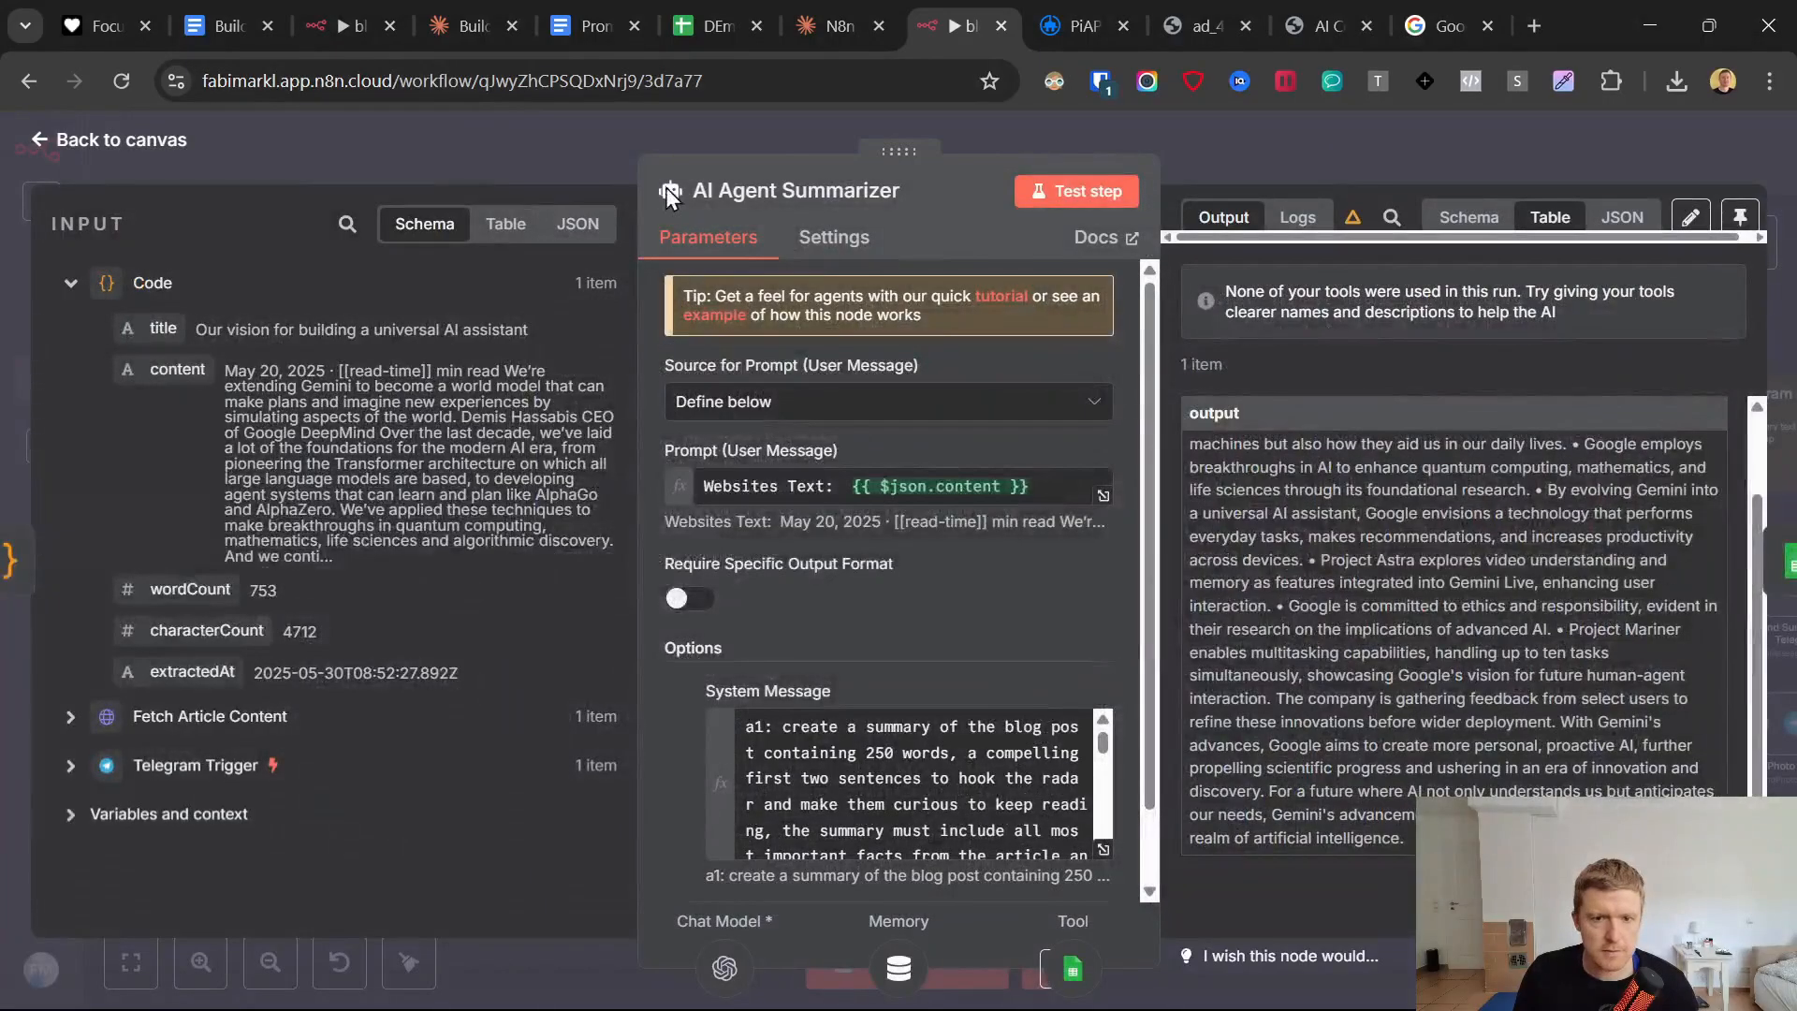
Test the AI Agent Summarizer node and check the link, title, summary and image prompt in row 2 of the Summaries sheet.
{"action": "left_click", "coordinate": [1081, 198]}
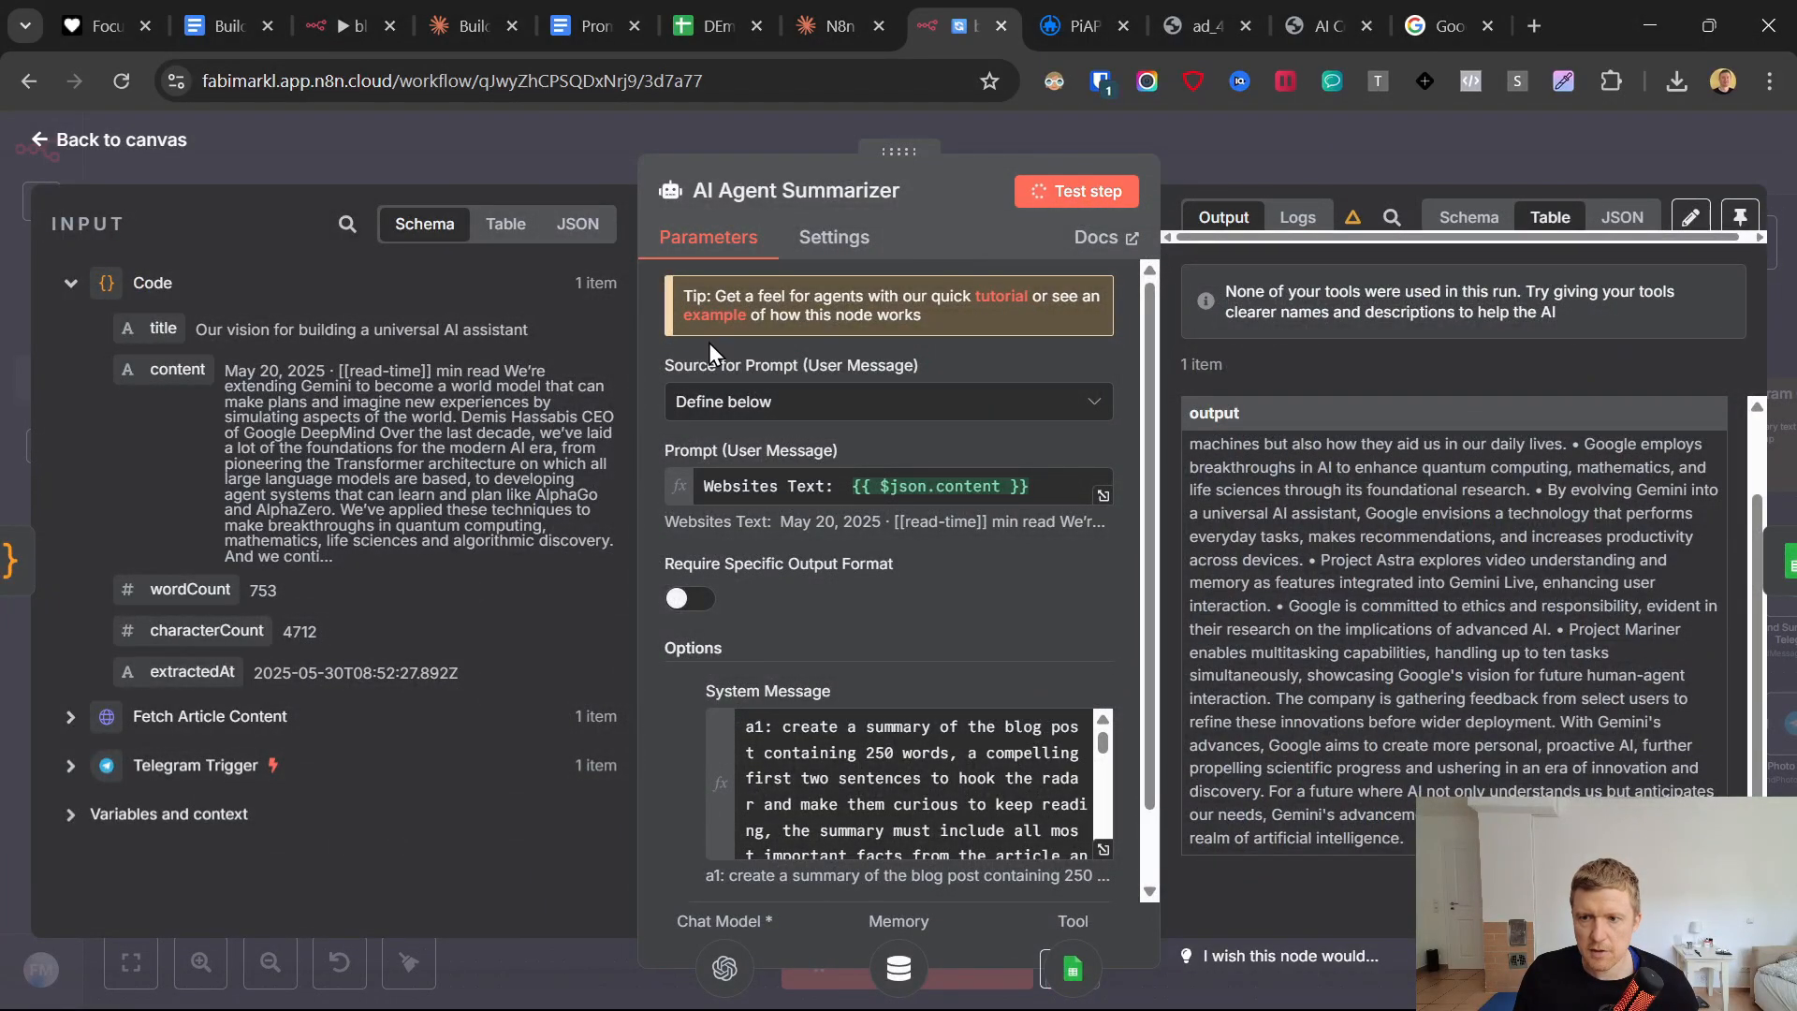
{"action": "left_click", "coordinate": [66, 147]}
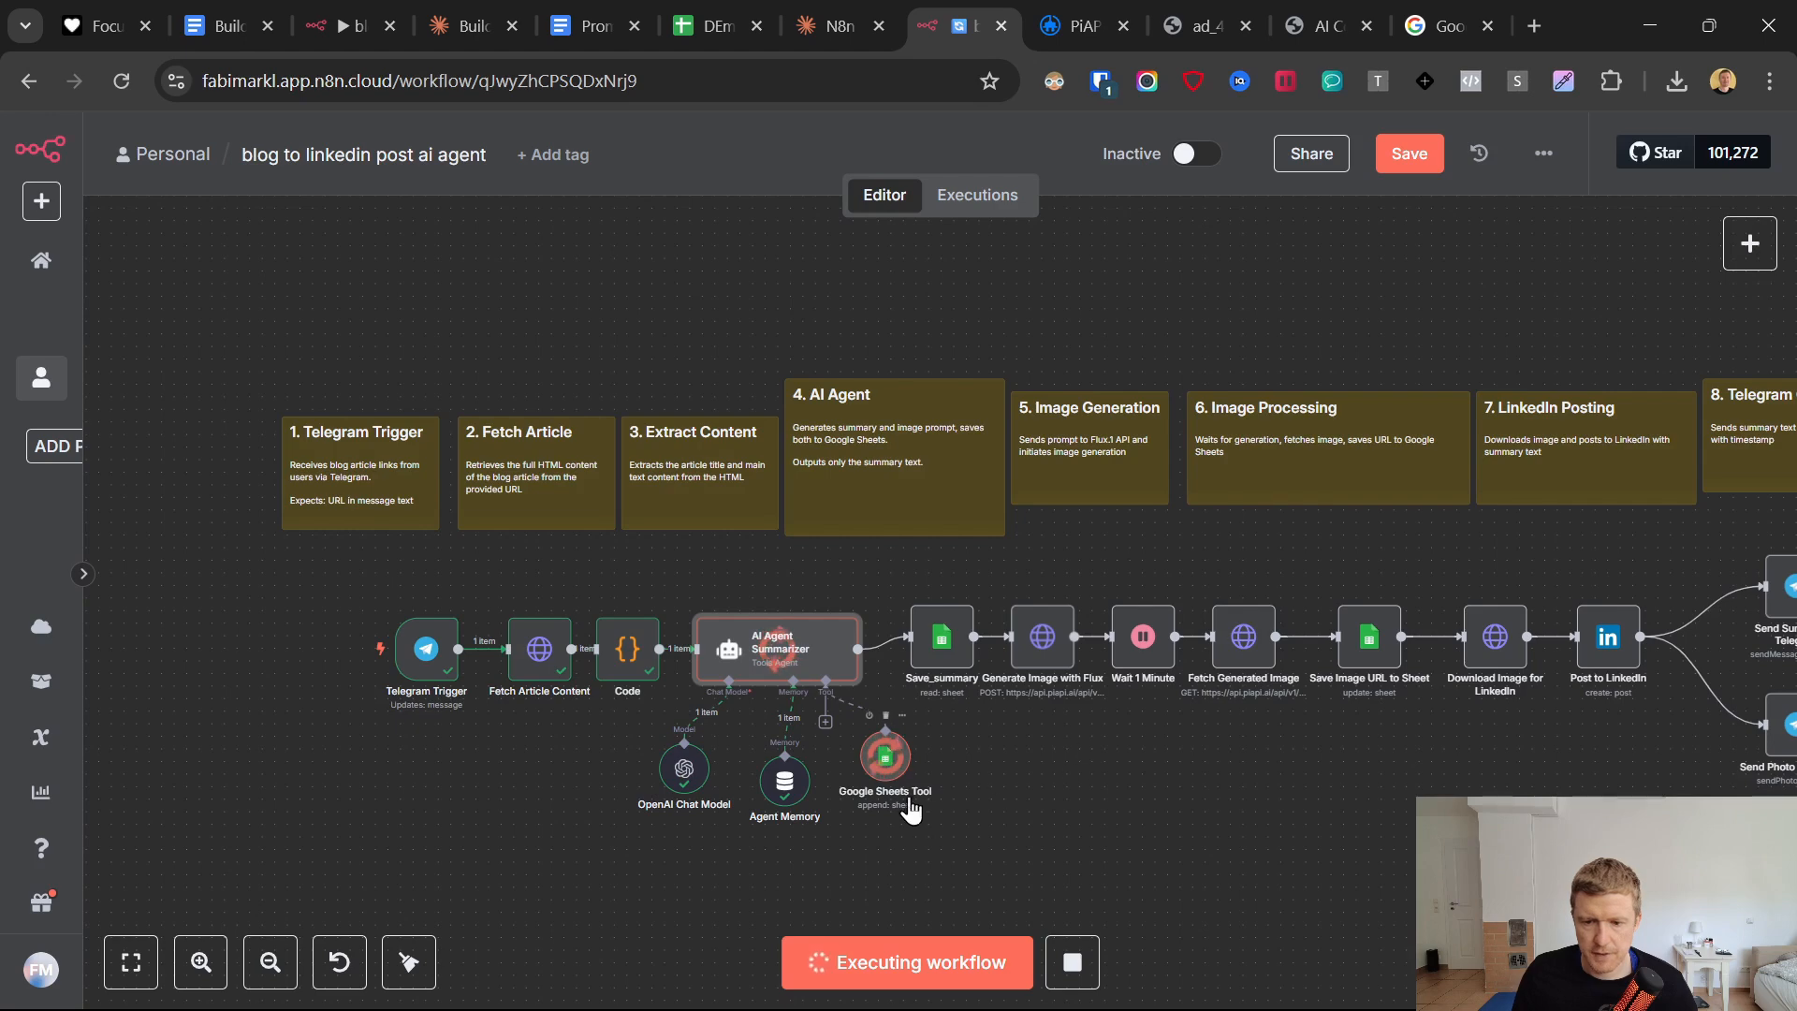
{"action": "left_click", "coordinate": [707, 9]}
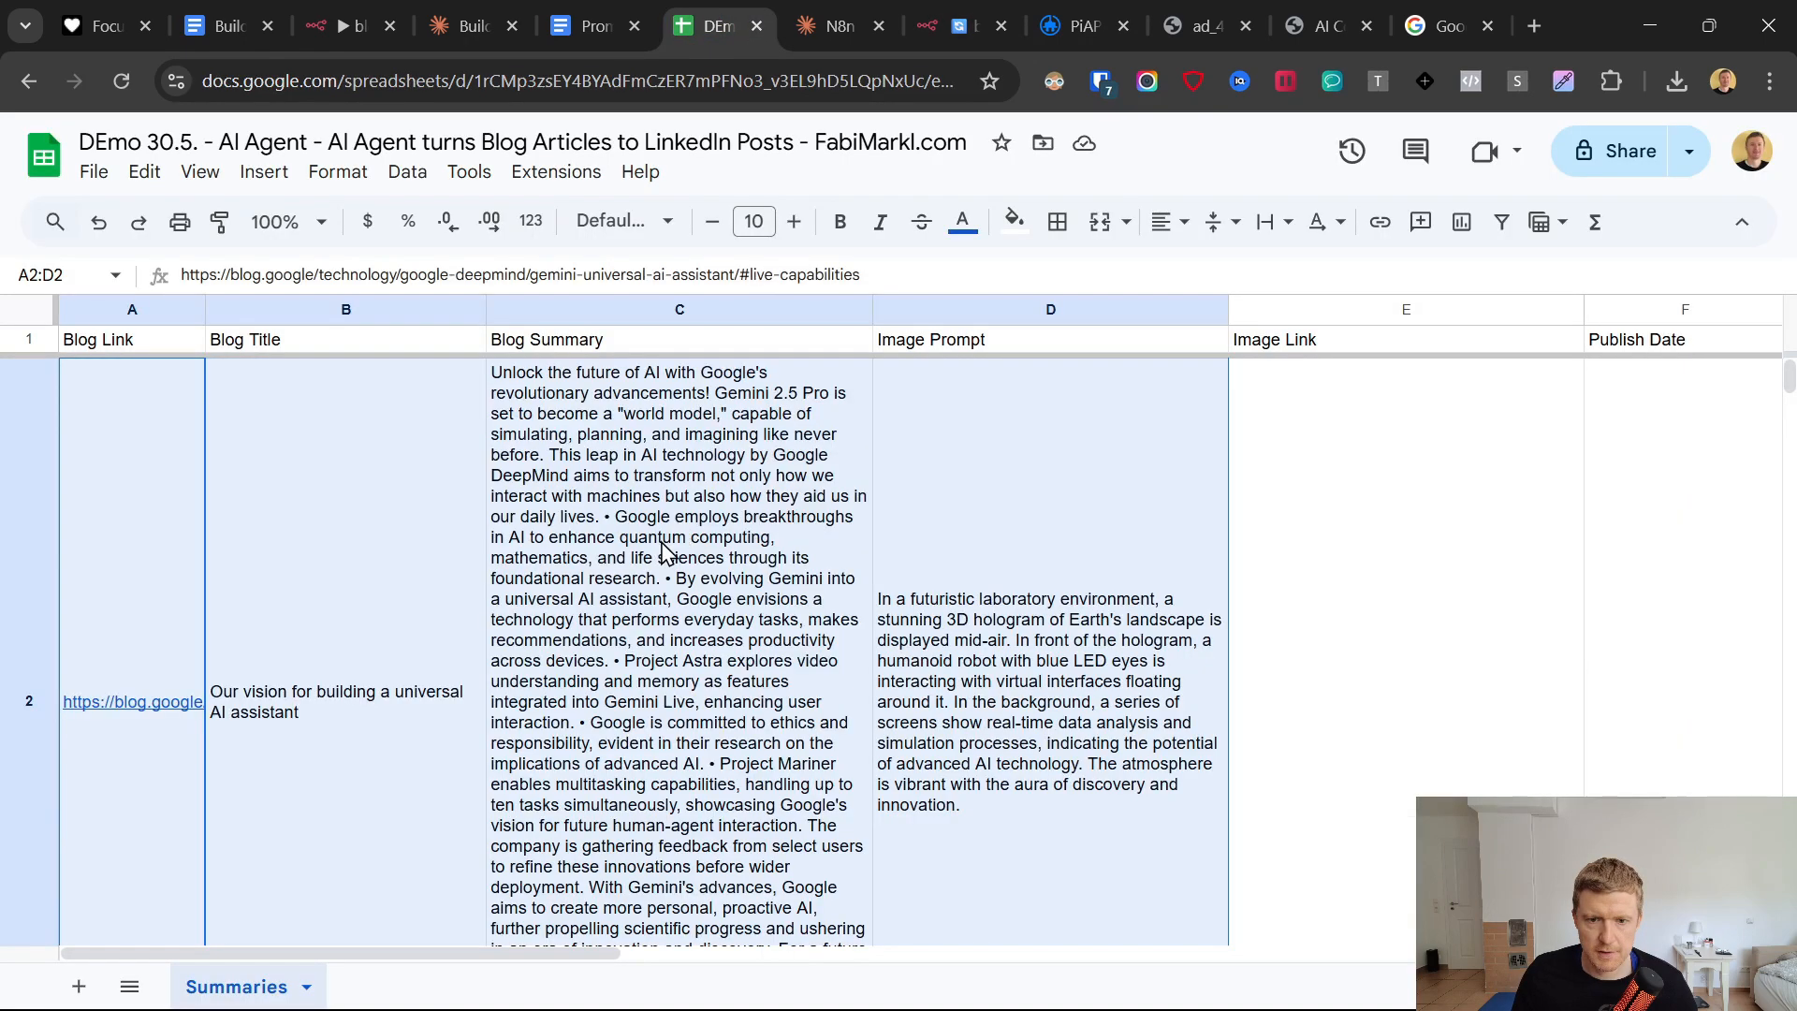
{"action": "left_click", "coordinate": [664, 552]}
{"action": "left_click", "coordinate": [1005, 634]}
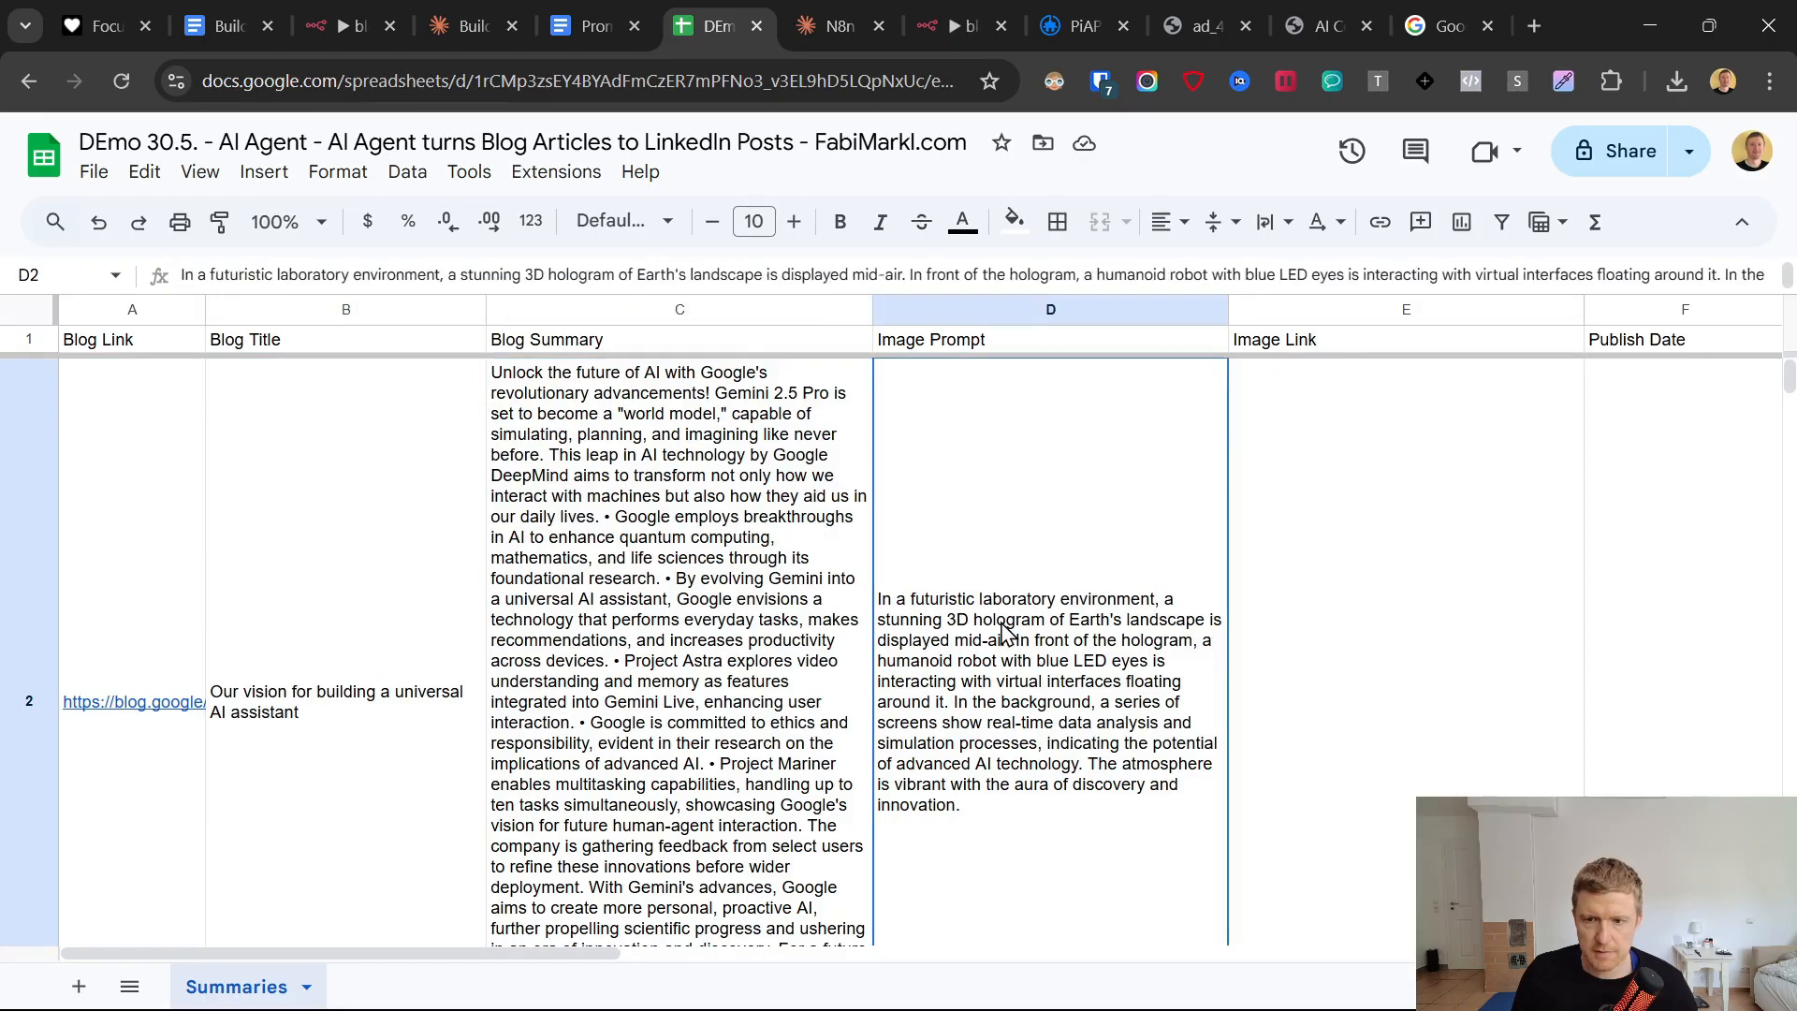
{"action": "left_click", "coordinate": [400, 576]}
{"action": "left_click", "coordinate": [150, 590]}
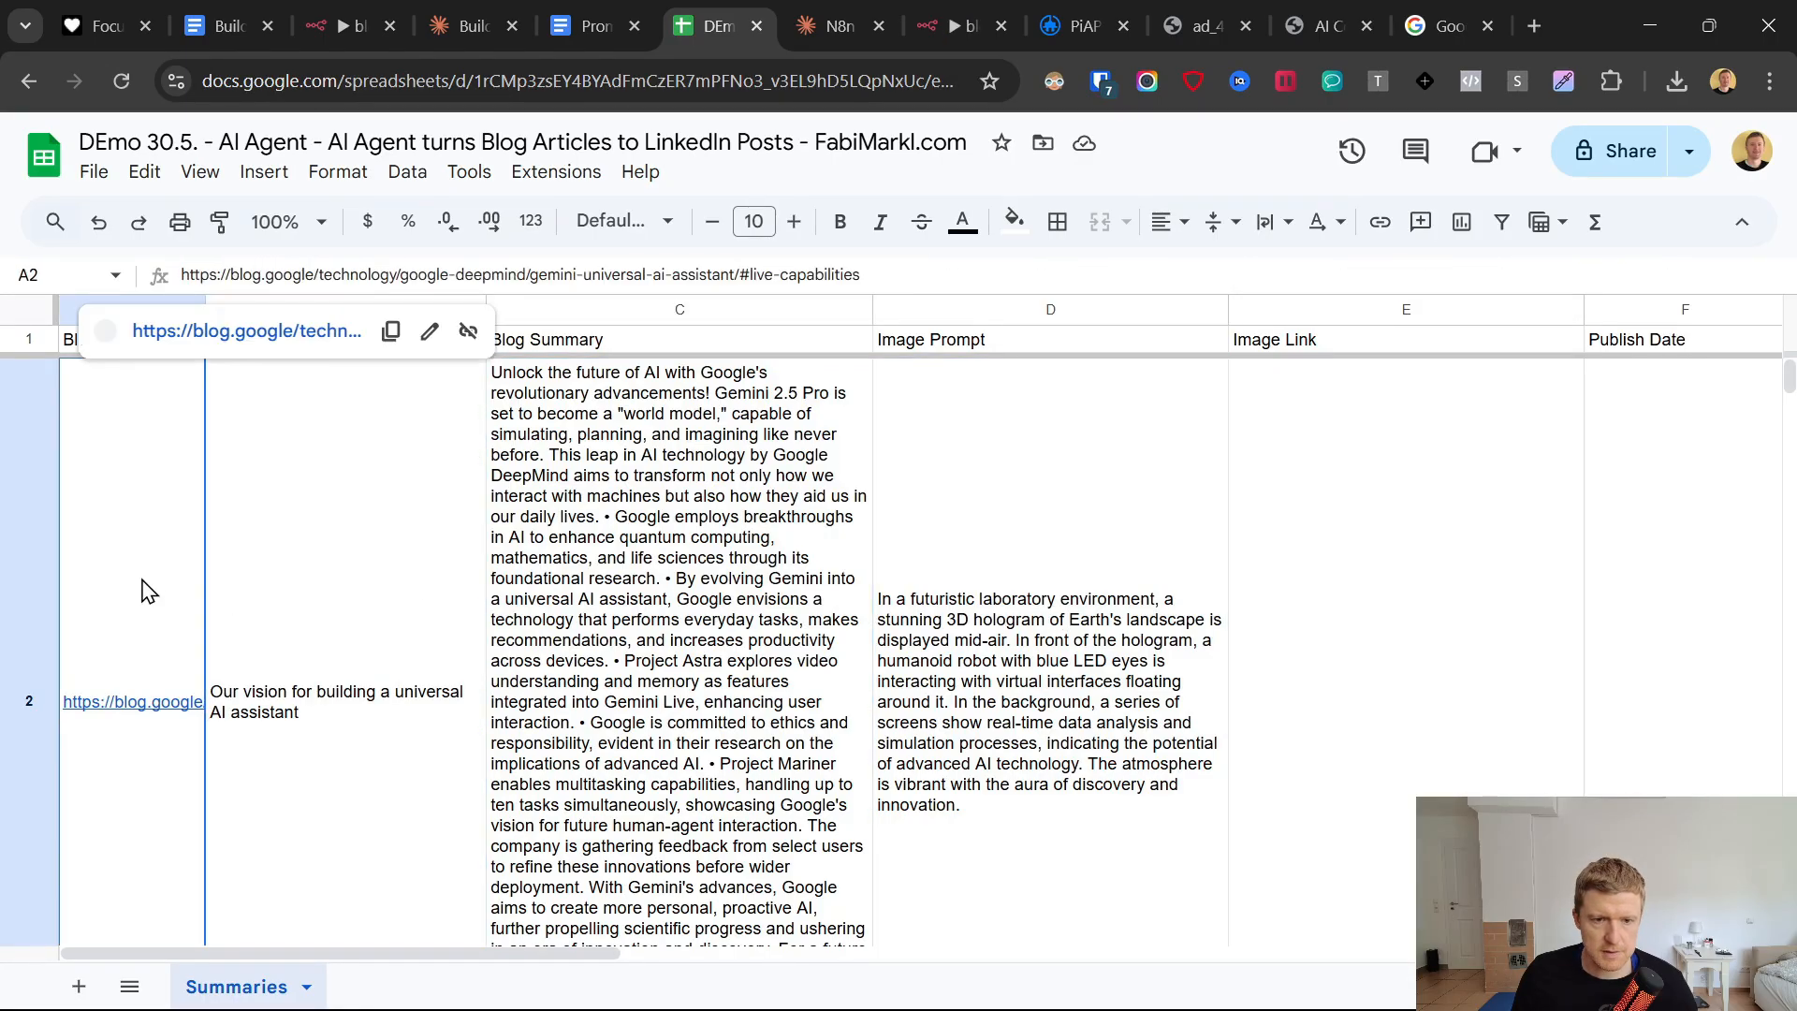
Check the node run on the workflow canvas and recheck the Blog Summary cell in the Google Sheets document.
{"action": "left_click", "coordinate": [951, 19]}
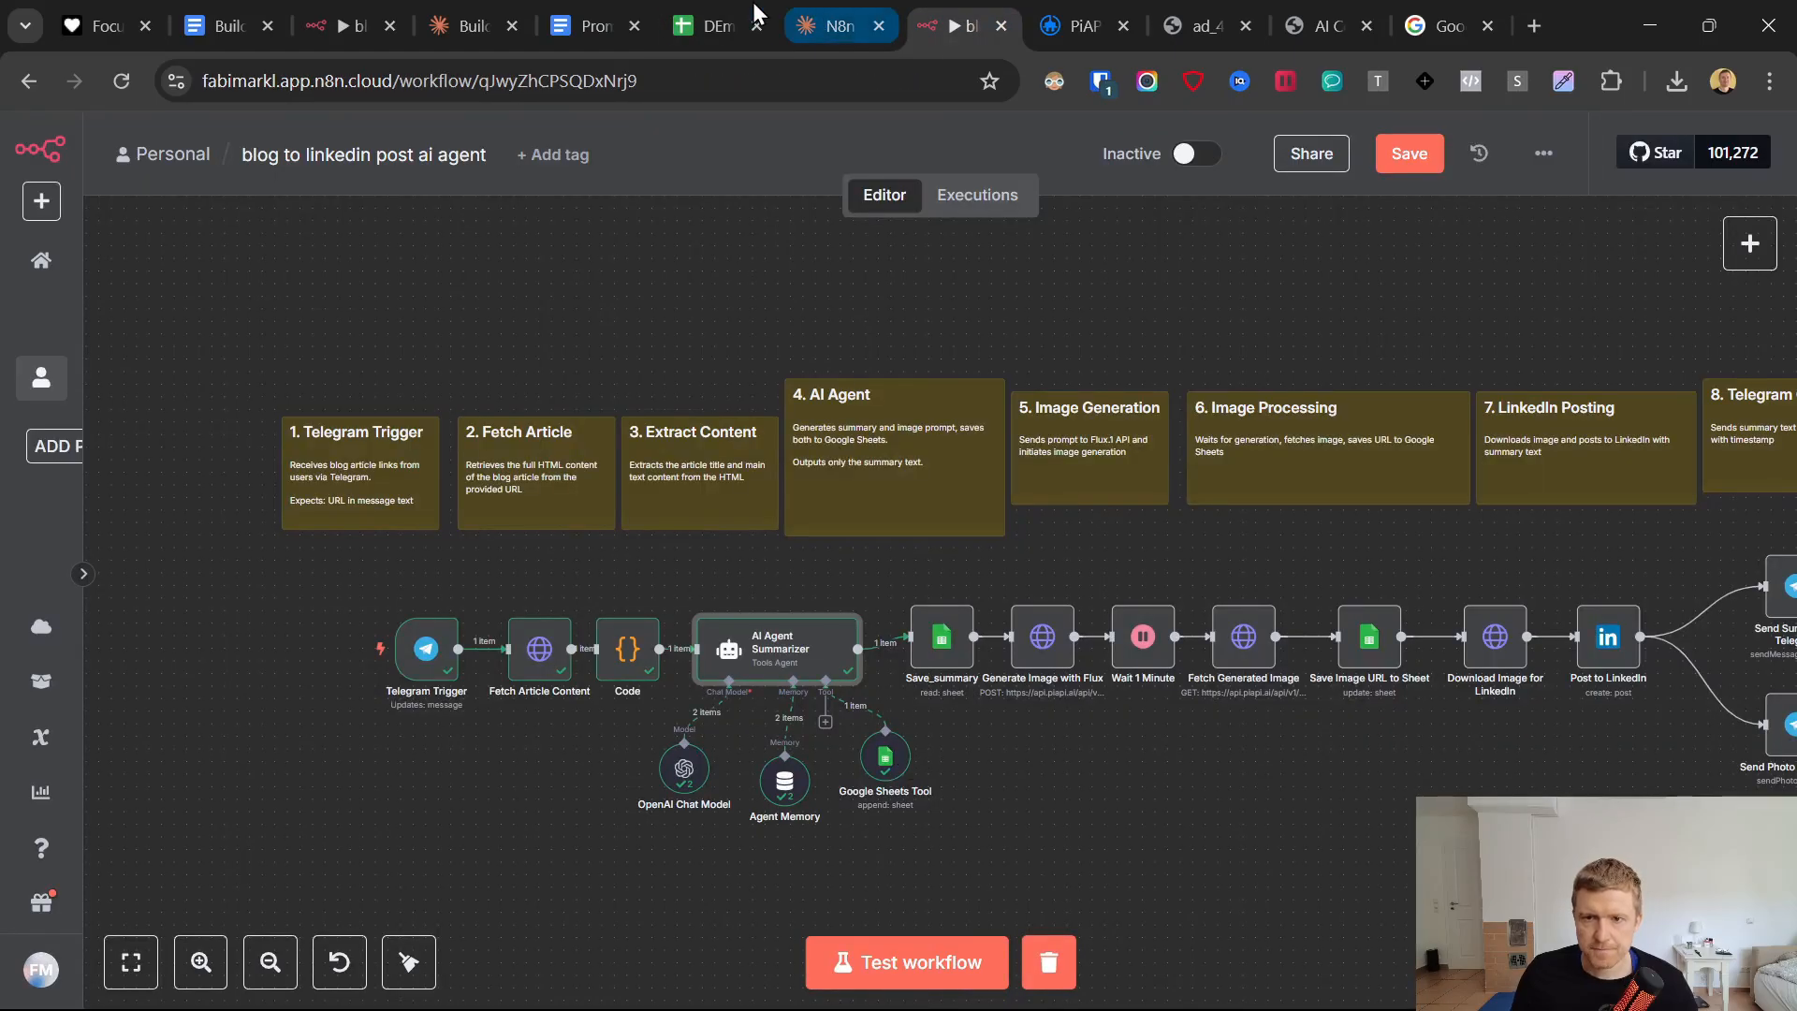
{"action": "left_click", "coordinate": [719, 26]}
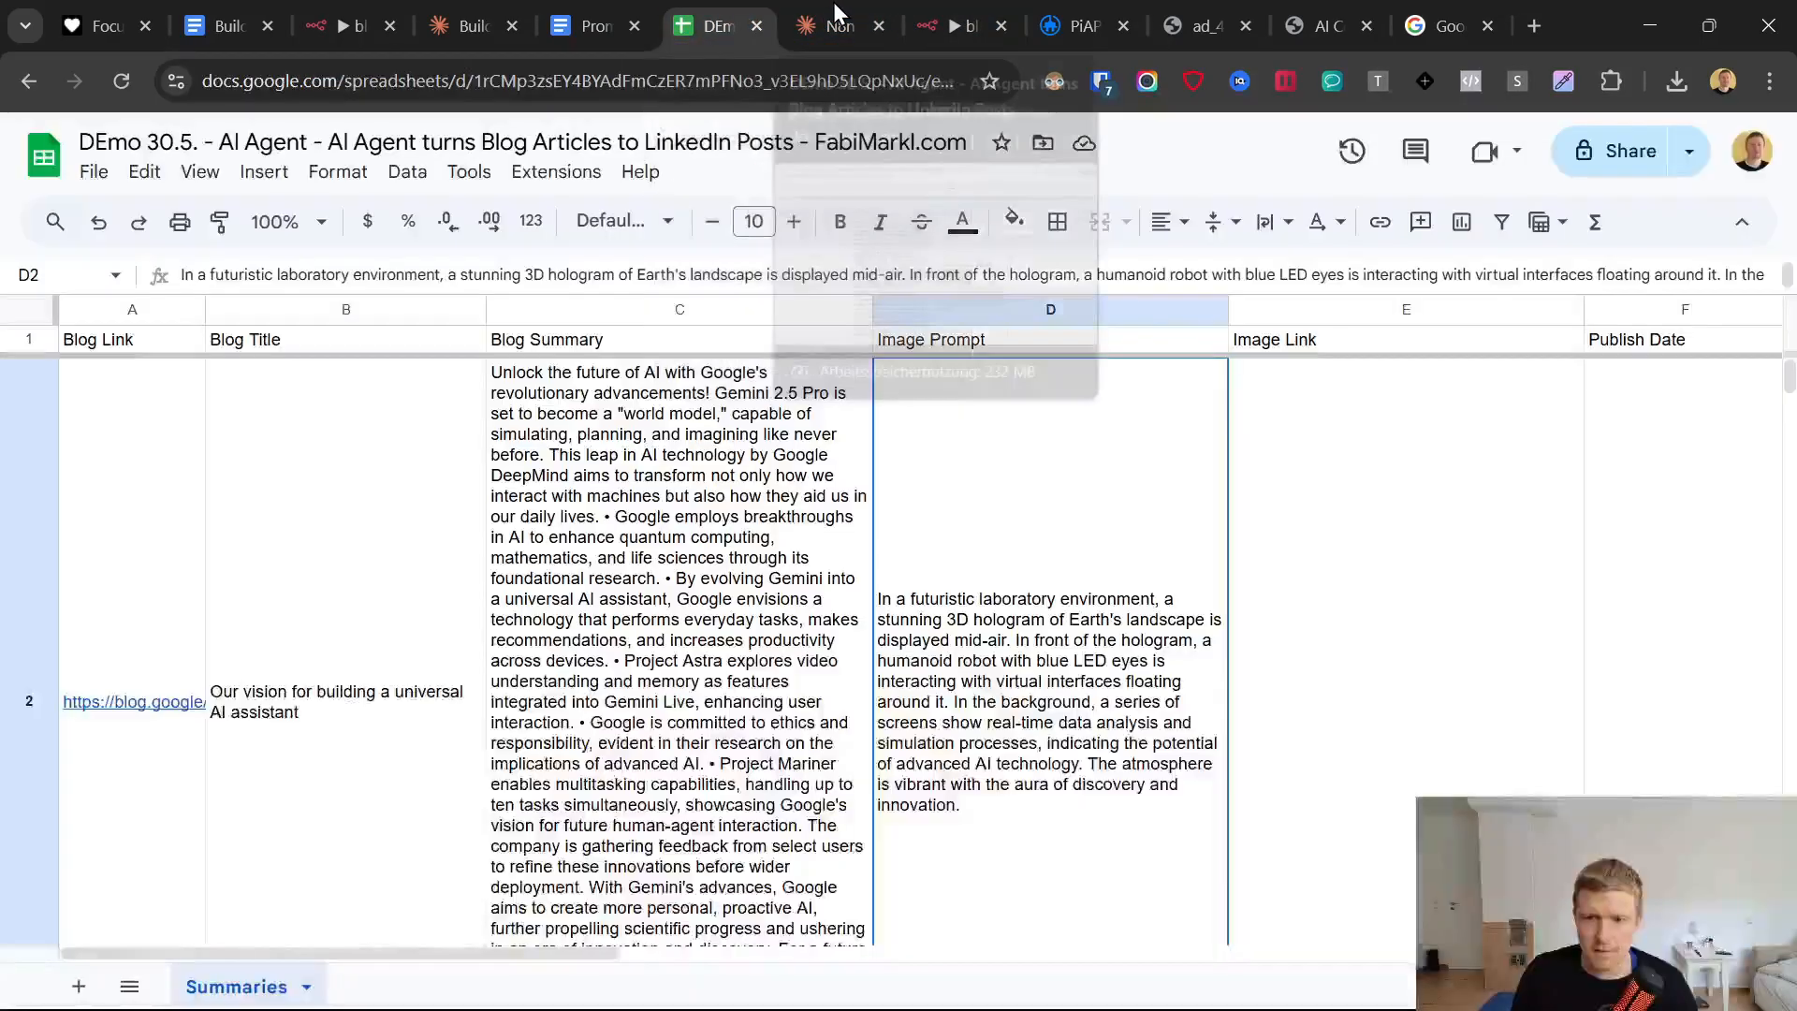
{"action": "left_click", "coordinate": [506, 613]}
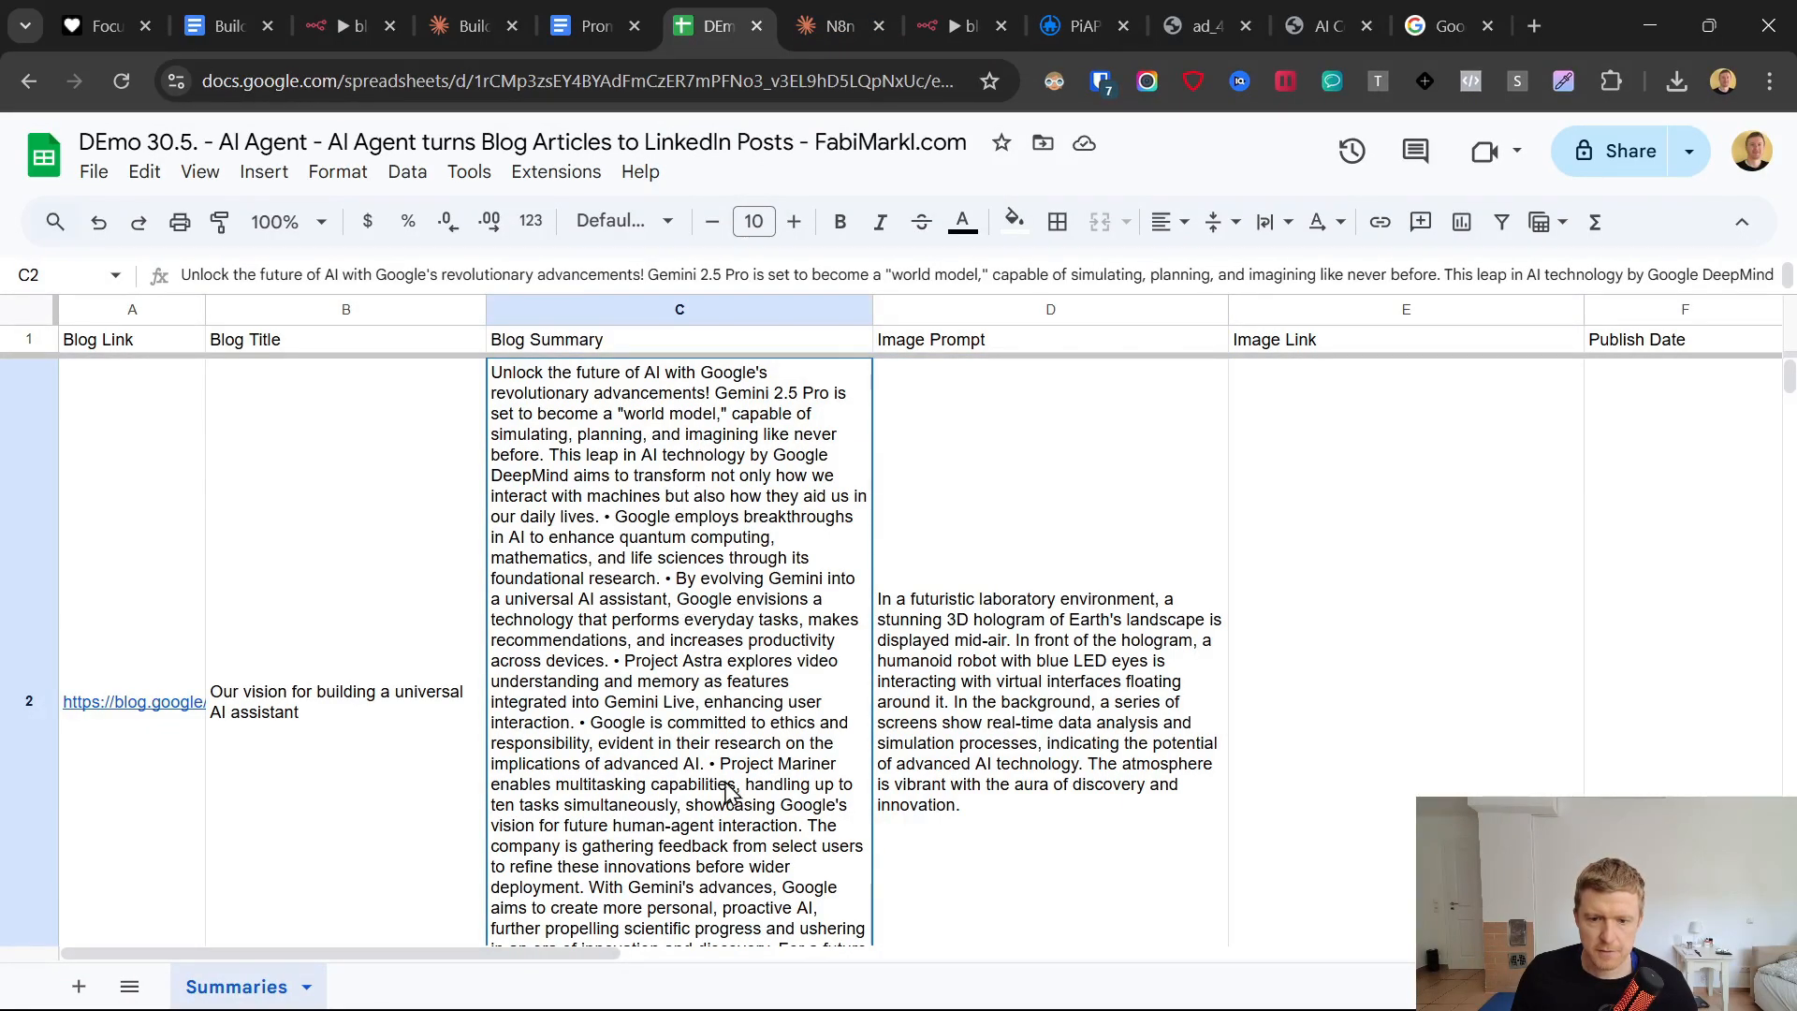
{"action": "left_click", "coordinate": [804, 13]}
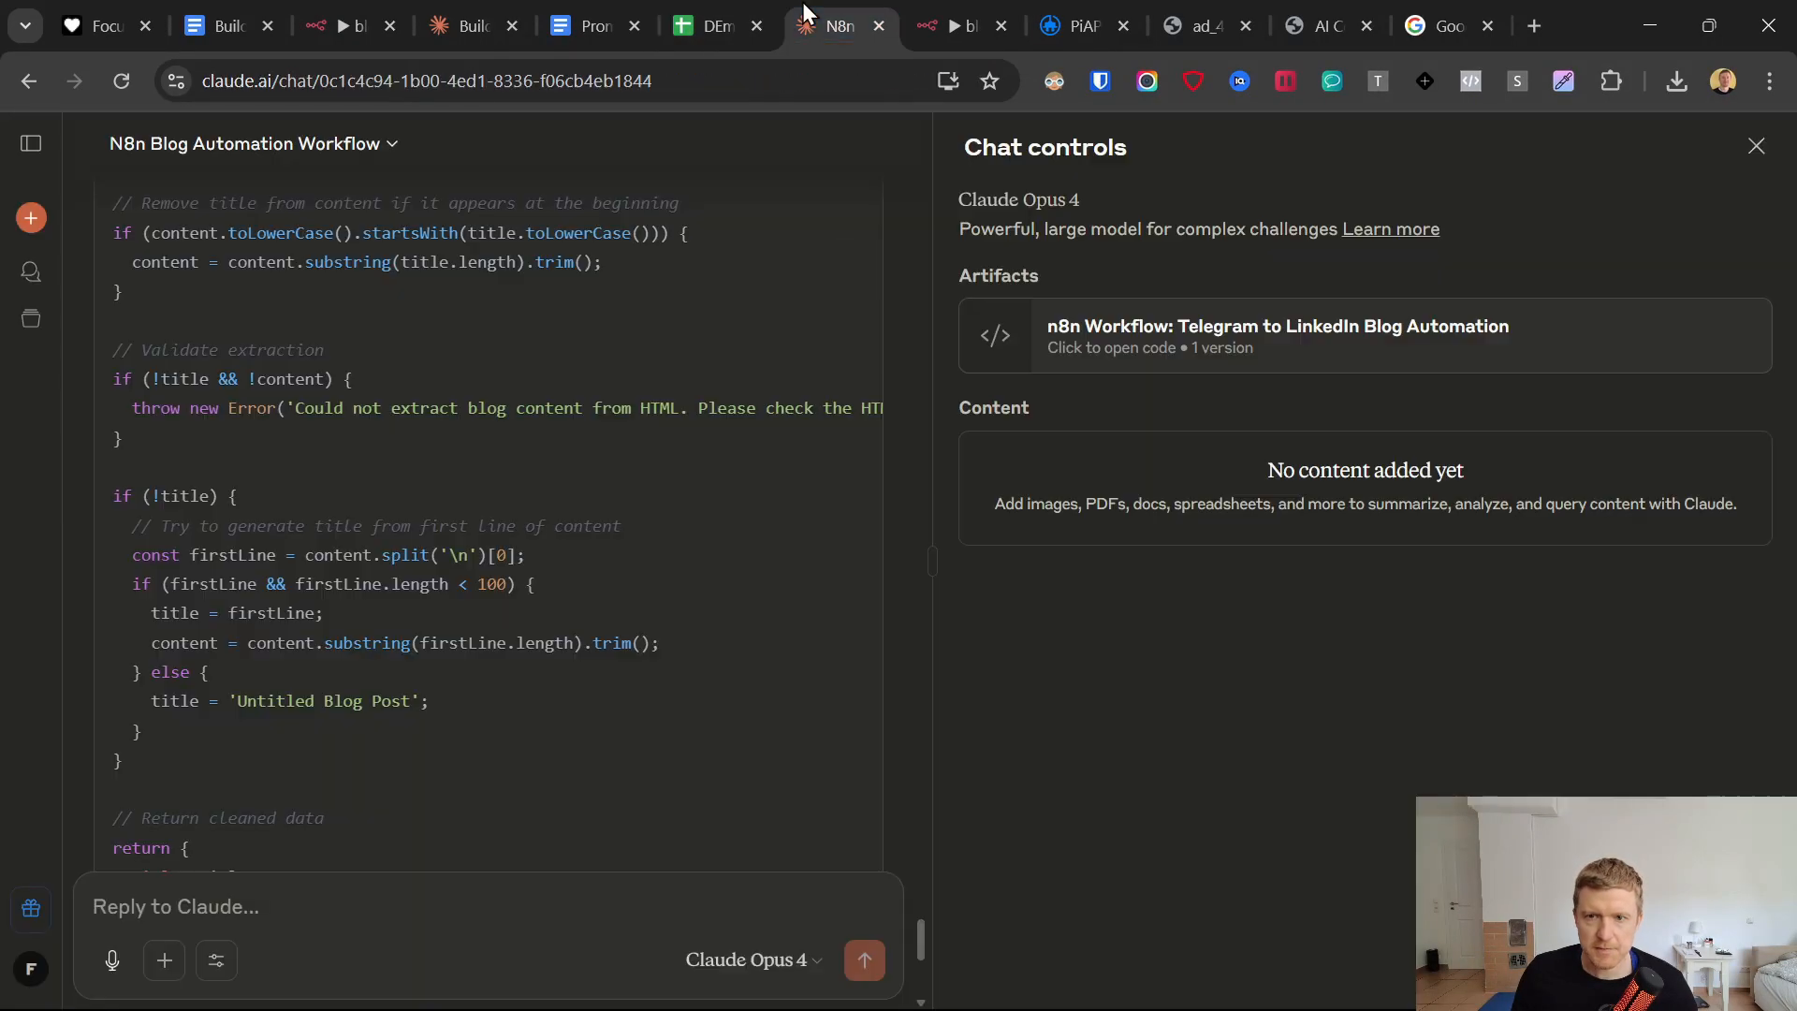
Switch to the n8n workflow and expand the AI Agent Summarizer's system message in the expression editor.
{"action": "left_click", "coordinate": [987, 13]}
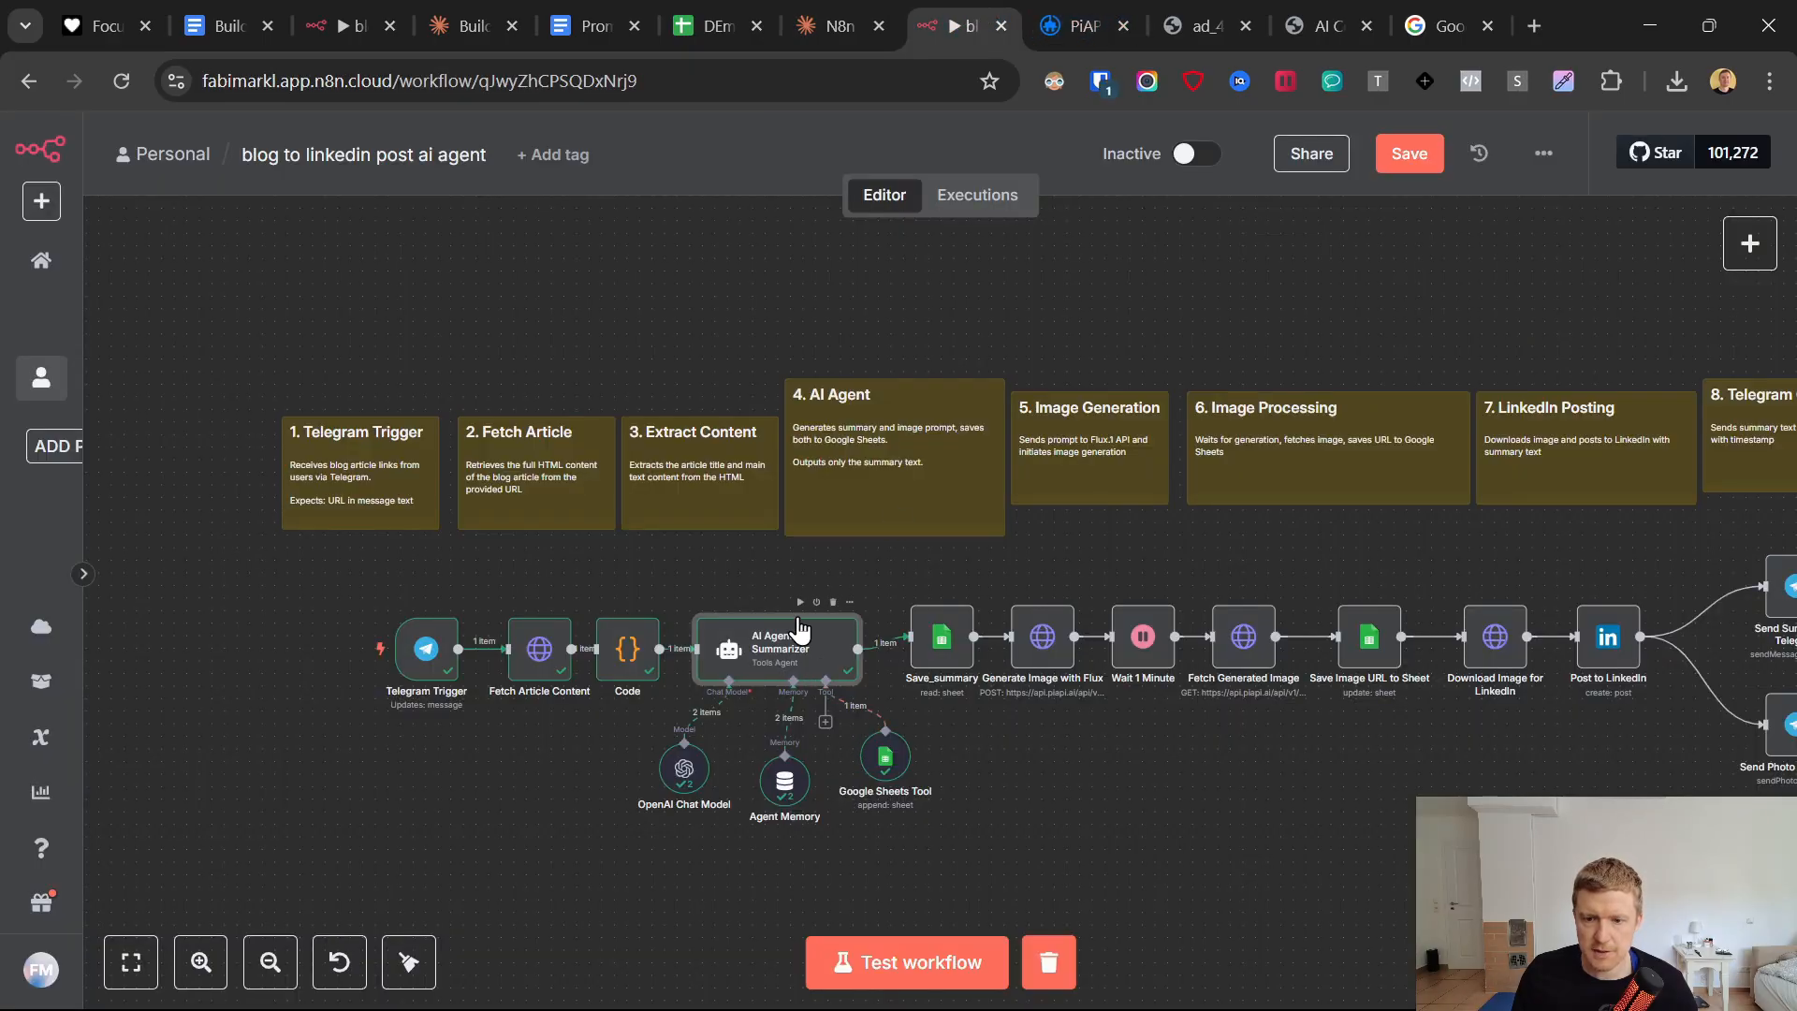
{"action": "double_click", "coordinate": [771, 642]}
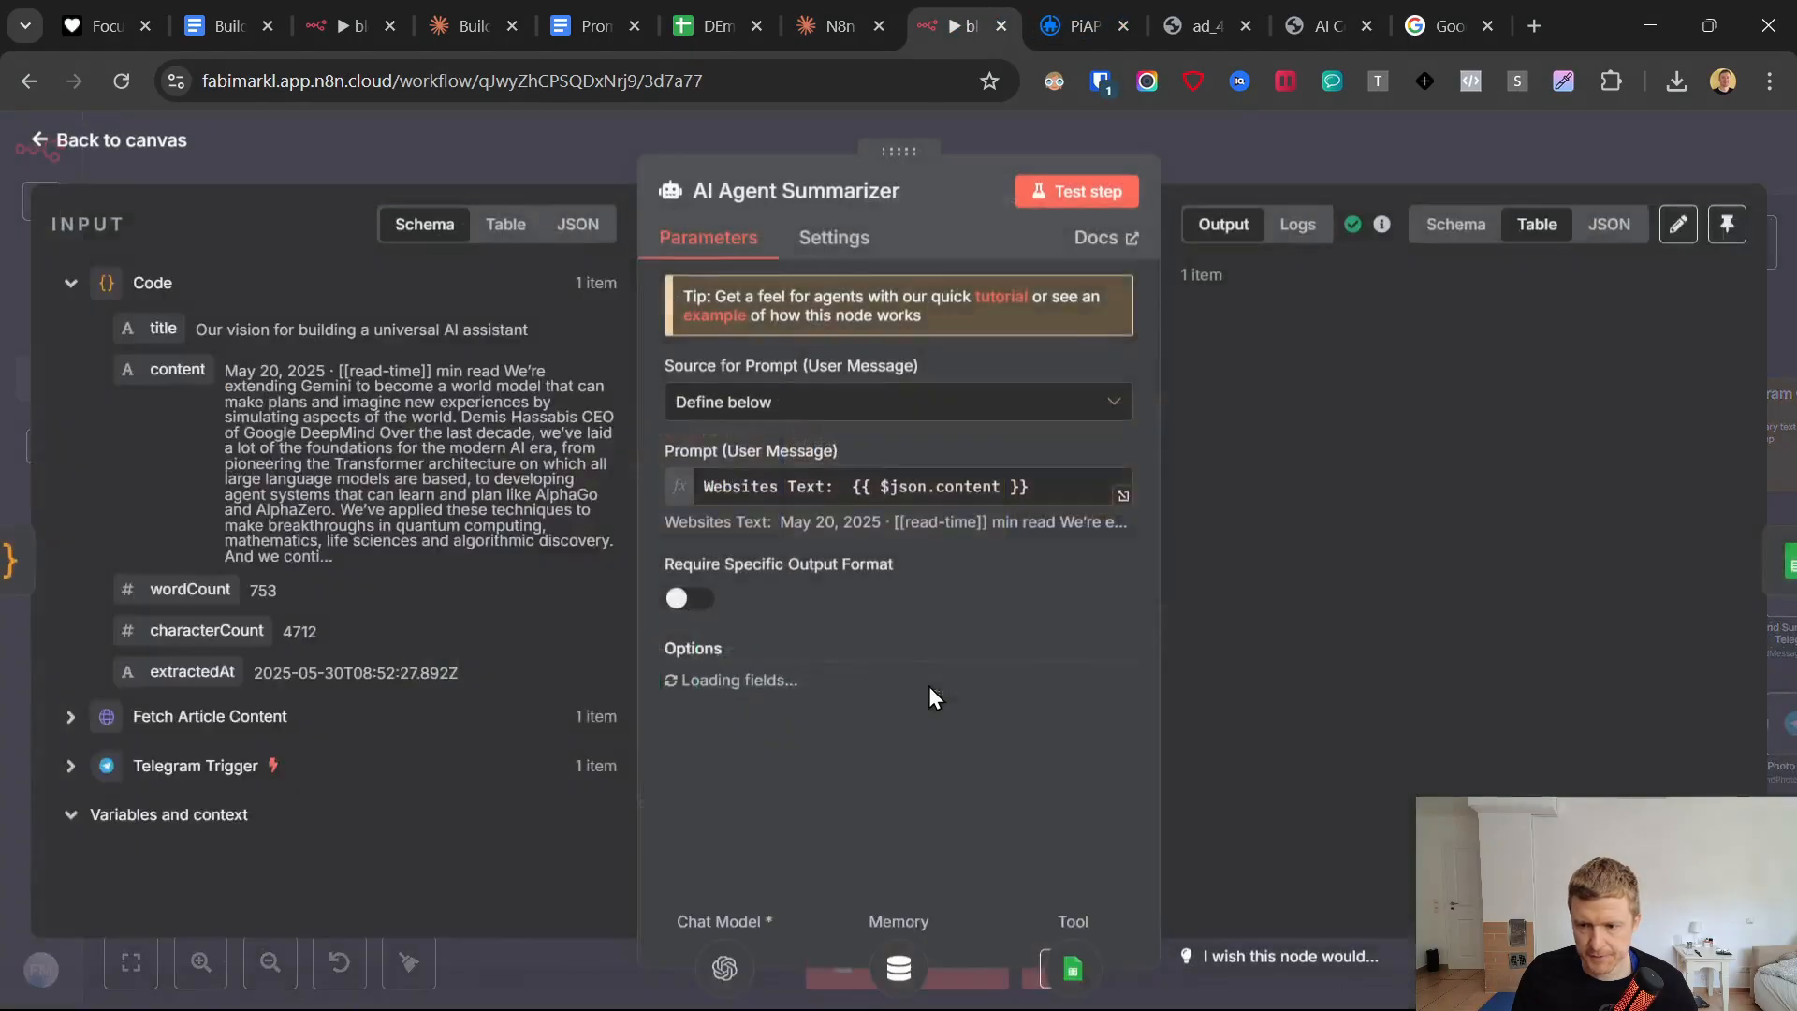
{"action": "scroll", "coordinate": [1107, 791], "scroll_direction": "down", "scroll_amount": 1}
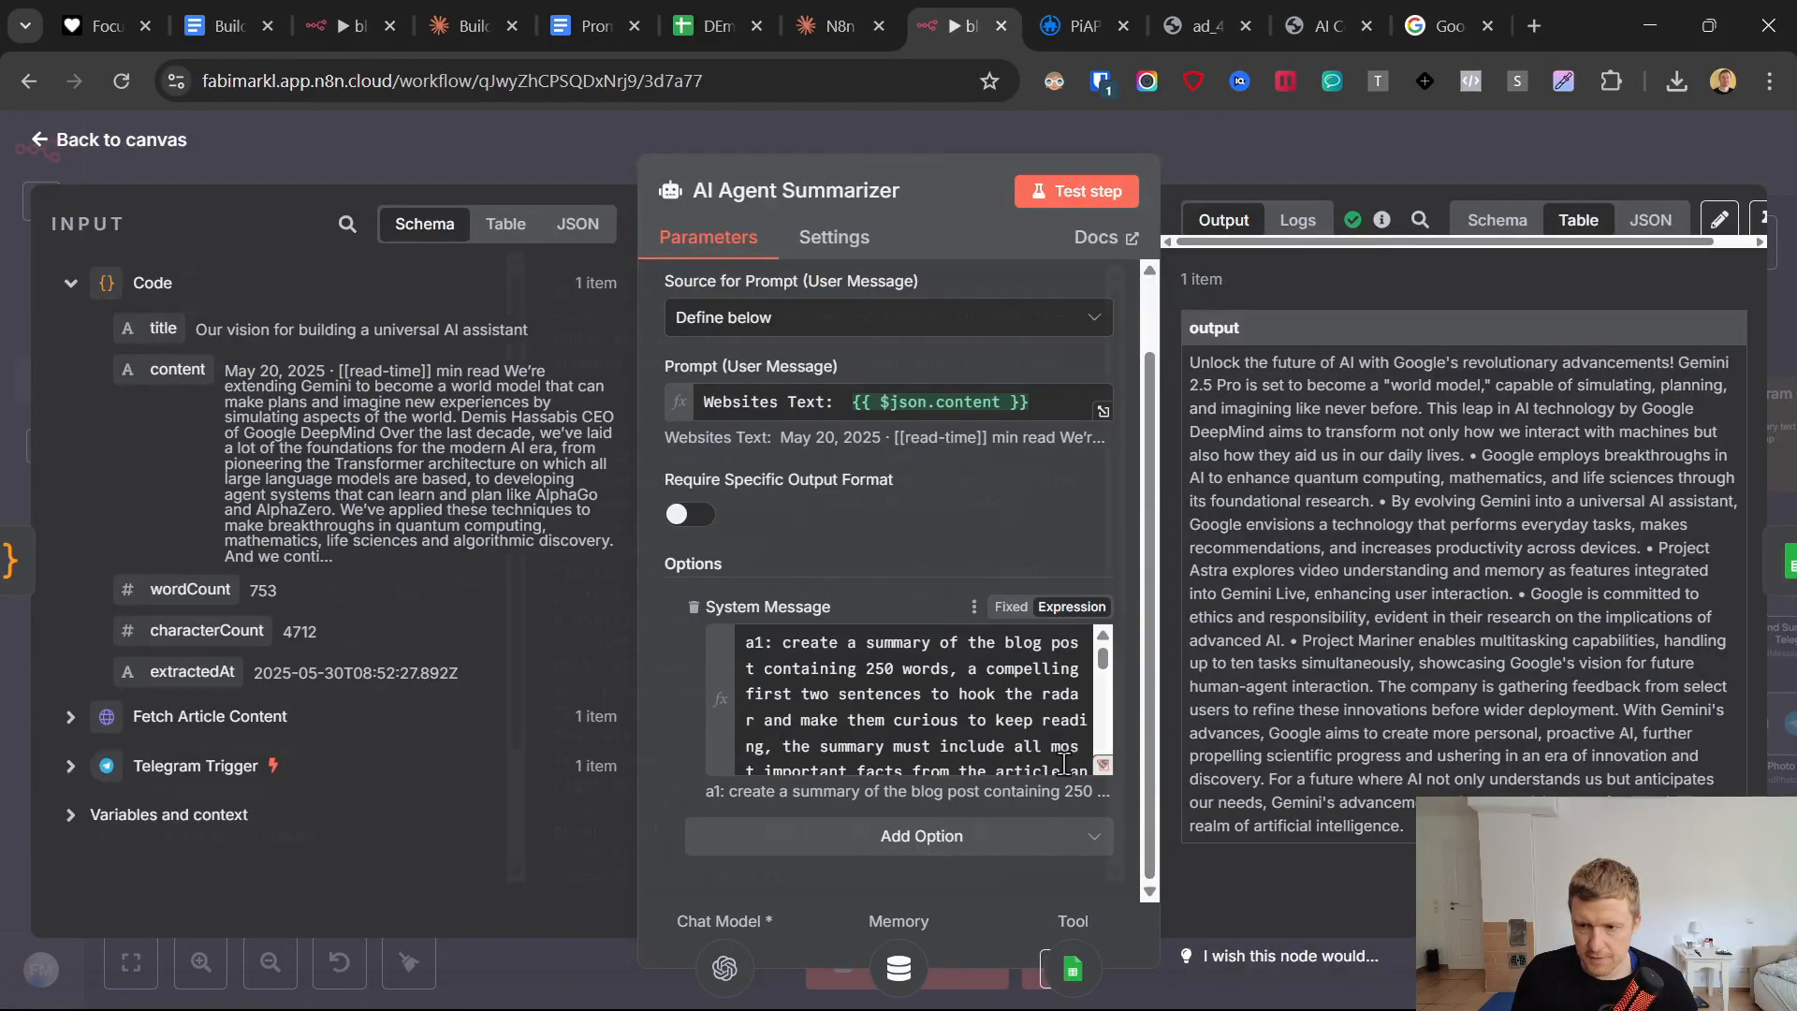
{"action": "left_click", "coordinate": [1103, 765]}
{"action": "scroll", "coordinate": [832, 438], "scroll_direction": "down", "scroll_amount": 1}
{"action": "scroll", "coordinate": [832, 438], "scroll_direction": "up", "scroll_amount": 1}
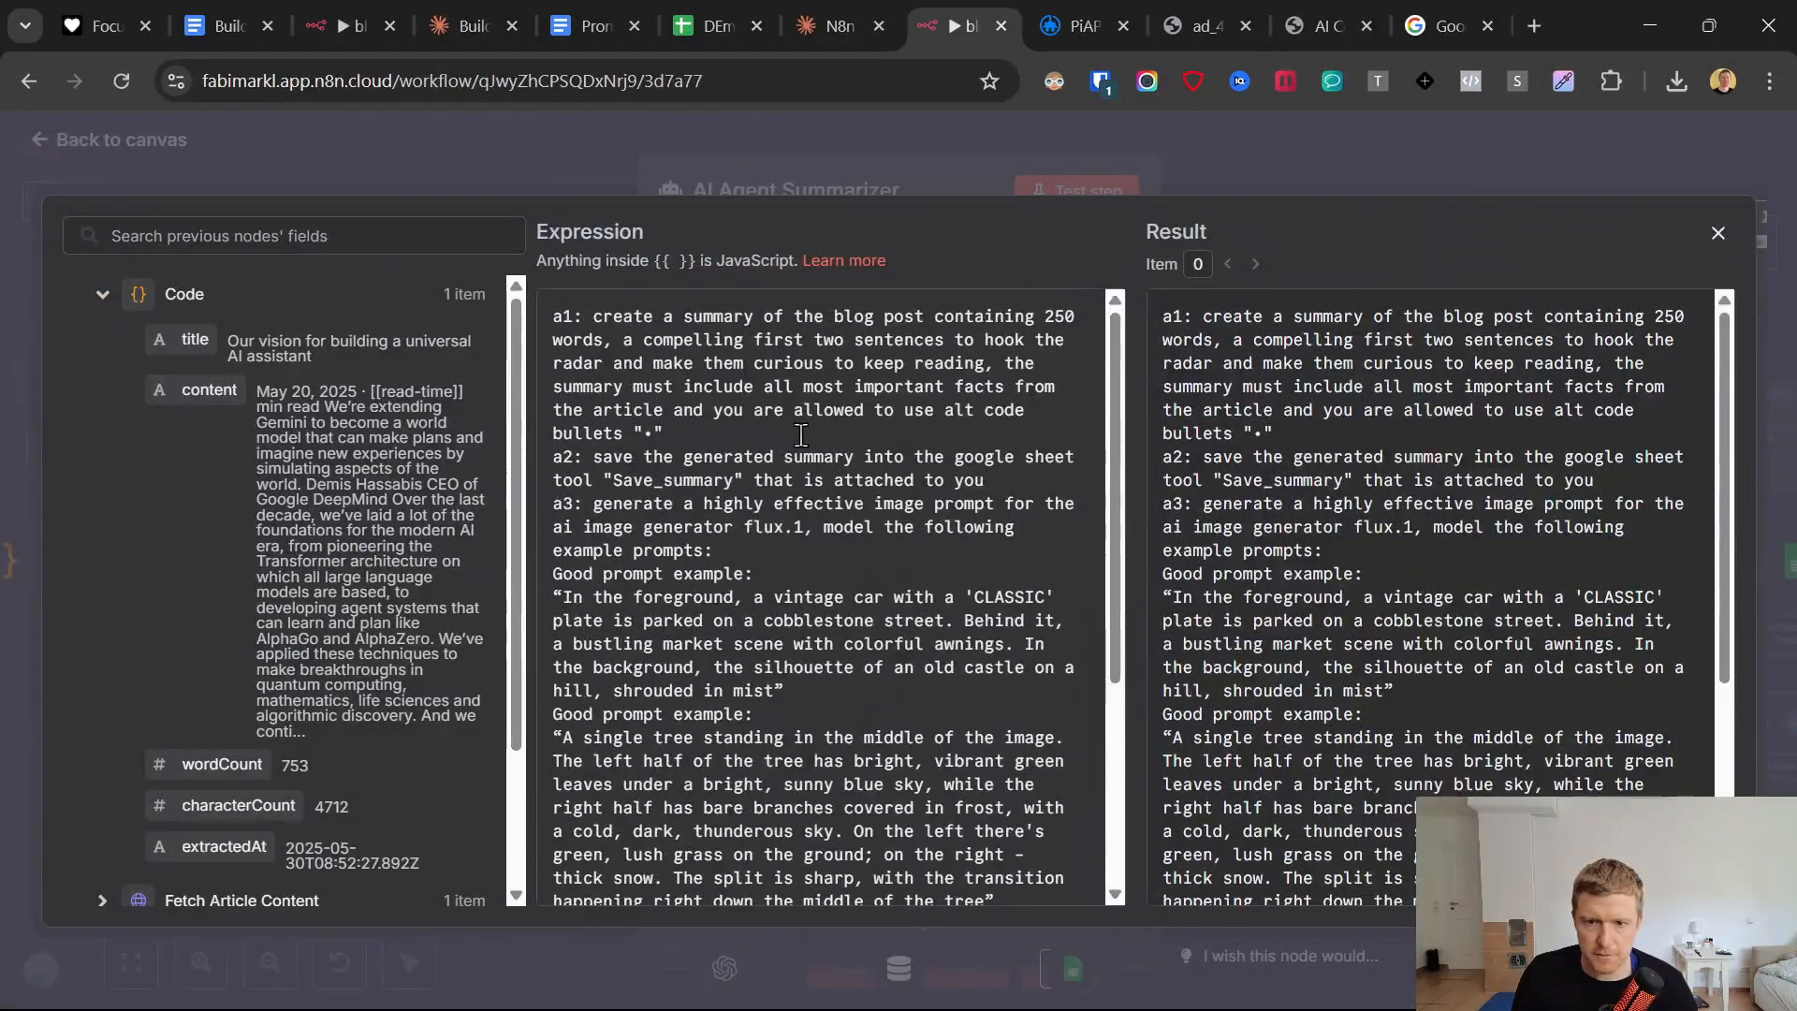
Add the heading "#Summary formatting rules." on its own line between instructions a1 and a2 of the system message.
{"action": "left_click", "coordinate": [732, 437]}
{"action": "key", "text": "Return"}
{"action": "key", "text": "Return"}
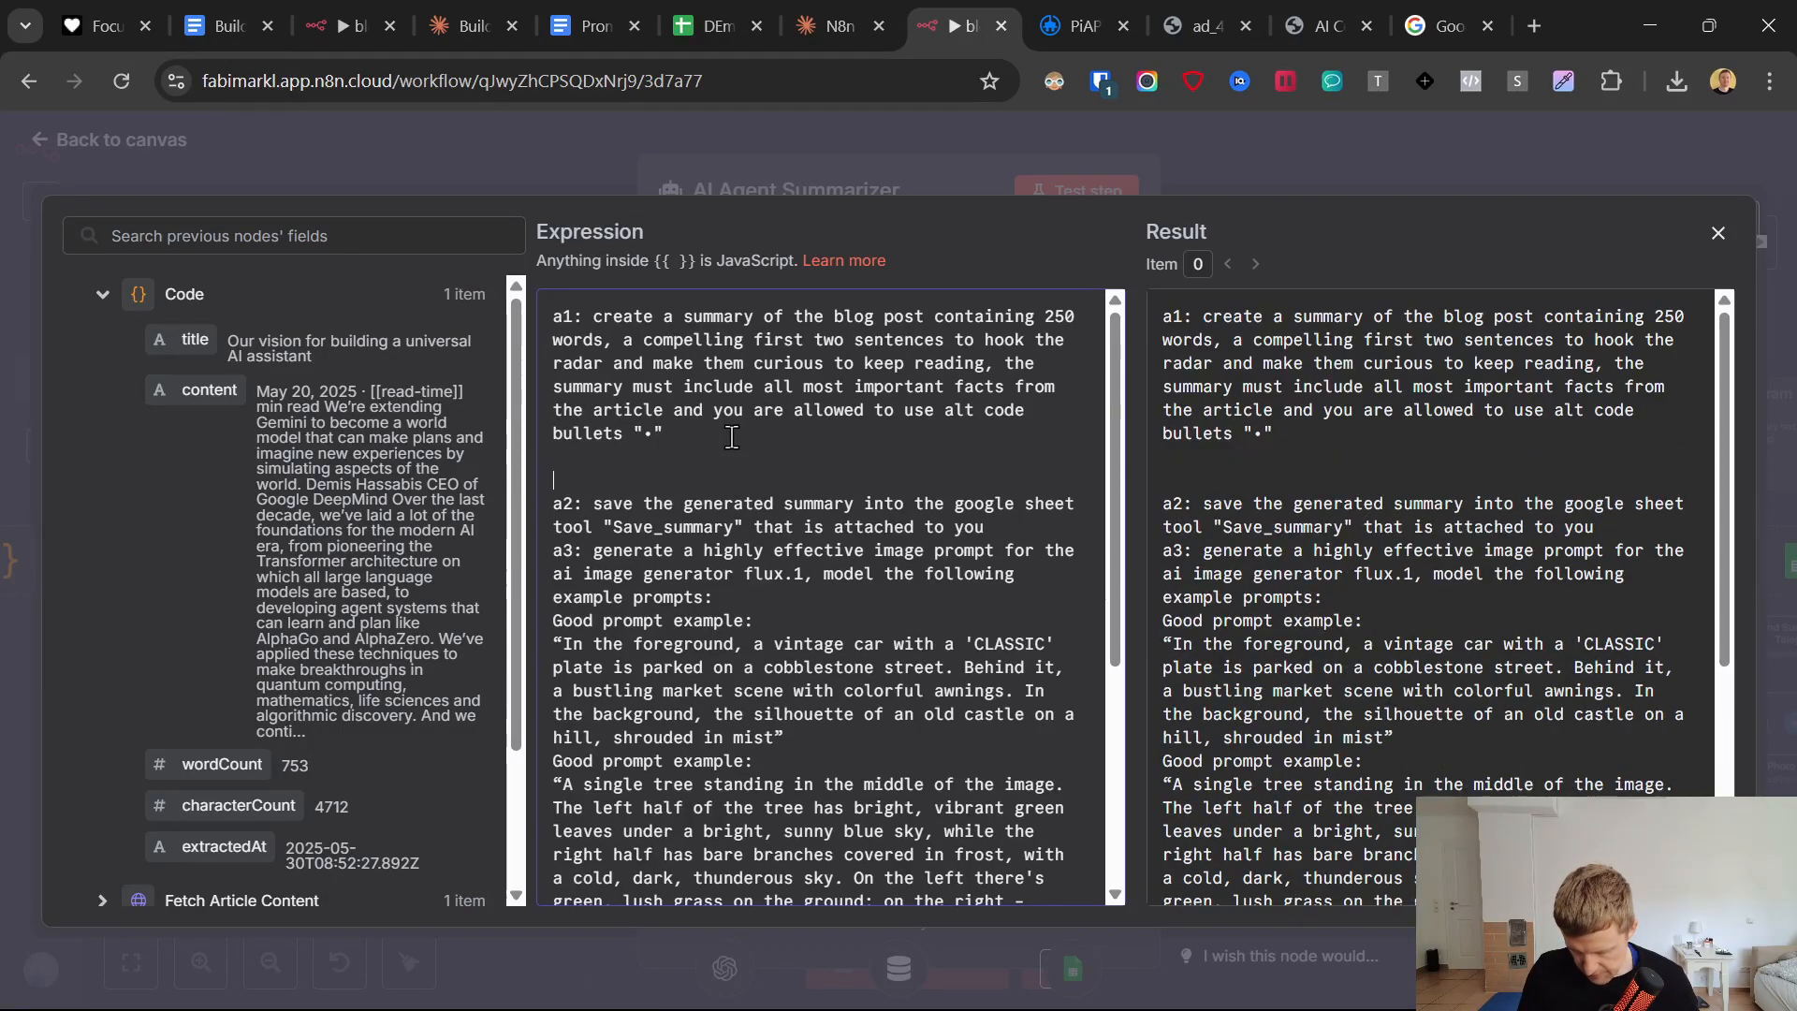
{"action": "type", "text": "#Fr"}
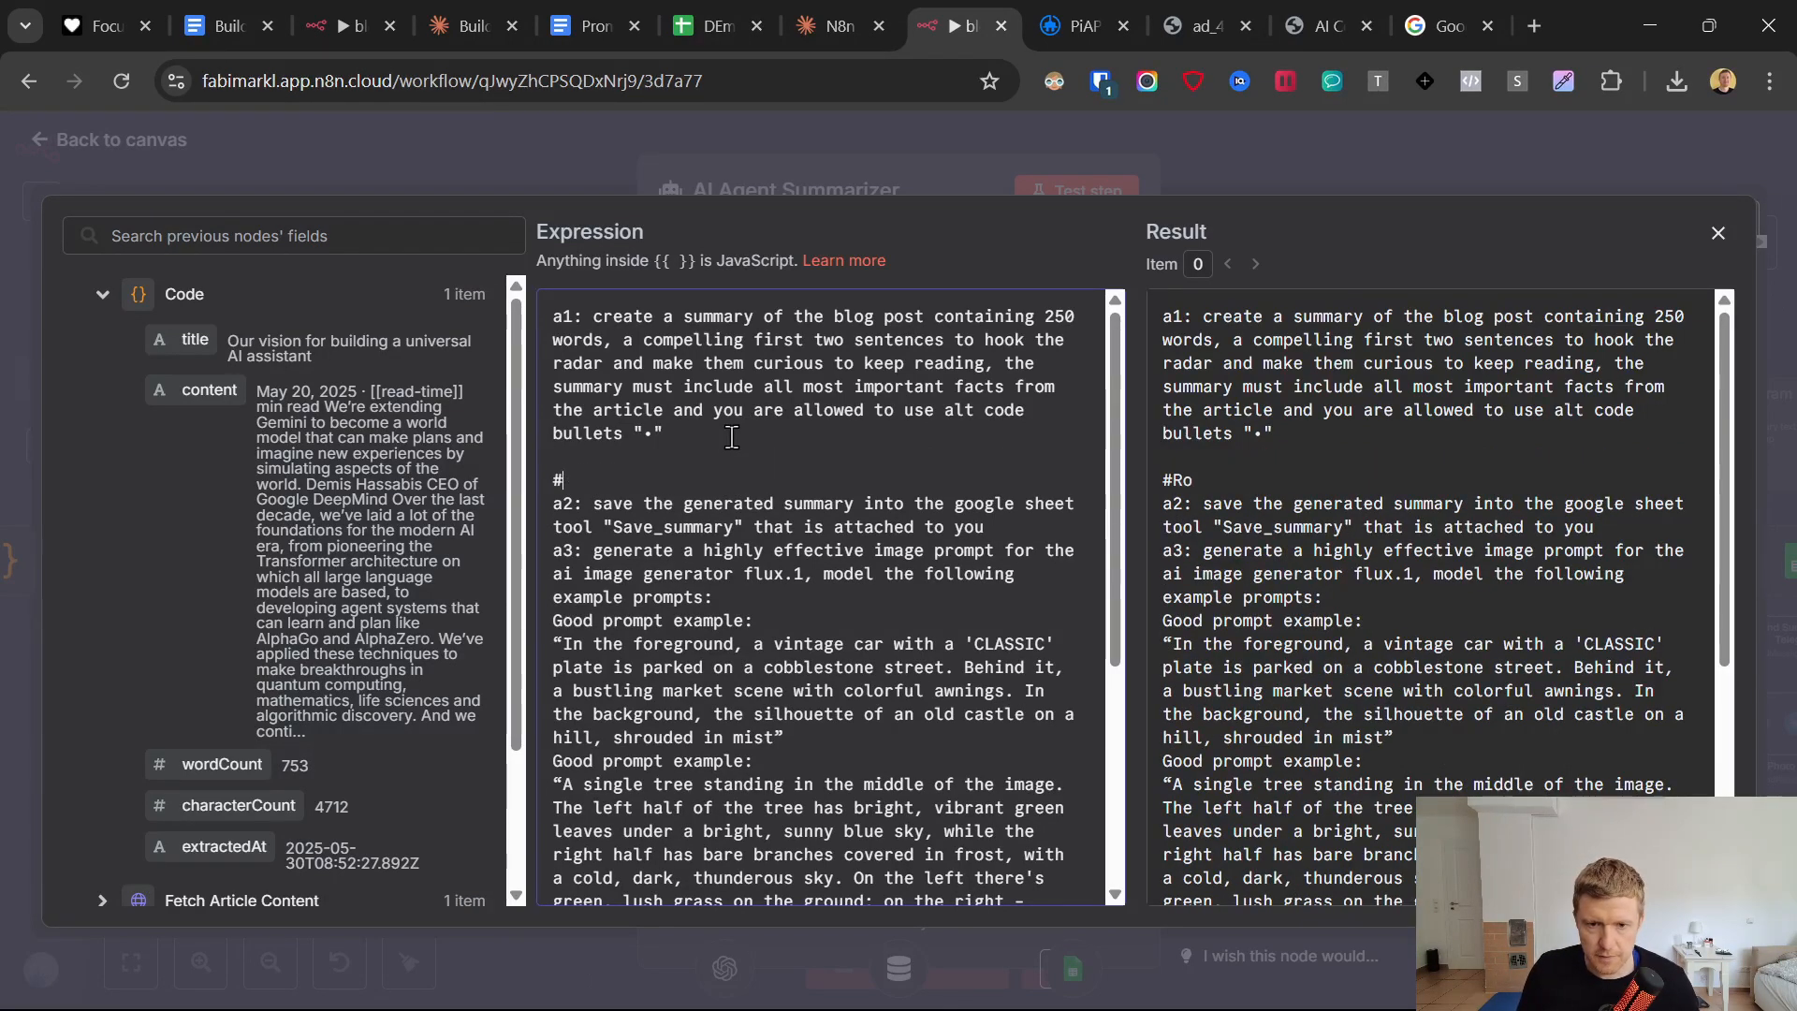
{"action": "key", "text": "BackSpace"}
{"action": "key", "text": "BackSpace"}
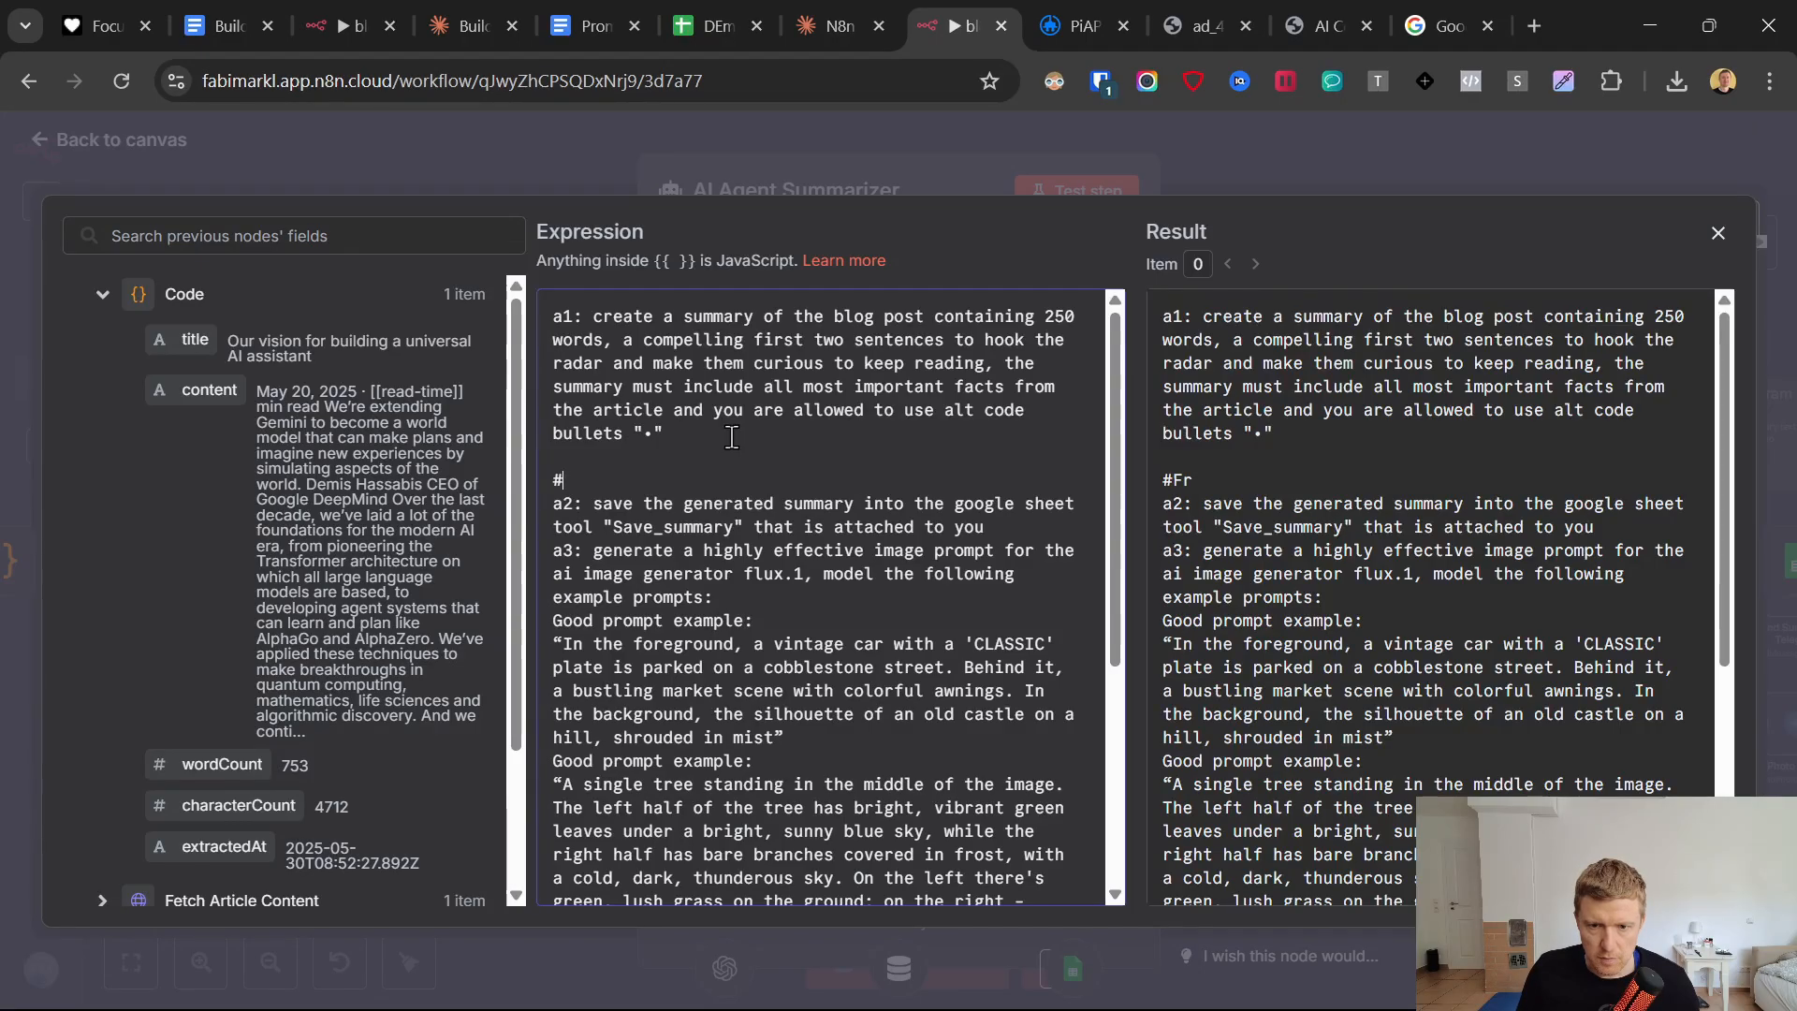
{"action": "type", "text": "For"}
{"action": "key", "text": "BackSpace"}
{"action": "key", "text": "BackSpace"}
{"action": "key", "text": "BackSpace"}
{"action": "type", "text": "Summary"}
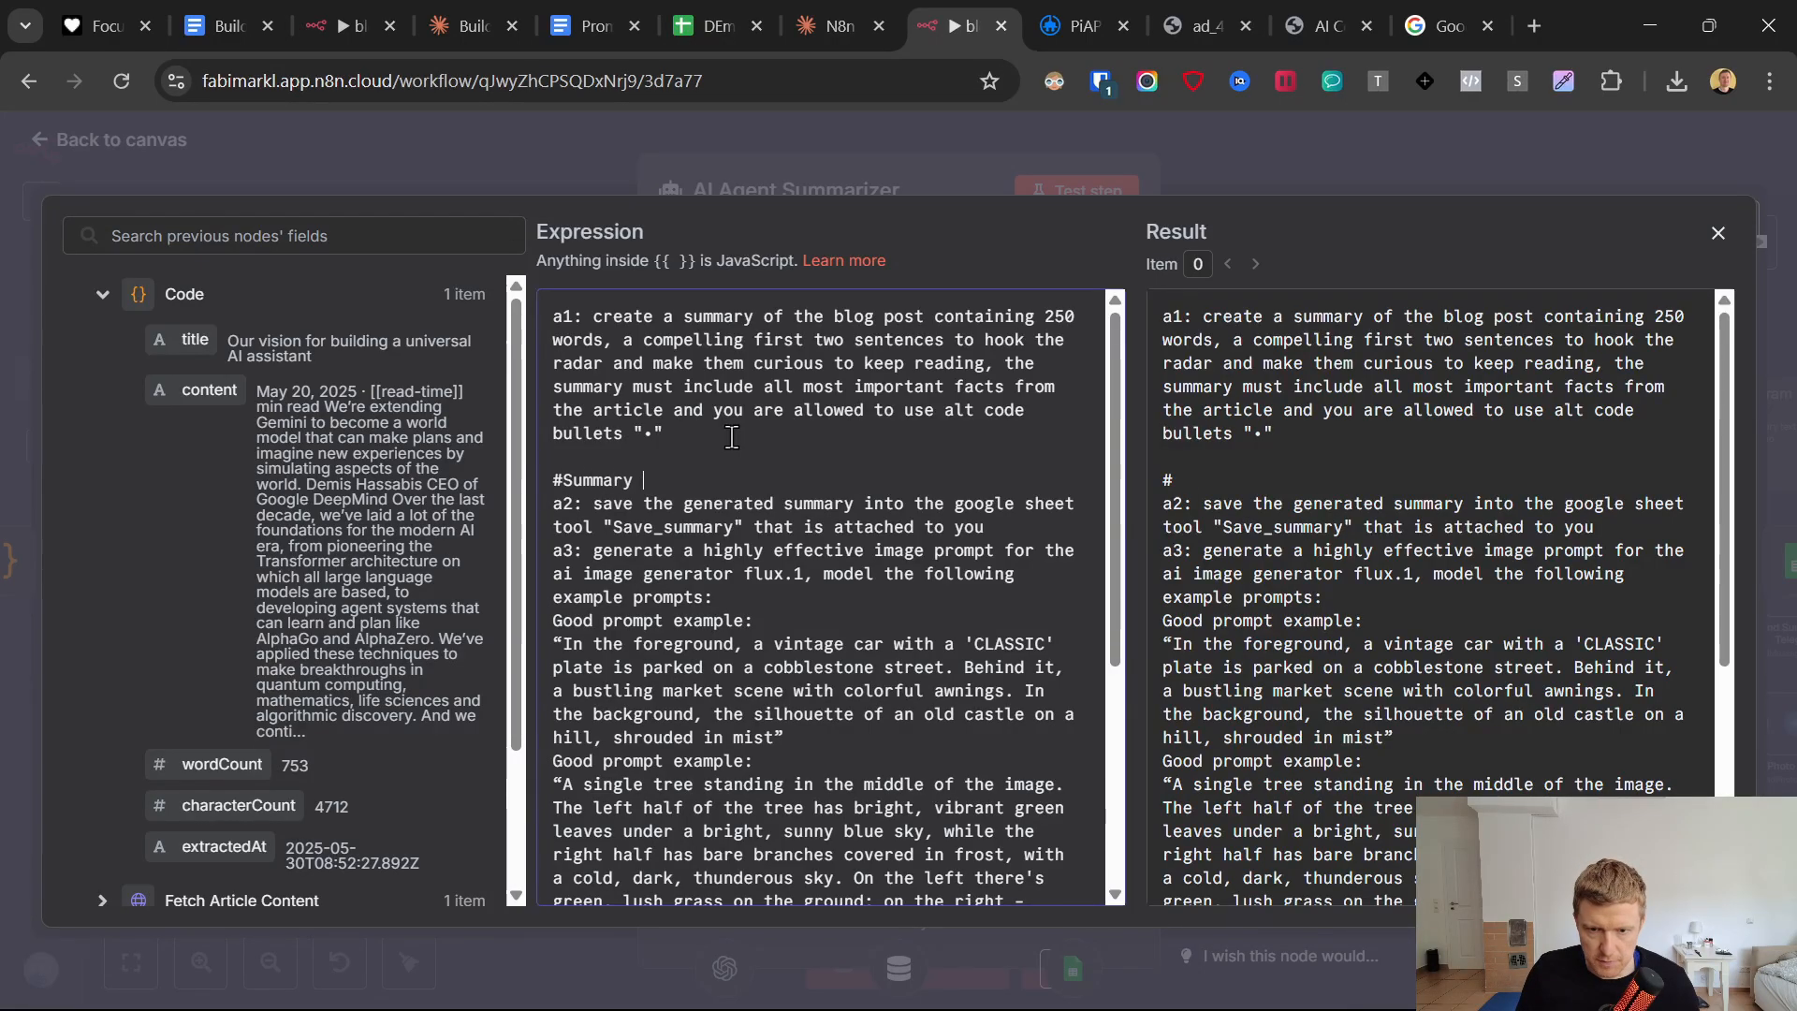
{"action": "type", "text": " format"}
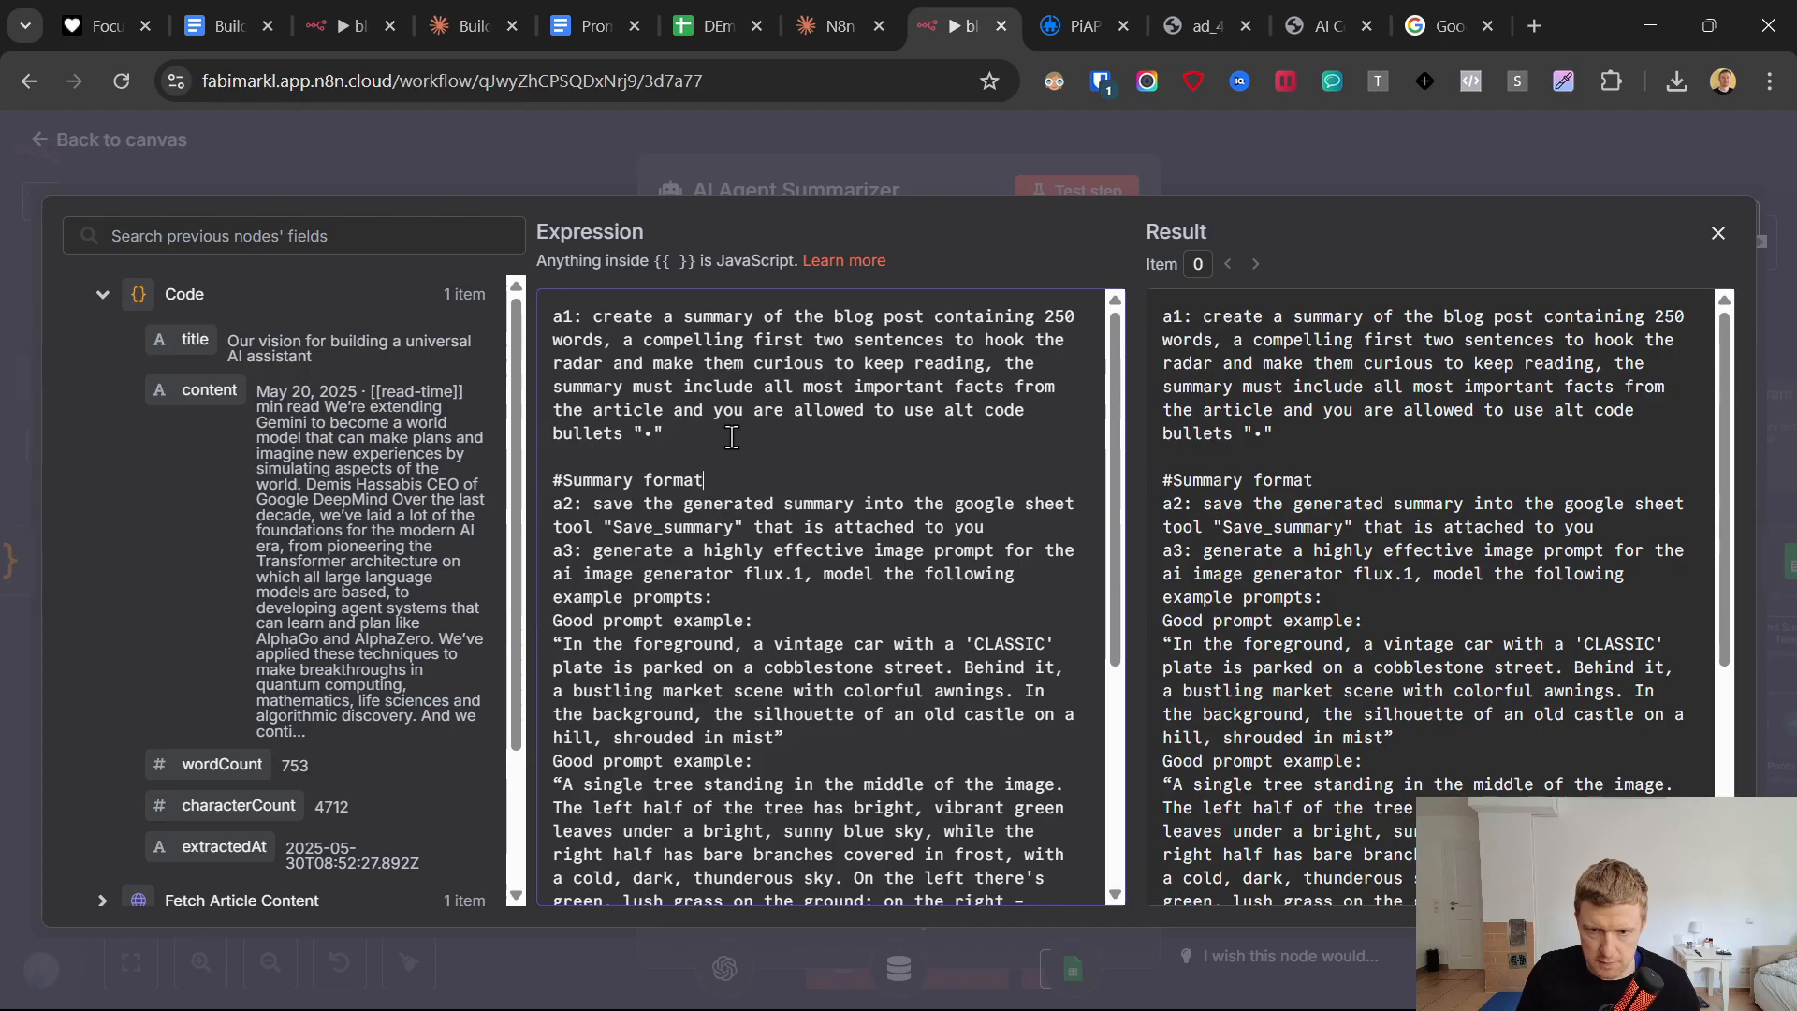
{"action": "type", "text": "ting rules"}
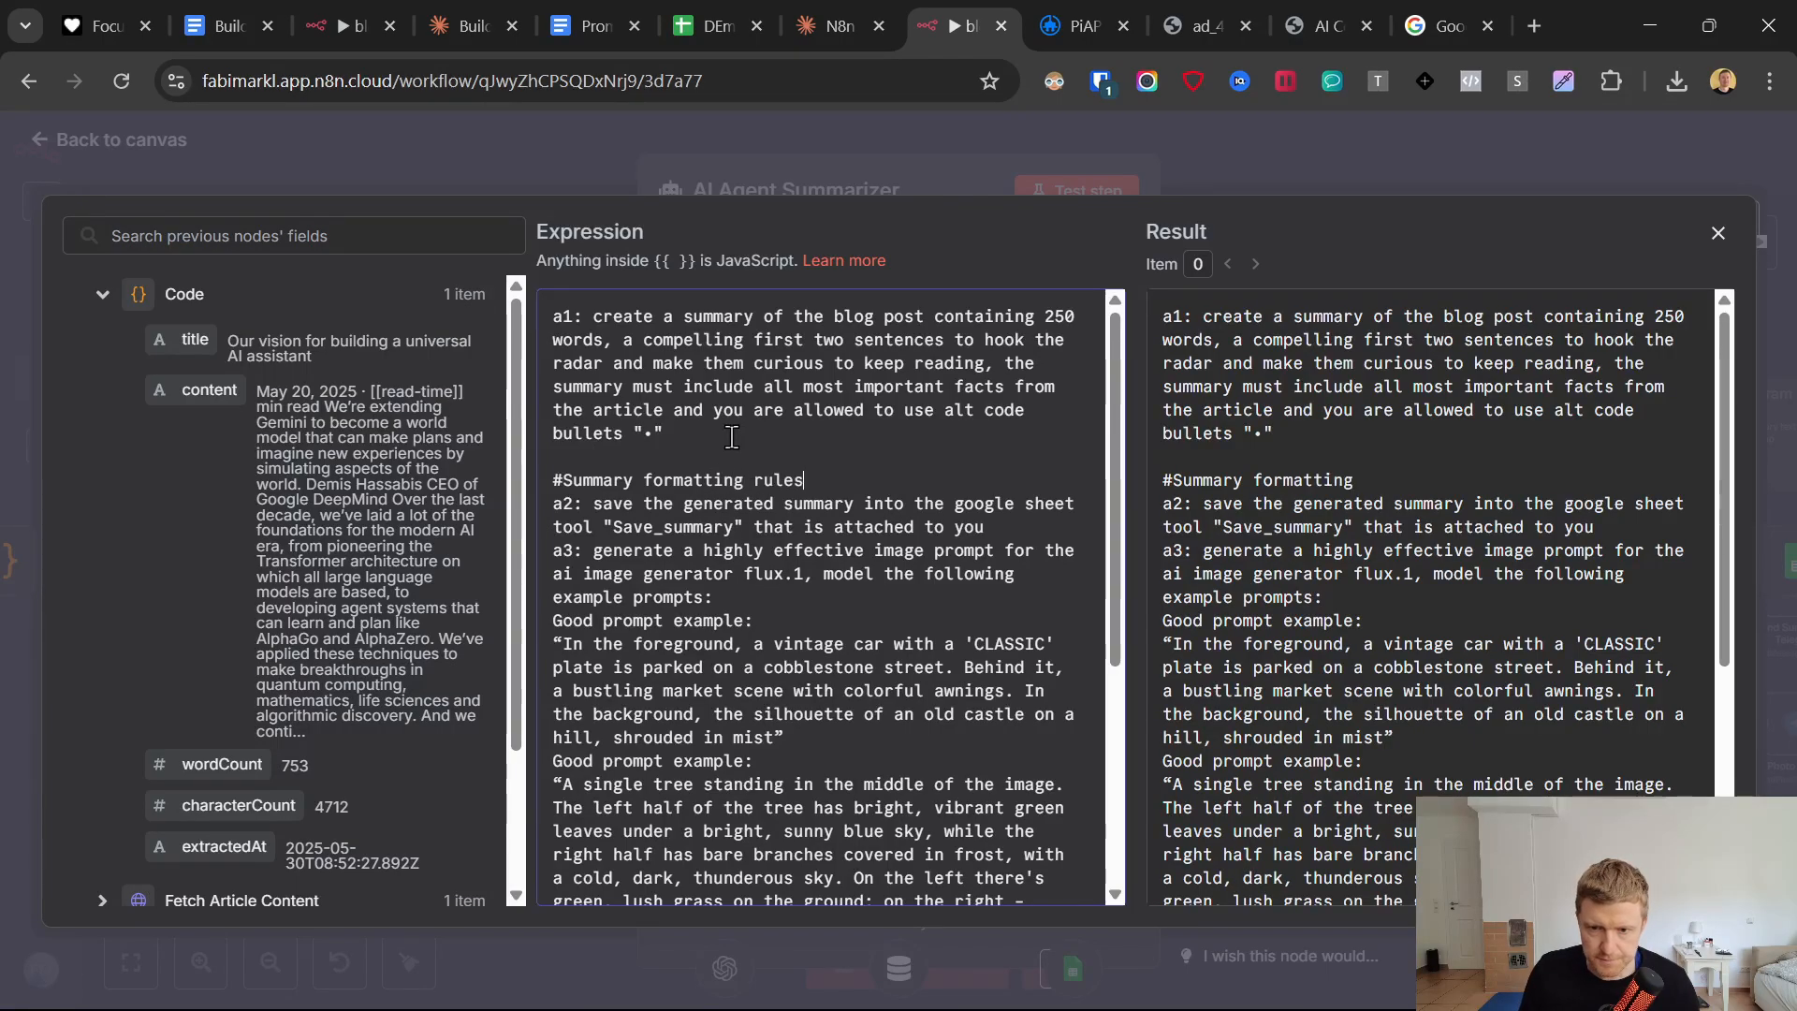
{"action": "type", "text": "."}
{"action": "key", "text": "Return"}
{"action": "key", "text": "Return"}
{"action": "key", "text": "Return"}
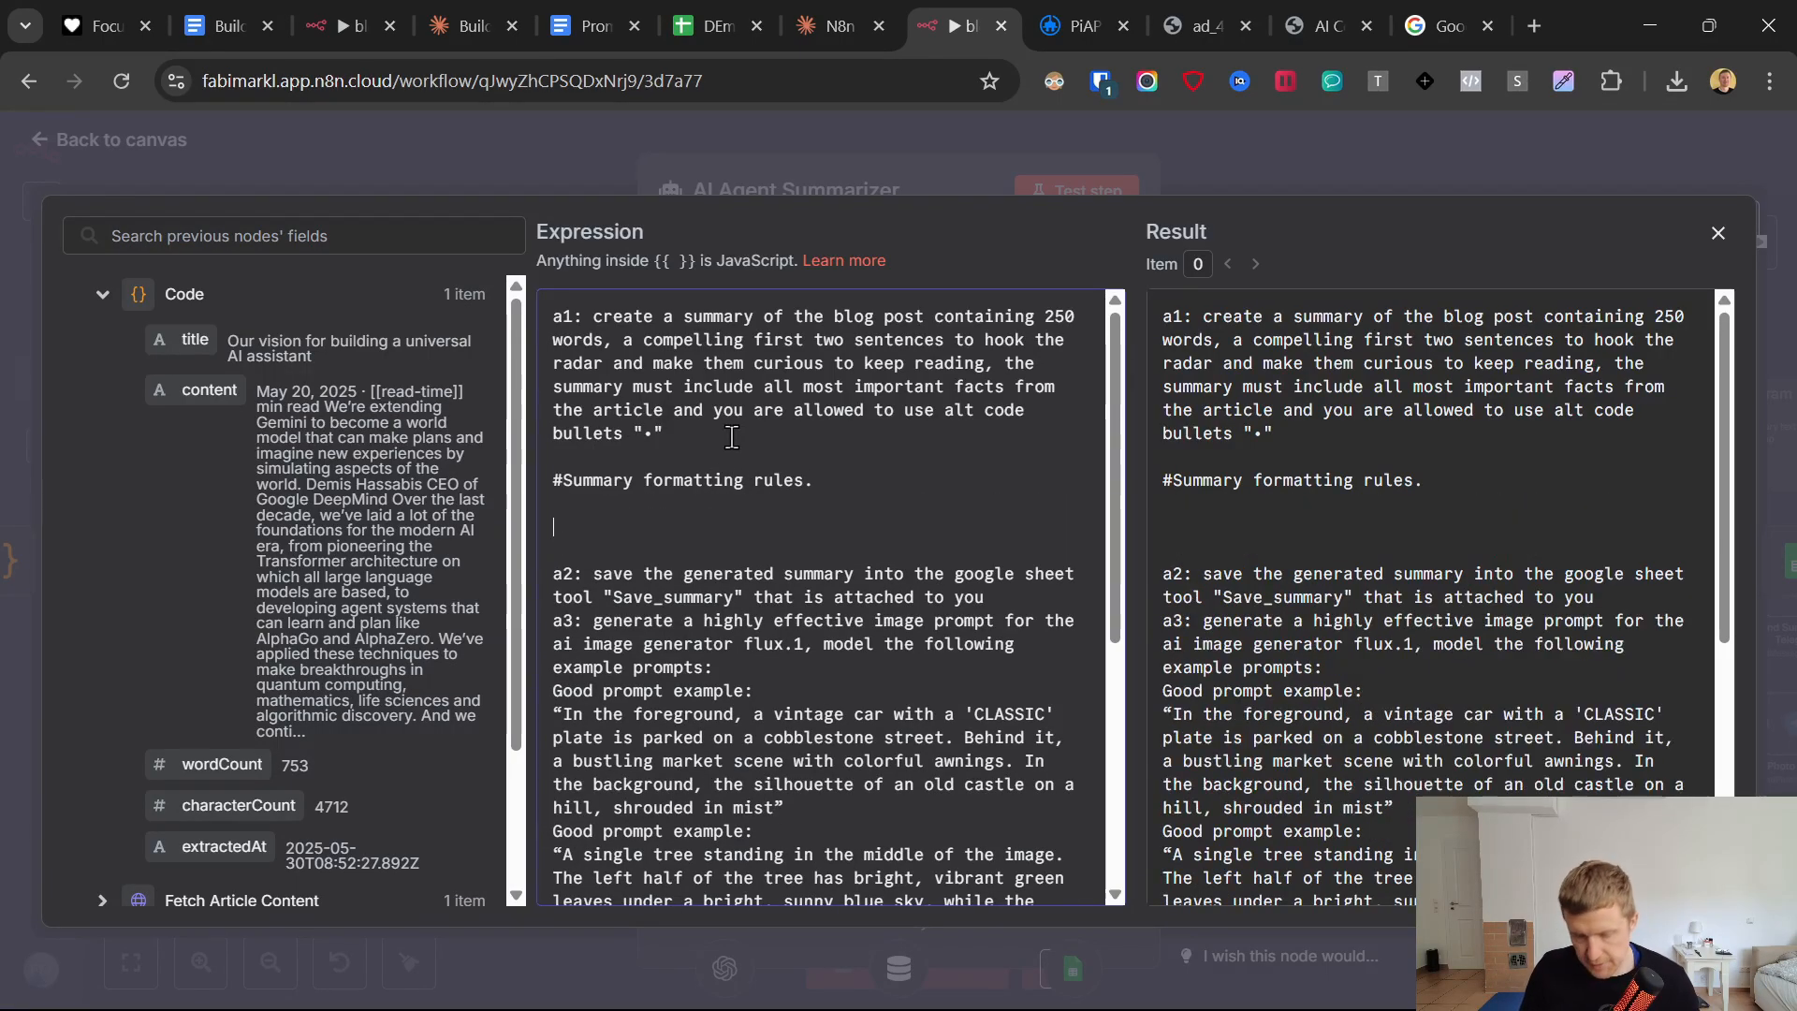
Add the bullet "- each sentence on a new line" under the summary formatting rules heading.
{"action": "type", "text": "-"}
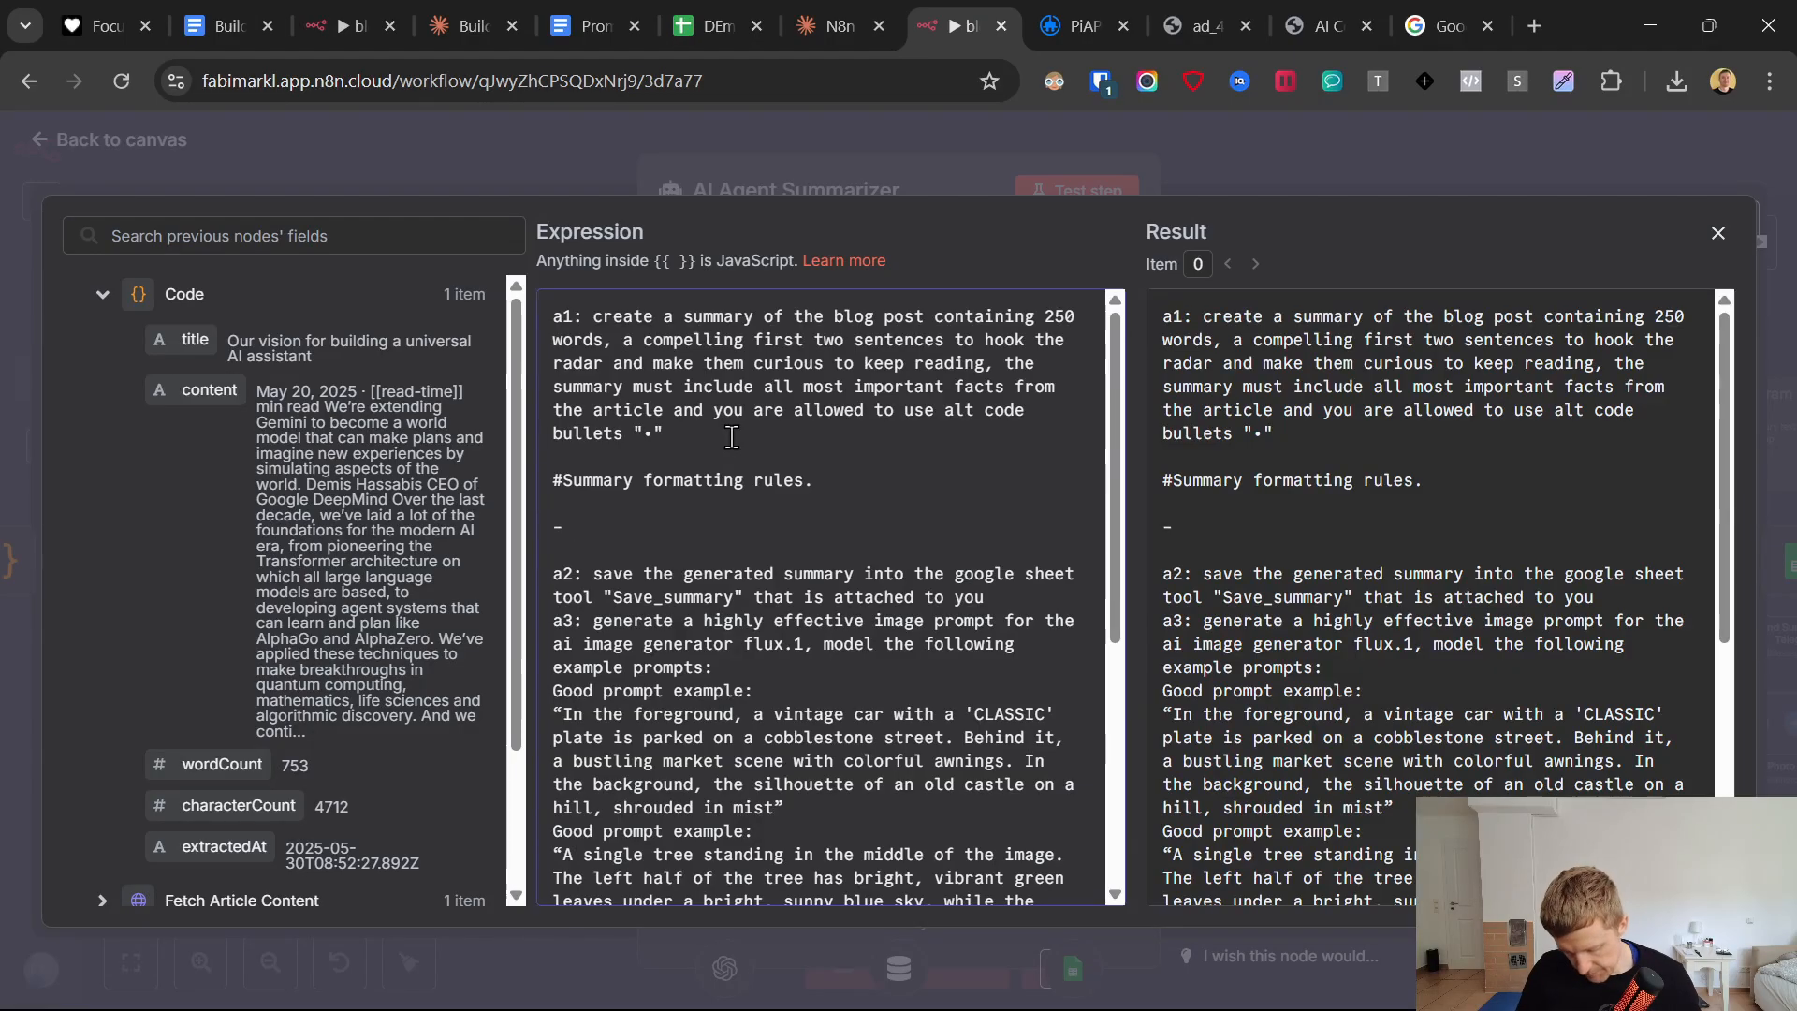
{"action": "type", "text": " each sentence "}
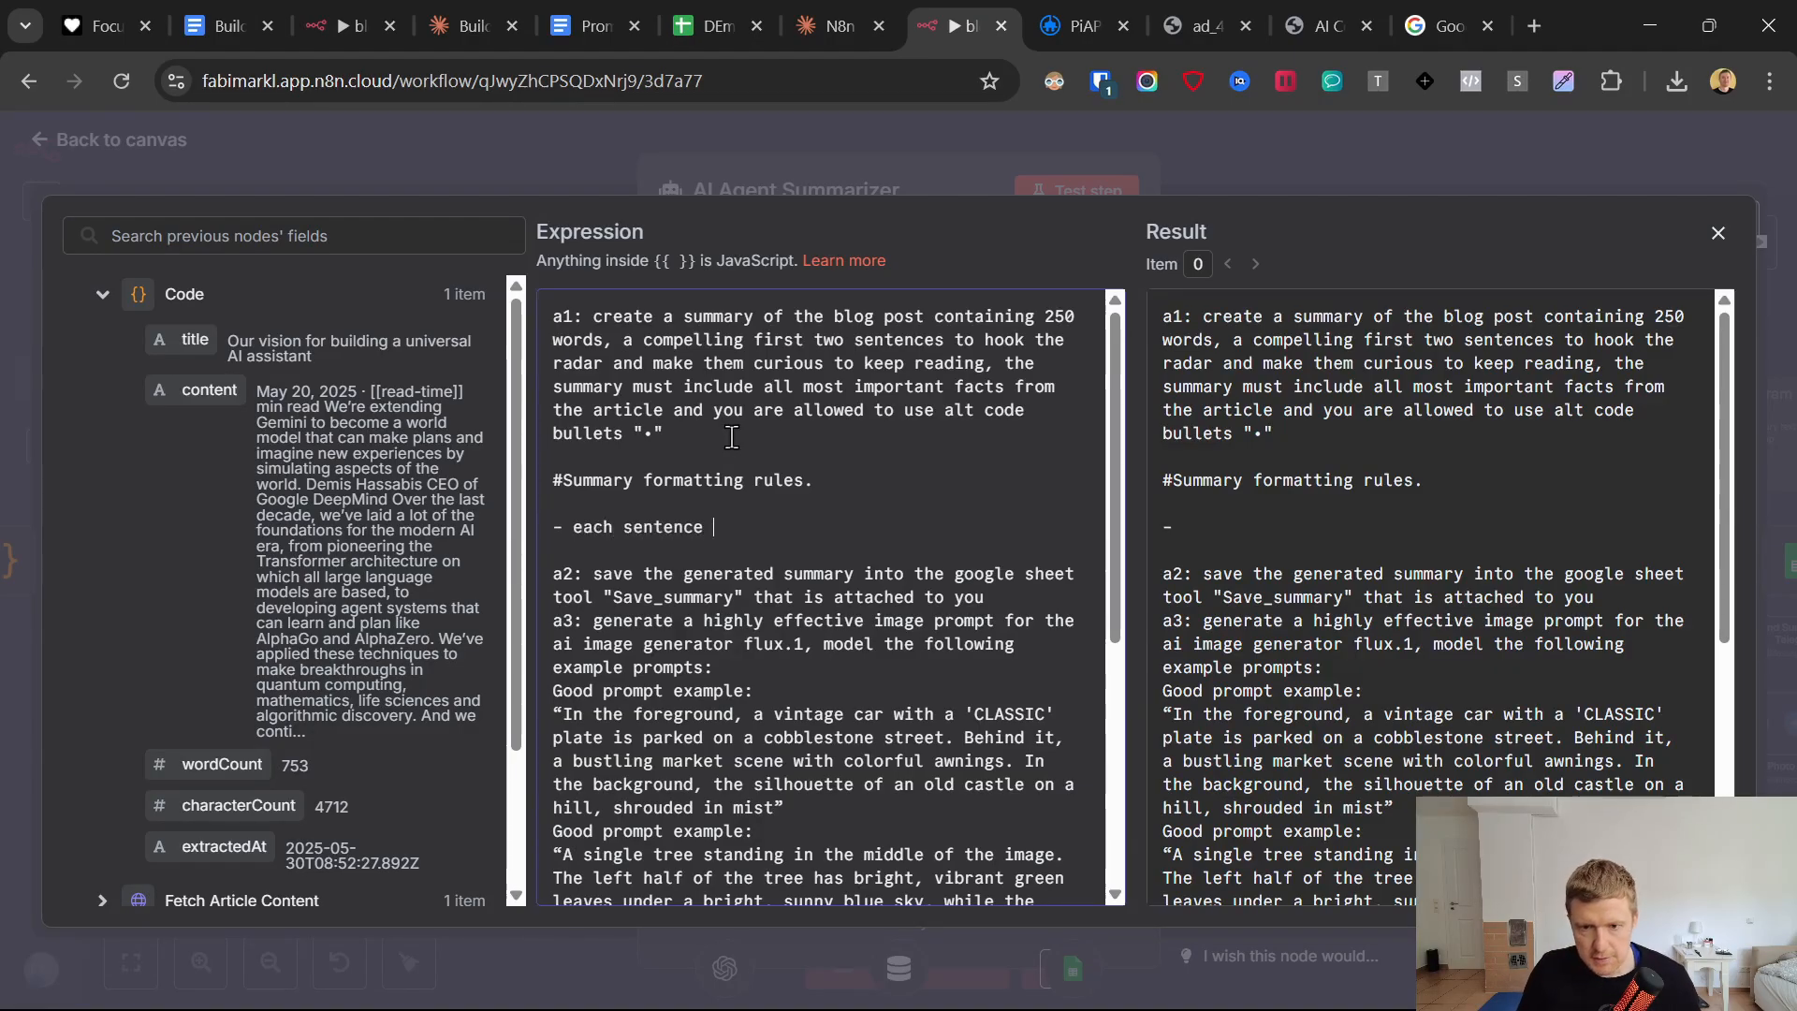
{"action": "type", "text": "on a new l"}
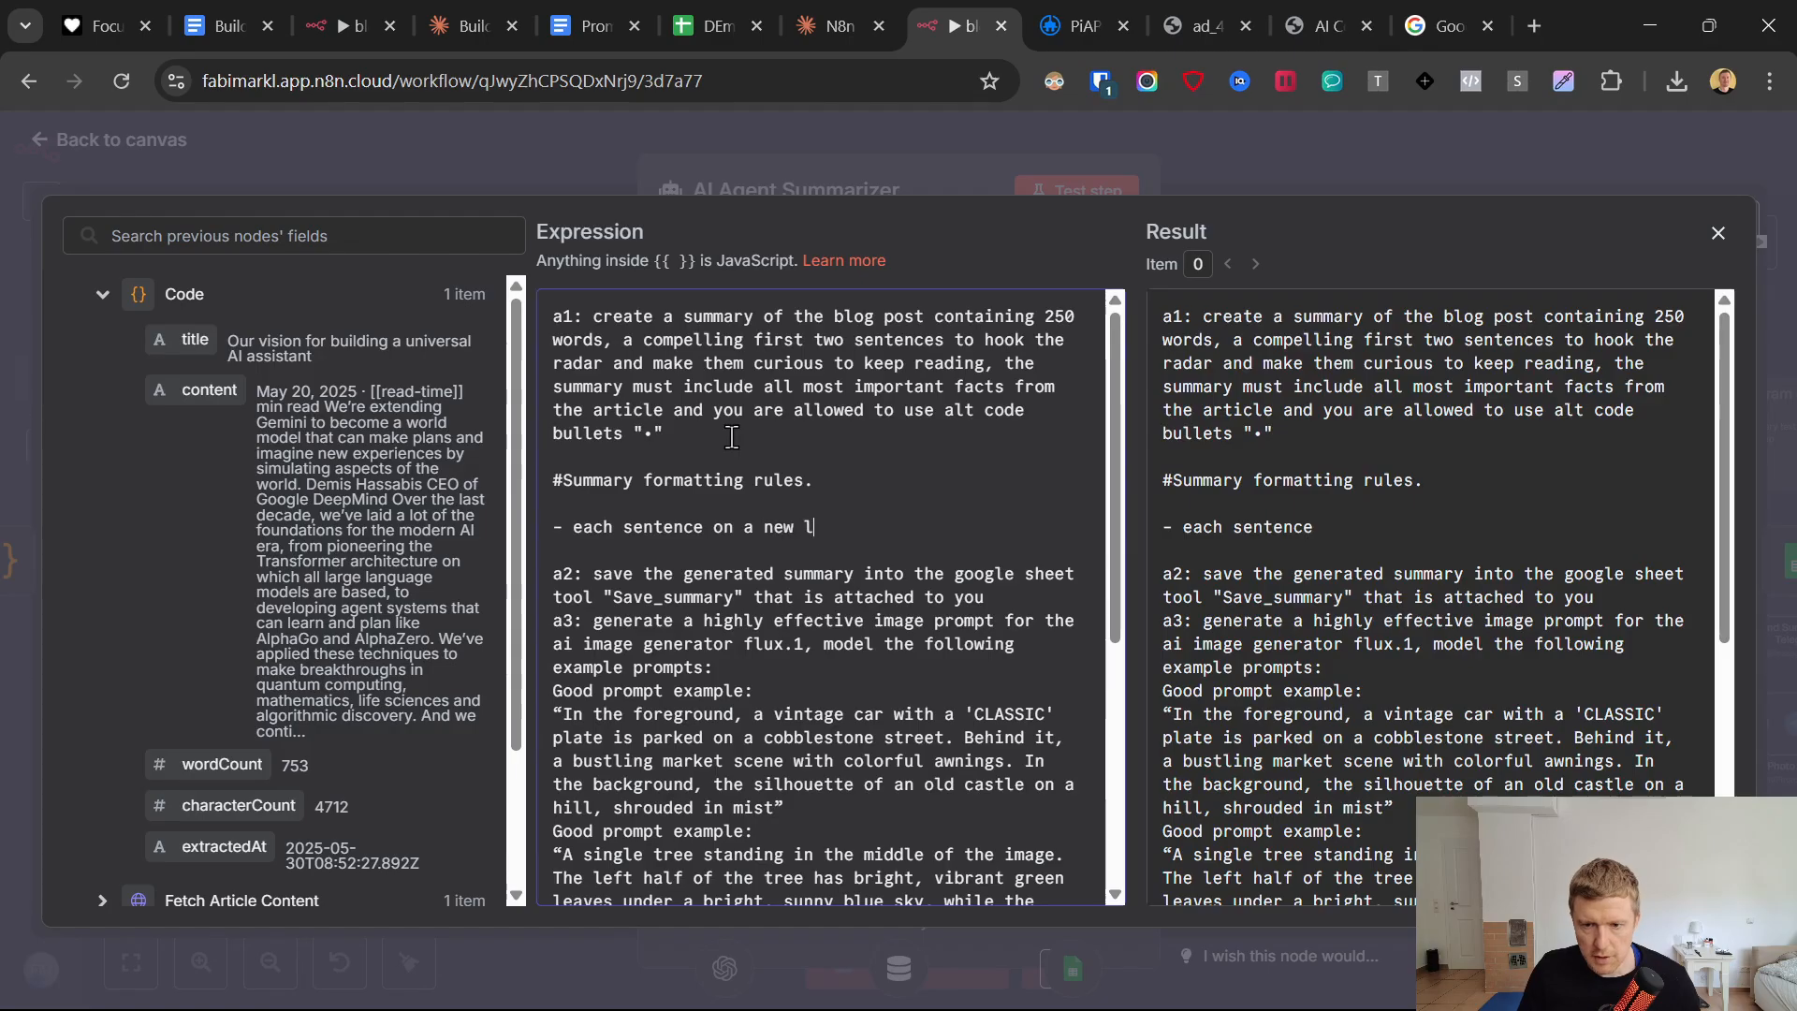
{"action": "type", "text": "ine"}
{"action": "key", "text": "Return"}
Add a second formatting rule, "- an empty line between each sentence.", and close the expression editor.
{"action": "type", "text": "- "}
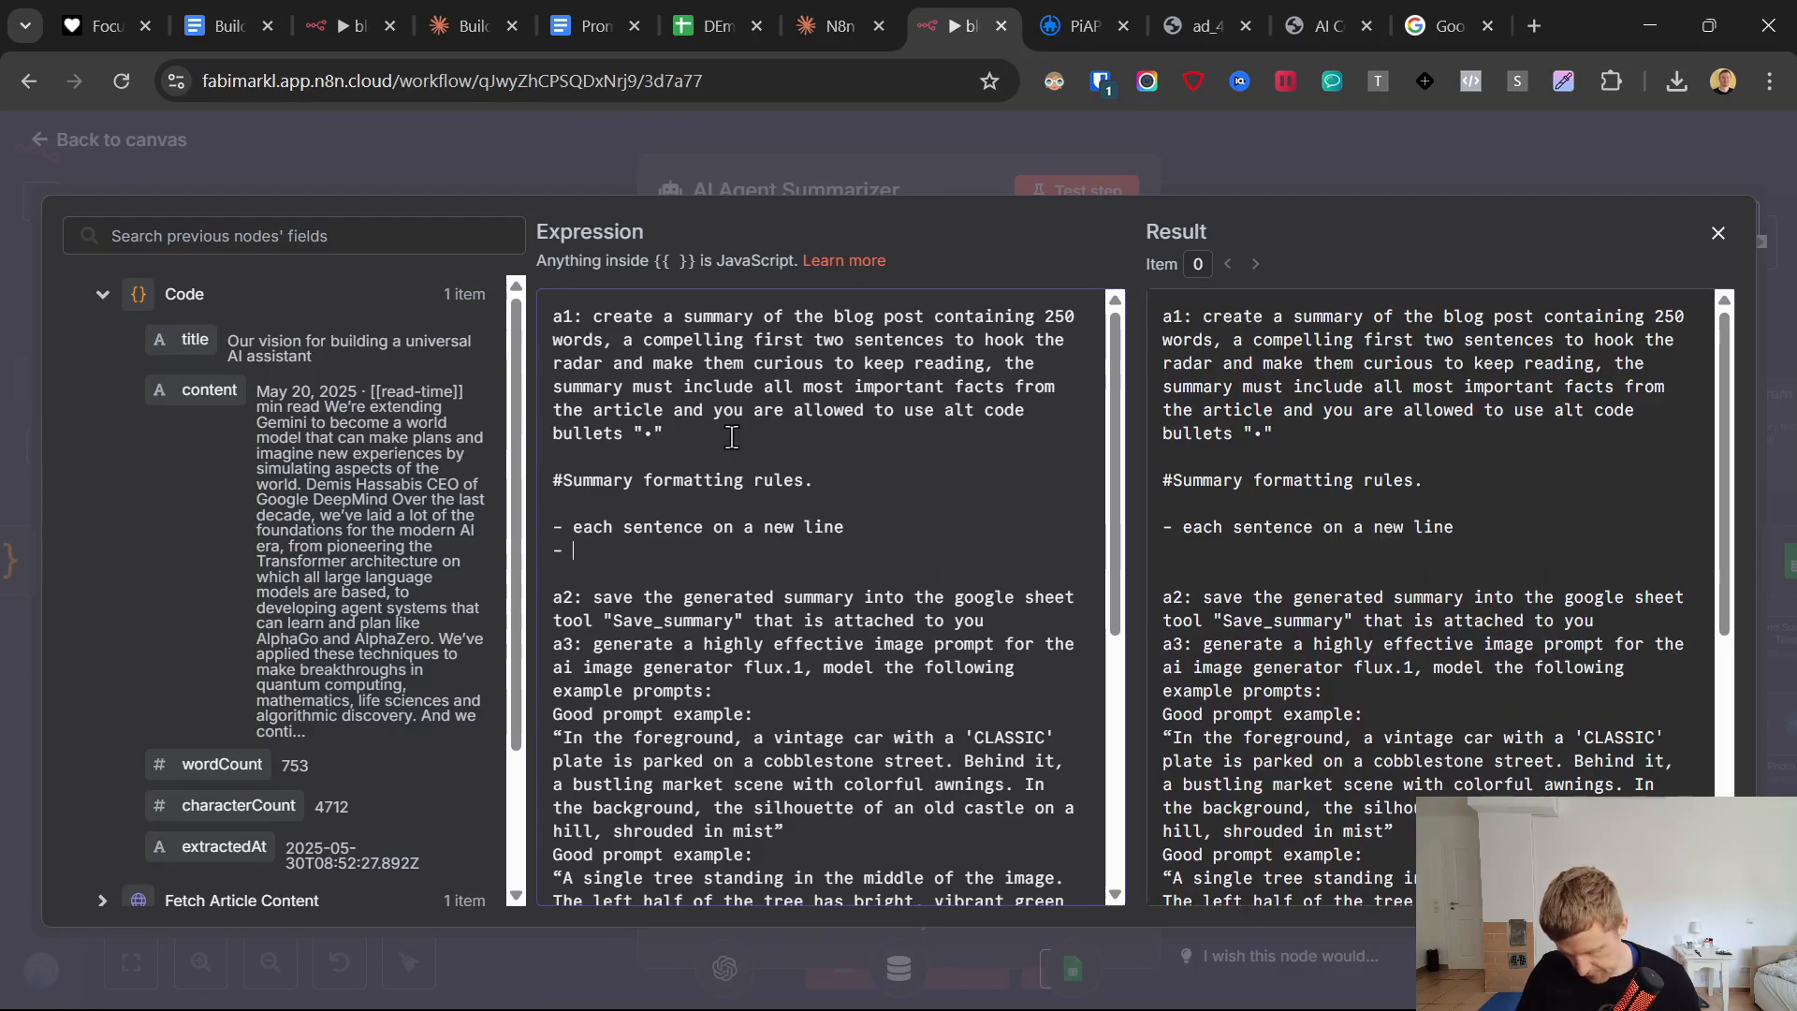
{"action": "type", "text": "an empty line bet"}
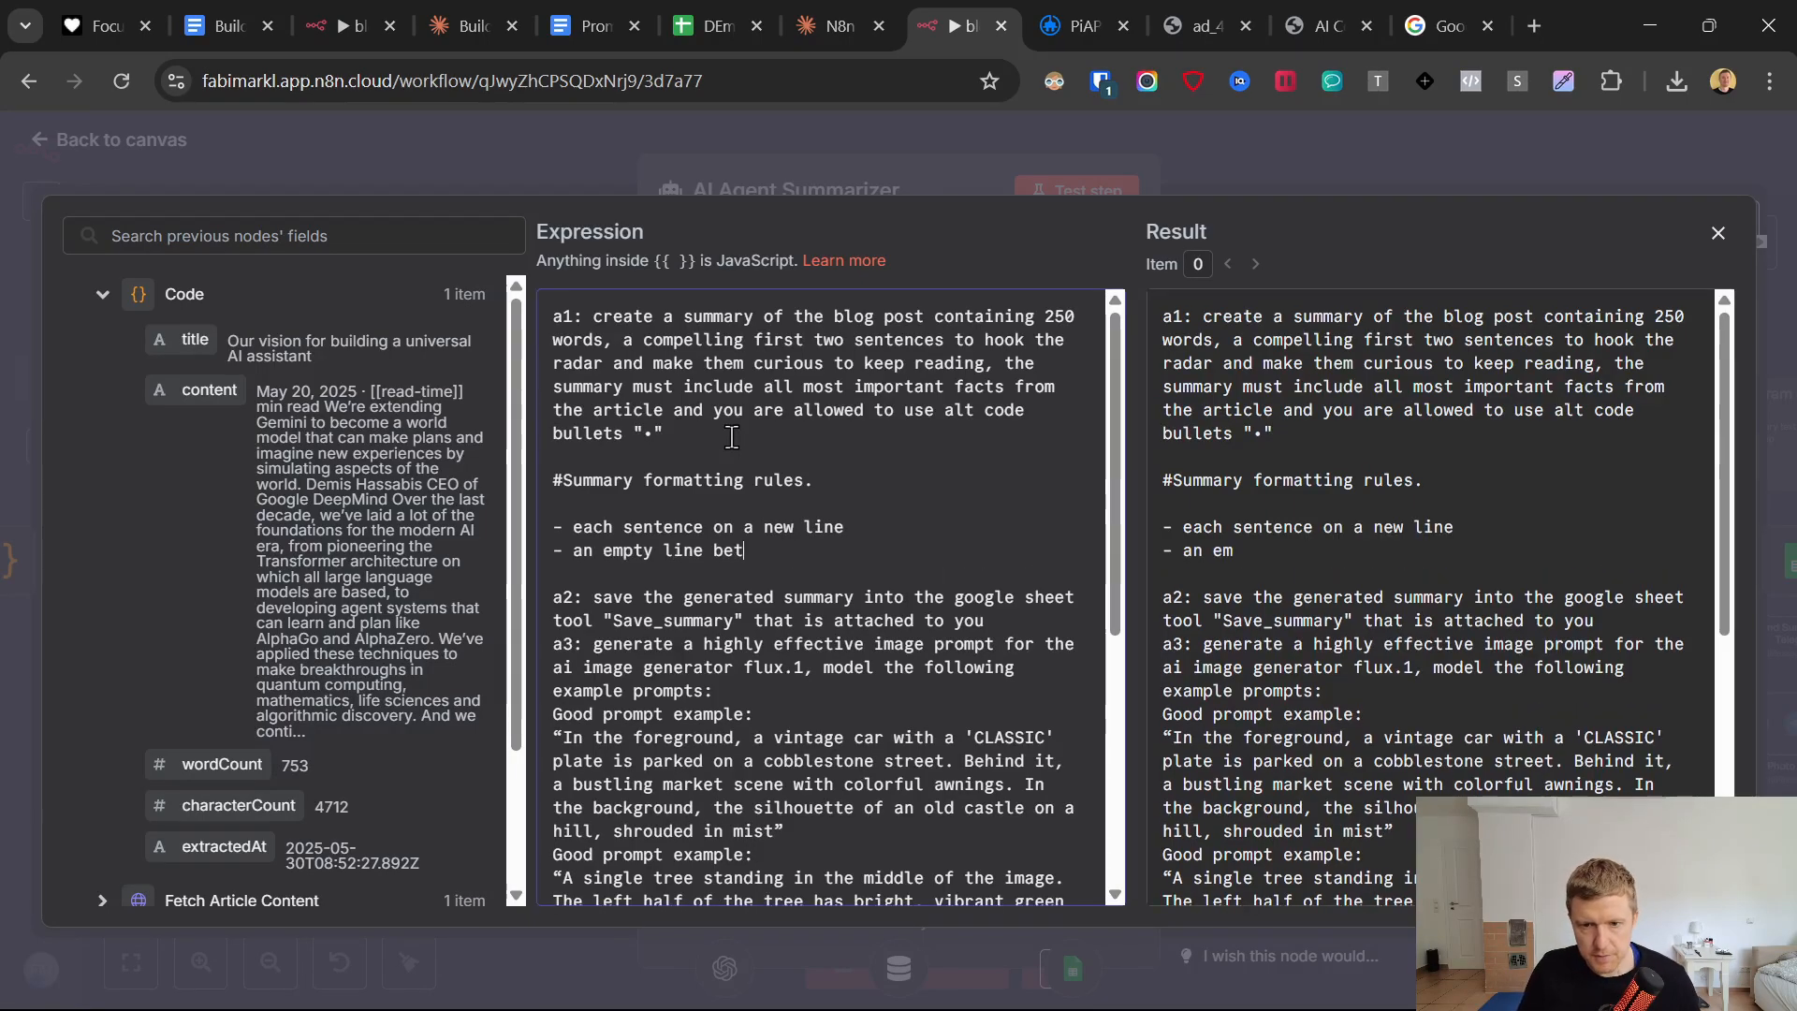
{"action": "type", "text": "ween eachj se"}
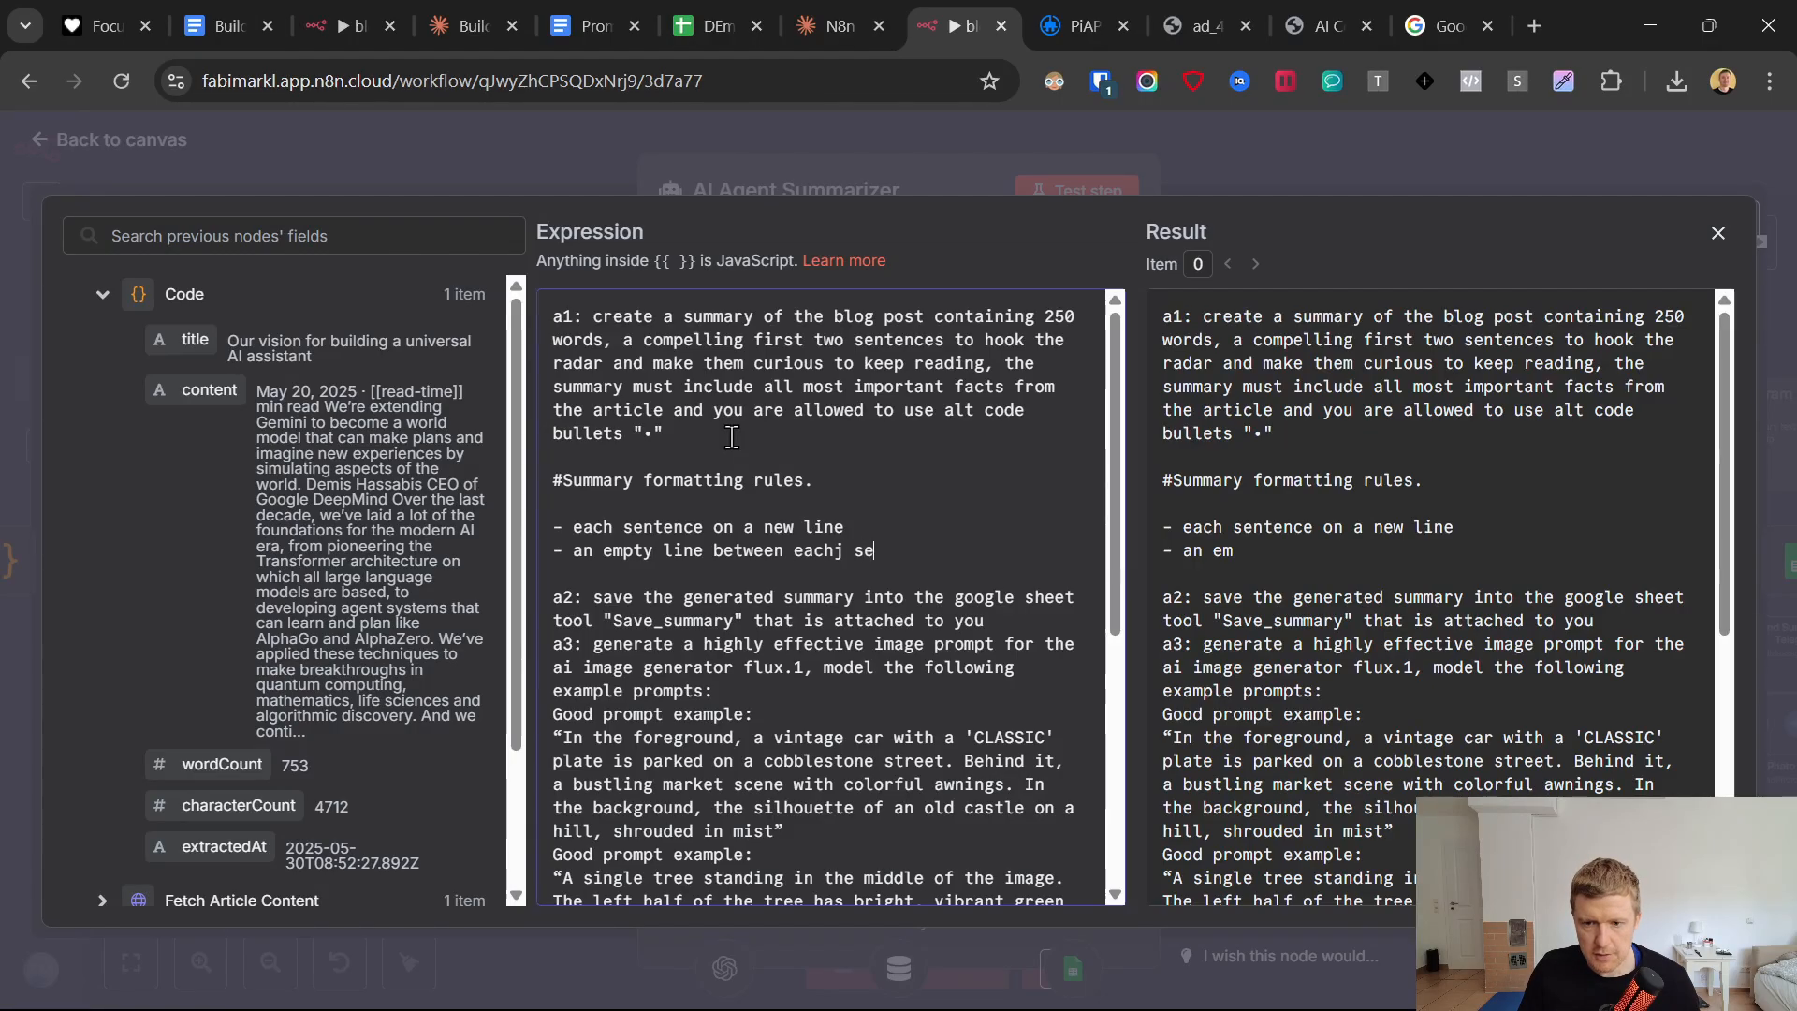
{"action": "key", "text": "BackSpace"}
{"action": "key", "text": "BackSpace"}
{"action": "key", "text": "BackSpace"}
{"action": "key", "text": "BackSpace"}
{"action": "type", "text": "sen"}
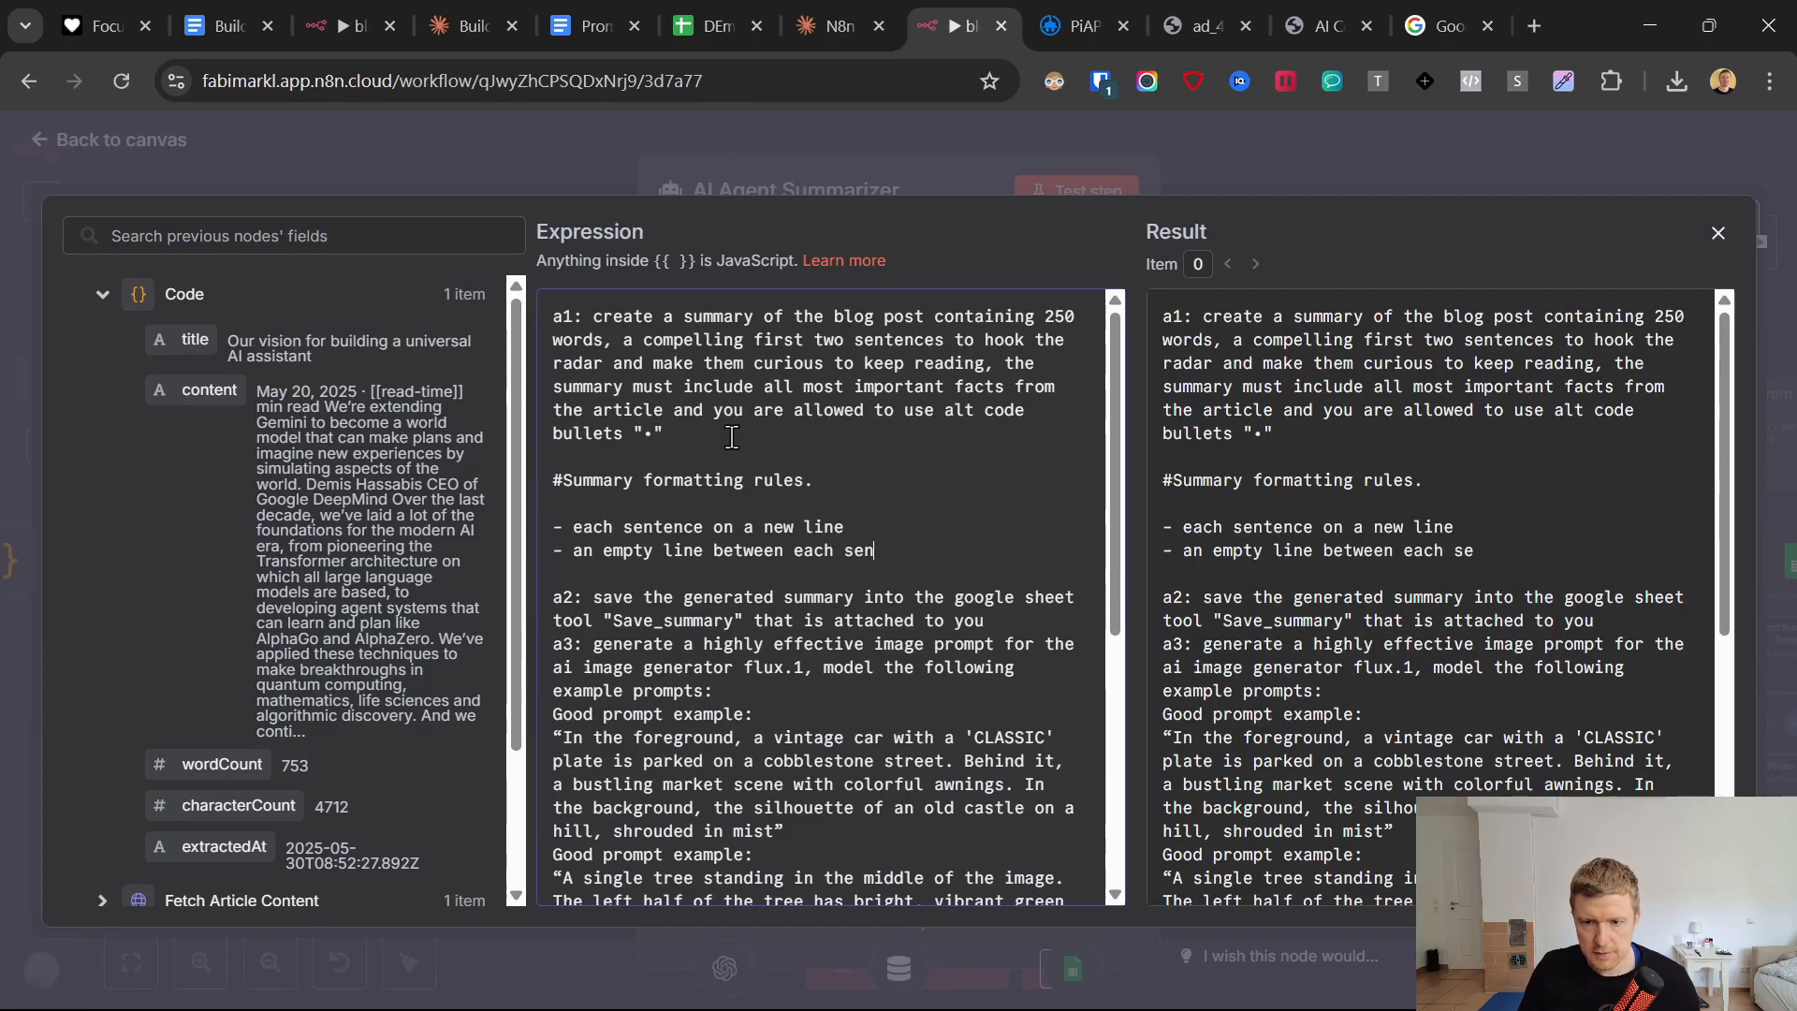
{"action": "type", "text": "tence."}
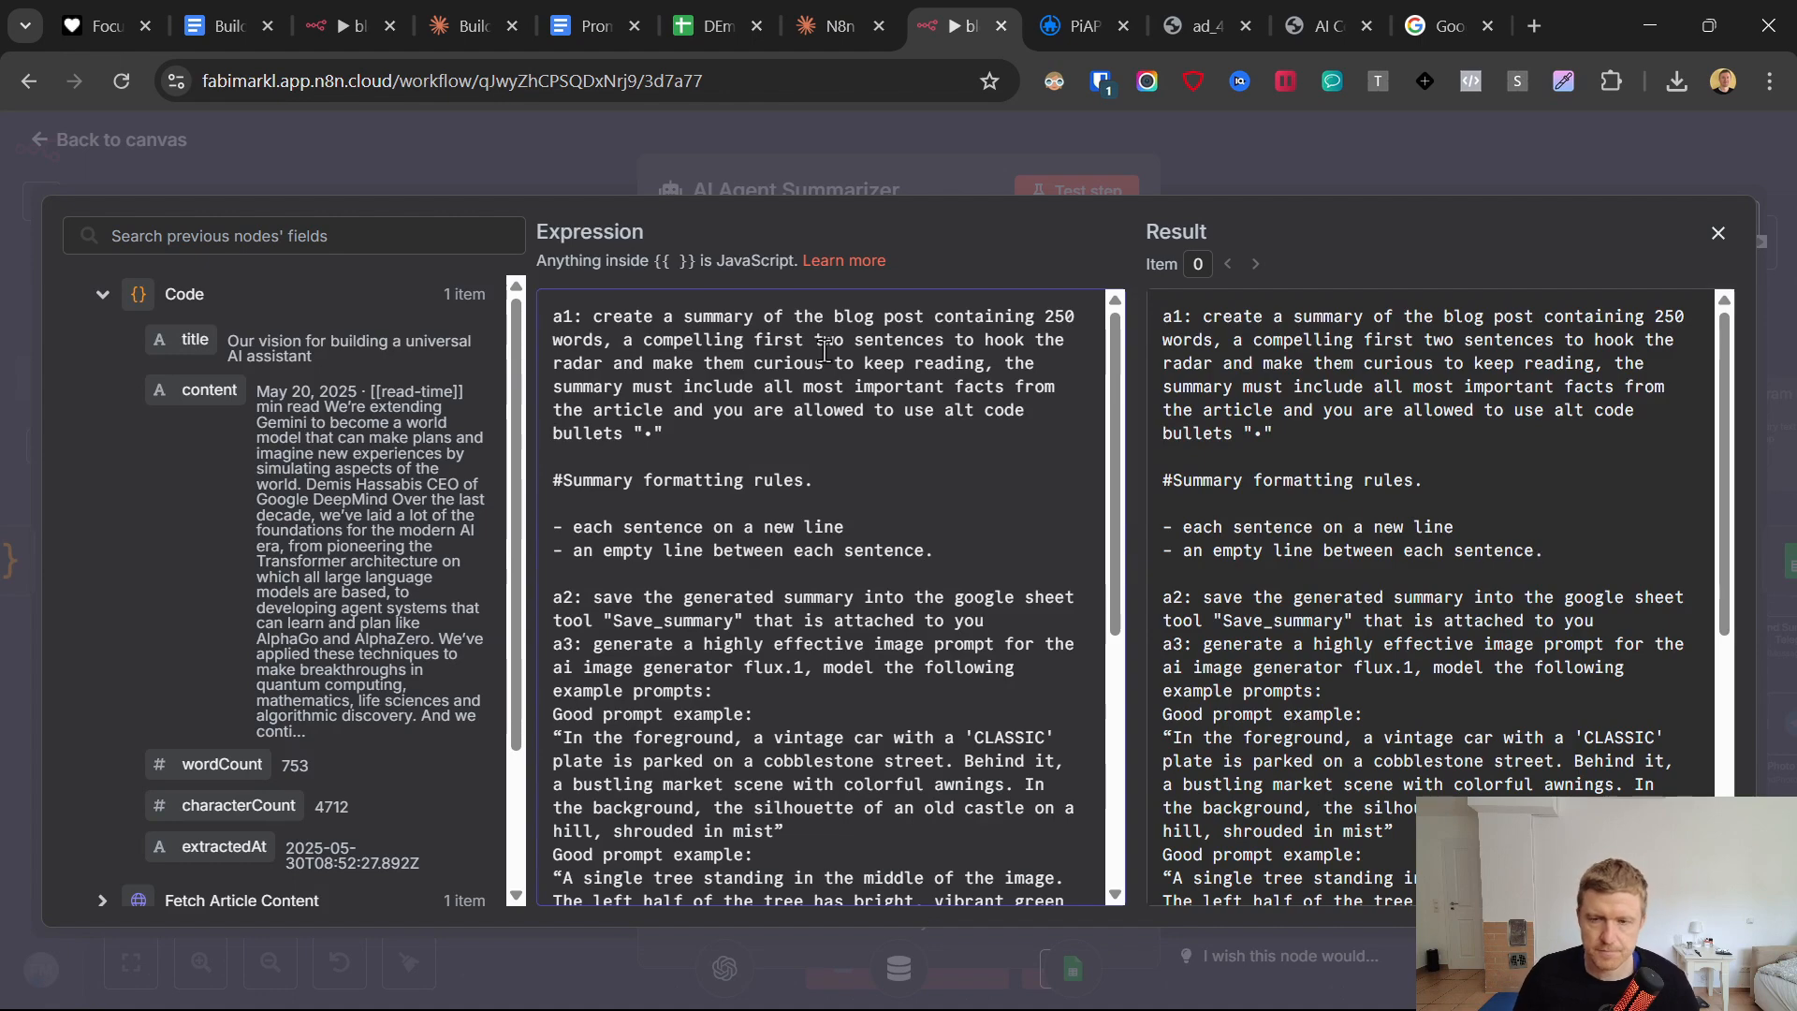
{"action": "left_click", "coordinate": [809, 149]}
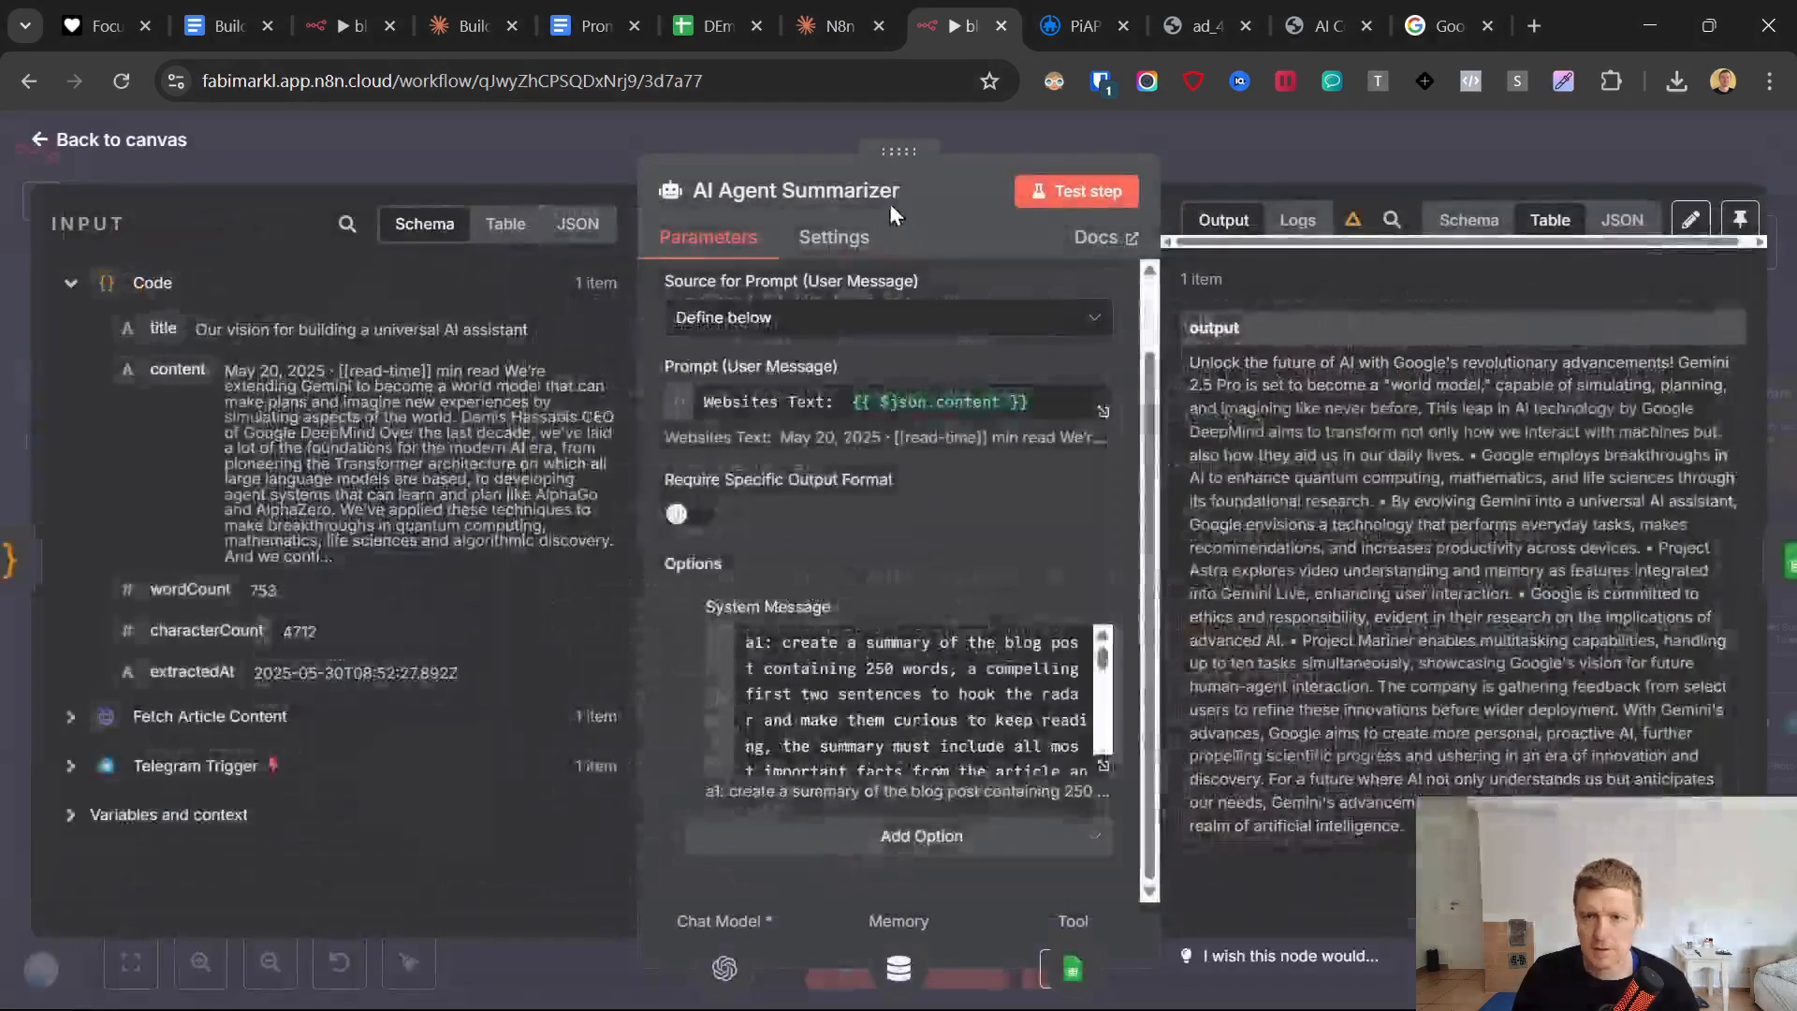
Test the AI Agent Summarizer node and check the line breaks in its output.
{"action": "left_click", "coordinate": [1083, 197]}
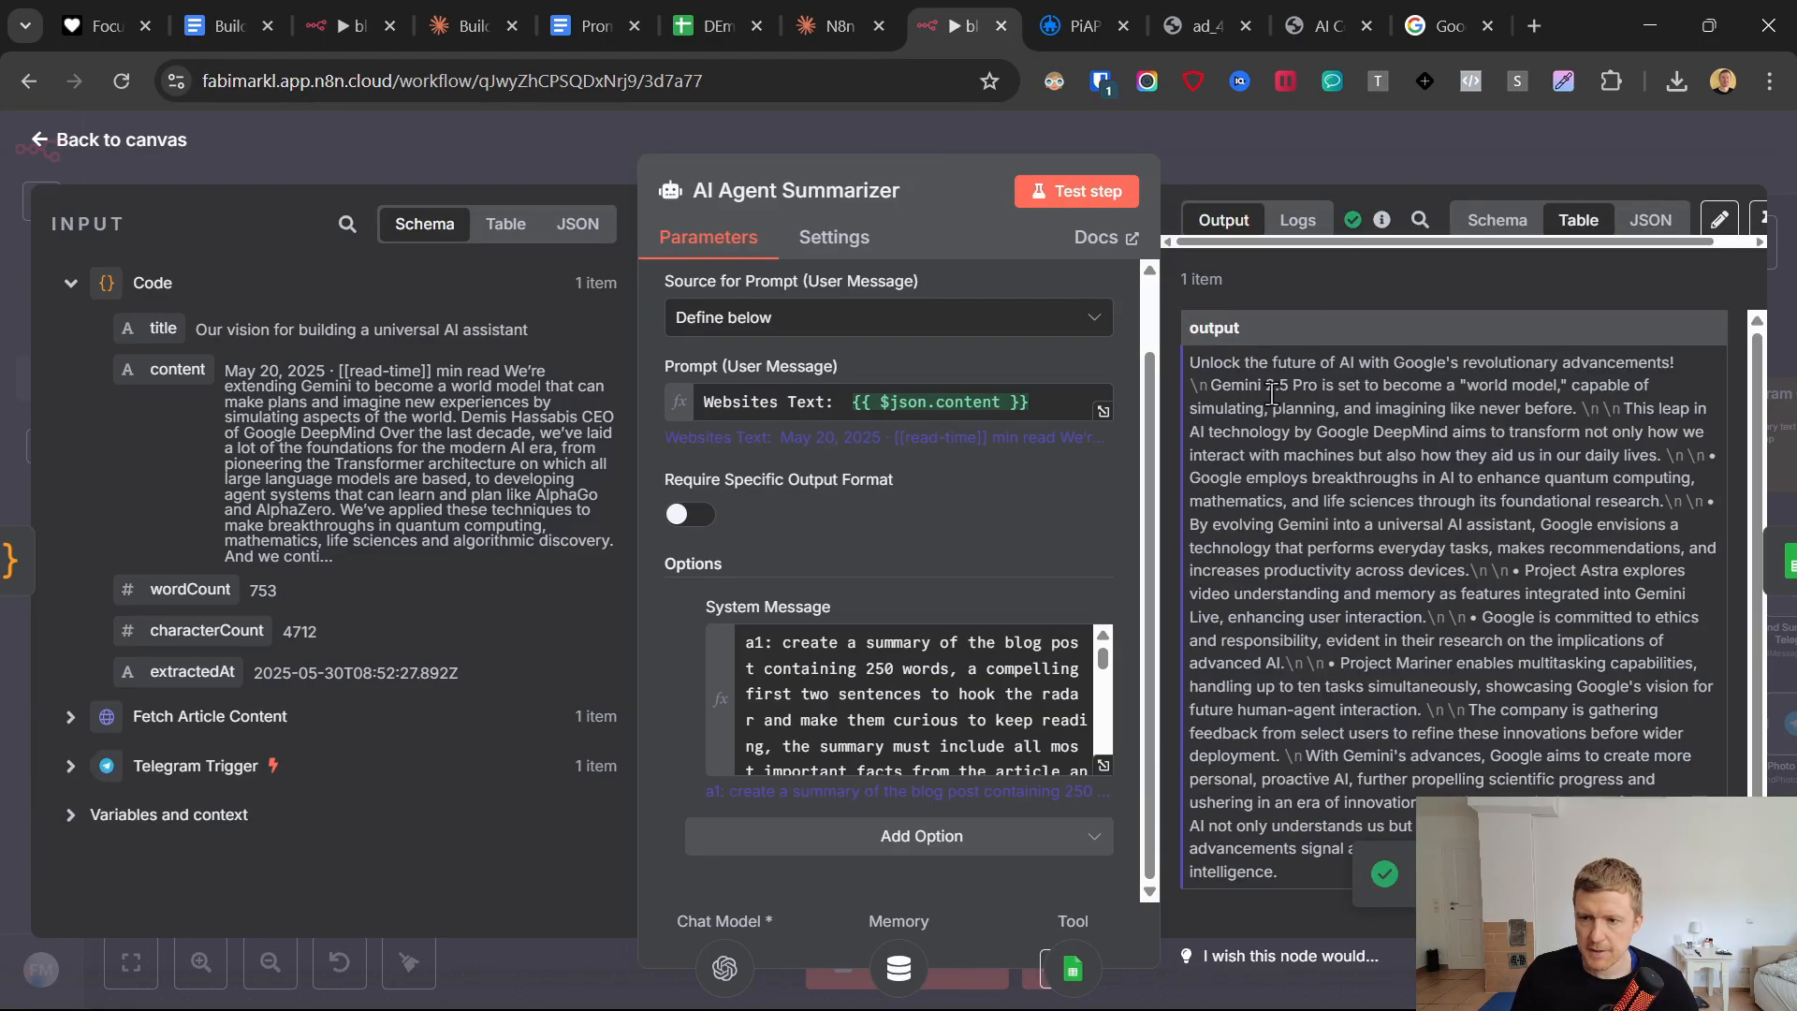
{"action": "left_click_drag", "start_coordinate": [1194, 385], "coordinate": [1632, 413]}
{"action": "left_click", "coordinate": [1552, 413]}
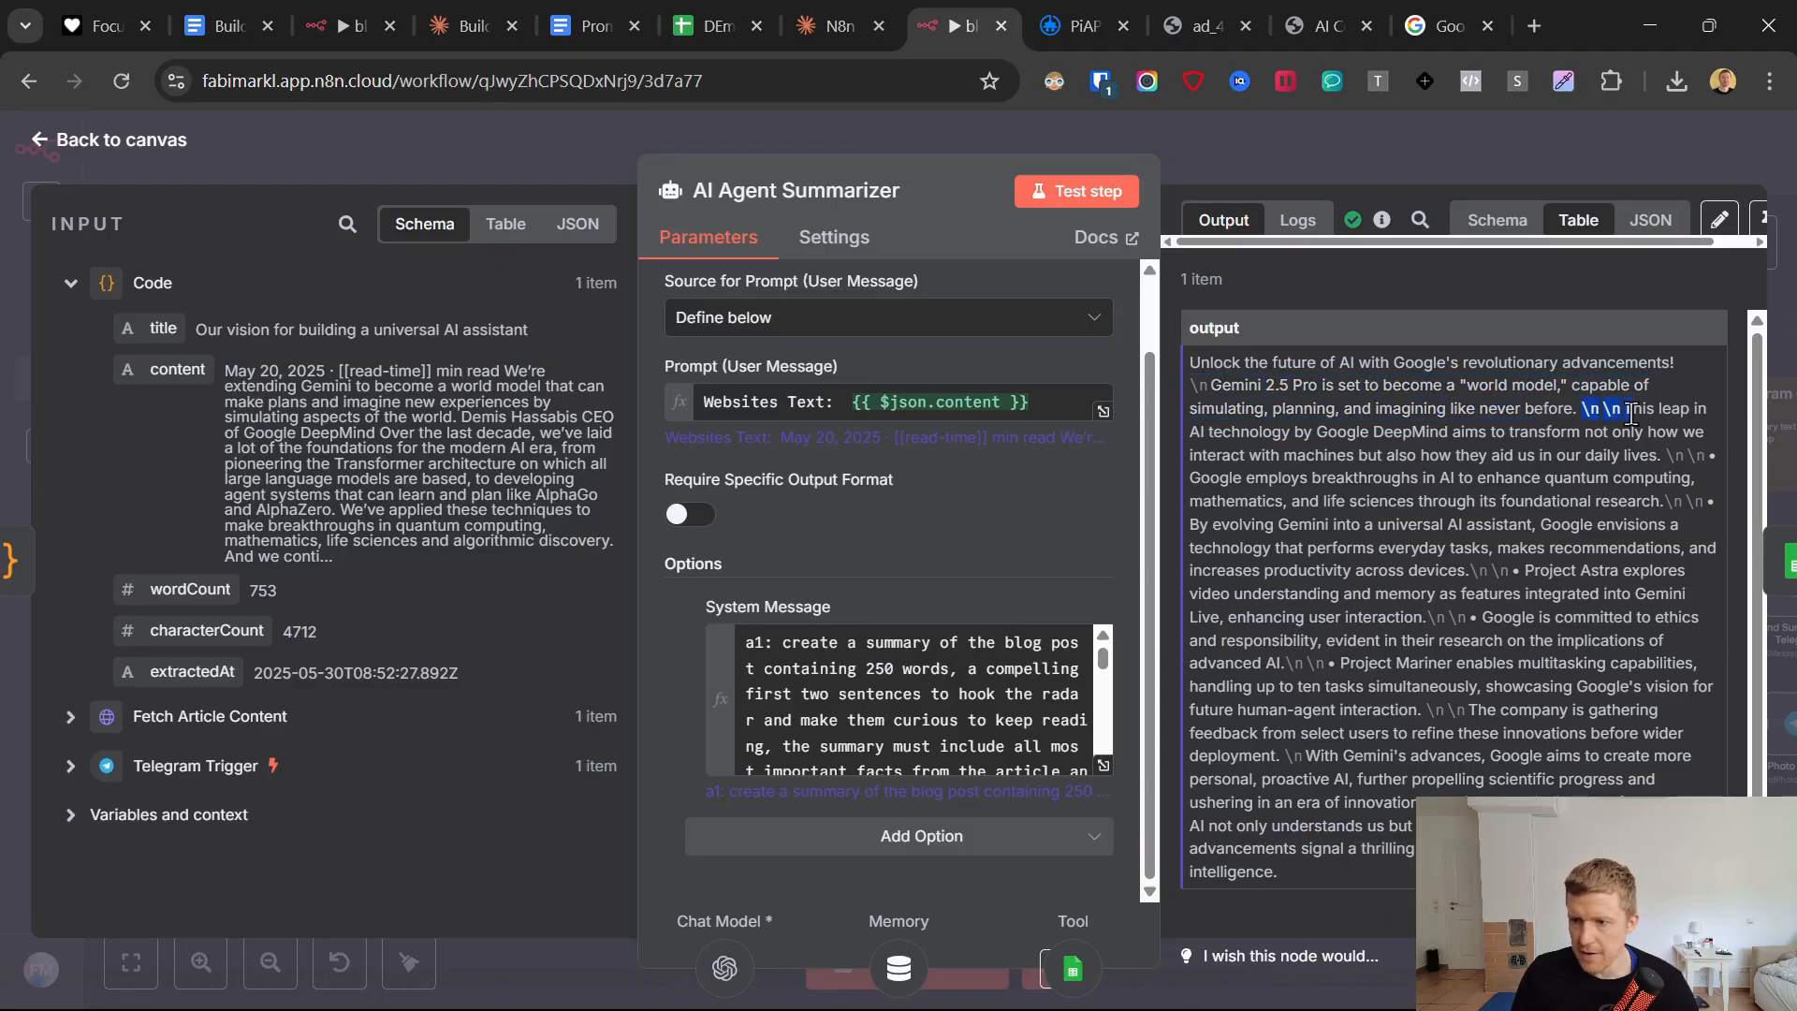
Switch to the Google Sheets document and compare the Blog Summary and Image Prompt cells in row 3.
{"action": "left_click", "coordinate": [716, 27]}
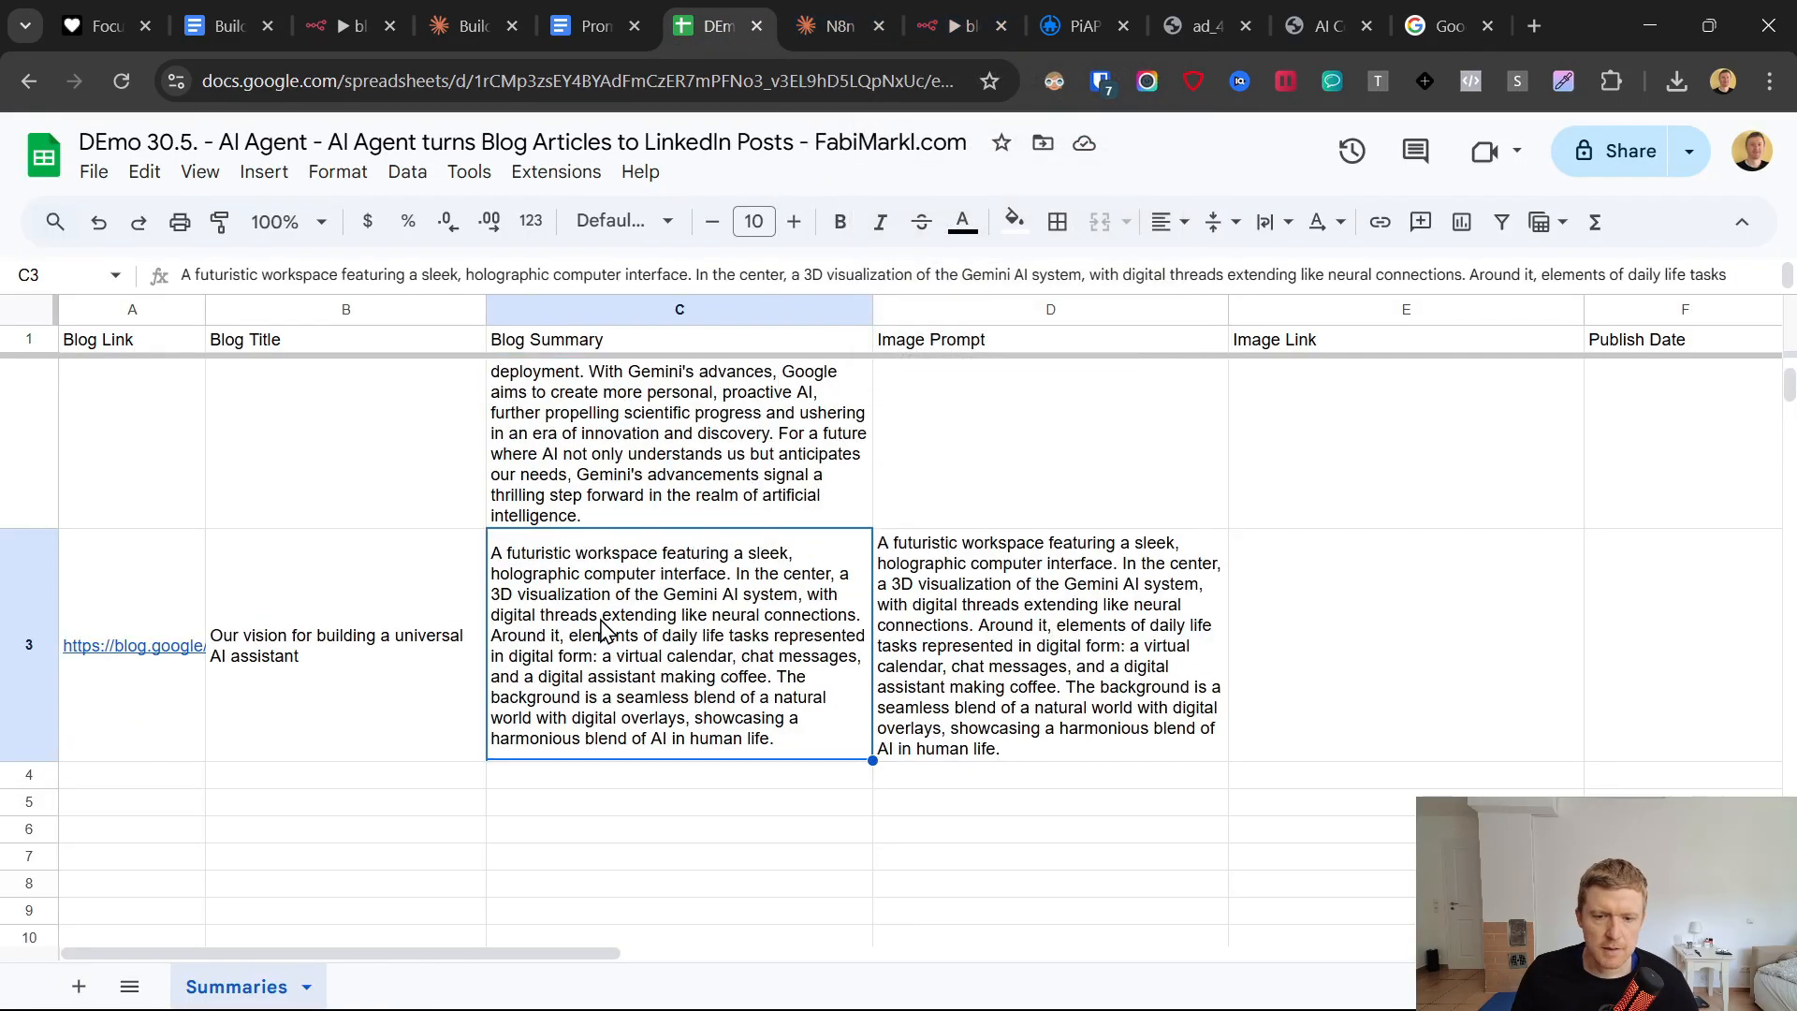
{"action": "left_click", "coordinate": [253, 609]}
{"action": "left_click", "coordinate": [588, 586]}
{"action": "left_click", "coordinate": [1007, 664]}
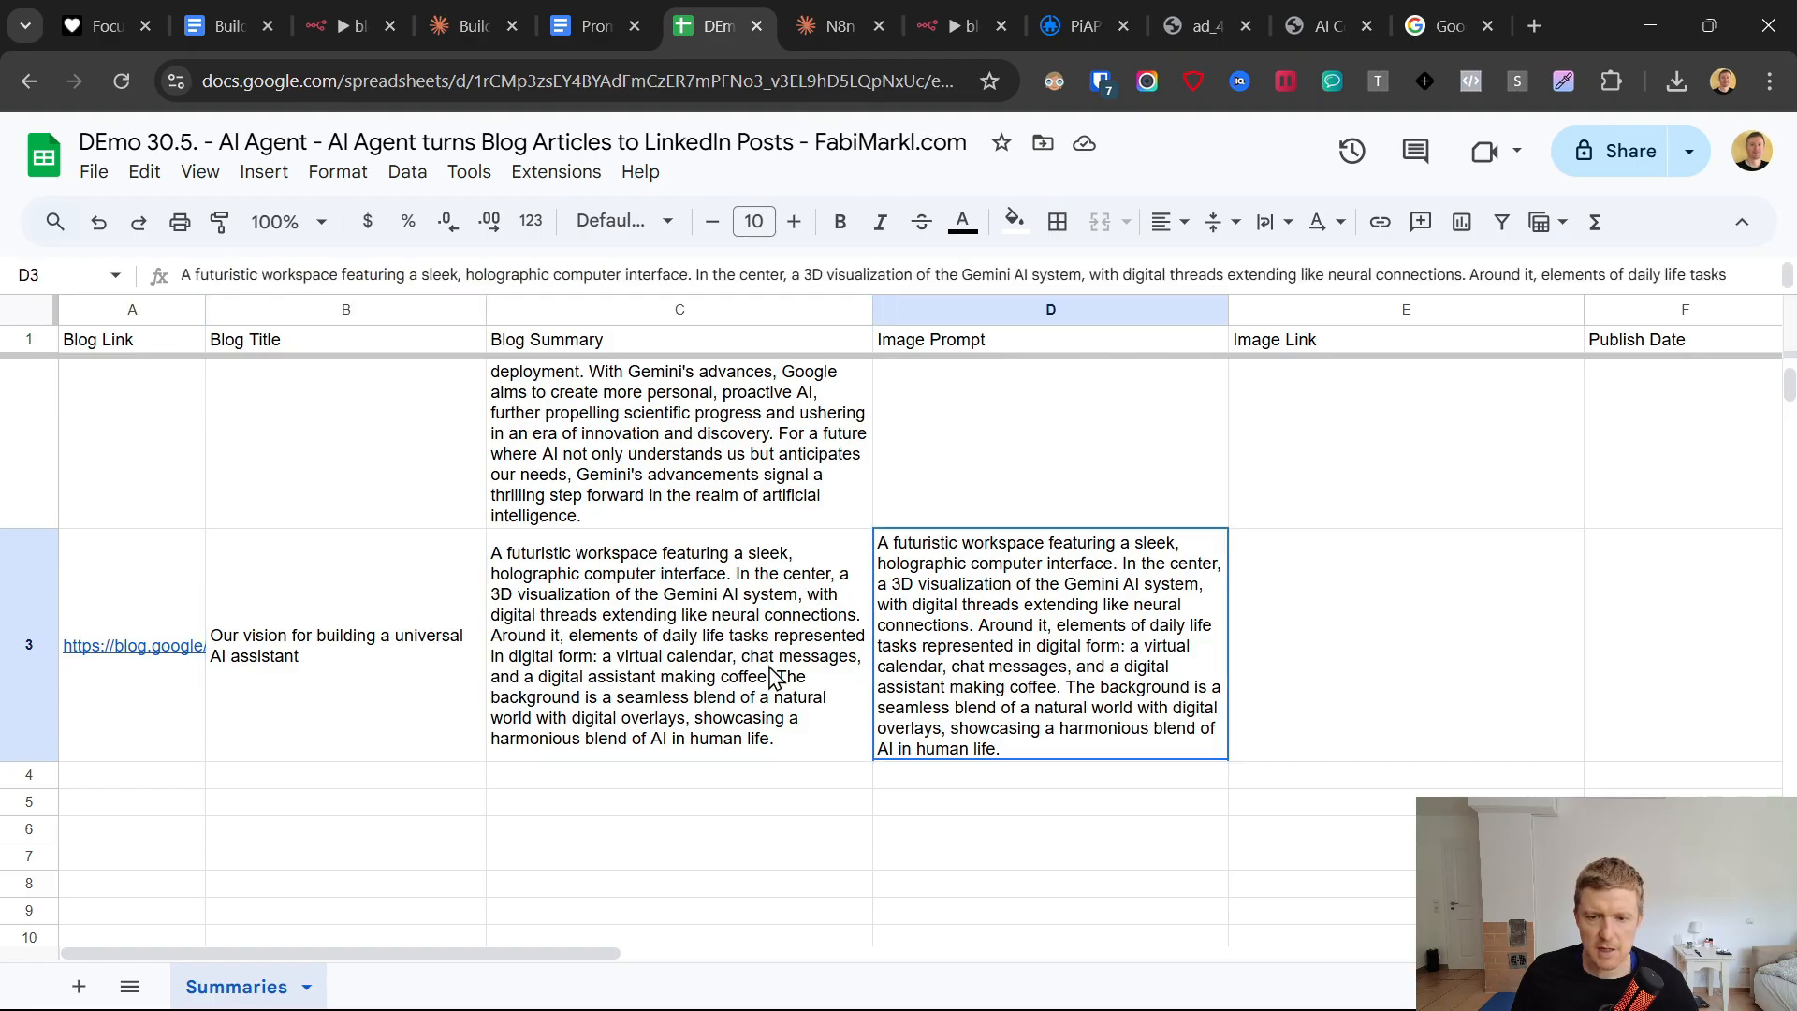
{"action": "left_click", "coordinate": [674, 682]}
{"action": "left_click", "coordinate": [622, 343]}
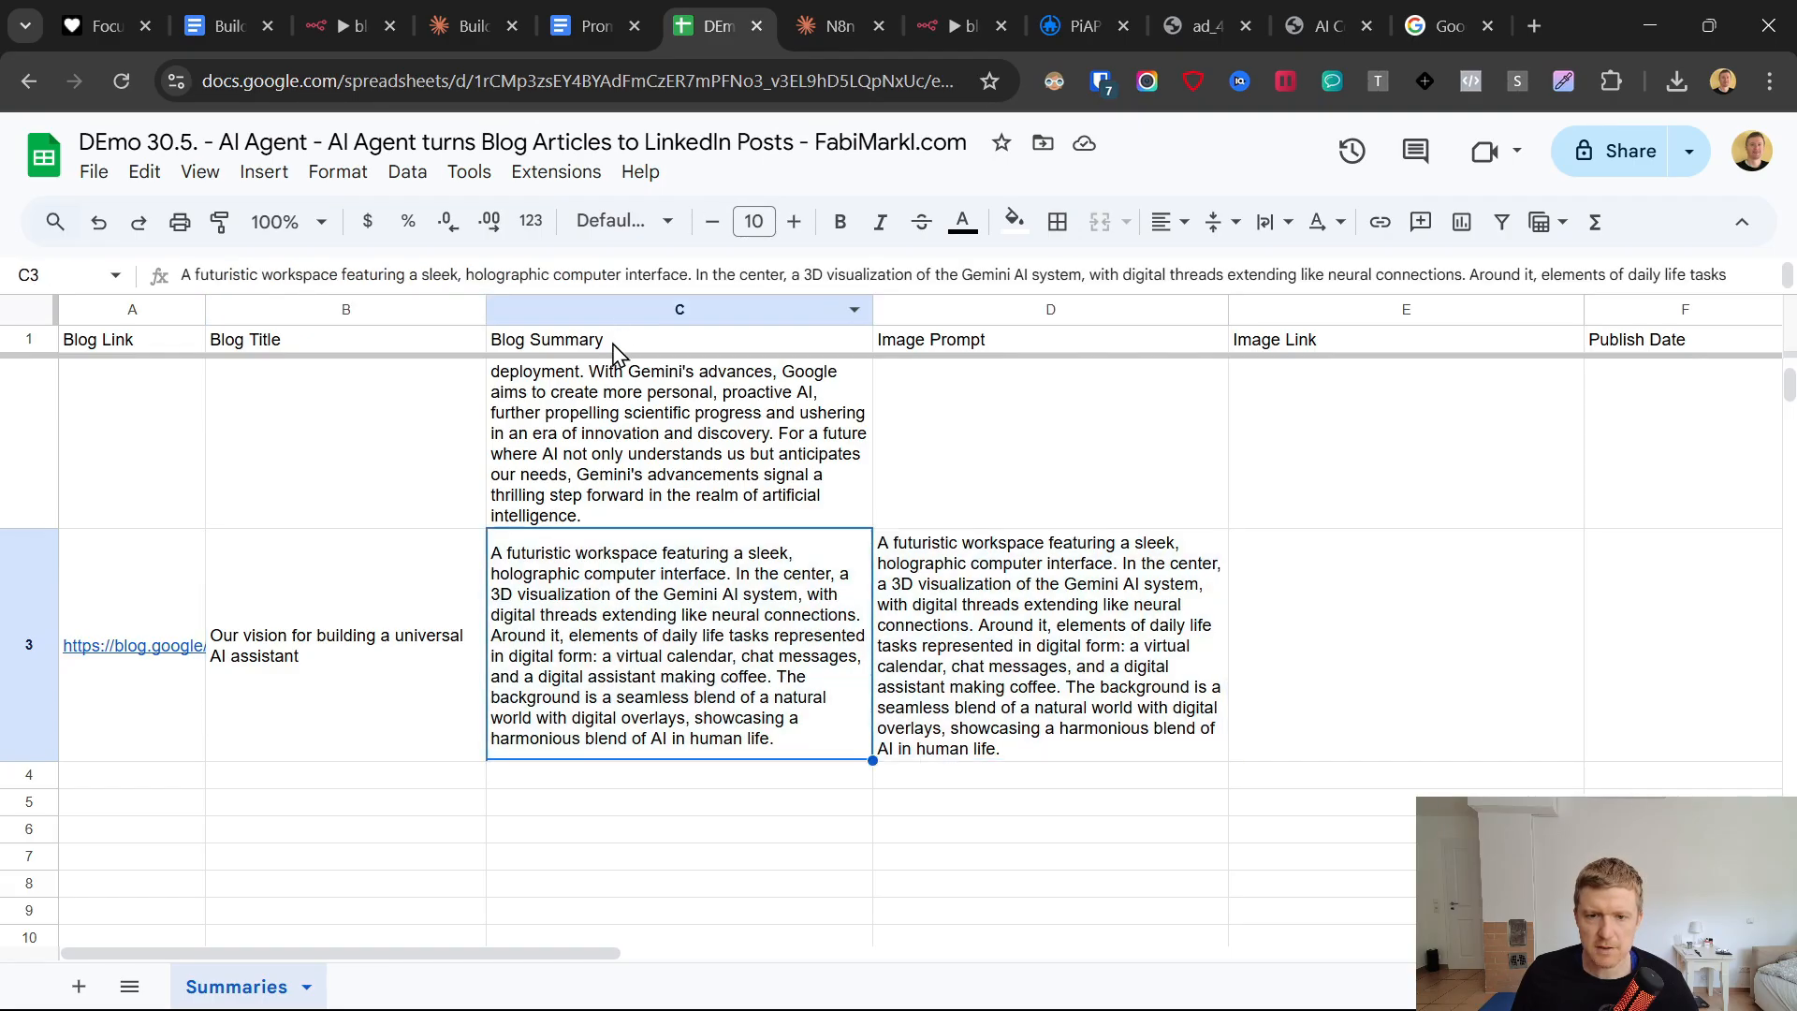
In n8n, give the Google Sheets Tool's Blog Summary field the description "Save here the blog summary you generated" and save the workflow.
{"action": "left_click", "coordinate": [953, 21]}
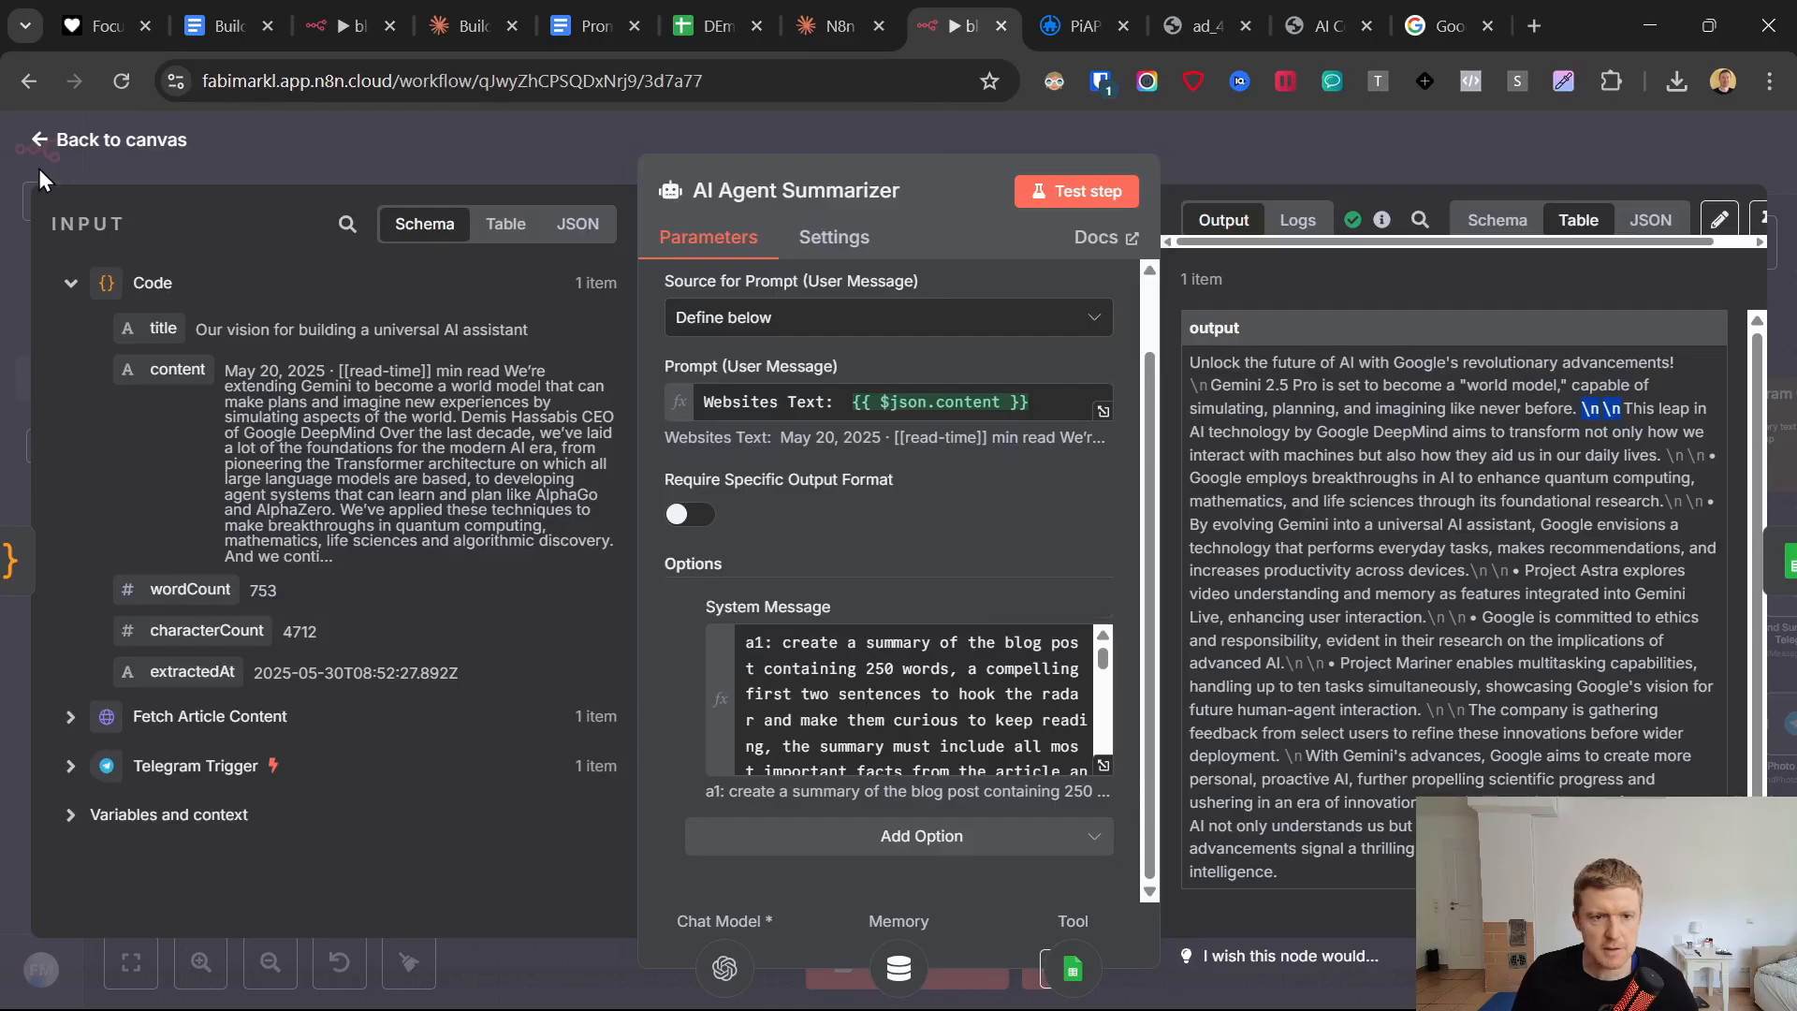
{"action": "left_click", "coordinate": [120, 180]}
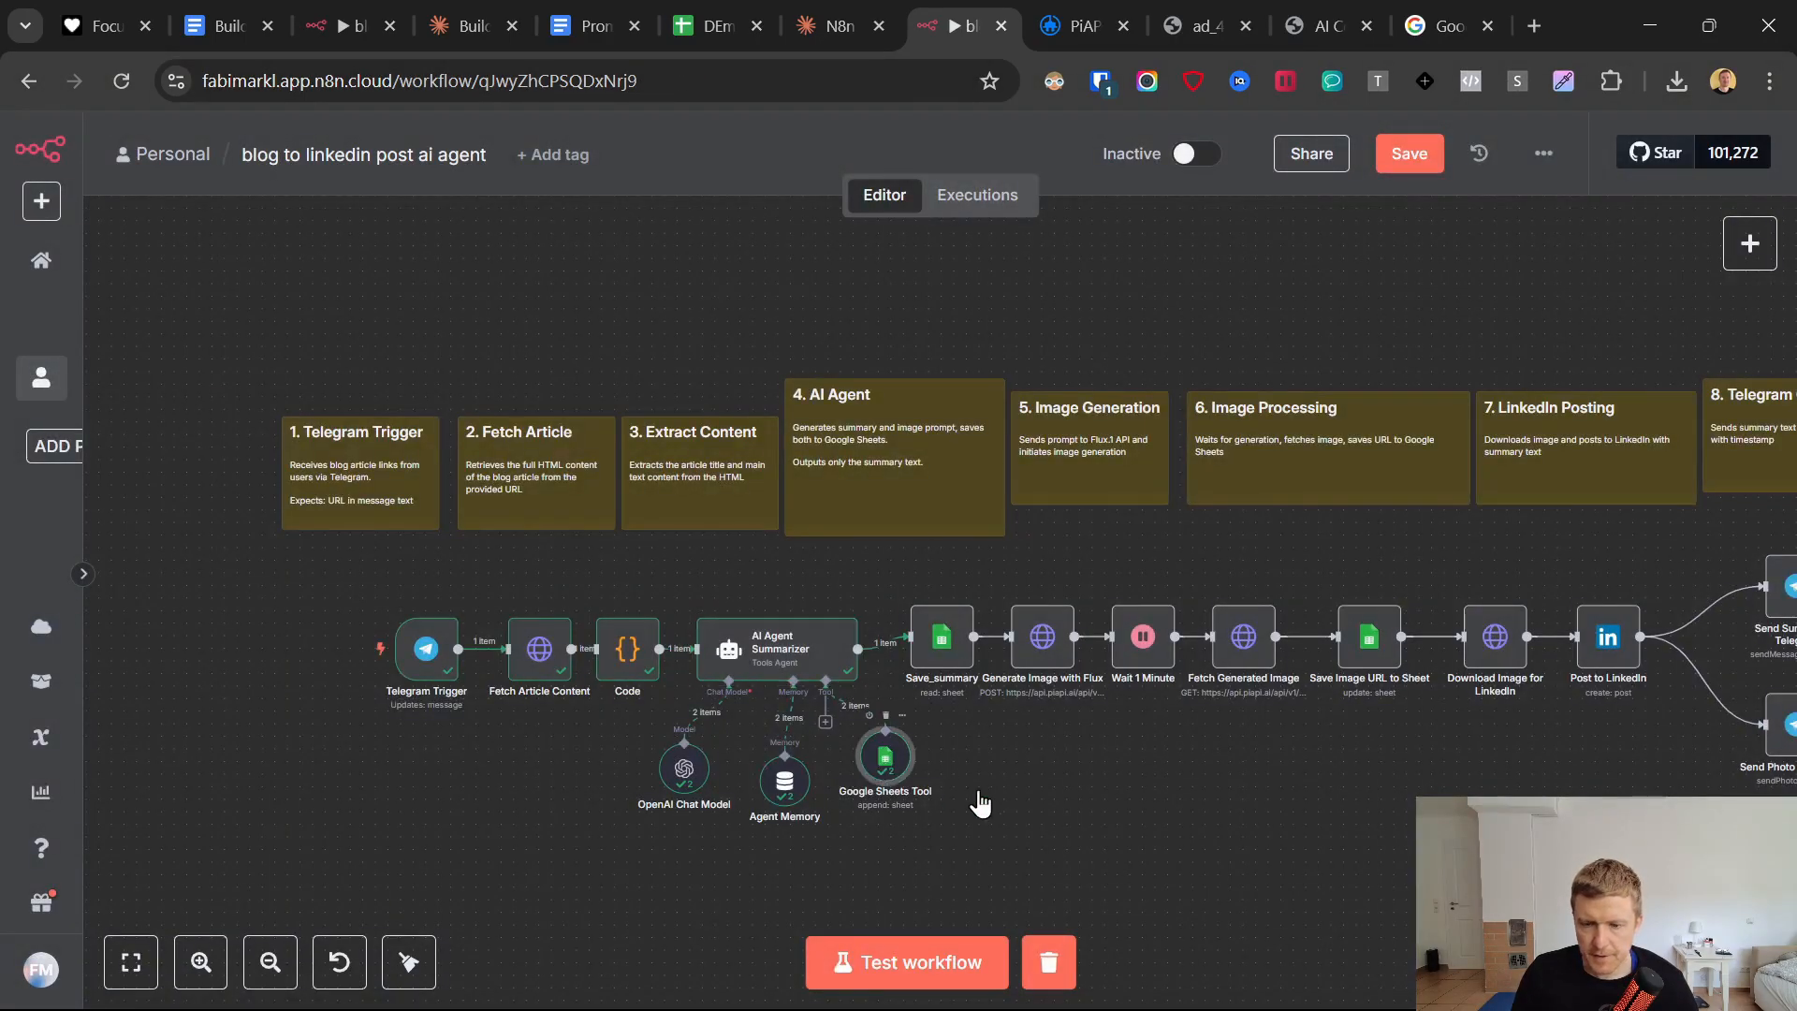
{"action": "double_click", "coordinate": [884, 756]}
{"action": "scroll", "coordinate": [899, 655], "scroll_direction": "down", "scroll_amount": 10}
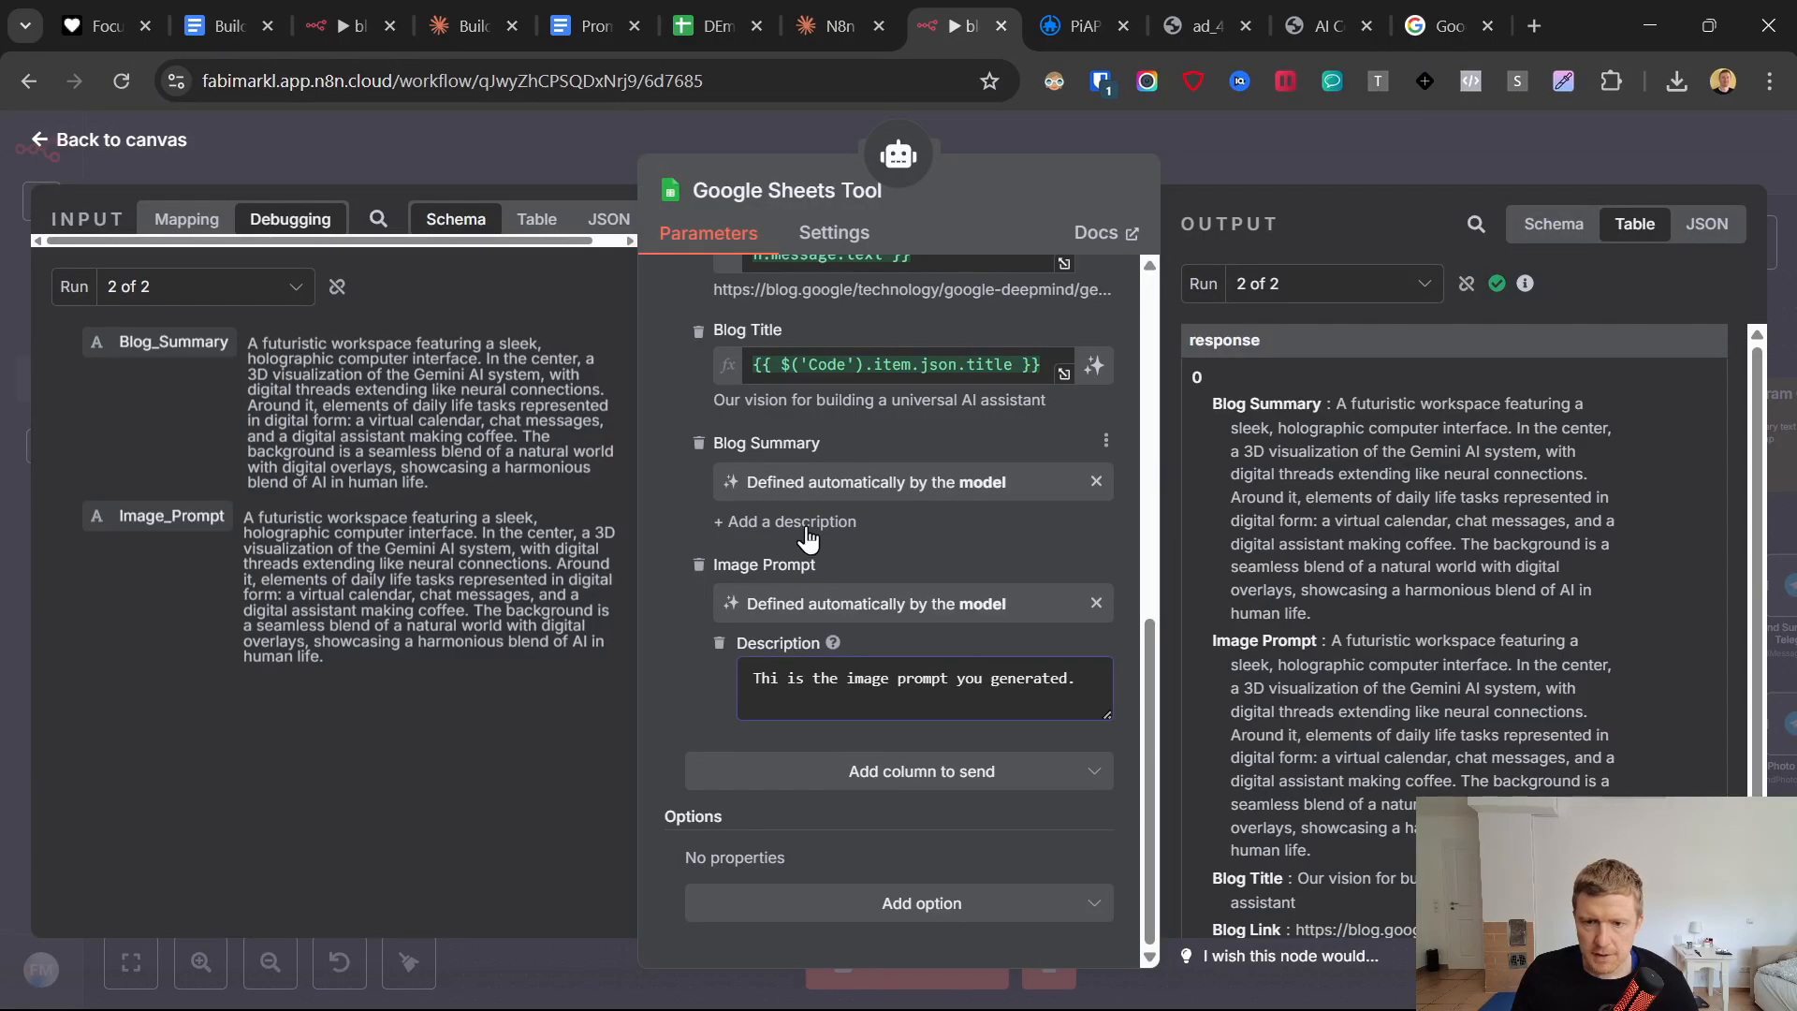
{"action": "left_click", "coordinate": [807, 523]}
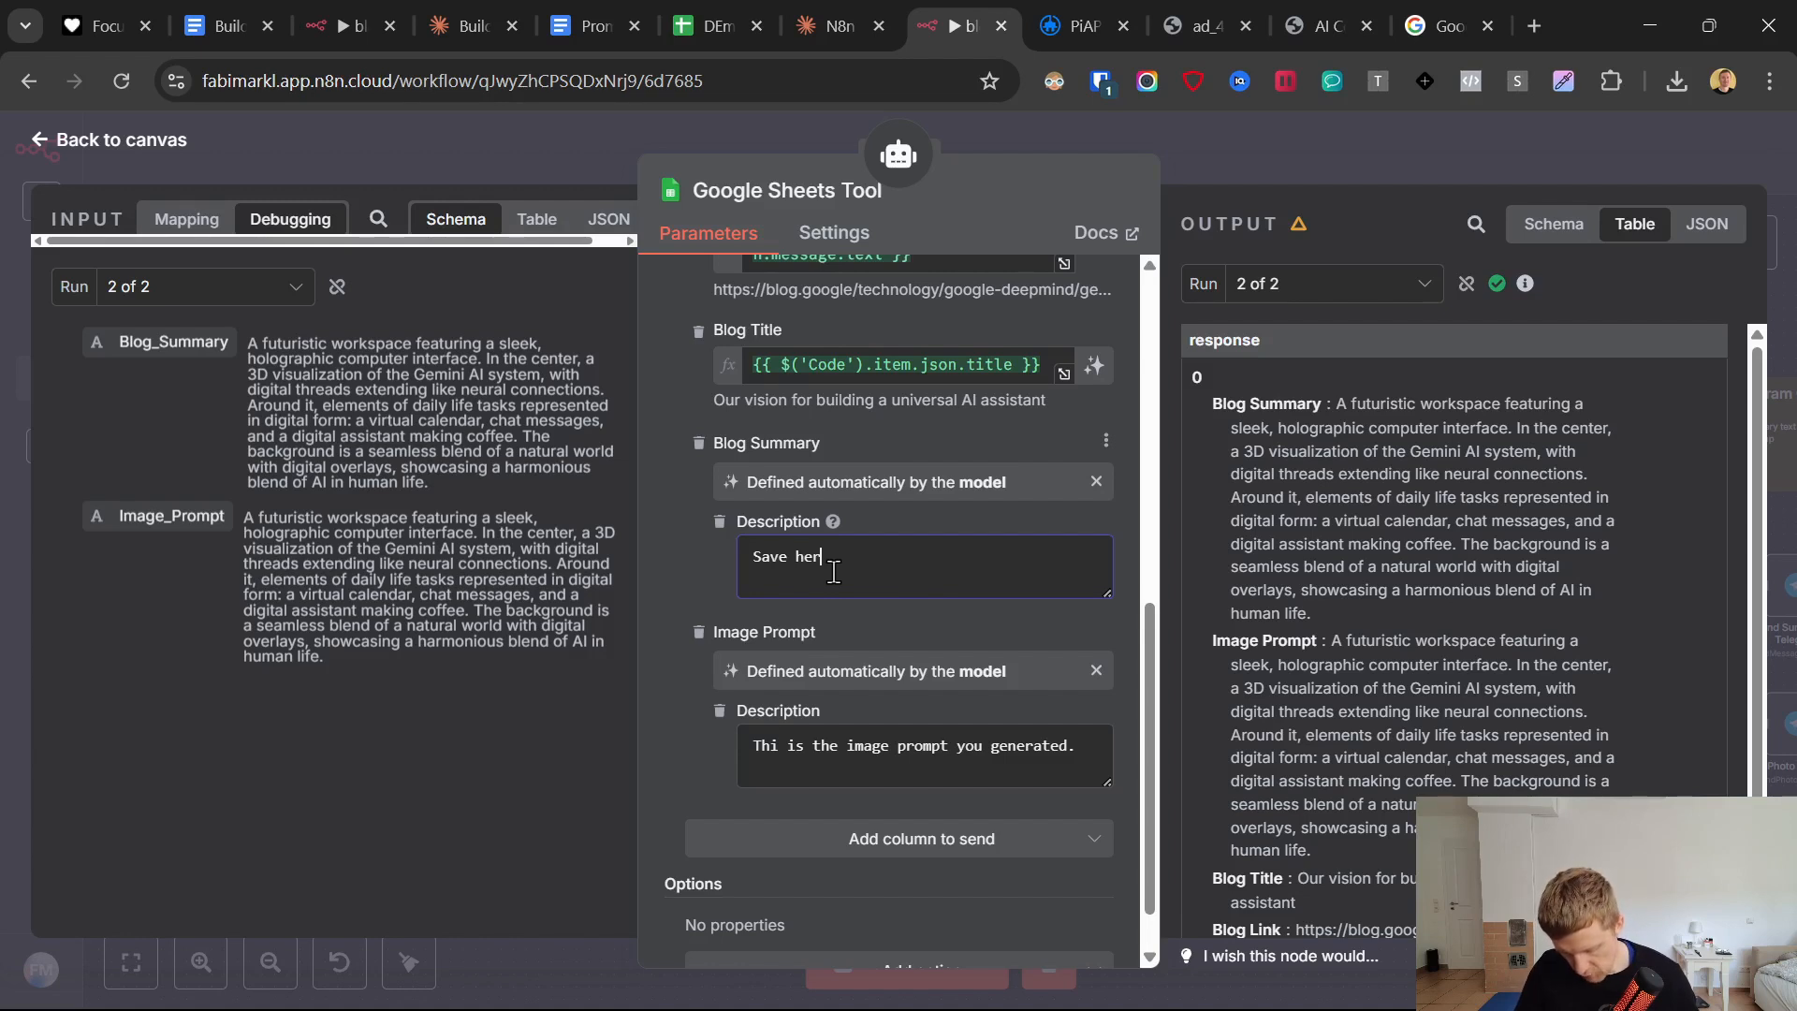
{"action": "type", "text": "Save here the b"}
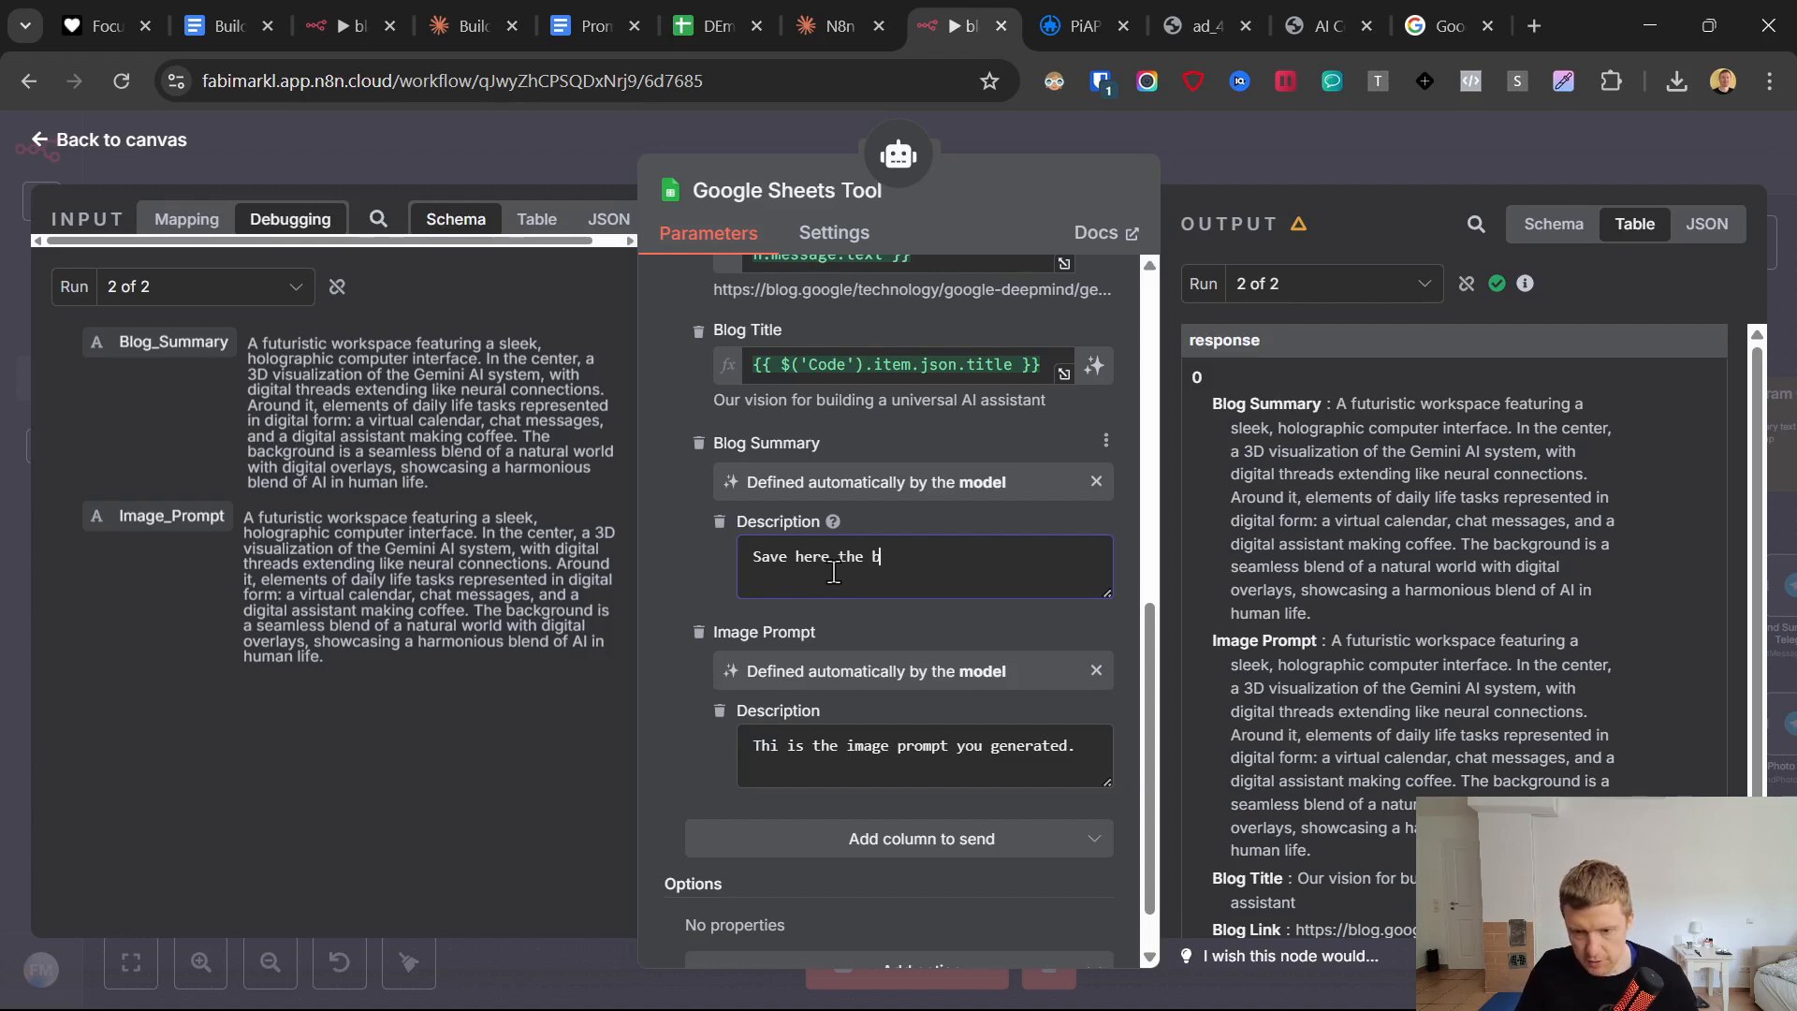
{"action": "type", "text": "log summary"}
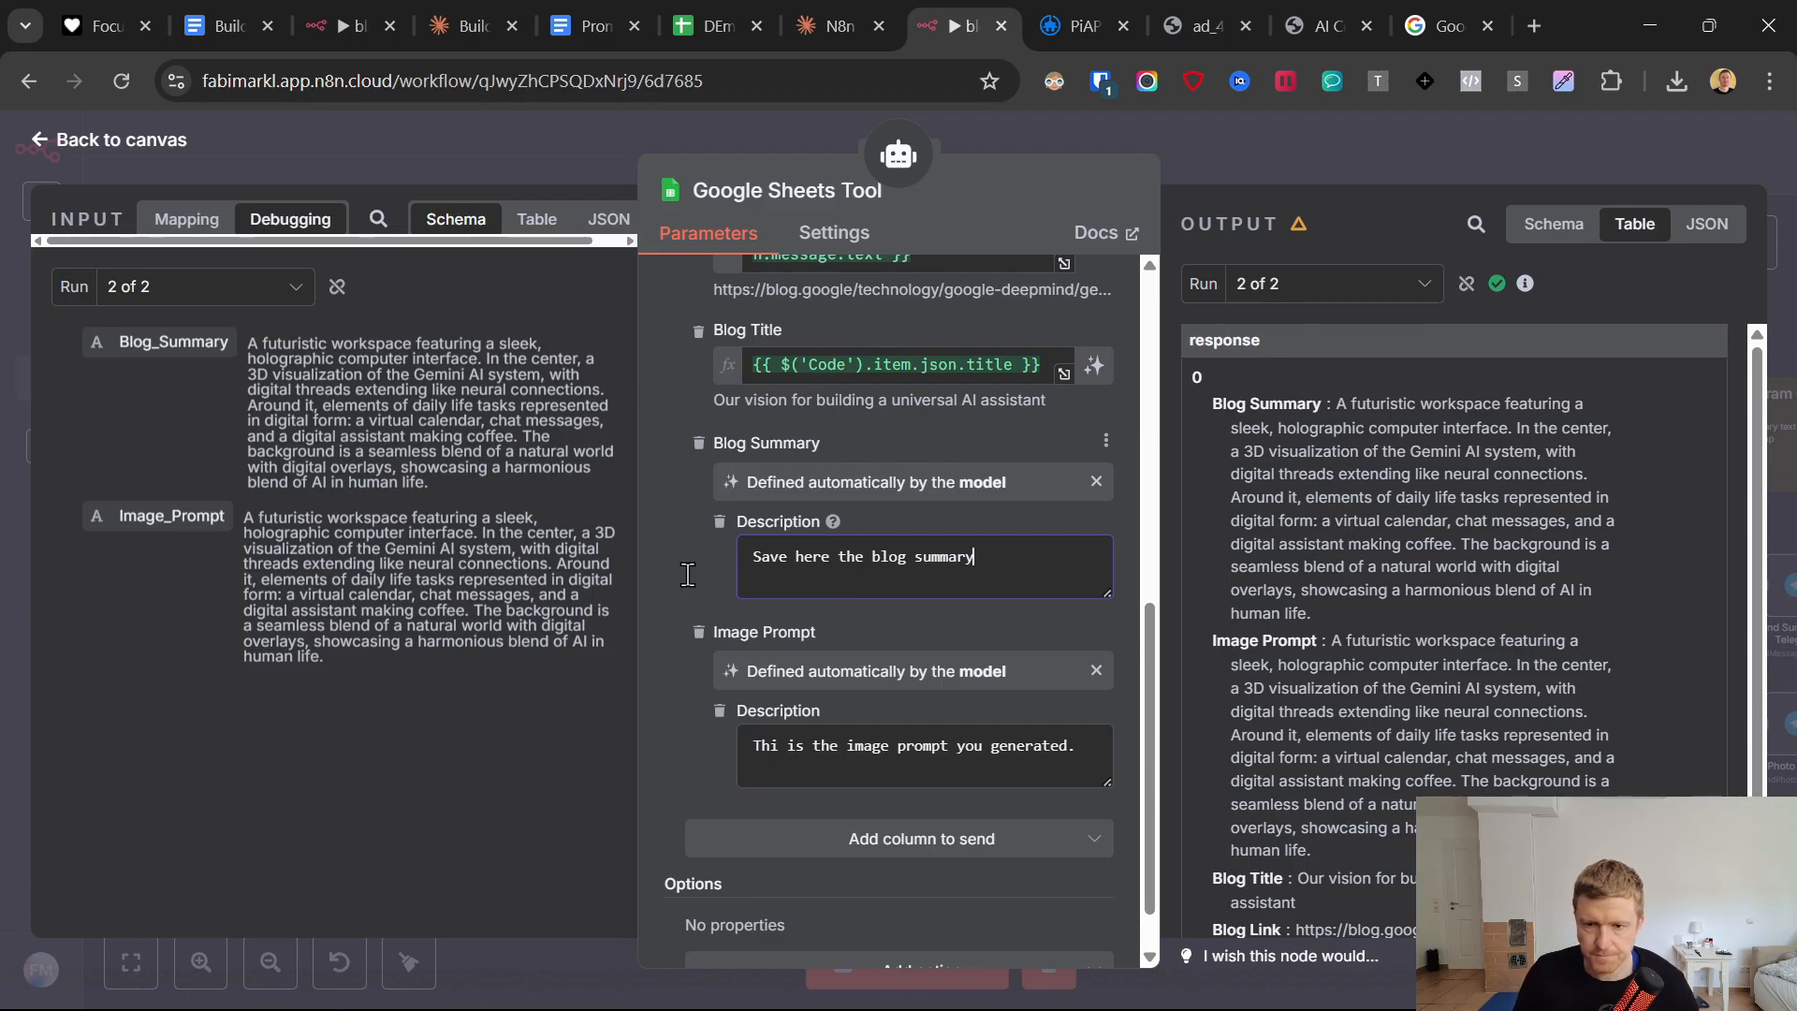
{"action": "type", "text": " you generated"}
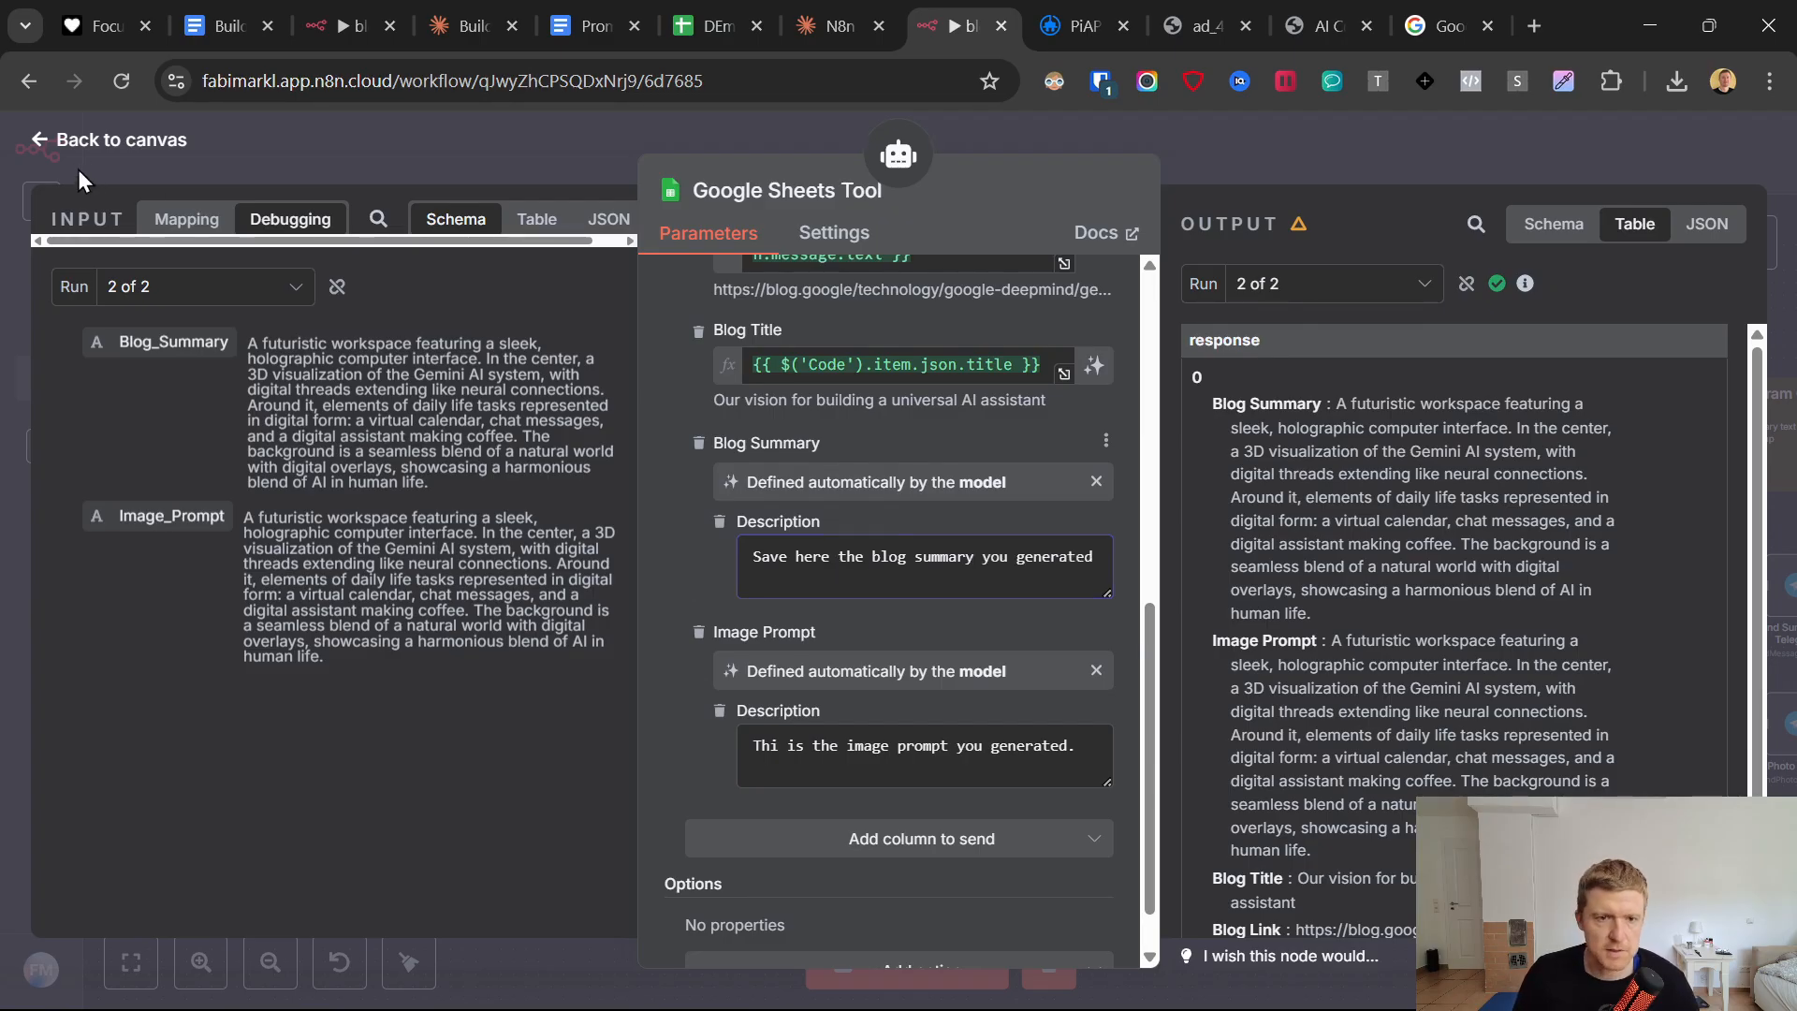
{"action": "left_click", "coordinate": [35, 149]}
{"action": "left_click", "coordinate": [1436, 167]}
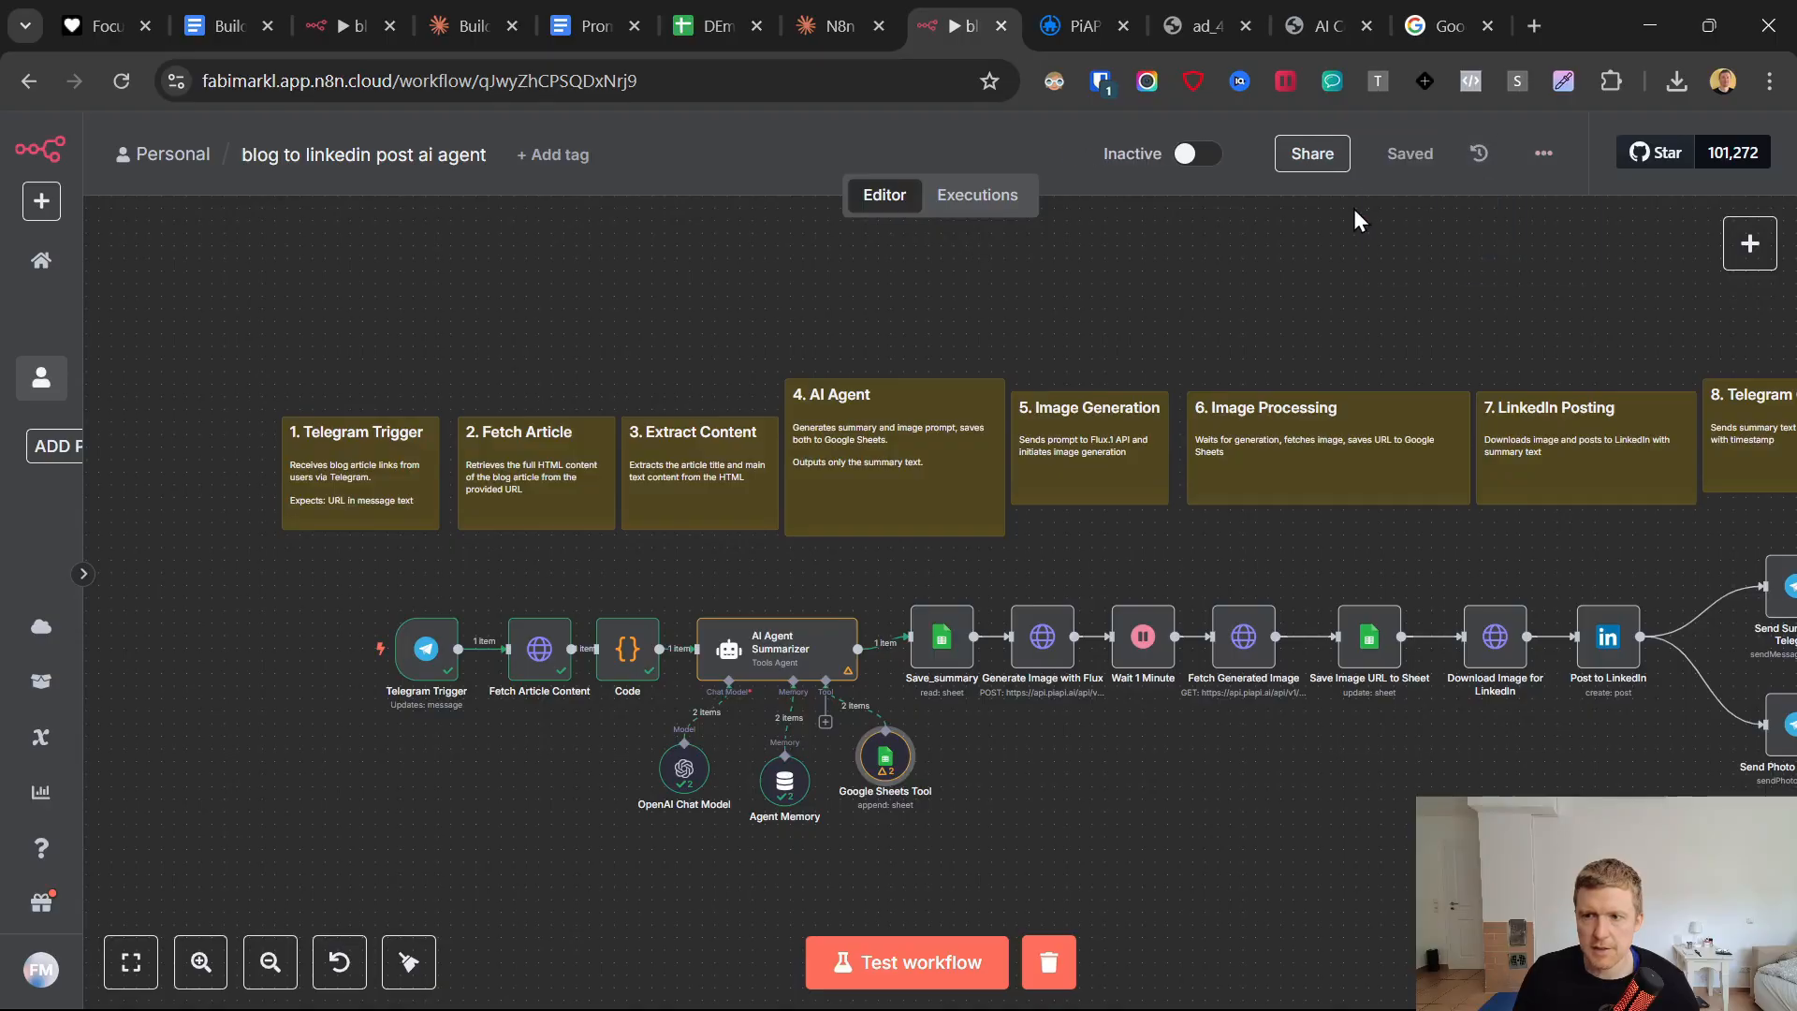
Run the AI Agent Summarizer node's test again with the updated Google Sheets Tool.
{"action": "left_click", "coordinate": [798, 658]}
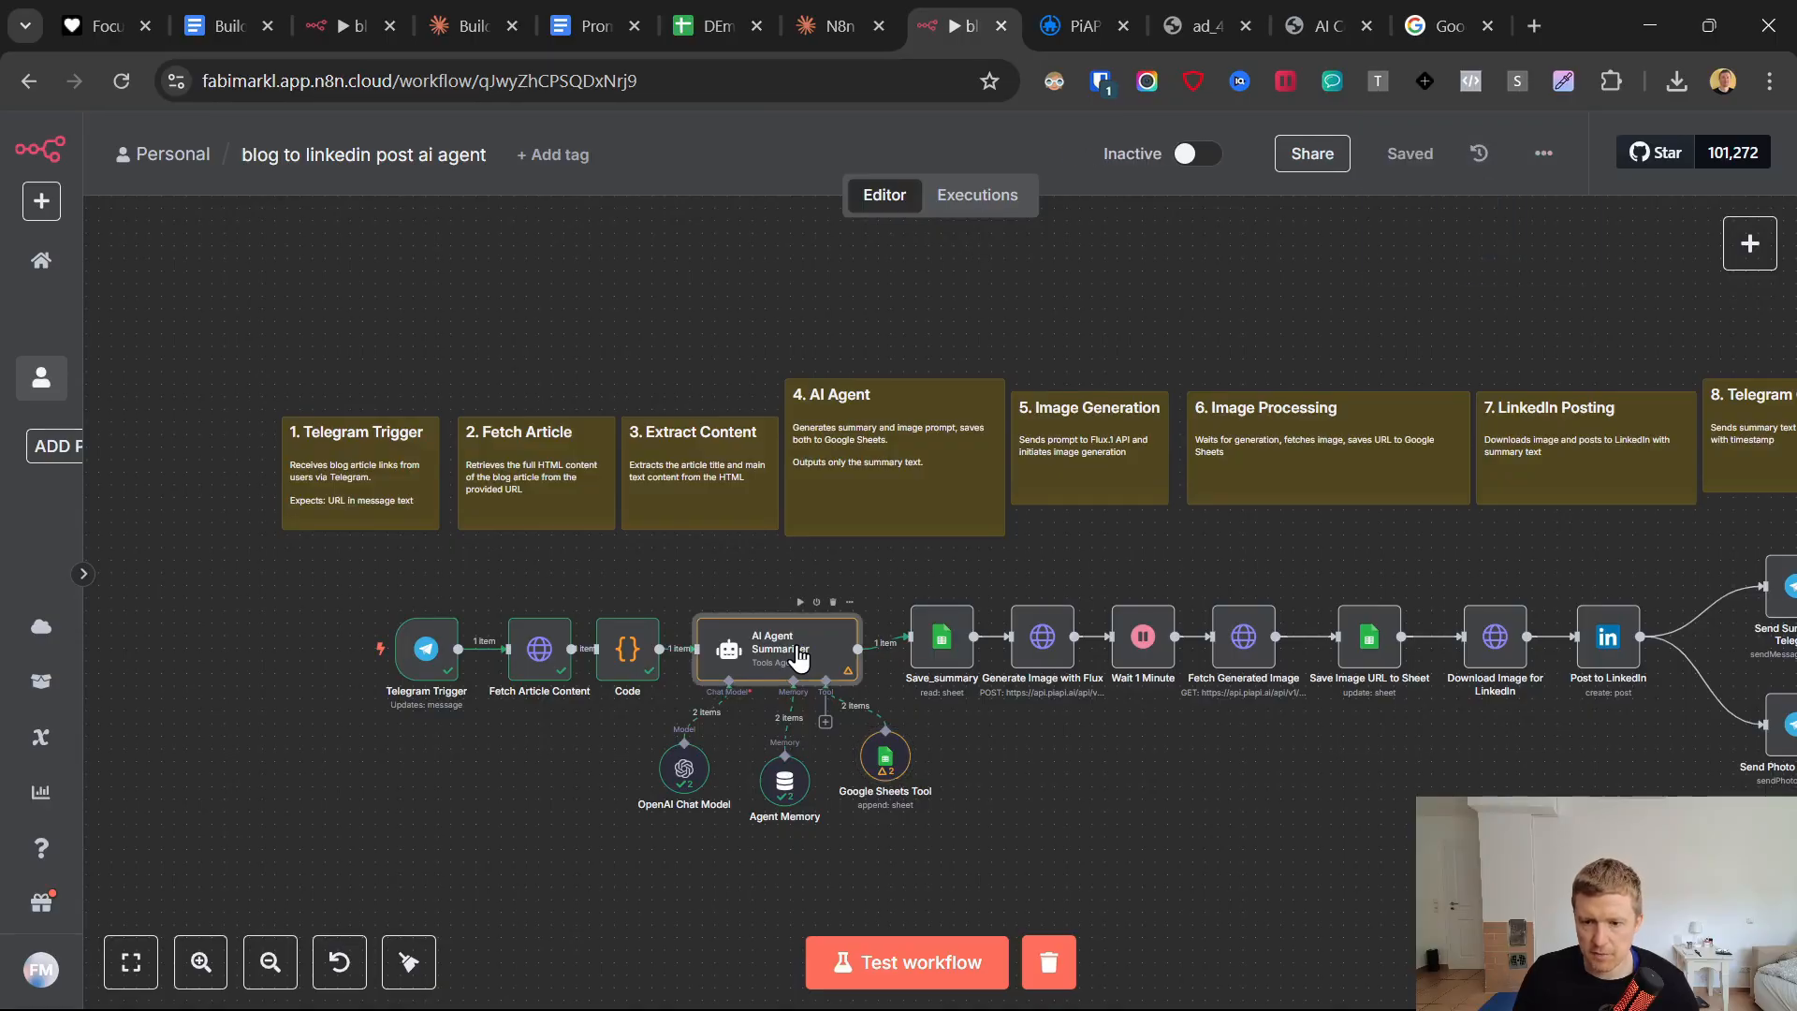
{"action": "double_click", "coordinate": [798, 658]}
{"action": "left_click", "coordinate": [1077, 202]}
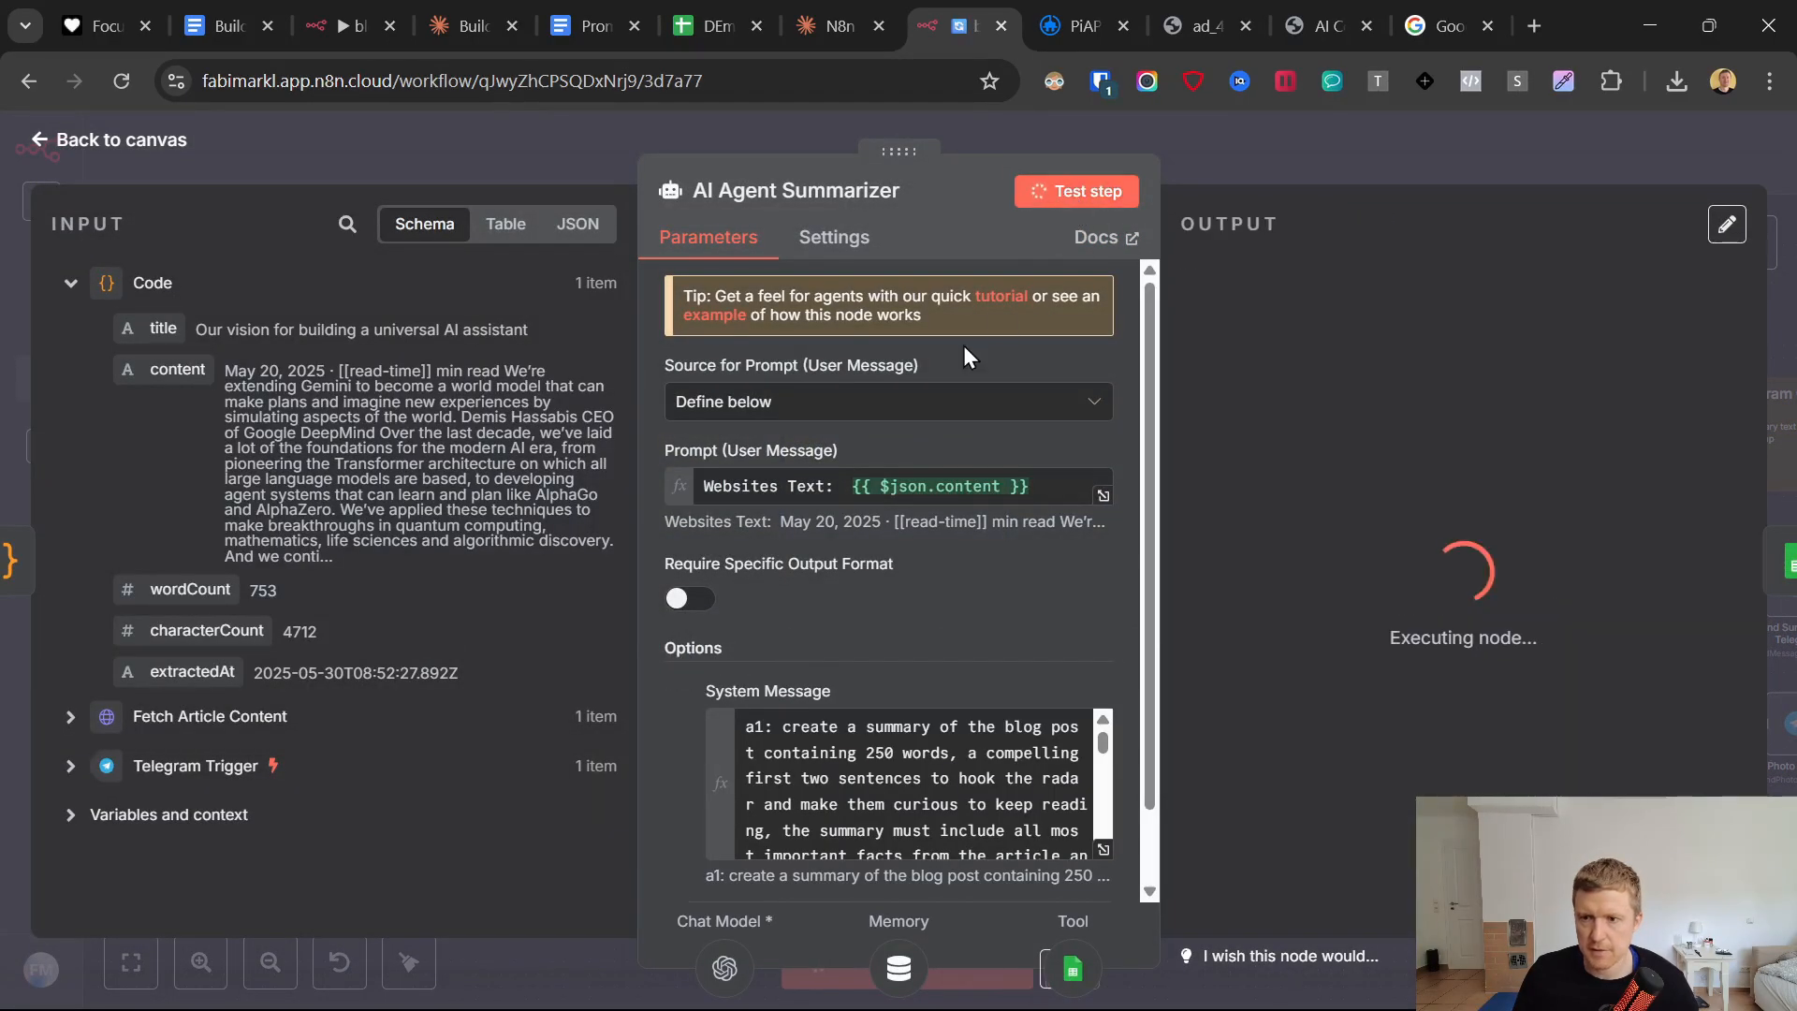
Switch to the Google Sheets document and review the newly saved row 4, comparing its Blog Summary and Image Prompt.
{"action": "left_click", "coordinate": [717, 27]}
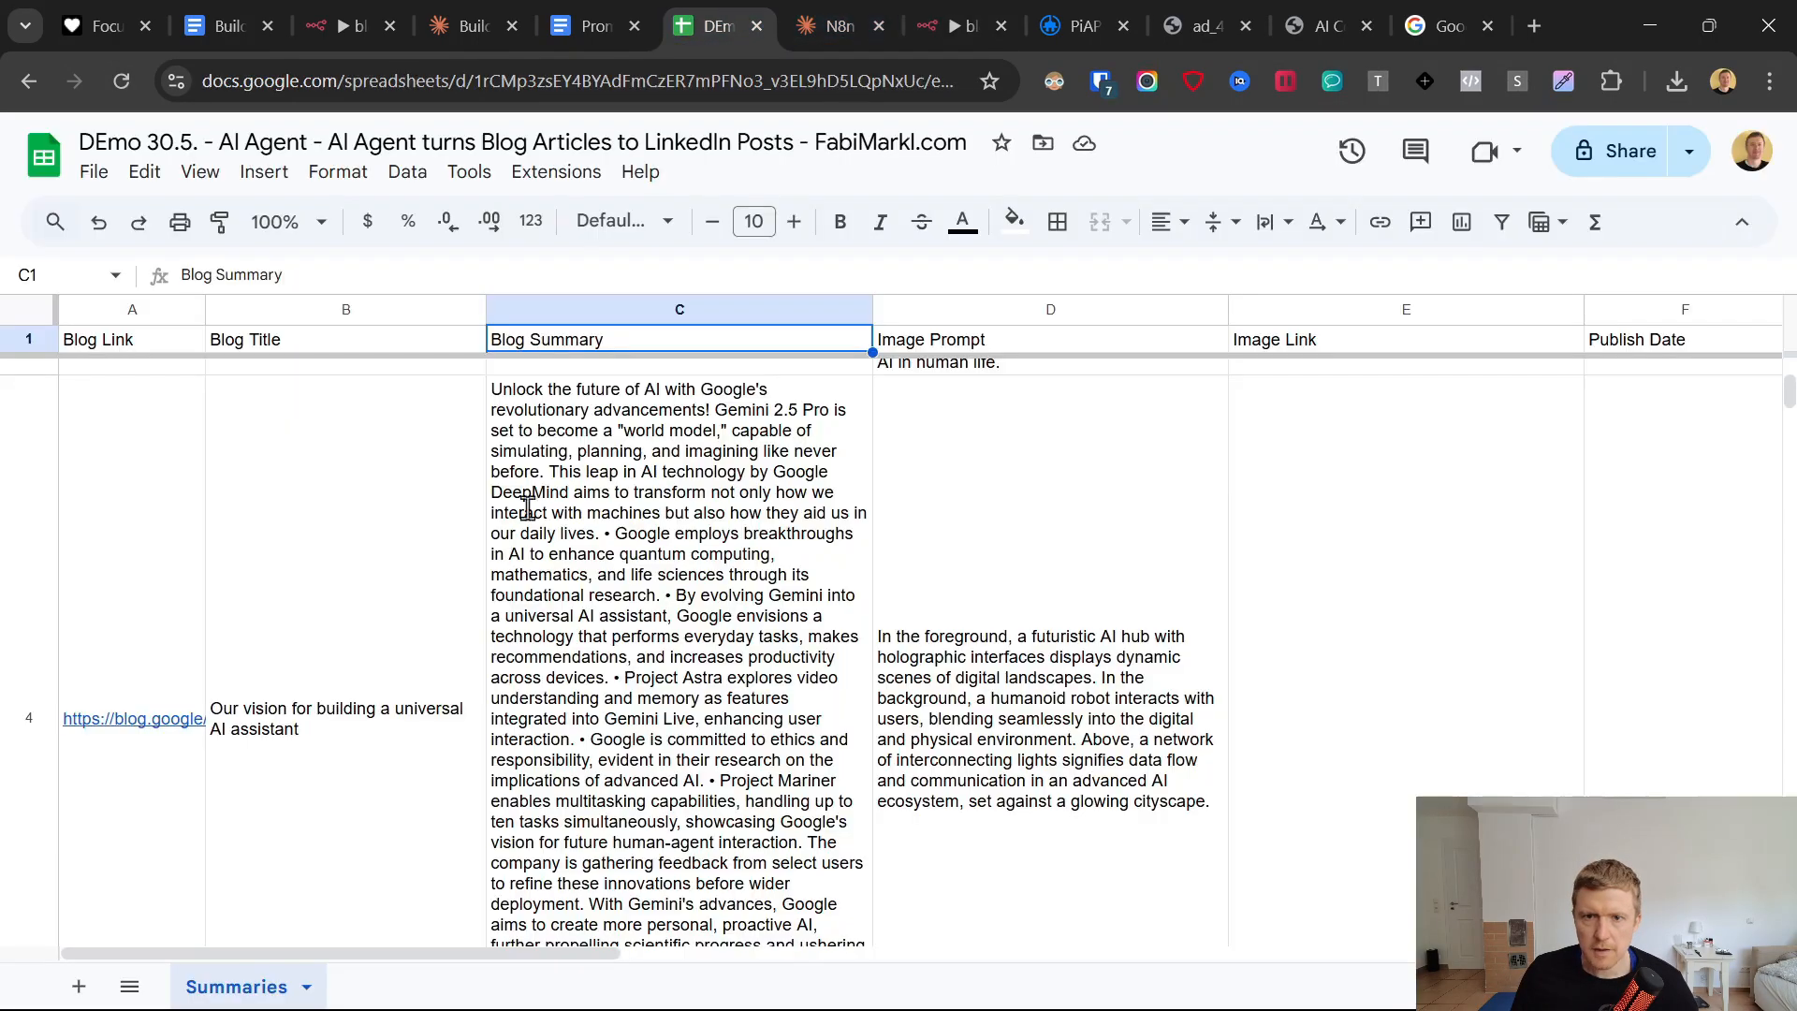
{"action": "scroll", "coordinate": [575, 566], "scroll_direction": "down", "scroll_amount": 5}
{"action": "scroll", "coordinate": [649, 643], "scroll_direction": "up", "scroll_amount": 3}
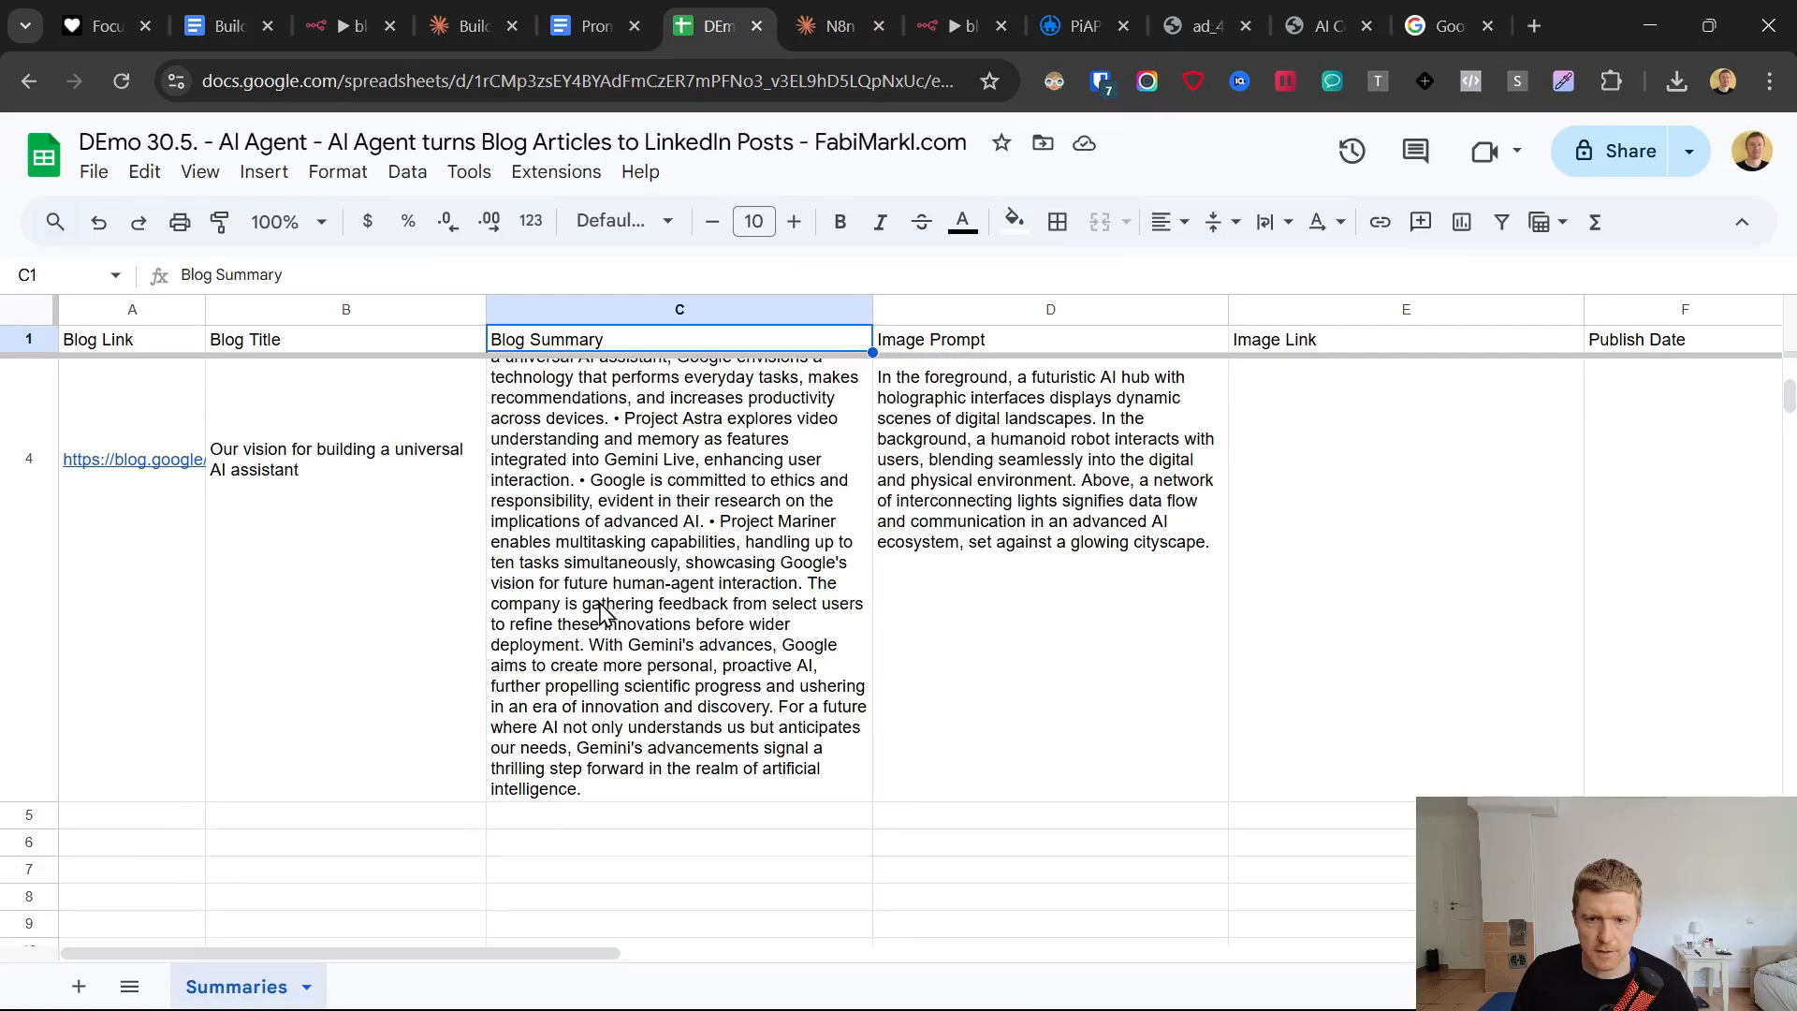
{"action": "left_click", "coordinate": [590, 560]}
{"action": "left_click", "coordinate": [124, 525]}
{"action": "left_click", "coordinate": [1071, 515], "text": "shift"}
{"action": "scroll", "coordinate": [1058, 520], "scroll_direction": "up", "scroll_amount": 6}
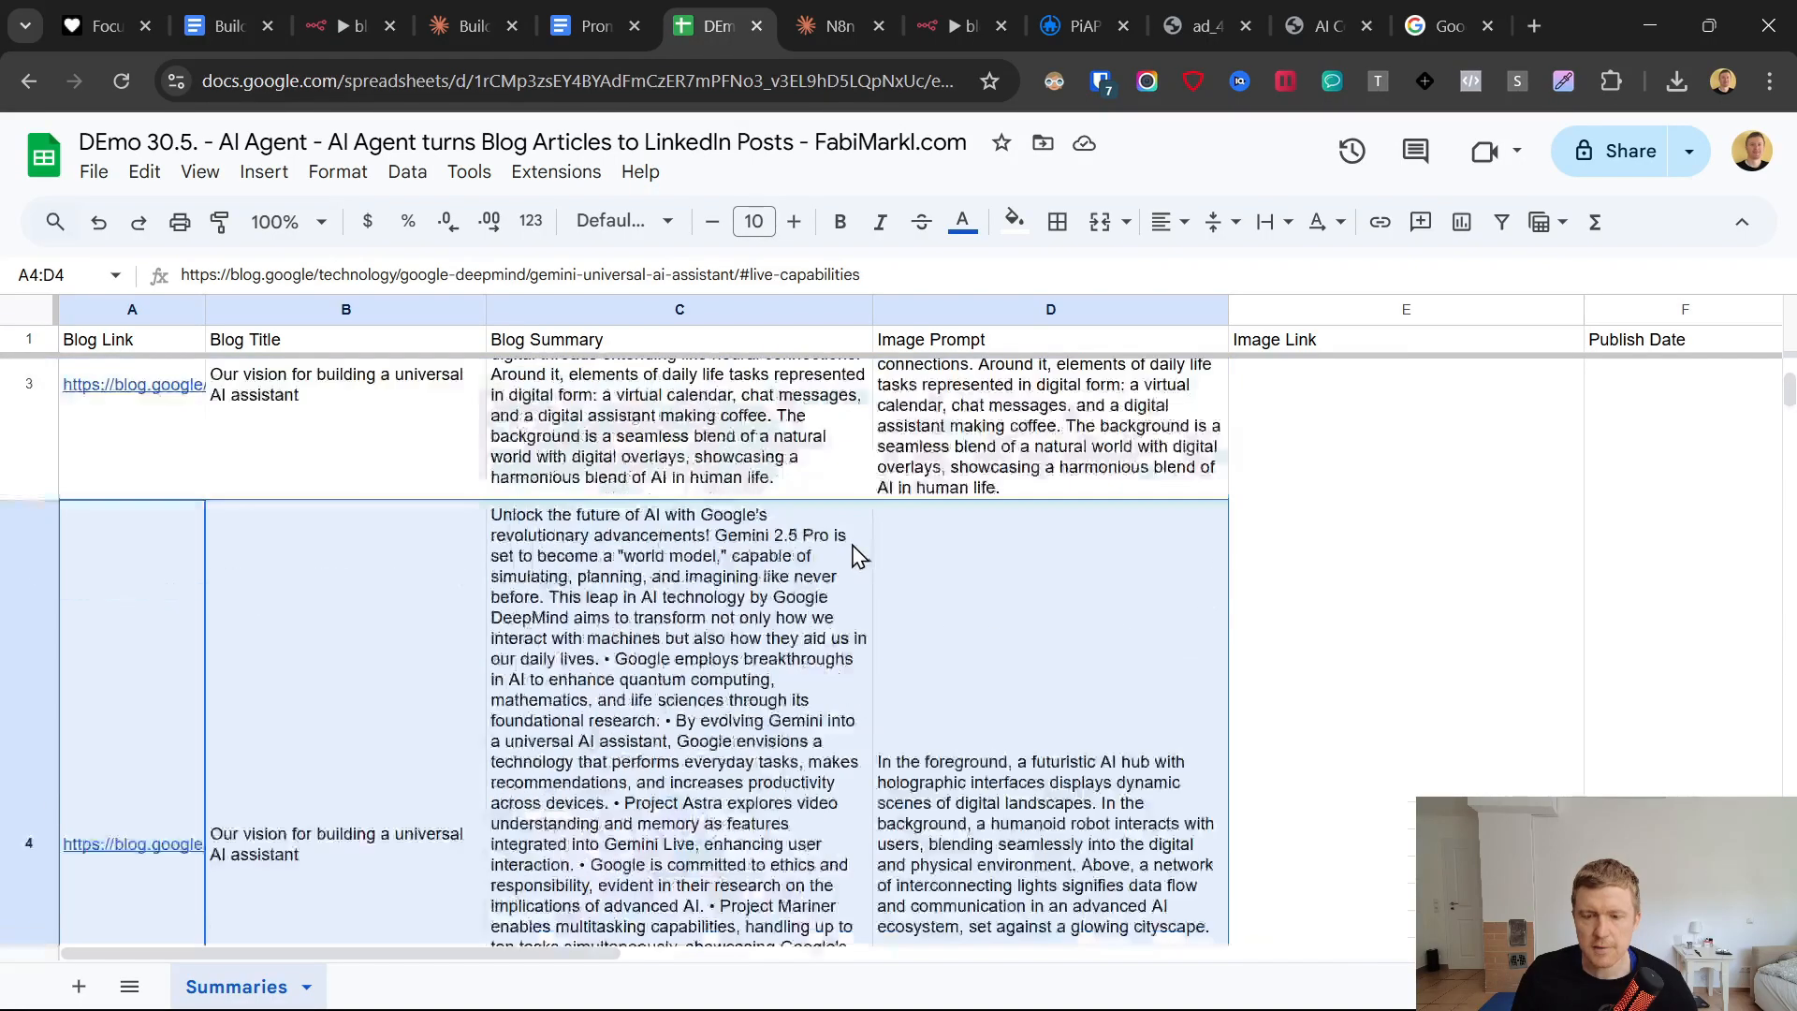
Delete the old test rows 2 and 3 from the Summaries sheet, keeping the latest entry.
{"action": "left_click", "coordinate": [24, 599]}
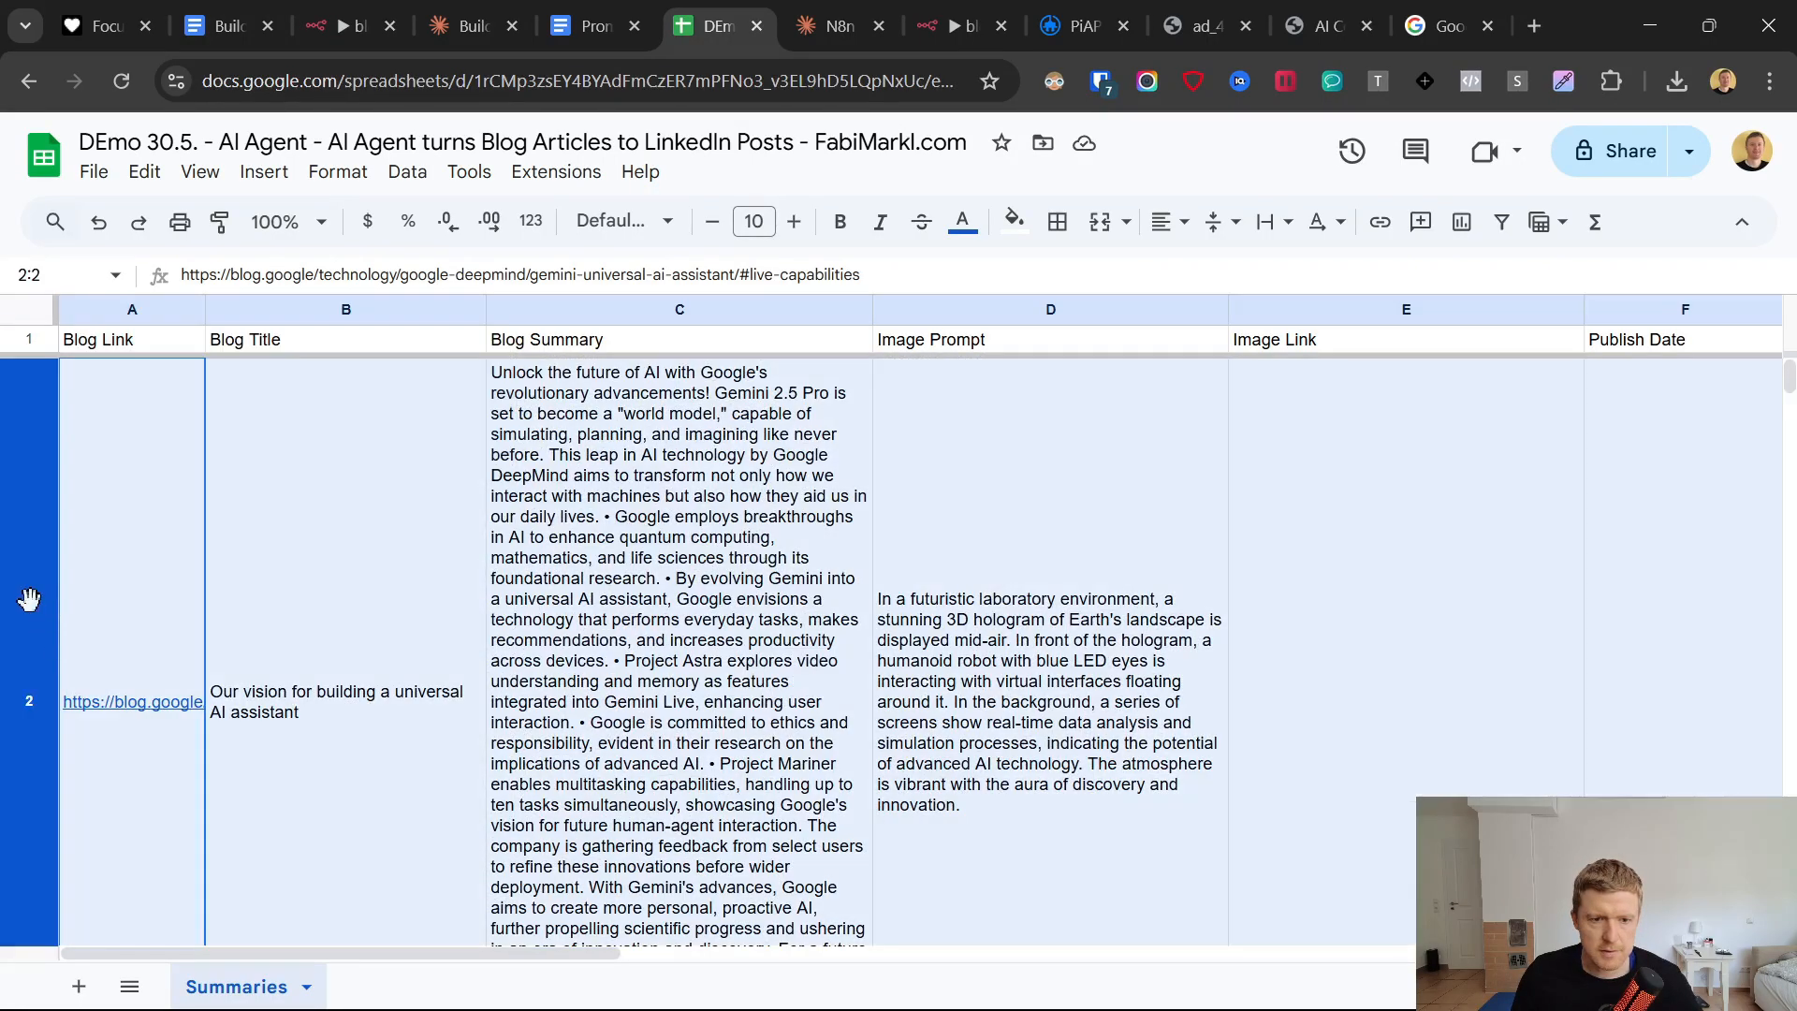
{"action": "scroll", "coordinate": [13, 708], "scroll_direction": "down", "scroll_amount": 3}
{"action": "left_click", "coordinate": [12, 709], "text": "shift"}
{"action": "right_click", "coordinate": [11, 709]}
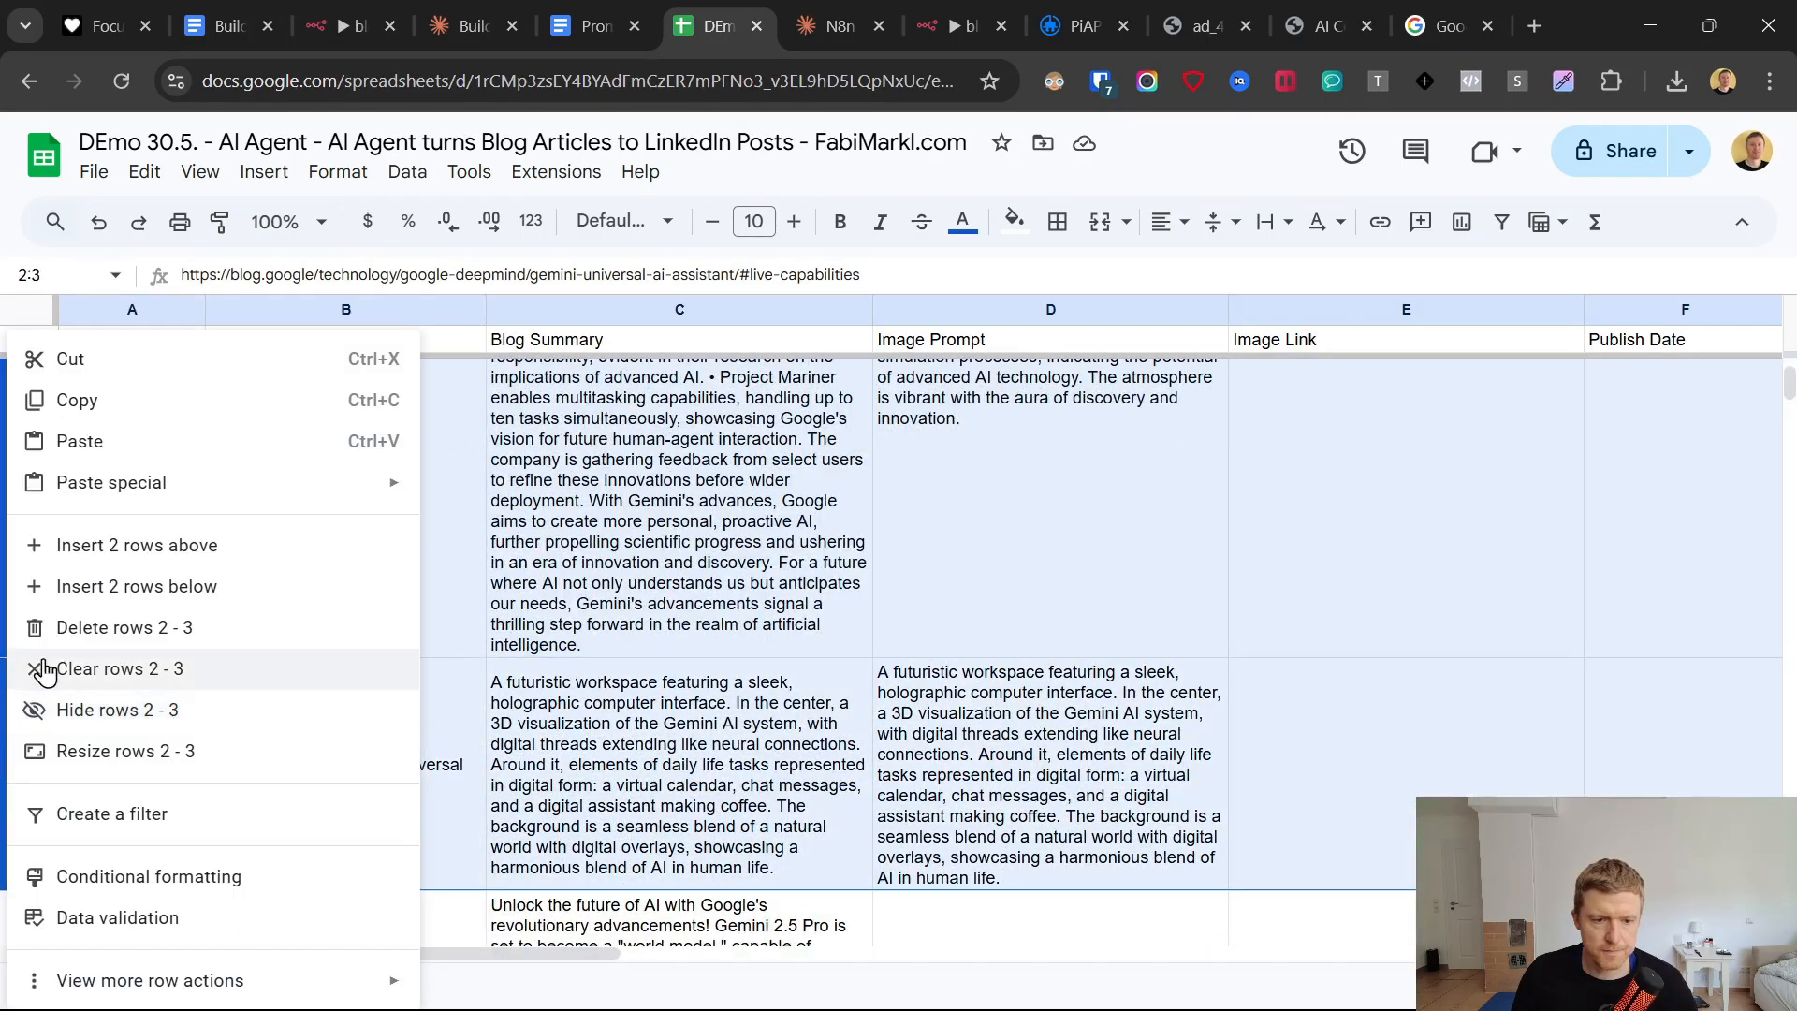
{"action": "left_click", "coordinate": [42, 626]}
{"action": "scroll", "coordinate": [847, 567], "scroll_direction": "up", "scroll_amount": 4}
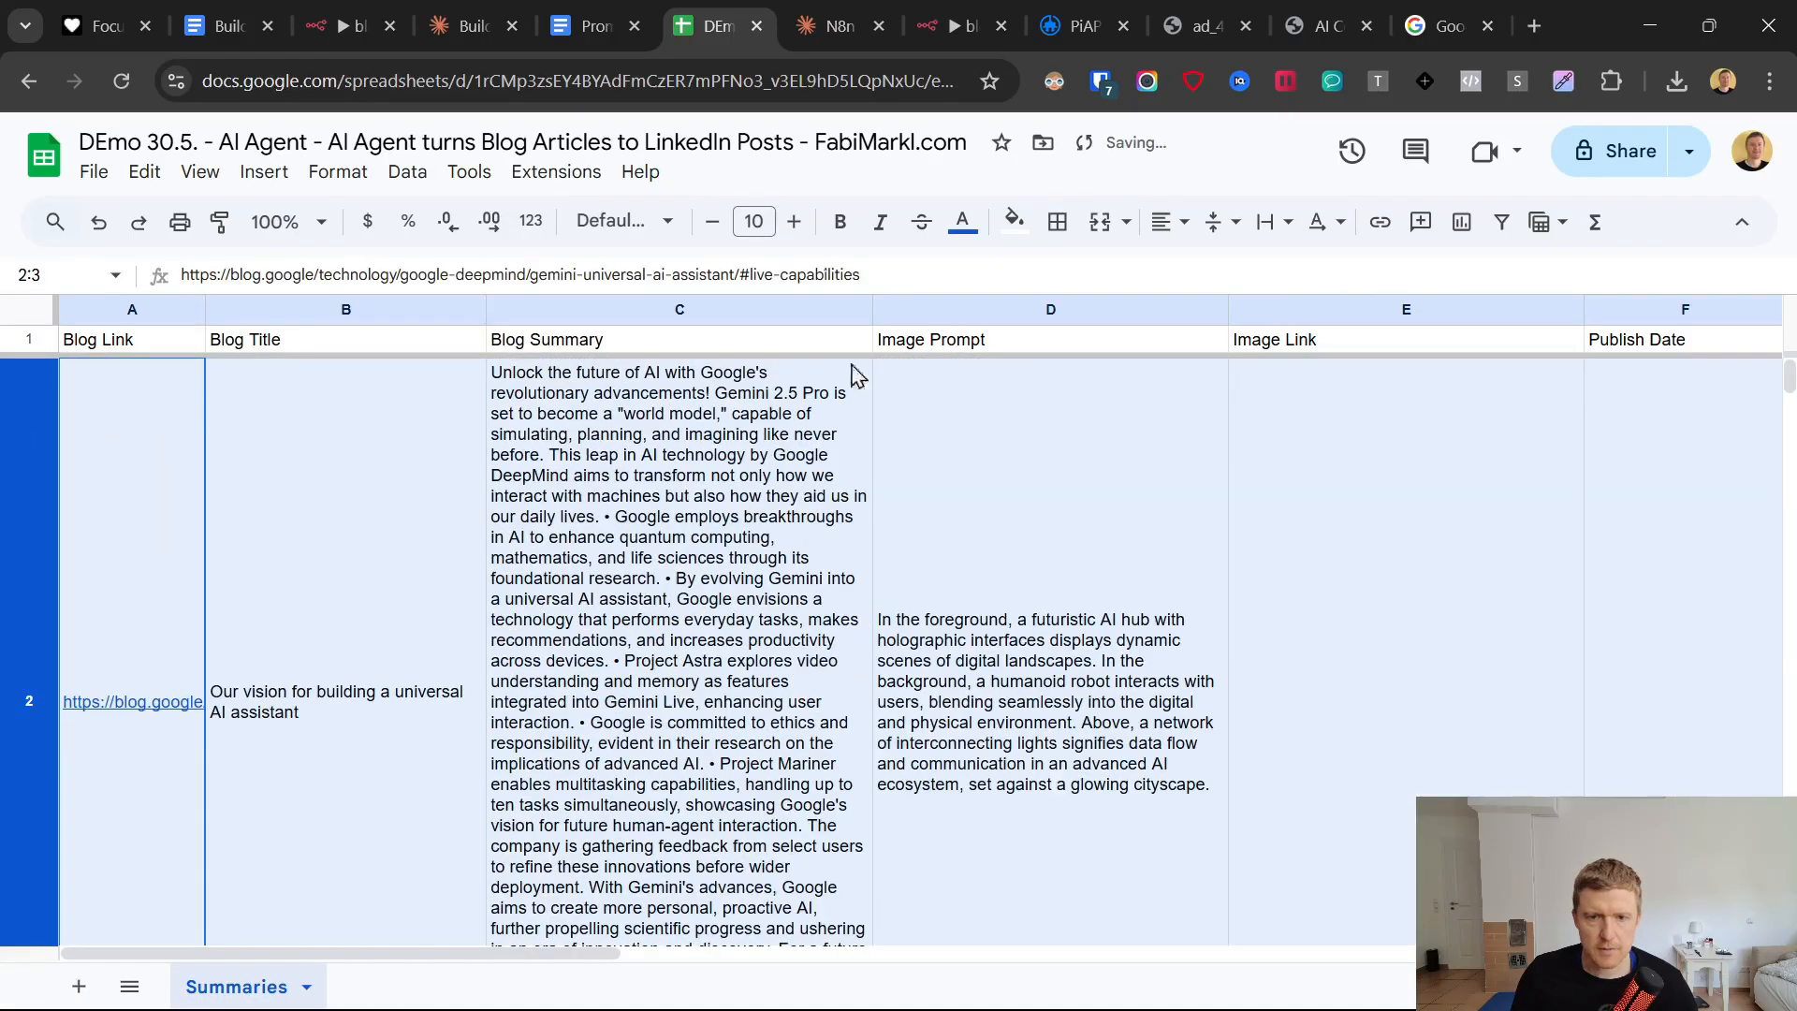
Back in n8n, rename the Save_summary node after the AI Agent Summarizer to "Get Image prompt".
{"action": "left_click", "coordinate": [952, 26]}
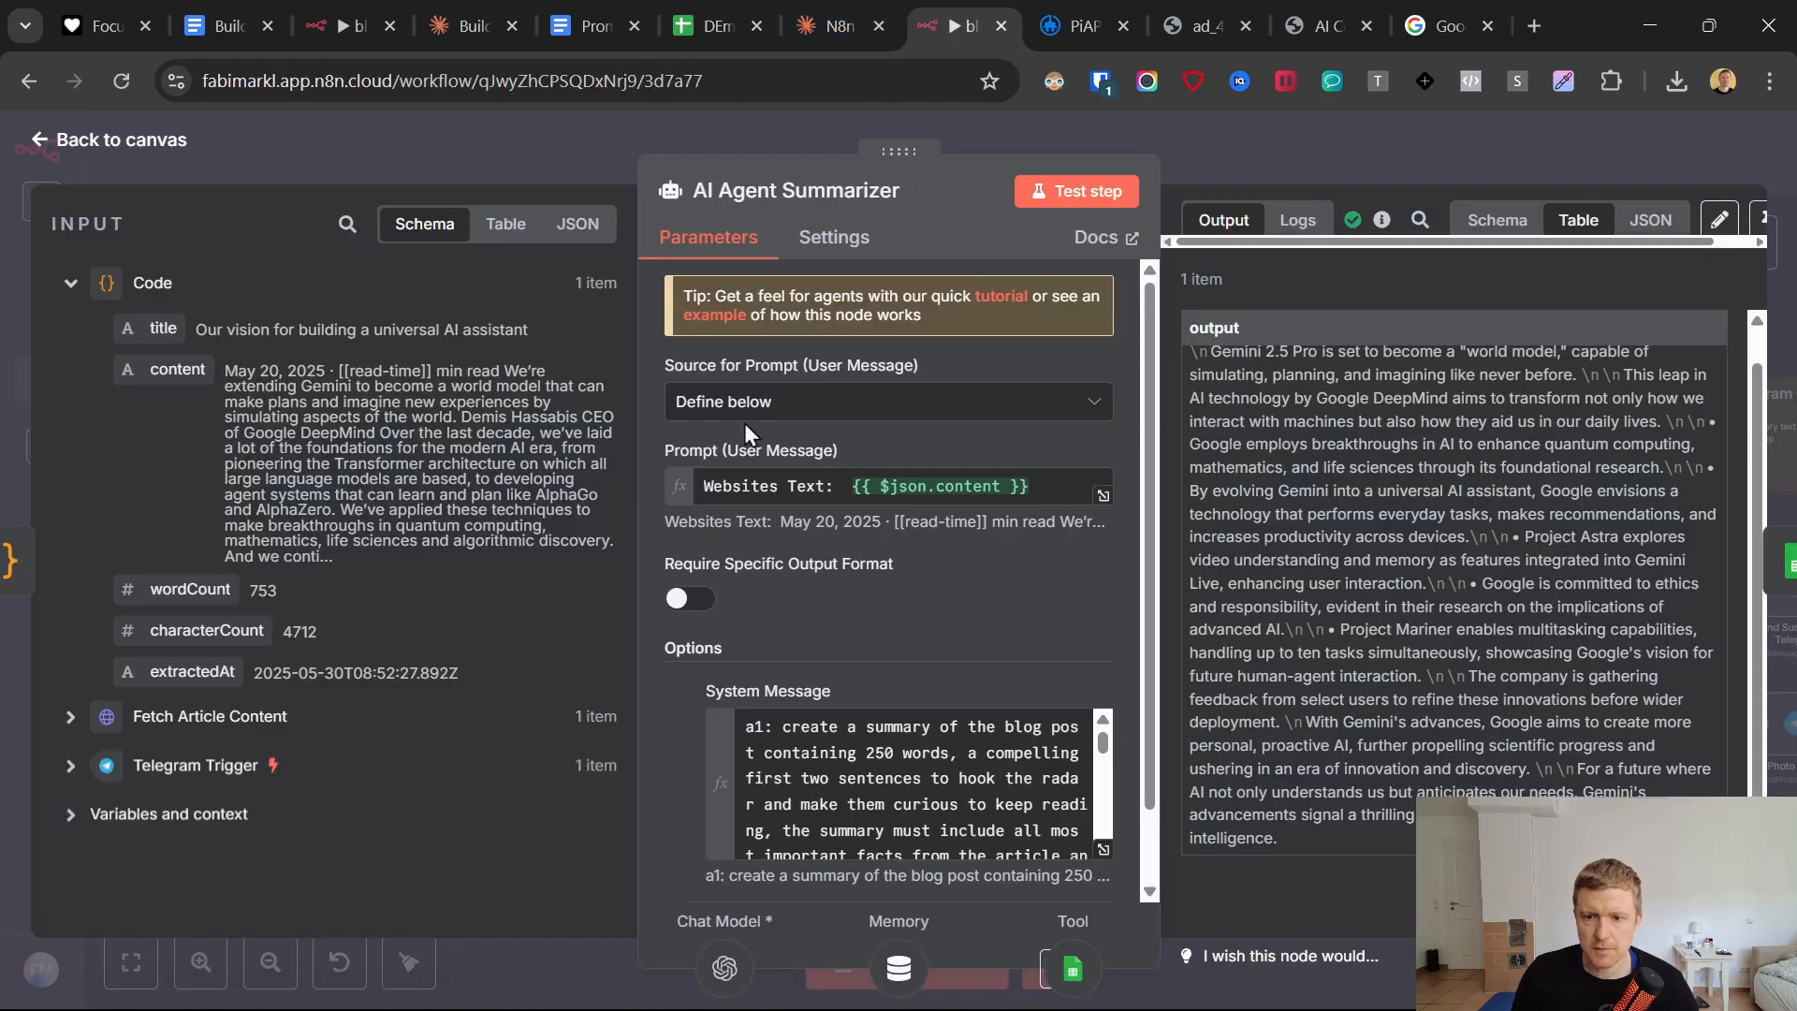
{"action": "left_click", "coordinate": [36, 139]}
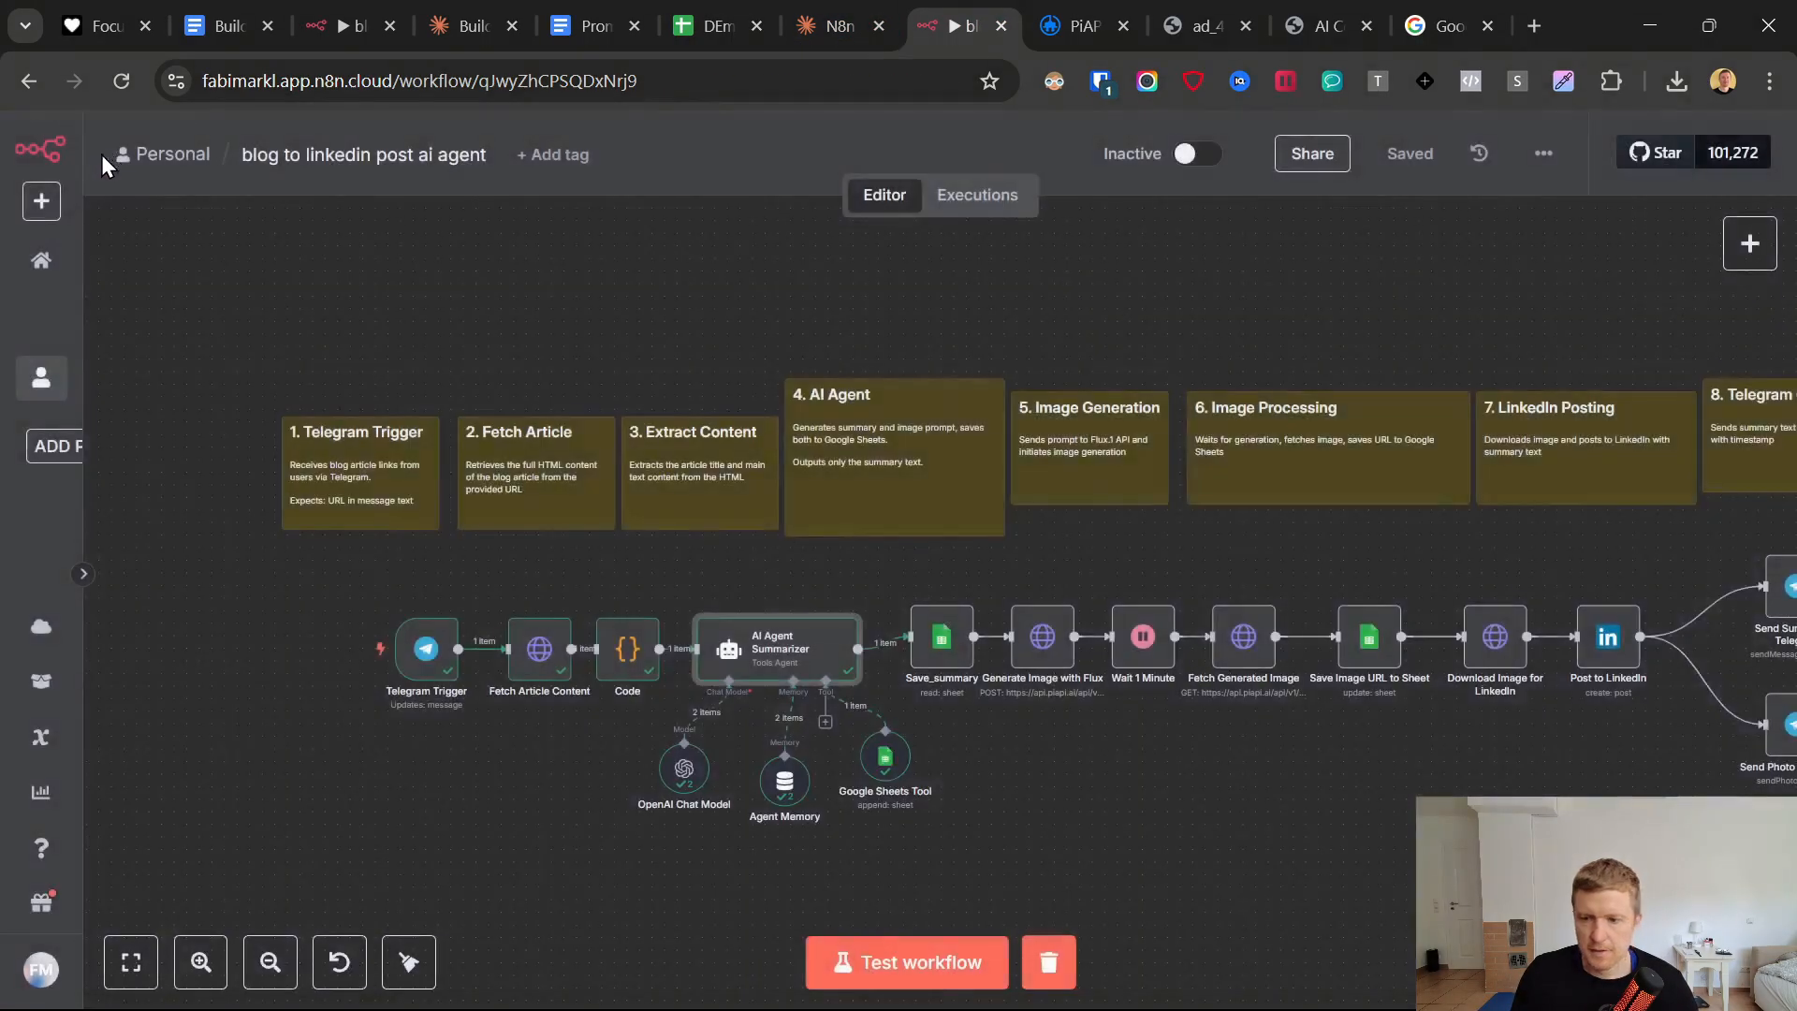
{"action": "double_click", "coordinate": [961, 646]}
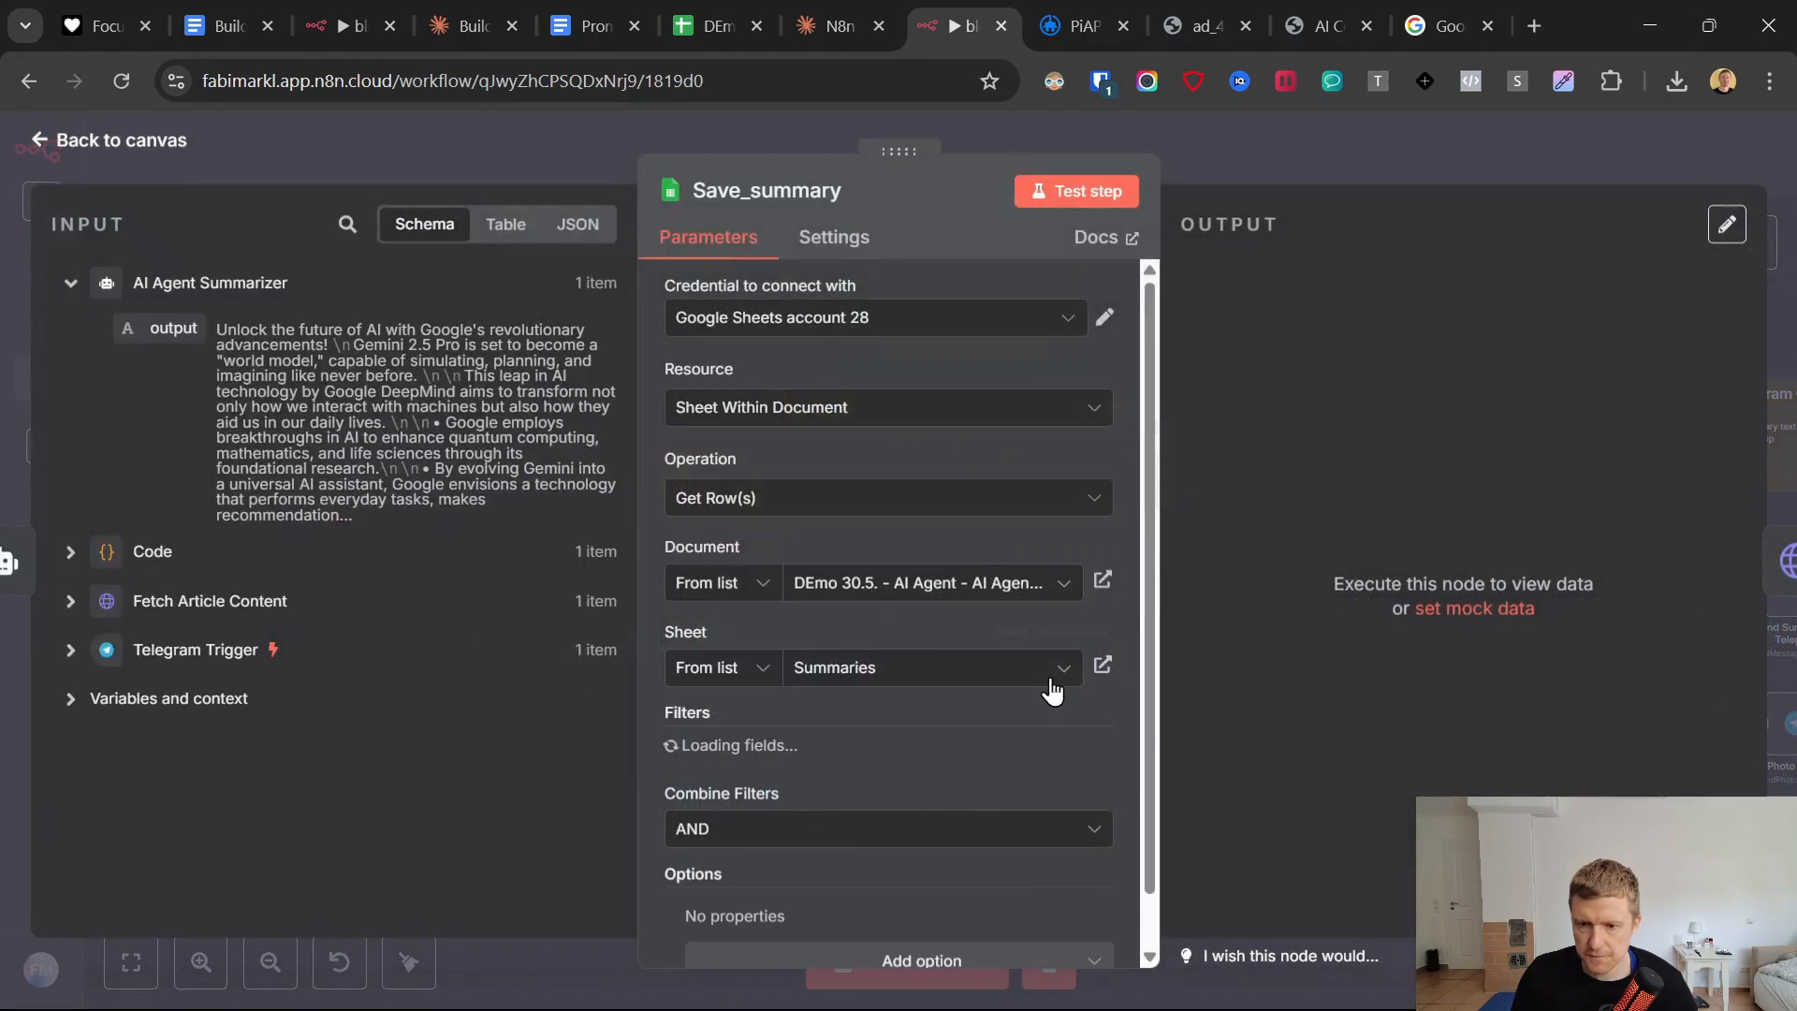
{"action": "left_click", "coordinate": [831, 190]}
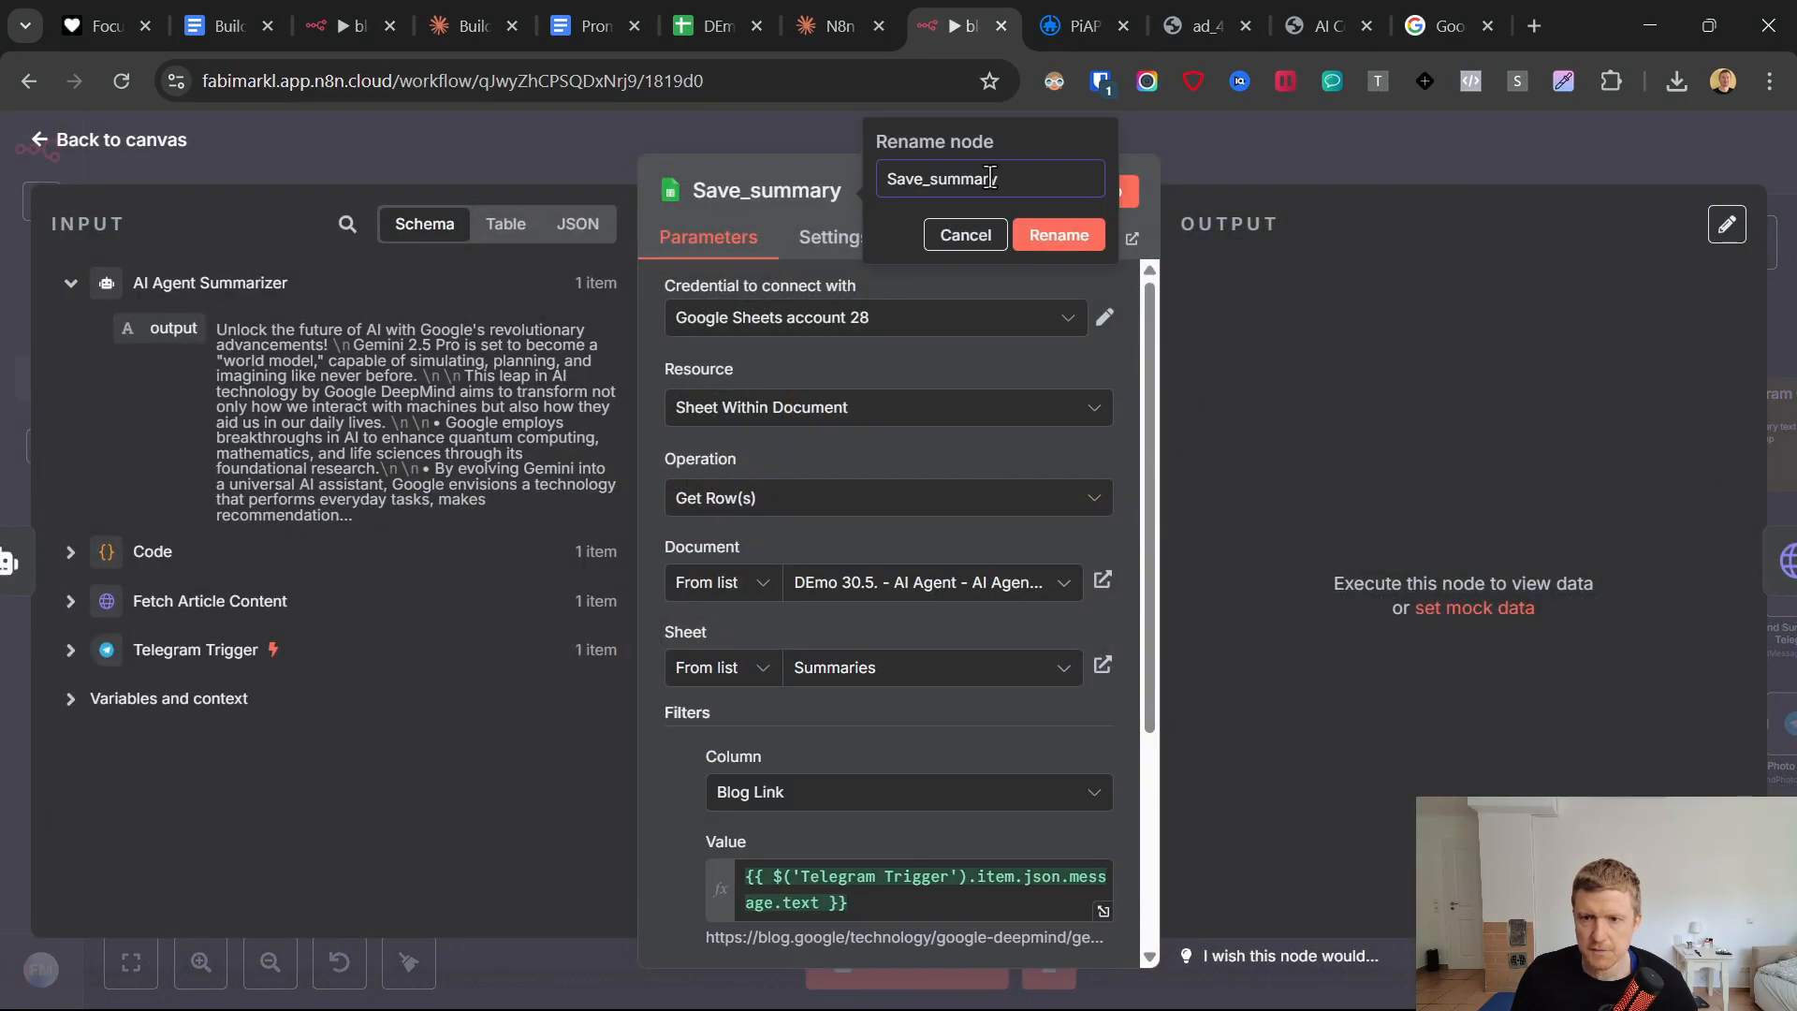
{"action": "left_click_drag", "start_coordinate": [1049, 175], "coordinate": [878, 174]}
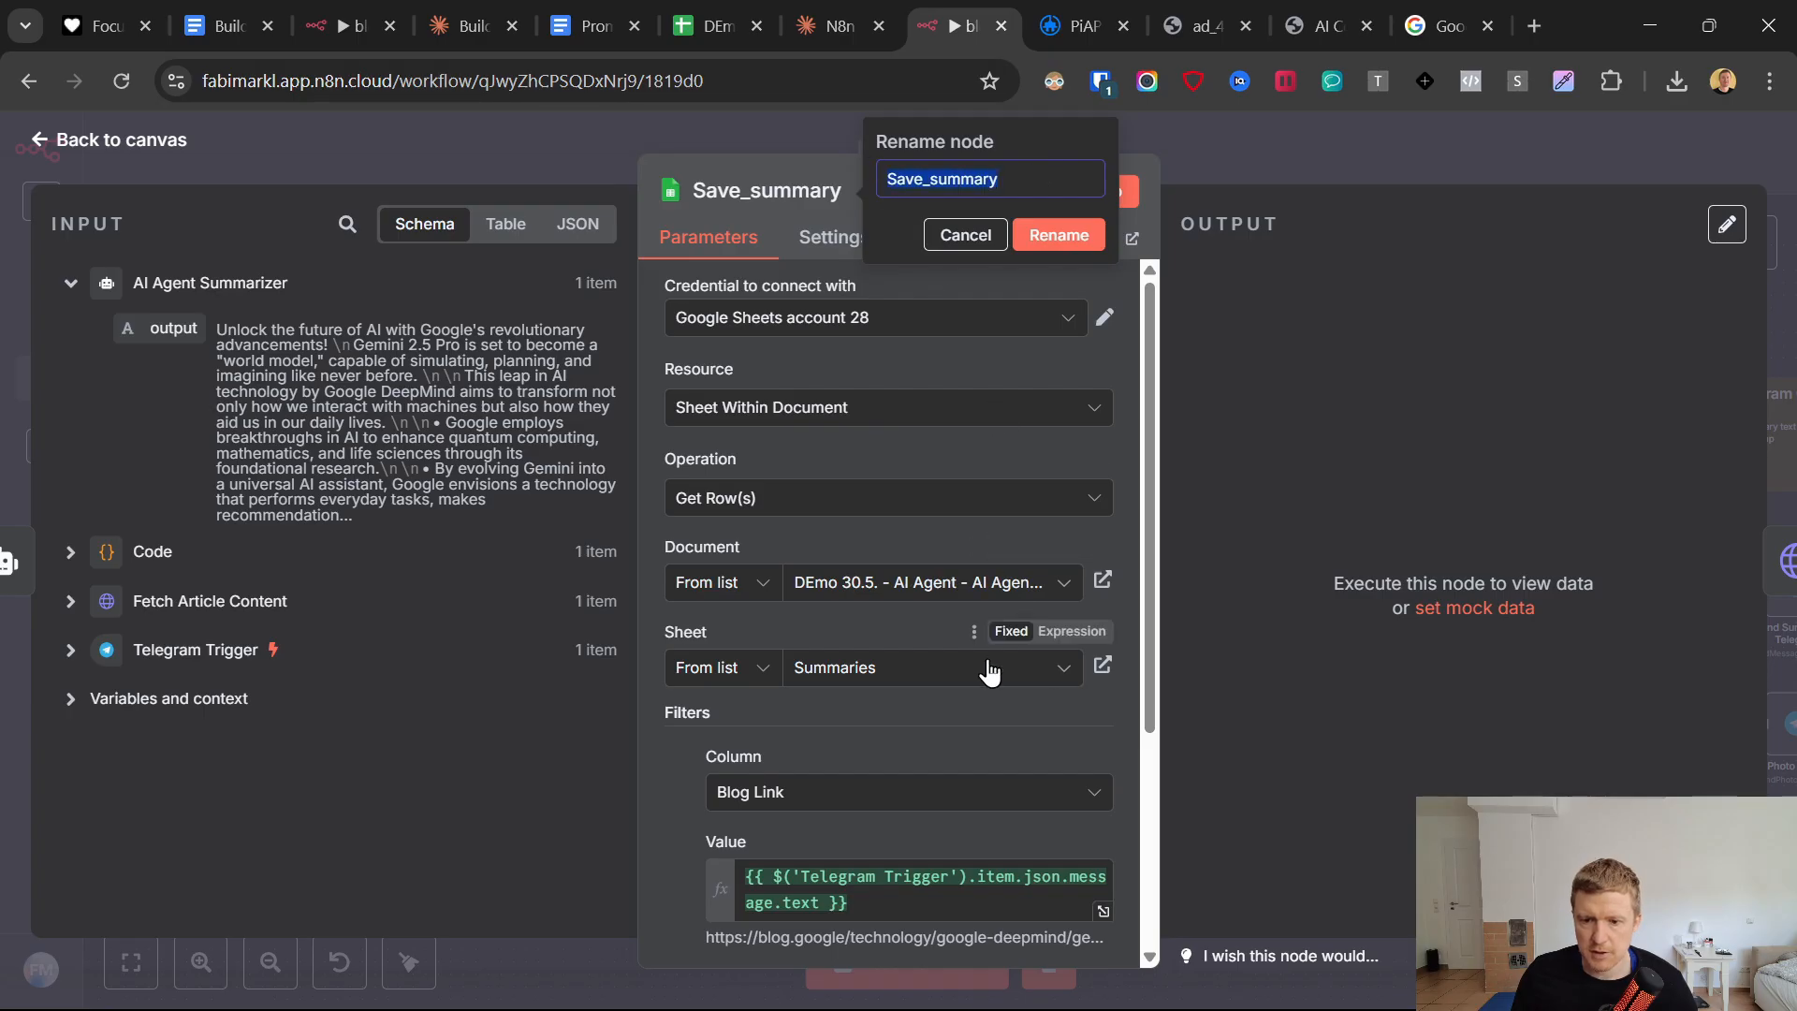
{"action": "type", "text": "GEt Image prompt"}
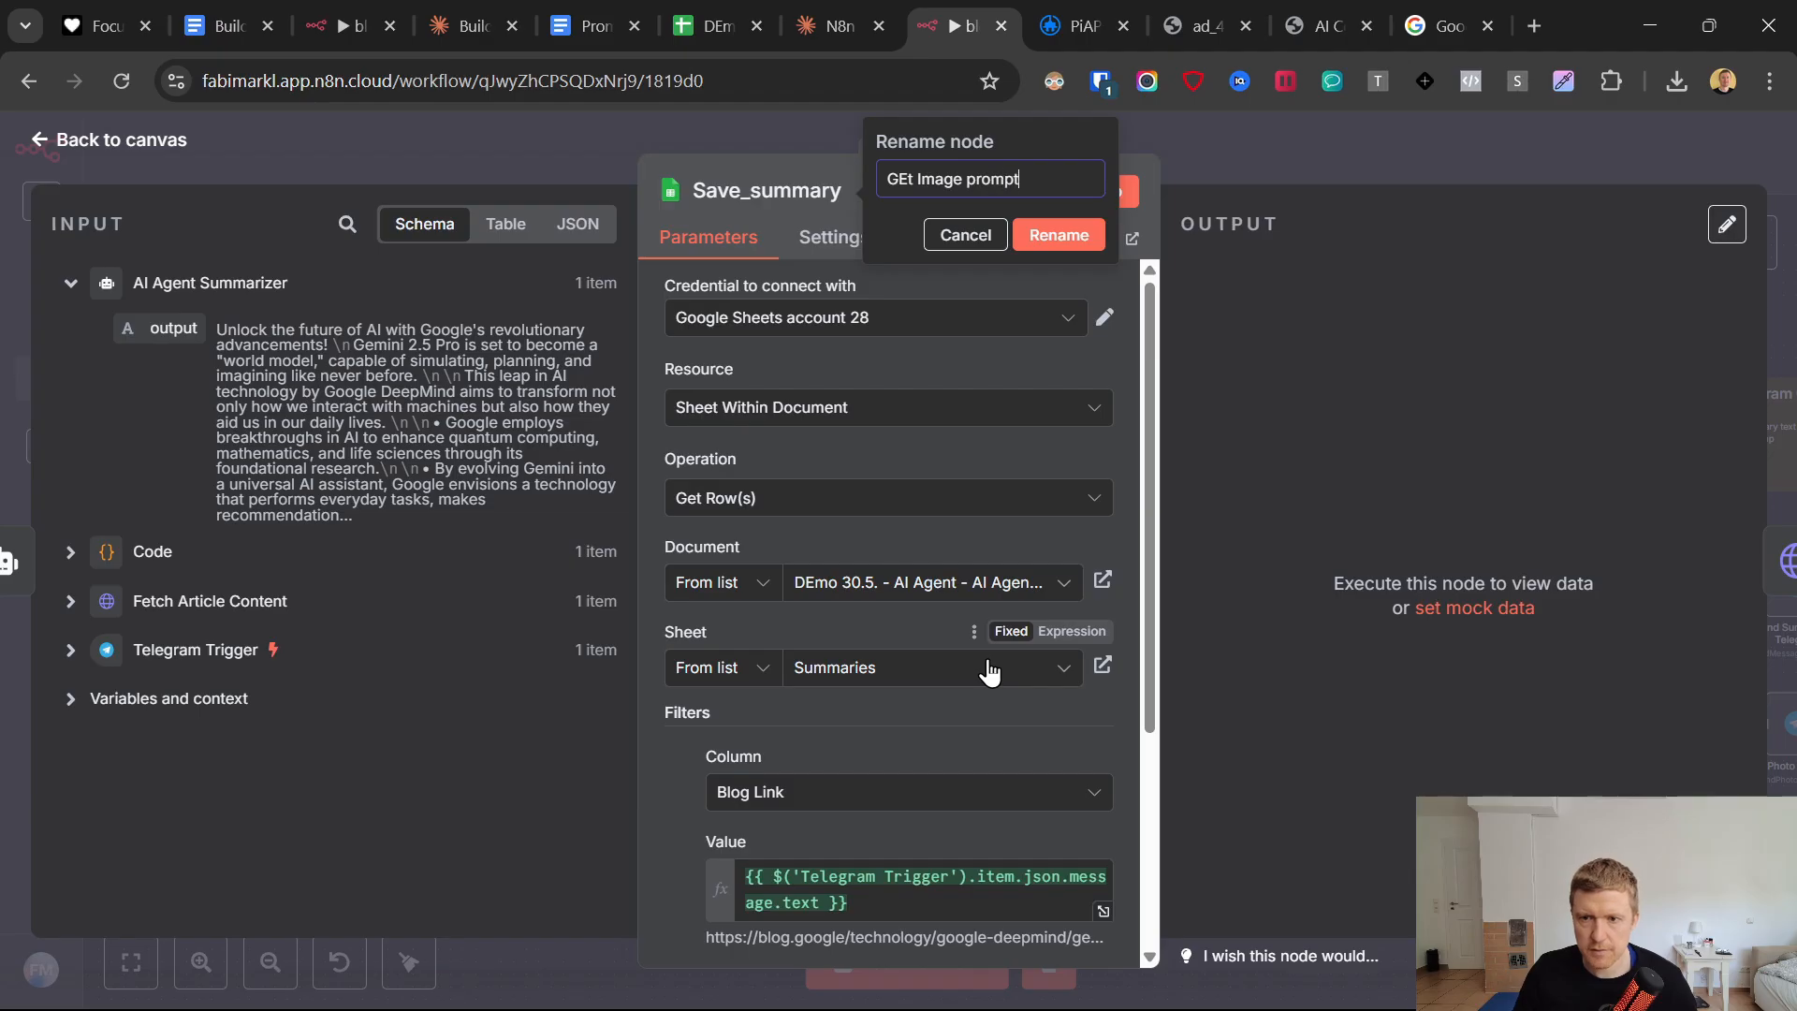
{"action": "left_click", "coordinate": [910, 181]}
{"action": "key", "text": "BackSpace"}
{"action": "type", "text": "et"}
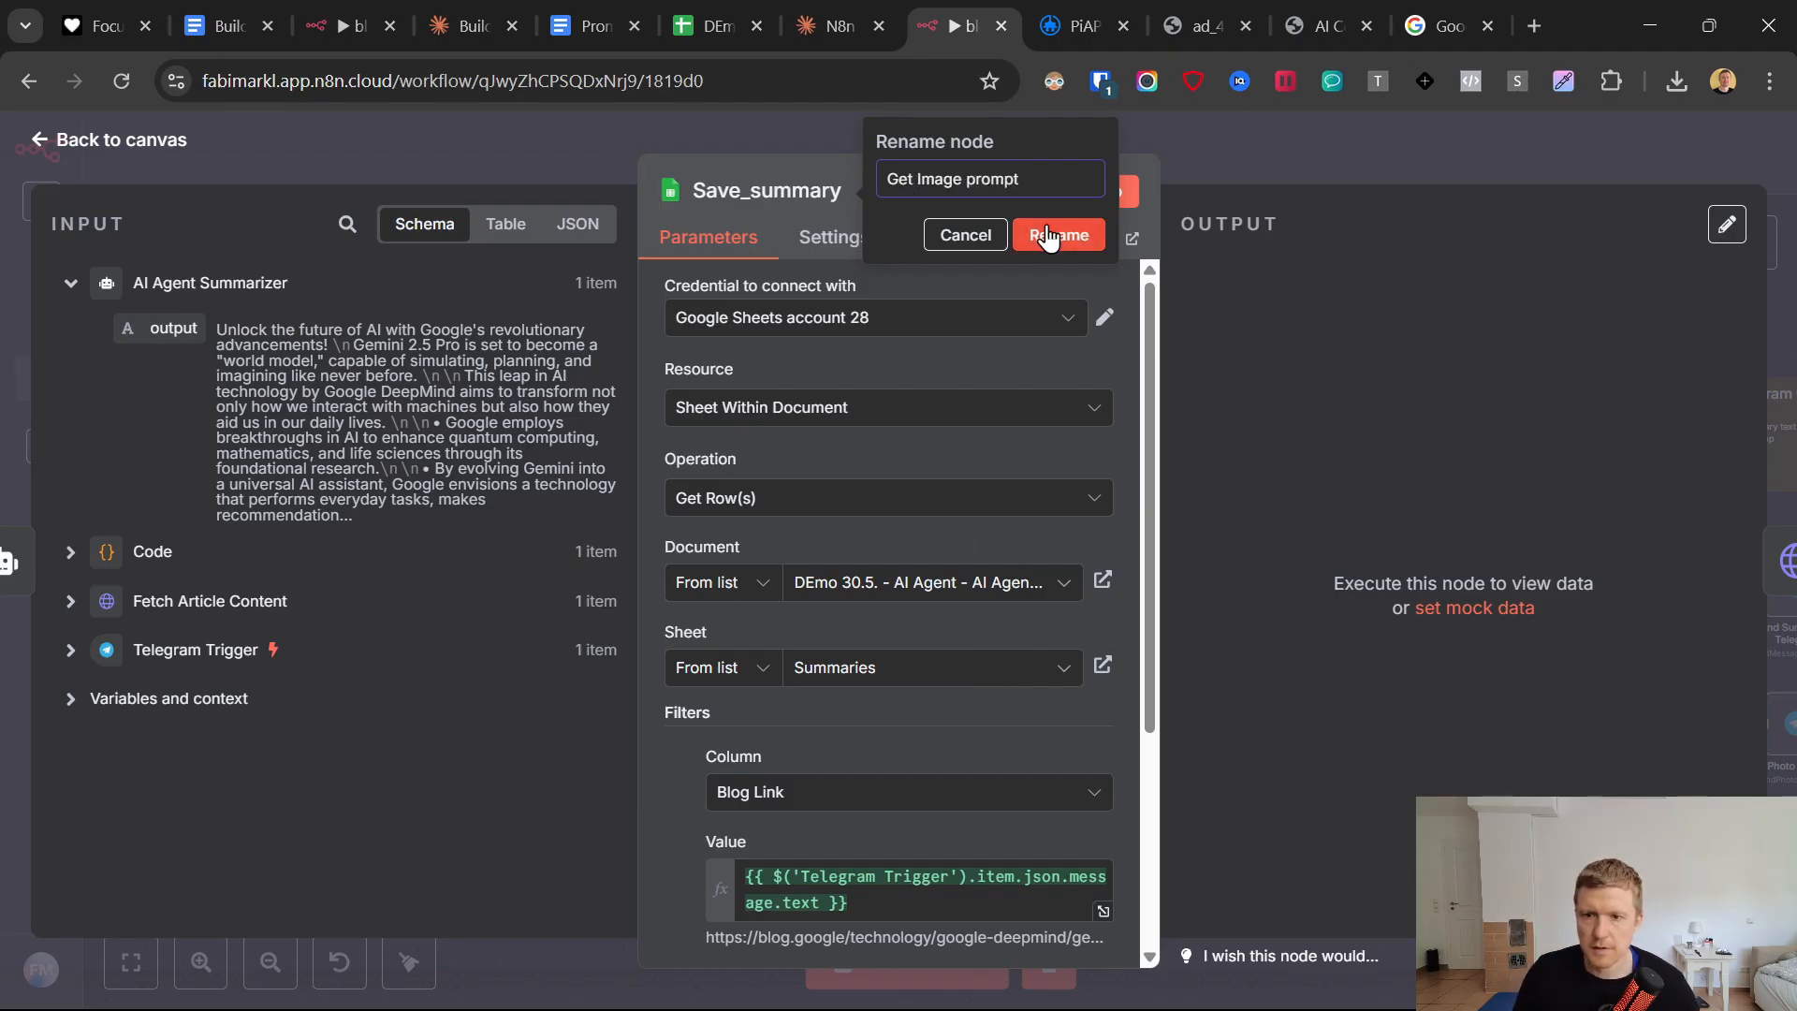
{"action": "key", "text": "Return"}
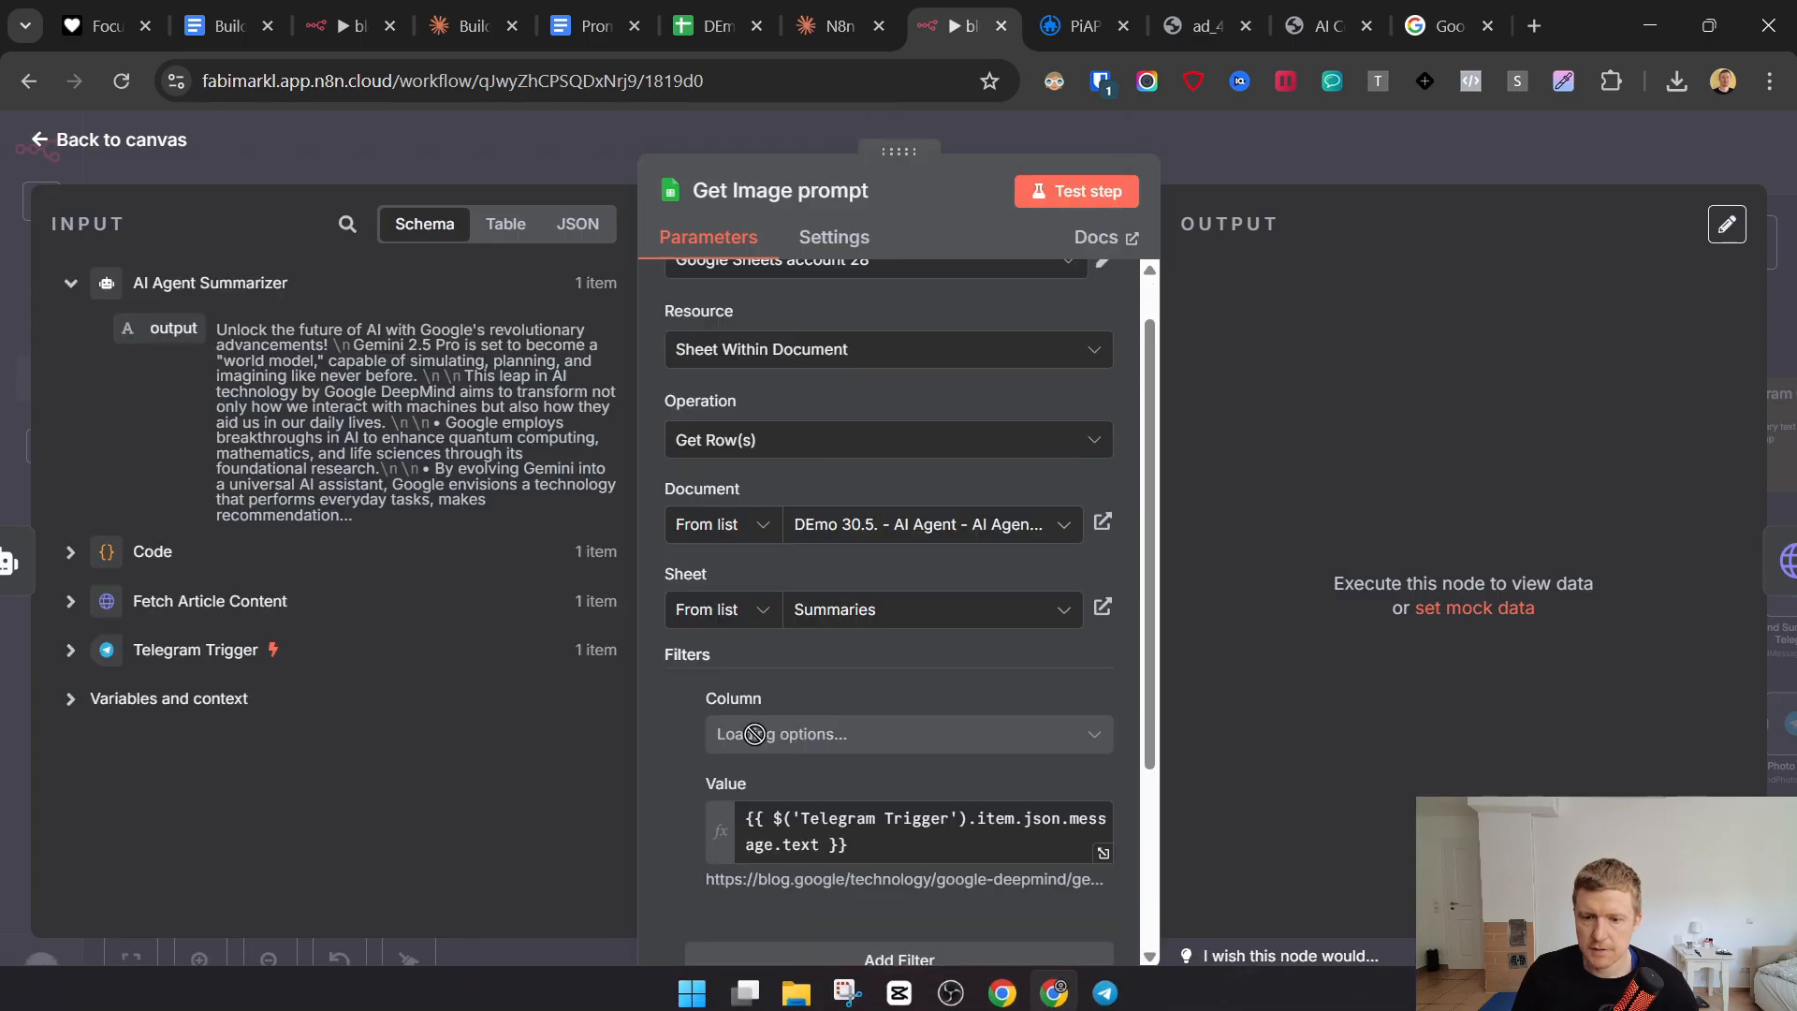
Test the Get Image prompt node with its Blog Link filter and return to the canvas.
{"action": "scroll", "coordinate": [776, 749], "scroll_direction": "down", "scroll_amount": 3}
{"action": "left_click", "coordinate": [1076, 191]}
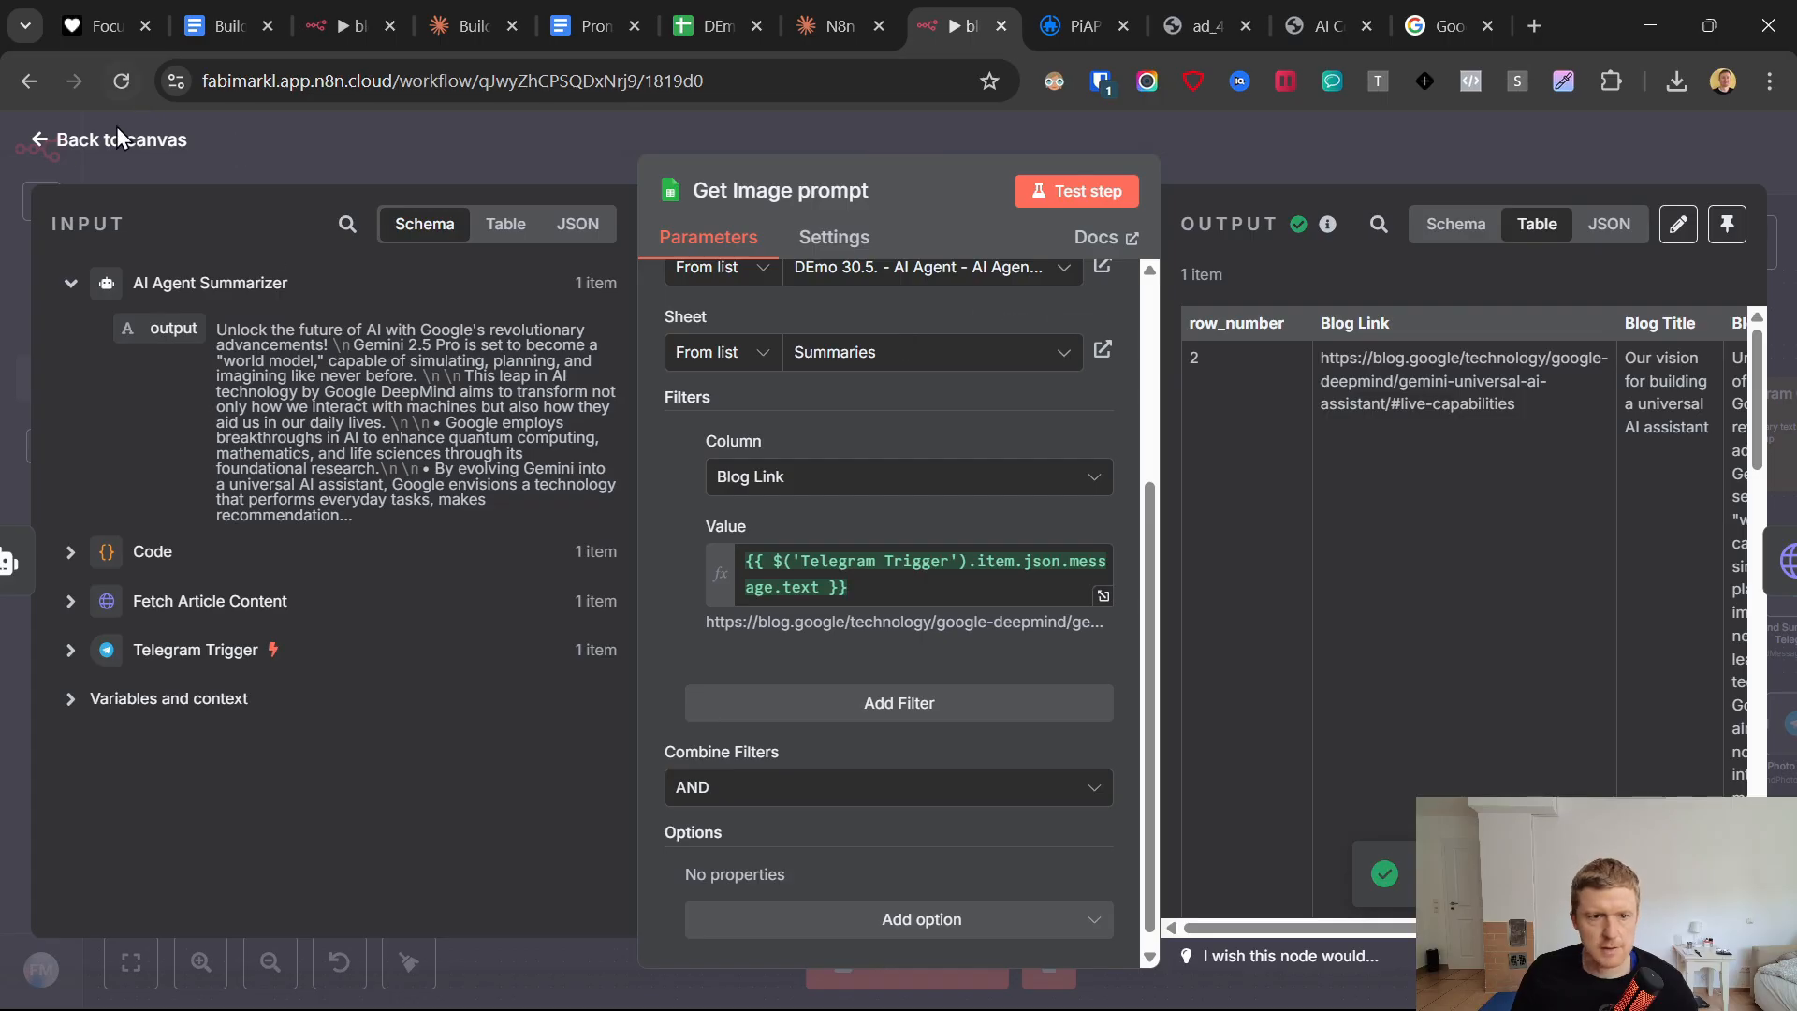
{"action": "left_click", "coordinate": [44, 145]}
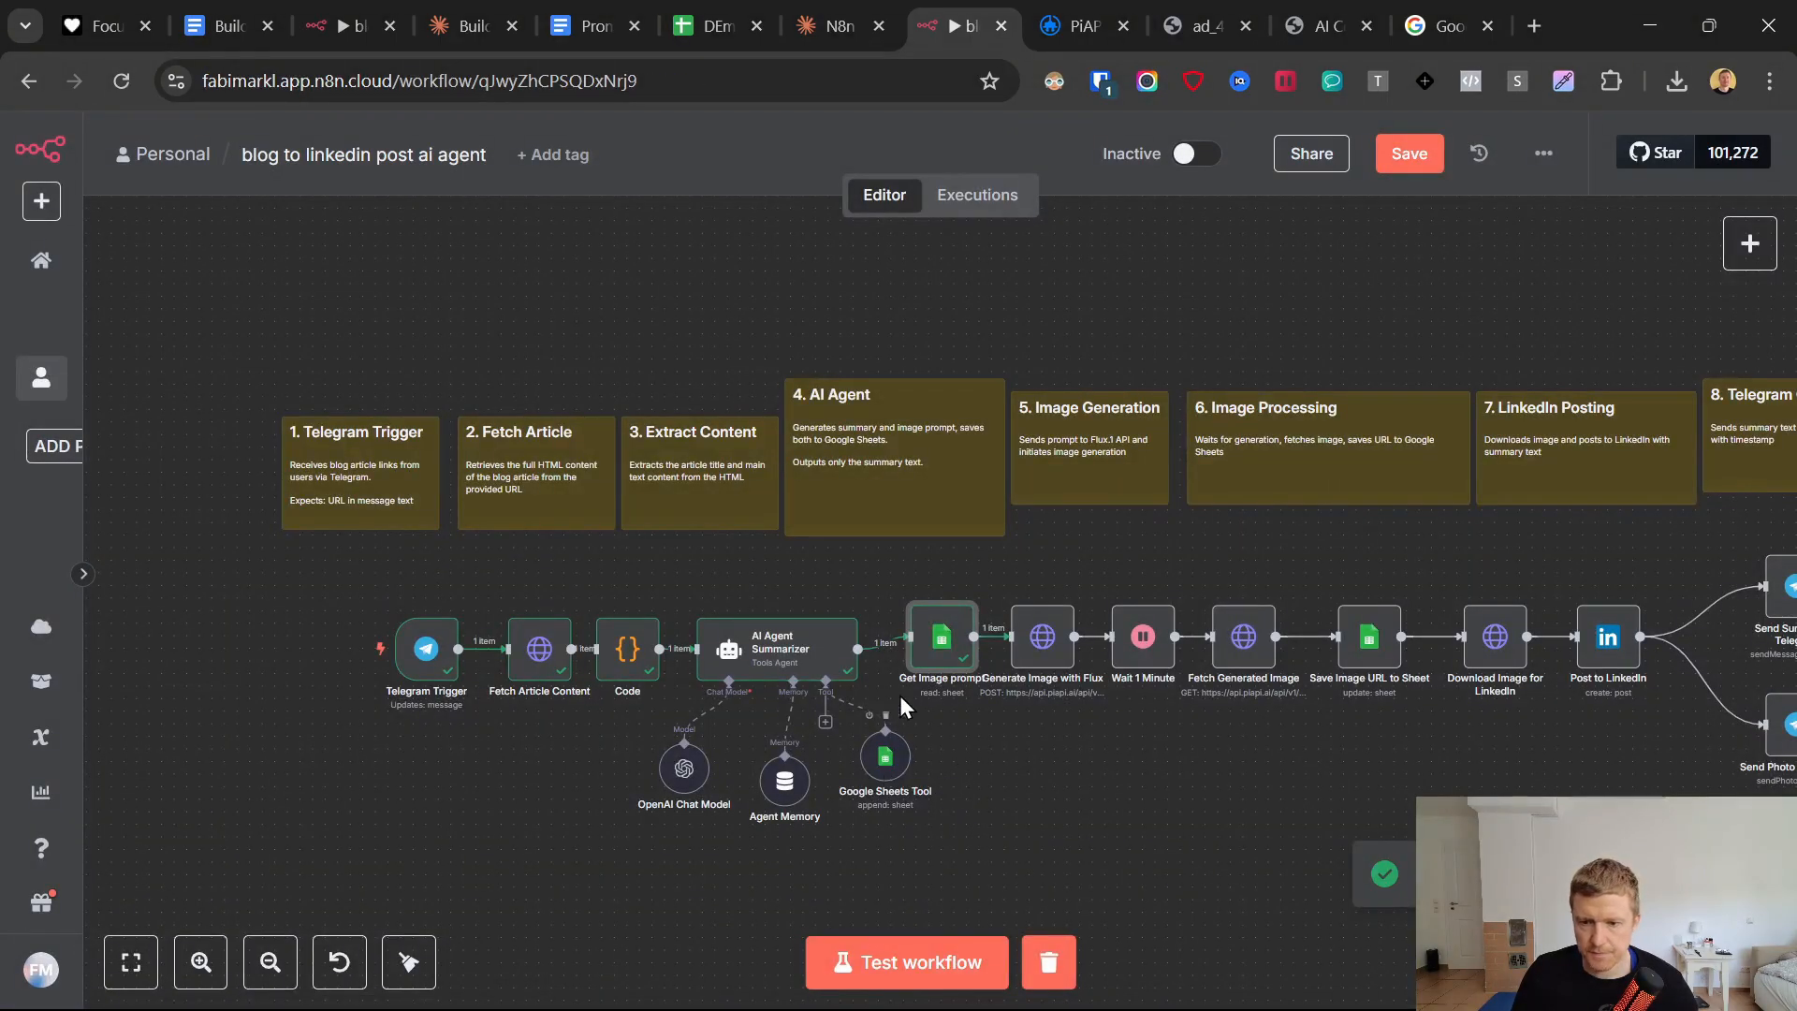
Rename the agent's Google Sheets Tool node to "Save_Summary".
{"action": "right_click", "coordinate": [886, 754]}
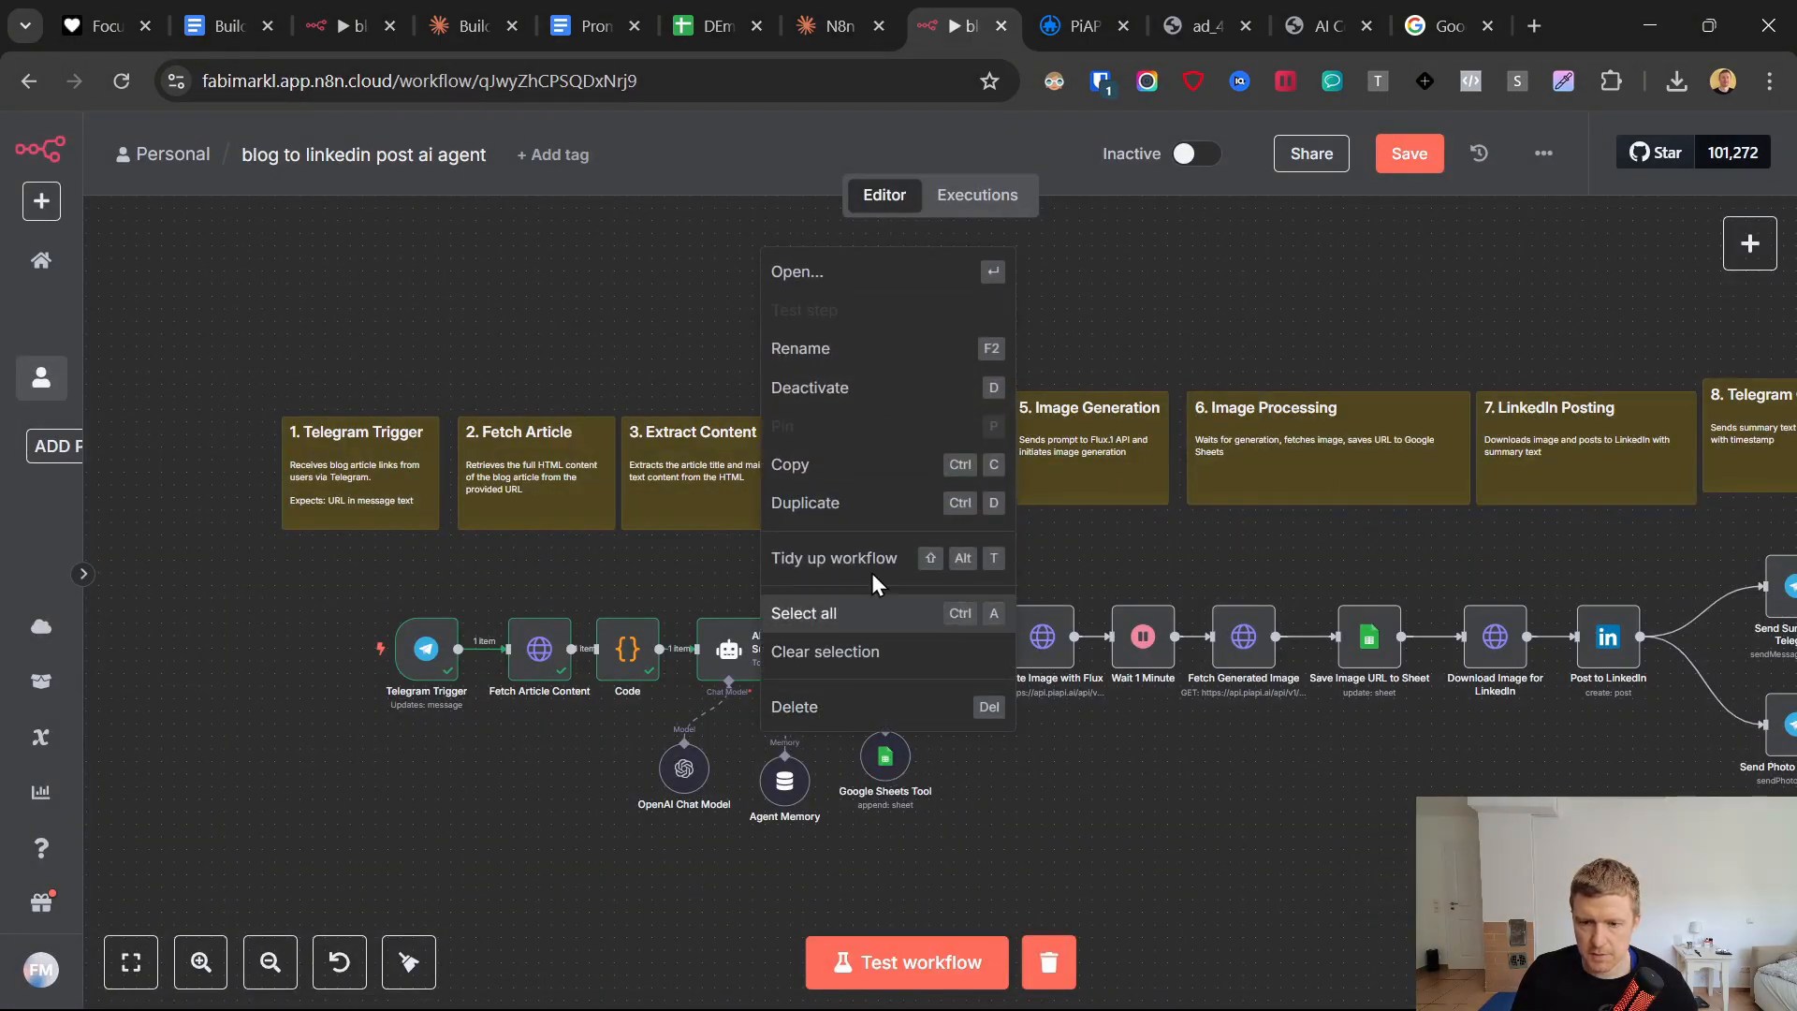
{"action": "left_click", "coordinate": [814, 347]}
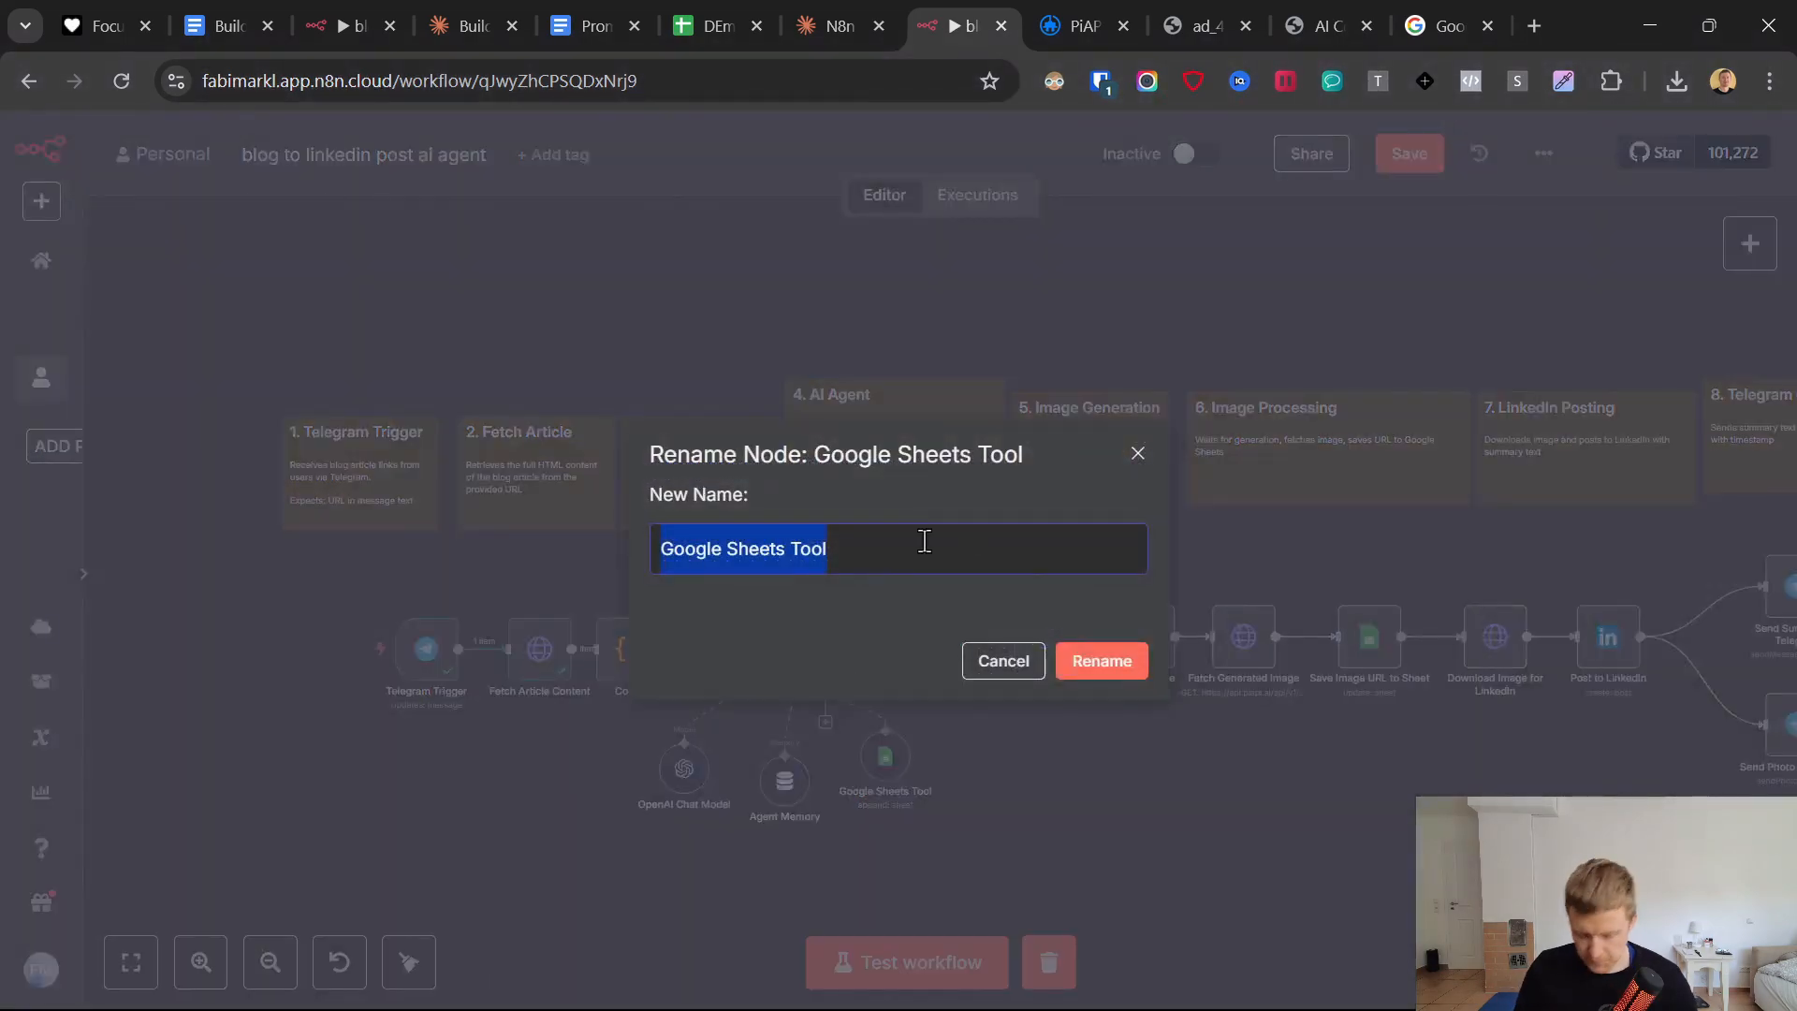
{"action": "type", "text": "Save_Summary"}
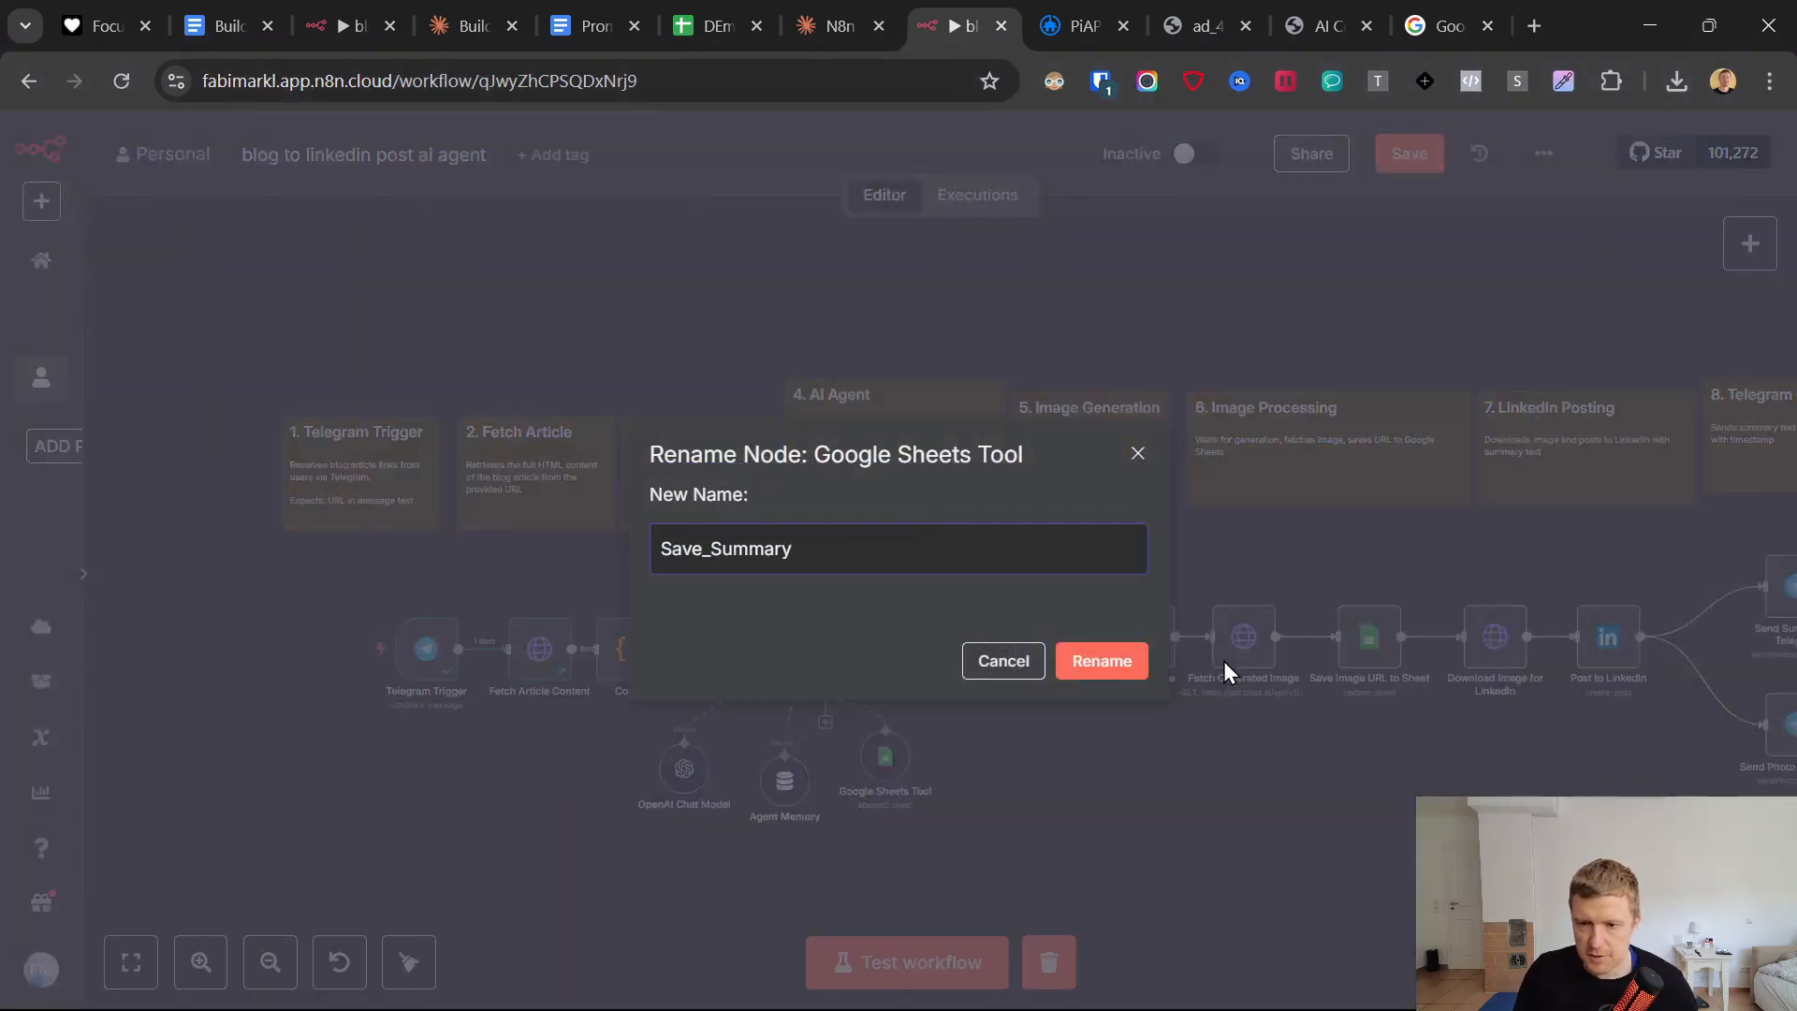
{"action": "left_click", "coordinate": [1103, 667]}
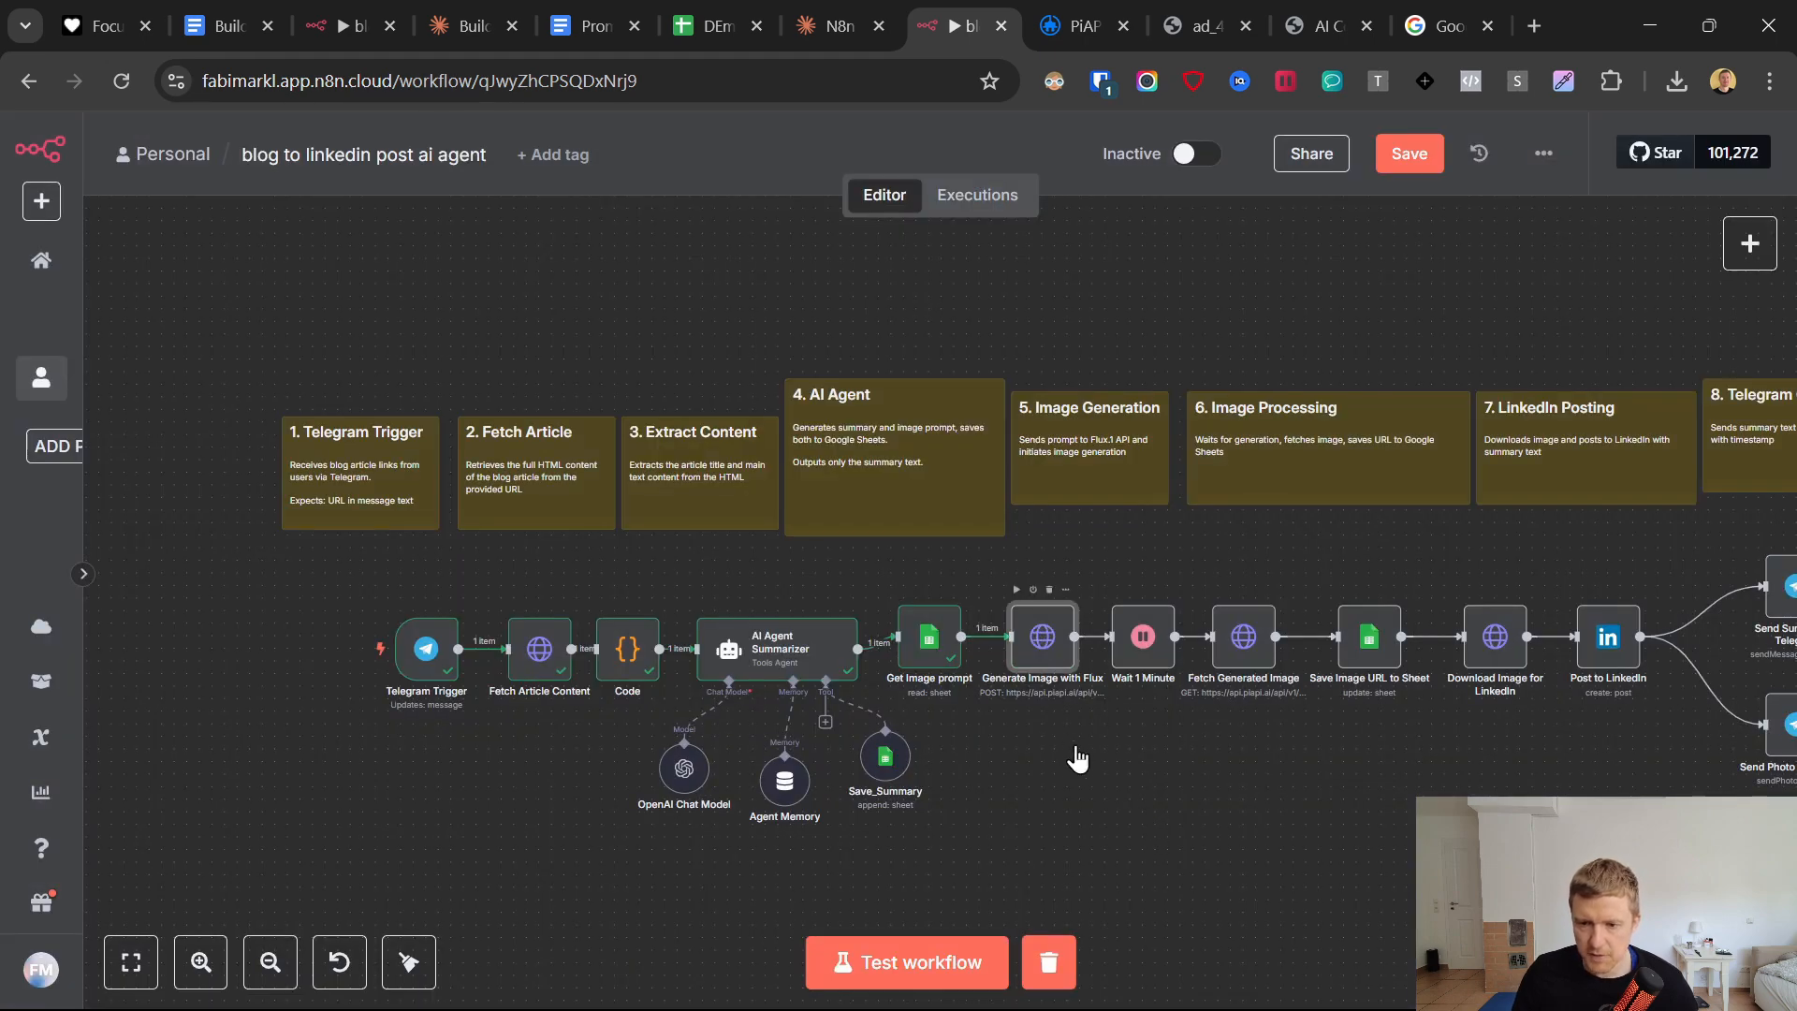
In the Generate Image with Flux node's JSON body, replace the "a little cat" prompt with the Image Prompt field, {{ $json['Image Prompt'] }}.
{"action": "key", "text": "Return"}
{"action": "scroll", "coordinate": [995, 610], "scroll_direction": "down", "scroll_amount": 6}
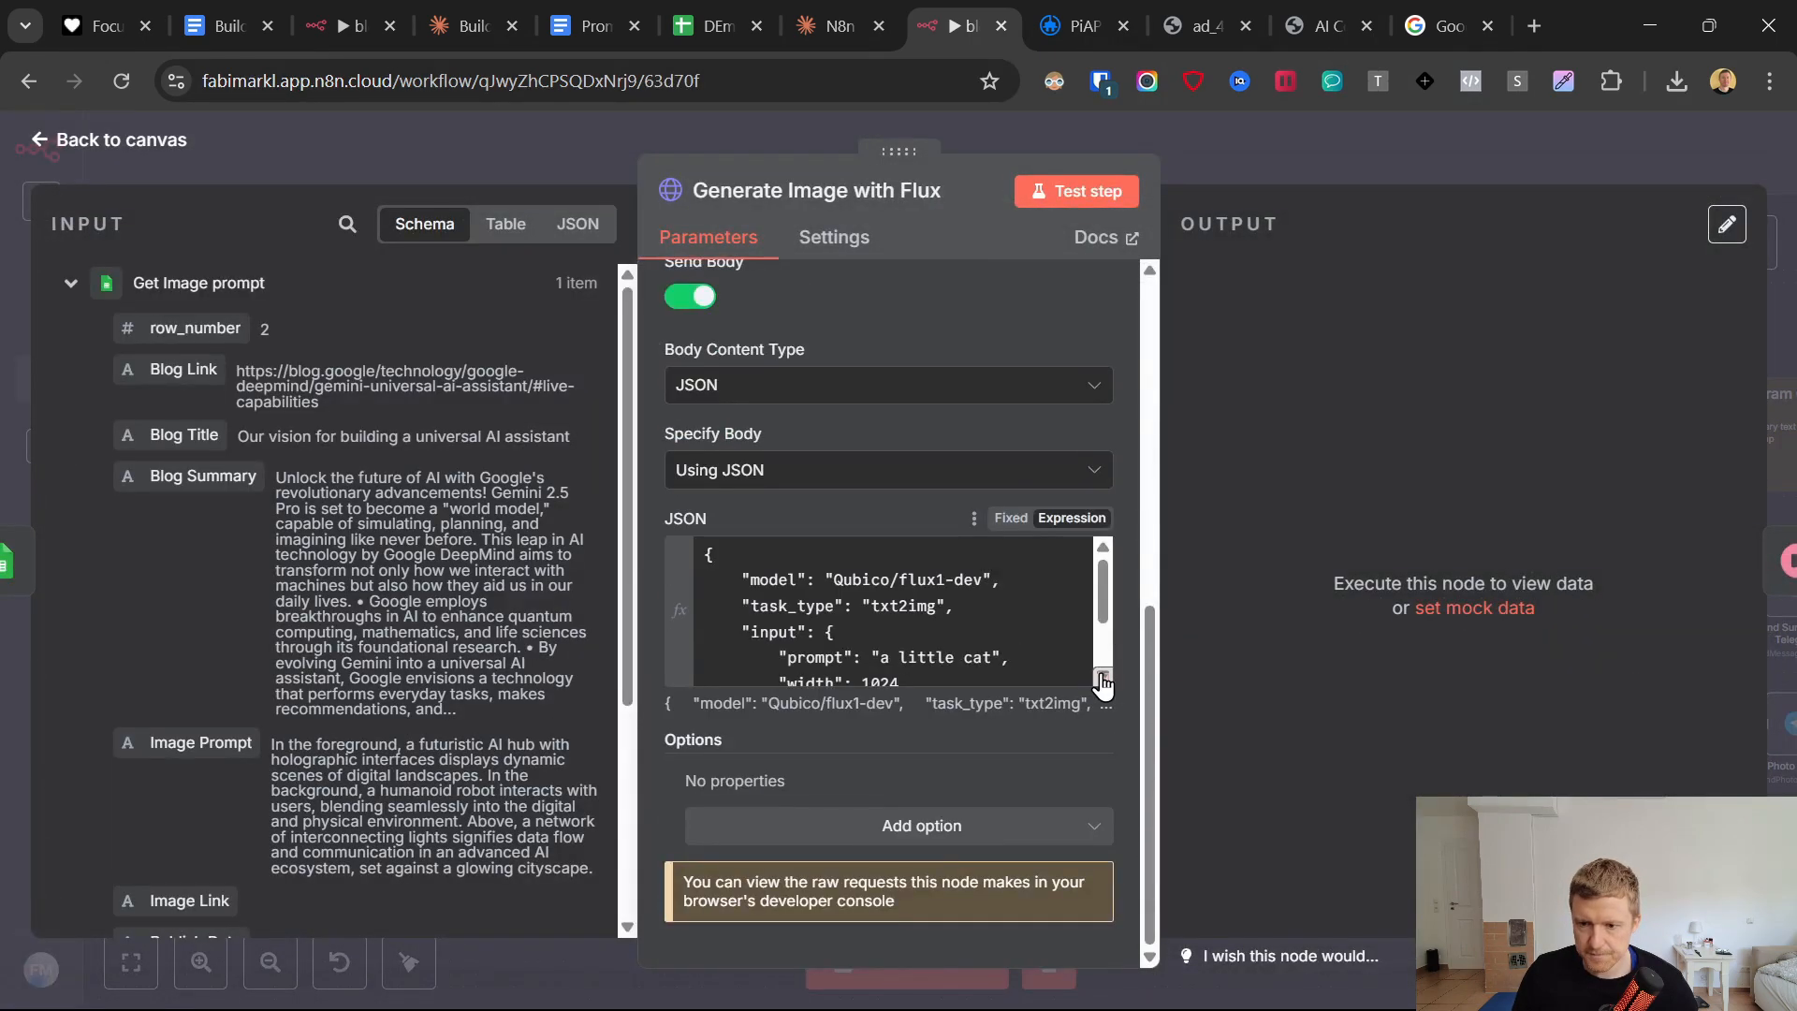
{"action": "left_click", "coordinate": [1101, 678]}
{"action": "left_click_drag", "start_coordinate": [742, 406], "coordinate": [828, 414]}
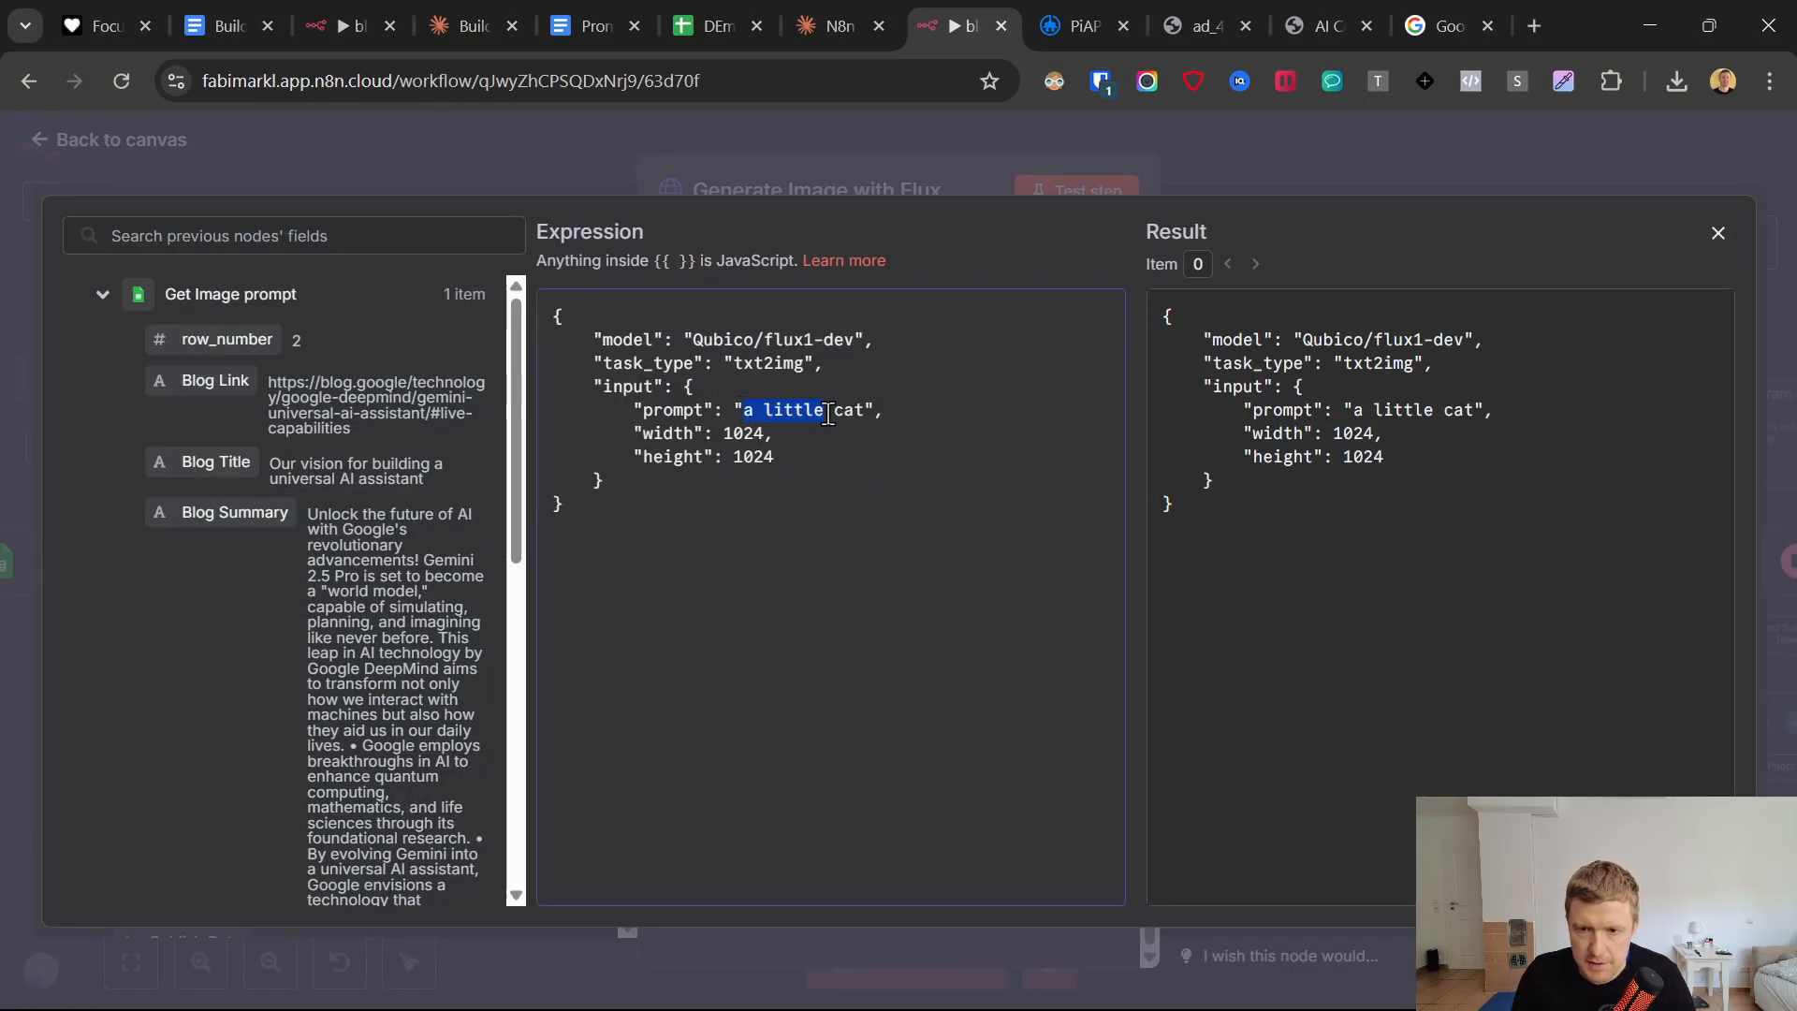
{"action": "key", "text": "BackSpace"}
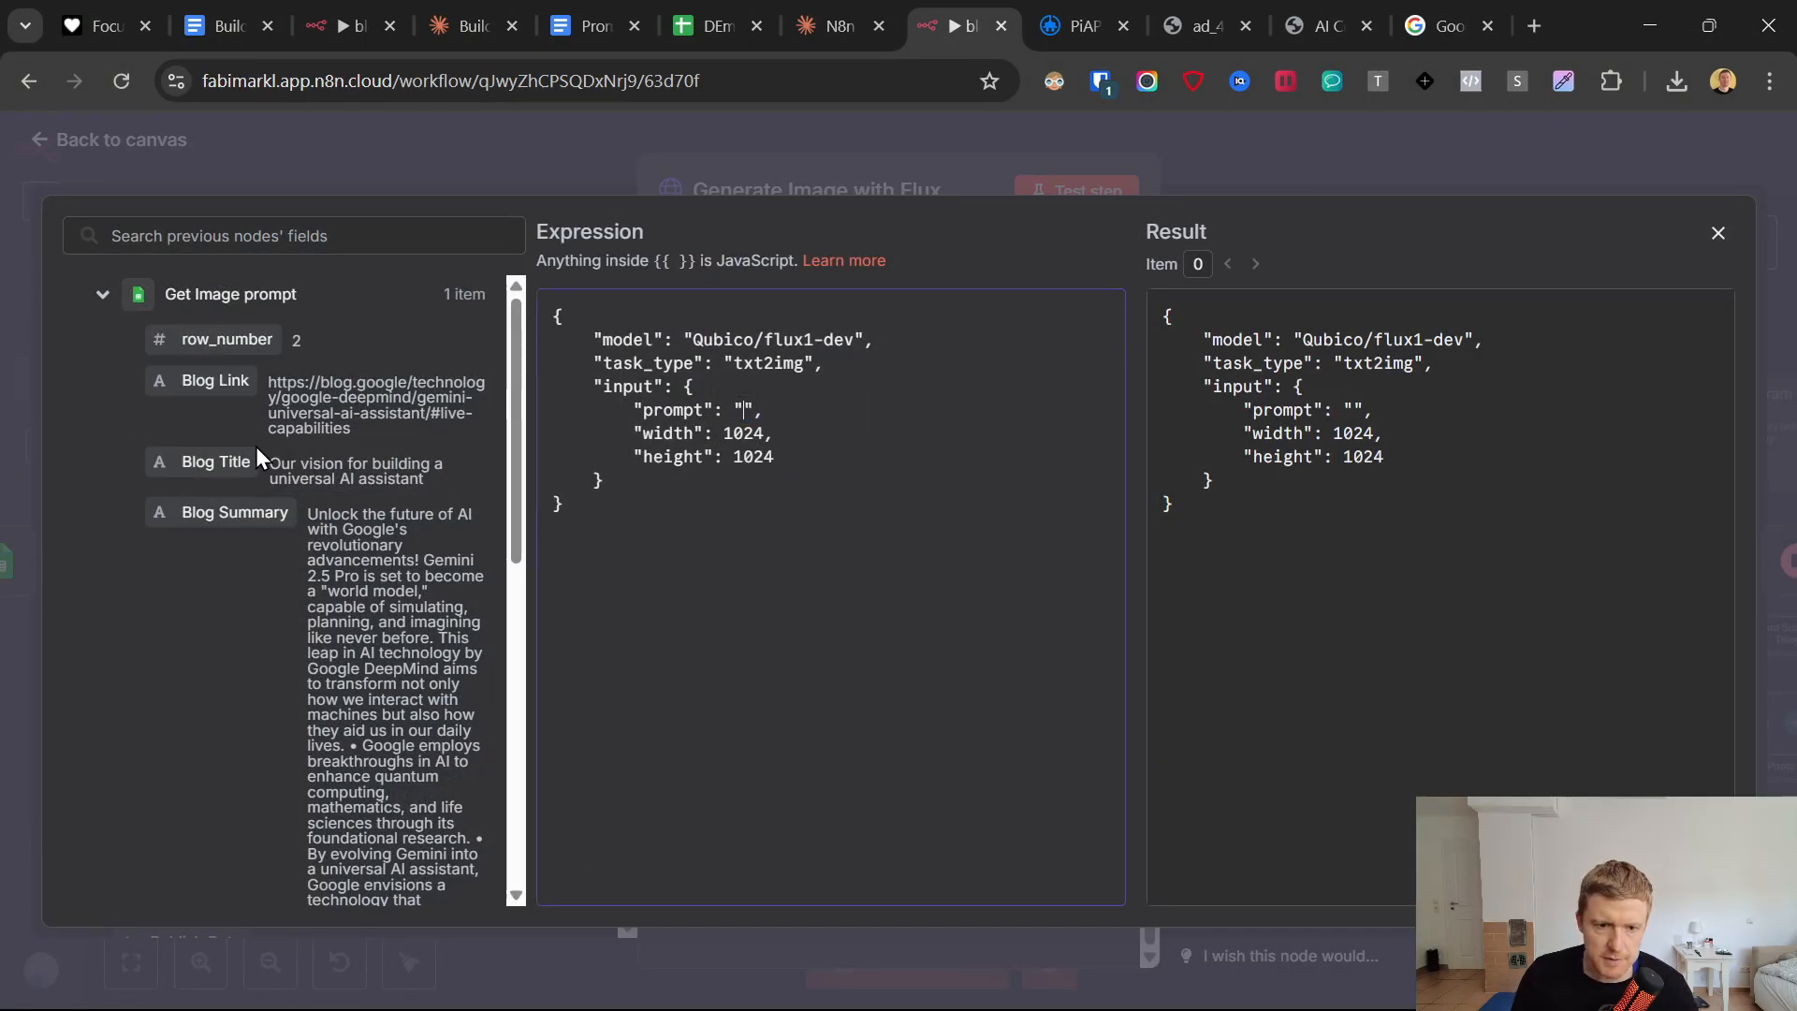
{"action": "scroll", "coordinate": [260, 468], "scroll_direction": "down", "scroll_amount": 4}
{"action": "left_click_drag", "start_coordinate": [286, 607], "coordinate": [744, 411]}
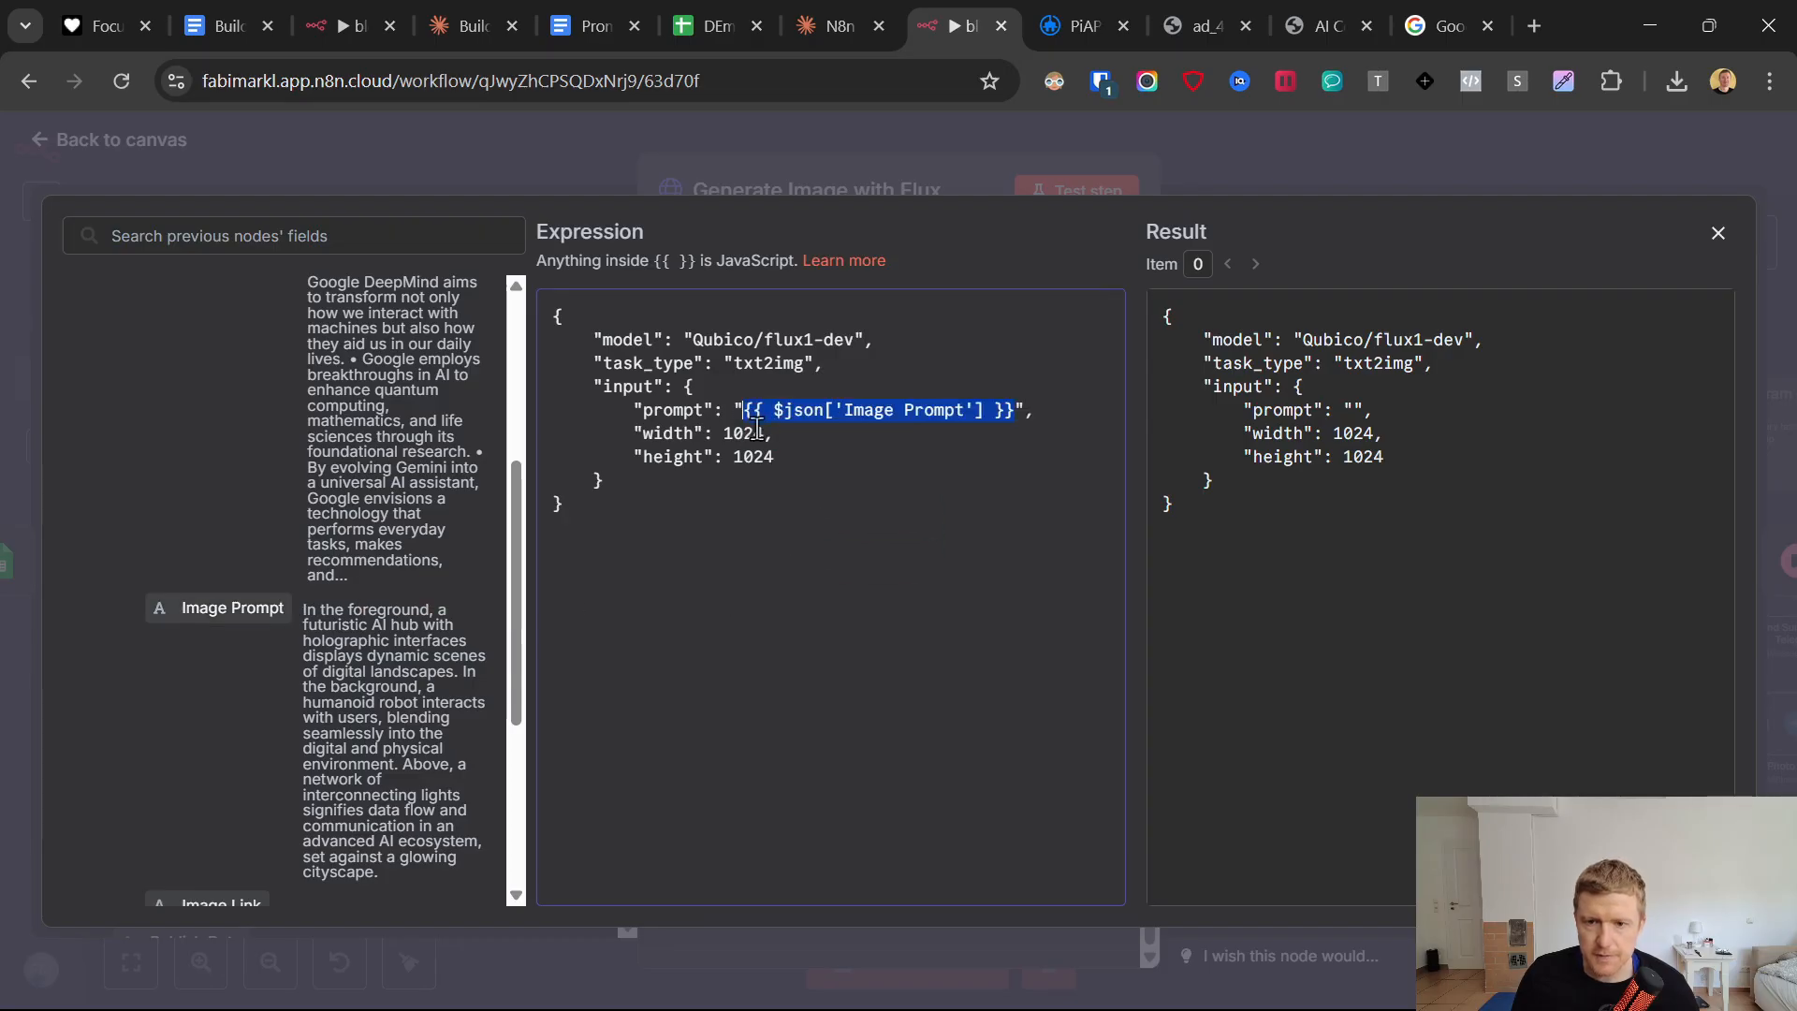
{"action": "left_click", "coordinate": [884, 154]}
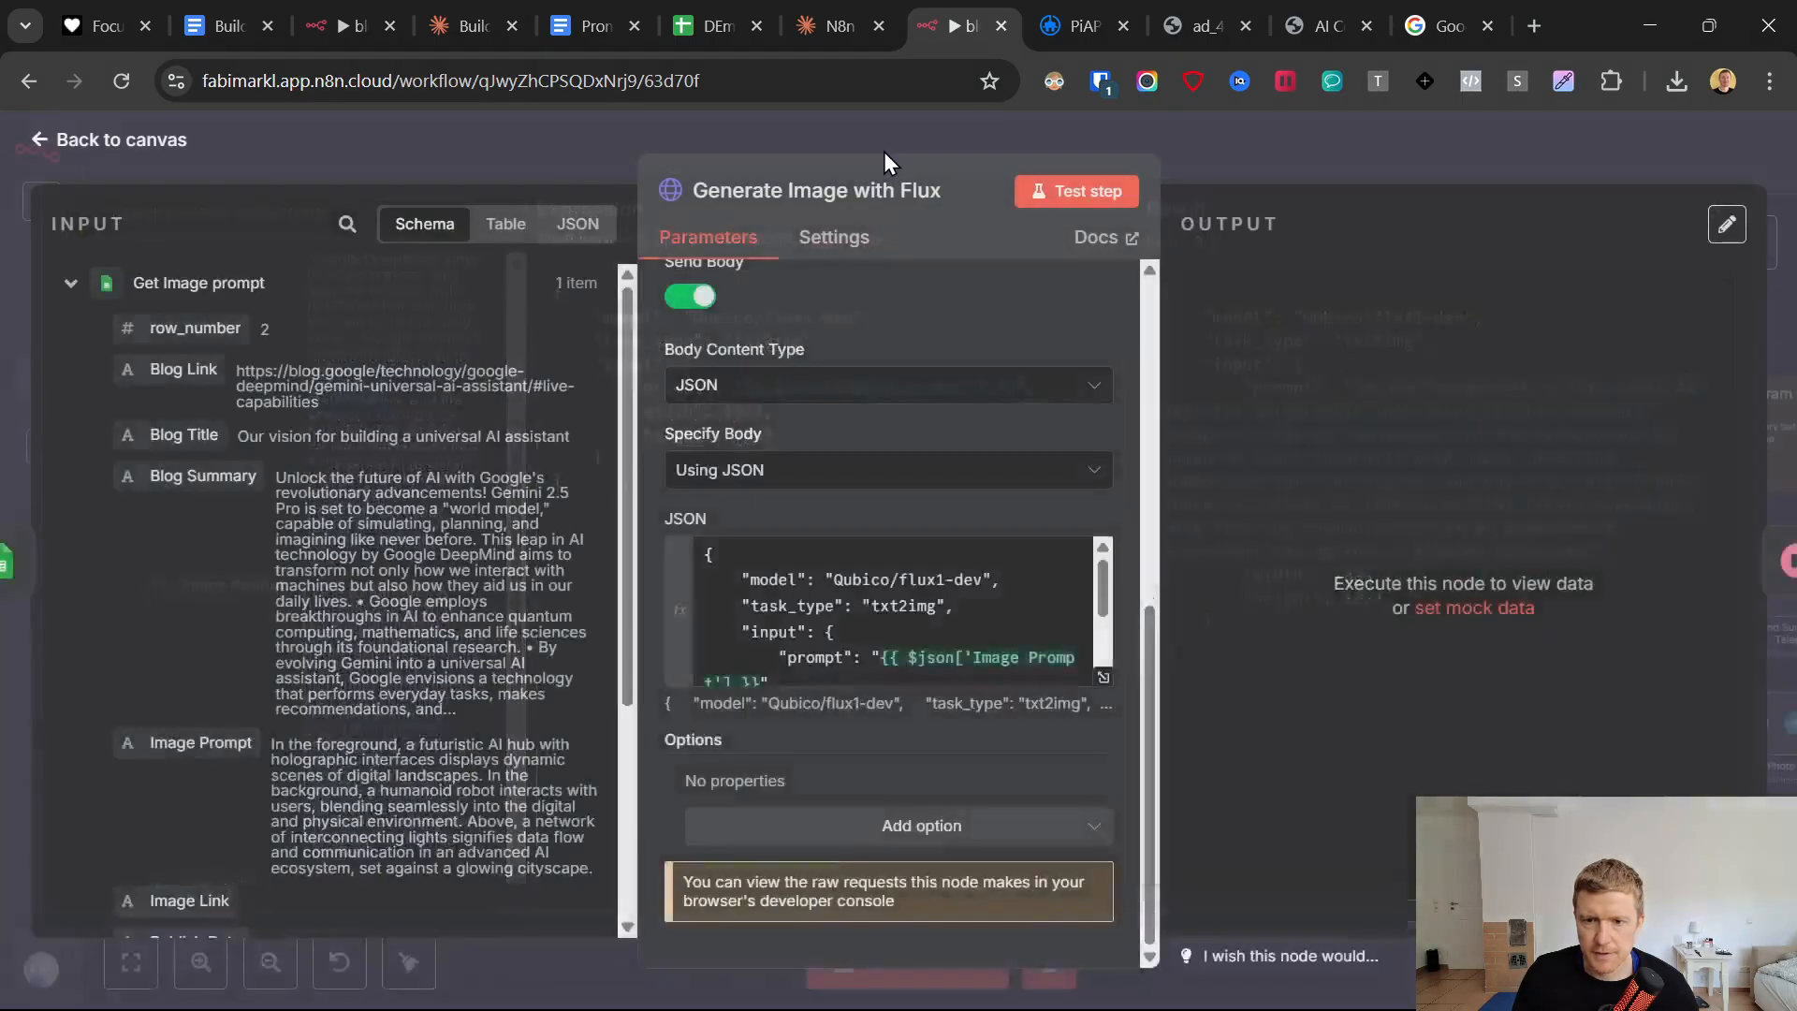
{"action": "left_click", "coordinate": [142, 163]}
Test the Fetch Generated Image node so the preceding image generation and wait nodes run, and return to the canvas.
{"action": "left_click", "coordinate": [1253, 643]}
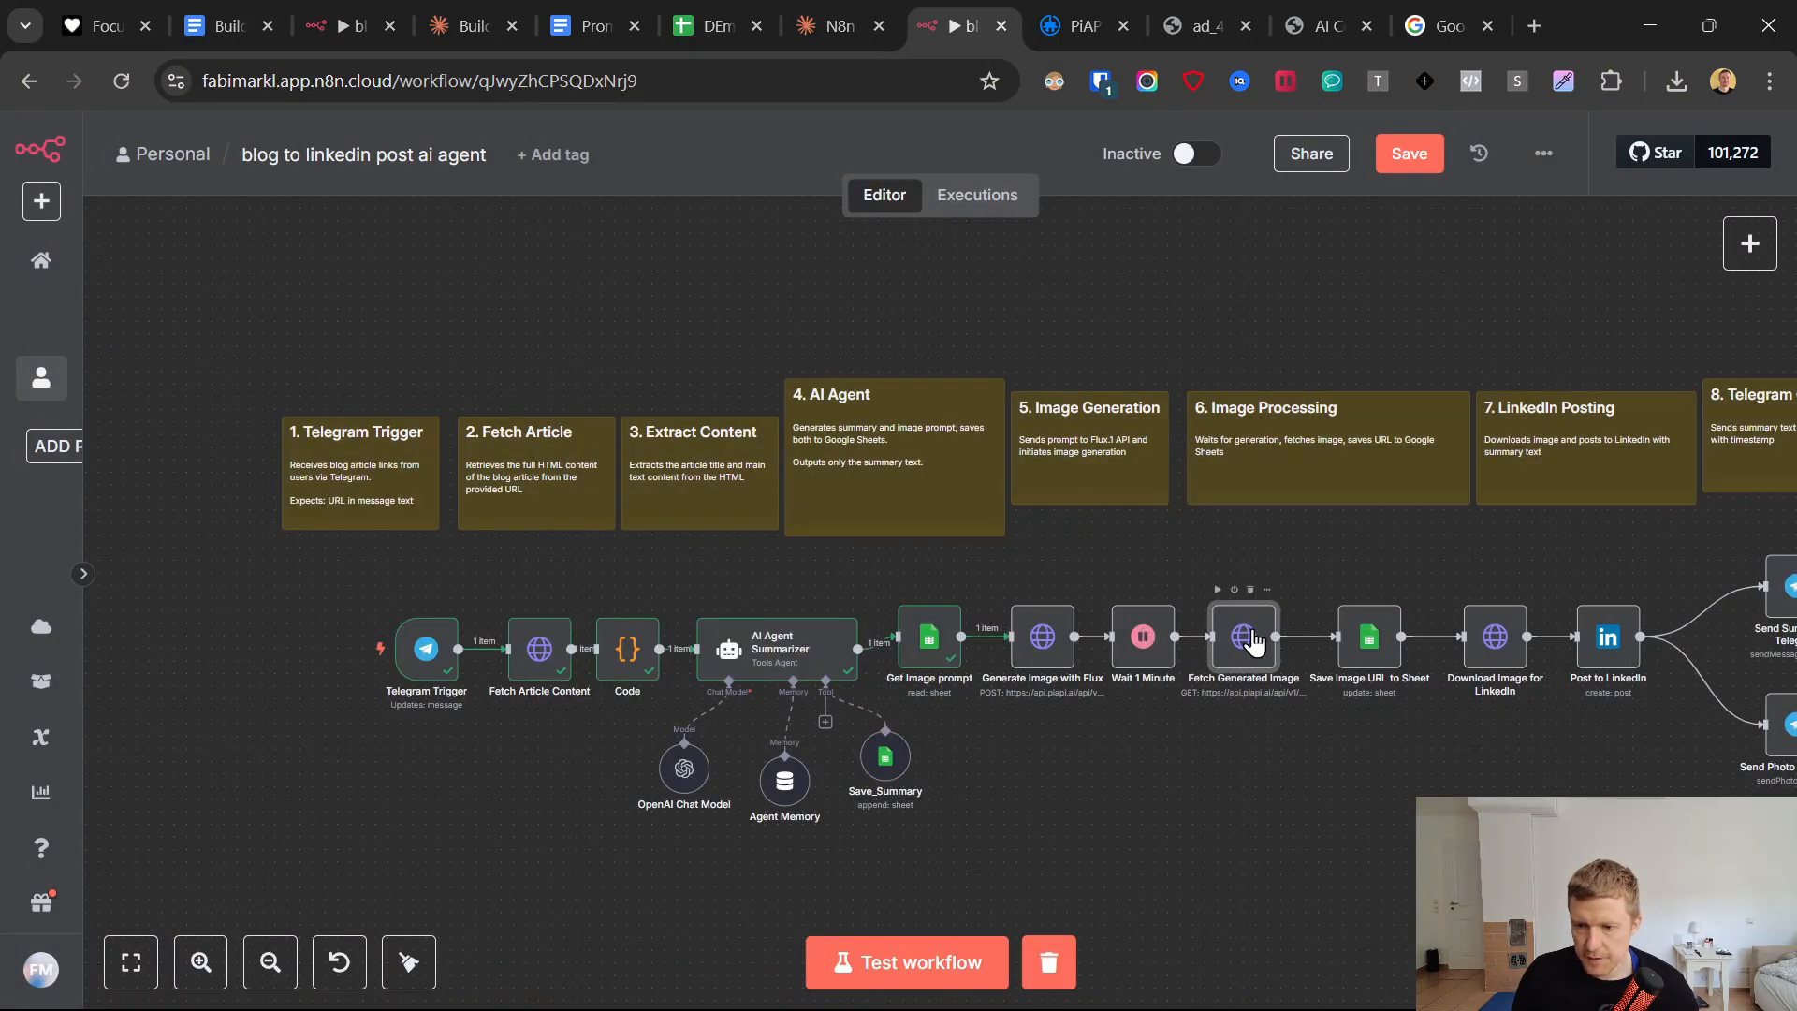
{"action": "double_click", "coordinate": [1255, 642]}
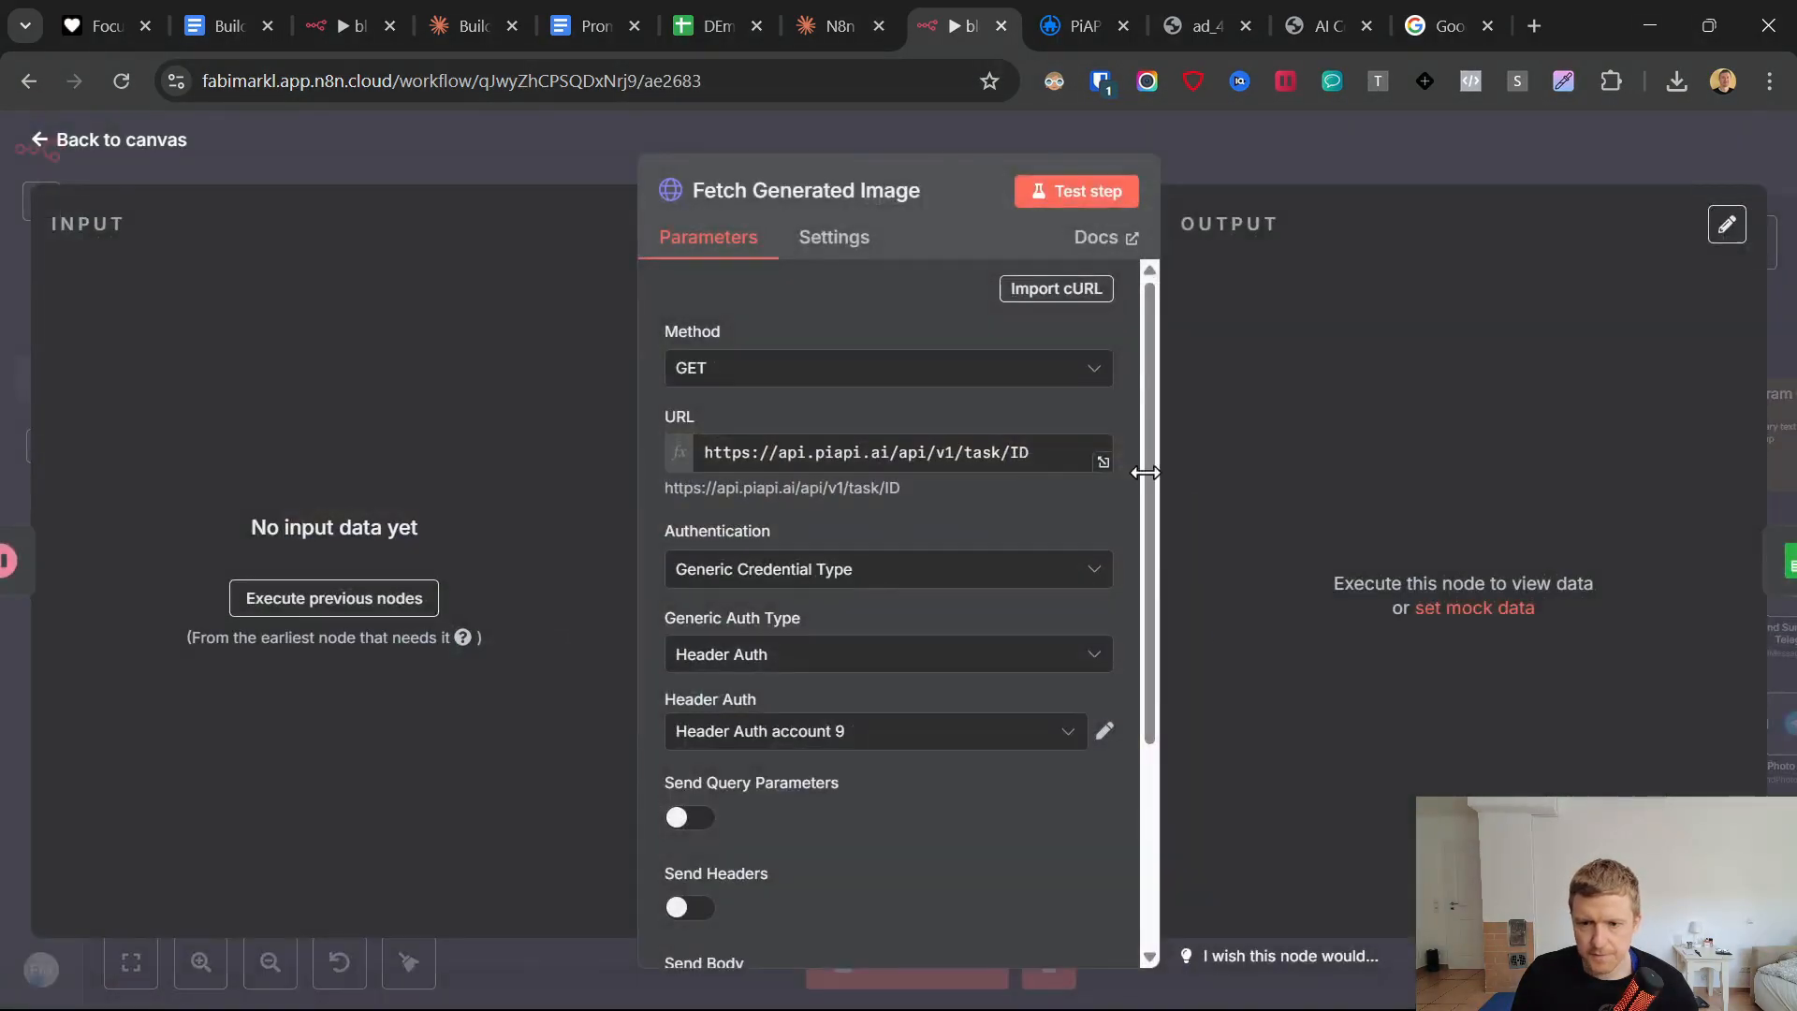
{"action": "left_click", "coordinate": [1072, 191]}
{"action": "left_click", "coordinate": [57, 141]}
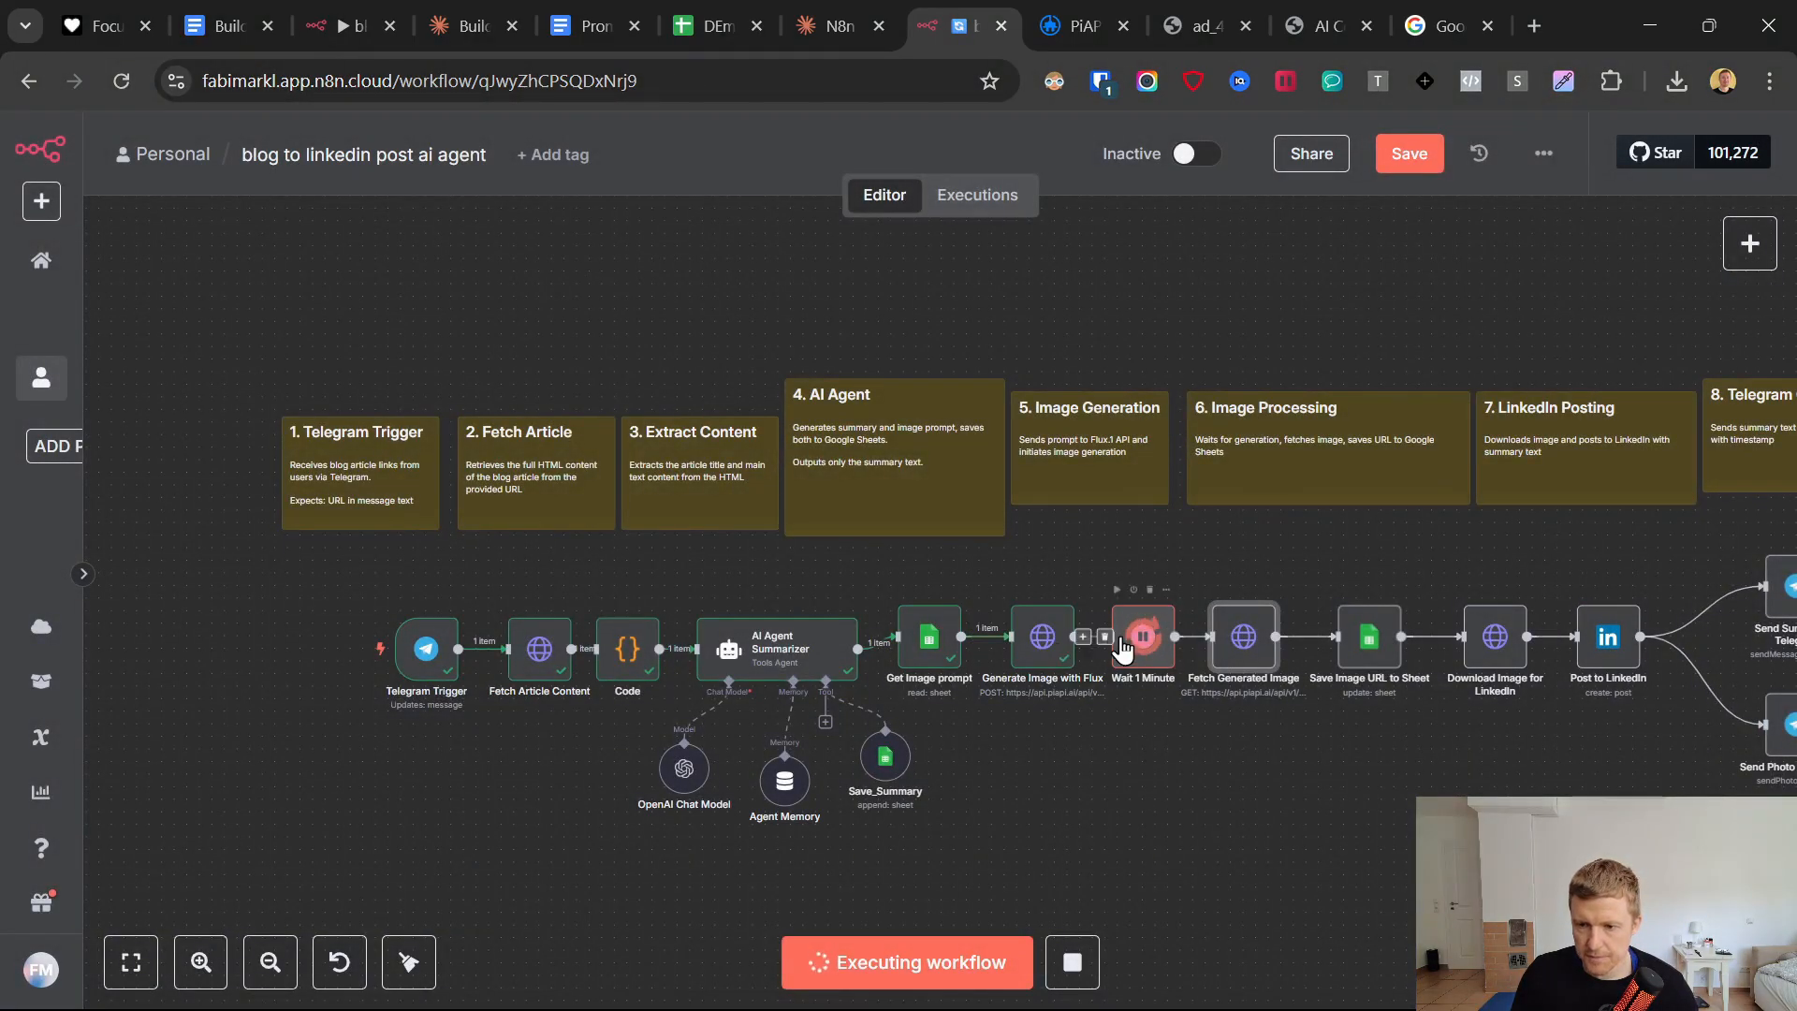
{"action": "left_click", "coordinate": [1035, 644]}
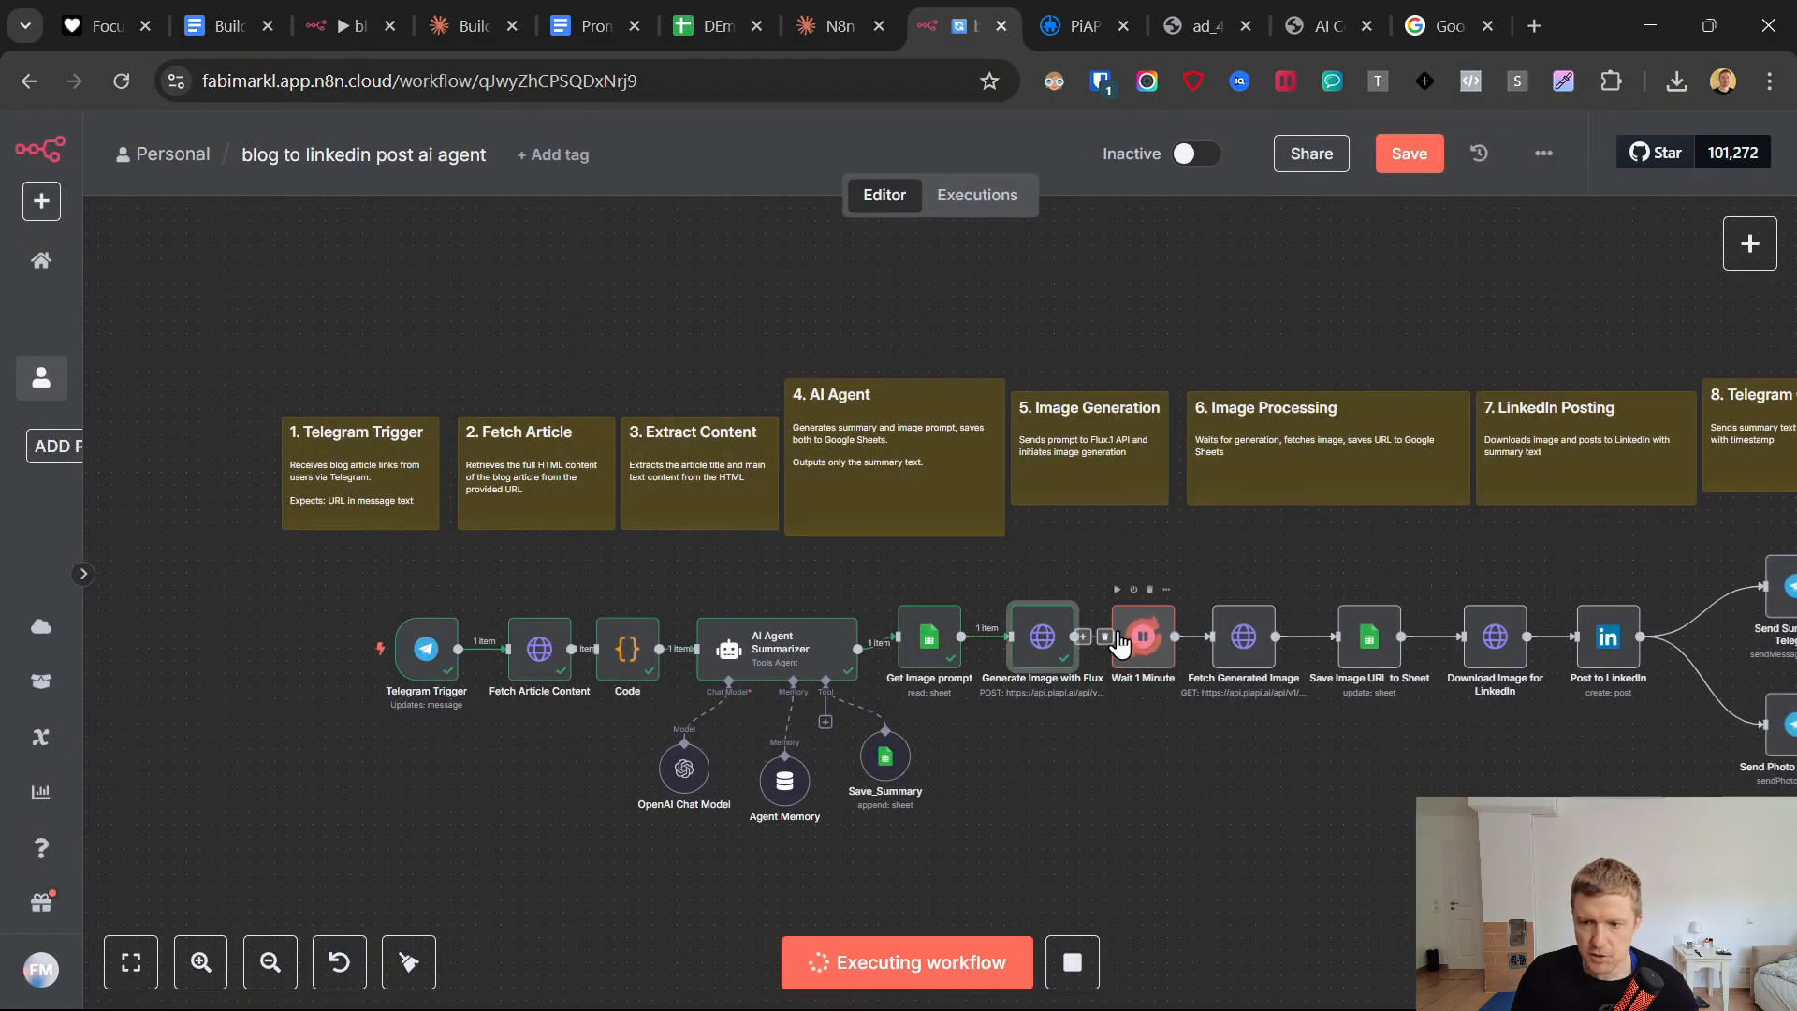
Switch to PiAPI, reload the Flux.1 task history, and check the new task's status against the timing of earlier tasks.
{"action": "left_click", "coordinate": [1081, 26]}
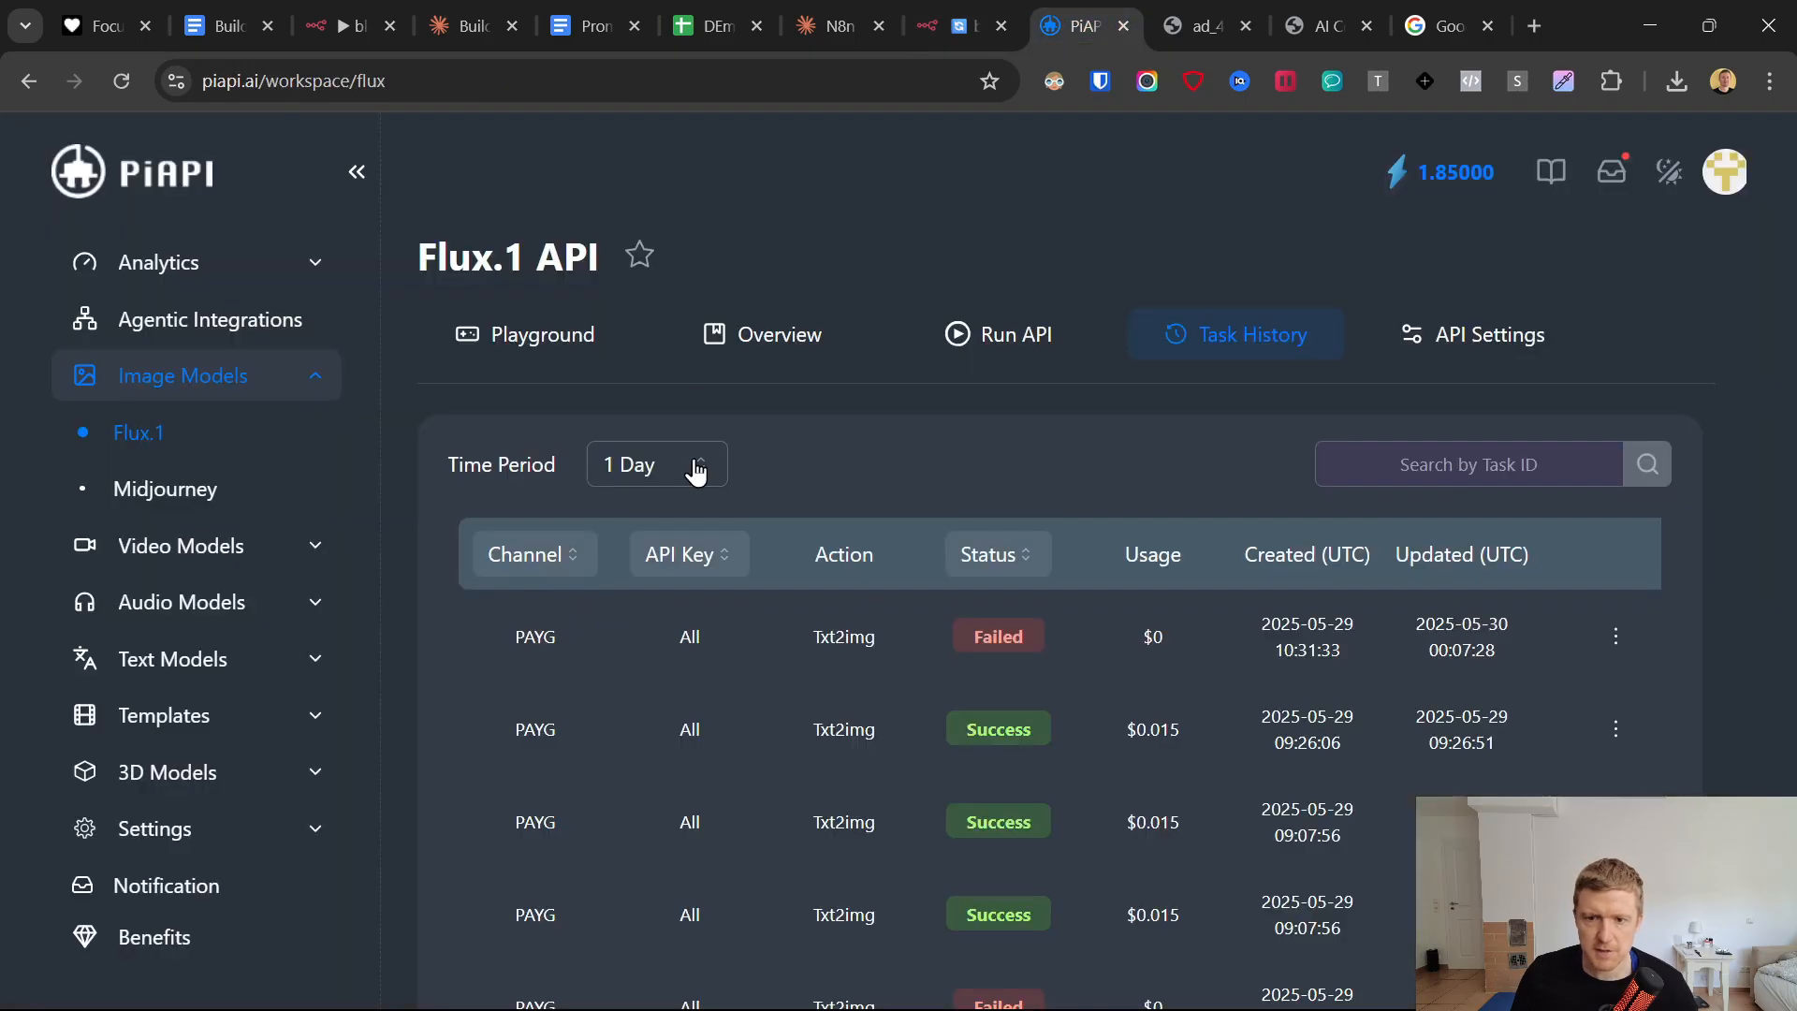
{"action": "left_click", "coordinate": [124, 81]}
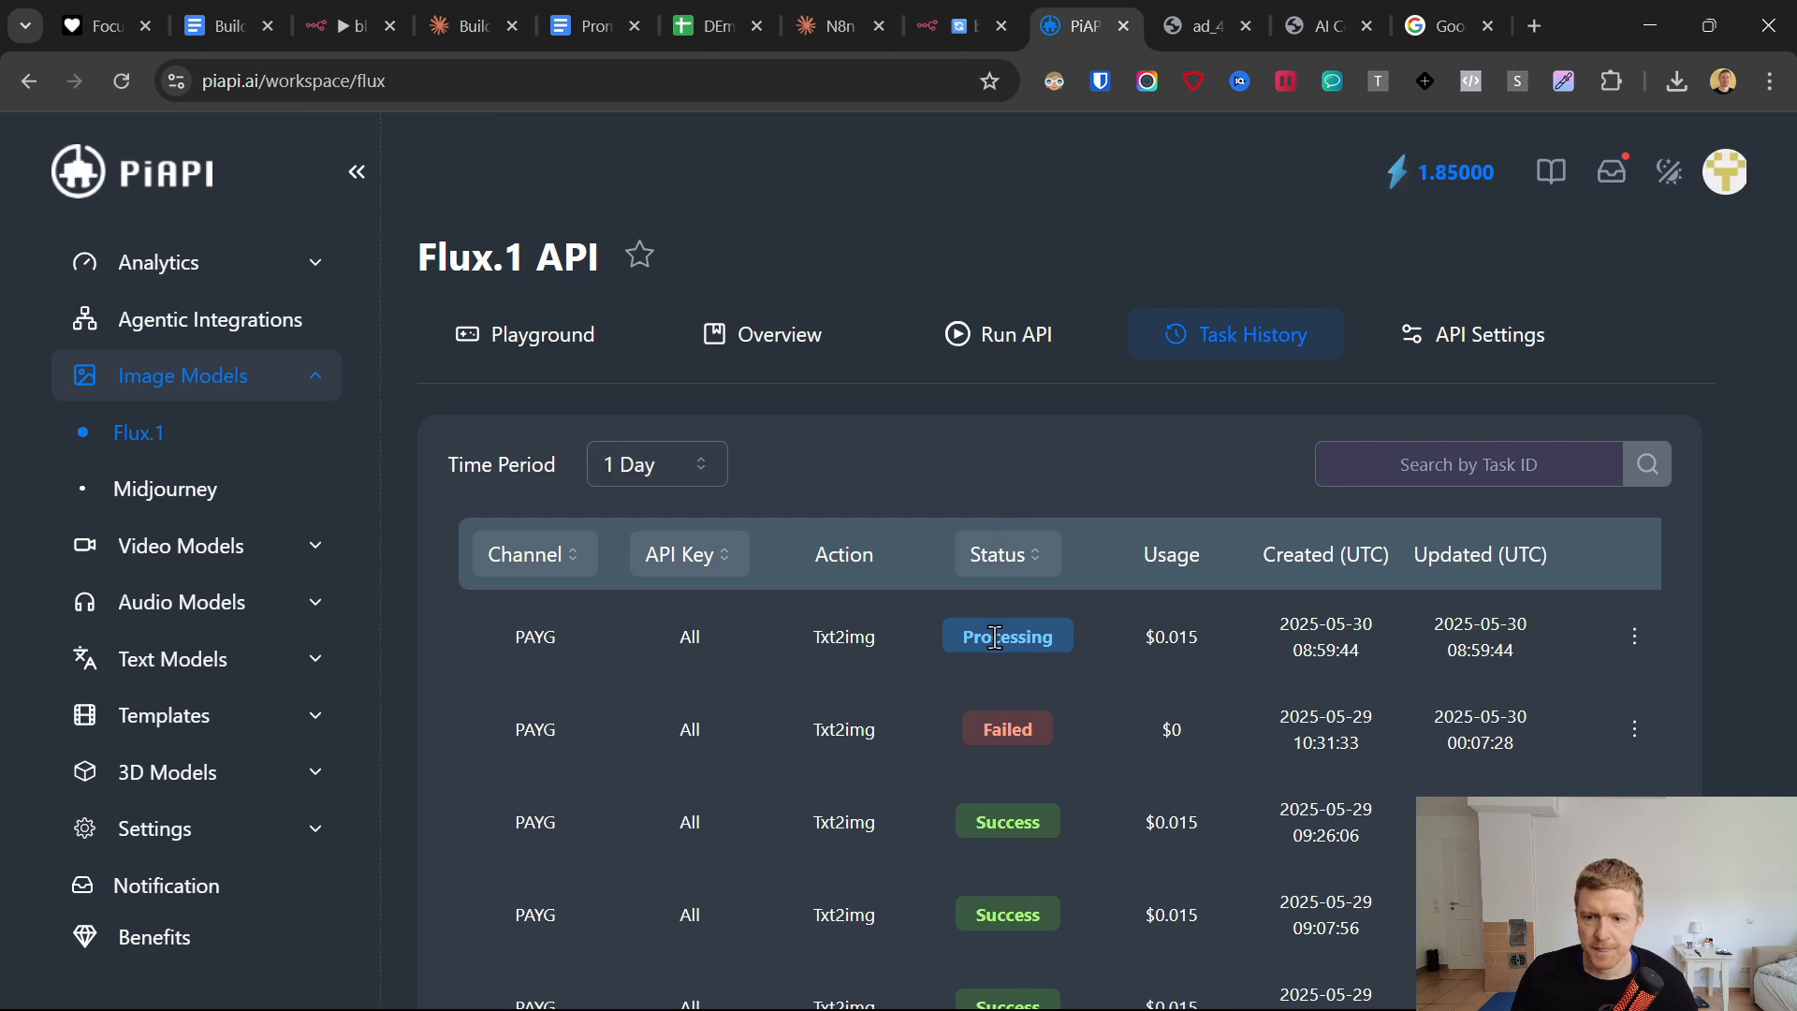
{"action": "left_click", "coordinate": [1338, 645]}
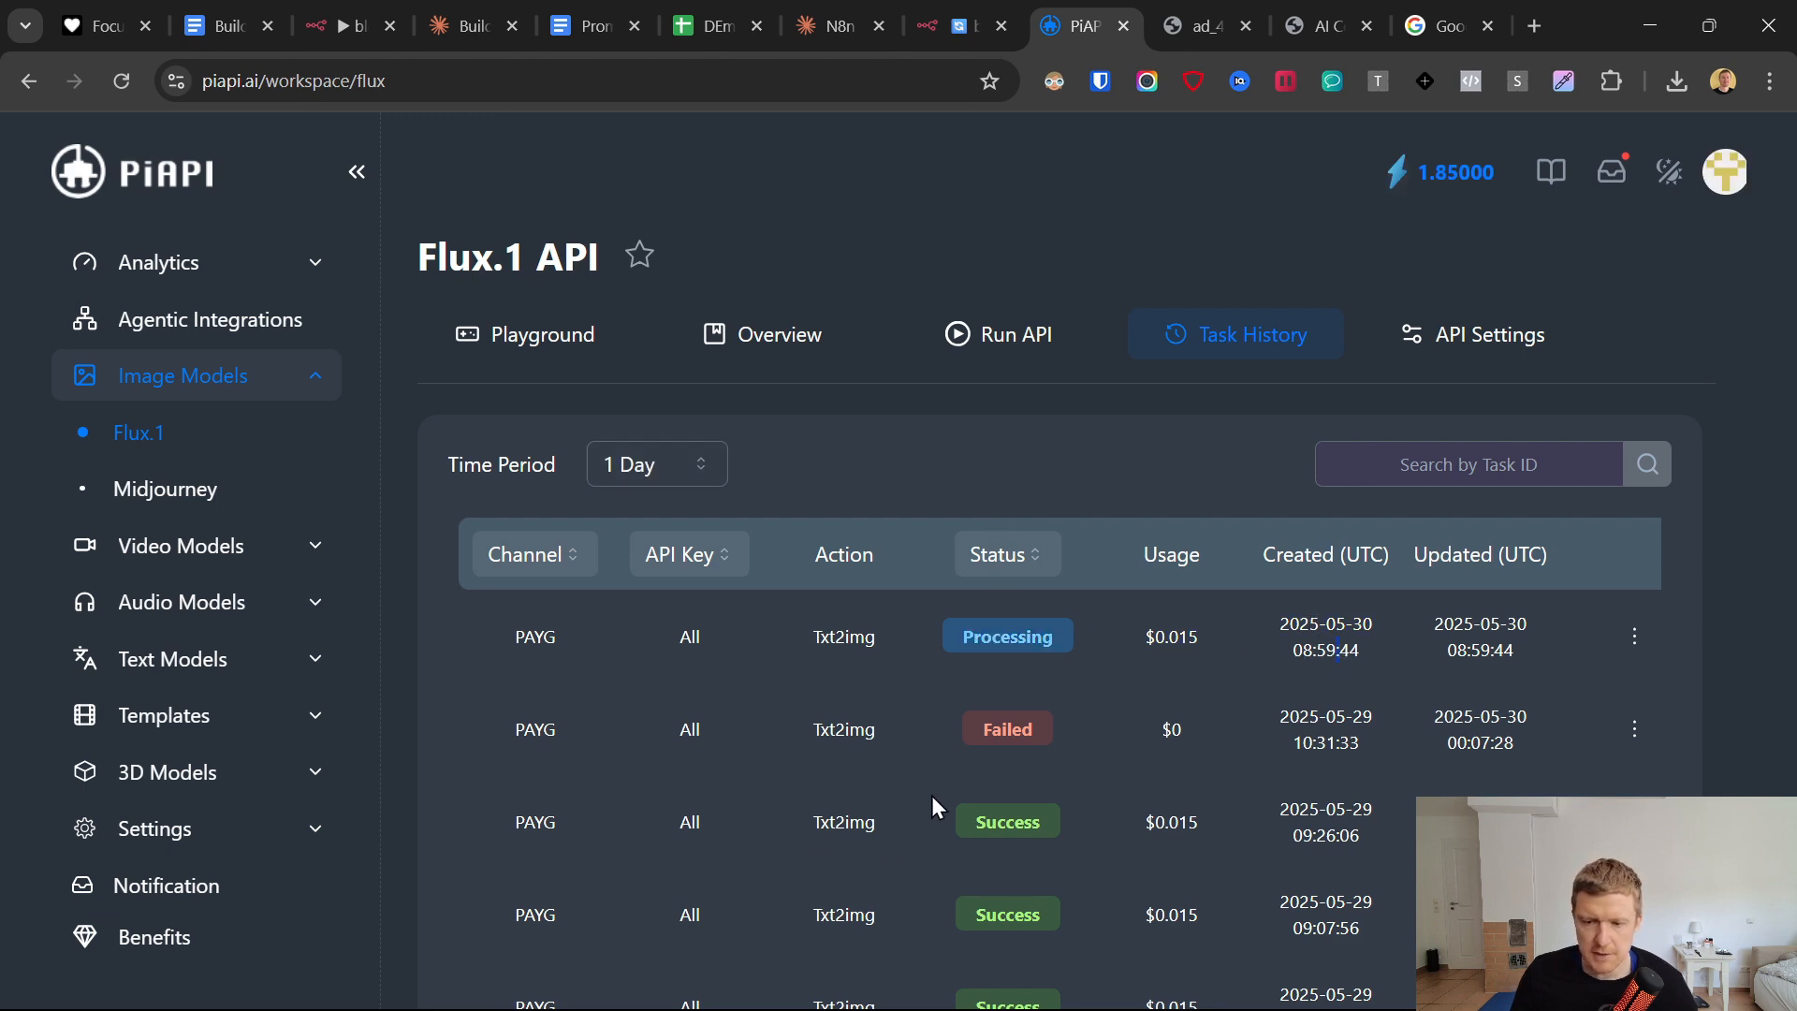
{"action": "scroll", "coordinate": [934, 807], "scroll_direction": "down", "scroll_amount": 2}
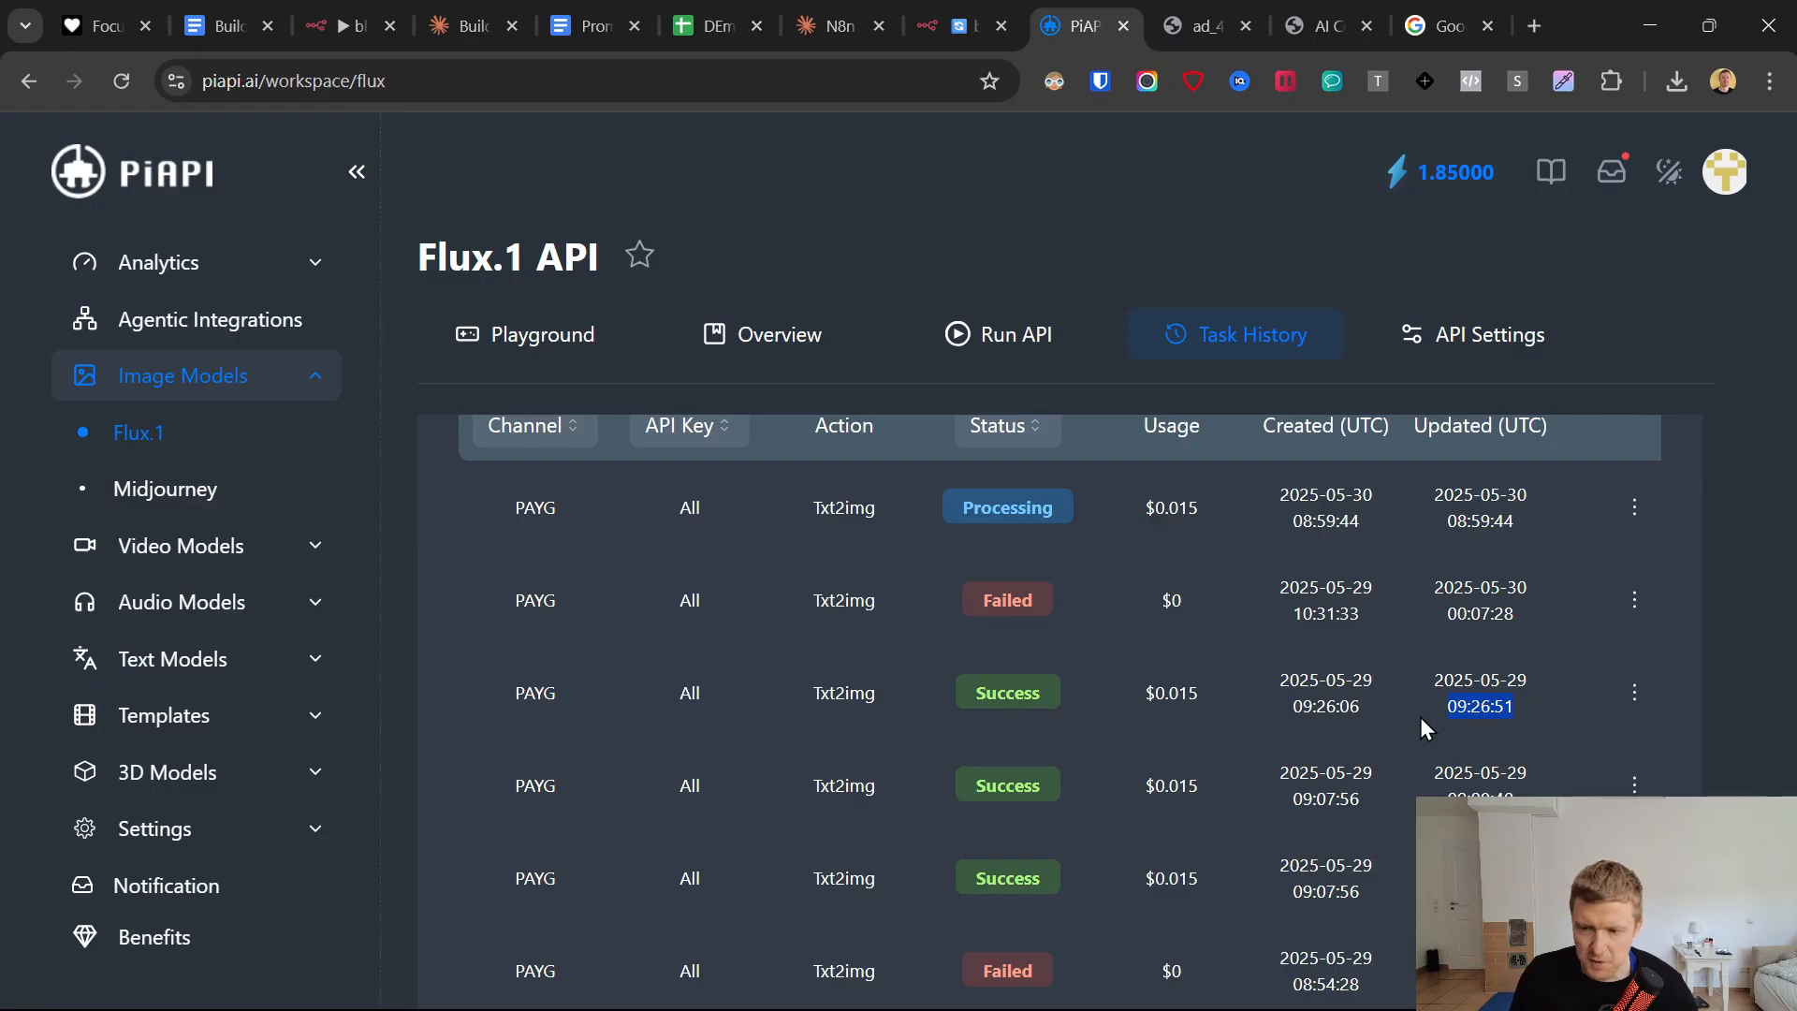
Return to n8n and save the workflow while it is executing.
{"action": "left_click", "coordinate": [957, 26]}
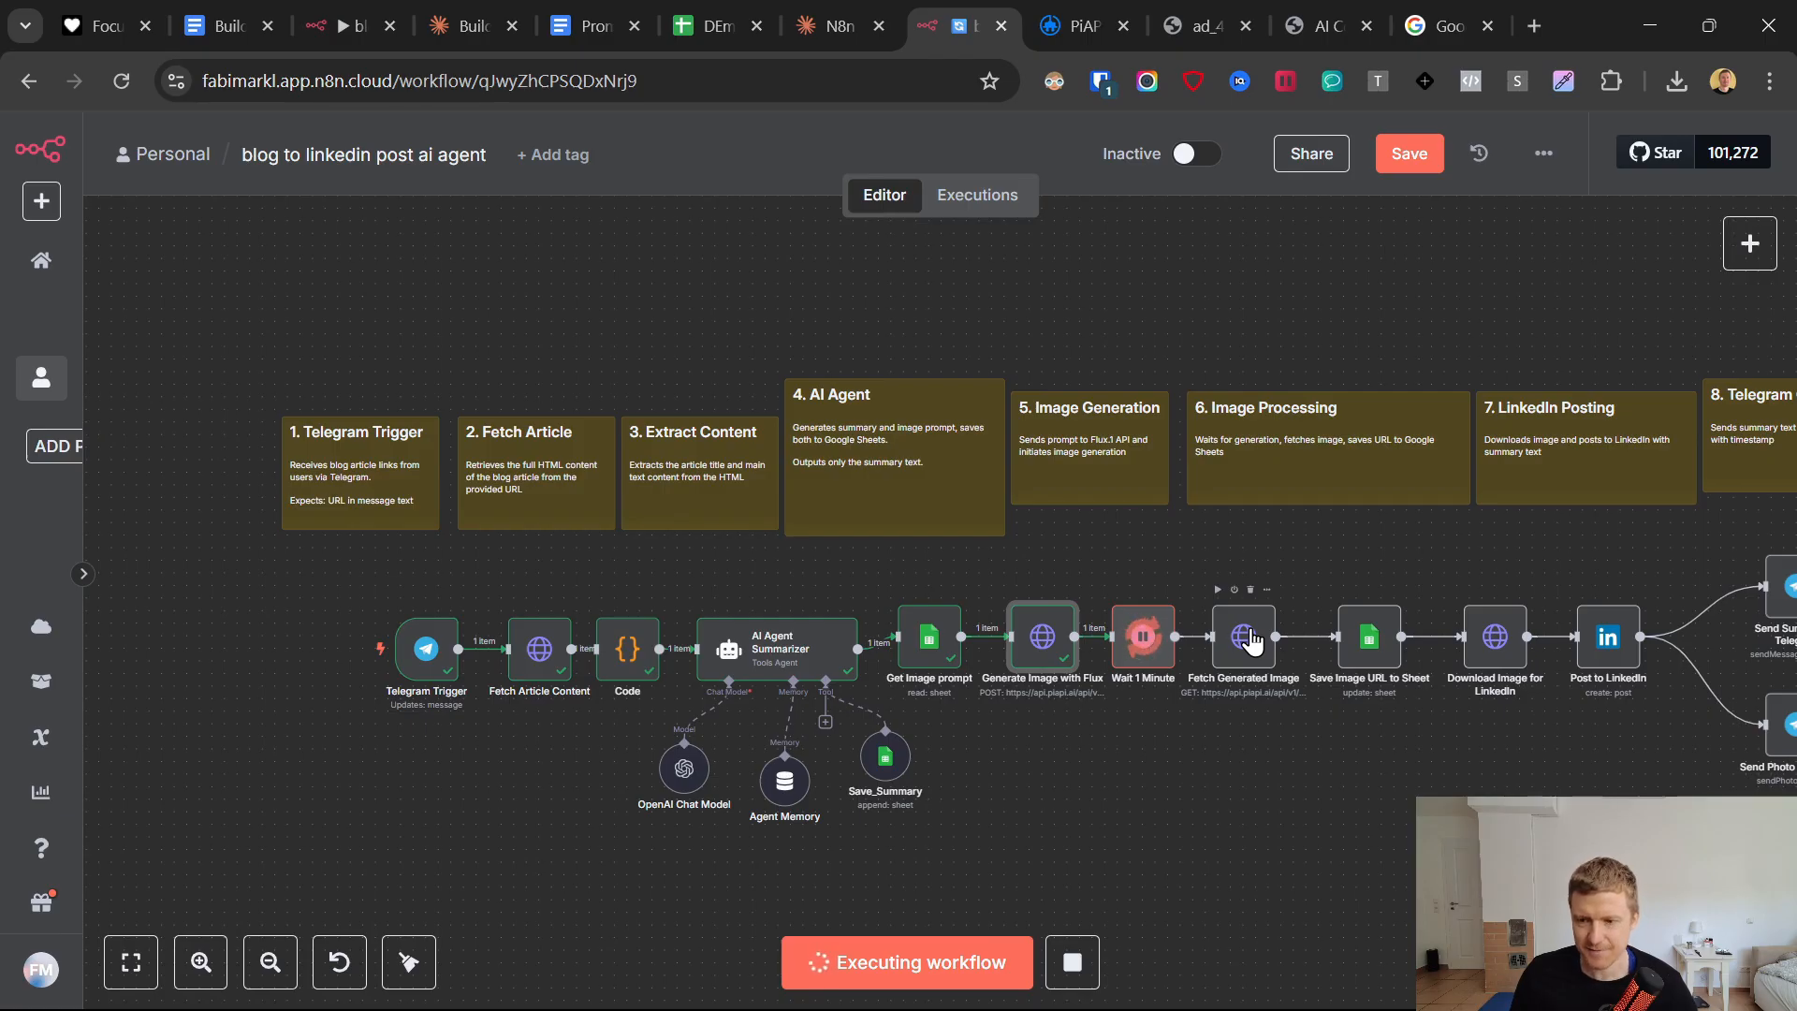
{"action": "left_click", "coordinate": [1409, 153]}
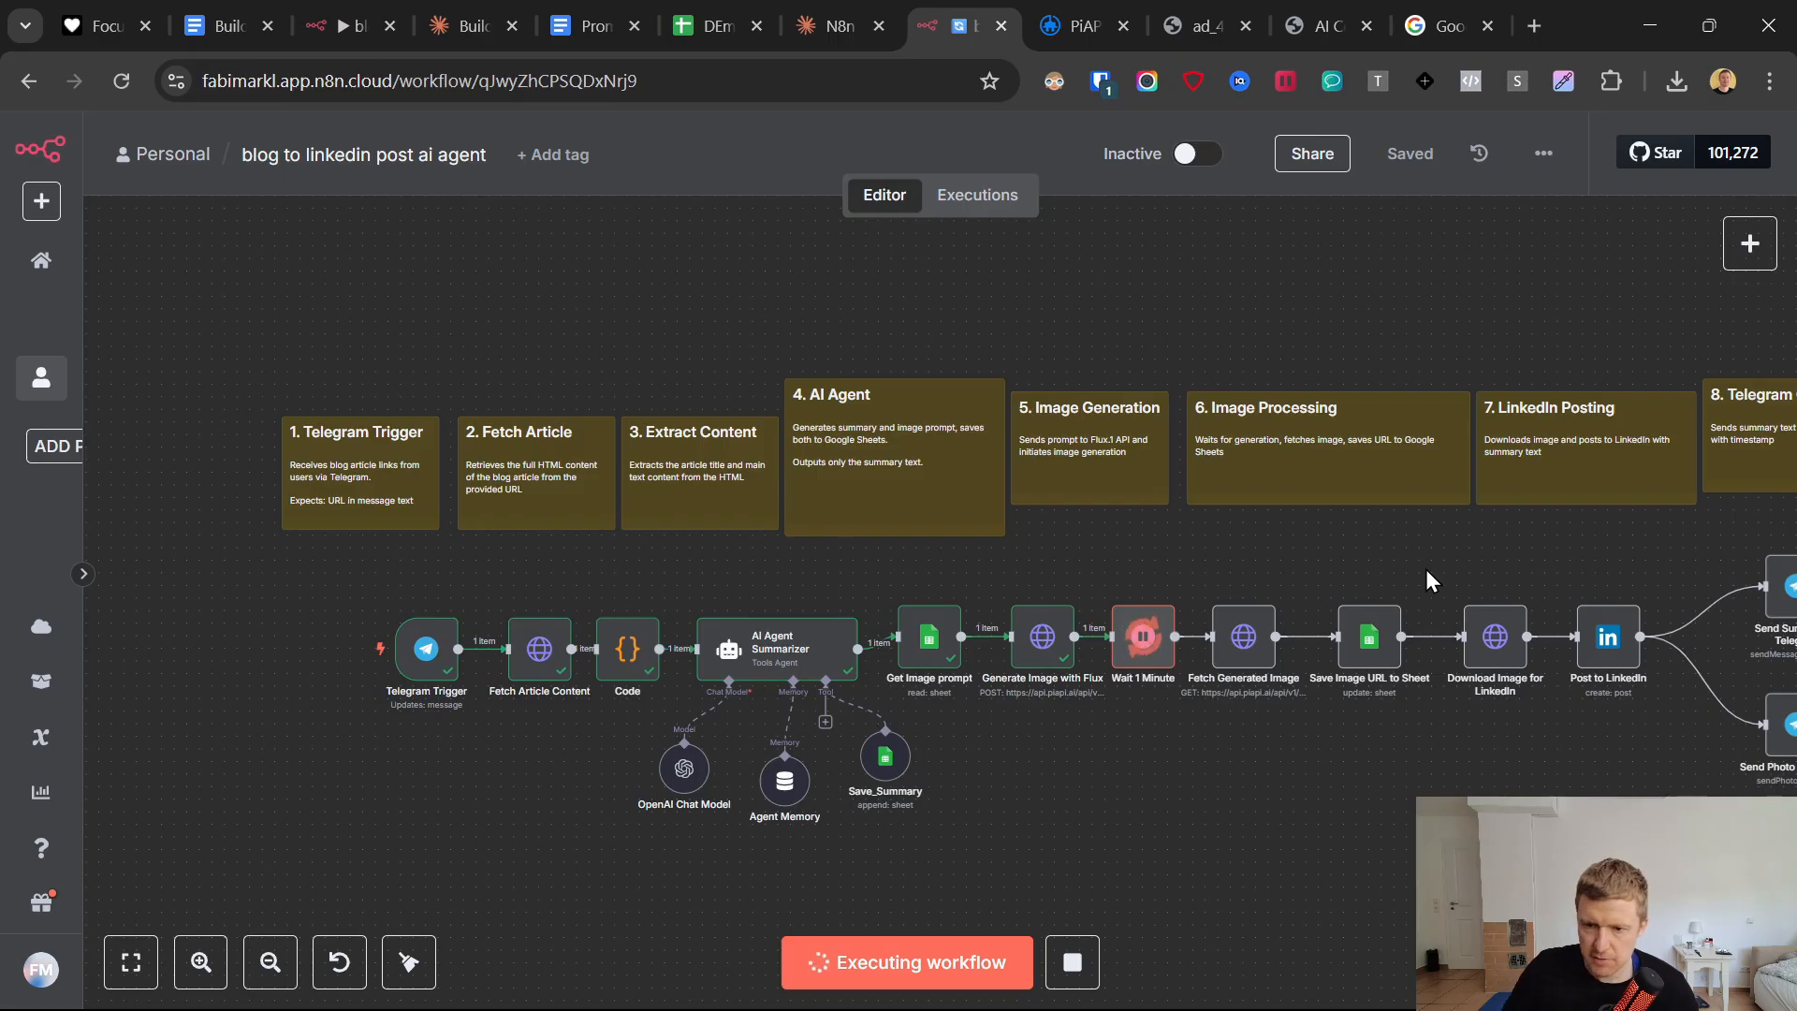
In the Fetch Generated Image node, replace the ID placeholder in the URL with {{ $json.data.task_id }} and test the step.
{"action": "scroll", "coordinate": [1427, 571], "scroll_direction": "right", "scroll_amount": 5}
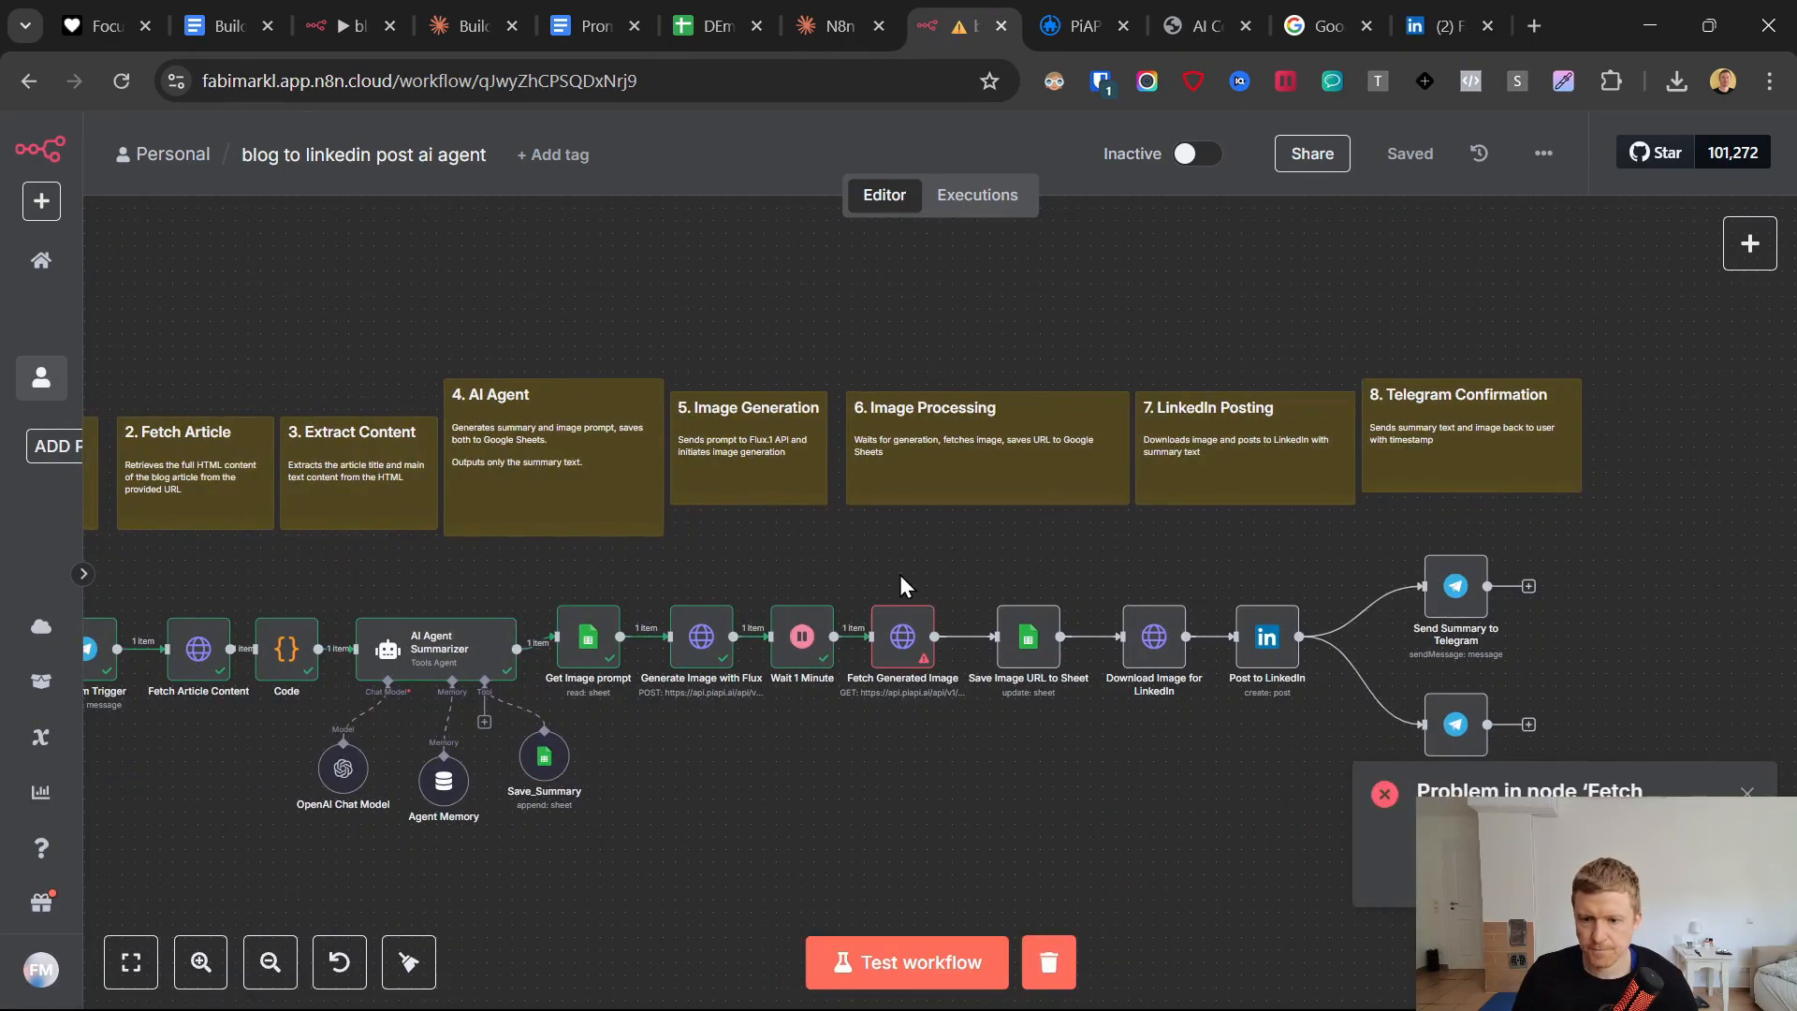
{"action": "double_click", "coordinate": [907, 659]}
{"action": "double_click", "coordinate": [1018, 449]}
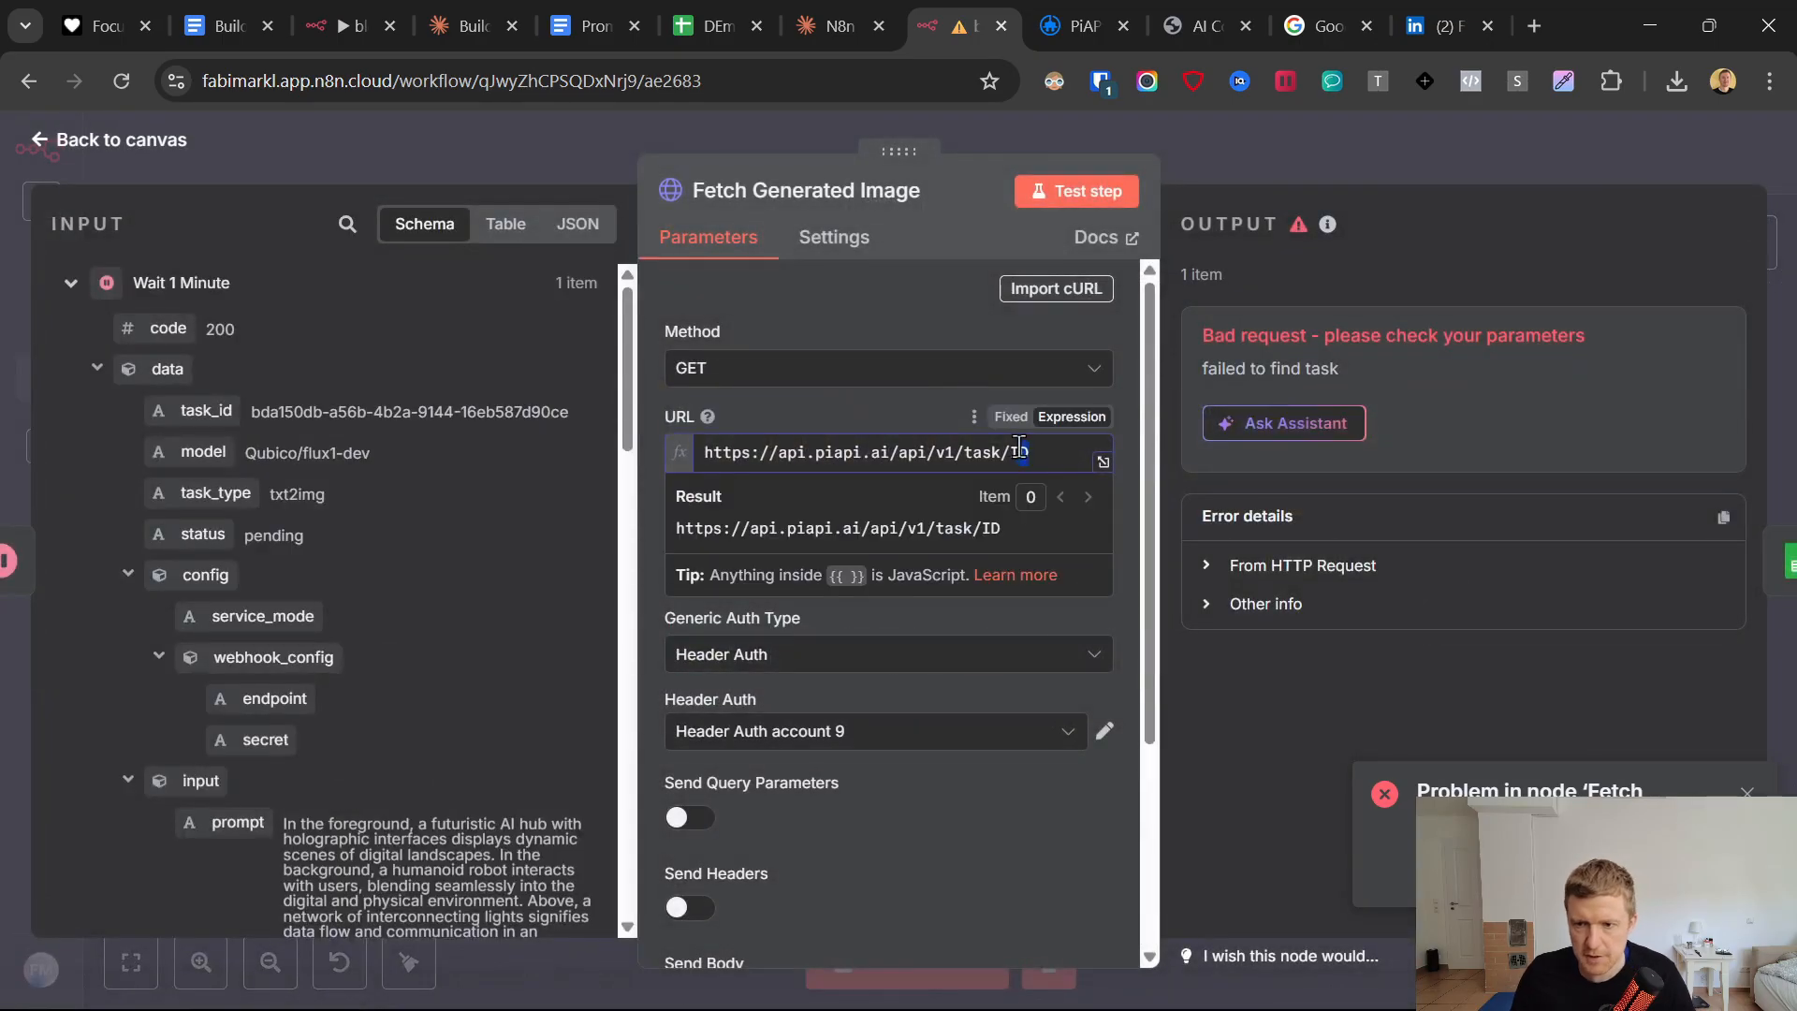
{"action": "key", "text": "BackSpace"}
{"action": "left_click_drag", "start_coordinate": [211, 412], "coordinate": [1062, 449]}
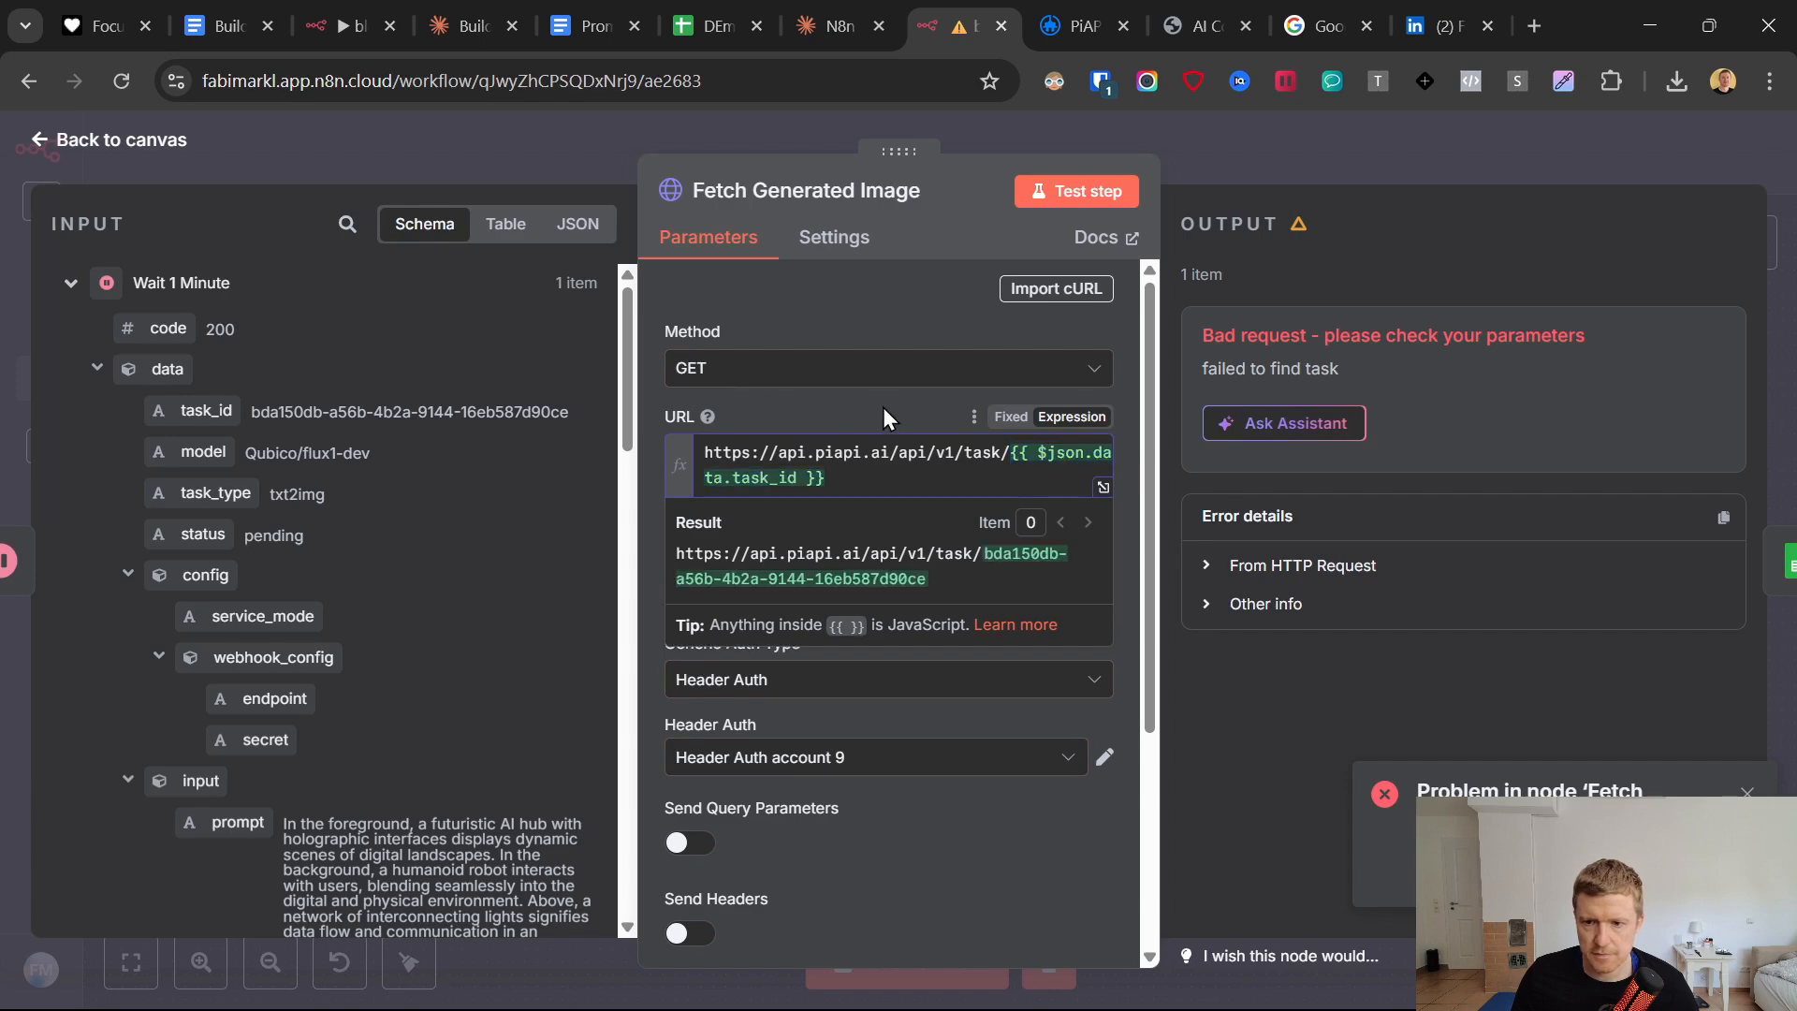
{"action": "left_click", "coordinate": [1040, 344]}
{"action": "left_click", "coordinate": [1067, 190]}
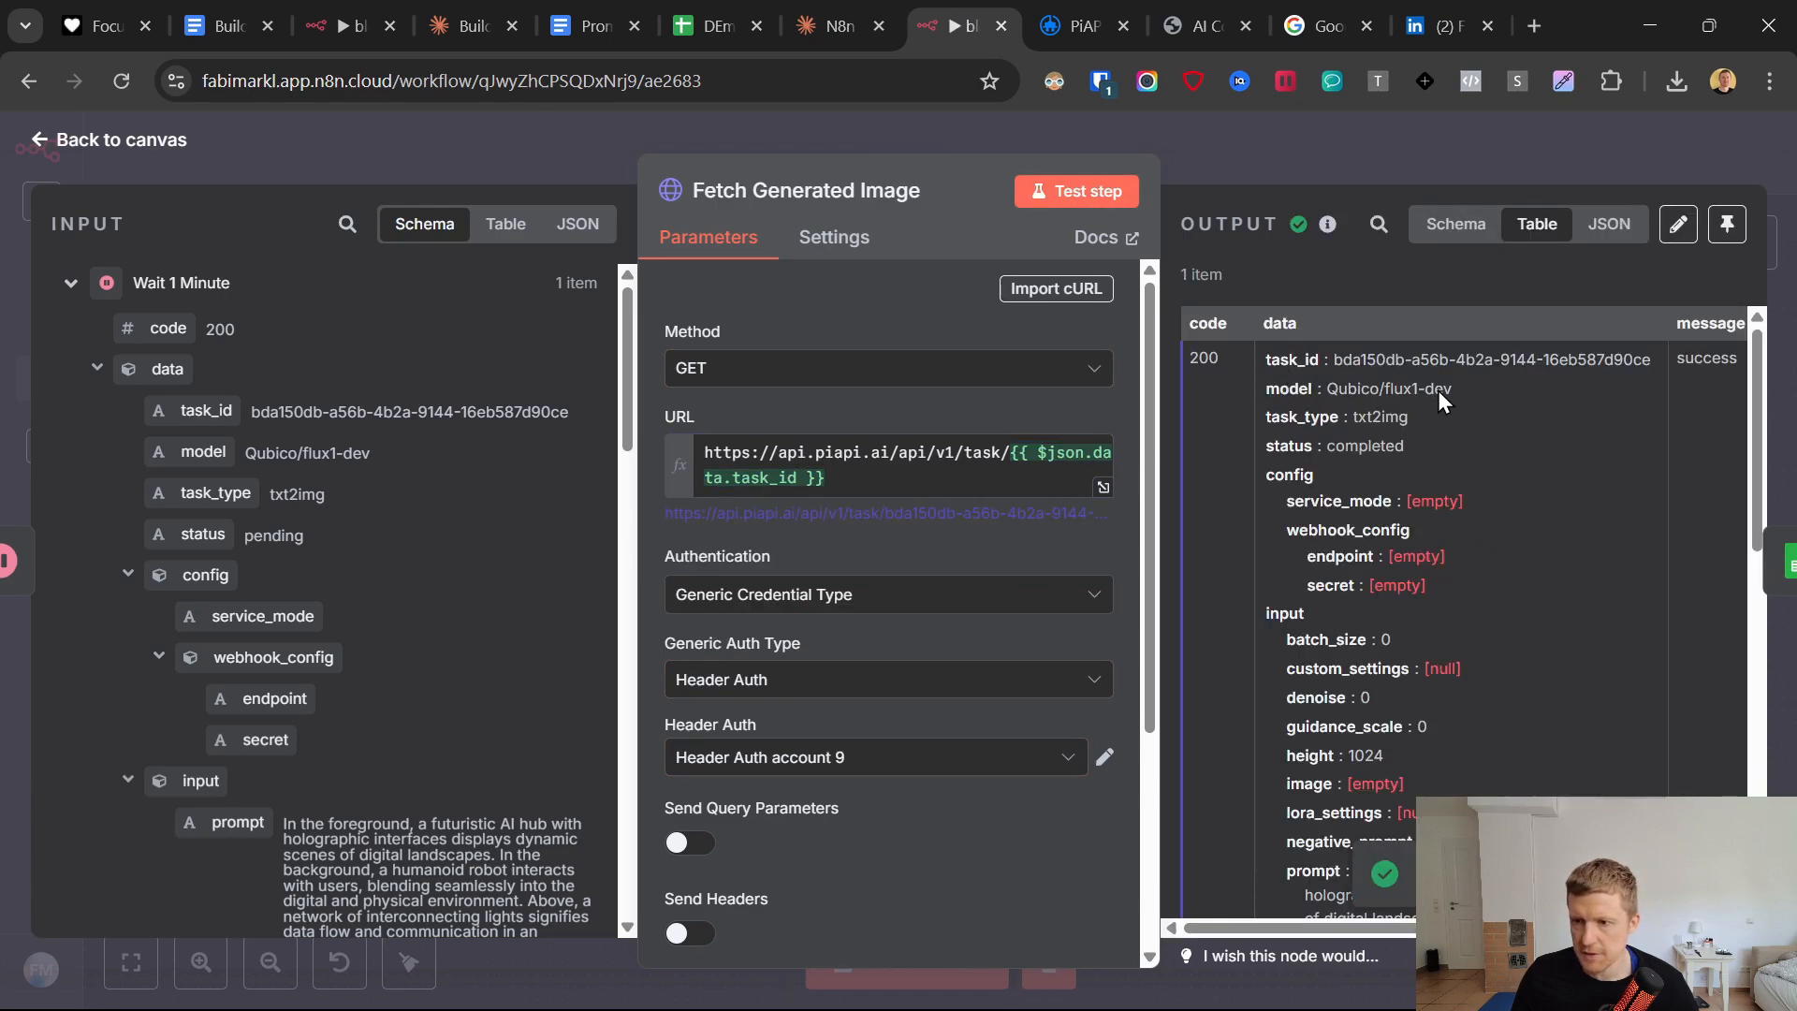
Find image_url in the Fetch Generated Image output and open that link in a new browser tab to view the image.
{"action": "scroll", "coordinate": [1433, 599], "scroll_direction": "down", "scroll_amount": 8}
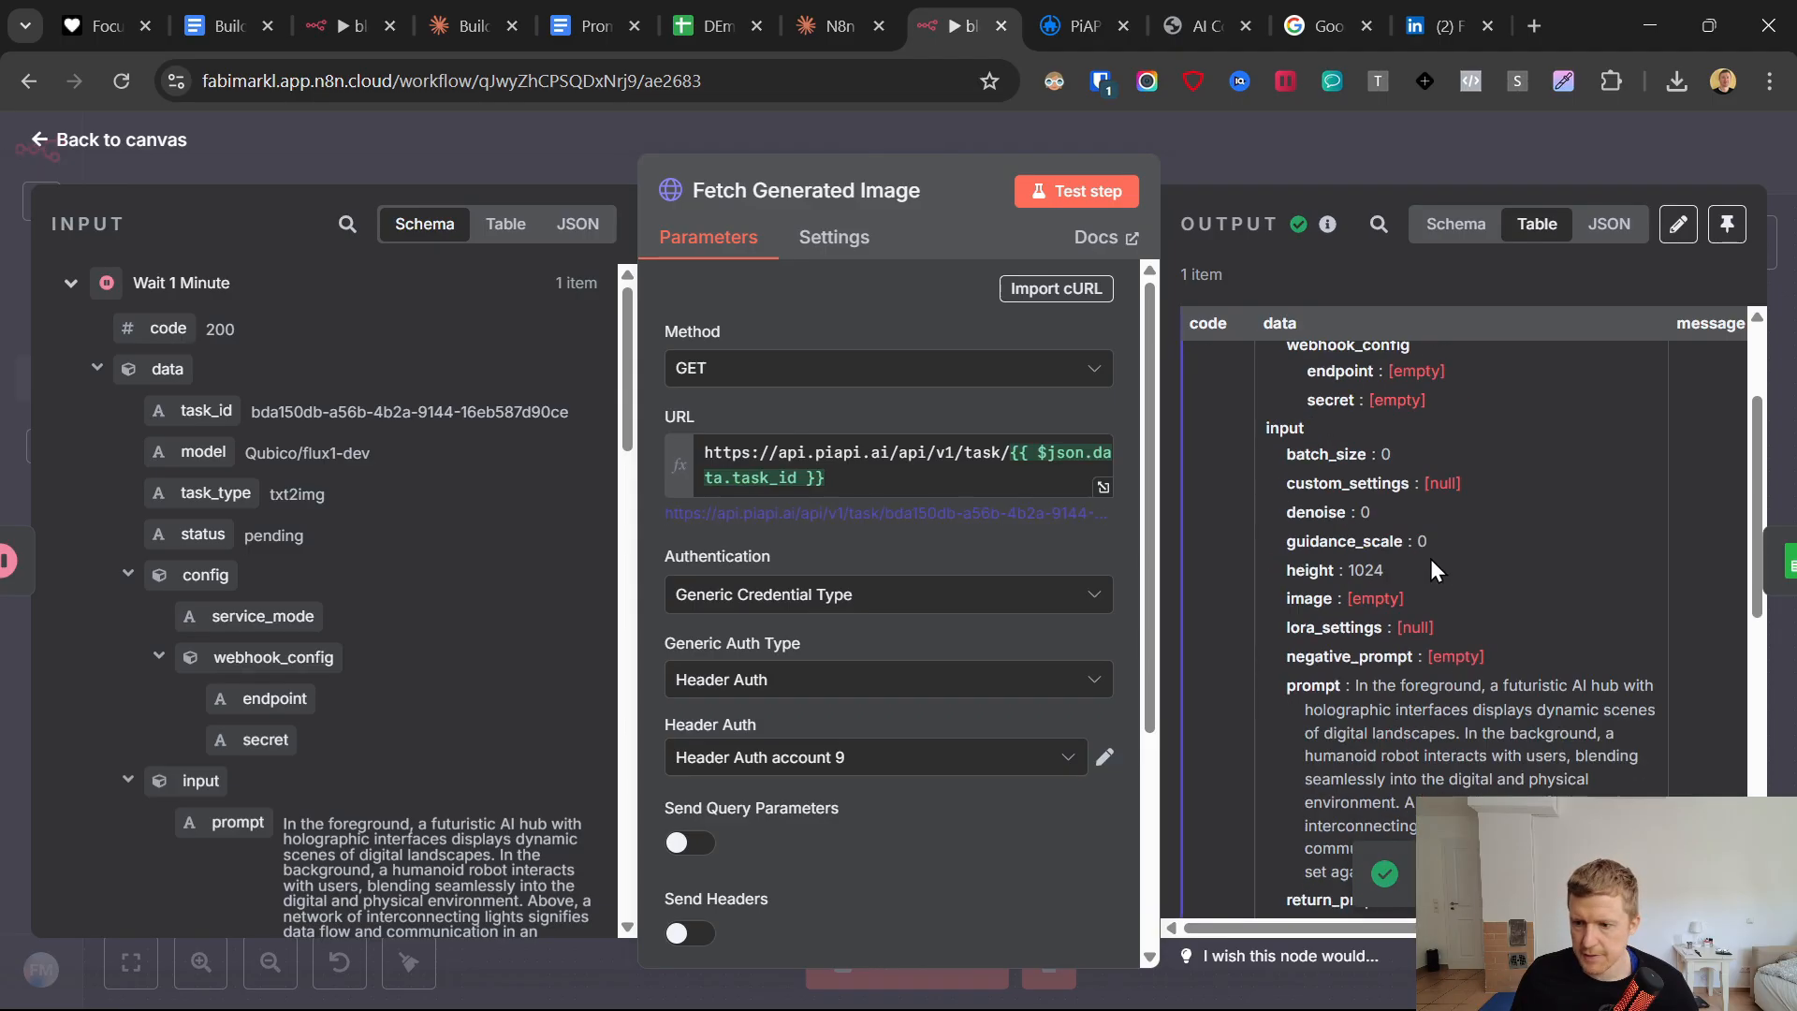
{"action": "triple_click", "coordinate": [1435, 640]}
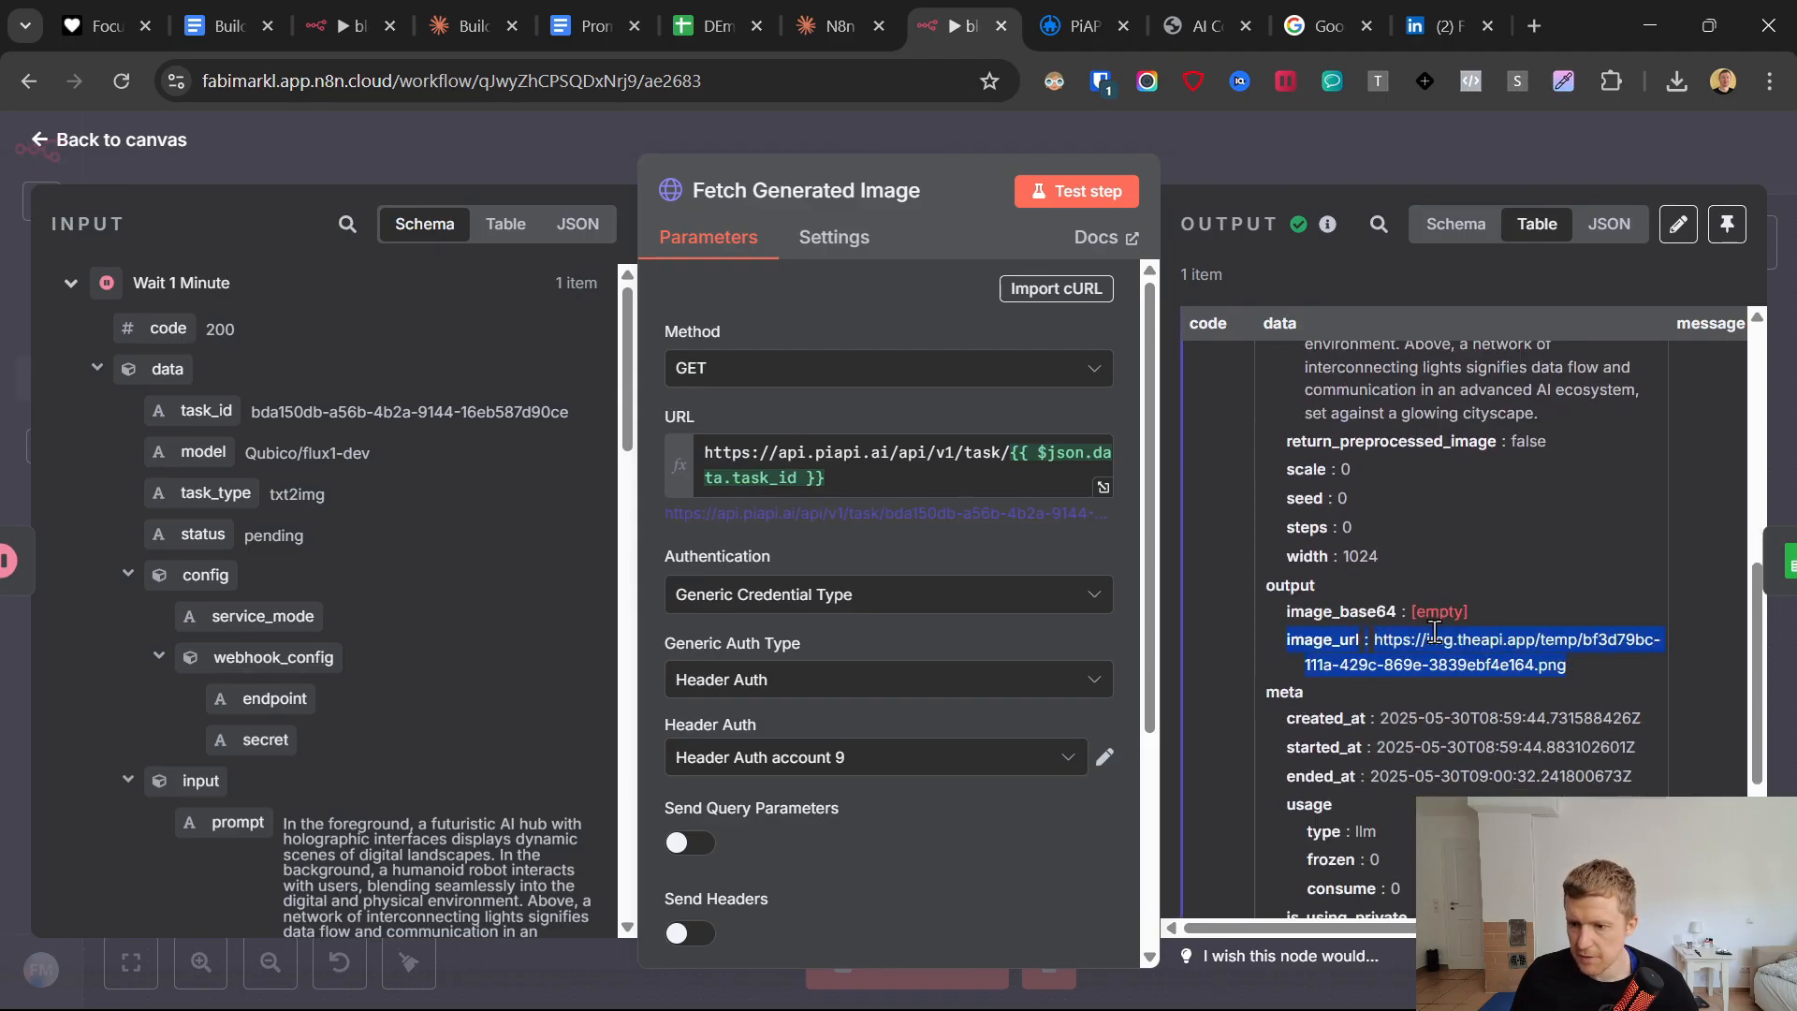
{"action": "left_click", "coordinate": [1437, 647]}
{"action": "left_click_drag", "start_coordinate": [1595, 680], "coordinate": [1378, 646]}
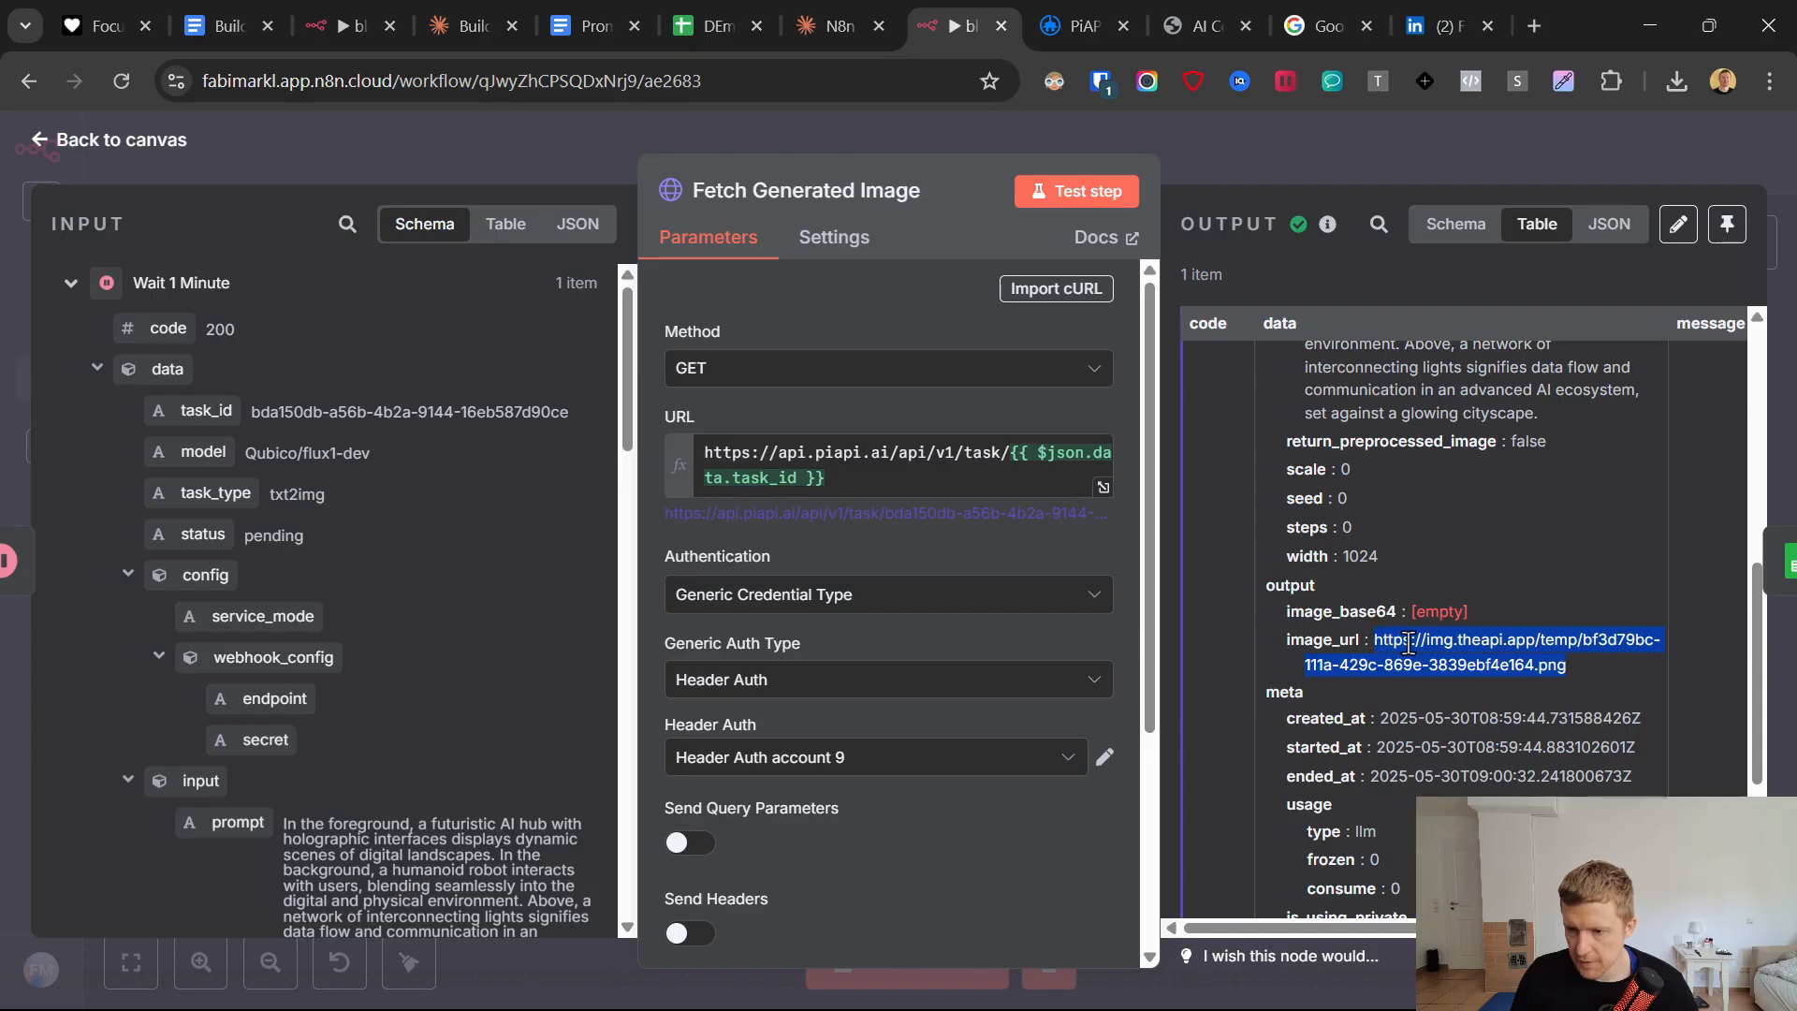
{"action": "right_click", "coordinate": [1410, 643]}
{"action": "left_click", "coordinate": [1009, 342]}
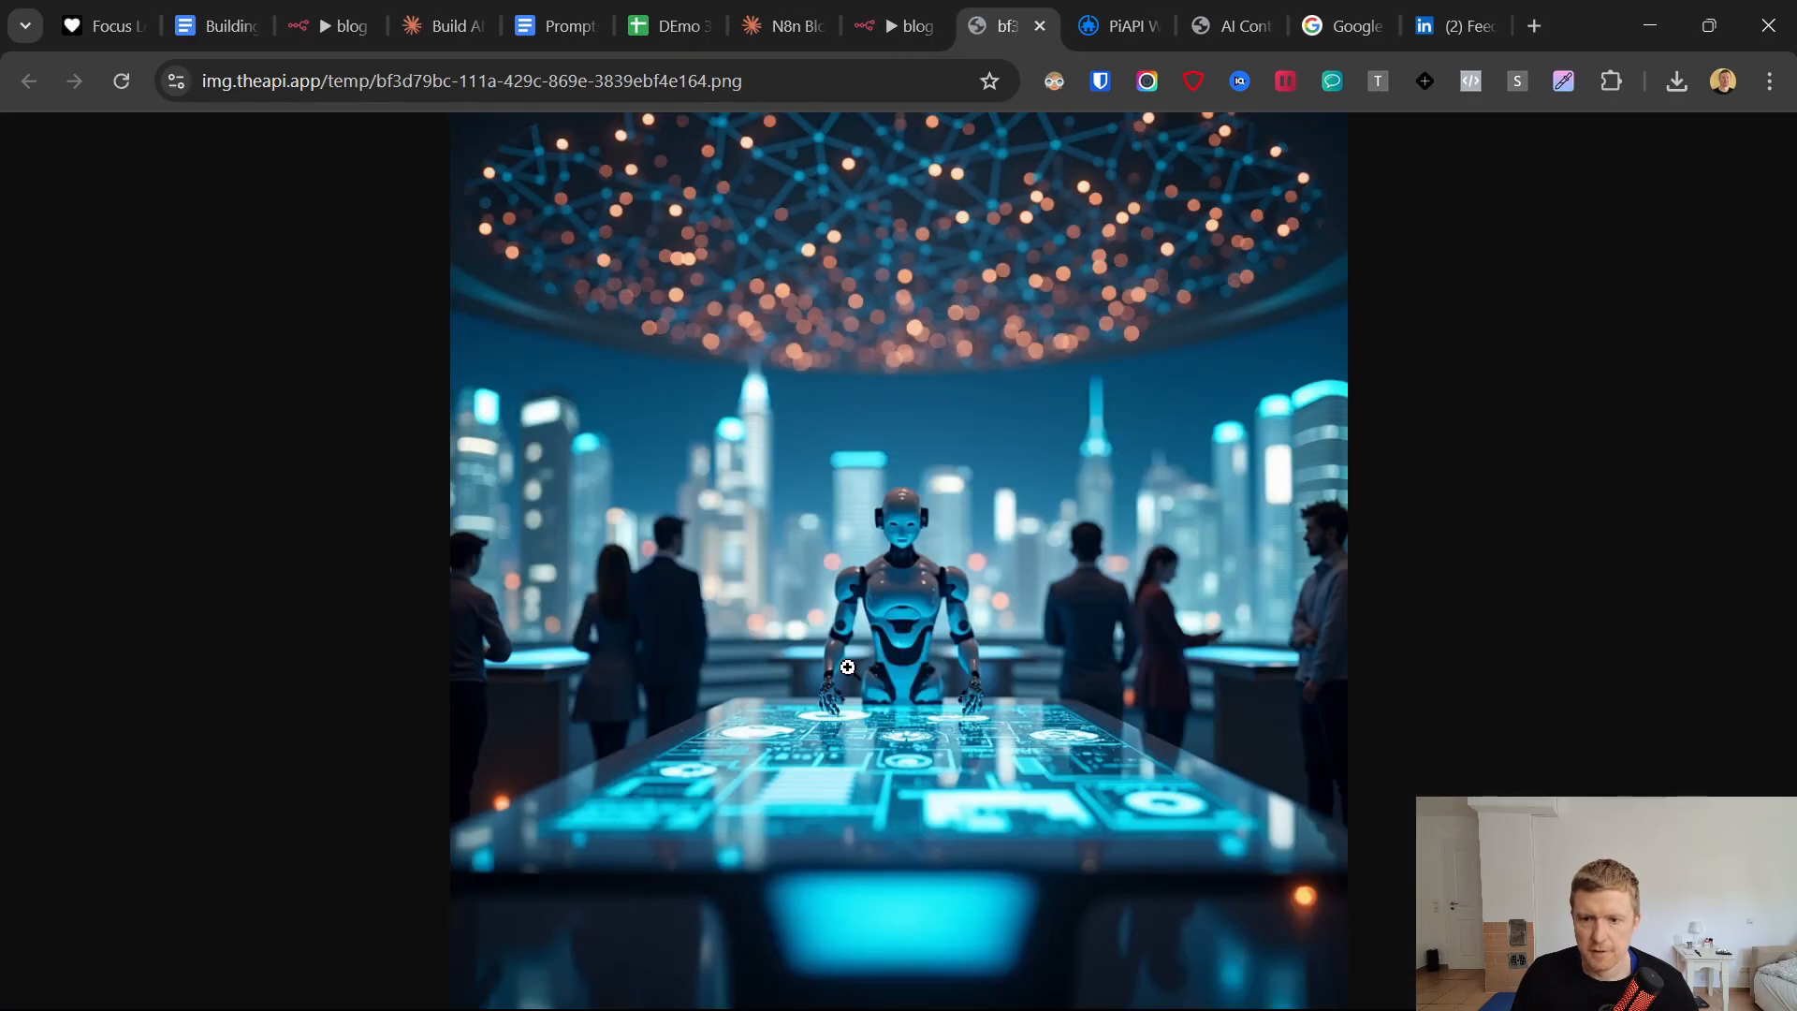
Switch to Google Sheets, compare the Image Prompt in D2 with the generated image, and return to the n8n canvas.
{"action": "left_click", "coordinate": [666, 26]}
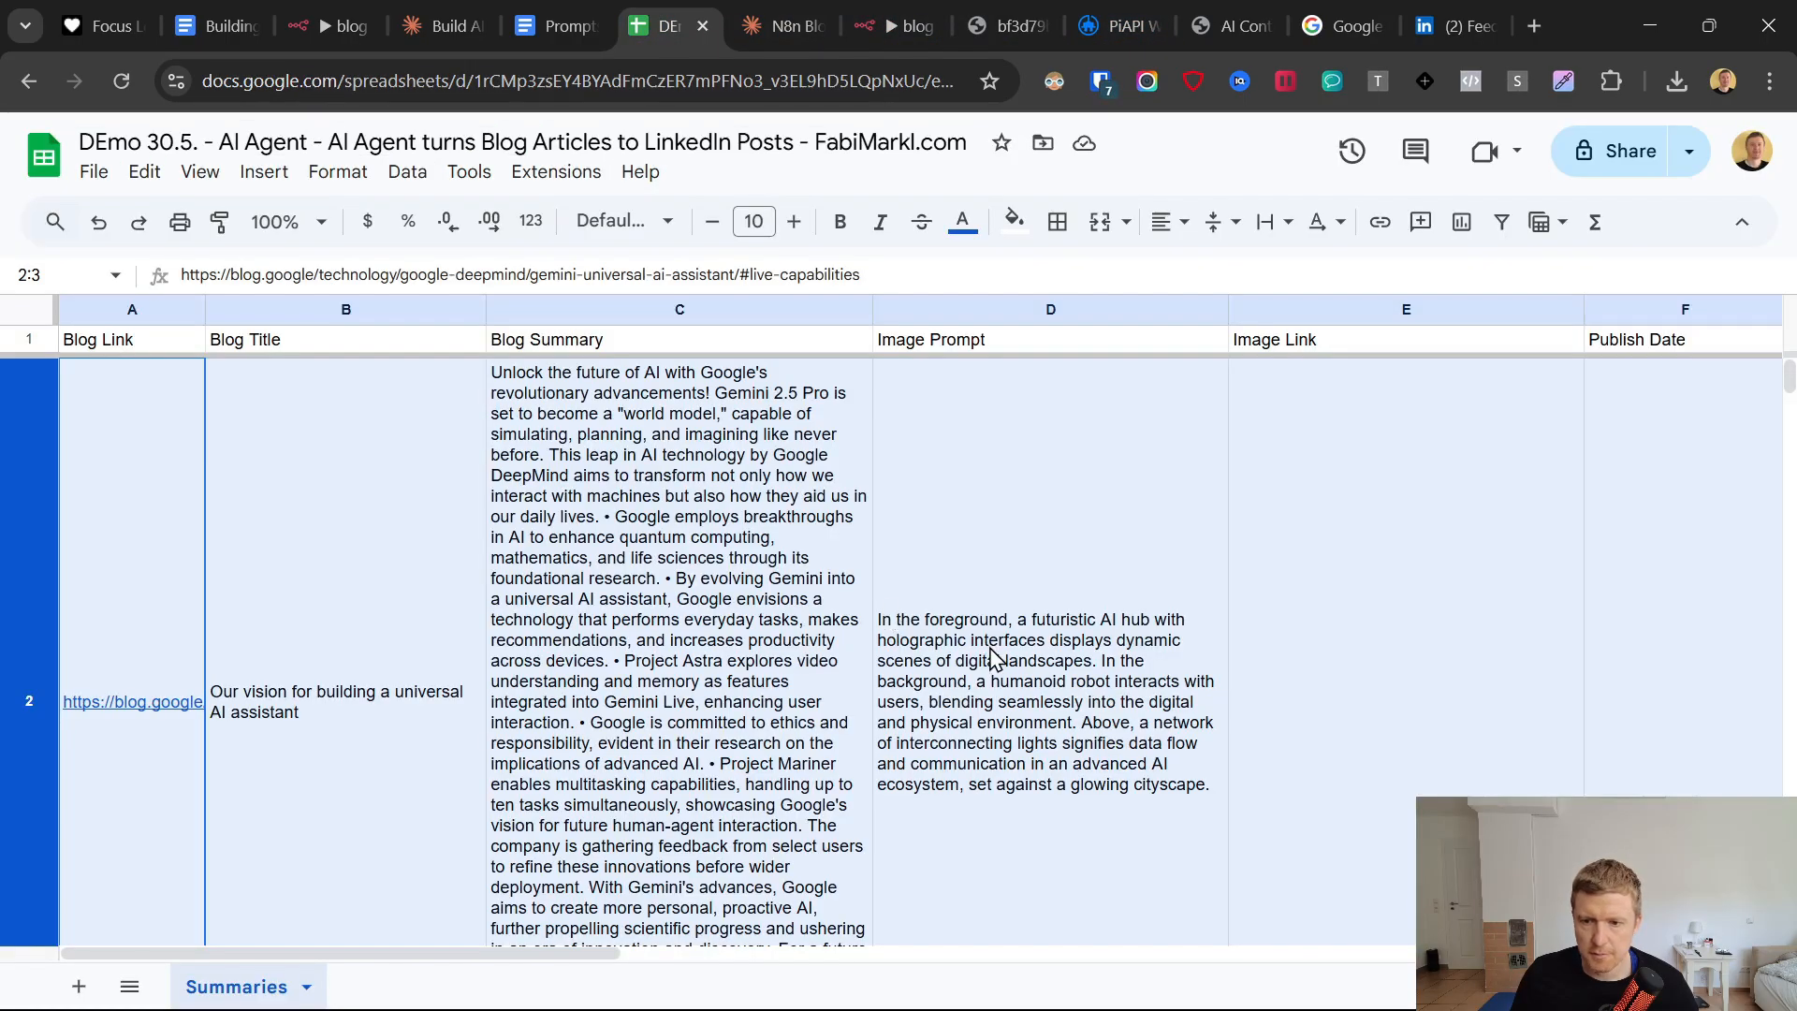
{"action": "left_click", "coordinate": [994, 658]}
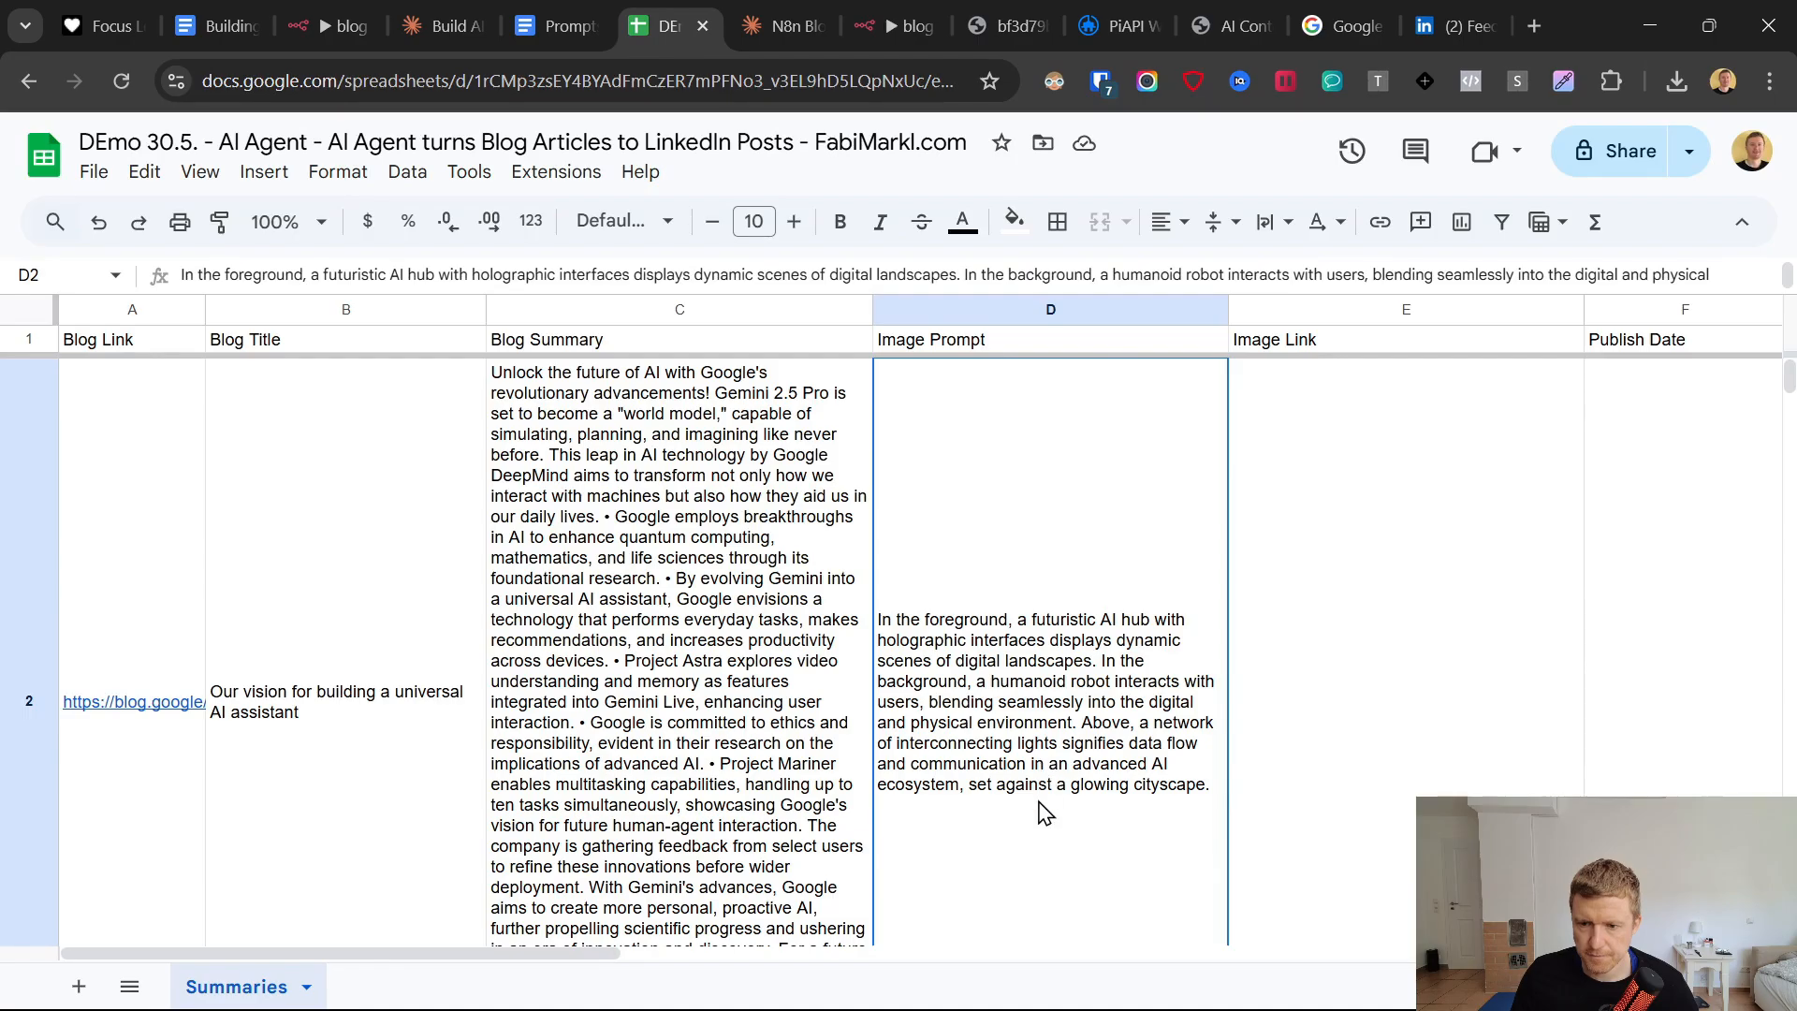
{"action": "left_click", "coordinate": [1039, 8]}
{"action": "left_click", "coordinate": [893, 27]}
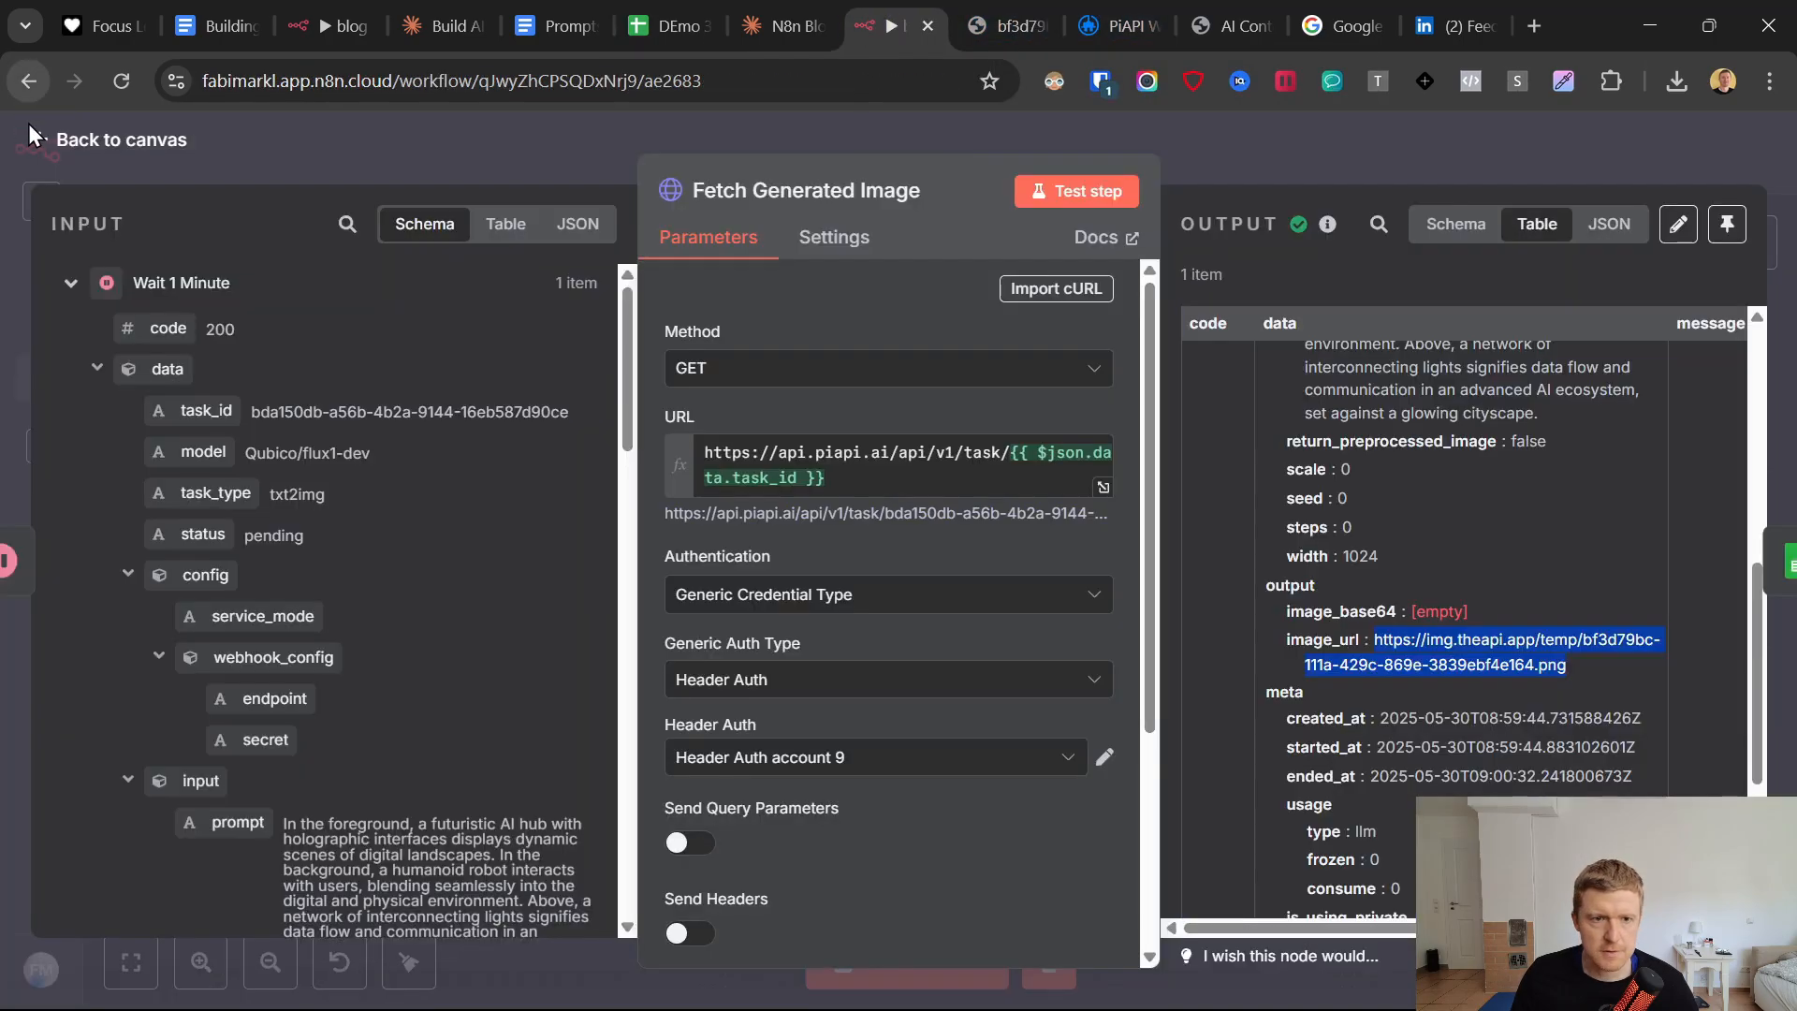
{"action": "key", "text": "Escape"}
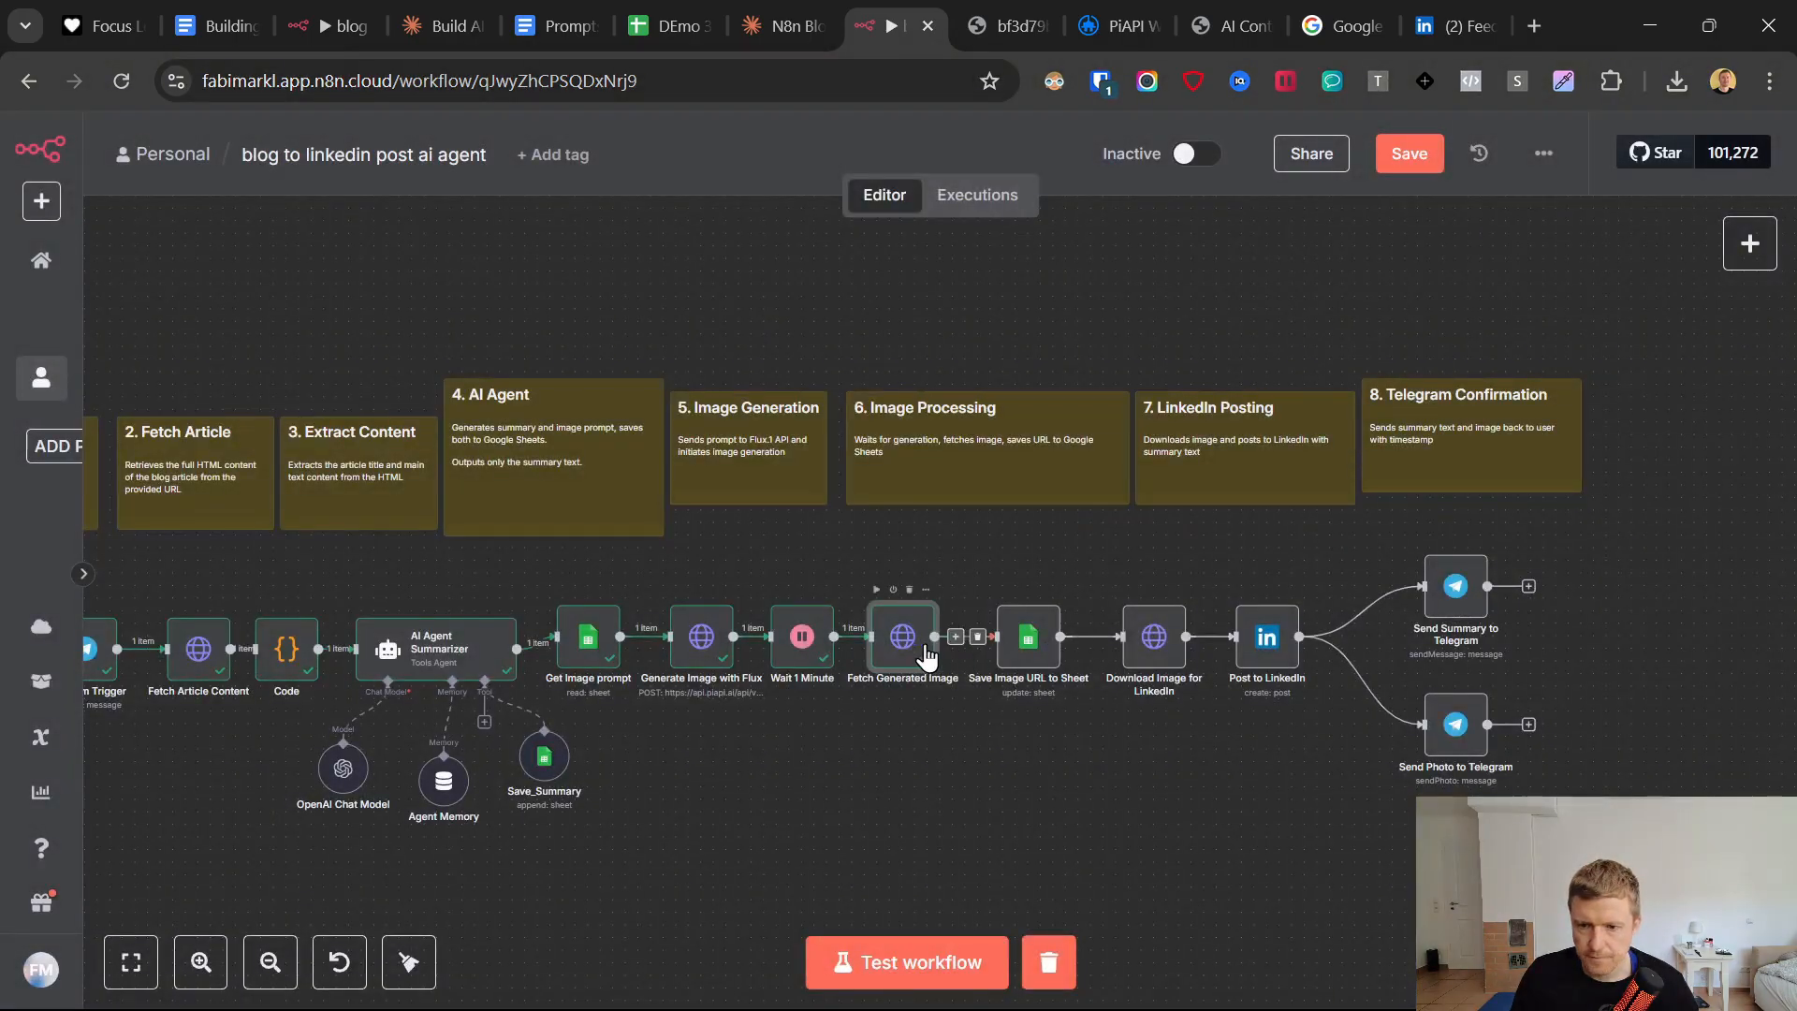
In the Save Image URL to Sheet node, replace the Blog Link placeholder with the Telegram Trigger's message text, {{ $('Telegram Trigger').item.json.message.text }}.
{"action": "left_click", "coordinate": [1020, 645]}
{"action": "double_click", "coordinate": [1047, 676]}
{"action": "scroll", "coordinate": [995, 609], "scroll_direction": "down", "scroll_amount": 5}
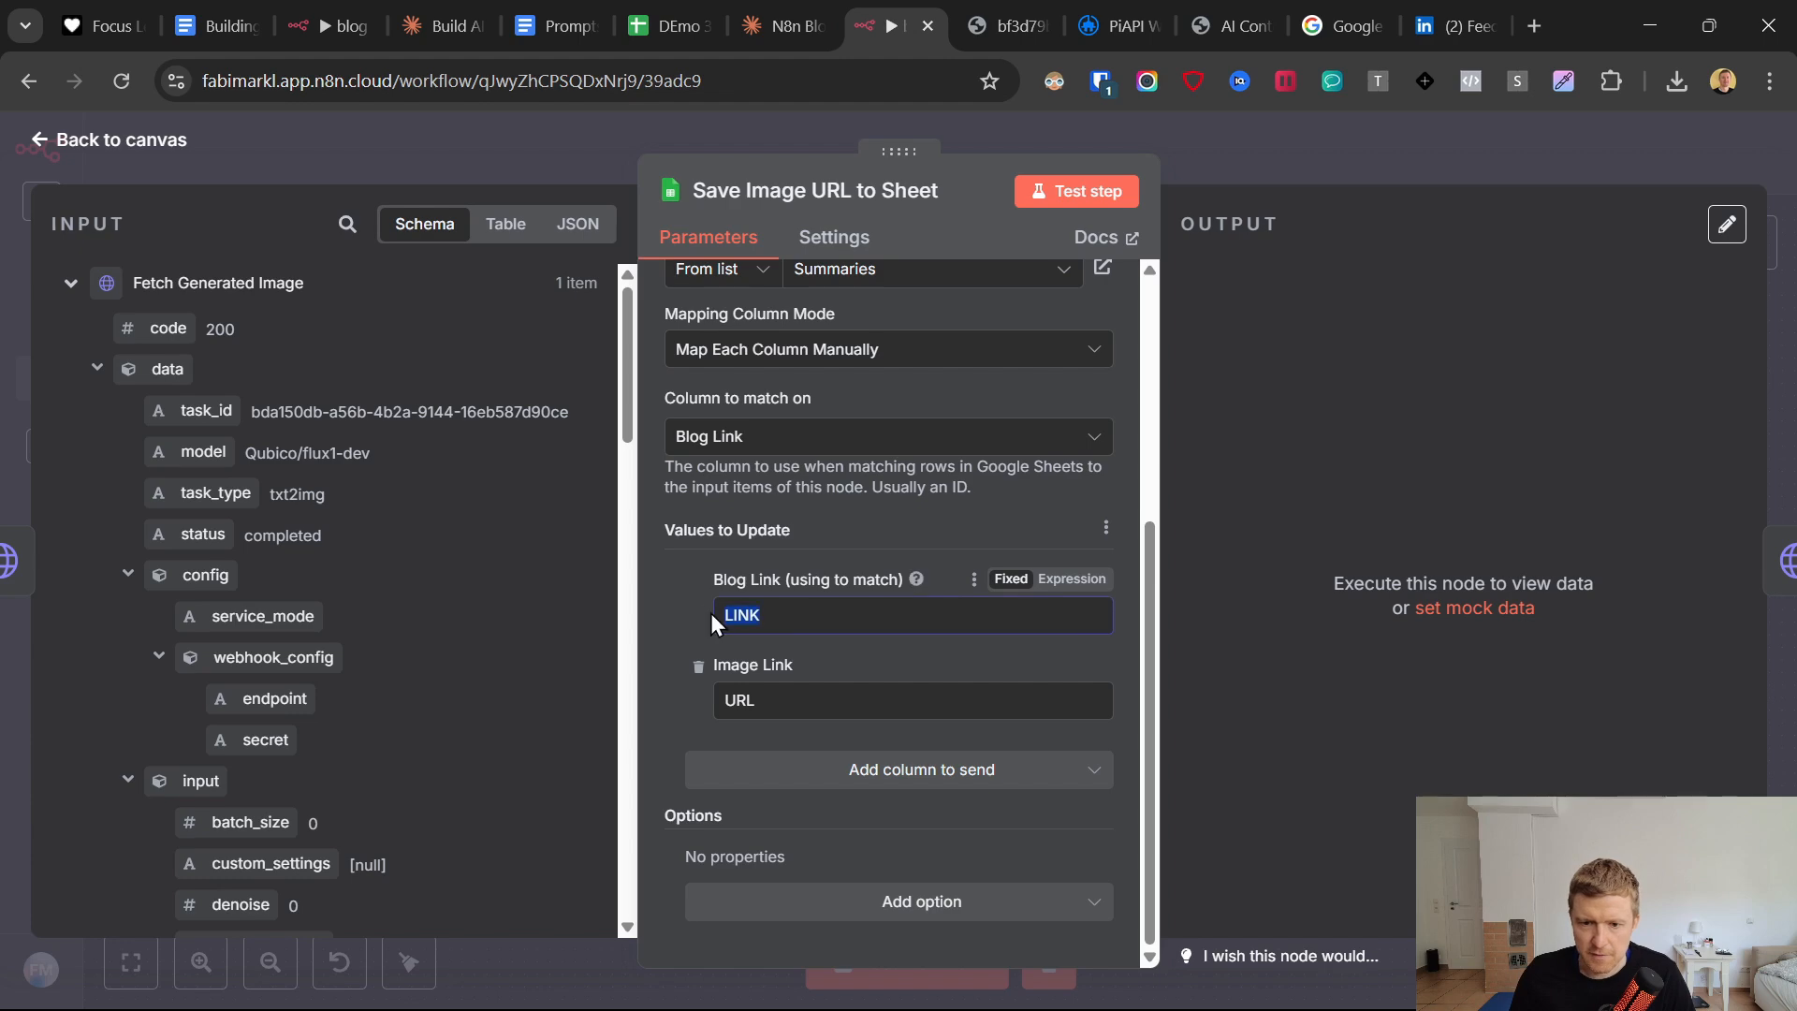
{"action": "key", "text": "BackSpace"}
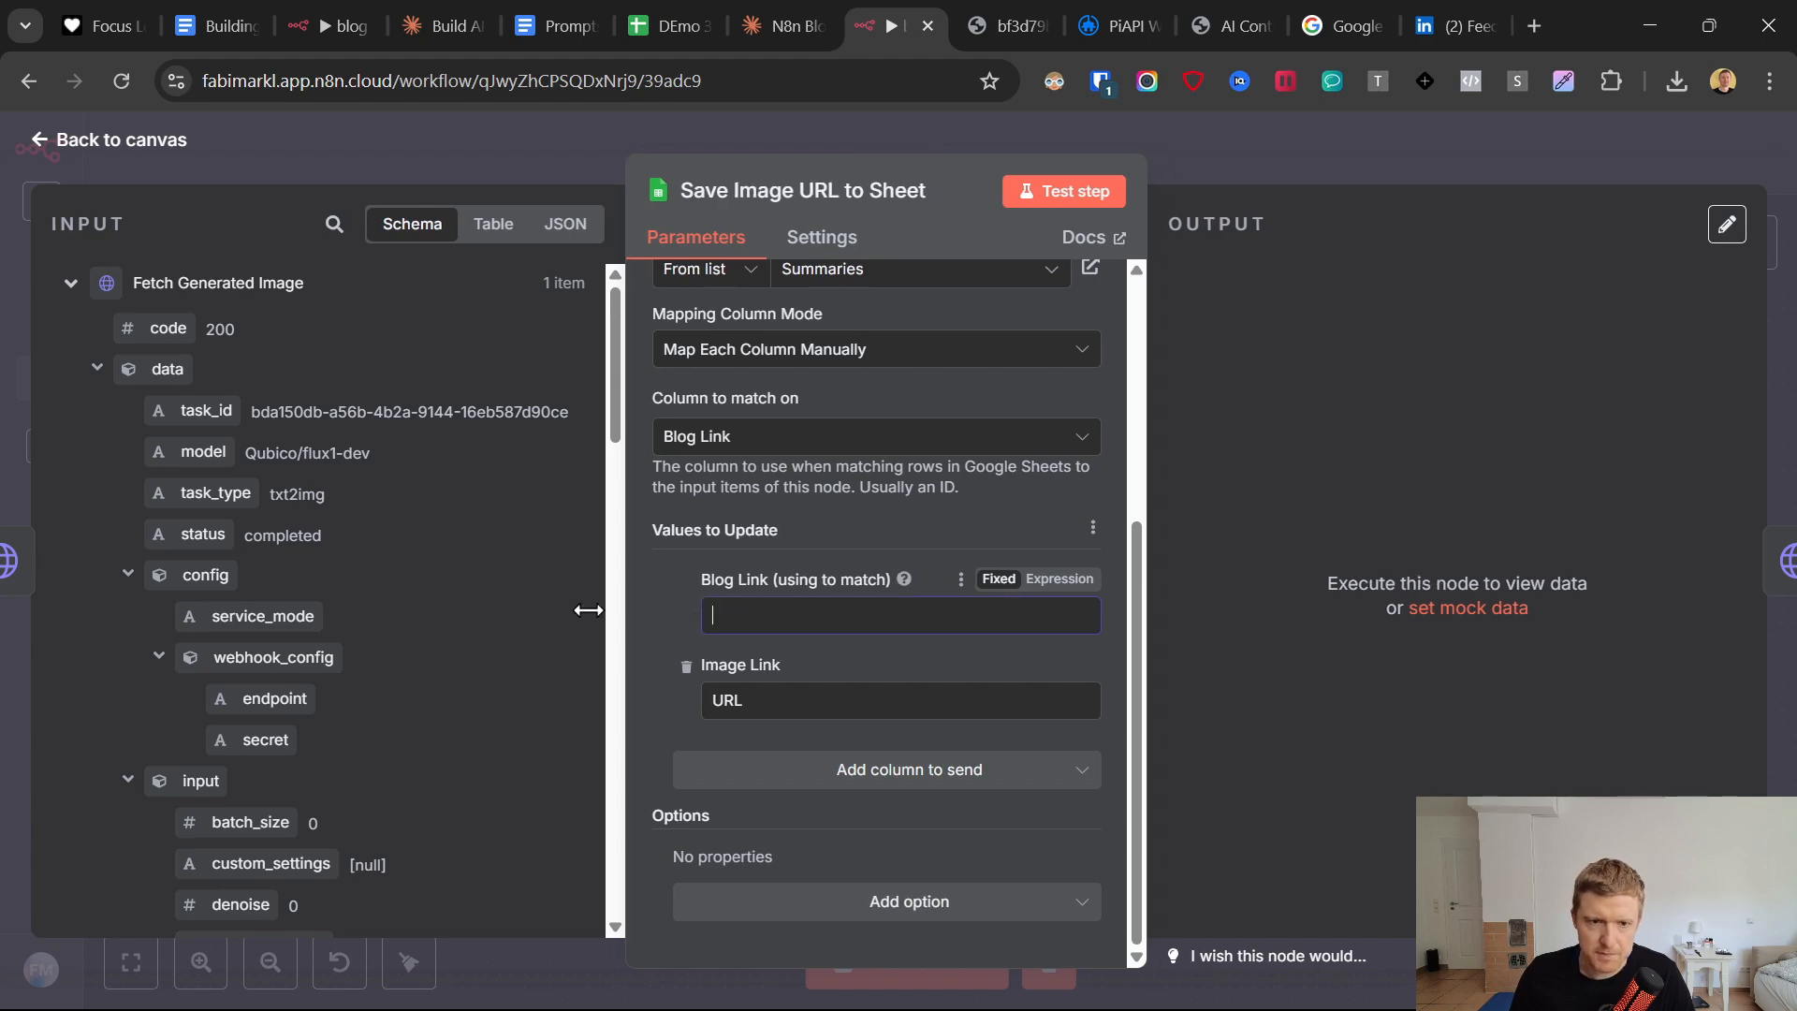
{"action": "left_click_drag", "start_coordinate": [588, 611], "coordinate": [539, 611]}
{"action": "scroll", "coordinate": [417, 722], "scroll_direction": "down", "scroll_amount": 15}
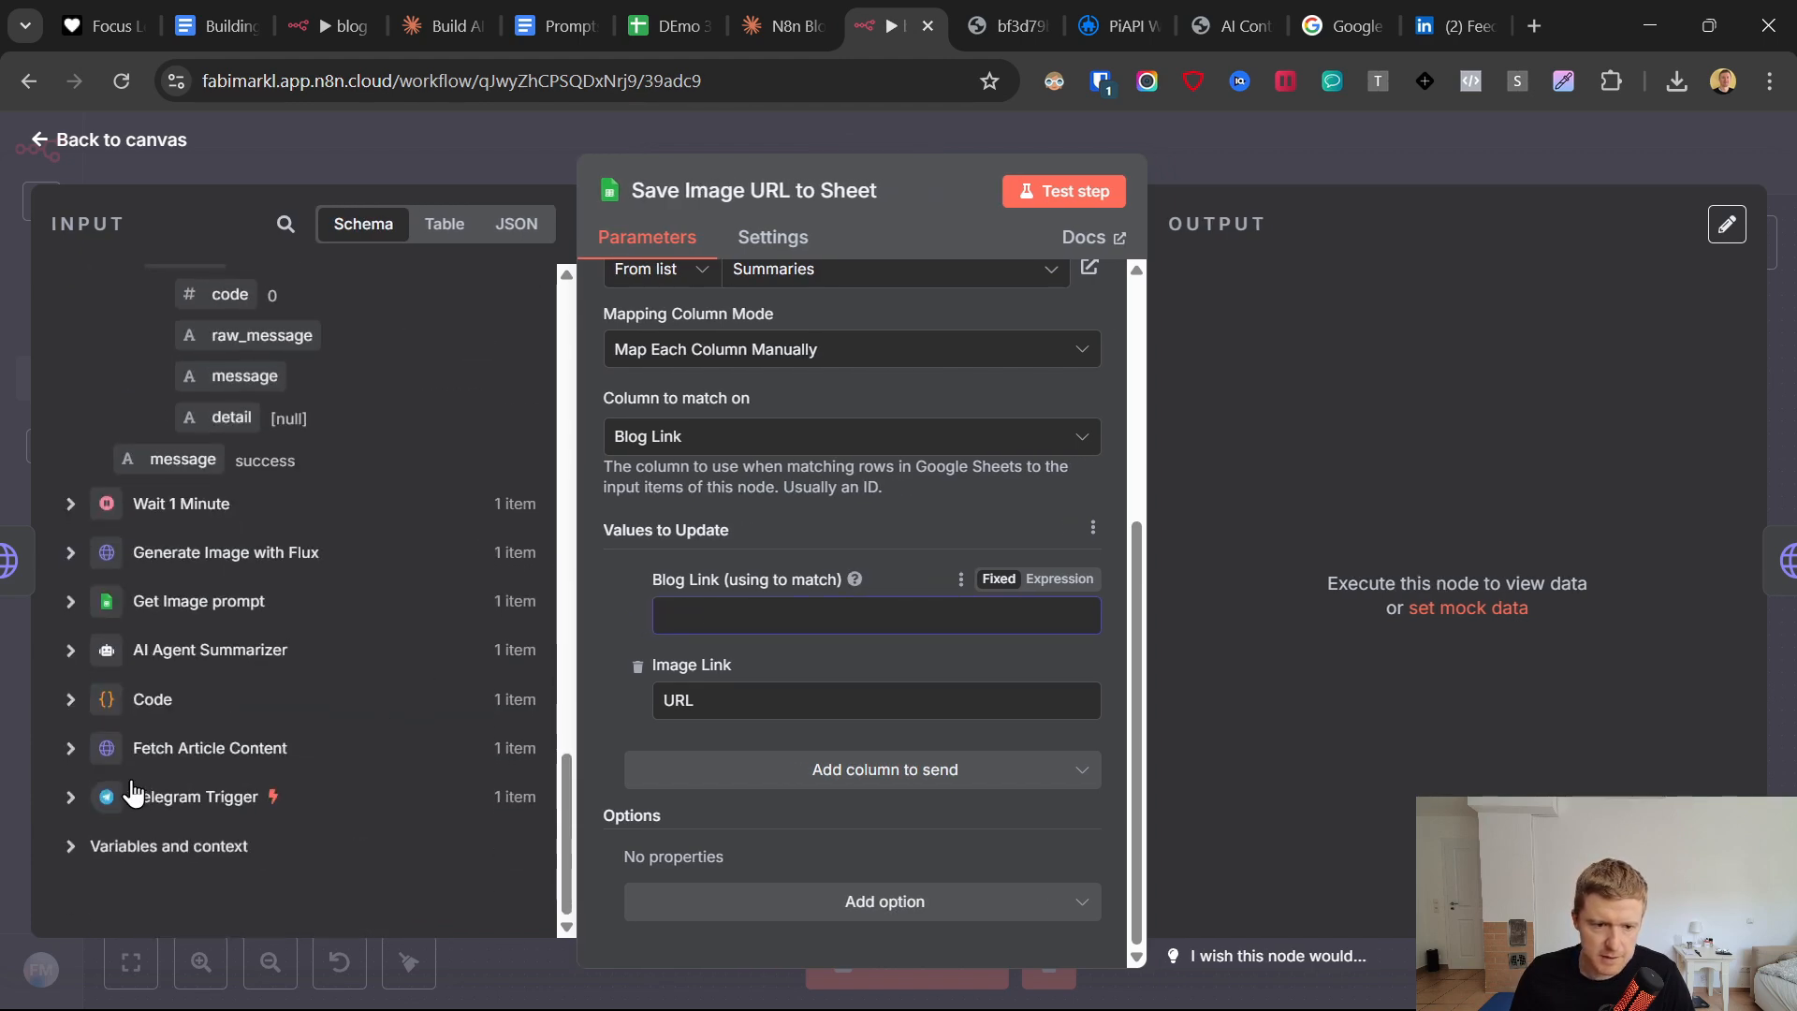
{"action": "left_click", "coordinate": [75, 796]}
{"action": "scroll", "coordinate": [81, 739], "scroll_direction": "down", "scroll_amount": 10}
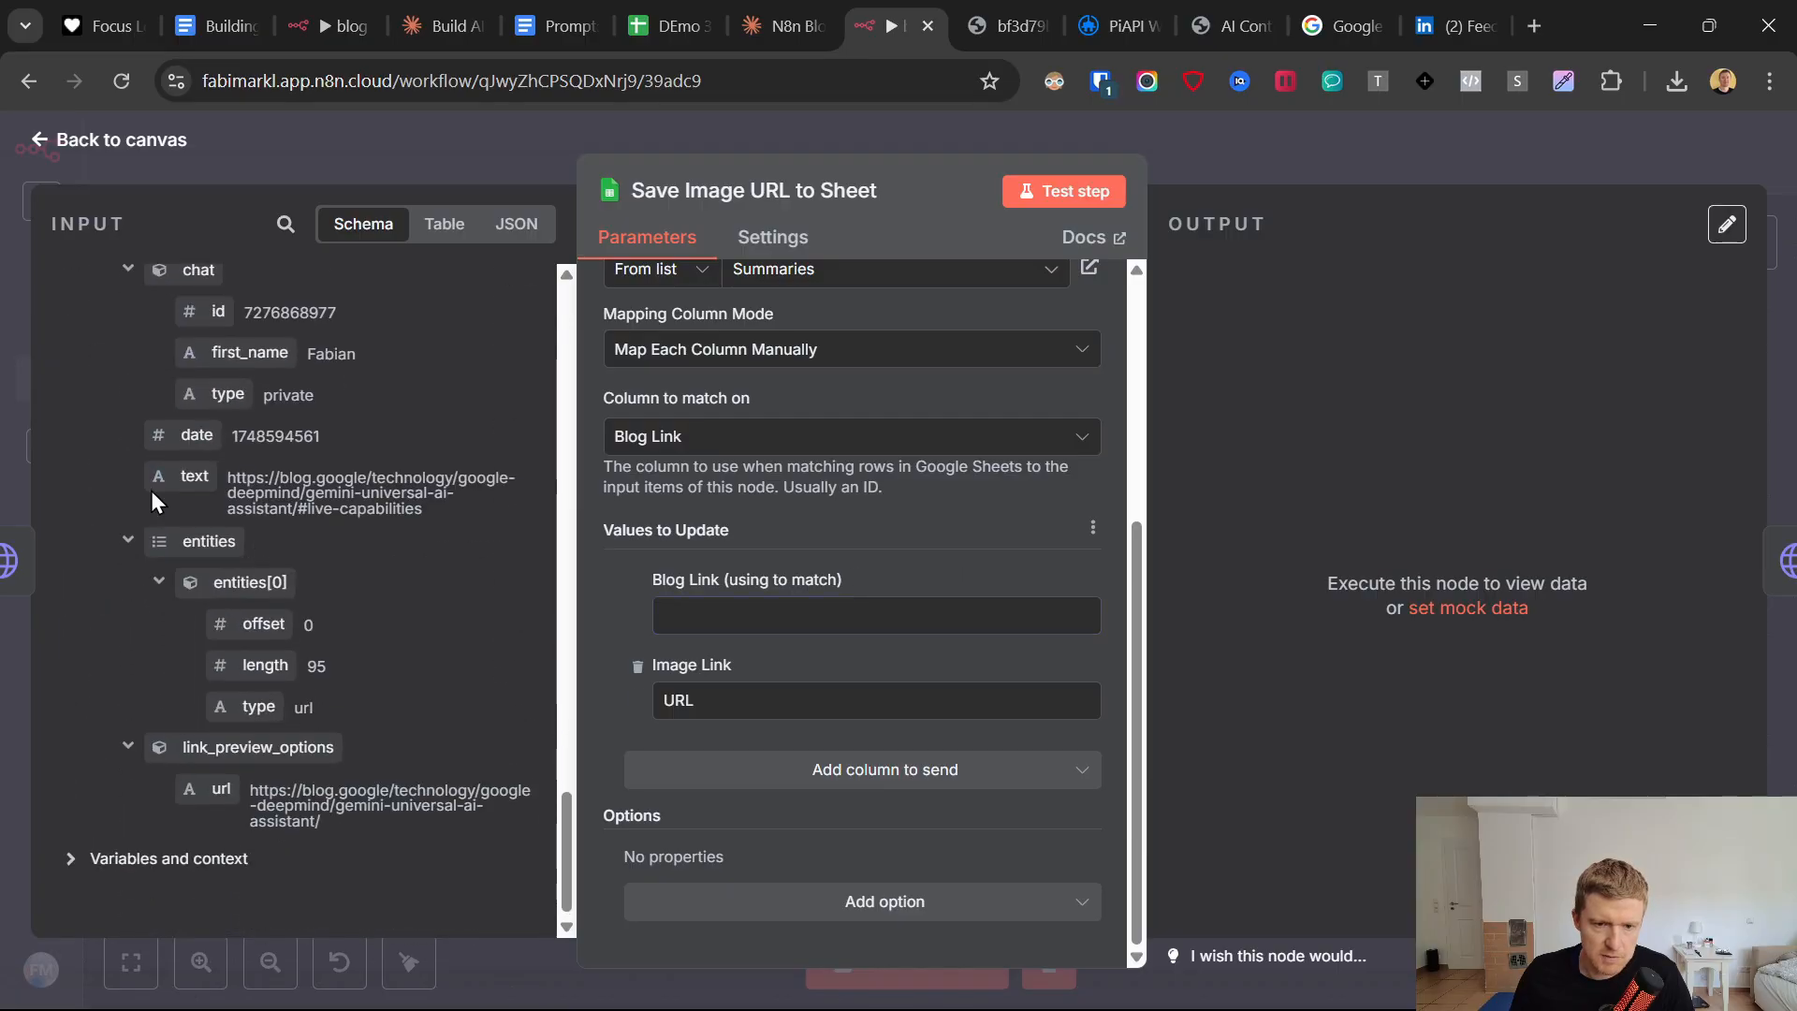
{"action": "left_click_drag", "start_coordinate": [150, 490], "coordinate": [761, 625]}
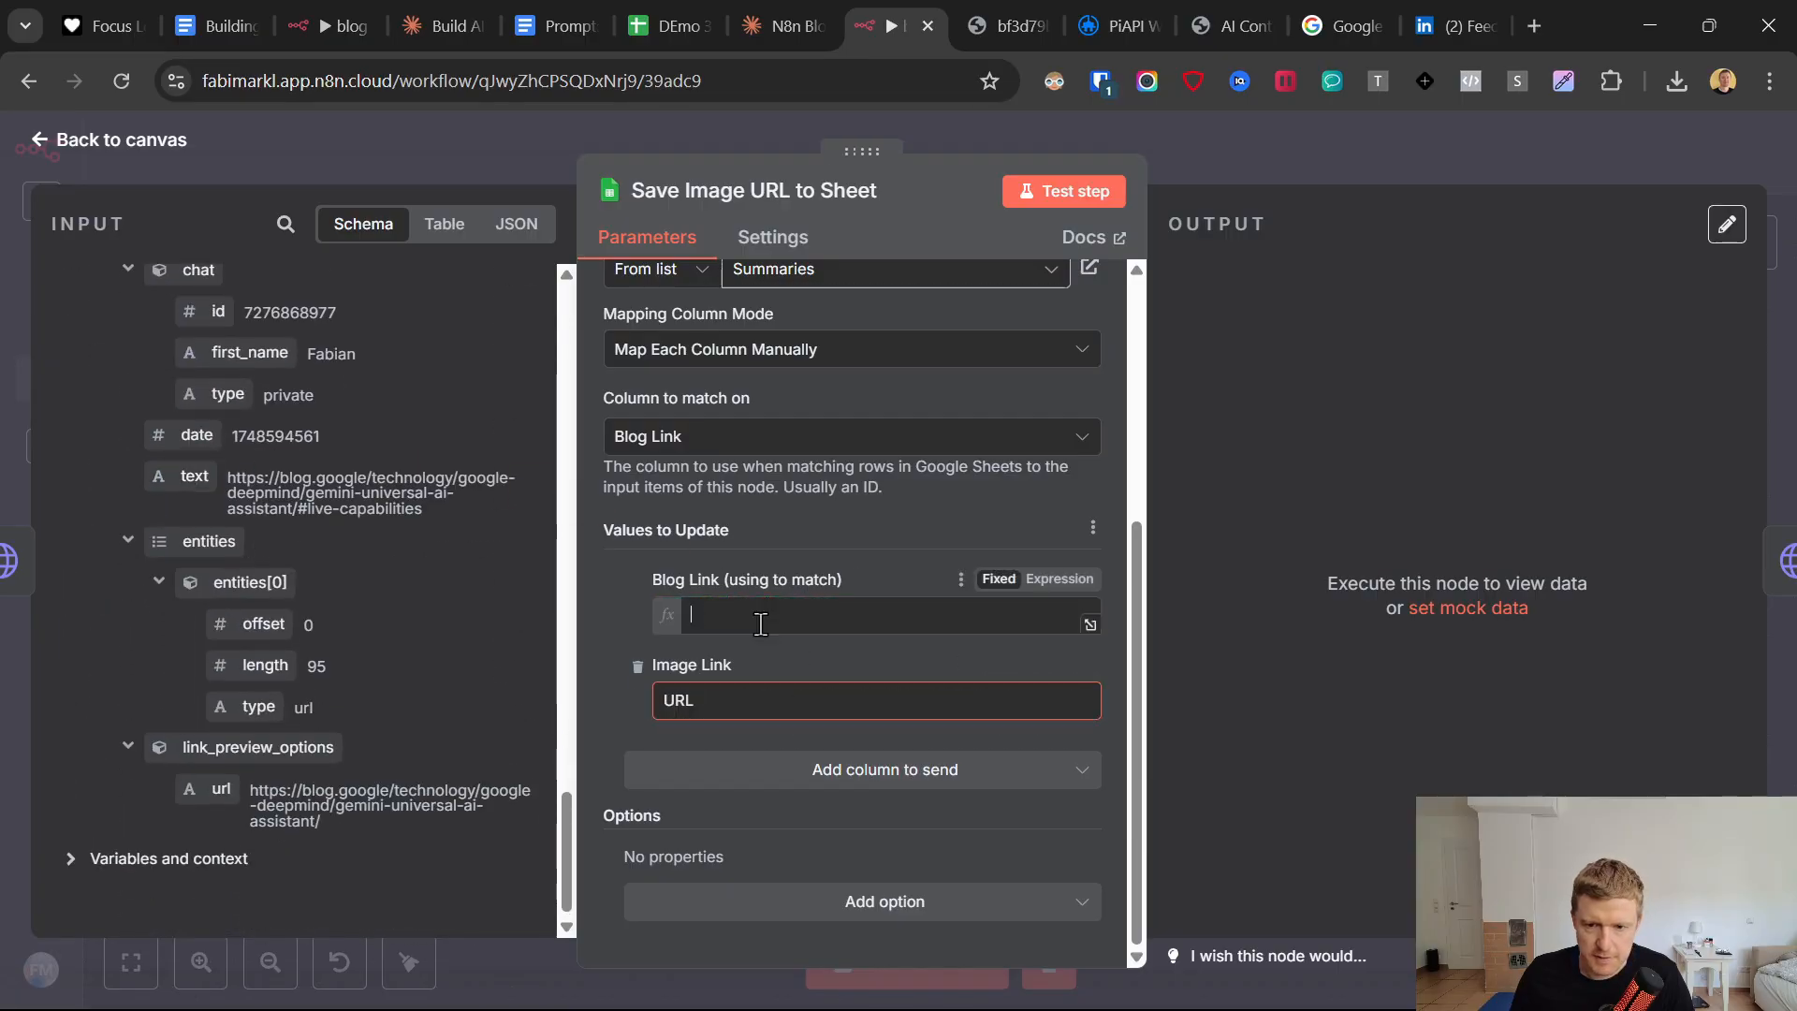
{"action": "left_click", "coordinate": [616, 610]}
Replace the Image Link placeholder "URL" with the fetched image's address, {{ $json.data.output.image_url }}.
{"action": "left_click_drag", "start_coordinate": [700, 753], "coordinate": [394, 713]}
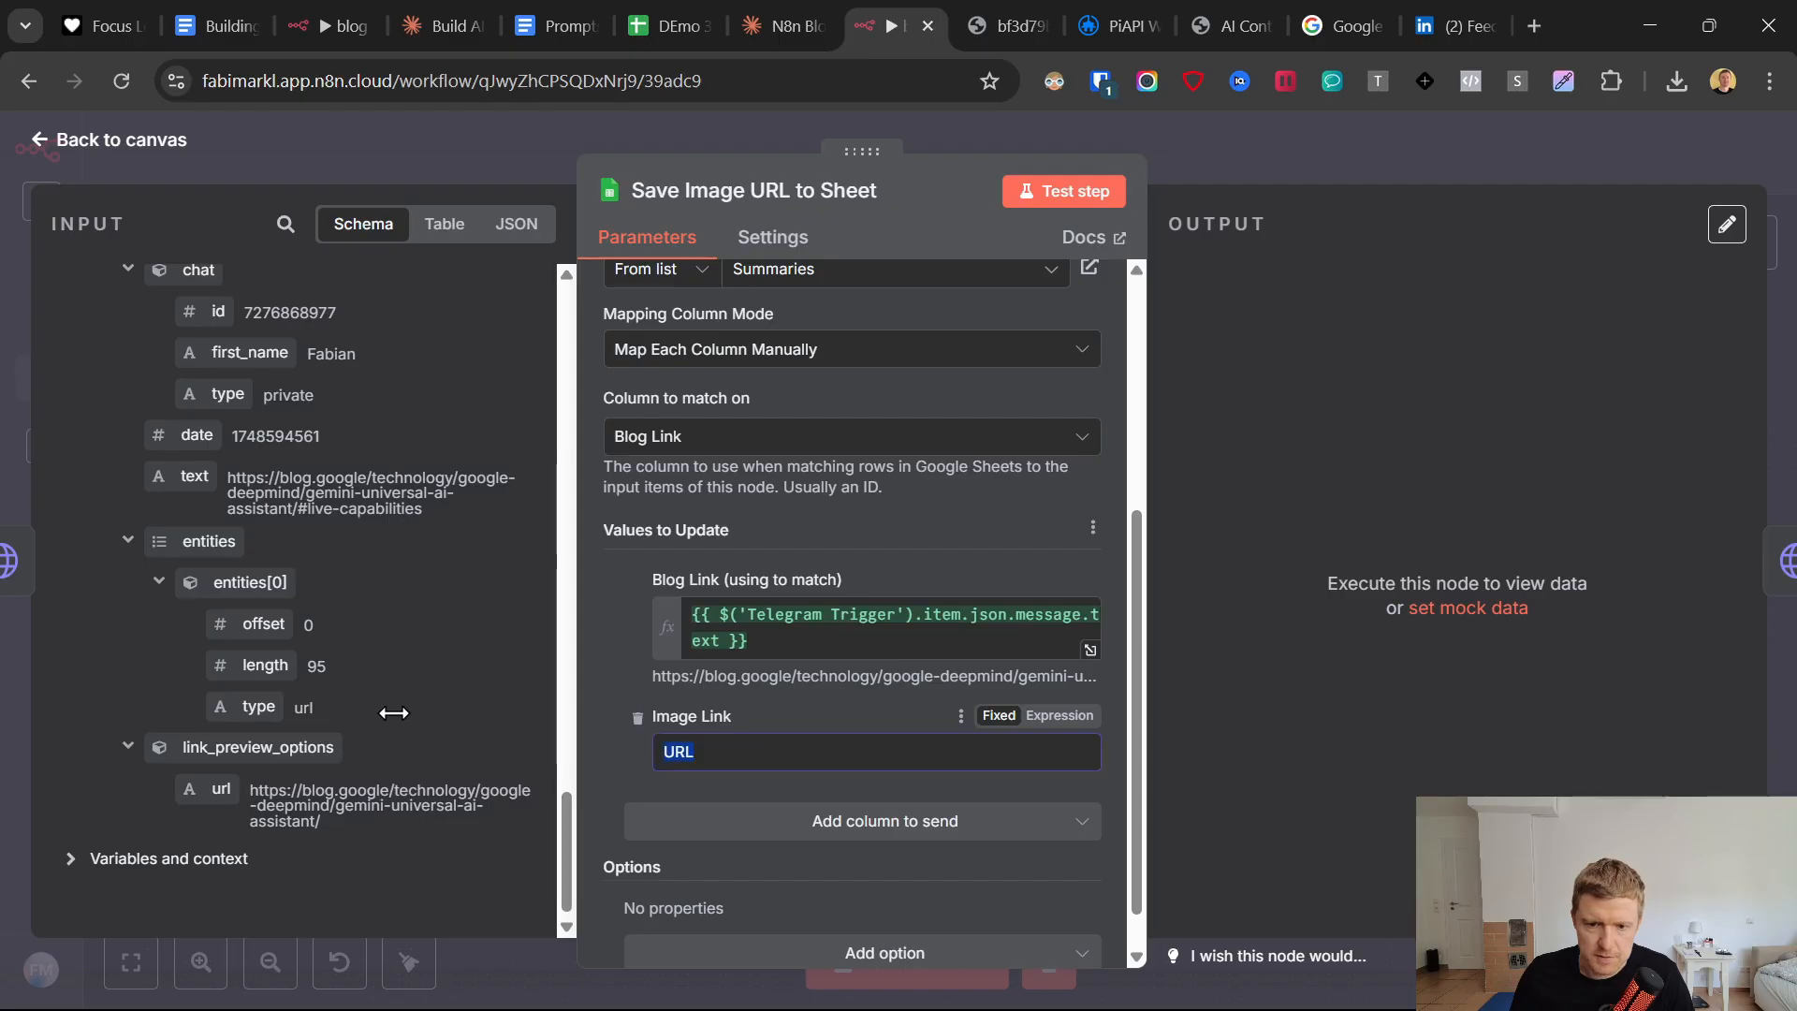
{"action": "key", "text": "BackSpace"}
{"action": "scroll", "coordinate": [515, 711], "scroll_direction": "up", "scroll_amount": 15}
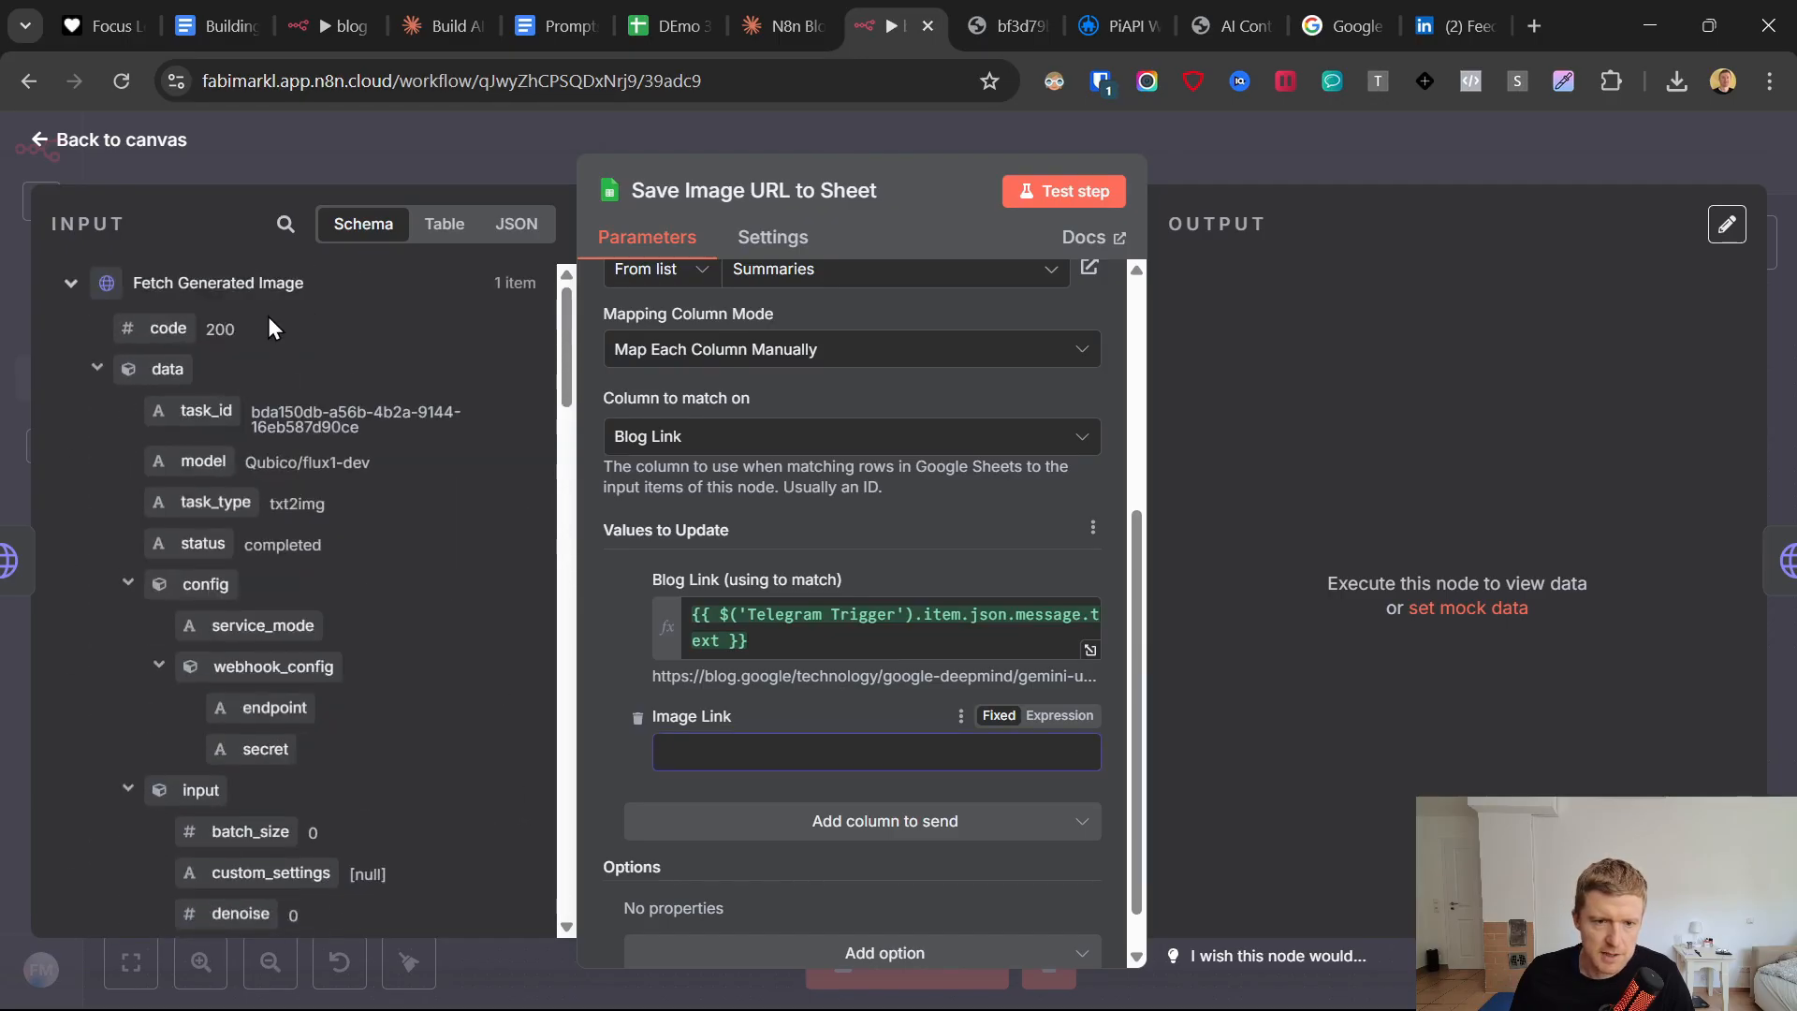
{"action": "scroll", "coordinate": [280, 665], "scroll_direction": "down", "scroll_amount": 10}
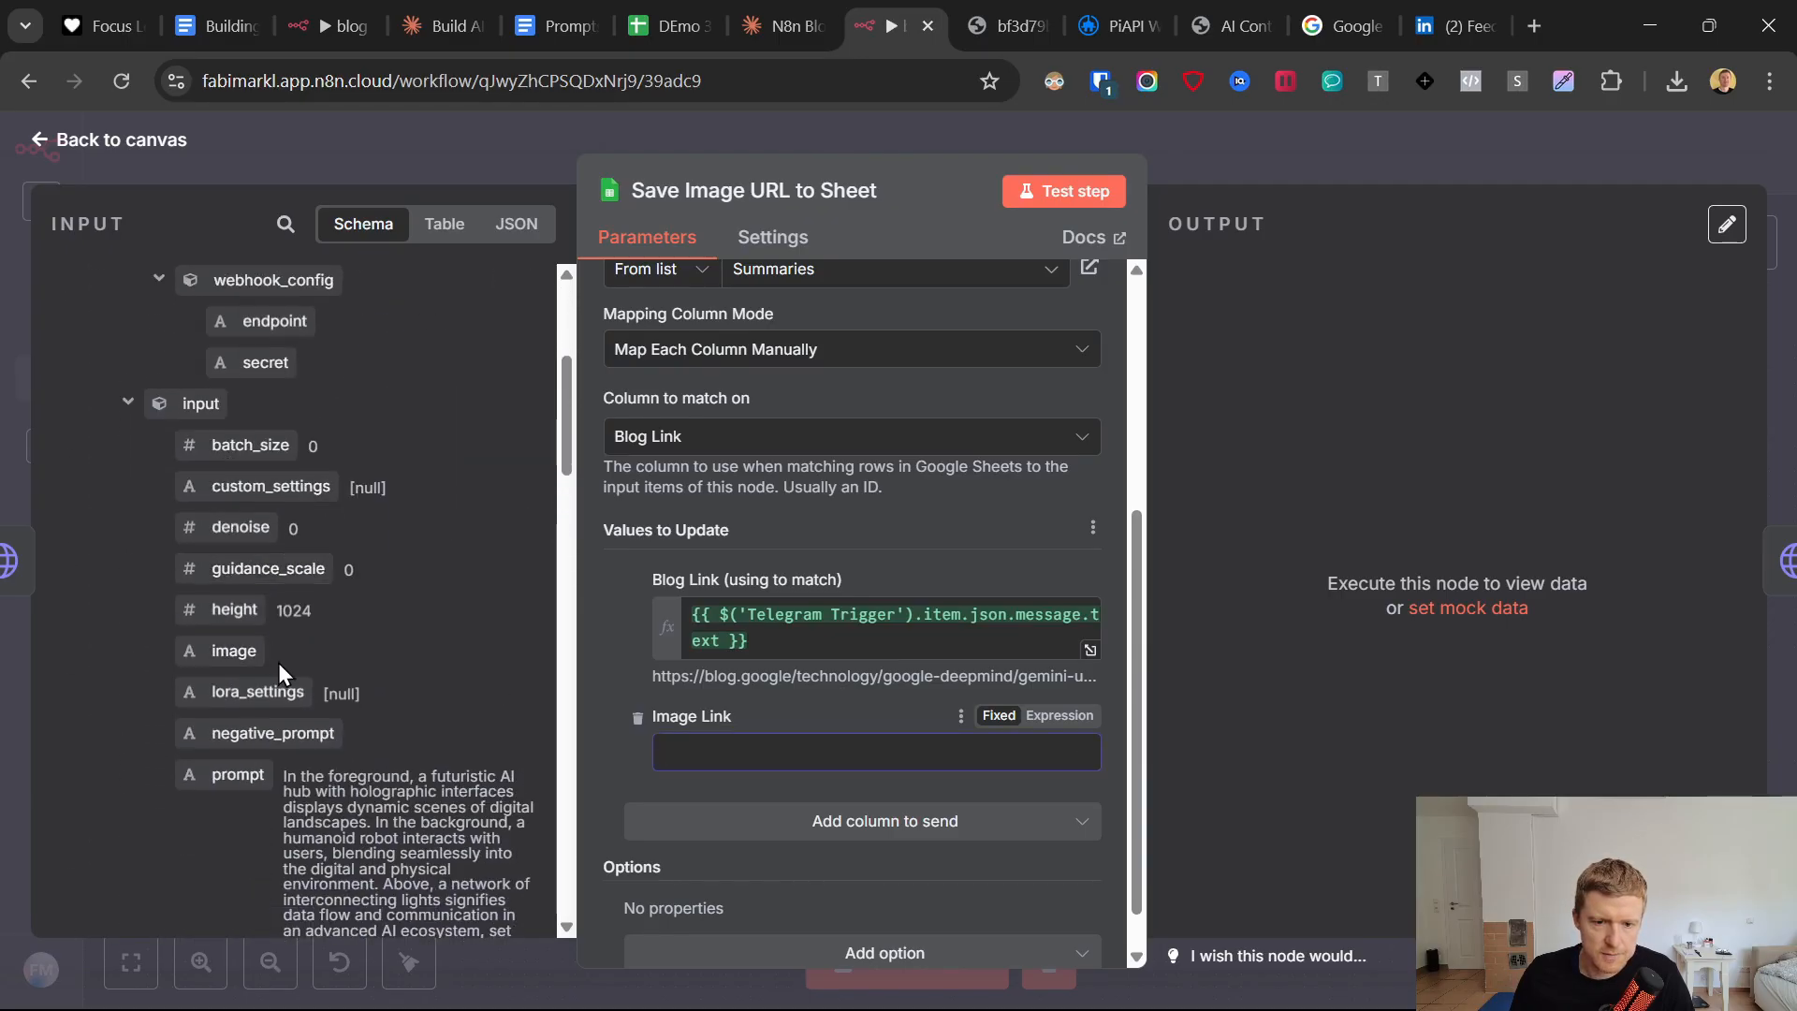
{"action": "scroll", "coordinate": [281, 669], "scroll_direction": "down", "scroll_amount": 3}
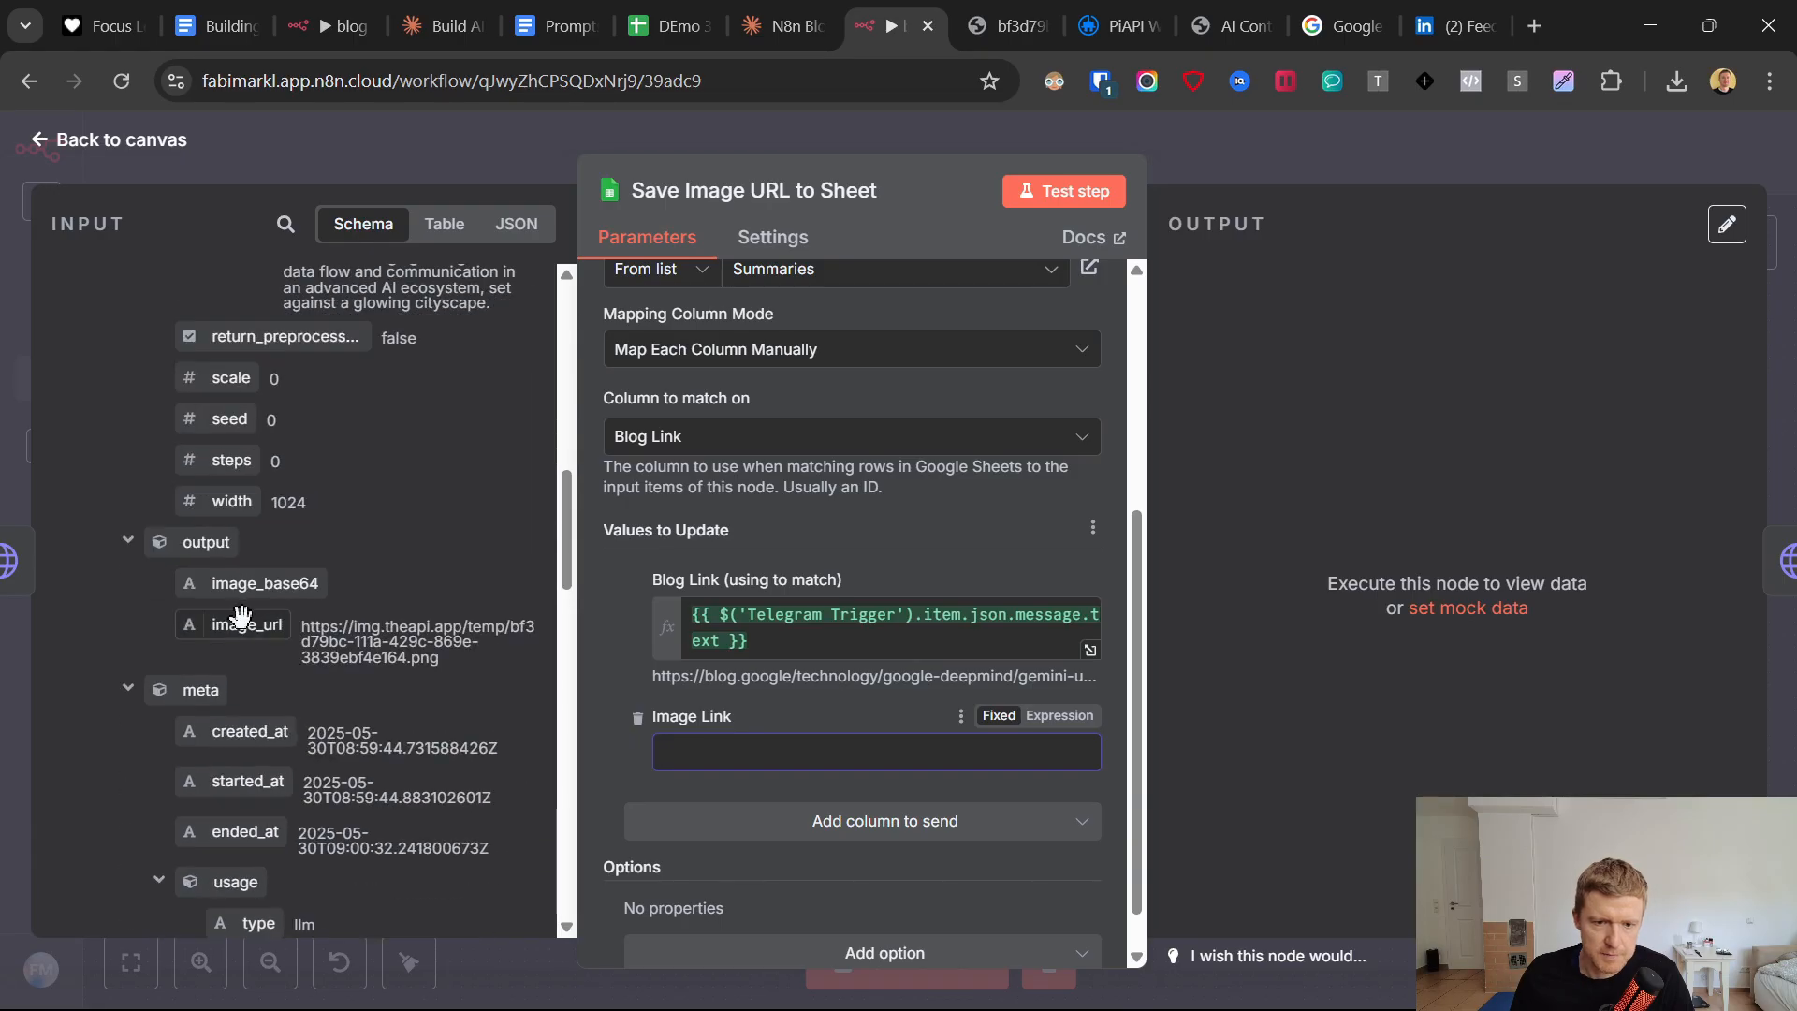
{"action": "left_click_drag", "start_coordinate": [240, 615], "coordinate": [820, 752]}
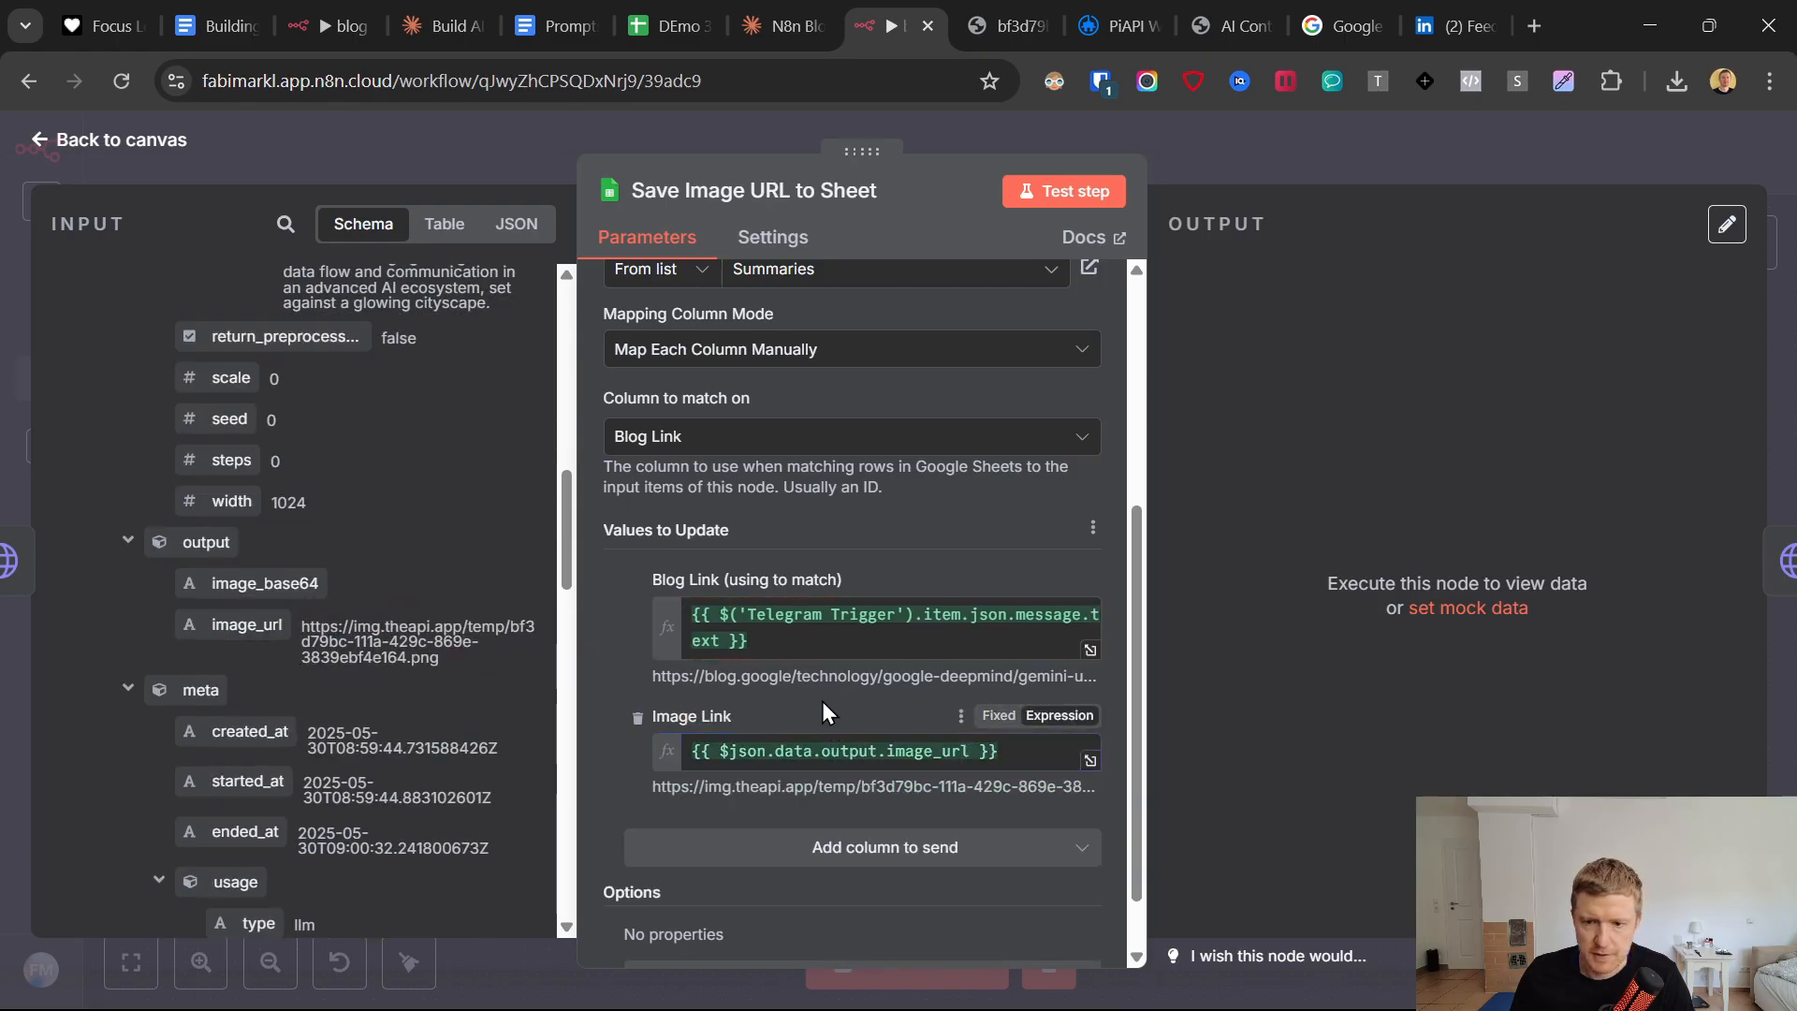
Test the Save Image URL to Sheet node, check the Image Link cell E2 in Google Sheets, and return to the n8n canvas.
{"action": "left_click", "coordinate": [1048, 193]}
{"action": "left_click", "coordinate": [687, 25]}
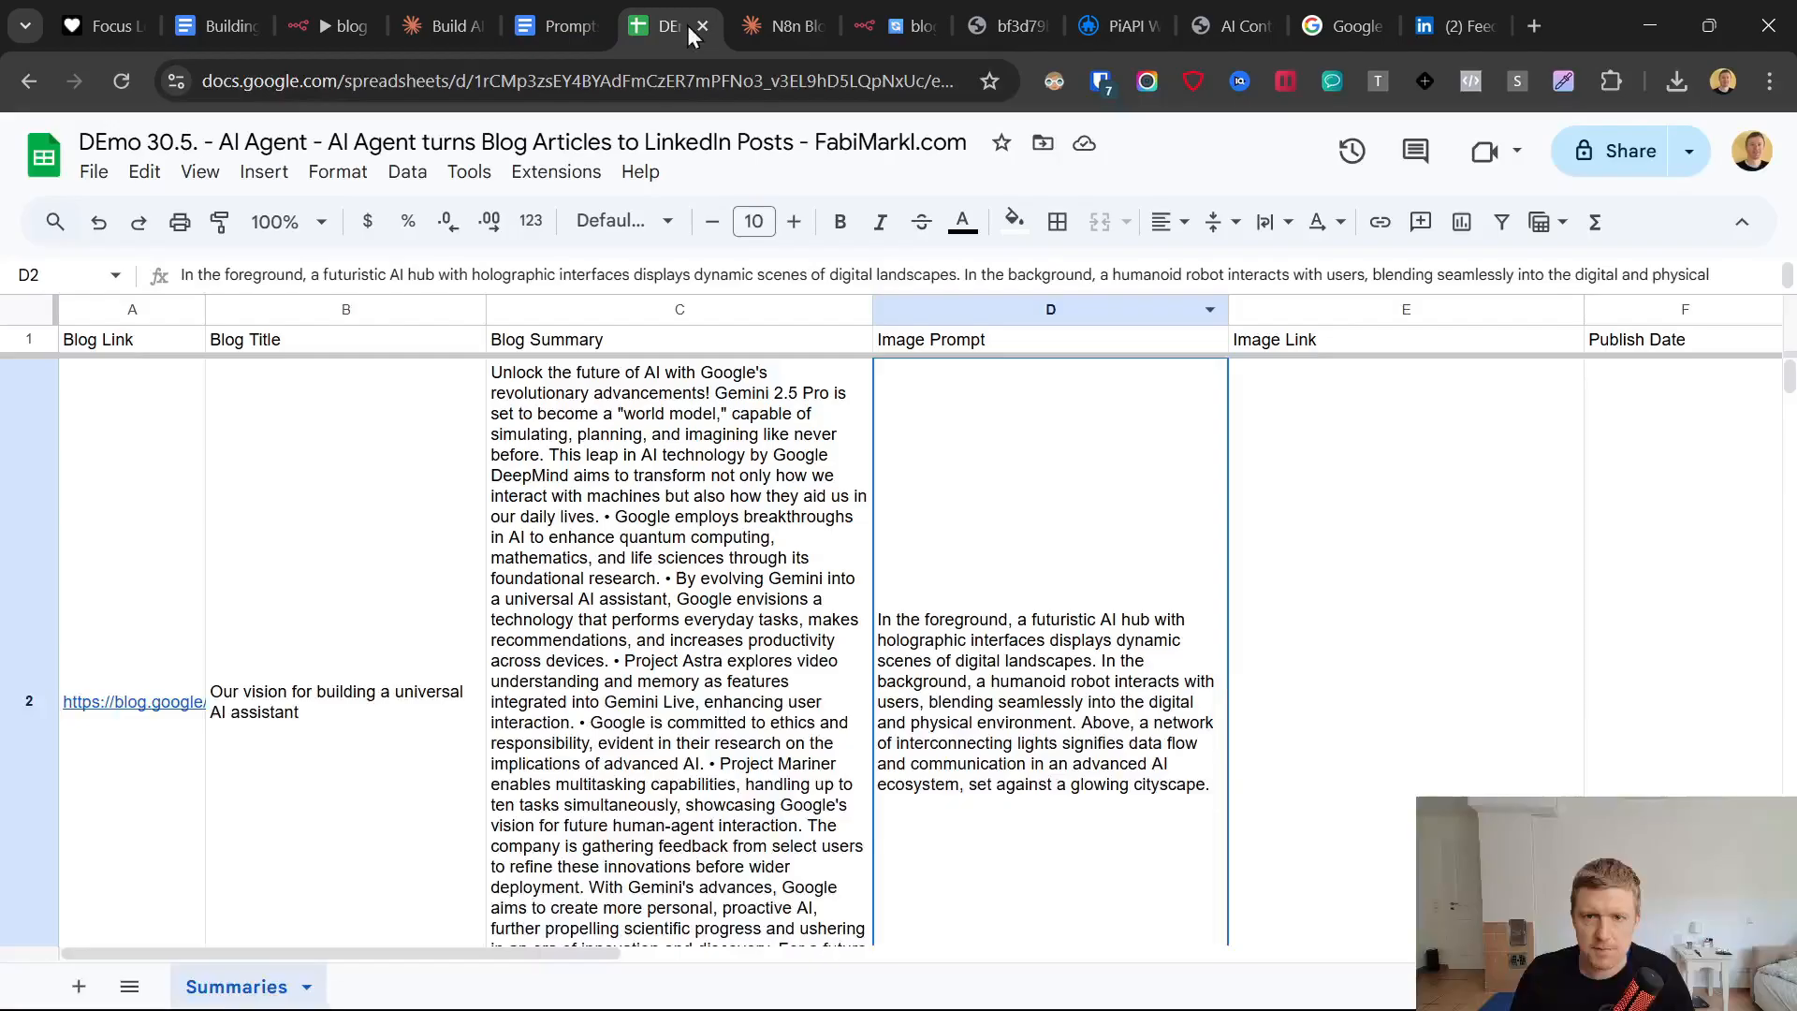
{"action": "left_click", "coordinate": [1333, 536]}
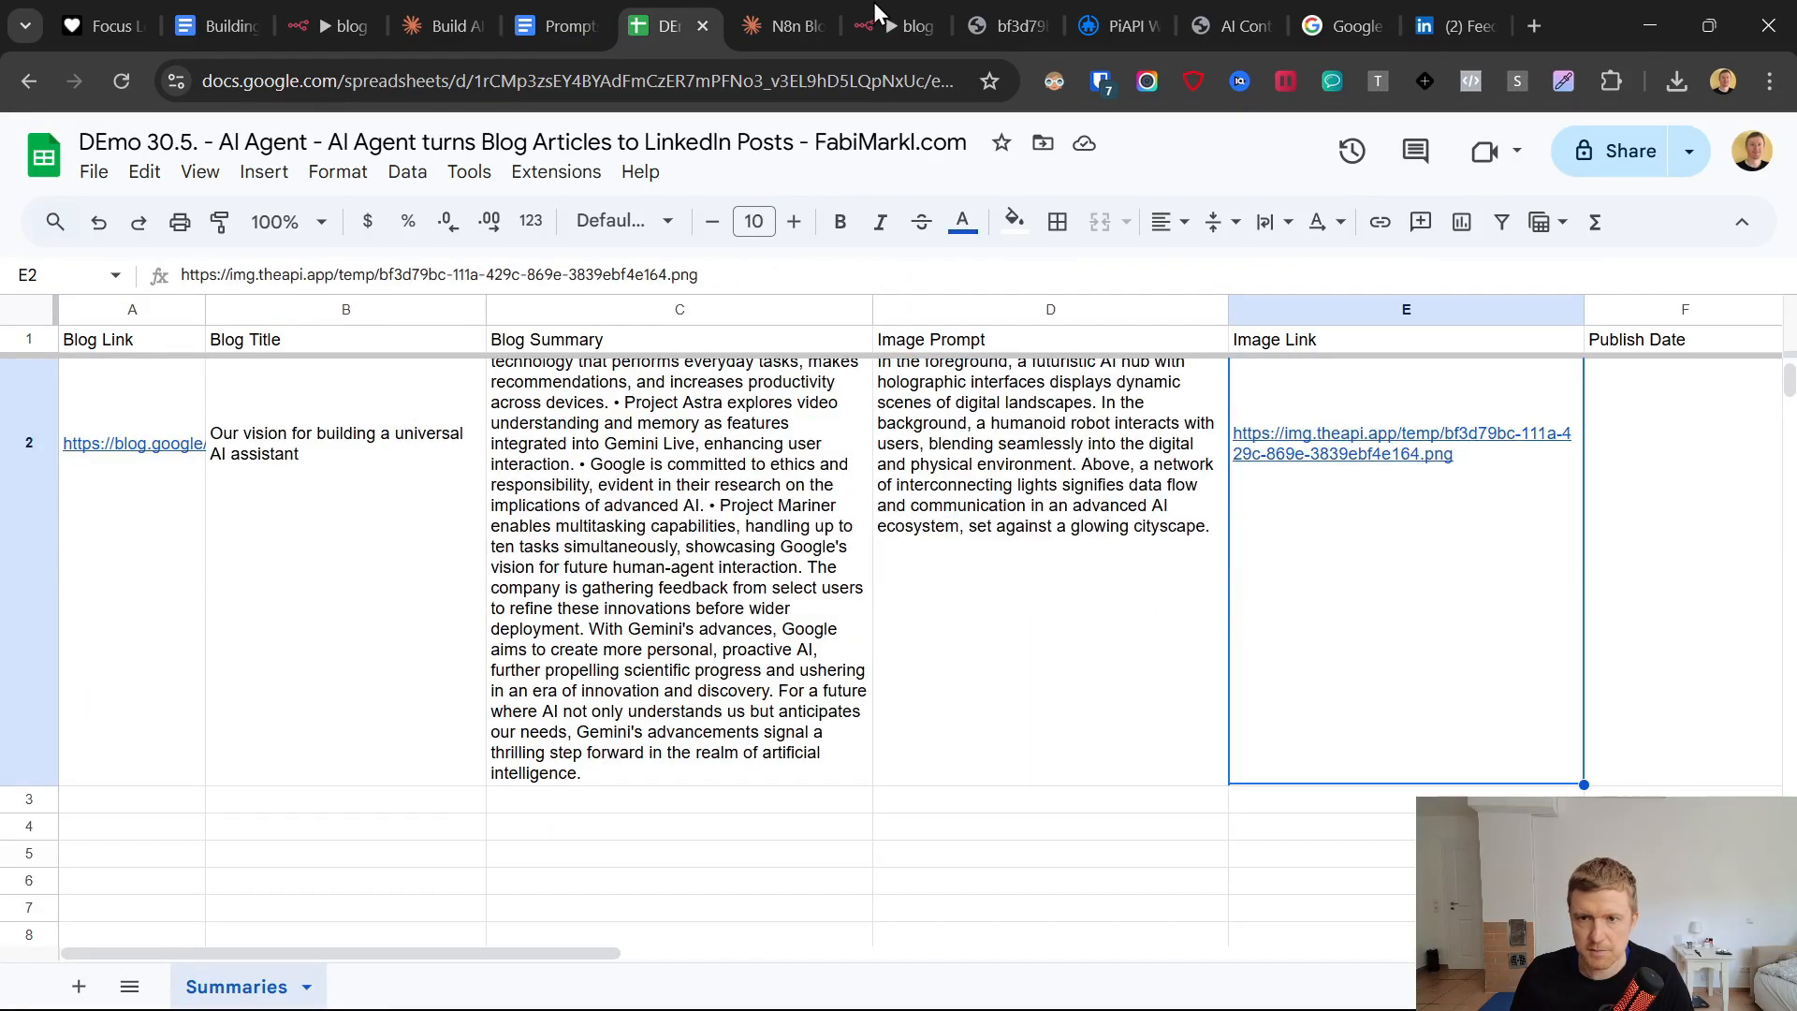
{"action": "left_click", "coordinate": [906, 14]}
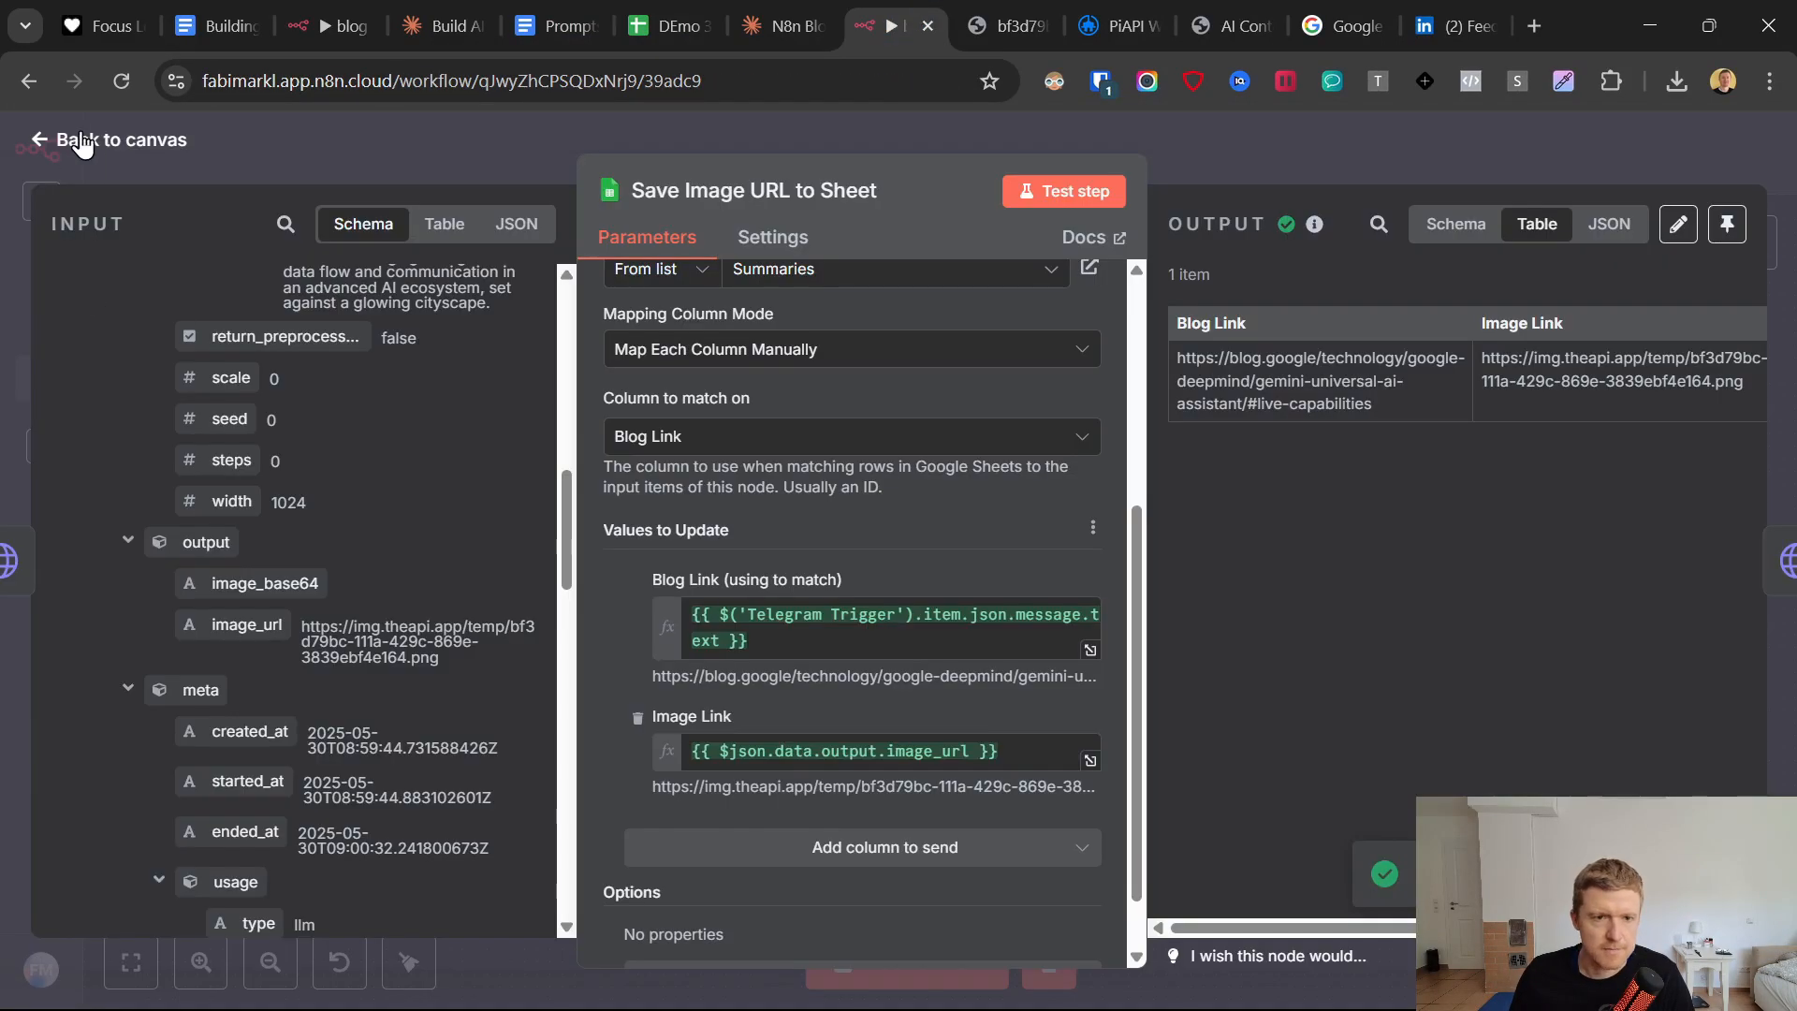
{"action": "left_click", "coordinate": [42, 141]}
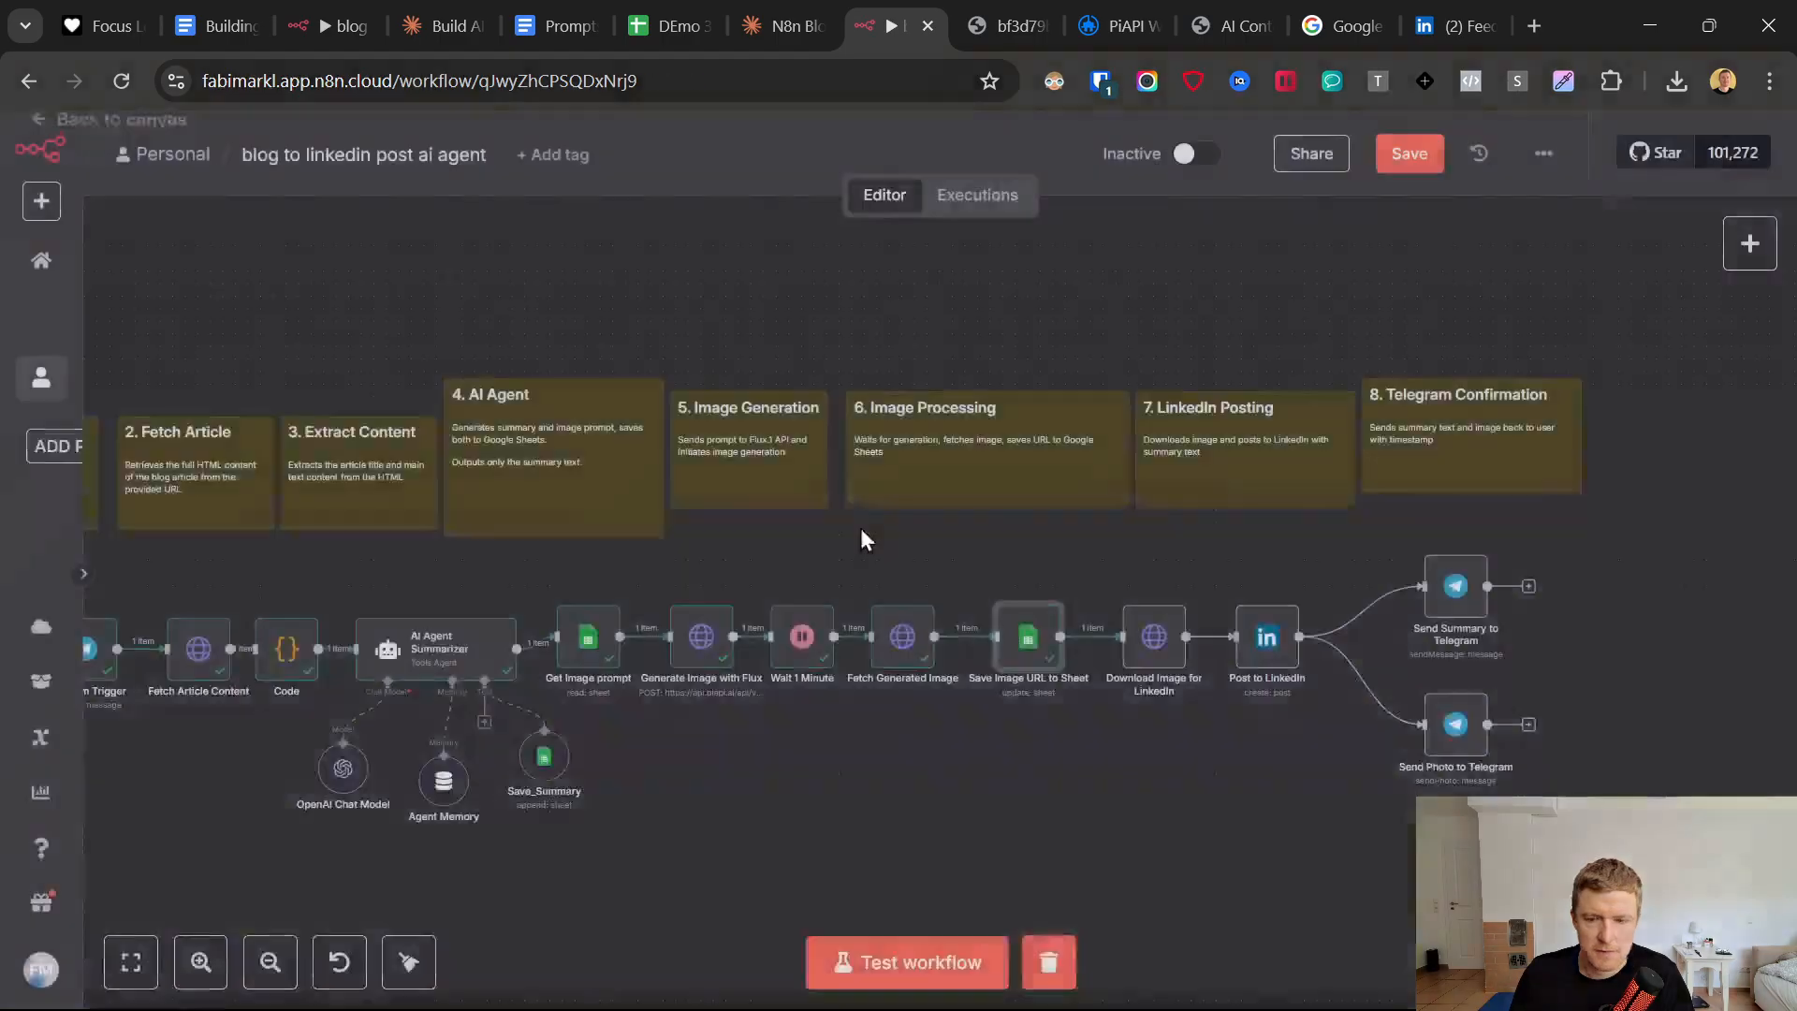
In the Download Image for LinkedIn node, replace the URL expression with the sheet's Image Link field, {{ $json['Image Link'] }}.
{"action": "left_click", "coordinate": [1152, 638]}
{"action": "double_click", "coordinate": [1150, 637]}
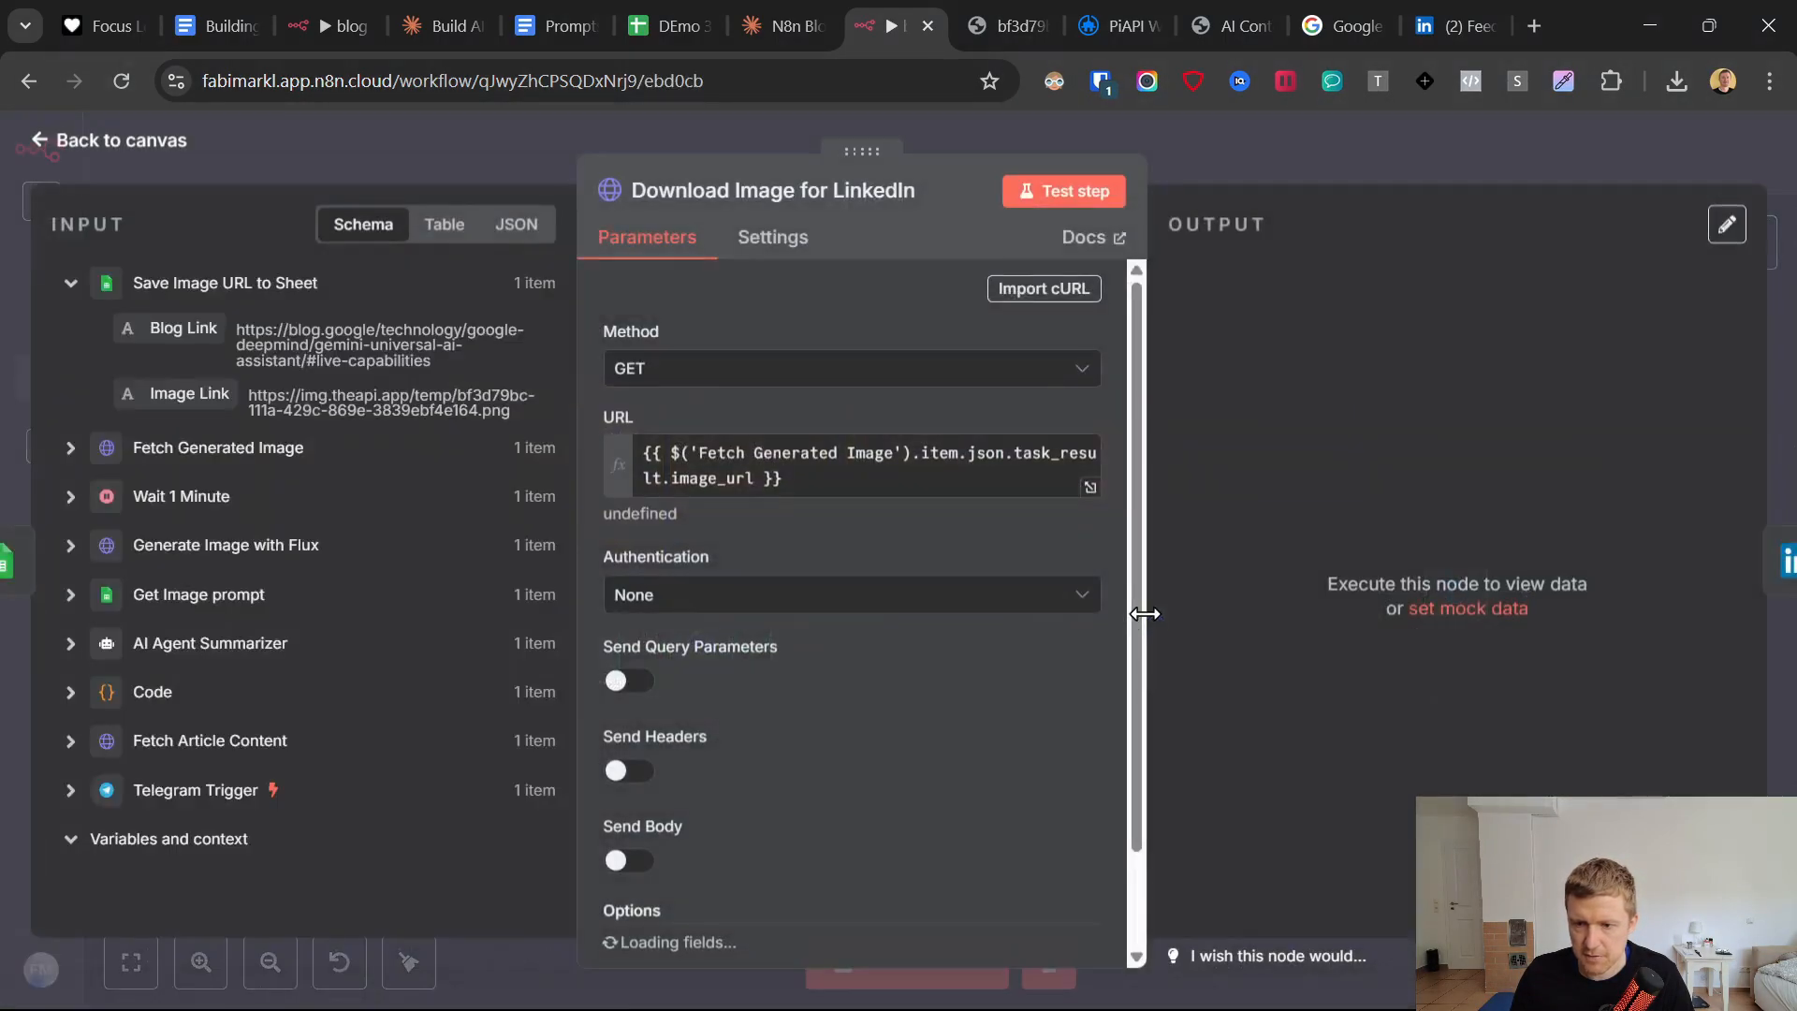
{"action": "left_click_drag", "start_coordinate": [816, 475], "coordinate": [629, 439]}
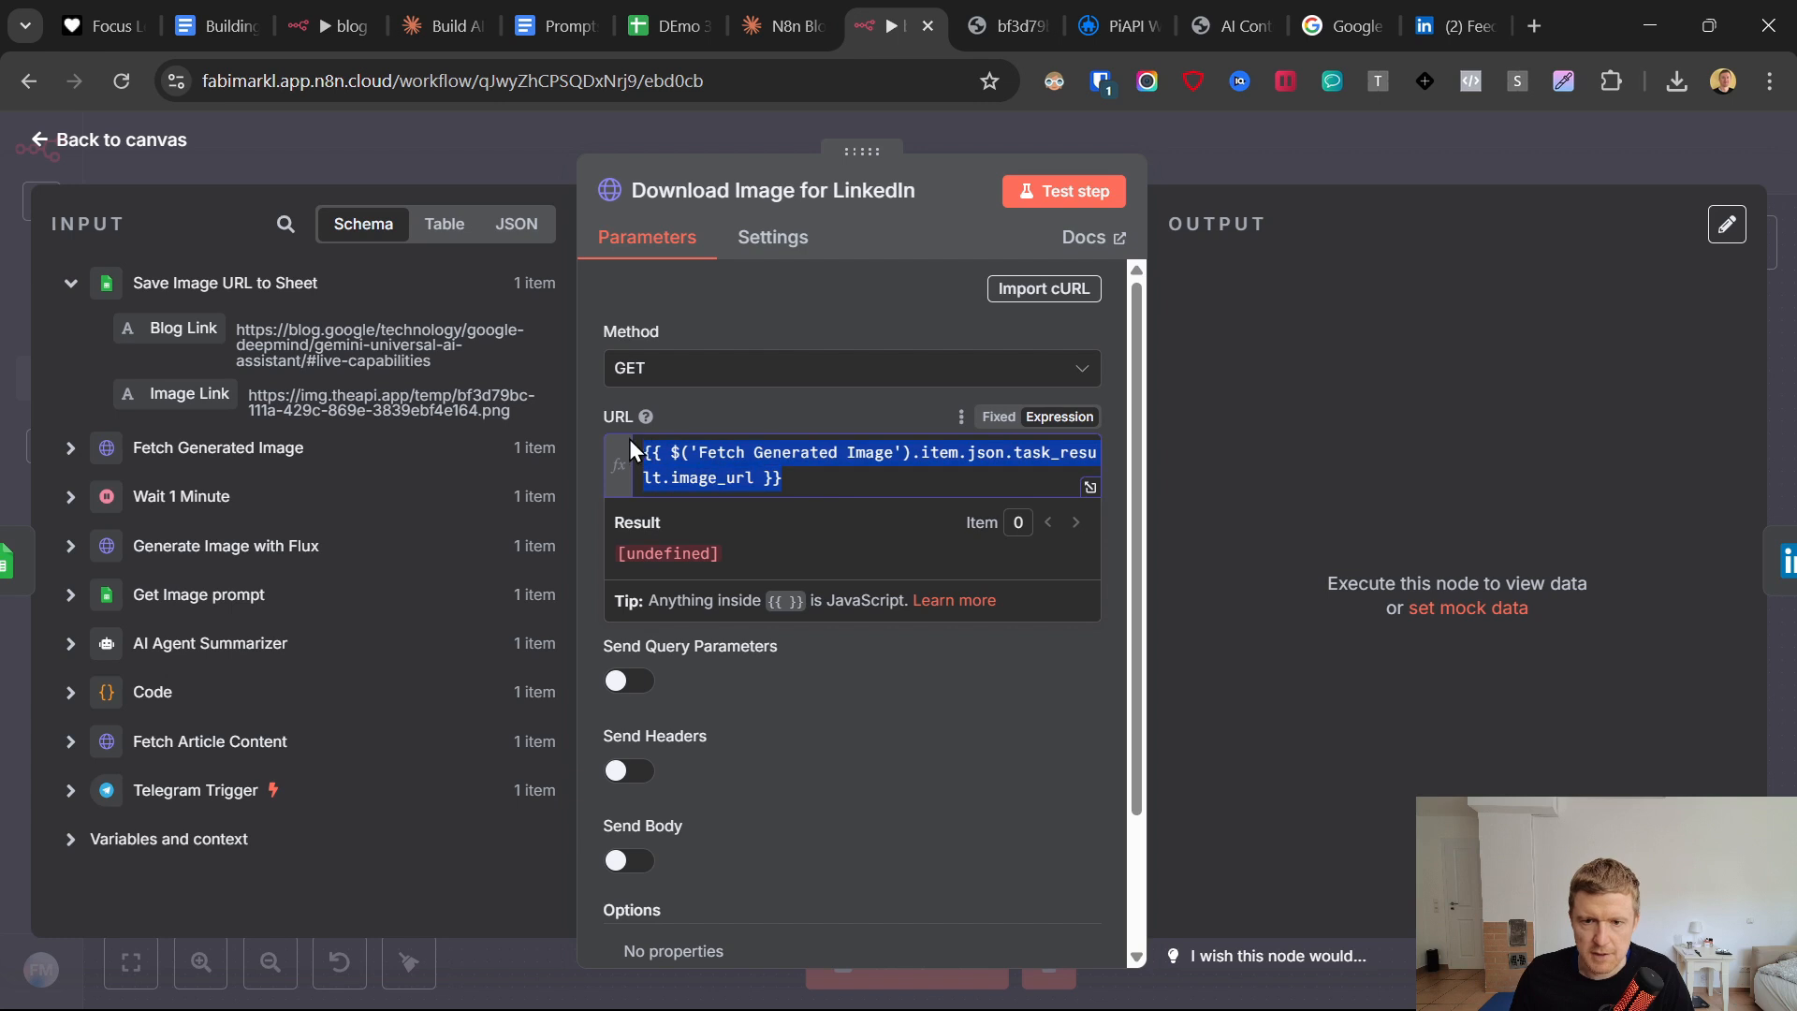
{"action": "key", "text": "BackSpace"}
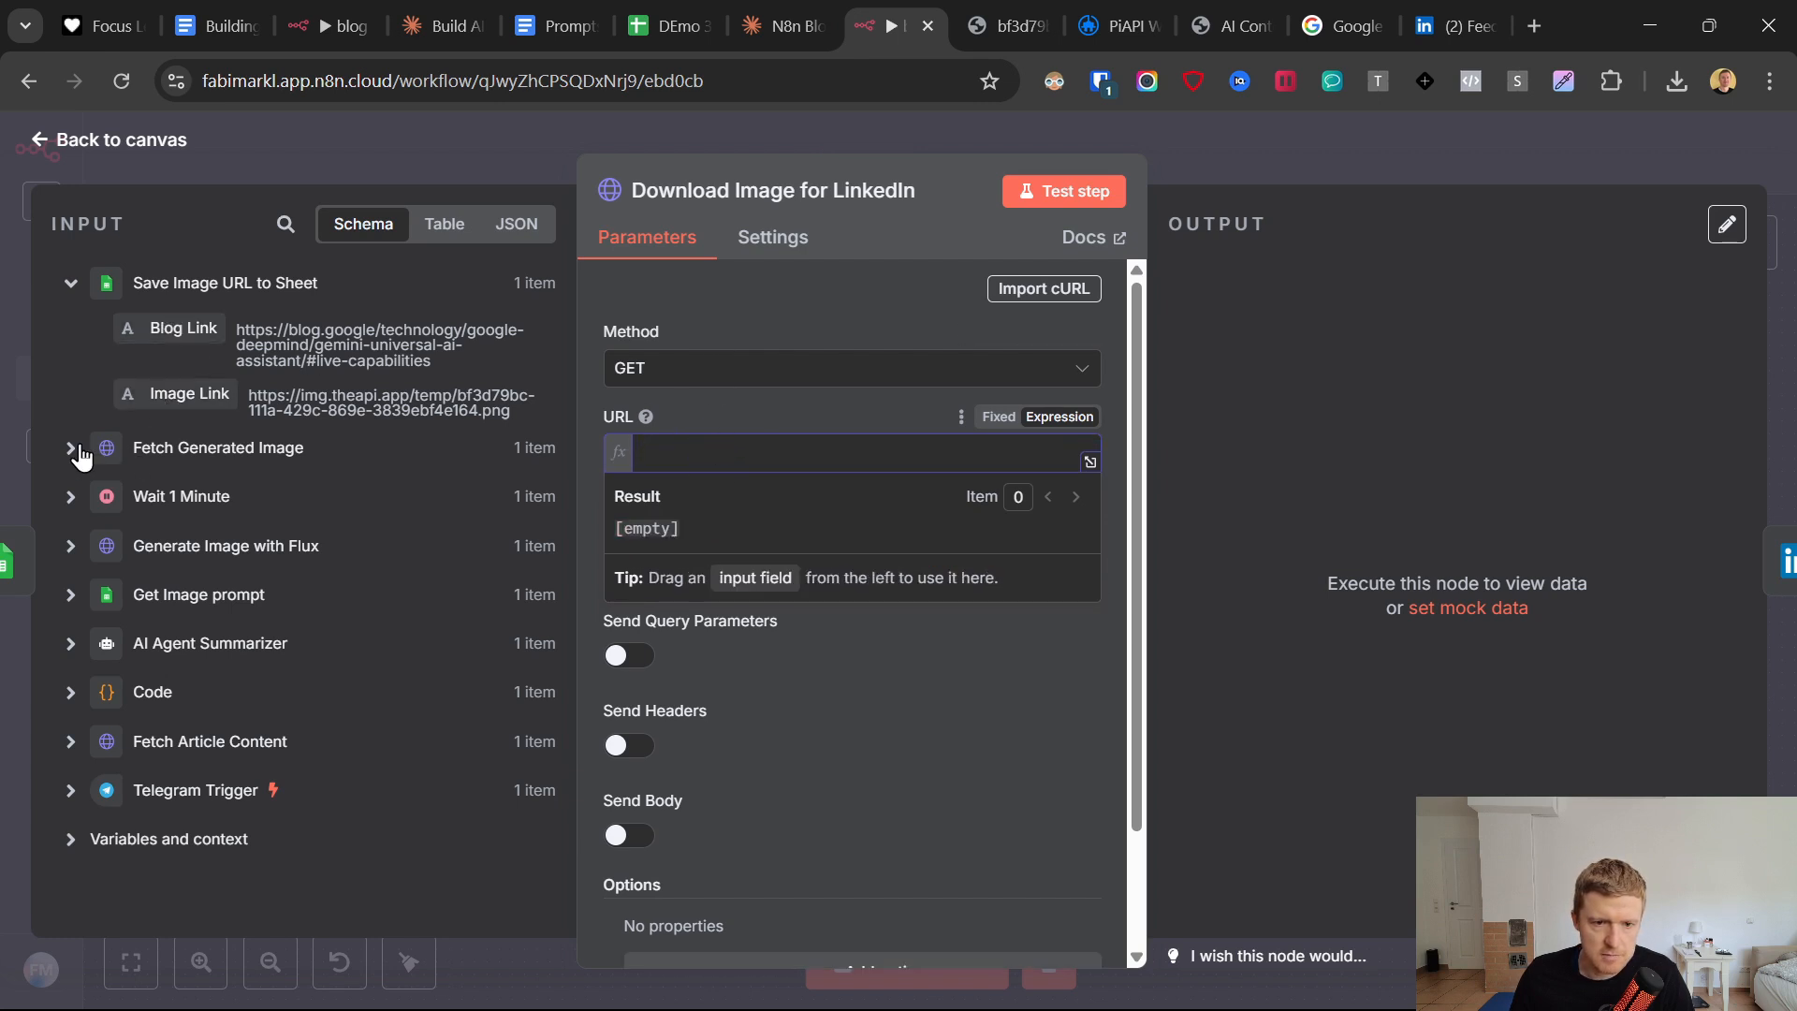
{"action": "left_click_drag", "start_coordinate": [153, 393], "coordinate": [716, 454]}
{"action": "left_click", "coordinate": [783, 419]}
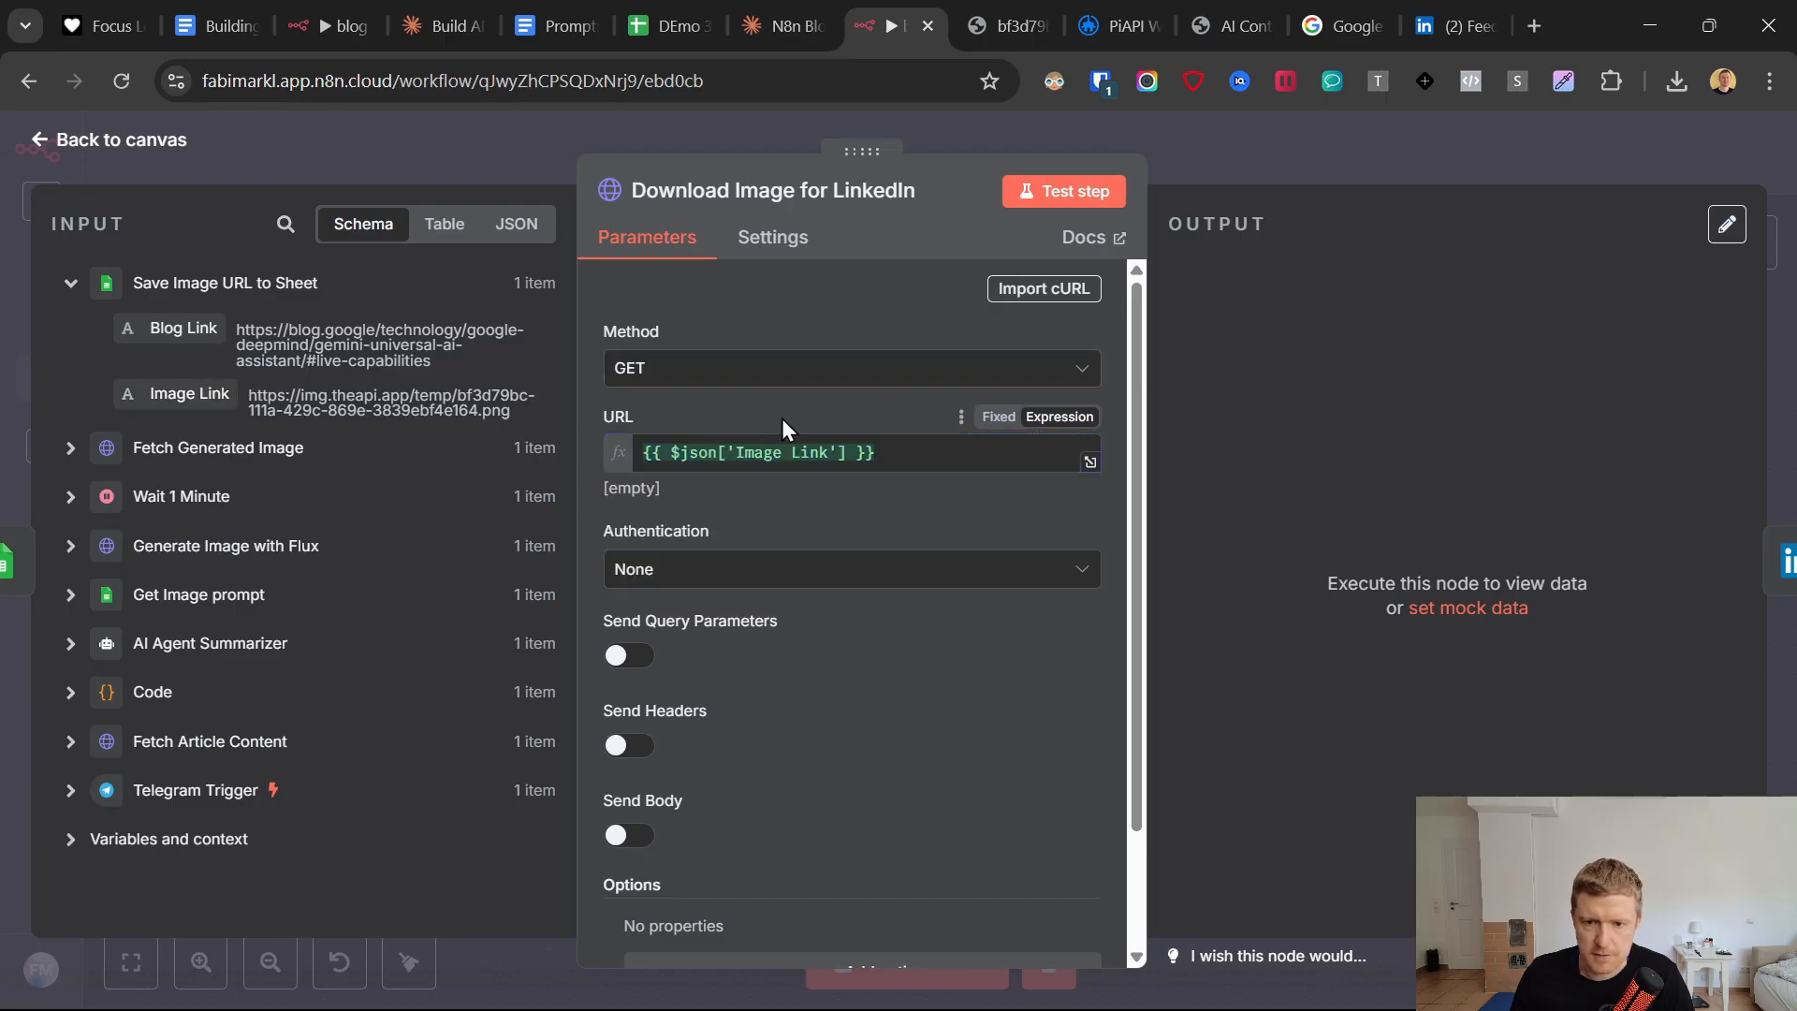
Test the Download Image for LinkedIn node, view the downloaded binary image, and return to the canvas.
{"action": "scroll", "coordinate": [749, 626], "scroll_direction": "down", "scroll_amount": 3}
{"action": "left_click", "coordinate": [1064, 191]}
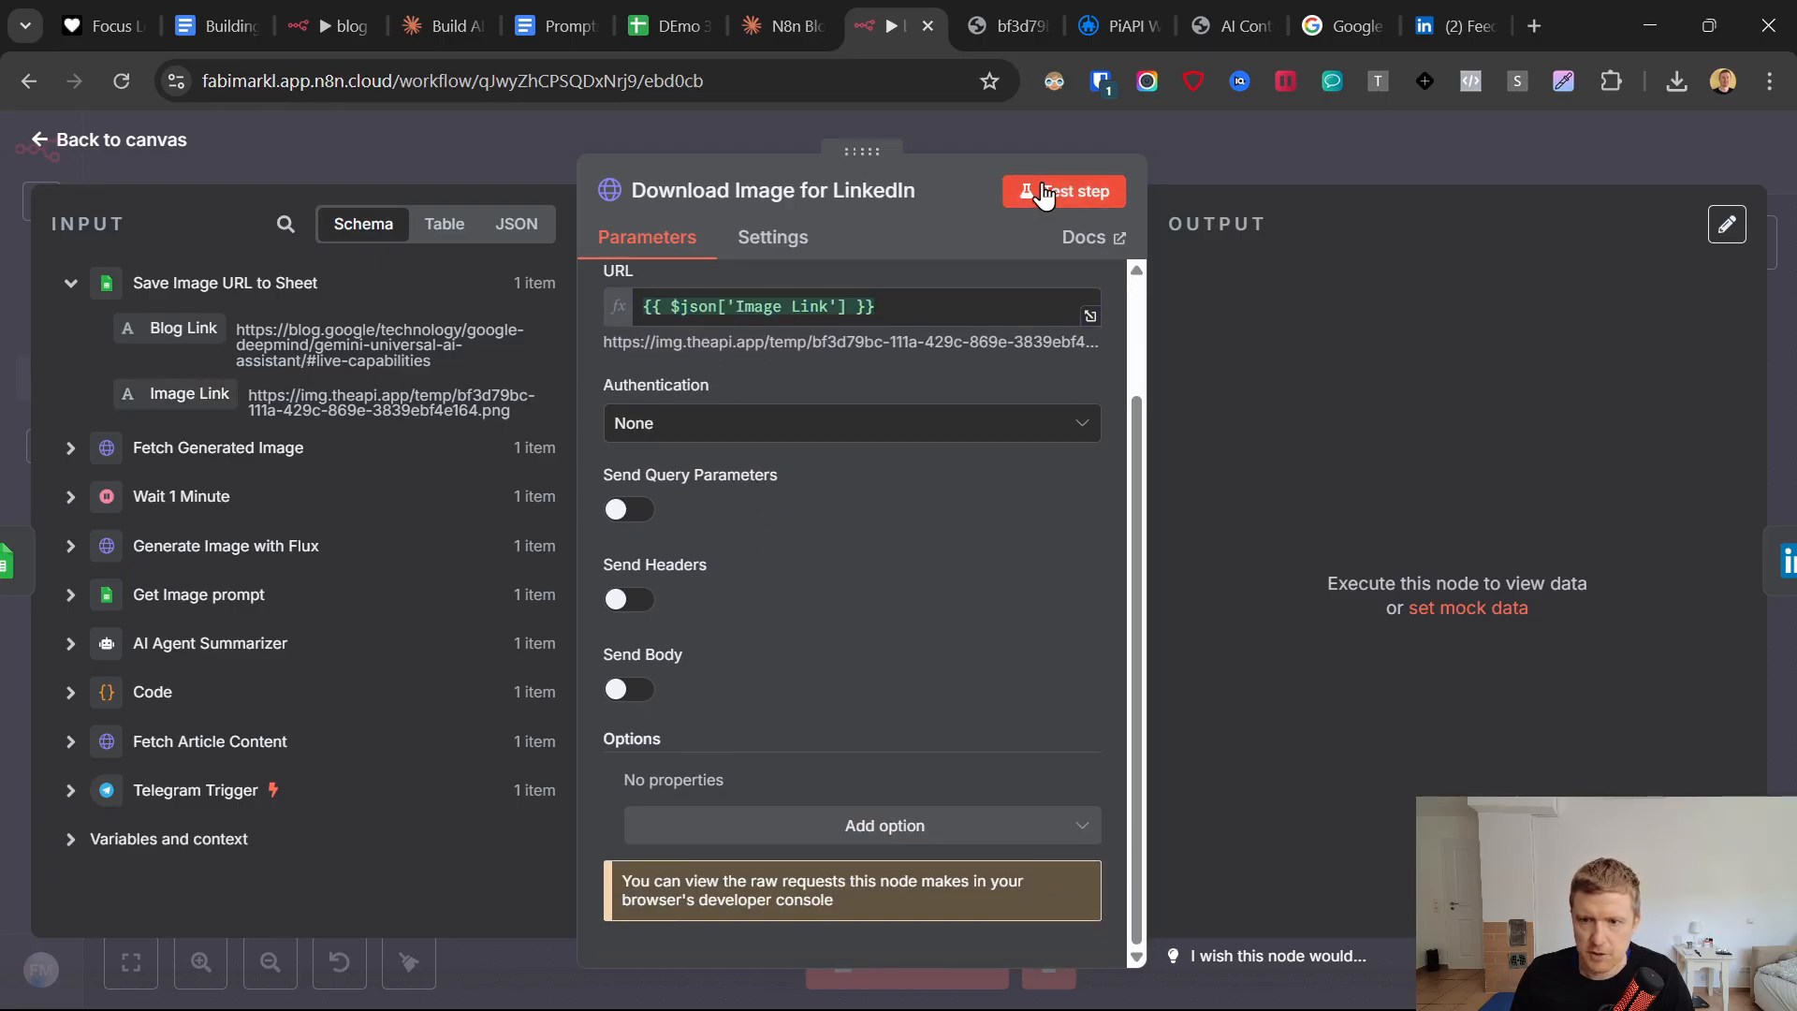
{"action": "left_click", "coordinate": [1304, 653]}
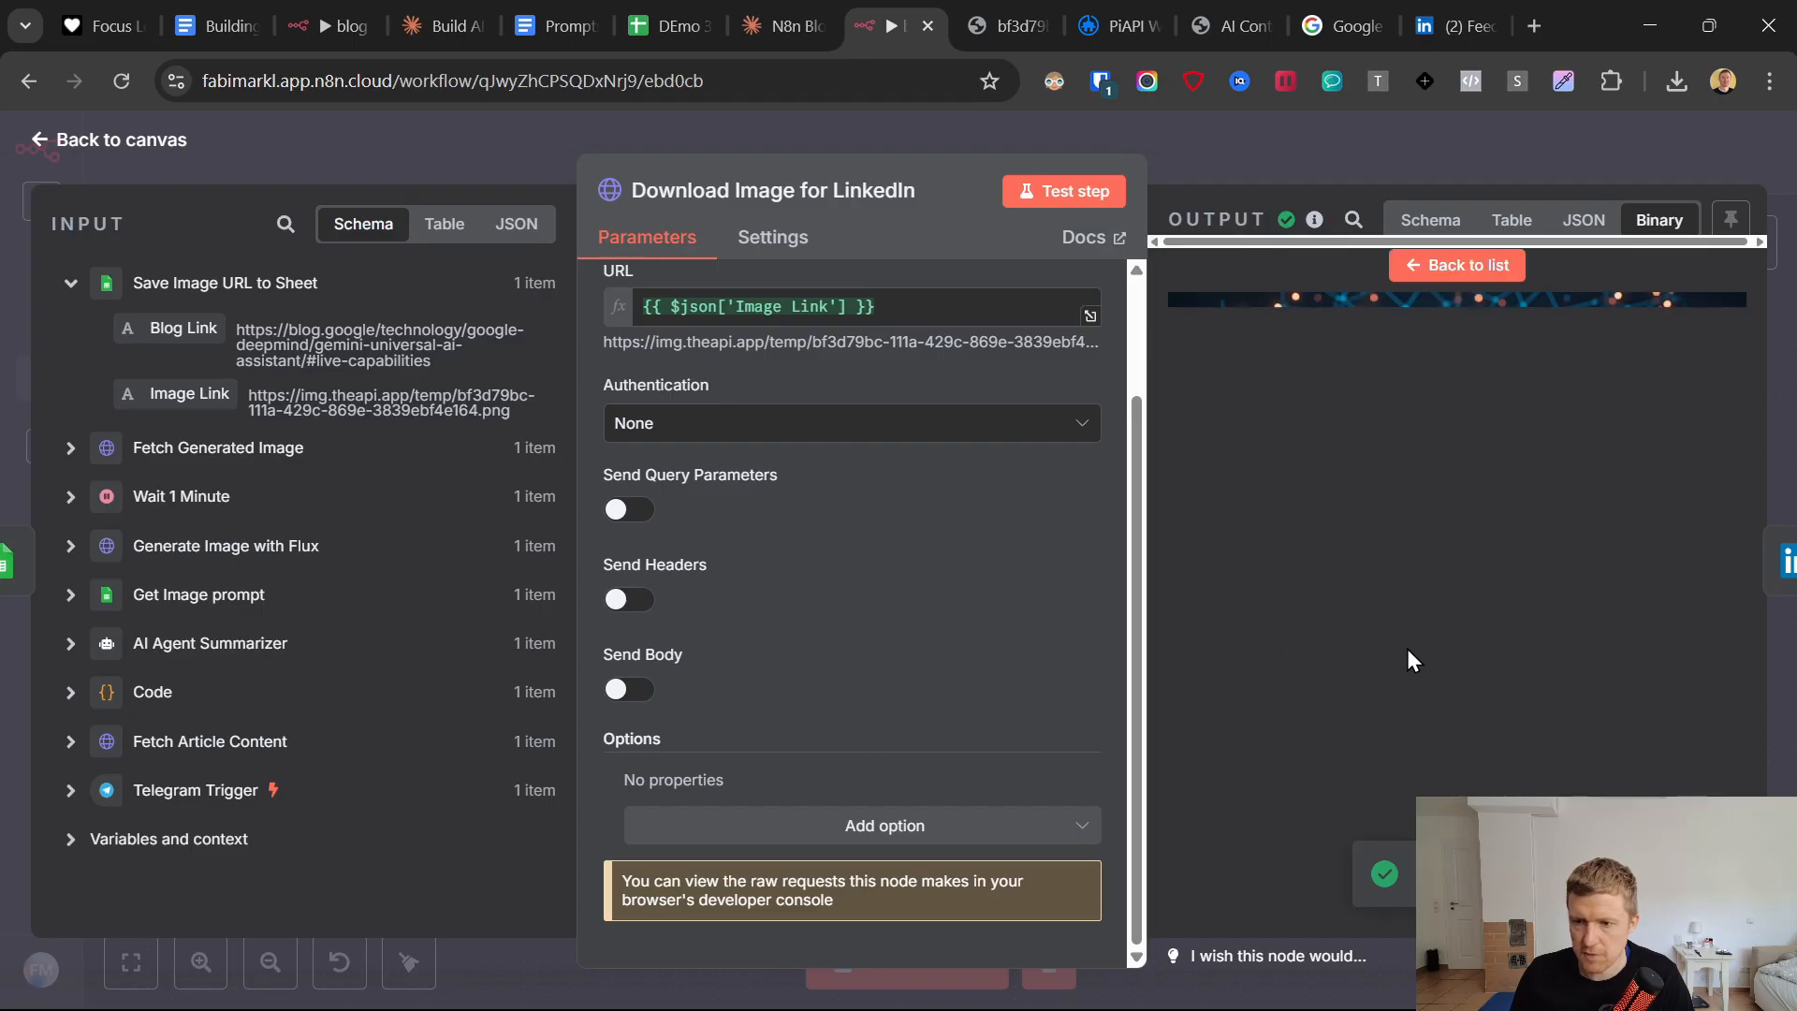
{"action": "left_click", "coordinate": [45, 150]}
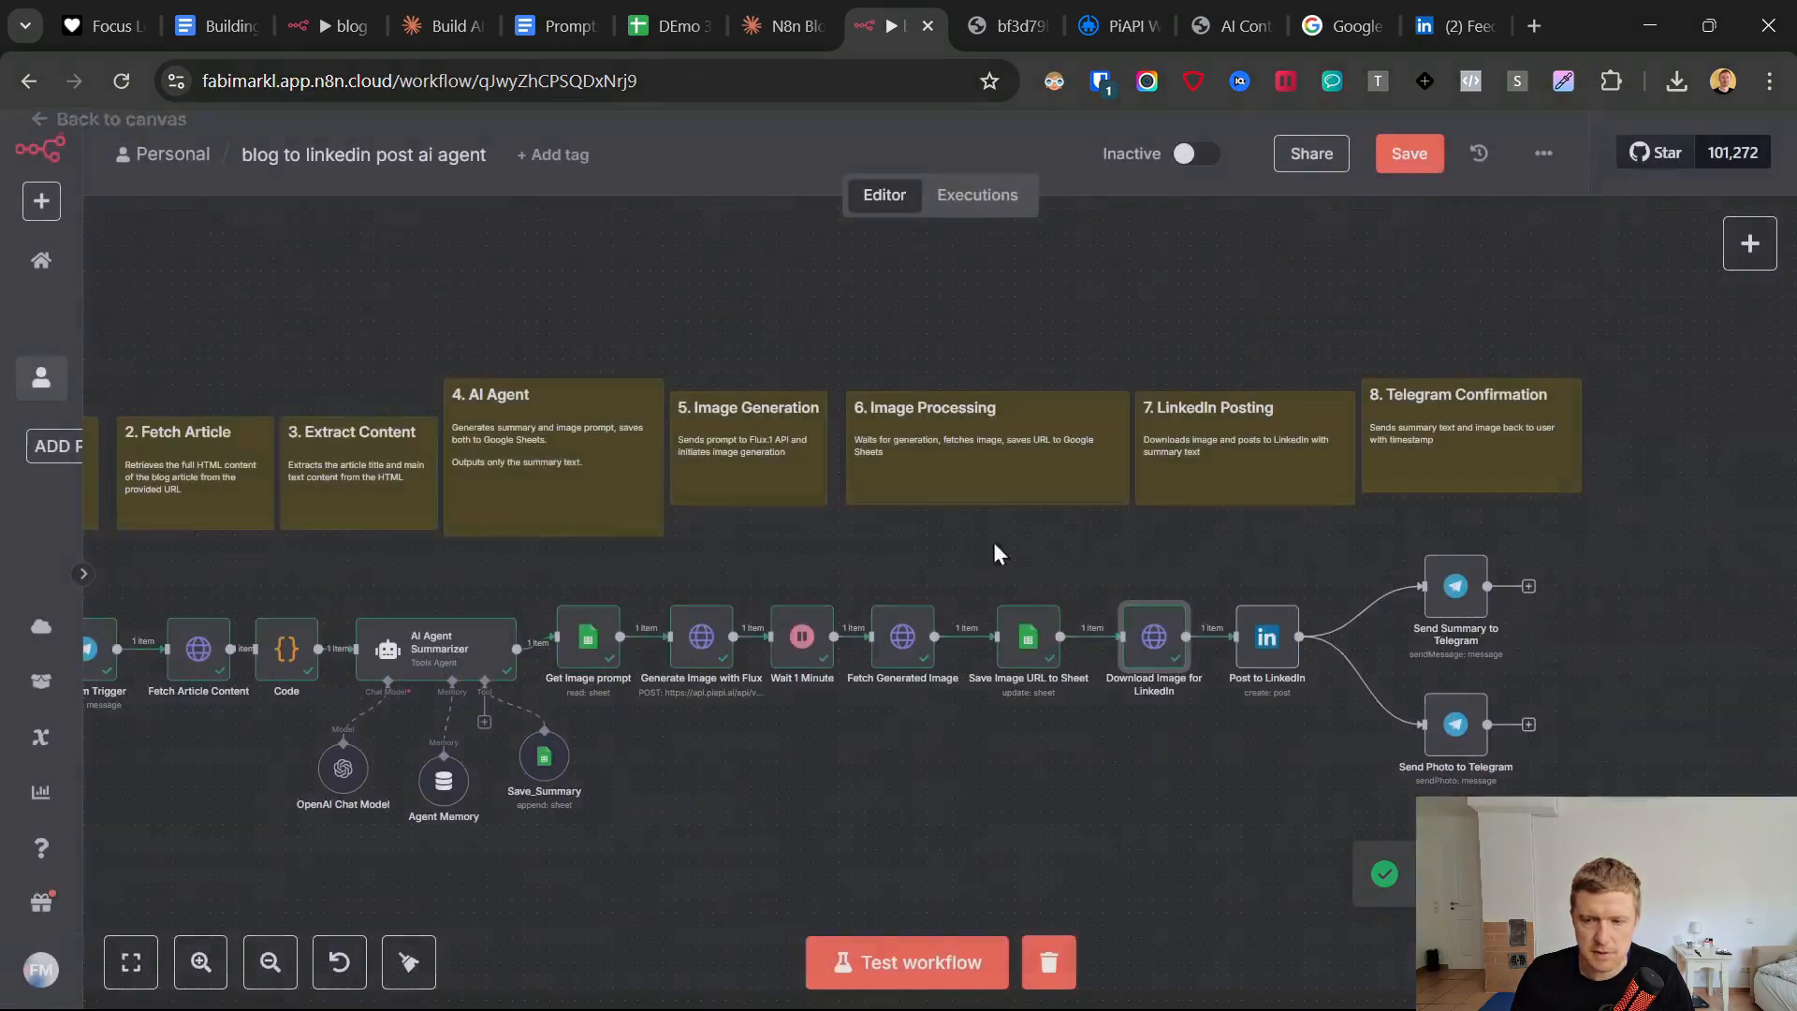
Check the text expression, media category and binary field of the Post to LinkedIn node, and test the node.
{"action": "double_click", "coordinate": [1264, 646]}
{"action": "scroll", "coordinate": [805, 592], "scroll_direction": "down", "scroll_amount": 1}
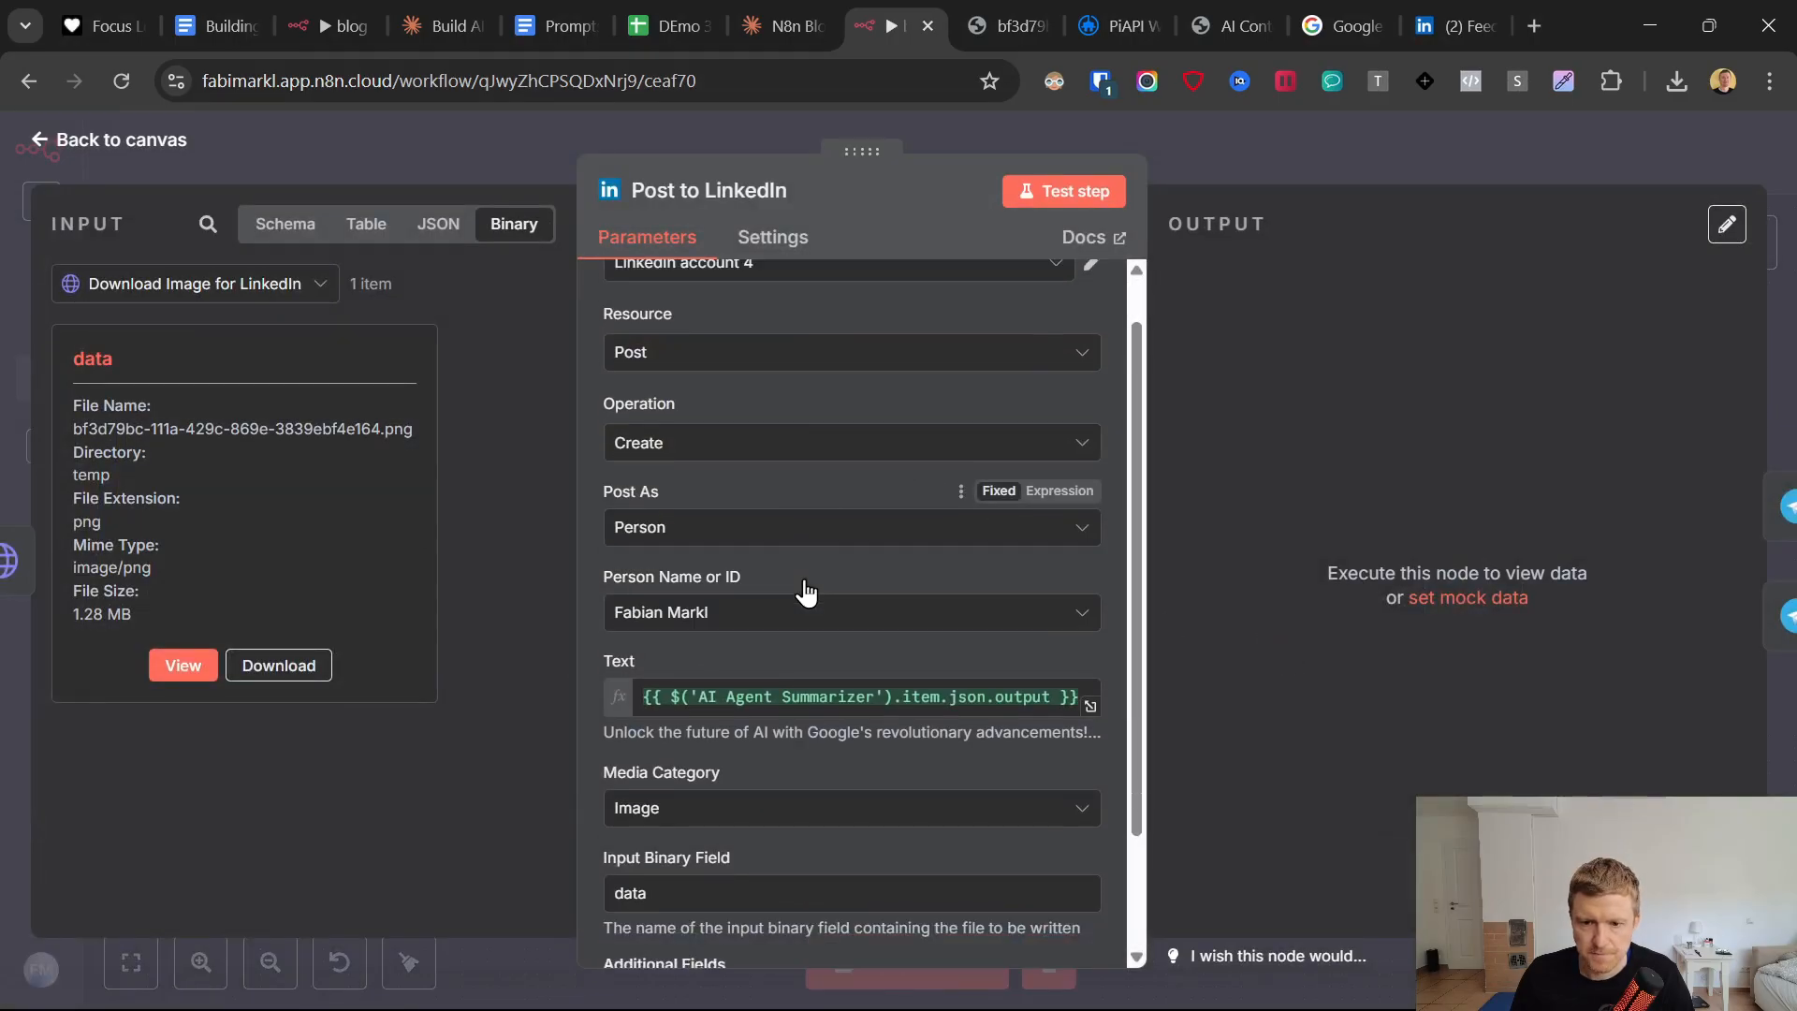
{"action": "scroll", "coordinate": [805, 591], "scroll_direction": "down", "scroll_amount": 3}
{"action": "left_click", "coordinate": [719, 550]}
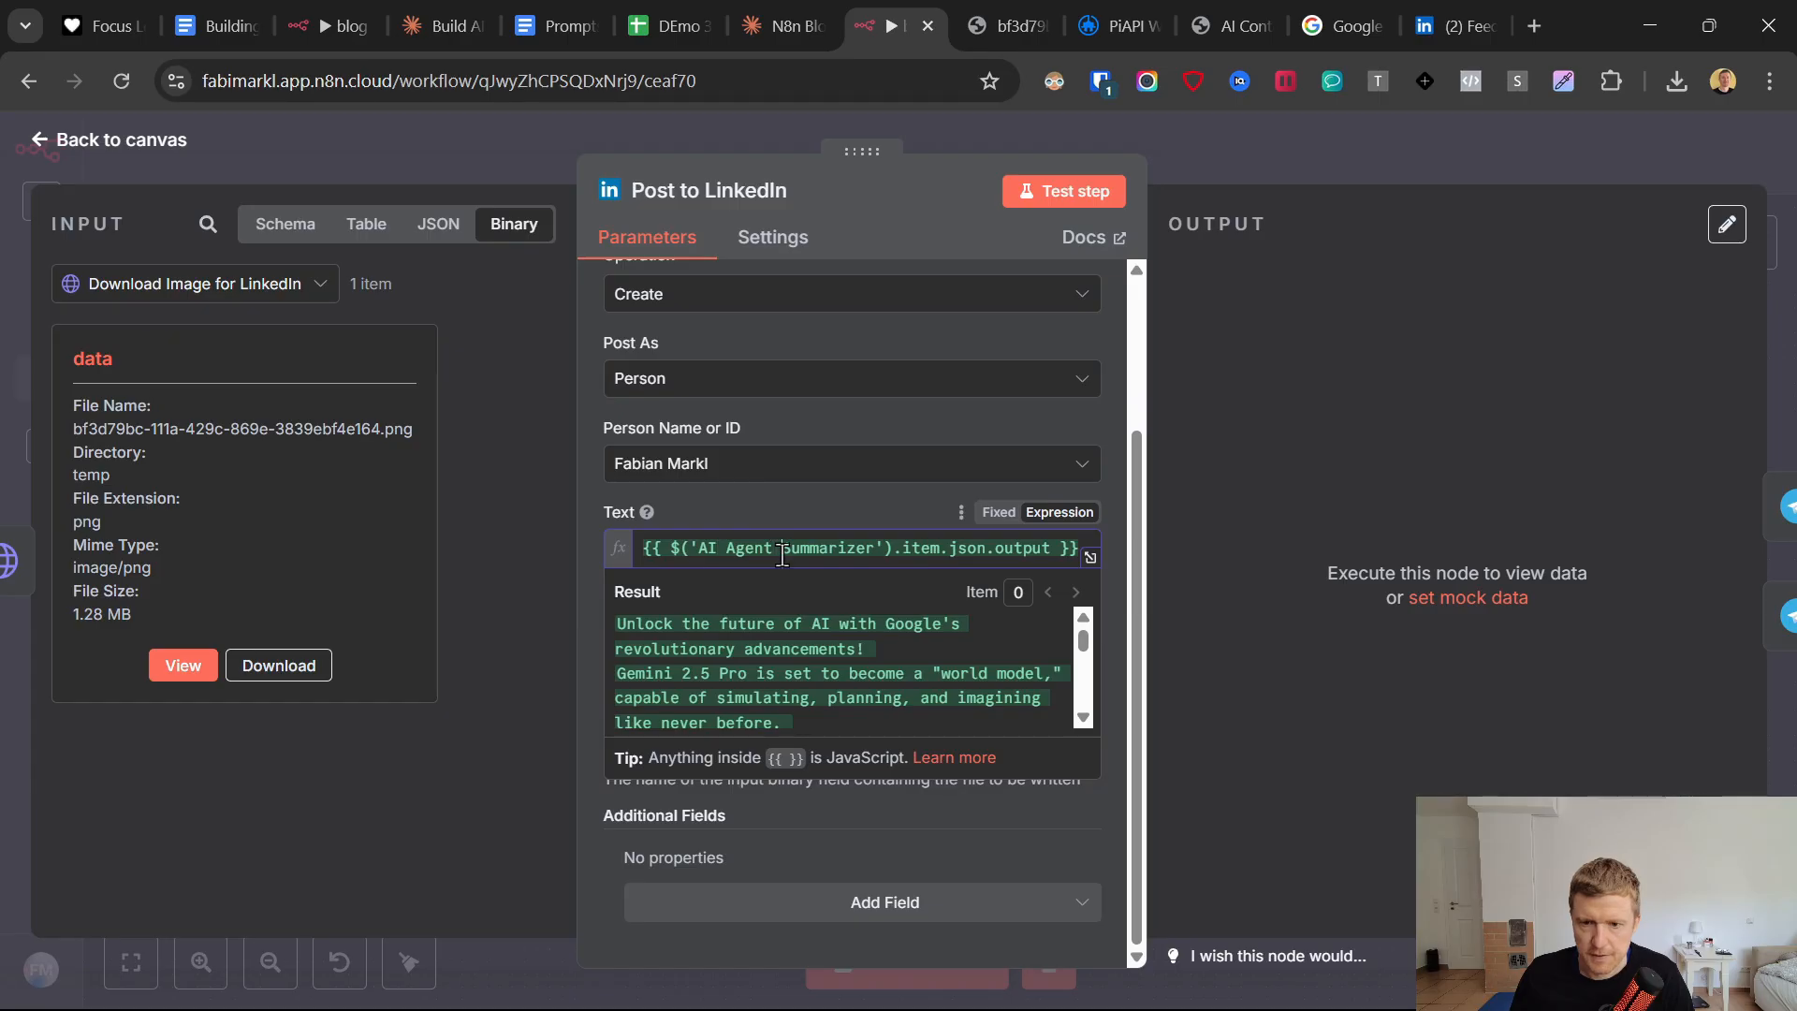
{"action": "key", "text": "ctrl+a"}
{"action": "scroll", "coordinate": [838, 686], "scroll_direction": "down", "scroll_amount": 2}
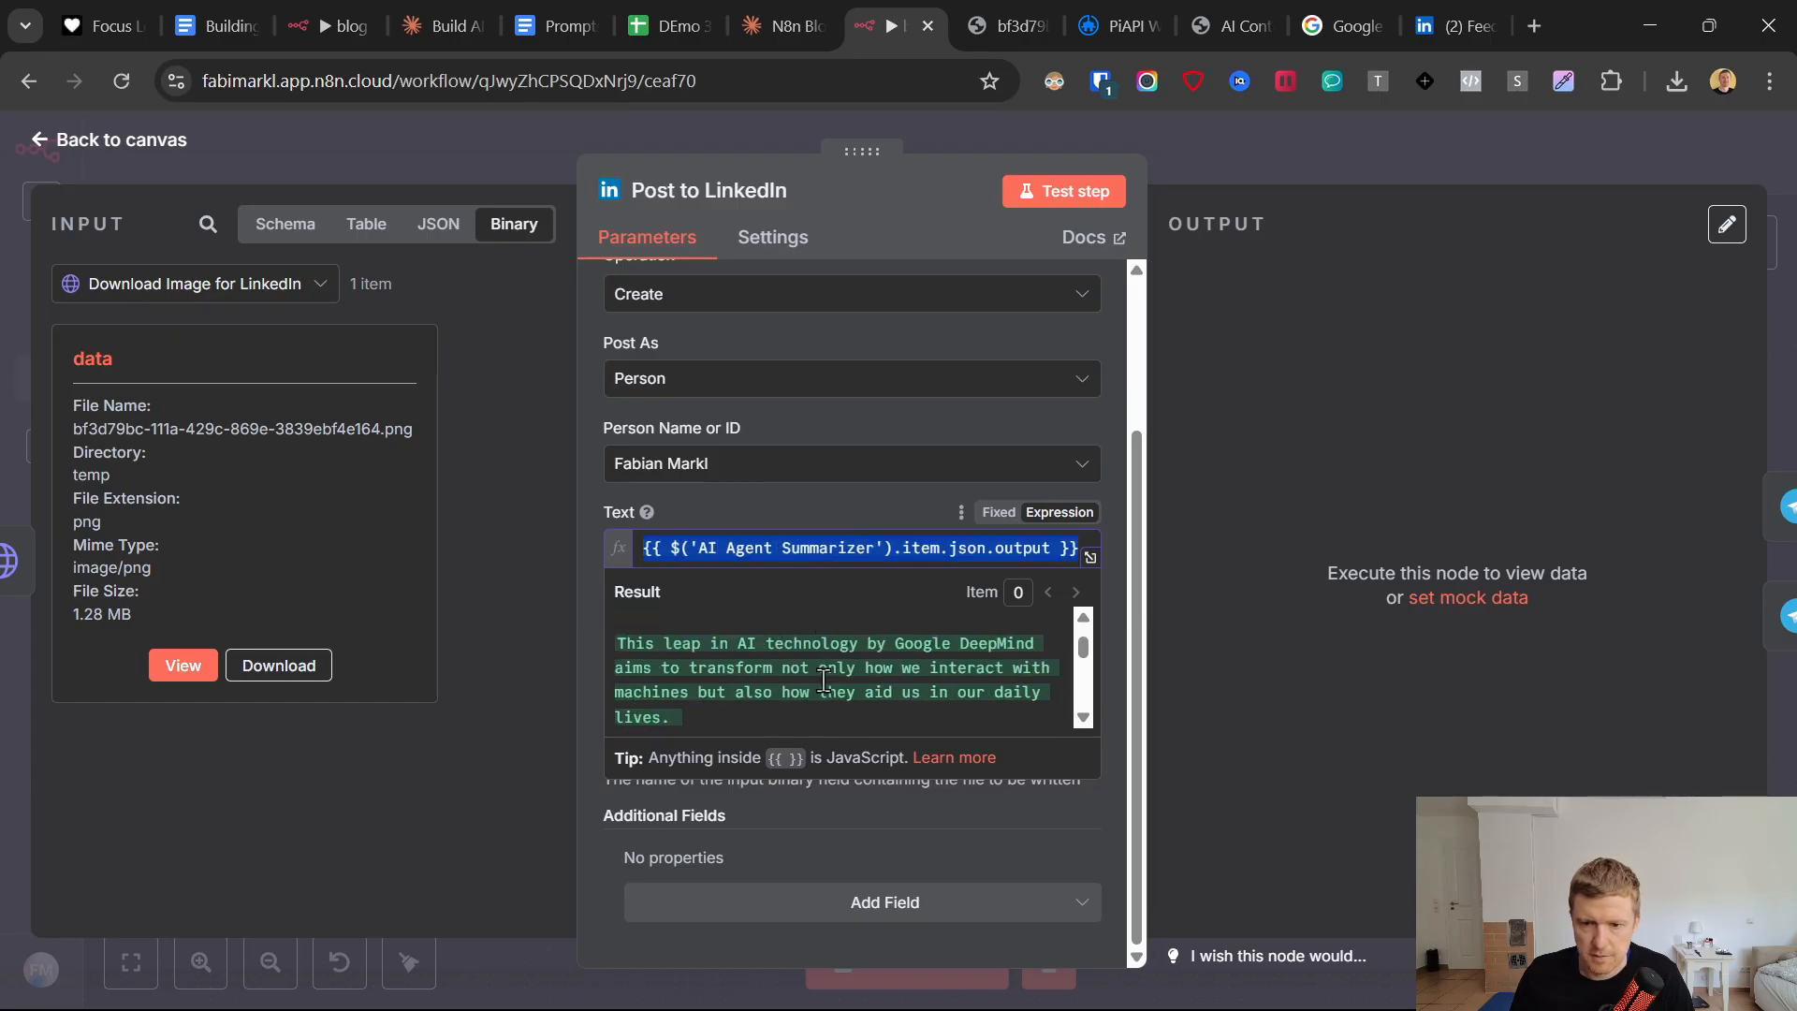
{"action": "scroll", "coordinate": [823, 680], "scroll_direction": "up", "scroll_amount": 3}
{"action": "left_click", "coordinate": [790, 513]}
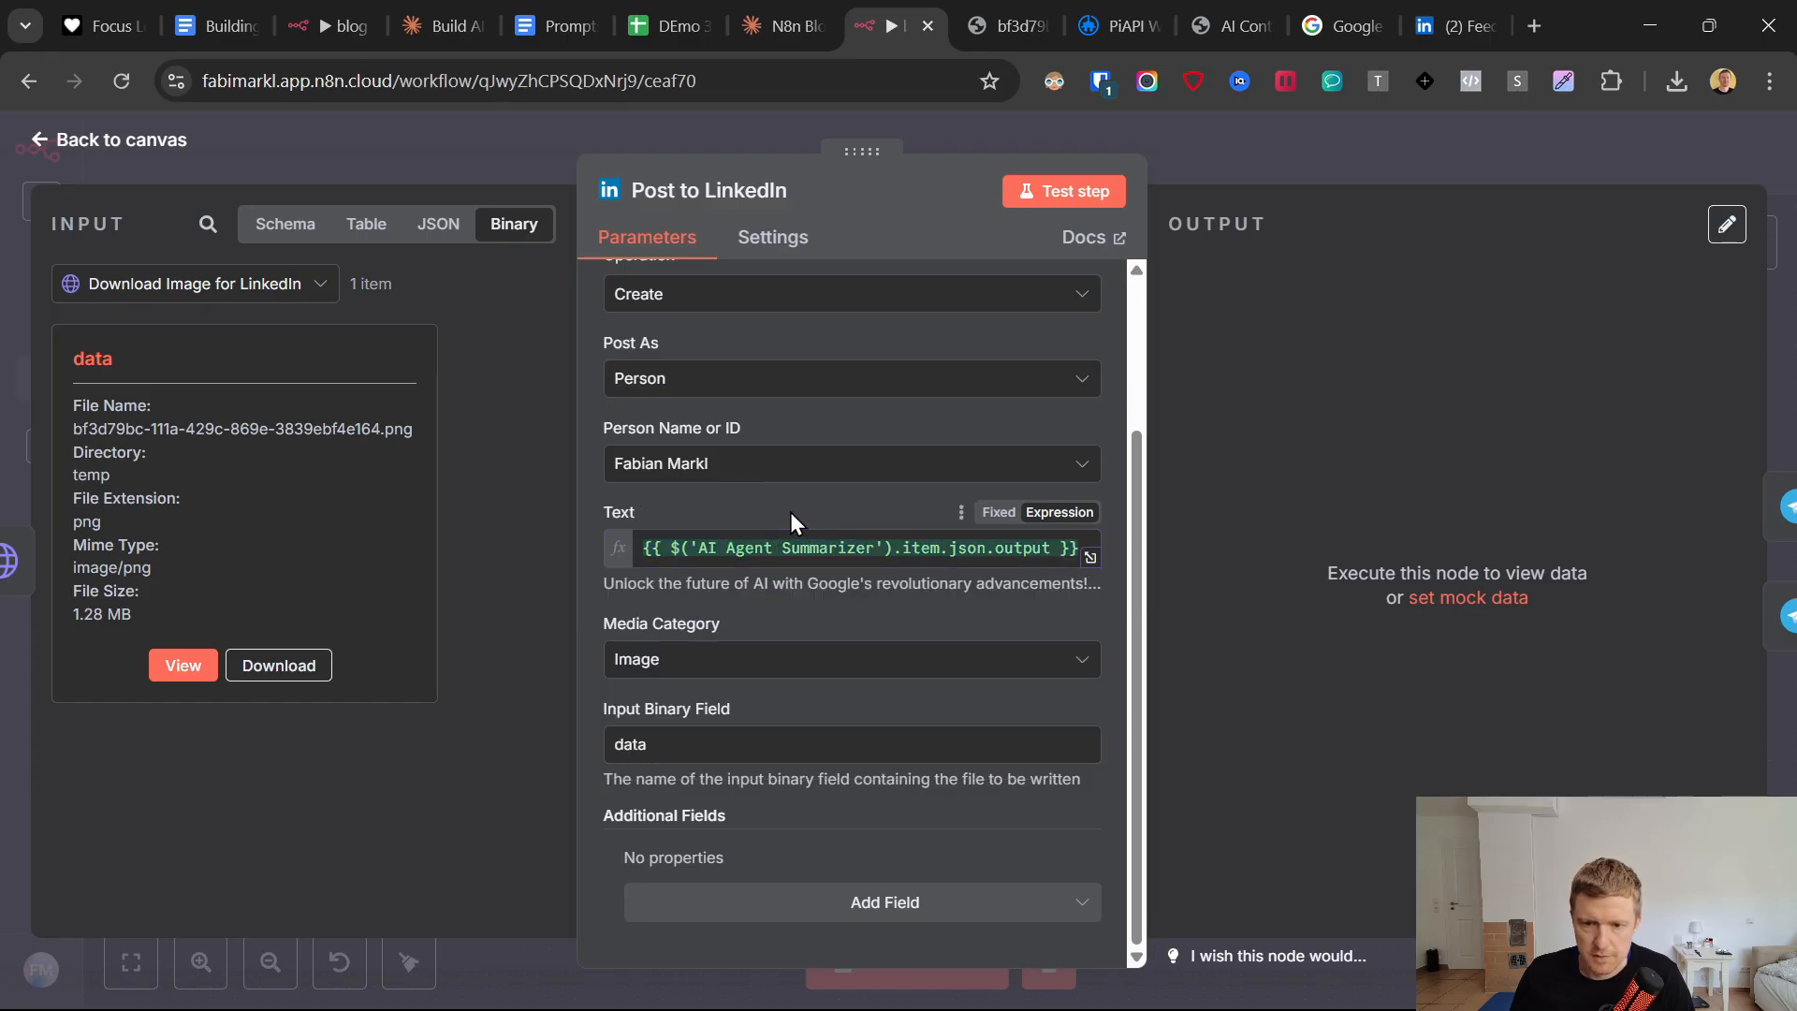
{"action": "scroll", "coordinate": [1077, 280], "scroll_direction": "up", "scroll_amount": 3}
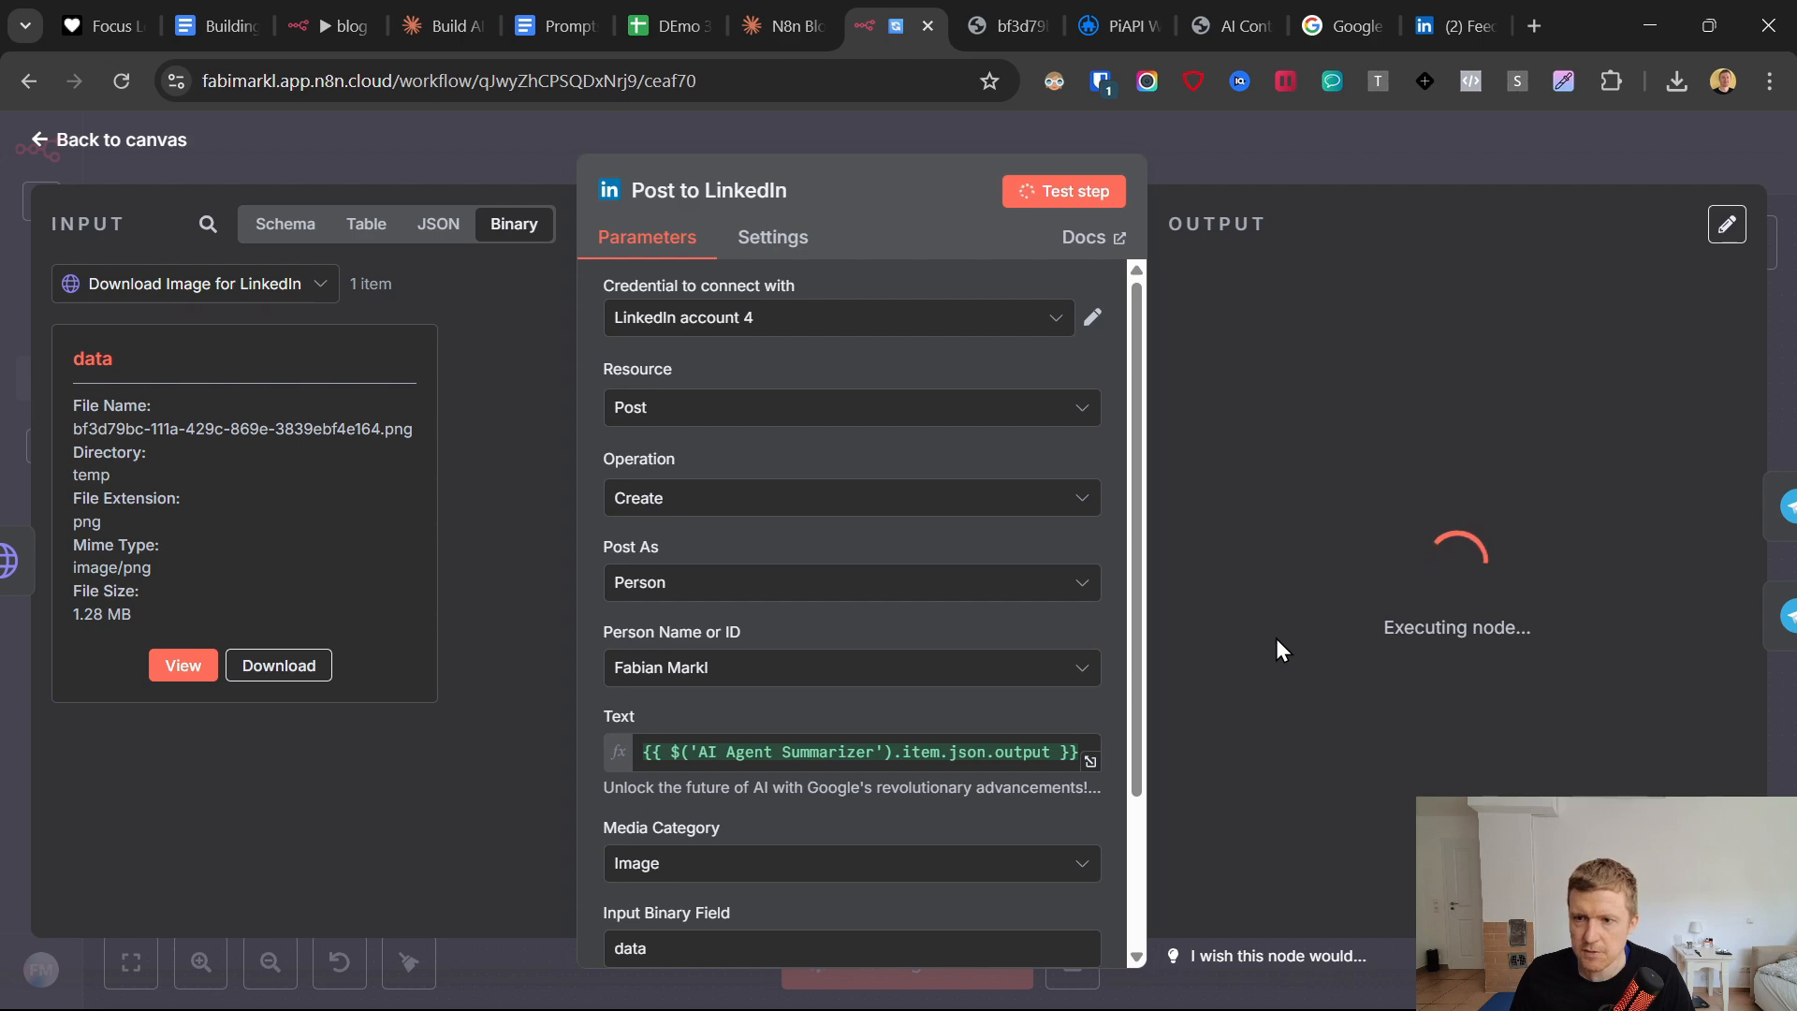
{"action": "left_click_drag", "start_coordinate": [1295, 320], "coordinate": [1449, 321]}
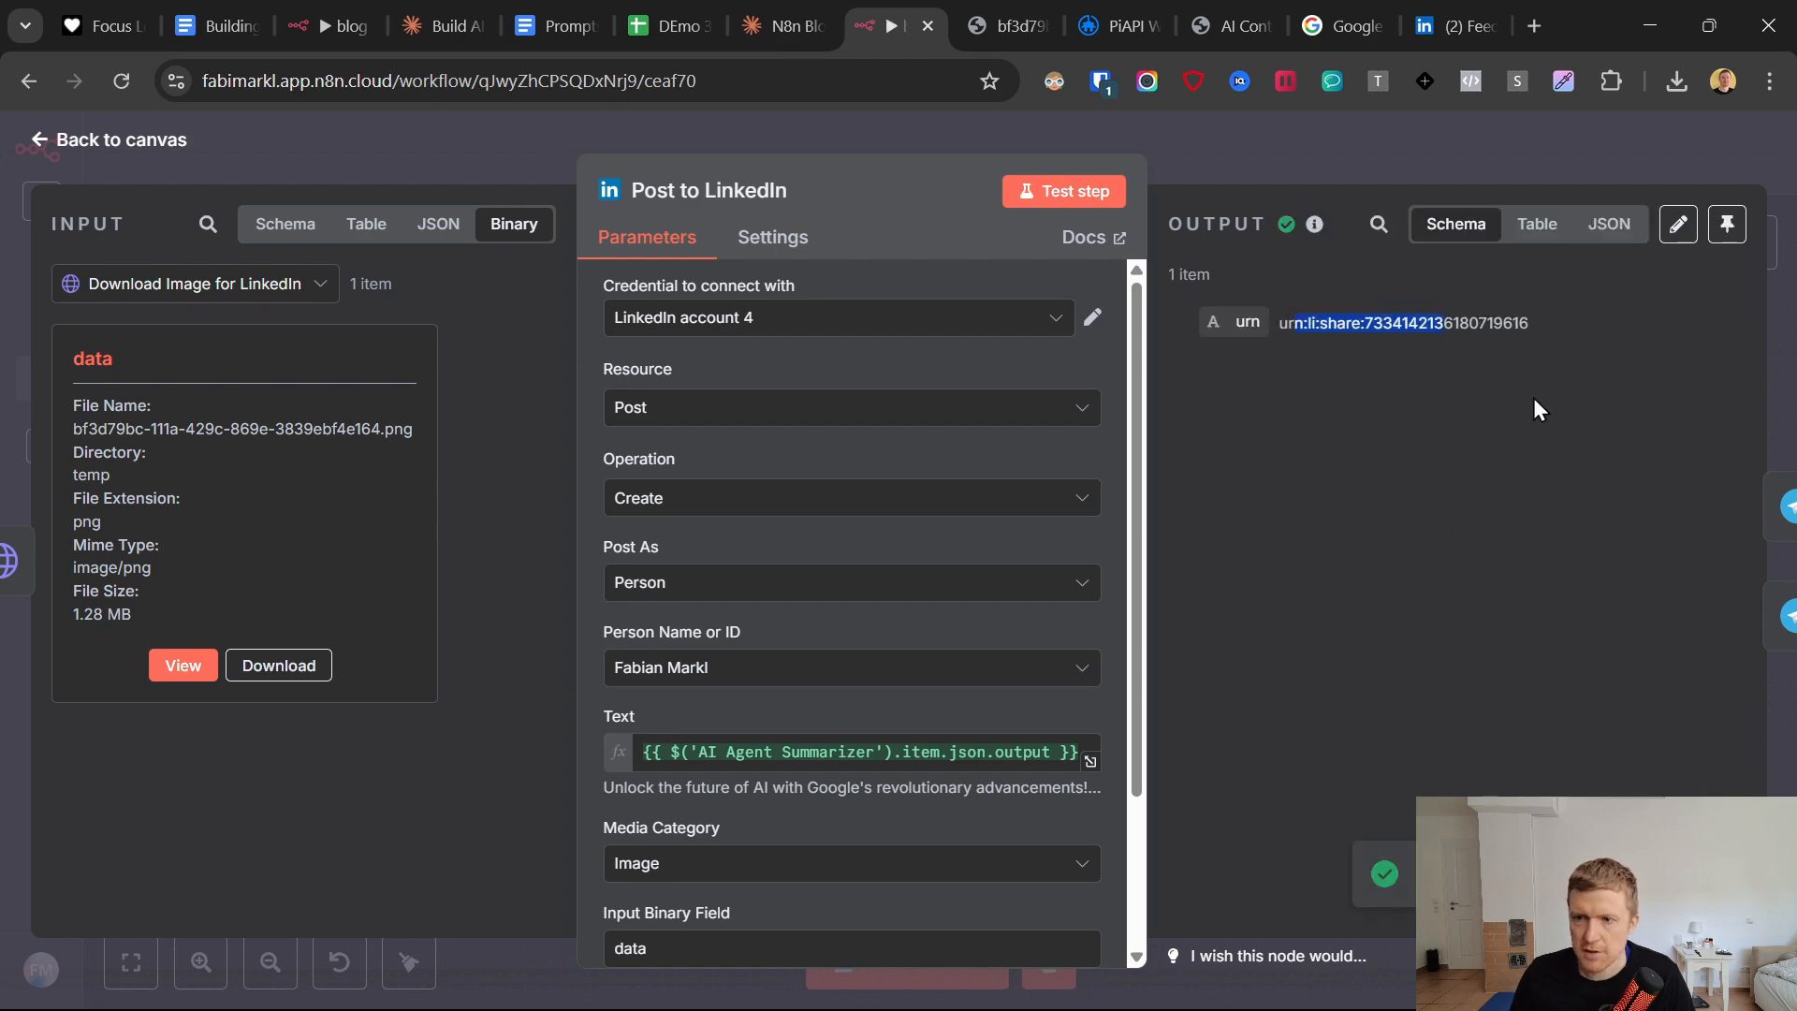
Check the published post's text and image on the LinkedIn activity page, and return to the n8n canvas.
{"action": "left_click", "coordinate": [1445, 17]}
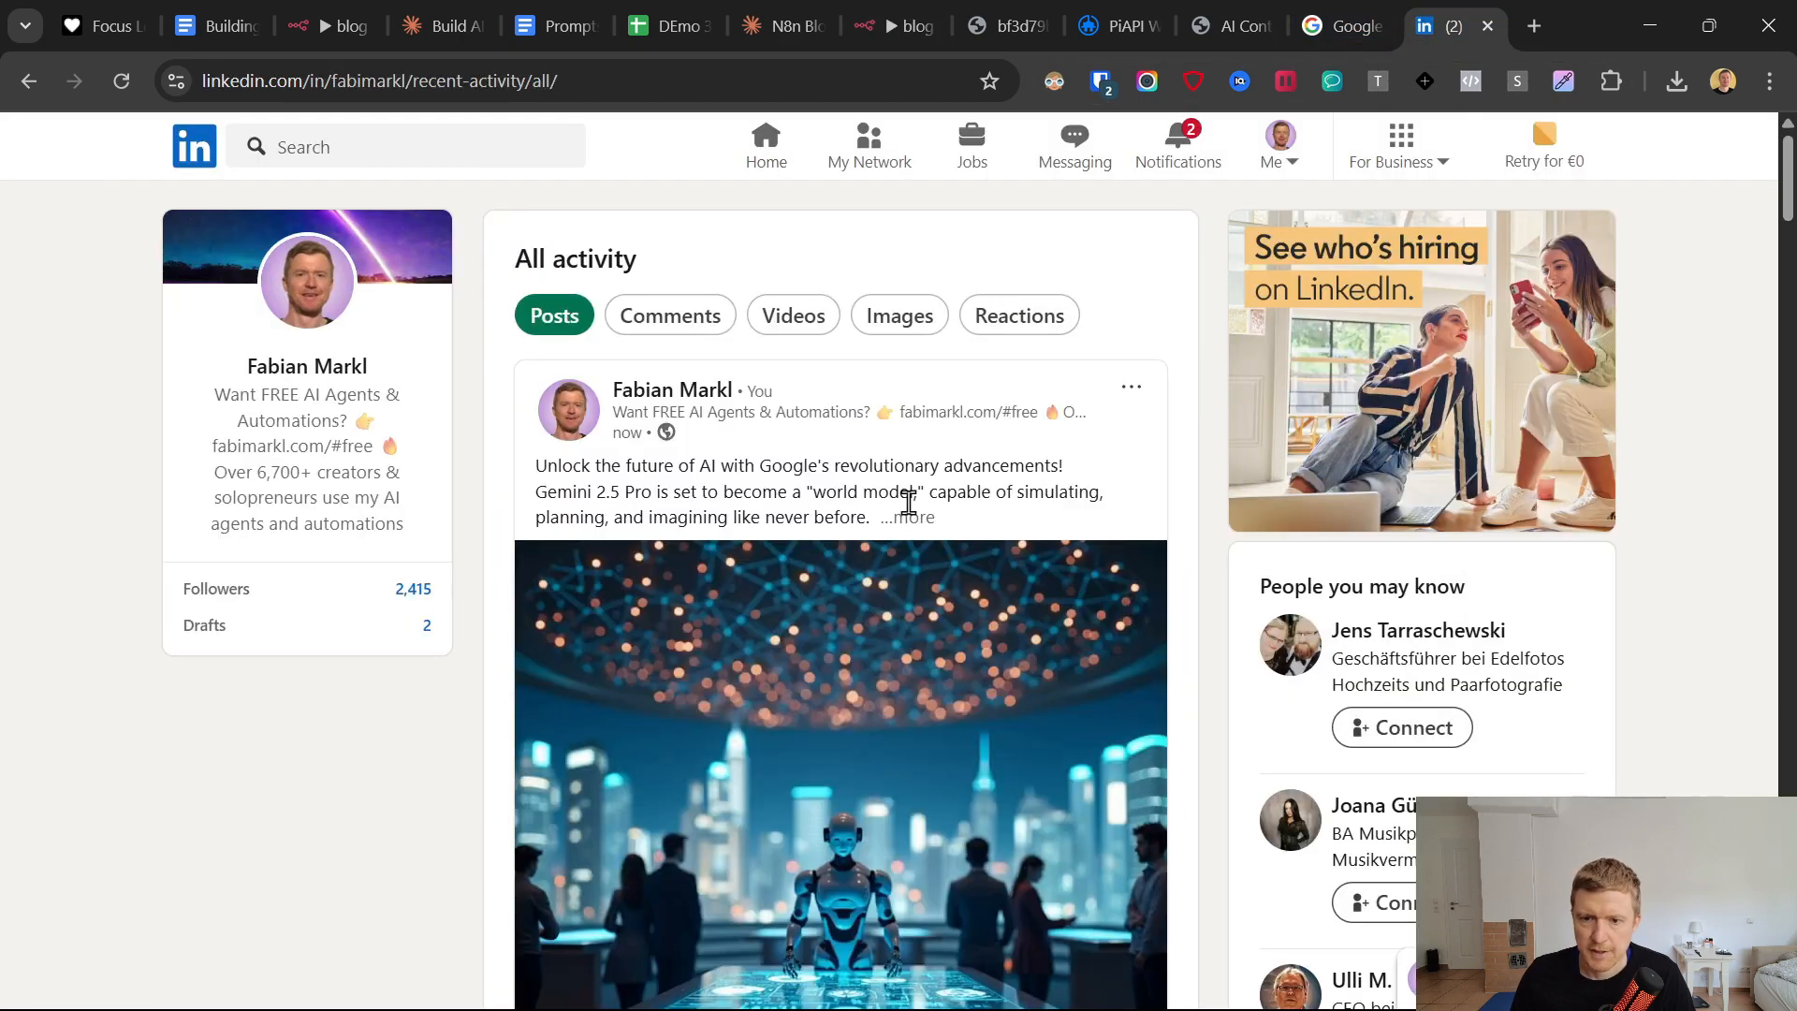
{"action": "left_click", "coordinate": [920, 521]}
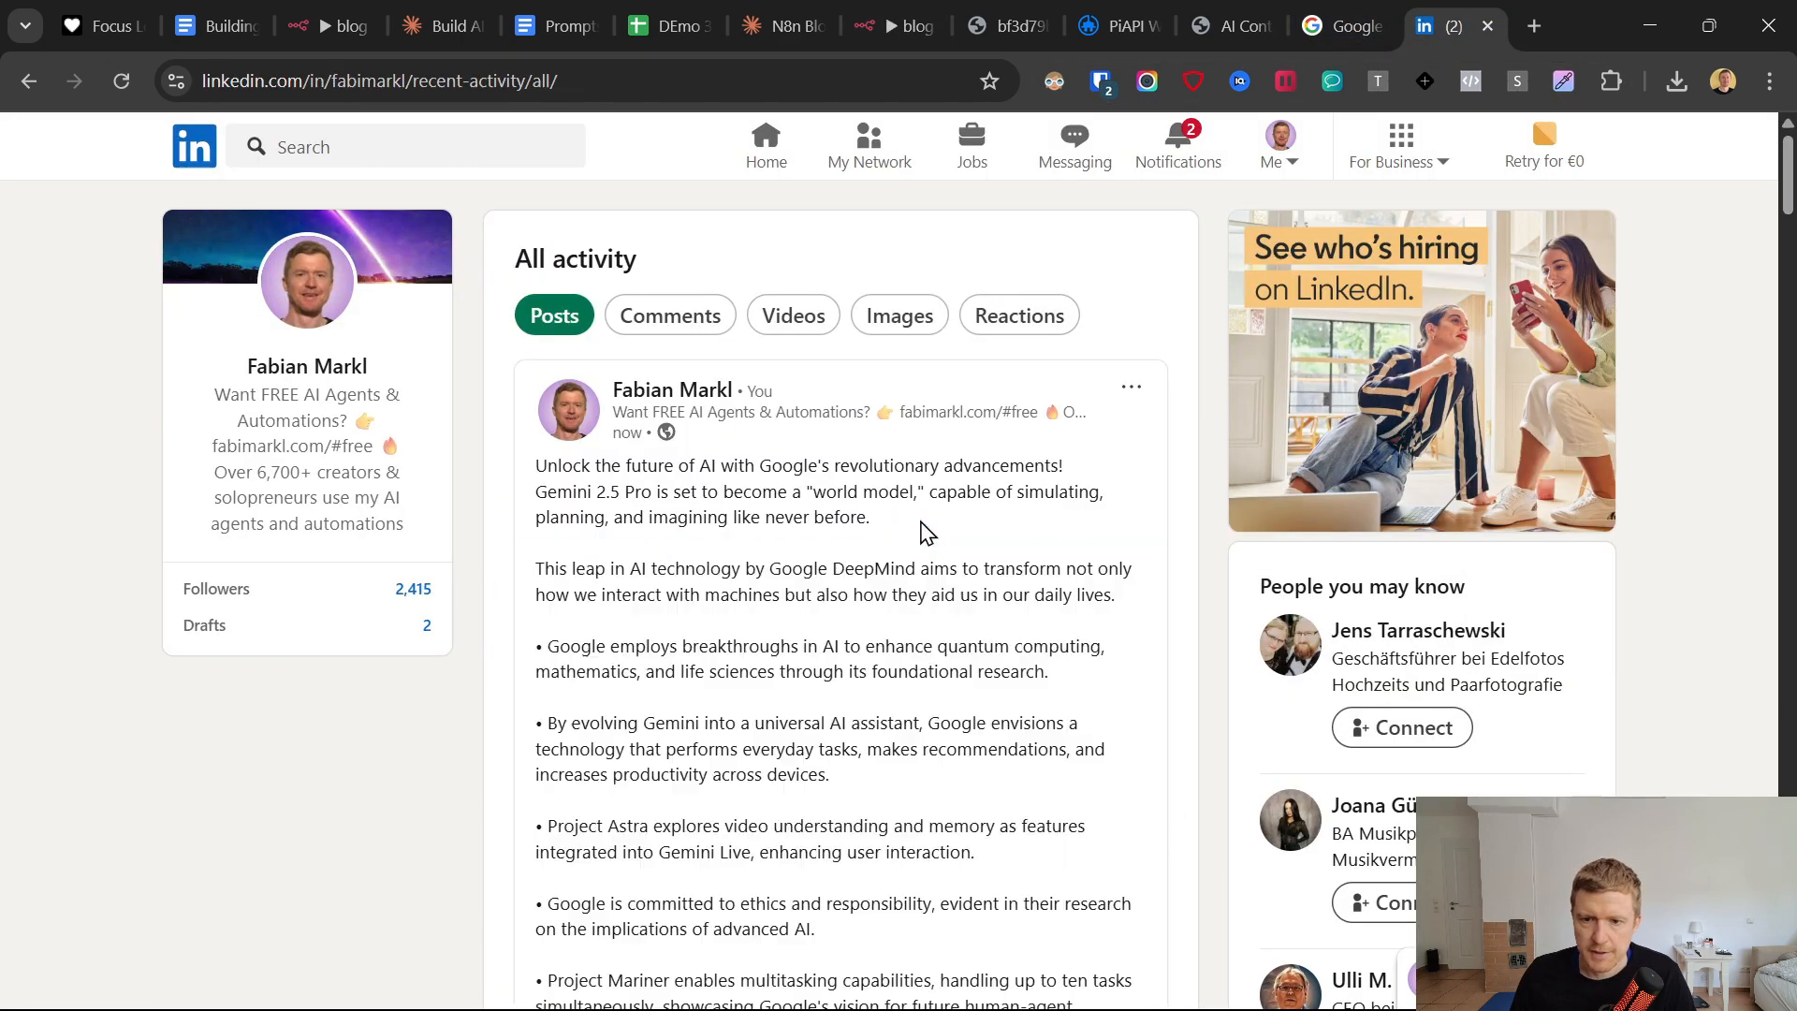
{"action": "left_click_drag", "start_coordinate": [554, 480], "coordinate": [951, 722]}
{"action": "scroll", "coordinate": [909, 719], "scroll_direction": "down", "scroll_amount": 5}
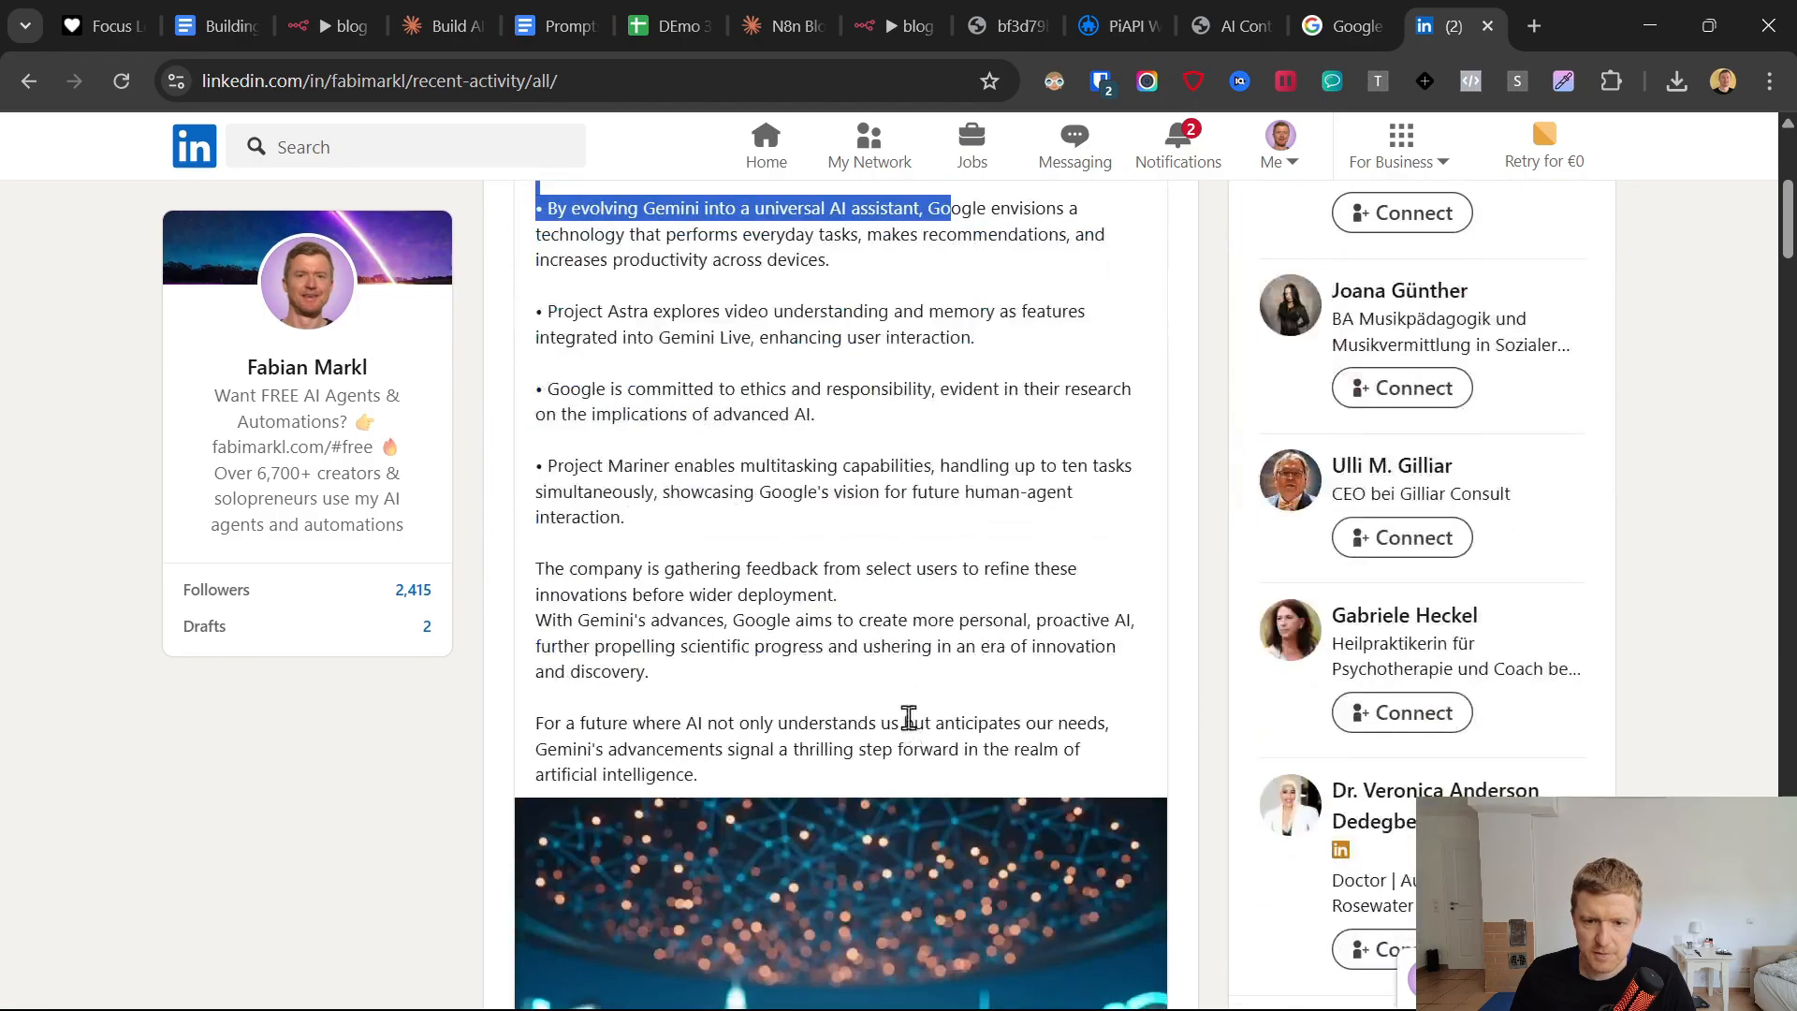
{"action": "left_click_drag", "start_coordinate": [830, 784], "coordinate": [830, 787]}
{"action": "scroll", "coordinate": [831, 784], "scroll_direction": "down", "scroll_amount": 5}
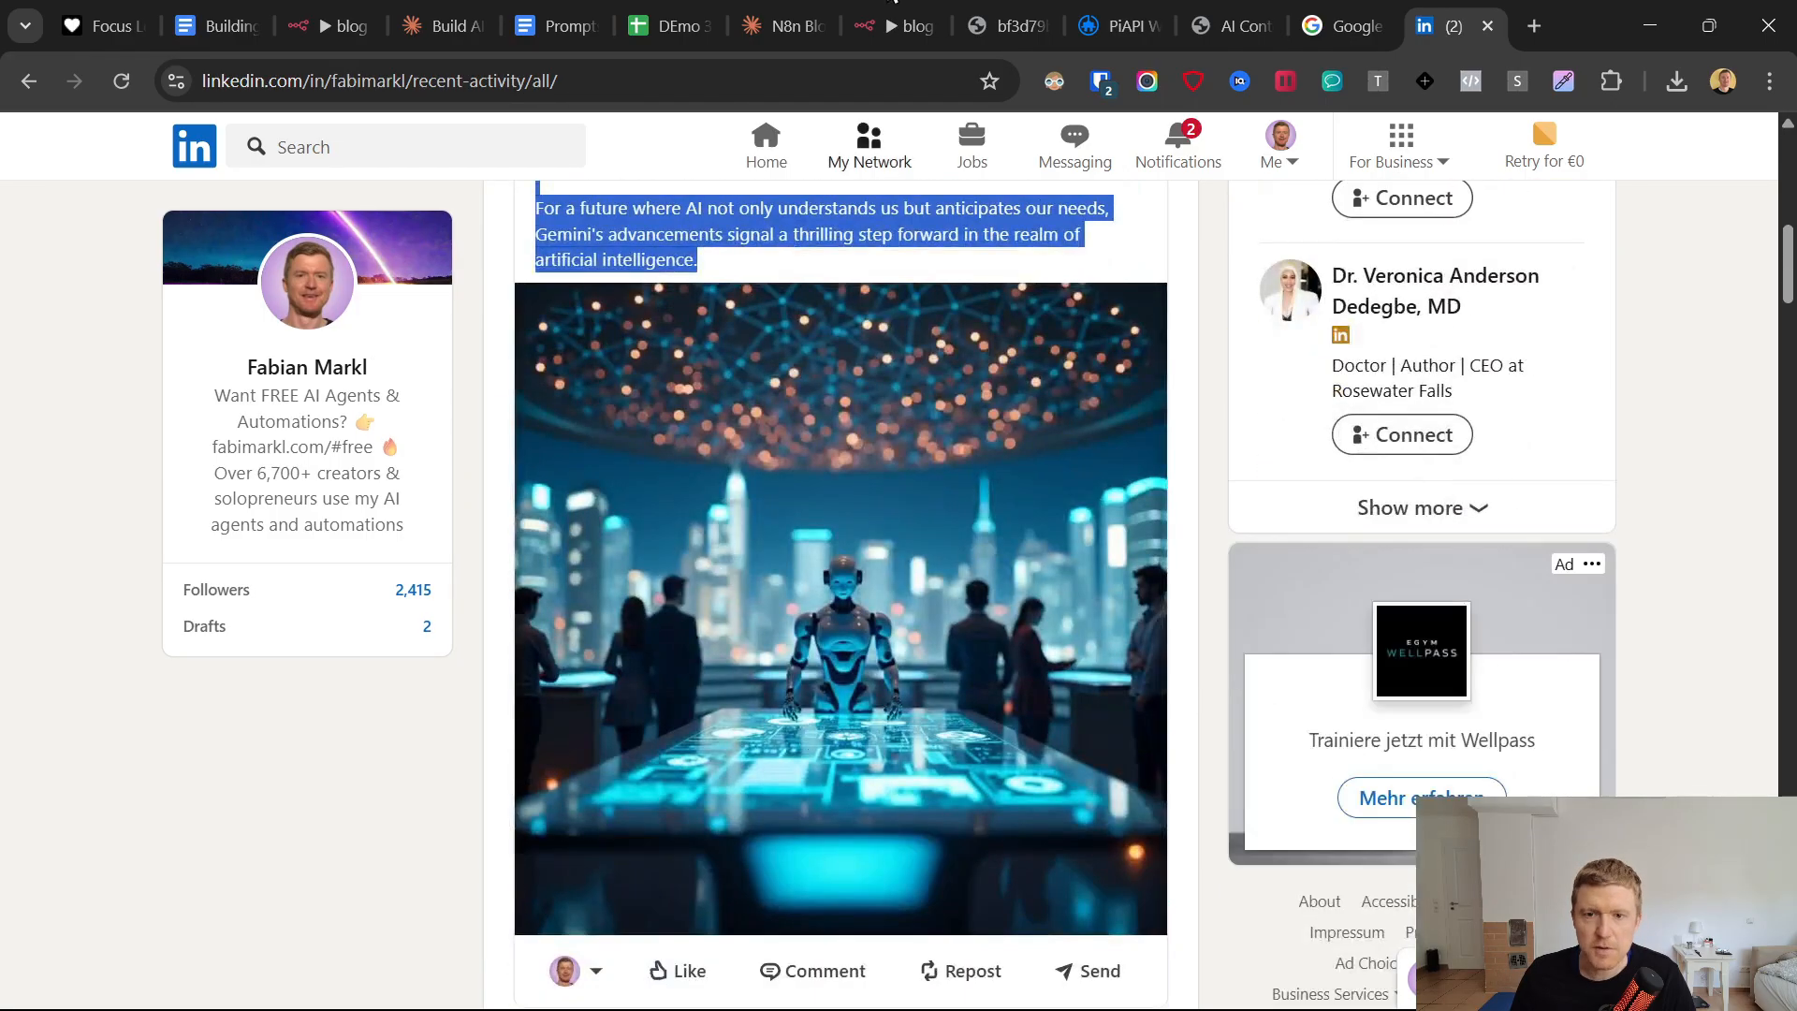
{"action": "left_click", "coordinate": [899, 25]}
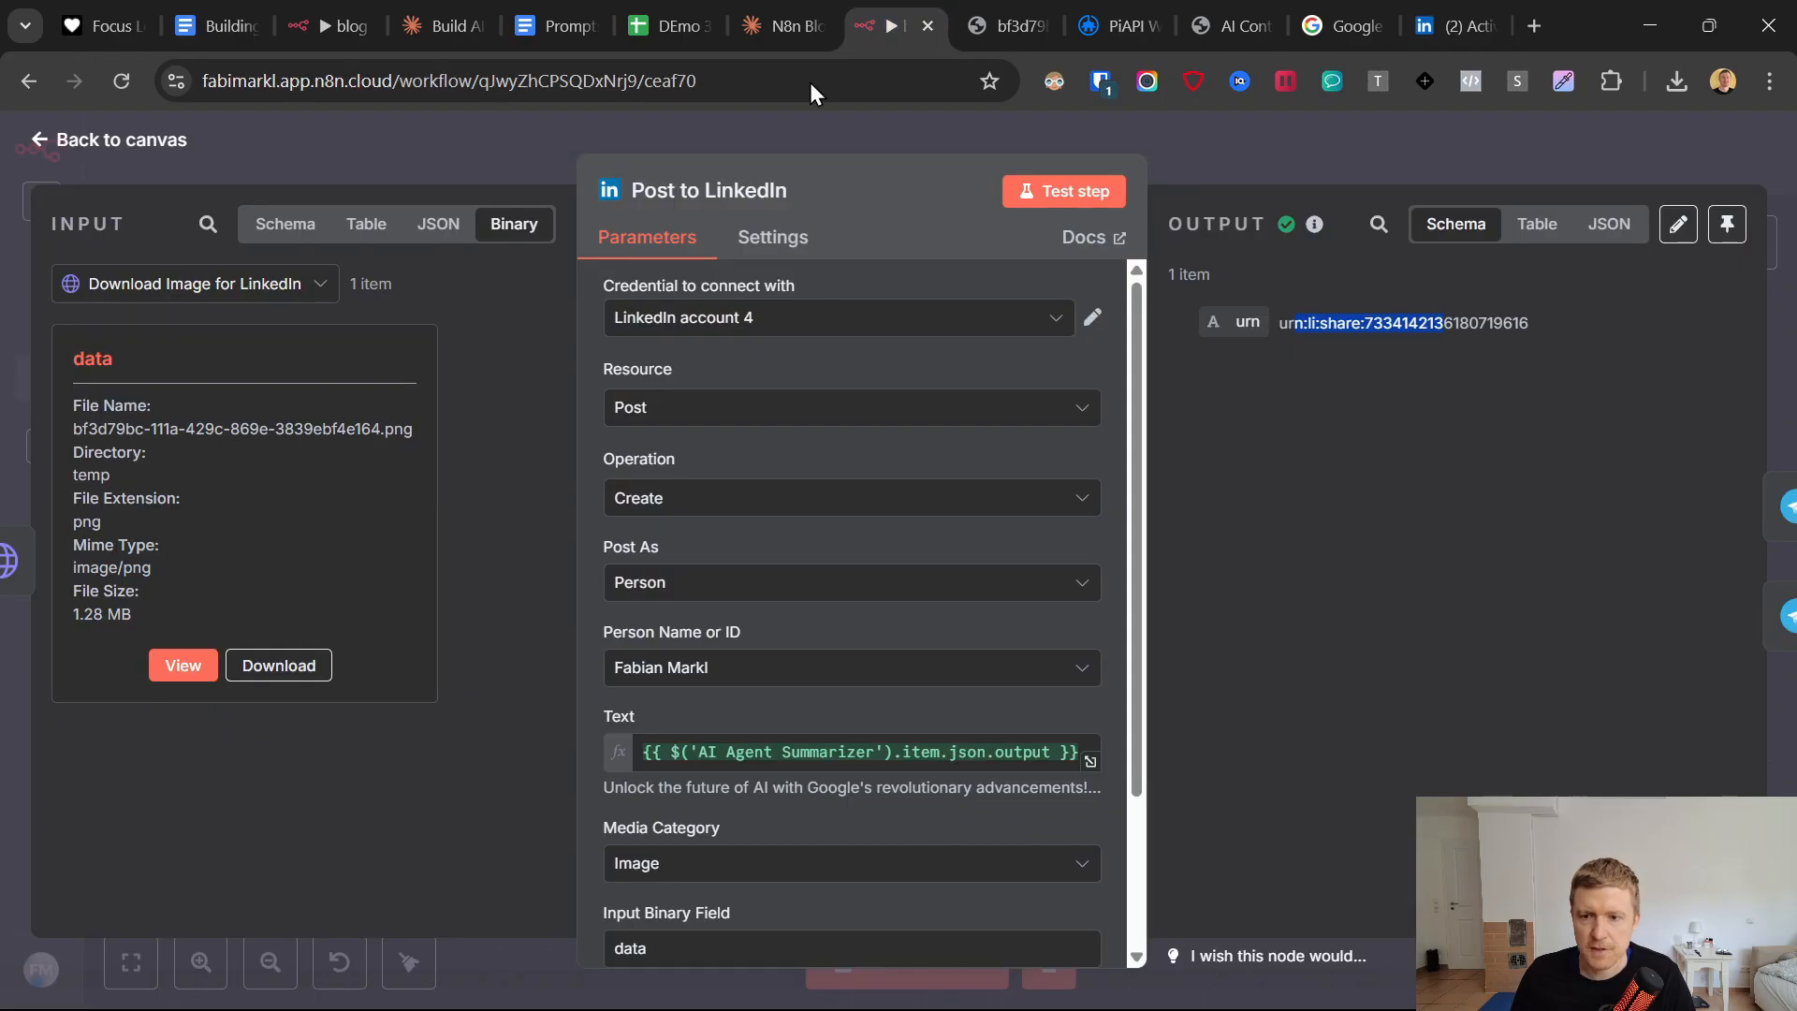
{"action": "left_click", "coordinate": [42, 140]}
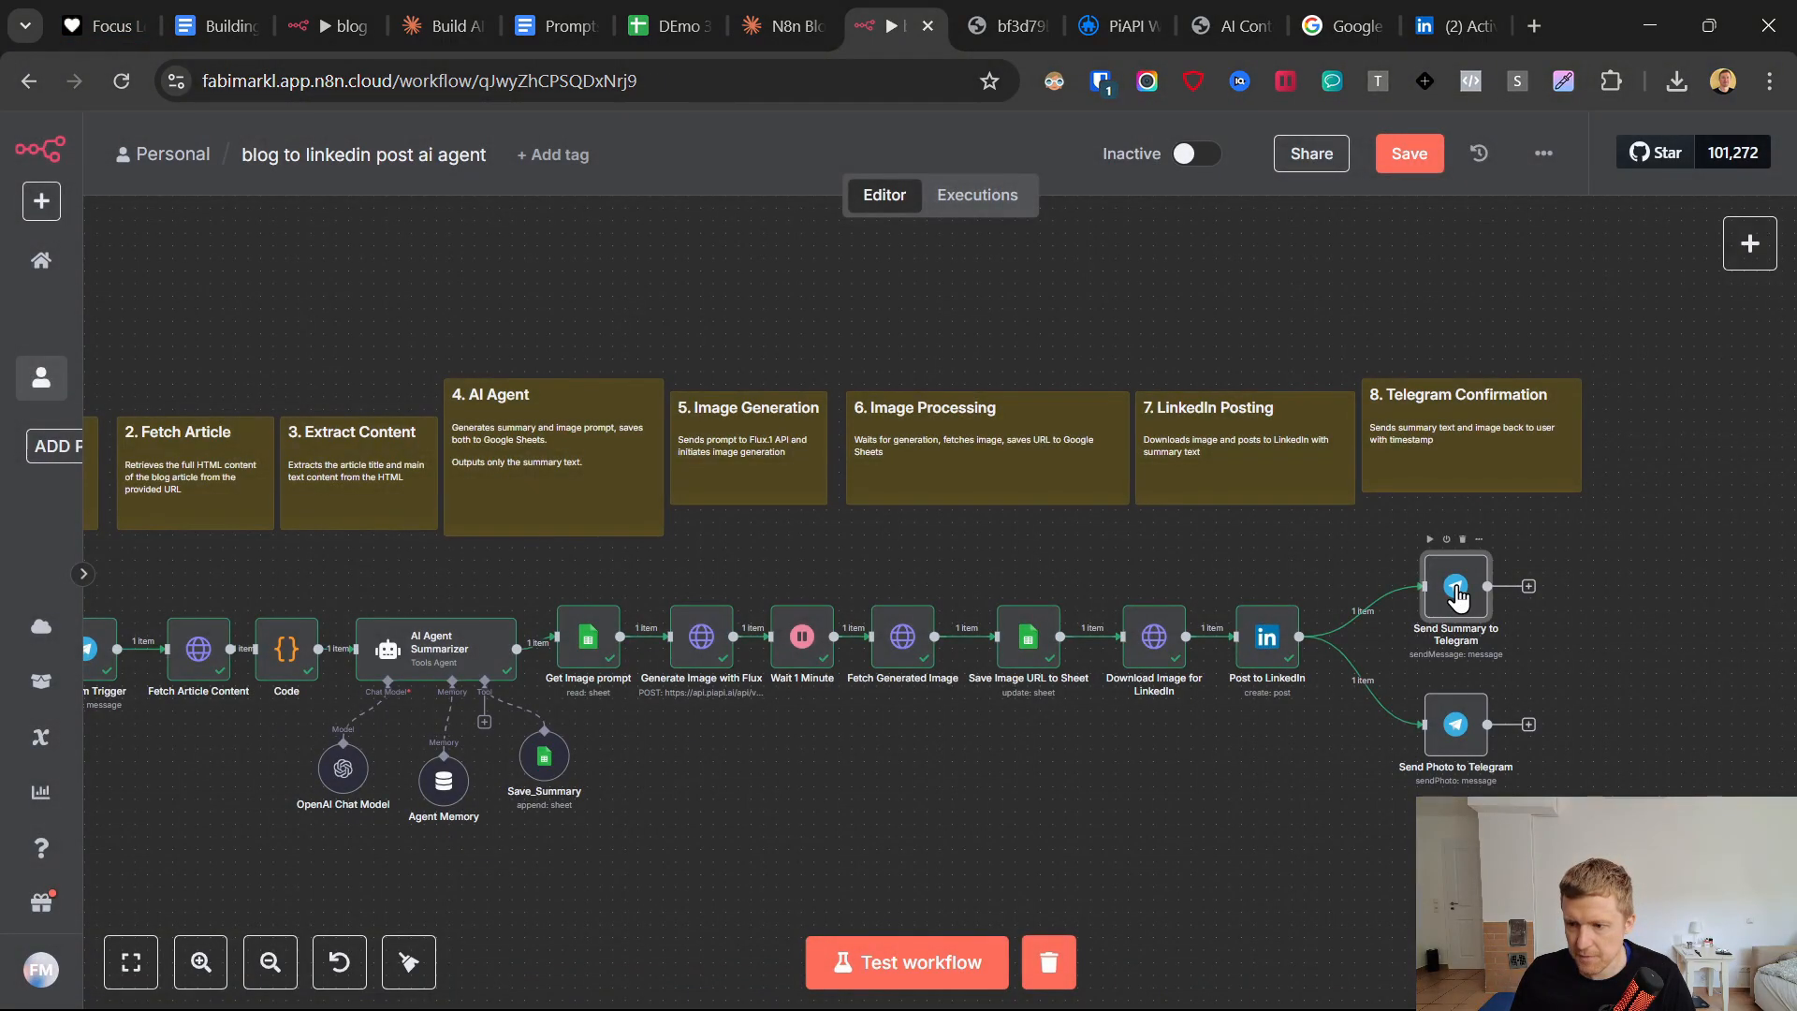
In the Send Summary to Telegram node, check the Chat ID and delete the "Summary:" line from the message text.
{"action": "double_click", "coordinate": [1457, 597]}
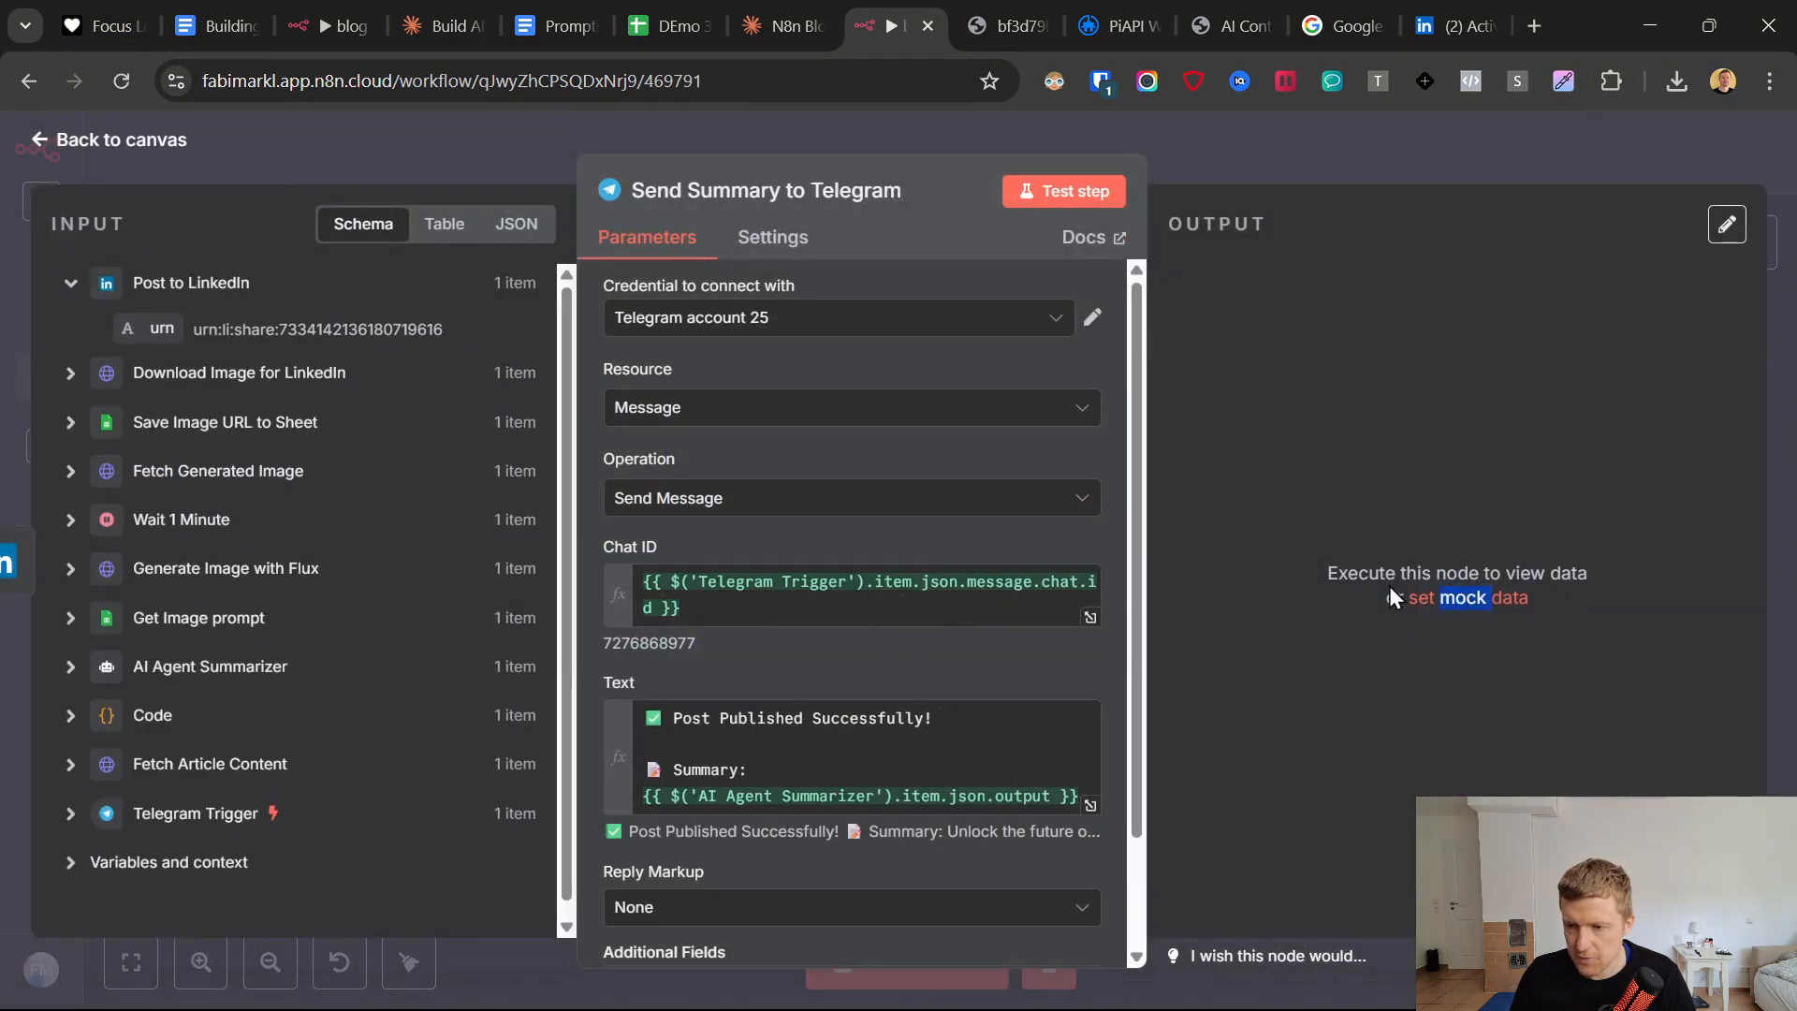
{"action": "left_click", "coordinate": [763, 604]}
{"action": "left_click", "coordinate": [739, 552]}
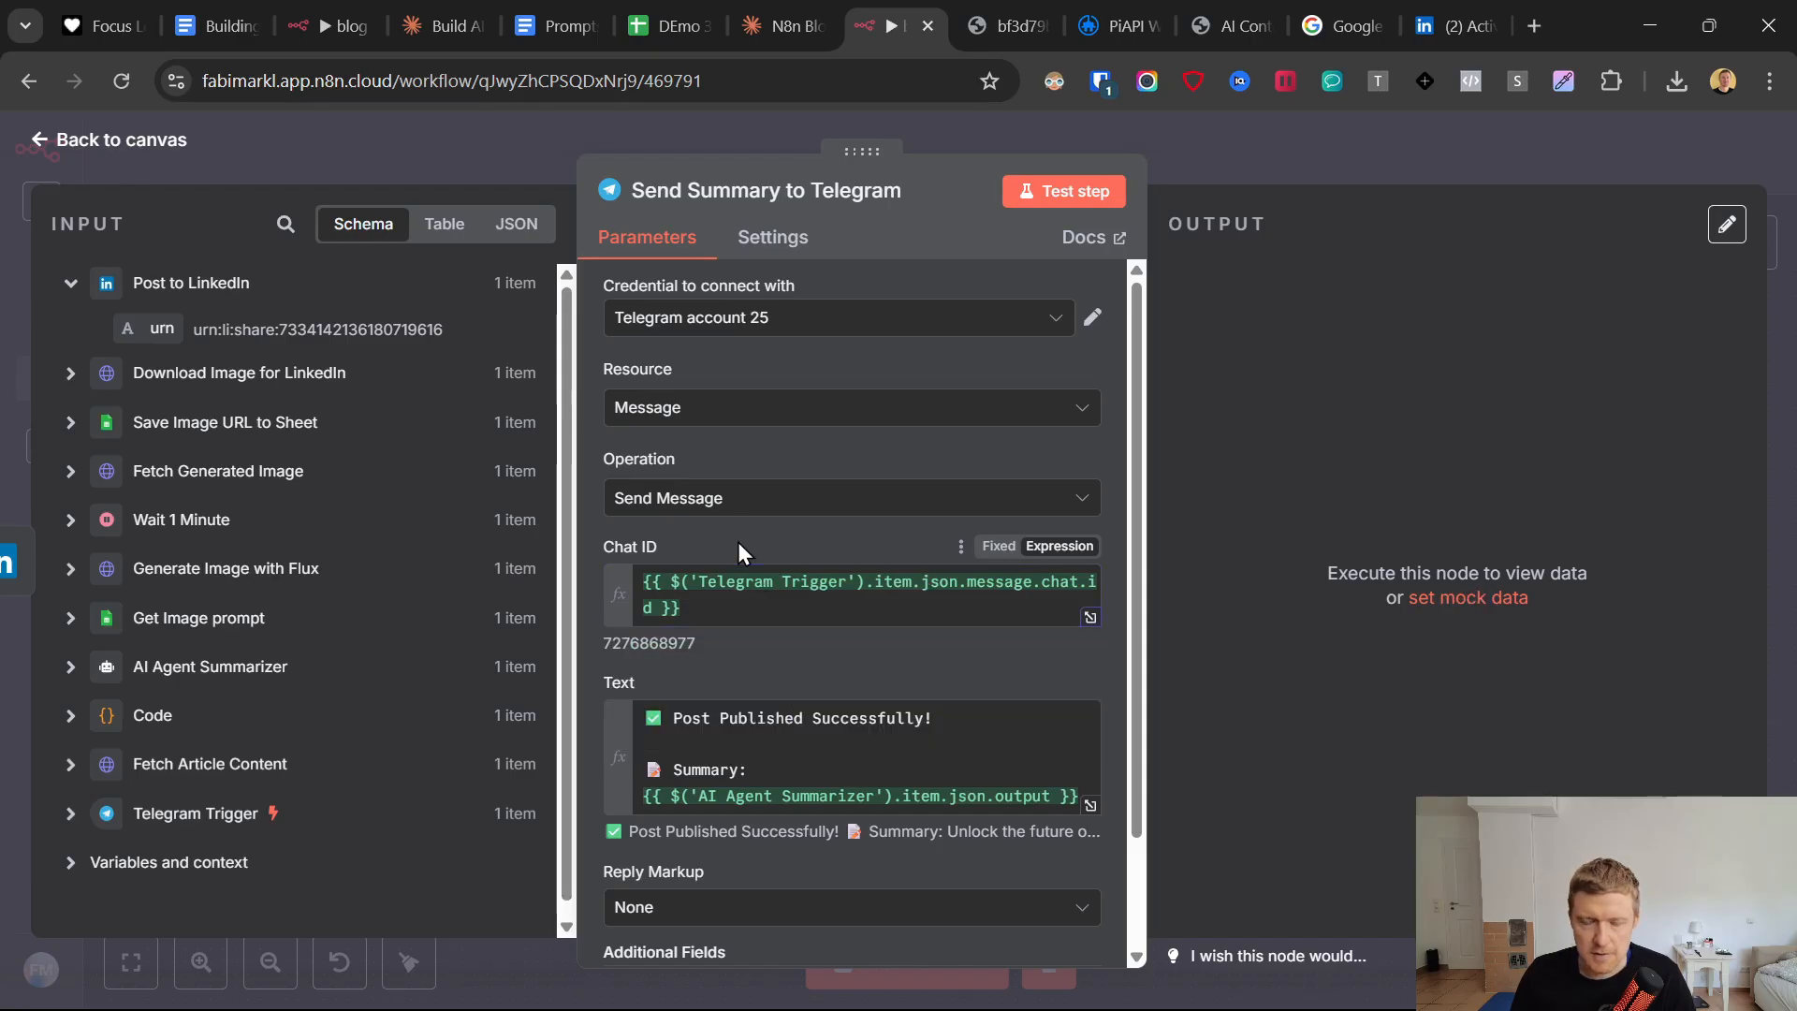
{"action": "left_click", "coordinate": [778, 613]}
{"action": "left_click", "coordinate": [763, 526]}
{"action": "scroll", "coordinate": [763, 540], "scroll_direction": "down", "scroll_amount": 2}
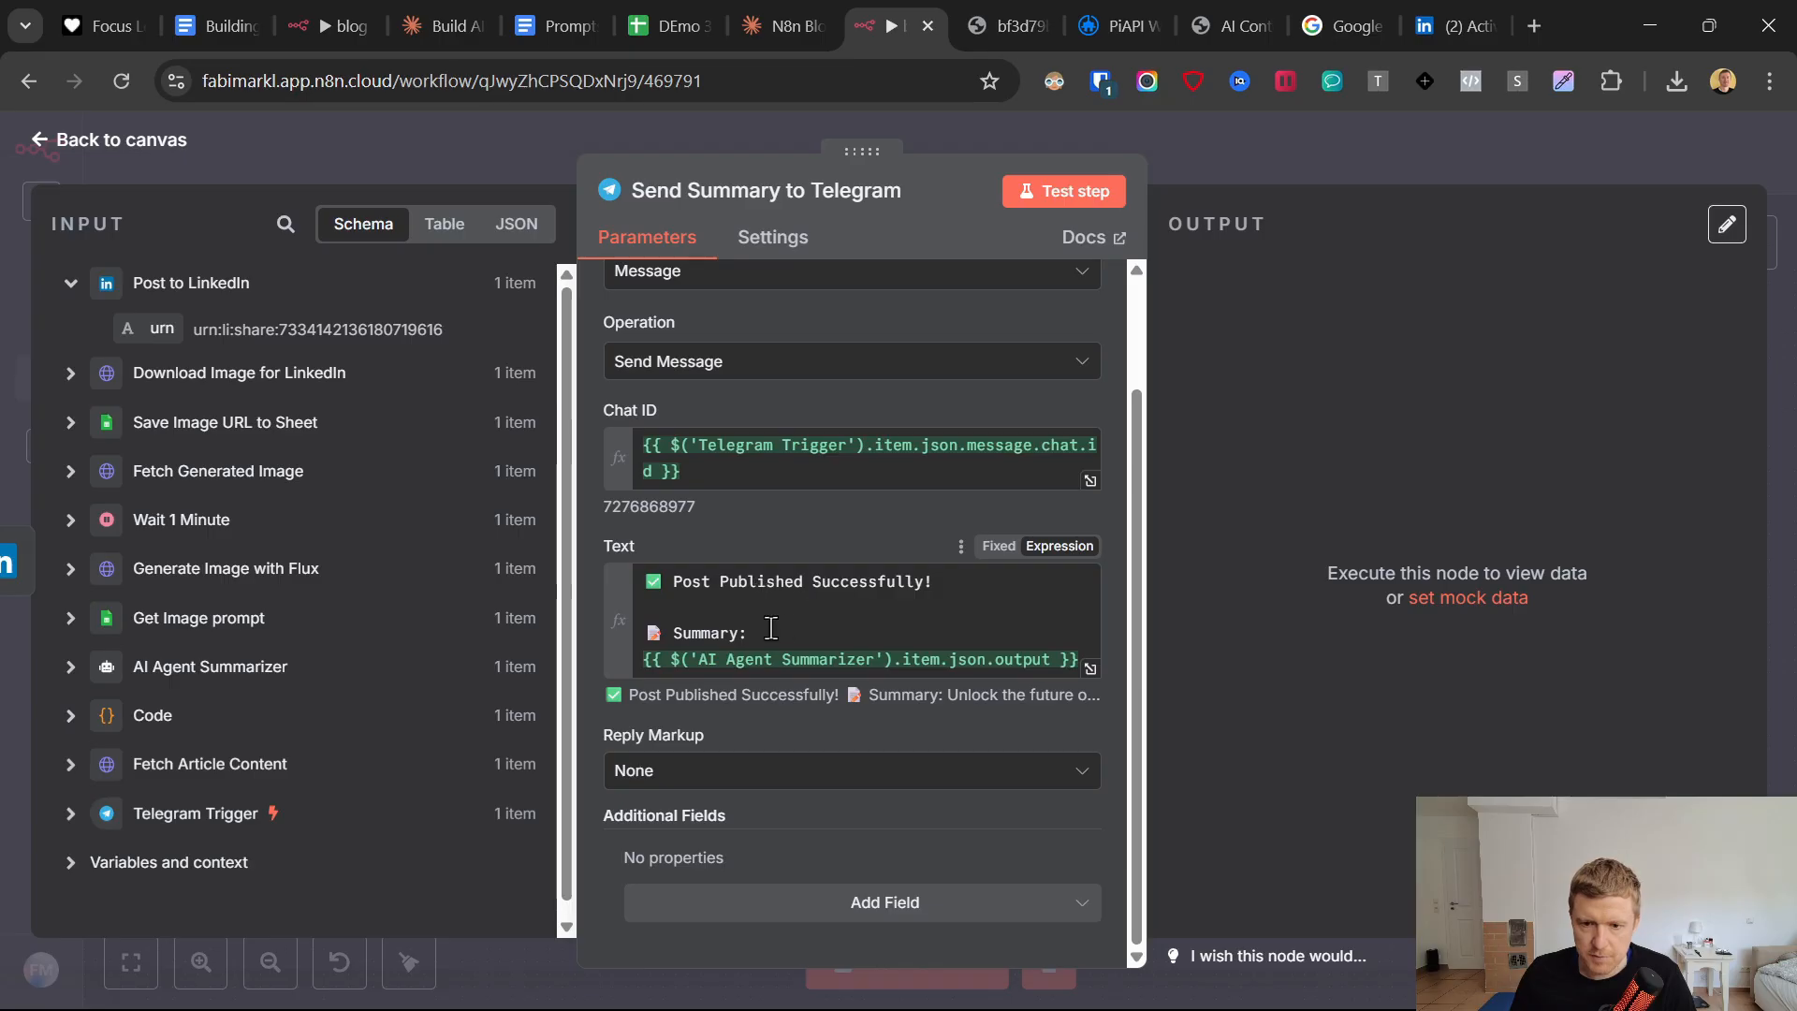
{"action": "left_click_drag", "start_coordinate": [770, 627], "coordinate": [636, 631]}
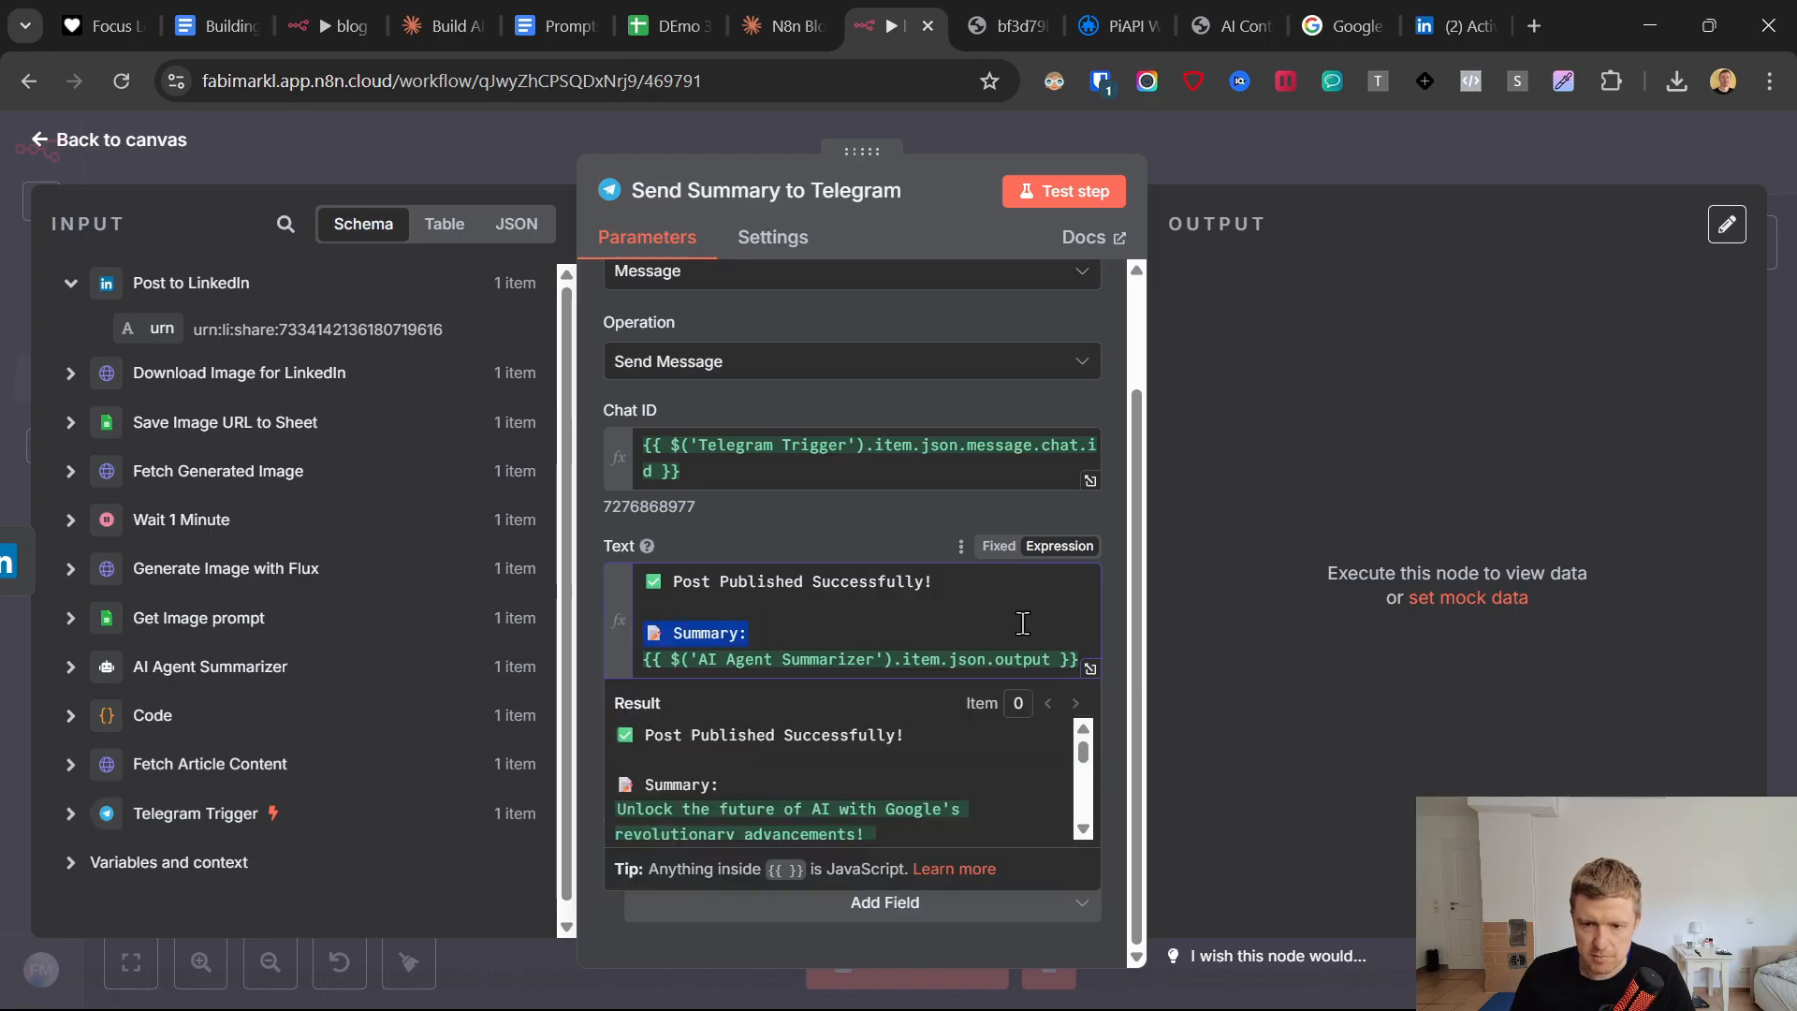
{"action": "key", "text": "BackSpace"}
{"action": "key", "text": "BackSpace"}
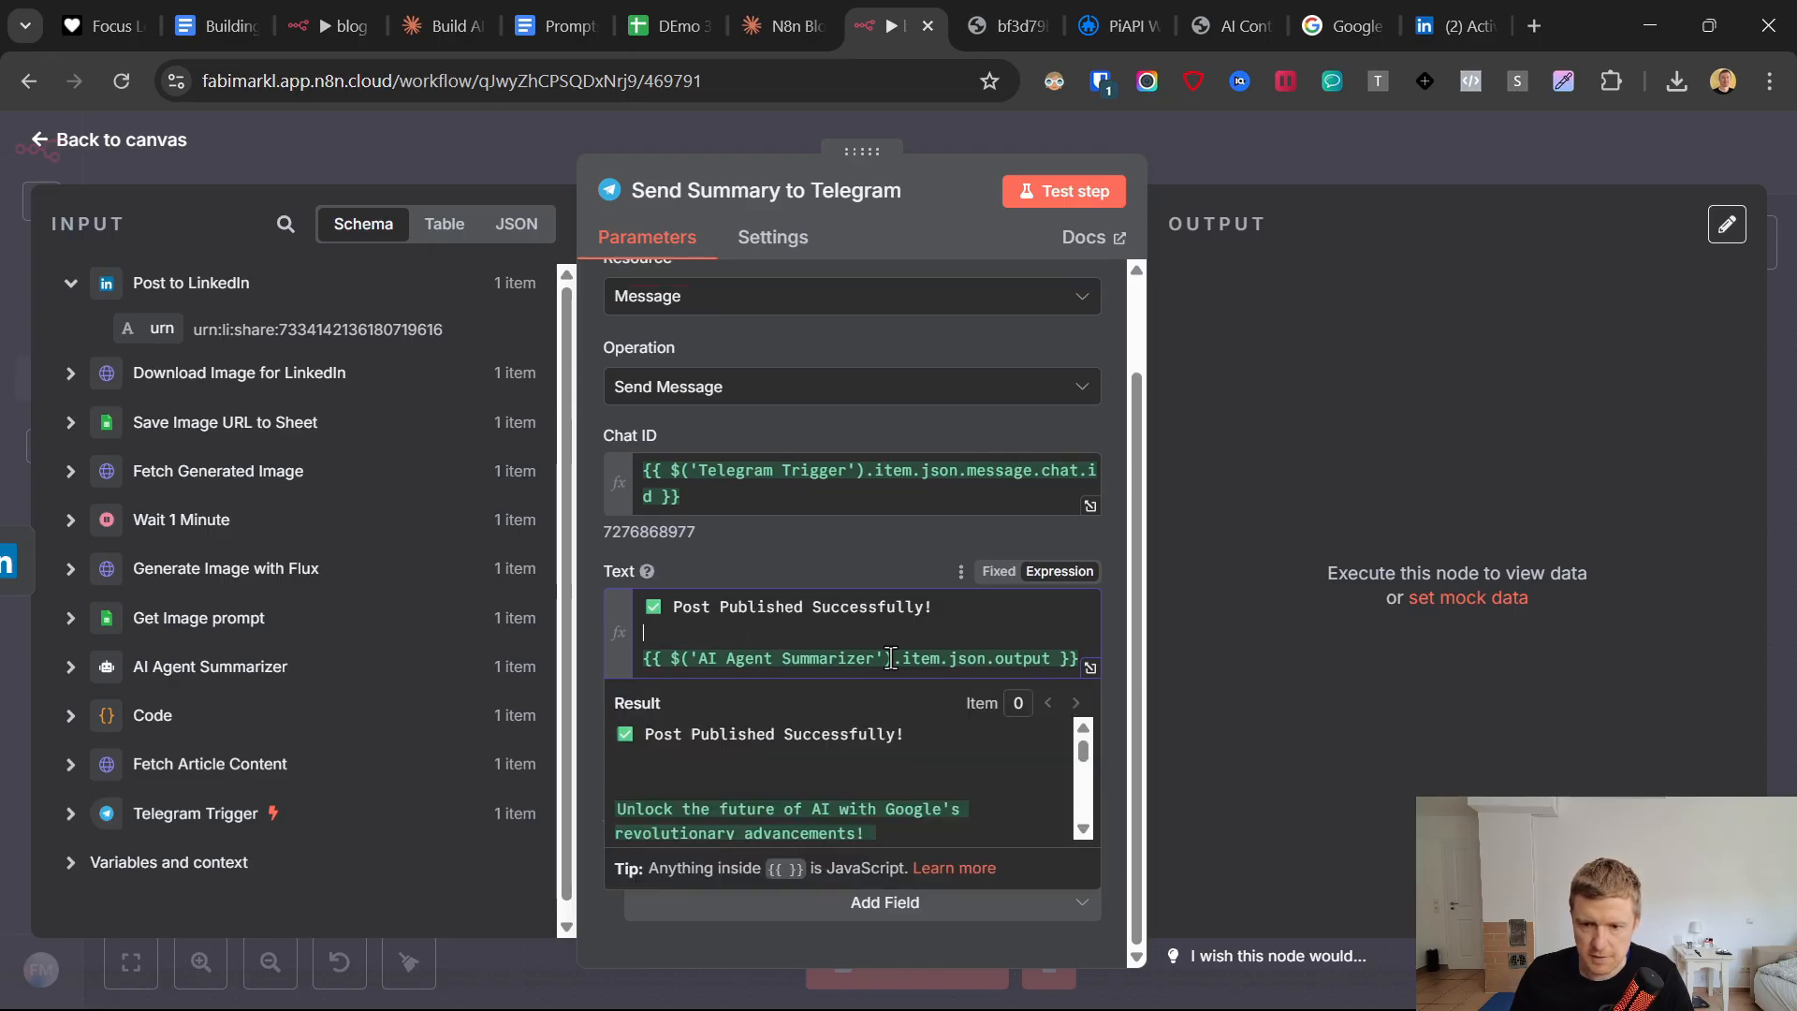
Test the Send Summary to Telegram node, read the message in the Telegram bot chat, and return to the n8n canvas.
{"action": "left_click", "coordinate": [1061, 191]}
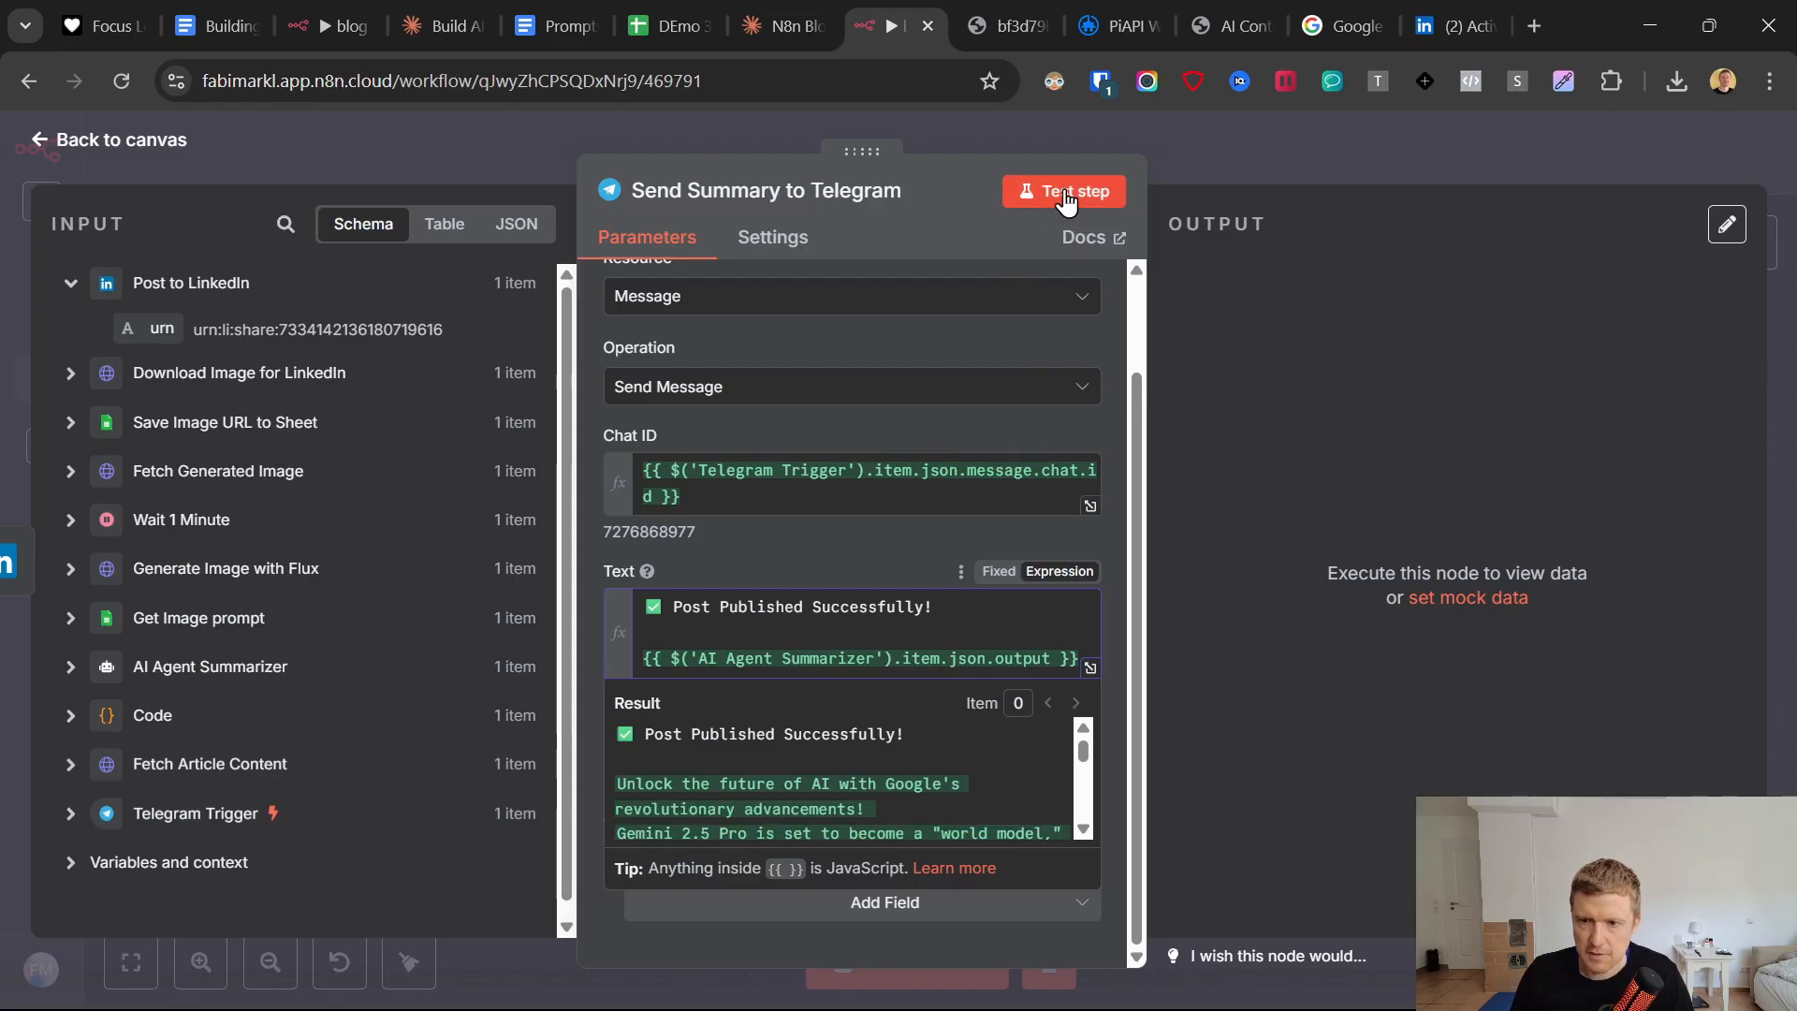
{"action": "left_click", "coordinate": [1105, 983]}
{"action": "scroll", "coordinate": [1175, 687], "scroll_direction": "down", "scroll_amount": 10}
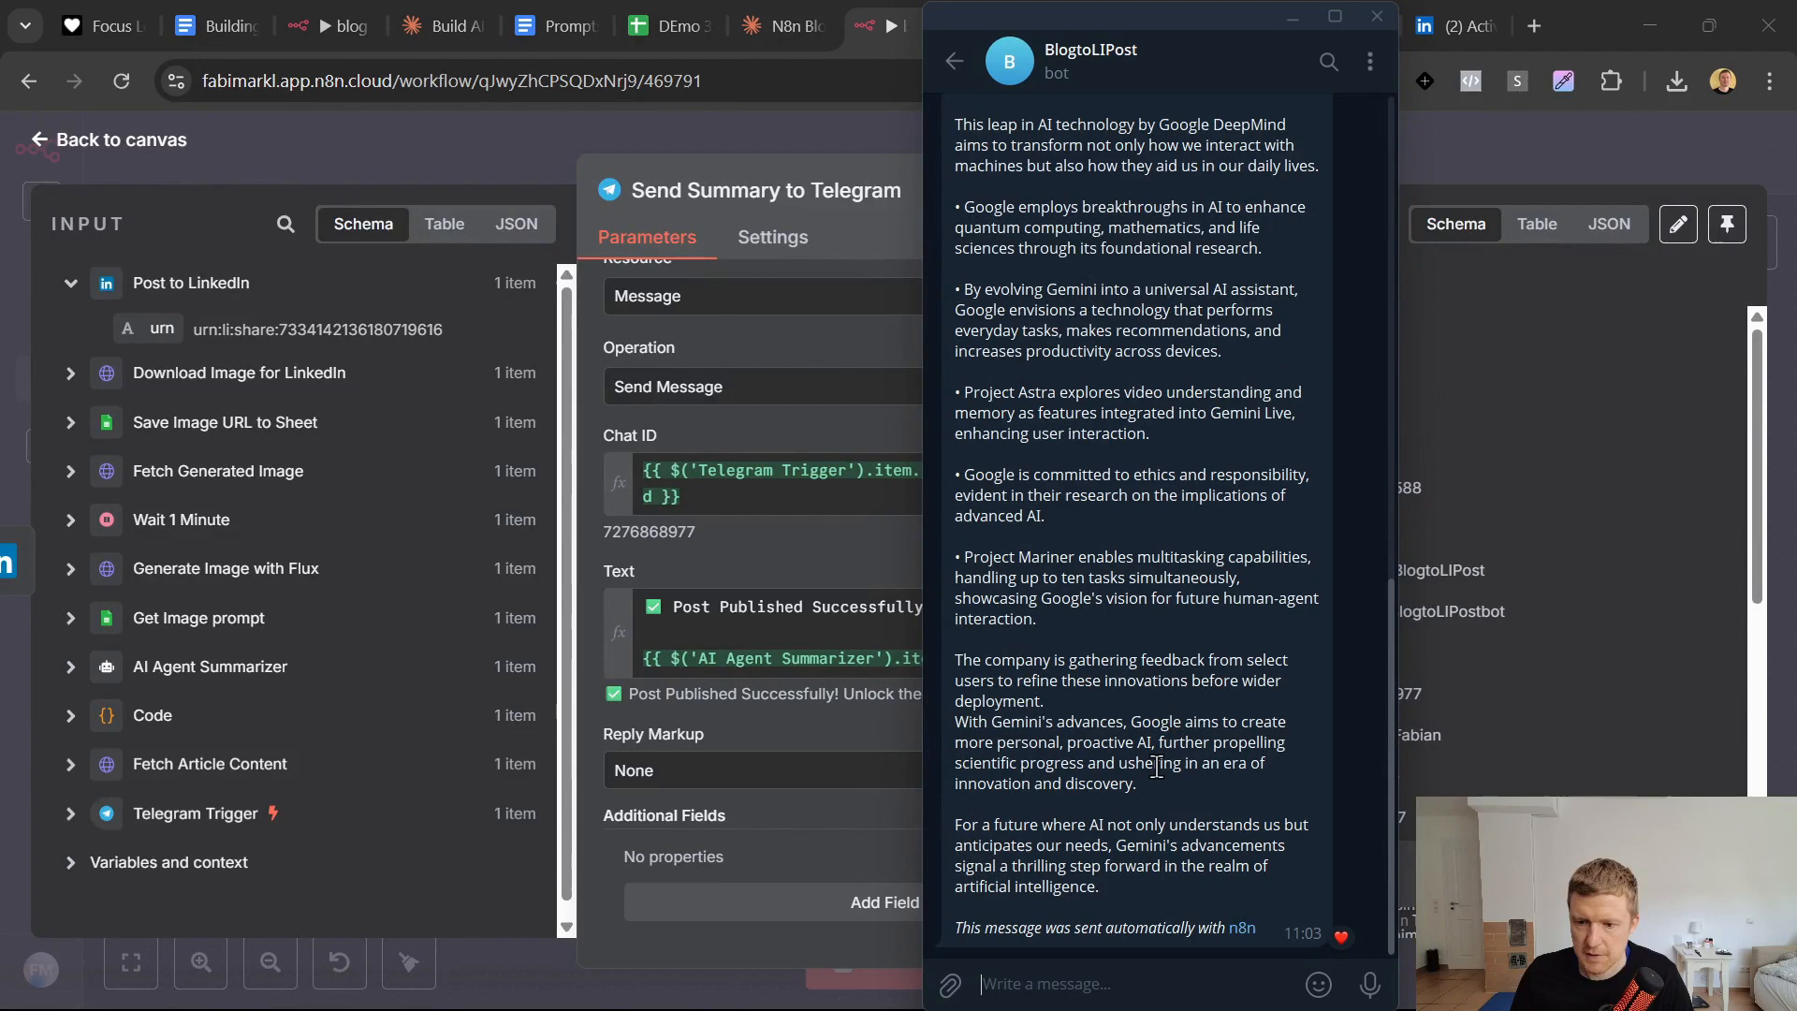
{"action": "left_click", "coordinate": [584, 577]}
{"action": "left_click", "coordinate": [57, 140]}
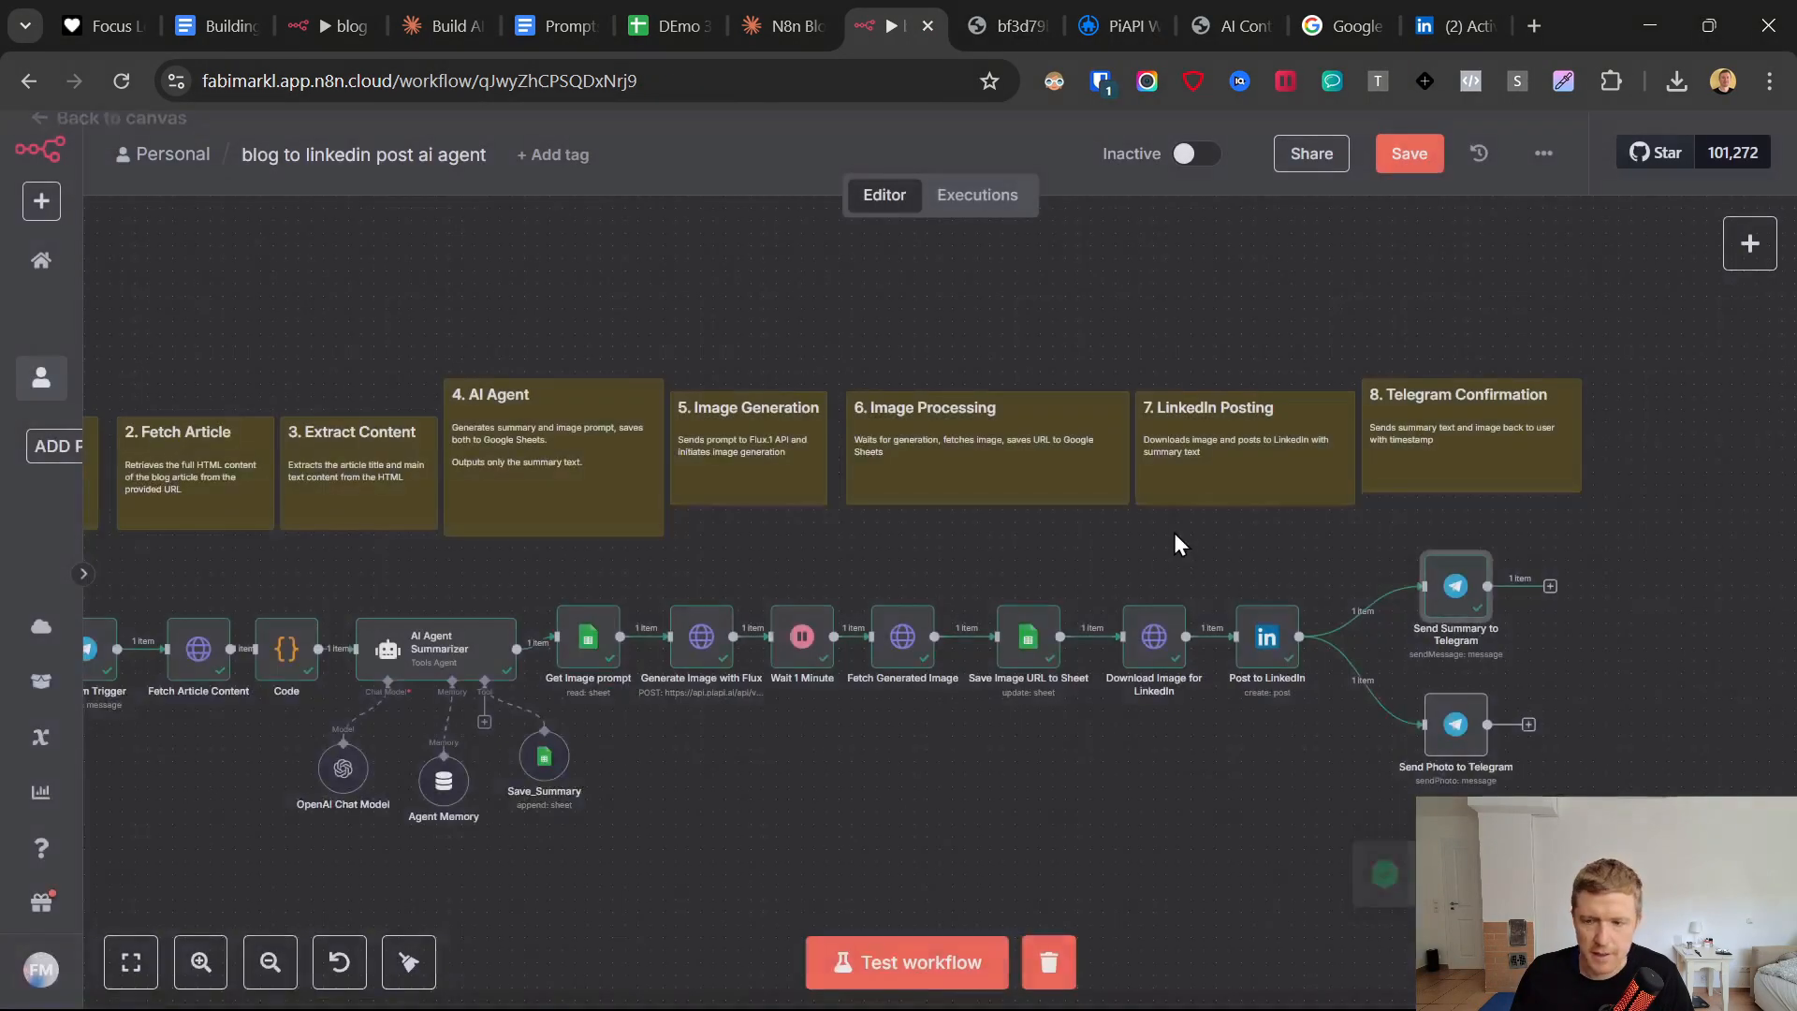
In the Send Photo to Telegram node, set Photo to the Image Link field of Download Image for LinkedIn.
{"action": "left_click", "coordinate": [1462, 730]}
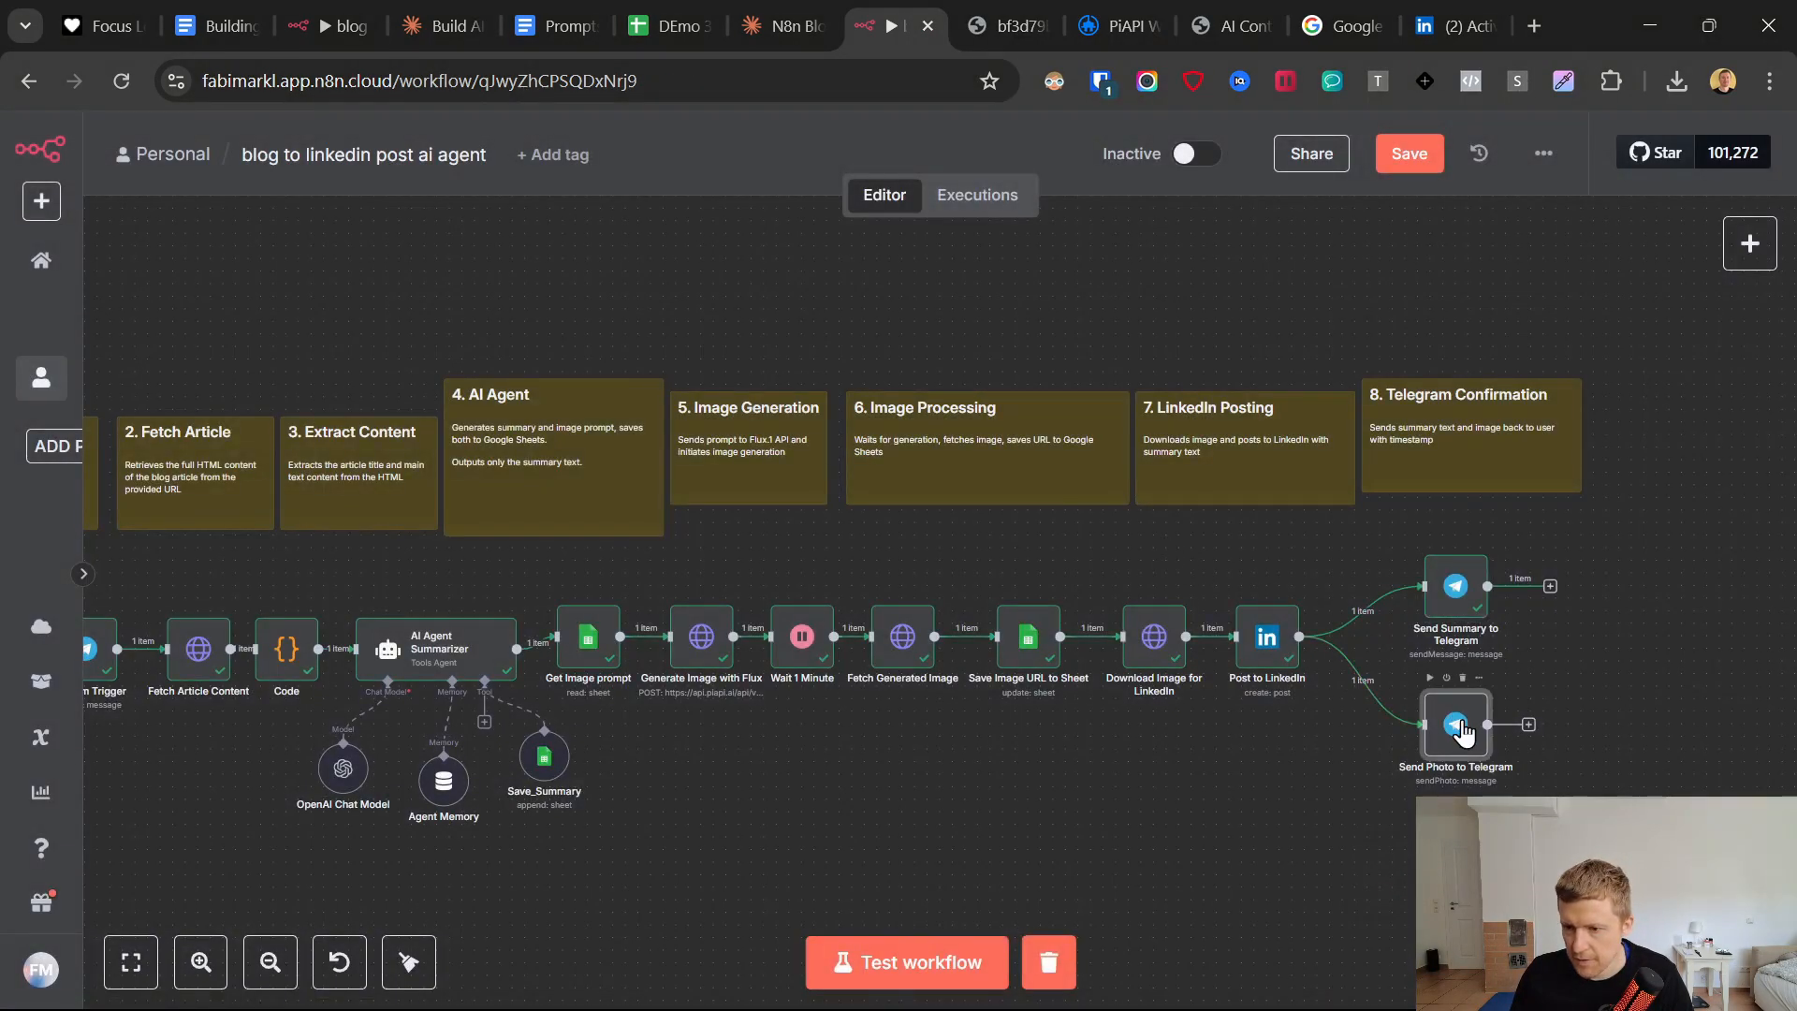
{"action": "double_click", "coordinate": [1516, 779]}
{"action": "scroll", "coordinate": [745, 618], "scroll_direction": "down", "scroll_amount": 2}
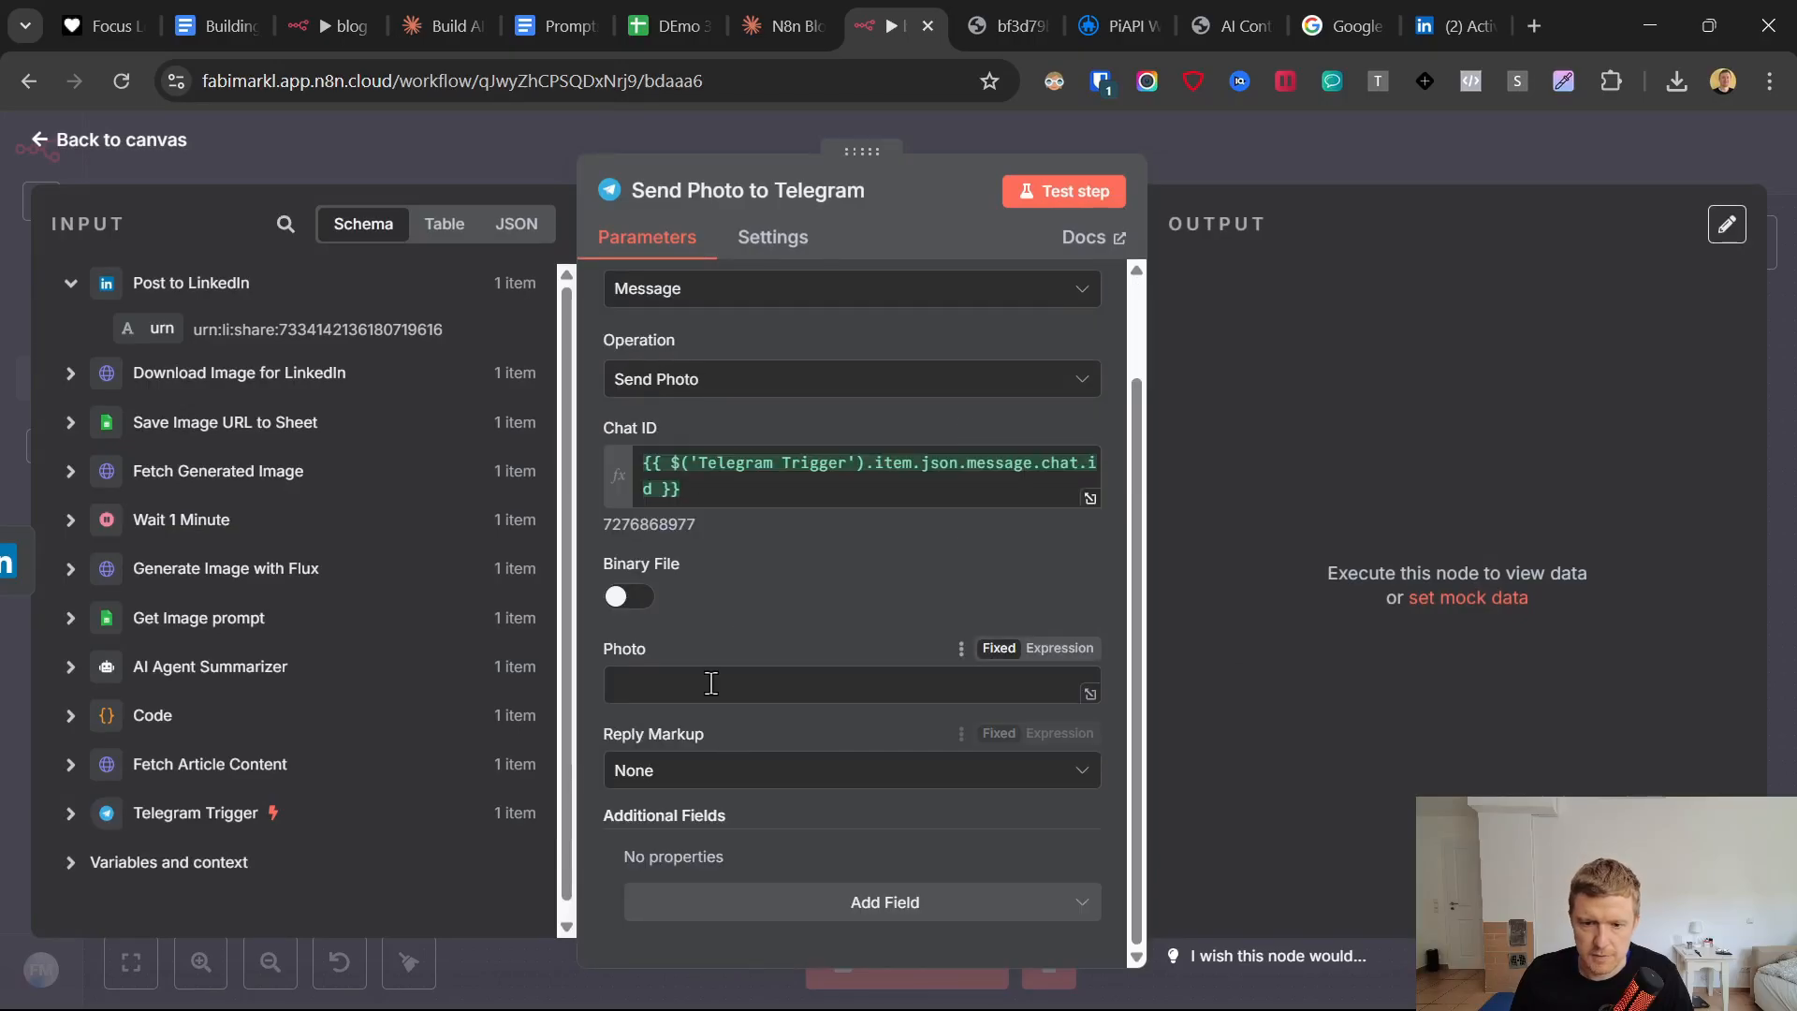
{"action": "left_click", "coordinate": [669, 700]}
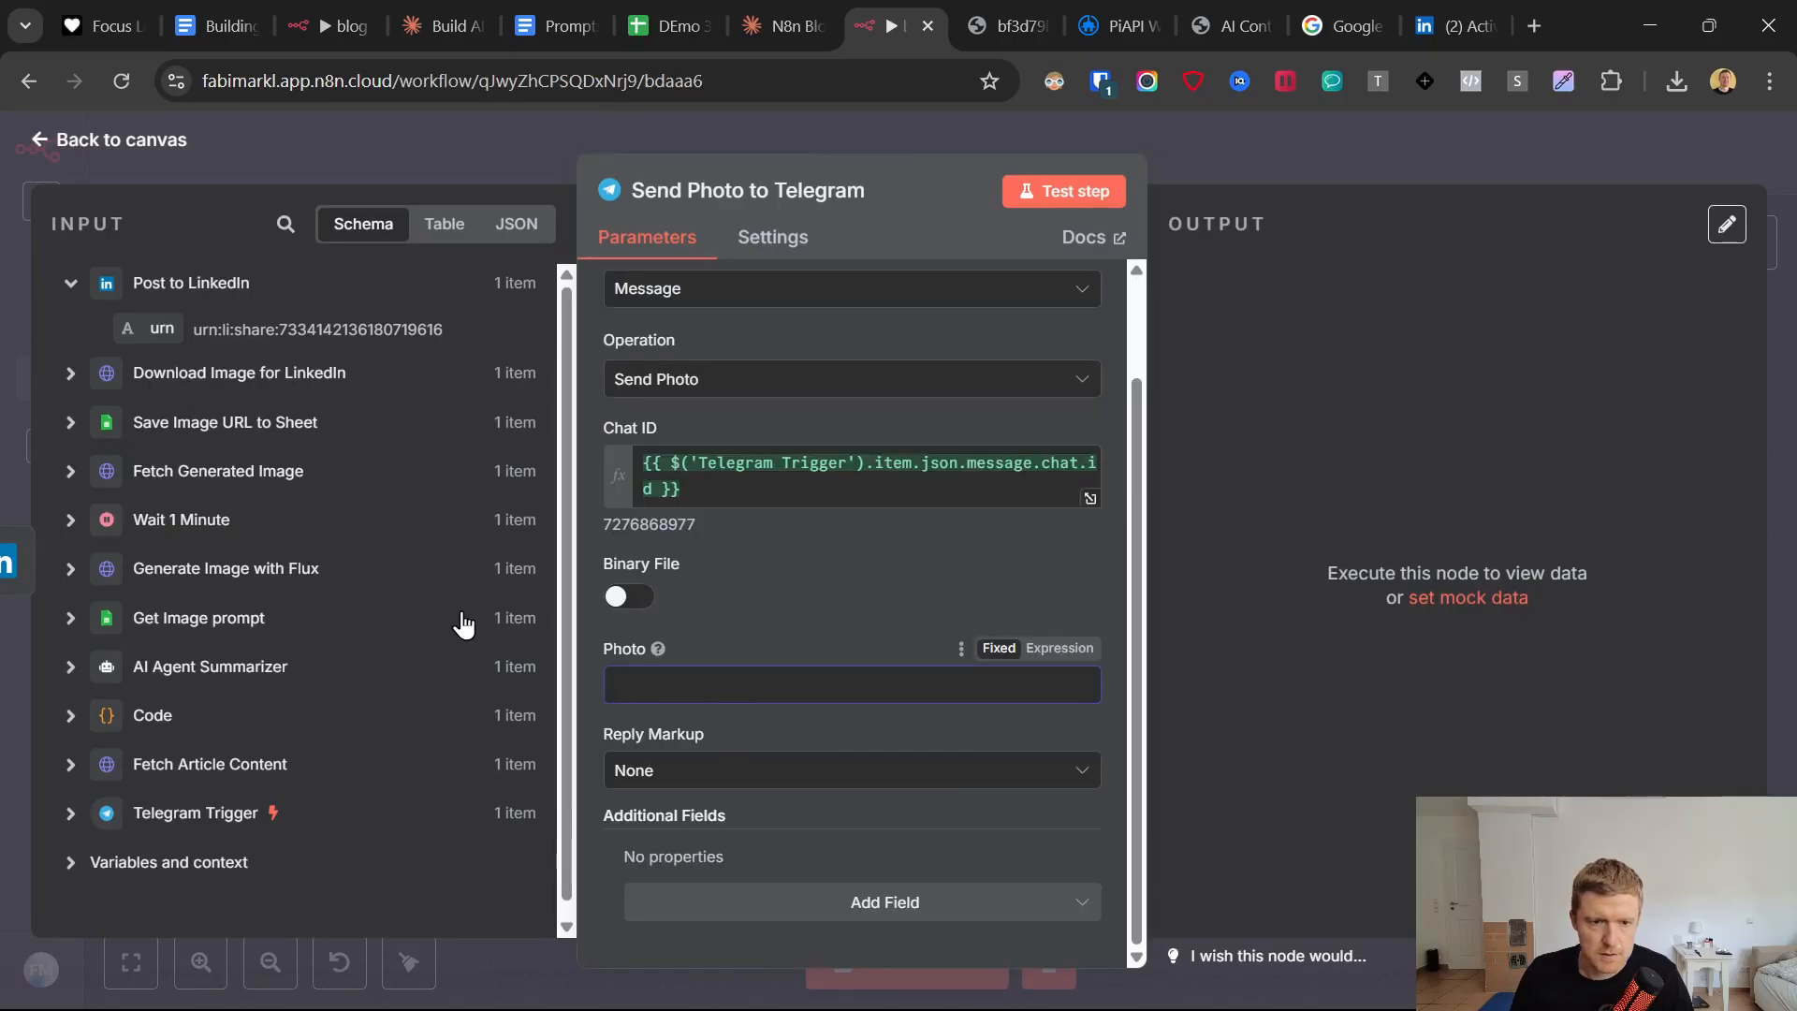
{"action": "left_click", "coordinate": [67, 375]}
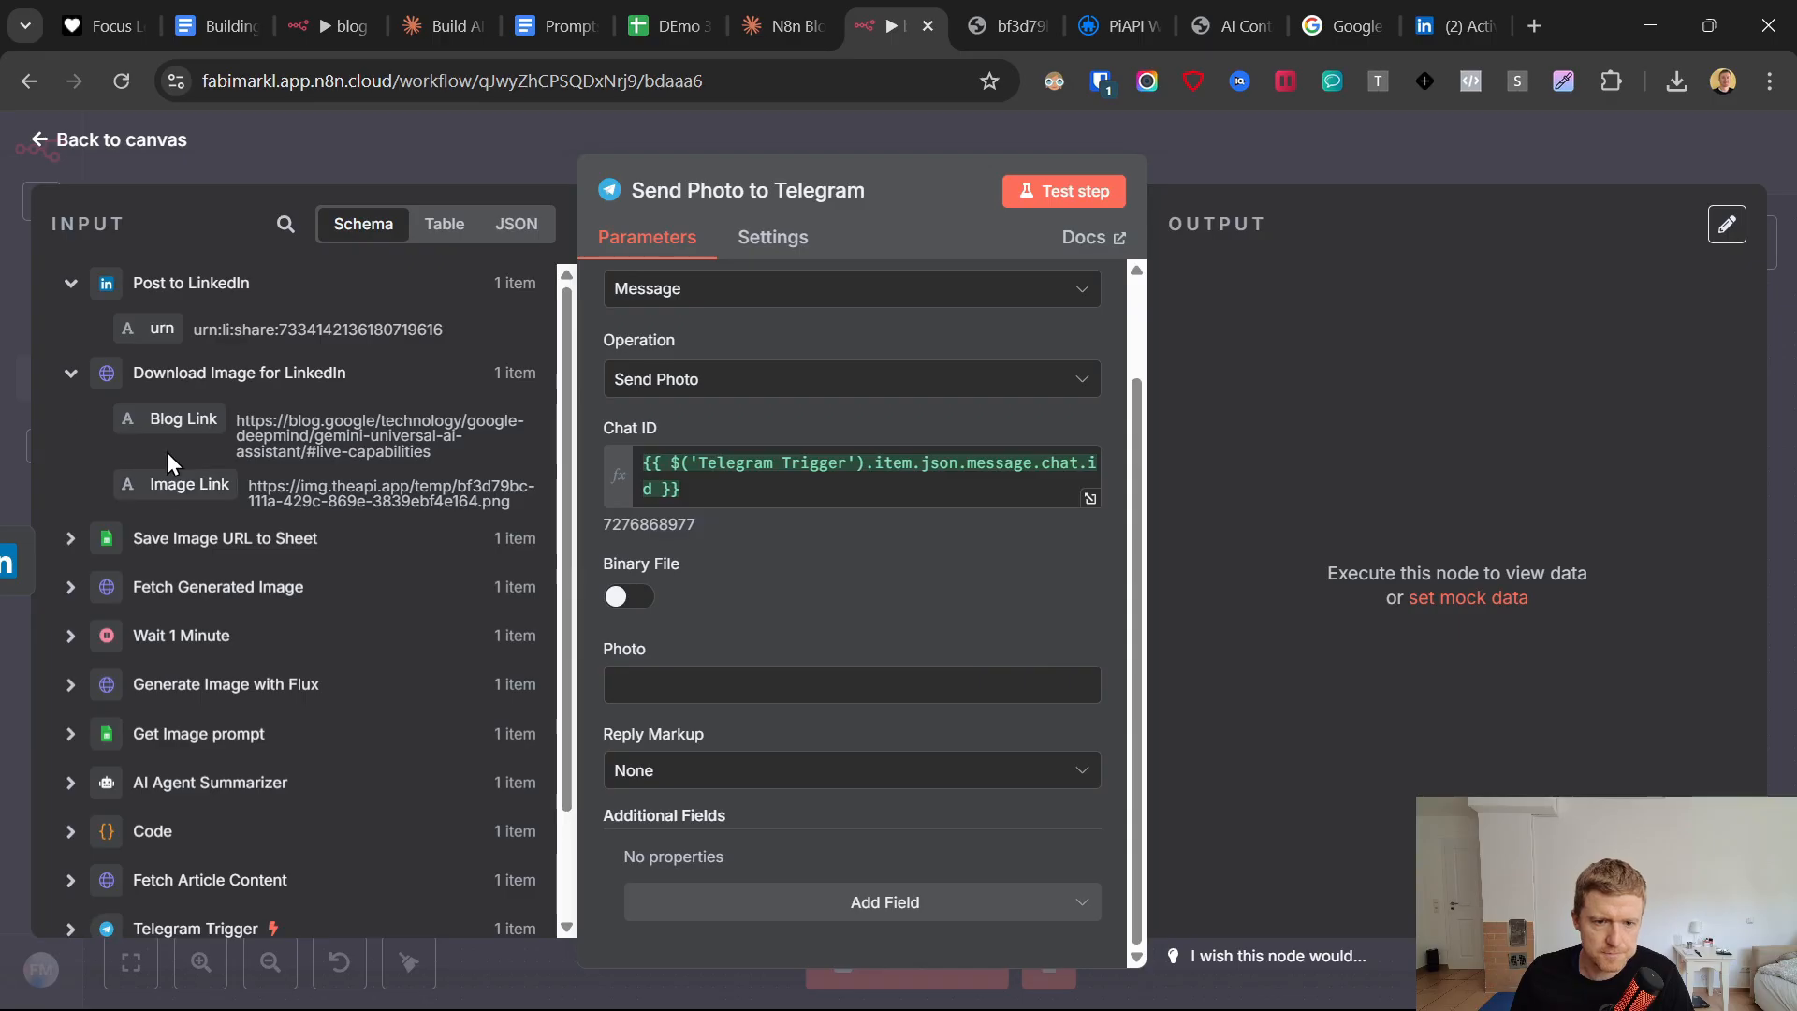
{"action": "left_click_drag", "start_coordinate": [168, 479], "coordinate": [701, 690]}
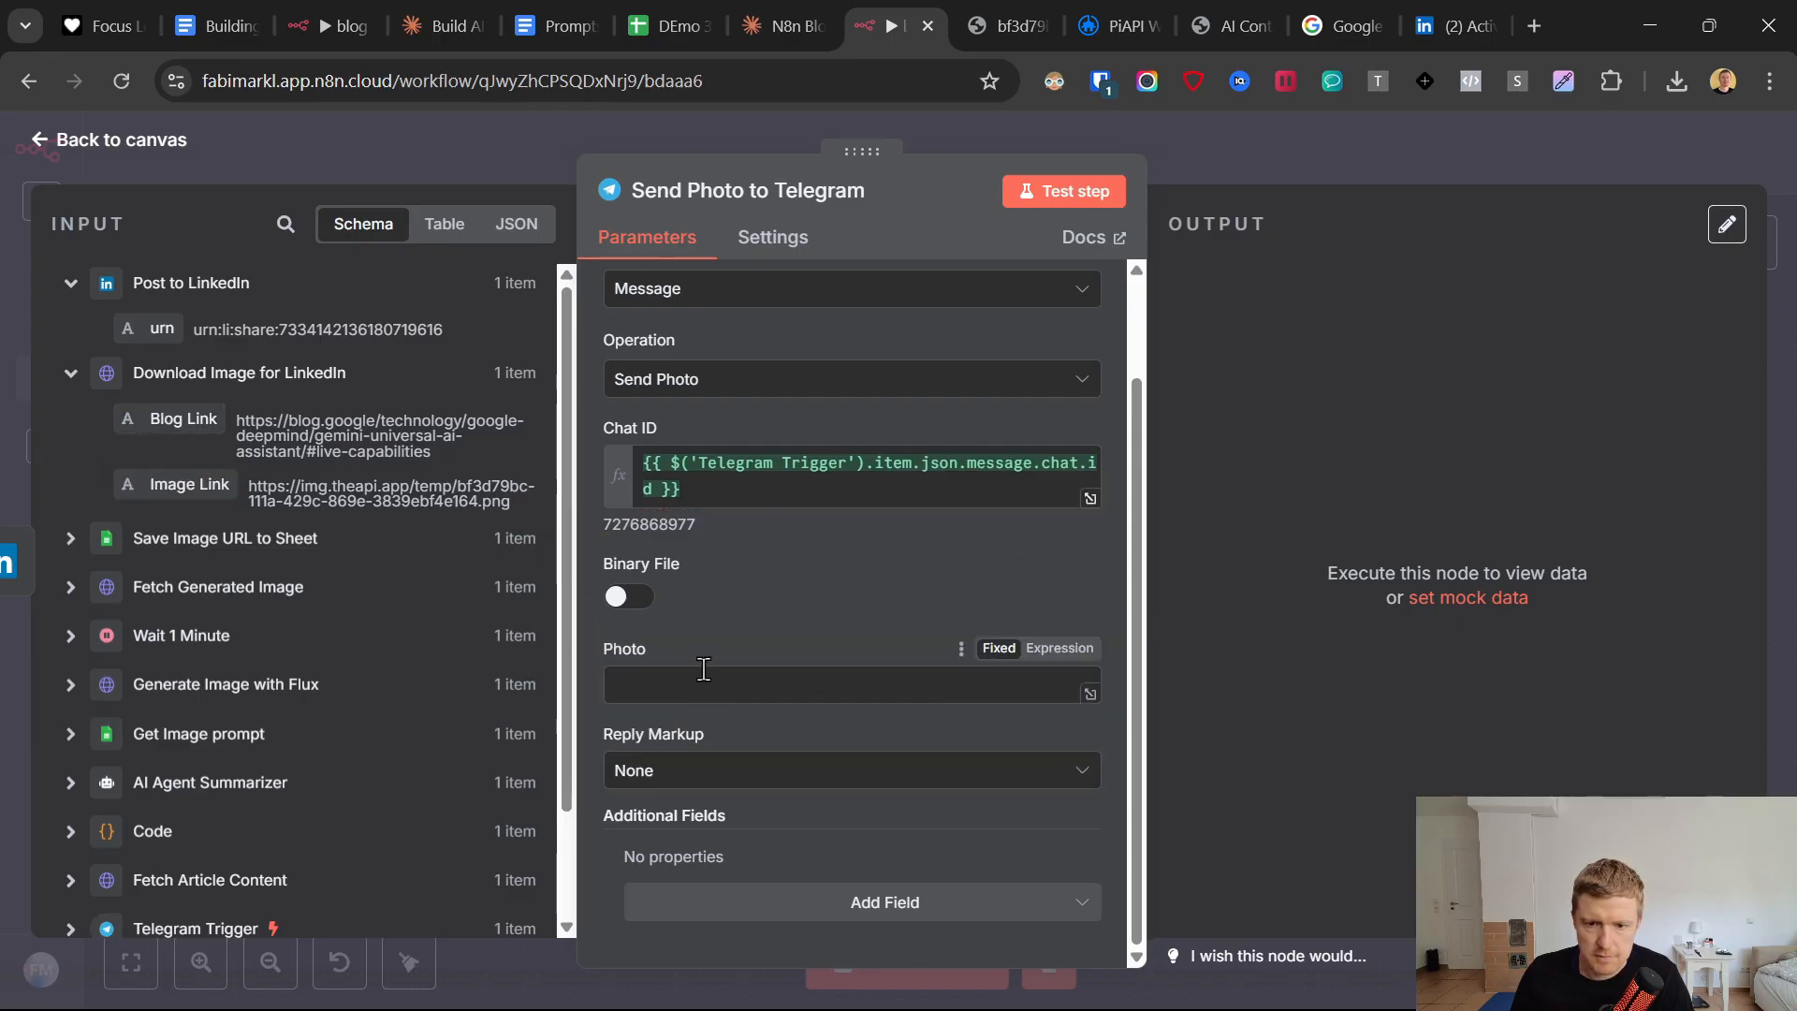
{"action": "left_click_drag", "start_coordinate": [189, 484], "coordinate": [660, 686]}
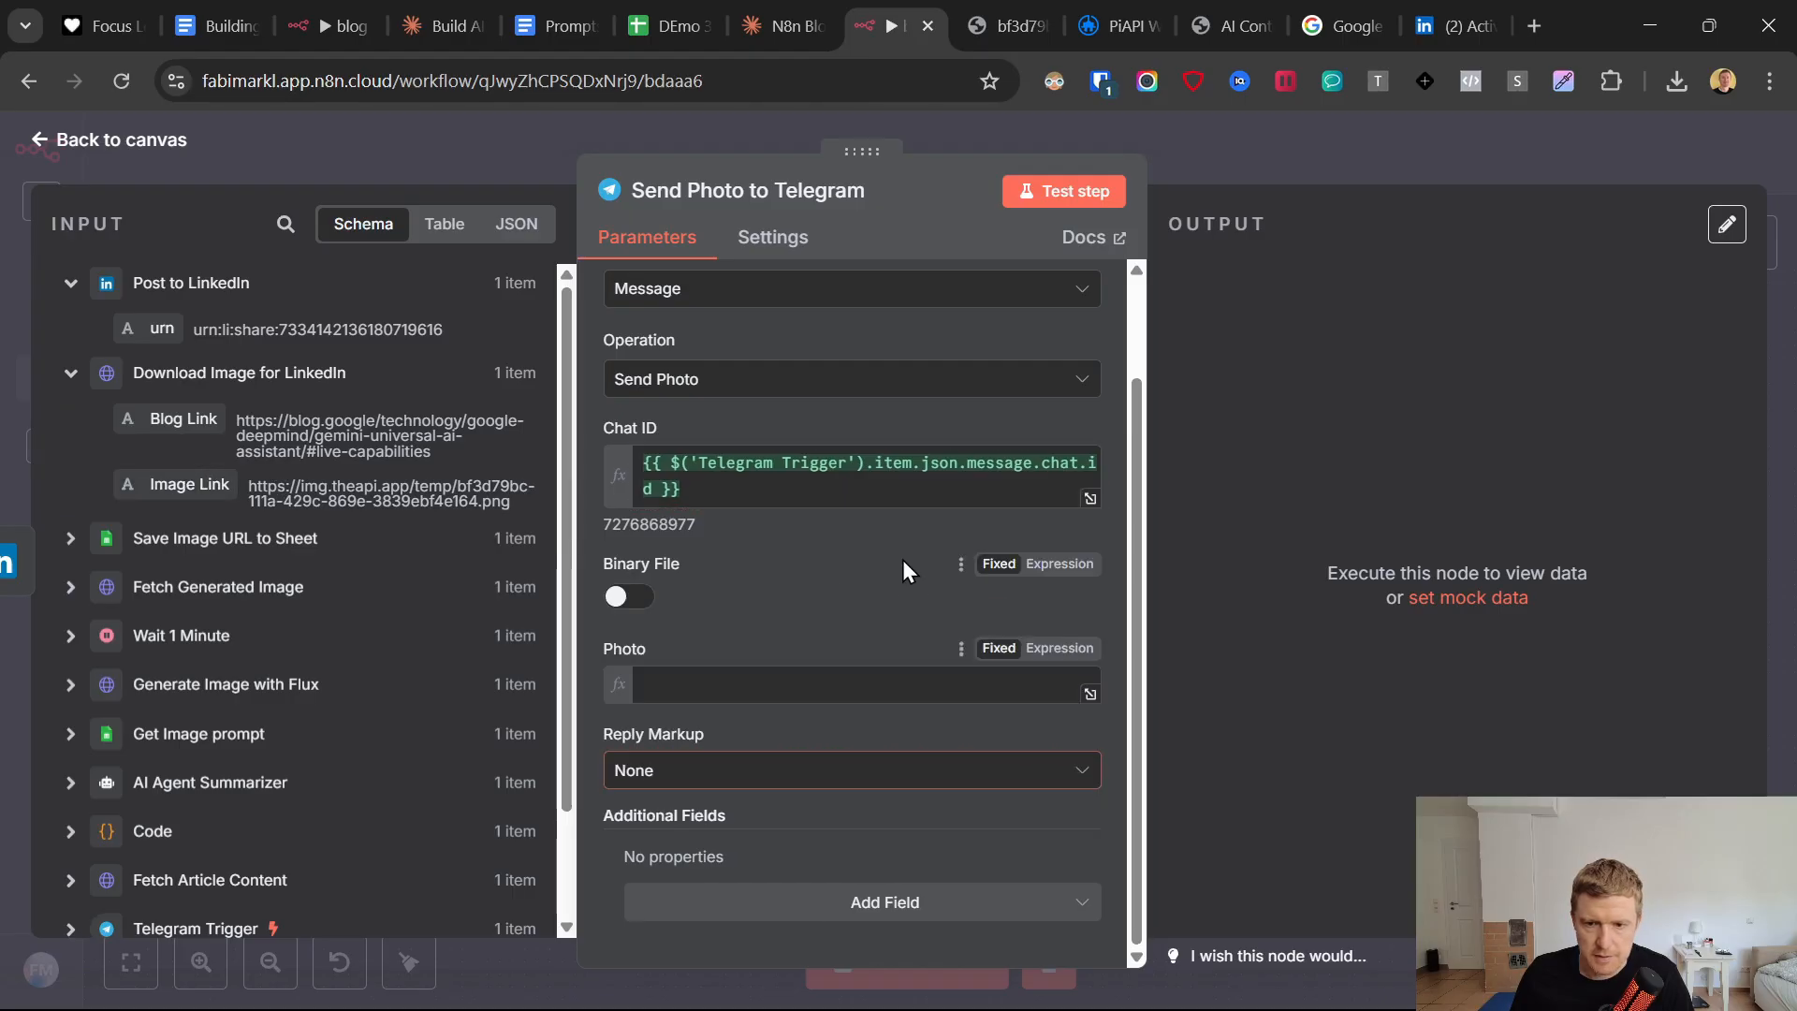
Disconnect Send Photo to Telegram from Post to LinkedIn and chain it directly after Send Summary to Telegram.
{"action": "left_click", "coordinate": [42, 147]}
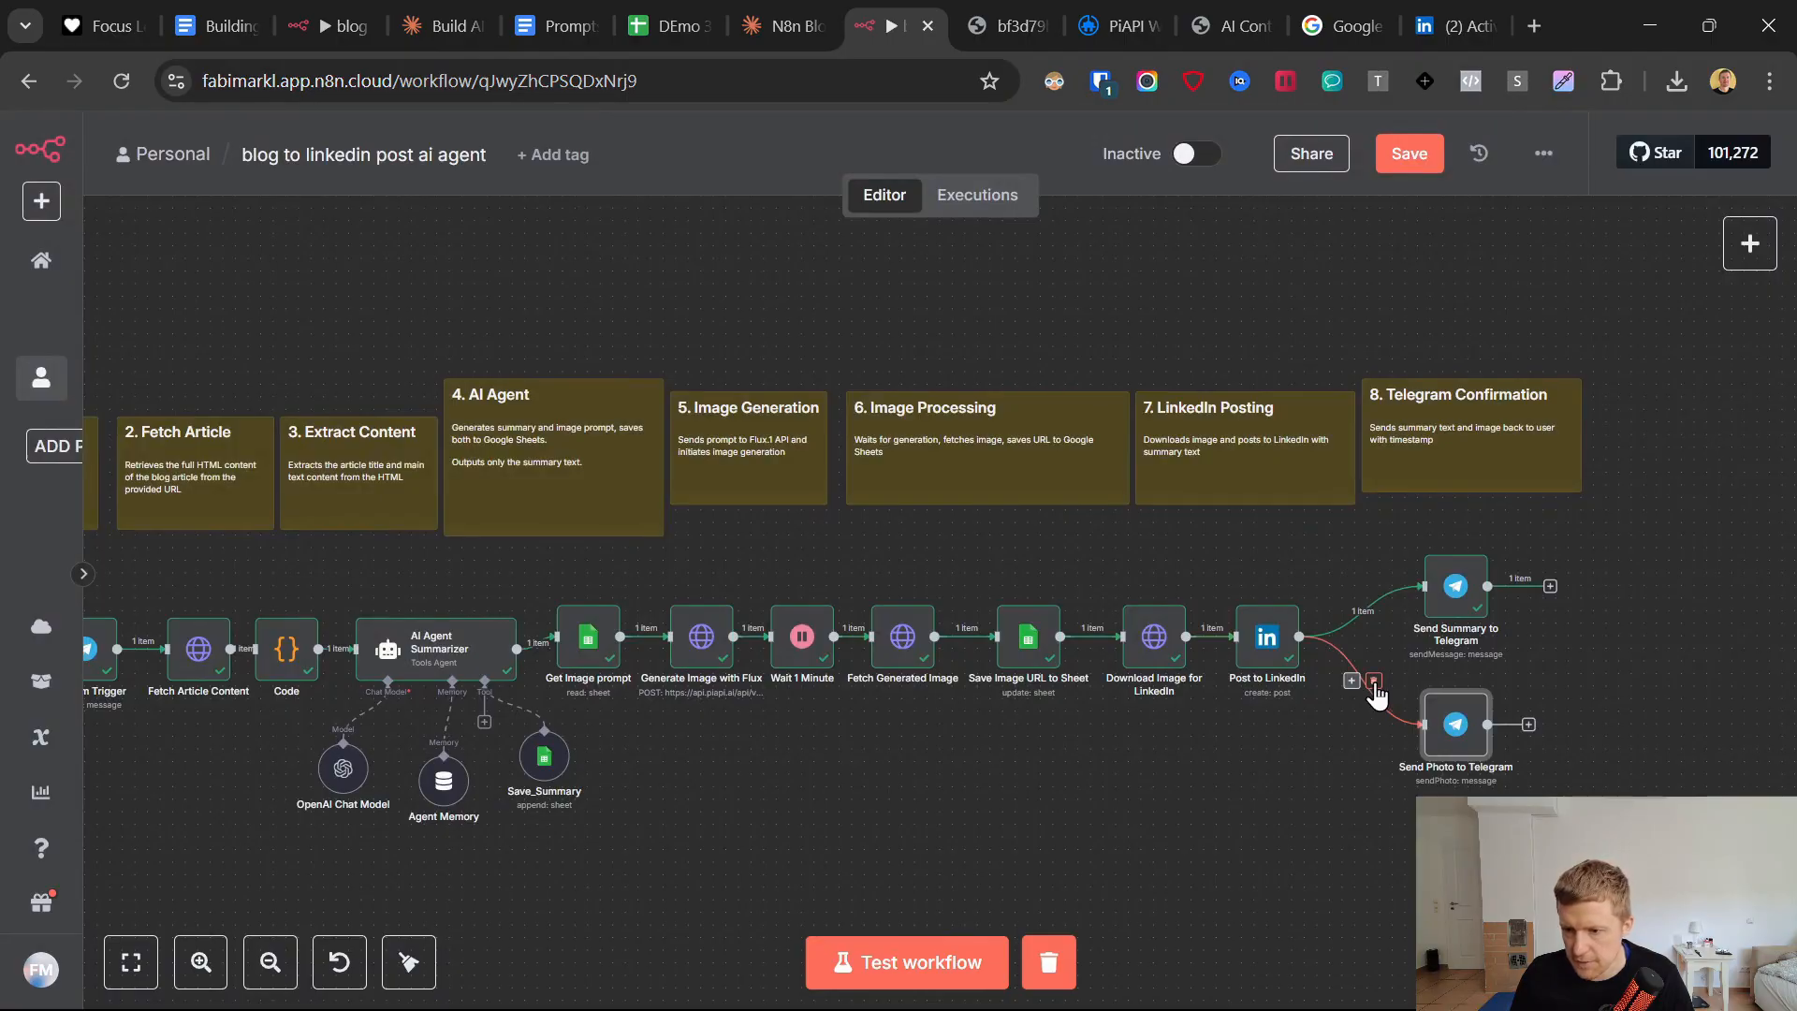
{"action": "left_click", "coordinate": [1374, 681]}
{"action": "left_click_drag", "start_coordinate": [1468, 727], "coordinate": [1634, 620]}
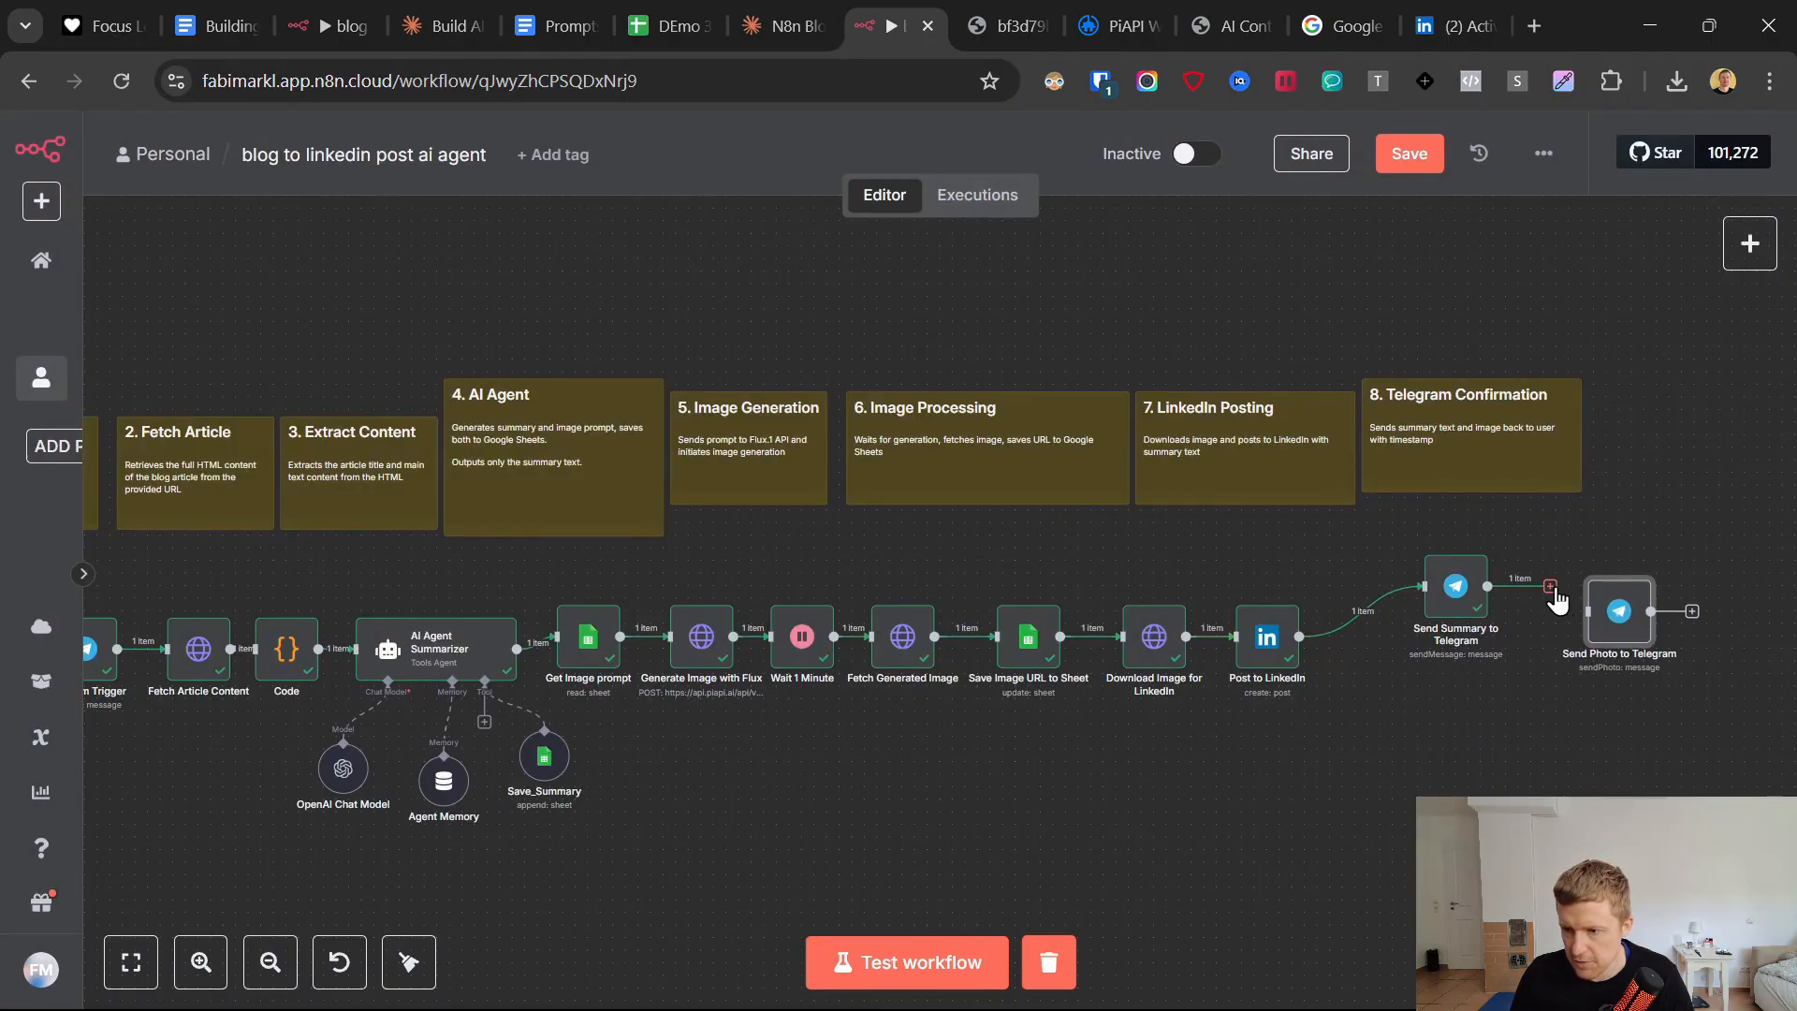
{"action": "left_click_drag", "start_coordinate": [1458, 591], "coordinate": [1357, 627]}
{"action": "left_click_drag", "start_coordinate": [1610, 611], "coordinate": [1421, 622]}
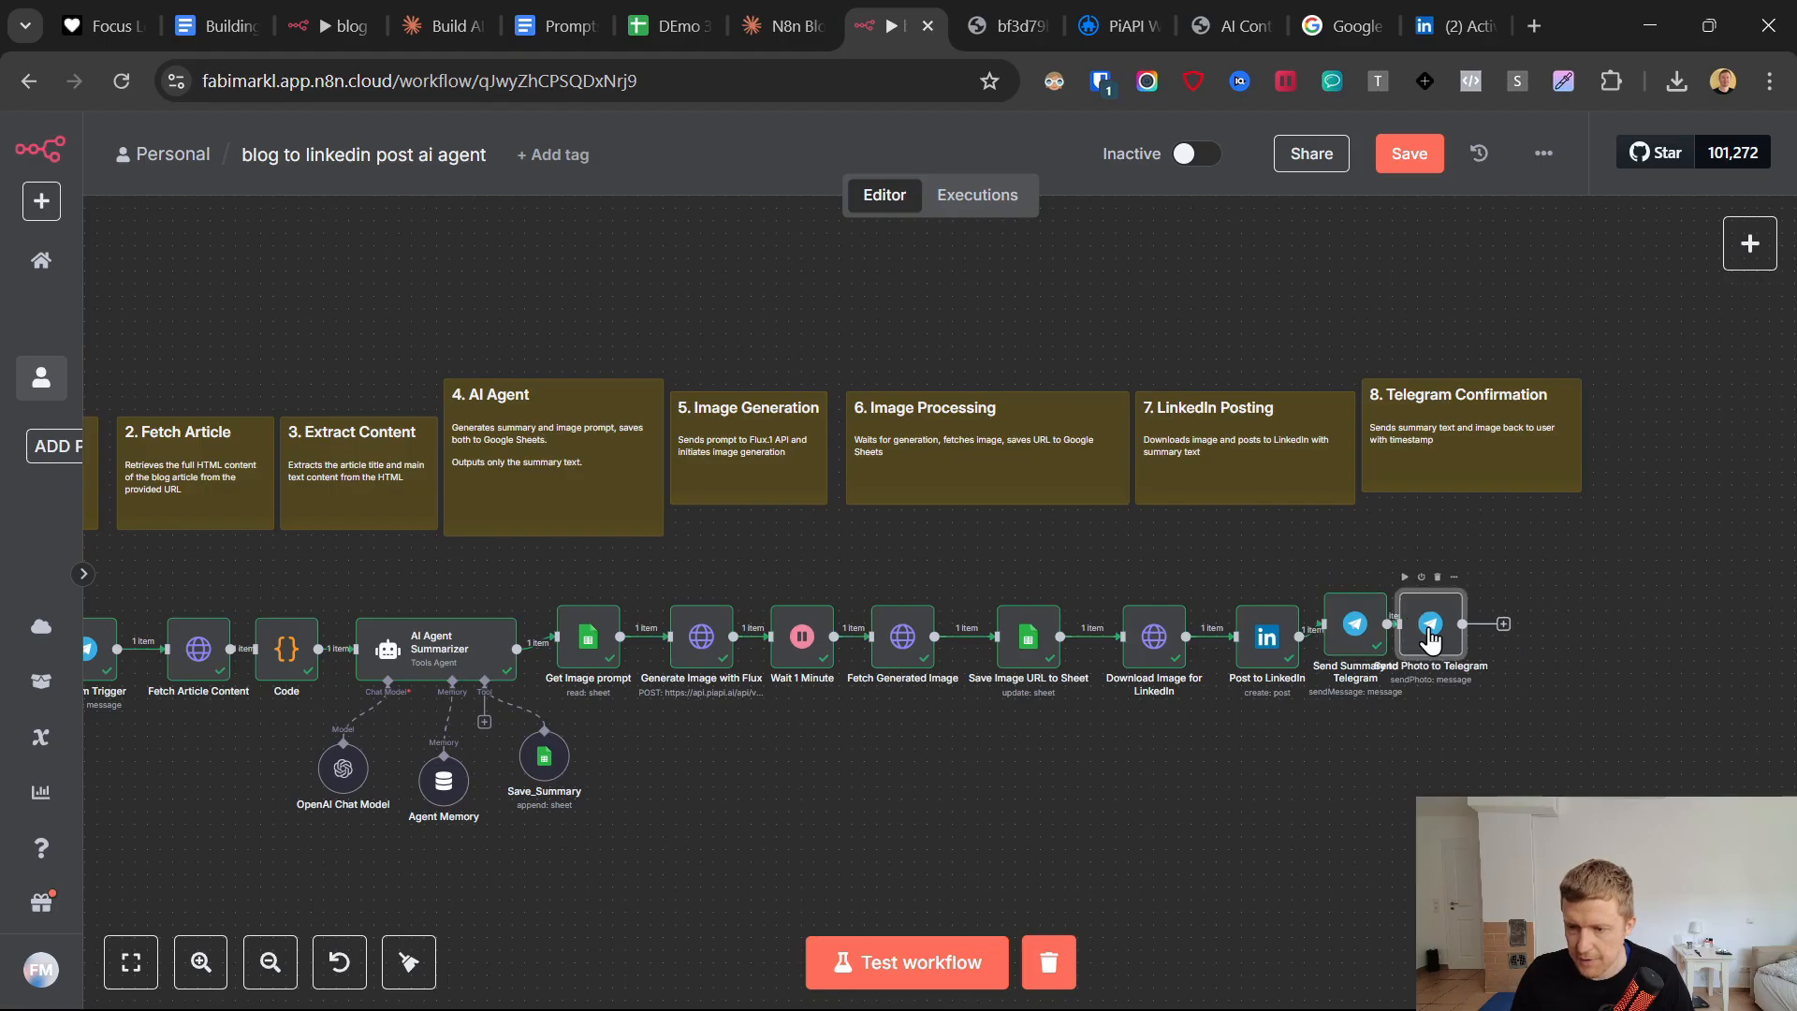
Test the Send Photo to Telegram node and check the image in the Telegram bot chat.
{"action": "double_click", "coordinate": [1437, 635]}
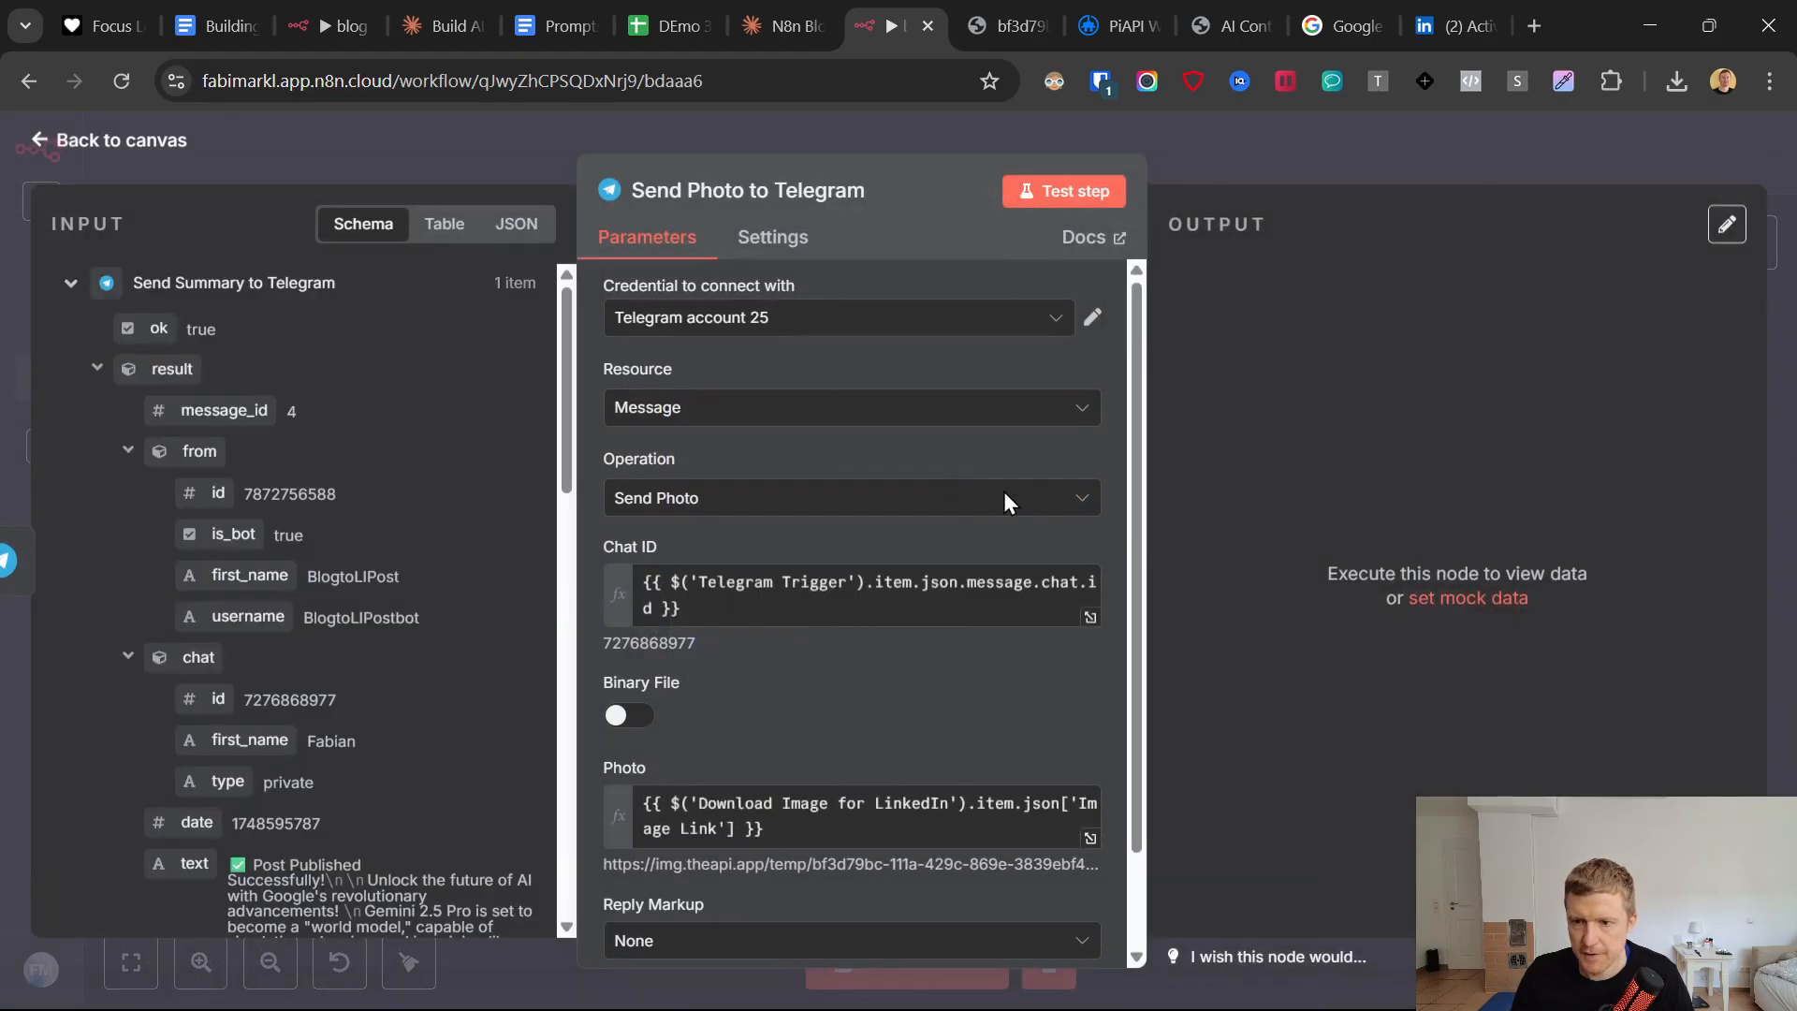
{"action": "left_click", "coordinate": [1062, 189]}
{"action": "left_click", "coordinate": [1106, 983]}
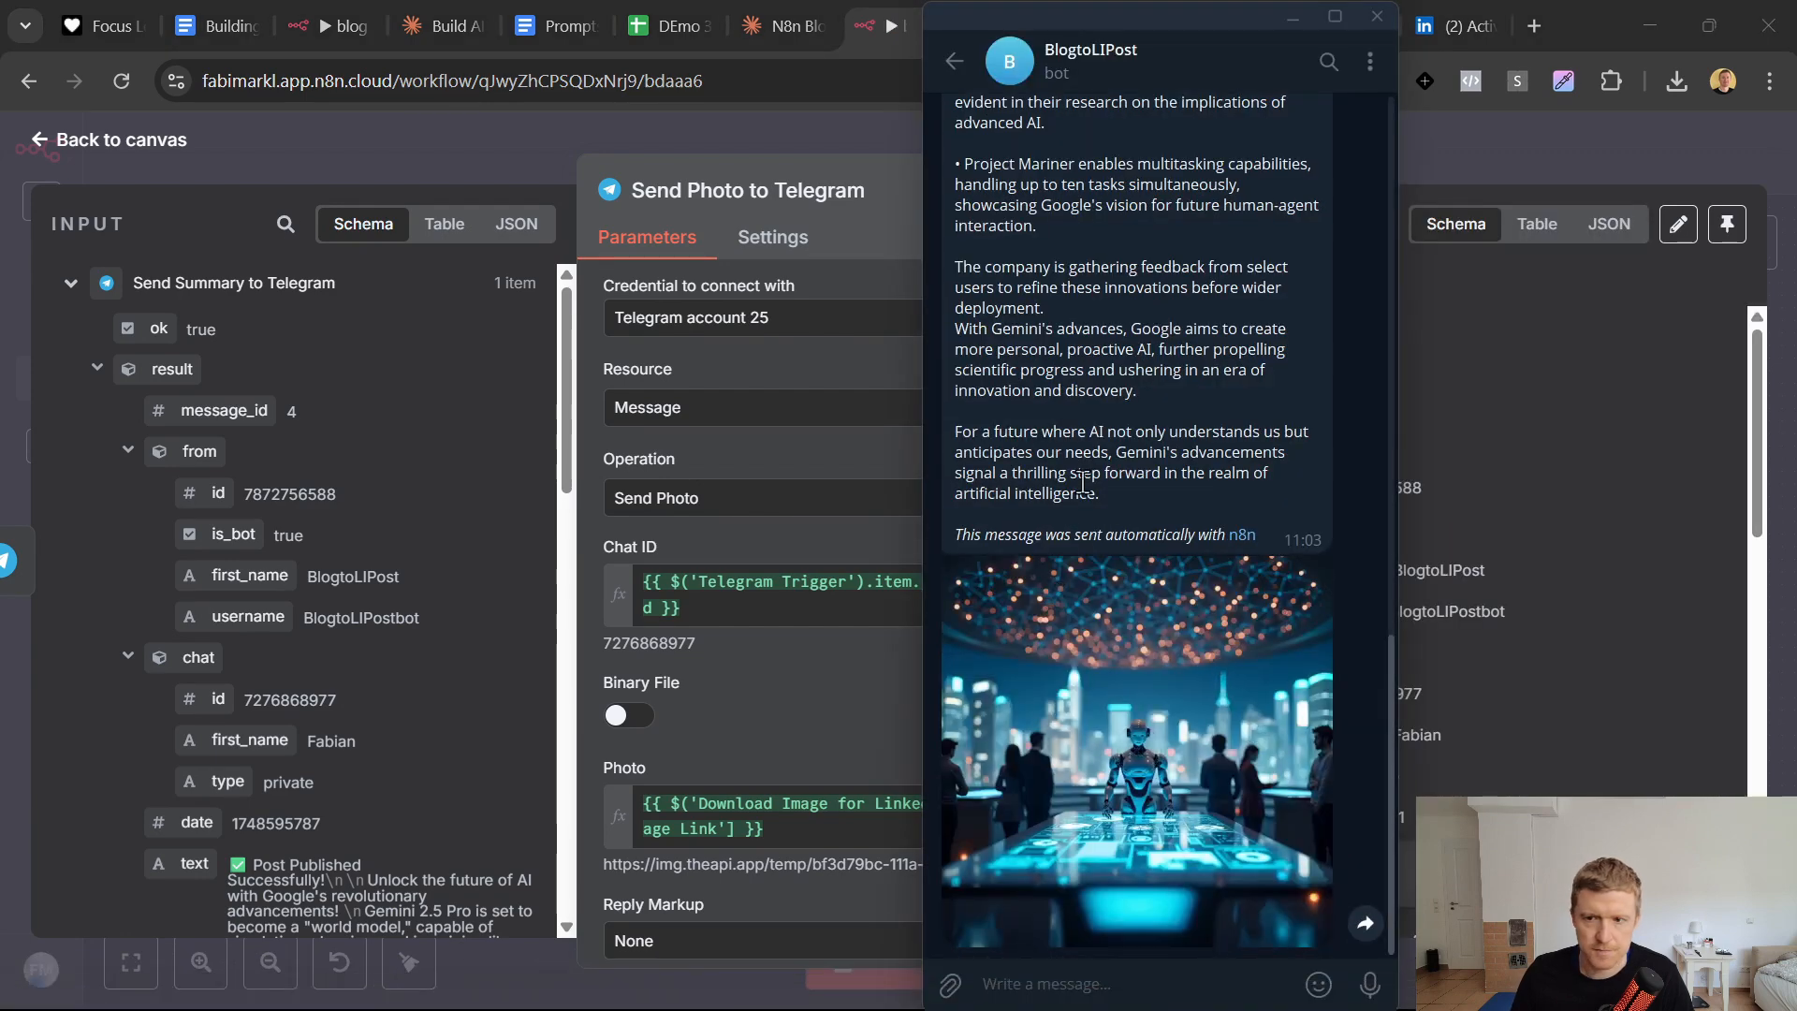
{"action": "scroll", "coordinate": [1108, 526], "scroll_direction": "up", "scroll_amount": 4}
Line up the two Telegram nodes in the row after Post to LinkedIn, and save and activate the workflow.
{"action": "left_click_drag", "start_coordinate": [1370, 625], "coordinate": [1434, 653]}
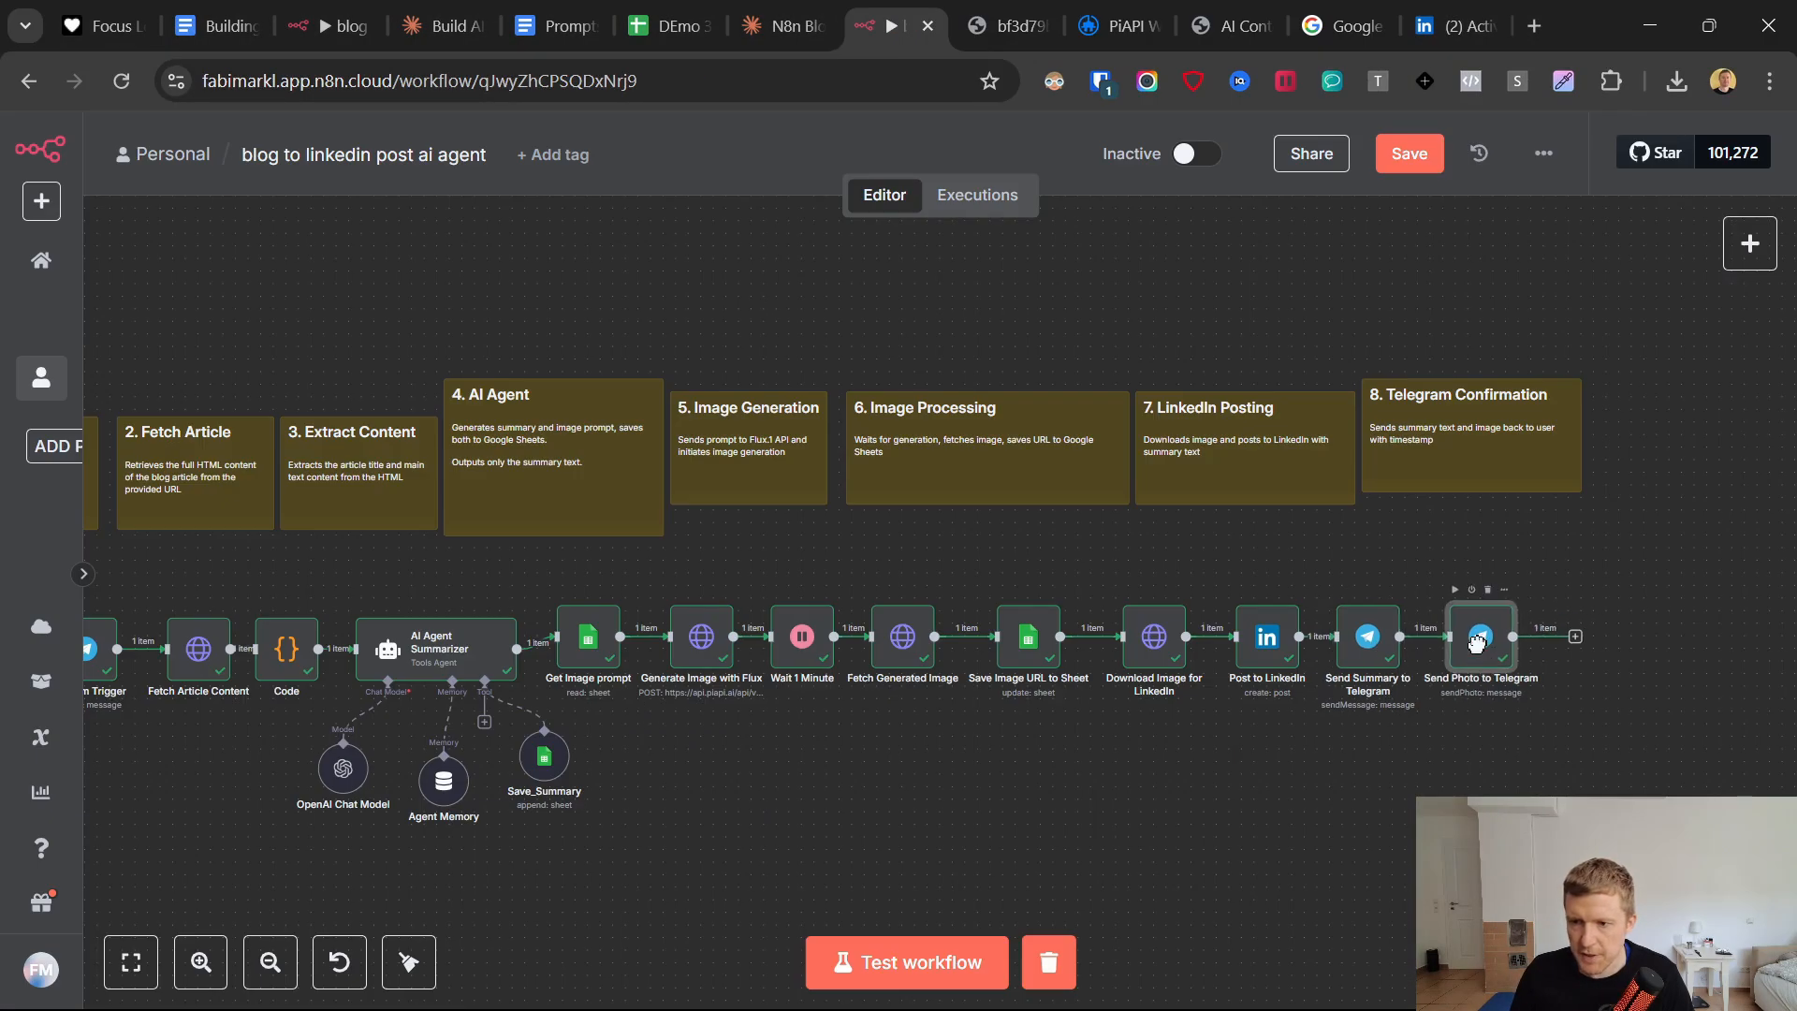
{"action": "left_click", "coordinate": [1415, 157]}
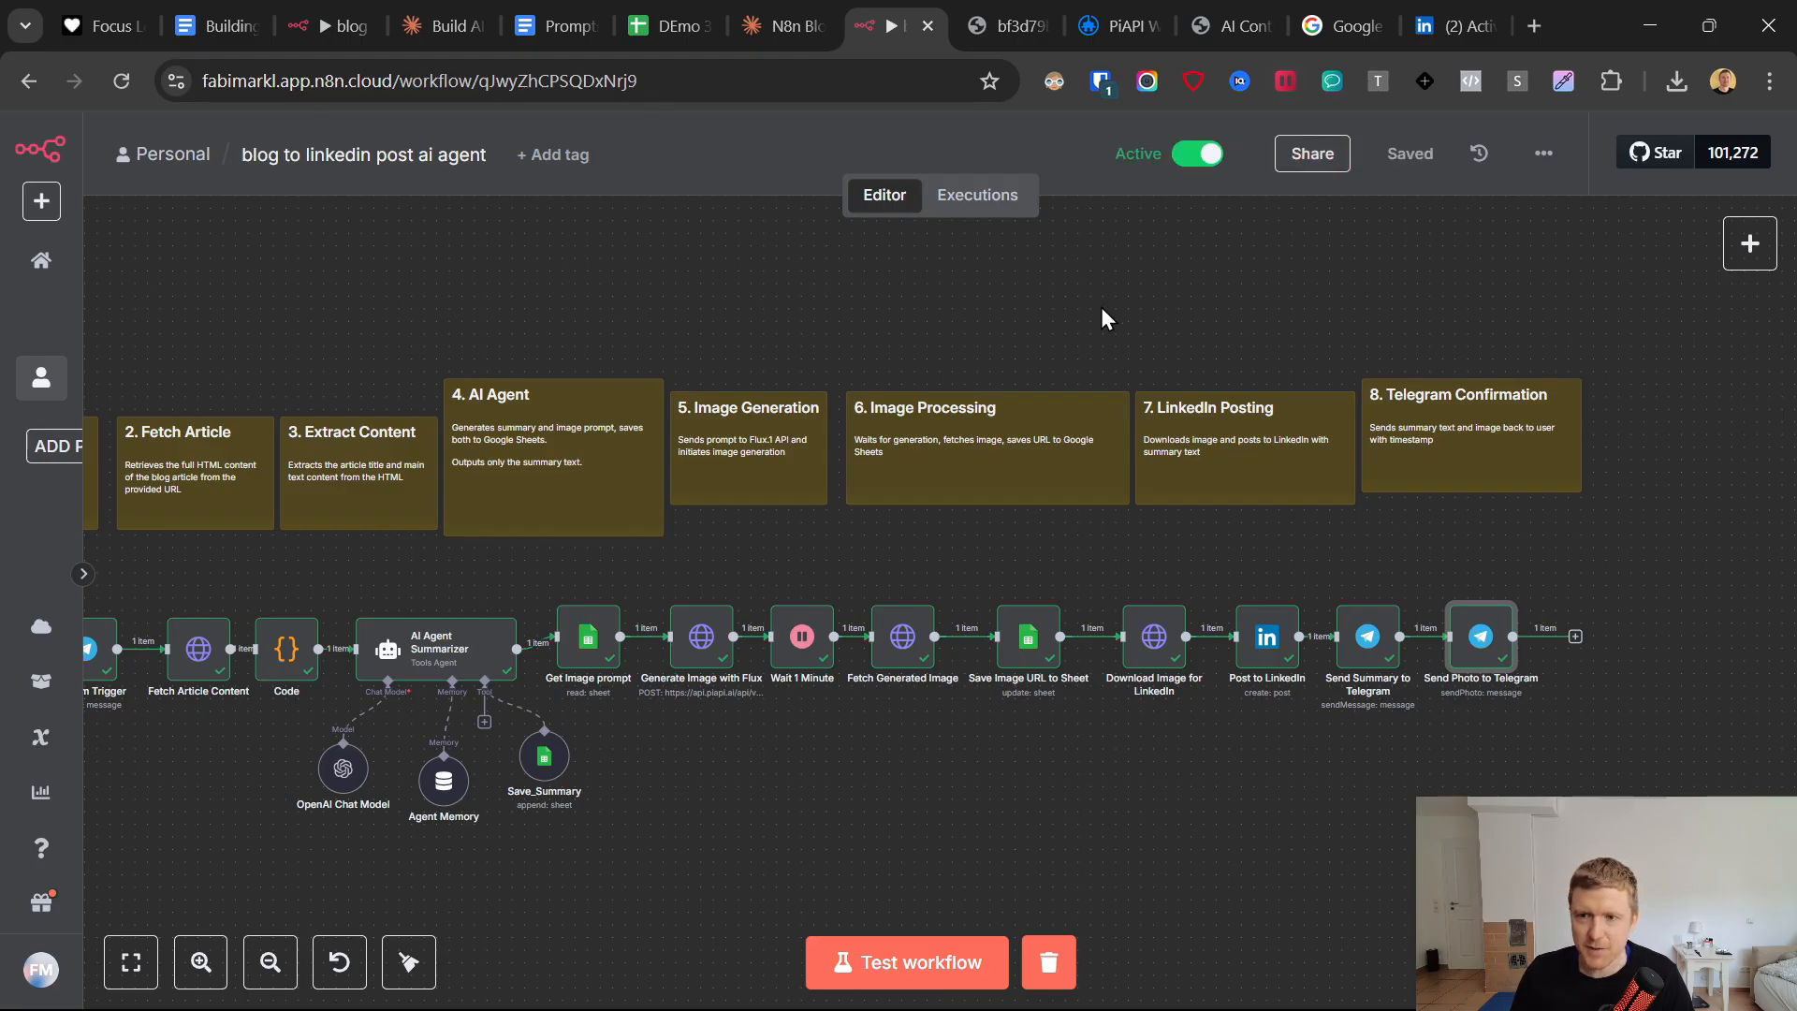
Clear the previous execution data from the workflow canvas.
{"action": "left_click_drag", "start_coordinate": [726, 295], "coordinate": [910, 278]}
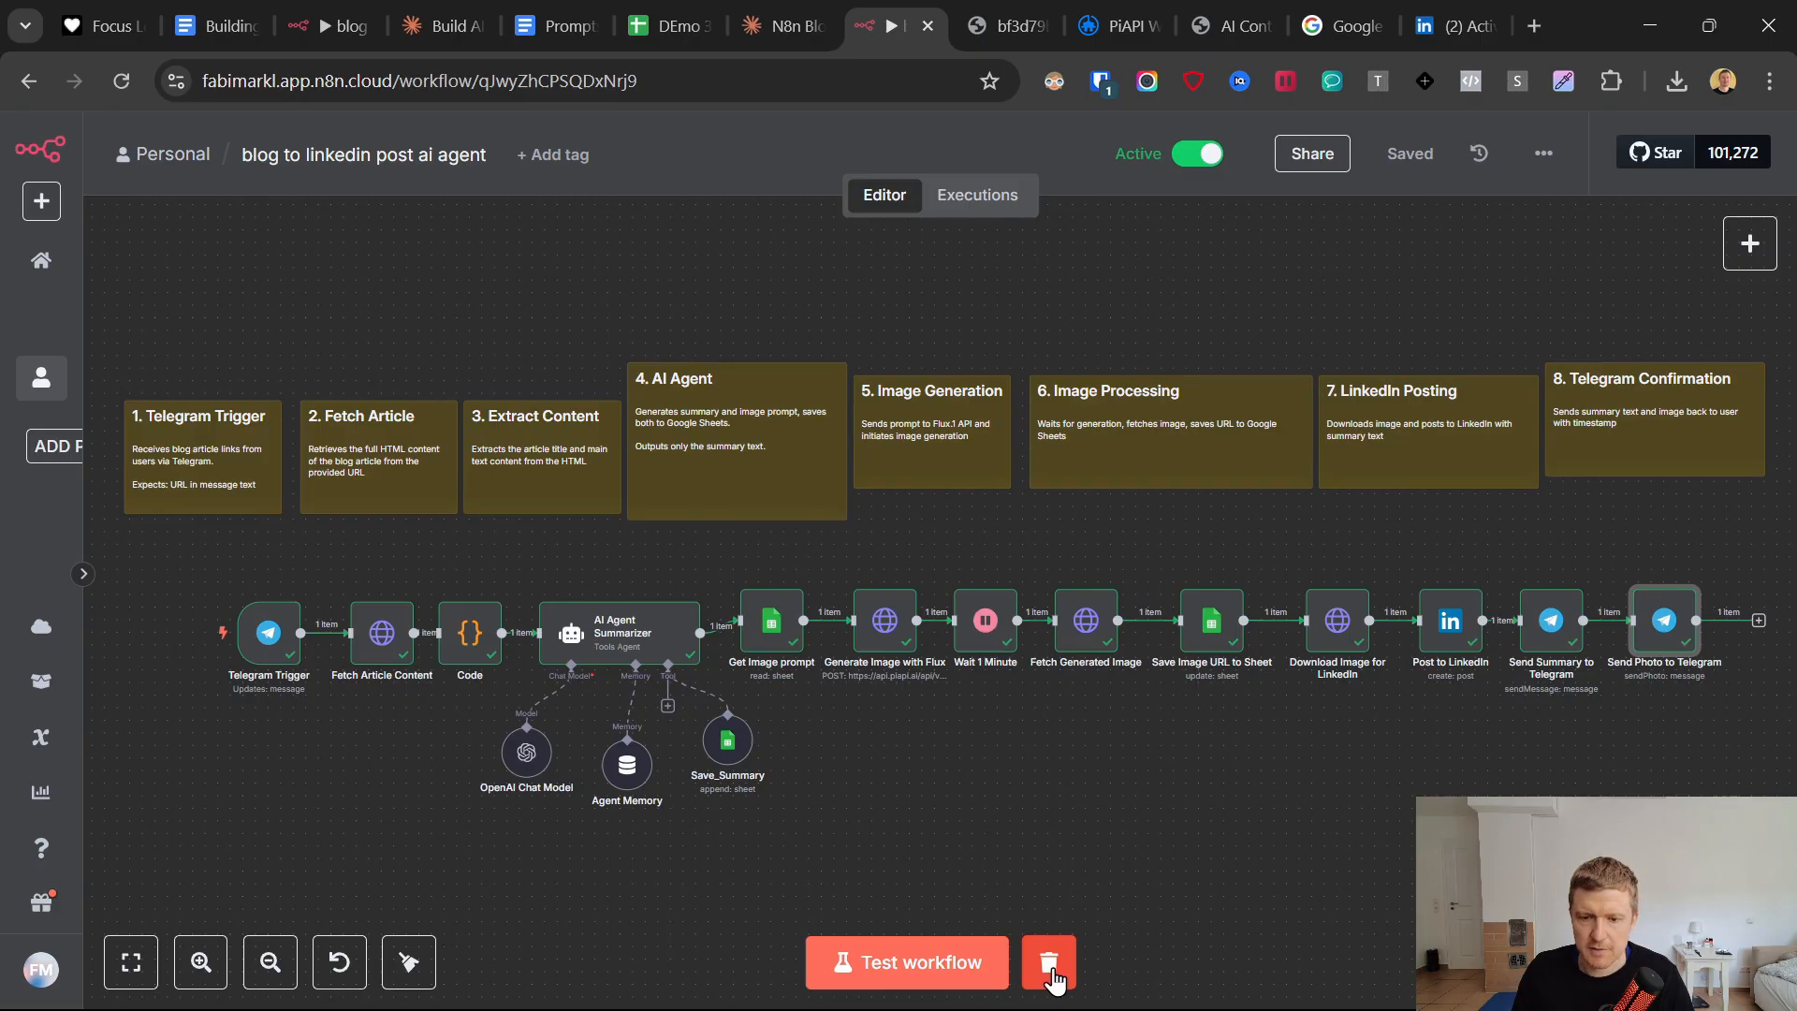
{"action": "left_click", "coordinate": [1051, 975]}
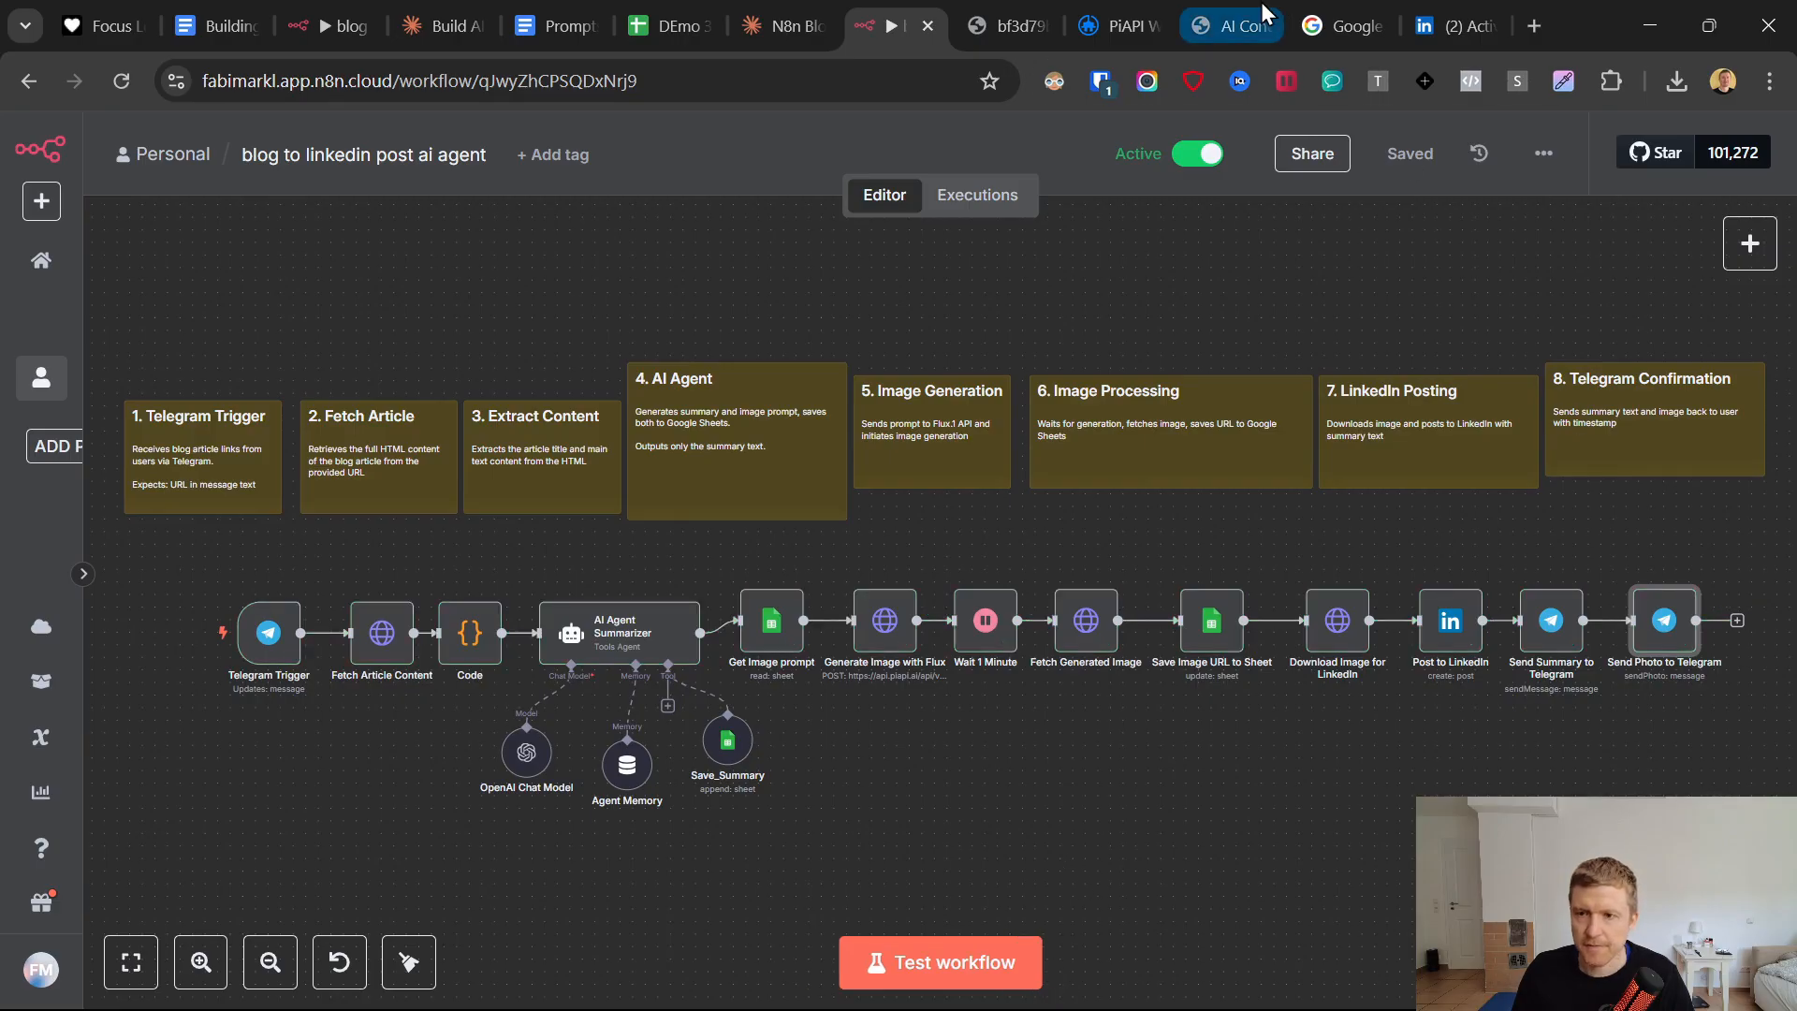
{"action": "mouse_move", "coordinate": [1245, 985]}
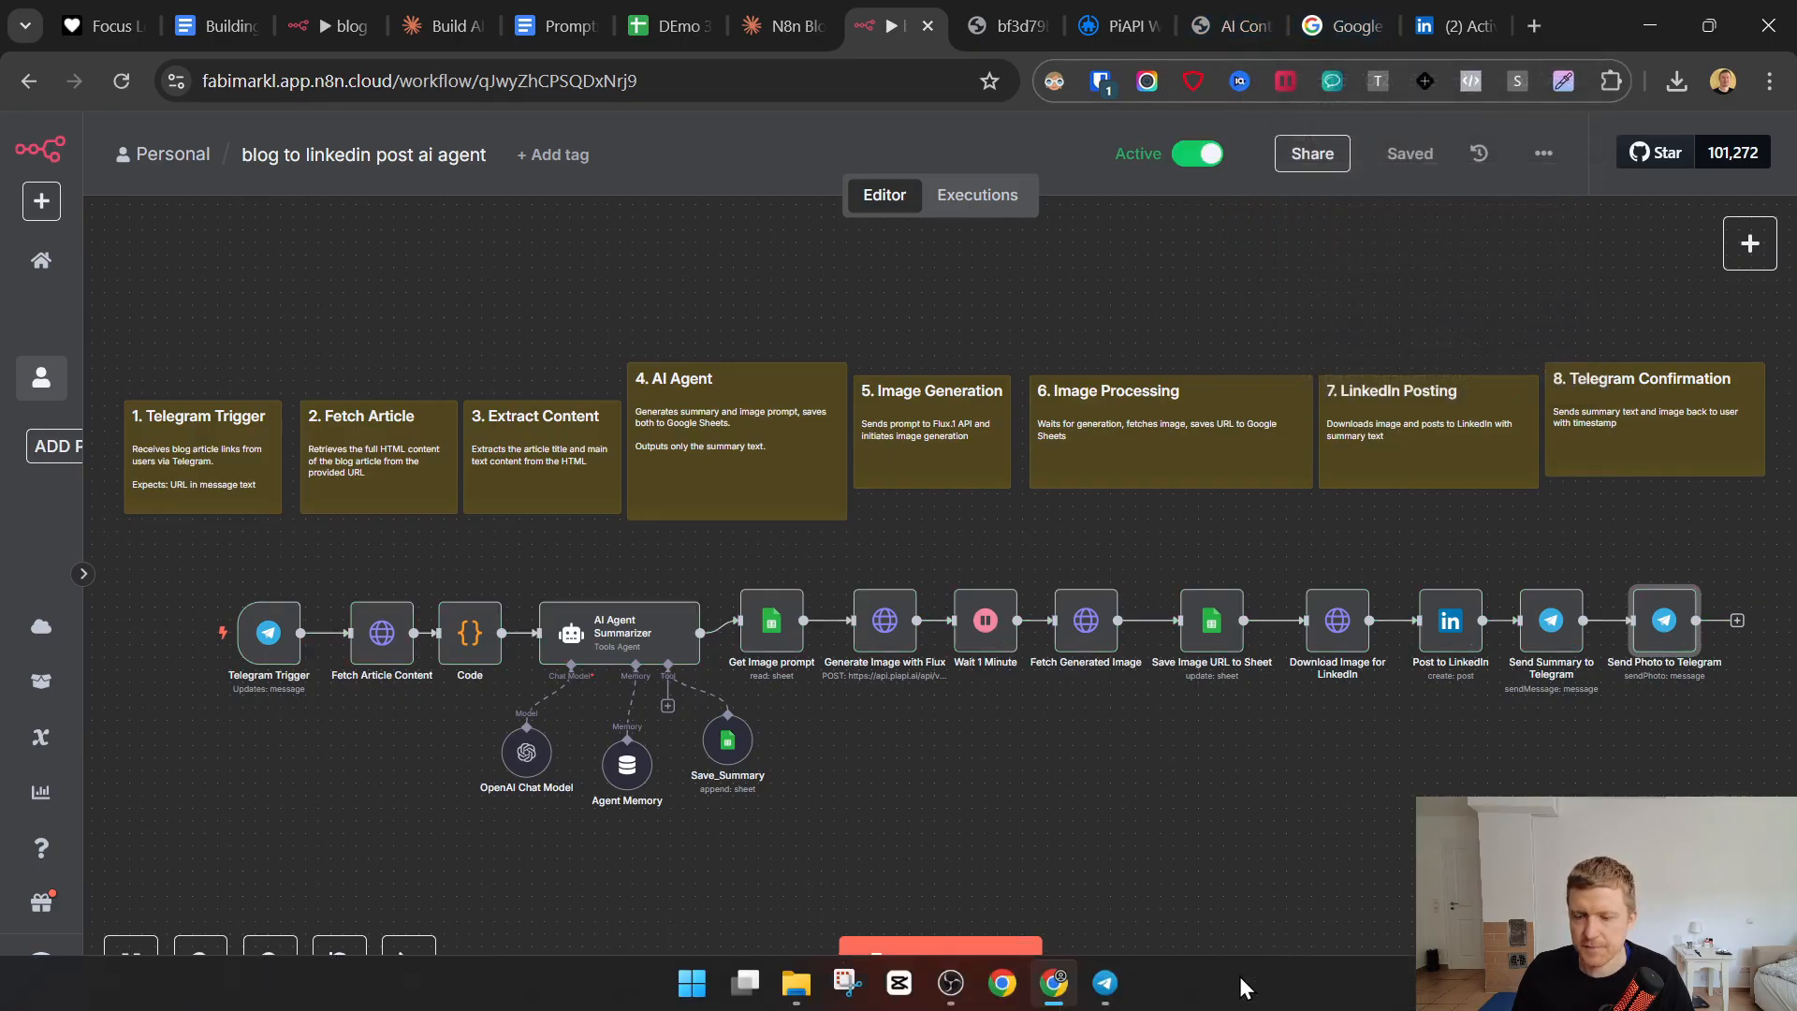
Copy the URL of PromptHub's complete guide to Claude Opus 4 and Claude Sonnet 4 and send it to the BlogtoLIPost bot in Telegram.
{"action": "left_click", "coordinate": [1114, 983]}
{"action": "scroll", "coordinate": [1072, 646], "scroll_direction": "down", "scroll_amount": 6}
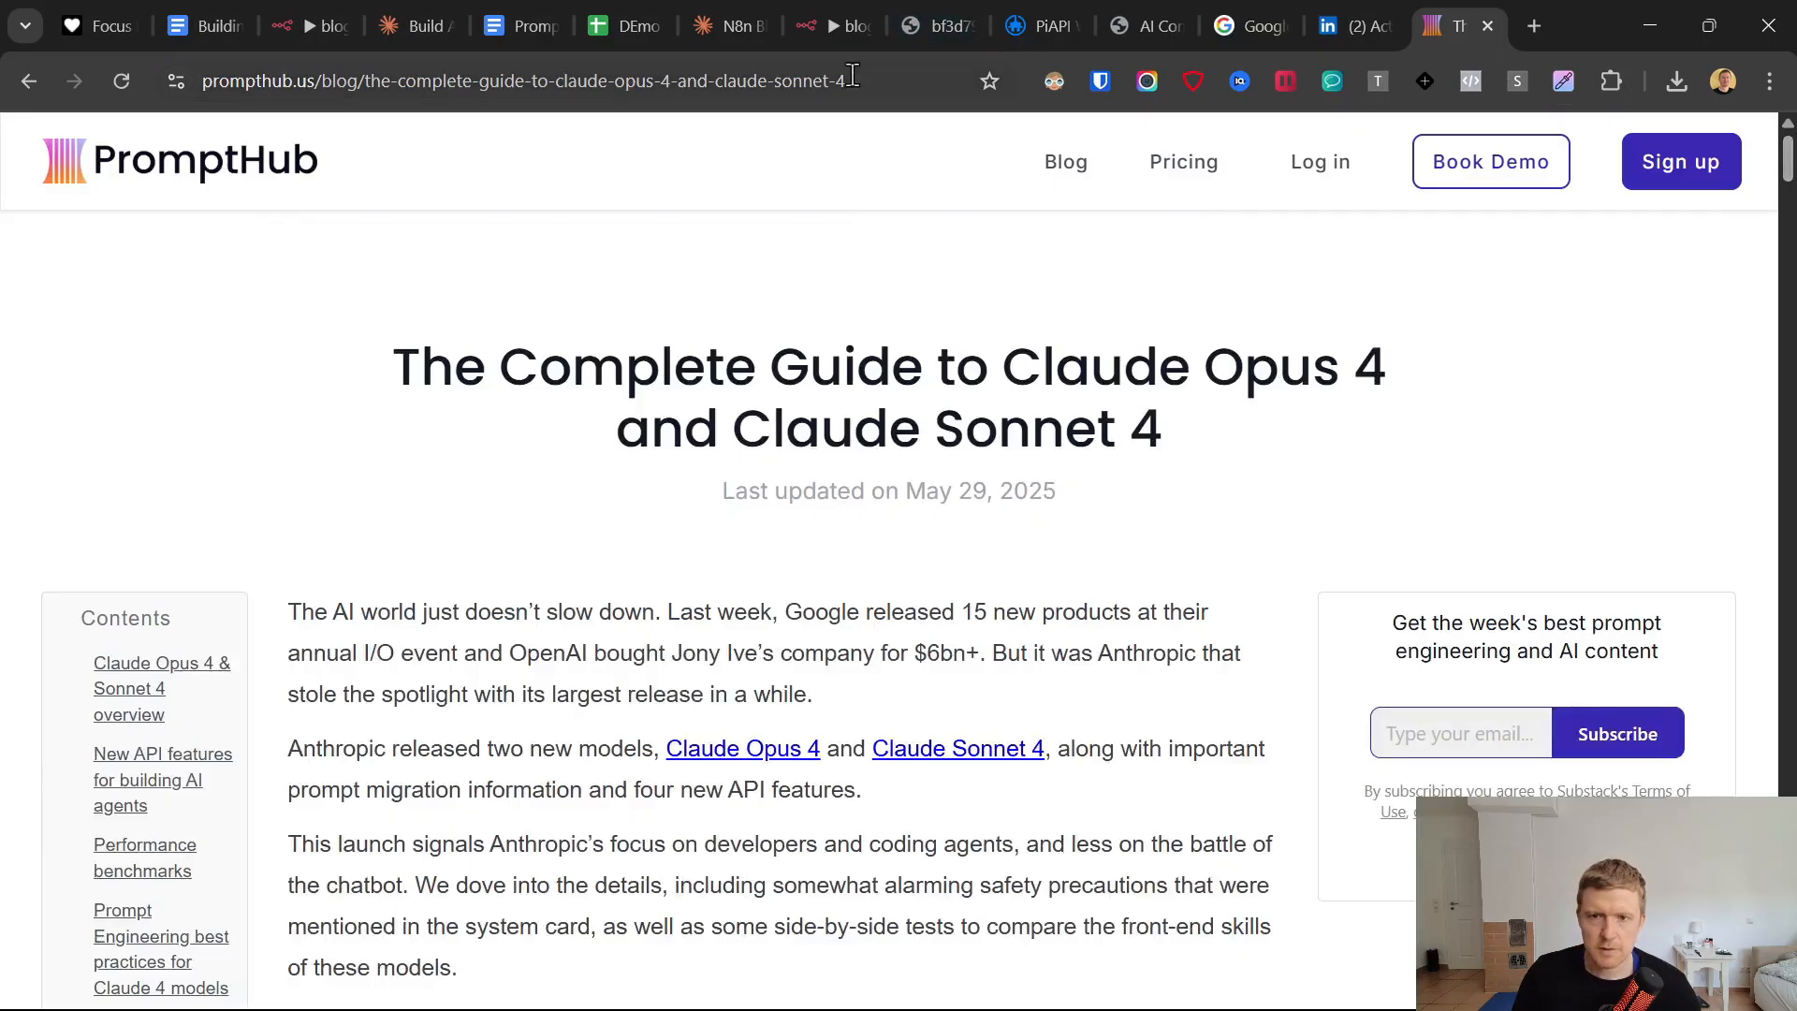
{"action": "right_click", "coordinate": [852, 75]}
{"action": "key", "text": "ctrl+c"}
{"action": "left_click", "coordinate": [970, 332]}
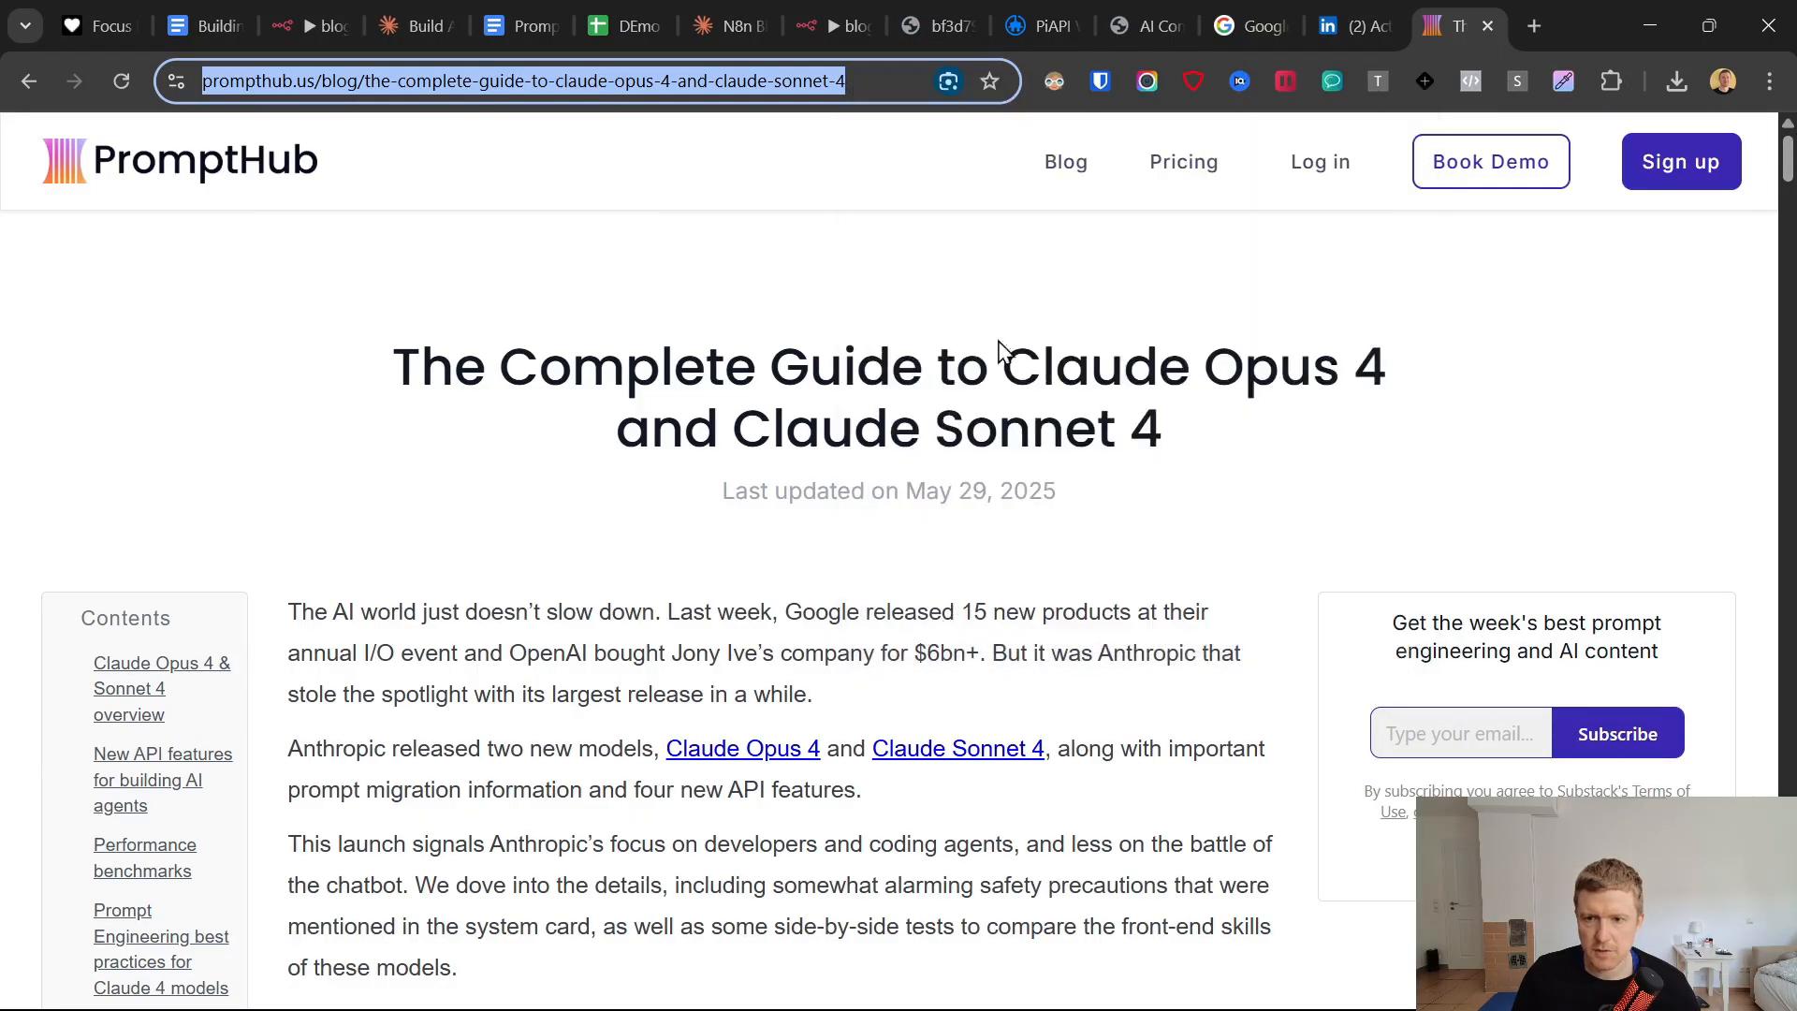
{"action": "mouse_move", "coordinate": [1177, 992]}
{"action": "left_click", "coordinate": [1106, 982]}
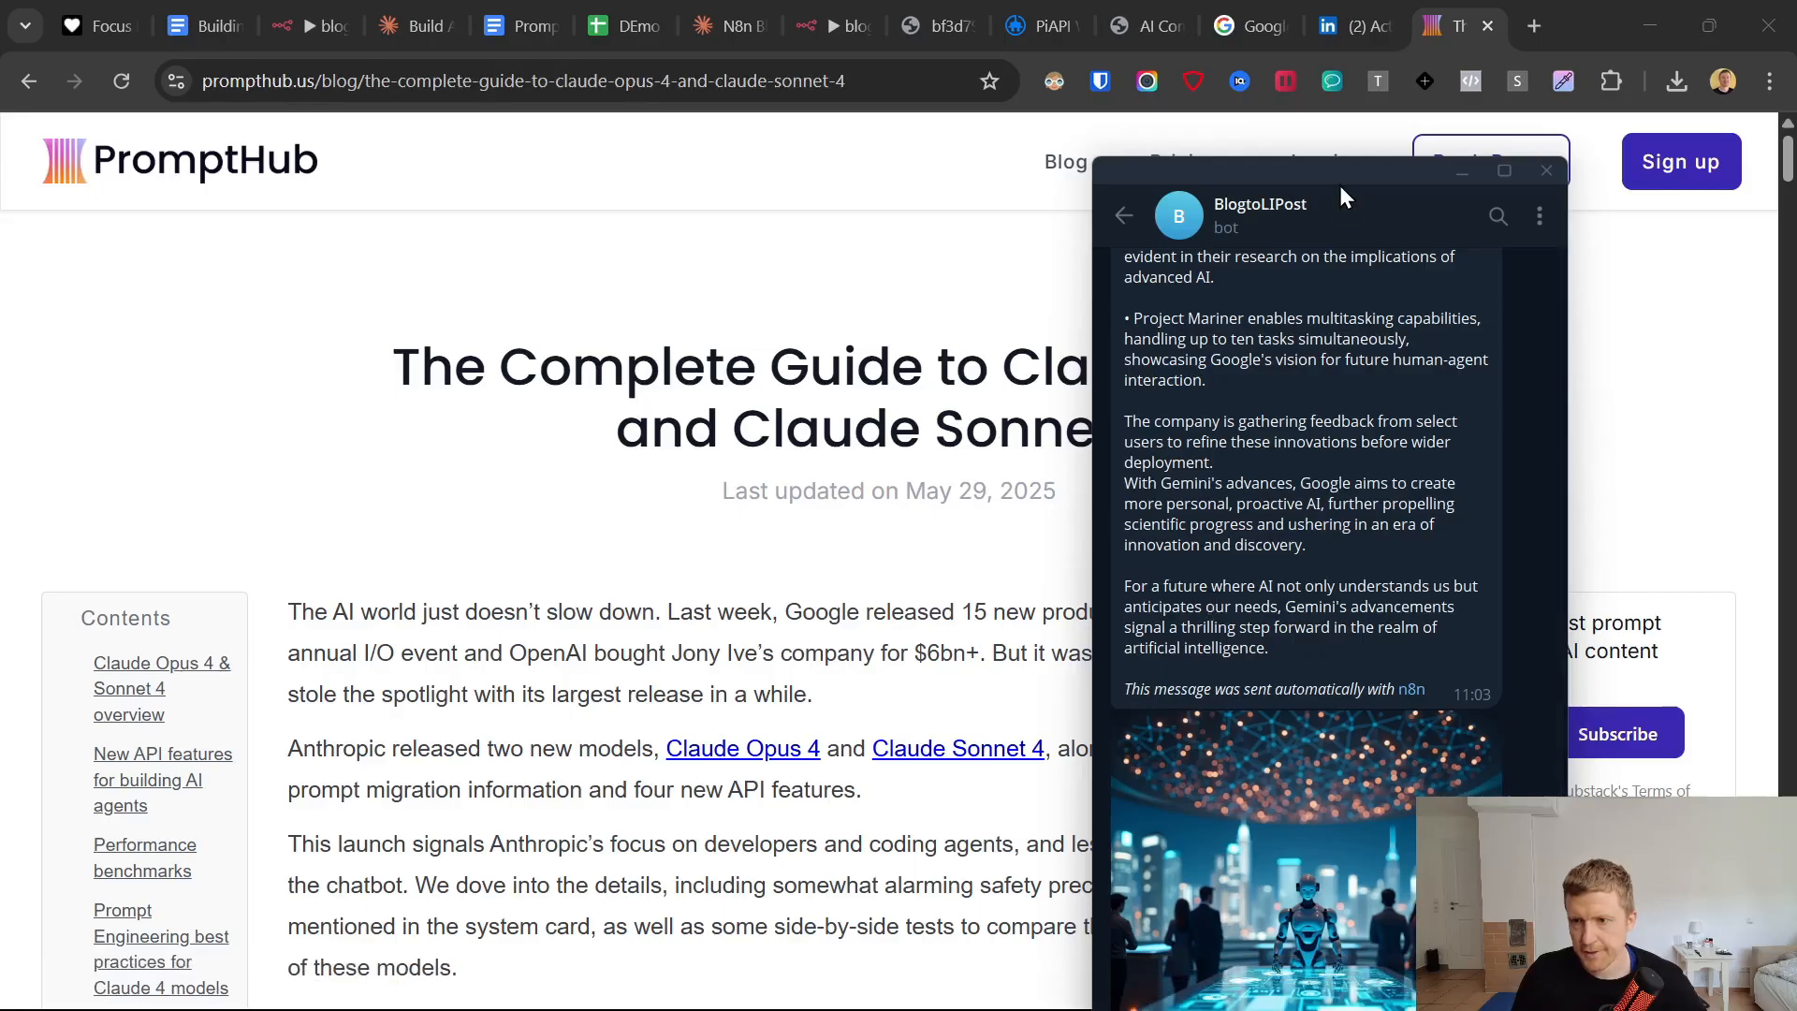
{"action": "left_click_drag", "start_coordinate": [1339, 185], "coordinate": [1412, 25]}
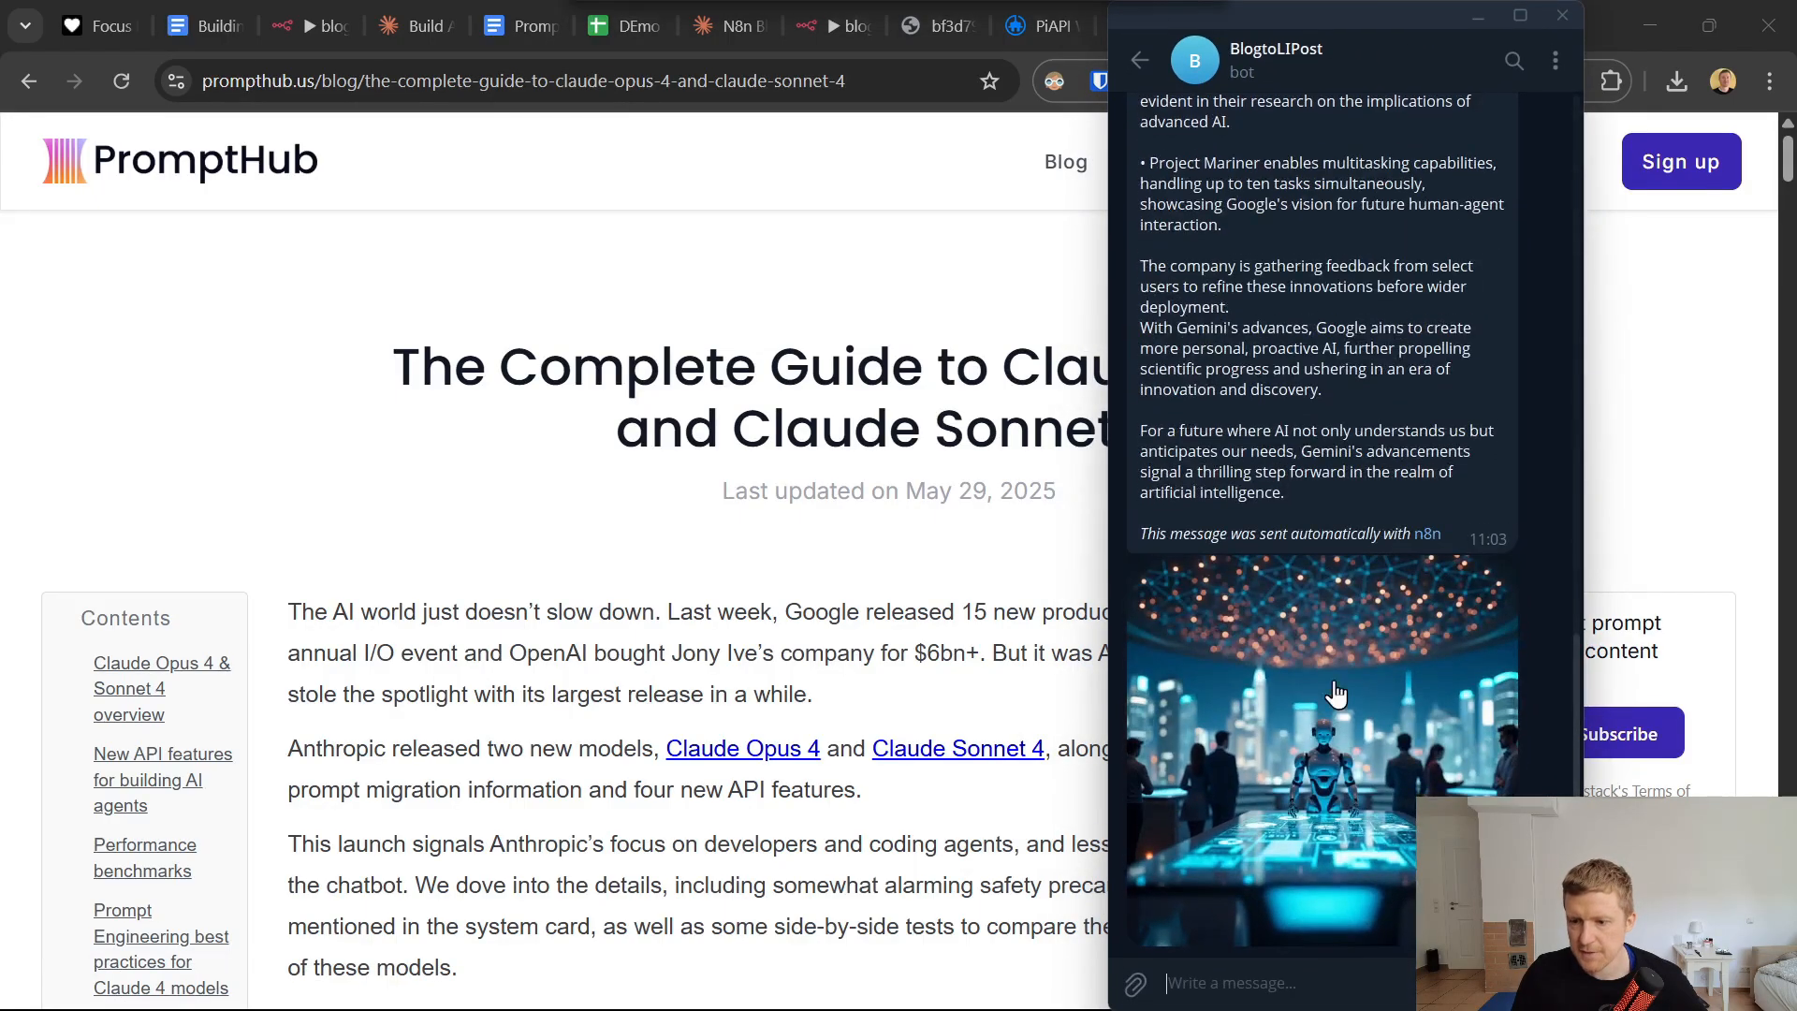
{"action": "key", "text": "ctrl+v"}
{"action": "key", "text": "Return"}
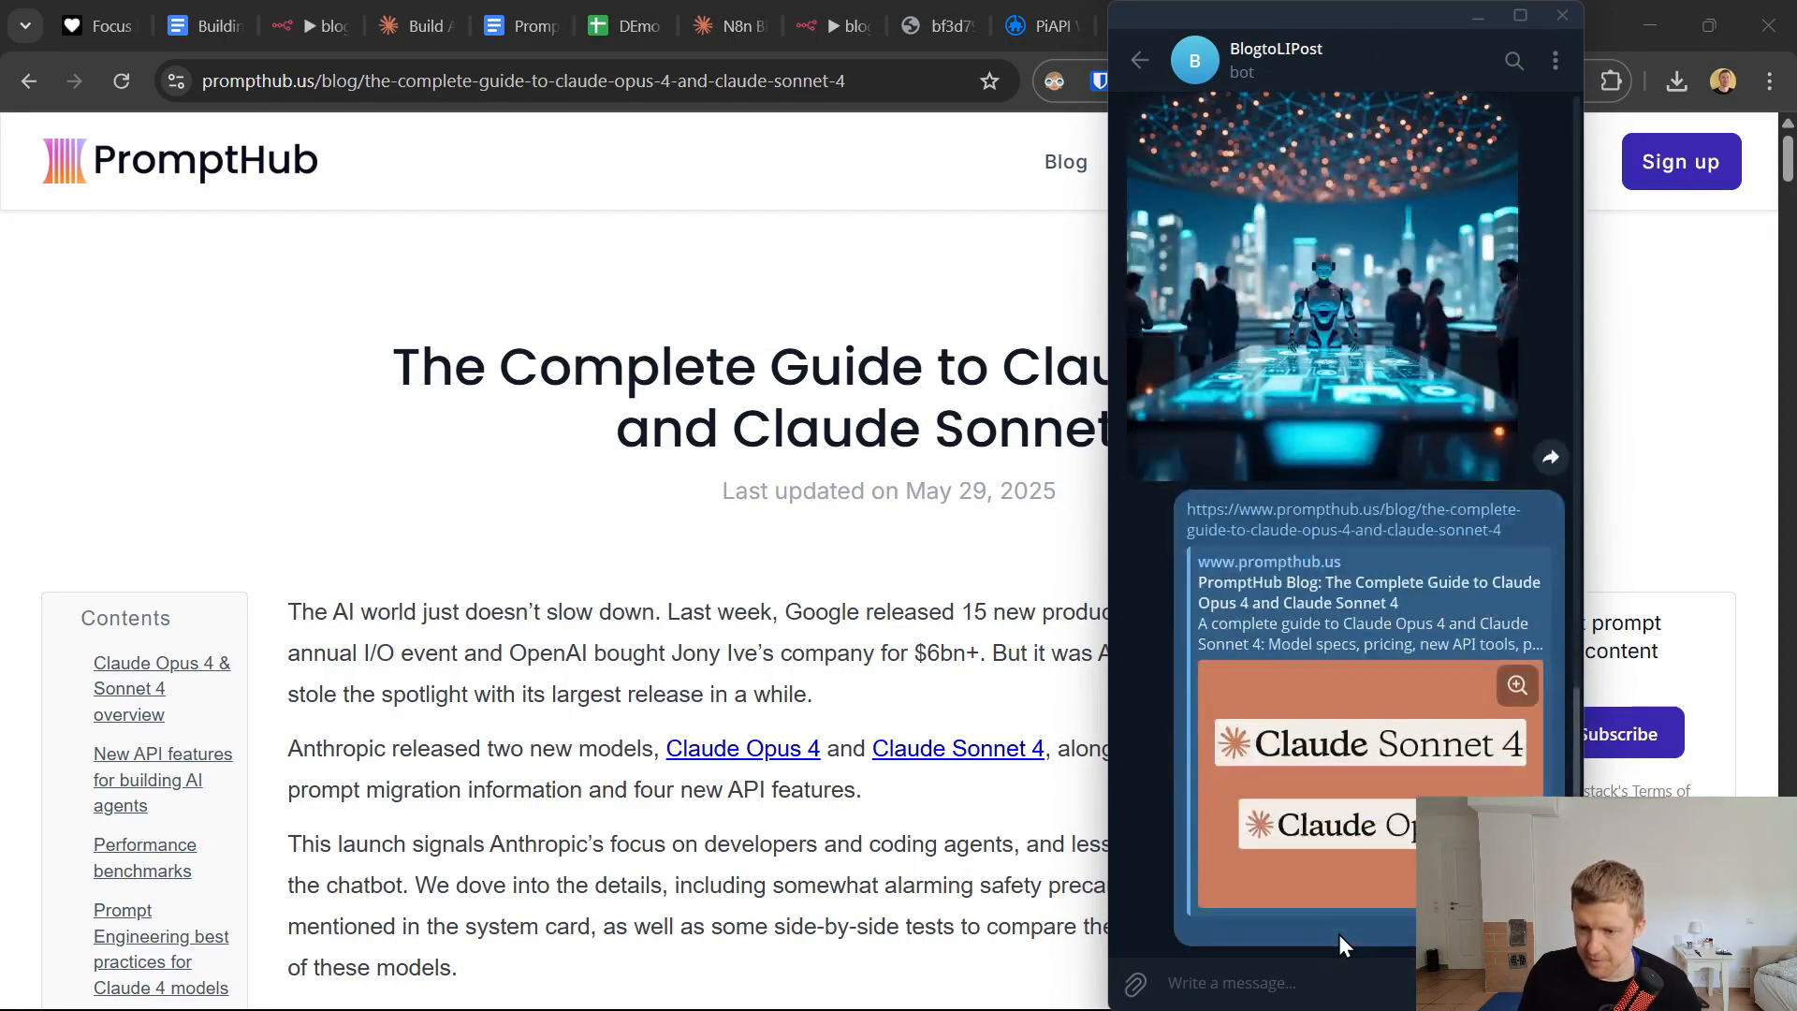
Switch to the blog to linkedin post ai agent workflow in n8n and watch its newest execution.
{"action": "left_click", "coordinate": [810, 319]}
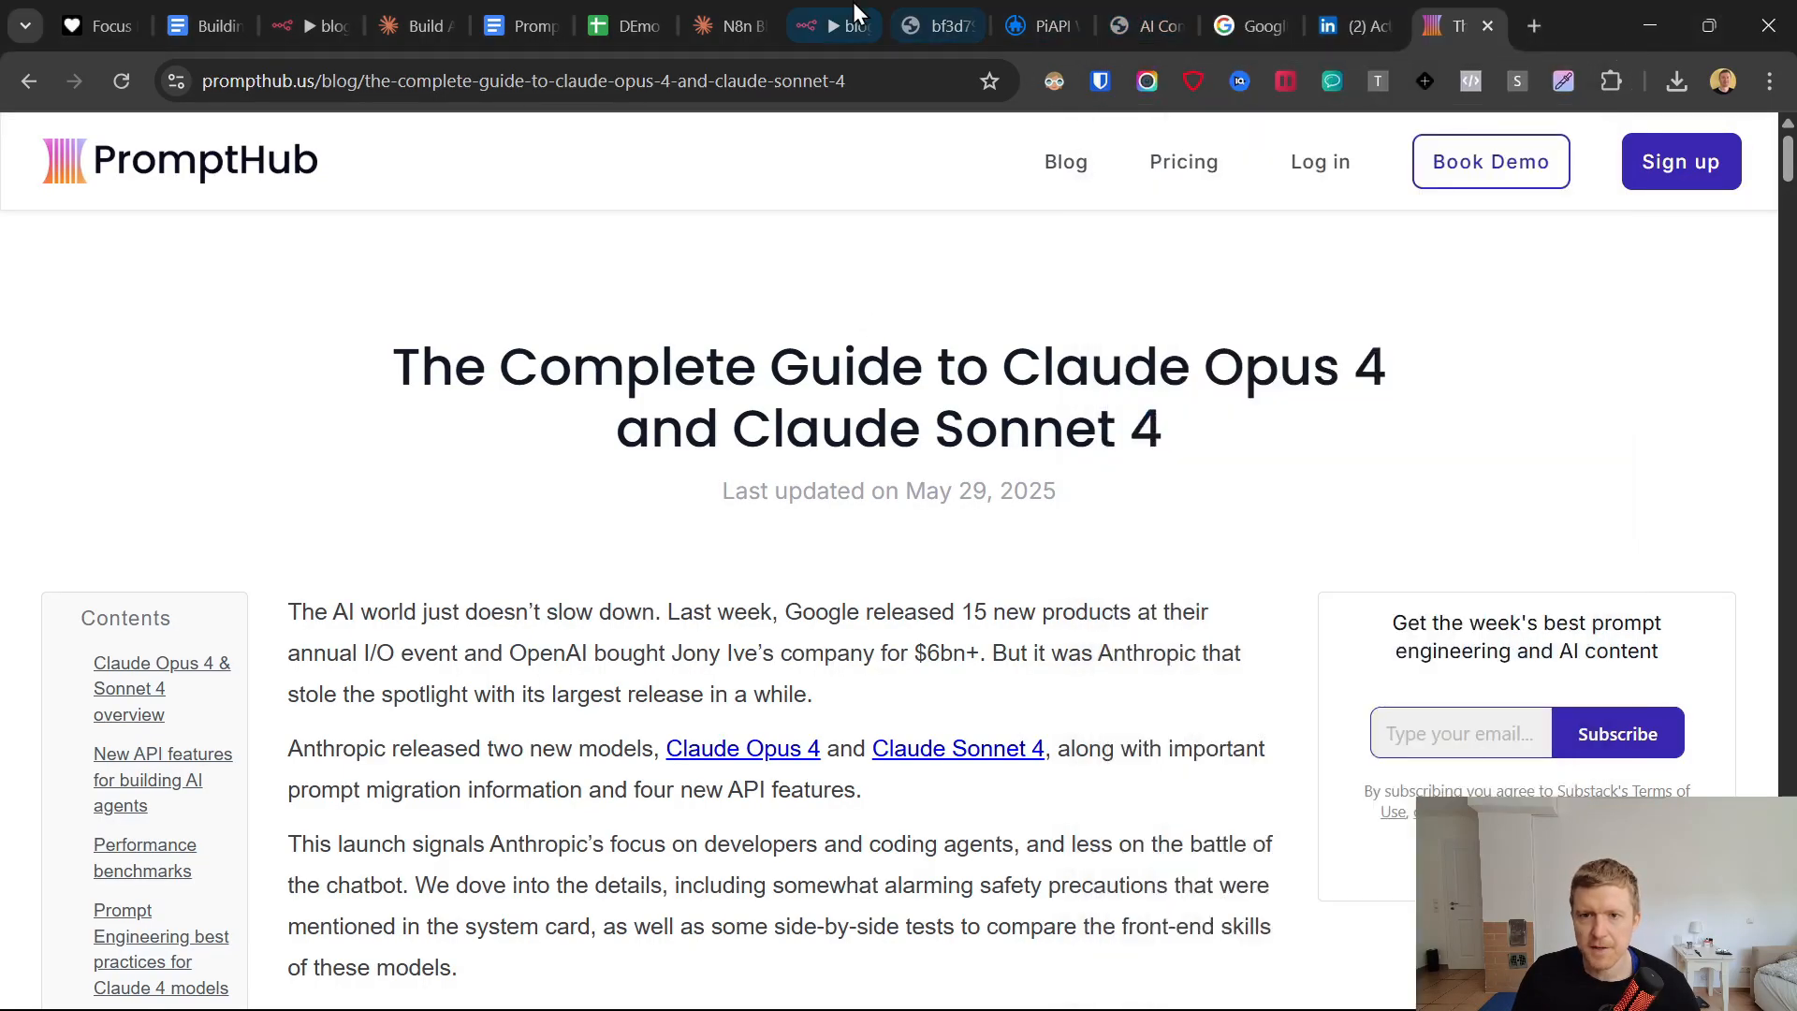
{"action": "left_click", "coordinate": [838, 25]}
{"action": "left_click", "coordinate": [969, 198]}
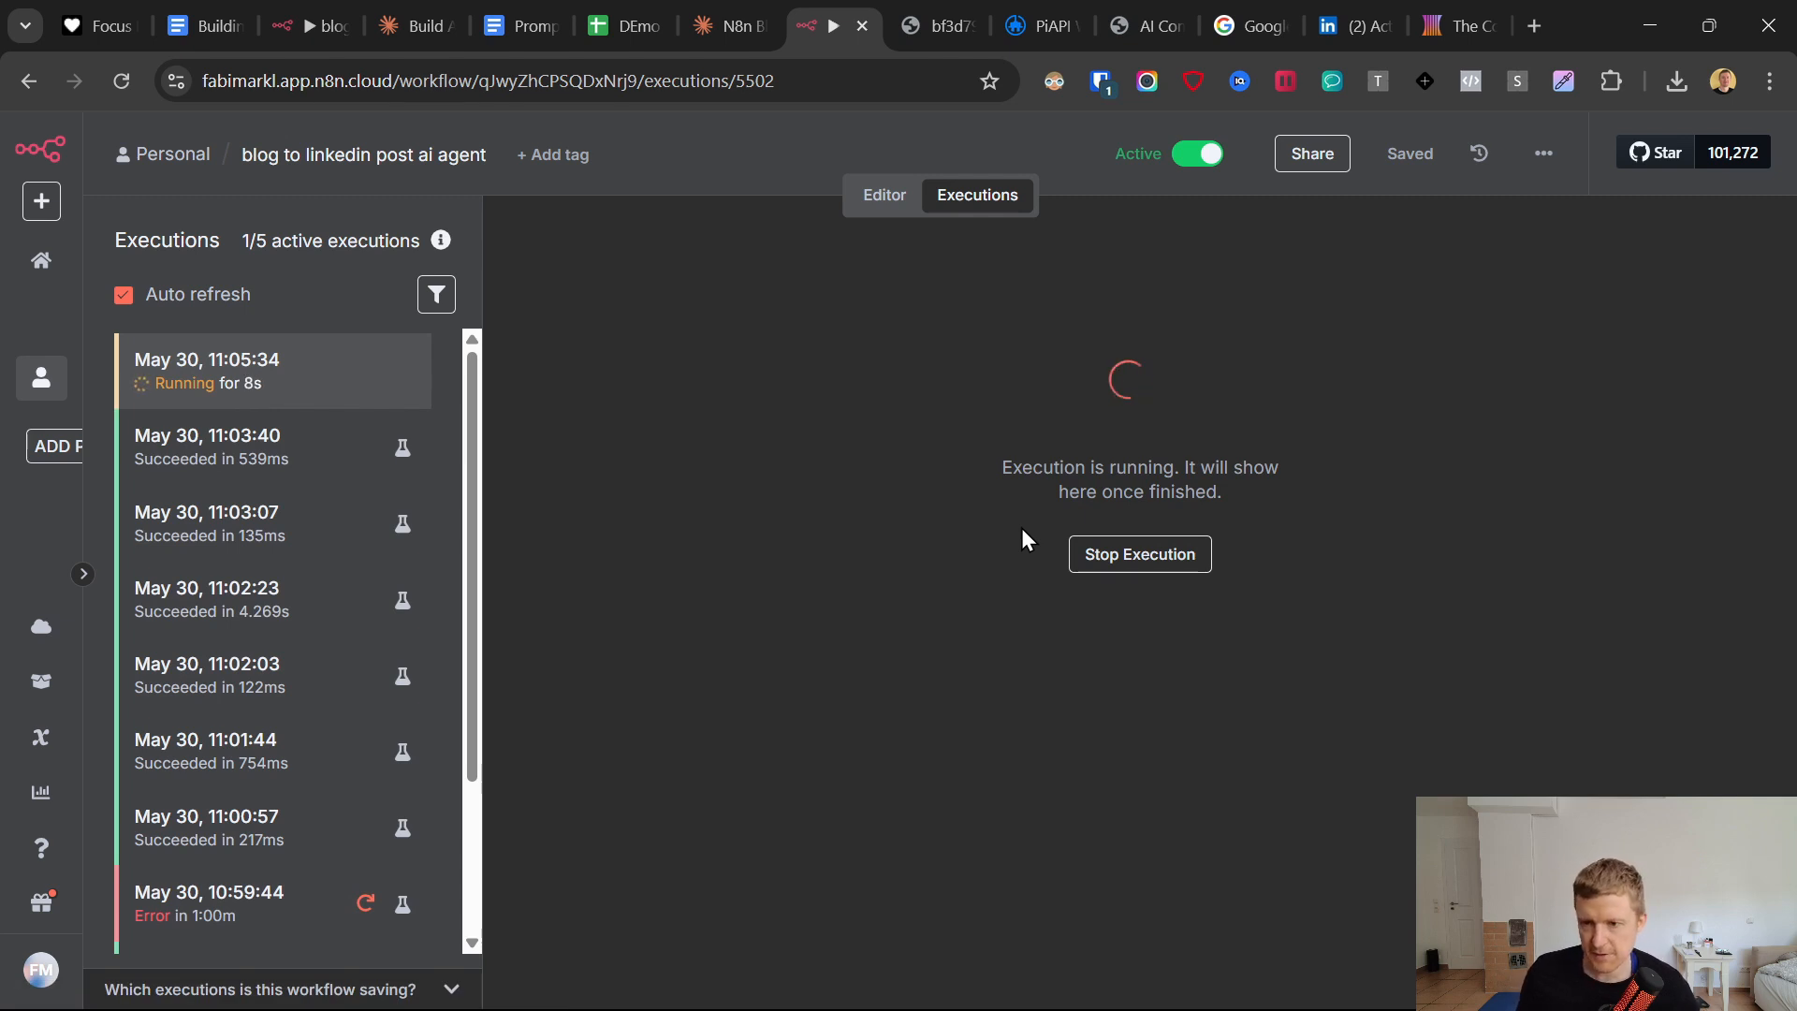
{"action": "left_click", "coordinate": [1112, 998]}
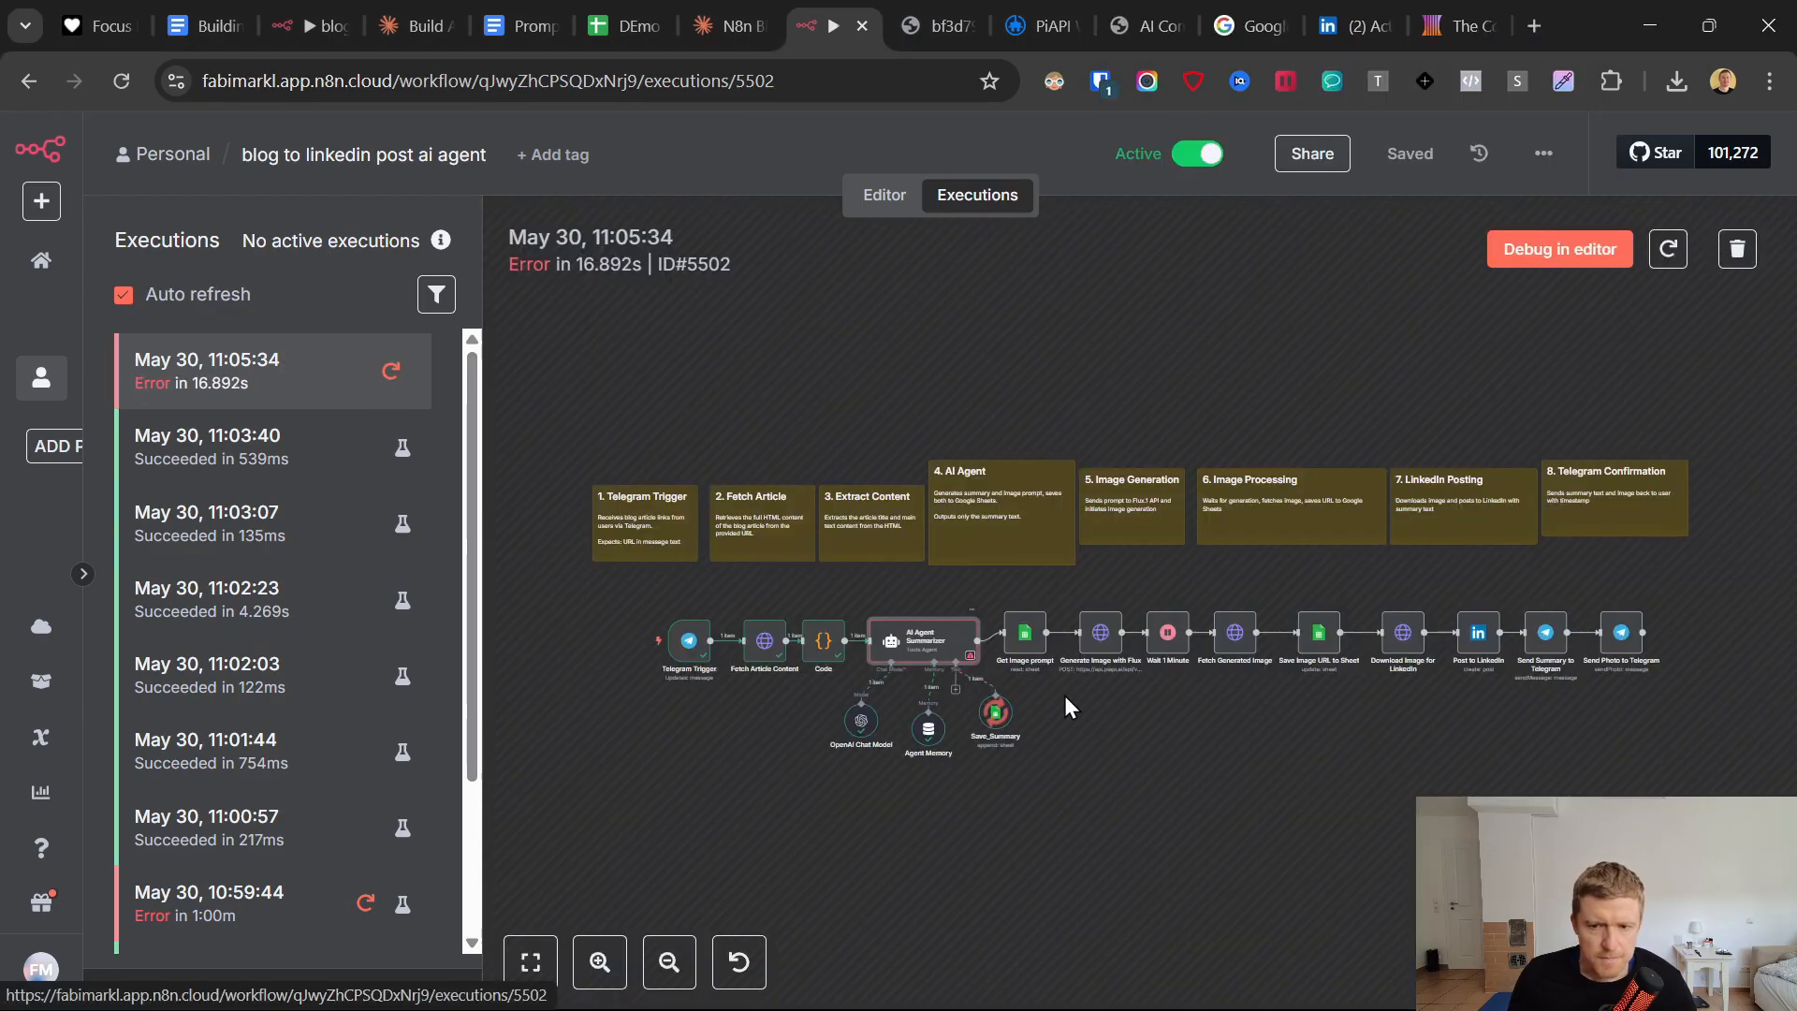
Open the AI Agent Summarizer node in the newest execution, expand its error details and copy the full stack trace.
{"action": "mouse_move", "coordinate": [972, 663]}
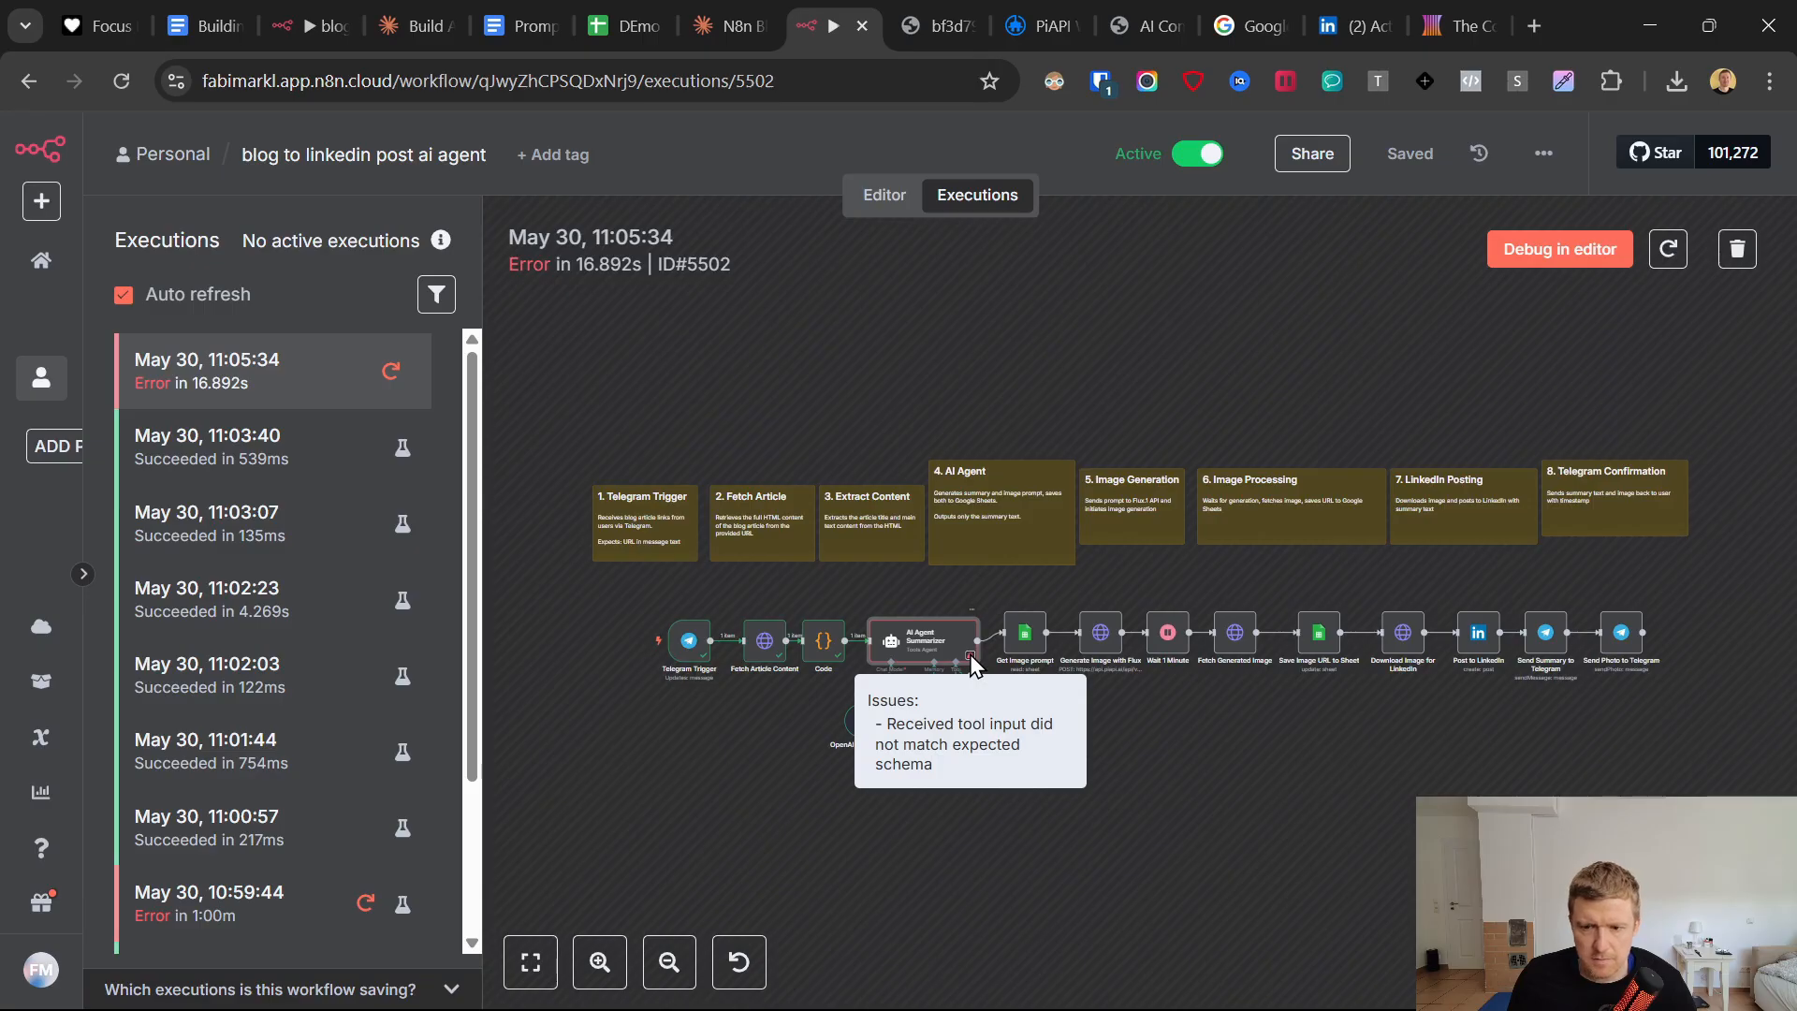
{"action": "double_click", "coordinate": [941, 633]}
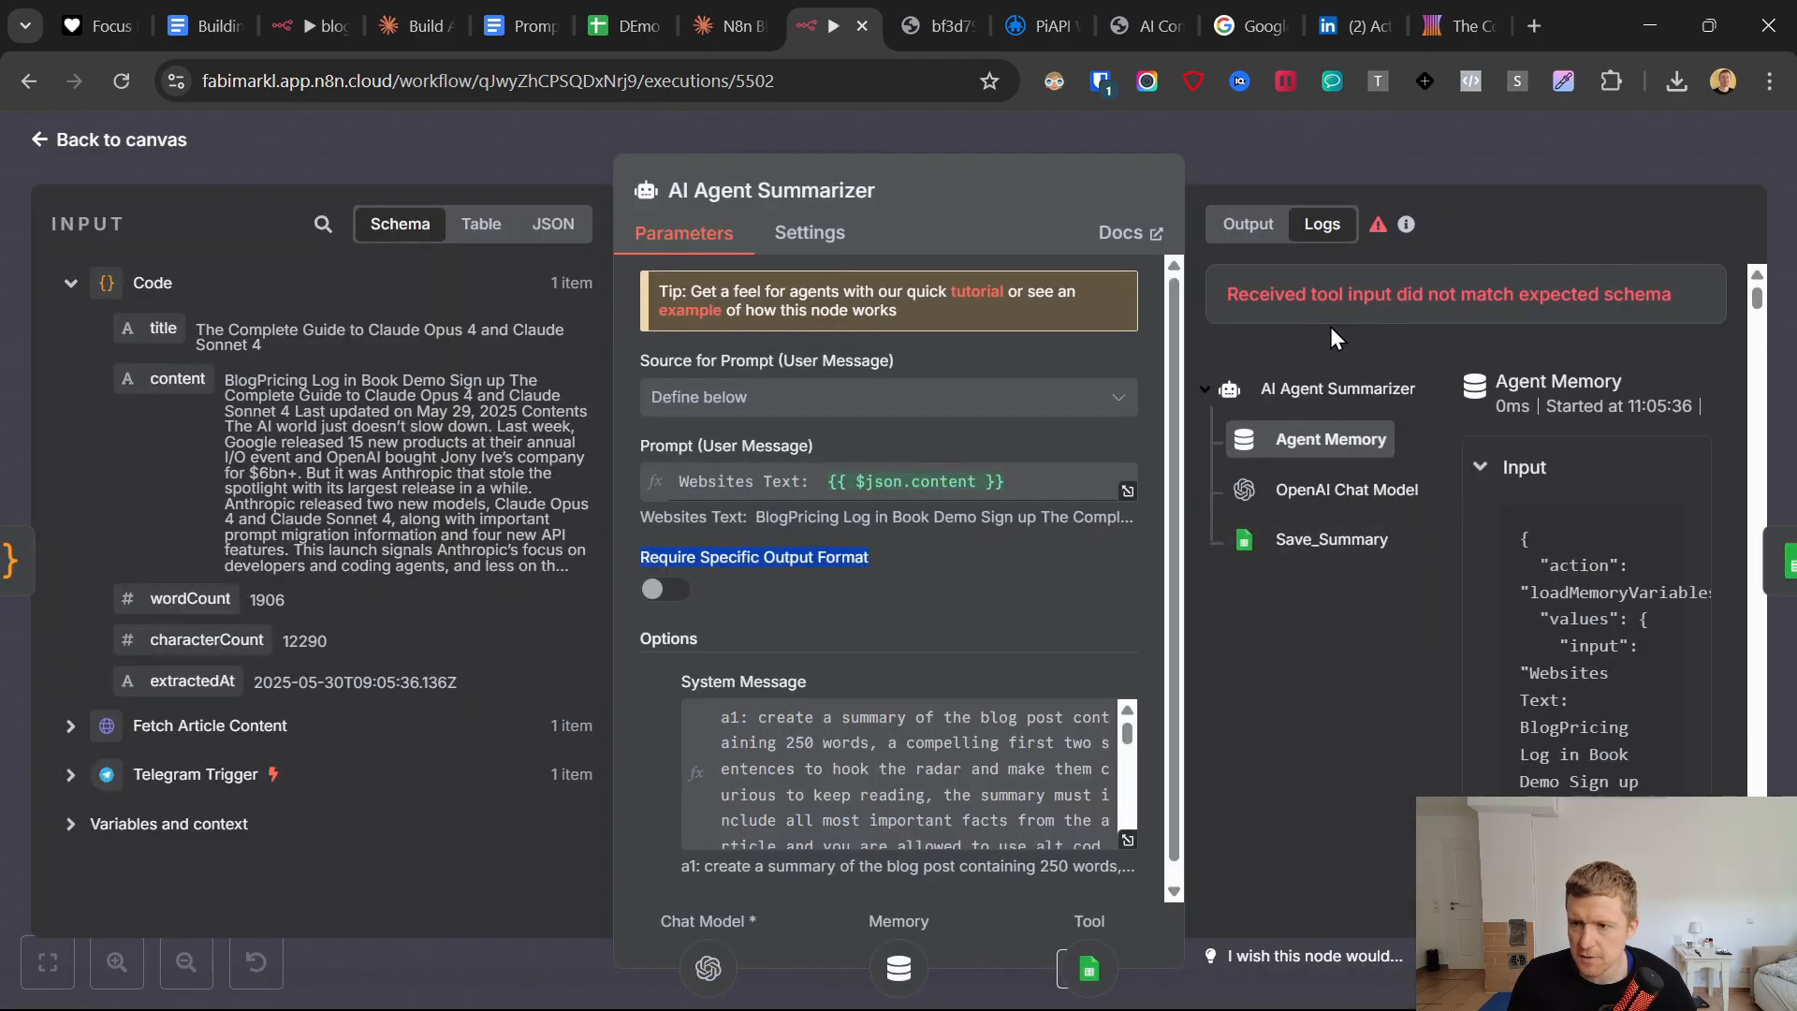
{"action": "left_click", "coordinate": [1243, 227]}
{"action": "left_click", "coordinate": [1245, 461]}
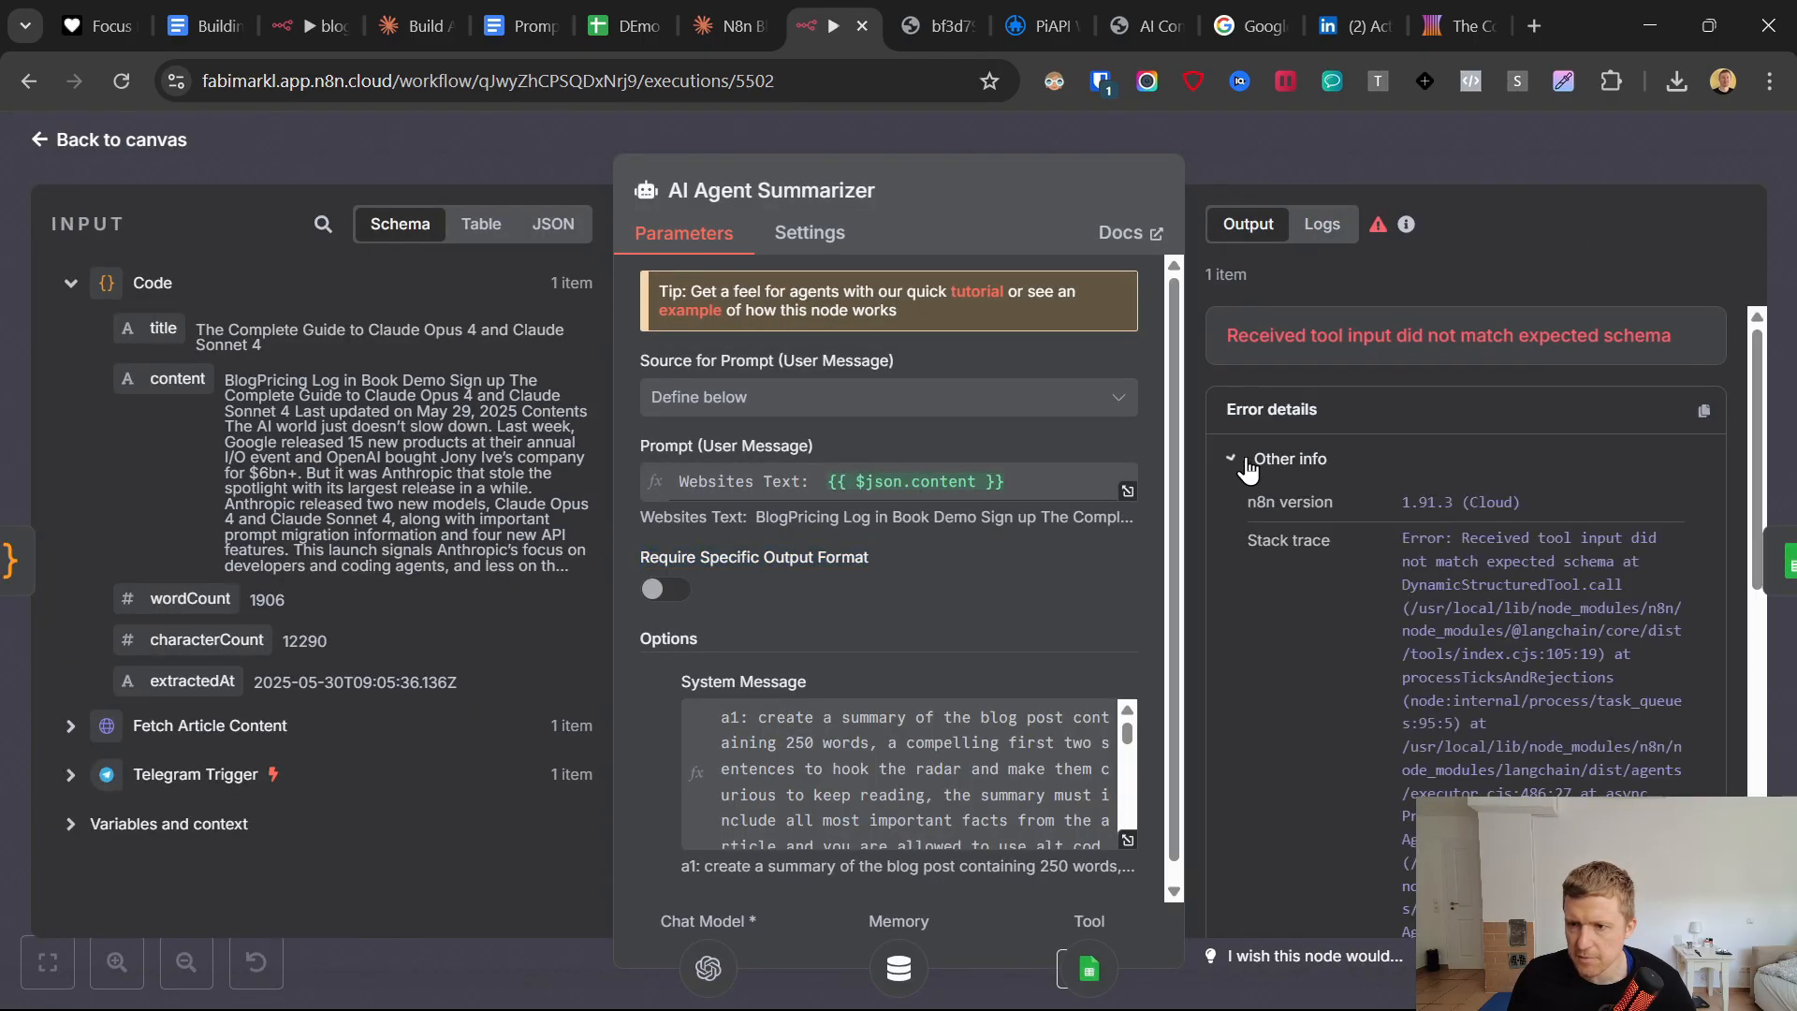
{"action": "mouse_move", "coordinate": [1404, 538]}
{"action": "left_mouse_down"}
{"action": "mouse_move", "coordinate": [1544, 721]}
{"action": "mouse_move", "coordinate": [1544, 833]}
{"action": "left_mouse_up"}
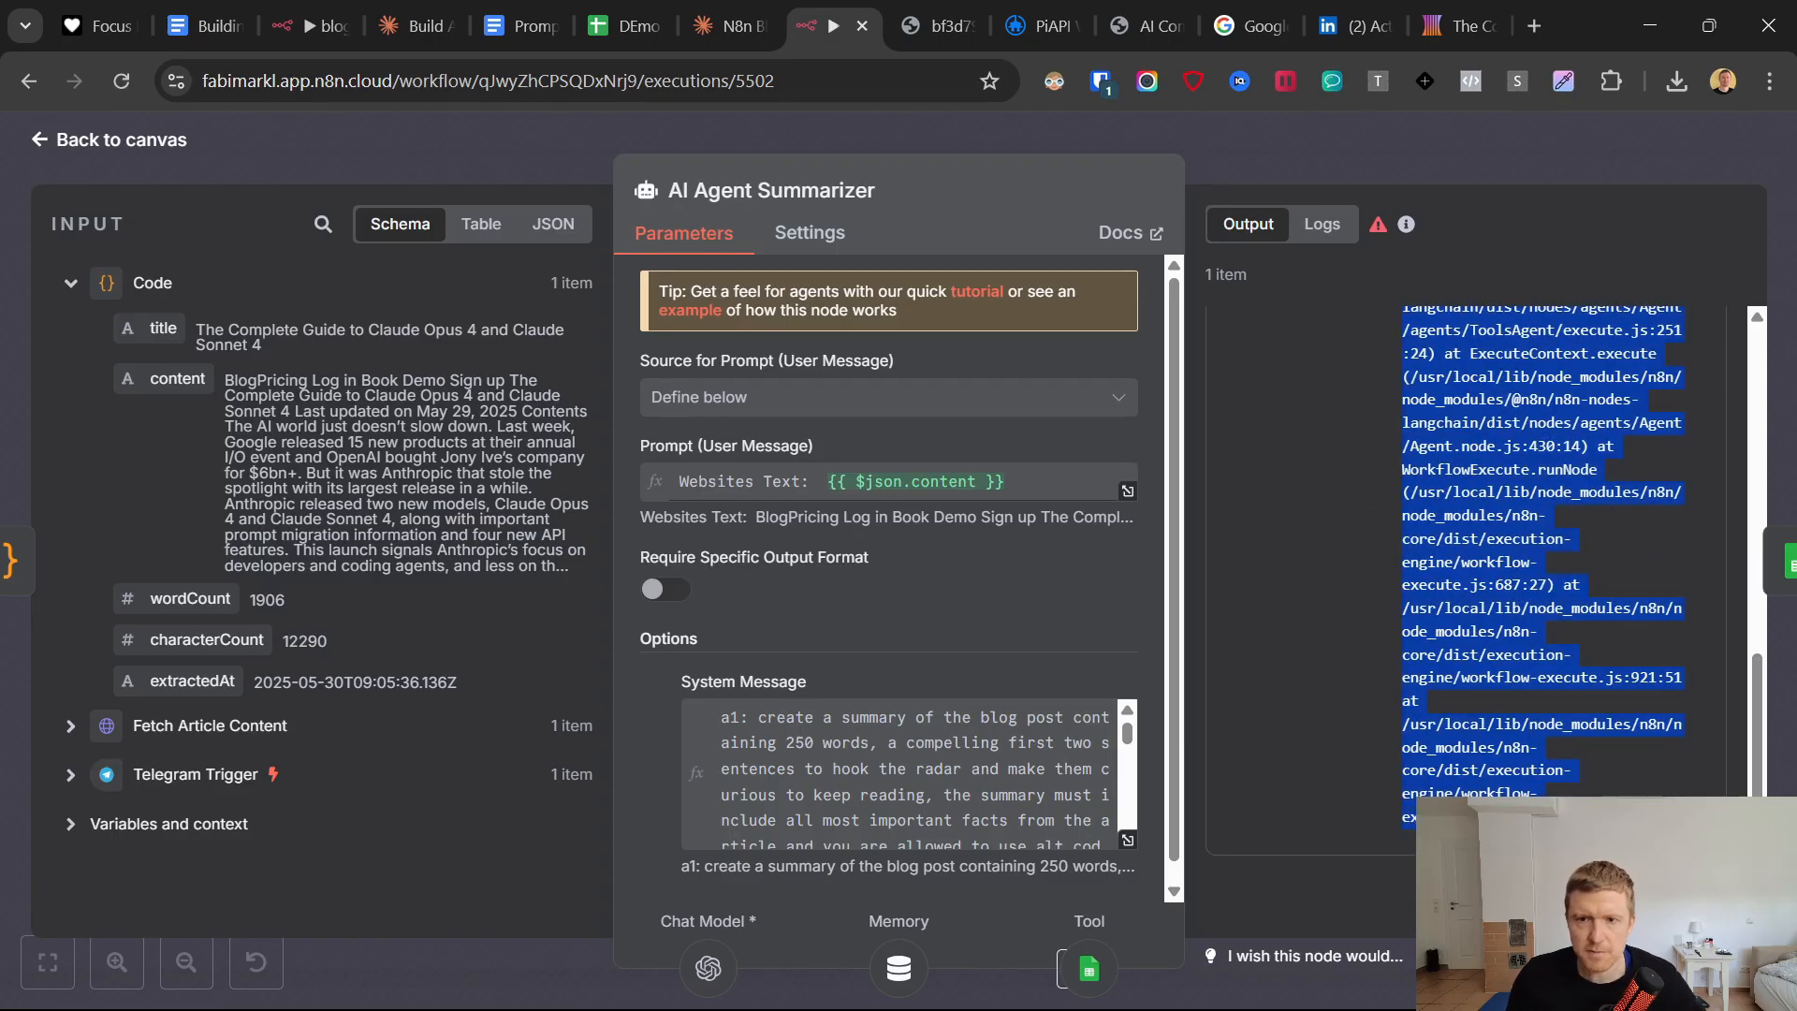
Write Claude a message in the N8n Blog Automation Workflow chat asking how to fix the AI agent's sudden error when saving output to the Google Sheet.
{"action": "left_click", "coordinate": [725, 26]}
{"action": "left_click", "coordinate": [246, 900]}
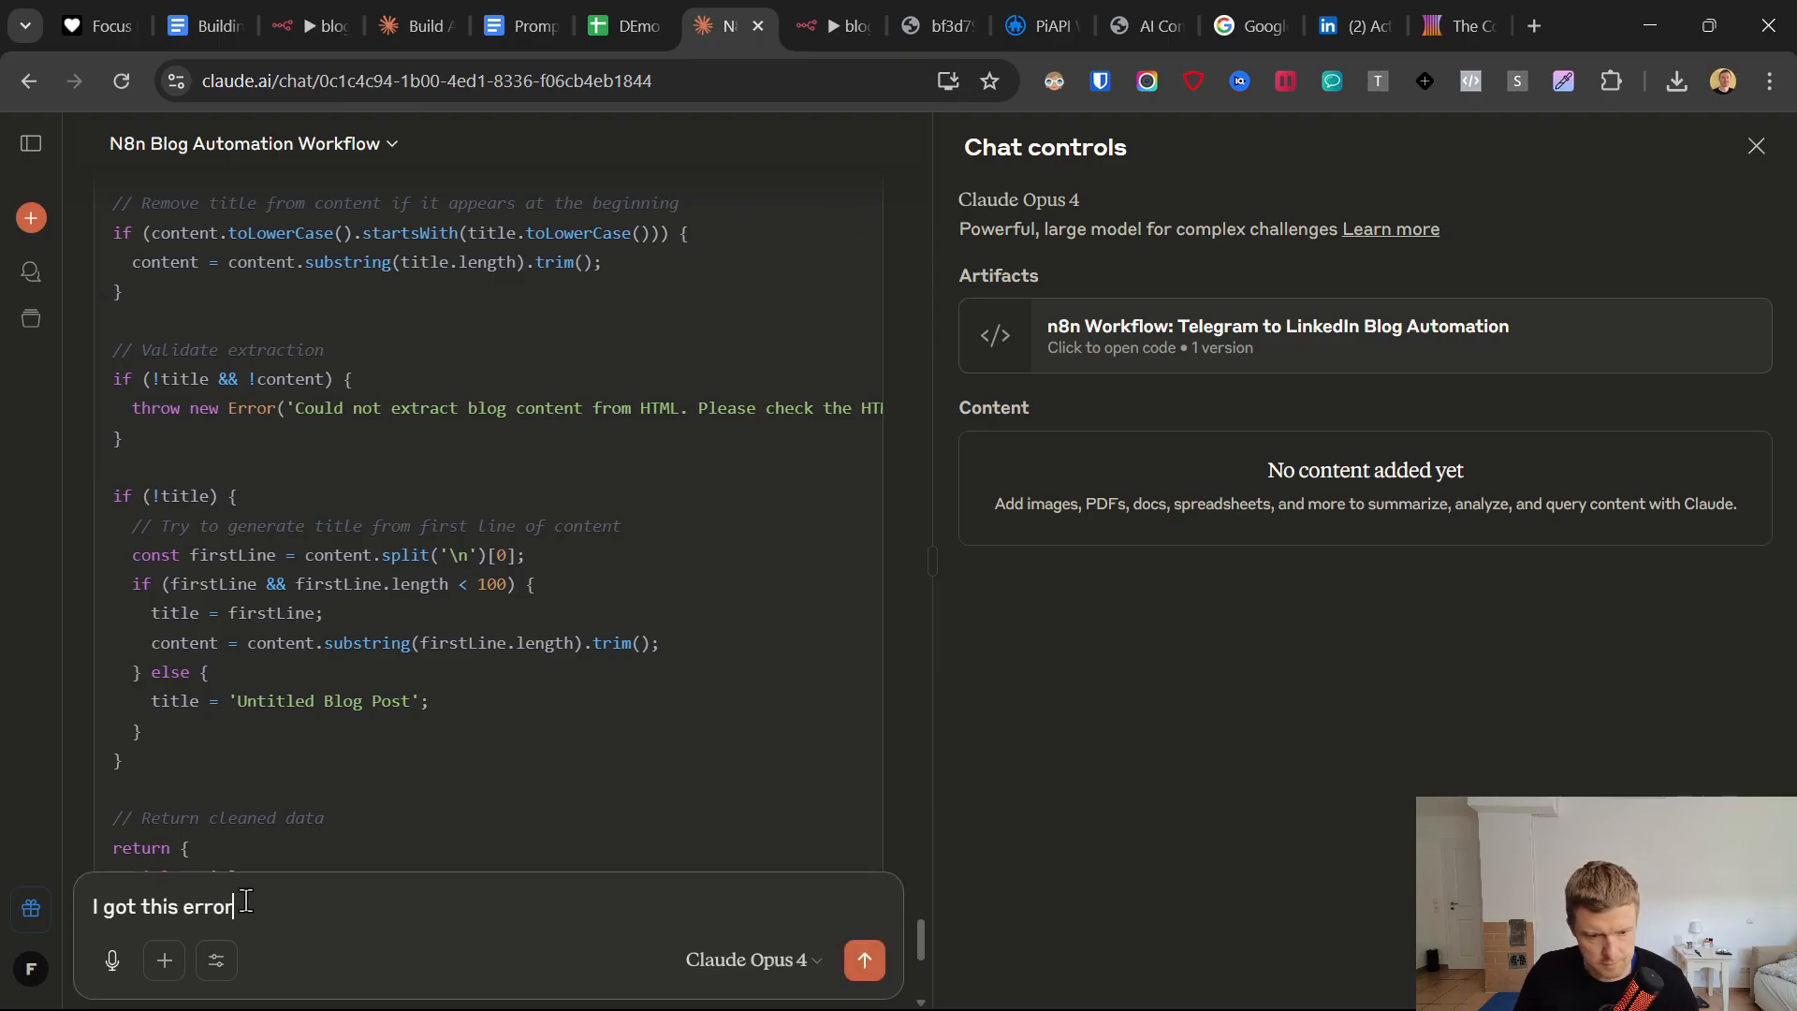
{"action": "type", "text": "I got this error when th"}
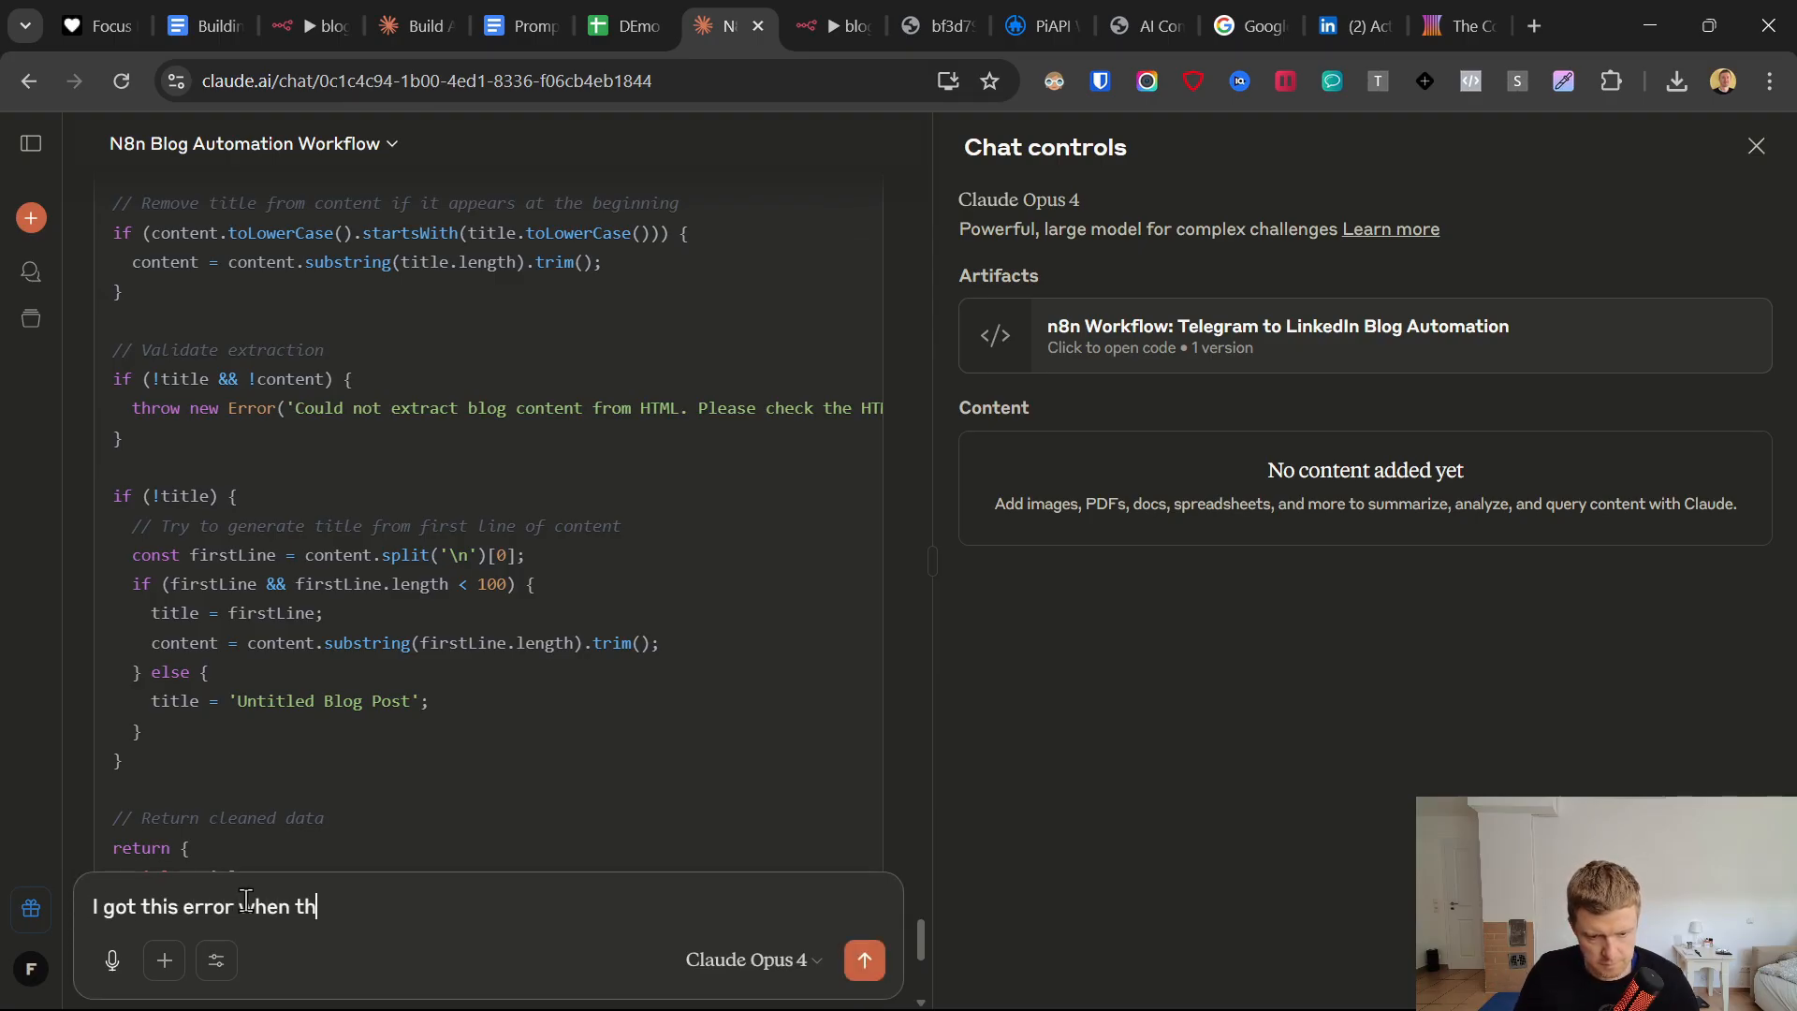
{"action": "type", "text": "e ai agent tried to save the ou"}
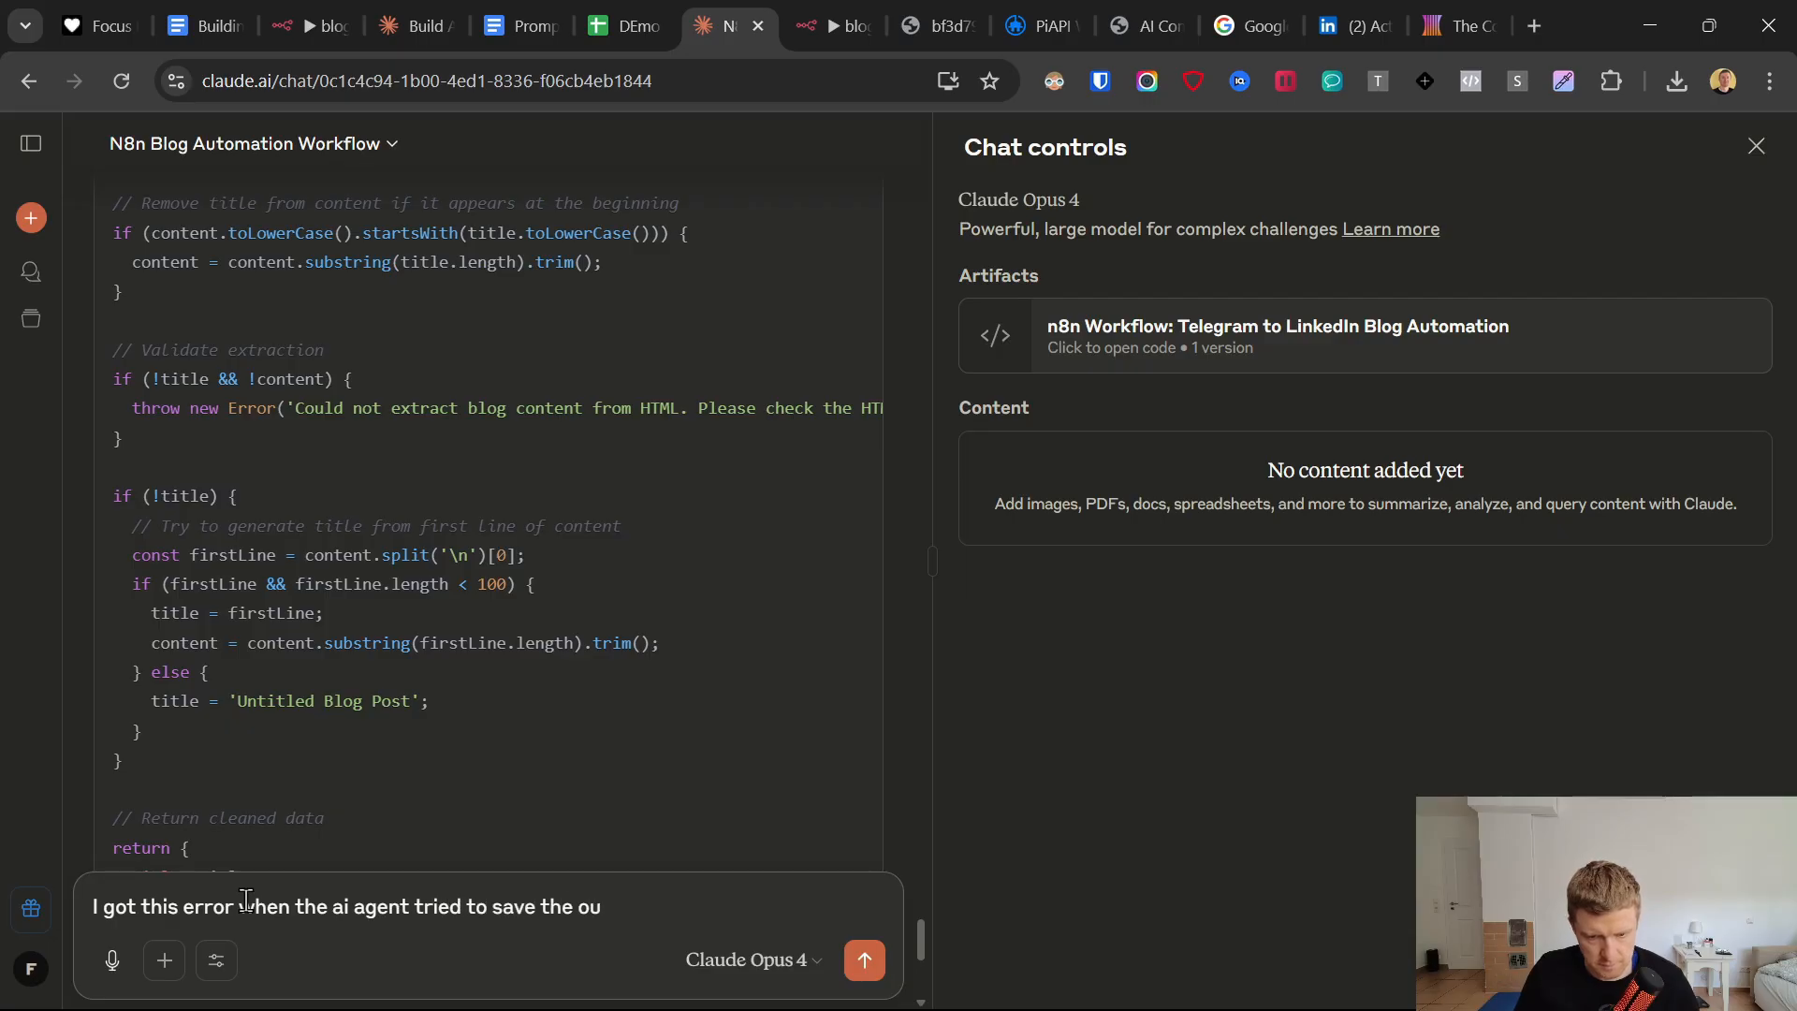
{"action": "type", "text": "tput to the google"}
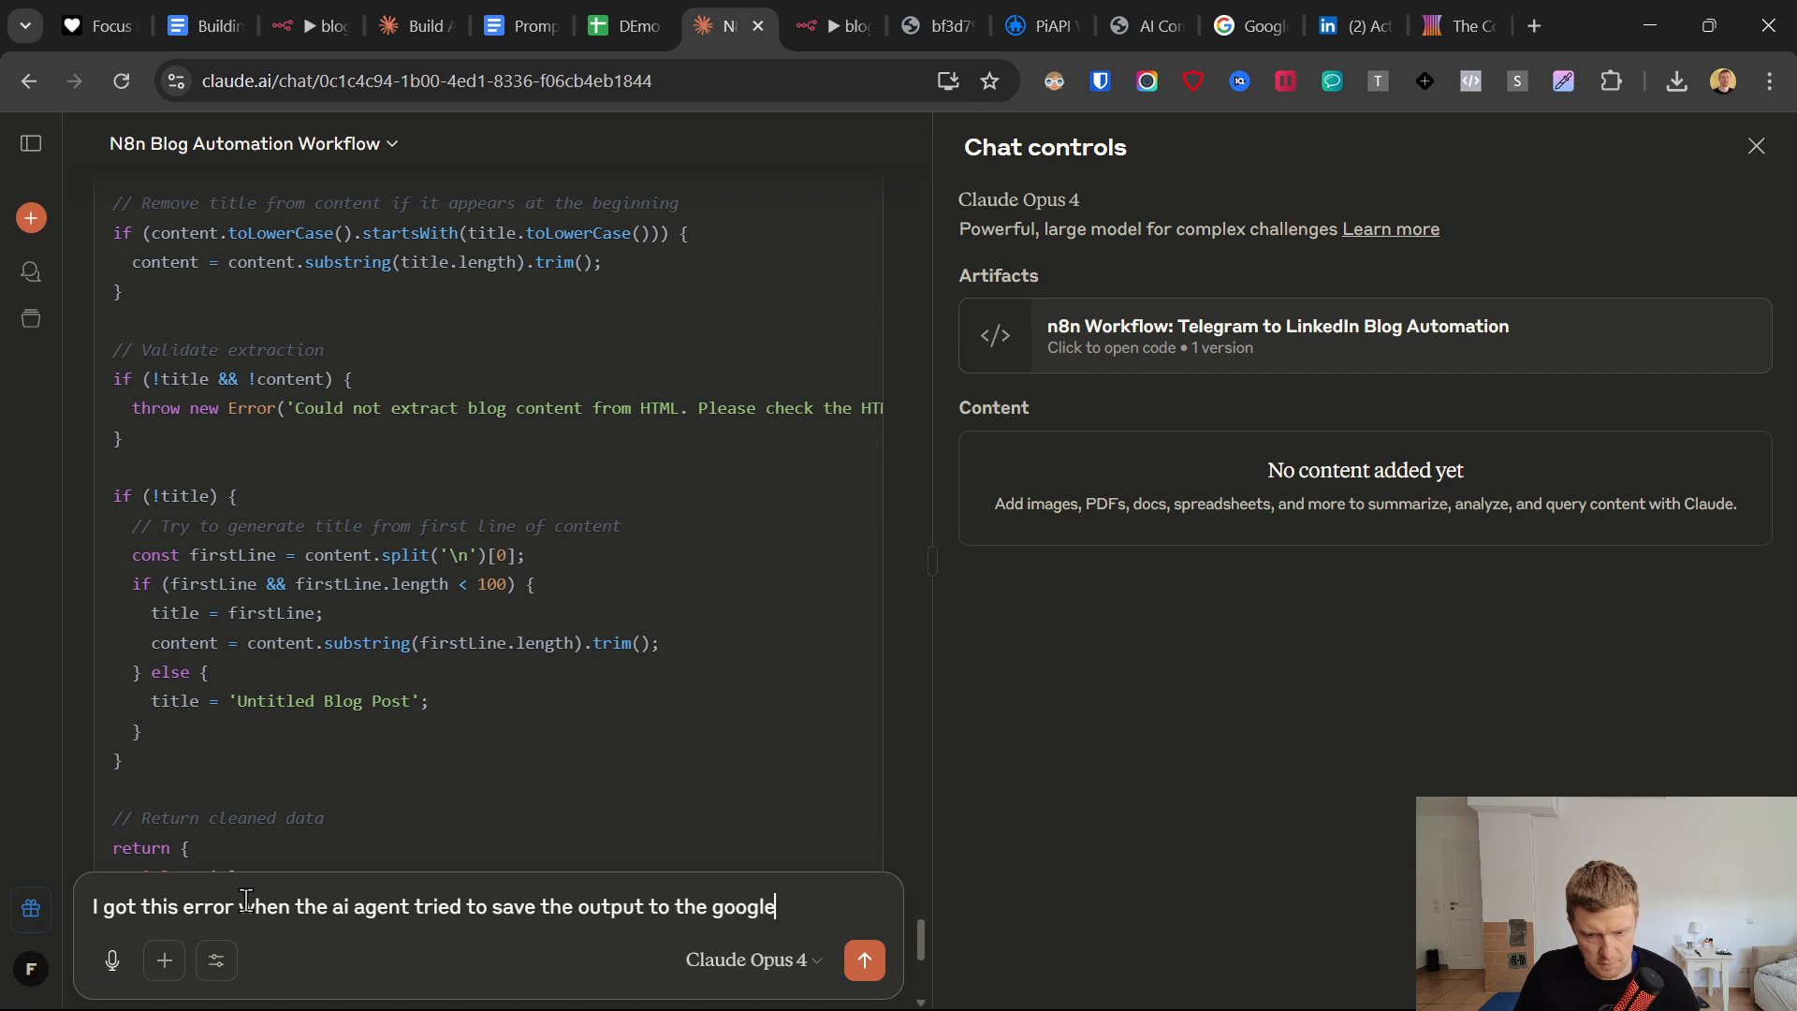
{"action": "type", "text": " sheet."}
{"action": "key", "text": "shift+Return"}
{"action": "type", "text": "it workedd"}
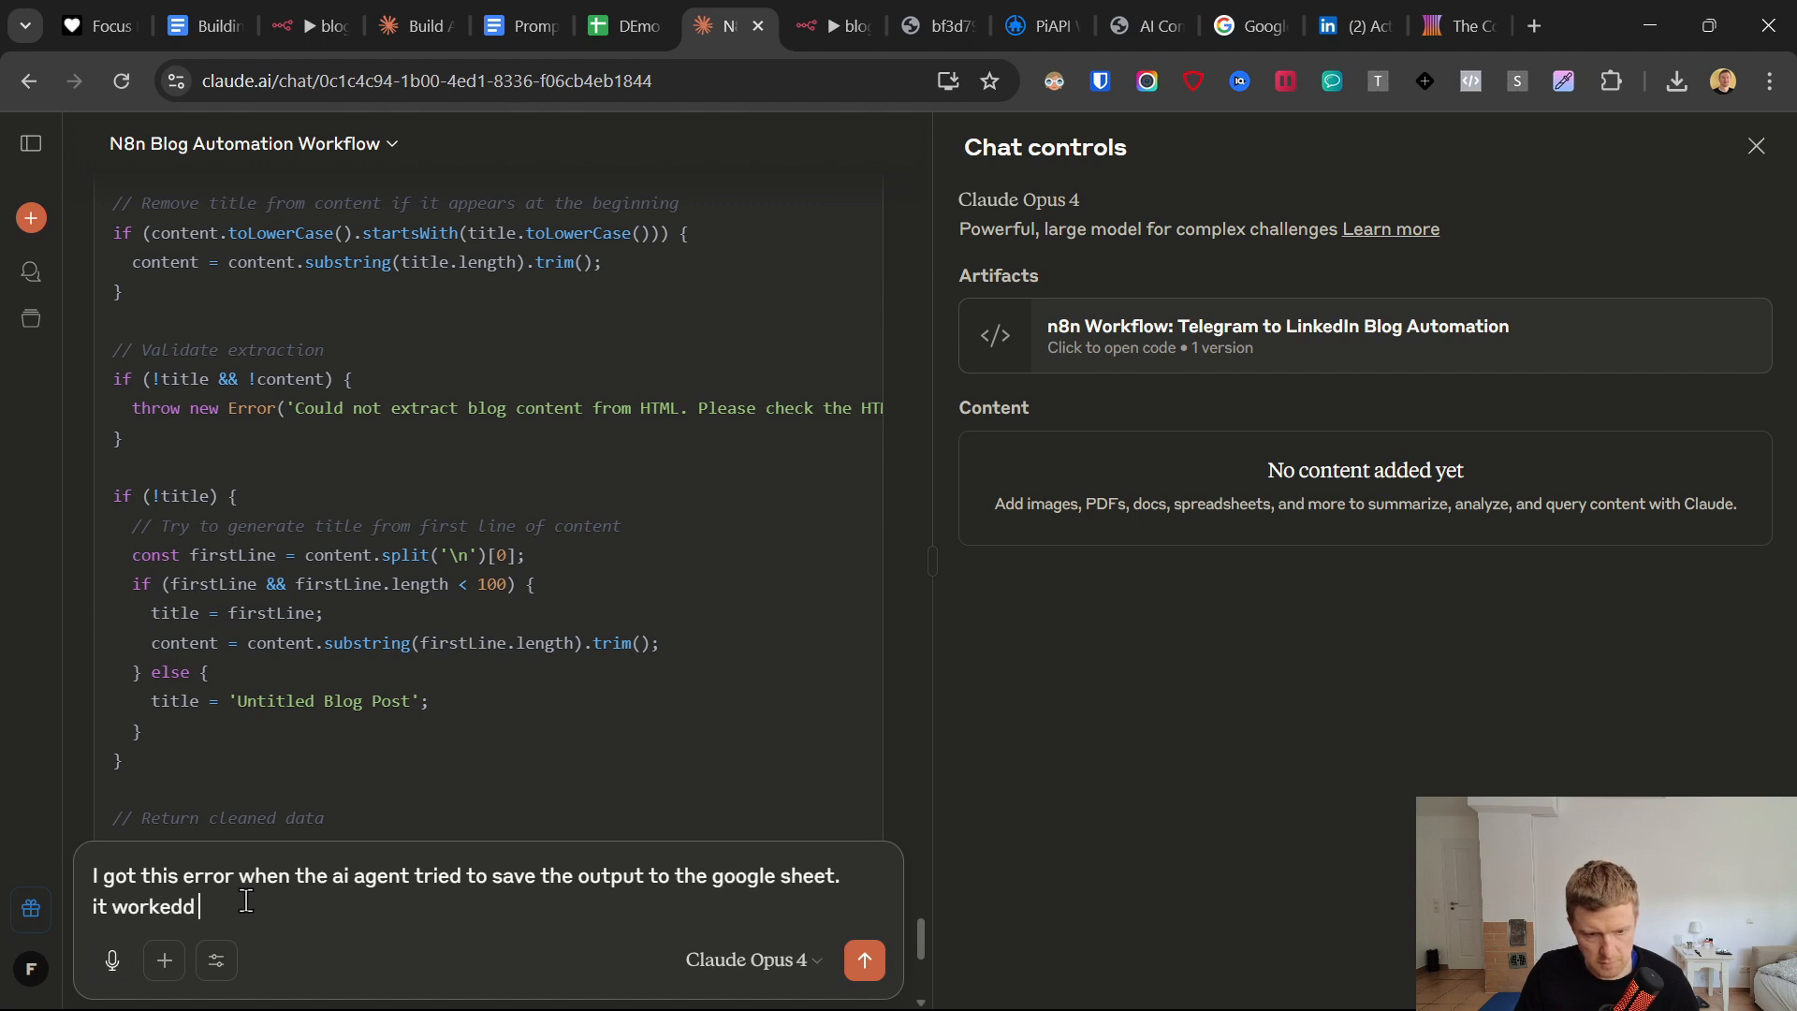
{"action": "type", "text": " before but then sudd"}
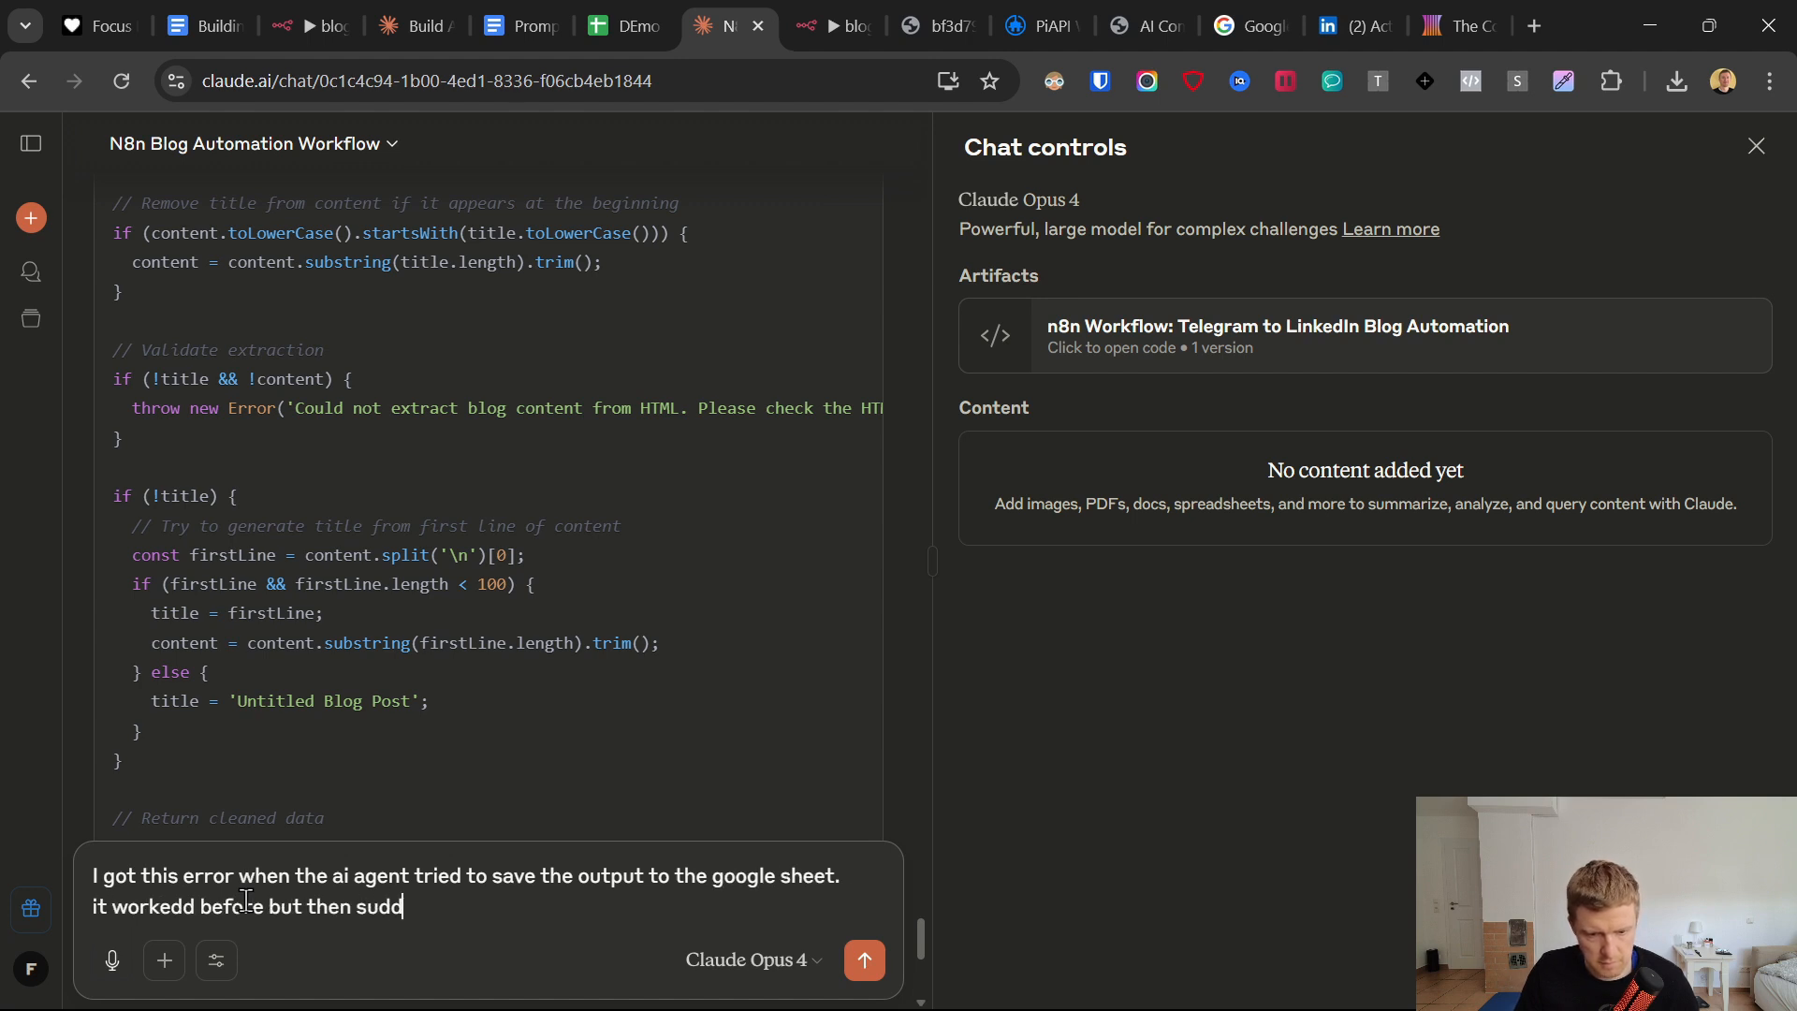
{"action": "type", "text": "enly failed. what do I need to change or"}
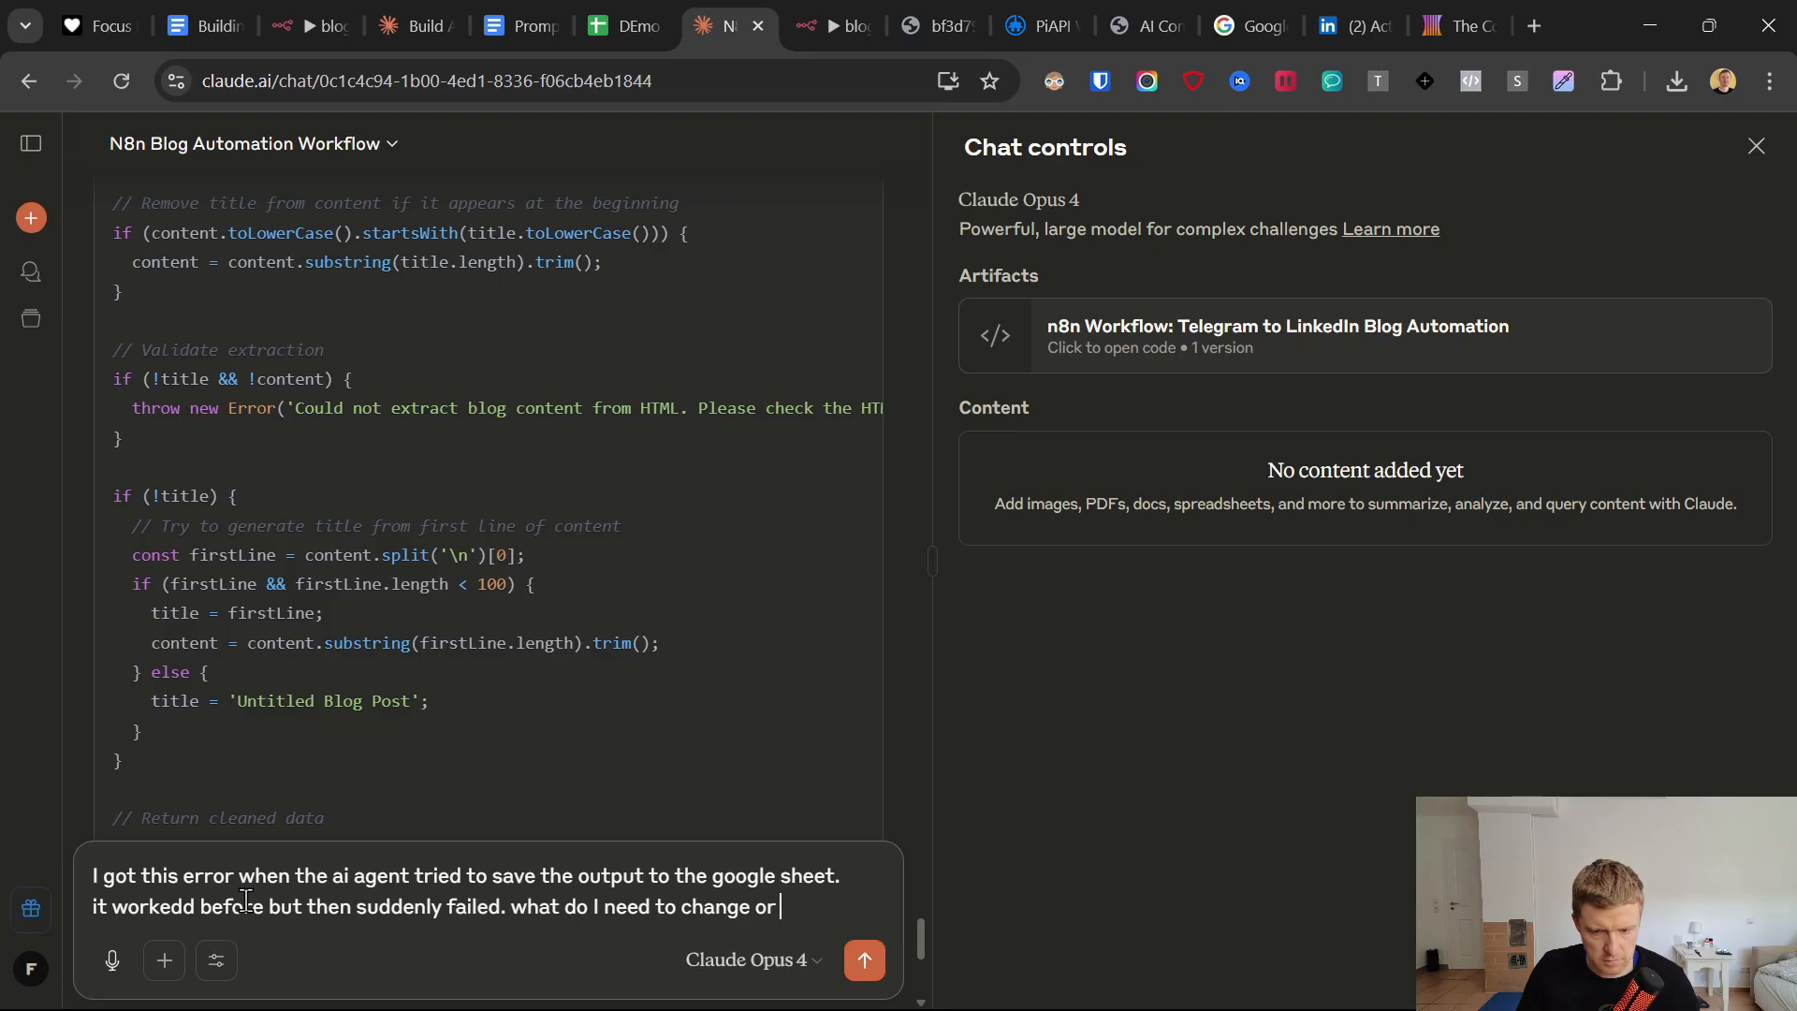
{"action": "type", "text": "upodate to f"}
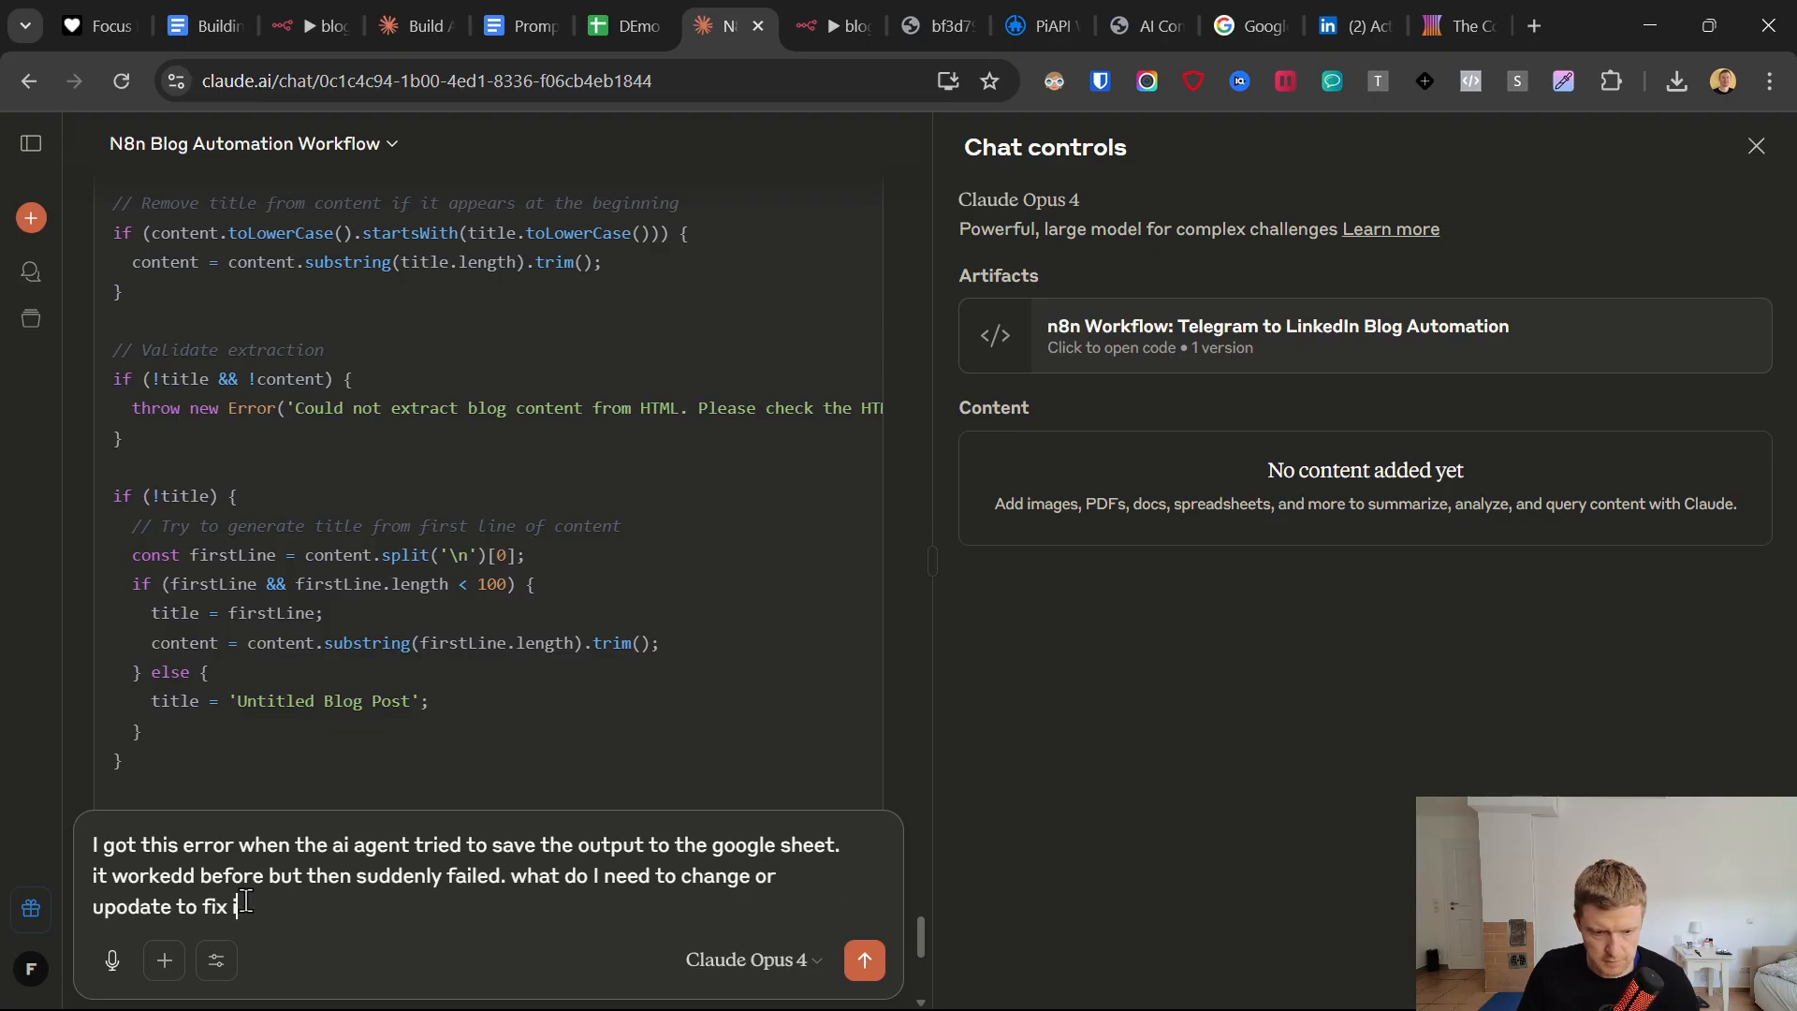
{"action": "type", "text": "ix it?"}
Add the copied stack trace below the question and send the message to Claude.
{"action": "key", "text": "shift+Return"}
{"action": "key", "text": "shift+Return"}
{"action": "key", "text": "ctrl+v"}
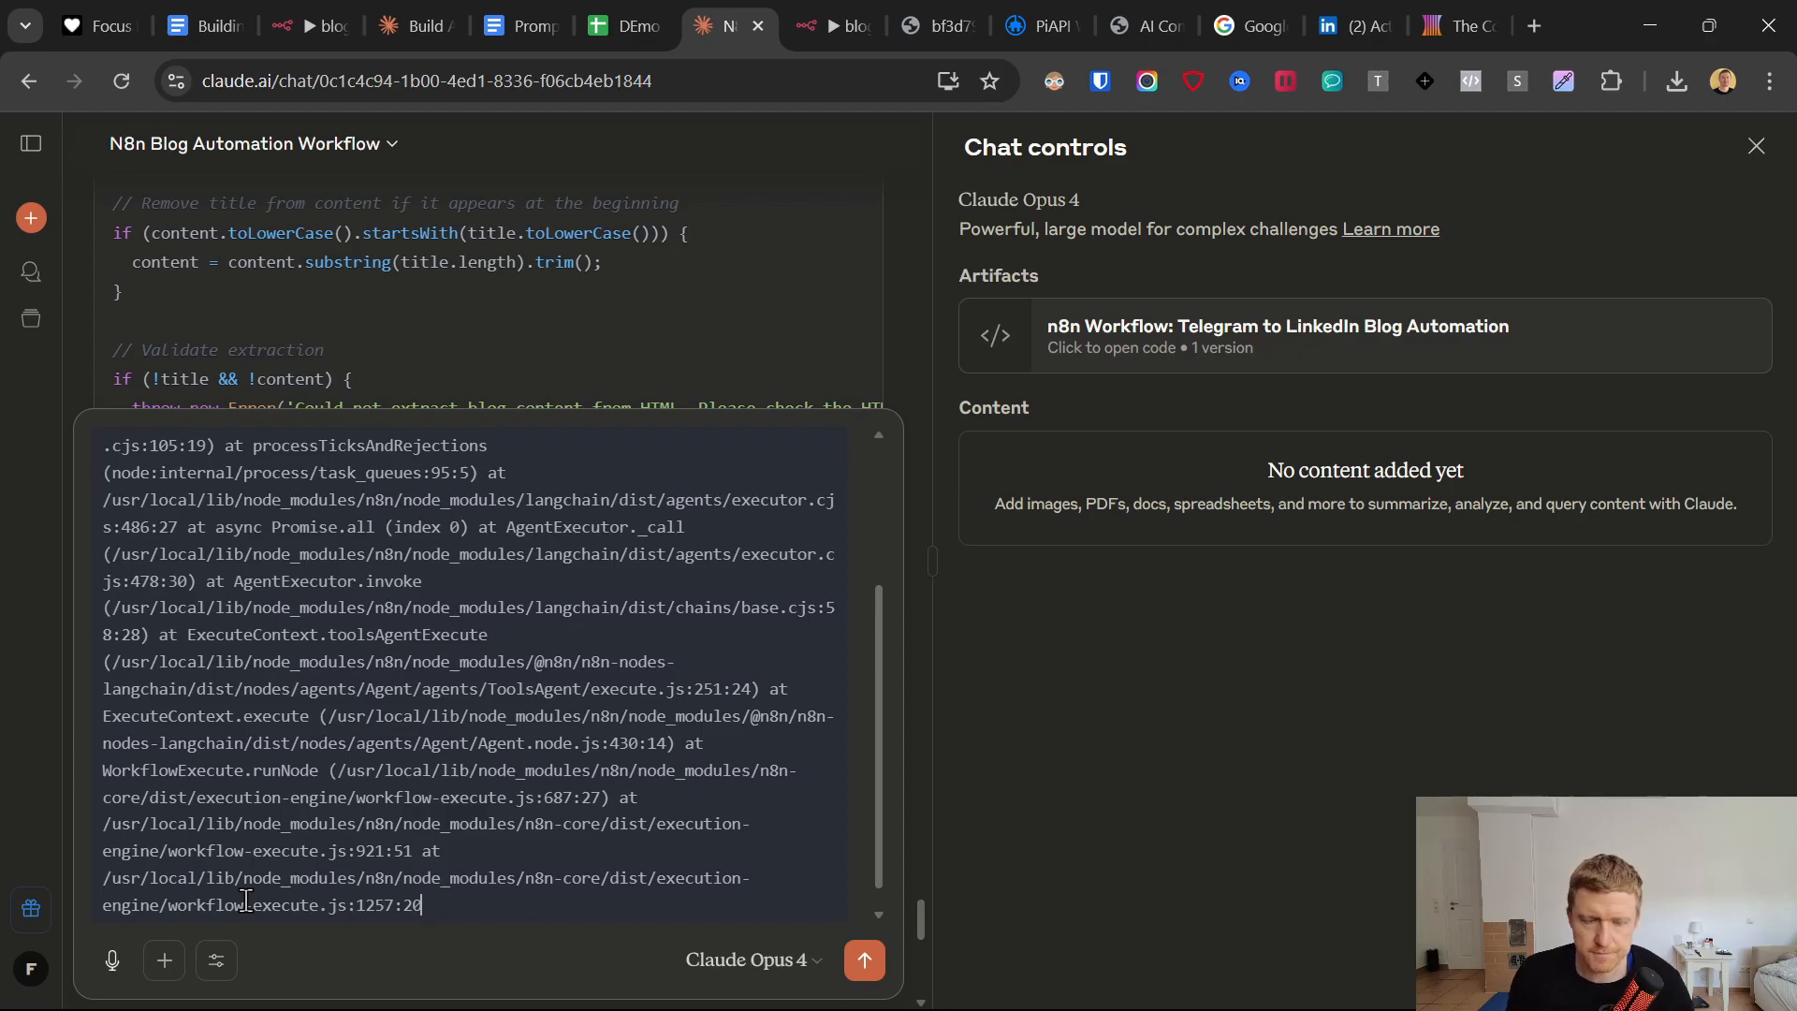
{"action": "key", "text": "Return"}
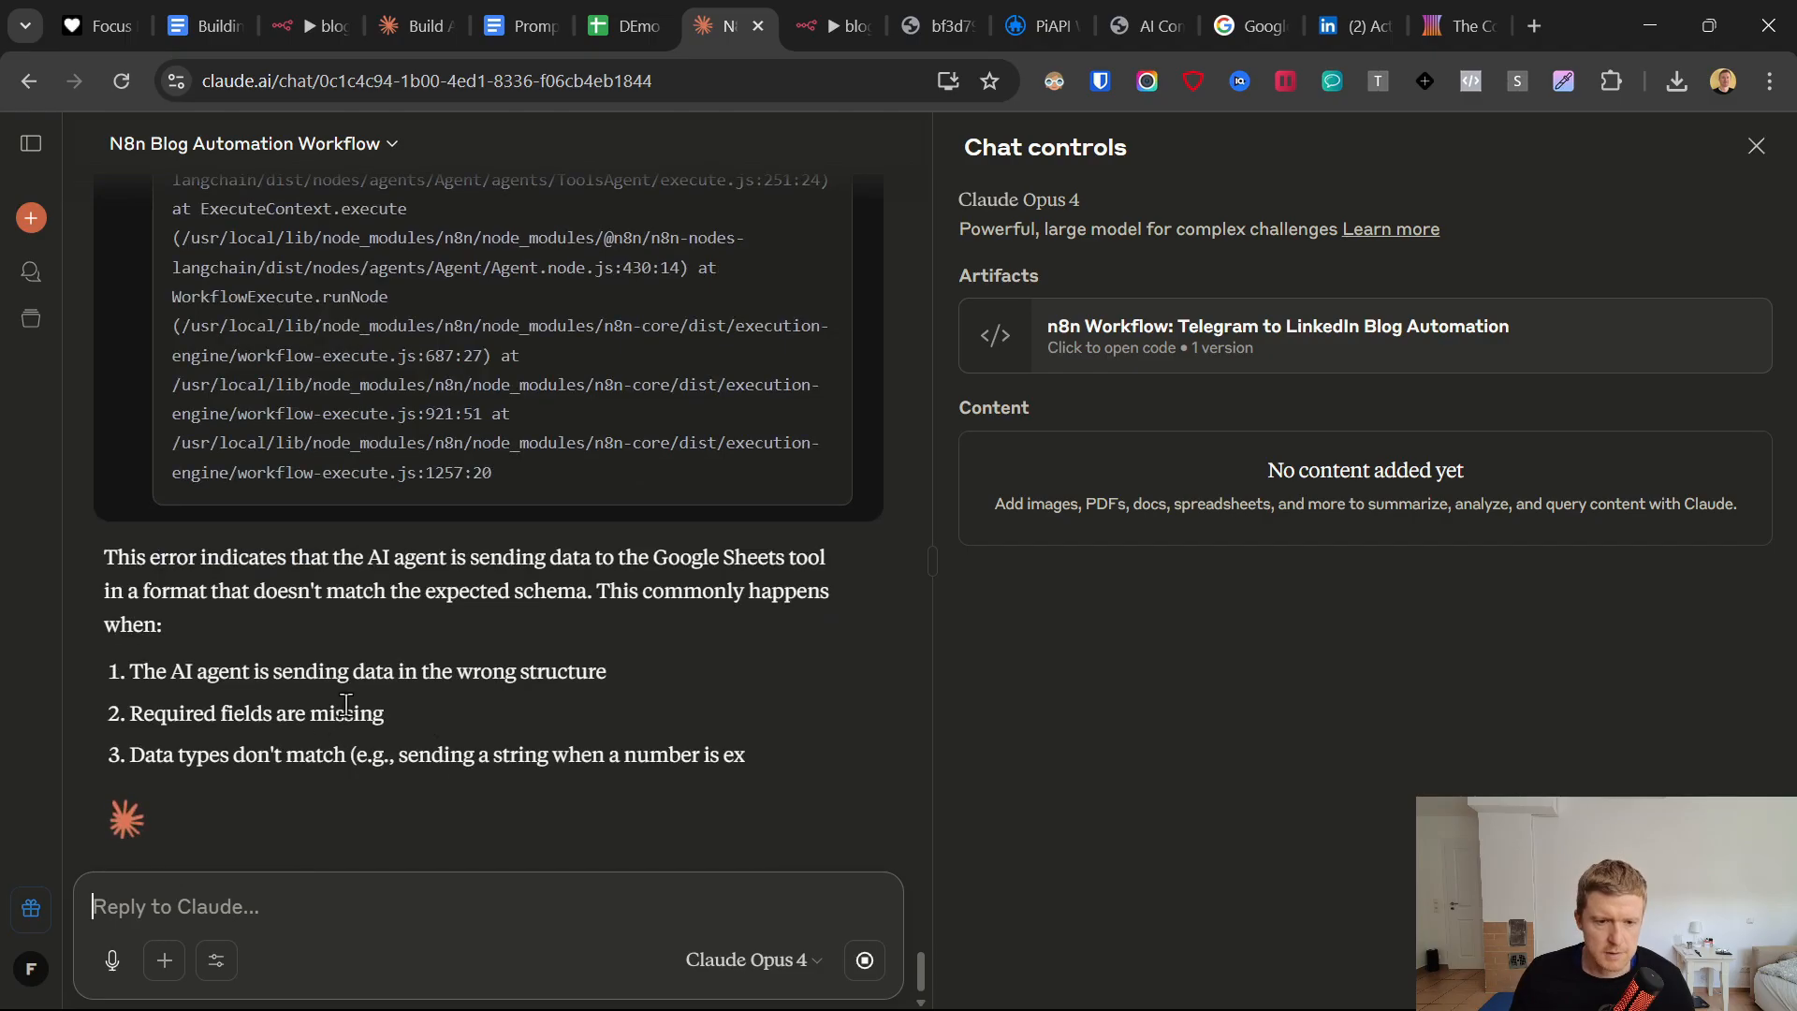
Read Claude's explanation of the error and where it suggests adding the Code node.
{"action": "left_click_drag", "start_coordinate": [469, 559], "coordinate": [823, 560]}
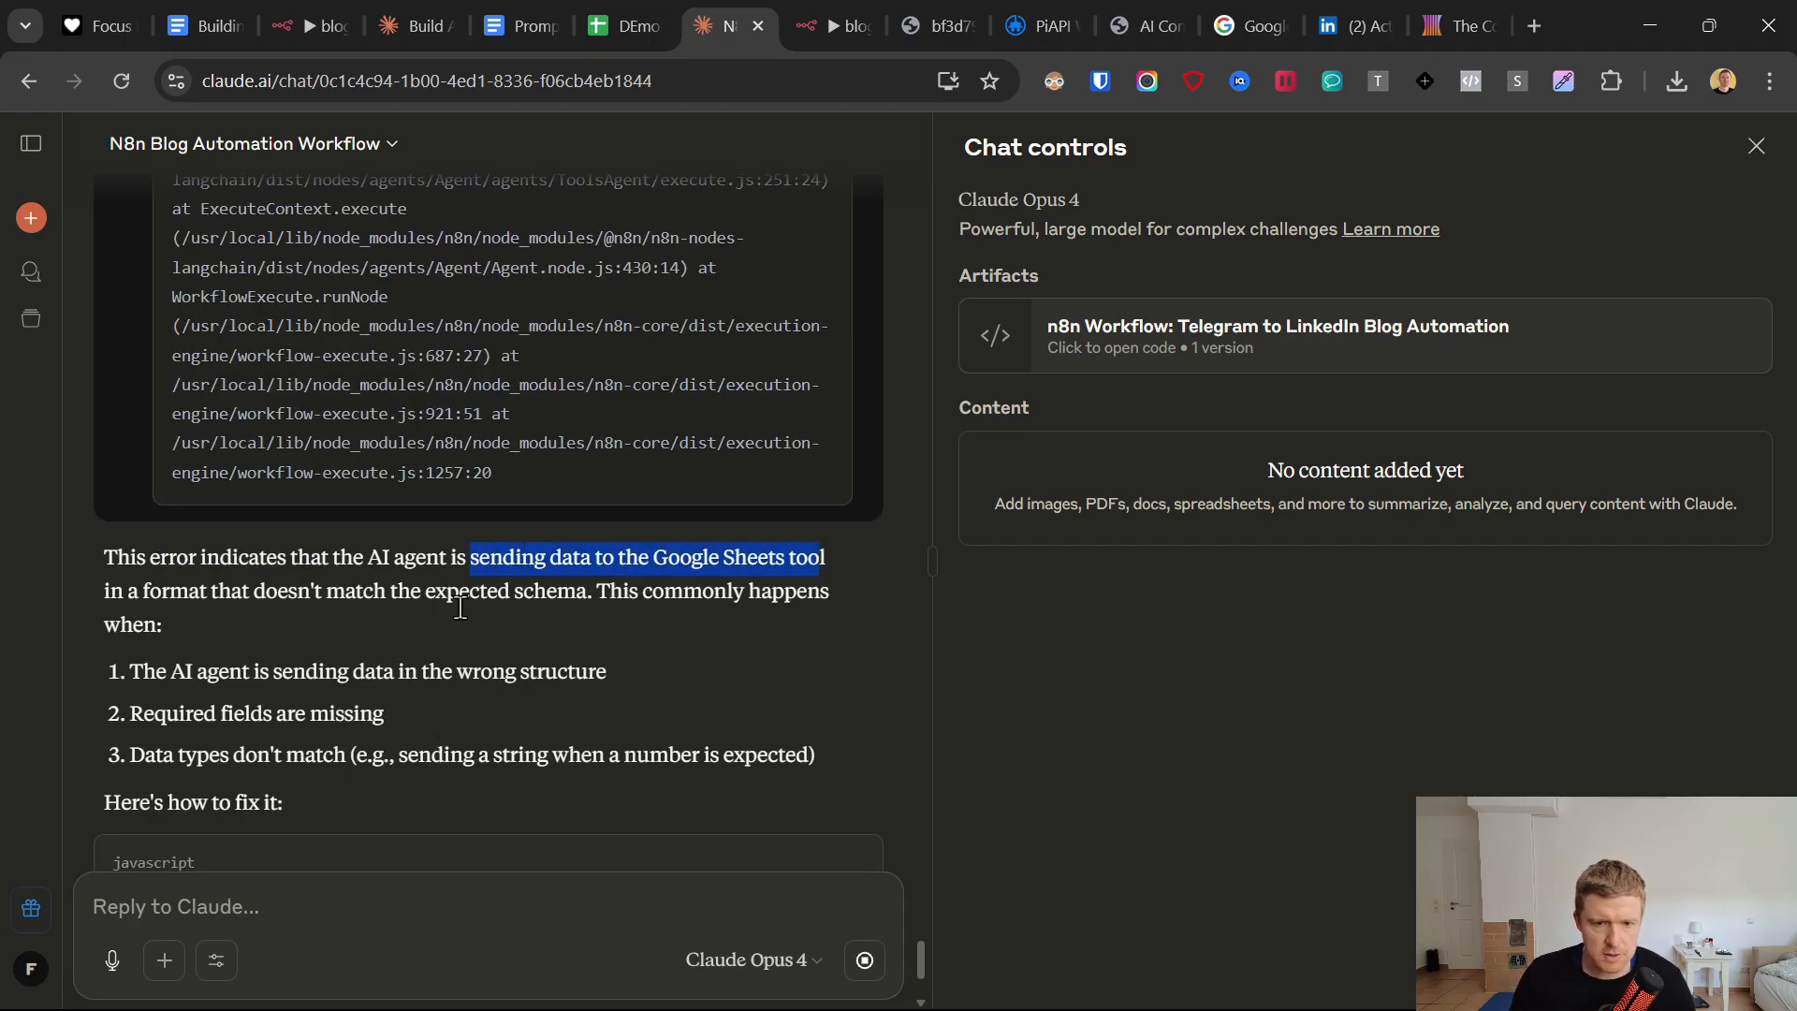
{"action": "left_click", "coordinate": [451, 599]}
{"action": "left_click_drag", "start_coordinate": [189, 598], "coordinate": [200, 599]}
{"action": "scroll", "coordinate": [391, 616], "scroll_direction": "down", "scroll_amount": 1}
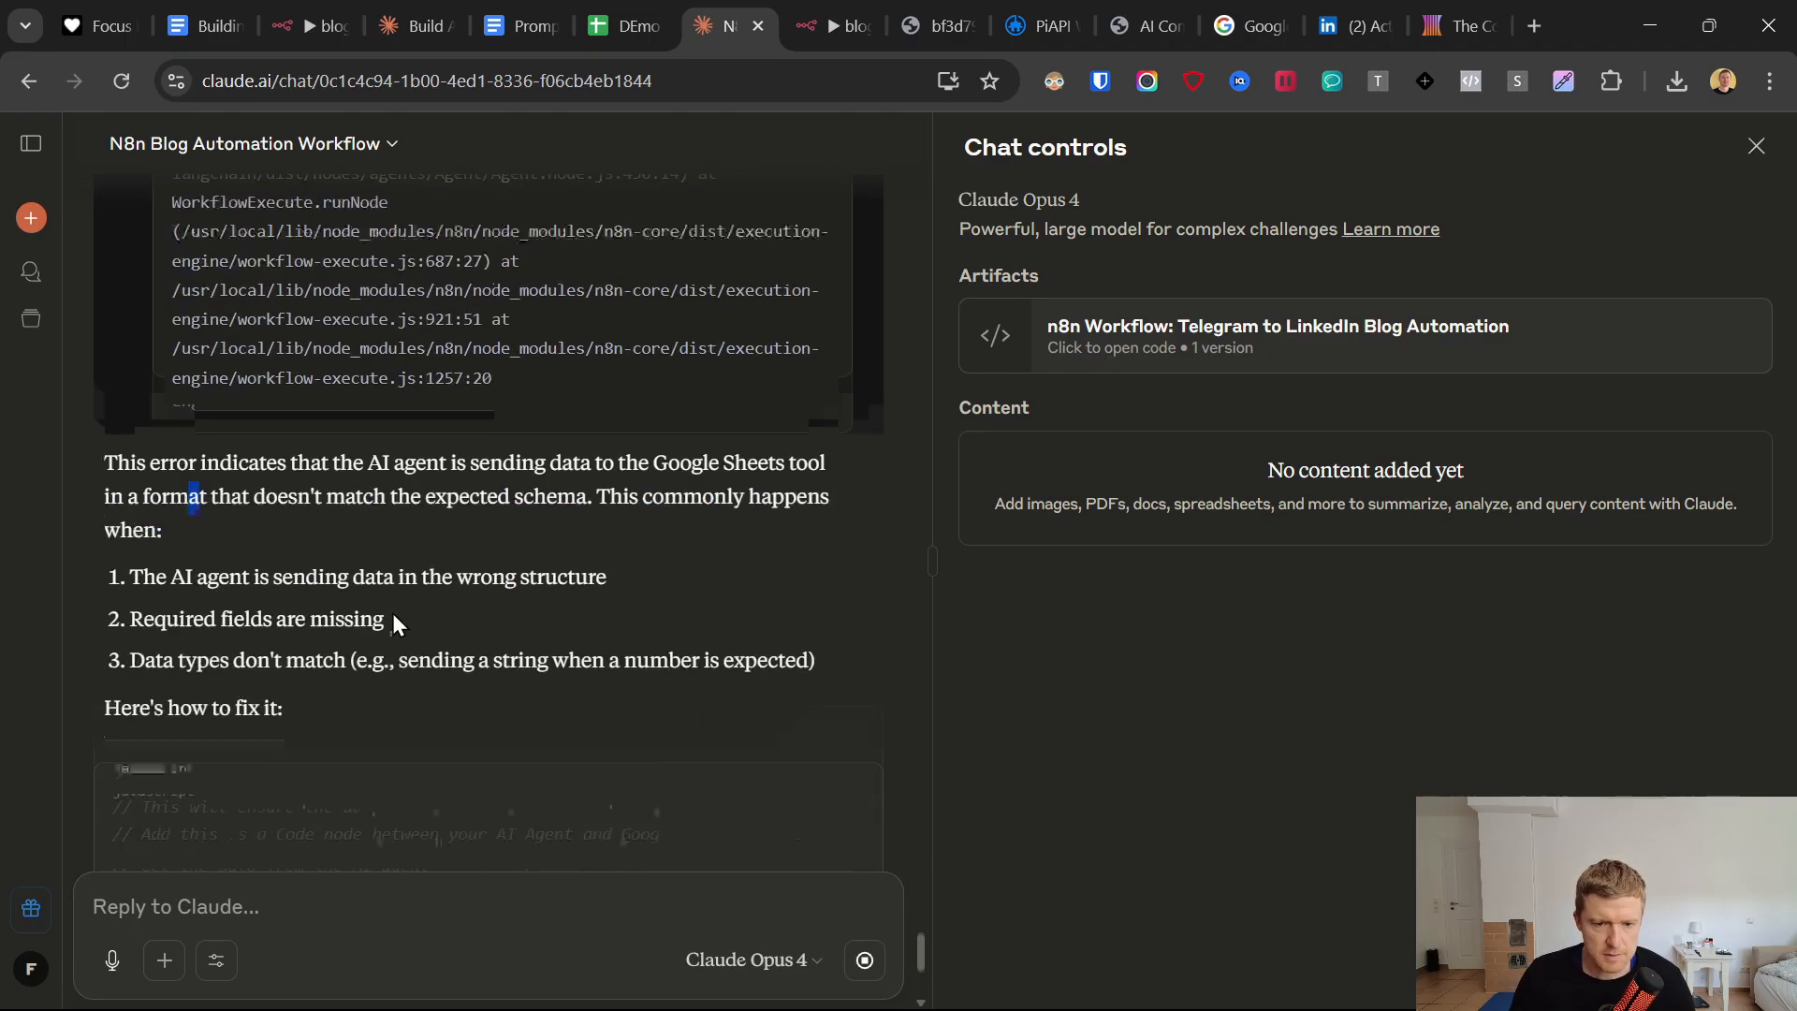
{"action": "scroll", "coordinate": [429, 688], "scroll_direction": "down", "scroll_amount": 3}
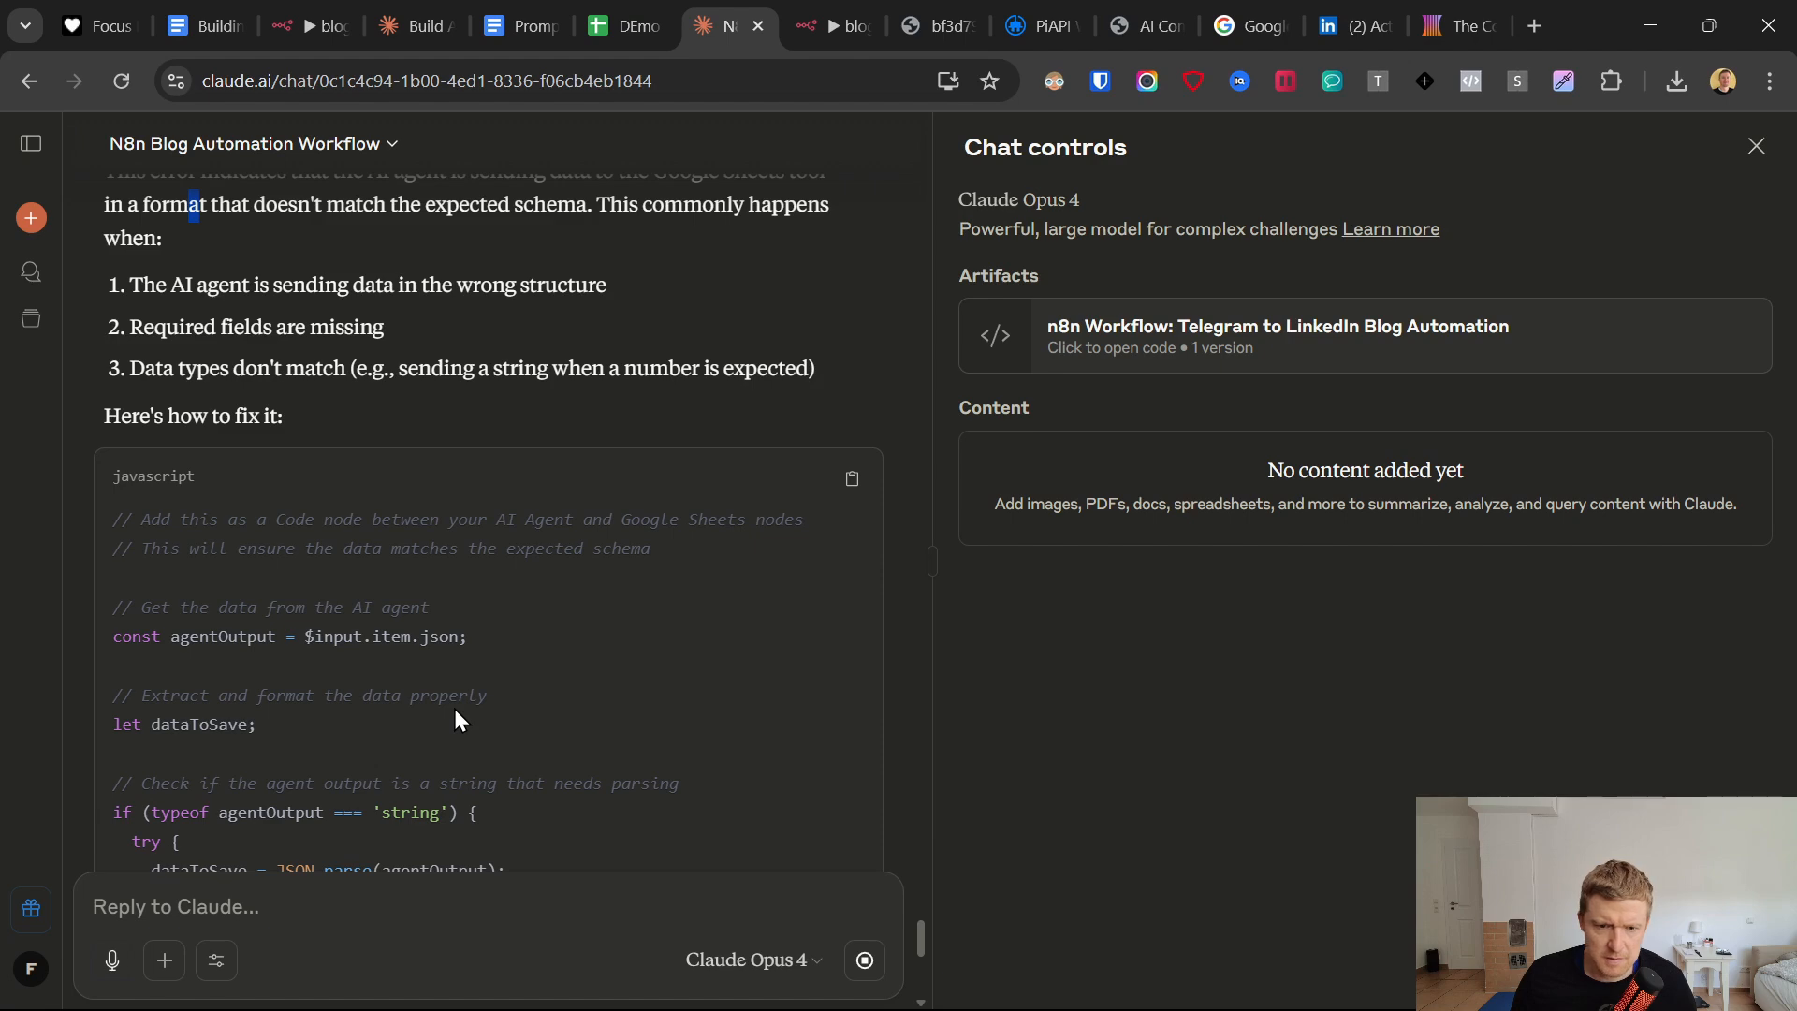
{"action": "scroll", "coordinate": [458, 714], "scroll_direction": "down", "scroll_amount": 10}
{"action": "scroll", "coordinate": [367, 649], "scroll_direction": "up", "scroll_amount": 9}
{"action": "scroll", "coordinate": [332, 508], "scroll_direction": "up", "scroll_amount": 1}
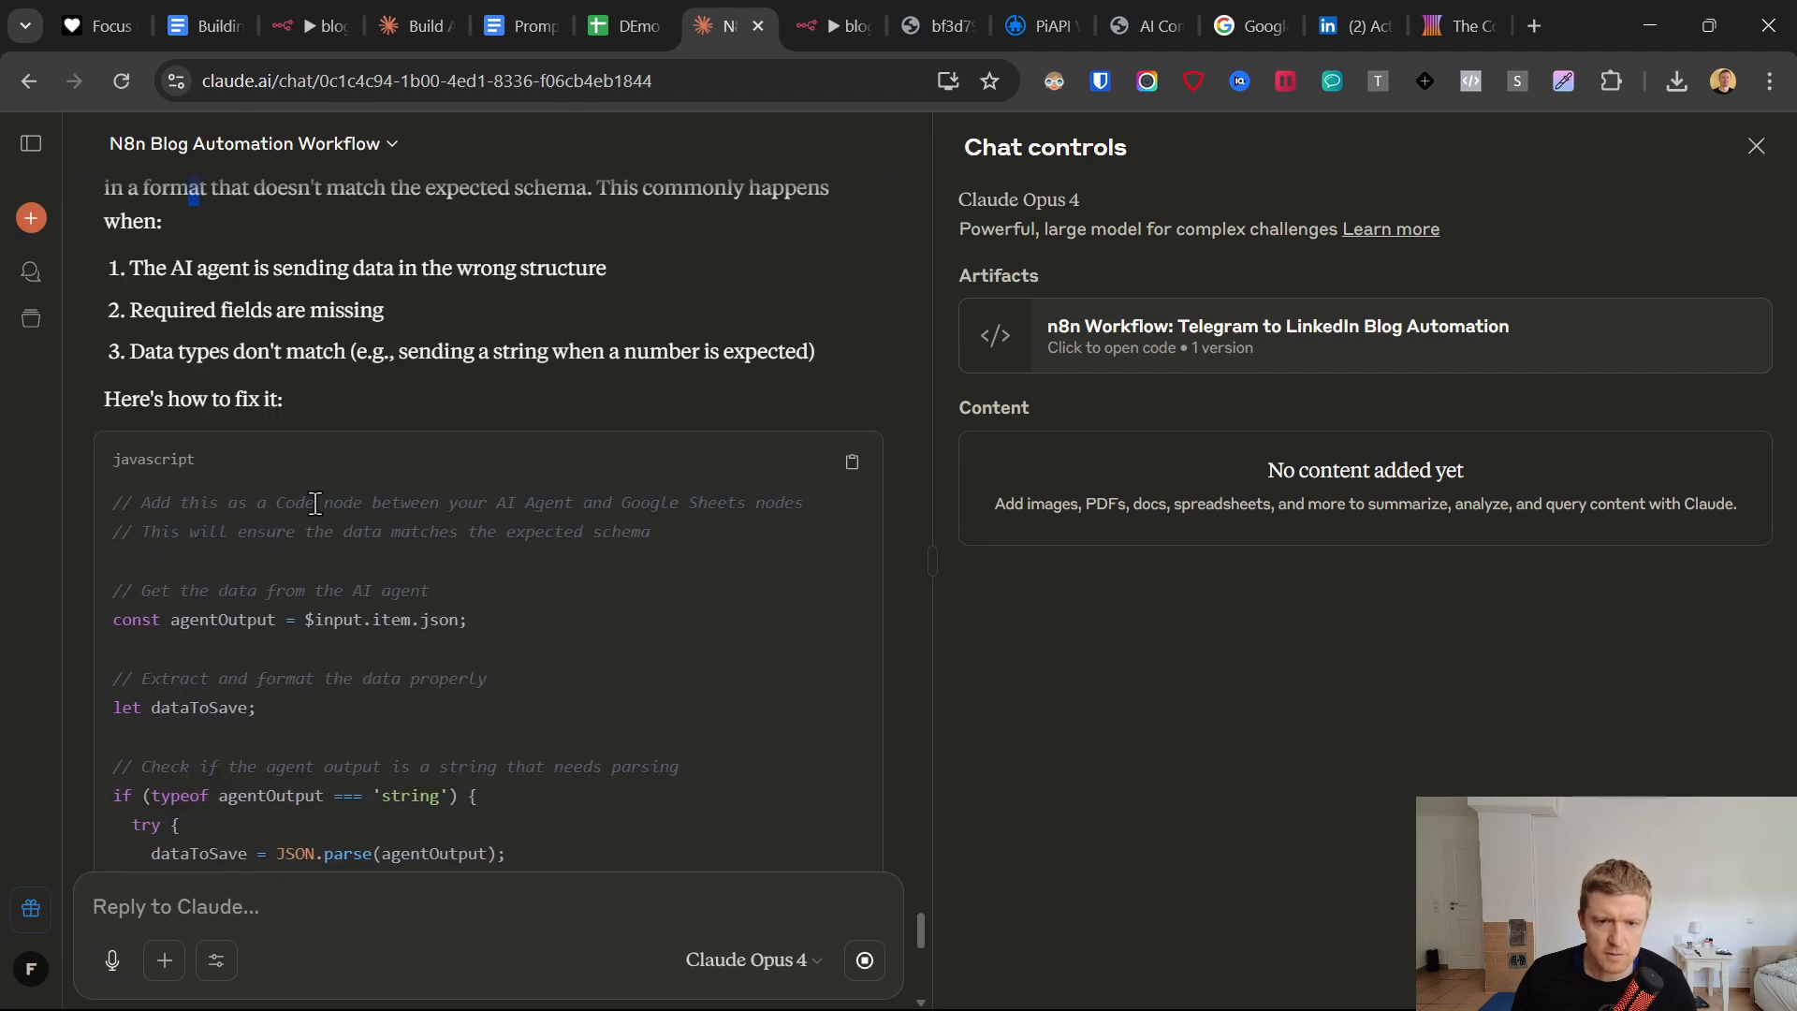
{"action": "left_click_drag", "start_coordinate": [208, 512], "coordinate": [731, 561]}
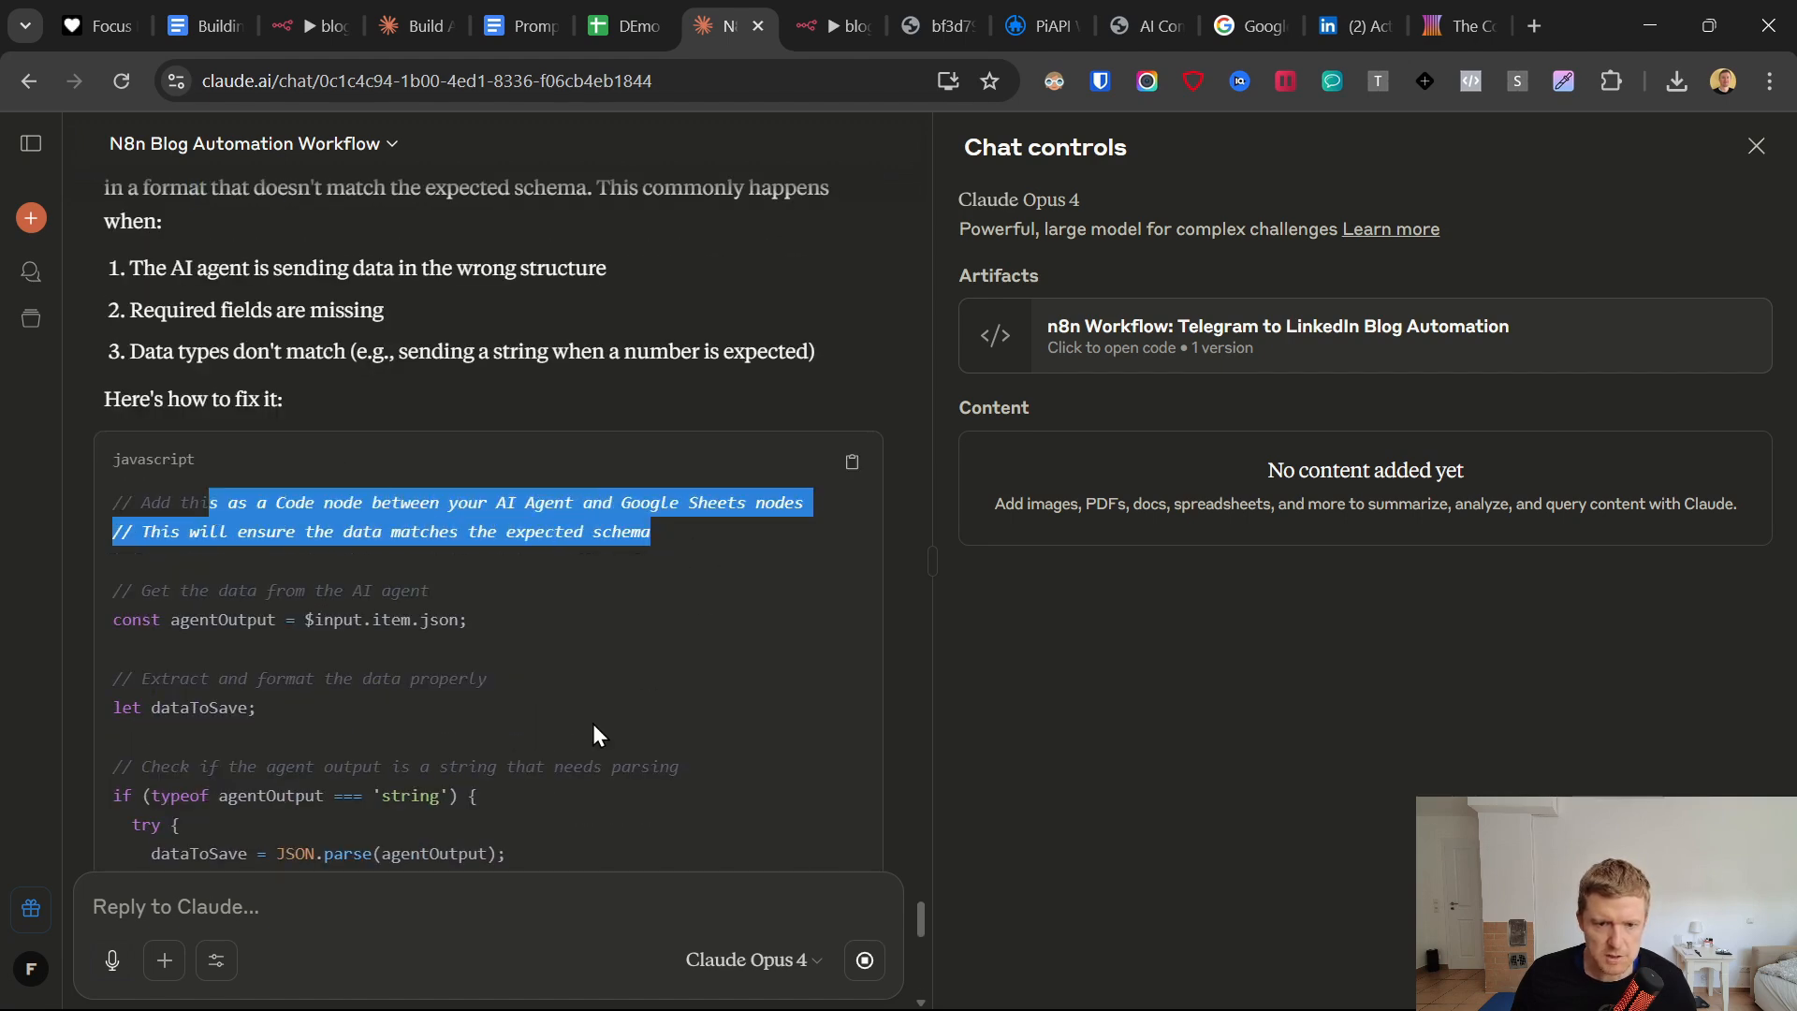
Write Claude a follow-up message about the Google Sheet node, starting with "remember the gogole sheet node is".
{"action": "left_click", "coordinate": [402, 906]}
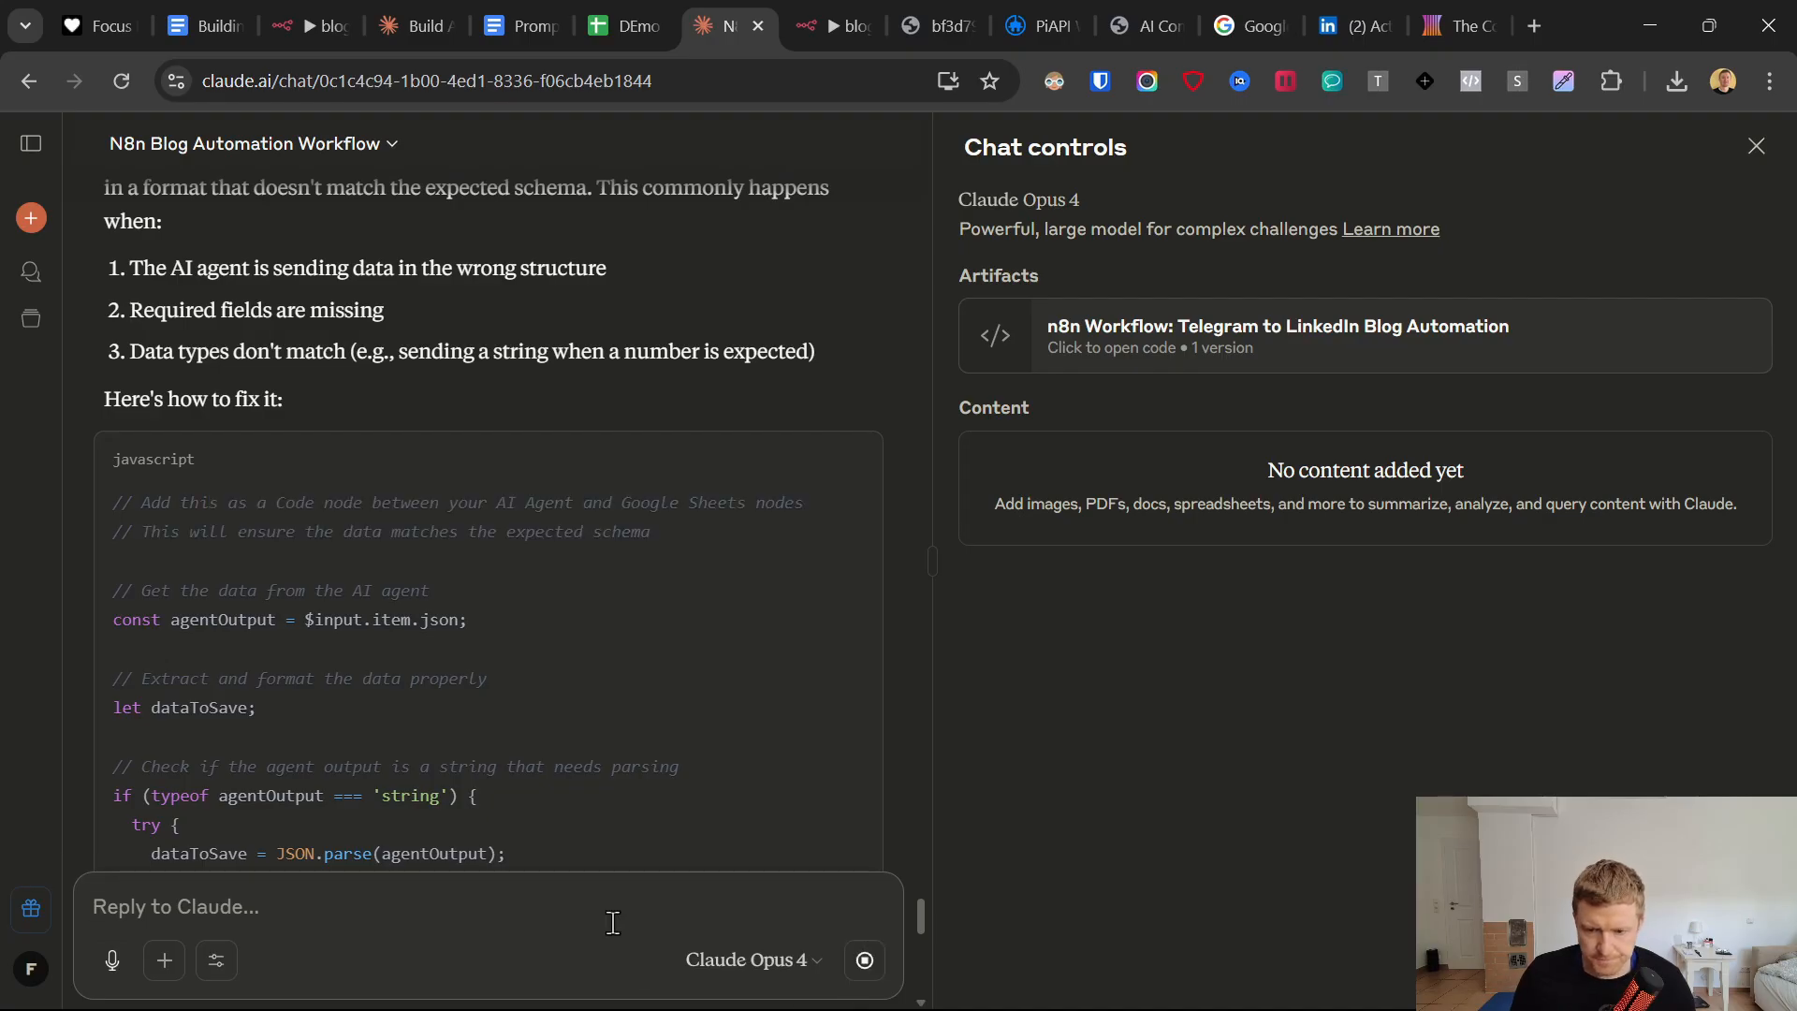
{"action": "type", "text": "remem"}
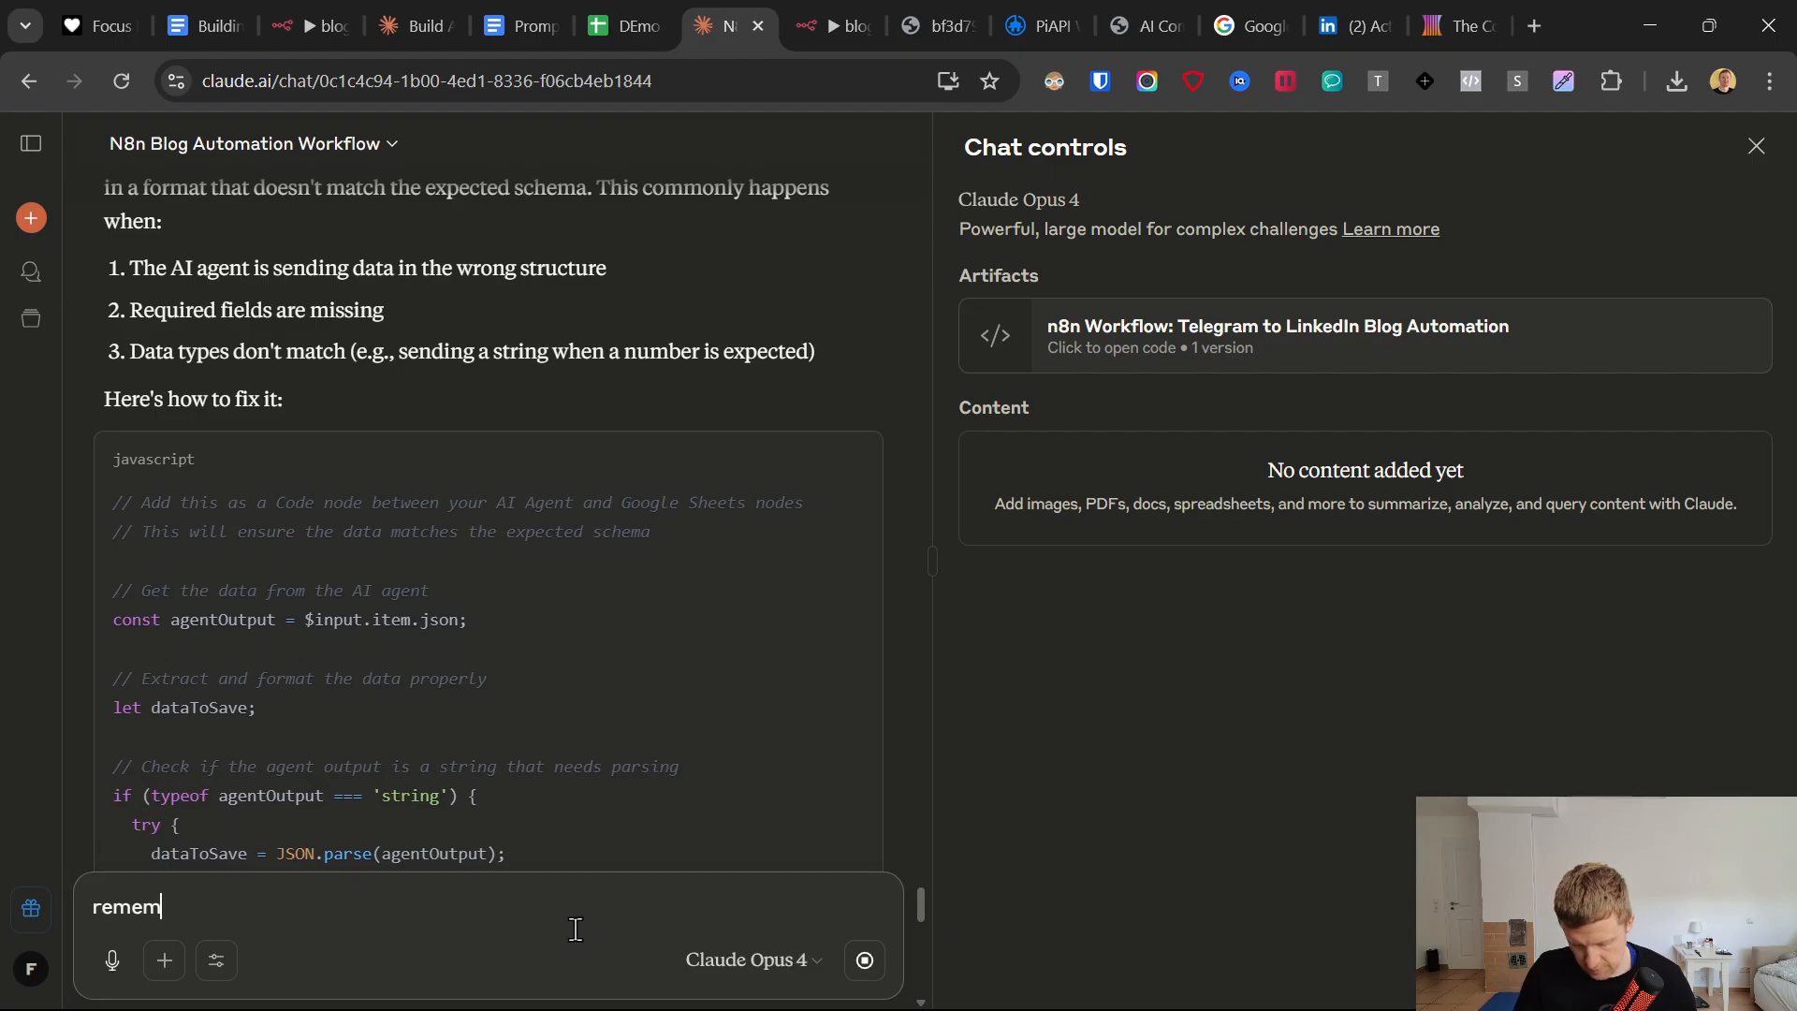
{"action": "type", "text": "ber the gogole sheet node is directly attedhc as tool and no in beteen n"}
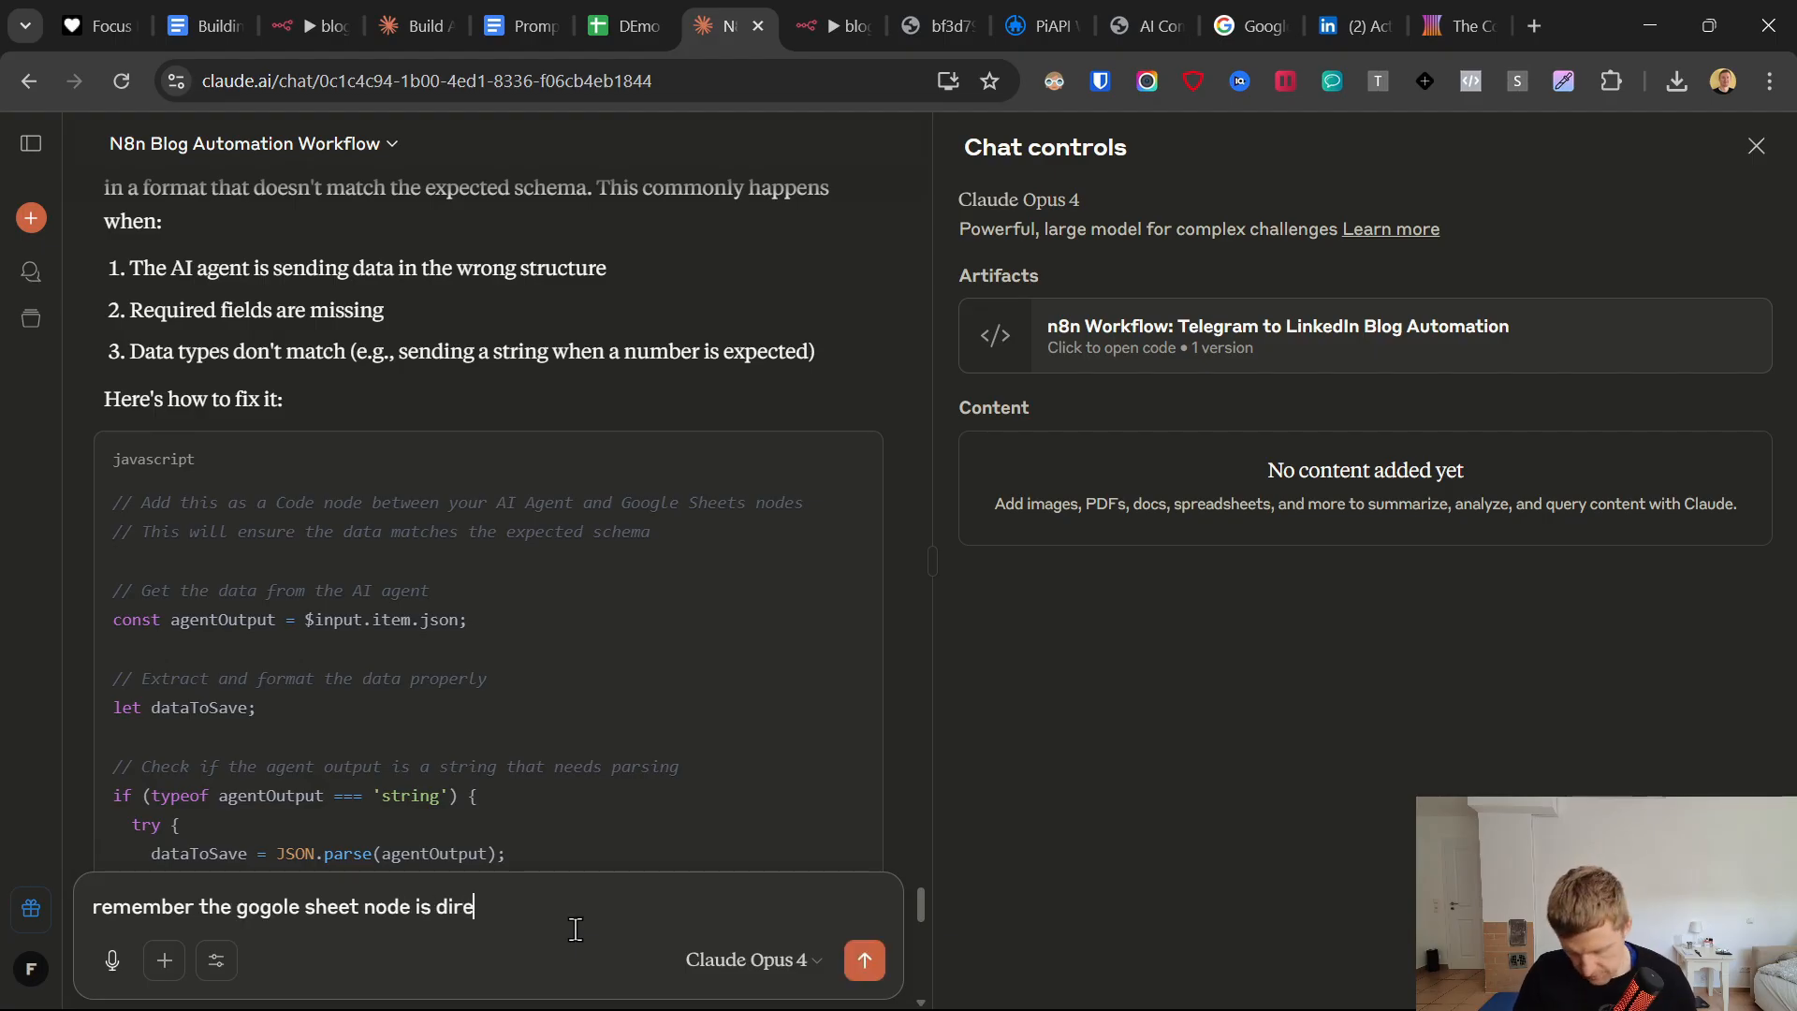
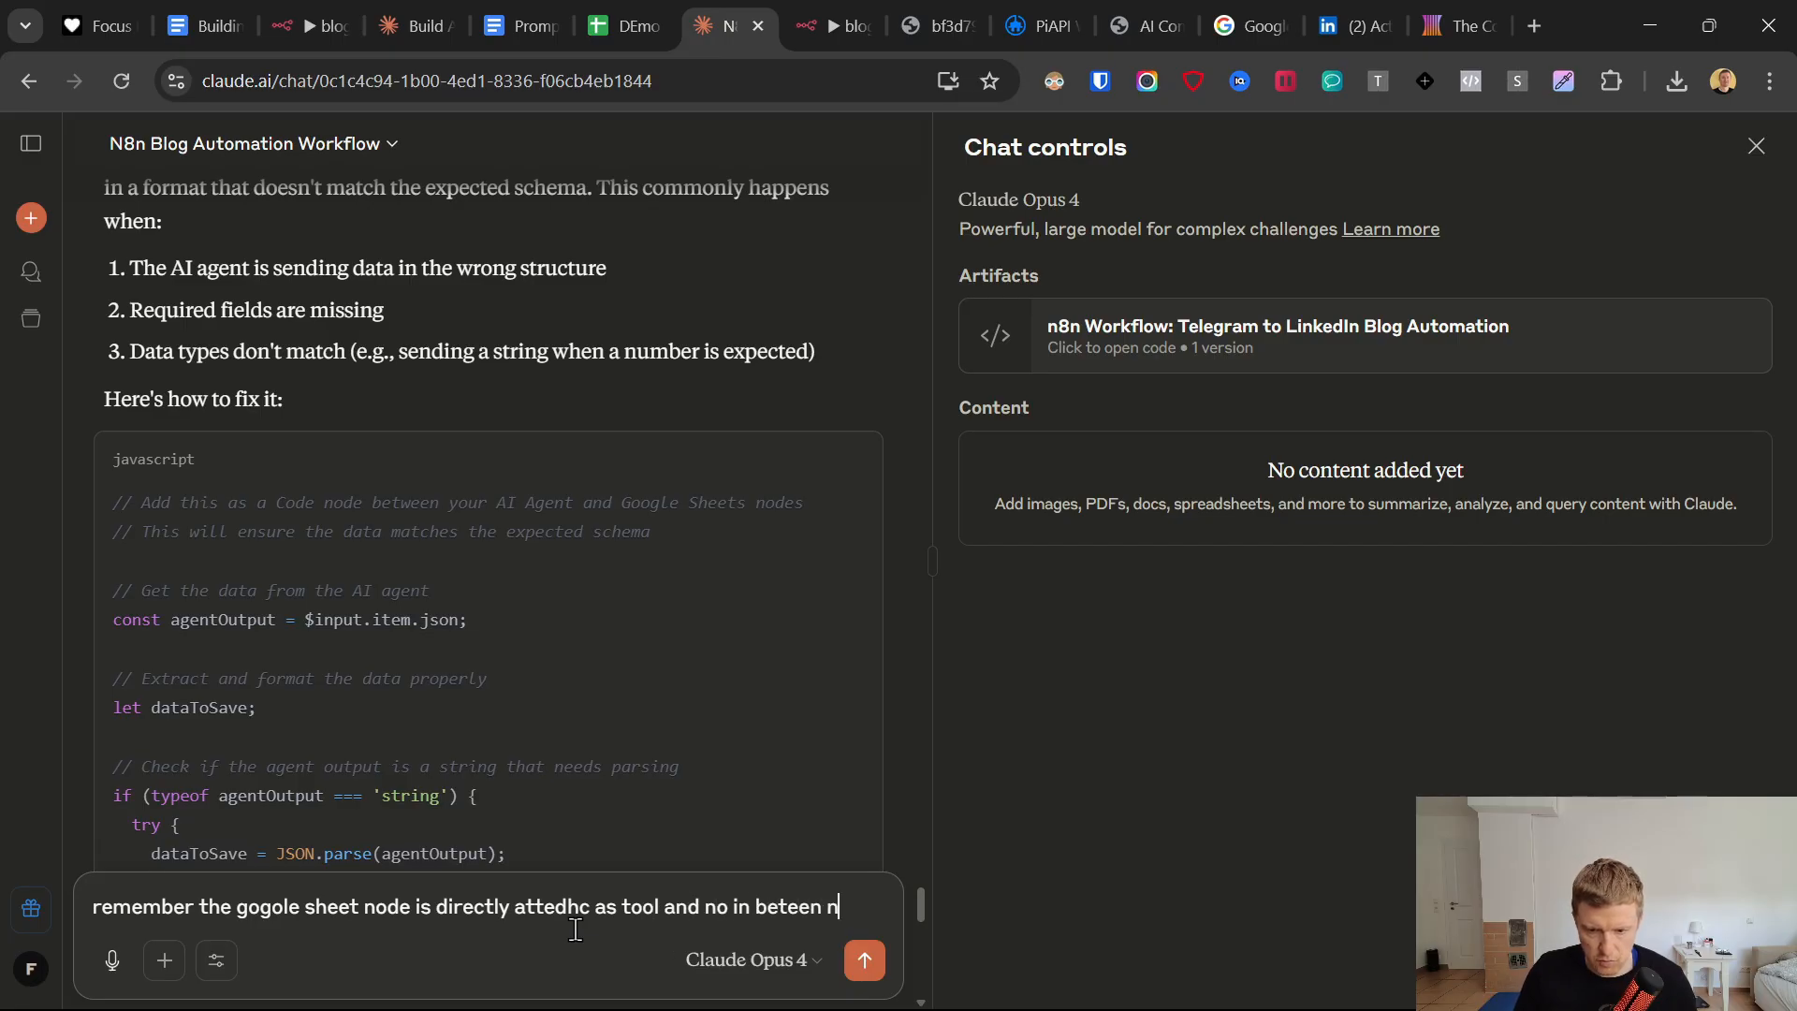
Finish the message to Claude with "no in beteen node is allowed" and send it.
{"action": "type", "text": "ode is allowed"}
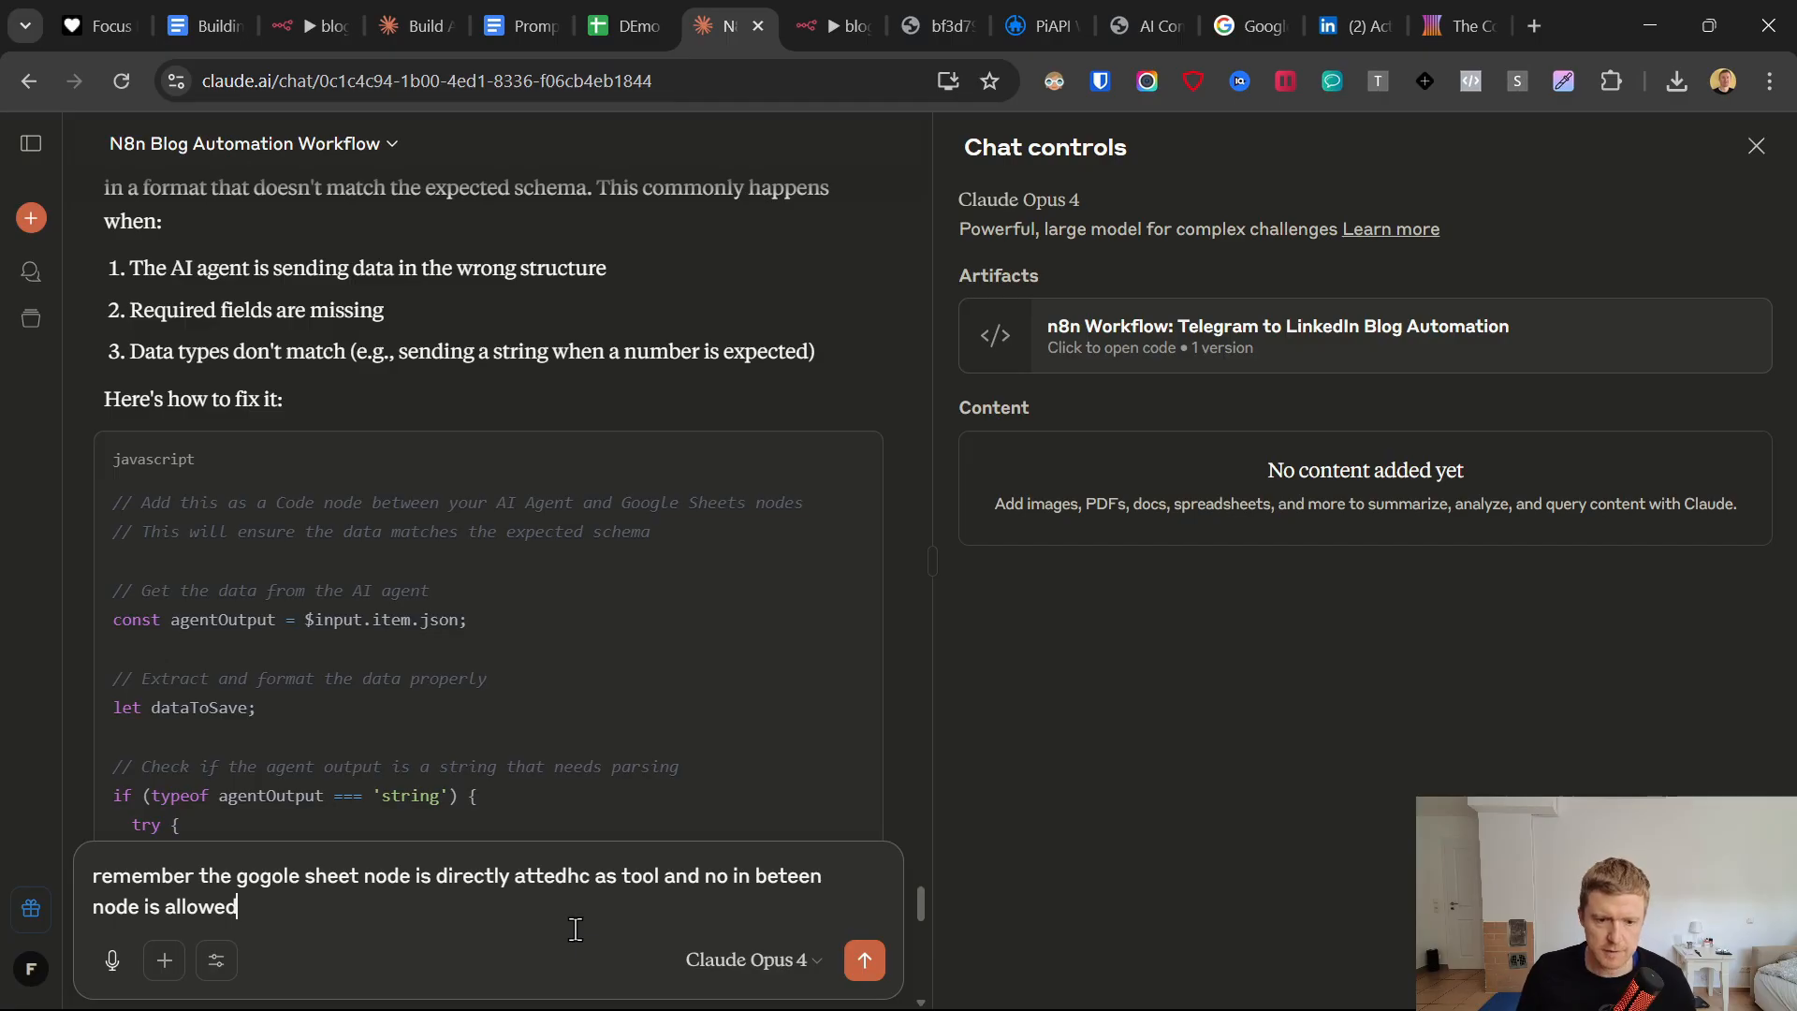
{"action": "key", "text": "Return"}
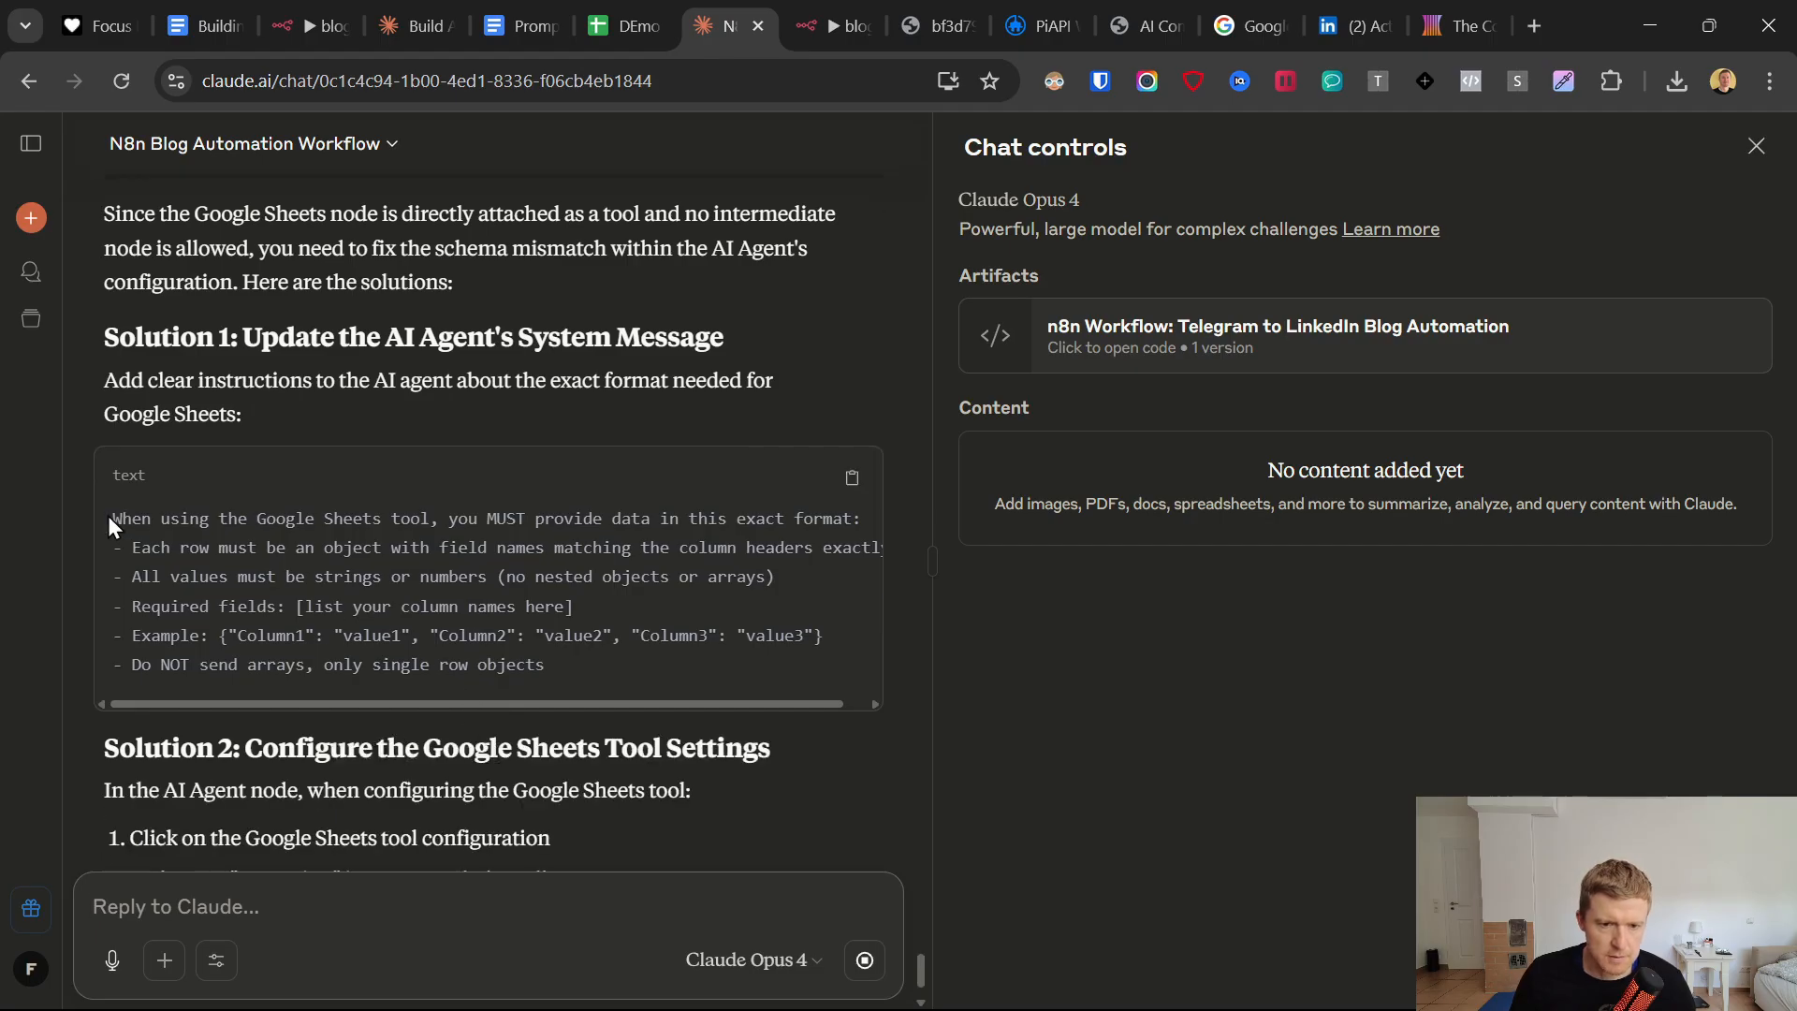
Copy the Google Sheets format instructions from Solution 1 of Claude's reply.
{"action": "left_click_drag", "start_coordinate": [109, 515], "coordinate": [636, 686]}
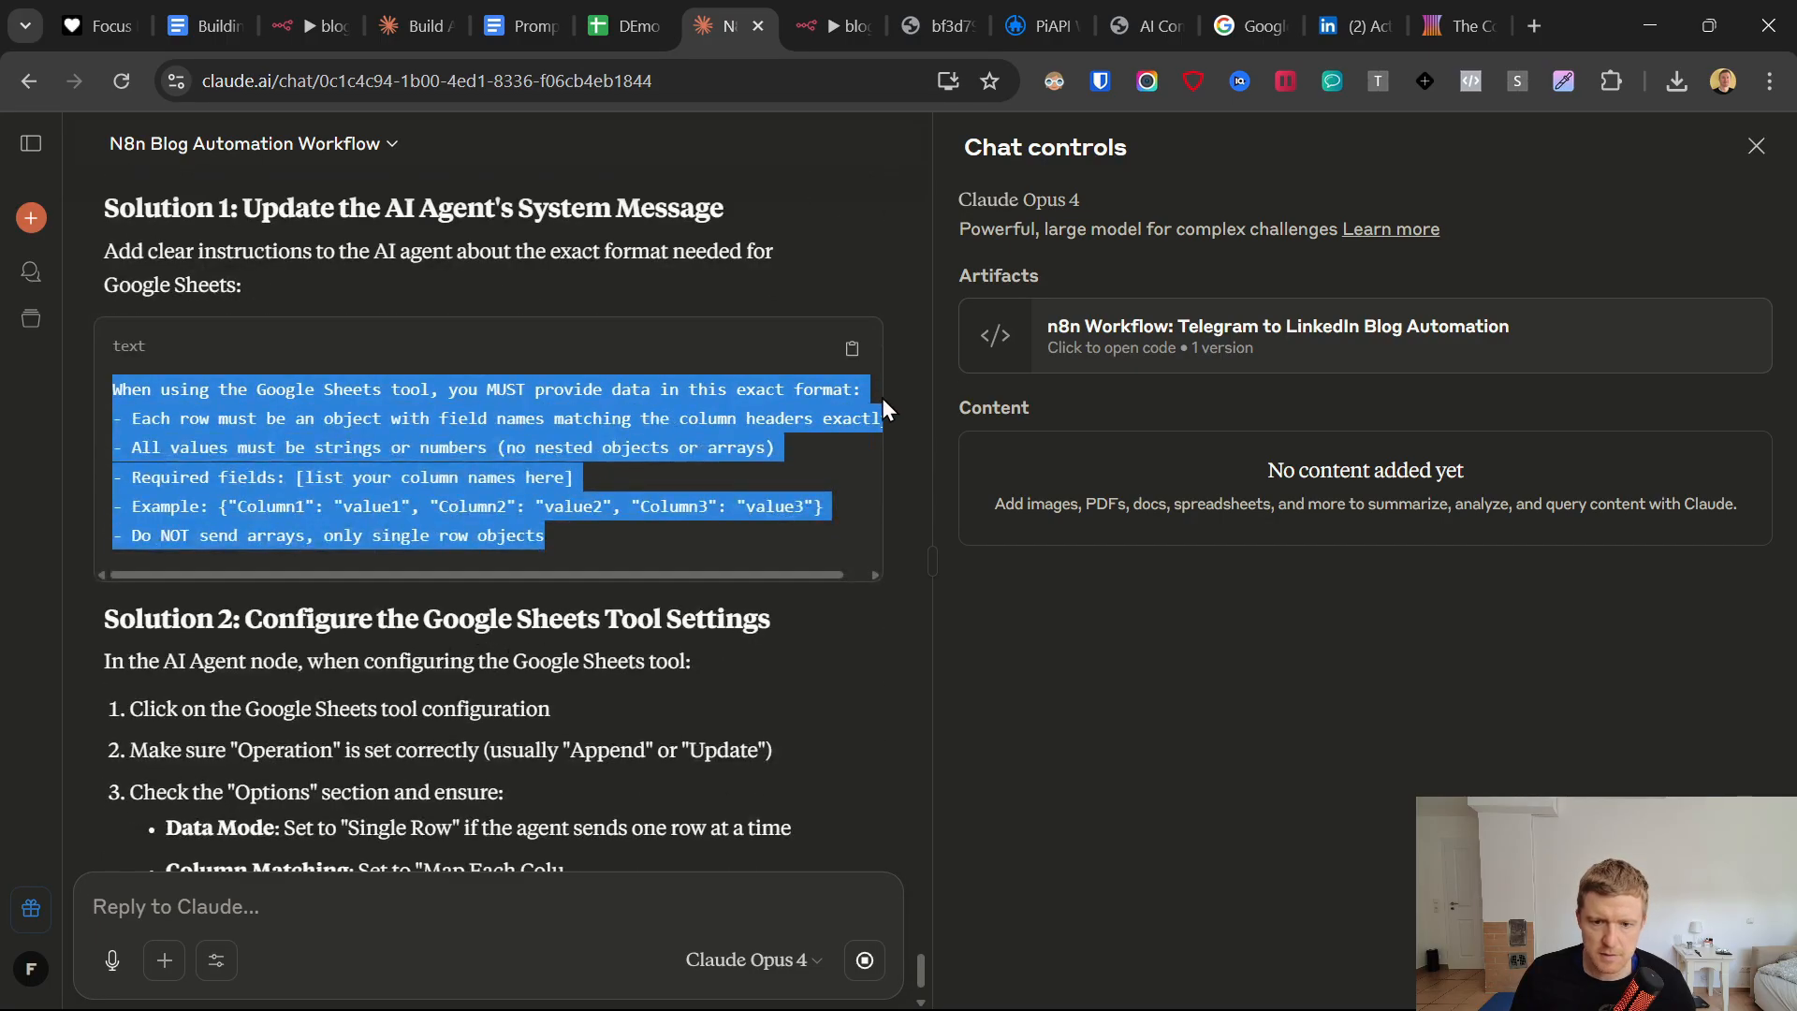
{"action": "left_click", "coordinate": [851, 354]}
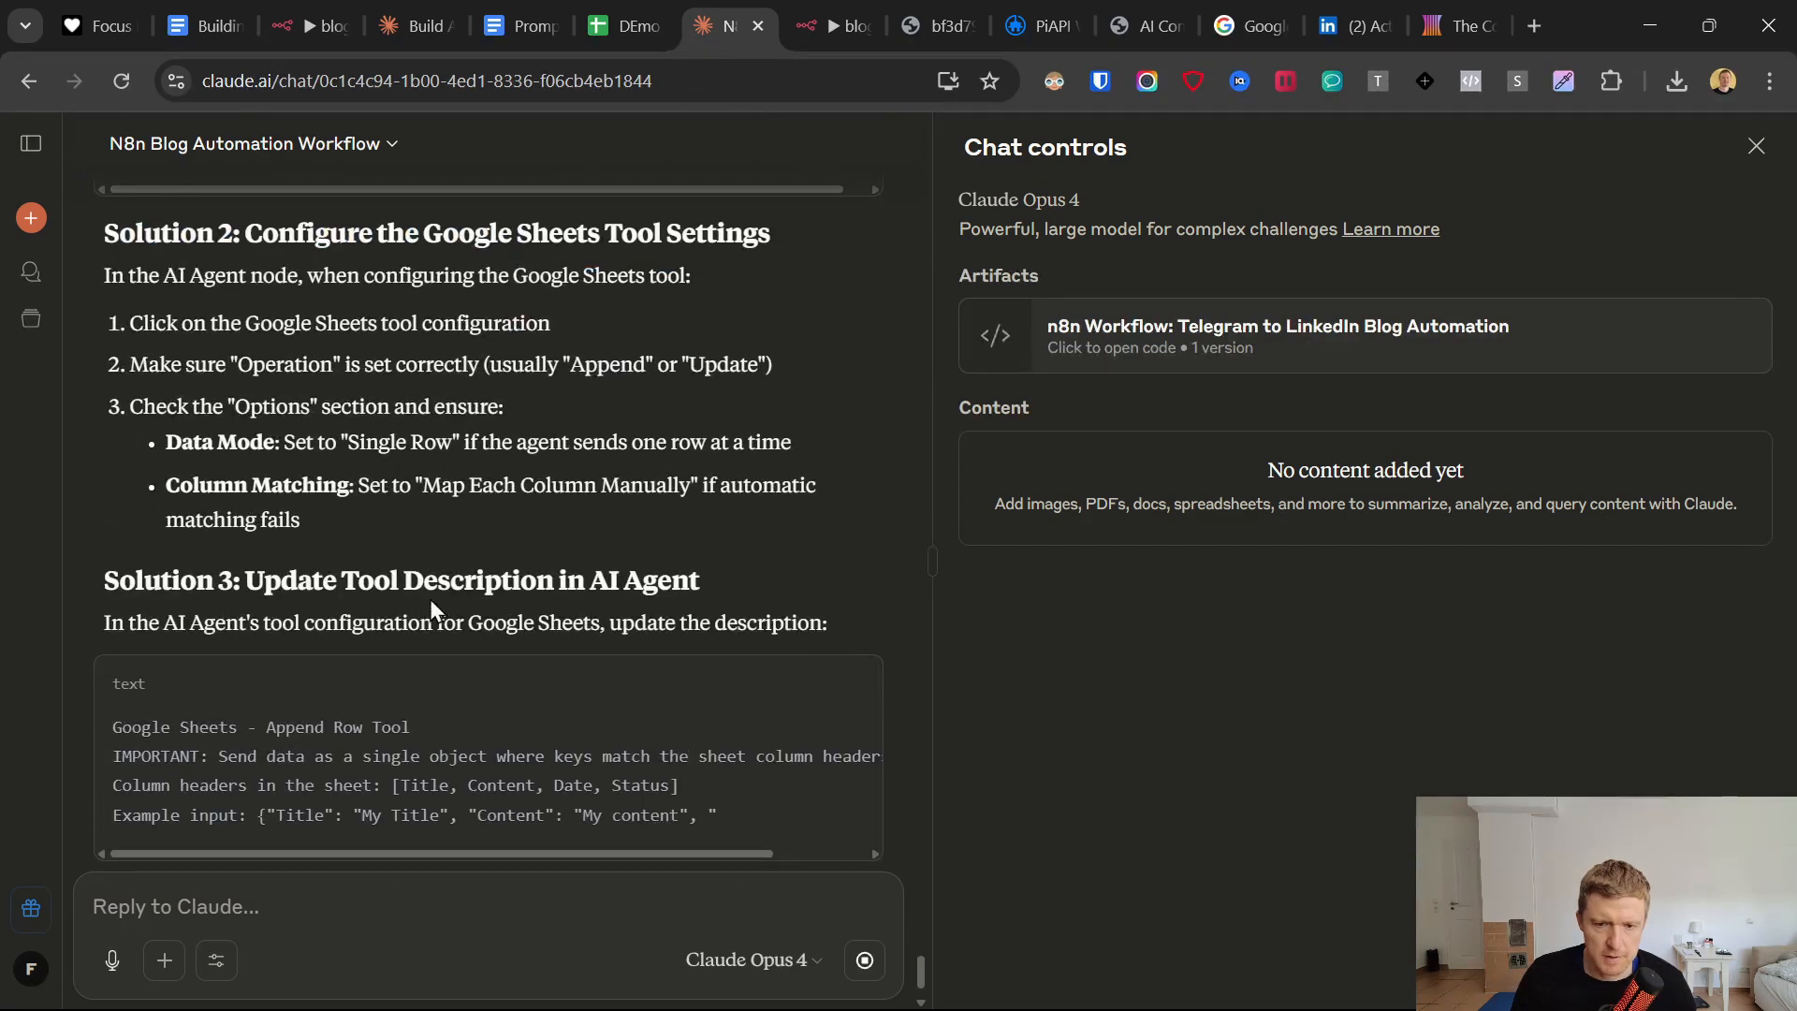
{"action": "scroll", "coordinate": [513, 531], "scroll_direction": "up", "scroll_amount": 4}
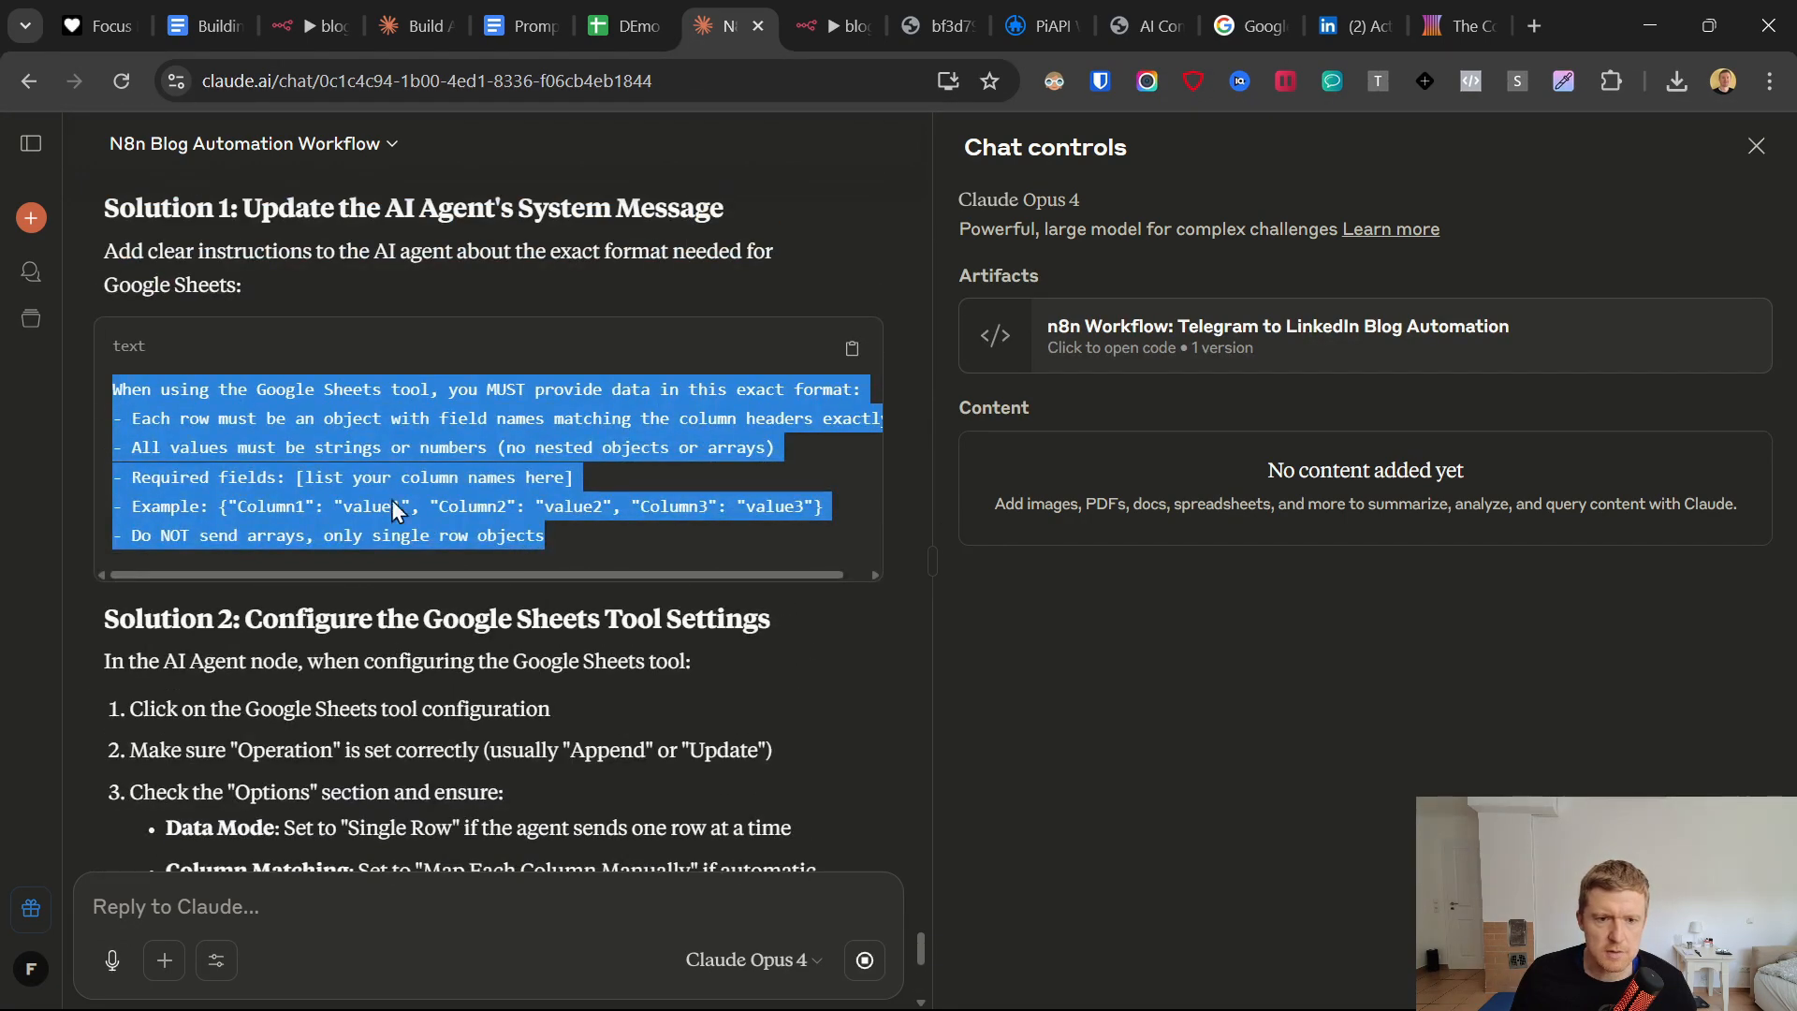
In n8n, add the copied Google Sheets format instructions at the end of the AI Agent Summarizer's system message.
{"action": "left_click", "coordinate": [791, 7]}
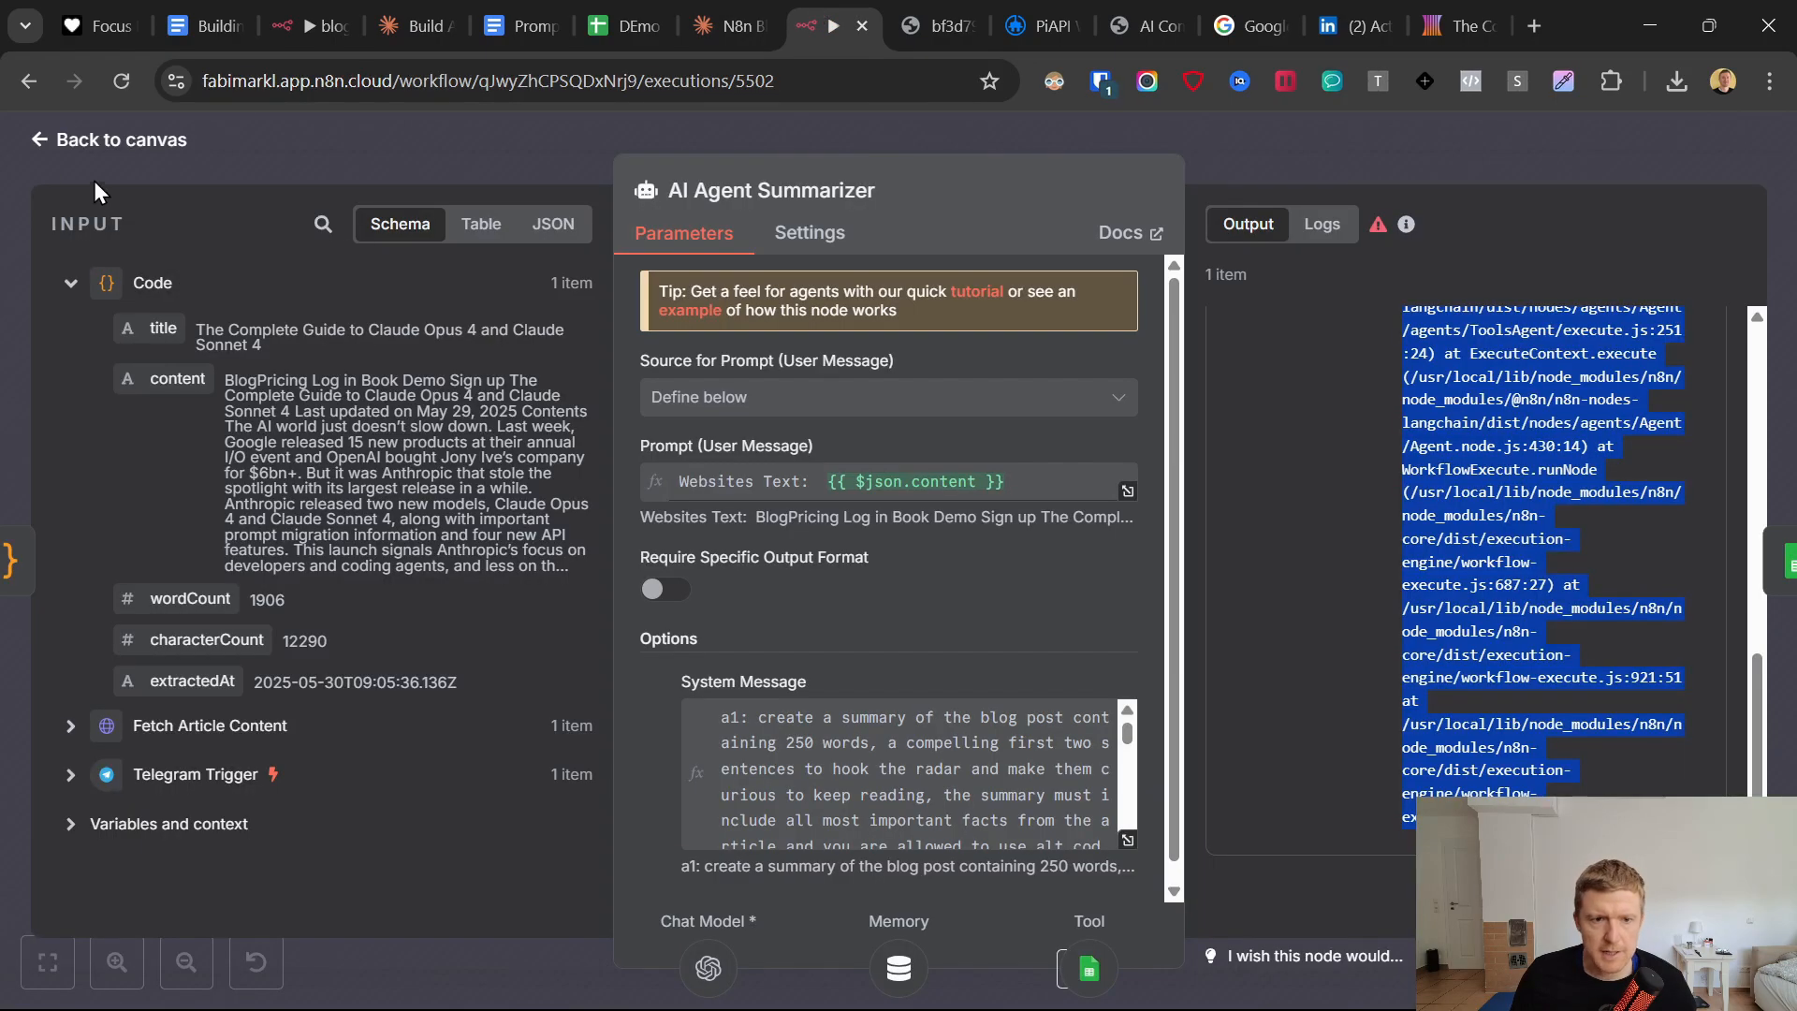
{"action": "left_click", "coordinate": [30, 146]}
{"action": "left_click", "coordinate": [881, 195]}
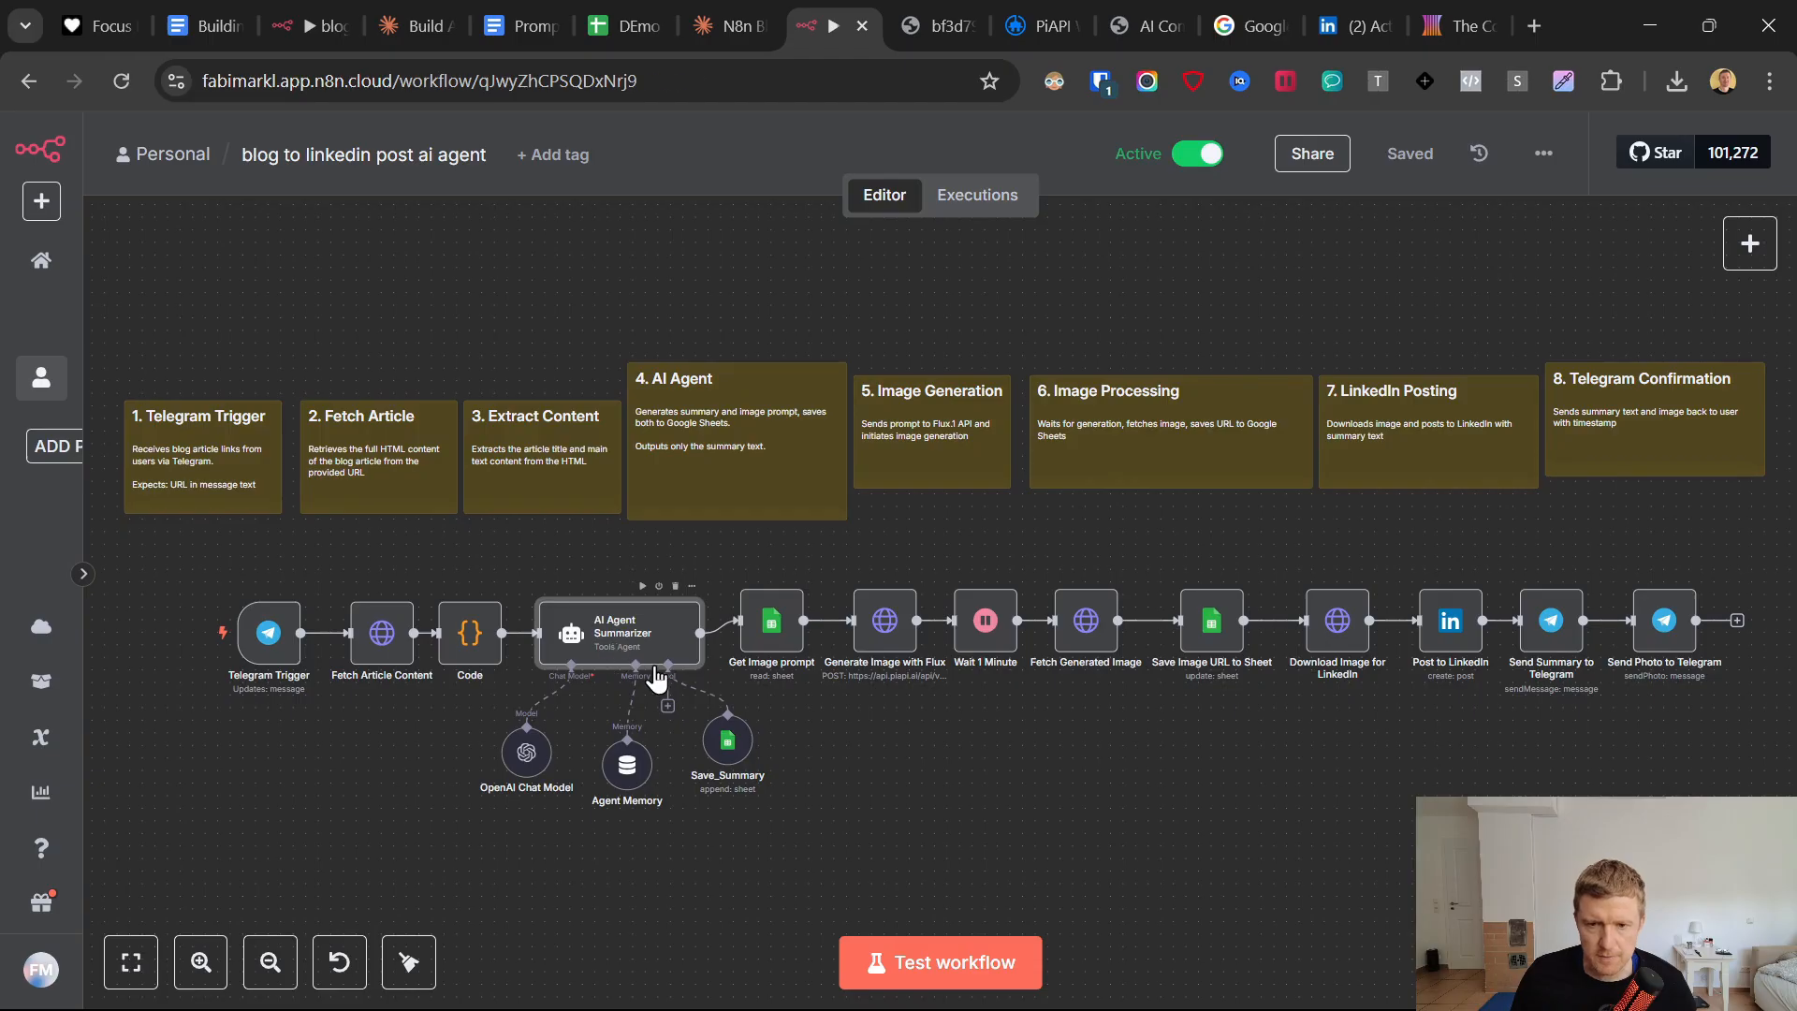
{"action": "double_click", "coordinate": [646, 655]}
{"action": "scroll", "coordinate": [1041, 739], "scroll_direction": "down", "scroll_amount": 1}
{"action": "left_click", "coordinate": [1091, 823]}
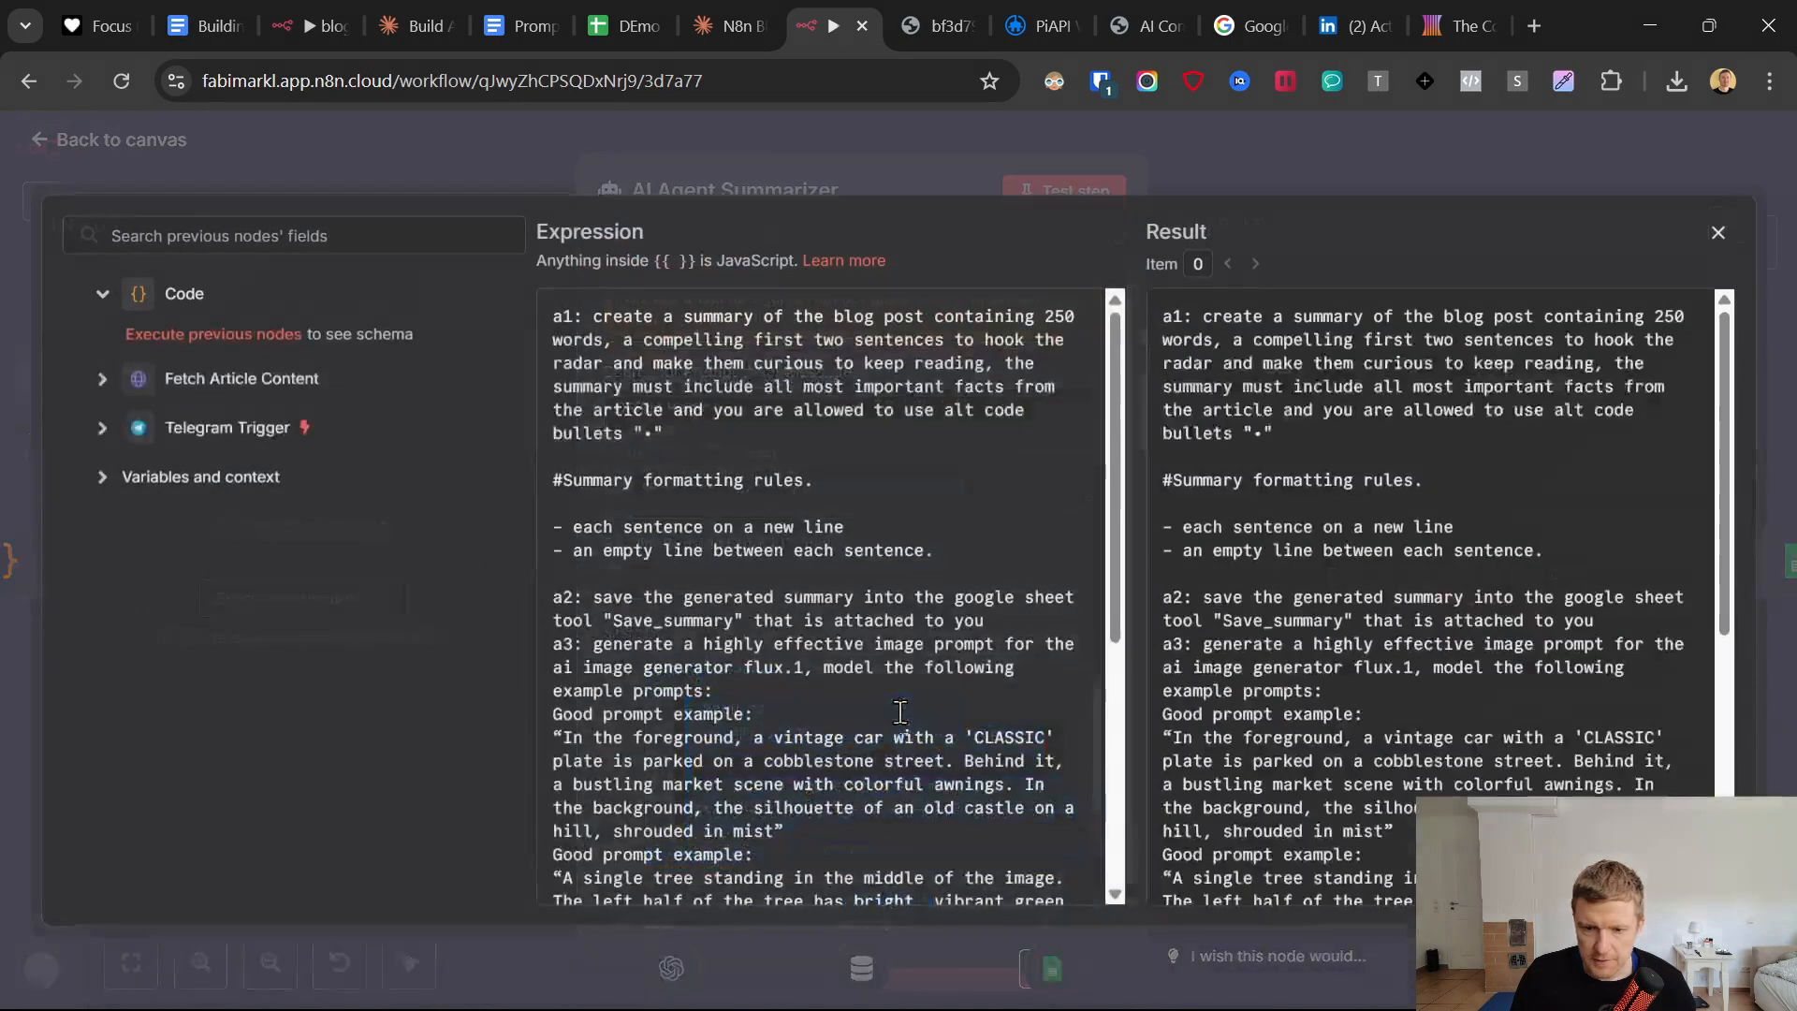
{"action": "scroll", "coordinate": [833, 561], "scroll_direction": "down", "scroll_amount": 10}
{"action": "left_click", "coordinate": [825, 869]}
{"action": "key", "text": "ctrl+v"}
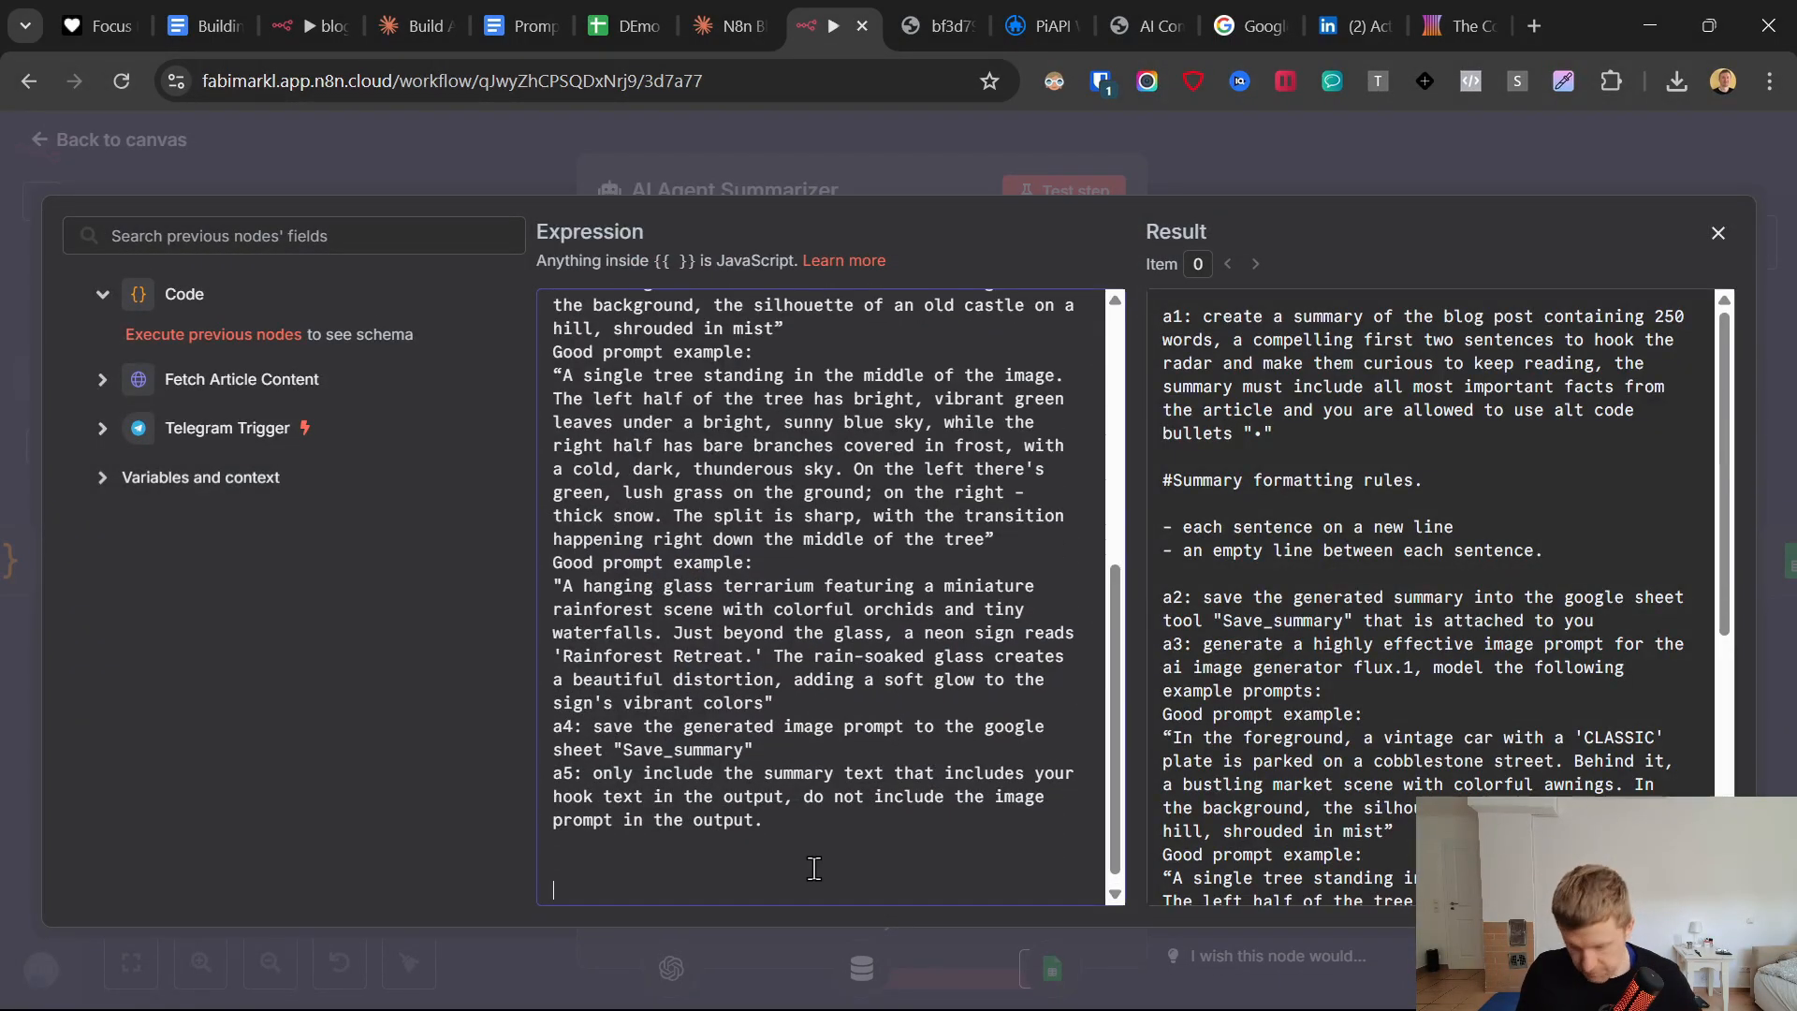
Add the heading "#Rules for using Google sheet Tool:" with a blank line above the added format instructions.
{"action": "left_click", "coordinate": [554, 679]}
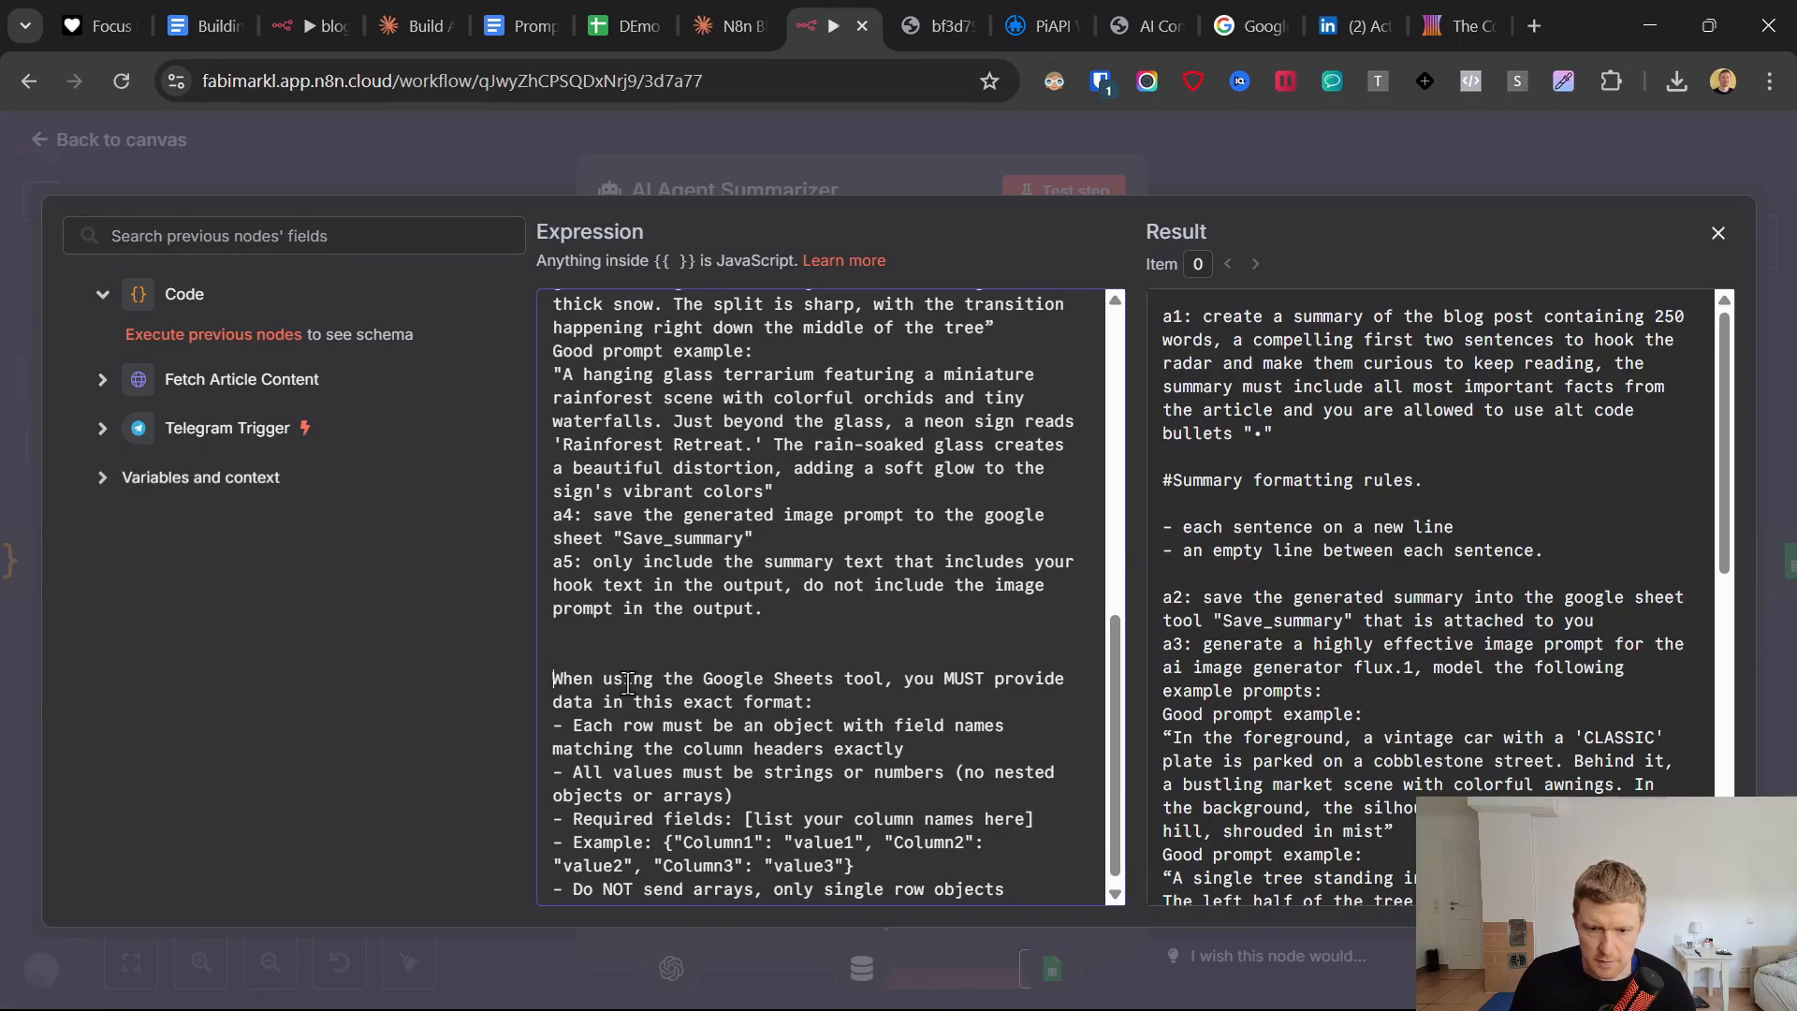
{"action": "type", "text": "#"}
{"action": "type", "text": "Rules hwen u"}
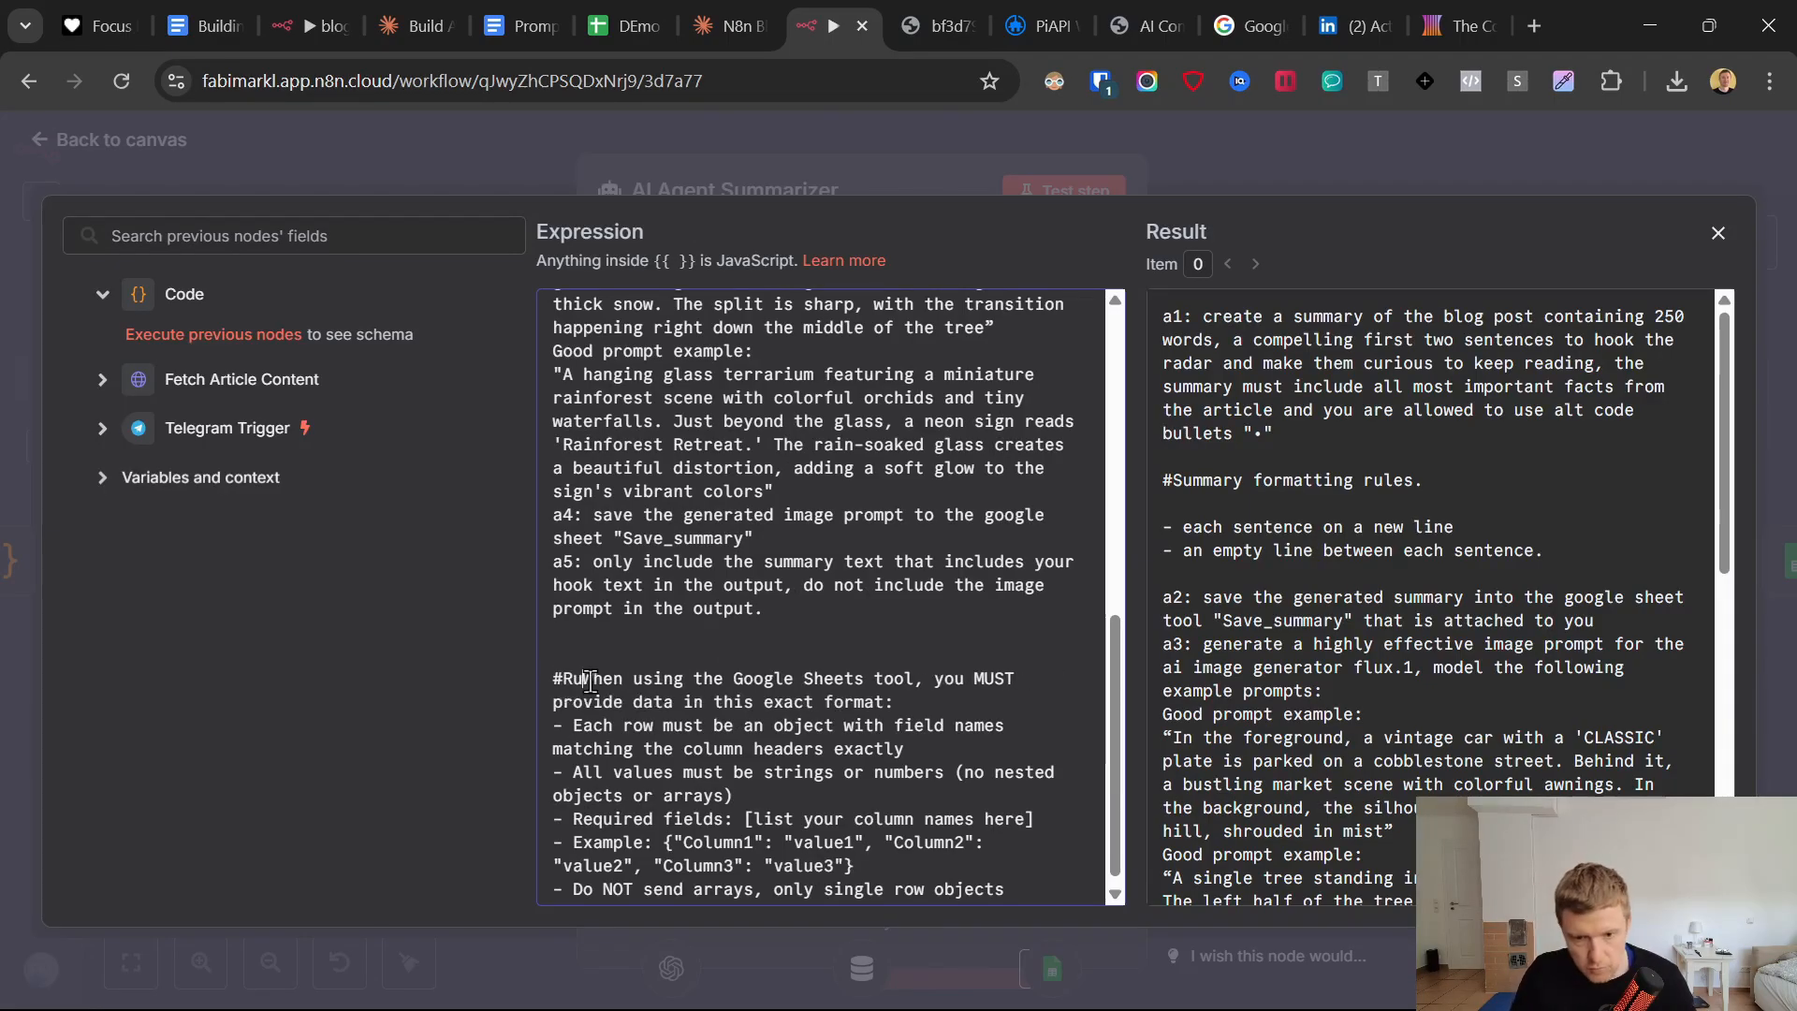
{"action": "key", "text": "BackSpace"}
{"action": "key", "text": "BackSpace"}
{"action": "key", "text": "BackSpace"}
{"action": "key", "text": "BackSpace"}
{"action": "key", "text": "BackSpace"}
{"action": "key", "text": "BackSpace"}
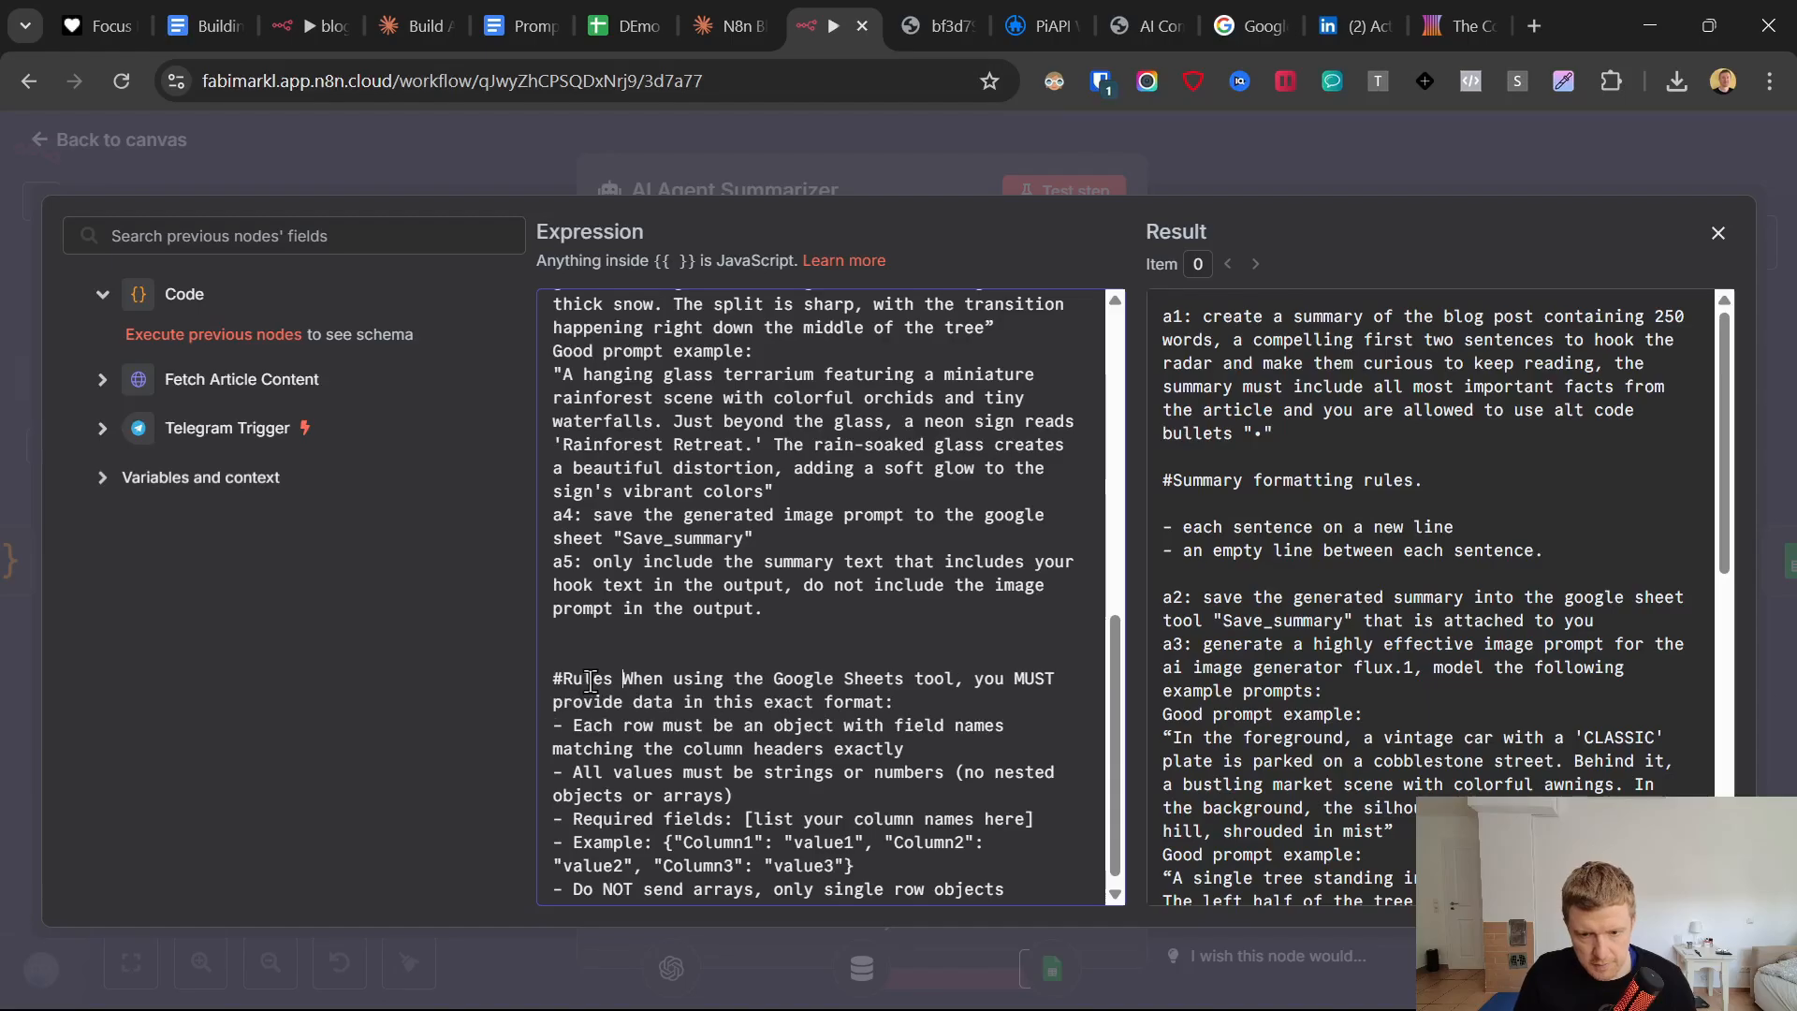
{"action": "type", "text": "for using Googl"}
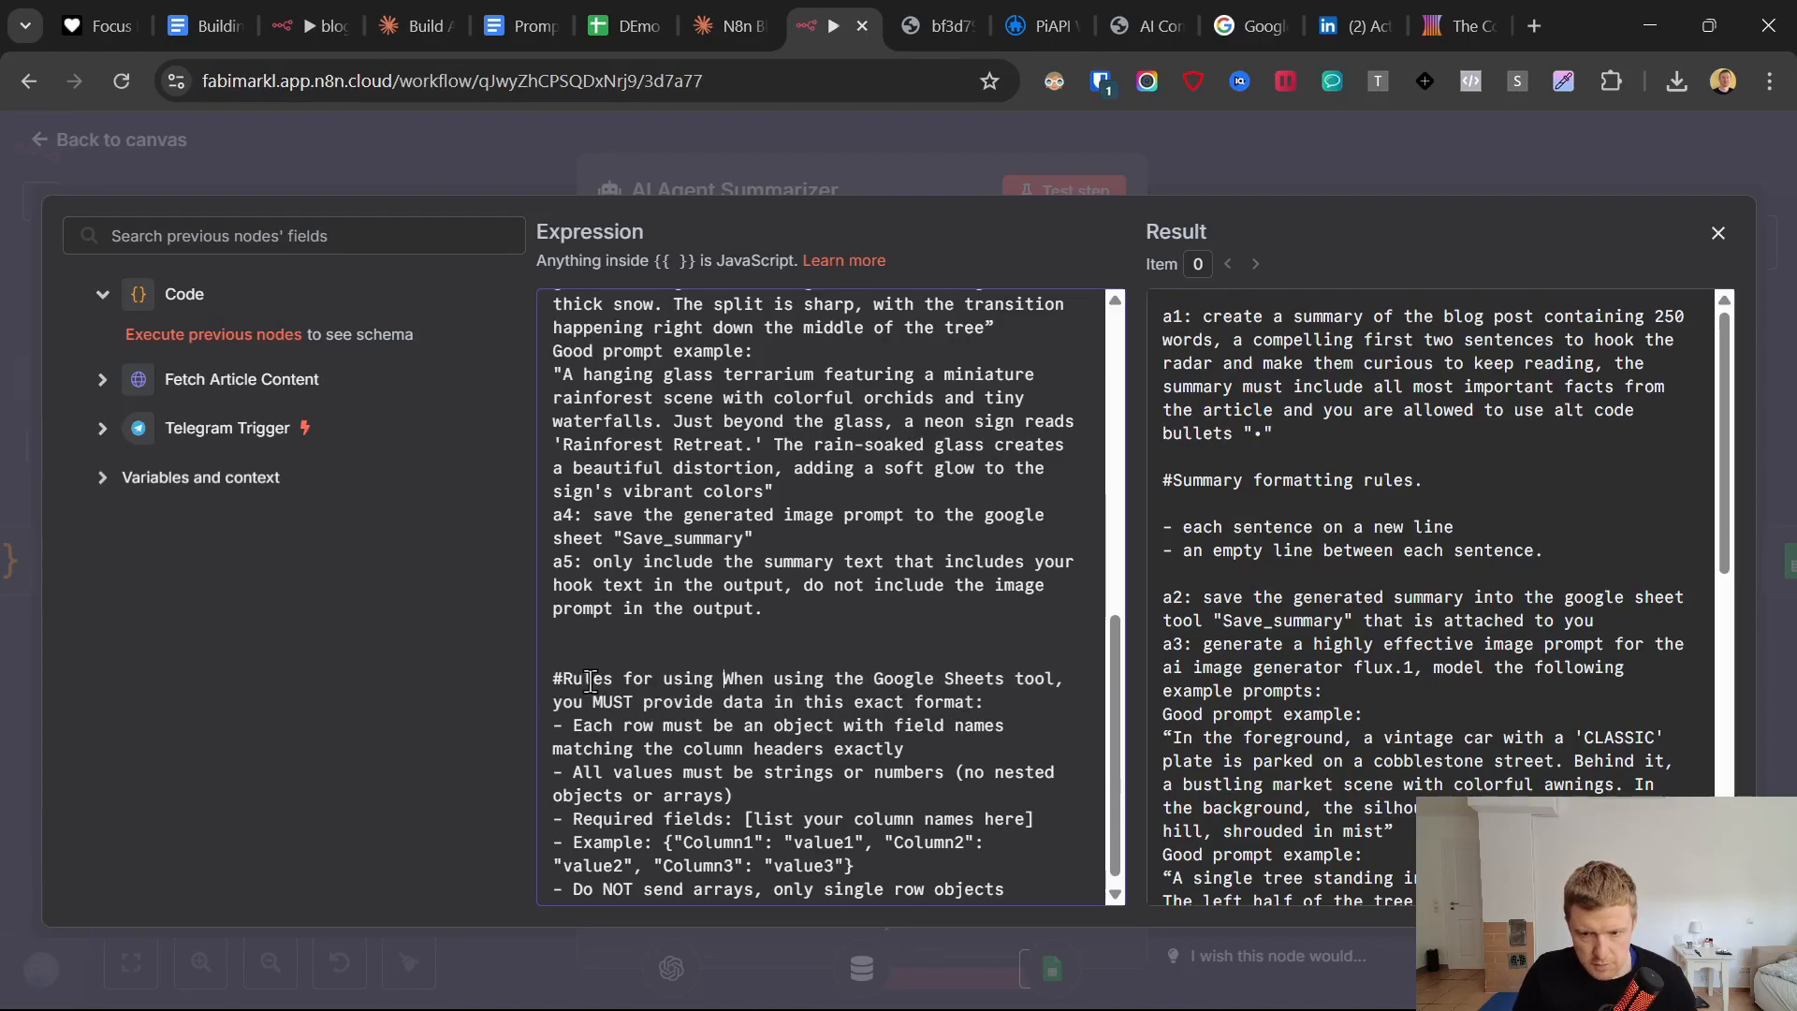
{"action": "type", "text": "e sheet "}
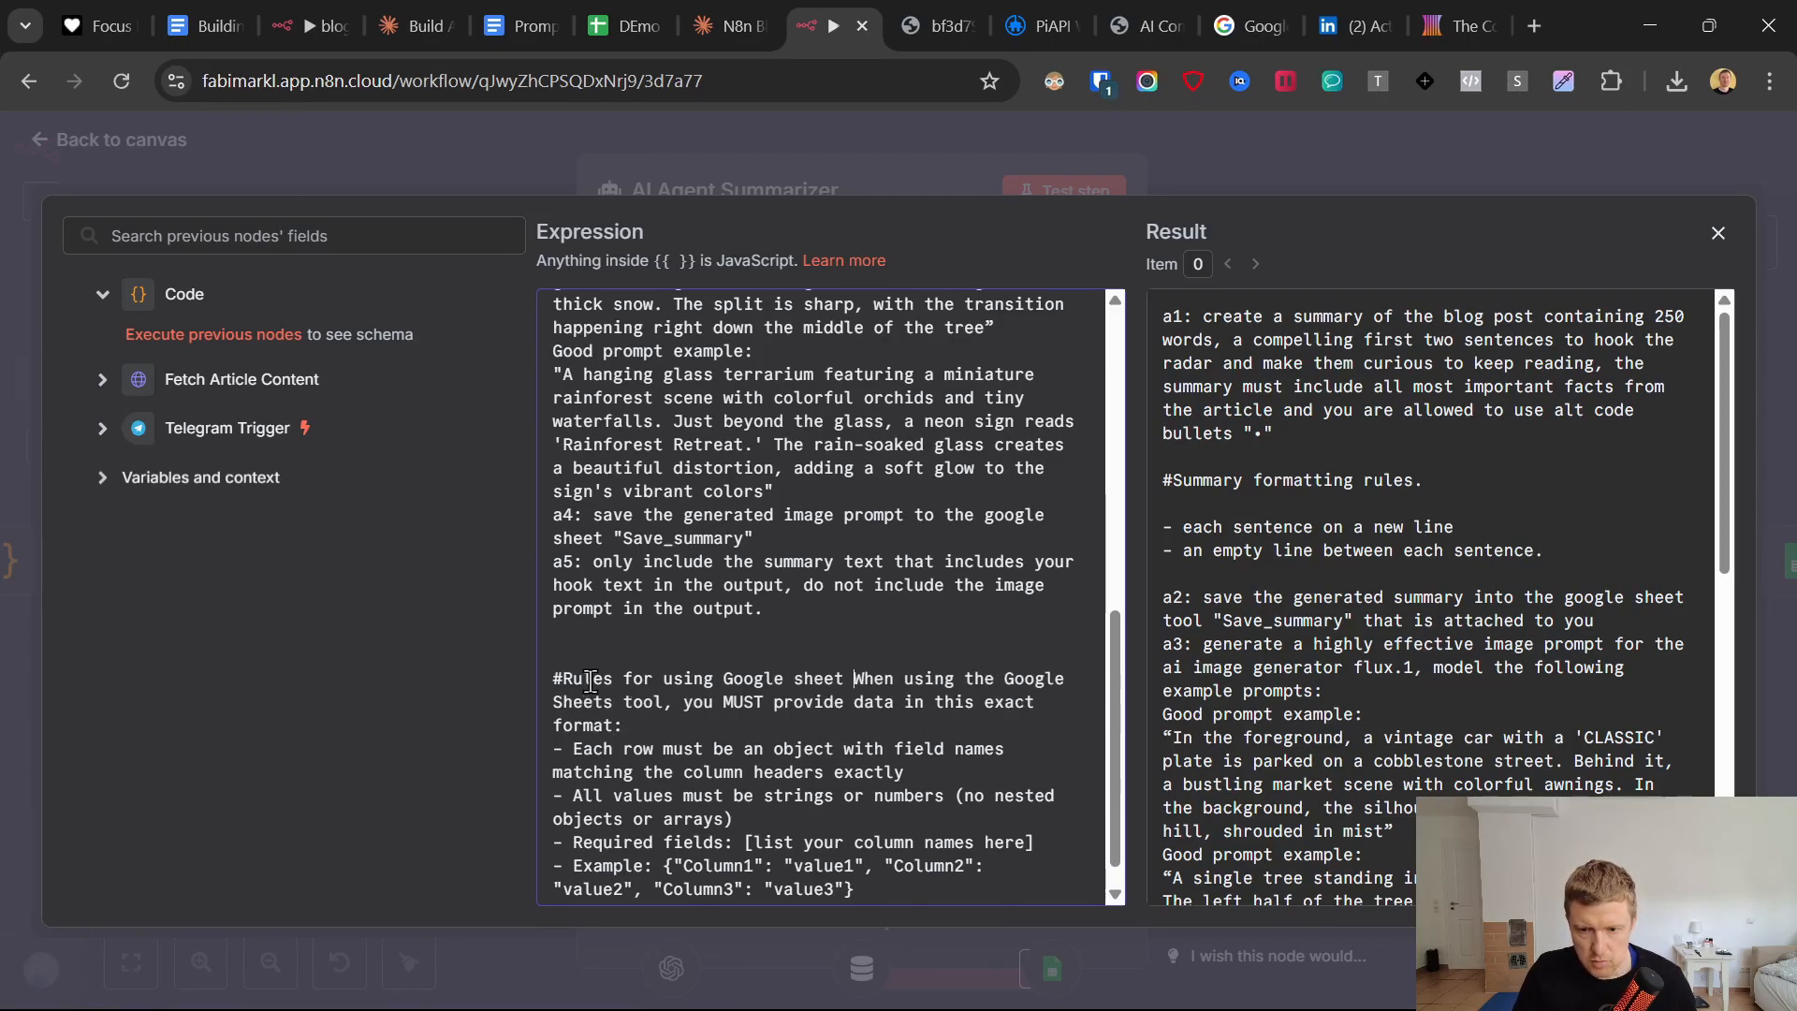
{"action": "type", "text": "Tool:"}
{"action": "key", "text": "Return"}
{"action": "key", "text": "Return"}
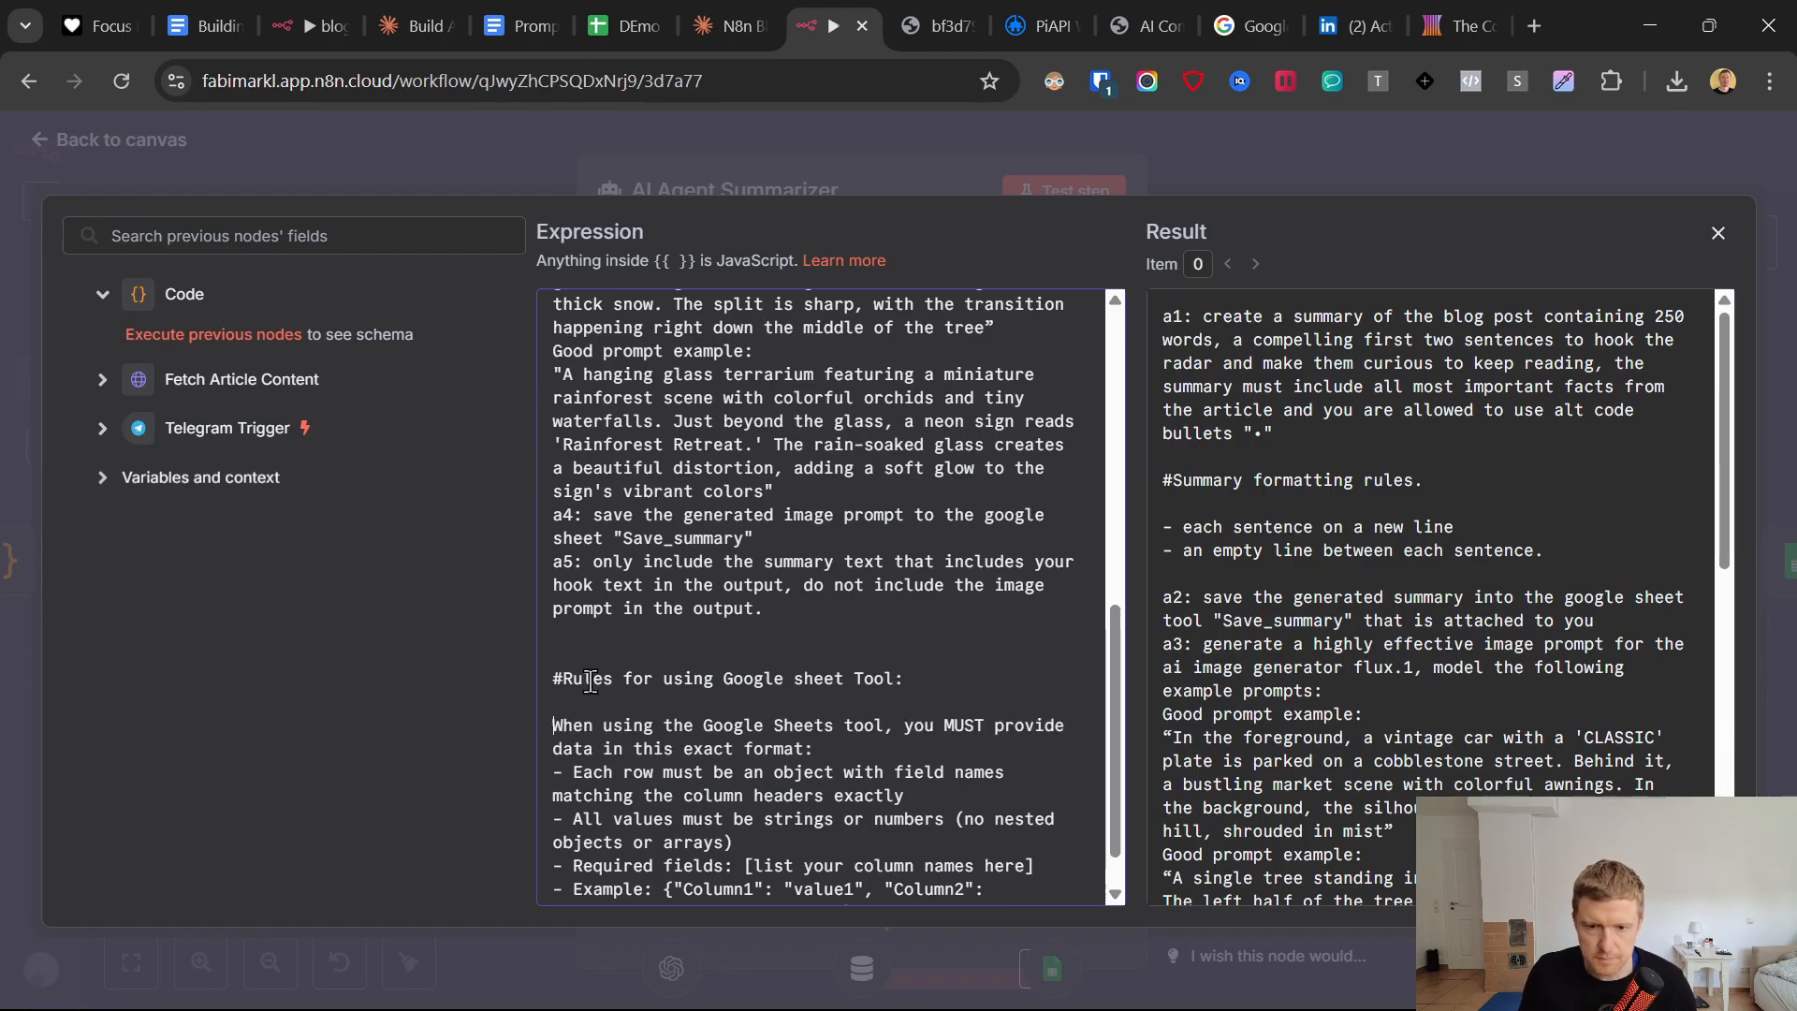
Read Claude's Solution 2 on Google Sheets tool settings and Solution 3 on the tool description.
{"action": "left_click", "coordinate": [739, 4]}
{"action": "left_click", "coordinate": [716, 554]}
{"action": "scroll", "coordinate": [698, 589], "scroll_direction": "down", "scroll_amount": 3}
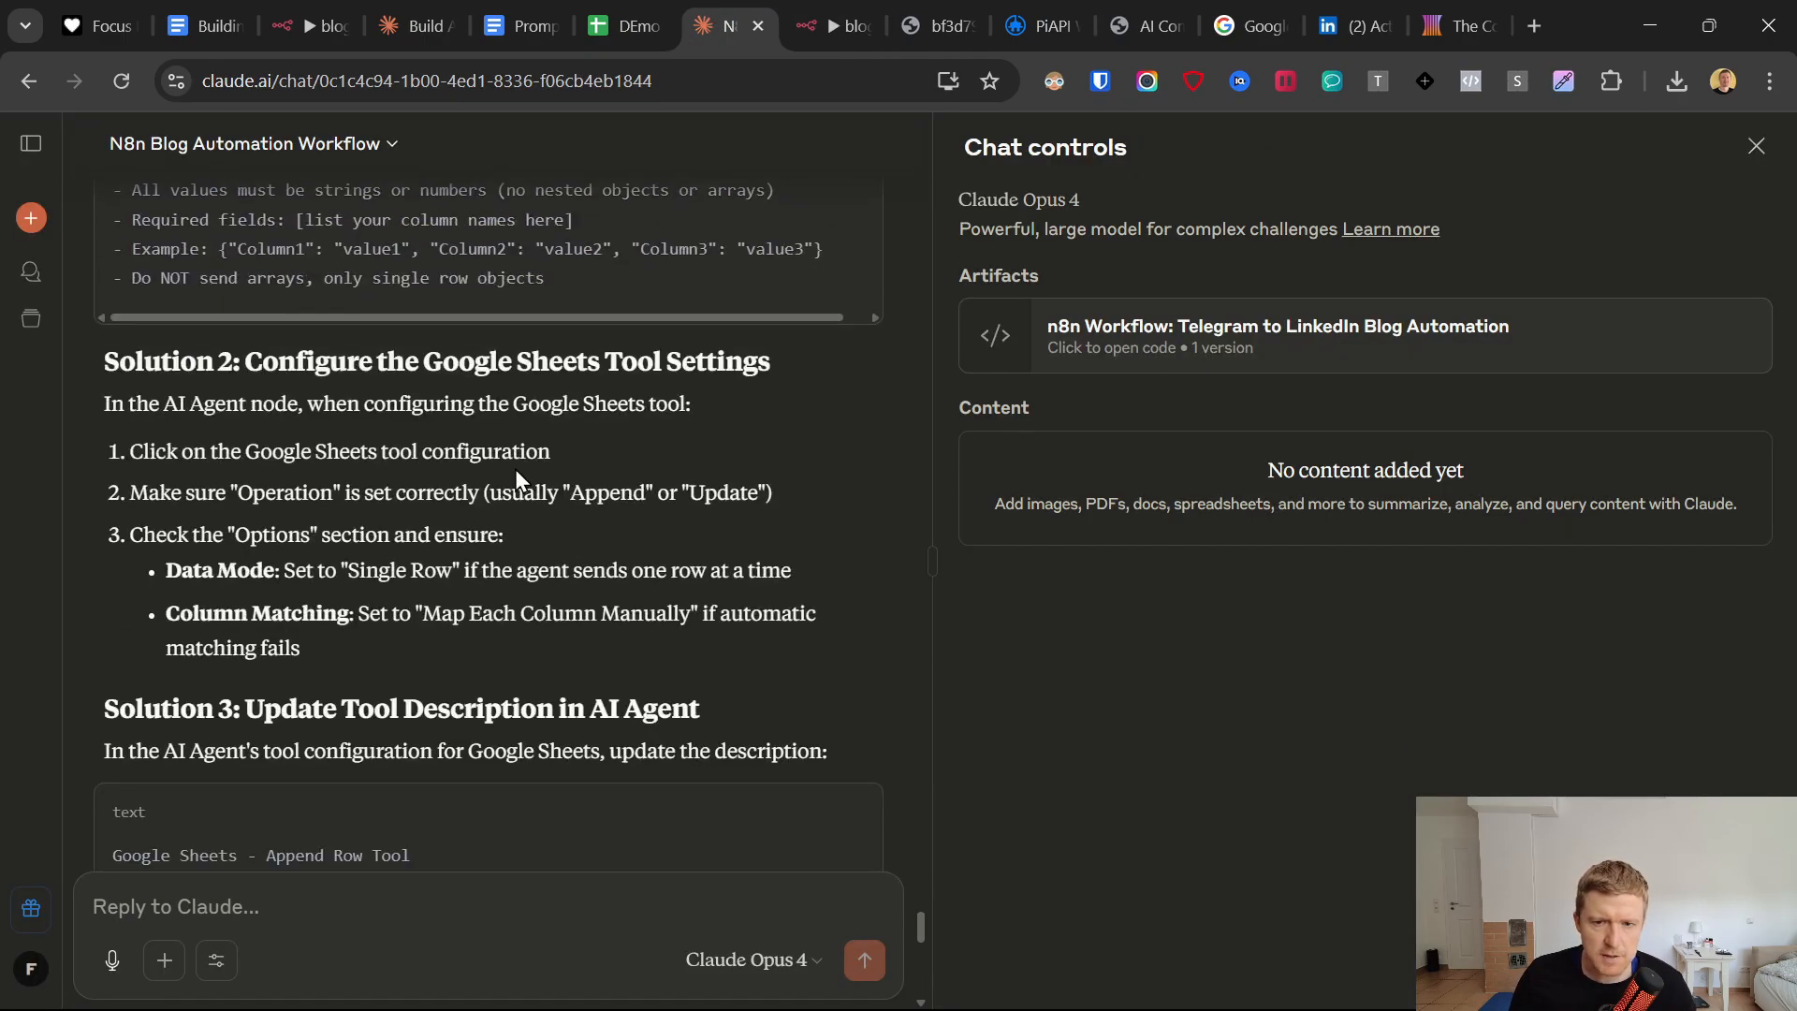
{"action": "left_click_drag", "start_coordinate": [93, 403], "coordinate": [690, 431]}
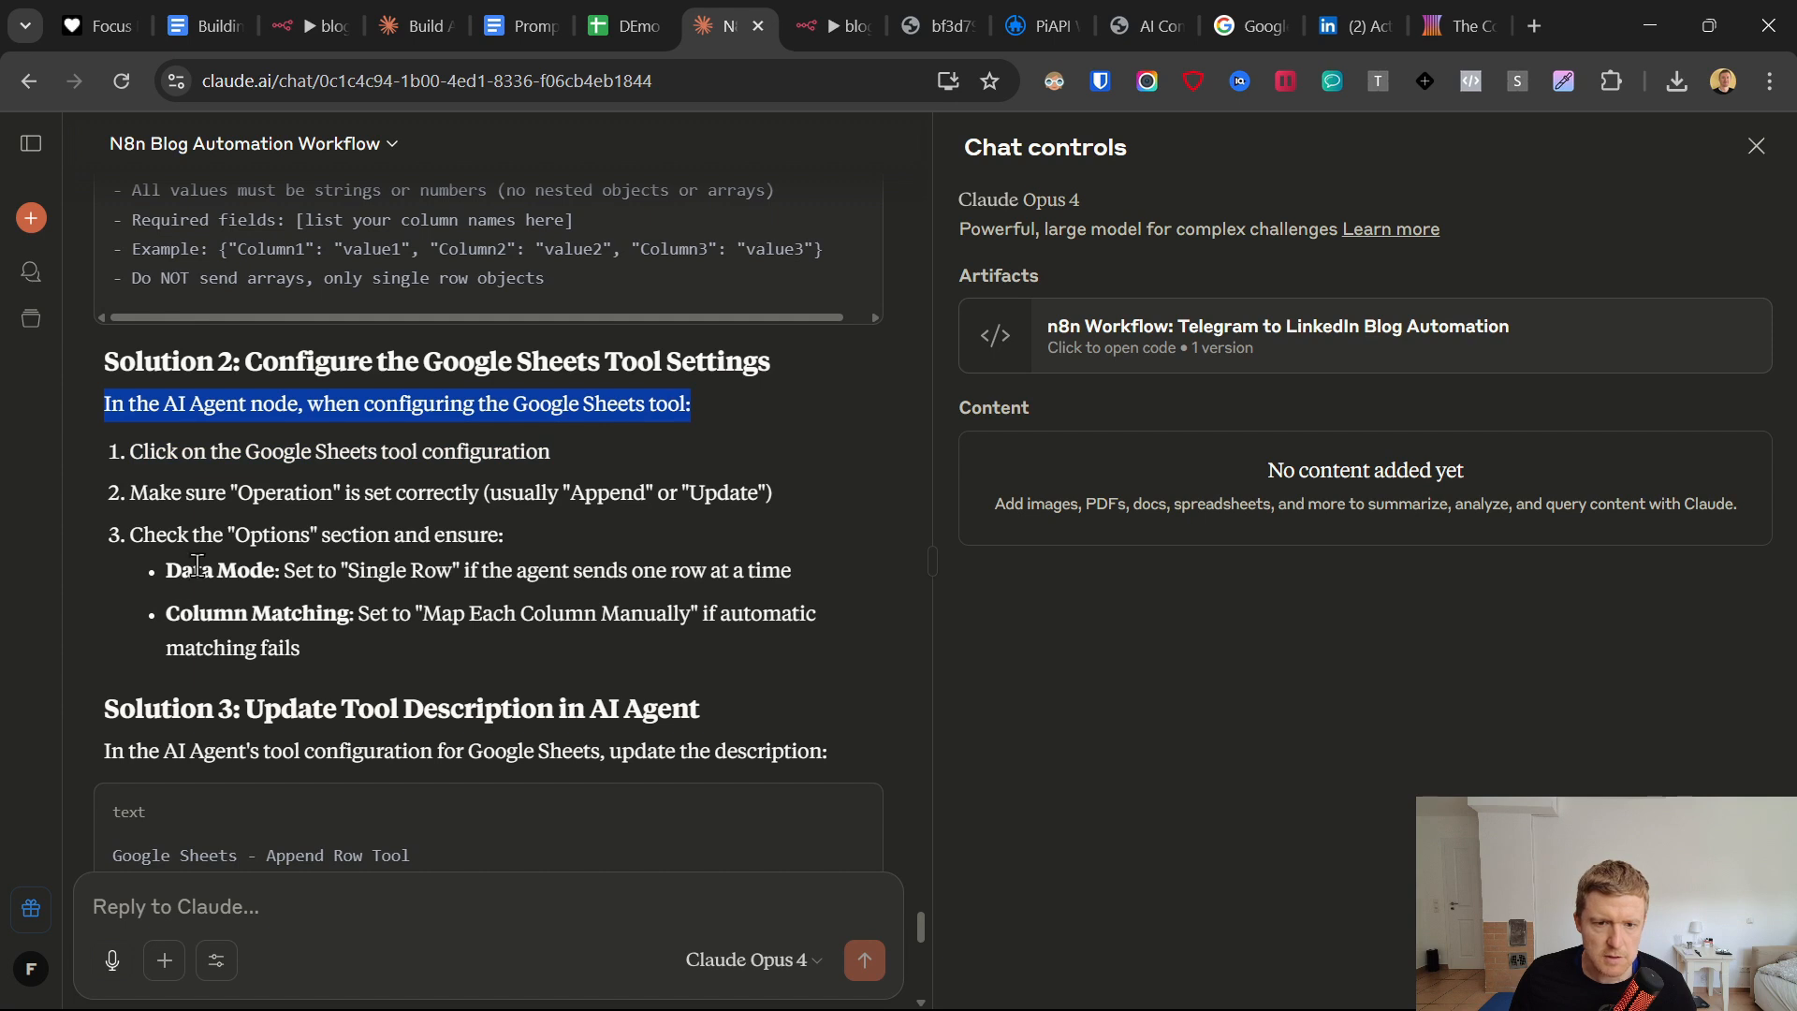
{"action": "left_click", "coordinate": [132, 493]}
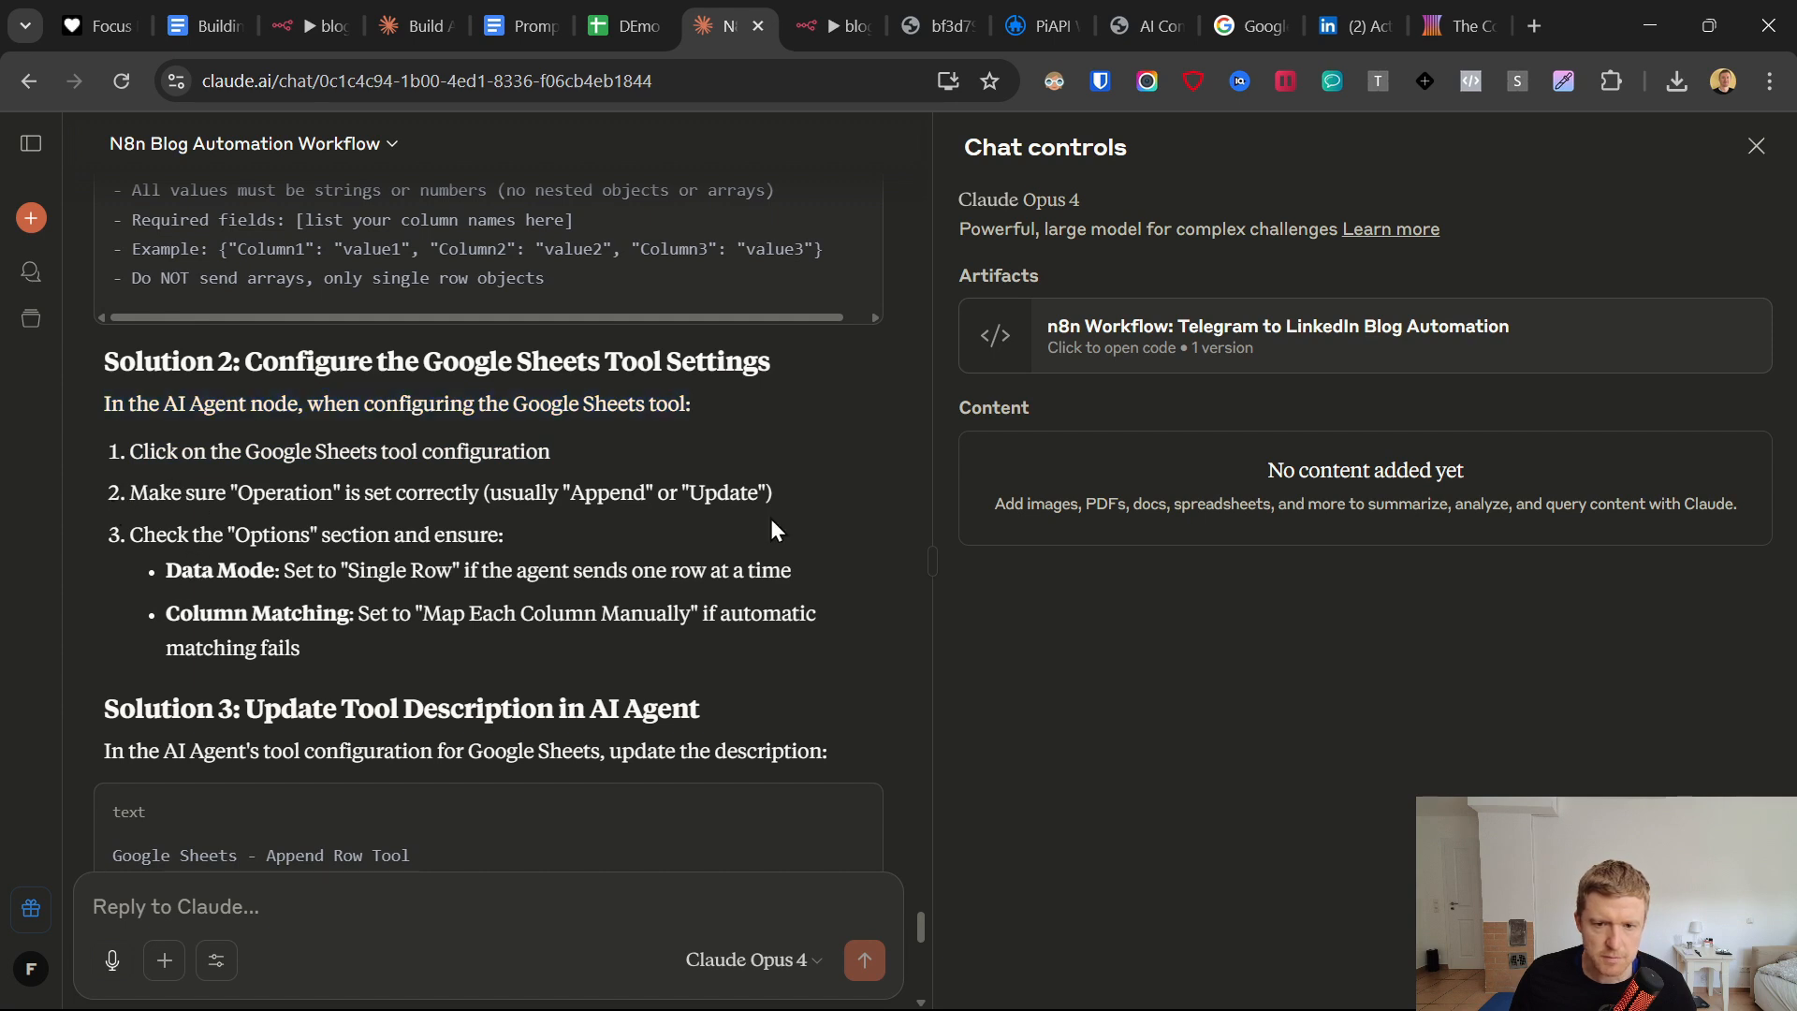
{"action": "scroll", "coordinate": [408, 668], "scroll_direction": "down", "scroll_amount": 2}
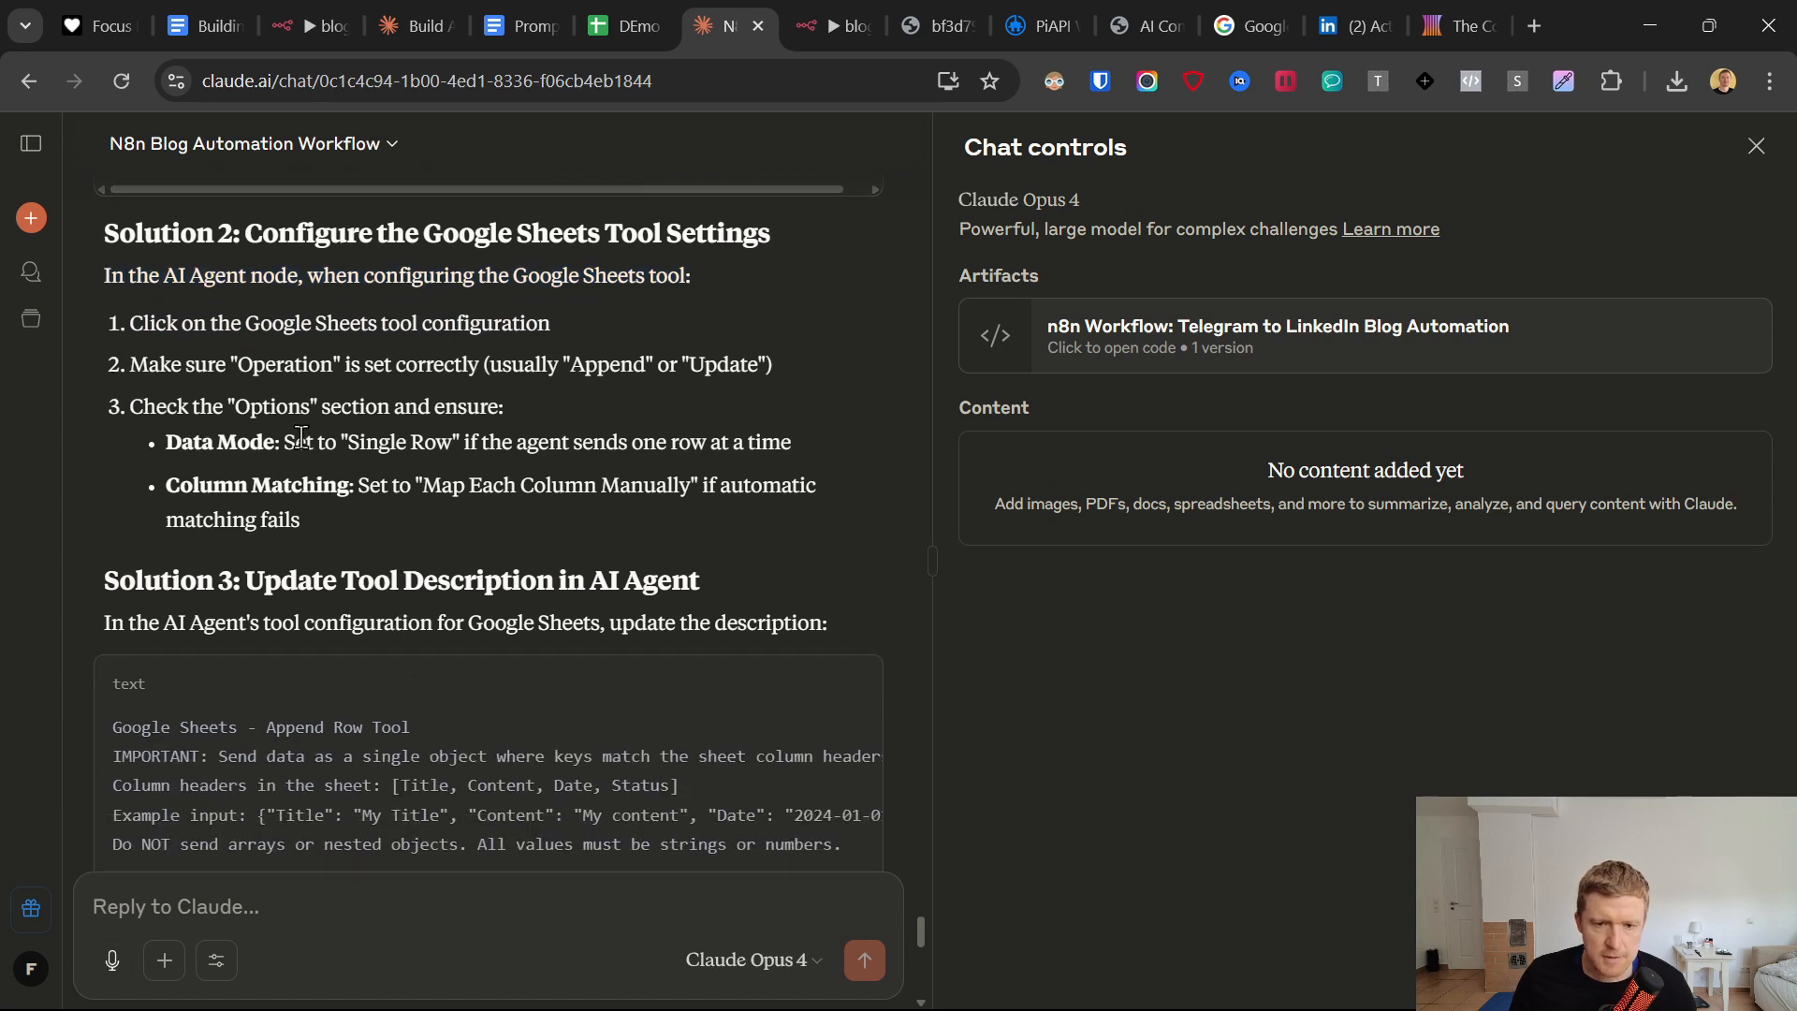
{"action": "scroll", "coordinate": [365, 549], "scroll_direction": "down", "scroll_amount": 2}
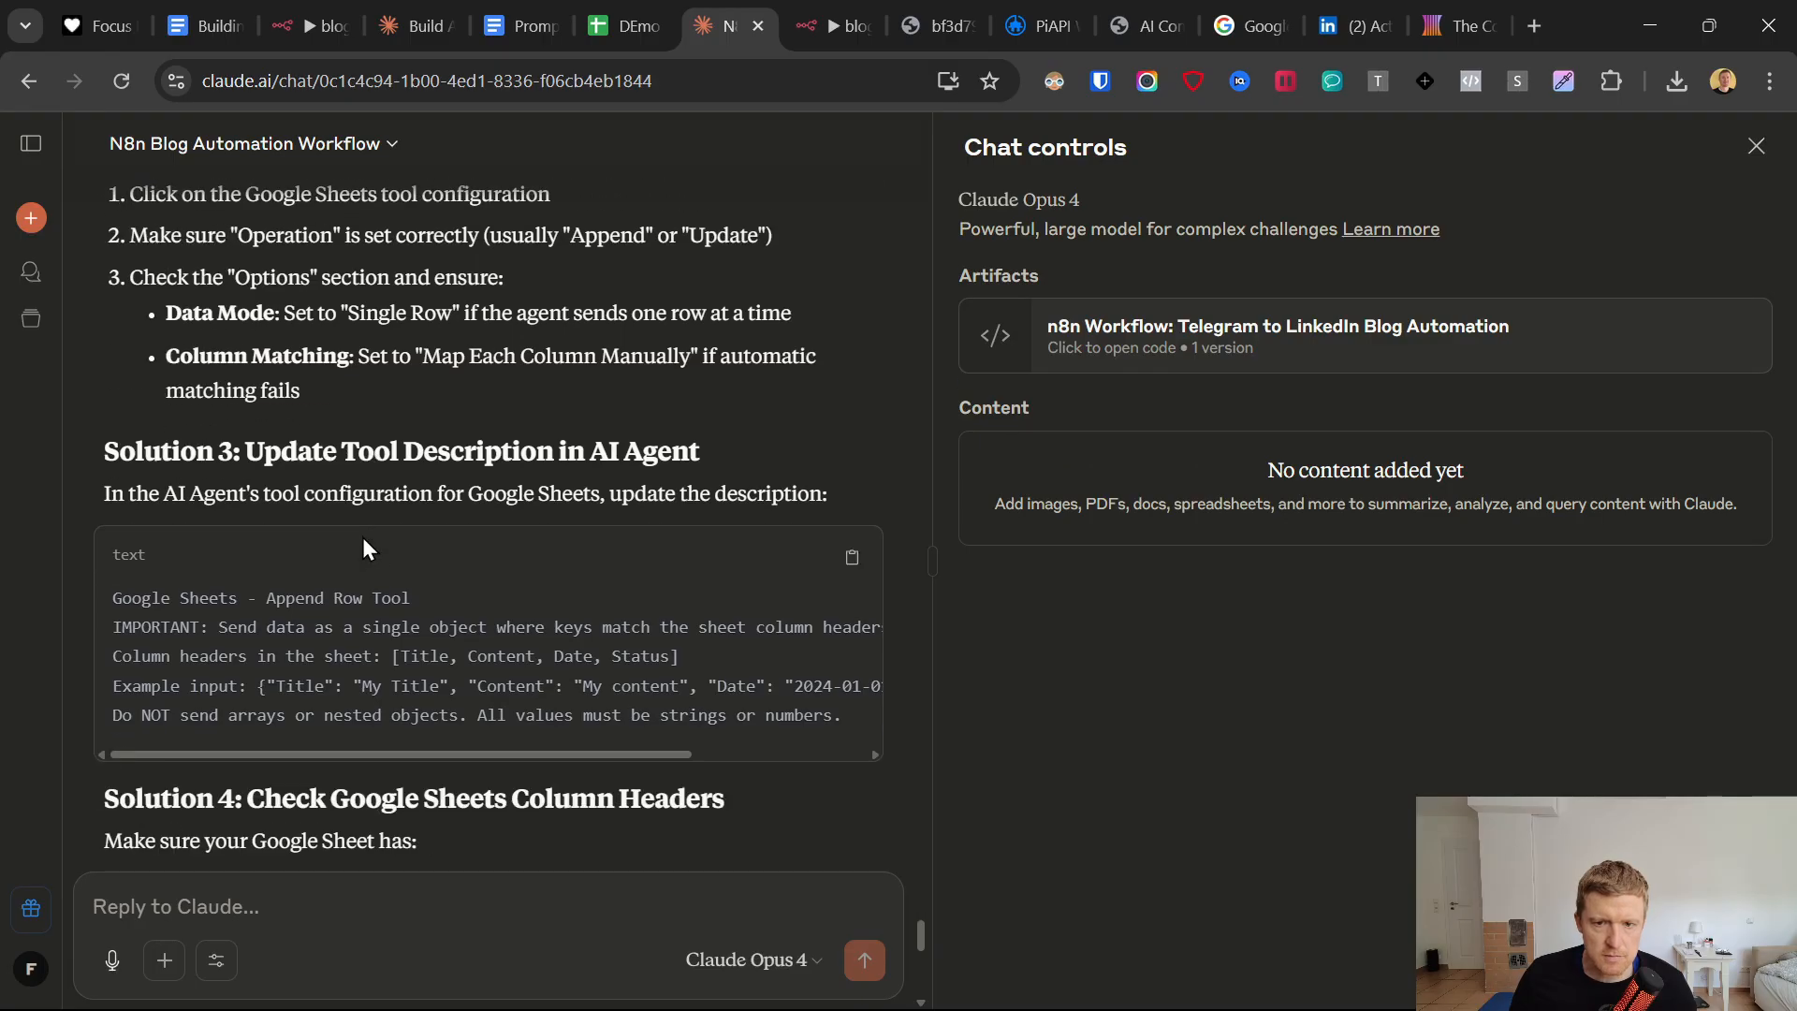
{"action": "scroll", "coordinate": [356, 548], "scroll_direction": "down", "scroll_amount": 2}
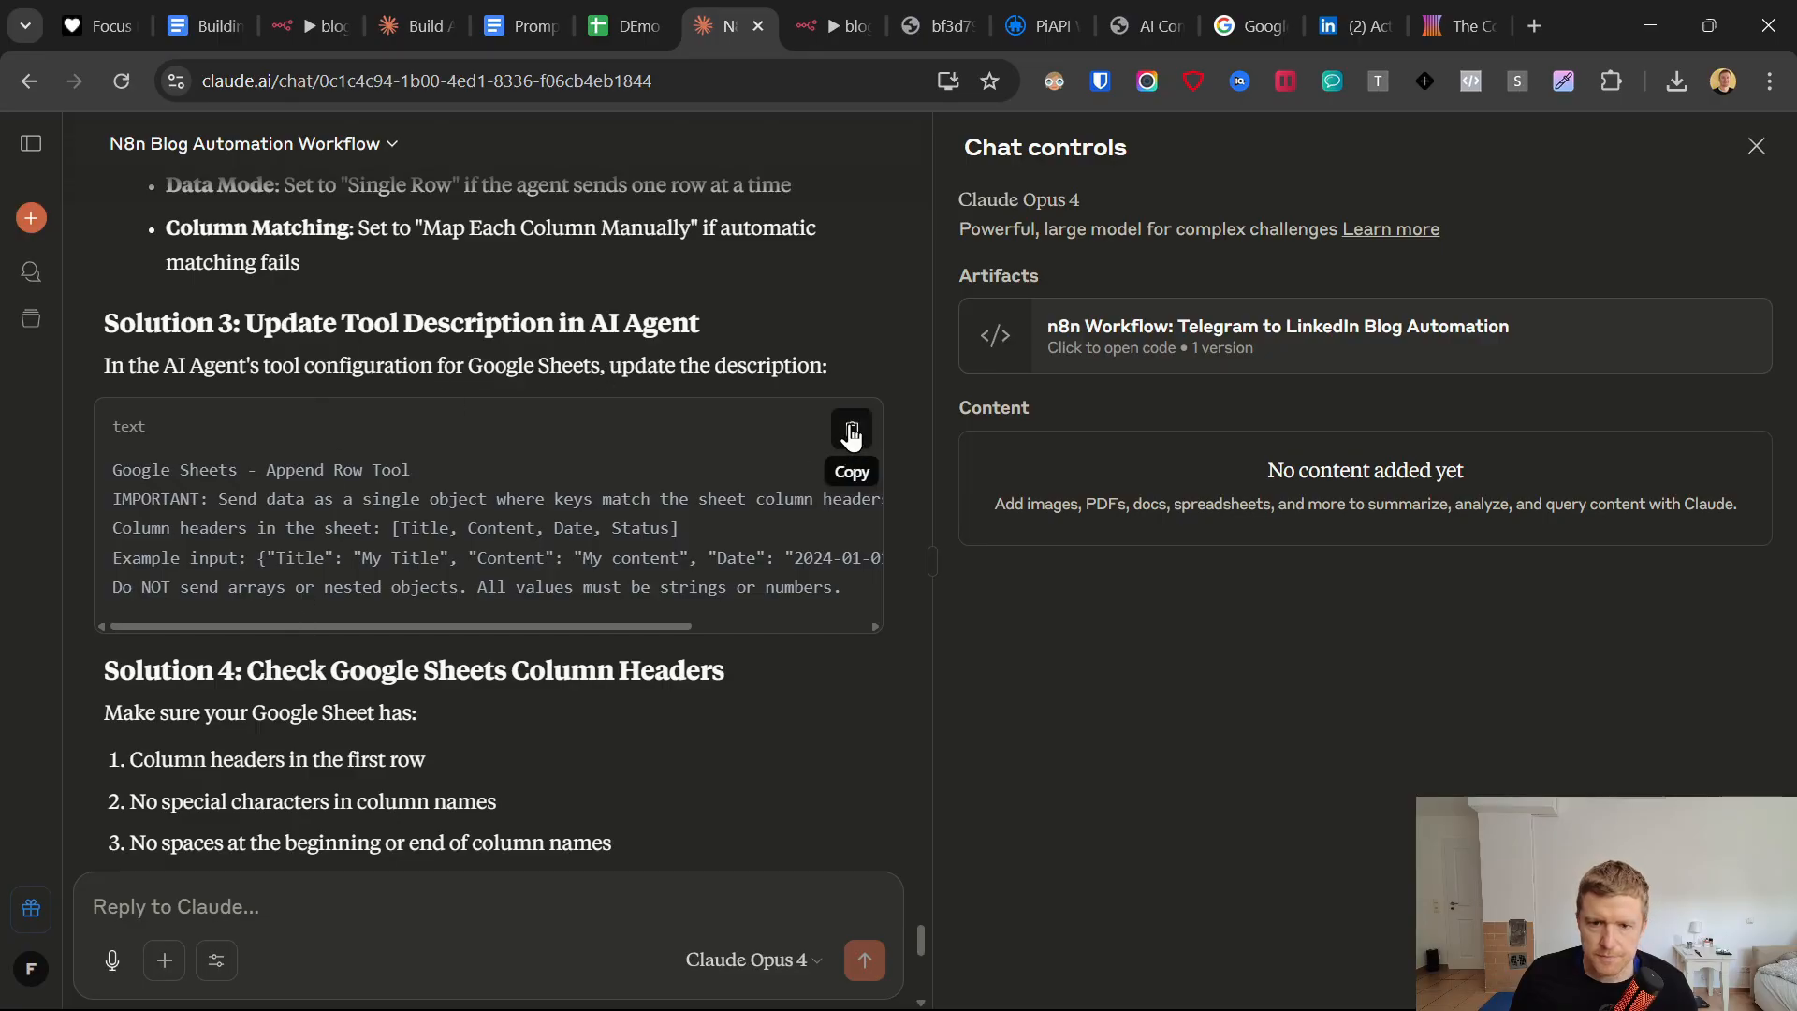
Copy the "Google Sheets - Append Row Tool" description text from Claude's Solution 3.
{"action": "left_click", "coordinate": [850, 436]}
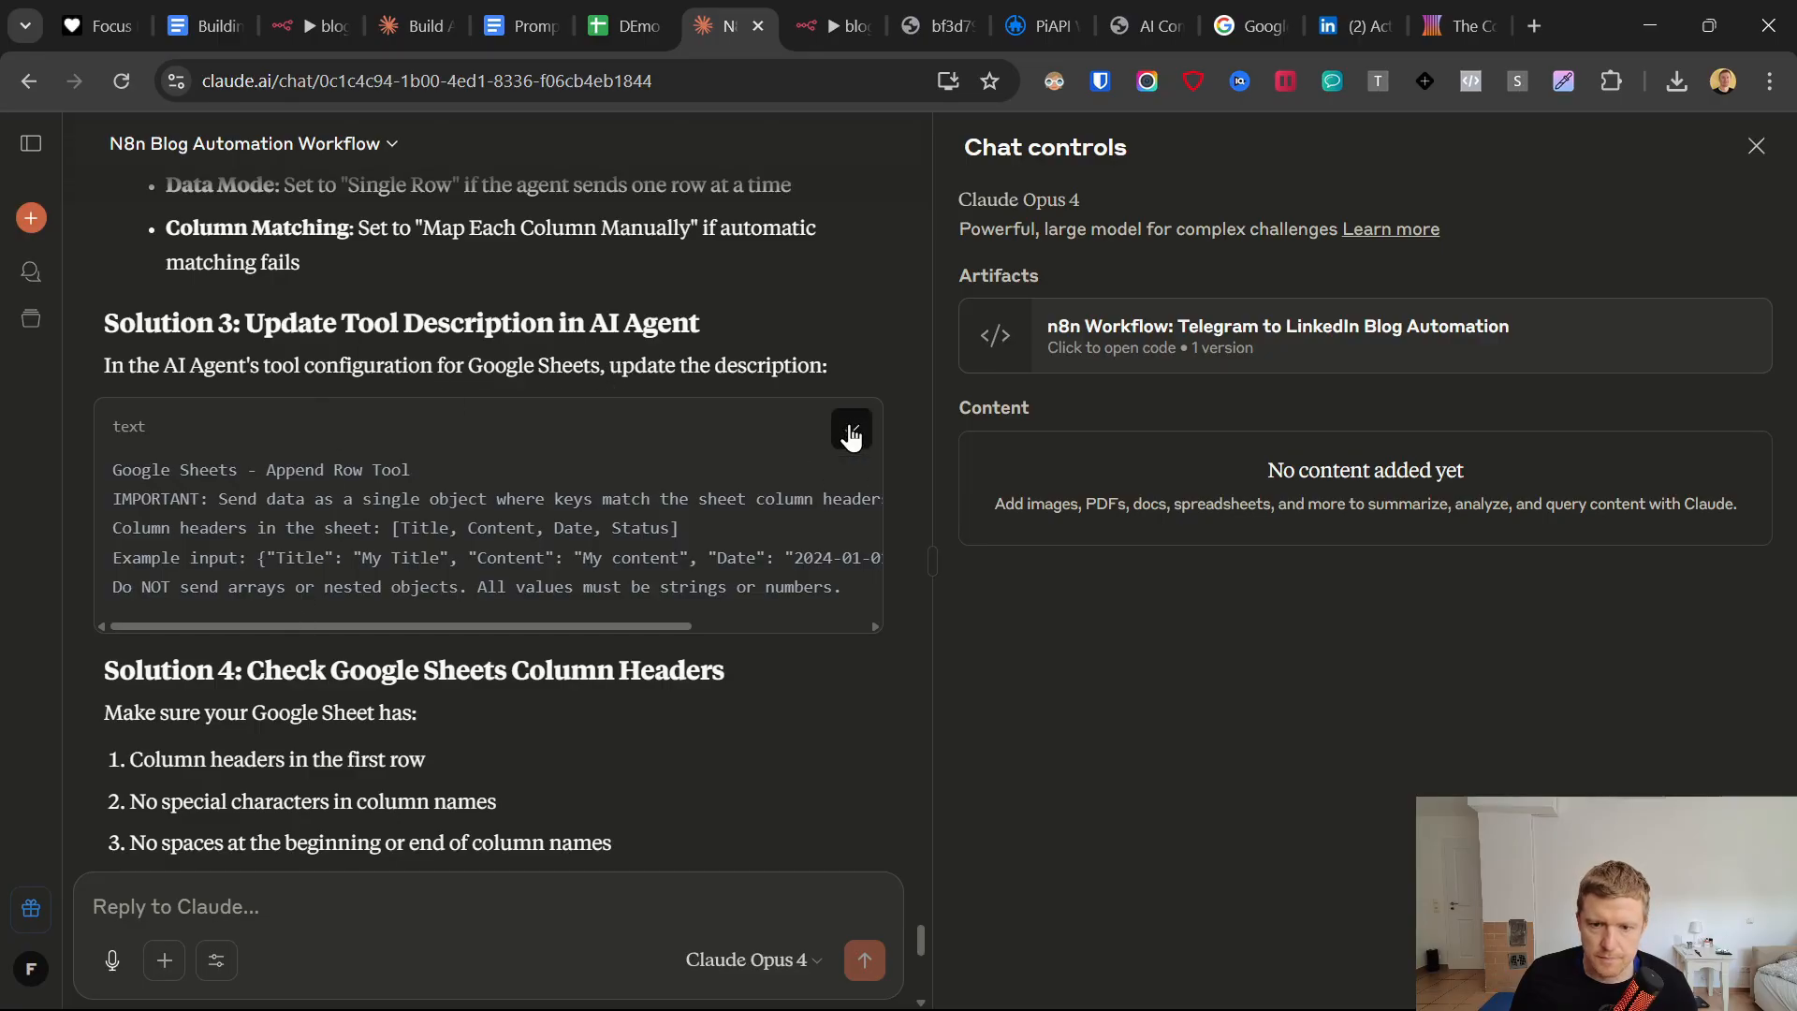
{"action": "left_click_drag", "start_coordinate": [689, 626], "coordinate": [449, 642]}
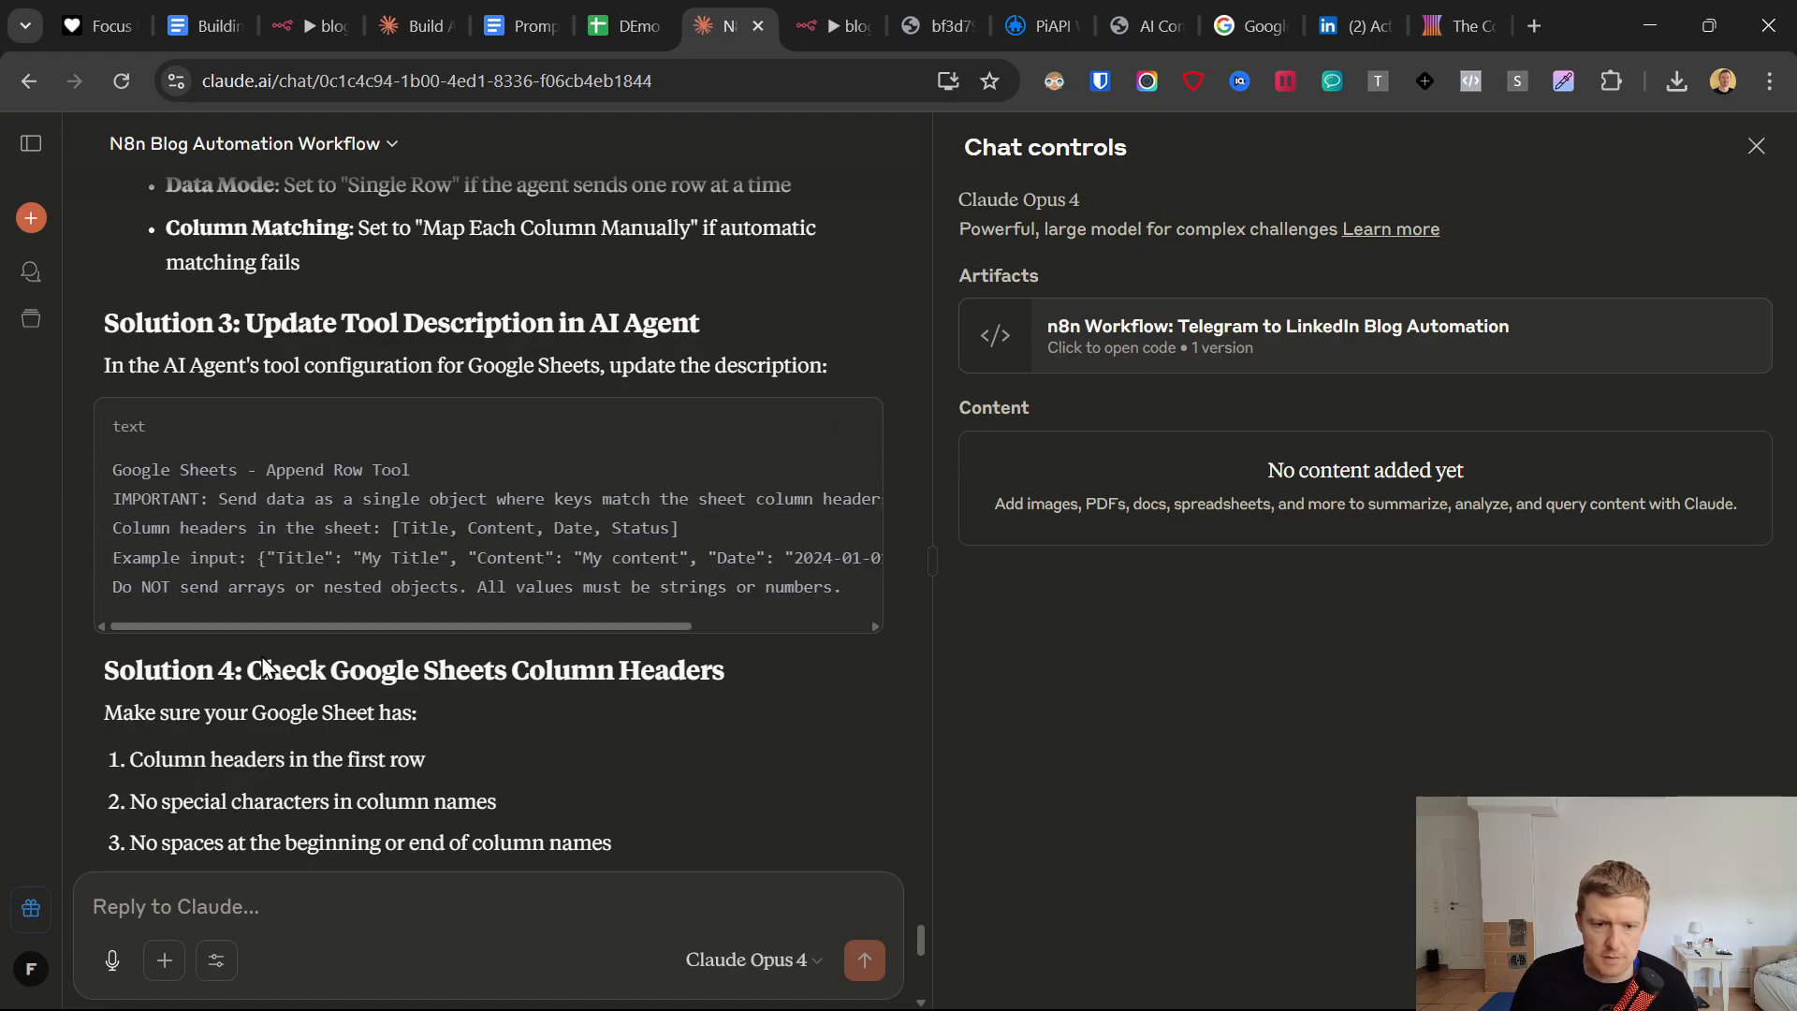
{"action": "scroll", "coordinate": [285, 739], "scroll_direction": "down", "scroll_amount": 7}
{"action": "scroll", "coordinate": [352, 754], "scroll_direction": "up", "scroll_amount": 2}
In n8n, set the Save_Summary node's tool description to Set Manually and replace its description with the copied Solution 3 text.
{"action": "left_click", "coordinate": [812, 25]}
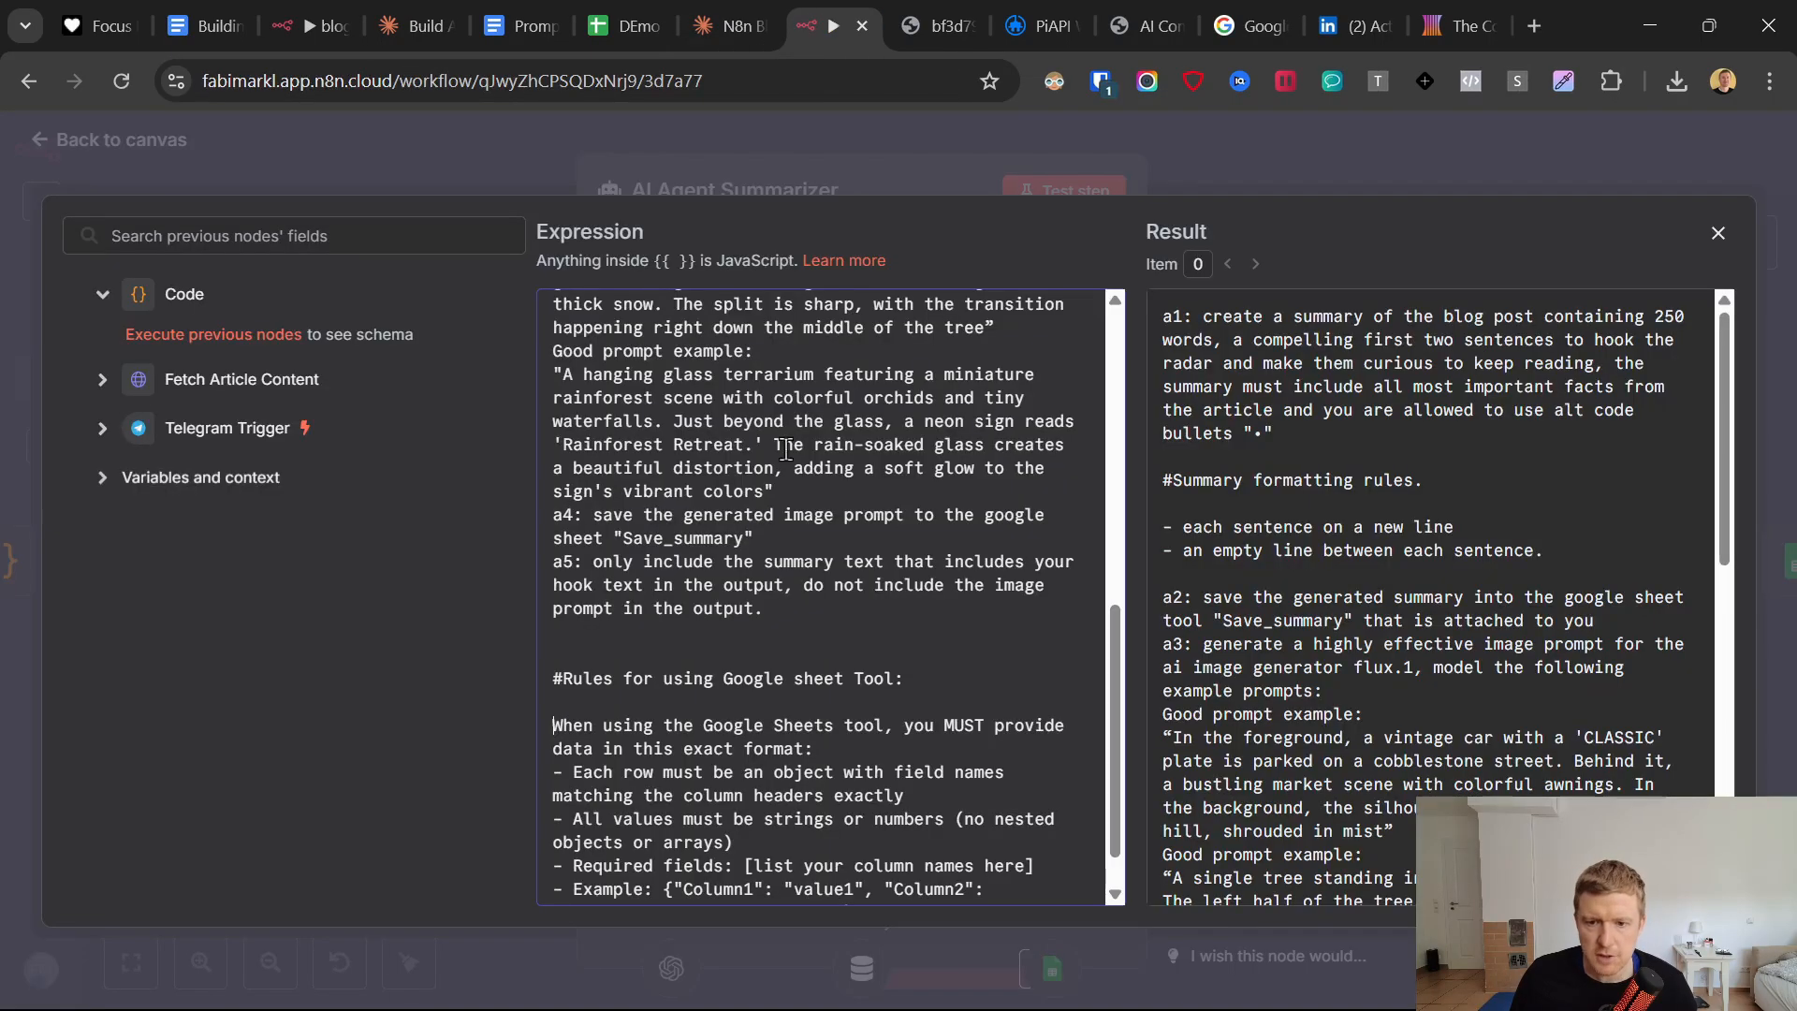
{"action": "left_click", "coordinate": [164, 149]}
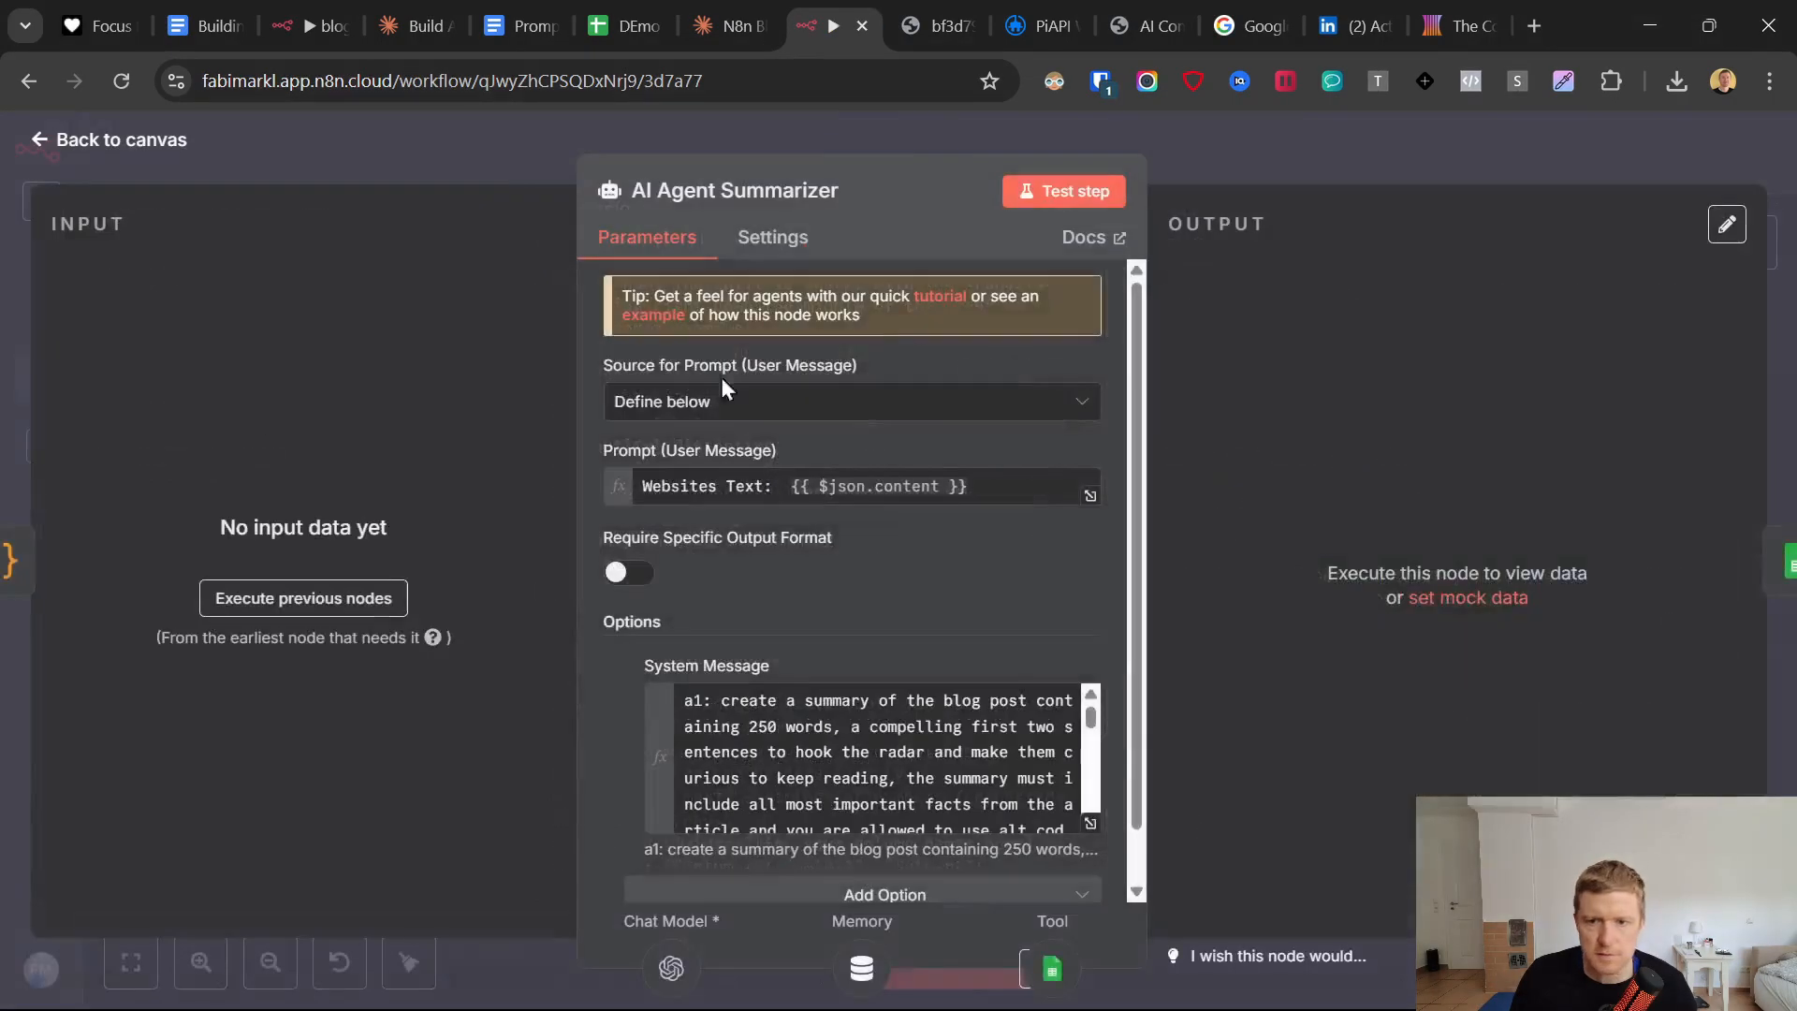
{"action": "left_click", "coordinate": [47, 150]}
{"action": "left_click", "coordinate": [744, 749]}
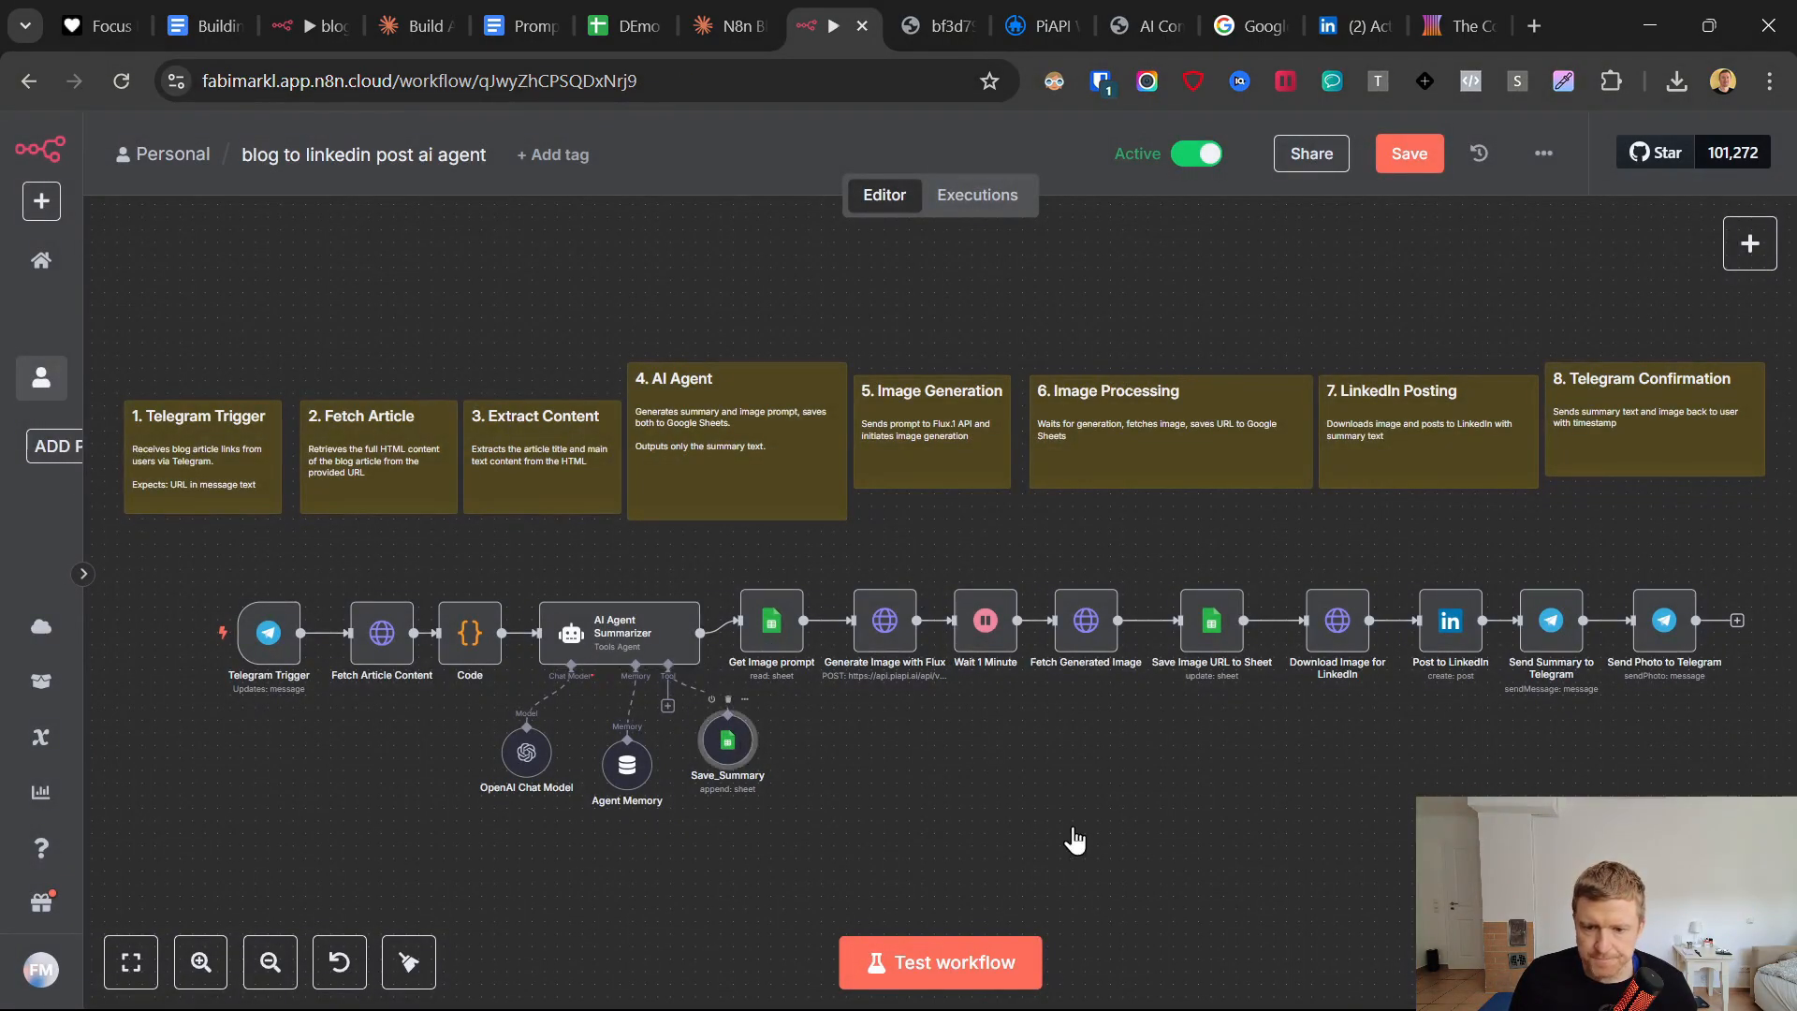
{"action": "key", "text": "Return"}
{"action": "left_click", "coordinate": [737, 412]}
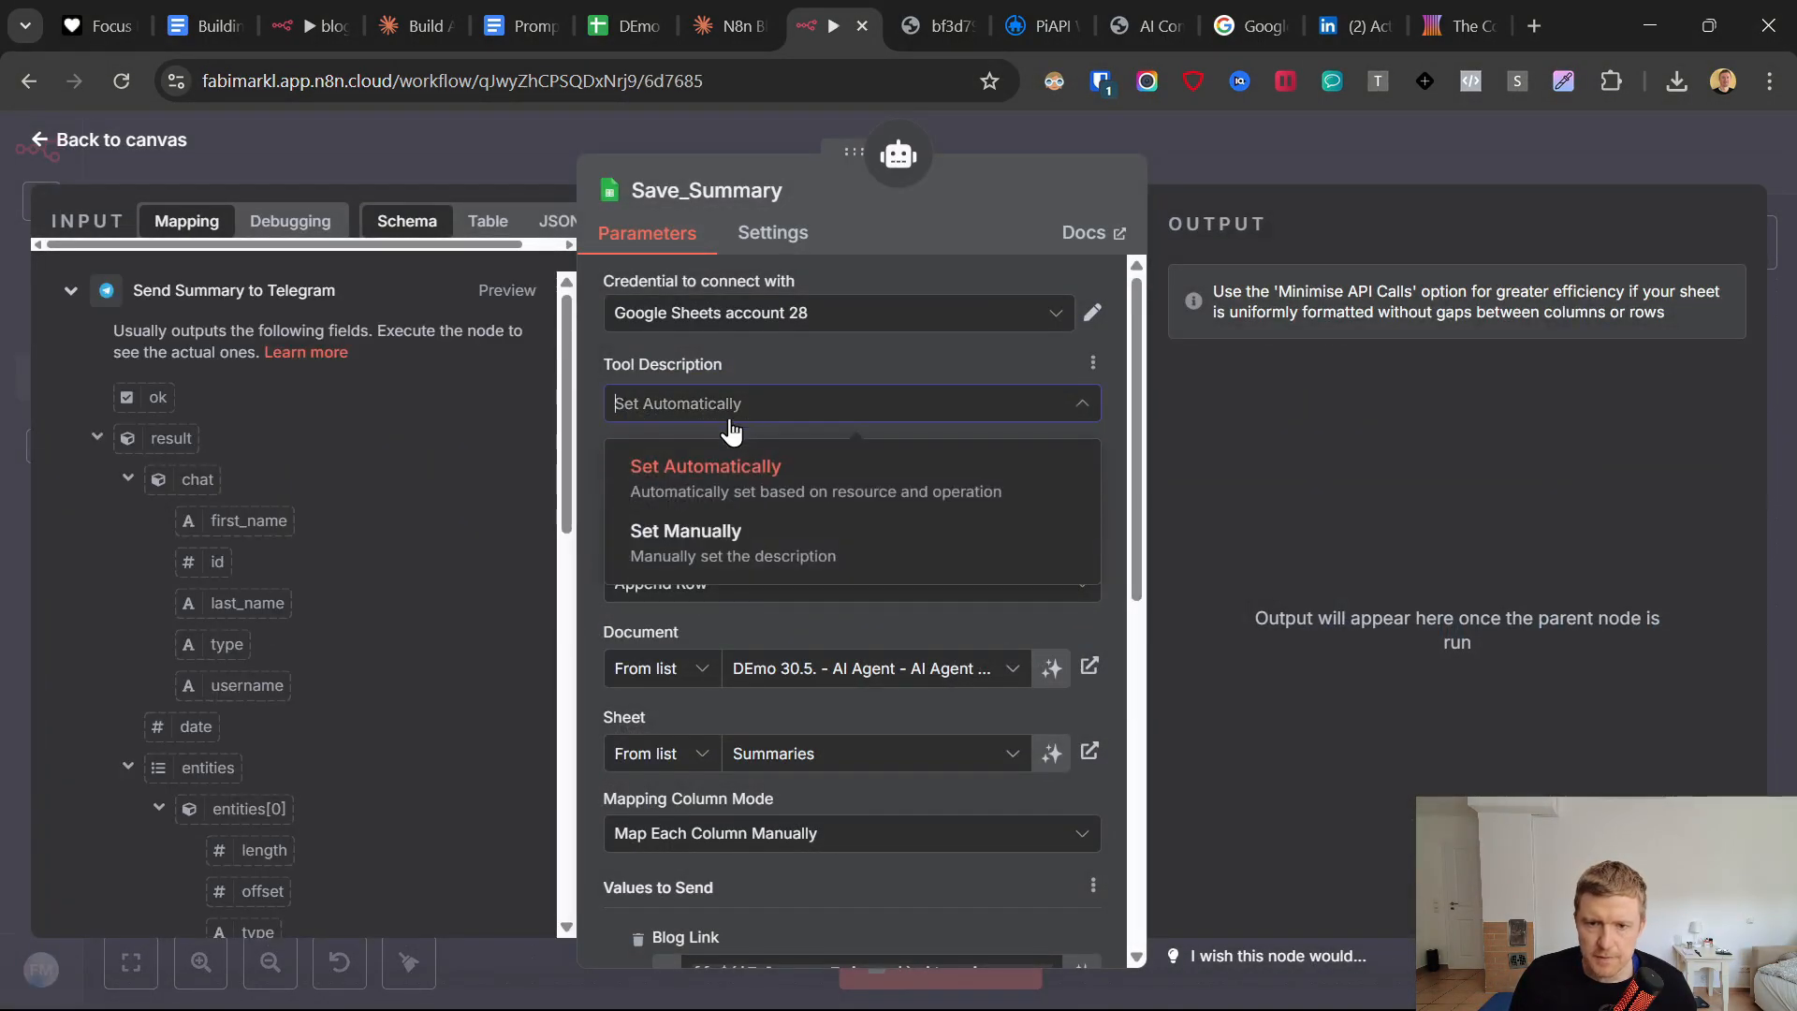
{"action": "left_click", "coordinate": [695, 543]}
{"action": "left_click", "coordinate": [782, 492]}
{"action": "key", "text": "ctrl+a"}
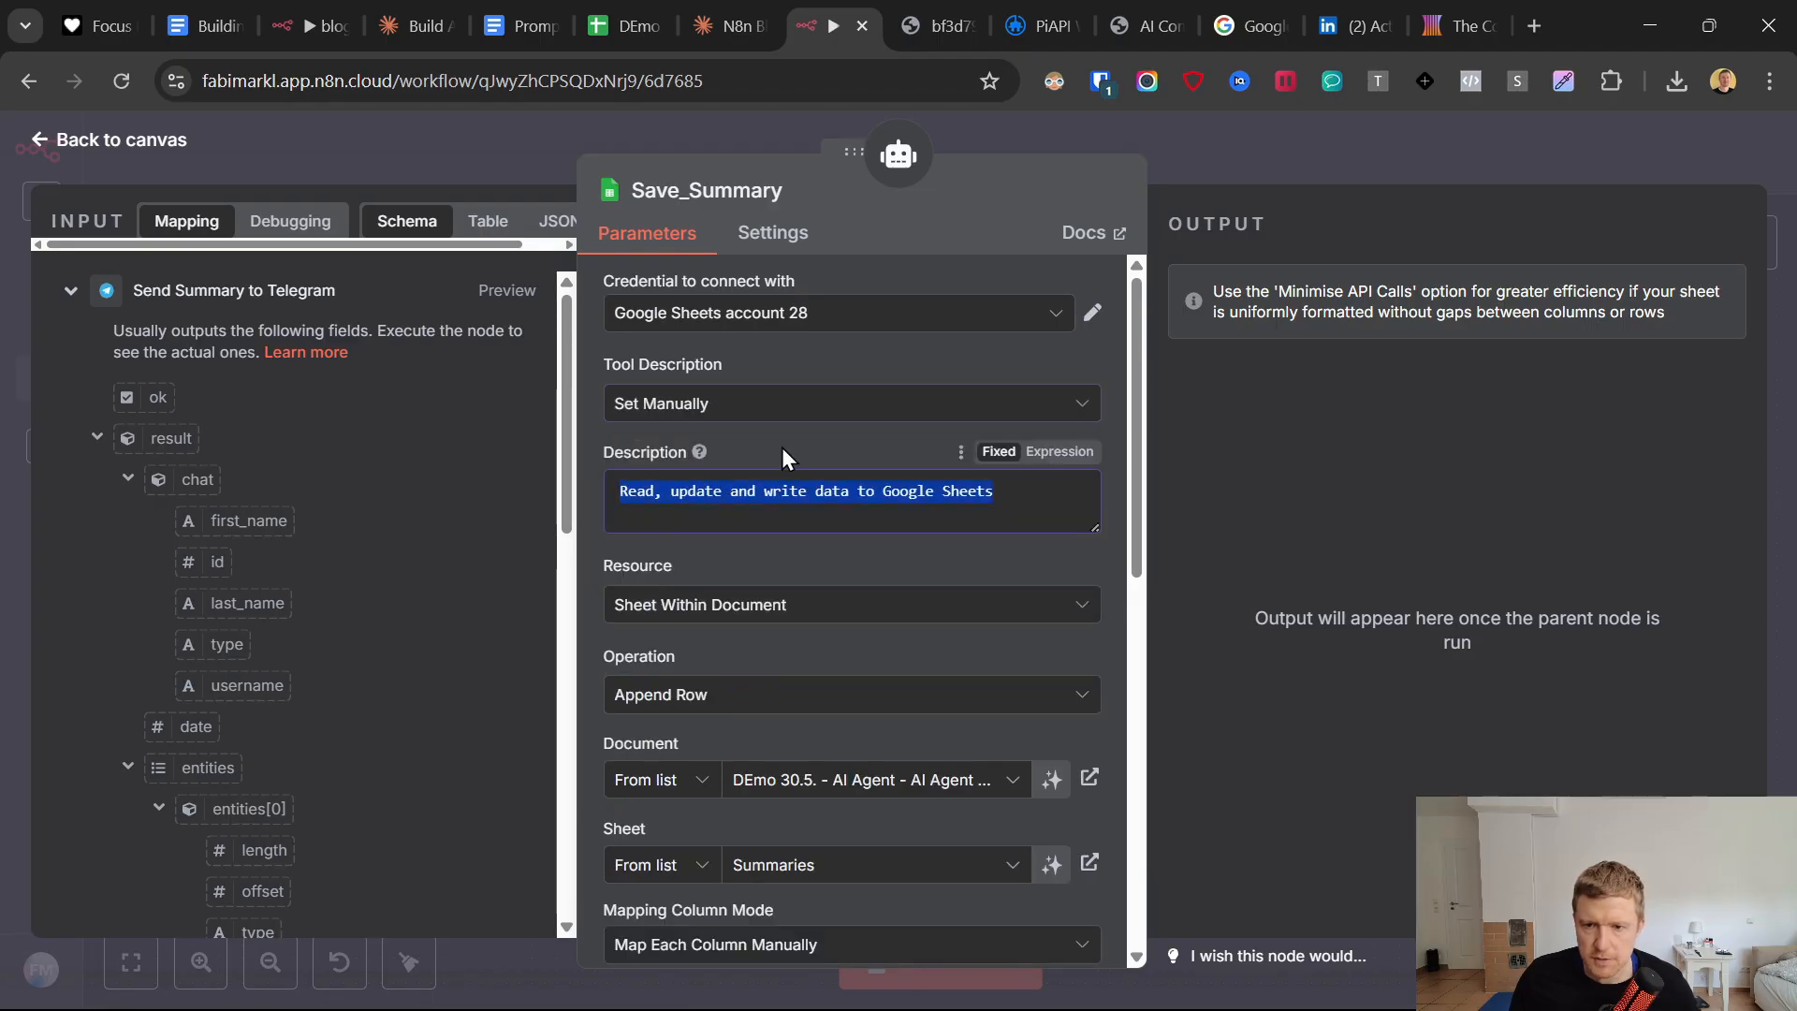
{"action": "key", "text": "ctrl+v"}
{"action": "scroll", "coordinate": [855, 510], "scroll_direction": "up", "scroll_amount": 5}
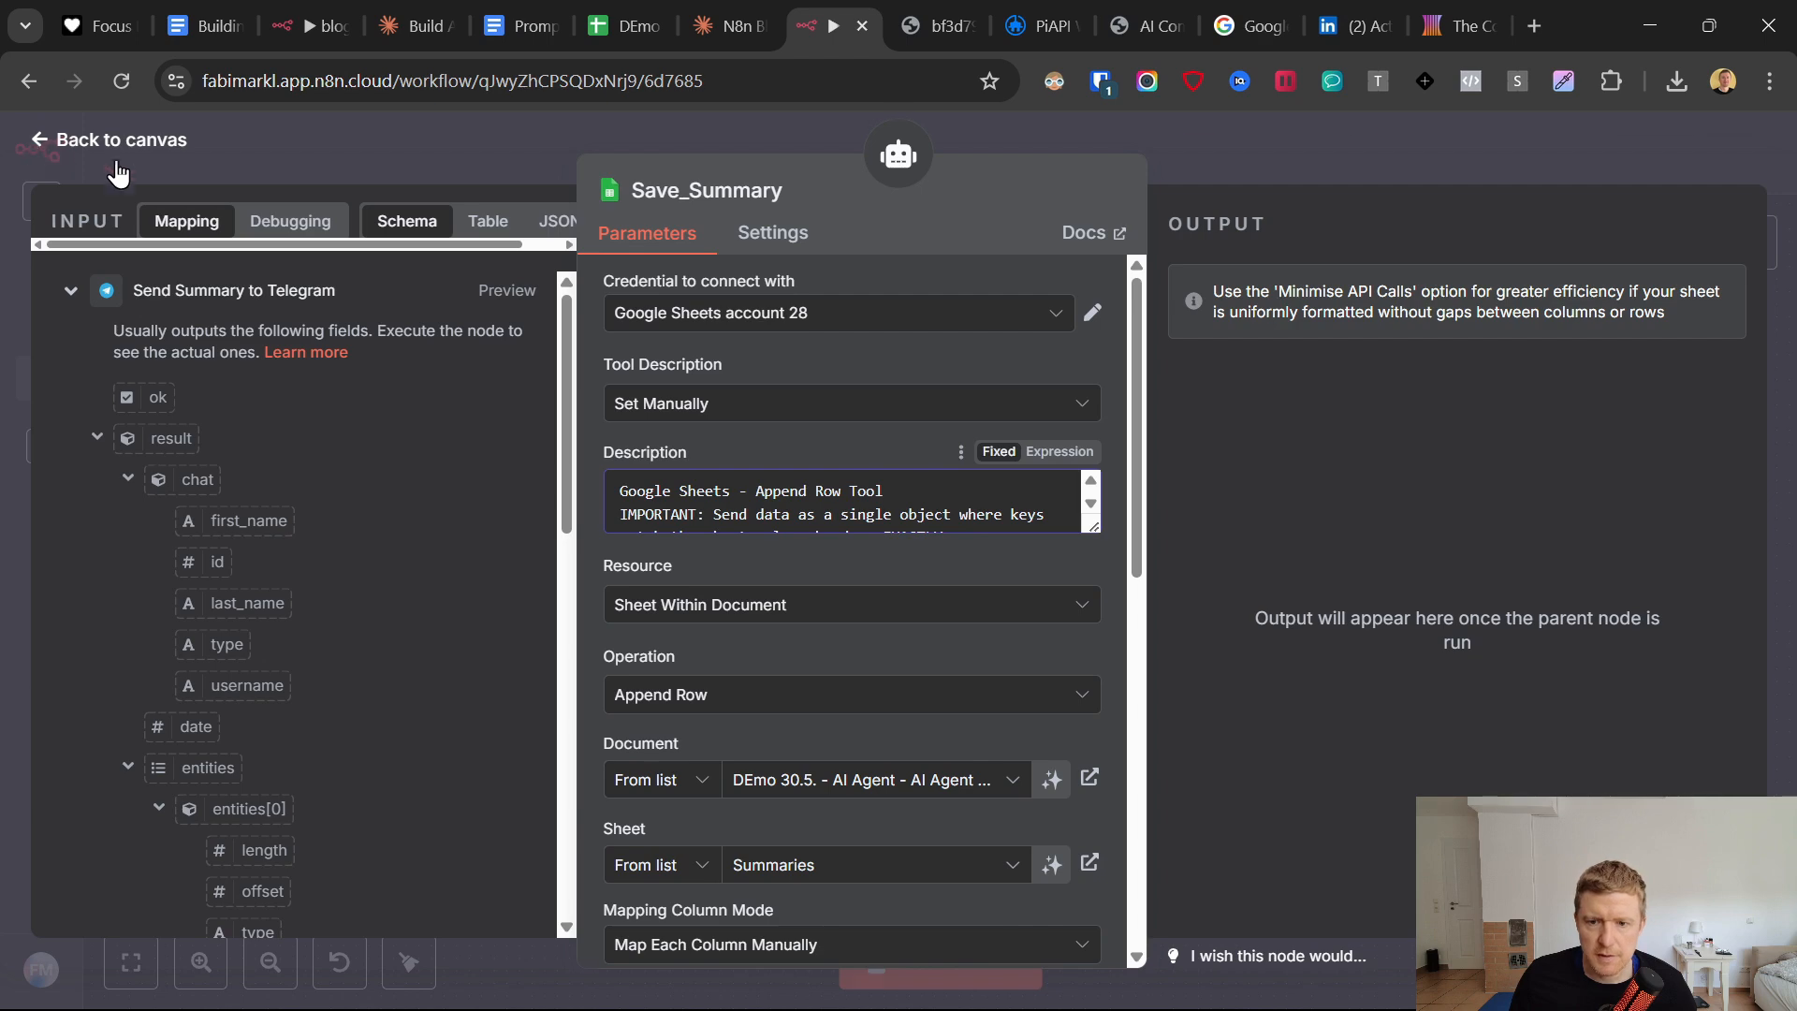
Return to the canvas and save the blog to linkedin post ai agent workflow.
{"action": "left_click", "coordinate": [39, 152]}
{"action": "left_click", "coordinate": [1390, 159]}
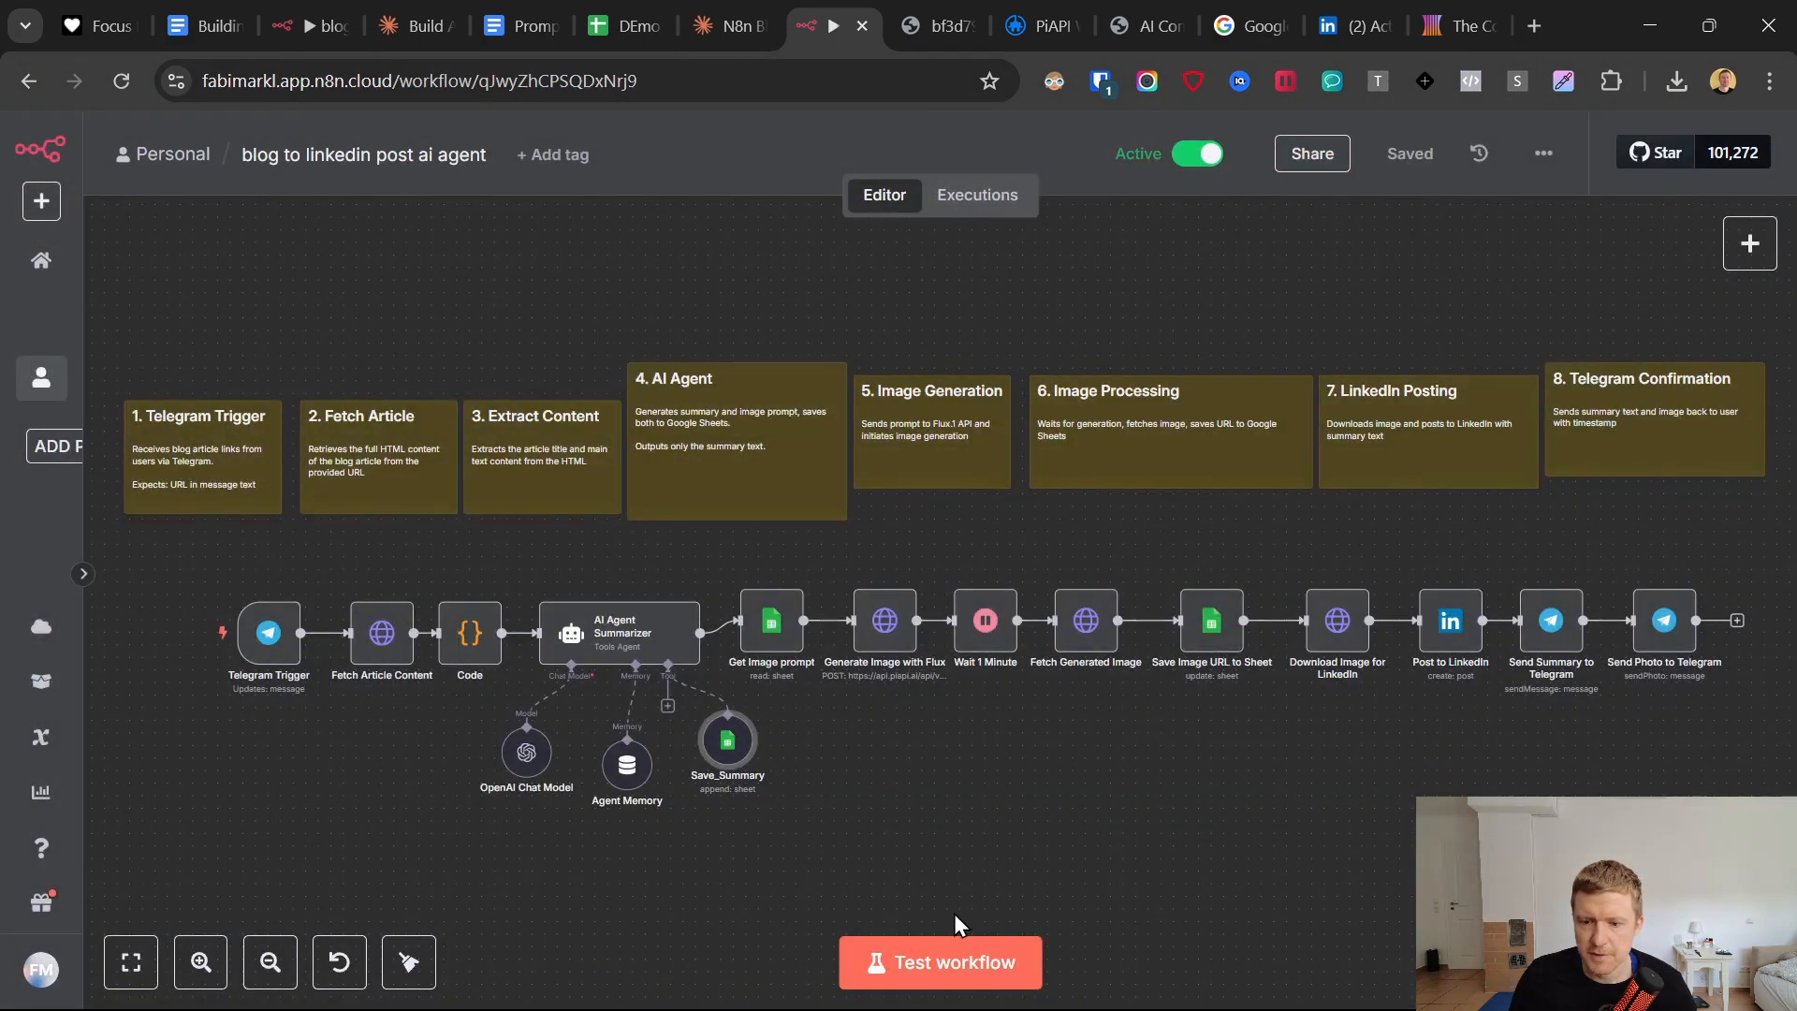
{"action": "left_click", "coordinate": [952, 963]}
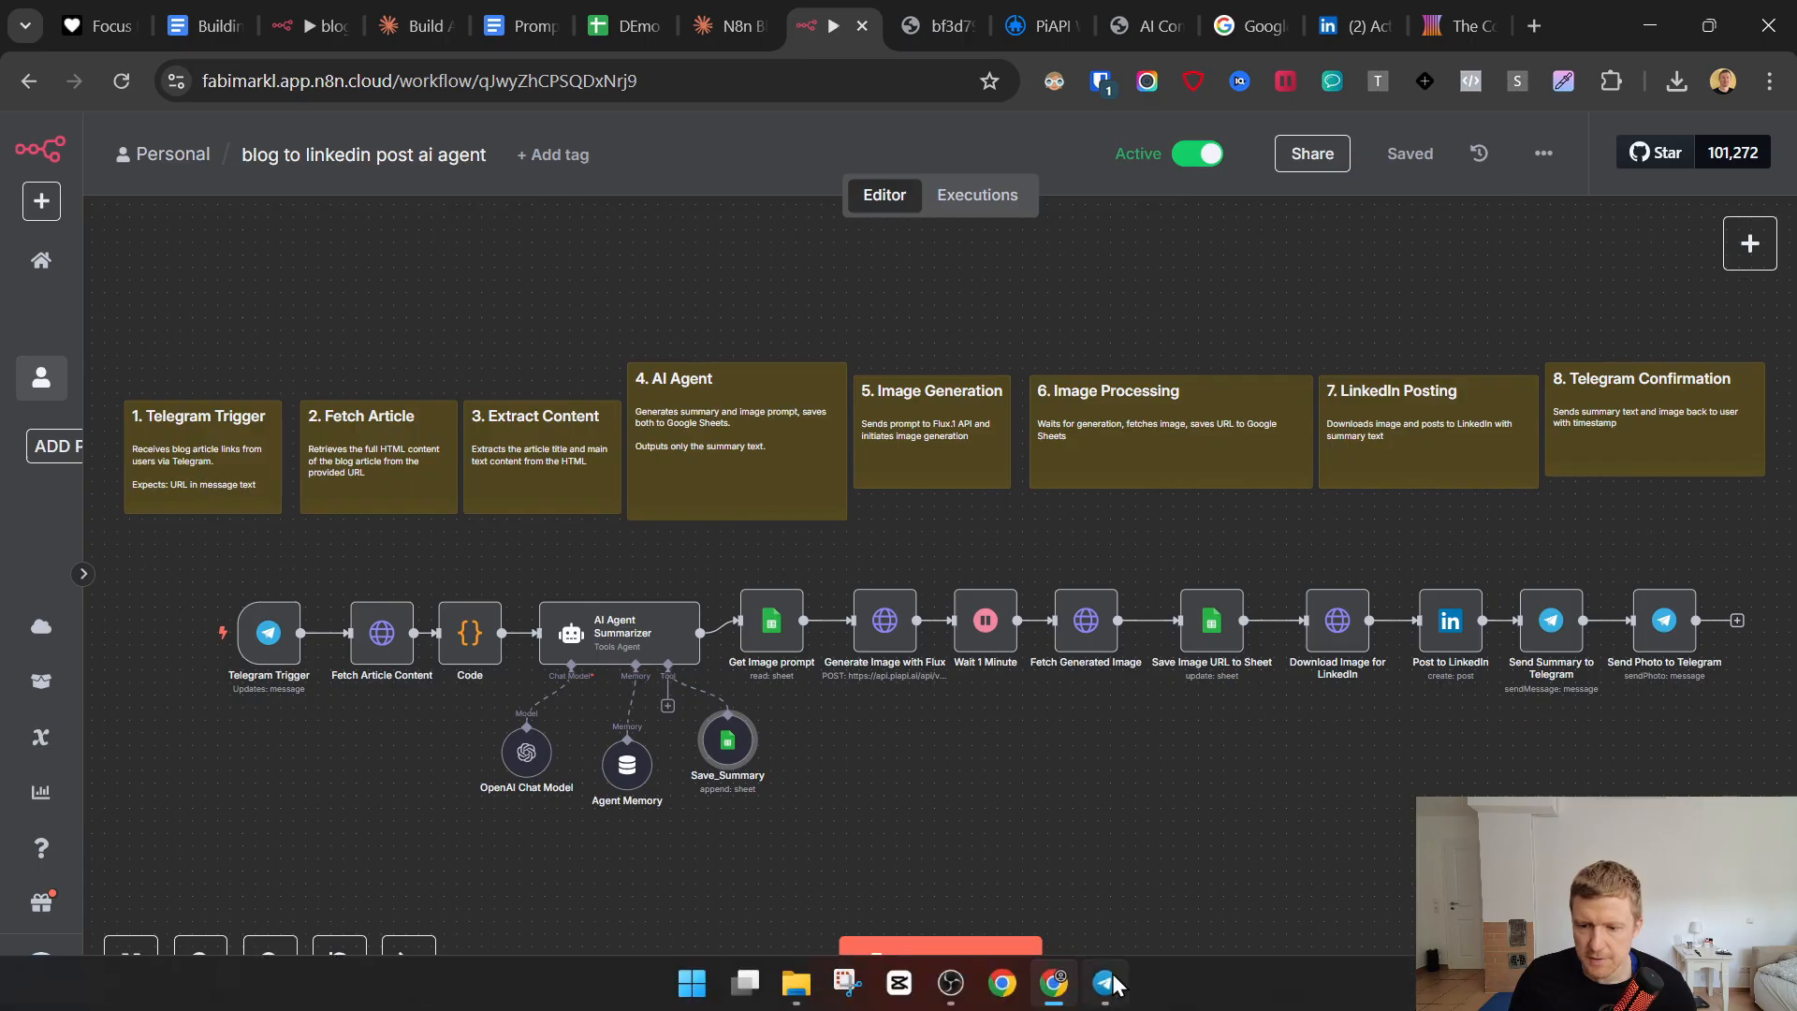
Resend the PromptHub Claude Opus 4 and Sonnet 4 blog link to the BlogtoLIPost bot in Telegram, and open the workflow's executions in n8n.
{"action": "left_click", "coordinate": [1105, 982]}
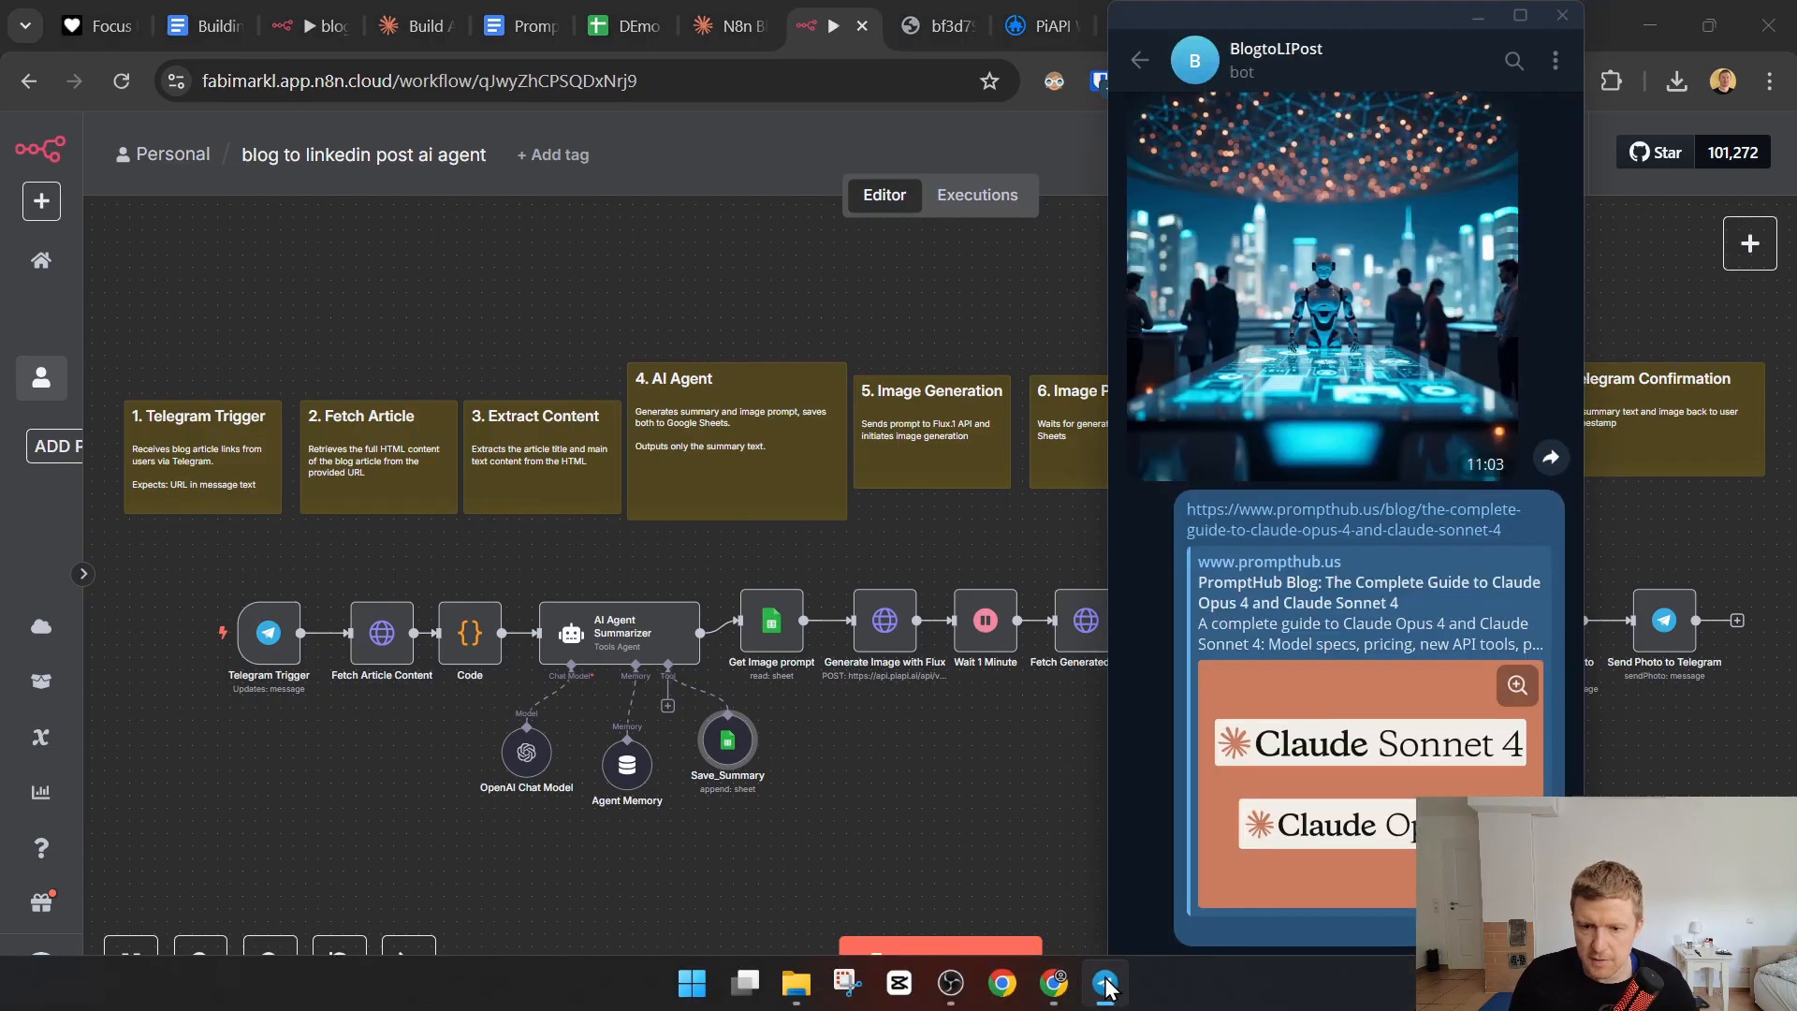
{"action": "right_click", "coordinate": [1212, 513]}
{"action": "left_click", "coordinate": [1301, 658]}
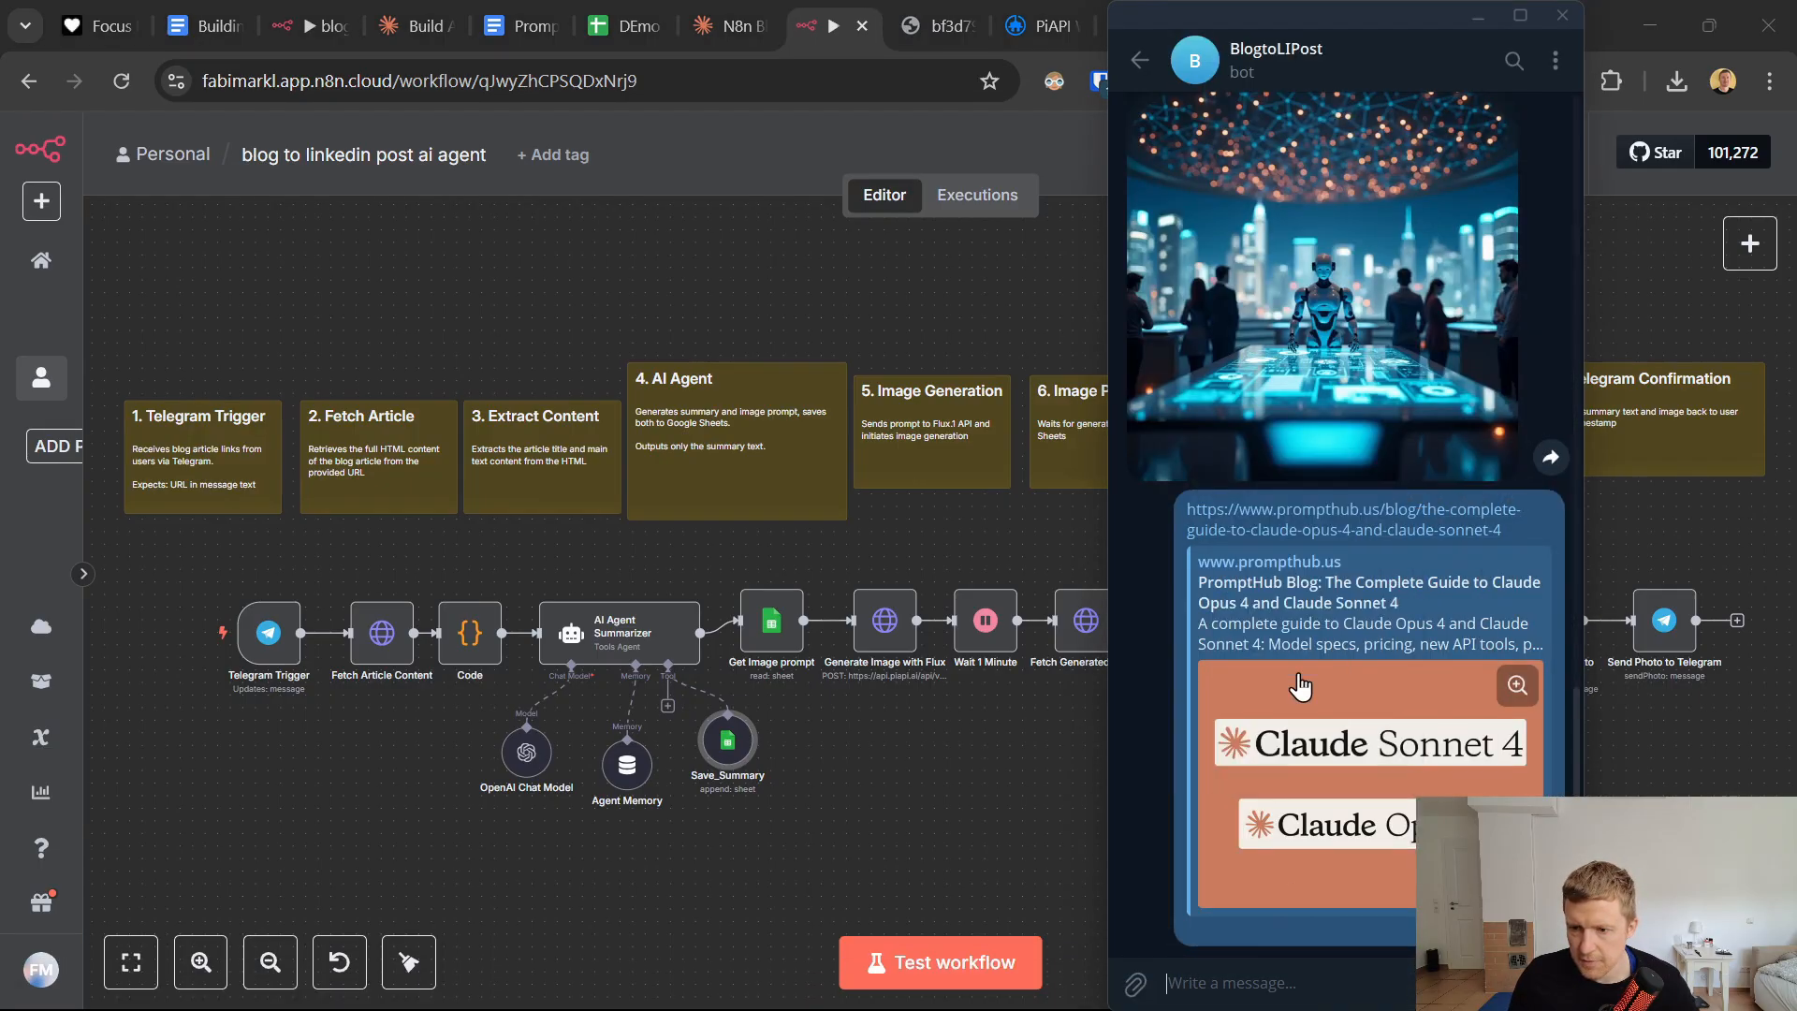
{"action": "left_click", "coordinate": [1248, 974]}
{"action": "key", "text": "ctrl+v"}
{"action": "key", "text": "Return"}
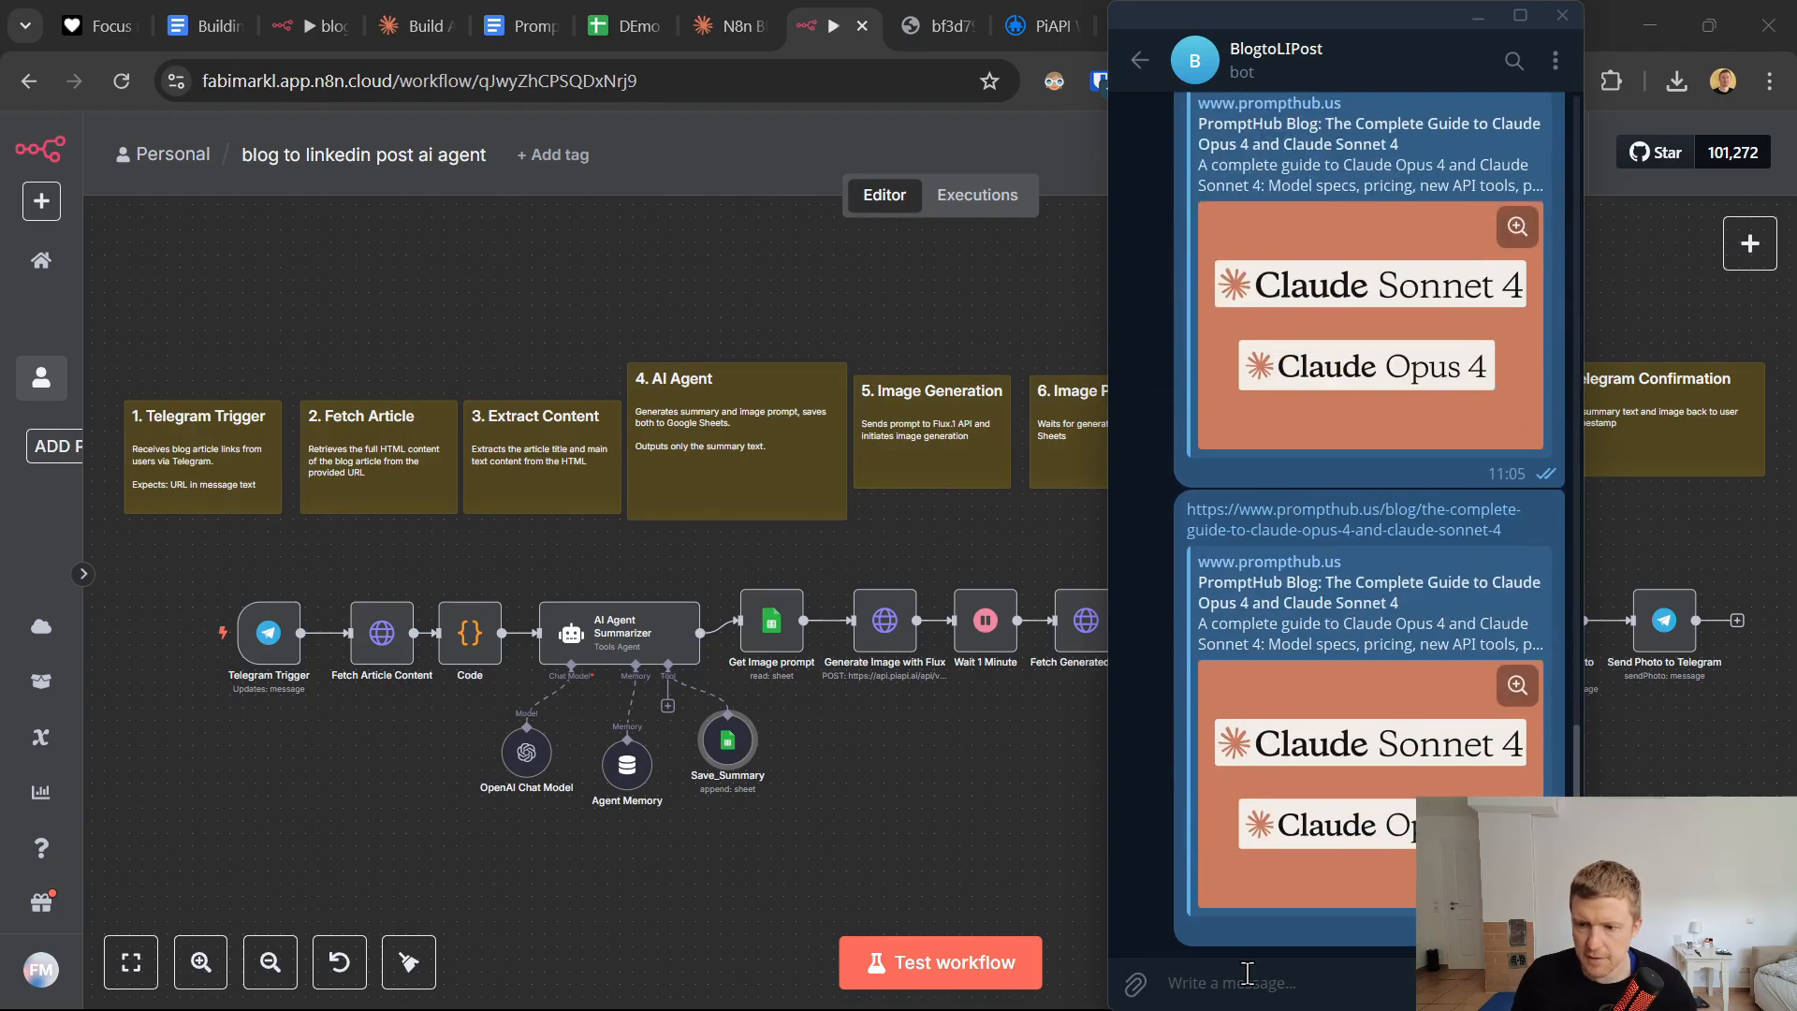
{"action": "left_click", "coordinate": [977, 195]}
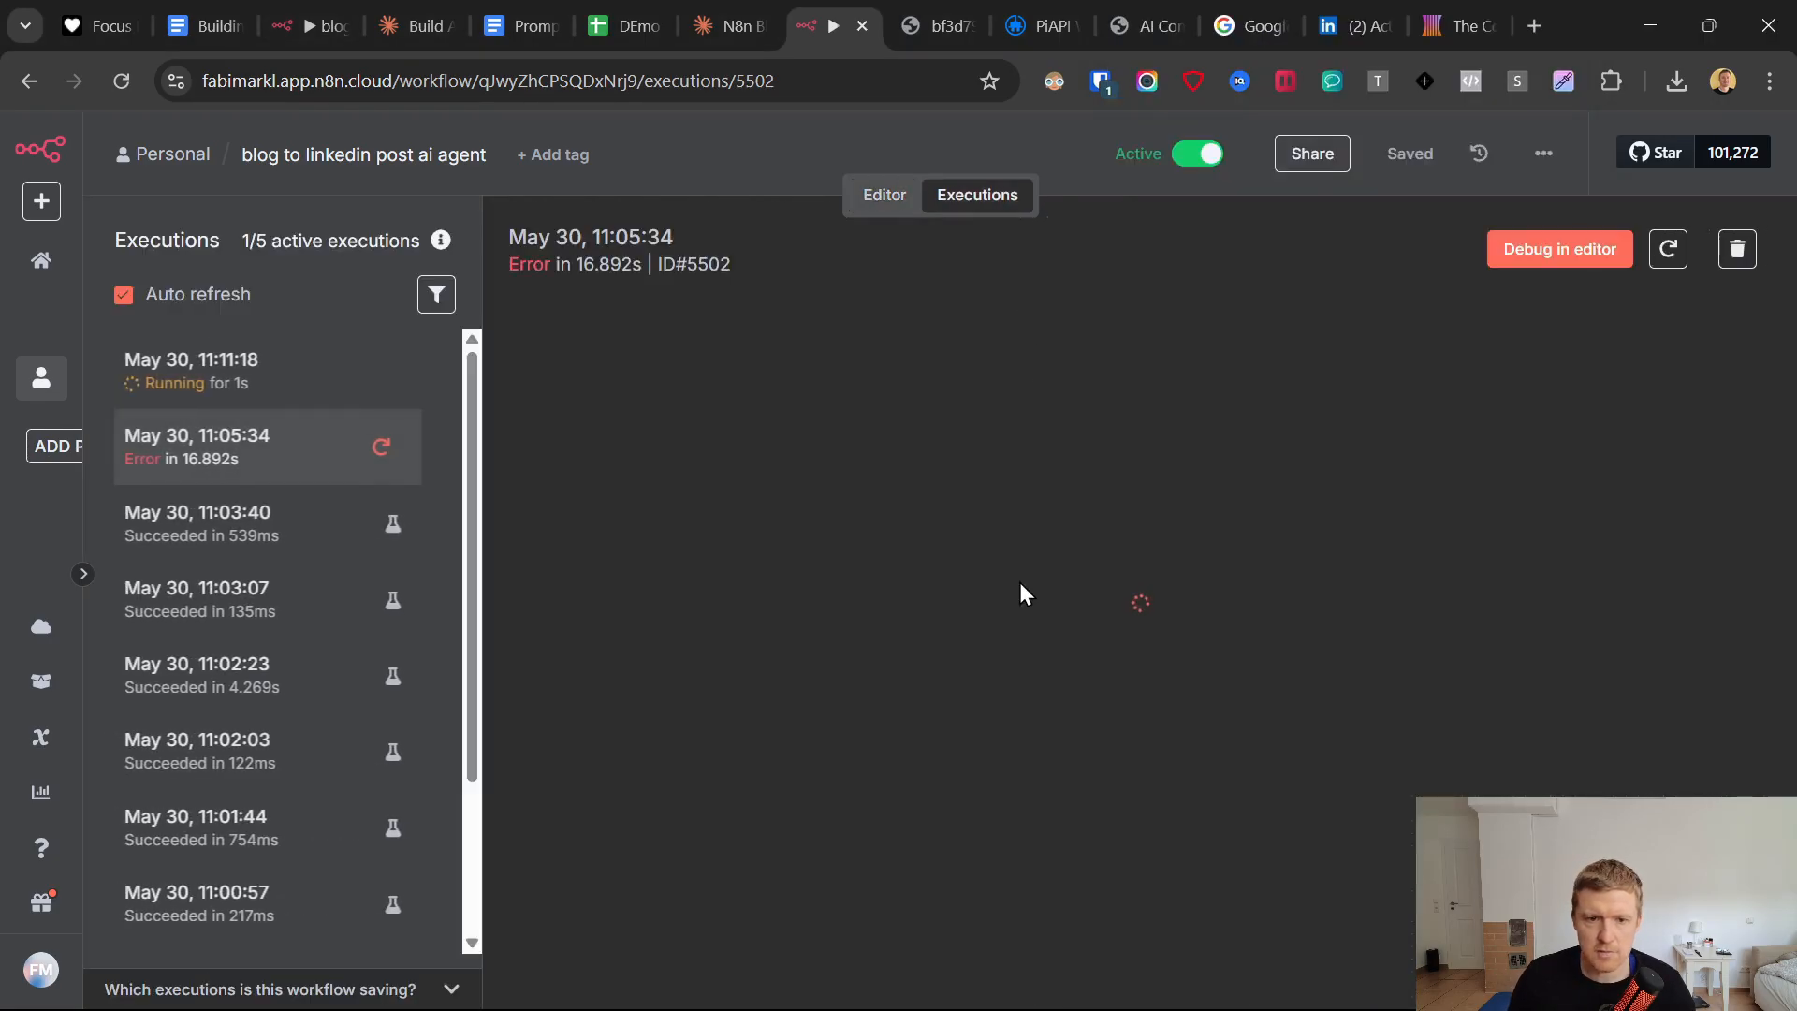
Open the newest execution in n8n, read the BlogtoLIPost bot's reply and image in Telegram, and inspect the execution's node path.
{"action": "left_click", "coordinate": [247, 389]}
{"action": "left_click", "coordinate": [1105, 981]}
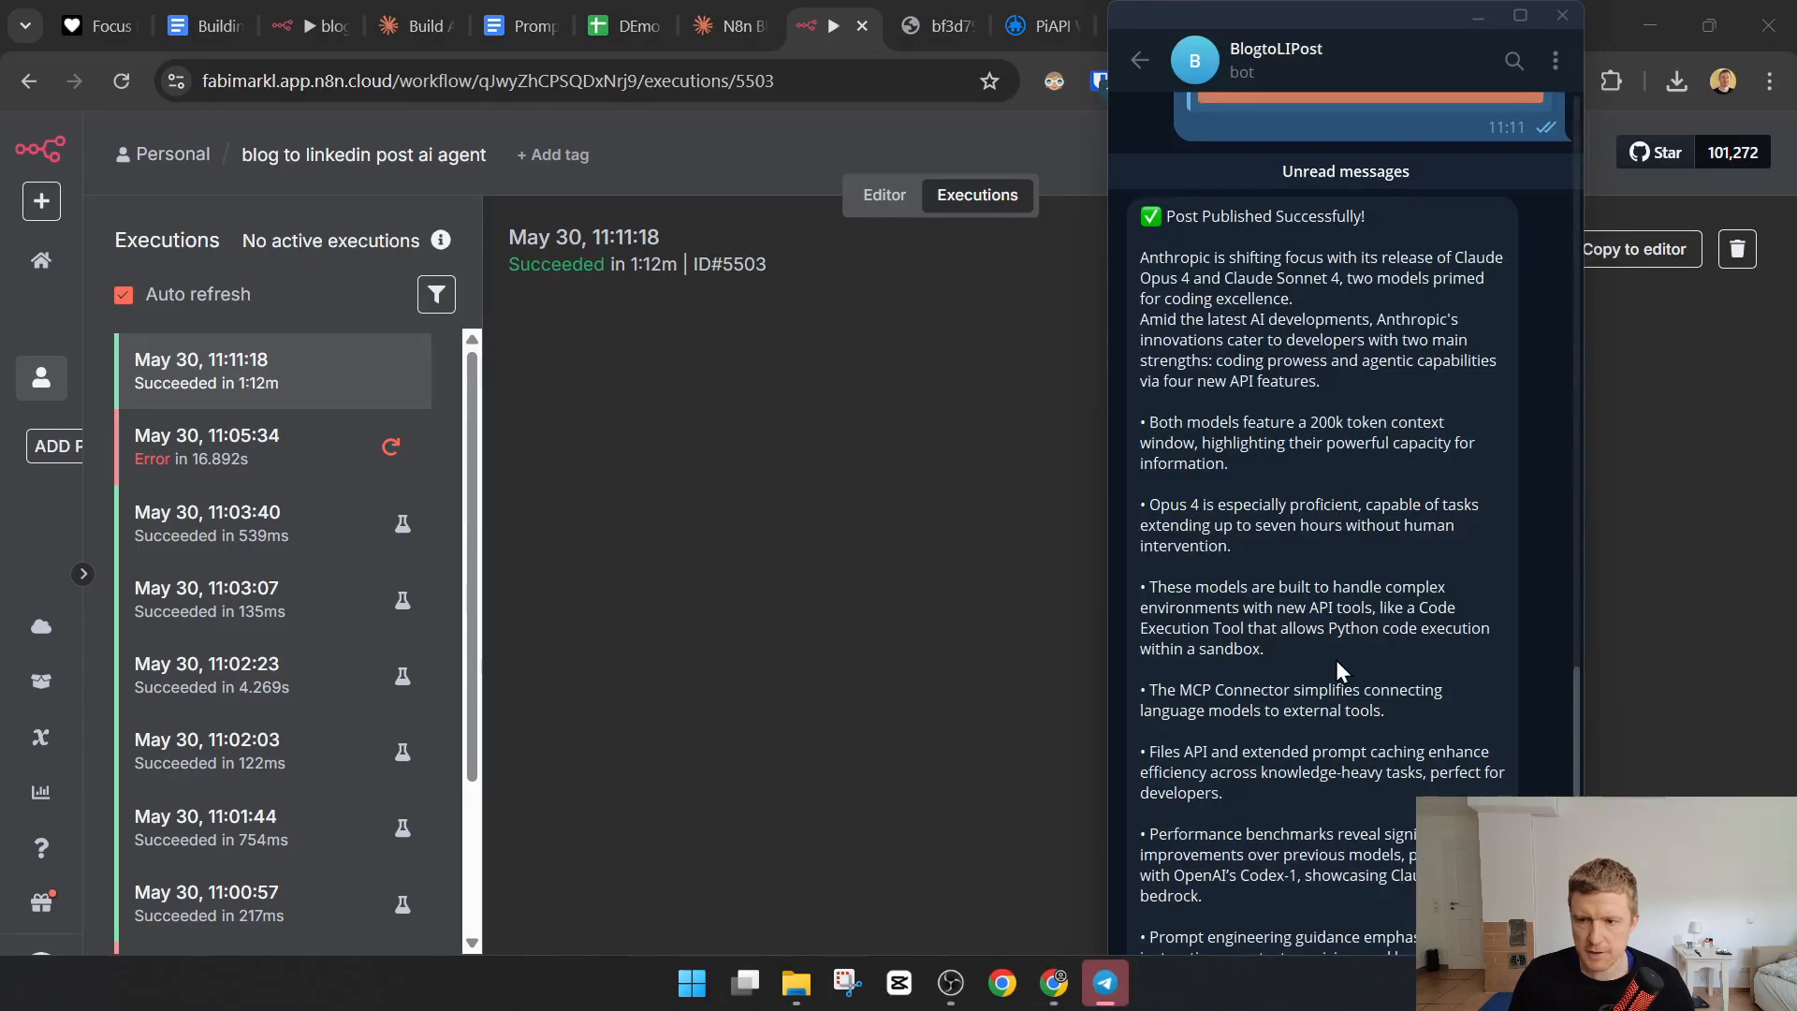
{"action": "scroll", "coordinate": [1337, 670], "scroll_direction": "down", "scroll_amount": 6}
{"action": "scroll", "coordinate": [1321, 517], "scroll_direction": "up", "scroll_amount": 6}
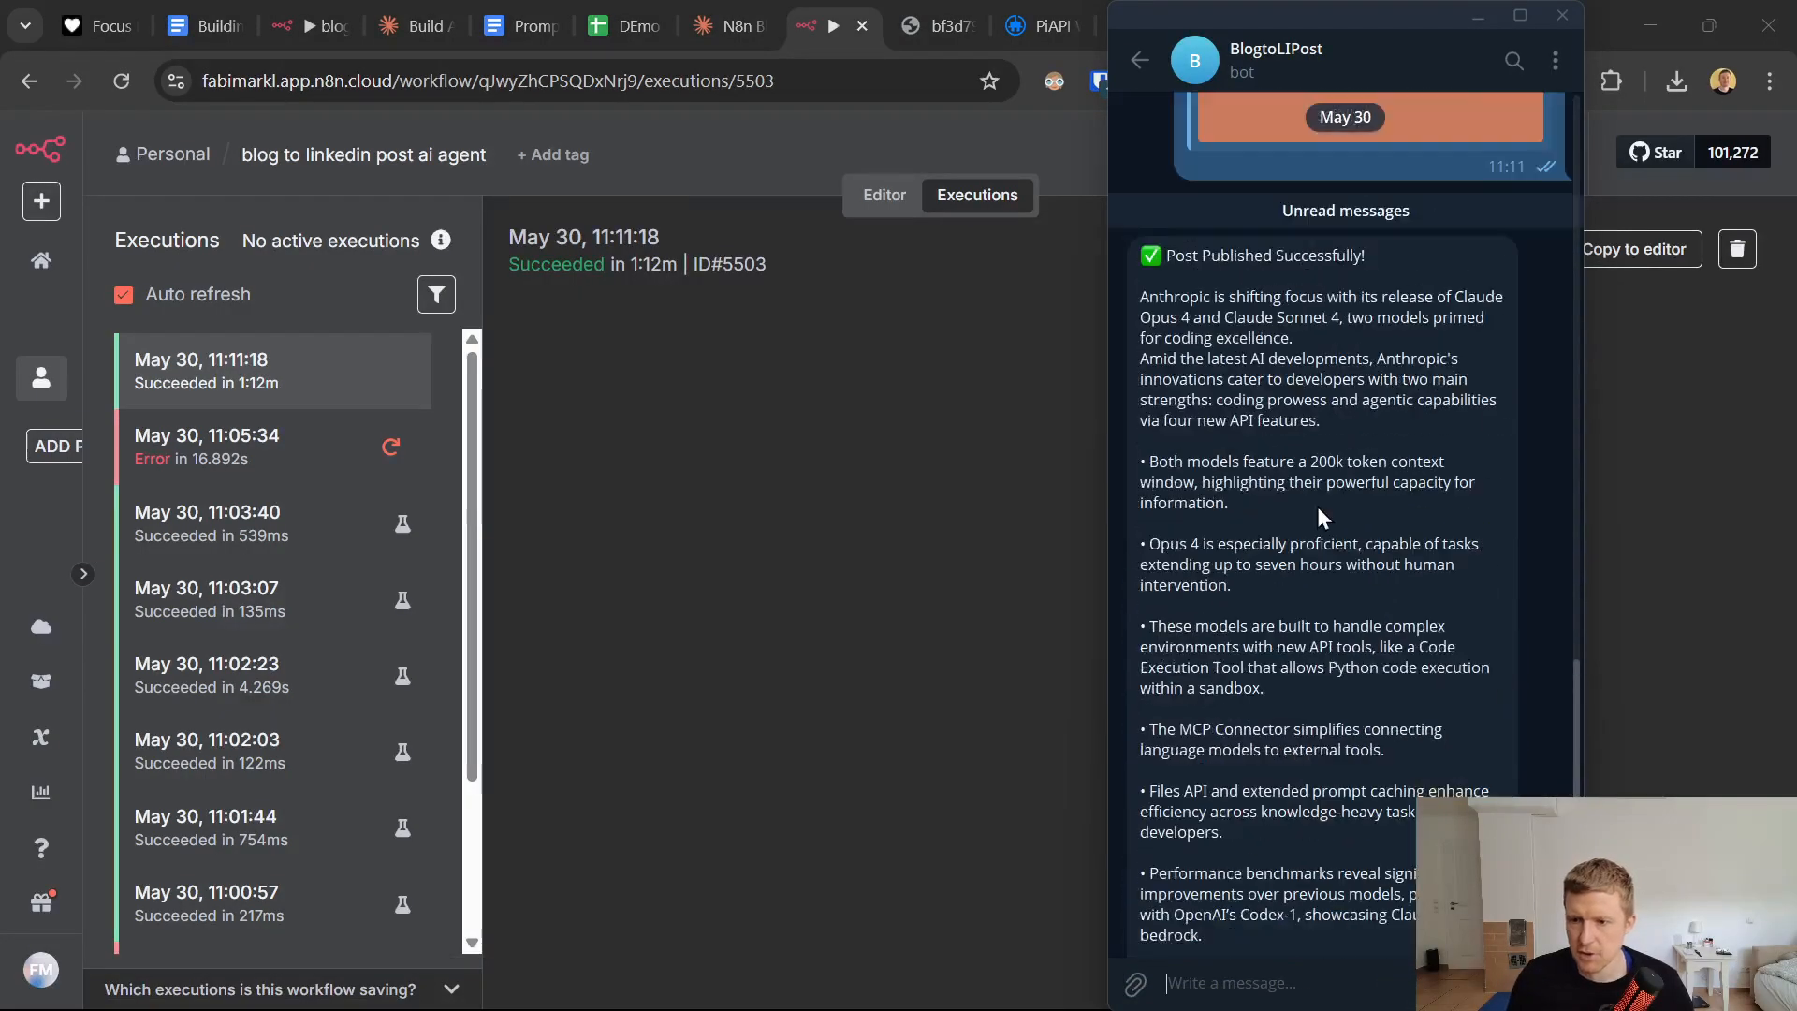
{"action": "scroll", "coordinate": [1322, 516], "scroll_direction": "up", "scroll_amount": 1}
{"action": "left_click_drag", "start_coordinate": [1148, 367], "coordinate": [1281, 643]}
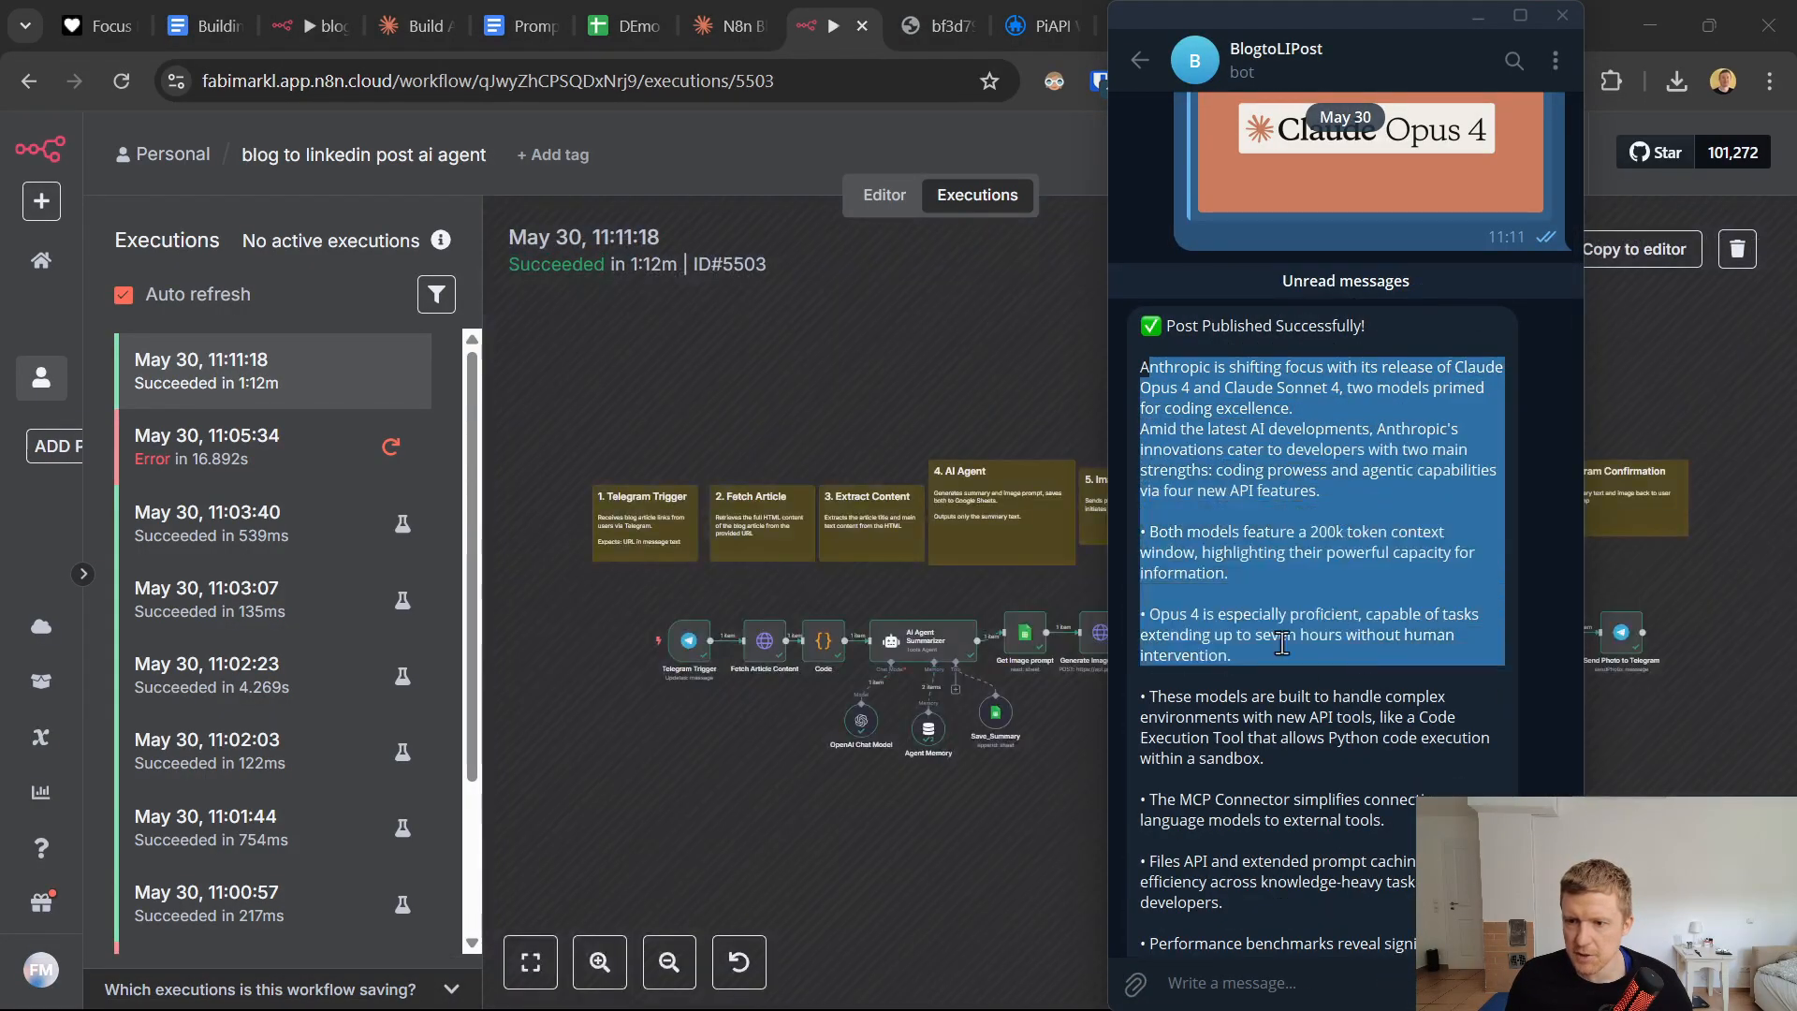
{"action": "left_click", "coordinate": [1282, 643]}
{"action": "scroll", "coordinate": [1282, 643], "scroll_direction": "down", "scroll_amount": 8}
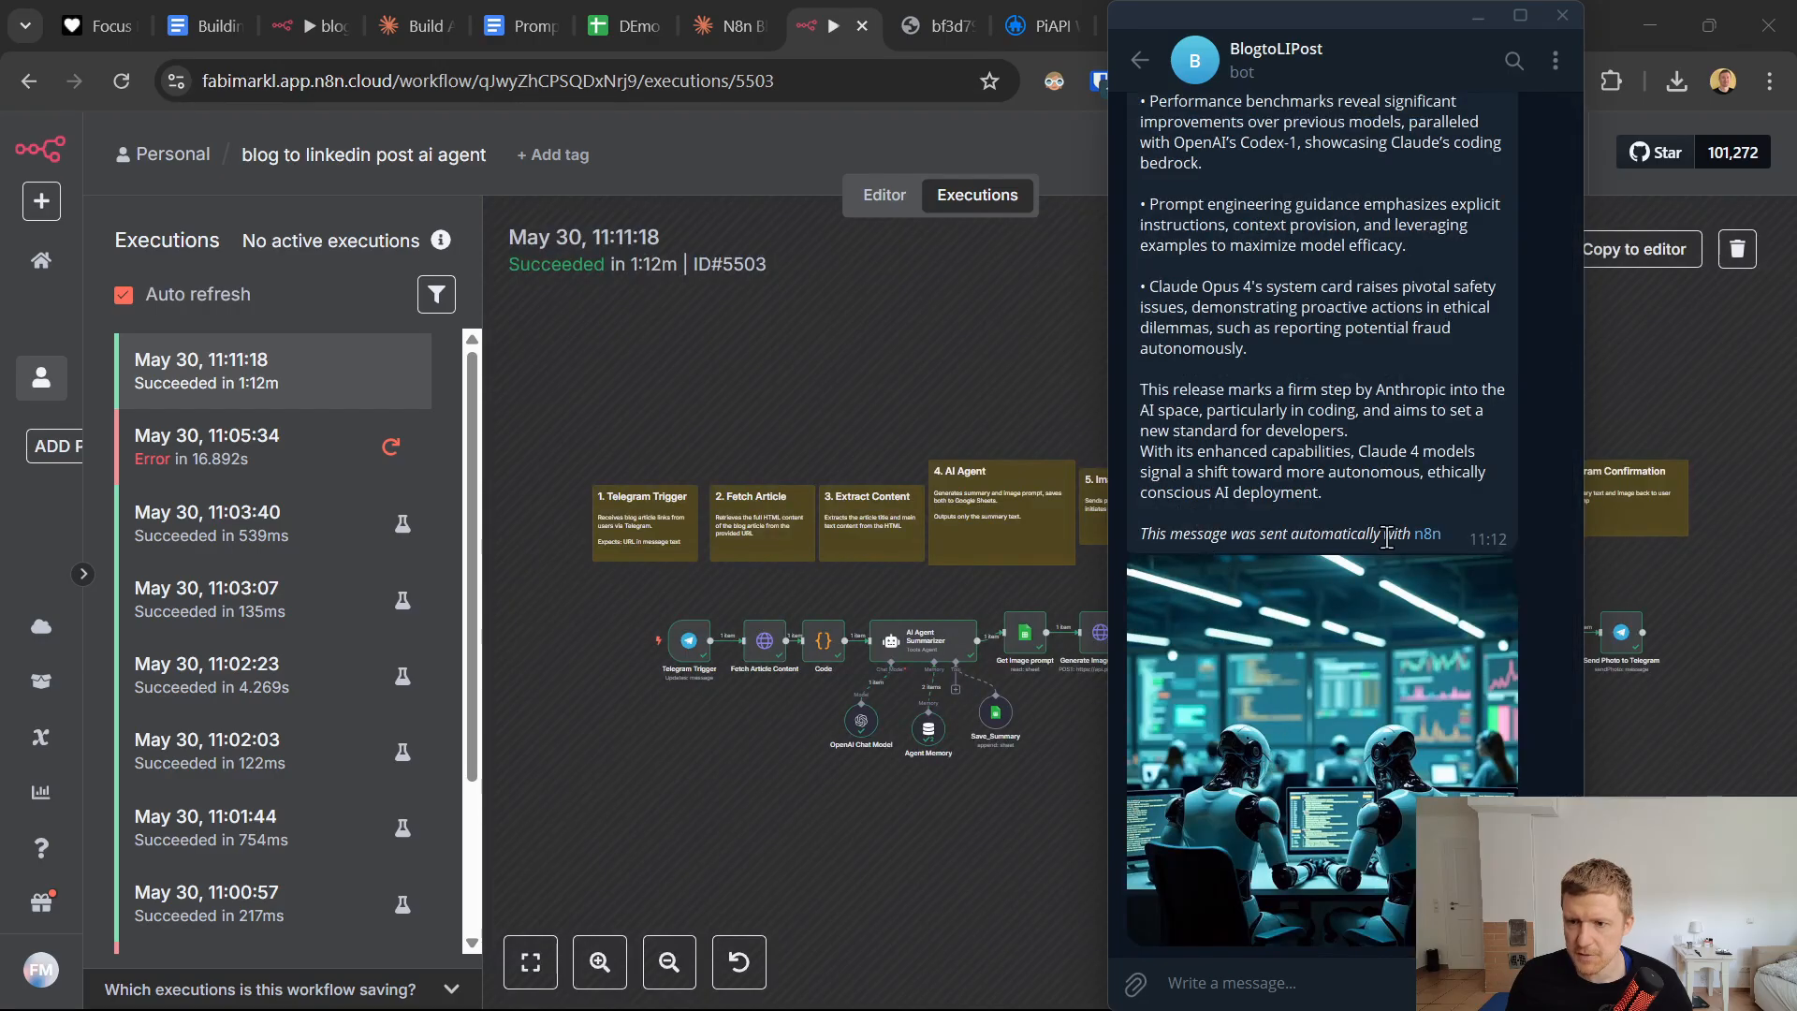
{"action": "left_click", "coordinate": [920, 812]}
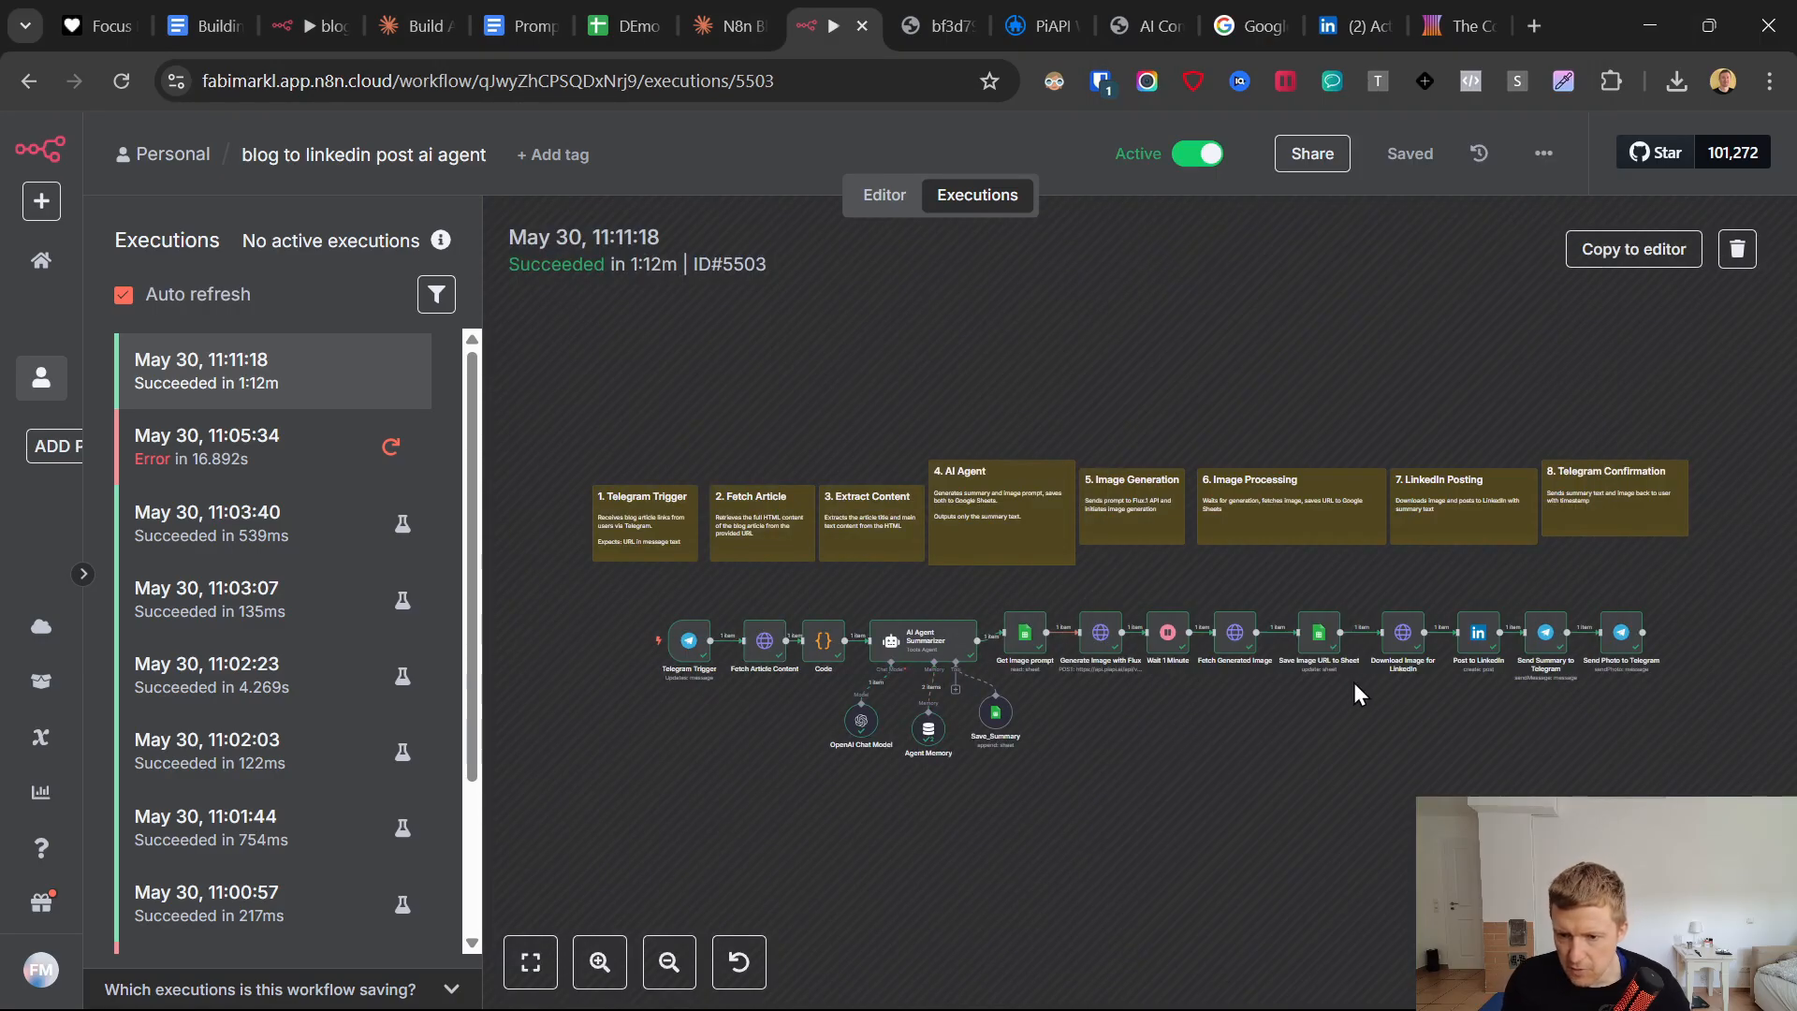
{"action": "scroll", "coordinate": [1346, 667], "scroll_direction": "up", "scroll_amount": 1}
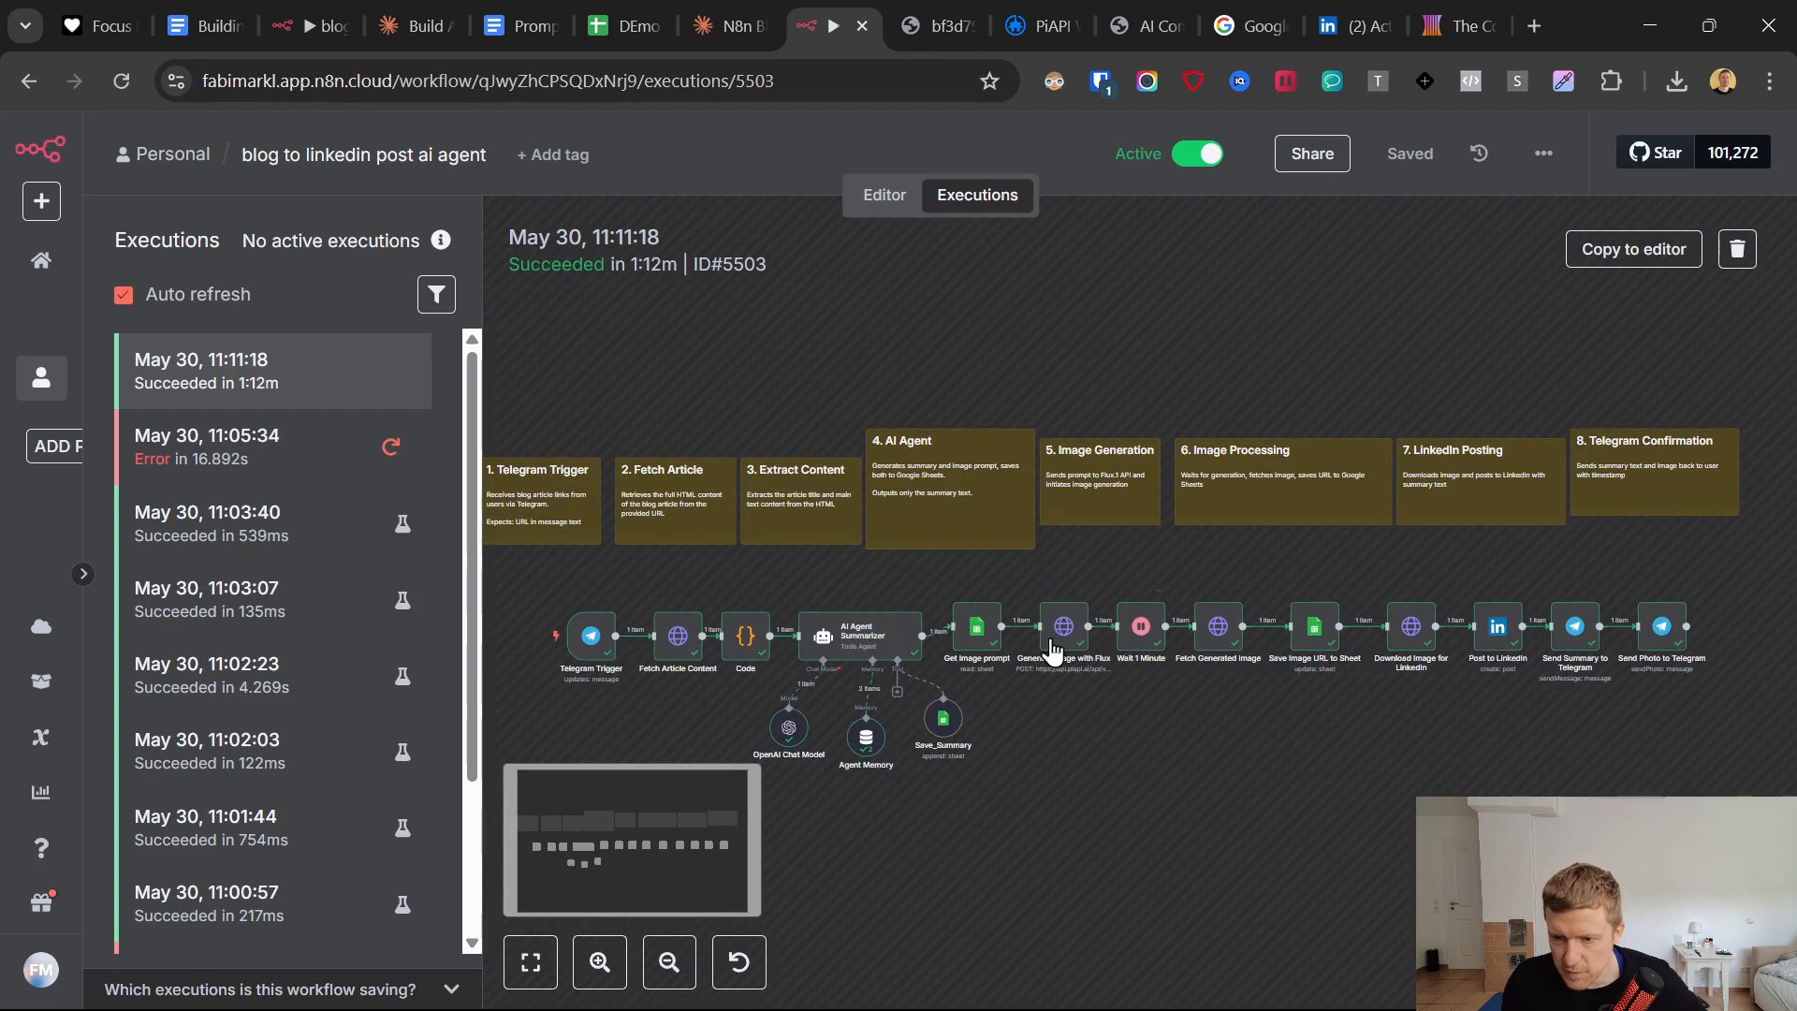
Switch to the LinkedIn recent activity page, reload it, and examine the text of the newest post.
{"action": "left_click", "coordinate": [1348, 25]}
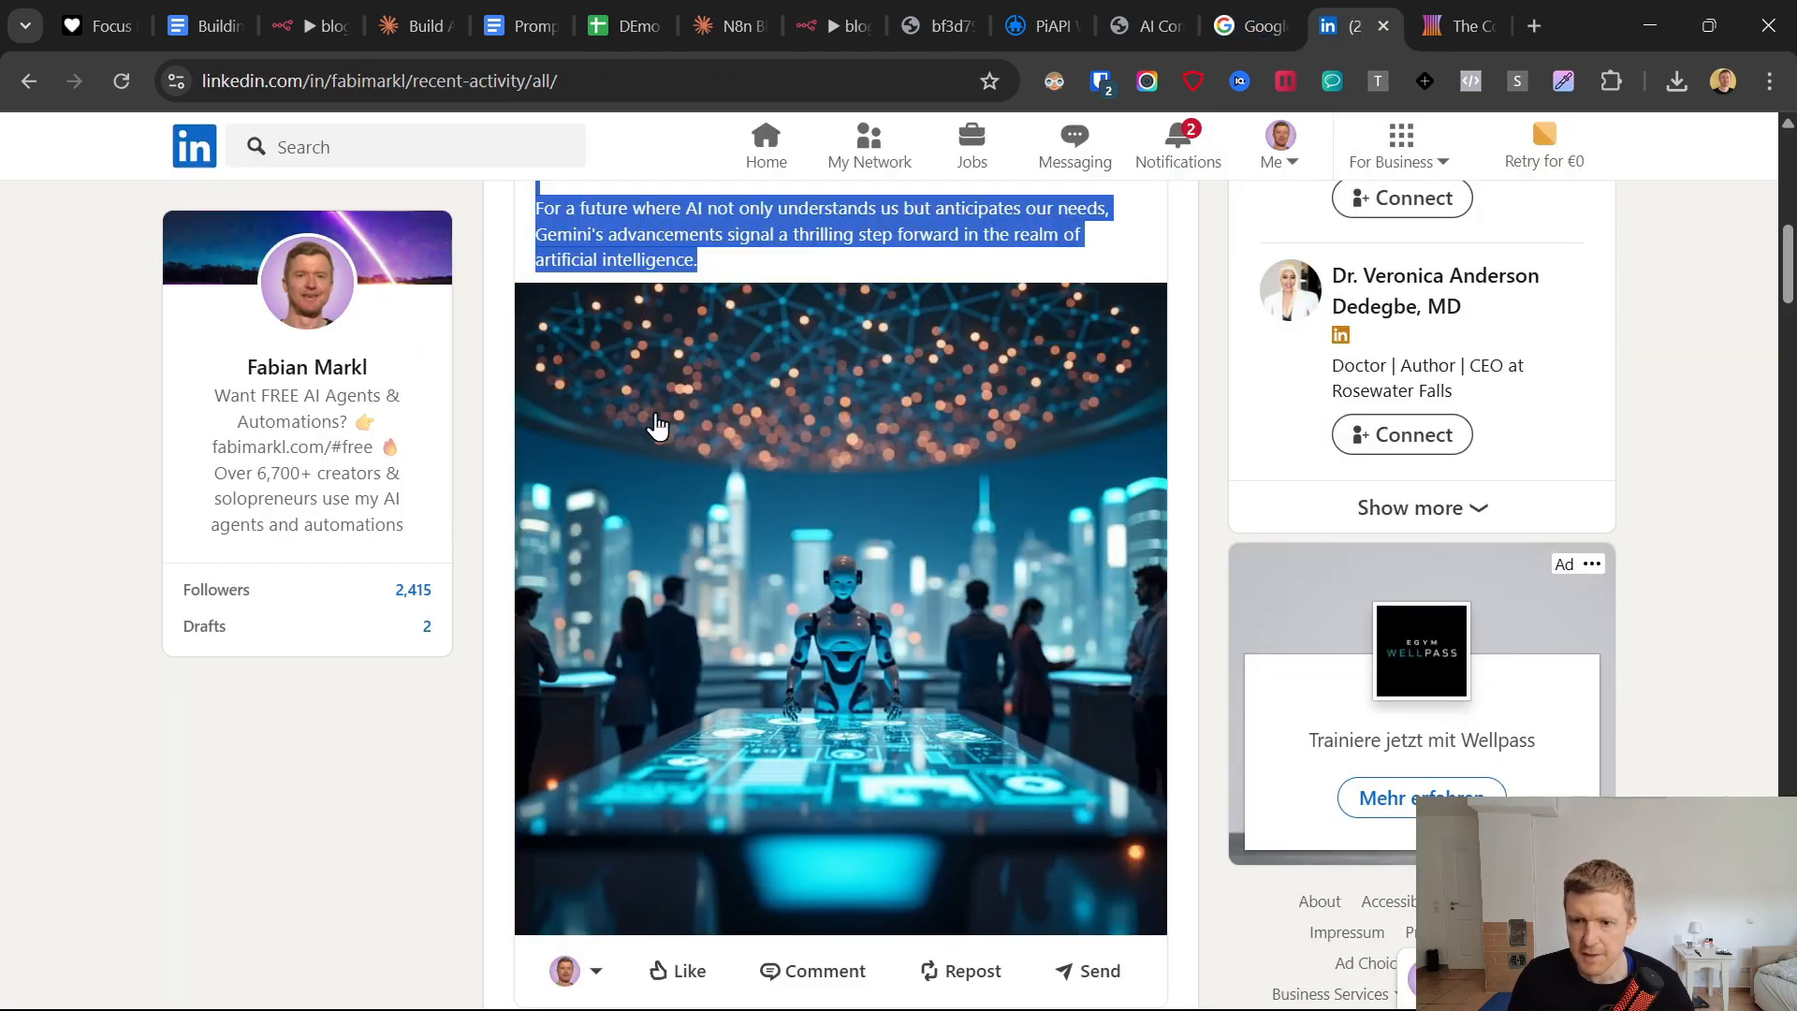
{"action": "scroll", "coordinate": [552, 398], "scroll_direction": "up", "scroll_amount": 5}
{"action": "scroll", "coordinate": [553, 397], "scroll_direction": "up", "scroll_amount": 5}
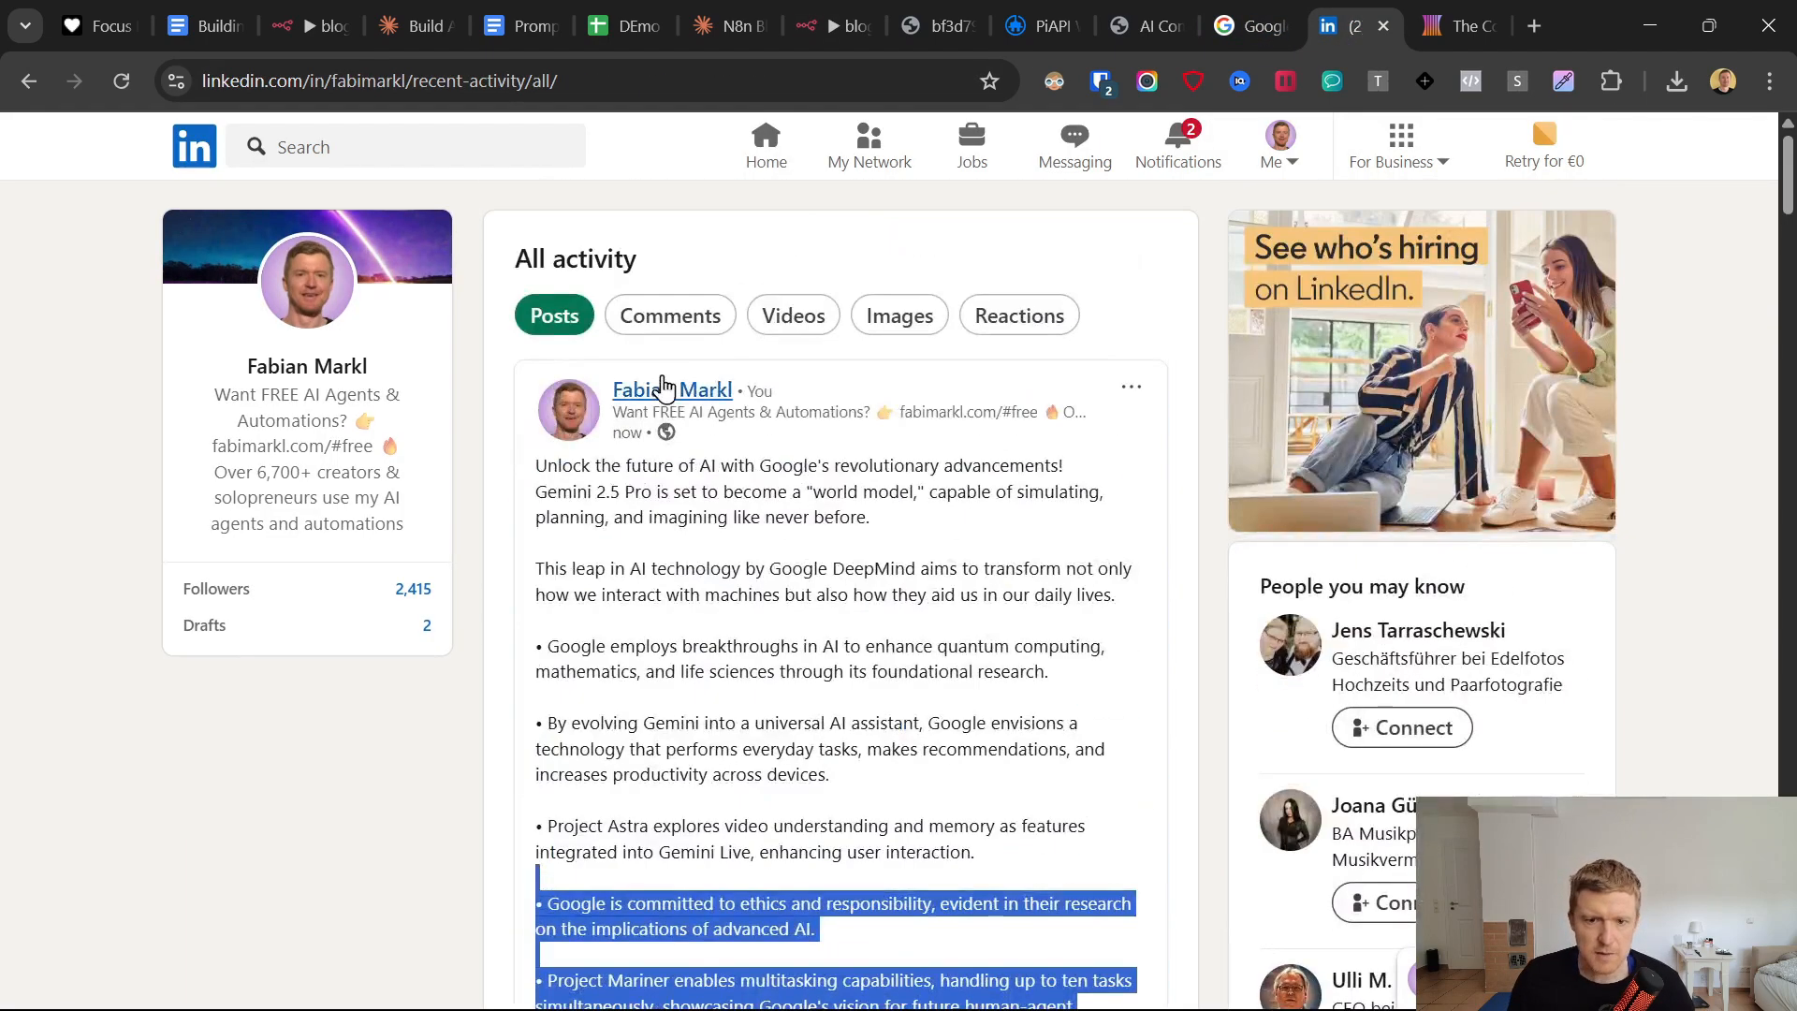
{"action": "left_click", "coordinate": [122, 80]}
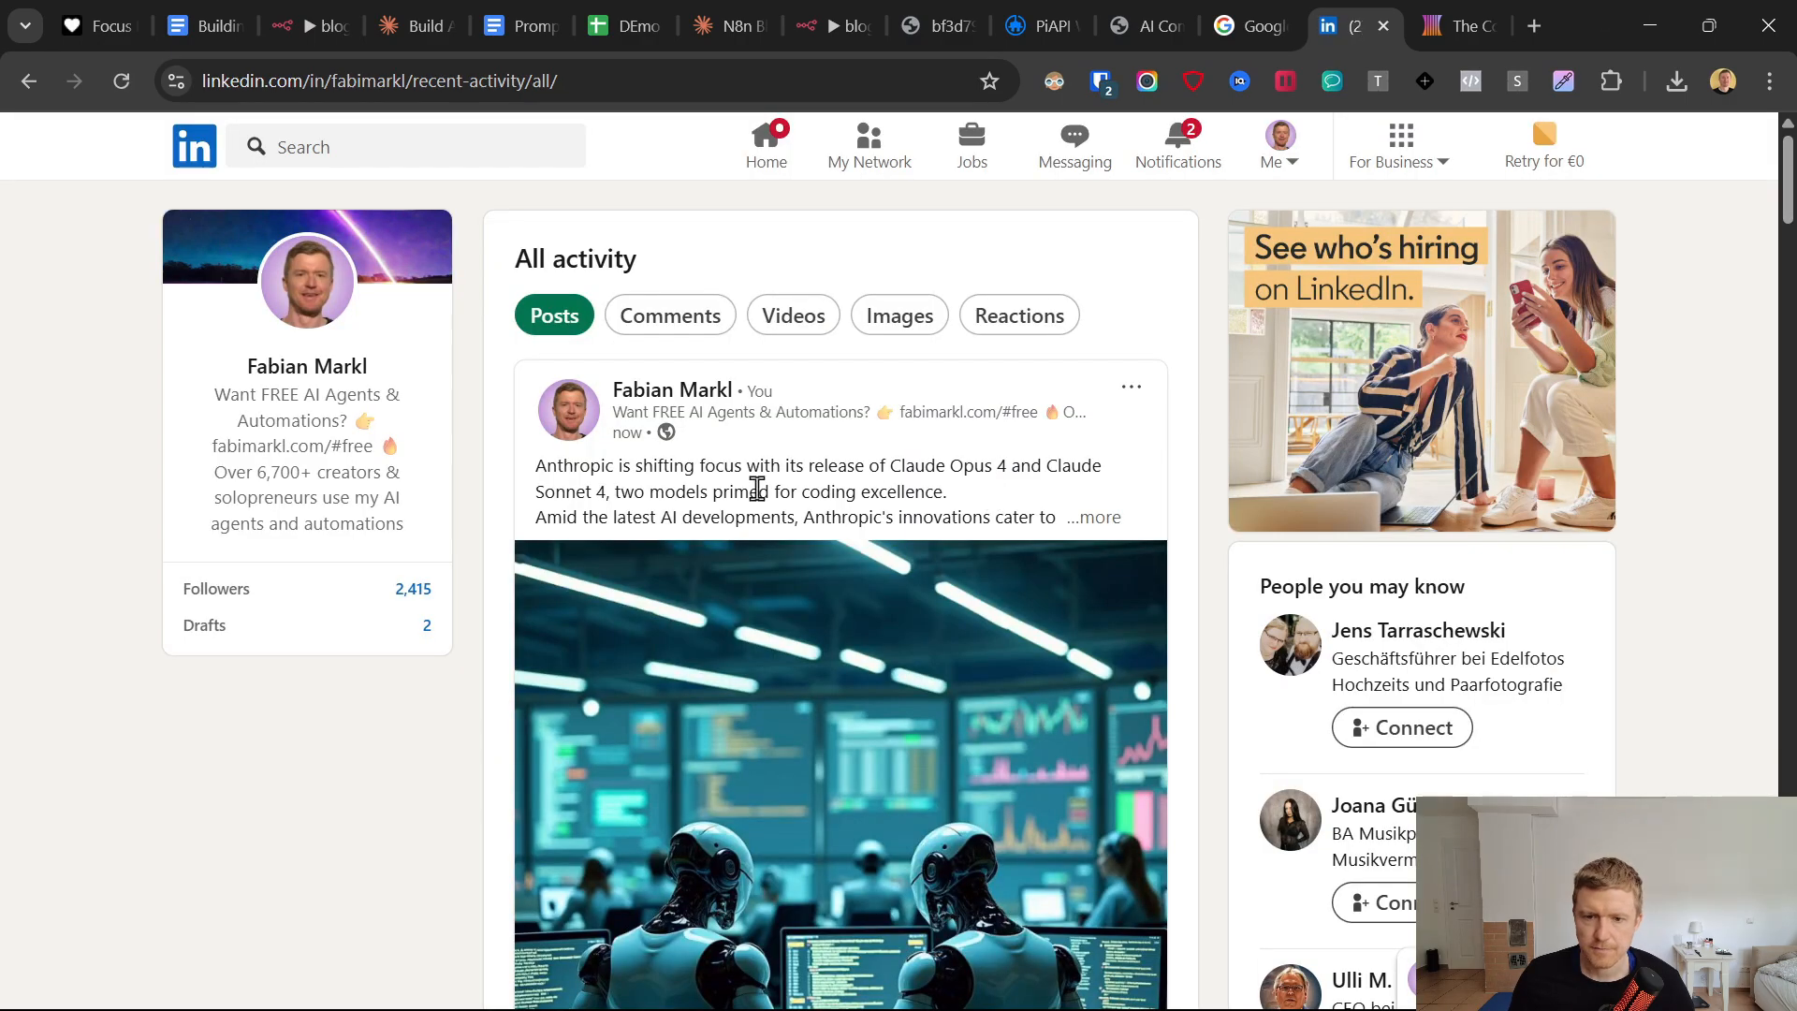
{"action": "left_click", "coordinate": [682, 510]}
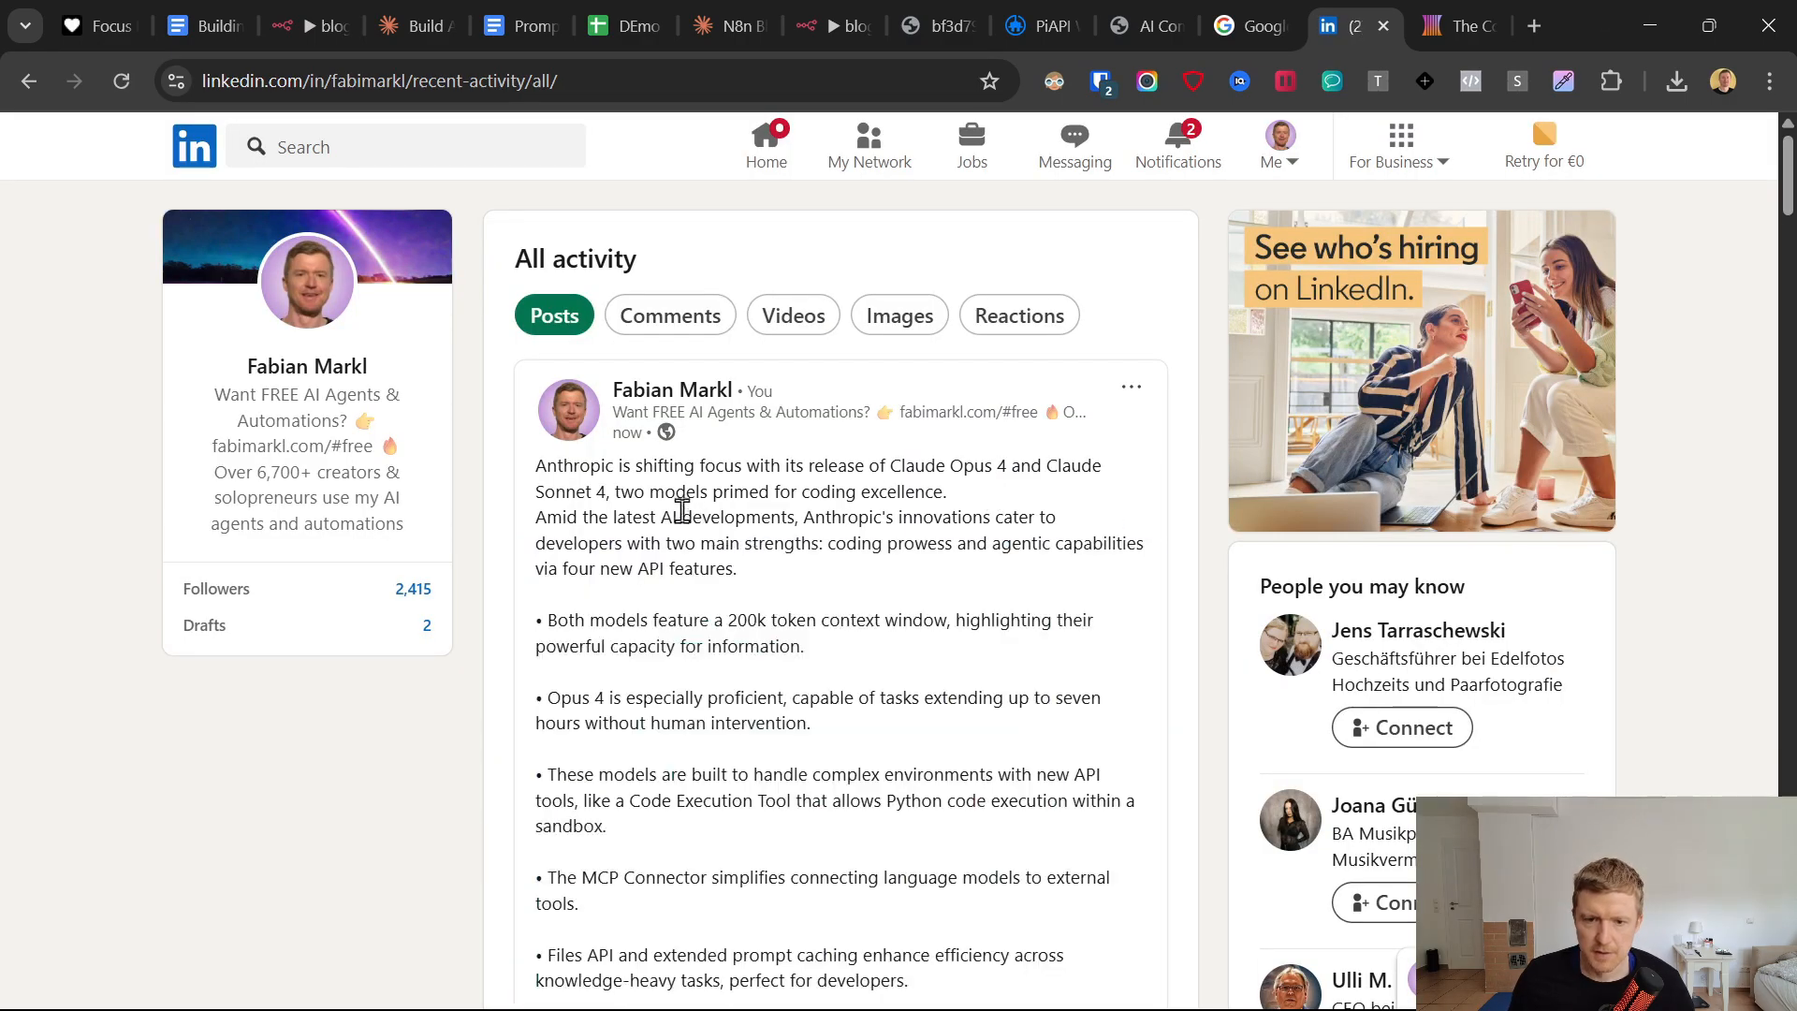
{"action": "left_click_drag", "start_coordinate": [539, 462], "coordinate": [814, 598]}
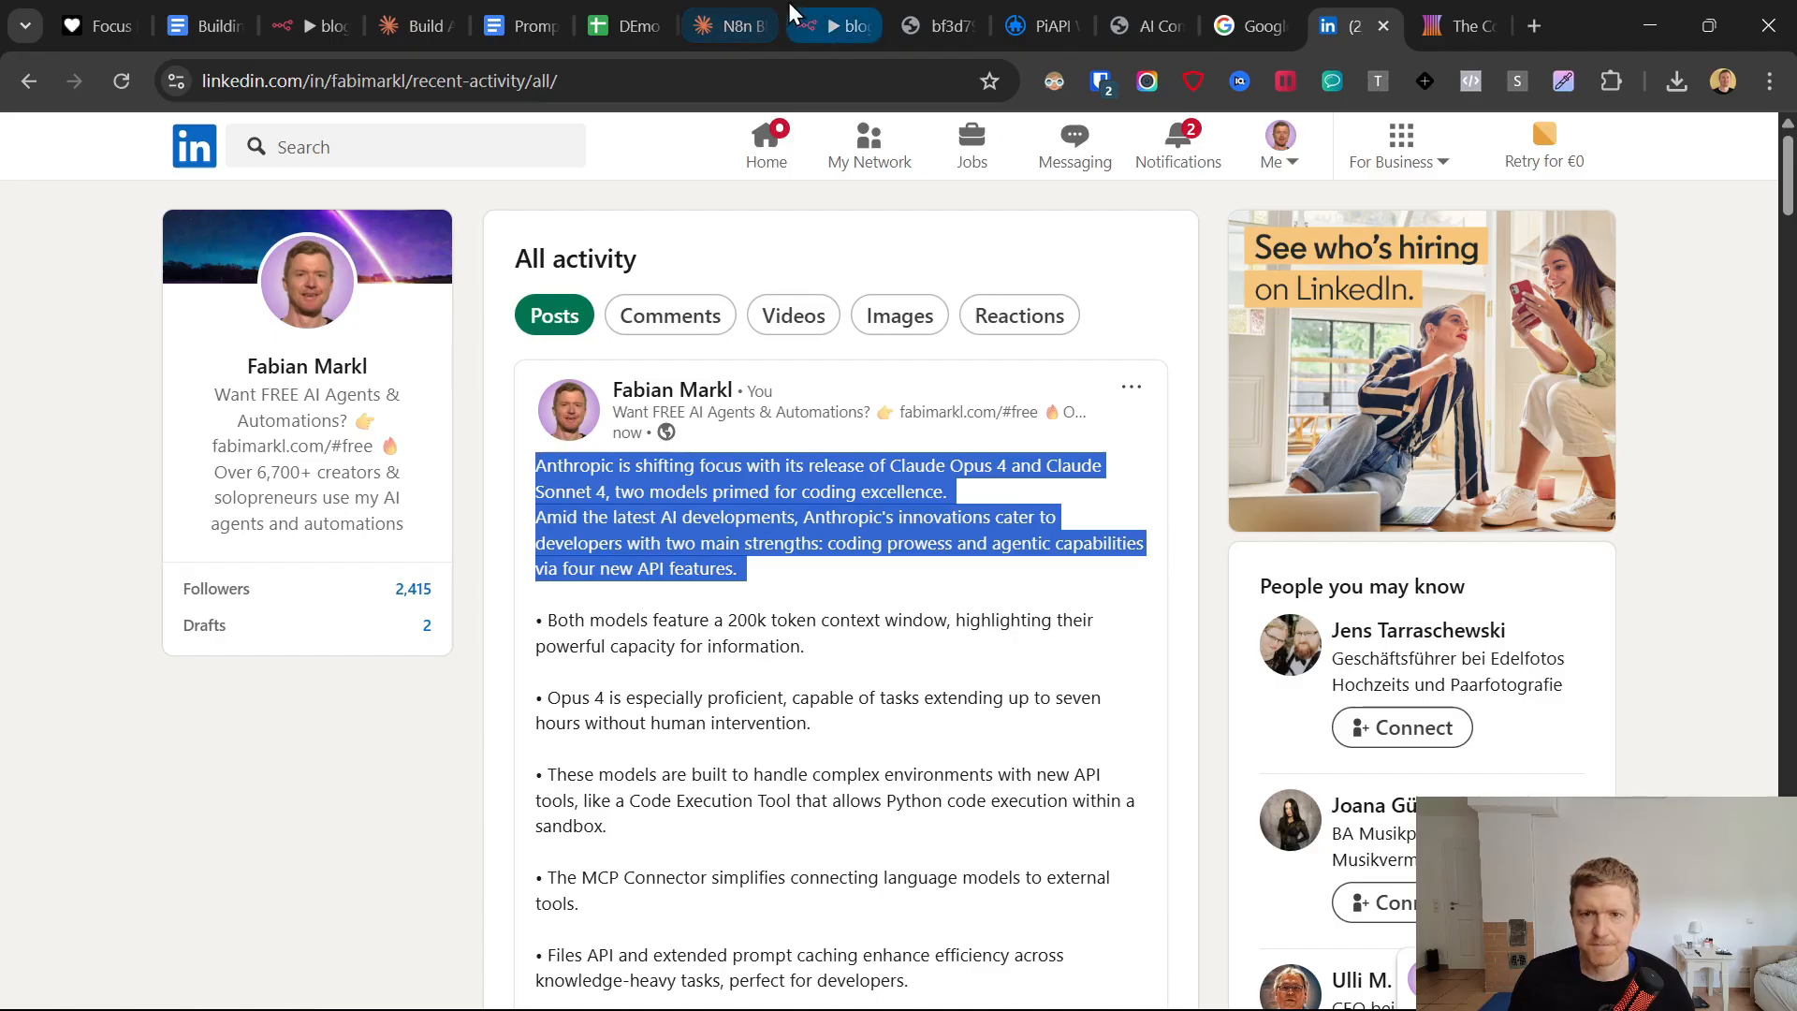
Return to the blog to linkedin post ai agent workflow's editor in n8n and bring up the BlogtoLIPost chat in Telegram.
{"action": "left_click", "coordinate": [825, 1]}
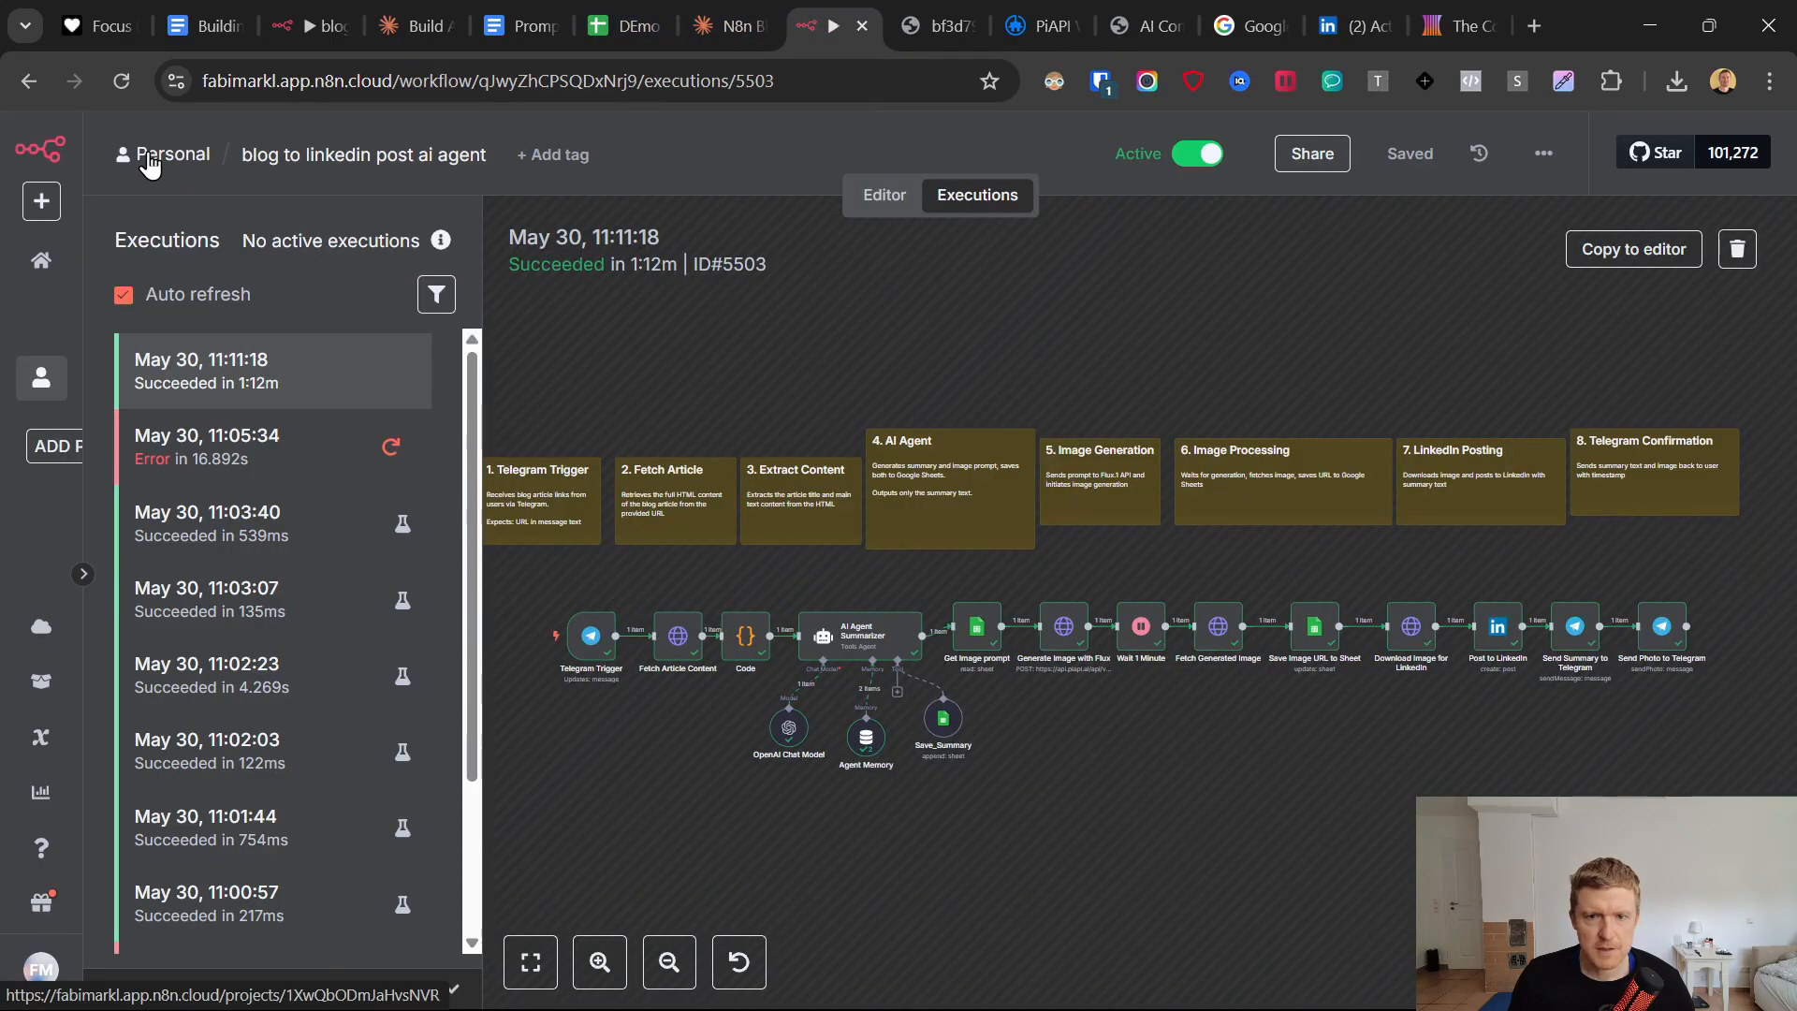
{"action": "left_click", "coordinate": [885, 196]}
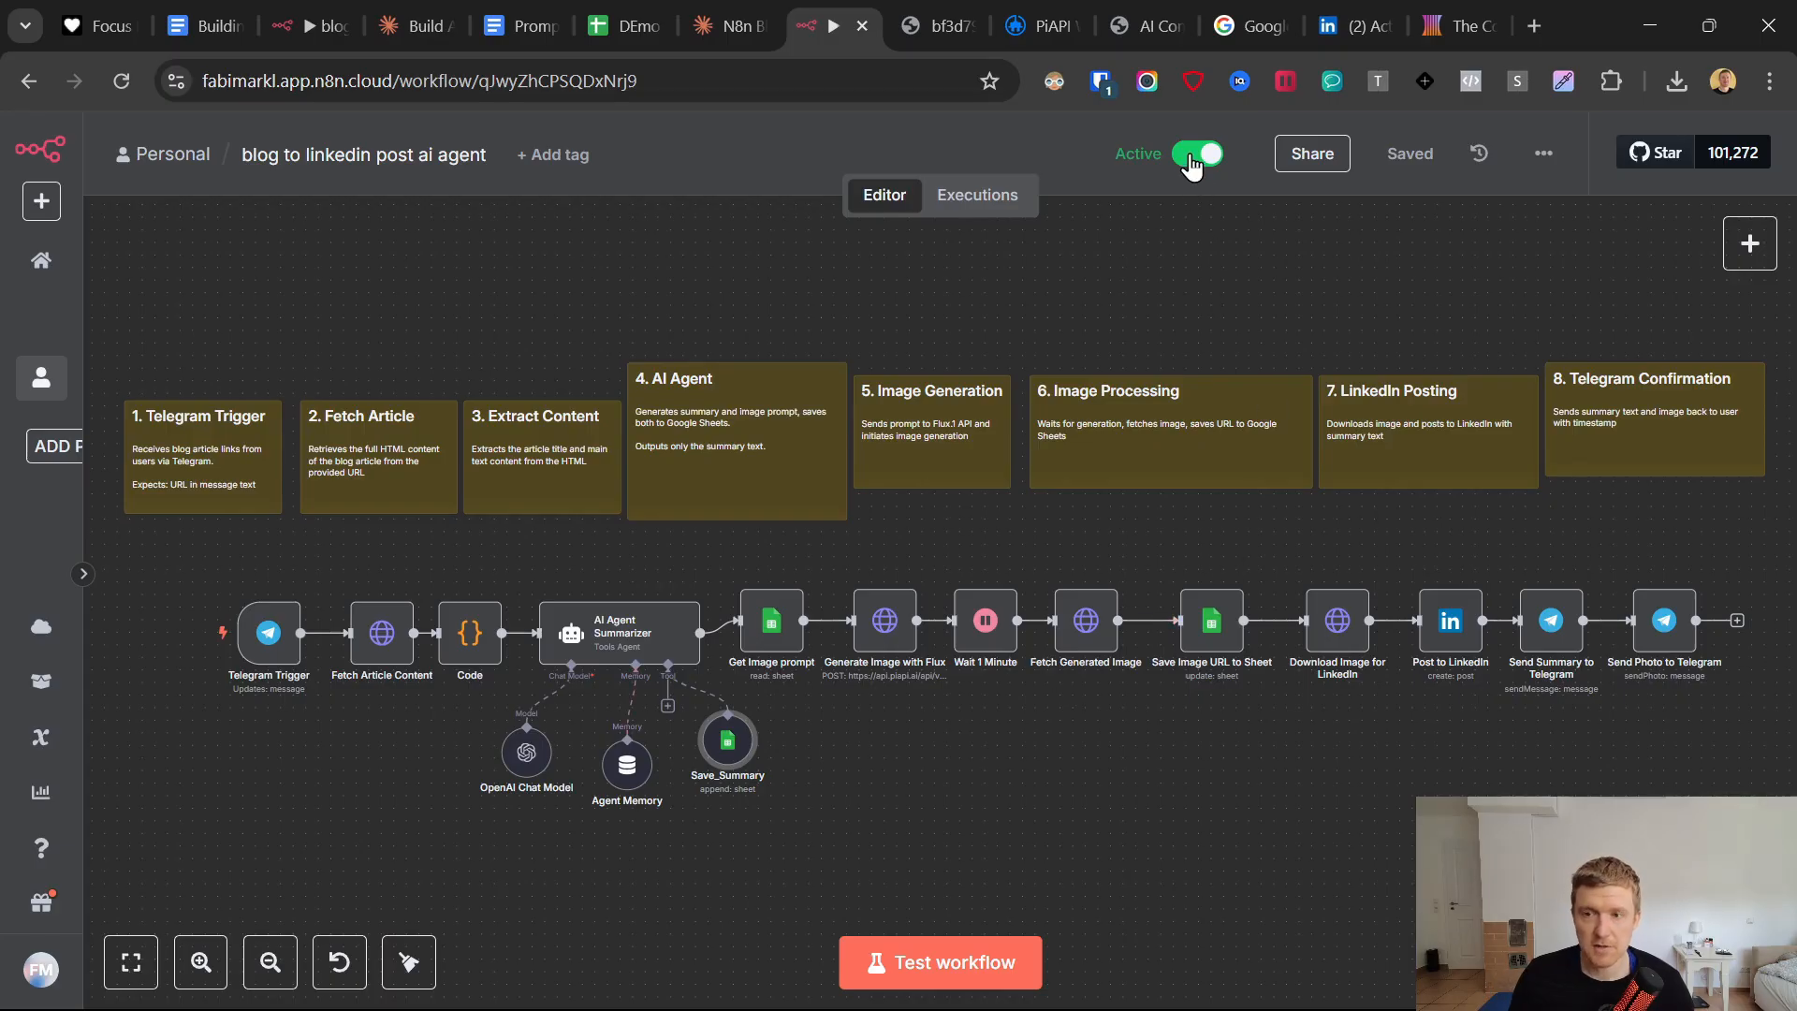
{"action": "left_click", "coordinate": [1104, 983]}
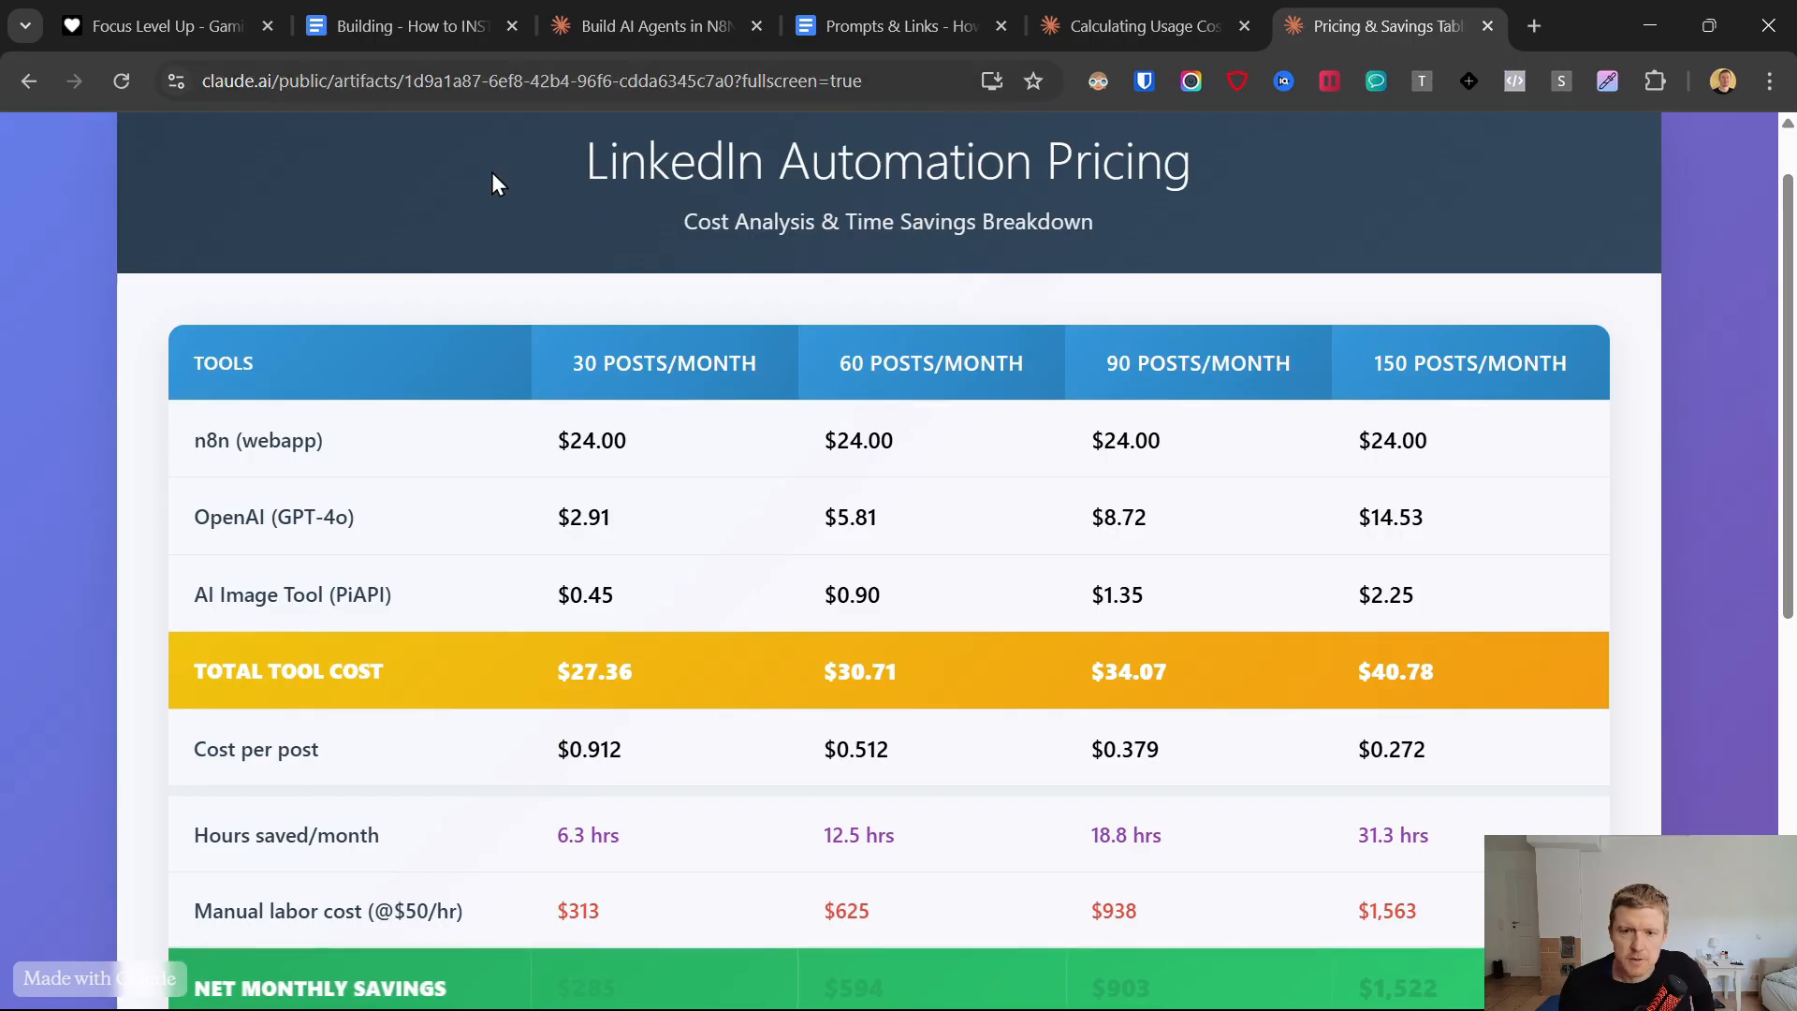
Examine the LinkedIn Automation Pricing table's posts-per-month tiers, tools column, and the n8n (webapp) cost for 30 posts/month.
{"action": "left_click_drag", "start_coordinate": [505, 170], "coordinate": [1348, 279]}
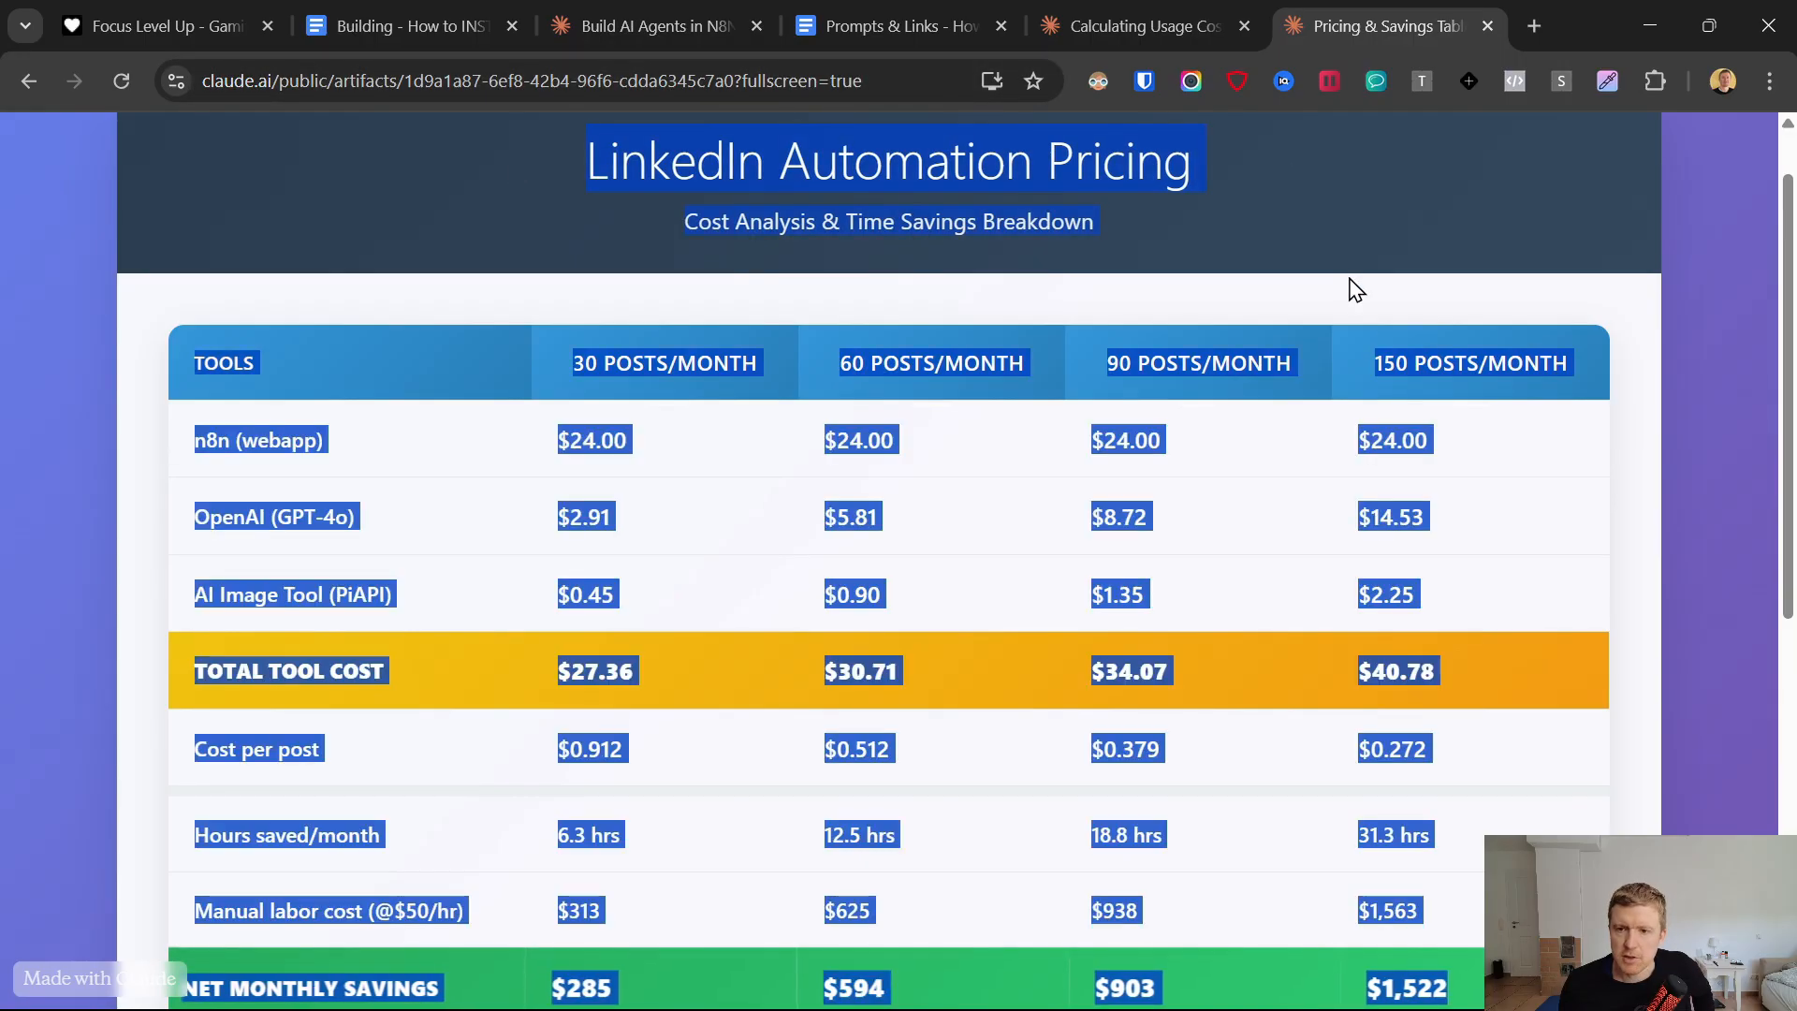
{"action": "left_click", "coordinate": [493, 279]}
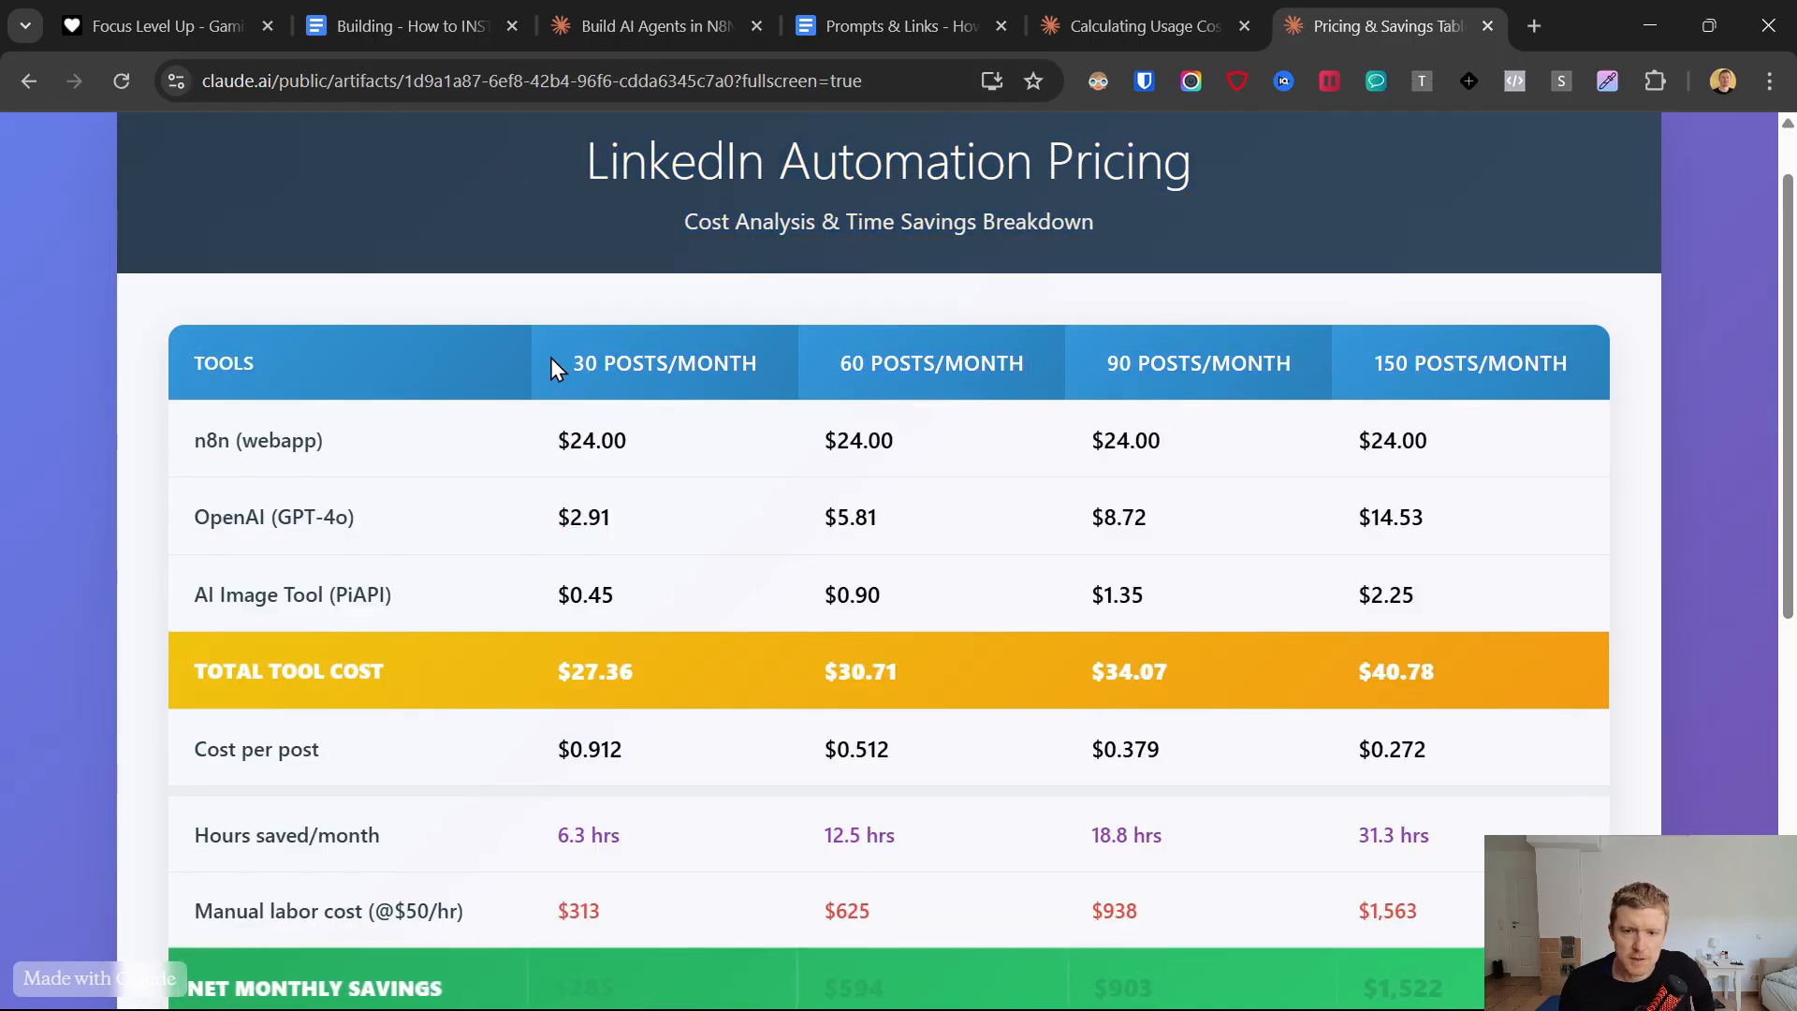
{"action": "left_click_drag", "start_coordinate": [571, 362], "coordinate": [944, 362]}
{"action": "left_click_drag", "start_coordinate": [1104, 363], "coordinate": [1573, 363]}
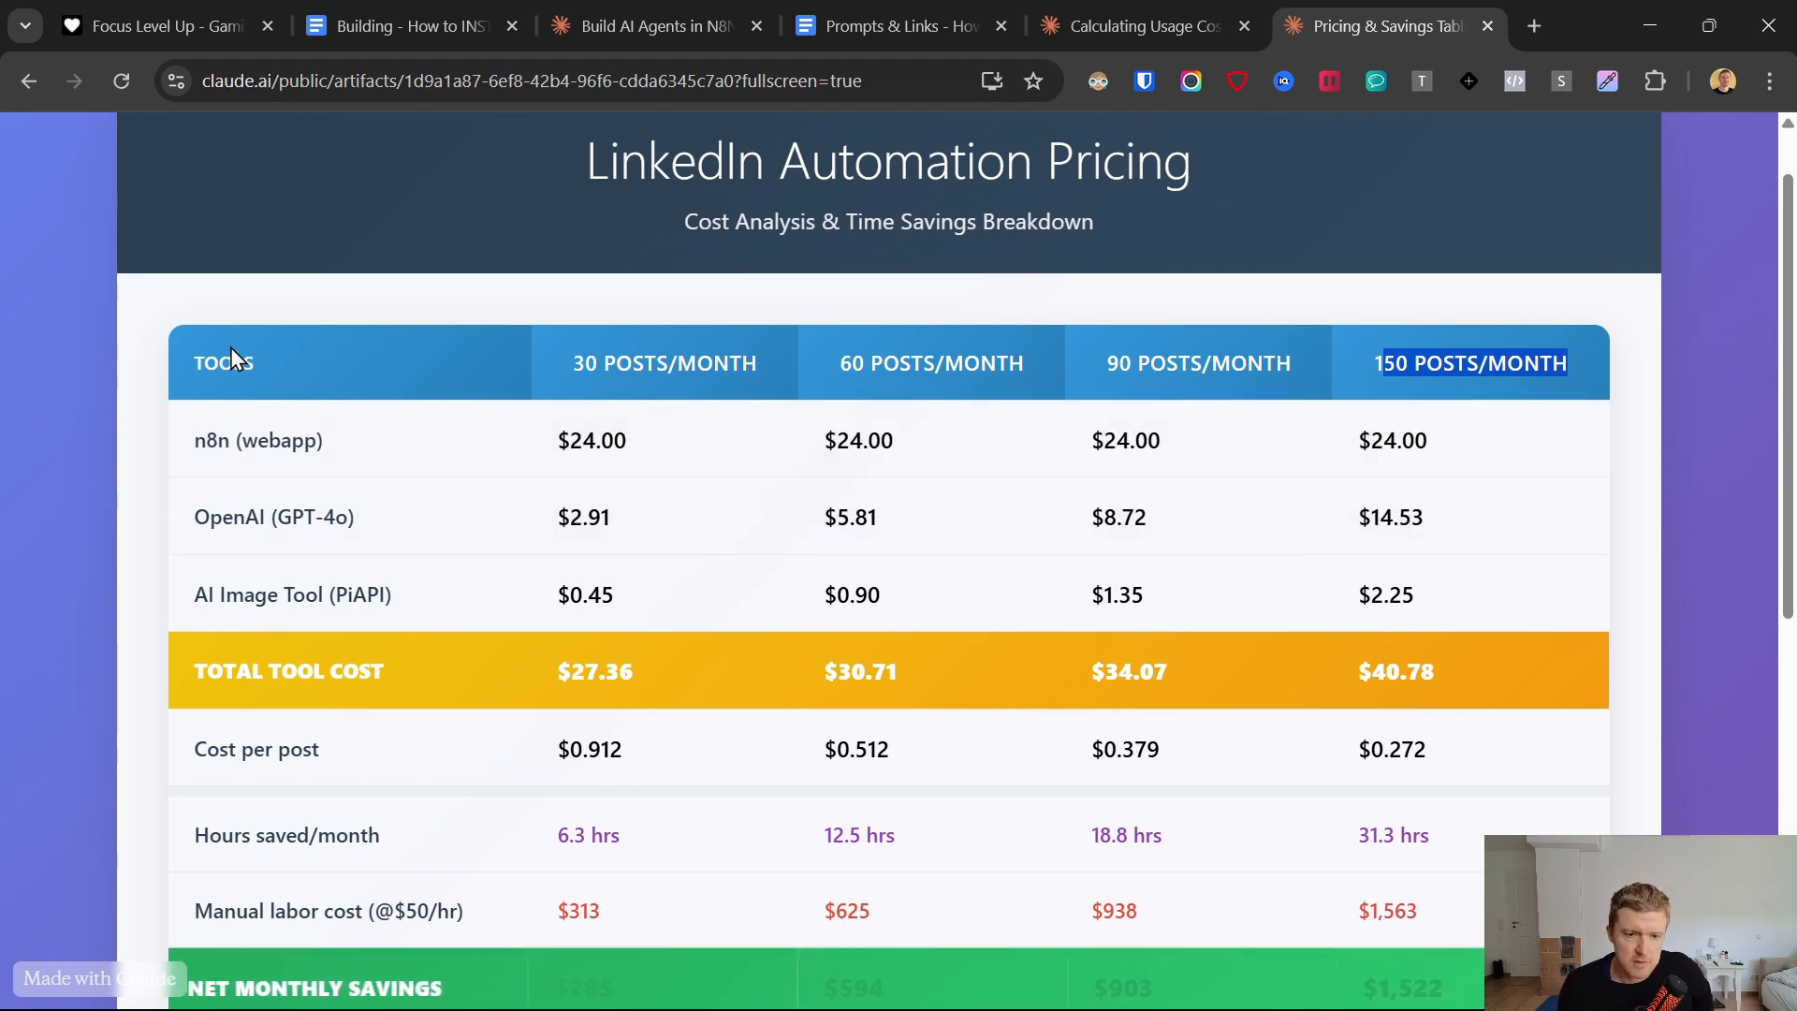
{"action": "left_click_drag", "start_coordinate": [193, 364], "coordinate": [257, 363]}
{"action": "left_click_drag", "start_coordinate": [199, 440], "coordinate": [444, 454]}
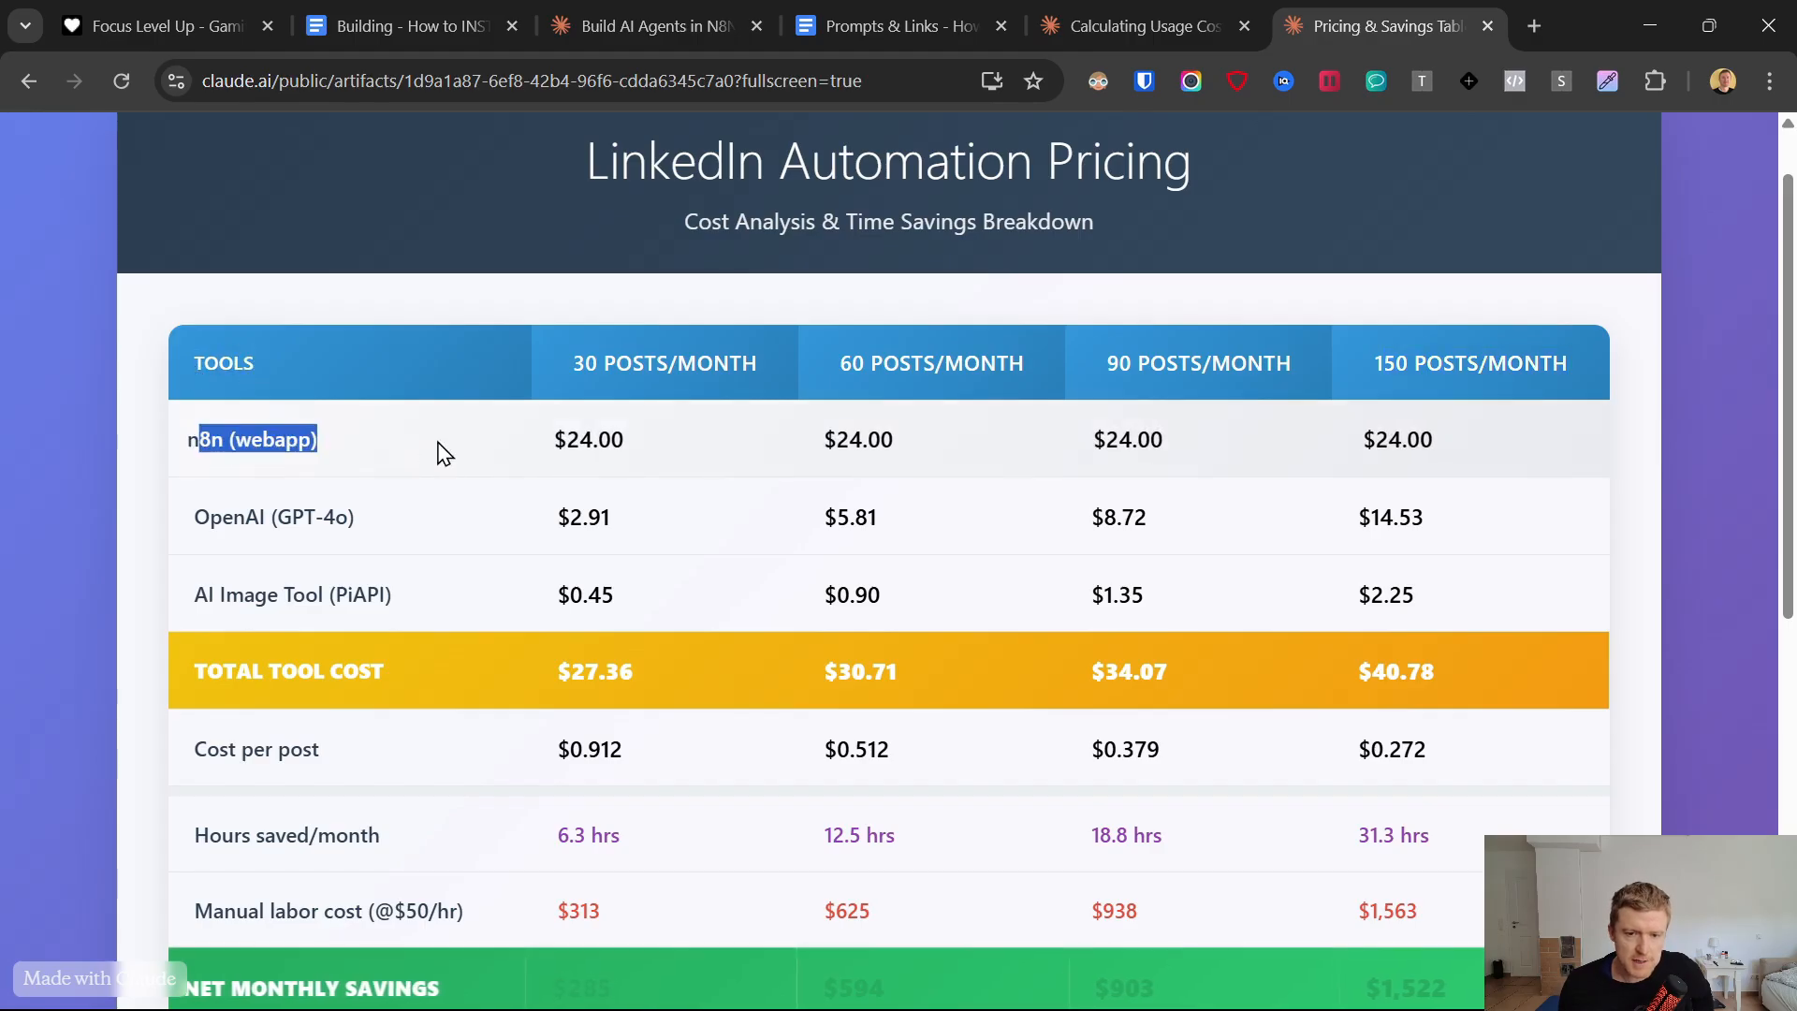
{"action": "left_click_drag", "start_coordinate": [556, 440], "coordinate": [632, 443]}
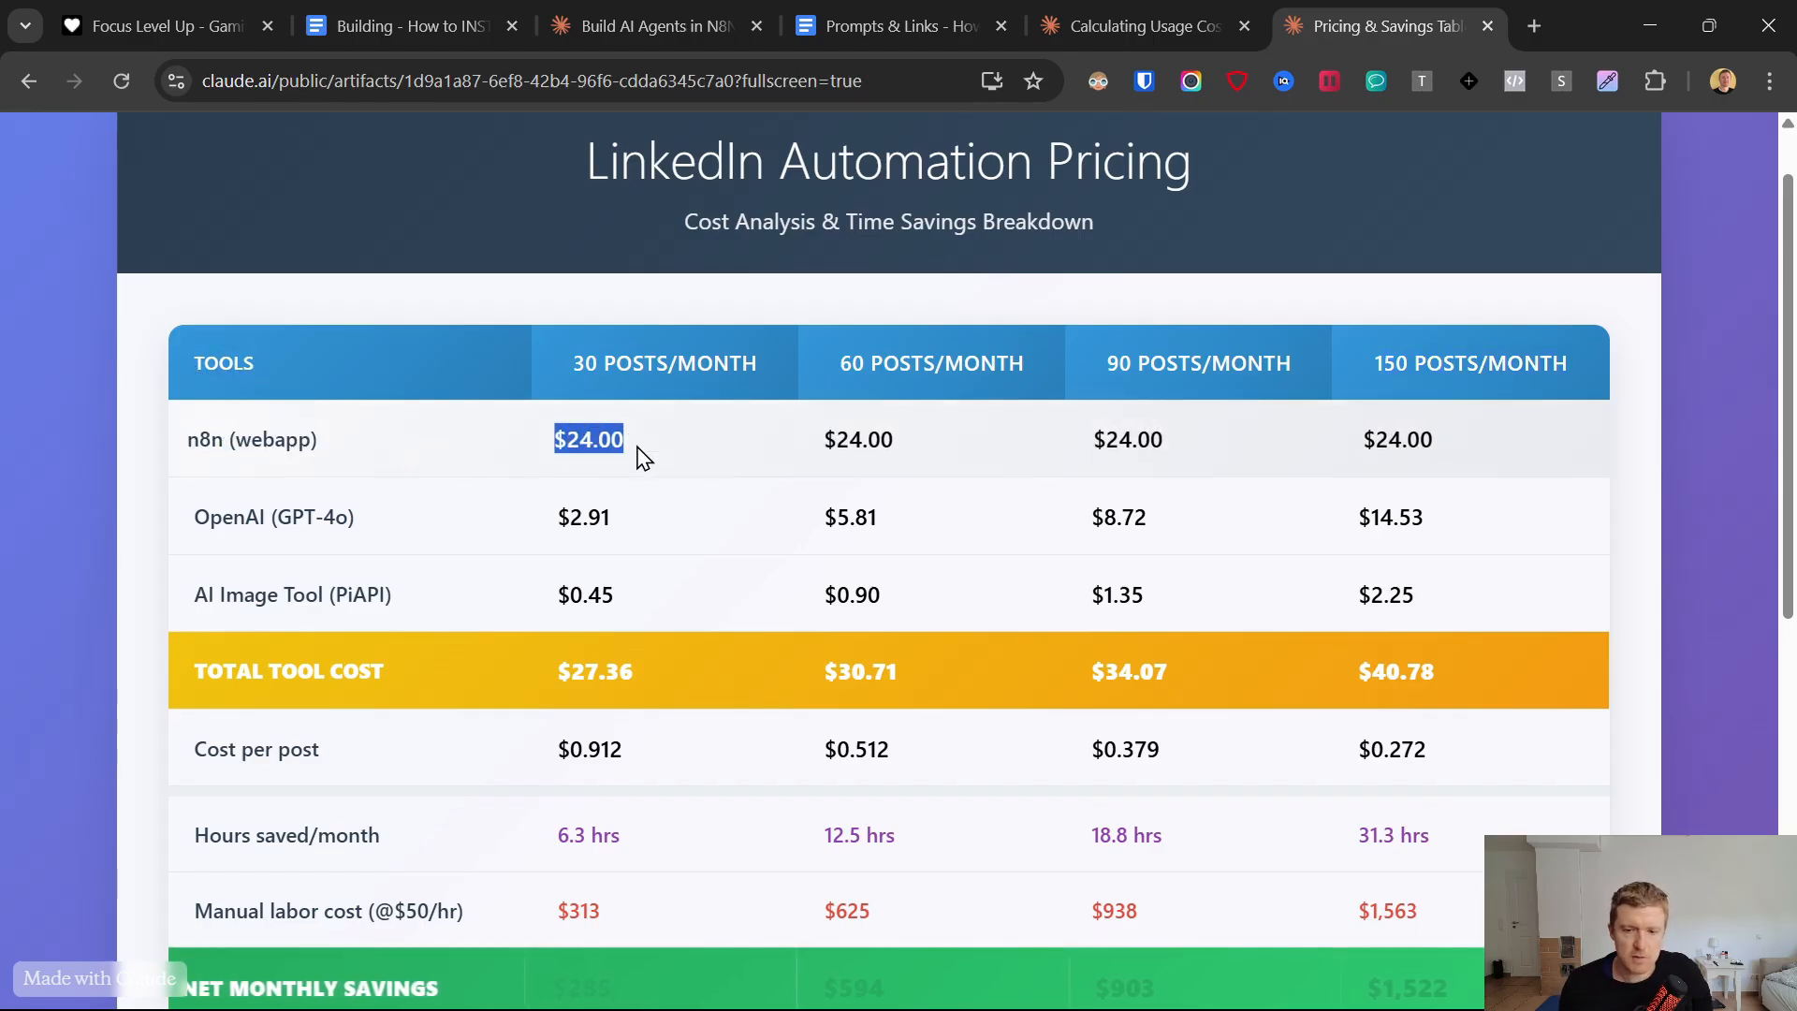